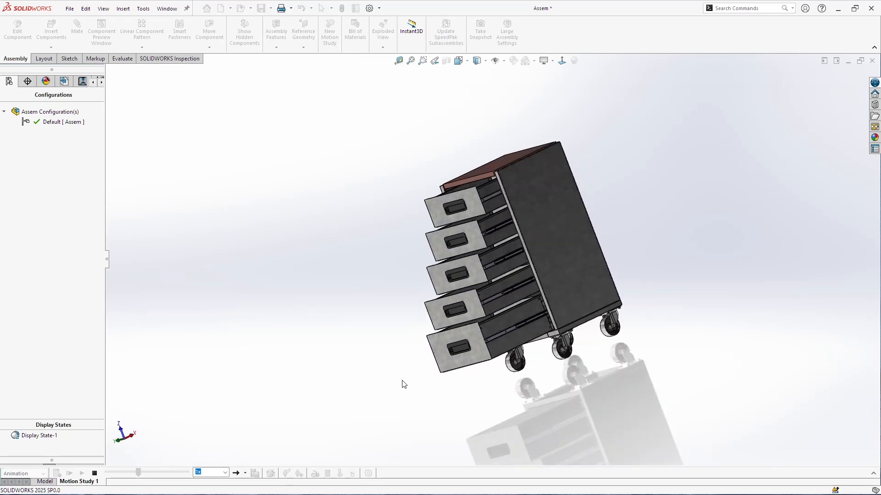
Step: Create a new part document
click(69, 8)
click(79, 24)
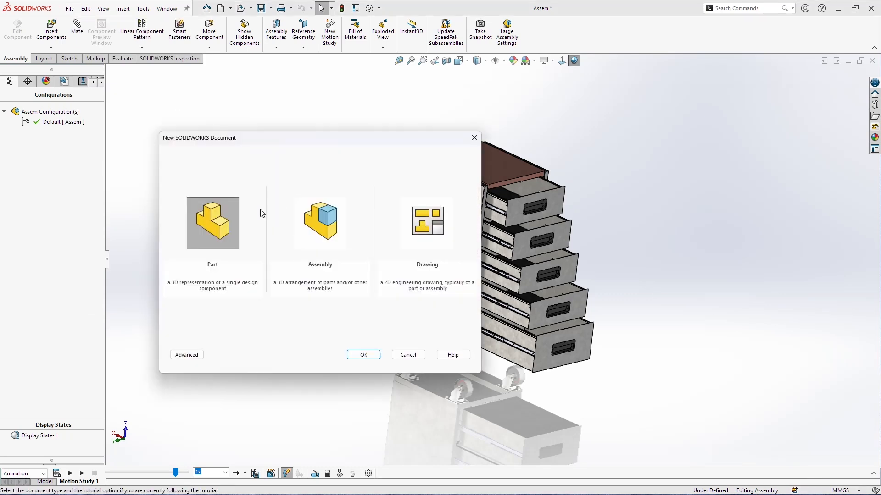
click(363, 354)
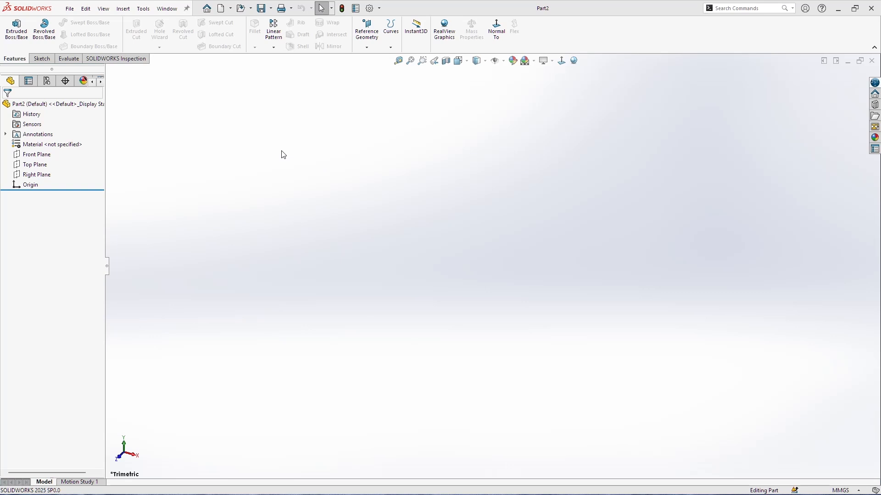
Step: Add the Sheet Metal tool set to the available command groups
right_click(80, 59)
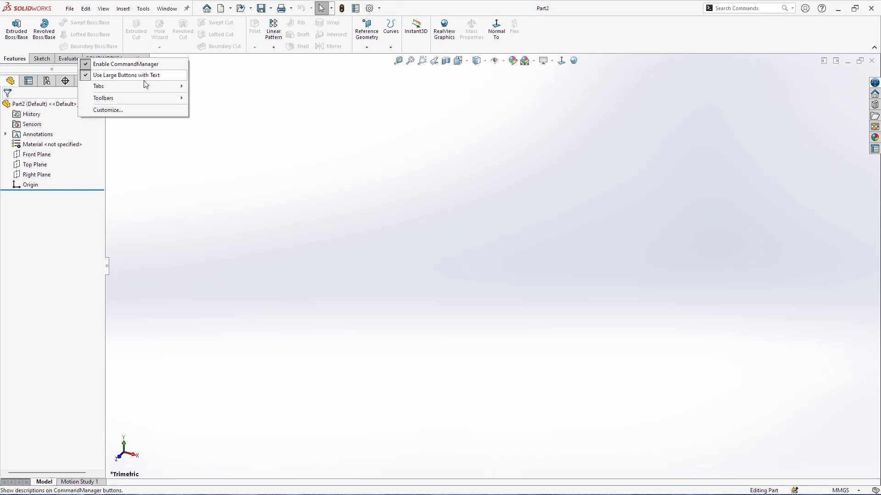
mouse_move(147, 91)
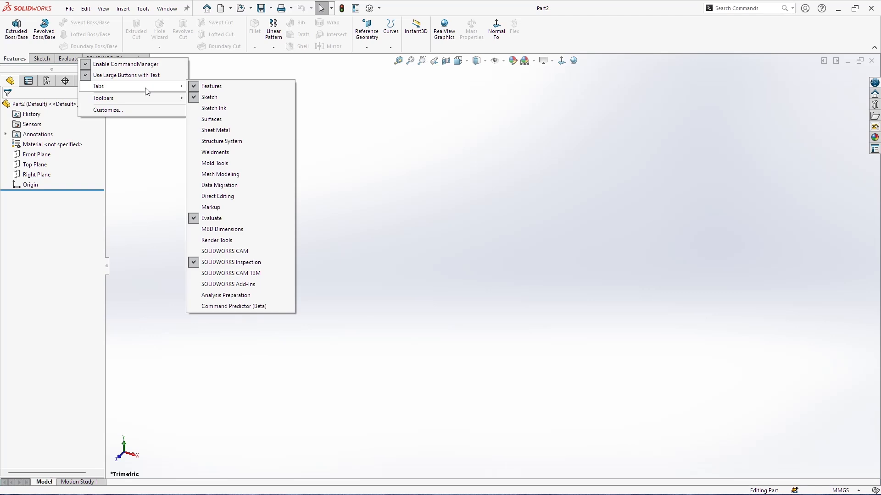
click(231, 132)
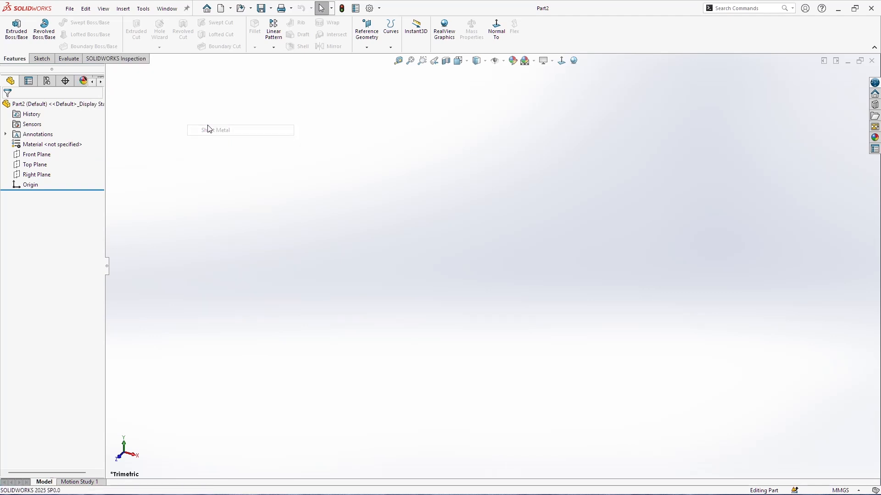
Step: Sketch a half profile on the Front Plane: about 45 mm horizontally from the origin, about 10 mm up, and a short inward lip
click(48, 61)
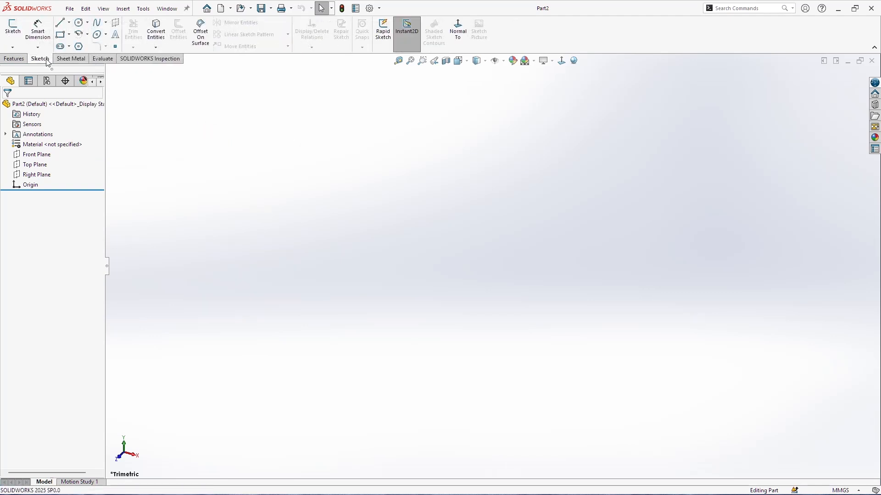
right_click(56, 153)
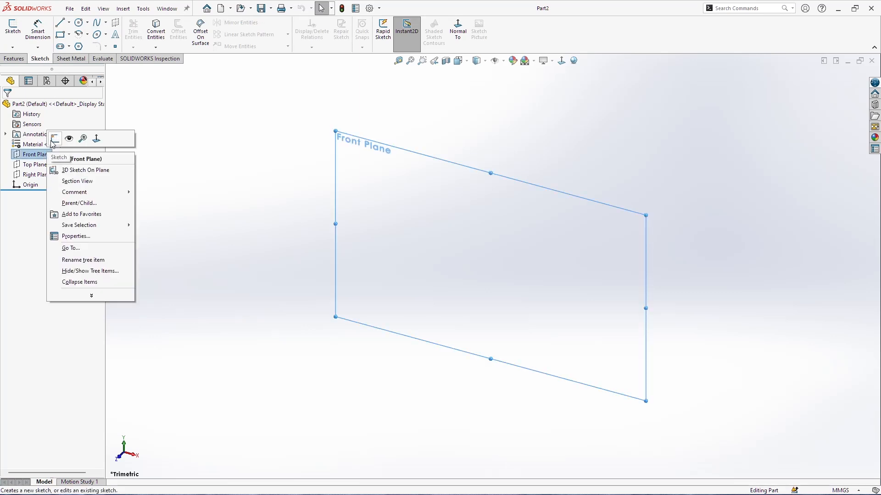
click(53, 141)
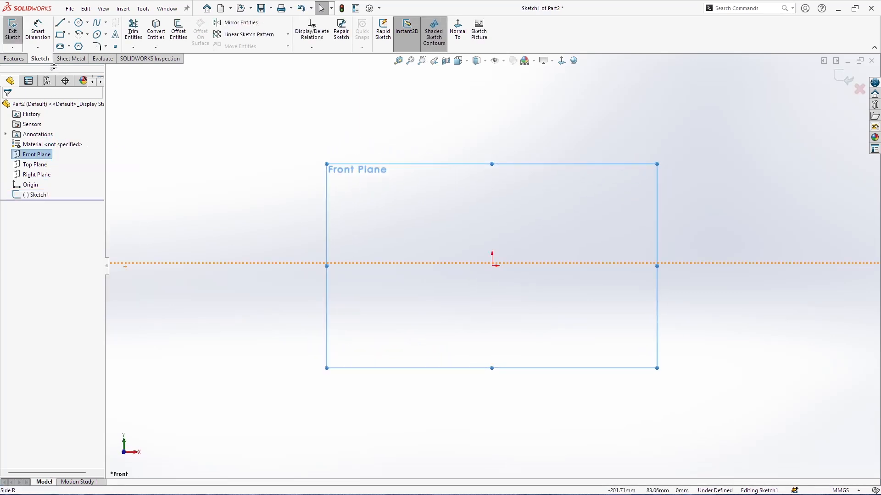
click(60, 23)
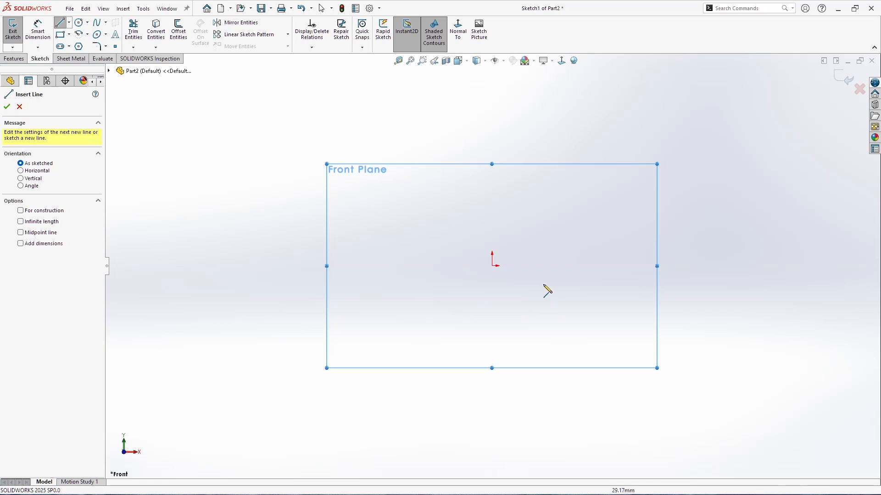
click(492, 265)
click(408, 265)
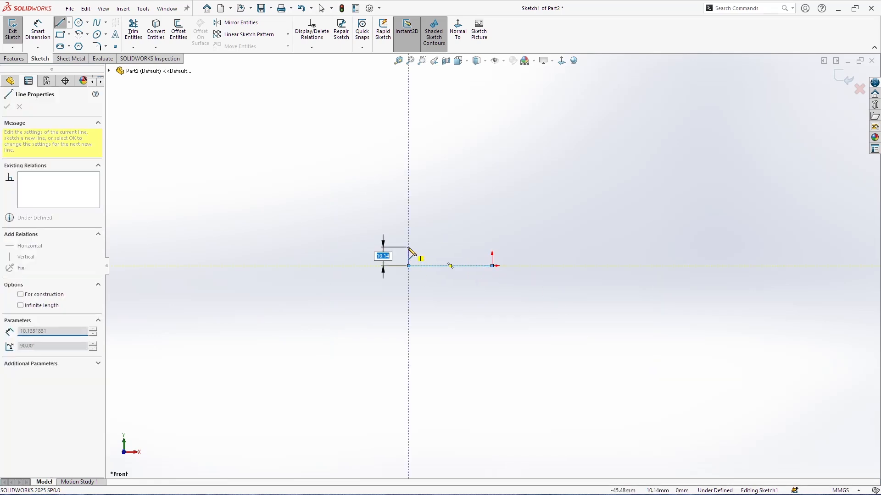
click(408, 247)
key(Escape)
Step: Draw a vertical centerline upward from the origin
click(69, 23)
click(77, 44)
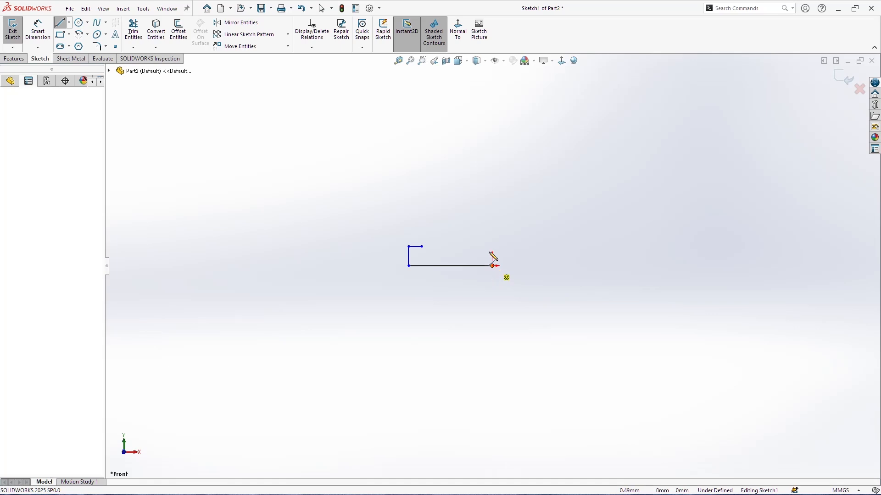
click(492, 265)
click(492, 224)
key(Escape)
Step: Dimension the upright line symmetrically about the centerline to give a full profile width of 450 mm
click(37, 28)
click(409, 255)
click(493, 246)
click(544, 299)
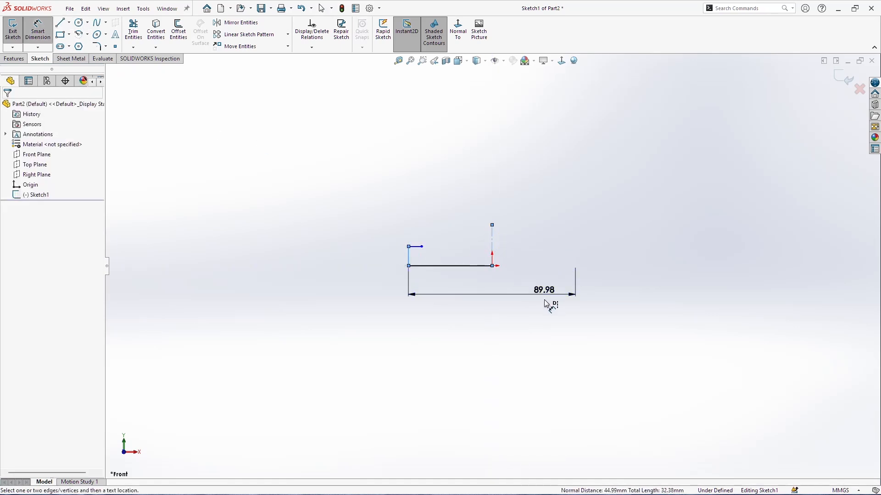
text(450)
key(Return)
click(442, 265)
click(378, 261)
key(Escape)
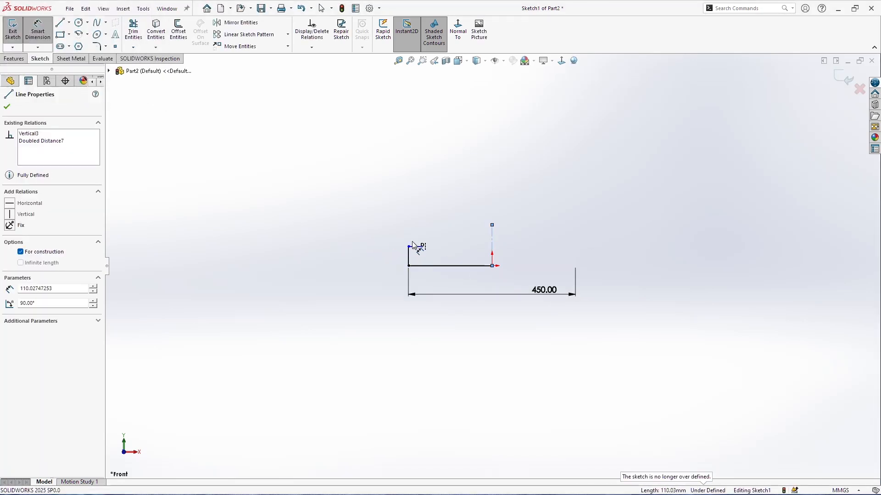
click(409, 258)
key(Escape)
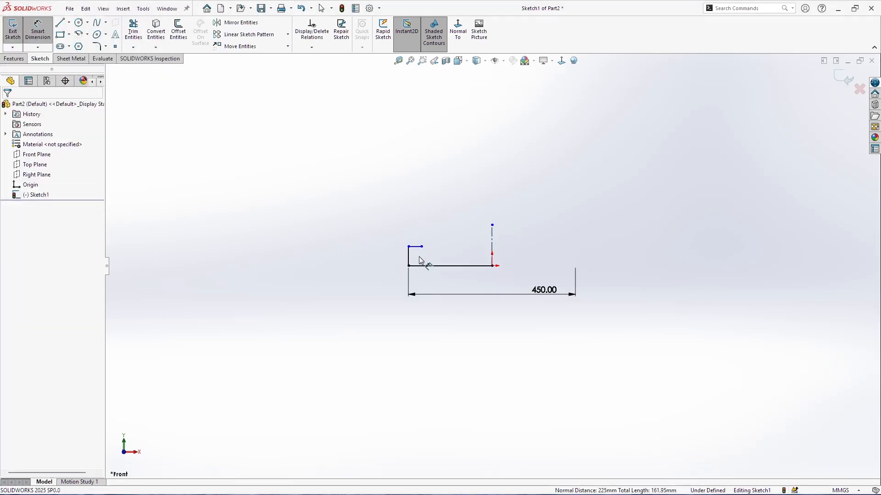
Step: Dimension the upright side at 25 mm high and the inward lip at 10 mm long
click(410, 257)
click(375, 259)
key(Return)
click(415, 256)
click(416, 237)
text(10)
key(Return)
key(Escape)
Step: Mirror the half profile about the vertical centerline
drag(360, 179, 523, 282)
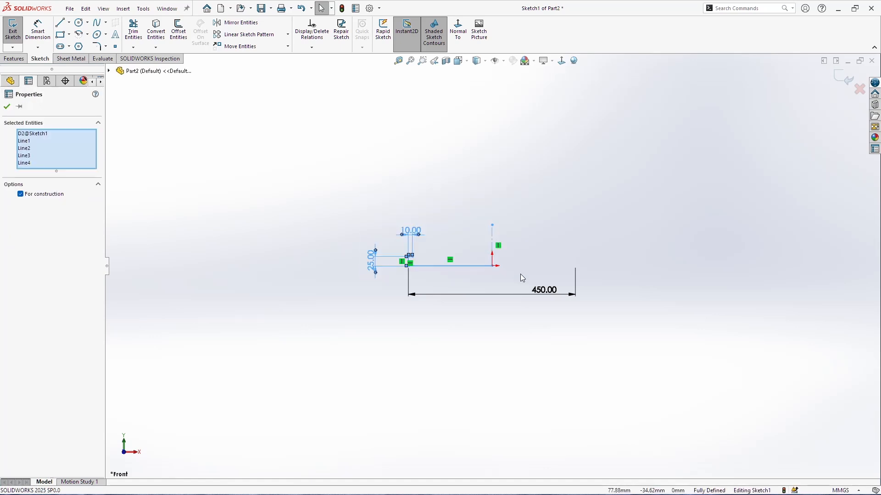
click(239, 22)
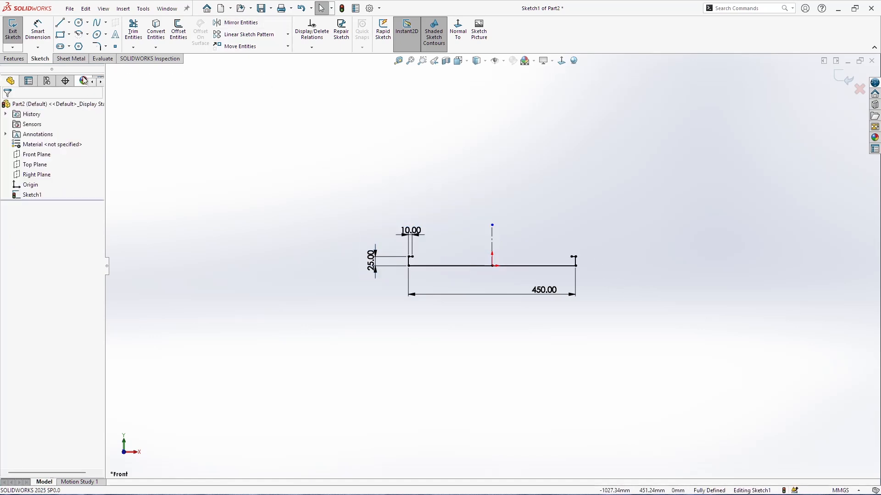
Step: Start a base flange from the profile with a blind depth of 420 mm in both directions
click(73, 59)
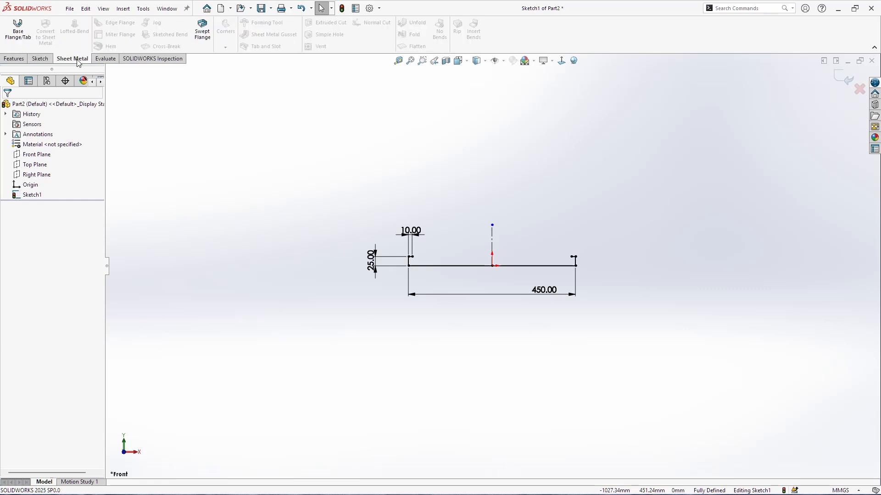
click(18, 32)
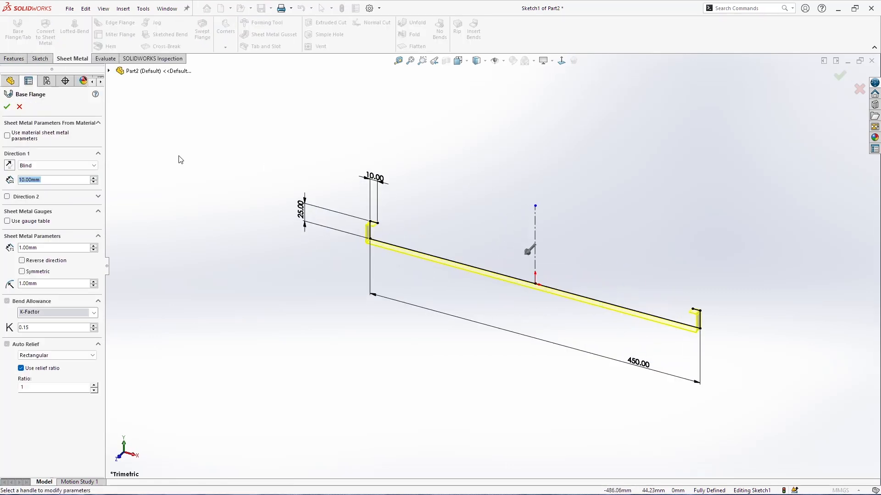
text(420)
key(Return)
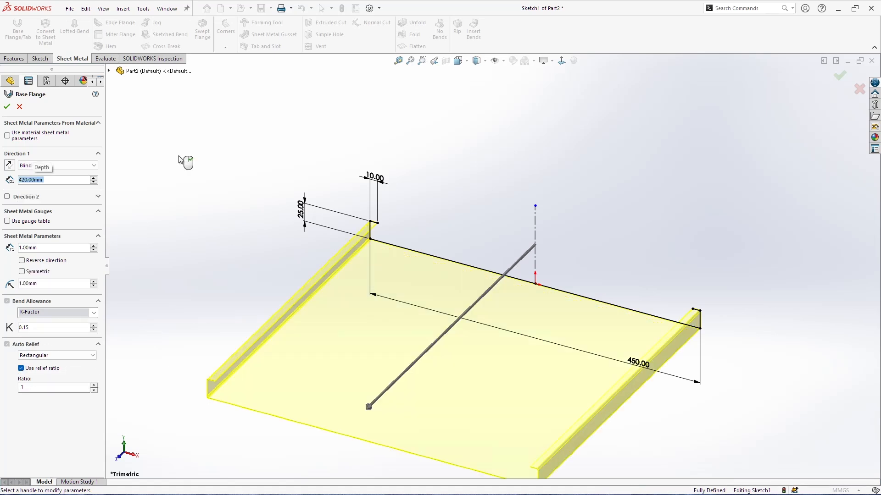
click(7, 197)
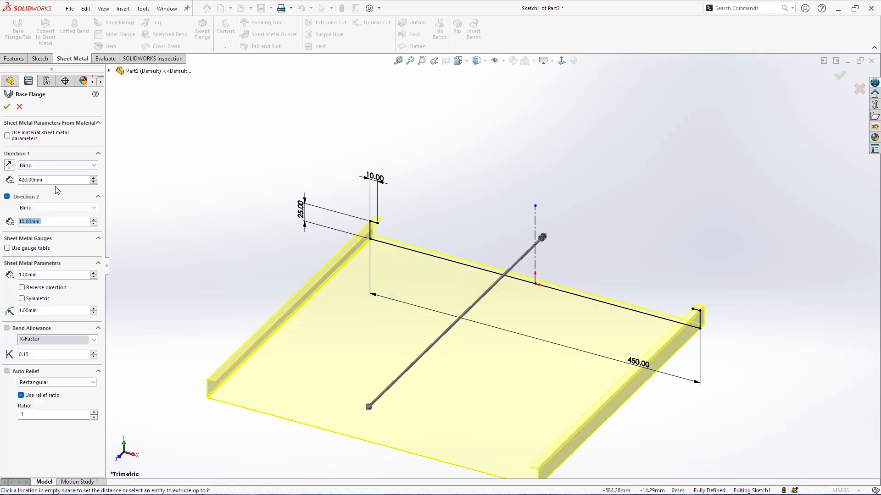
text(420)
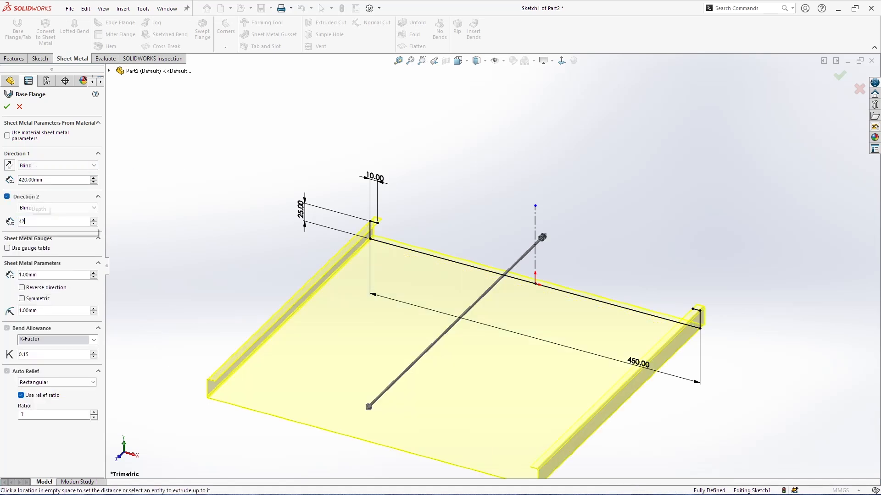
key(Return)
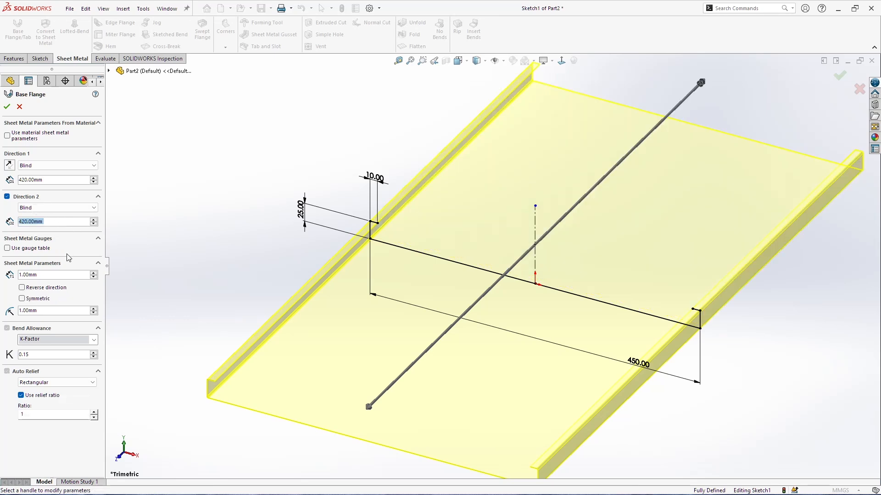
Step: Set the base flange's bend radius to 0.50 mm and reverse its thickness direction
scroll(470, 259, down, 8)
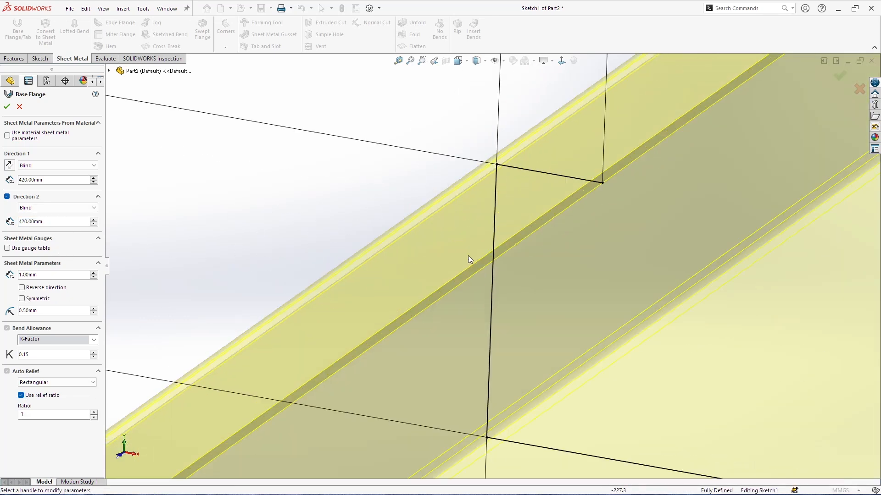
middle_drag(470, 260, 317, 288)
scroll(334, 324, up, 8)
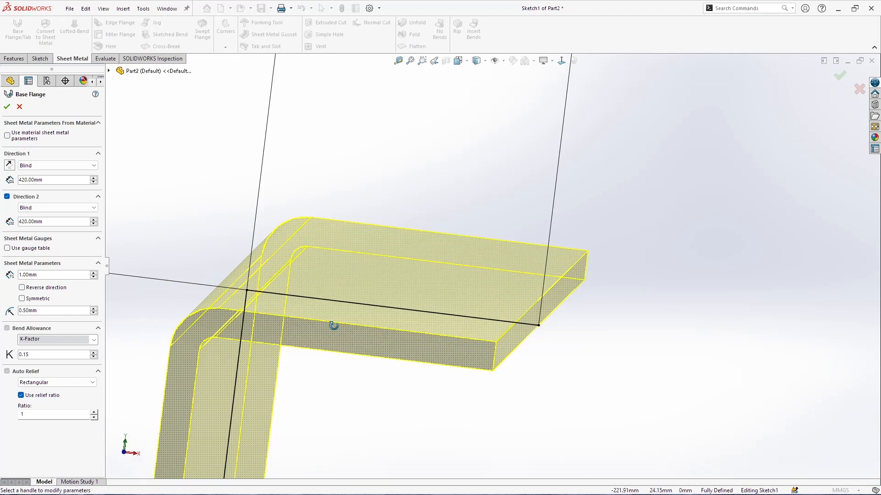
middle_drag(416, 328, 472, 280)
scroll(471, 275, up, 6)
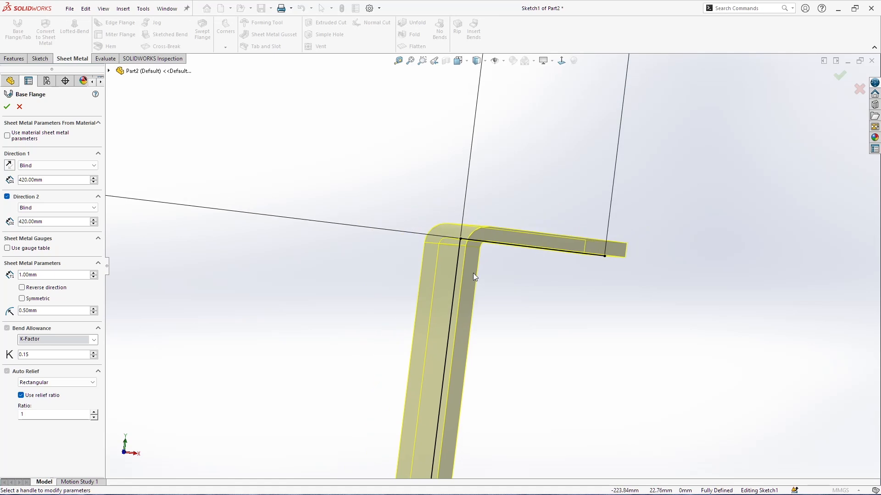
click(22, 288)
scroll(491, 266, down, 5)
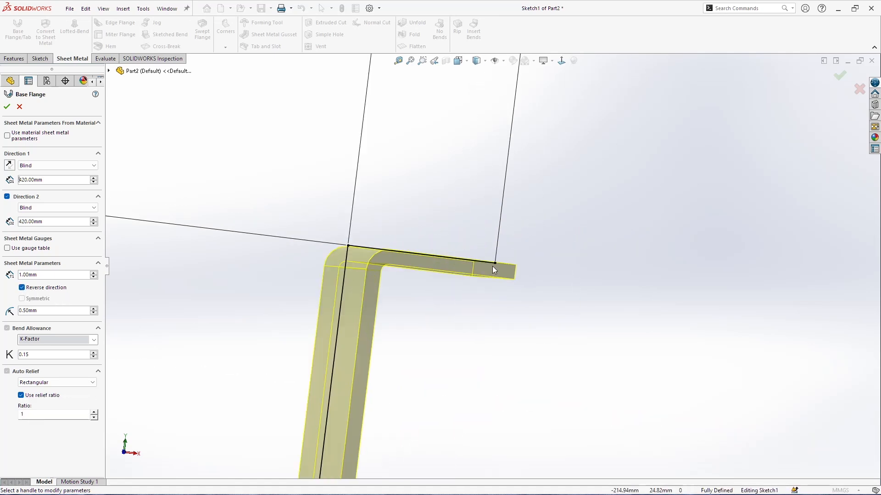
scroll(206, 280, up, 15)
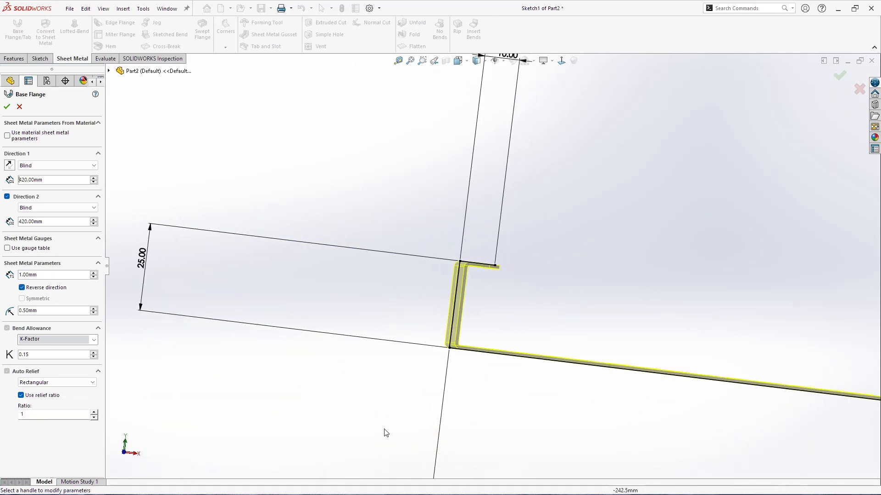
middle_drag(619, 362, 586, 373)
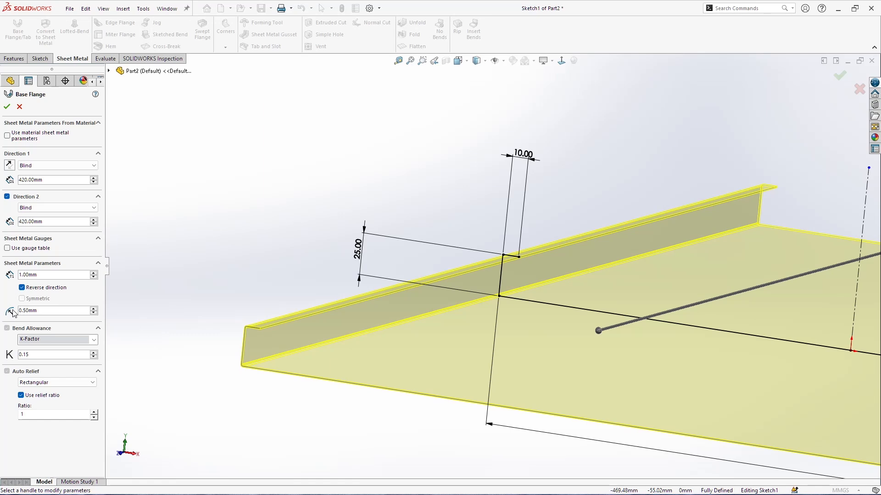
Step: Examine the base flange preview around the folded sides and lips at both ends
scroll(356, 336, up, 5)
scroll(527, 298, down, 2)
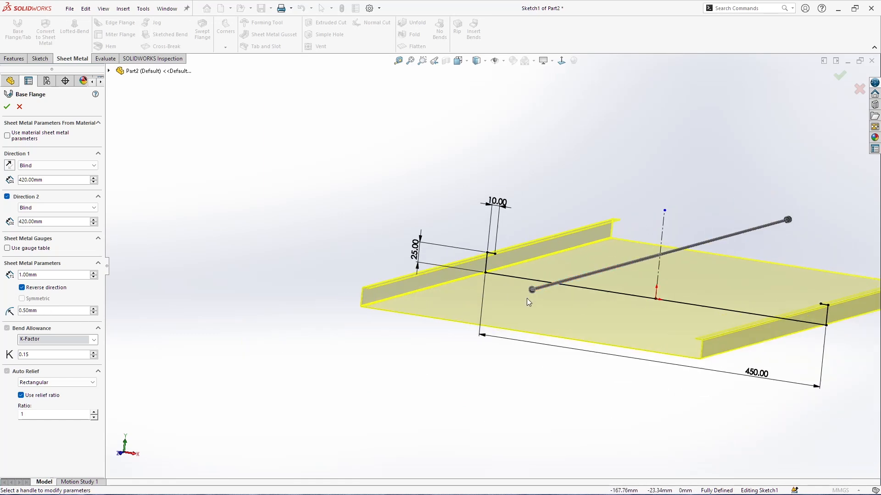
scroll(795, 349, up, 4)
scroll(694, 289, down, 4)
scroll(573, 288, down, 3)
scroll(522, 289, up, 3)
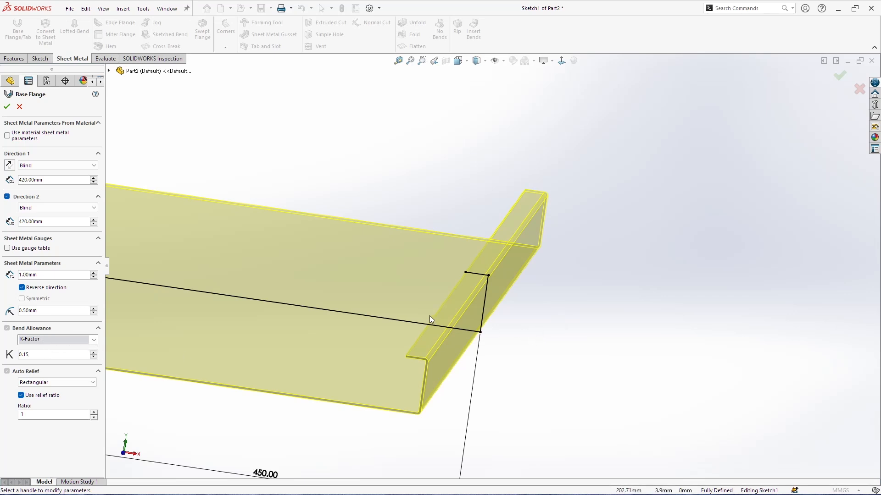
scroll(431, 317, up, 5)
scroll(254, 246, down, 3)
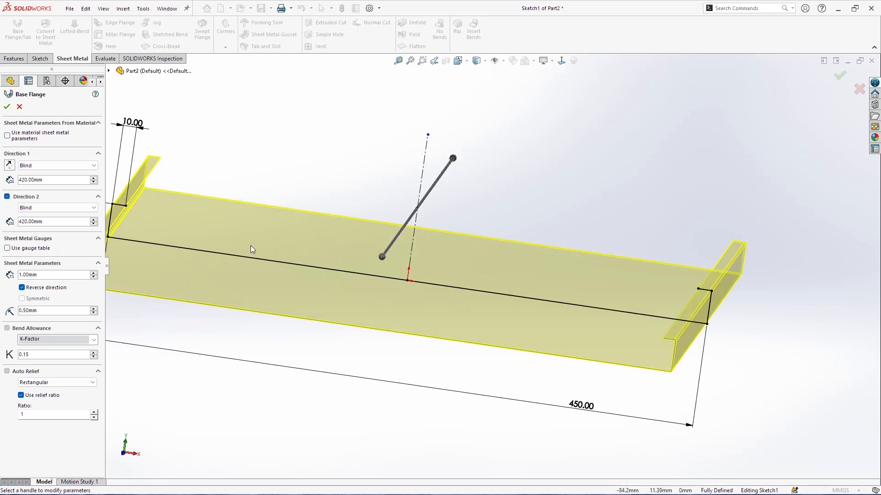
scroll(202, 235, down, 3)
scroll(203, 236, up, 4)
scroll(250, 239, down, 3)
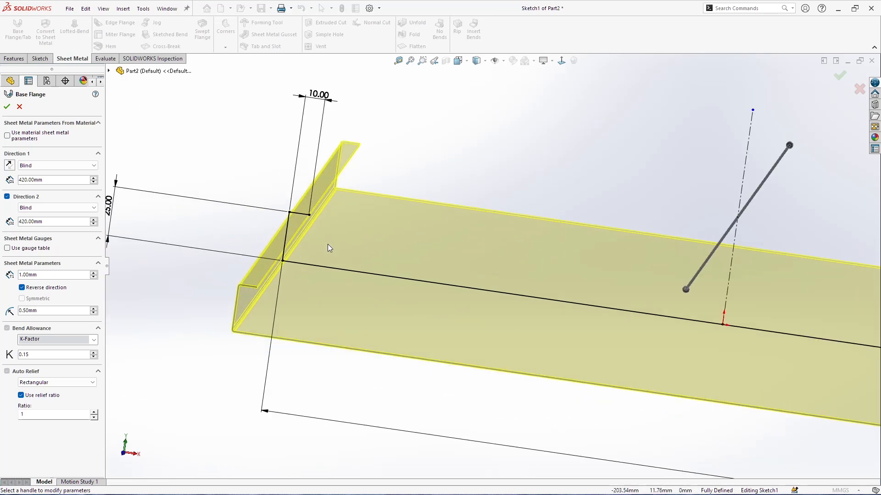
scroll(326, 240, down, 3)
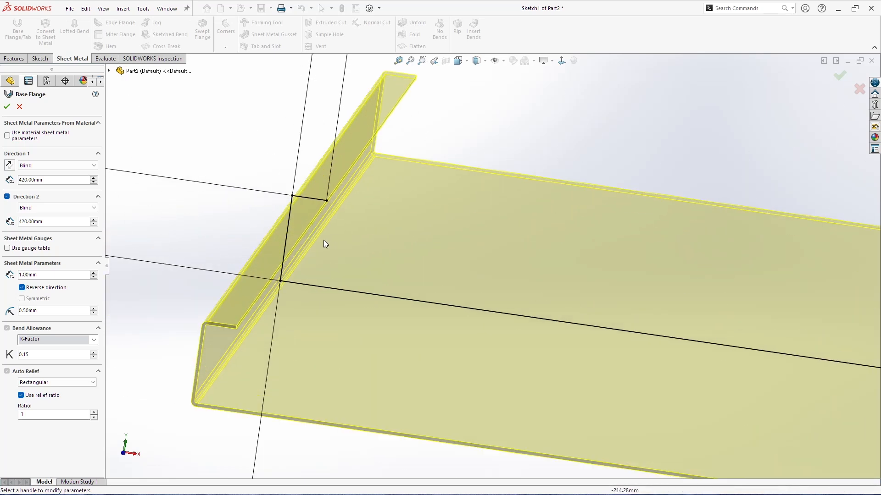
scroll(323, 241, up, 8)
scroll(678, 291, down, 4)
Step: Accept the base flange to create the sheet metal body
click(7, 106)
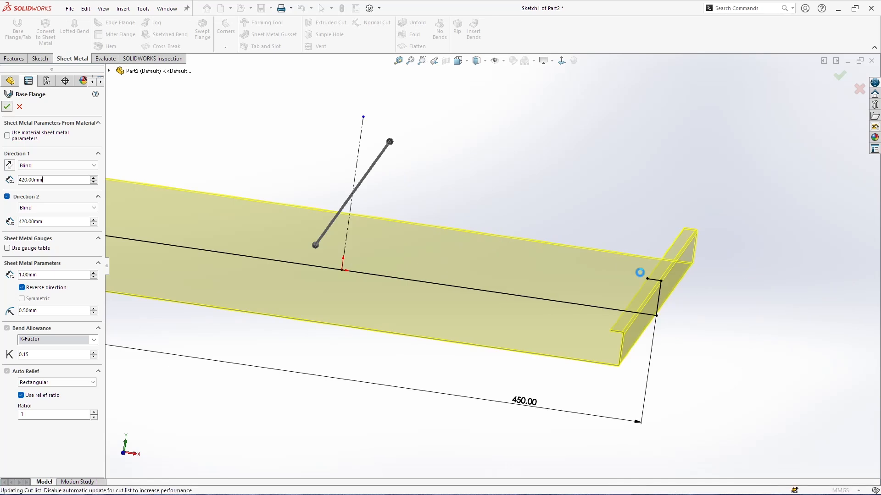
middle_drag(652, 315, 206, 243)
Step: Assign Galvanized Steel from the steel materials to the part
right_click(73, 166)
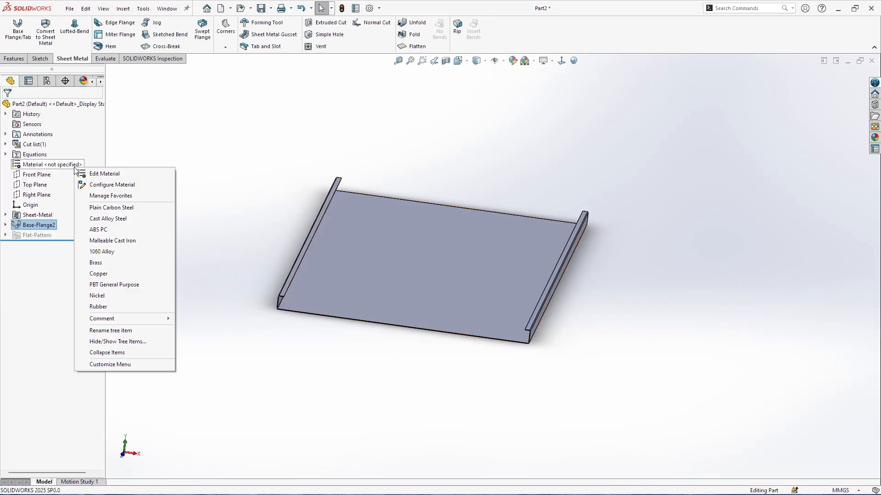
click(84, 175)
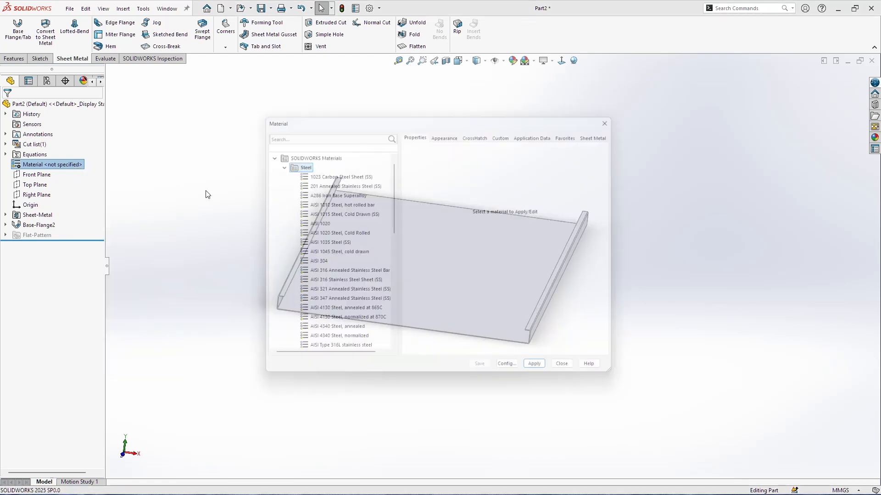
drag(393, 197, 395, 241)
click(333, 325)
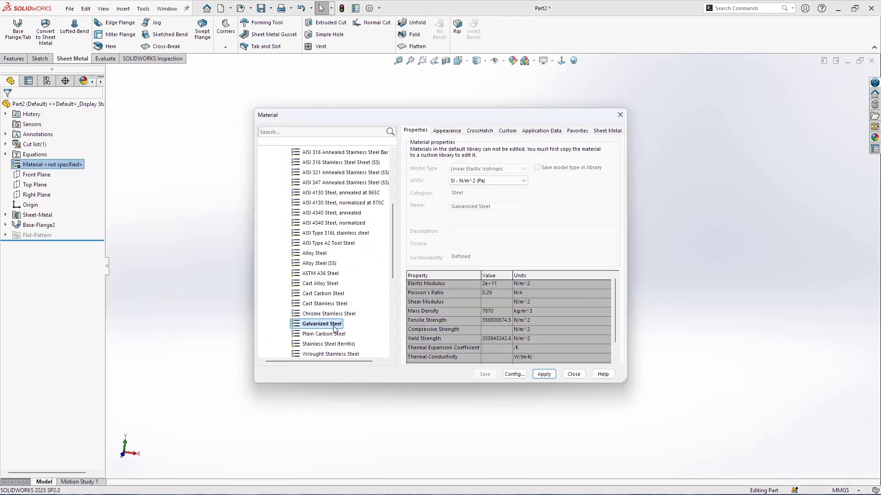
click(544, 375)
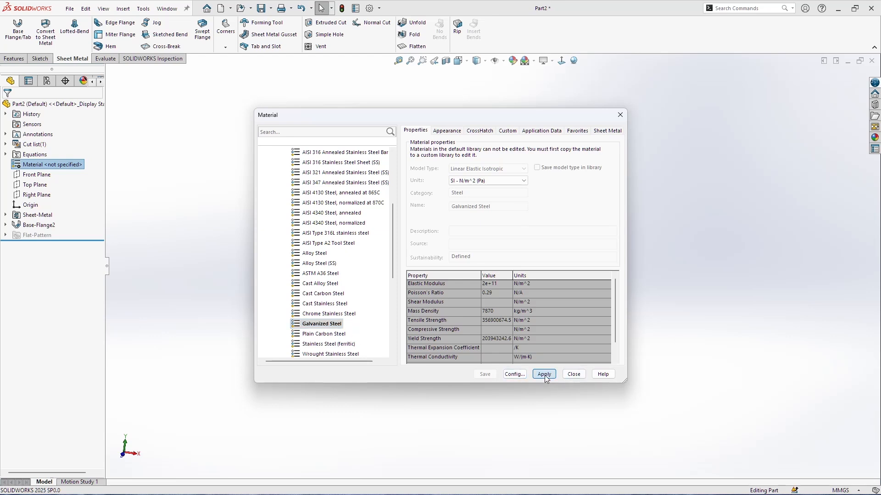
click(573, 375)
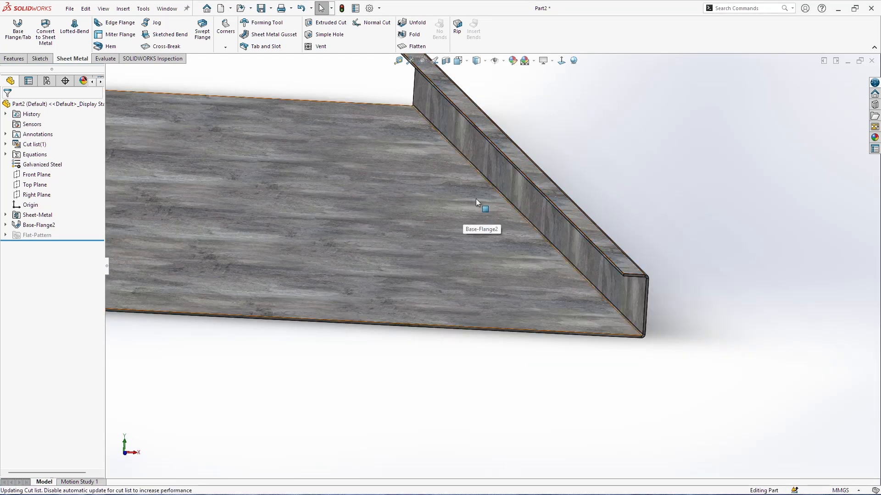
Step: Start an edge flange turned down from one lip's inner edge, 2 mm long and measured from the inner virtual sharp
click(127, 24)
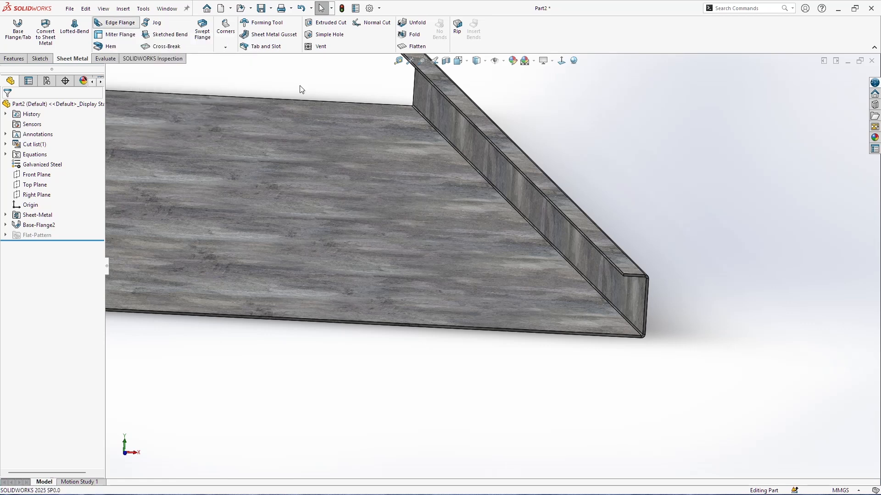
click(580, 230)
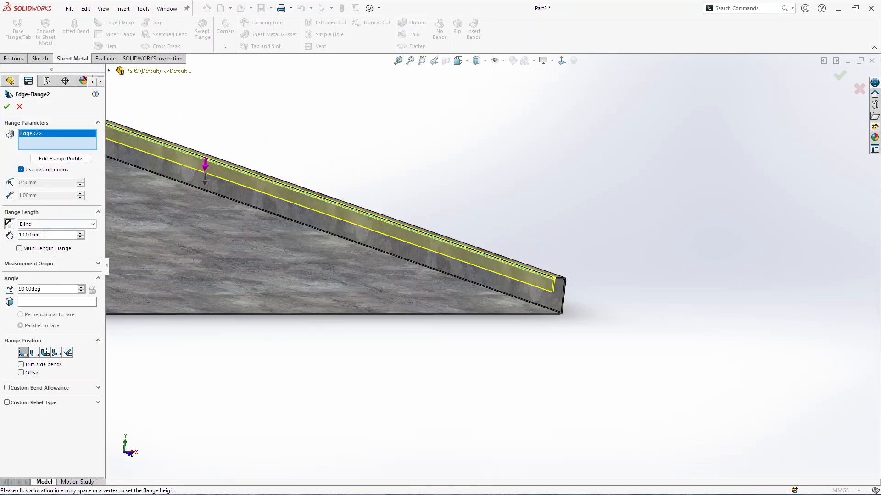
text(1)
key(Return)
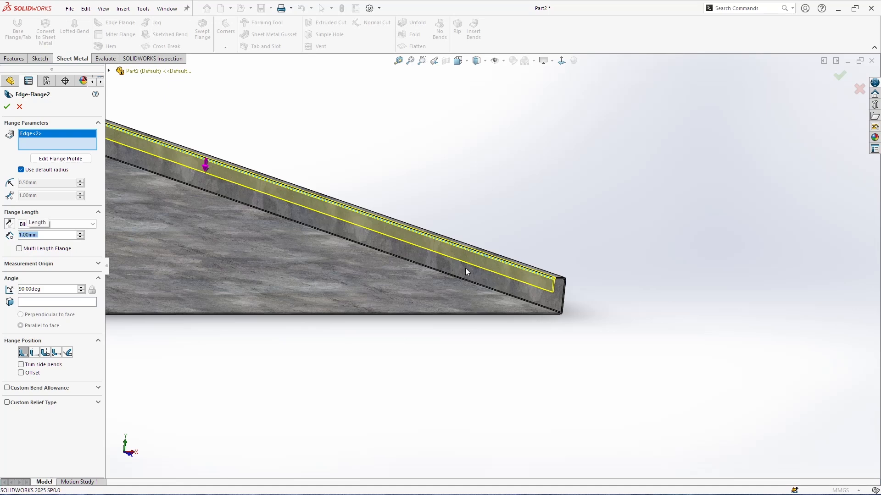
scroll(569, 286, down, 5)
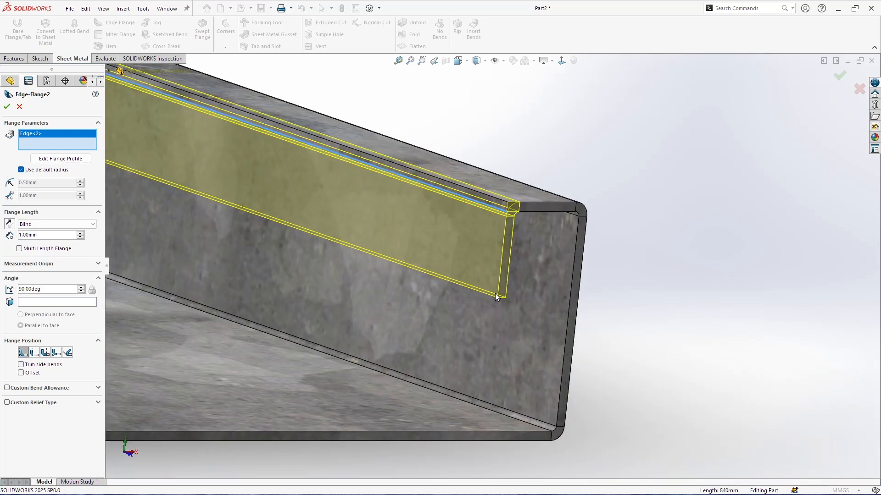
click(96, 266)
click(36, 276)
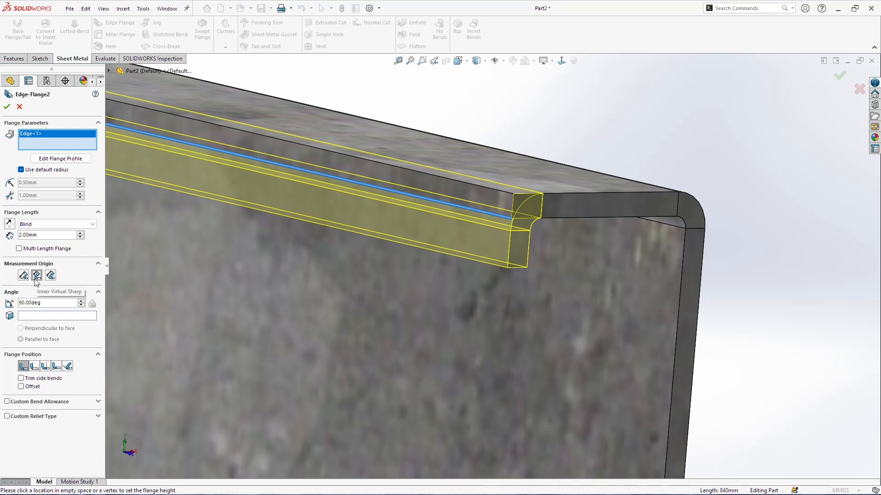
Step: Add the matching lip edge on the opposite side to the edge flange and accept it
scroll(346, 246, up, 10)
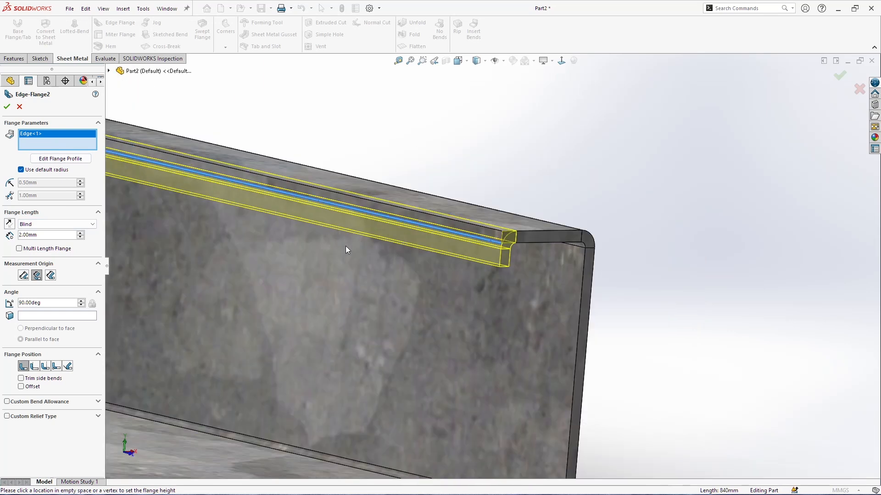
middle_drag(326, 277, 276, 278)
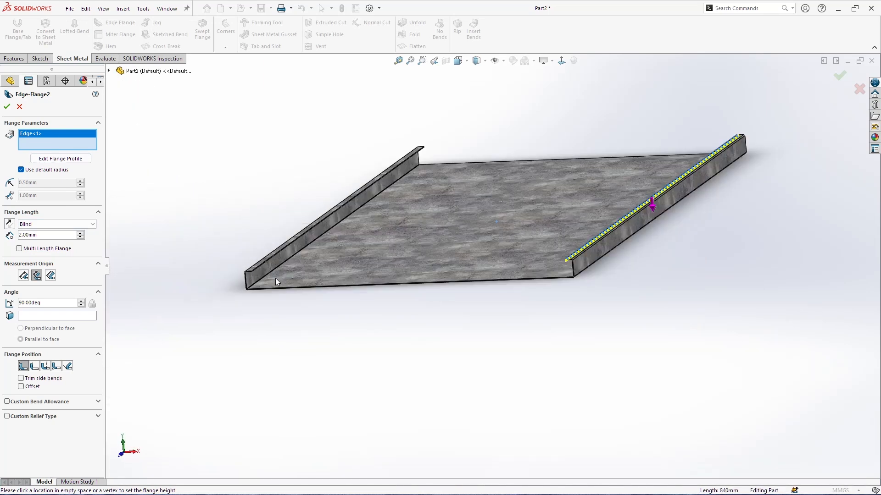
scroll(292, 281, down, 8)
scroll(317, 227, down, 1)
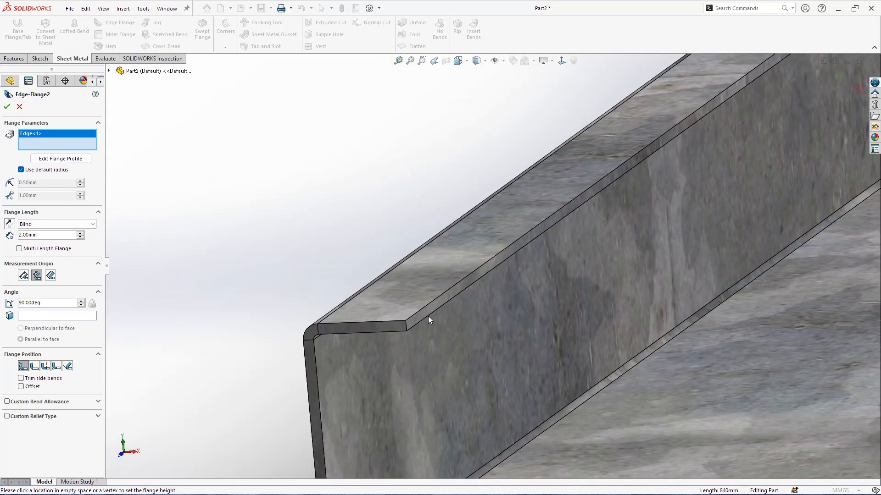
click(434, 313)
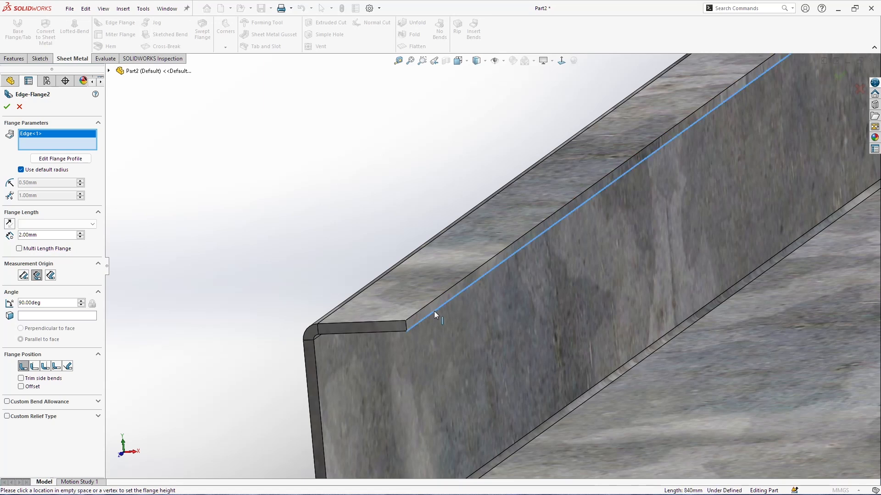
scroll(434, 311, up, 5)
scroll(636, 288, up, 4)
scroll(716, 225, down, 4)
middle_drag(706, 266, 743, 264)
click(7, 108)
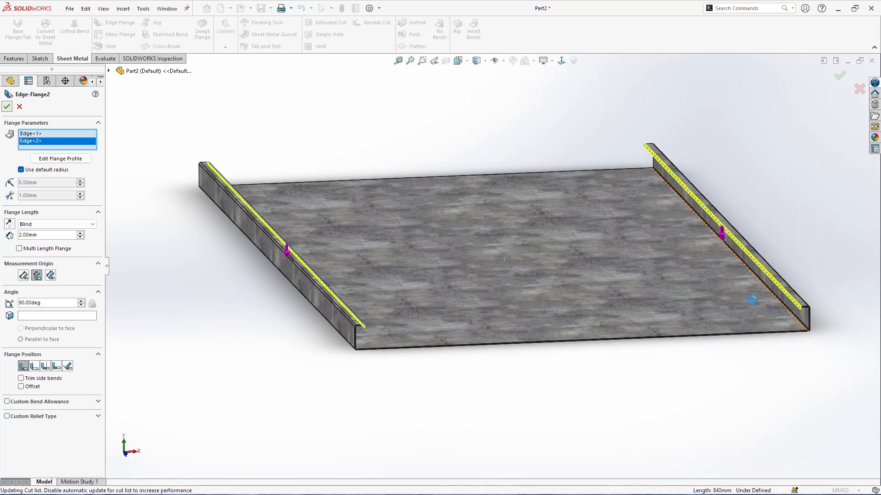
Step: Start another edge flange from the lower edge of one down-turned lip, pointing inward over the panel and about 28 mm long
scroll(761, 280, down, 5)
click(115, 23)
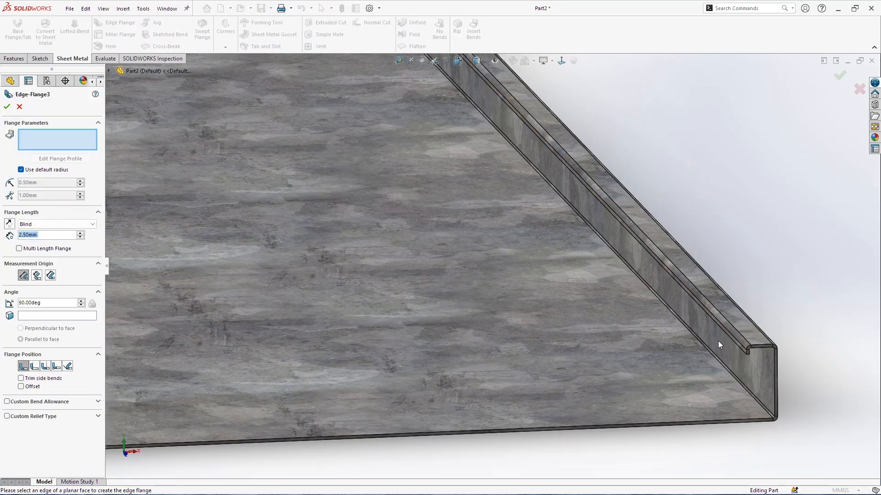
scroll(717, 341, down, 4)
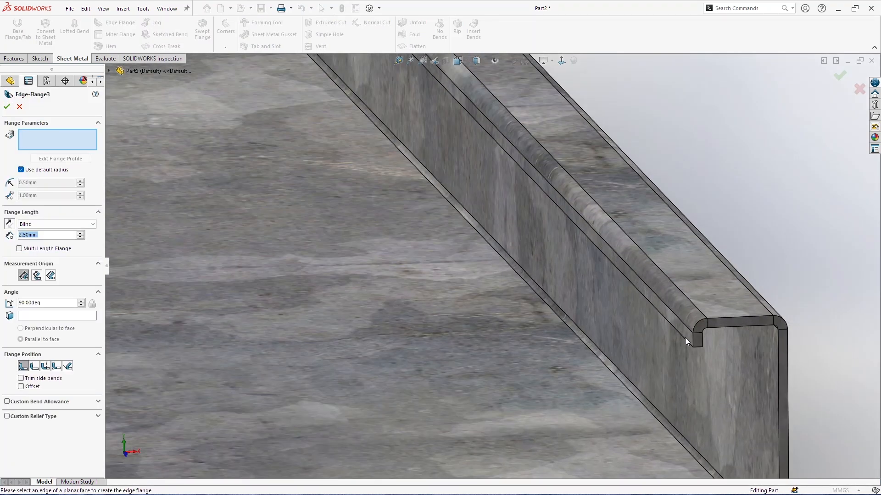
click(683, 338)
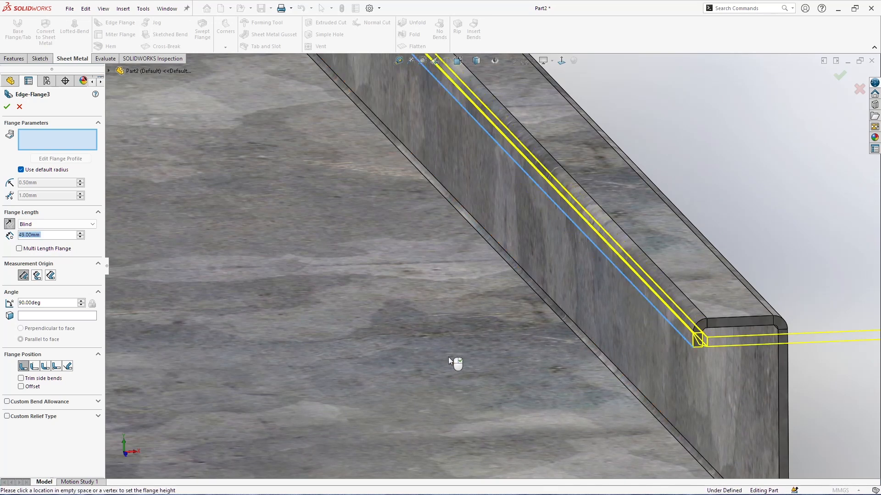
scroll(682, 337, up, 6)
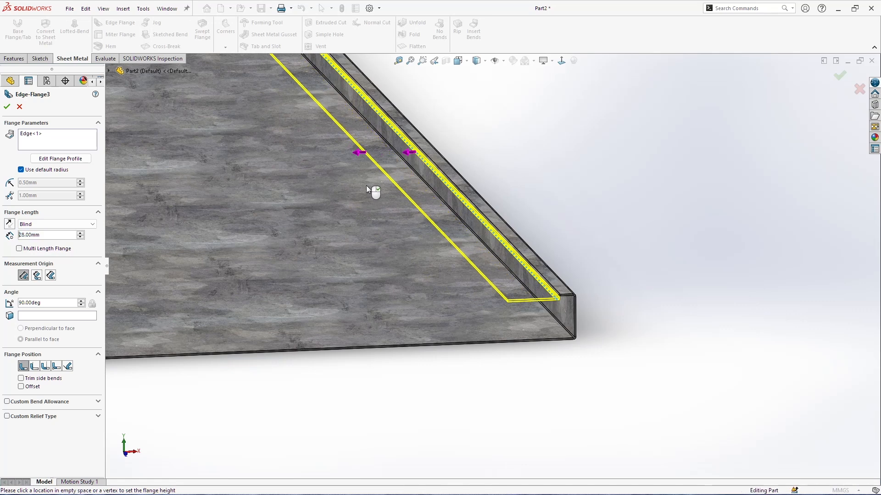
click(366, 185)
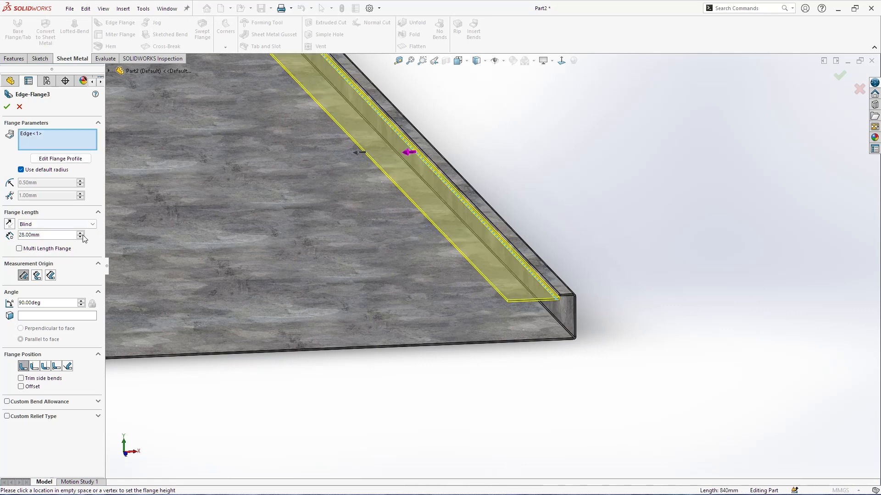
Step: Position the new flange as Material Outside with a 0.10 mm offset and measure its length from the inner virtual sharp
click(34, 367)
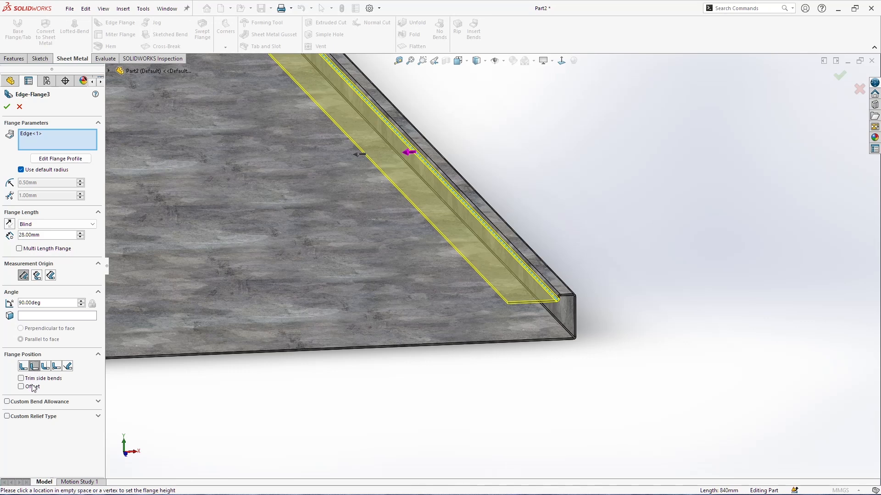
click(32, 388)
text(0.1)
key(Return)
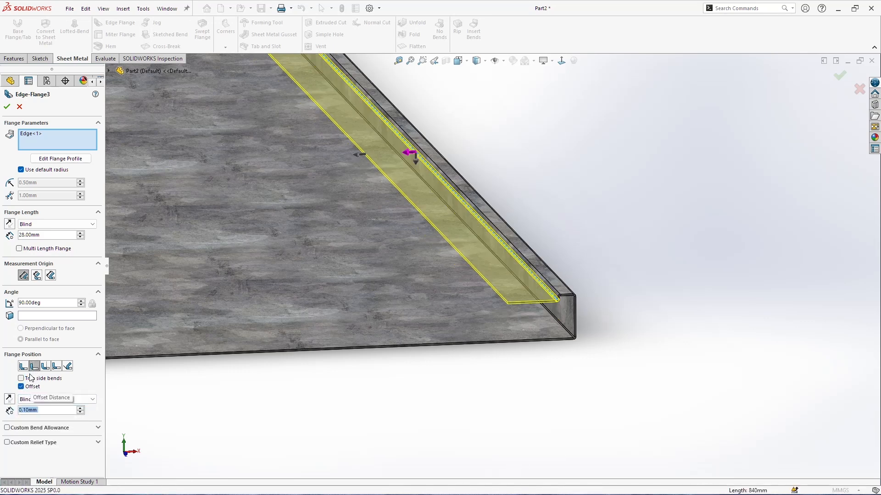
click(37, 276)
Step: Set the inward flange's length to 15 mm and accept the flange
scroll(581, 321, down, 5)
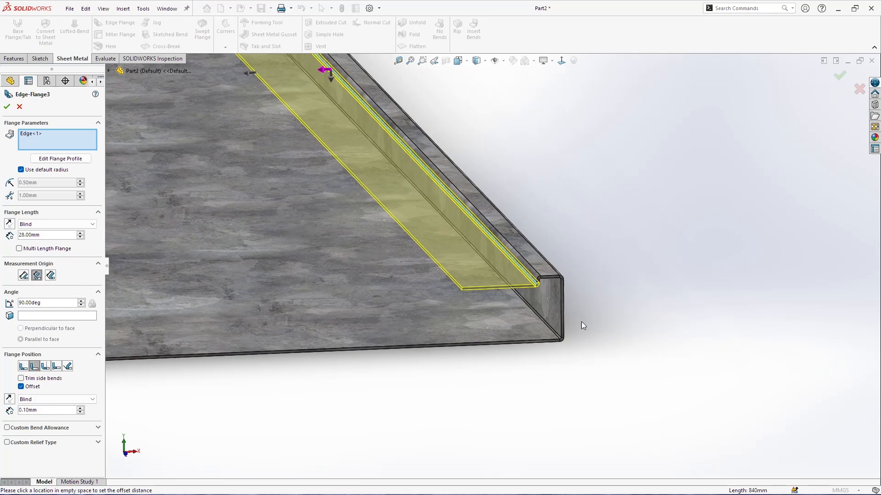
scroll(488, 232, down, 3)
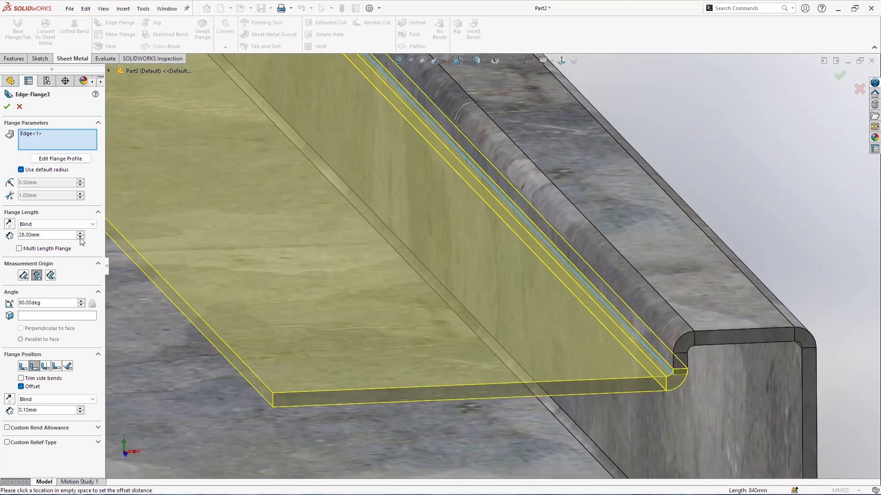
text(15)
key(Return)
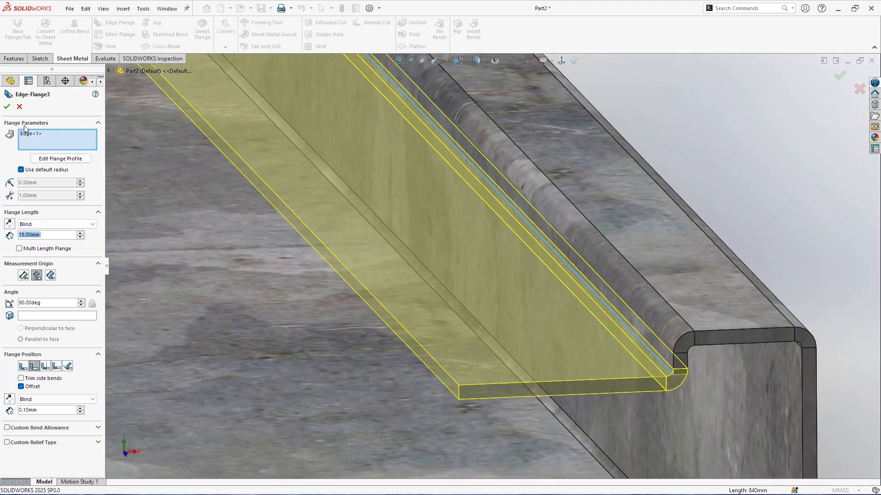
click(7, 107)
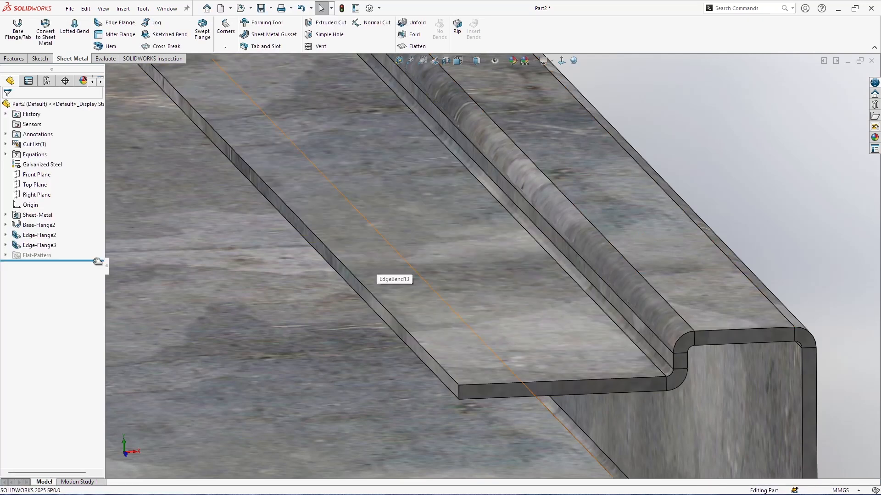
Step: Edit the inward edge flange to include the matching edge of the opposite down-turned lip, and accept the change
scroll(544, 298, up, 2)
scroll(543, 298, up, 4)
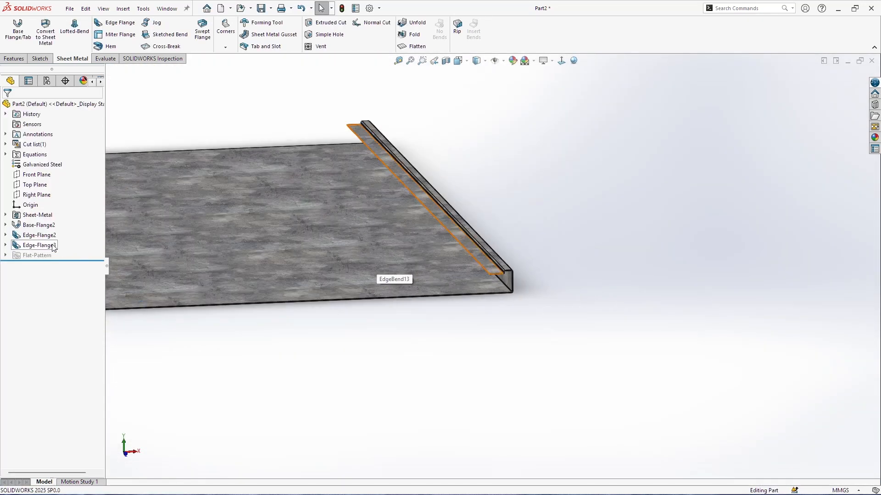
right_click(44, 247)
click(52, 220)
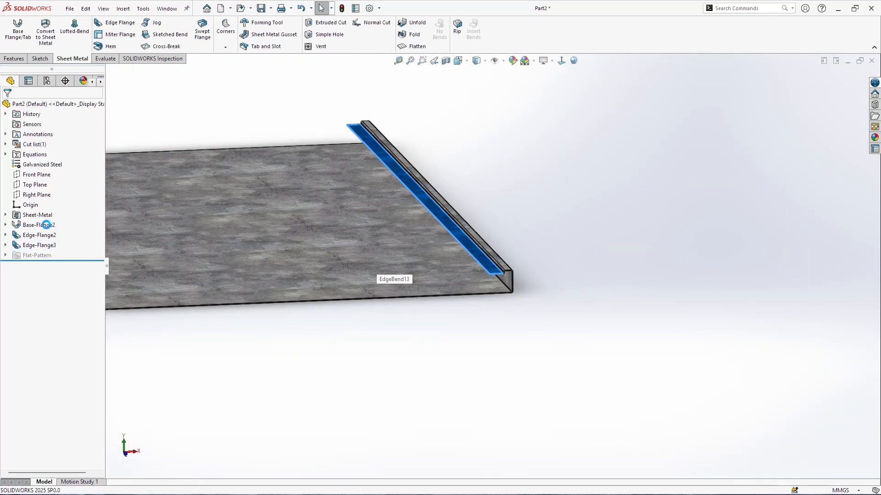
key(f)
middle_drag(311, 264, 255, 281)
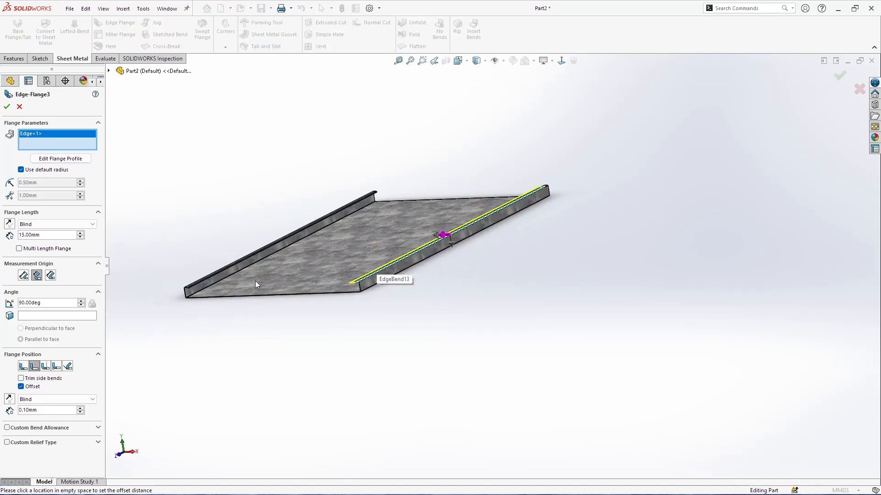
scroll(227, 302, down, 10)
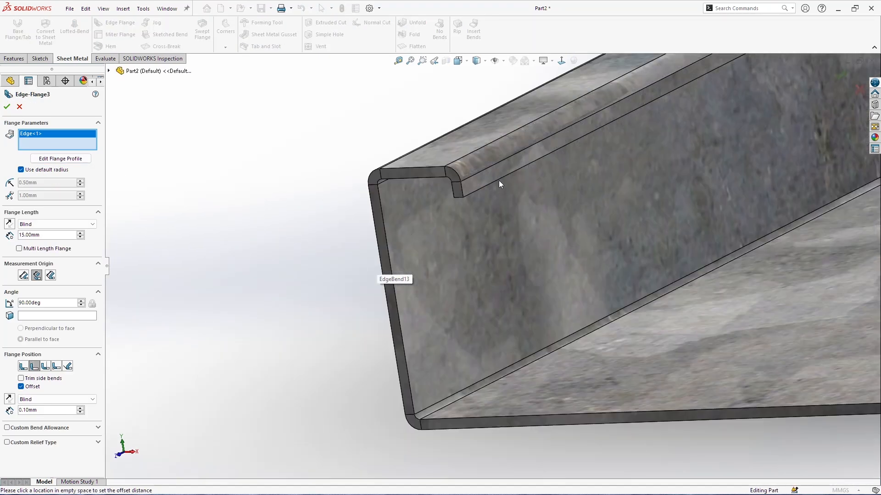
click(500, 178)
click(7, 107)
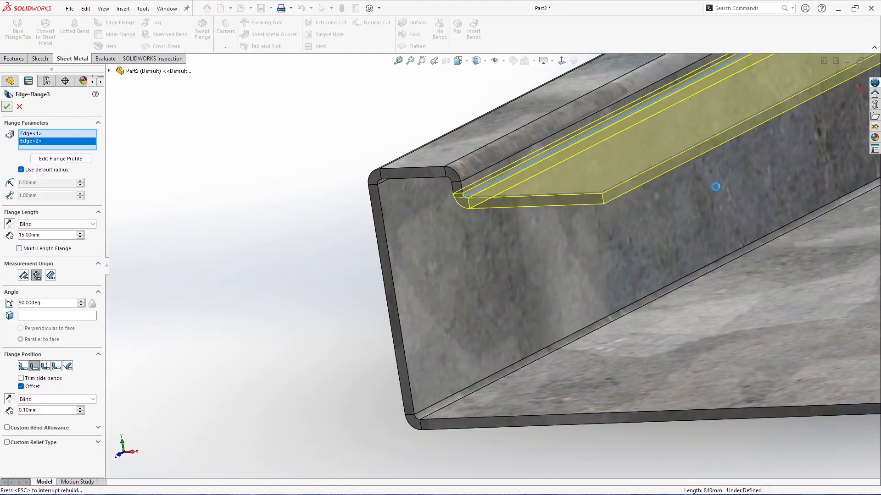
scroll(624, 202, up, 5)
key(m)
scroll(550, 238, down, 5)
key(Escape)
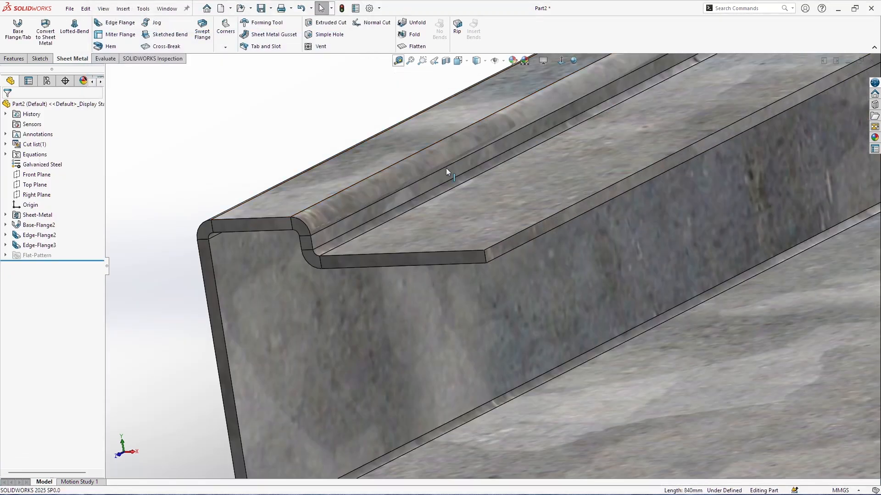
Step: Measure the distance between the inward flange's free end face and the outer edge of the side wall
click(502, 248)
middle_drag(502, 247, 531, 291)
key(m)
scroll(504, 284, down, 6)
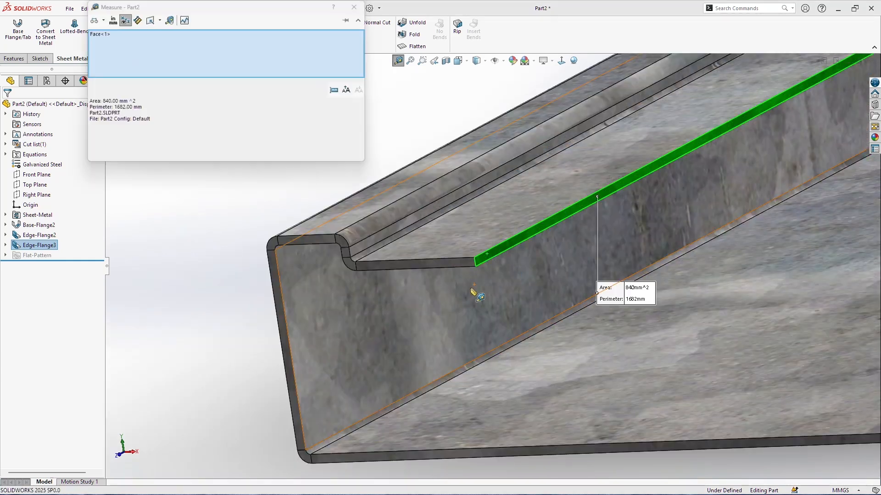
click(504, 288)
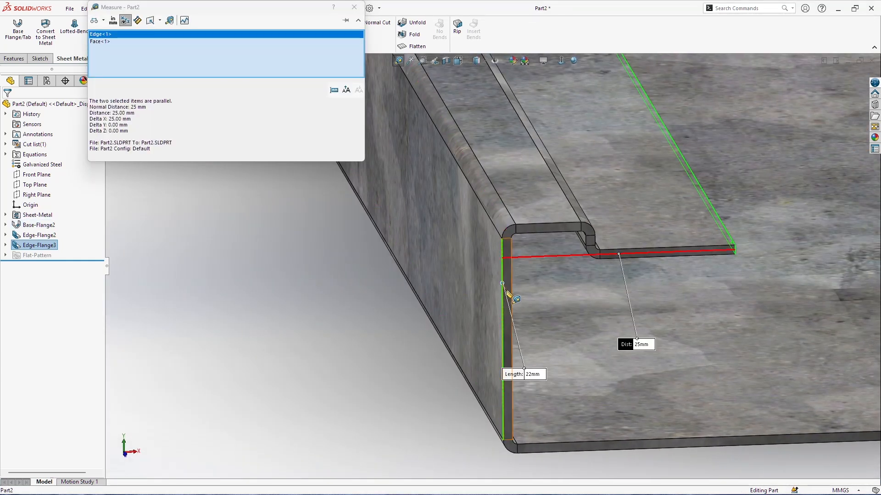
scroll(619, 344, up, 4)
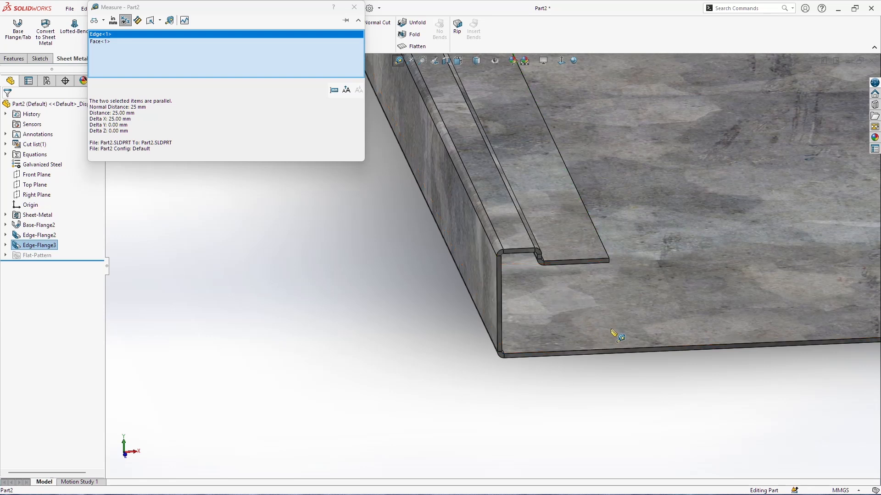
Step: Measure the step height between the outer lip's top face and the inward flange's top face
key(Escape)
scroll(617, 340, up, 5)
scroll(682, 287, down, 8)
scroll(682, 287, down, 6)
scroll(669, 271, up, 6)
middle_drag(670, 271, 576, 307)
scroll(573, 307, down, 2)
key(m)
click(575, 265)
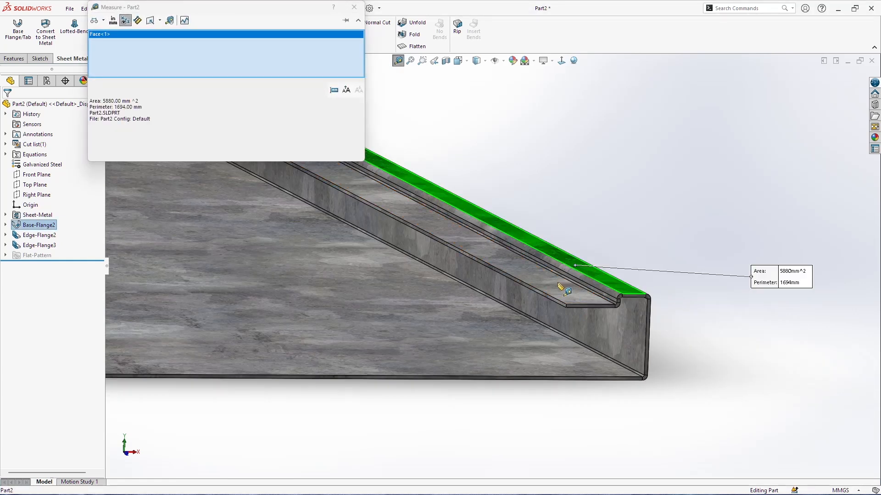
click(559, 285)
scroll(423, 210, down, 2)
scroll(430, 214, down, 2)
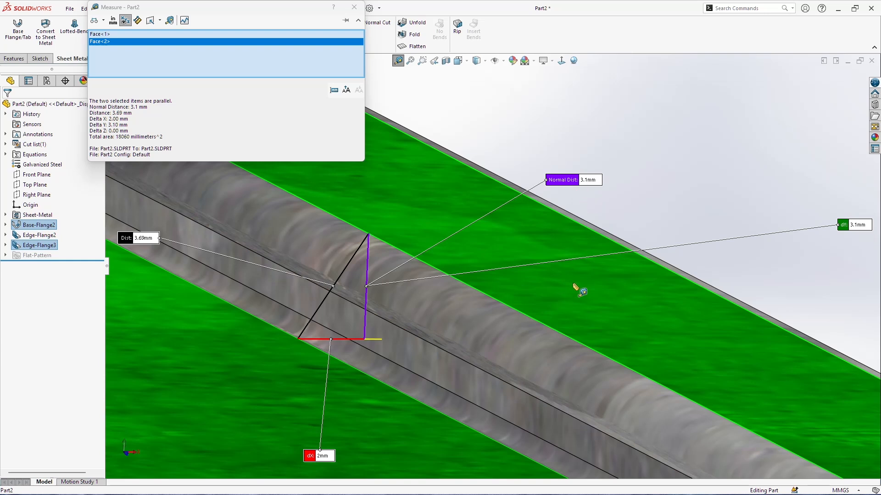
scroll(571, 294, up, 4)
key(Escape)
Step: Edit the inward edge flange, change its flange position to Material Inside, and accept the change
scroll(597, 340, down, 4)
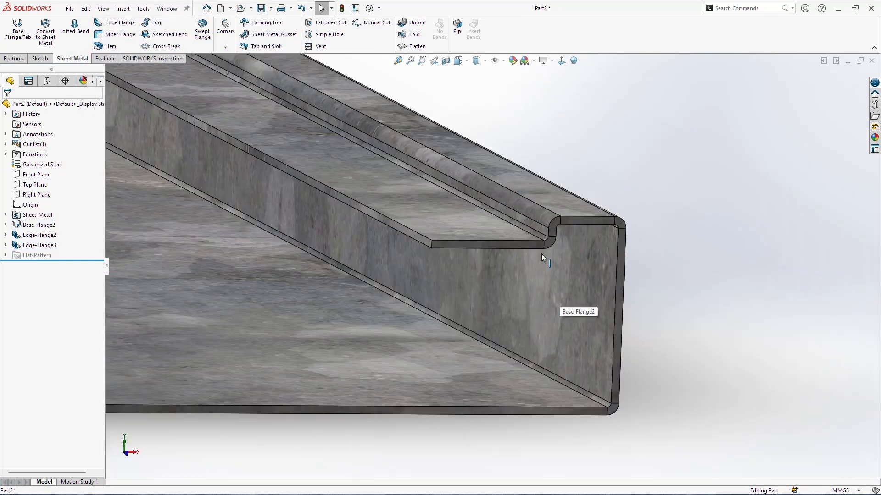
scroll(555, 238, down, 2)
click(549, 236)
middle_drag(550, 236, 472, 254)
click(472, 254)
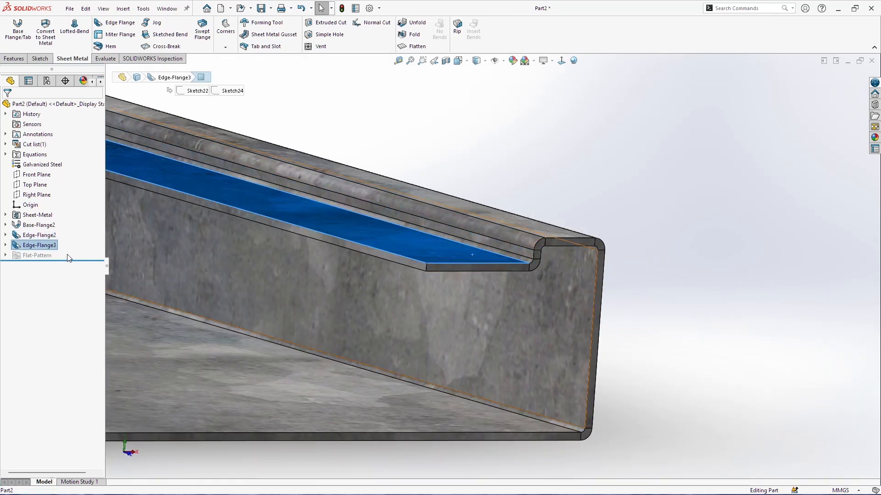
right_click(40, 246)
click(52, 221)
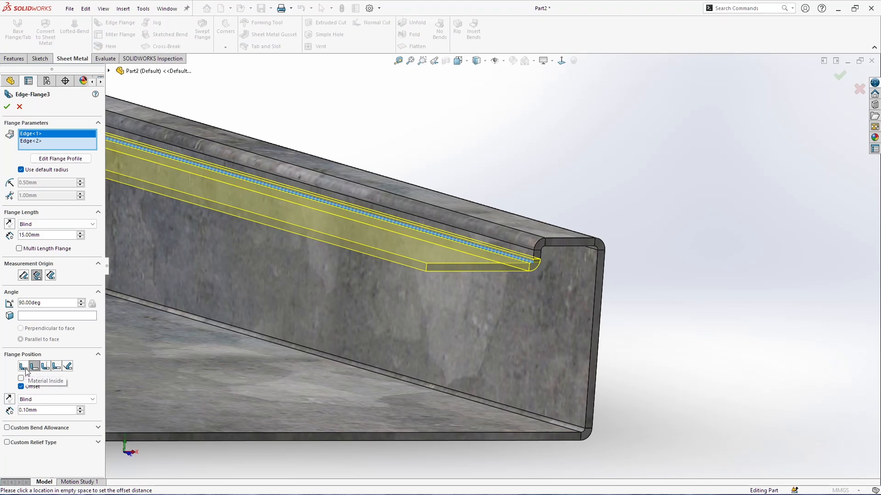
click(24, 367)
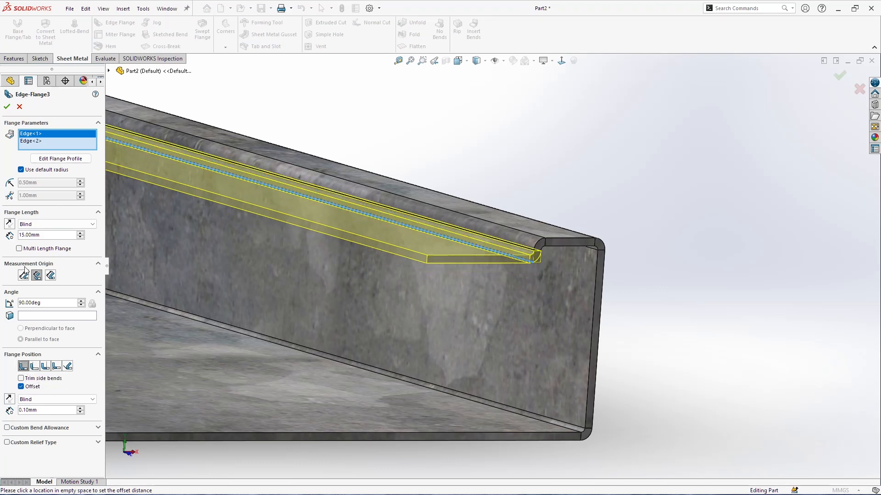
click(7, 106)
Step: Start an upward edge flange along the base panel's open front edge with a length of 23.5 mm
key(f)
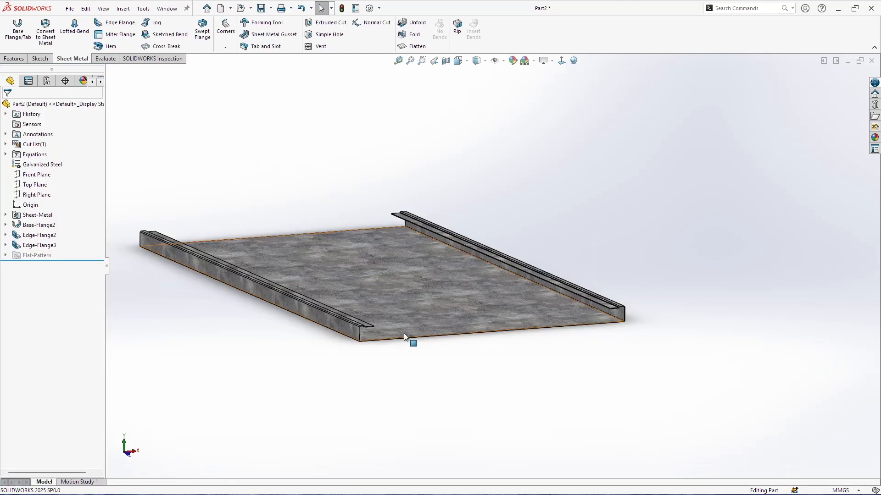
scroll(411, 342, down, 4)
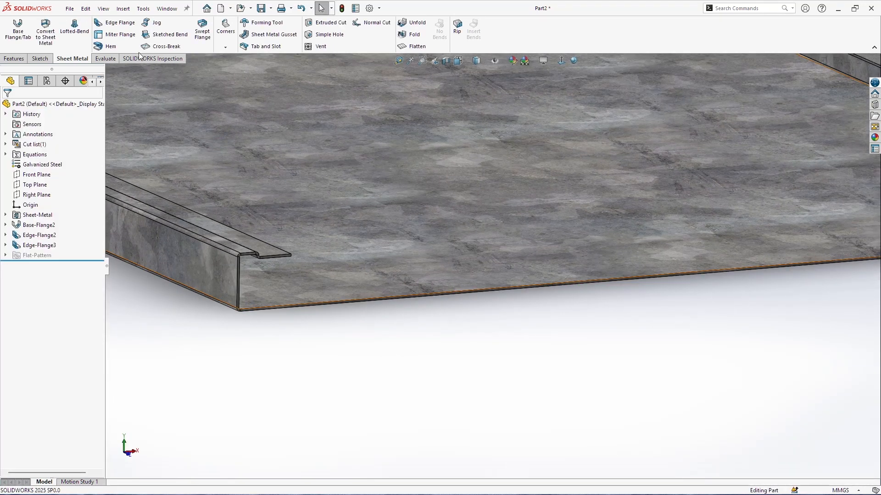
click(115, 23)
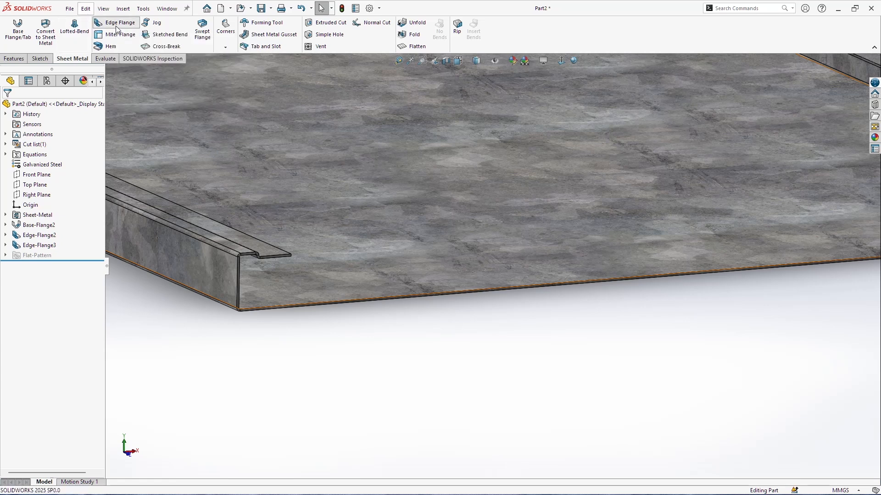
scroll(366, 312, down, 2)
scroll(349, 298, down, 2)
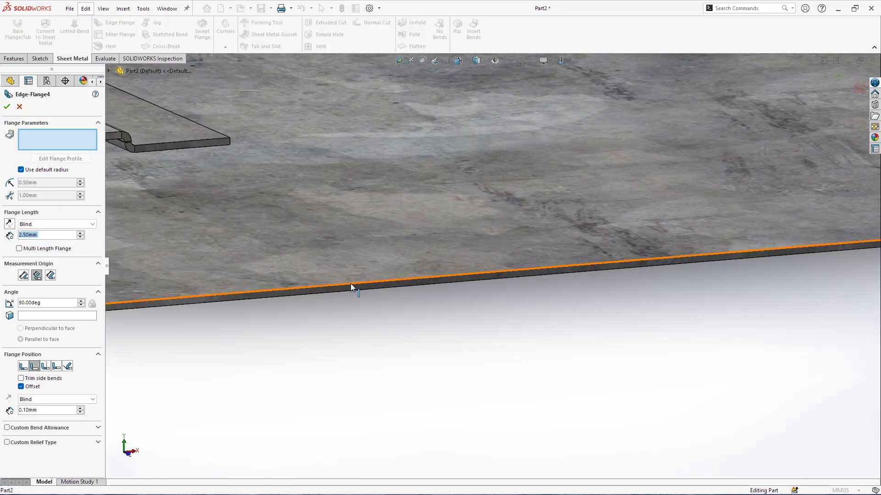
click(351, 284)
click(373, 68)
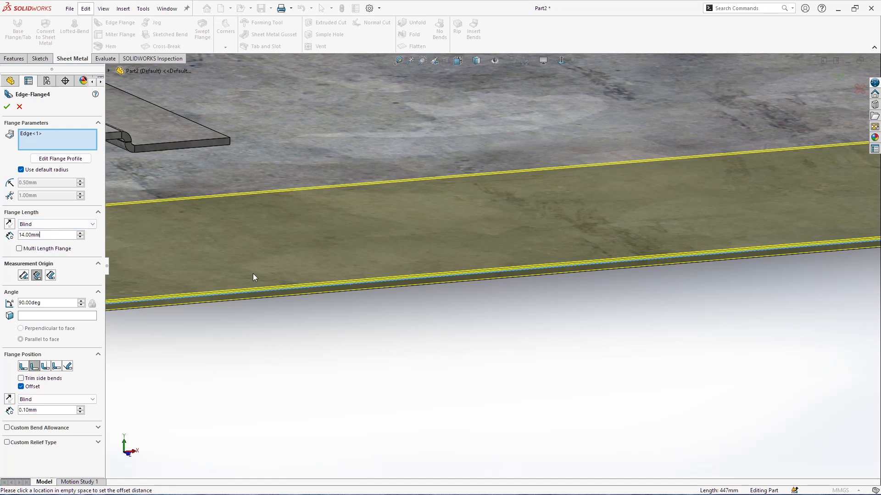
scroll(448, 255, up, 3)
scroll(249, 259, down, 1)
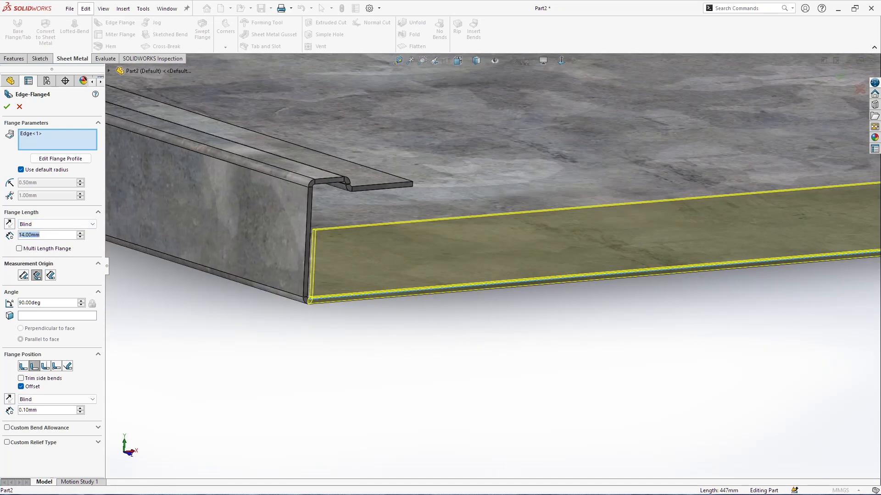
text(23.5)
key(Return)
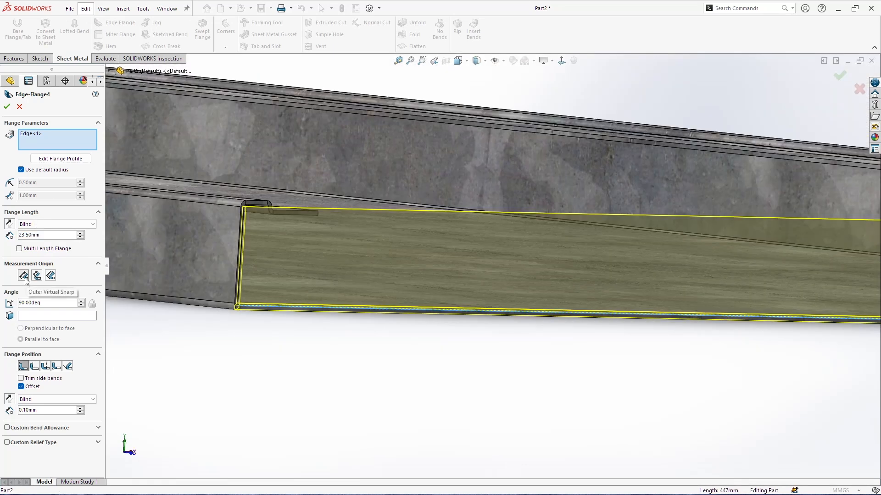
Step: Measure the front flange from the outer virtual sharp, position it as Bend Outside without an offset, and accept it
click(45, 365)
middle_drag(305, 240, 352, 230)
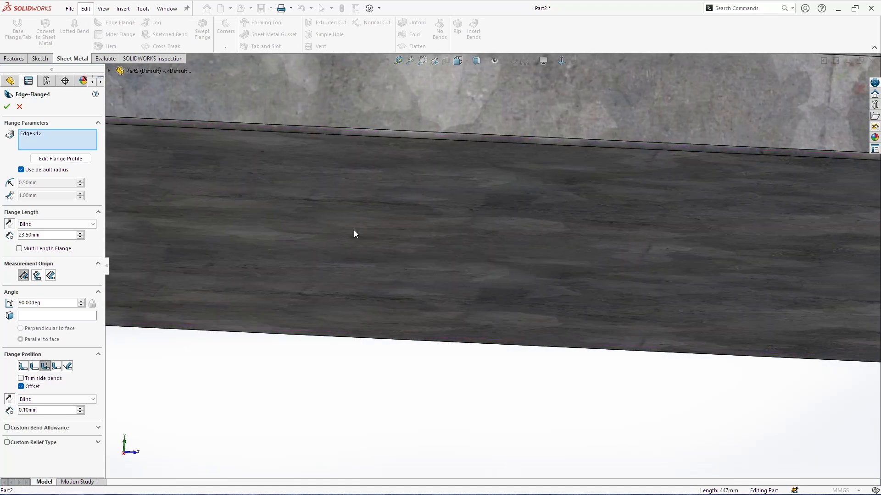
scroll(790, 224, up, 5)
scroll(790, 224, down, 9)
mouse_move(386, 277)
middle_down()
mouse_move(401, 299)
mouse_move(399, 282)
mouse_move(392, 287)
middle_up()
scroll(433, 274, up, 3)
scroll(433, 274, up, 3)
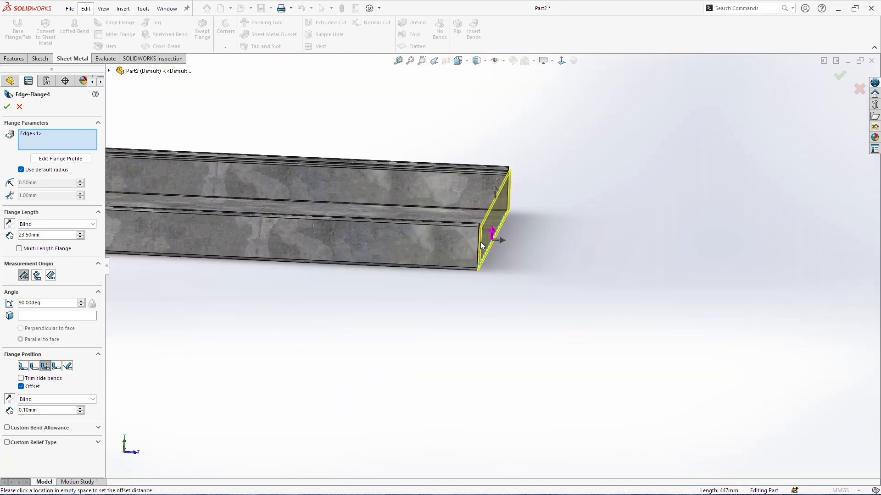
scroll(433, 275, down, 6)
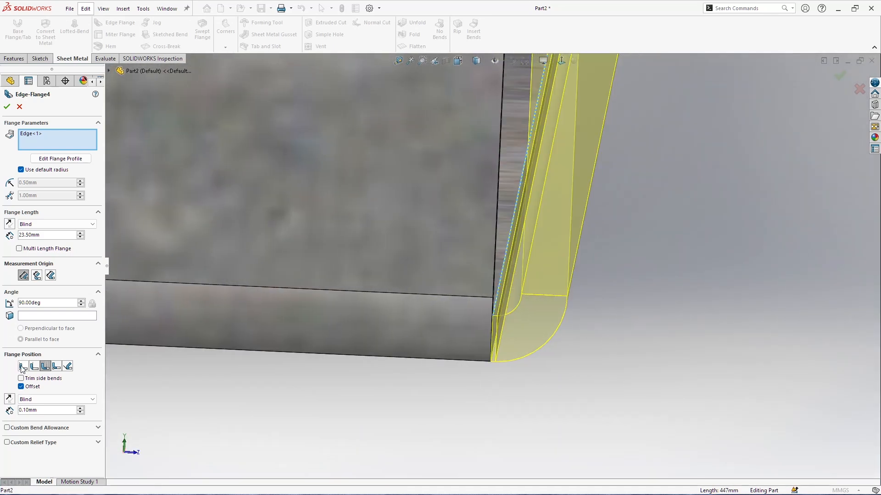
click(23, 367)
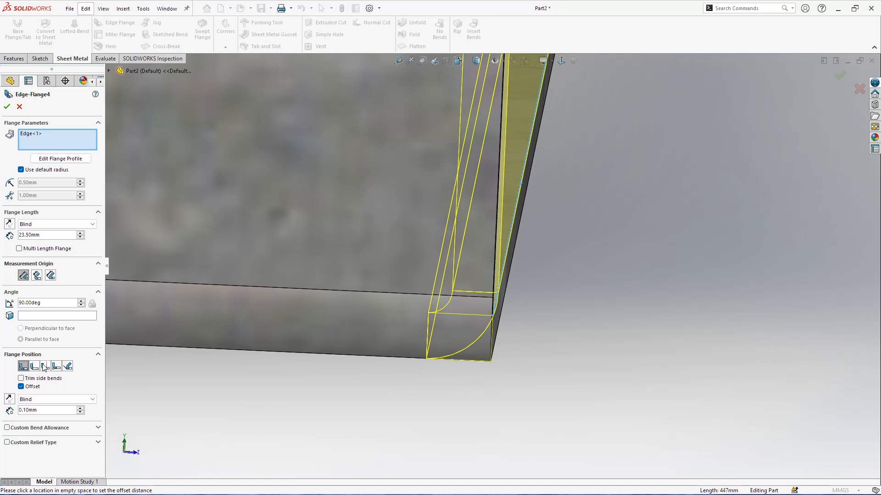
click(45, 367)
scroll(507, 304, up, 3)
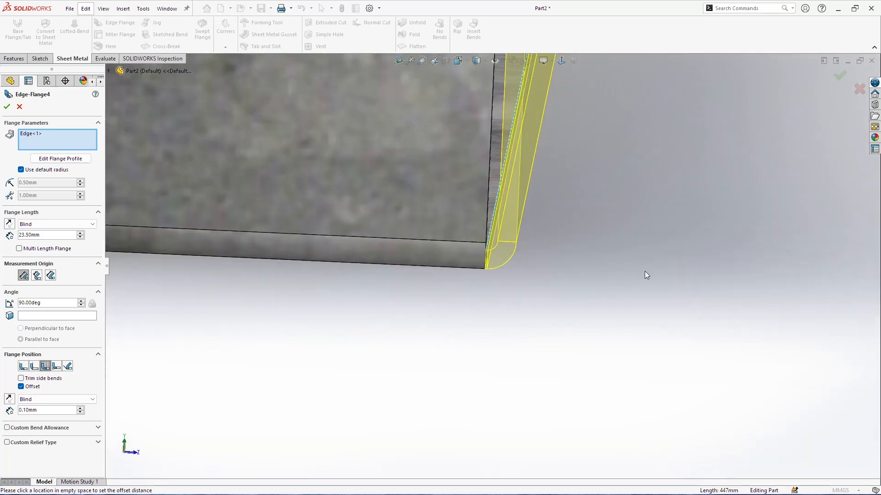
click(32, 387)
middle_drag(615, 271, 489, 180)
scroll(489, 180, down, 5)
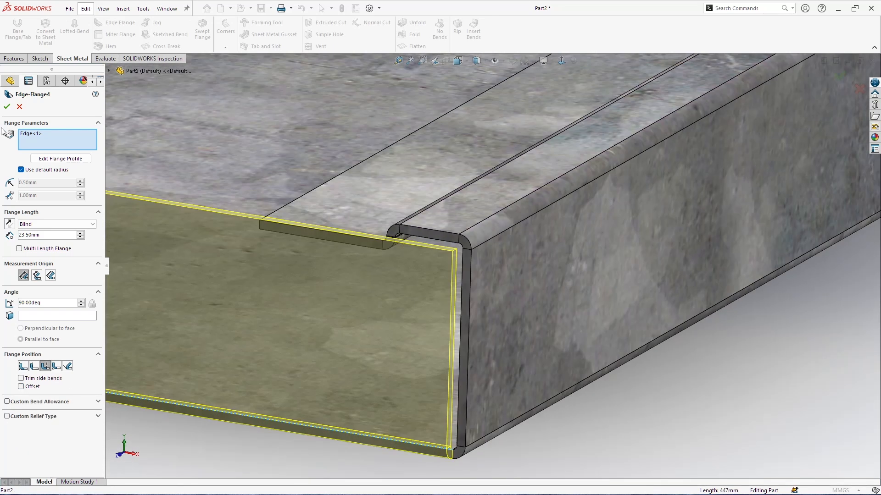
click(7, 107)
Step: Sketch a rectangle on the outer side wall face, from the wall's upper end corner to the front flange's lower outer bend corner
middle_drag(464, 277, 384, 203)
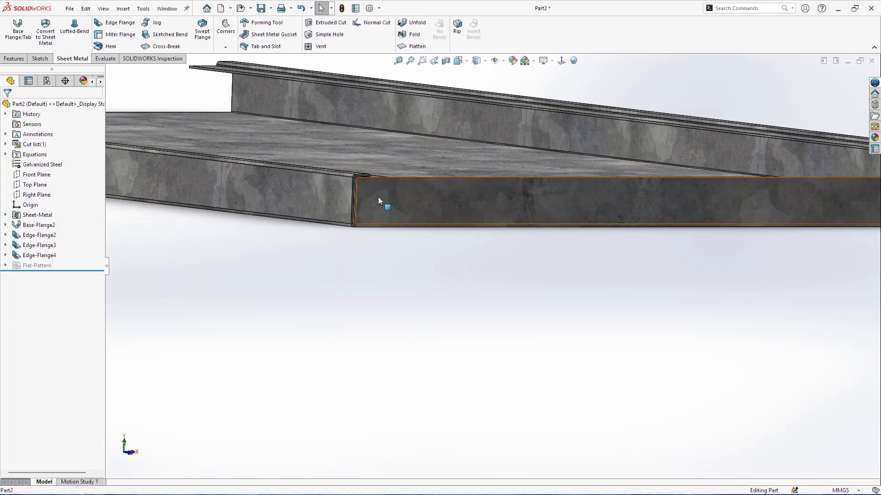
click(313, 193)
click(40, 58)
click(11, 29)
key(space)
click(304, 303)
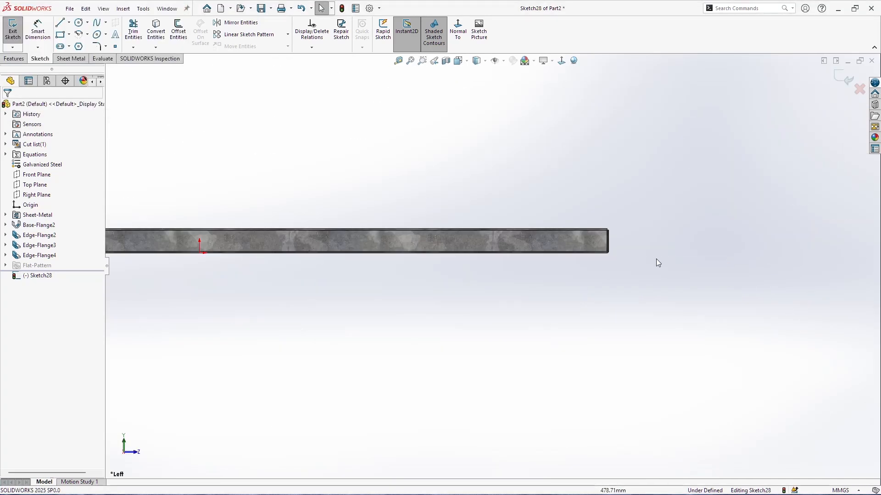
scroll(543, 212, down, 4)
click(60, 34)
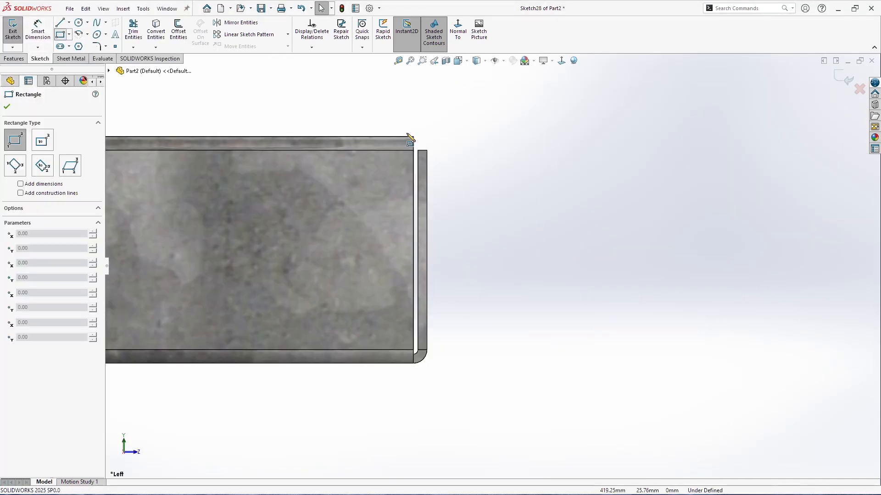
click(414, 151)
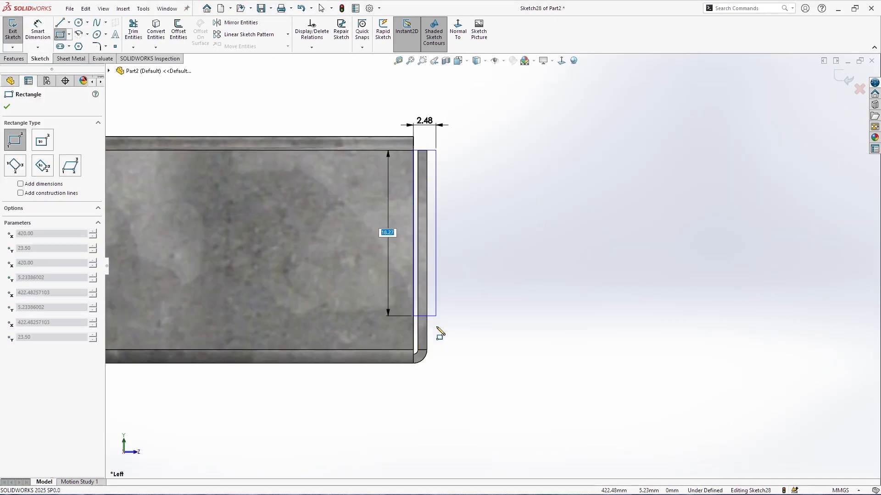
click(427, 350)
key(Escape)
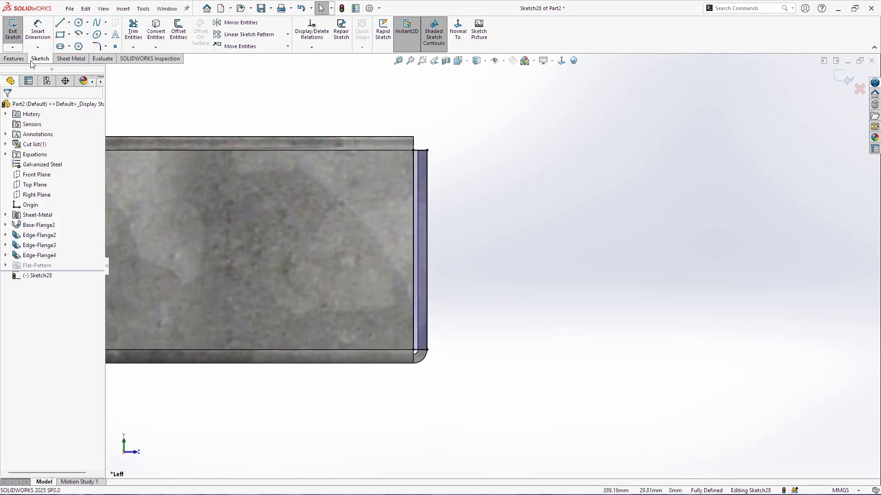
Step: Create a 1 mm thick tab from the rectangle, merged with the side wall
click(71, 58)
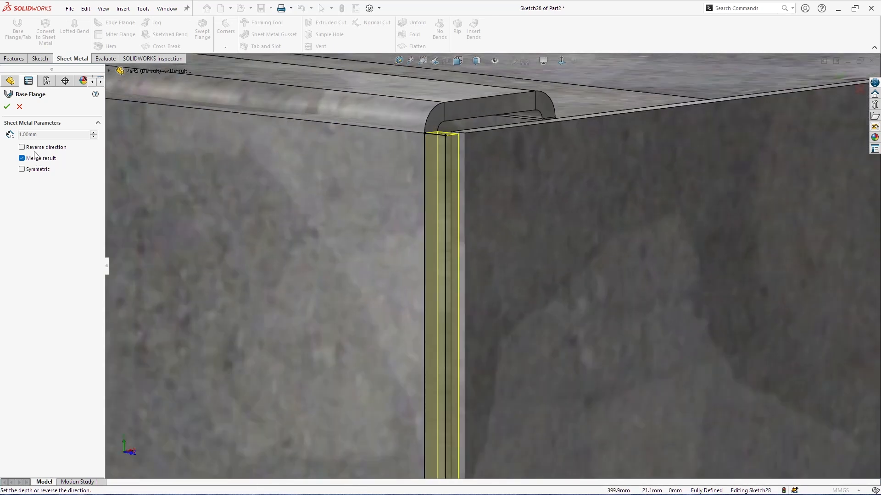
click(7, 107)
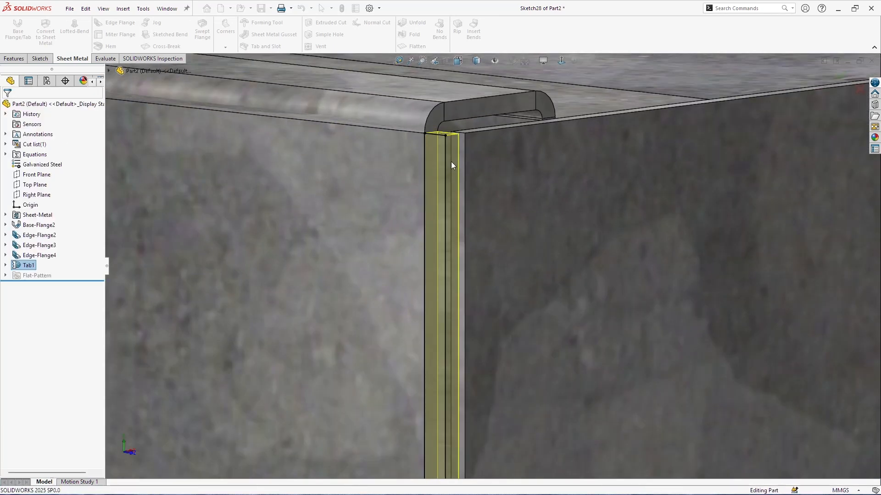
scroll(493, 293, up, 5)
scroll(490, 300, down, 3)
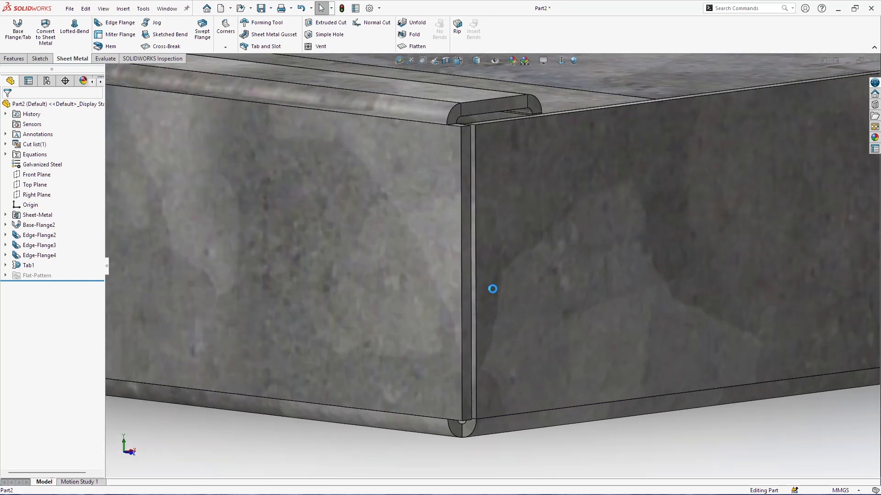
Step: Create an Underlap closed corner between the side wall tab and the front flange, with a 0.10 mm gap and Auto propagation off
middle_drag(492, 289, 480, 294)
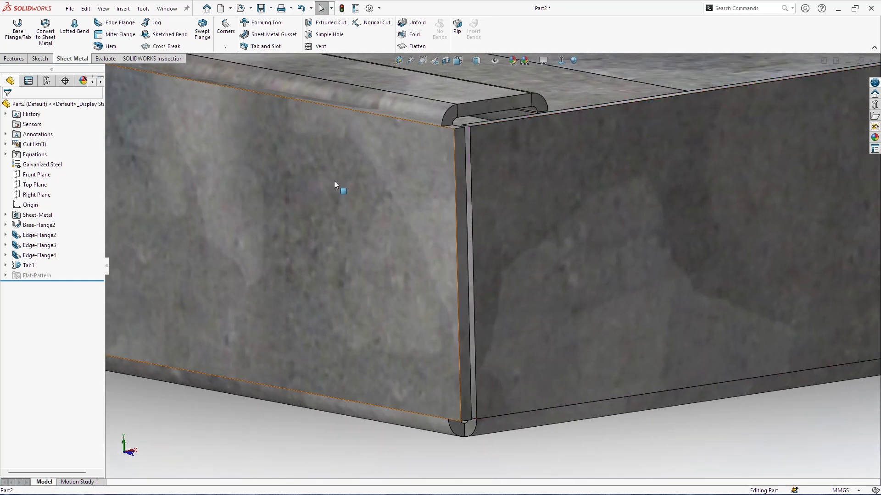
click(225, 47)
click(232, 59)
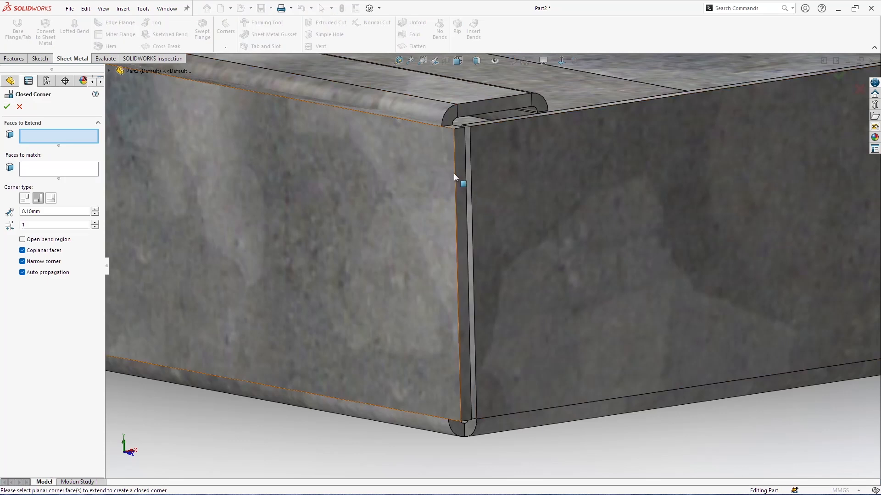
scroll(454, 172, down, 3)
click(487, 134)
scroll(489, 137, up, 3)
mouse_move(476, 166)
middle_down()
mouse_move(480, 151)
mouse_move(483, 200)
mouse_move(468, 142)
mouse_move(460, 163)
middle_up()
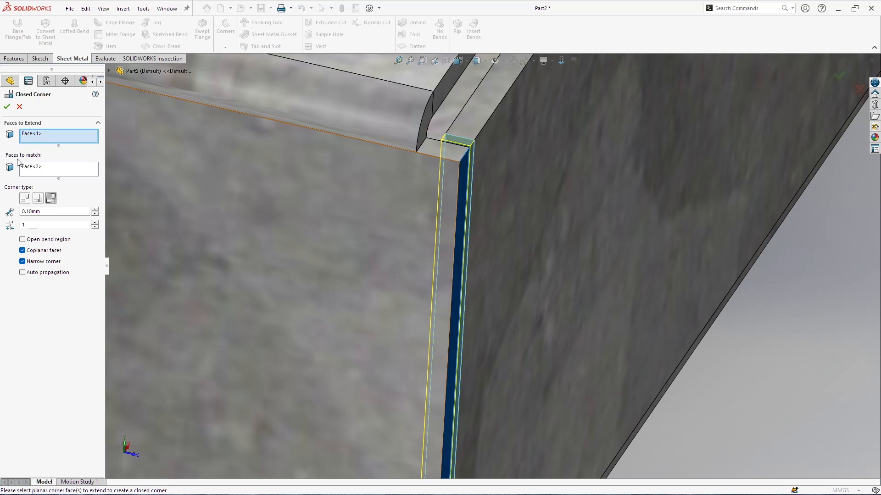
click(7, 108)
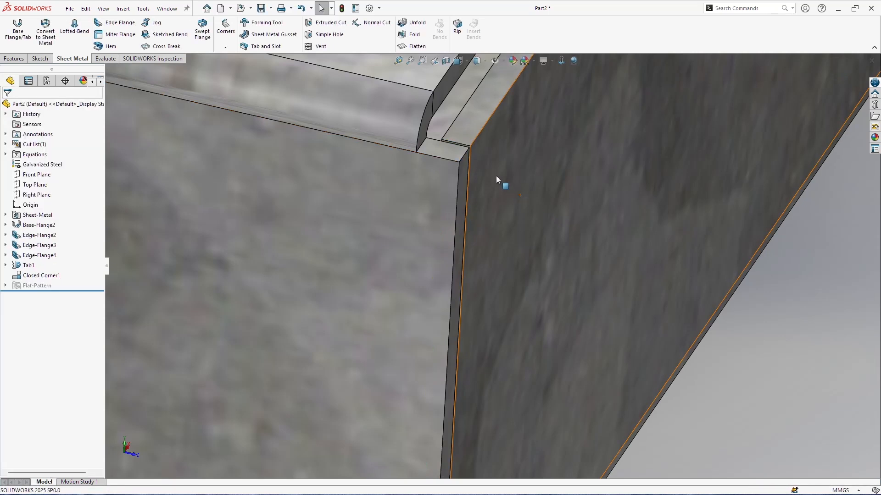
Step: Examine the closed corner between the side wall tab and front flange, including its bend region and feature settings
scroll(485, 153, up, 5)
scroll(487, 339, down, 8)
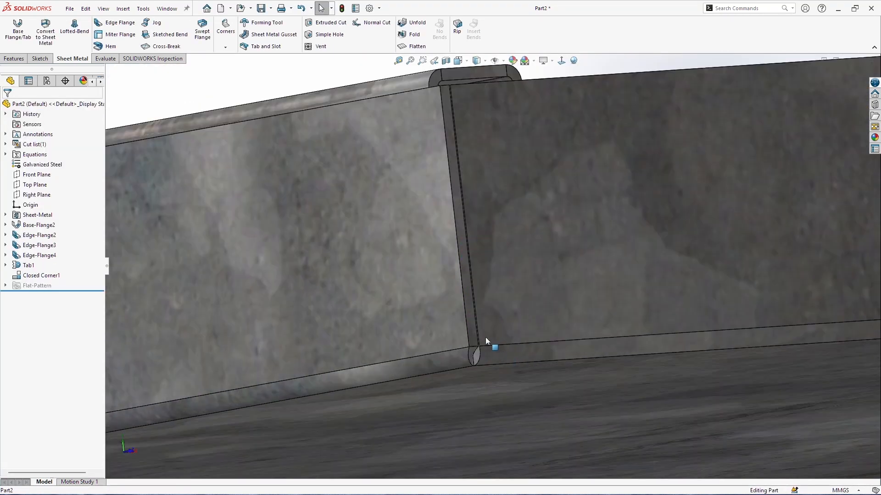
middle_drag(484, 349, 321, 192)
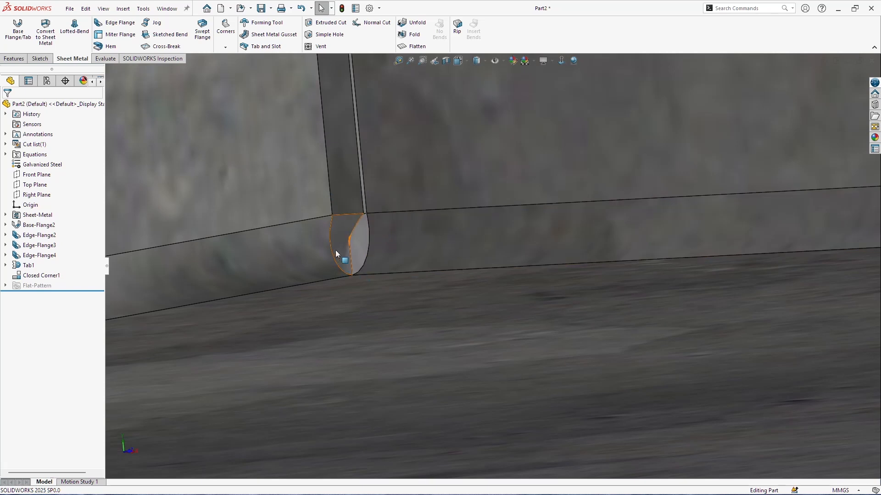
middle_drag(369, 213, 356, 230)
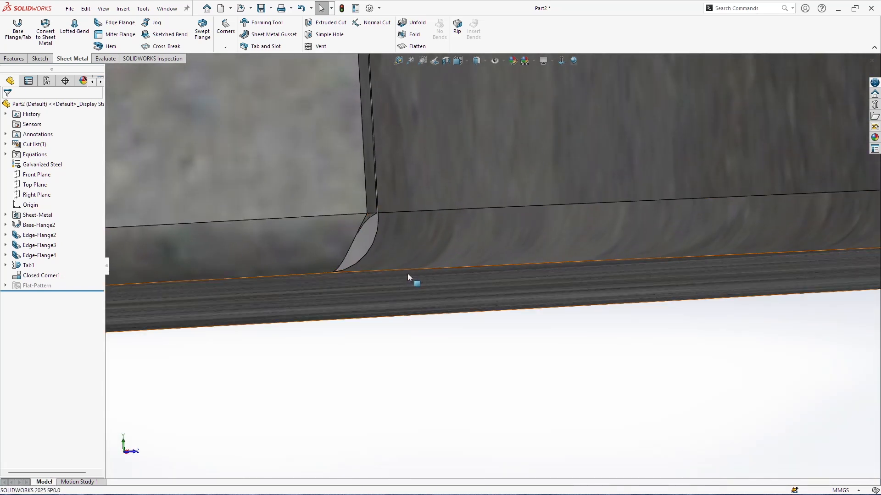
right_click(47, 275)
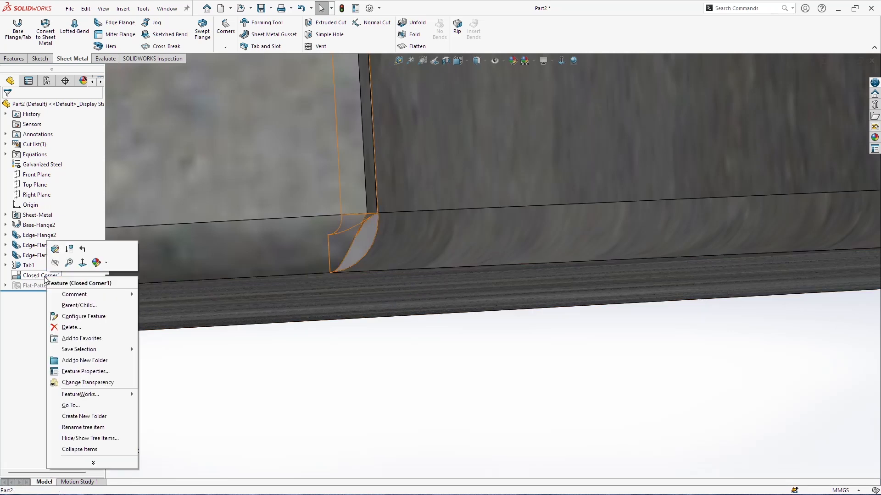
click(55, 250)
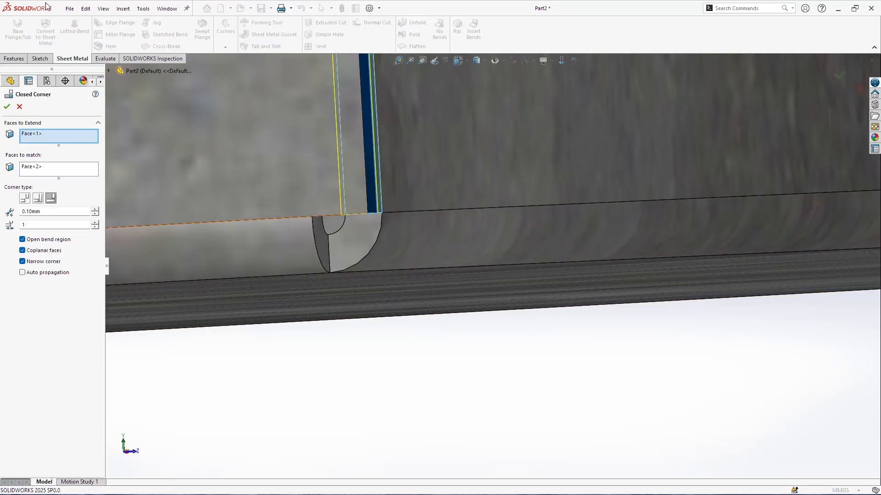
click(6, 107)
scroll(374, 243, up, 5)
middle_drag(620, 238, 658, 238)
scroll(701, 239, down, 5)
mouse_move(704, 223)
middle_down()
mouse_move(710, 175)
mouse_move(720, 216)
middle_up()
scroll(489, 238, up, 8)
middle_drag(485, 232, 525, 255)
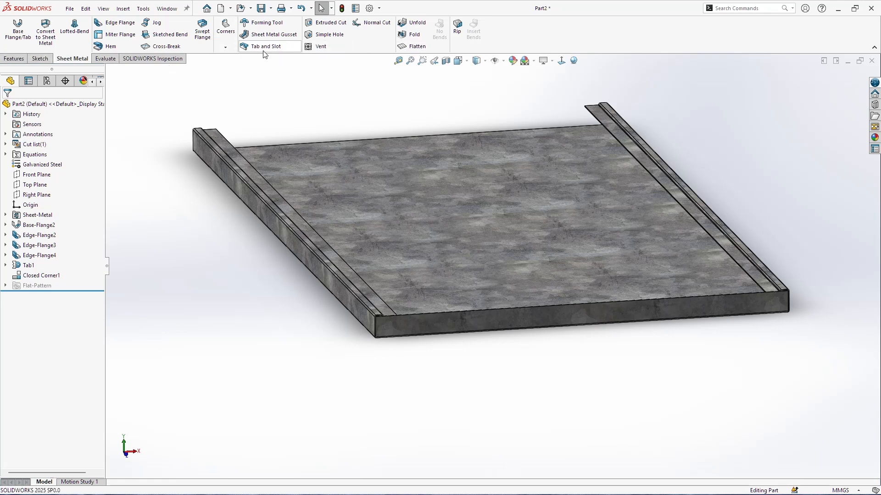
Step: Set up a mirror of the side wall tab and its closed corner about the Right Plane
click(14, 59)
scroll(577, 268, up, 2)
scroll(617, 256, down, 3)
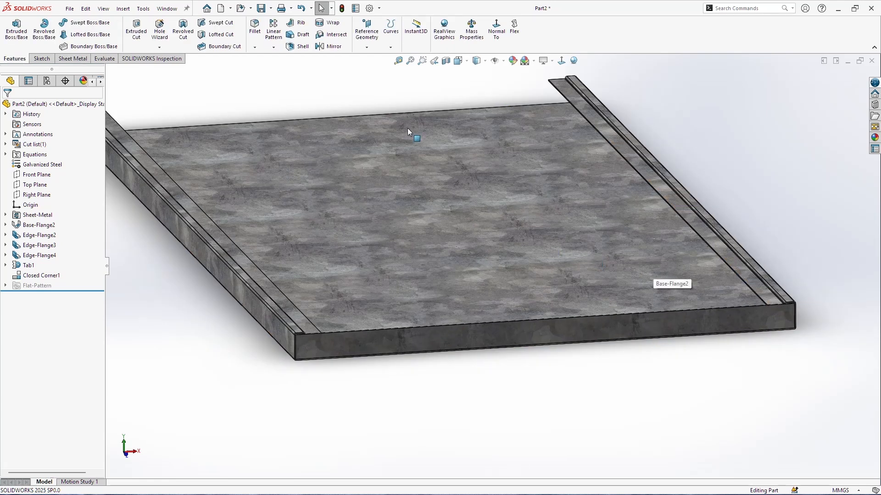
click(367, 48)
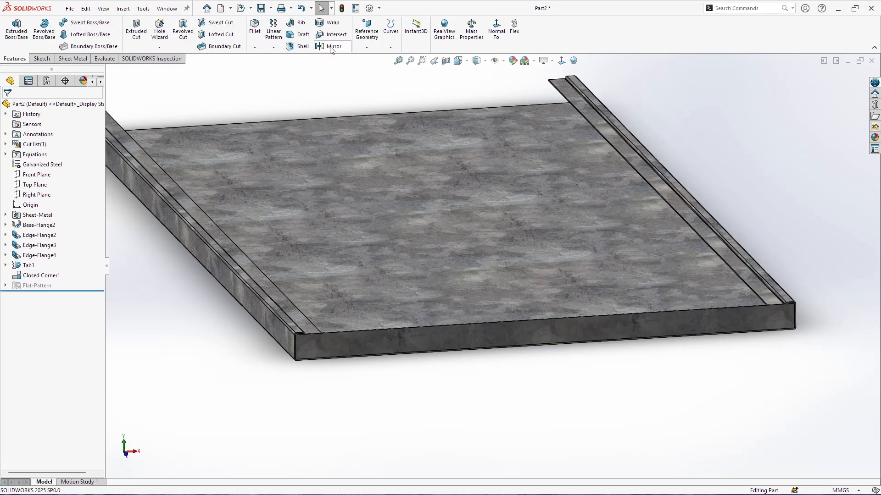
click(273, 48)
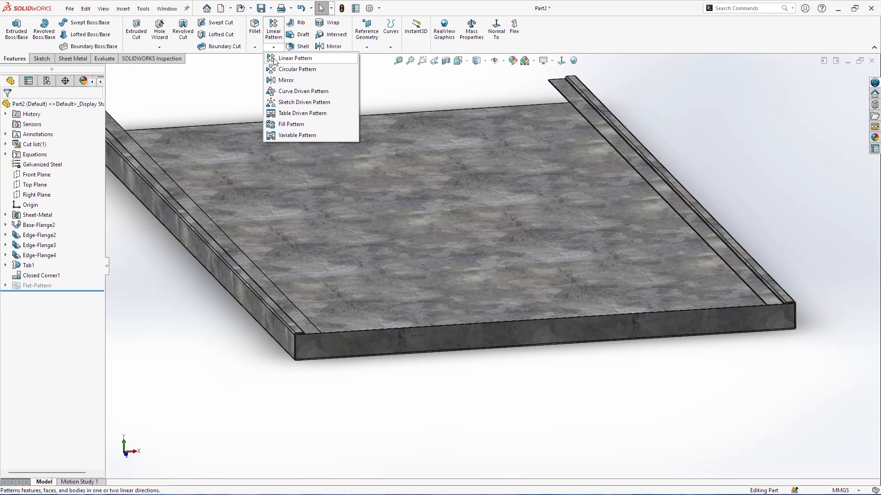
click(294, 81)
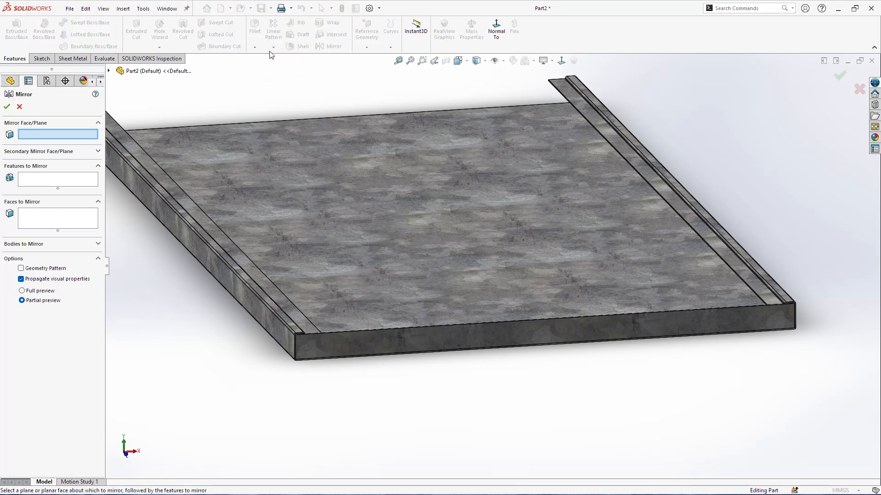
click(109, 71)
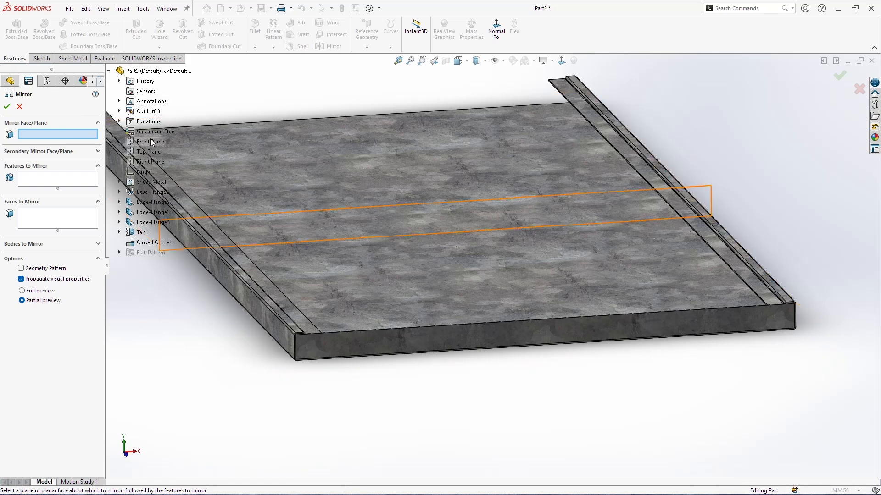
click(148, 159)
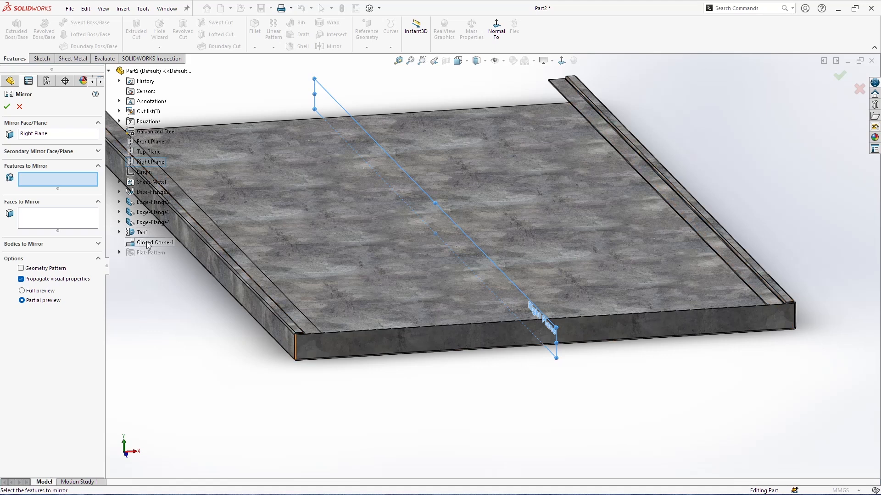
click(142, 232)
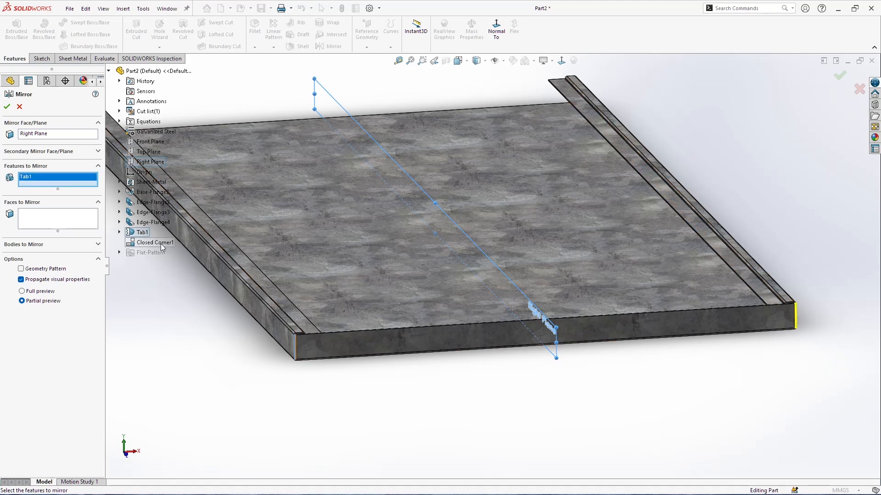
click(158, 243)
Step: Switch the mirror to Full preview, check the opposite front corner, and accept the mirrored features
scroll(741, 285, down, 5)
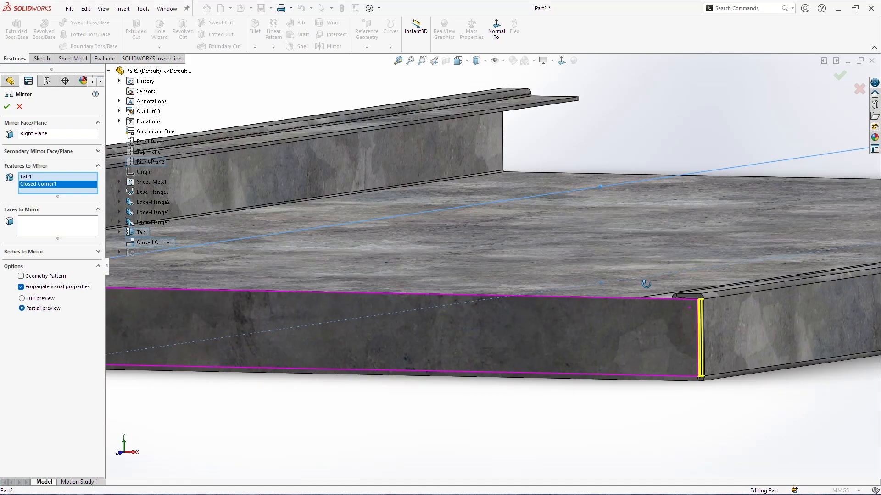
middle_drag(646, 284, 620, 285)
scroll(719, 350, down, 7)
scroll(366, 272, up, 2)
middle_drag(408, 197, 415, 241)
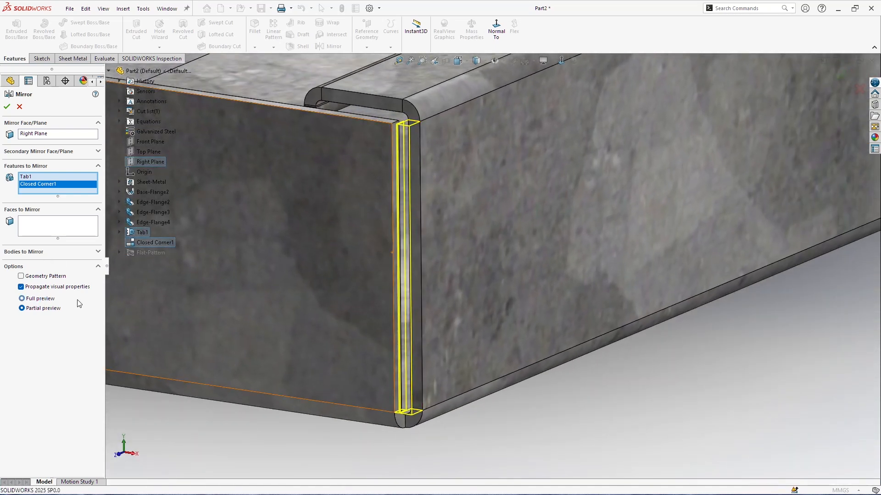
scroll(401, 207, up, 3)
scroll(420, 182, down, 8)
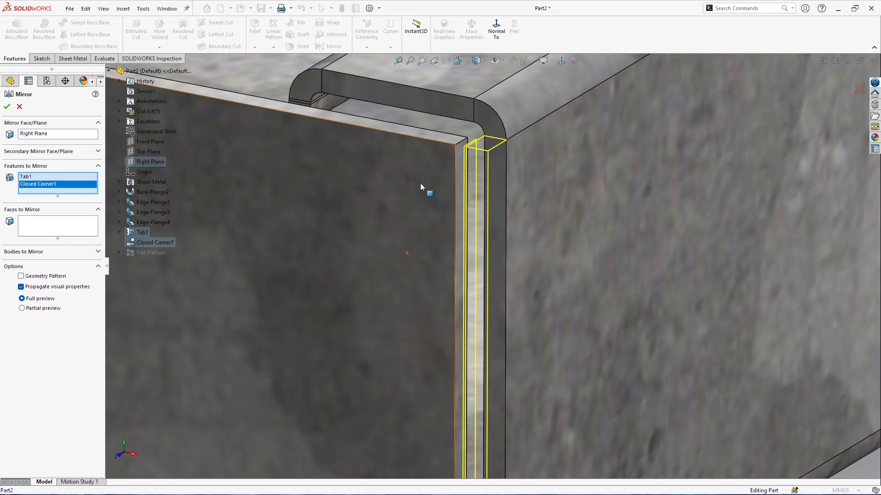
middle_drag(571, 205, 525, 155)
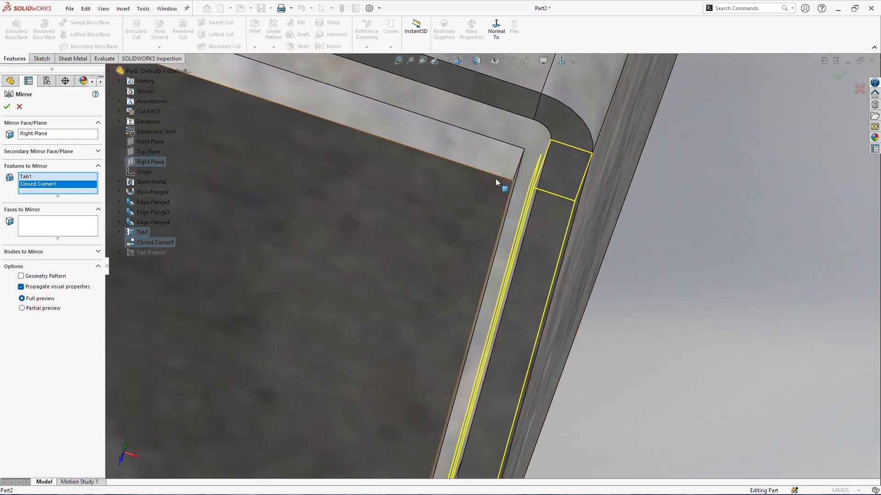
click(6, 107)
Step: Save the part as Side Wall Right in the Storage Cabinet folder
scroll(702, 287, up, 6)
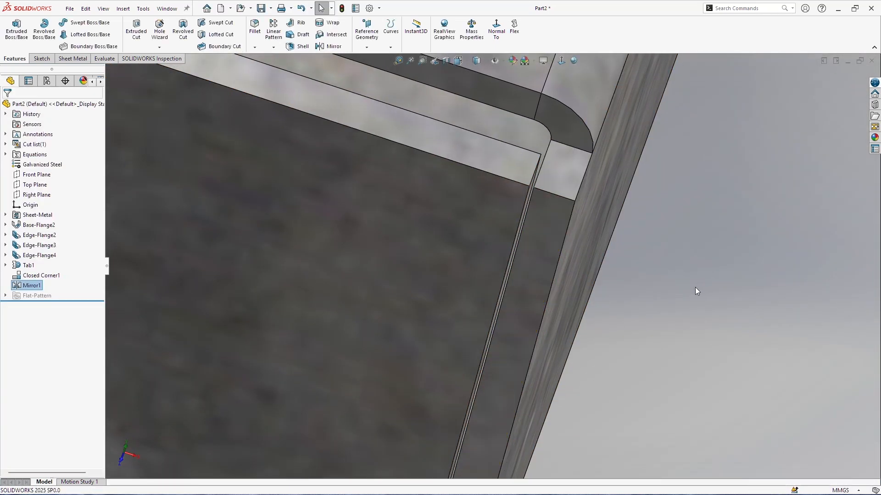
scroll(549, 323, up, 5)
middle_drag(545, 321, 541, 300)
scroll(664, 338, down, 3)
mouse_move(667, 344)
middle_down()
mouse_move(666, 313)
mouse_move(653, 343)
middle_up()
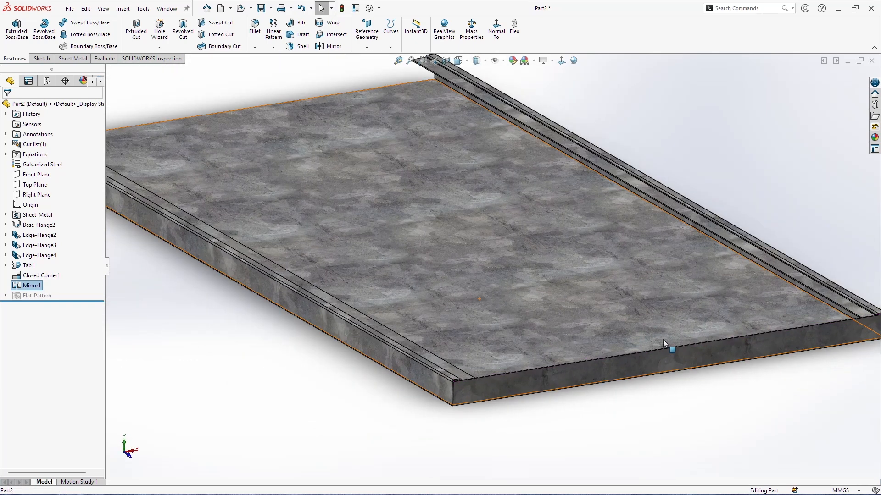
scroll(596, 293, up, 5)
scroll(330, 144, down, 4)
scroll(176, 110, up, 2)
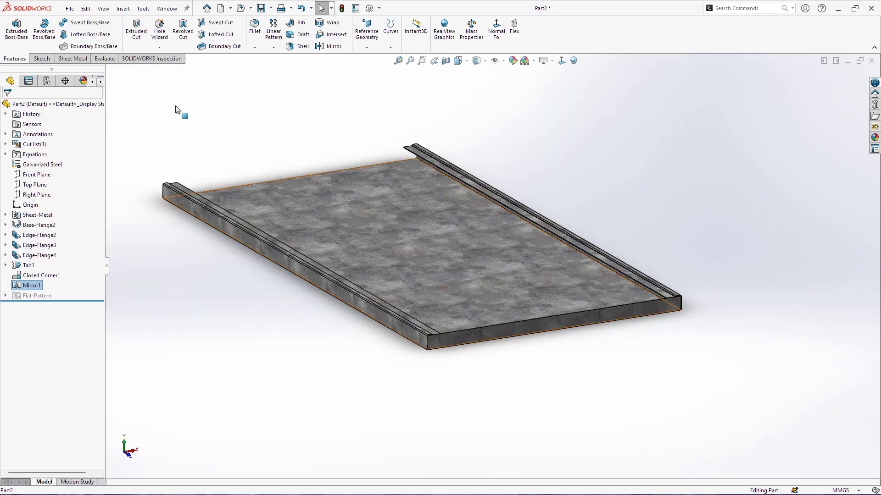
click(70, 8)
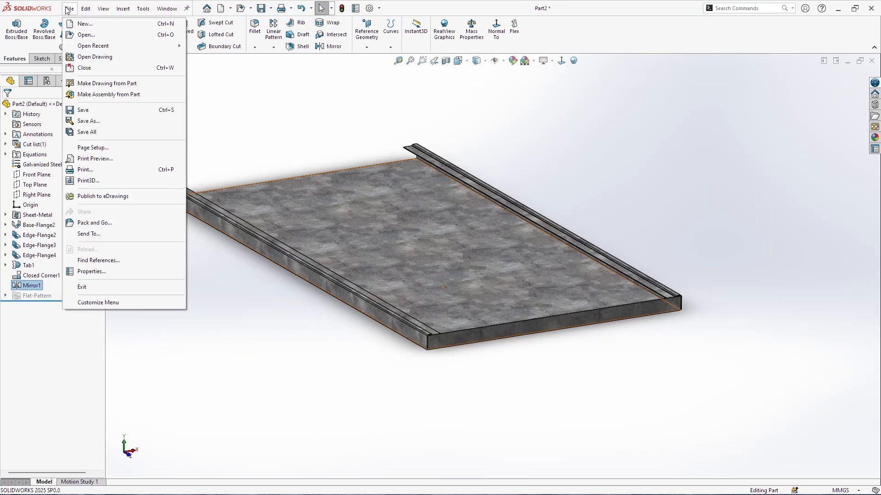
click(115, 111)
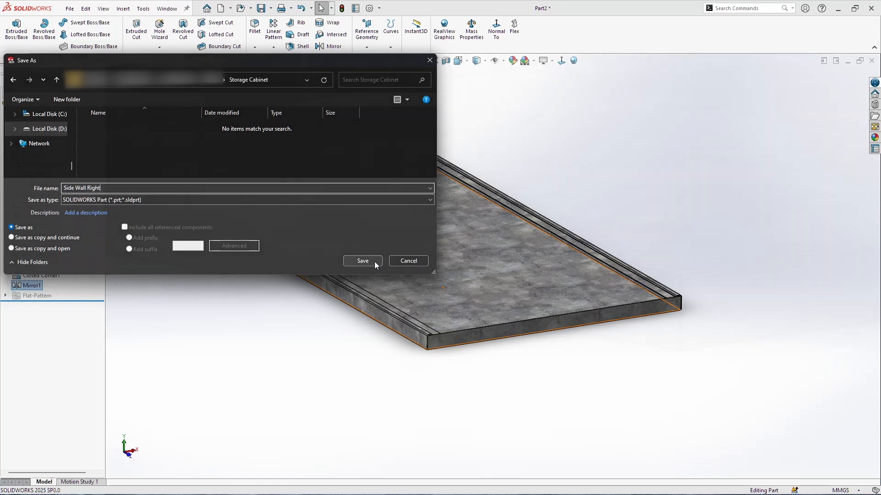
click(362, 260)
Step: Create a 21.40 mm blind edge flange folded upward along the panel's open rear edge
scroll(600, 302, up, 10)
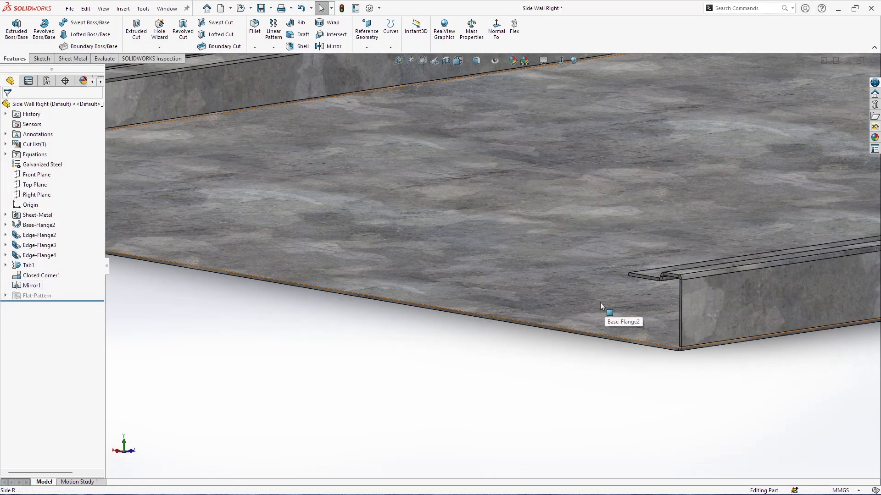
scroll(600, 302, down, 5)
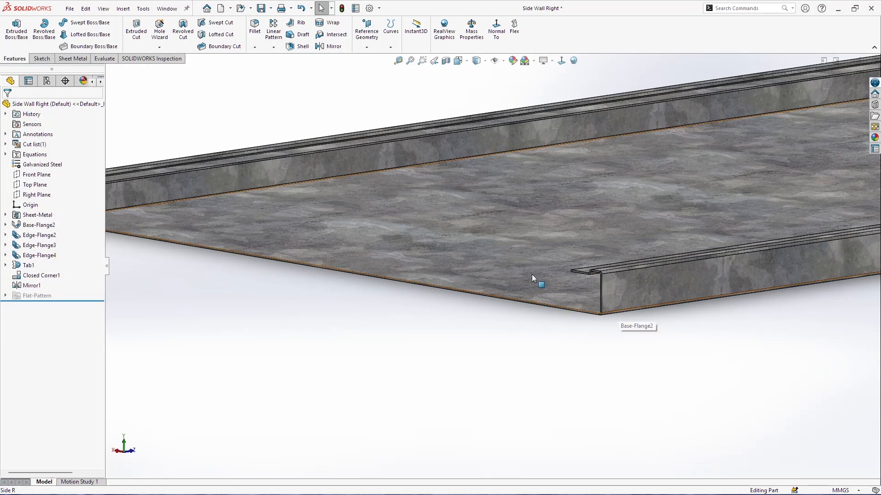
click(72, 57)
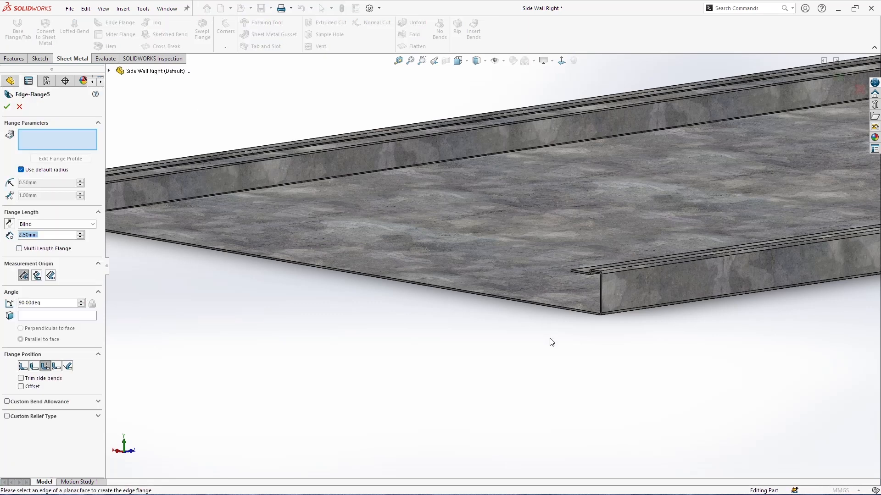
scroll(534, 334, up, 3)
click(532, 245)
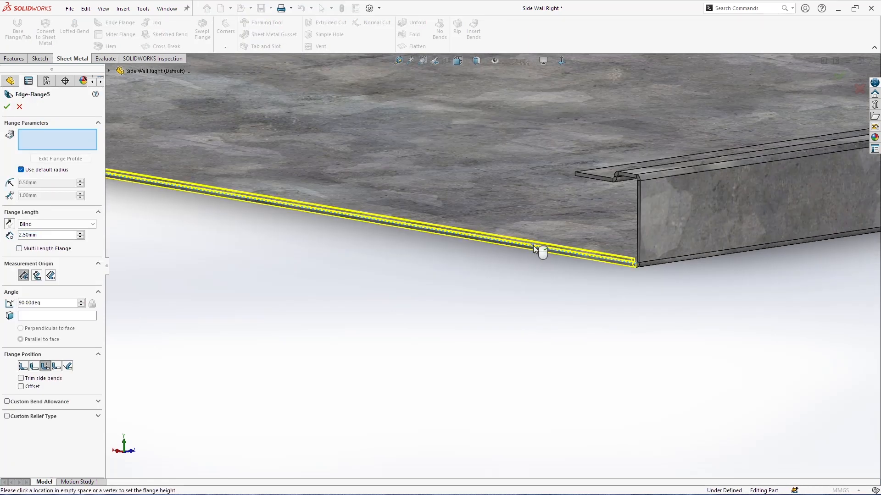
click(523, 90)
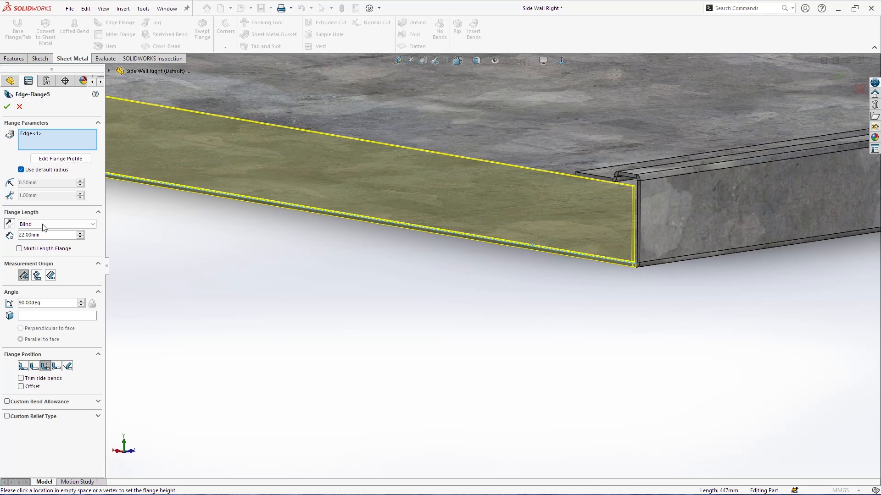
text(21.4)
key(Return)
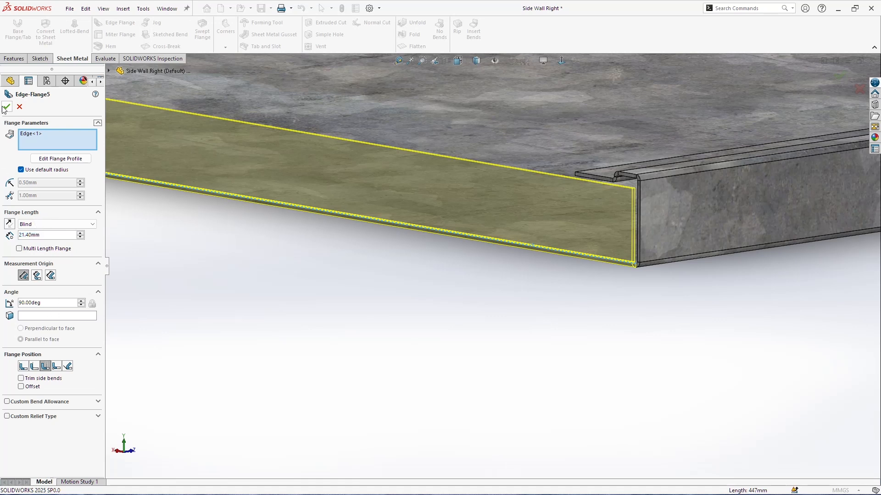
Step: Start a sketch on the raised top face of a side wall's stepped inward flange, viewed face-on
scroll(495, 331, up, 8)
middle_drag(496, 331, 489, 280)
scroll(489, 279, down, 8)
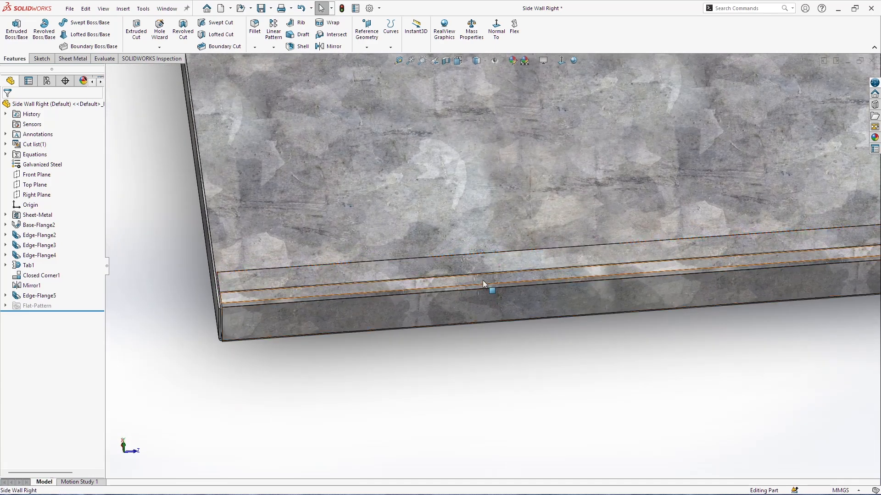
click(483, 279)
click(42, 59)
click(12, 28)
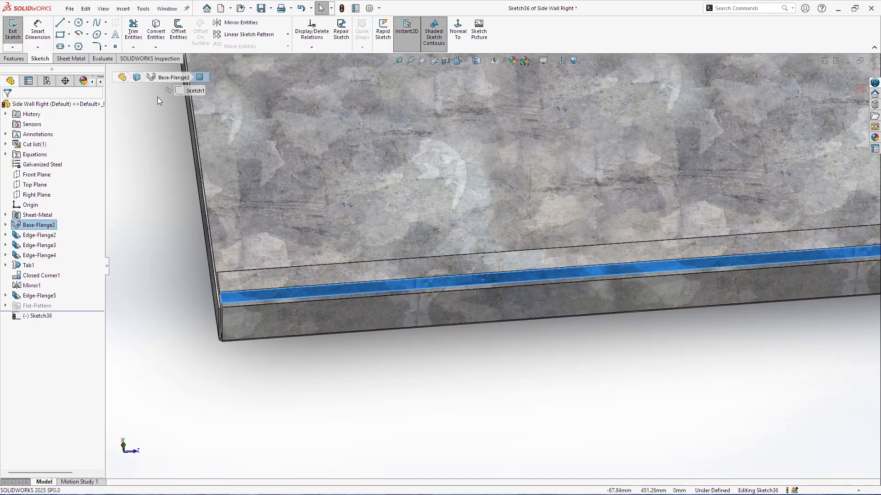
key(space)
click(420, 292)
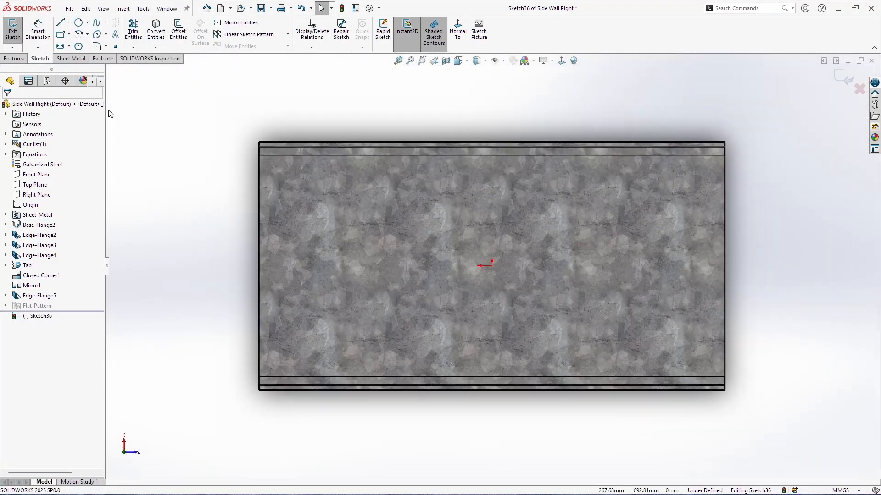
Step: Sketch a narrow corner rectangle along the new rear flange, spanning the panel between the two stepped side flanges
click(60, 34)
scroll(262, 140, down, 6)
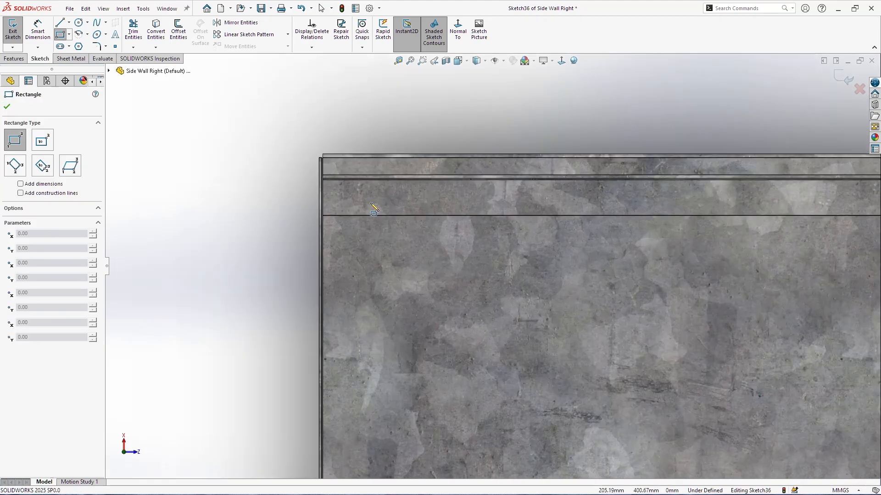
scroll(464, 354, up, 4)
scroll(500, 376, down, 3)
scroll(495, 333, down, 3)
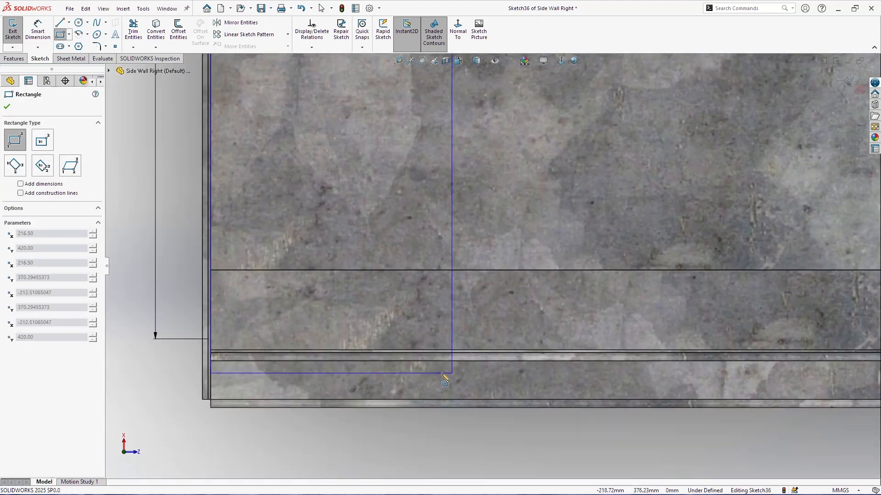
click(321, 361)
key(Escape)
Step: Dimension the rear strip rectangle's width across the panel end to 25 mm
scroll(482, 164, up, 5)
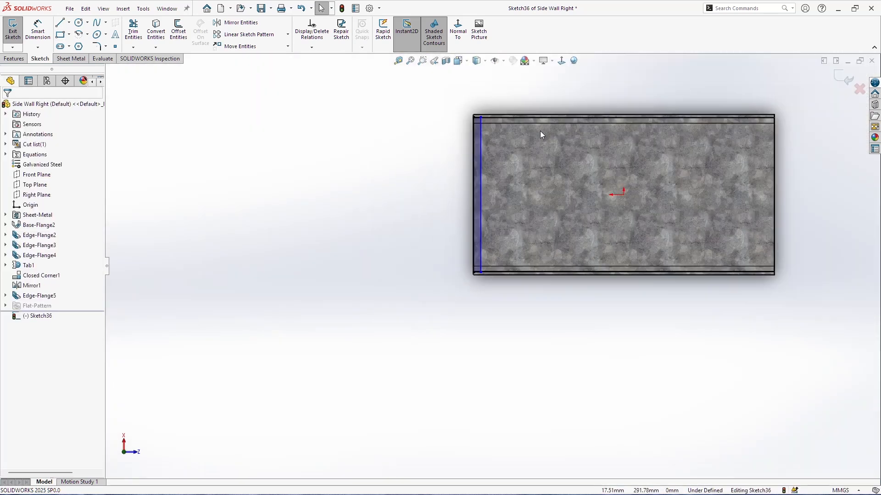
scroll(504, 99, down, 4)
click(35, 21)
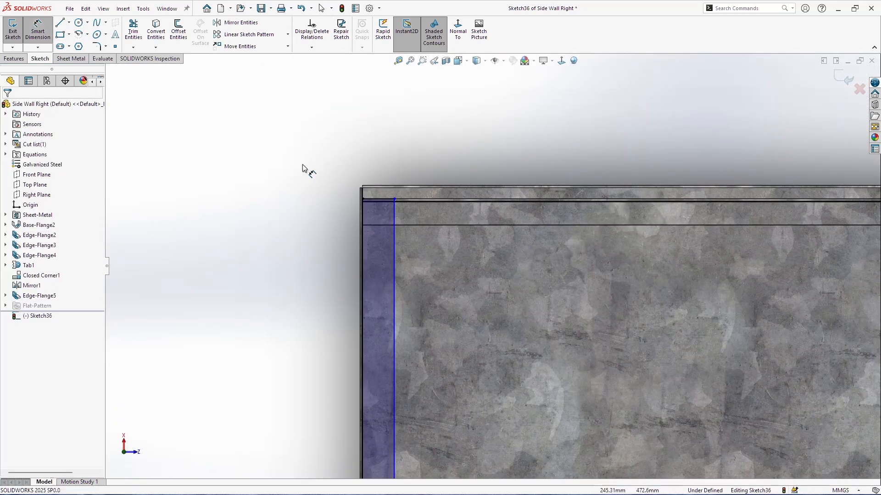
click(377, 197)
click(385, 150)
text(25)
key(Return)
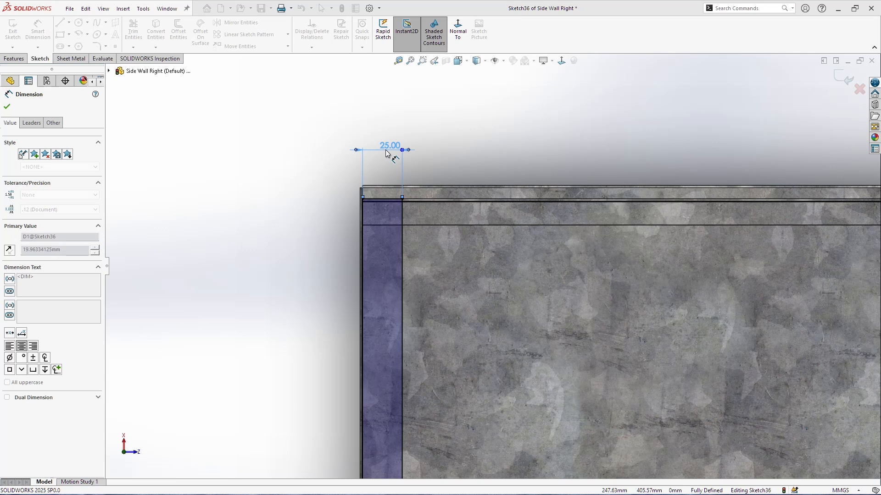
key(Escape)
Step: Sketch a second narrow corner rectangle along the flange at the panel's opposite end, spanning between the two folded sides
scroll(700, 246, up, 4)
scroll(607, 268, down, 3)
scroll(413, 220, down, 5)
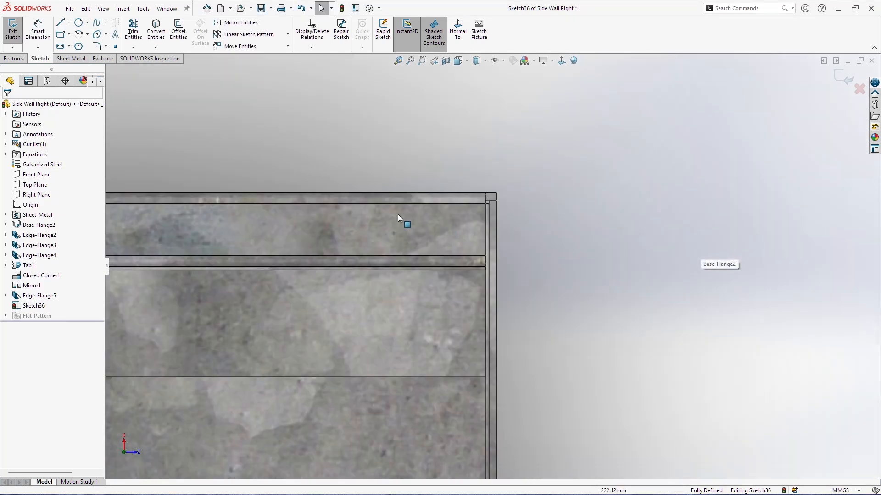
click(60, 35)
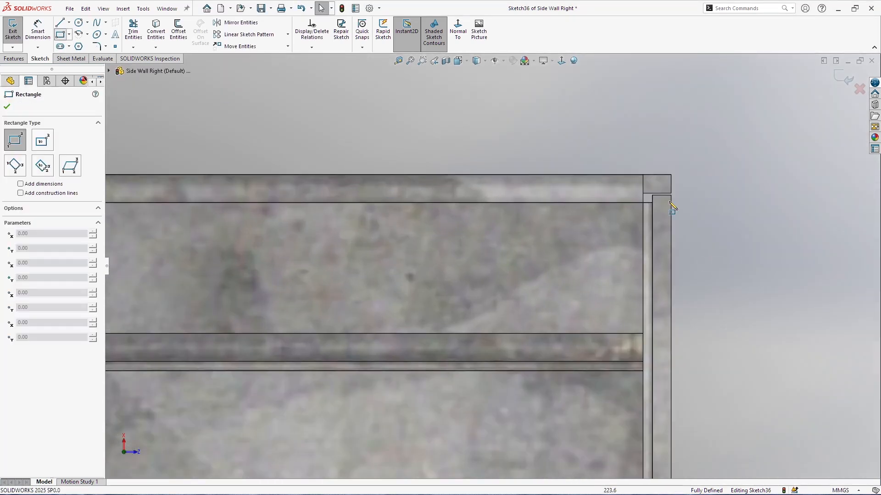
click(651, 195)
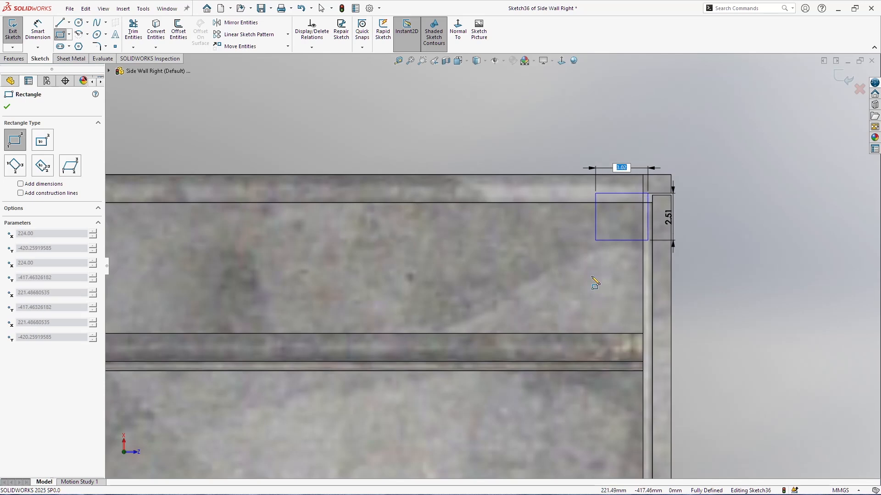
scroll(647, 236, up, 5)
scroll(497, 390, up, 3)
scroll(497, 390, down, 3)
scroll(485, 338, down, 6)
scroll(546, 166, down, 4)
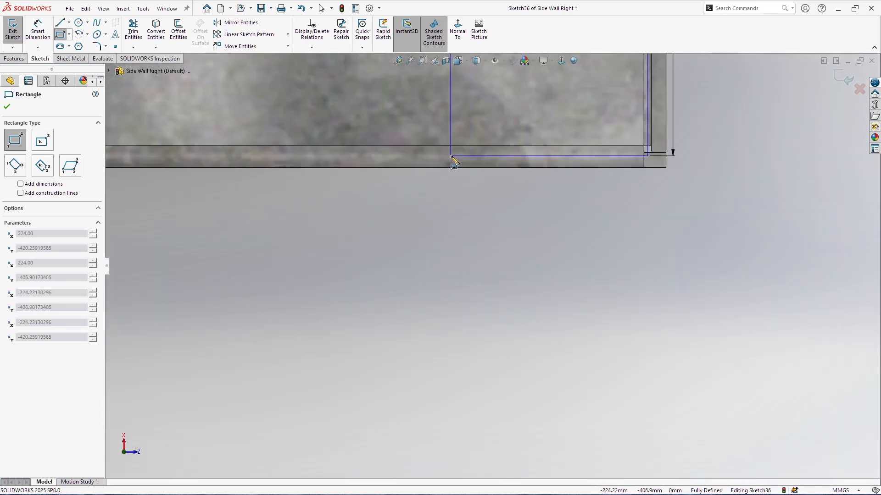
click(448, 155)
key(Escape)
Step: Make the second rectangle's end line collinear with the flange's end edge and snap its outer corner to the flange's inner edge
click(645, 158)
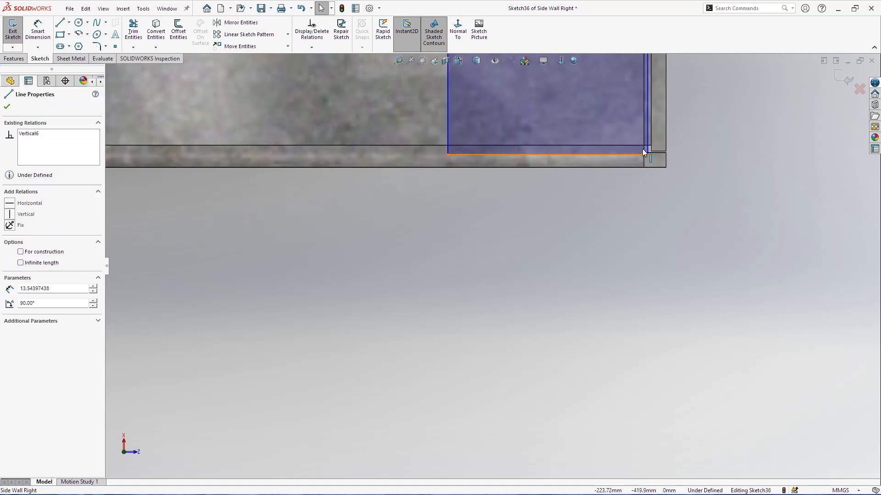
ctrl+click(646, 152)
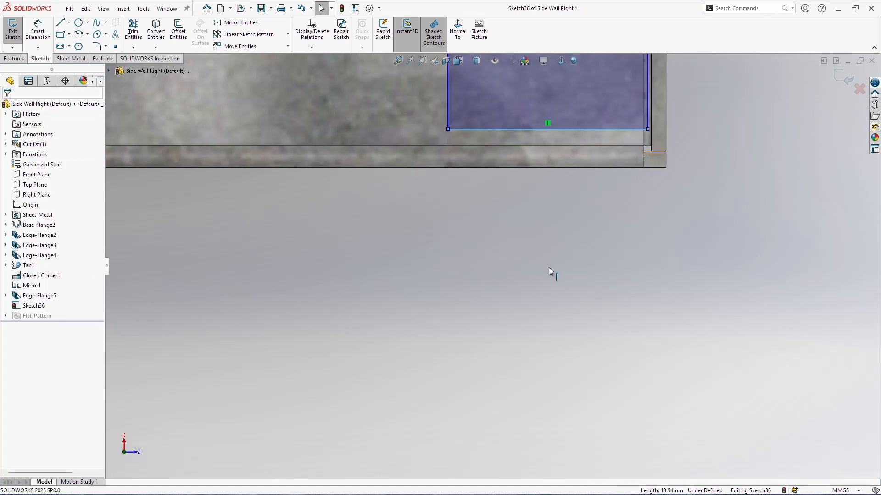
click(27, 255)
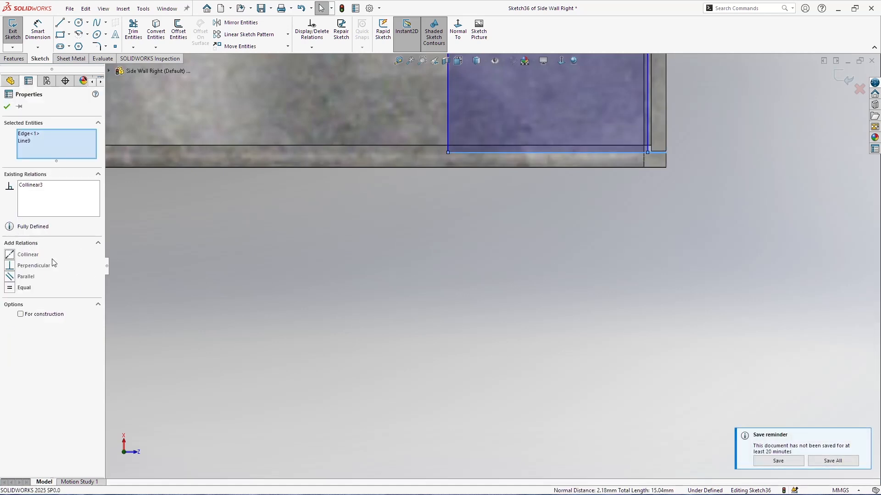
click(668, 148)
mouse_move(648, 153)
mouse_down()
mouse_move(610, 155)
mouse_move(644, 155)
mouse_up()
Step: Dimension the second rectangle's width to 21 mm
scroll(642, 197, up, 14)
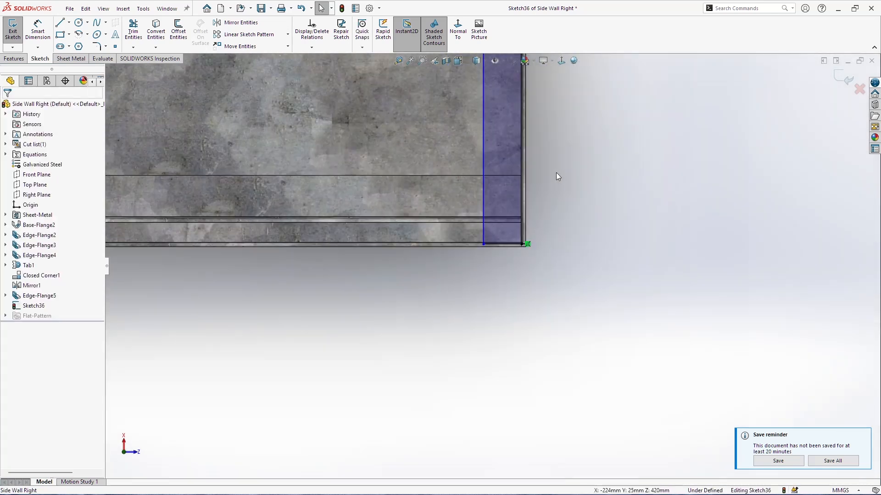
scroll(499, 133, down, 2)
scroll(486, 120, up, 4)
scroll(524, 176, down, 11)
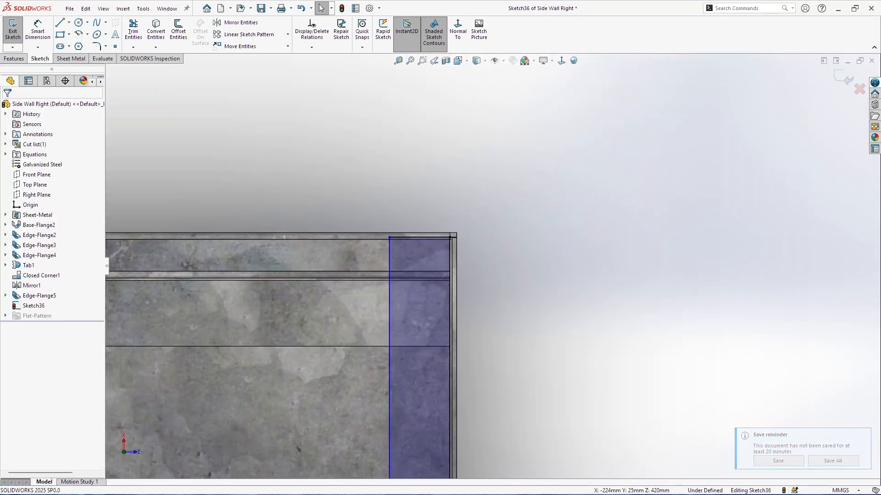
click(38, 31)
click(442, 238)
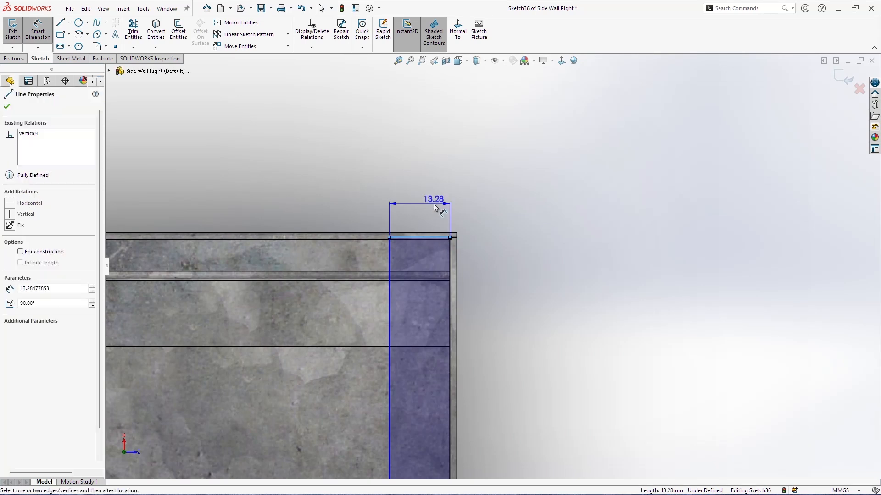
click(433, 203)
key(Return)
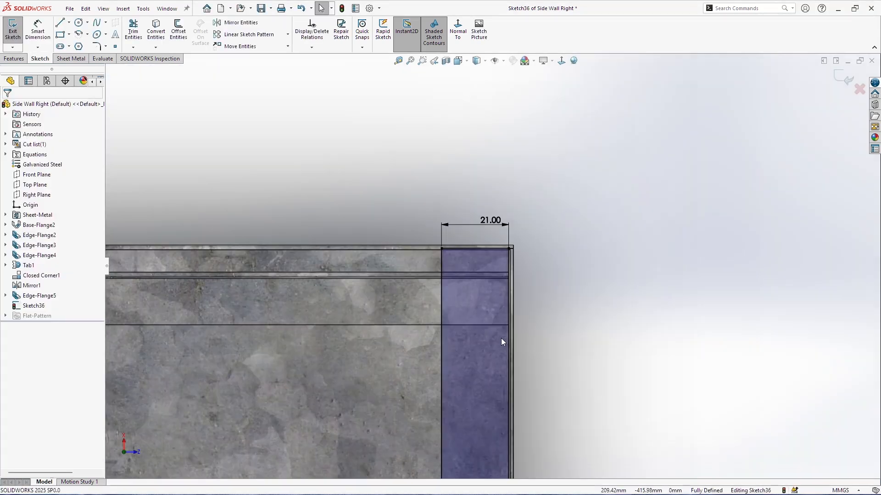
Step: Cut both sketched end strips with a 5 mm blind Extruded Cut, keeping Normal cut on
scroll(501, 338, up, 5)
click(8, 59)
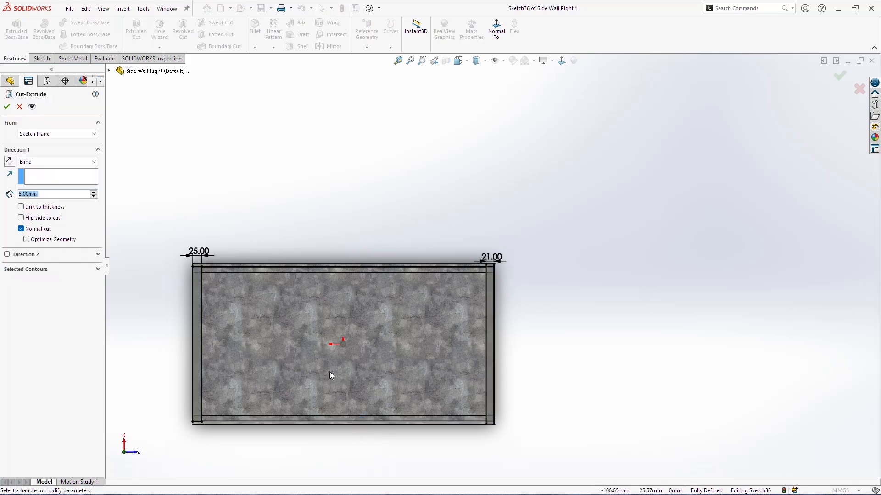
scroll(330, 276, up, 6)
scroll(403, 374, up, 7)
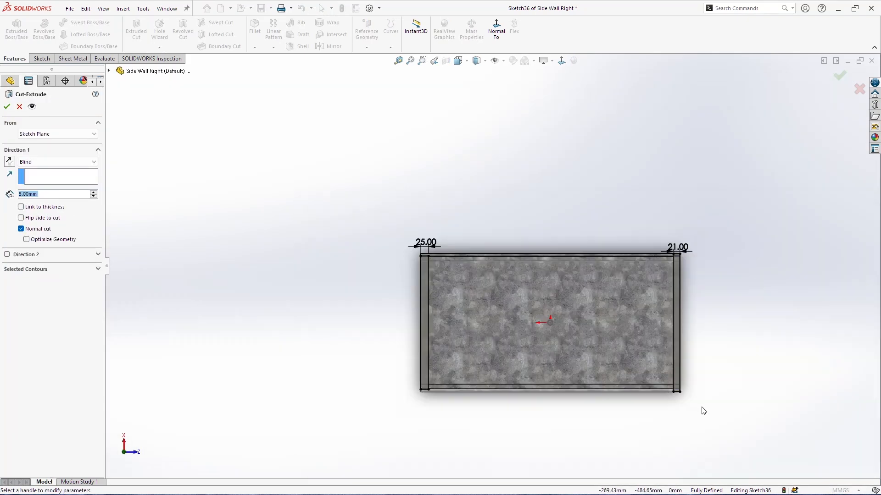
middle_drag(701, 408, 638, 352)
scroll(637, 352, down, 7)
click(6, 107)
Step: Examine the shortened stepped flanges and the corners at both ends of the panel
middle_drag(461, 293, 447, 223)
scroll(452, 224, up, 8)
scroll(605, 213, down, 3)
scroll(630, 224, up, 2)
middle_drag(630, 225, 533, 400)
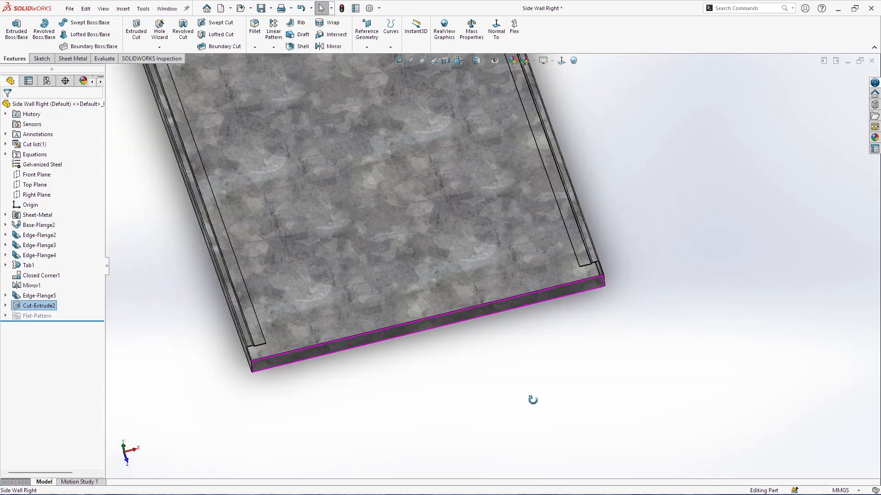
scroll(442, 168, up, 5)
scroll(386, 268, down, 6)
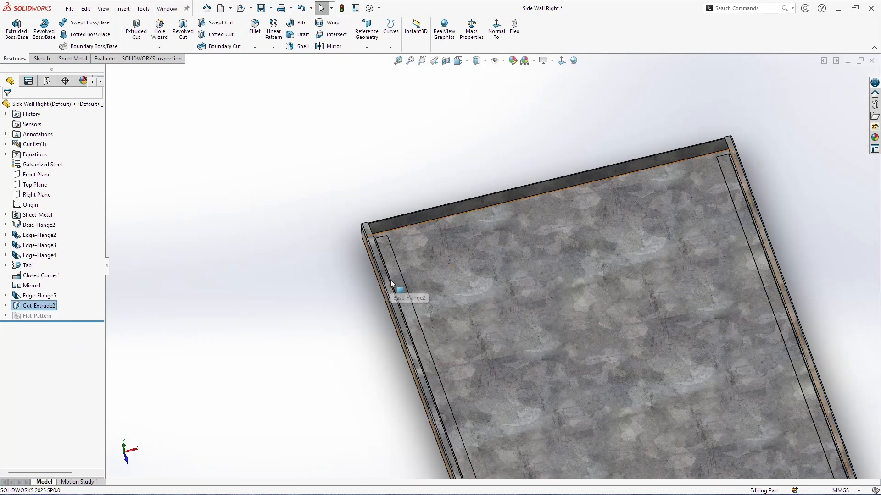
middle_drag(411, 201, 436, 239)
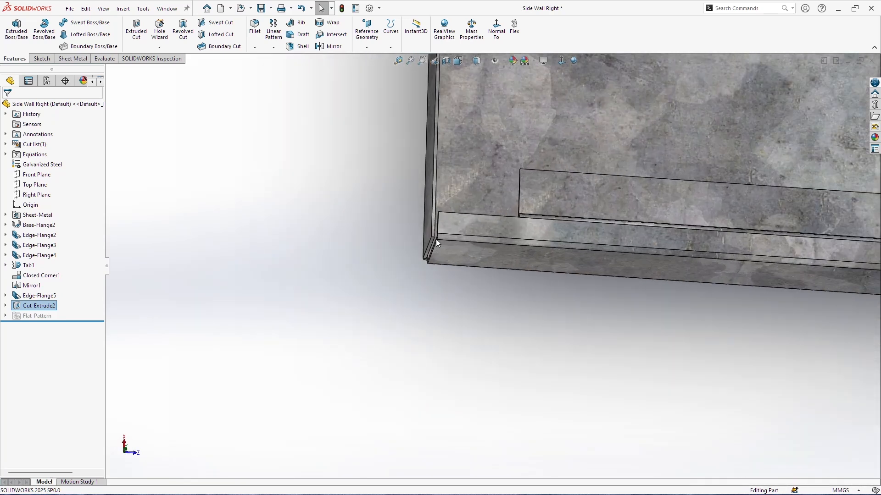
Step: On the flange face exposed at the rear corner, sketch a corner rectangle about 18 by 24 mm
scroll(434, 239, down, 3)
click(474, 227)
click(42, 58)
click(13, 30)
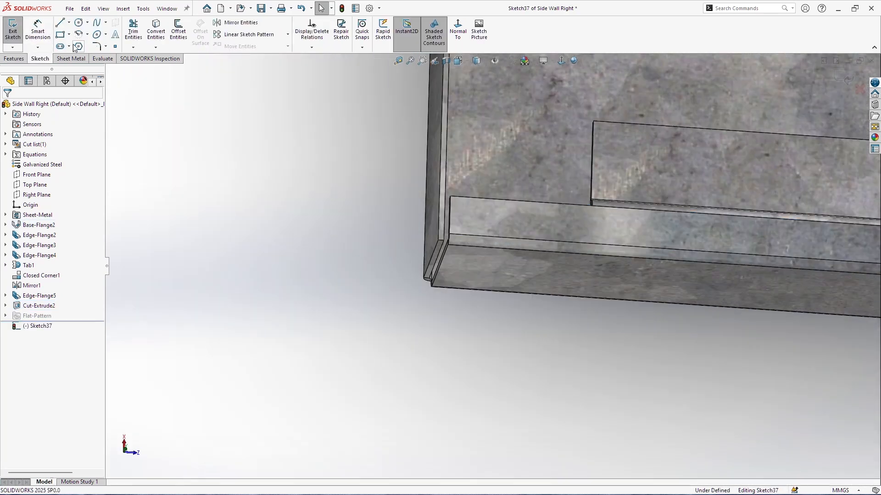
click(61, 35)
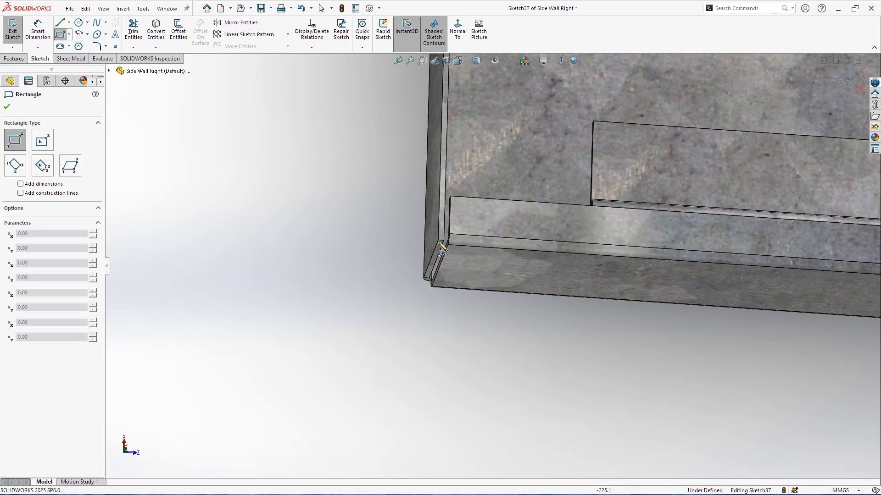
middle_drag(441, 242, 430, 297)
click(439, 239)
click(550, 105)
key(Escape)
Step: Make the rectangle's rear line collinear with the long edge of the rear flange
click(440, 216)
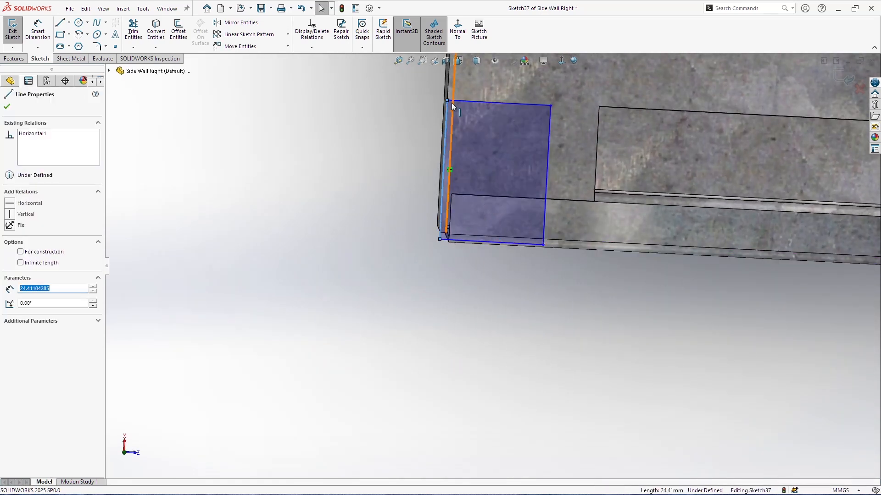
ctrl+click(448, 88)
click(448, 87)
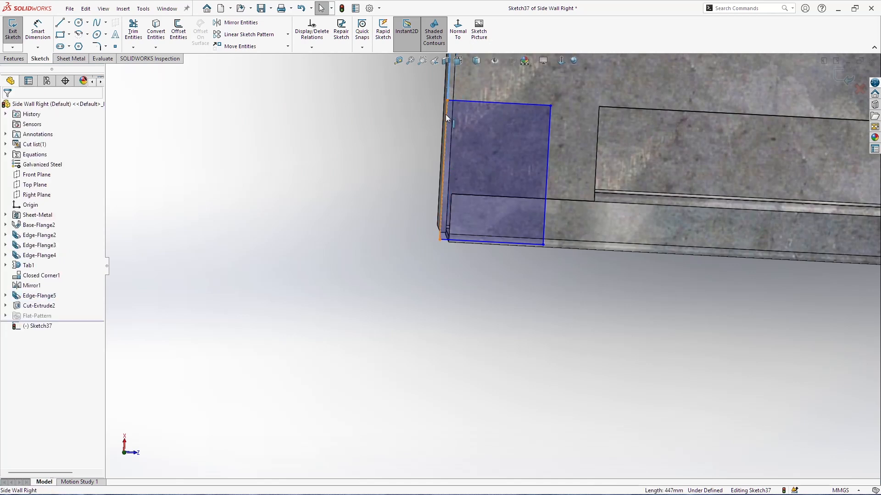
ctrl+click(445, 115)
click(30, 256)
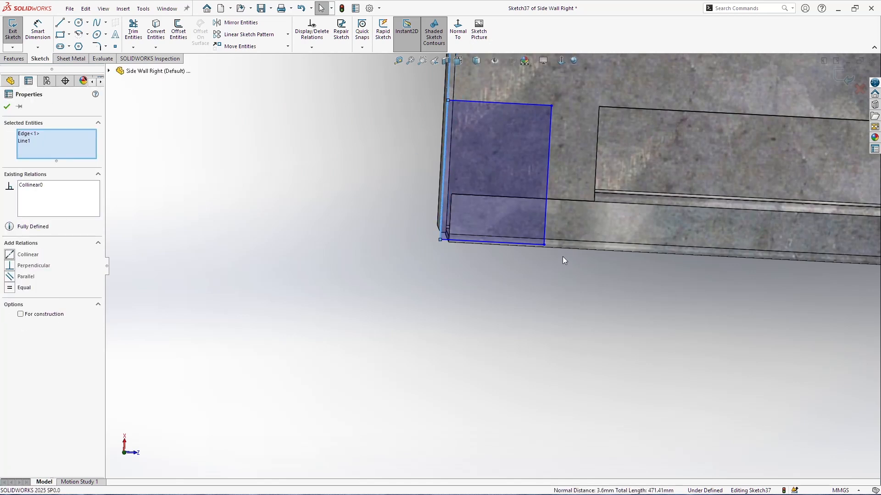
click(562, 258)
Step: Make the rectangle's line nearest the folded side collinear with that side's outer face
middle_drag(477, 244, 476, 192)
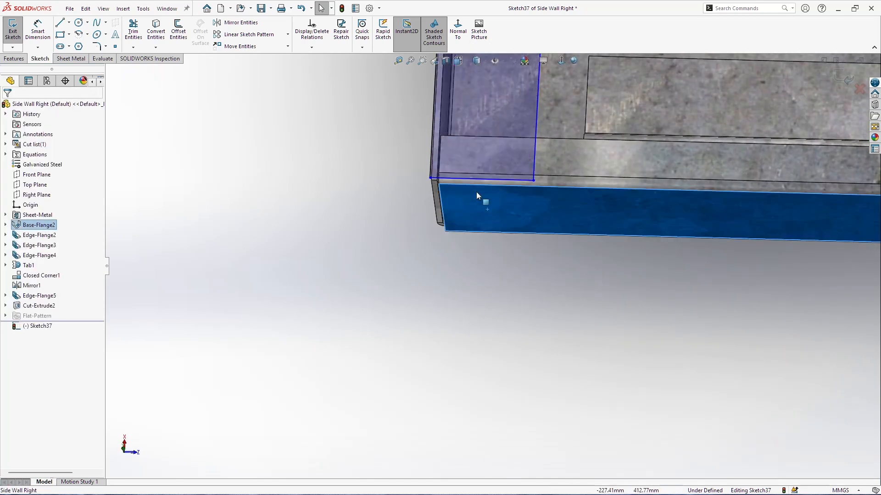
ctrl+click(452, 179)
click(28, 254)
click(283, 266)
Step: Dimension the corner rectangle's width from the rear flange to 25 mm
middle_drag(413, 220, 556, 176)
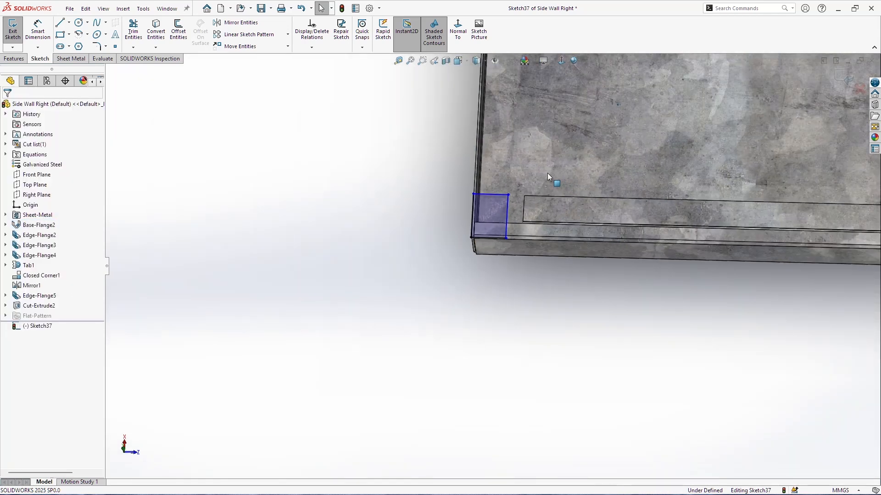
click(38, 31)
click(494, 195)
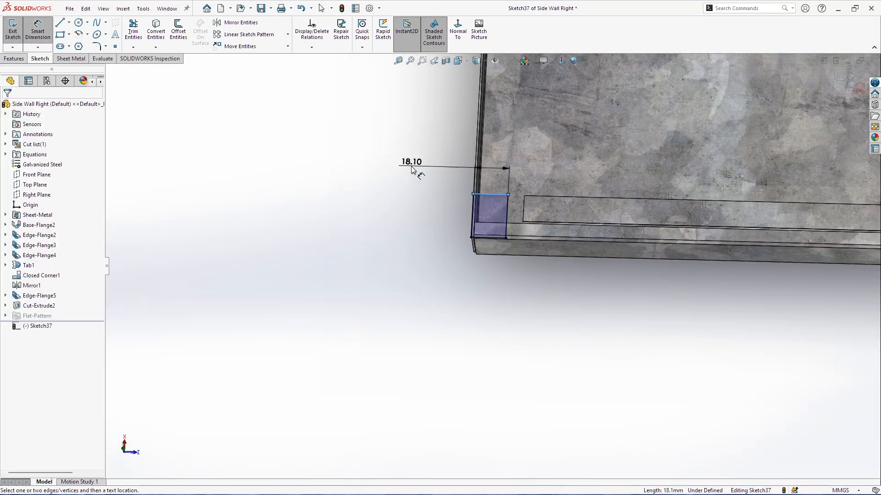
click(412, 170)
key(Return)
key(Escape)
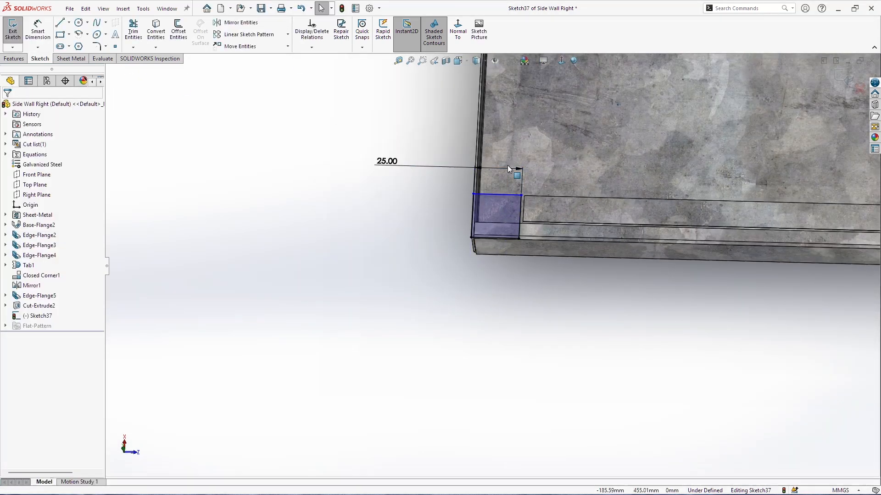
Step: Make the rectangle's remaining short line collinear with the opposite folded side's outer face, stretching it across the panel
click(488, 193)
scroll(514, 176, up, 9)
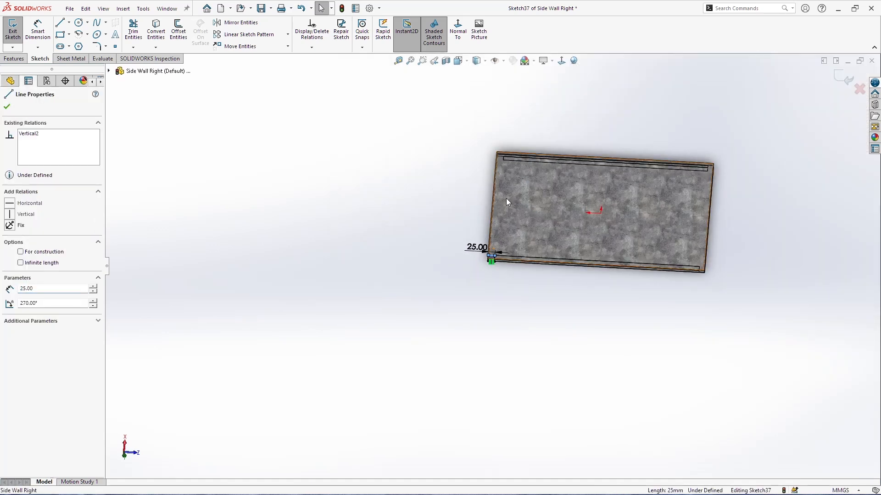
scroll(523, 183, down, 10)
ctrl+click(486, 119)
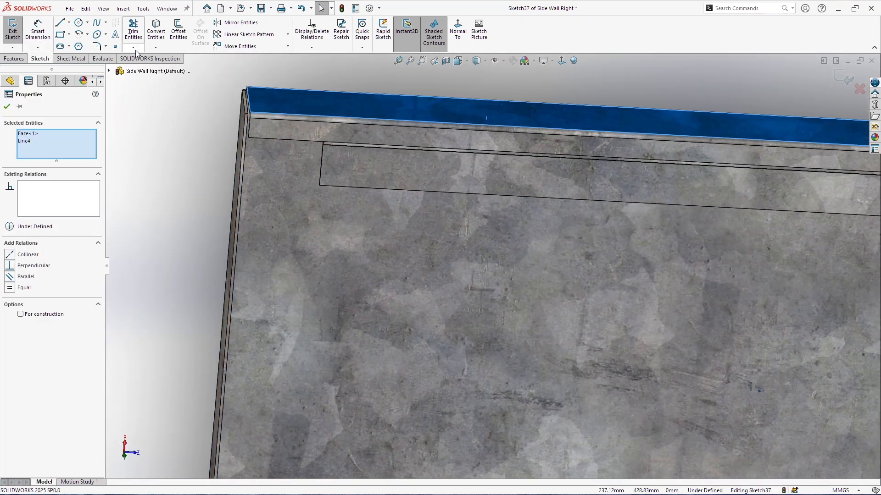
click(36, 258)
key(Escape)
scroll(426, 232, up, 5)
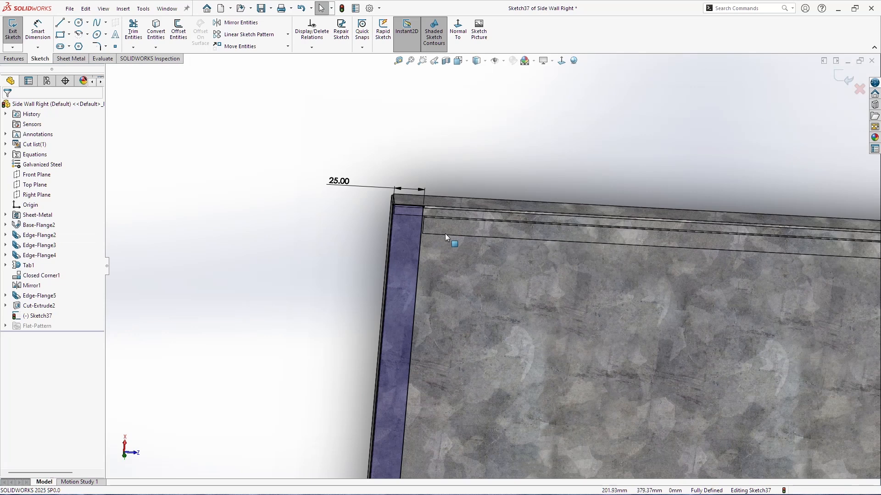
Step: Cut the rear strip with a 2.1 mm blind Extruded Cut, keeping Normal cut on
click(13, 59)
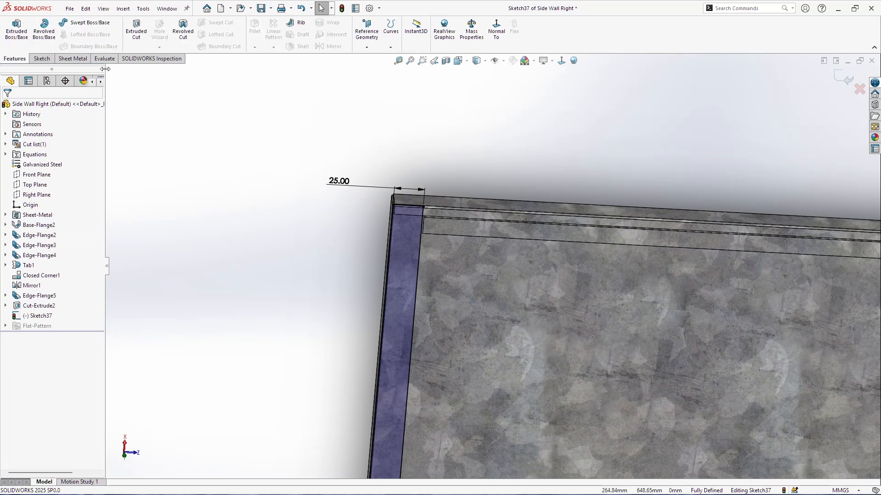
click(136, 29)
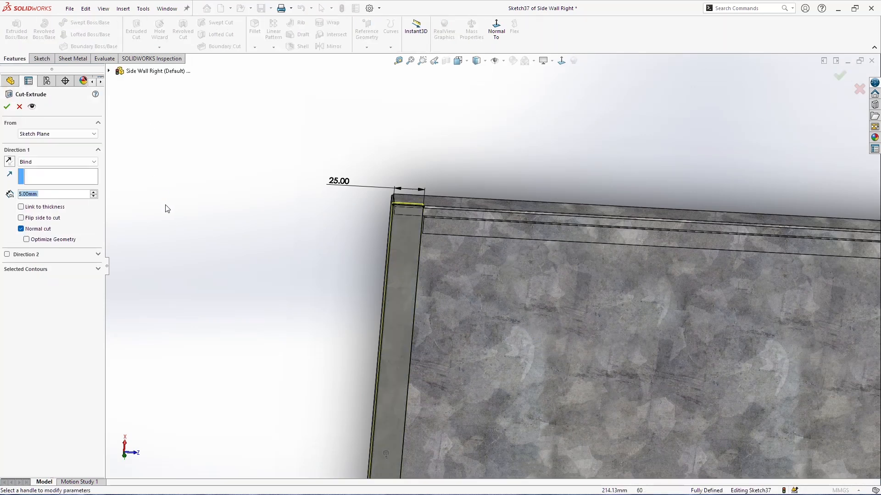
text(2.1)
key(Return)
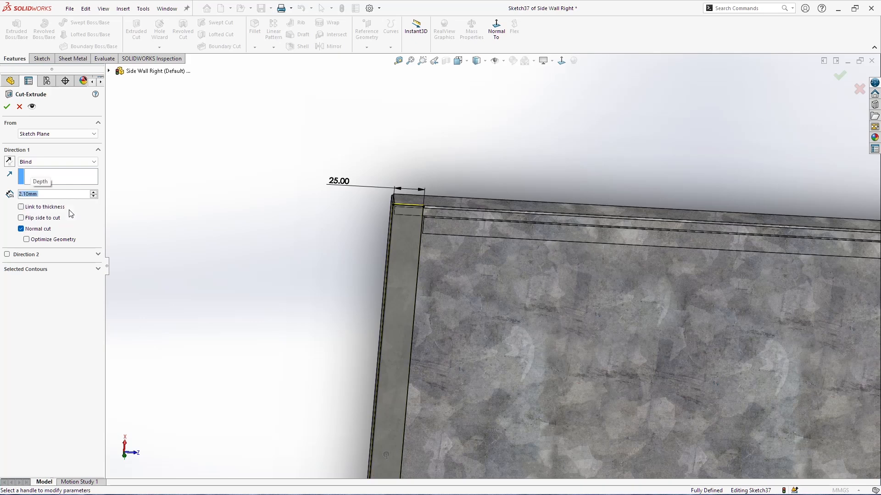
scroll(433, 214, down, 10)
middle_drag(479, 289, 436, 283)
click(7, 106)
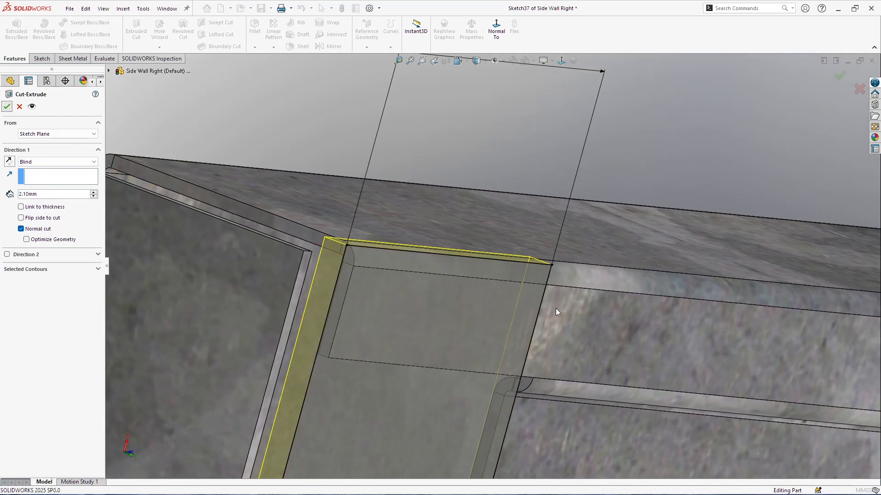
Step: Start a Closed Corner at the rear end and choose the rear flange's end face at one corner as the face to extend
scroll(527, 340, up, 1)
scroll(526, 340, up, 3)
middle_drag(527, 340, 503, 303)
scroll(502, 304, up, 5)
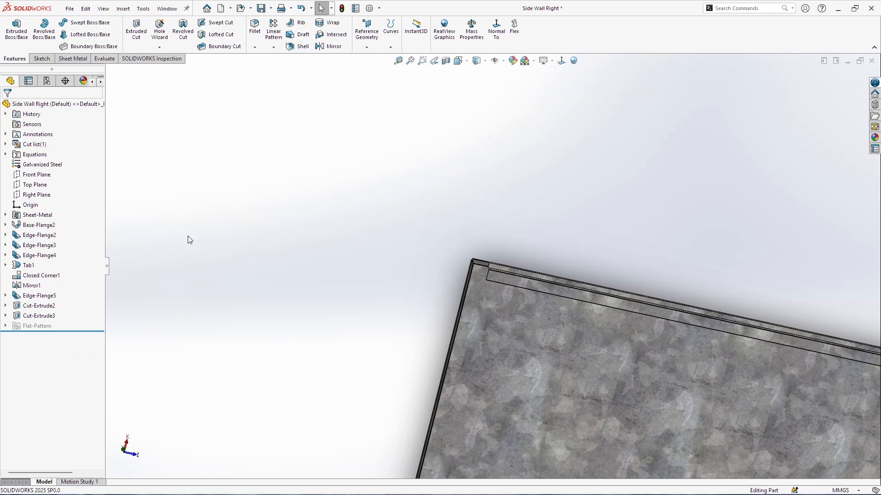
scroll(573, 345, up, 4)
middle_drag(574, 346, 570, 174)
scroll(477, 362, down, 8)
scroll(350, 342, down, 4)
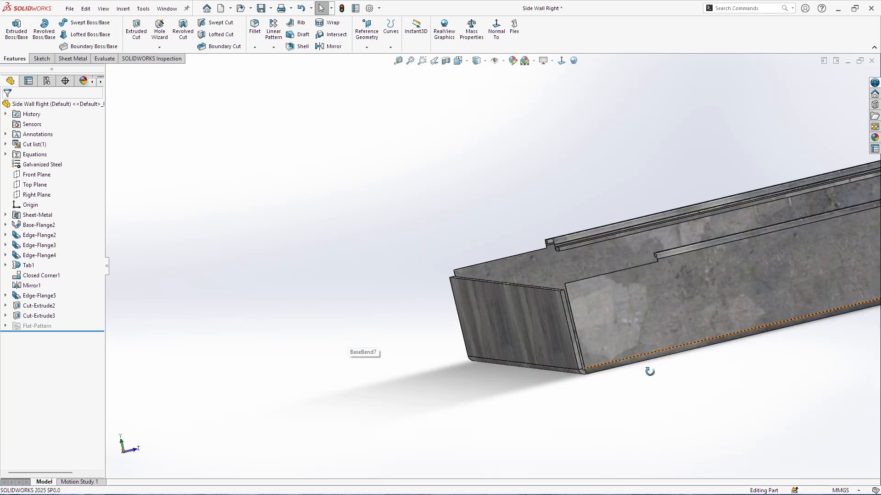
middle_drag(650, 373, 711, 404)
scroll(462, 255, down, 5)
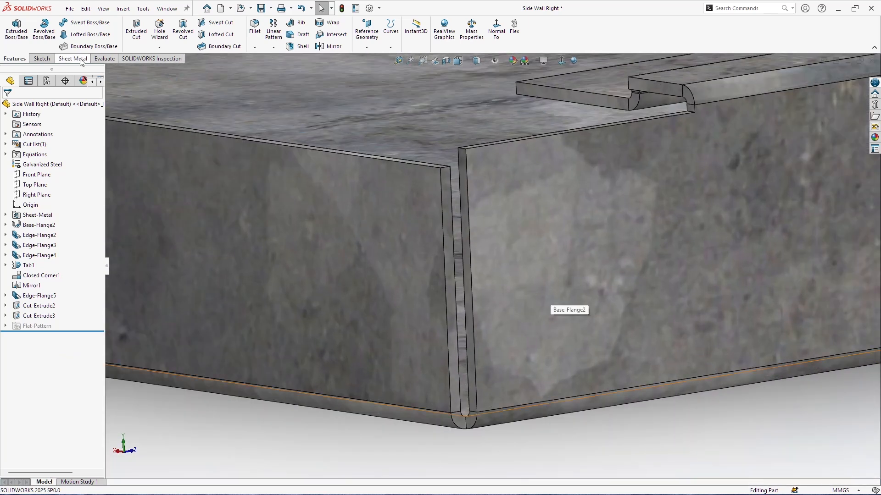
click(72, 59)
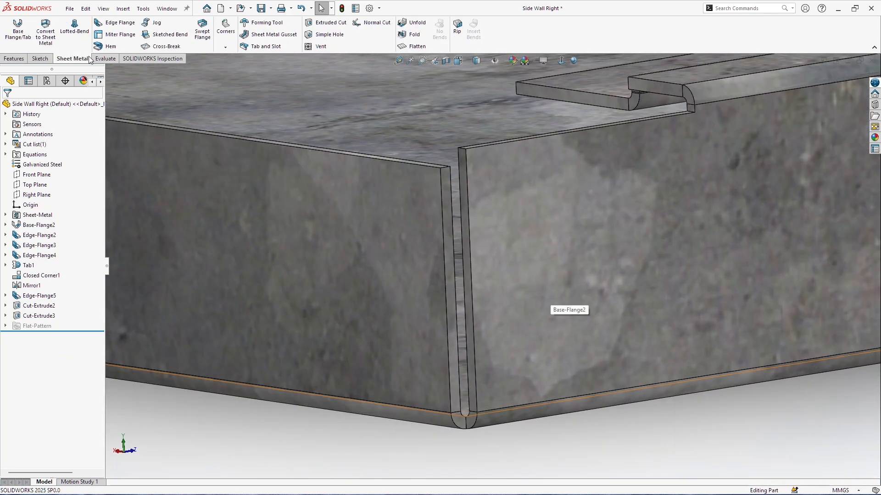
click(226, 48)
click(248, 58)
scroll(442, 211, down, 3)
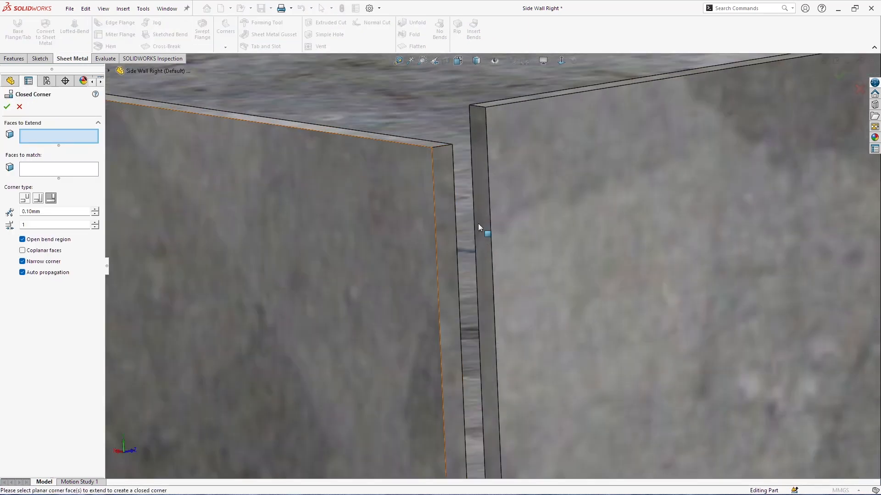
click(441, 208)
Step: Add the rear flange's end face at the opposite corner and create the closed corners with a 0.10 mm gap
scroll(391, 214, up, 5)
middle_drag(391, 213, 315, 228)
scroll(315, 228, up, 3)
middle_drag(226, 235, 353, 247)
scroll(353, 247, down, 3)
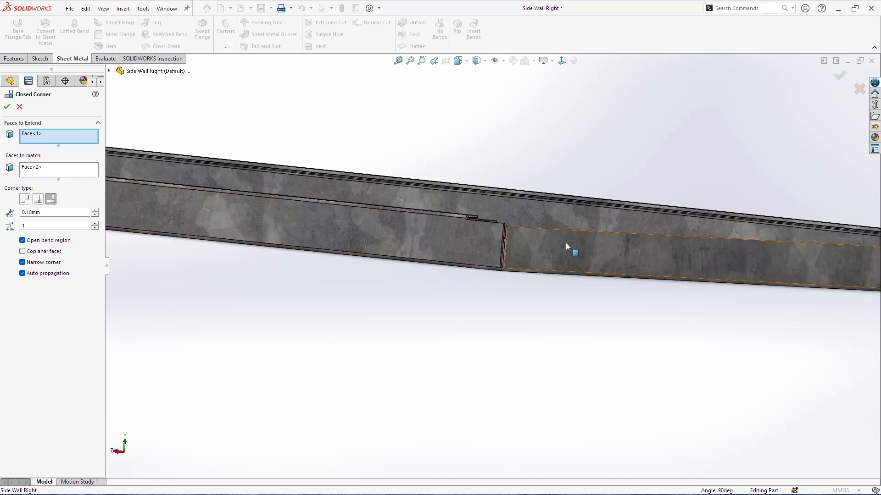
scroll(566, 243, down, 6)
scroll(296, 337, down, 3)
middle_drag(296, 337, 429, 395)
scroll(429, 395, up, 4)
scroll(430, 395, up, 2)
scroll(710, 303, down, 4)
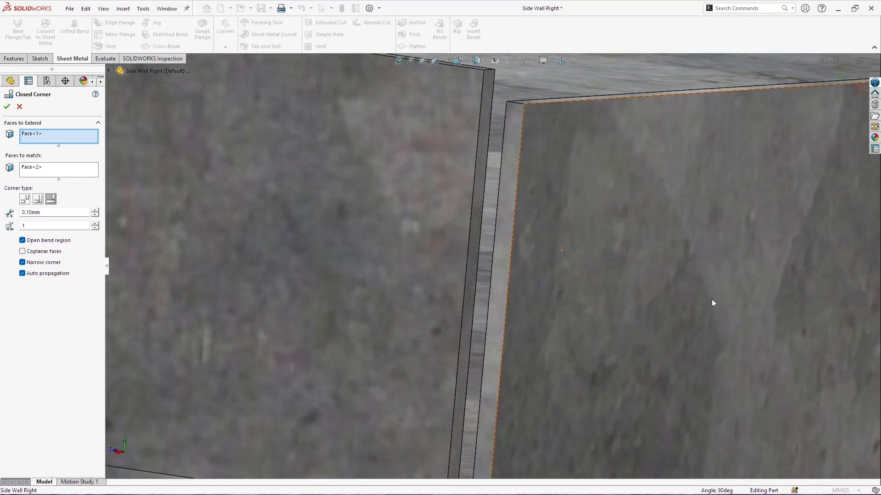
click(513, 141)
scroll(539, 253, up, 3)
middle_drag(539, 253, 430, 310)
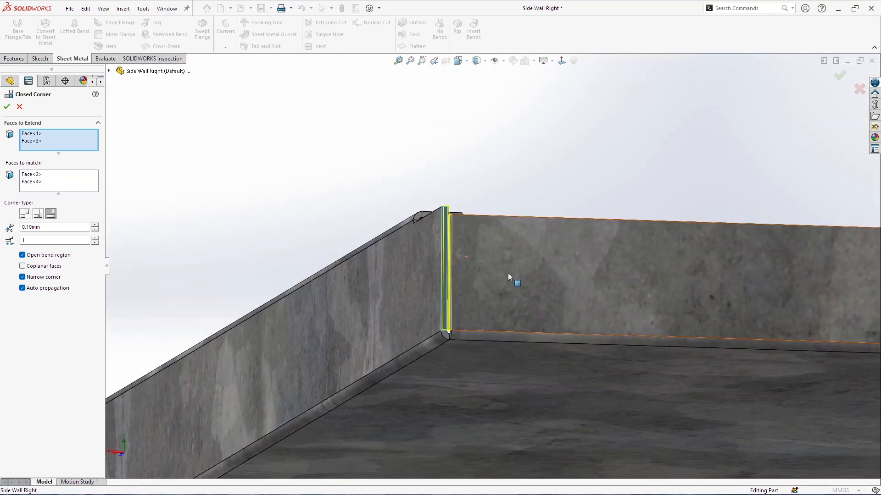
scroll(430, 310, down, 3)
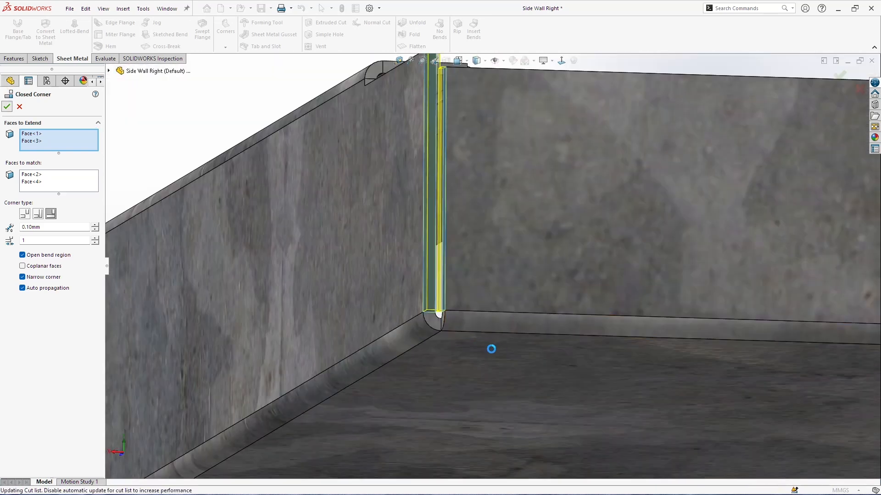
scroll(454, 307, down, 5)
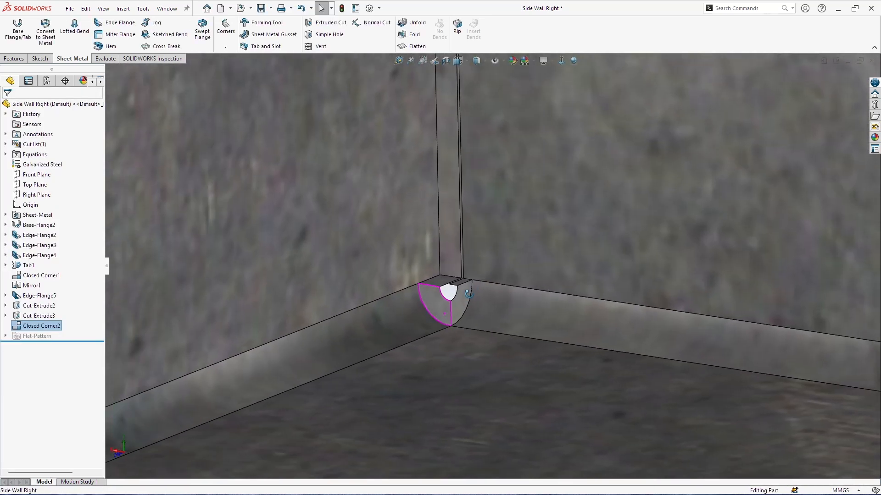
middle_drag(470, 293, 484, 278)
scroll(491, 284, up, 7)
middle_drag(505, 305, 573, 354)
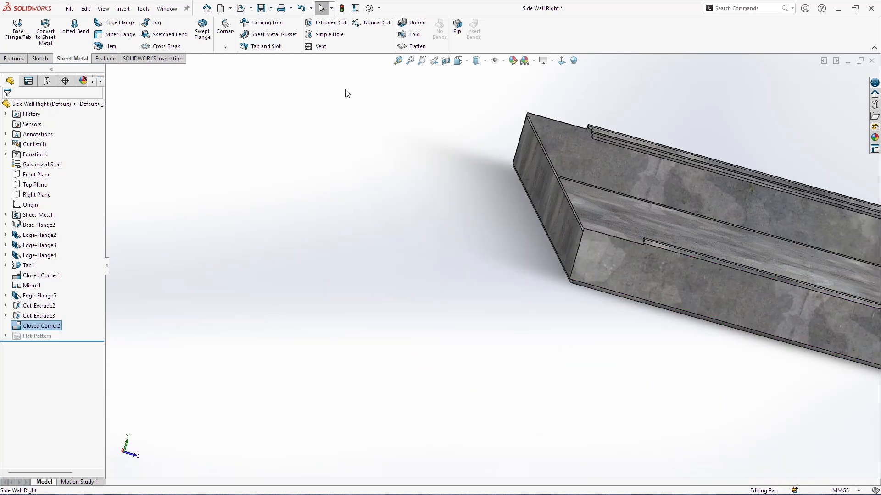
Step: Add a 24 mm edge flange at 90 degrees along the rear flange's upper edge, folded inward over the panel
click(257, 13)
scroll(585, 260, up, 3)
mouse_move(584, 261)
middle_down()
mouse_move(628, 275)
mouse_move(615, 332)
mouse_move(520, 305)
mouse_move(415, 309)
mouse_move(305, 209)
mouse_move(508, 229)
mouse_move(552, 224)
mouse_move(575, 251)
middle_up()
scroll(614, 332, up, 4)
scroll(529, 290, down, 6)
scroll(485, 260, down, 2)
middle_drag(487, 261, 620, 294)
scroll(485, 265, down, 5)
scroll(465, 306, up, 5)
scroll(497, 262, down, 4)
middle_drag(496, 261, 489, 245)
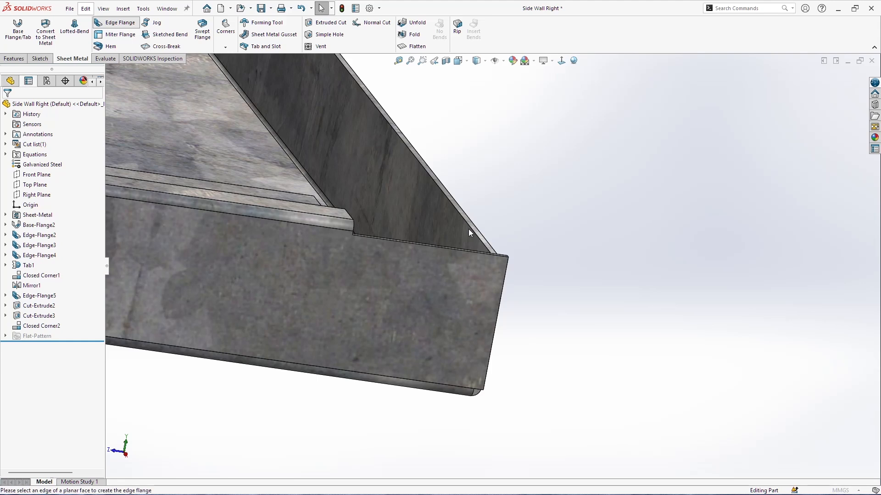
click(479, 234)
text(8.00mm)
key(Return)
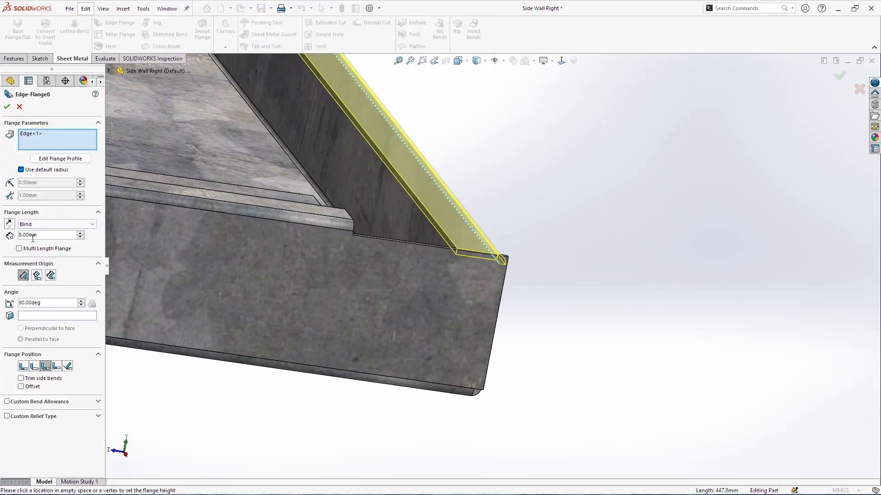
text(24)
key(Return)
scroll(433, 214, down, 4)
middle_drag(390, 256, 356, 275)
scroll(356, 275, up, 3)
scroll(412, 330, down, 5)
middle_drag(419, 285, 398, 262)
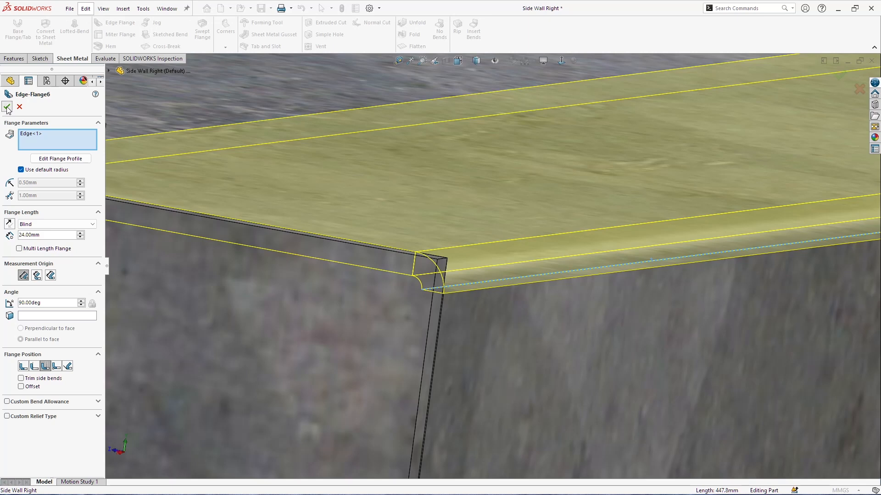
scroll(406, 230, up, 7)
middle_drag(409, 230, 431, 285)
scroll(459, 367, up, 10)
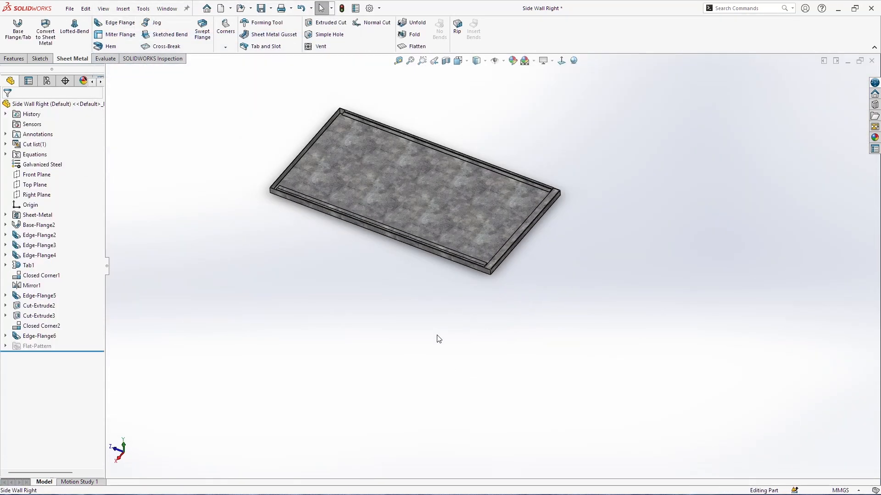
Step: Add a 21.5 mm inward edge flange at 90 degrees along the upper edge of the front end flange
scroll(292, 206, down, 10)
middle_drag(453, 252, 478, 195)
scroll(479, 193, down, 4)
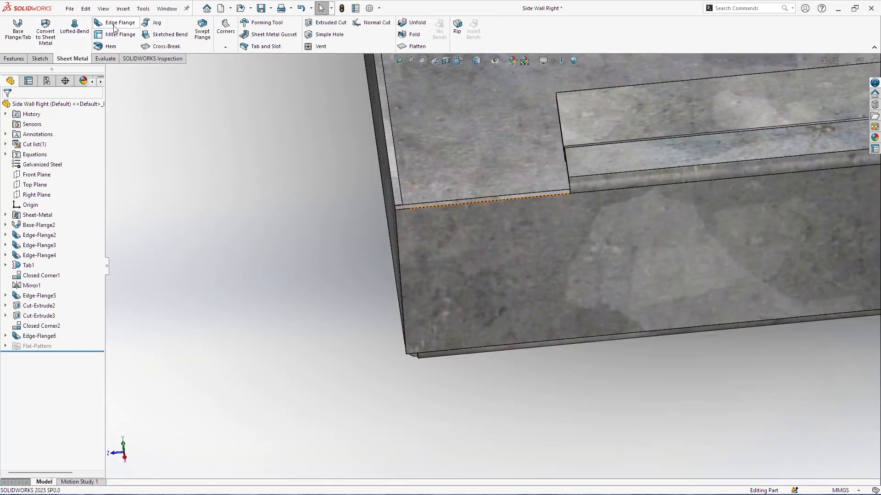
click(395, 161)
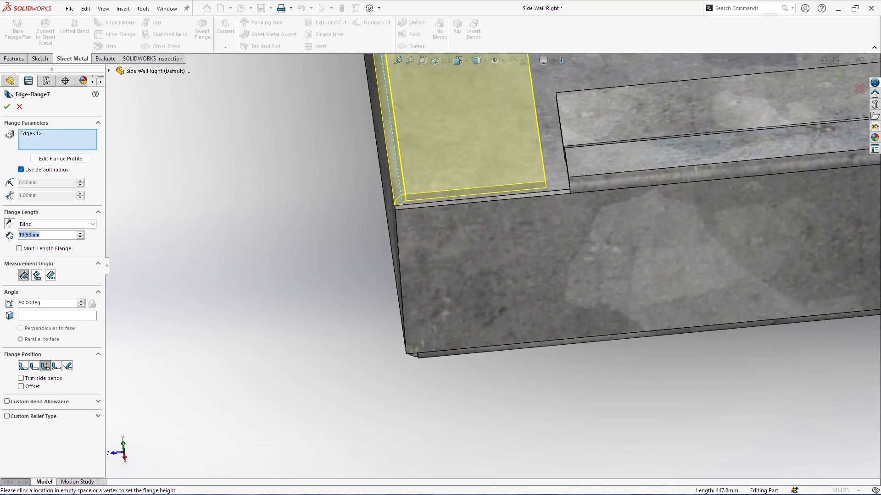
text(5)
key(Return)
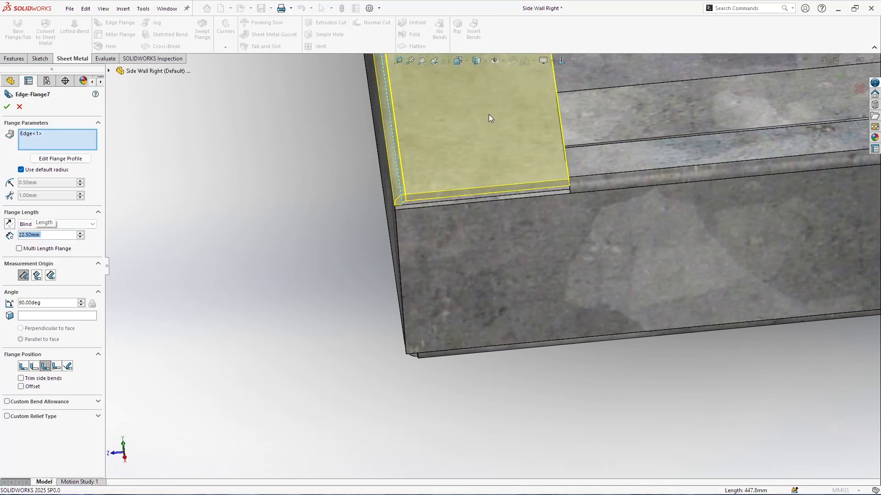
scroll(478, 148, down, 2)
mouse_move(637, 205)
middle_down()
mouse_move(627, 185)
mouse_move(623, 196)
middle_up()
middle_drag(570, 291, 612, 268)
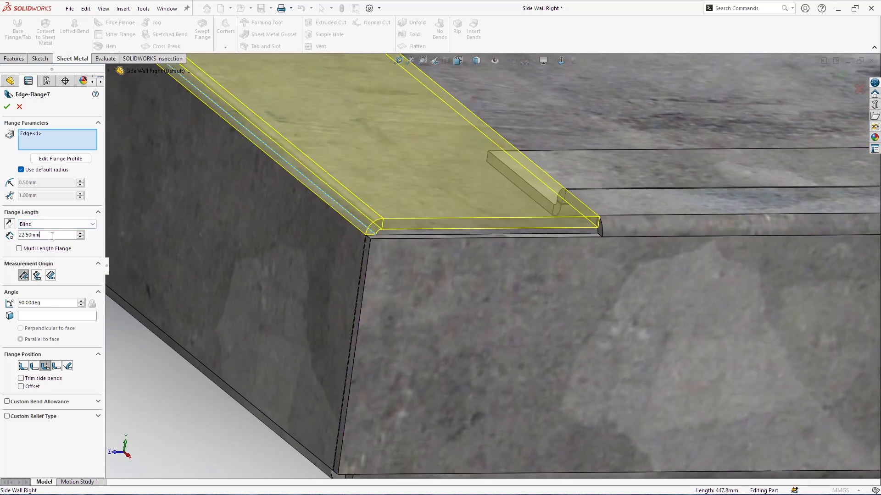
key(Return)
middle_drag(323, 210, 300, 223)
click(8, 105)
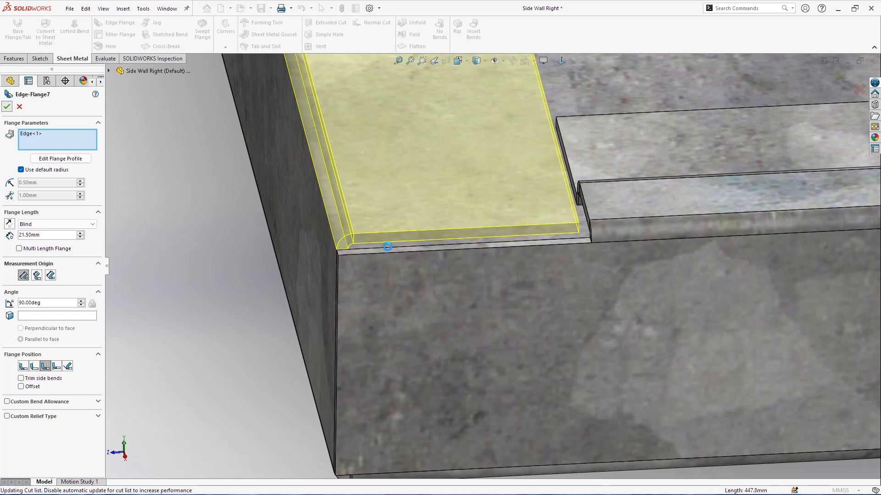
Step: Change the length of the front end's inward flange to 20.5 mm
scroll(323, 246, up, 6)
middle_drag(323, 247, 518, 287)
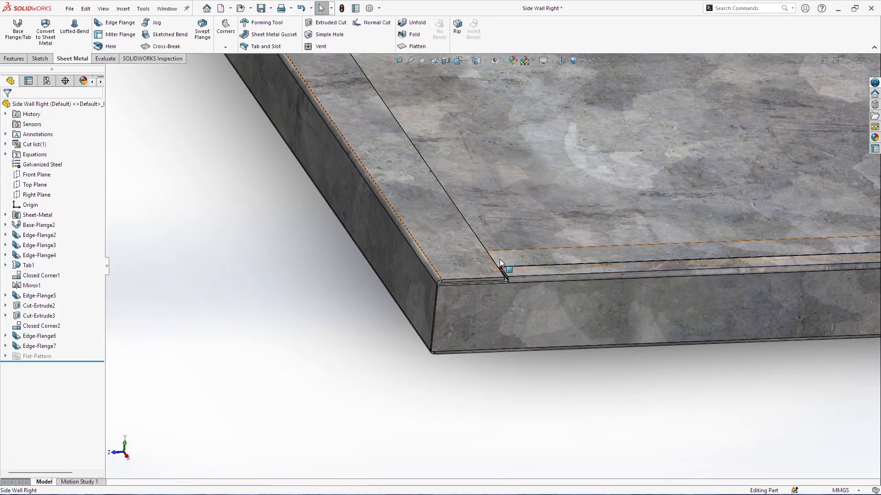
click(463, 257)
scroll(463, 256, up, 9)
scroll(443, 193, down, 9)
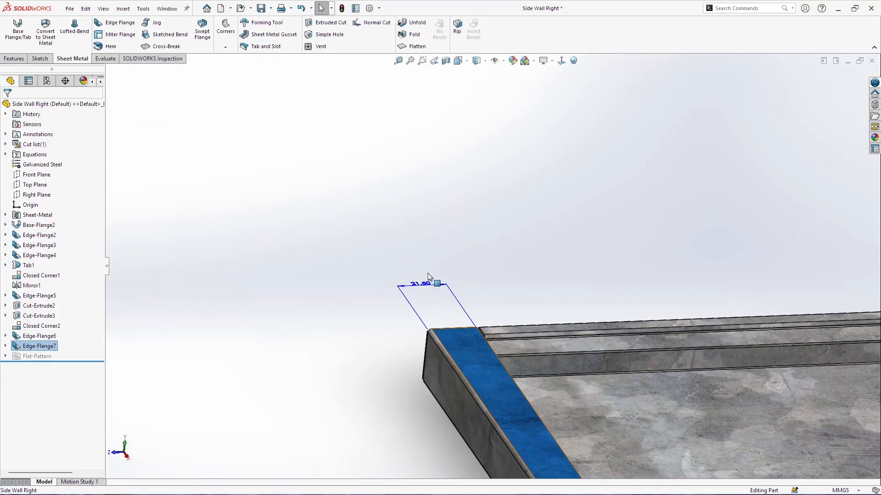
click(428, 282)
double_click(426, 286)
text(20,5)
key(Return)
click(550, 294)
scroll(554, 295, up, 7)
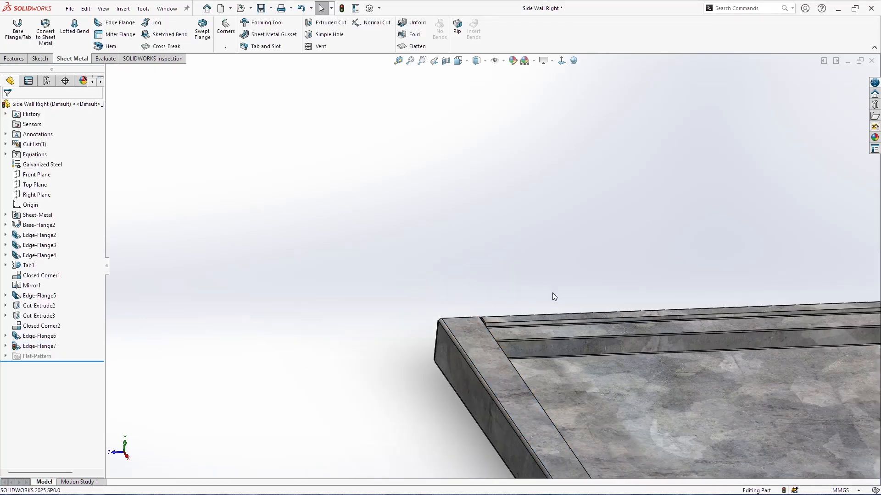
Step: Measure the distance from the front inward flange's inner edge to the outer face of the front end flange
key(m)
click(546, 396)
scroll(554, 408, down, 4)
scroll(571, 386, down, 3)
click(556, 338)
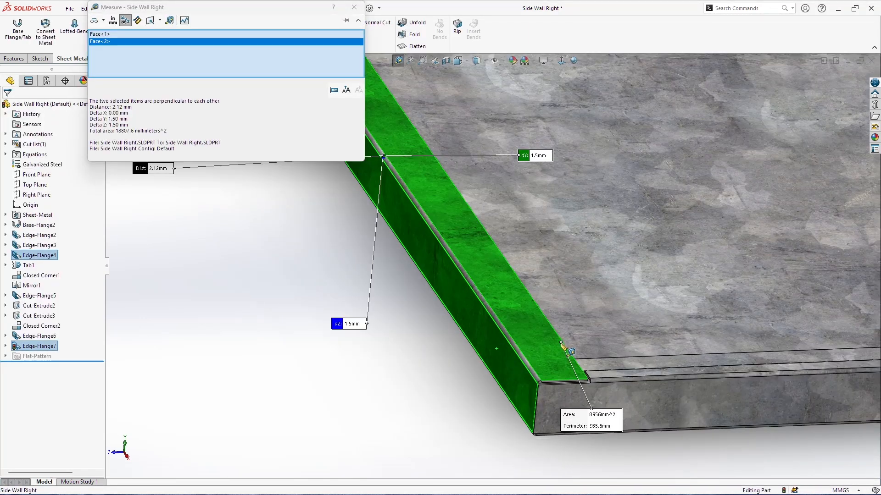
key(Escape)
click(562, 342)
click(506, 373)
scroll(573, 390, up, 6)
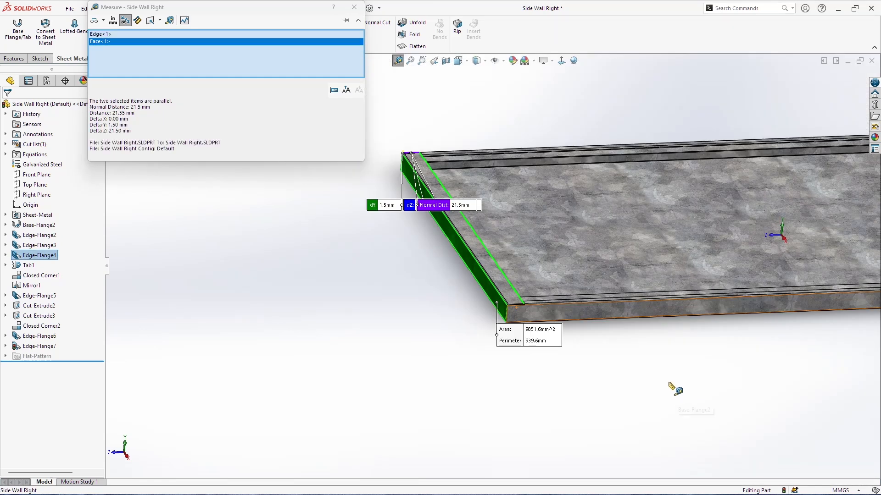
key(Escape)
Step: Save the part, rebuilding it before saving
key(ctrl+s)
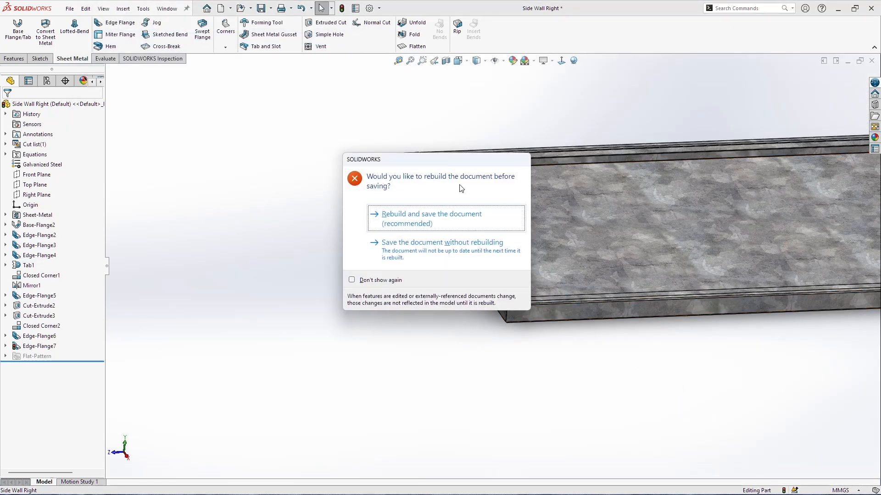
click(456, 212)
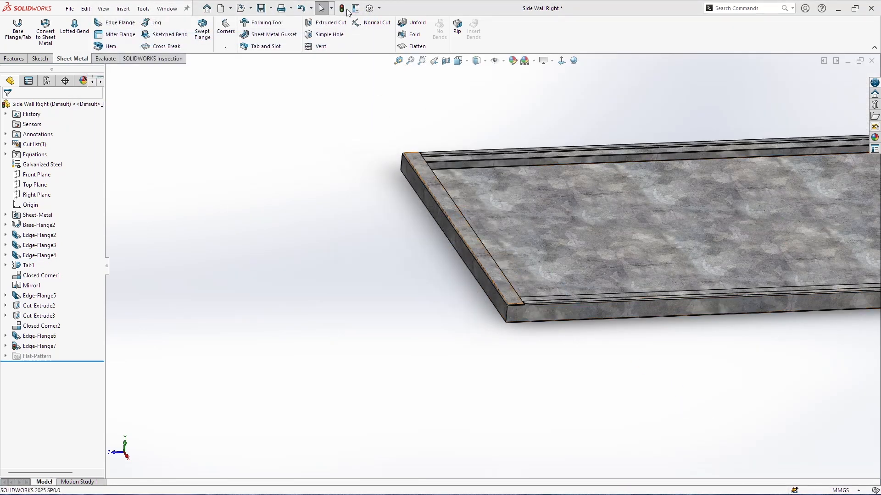
Step: Add a 15 mm edge flange at 90 degrees along the front inward flange's inner edge, pointing upward away from the panel
scroll(565, 299, down, 5)
scroll(459, 261, down, 3)
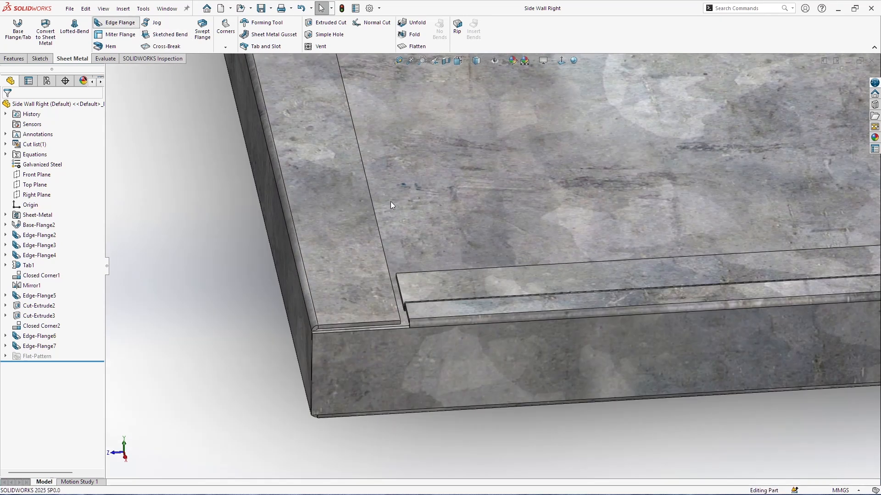
click(386, 266)
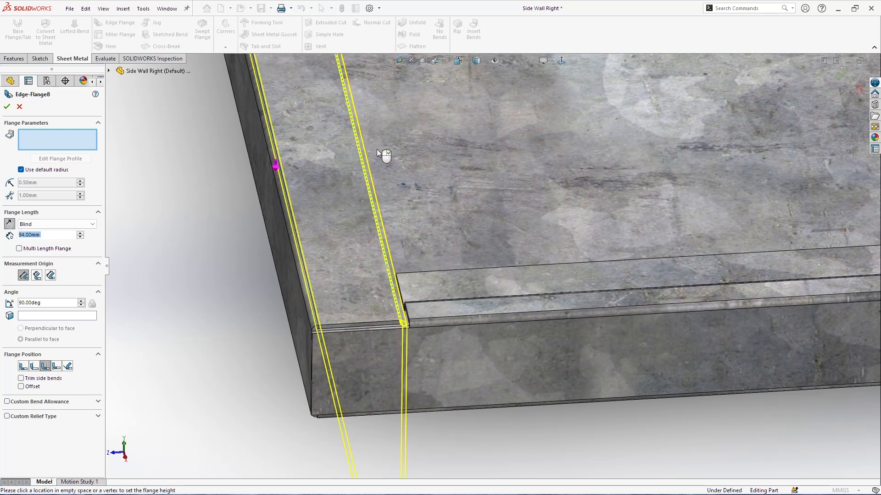
middle_drag(413, 114, 546, 287)
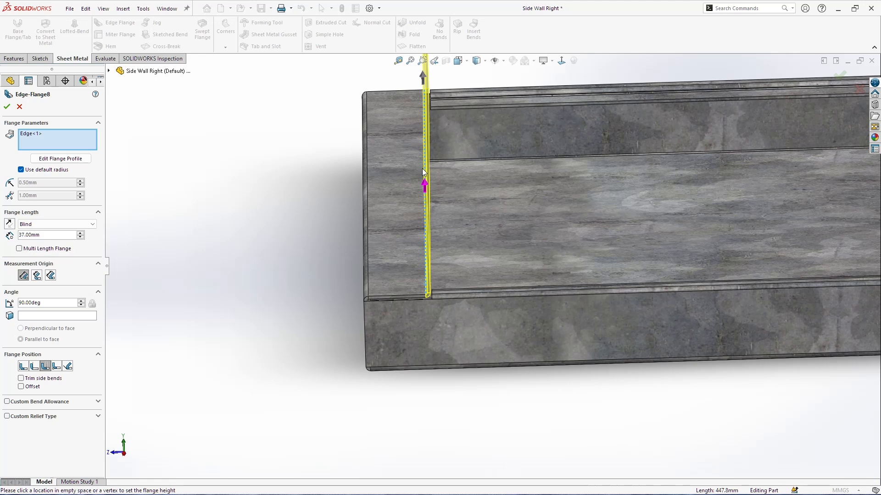
click(216, 179)
middle_drag(589, 209, 625, 197)
scroll(672, 236, down, 5)
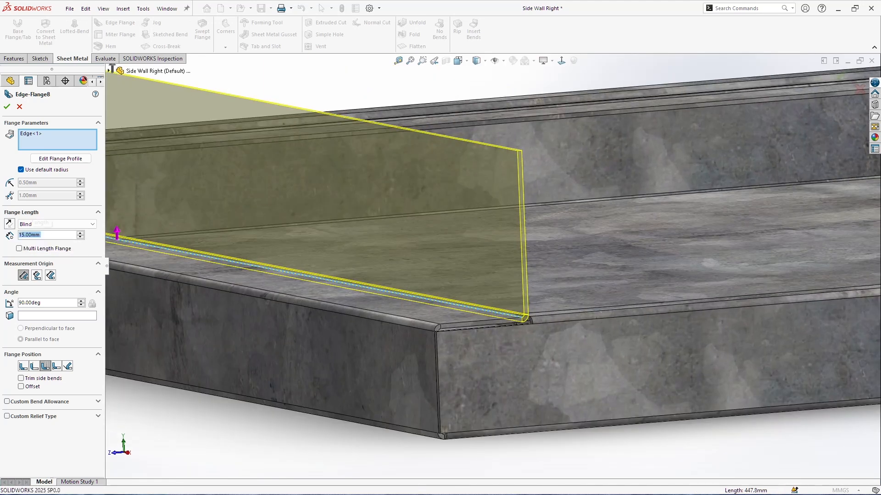
middle_drag(511, 335, 498, 369)
scroll(530, 316, down, 8)
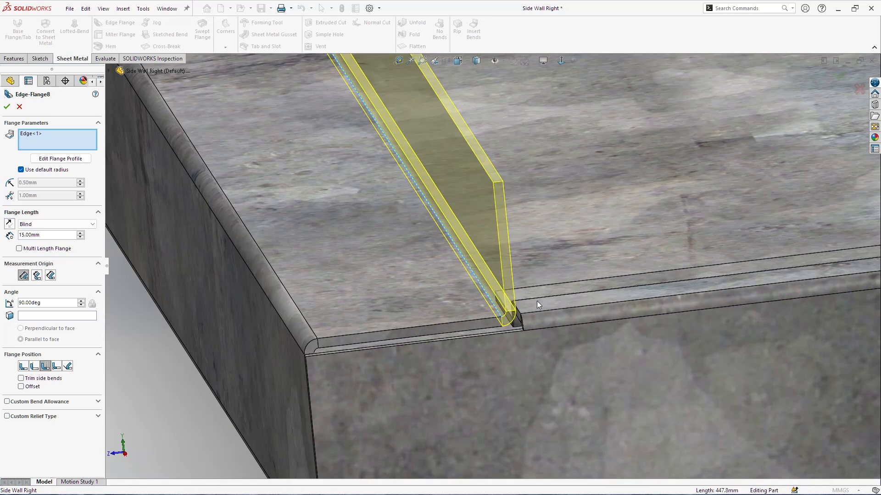
middle_drag(526, 321, 480, 340)
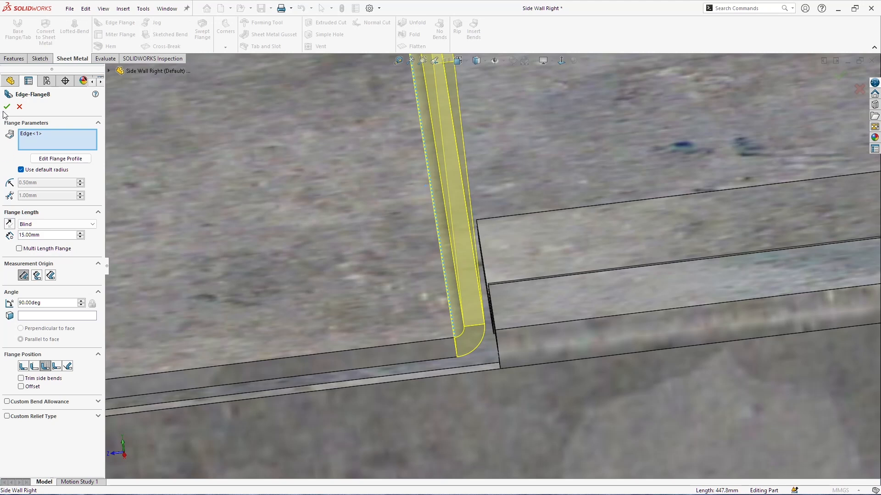
key(Return)
scroll(539, 406, up, 6)
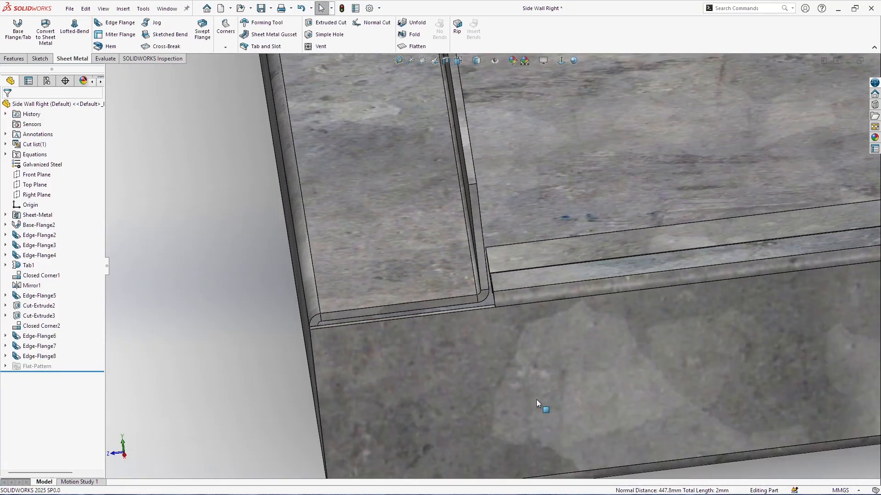
scroll(563, 389, up, 6)
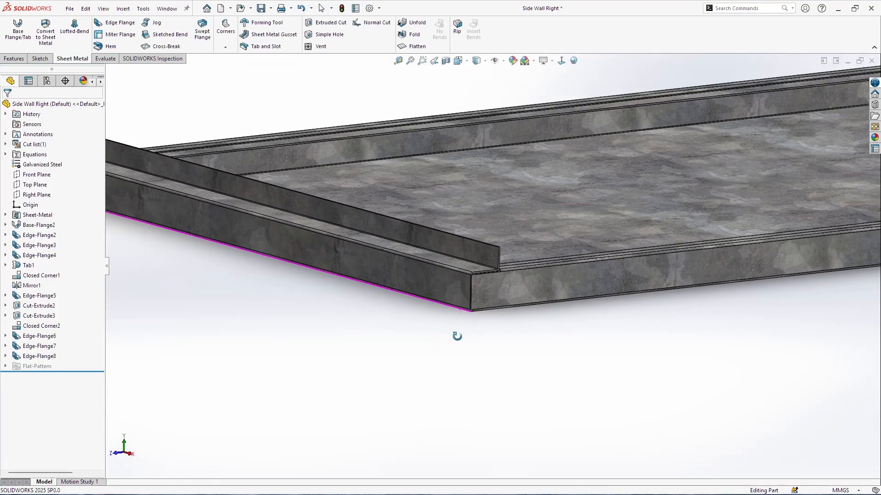
Step: Start a symmetric 3 mm fillet on the upper corner edge at one end of the front upright flange
scroll(464, 277, down, 8)
scroll(596, 215, down, 4)
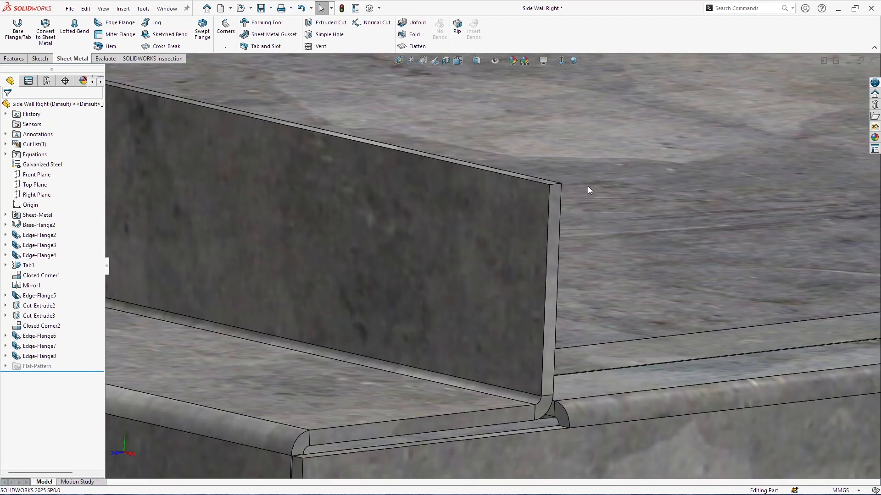
click(558, 184)
scroll(102, 61, up, 2)
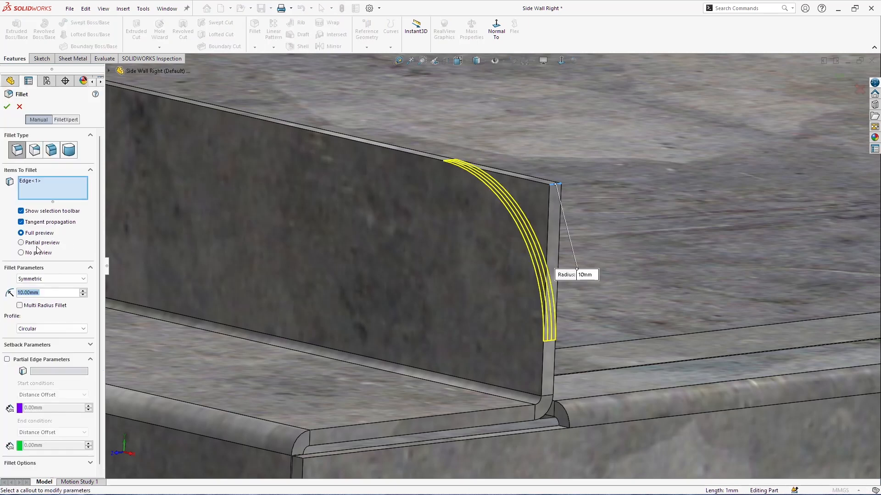
double_click(51, 292)
text(3)
key(Return)
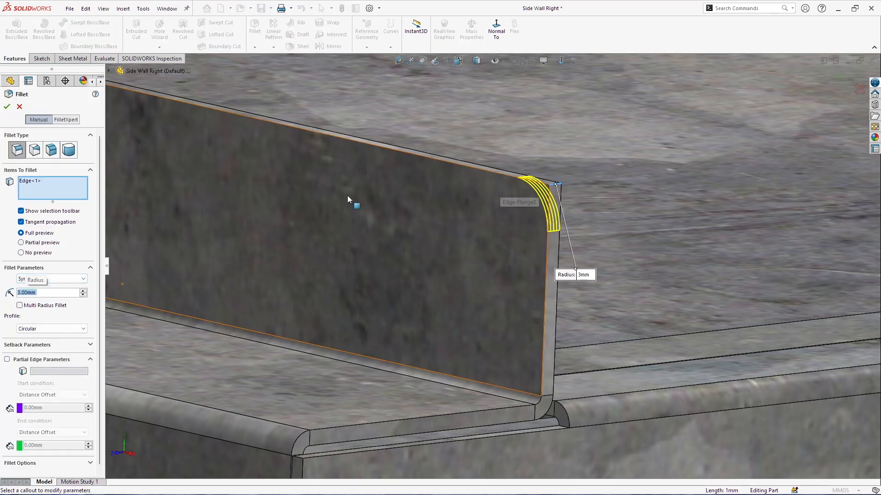
Step: Add the upper corner edge at the upright flange's opposite end to the 3 mm fillet and complete it
scroll(348, 192, up, 7)
middle_drag(347, 188, 312, 238)
scroll(312, 237, down, 10)
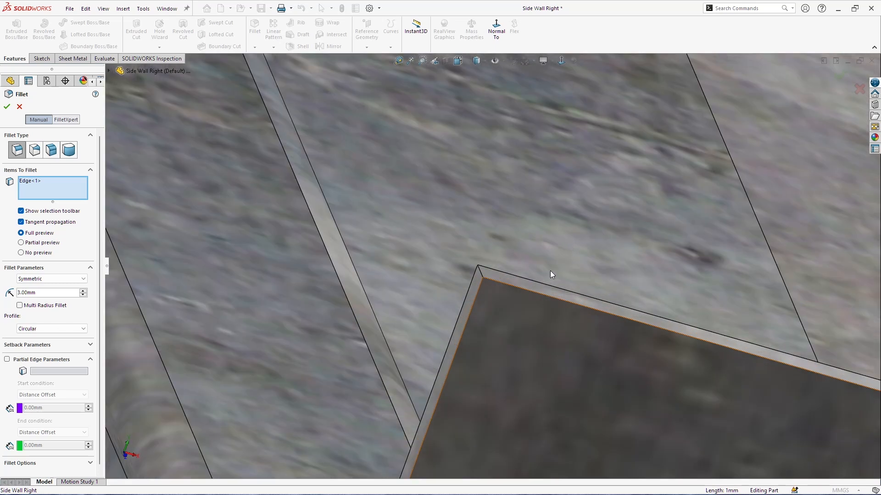
click(482, 276)
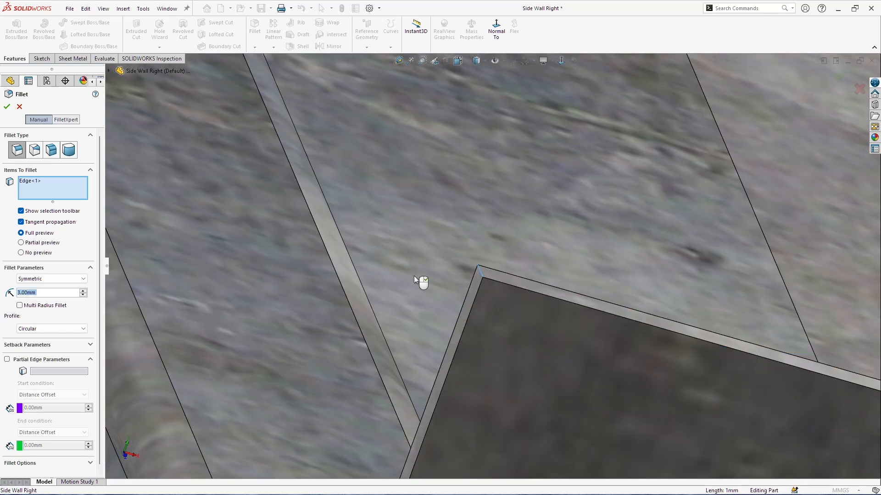
scroll(461, 274, up, 3)
scroll(584, 321, up, 6)
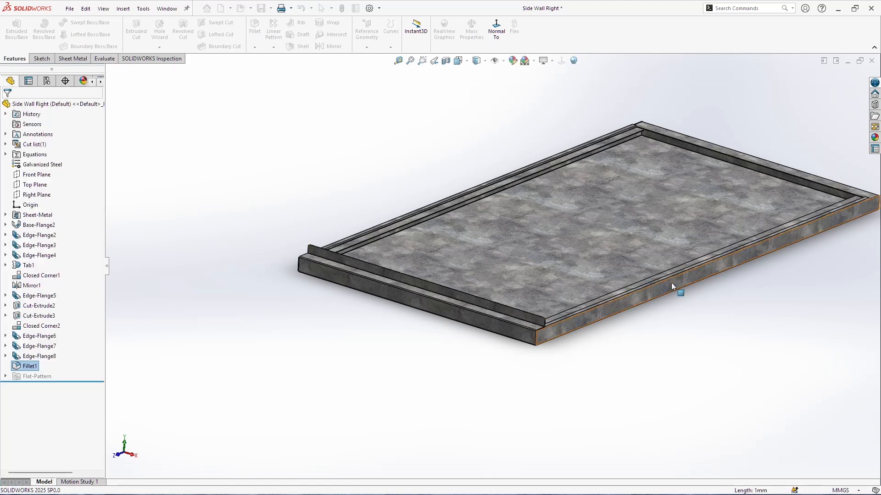
Step: Sketch a corner rectangle about 22.21 mm by 1.65 mm on the side flange's outer face, covering the open gap beside the front inward flange
scroll(546, 346, down, 5)
scroll(553, 344, down, 2)
middle_drag(592, 348, 452, 189)
middle_drag(444, 365, 476, 158)
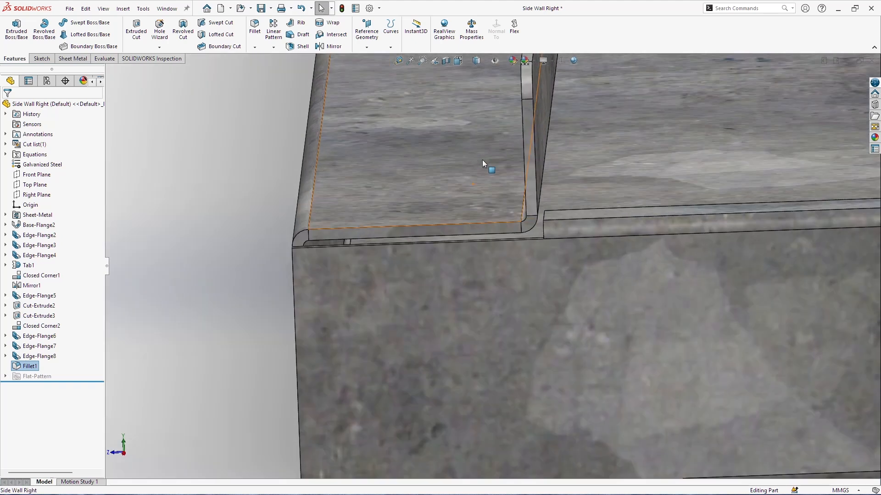
click(510, 282)
click(41, 58)
click(13, 30)
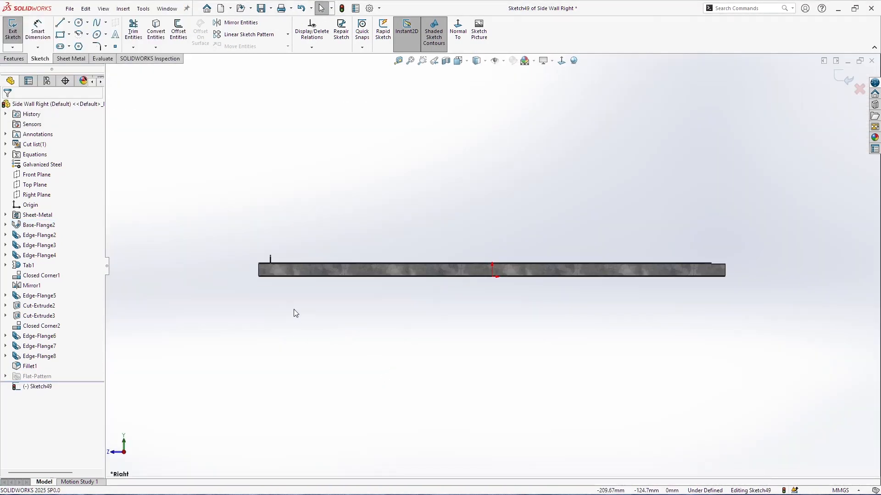
click(61, 35)
scroll(236, 299, down, 3)
scroll(181, 285, up, 1)
click(165, 285)
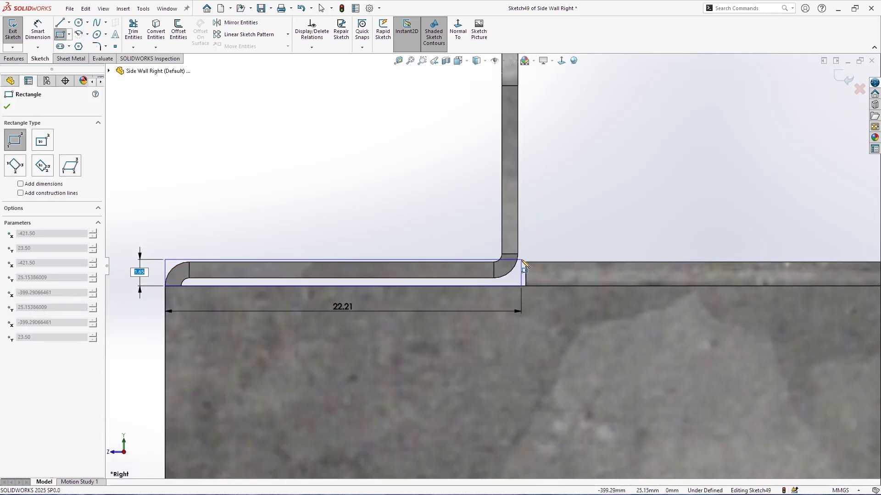
click(521, 260)
key(Escape)
Step: Make the rectangle's upper line collinear with the top edge of the side flange's bend
click(516, 260)
ctrl+click(546, 263)
key(Escape)
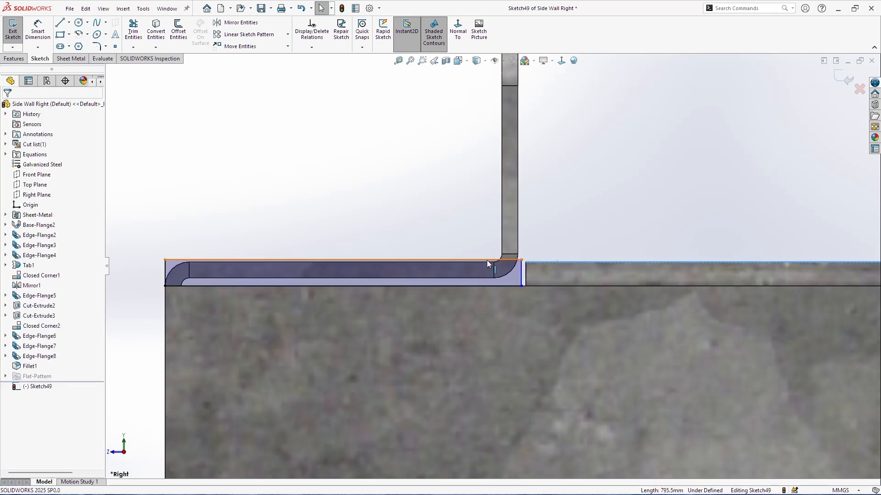
ctrl+click(487, 261)
click(29, 255)
key(Escape)
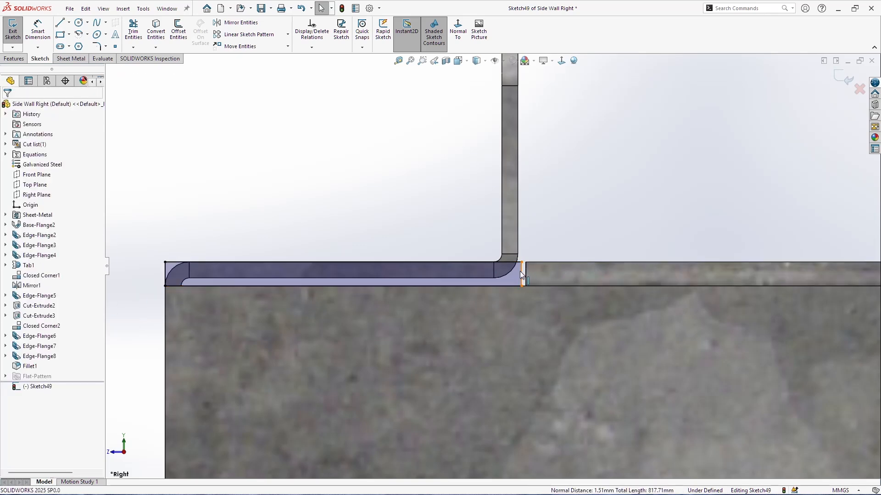
Step: Make the rectangle's inner end line collinear with the upright flange's inner edge
click(519, 271)
ctrl+click(519, 213)
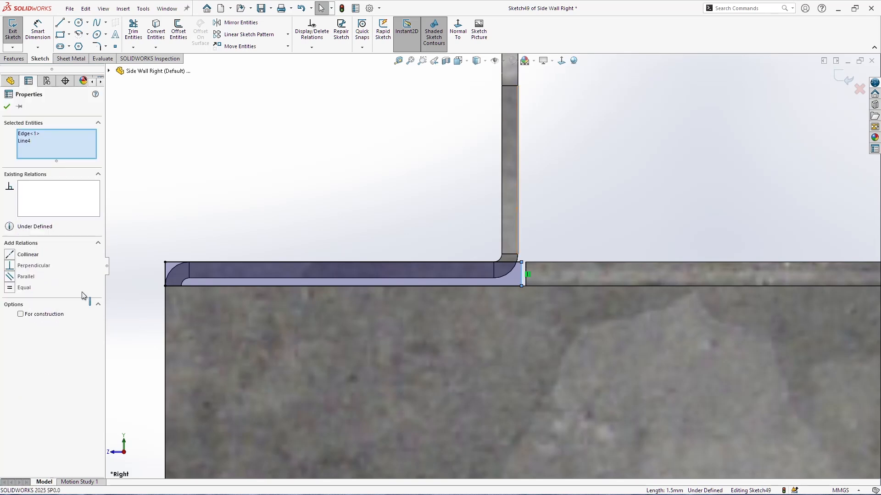
click(28, 252)
key(Escape)
Step: Create a 1 mm thick sheet metal tab from the rectangle sketch, merged with the side flange
click(71, 59)
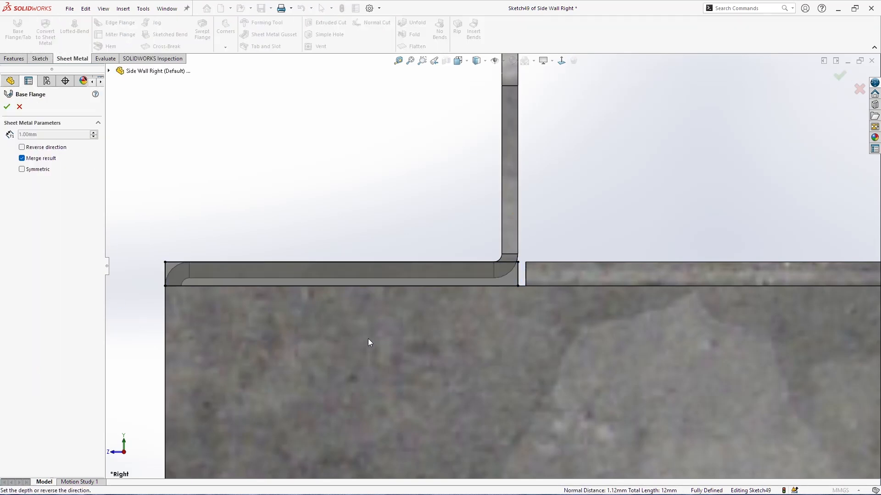
click(6, 106)
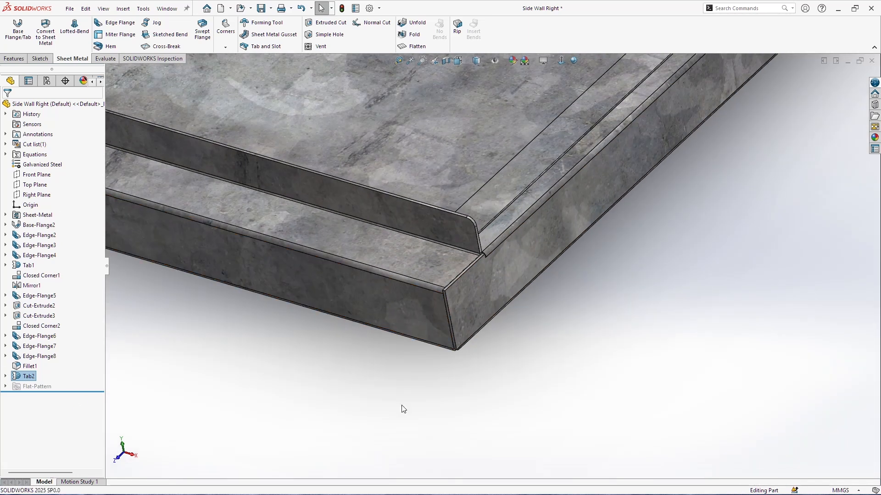
click(401, 405)
scroll(414, 353, up, 3)
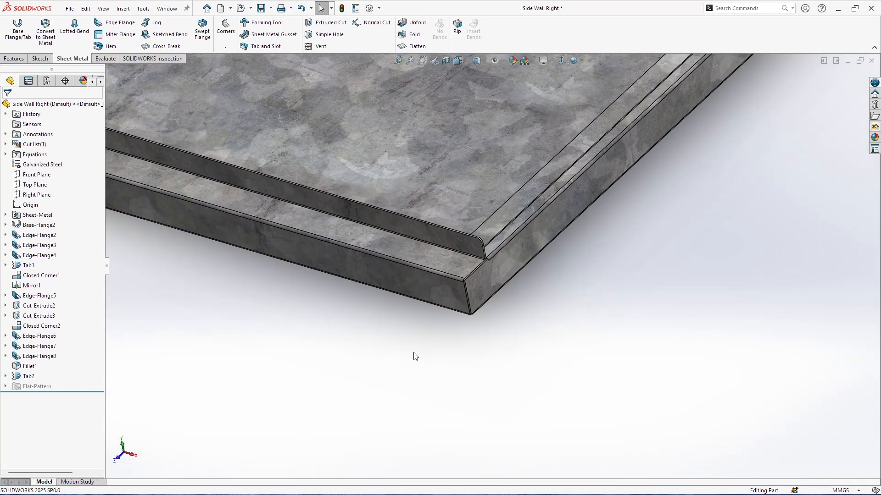
Step: Mirror the new corner tab about the Right Plane
click(27, 376)
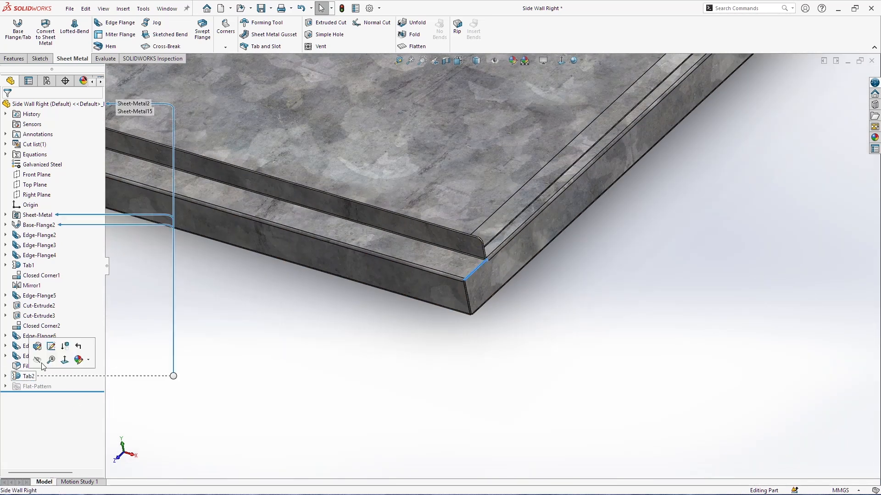
click(21, 58)
click(272, 48)
click(286, 80)
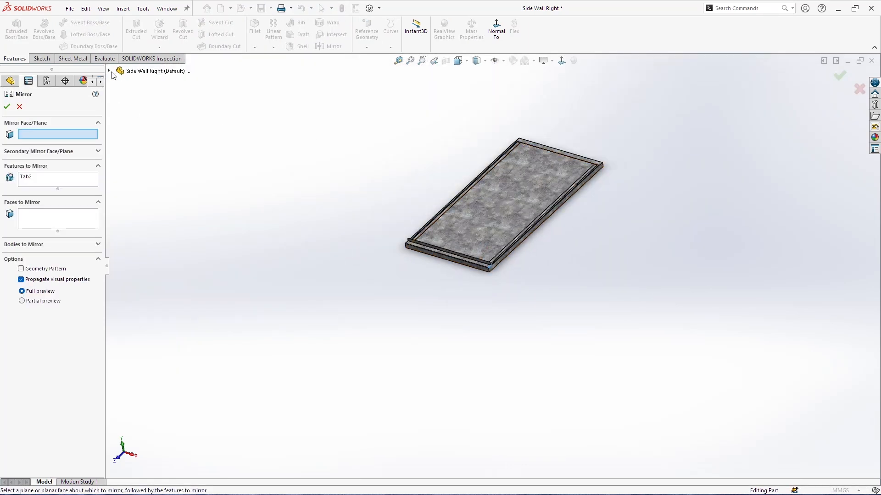
click(151, 163)
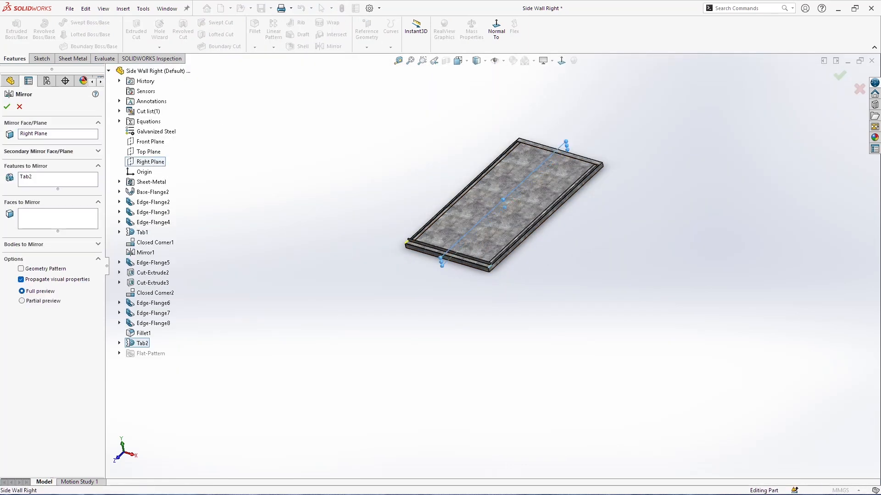
key(Return)
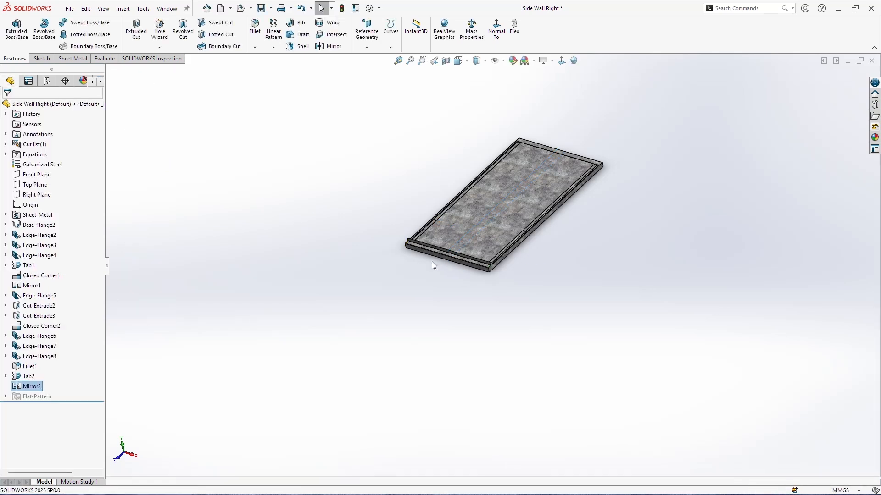
Step: Check the mirrored tab at the opposite front corner and save the part
scroll(438, 229, down, 10)
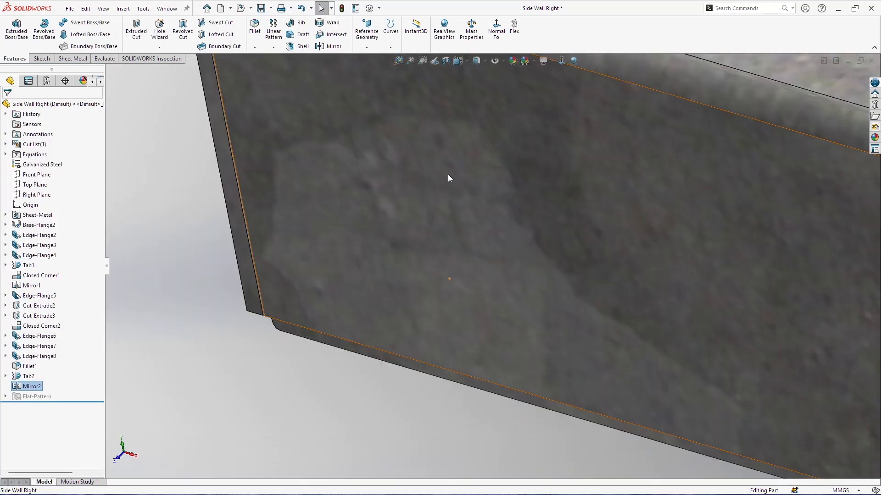
middle_drag(448, 174, 495, 285)
key(ctrl+s)
middle_drag(564, 292, 515, 301)
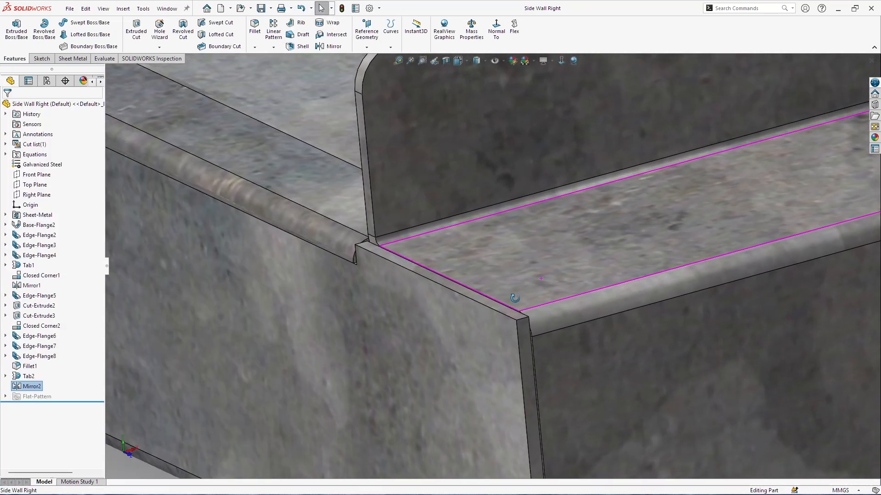
scroll(524, 332, up, 5)
scroll(519, 324, up, 8)
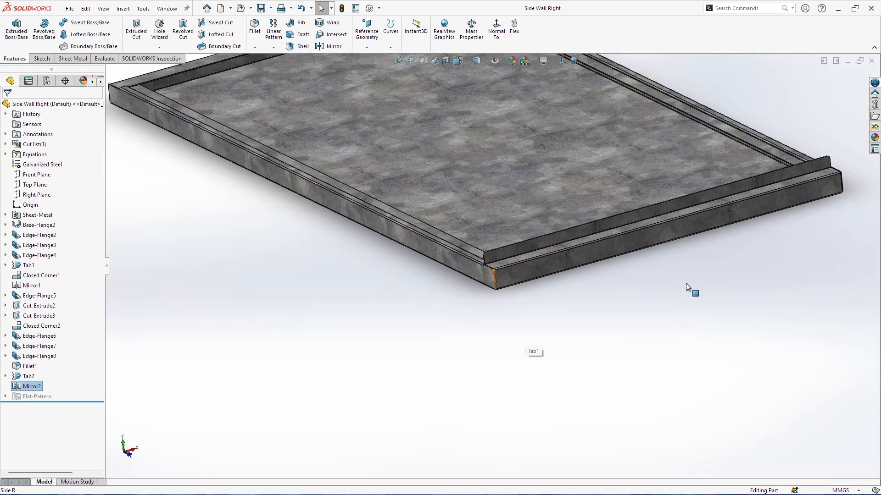
middle_drag(698, 293, 670, 278)
scroll(663, 268, up, 2)
scroll(642, 236, down, 2)
scroll(527, 160, up, 3)
scroll(413, 134, down, 4)
click(86, 59)
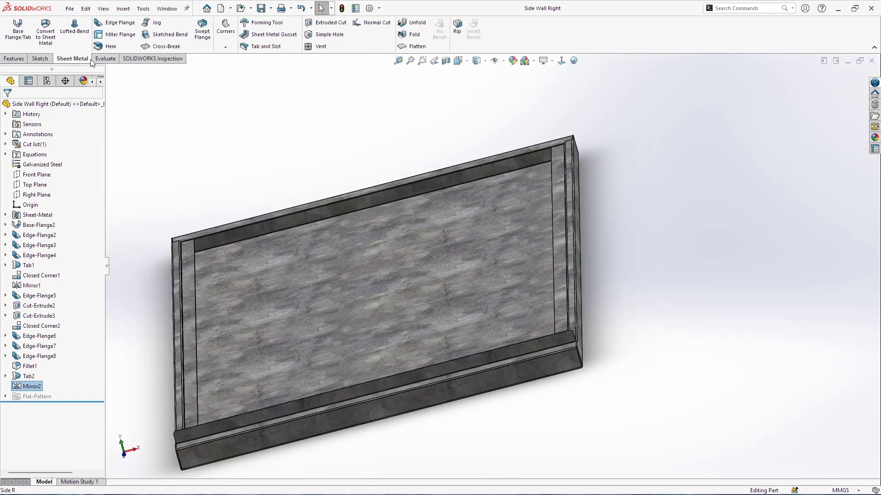
click(10, 59)
click(63, 59)
click(225, 50)
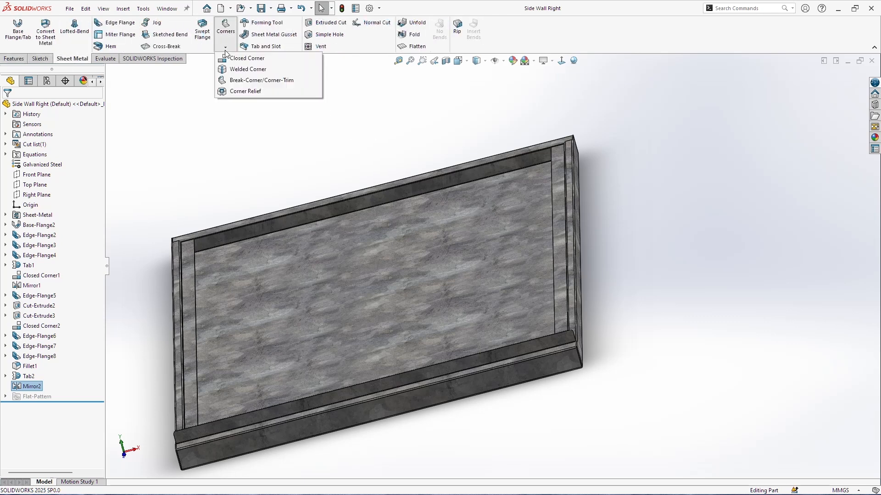
click(259, 82)
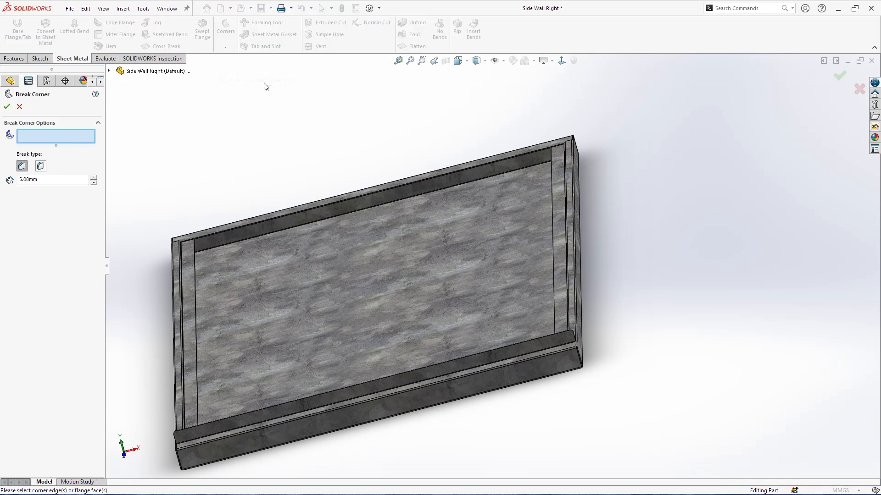
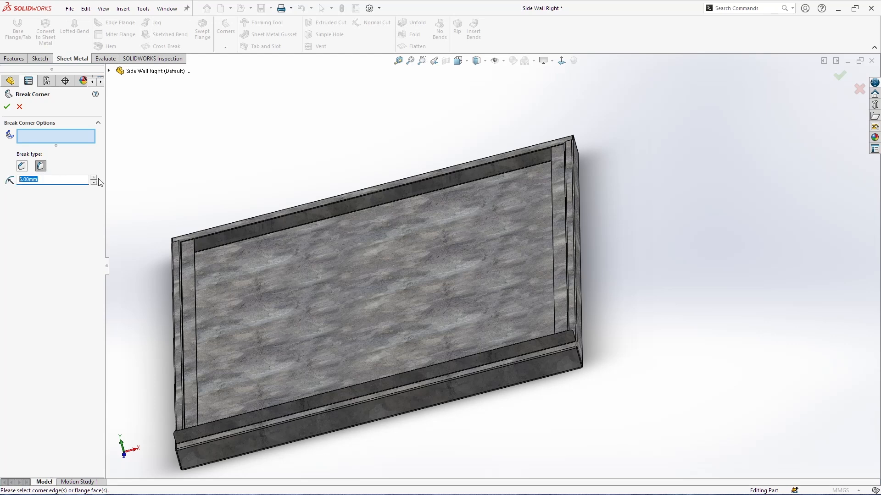
Step: Measure the radius of the side flange's upper bend near the front corner
scroll(541, 330, down, 6)
middle_drag(665, 368, 542, 378)
scroll(533, 379, down, 3)
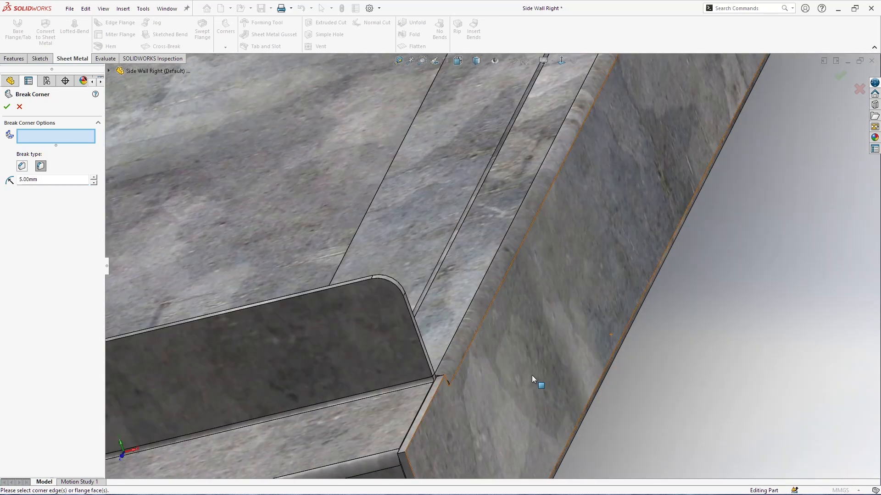
key(m)
click(449, 375)
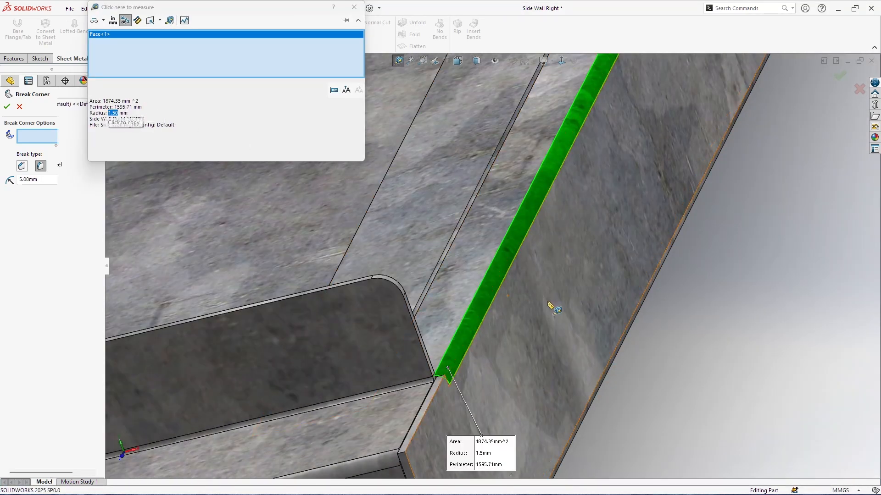
key(Escape)
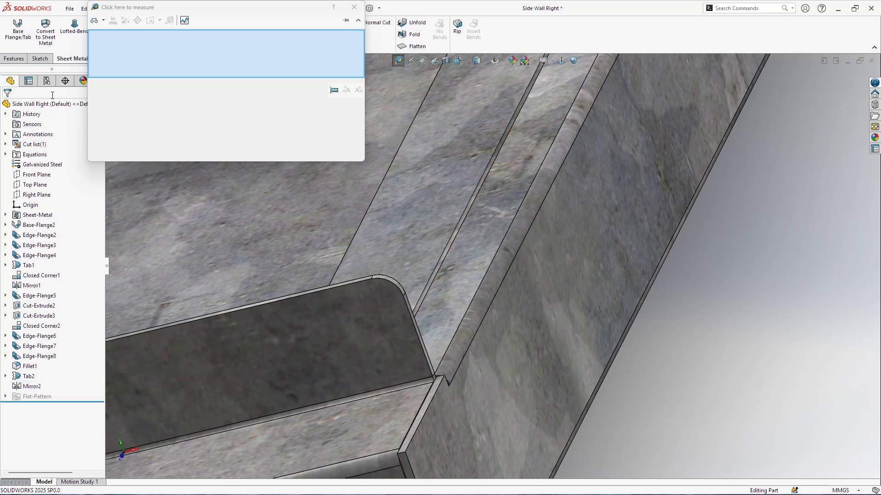
click(354, 7)
Step: Start a rounded Break Corner with a 1.5 mm radius on the upper outer corner of the first front tab
click(225, 47)
click(247, 80)
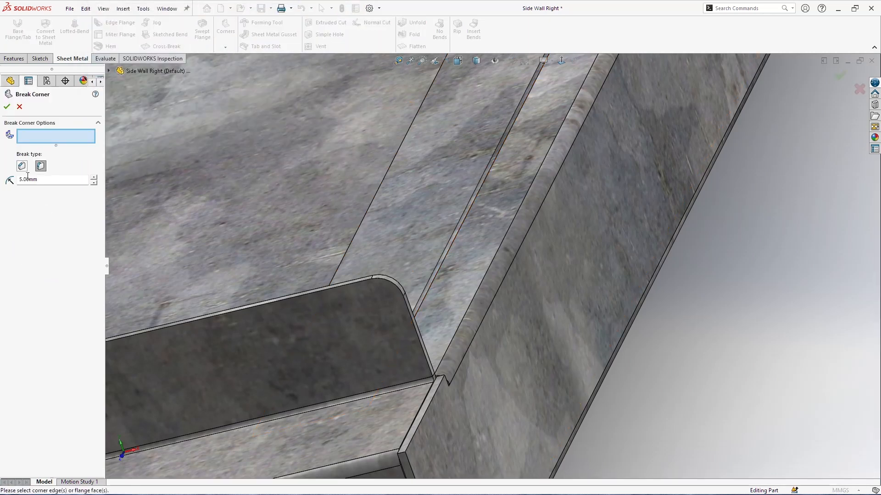
text(1,5)
key(Return)
scroll(509, 404, down, 3)
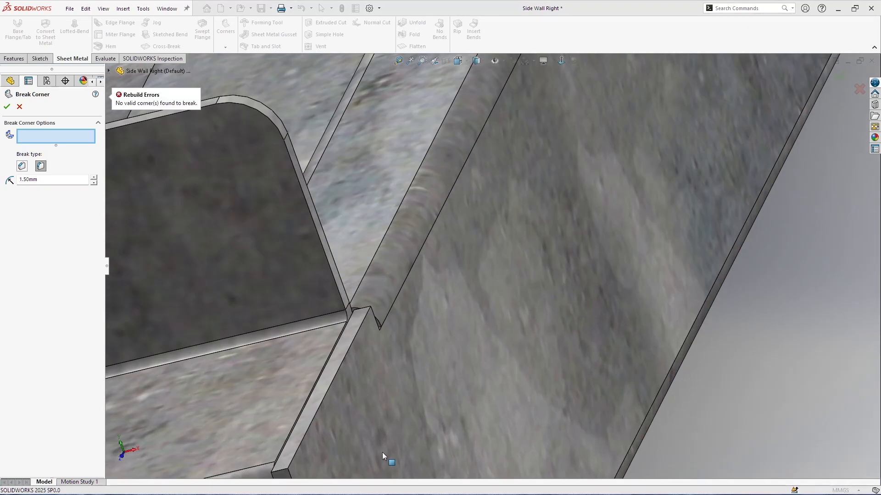
scroll(378, 441, up, 2)
scroll(373, 387, down, 2)
click(392, 365)
scroll(436, 403, up, 10)
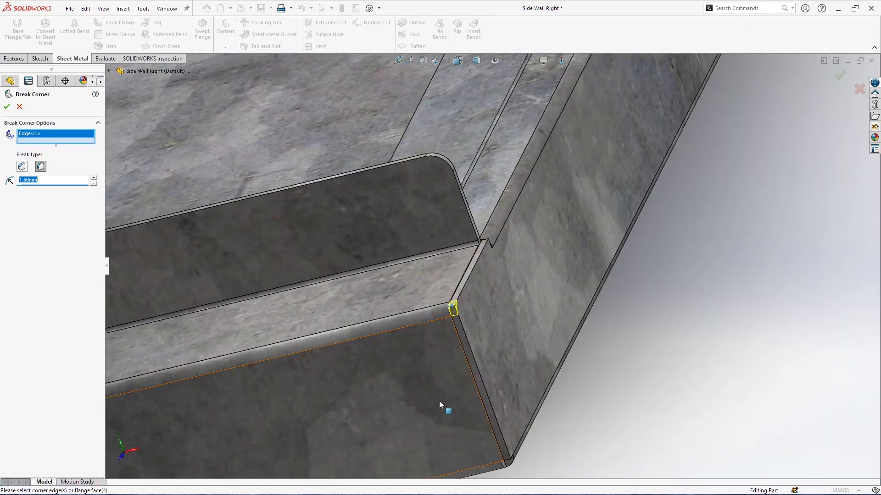
Step: Add the corner edges at the three remaining flange corners to the rounded 1.5 mm Break Corner and apply it
scroll(494, 326, down, 10)
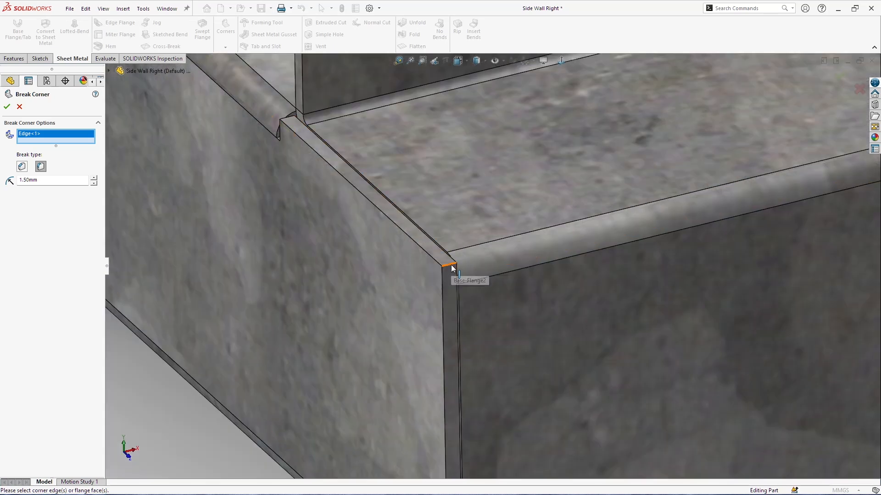
click(451, 265)
scroll(457, 295, up, 10)
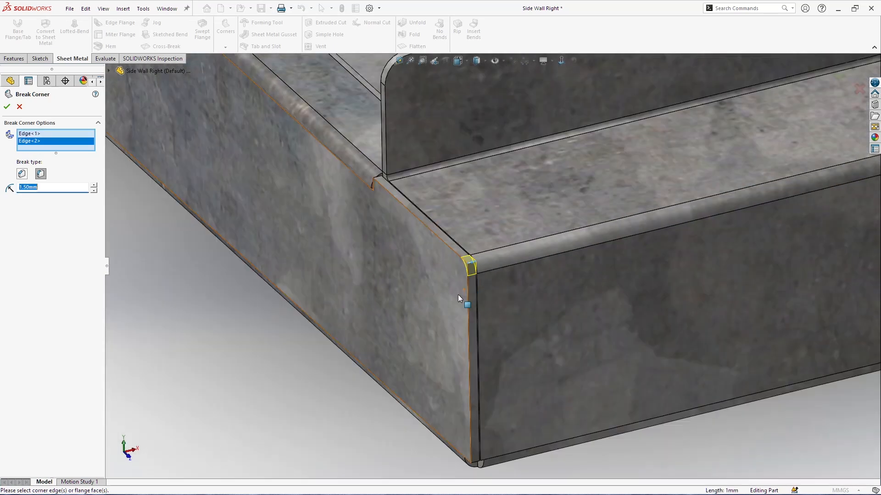
scroll(440, 179, down, 10)
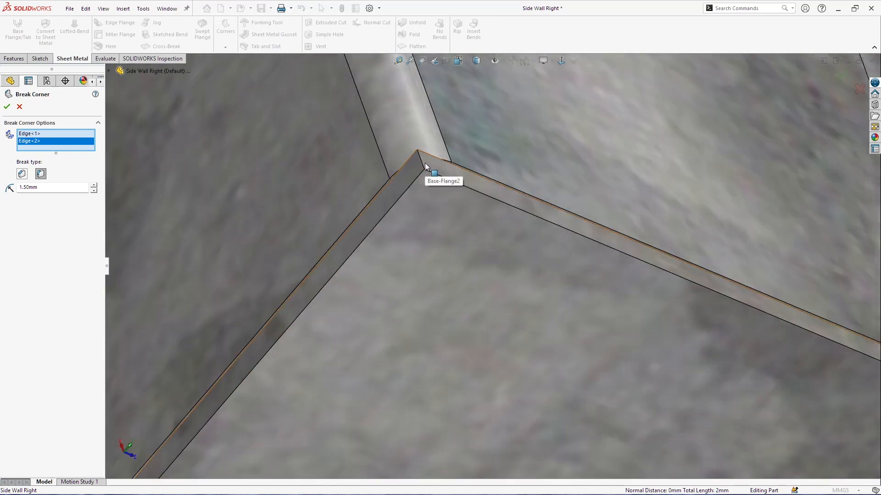
click(425, 166)
scroll(447, 194, up, 5)
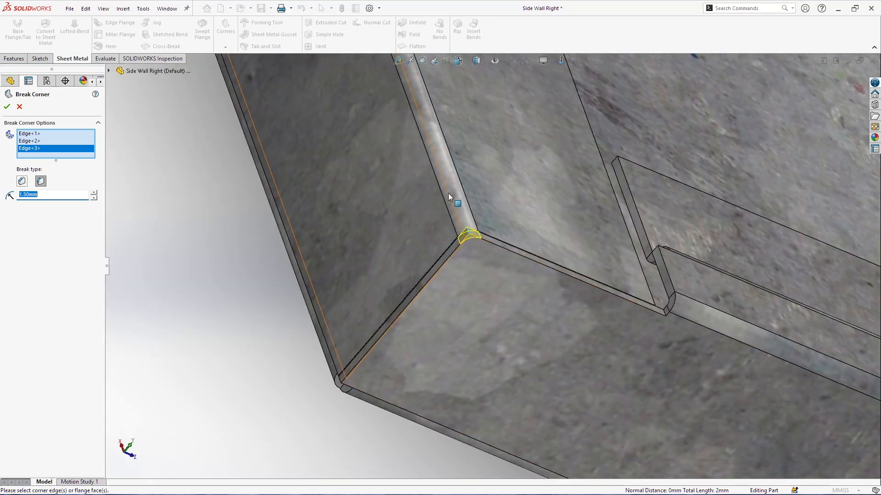
scroll(448, 193, up, 5)
scroll(436, 124, down, 10)
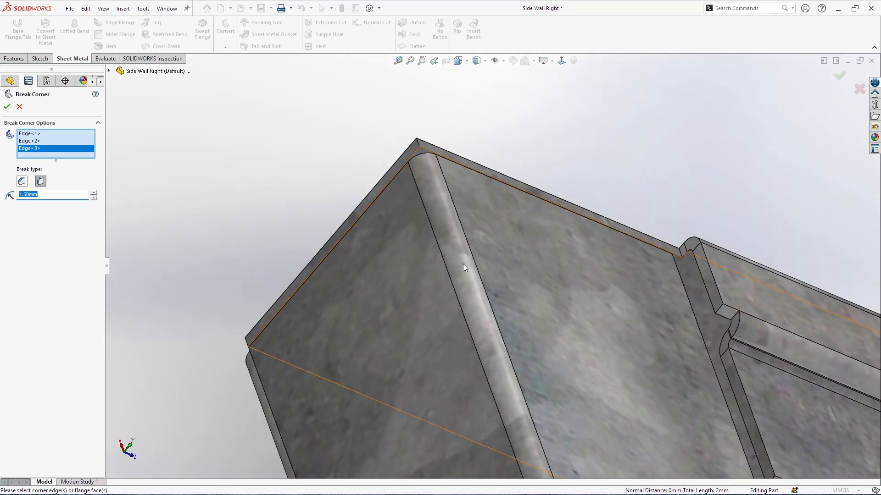
scroll(434, 136, up, 1)
click(429, 132)
scroll(462, 202, up, 3)
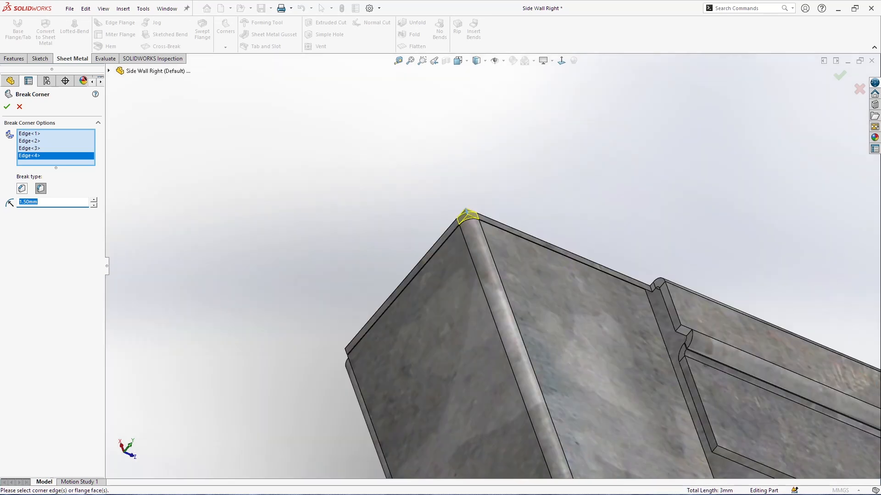
key(Return)
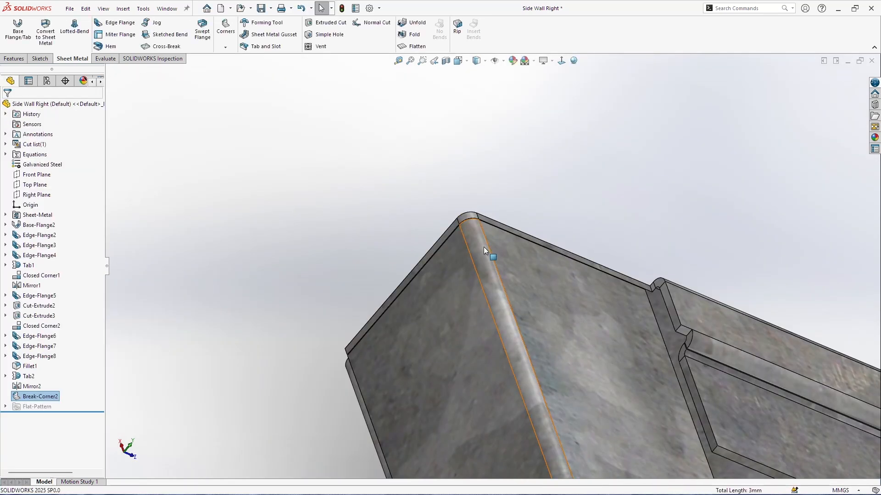
Step: Check the rounded flange corners around the front of the panel and save the part
middle_drag(483, 247, 510, 275)
middle_drag(538, 327, 533, 293)
scroll(533, 292, up, 6)
middle_drag(554, 361, 530, 357)
scroll(529, 357, up, 3)
scroll(601, 310, down, 6)
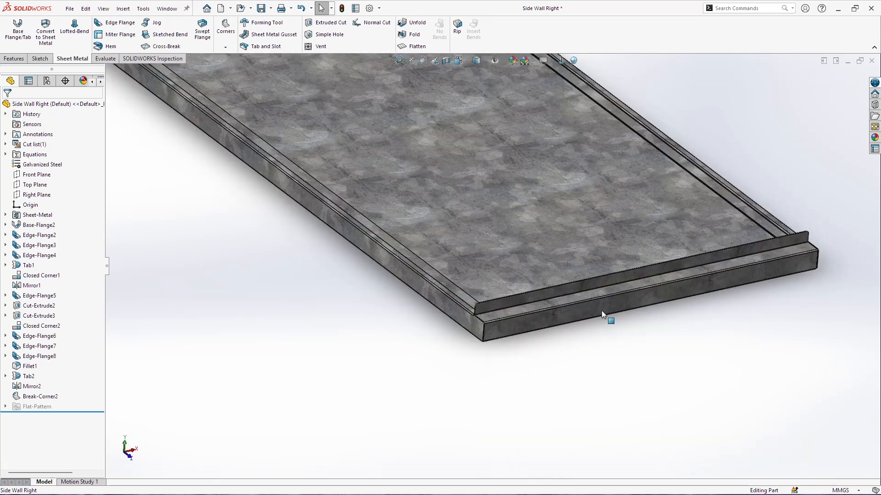
middle_drag(677, 289, 592, 275)
key(ctrl+s)
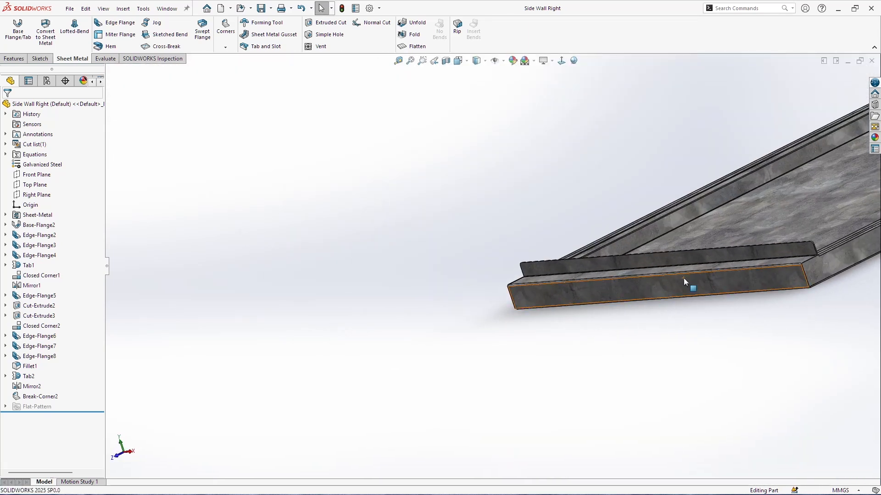
Step: From the Top view, start a Hole Wizard hole on the rear flange's upper face: ISO tap drill, size M5, blind, 5 mm deep
scroll(684, 278, up, 8)
scroll(624, 241, down, 3)
middle_drag(667, 216, 491, 311)
key(space)
click(370, 327)
scroll(511, 136, down, 5)
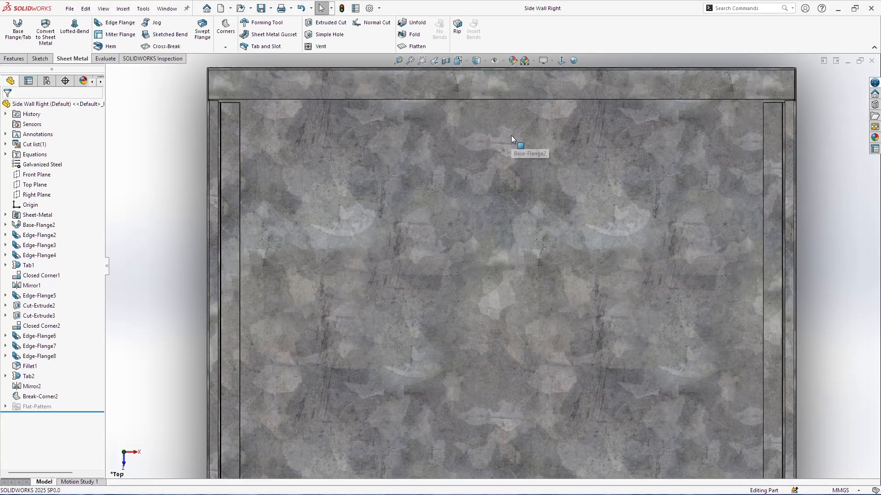
scroll(451, 108, down, 2)
scroll(466, 136, up, 2)
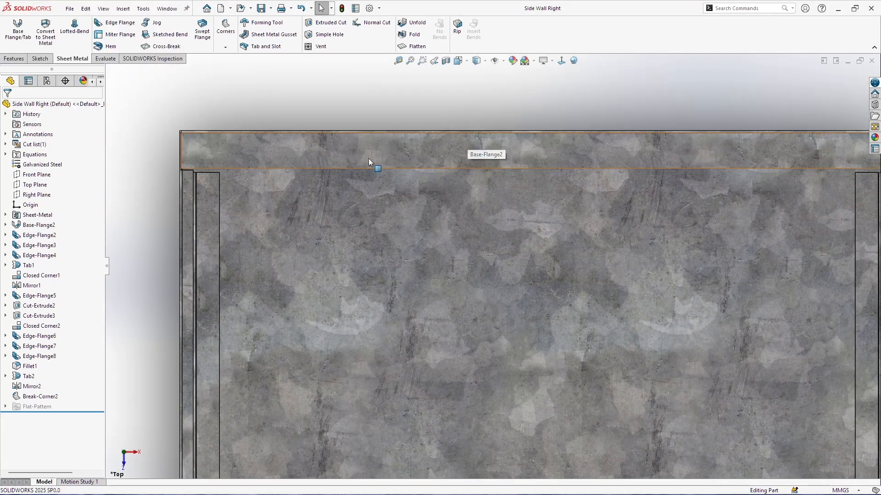
click(25, 59)
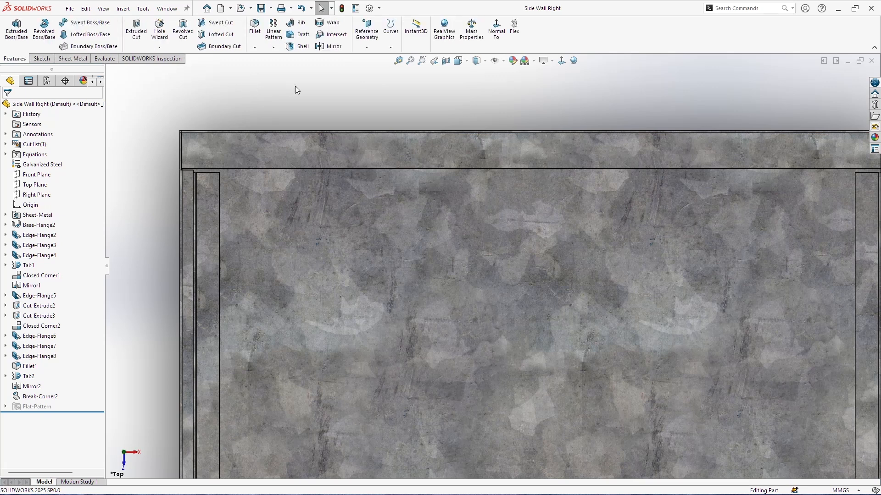
click(532, 161)
scroll(692, 239, up, 3)
scroll(692, 239, down, 3)
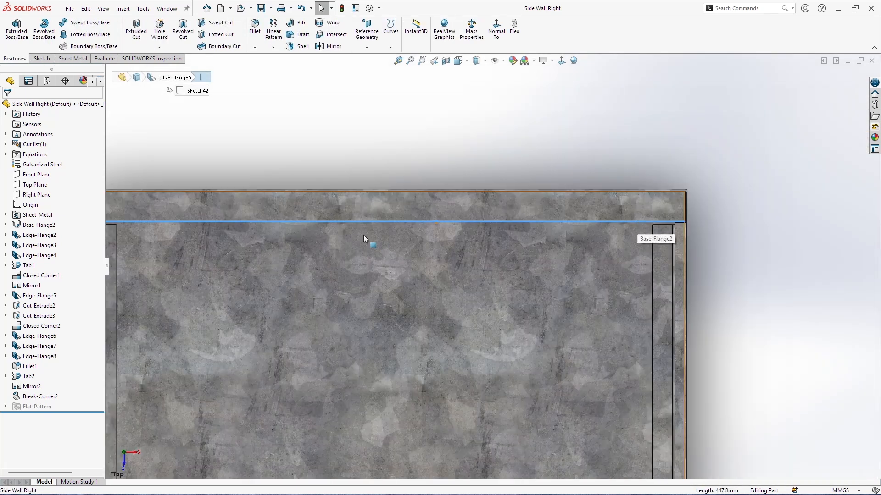
click(400, 231)
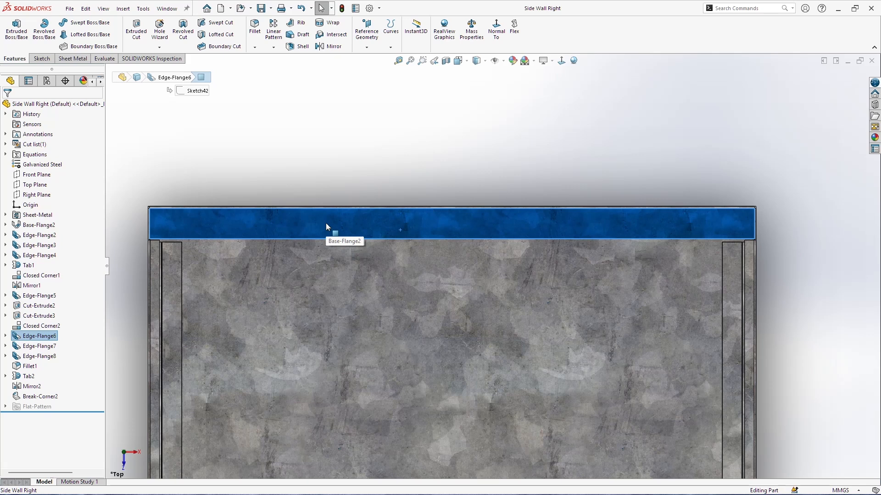
scroll(326, 223, down, 1)
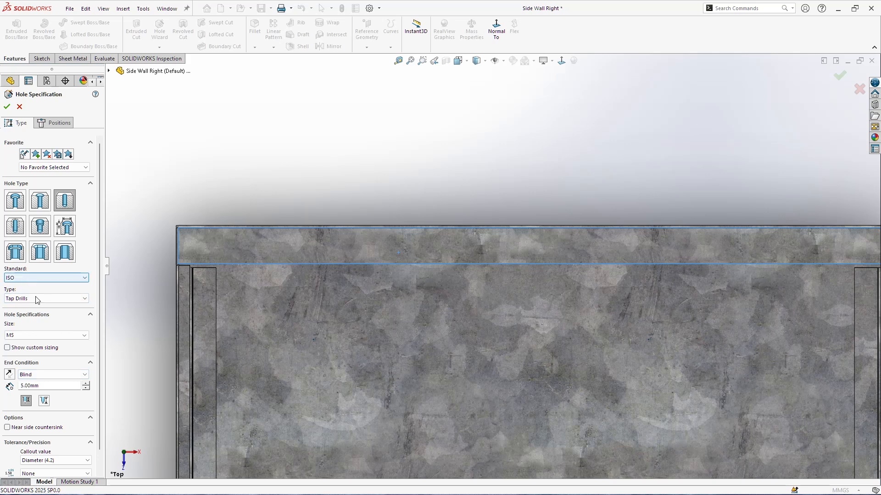
mouse_move(100, 408)
mouse_down()
mouse_move(100, 430)
mouse_move(99, 399)
mouse_up()
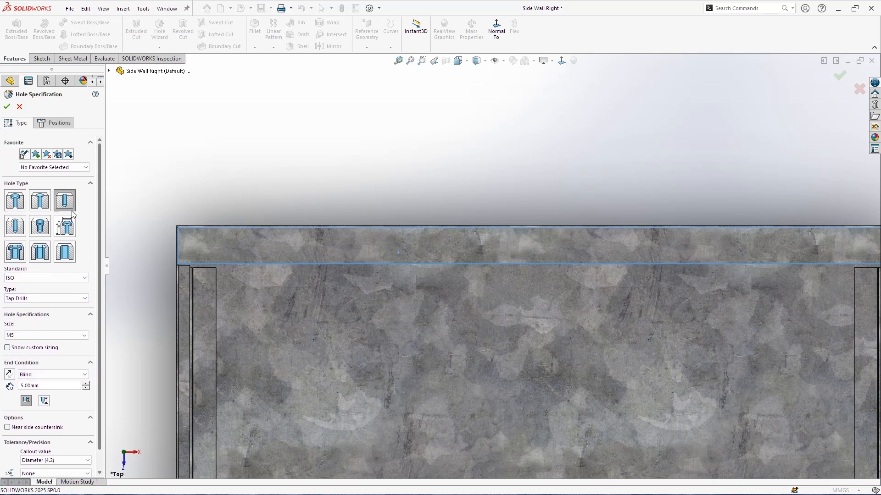
Step: Place three hole points along the rear flange face, one near its middle and two toward its positive X end
click(55, 123)
scroll(550, 253, up, 2)
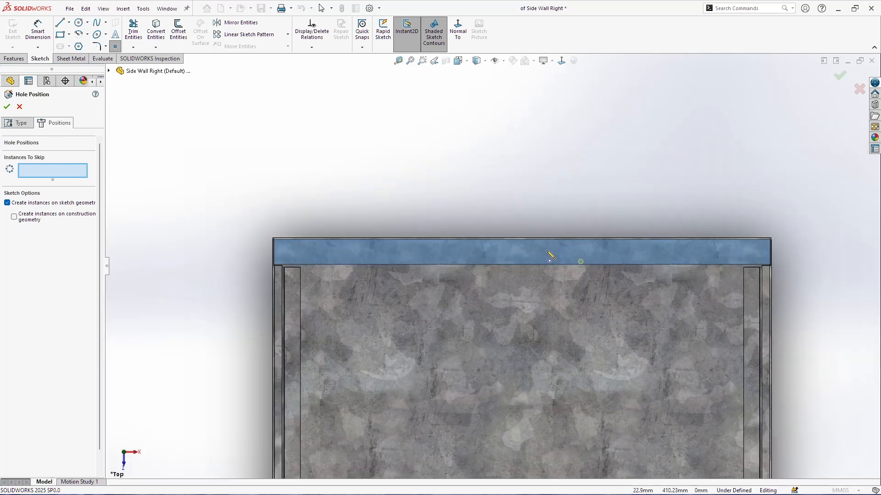
scroll(502, 265, down, 3)
scroll(489, 270, up, 3)
click(490, 260)
click(583, 259)
click(720, 259)
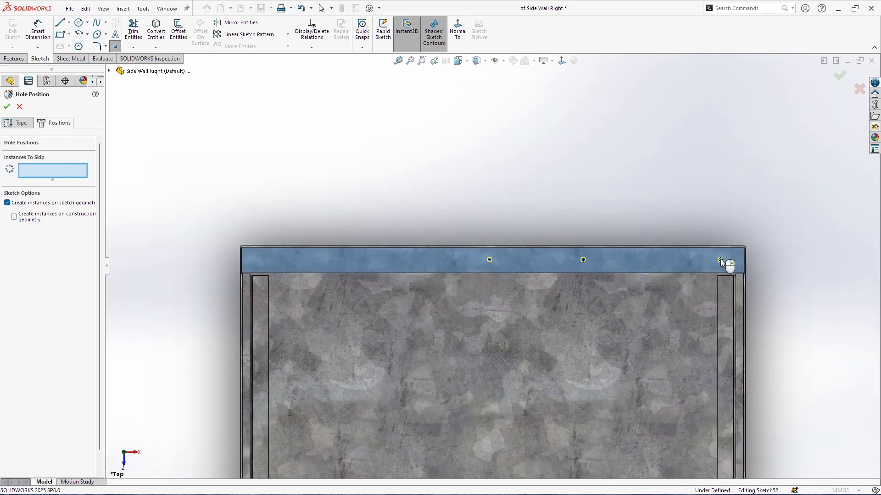
Step: Sketch a vertical construction line about 33.5 mm long down from the midpoint of the rear flange face's outer edge
click(60, 22)
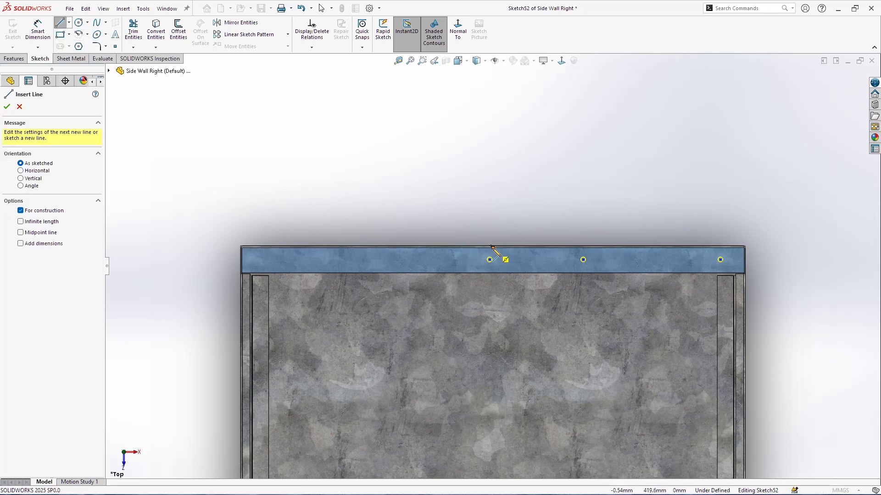
click(492, 247)
click(493, 286)
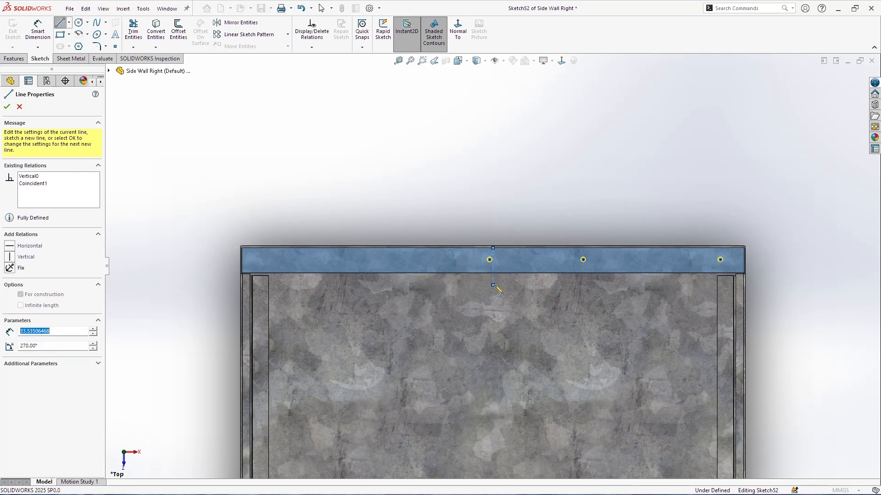
scroll(508, 290, up, 7)
scroll(524, 299, down, 7)
key(Escape)
Step: Move the middle hole point onto the vertical construction line
scroll(416, 151, down, 10)
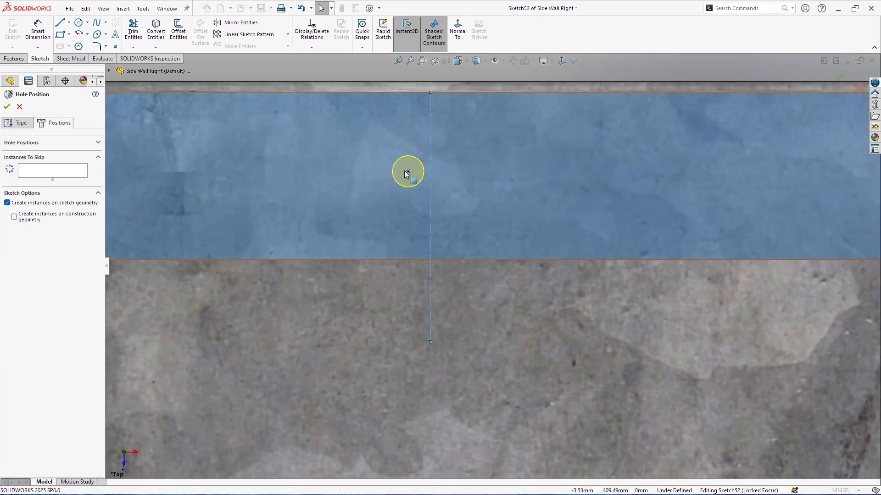
click(406, 172)
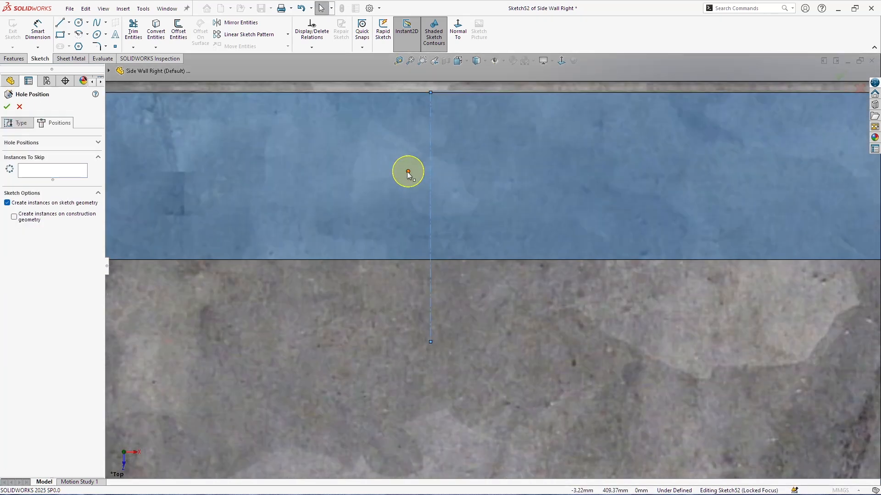
click(430, 181)
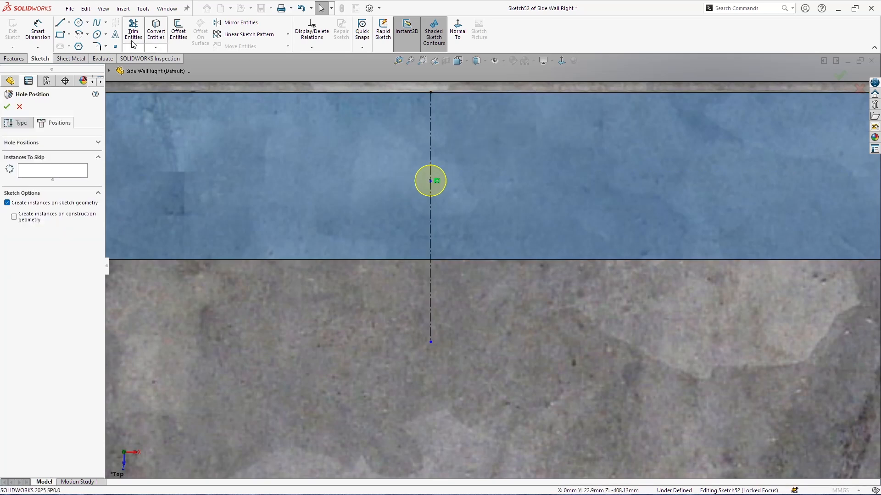
Step: Dimension the middle hole point 15 mm from the rear flange's outer edge
click(431, 181)
scroll(491, 259, up, 2)
click(458, 138)
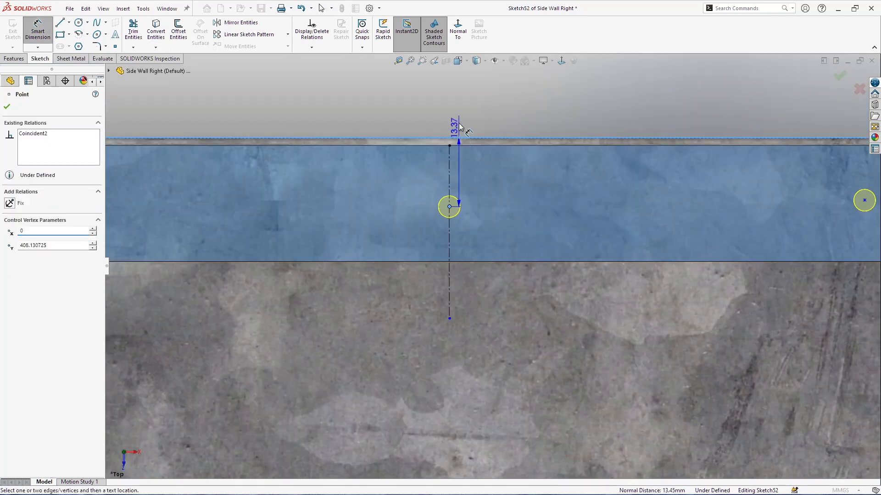
click(474, 106)
text(15)
key(Return)
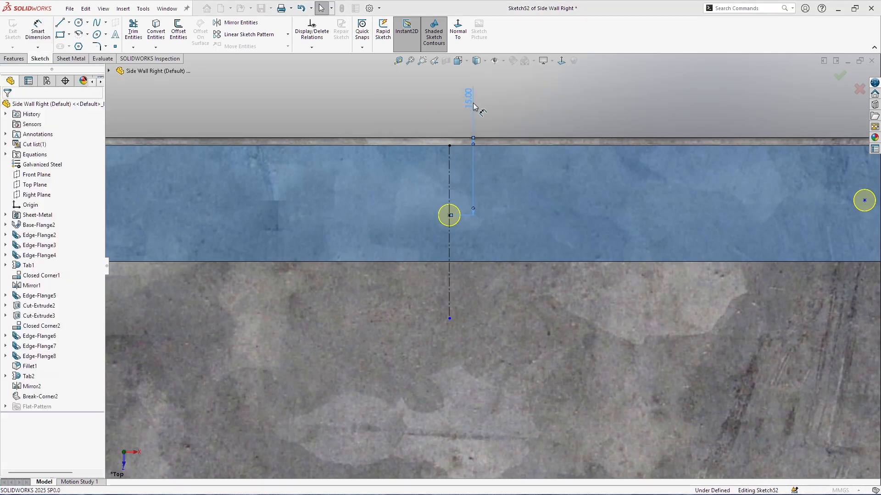
click(321, 8)
Step: Dimension the horizontal distance between the middle hole point and the second hole point as 110 mm
scroll(646, 205, up, 6)
scroll(642, 247, down, 1)
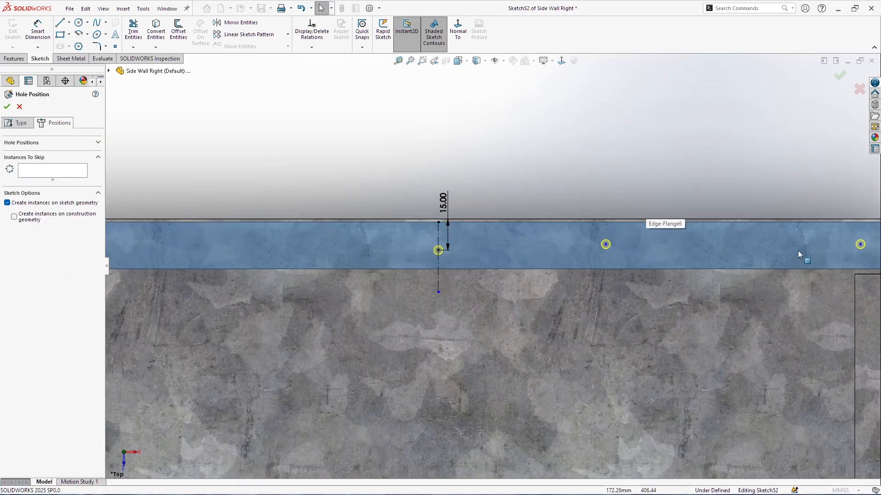
click(41, 22)
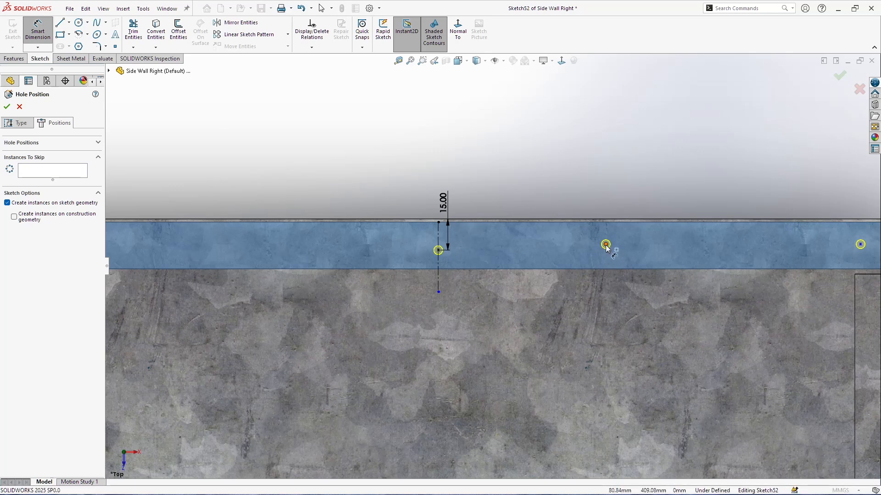
click(605, 244)
click(438, 250)
click(504, 173)
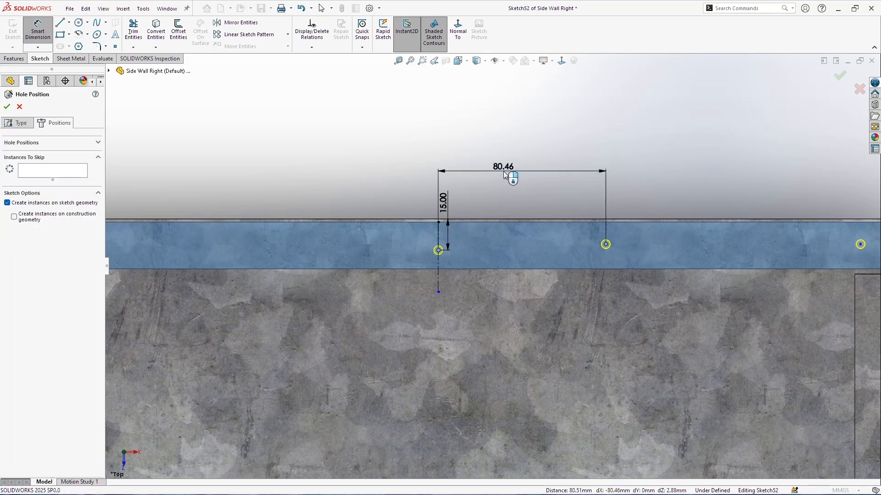
key(Return)
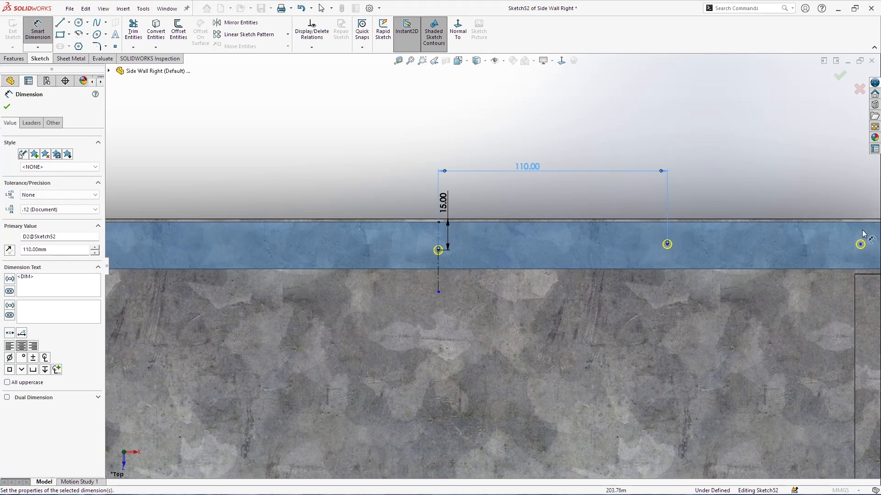
Step: Dimension the horizontal distance between the second and the outermost hole point as 110 mm
click(860, 244)
click(667, 244)
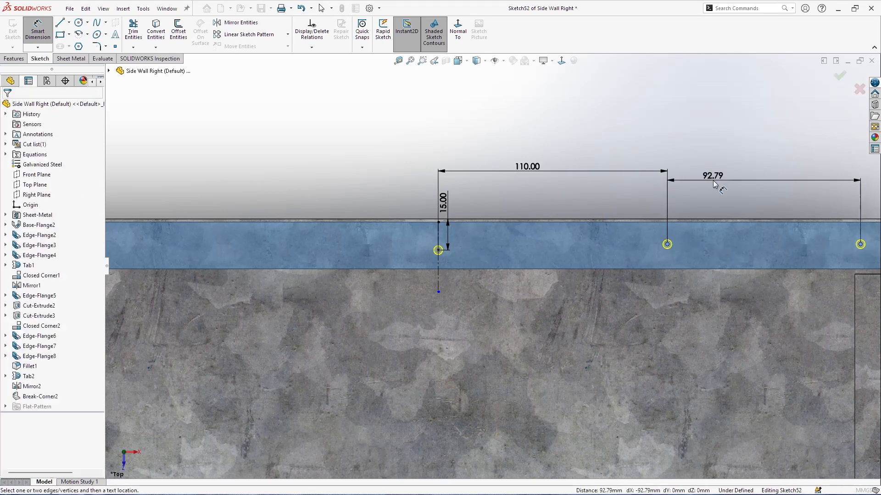
click(714, 181)
key(Return)
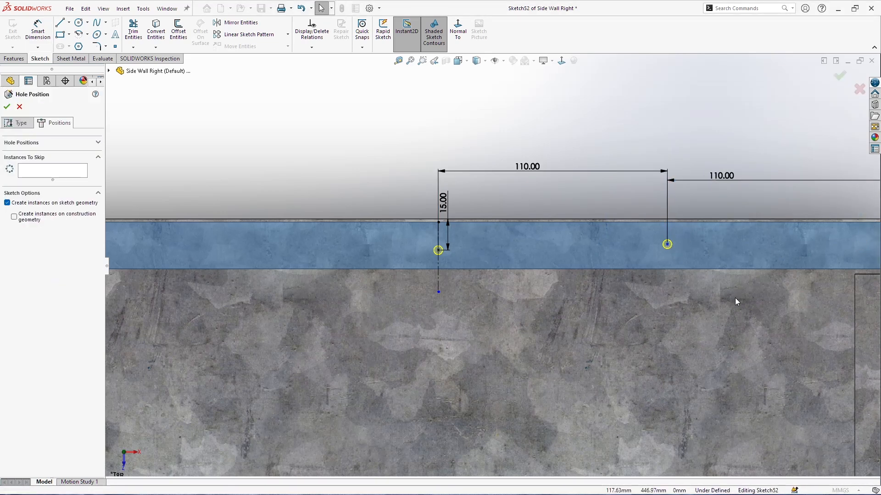
Step: Align all three hole points with a Horizontal relation
scroll(725, 275, up, 4)
scroll(683, 252, down, 3)
click(695, 255)
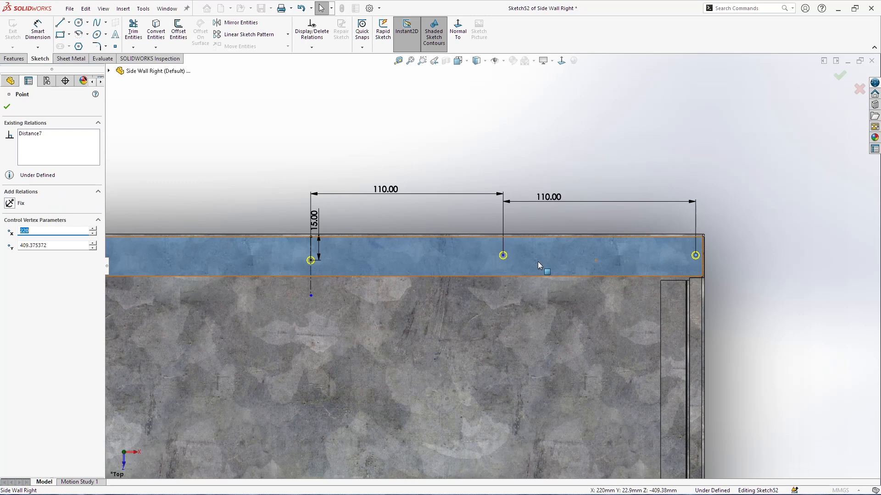
ctrl+click(503, 255)
ctrl+click(311, 261)
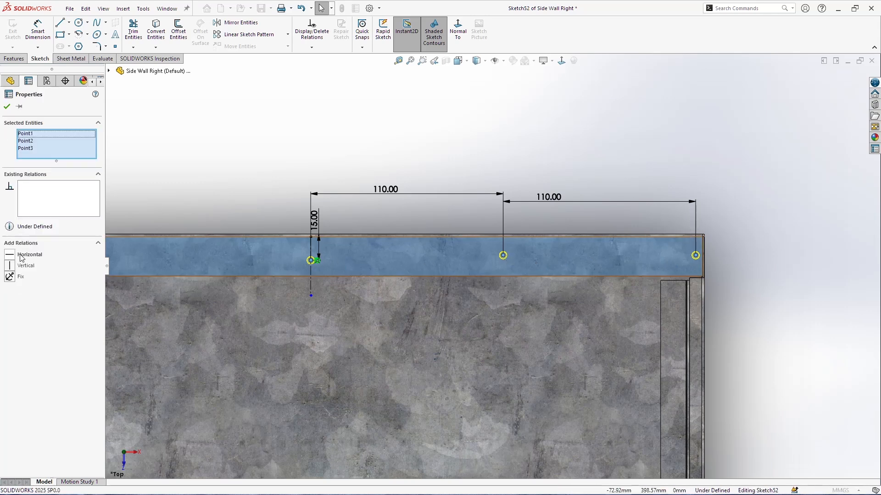
click(10, 254)
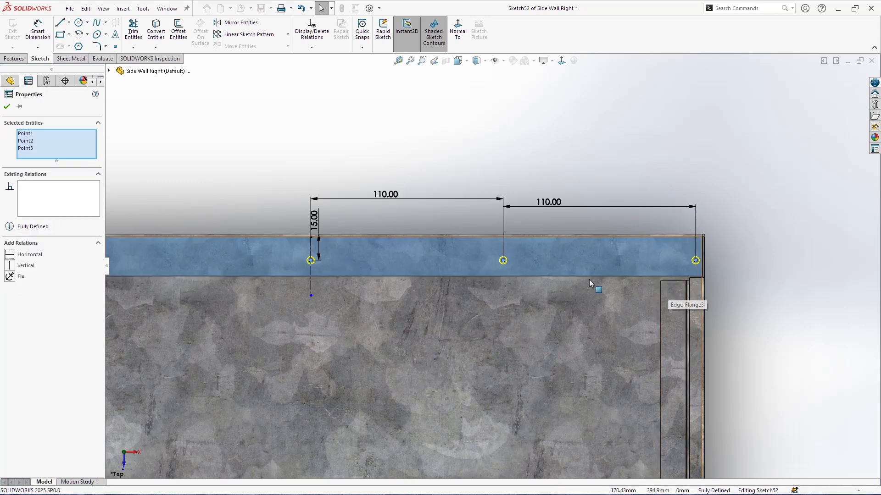
key(Escape)
Step: Mirror the two outer hole points about the vertical construction line and finish the hole feature on the flange
drag(787, 291, 473, 243)
ctrl+click(309, 281)
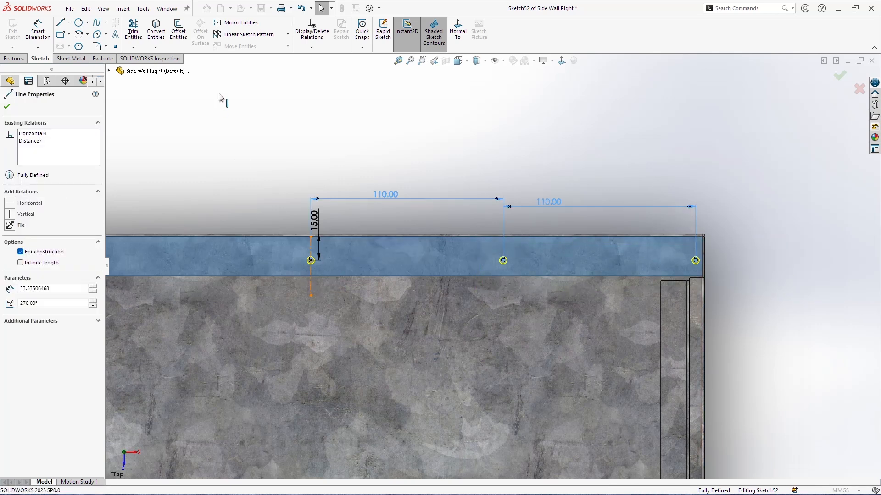
click(239, 22)
scroll(361, 304, up, 3)
scroll(360, 269, down, 3)
scroll(331, 272, up, 3)
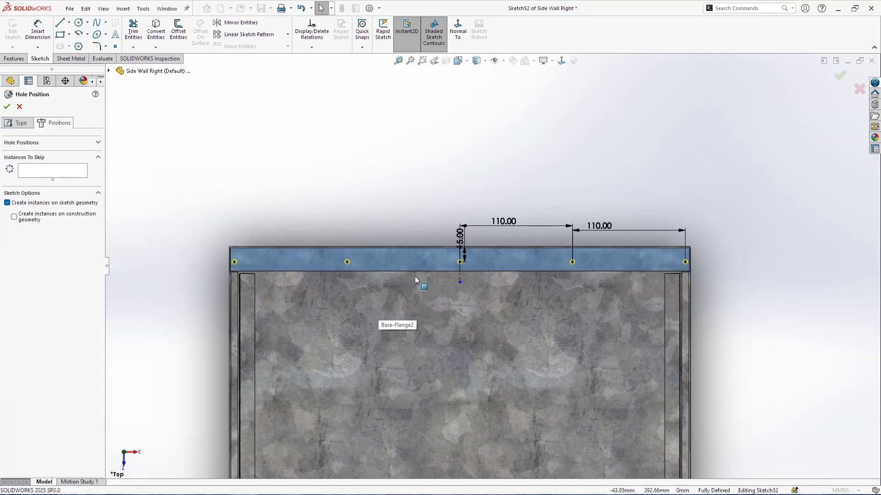
scroll(387, 273, down, 2)
click(8, 108)
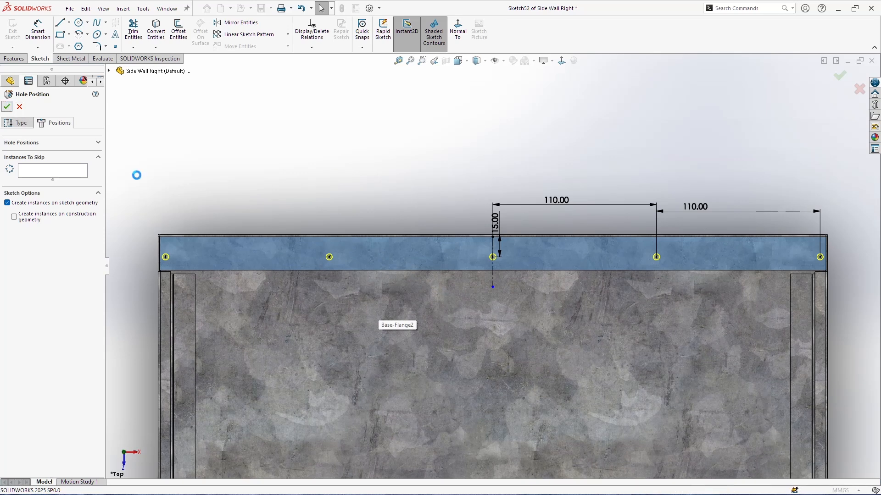
Step: Start an ISO M5 tap-drill hole on the long Base-Flange2 flange face and place one hole point near its upper end
middle_drag(751, 317, 549, 285)
scroll(378, 294, down, 6)
middle_drag(457, 295, 518, 329)
scroll(495, 296, up, 6)
scroll(445, 355, down, 1)
scroll(494, 325, down, 4)
scroll(399, 178, down, 2)
click(400, 179)
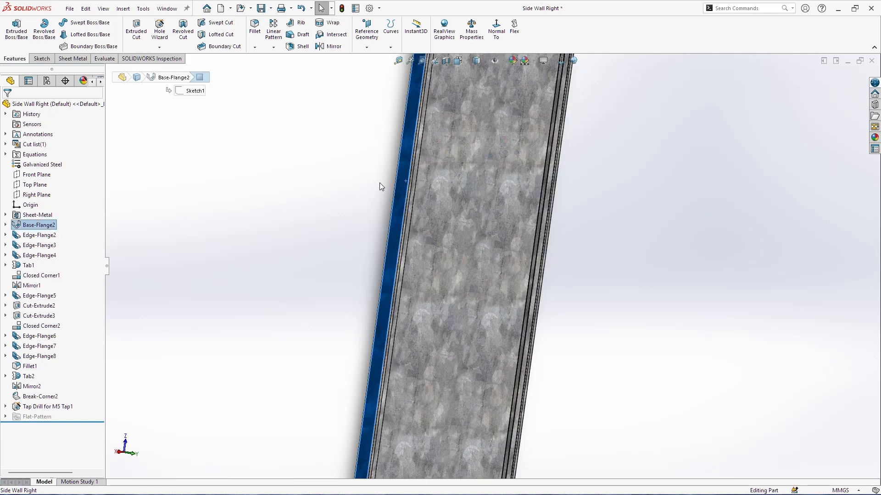
click(39, 59)
click(23, 60)
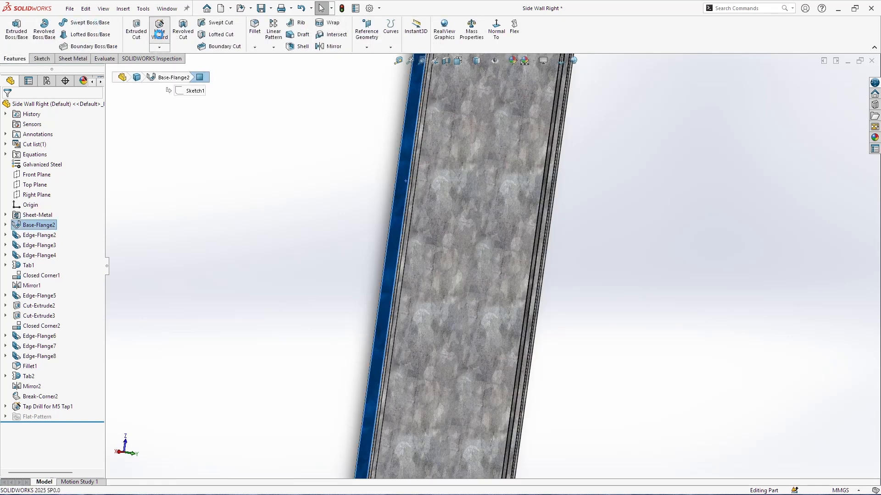
middle_drag(431, 216, 464, 219)
scroll(460, 178, down, 4)
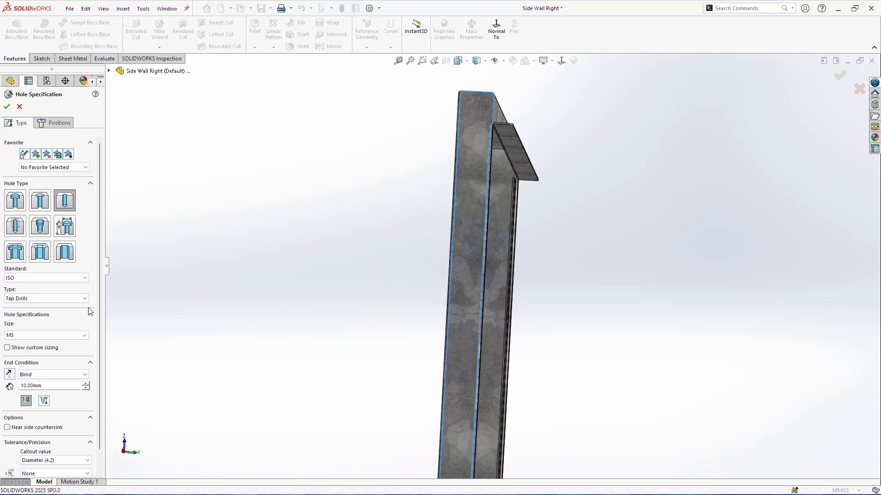
drag(99, 311, 98, 329)
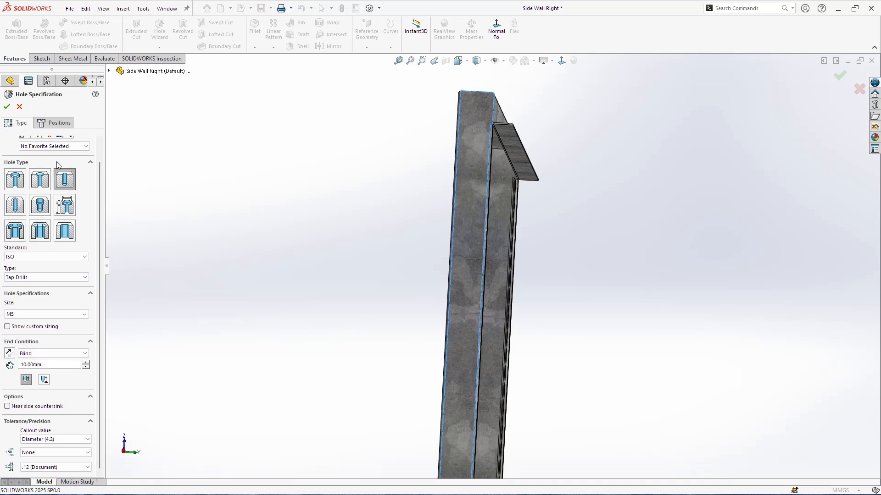
click(54, 123)
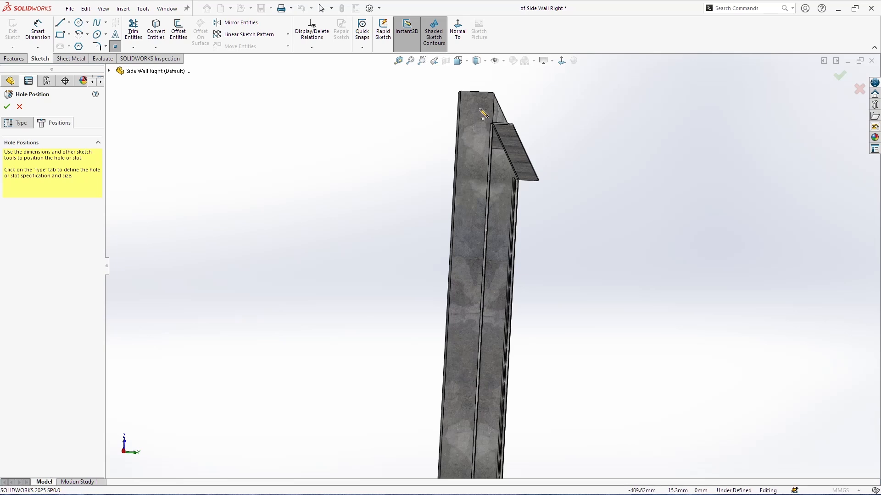
click(474, 143)
Step: Dimension the hole point 12.5 mm from the flange's long edge beside the main panel
click(38, 30)
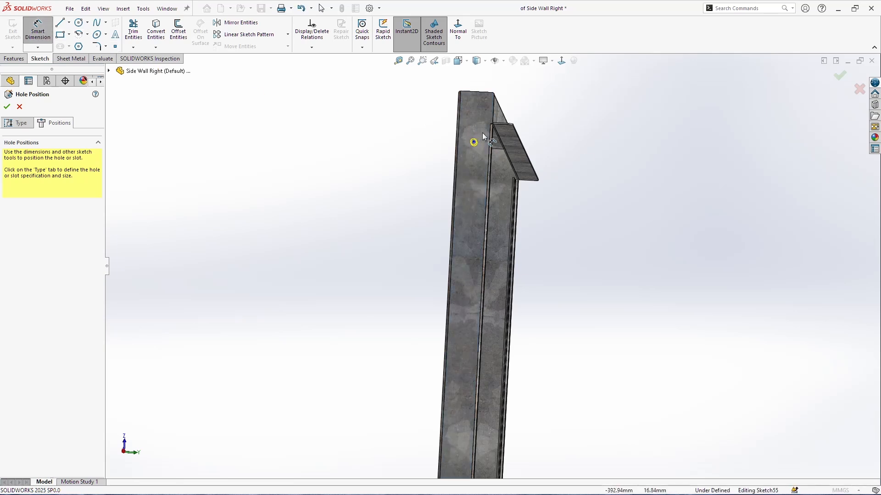
click(473, 143)
middle_drag(464, 165, 481, 179)
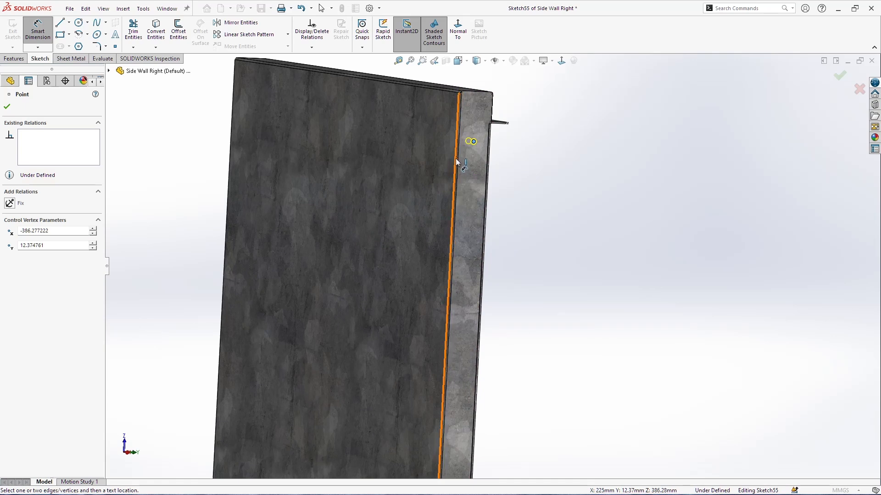
click(455, 159)
click(530, 173)
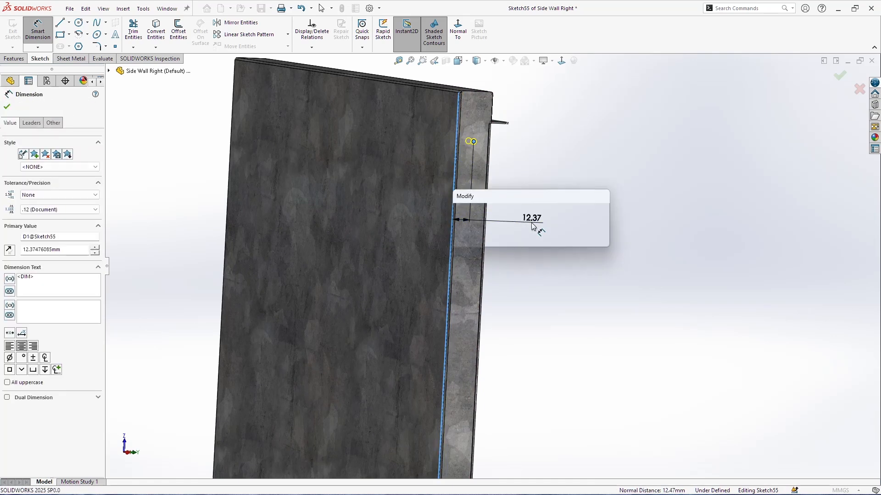
text(12.5)
key(Return)
Step: Dimension the hole point 20 mm from the flange's short upper edge
scroll(455, 147, down, 5)
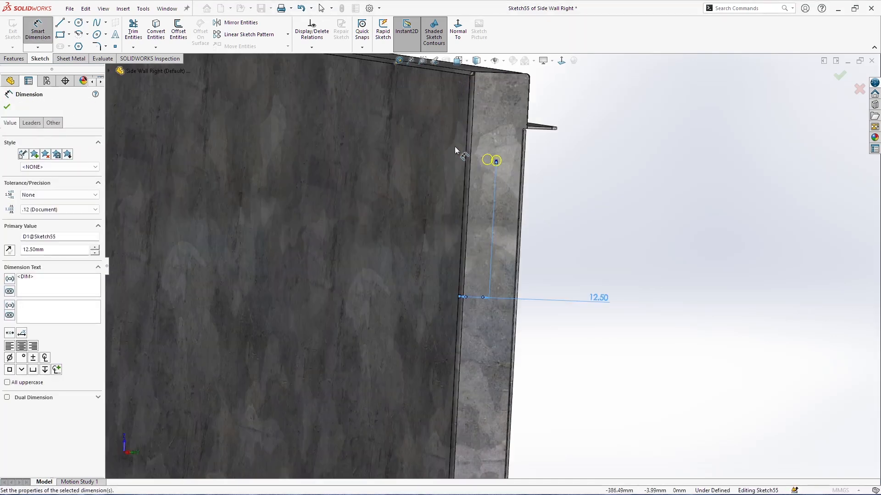
middle_drag(502, 197, 490, 269)
scroll(490, 268, up, 4)
click(479, 144)
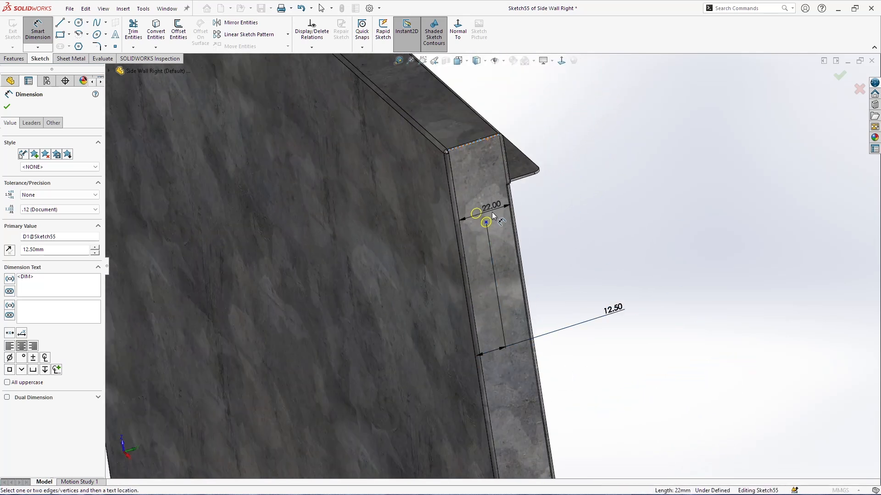
click(485, 223)
click(574, 187)
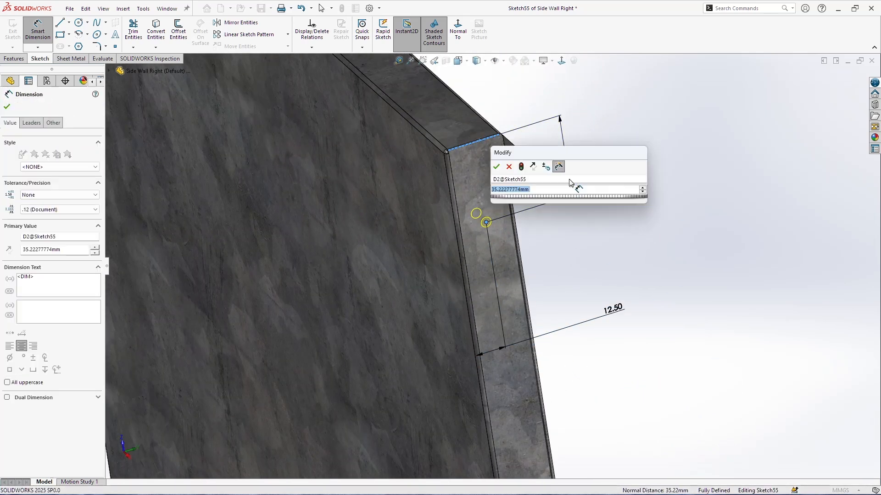
text(20)
key(Return)
key(Escape)
Step: Set up a linear sketch pattern of the hole point along the flange's long edge, with 7 instances spaced 110 mm apart
scroll(546, 193, up, 2)
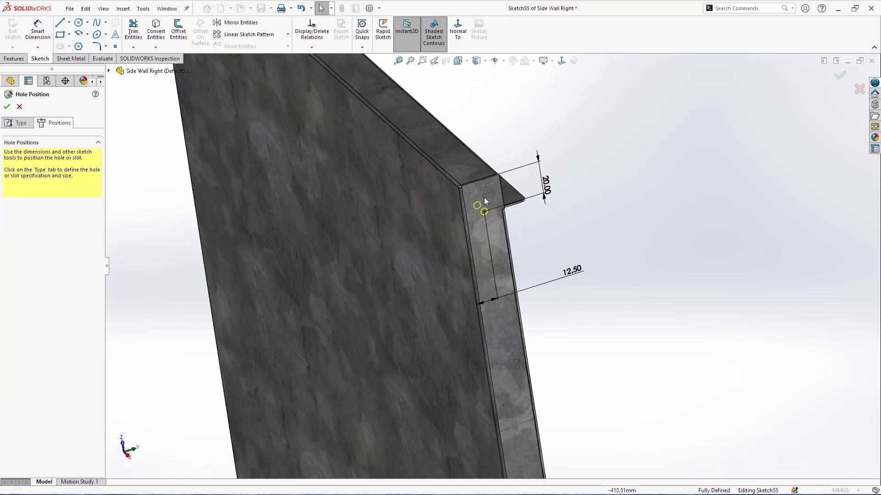
middle_drag(505, 276, 491, 252)
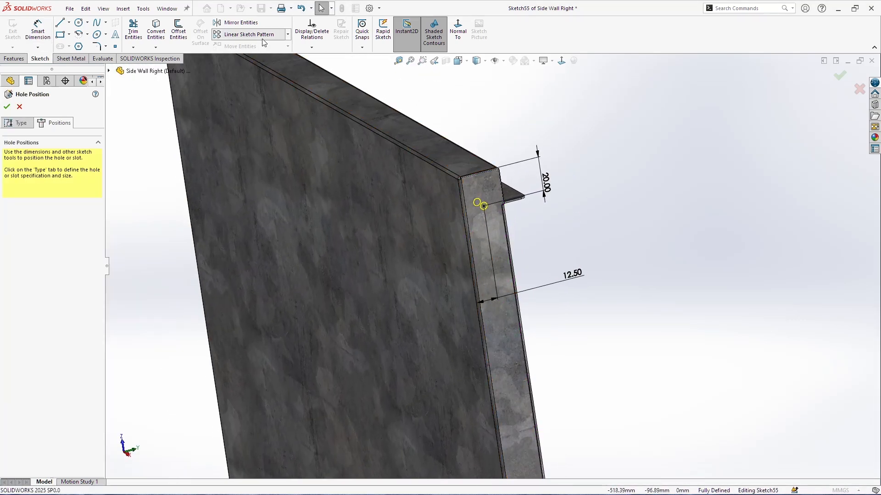
click(248, 34)
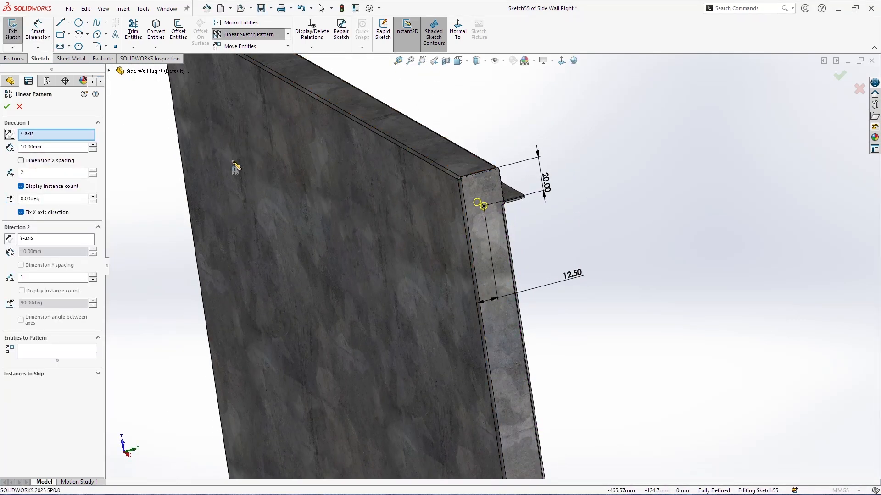
click(470, 235)
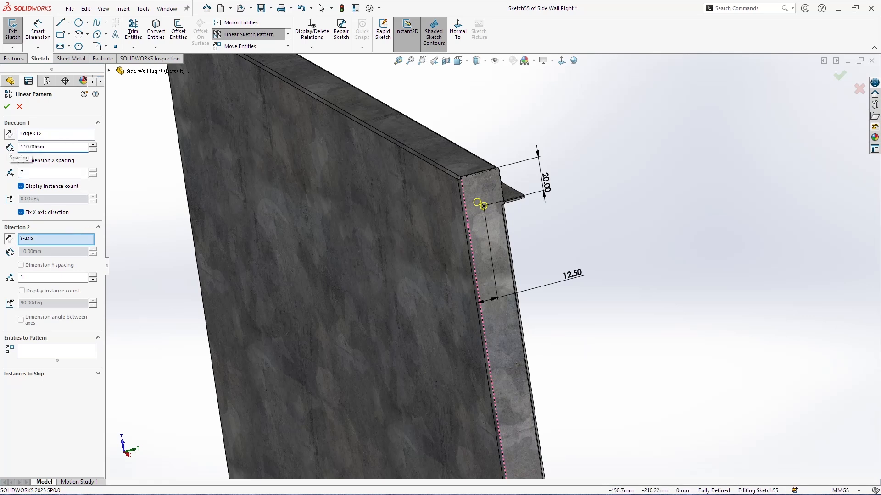
click(57, 354)
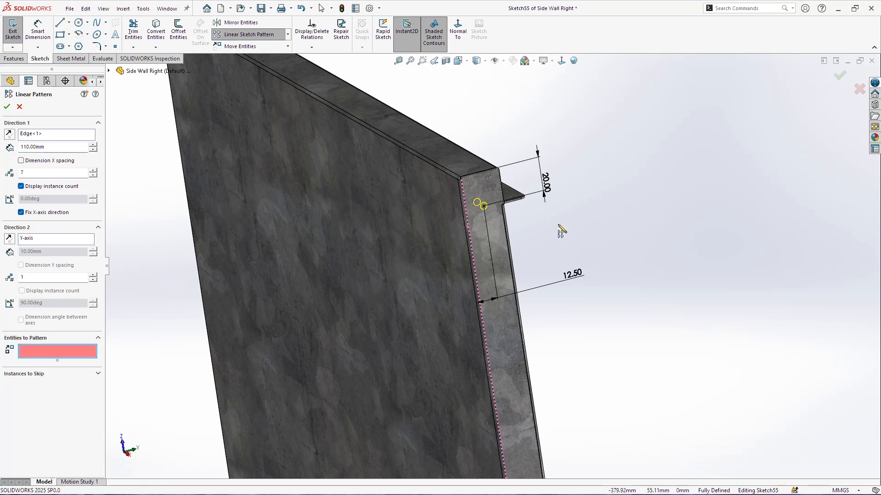
click(484, 206)
Step: Increase the linear sketch pattern to 8 instances and finish the hole feature
scroll(615, 338, up, 5)
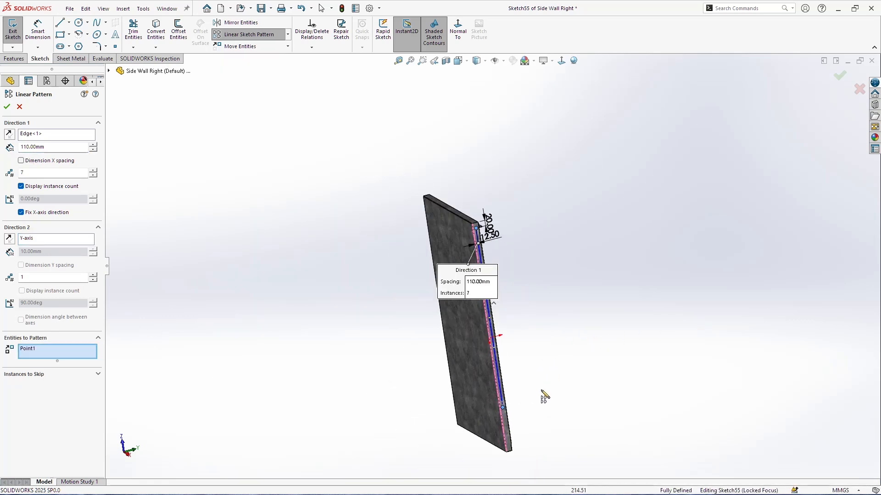
scroll(523, 408, down, 3)
middle_drag(522, 407, 499, 383)
scroll(499, 386, up, 3)
scroll(500, 376, down, 4)
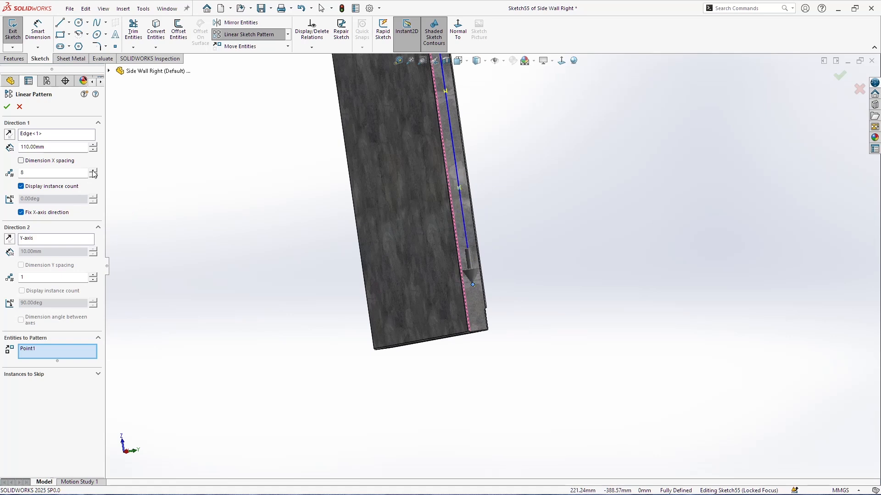
scroll(196, 222, up, 8)
scroll(528, 170, down, 5)
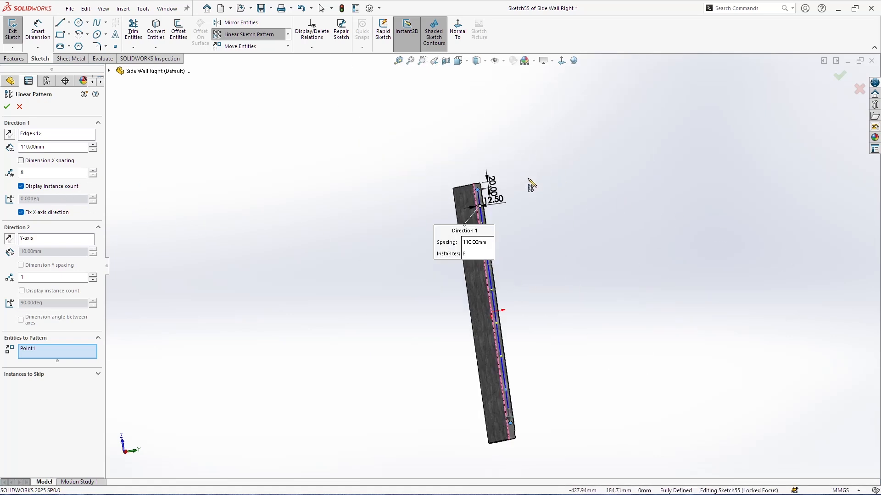
middle_drag(464, 253, 443, 260)
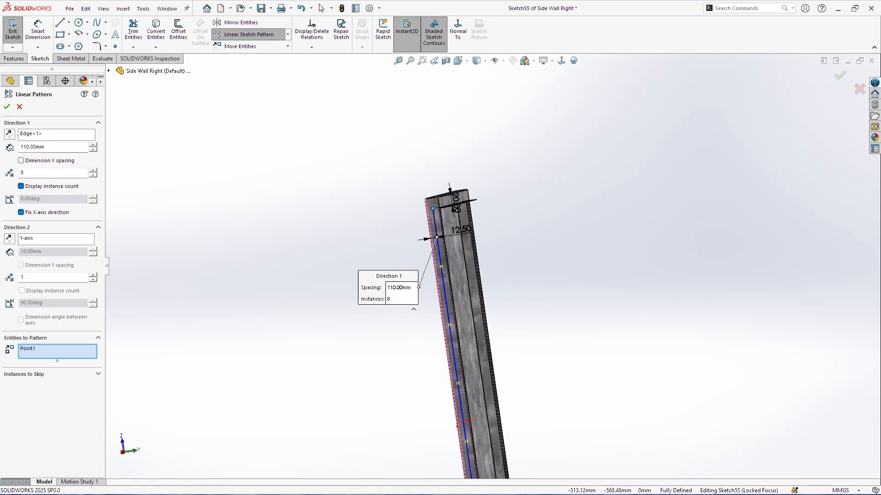
click(7, 107)
click(7, 106)
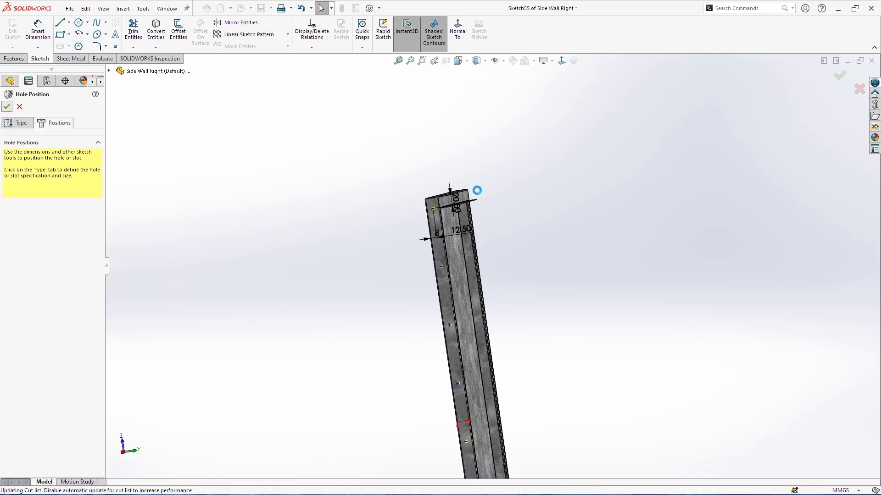
Step: Start an ISO M5 tap-drill hole on the narrow Edge-Flange3 face and place one hole point near its upper end
click(533, 316)
scroll(534, 316, up, 5)
scroll(487, 259, down, 4)
middle_drag(486, 262, 443, 255)
scroll(442, 233, down, 6)
click(428, 235)
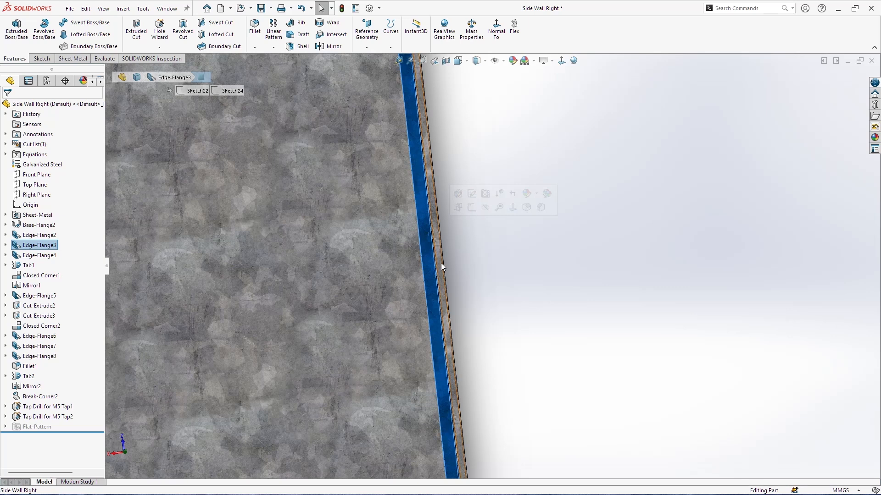
scroll(441, 263, up, 4)
click(161, 33)
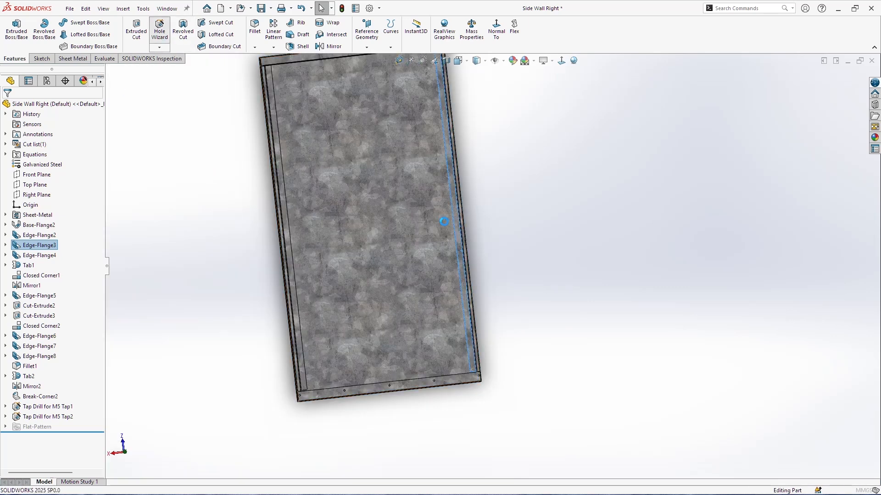
scroll(446, 257, up, 2)
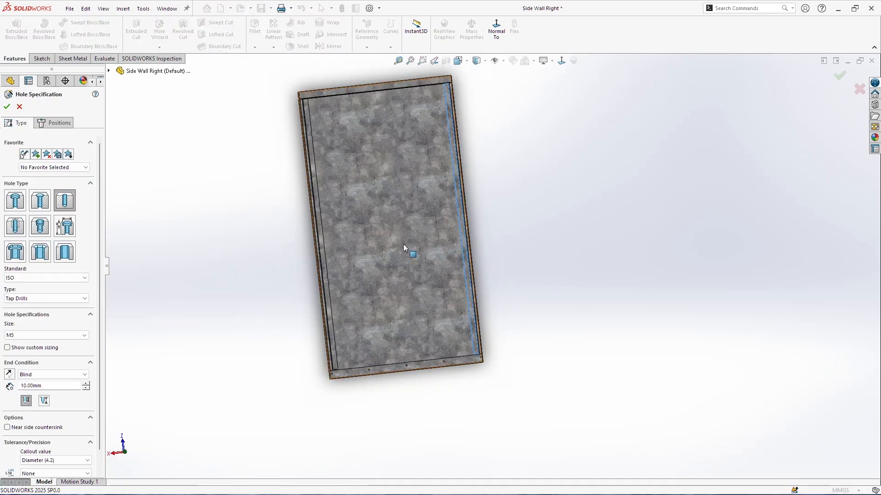
middle_drag(468, 275, 452, 281)
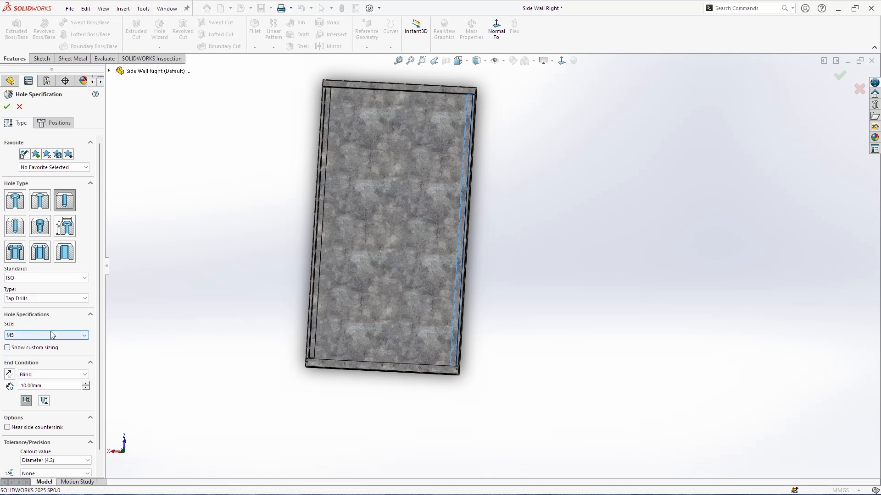
click(55, 123)
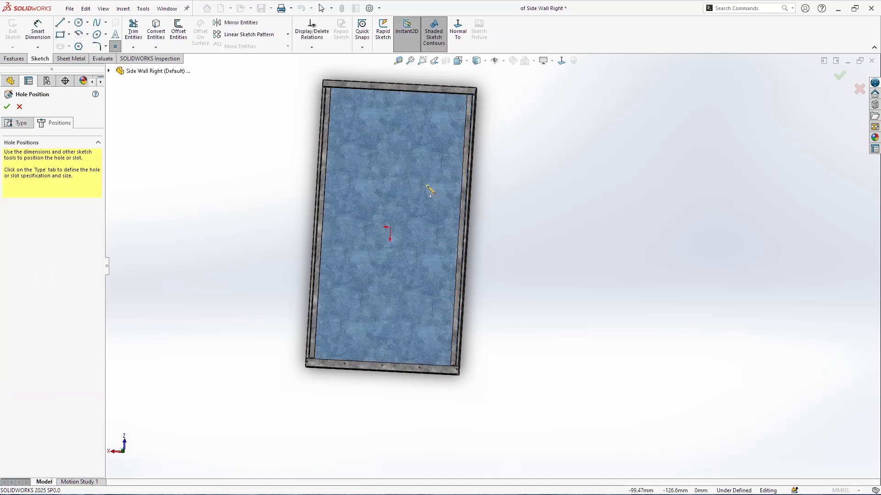
scroll(464, 117, down, 5)
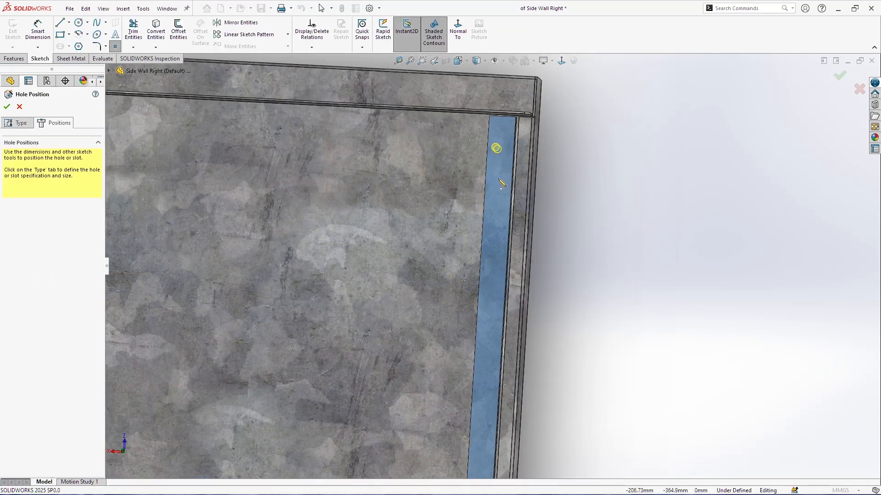
Step: Dimension the hole point 30 mm below the short upper edge at the side flange's corner
click(38, 30)
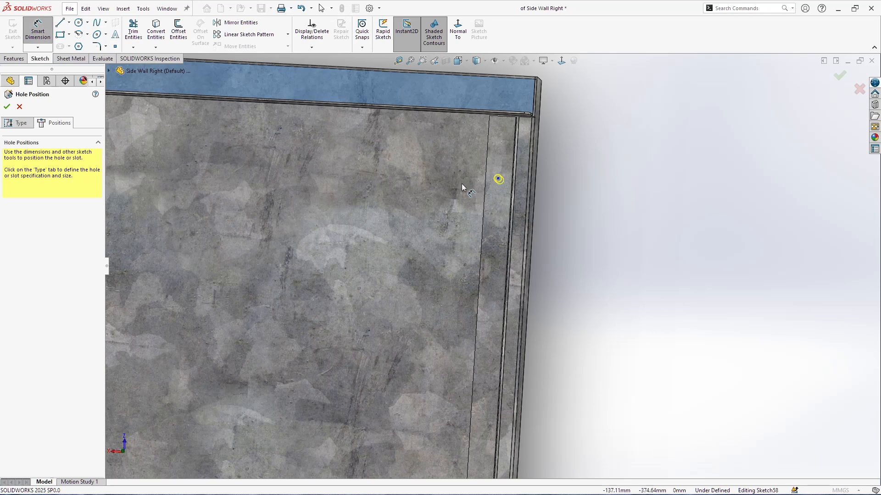
click(499, 179)
scroll(486, 152, down, 5)
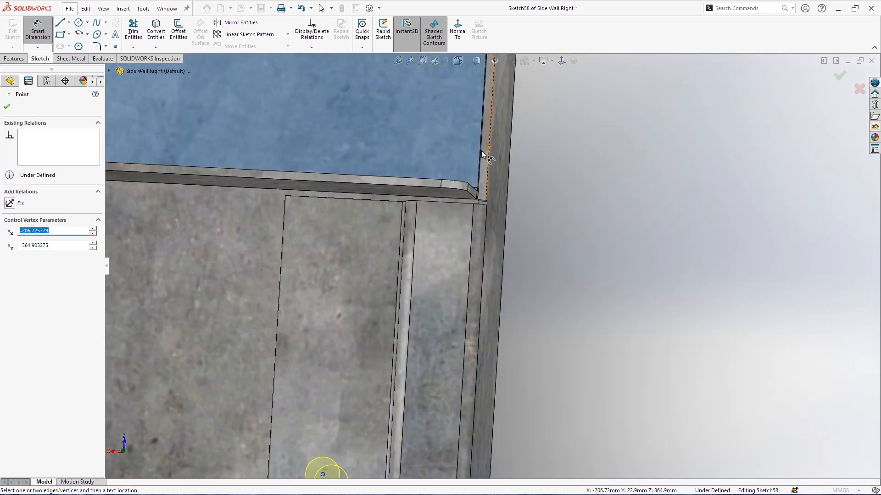
click(478, 208)
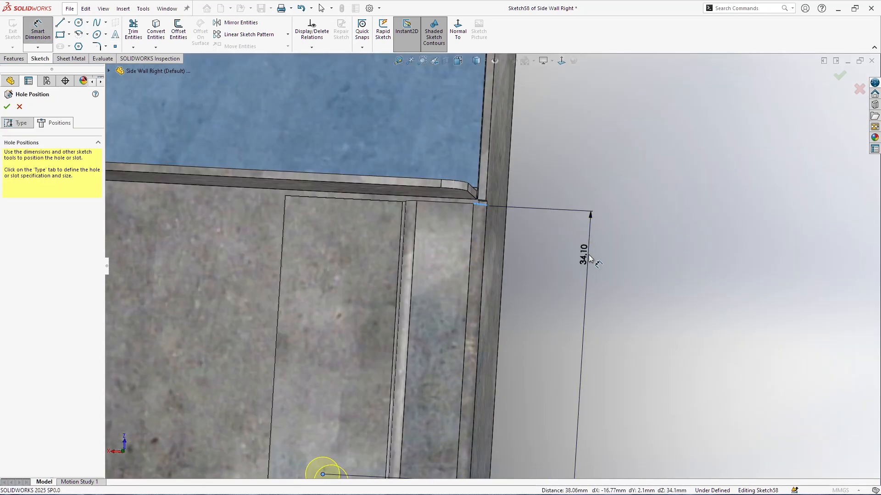
click(589, 257)
key(Return)
Step: Dimension the hole point 7 mm from the narrow side flange's long inner edge
scroll(484, 323, up, 3)
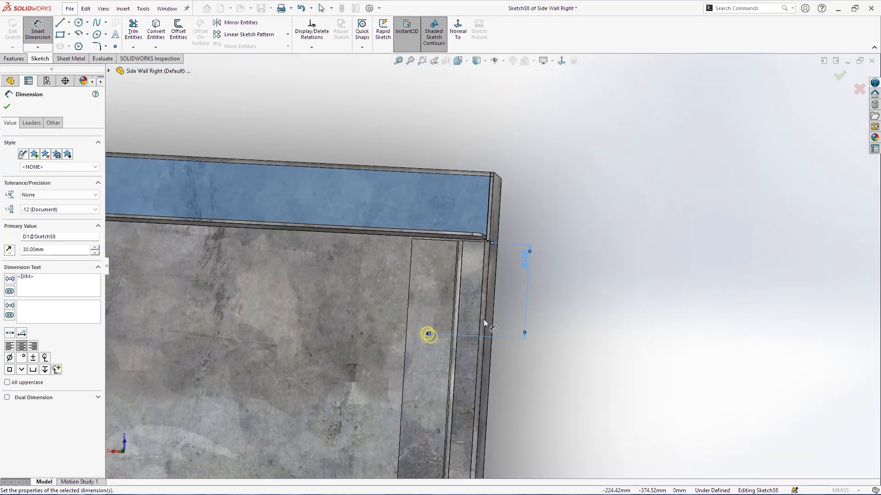
click(406, 329)
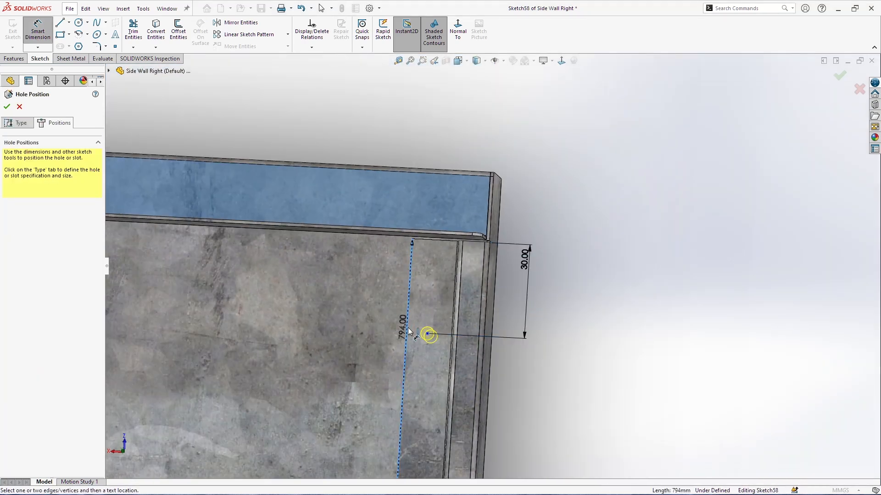
click(429, 334)
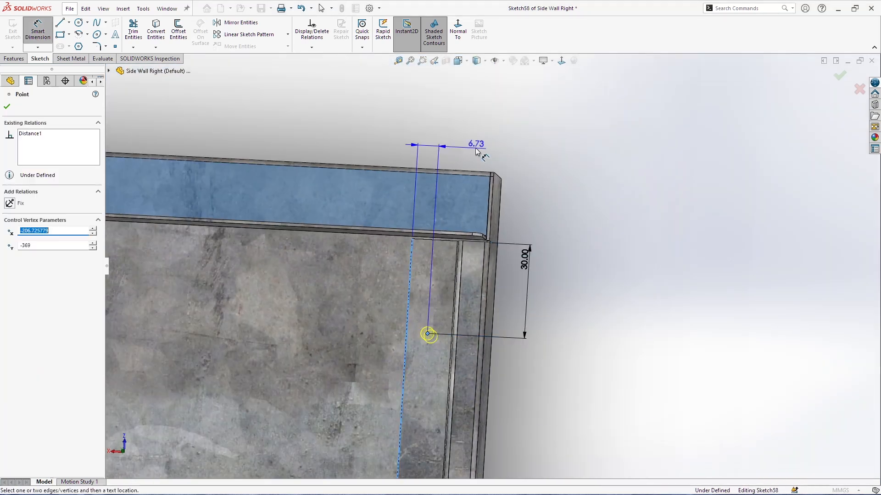
click(474, 150)
text(7)
key(Return)
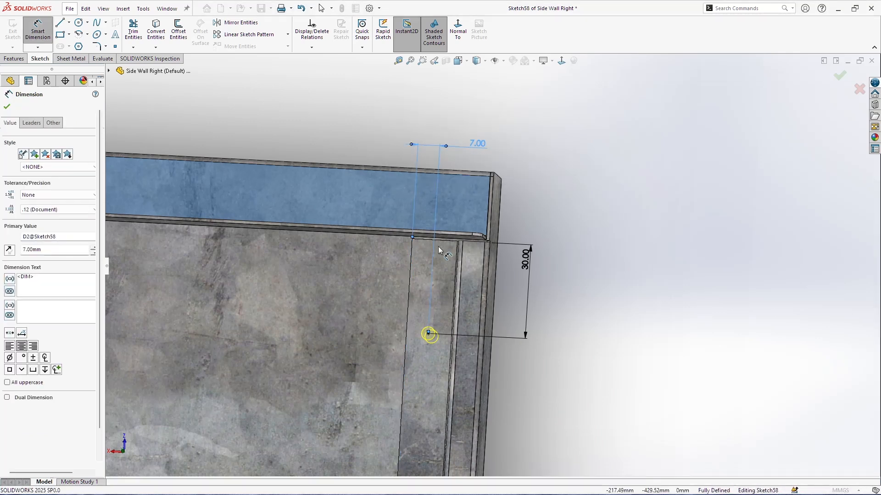
Step: Create a linear sketch pattern of the hole point down the side flange's long edge, with 9 instances spaced 90 mm apart
scroll(473, 276, up, 3)
click(462, 300)
scroll(431, 321, up, 2)
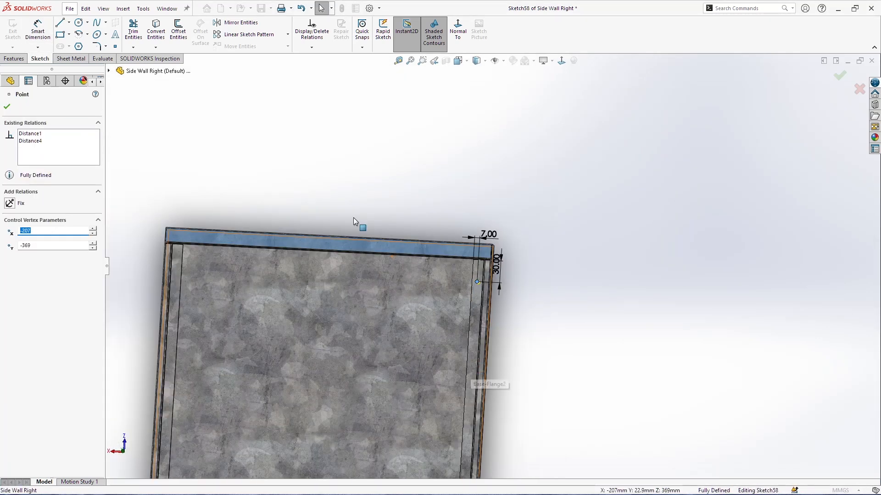
click(234, 35)
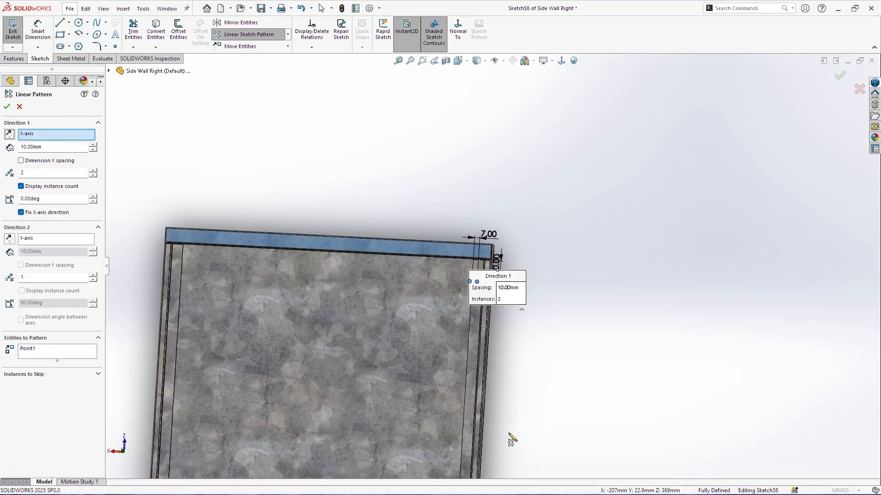
click(471, 329)
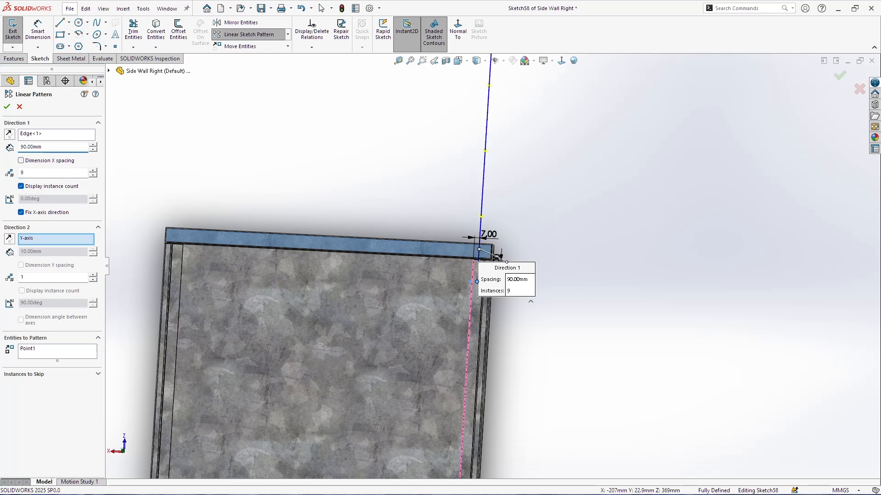
click(9, 135)
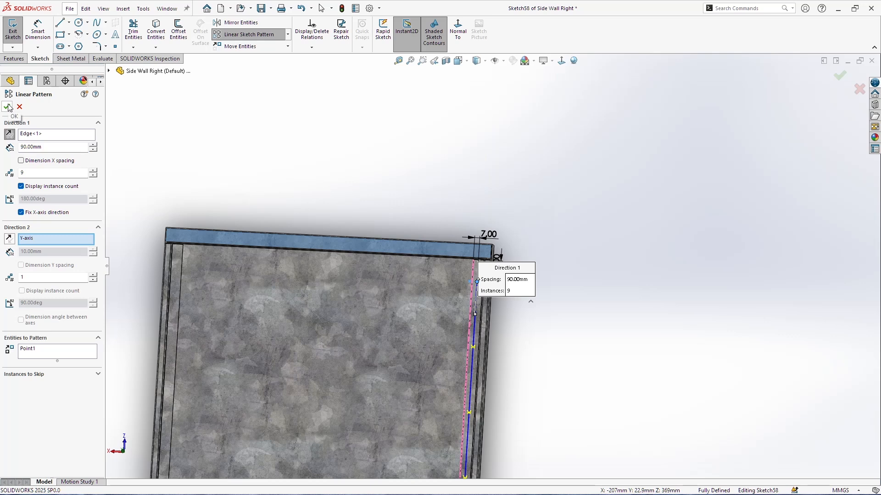
scroll(413, 324, up, 4)
scroll(501, 364, down, 8)
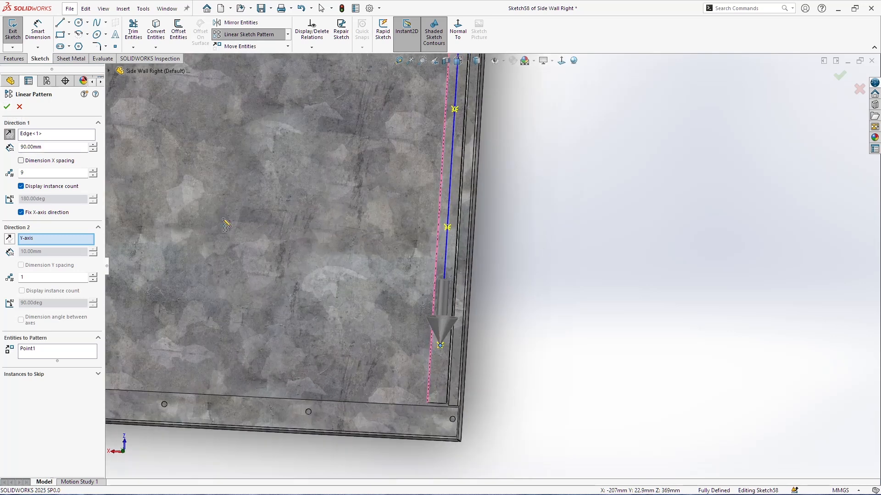
click(7, 107)
Step: Dimension the last patterned hole point 30 mm from the lower corner of the side flange
click(41, 36)
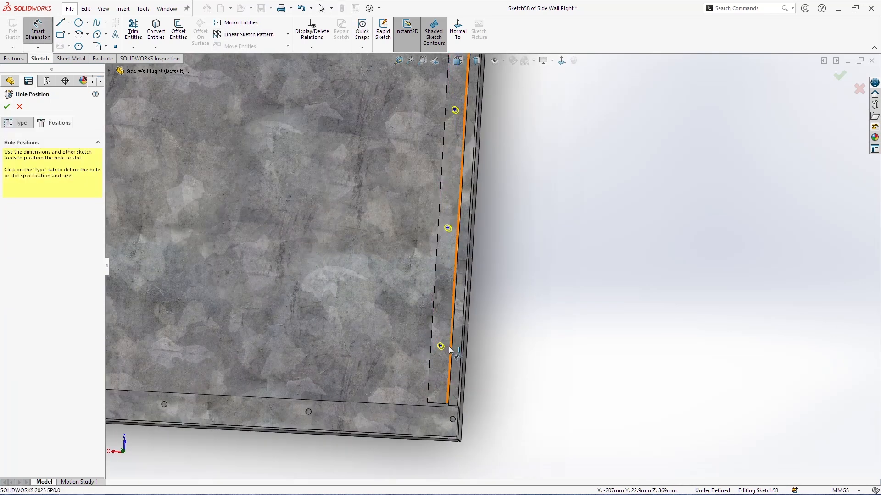
click(440, 346)
scroll(445, 402, down, 5)
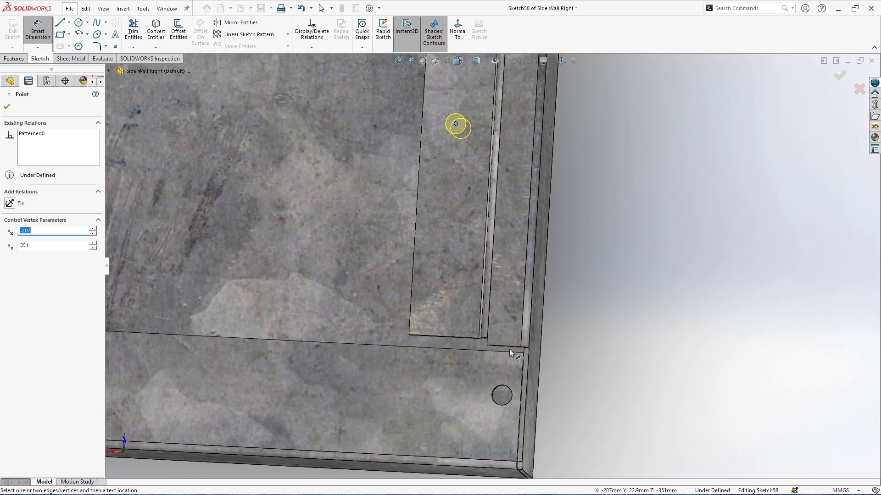
click(522, 348)
click(609, 321)
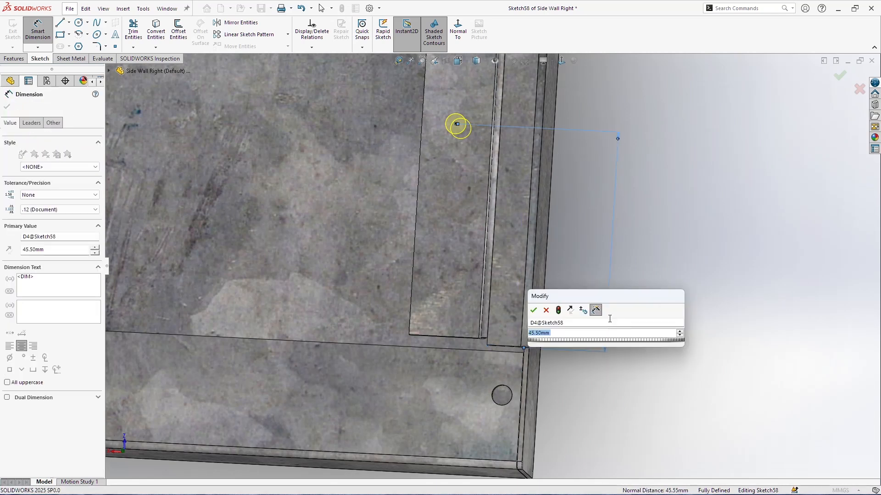
key(Return)
Step: Add a reference dimension for the spacing between the second and third patterned hole points
scroll(594, 307, up, 10)
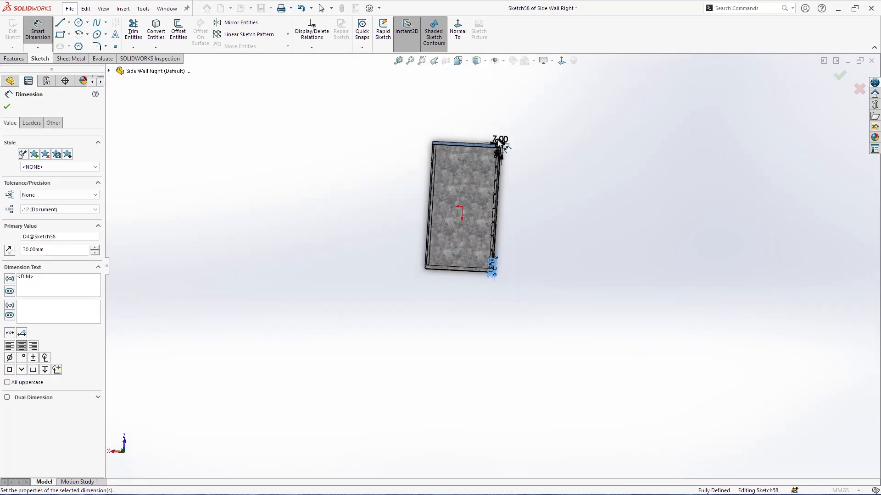
scroll(507, 156, down, 8)
scroll(465, 244, down, 3)
click(426, 196)
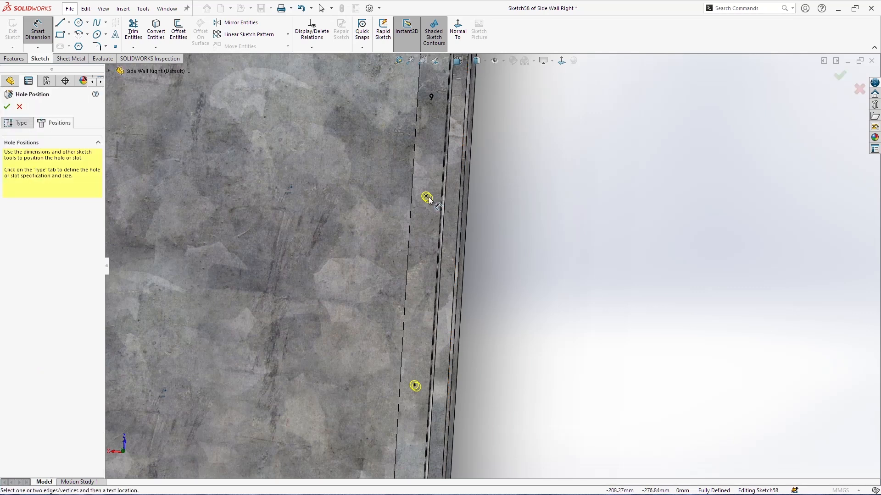
click(415, 386)
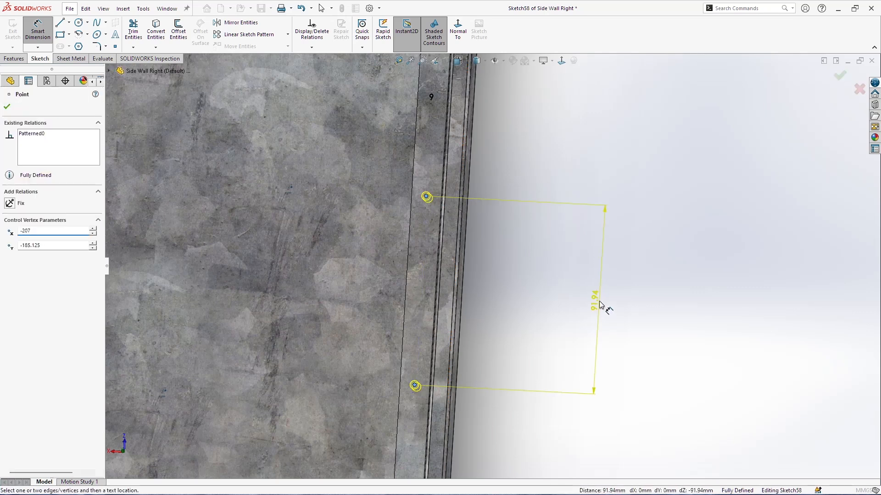
click(601, 305)
scroll(568, 334, up, 3)
click(136, 44)
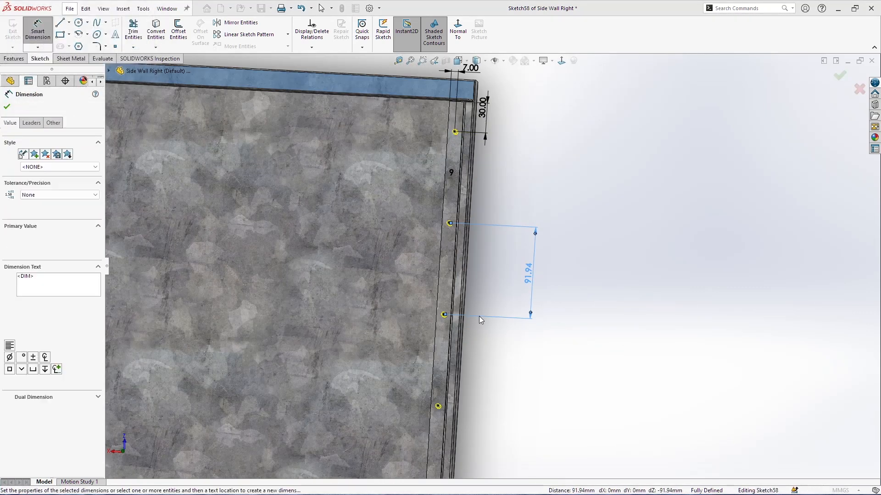
scroll(480, 318, up, 10)
scroll(478, 312, down, 4)
key(Escape)
scroll(502, 282, down, 3)
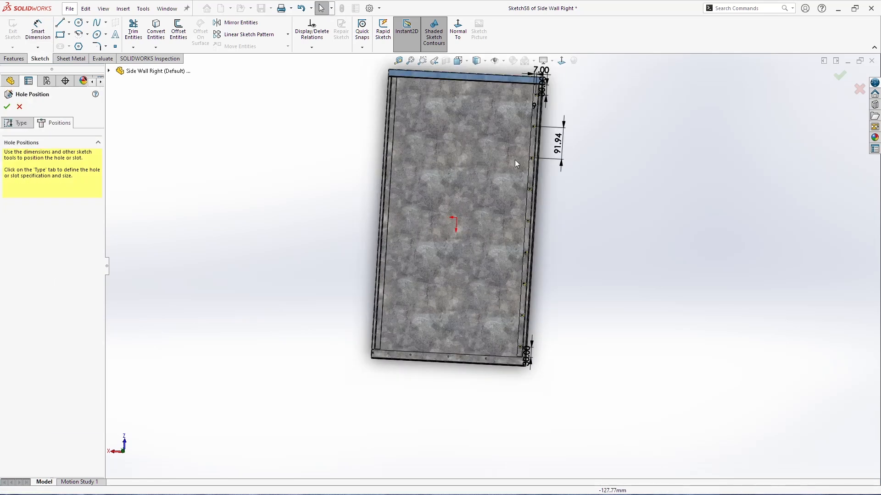
Step: Draw a vertical centerline from the origin up past the panel's upper edge
scroll(501, 282, up, 2)
drag(517, 85, 582, 367)
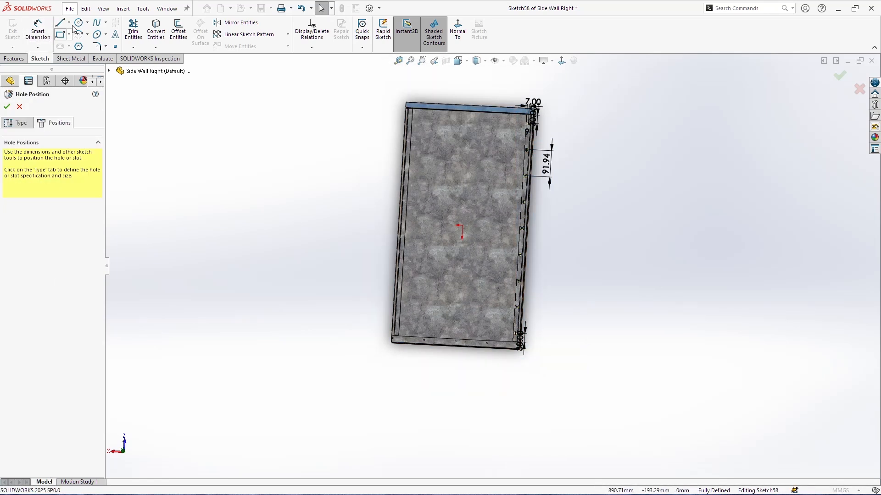
click(60, 22)
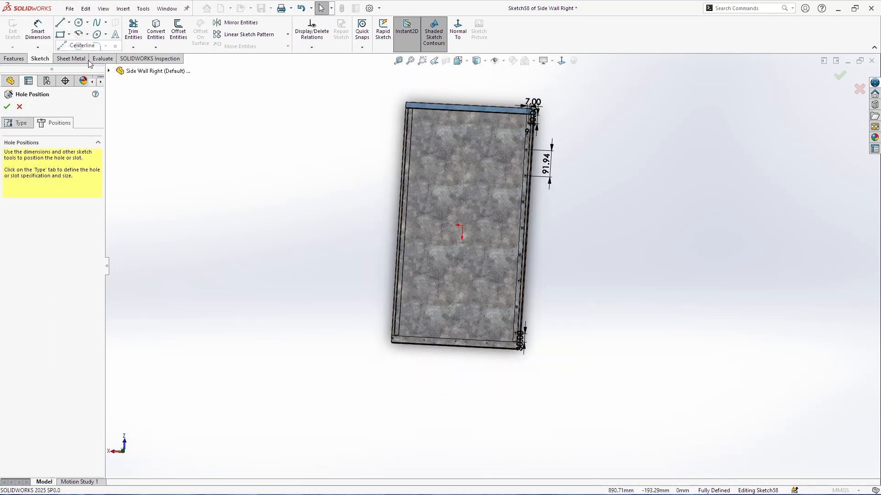
click(462, 225)
click(471, 82)
key(Escape)
Step: Mirror the patterned hole points about the centerline onto the opposite side flange and finish the hole feature
mouse_move(516, 85)
mouse_down()
mouse_move(590, 394)
mouse_move(560, 338)
mouse_move(513, 82)
mouse_up()
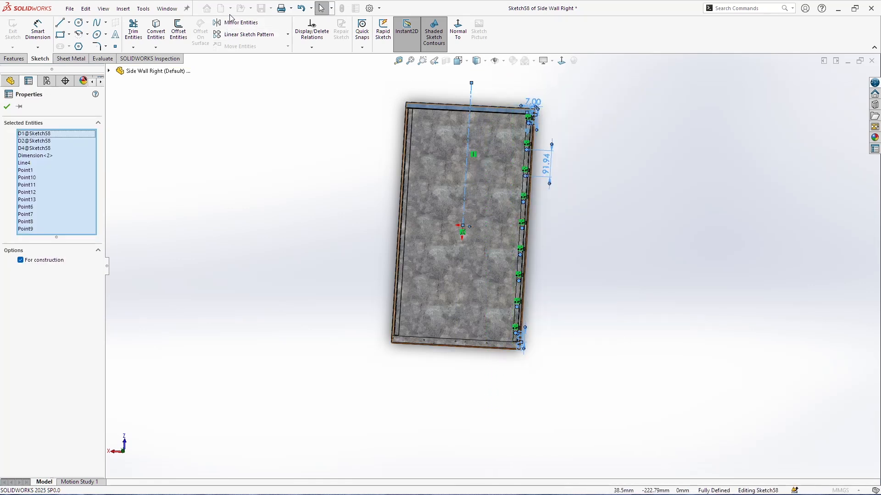
key(Escape)
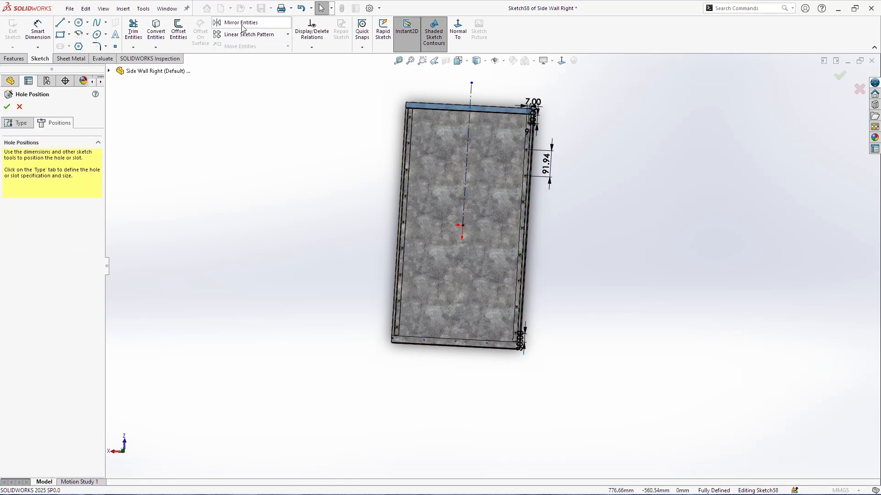
scroll(428, 172, down, 4)
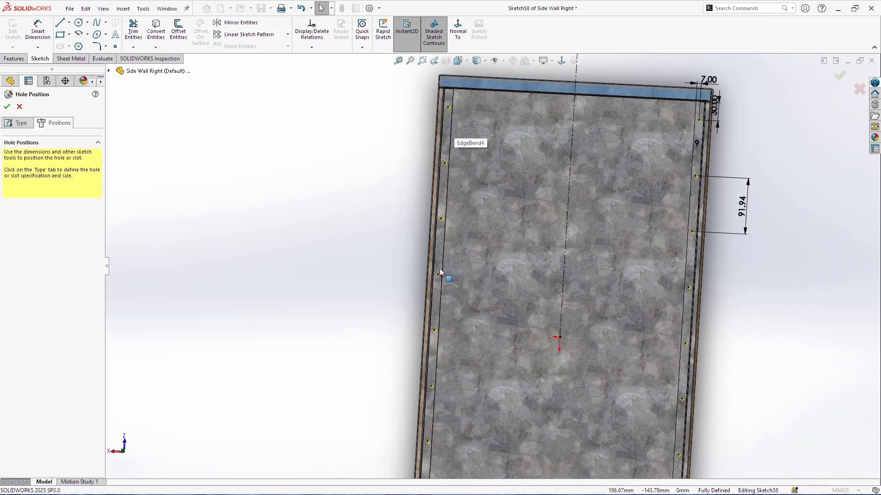
scroll(459, 275, up, 4)
scroll(460, 405, down, 5)
scroll(617, 324, up, 2)
click(839, 76)
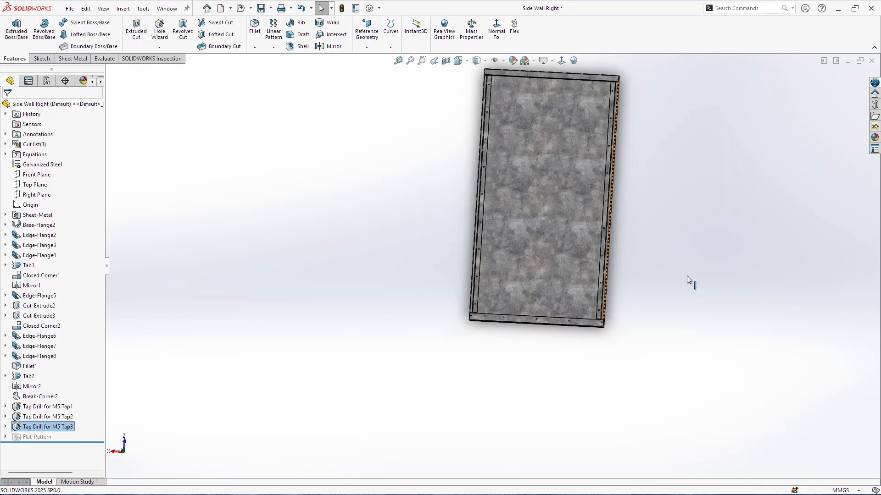
Step: Start an ISO M5 tap-drill hole on the panel's upper flange face and place one hole point near its right end
scroll(589, 142, down, 6)
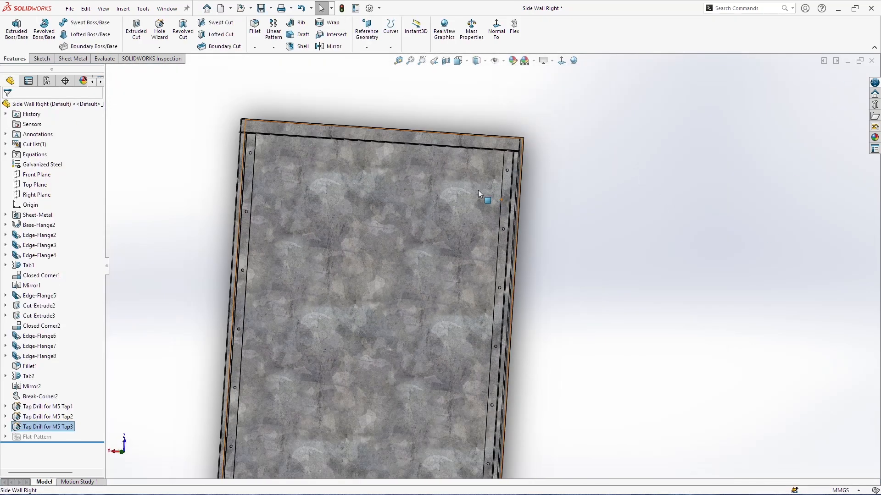
scroll(479, 189, up, 3)
scroll(458, 175, down, 5)
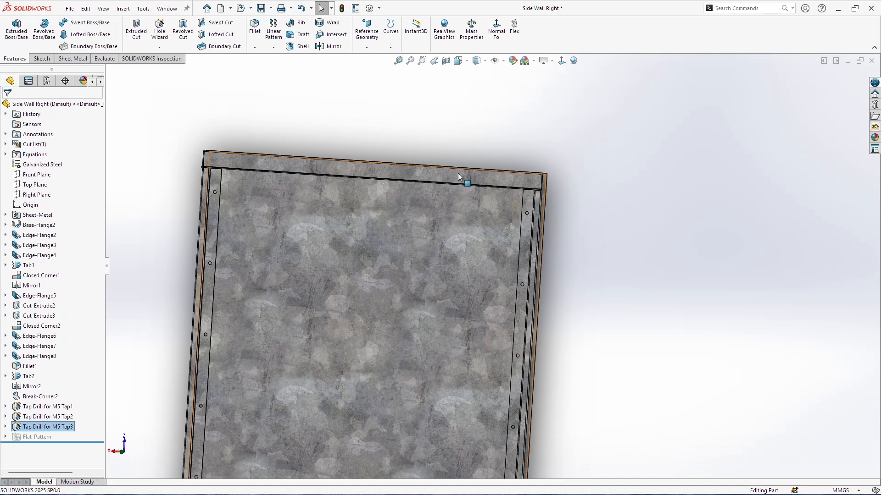
click(458, 175)
click(161, 33)
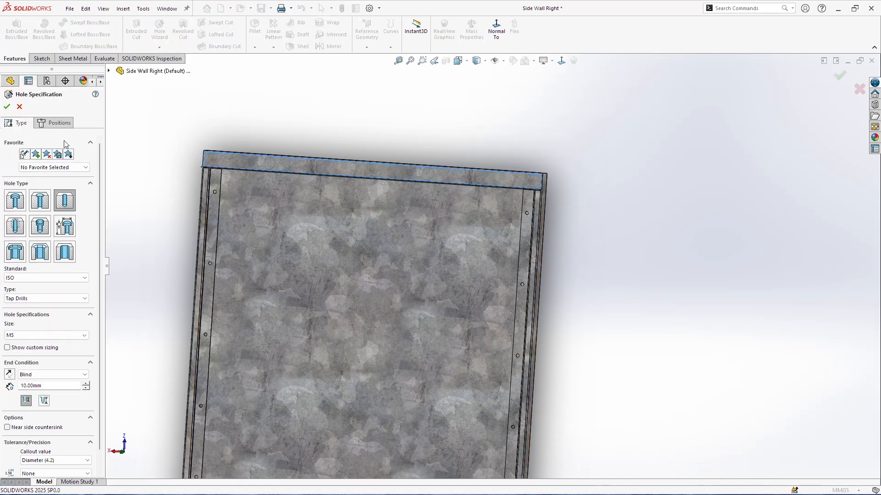
click(42, 125)
click(525, 178)
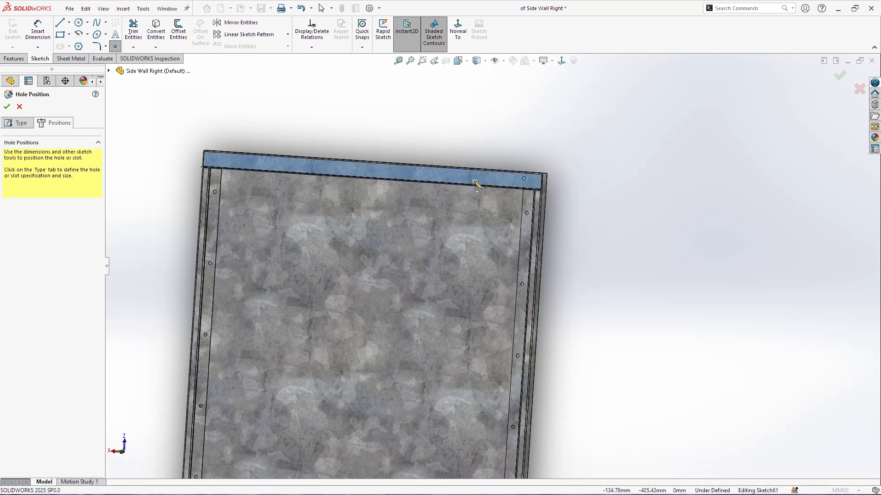
Step: Pattern the hole point into 4 instances spaced 10 mm along the upper flange's long edge and move the points toward its left end
click(242, 33)
click(448, 173)
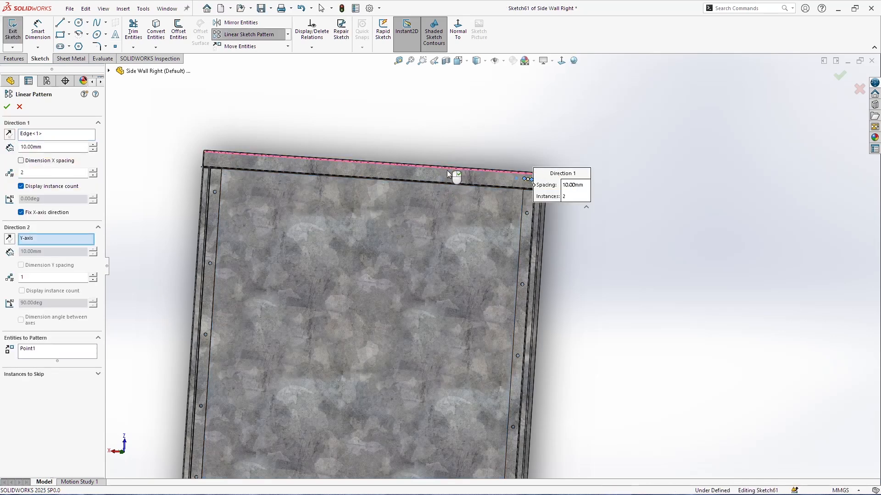
click(10, 135)
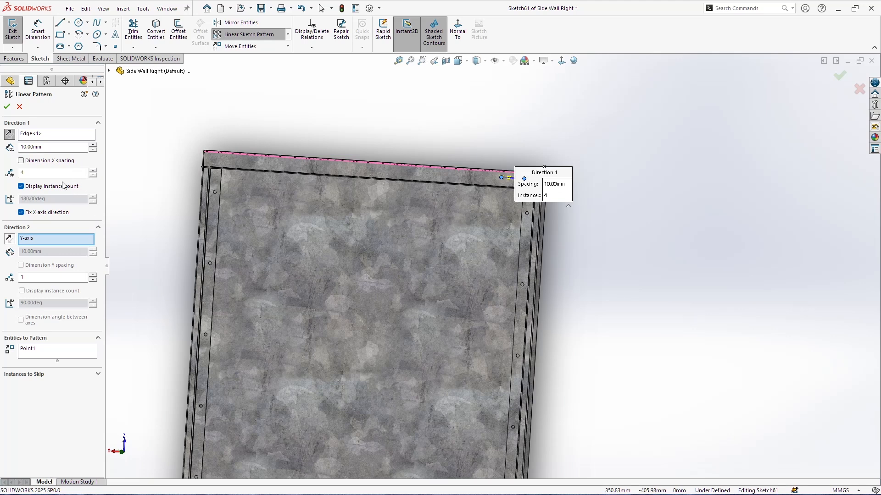
click(7, 107)
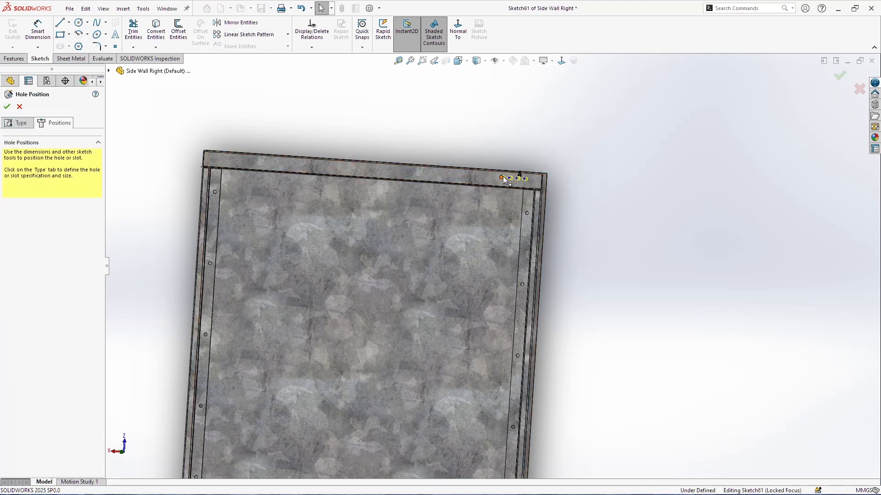
click(298, 174)
drag(299, 175, 237, 159)
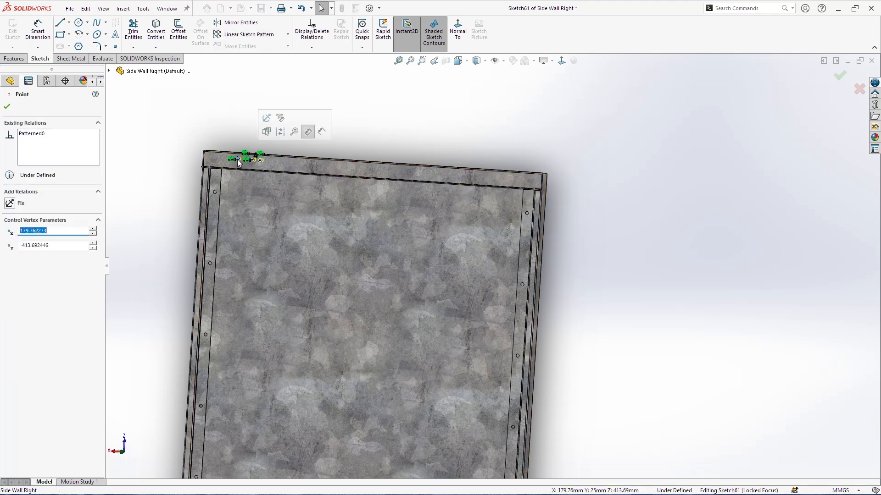
Step: Dimension the second patterned hole point from the left 7 mm below the upper flange's long outer edge
click(39, 35)
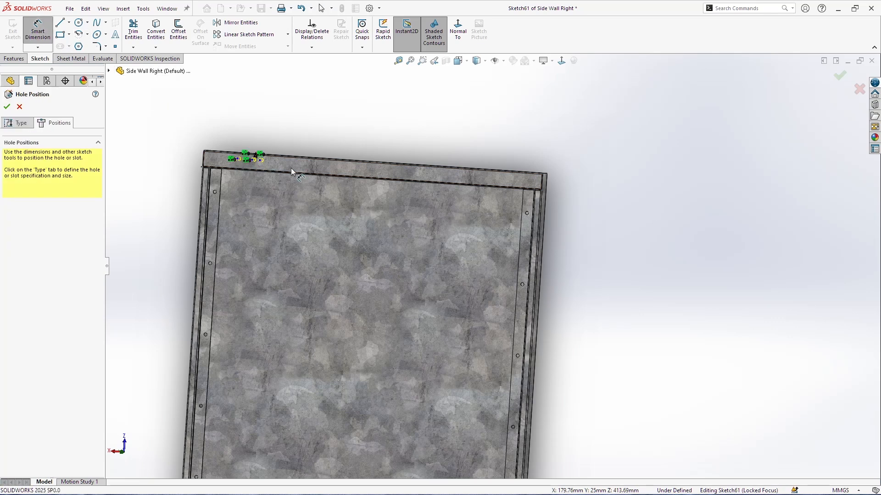
scroll(273, 170, down, 5)
click(373, 204)
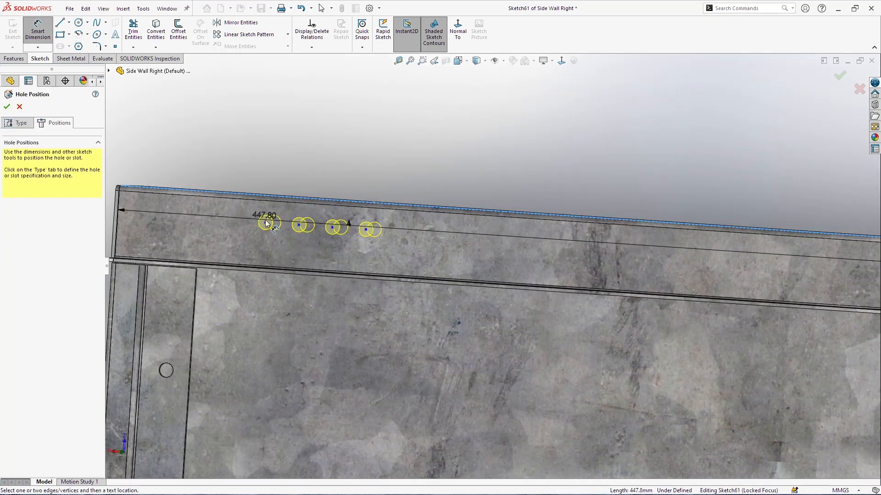
click(299, 225)
click(297, 155)
text(7)
key(Return)
Step: Dimension the leftmost hole point 80 mm from the upper flange's short left edge
click(266, 220)
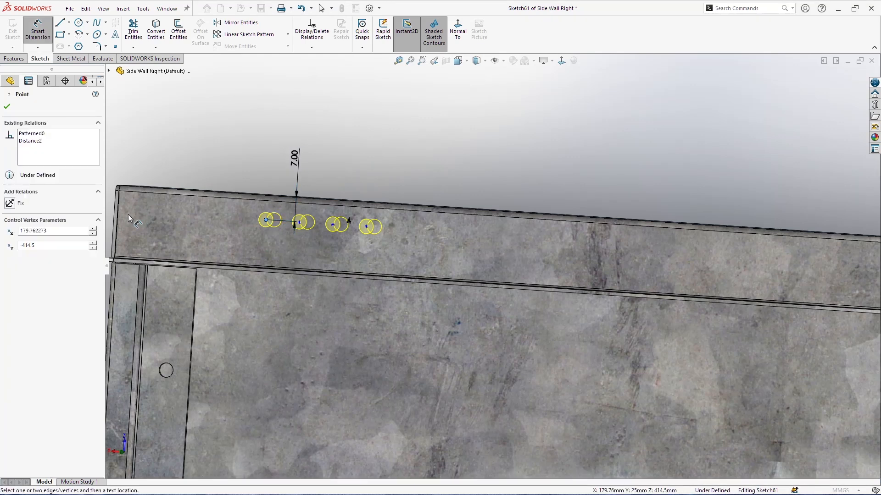
click(116, 206)
click(155, 122)
text(80)
key(Return)
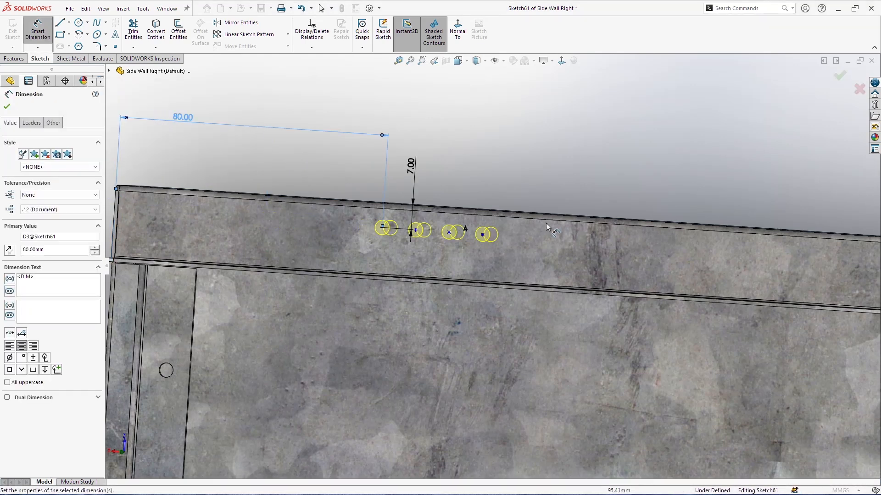
Step: Dimension the rightmost hole point 30 mm from the upper flange's short right edge and finish the hole feature
click(484, 235)
scroll(495, 243, up, 10)
scroll(710, 282, down, 10)
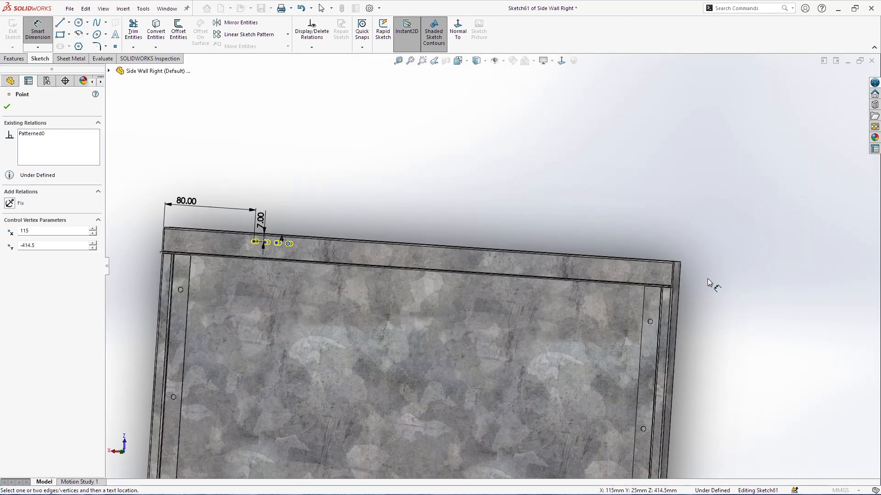
click(539, 250)
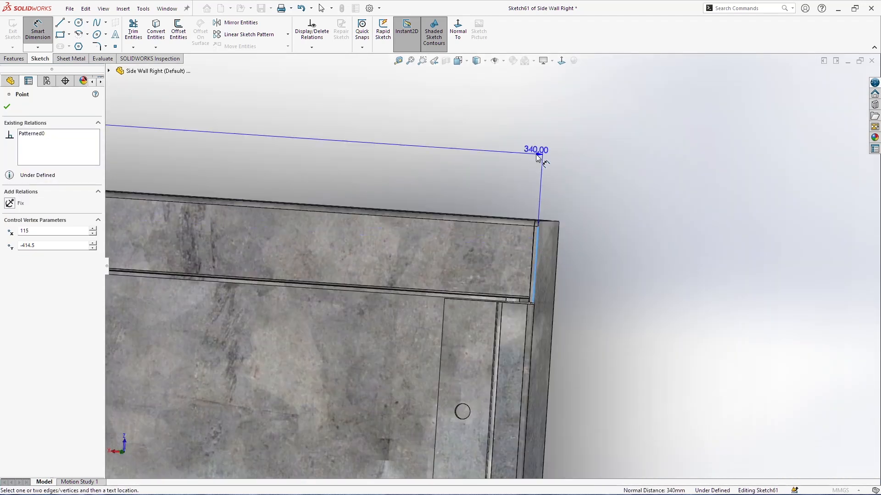
click(537, 156)
key(Return)
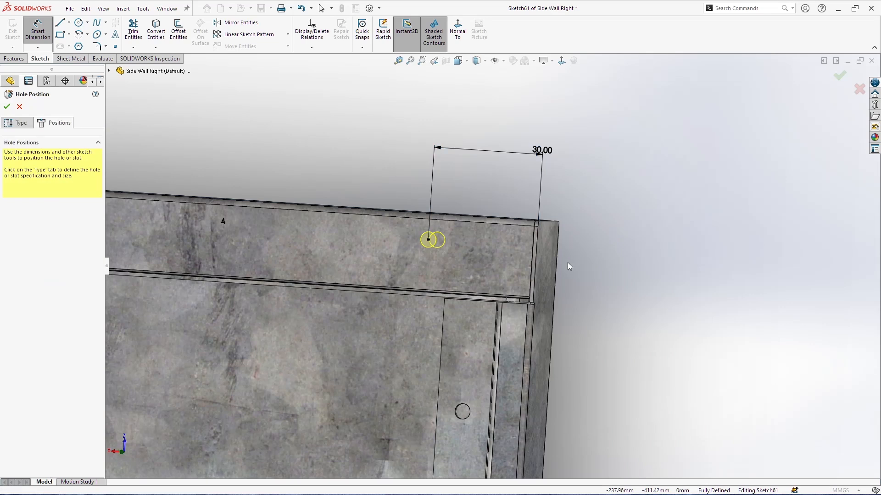
key(Escape)
scroll(568, 263, up, 10)
scroll(390, 262, down, 2)
click(840, 77)
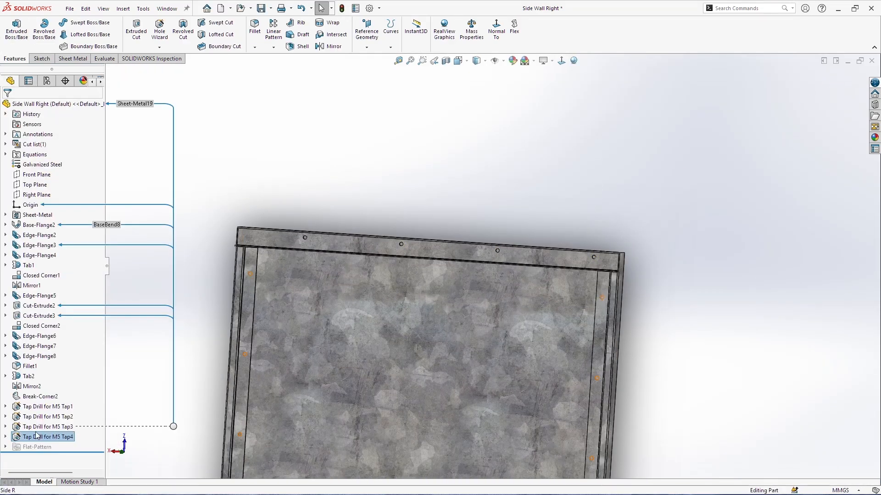
Step: Edit the distance from the upper flange's rightmost hole point to the right edge, and rebuild and save the part
click(5, 436)
click(44, 448)
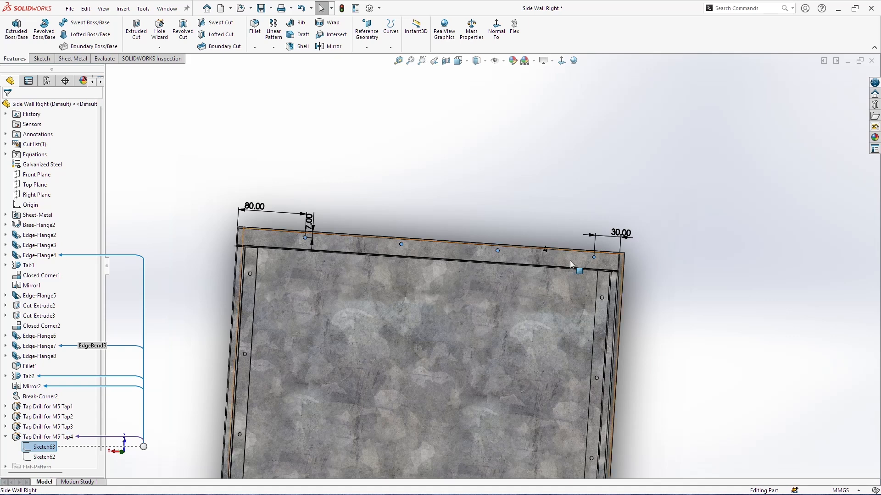
double_click(628, 234)
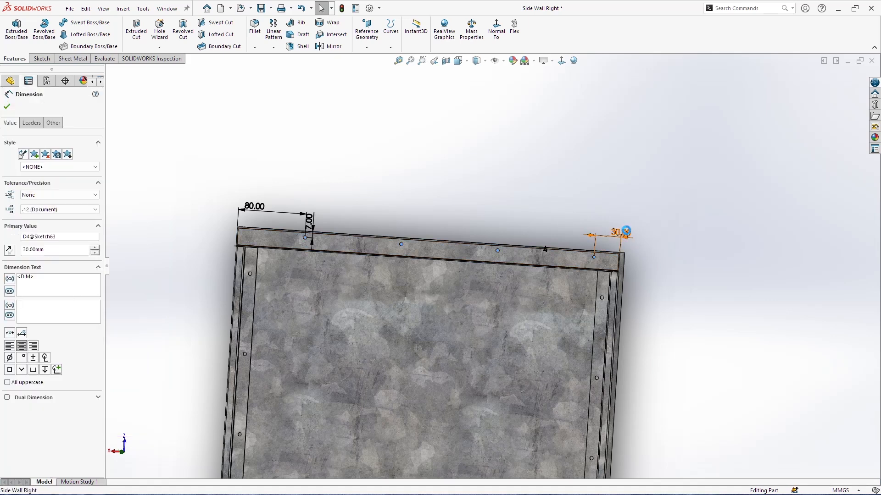
text(80)
key(Return)
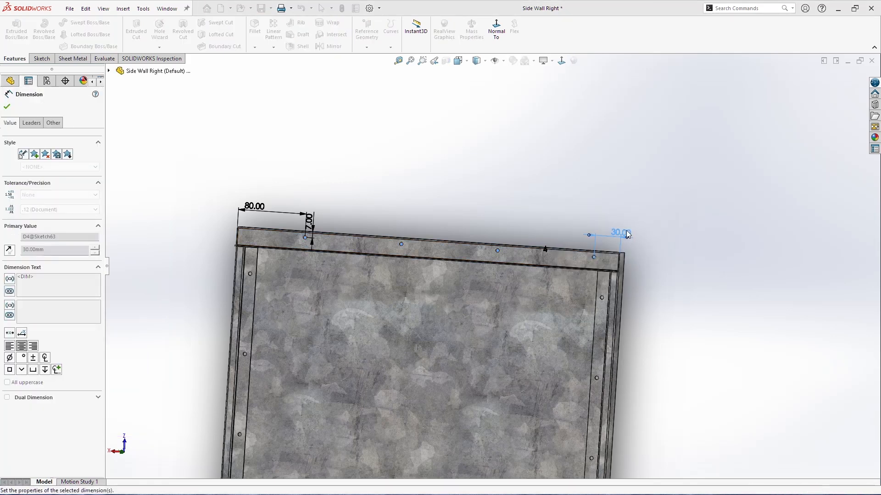
click(647, 241)
key(ctrl+s)
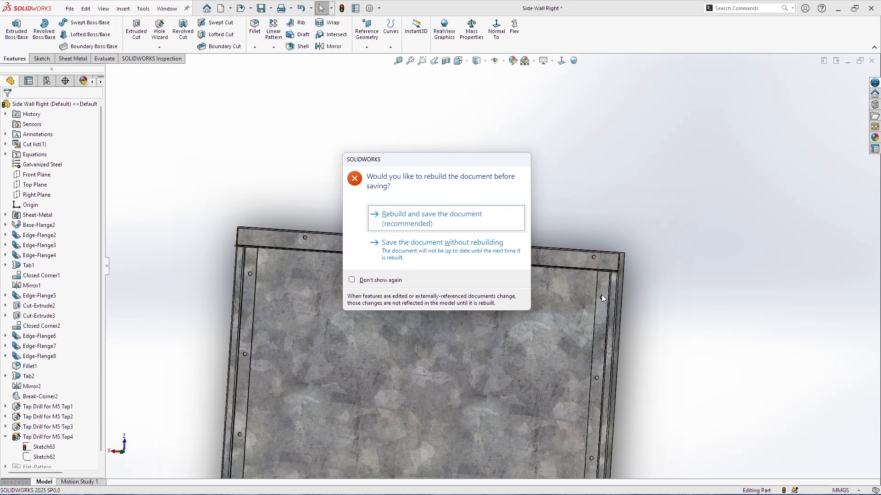
click(477, 224)
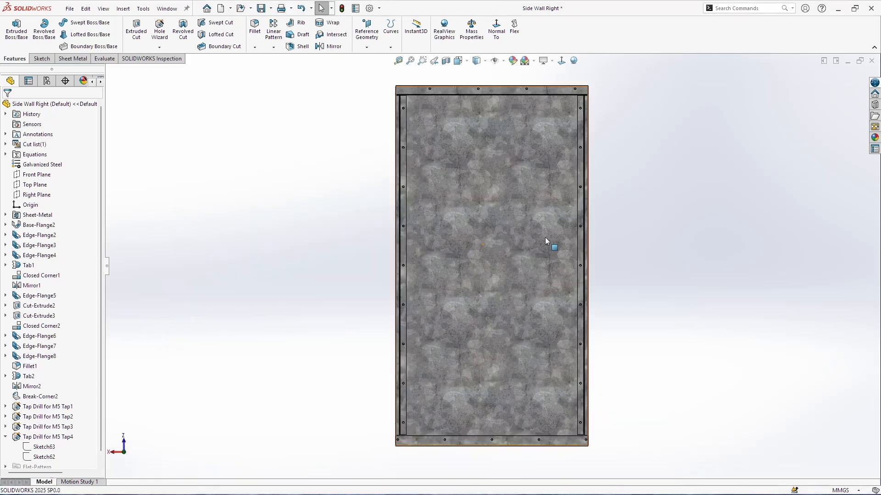
Step: Start another M5 tap-drill hole on the right vertical flange face and place one hole point near its upper end
click(579, 164)
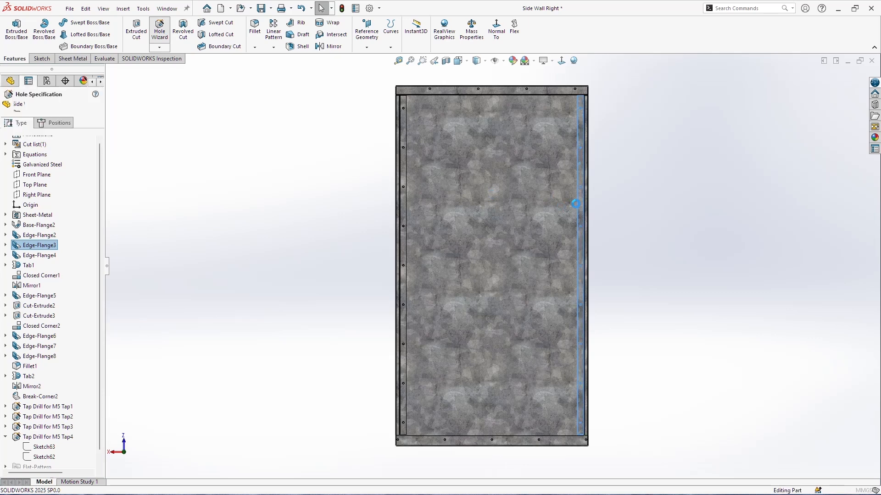
scroll(575, 194, down, 7)
click(57, 123)
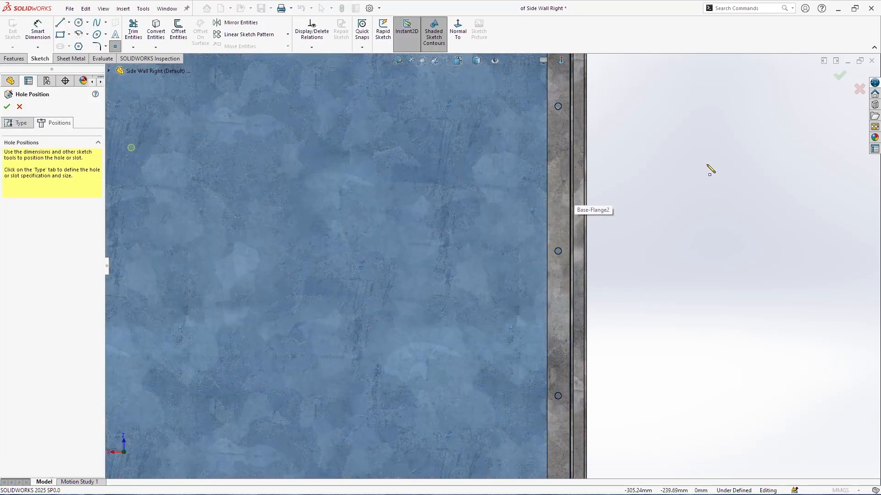
scroll(550, 218, up, 5)
scroll(521, 202, down, 6)
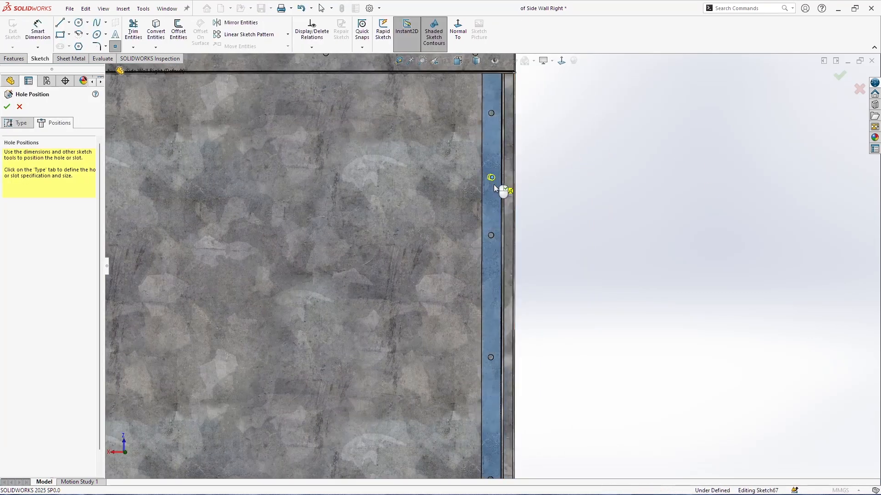
click(492, 178)
Step: Dimension the right flange's hole point 104.5 mm below the panel's top edge
click(42, 30)
scroll(450, 130, up, 1)
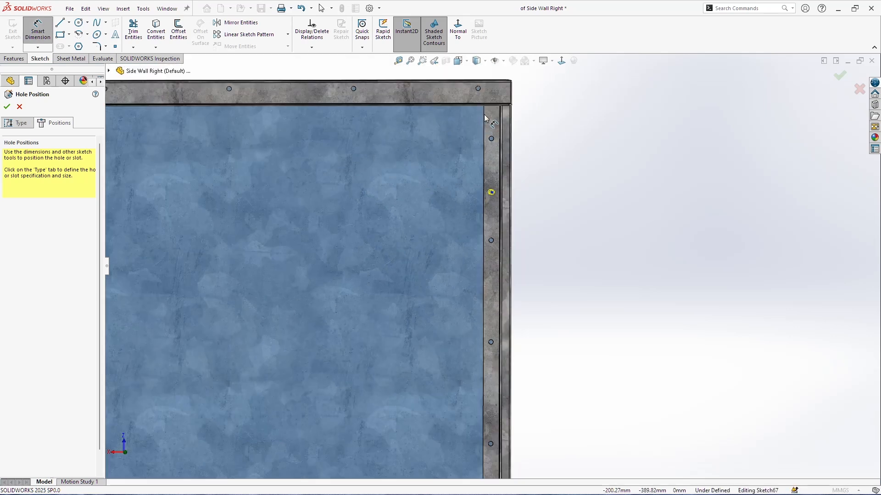
click(499, 84)
click(491, 192)
click(568, 184)
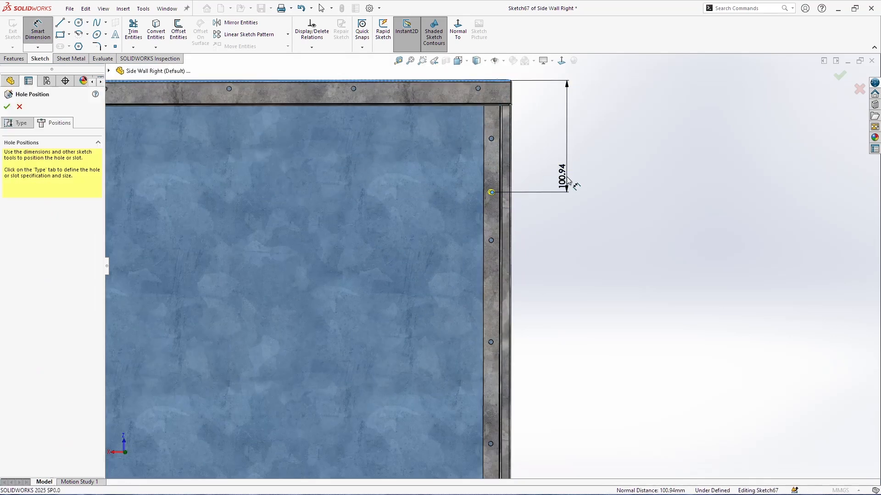
text(100)
key(Return)
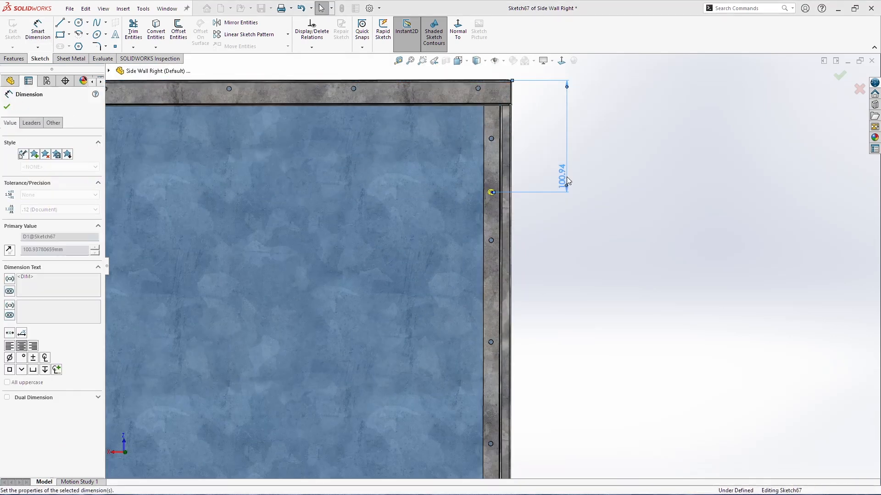
Step: Dimension the same hole point 21 mm from the panel's outer right edge
click(511, 179)
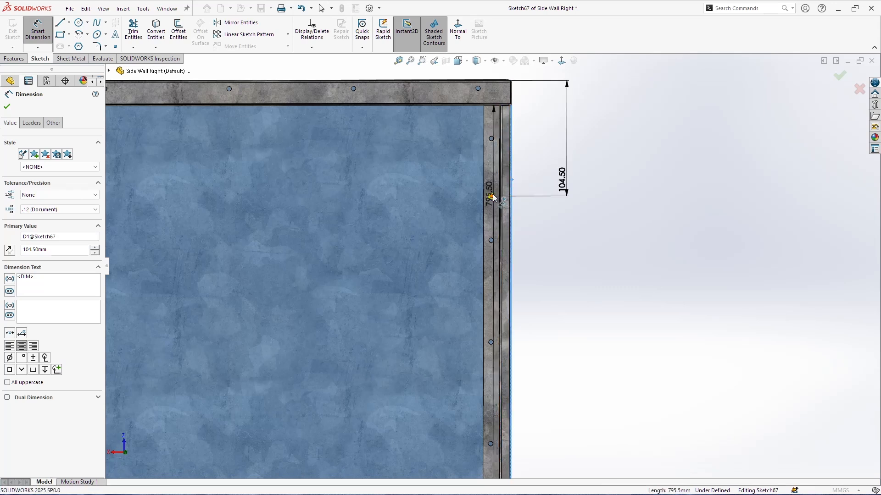
click(492, 196)
click(509, 76)
text(21)
key(Return)
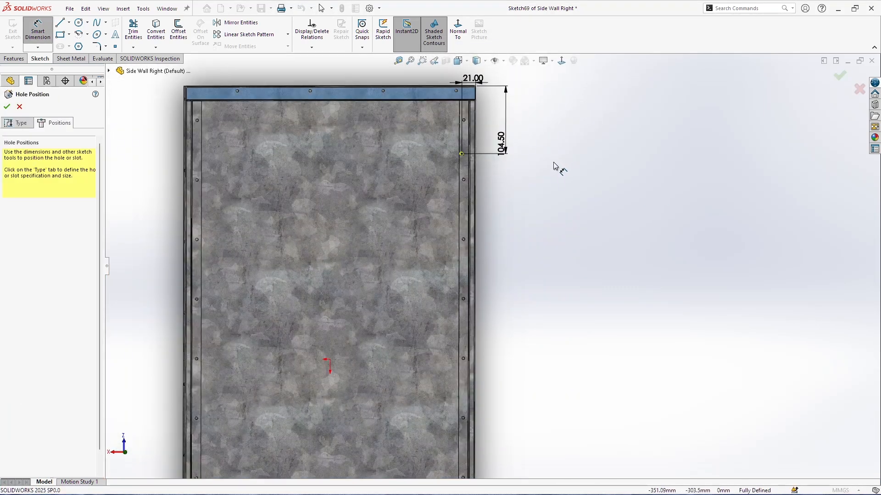
Step: Pattern the hole point into 4 instances spaced 154 mm down along the right flange's long edge
click(242, 34)
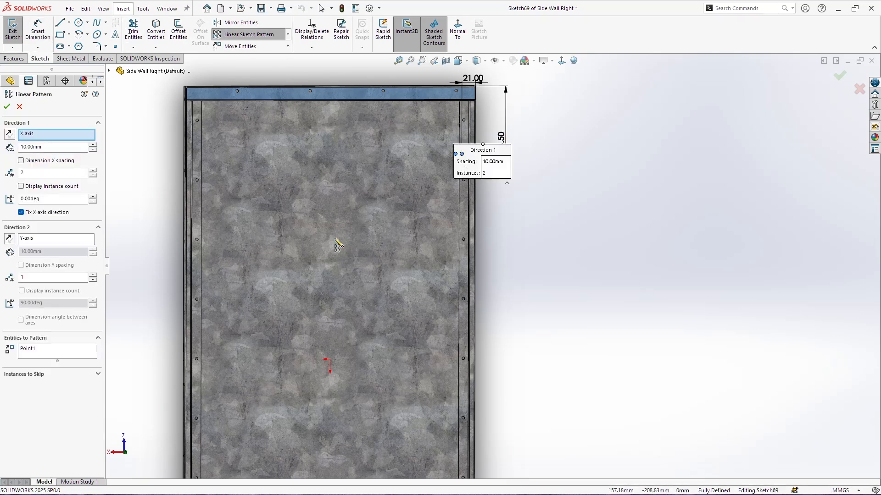
click(469, 216)
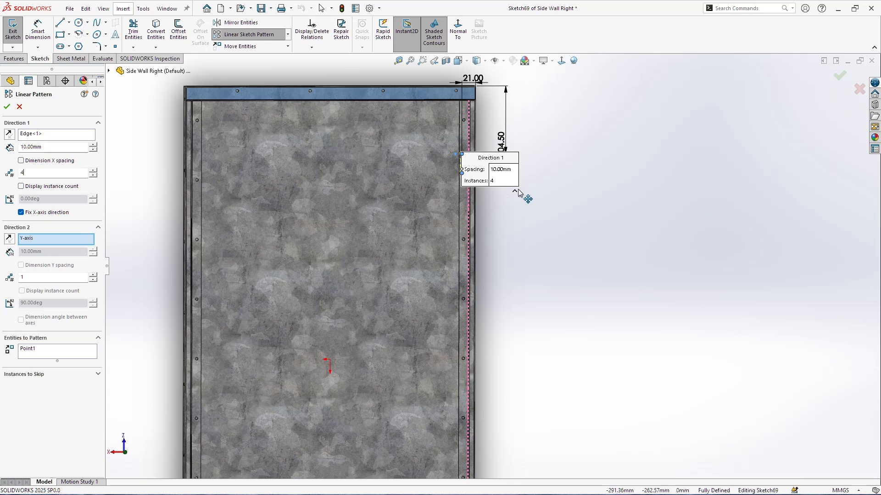
scroll(488, 214, down, 1)
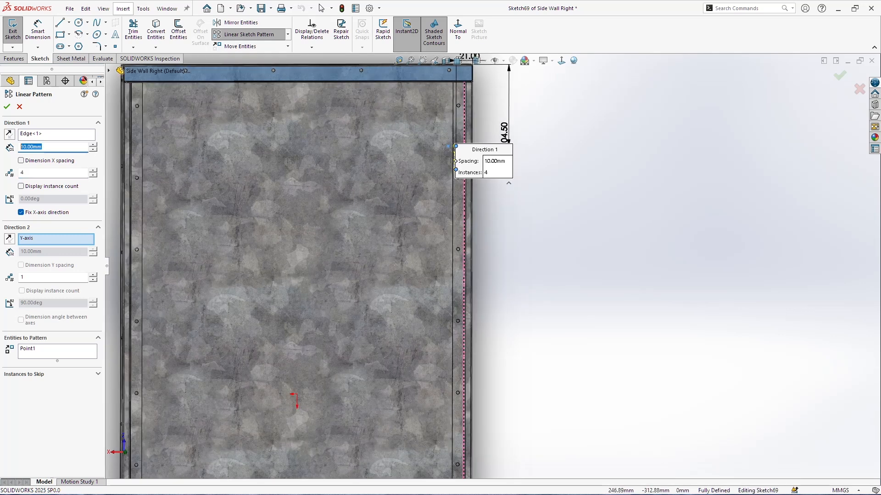
text(54)
scroll(493, 264, up, 2)
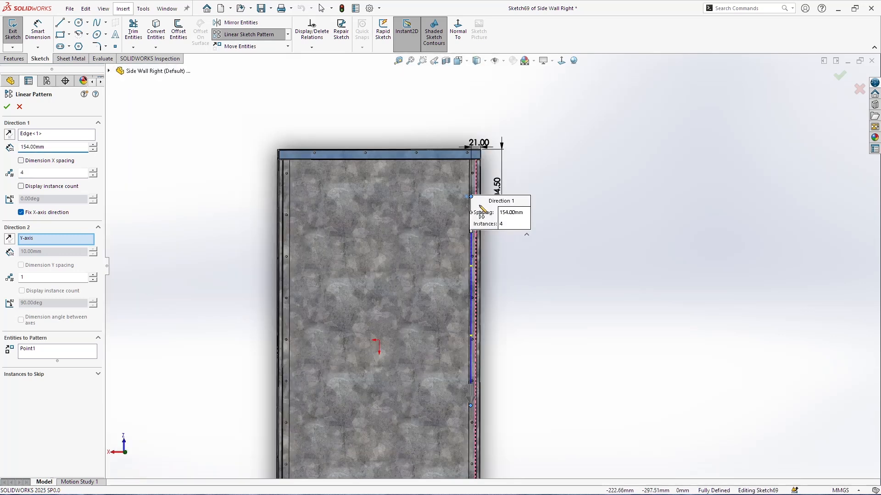
scroll(513, 397, down, 2)
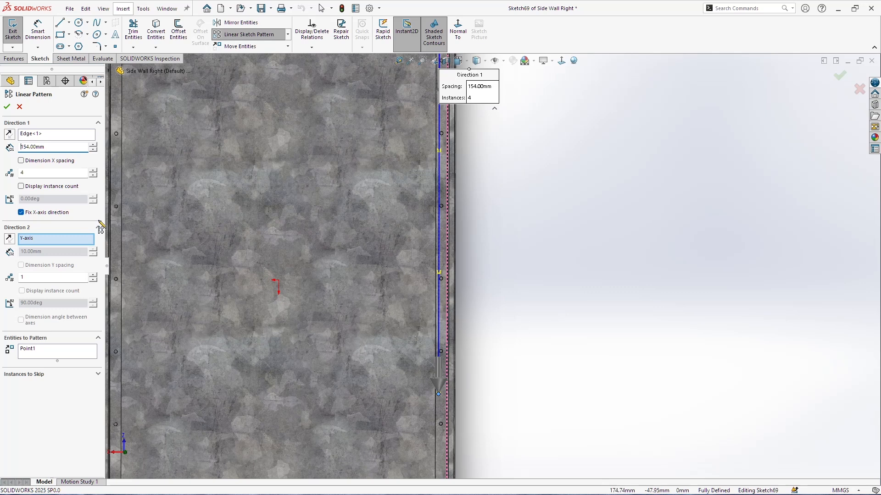
click(6, 108)
Step: Dimension the spacing between the two uppermost patterned hole points on the right flange as 154 mm
scroll(531, 193, up, 2)
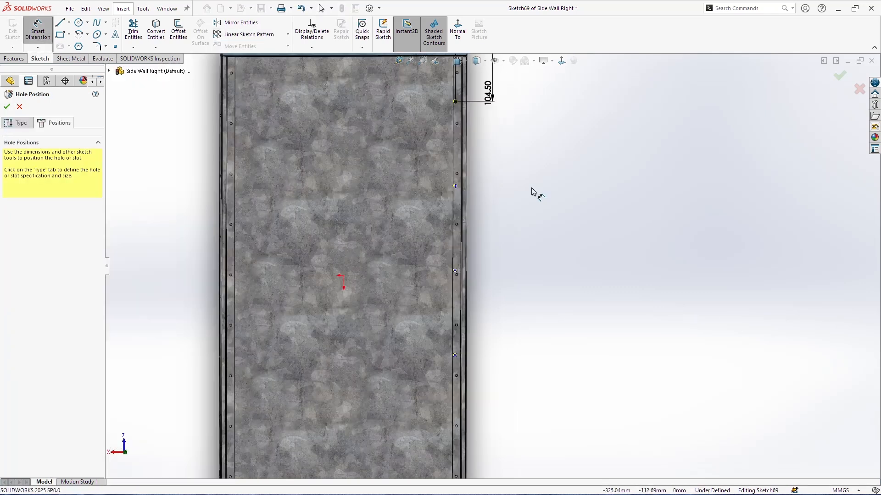
scroll(477, 92, down, 2)
click(445, 83)
click(445, 205)
click(537, 198)
key(Return)
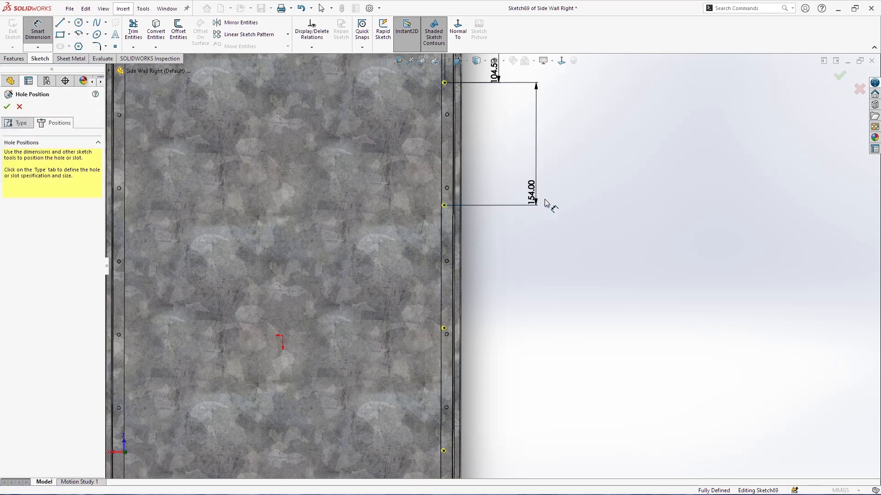
scroll(537, 200, up, 3)
scroll(550, 303, down, 2)
key(Escape)
Step: Add a fifth hole point lower on the right flange and constrain it vertical with the lowest patterned point
click(115, 47)
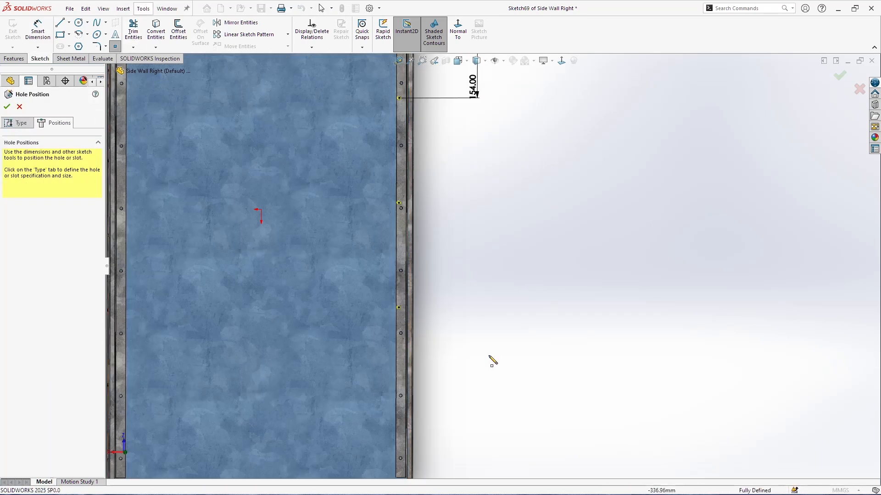
scroll(454, 381, down, 3)
click(387, 403)
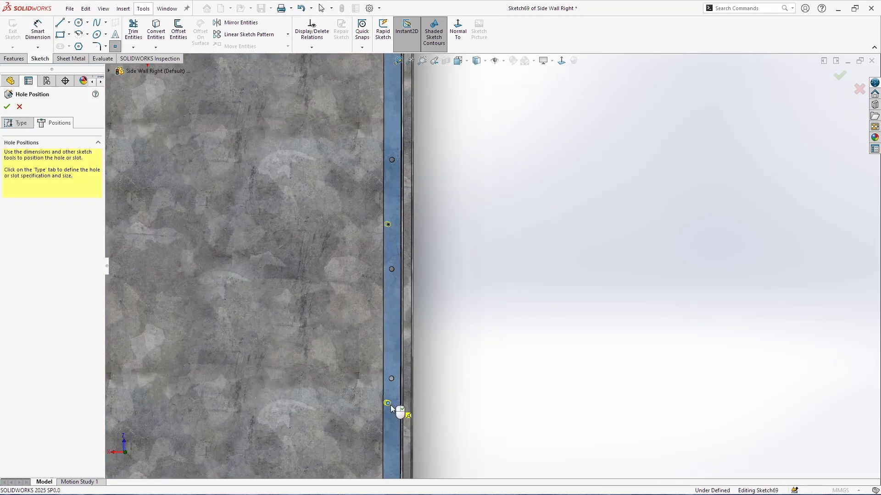
key(Escape)
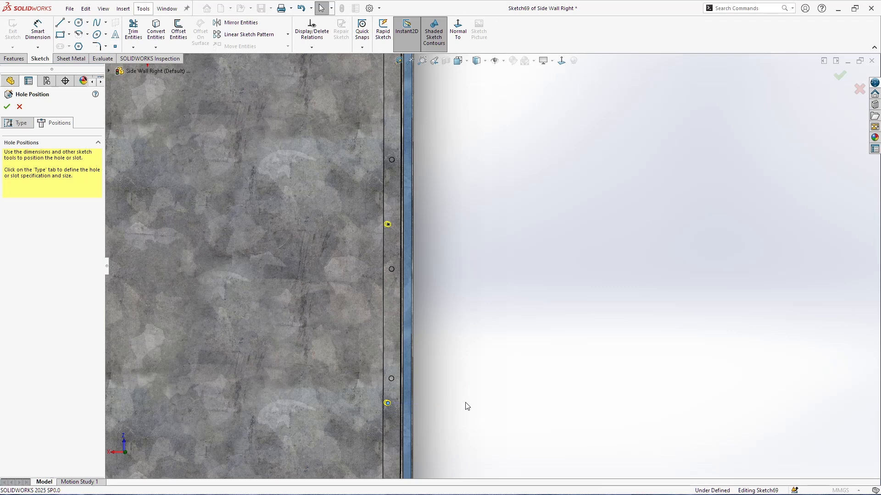
click(388, 403)
ctrl+click(388, 224)
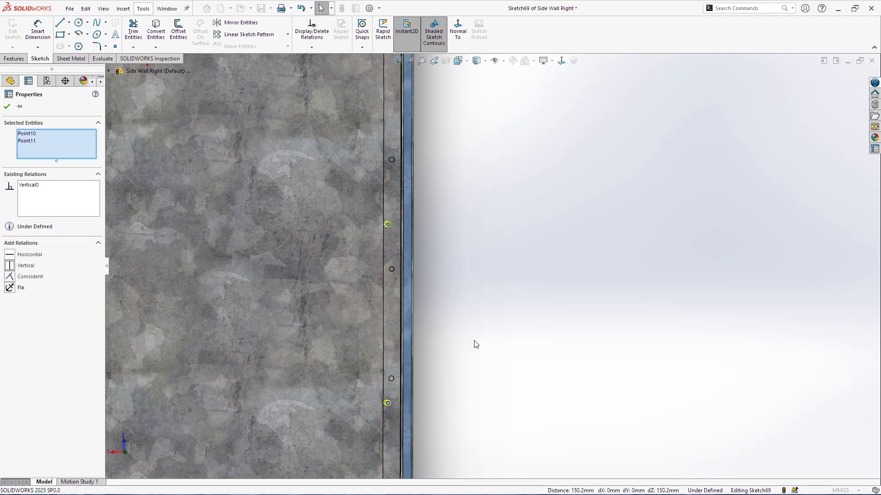
key(Escape)
Step: Dimension the fifth hole point 179 mm below the lowest patterned point on the right flange
click(46, 34)
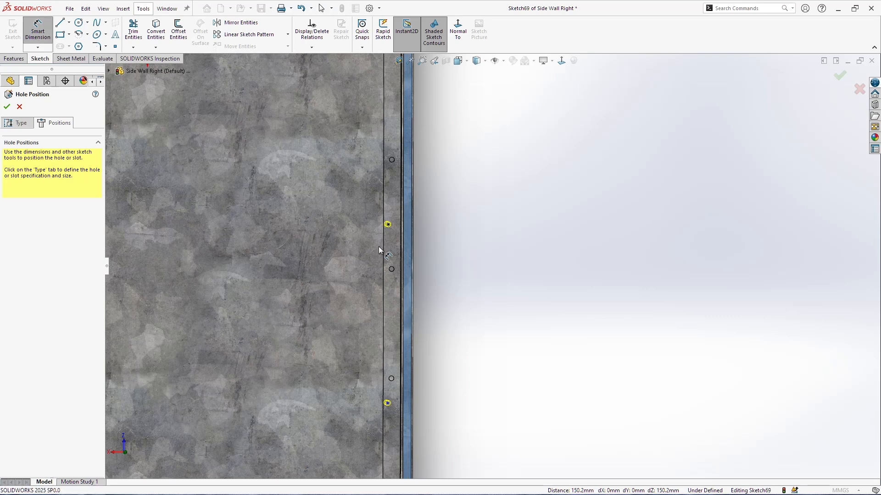
click(388, 224)
click(388, 403)
click(486, 367)
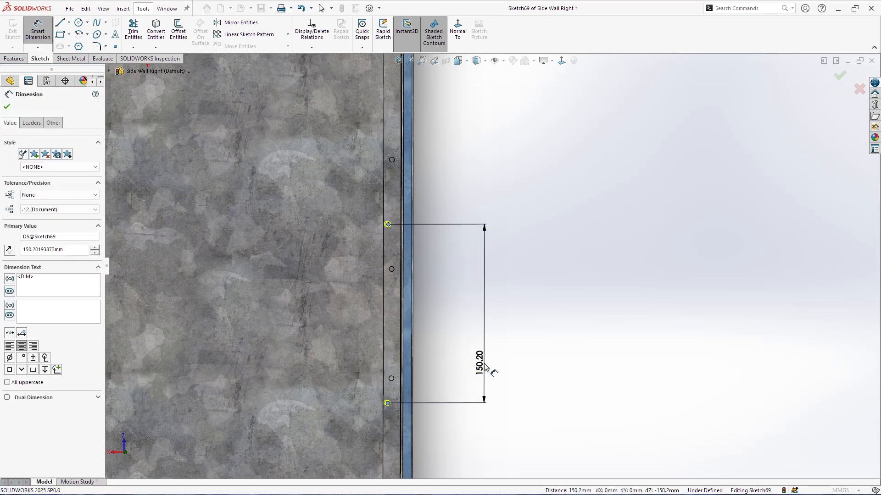
text(179)
key(Return)
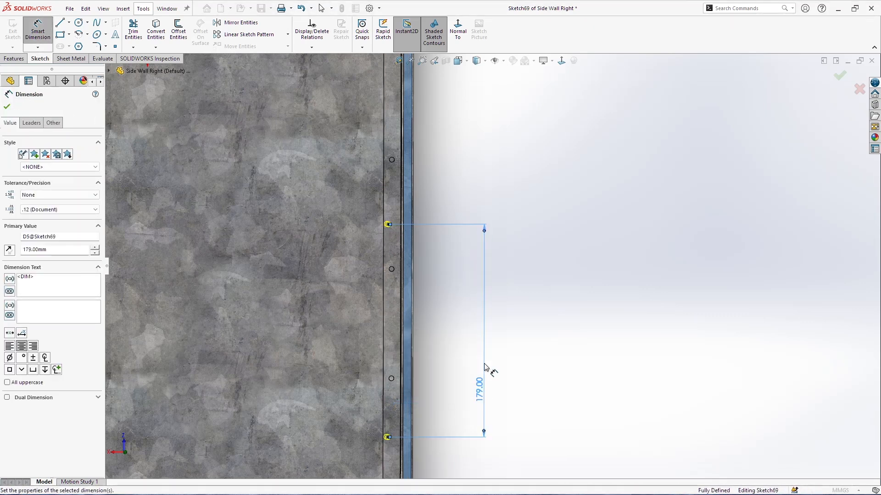
key(Escape)
Step: Sketch a vertical centerline about 533 mm long from the origin down past the panel's lower edge
scroll(488, 362, up, 10)
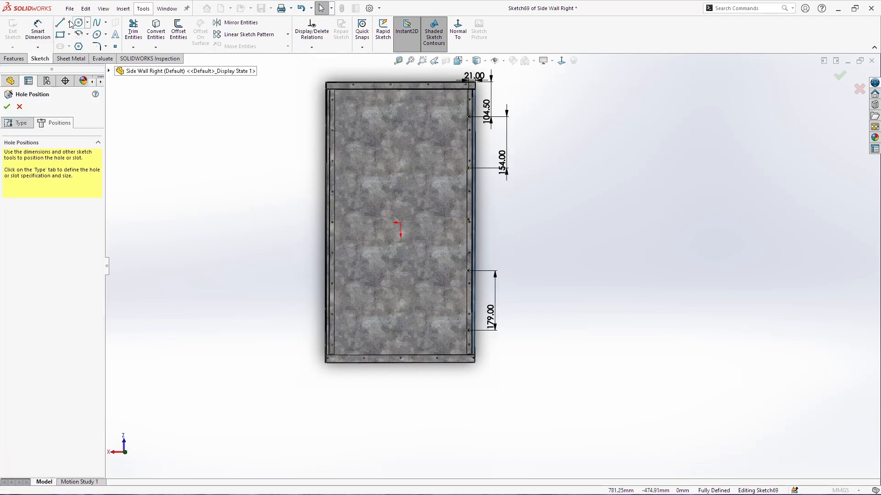
click(69, 23)
click(76, 30)
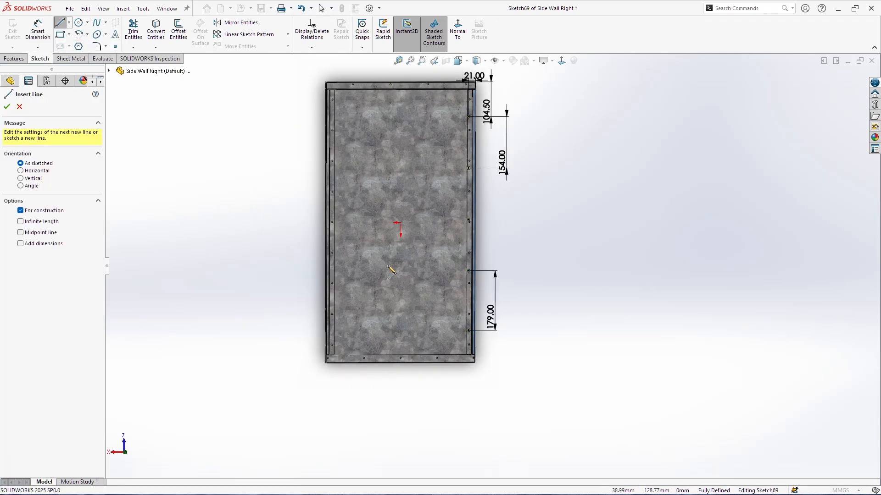
click(400, 222)
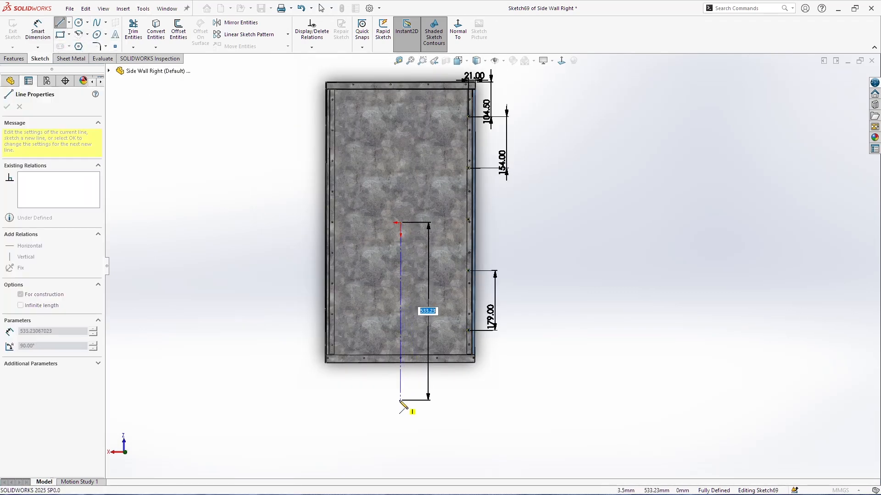
click(400, 400)
key(Escape)
Step: Mirror the right flange's five hole points about the vertical centerline onto the left flange
drag(549, 406, 443, 89)
ctrl+click(400, 303)
click(220, 25)
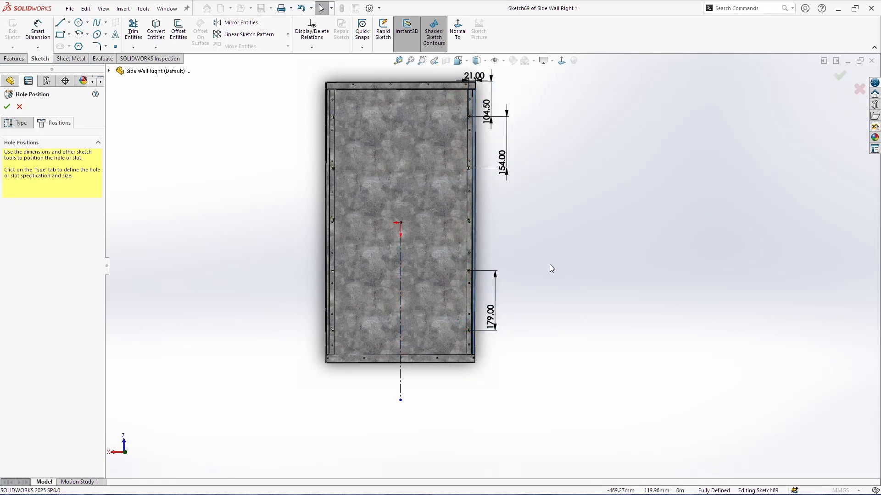
Step: Finish placing the M5 tap-drill holes on both side flanges, rebuild the model and save the part
click(7, 107)
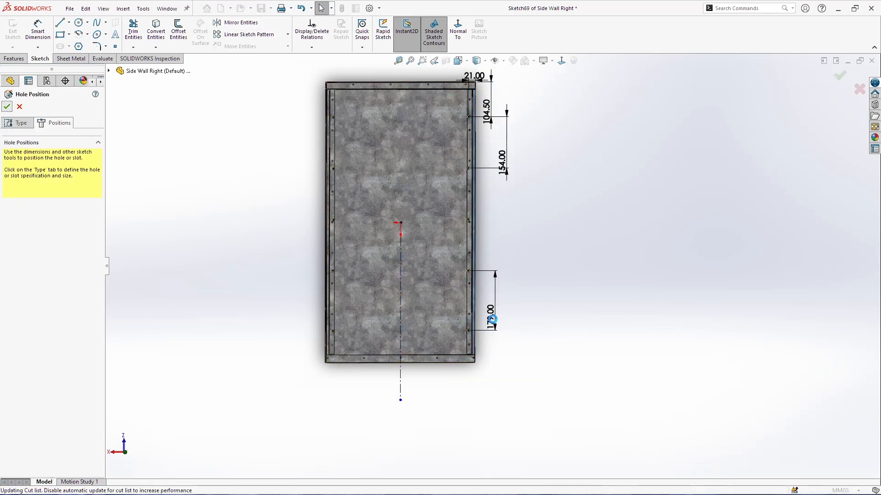
scroll(459, 325, down, 6)
middle_drag(526, 294, 572, 301)
scroll(534, 243, up, 8)
key(ctrl+b)
scroll(505, 177, down, 8)
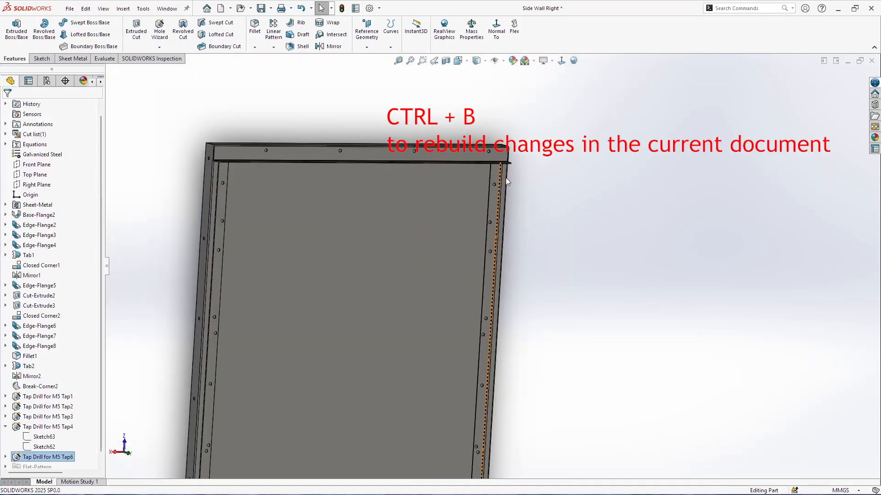
scroll(549, 241, up, 6)
click(608, 298)
key(ctrl+b)
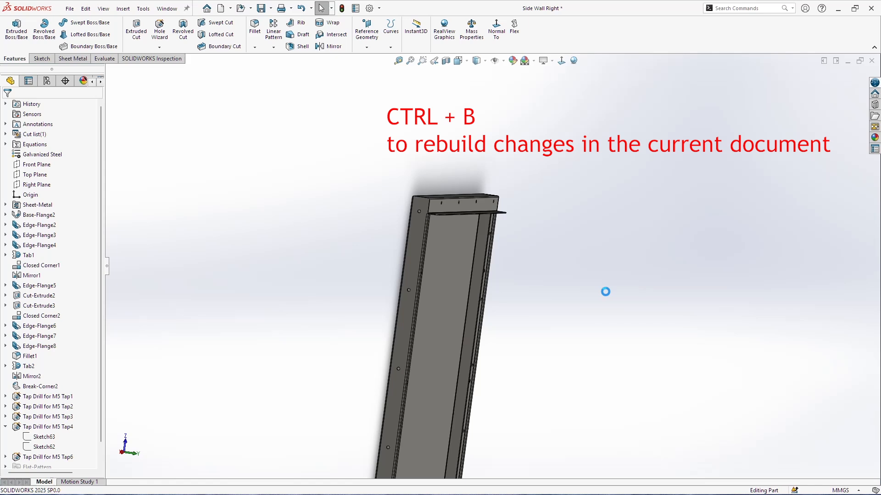
key(ctrl+s)
Step: Start a Mirror Part of the panel using its large flat outer face as the mirror plane
scroll(483, 335, up, 4)
middle_drag(287, 357, 578, 349)
scroll(578, 352, up, 3)
middle_drag(558, 241, 571, 284)
scroll(477, 259, down, 3)
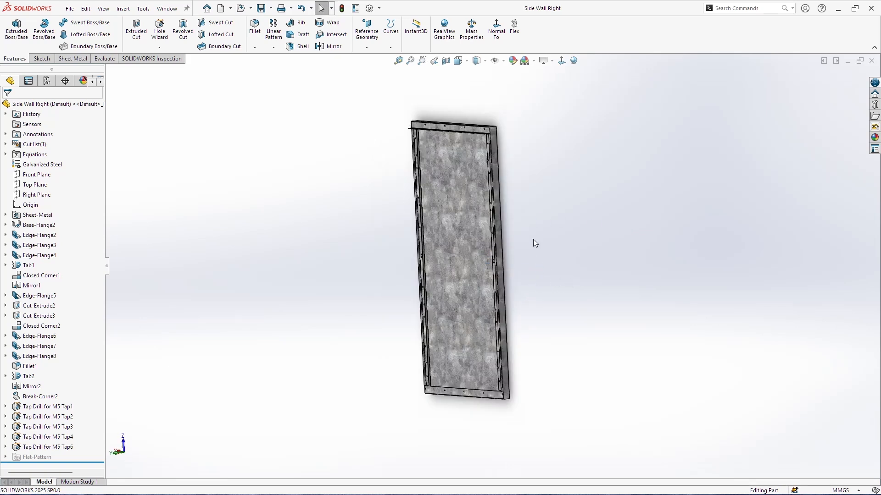
middle_drag(544, 233, 502, 348)
click(462, 305)
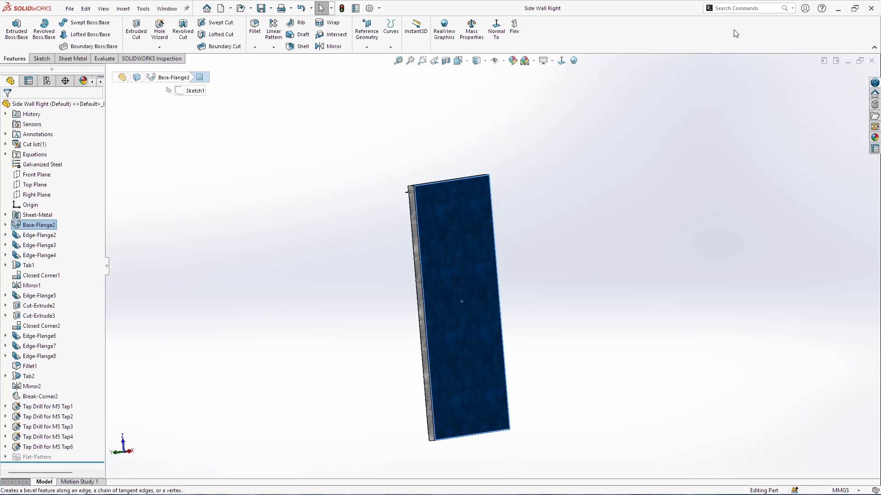
text(mirr)
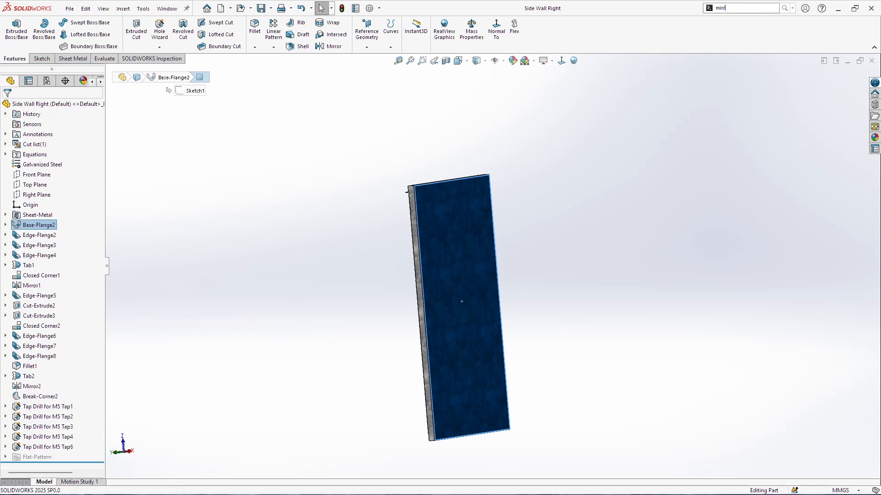
text(or)
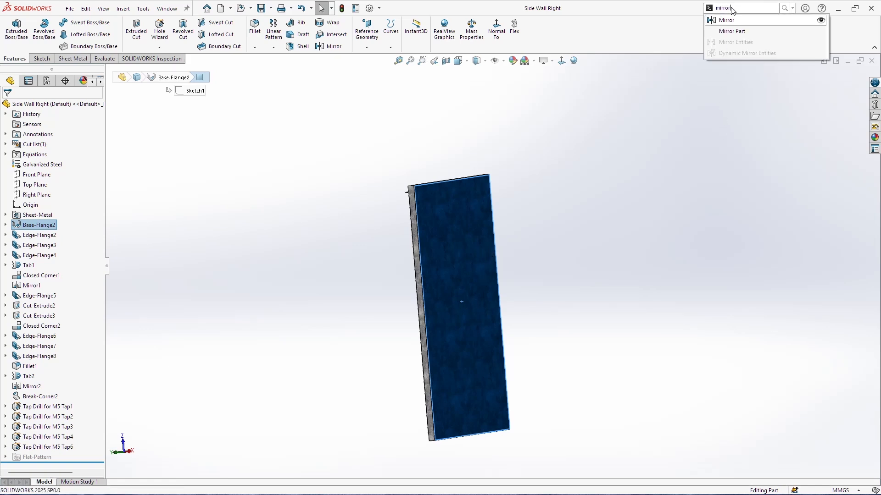
click(751, 34)
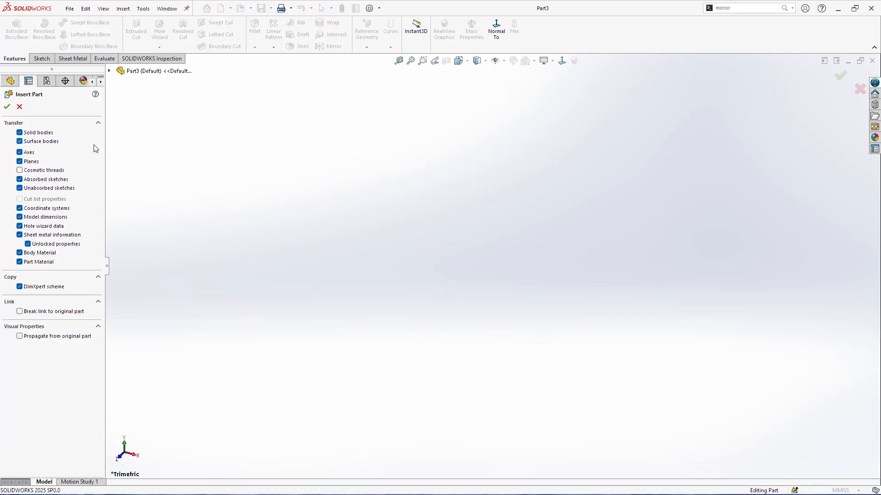
Step: Insert the mirrored part with its link to the original part broken, changing its units to those of the base part
click(65, 313)
key(f)
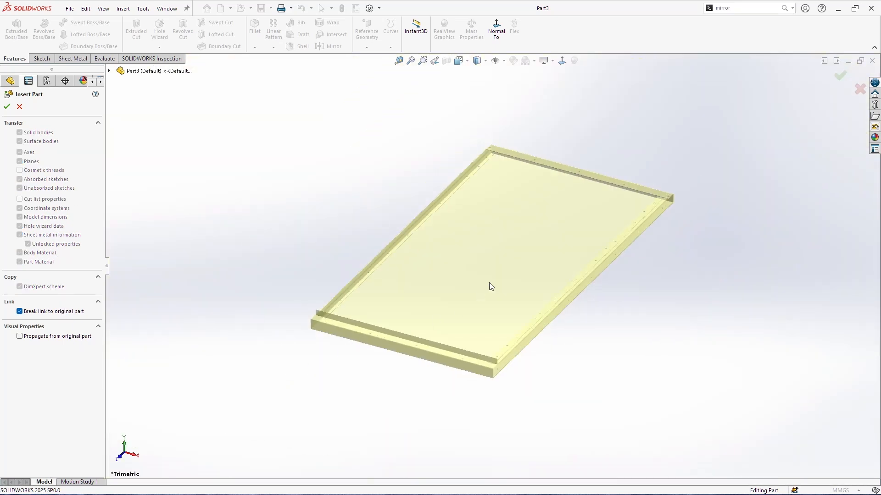
scroll(491, 286, down, 1)
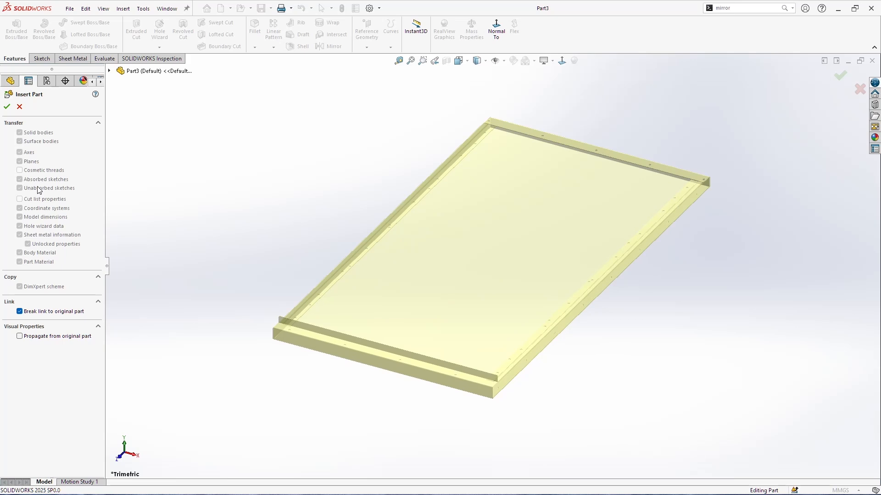
click(8, 106)
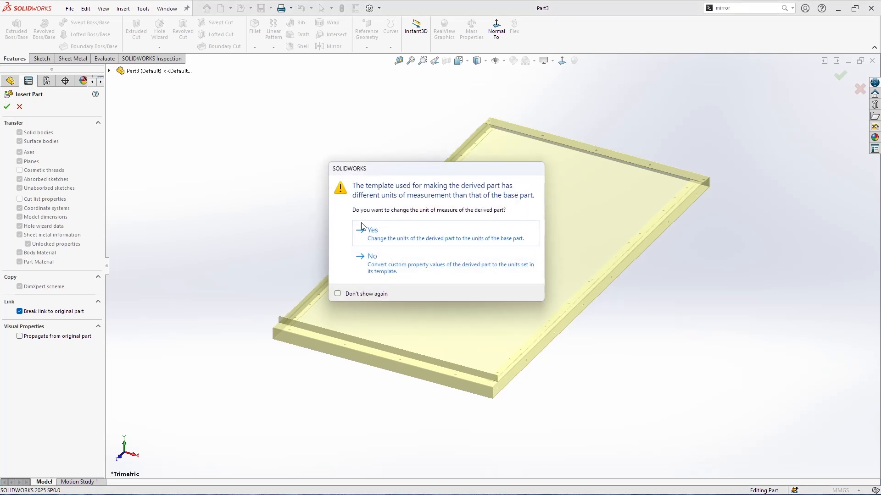
click(416, 243)
Step: Apply the Chrome Stainless Steel material to the mirrored part
middle_drag(431, 262, 523, 314)
middle_drag(400, 289, 460, 235)
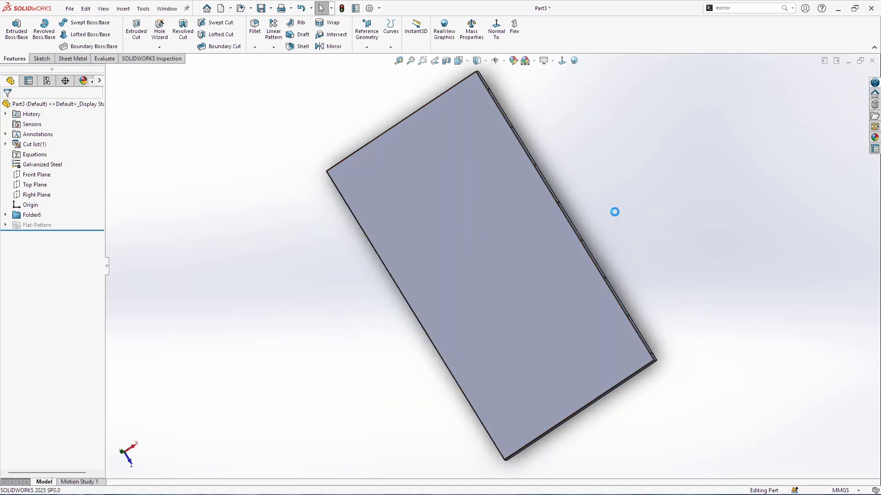
scroll(617, 232, up, 3)
key(ctrl+8)
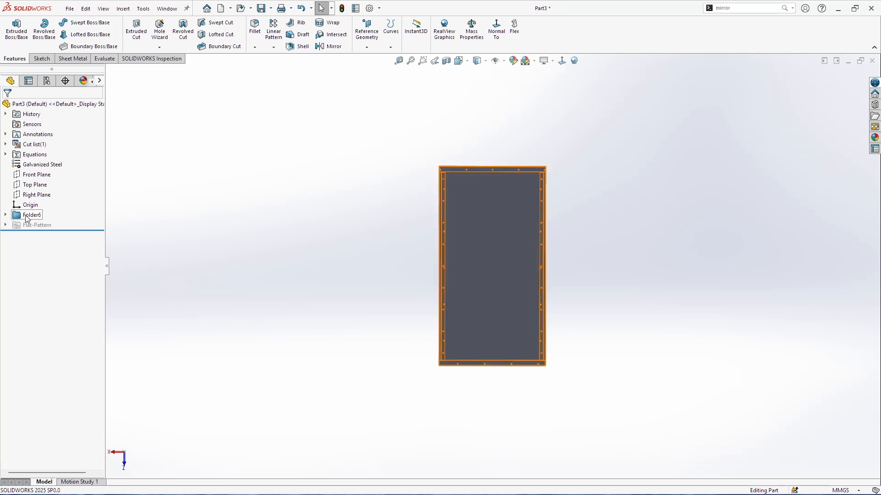
right_click(38, 163)
click(69, 167)
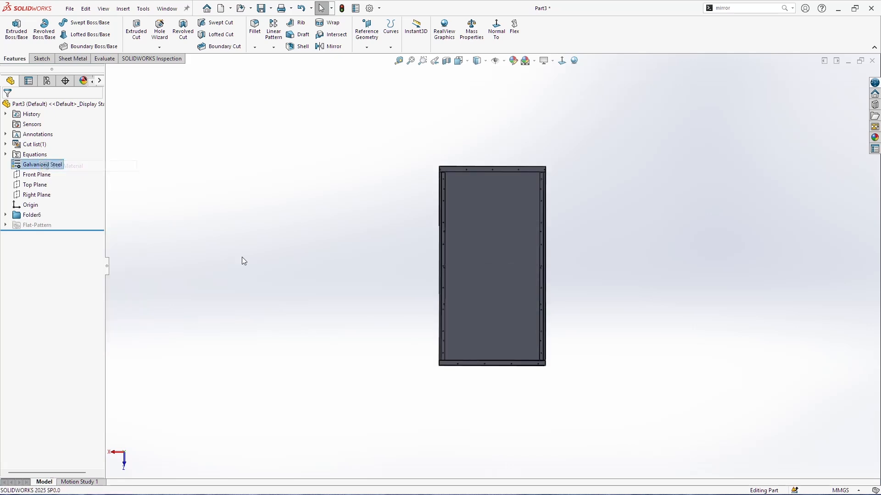
click(329, 344)
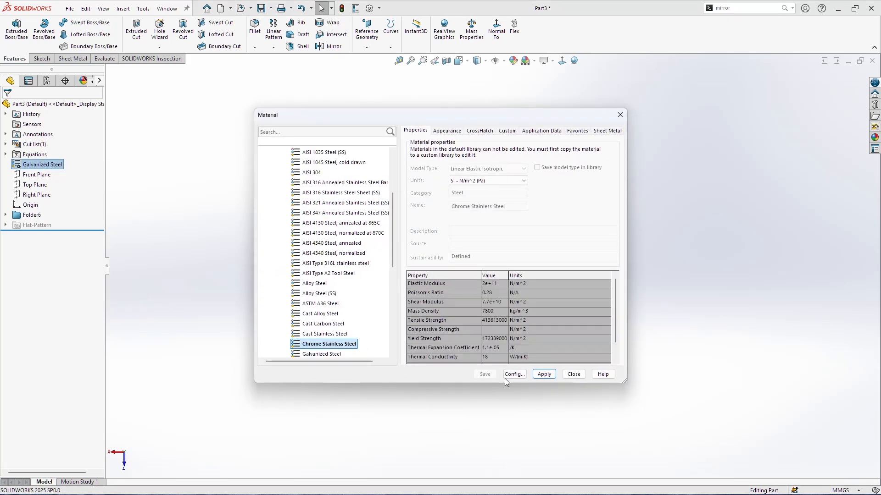
click(514, 374)
click(439, 299)
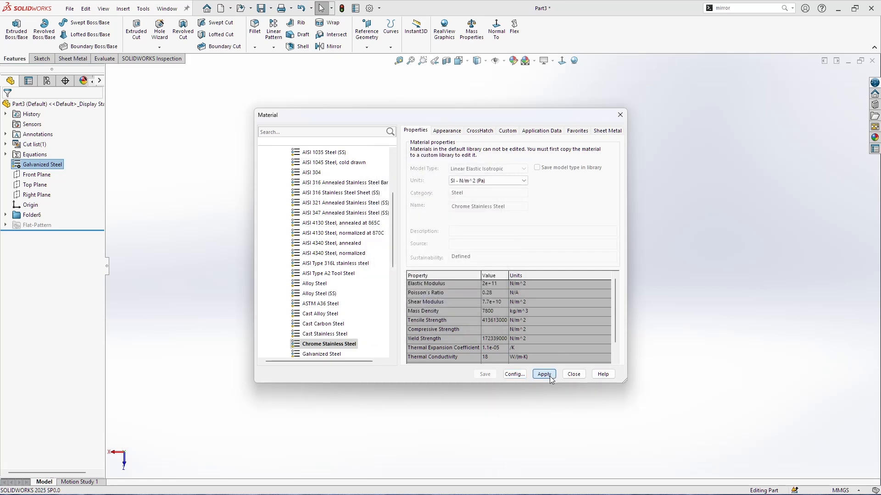
Step: Set the mirrored part's material back to Galvanized Steel and close the material settings
click(317, 353)
click(336, 337)
click(544, 374)
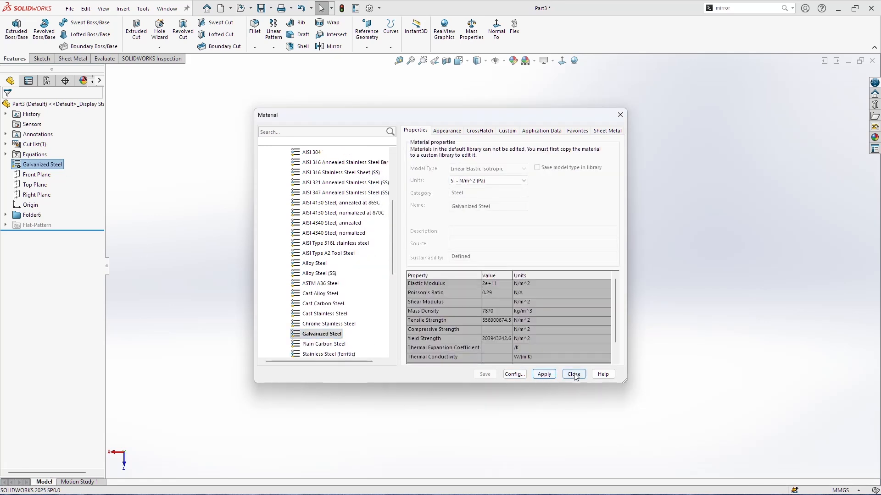
click(574, 374)
Step: Save the mirrored part as Side Wall Left in the Storage Cabinet folder and expand its folder of transferred features
scroll(510, 208, down, 3)
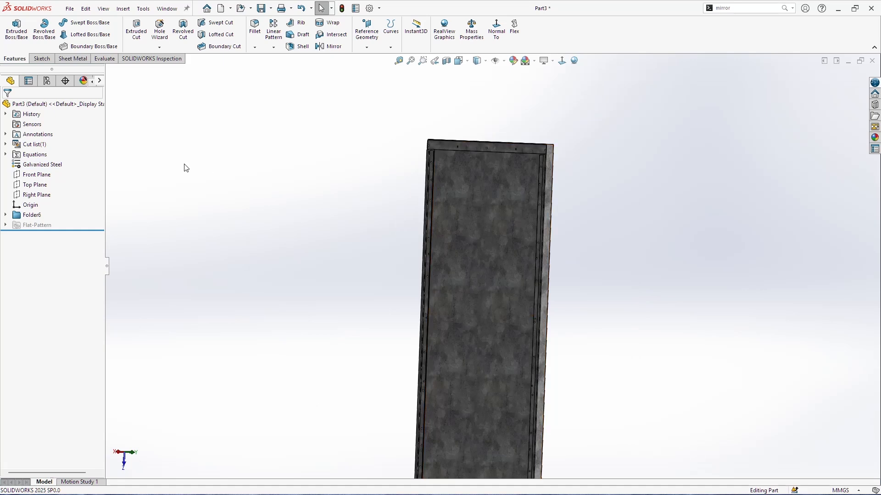
key(ctrl+s)
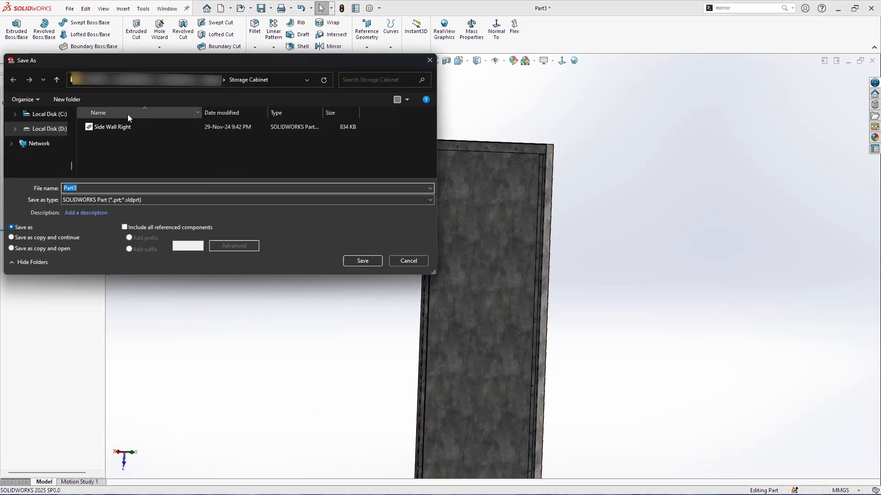
click(117, 127)
click(94, 189)
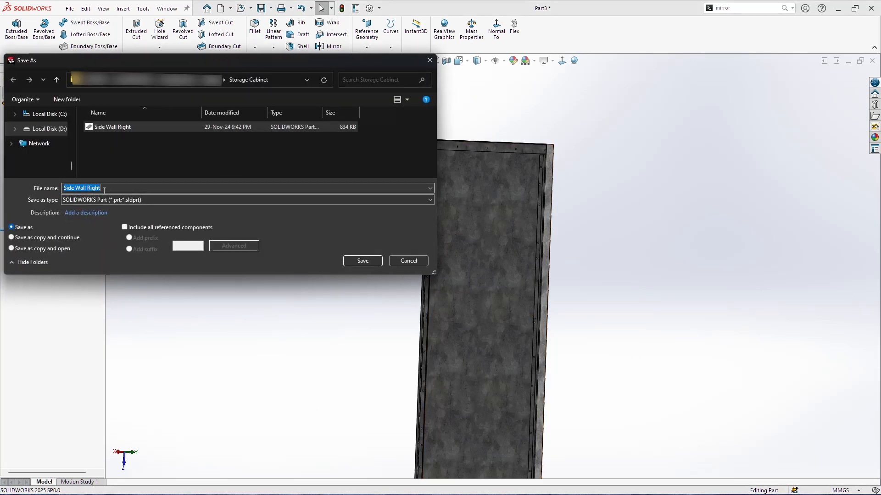
text(Side Wall )
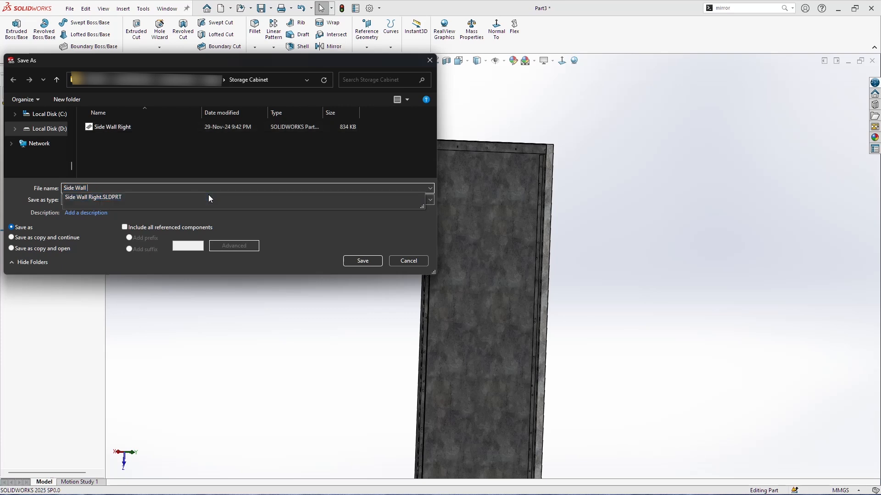
text(Left)
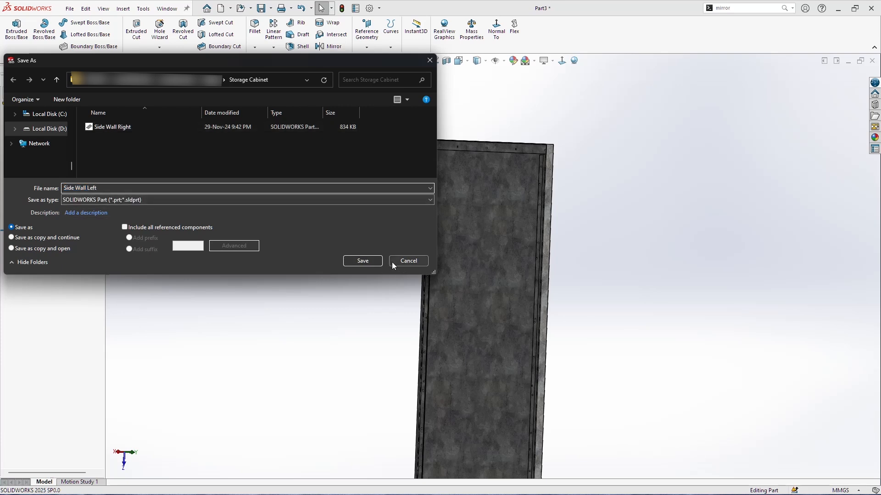
click(362, 260)
click(7, 215)
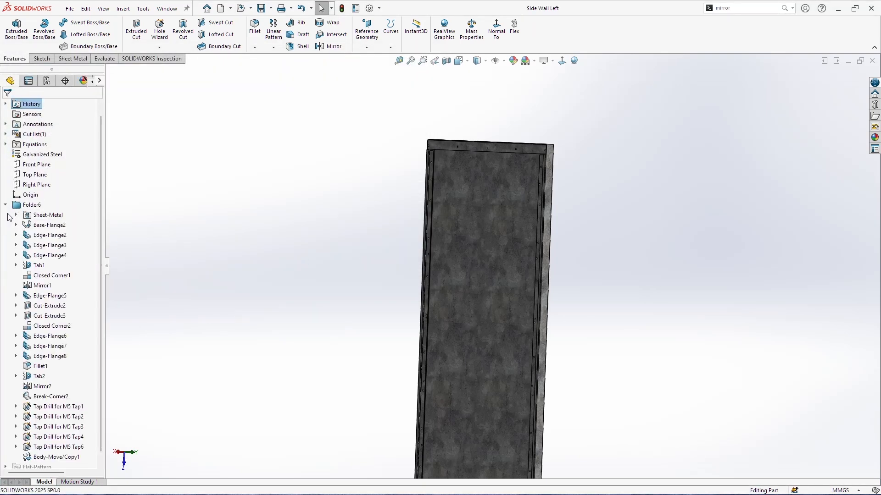
scroll(26, 221, down, 1)
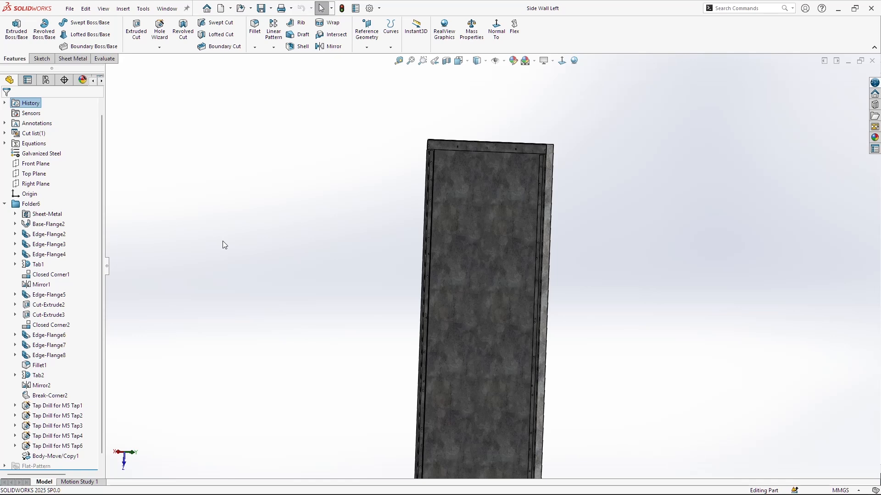
Step: Close the Side Wall Left part and create a new part document
click(872, 60)
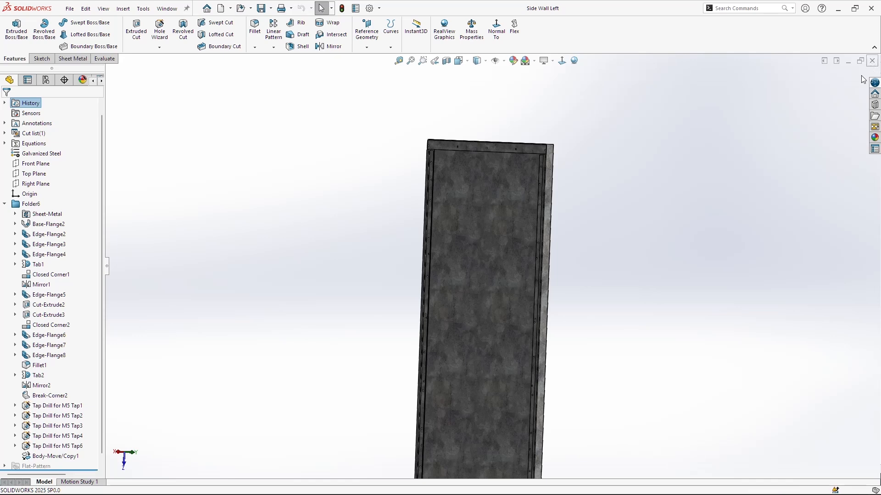
click(70, 8)
click(84, 24)
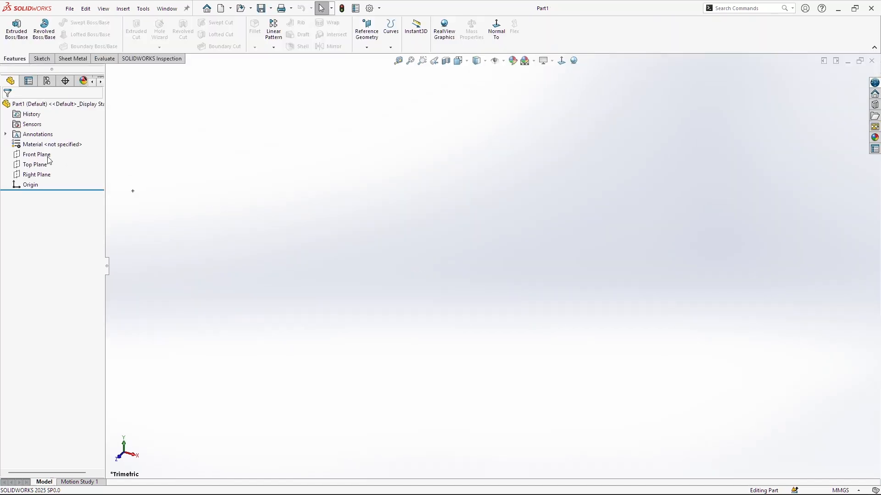
Step: Sketch a vertical construction centerline about 33 mm long through the origin on the Front Plane
right_click(40, 158)
click(62, 141)
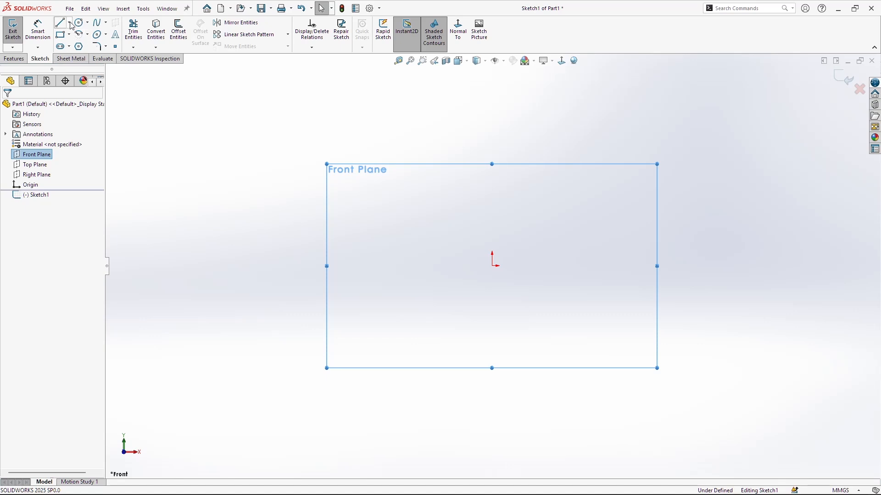
click(70, 23)
click(80, 43)
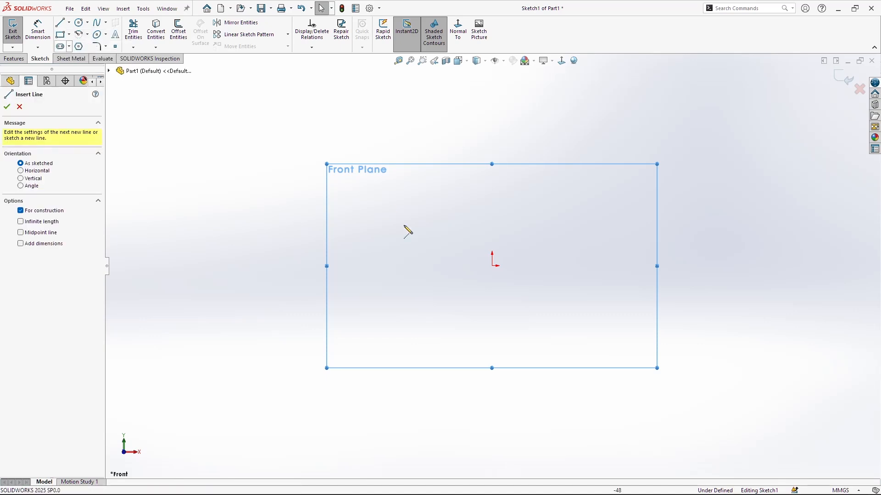
click(492, 300)
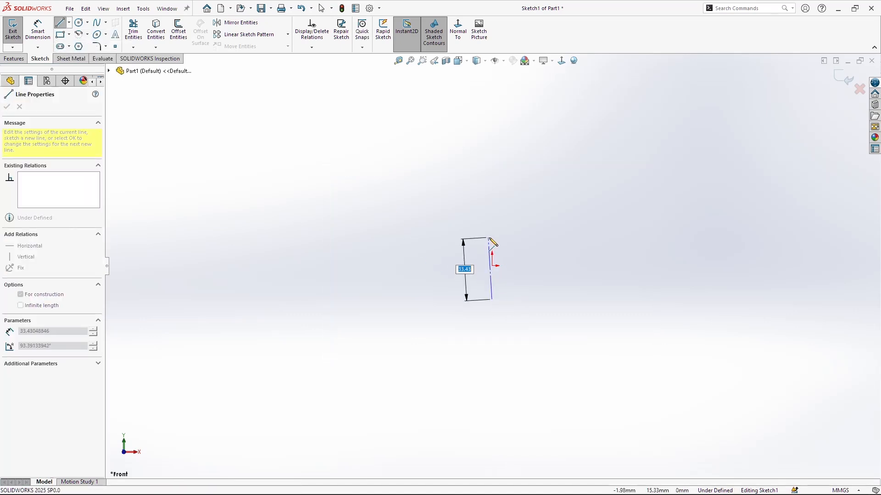
key(Escape)
key(Escape)
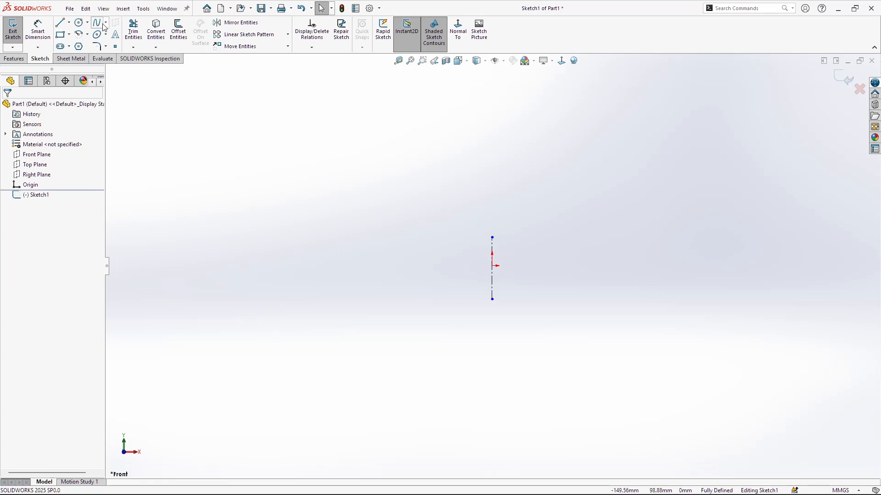
Step: Sketch a horizontal line about 33 mm long from the origin, ending in a vertical line about 5 mm high
click(60, 23)
click(492, 266)
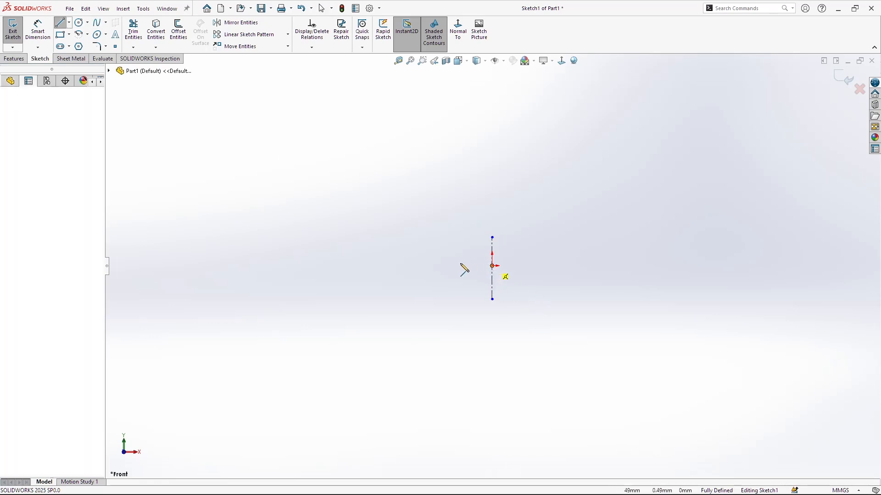
click(432, 257)
key(Escape)
key(Escape)
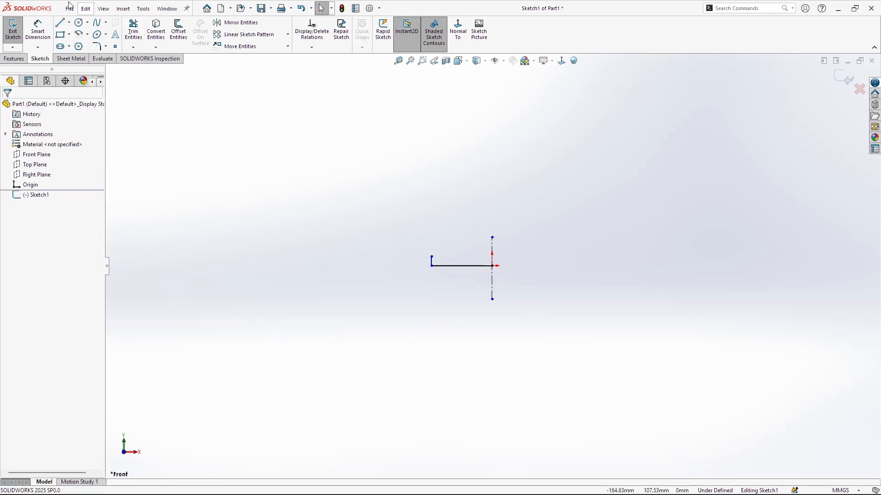
Step: Dimension the short vertical end line at 19 mm
click(37, 28)
click(431, 258)
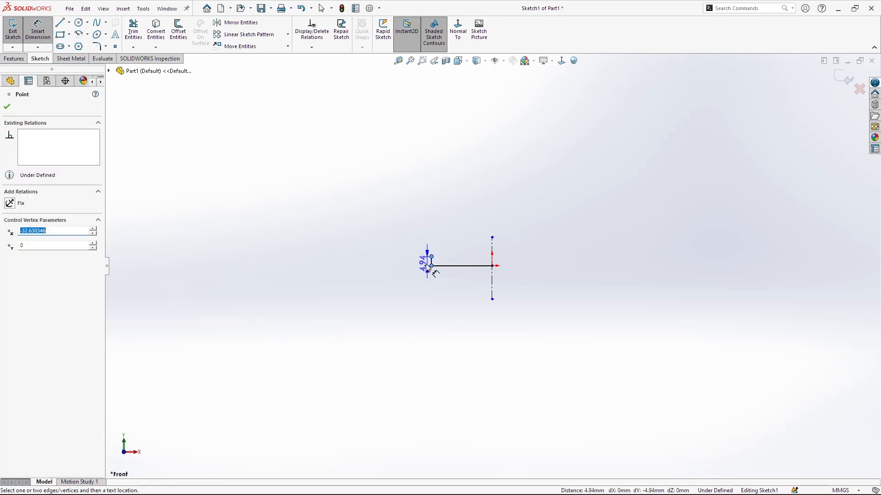
click(420, 261)
key(Return)
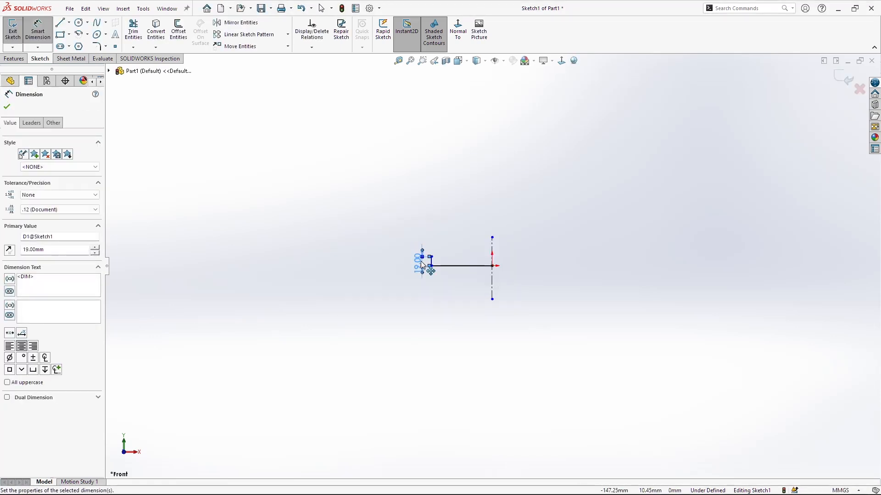
Step: Dimension the full symmetric width across the centerline at 400 mm and mirror the profile lines about the centerline
click(431, 264)
click(493, 257)
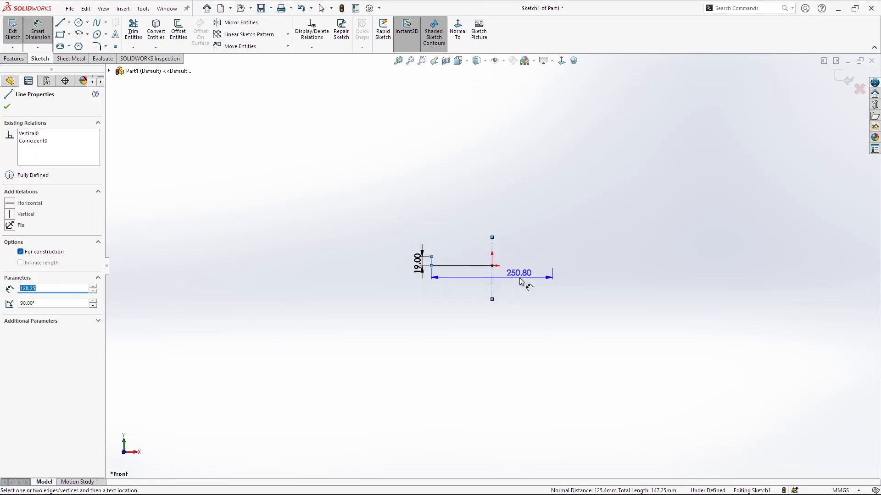
click(524, 285)
text(400)
key(Return)
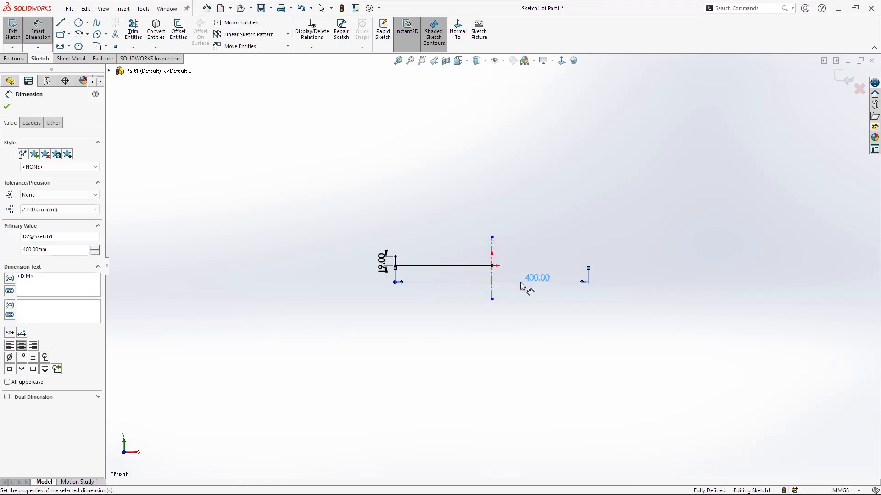
key(Escape)
drag(351, 221, 521, 305)
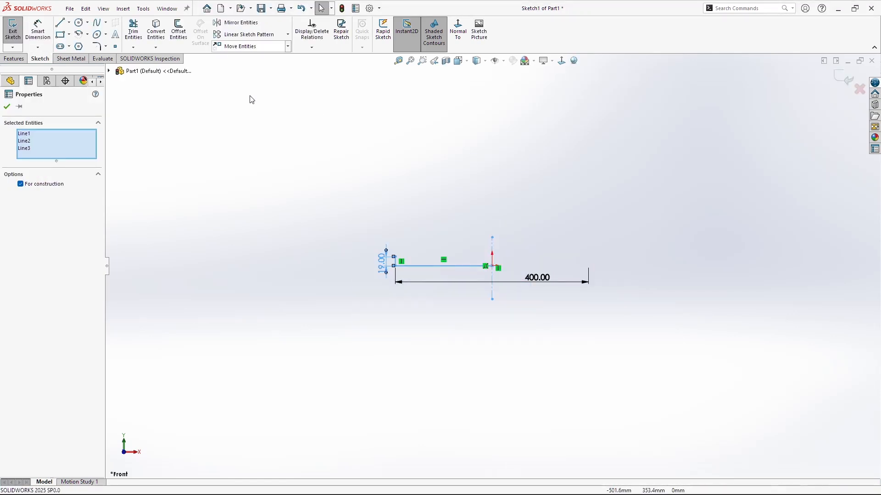
click(242, 23)
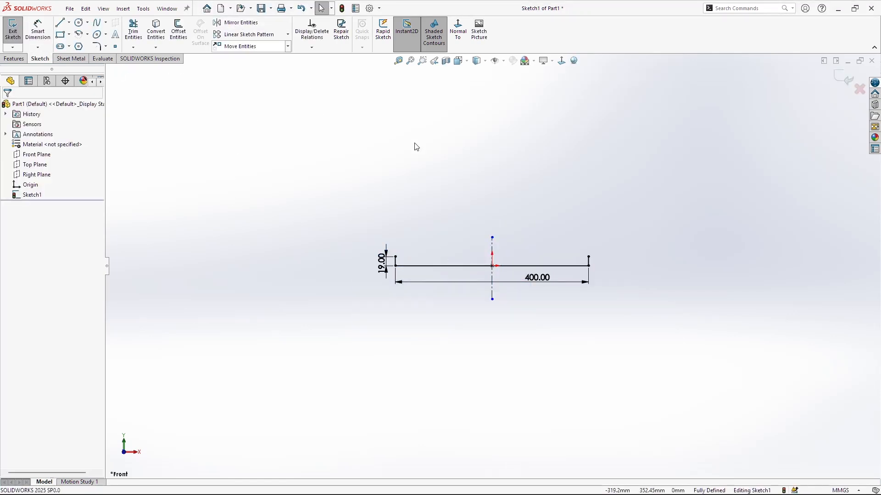
Step: Set up a sheet metal base flange from the U-shaped sketch with blind depths of 224 mm in both directions
click(71, 59)
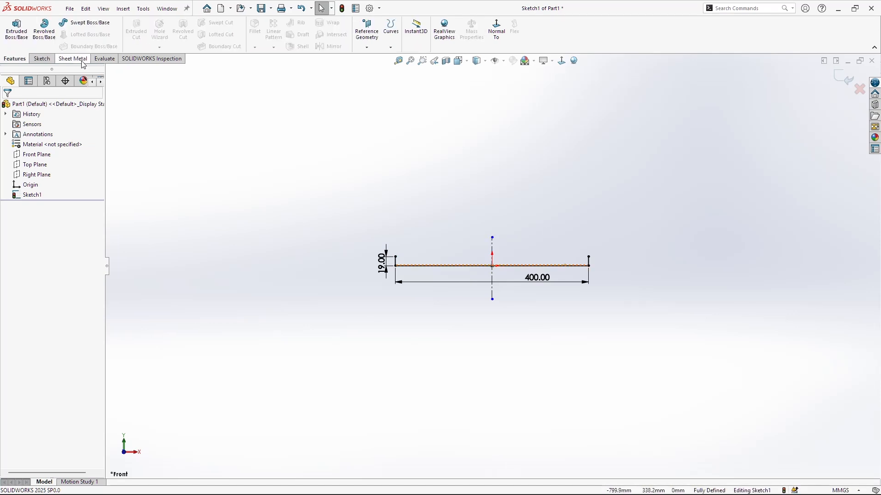
click(26, 32)
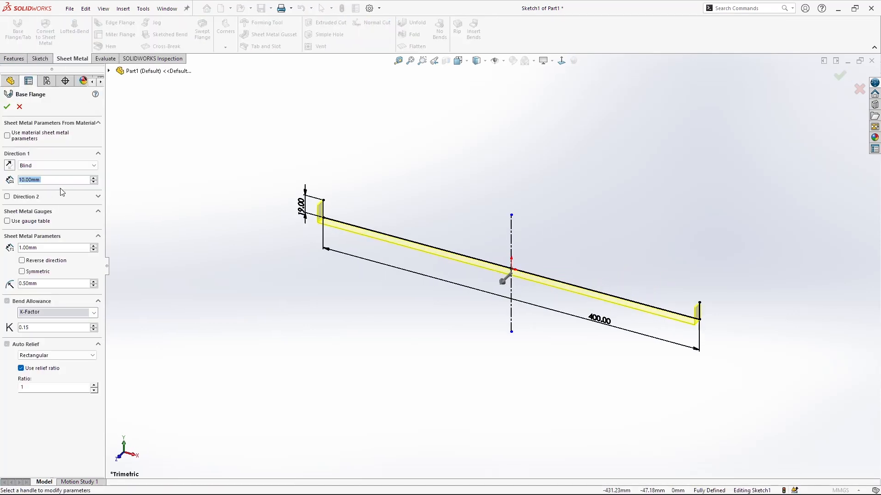
text(2)
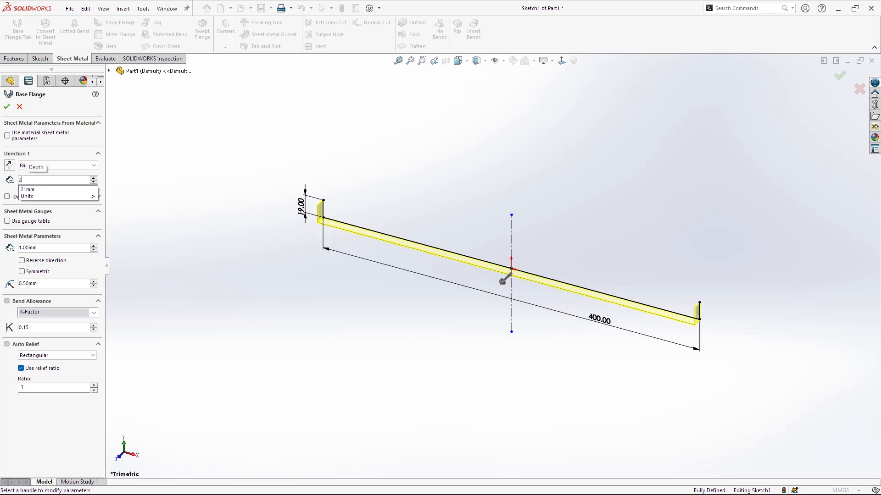
text(24)
key(Return)
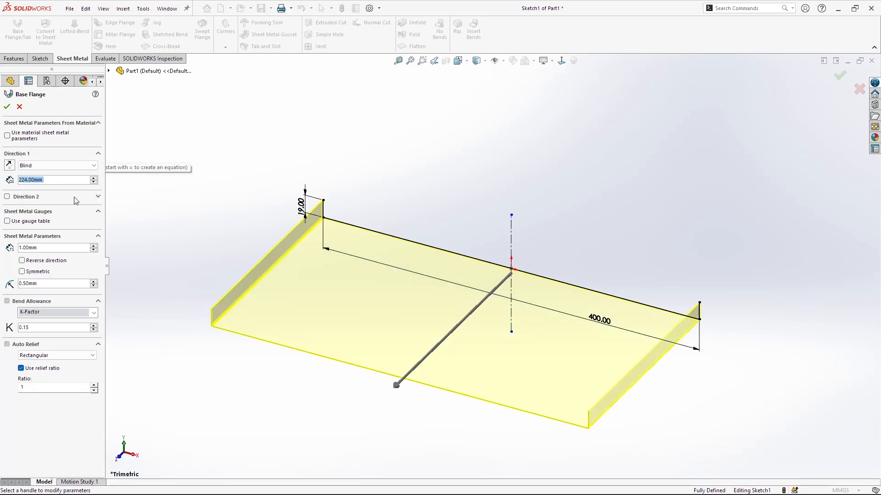
click(7, 196)
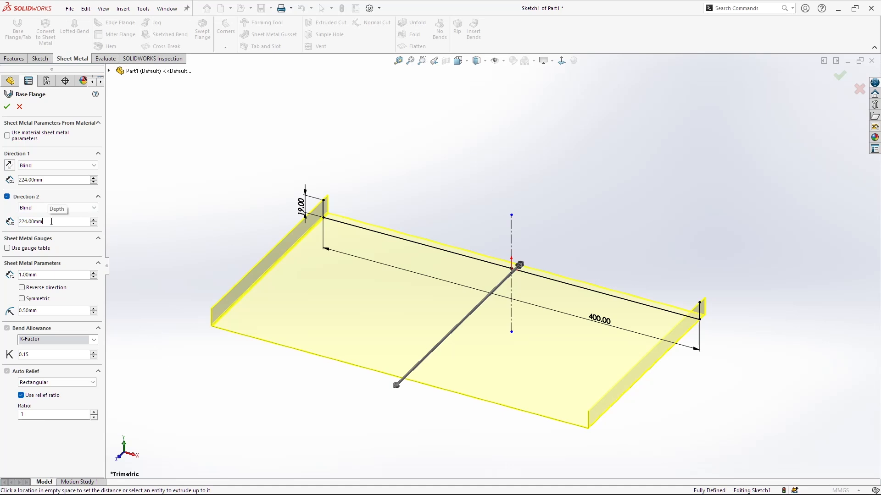
click(68, 275)
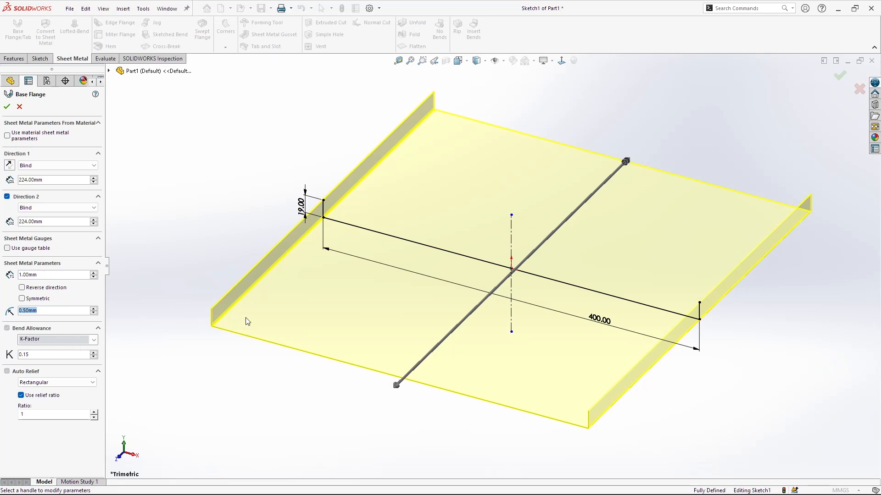
Step: Reverse the sheet thickness direction and create the base flange with 1 mm thickness and 0.5 mm bend radius
middle_drag(589, 350, 719, 295)
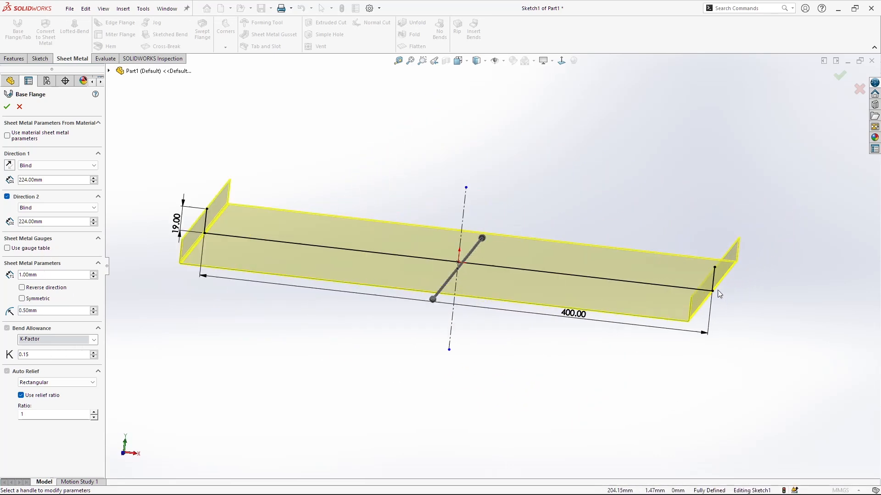
scroll(654, 262, down, 5)
middle_drag(654, 261, 594, 256)
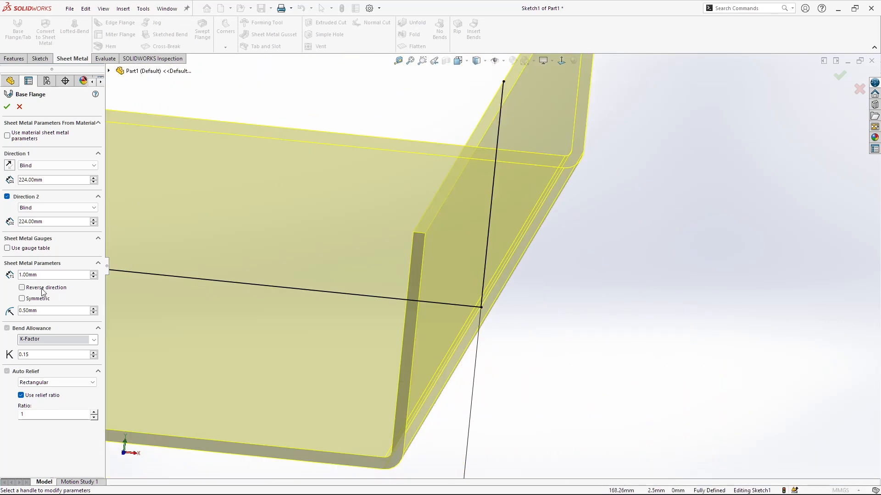
click(43, 292)
scroll(461, 237, up, 6)
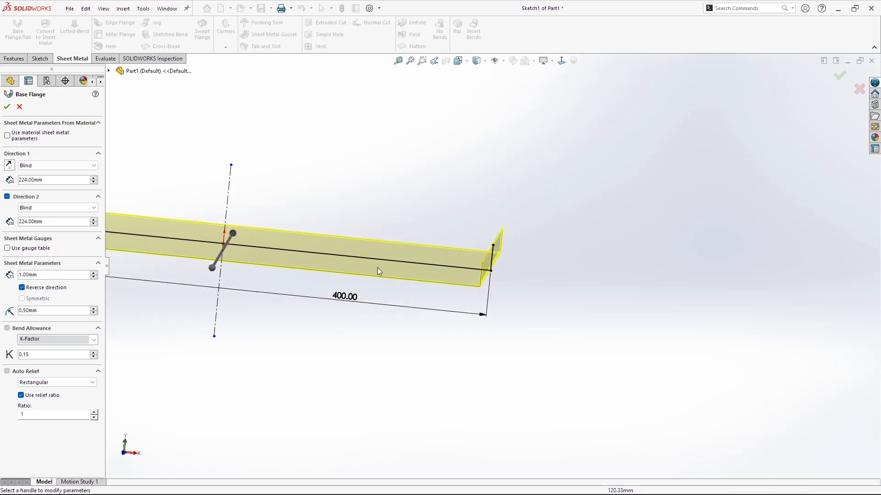
scroll(366, 284, up, 2)
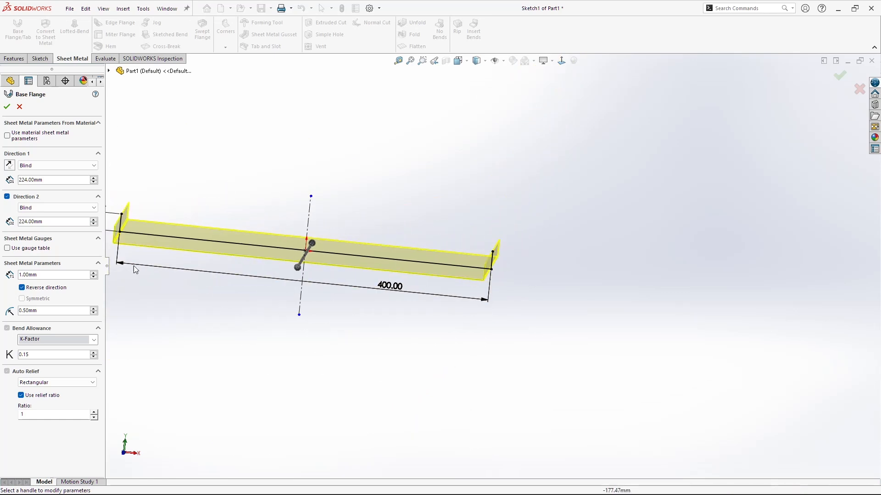
scroll(492, 268, up, 2)
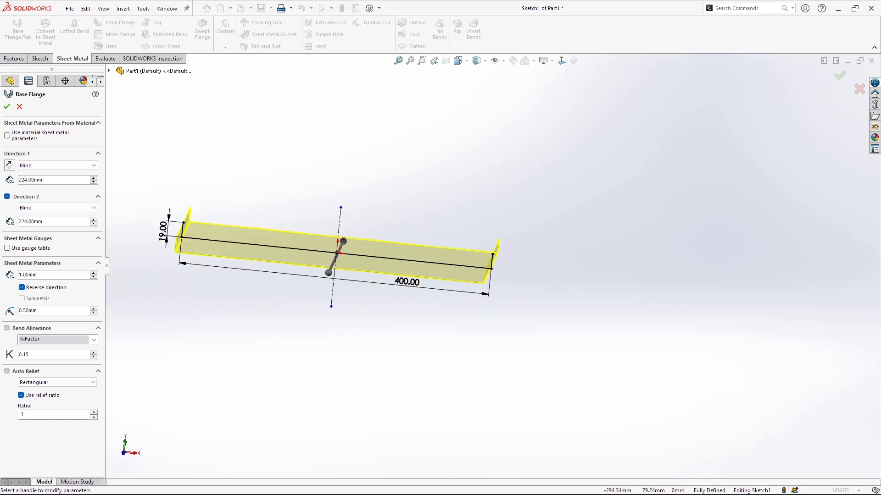
click(6, 107)
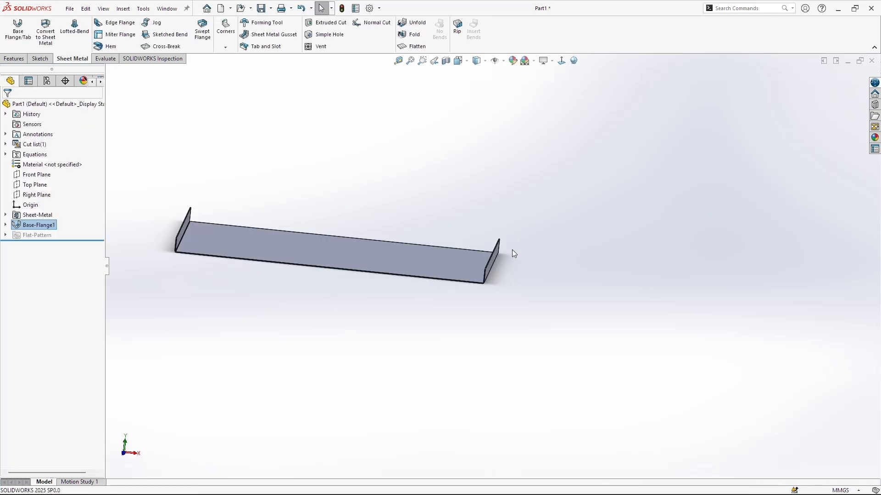
Step: Add a 19 mm edge flange at 90 degrees along one open end edge of the base panel
scroll(511, 249, down, 3)
middle_drag(486, 250, 463, 279)
scroll(463, 279, down, 3)
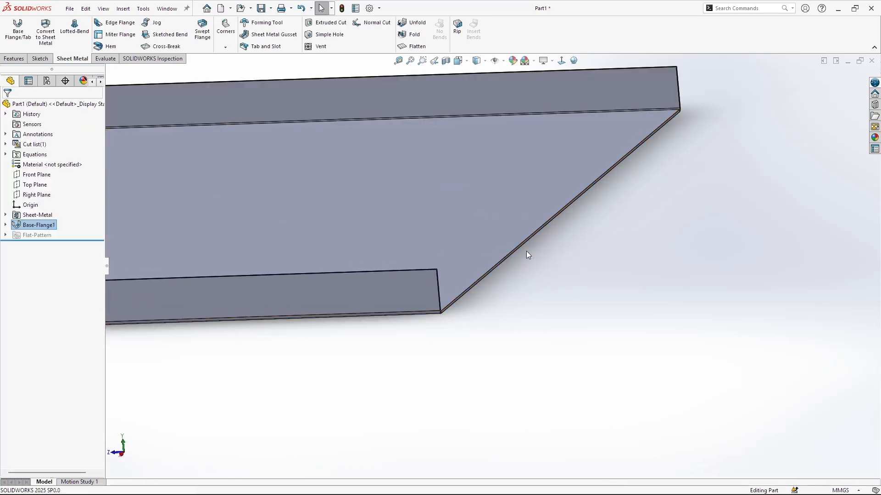
mouse_move(547, 217)
middle_down()
mouse_move(560, 208)
mouse_move(548, 212)
middle_up()
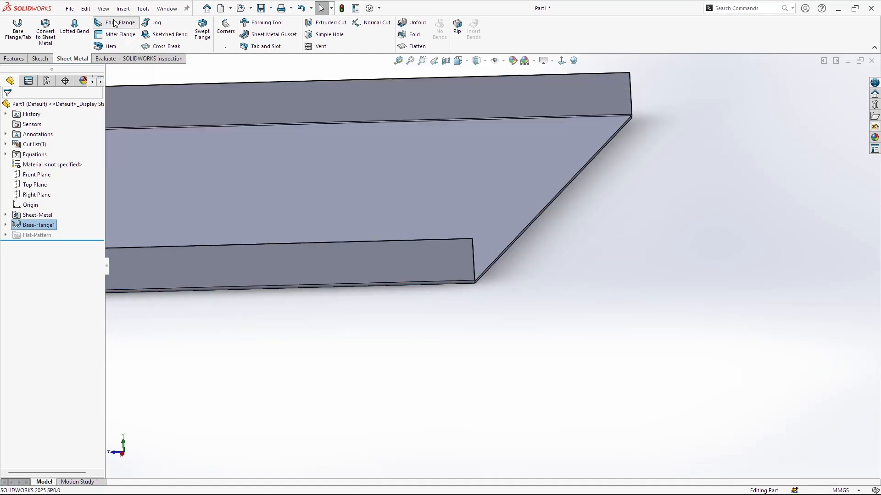
click(113, 23)
click(533, 219)
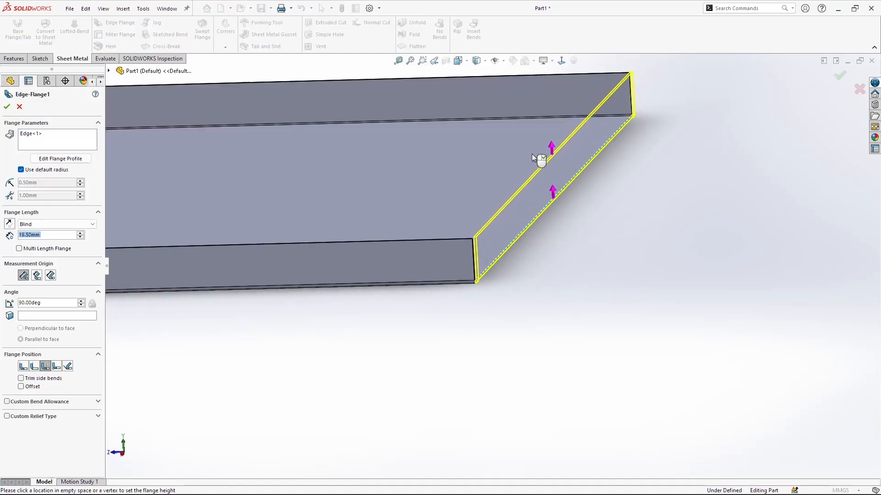
middle_drag(532, 156, 451, 234)
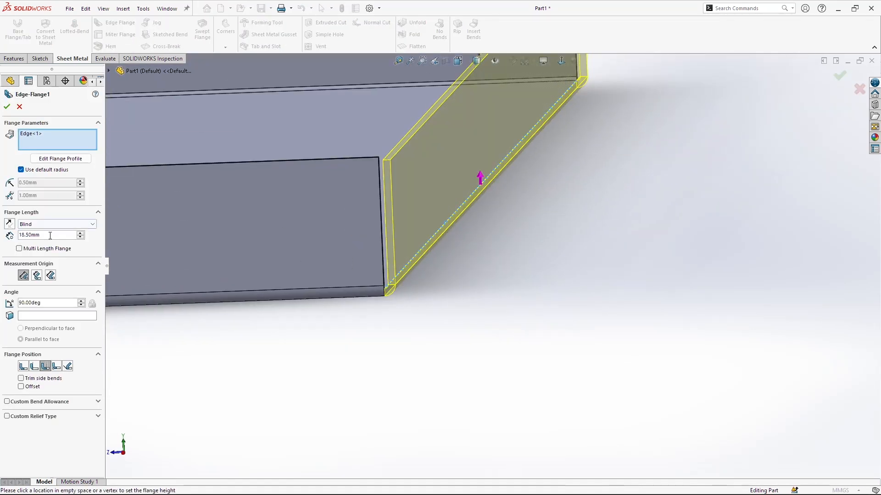
click(328, 199)
middle_drag(329, 200, 292, 322)
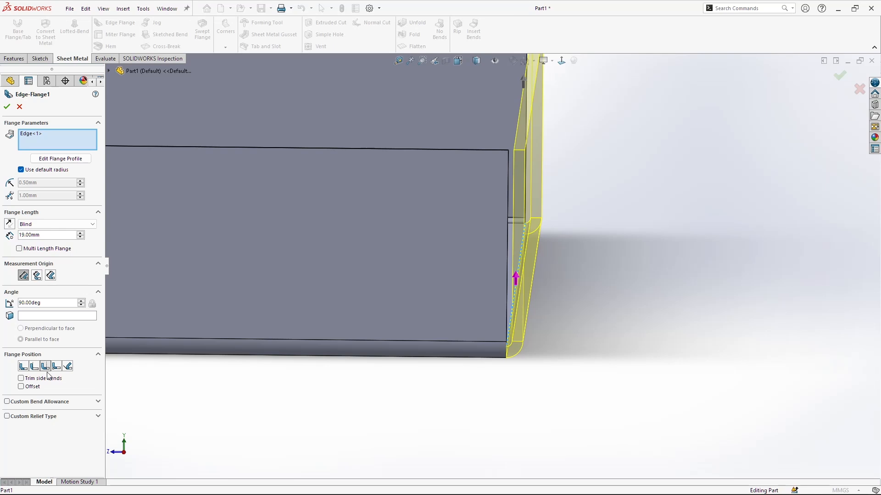
click(7, 106)
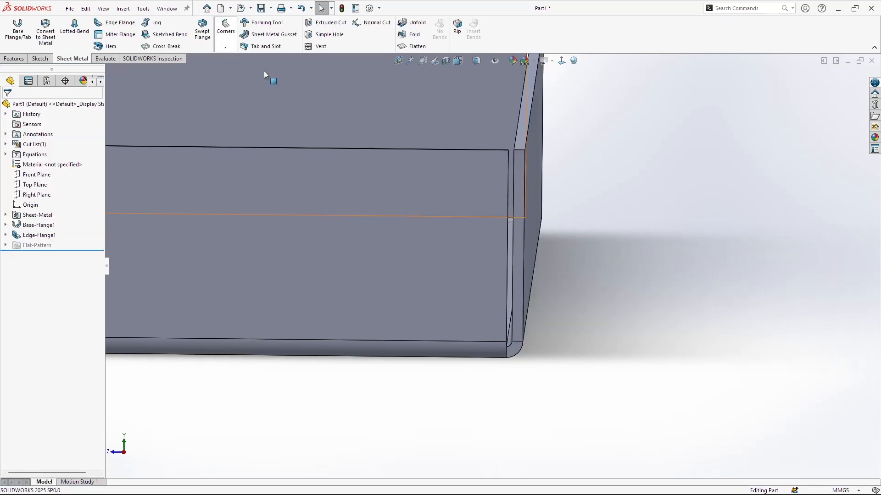
Step: Start a Closed Corner and pick the end face at one corner between the edge flange and the side flange as the face to extend
click(226, 47)
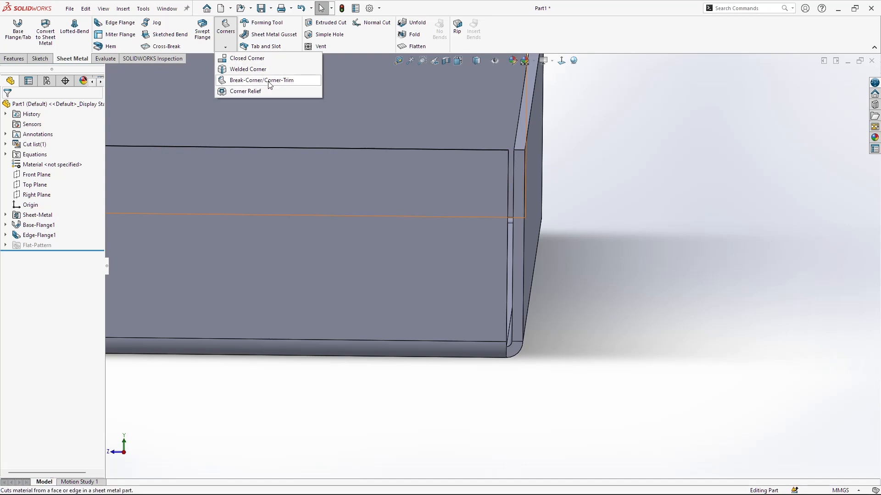
click(255, 59)
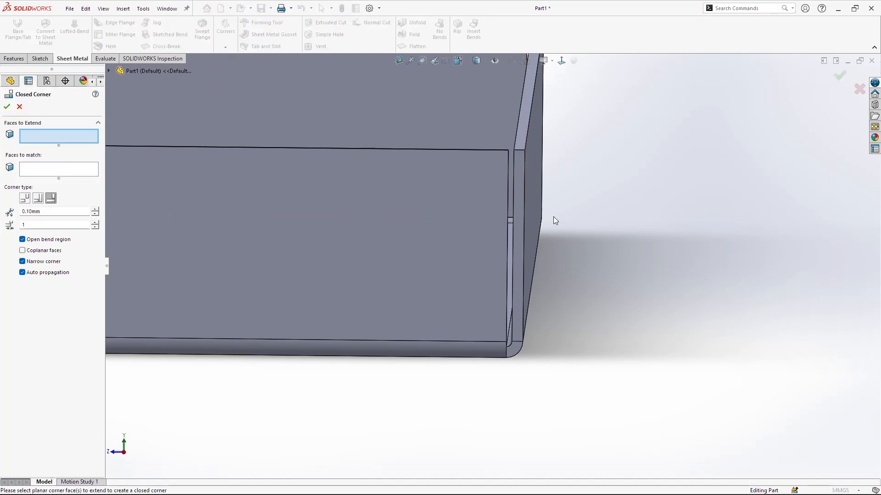
click(508, 204)
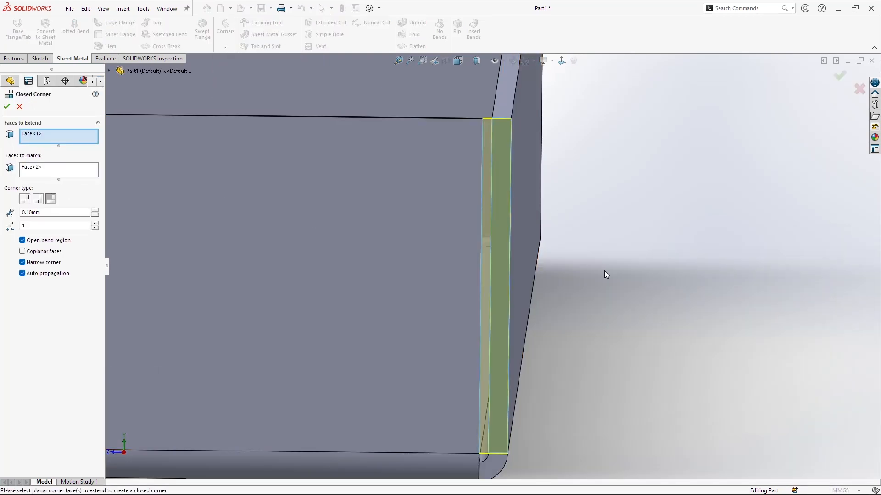
middle_drag(604, 272, 597, 291)
scroll(499, 251, up, 8)
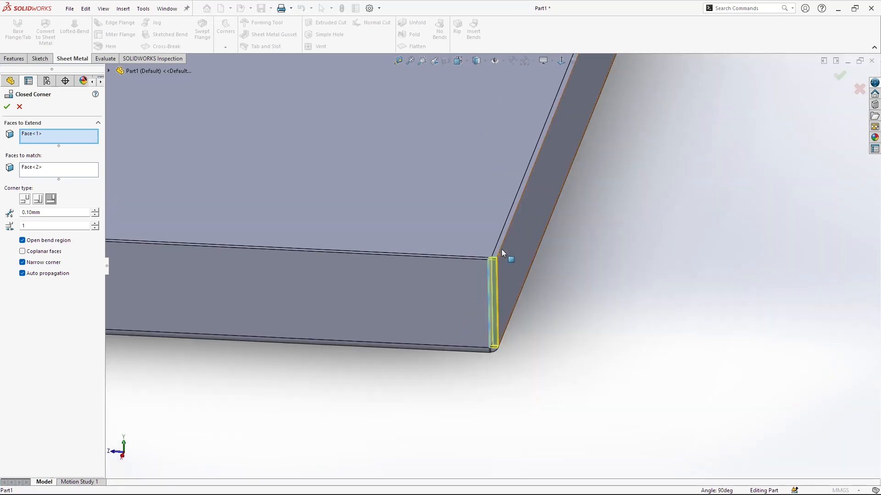
scroll(503, 248, down, 10)
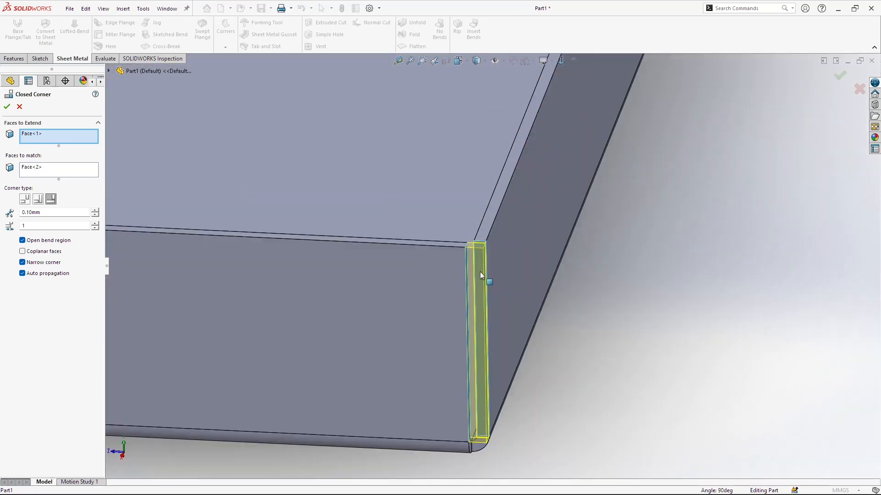
scroll(490, 382, down, 5)
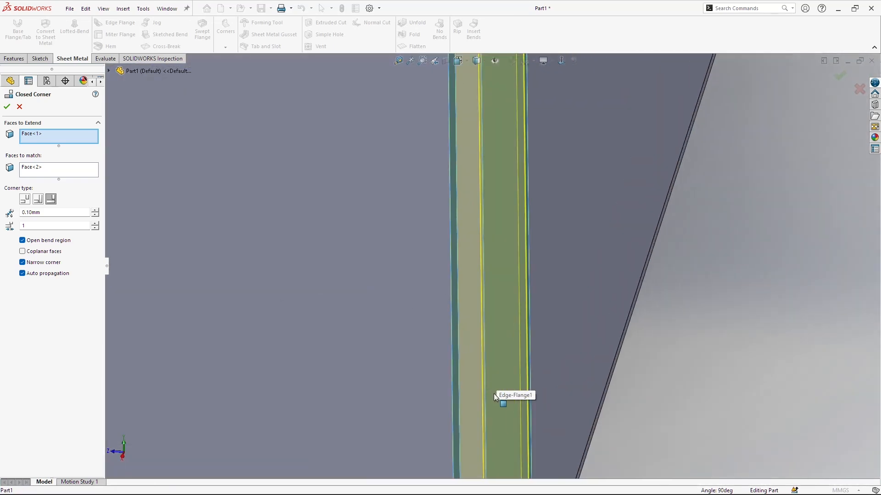
Step: Set the closed corner type to Overlap and check the preview from above and at the bend region
click(38, 199)
scroll(504, 198, up, 5)
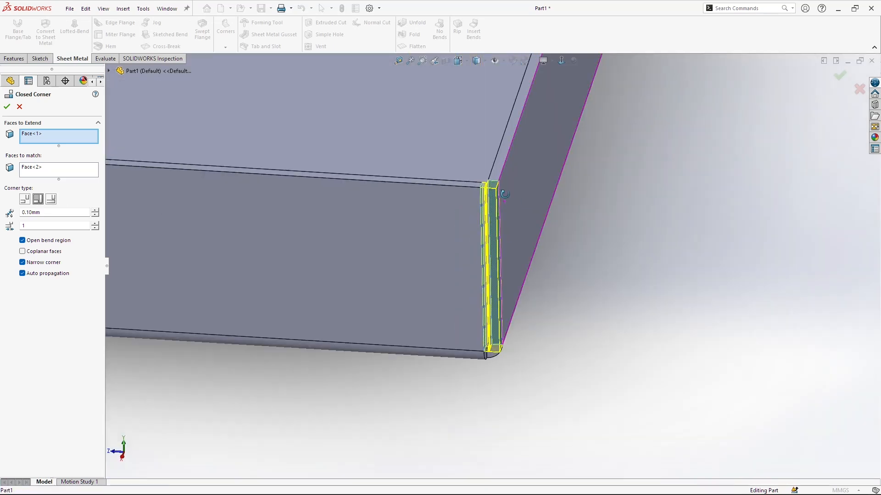
scroll(500, 243, down, 2)
middle_drag(496, 252, 478, 206)
scroll(481, 229, up, 3)
scroll(505, 328, down, 5)
middle_drag(505, 326, 483, 243)
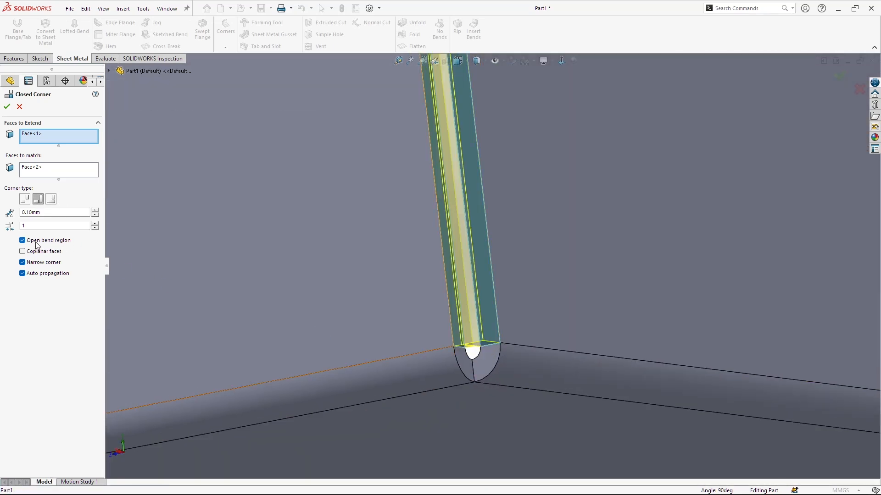
Step: Add the corresponding end face at the edge flange's opposite corner and create the closed corners with a 0.10 mm gap
scroll(632, 266, up, 8)
middle_drag(703, 269, 706, 293)
scroll(642, 291, up, 3)
scroll(706, 292, down, 13)
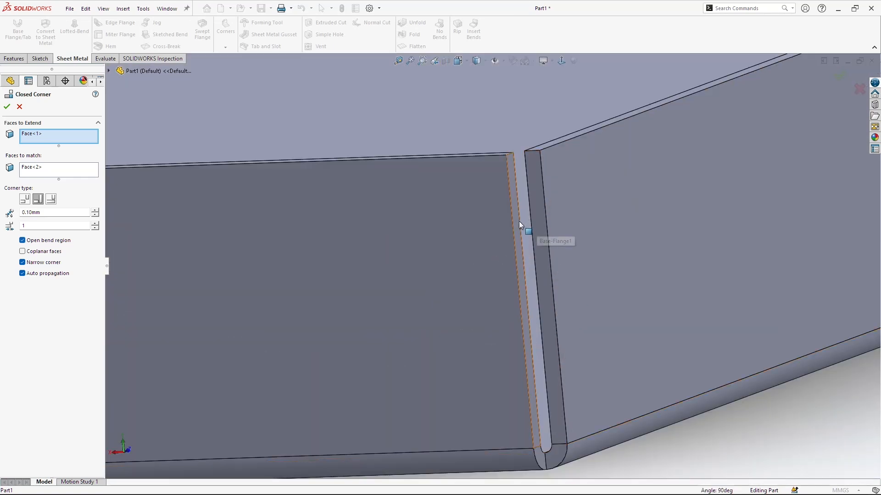
click(519, 221)
middle_drag(542, 191, 542, 258)
scroll(541, 258, up, 7)
click(7, 107)
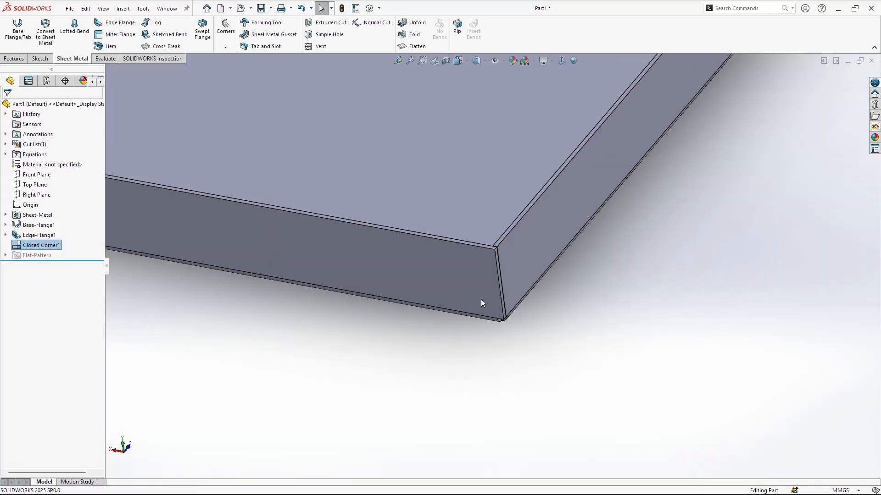
Step: Start a Hole Wizard hole on the edge flange's outer face as an ISO M5 tap drill, blind 10 mm deep
scroll(481, 299, up, 8)
middle_drag(481, 299, 491, 235)
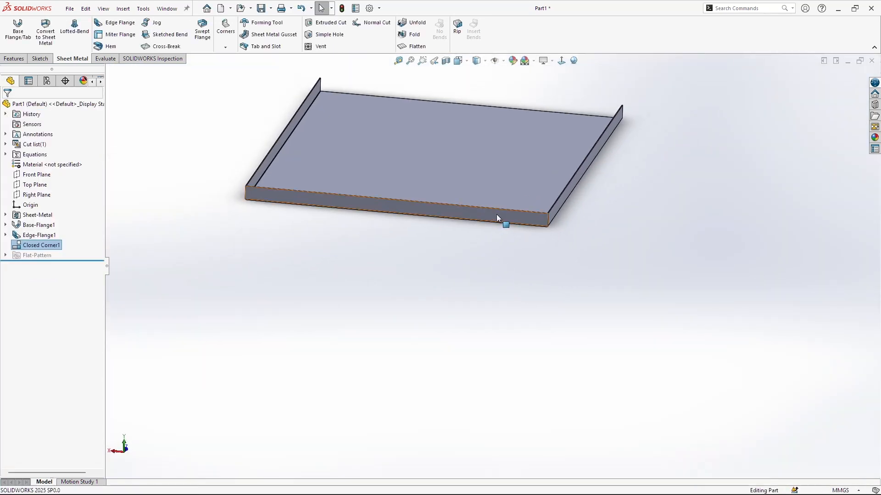
click(496, 214)
click(16, 58)
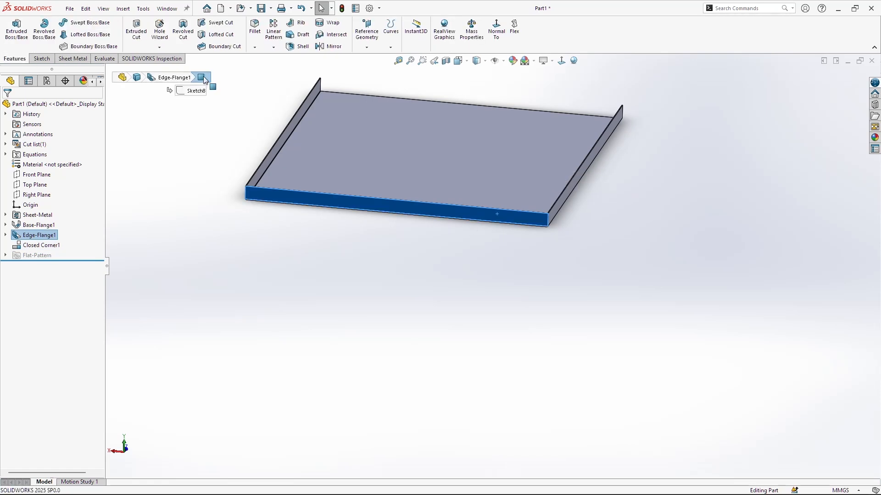
click(160, 39)
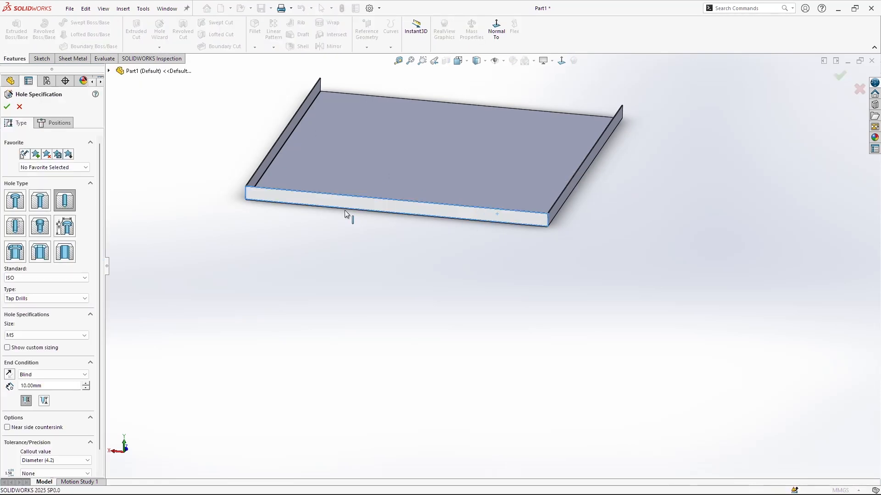
scroll(63, 304, down, 1)
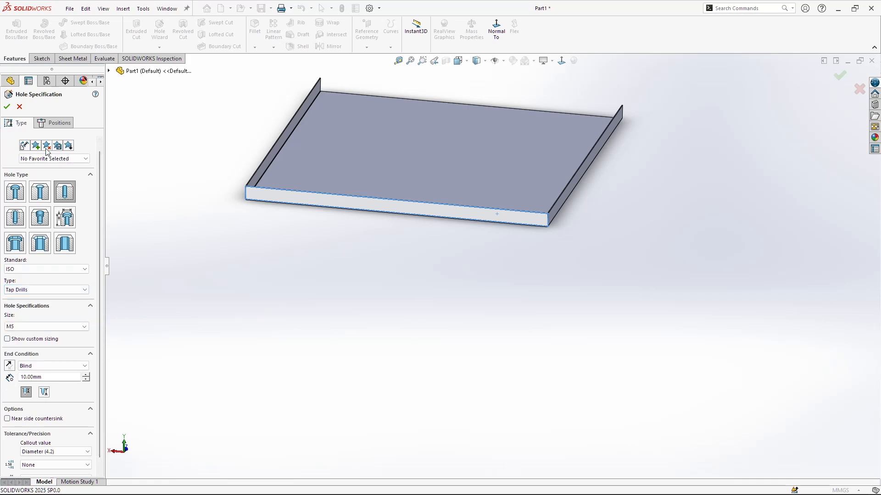
Step: Place one hole point on the edge flange's outer face near one of its ends
click(54, 123)
scroll(522, 219, down, 3)
middle_drag(512, 224, 521, 198)
scroll(520, 224, up, 2)
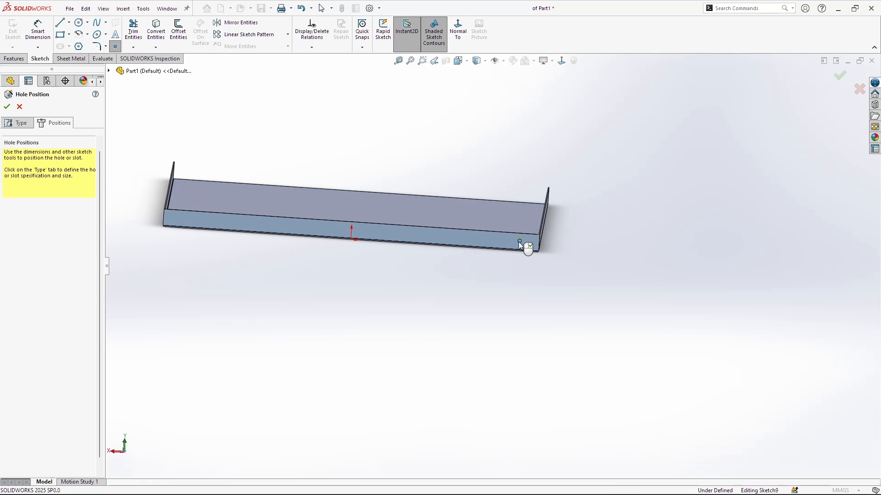
scroll(519, 241, down, 5)
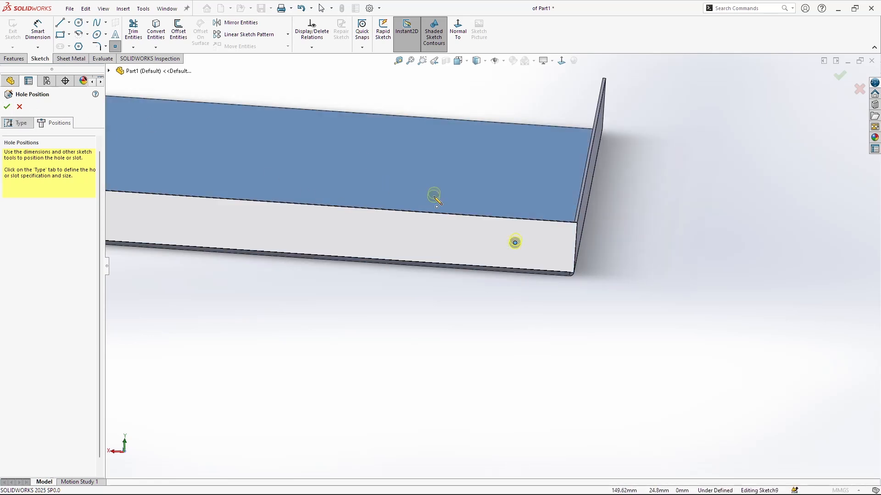
key(Escape)
Step: Pattern the hole point linearly along the flange with 4 instances at 50 mm spacing, directed toward the opposite end
click(250, 25)
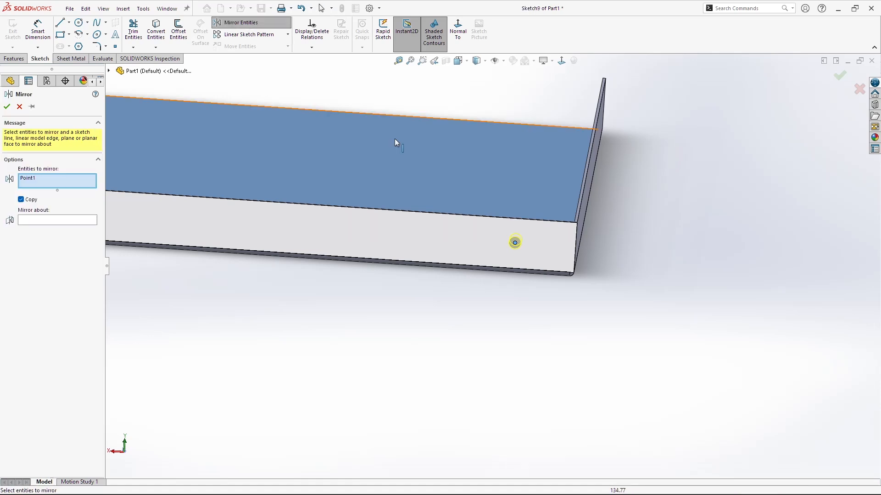
click(249, 35)
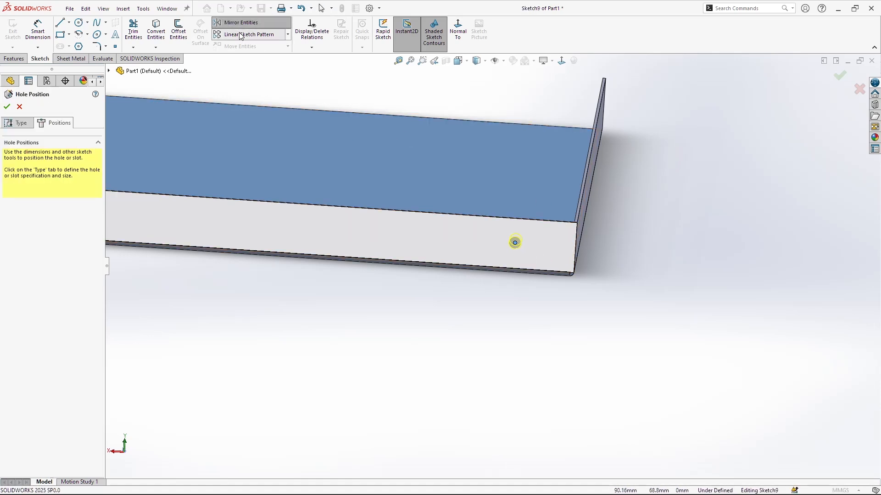
scroll(481, 269, up, 3)
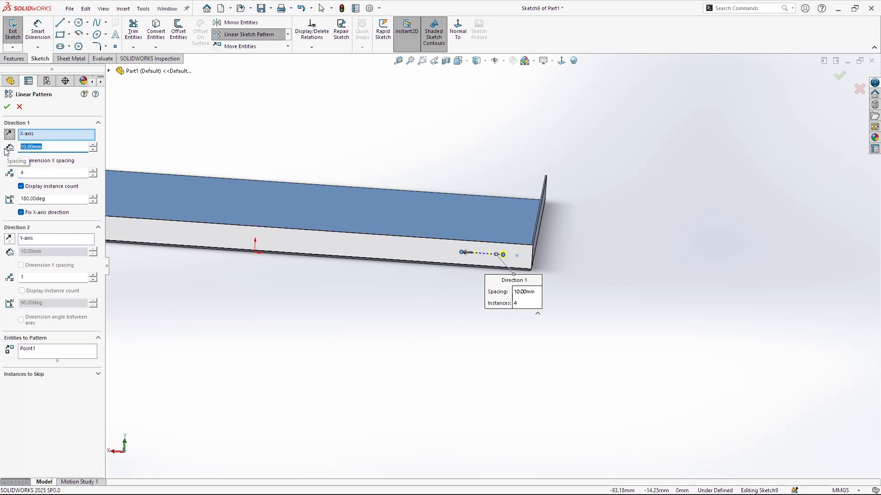
text(0)
key(Return)
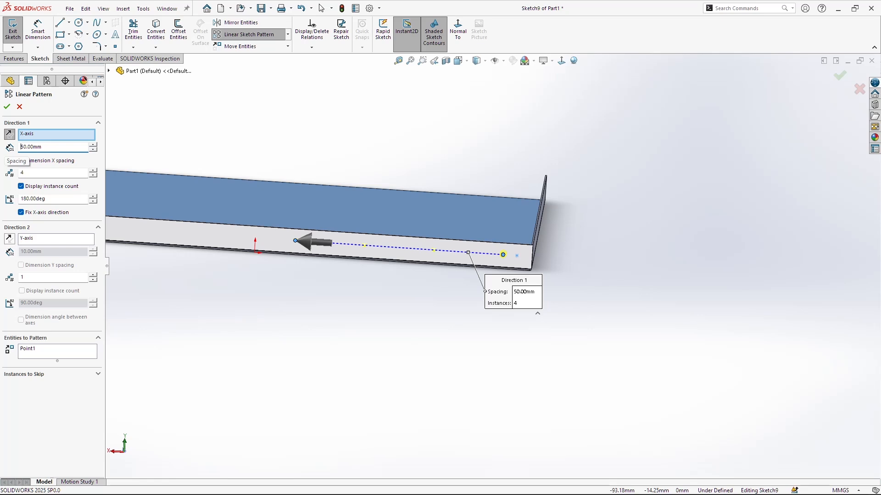
click(7, 106)
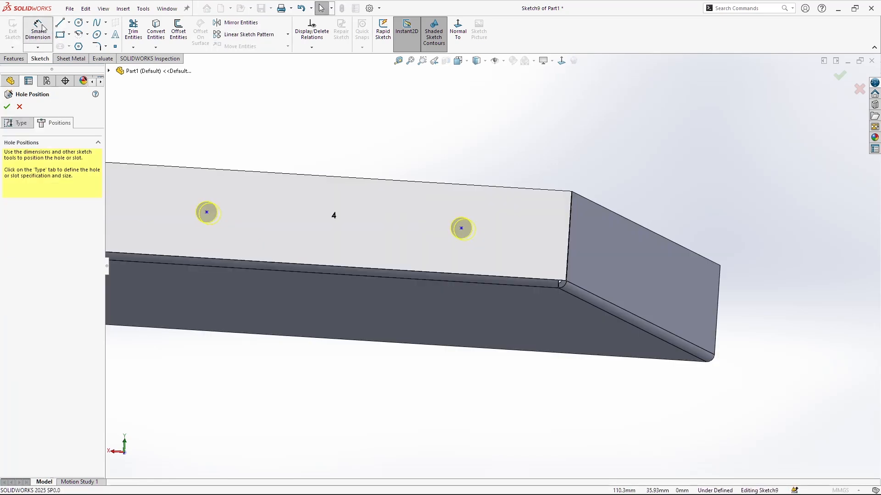
Step: Dimension the first hole point 14 mm above the flange's lower edge
click(38, 30)
click(463, 229)
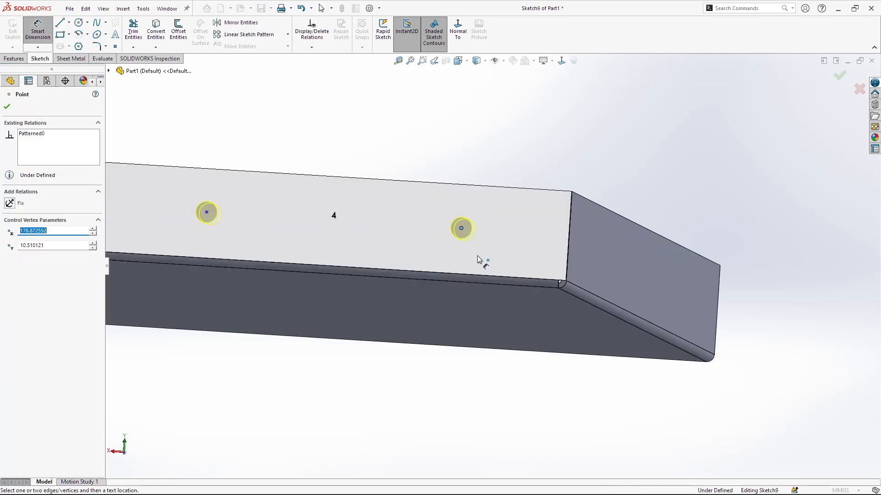
click(496, 285)
click(665, 302)
text(14.00mm)
key(Return)
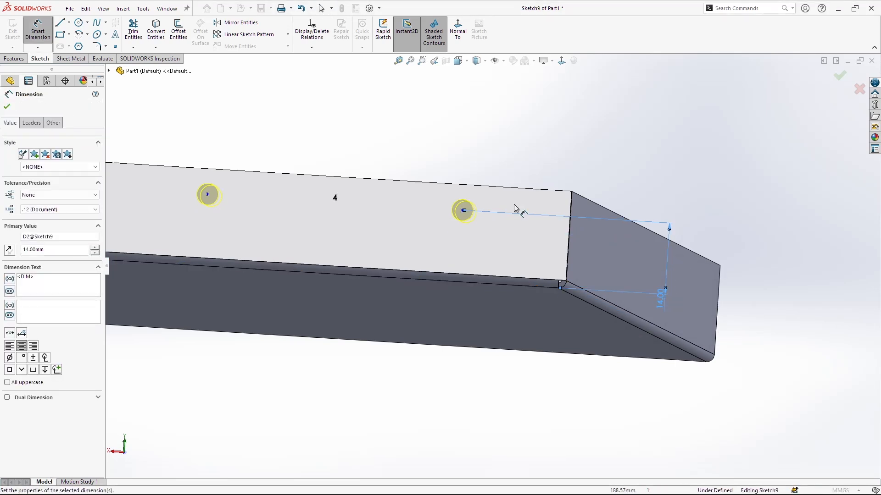
Step: Dimension the first hole point 30 mm from the flange's nearest end edge
click(518, 188)
click(462, 210)
key(Escape)
click(569, 226)
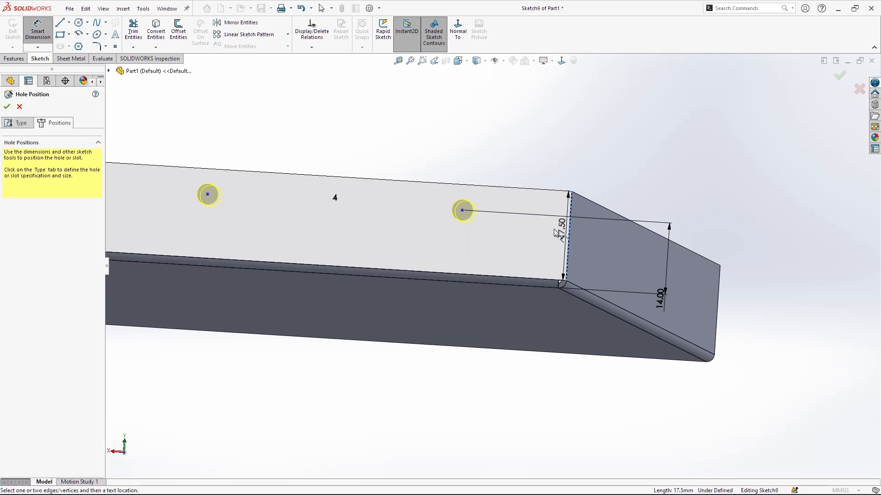
click(462, 212)
click(503, 158)
text(30)
key(Return)
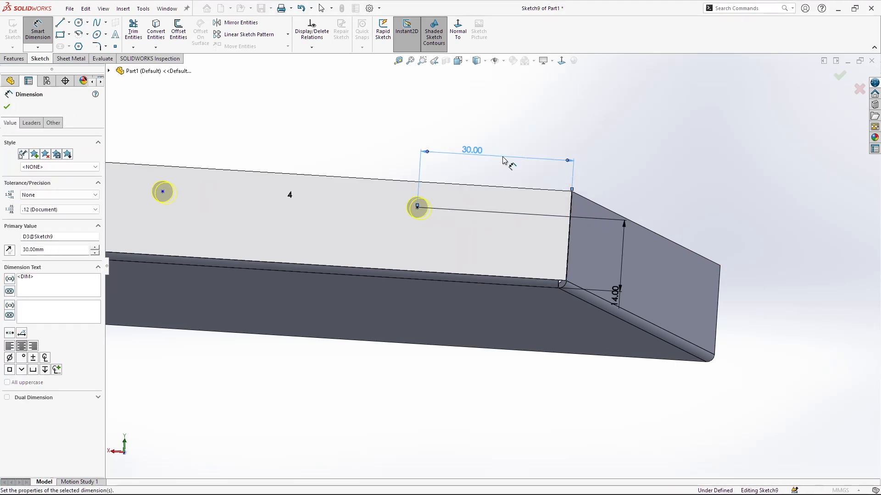
Step: Dimension the last patterned hole point 30 mm from the opposite end edge and create the four M5 tap drill holes
scroll(503, 159, up, 10)
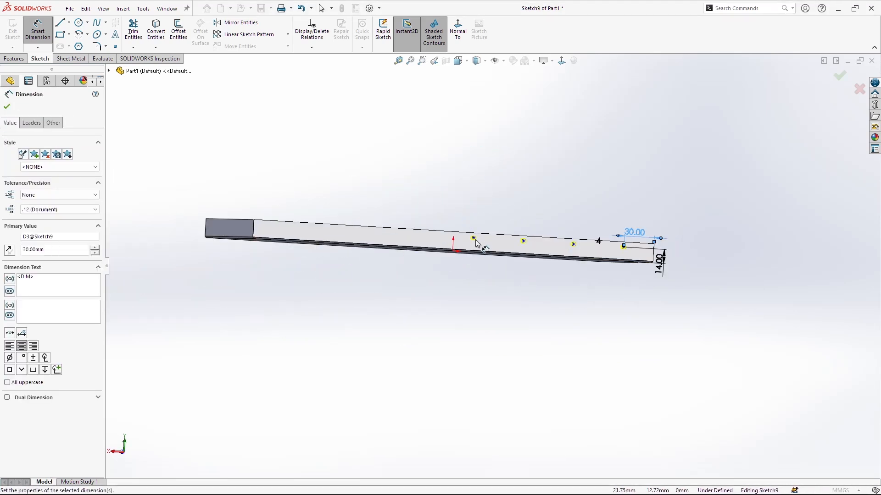
click(474, 238)
scroll(231, 232, down, 4)
click(281, 226)
click(314, 157)
text(30)
key(Return)
scroll(665, 312, up, 3)
middle_drag(769, 383, 564, 291)
scroll(564, 291, down, 3)
click(835, 78)
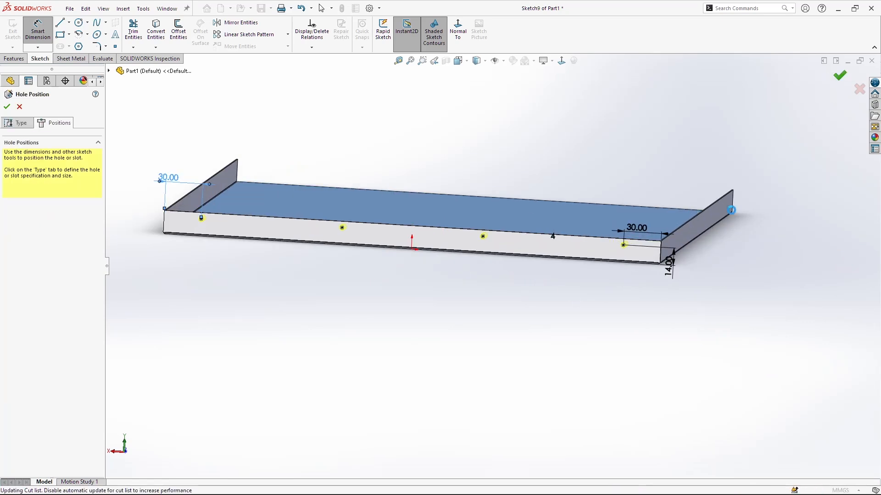
Step: Start a Hole Wizard hole on the long side flange's outer face with the ISO Screw Clearances type, size M5, Normal fit
middle_drag(647, 266, 588, 263)
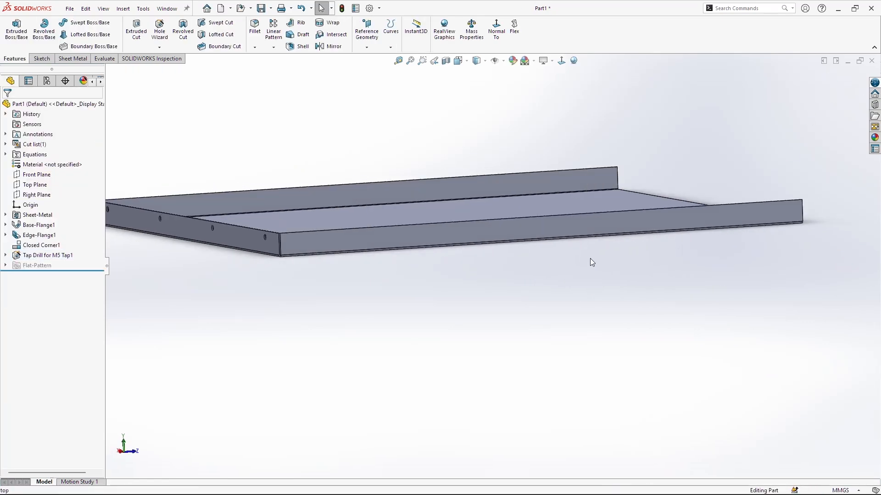
click(604, 229)
click(46, 58)
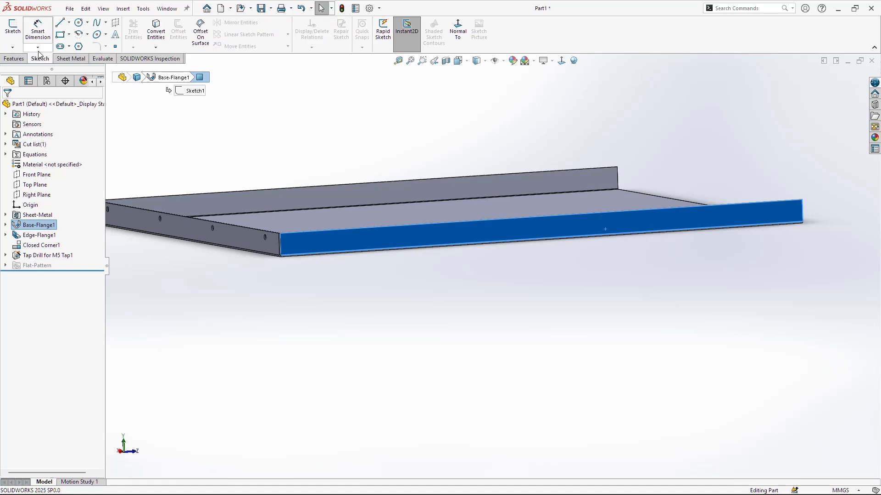
click(15, 58)
click(160, 32)
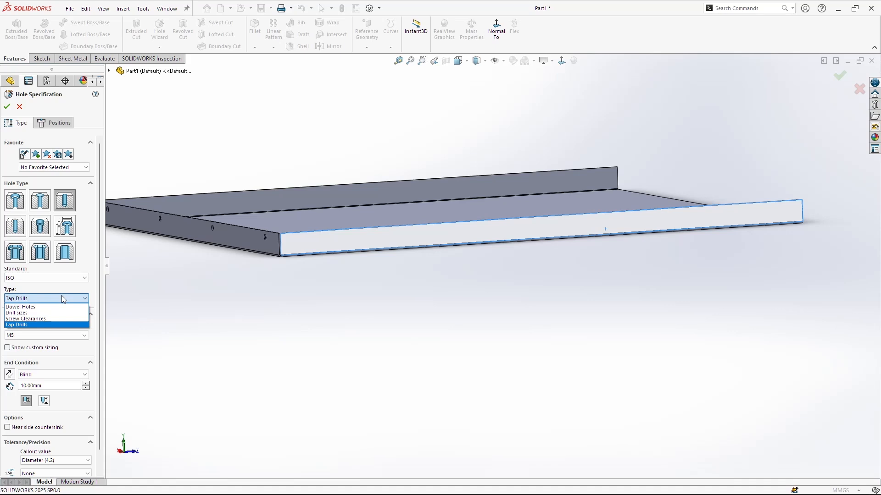
click(59, 319)
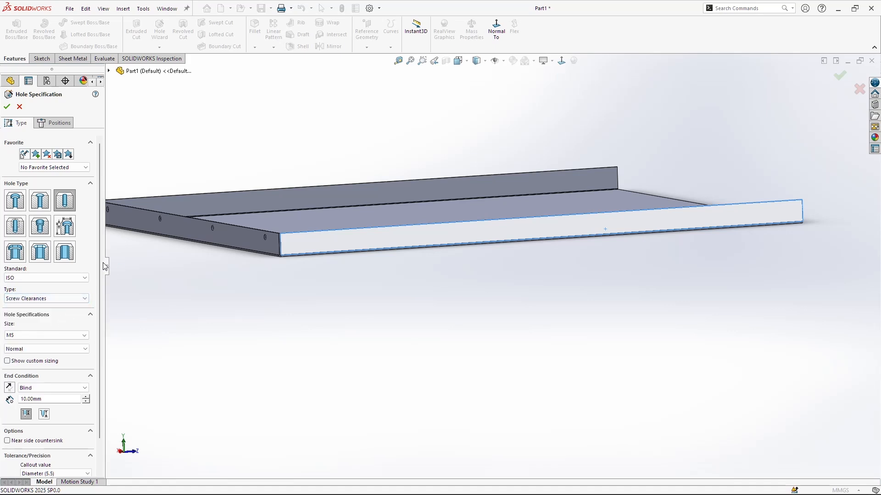
scroll(92, 271, down, 2)
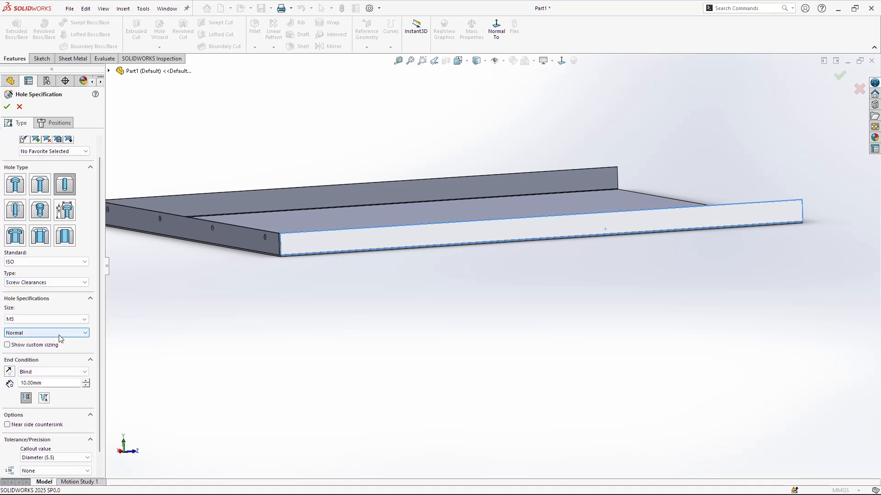
Step: Place a hole point on the long side flange's face and pattern it linearly in reversed X with 50 mm spacing and 4 instances
click(55, 122)
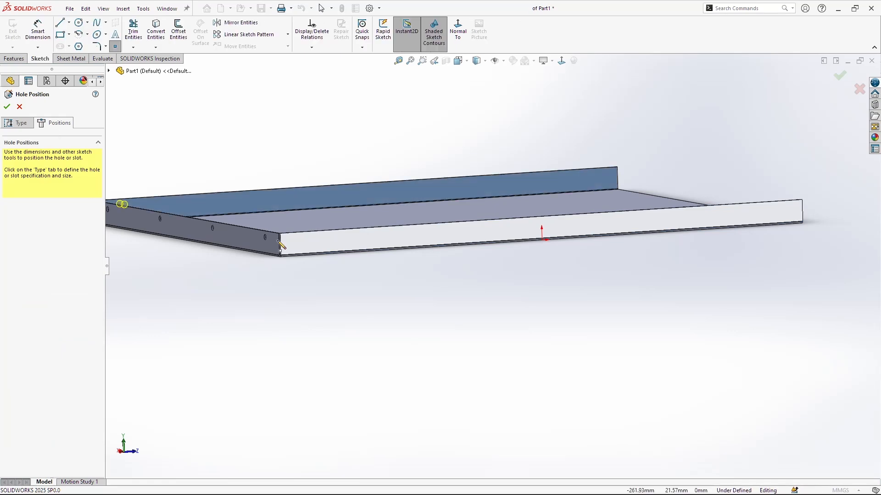
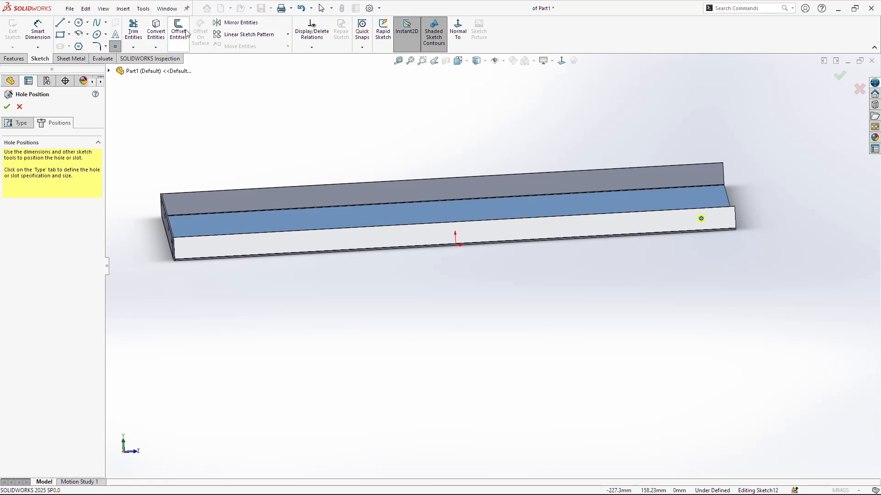
click(248, 34)
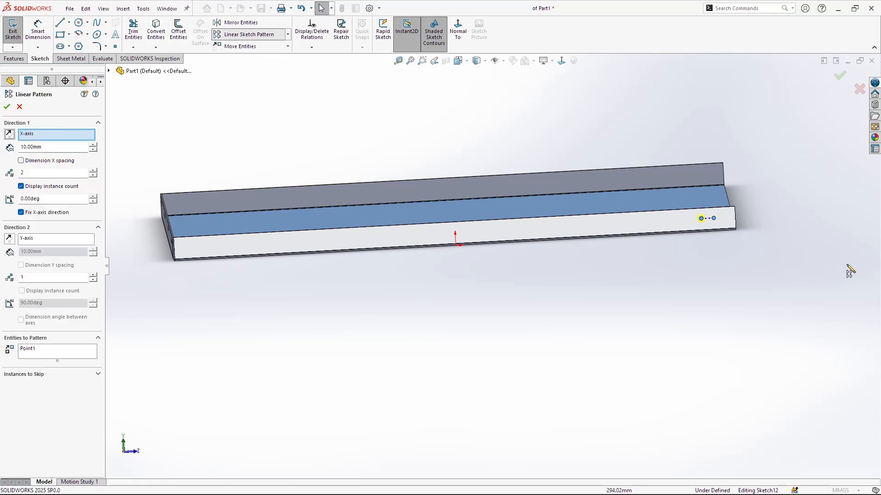
click(9, 134)
text(50)
key(Return)
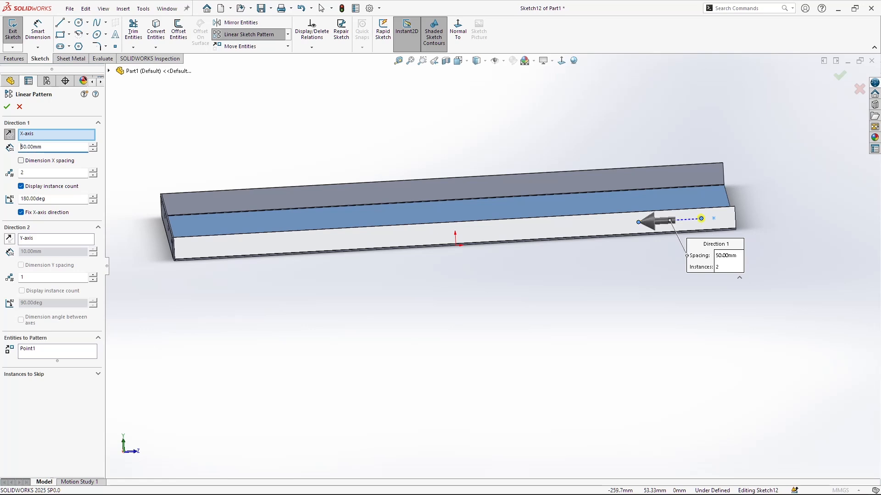
text(4)
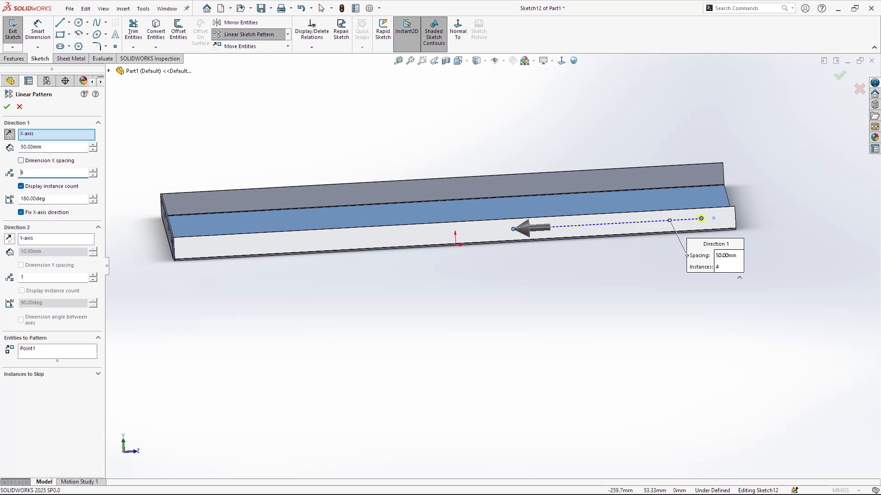
click(6, 106)
Step: Dimension the last patterned hole point 80 mm from the flange's end edge beside the short drilled flange
click(38, 36)
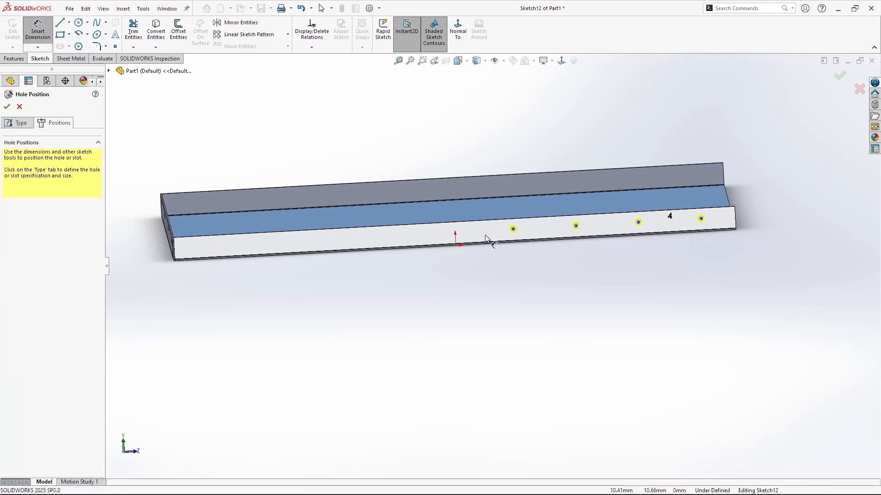
click(513, 228)
click(174, 251)
click(215, 295)
text(80)
key(Return)
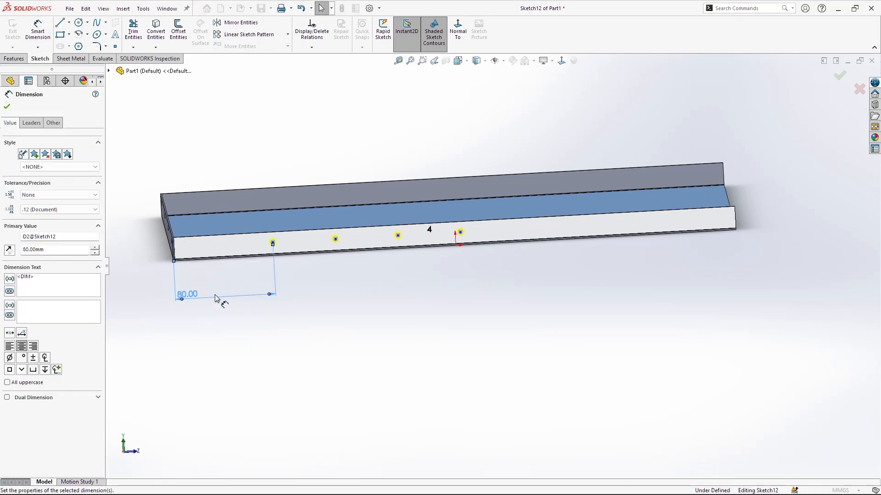
Step: Dimension the first hole point 14 mm above the long flange's lower edge
click(460, 232)
middle_drag(460, 232, 444, 191)
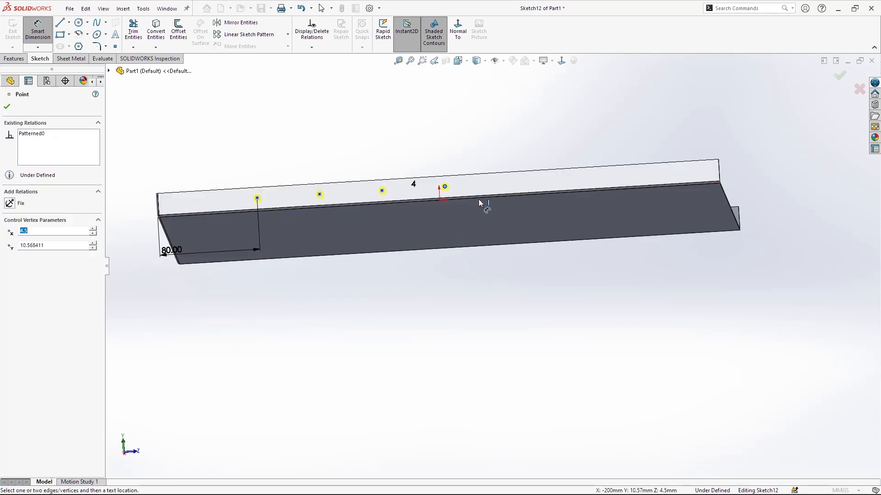
click(721, 183)
click(757, 201)
text(14)
key(Return)
Step: Dimension the first hole point 30 mm from the long flange's open end edge
middle_drag(730, 202, 741, 259)
click(741, 197)
click(464, 207)
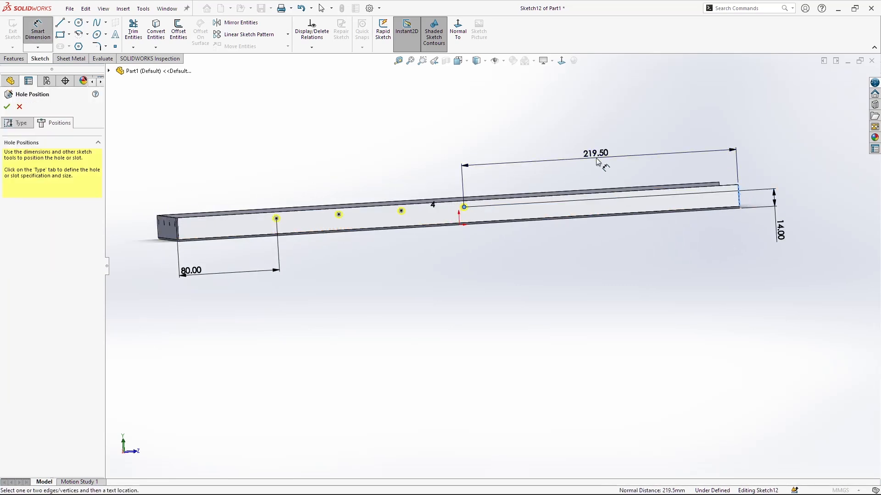
click(597, 161)
text(30)
key(Return)
key(Escape)
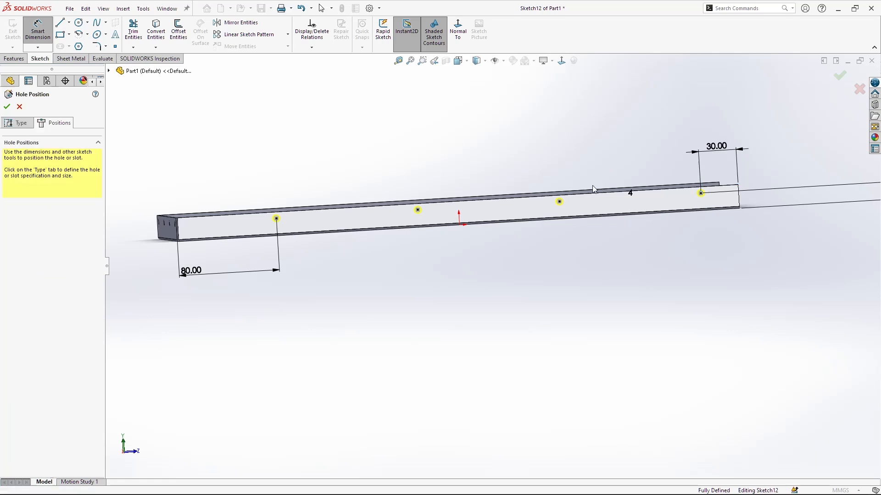
Step: Set the hole end condition to Through All and create the M5 clearance holes through both long flanges
middle_drag(579, 270, 571, 297)
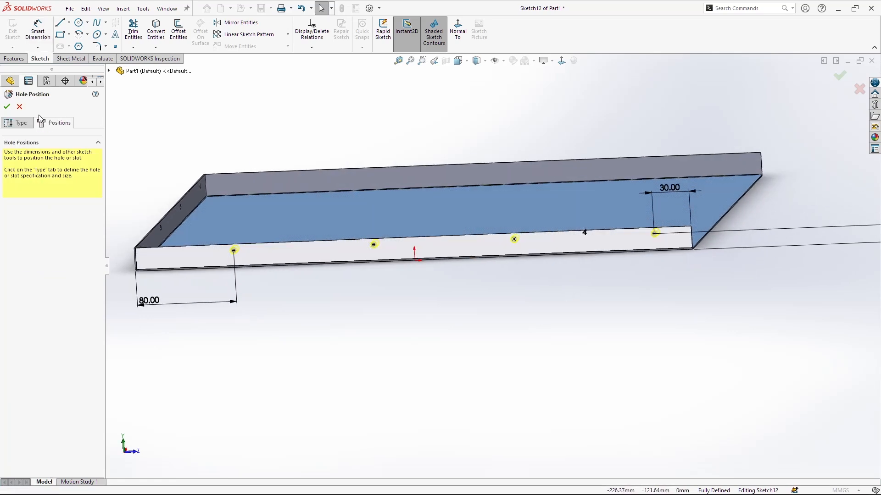
click(21, 122)
scroll(98, 280, down, 2)
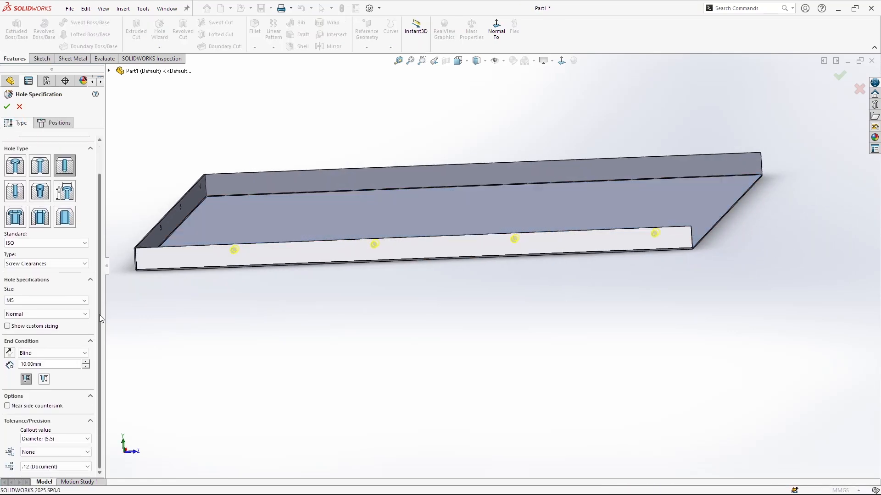
click(44, 353)
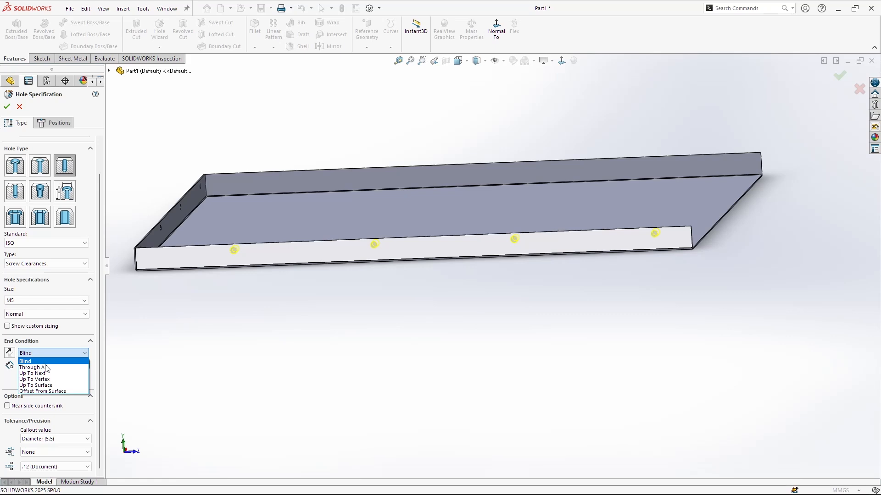
click(46, 368)
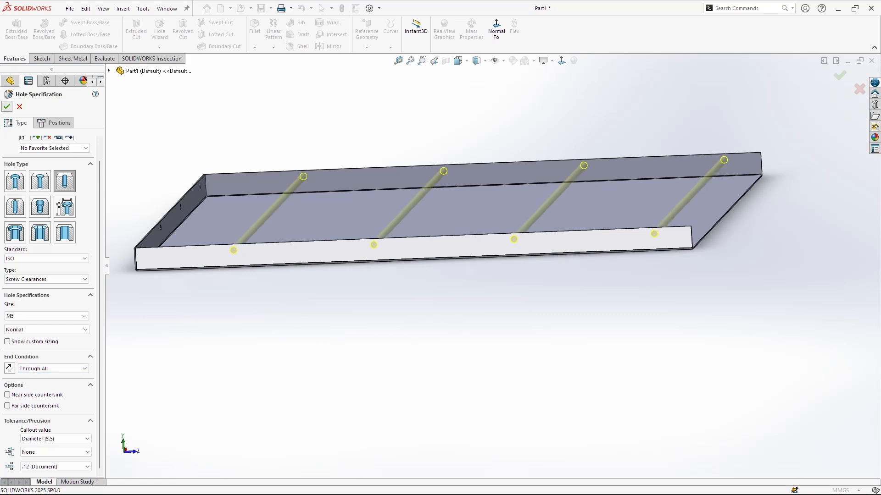
click(6, 107)
Step: Assign Galvanized Steel as the part's material
middle_drag(682, 153, 220, 172)
scroll(595, 192, up, 3)
right_click(66, 169)
click(303, 268)
scroll(332, 342, down, 4)
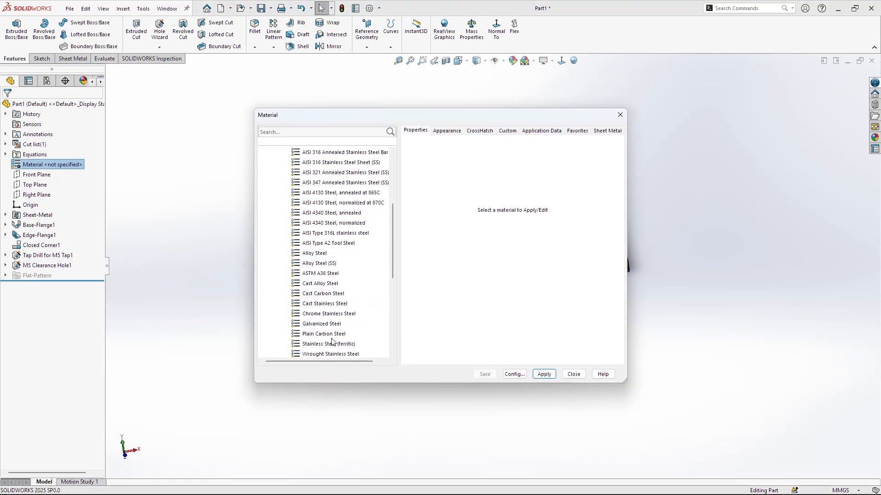
click(322, 323)
click(544, 374)
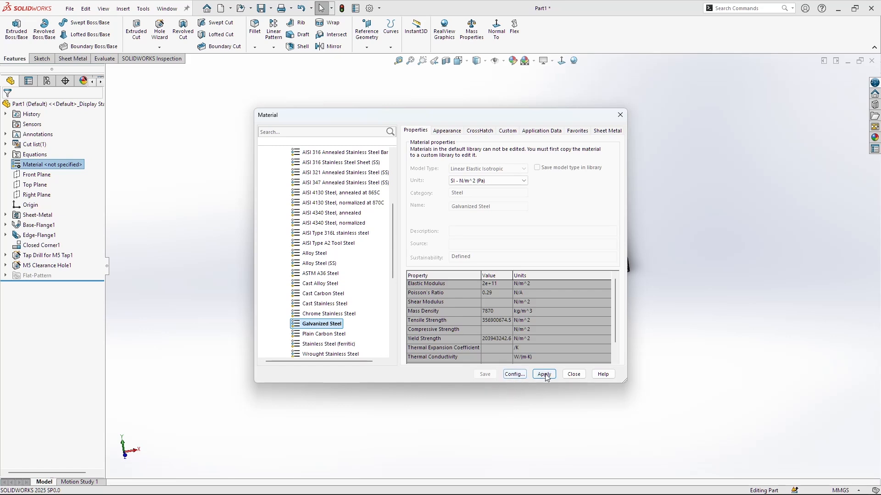
click(573, 375)
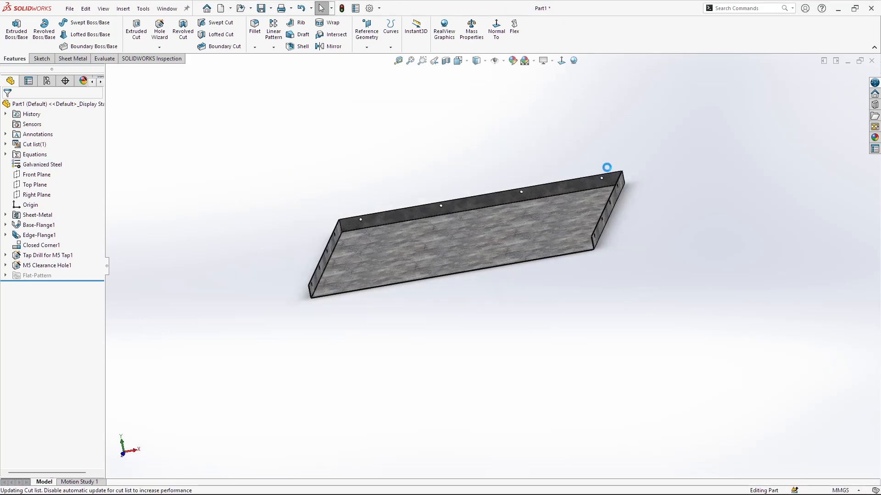
Step: Save the part as Top Part in the Storage Cabinet folder
key(ctrl+s)
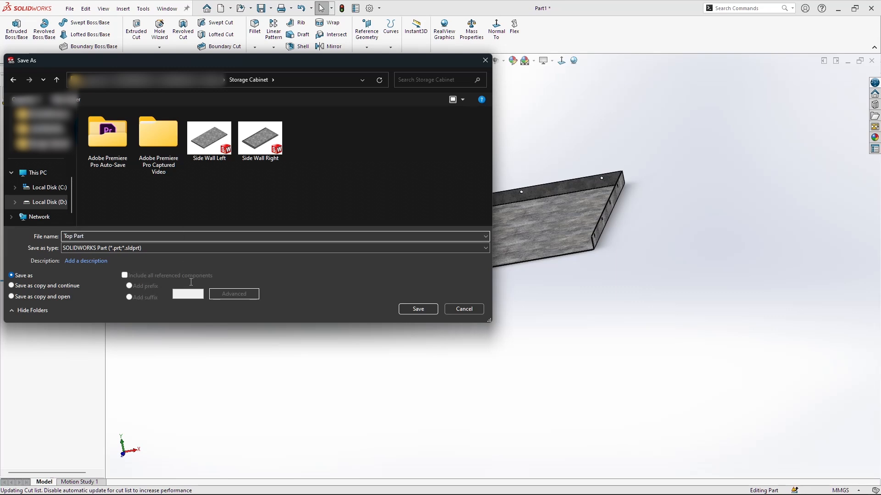
click(418, 309)
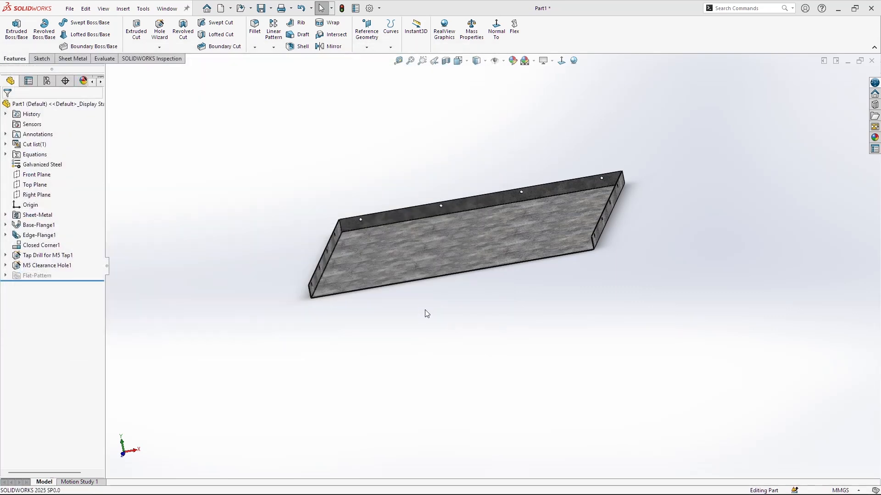
middle_drag(682, 201, 839, 132)
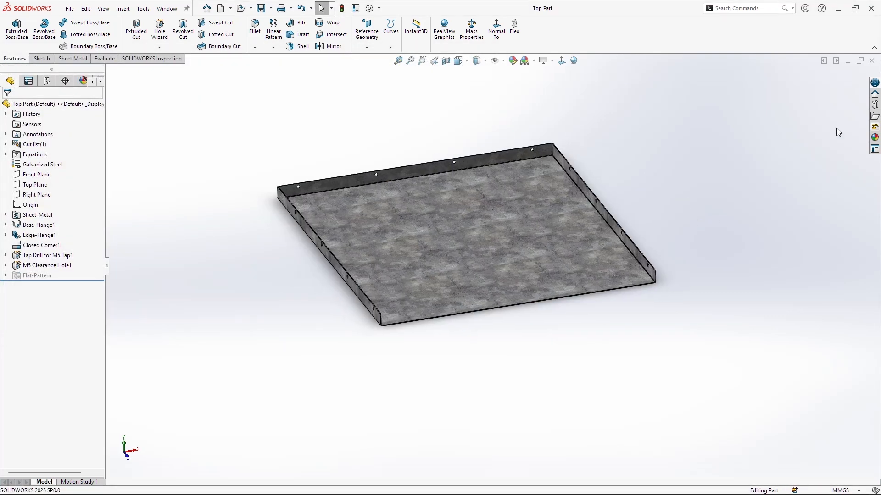
Step: Close the finished part and create a new part document
click(871, 61)
click(156, 8)
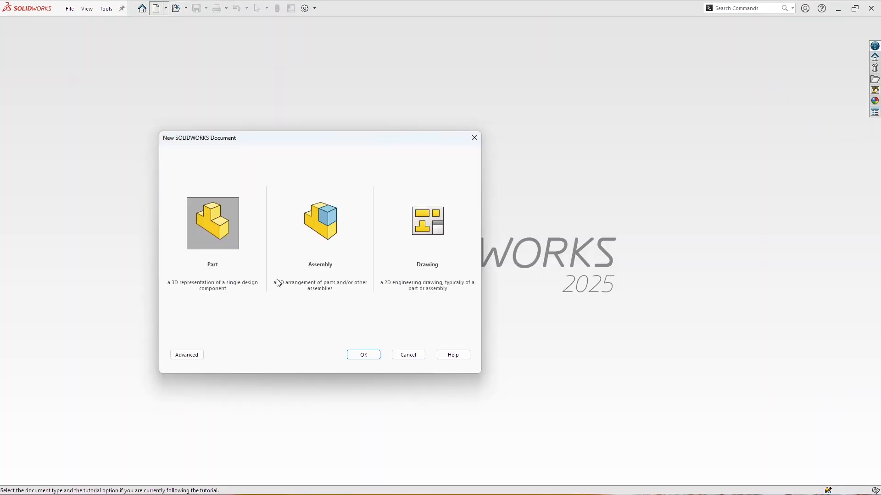
click(228, 231)
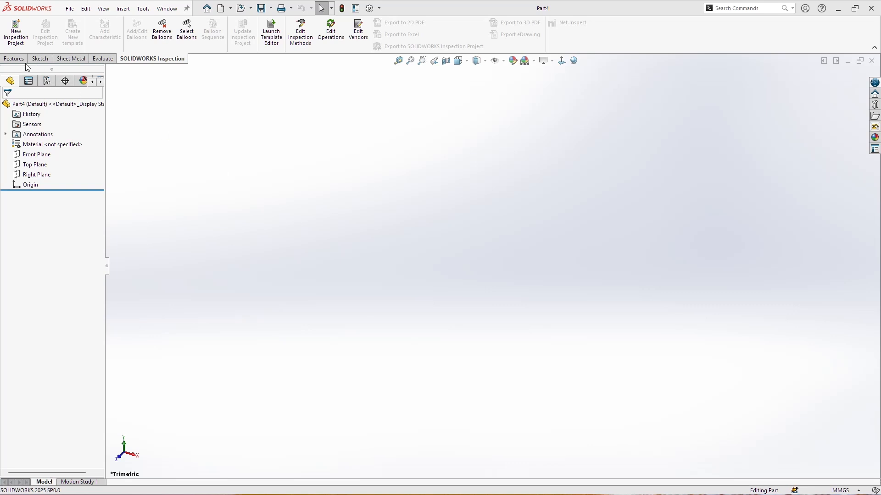
Step: Start a sketch on the Front Plane and draw a vertical centerline through the origin
click(39, 59)
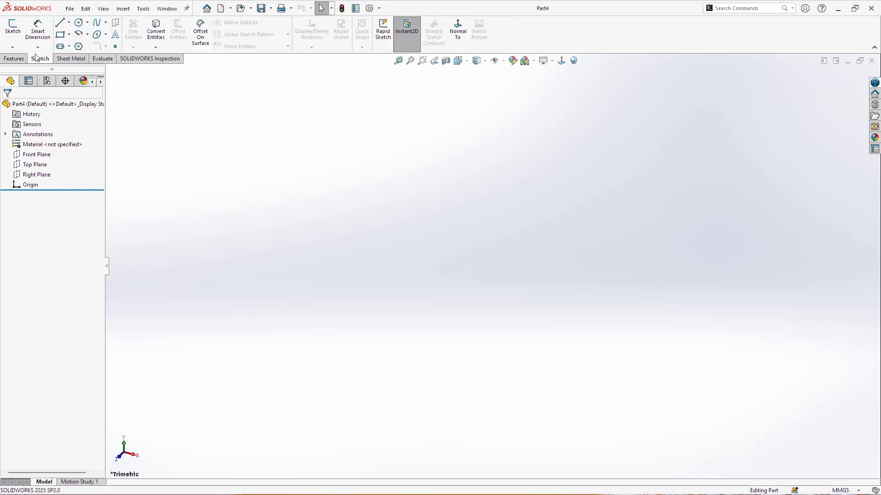
click(12, 27)
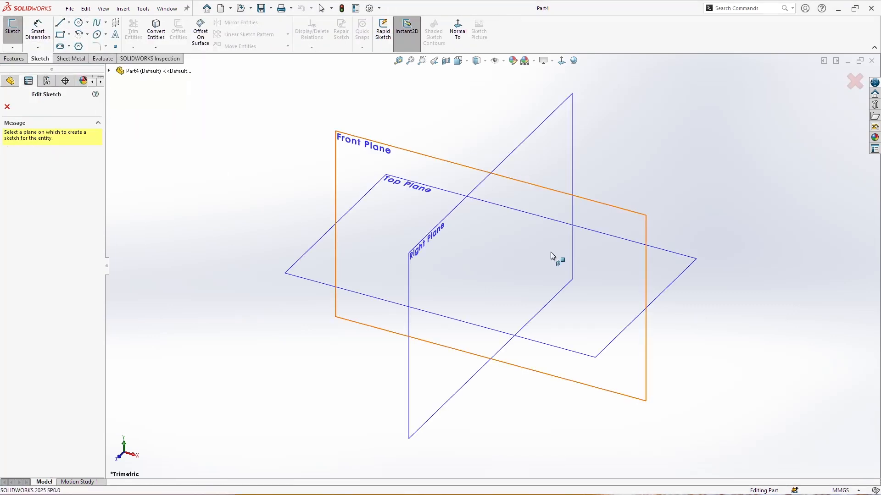
click(615, 228)
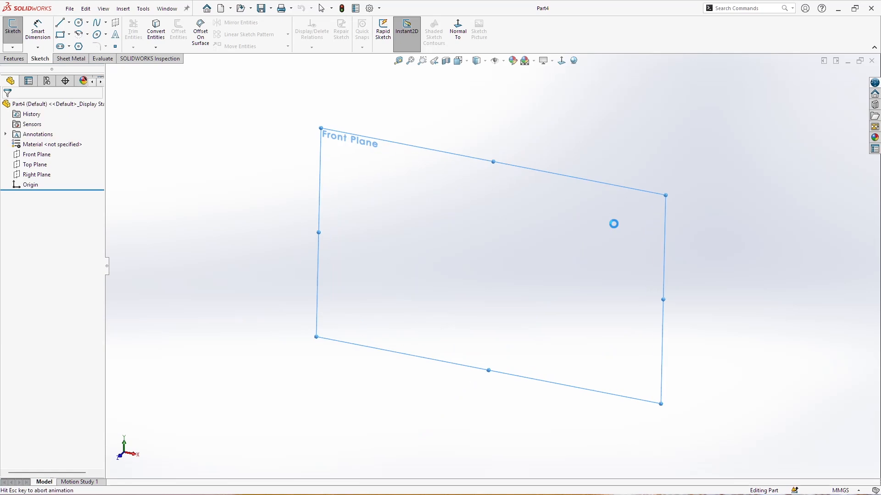
click(69, 22)
click(78, 45)
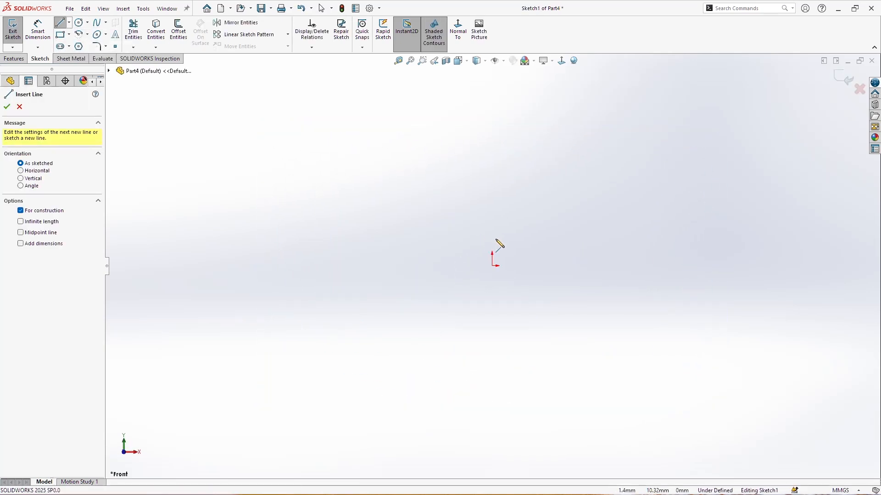
click(492, 224)
click(492, 323)
key(Escape)
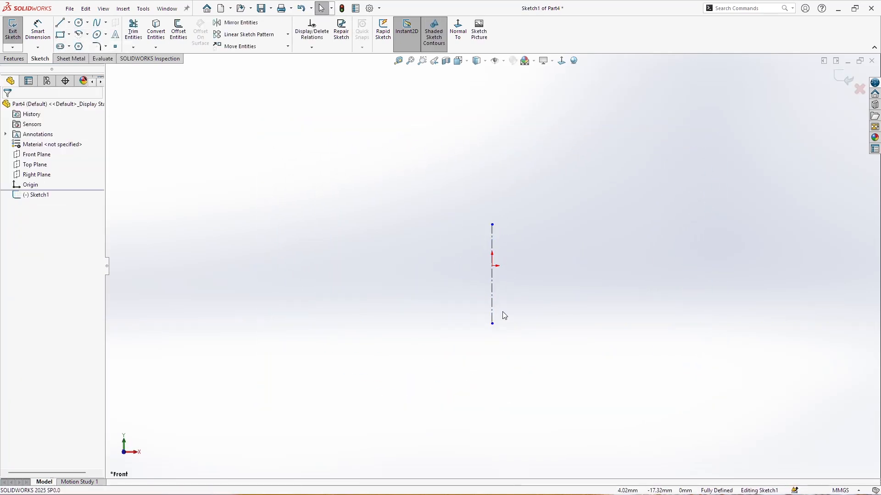
Step: Sketch an open stepped line profile from the origin to about 43 mm left of the centerline, with an outer vertical line about 12 mm long
key(l)
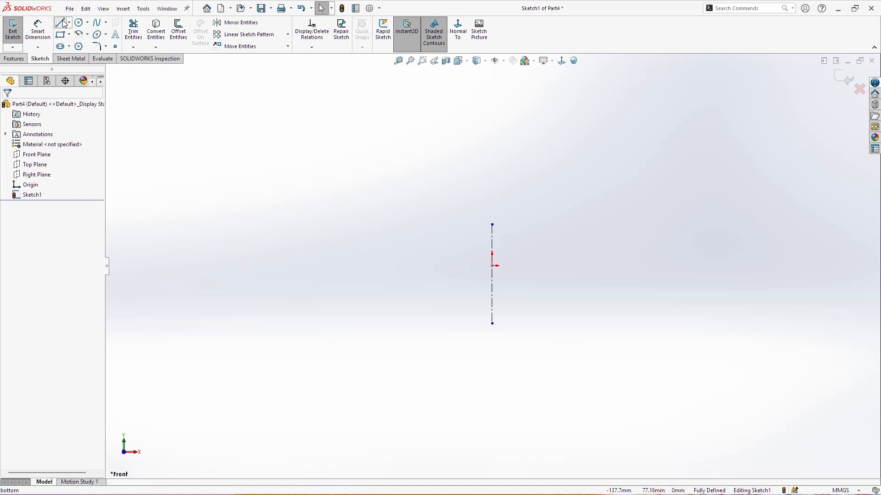
click(492, 266)
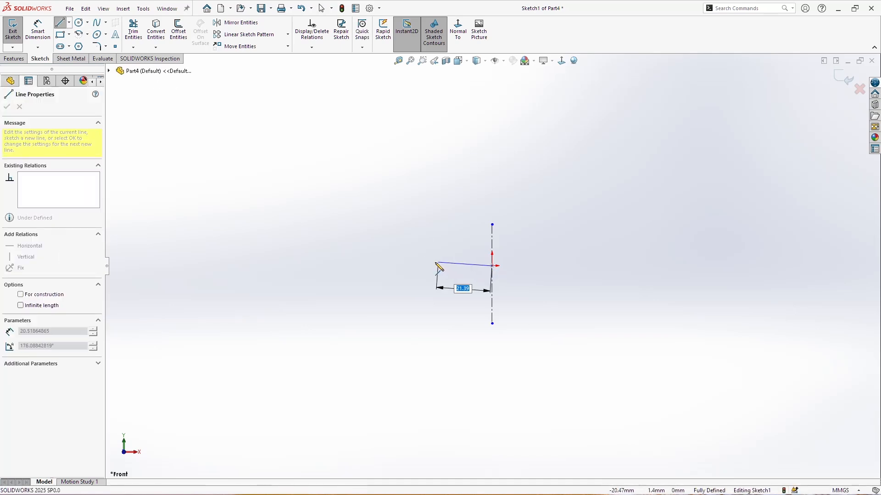
click(430, 266)
click(430, 283)
click(380, 283)
click(380, 251)
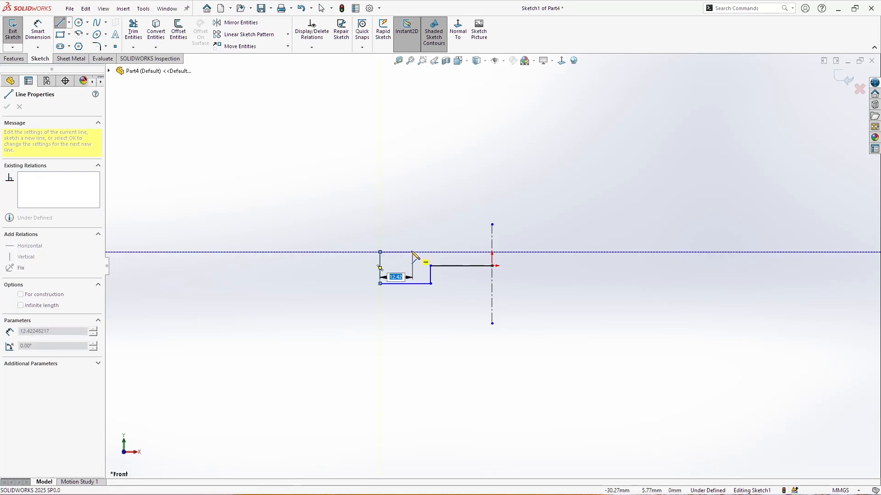
click(405, 252)
click(406, 227)
key(Escape)
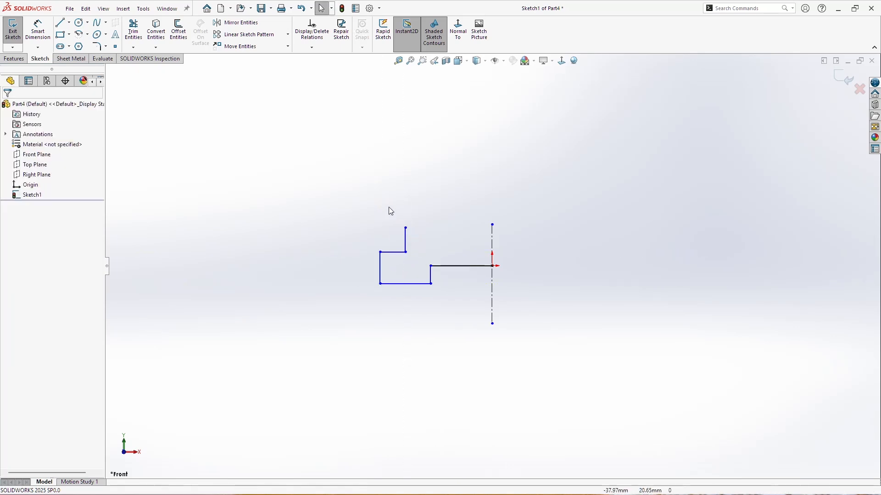
Step: Dimension the outer vertical line across the centerline as a doubled overall width of 450 mm
click(37, 25)
click(379, 268)
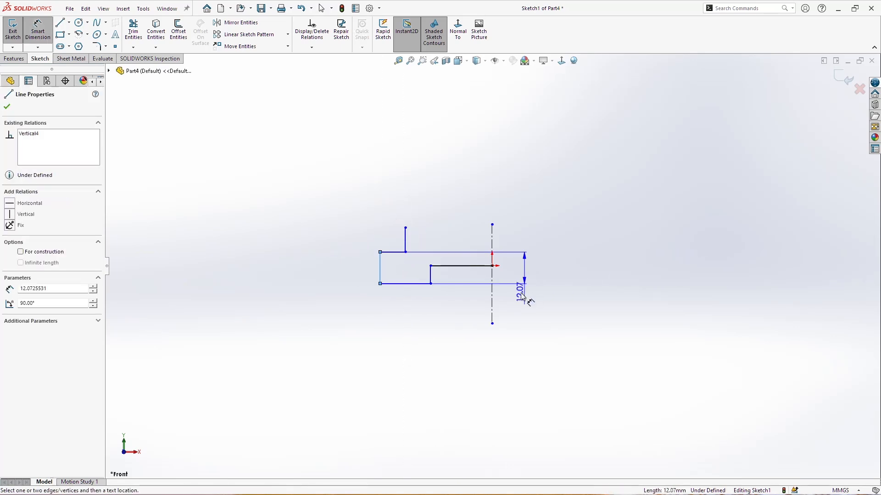
click(491, 295)
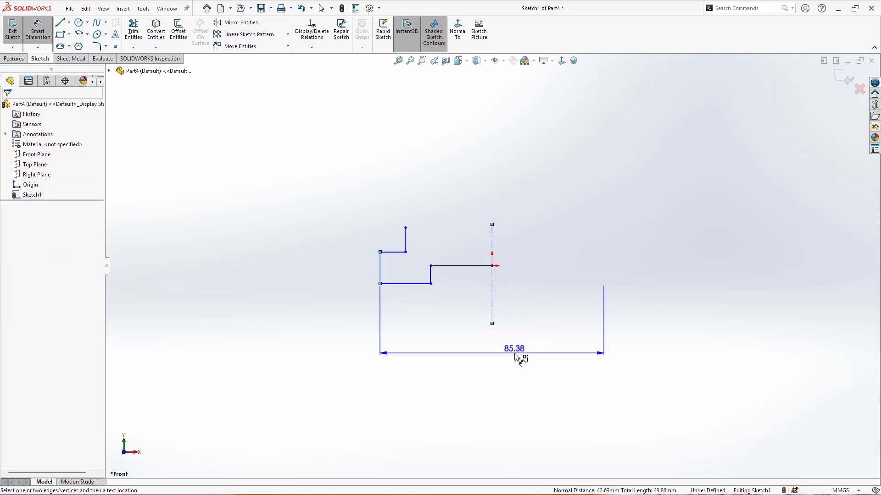
click(516, 357)
text(450)
key(Return)
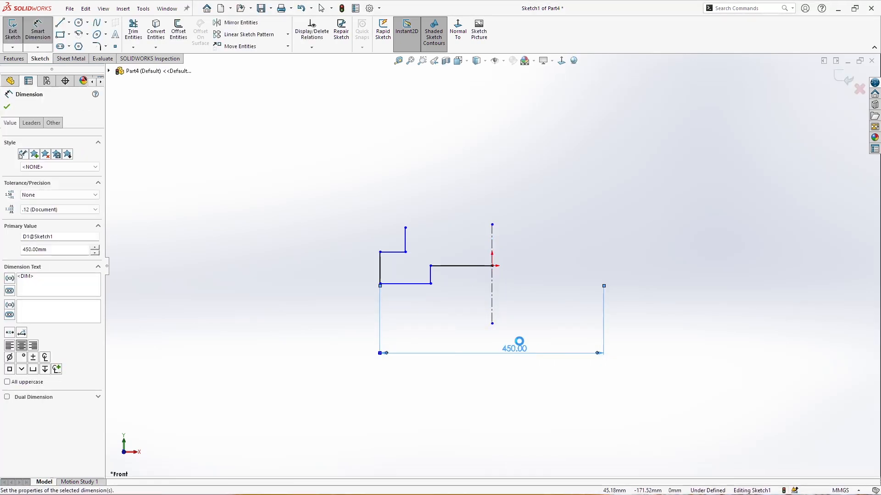
Step: Dimension the outer vertical line's length as 27 mm
click(328, 222)
click(362, 269)
click(356, 275)
text(27)
key(Return)
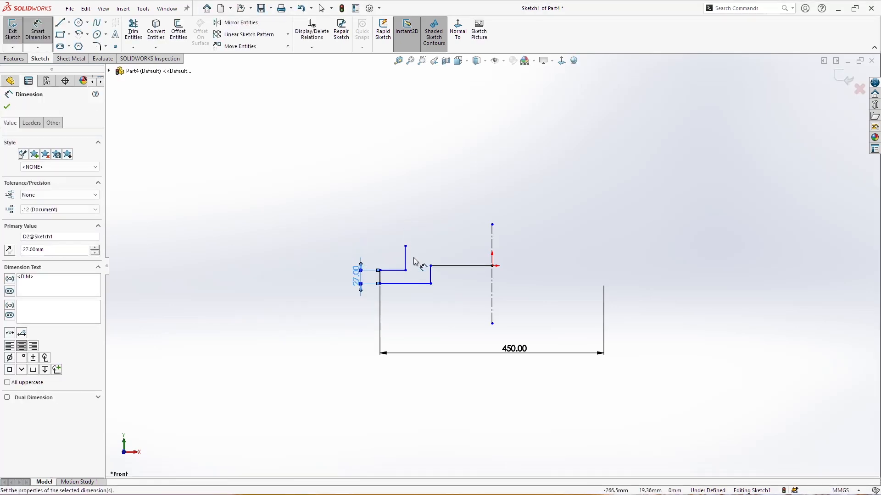
Step: Dimension the profile's lower horizontal line as 87 mm and the inner vertical line as 26 mm
click(422, 285)
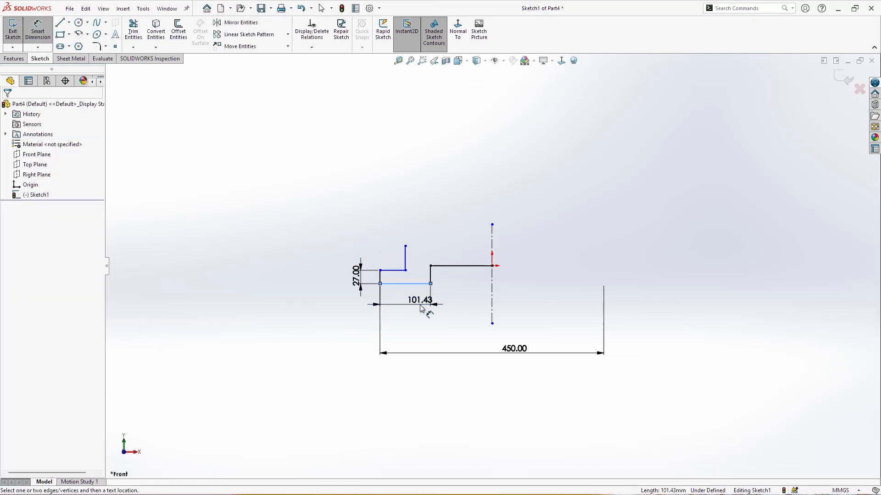
click(421, 307)
key(Return)
click(307, 285)
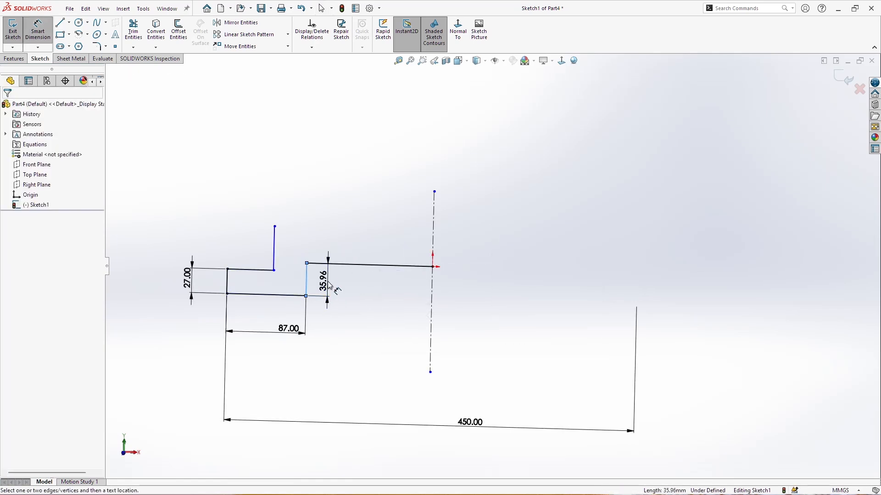
click(333, 290)
text(26)
key(Return)
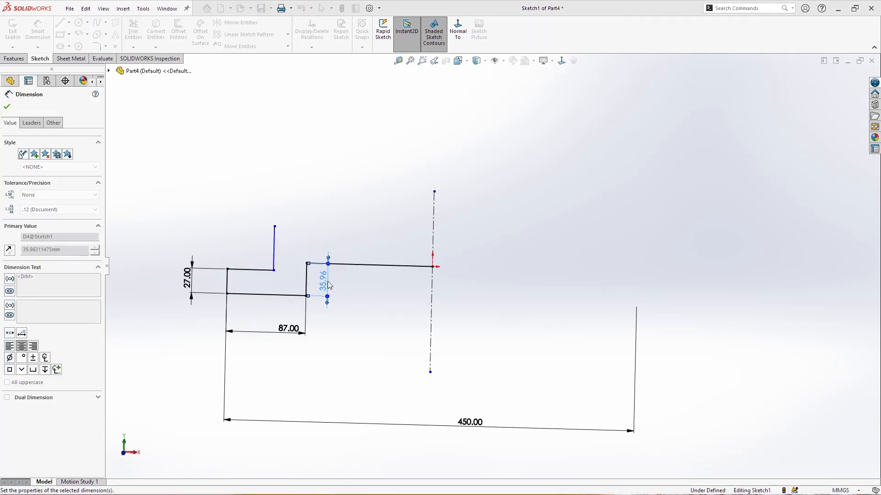
Step: Dimension the short upper horizontal line as 24 mm and place that dimension well above the profile
click(257, 261)
click(248, 220)
key(Return)
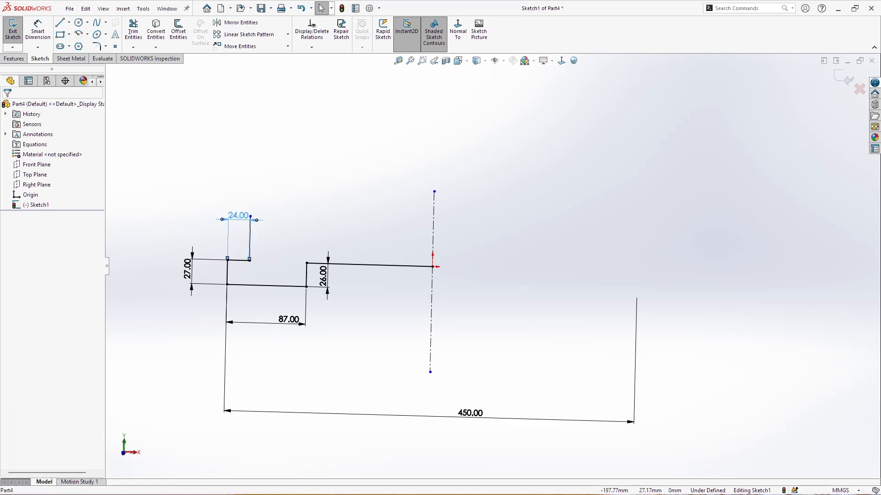
drag(246, 220, 244, 151)
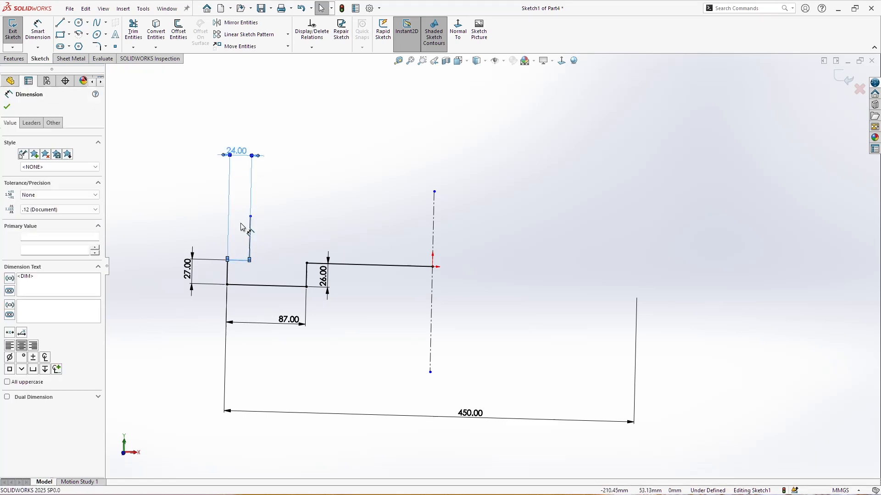
Step: Make the upper vertical line equal in length to the adjoining 24 mm horizontal line
scroll(252, 248, down, 3)
click(304, 216)
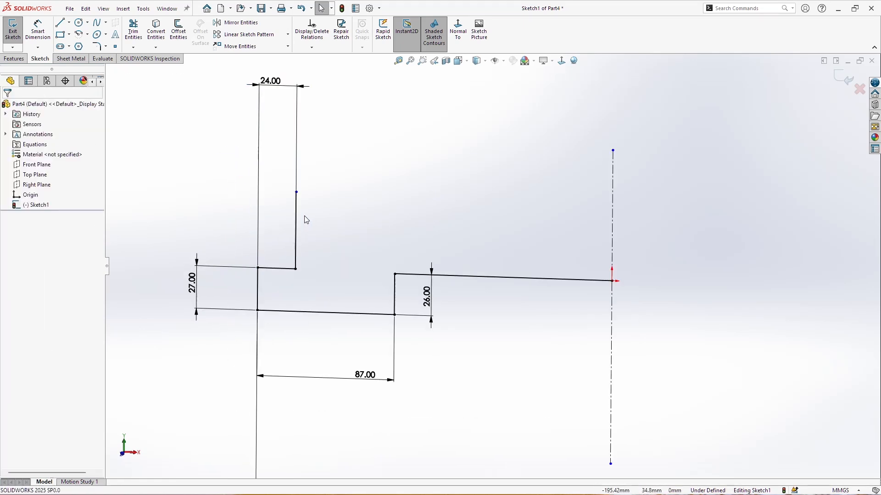
click(297, 209)
ctrl+click(284, 268)
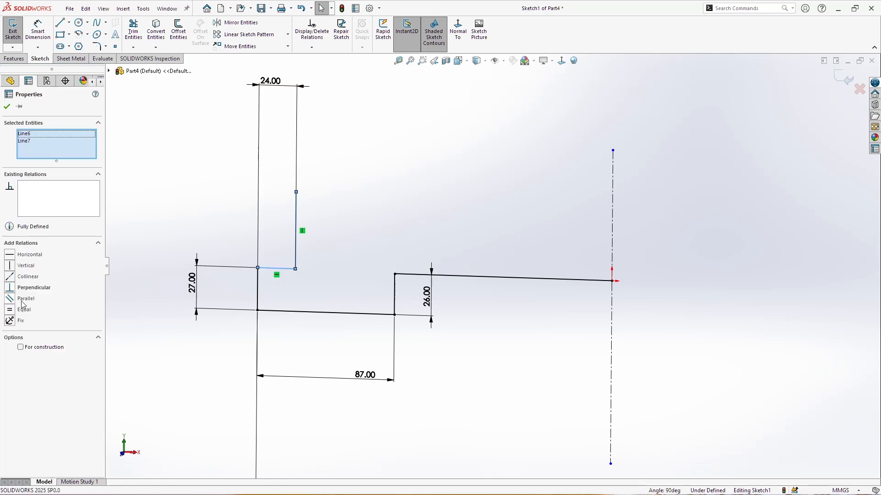
click(23, 310)
click(562, 306)
Step: Mirror the entire stepped profile about the vertical centerline
scroll(492, 266, up, 3)
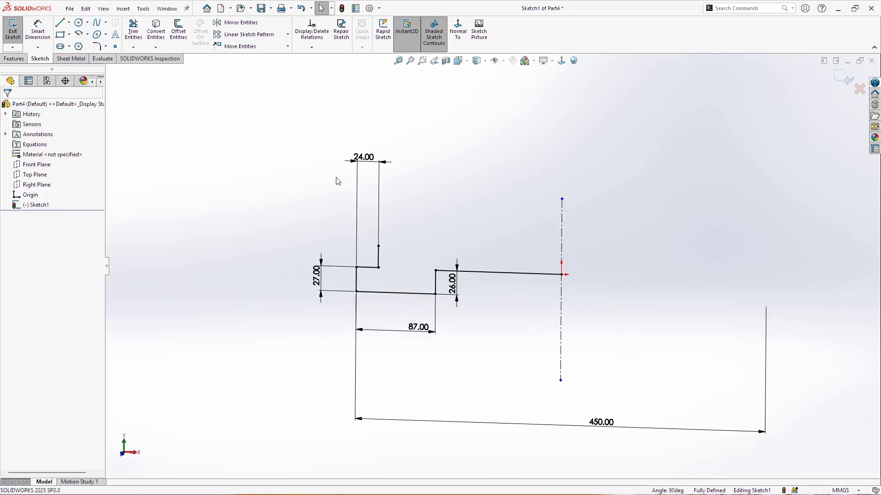
mouse_move(196, 71)
mouse_down()
mouse_move(498, 265)
mouse_move(671, 391)
mouse_up()
click(251, 26)
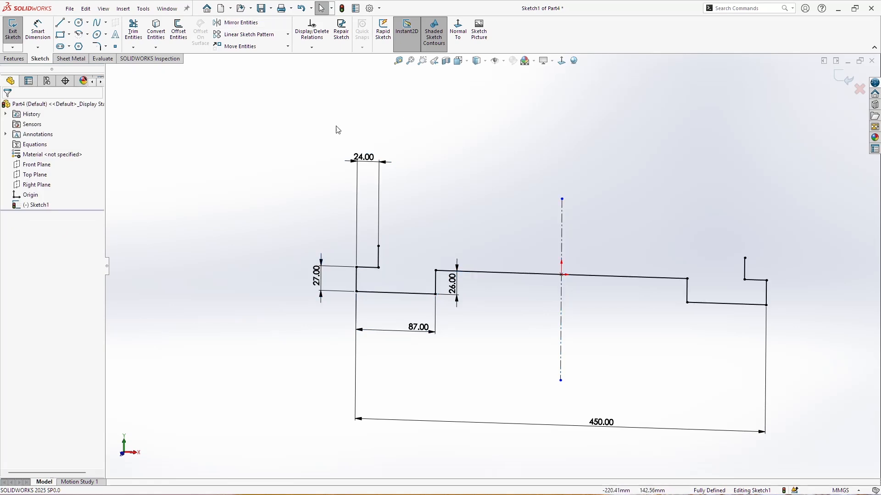
Step: Set up a base flange from the mirrored profile with a blind depth of 225 mm in both directions
click(71, 58)
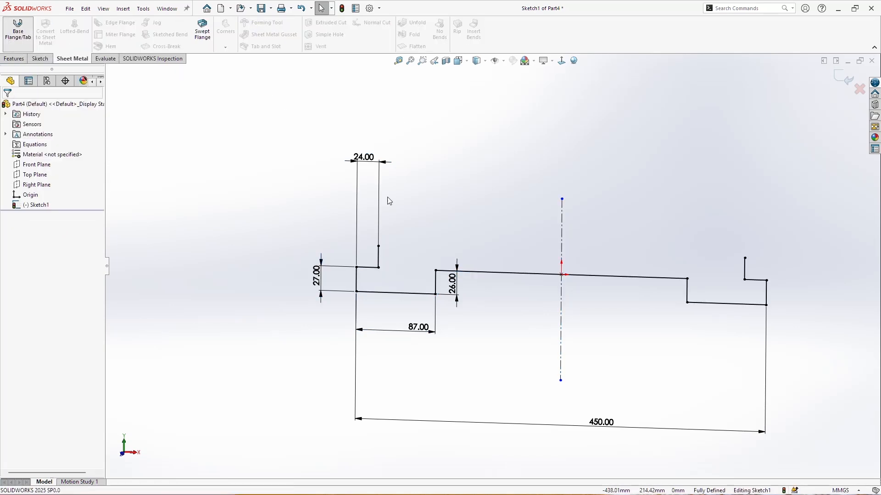
text(225)
key(Return)
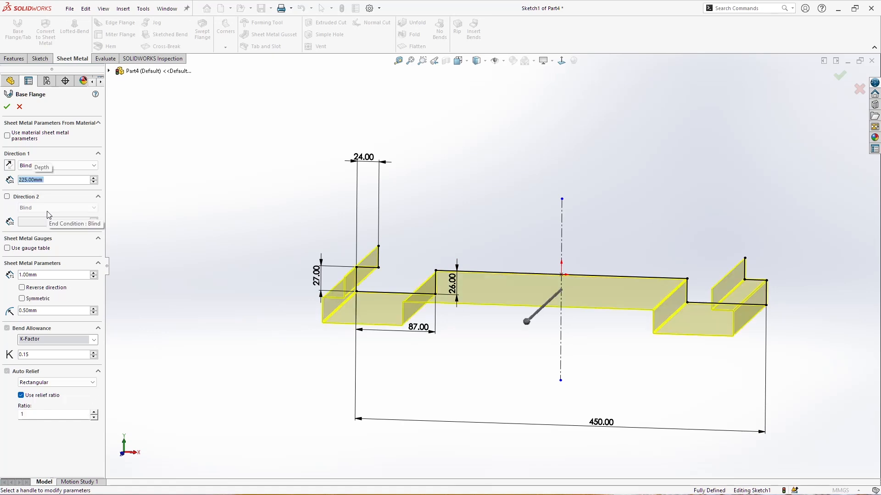
click(24, 201)
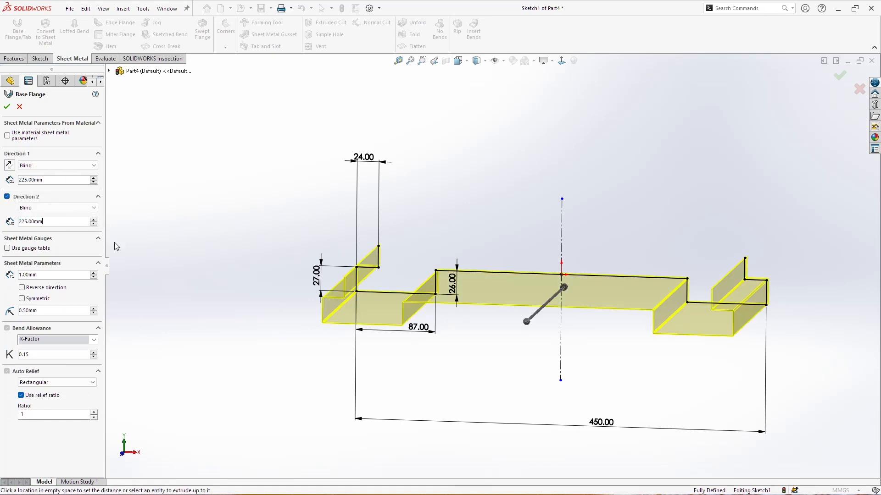
Step: Reverse the side of the 1 mm sheet thickness and create the base flange
scroll(776, 259, up, 3)
scroll(777, 258, down, 2)
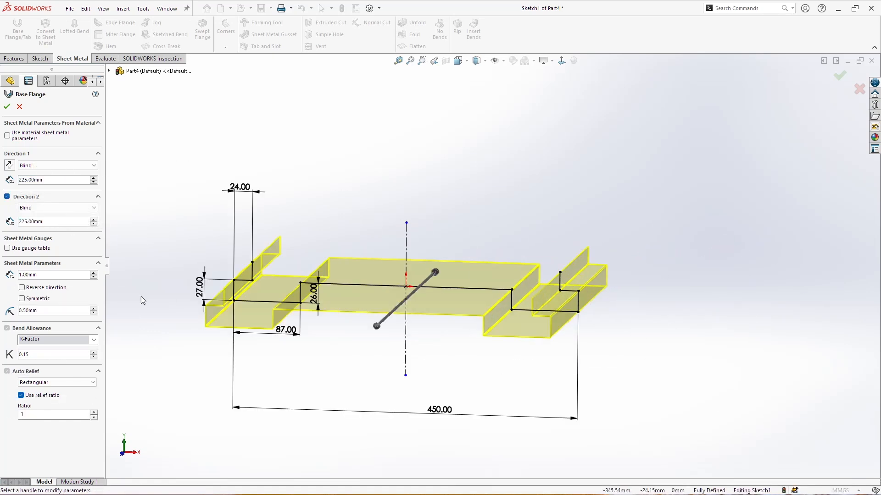
click(24, 288)
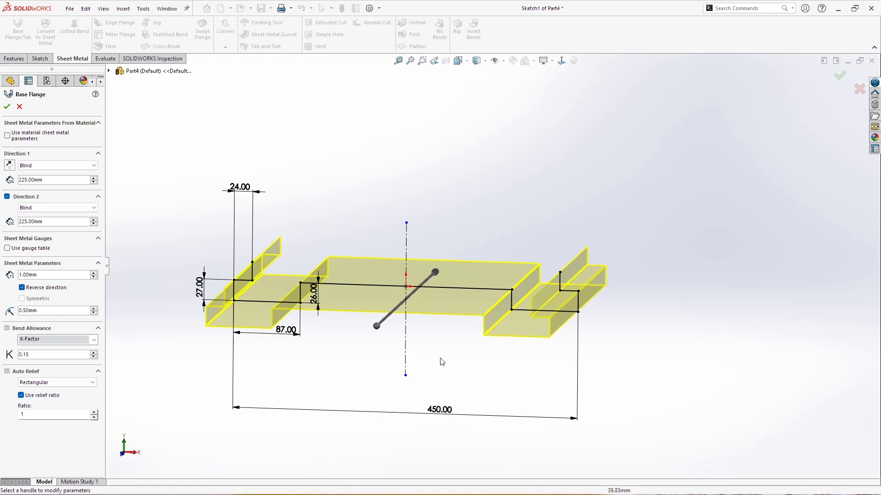
scroll(595, 275, down, 10)
middle_drag(455, 333, 470, 305)
scroll(452, 337, up, 12)
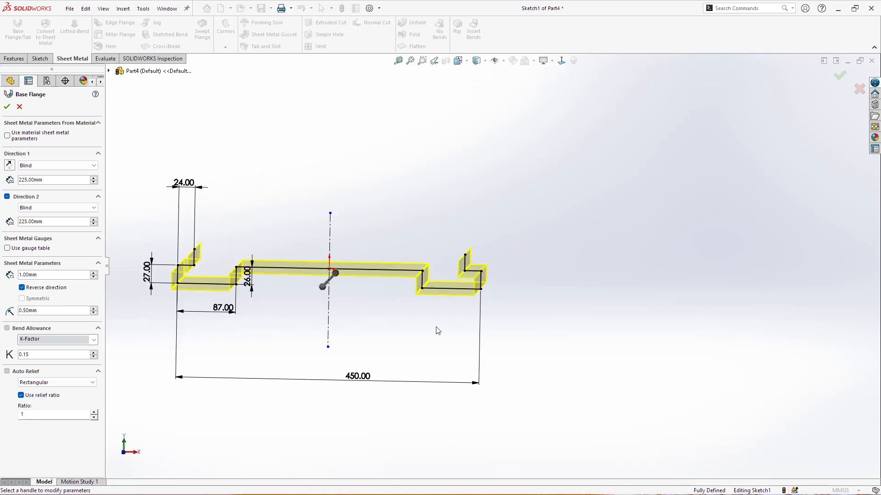
click(7, 107)
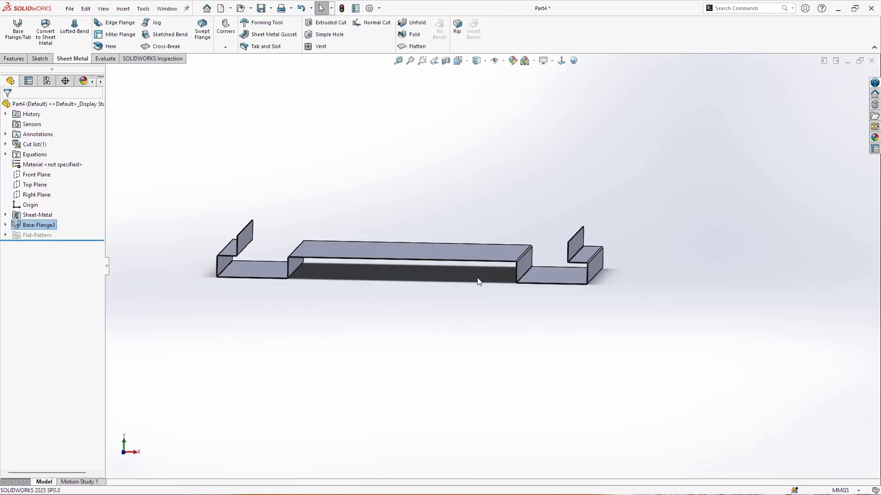
Step: Set up an 18 mm closed hem with a custom K-factor bend allowance of 0.50
middle_drag(526, 292, 517, 276)
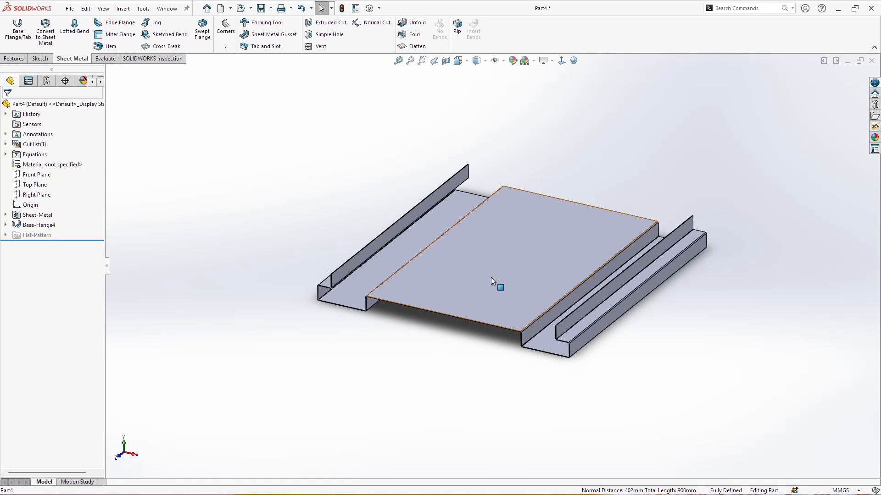
scroll(636, 329, down, 3)
click(110, 47)
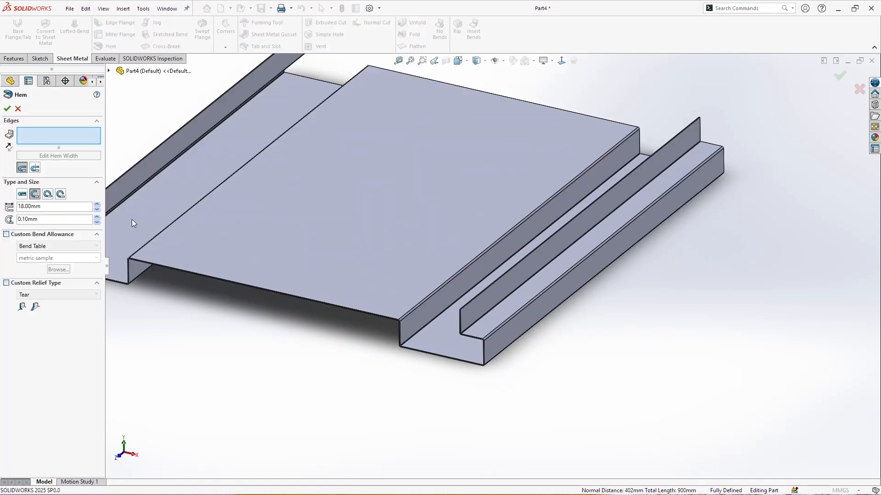
click(20, 195)
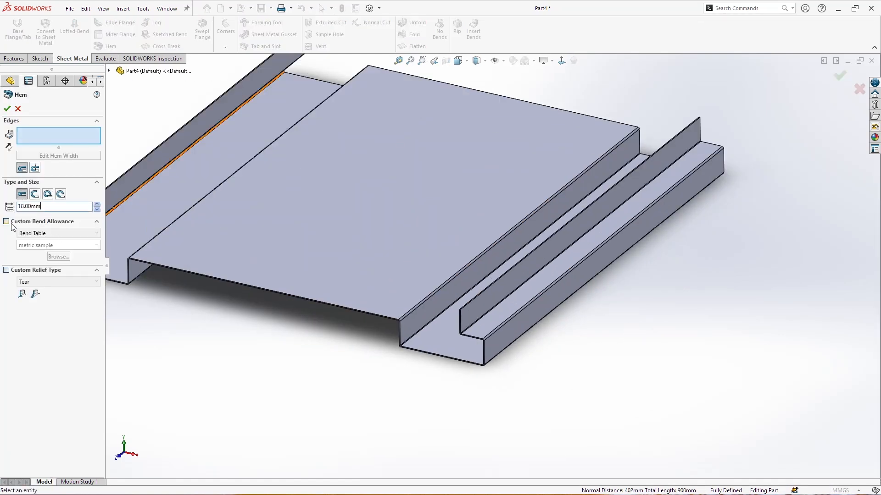
click(39, 235)
click(54, 248)
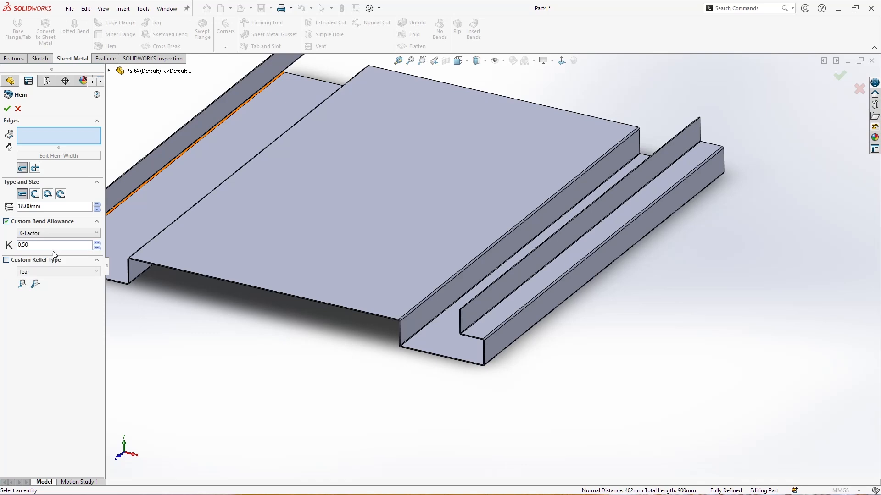
Step: Apply the hem to the top edges of both upright end flanges, folding outward
scroll(474, 309, down, 10)
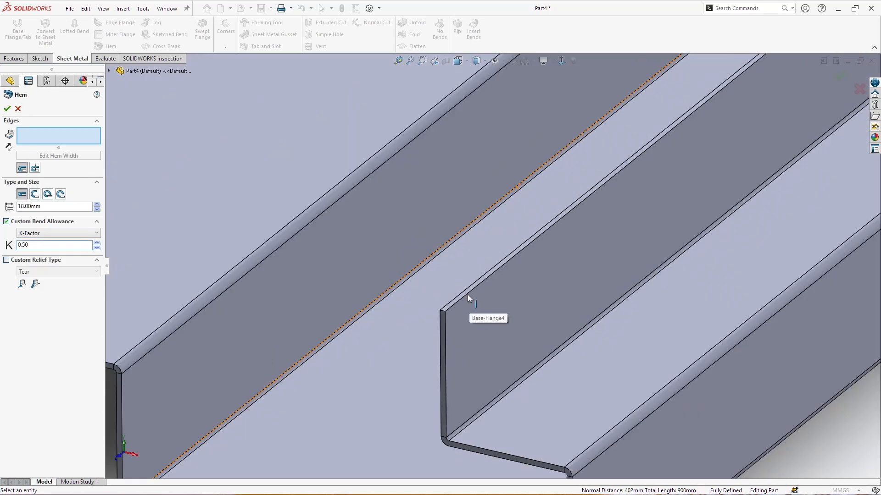
click(467, 304)
scroll(466, 301, up, 10)
middle_drag(409, 271, 493, 252)
scroll(361, 223, down, 10)
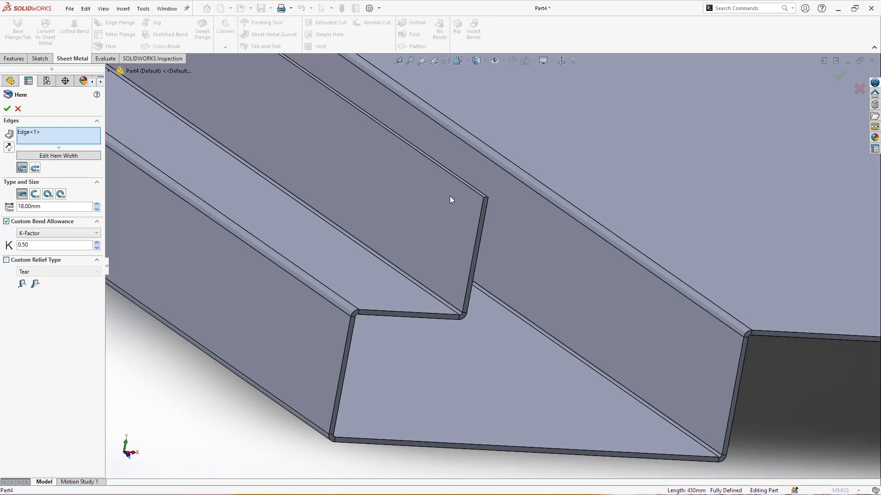
click(474, 189)
scroll(493, 288, up, 10)
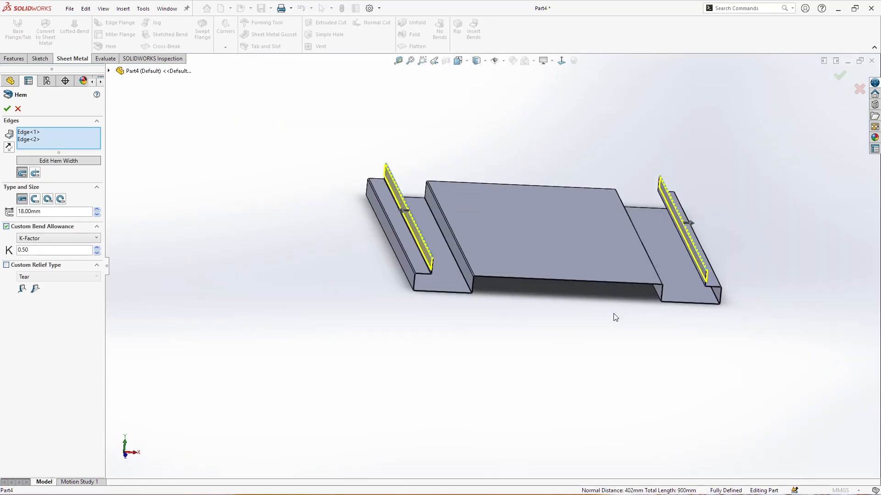
click(8, 110)
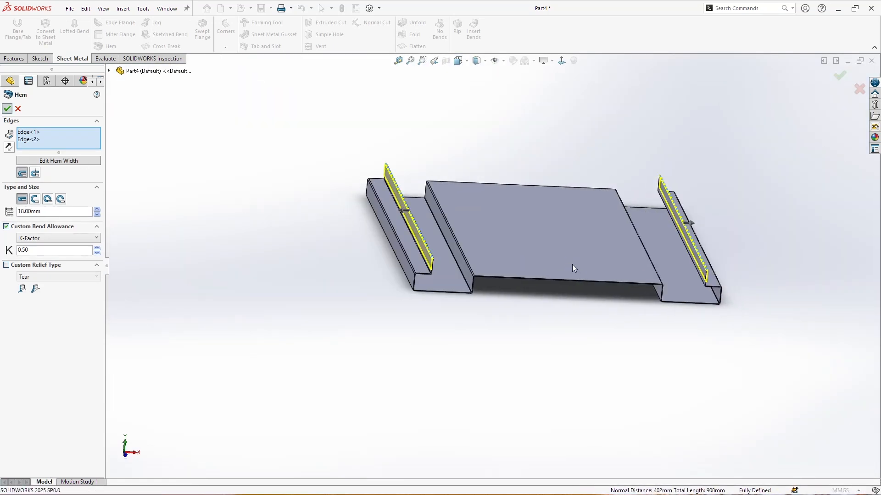
Step: Measure the folded hem's height from its top bend to its free lower edge
scroll(439, 268, down, 10)
key(m)
click(433, 258)
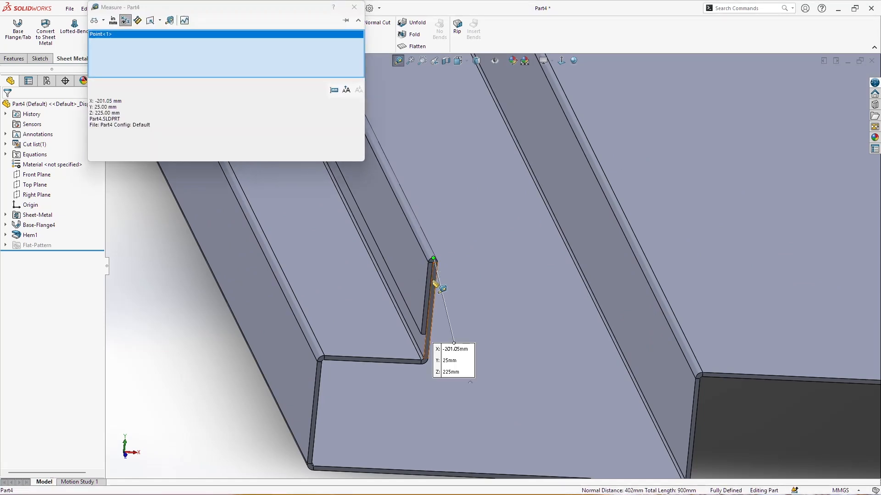
middle_drag(432, 282, 422, 342)
click(417, 341)
key(Escape)
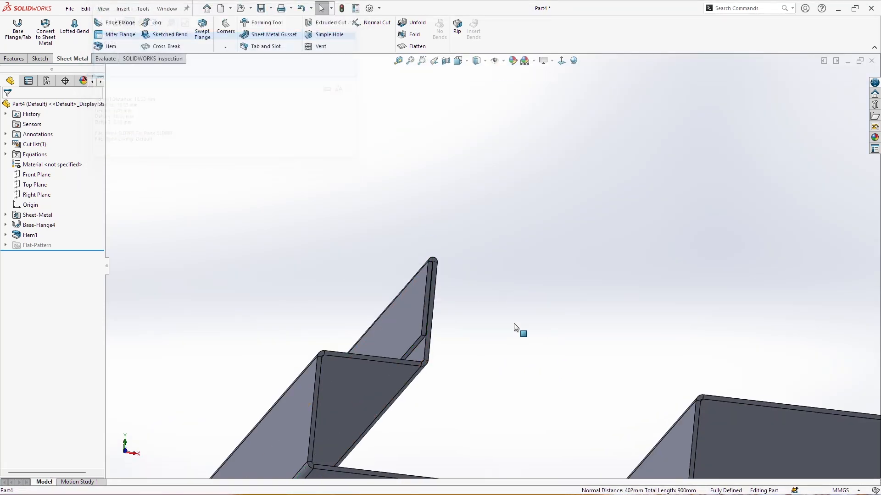
Step: Set up a Hole Wizard hole on the outer hem face as an ISO M5 screw clearance, normal fit, through all
scroll(517, 327, up, 10)
middle_drag(530, 316, 519, 358)
key(space)
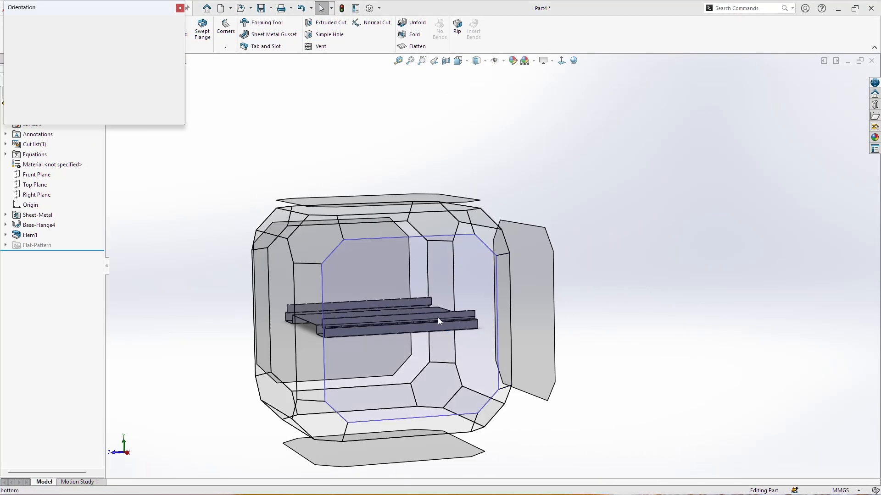
click(437, 317)
click(458, 258)
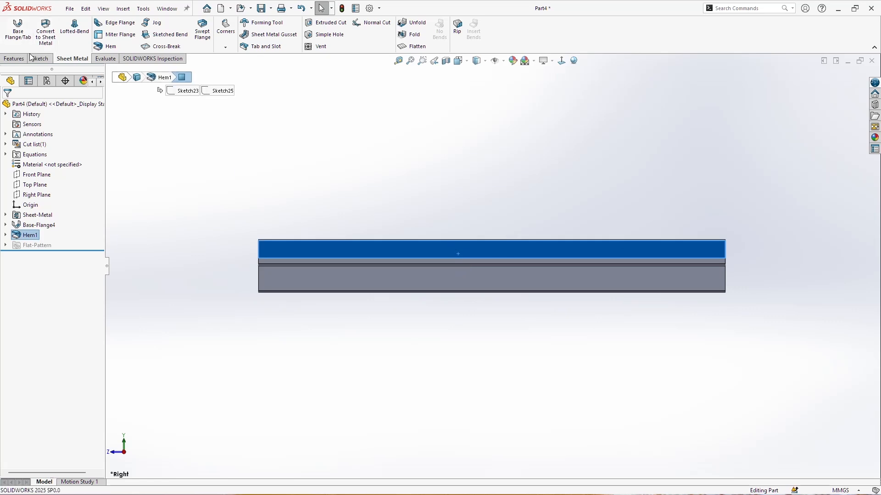
click(15, 58)
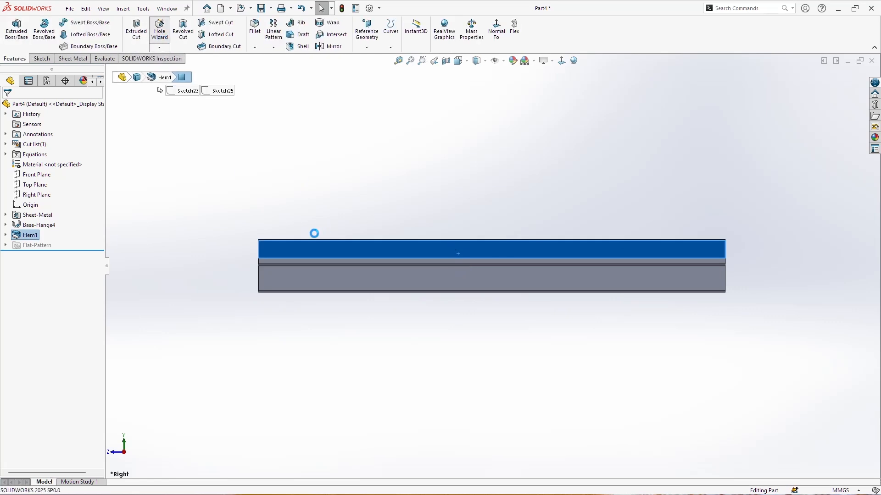
click(37, 299)
click(25, 319)
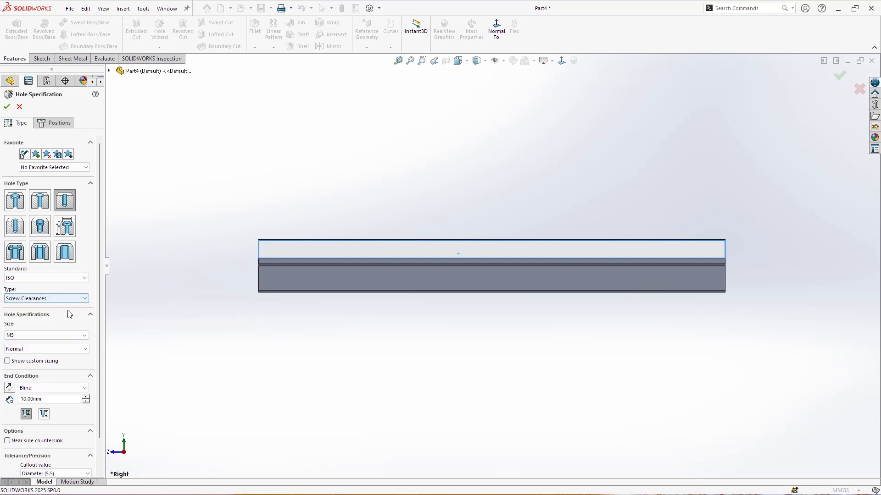
scroll(8, 316, down, 2)
click(50, 354)
click(33, 364)
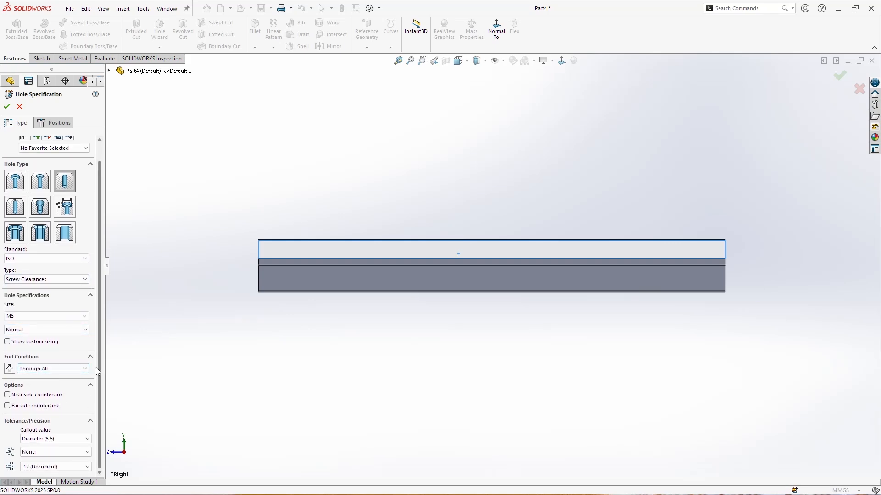
scroll(96, 348, up, 1)
Step: Place a hole point near one end of the hem face and pattern it along the hem into 5 points spaced 110 mm
click(58, 122)
scroll(727, 236, down, 6)
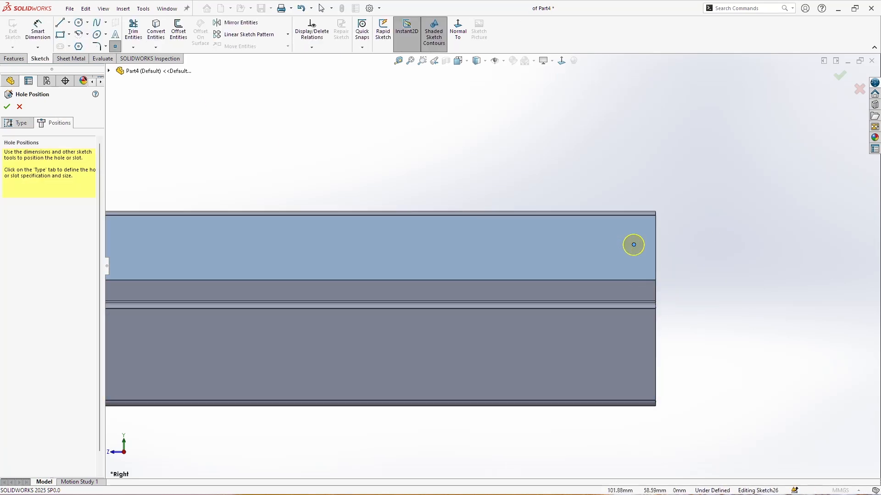
click(245, 34)
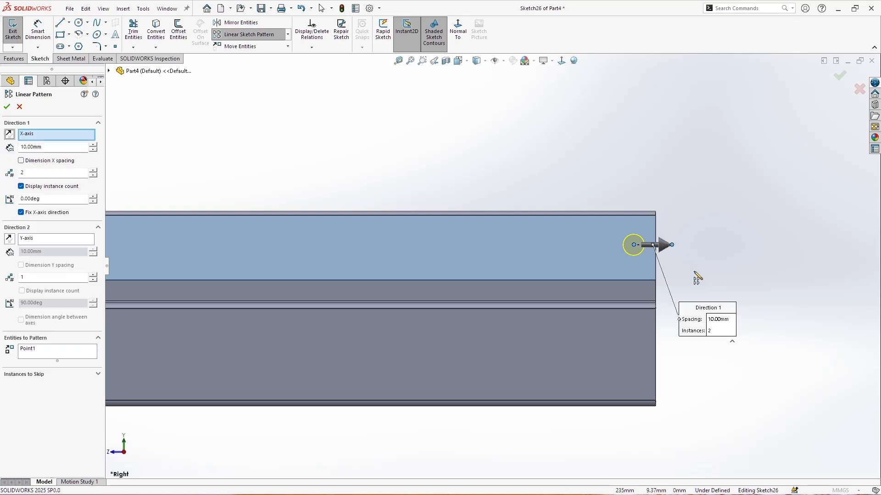
click(10, 135)
text(110)
key(Return)
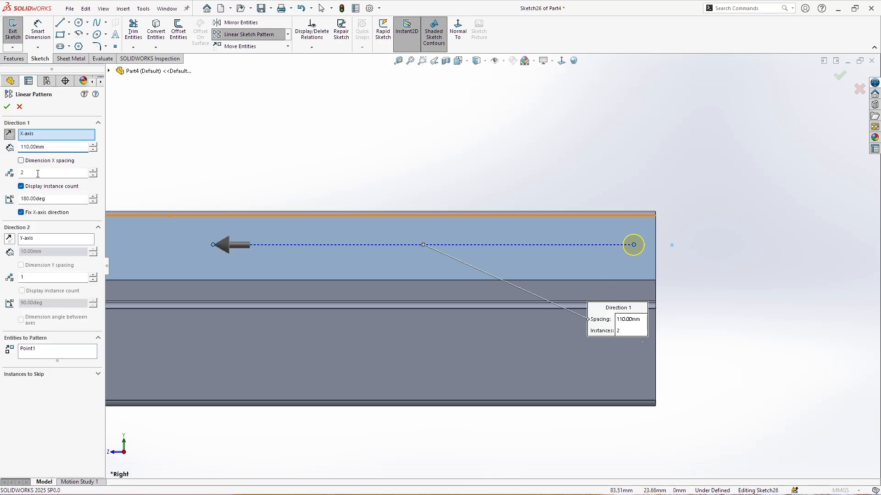
scroll(480, 279, up, 8)
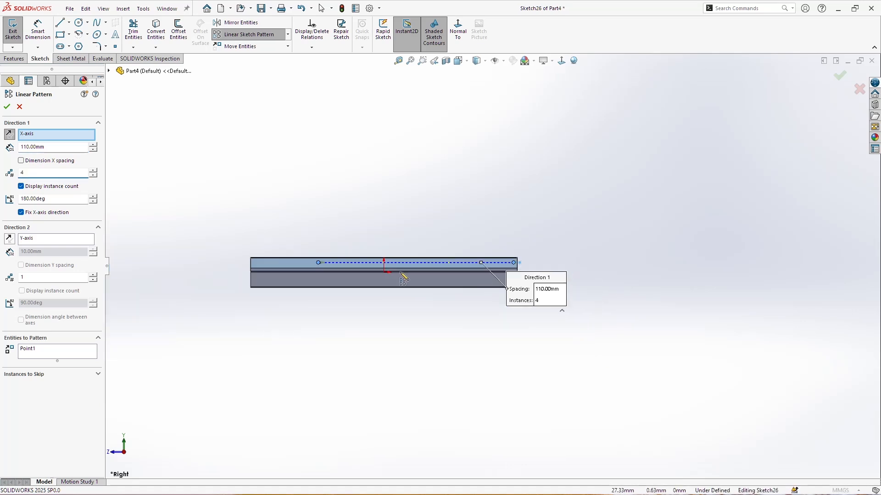
scroll(400, 273, down, 4)
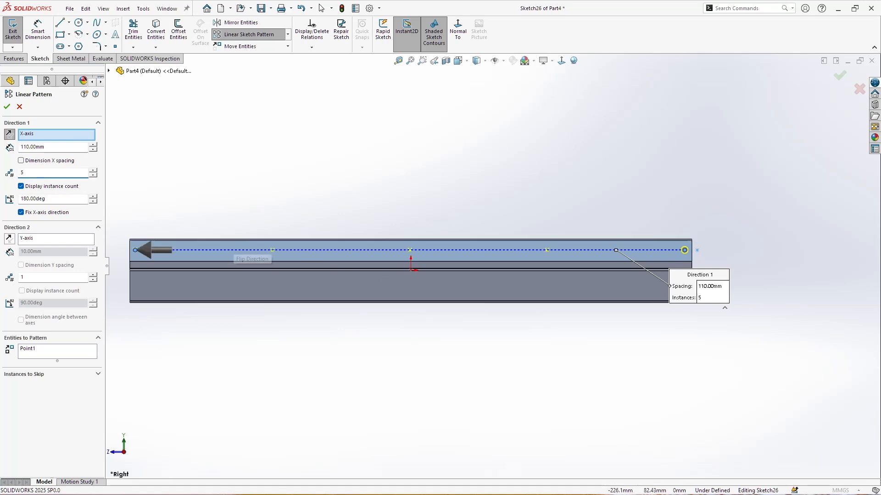
click(7, 107)
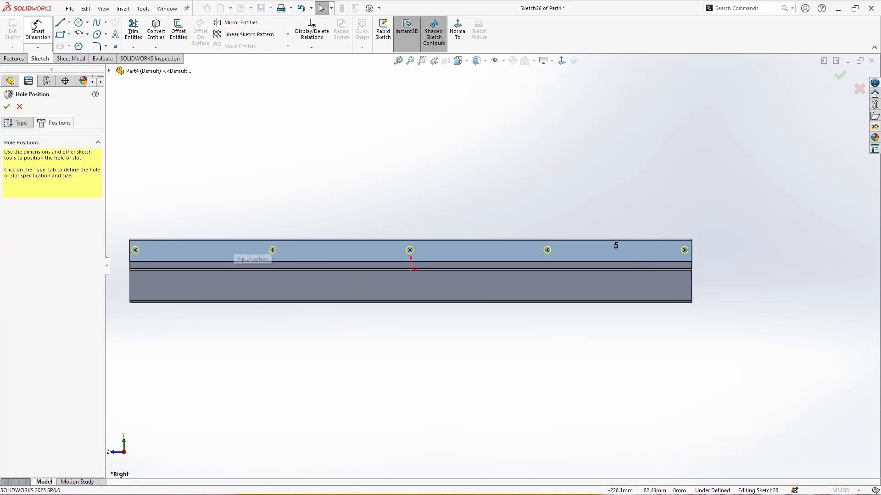
Step: Dimension the two outermost hole points 5 mm from their respective ends of the hem
click(686, 251)
click(692, 255)
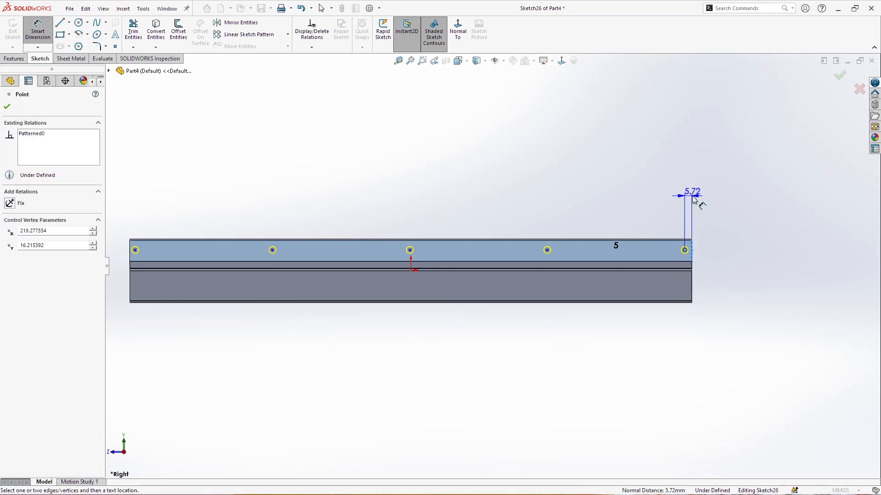
click(693, 195)
key(Return)
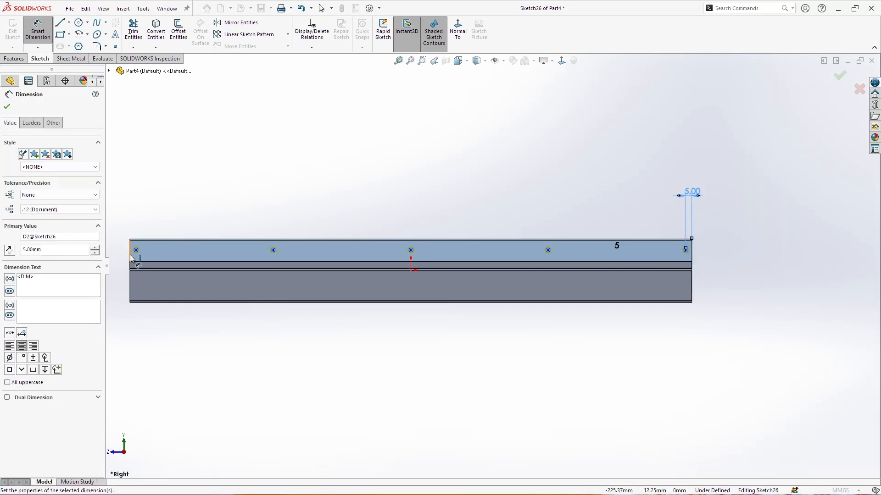
click(137, 250)
click(130, 251)
click(147, 219)
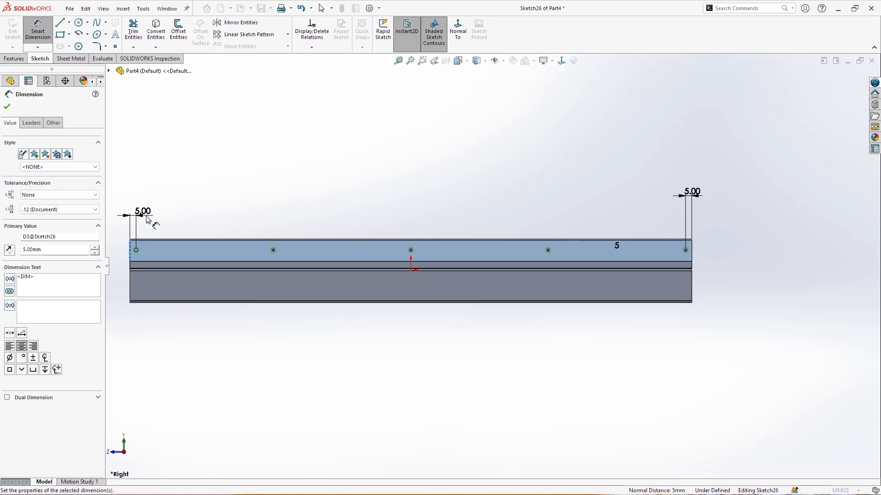
Step: Set the hole row's height to 15 mm above the bend edge at the flange's base
scroll(276, 246, up, 5)
scroll(488, 289, down, 2)
scroll(268, 374, up, 7)
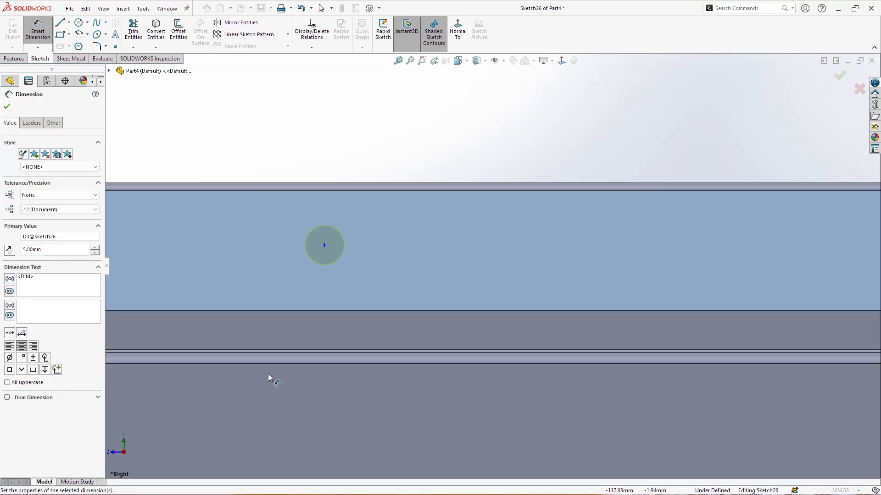
scroll(268, 374, down, 2)
scroll(475, 238, down, 2)
click(453, 170)
scroll(460, 281, up, 2)
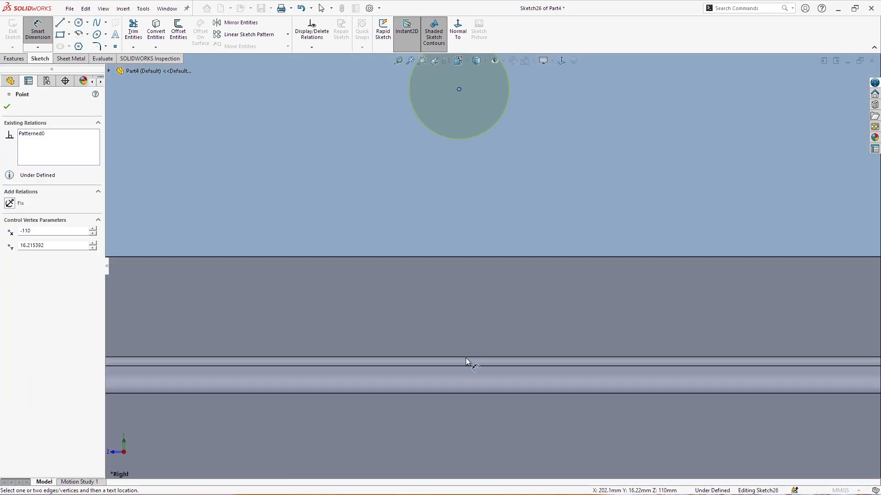
click(515, 367)
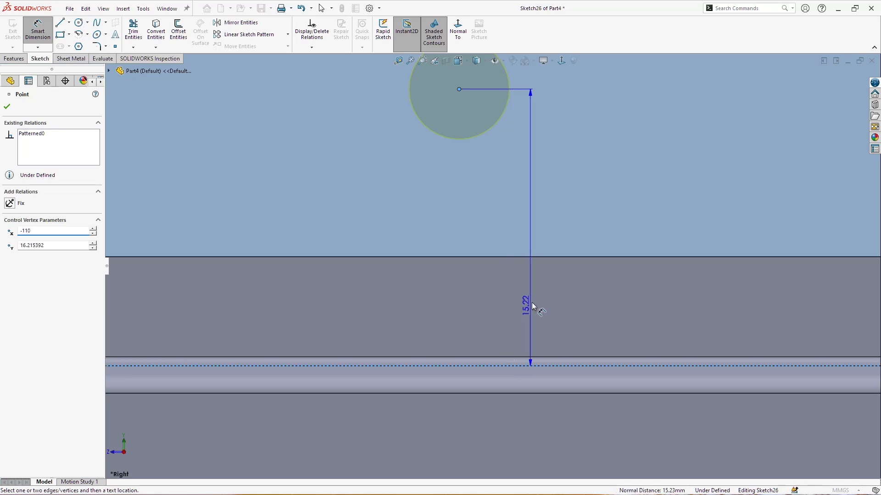
click(537, 295)
text(15)
key(Return)
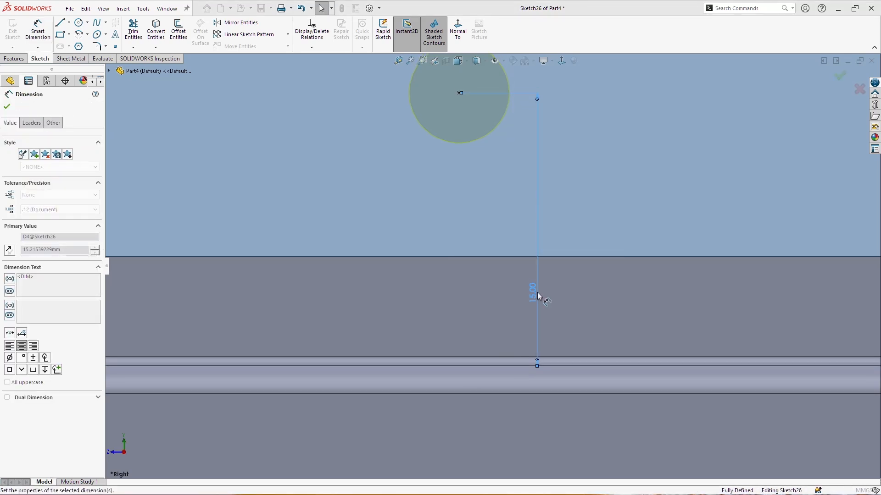
scroll(533, 299, up, 5)
key(Escape)
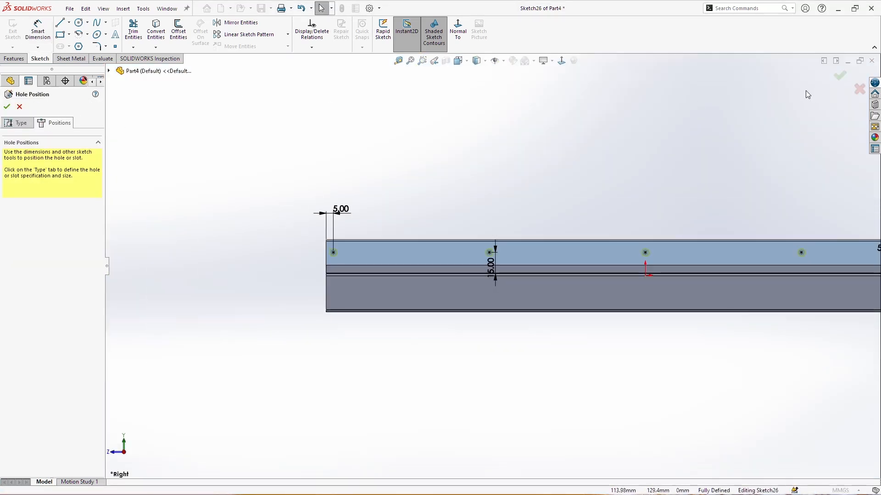
Step: Start a sketch on the panel's end face and draw a corner rectangle about 88 by 4 mm over one lower channel base
scroll(628, 232, up, 5)
middle_drag(689, 271, 508, 287)
scroll(541, 304, down, 3)
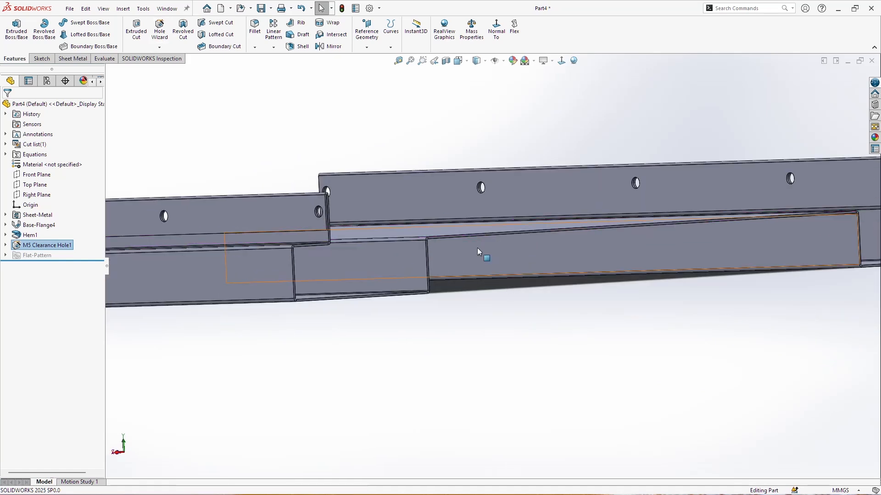
scroll(330, 282, down, 9)
click(352, 367)
scroll(407, 356, up, 6)
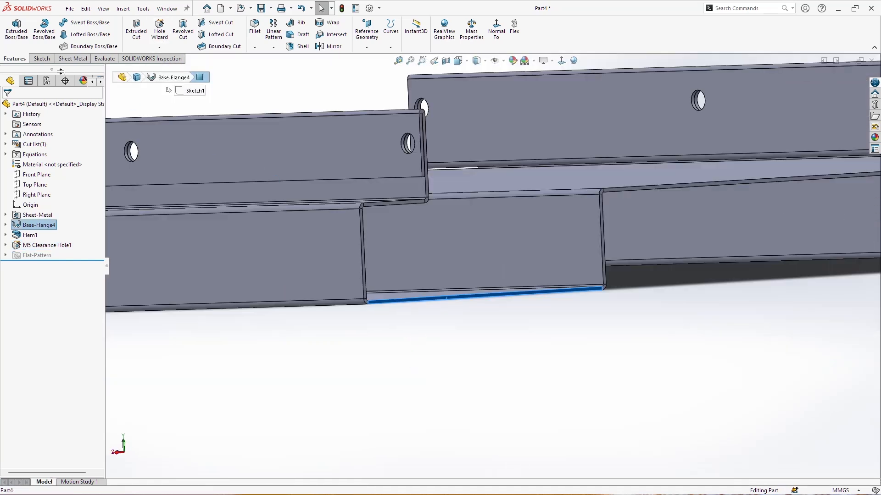
click(41, 58)
click(13, 30)
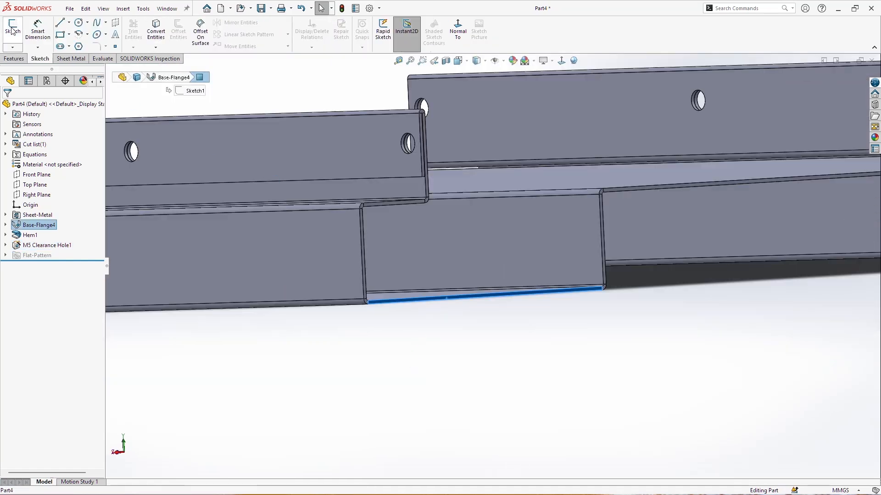
click(60, 35)
click(364, 299)
scroll(609, 305, down, 4)
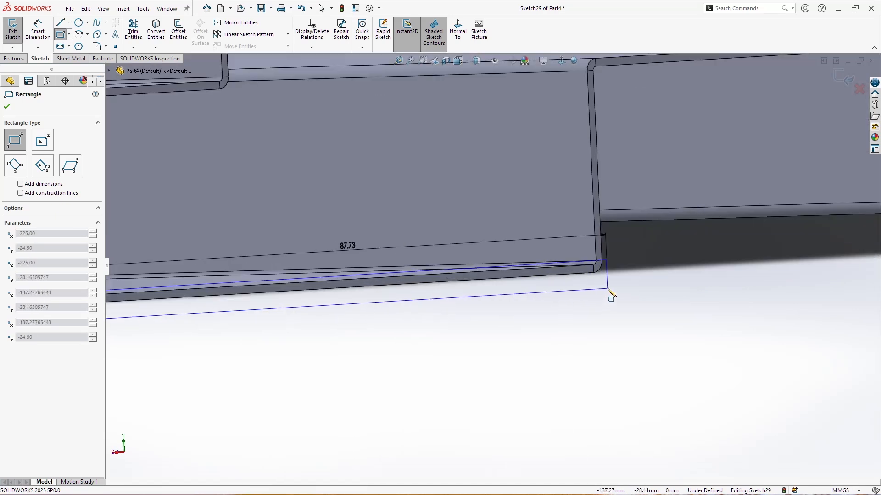
click(607, 289)
key(Escape)
Step: Constrain the rectangle's inner corner to the channel wall's vertical edge and make its lower line collinear with the channel's bottom edge
click(605, 261)
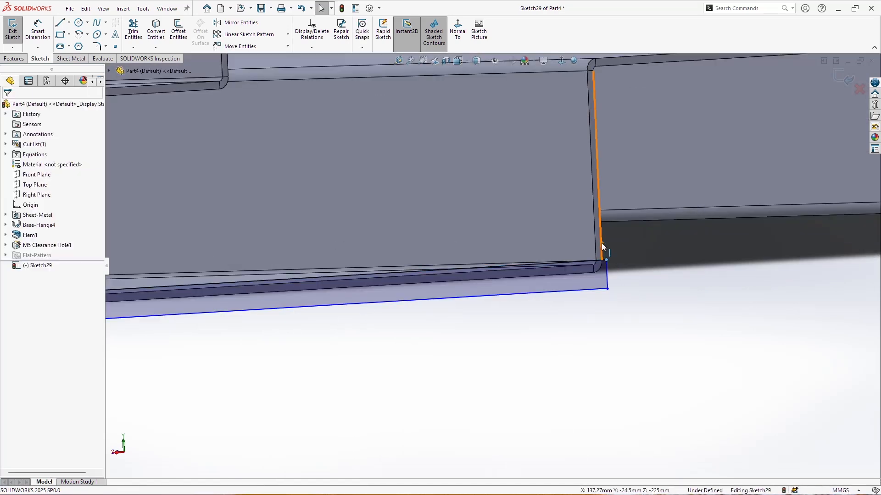
ctrl+click(602, 243)
click(30, 266)
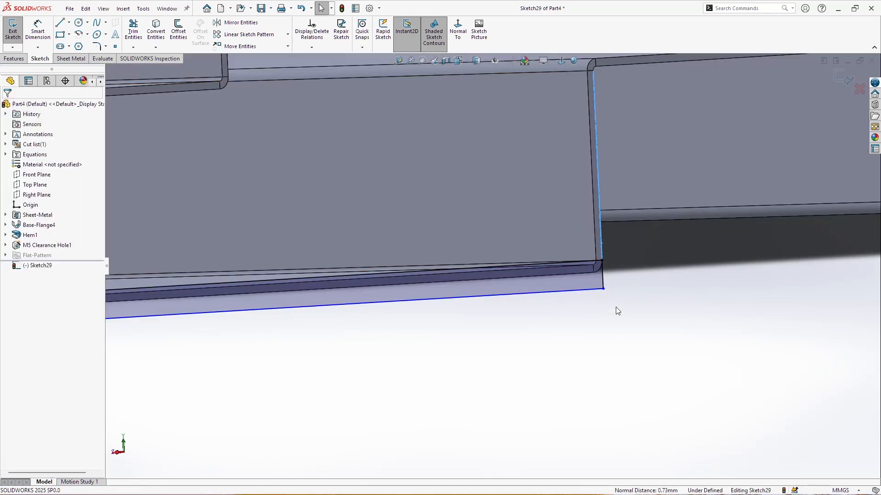
click(579, 275)
click(557, 334)
click(555, 292)
ctrl+click(557, 275)
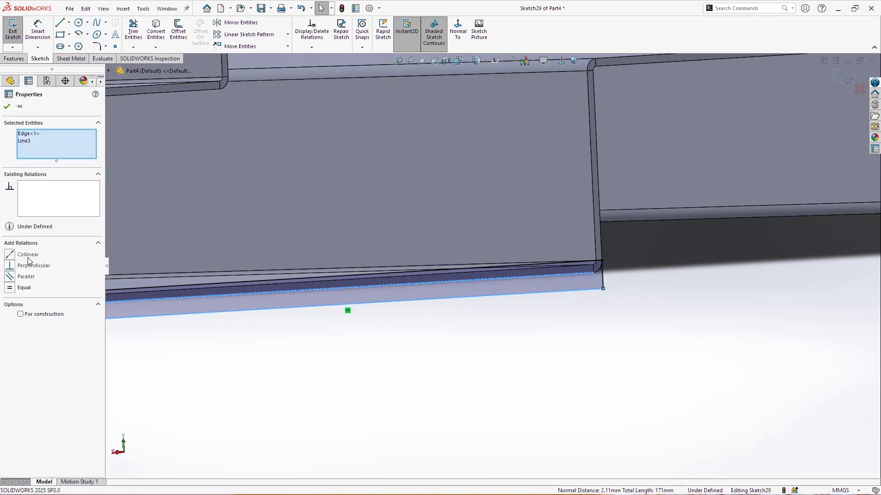
click(33, 257)
Step: Draw a vertical centerline down from the origin and mirror the rectangle about it onto the opposite channel base
scroll(462, 327, up, 5)
mouse_move(497, 320)
middle_down()
mouse_move(480, 313)
mouse_move(447, 326)
middle_up()
scroll(498, 307, up, 5)
scroll(530, 275, down, 2)
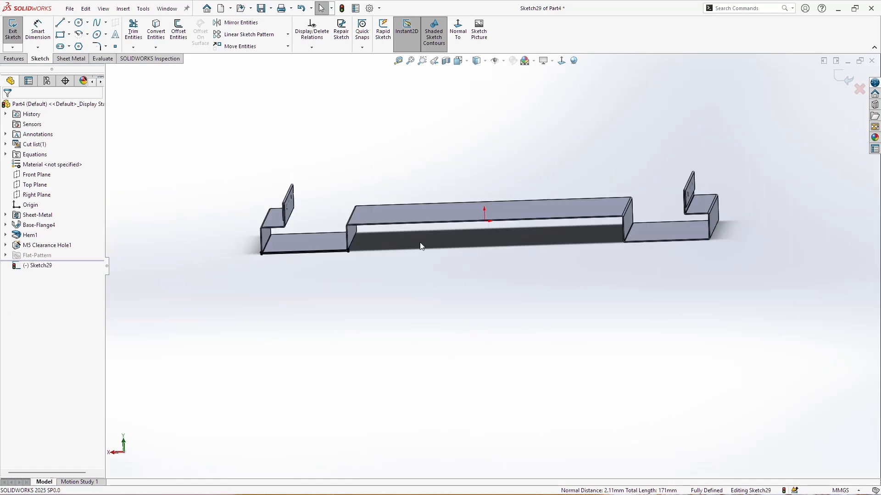
click(87, 23)
click(69, 23)
click(71, 32)
click(69, 23)
click(75, 45)
click(484, 220)
click(486, 275)
key(Escape)
drag(203, 159, 502, 311)
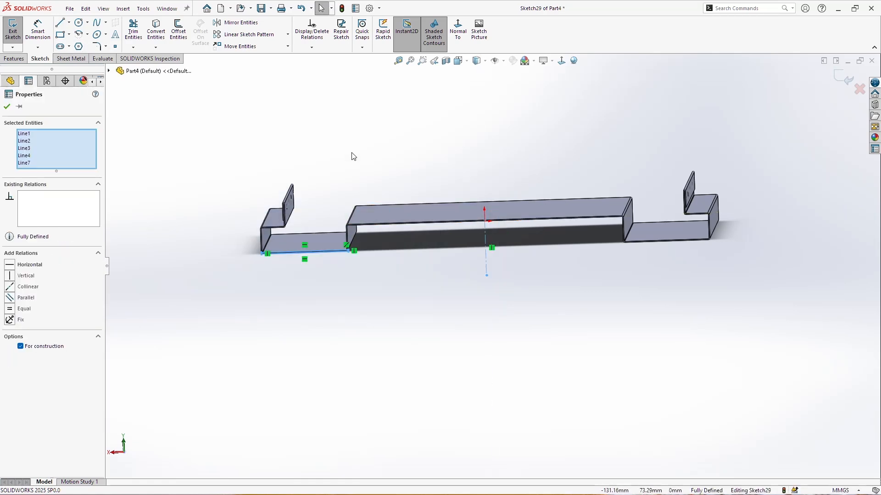
click(241, 23)
Step: In the back view, draw a corner rectangle about 278 by 2.4 mm over the raised middle web, from one bend to the other
scroll(504, 247, down, 3)
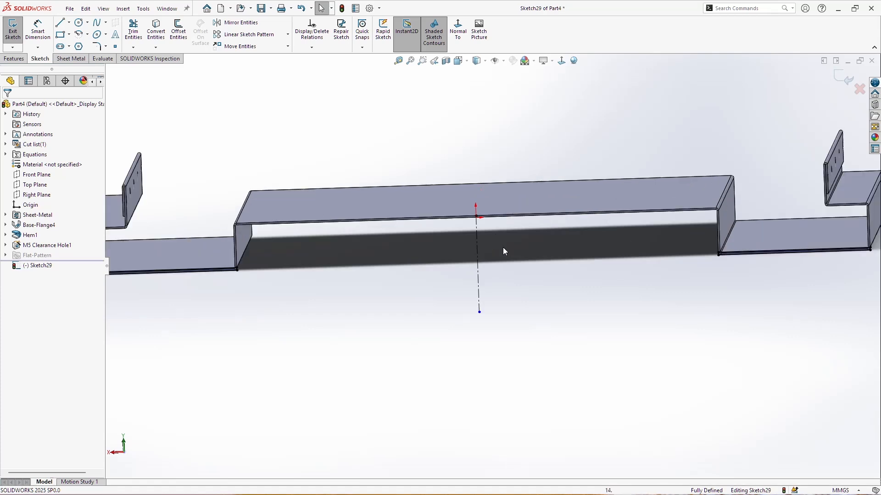
key(space)
click(395, 317)
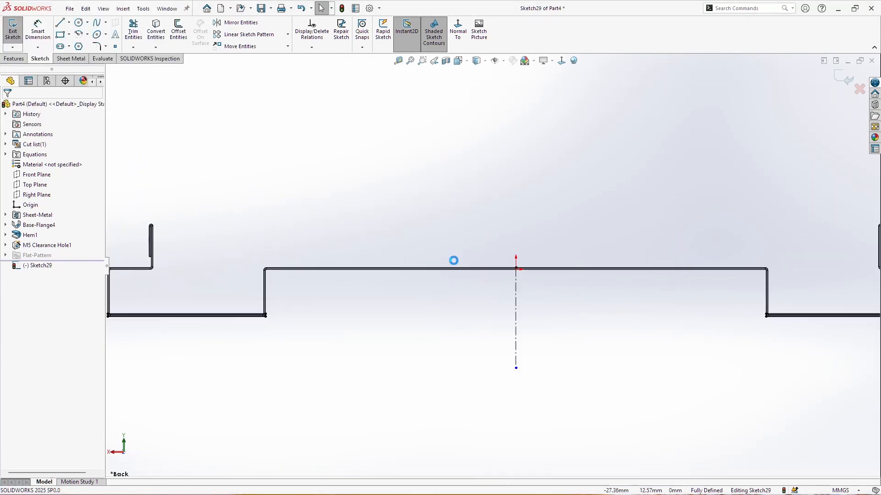
scroll(454, 260, down, 2)
click(64, 35)
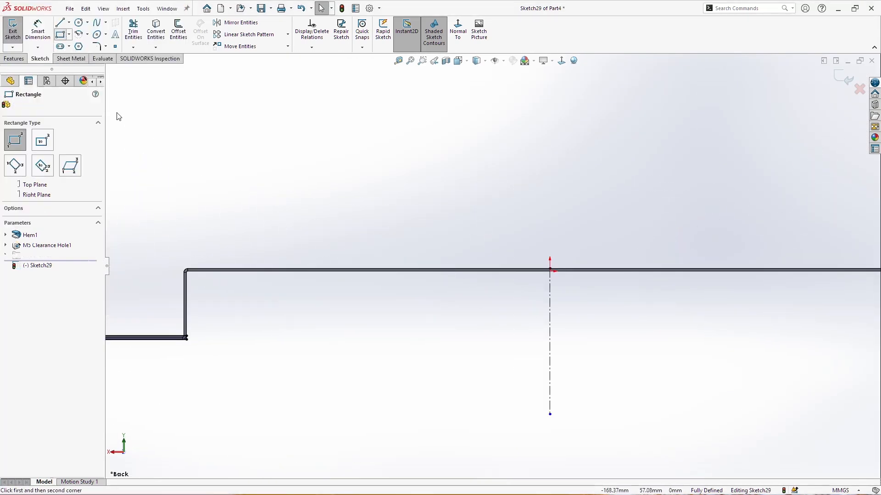
click(185, 273)
scroll(477, 340, up, 3)
scroll(634, 266, down, 10)
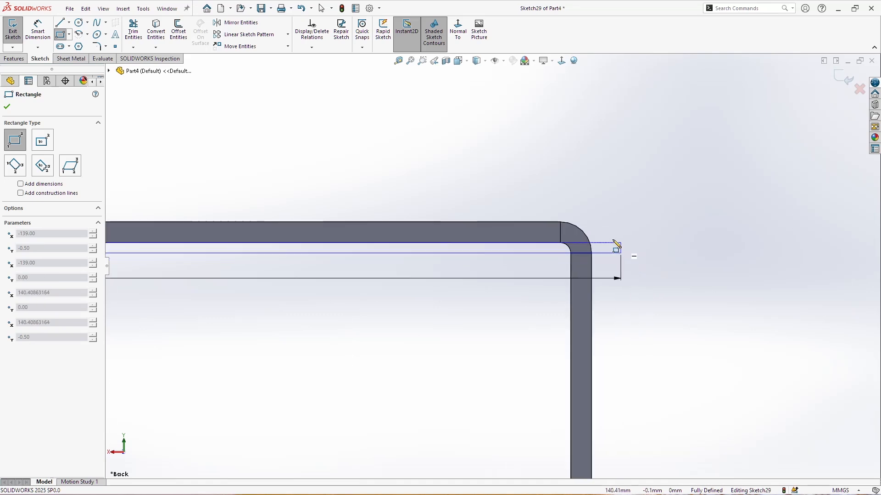
click(585, 202)
key(Escape)
Step: Make the rectangle's free short side collinear with the wall's outer edge and its upper line collinear with the web's top edge
click(585, 219)
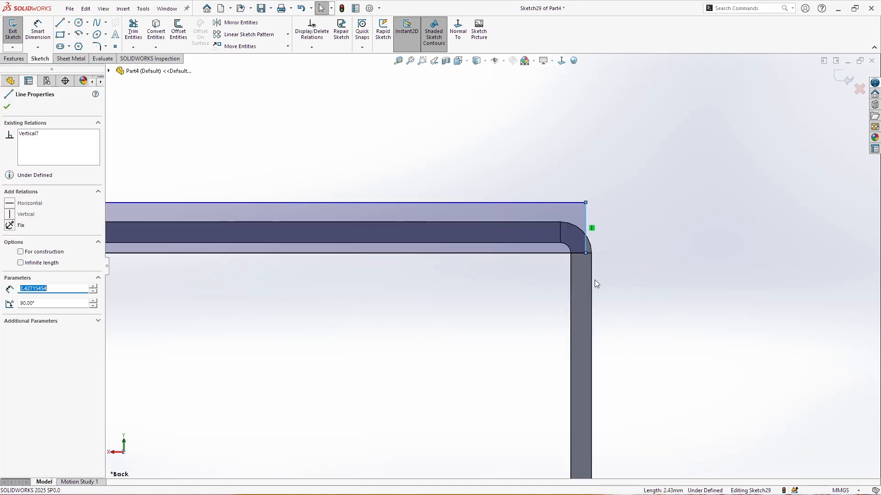
ctrl+click(593, 281)
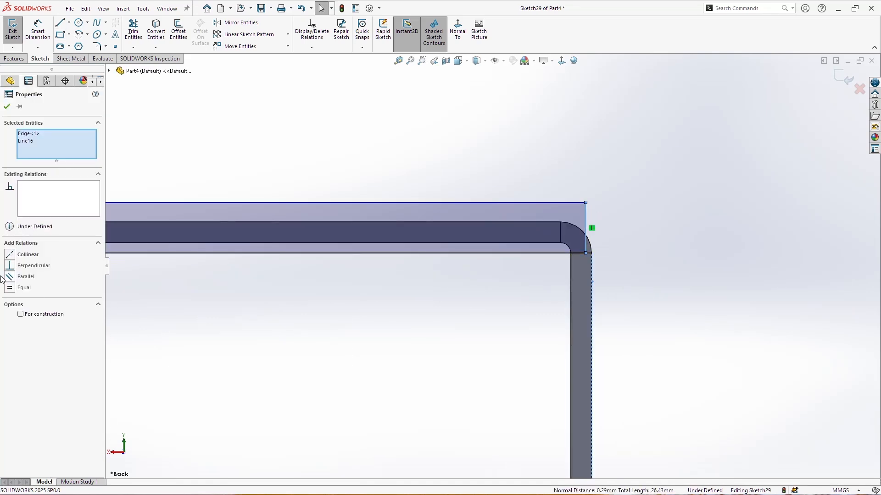
click(26, 255)
key(Escape)
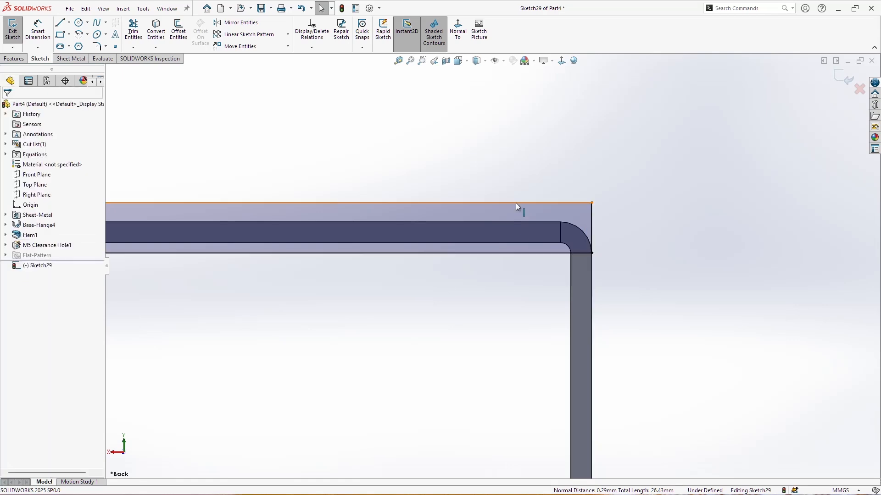
click(515, 221)
ctrl+click(515, 222)
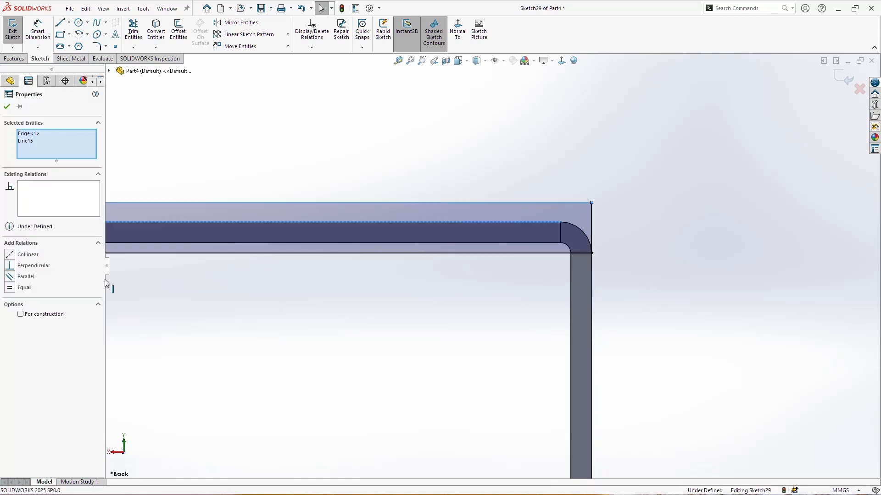
click(25, 254)
Step: Apply an Extruded Cut of the three rectangles 1.5 mm deep into the panel's end
key(f)
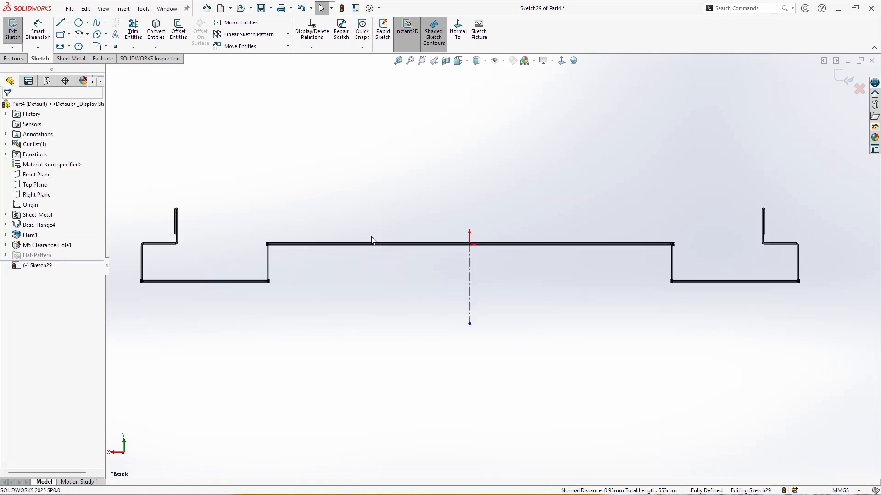
click(14, 58)
click(127, 32)
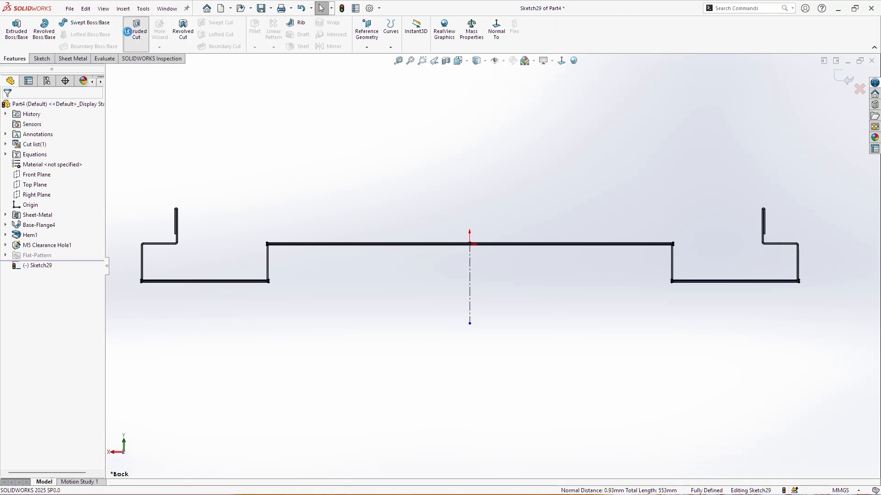
text(1.5)
key(Return)
click(7, 107)
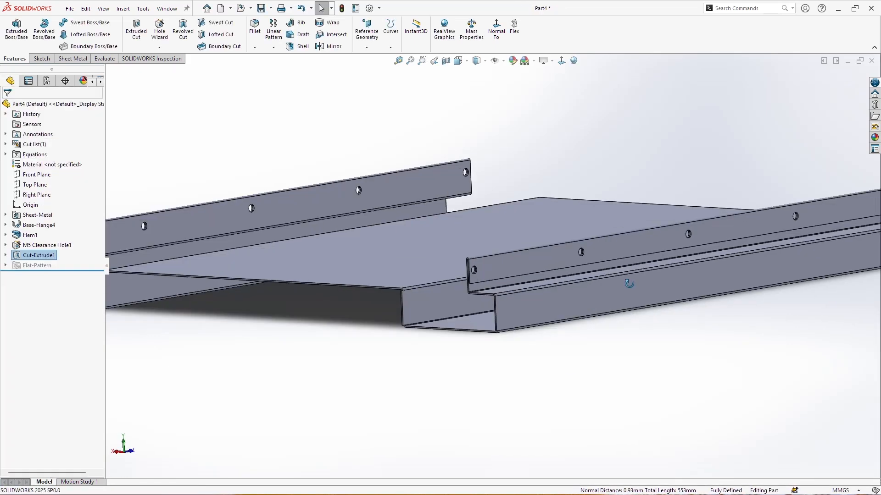
middle_drag(629, 283, 627, 285)
scroll(413, 290, down, 5)
middle_drag(504, 294, 521, 318)
scroll(521, 318, up, 4)
scroll(487, 347, up, 3)
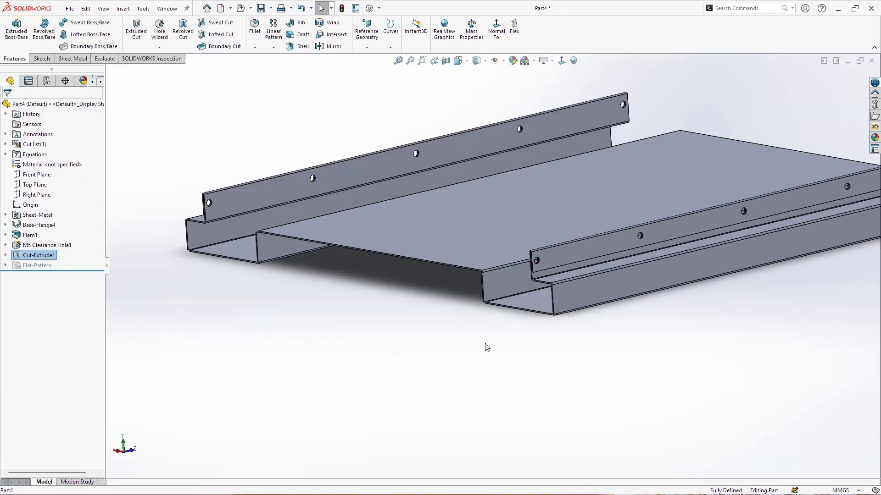
Step: Mirror the extruded end cut about the Front Plane onto the panel's opposite end
scroll(538, 257, up, 3)
scroll(538, 257, down, 2)
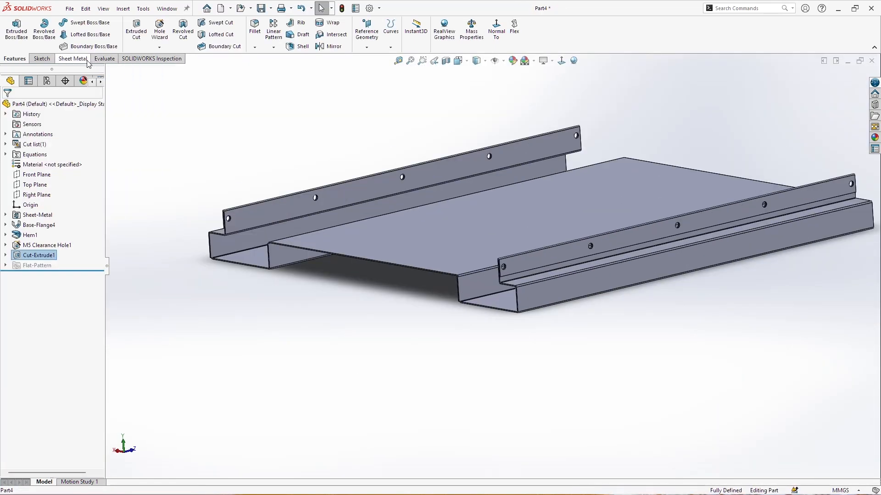
click(274, 47)
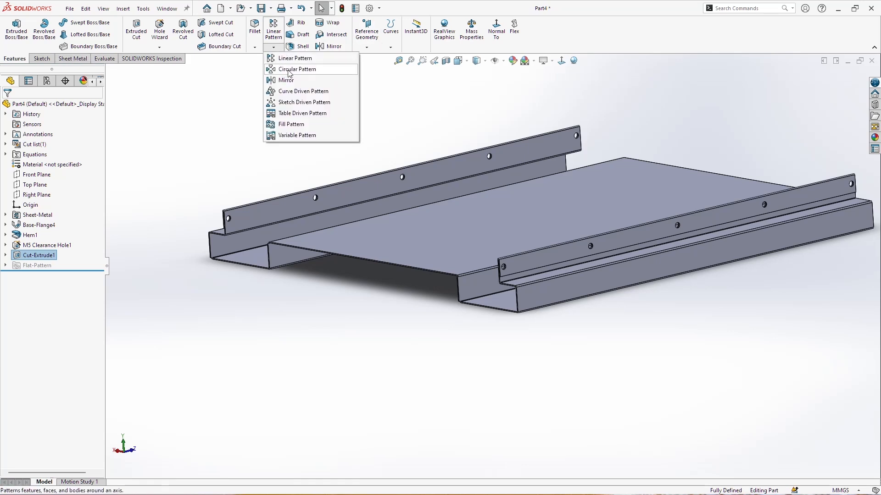
click(292, 81)
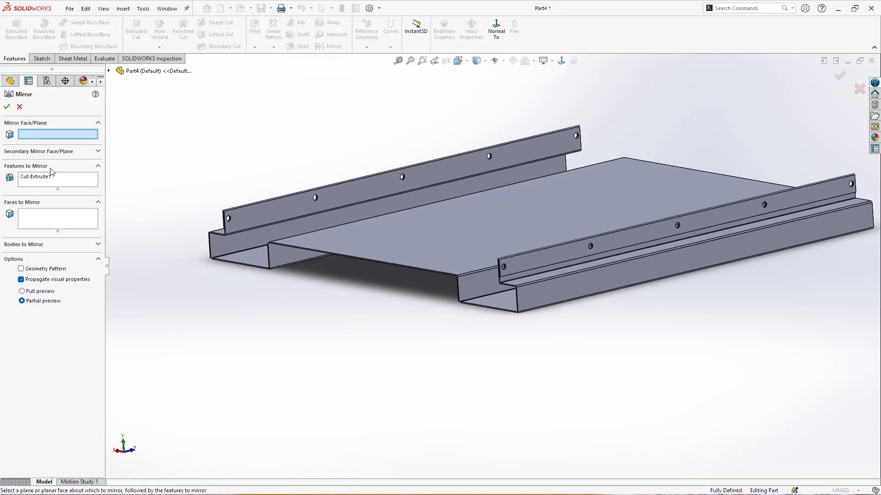
click(109, 71)
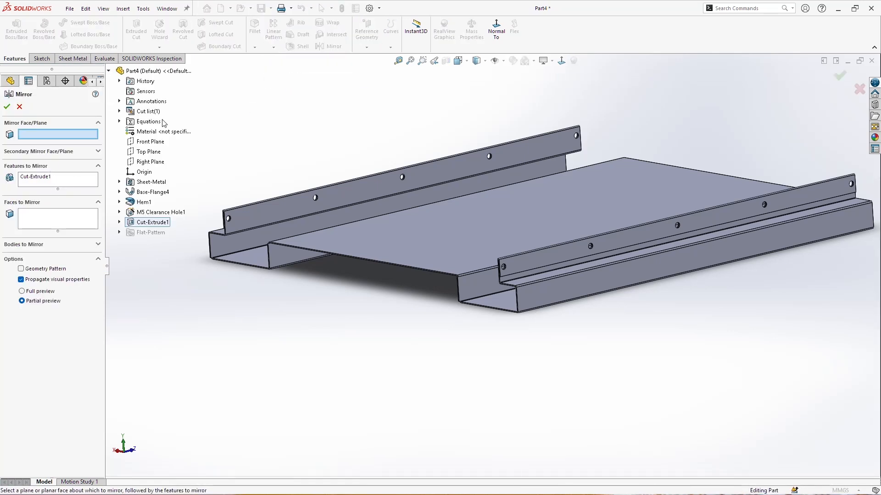
click(151, 142)
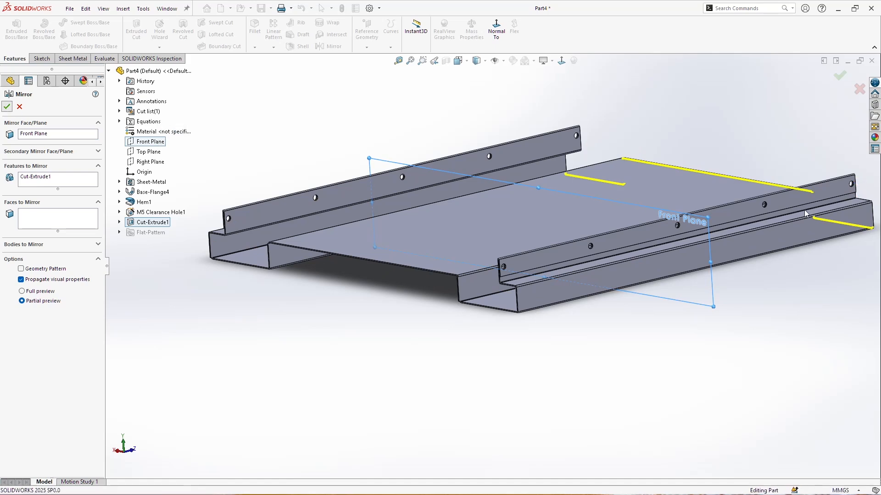
scroll(786, 232, up, 2)
middle_drag(784, 232, 596, 188)
Step: Measure the distance between the side channel's underside and its upper ledge face
scroll(441, 218, down, 4)
scroll(213, 239, down, 6)
middle_drag(322, 259, 424, 271)
scroll(371, 232, up, 10)
scroll(366, 308, down, 5)
middle_drag(366, 308, 475, 274)
scroll(684, 247, down, 5)
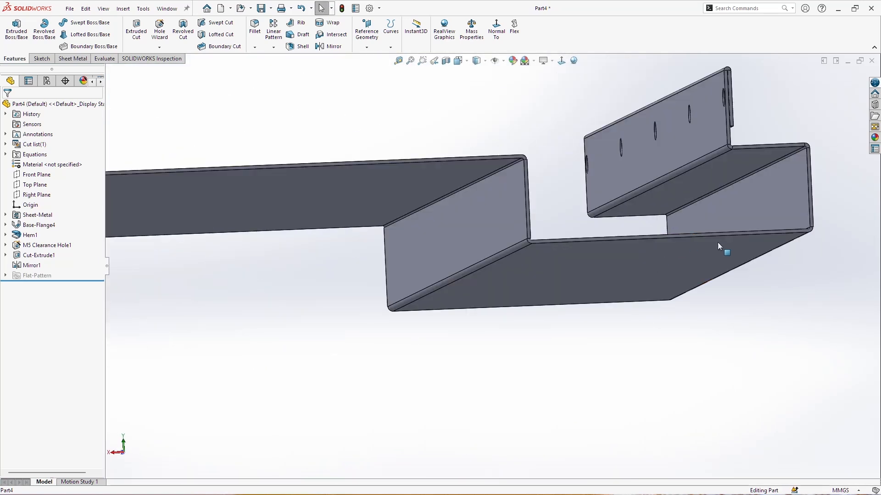
key(m)
click(717, 242)
middle_drag(768, 149, 733, 188)
click(794, 117)
scroll(745, 205, up, 6)
scroll(665, 232, down, 3)
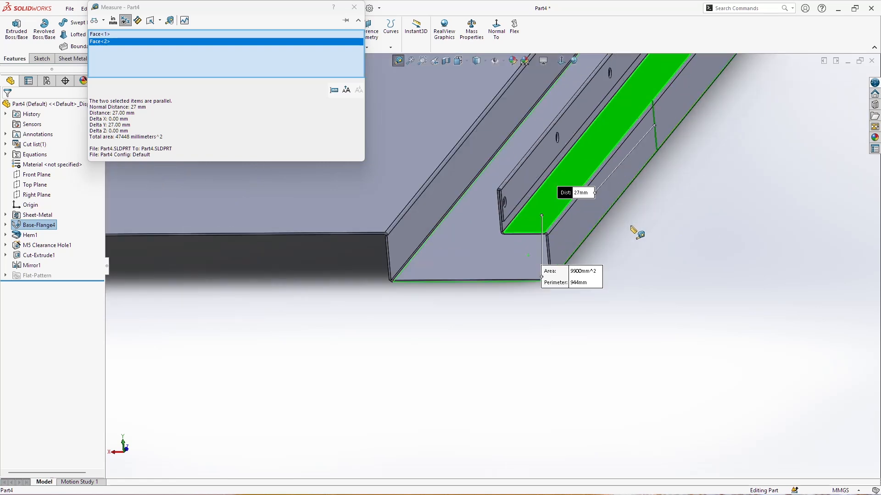
key(Escape)
Step: Start an edge flange on the channel base's end edge with a blind length of 25.5 mm at 90 degrees
scroll(565, 253, down, 3)
middle_drag(549, 248, 583, 225)
scroll(395, 265, down, 2)
middle_drag(397, 269, 349, 282)
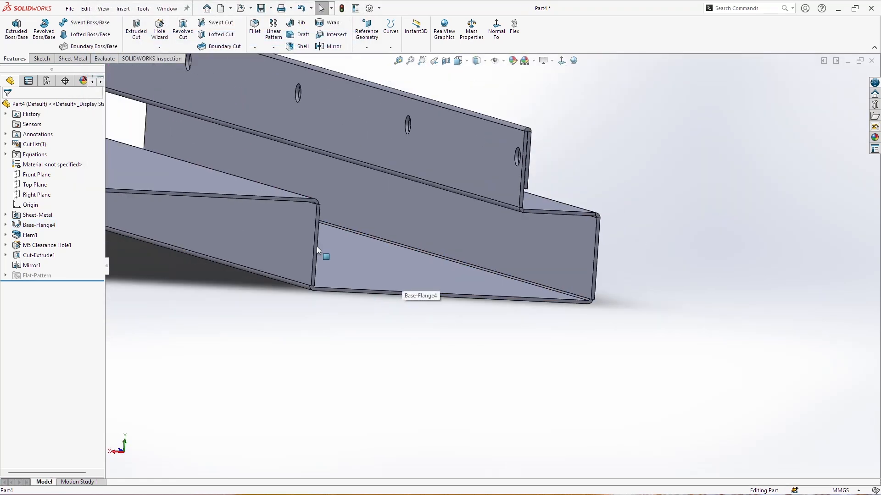
click(73, 59)
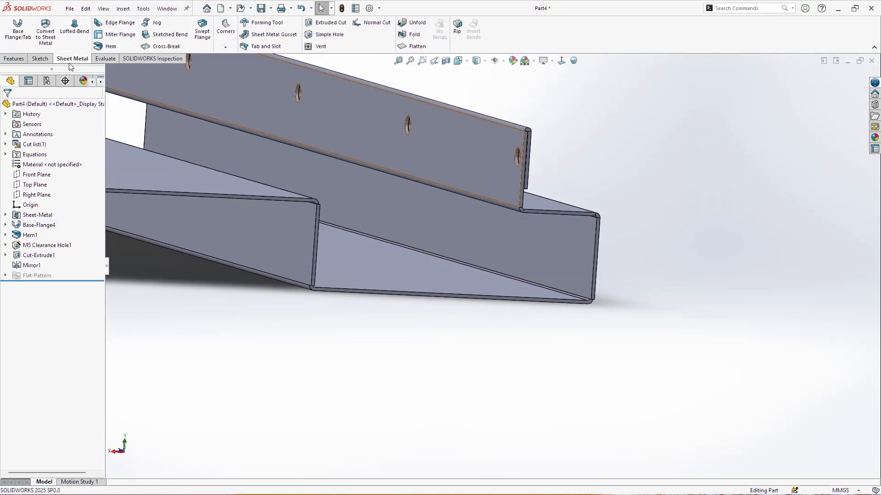
click(119, 22)
scroll(415, 296, down, 2)
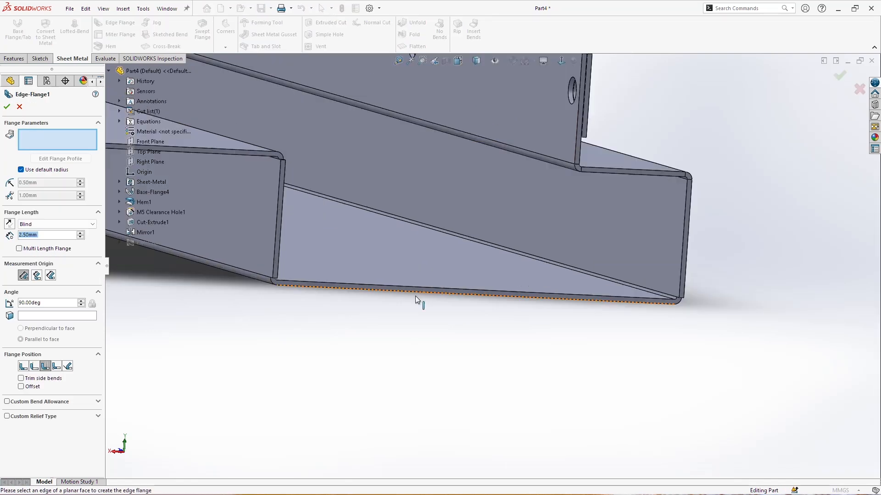
click(409, 288)
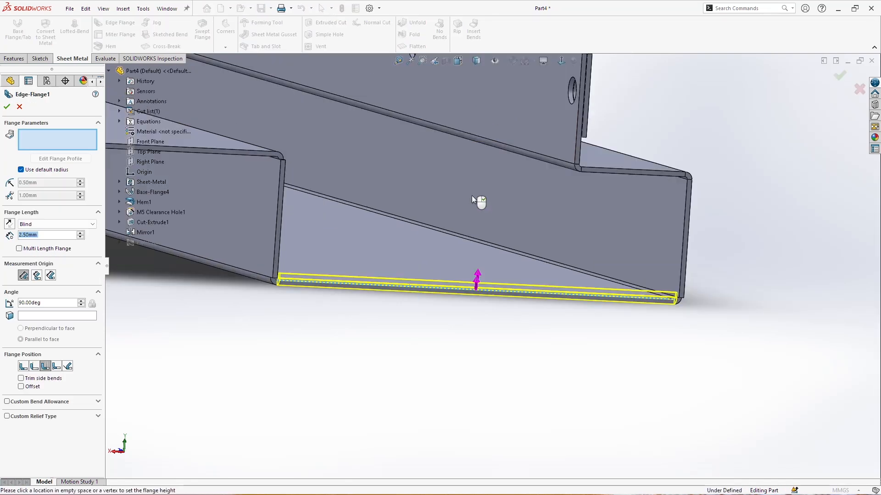
scroll(464, 219, up, 5)
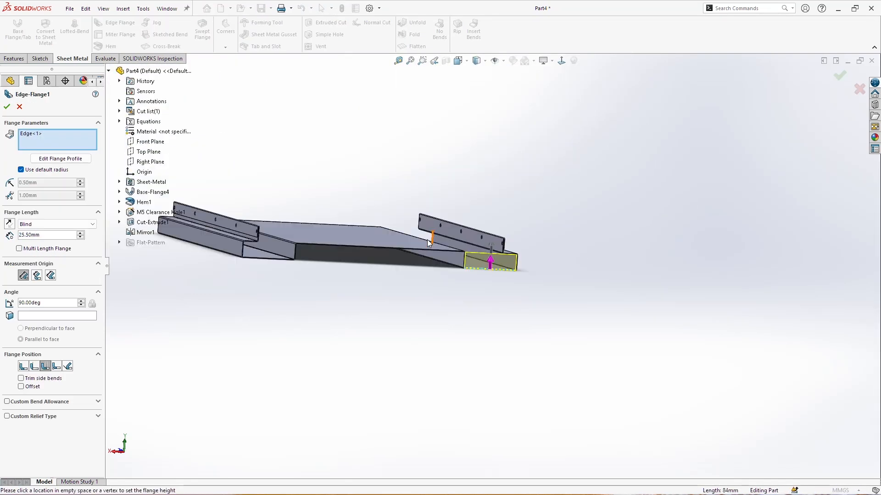
Step: Add the opposite channel base edge and the raised web edge at the same end to the edge flange, pointing the web's flange downward
scroll(301, 260, down, 6)
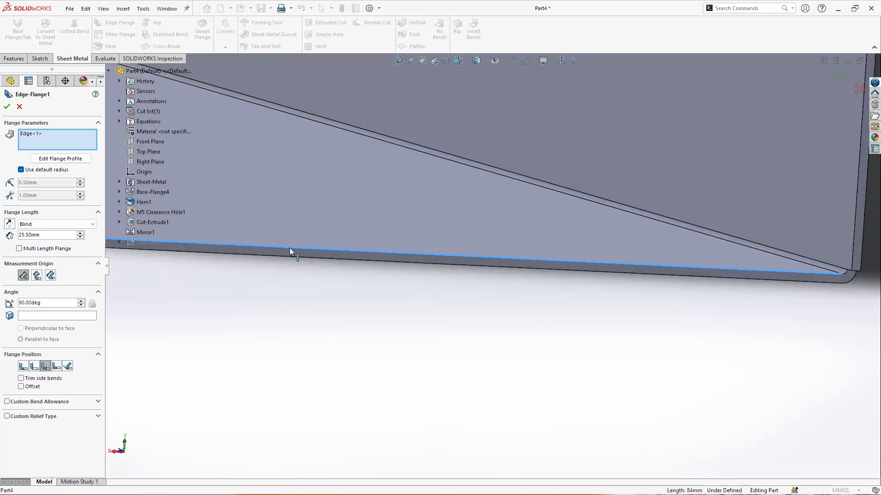
click(290, 248)
scroll(463, 275, up, 6)
middle_drag(559, 239, 609, 216)
scroll(582, 223, down, 6)
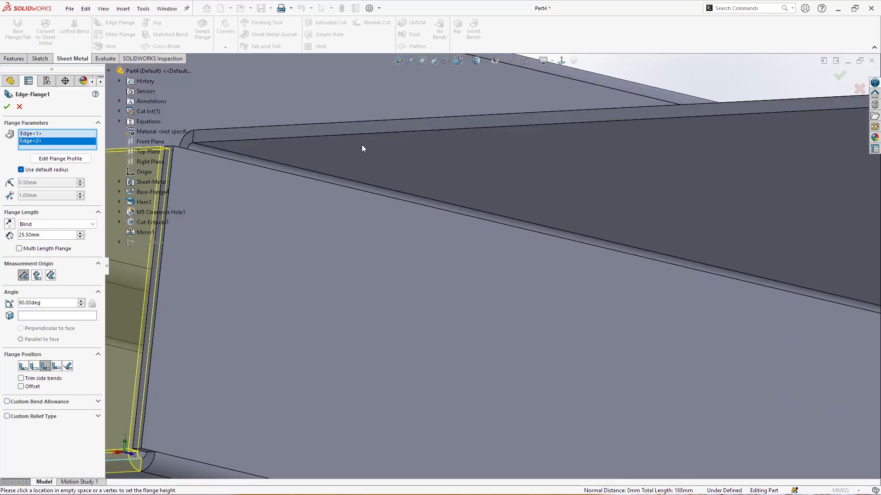
click(357, 134)
scroll(458, 319, up, 4)
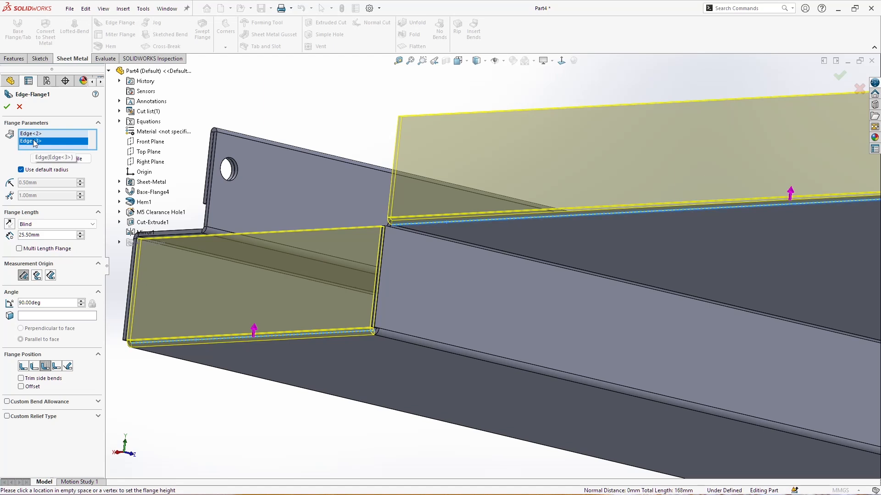
scroll(563, 296, up, 10)
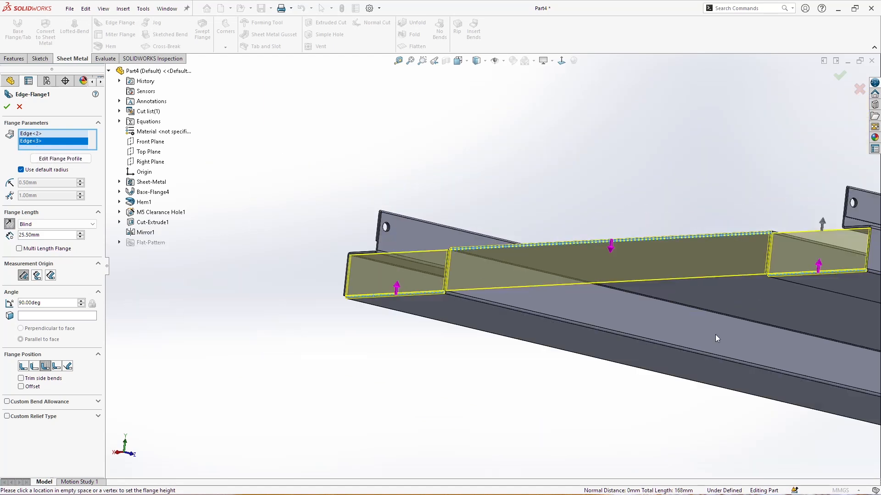
Step: Add both channel base edges at the panel's other end to the edge flange
scroll(563, 296, down, 8)
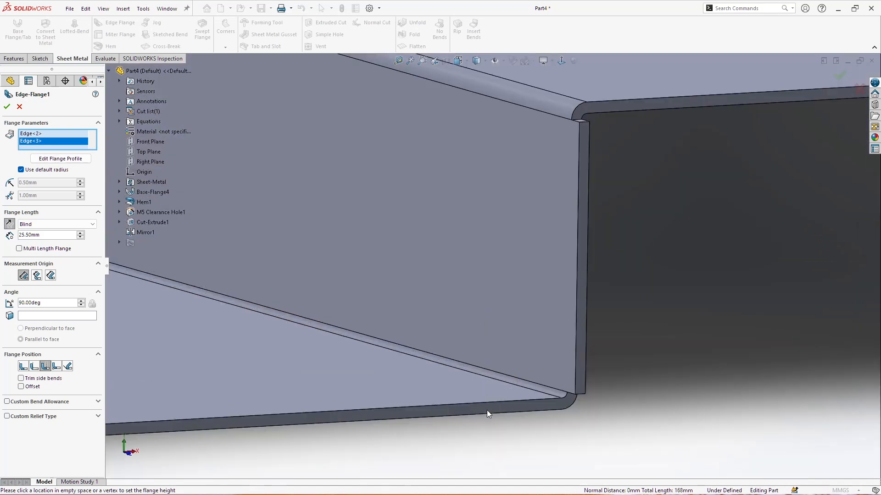
click(491, 405)
scroll(649, 334, up, 10)
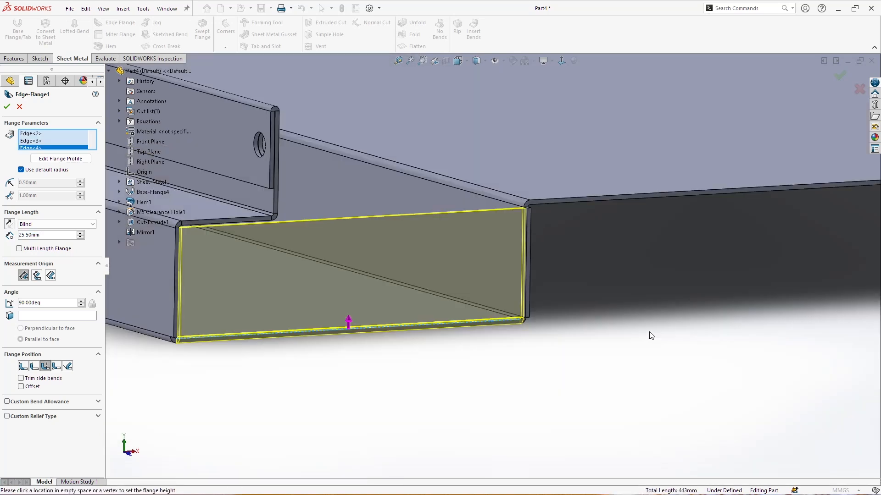
scroll(687, 291, down, 8)
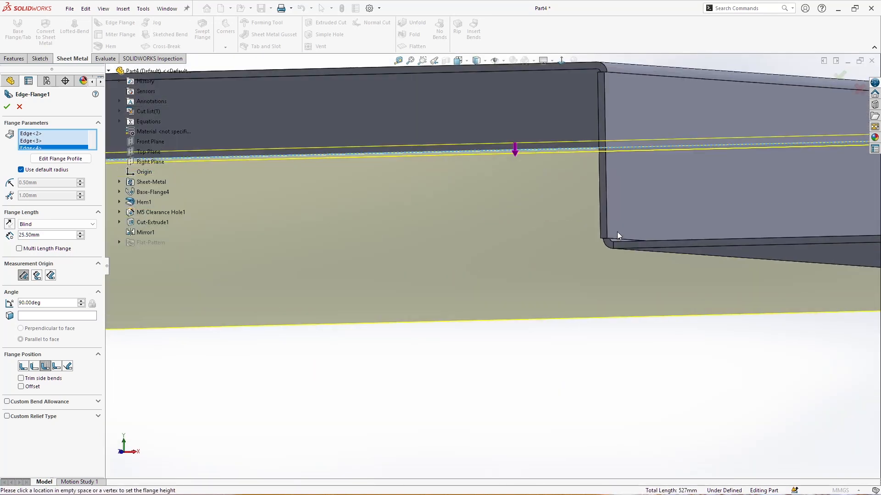
click(634, 255)
scroll(448, 235, up, 5)
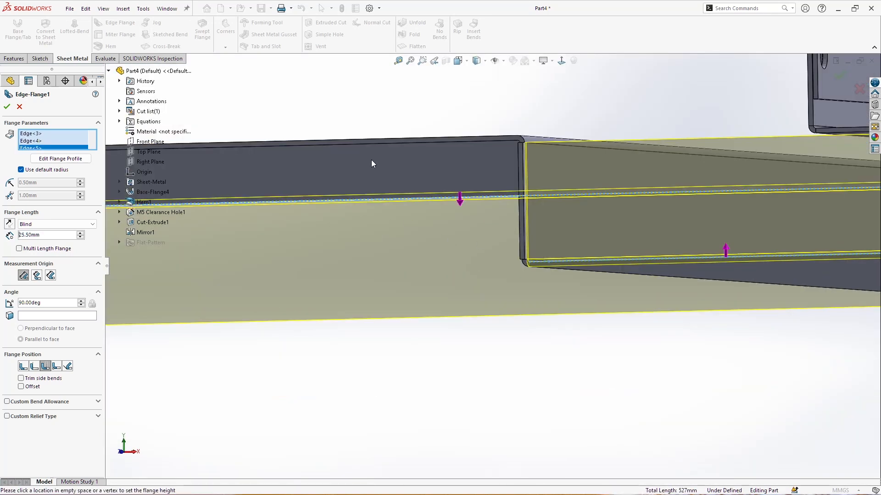
Step: Add the raised web edge at the other end to the edge flange and reverse its direction downward
scroll(371, 159, down, 3)
click(516, 150)
scroll(500, 257, up, 2)
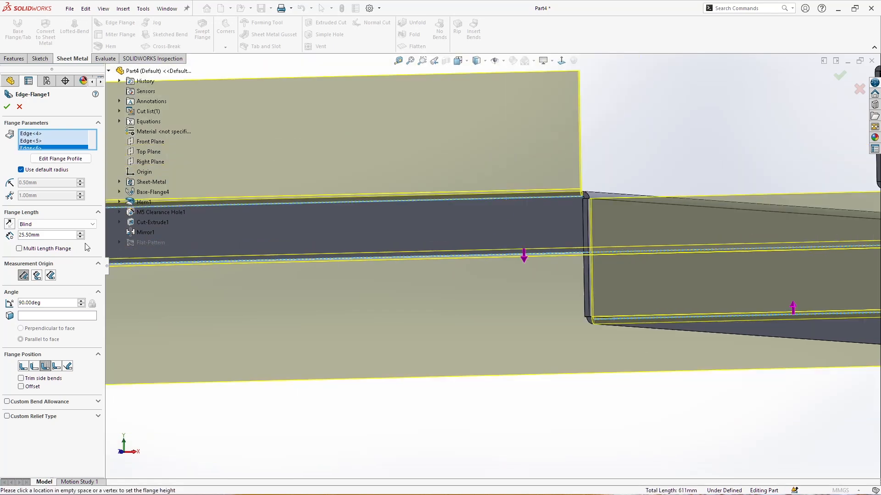
click(9, 224)
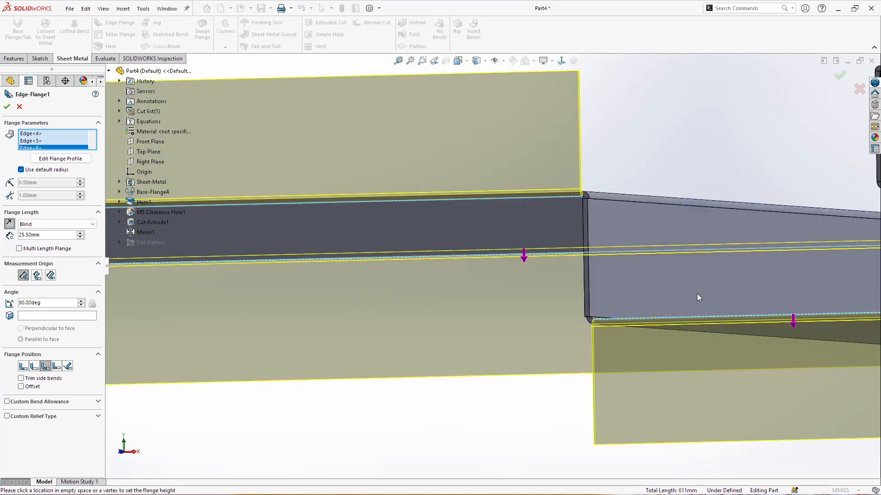
click(9, 224)
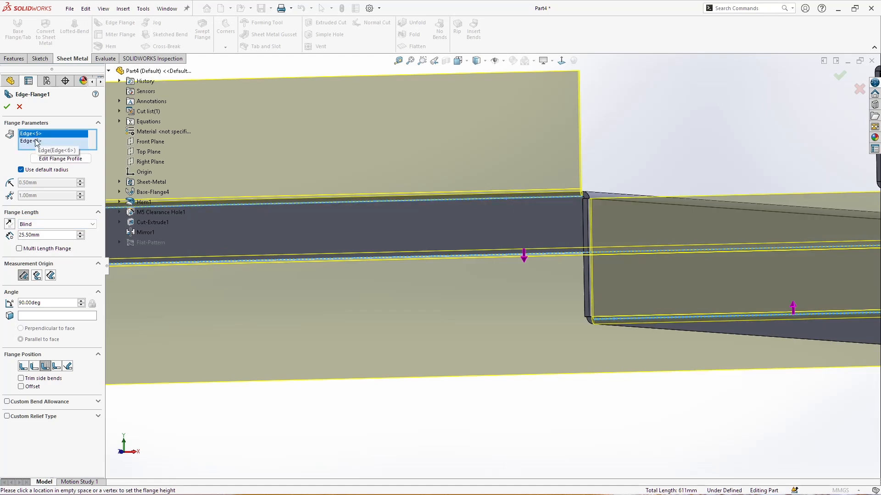
click(11, 224)
scroll(484, 277, up, 7)
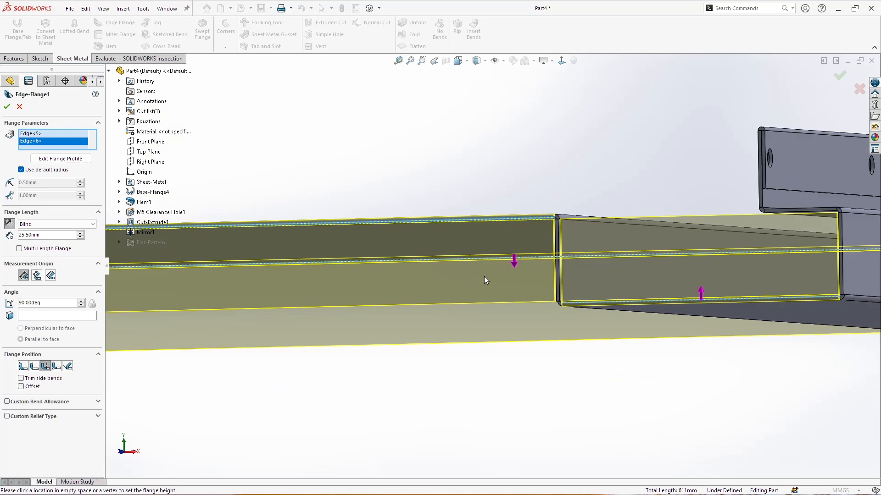
Step: Examine the flange previews at the corners and bends on both ends of the panel
middle_drag(492, 283, 418, 287)
scroll(516, 302, down, 6)
scroll(424, 263, down, 4)
middle_drag(459, 258, 474, 271)
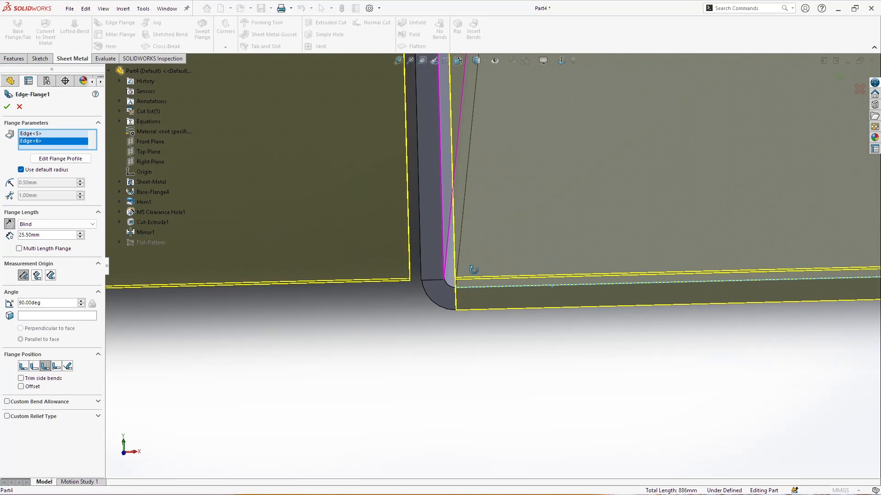
scroll(478, 253, up, 12)
scroll(669, 185, down, 10)
scroll(558, 248, up, 10)
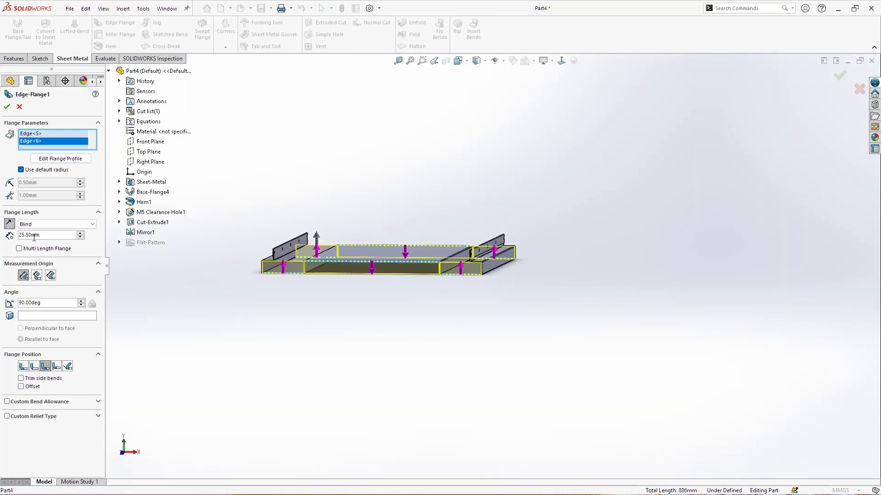
scroll(440, 295, down, 15)
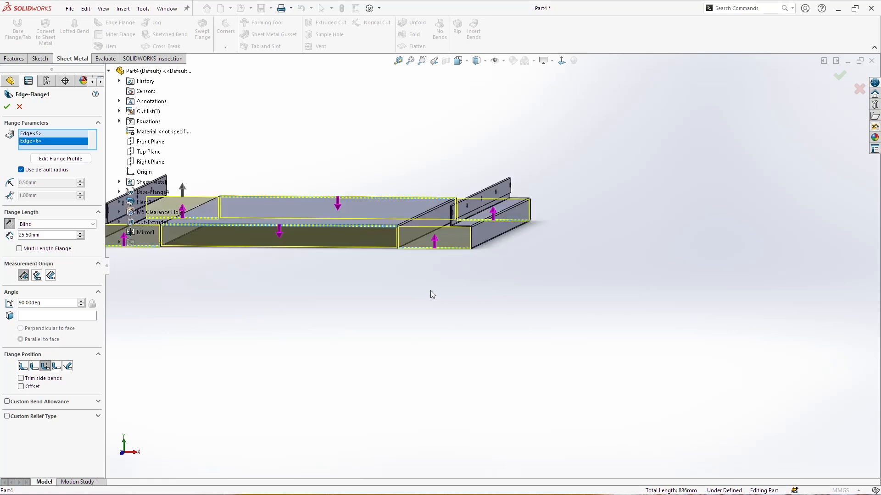
scroll(530, 295, up, 10)
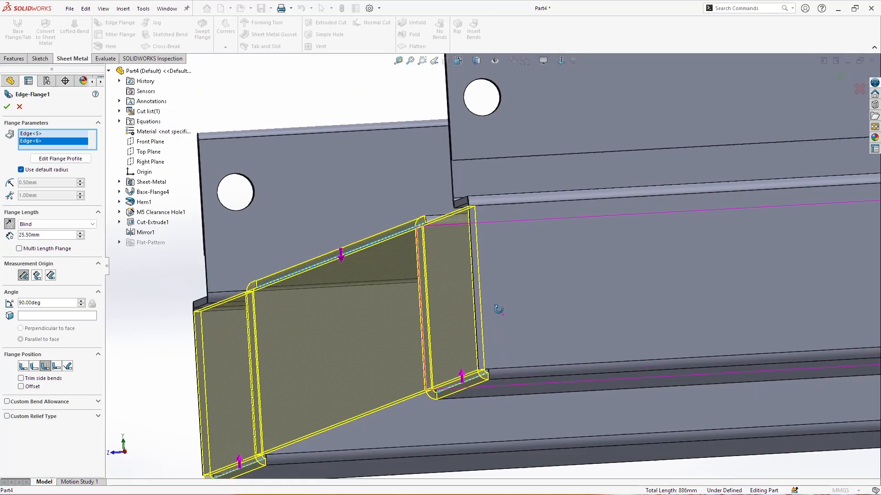
middle_drag(498, 310, 495, 307)
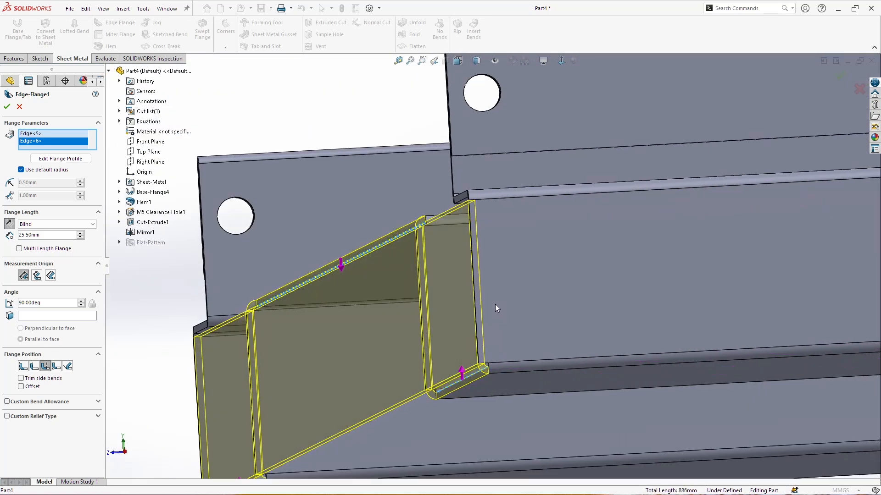
middle_drag(480, 349, 531, 346)
scroll(486, 332, up, 7)
middle_drag(410, 317, 362, 310)
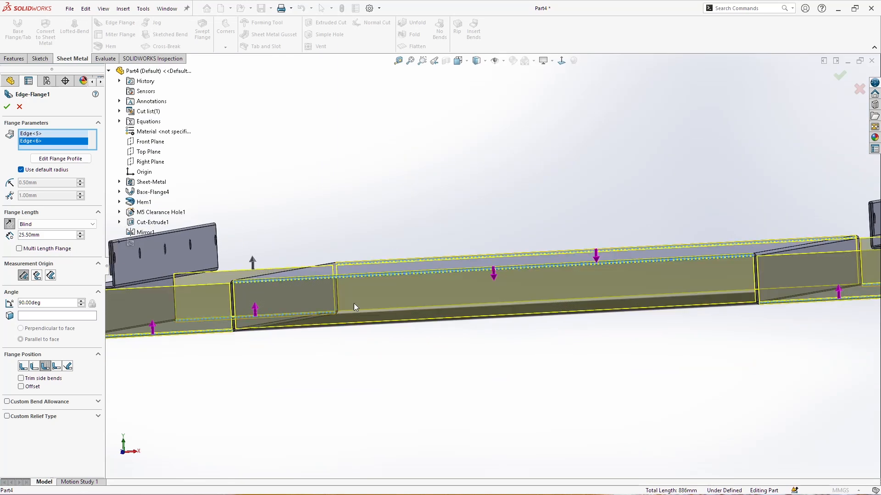
Step: Create the 25.5 mm edge flanges on all six selected edges and check the closed ends
click(8, 106)
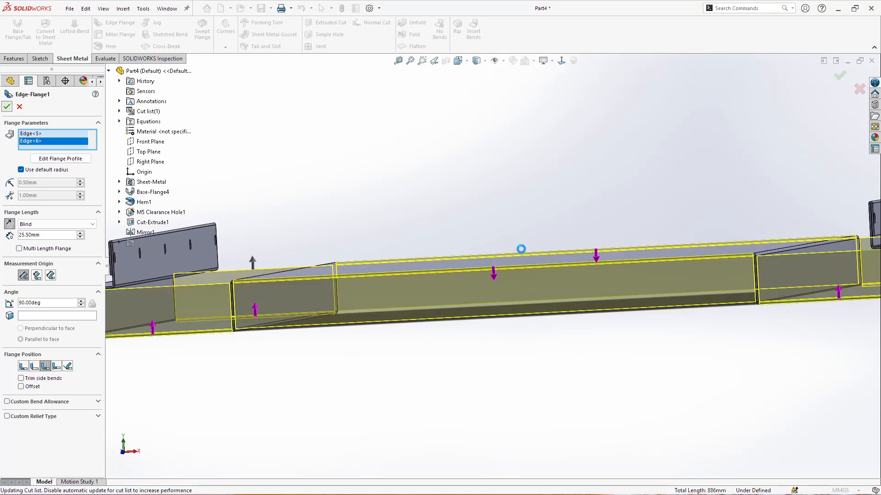
scroll(523, 248, up, 5)
middle_drag(531, 240, 592, 272)
scroll(721, 299, down, 5)
middle_drag(721, 302, 645, 276)
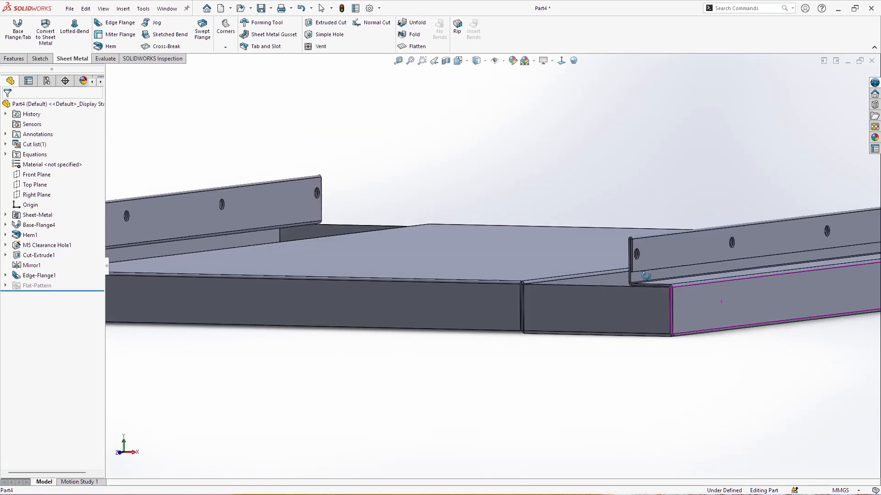
Step: Flatten the panel and examine the end flange notches of the flat pattern in the top view
scroll(607, 252, up, 5)
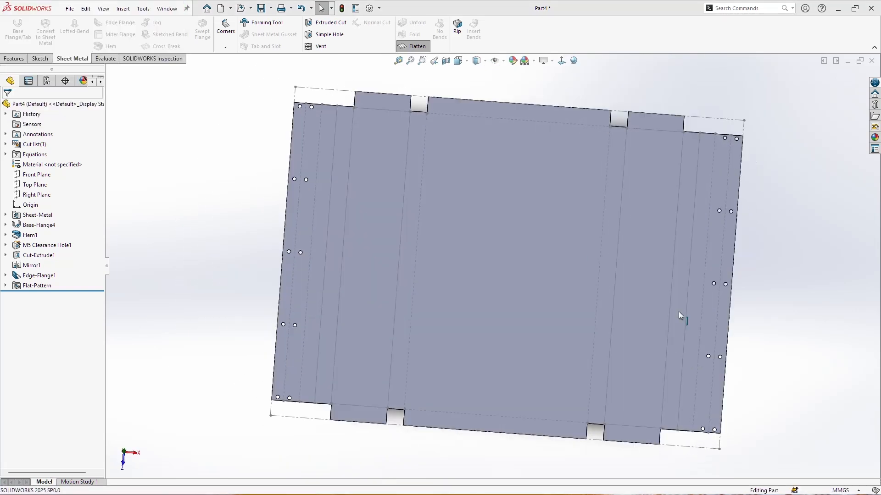
scroll(354, 439, down, 5)
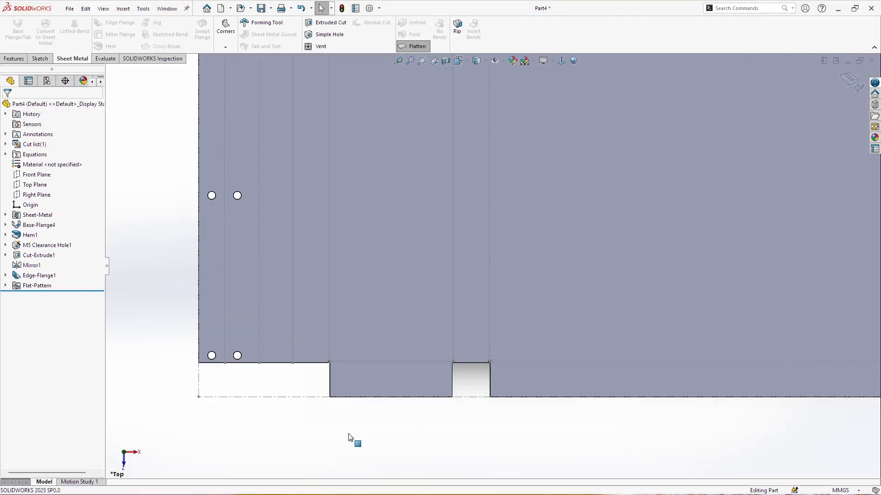
scroll(559, 363, up, 5)
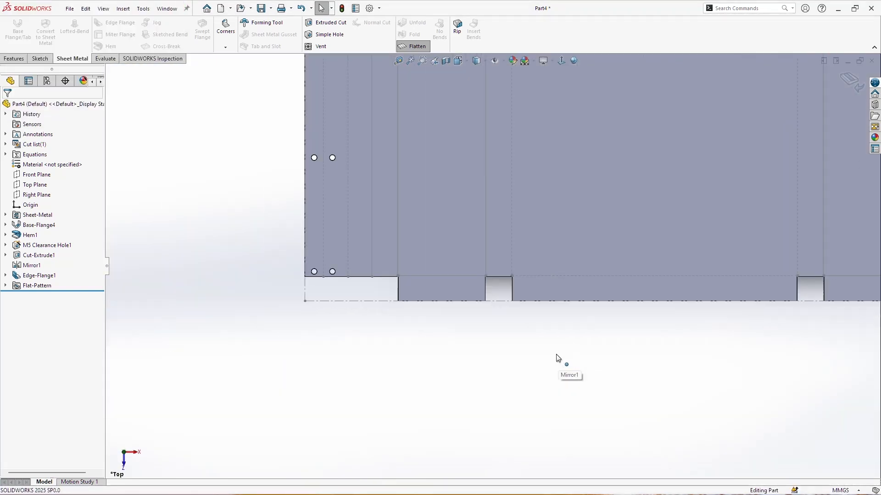
Step: Examine the corner notches at both ends of the flat pattern and fold the panel back up
scroll(556, 142, down, 6)
scroll(501, 156, down, 3)
scroll(502, 156, up, 5)
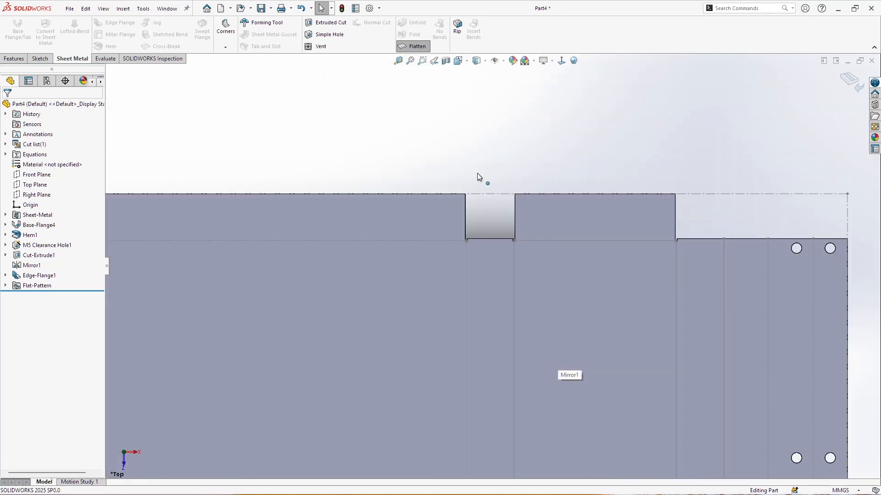
scroll(510, 277, down, 2)
scroll(476, 354, up, 3)
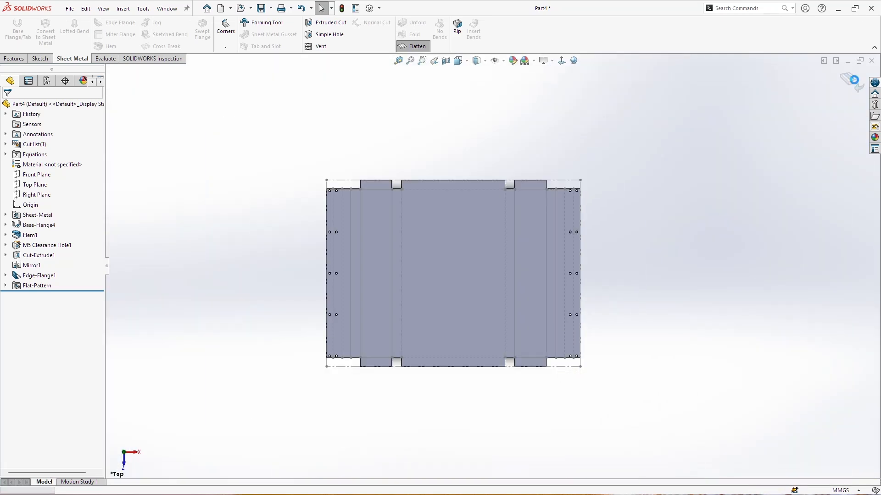
Step: Assign the Galvanized Steel material to the folded panel
middle_drag(511, 330, 490, 213)
middle_drag(465, 307, 427, 280)
scroll(426, 280, down, 2)
right_click(38, 168)
click(40, 171)
scroll(336, 286, down, 6)
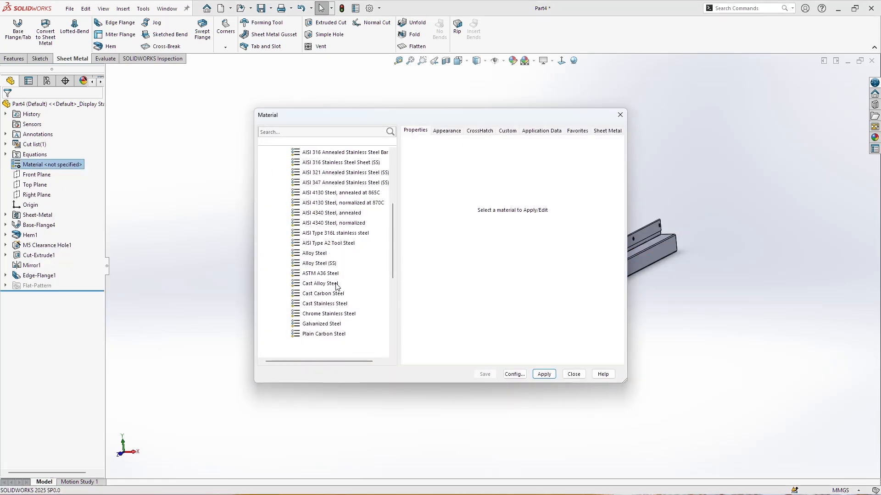
click(331, 264)
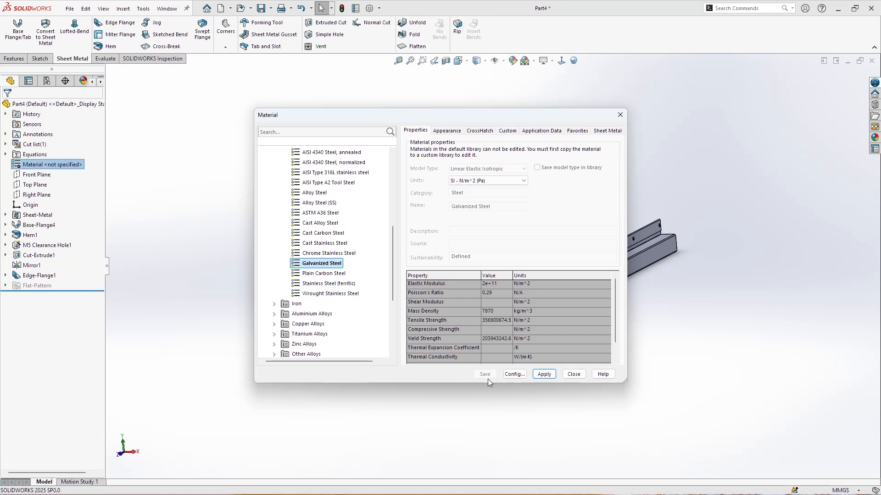
click(544, 375)
click(574, 375)
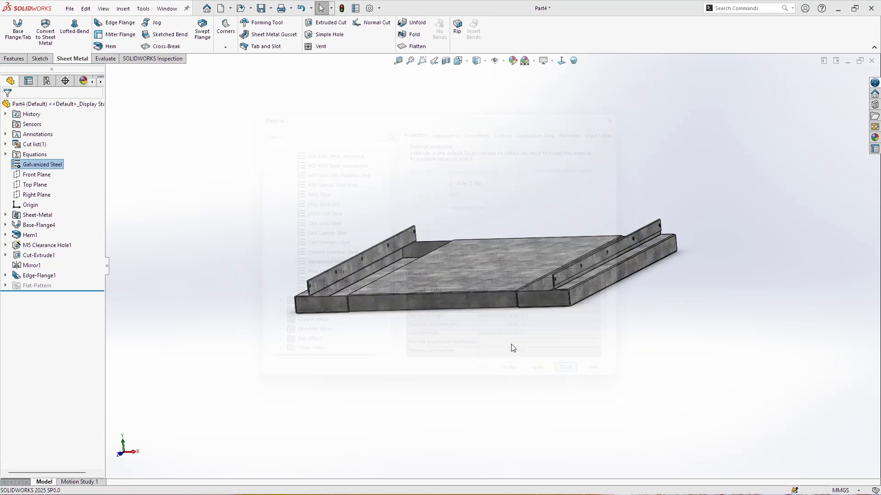
middle_drag(432, 266, 519, 180)
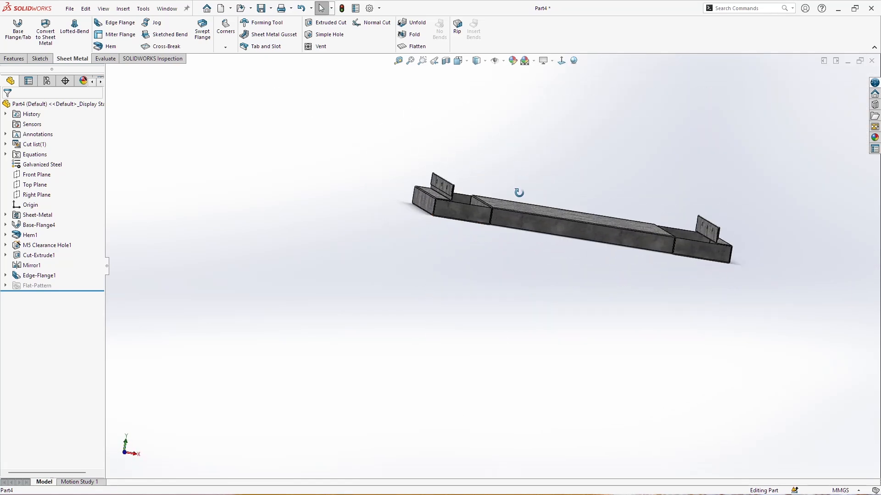
key(space)
click(494, 287)
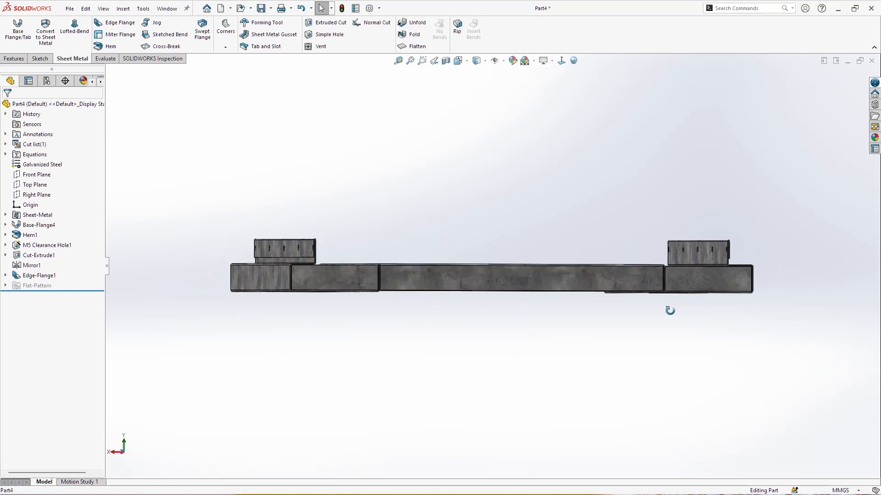
click(688, 281)
middle_drag(688, 281, 497, 367)
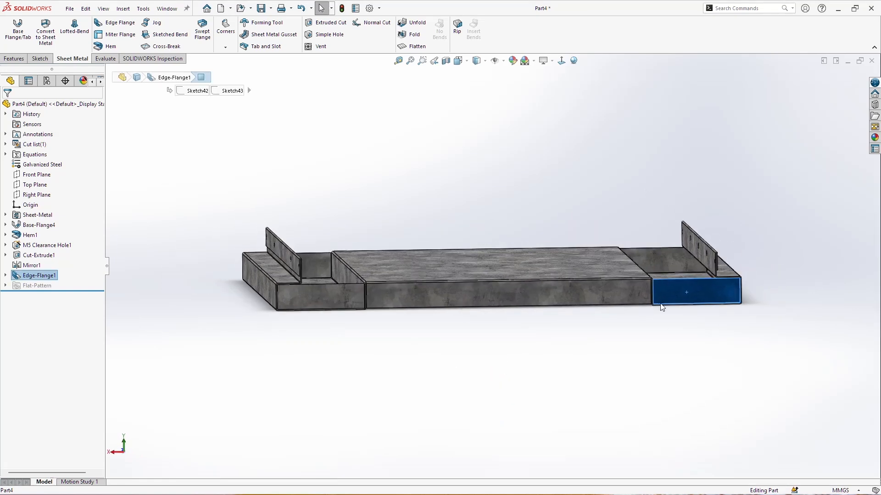
click(39, 58)
click(13, 30)
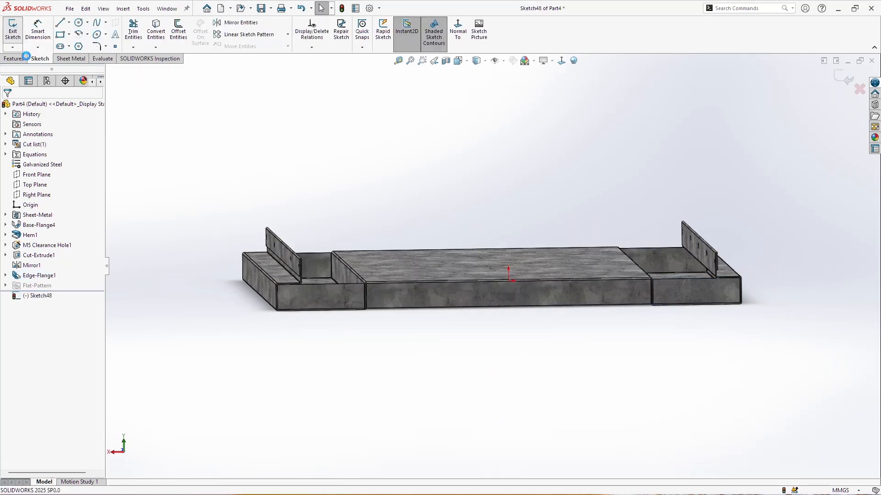
Step: Start a Hole Wizard hole on the outer end flange as an ISO M5 tap drill with a blind end condition
middle_drag(745, 293, 692, 291)
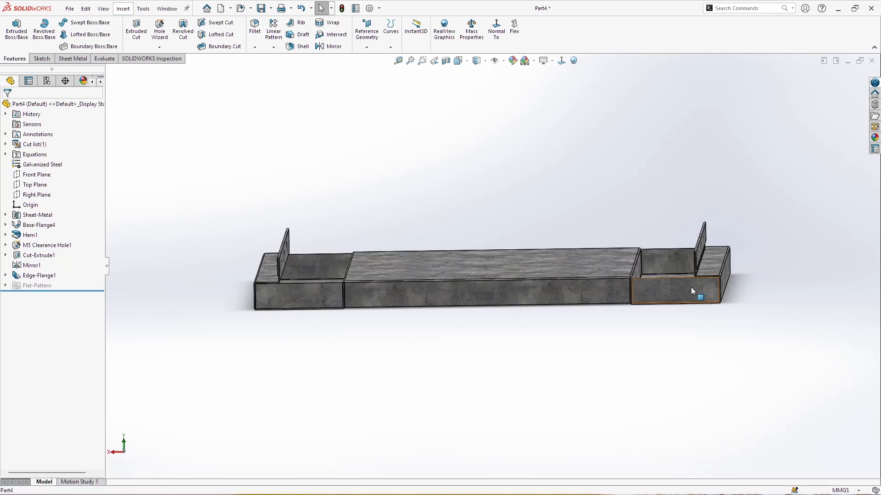
click(692, 289)
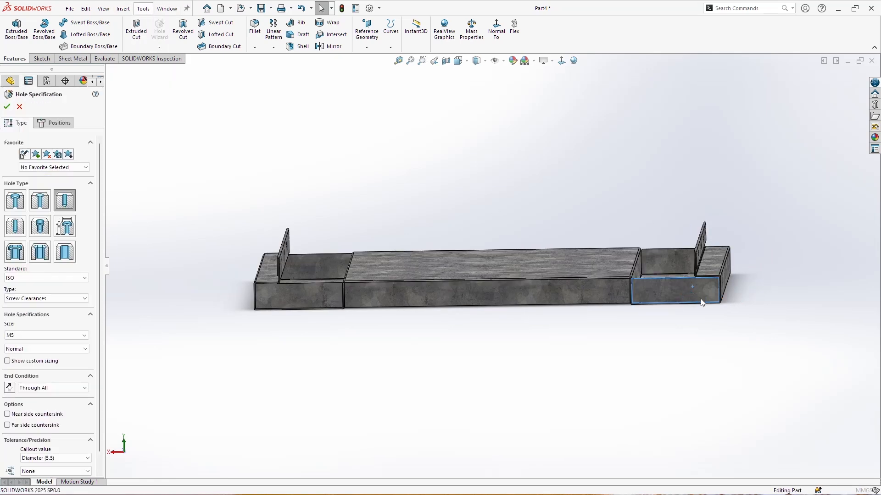
scroll(703, 302, down, 5)
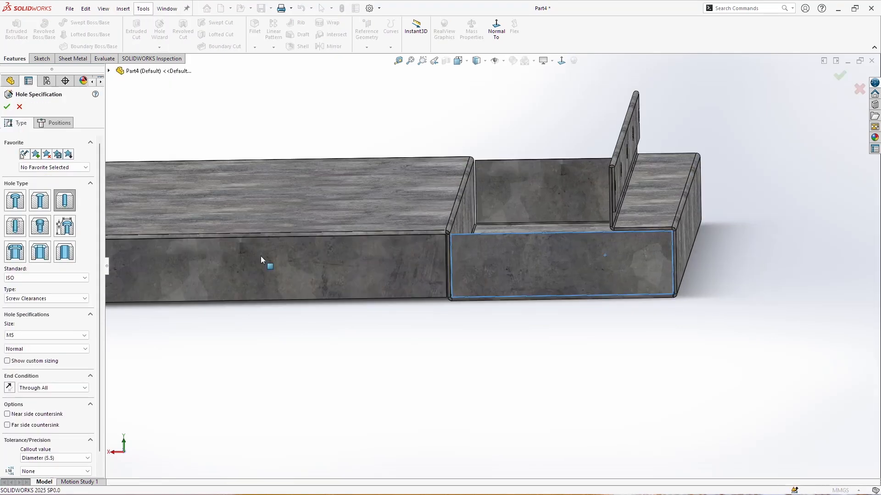
click(46, 299)
click(46, 321)
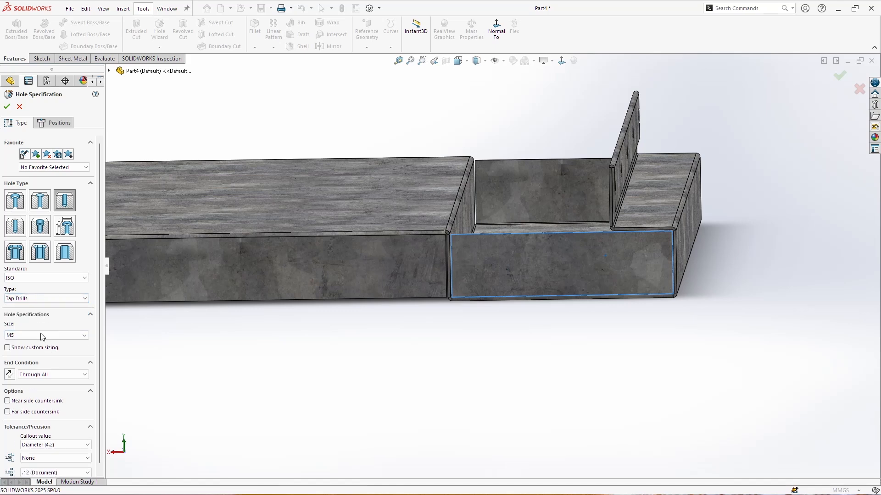
click(51, 375)
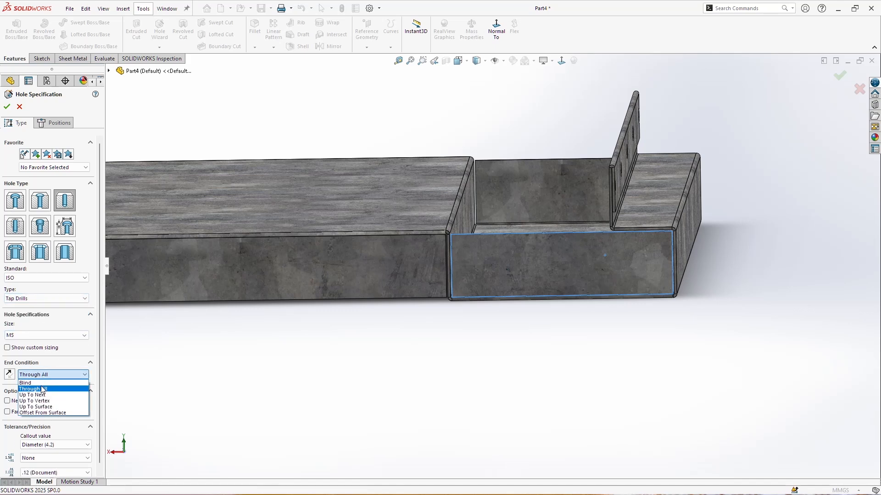
click(40, 381)
Step: Place two hole points on the outer end flange and one on the middle end flange beside the origin
click(60, 123)
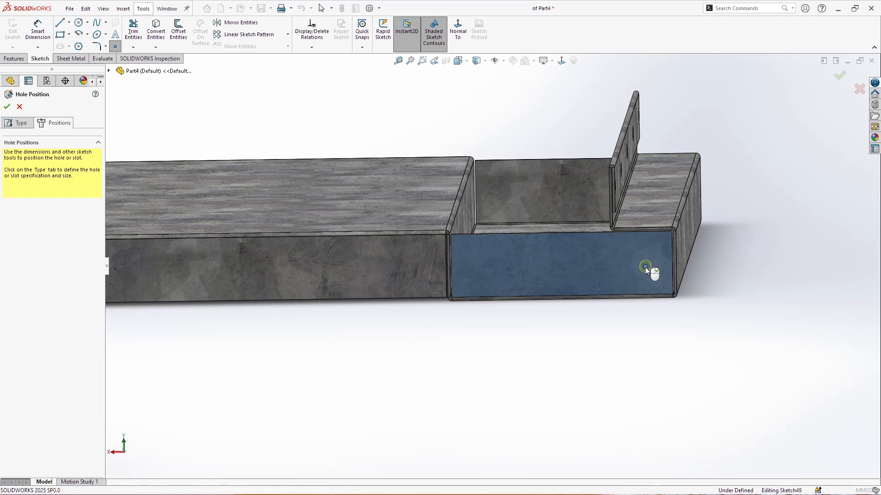
scroll(258, 284, up, 3)
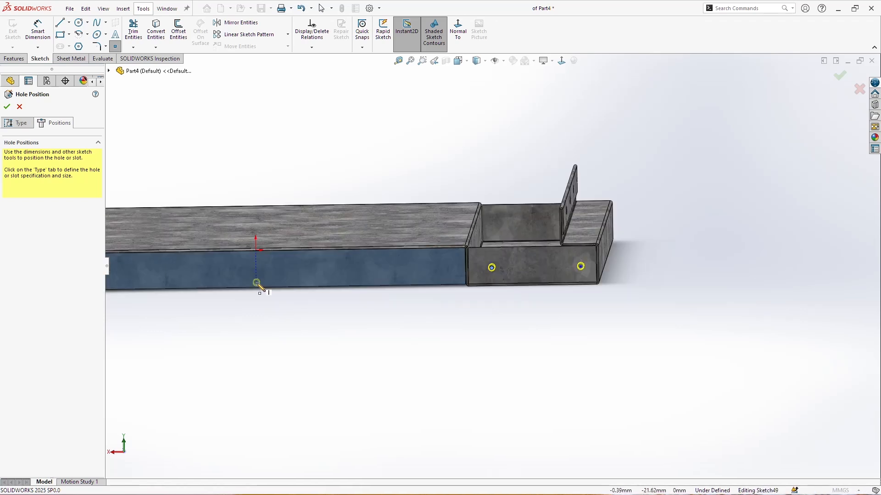
click(338, 270)
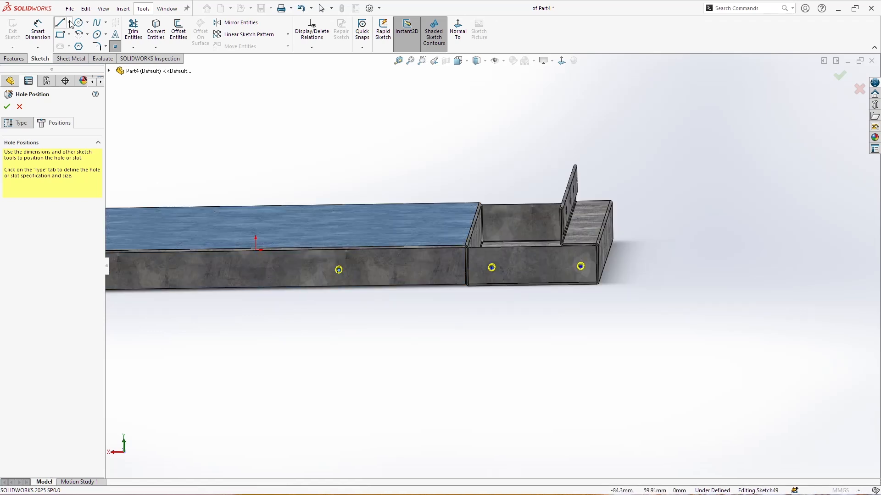
Step: Sketch a vertical centerline about 40 mm long downward from the origin
click(69, 23)
click(80, 38)
click(256, 251)
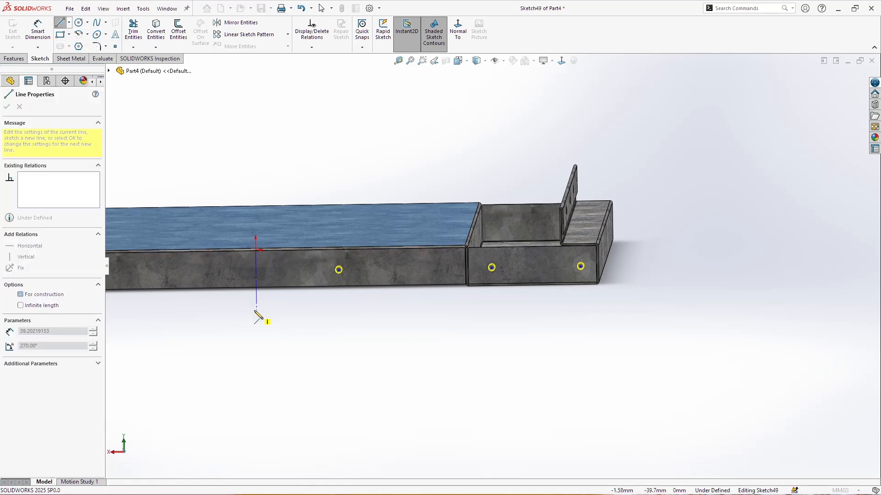
click(255, 311)
key(Escape)
Step: Align the three hole points with a horizontal relation
scroll(577, 323, down, 3)
scroll(583, 252, down, 2)
scroll(580, 251, up, 3)
click(421, 244)
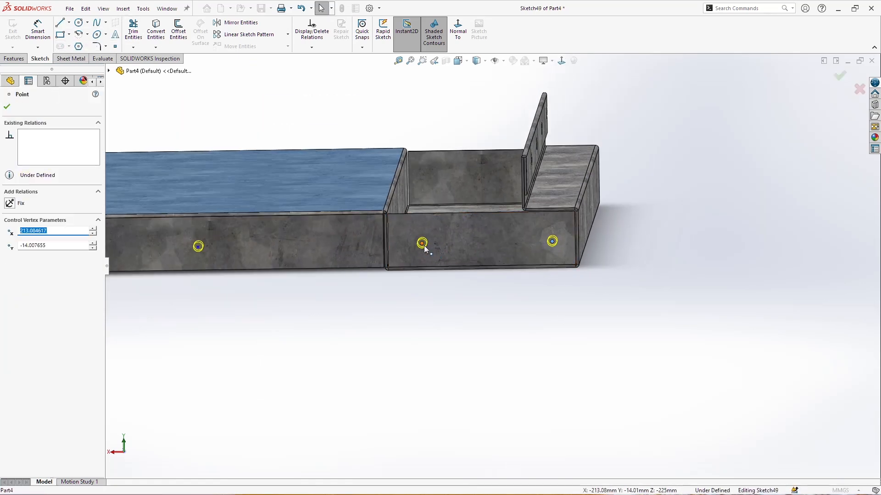
ctrl+click(198, 247)
ctrl+click(198, 247)
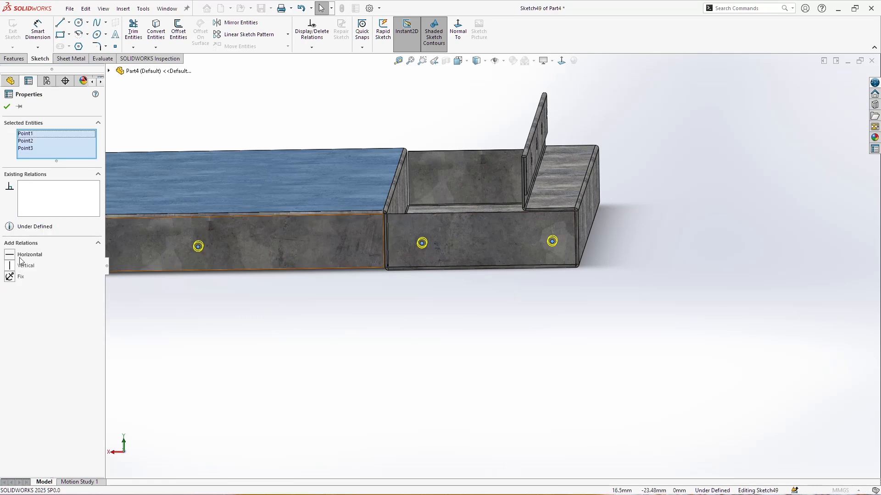
click(442, 318)
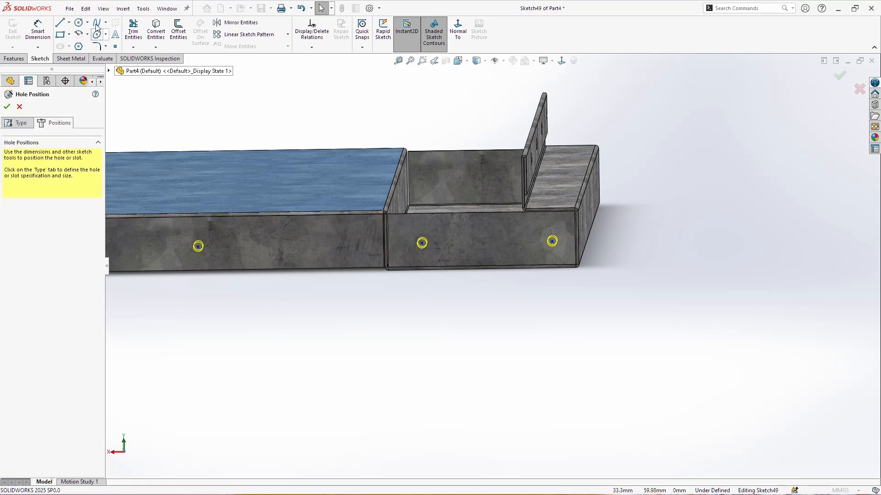
Step: Dimension the outermost hole 12.5 mm from the outer vertical edge of the end flange
click(40, 24)
scroll(580, 240, down, 4)
click(570, 254)
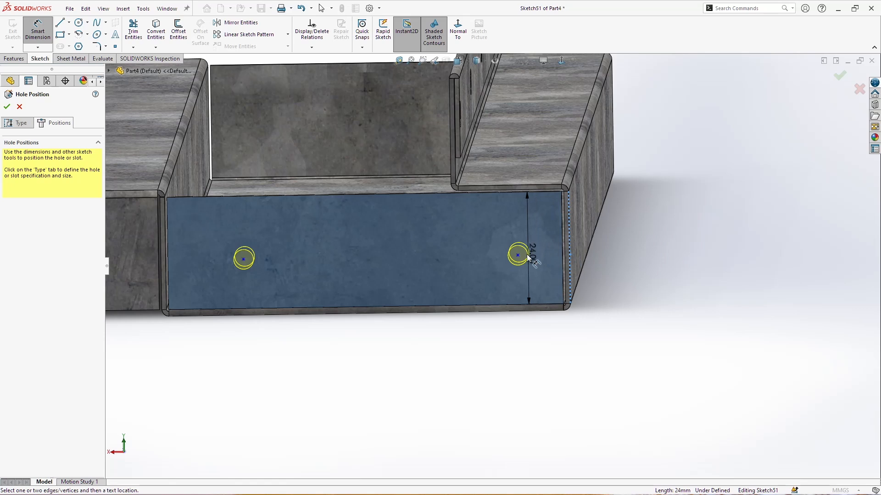
click(517, 255)
click(646, 287)
text(12.5)
key(Return)
key(Escape)
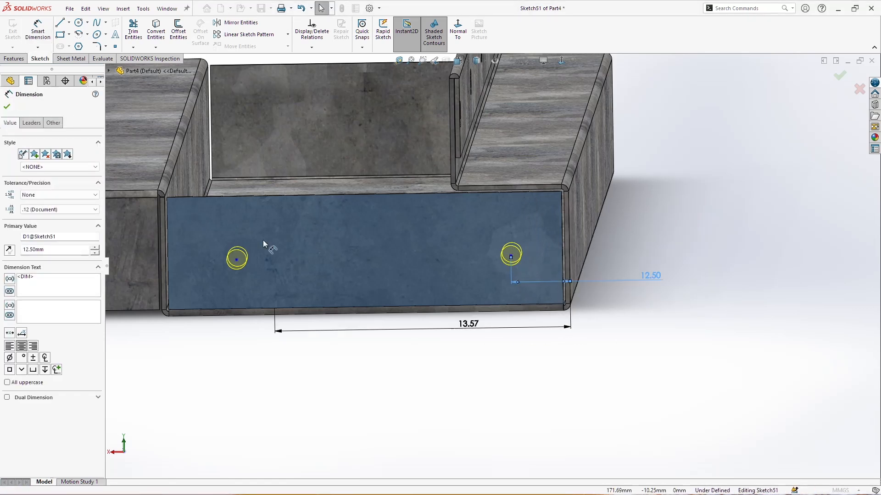
Step: Dimension the spacing between the two holes on the outer end flange to 62.5 mm
click(37, 29)
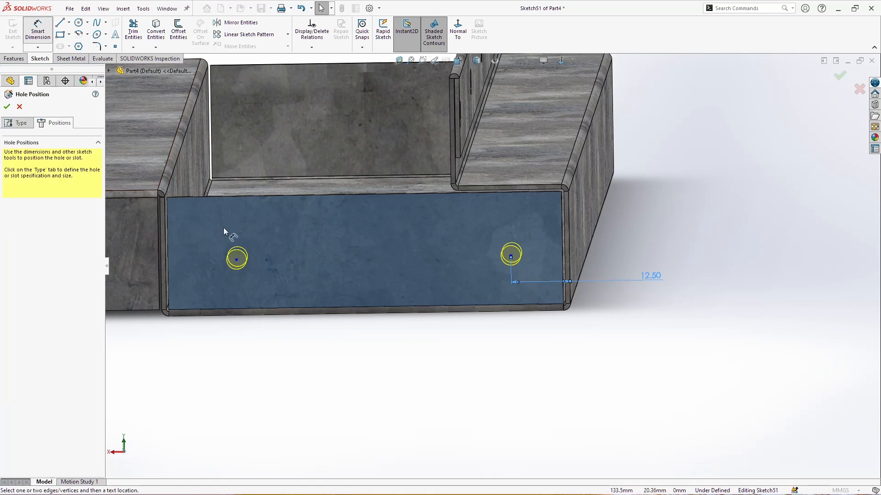
click(237, 261)
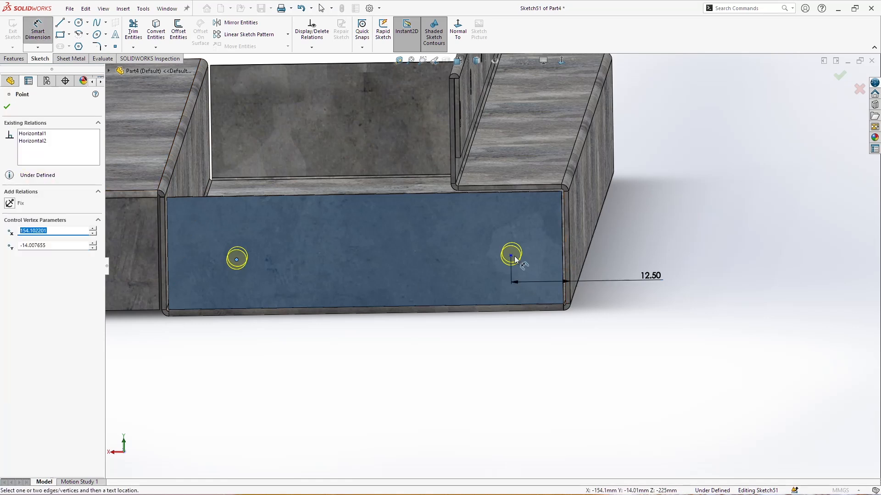
click(433, 352)
text(62.5)
key(Return)
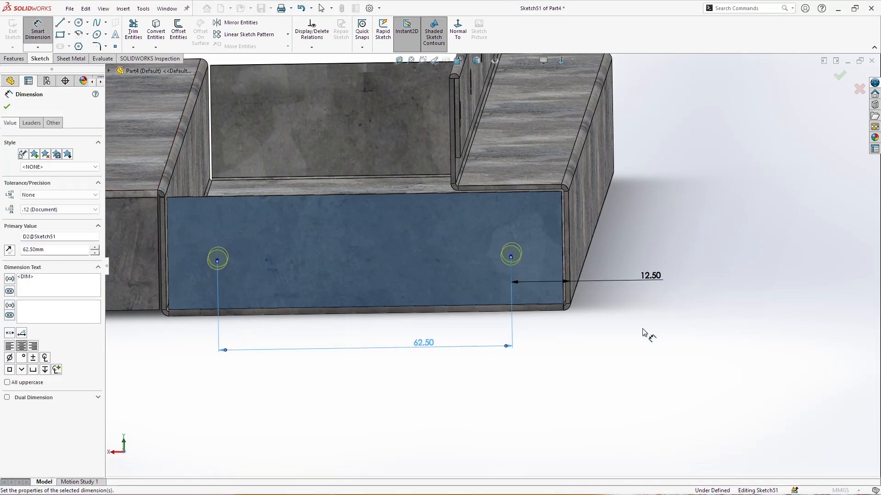
Step: Dimension the outermost hole 12.5 mm below the upper edge of the end flange
click(434, 194)
click(511, 256)
click(654, 253)
text(12.5)
key(Return)
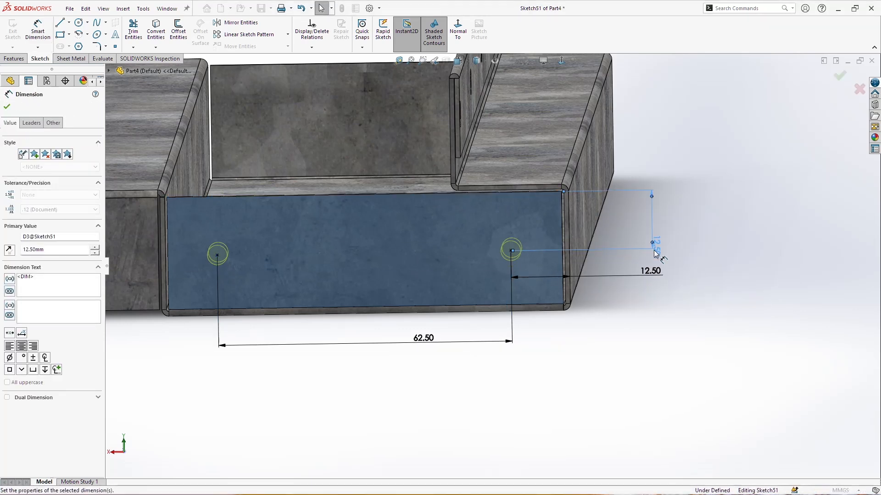
Step: Dimension the hole on the middle end flange 60.5 mm from the vertical centerline
scroll(477, 252, up, 9)
scroll(220, 261, down, 5)
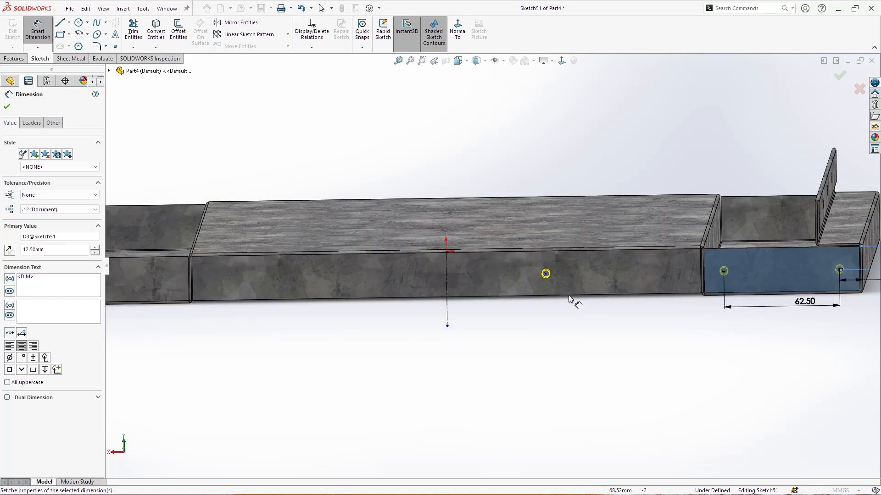
click(447, 294)
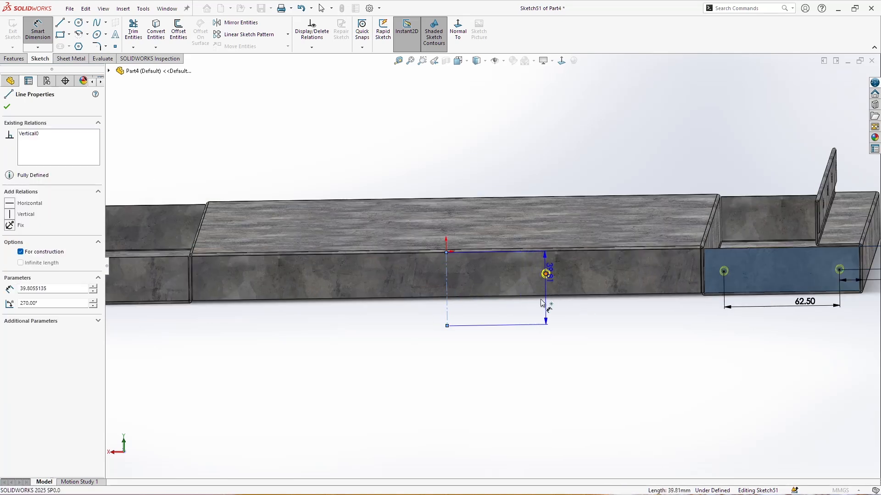
click(531, 315)
text(60.5)
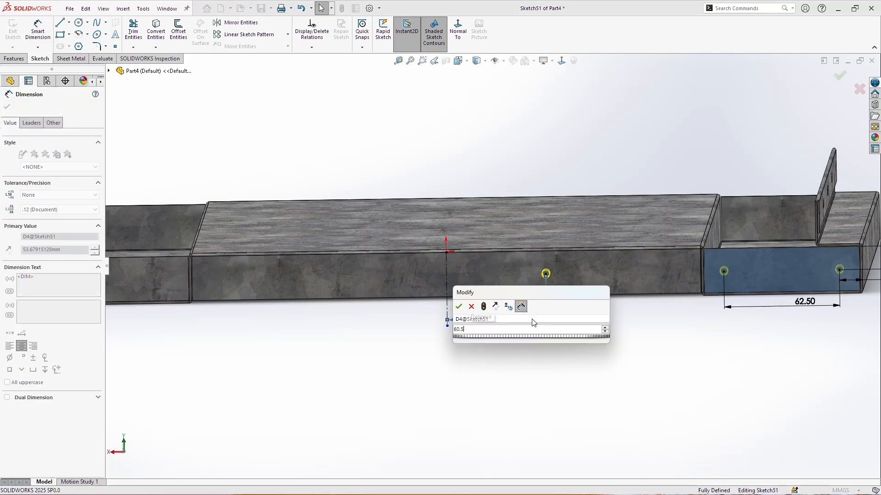
key(Return)
Step: Mirror the three hole points about the vertical centerline and create the M5 tap drill holes
key(Escape)
drag(484, 166, 861, 363)
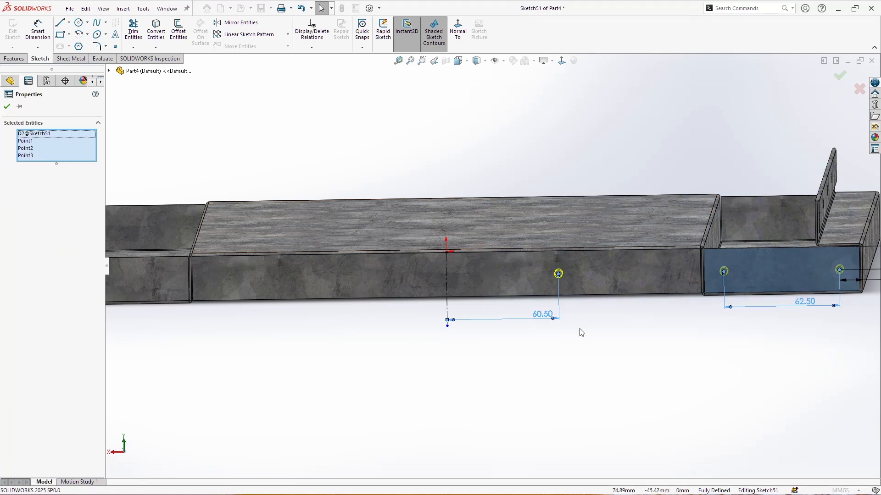
ctrl+click(448, 285)
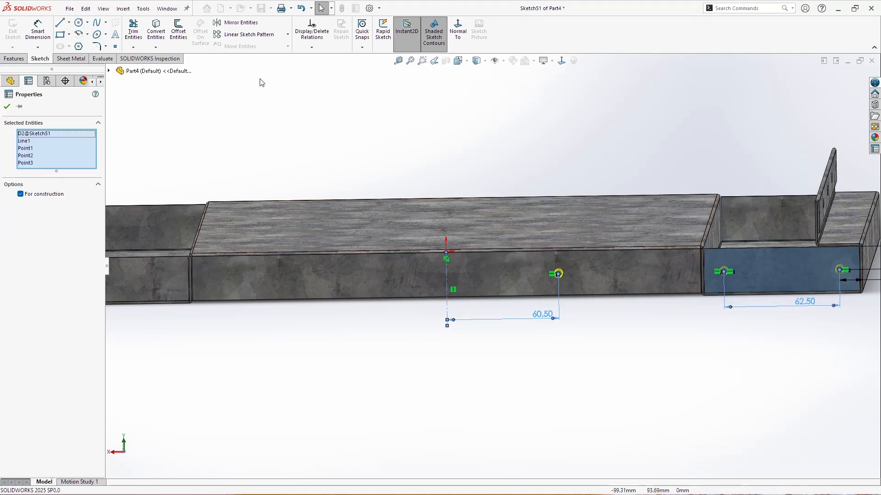
click(241, 24)
scroll(395, 307, up, 2)
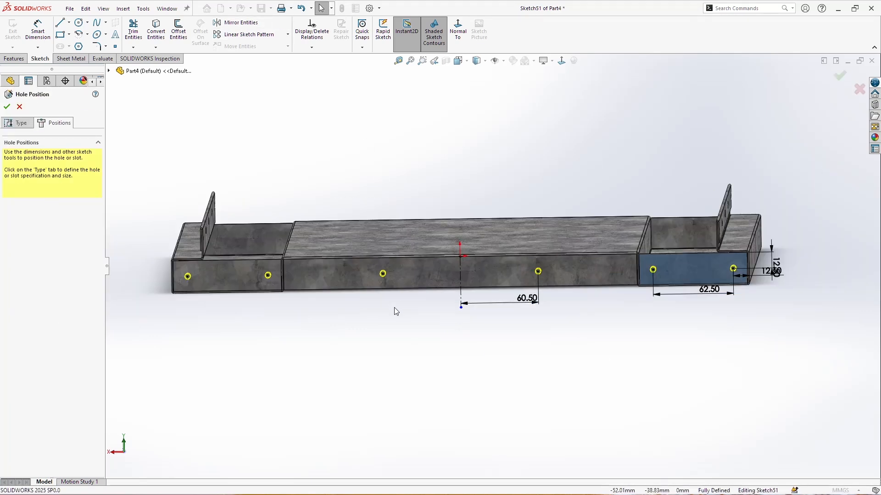
scroll(358, 286, up, 1)
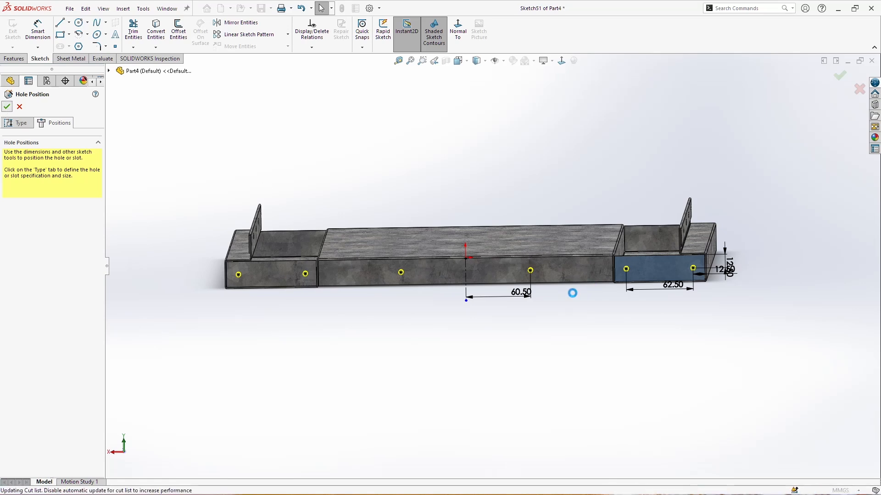
scroll(680, 281, down, 4)
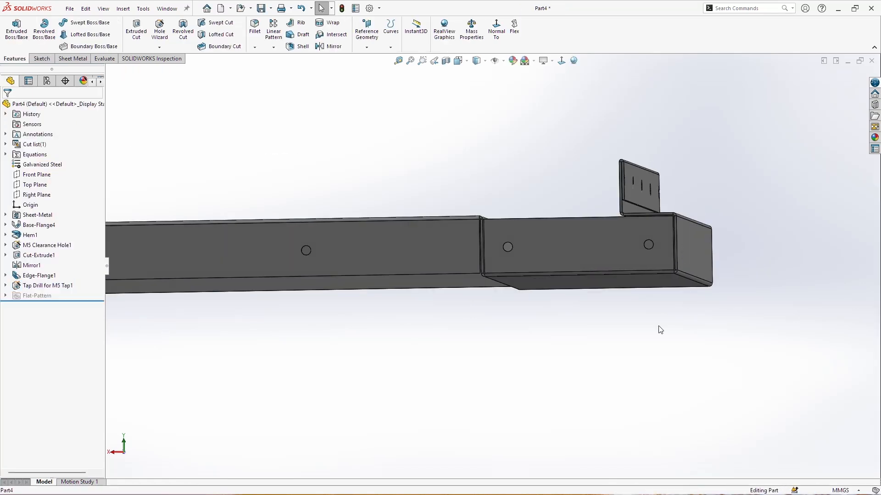
Step: Rebuild the part and select the 84 mm wide strip face along the side edge of the panel's underside
middle_drag(613, 295, 518, 212)
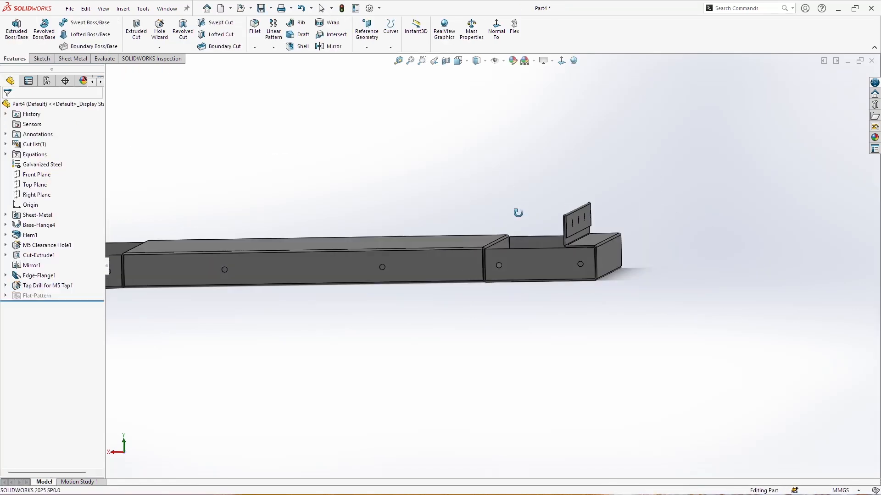
click(341, 8)
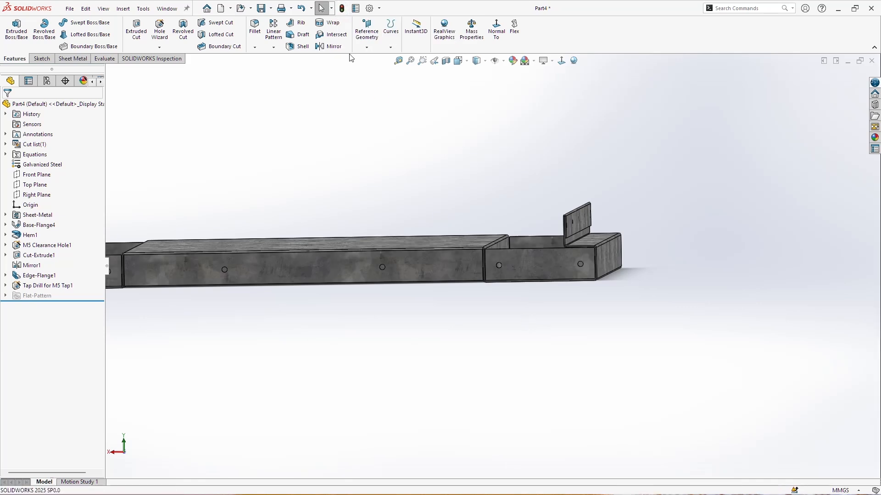
mouse_move(538, 302)
middle_down()
mouse_move(586, 324)
mouse_move(617, 144)
mouse_move(513, 350)
mouse_move(528, 286)
mouse_move(523, 249)
middle_up()
click(523, 249)
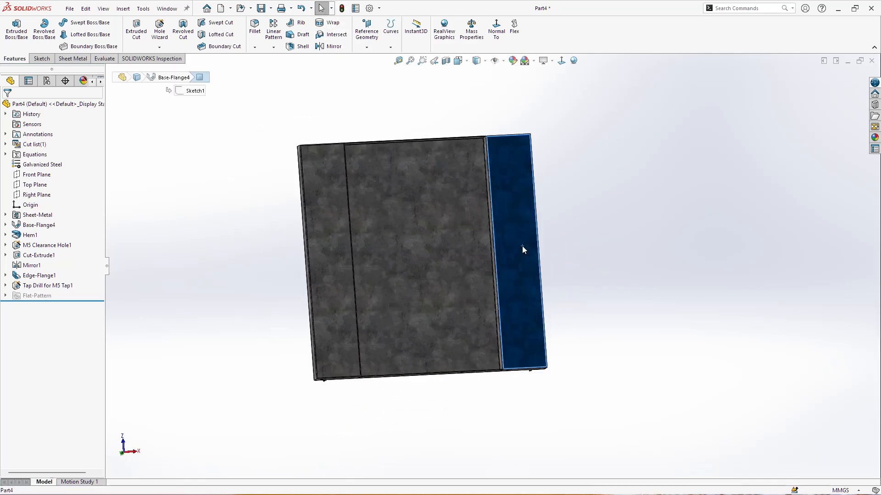
click(42, 59)
click(13, 28)
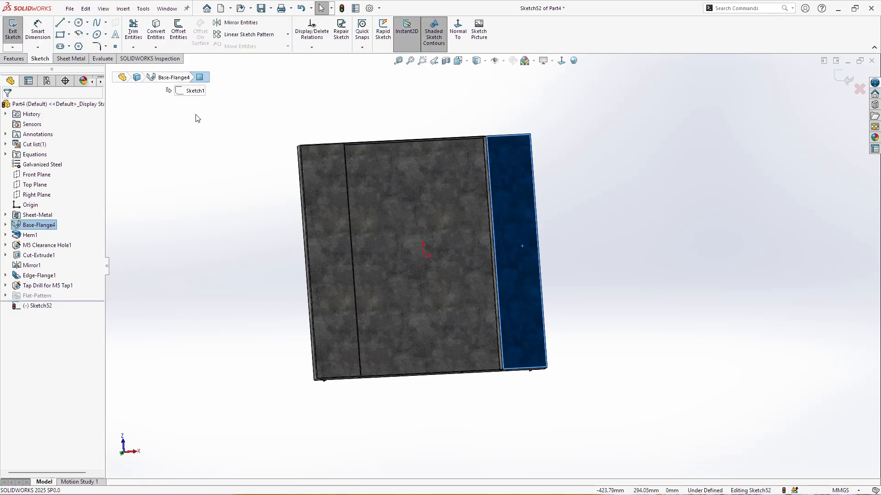
click(12, 28)
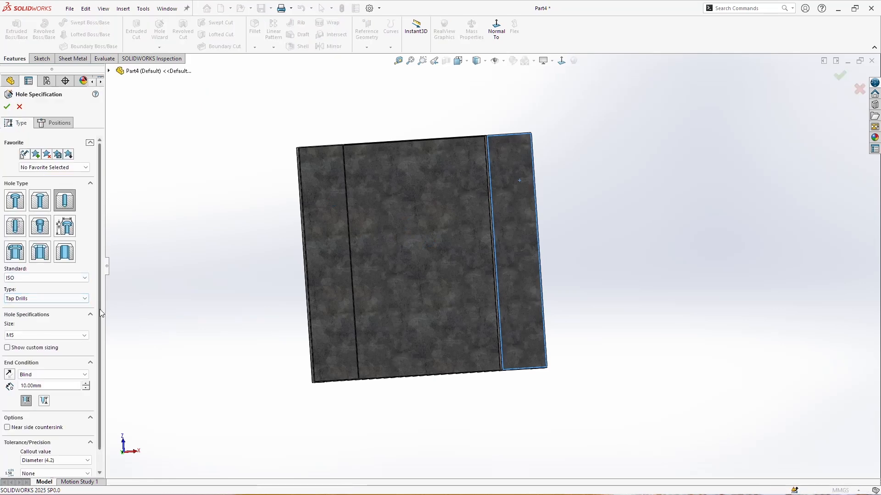
Step: Set the tap drill hole size to M8 and place four hole points near one end of the side strip
click(77, 336)
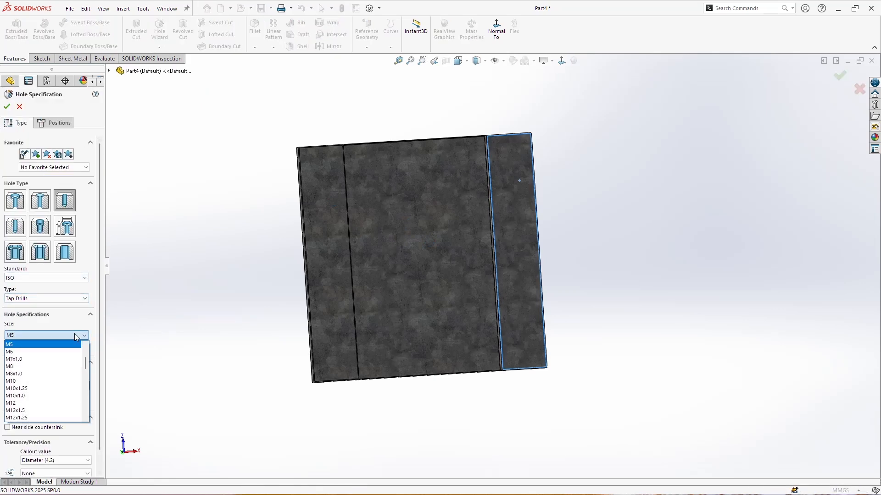
click(73, 367)
scroll(99, 355, down, 1)
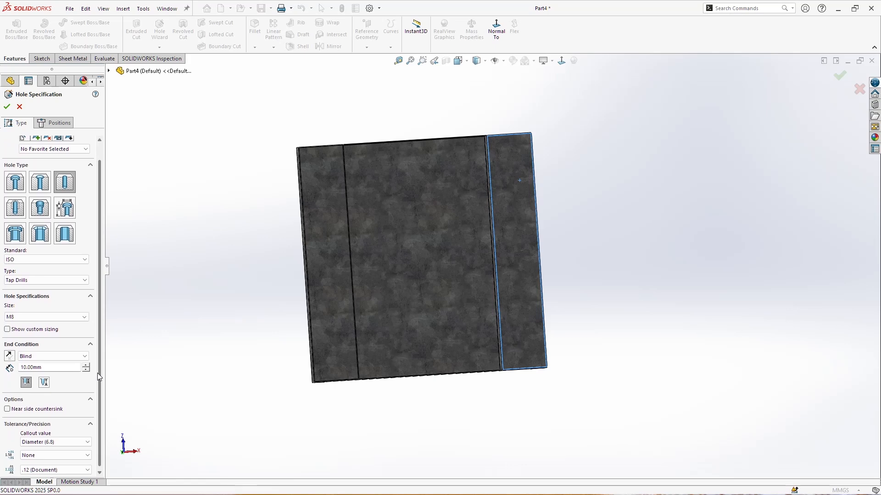
scroll(102, 360, up, 1)
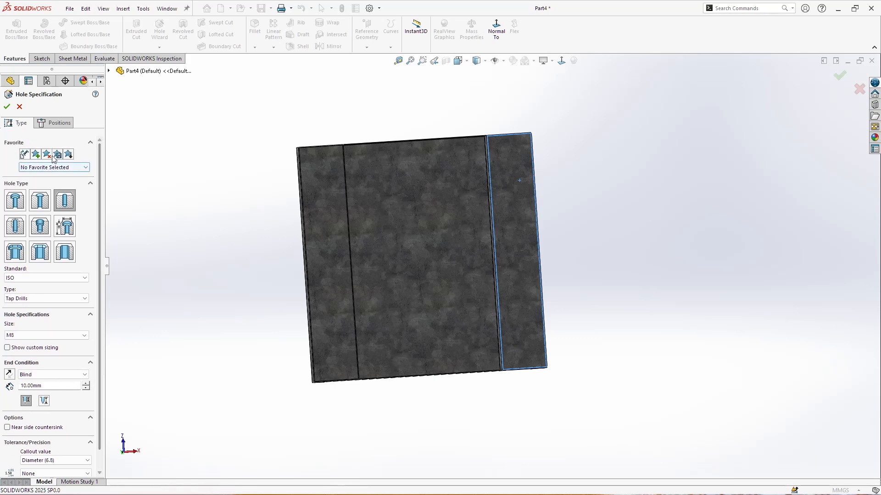
click(54, 122)
scroll(540, 166, down, 5)
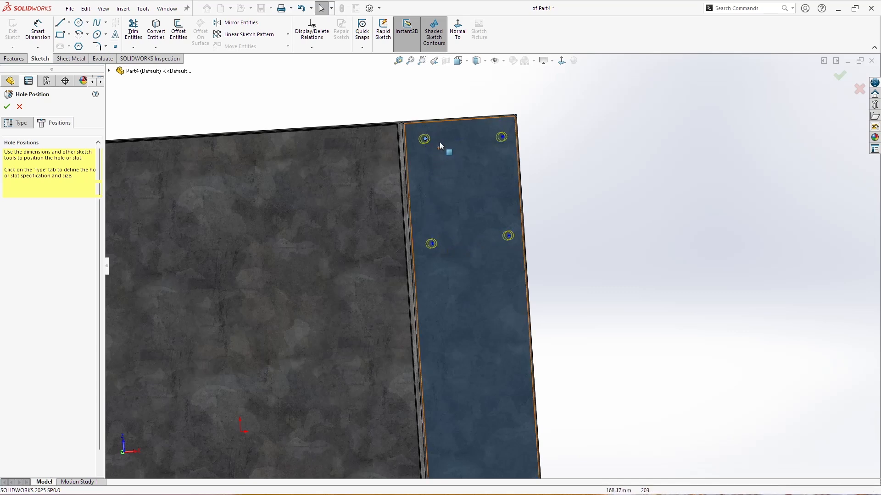
Step: Align the inner pair and the outer pair of hole points with vertical relations
click(424, 139)
ctrl+click(433, 243)
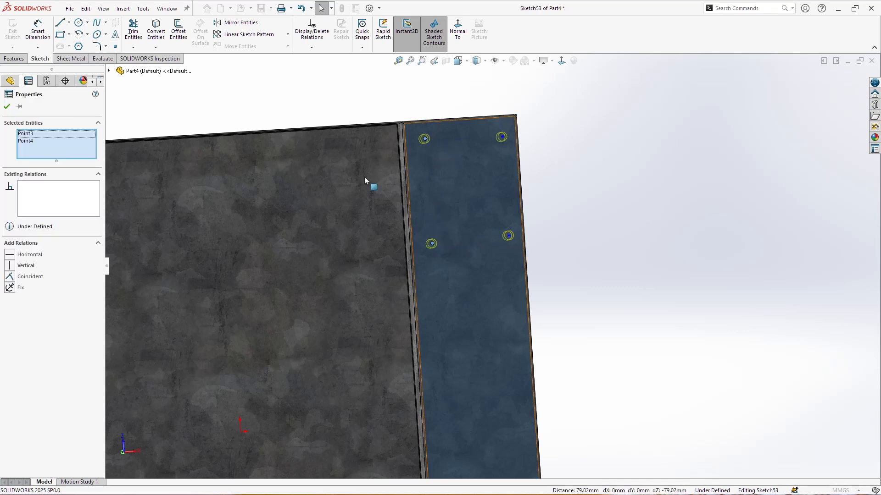
click(23, 266)
click(508, 236)
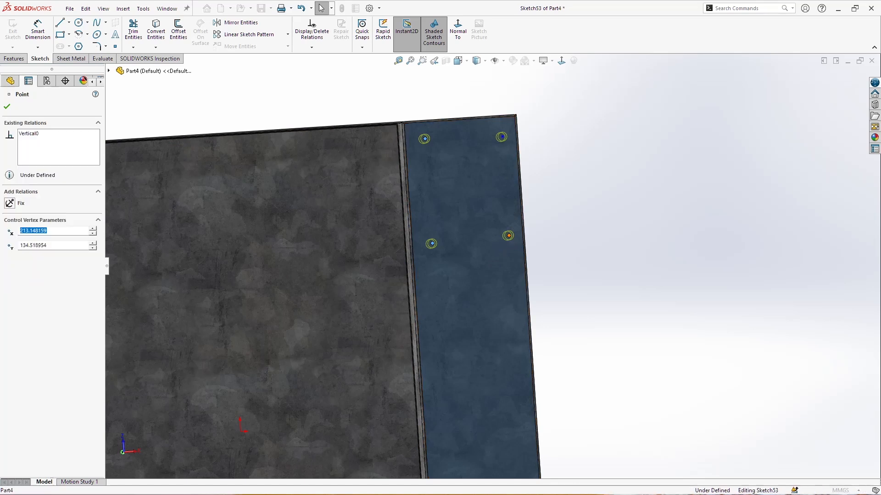
ctrl+click(502, 137)
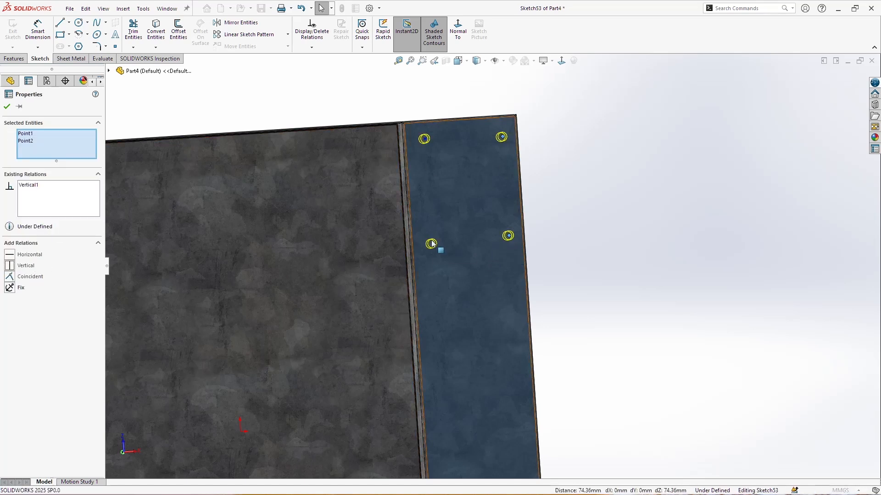
key(Escape)
Step: Align the two rows of hole points across the side strip with horizontal relations
click(431, 244)
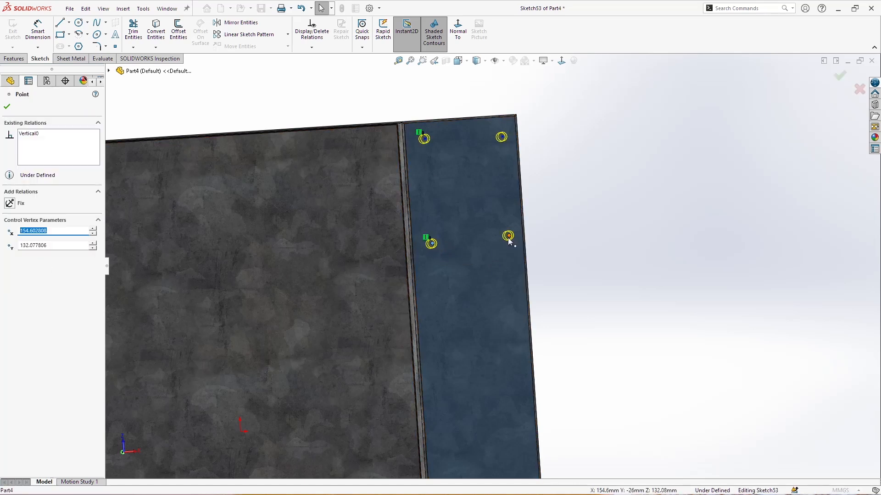
ctrl+click(507, 236)
click(14, 255)
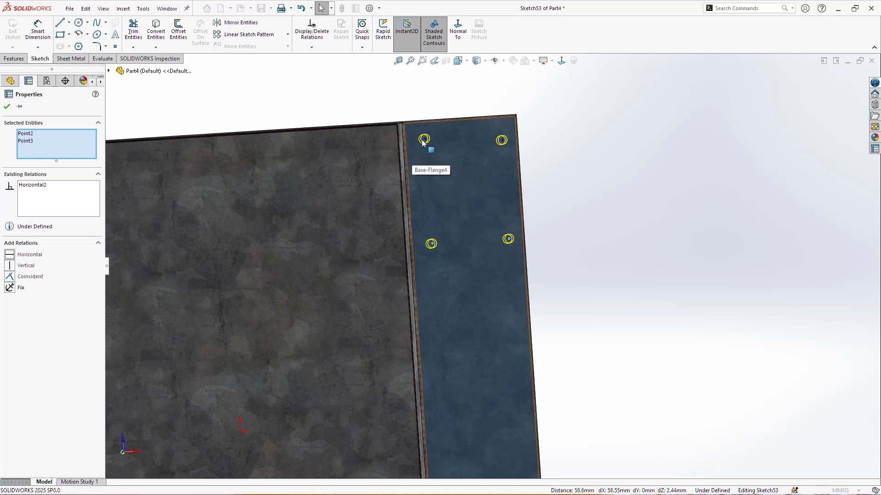
click(423, 139)
ctrl+click(502, 140)
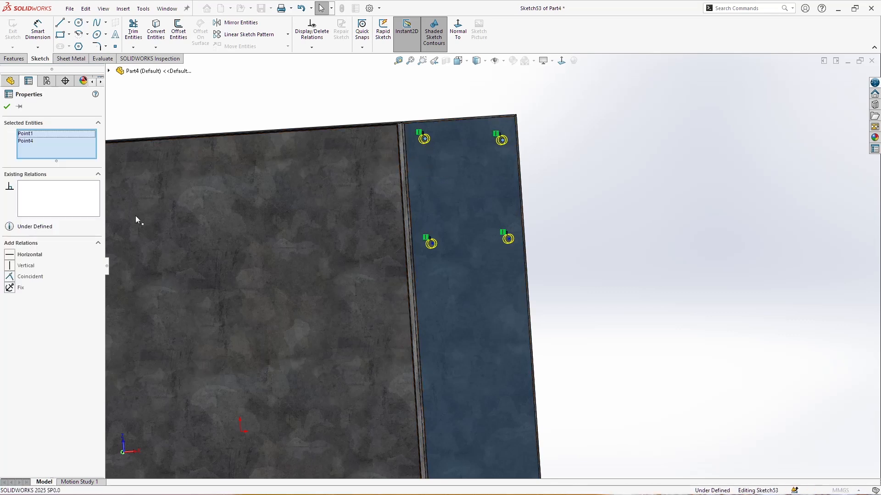
Step: Dimension the corner hole point 13 mm from the strip's long outer edge and 12 mm from its end edge
click(38, 29)
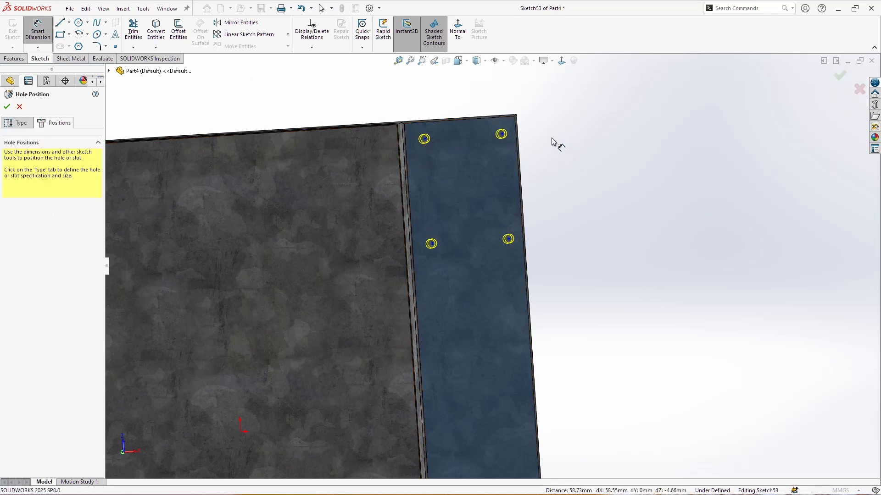
scroll(504, 146, down, 5)
click(514, 178)
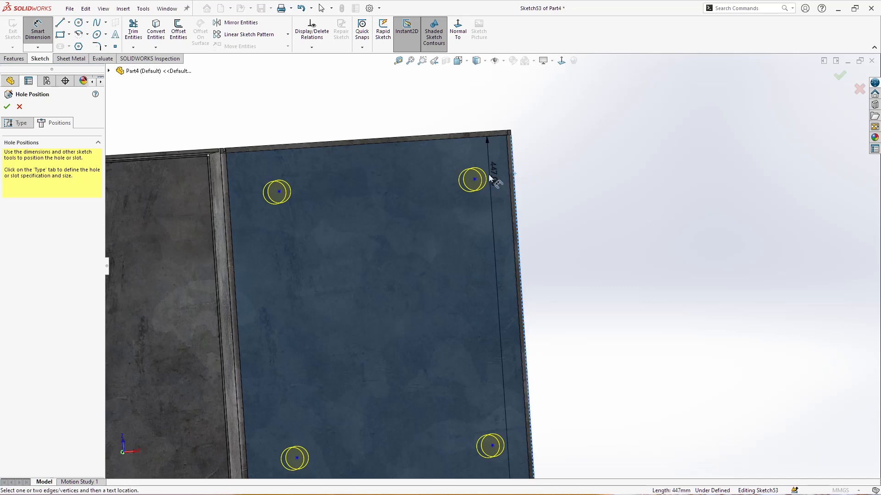
click(475, 179)
click(477, 97)
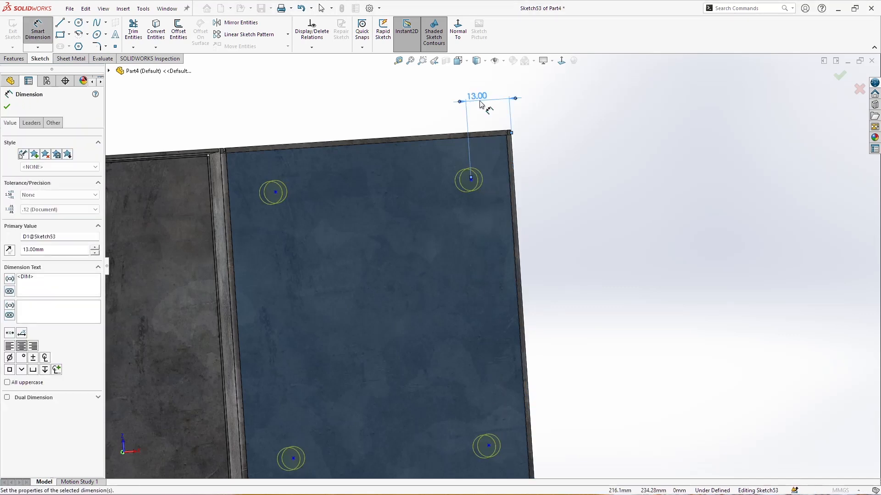
click(483, 131)
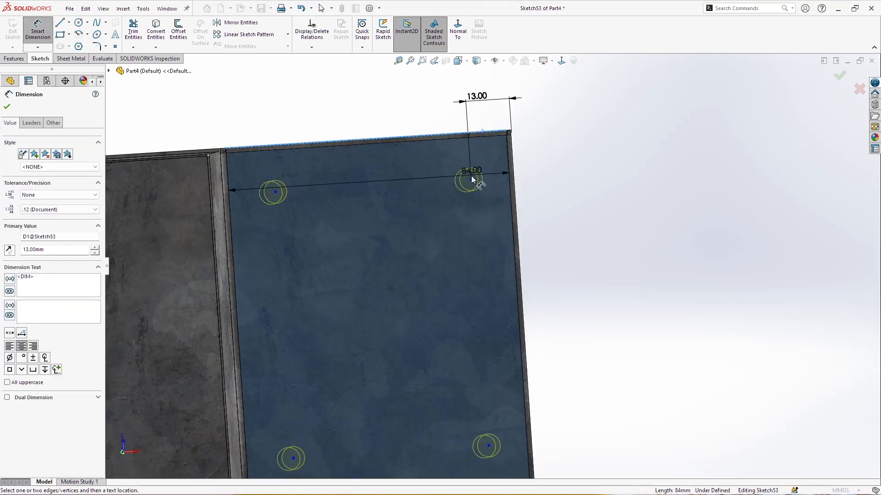
click(473, 180)
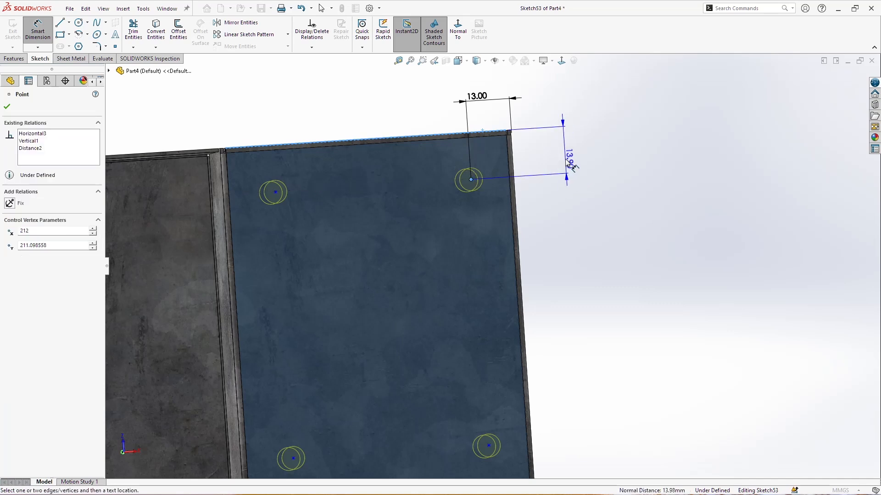
click(566, 161)
key(Return)
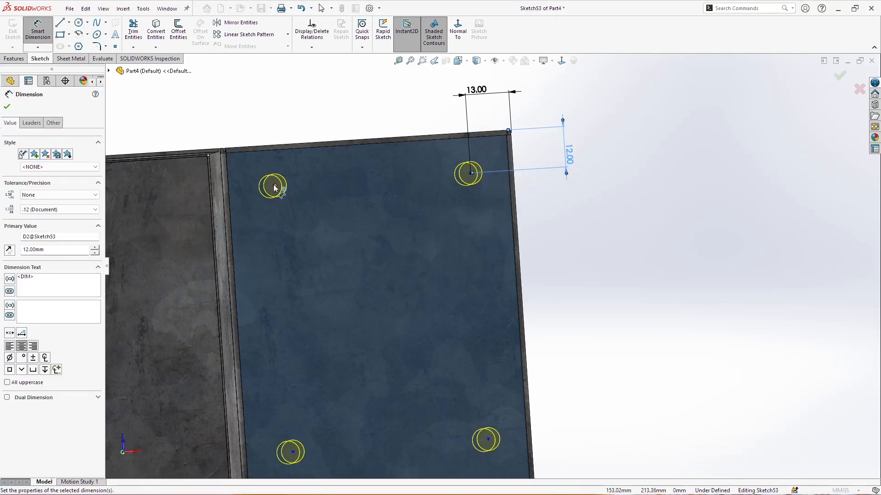
Step: Dimension the spacing between the two end hole points across the strip to 61 mm
click(274, 186)
click(470, 172)
click(380, 125)
text(61)
key(Return)
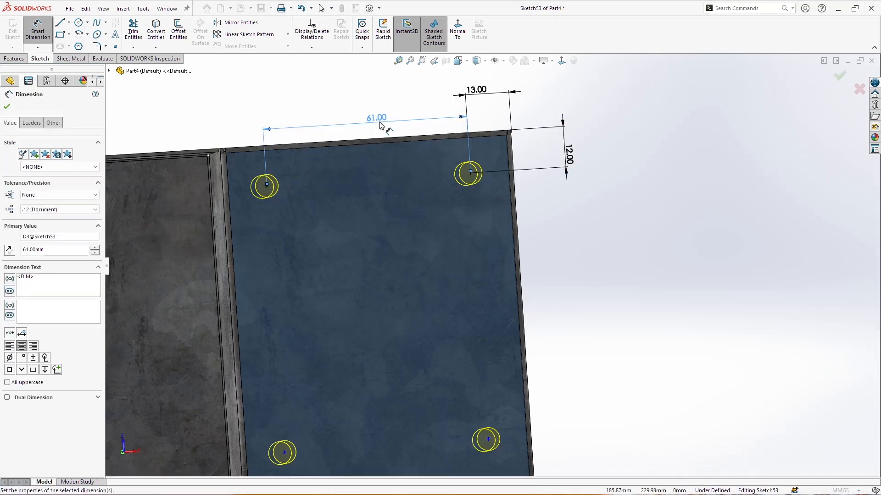
Step: Dimension the spacing between the two outer hole points along the strip to 79 mm
scroll(452, 365, up, 4)
click(483, 230)
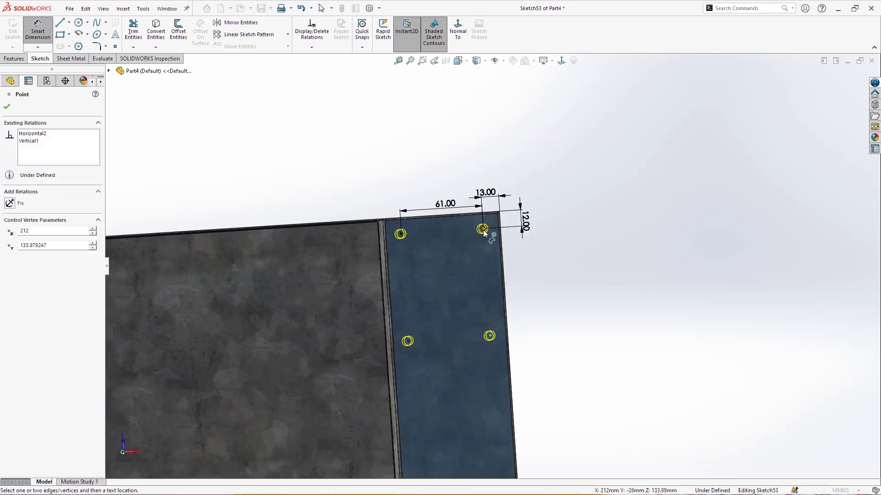
click(489, 335)
click(558, 271)
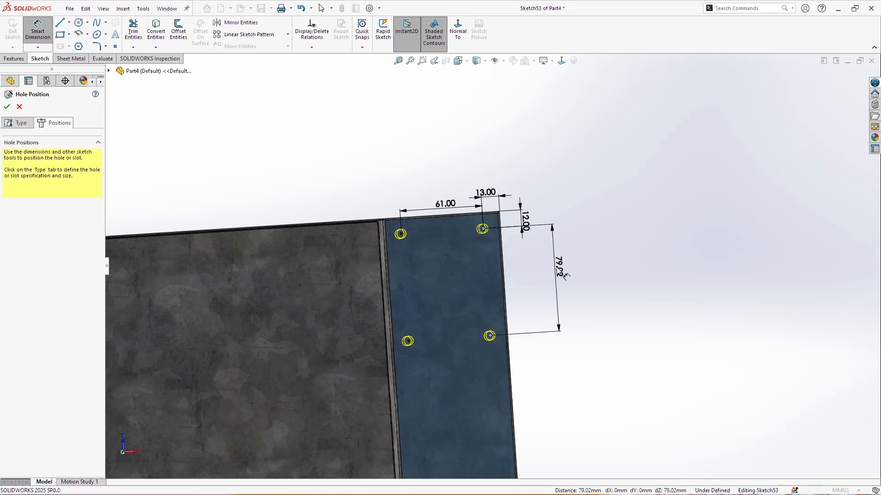
text(79)
key(Return)
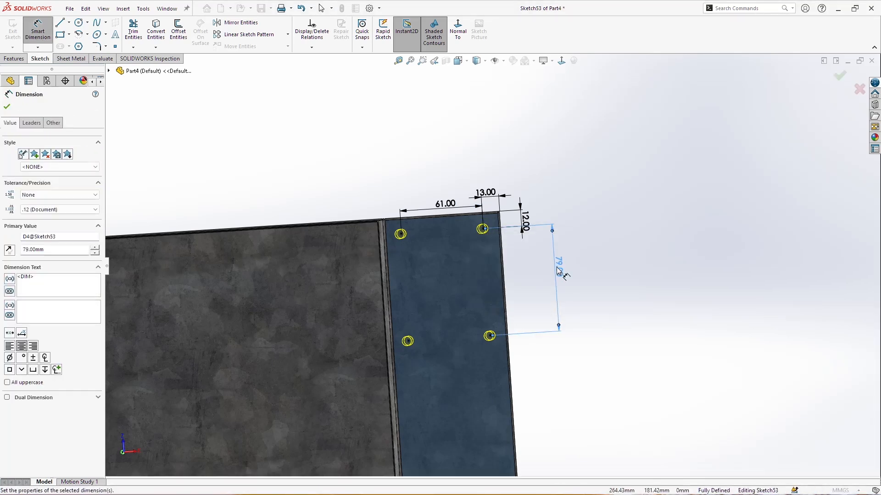
Step: Draw a horizontal centerline about 385 mm long from the origin across the side strip
scroll(563, 310, up, 6)
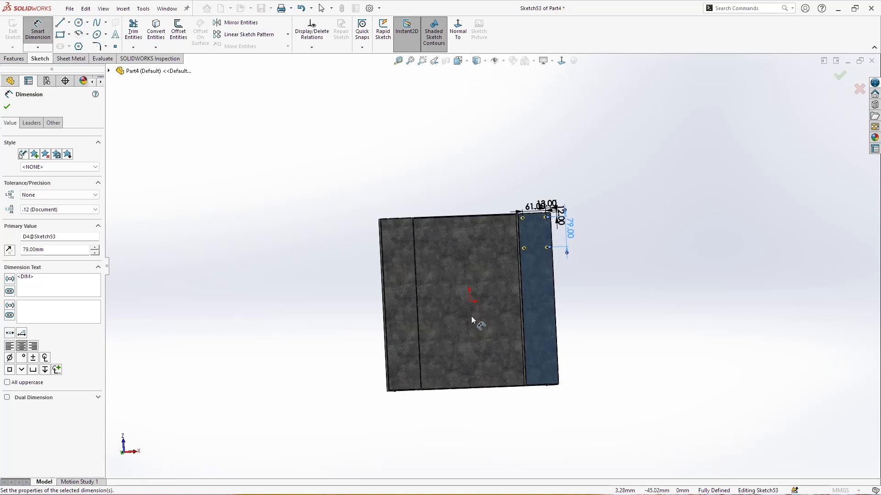
click(69, 22)
click(77, 43)
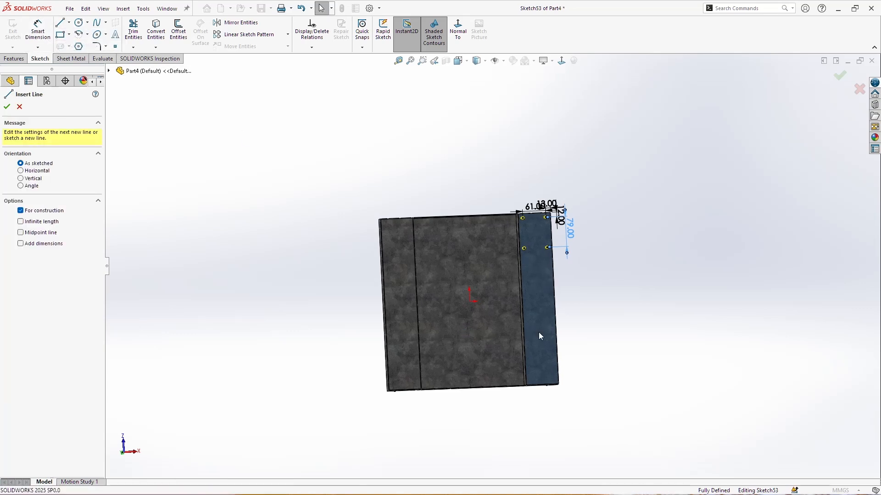
click(472, 300)
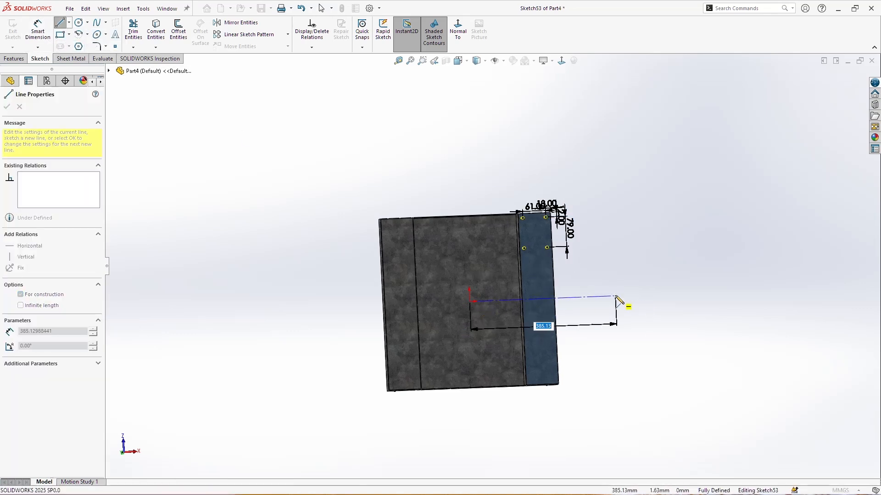
click(615, 296)
key(Escape)
Step: Draw a vertical centerline about 274 mm long from the origin past the panel's end edge
click(65, 27)
click(69, 22)
click(77, 43)
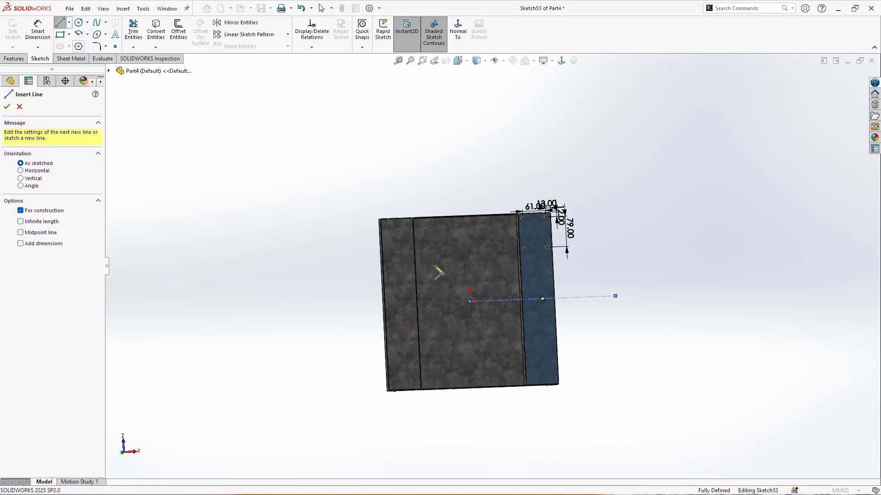
click(469, 302)
click(465, 198)
key(Escape)
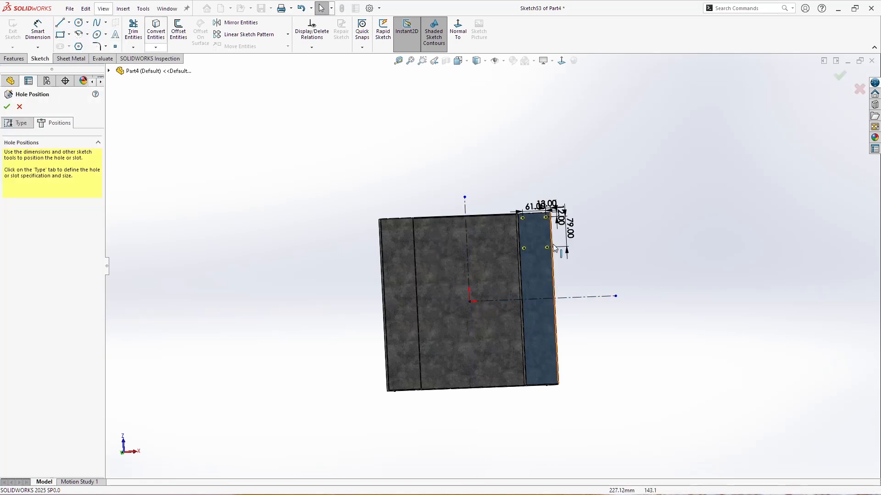
Step: Mirror the four hole points about the horizontal centerline to the opposite end of the strip
click(601, 297)
drag(616, 268, 510, 178)
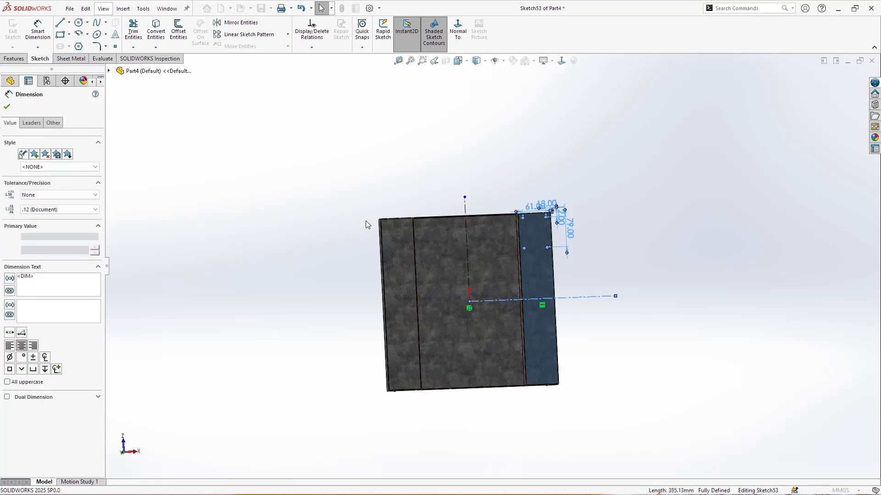
click(264, 26)
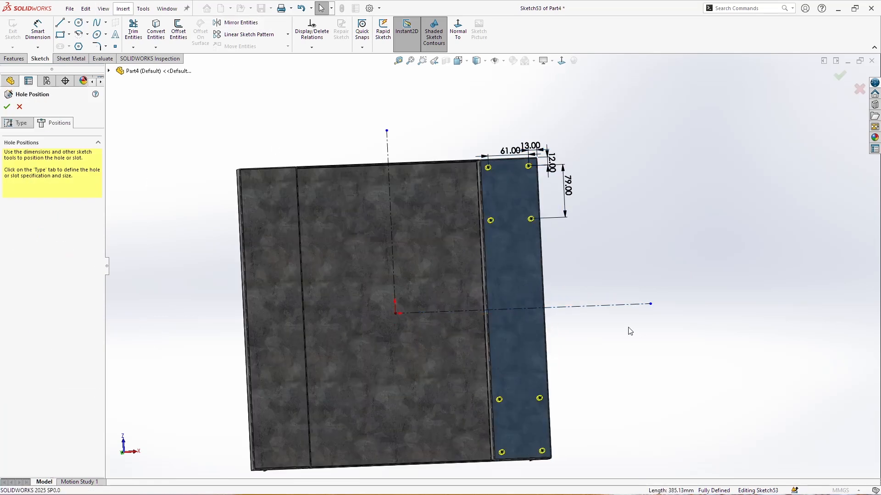
Step: Mirror the eight hole points about the vertical centerline onto the opposite side strip and finish the M8 tap drill holes
click(392, 238)
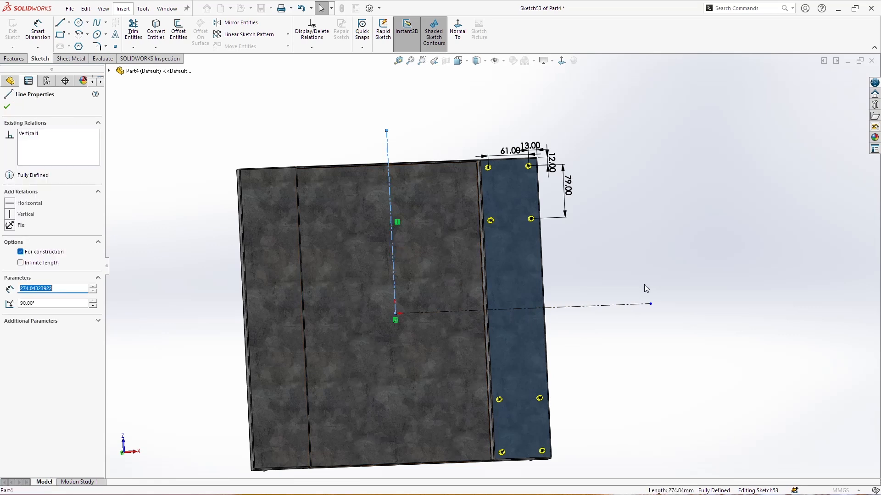
scroll(638, 410, up, 1)
drag(578, 442, 466, 121)
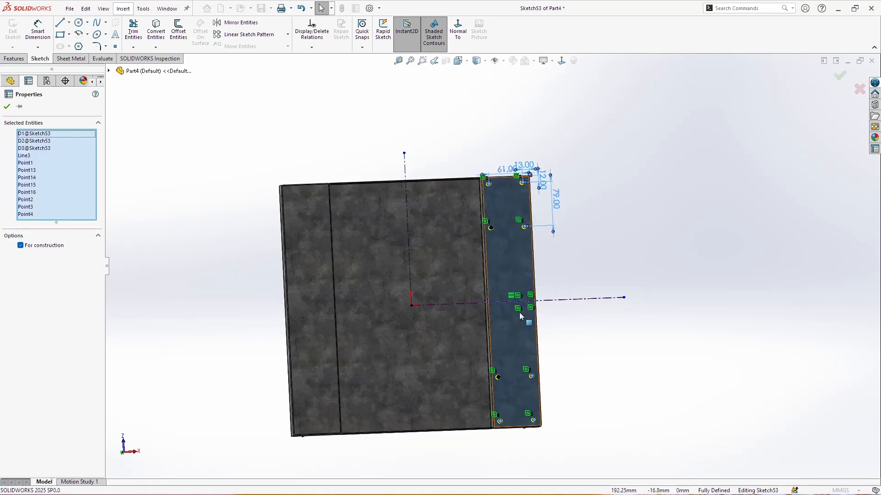
click(445, 304)
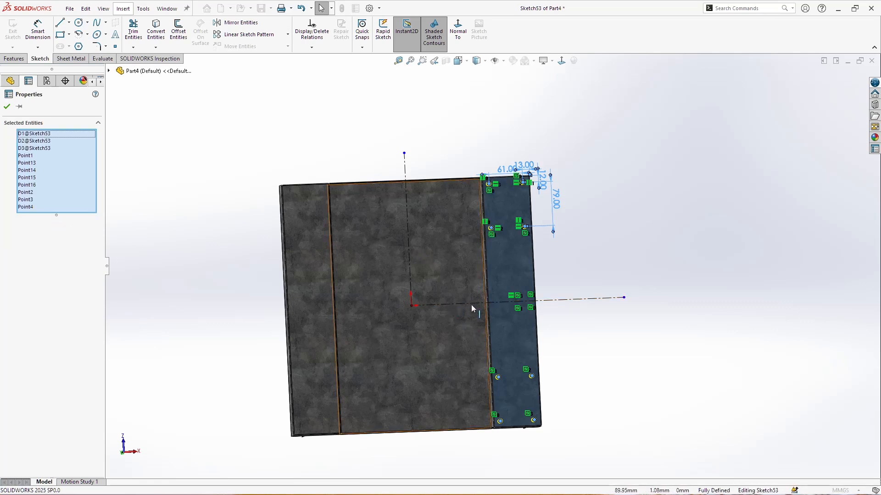
ctrl+click(408, 238)
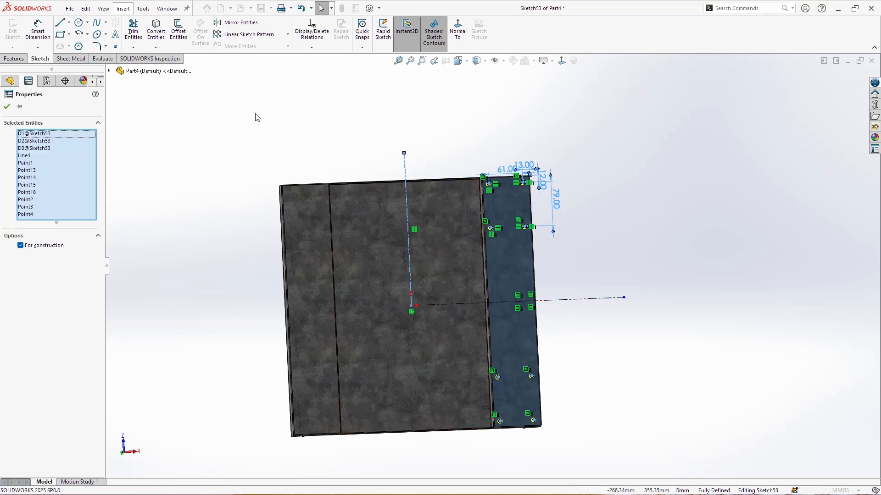
click(248, 24)
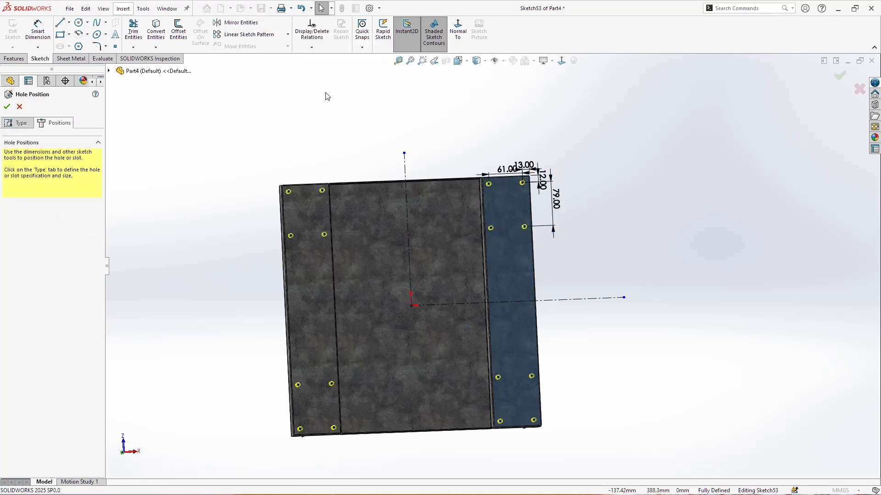
click(7, 107)
Step: Save the finished panel as Bottom Part in the Storage Cabinet folder and close it
middle_drag(582, 337, 556, 432)
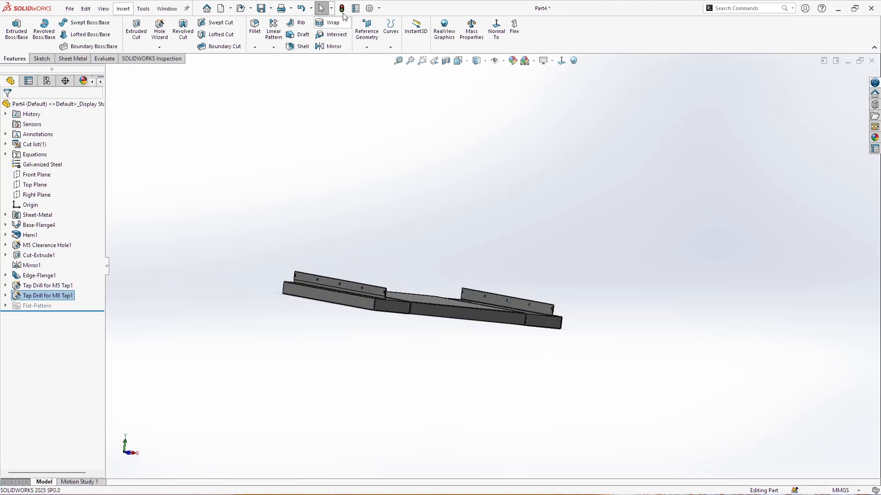
middle_drag(566, 358, 460, 326)
scroll(461, 265, down, 5)
scroll(461, 265, up, 5)
middle_drag(461, 265, 380, 311)
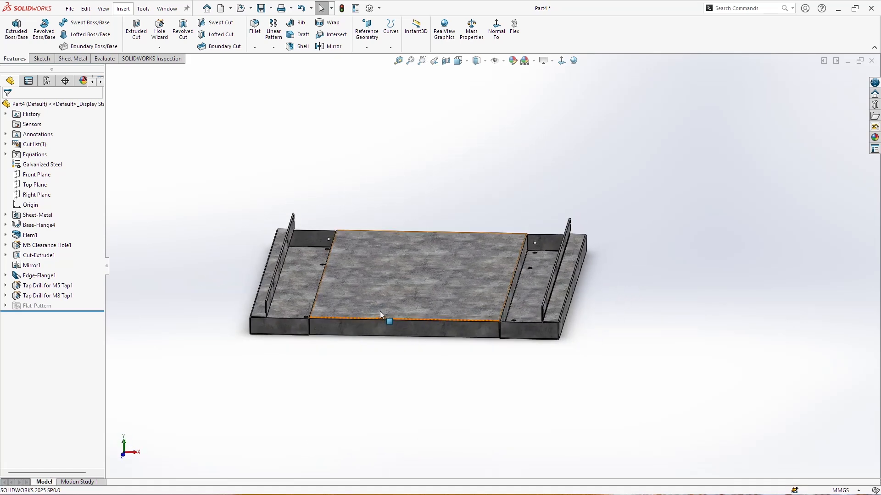
scroll(556, 326, down, 4)
middle_drag(556, 326, 543, 295)
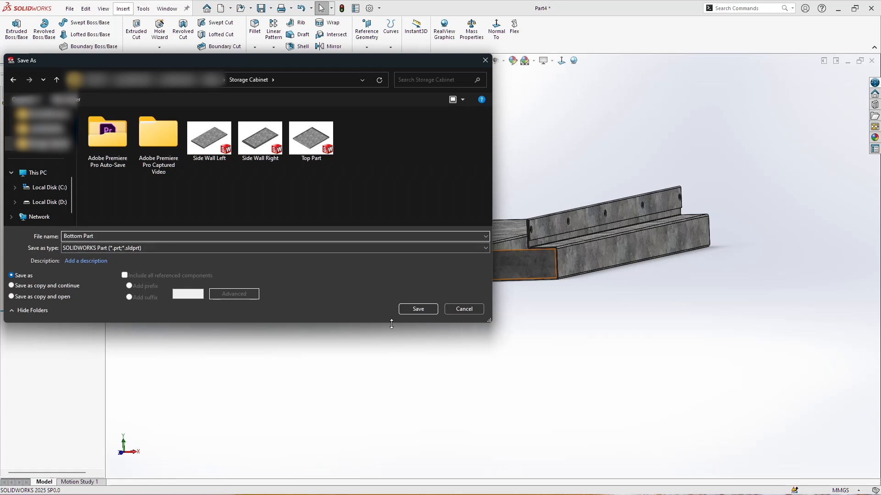
click(431, 312)
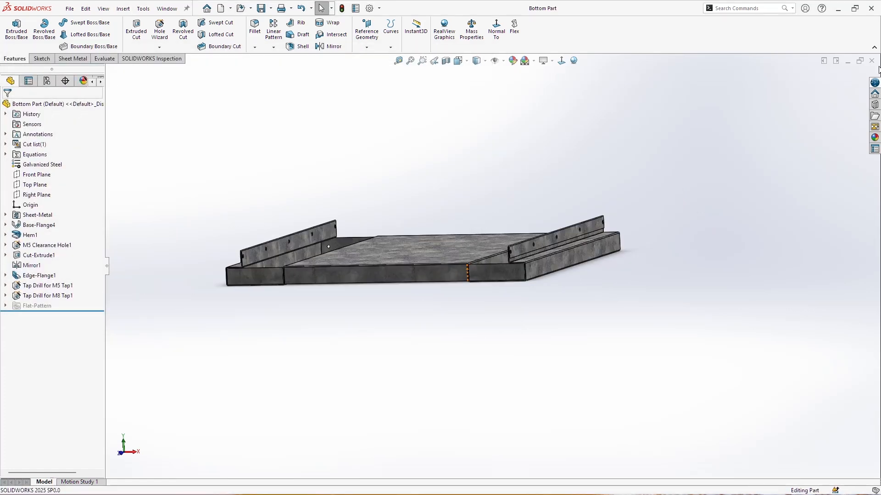
click(872, 61)
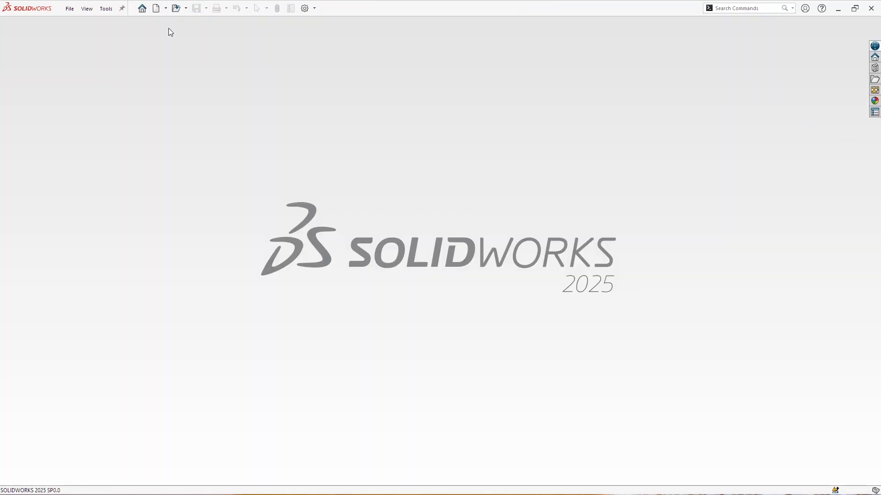
Step: Create a new part and start a sketch on the Front Plane
click(155, 8)
double_click(222, 233)
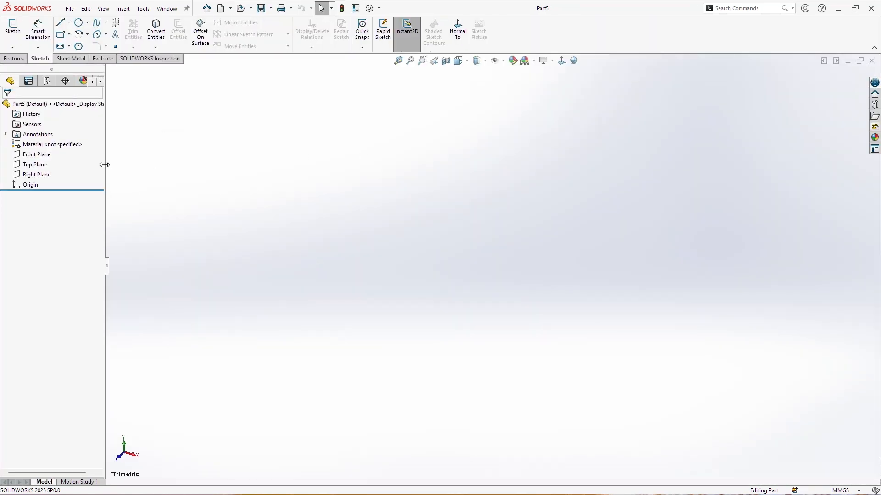
right_click(42, 155)
click(51, 143)
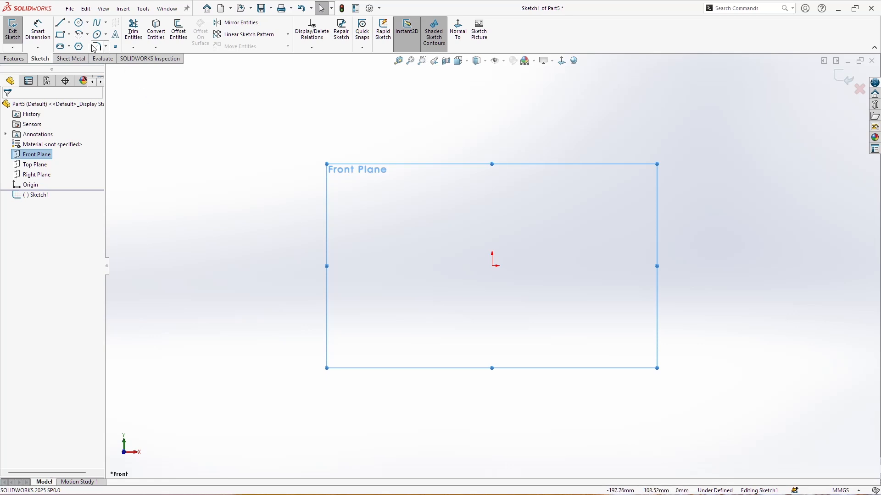
Step: Draw a center rectangle about 41 mm wide and 73 mm high, centered on the origin
click(69, 35)
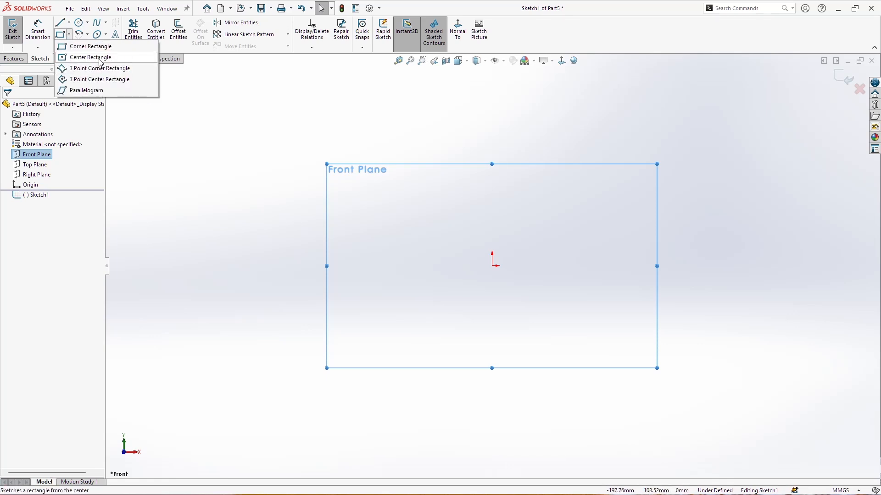
click(100, 58)
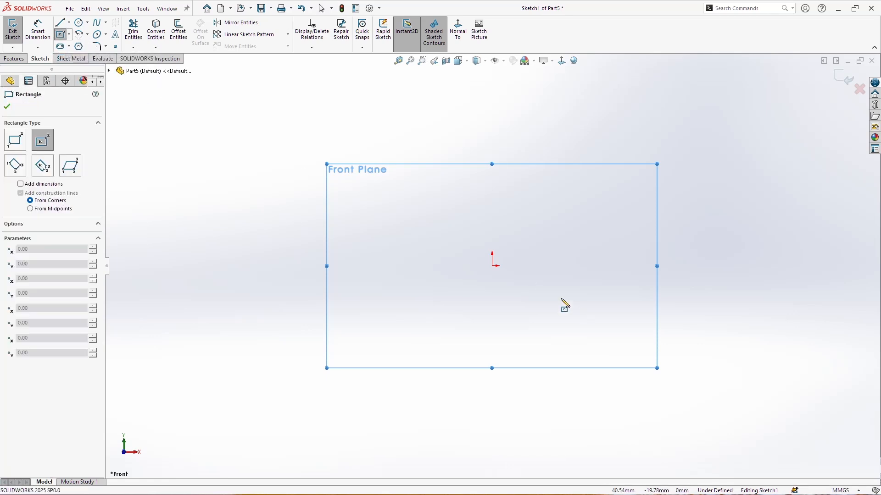
click(492, 265)
click(454, 333)
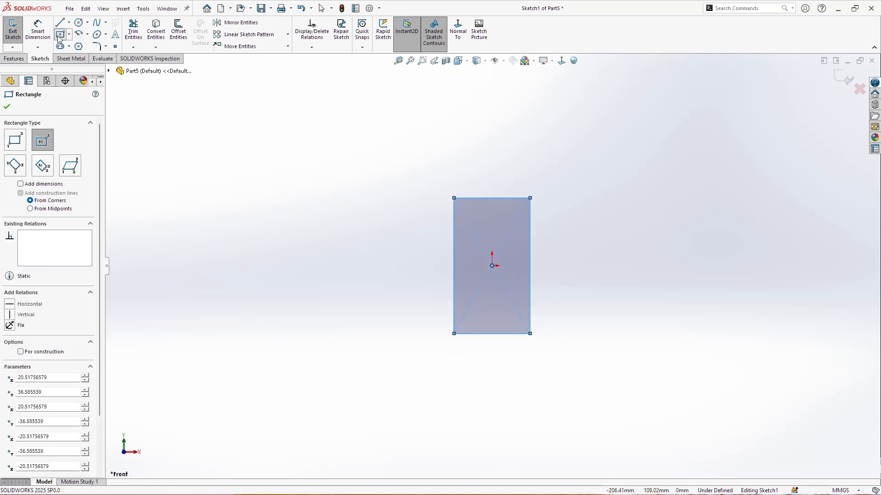
Step: Dimension the rectangle to 450 mm wide and 870 mm high
click(38, 30)
click(473, 198)
click(475, 182)
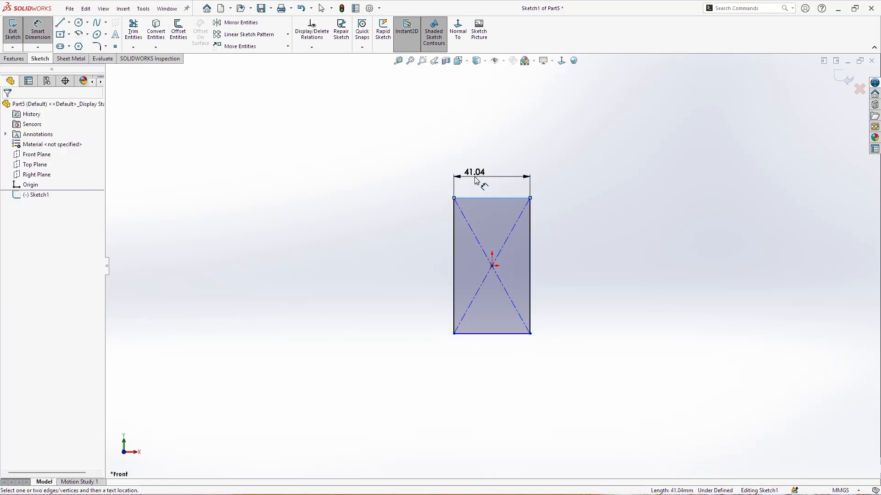
text(450)
key(Return)
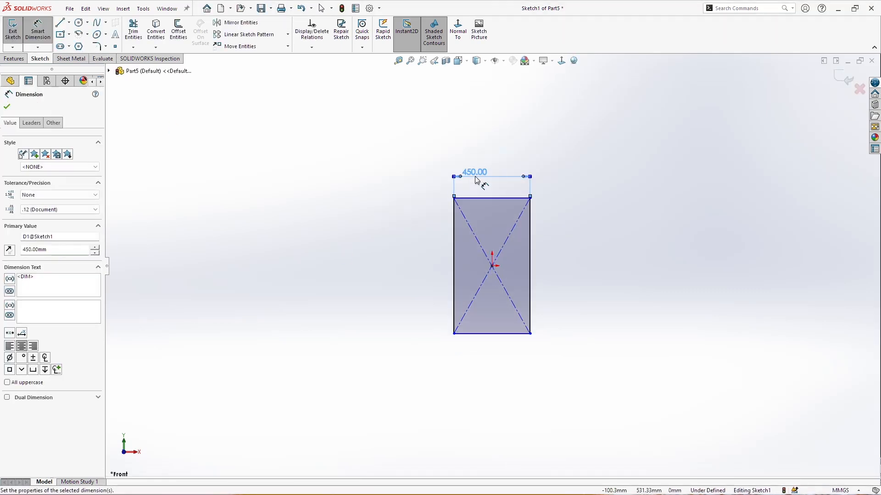
click(454, 226)
click(431, 230)
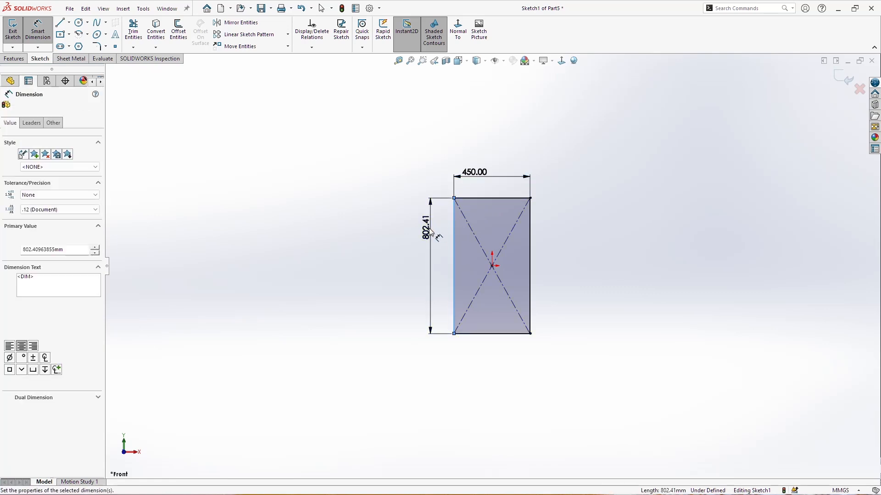
text(870)
key(Return)
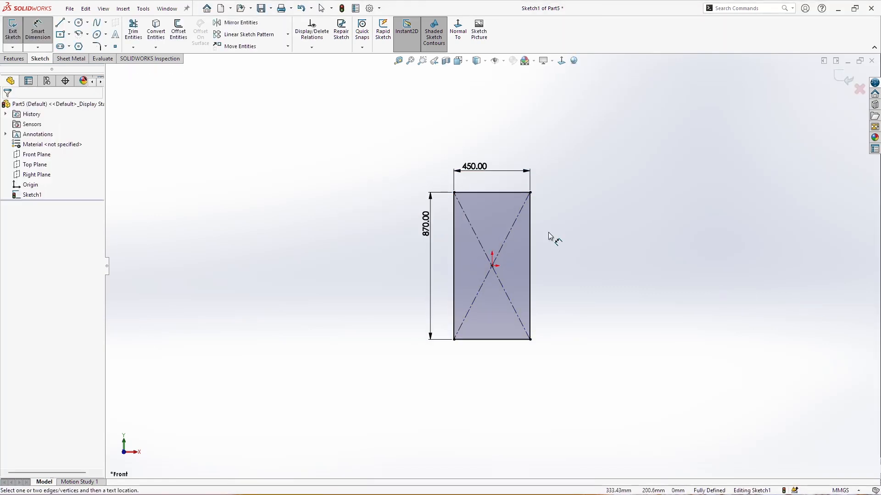
Step: Create a 1 mm thick sheet metal base flange from the rectangle
scroll(550, 236, down, 3)
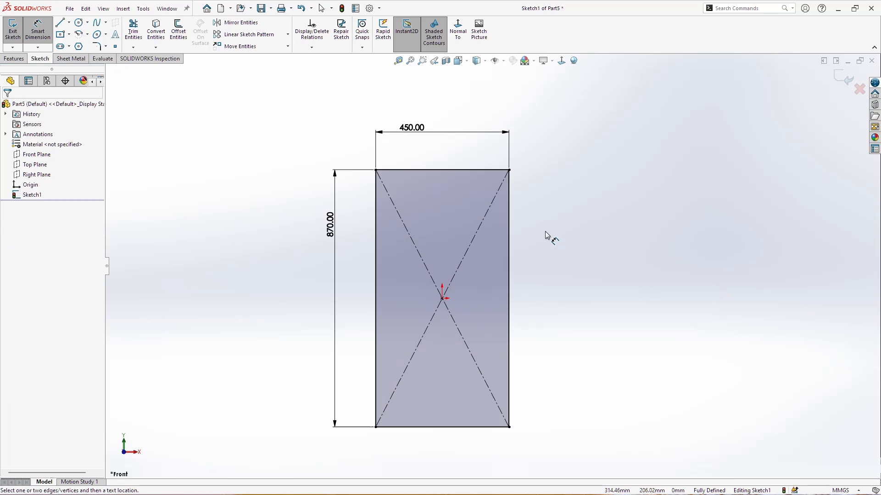
click(69, 58)
click(16, 32)
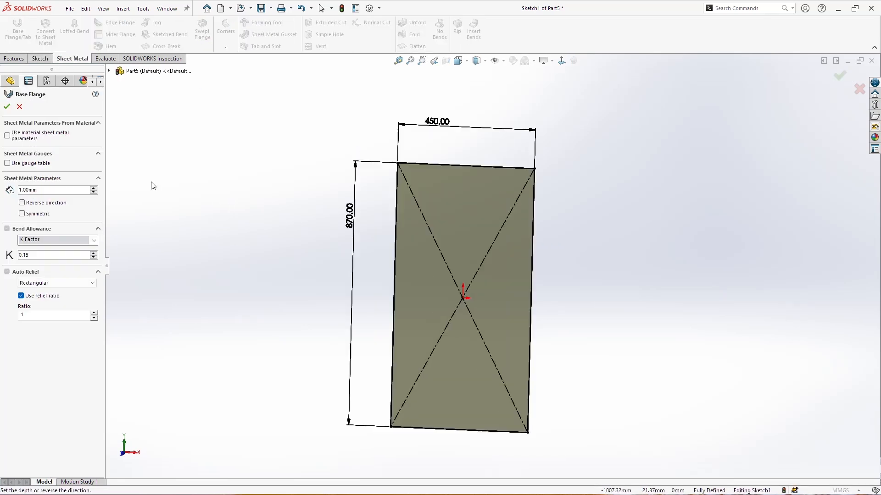
click(7, 107)
Step: Set up a Break Corner with the rounded fillet type and 5 mm radius on the plate's two lower corner edges
middle_drag(636, 273, 634, 292)
scroll(394, 281, up, 4)
scroll(531, 328, down, 4)
click(225, 47)
click(250, 80)
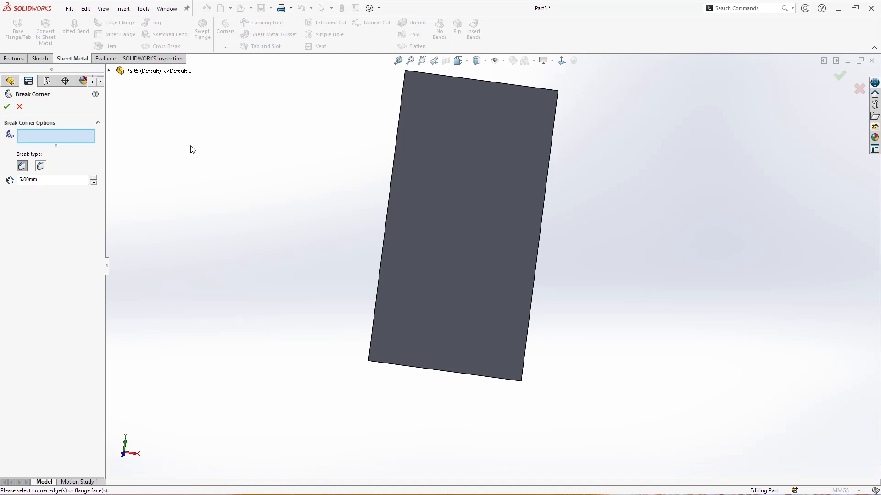
scroll(525, 373, down, 5)
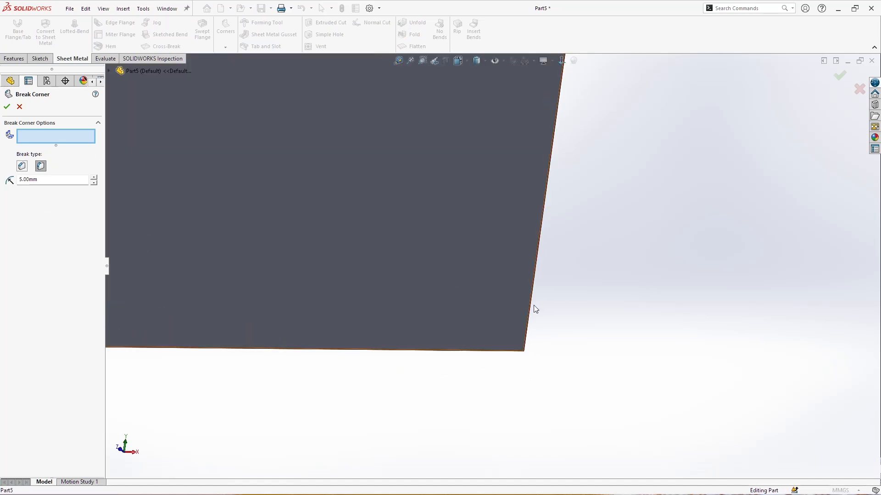
middle_drag(533, 307, 362, 365)
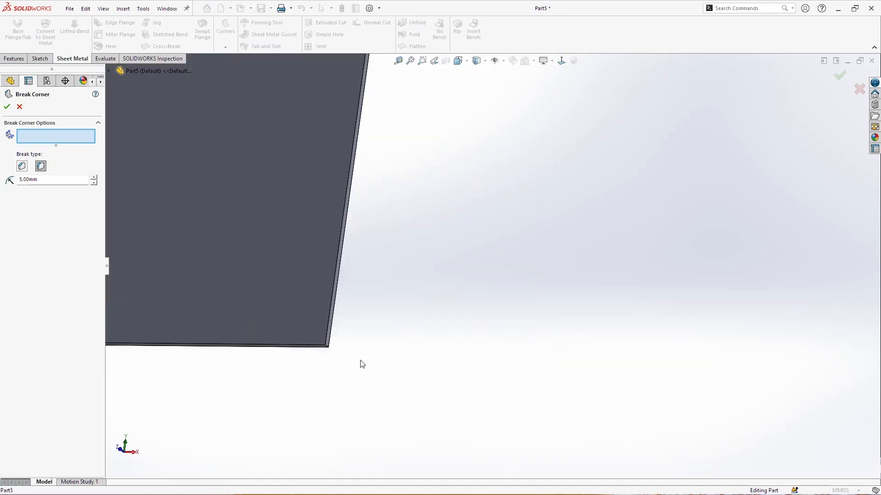
click(326, 347)
scroll(327, 348, up, 3)
scroll(279, 263, up, 2)
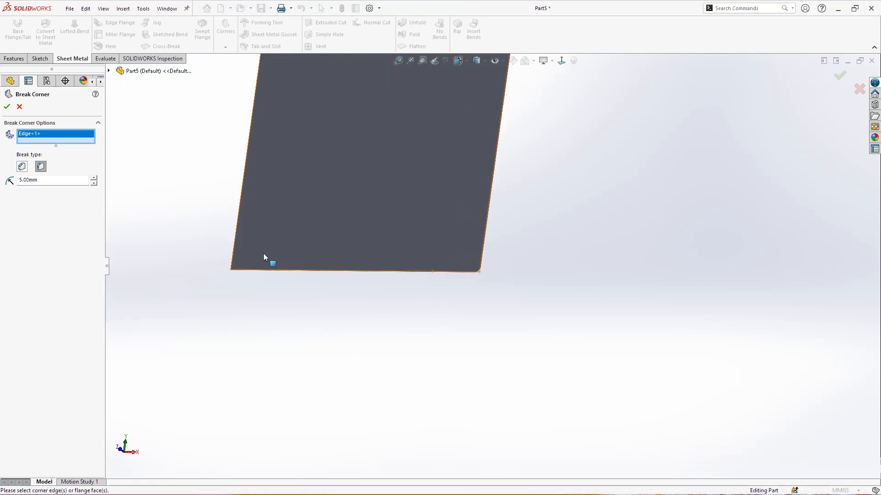
scroll(261, 252, down, 7)
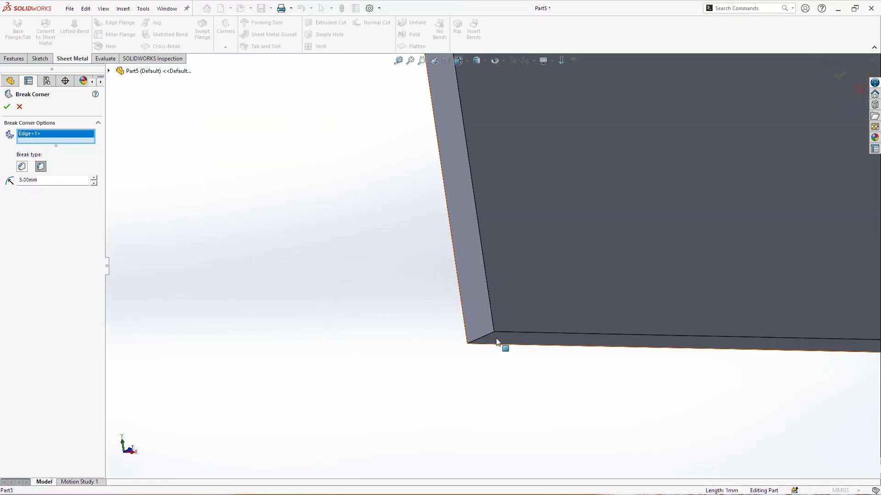
click(491, 336)
Step: Add the plate's two upper corner edges to the Break Corner and apply it
scroll(485, 273, up, 4)
scroll(488, 153, up, 2)
scroll(472, 194, down, 8)
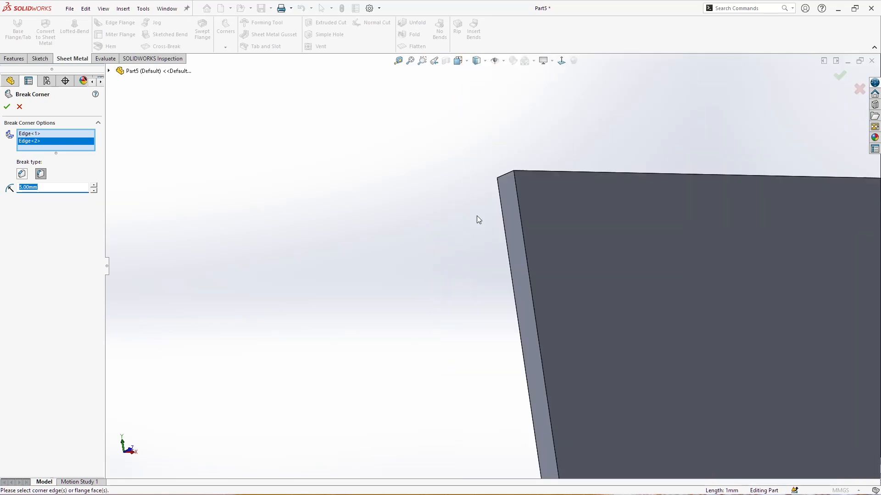
middle_drag(461, 236, 605, 227)
click(560, 147)
middle_drag(560, 147, 495, 413)
click(493, 403)
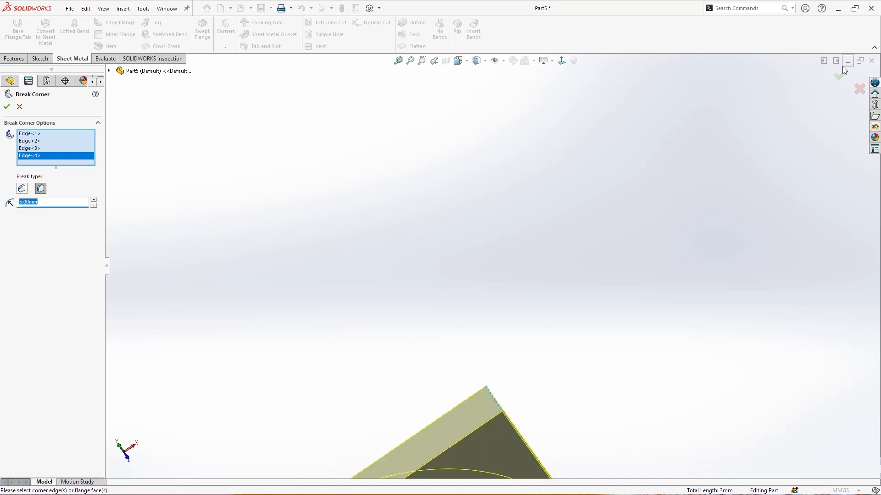
click(839, 75)
Step: Set up a Hole Wizard hole on the plate's front face with the Screw Clearances type and M5 size
key(space)
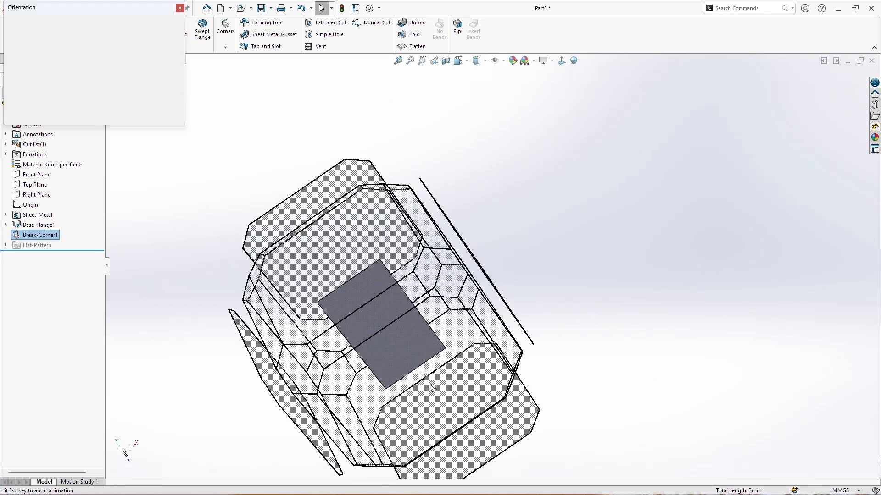
click(445, 271)
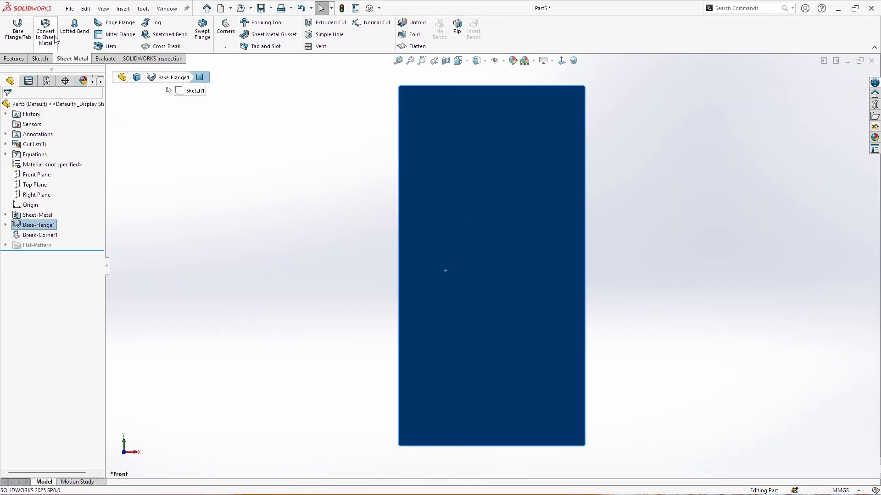
click(17, 60)
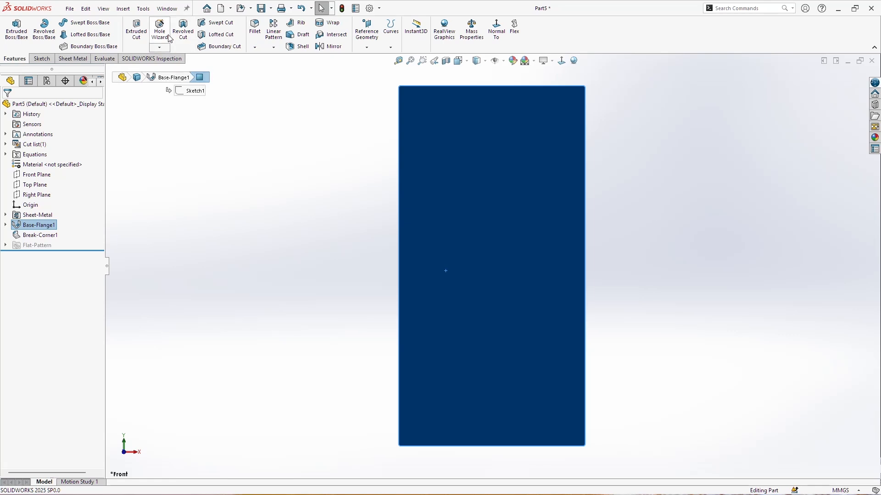
click(69, 298)
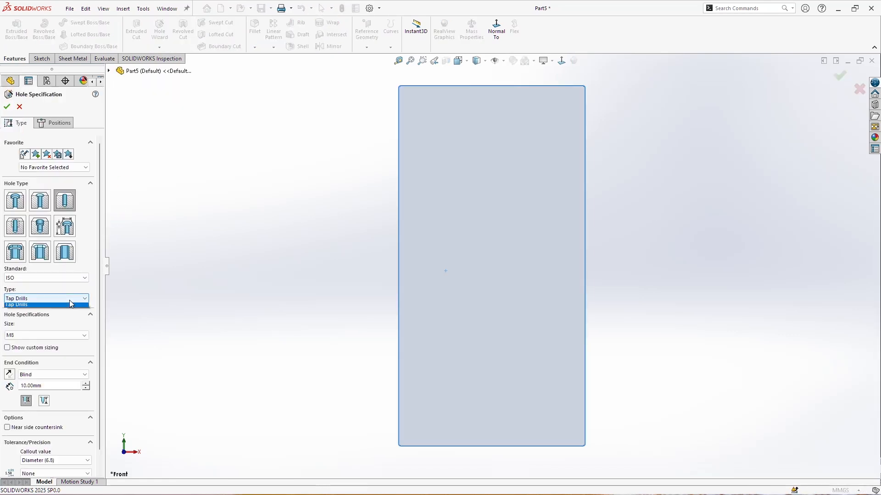
click(55, 319)
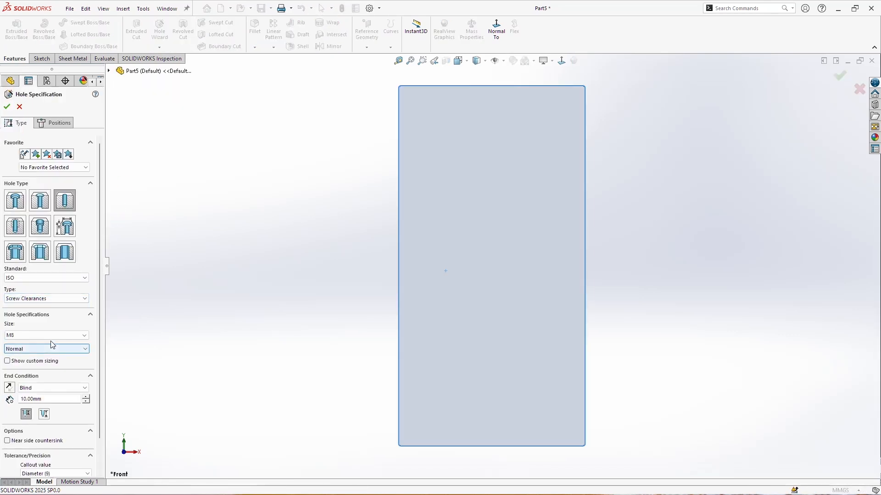
click(54, 336)
scroll(39, 363, up, 3)
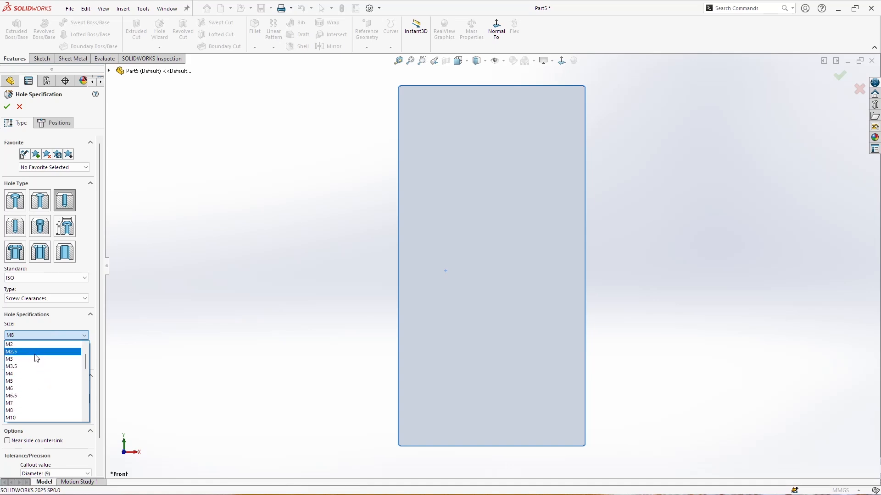
click(36, 382)
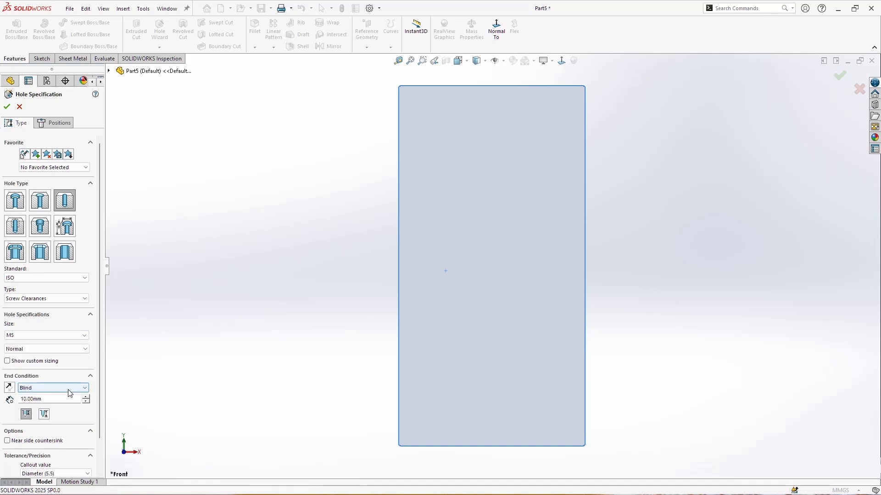
Step: Place a hole near the plate's upper-left corner and dimension its centre 20 mm from the upper edge
click(43, 120)
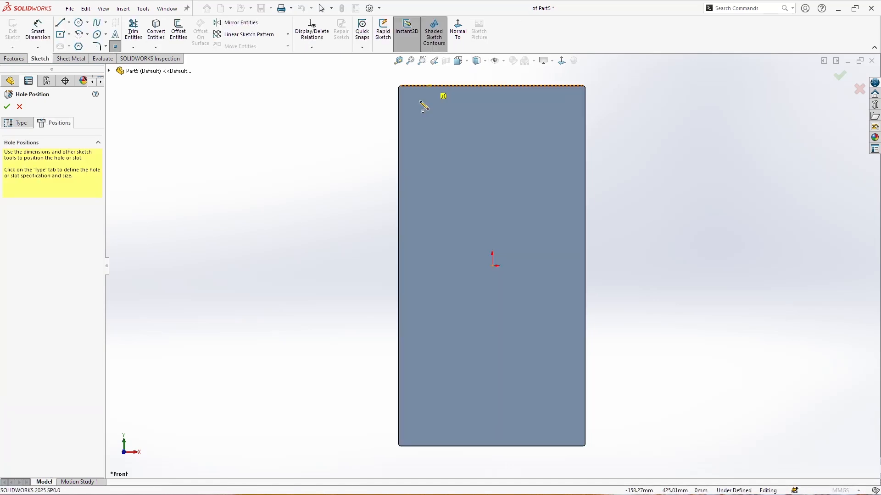
scroll(423, 106, down, 4)
scroll(440, 158, down, 3)
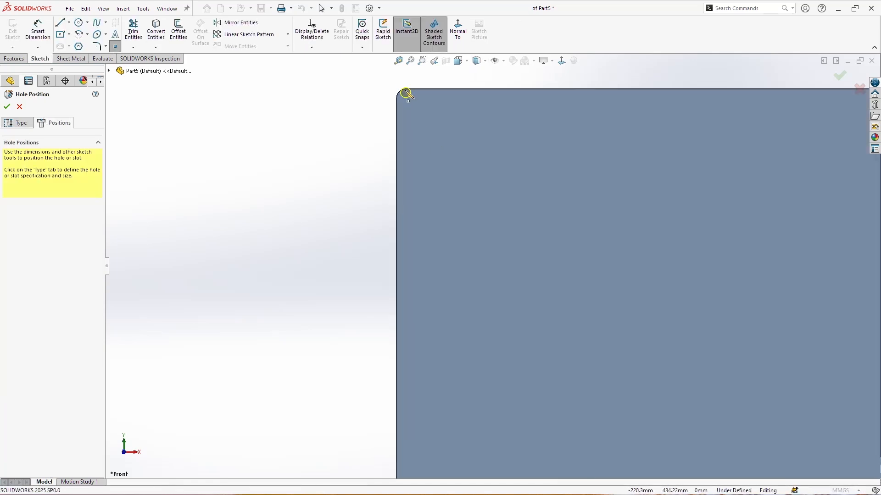
click(428, 171)
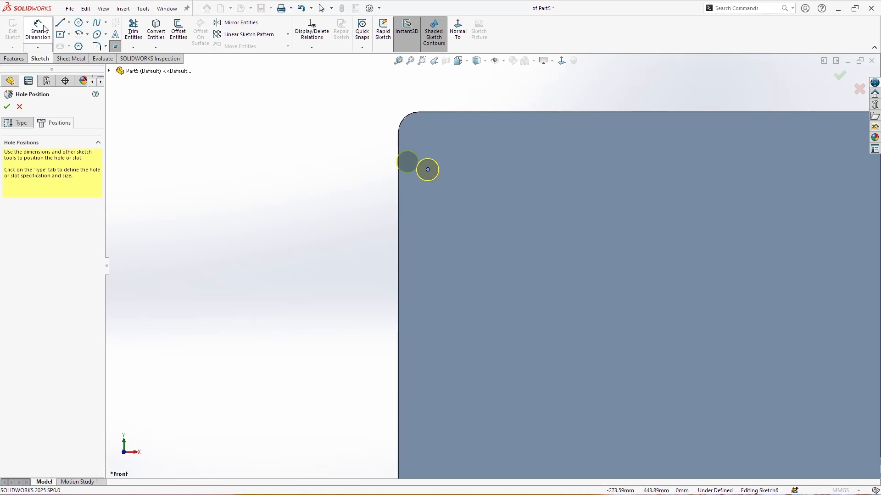
click(43, 28)
click(428, 171)
click(441, 112)
click(365, 134)
text(20)
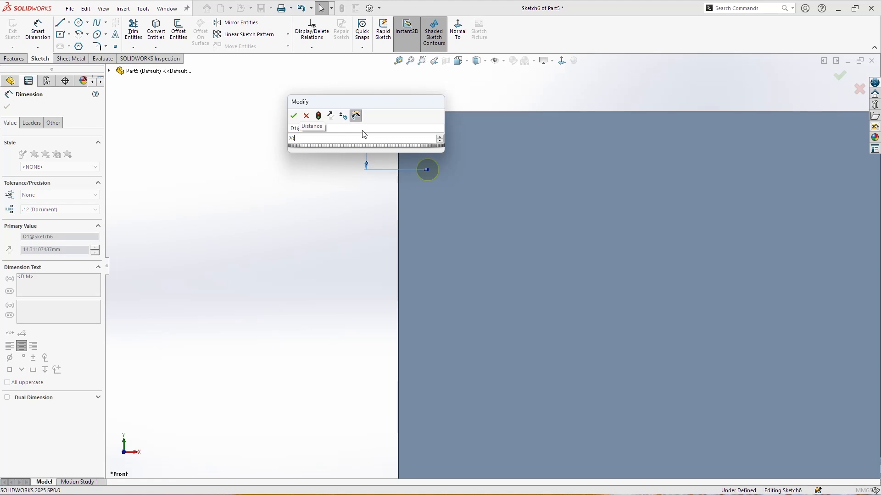
key(Return)
Step: Dimension the corner hole's centre 12.5 mm from the plate's left edge
click(429, 196)
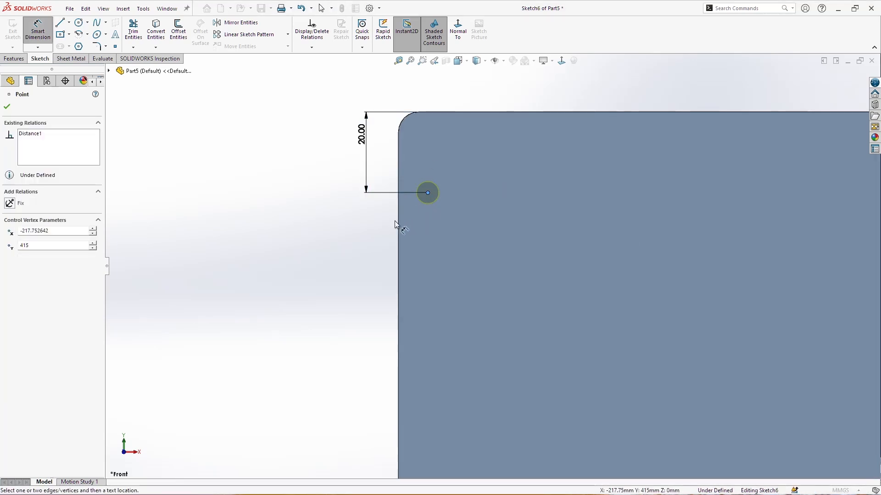
click(398, 225)
click(352, 213)
text(12.5)
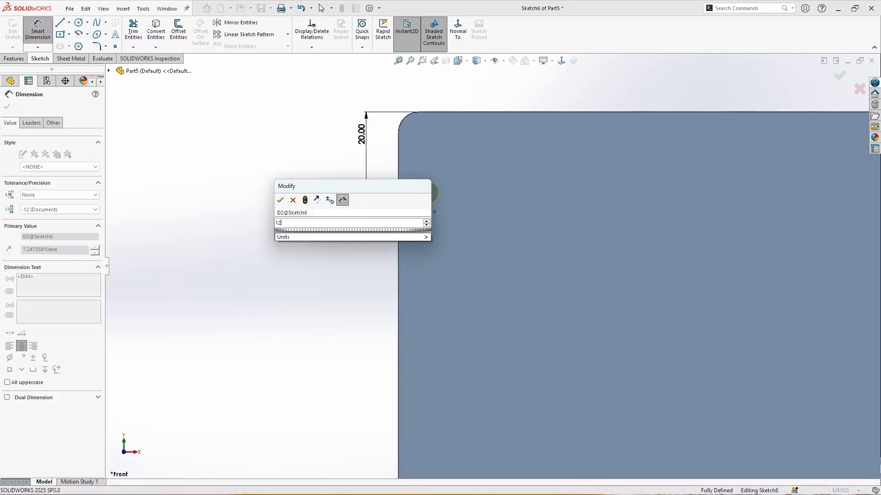
key(Return)
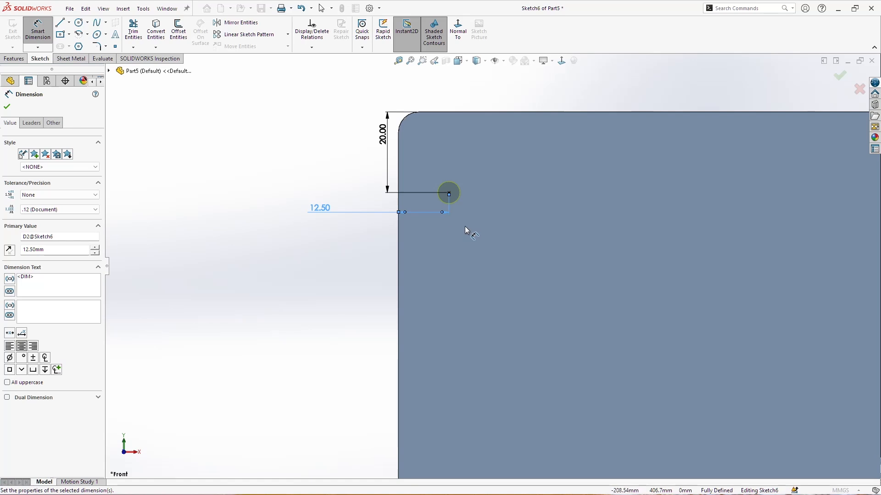
scroll(472, 234, up, 4)
key(Escape)
Step: Create a linear sketch pattern of the corner hole point down the plate's left edge with 8 instances spaced 110 mm
click(470, 231)
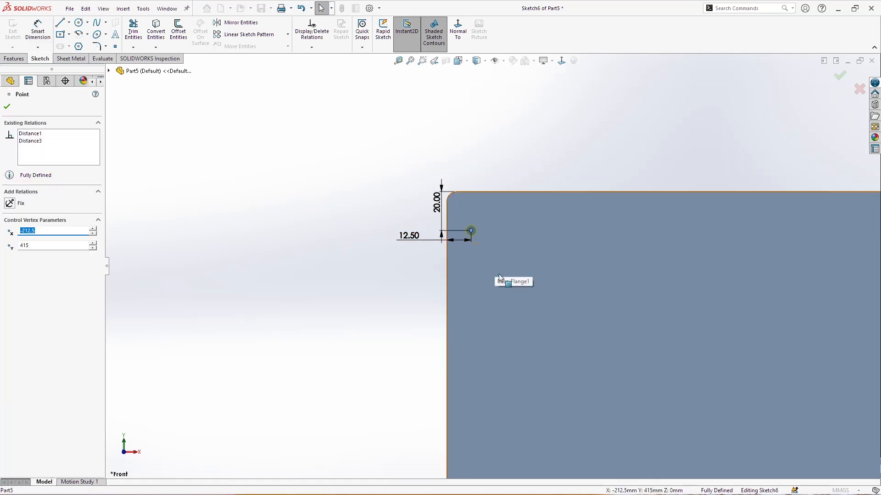
scroll(505, 285, up, 2)
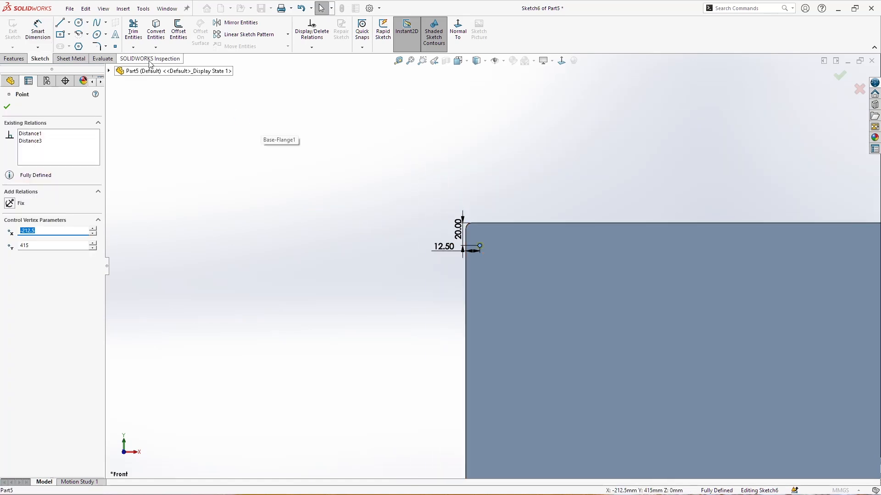
click(243, 35)
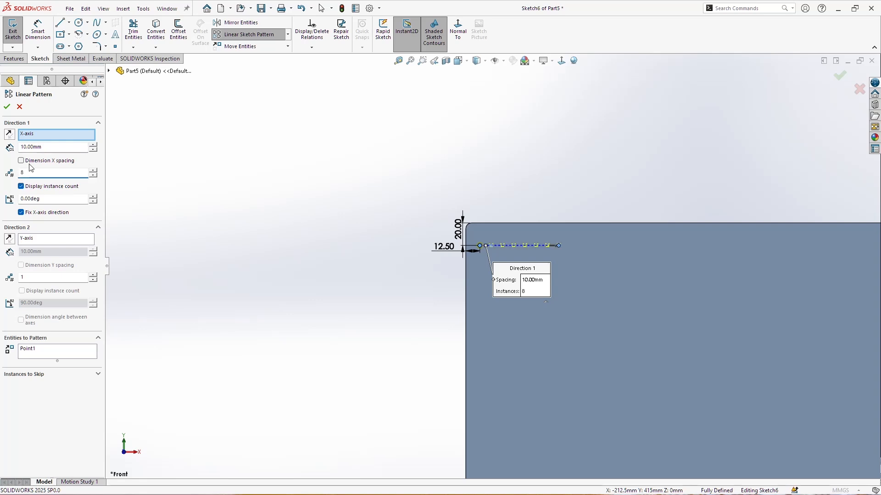
click(46, 136)
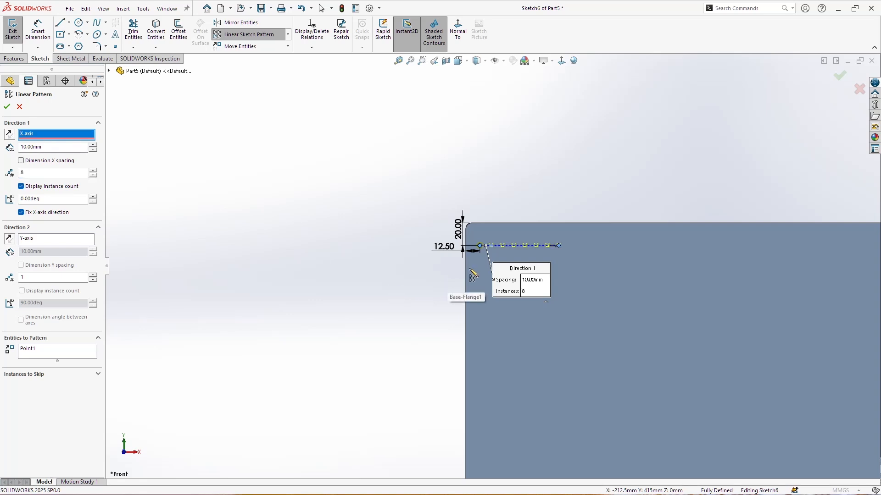
click(466, 268)
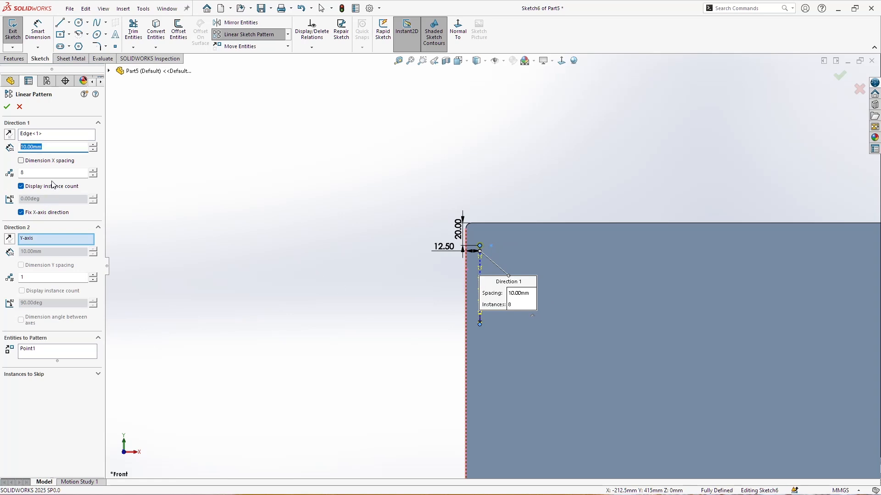
key(Return)
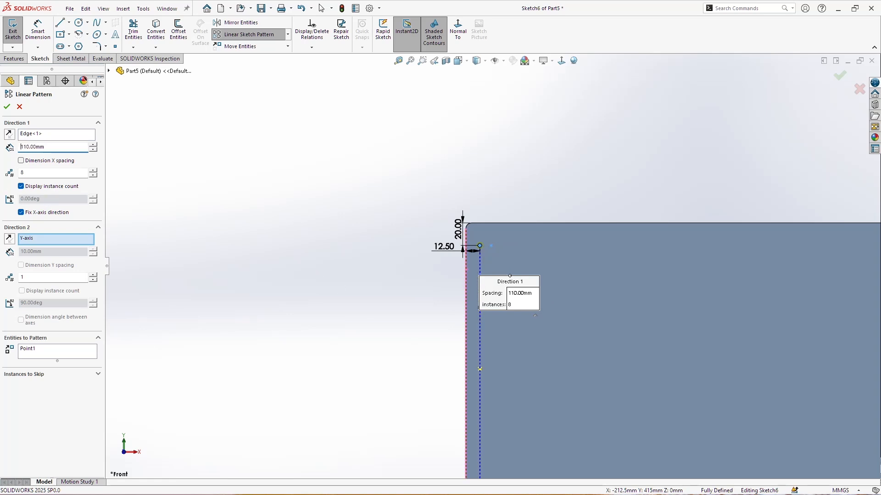
scroll(480, 256, up, 5)
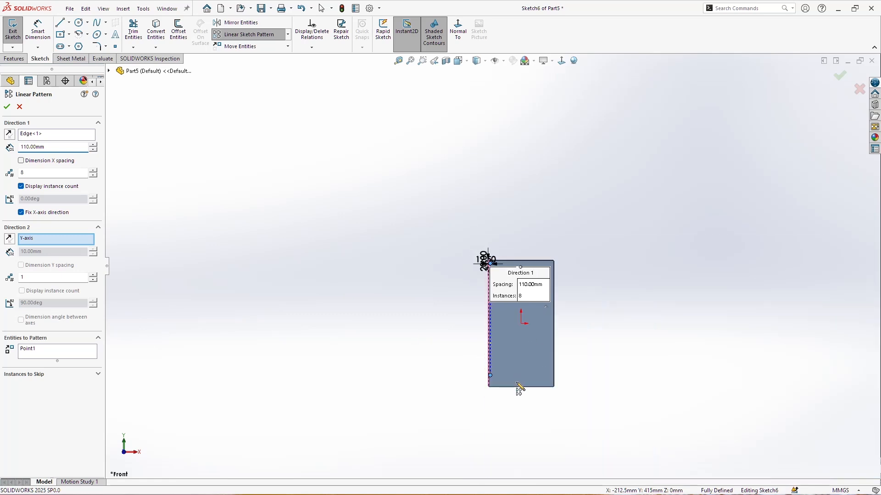
scroll(517, 390, down, 4)
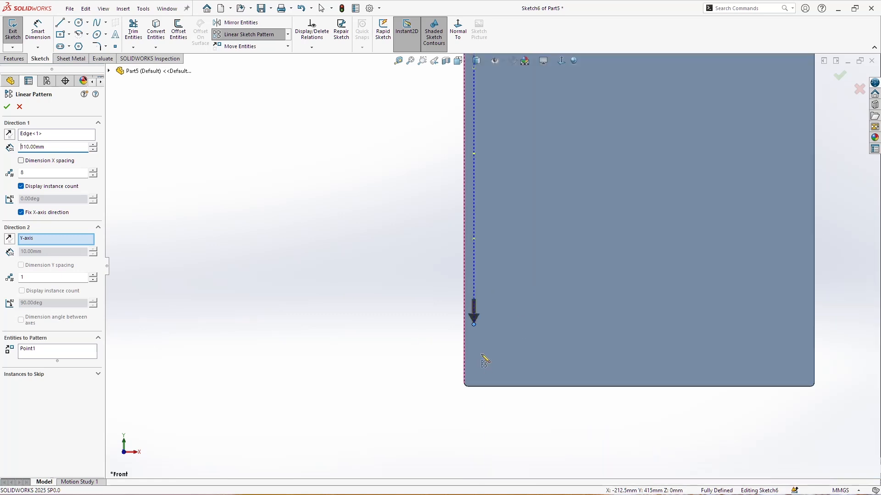
click(7, 107)
Step: Add a 110 mm vertical dimension between the two lowest hole points along the left edge
click(39, 31)
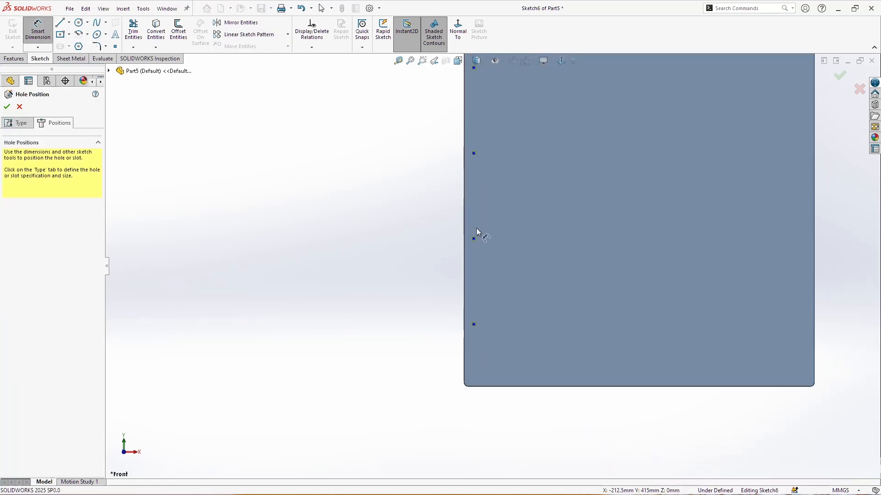
click(474, 239)
click(475, 326)
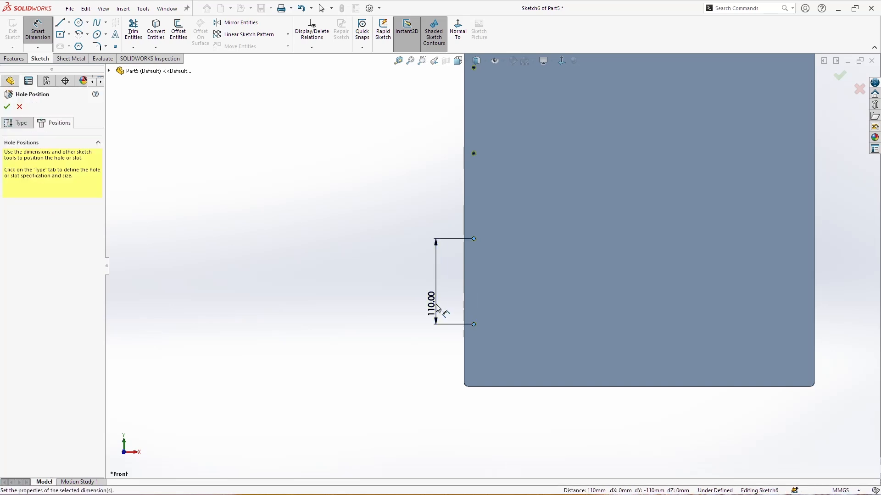
click(436, 308)
key(Return)
Step: Place another hole point near the upper-left corner and dimension it 7 mm below the plate's upper edge
scroll(536, 275, up, 5)
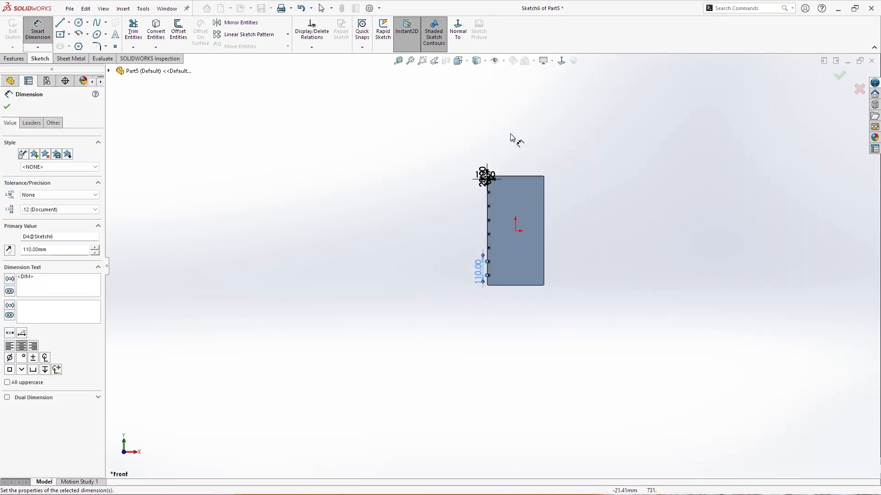
scroll(510, 140, down, 10)
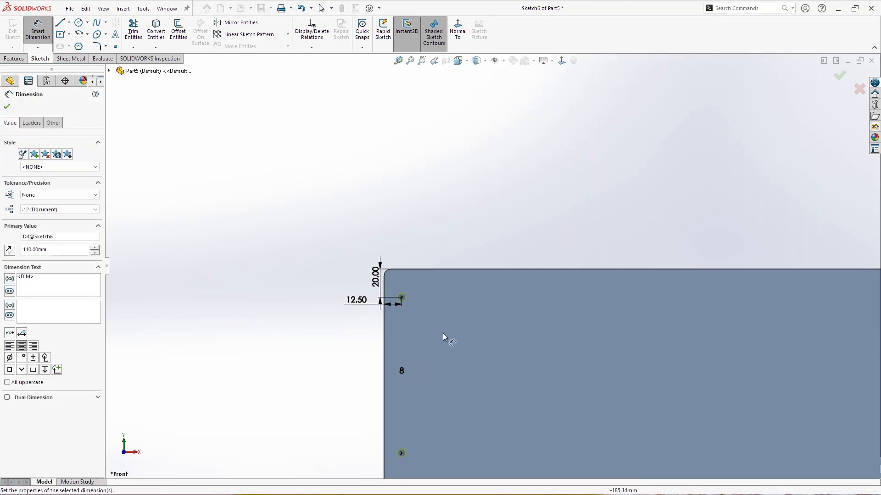
scroll(445, 312, down, 2)
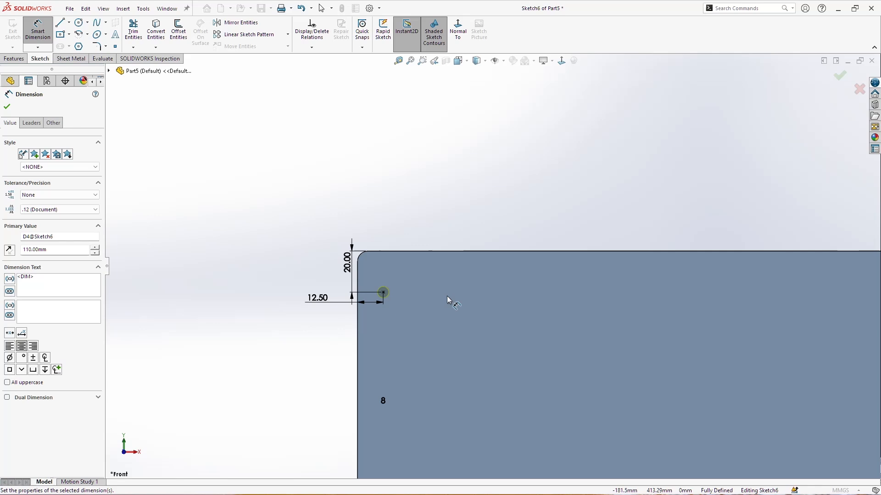
click(115, 47)
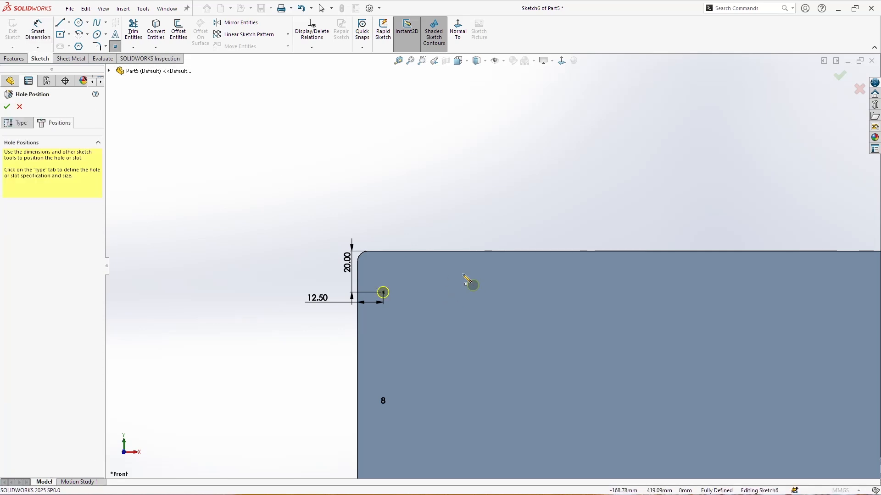
click(38, 26)
click(418, 270)
click(431, 252)
click(430, 204)
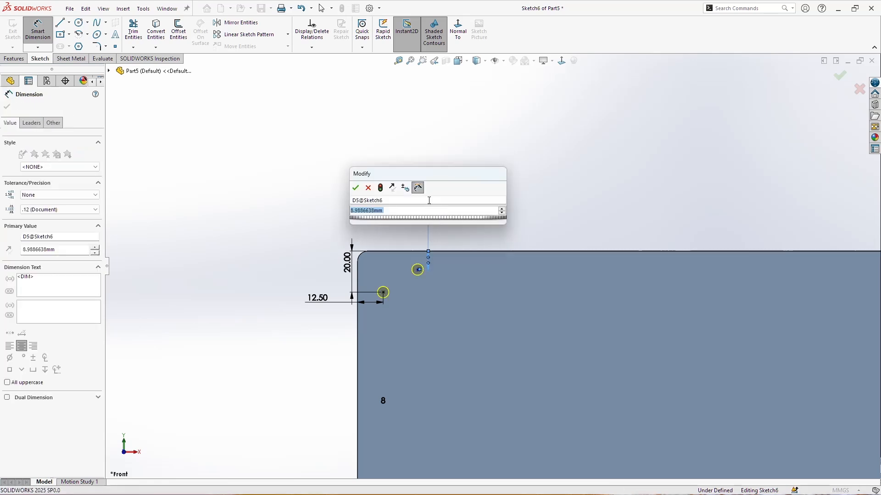
text(7)
key(Return)
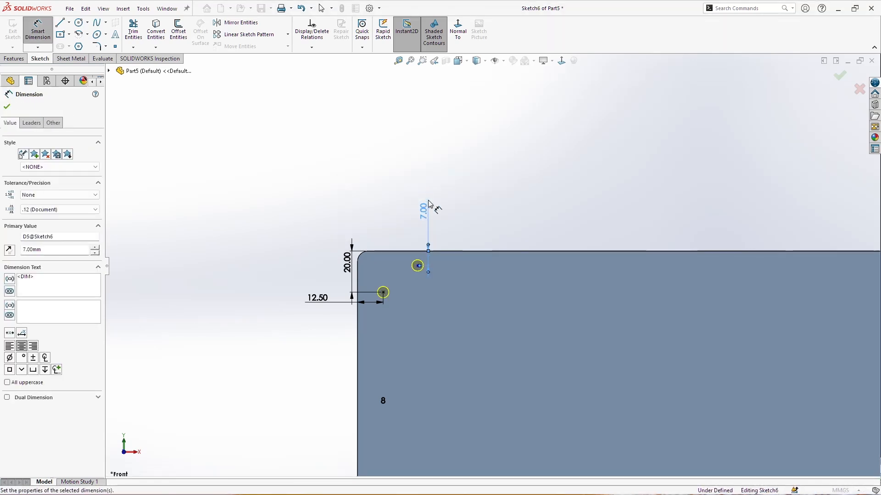
Step: Dimension the new upper-edge hole point 55 mm from the plate's left edge
click(418, 266)
click(358, 277)
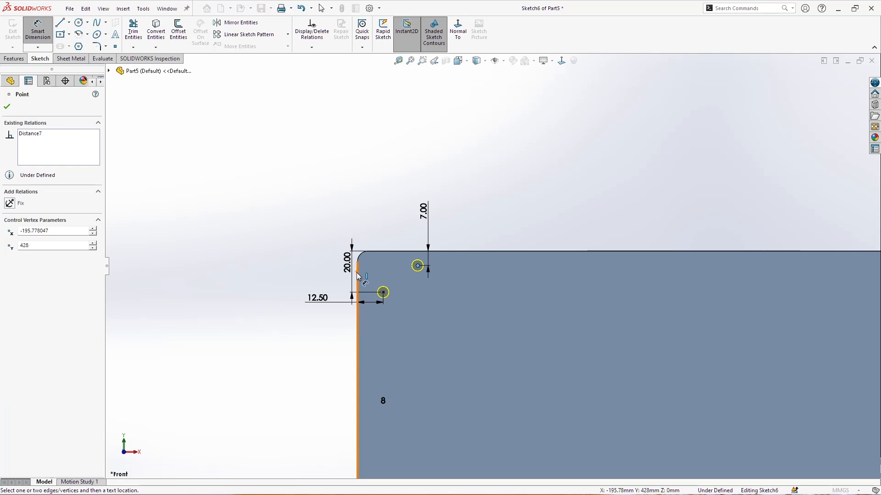
click(375, 211)
text(55)
key(Return)
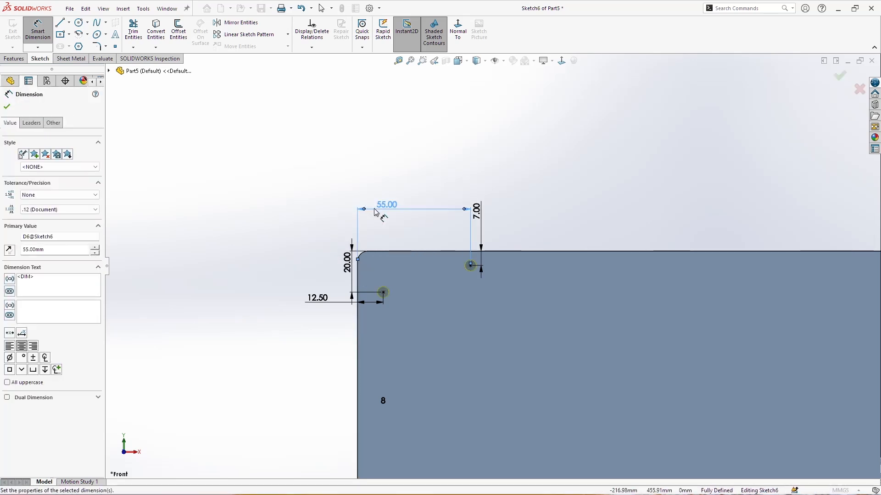
key(Escape)
key(Escape)
Step: Create a linear sketch pattern of the upper-edge hole point along the X axis with 4 instances spaced 40 mm
click(470, 266)
scroll(576, 307, up, 5)
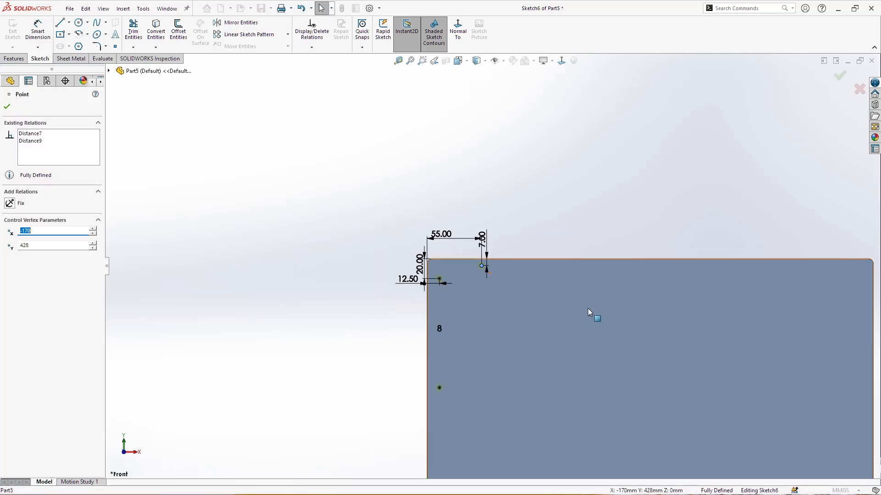
scroll(736, 287, down, 2)
click(249, 34)
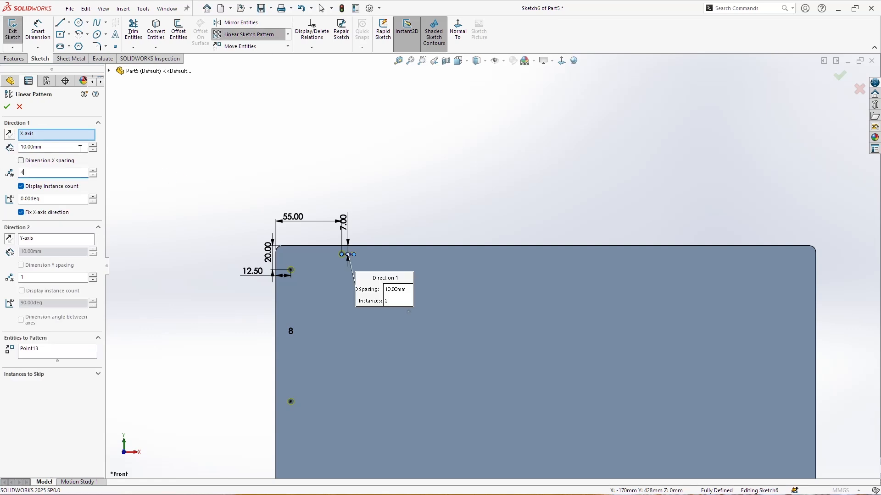
text(40)
key(Return)
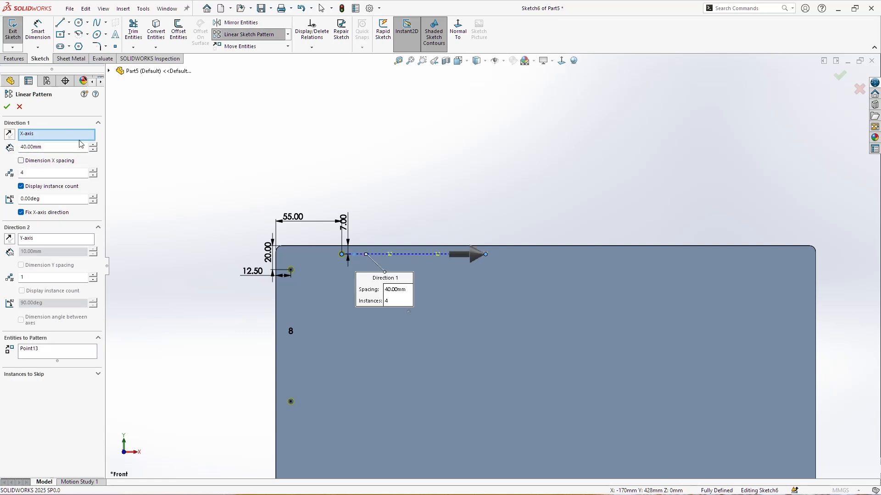
click(6, 108)
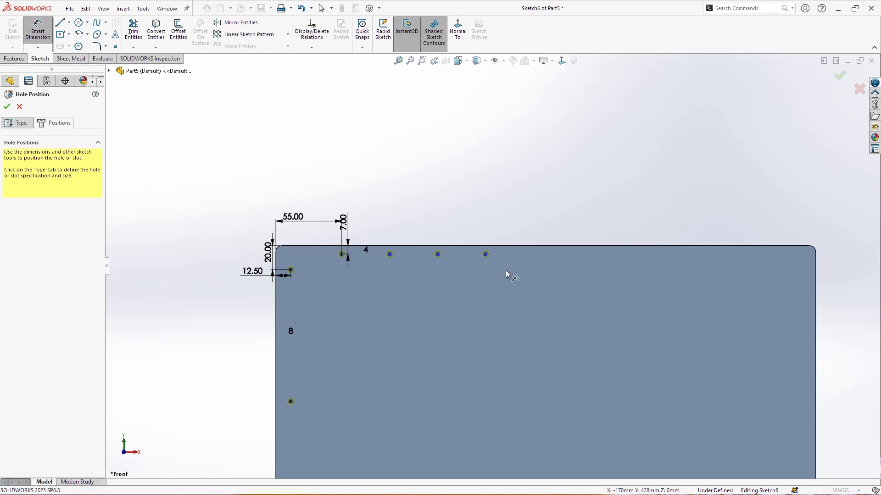
Step: Dimension the last patterned hole point on the upper edge 55 mm from the plate's right edge
click(485, 254)
click(816, 298)
click(807, 171)
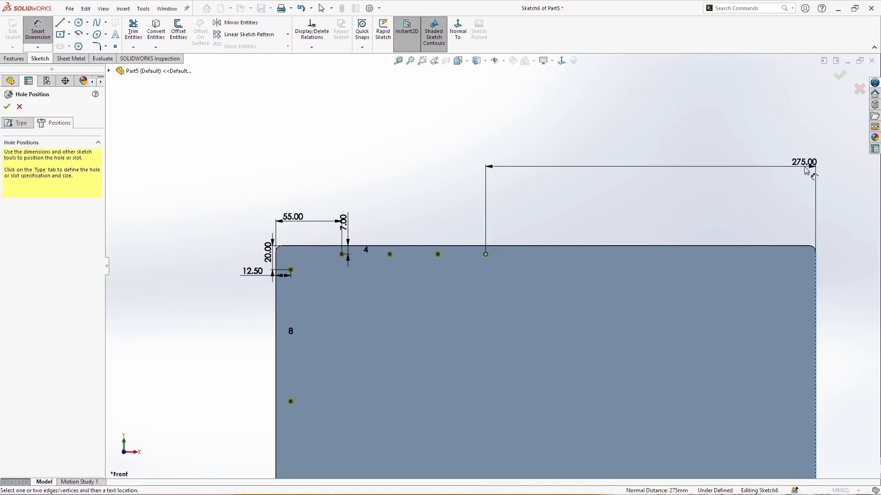
text(55)
key(Return)
Step: Draw a vertical construction centerline upward from the origin in the hole position sketch
scroll(645, 309, up, 2)
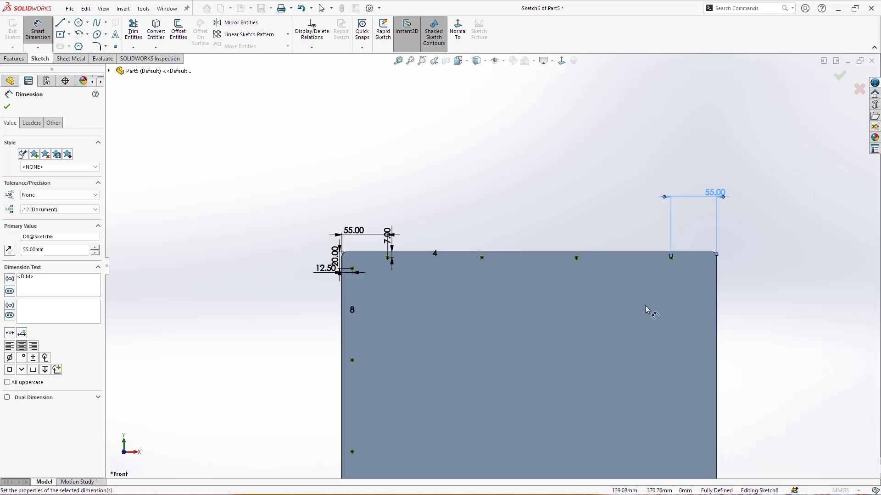
scroll(583, 320, up, 7)
scroll(544, 406, down, 2)
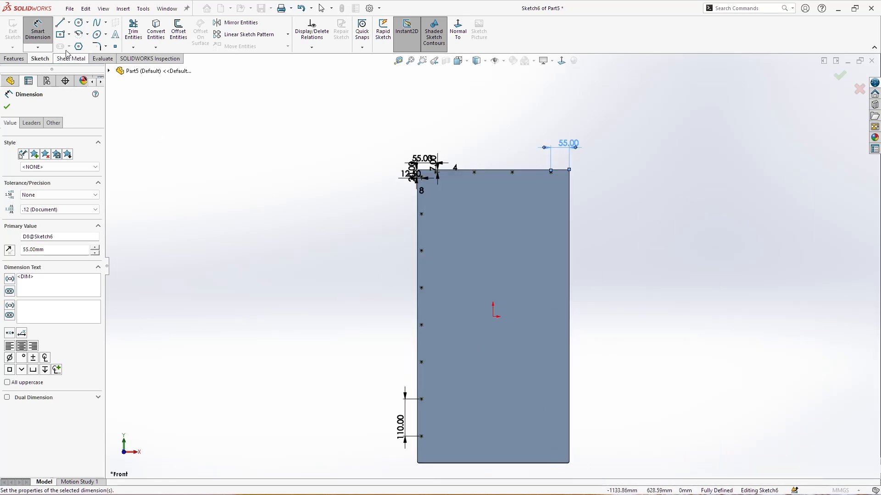
click(69, 24)
click(80, 45)
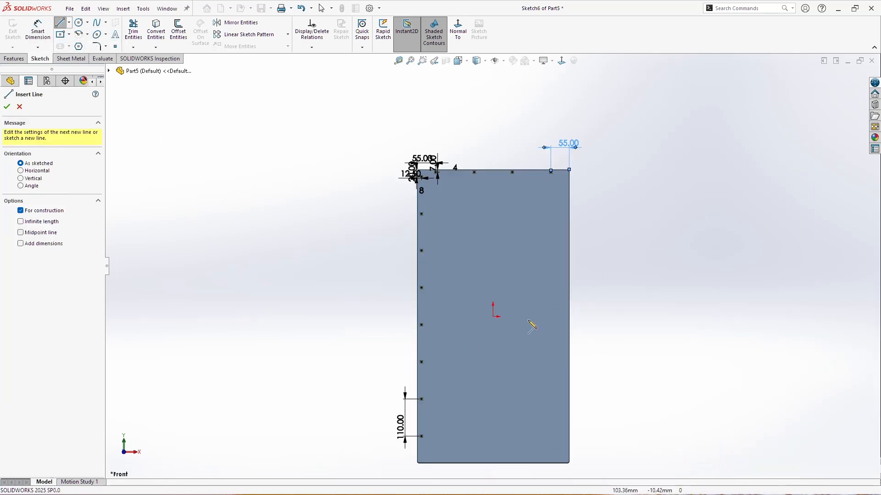
click(492, 317)
key(Escape)
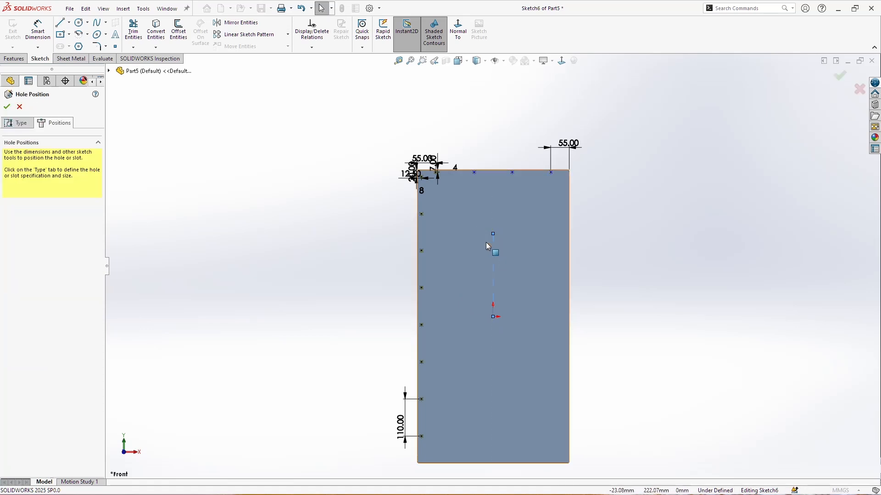
Step: Mirror the column of left-edge hole points about the vertical centerline onto the plate's right edge
drag(355, 151, 427, 442)
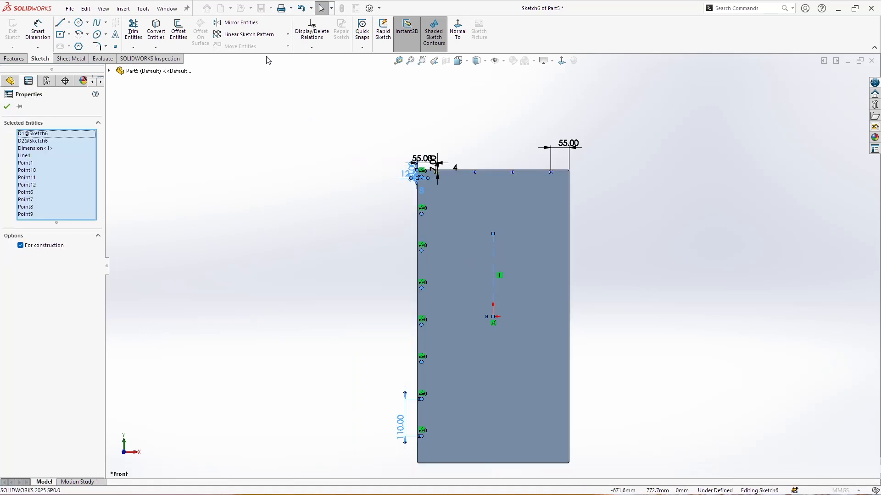
click(241, 25)
scroll(503, 415, up, 2)
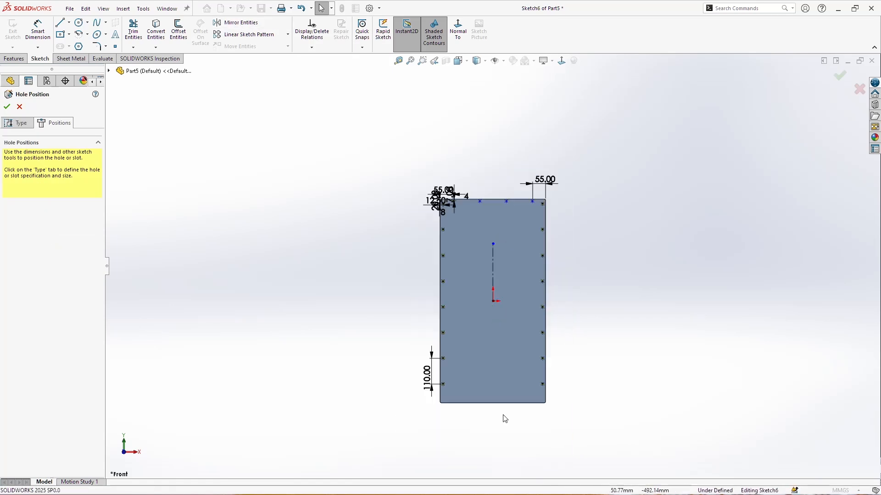
Step: Stretch the centerline's free end downward past the plate's lower edge
scroll(506, 418, down, 4)
scroll(483, 123, up, 2)
drag(482, 115, 494, 377)
click(461, 371)
Step: Place three hole points near the plate's lower edge left of the centerline and align them with a Horizontal relation
scroll(447, 373, down, 6)
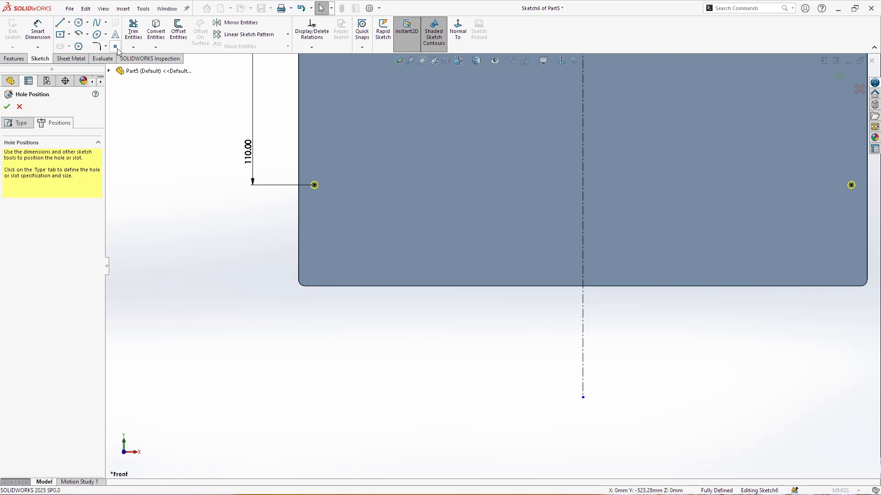
click(348, 263)
click(399, 263)
click(529, 267)
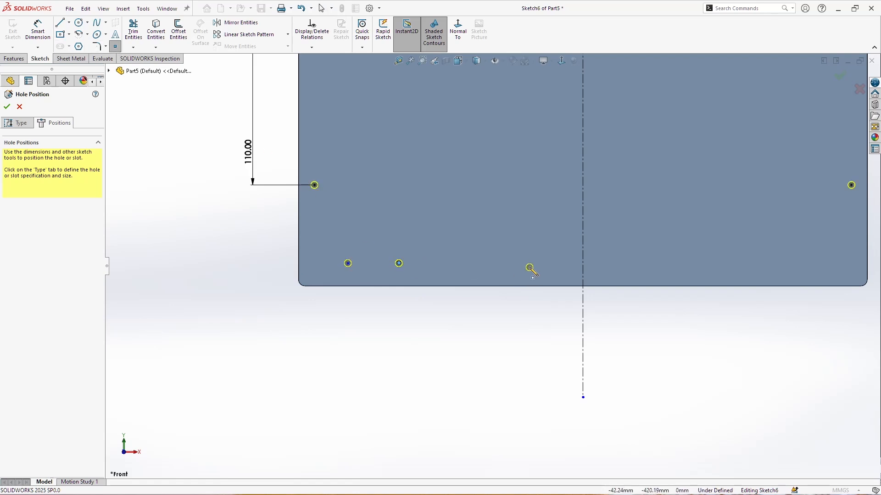
key(Escape)
click(399, 263)
ctrl+click(347, 263)
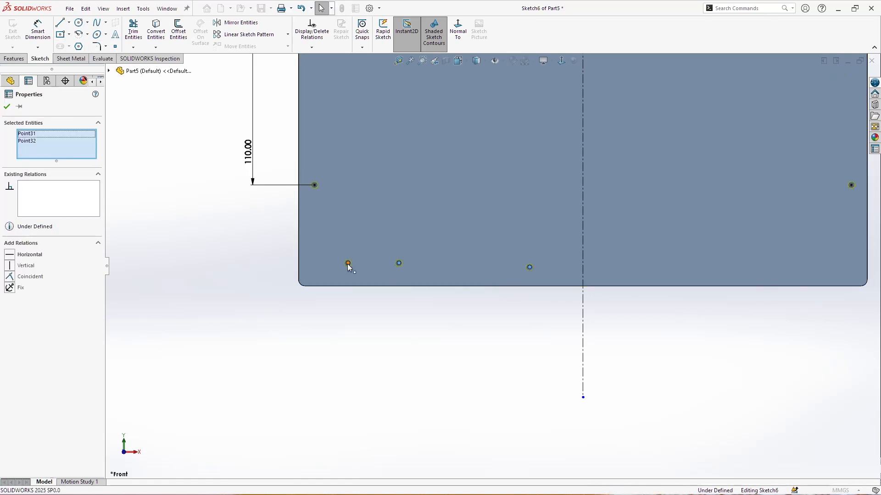
ctrl+click(530, 267)
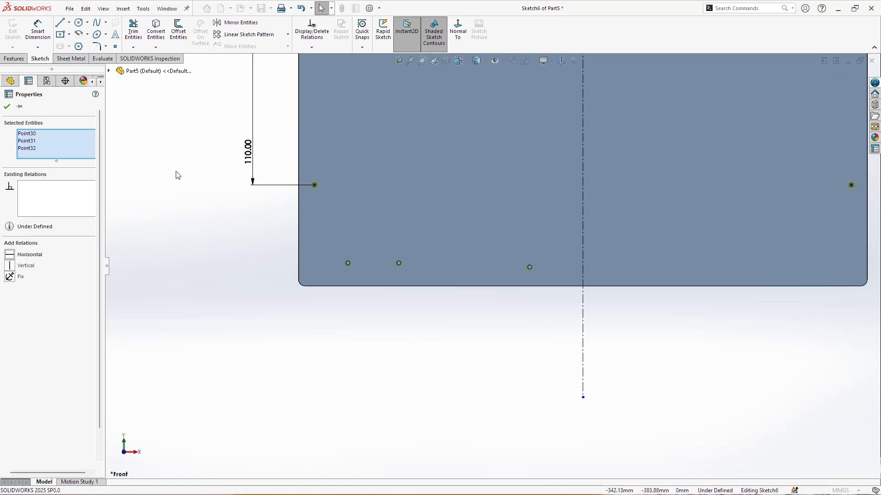
click(28, 255)
Step: Dimension the leftmost lower hole point 13 mm above the plate's lower edge
click(38, 29)
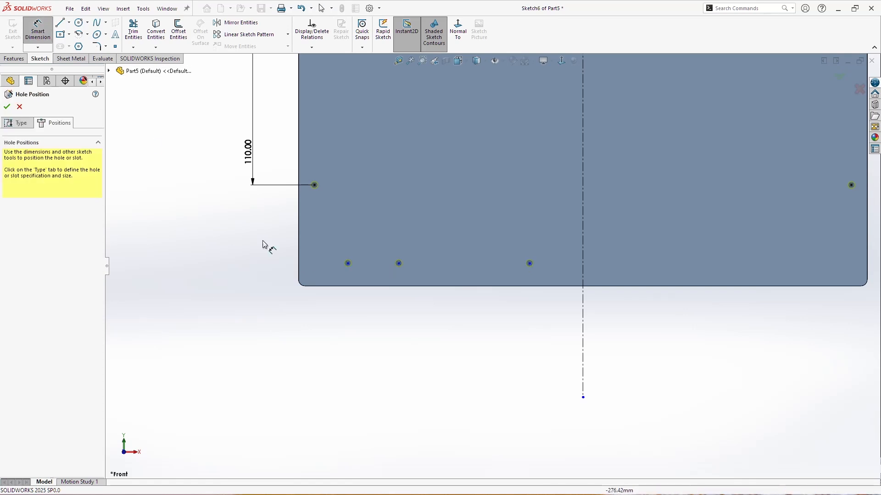
click(348, 263)
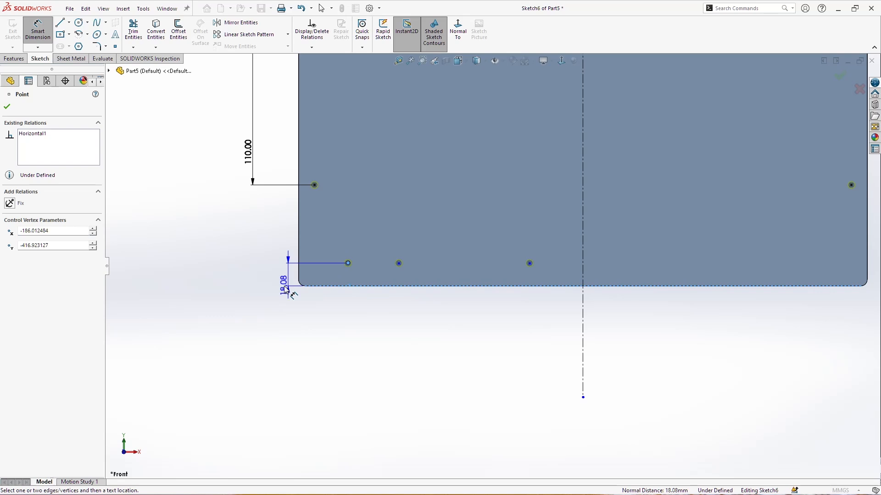
click(315, 285)
click(282, 302)
text(13)
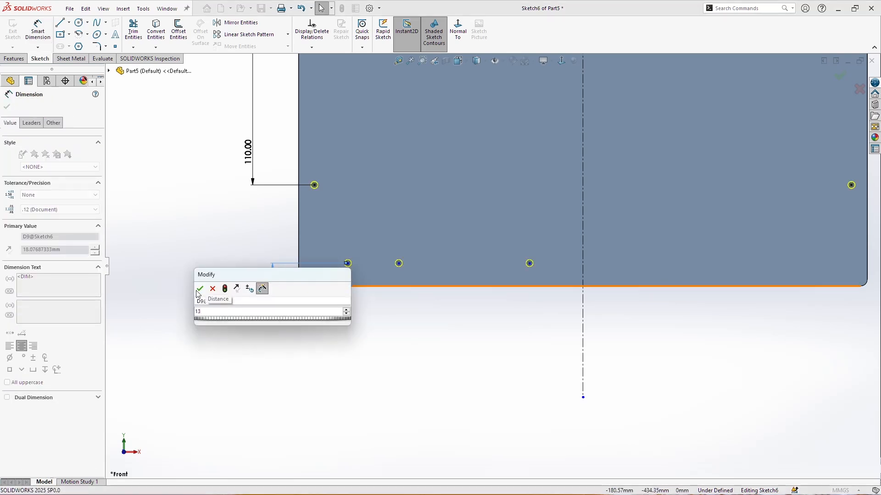
click(200, 289)
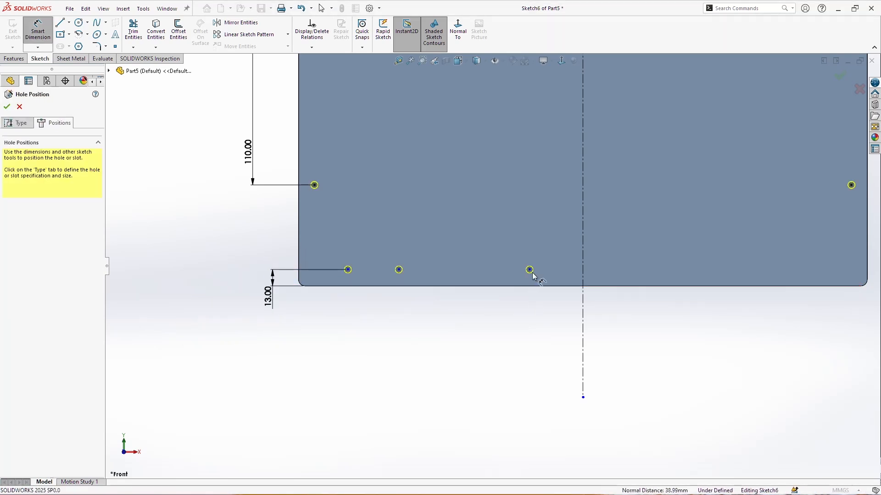
Step: Dimension the lower hole point nearest the centerline 60.5 mm from the centerline
click(582, 324)
click(530, 270)
click(528, 322)
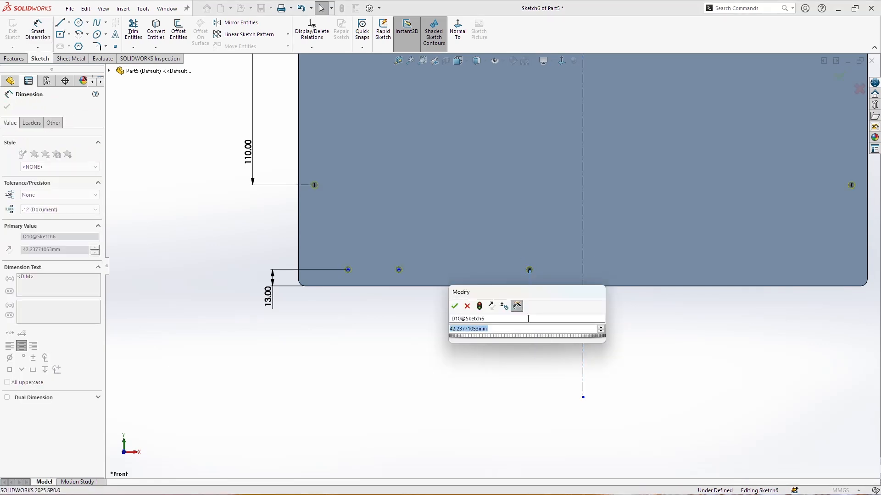
text(60.5)
key(Return)
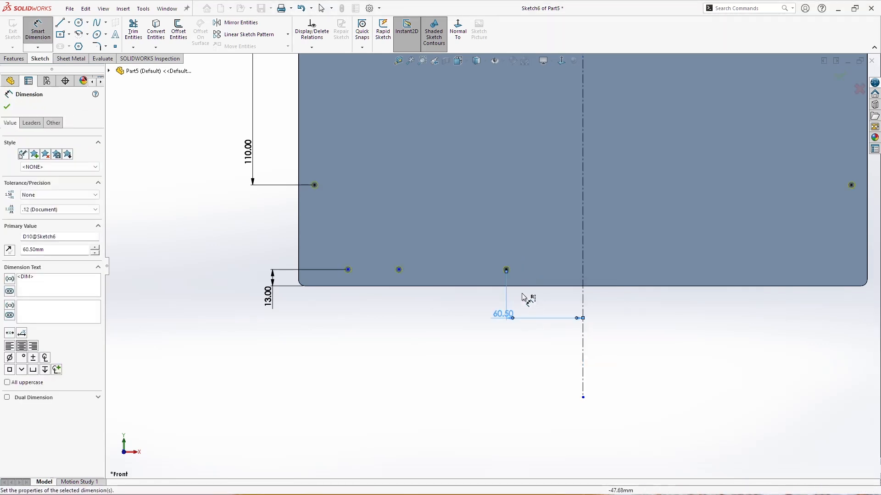
Step: Add a 90 mm horizontal dimension between the middle lower hole point and the one nearest the centerline
click(506, 269)
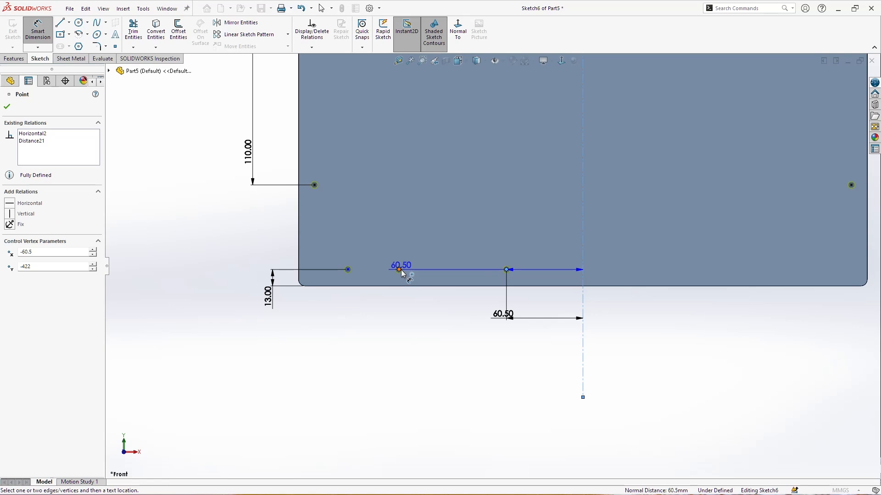
key(Escape)
click(399, 270)
click(506, 270)
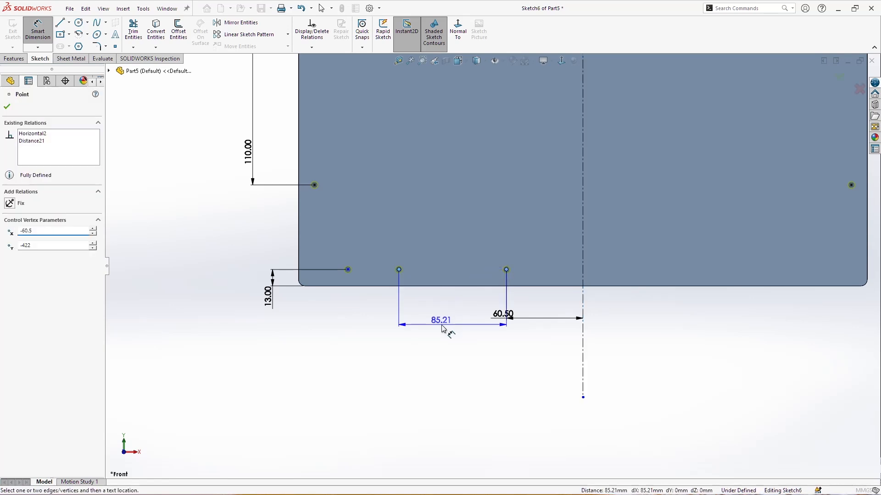
click(449, 330)
text(9)
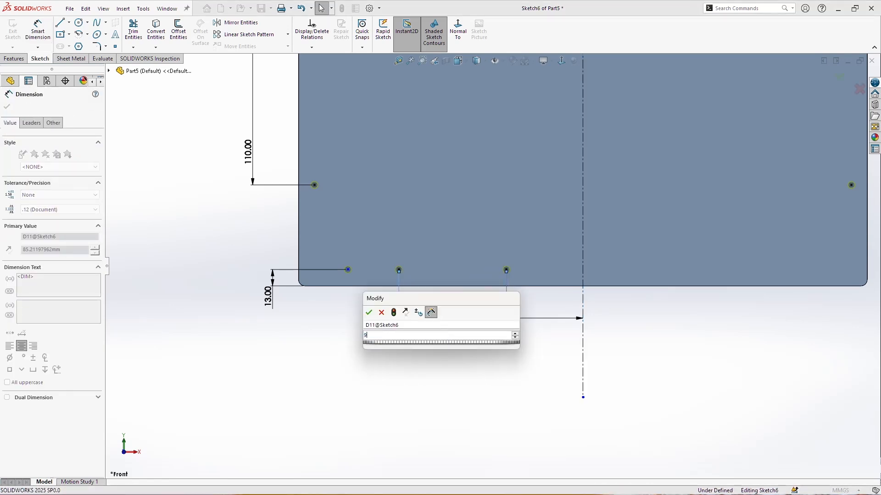
text(0)
key(Return)
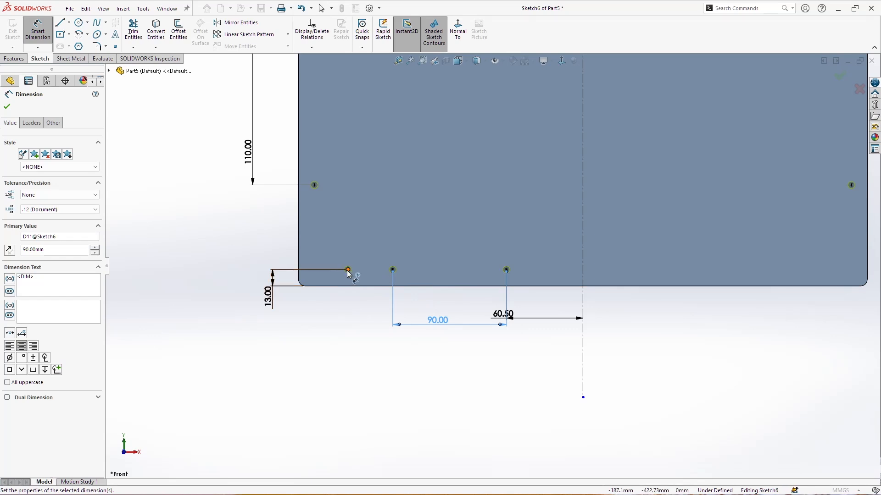
Step: Add a 62.5 mm horizontal dimension between the leftmost and middle lower hole points
click(348, 270)
click(392, 270)
click(362, 314)
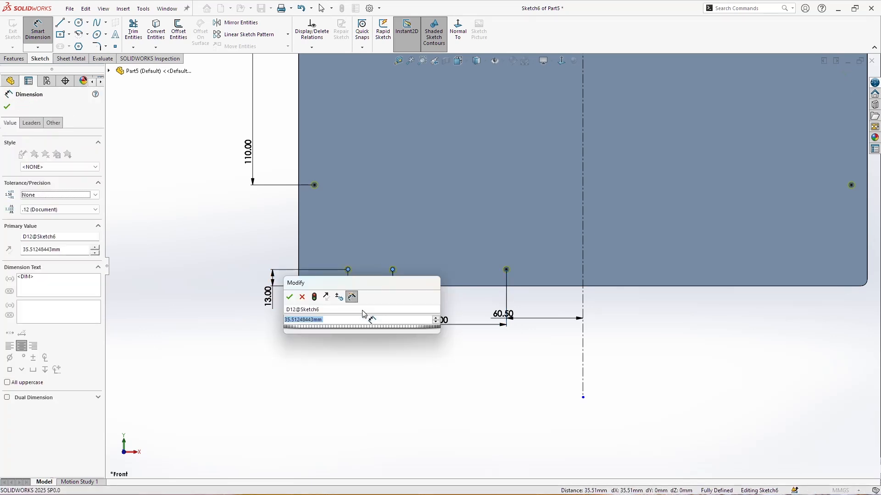
text(62.5)
key(BackSpace)
text(5)
key(Return)
key(Escape)
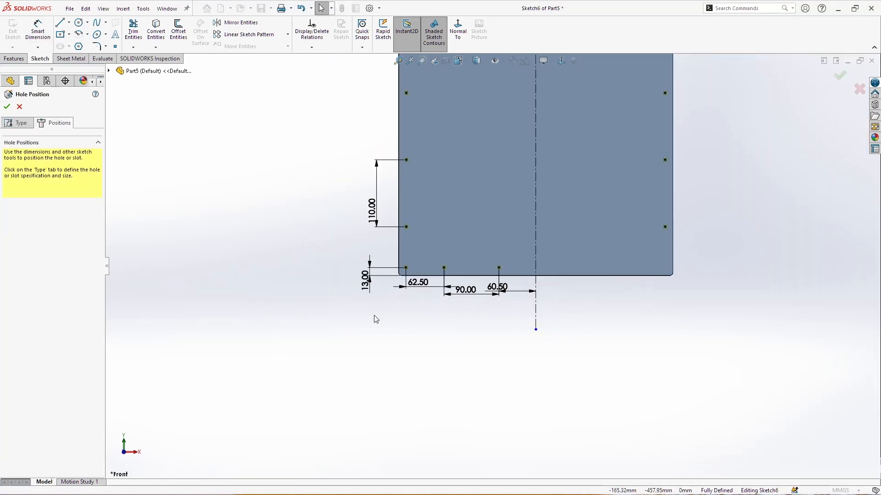
Step: Mirror the three lower-edge hole points about the vertical centerline
drag(387, 246, 466, 270)
drag(522, 276, 538, 286)
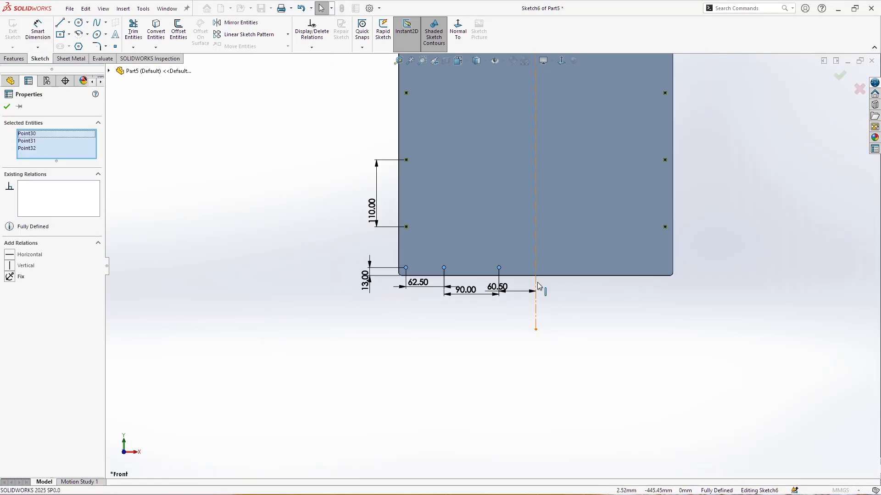
ctrl+click(544, 288)
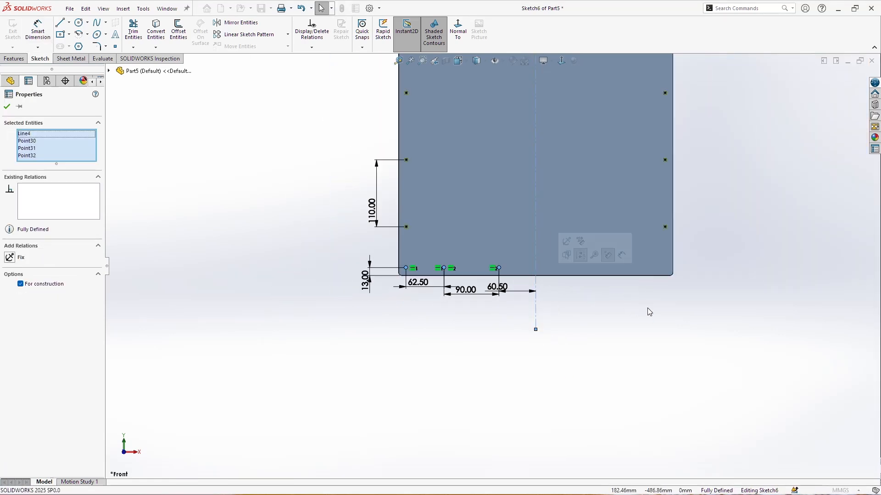
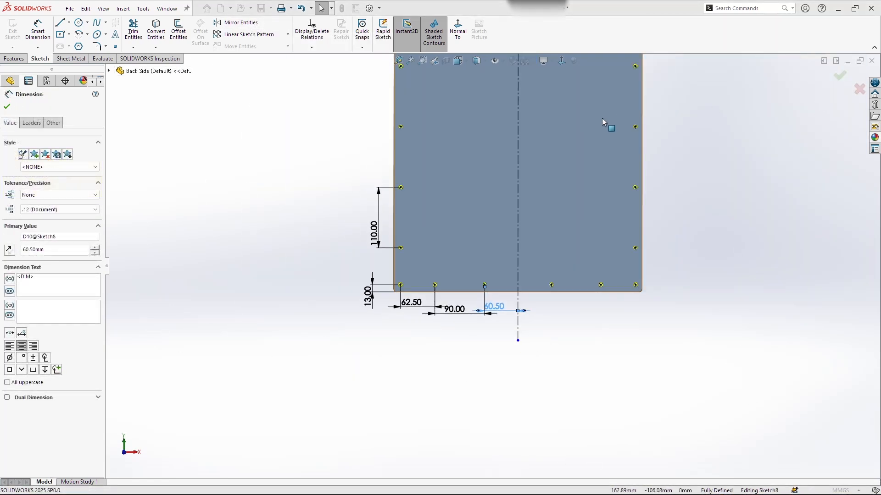
Step: In the Back Side part's hole sketch, set the spacing between the middle and inner lower hole points to 89 mm
scroll(601, 118, down, 3)
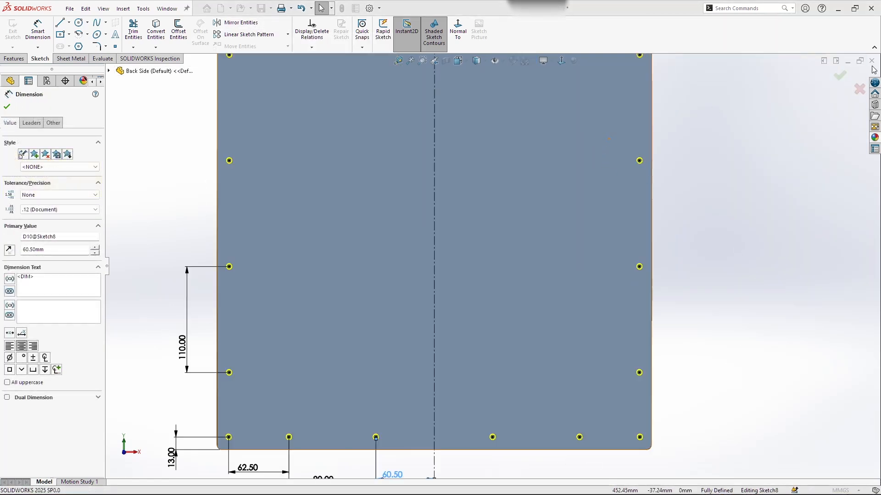
scroll(492, 360, up, 2)
double_click(375, 364)
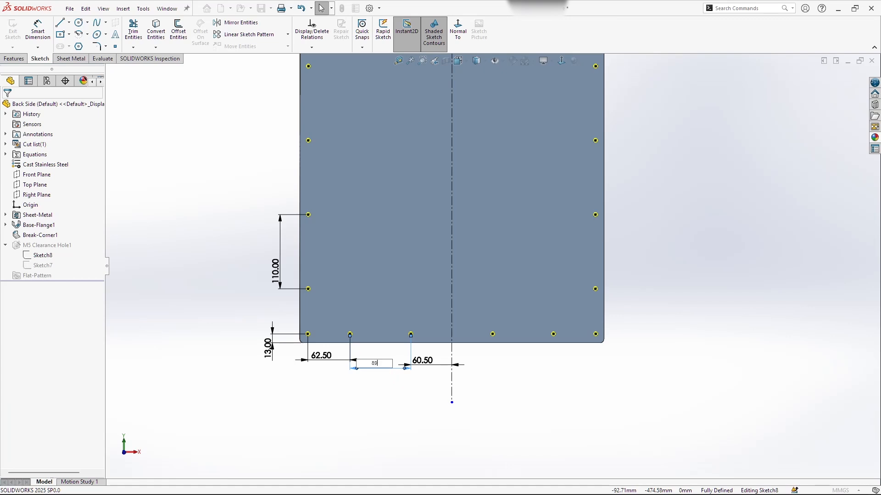
key(Return)
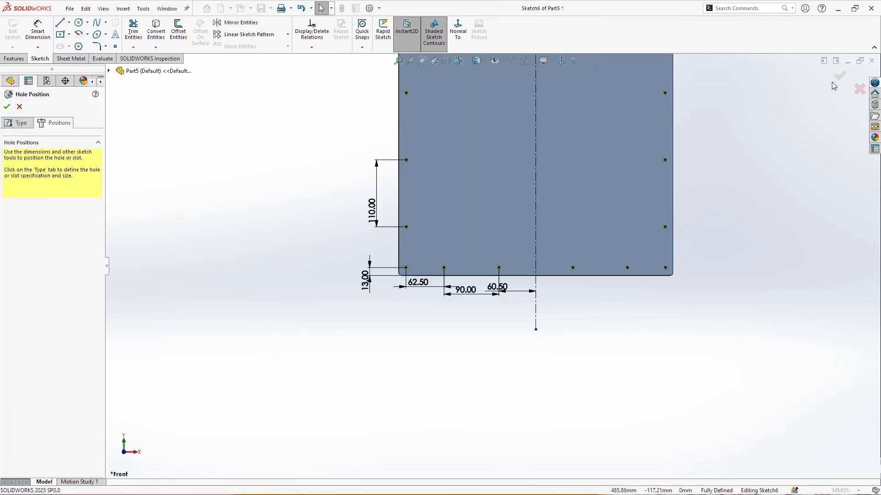
Step: Accept the hole positions to cut the M5 clearance holes around the panel's edges, and view the whole panel
click(840, 77)
click(689, 310)
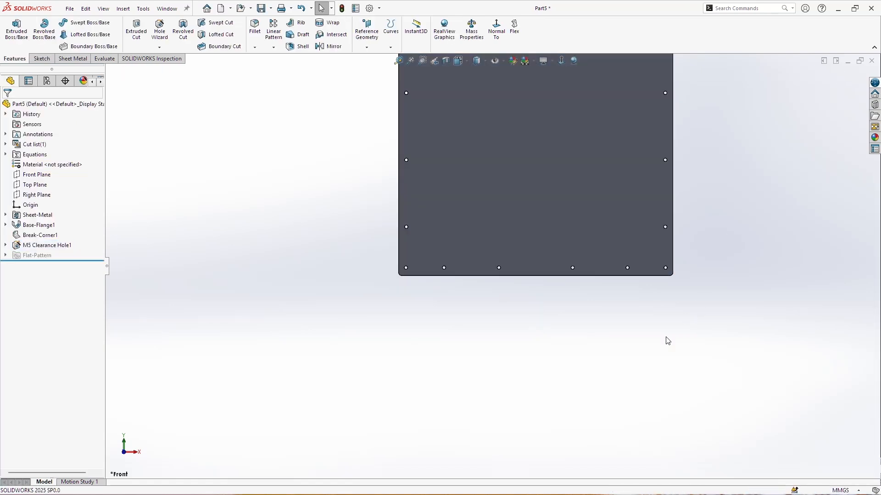
scroll(651, 266, up, 7)
middle_drag(584, 187, 537, 195)
scroll(537, 194, down, 4)
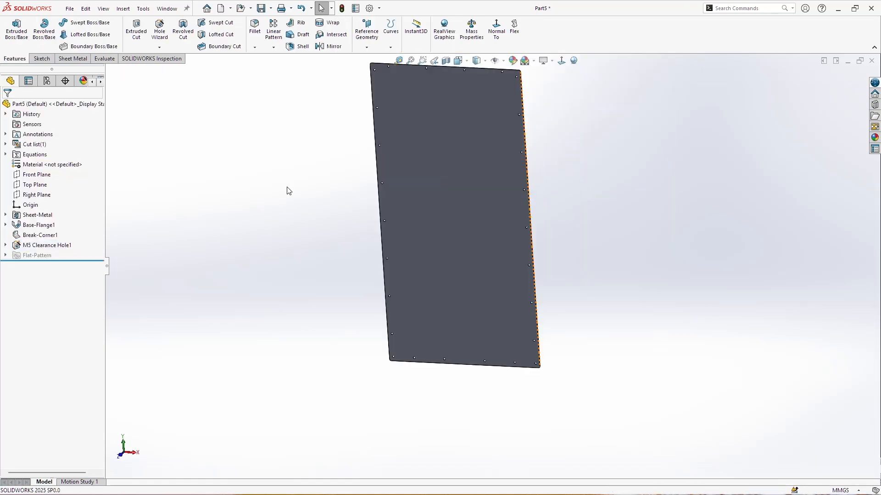
Step: Assign Galvanized Steel as the back panel's material
right_click(75, 166)
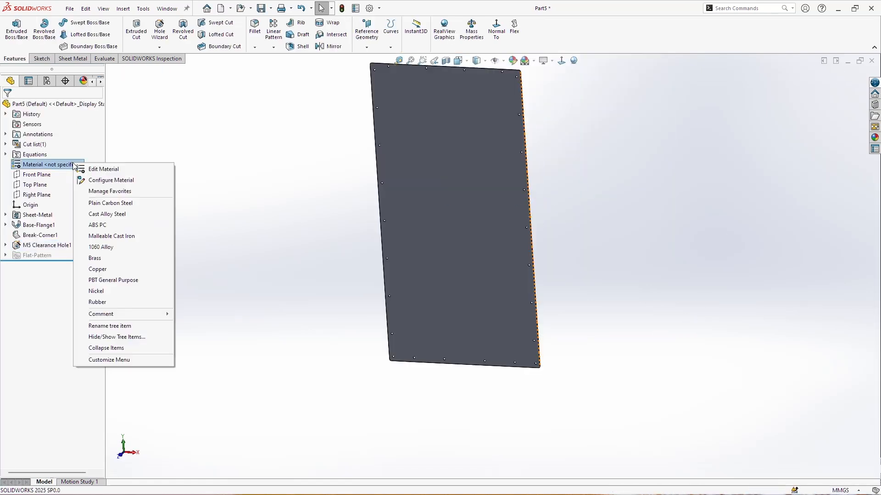
click(125, 169)
scroll(362, 316, down, 5)
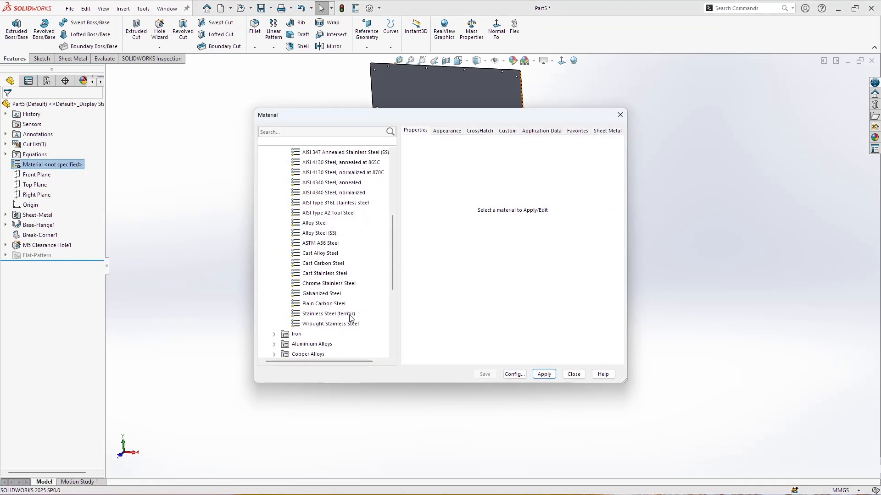
click(332, 295)
click(544, 375)
click(573, 374)
middle_drag(576, 376, 461, 222)
scroll(461, 222, down, 2)
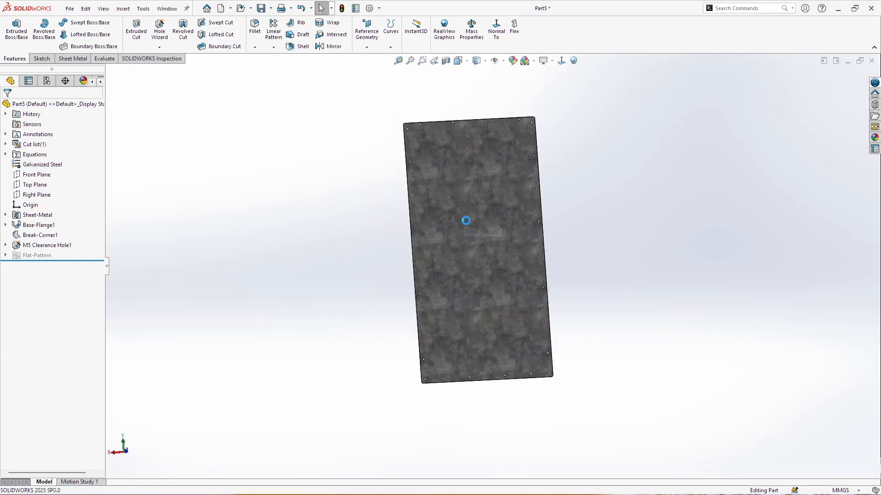
Step: Save the part as Back Side in the Storage Cabinet folder and close it
key(ctrl+s)
text(Back Side)
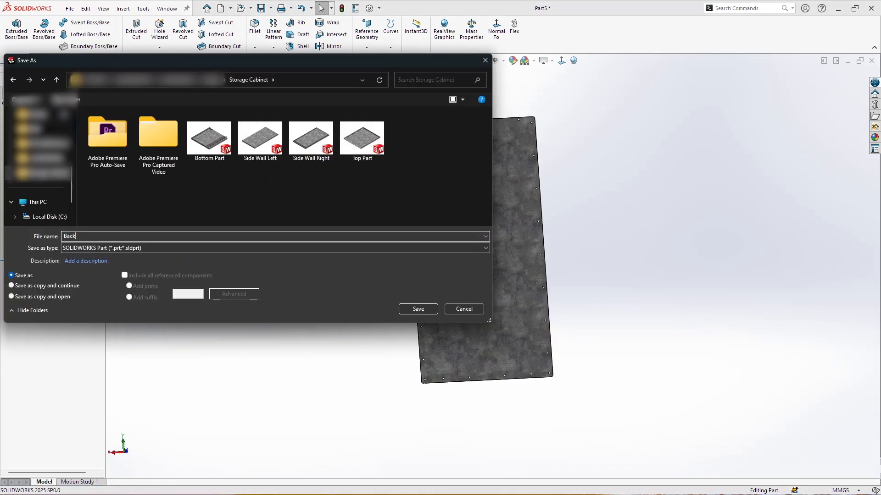
click(424, 309)
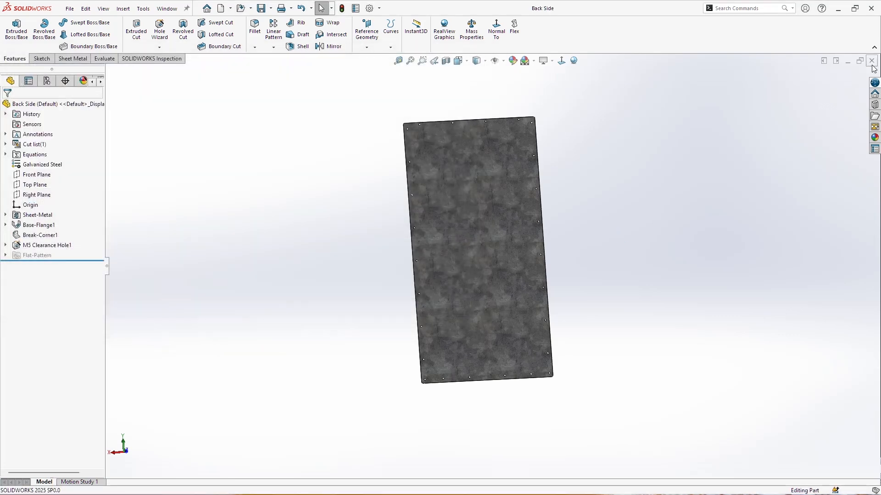
key(ctrl+w)
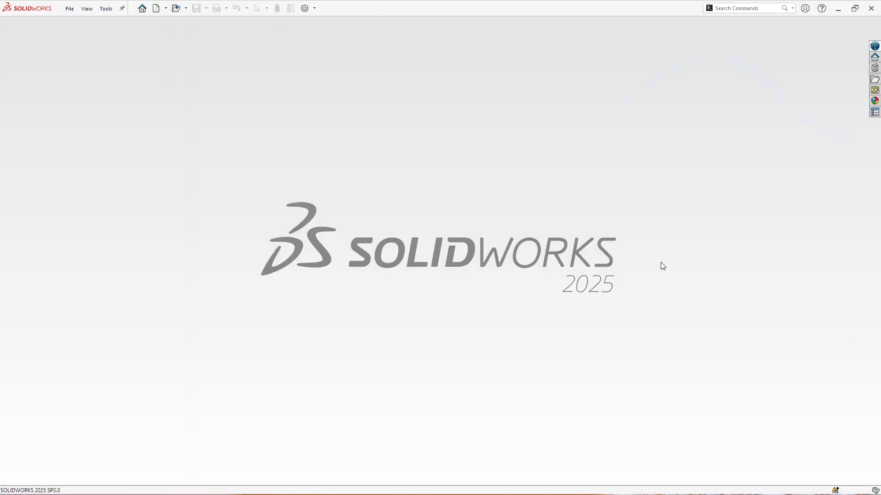
Step: Create a new part and sketch a center rectangle about 56 mm wide, centered on the origin of the Front Plane
click(156, 9)
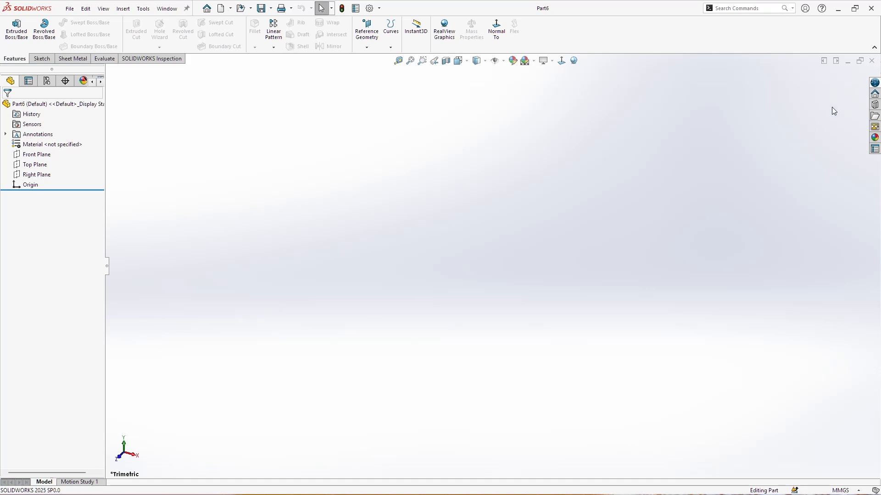
right_click(45, 158)
click(54, 142)
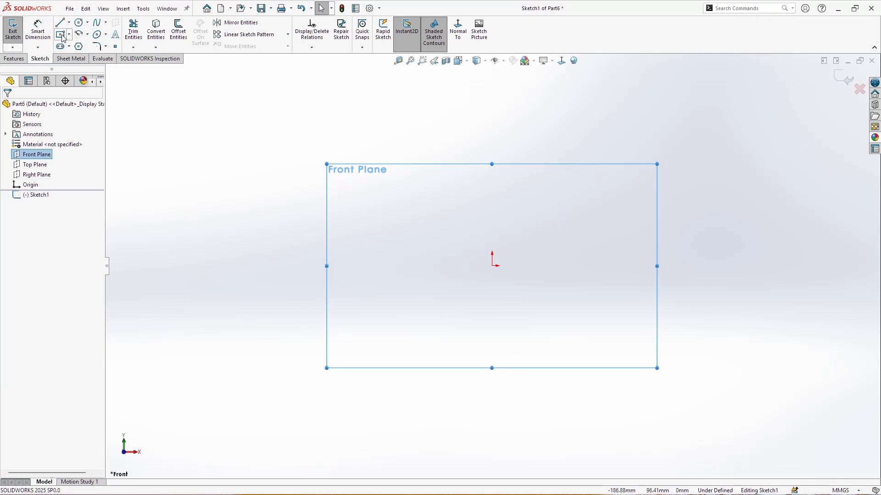
click(63, 38)
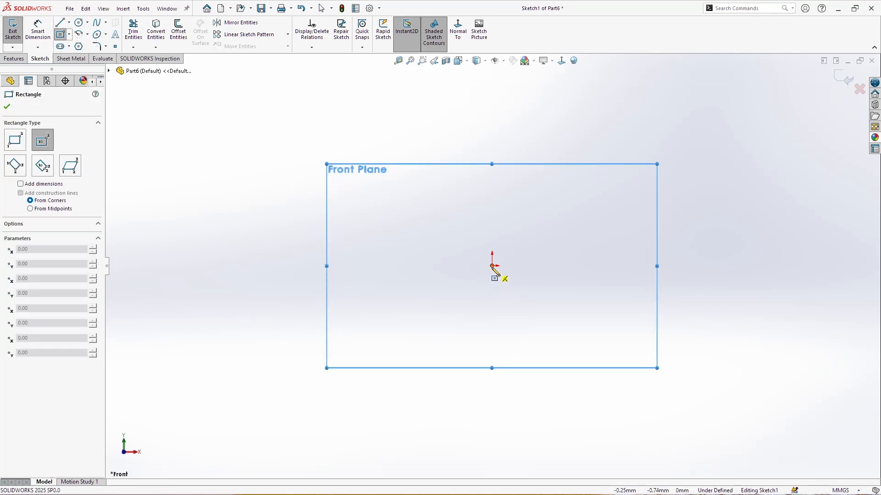
click(492, 266)
click(545, 320)
key(Escape)
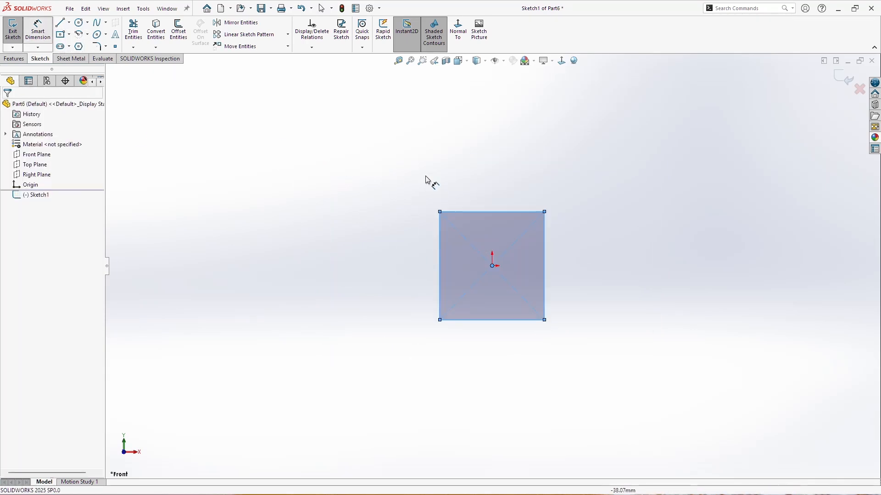
Step: Dimension the rectangle to 450 mm wide and 397 mm high
click(494, 211)
click(497, 170)
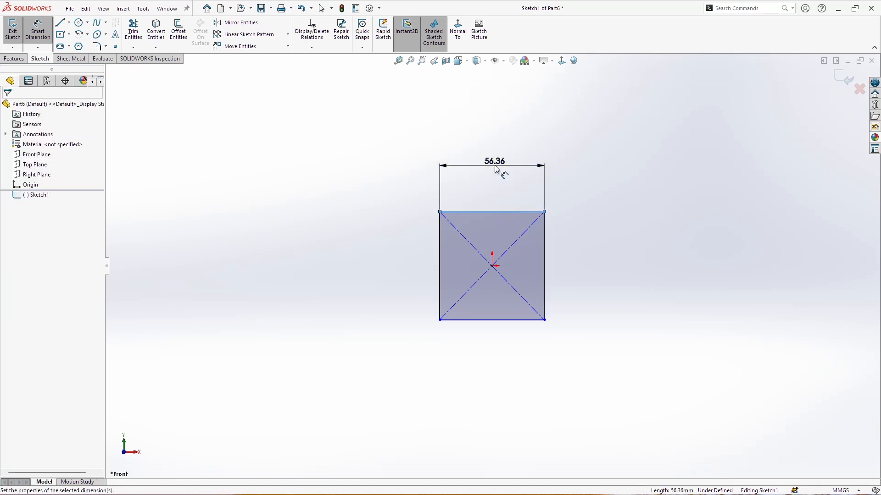
text(450)
key(Return)
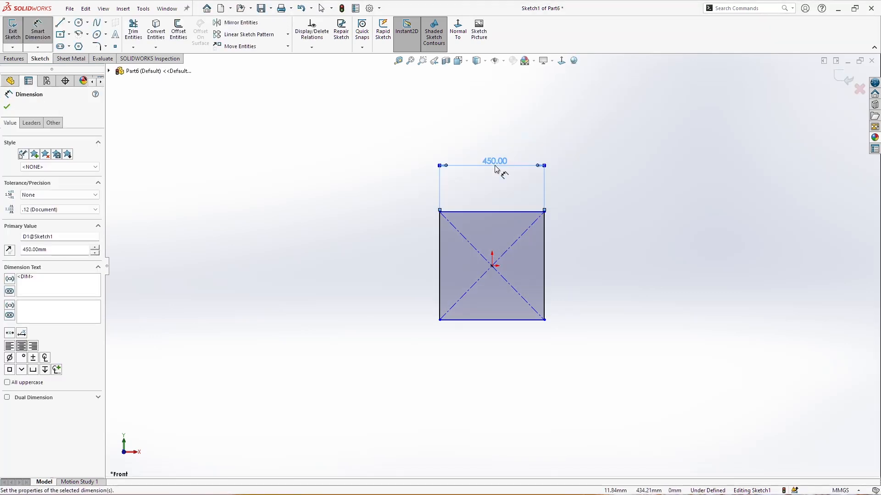
click(422, 243)
click(415, 245)
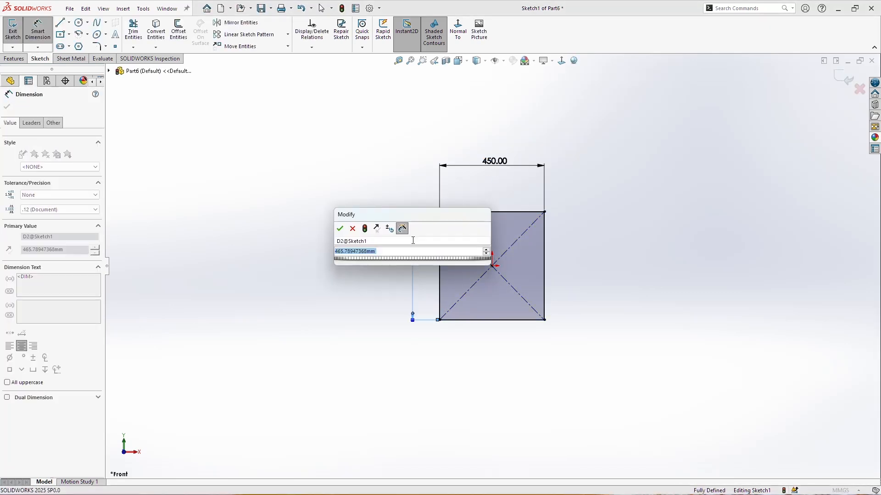
text(397)
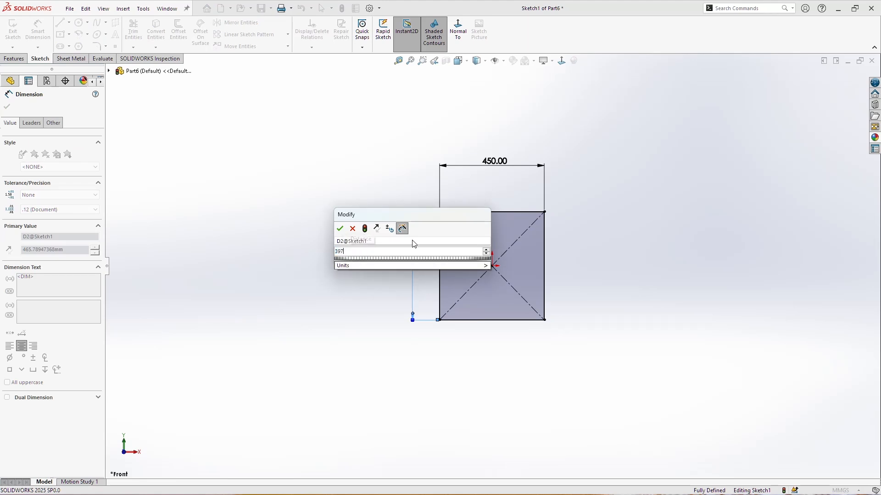
key(Return)
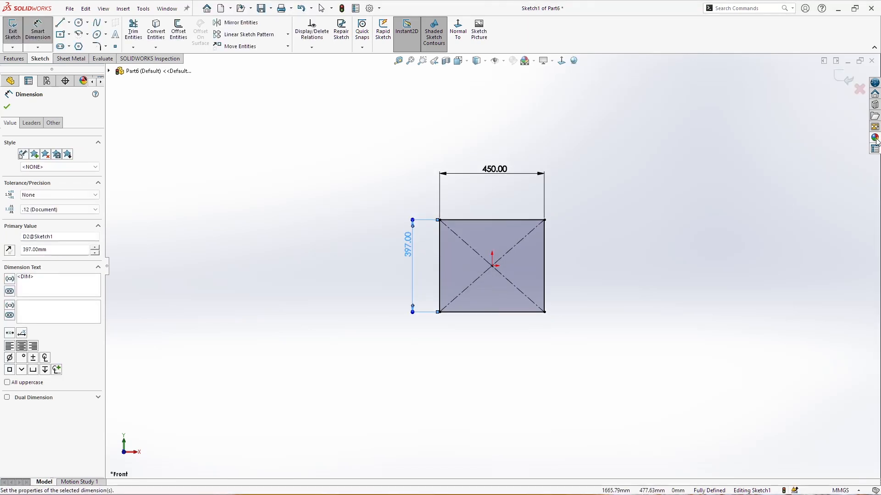
Step: Extrude the rectangle 25 mm as a blind boss
click(24, 60)
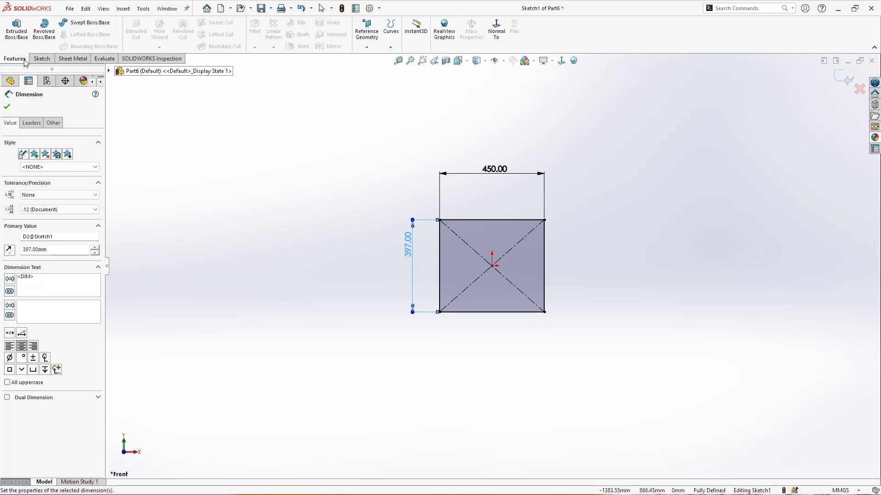
click(18, 41)
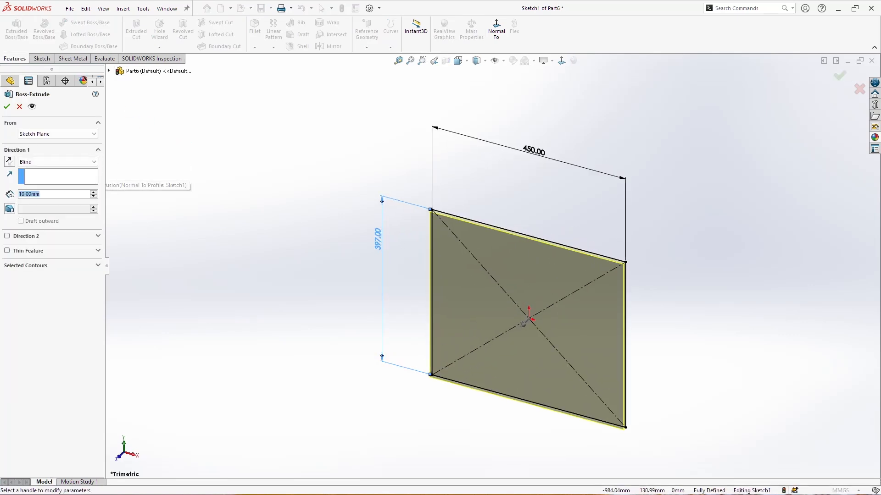
text(25)
key(Return)
click(6, 106)
Step: Start a new sketch on the plate's large front face
click(560, 319)
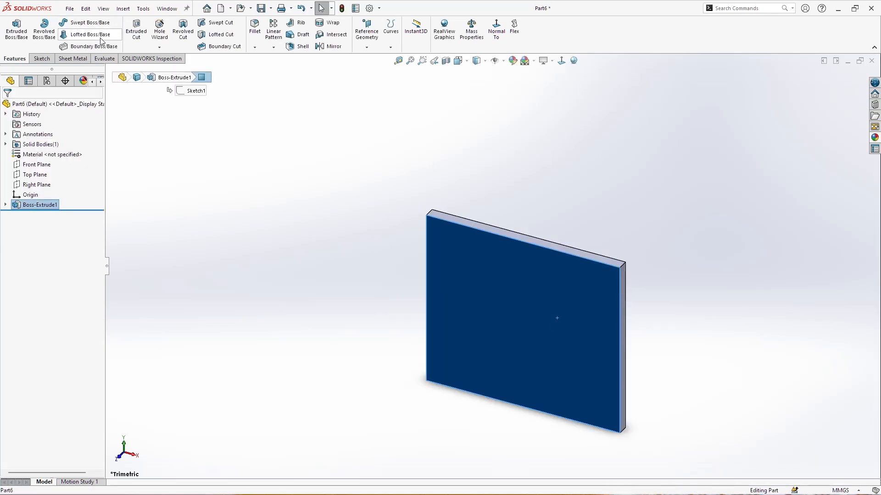
click(40, 58)
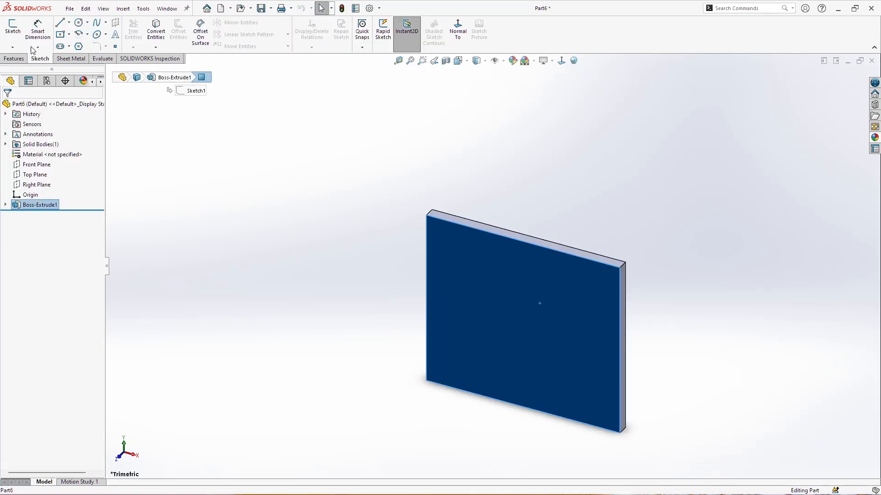
click(13, 28)
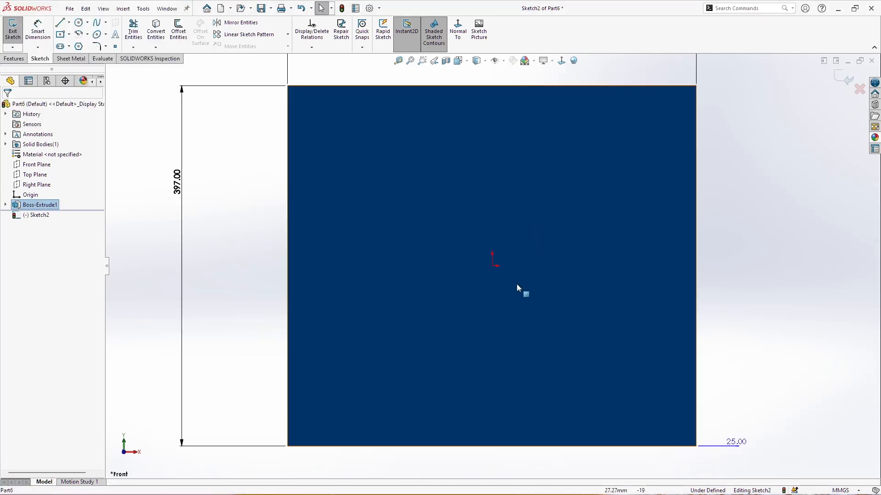
mouse_move(680, 114)
middle_down()
mouse_move(695, 327)
mouse_move(395, 328)
mouse_move(470, 347)
middle_up()
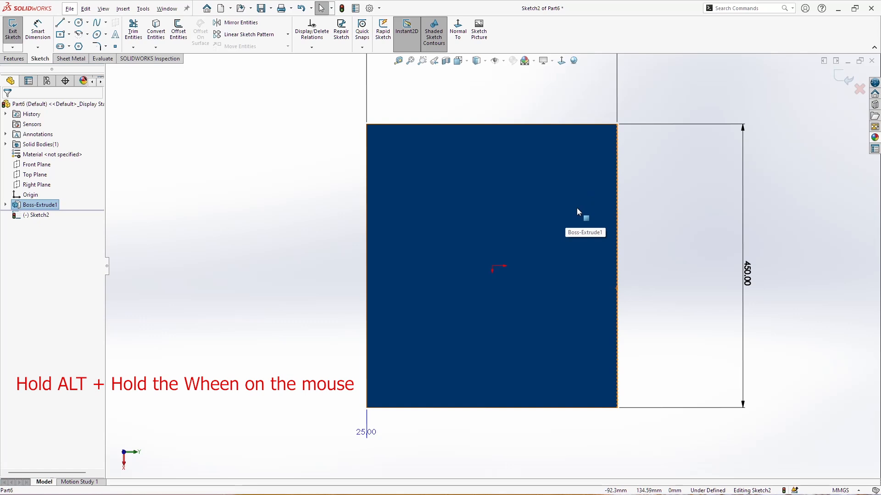
key(alt)
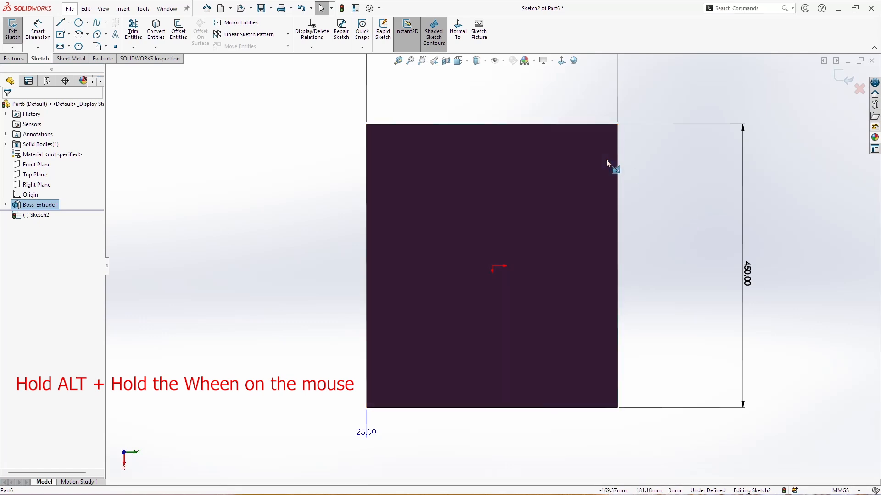
mouse_move(633, 184)
alt+middle_down()
mouse_move(662, 194)
mouse_move(648, 172)
mouse_move(632, 186)
mouse_move(638, 254)
mouse_move(577, 177)
mouse_move(468, 112)
mouse_move(549, 186)
mouse_move(564, 246)
mouse_move(507, 180)
alt+middle_up()
Step: Draw a construction centerline from the origin, parallel to the 450 mm sides, extending past the middle of one 397 mm edge
click(68, 23)
click(83, 46)
click(492, 266)
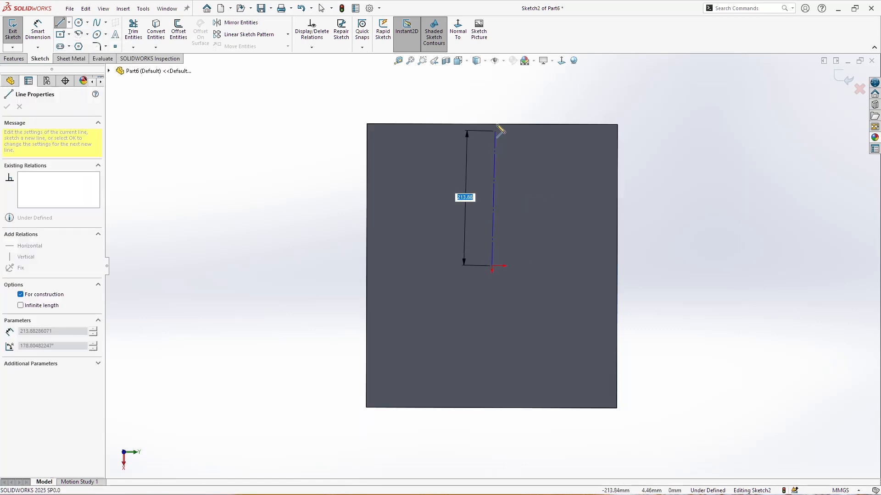
click(492, 101)
key(Escape)
click(472, 143)
scroll(491, 216, up, 4)
scroll(497, 224, down, 2)
scroll(497, 225, down, 1)
click(375, 199)
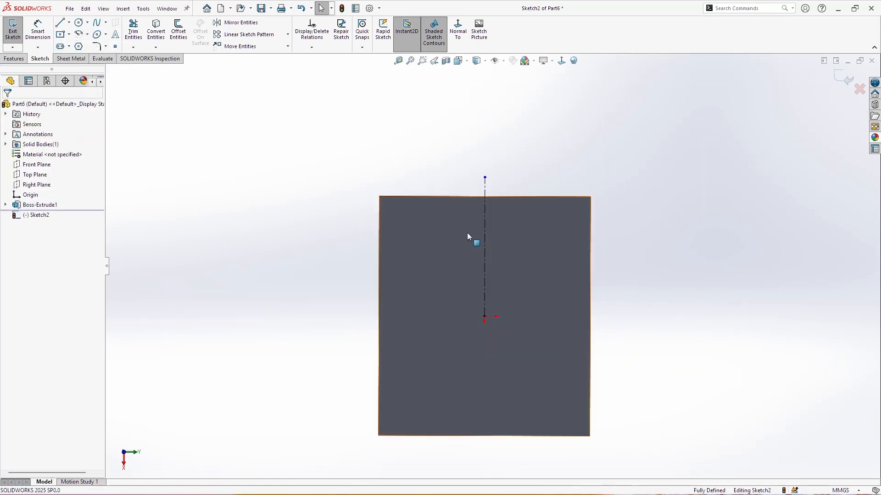
Step: Sketch a narrow corner rectangle about 320 mm long on the 397 mm edge crossed by the centerline
click(69, 35)
click(91, 38)
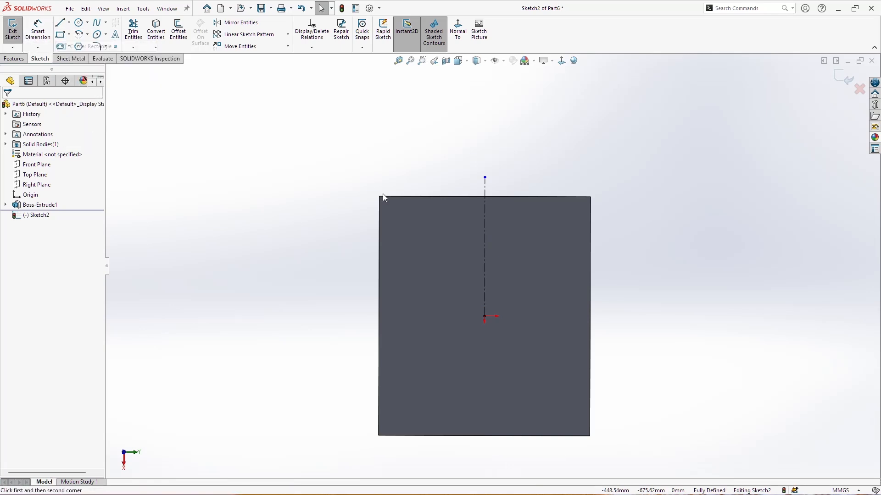
click(399, 196)
click(569, 210)
key(Escape)
Step: Make the narrow rectangle's two short ends symmetric about the construction centerline
click(570, 205)
ctrl+click(484, 202)
ctrl+click(400, 201)
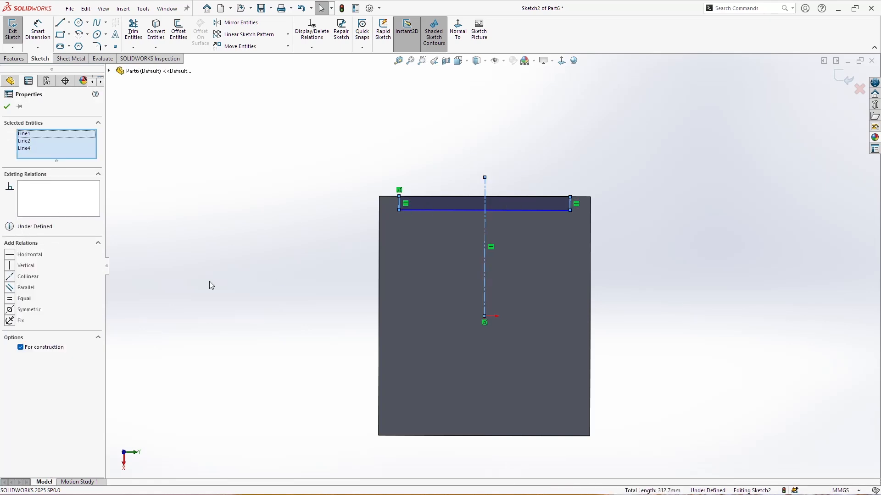
click(32, 312)
click(203, 113)
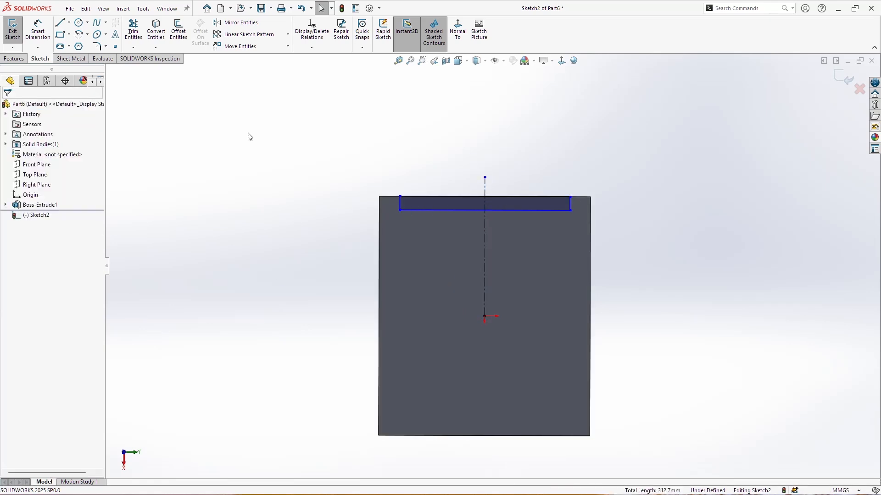
Step: Dimension the narrow edge rectangle to 350 mm long and 10 mm deep
click(38, 30)
click(518, 197)
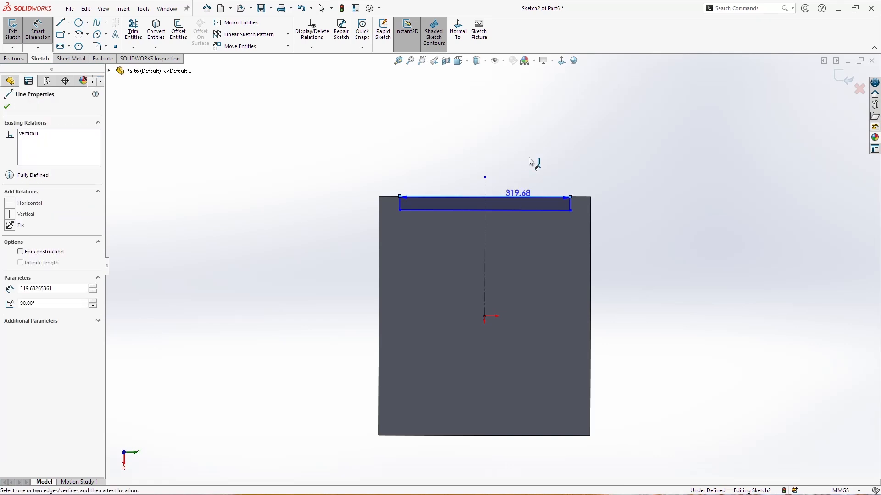
click(528, 157)
text(350)
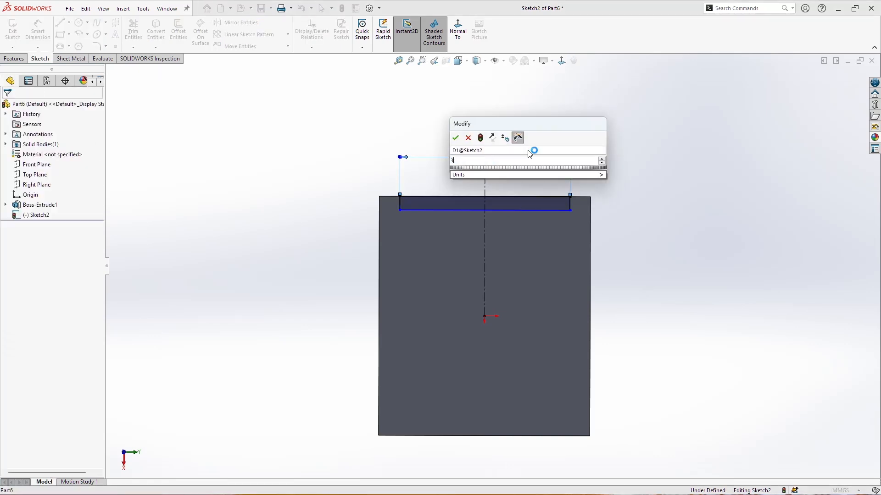
key(Return)
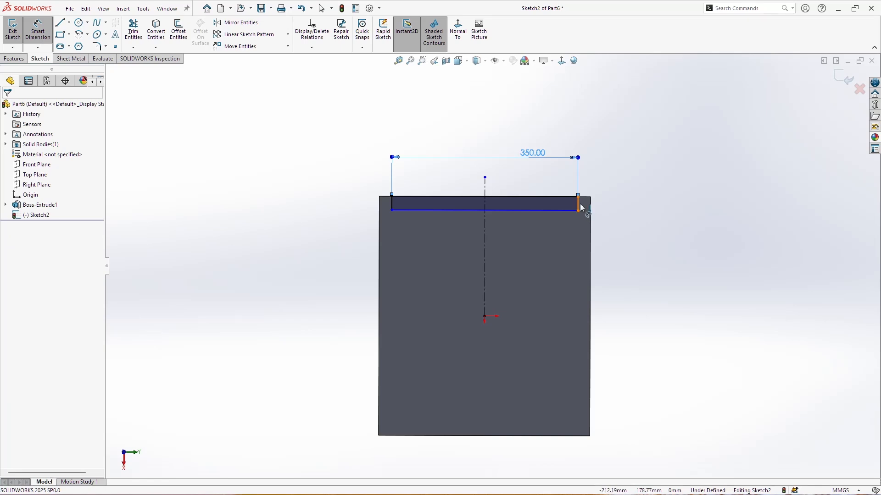
click(578, 204)
click(616, 204)
text(10)
key(Return)
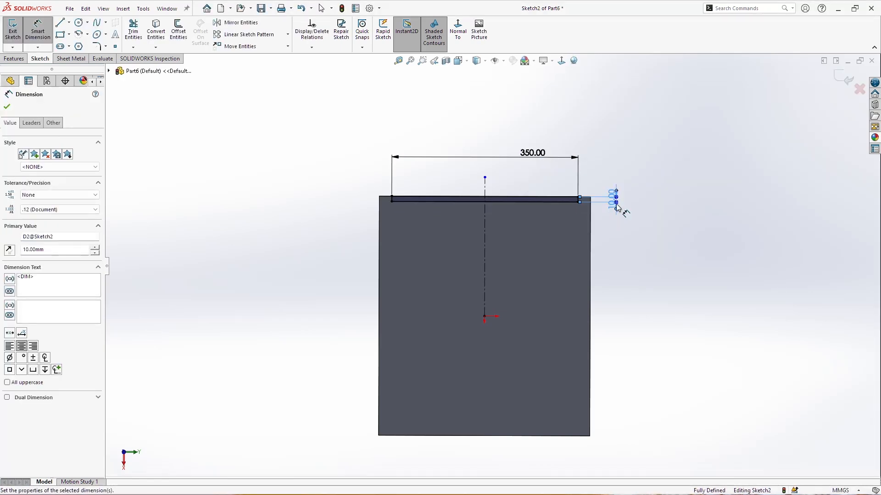
Step: Sketch a corner rectangle about 366 mm long and 23.5 mm wide along a 450 mm edge, aligned with the first rectangle's end
click(60, 34)
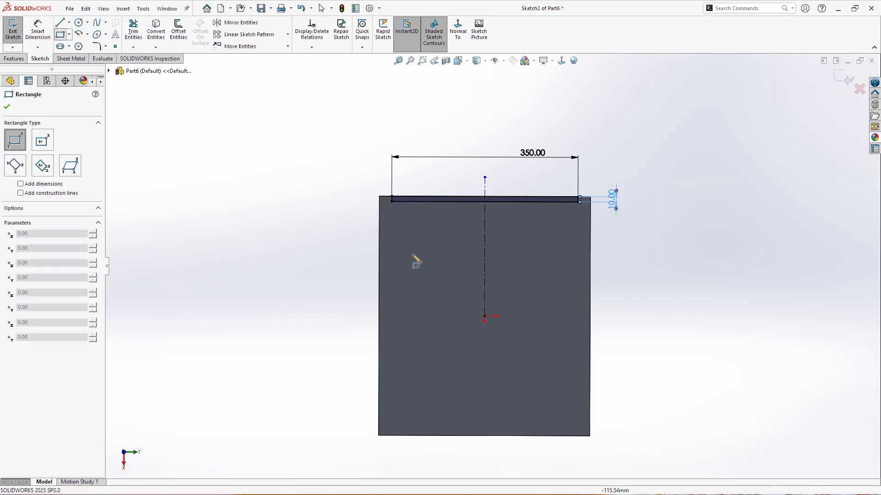
click(379, 224)
click(391, 419)
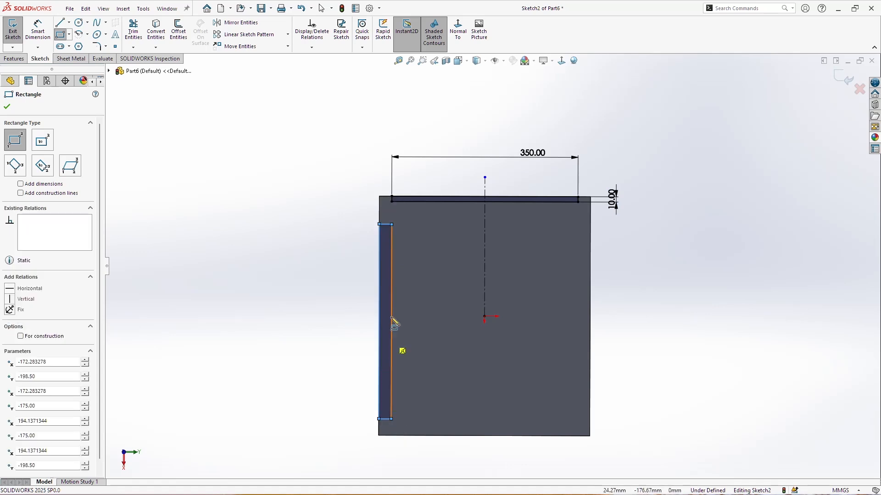
key(Escape)
Step: Select the adjacent short end lines of the two edge rectangles for a sketch relation
click(386, 225)
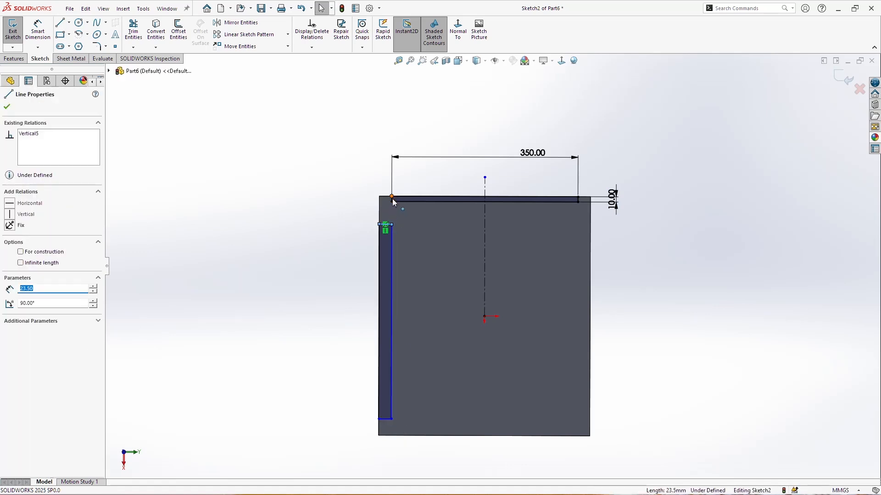
scroll(393, 203, down, 3)
ctrl+click(417, 214)
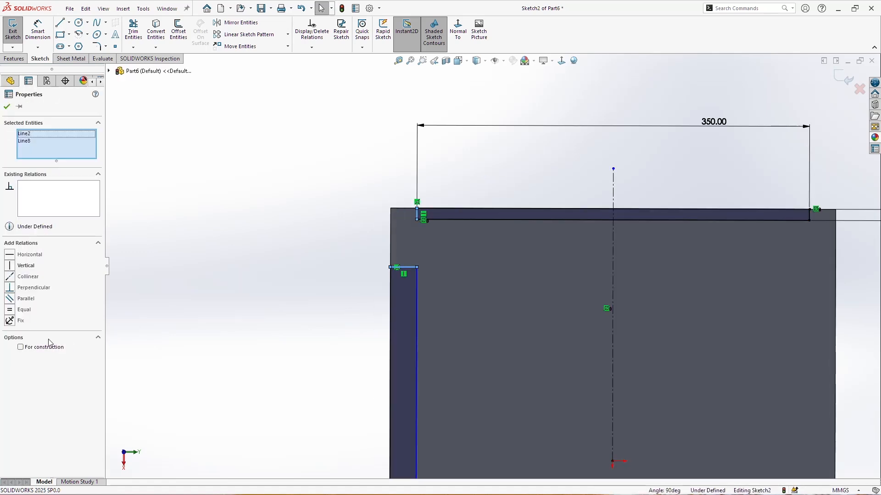
Step: Add an Equal relation between the short end lines of the upper and side slot rectangles
click(24, 310)
click(323, 332)
scroll(196, 147, up, 5)
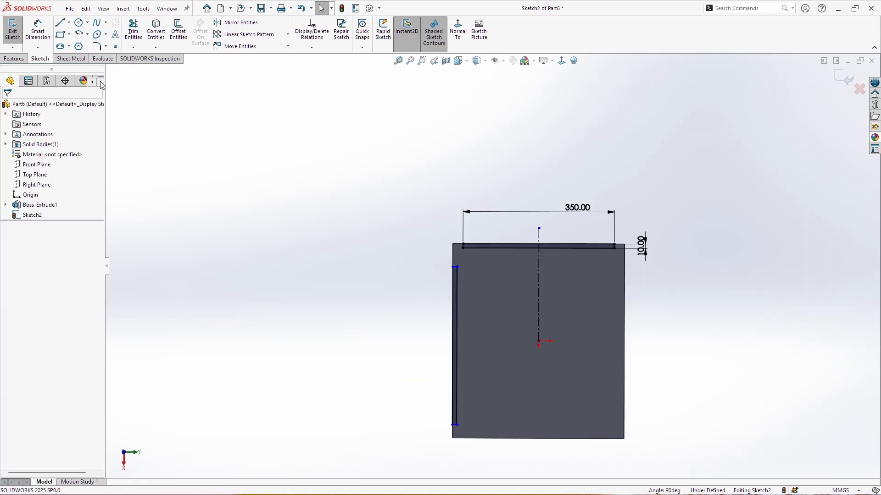
Step: Dimension the lower end of the side slot 20 mm from the panel's bottom edge
click(46, 39)
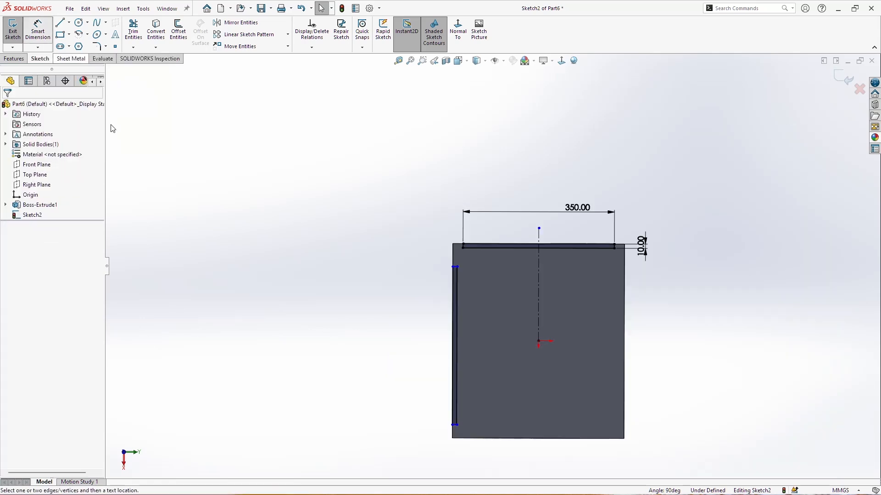
click(457, 424)
click(447, 441)
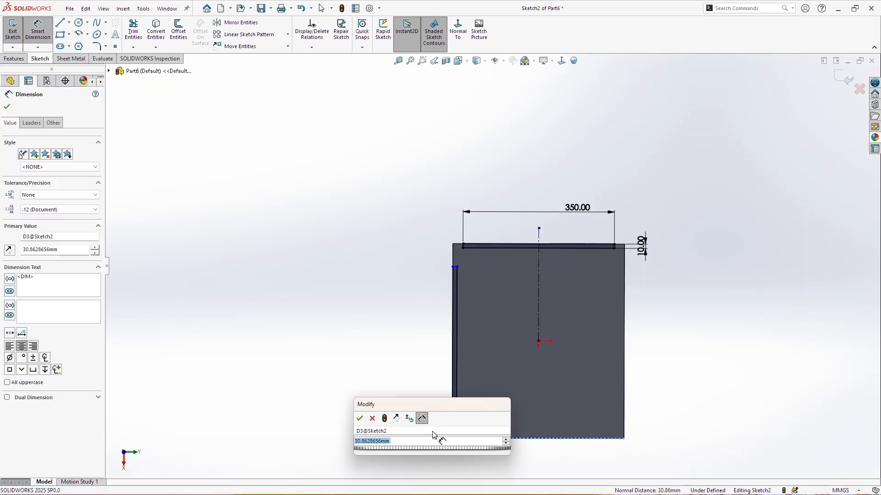
text(20)
key(Return)
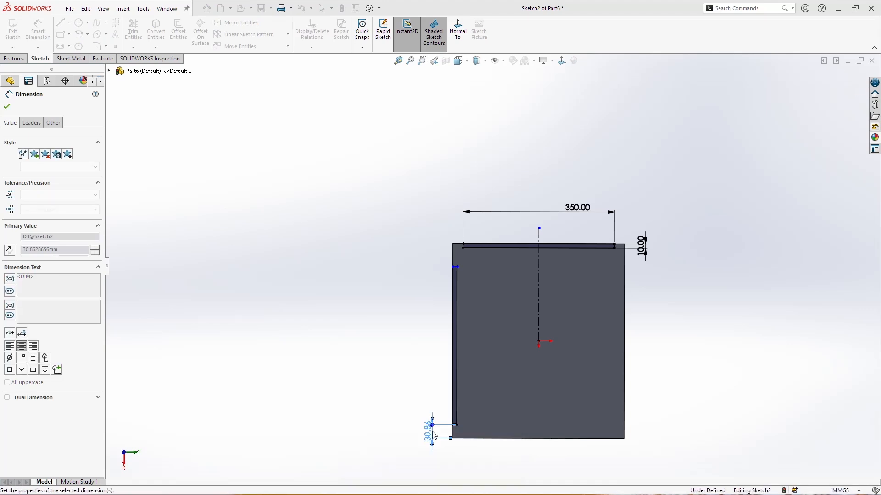
Step: Dimension the upper end of the side slot 70 mm from the panel's top edge
click(459, 244)
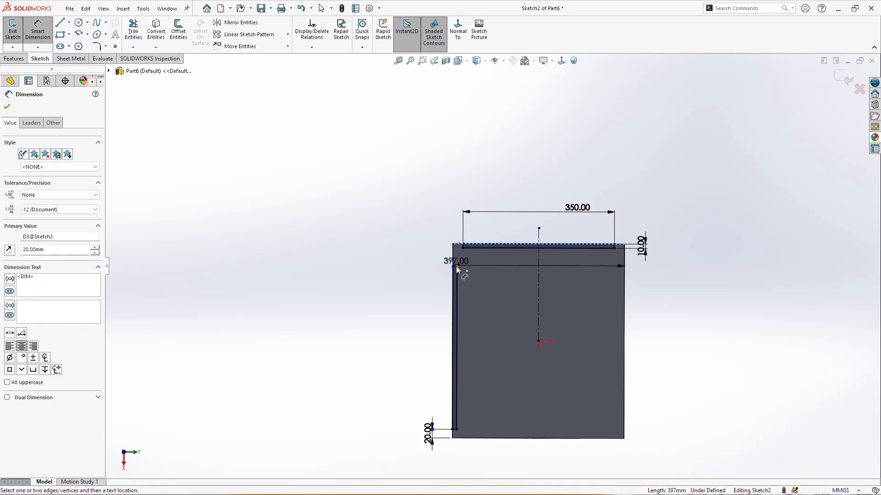
click(456, 266)
text(70)
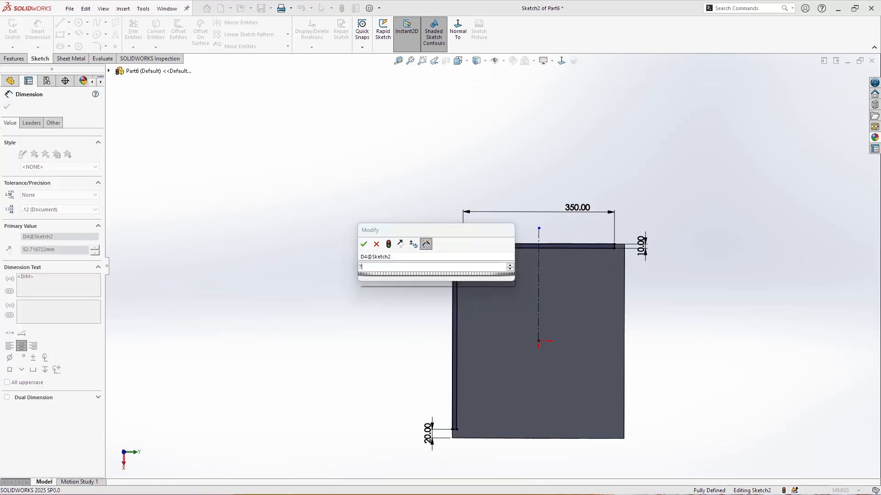
key(Return)
key(Escape)
Step: Mirror the side slot rectangle about the vertical centerline to the opposite edge of the panel
mouse_move(402, 268)
mouse_down()
mouse_move(531, 415)
mouse_move(523, 449)
mouse_up()
ctrl+click(538, 311)
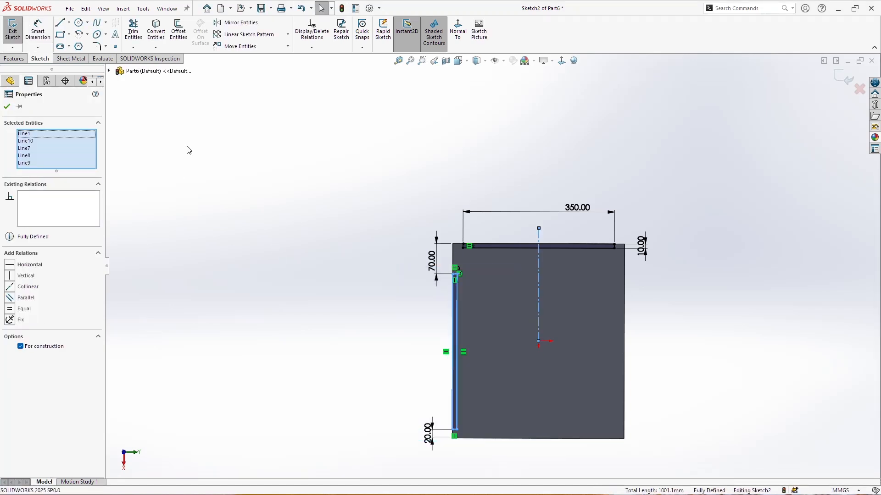
click(241, 23)
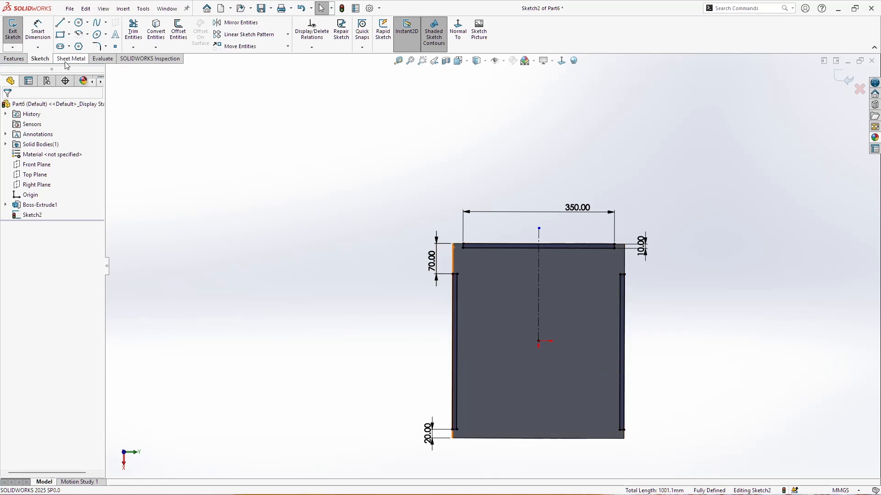
Step: Cut-extrude the three slot rectangles into the panel to a depth of 18.5 mm
click(14, 59)
click(136, 32)
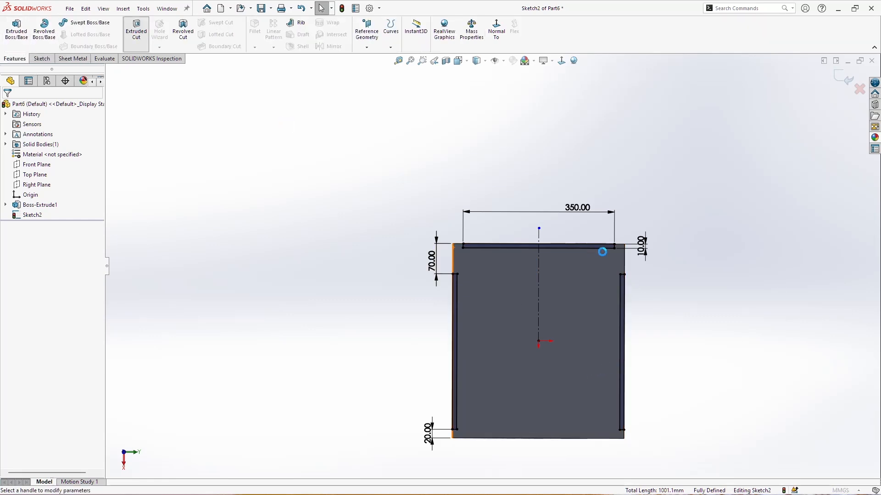
text(18.5)
key(Return)
middle_drag(686, 257, 644, 306)
click(840, 76)
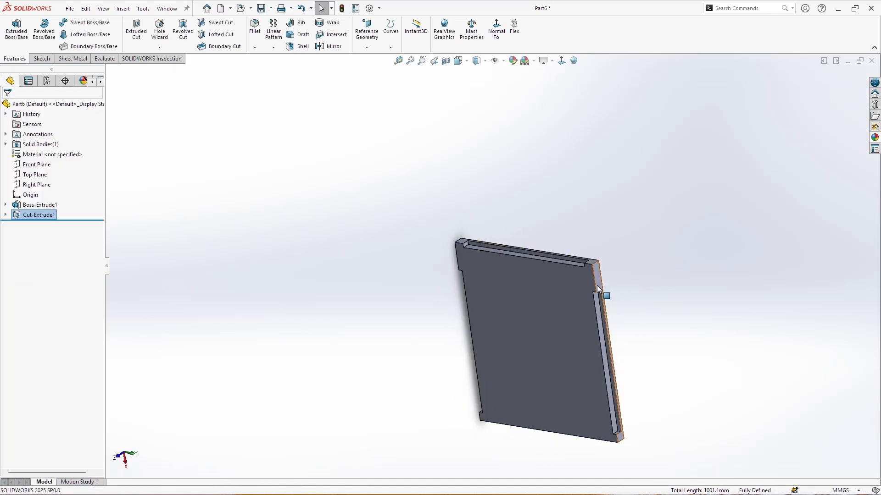
Step: Fillet the two vertical corner edges at the uncut end of the panel with a 5 mm radius
middle_drag(601, 296, 615, 354)
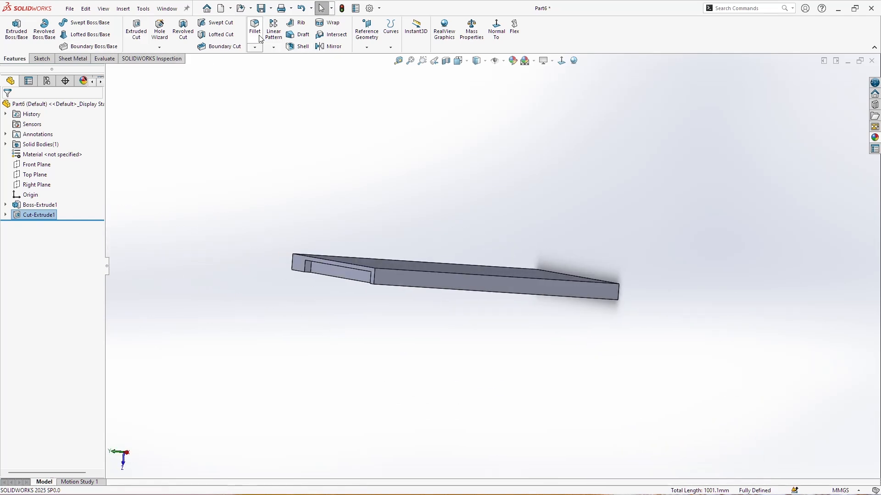
scroll(393, 286, down, 6)
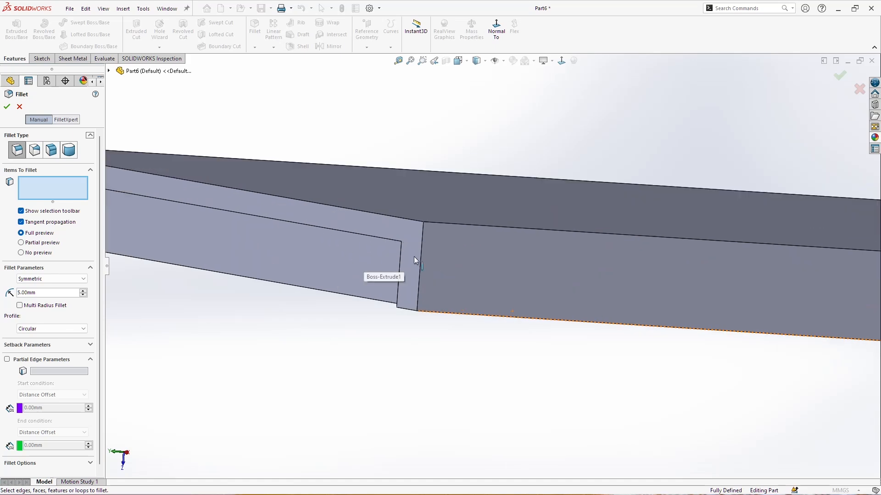
click(422, 255)
scroll(450, 294, up, 4)
middle_drag(453, 299, 670, 300)
scroll(670, 300, up, 4)
scroll(656, 299, down, 7)
click(510, 210)
scroll(530, 260, up, 3)
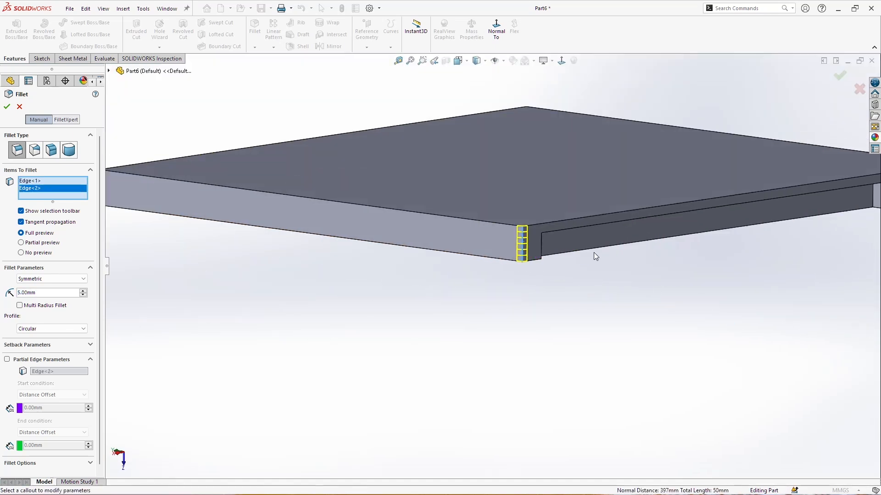
click(839, 75)
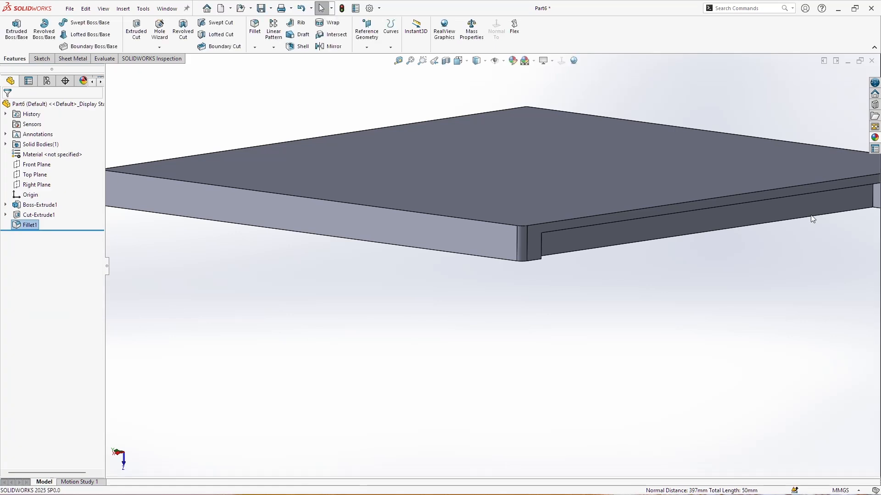
Step: Apply the granite appearance from the architectural stone library to the fillet at the panel's corner
click(875, 138)
scroll(767, 144, down, 3)
click(784, 142)
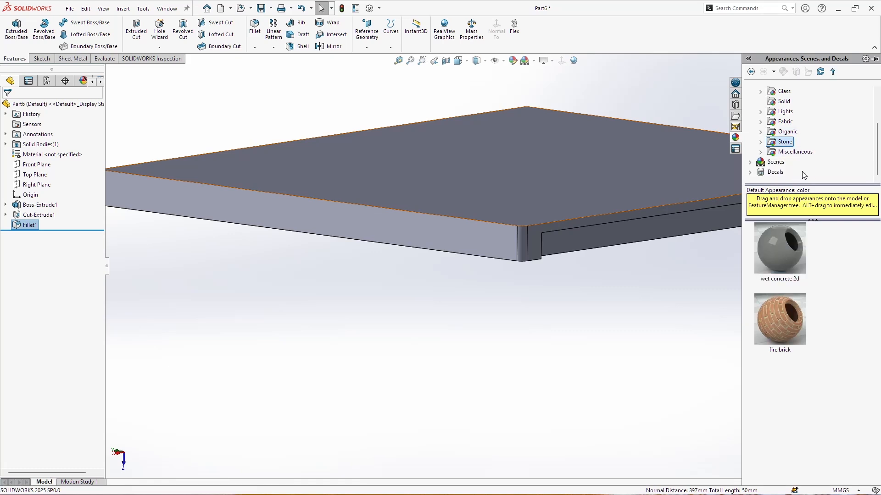
double_click(785, 142)
click(796, 143)
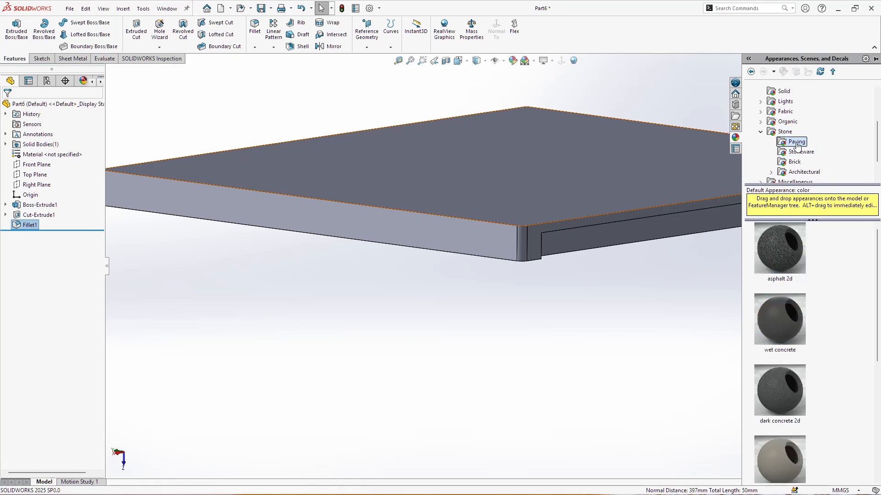
click(803, 172)
drag(793, 262, 522, 243)
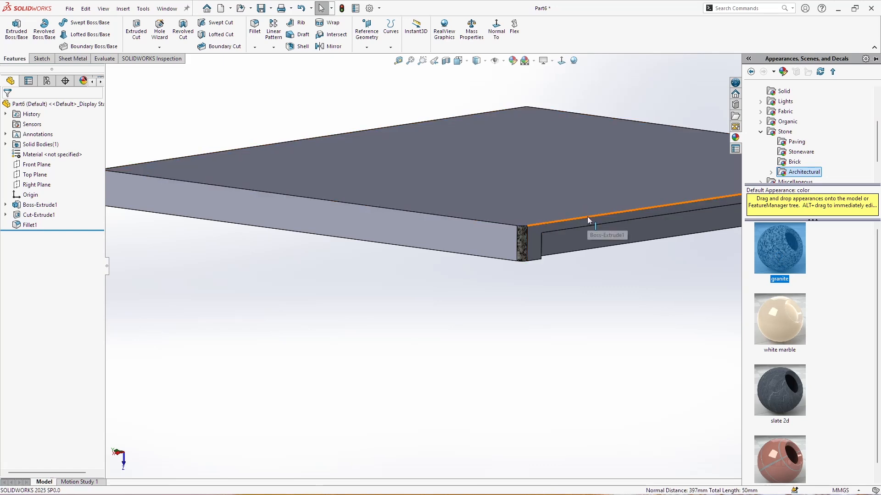
Step: Apply the granite appearance to the boss extrusion, cut extrusion and fillet features together
click(40, 205)
shift+click(30, 224)
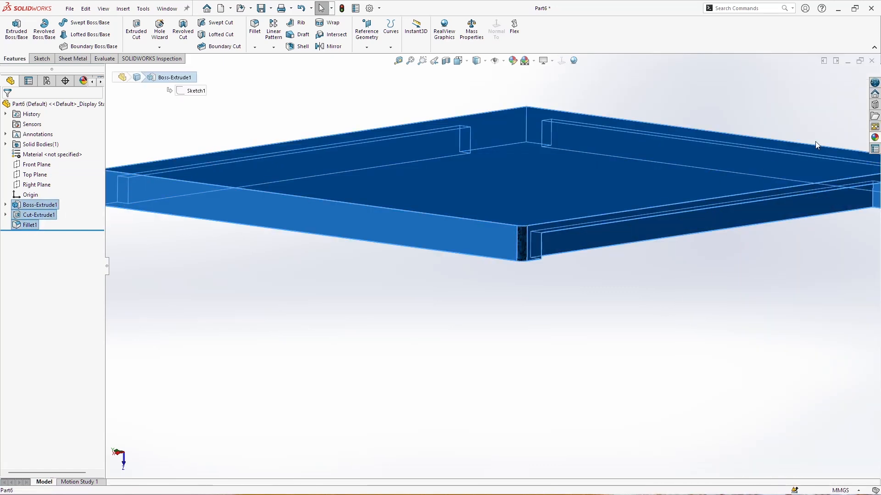
click(875, 138)
click(793, 250)
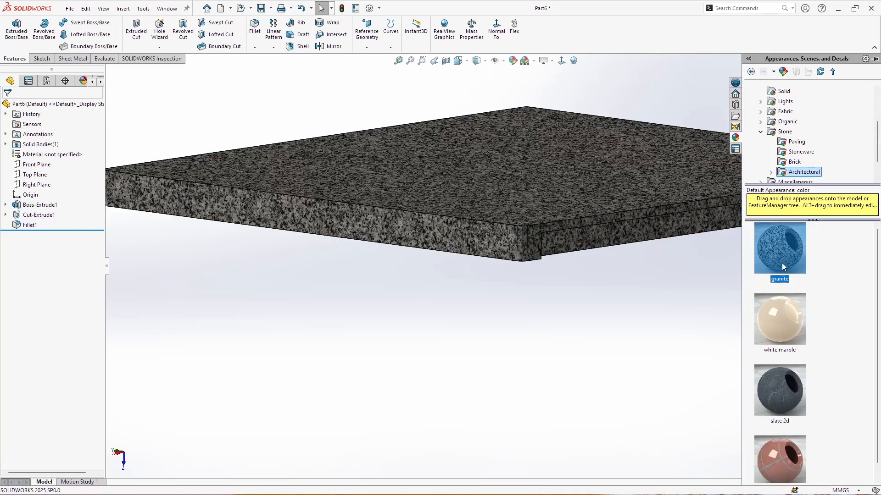
Step: Save the part in the Storage Cabinet folder under a name beginning with "Cover To" and close it
middle_drag(713, 247, 513, 187)
key(ctrl+s)
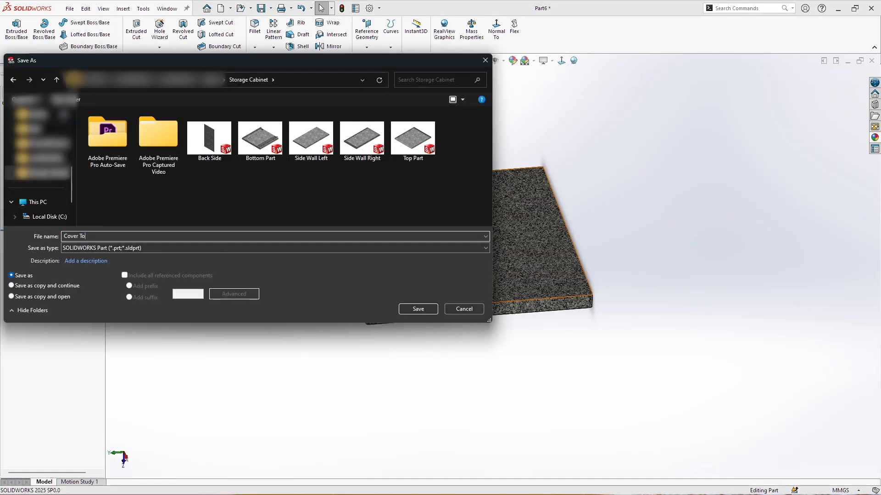
click(428, 309)
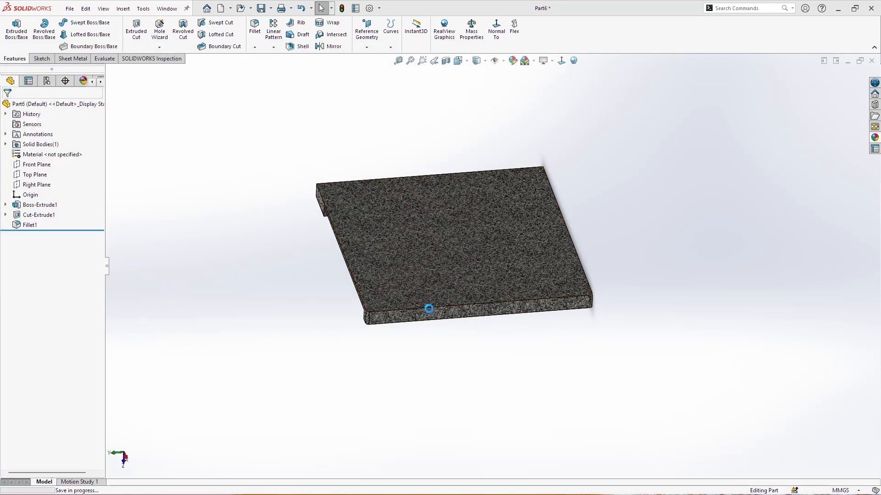
click(871, 61)
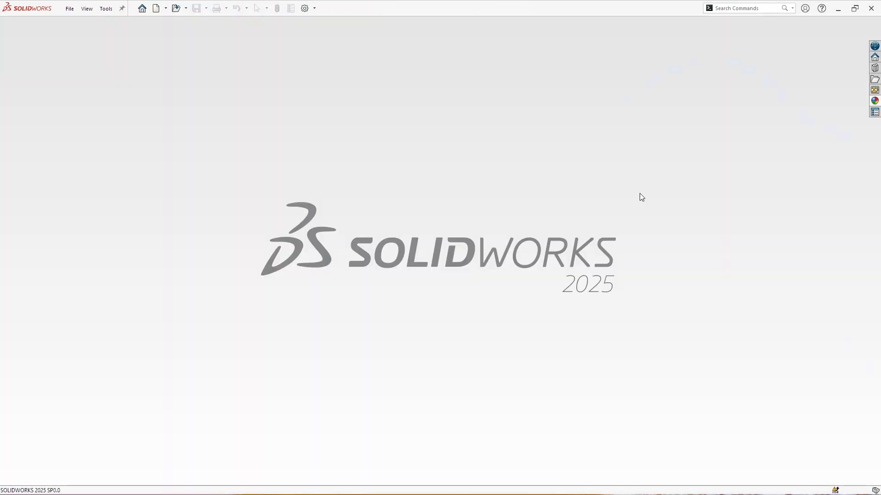
Step: Create a new part and start a sketch on the Front Plane
click(159, 12)
double_click(211, 219)
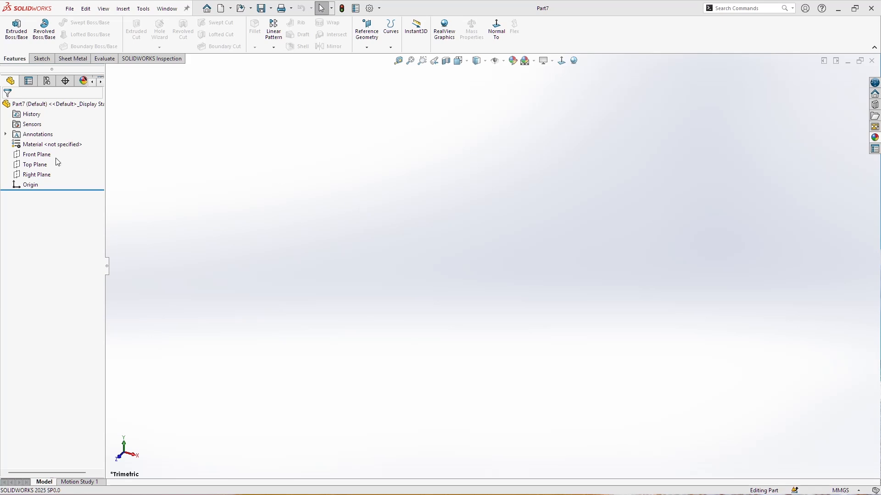
right_click(35, 159)
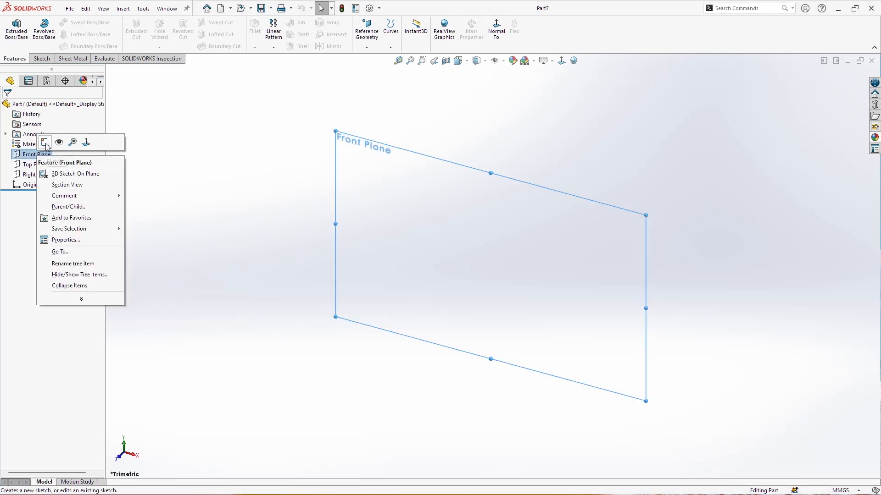
click(45, 144)
Step: Sketch a vertical centerline about 42 mm long running through the origin
click(69, 23)
click(78, 45)
click(492, 300)
click(493, 222)
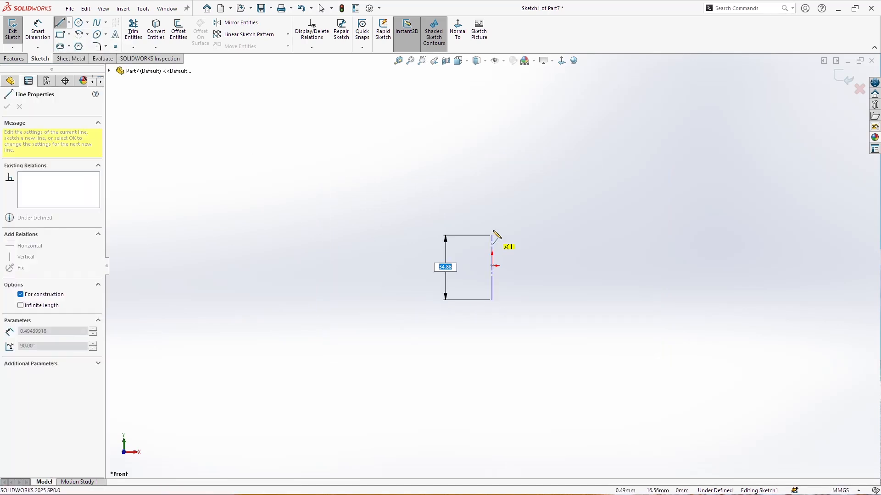
key(Escape)
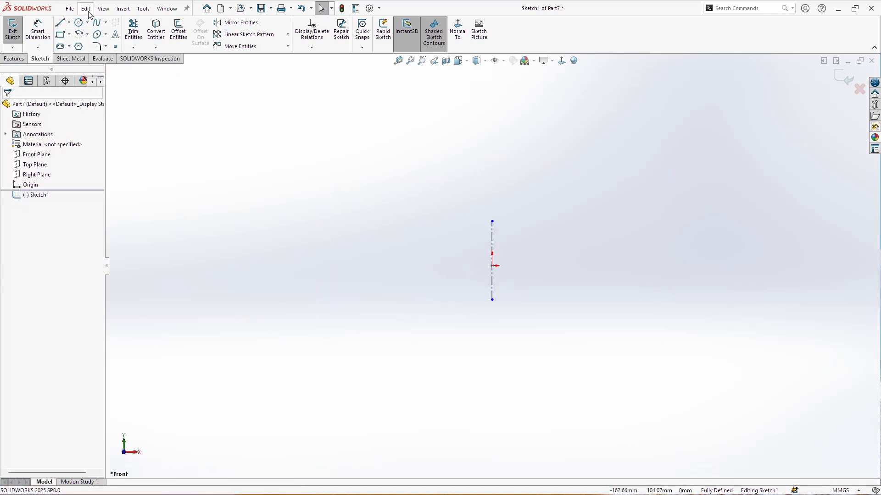
Step: Sketch a stepped line profile from the origin: about 47 mm horizontally outward, about 20 mm up, then a short outward flange with a small downturned lip
click(60, 23)
click(492, 266)
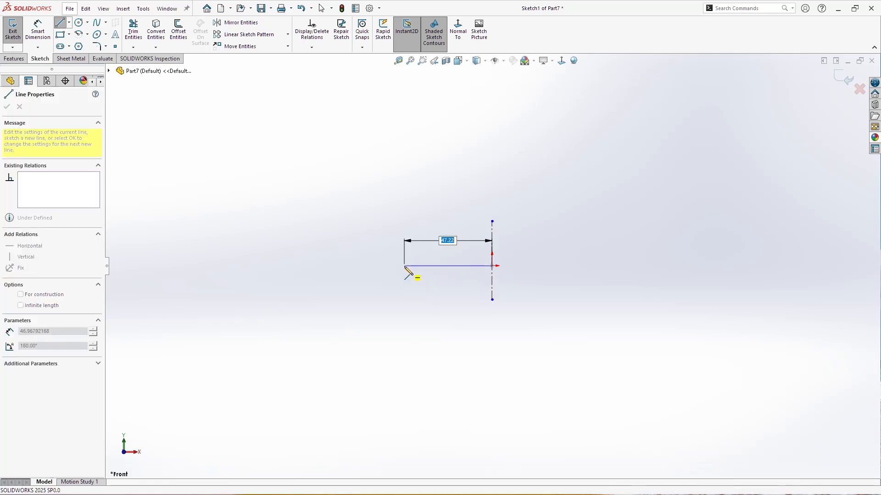
click(404, 265)
click(404, 230)
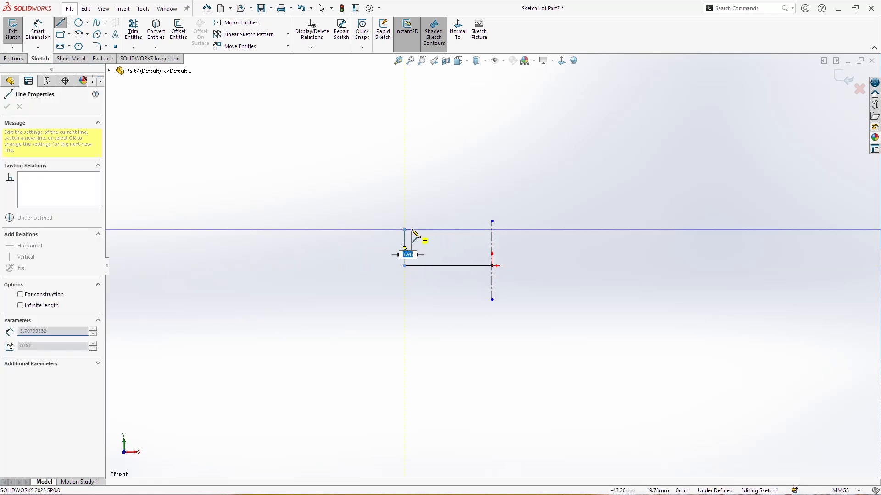
click(390, 229)
key(Escape)
Step: Dimension the profile's full width across the centerline as 375 mm
click(40, 30)
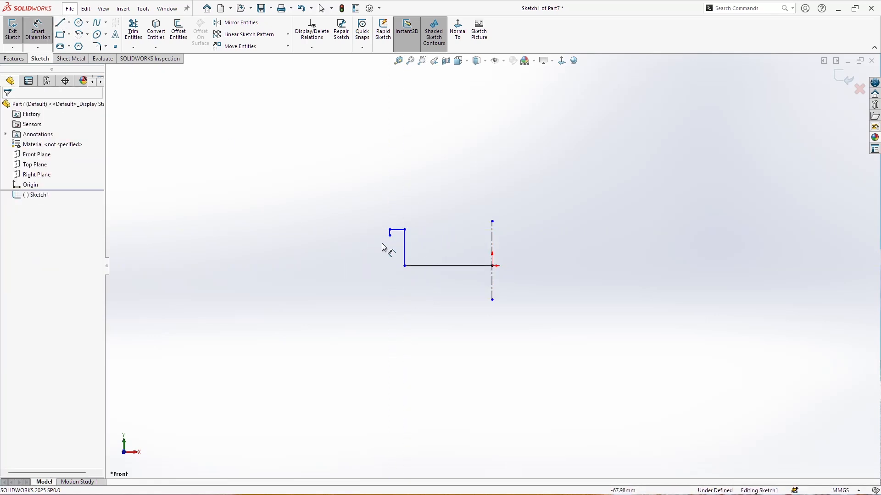
click(405, 261)
click(492, 238)
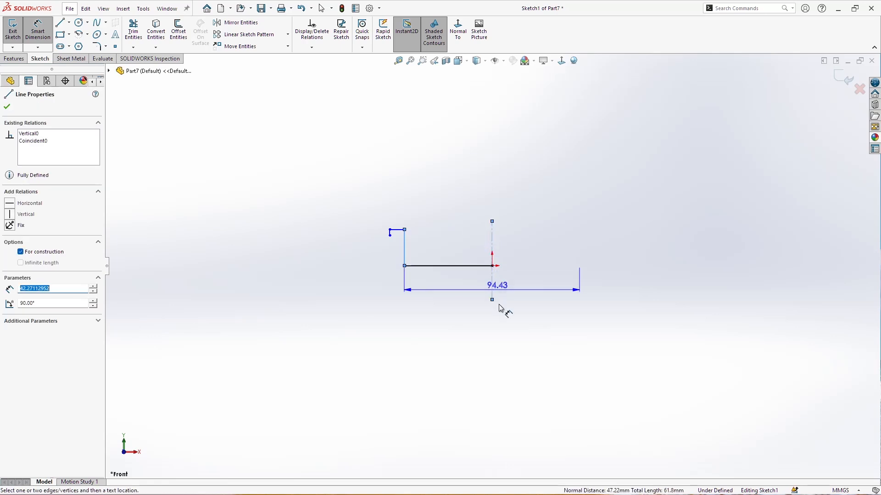
click(513, 330)
text(375)
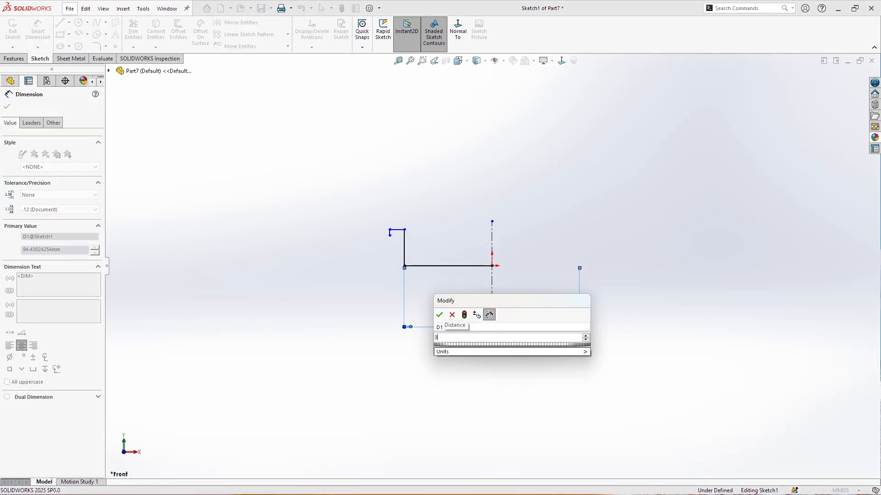
key(Return)
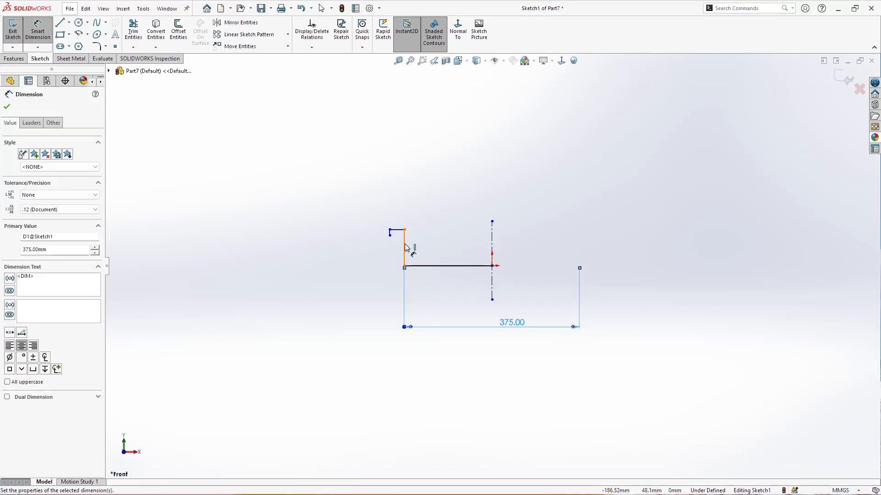
Step: Dimension the tall vertical line of the profile as 139 mm
click(404, 247)
key(Escape)
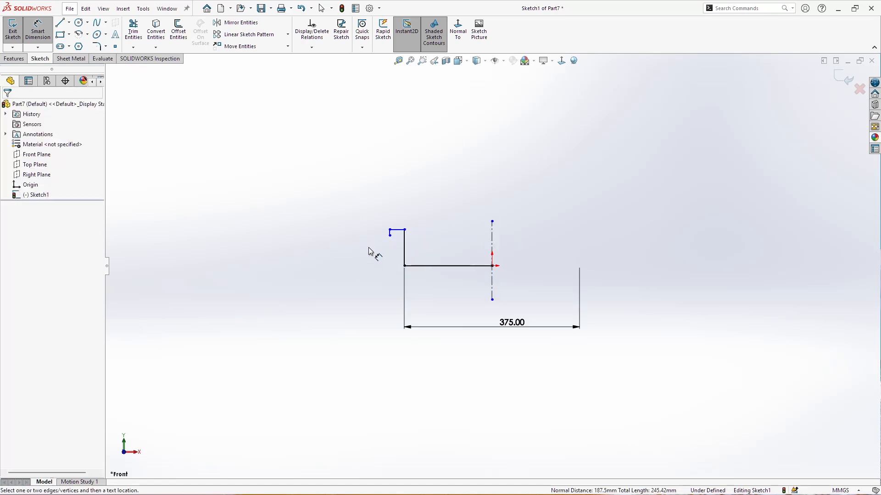
click(405, 247)
click(360, 246)
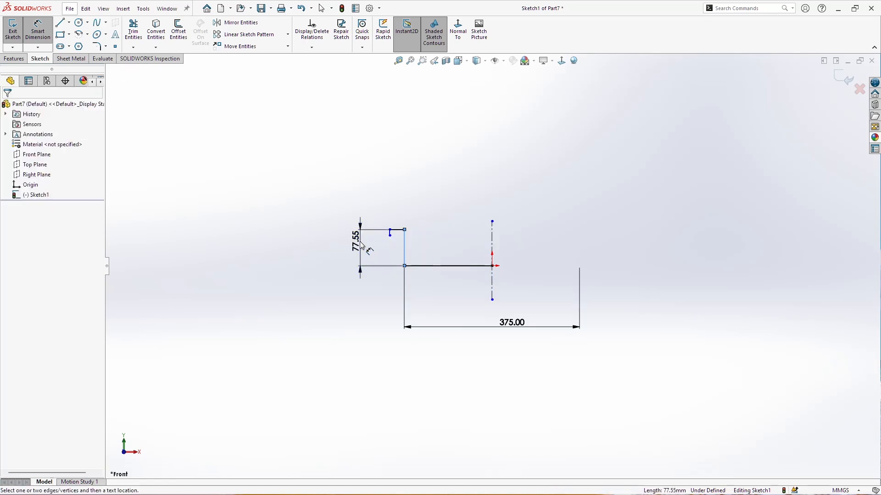
text(1)
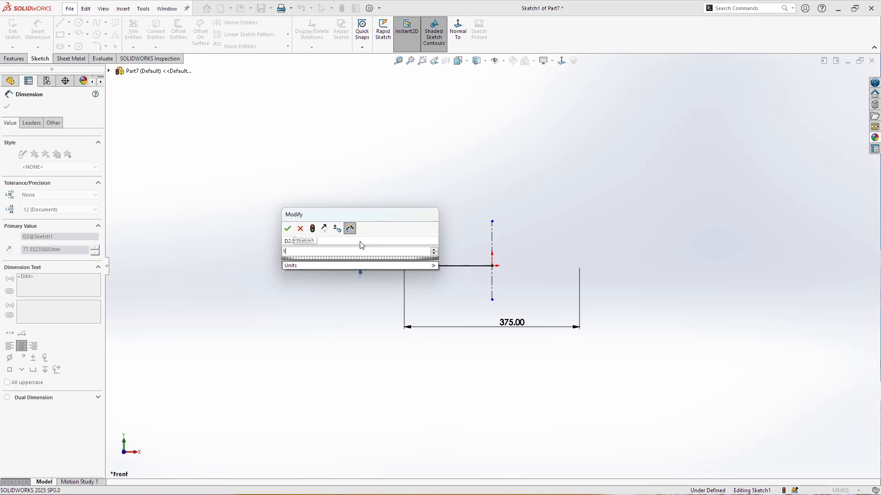
key(Return)
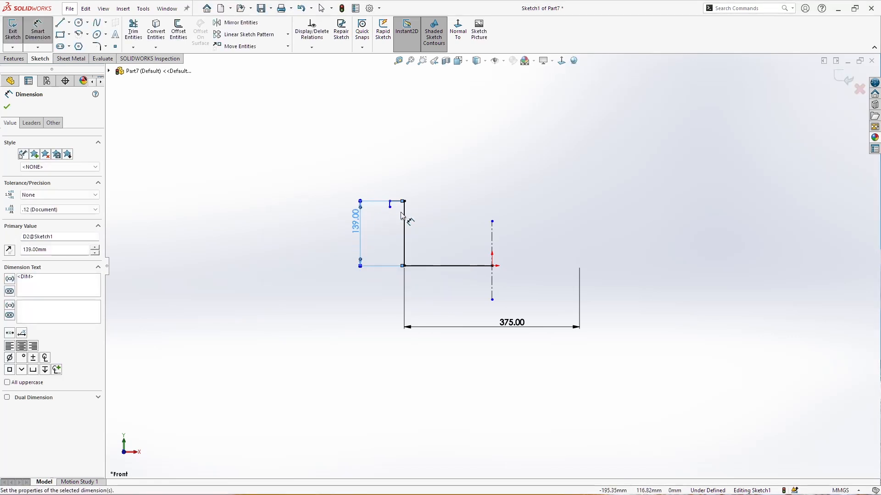
Step: Dimension the short outward flange at the profile's upper end as 10 mm and its downturned lip as 8 mm
scroll(412, 216, down, 4)
click(423, 155)
click(422, 122)
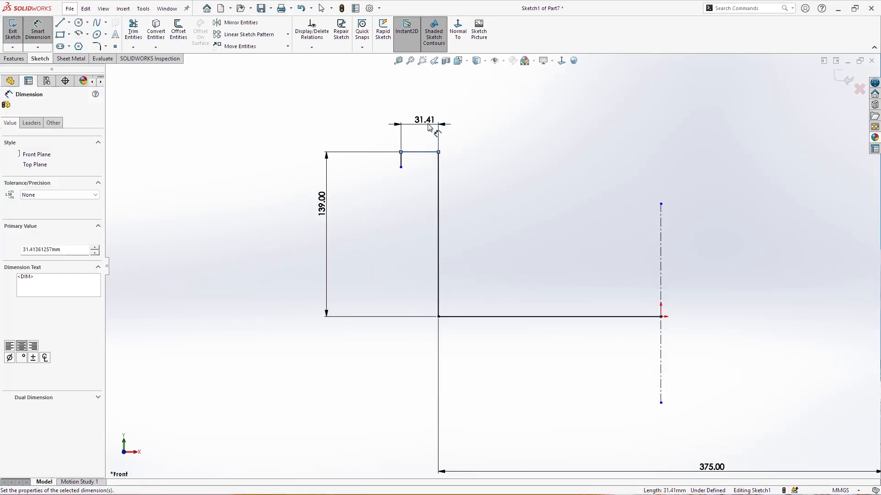
text(10)
key(Return)
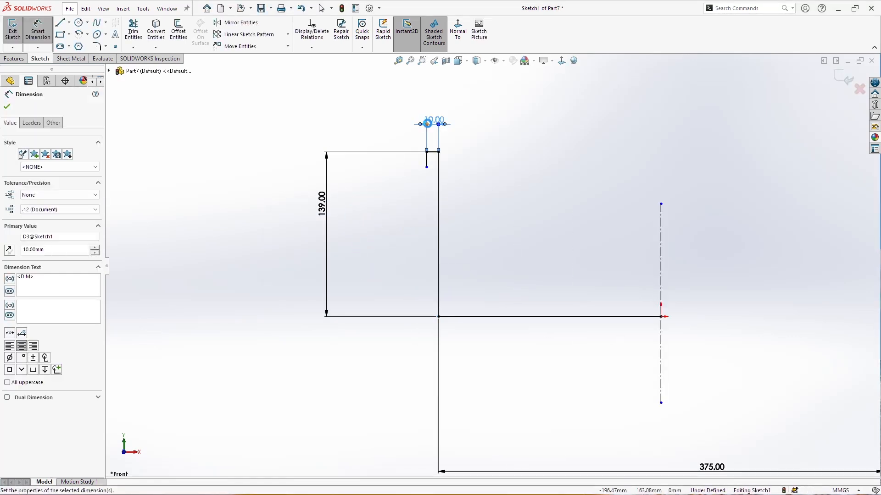
click(427, 158)
click(397, 161)
text(8)
key(Return)
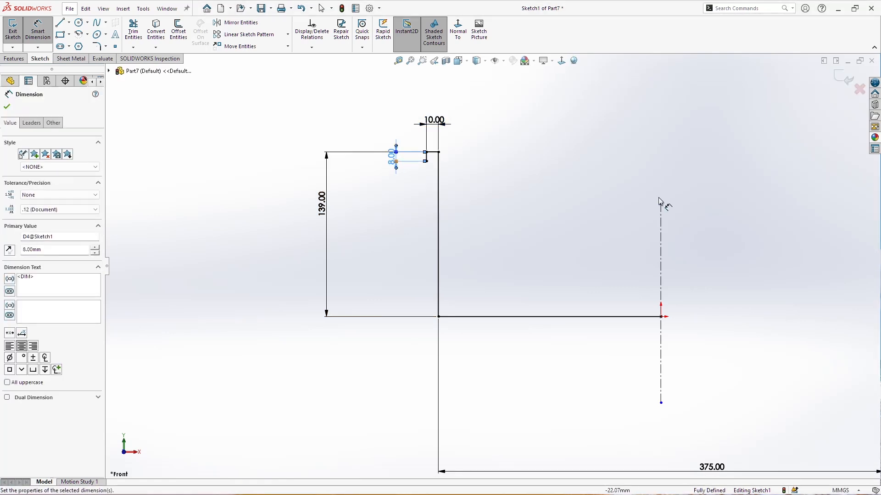
Step: Mirror the half profile about the vertical centerline to complete the U-shaped section
scroll(661, 205, up, 3)
key(Escape)
drag(502, 254, 652, 355)
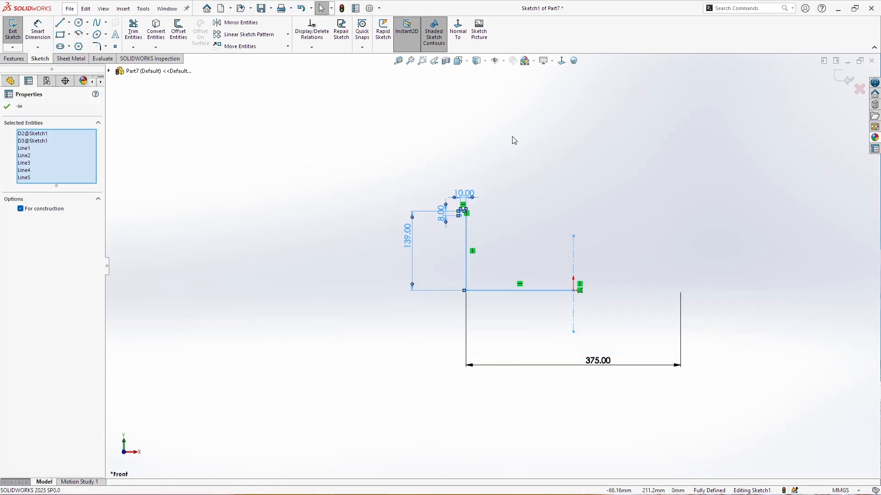
click(266, 22)
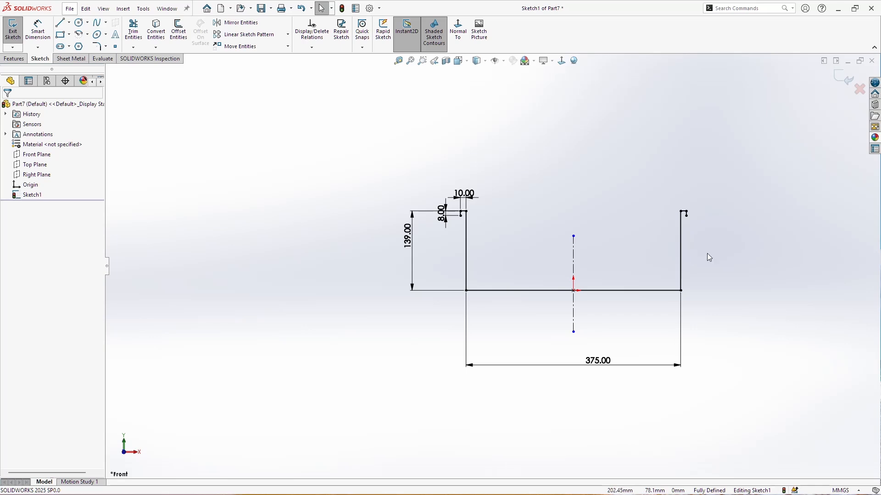
Step: Start a sheet metal Base Flange from the profile, extending blind 222.5 mm in both directions
scroll(714, 269, up, 2)
scroll(708, 279, down, 4)
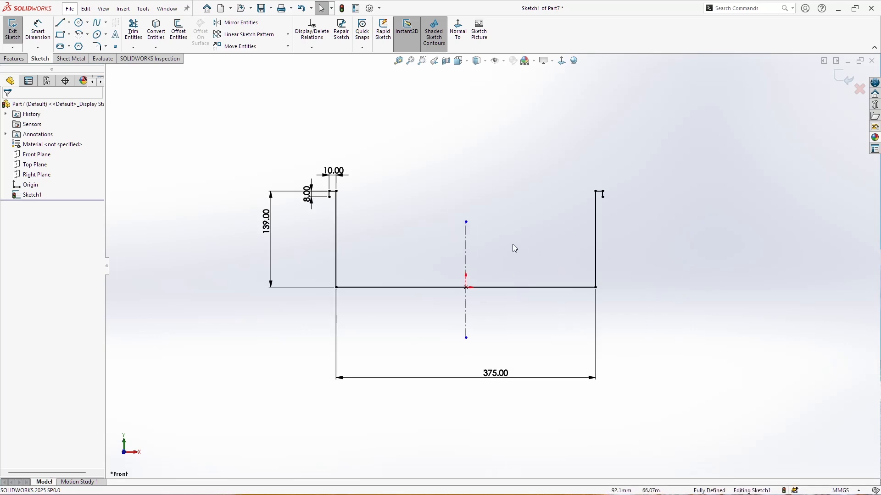
click(78, 59)
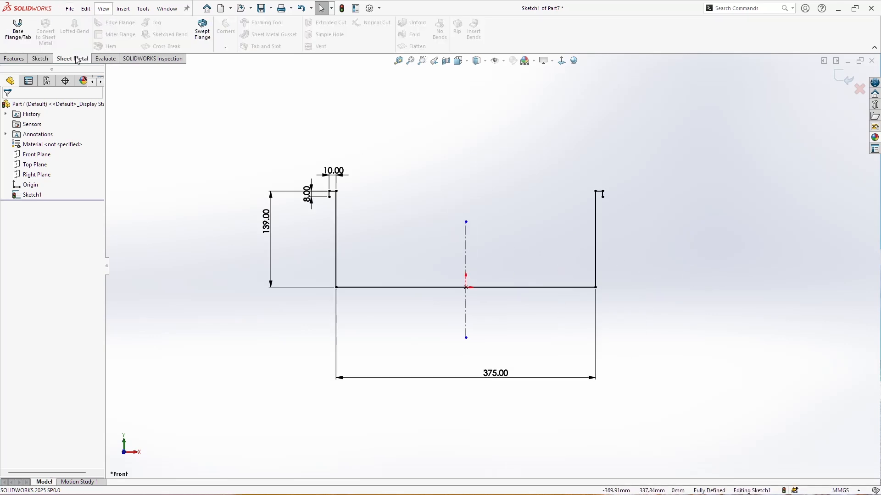
click(22, 40)
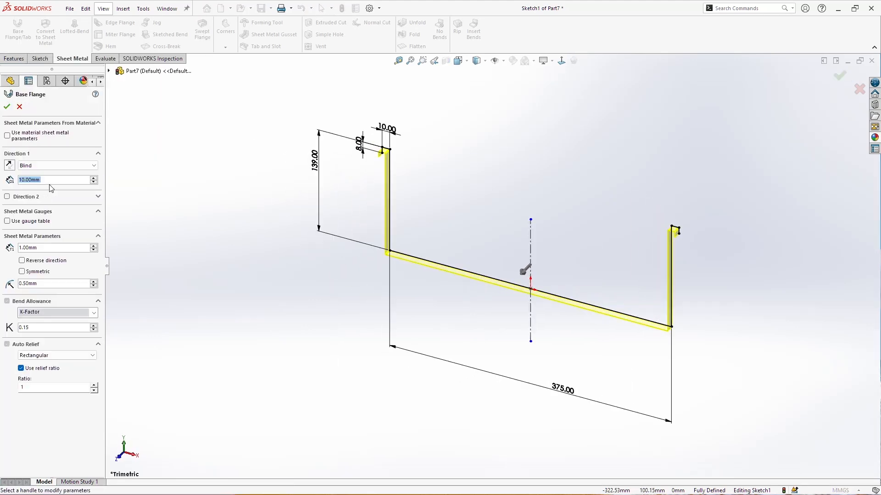
text(222.5)
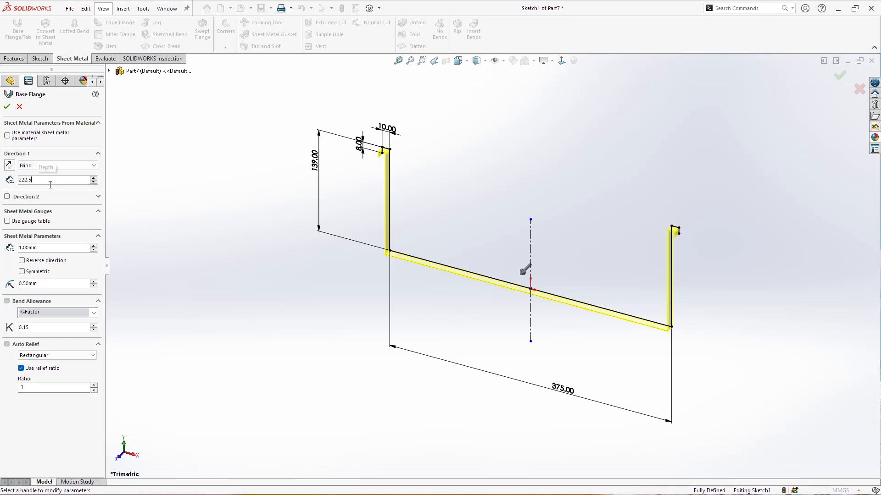
key(Return)
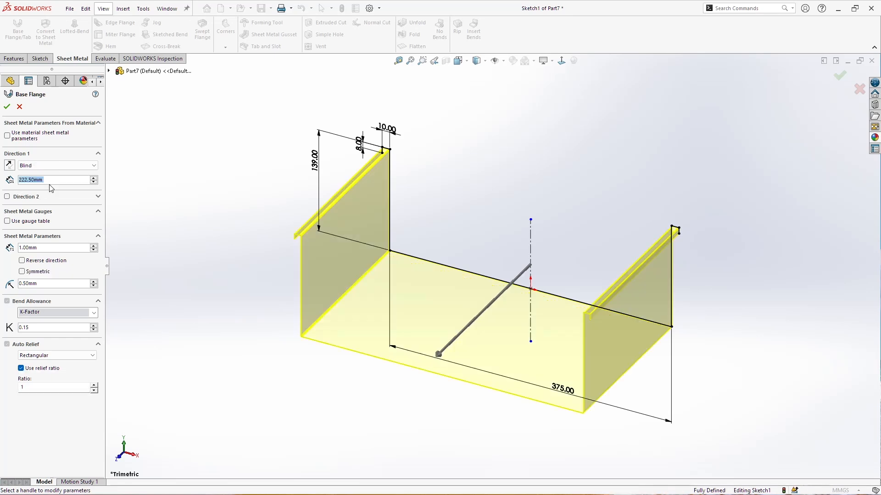
click(20, 197)
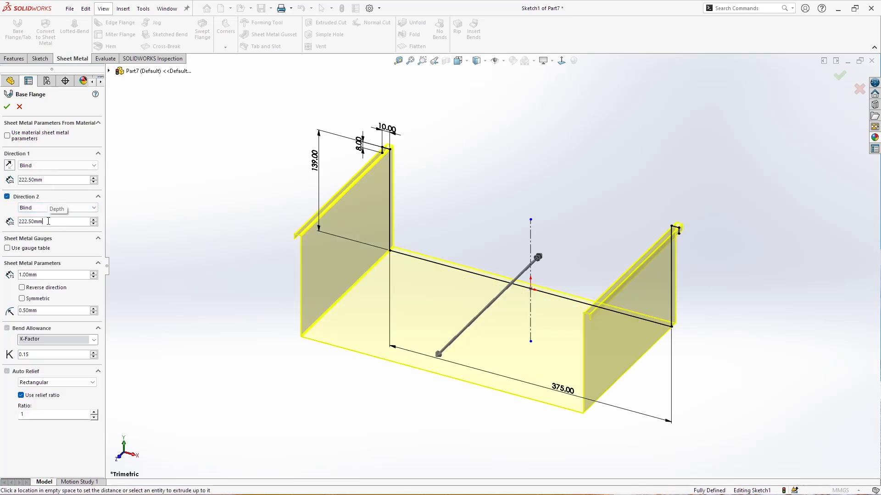
key(Return)
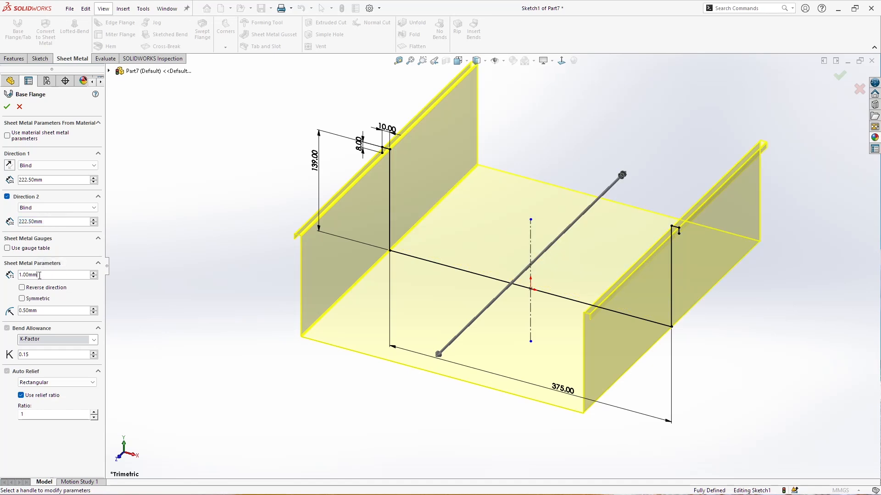
Step: Reverse the sheet thickness direction so the material lies inside the U profile, and create the base flange
scroll(651, 314, up, 5)
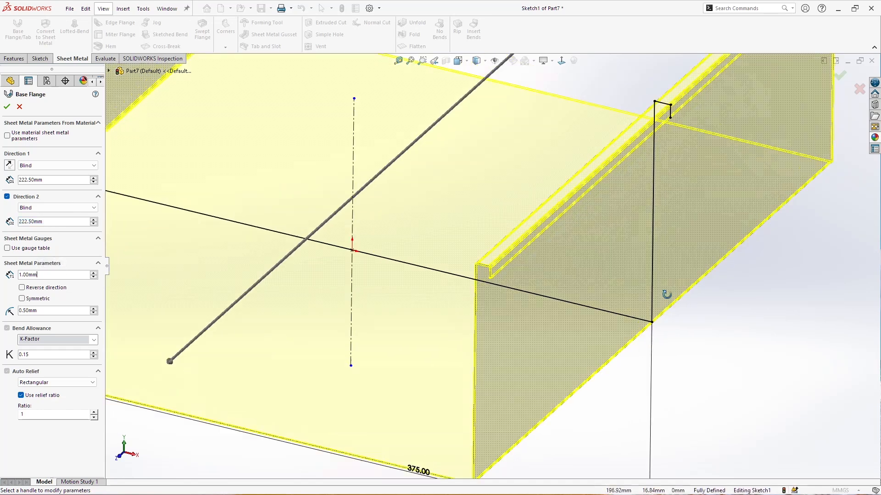
scroll(662, 257, up, 2)
key(space)
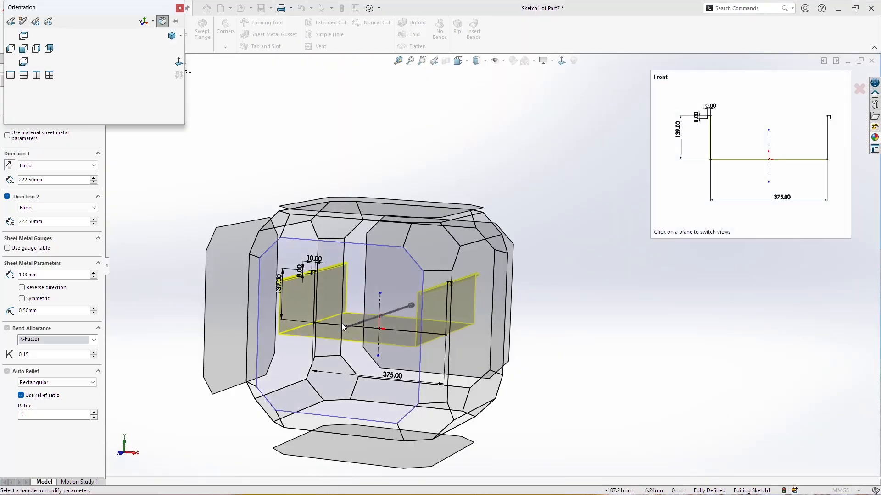
click(342, 323)
scroll(617, 243, up, 4)
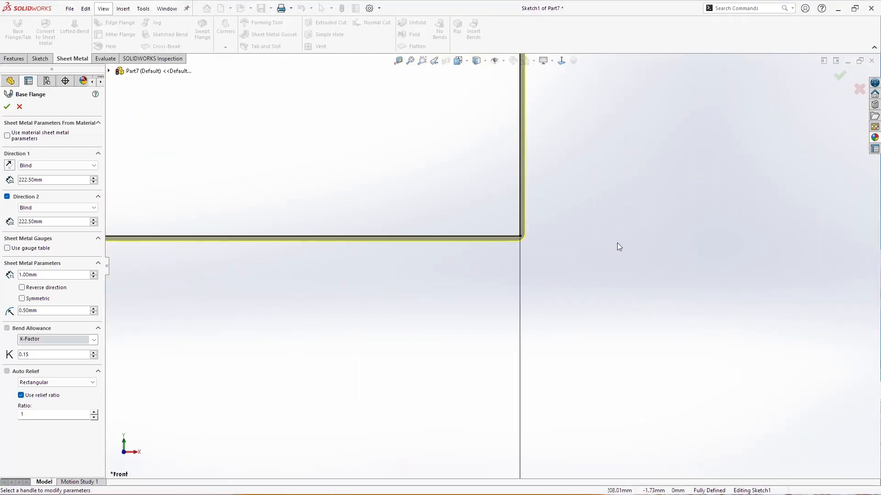
scroll(539, 287, up, 2)
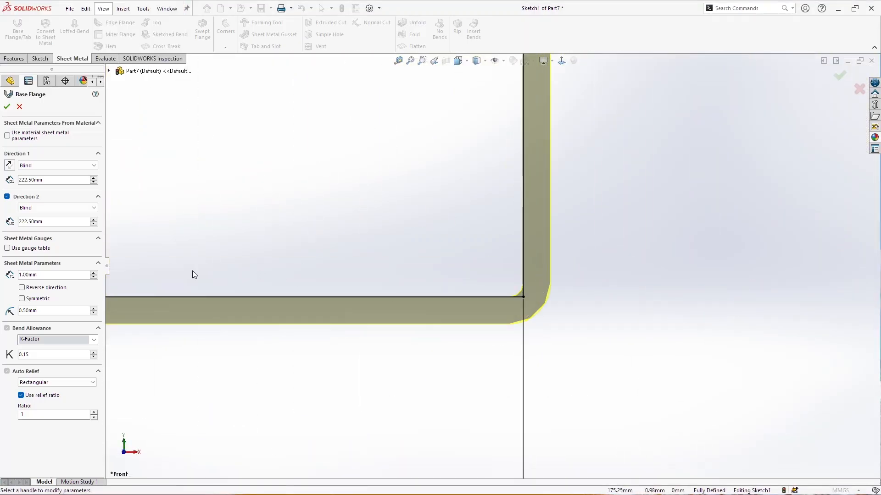
click(55, 288)
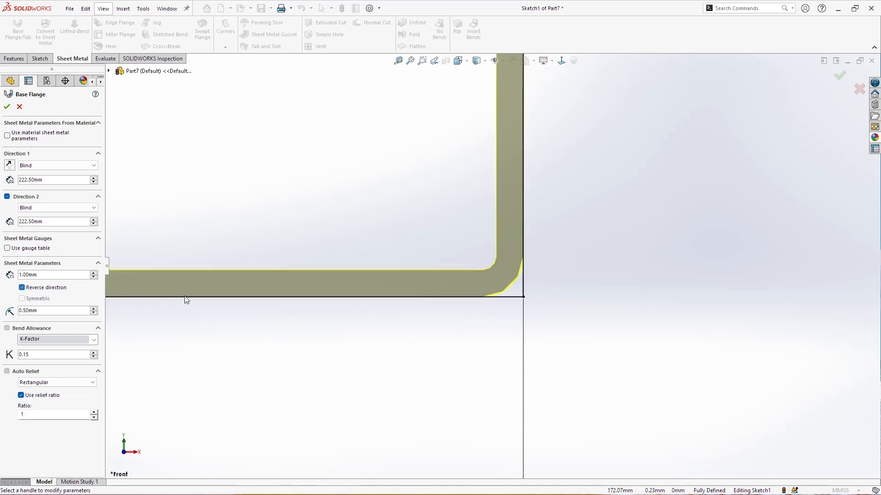
scroll(491, 300, down, 4)
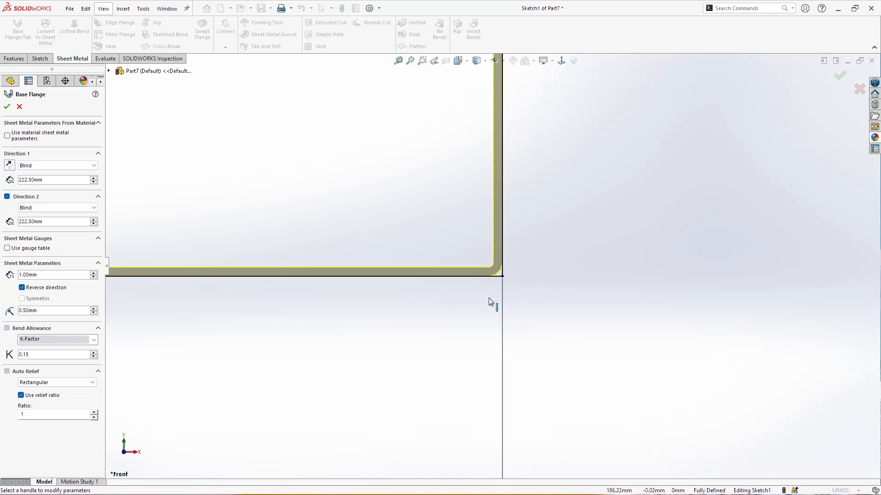
scroll(220, 328, down, 5)
middle_drag(454, 213, 446, 221)
scroll(496, 178, up, 8)
scroll(490, 265, down, 7)
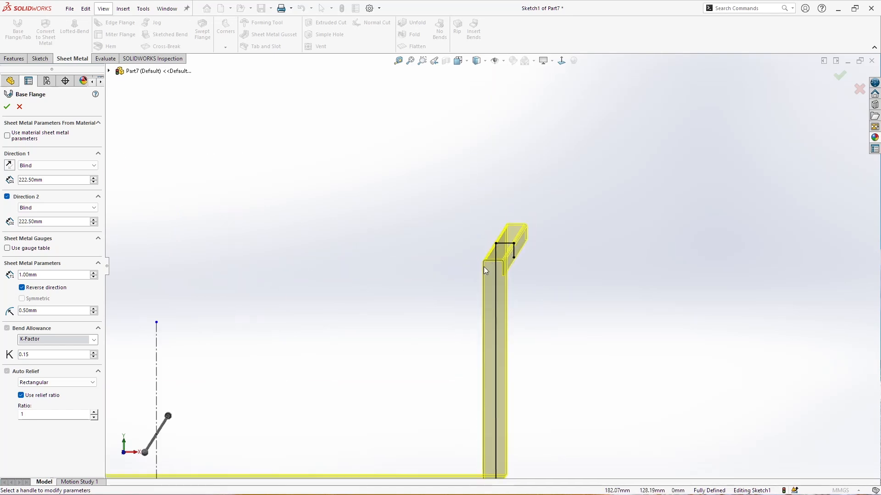
scroll(285, 266, up, 8)
middle_drag(380, 239, 389, 234)
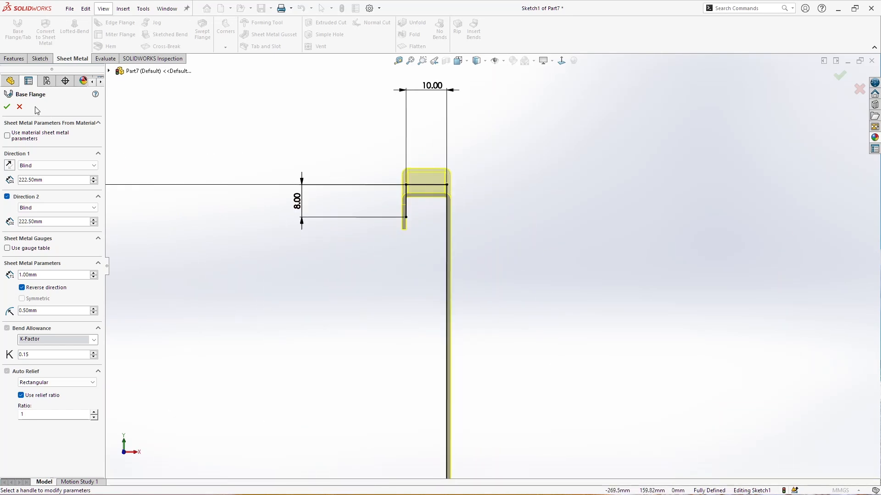
click(8, 108)
Step: Add an upward 90° edge flange 149 mm long along the front edge of the tray's floor
key(space)
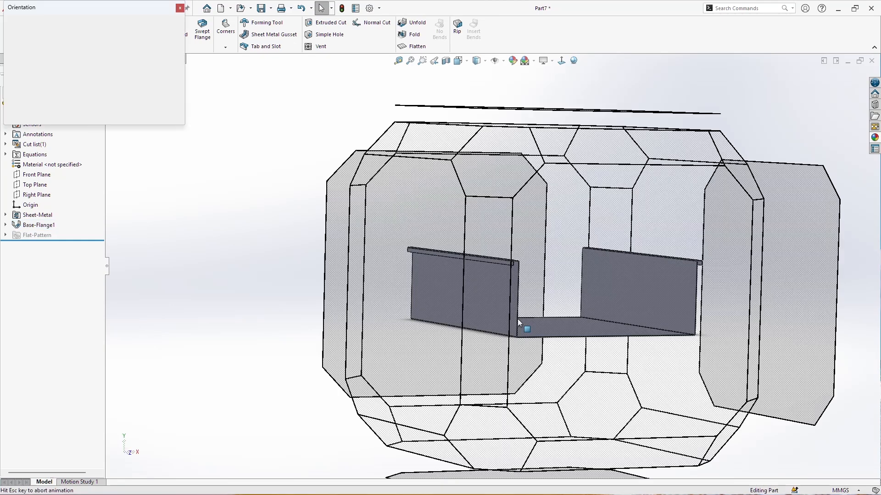
click(347, 228)
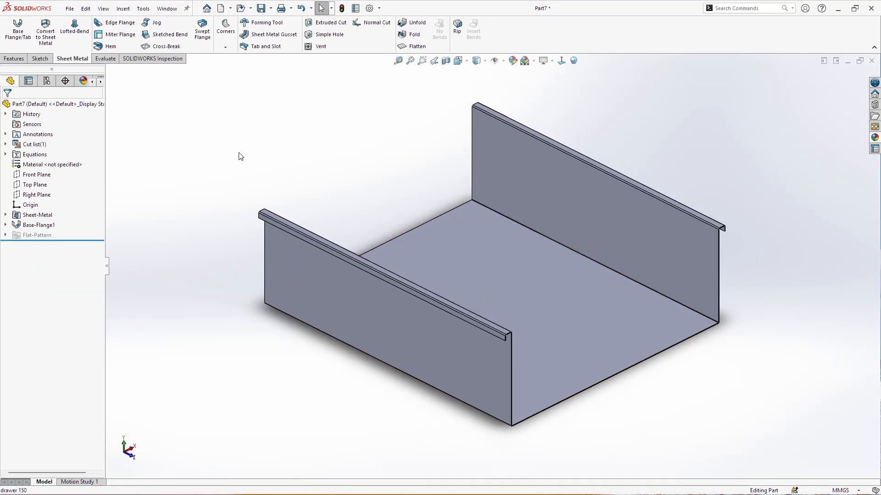
click(601, 382)
click(627, 271)
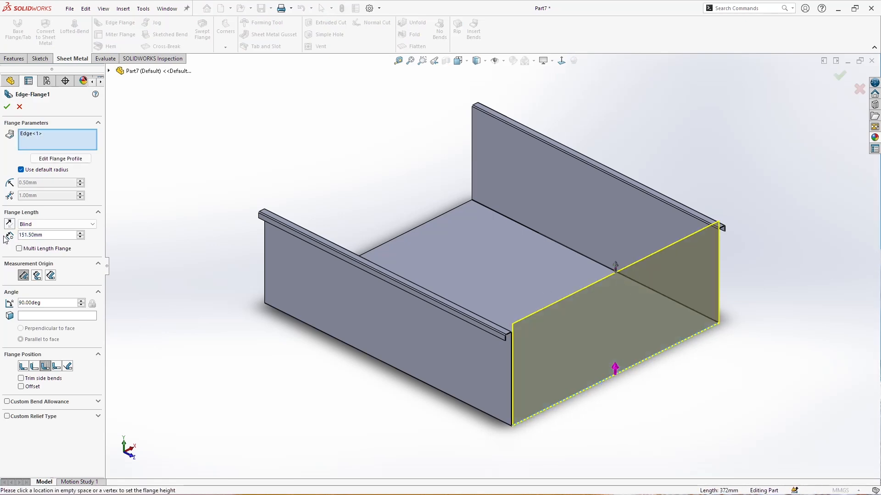
text(149)
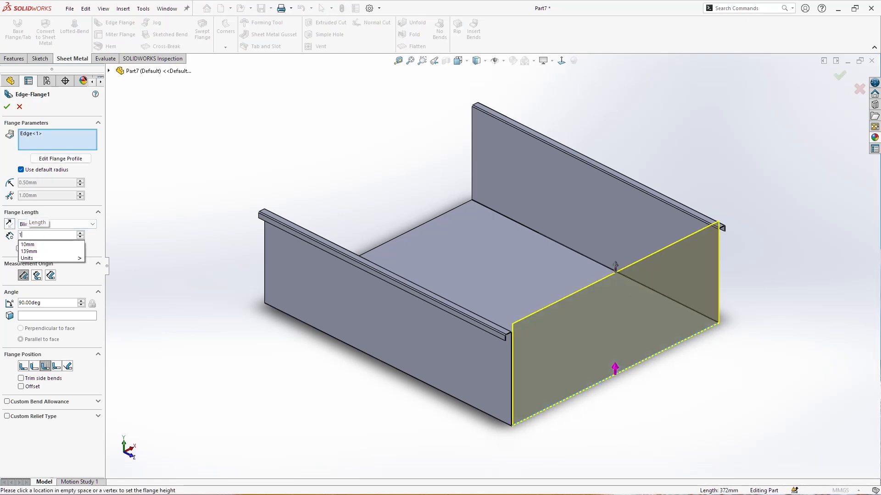
key(Return)
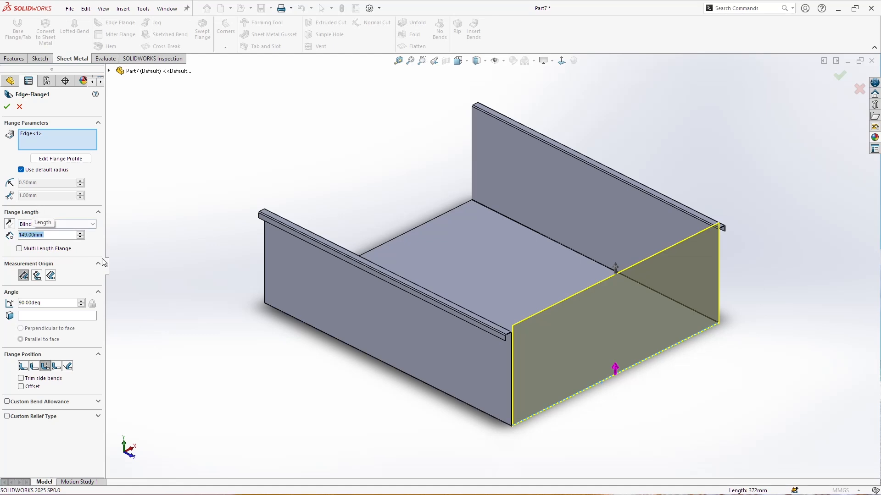
scroll(515, 370, down, 10)
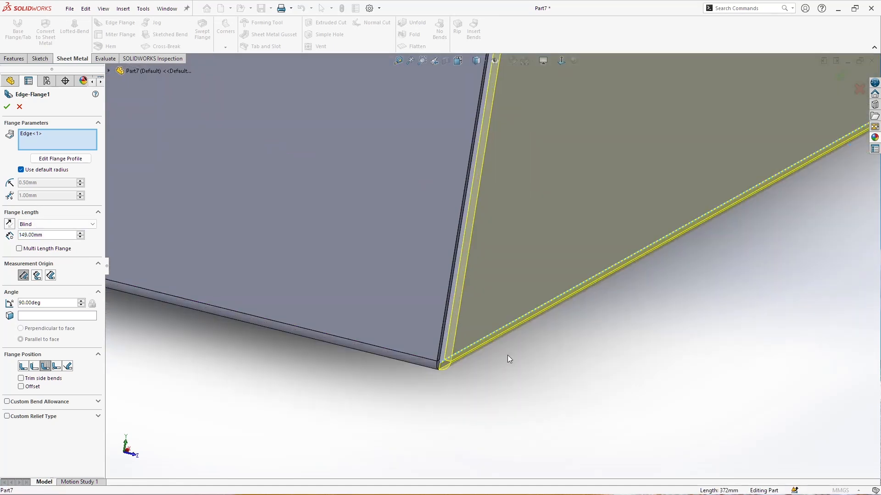
mouse_move(507, 355)
middle_down()
mouse_move(509, 333)
mouse_move(514, 346)
middle_up()
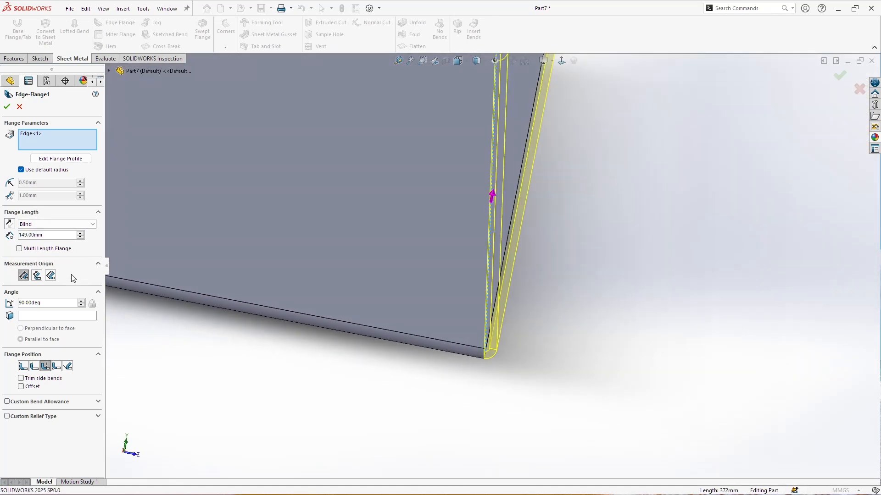
click(7, 108)
Step: Start a sketch on the outer face of the front edge flange, viewed from the front
middle_drag(542, 262, 530, 245)
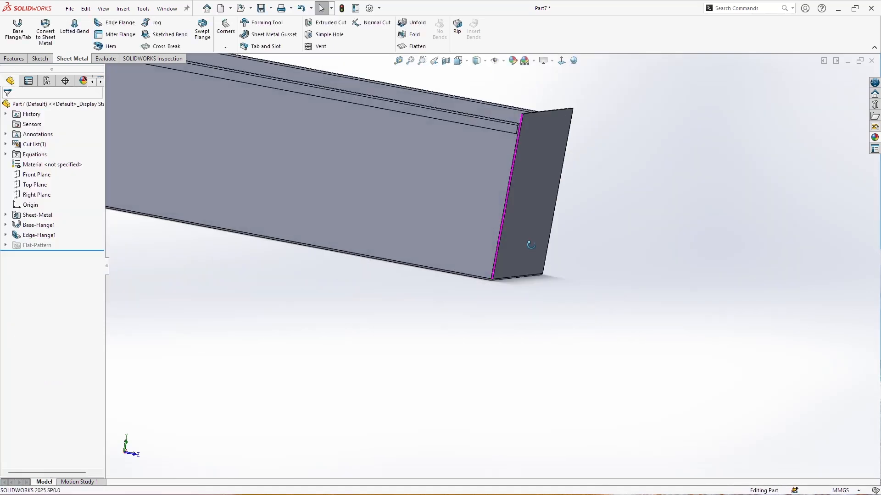
scroll(531, 245, up, 3)
scroll(508, 174, down, 10)
middle_drag(491, 333, 467, 356)
scroll(467, 356, up, 3)
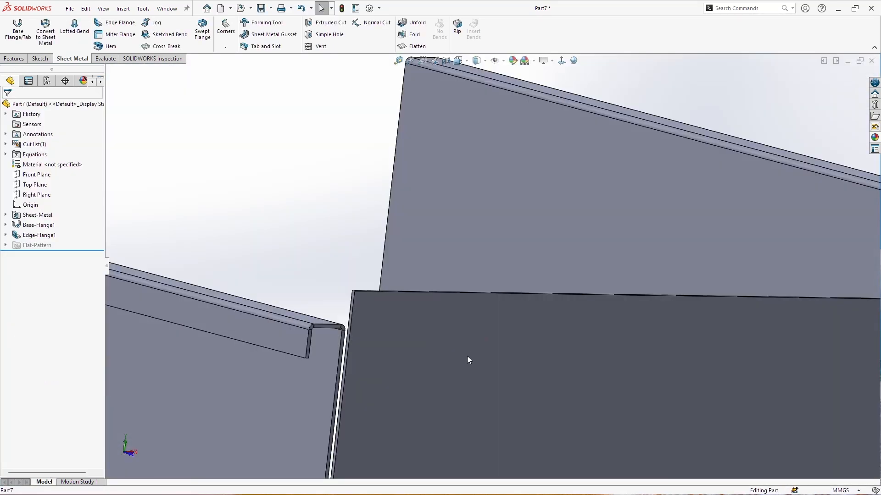
key(space)
click(453, 334)
click(404, 267)
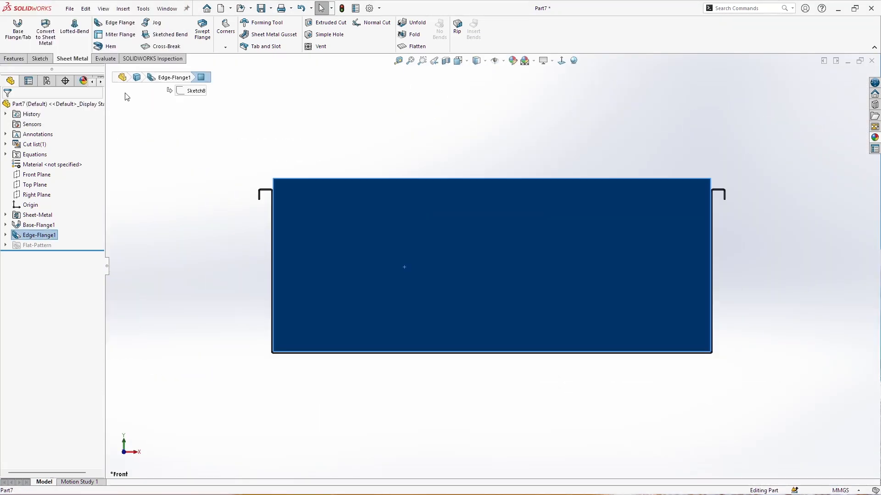
click(44, 59)
click(21, 36)
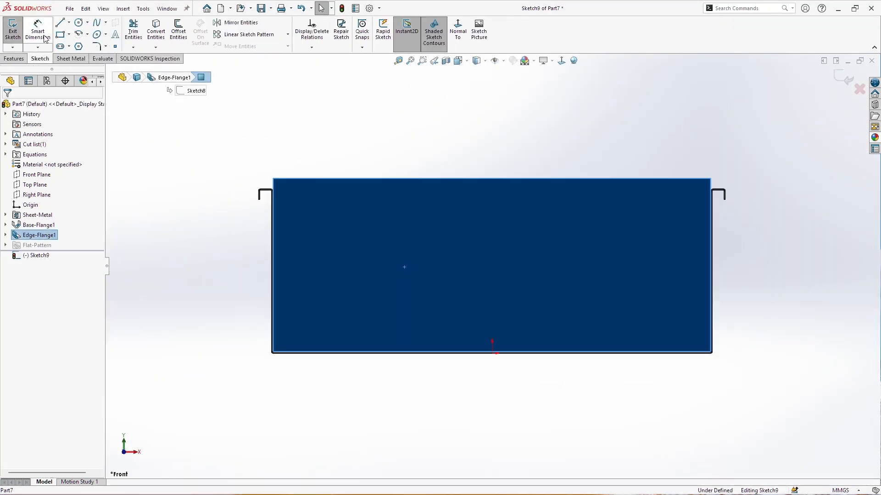
Step: Sketch a corner rectangle from the front flange's upper left corner down near its lower edge, extending outward past the side wall's lip
click(60, 35)
scroll(305, 235, down, 4)
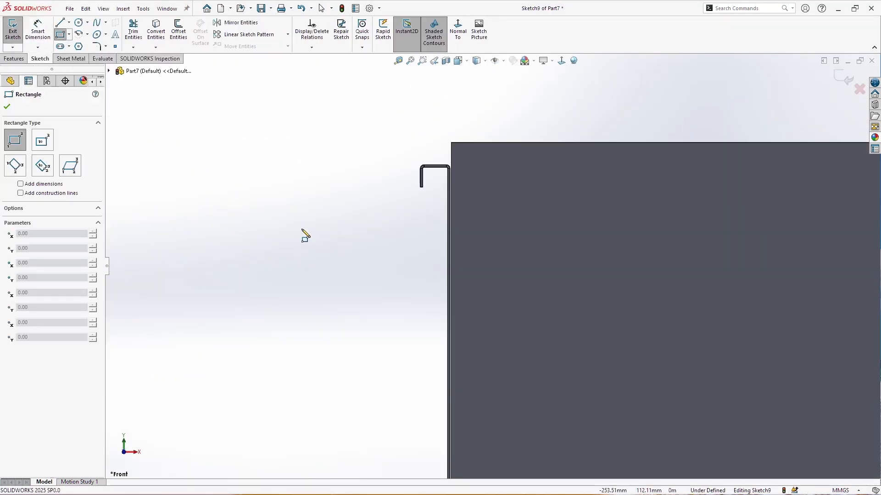
click(452, 142)
scroll(481, 252, up, 5)
scroll(473, 367, down, 2)
scroll(486, 330, down, 2)
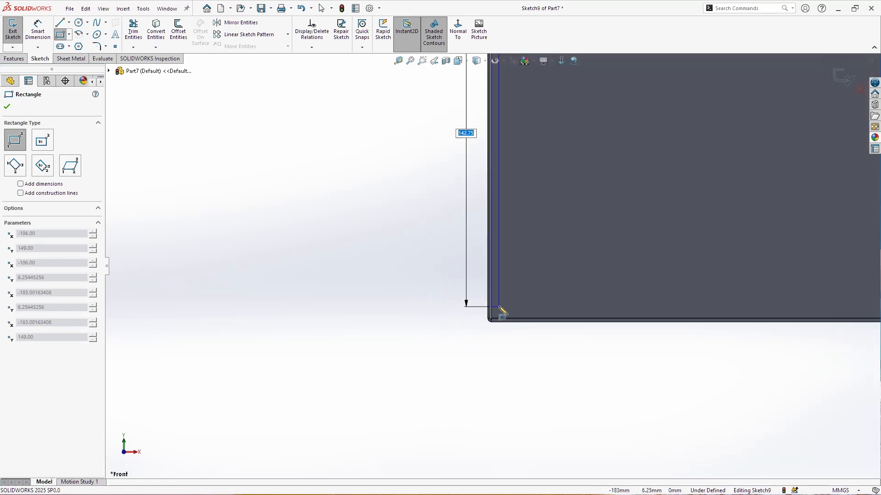
click(454, 318)
key(Escape)
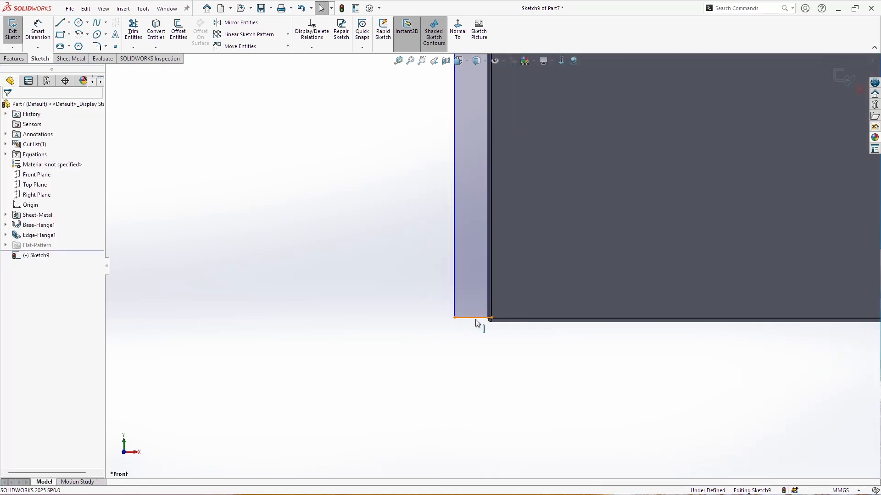
Step: Make the rectangle's lower line collinear with the bottom edge of the front flange
click(475, 323)
ctrl+click(507, 324)
click(29, 253)
click(216, 280)
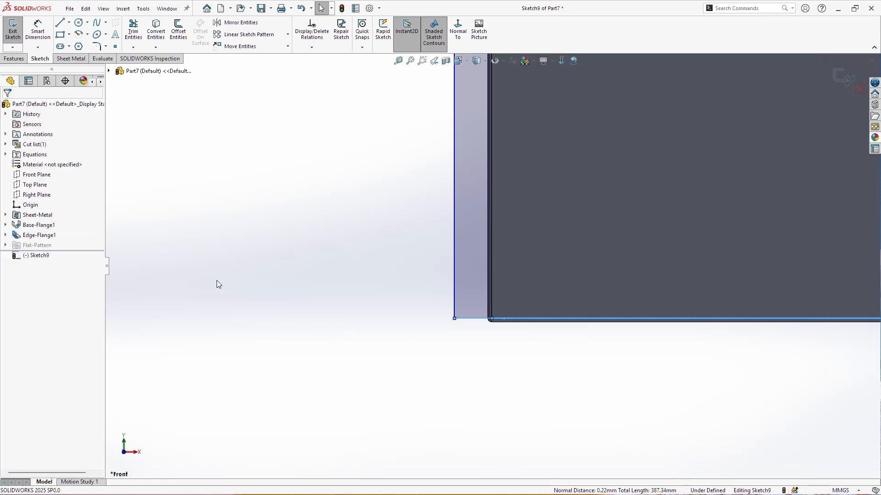
Step: Dimension the rectangle's outer vertical line 1 mm from the outer edge of the side wall's lip
scroll(477, 298, up, 3)
scroll(483, 156, down, 4)
scroll(484, 156, down, 3)
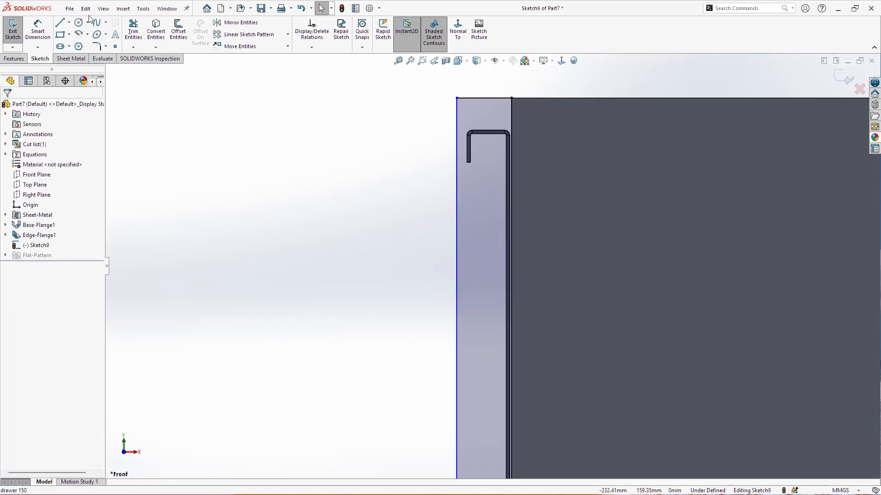
click(38, 30)
click(467, 145)
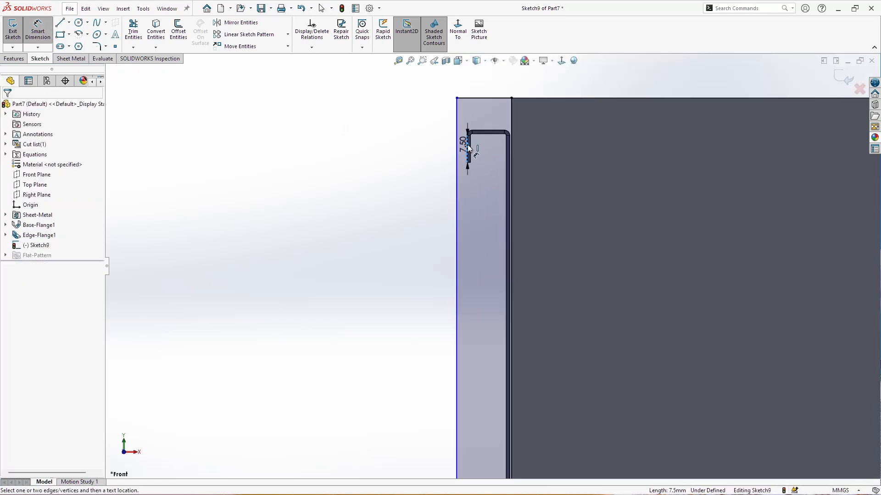
click(456, 152)
click(472, 91)
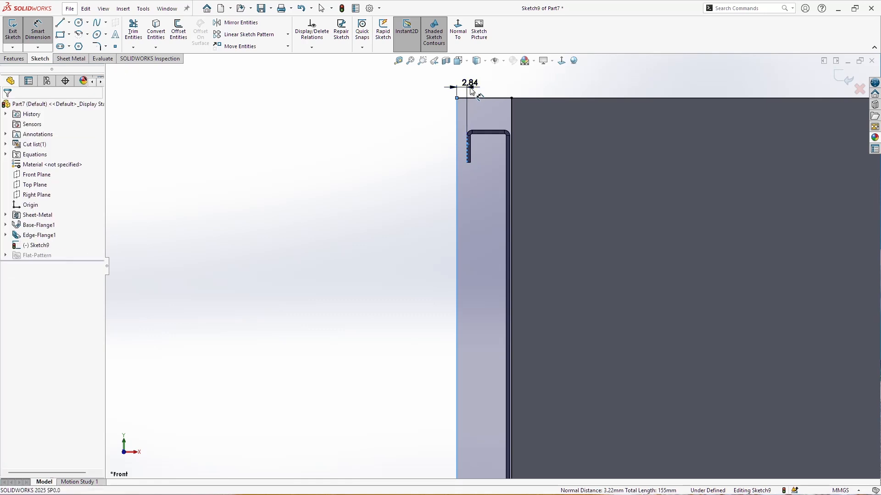
text(1)
key(Return)
key(Escape)
Step: Draw a vertical centerline about 212 mm long up from the origin and mirror the rectangle across it to the opposite side
scroll(494, 192, up, 10)
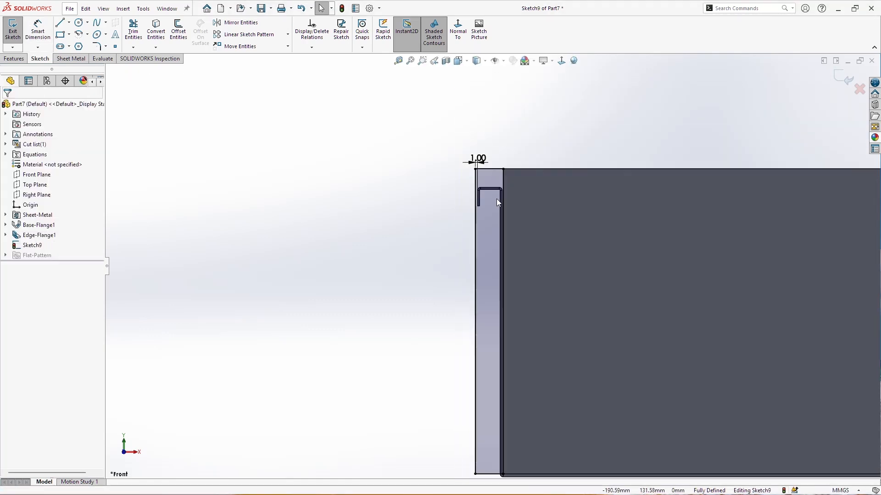
scroll(663, 254, down, 3)
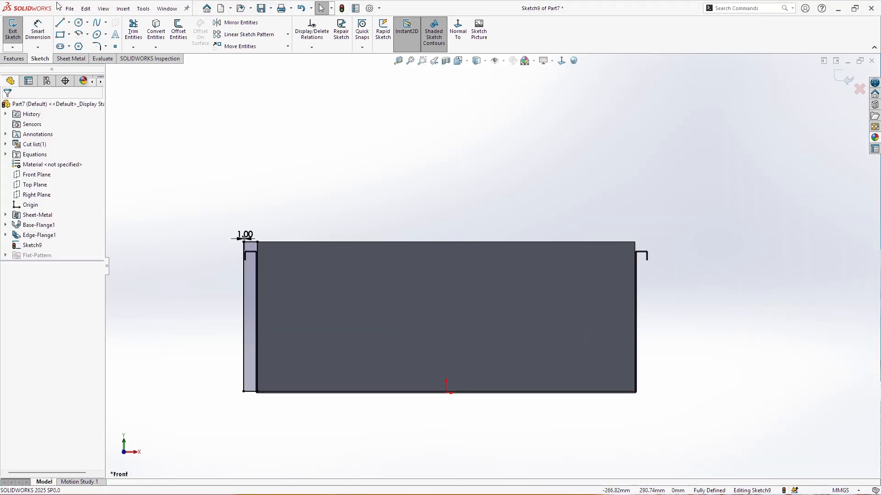
click(70, 23)
click(79, 44)
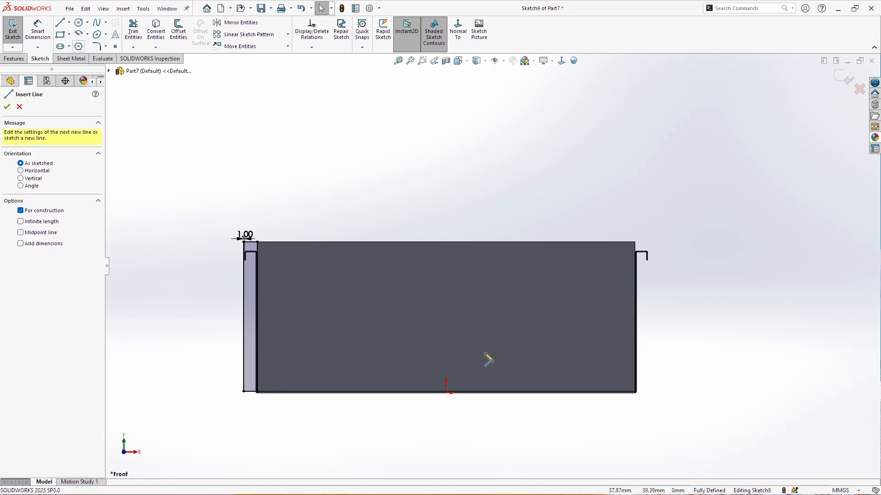
click(446, 392)
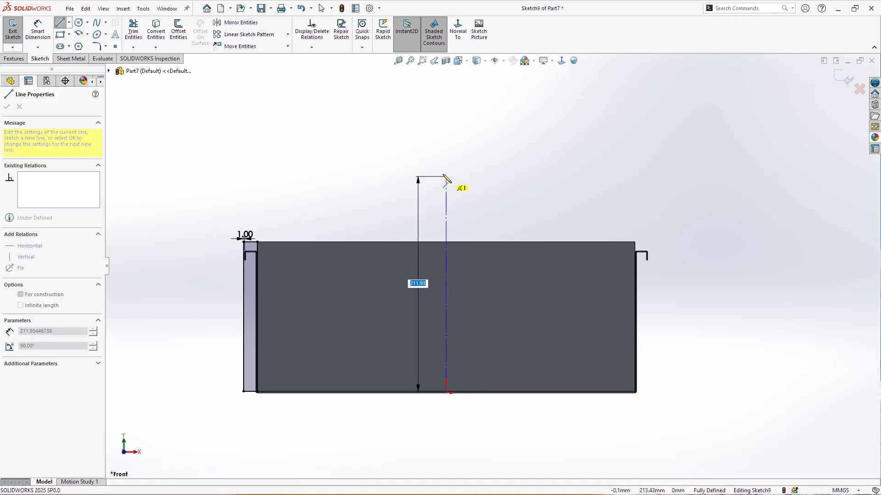
click(447, 175)
key(Escape)
drag(226, 114, 526, 421)
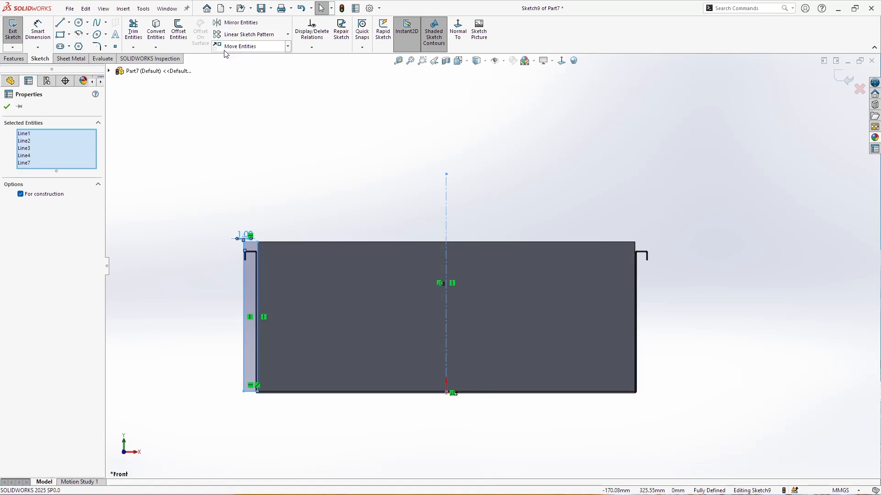
click(236, 24)
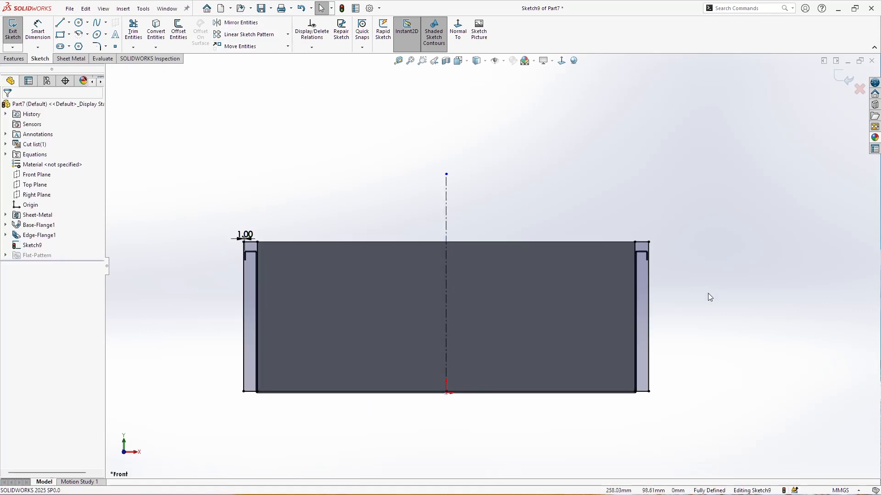
Step: Create a merged sheet metal tab from the two side rectangles, extending the front flange past both side lips
scroll(708, 293, down, 3)
scroll(550, 285, up, 4)
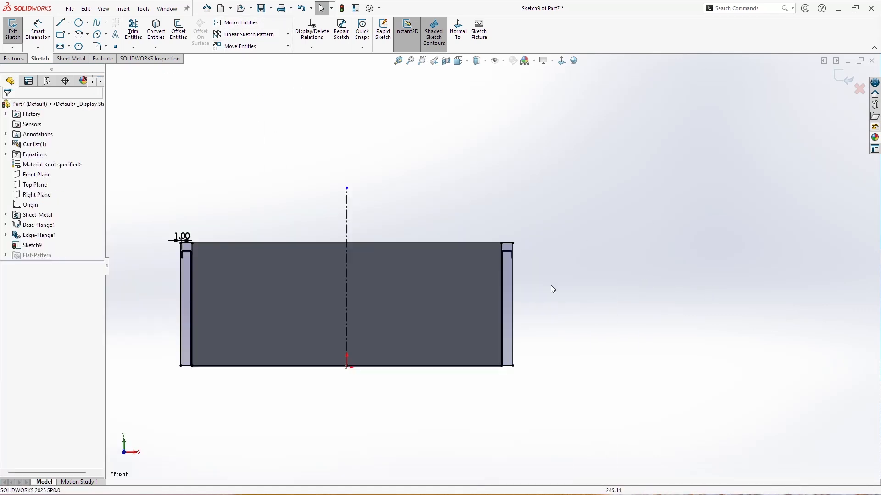
click(71, 59)
click(27, 44)
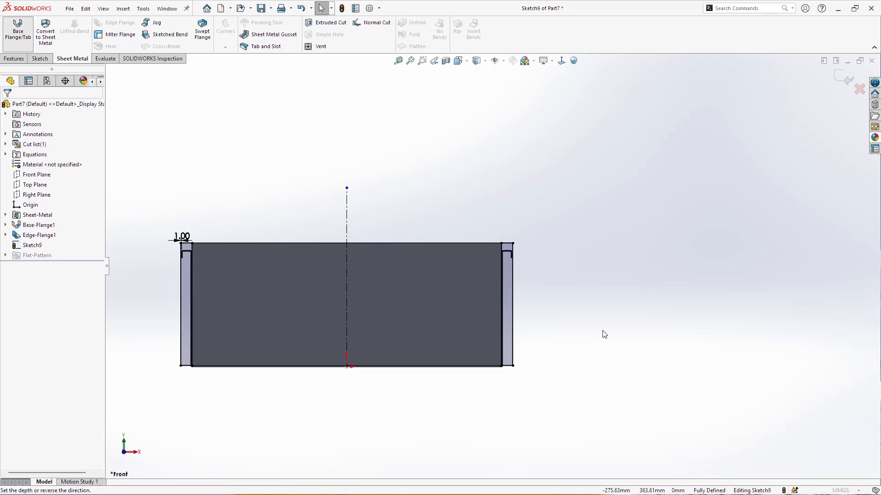
scroll(525, 238, down, 5)
middle_drag(525, 238, 519, 260)
scroll(519, 260, up, 8)
scroll(512, 360, down, 8)
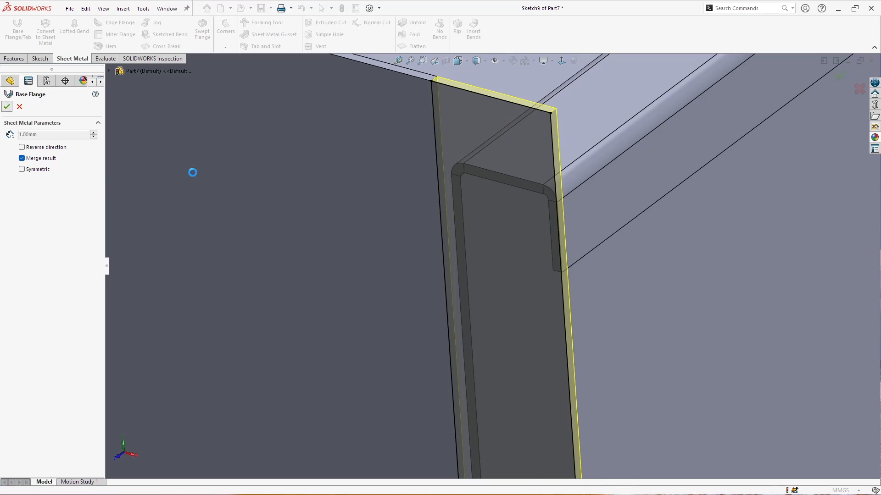
key(Return)
Step: Set up a closed 45 mm hem with the bend outside on the front panel's top edge, folding toward the drawer's interior
scroll(492, 244, up, 8)
middle_drag(442, 263, 483, 229)
middle_drag(593, 228, 740, 217)
scroll(738, 216, down, 6)
mouse_move(568, 249)
middle_down()
mouse_move(543, 248)
mouse_move(566, 252)
middle_up()
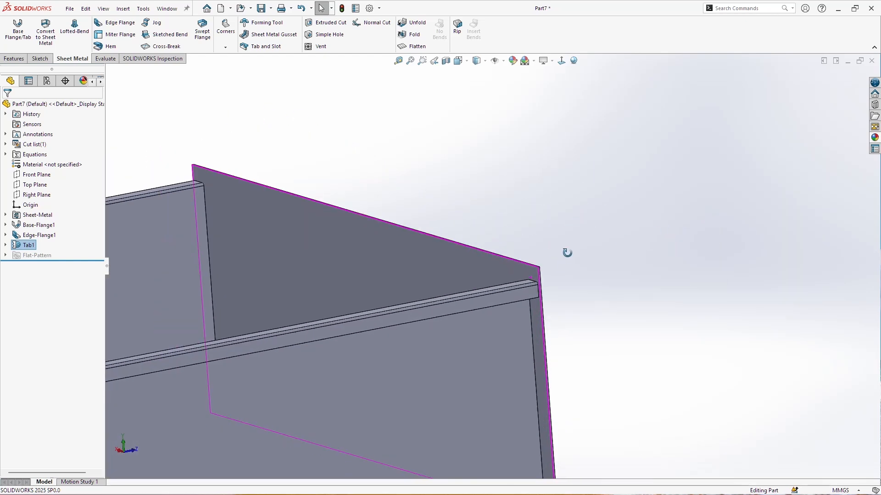
scroll(476, 252, down, 1)
scroll(381, 272, up, 2)
scroll(340, 274, down, 3)
click(111, 46)
click(378, 183)
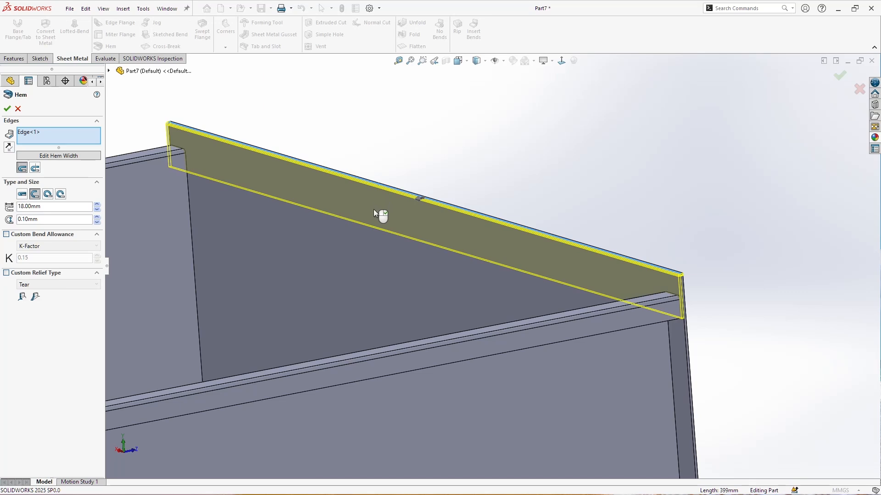
click(22, 194)
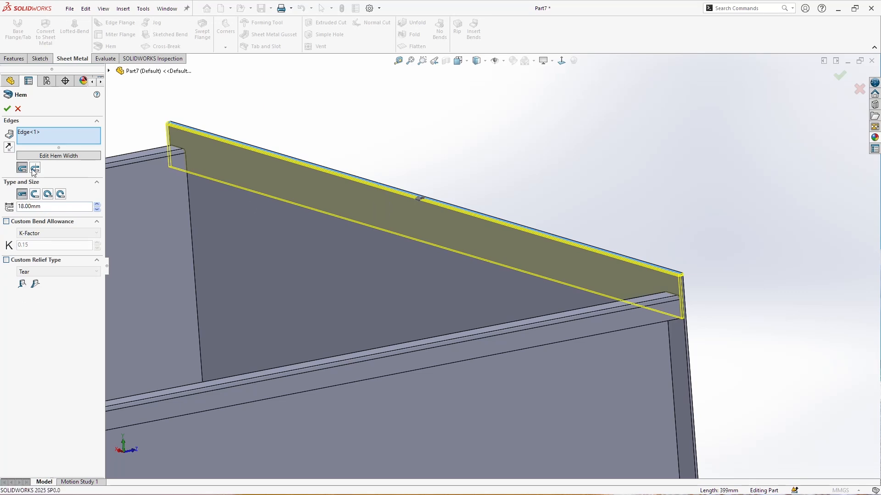
key(Return)
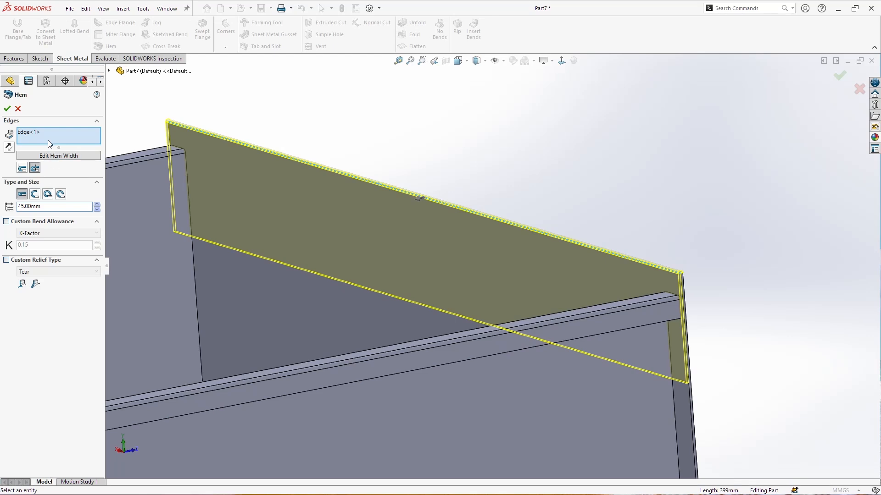
Step: Edit the hem's width profile and shorten its line by pulling both endpoints inward from the panel's side edges
click(50, 156)
drag(388, 122, 408, 72)
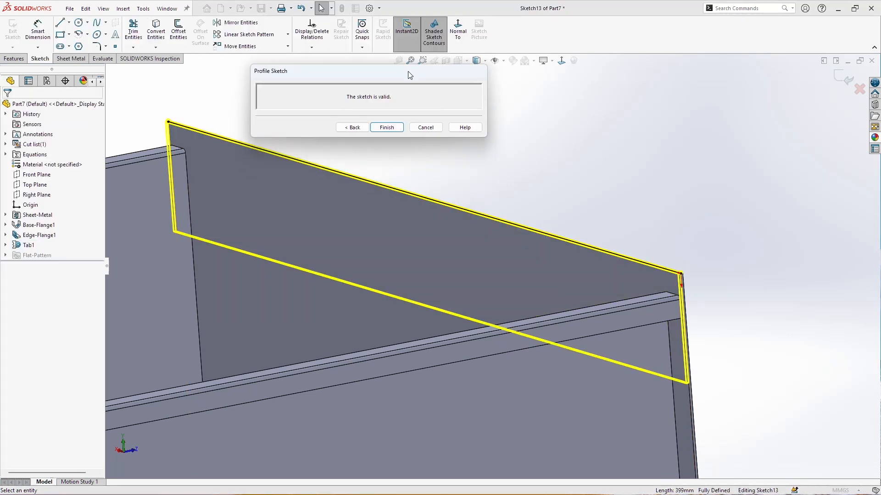
drag(681, 273, 646, 263)
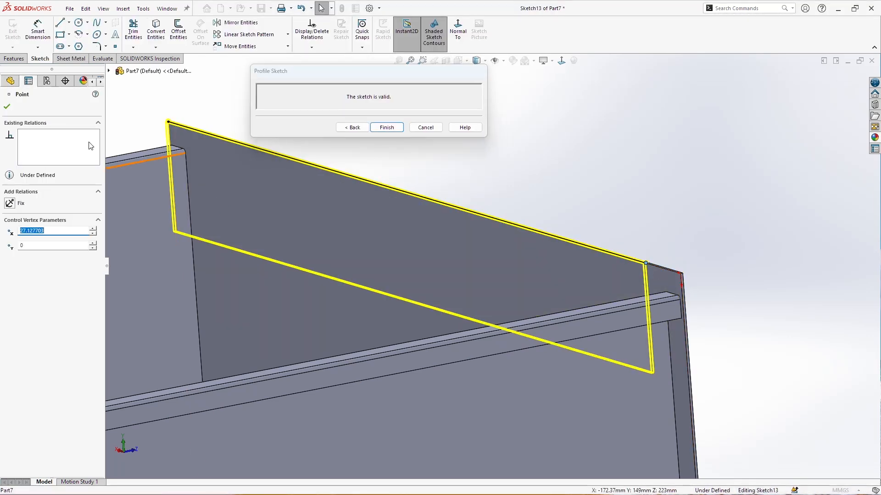
drag(169, 123, 191, 134)
mouse_move(198, 139)
middle_down()
mouse_move(387, 265)
mouse_move(464, 256)
mouse_move(439, 276)
mouse_move(523, 277)
middle_up()
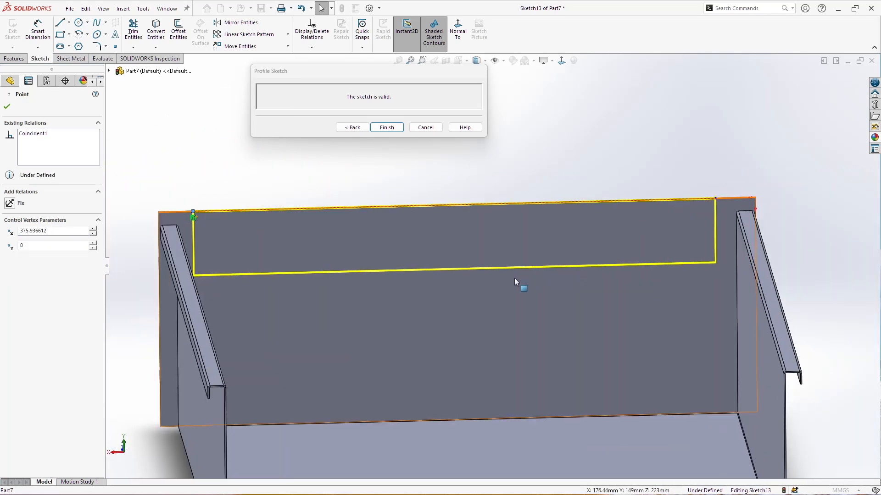
middle_drag(474, 292, 511, 301)
Step: Dimension the first end of the hem profile 1.5 mm from the adjacent side wall's edge
click(709, 202)
scroll(743, 221, up, 2)
middle_drag(741, 224, 675, 214)
click(39, 36)
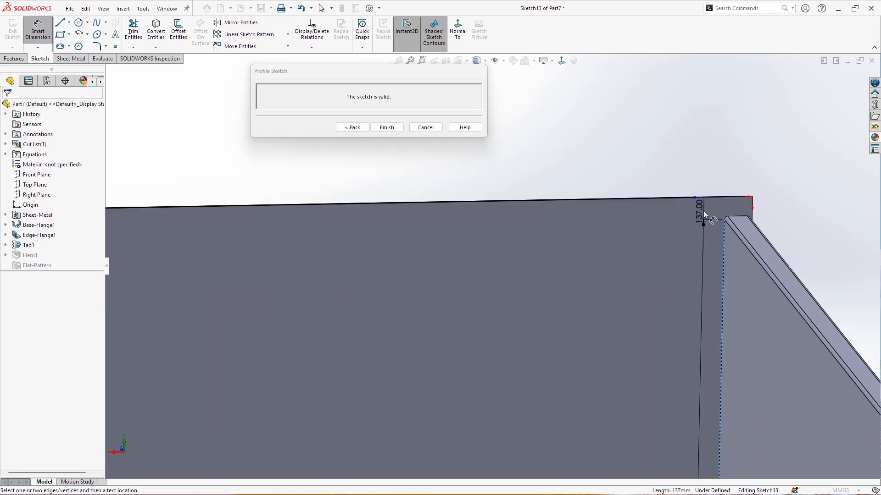
click(698, 203)
click(705, 168)
text(1.5)
key(Return)
Step: Dimension the other end of the hem profile 1.5 mm from the opposite side wall and finish the hem
scroll(674, 202, up, 3)
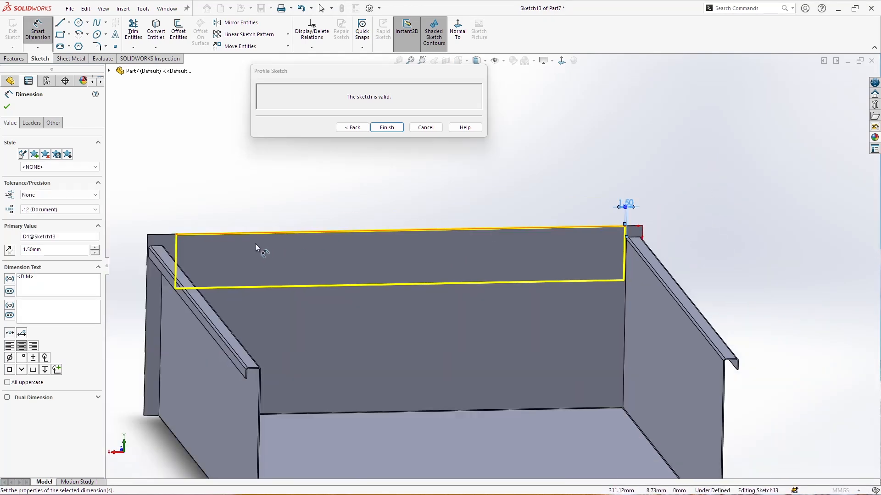
scroll(260, 248, down, 6)
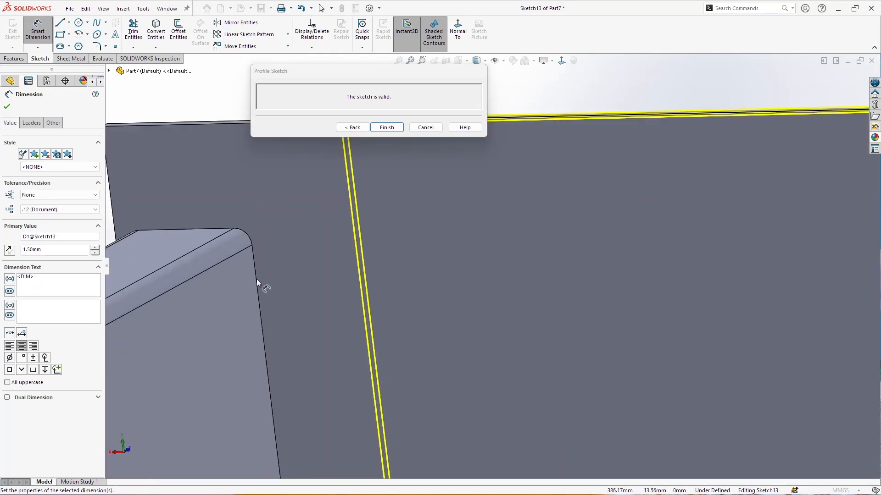
scroll(434, 215, up, 3)
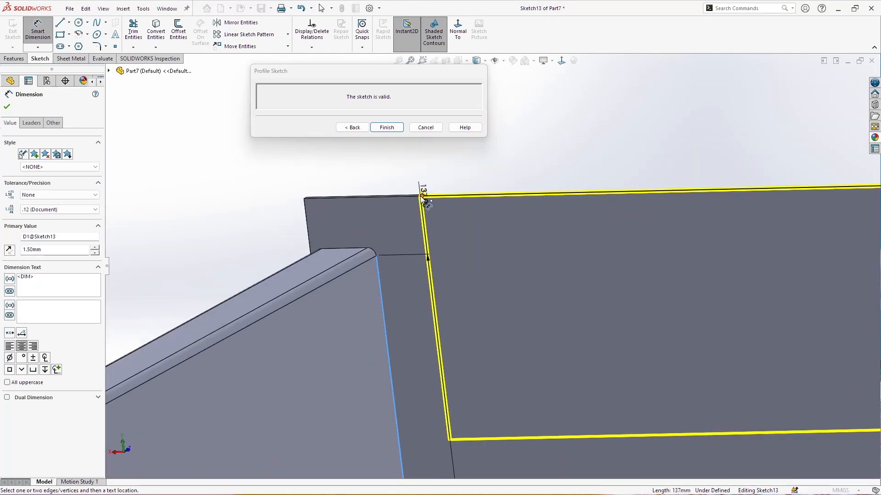
click(421, 194)
click(411, 161)
text(1.5)
key(Return)
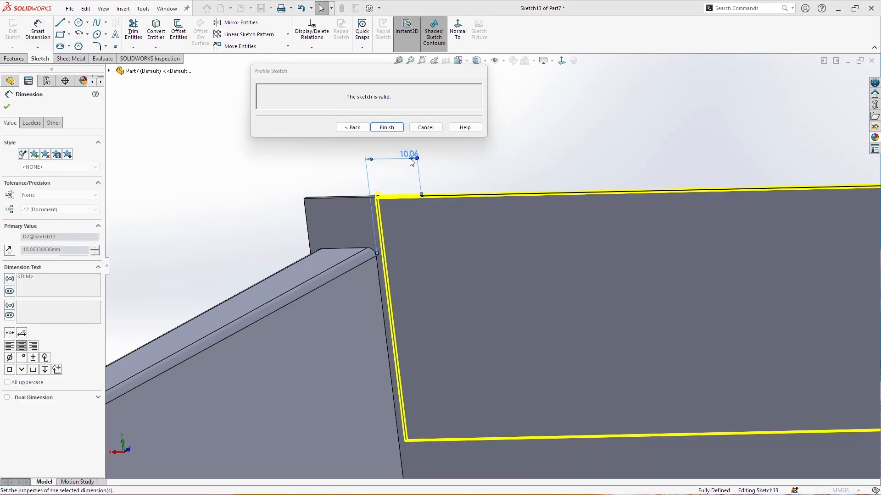
scroll(615, 329, up, 5)
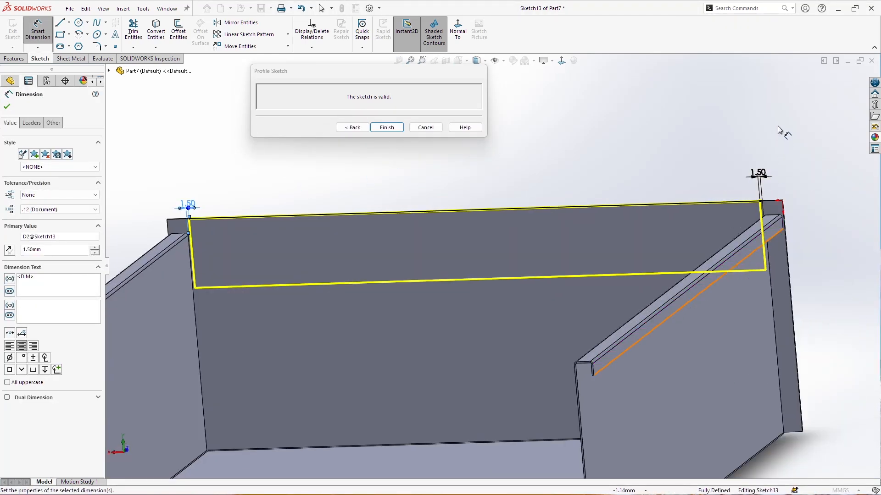
click(398, 127)
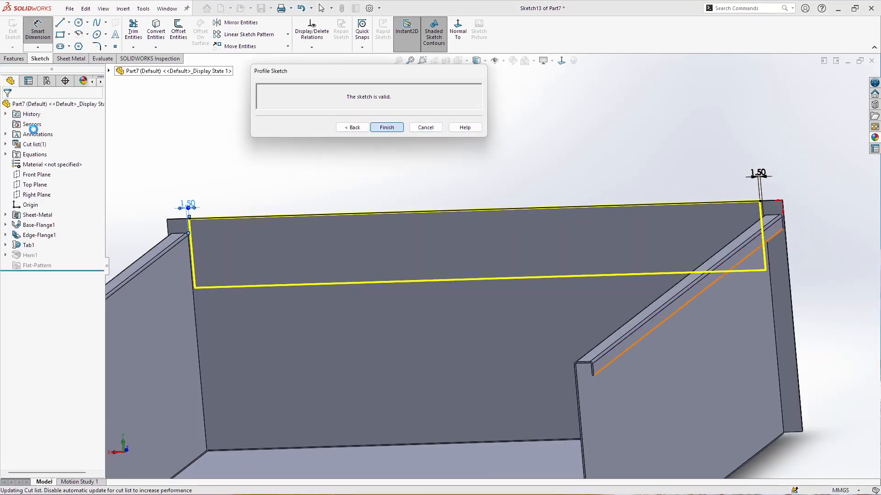
Step: Start an edge flange on the front hem's end edge next to the side wall, with a blind length of 20 mm
scroll(221, 284, down, 5)
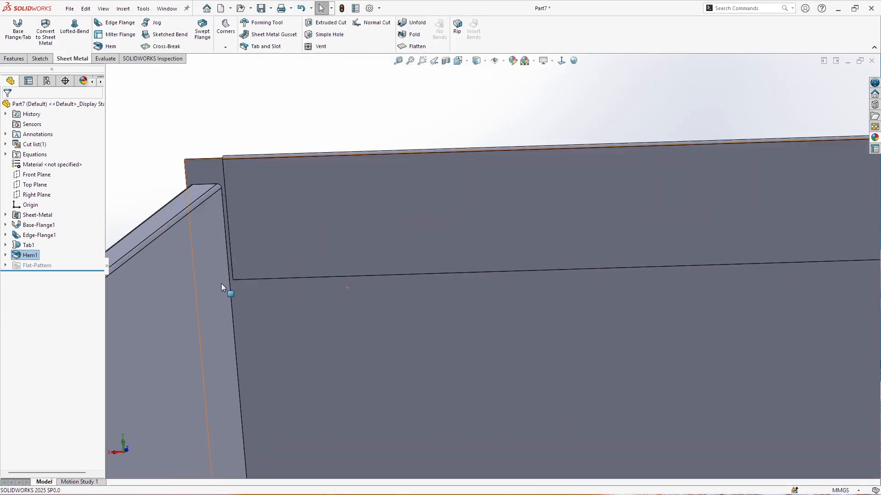
scroll(467, 289, up, 5)
scroll(644, 230, down, 5)
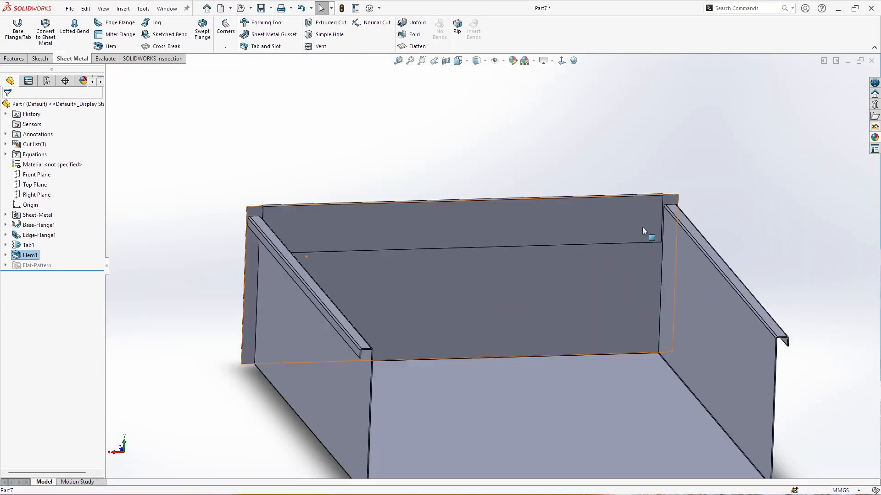
scroll(647, 268, down, 1)
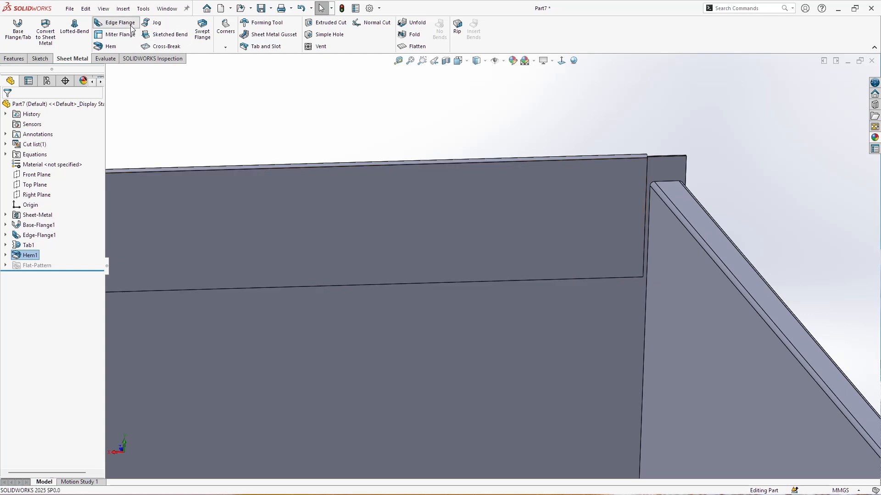
scroll(685, 202, down, 2)
click(607, 217)
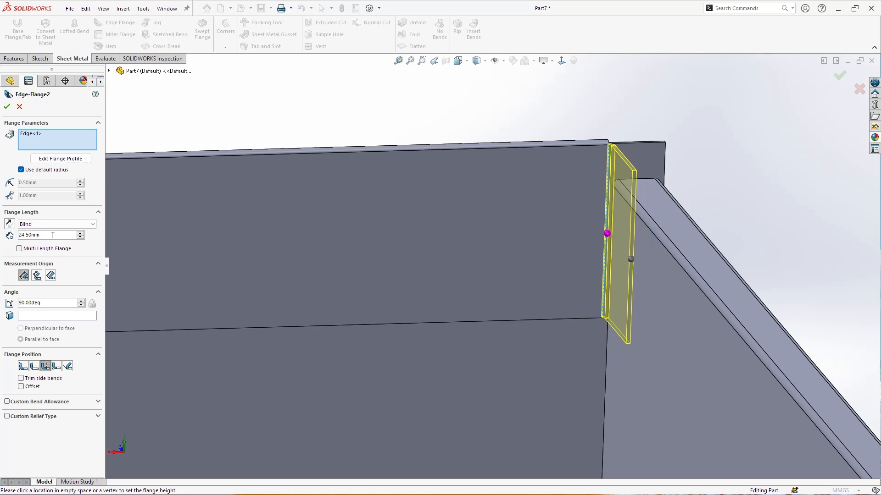
text(20)
key(Return)
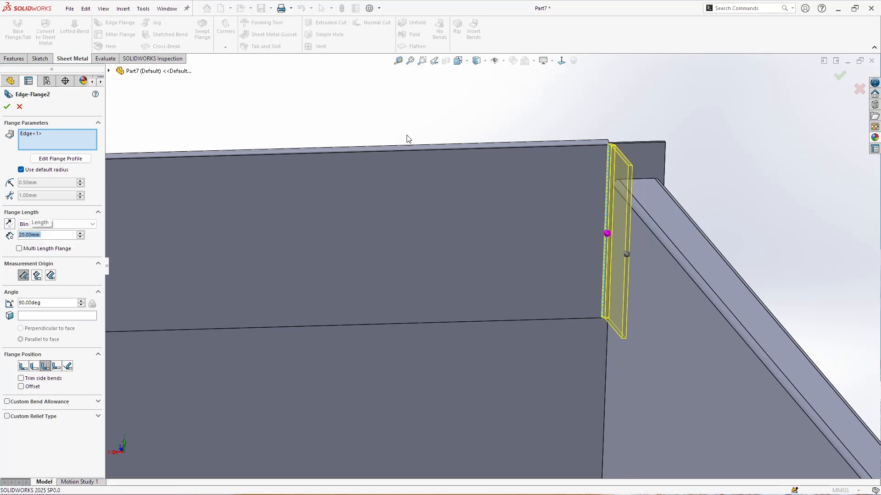
Step: Edit the flange profile, lower its top line and make it collinear with the top face of the side wall's flange, finishing the edge flange
click(69, 161)
mouse_move(697, 260)
middle_down()
mouse_move(666, 256)
mouse_move(691, 245)
middle_up()
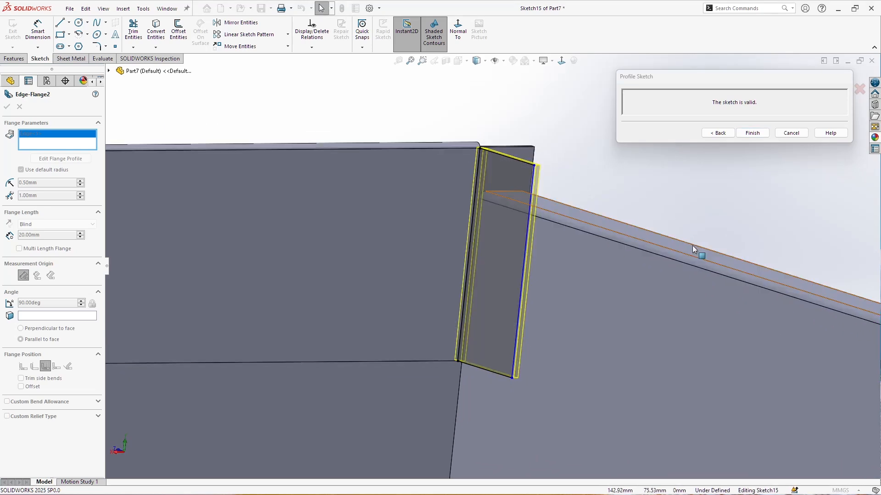
scroll(454, 138, down, 4)
drag(518, 161, 512, 231)
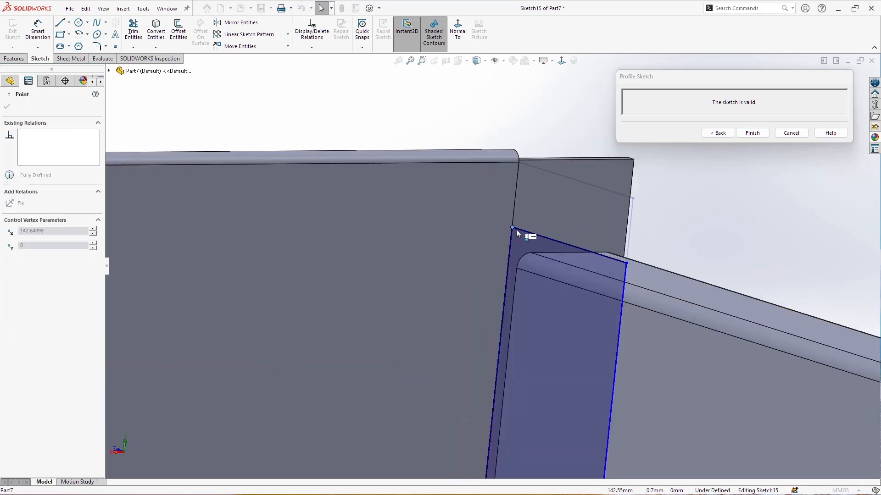
click(543, 241)
ctrl+click(673, 293)
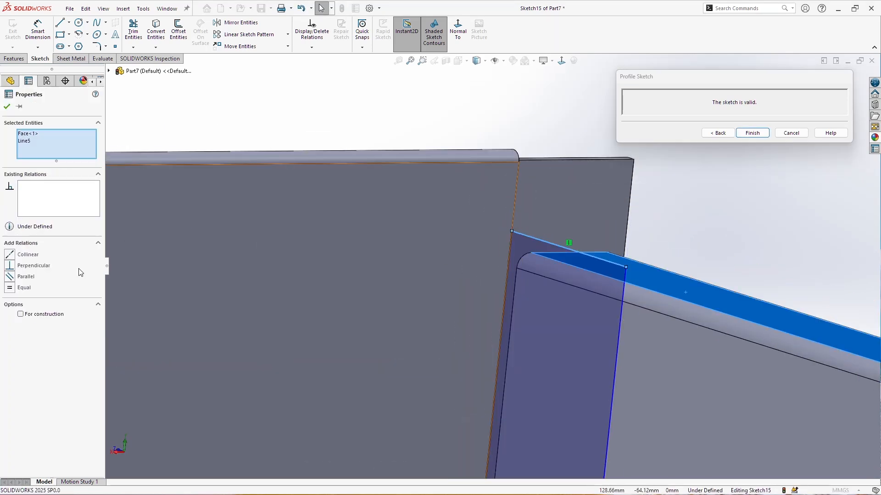
click(28, 255)
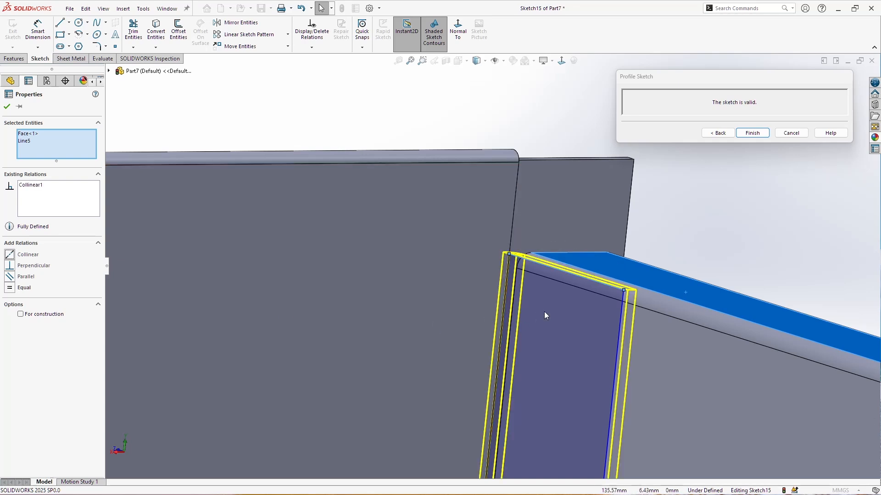
scroll(537, 313, up, 3)
click(762, 136)
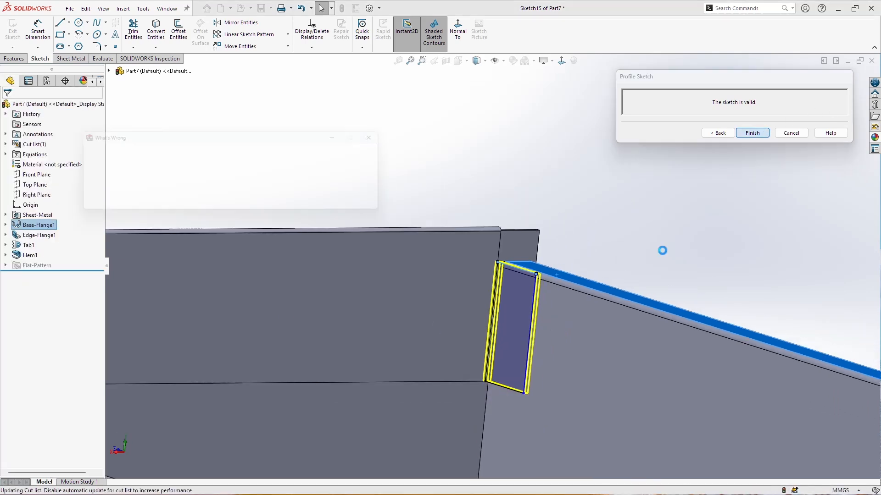
Step: Examine the corner between the new hem-end flange and the side wall for the cause of the feature's warning
click(347, 208)
click(56, 265)
scroll(546, 282, down, 5)
middle_drag(521, 276, 507, 265)
scroll(503, 262, up, 4)
scroll(495, 264, down, 4)
right_click(54, 264)
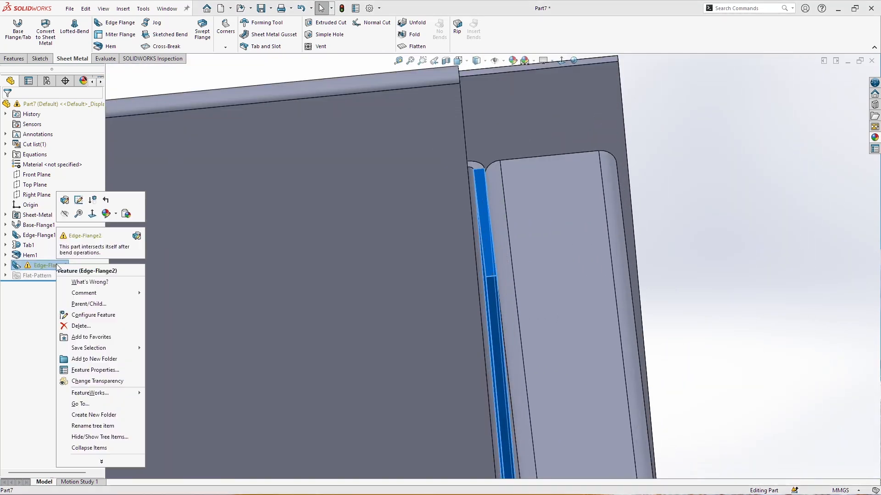
click(669, 296)
scroll(668, 298, up, 6)
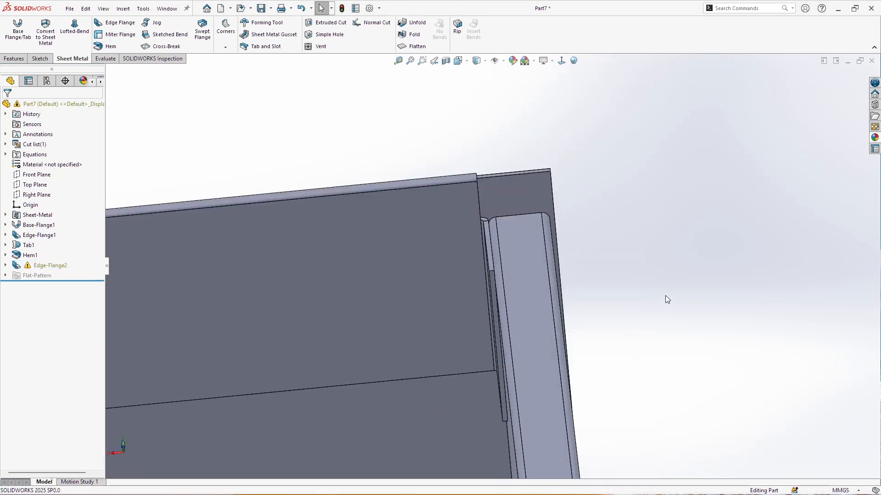
Step: Reopen the hem's width profile and set the offset from the side wall at the new flange's end to 1.6 mm
right_click(30, 255)
click(27, 256)
right_click(23, 255)
click(6, 254)
right_click(22, 258)
click(32, 230)
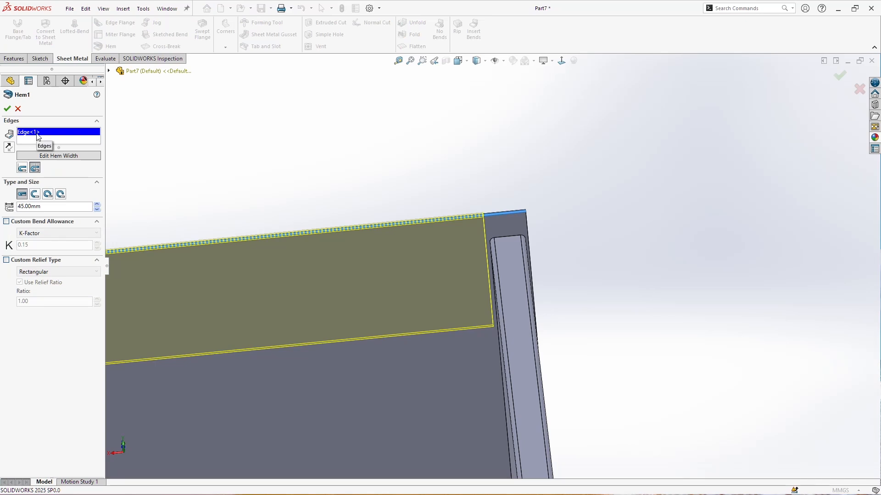
click(55, 157)
click(490, 175)
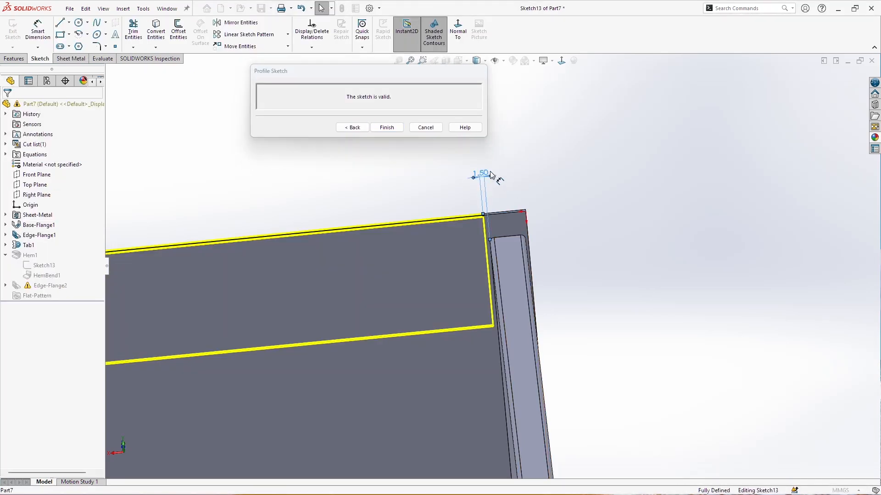
double_click(487, 174)
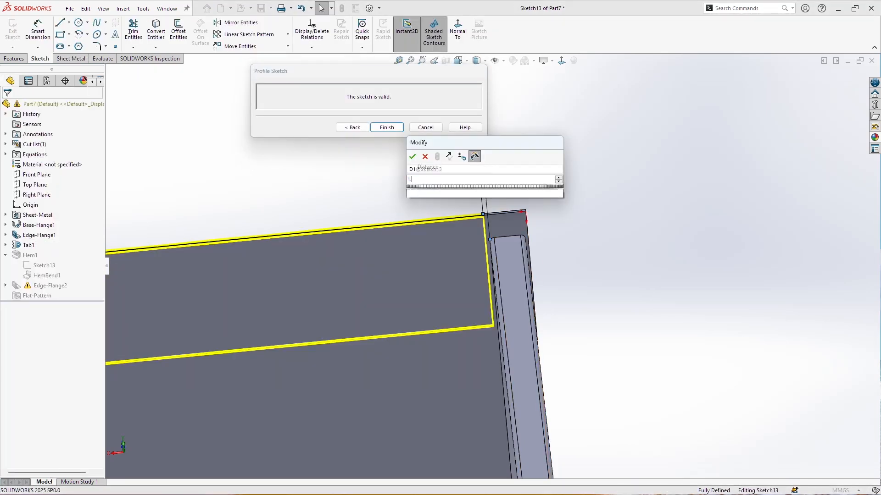
key(Return)
Step: Set the hem profile's offset at the opposite side wall to 1.6 mm and finish the hem edit
scroll(476, 223, up, 8)
scroll(338, 275, down, 4)
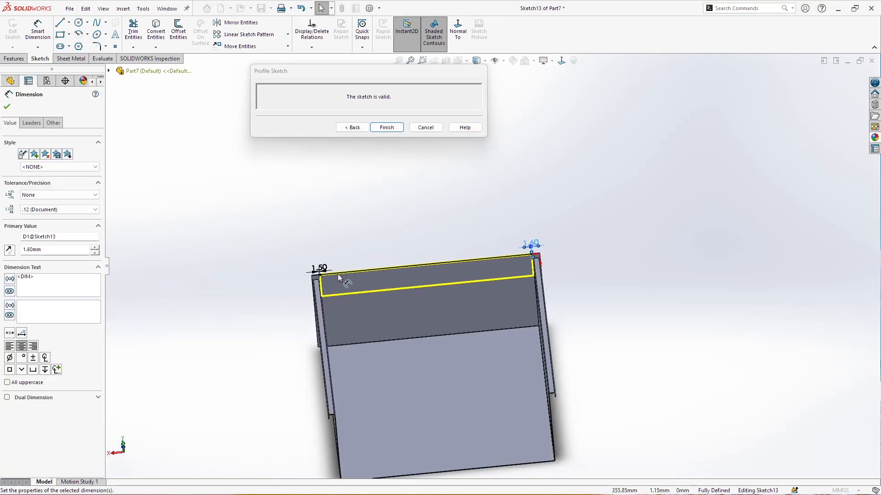
double_click(337, 273)
text(1.6)
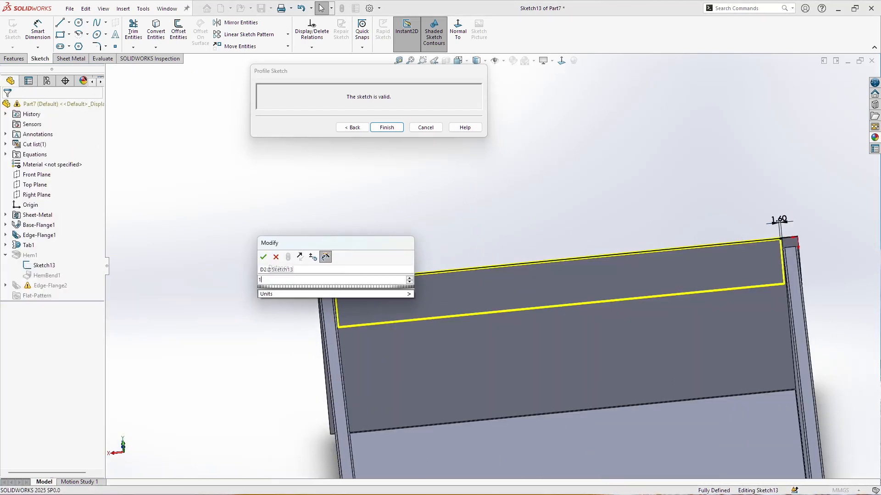
key(Return)
click(835, 97)
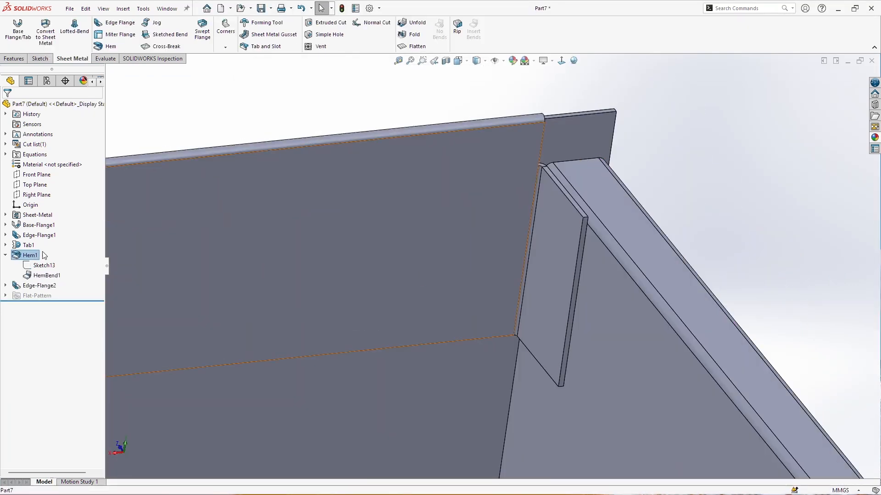
Step: Mirror the small edge flange on the hem's end across the Right Plane
click(5, 255)
click(39, 265)
scroll(491, 303, up, 5)
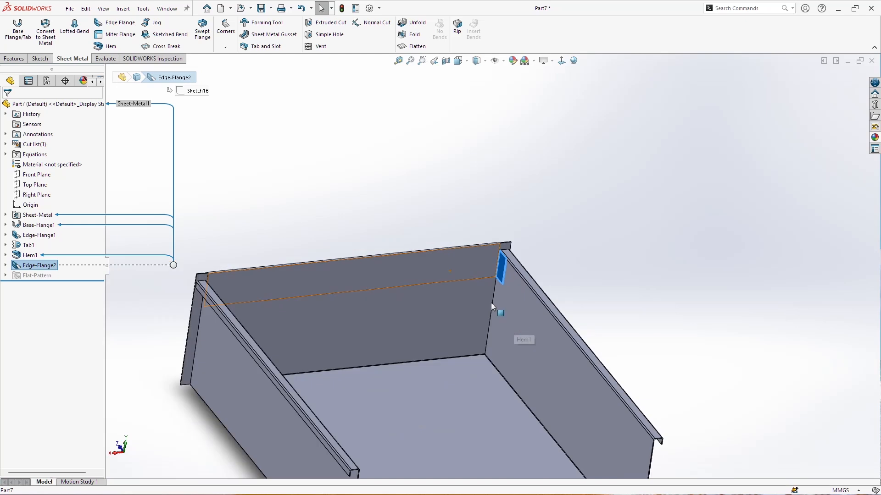
scroll(491, 303, up, 2)
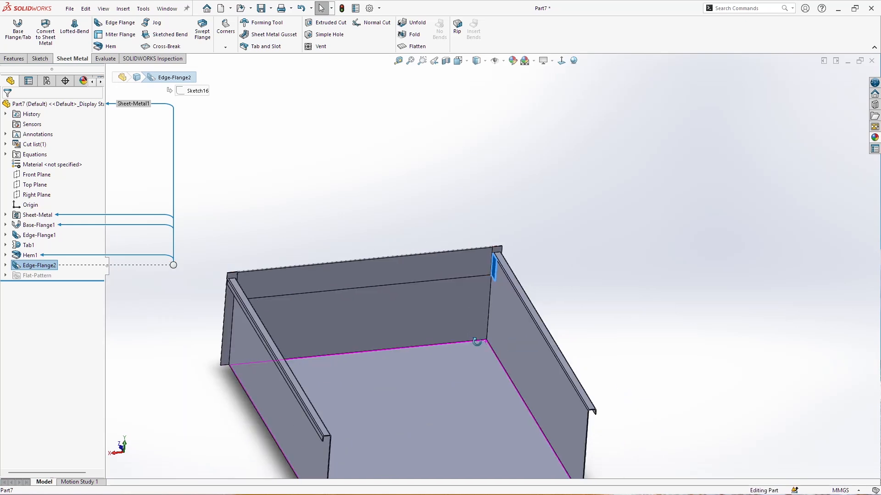
ctrl+click(30, 196)
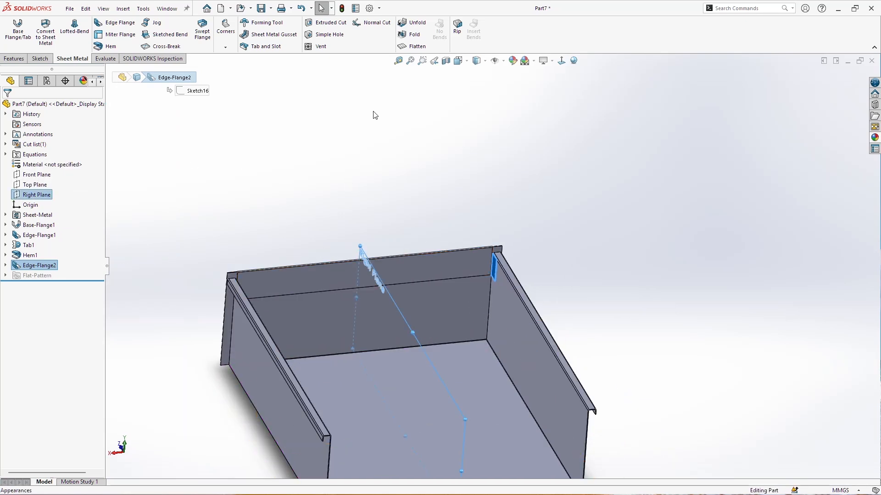
click(22, 61)
click(274, 48)
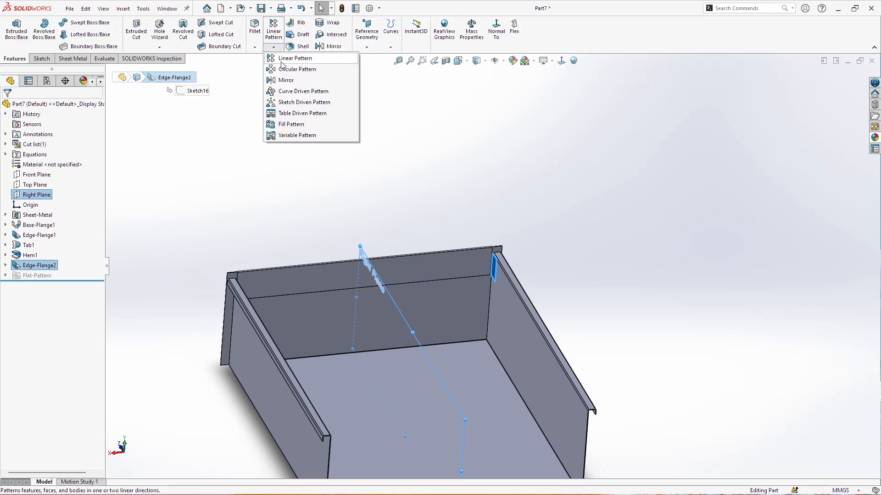
click(294, 81)
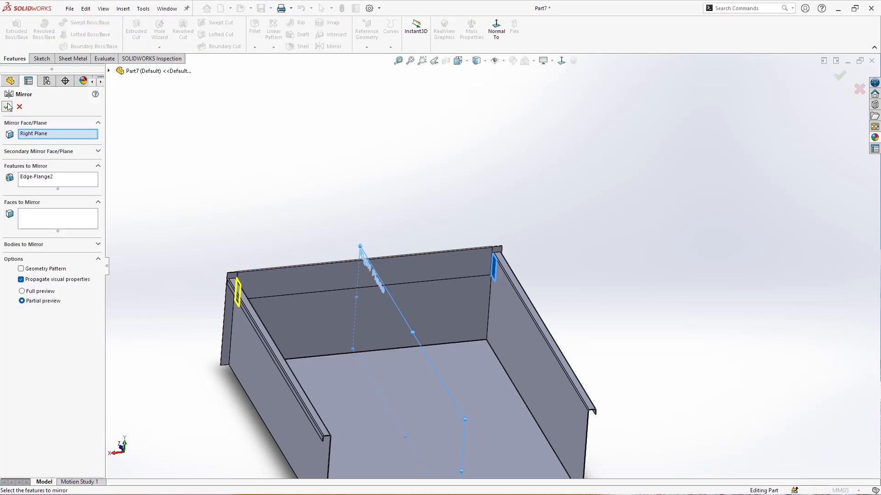
Step: Inspect both hem-end flanges and their fit against the drawer's side walls
scroll(437, 294, up, 3)
middle_drag(437, 294, 395, 290)
scroll(395, 290, down, 5)
scroll(439, 282, down, 4)
middle_drag(523, 289, 537, 284)
scroll(539, 284, up, 5)
scroll(642, 261, down, 4)
middle_drag(646, 262, 714, 260)
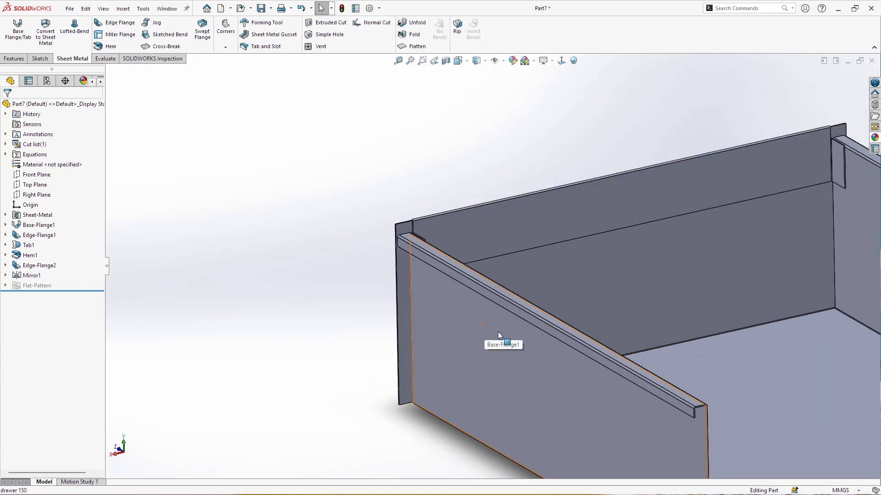
scroll(499, 333, up, 5)
scroll(633, 339, down, 5)
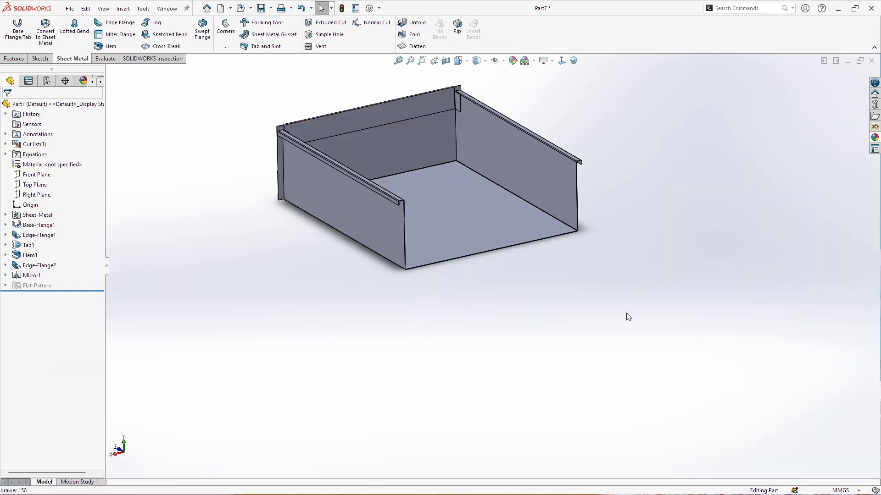
Step: Start an upward edge flange on the bottom panel's open rear edge with a blind length of 138 mm
scroll(475, 205, up, 1)
scroll(464, 201, down, 3)
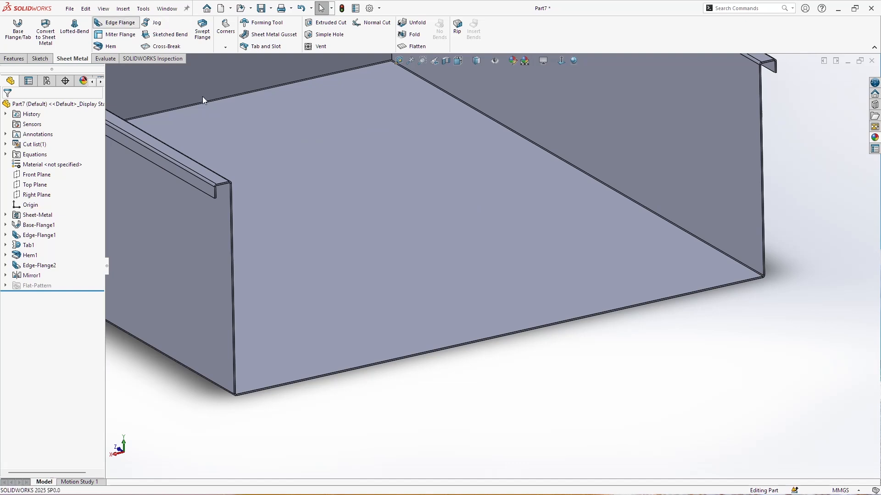
click(481, 340)
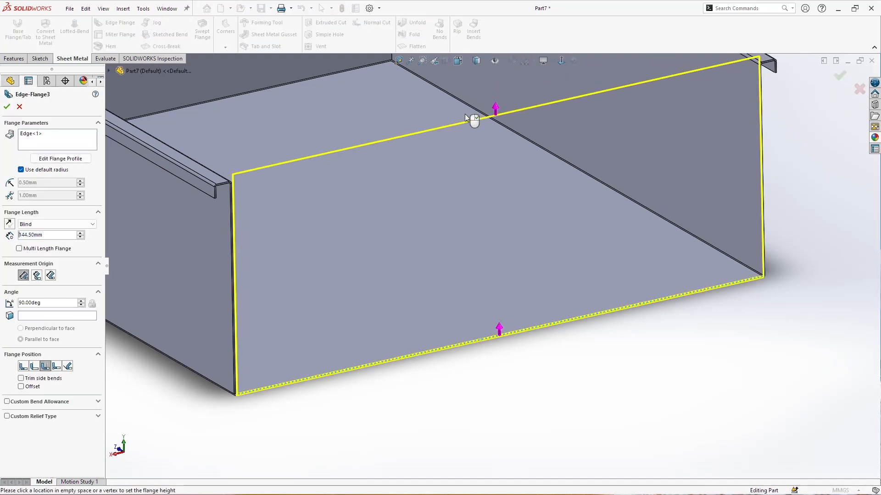
click(465, 116)
text(138)
key(Return)
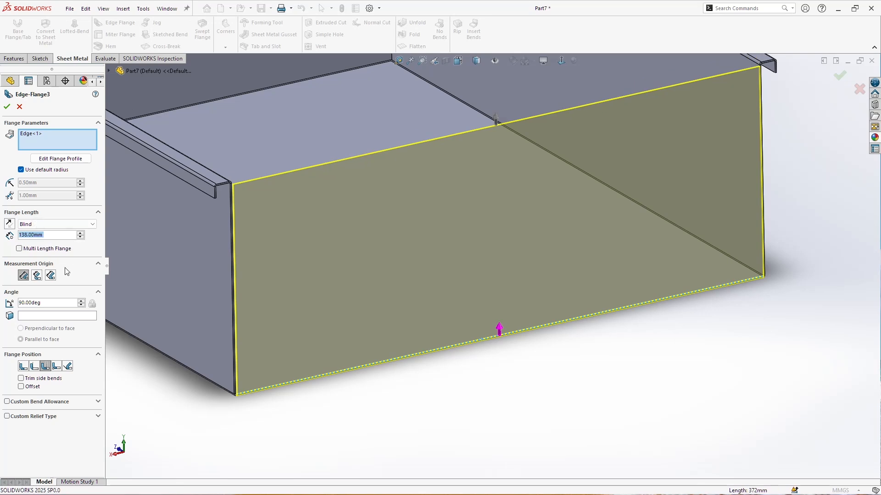
Step: Edit the rear flange's profile and pull its lower corner inward, away from the side wall
click(28, 134)
click(60, 159)
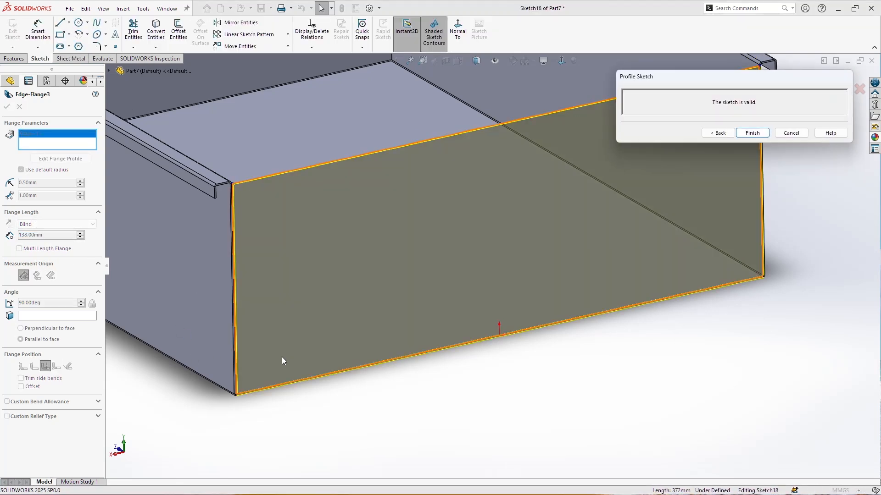
scroll(280, 357, down, 5)
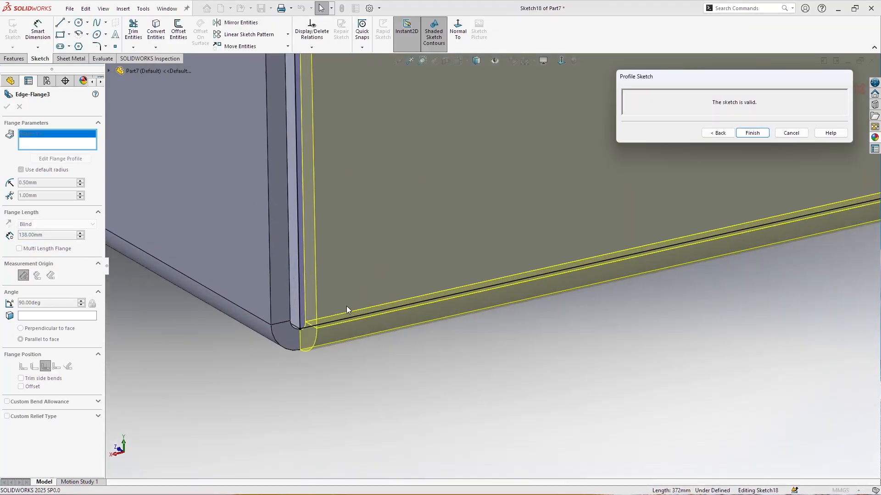
drag(301, 328, 332, 321)
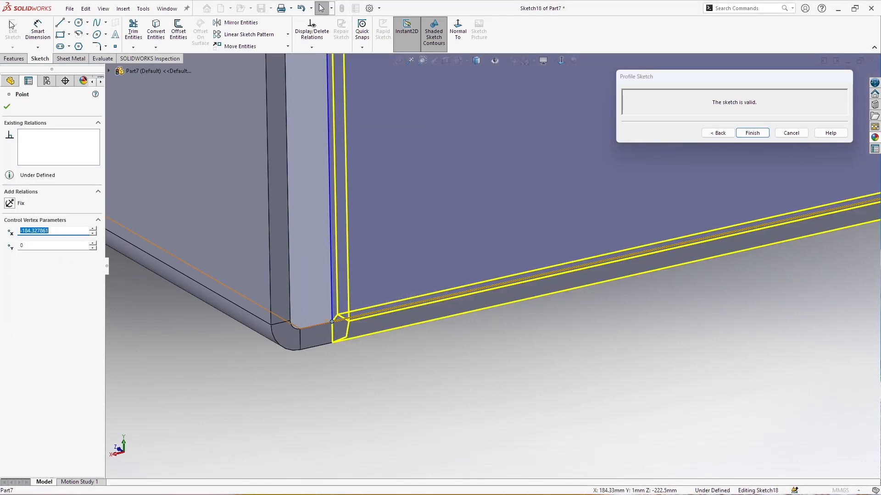
Step: Try to dimension the rear flange profile's side line from the adjacent side wall and delete the misplaced dimension
click(27, 33)
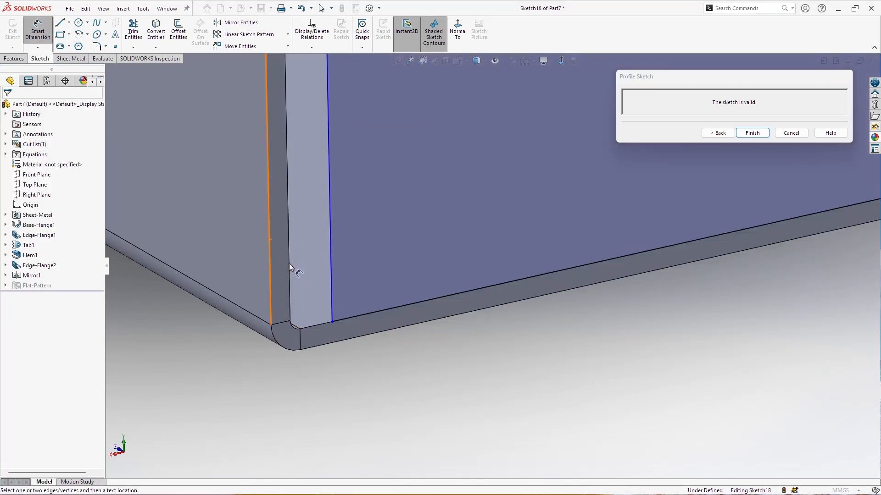
click(329, 263)
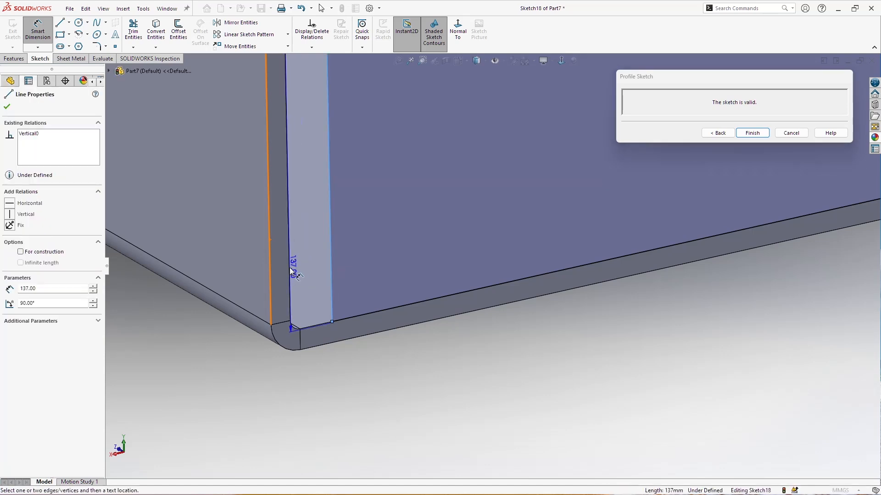
click(289, 269)
middle_drag(340, 294, 318, 291)
key(Escape)
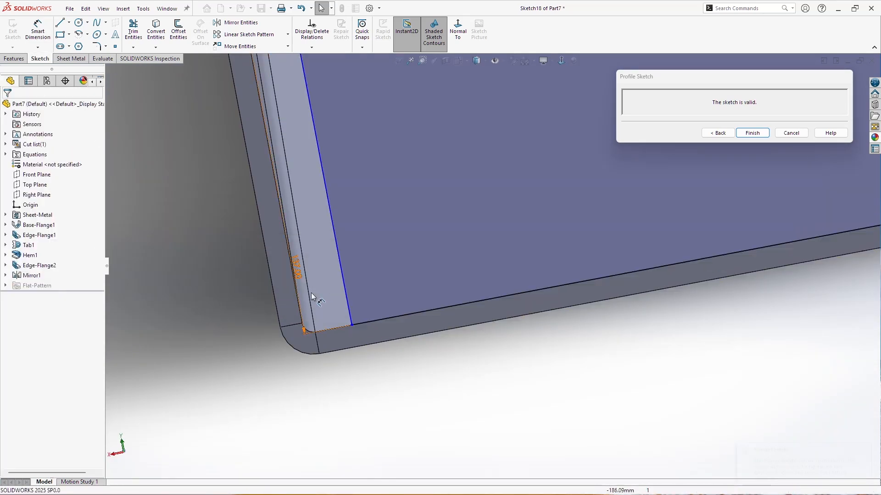
key(Delete)
Step: Dimension the rear flange profile's side line at 1.6 mm from the adjacent side wall's edge
middle_drag(351, 281, 325, 277)
click(30, 31)
scroll(268, 317, down, 4)
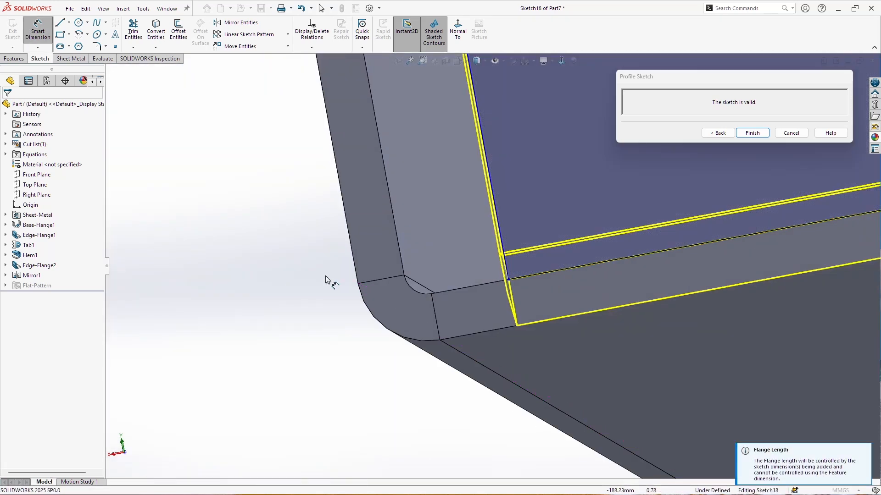
click(398, 240)
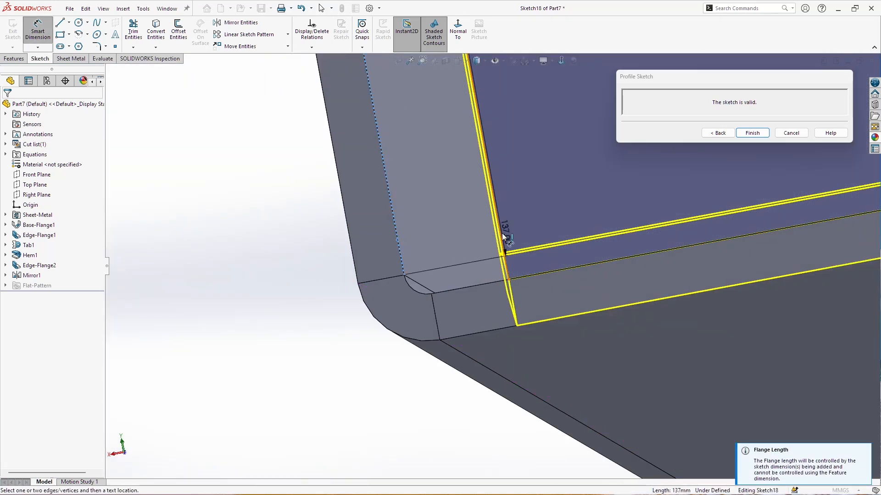
click(502, 233)
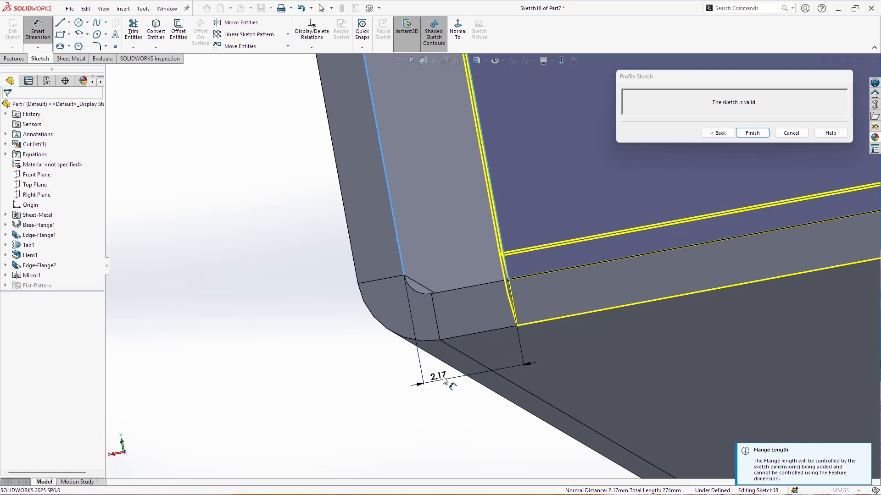
click(442, 376)
text(1.6)
key(Return)
Step: Pull the rear flange profile's opposite lower corner inward, away from the other side wall
scroll(596, 215, up, 5)
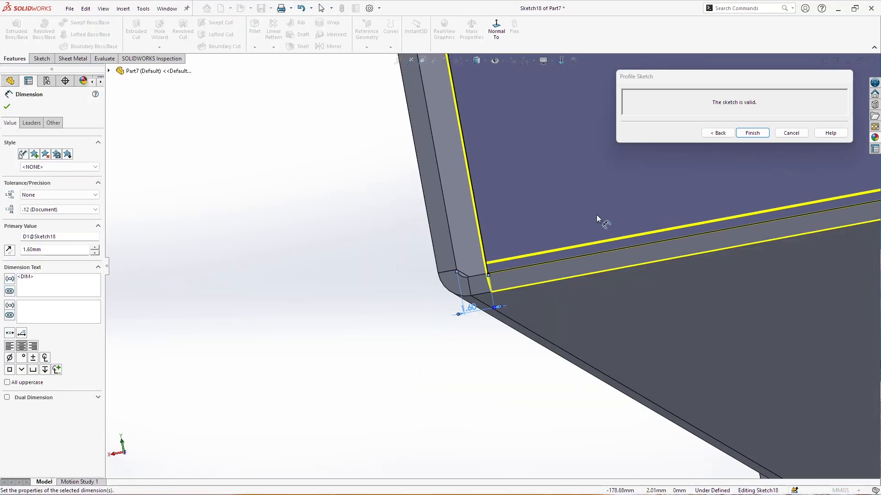
scroll(667, 218, up, 2)
scroll(667, 218, down, 10)
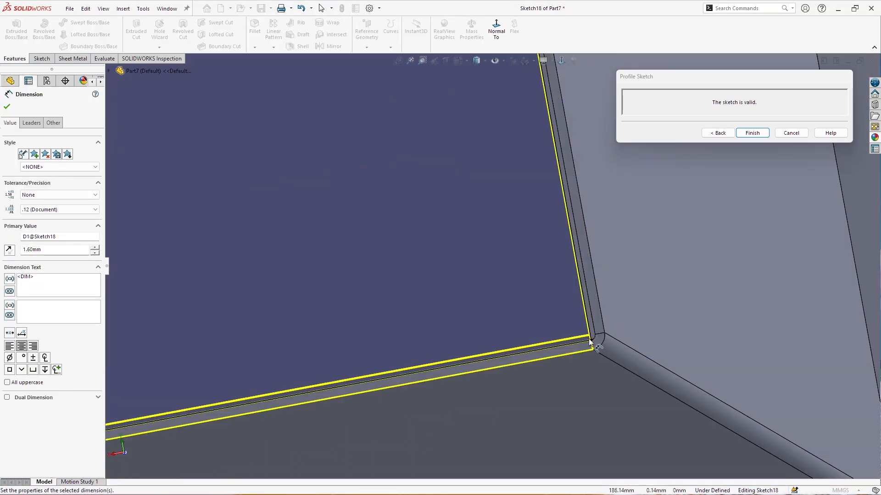
key(Escape)
drag(576, 329, 541, 336)
scroll(541, 337, down, 3)
scroll(592, 338, up, 6)
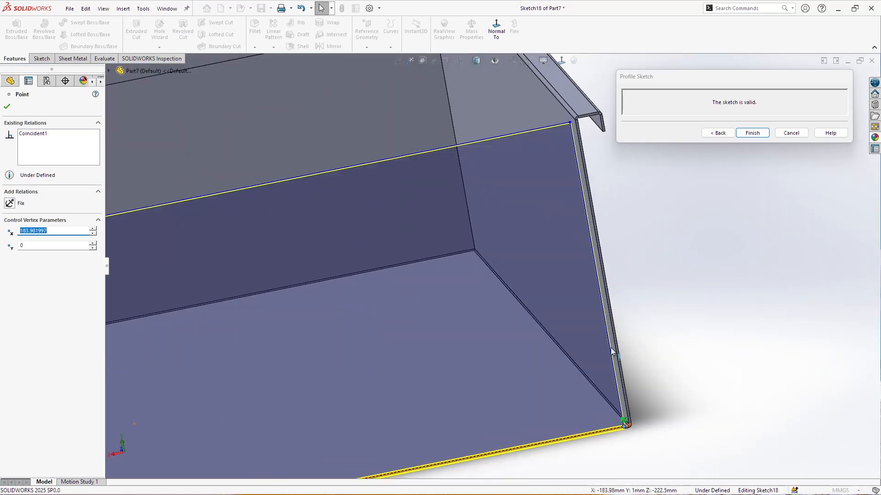
scroll(608, 427, down, 3)
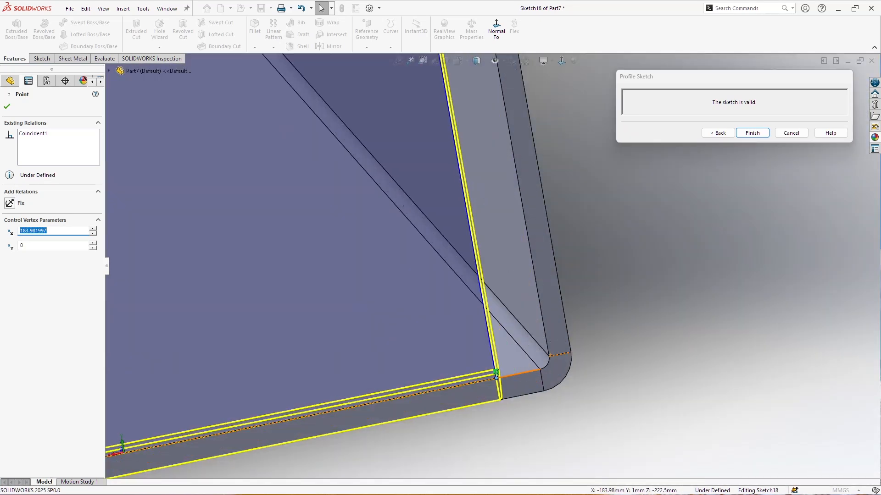
Step: Dimension the profile's opposite side line at 1.6 mm from its side wall and finish the rear flange
click(45, 59)
click(38, 31)
click(479, 292)
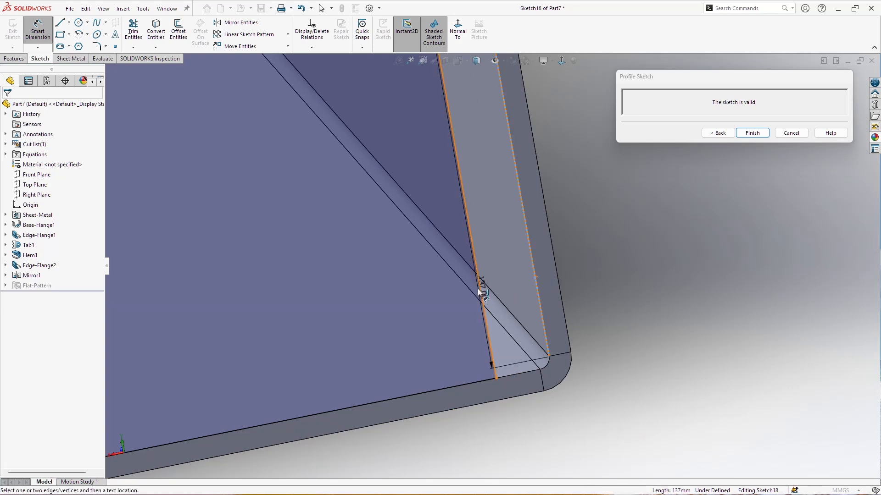
click(482, 294)
click(665, 347)
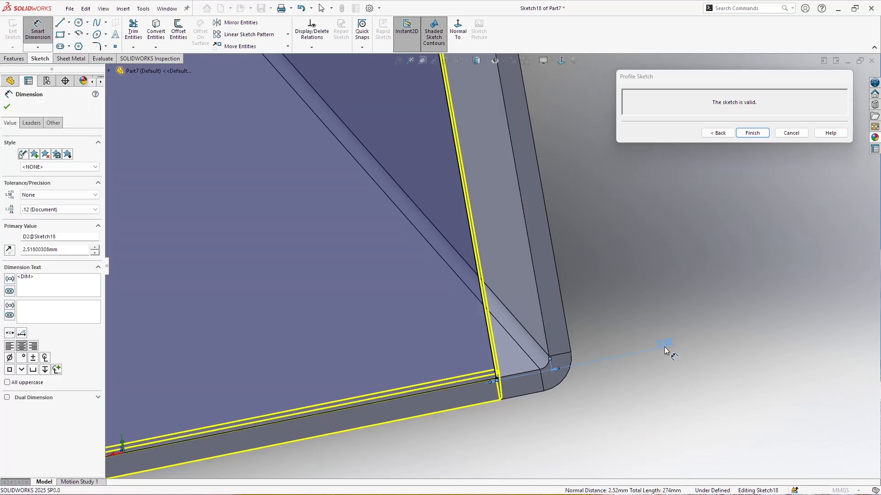
text(1.6)
key(Return)
scroll(515, 334, up, 11)
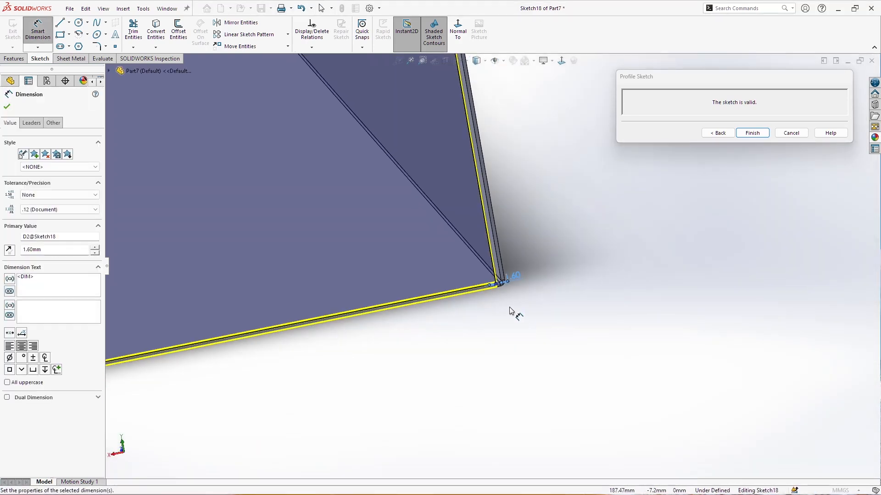
scroll(454, 287, up, 5)
click(761, 133)
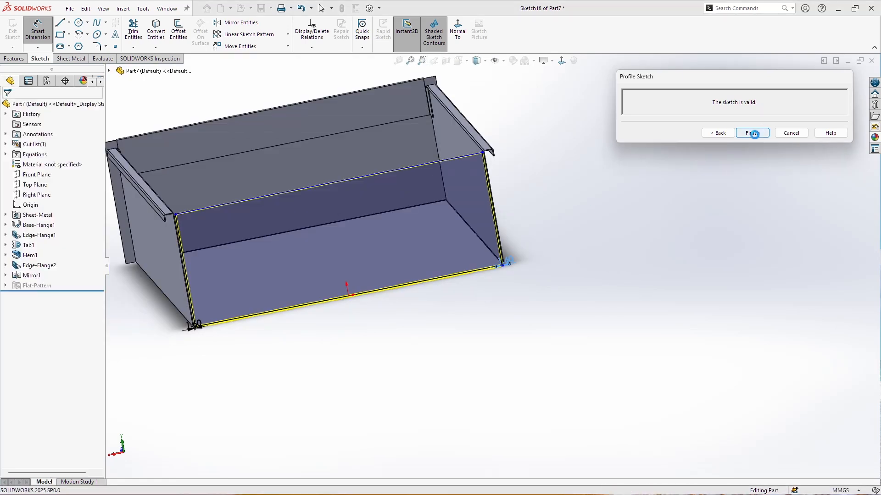
Step: Measure the distance between the drawer's bottom face and the rear flange's upper edge
middle_drag(317, 287, 406, 245)
key(m)
click(355, 275)
scroll(381, 255, up, 3)
scroll(491, 242, down, 10)
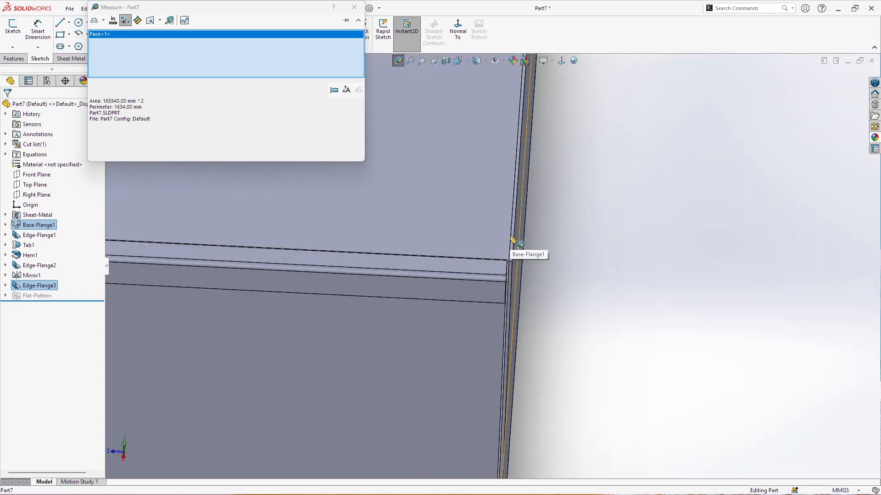
click(513, 240)
scroll(578, 317, up, 2)
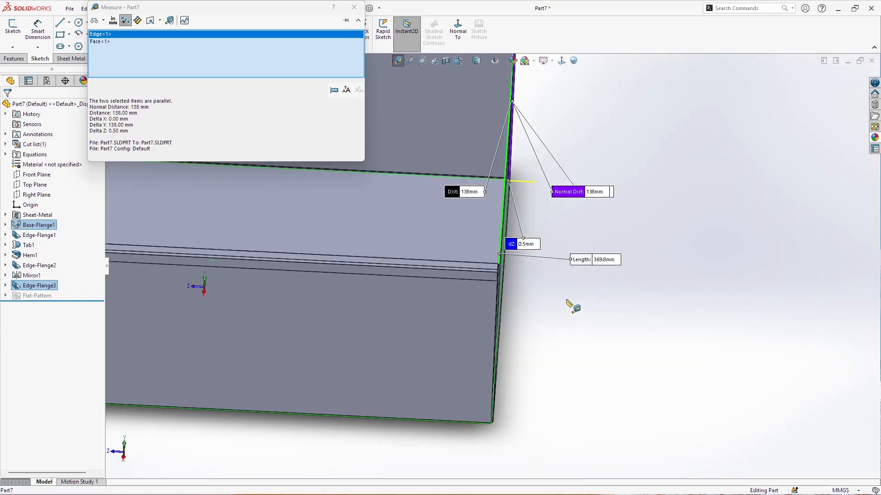
key(Escape)
Step: Start an edge flange on one vertical end edge of the rear wall with a blind length of 20 mm
middle_drag(554, 307, 596, 267)
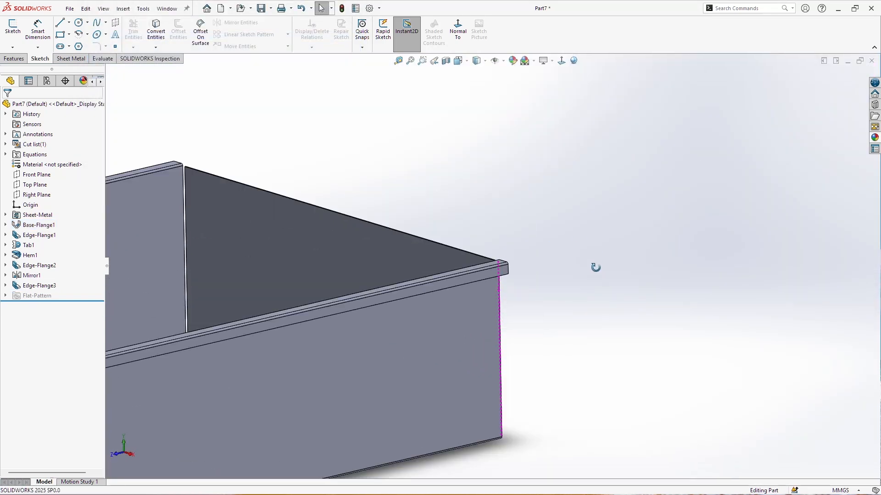
scroll(492, 280, up, 4)
scroll(375, 246, down, 6)
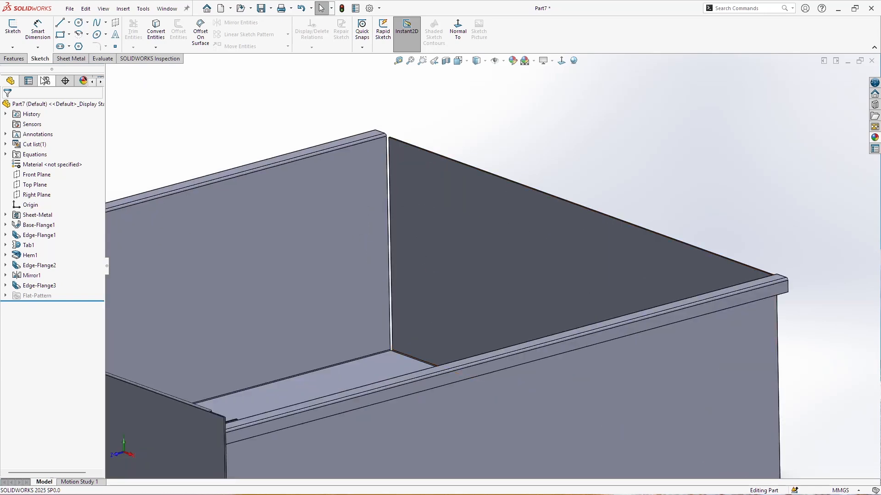
click(69, 58)
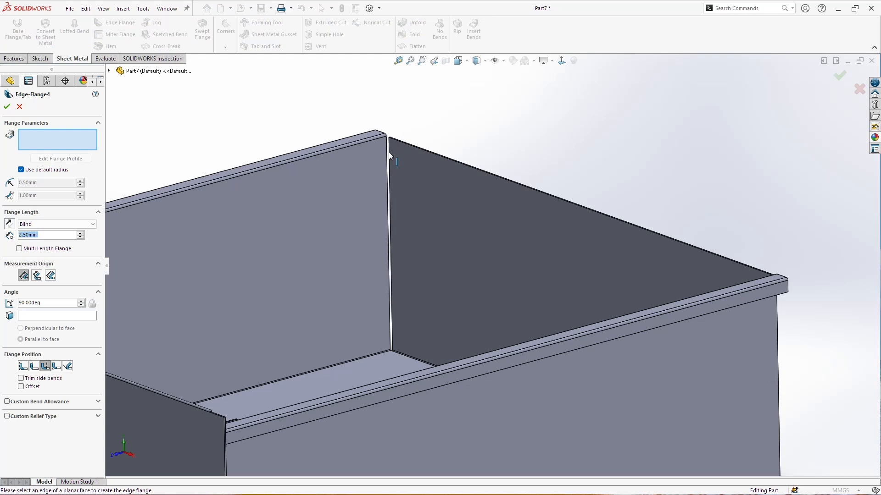
click(375, 161)
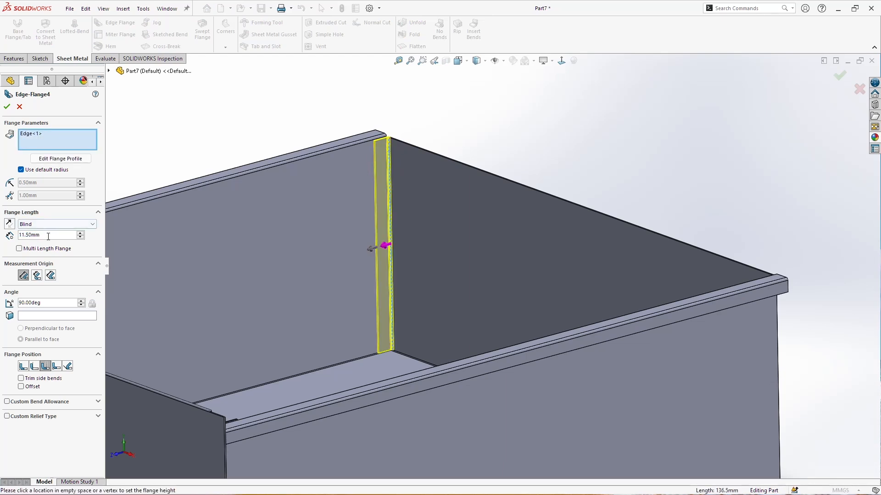
text(20)
key(Return)
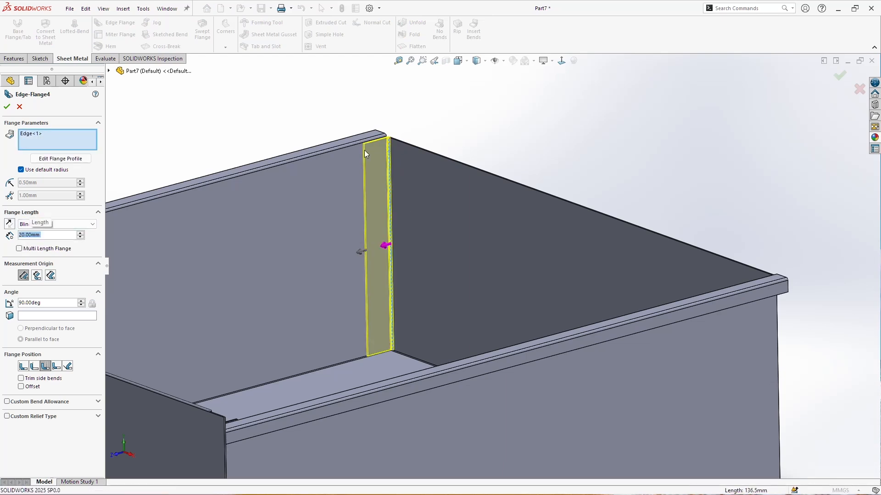
Step: Add the rear wall's opposite vertical end edge to the same 20 mm edge flange
scroll(364, 151, down, 4)
middle_drag(457, 301, 535, 310)
scroll(535, 309, up, 9)
scroll(764, 333, down, 5)
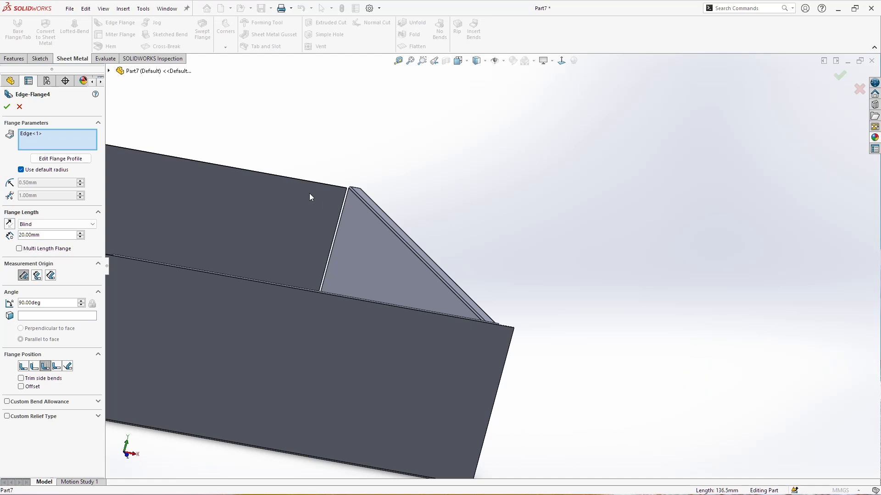
scroll(469, 223, down, 3)
click(482, 191)
scroll(497, 275, up, 6)
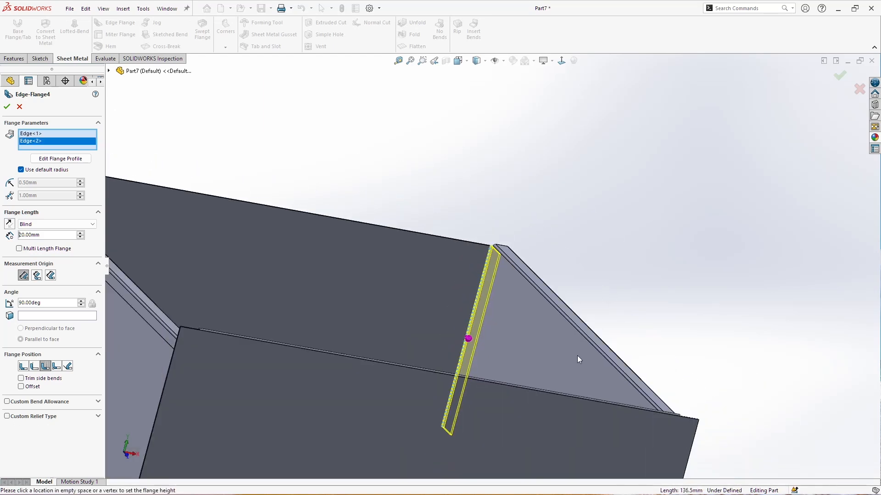
Step: Check how both 20 mm flange previews fit against the drawer's side walls and bottom, and create the flanges
scroll(604, 269, down, 5)
scroll(497, 356, down, 10)
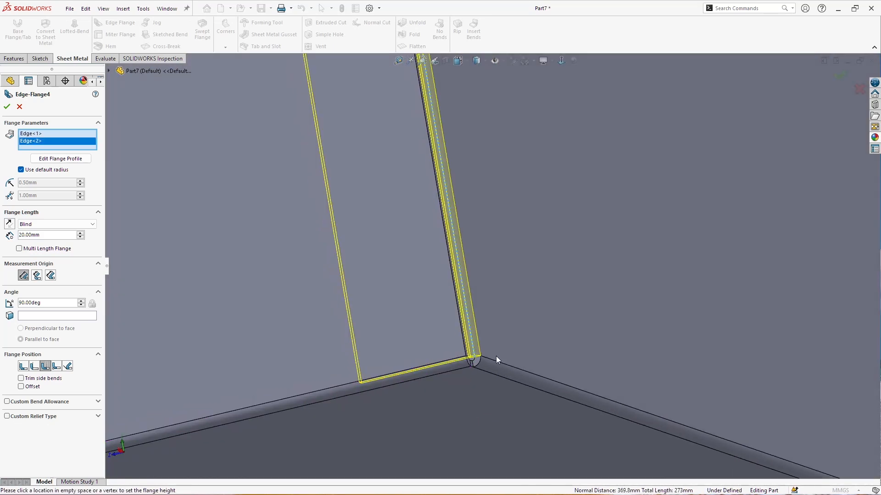
scroll(426, 349, up, 8)
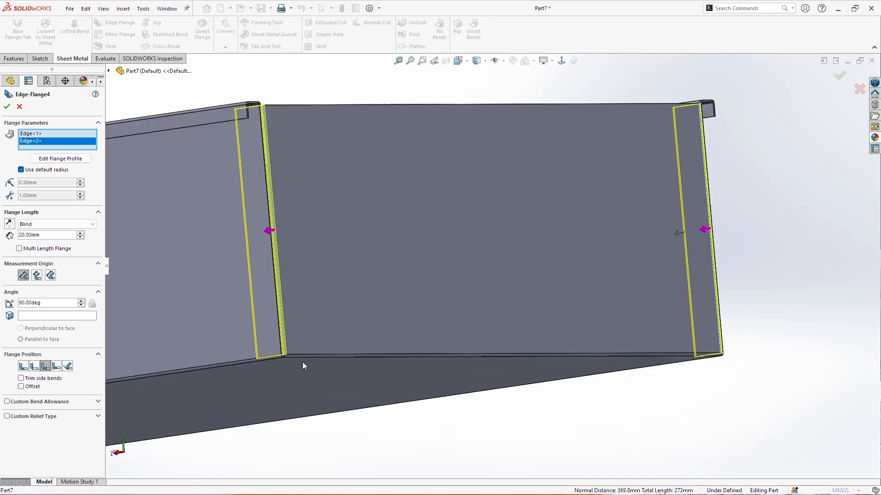
scroll(287, 332, down, 9)
middle_drag(365, 301, 574, 362)
scroll(574, 361, up, 10)
middle_drag(559, 234, 536, 321)
scroll(587, 187, up, 8)
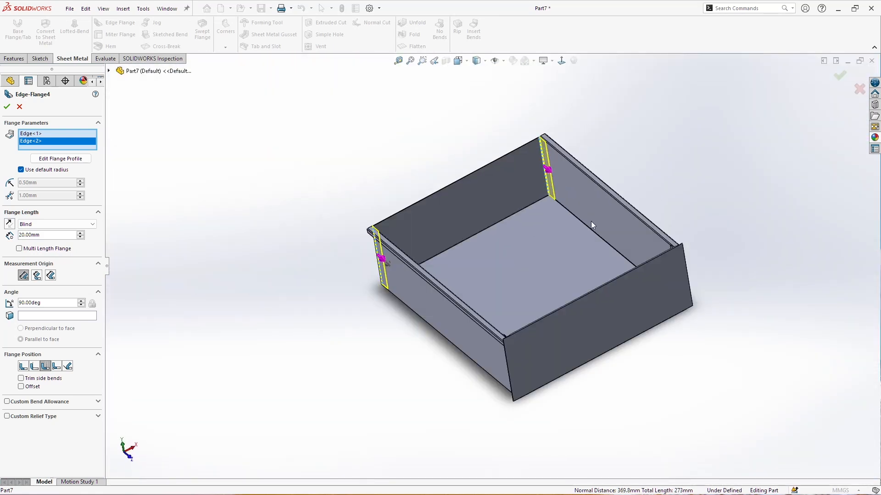
scroll(491, 158, down, 10)
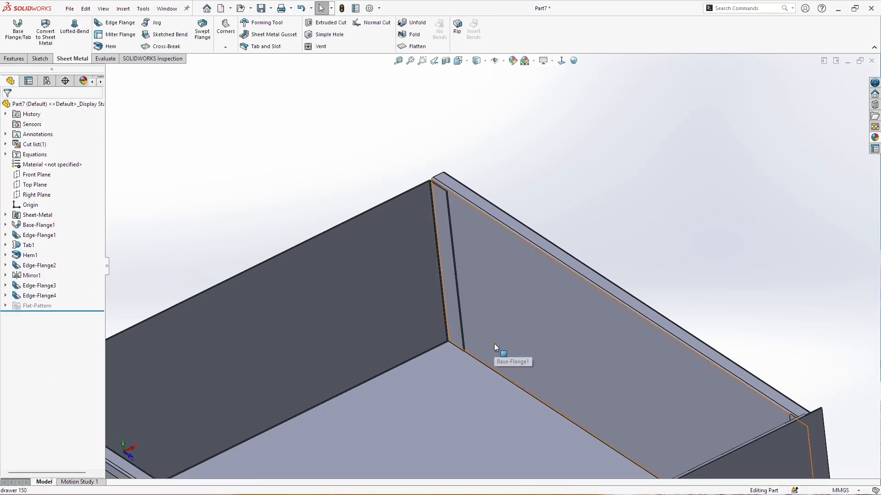
Step: Start a fillet-type Break Corner with a 5 mm radius on the upper and lower corners of one rear side flange
scroll(493, 343, up, 5)
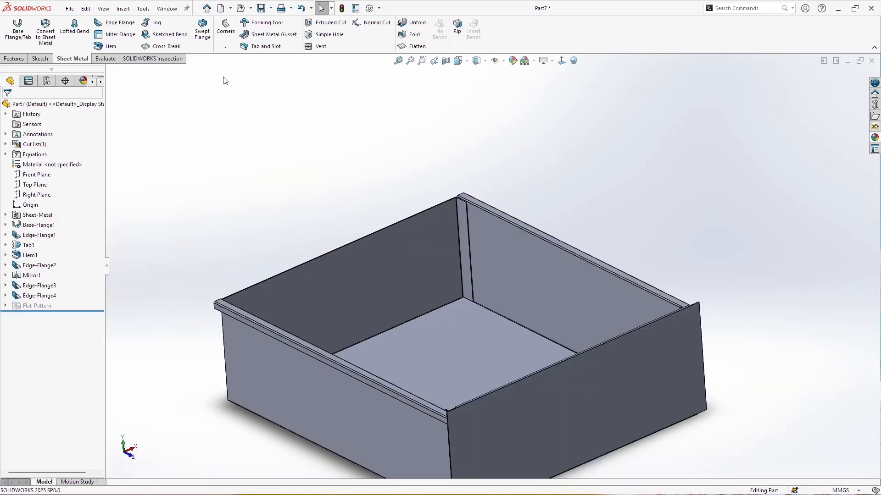
click(225, 48)
click(269, 78)
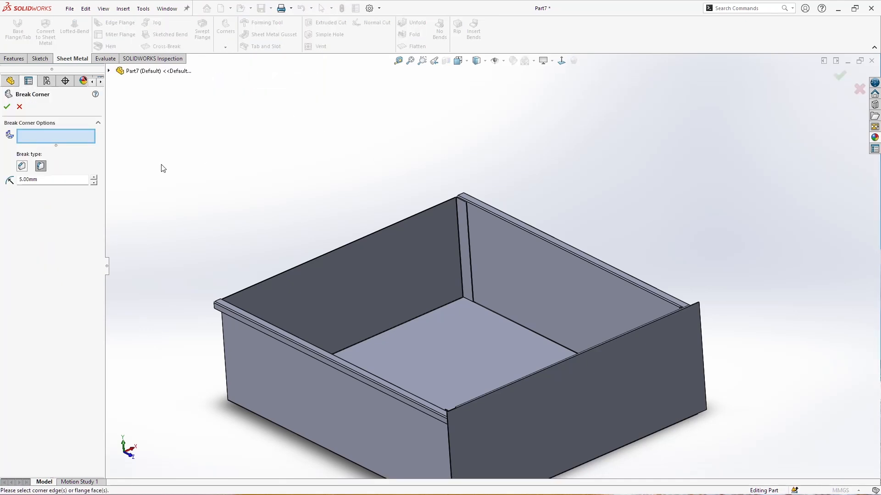
click(44, 166)
scroll(458, 179, down, 5)
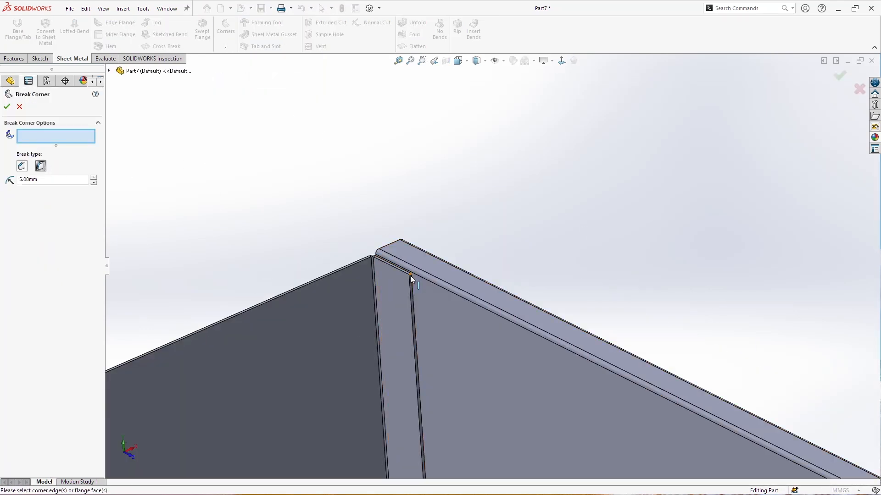
click(410, 276)
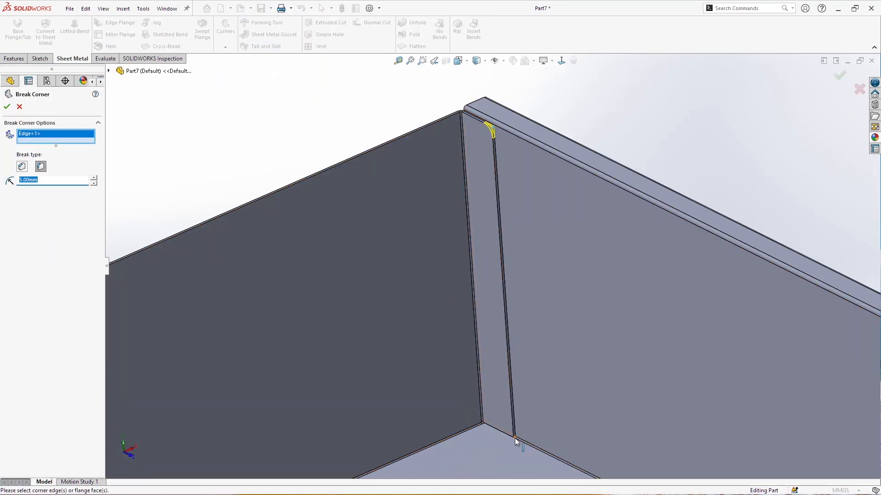
click(514, 439)
Step: Add the upper and lower free corners of the opposite rear side flange to the Break Corner selection
scroll(433, 398, up, 5)
middle_drag(433, 397, 373, 393)
scroll(255, 315, down, 5)
scroll(255, 315, down, 2)
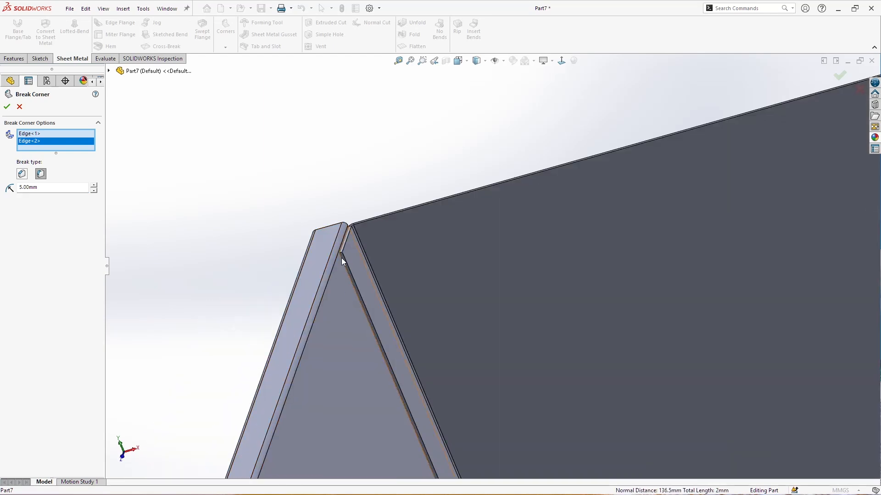
click(341, 255)
scroll(419, 370, up, 3)
scroll(437, 395, down, 4)
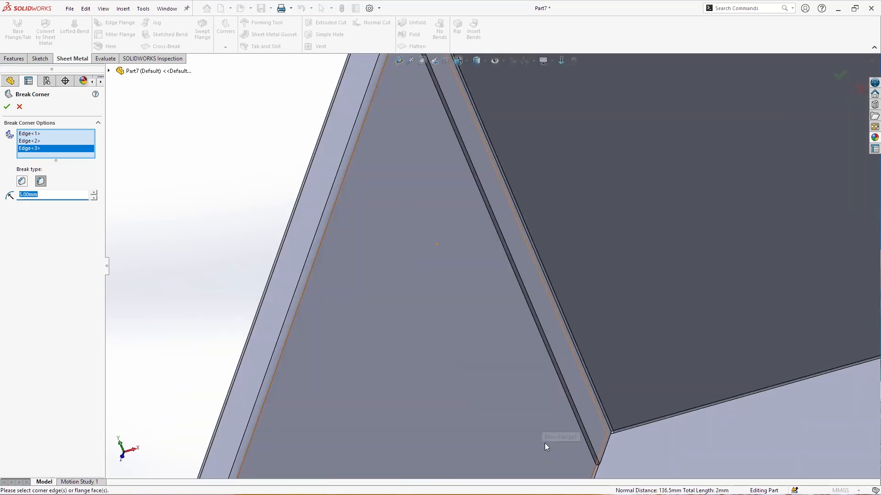
click(598, 467)
Step: Add the upper and lower corners of one hem-end flange at the drawer front to the Break Corner selection
scroll(586, 384, up, 4)
middle_drag(585, 384, 468, 433)
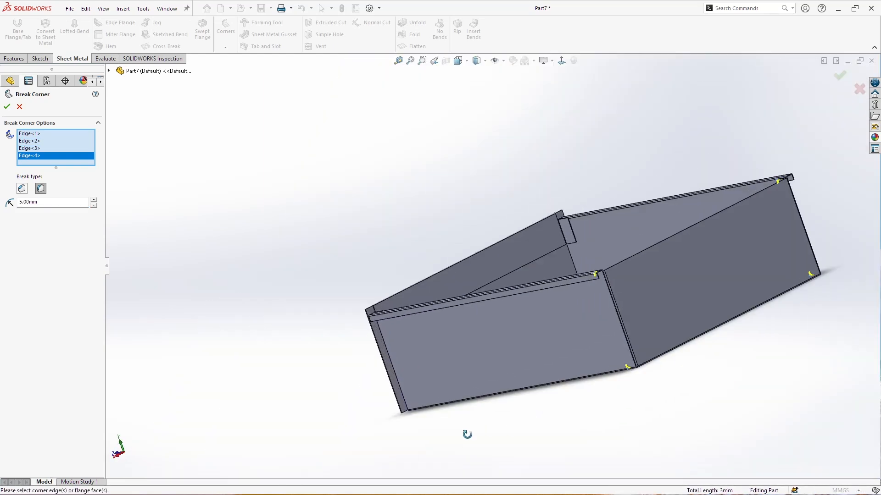
scroll(569, 243, down, 2)
scroll(567, 241, down, 6)
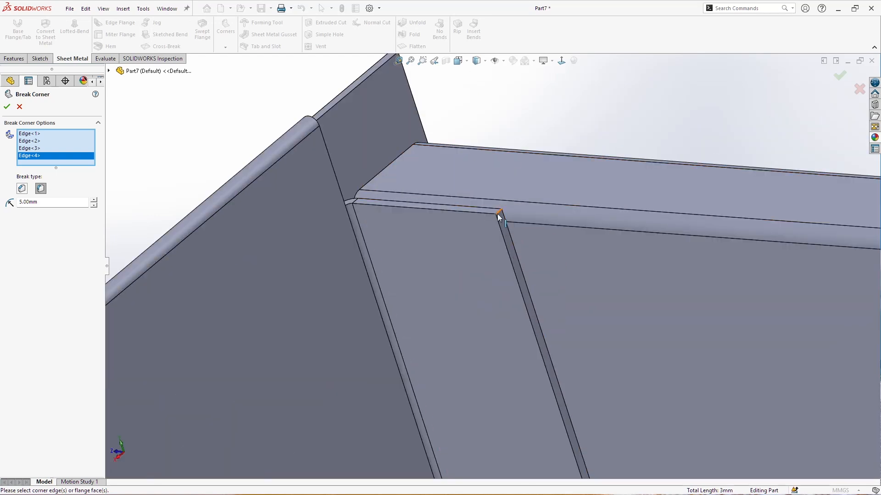
click(503, 213)
scroll(531, 272, up, 3)
scroll(530, 271, up, 2)
middle_drag(523, 335, 514, 325)
scroll(514, 324, down, 3)
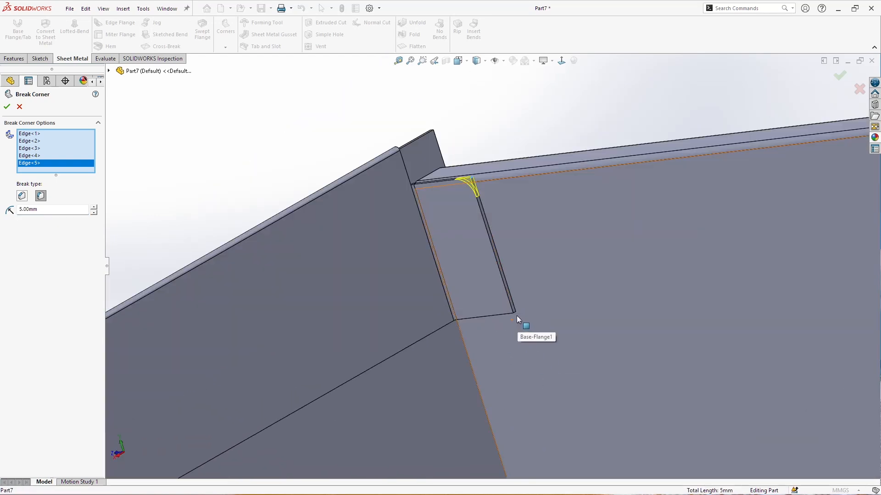
click(514, 313)
Step: Add the upper and lower corners of the opposite hem-end flange at the drawer front and create the 5 mm Break Corner
scroll(518, 298, up, 4)
middle_drag(520, 291, 426, 321)
scroll(413, 307, up, 4)
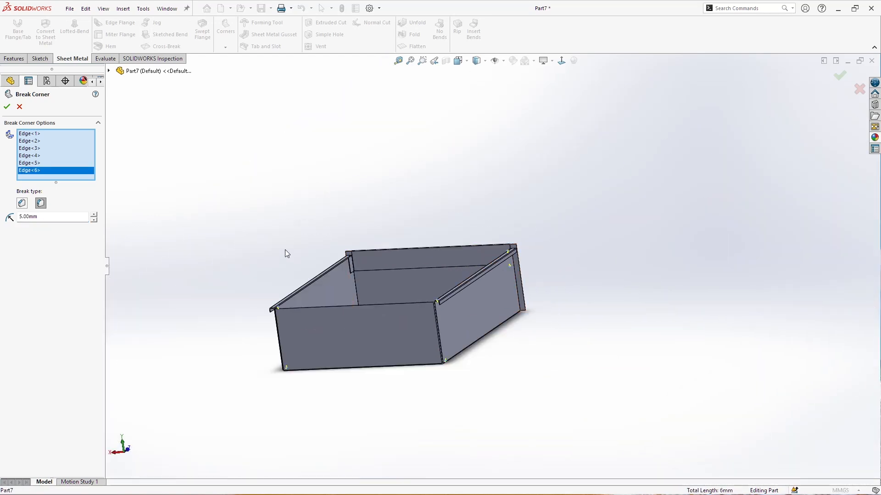
scroll(285, 250, down, 6)
scroll(499, 281, down, 4)
click(576, 216)
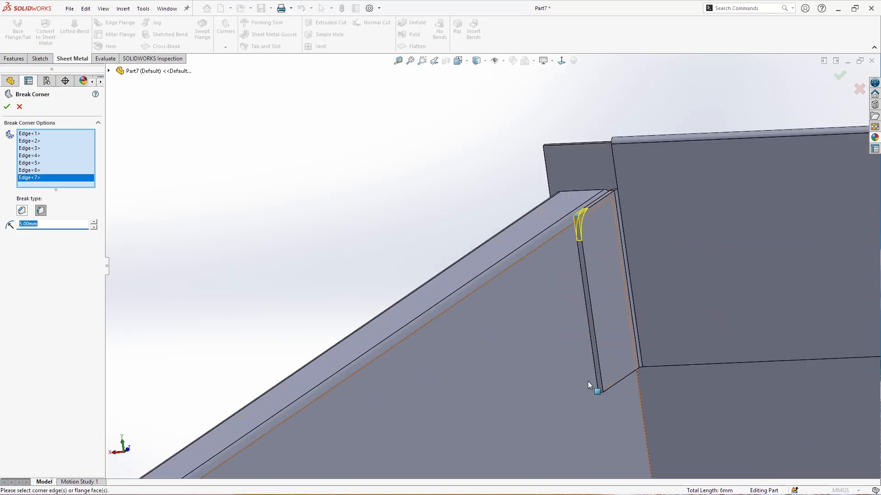
click(601, 391)
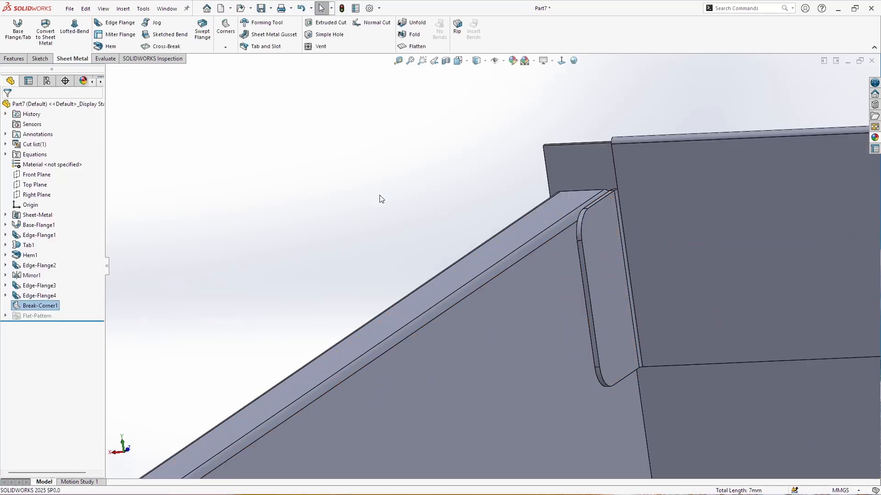
Step: Open a new sketch on the outer face of the drawer's front panel, viewed straight from the front
middle_drag(380, 195, 605, 373)
click(246, 240)
scroll(431, 328, up, 5)
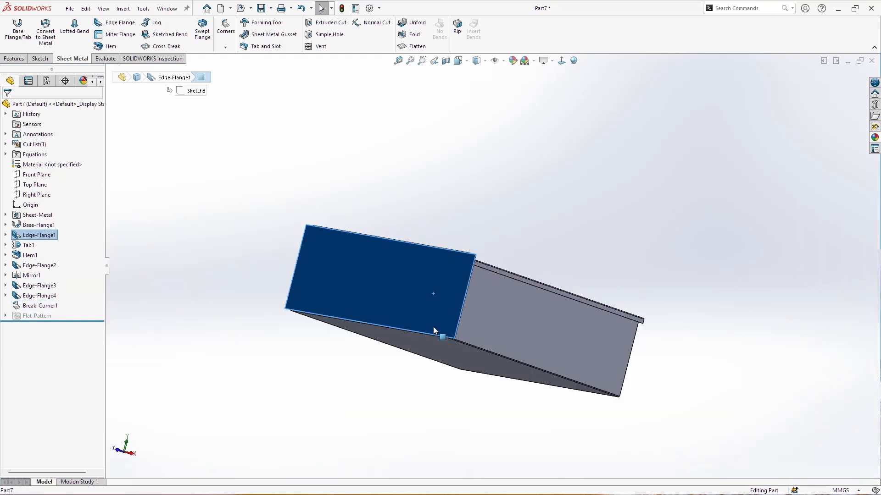
key(space)
click(343, 313)
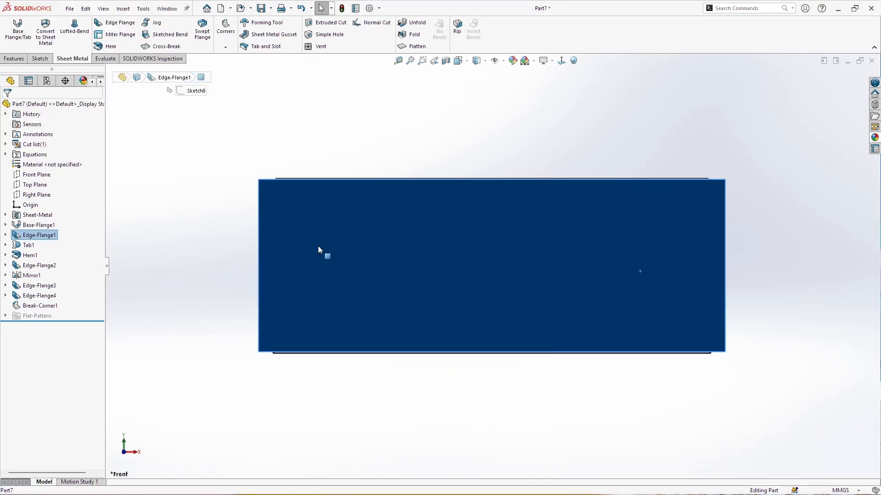
click(46, 60)
click(13, 30)
Step: Draw a horizontal centerline between the front panel's side-edge midpoints and a vertical centerline from the origin to just above the panel
click(69, 23)
click(73, 31)
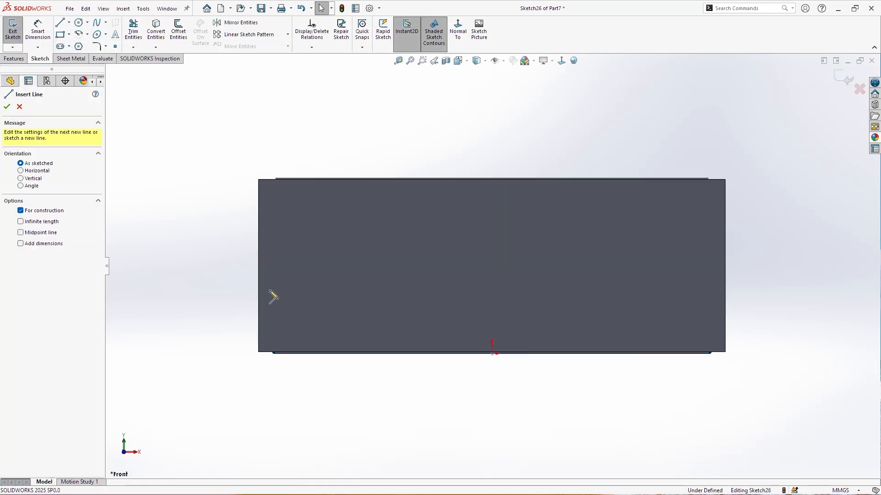
click(258, 266)
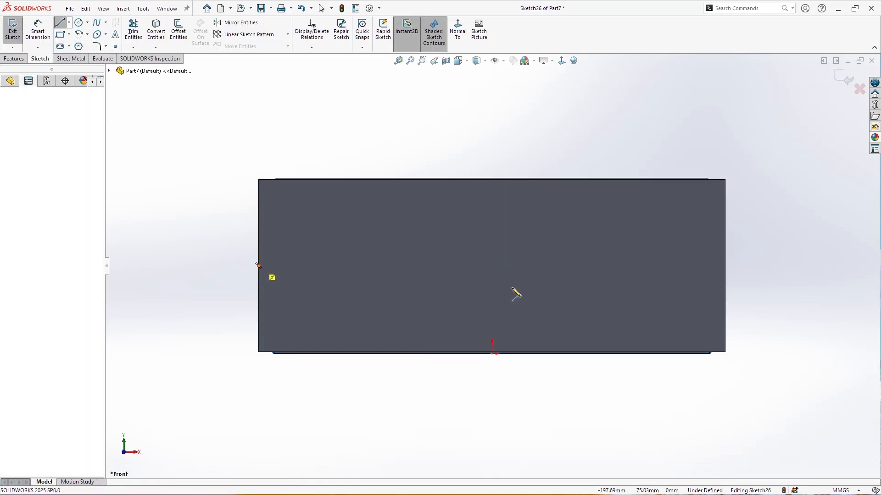
click(725, 265)
key(Escape)
click(69, 23)
click(75, 43)
click(492, 353)
click(492, 160)
key(Escape)
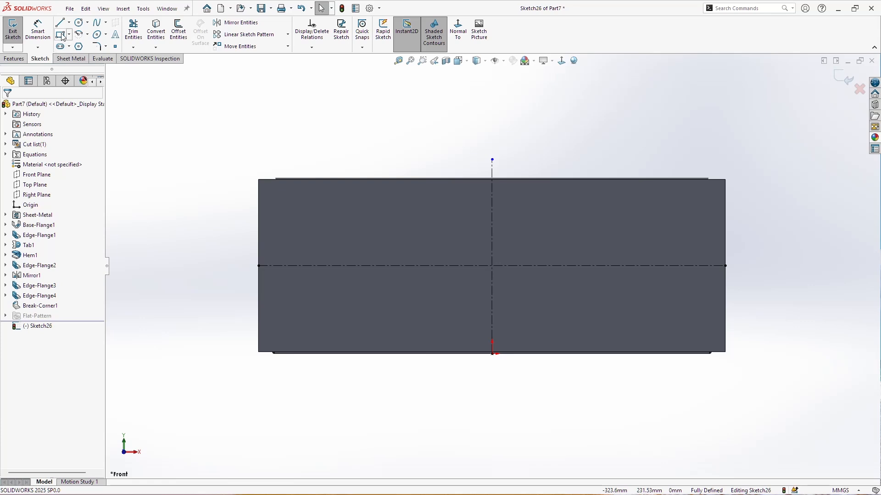
Step: Sketch a corner rectangle about 163 by 33 mm around the centerlines' crossing and make its short sides symmetric about the vertical centerline
click(62, 35)
click(396, 242)
click(597, 284)
key(Escape)
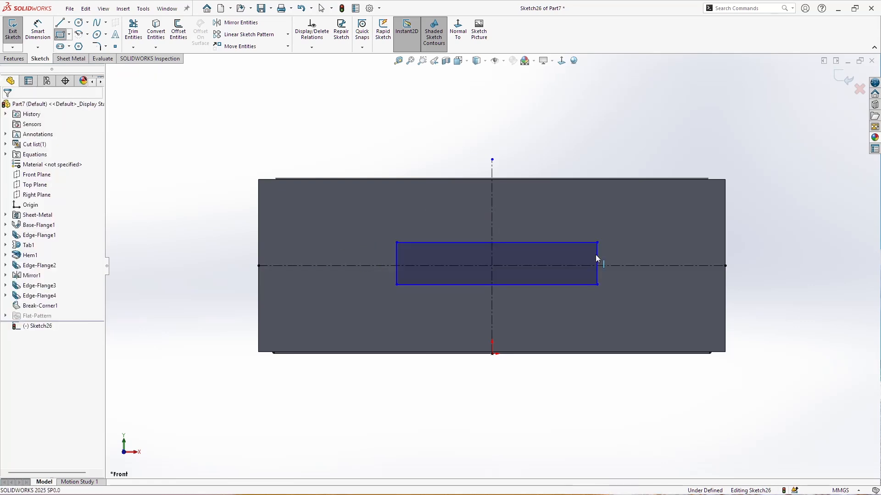
click(596, 259)
ctrl+click(491, 255)
ctrl+click(385, 260)
key(Escape)
Step: Make the rectangle's two long sides symmetric about the horizontal centerline
click(547, 242)
ctrl+click(549, 266)
ctrl+click(489, 285)
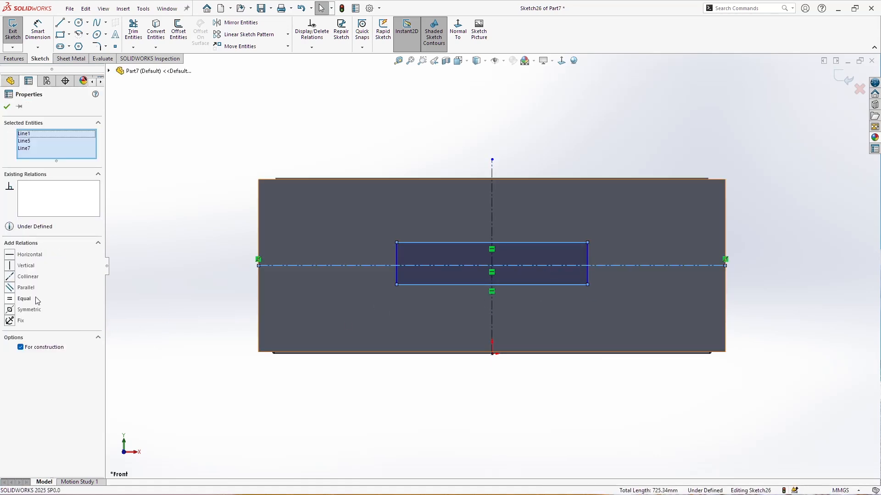
click(26, 309)
key(Escape)
Step: Dimension the rectangle's long side and set its width to 150.25 mm
scroll(548, 246, down, 3)
click(37, 37)
click(534, 251)
click(523, 110)
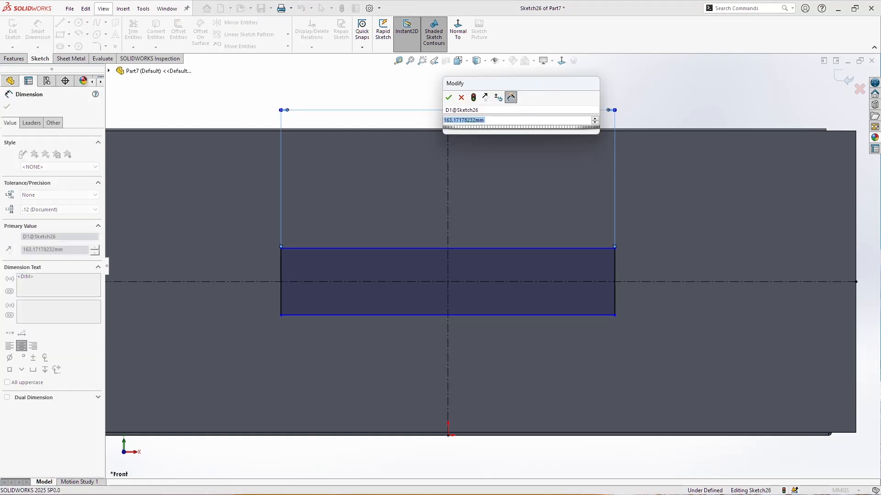
text(150.25)
key(Return)
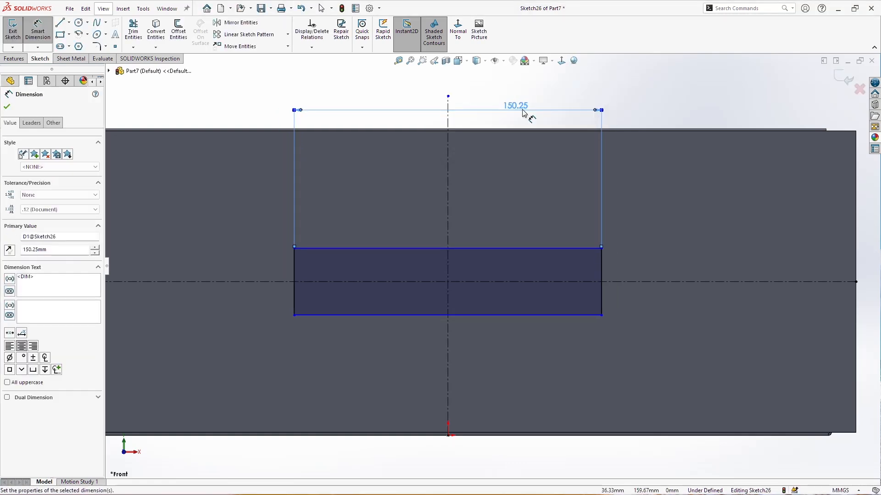
Step: Dimension the rectangle's short side and set its height to 50.25 mm
click(601, 271)
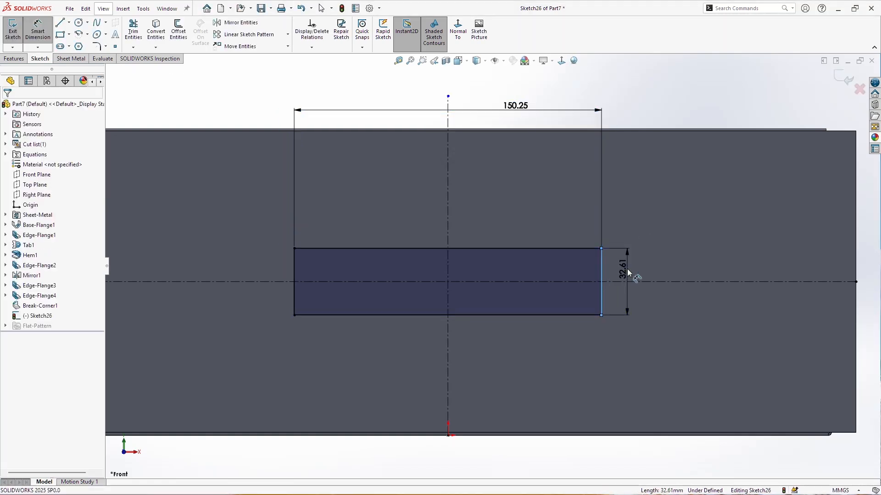
click(628, 273)
text(50.)
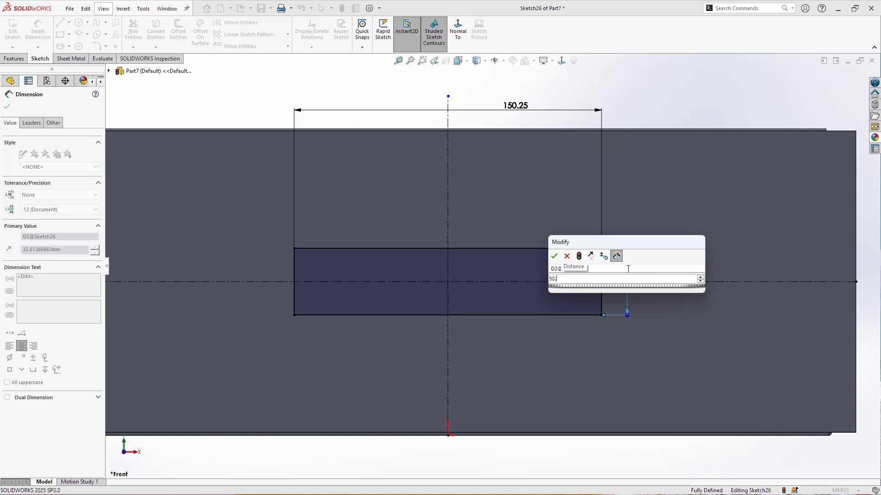
text(25)
key(Return)
key(Escape)
scroll(627, 269, up, 5)
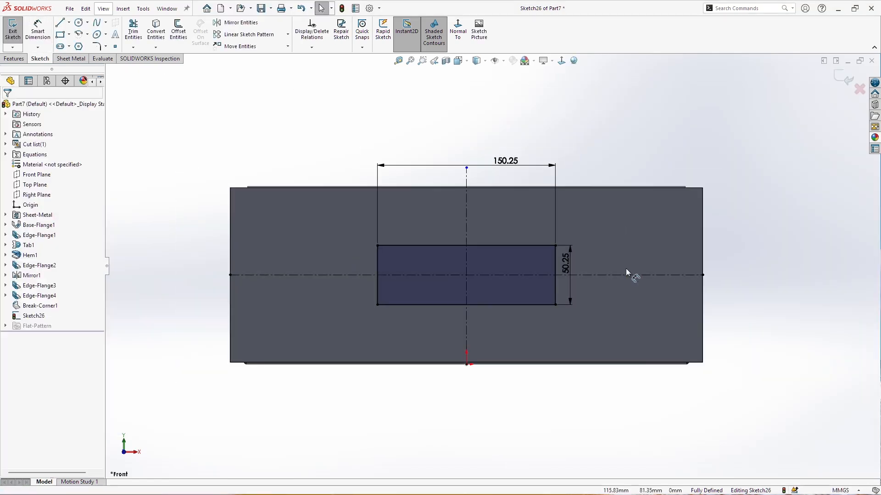
Step: Cut the rectangular opening through the front panel with a blind 10 mm Extruded Cut and Normal cut enabled
middle_drag(628, 269, 575, 278)
scroll(352, 267, down, 6)
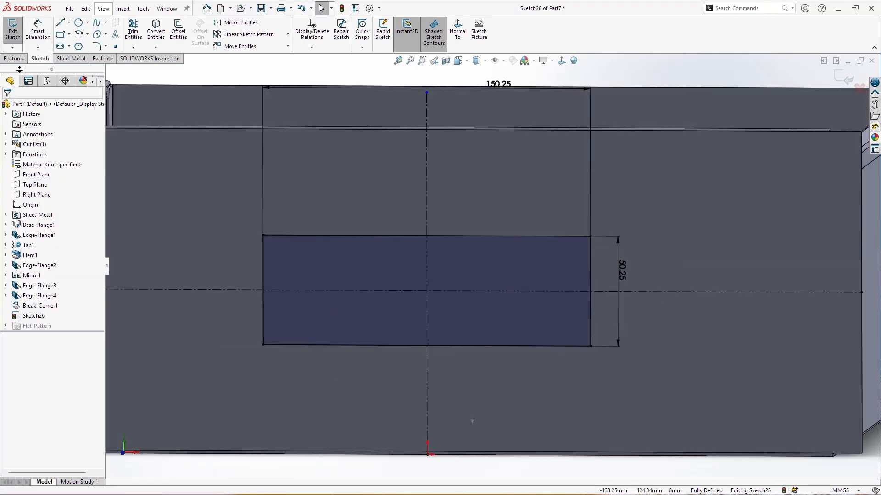
click(60, 60)
click(21, 59)
click(131, 37)
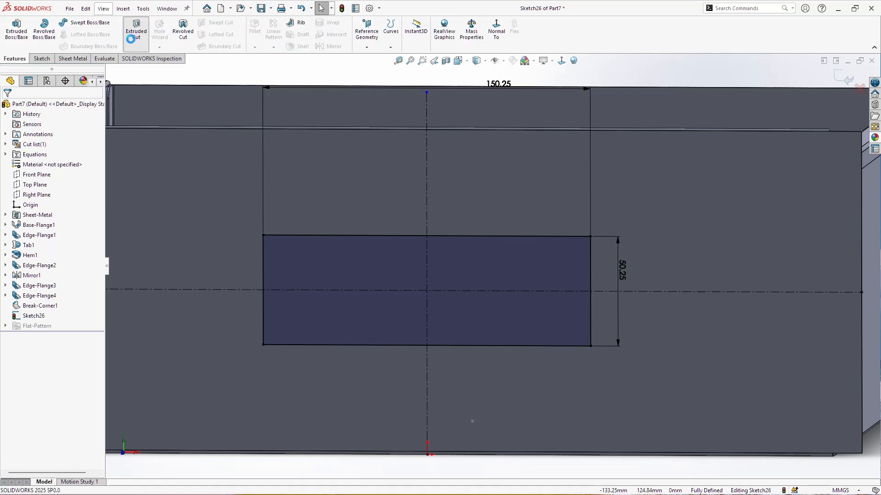
click(9, 107)
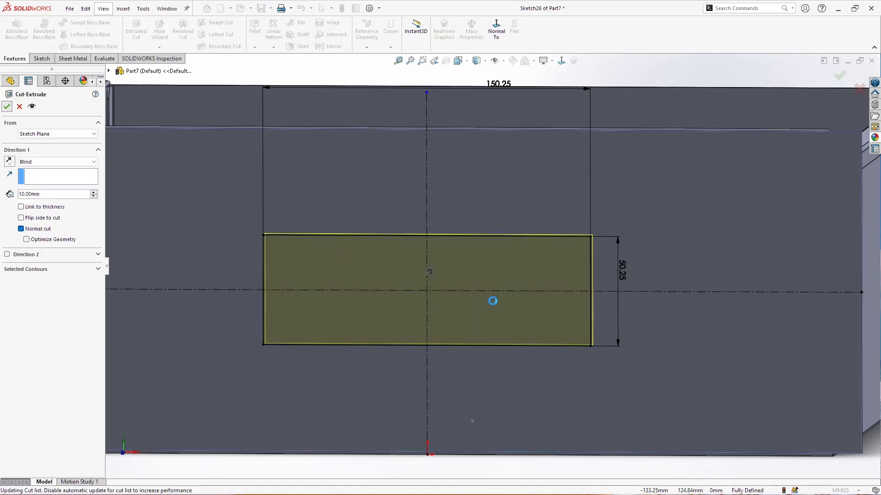
Step: Start a 2 mm radius Fillet on the short corner edge at one upper corner of the front panel
scroll(496, 299, up, 3)
middle_drag(525, 268, 574, 262)
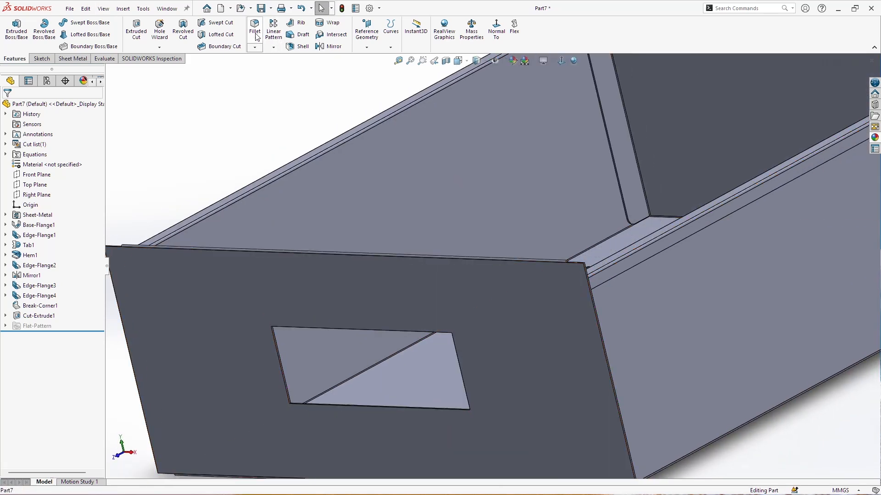
text(2)
middle_drag(546, 292, 585, 259)
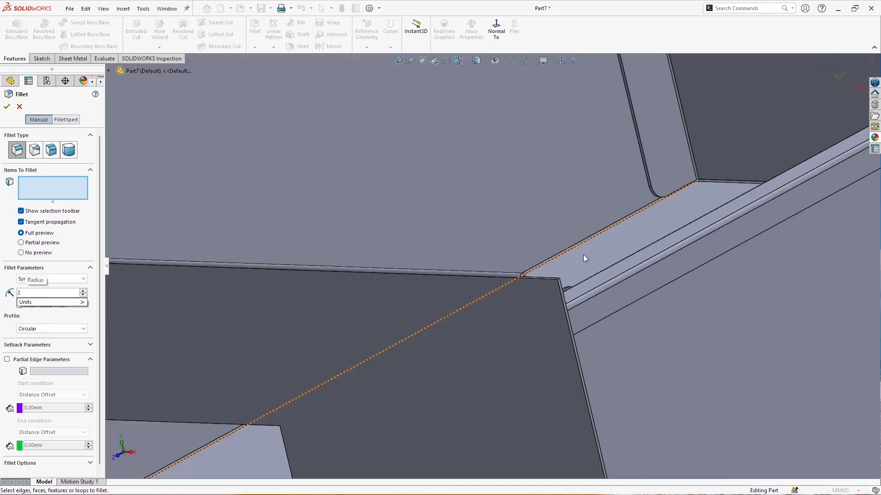
click(559, 278)
scroll(564, 281, down, 9)
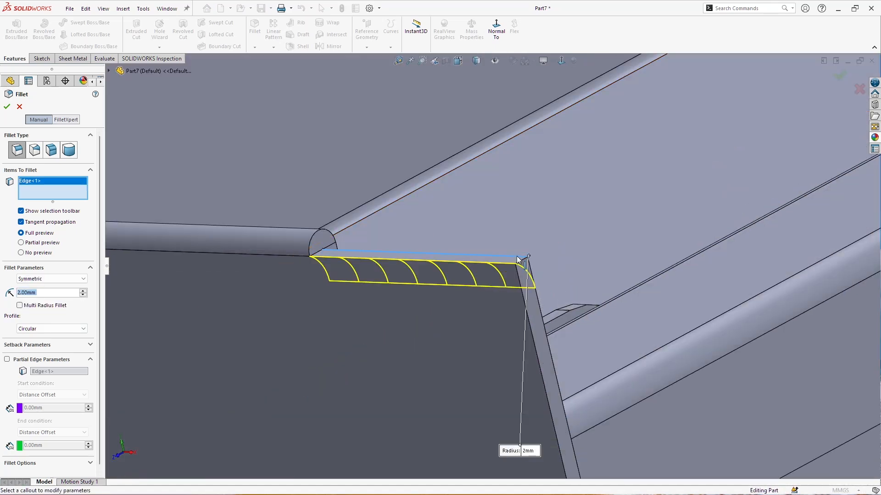
click(517, 260)
click(528, 290)
Step: Add the short corner edges at both lower corners of the front panel to the Fillet selection
scroll(537, 321, up, 10)
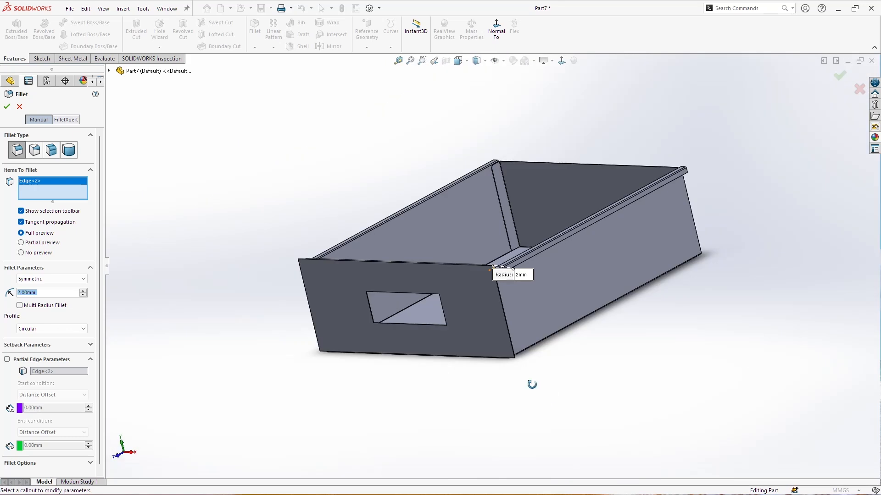
middle_drag(541, 399, 425, 156)
scroll(412, 302, down, 5)
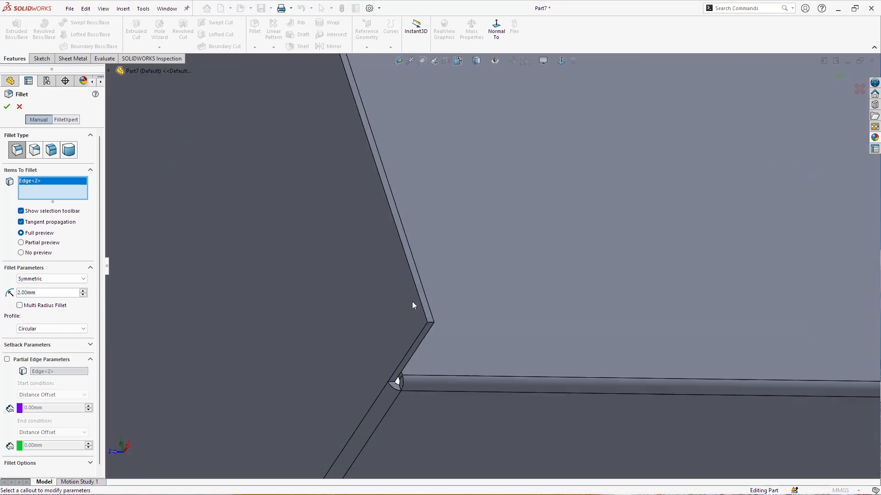
click(430, 321)
scroll(431, 321, up, 6)
middle_drag(431, 321, 494, 357)
scroll(395, 446, down, 5)
scroll(467, 393, down, 6)
click(565, 226)
scroll(561, 241, up, 8)
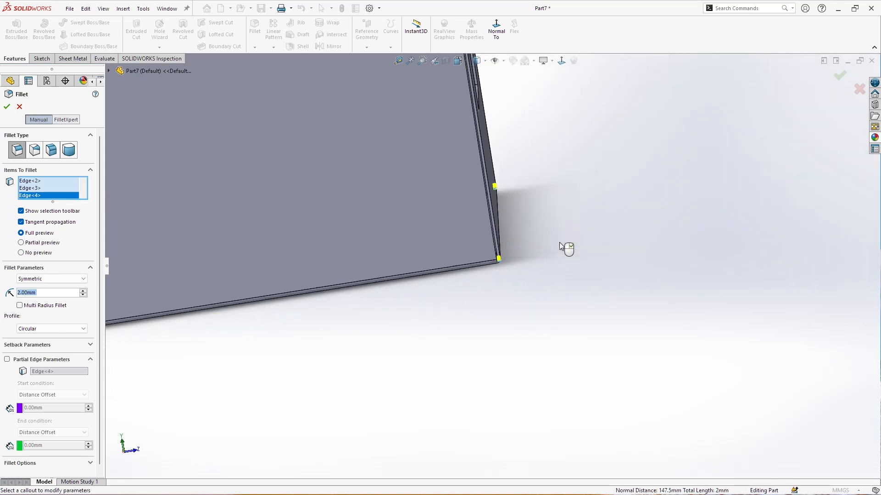
Step: Add the remaining upper corner edge of the front panel and create the 2 mm fillet on all four corners
scroll(464, 106, down, 9)
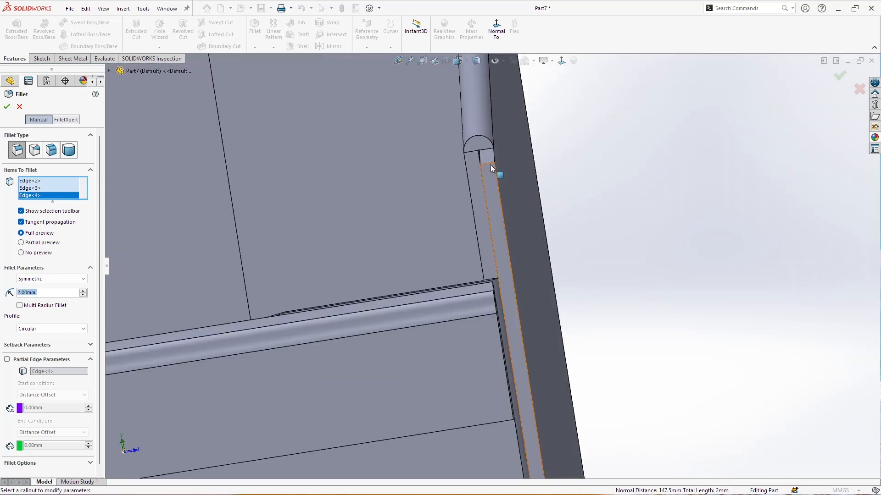
click(491, 169)
scroll(619, 308, up, 8)
scroll(580, 315, down, 9)
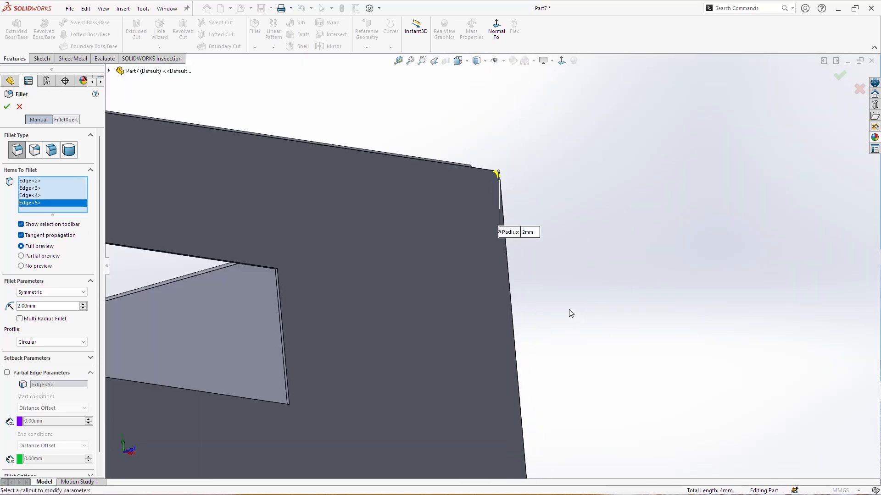
scroll(570, 313, up, 6)
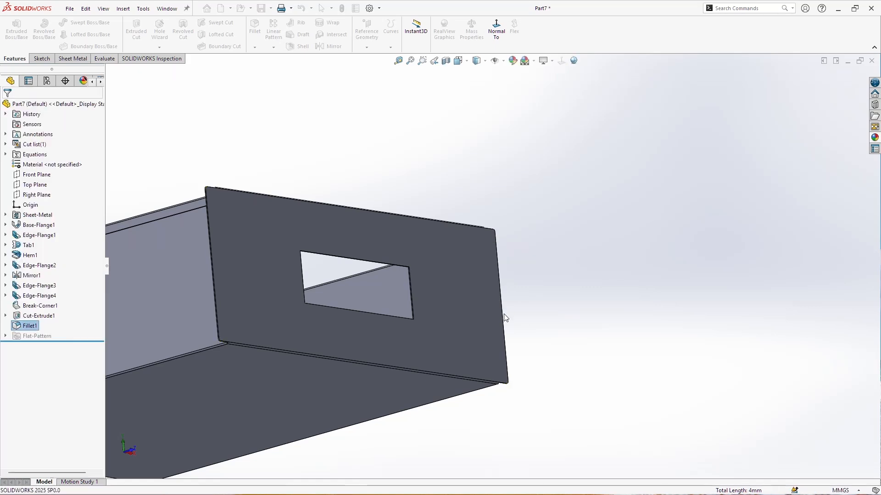
Step: Open a new sketch on the inner face of the rounded joining flange at the drawer front
middle_drag(524, 281, 530, 316)
scroll(530, 316, up, 5)
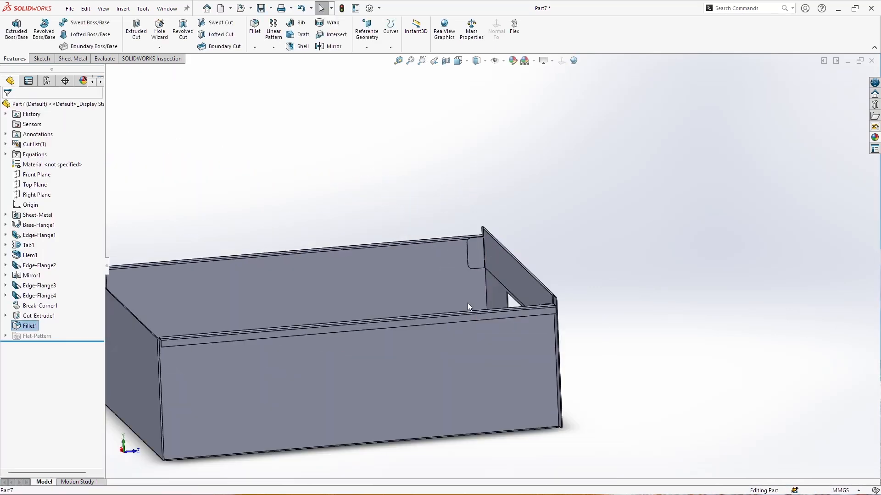
middle_drag(467, 302, 521, 255)
click(415, 243)
click(41, 58)
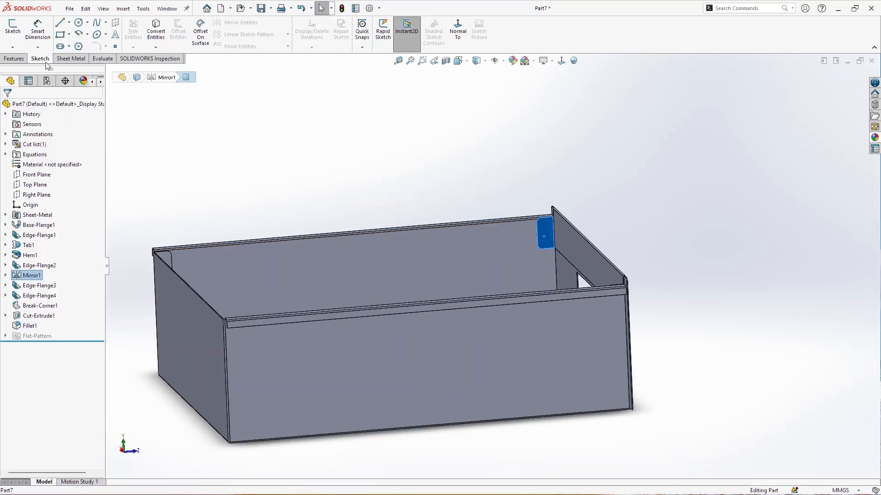
click(12, 28)
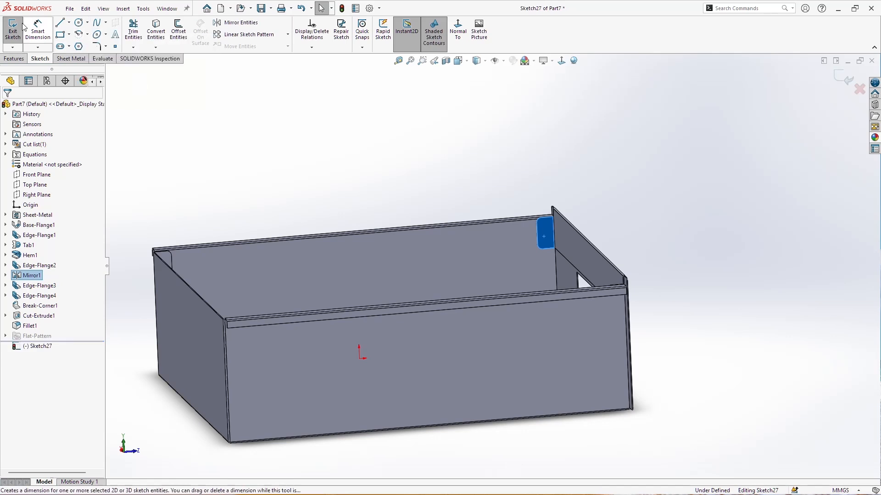
Step: Sketch two circles about 5 mm in diameter on the flange, one near its upper end and one near its lower end
scroll(477, 250, down, 5)
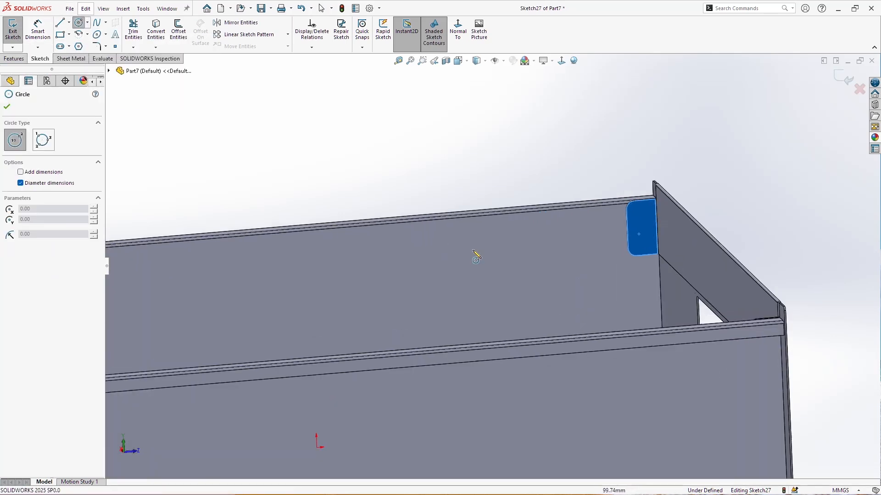
click(662, 197)
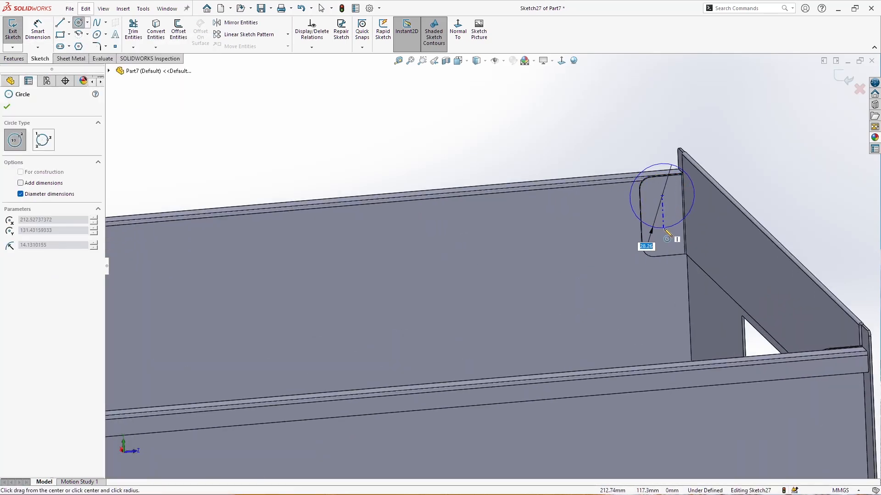
click(662, 203)
click(663, 238)
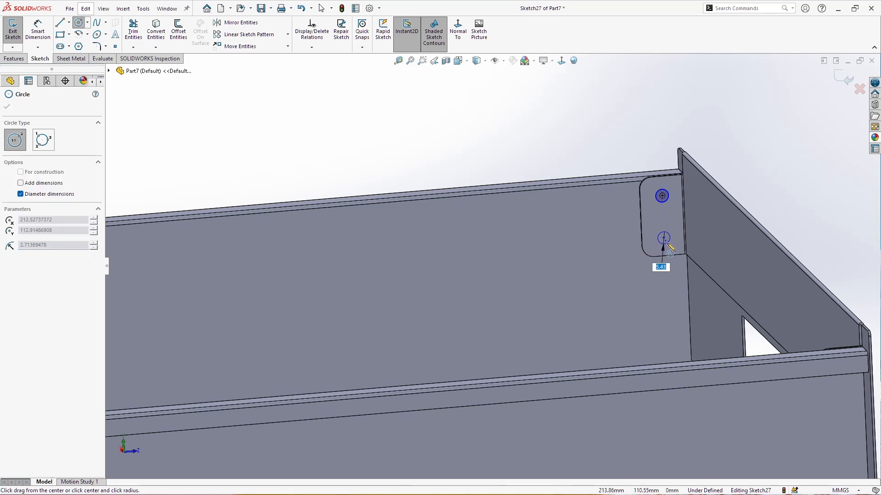
click(668, 246)
key(Escape)
Step: Align the centers of the two circles on the flange with a Vertical relation
click(664, 238)
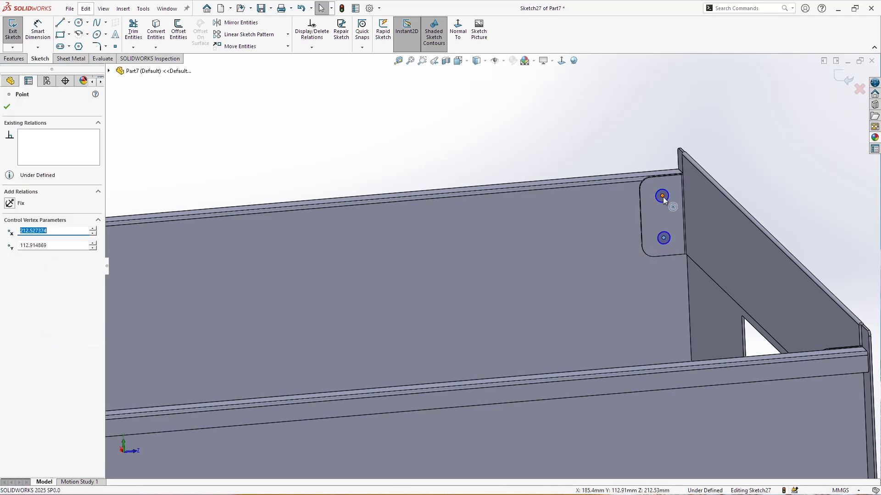
ctrl+click(662, 195)
click(32, 266)
click(264, 79)
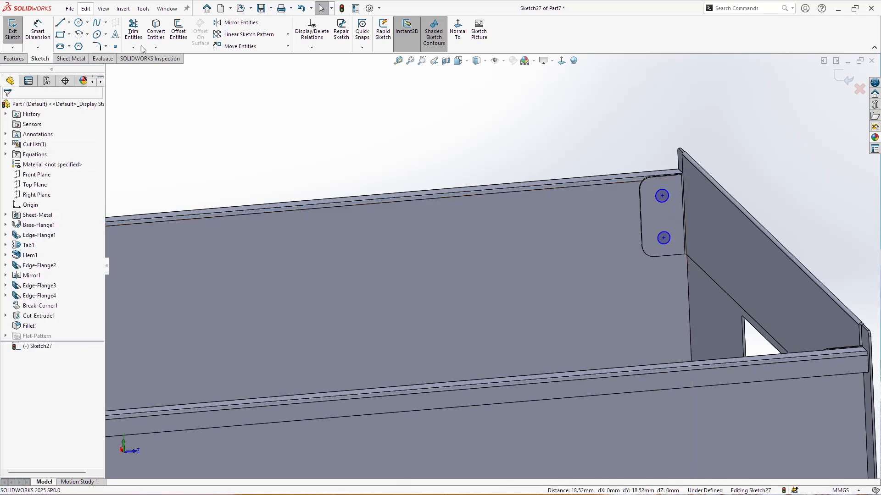
Step: Draw a horizontal centerline about 15 mm long inward from the midpoint of the front joining flange's free vertical edge
click(70, 24)
click(80, 46)
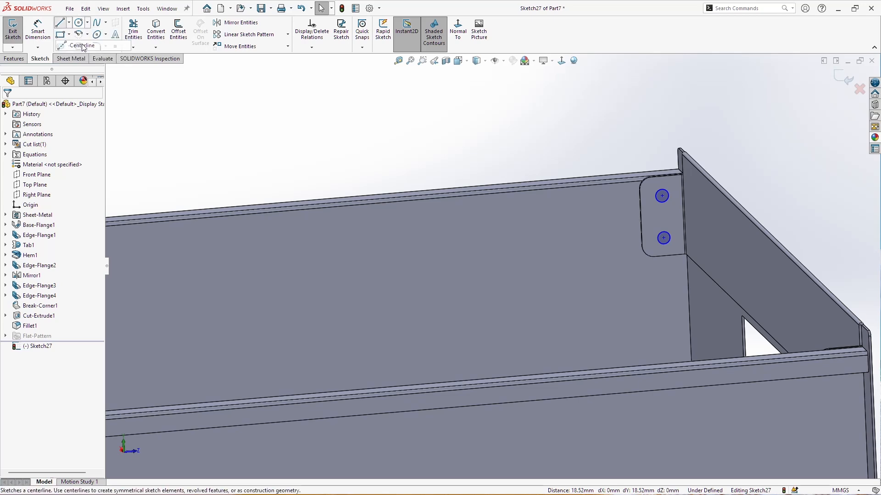
click(641, 218)
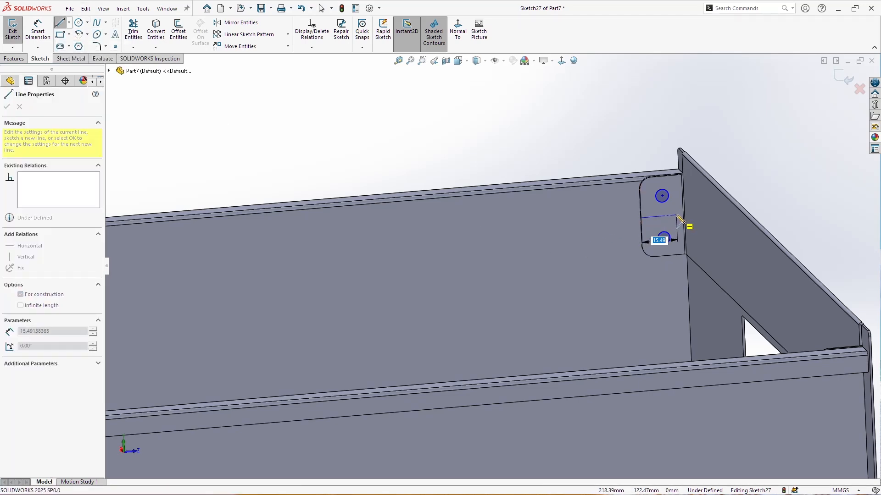
click(675, 215)
key(Escape)
Step: Make the two front flange circles symmetric about the horizontal centerline
click(668, 215)
ctrl+click(664, 238)
ctrl+click(662, 196)
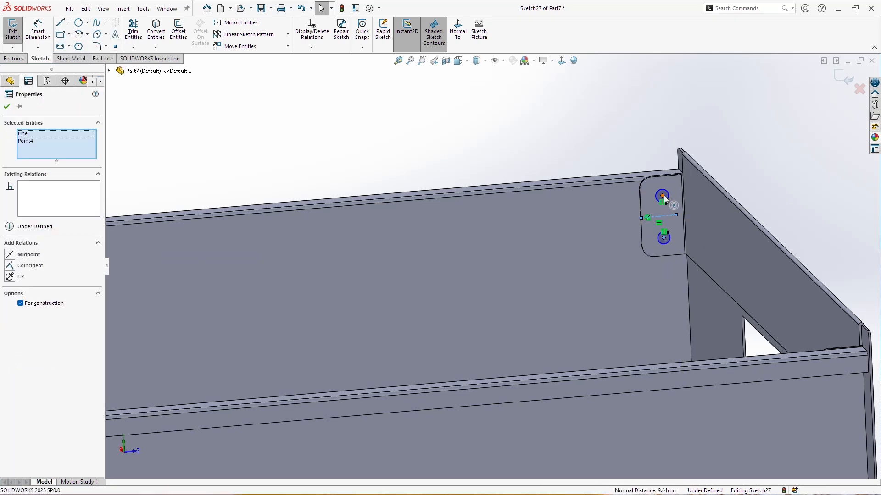
click(27, 255)
key(Escape)
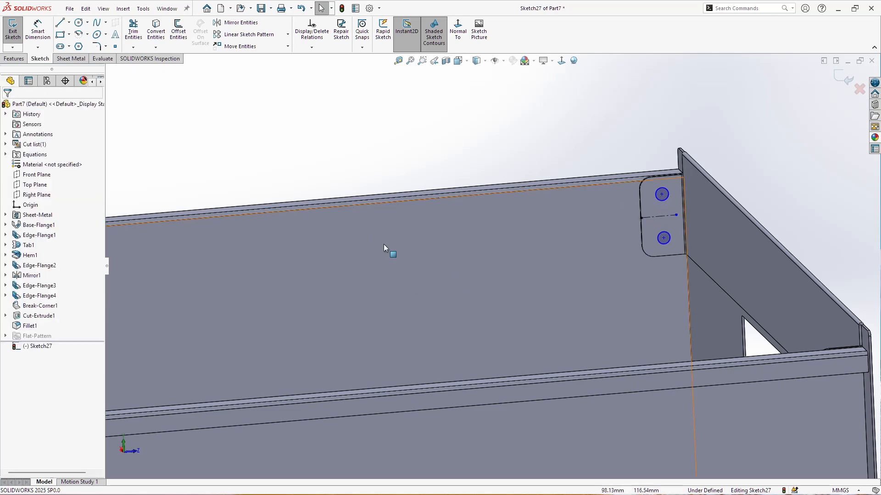
Step: Set the upper front flange circle's diameter to 4 mm and make the lower circle Equal to it
click(666, 193)
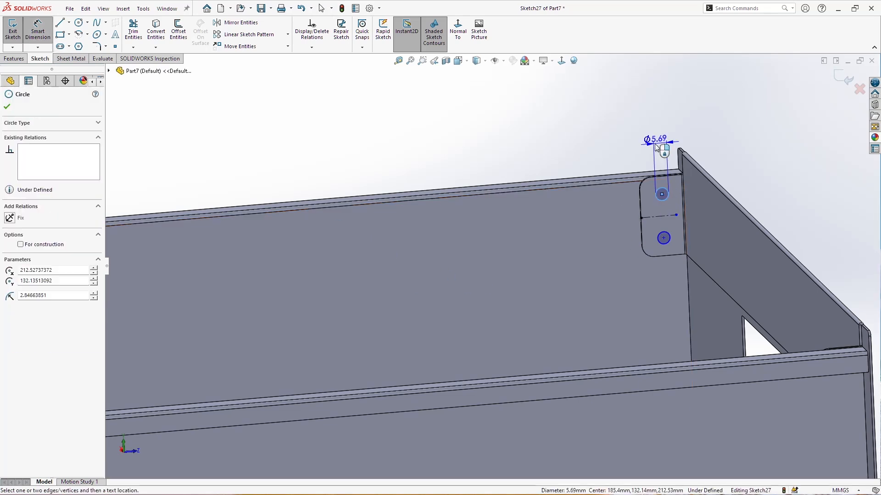
click(661, 142)
text(4)
key(Return)
key(Escape)
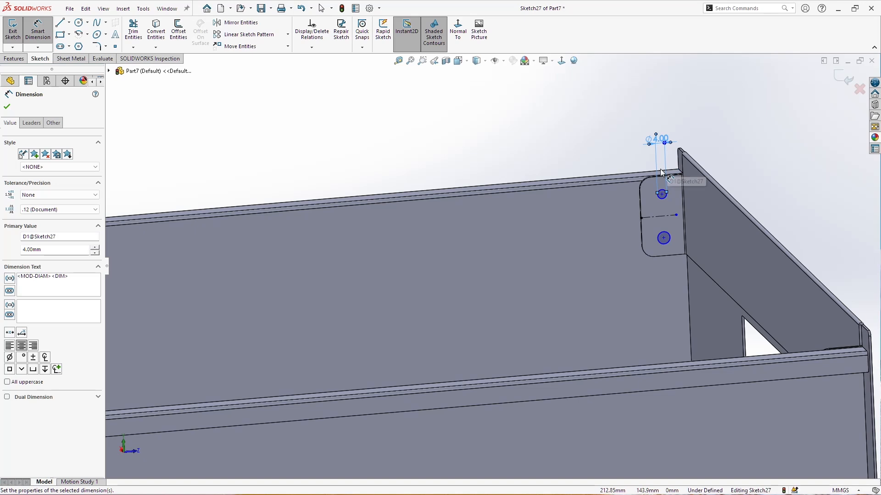
ctrl+click(667, 204)
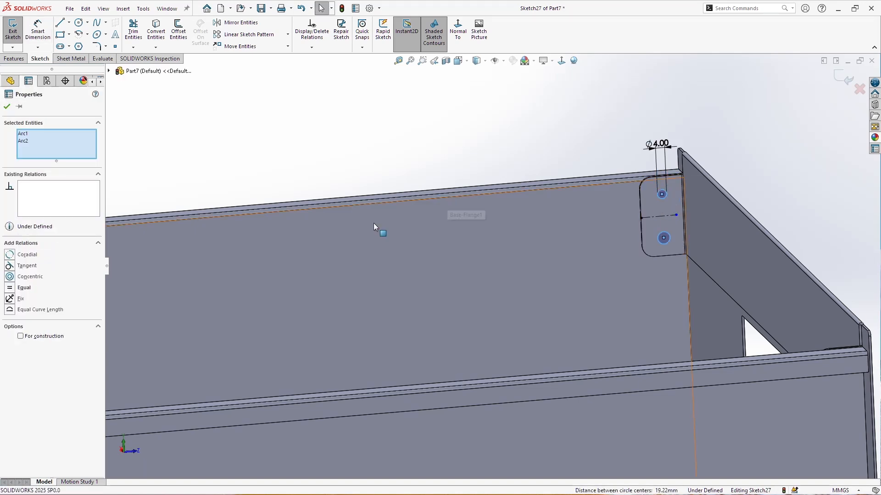
click(327, 119)
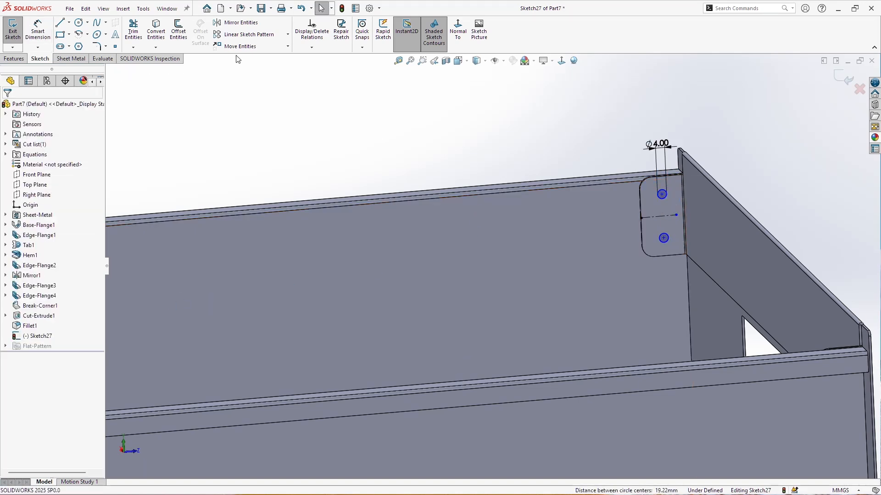
Step: Dimension the upper circle's center 7 mm from the front flange's free vertical edge
click(38, 31)
click(660, 196)
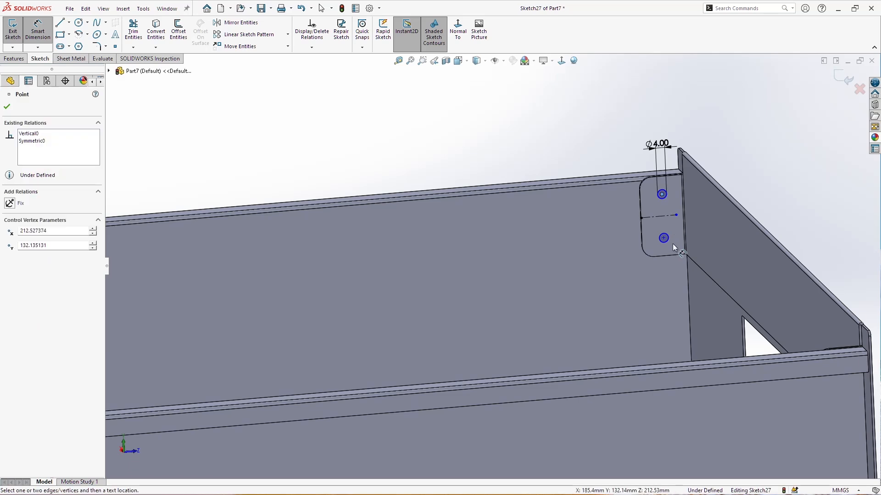
click(640, 136)
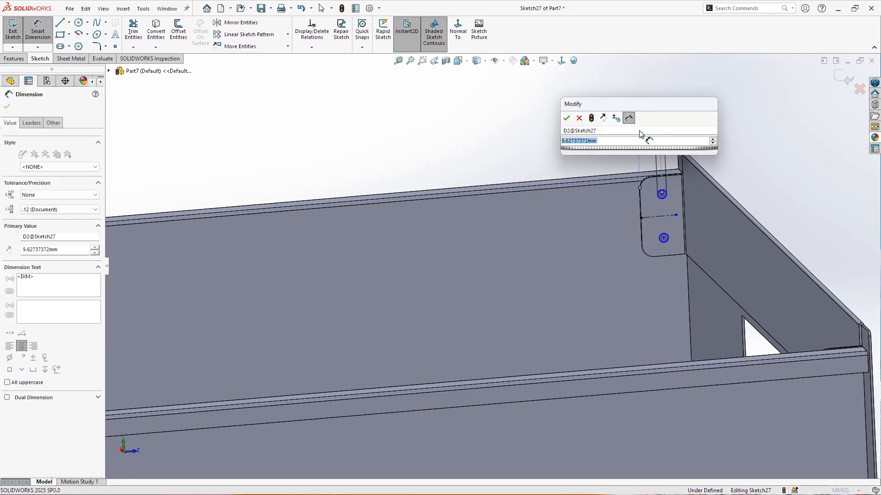
text(7)
key(Return)
key(Escape)
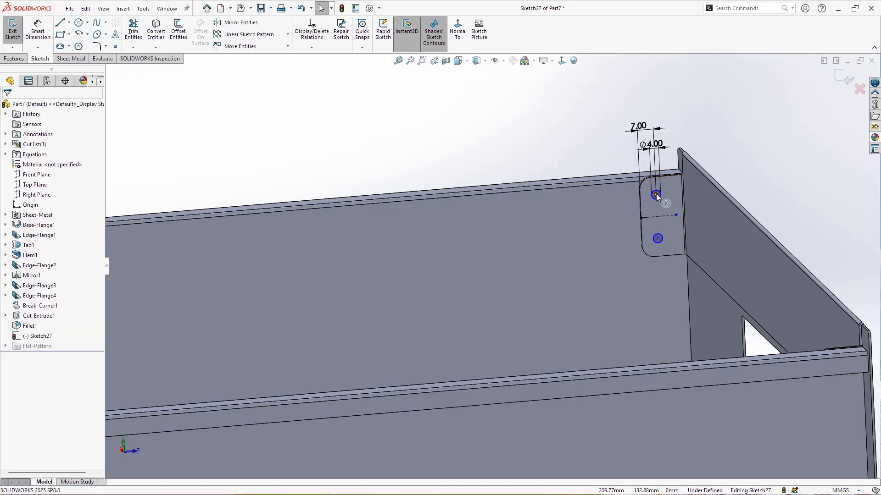
Step: Set the vertical distance between the two front flange circle centers to 20 mm
click(656, 195)
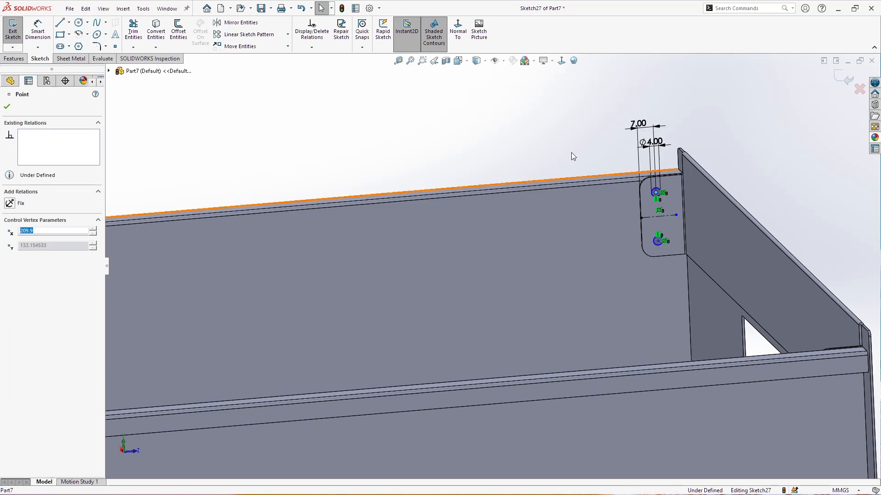
click(570, 152)
click(655, 192)
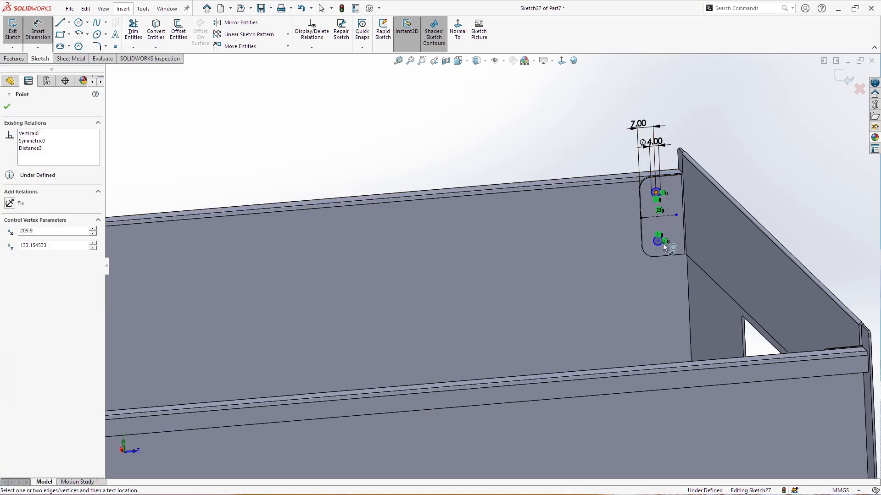
click(614, 226)
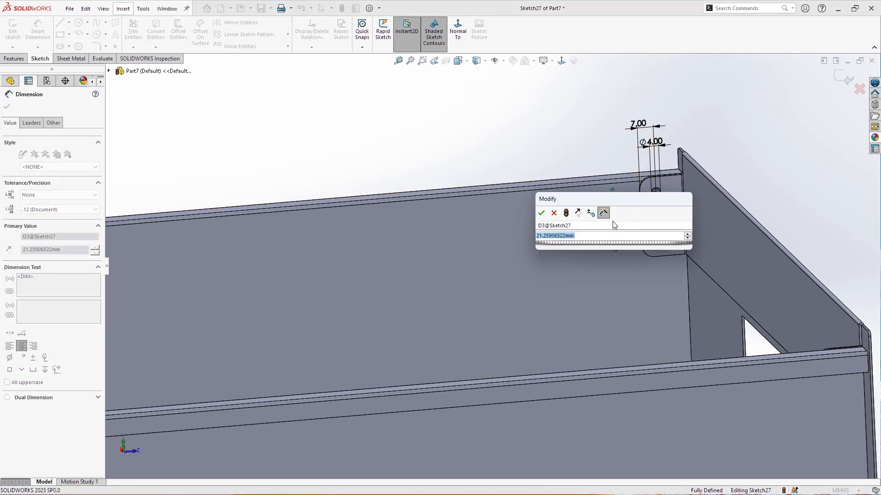
text(20)
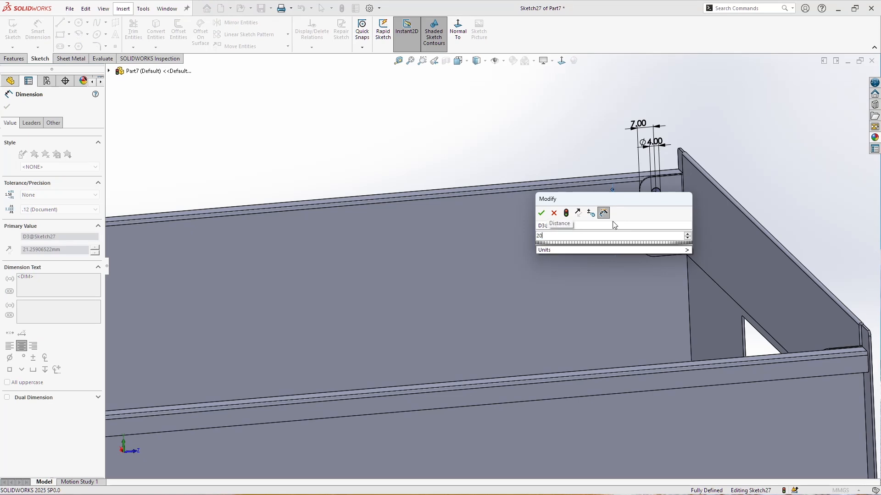
key(Return)
key(Escape)
Step: Sketch two circles on the tall joining flange at the drawer's rear, one near its upper end and one near its lower end
scroll(495, 257, up, 5)
middle_drag(467, 278, 304, 308)
scroll(357, 257, up, 2)
middle_drag(357, 257, 417, 257)
scroll(412, 244, down, 4)
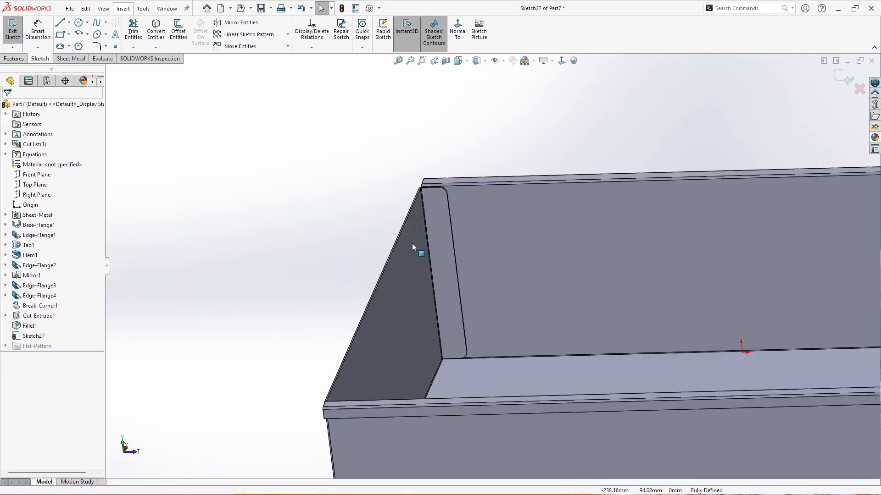
click(79, 22)
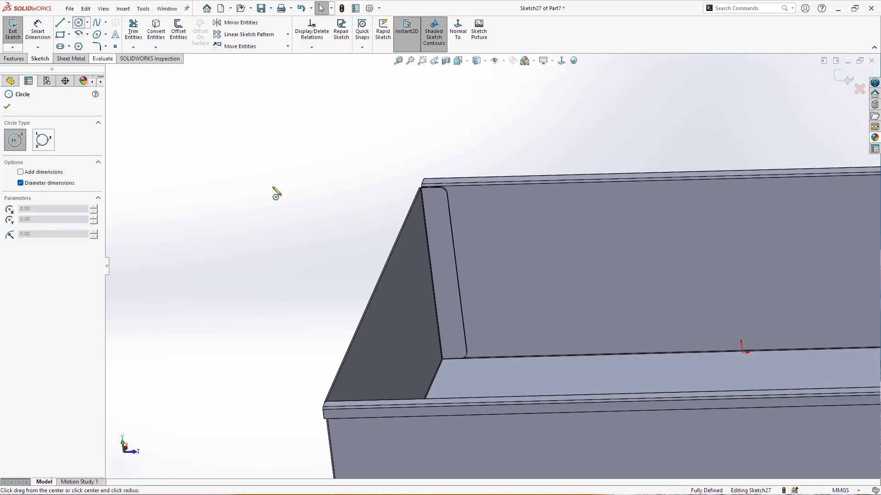
click(438, 217)
click(439, 218)
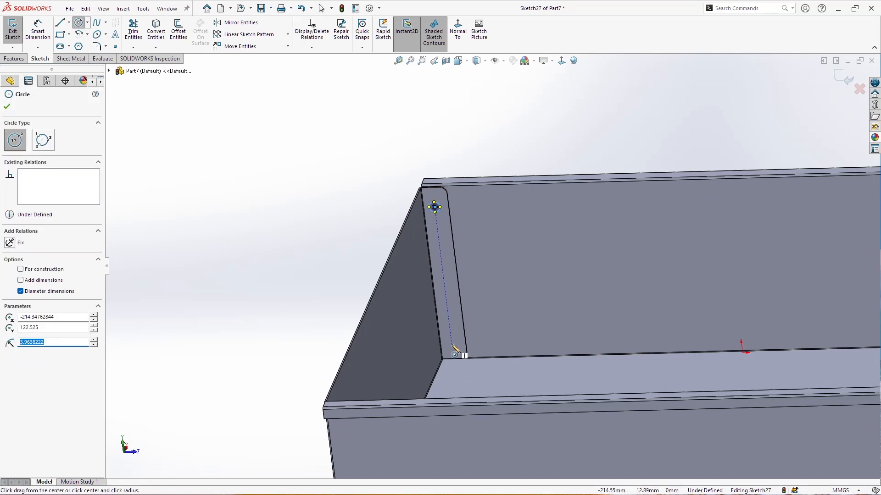
click(452, 345)
key(Escape)
Step: Align the rear flange circle centers with a Vertical relation and make both circles Equal to the 4 mm front flange circle
click(434, 206)
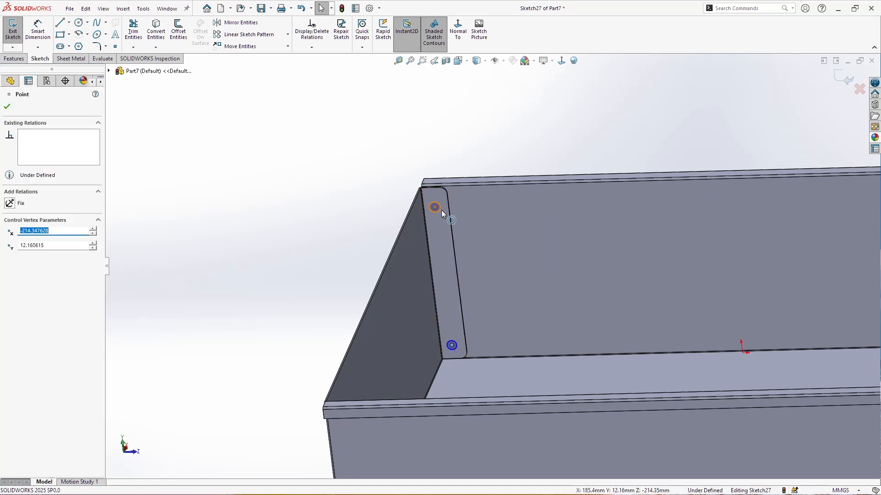
ctrl+click(452, 346)
click(34, 269)
key(Escape)
drag(344, 167, 476, 354)
scroll(722, 235, up, 5)
scroll(658, 234, down, 6)
scroll(658, 233, down, 3)
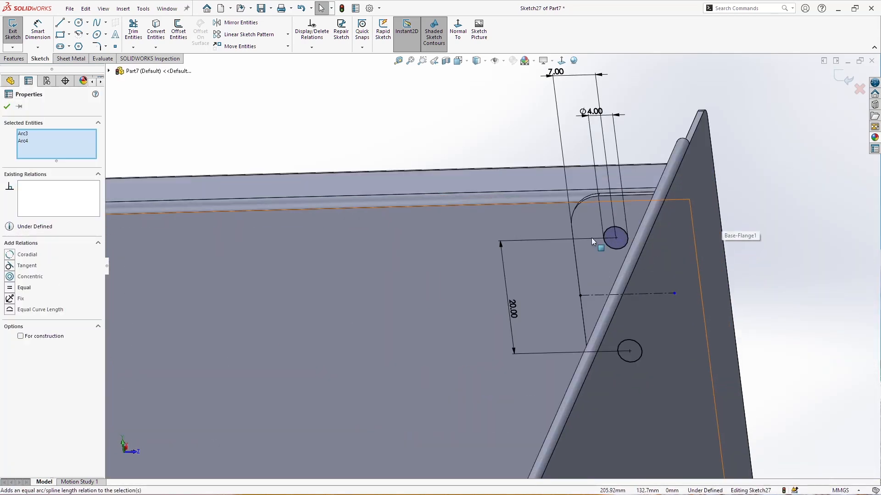
ctrl+click(615, 238)
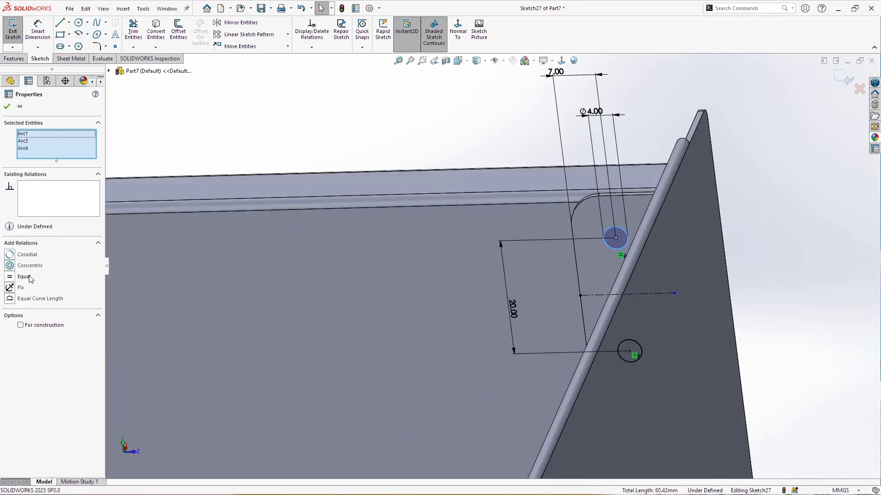
scroll(453, 301, up, 10)
scroll(248, 290, down, 5)
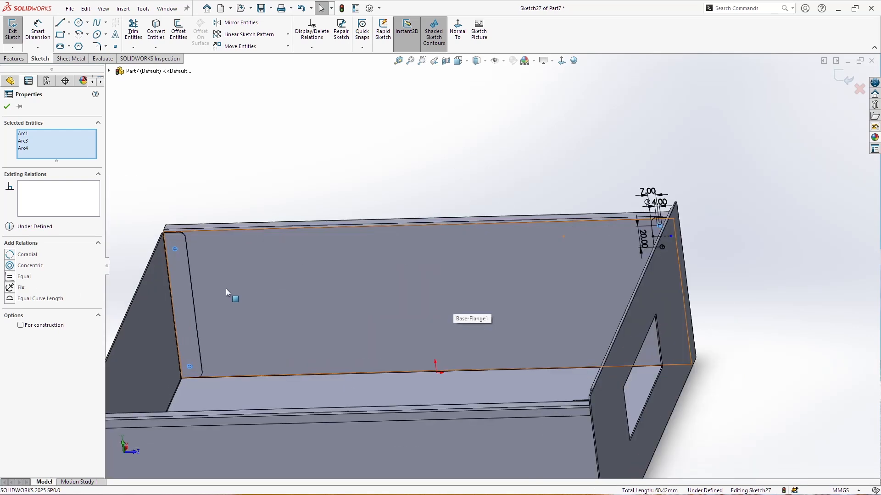
key(Escape)
scroll(247, 297, down, 2)
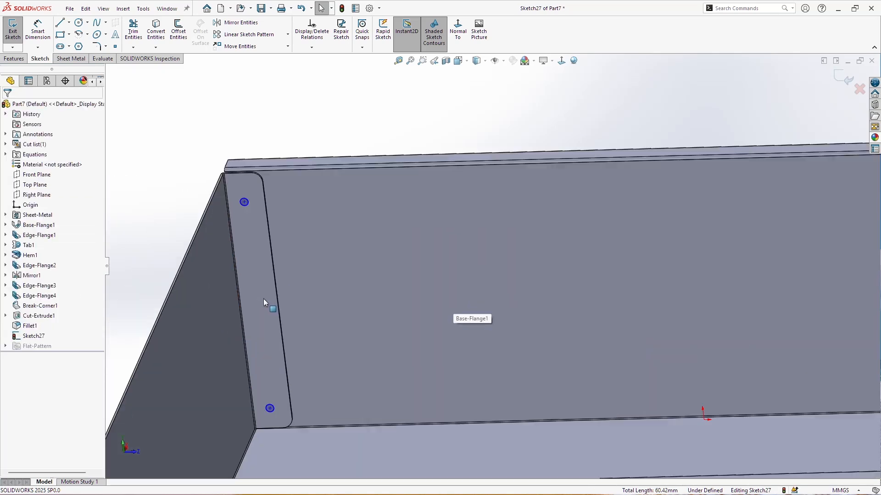
click(244, 203)
ctrl+click(270, 408)
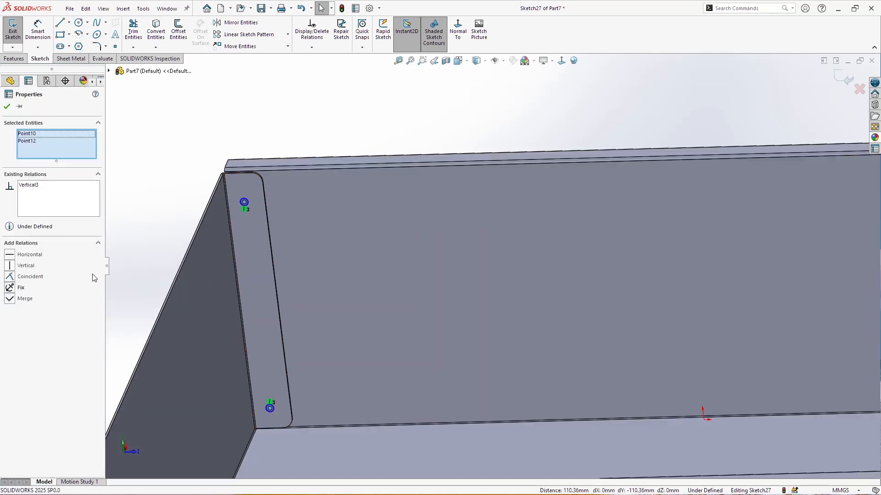
key(Escape)
Step: Draw a horizontal centerline about 14 mm long inward from the midpoint of the rear flange's free vertical edge
click(69, 23)
click(77, 37)
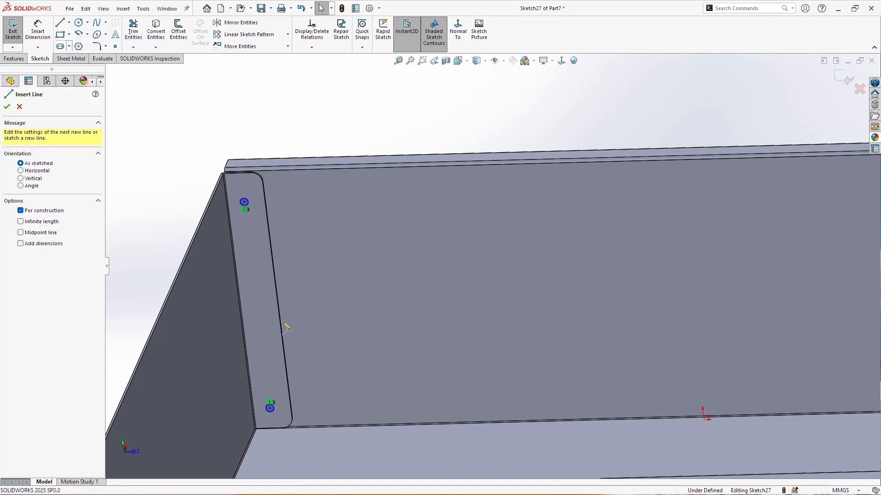
click(277, 300)
click(250, 301)
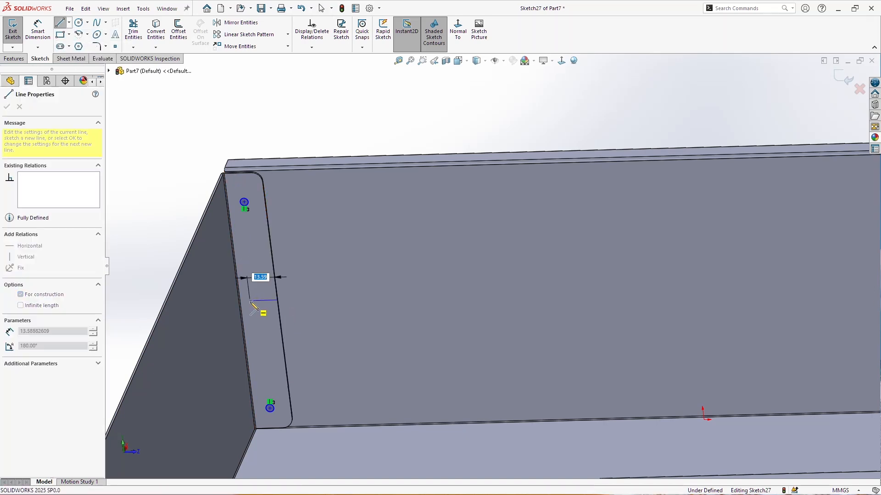
key(Escape)
Step: Make the two rear flange circles symmetric about the rear flange's centerline
click(265, 303)
click(267, 301)
click(245, 204)
ctrl+click(270, 406)
key(Escape)
click(244, 203)
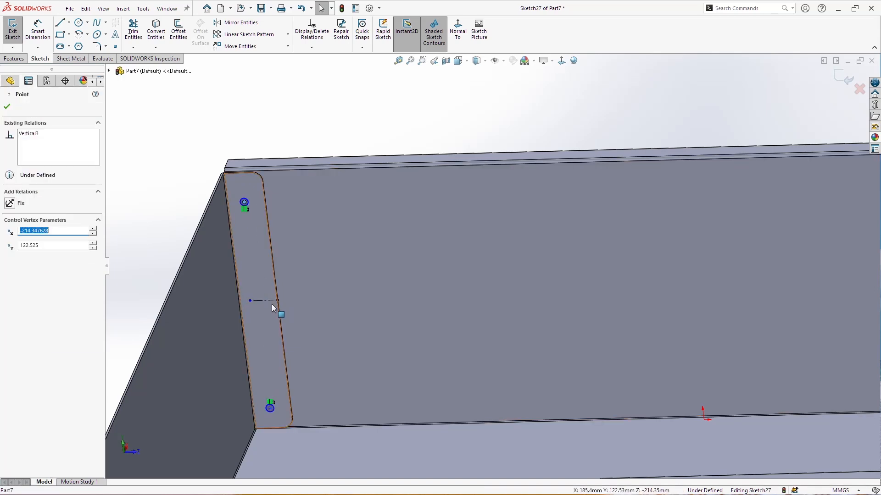
click(272, 301)
ctrl+click(270, 408)
ctrl+click(270, 409)
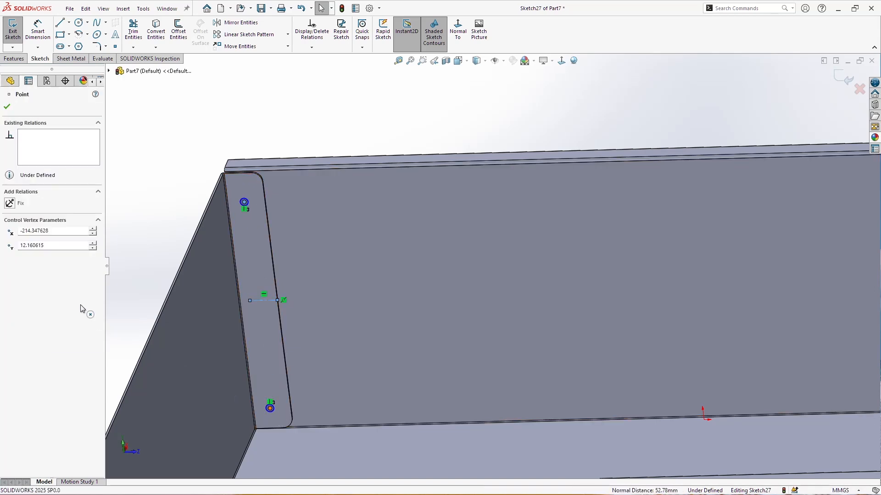
click(34, 256)
click(113, 254)
Step: Dimension the upper circle's center 7 mm from the rear flange's free vertical edge
click(38, 29)
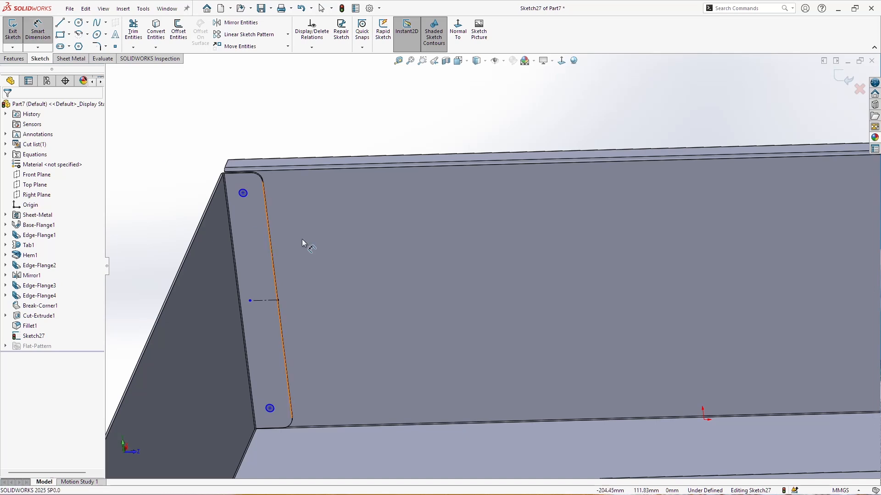
click(266, 211)
click(243, 193)
click(252, 120)
text(7)
key(Return)
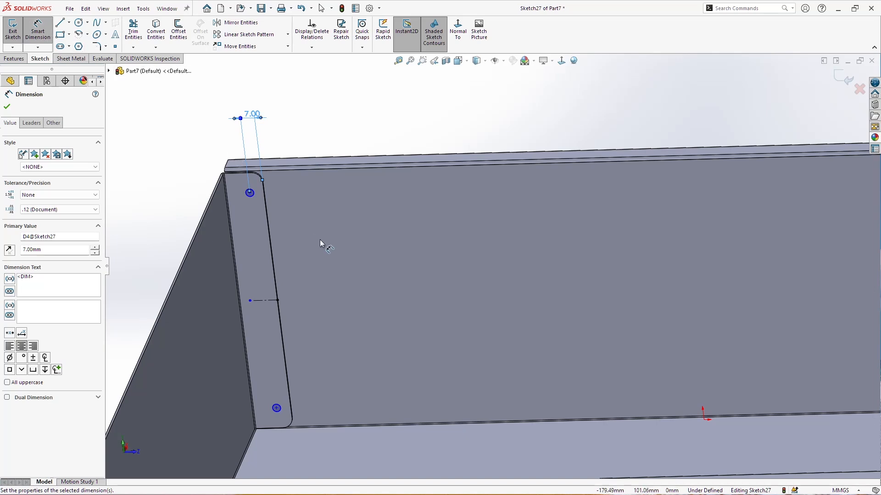
Step: Set the vertical distance between the two rear flange circle centers to 100 mm
click(277, 409)
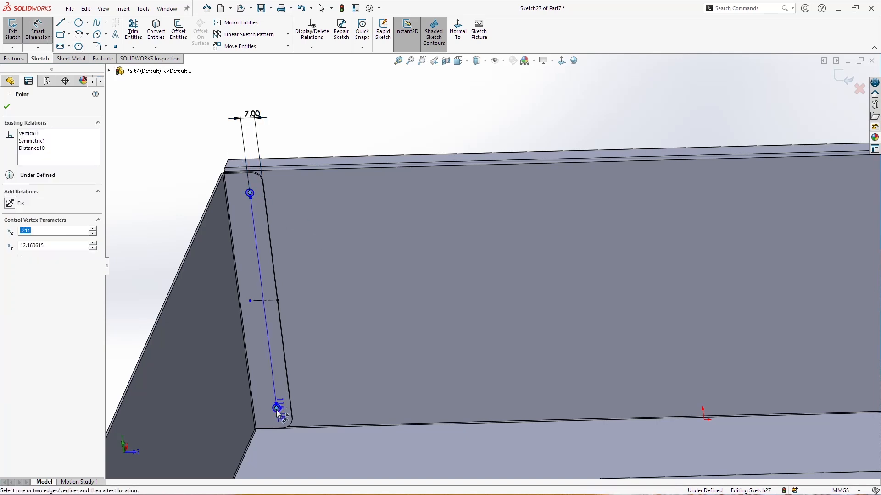
click(350, 341)
key(Return)
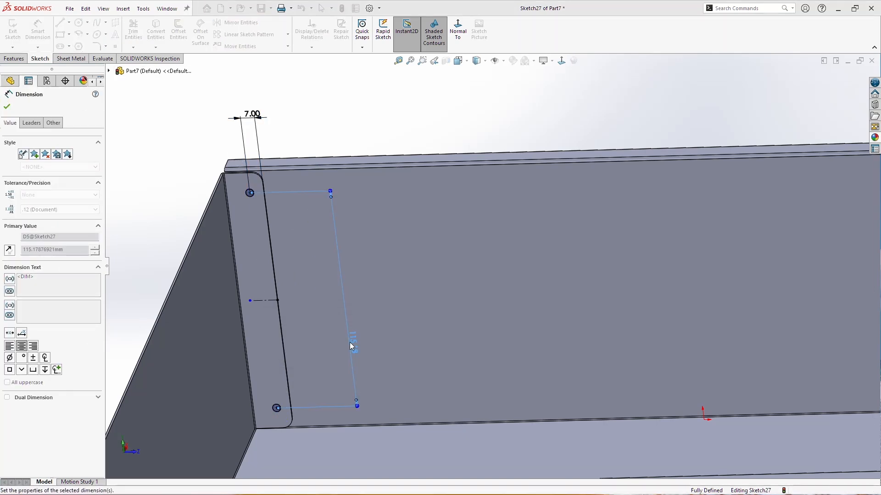
key(Escape)
scroll(403, 320, up, 5)
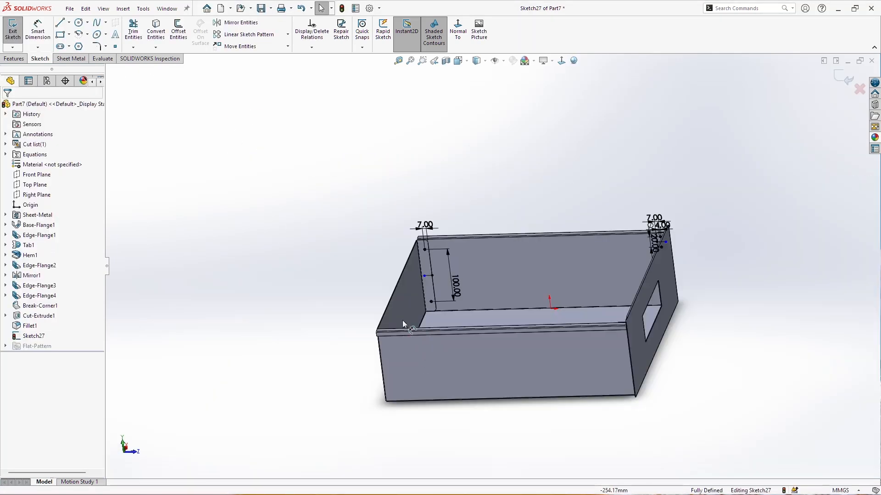
Step: Cut the circles through the joining flanges with an Extruded Cut set to Through All in both directions
click(23, 59)
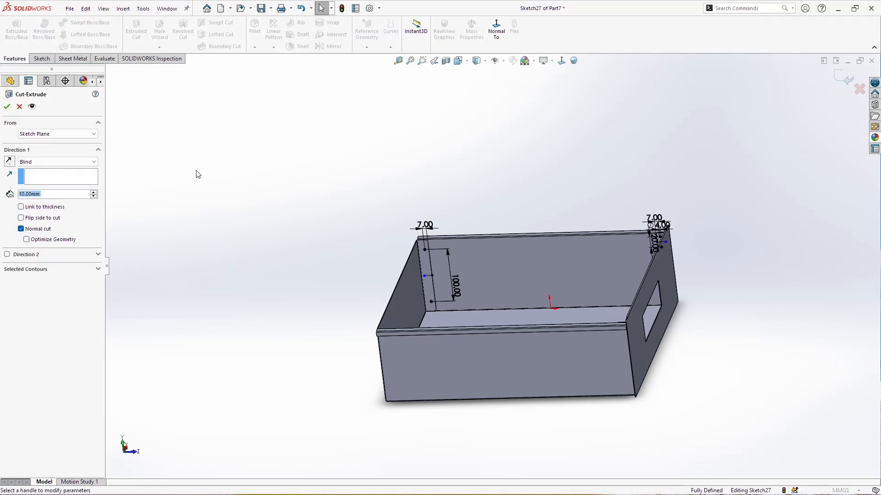
click(69, 162)
click(72, 176)
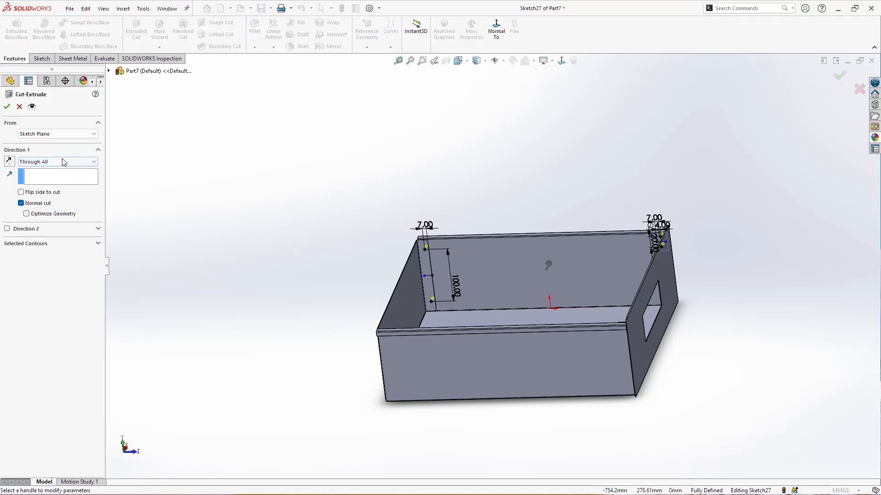
click(7, 229)
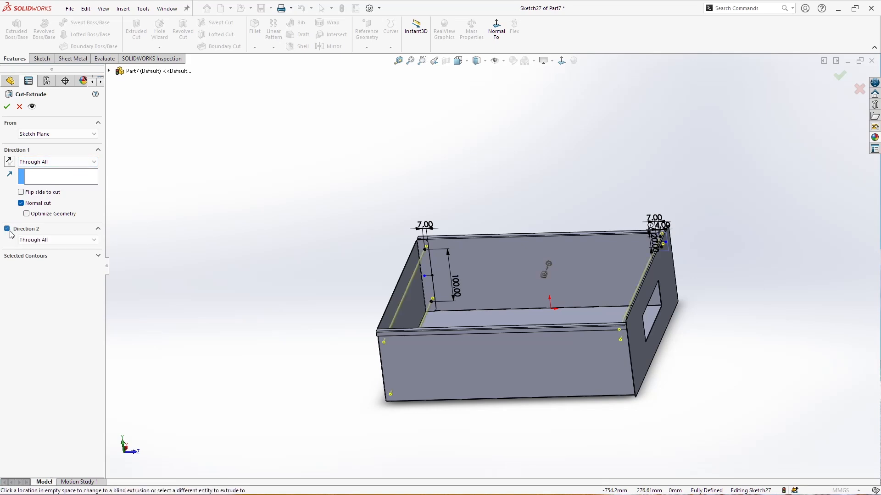
click(7, 107)
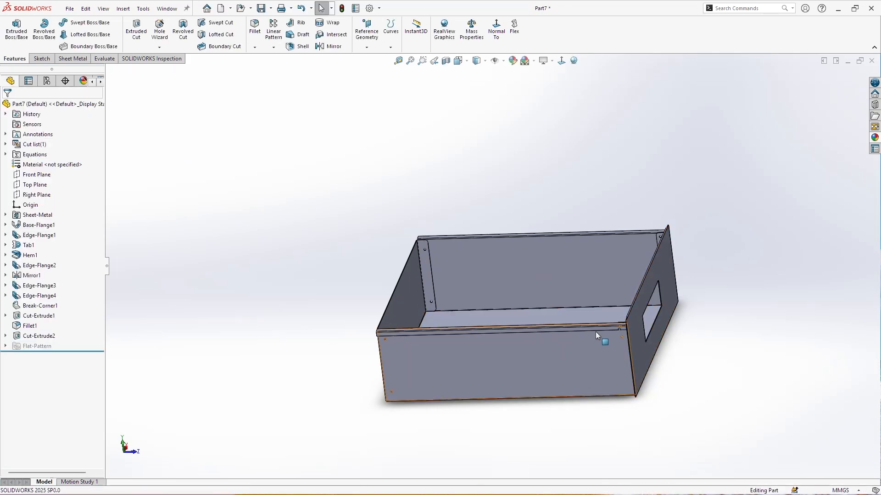
Step: Examine the cut holes at the flange corners and where they pass through the drawer's side walls and folded top edges
scroll(594, 333, down, 5)
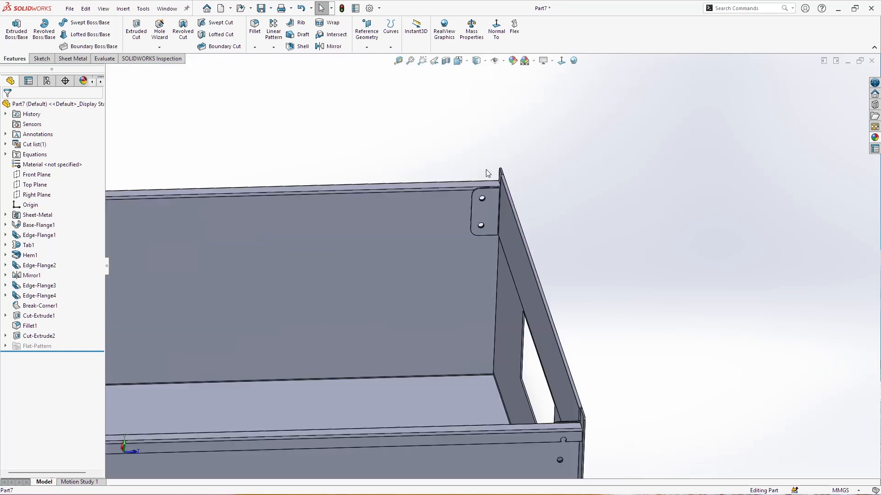
middle_drag(487, 173, 441, 153)
scroll(446, 155, down, 7)
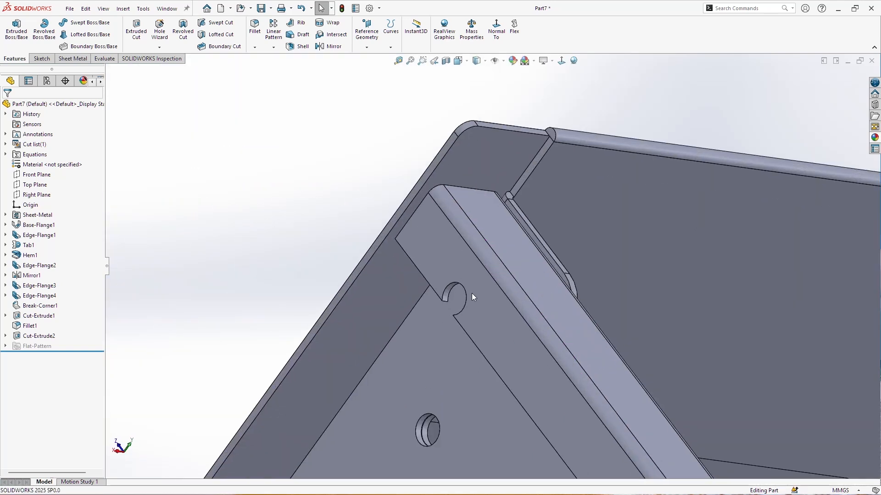
scroll(493, 293, up, 8)
middle_drag(795, 327, 728, 281)
scroll(765, 299, down, 5)
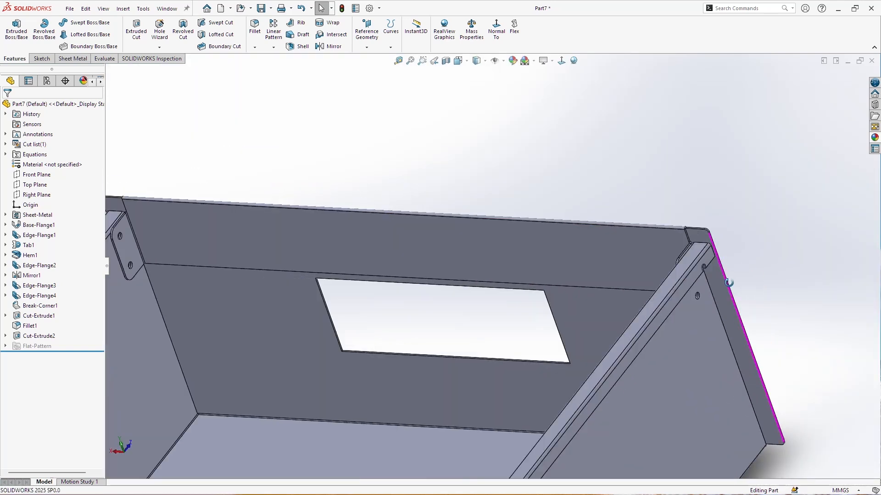
scroll(688, 305, up, 9)
scroll(553, 326, down, 4)
scroll(405, 274, down, 5)
middle_drag(405, 274, 382, 293)
scroll(683, 124, down, 3)
scroll(638, 133, down, 4)
scroll(634, 134, up, 7)
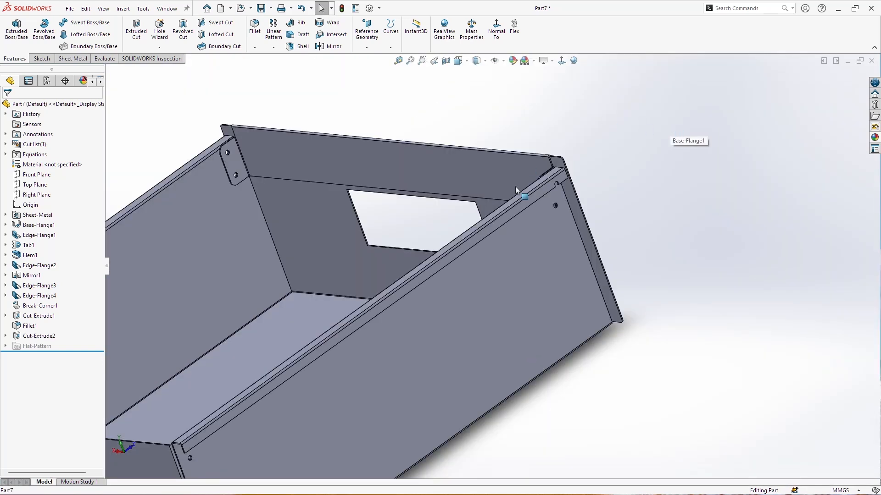
scroll(601, 174, down, 3)
scroll(574, 216, up, 3)
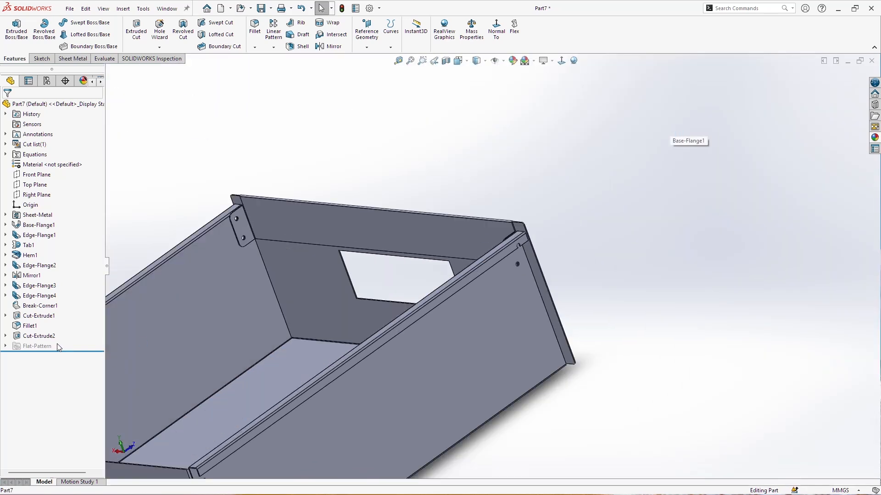
Step: Edit the flange hole cut and set its first direction to Blind with a depth of 5 mm
right_click(41, 336)
click(49, 275)
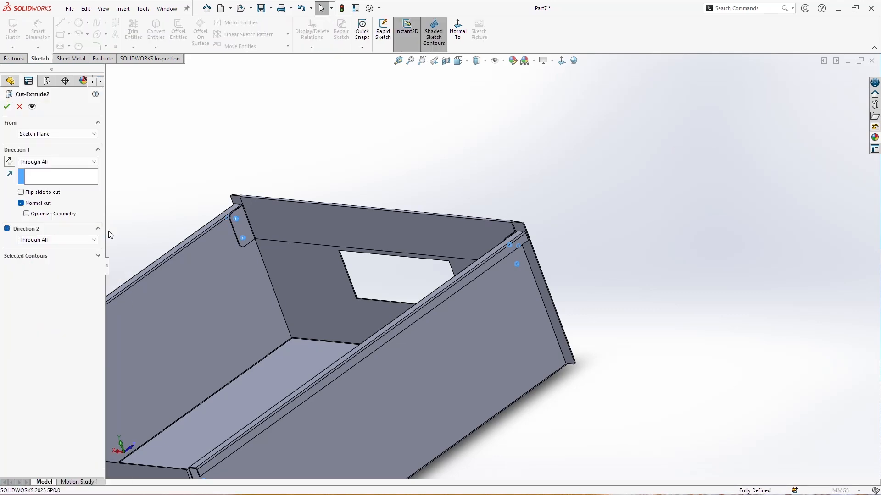
click(54, 162)
click(49, 170)
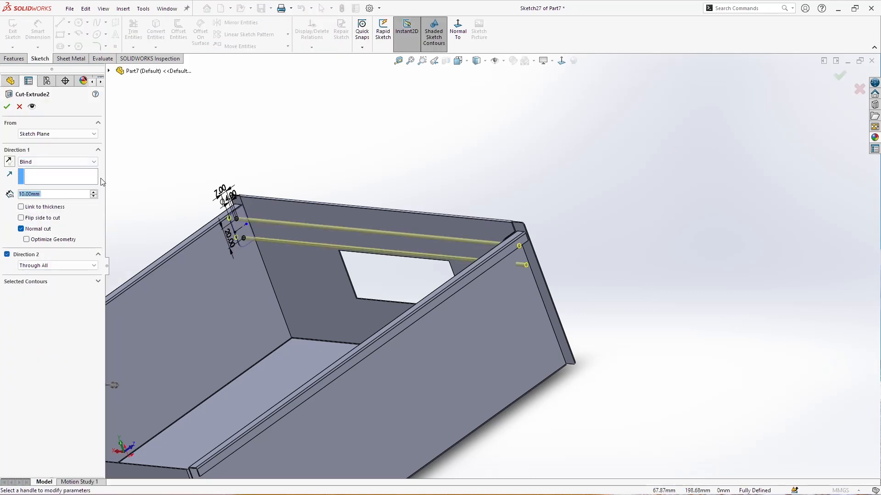
text(5)
scroll(257, 227, down, 8)
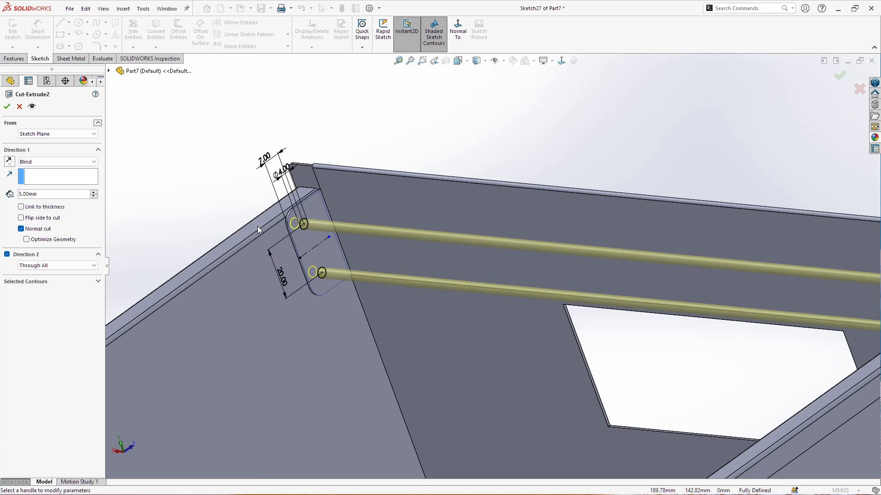
scroll(403, 232, up, 10)
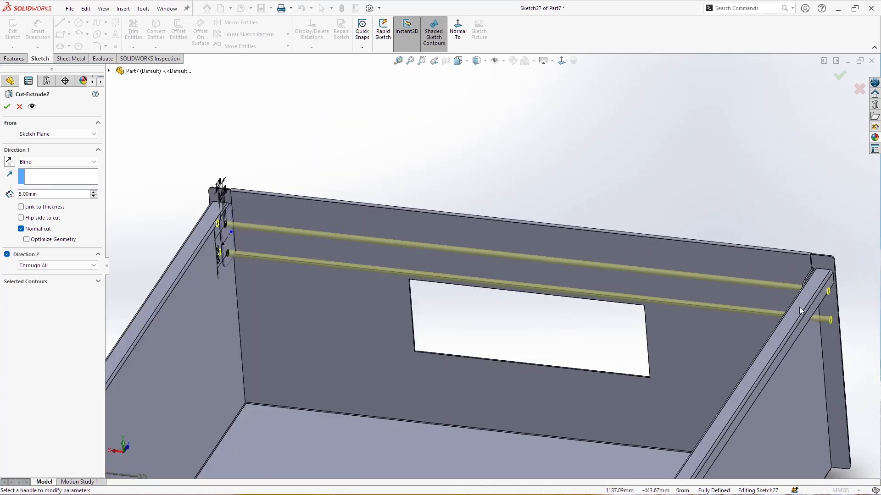
scroll(799, 306, down, 3)
scroll(355, 272, up, 2)
Step: End the hole cut's second direction Up To Surface at the outer face of the opposite side wall
click(39, 266)
click(41, 272)
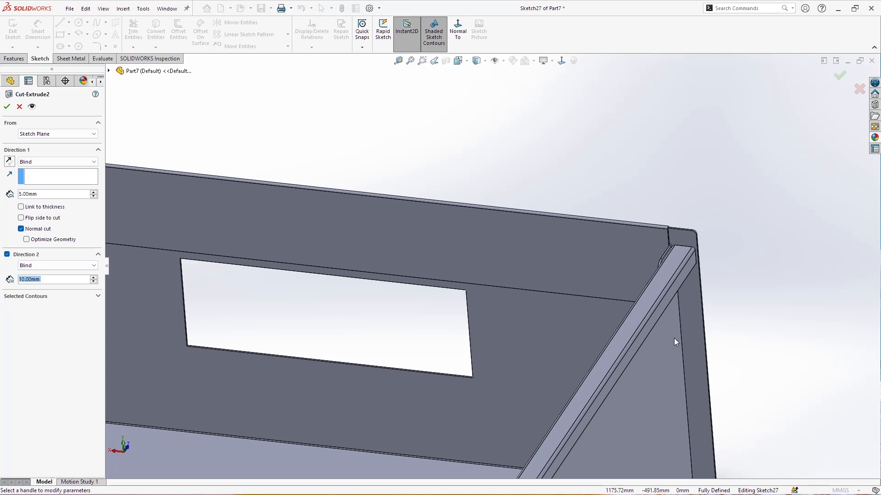
click(57, 268)
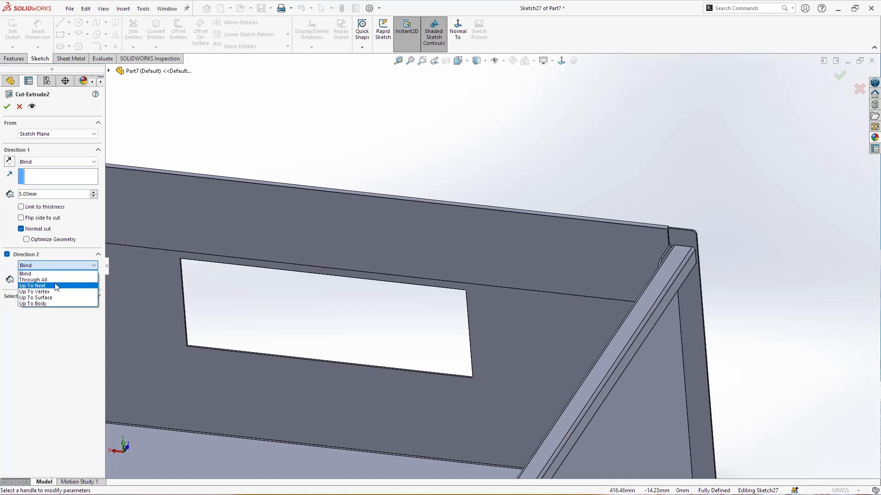
click(42, 286)
click(54, 266)
click(54, 298)
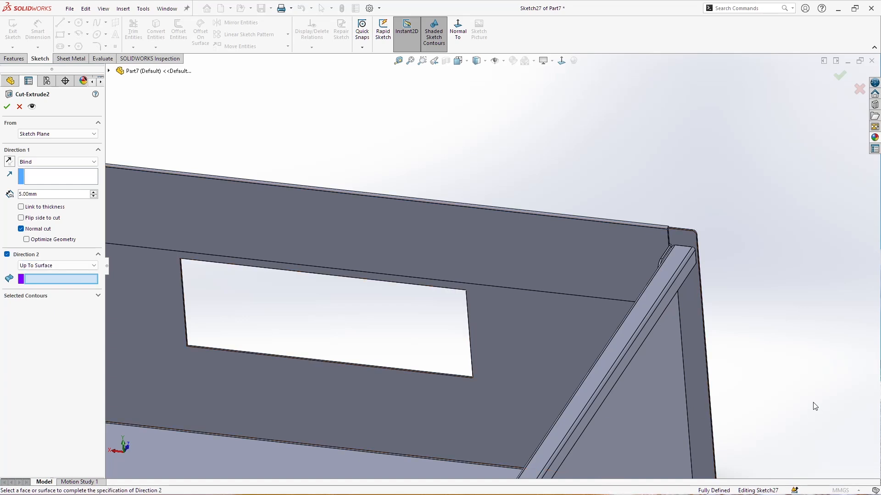
click(677, 403)
scroll(754, 356, up, 2)
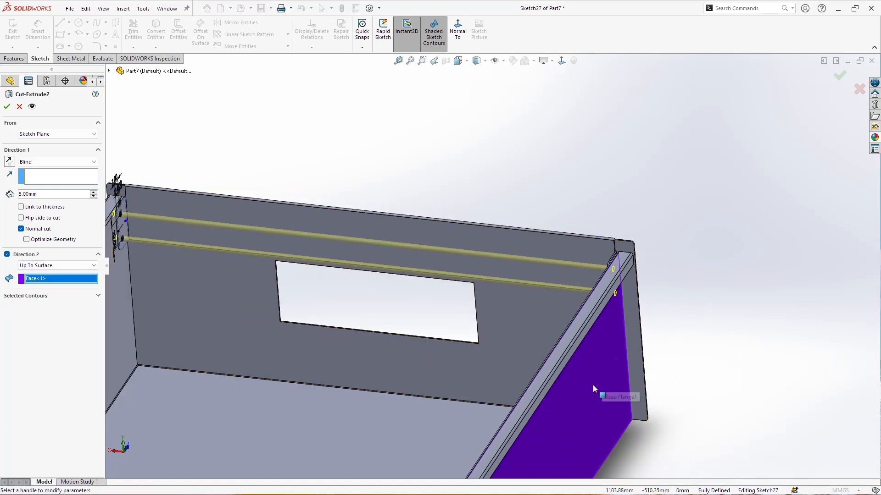
click(7, 108)
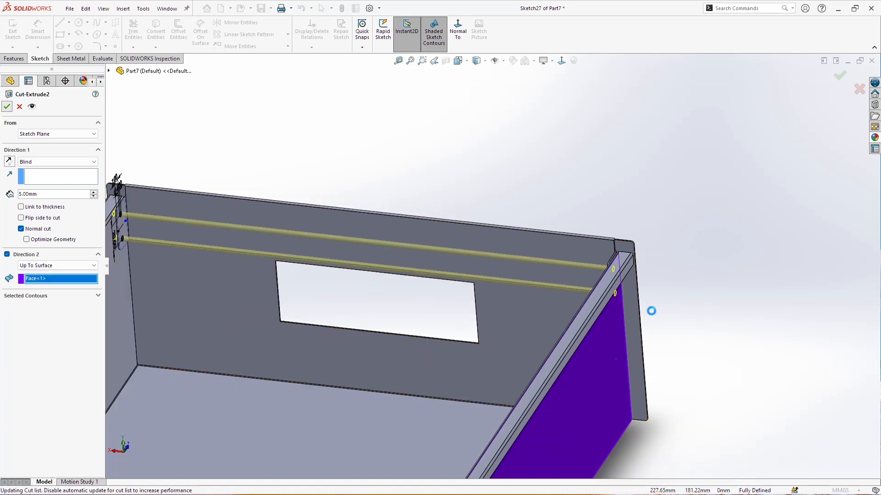
Step: Examine the edited holes at the corner flange and on the outside of the drawer's side wall
scroll(604, 283, down, 3)
middle_drag(612, 287, 679, 304)
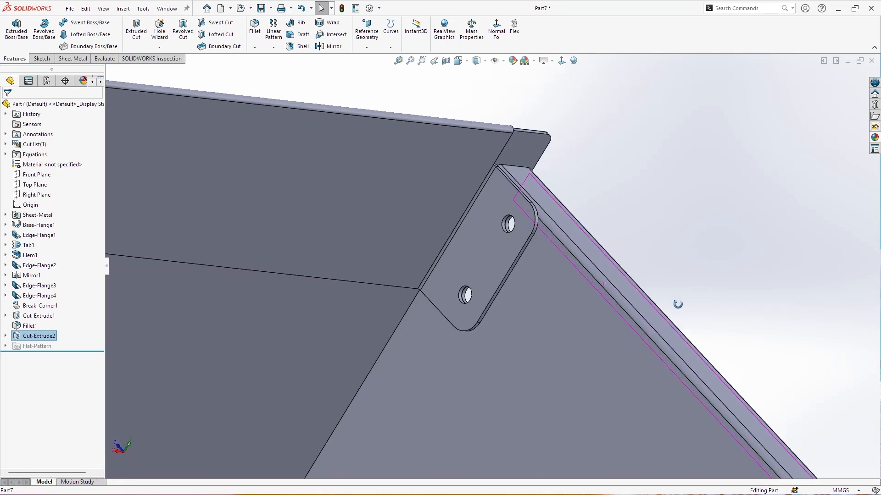
scroll(542, 310, up, 6)
middle_drag(541, 309, 389, 320)
scroll(448, 300, up, 3)
scroll(430, 266, down, 3)
scroll(438, 223, down, 3)
scroll(338, 312, up, 6)
Step: Start a sketch on the side wall's outer face and draw a horizontal centerline about 535 mm long across it
click(389, 320)
click(41, 59)
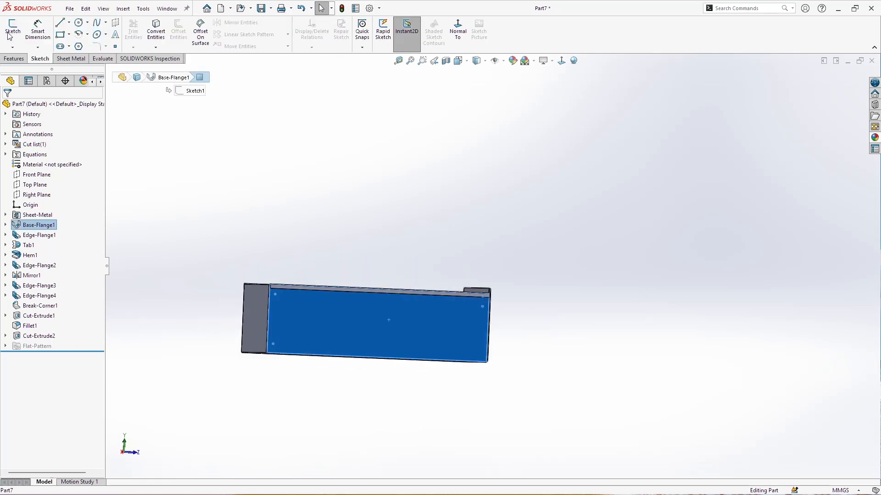
click(13, 32)
key(space)
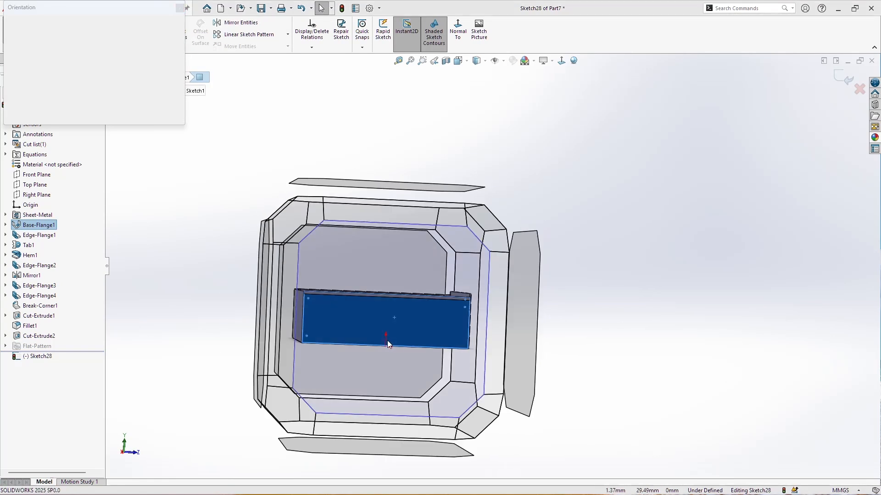
click(387, 340)
key(Escape)
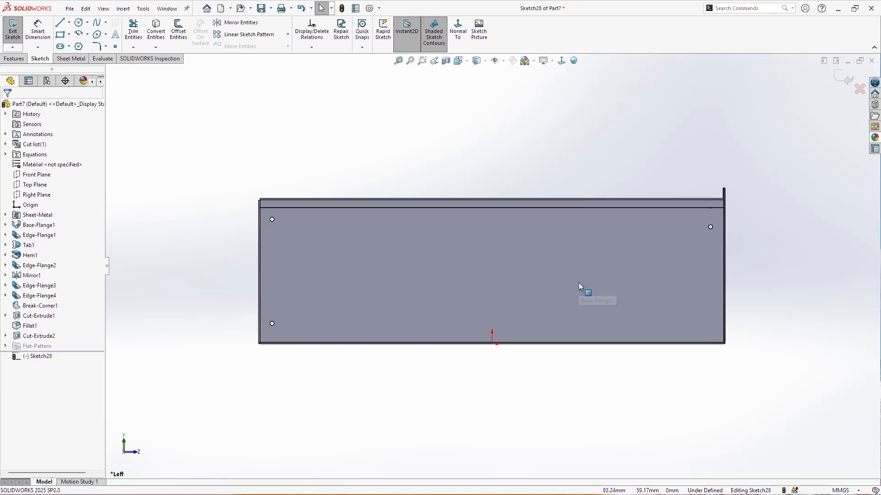
click(68, 22)
click(81, 44)
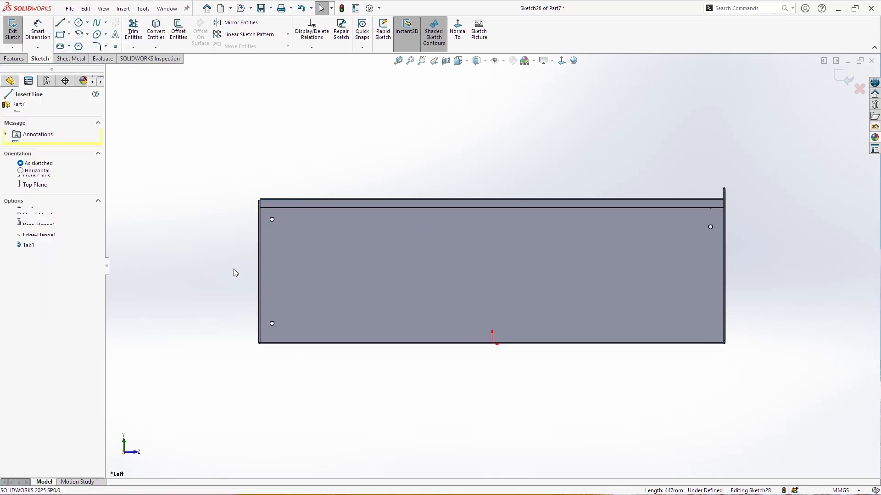
click(231, 275)
click(788, 275)
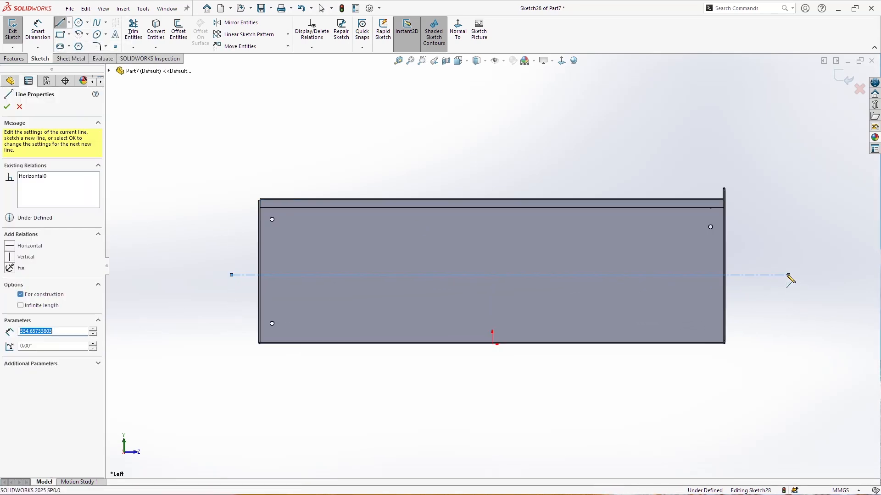
key(Escape)
Step: Dimension the centerline 70 mm above the bottom edge of the side wall
click(38, 30)
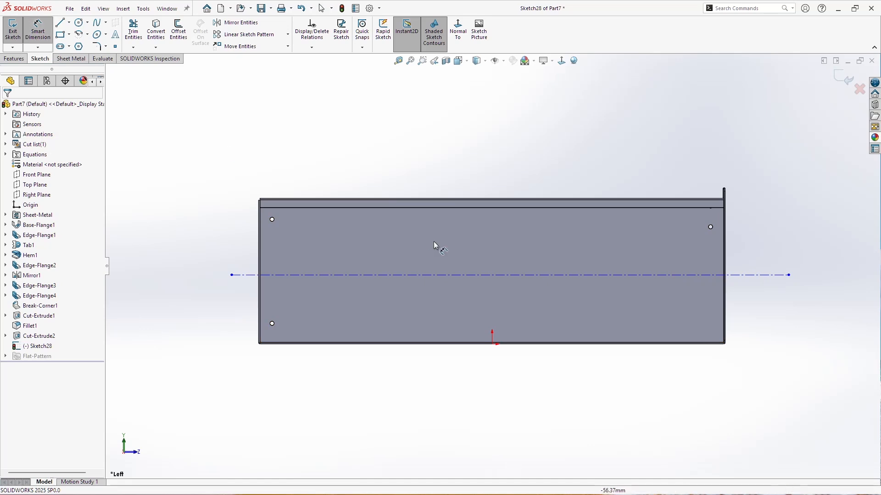
click(466, 277)
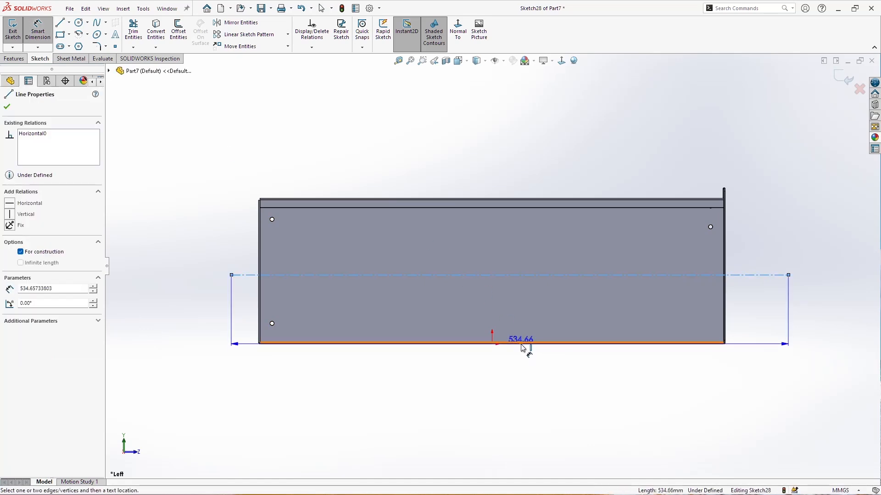
click(523, 344)
click(184, 285)
text(70)
key(Return)
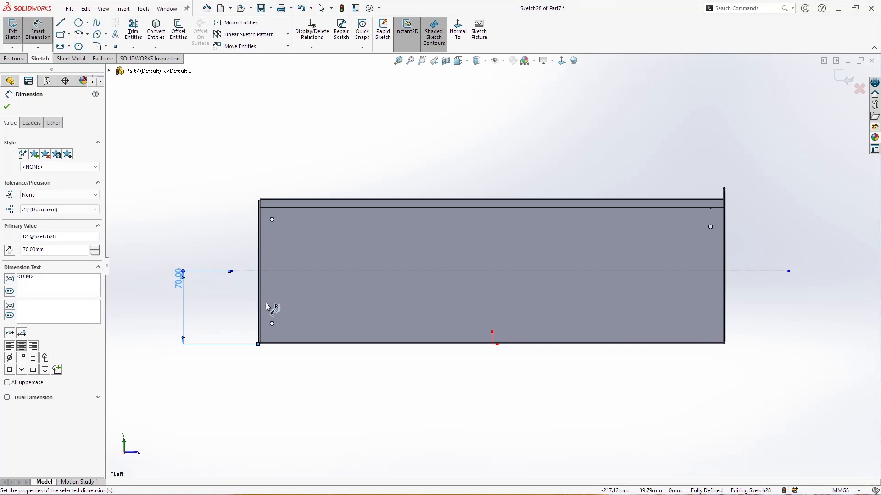
Step: Draw a circle on the centerline near the side wall's taller end and set its diameter to 3.3 mm
click(79, 23)
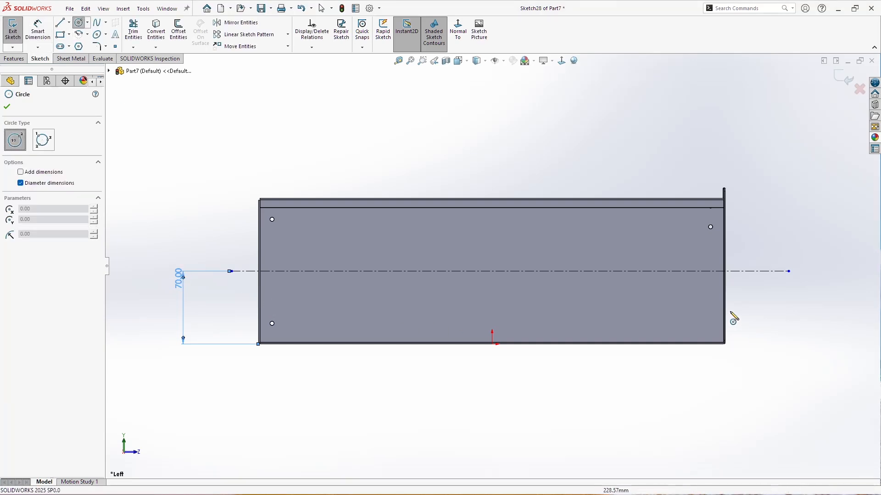
click(704, 271)
click(709, 284)
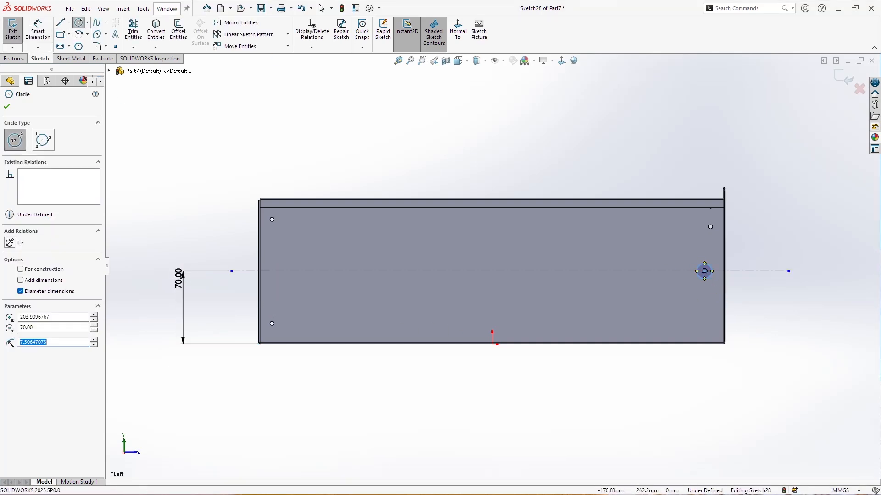
click(37, 28)
click(711, 276)
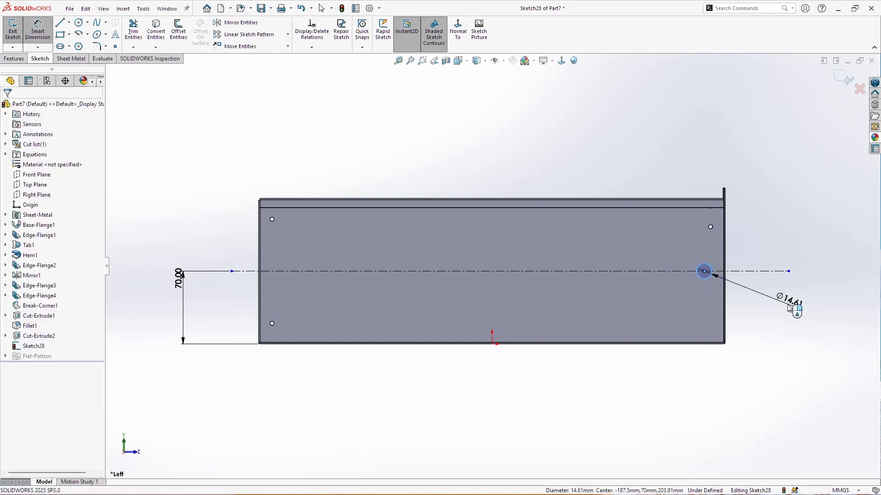
click(789, 308)
text(3.3)
key(Return)
key(Escape)
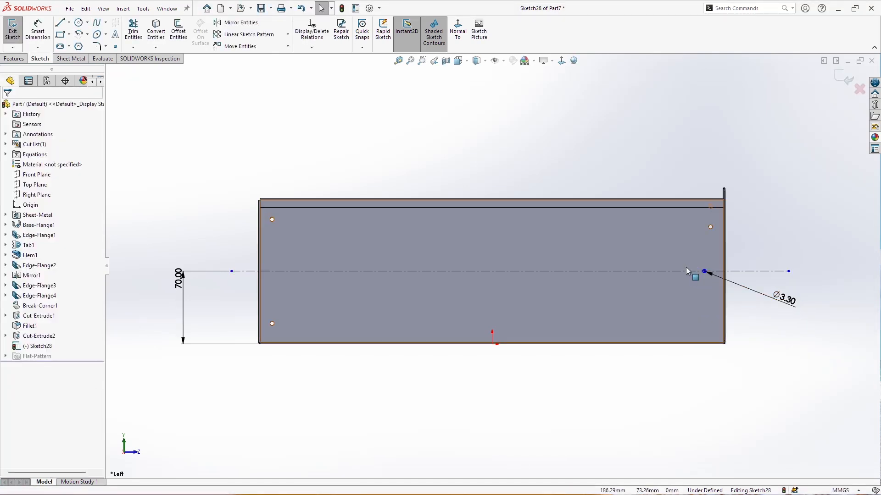
Step: Create a linear sketch pattern of the 3.3 mm circle with 4 instances spaced 136 mm apart, reversed to run along the side wall
click(709, 274)
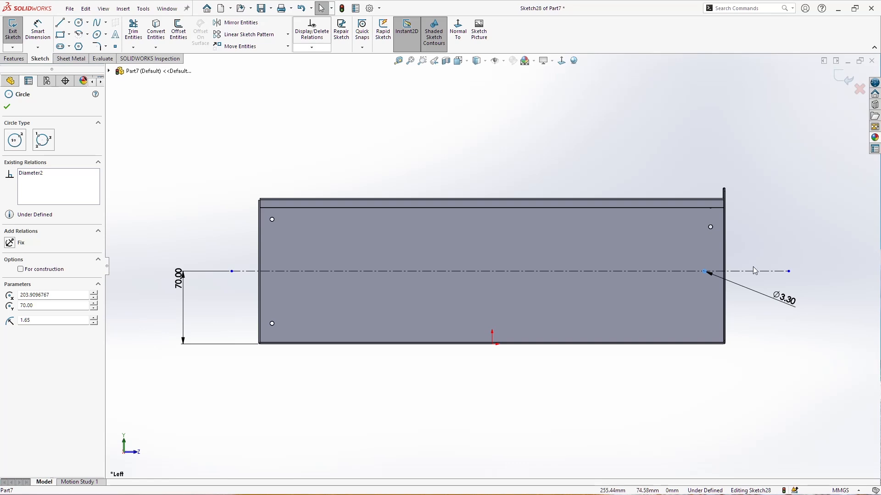
scroll(620, 229, down, 5)
scroll(495, 267, up, 4)
click(249, 34)
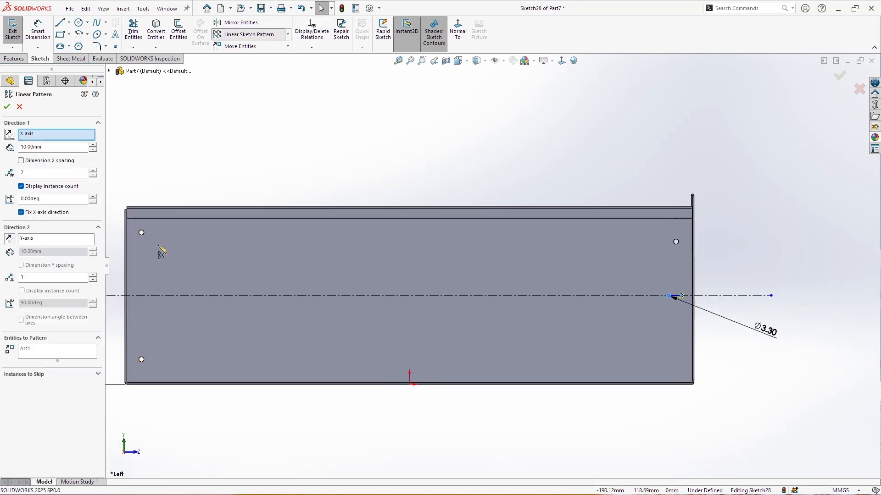
click(10, 134)
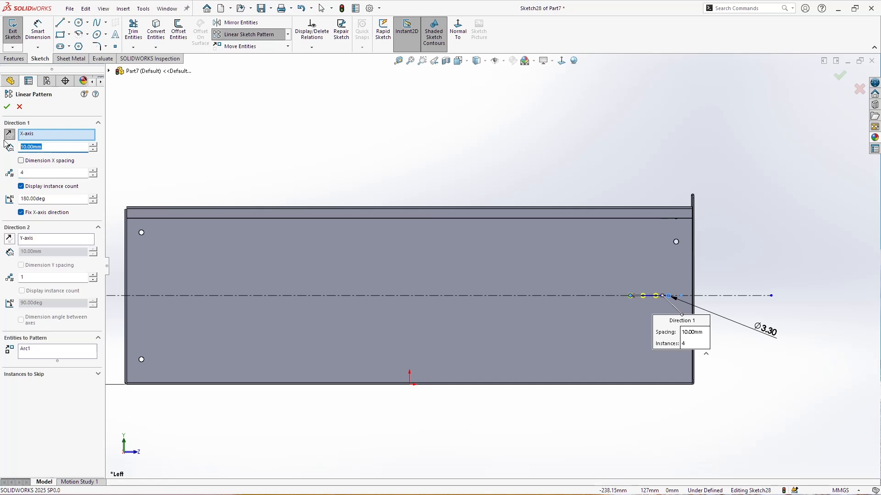
key(Return)
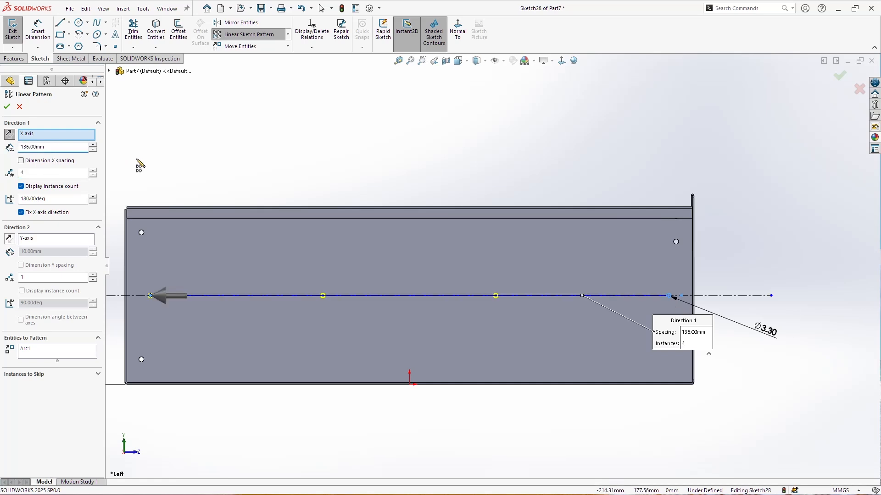
click(6, 108)
Step: Dimension the spacing between the two middle circles of the pattern, placing the dimension above the side wall
click(42, 23)
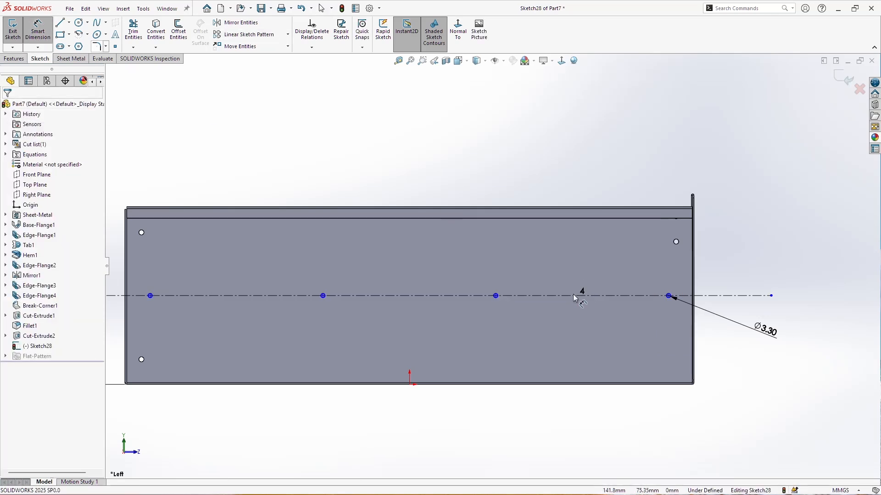
click(499, 296)
click(325, 297)
click(380, 156)
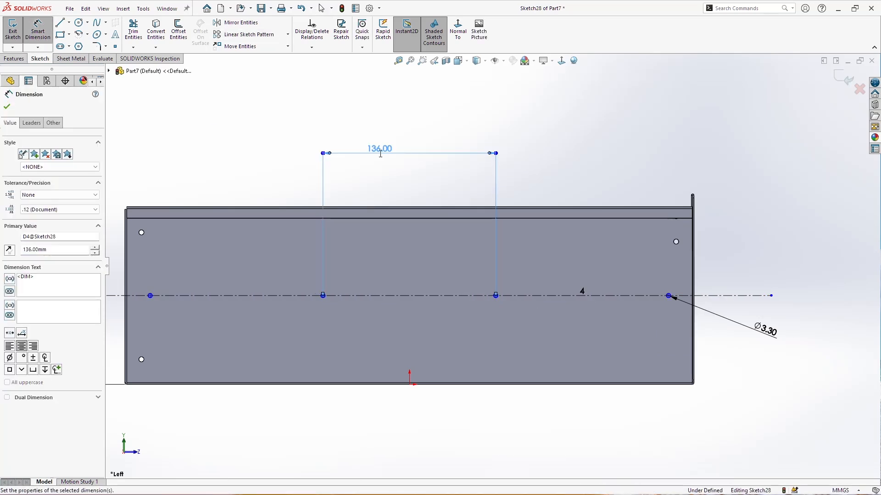
Step: Dimension the original circle's center 21 mm from the nearby vertical edge at the drawer's front
click(669, 297)
scroll(669, 296, down, 5)
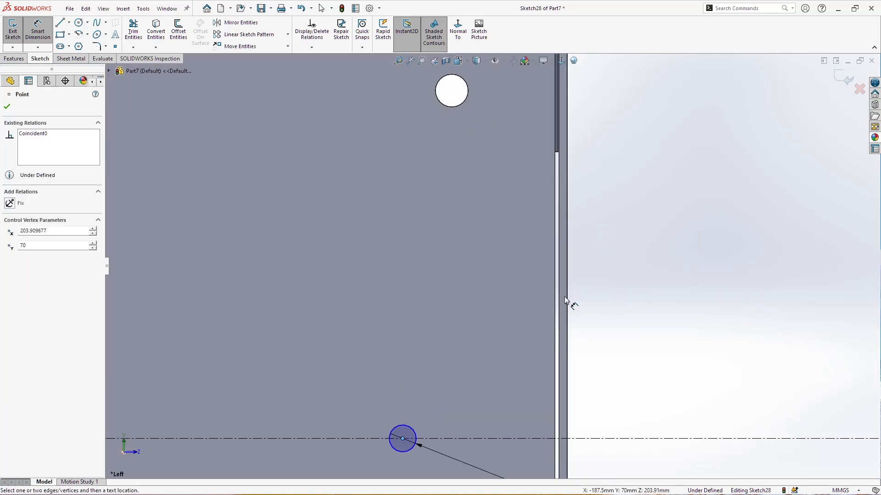
click(564, 299)
scroll(633, 317, up, 2)
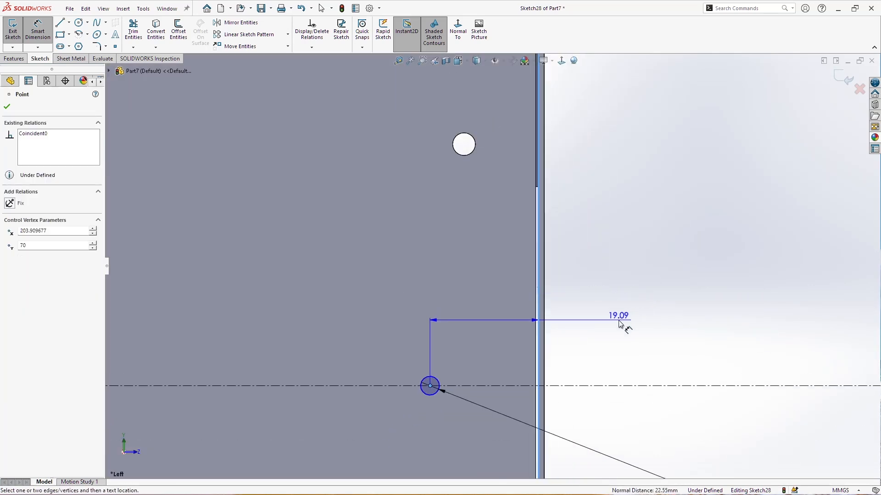
click(619, 324)
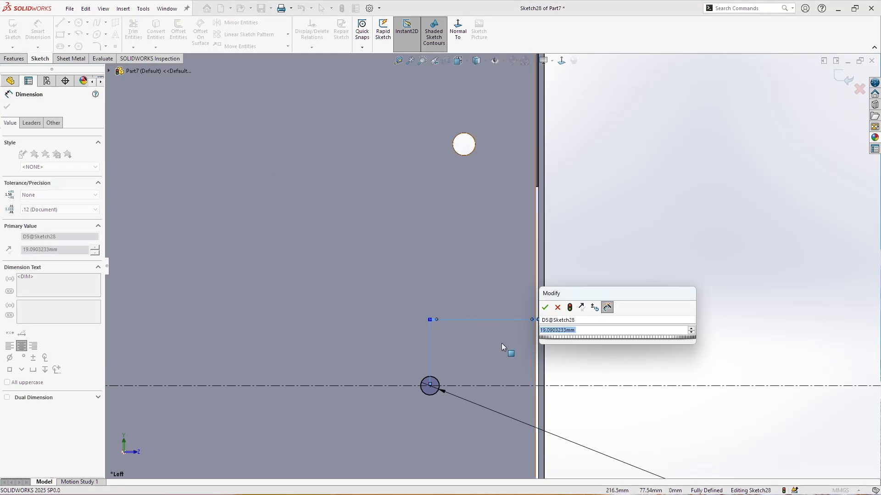
text(21)
key(Return)
key(Escape)
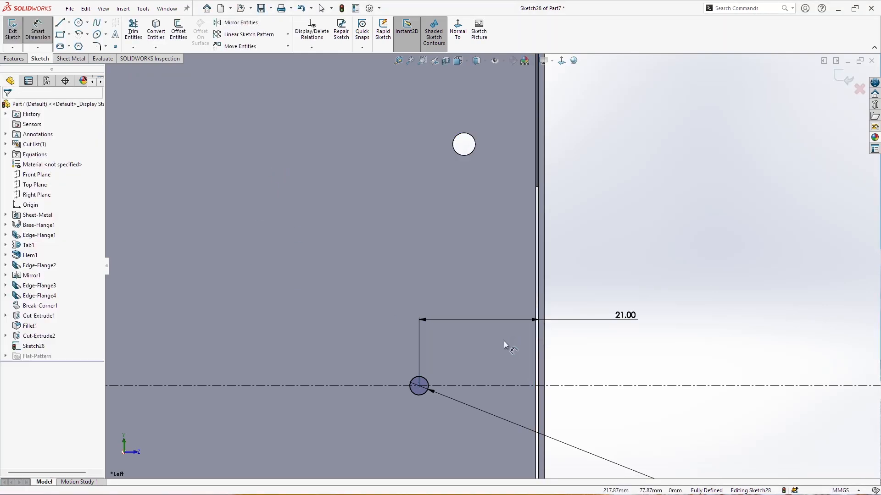
Step: Cut the row of circles through all with an Extruded Cut, keeping Normal cut enabled
key(f)
middle_drag(487, 334, 394, 284)
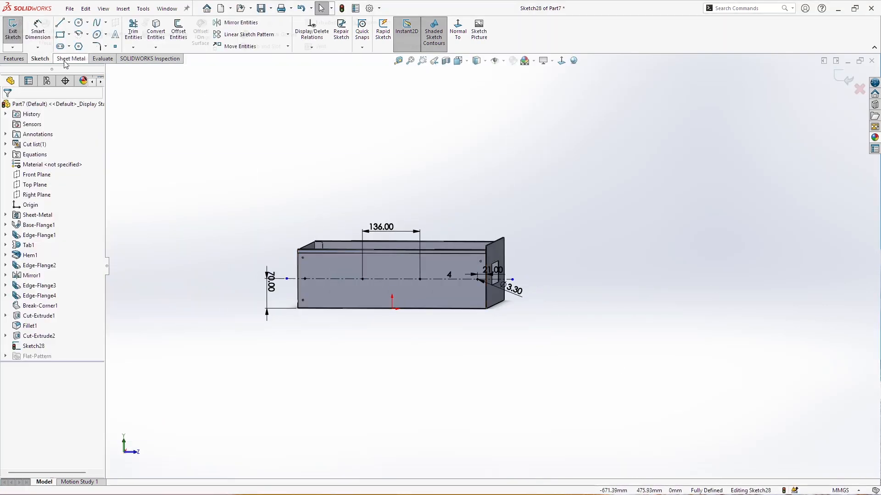
click(71, 59)
scroll(36, 52, up, 2)
click(137, 32)
click(51, 161)
click(46, 172)
click(7, 106)
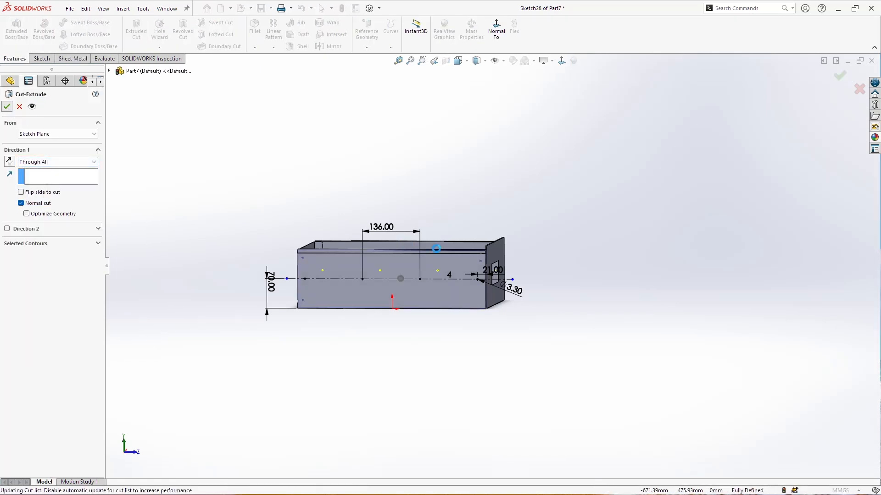
Step: Examine the newly cut side-wall holes and the overall drawer from several angles
click(467, 239)
scroll(417, 263, down, 4)
middle_drag(418, 264, 403, 218)
click(587, 194)
scroll(536, 250, down, 7)
key(Escape)
scroll(455, 318, down, 4)
middle_drag(463, 317, 455, 274)
scroll(541, 290, up, 10)
scroll(455, 274, up, 3)
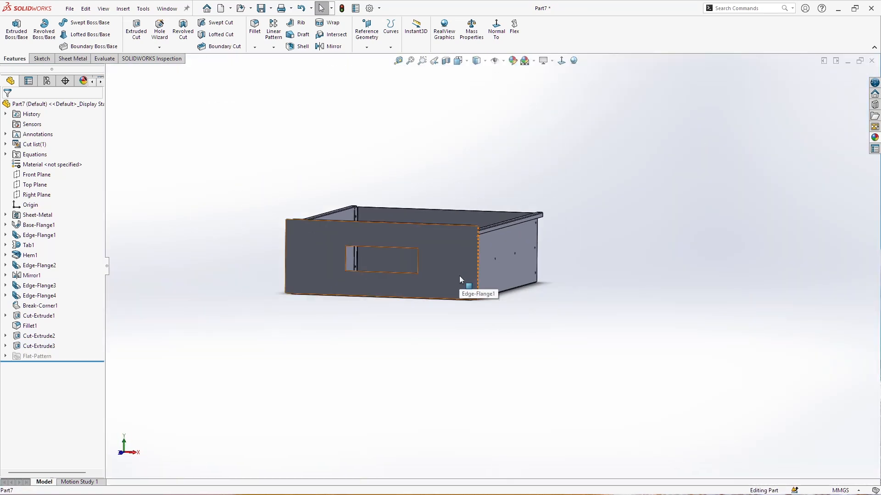
Step: Save the part as "Drawer 150 mm" in the Storage Cabinet folder
key(ctrl+s)
double_click(179, 237)
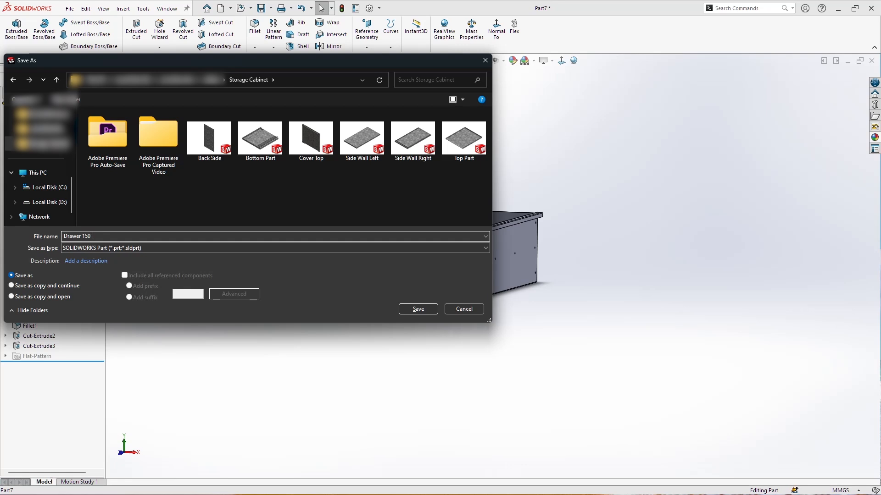
click(418, 309)
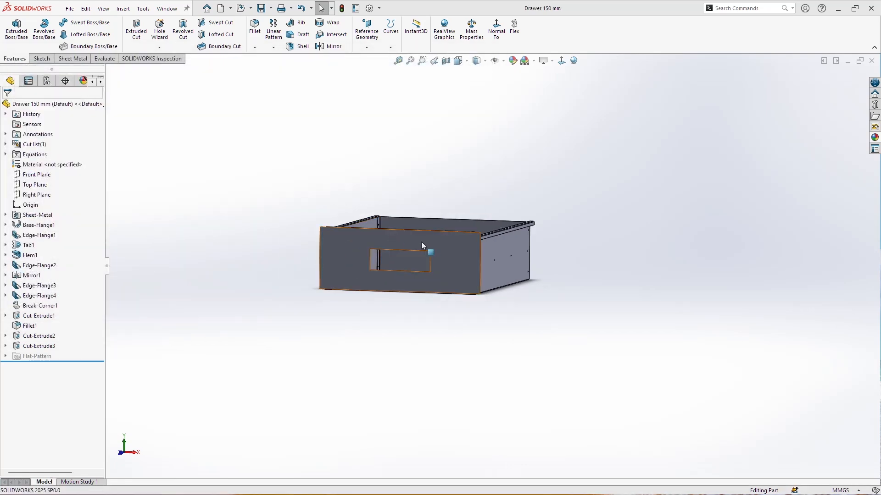
Step: Assign Galvanized Steel from the steel materials to the drawer part
middle_drag(421, 241, 394, 255)
scroll(390, 254, down, 1)
right_click(29, 165)
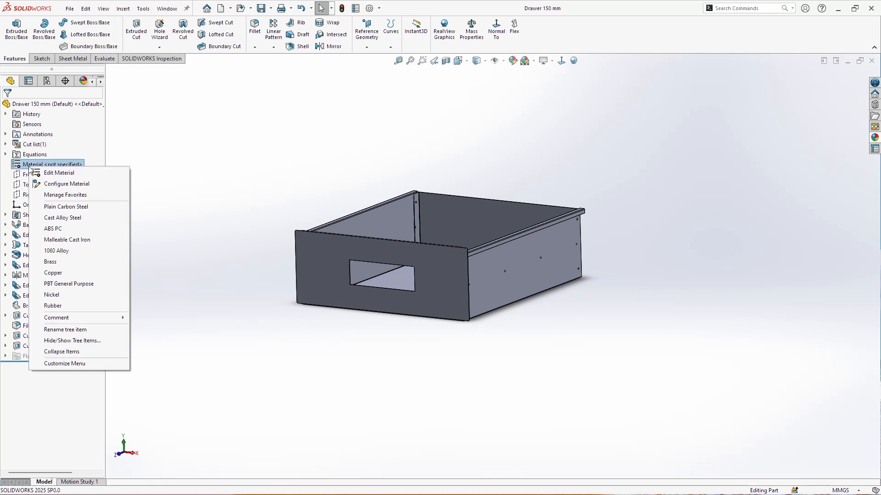
click(87, 173)
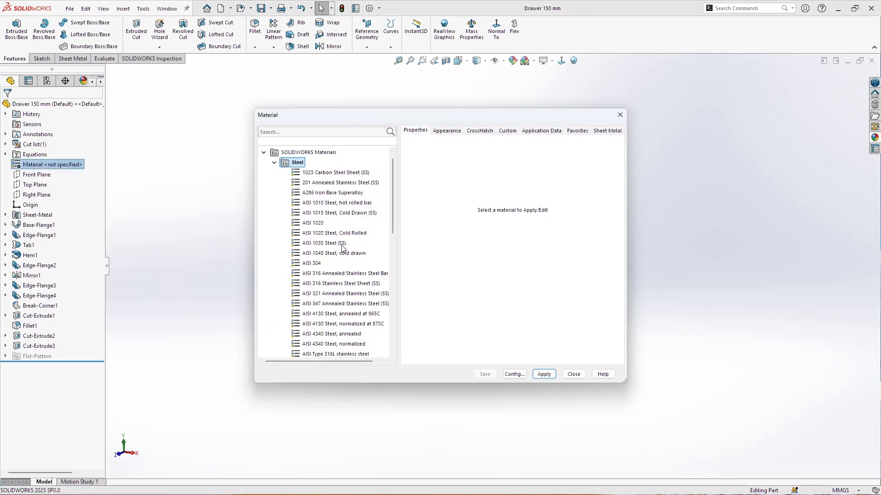
drag(393, 204, 394, 259)
click(322, 294)
click(544, 377)
click(571, 375)
click(520, 257)
click(482, 170)
scroll(482, 170, up, 1)
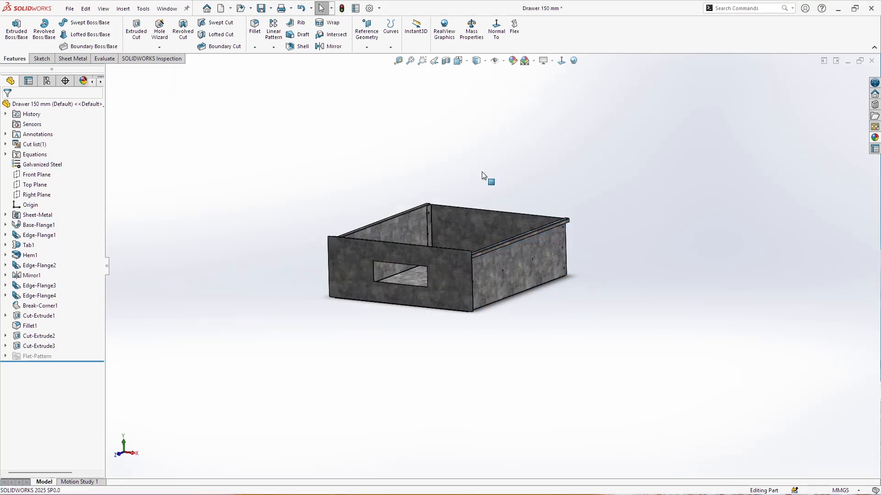
Step: Save the drawer under the new file name "Drawer 200 mm" in the Storage Cabinet folder
scroll(482, 170, down, 2)
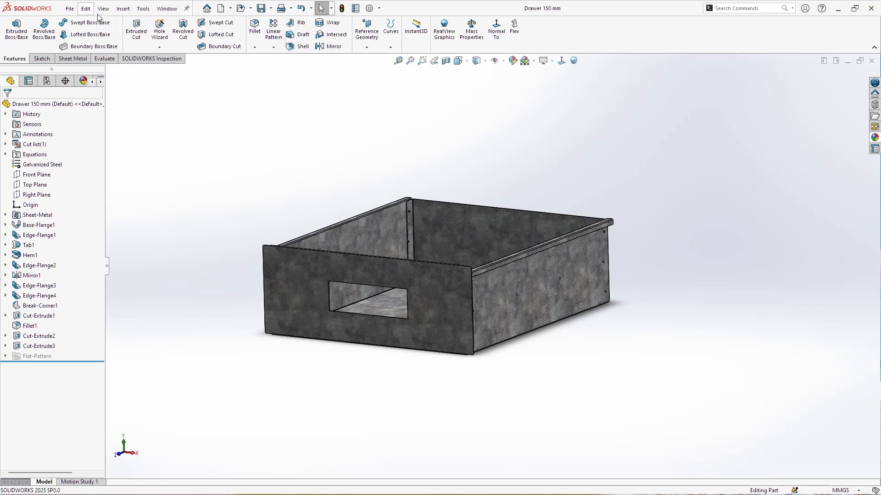
click(70, 8)
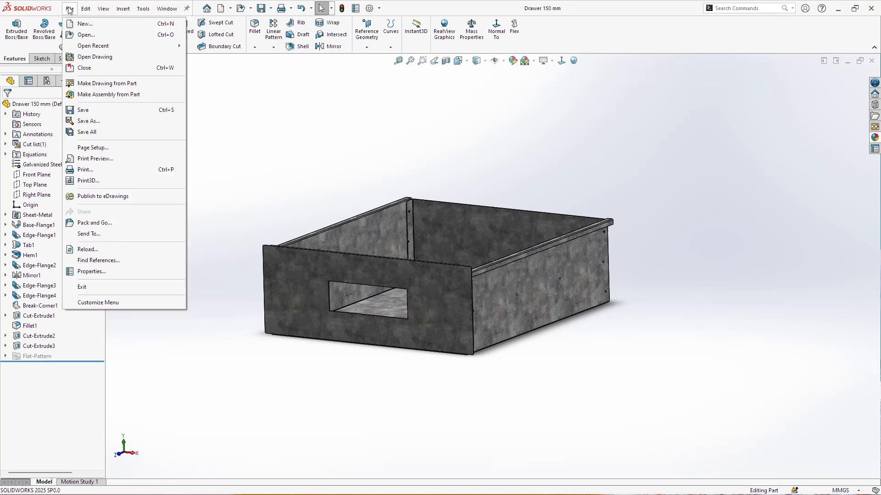
click(155, 122)
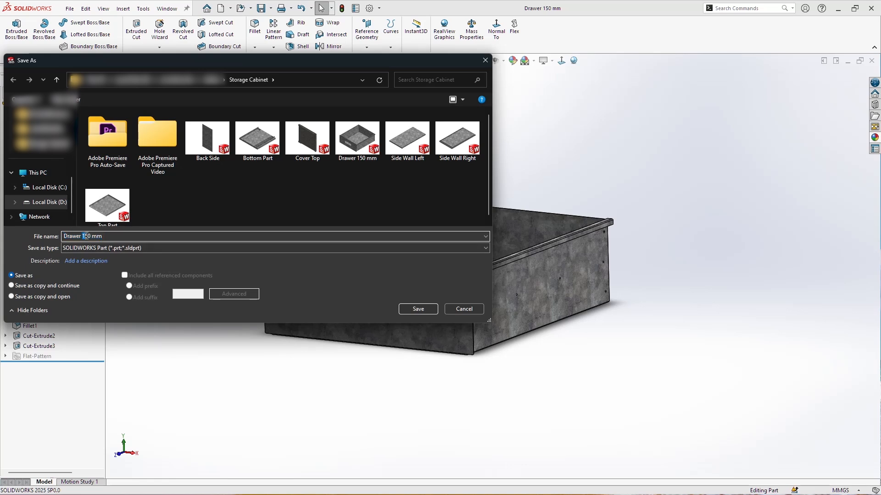
text(0)
click(418, 309)
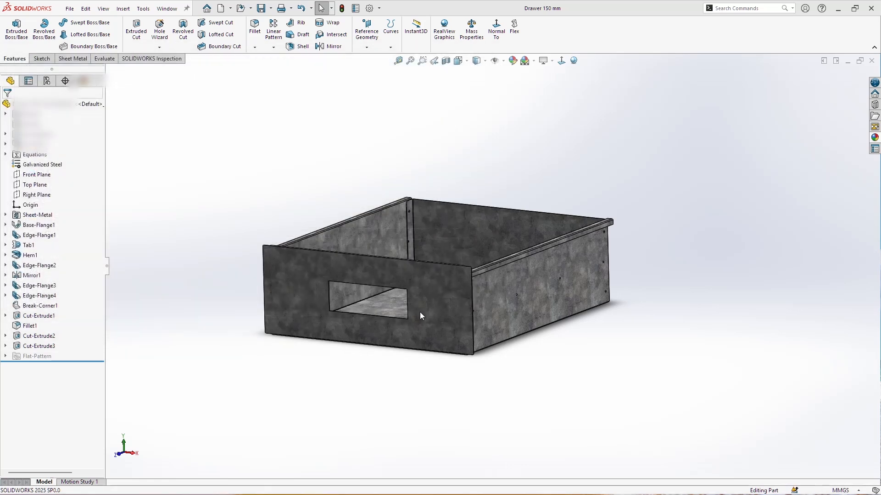
Step: Set the height of the front panel's edge flange, the one with the handle cutout, to 199 mm
click(459, 294)
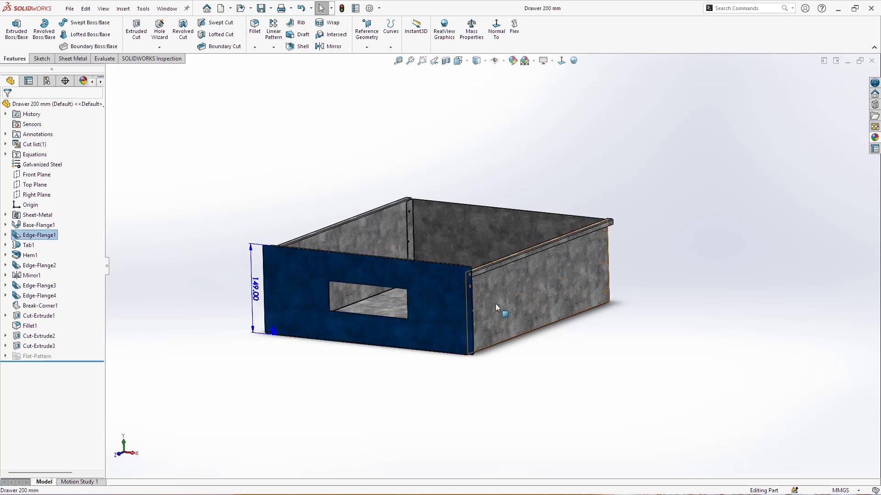
double_click(255, 289)
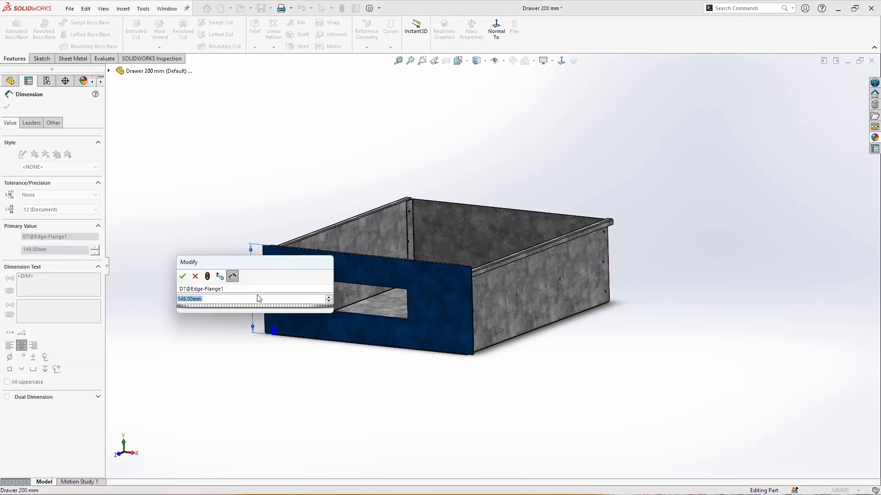
text(199)
key(Return)
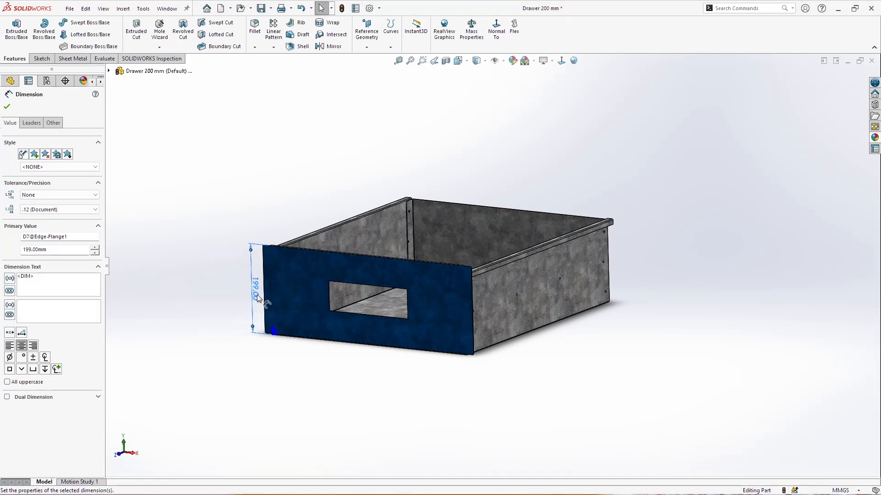
key(Escape)
Step: Set the side wall height of the base flange to 189 mm and rebuild the part
middle_drag(270, 300, 362, 279)
click(361, 279)
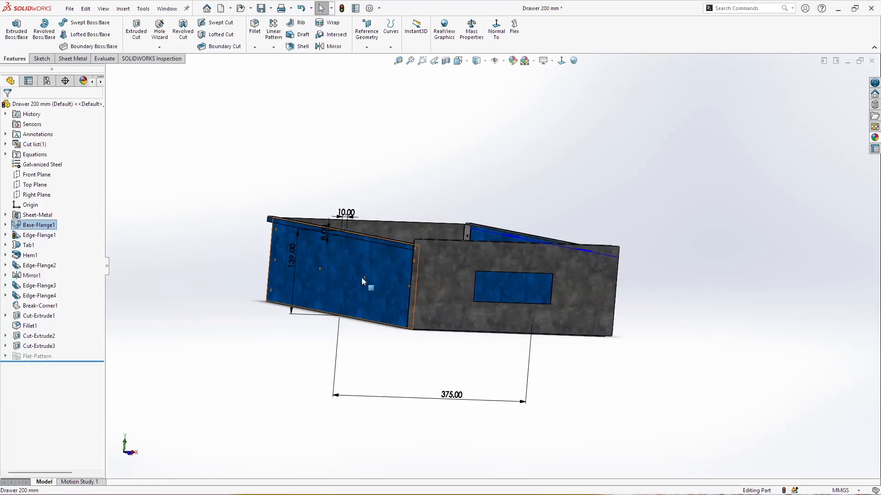
click(293, 263)
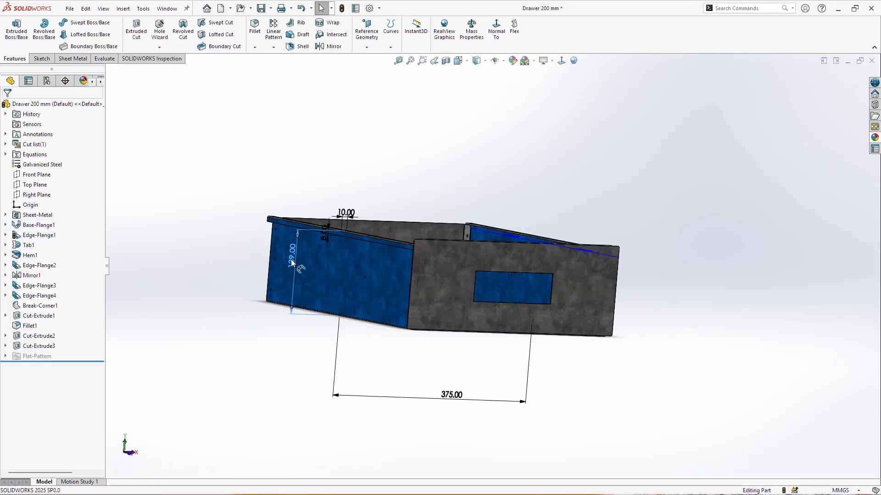
double_click(292, 263)
text(189)
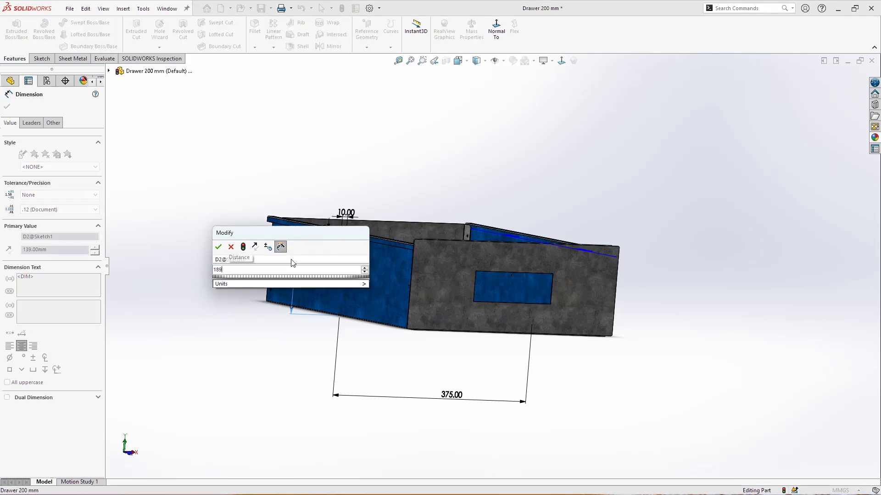
key(Return)
key(ctrl+b)
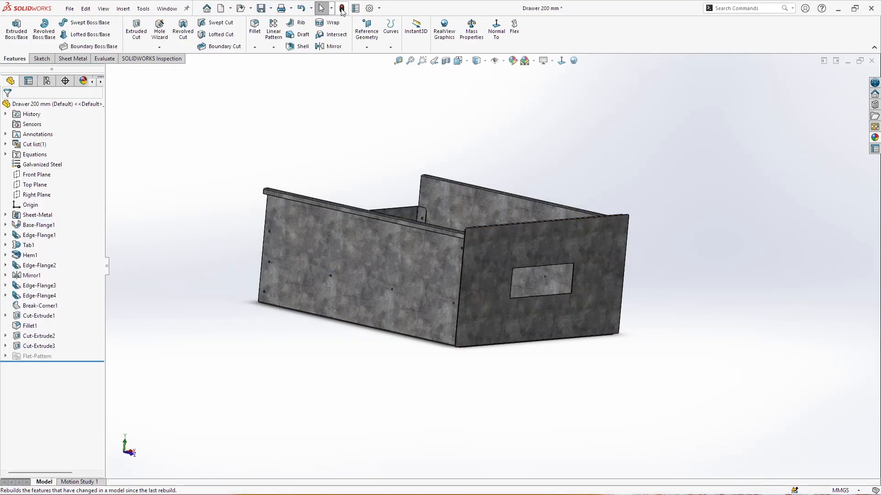
Step: Set the height of the drawer's back wall edge flange to 188 mm and rebuild the part
middle_drag(610, 274, 516, 251)
click(516, 251)
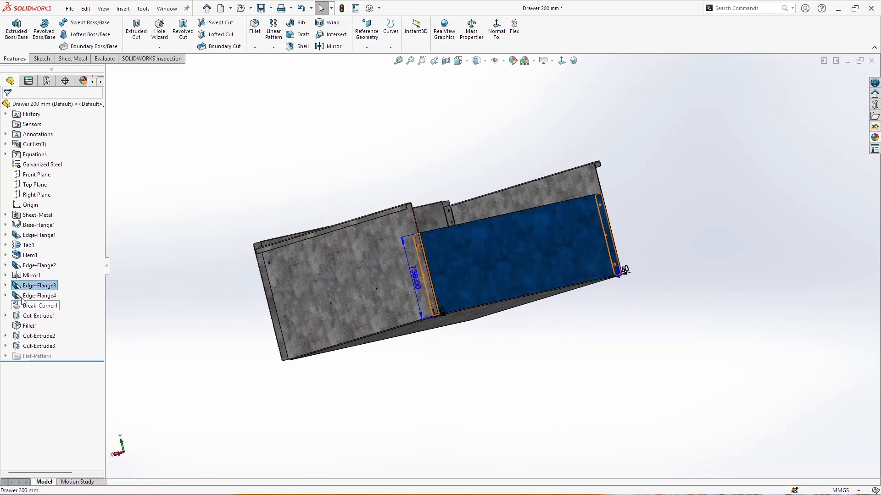
click(418, 277)
click(441, 275)
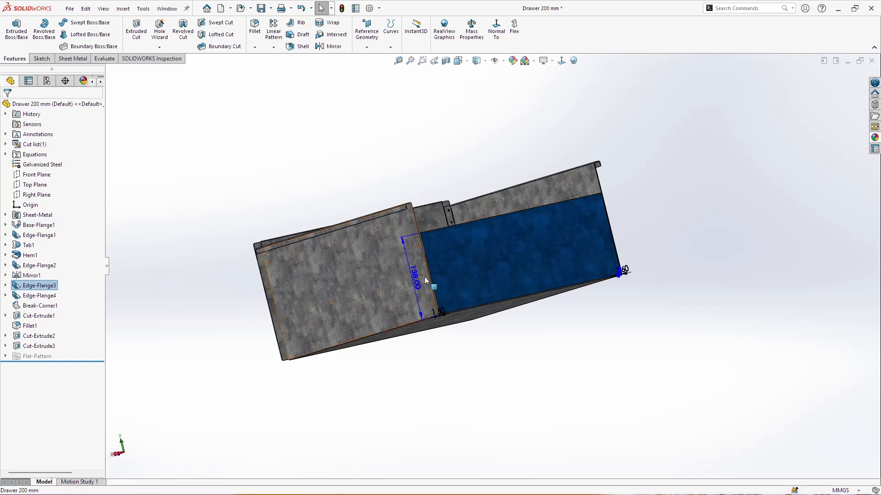
double_click(416, 285)
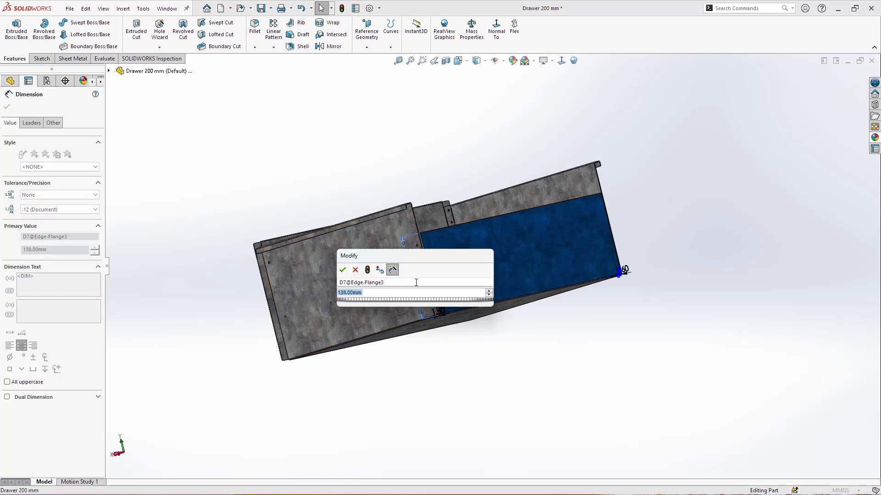
text(1)
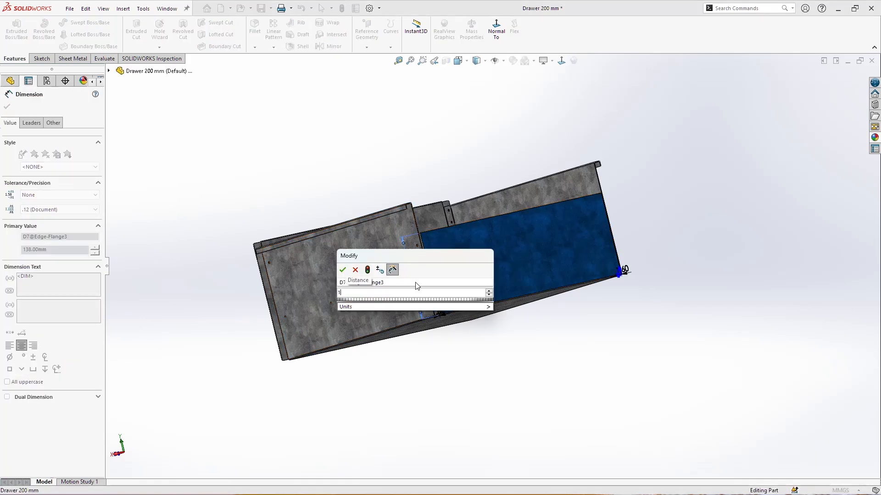
key(Return)
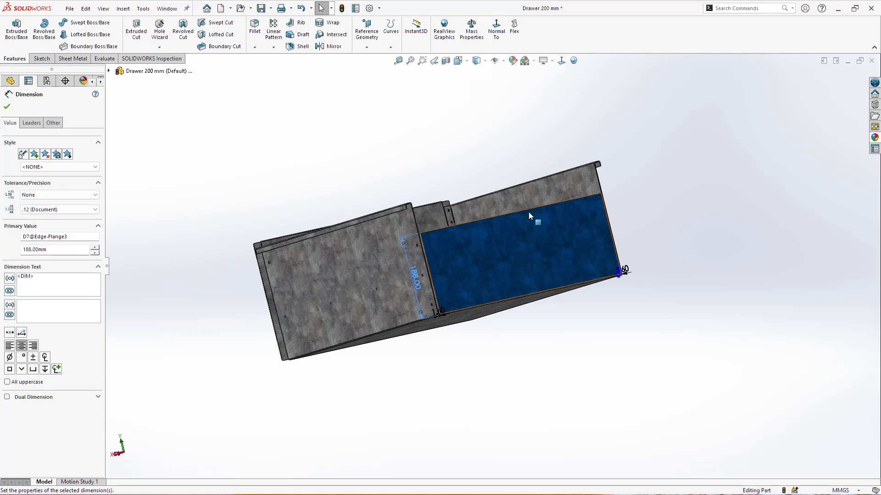
click(596, 176)
click(343, 10)
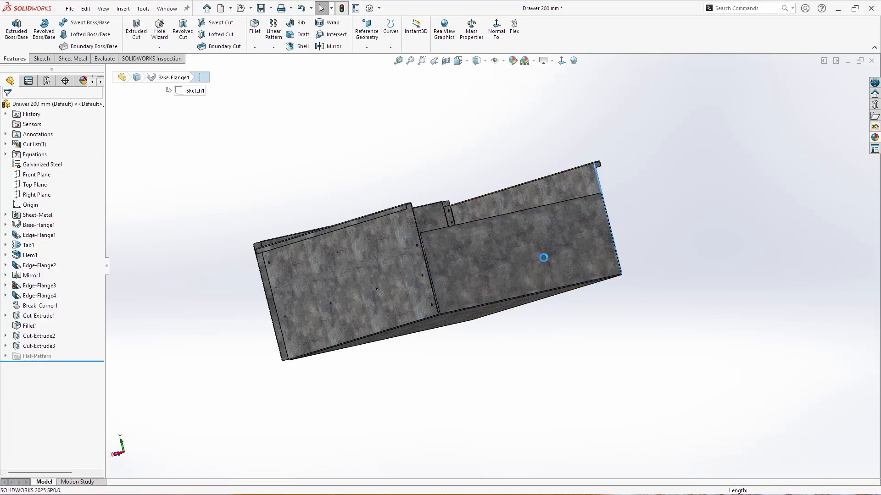
Step: Set the height of the middle hole row in the side walls' Cut-Extrude3 sketch to 95 mm and rebuild the part
middle_drag(444, 193, 456, 307)
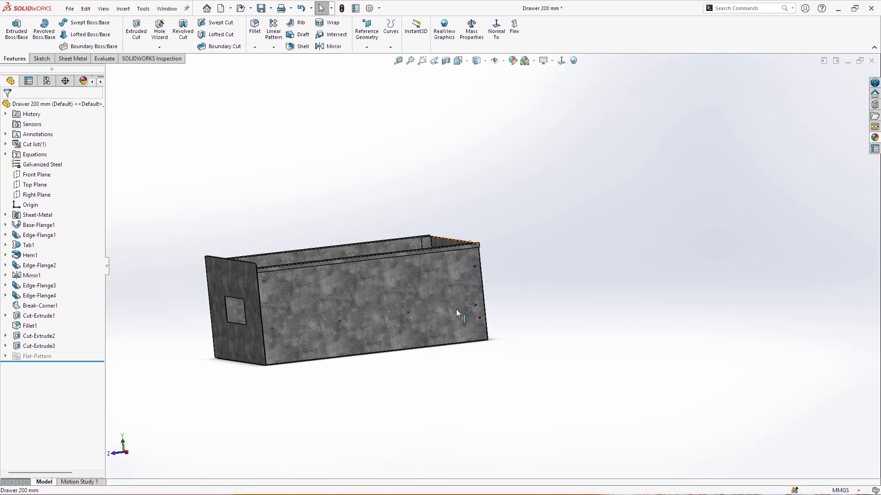
scroll(241, 393, down, 3)
click(25, 346)
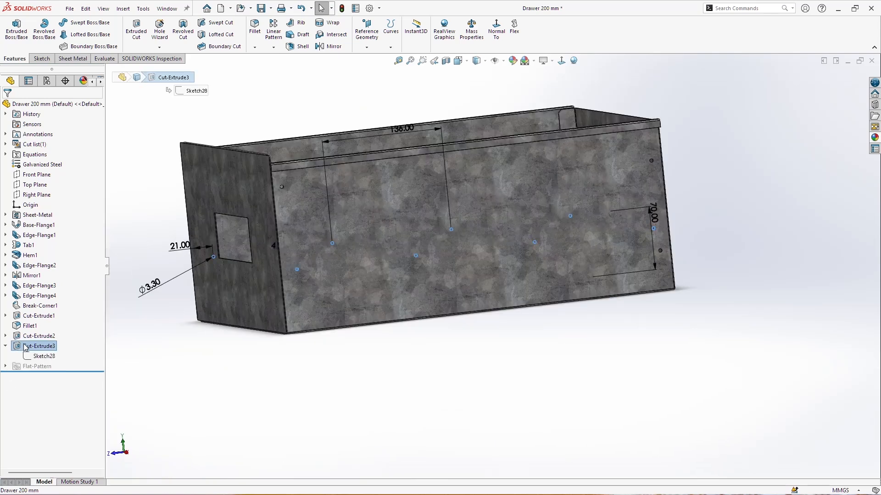
middle_drag(635, 314, 225, 281)
double_click(225, 280)
text(80)
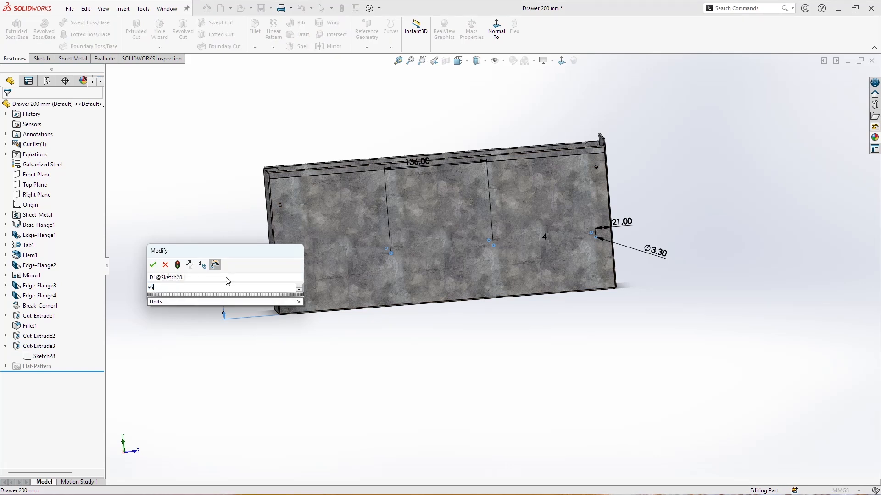
key(Return)
click(515, 367)
key(ctrl+b)
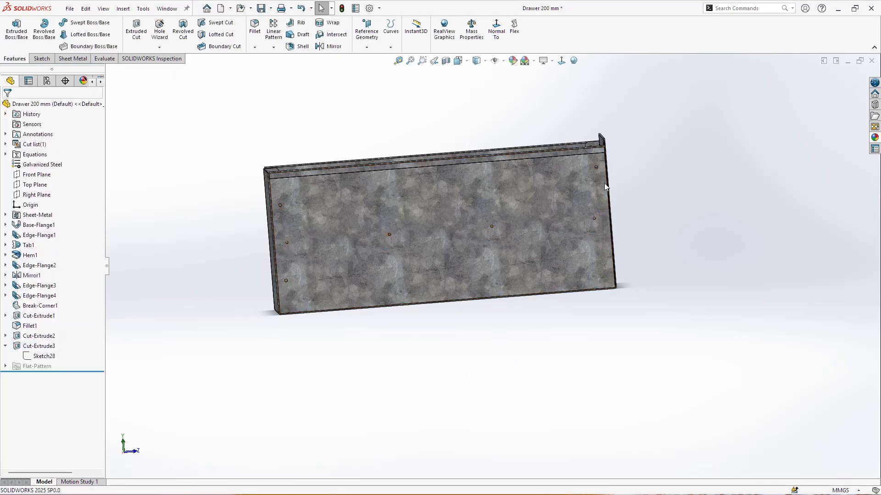
Step: Examine the rebuilt drawer's side wall holes, interior and front panel with the handle cutout
scroll(596, 198, down, 3)
scroll(593, 202, down, 2)
scroll(635, 294, up, 8)
middle_drag(672, 235, 648, 335)
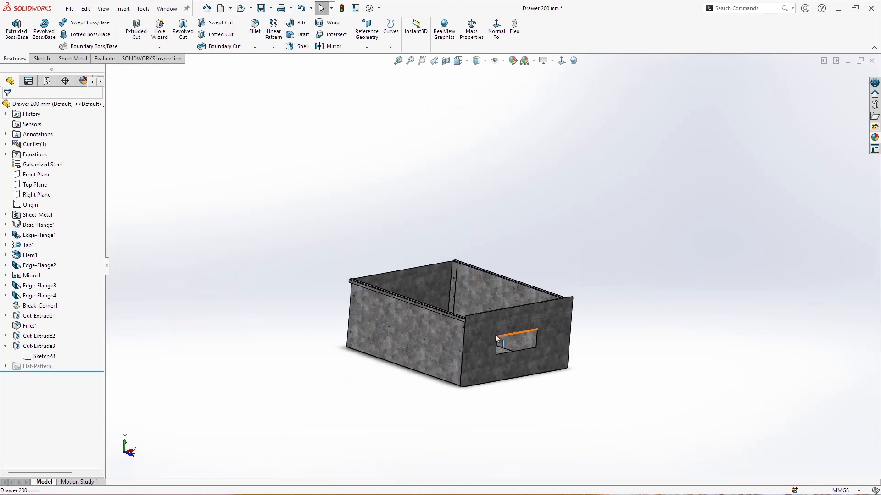
scroll(496, 327, down, 2)
middle_drag(495, 327, 512, 337)
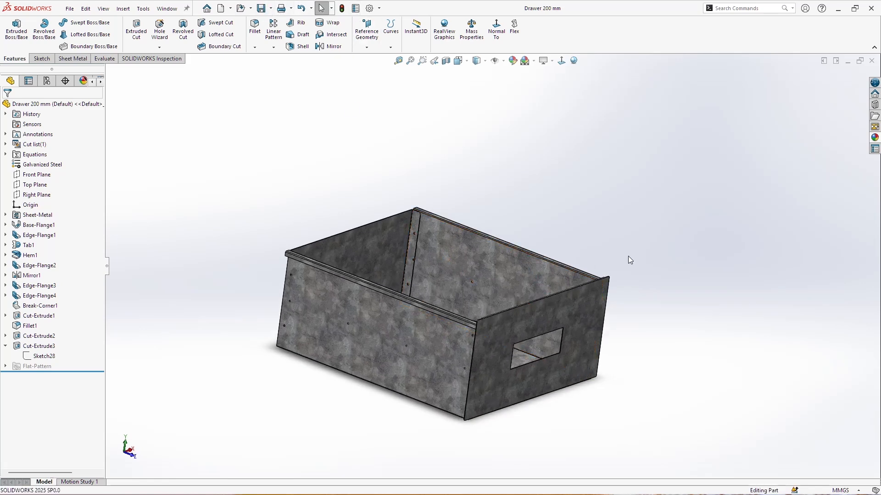
middle_drag(679, 245, 637, 225)
scroll(734, 193, up, 3)
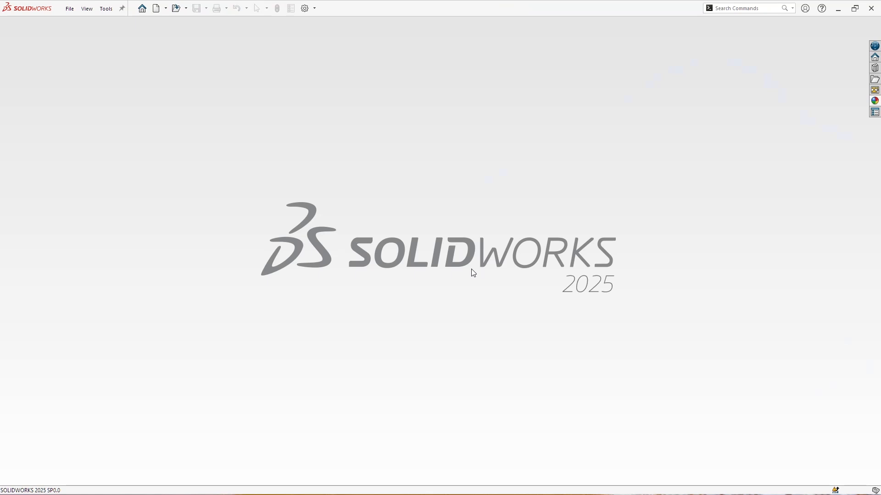
Step: Create a new part and sketch a center rectangle about 102 by 27 mm on the Front Plane, centred on the origin
key(ctrl+n)
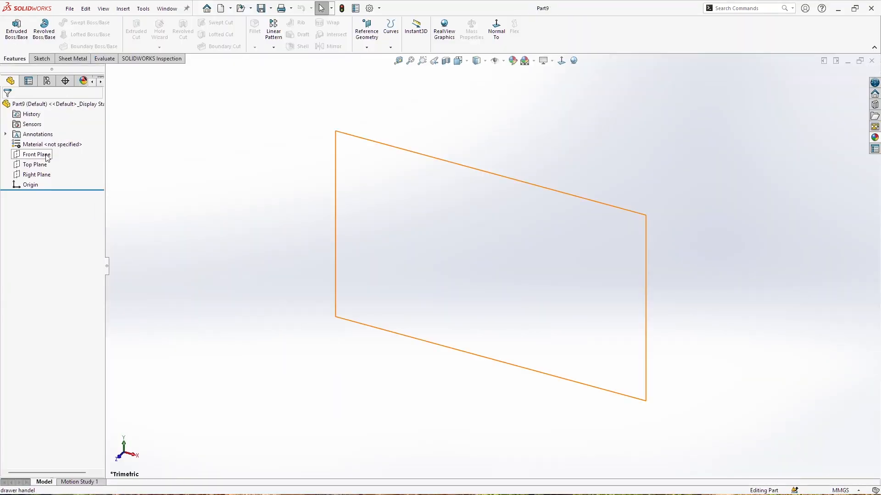
right_click(48, 157)
click(56, 137)
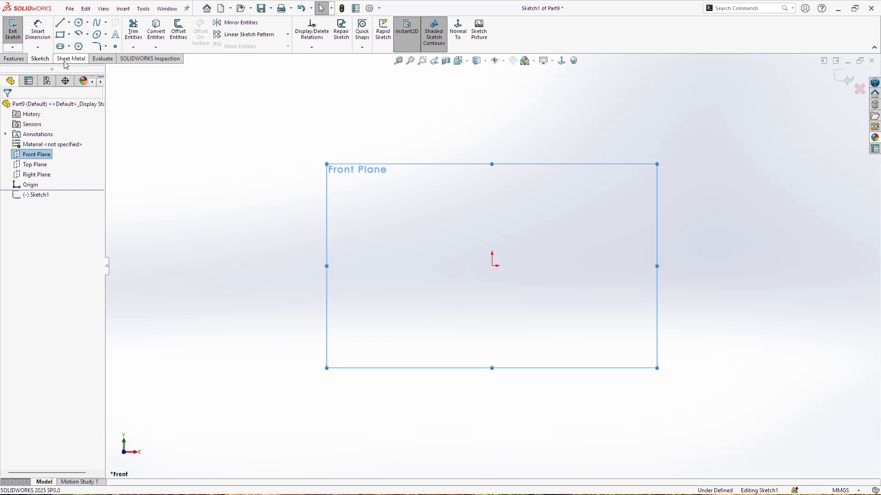
click(60, 34)
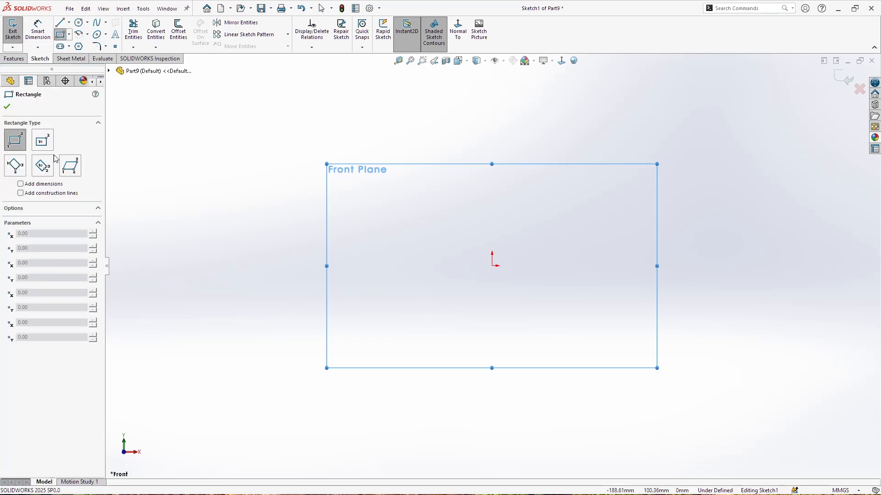
click(43, 142)
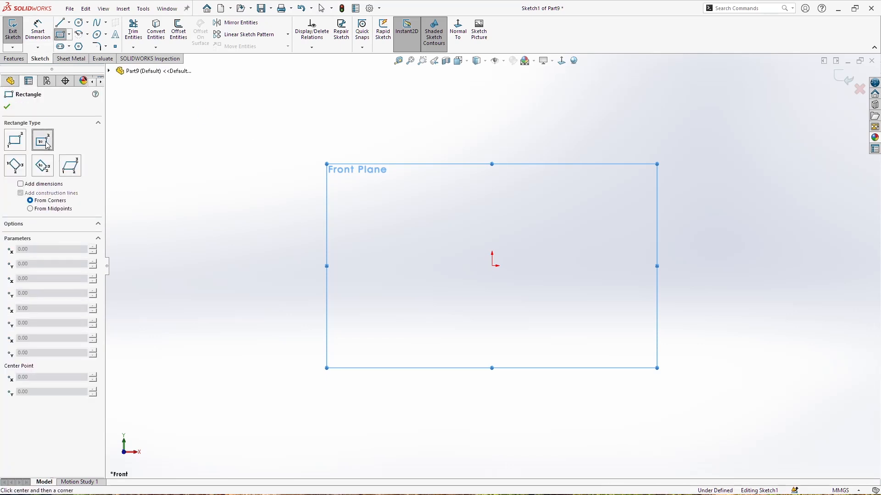
click(492, 266)
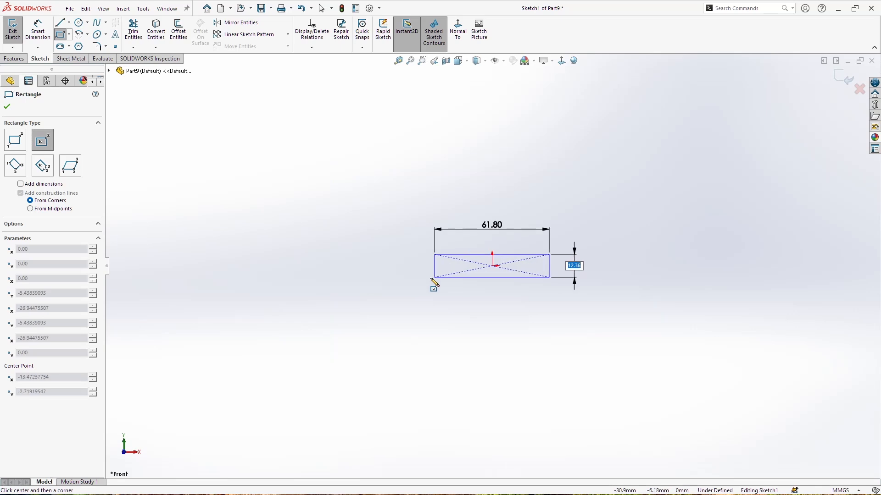
click(396, 290)
Step: Dimension the rectangle to a width of 149 mm and a height of 49 mm
click(38, 31)
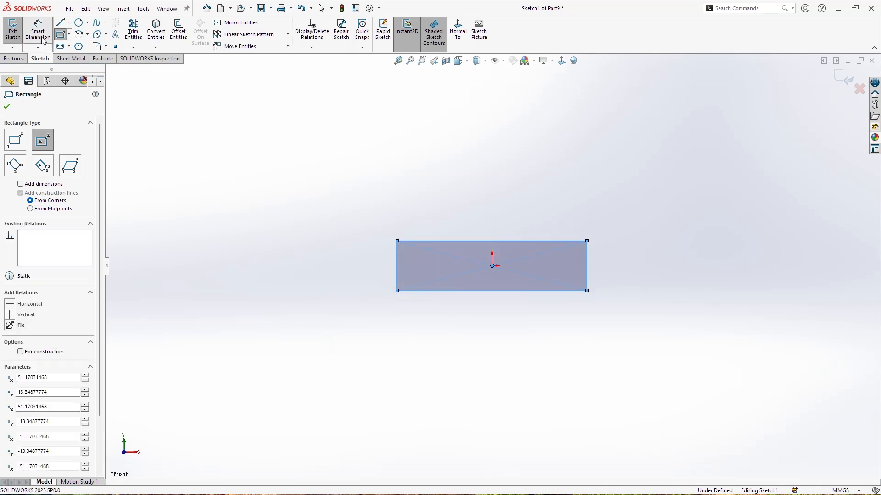
click(497, 241)
click(496, 208)
text(149)
key(Return)
click(587, 265)
click(605, 263)
text(49)
key(Return)
key(Escape)
Step: Extrude the rectangle as a blind boss 17 mm deep
click(14, 59)
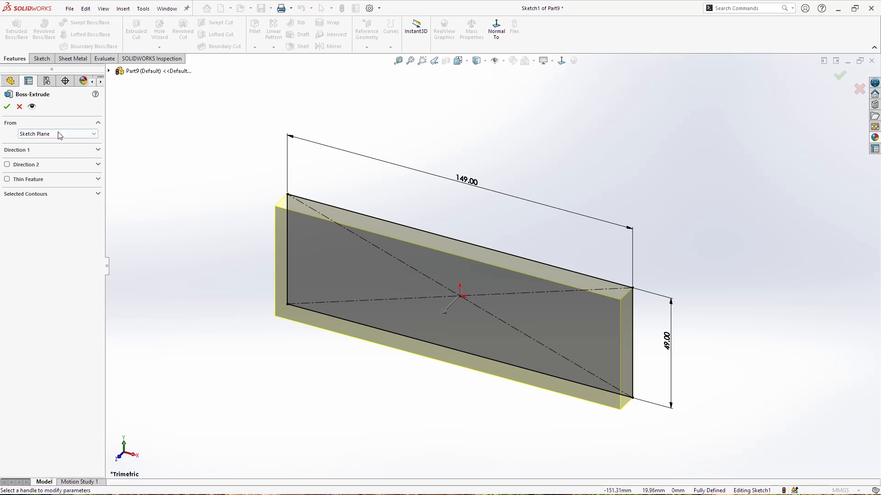
click(98, 150)
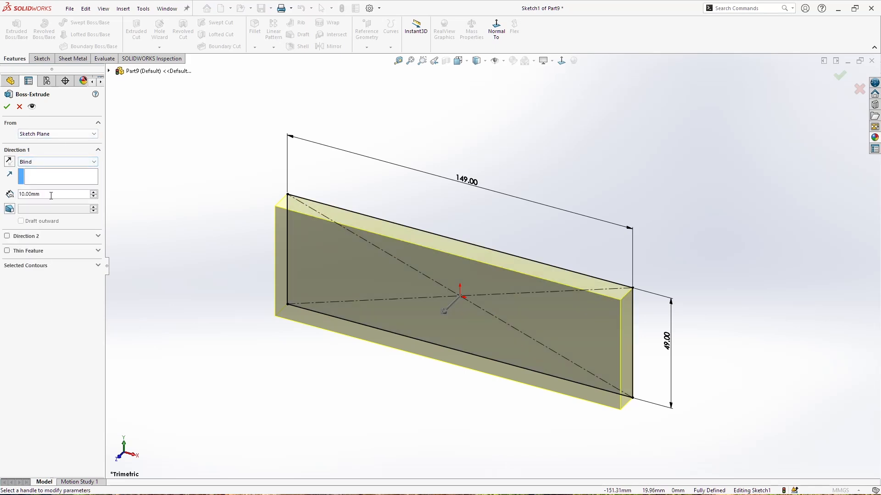
key(Return)
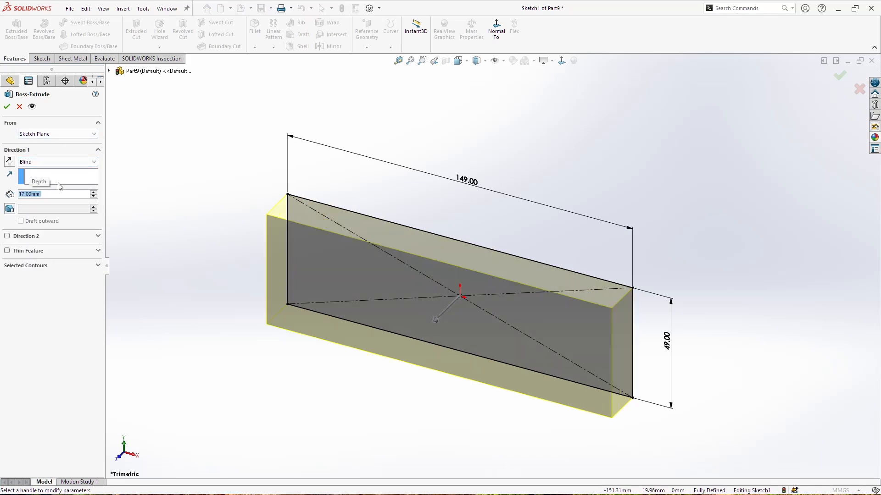
click(6, 107)
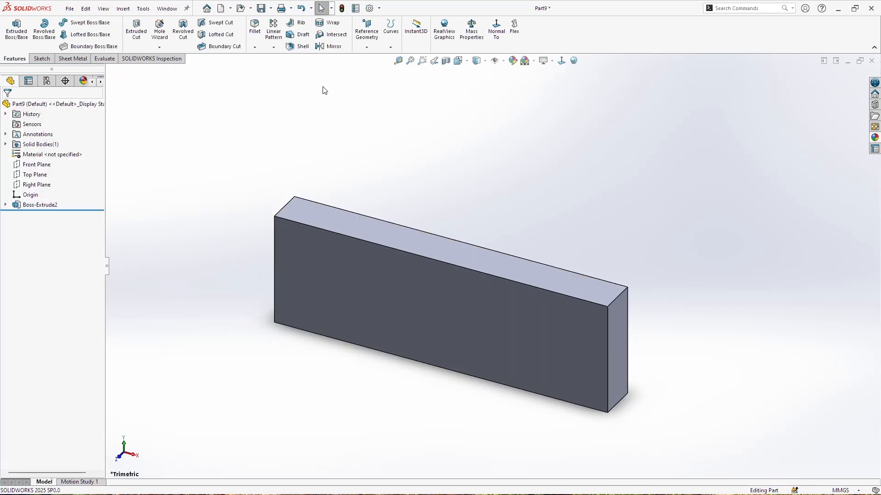
Step: Shell the block with a 2 mm wall thickness, removing its large front face
click(433, 295)
click(21, 195)
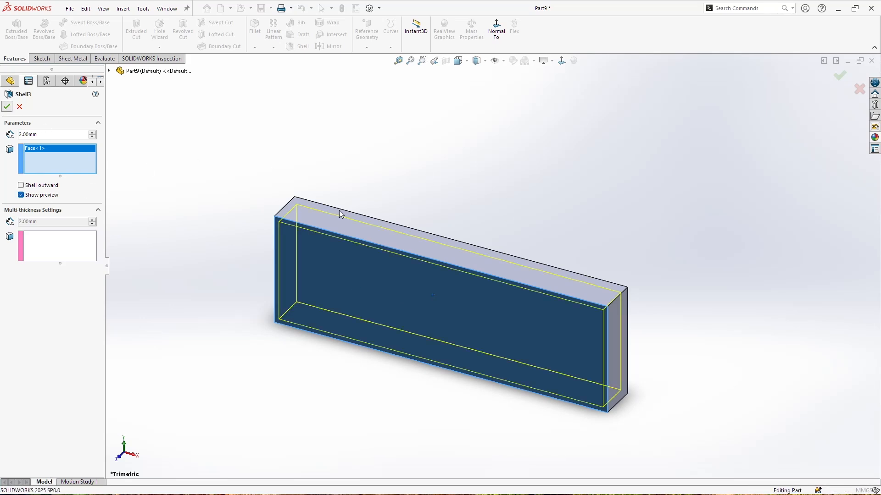
middle_drag(683, 322, 534, 262)
middle_drag(517, 210, 452, 234)
scroll(478, 283, down, 3)
middle_drag(479, 282, 367, 154)
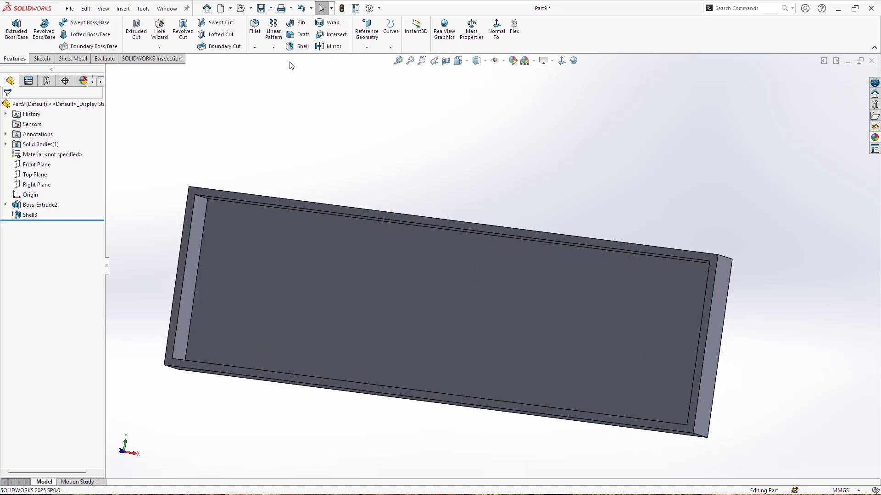
Step: Fillet the four inner corner edges of the shelled block with a symmetric 10 mm radius
scroll(213, 189, down, 4)
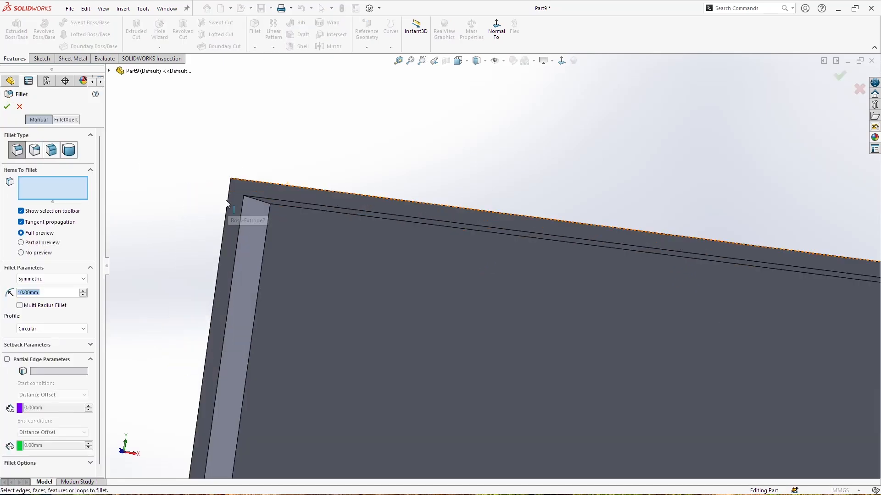
middle_drag(229, 200, 229, 191)
click(256, 204)
scroll(392, 273, up, 4)
middle_drag(393, 275, 589, 223)
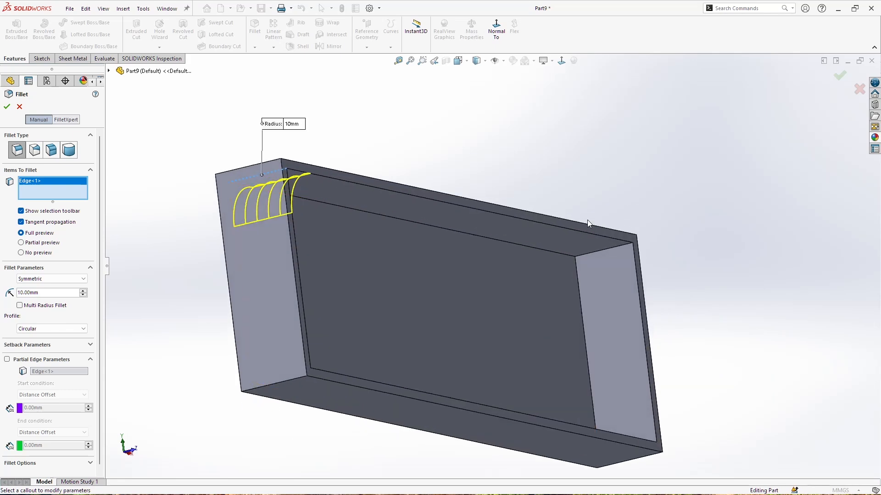
click(596, 251)
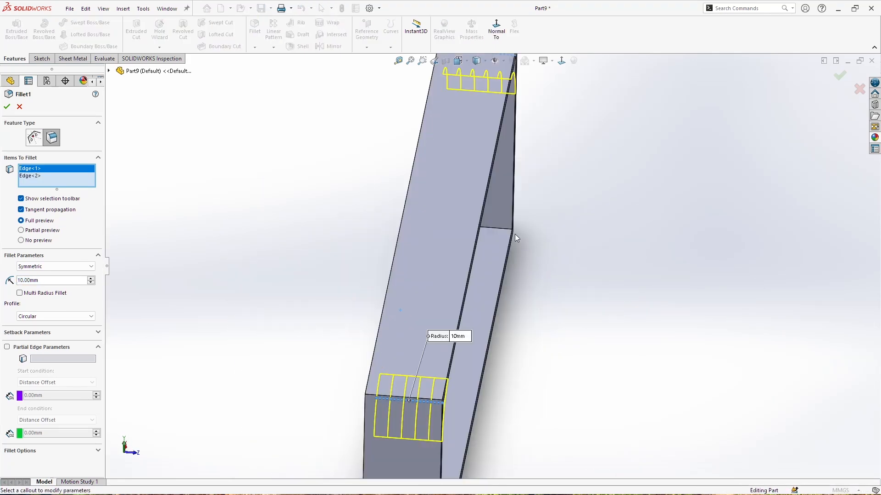
click(504, 229)
middle_drag(520, 353, 415, 332)
scroll(413, 337, up, 5)
middle_drag(330, 349, 306, 354)
scroll(306, 353, down, 4)
scroll(409, 304, down, 3)
click(407, 302)
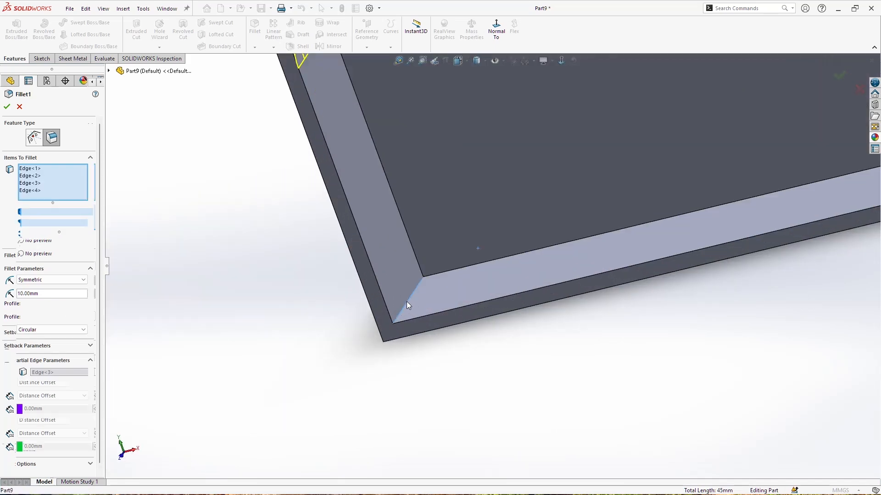
click(7, 107)
Step: Start a sketch on the block's narrow end face and draw two corner rectangles, each about 4 mm high, overlapping the open-side edge
scroll(548, 199, up, 5)
middle_drag(557, 196, 601, 150)
scroll(625, 205, down, 5)
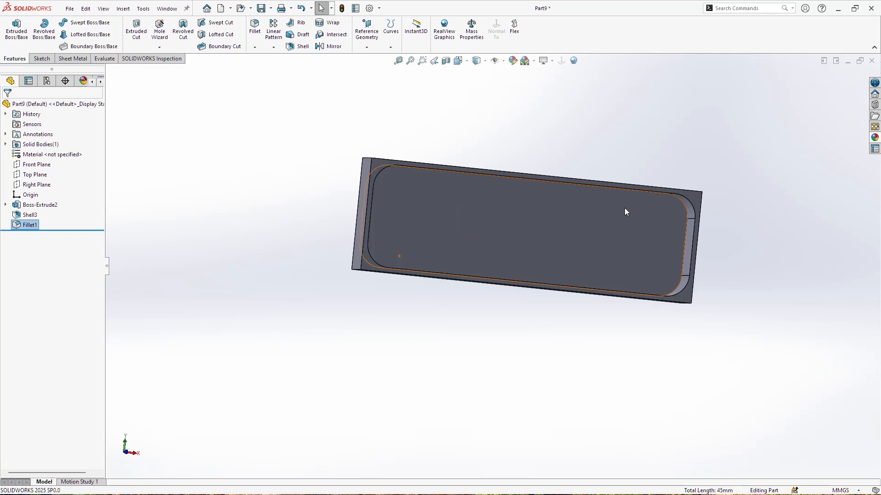
middle_drag(598, 230, 453, 261)
click(449, 256)
click(42, 59)
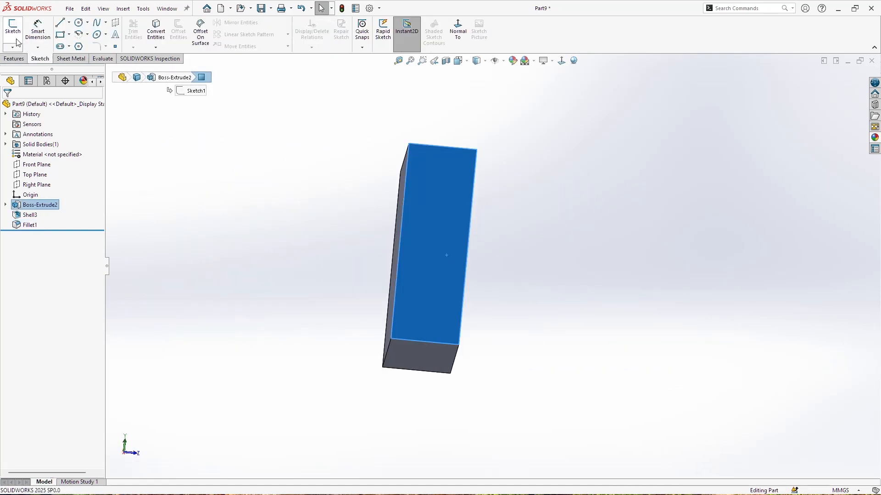
click(12, 29)
click(482, 189)
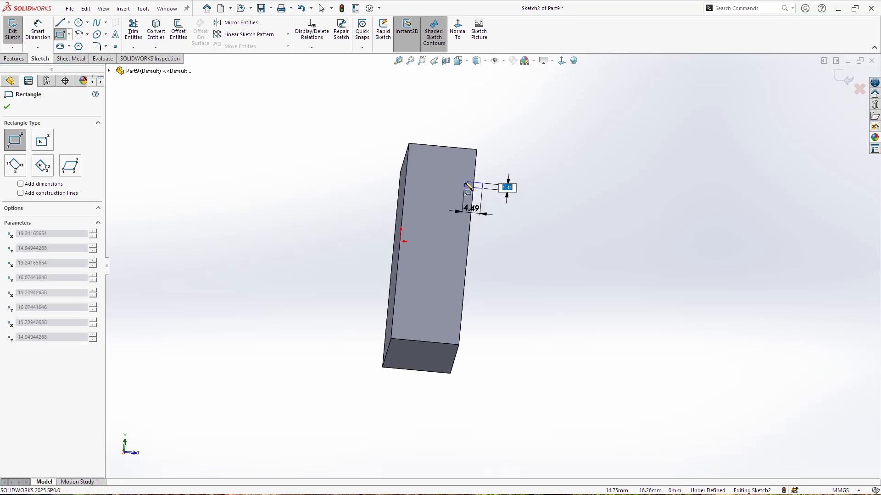
click(460, 172)
click(478, 266)
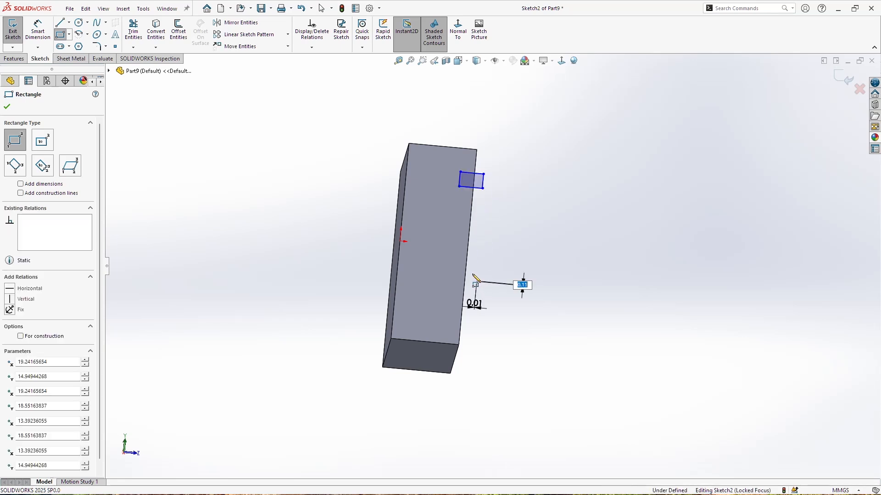
click(450, 279)
key(Escape)
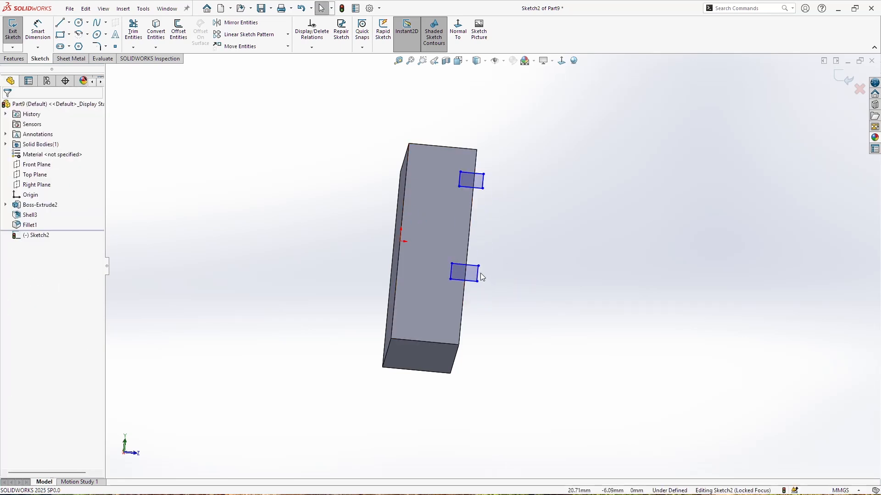
Step: Align the outer vertical sides of both rectangles with the end face's open-side edge
mouse_move(478, 275)
mouse_down()
mouse_move(461, 274)
mouse_move(473, 273)
mouse_up()
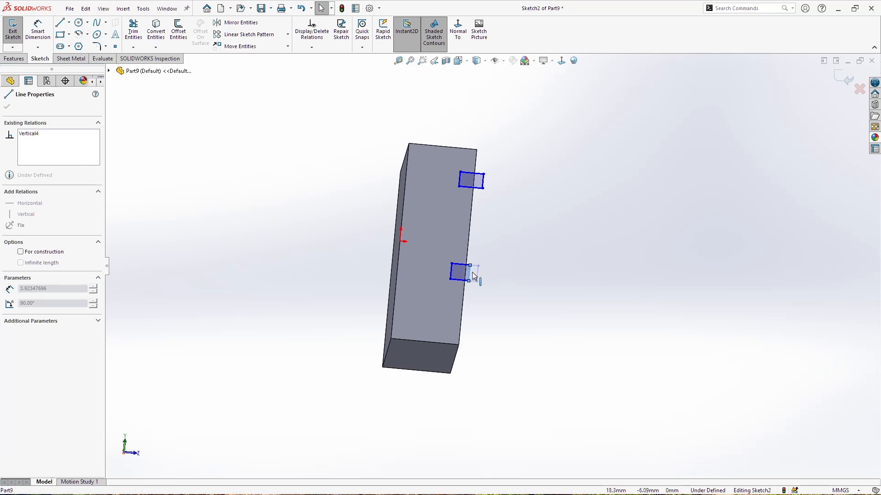
click(489, 197)
ctrl+click(484, 182)
click(15, 255)
key(Escape)
Step: Dimension the upper rectangle's height to 7 mm in the end face sketch
middle_drag(443, 264, 443, 291)
key(space)
click(384, 330)
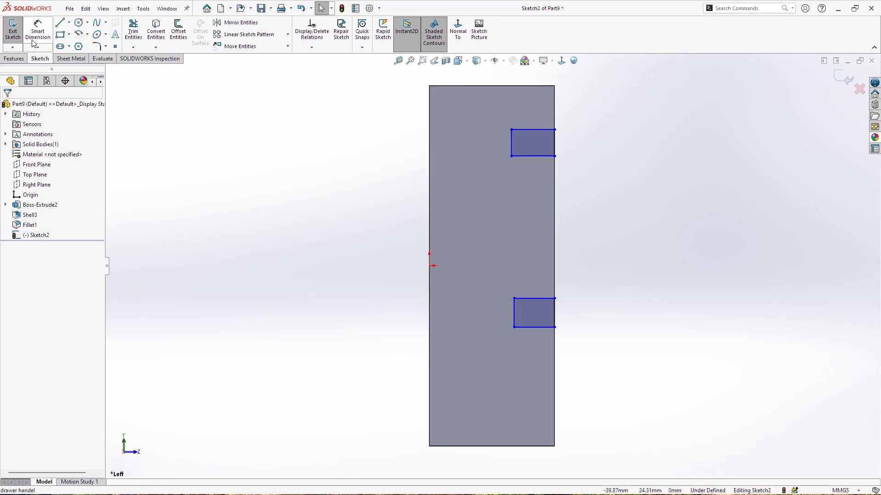
click(34, 38)
click(510, 150)
click(375, 144)
text(7)
key(Return)
key(Escape)
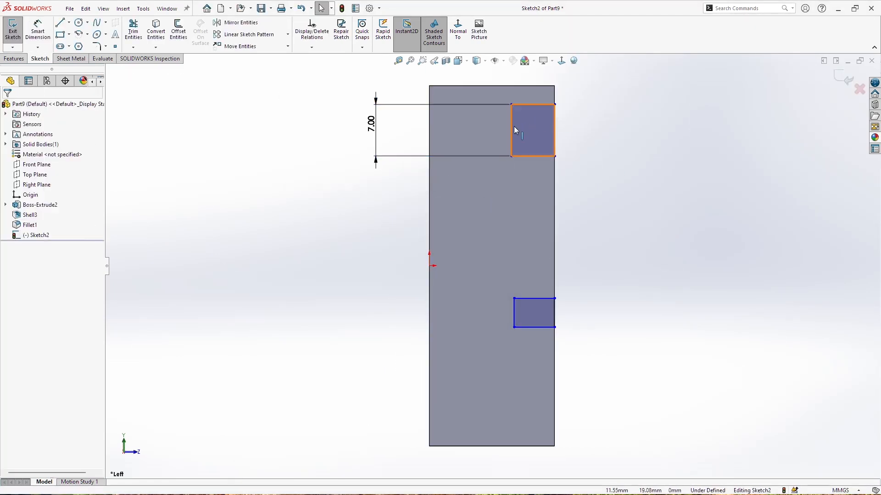
Step: Apply an Equal relation to the inner vertical sides of the two rectangles
click(511, 130)
ctrl+click(514, 308)
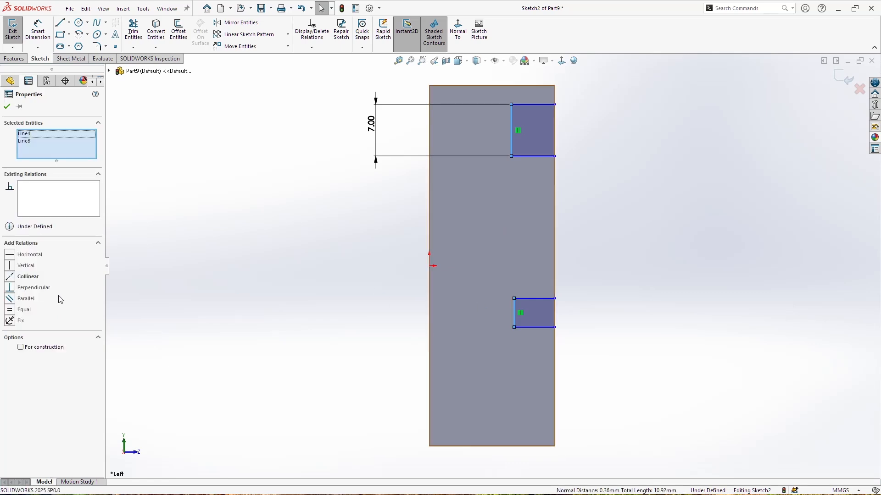
click(28, 314)
Step: Draw a horizontal centerline about 21 mm long from the origin across the end face
click(68, 22)
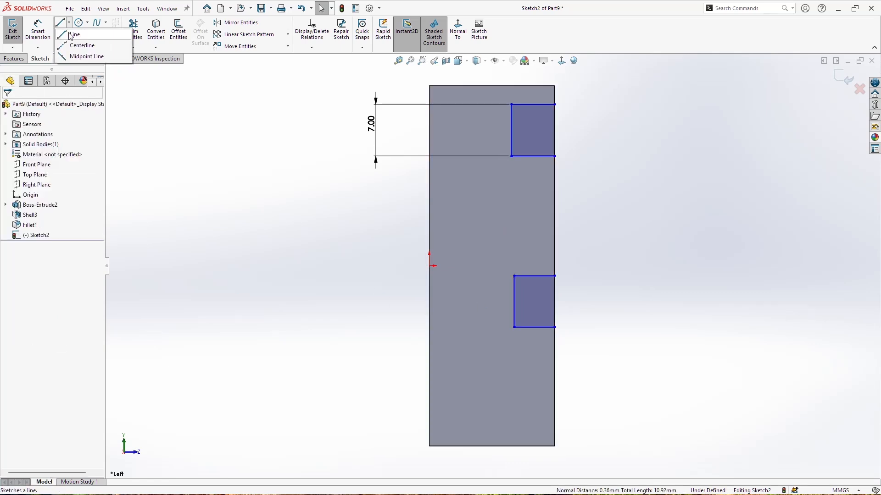
click(78, 43)
click(429, 265)
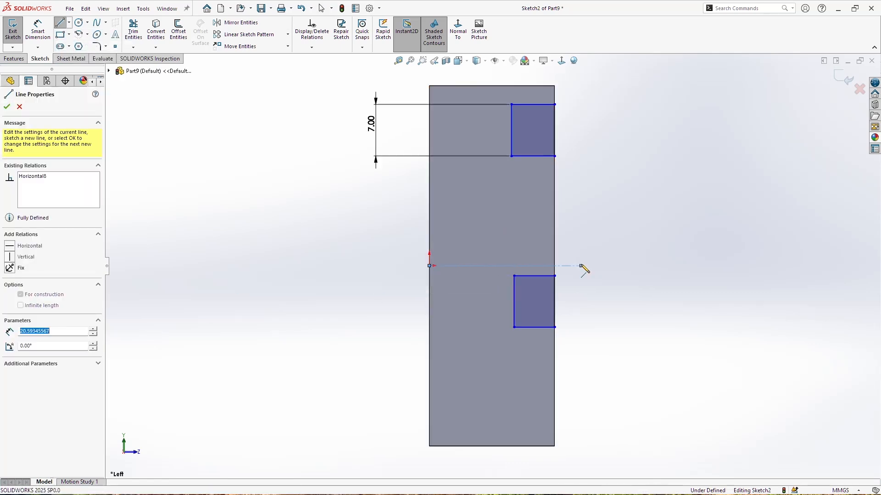
click(581, 266)
key(Escape)
Step: Make the facing horizontal edges of the two rectangles symmetric about the centerline
click(573, 266)
ctrl+click(548, 281)
ctrl+click(527, 168)
click(29, 310)
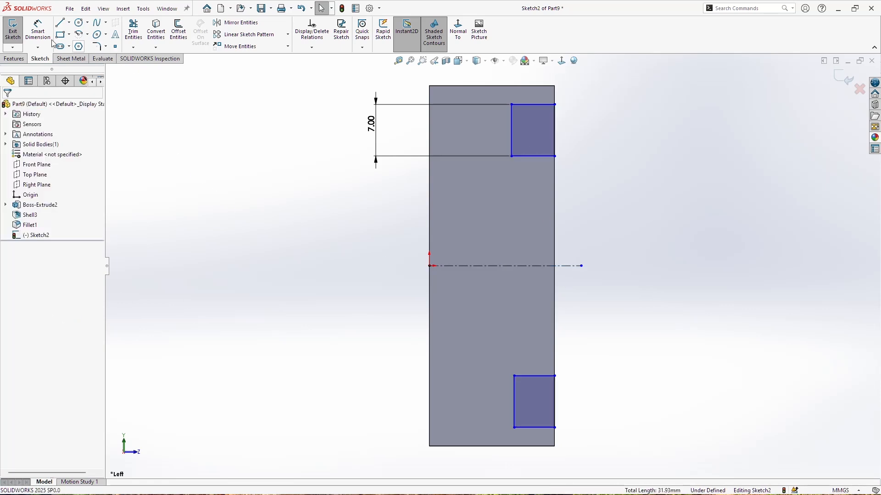
Step: Dimension the distance from the centerline to the lower rectangle's upper edge as 4.5 mm
click(37, 32)
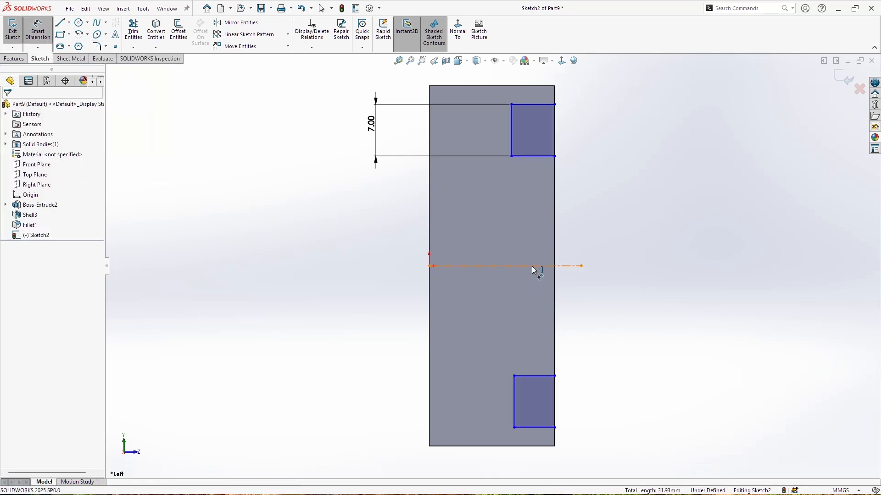
click(532, 267)
click(545, 377)
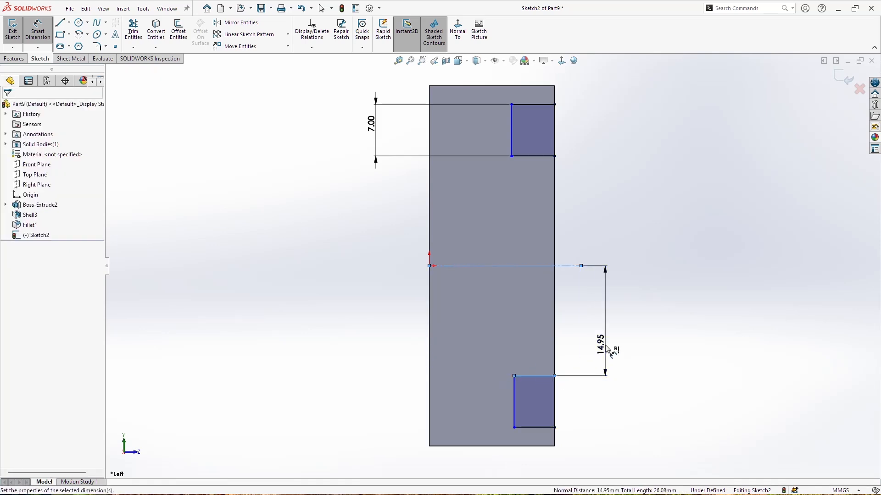
click(605, 349)
text(4.5)
key(Return)
key(Escape)
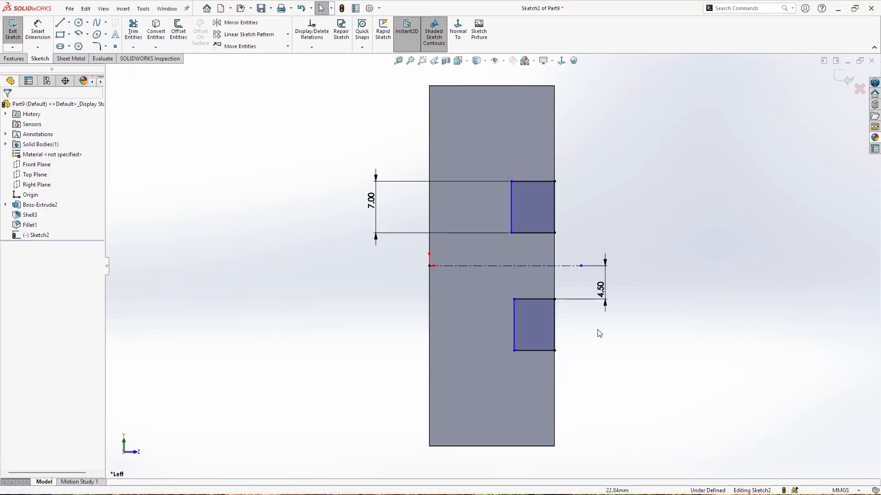
Step: Dimension the upper rectangle's inner side 13.5 mm from the face's long edge through the origin
click(30, 38)
click(429, 159)
click(511, 197)
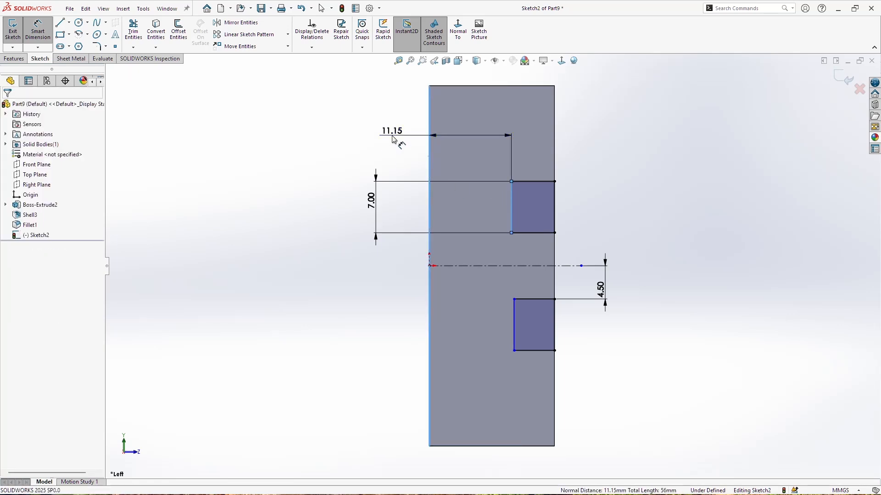
click(392, 138)
text(13.5)
key(Return)
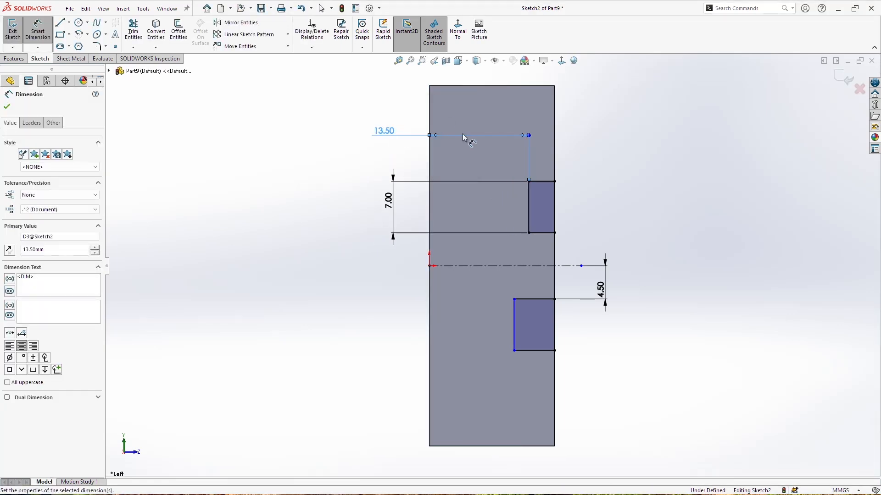
key(Escape)
Step: Apply a Collinear relation to the inner vertical sides of the two rectangles
click(514, 326)
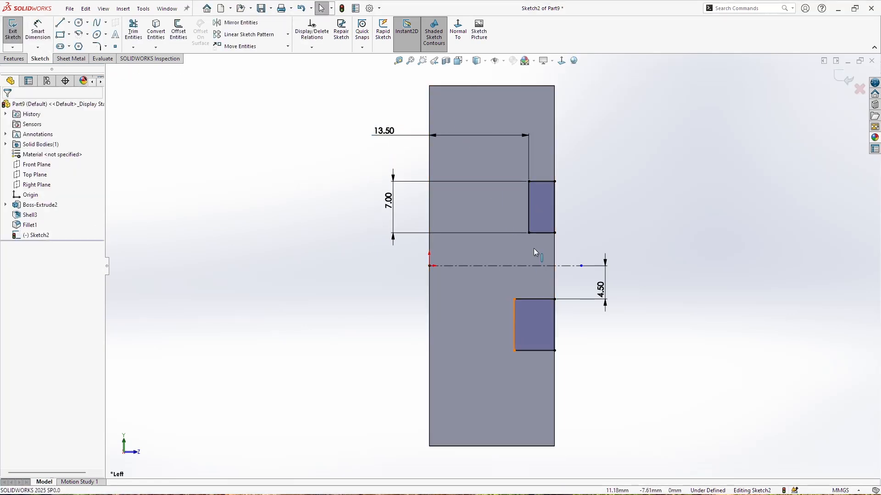
ctrl+click(527, 198)
click(30, 278)
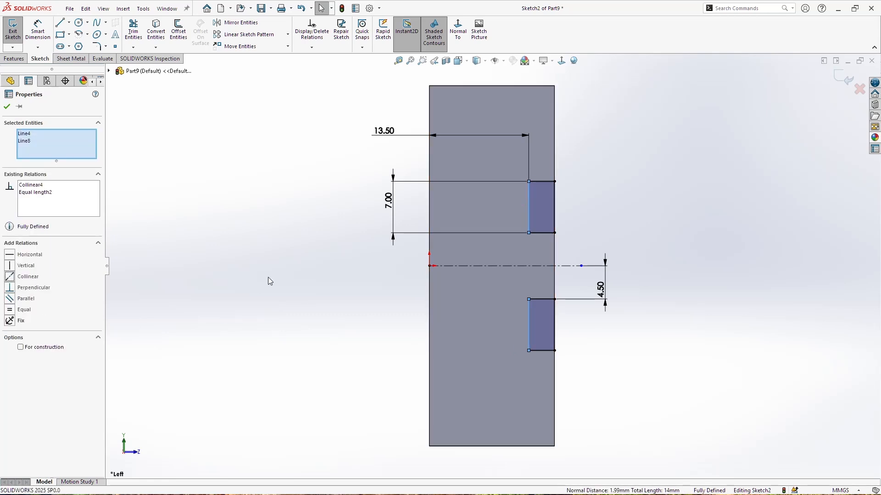
click(275, 265)
Step: Cut the two rectangles through the whole part with a Through All Extruded Cut
click(15, 58)
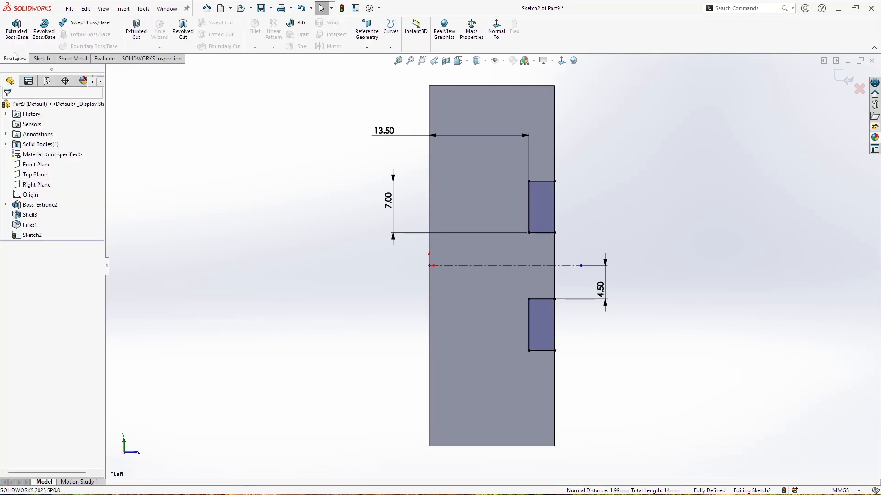
click(135, 29)
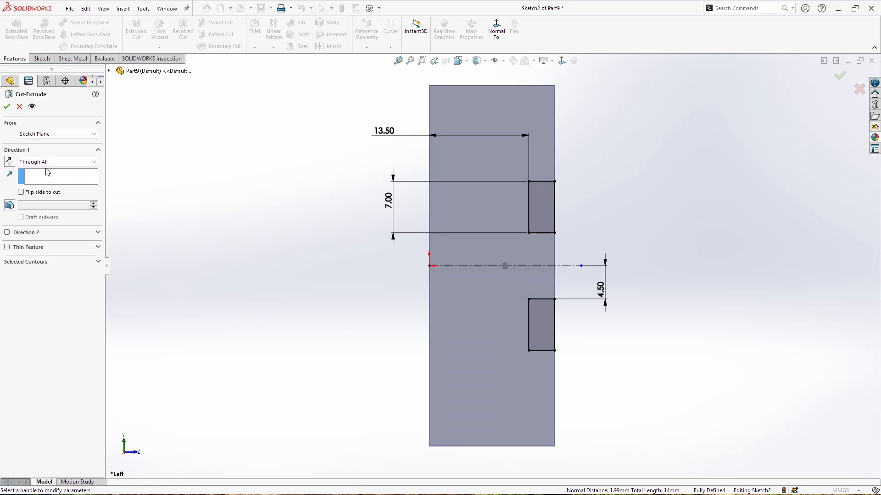
click(57, 161)
click(46, 176)
click(6, 108)
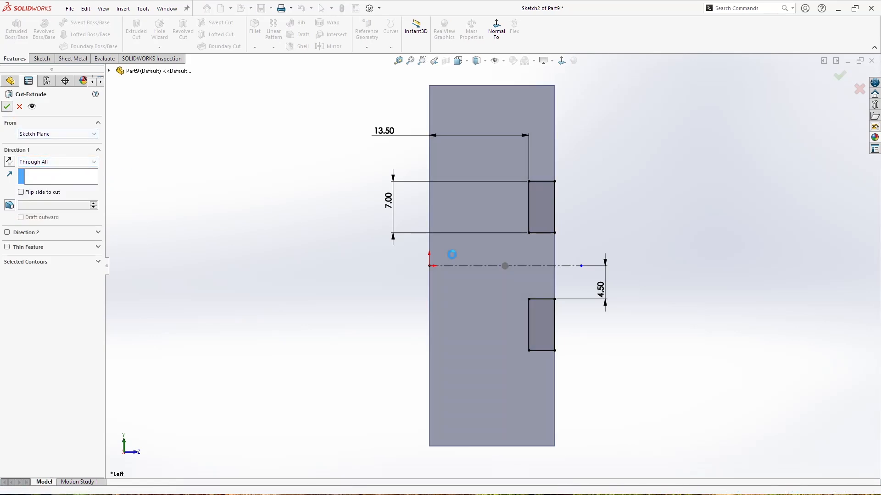
Step: Start a new sketch on the flat inner face of the notched side wall
scroll(582, 280, up, 3)
middle_drag(586, 276, 571, 278)
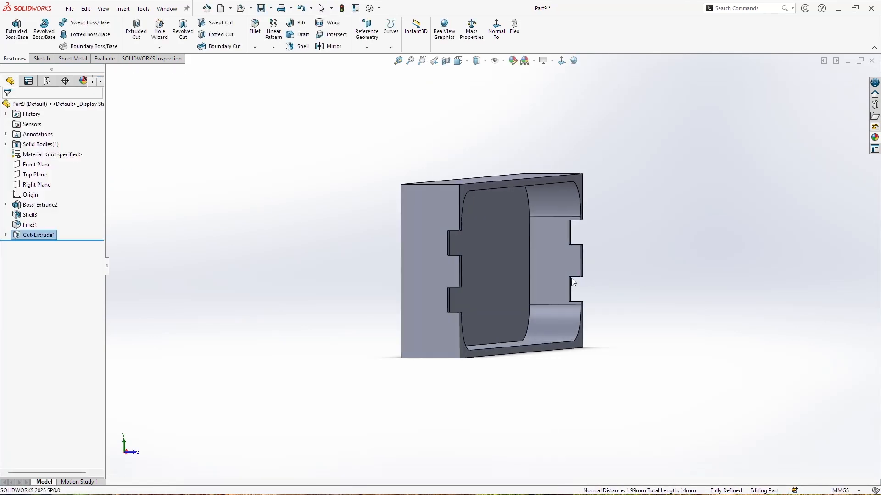
scroll(628, 276, down, 2)
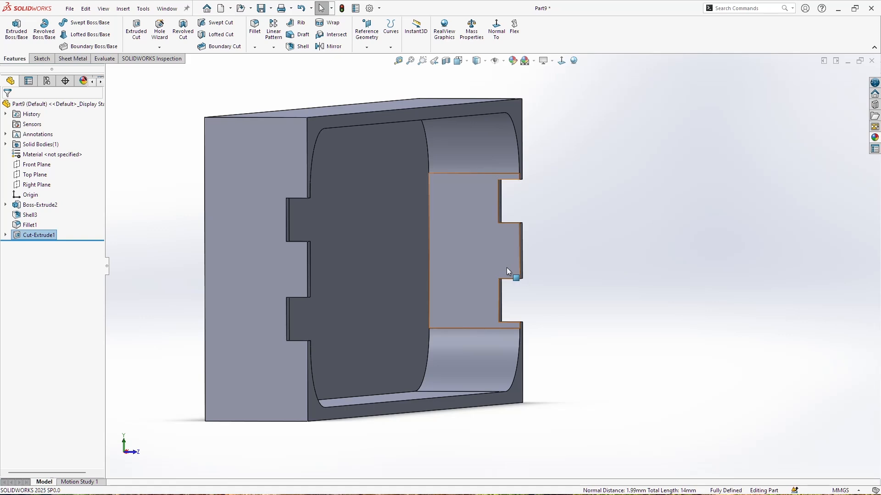
mouse_move(346, 272)
middle_down()
mouse_move(374, 273)
mouse_move(323, 269)
mouse_move(359, 273)
middle_up()
scroll(423, 266, down, 3)
scroll(423, 268, up, 4)
middle_drag(452, 276, 309, 278)
key(space)
click(385, 298)
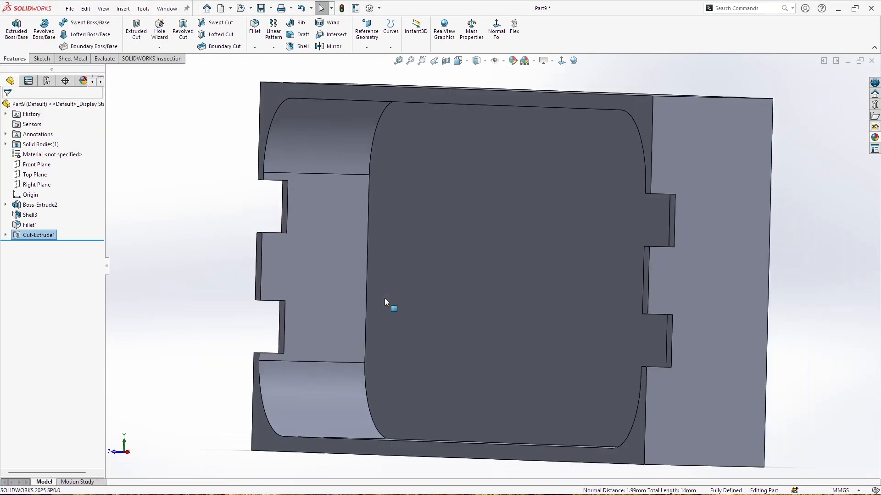
scroll(431, 248, down, 3)
middle_drag(491, 242, 665, 234)
click(468, 222)
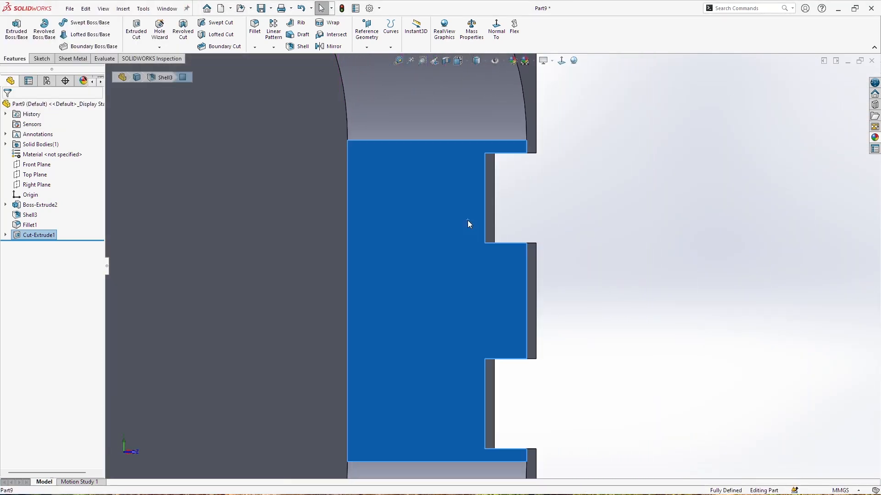
click(40, 58)
click(12, 40)
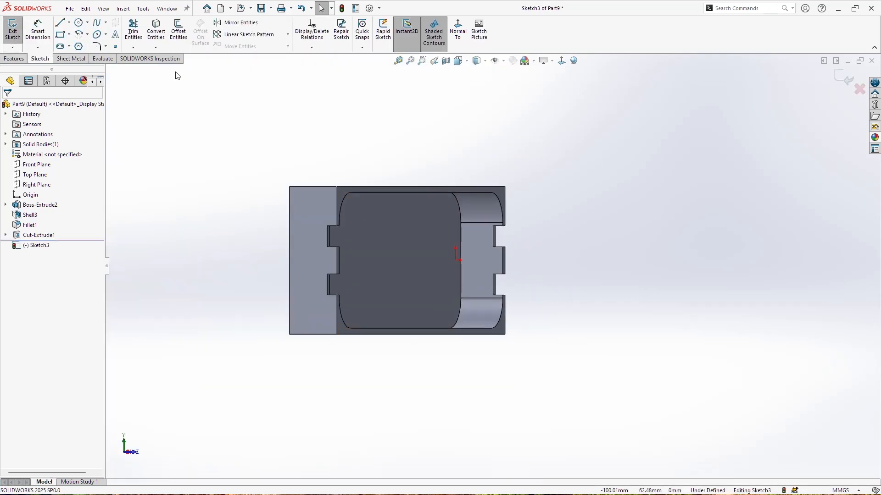
Step: Section the part view along the Right Plane to expose the inner face of the notched wall
click(445, 62)
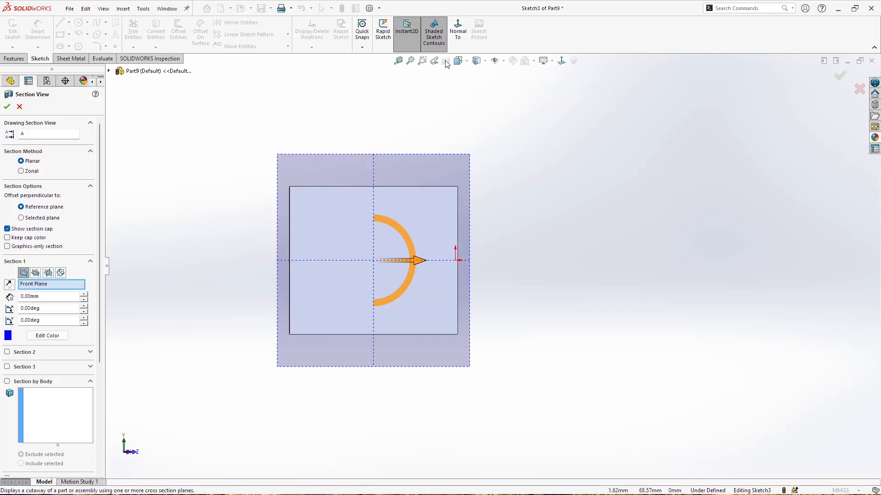
click(36, 273)
click(48, 273)
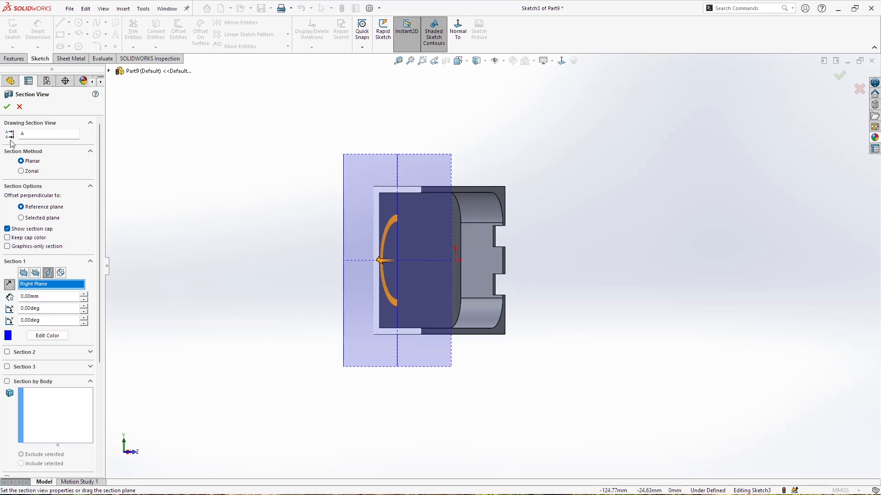
click(8, 107)
Step: Draw a corner rectangle inside the upper notch, starting on the notch's inner vertical edge
middle_drag(514, 280, 527, 280)
key(space)
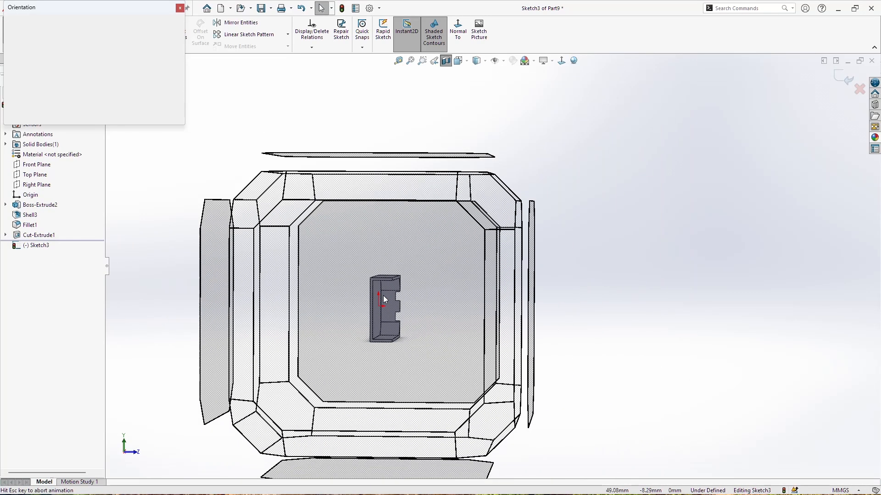
click(431, 327)
scroll(487, 204, down, 3)
scroll(600, 275, up, 2)
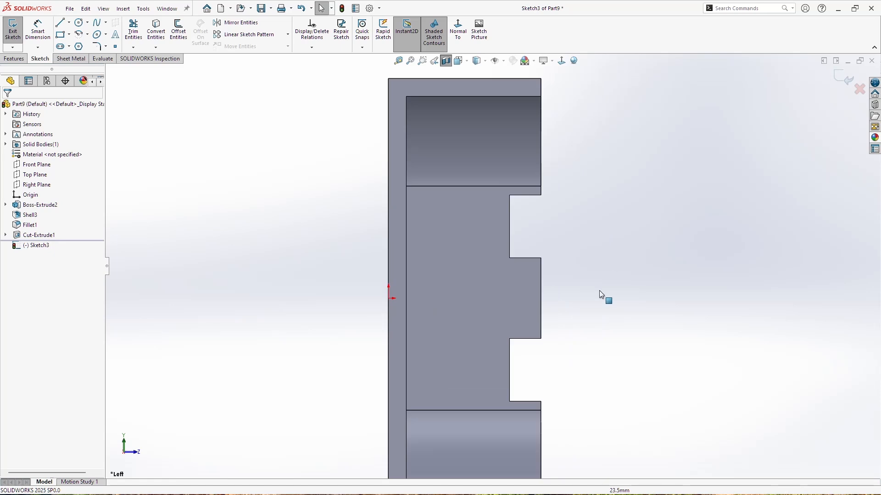
scroll(598, 293, down, 1)
key(r)
click(488, 183)
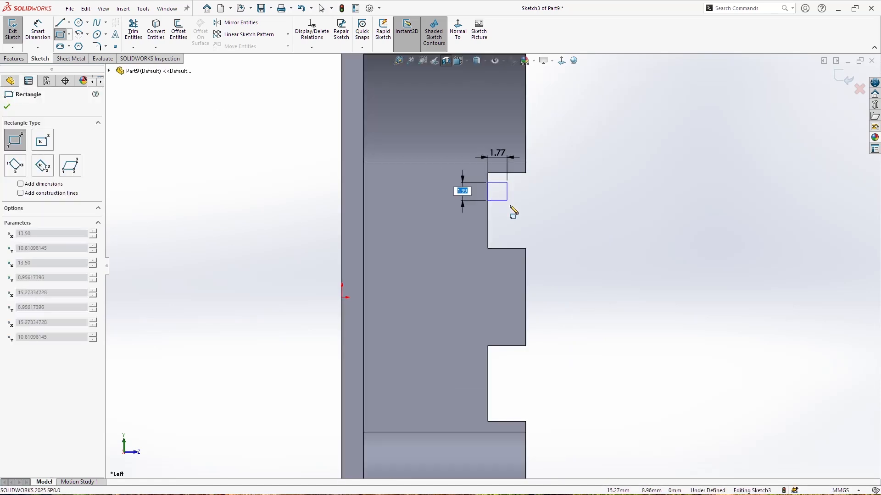
click(519, 236)
key(Escape)
Step: Dimension the gap between the rectangle's top side and the upper notch's top edge as 1 mm
click(41, 34)
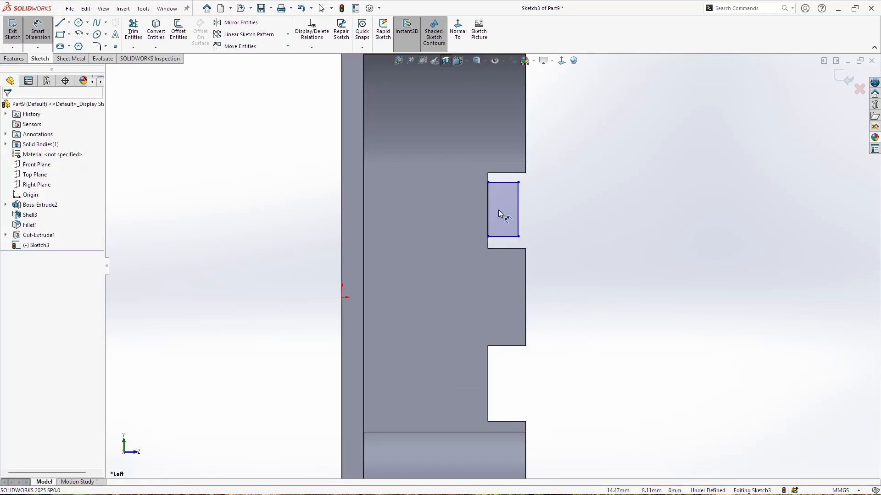
click(500, 183)
click(563, 188)
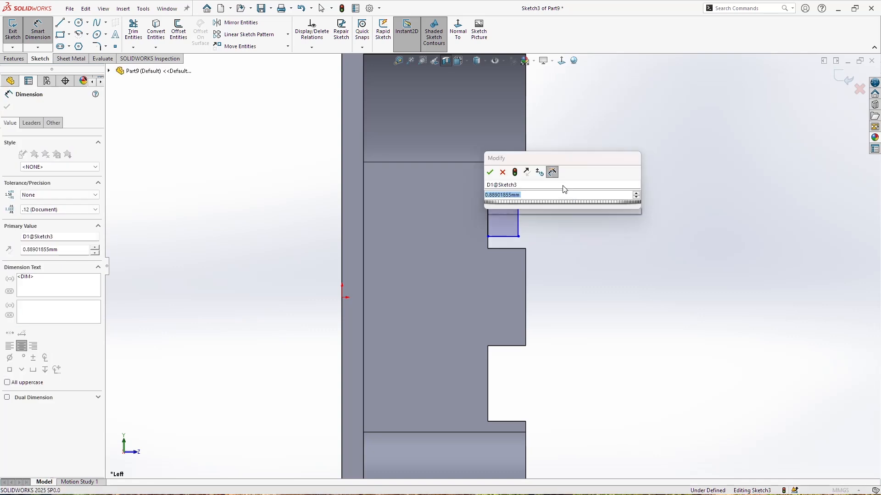
text(1)
key(Return)
key(Escape)
Step: Dimension the gap between the rectangle's bottom side and the upper notch's bottom edge as 1 mm
click(504, 236)
click(507, 248)
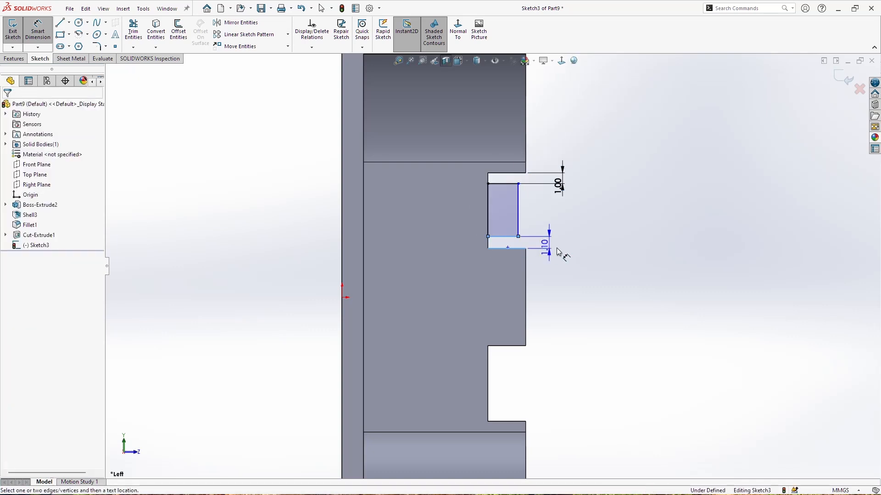
click(559, 249)
text(1)
key(Return)
key(Escape)
Step: Make the rectangle's outer vertical side collinear with the wall's outer edge
click(517, 208)
ctrl+click(526, 167)
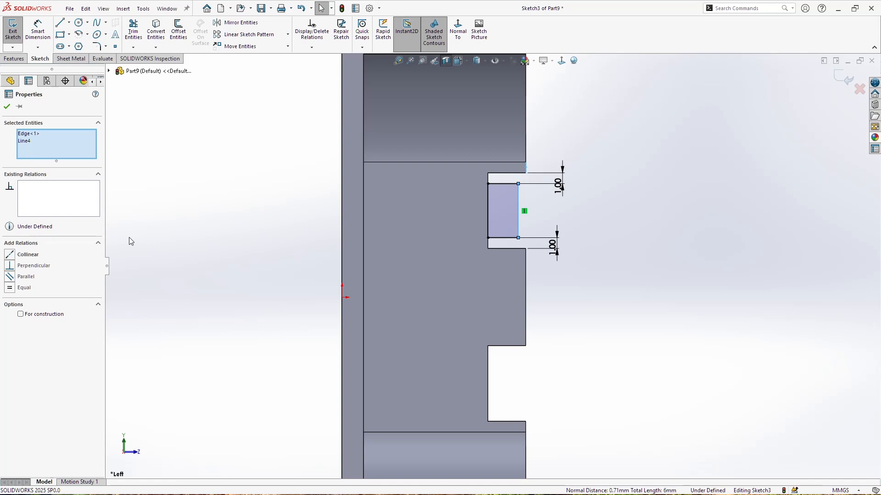
click(29, 255)
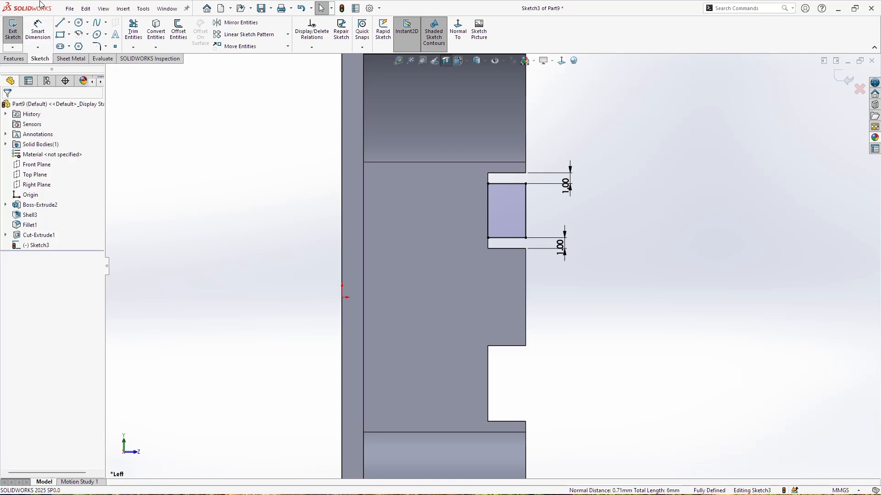
Step: Draw a horizontal centerline from the origin past the wall and mirror the rectangle about it into the lower notch
click(69, 23)
click(84, 45)
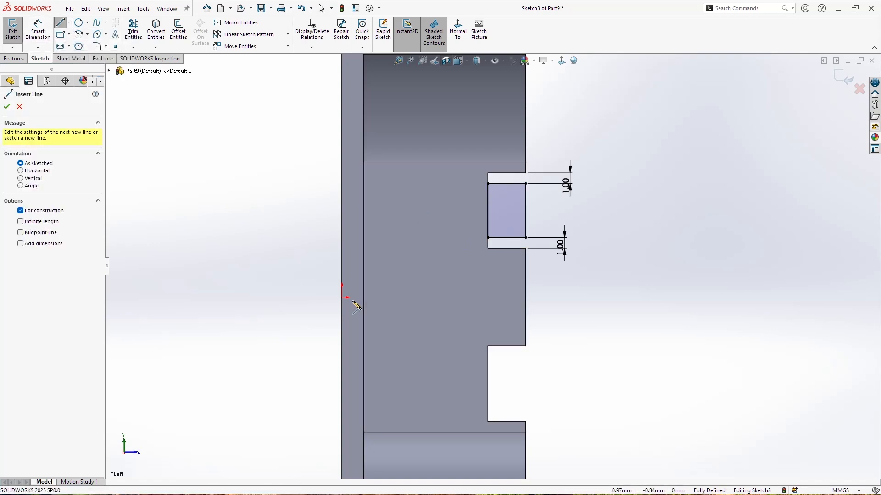
mouse_move(341, 297)
mouse_down()
mouse_move(541, 307)
mouse_move(567, 305)
mouse_move(560, 298)
mouse_up()
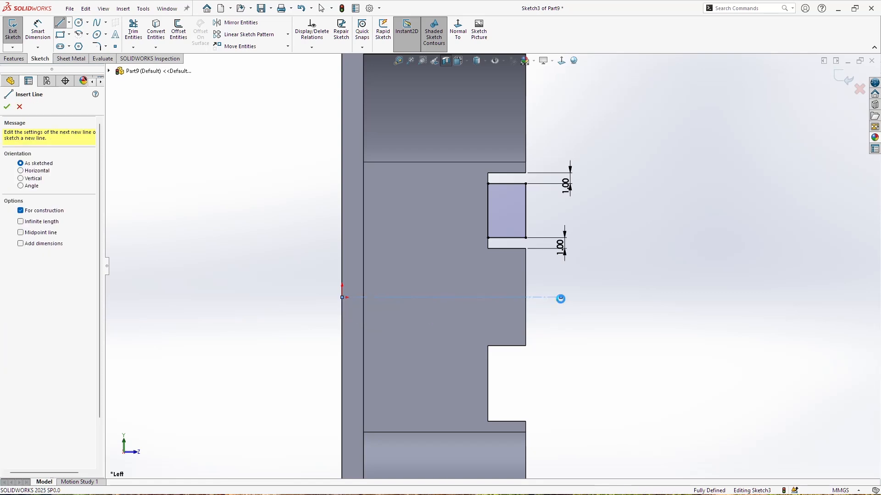
key(Escape)
drag(607, 326, 441, 151)
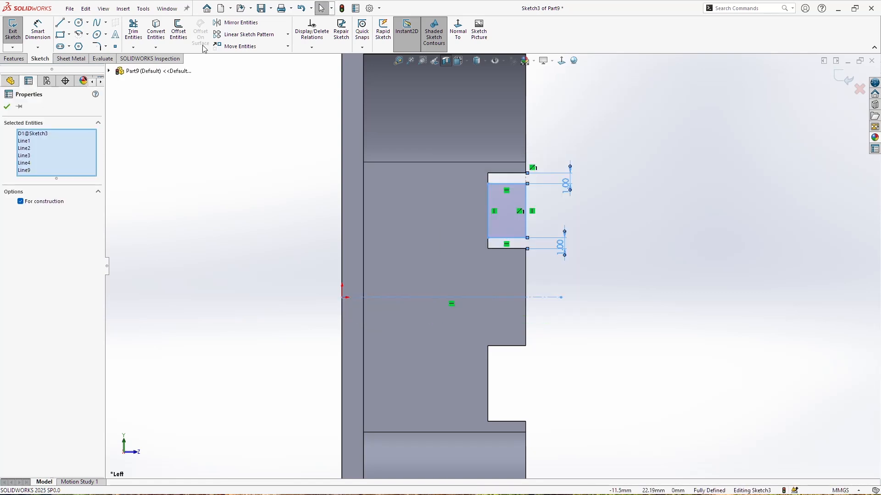
click(239, 23)
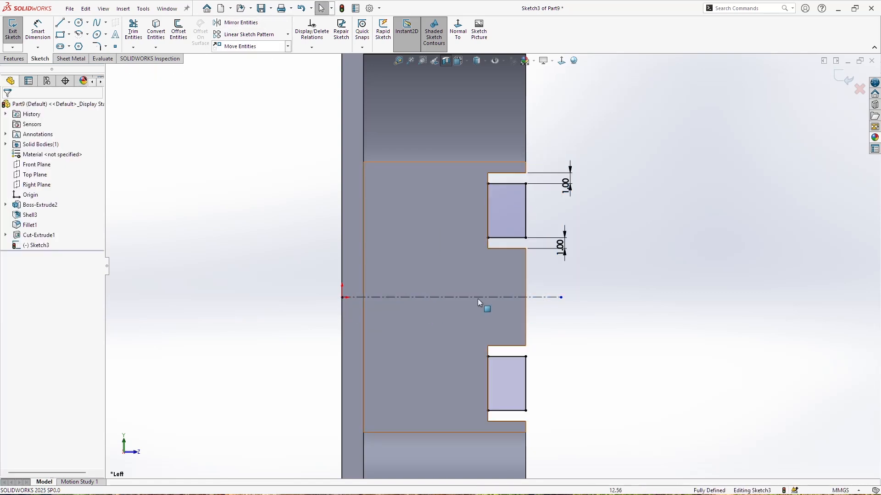
Step: Extrude both rectangles 4 mm as a blind boss in the reversed direction, outward through the notches, with merged result
click(15, 58)
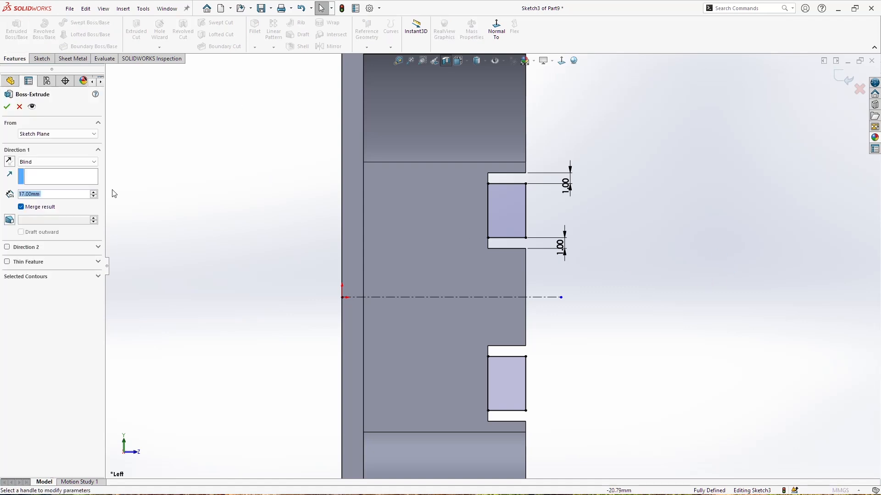
middle_drag(731, 304, 617, 323)
scroll(617, 324, up, 4)
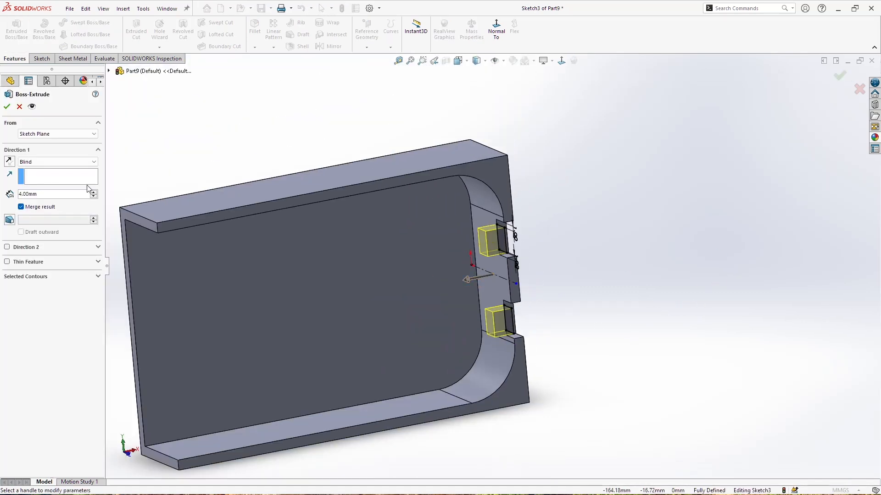
click(9, 161)
scroll(598, 213, down, 4)
click(8, 106)
Step: Start a new sketch on the top face of the upper extruded tab, viewed from the top
scroll(428, 279, up, 3)
middle_drag(422, 246, 434, 396)
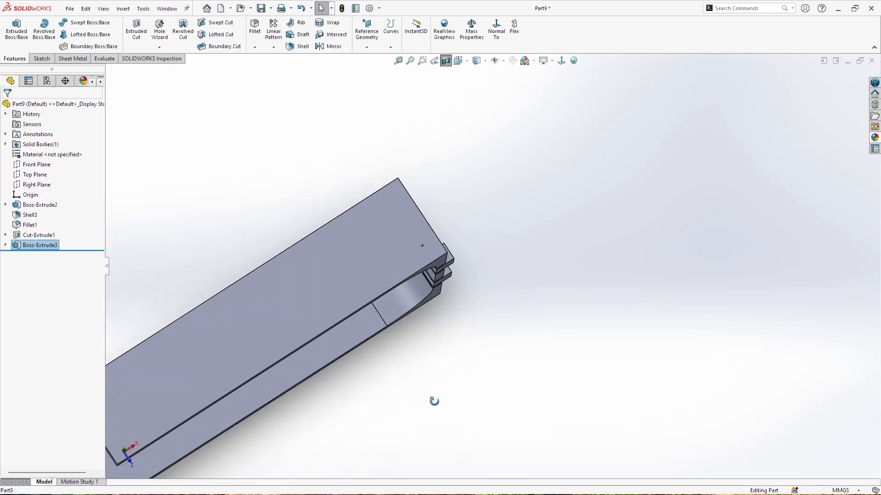
key(space)
click(433, 305)
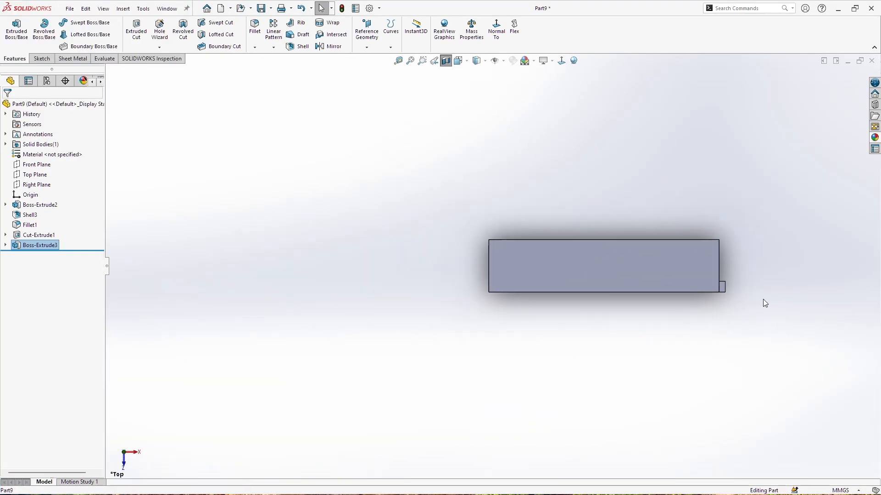
scroll(765, 303, down, 4)
scroll(604, 271, down, 3)
click(734, 296)
scroll(474, 251, up, 2)
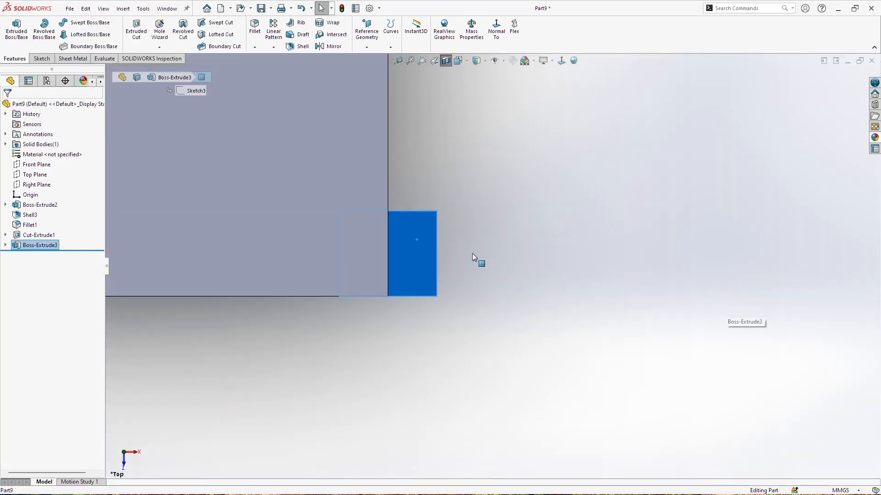
click(42, 58)
click(12, 30)
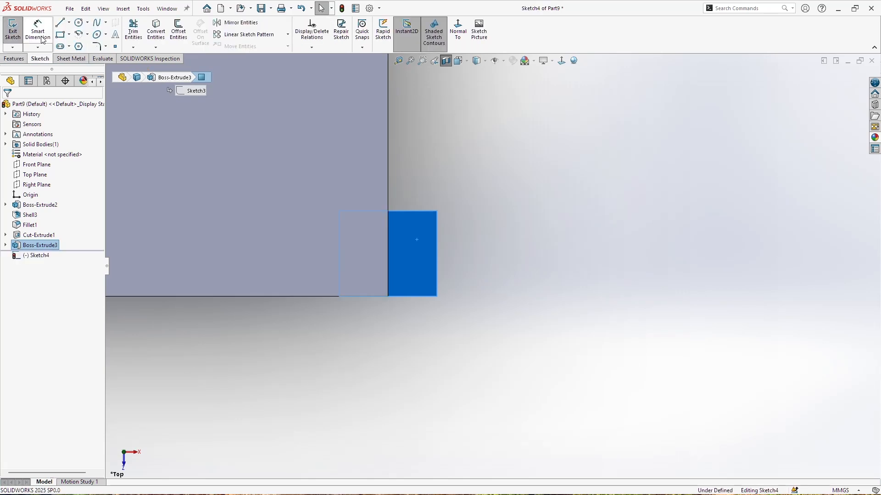
Step: Sketch a triangle on the tab's top face: a diagonal between opposite corners closed along the tab's 2 mm and 3.5 mm edges
click(61, 23)
click(389, 212)
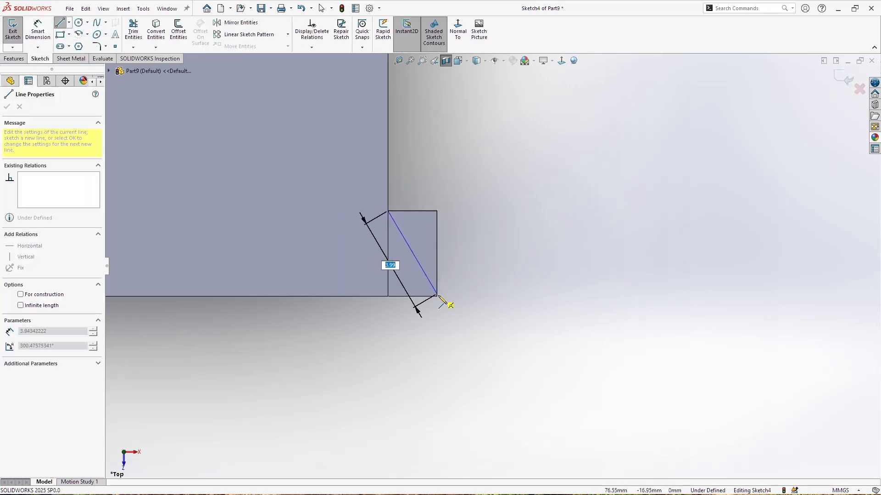
click(437, 296)
key(Escape)
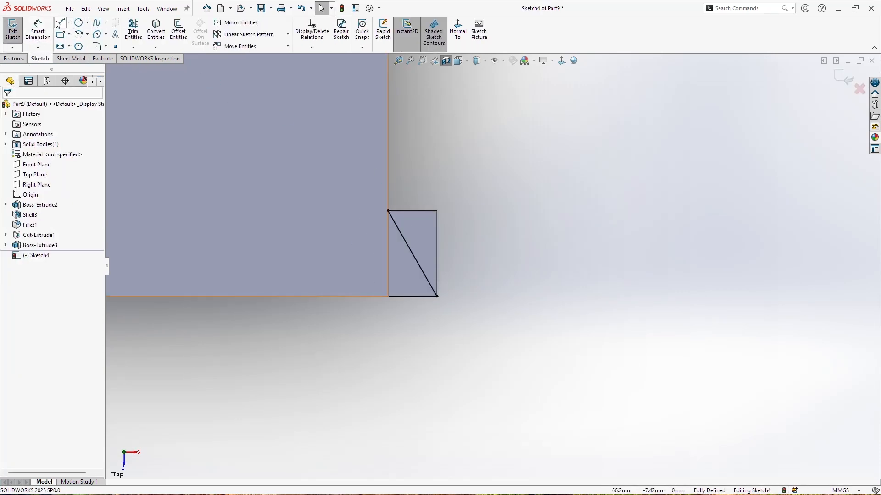
click(59, 23)
click(388, 212)
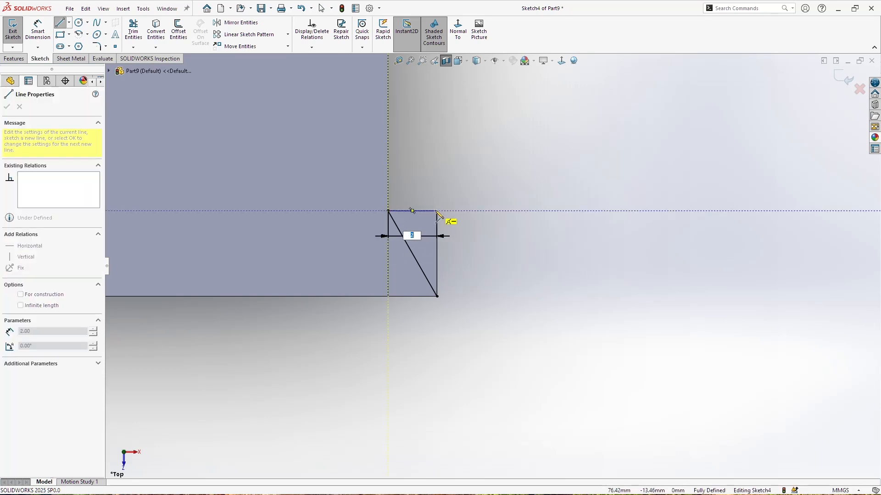
click(437, 212)
click(437, 297)
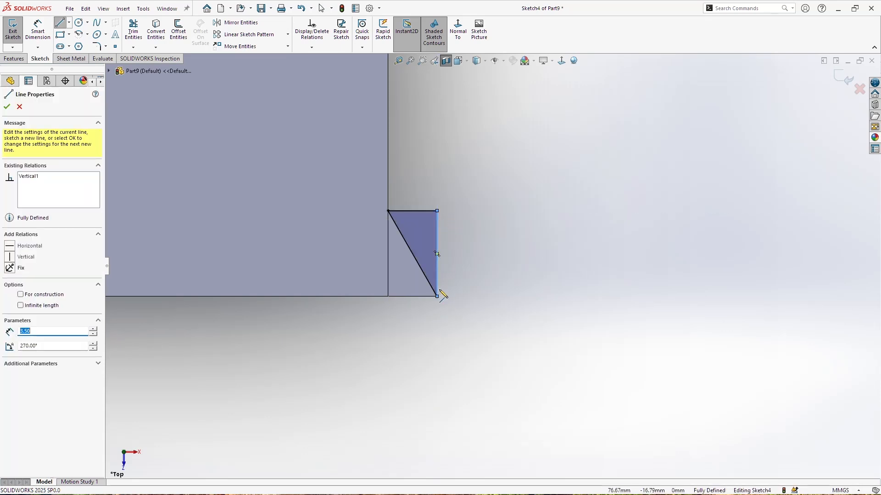
key(Escape)
Step: Cut the triangle Through All so both tabs get a slanted snap face
click(15, 59)
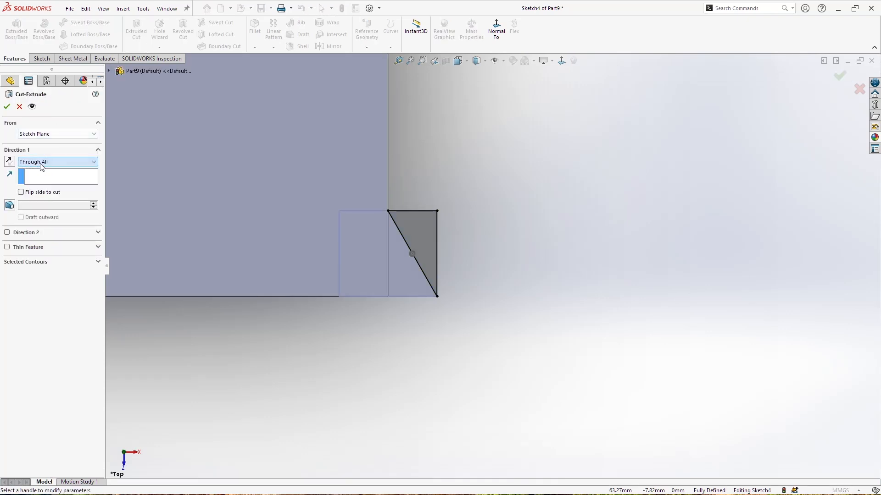
click(8, 107)
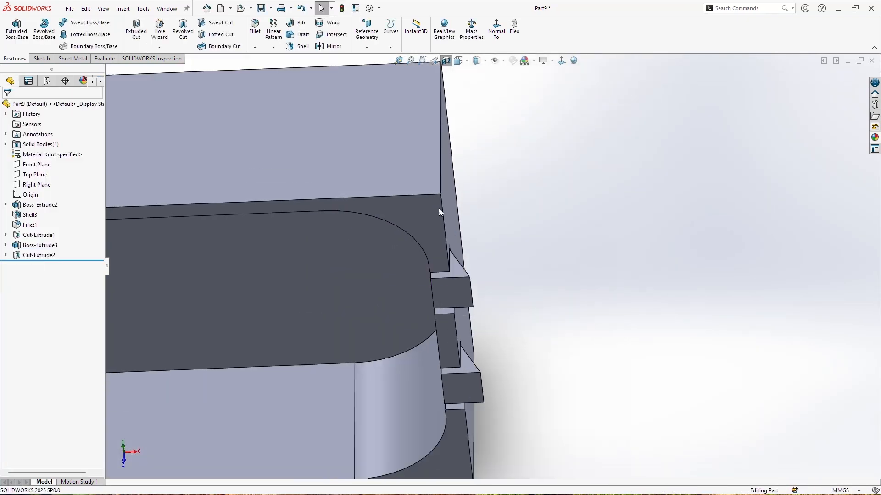
scroll(440, 212, up, 5)
middle_drag(449, 281, 433, 253)
key(ctrl+1)
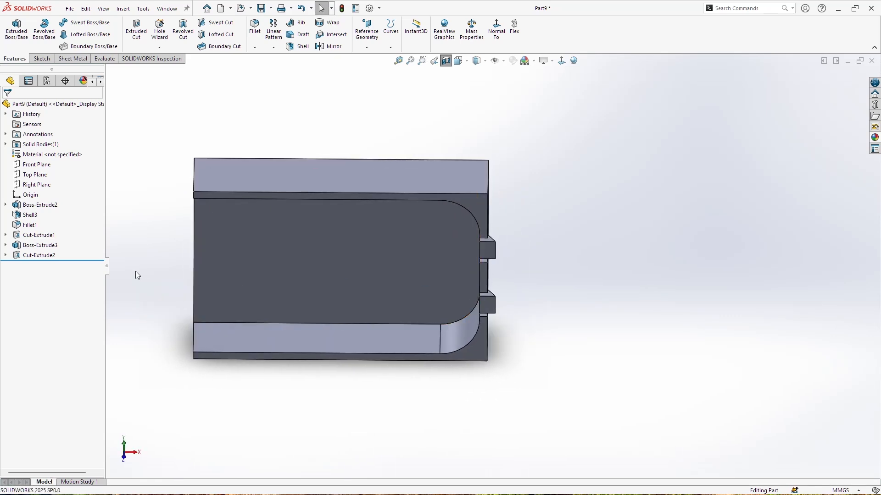
Step: Mirror the tab extrusion and its slanted cut about the Right Plane
click(47, 254)
ctrl+click(46, 246)
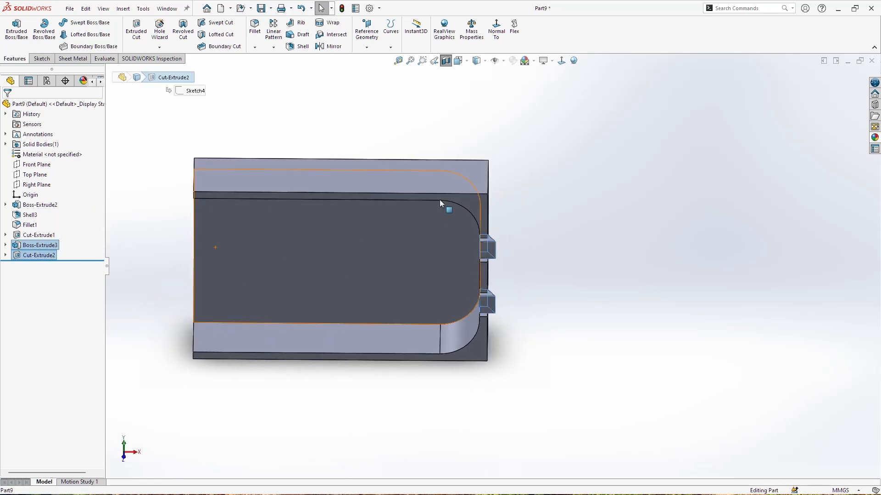
click(272, 49)
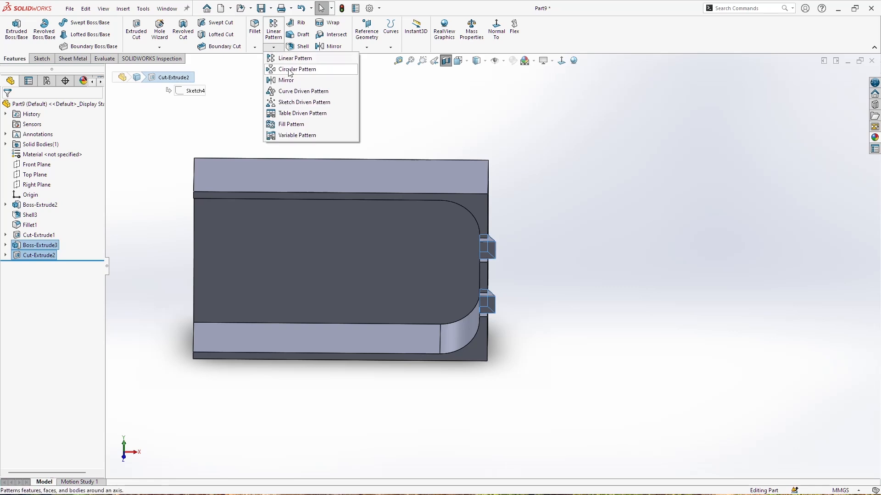
click(296, 81)
scroll(256, 199, up, 2)
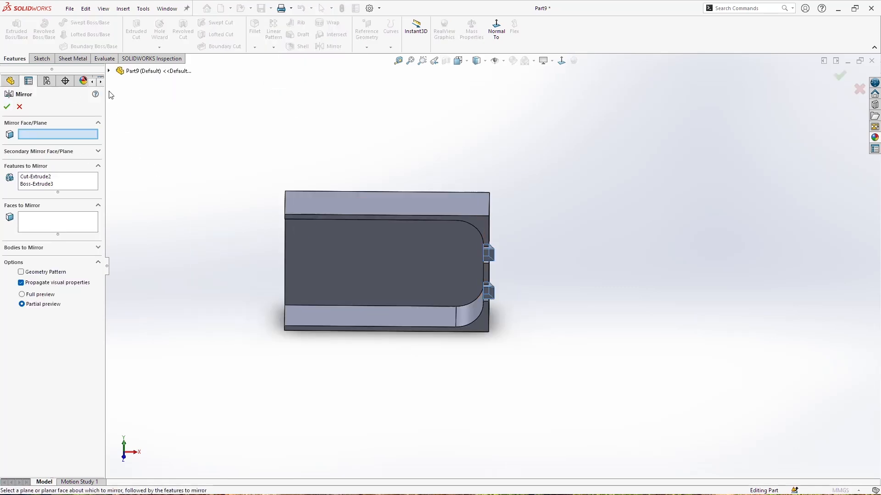
click(109, 71)
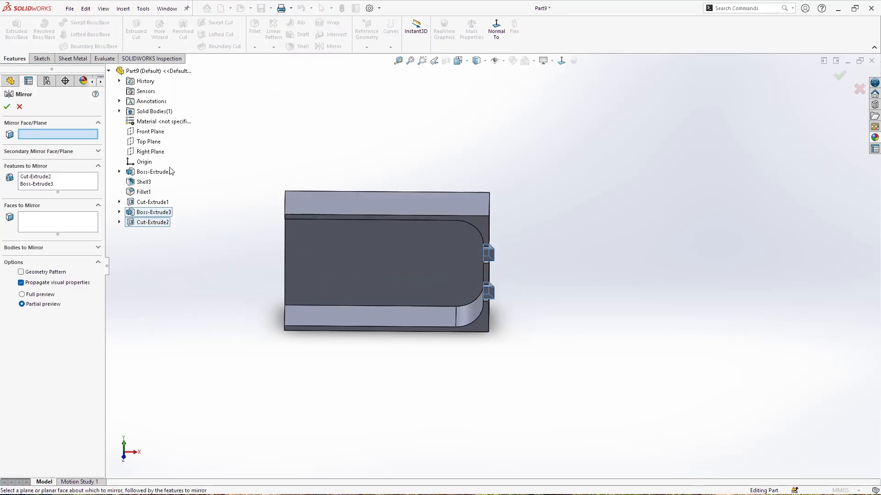
click(151, 151)
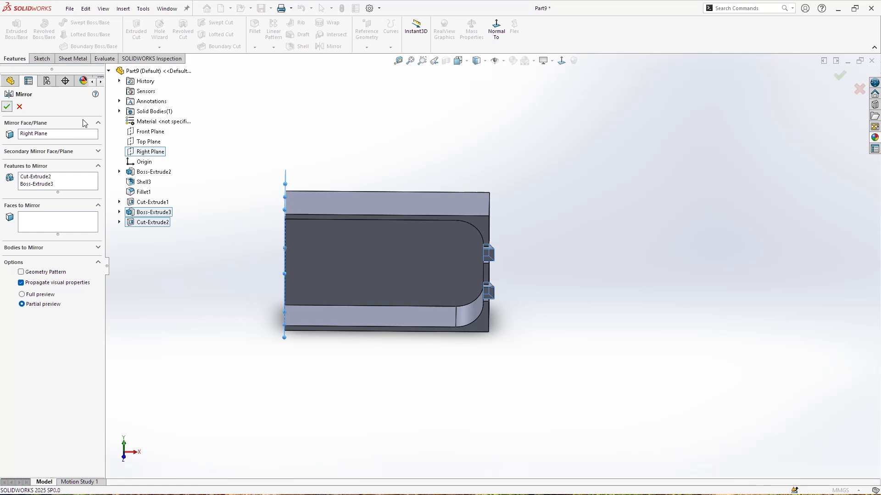
click(8, 106)
Step: Start a new sketch on the rim's upper front face, viewed from the front
middle_drag(443, 138, 628, 270)
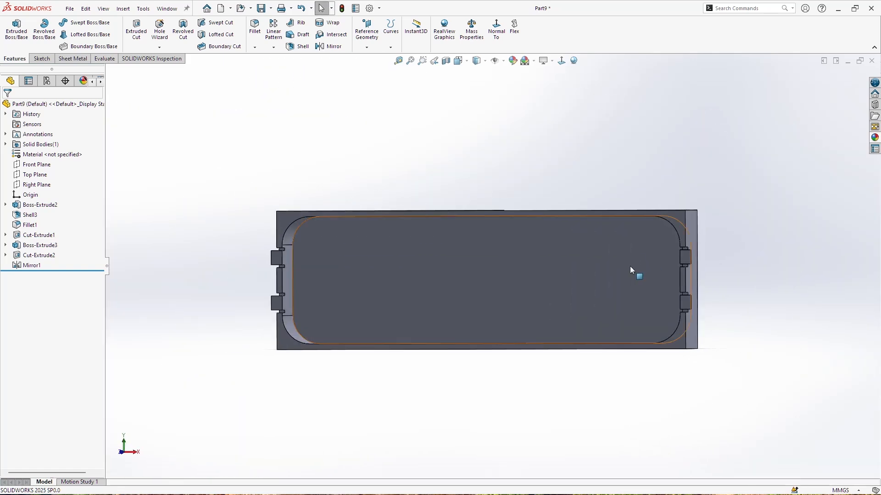
key(ctrl+1)
click(709, 199)
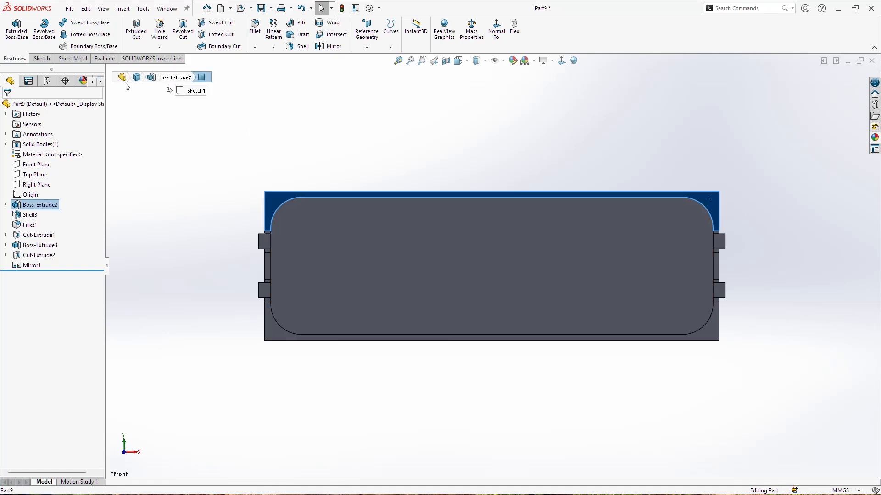
click(42, 58)
click(12, 31)
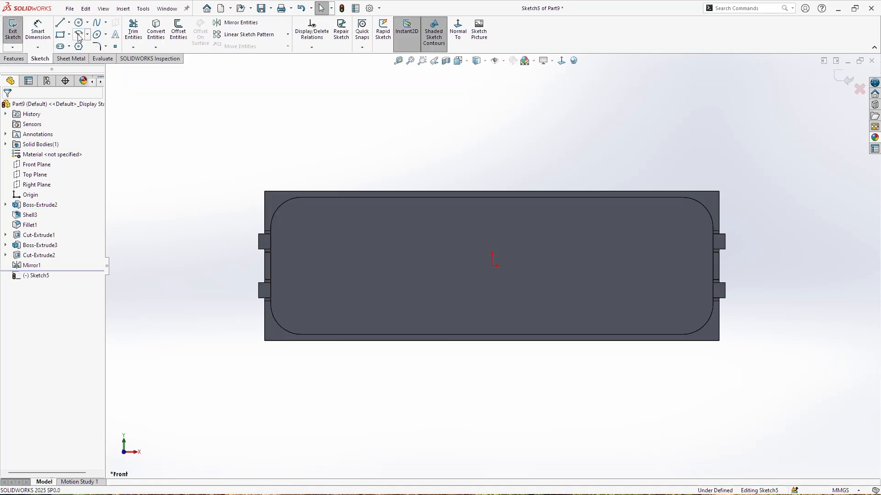
Step: Convert the edges of all the rim's front faces between and around the notches into sketch entities
click(272, 205)
ctrl+click(267, 261)
ctrl+click(273, 328)
ctrl+click(718, 269)
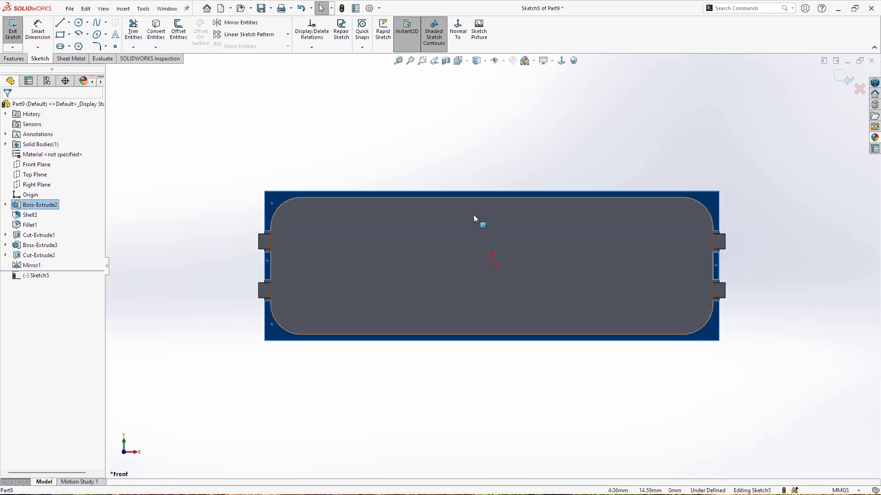
click(160, 42)
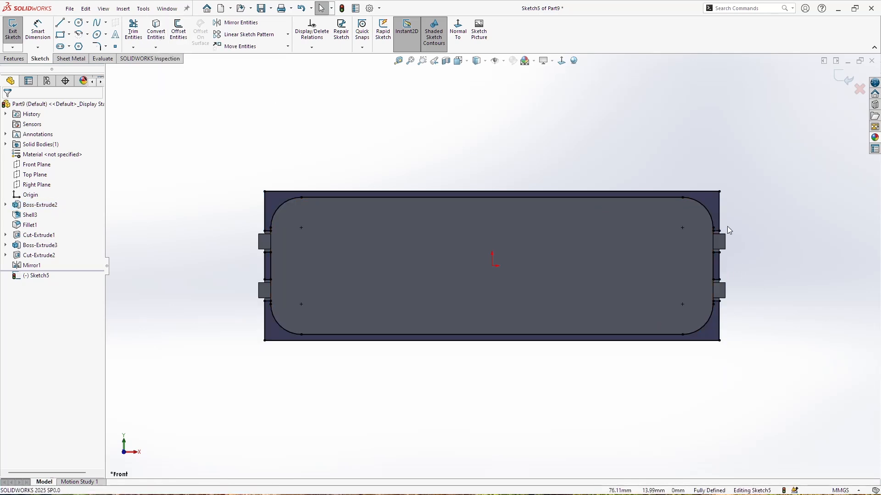
Step: Draw a line outline around the outside of the rim's upper part, running from the upper left notch edge to the upper right notch edge
scroll(703, 278, down, 4)
scroll(569, 265, up, 4)
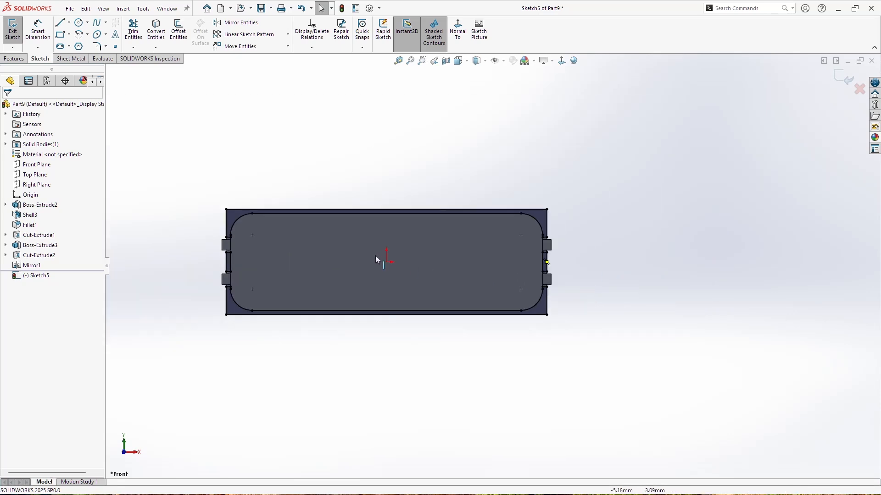
scroll(244, 246, down, 4)
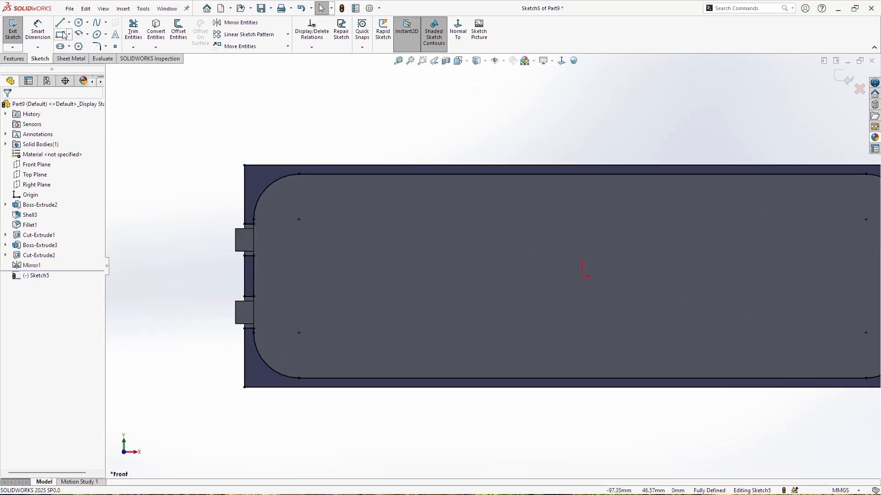
click(61, 23)
click(244, 224)
click(235, 224)
click(235, 154)
scroll(637, 160, up, 4)
scroll(676, 161, down, 3)
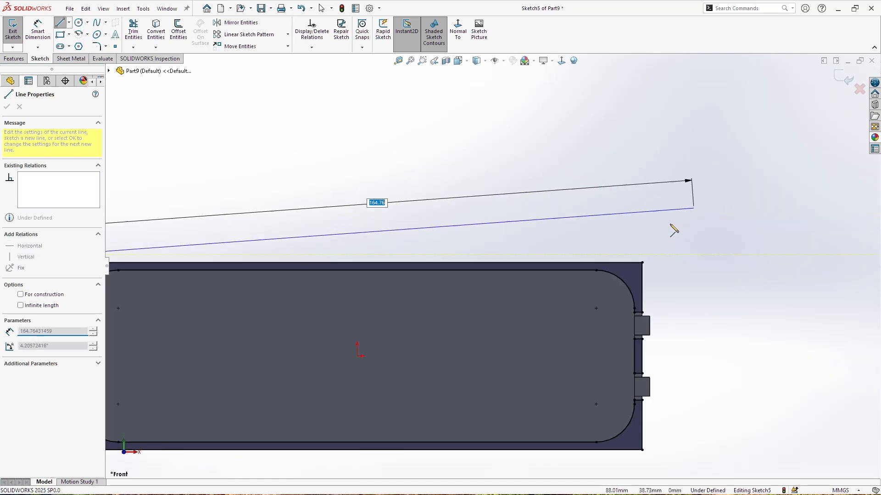
click(648, 254)
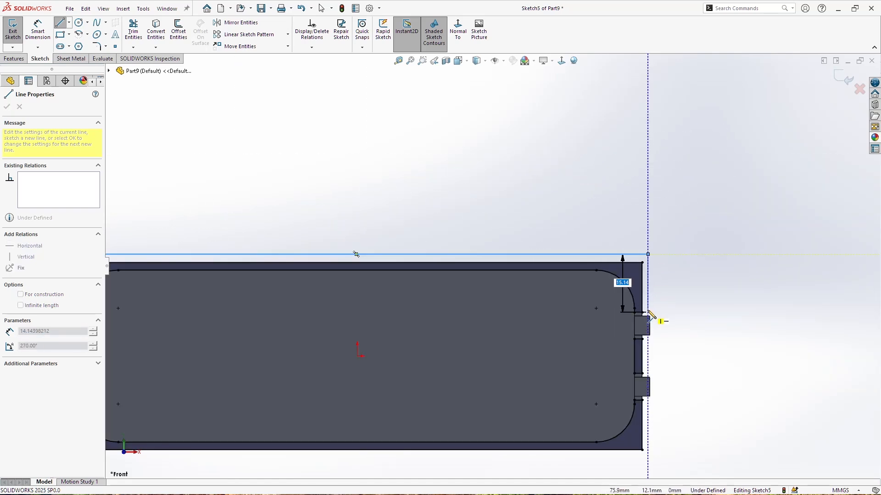
click(647, 313)
key(Escape)
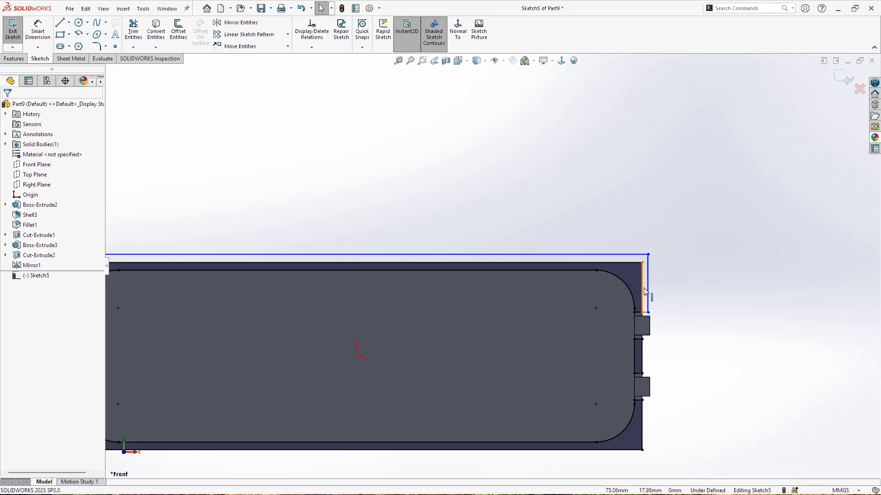
Step: Draw a three-line bracket about 1.8 mm outward around the left wall segment between the two notches
scroll(642, 300, up, 3)
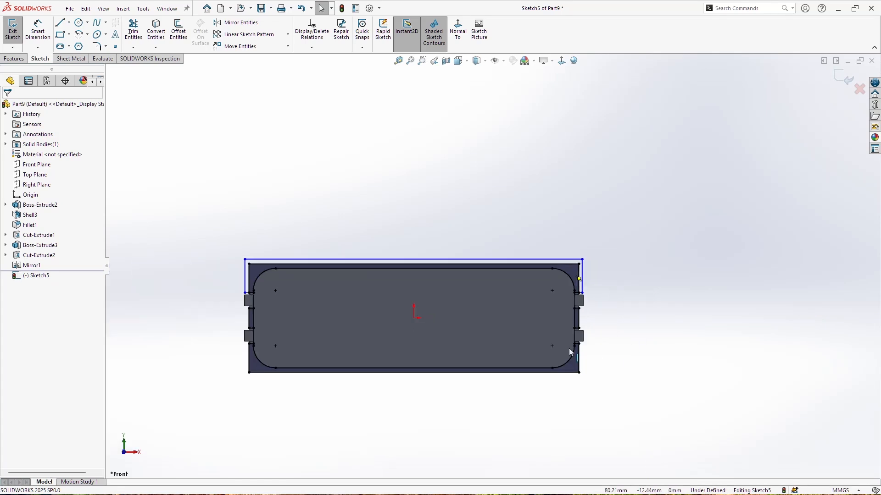
scroll(449, 357, down, 2)
key(l)
scroll(211, 294, down, 3)
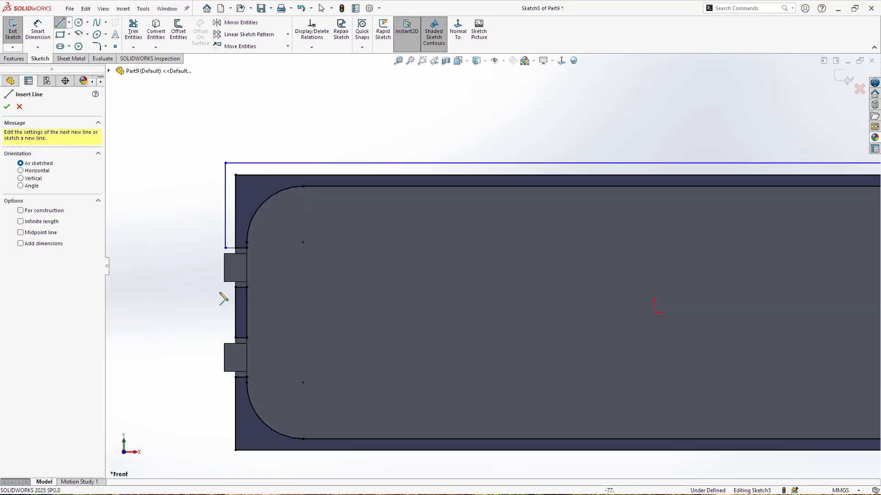
click(235, 288)
click(226, 288)
click(225, 338)
click(235, 338)
scroll(289, 342, up, 4)
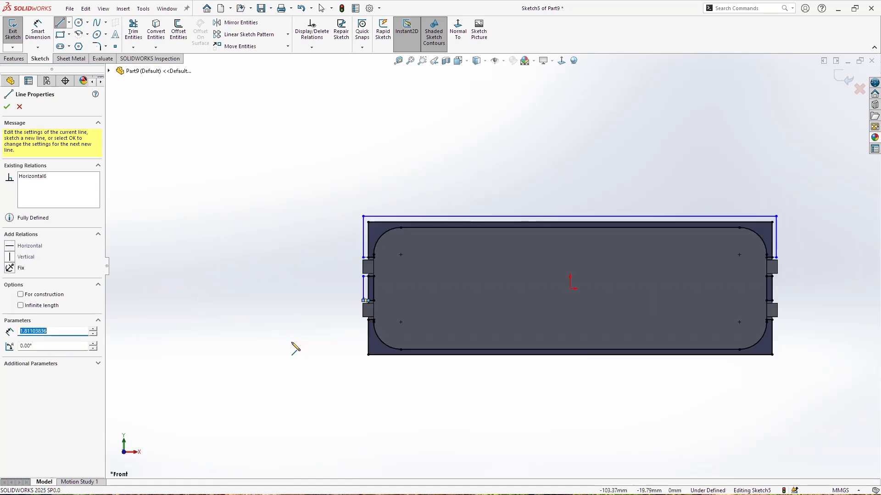
Step: Draw a matching three-line bracket outward around the right wall segment between the two notches
scroll(759, 305, down, 3)
click(725, 253)
click(731, 254)
click(731, 295)
double_click(725, 295)
Step: Draw a line outline around the outside of the rim's lower part, starting from the lower right notch edge
click(730, 328)
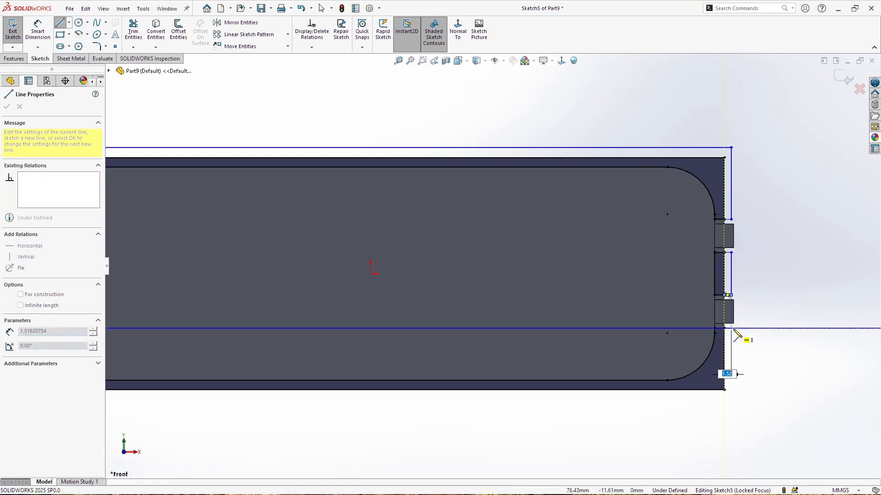
scroll(537, 403, up, 4)
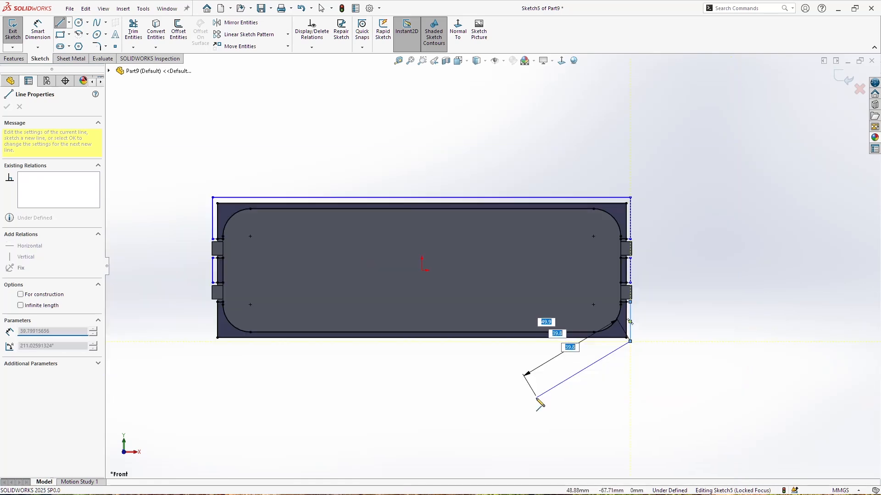
scroll(294, 204, down, 6)
scroll(296, 187, down, 1)
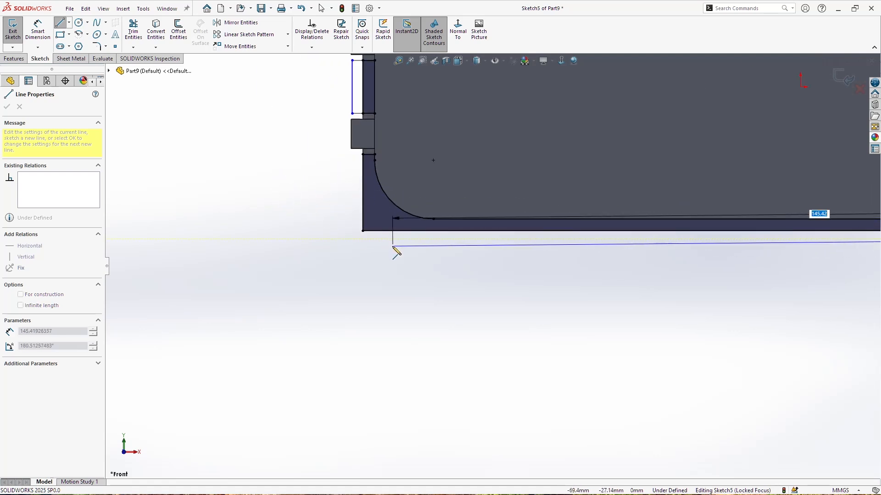
Step: Close the outer outline at the lower-left corner with a horizontal line below the body and a vertical line about 14.34 mm up to the notch
click(352, 238)
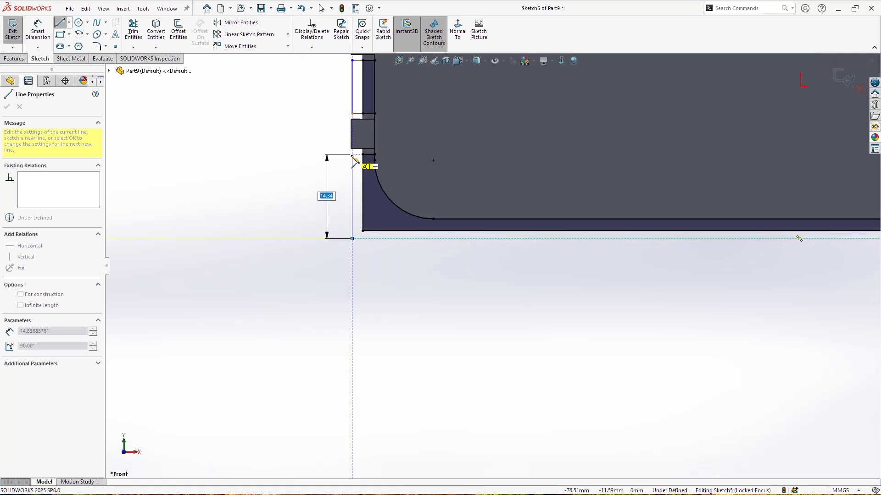
click(352, 154)
key(Escape)
scroll(436, 214, up, 5)
scroll(650, 161, down, 2)
scroll(698, 169, down, 1)
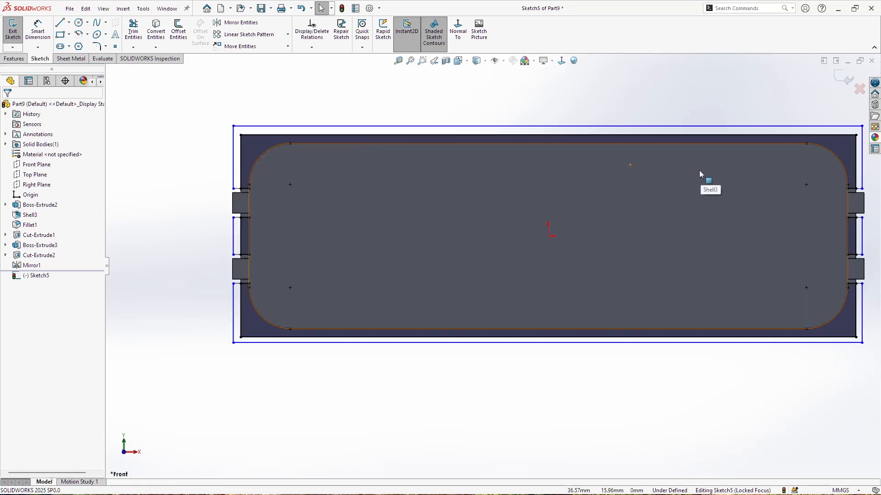
Step: Delete the converted body-edge lines on the left, top and right that divide the upper profile
scroll(722, 167, up, 1)
scroll(692, 187, down, 1)
click(181, 181)
key(Delete)
click(195, 160)
key(Escape)
click(801, 181)
key(Delete)
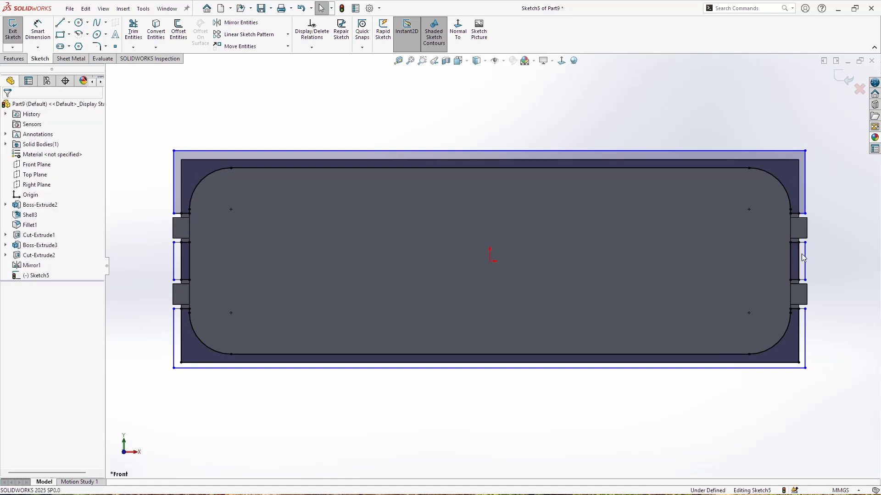
Step: Delete the remaining converted body-edge lines inside the lower profile and the small middle profiles
click(800, 332)
key(Delete)
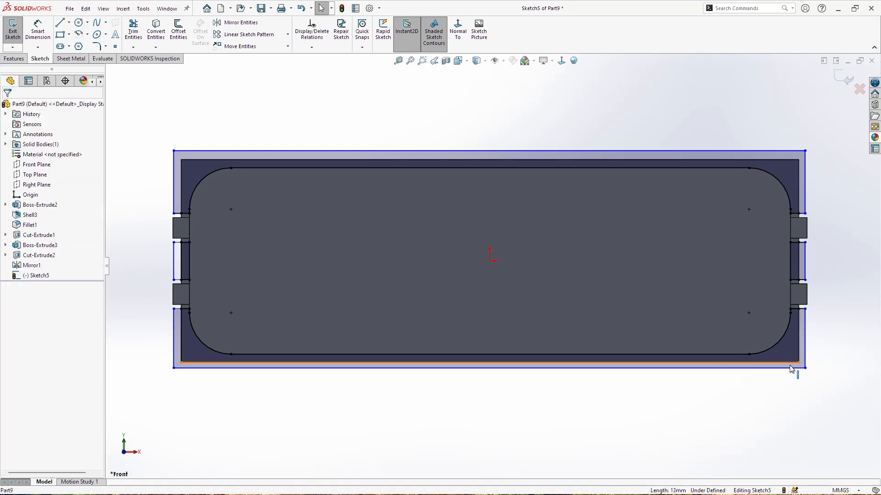
click(790, 364)
key(Delete)
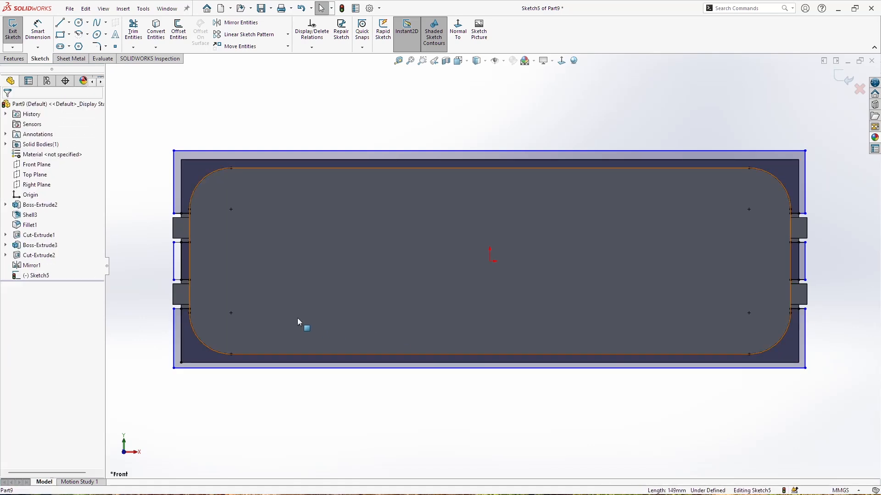
click(180, 340)
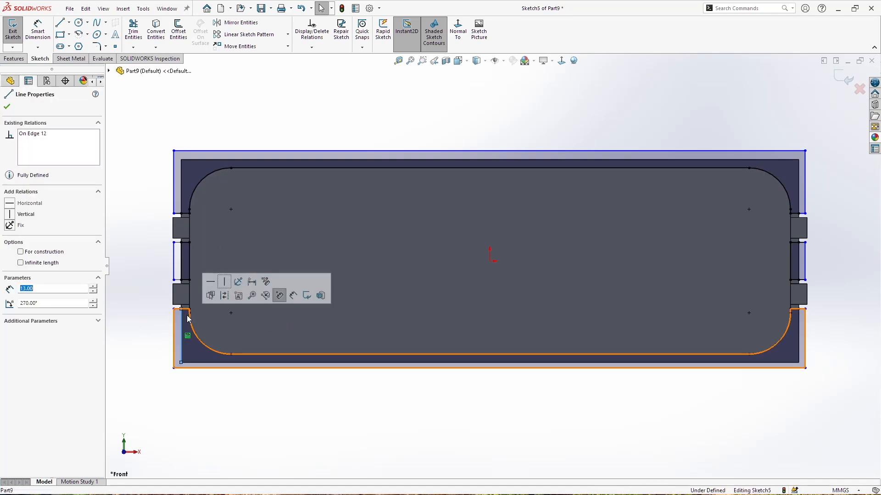
key(Delete)
click(183, 257)
key(Delete)
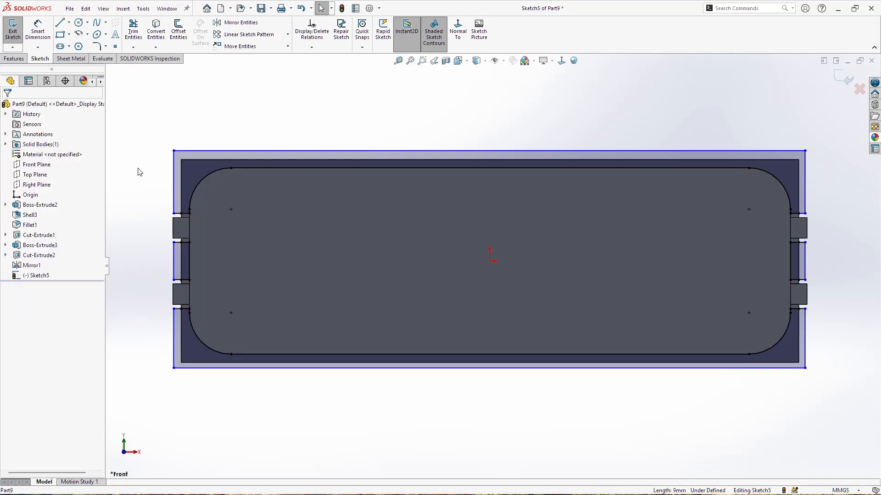
Step: Dimension the upper profile's outer left and top lines 0.5 mm from the body's edges
click(37, 31)
click(175, 171)
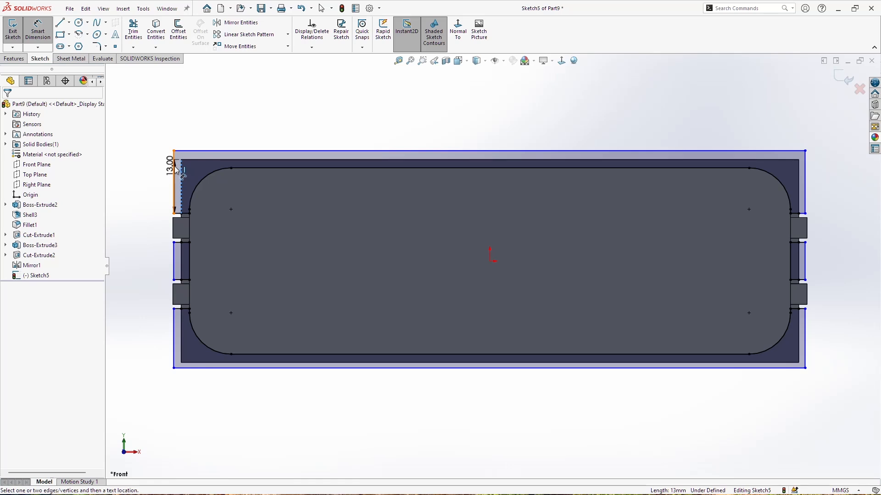
click(181, 158)
click(187, 133)
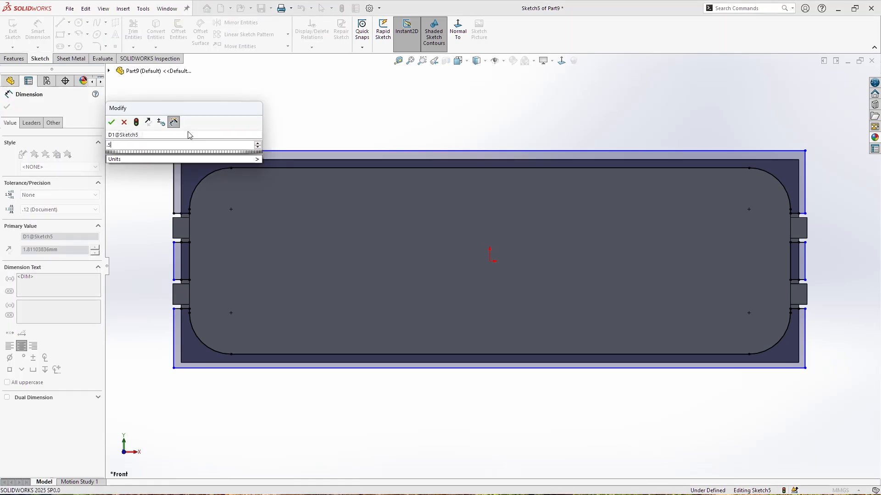
key(Return)
click(205, 155)
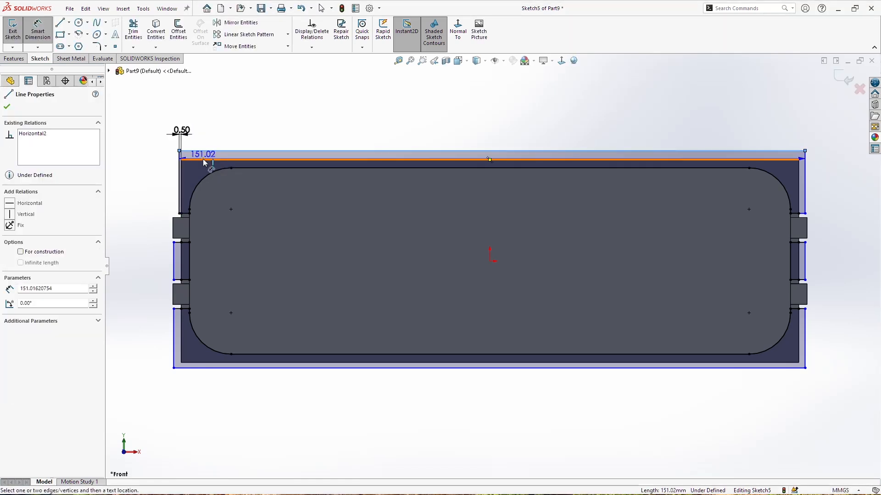
click(234, 169)
click(235, 123)
text(.5)
key(Return)
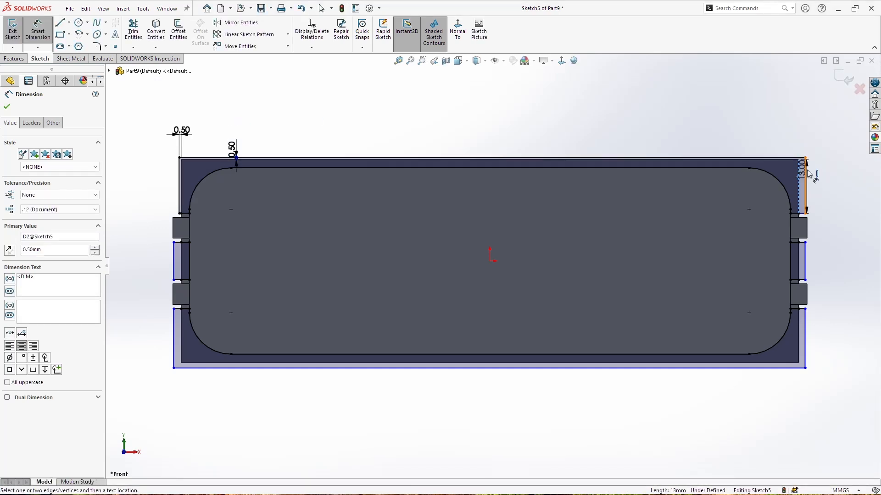
Step: Dimension the upper profile's outer right line 0.5 mm from the body's right edge
click(806, 174)
click(805, 127)
text(.5)
key(Return)
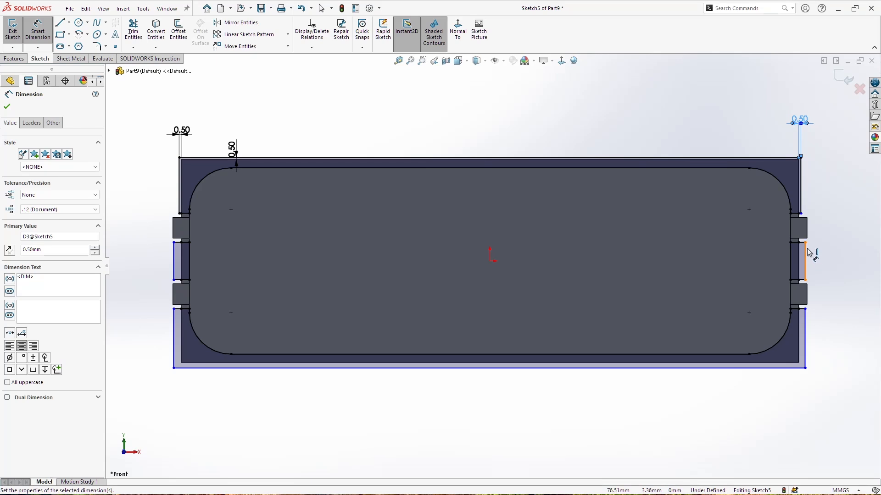
click(805, 252)
click(800, 255)
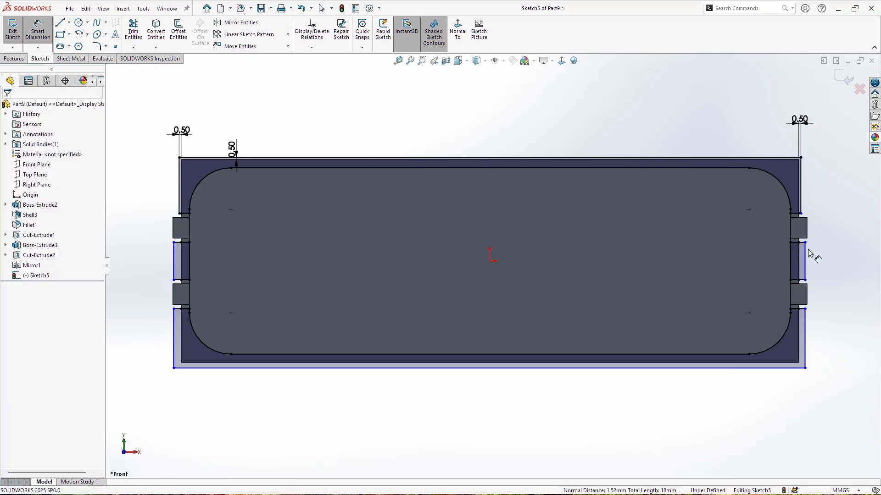
click(805, 253)
key(Escape)
key(Escape)
Step: Make the three outer vertical lines on the body's right side collinear
click(800, 204)
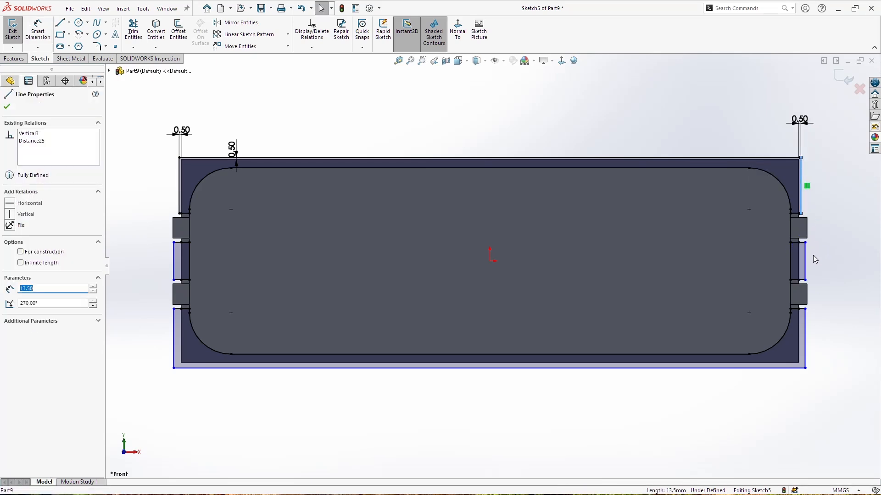
ctrl+click(806, 261)
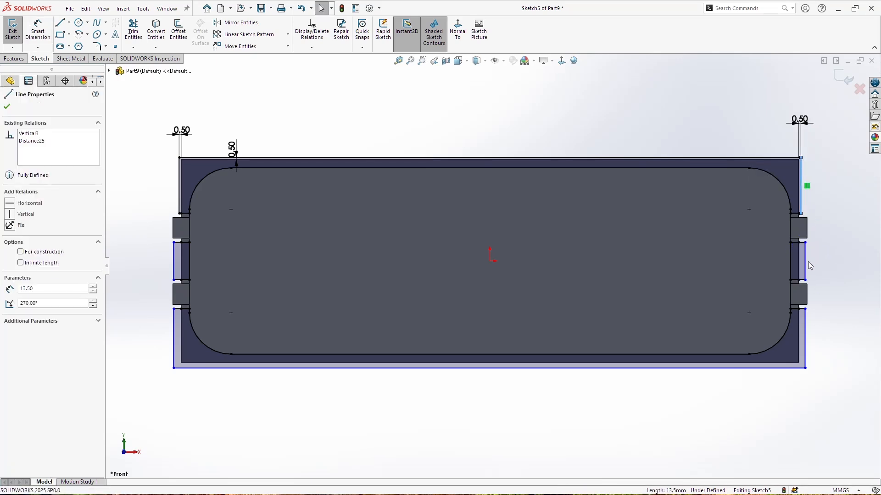
ctrl+click(808, 337)
click(28, 276)
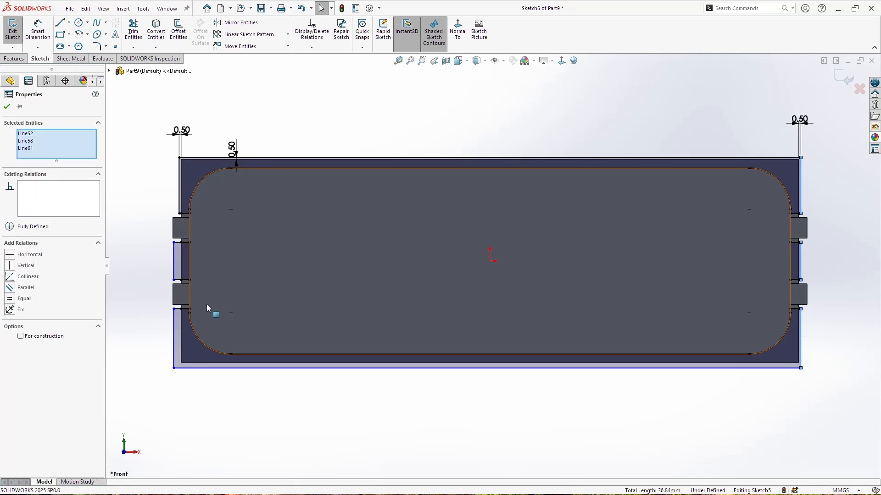
Step: Make the three outer vertical lines on the body's left side collinear
click(179, 215)
ctrl+click(173, 258)
ctrl+click(173, 335)
click(28, 276)
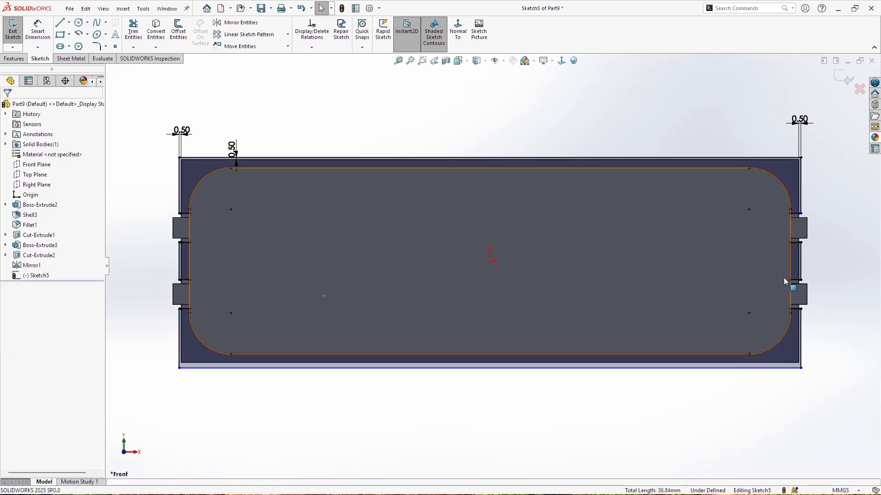
Step: Pull down the lower end of the upper profile's outer right line and make the short line joining it to the body horizontal
scroll(757, 293, down, 8)
mouse_move(499, 276)
mouse_down()
mouse_move(522, 309)
mouse_move(499, 299)
mouse_up()
click(490, 292)
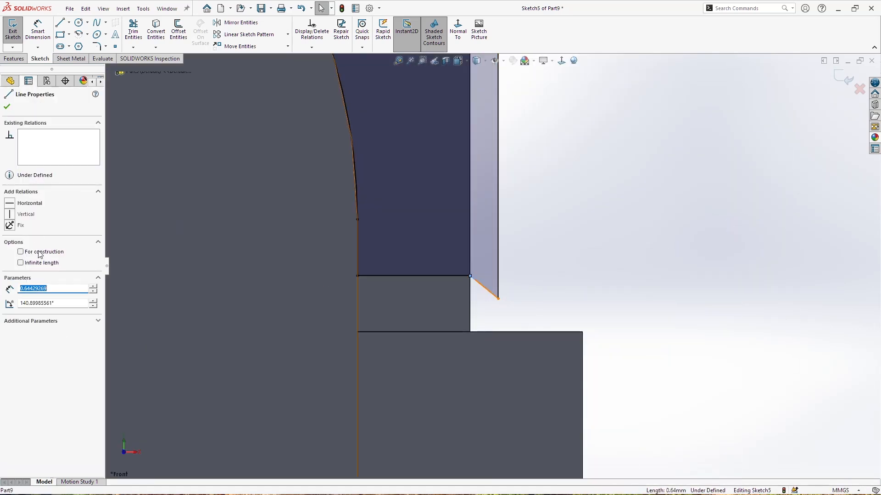
click(31, 214)
key(Escape)
scroll(443, 277, up, 8)
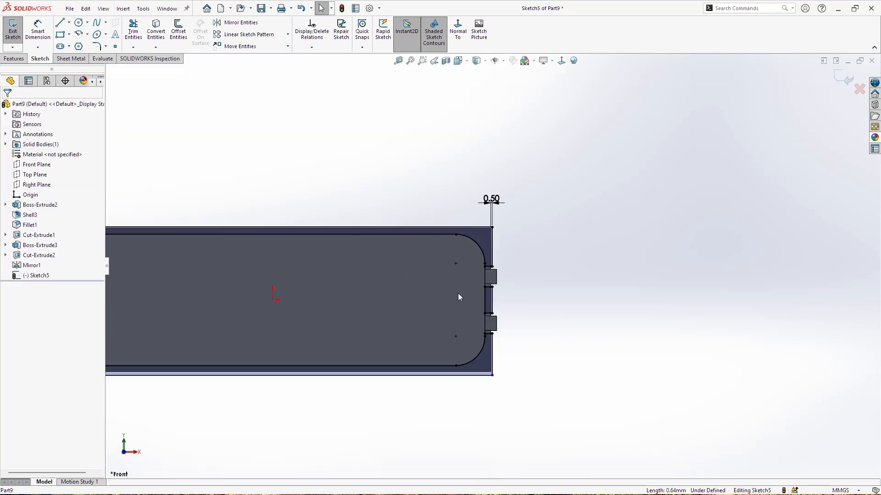
Step: Dimension the lower profile's outer bottom line 0.5 mm from the body's bottom edge
scroll(404, 346, up, 7)
scroll(279, 257, down, 4)
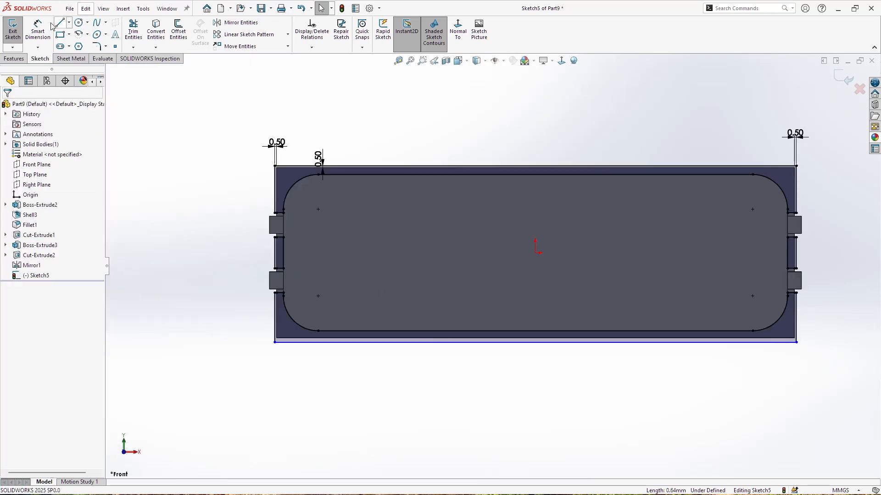
click(352, 342)
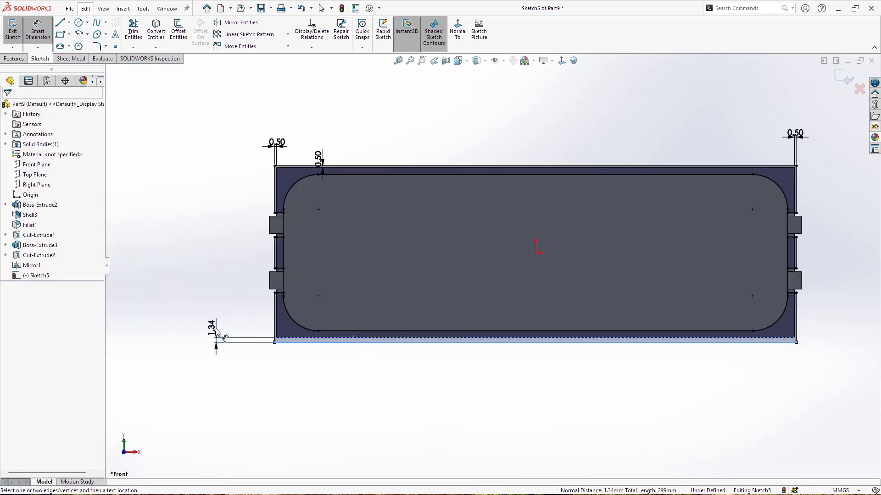
click(214, 330)
text(0.5)
key(Return)
key(Escape)
Step: Extrude the rim profiles 1 mm as a blind boss merged with the body
scroll(574, 279, up, 3)
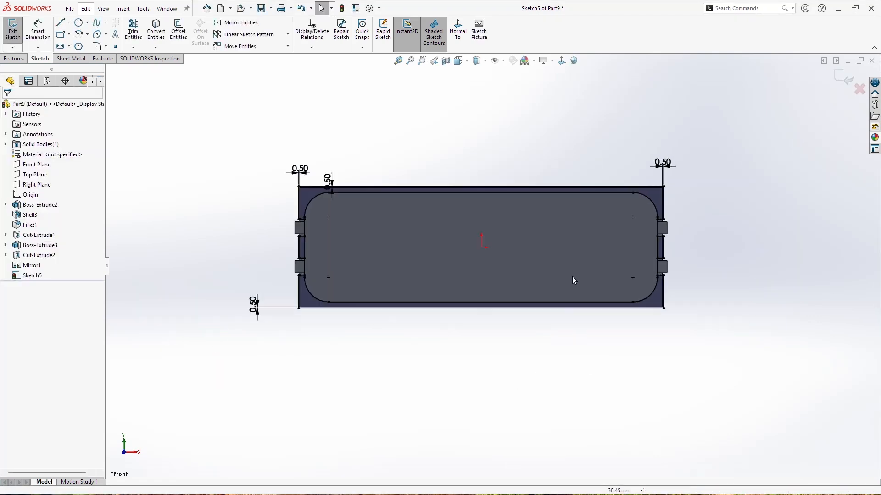
scroll(560, 269, down, 1)
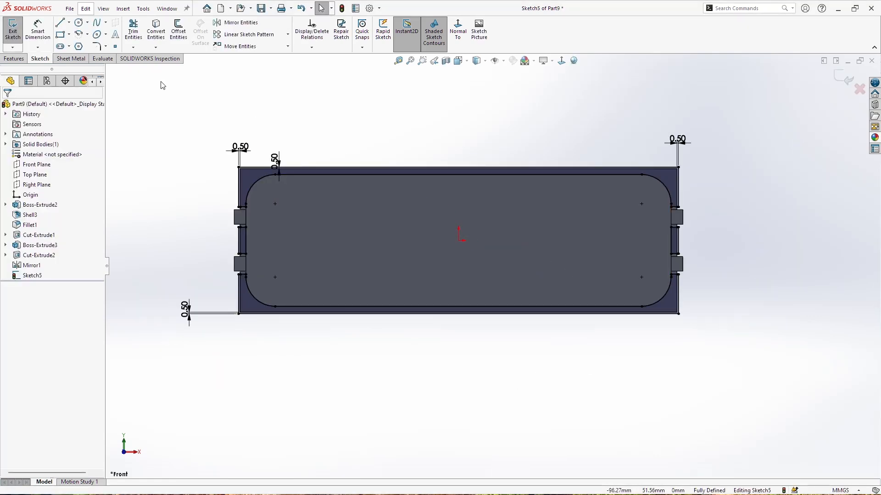
click(14, 59)
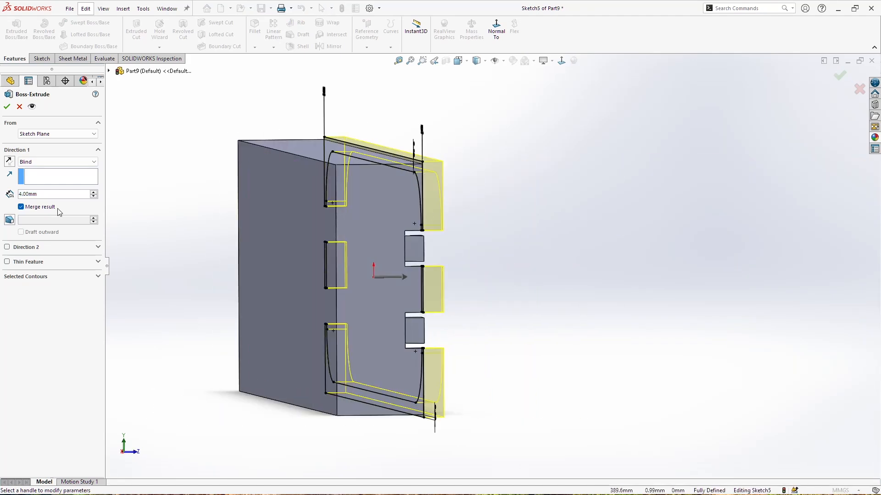
text(1)
key(Return)
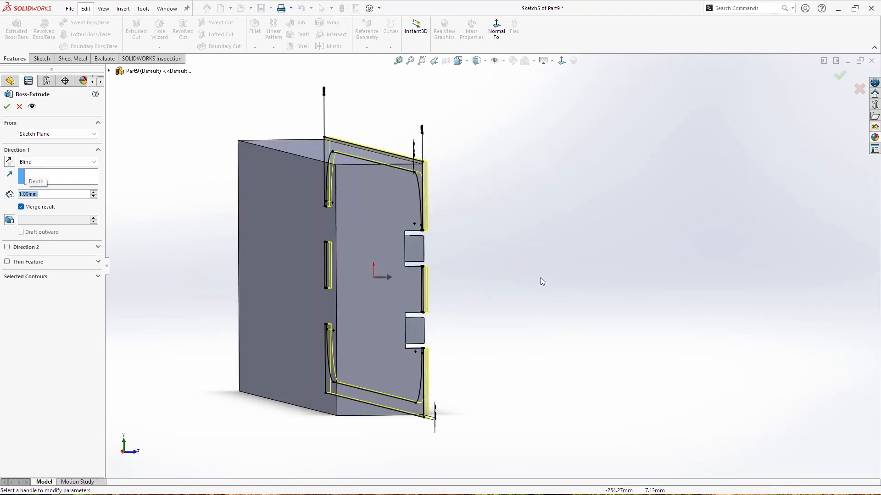
scroll(399, 169, down, 4)
middle_drag(477, 251, 573, 293)
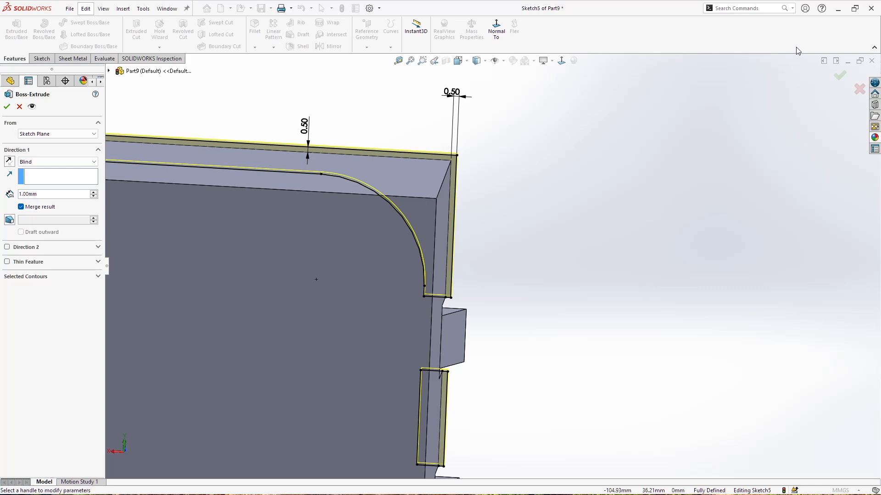
key(Return)
Step: Start a new sketch on the front face of the extruded rim, viewed from the front
middle_drag(465, 286, 378, 262)
scroll(372, 285, up, 5)
scroll(457, 193, down, 3)
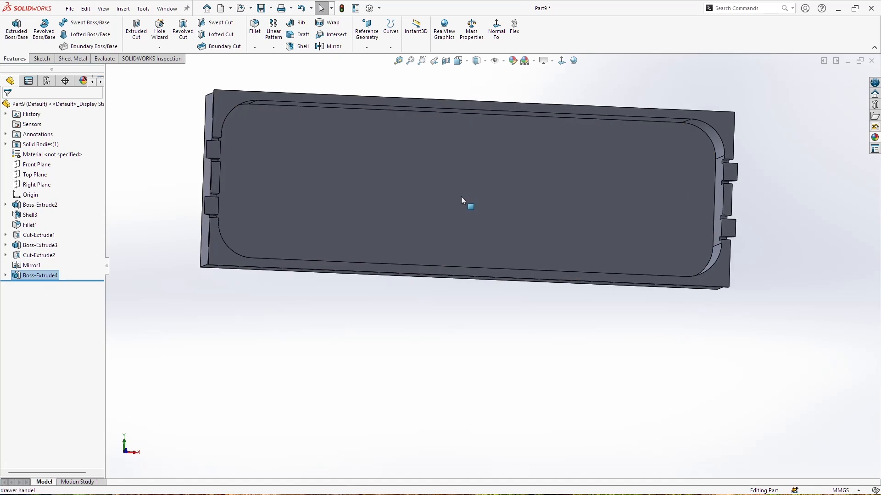
key(space)
click(419, 296)
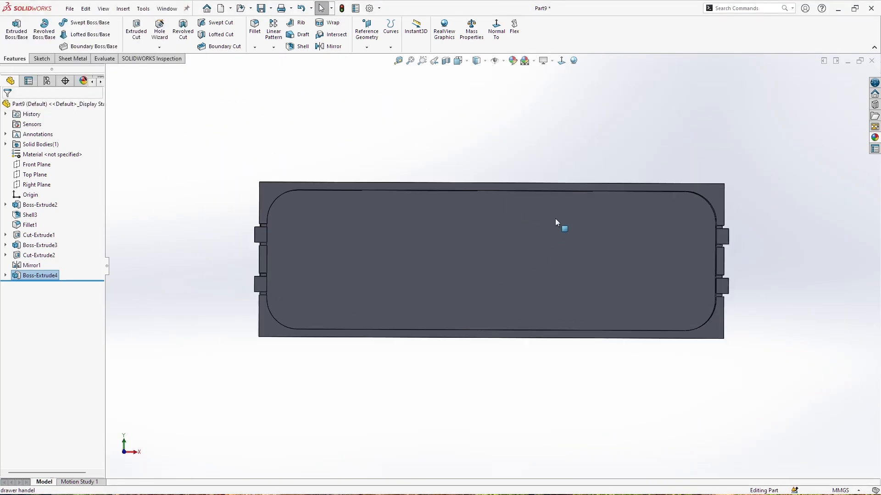
click(715, 209)
click(43, 58)
click(14, 33)
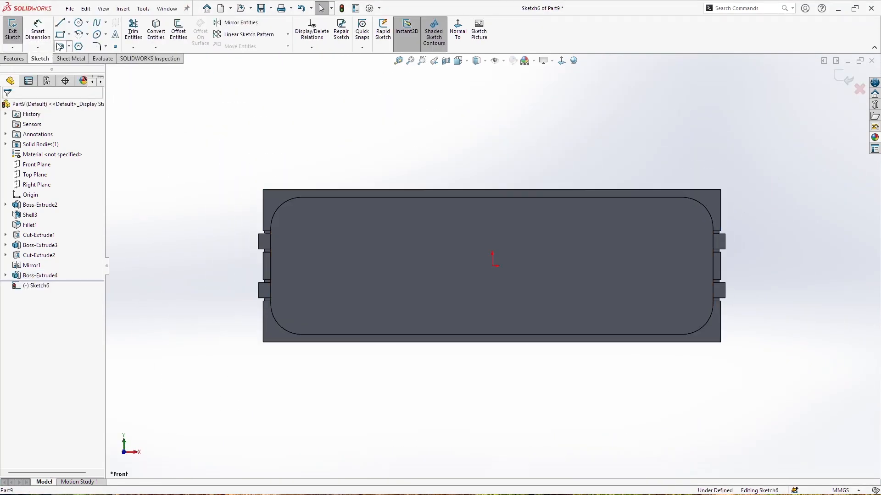
Step: Draw a center rectangle from the origin that encloses the whole body, about 166 mm wide and 57 mm high
click(69, 34)
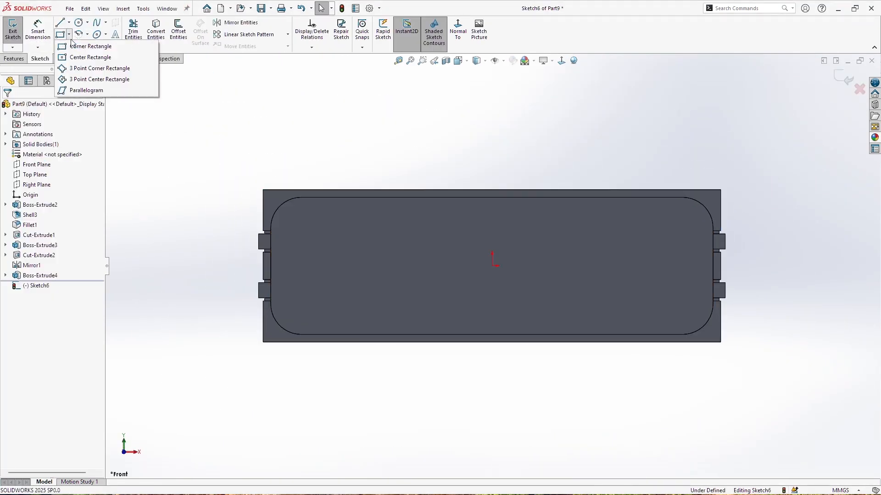
click(92, 57)
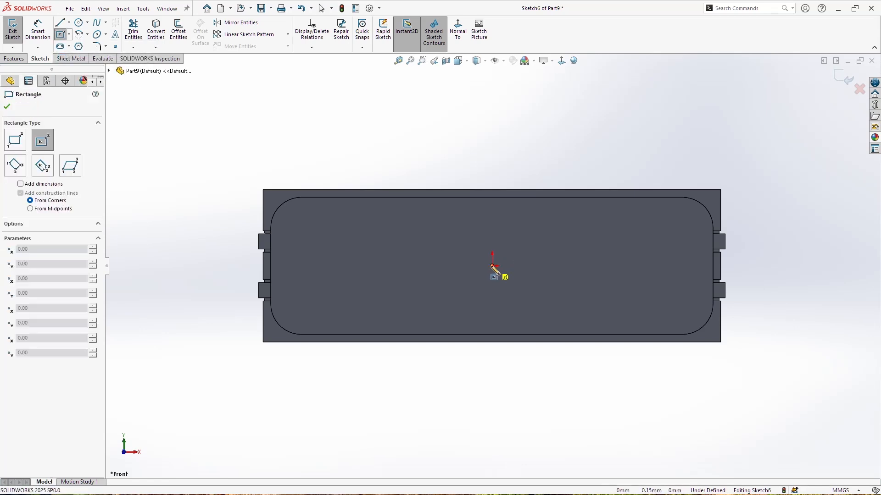
click(492, 266)
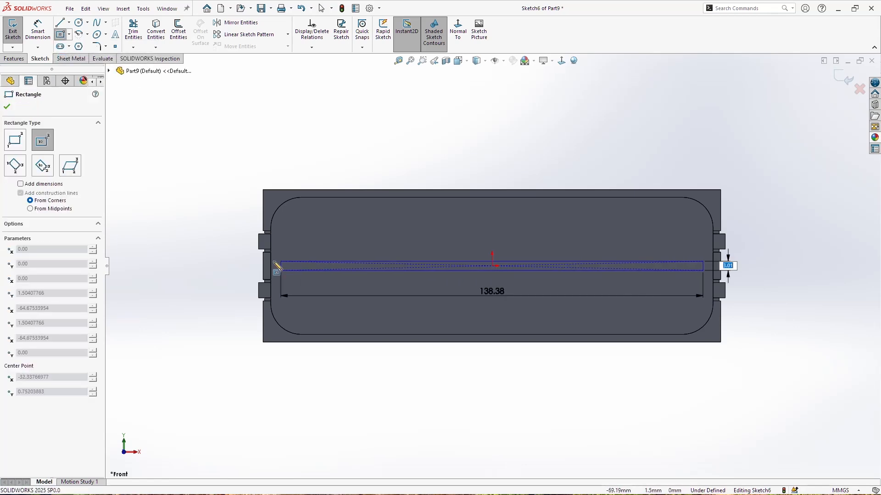
click(238, 178)
key(Escape)
Step: Dimension the rectangle 59 mm high and 159 mm wide
click(238, 240)
click(217, 243)
key(Return)
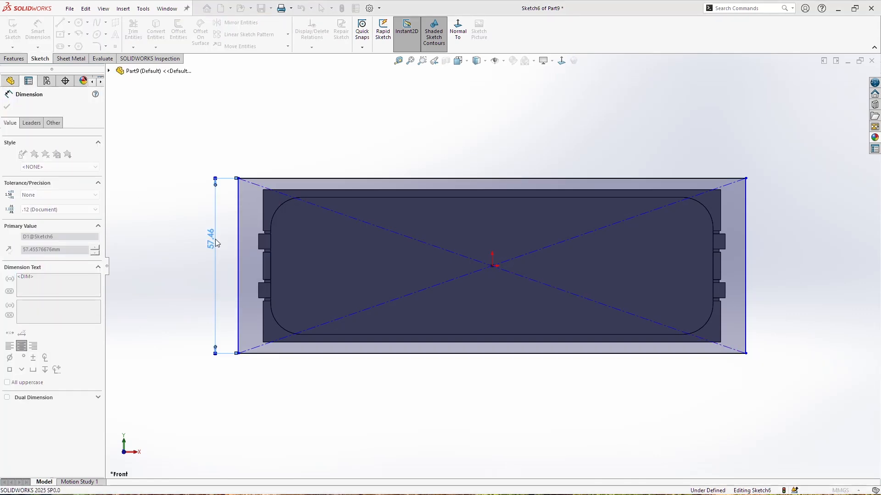
click(301, 177)
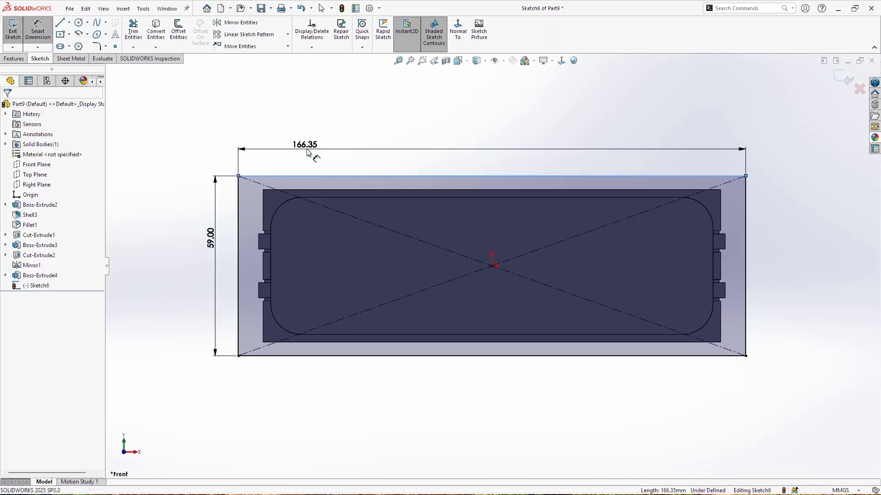
click(307, 153)
text(1)
key(Return)
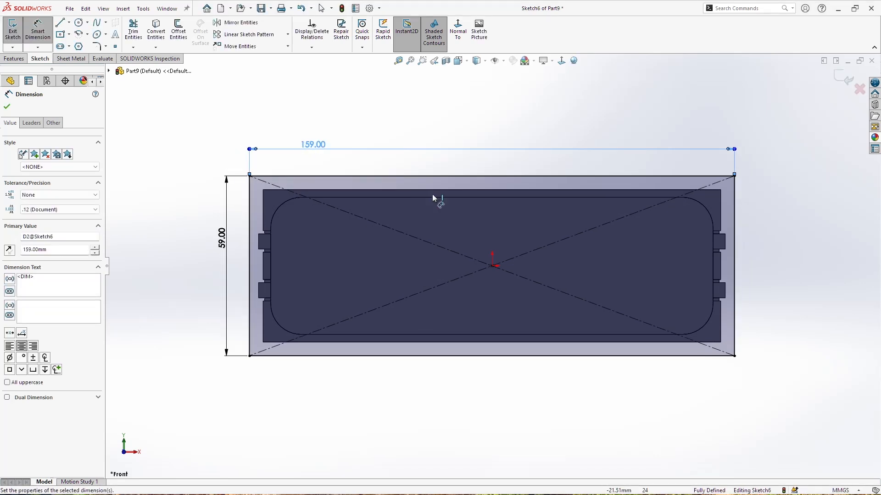
Step: Draw a corner rectangle inside the outer rectangle's lower half, its top edge about 32 mm below the outer top edge
key(Escape)
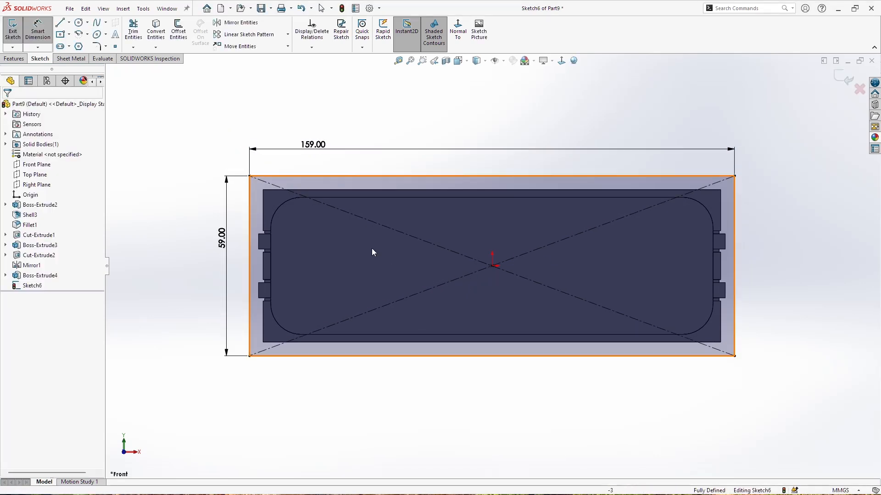
click(469, 275)
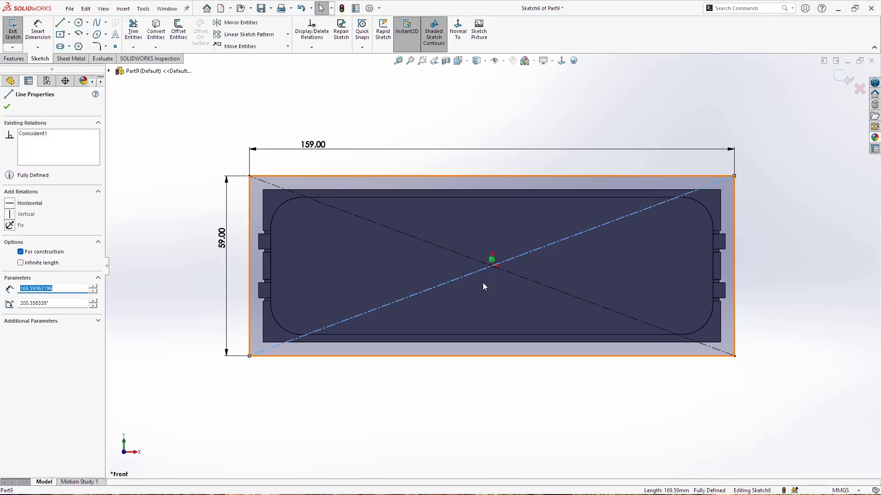
key(Escape)
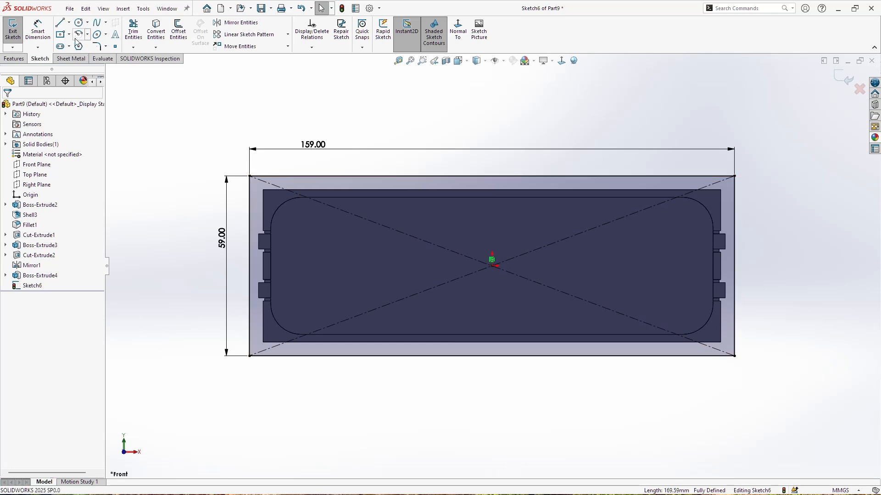
click(64, 37)
click(69, 35)
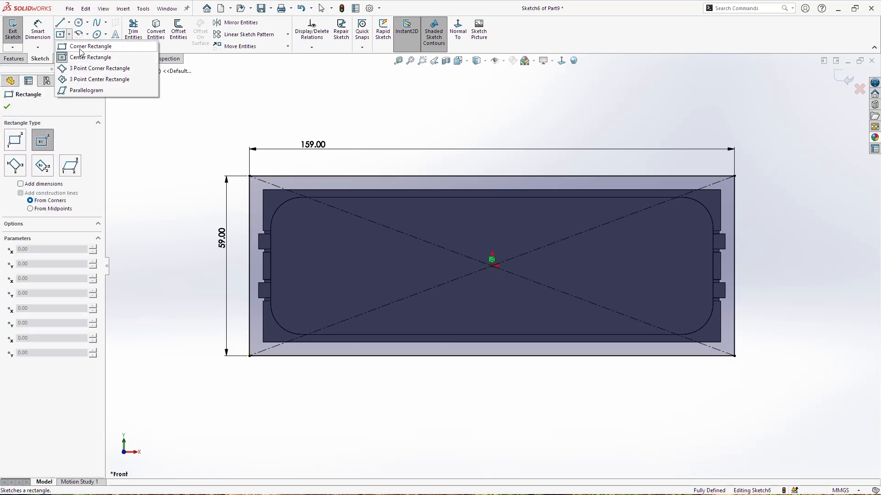
click(81, 46)
mouse_move(279, 274)
mouse_down()
mouse_move(639, 335)
mouse_move(712, 337)
mouse_up()
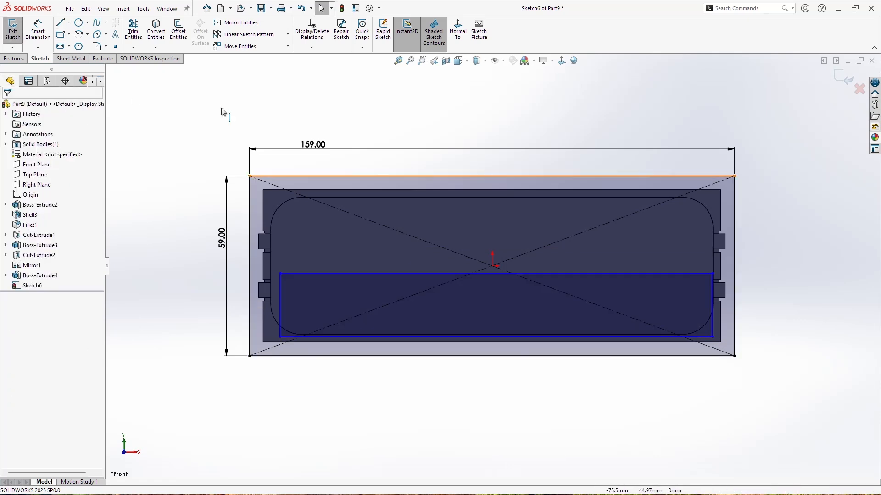
Step: Dimension the inner rectangle's top edge 20 mm from the outer rectangle's top edge
click(38, 31)
click(422, 275)
click(417, 177)
click(430, 131)
text(20)
key(Return)
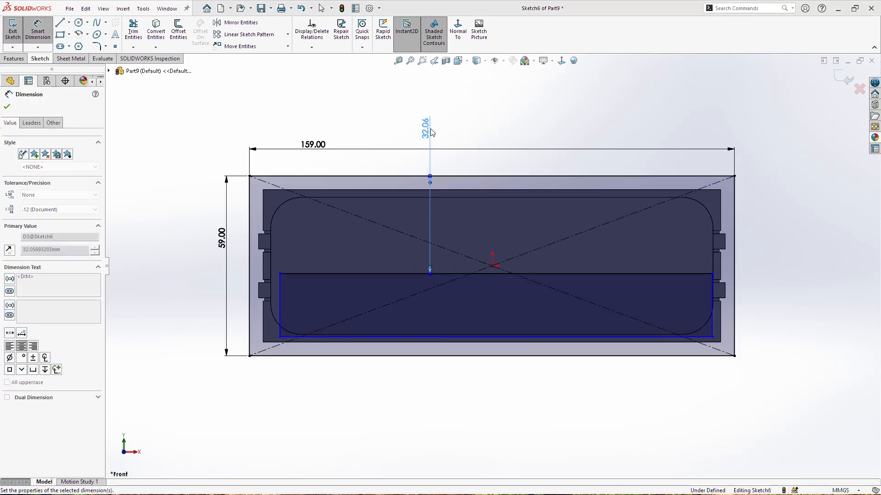
key(Escape)
Step: Dimension the inner rectangle's bottom edge 7 mm from the outer rectangle's bottom edge
key(d)
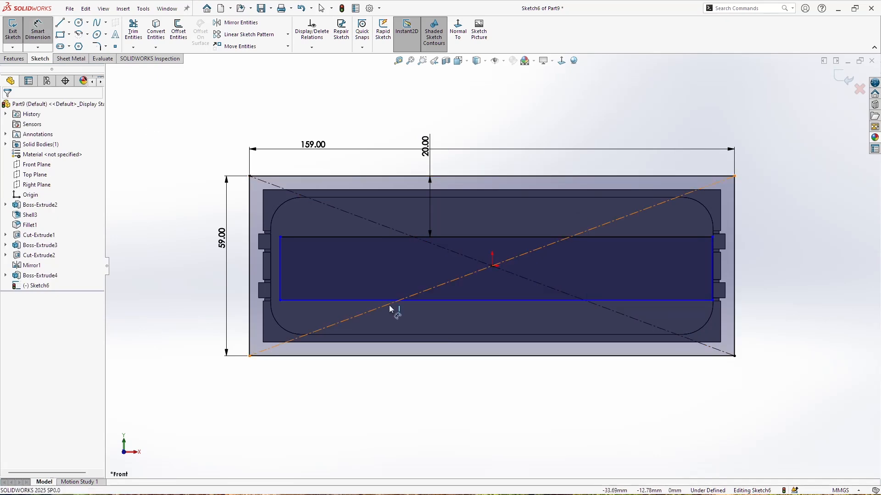
click(392, 301)
click(406, 356)
click(389, 375)
text(7)
key(Return)
key(Escape)
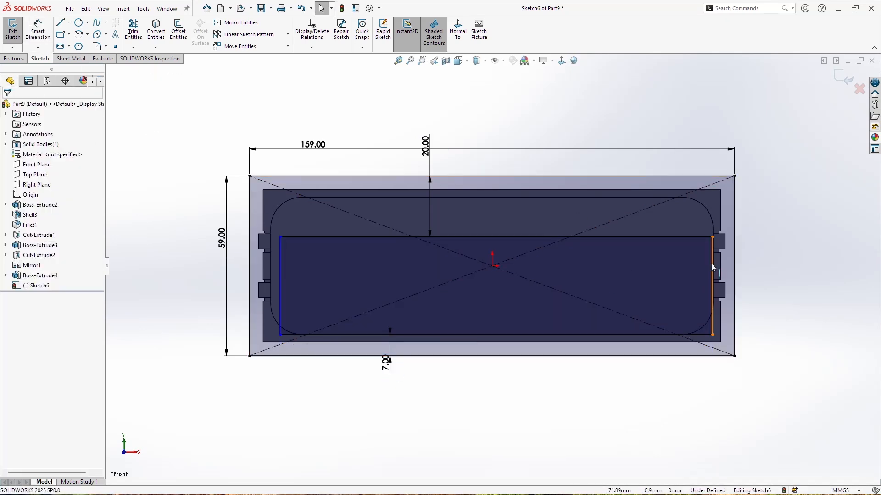
Step: Make the inner rectangle's right side collinear with the right inner wall edge of the body
click(712, 263)
scroll(715, 241, down, 5)
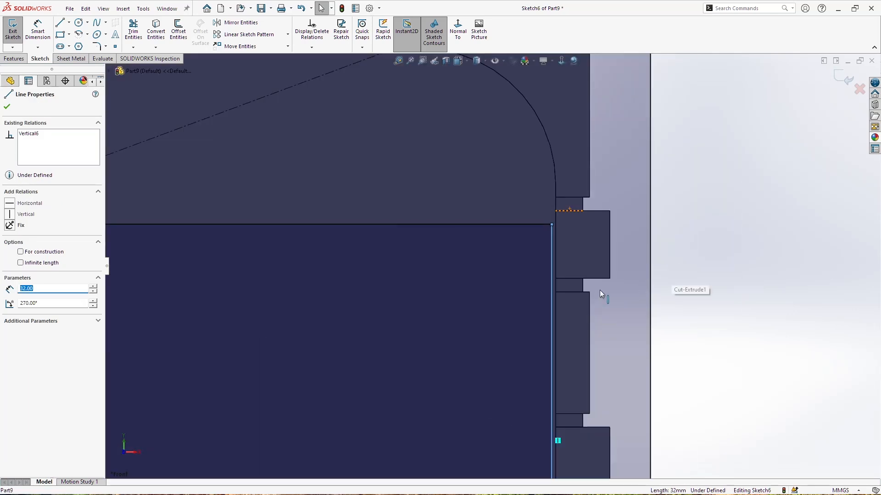
click(555, 284)
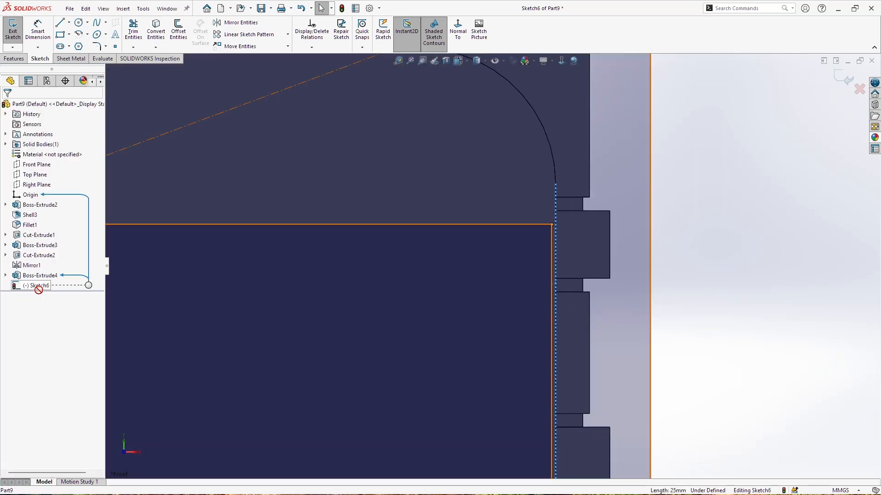
ctrl+click(551, 274)
click(13, 255)
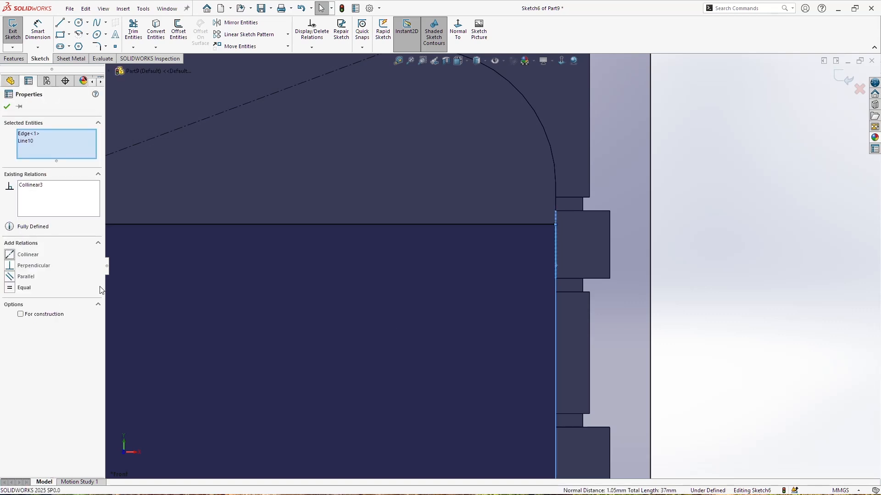
key(Escape)
Step: Make the inner rectangle's left side collinear with the left inner wall edge of the body
scroll(437, 302, up, 10)
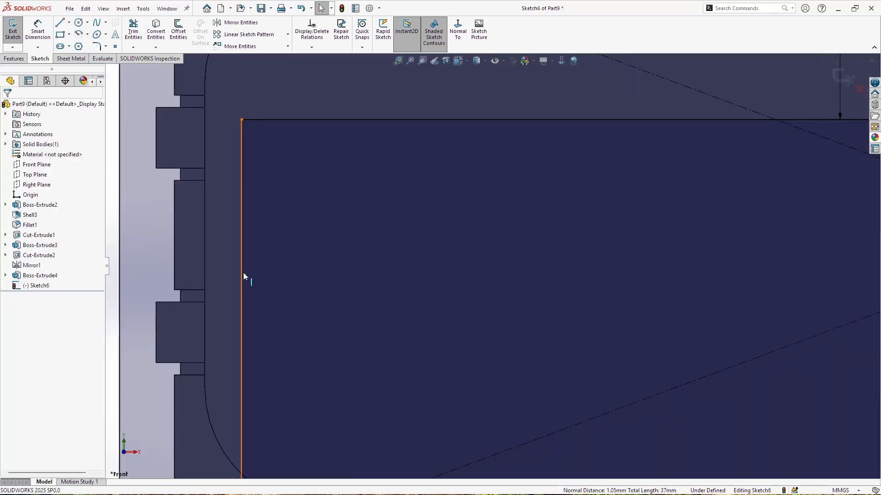
click(244, 274)
ctrl+click(204, 248)
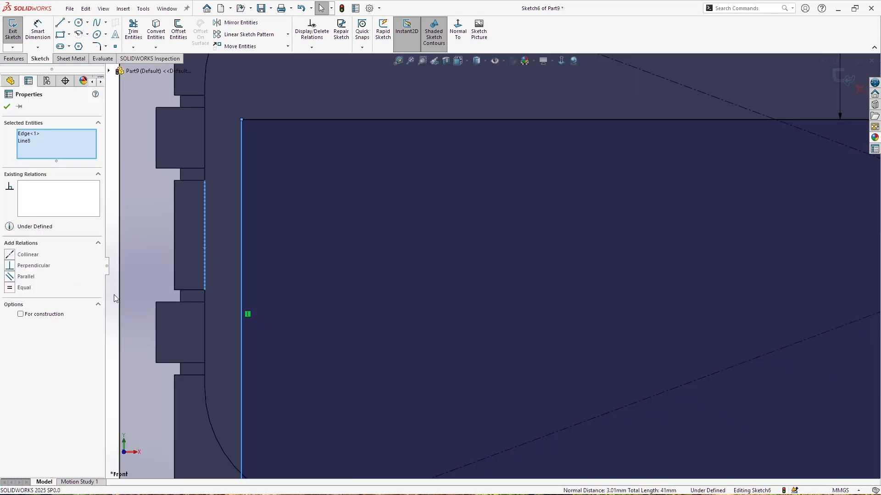
click(31, 256)
click(375, 322)
Step: Pick the four corners of the inner rectangle for a 10 mm sketch fillet
key(f)
scroll(667, 304, down, 3)
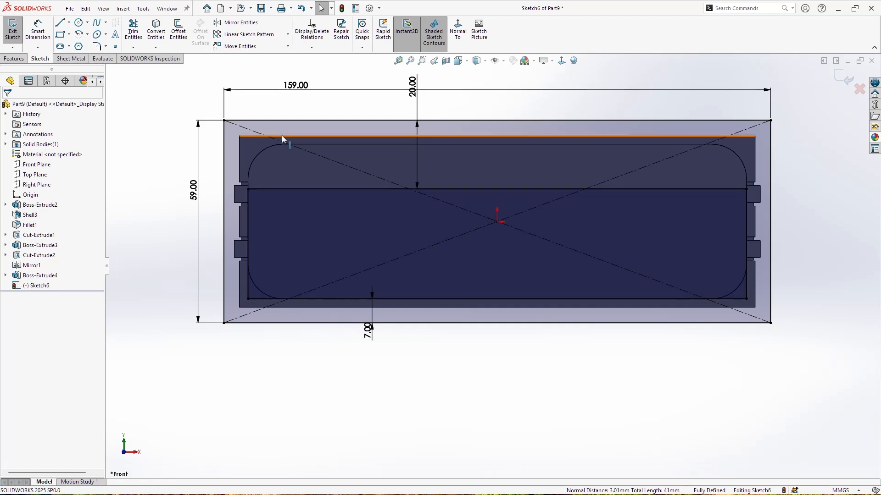
mouse_move(481, 202)
middle_down()
mouse_move(483, 192)
mouse_move(479, 224)
middle_up()
mouse_move(702, 198)
middle_down()
mouse_move(591, 199)
mouse_move(693, 205)
middle_up()
scroll(401, 202, down, 3)
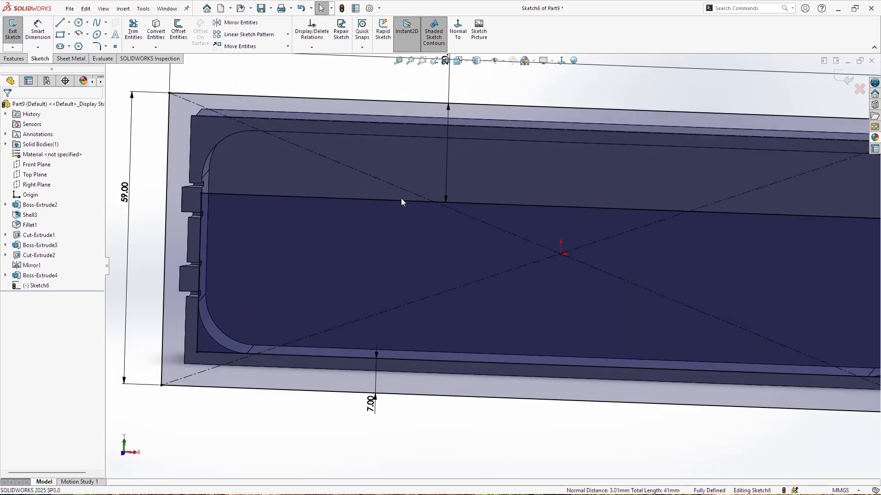
click(14, 58)
click(40, 58)
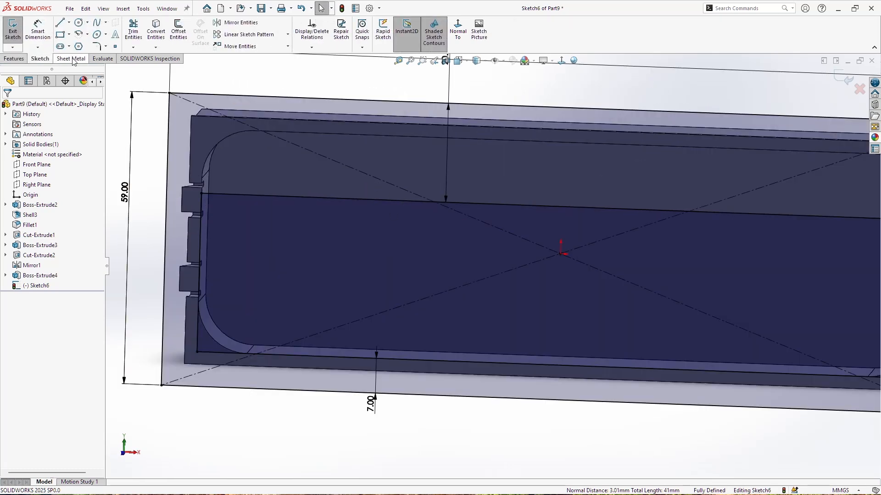
click(96, 46)
click(200, 195)
click(197, 353)
scroll(221, 357, up, 6)
scroll(633, 344, down, 4)
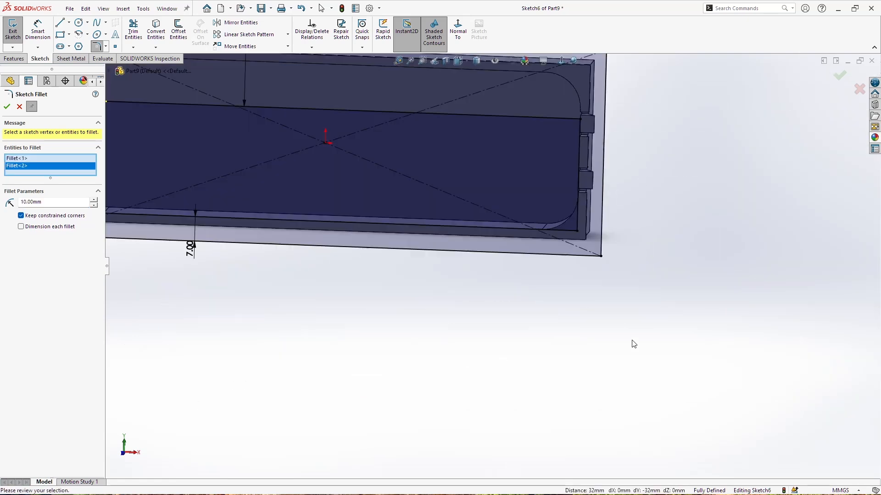
scroll(589, 207, down, 3)
click(568, 274)
click(574, 77)
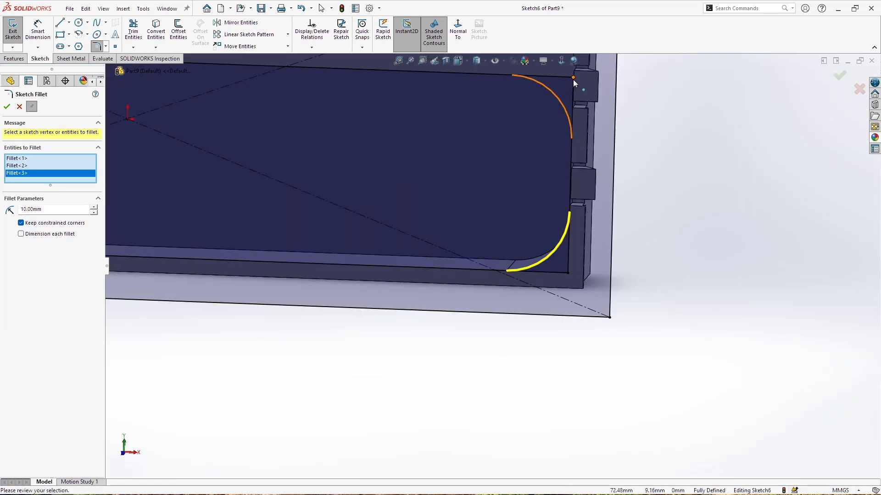
Step: Add the four corners of the outer rectangle to the 10 mm sketch fillet and apply it
scroll(610, 195, up, 3)
click(554, 117)
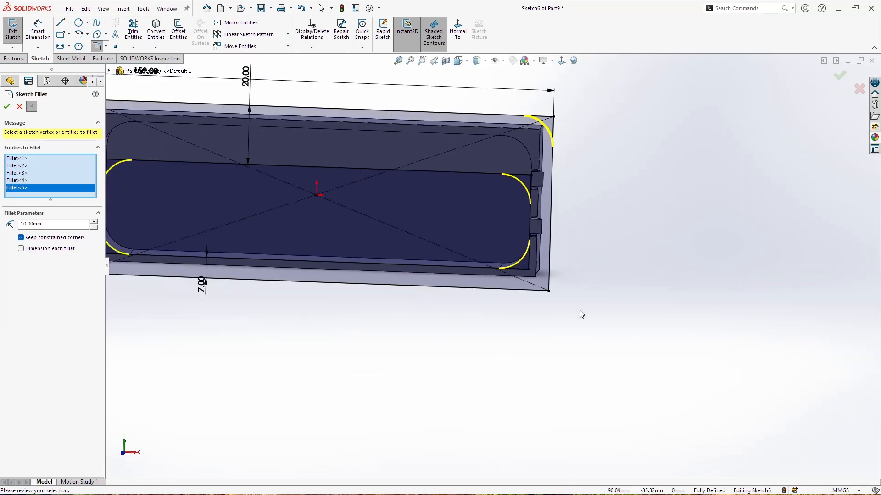
click(550, 291)
scroll(535, 301, up, 3)
scroll(263, 273, down, 4)
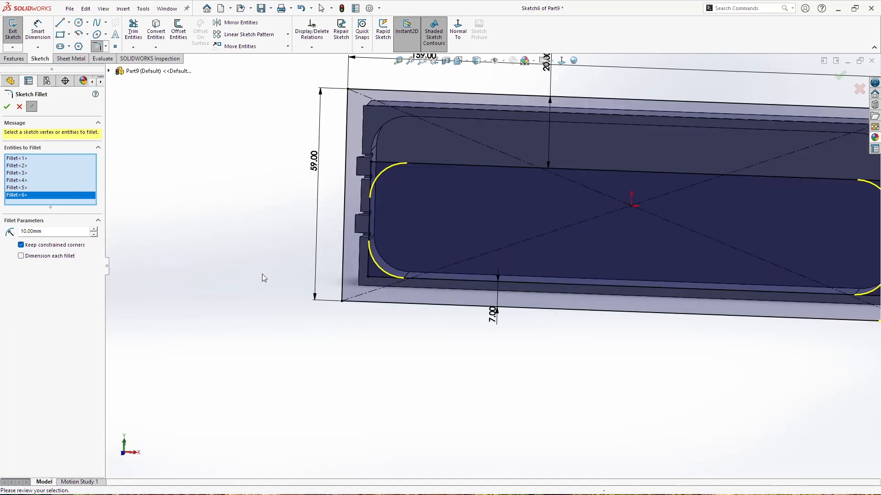
click(344, 302)
click(347, 89)
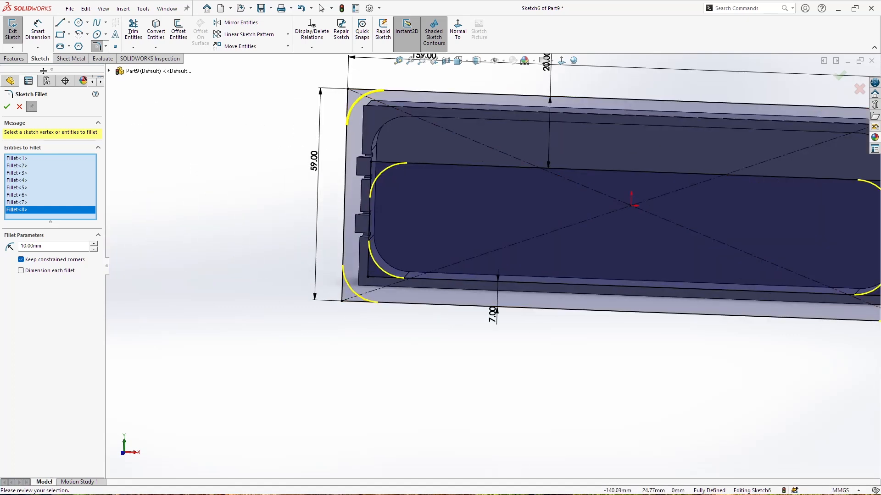
click(8, 106)
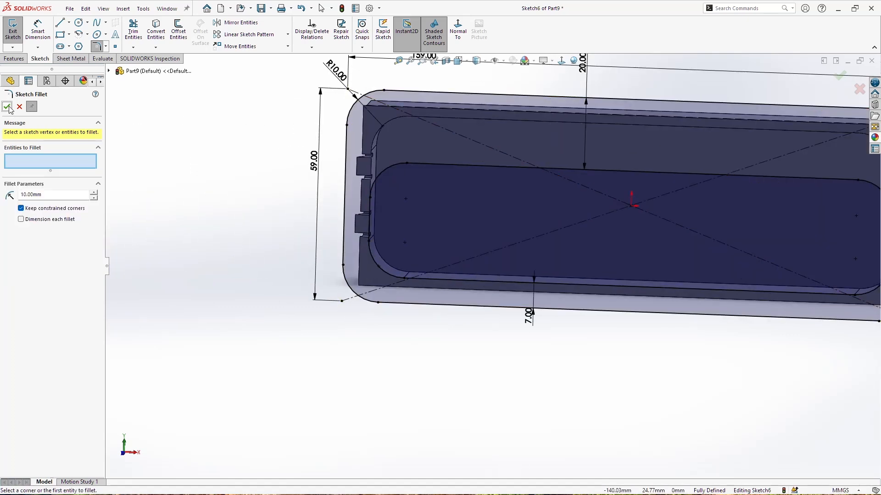
click(15, 59)
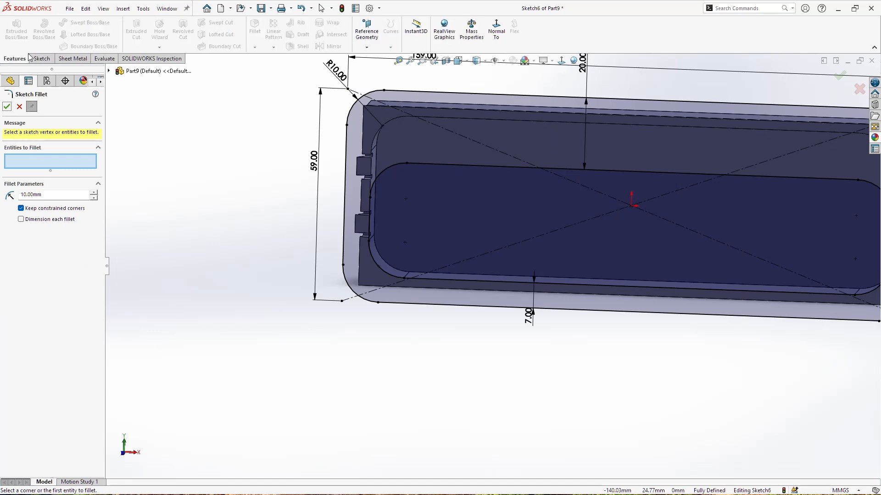
click(7, 106)
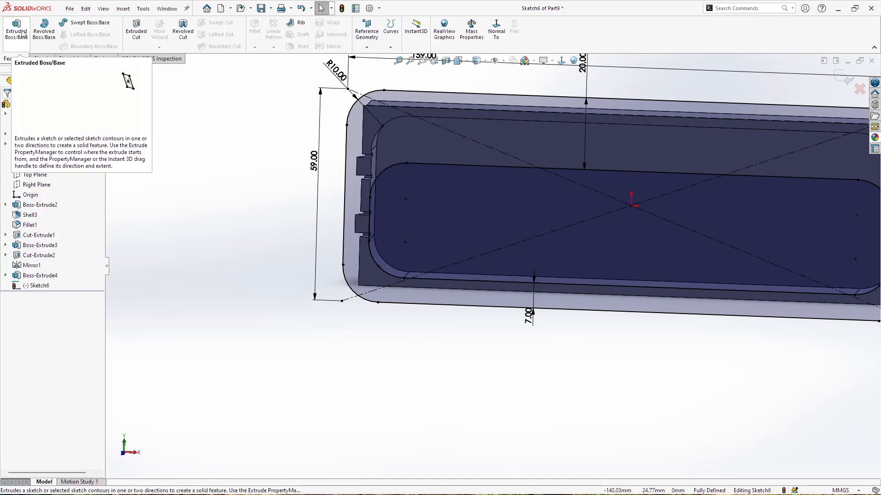
Step: Extrude the rounded front frame profile 2 mm as a blind boss merged with the body
click(21, 30)
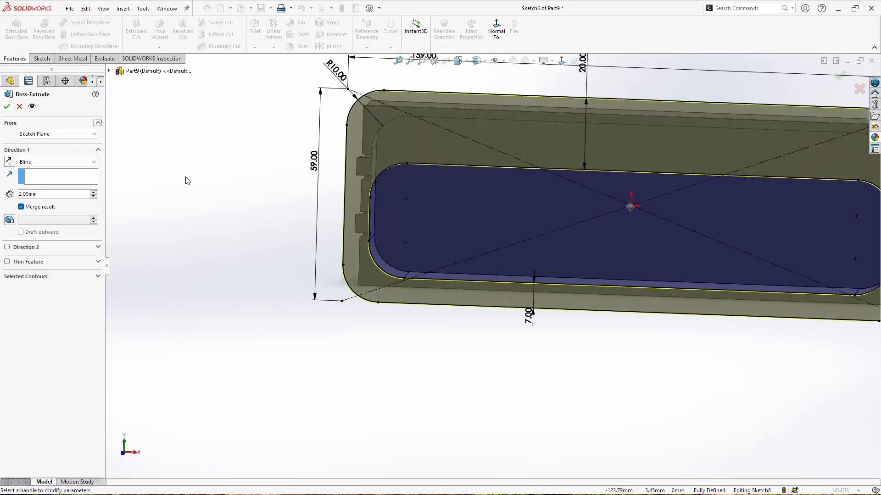
scroll(557, 123, down, 3)
click(6, 107)
Step: Examine the extruded front frame and the body behind it from several angles
middle_drag(615, 171, 604, 310)
scroll(468, 297, up, 6)
scroll(474, 262, down, 6)
middle_drag(473, 261, 448, 162)
scroll(433, 310, up, 5)
middle_drag(433, 310, 512, 322)
scroll(274, 331, down, 5)
middle_drag(290, 321, 457, 272)
scroll(561, 263, down, 4)
middle_drag(550, 277, 495, 265)
scroll(495, 265, up, 8)
middle_drag(615, 275, 578, 257)
Step: Assign the plastic POM Acetal Copolymer from the SOLIDWORKS Materials library to the part
right_click(49, 155)
click(64, 163)
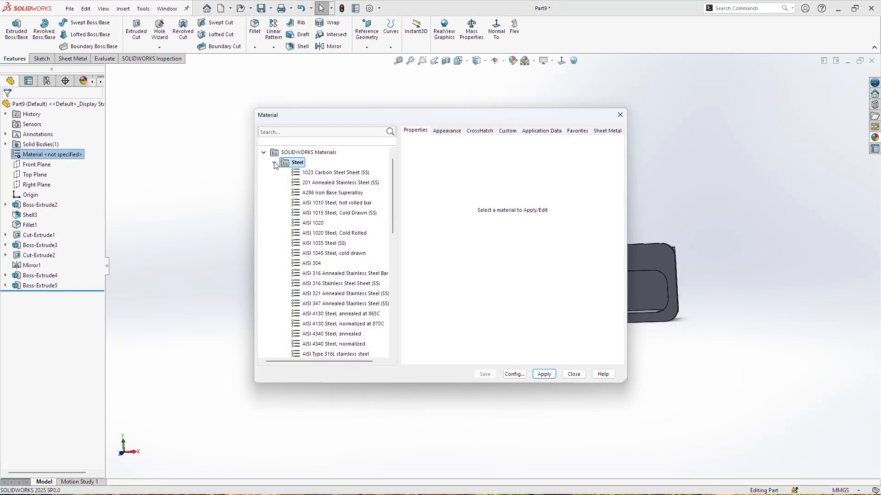
click(274, 163)
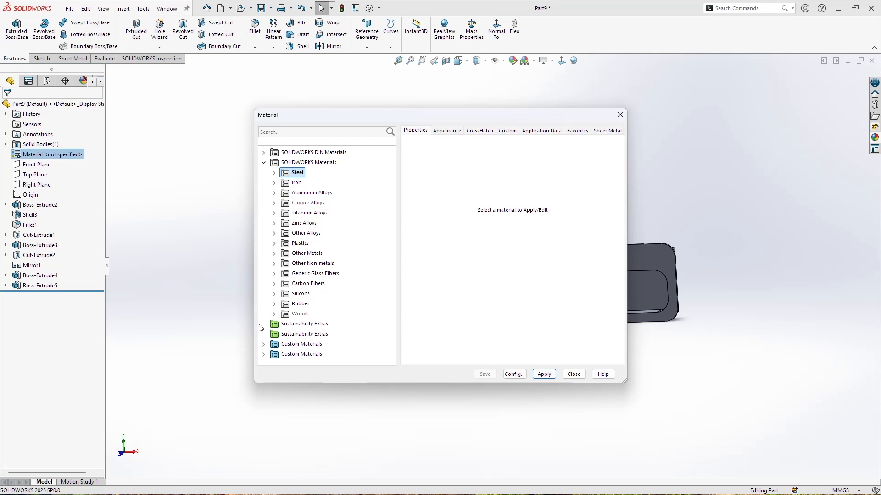
click(276, 275)
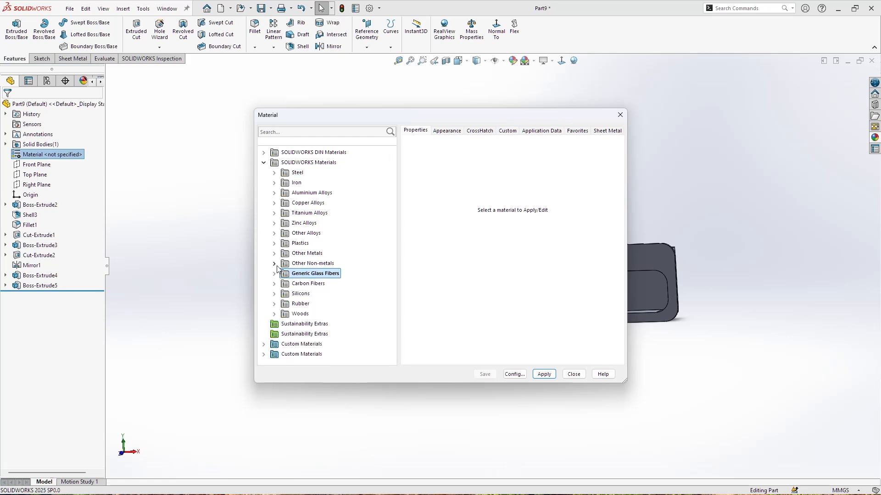
click(276, 265)
click(274, 262)
click(274, 254)
click(273, 253)
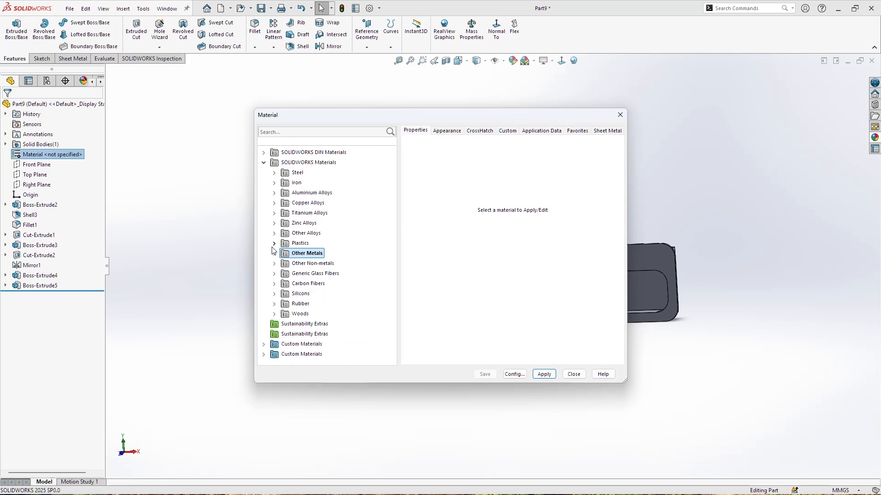
click(274, 243)
drag(392, 202, 388, 244)
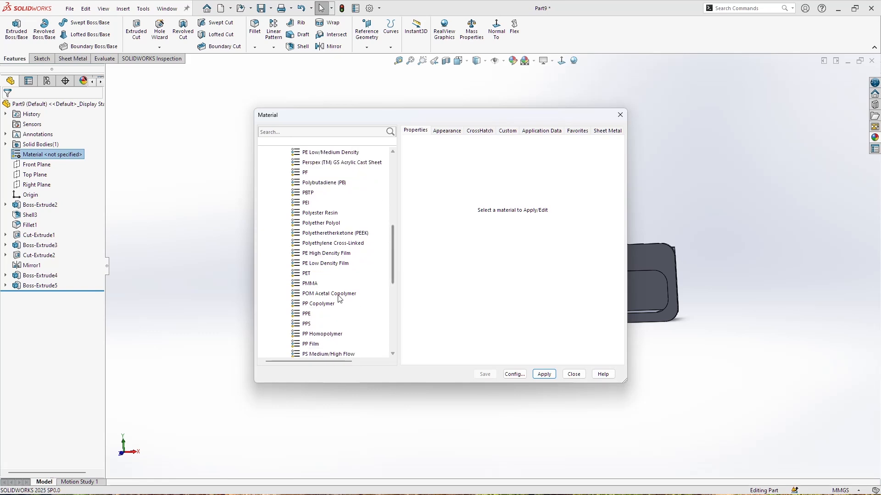
click(331, 296)
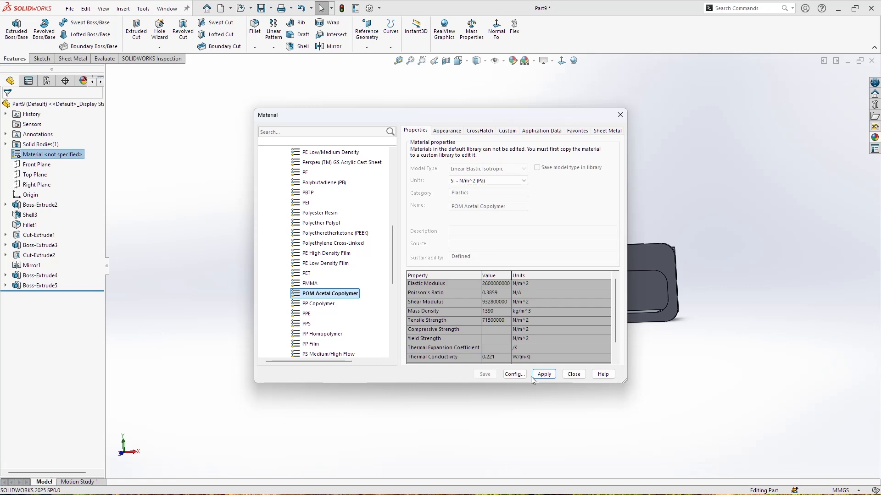
click(544, 375)
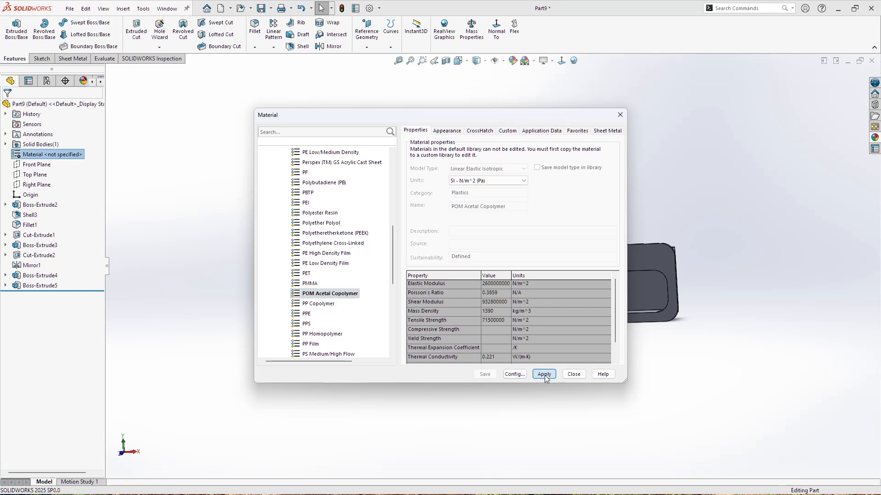
click(574, 374)
Step: Save the part as Handel Drawer in the Storage Cabinet folder
scroll(733, 291, down, 4)
middle_drag(552, 246, 333, 272)
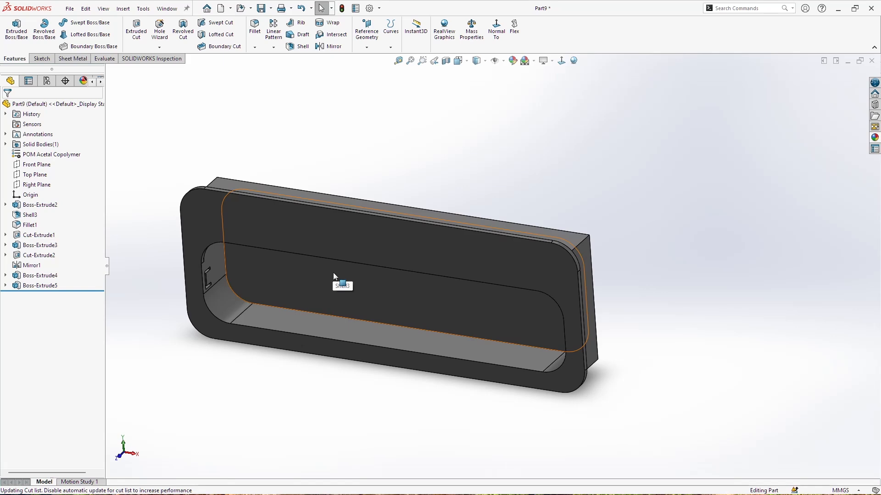
key(ctrl+s)
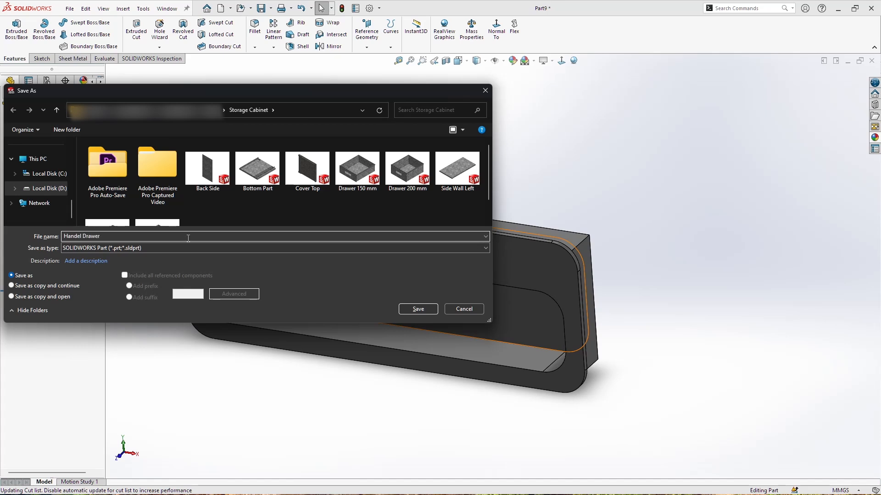
click(419, 309)
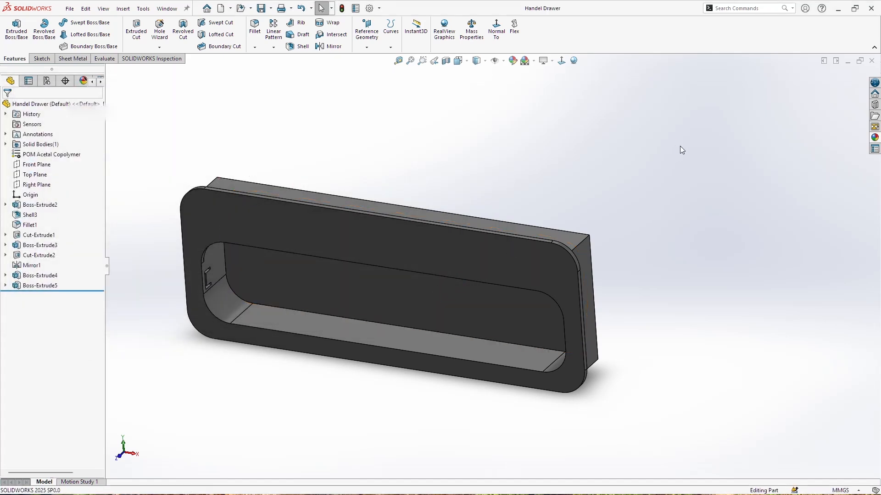
Step: Close the finished drawer handle part and create a new part document
click(871, 61)
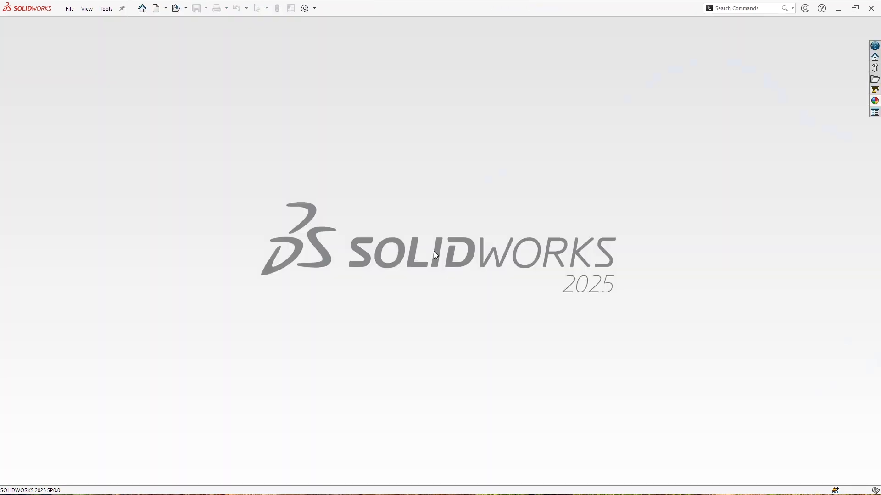
key(ctrl+n)
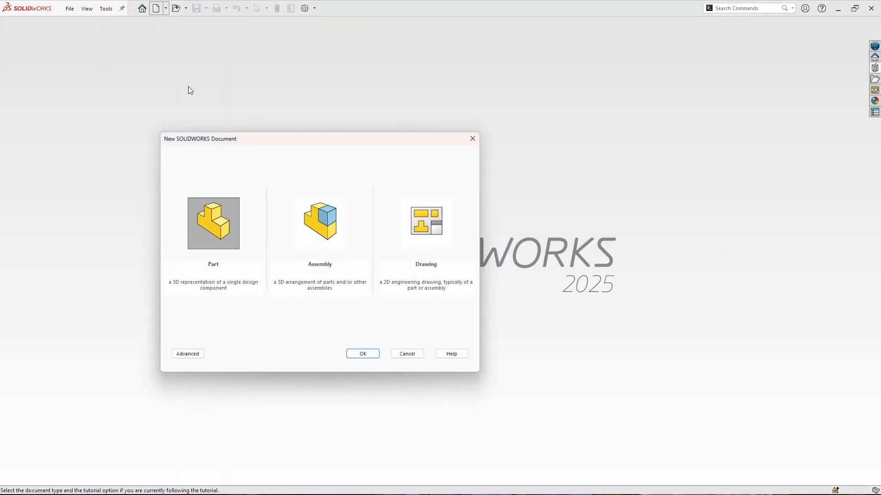
click(373, 359)
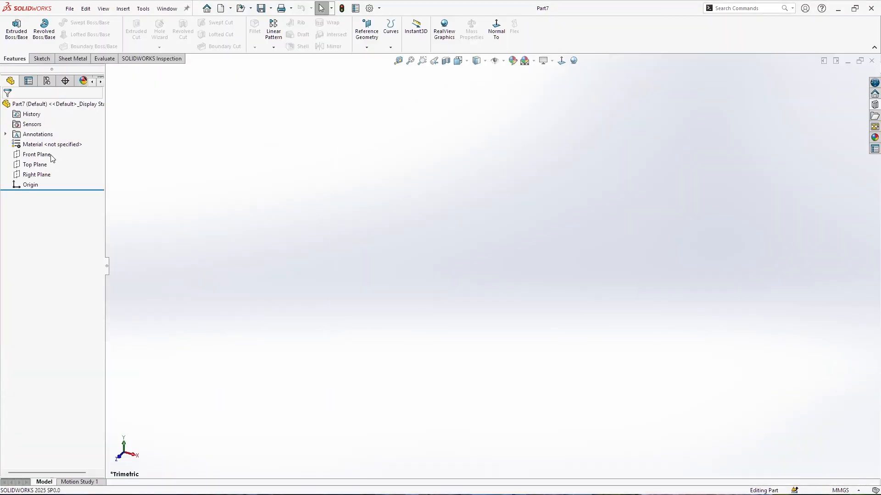
Step: Sketch a vertical centerline about 30 mm long on the Front Plane and make it coincident with the origin
click(52, 156)
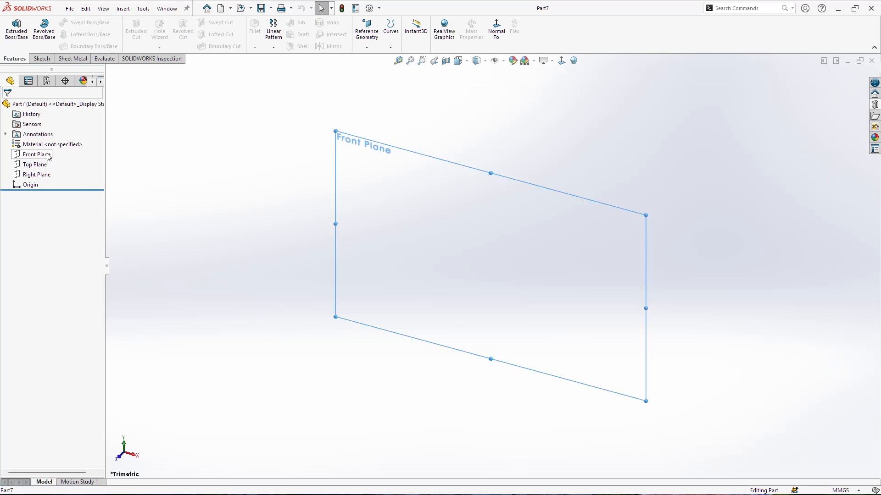
right_click(54, 155)
click(67, 143)
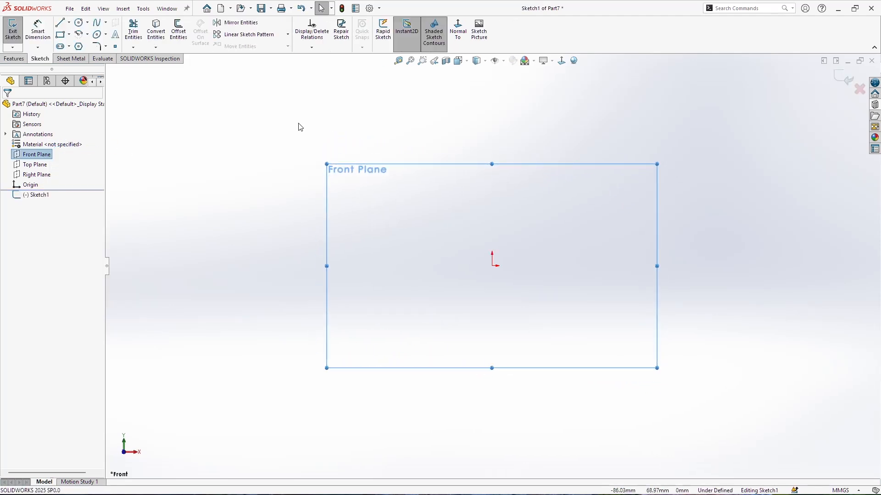
click(69, 22)
click(78, 53)
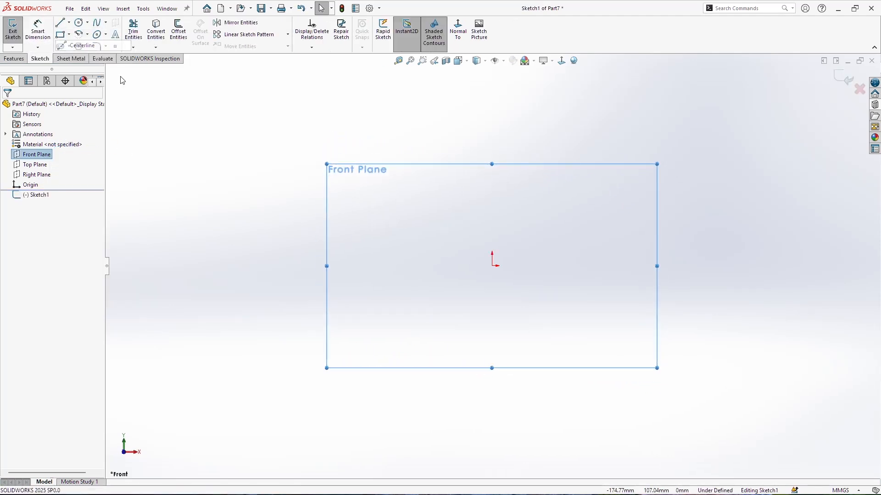
drag(494, 282, 494, 227)
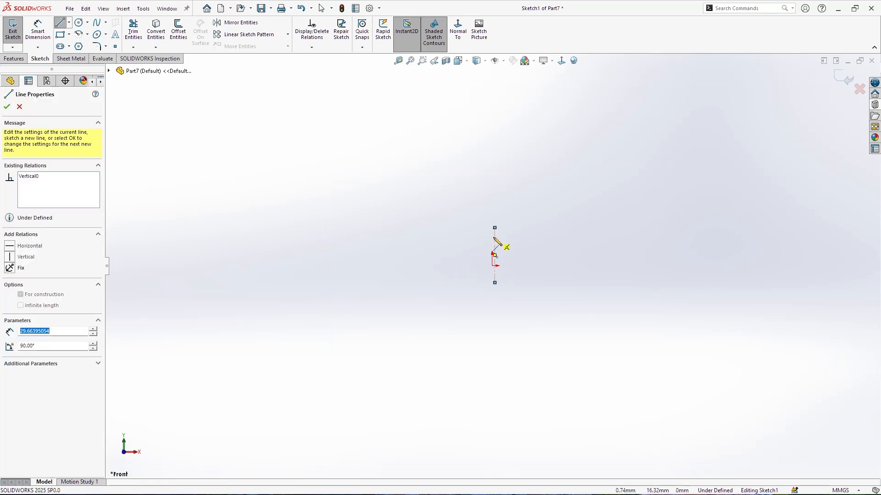
key(Escape)
ctrl+click(491, 266)
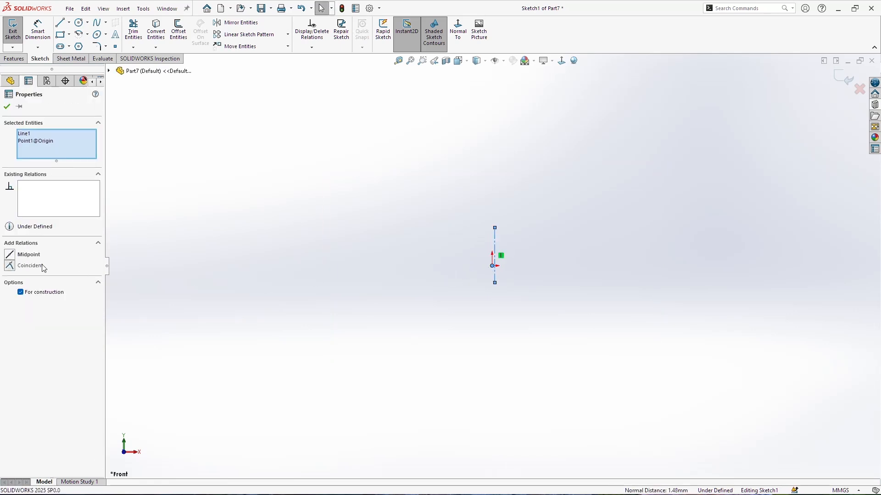
click(29, 265)
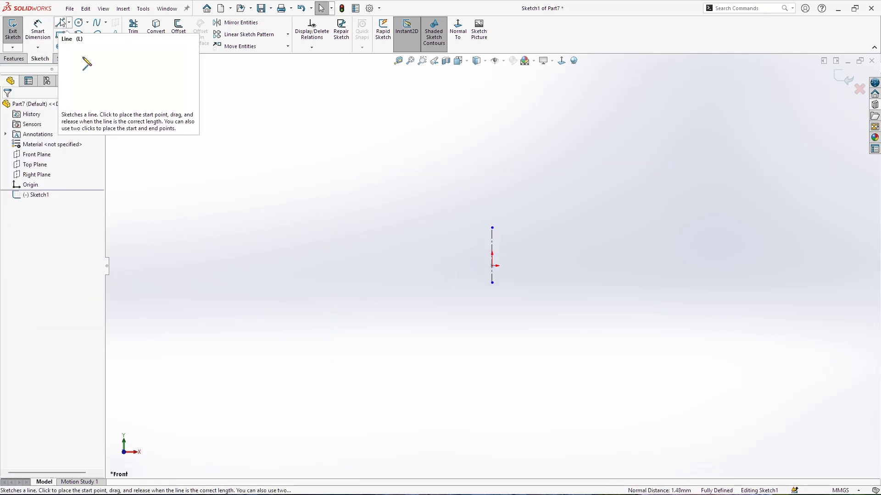
Step: Sketch an open half profile: a 28 mm base line from the origin, short slanted line, tangent outward arc, long slanted line and short inward top line
key(l)
click(492, 266)
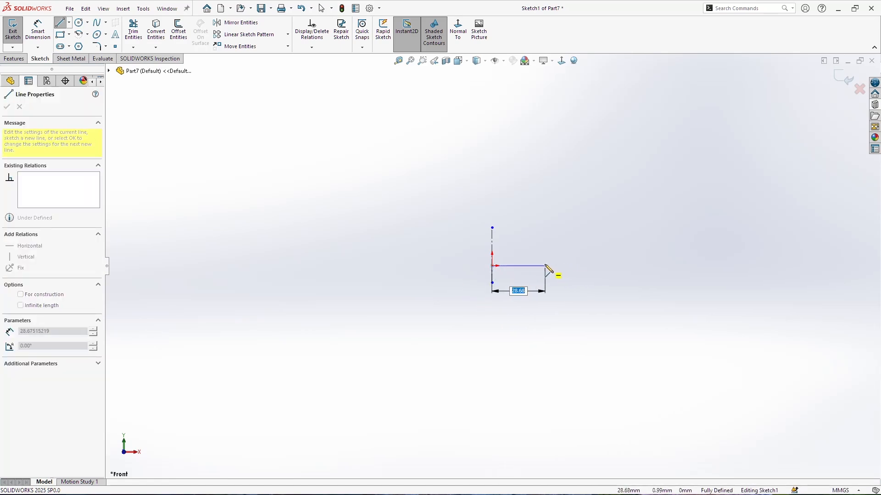
click(544, 266)
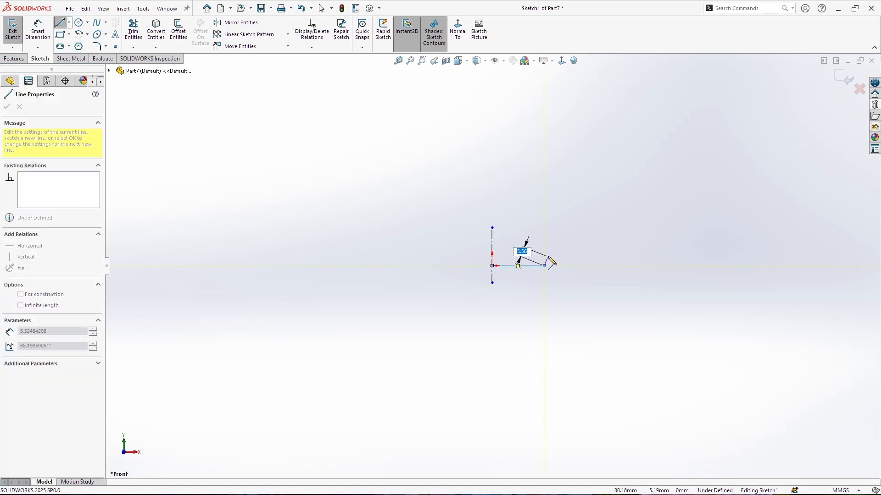
click(549, 257)
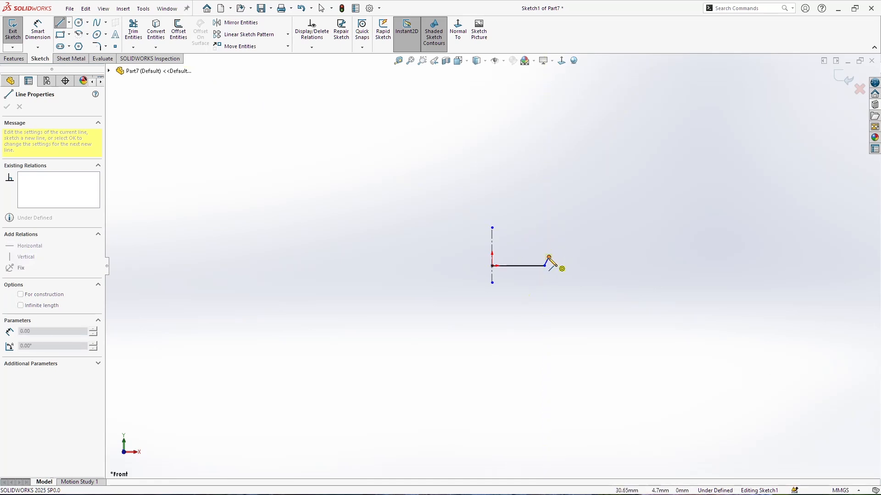
mouse_move(549, 257)
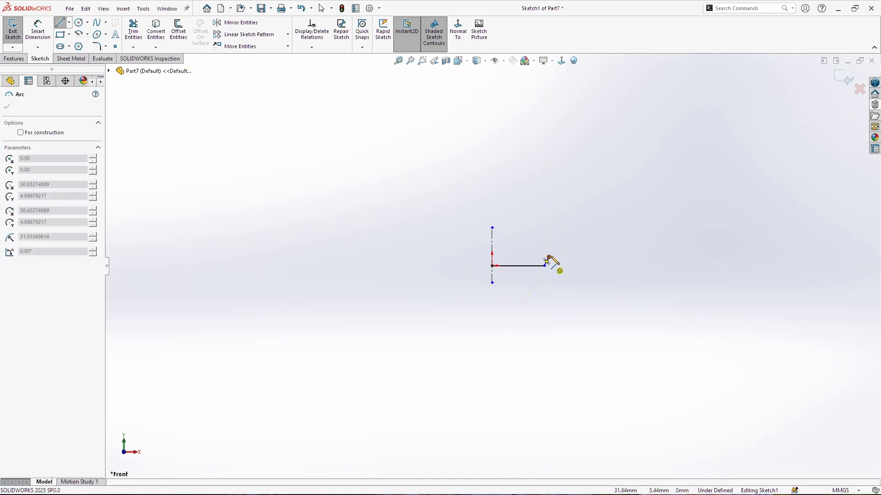
click(549, 232)
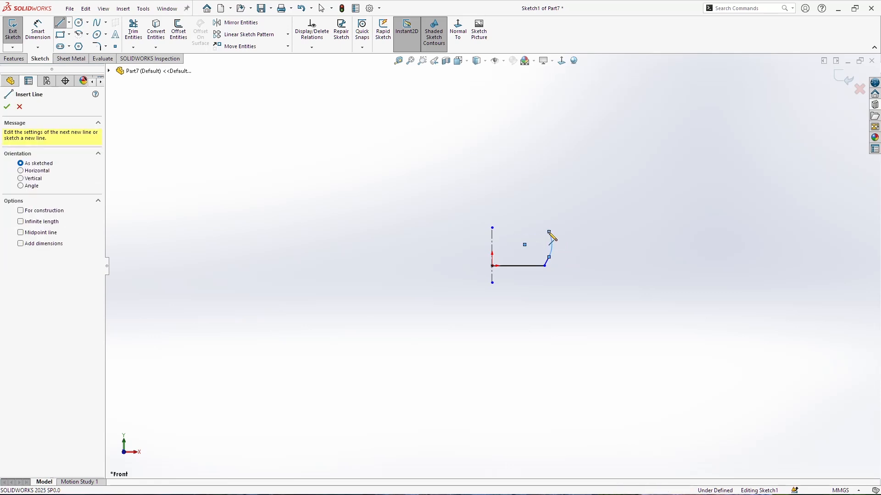
click(532, 177)
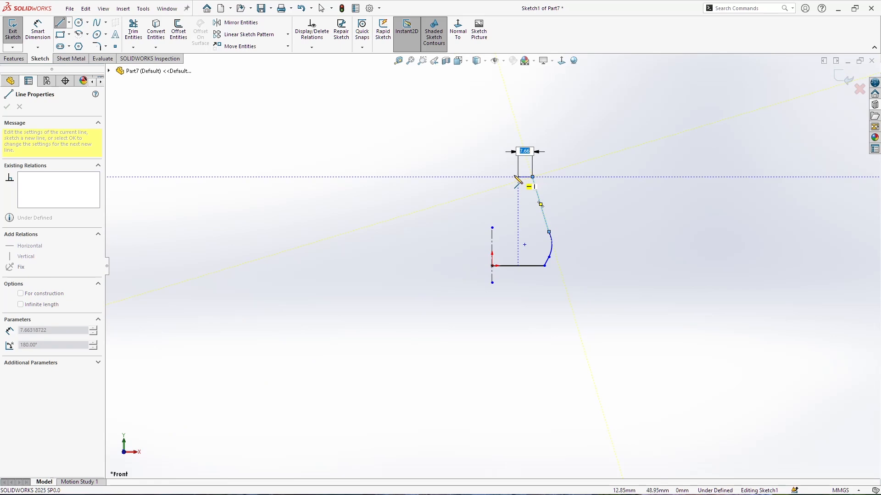
click(499, 176)
key(Escape)
scroll(562, 241, down, 2)
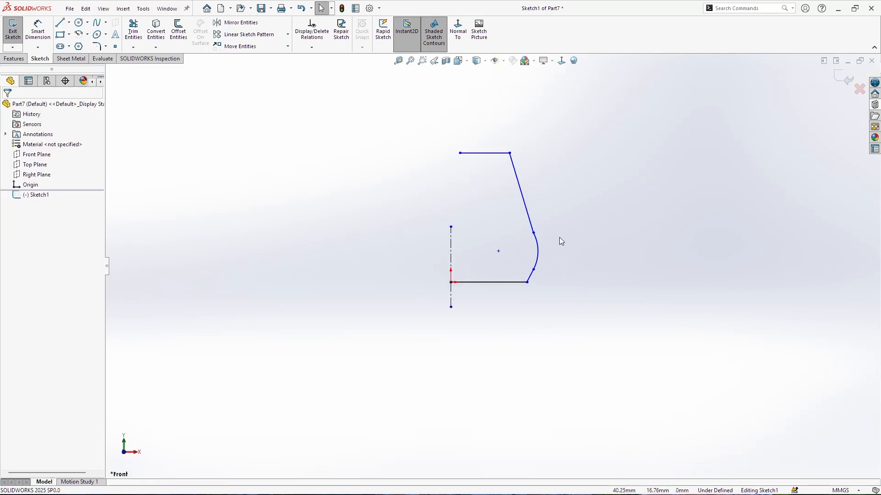
Step: Dimension the side arc's radius as 8 mm and place the dimension beside the arc inside the profile
click(37, 30)
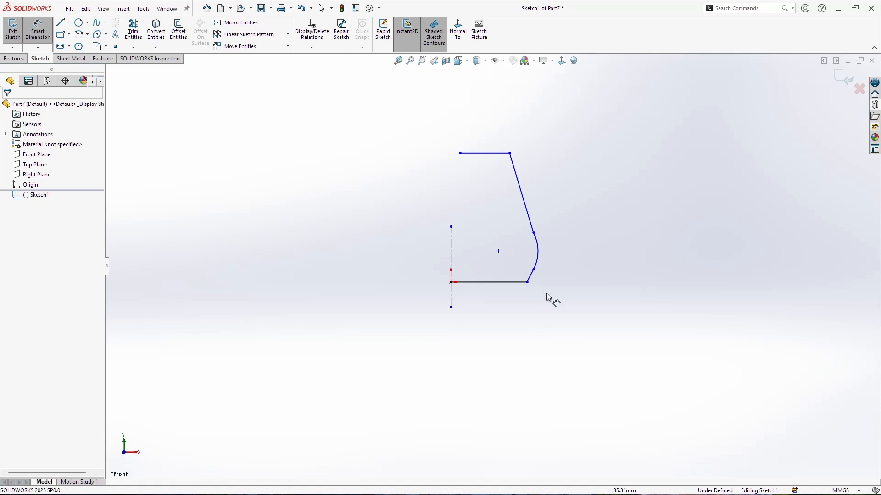
click(539, 256)
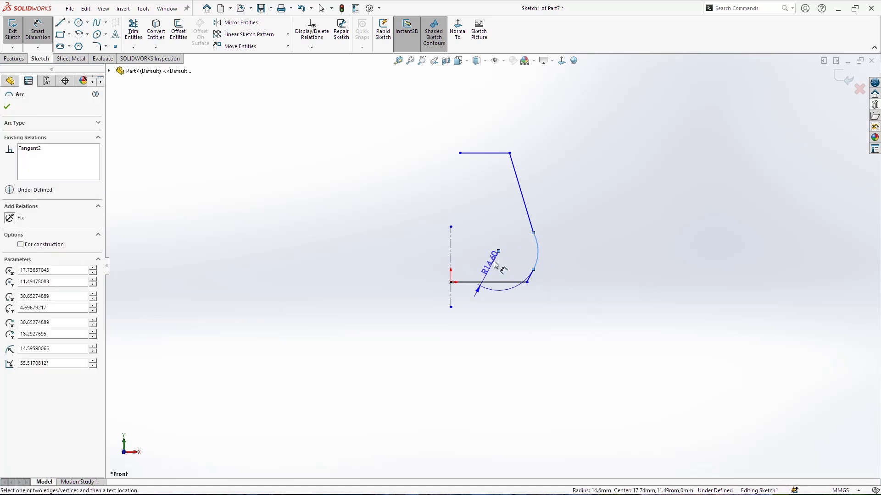
click(495, 265)
text(8)
key(Return)
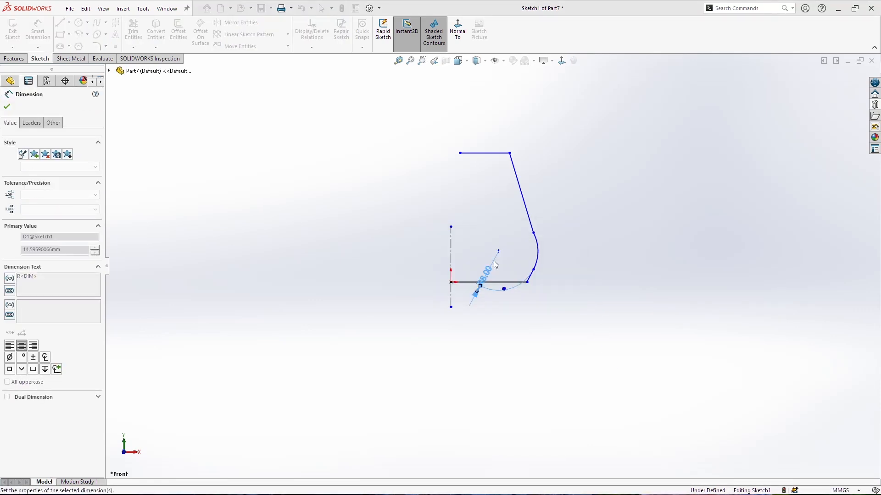
drag(489, 257, 523, 246)
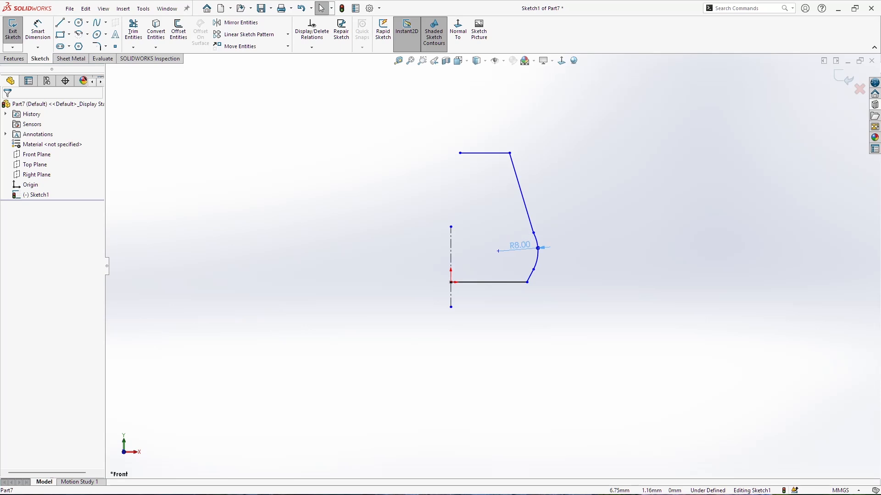
Step: Add a tangent relation between the side arc and the slanted line above it
click(532, 219)
click(536, 243)
ctrl+click(537, 244)
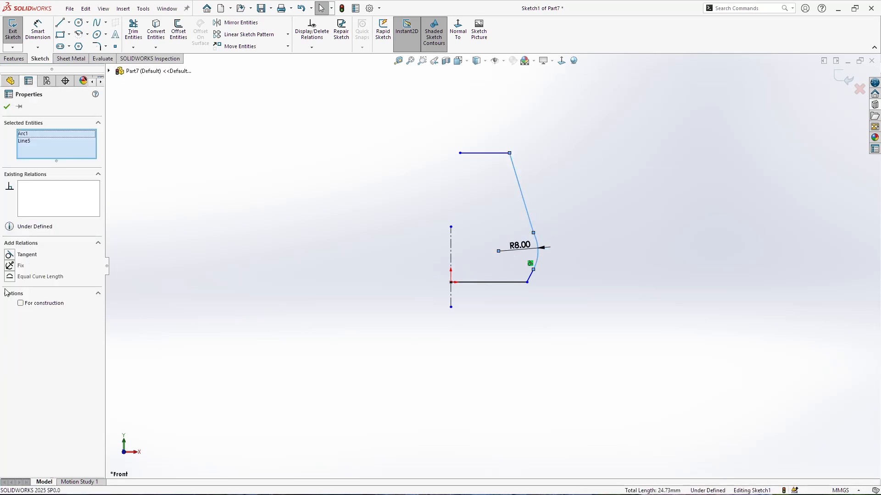
click(29, 255)
click(688, 347)
click(538, 247)
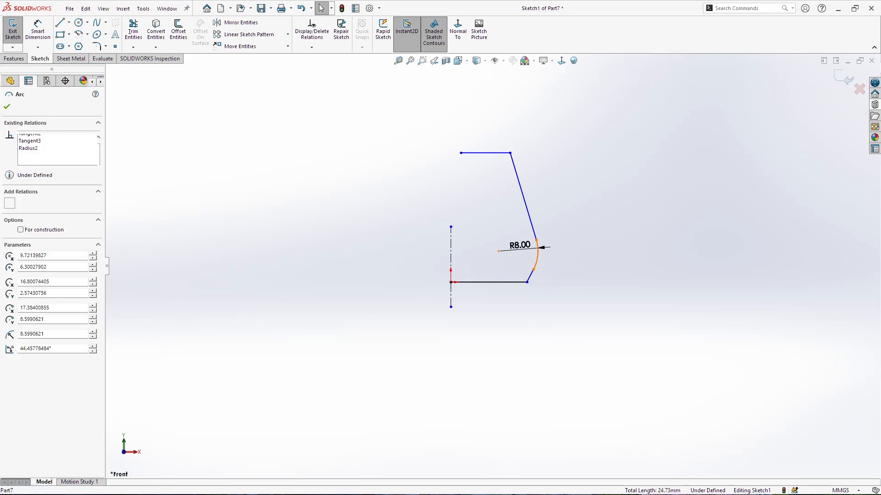
ctrl+click(531, 279)
click(532, 291)
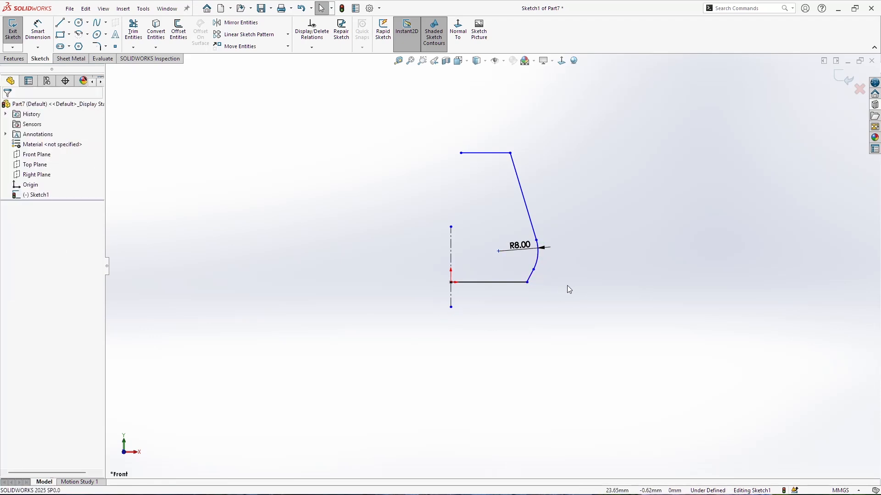
Step: Dimension the vertical distance between the base line and the top line as 12 mm
click(46, 35)
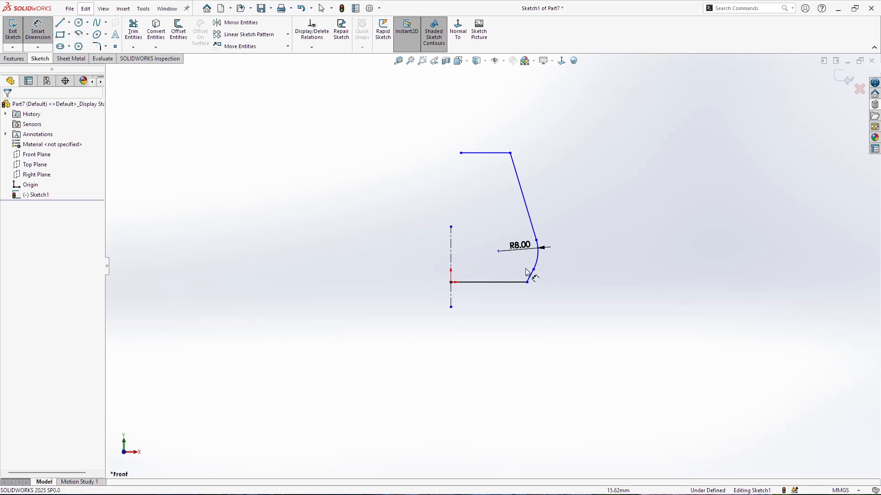
click(505, 283)
click(500, 152)
click(590, 193)
text(12)
key(Return)
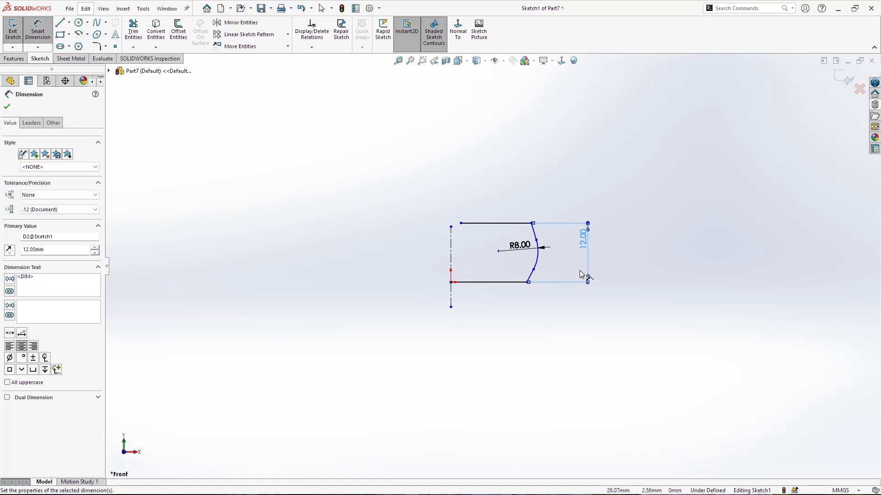
Step: Set the length of the short horizontal top line to 3 mm
click(508, 225)
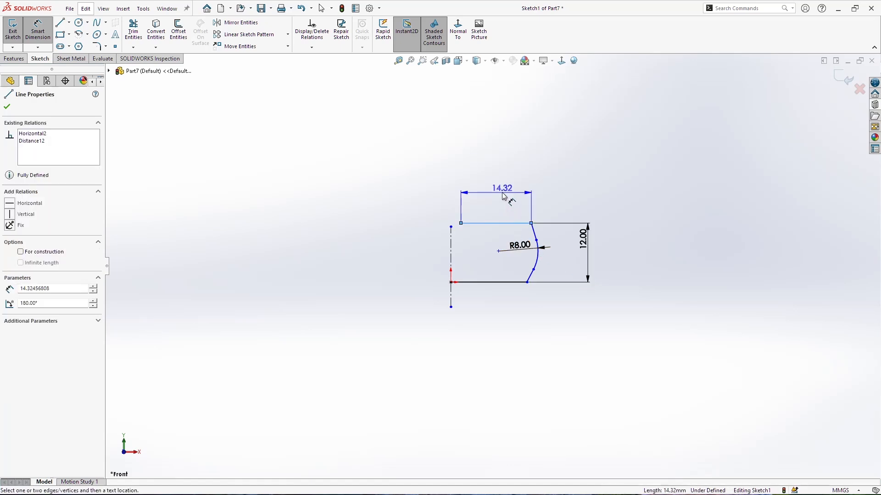
click(505, 193)
text(3.00mm)
key(Return)
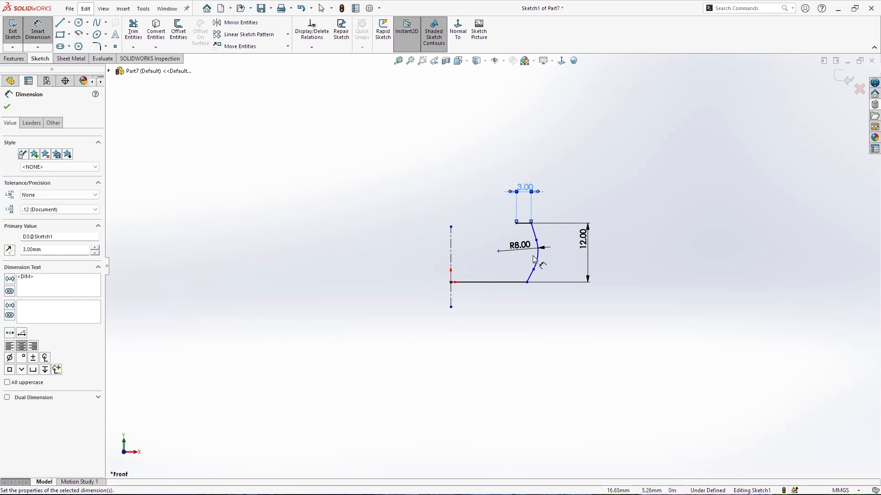
Step: Dimension the vertical distance between the side arc's two endpoints as 5.5 mm
click(536, 241)
click(534, 270)
click(564, 260)
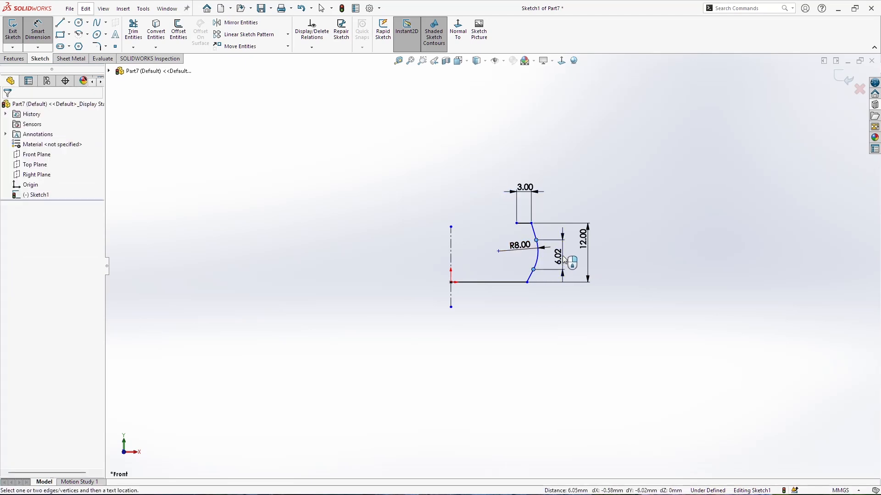
text(5.5)
key(Return)
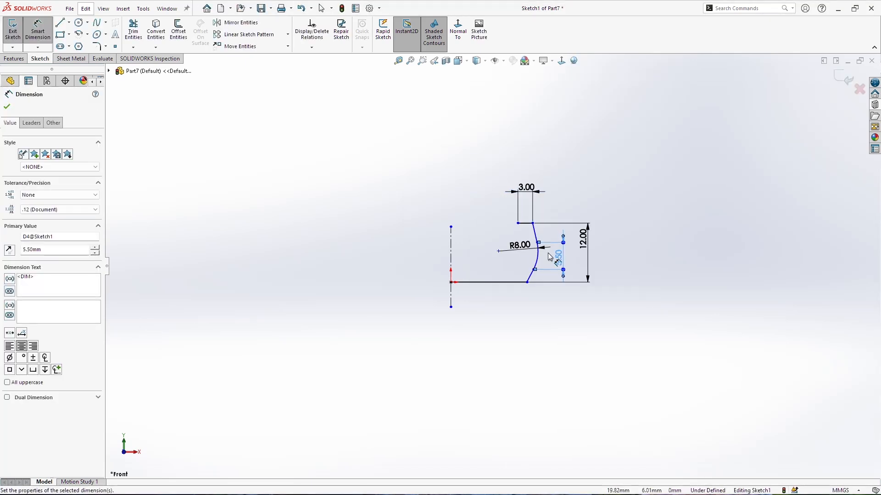
Step: Set the length of the short slanted line between the base line and the arc to 1 mm
click(531, 278)
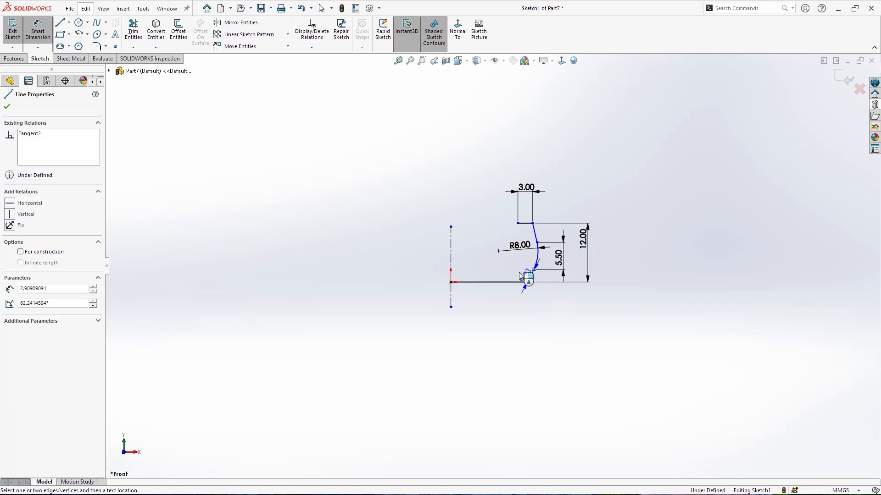
click(521, 269)
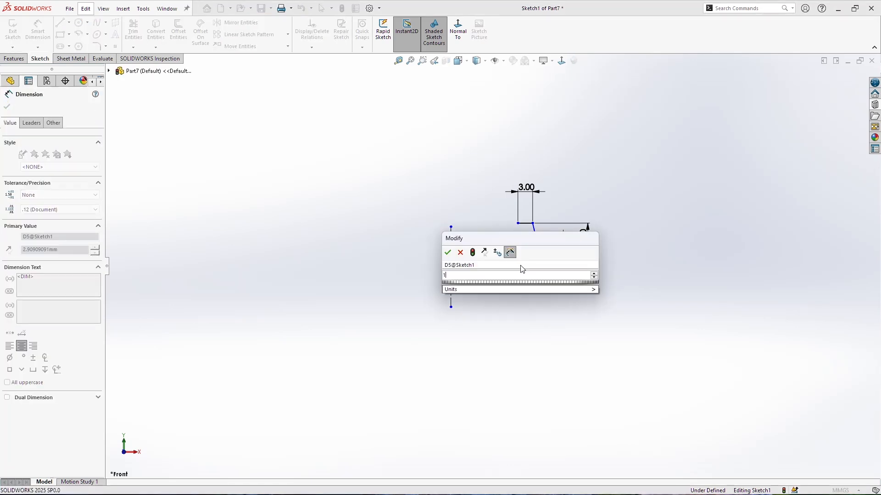
text(1)
key(Return)
key(Escape)
Step: Mirror the whole half profile about the vertical centerline
drag(623, 331, 403, 148)
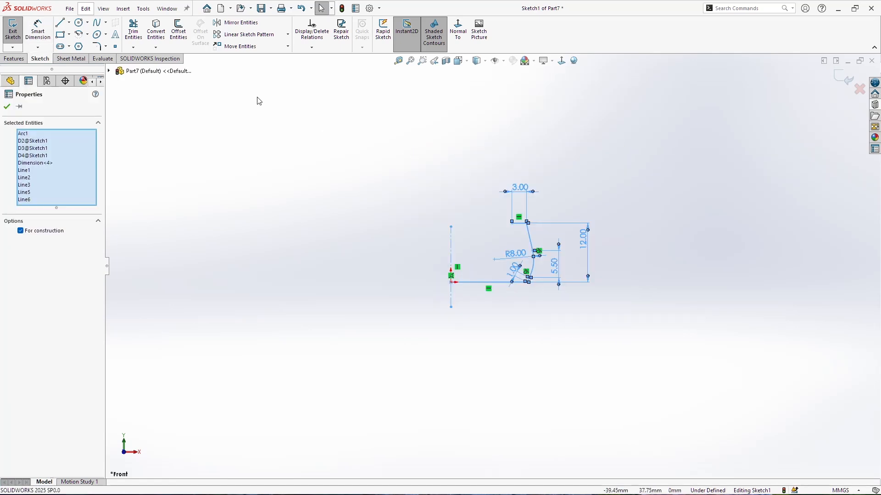
click(248, 24)
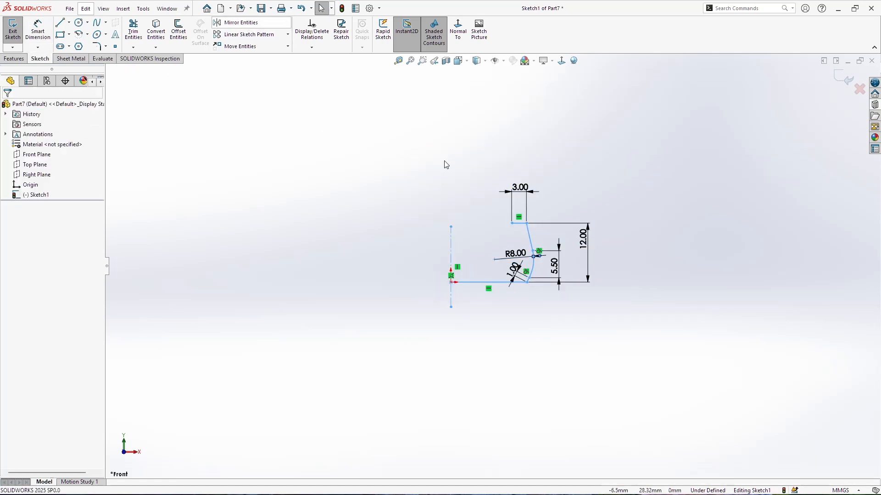
Step: Dimension the horizontal distance between the two side arcs with both arc conditions set to Max
click(36, 30)
click(370, 263)
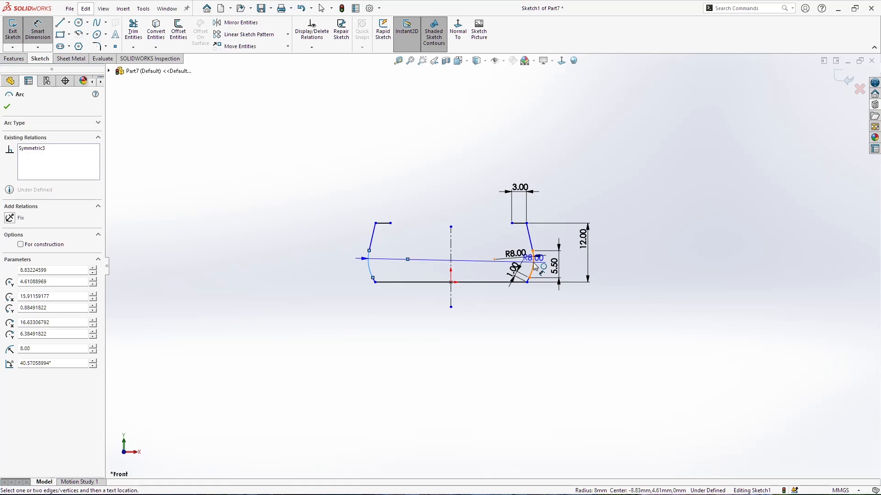
click(532, 266)
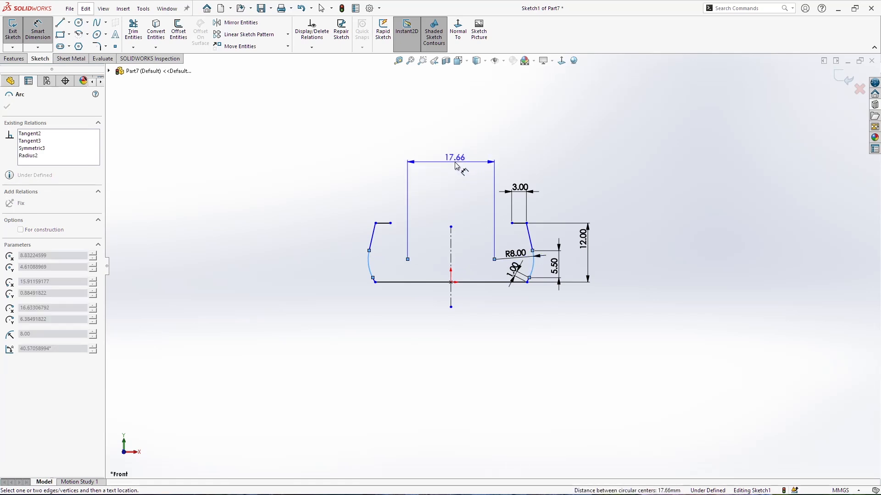
click(458, 164)
drag(451, 161, 453, 169)
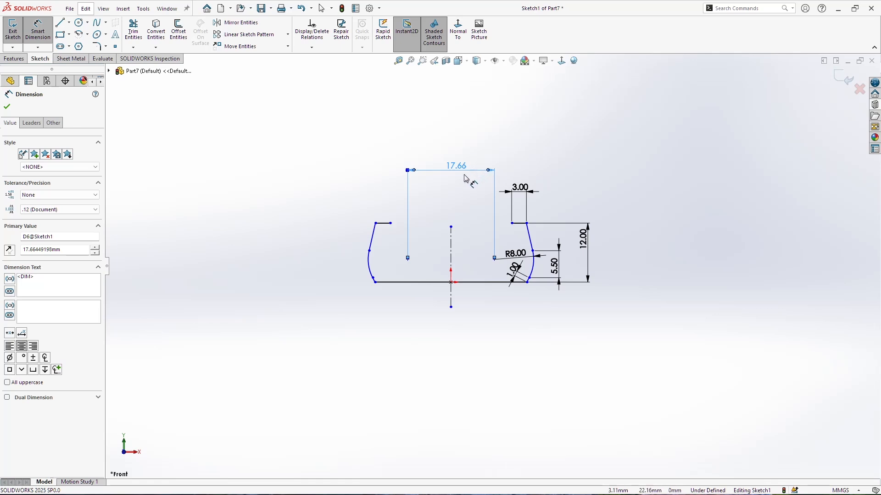
click(32, 124)
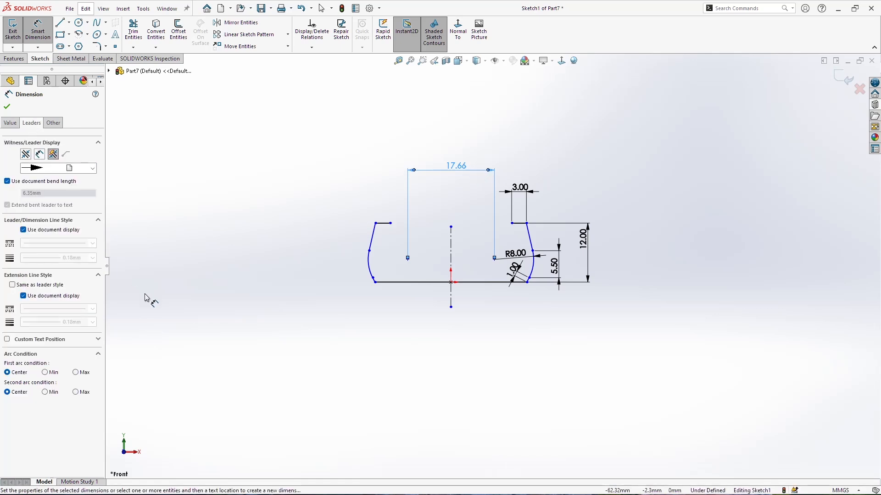
click(76, 372)
click(76, 393)
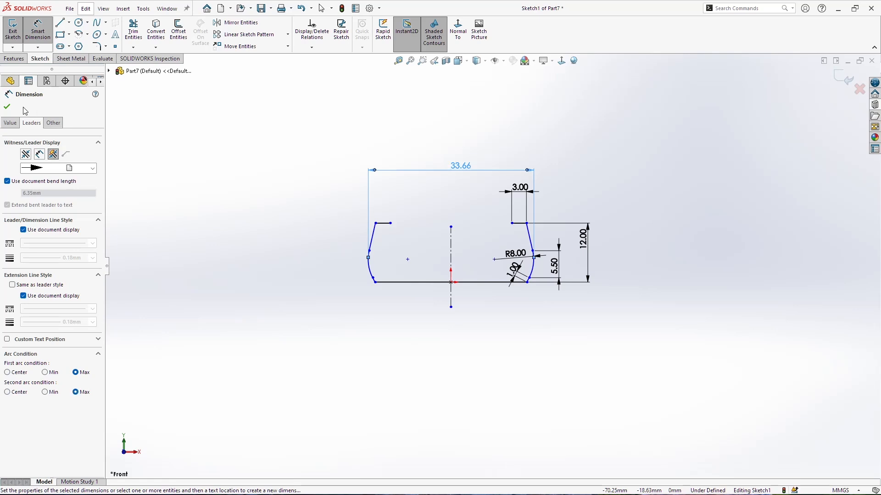
Step: Set the profile's overall width across the outer side arcs to 30 mm
click(452, 169)
key(Return)
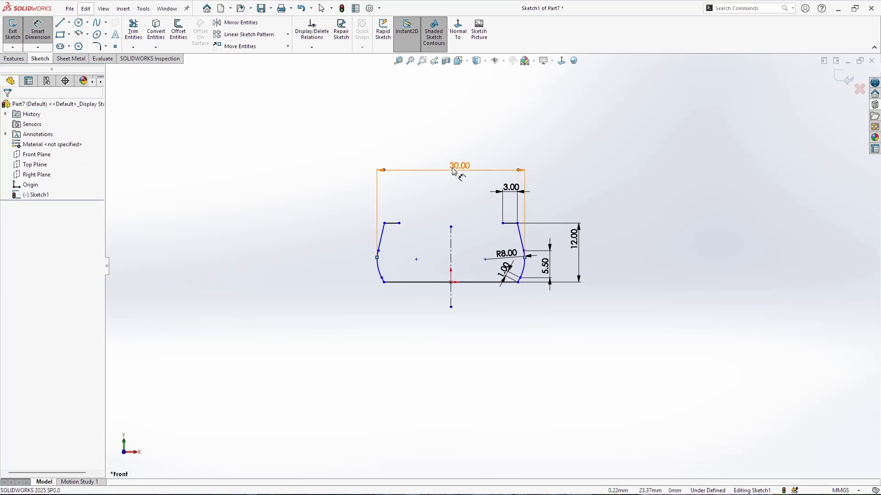
key(Escape)
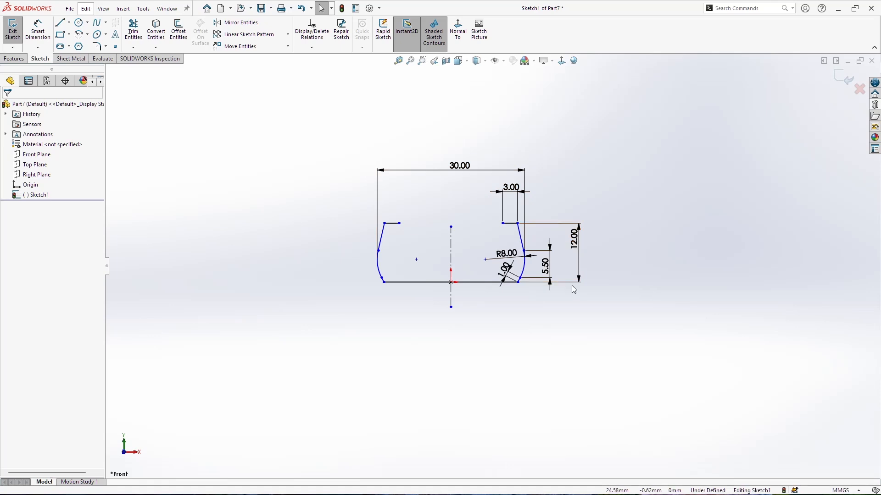
key(Escape)
Step: Add a vertical relation between the upper corner point and the end point of the base line on the dimensioned side
scroll(517, 283, down, 3)
scroll(496, 182, down, 3)
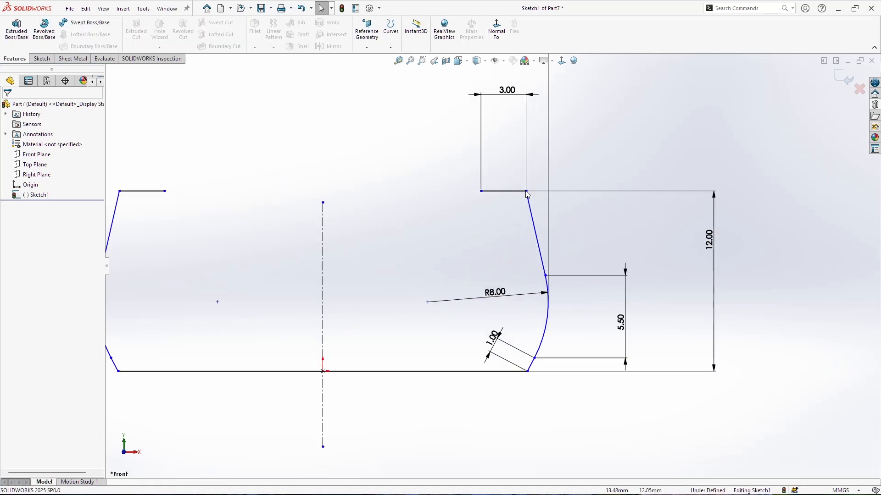
click(527, 190)
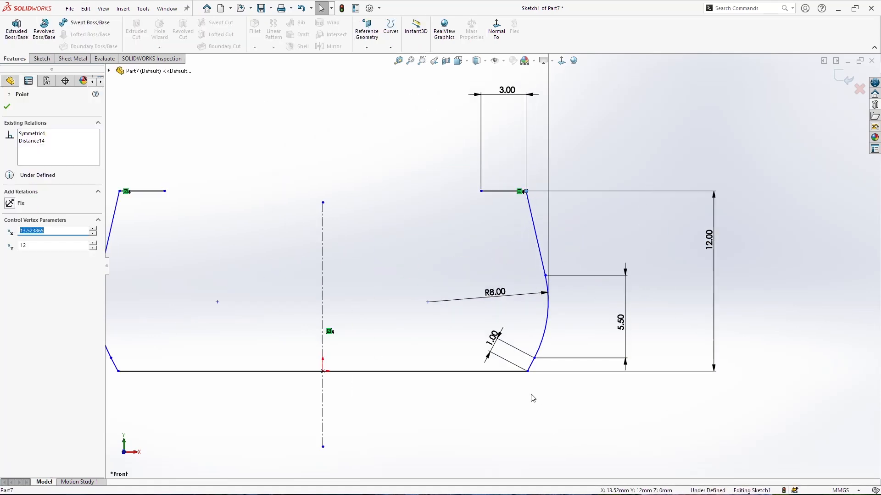
ctrl+click(527, 371)
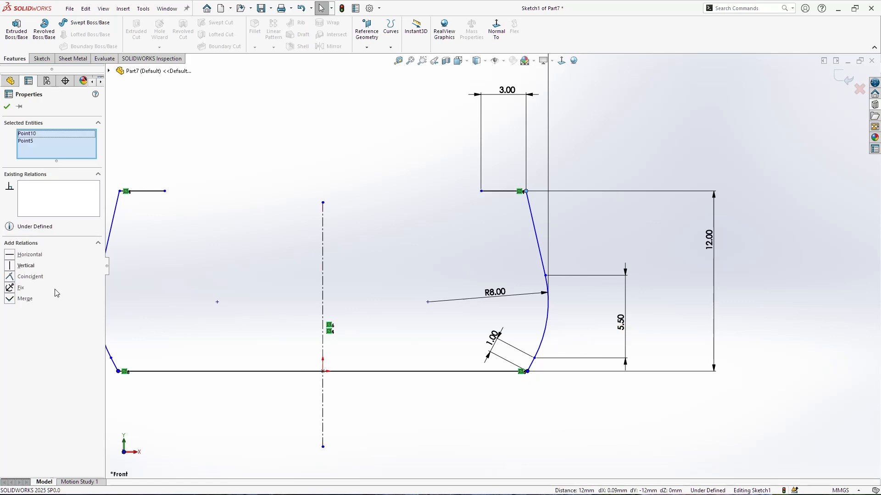
click(22, 267)
click(521, 338)
scroll(534, 348, up, 4)
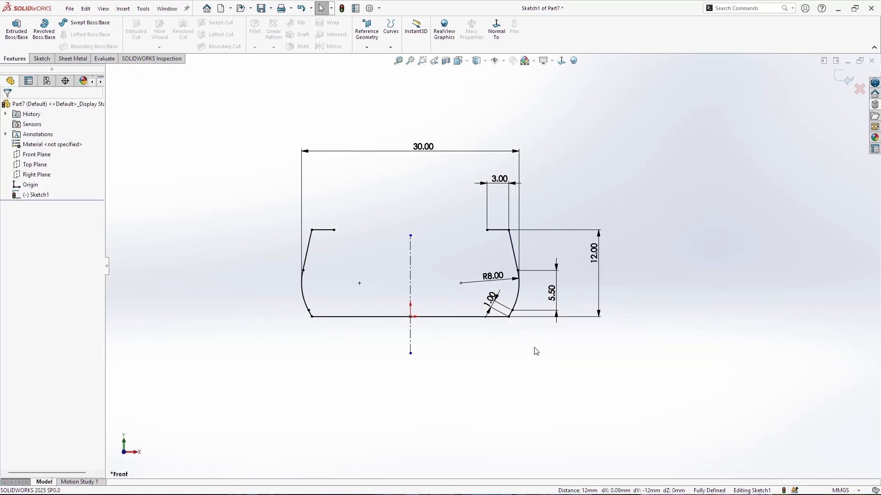
scroll(369, 286, up, 1)
Step: Start a sheet metal base flange from the profile with blind depths of 225 mm in both directions
click(67, 58)
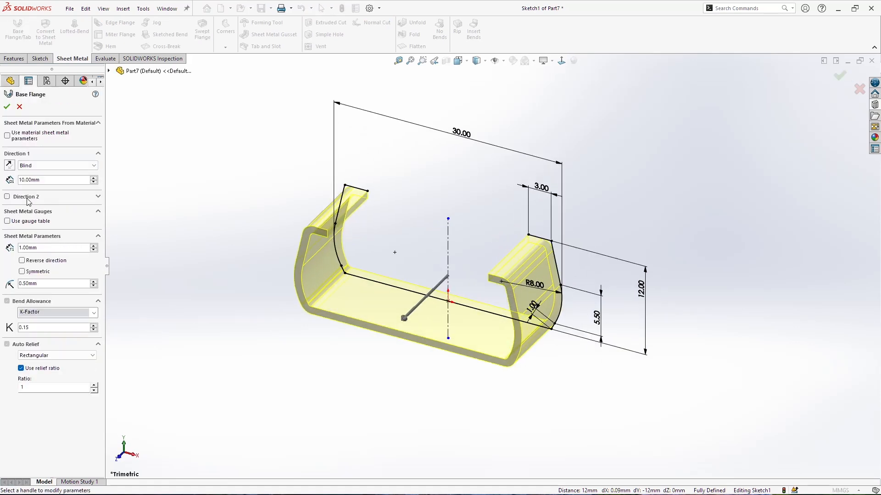
click(27, 198)
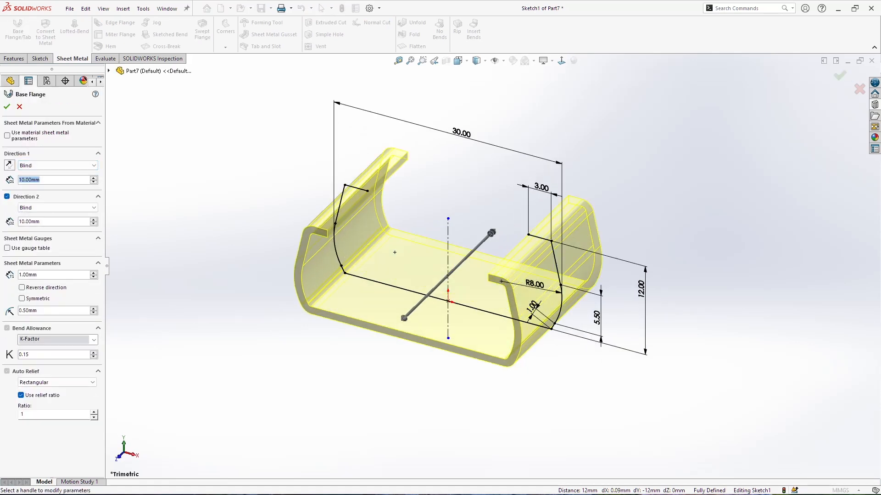
text(225)
key(Return)
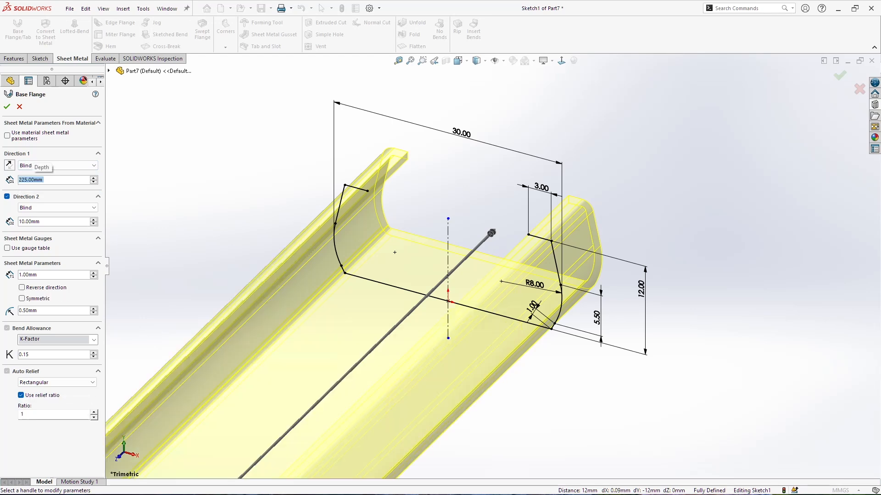
key(ctrl+c)
double_click(26, 222)
key(ctrl+v)
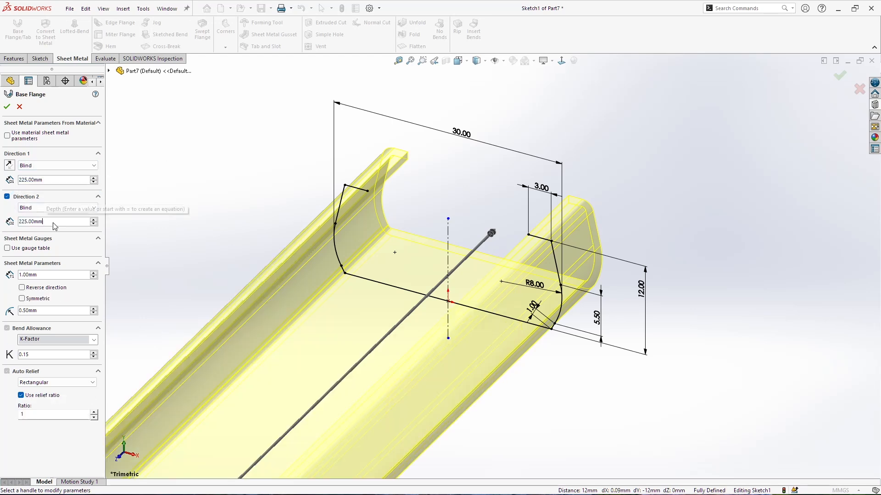
key(Return)
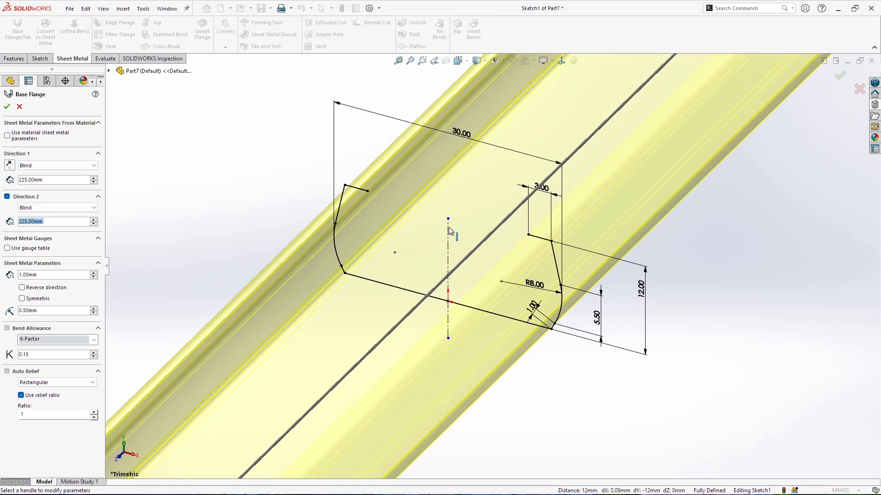
Step: Check the material side of the flange preview against the profile from the front and create the base flange
key(f)
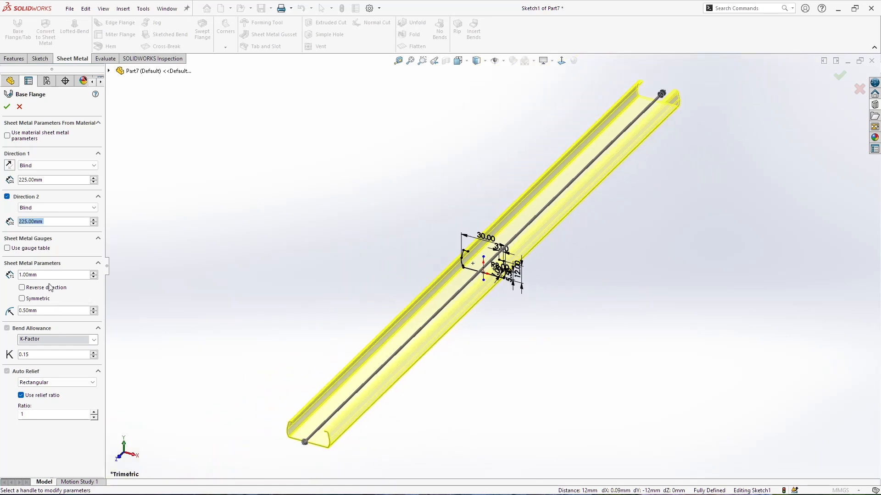
scroll(500, 290, down, 3)
middle_drag(501, 291, 553, 268)
scroll(491, 239, down, 6)
scroll(556, 250, down, 5)
scroll(555, 250, down, 3)
key(space)
click(416, 330)
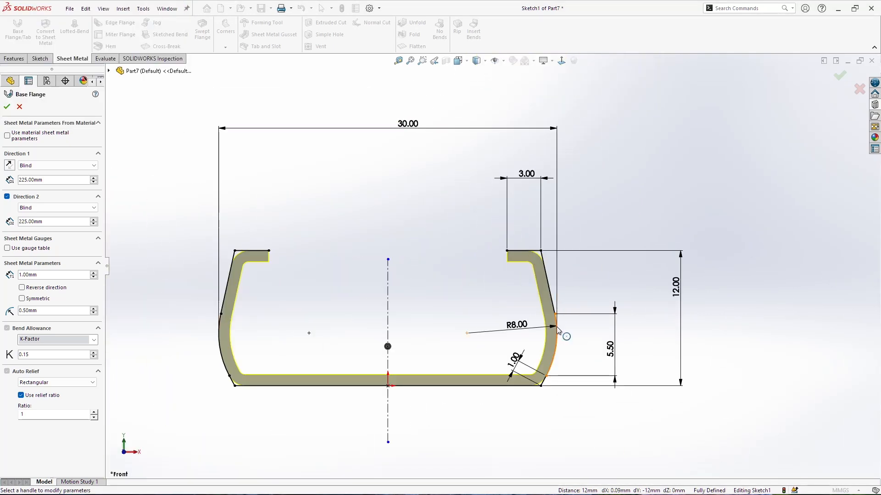
click(6, 109)
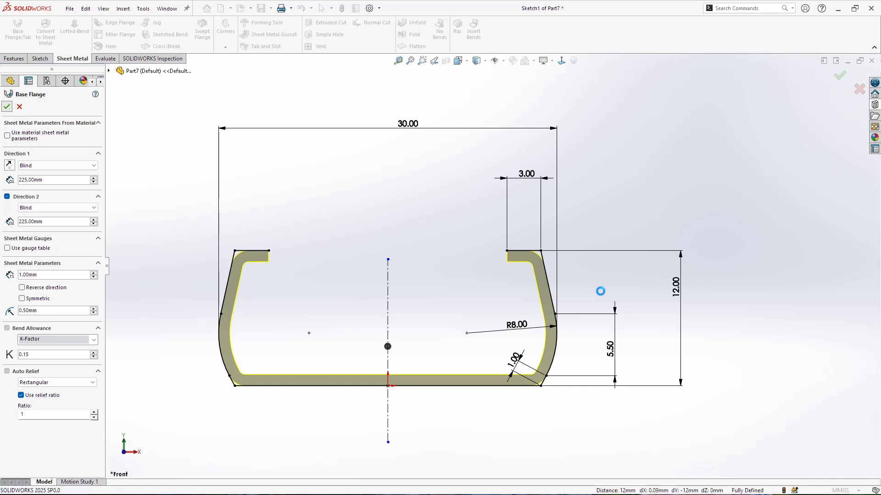
Step: Start an ISO screw clearance hole of size M4 on the outer face of the flange's base
middle_drag(675, 344, 591, 258)
key(space)
click(414, 321)
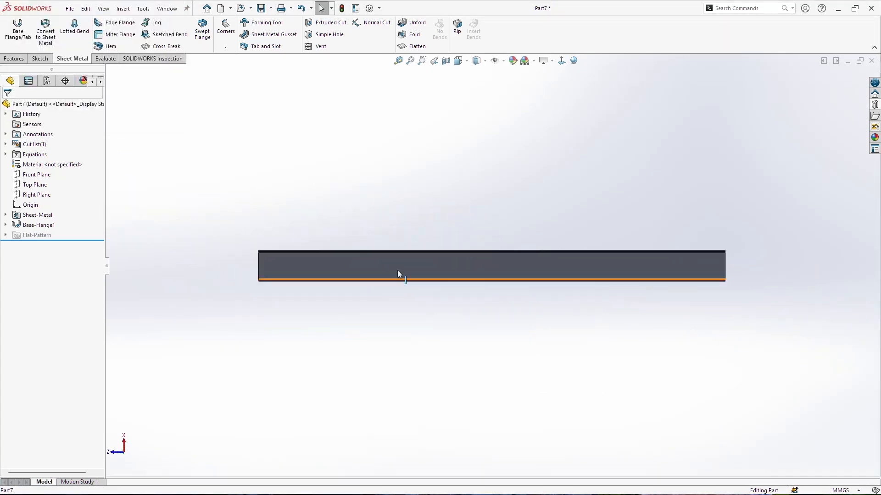
click(370, 267)
click(15, 58)
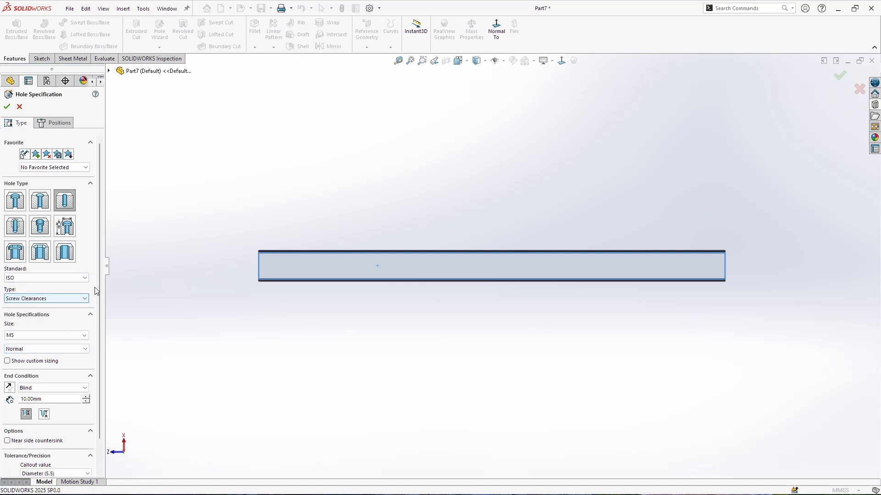
scroll(100, 295, down, 1)
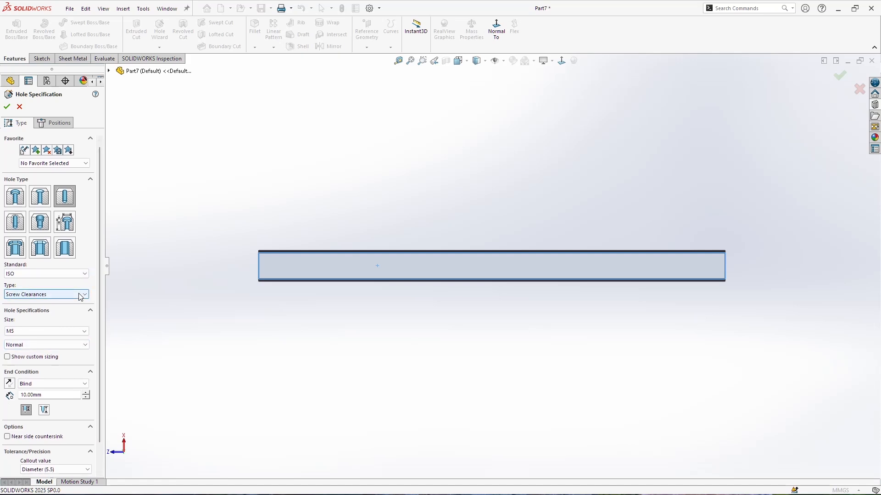
click(51, 331)
scroll(40, 356, up, 1)
click(42, 353)
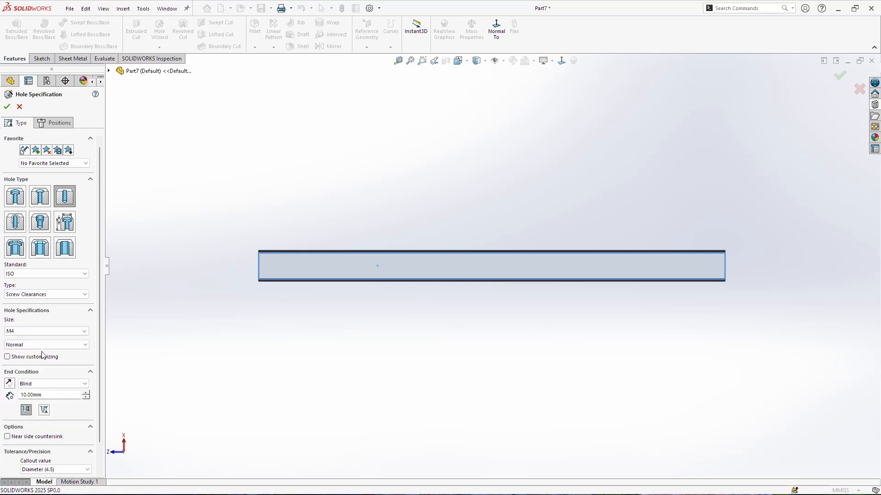
Step: Place the M4 hole near one end of the base face and align its point with the origin by a vertical relation
click(56, 123)
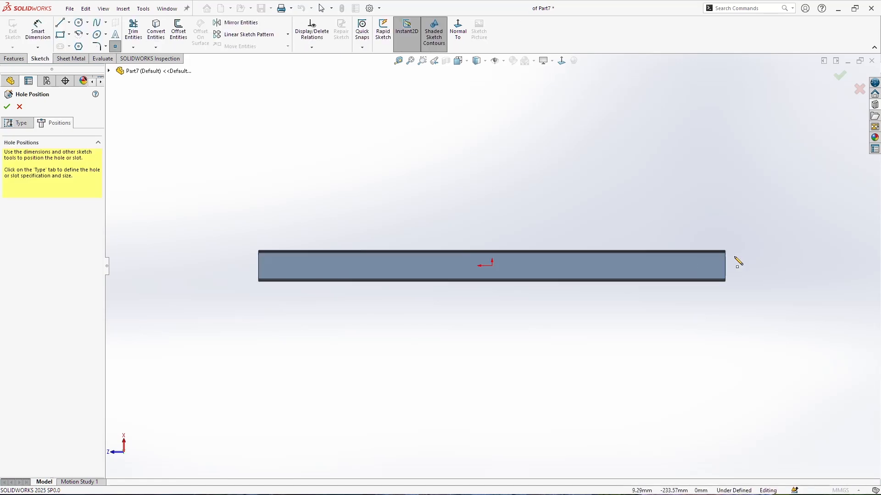
click(711, 267)
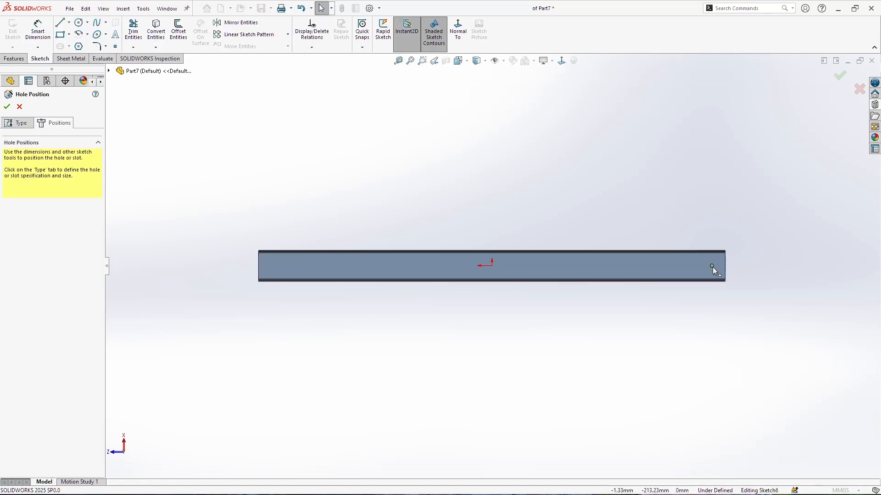
ctrl+click(492, 265)
click(22, 266)
click(501, 291)
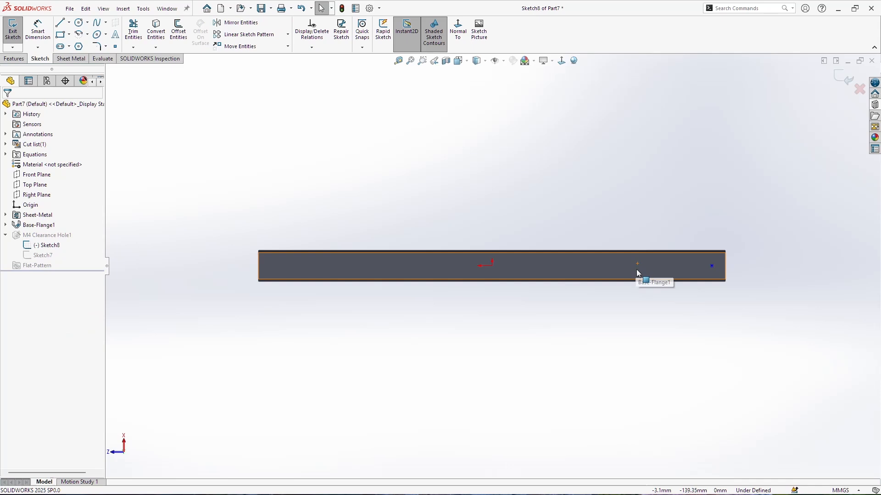
Step: Dimension the hole's position point 21 mm from the nearest short end edge of the base
click(38, 30)
click(724, 269)
click(711, 266)
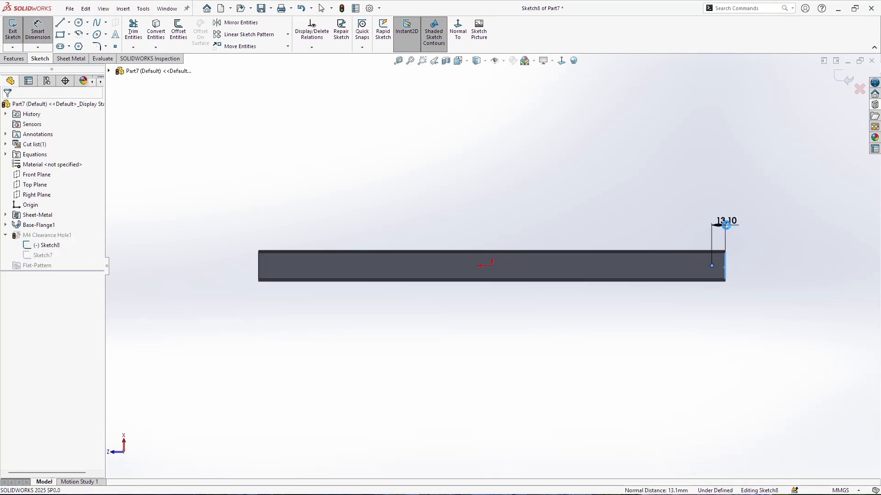
click(728, 227)
text(21)
key(Return)
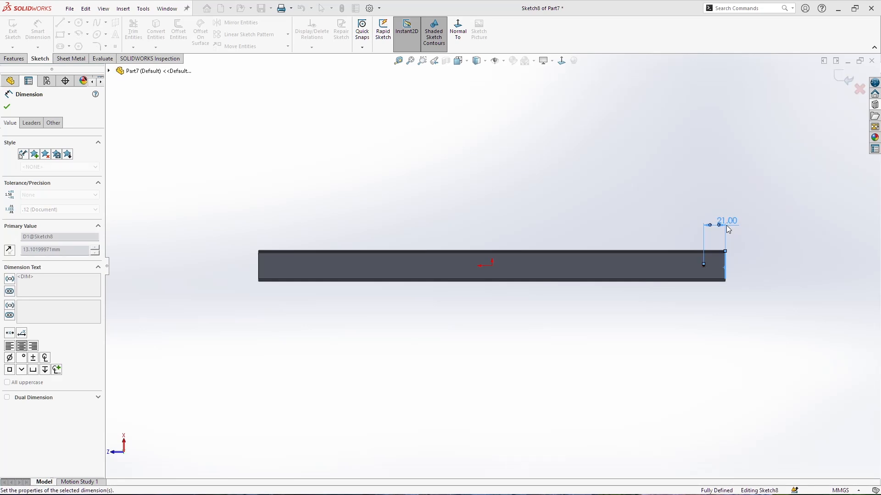
key(Escape)
Step: Pattern the hole's position point linearly along the base's long edge toward the far end: 4 instances at 136 mm spacing
click(703, 266)
click(248, 34)
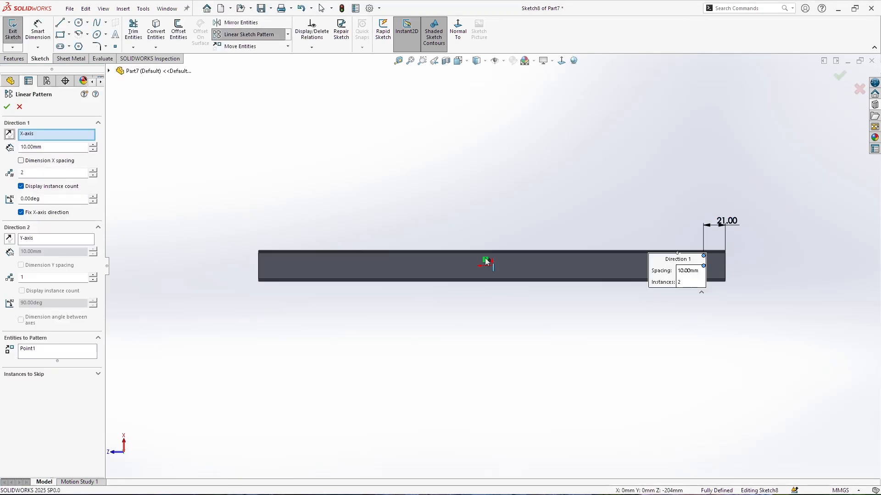
click(669, 252)
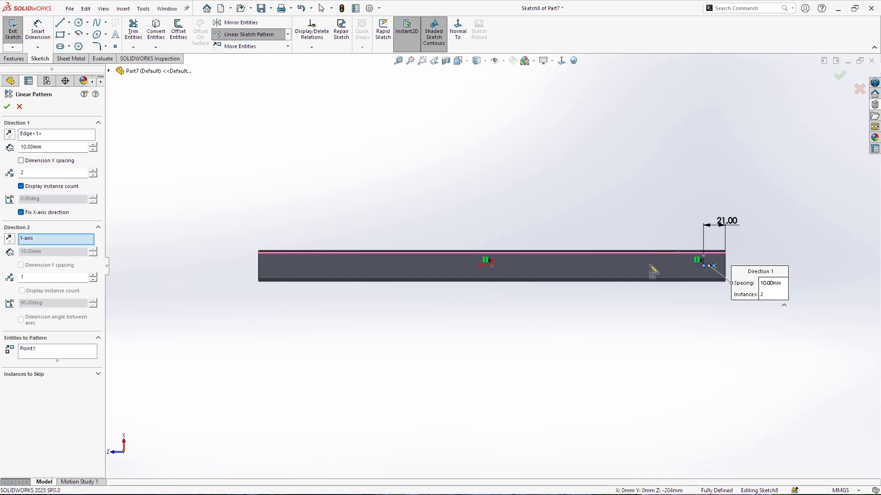
click(56, 134)
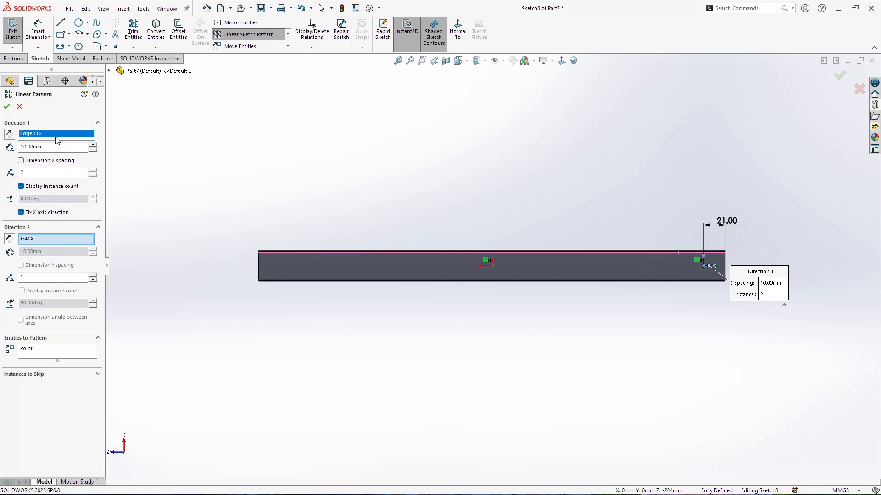
scroll(739, 285, down, 5)
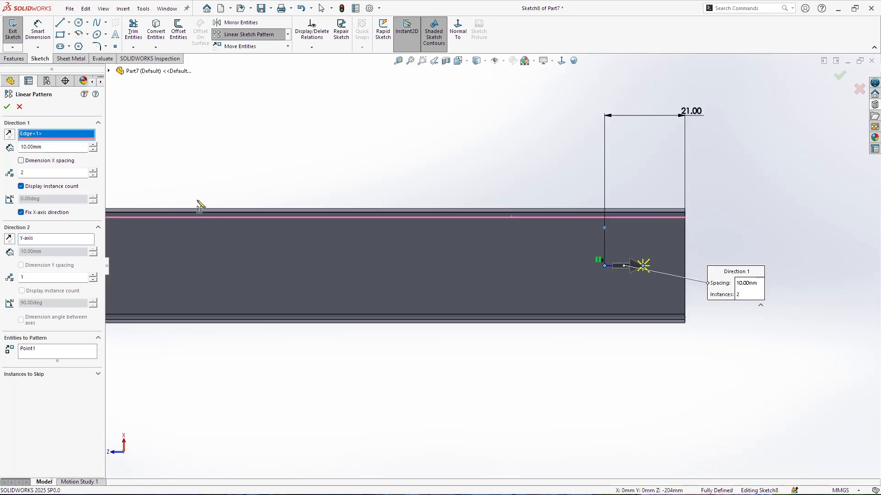
click(8, 132)
text(4)
click(53, 148)
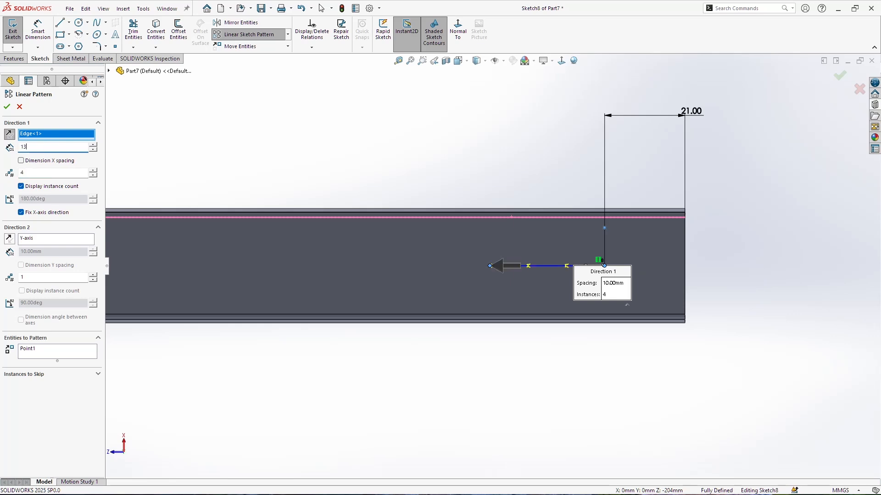
key(Return)
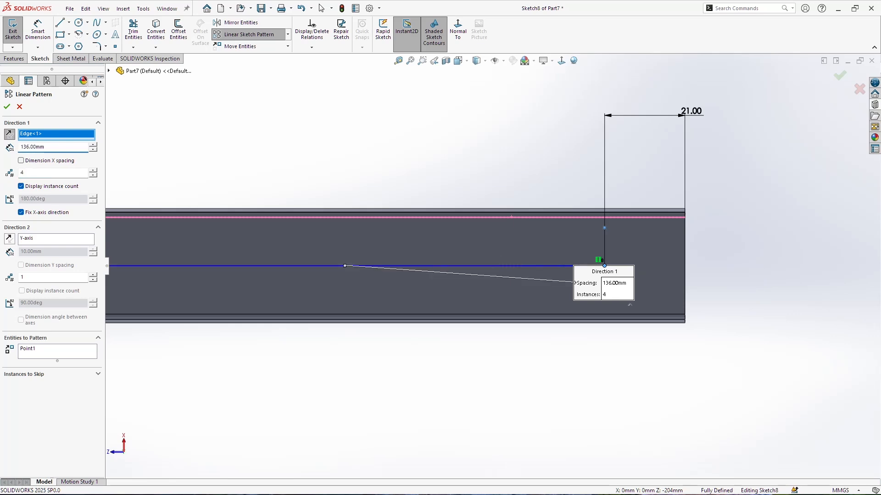
scroll(400, 213, up, 10)
scroll(338, 282, down, 3)
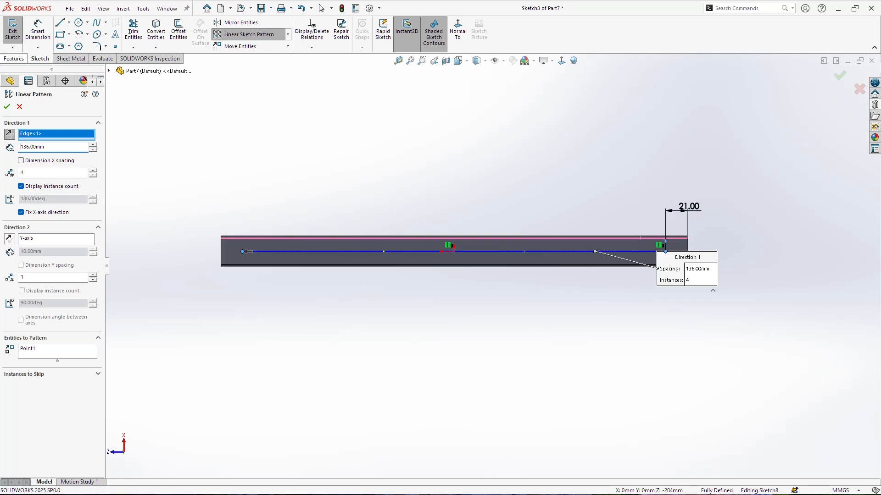
click(7, 107)
Step: Dimension the last patterned point 21 mm from the opposite short end edge and finish the M4 clearance holes
click(243, 251)
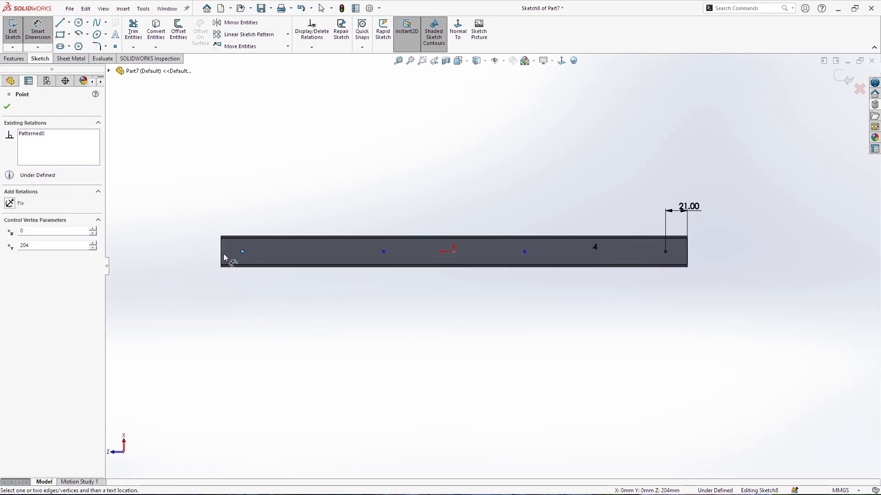
click(222, 251)
click(250, 203)
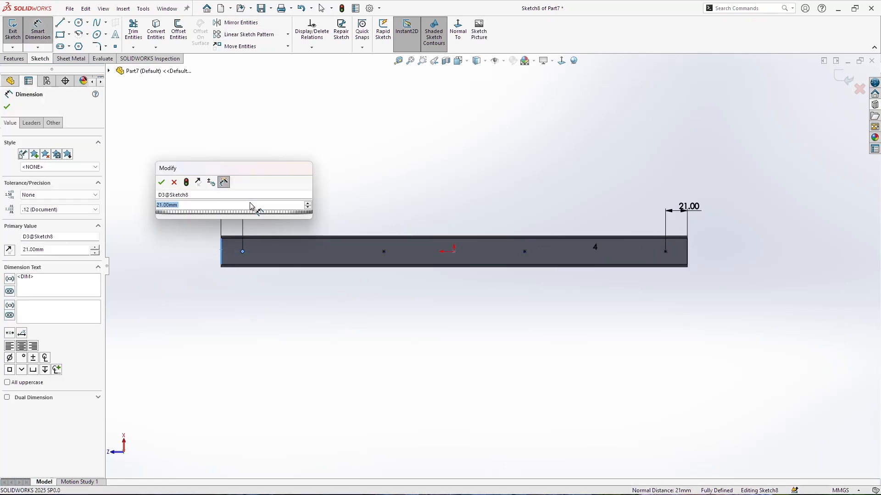
key(Return)
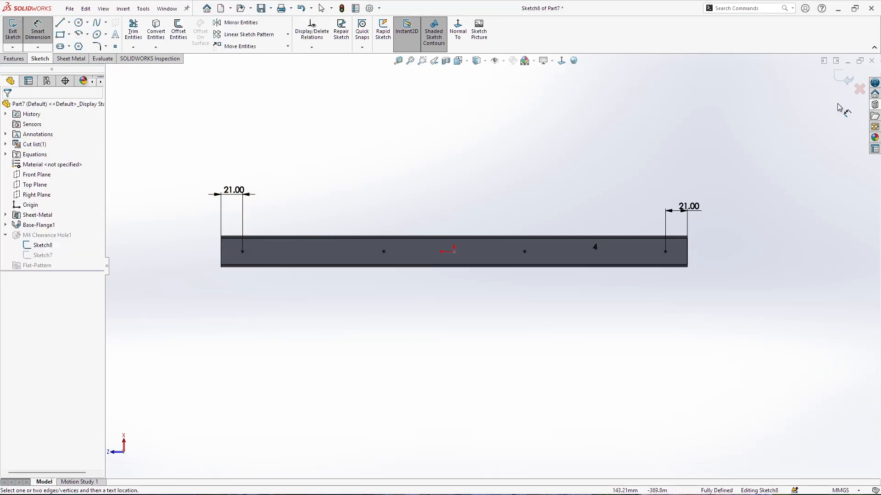
click(843, 79)
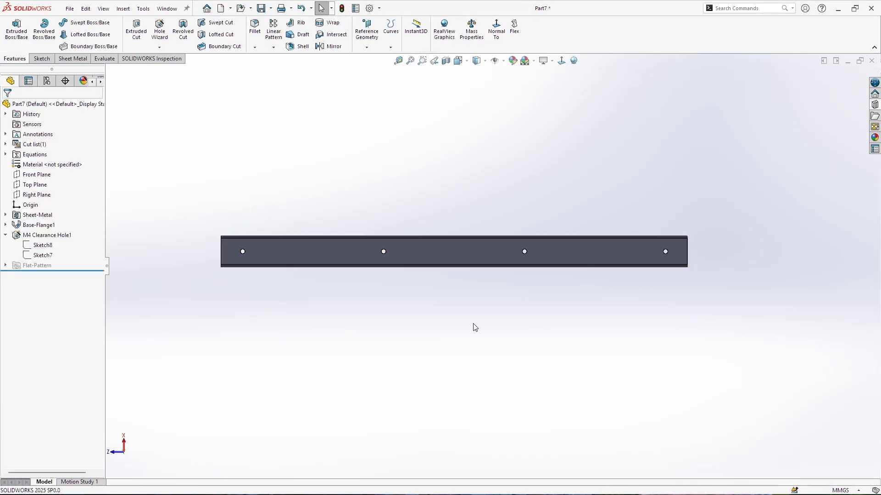
Step: Save the part as Rails Slider 1 in the Storage Cabinet folder and close it
middle_drag(487, 257, 521, 263)
scroll(476, 254, down, 5)
scroll(562, 257, up, 5)
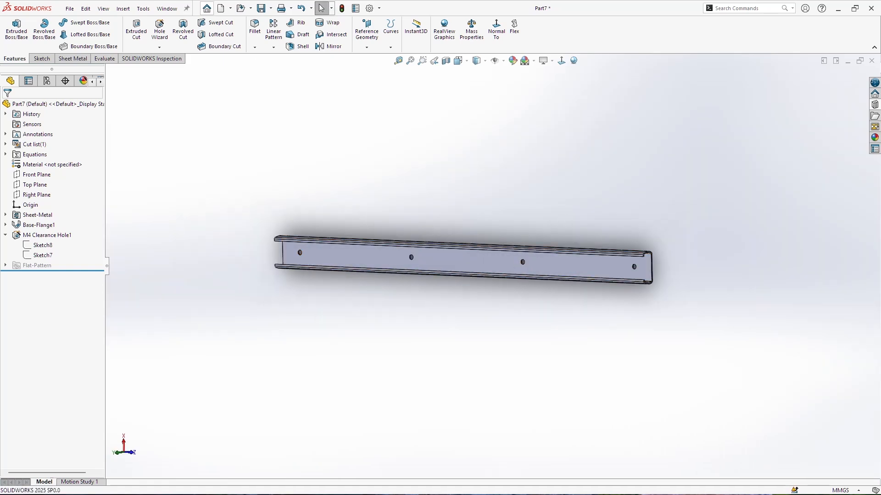
click(71, 8)
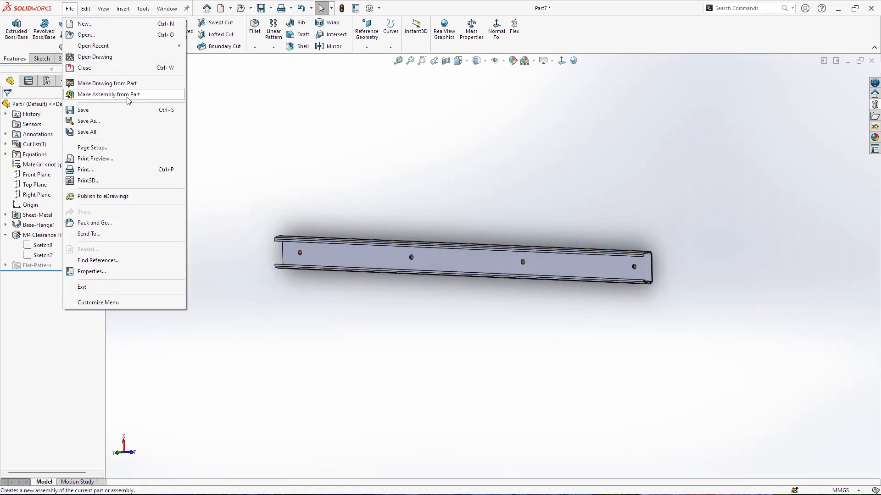
click(120, 120)
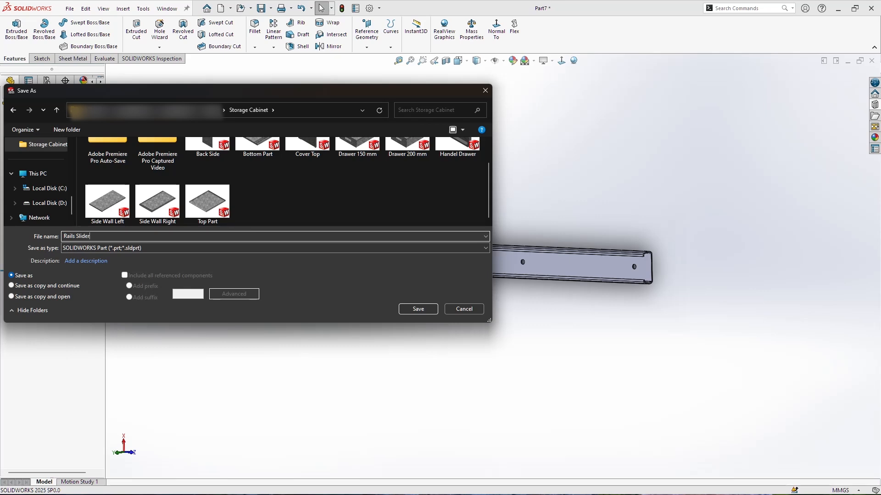
click(427, 310)
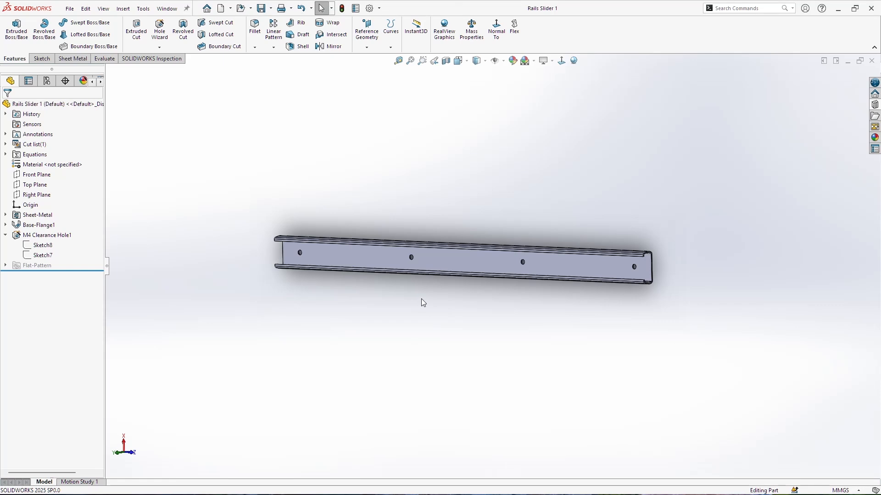
click(871, 61)
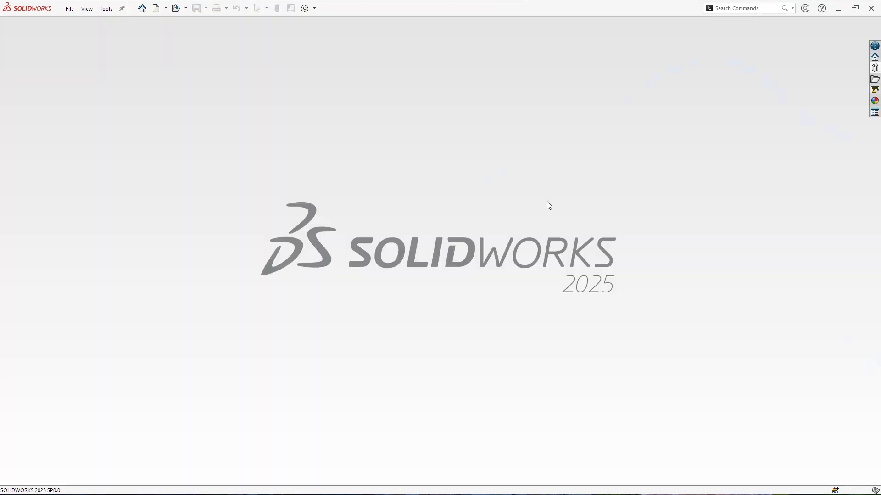
Step: Create a new part and start a sketch on the Front Plane
click(156, 9)
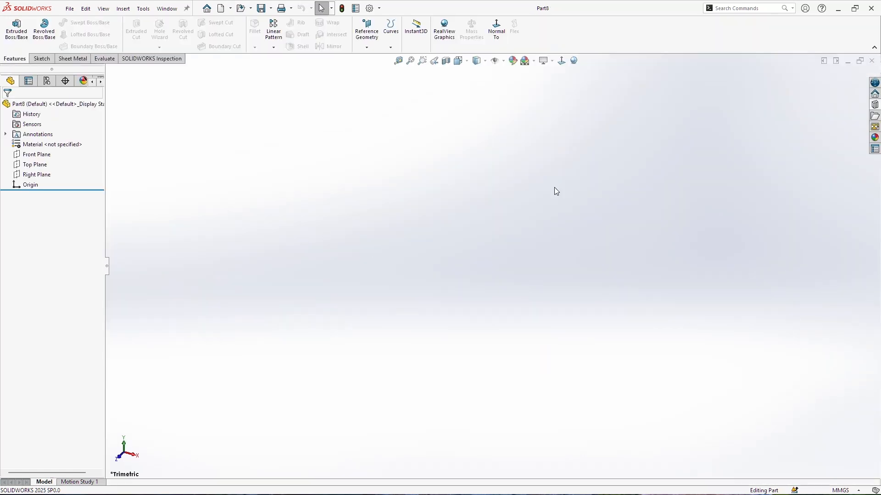
right_click(37, 154)
click(40, 144)
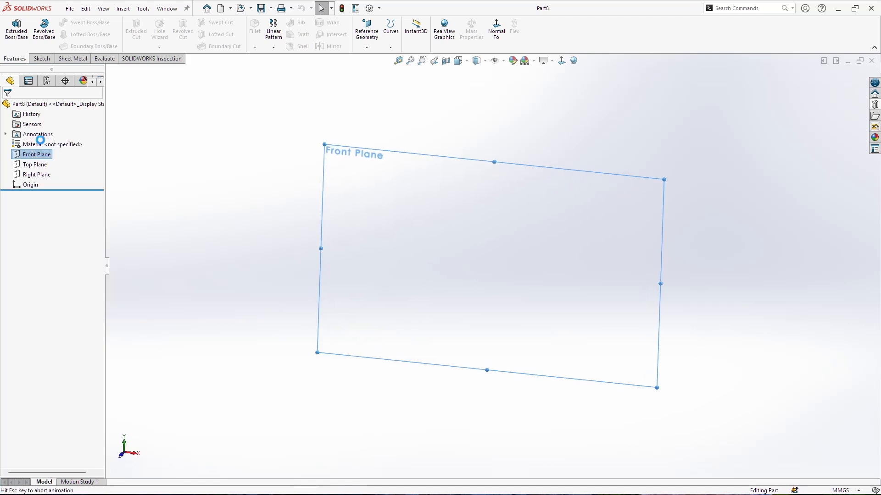
Step: Draw a vertical and a horizontal centerline crossing at the origin
click(70, 22)
click(79, 33)
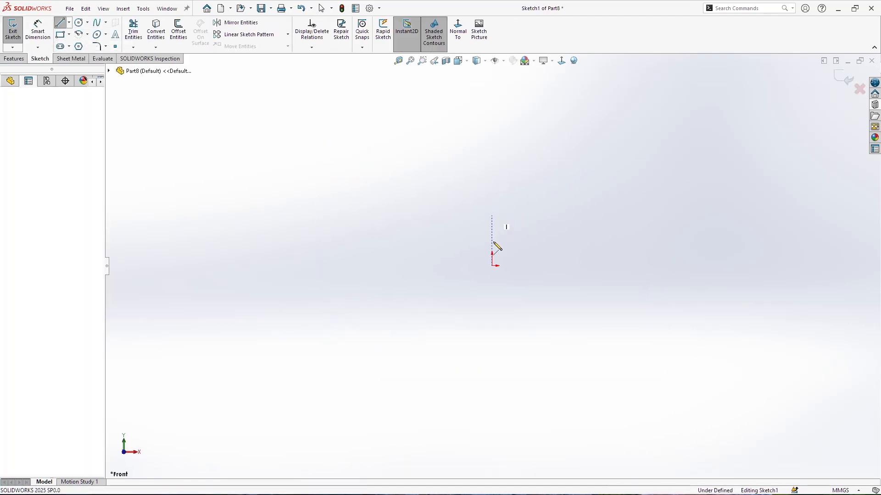
drag(491, 215, 492, 304)
mouse_move(435, 266)
mouse_down()
mouse_move(520, 274)
mouse_move(544, 266)
mouse_up()
key(Escape)
scroll(518, 274, down, 2)
scroll(506, 274, down, 2)
scroll(477, 270, down, 2)
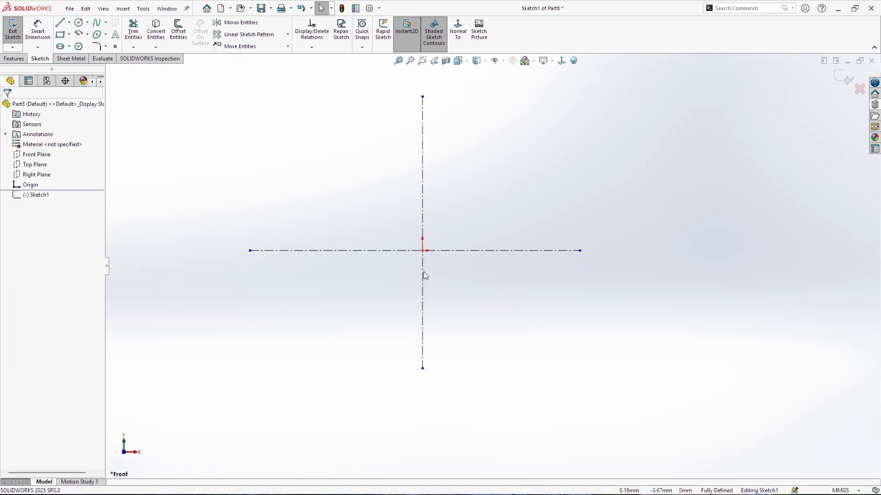
Step: Draw a stepped line from the vertical centerline just below the origin: about 9.6 mm horizontal, a downward slant, and a lower horizontal segment
click(67, 24)
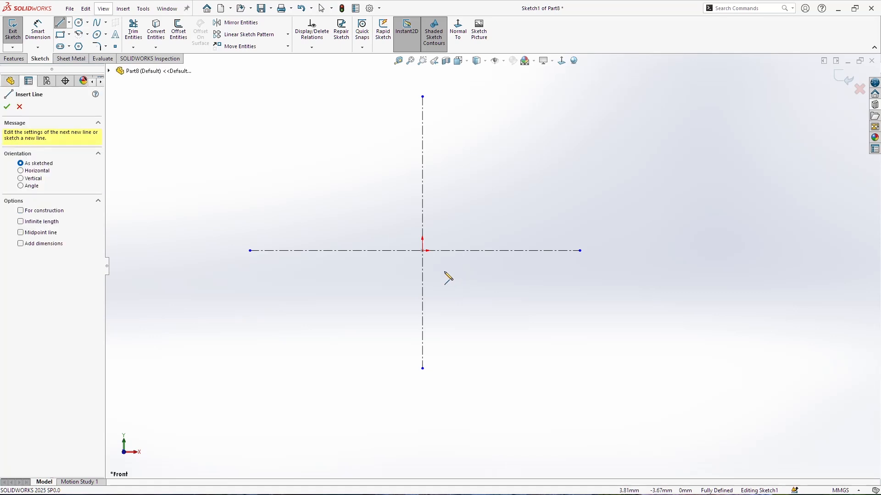
click(422, 262)
click(478, 263)
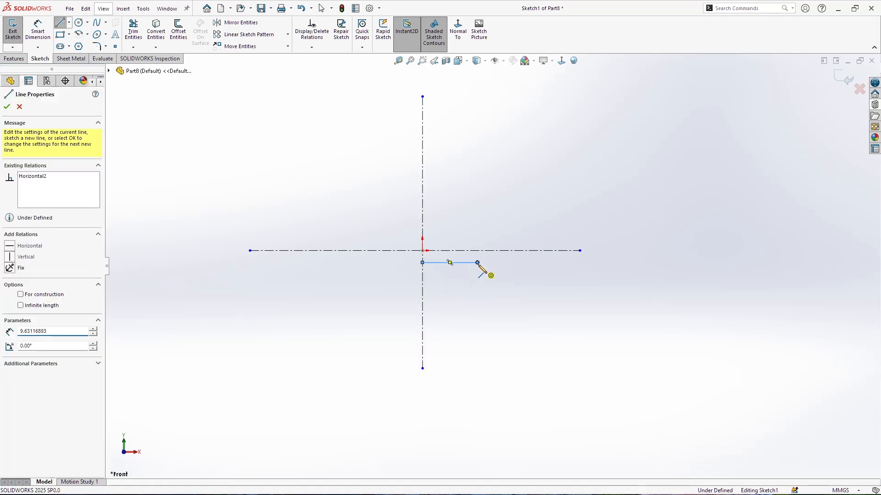
click(507, 314)
click(580, 315)
key(Escape)
Step: Dimension the upper horizontal line 0.75 mm below the horizontal centerline
click(37, 30)
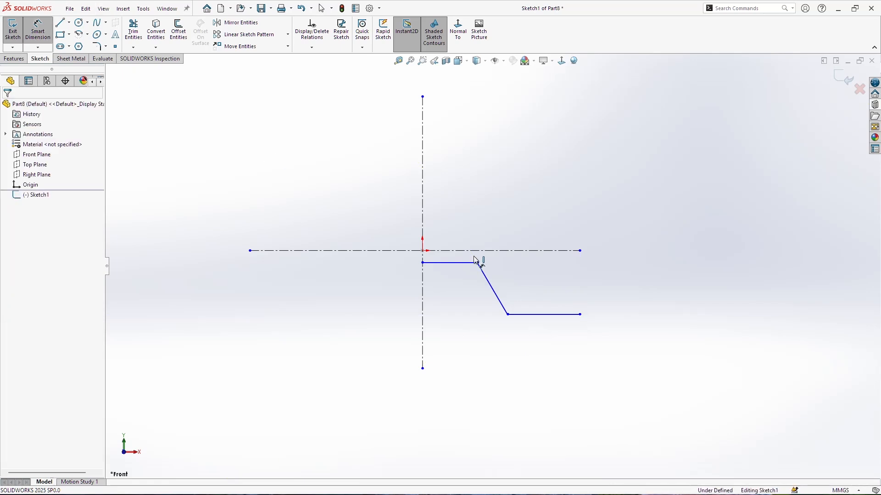
click(443, 265)
click(443, 251)
click(375, 263)
text(0.75)
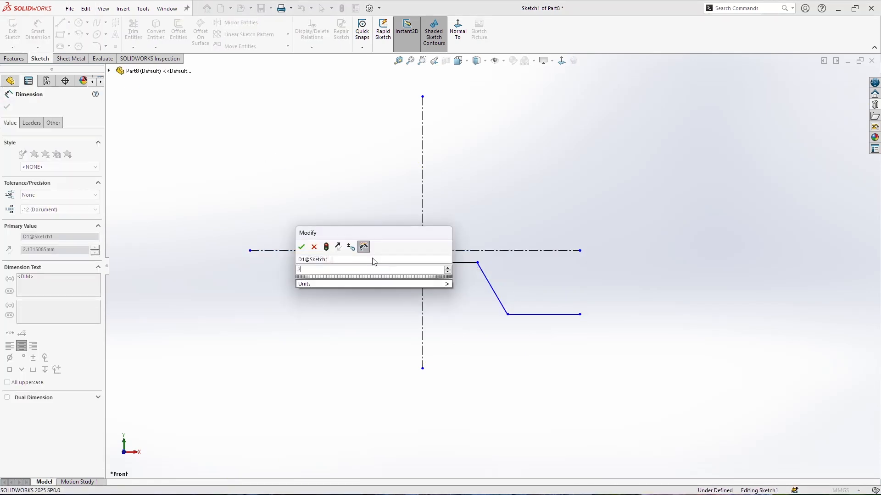
key(Return)
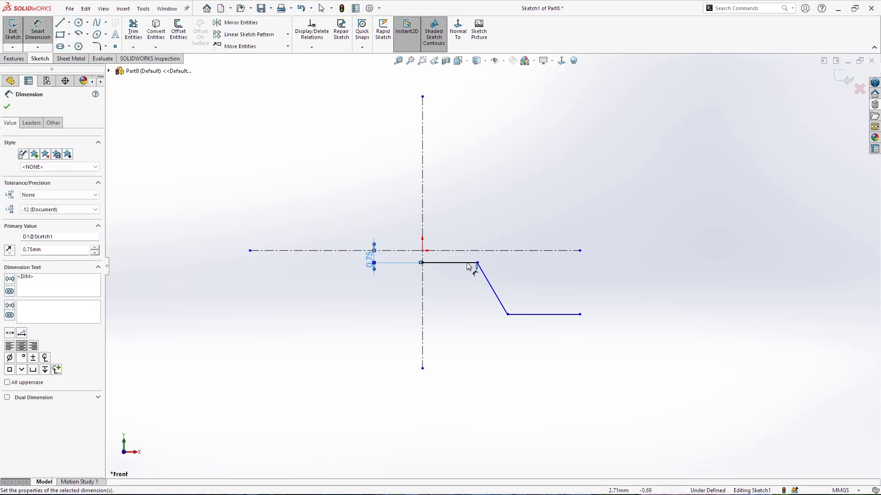
Step: Dimension the outer end of the upper horizontal line as a 10 mm doubled distance across the vertical centerline
click(477, 263)
click(422, 284)
click(392, 216)
text(10)
key(Return)
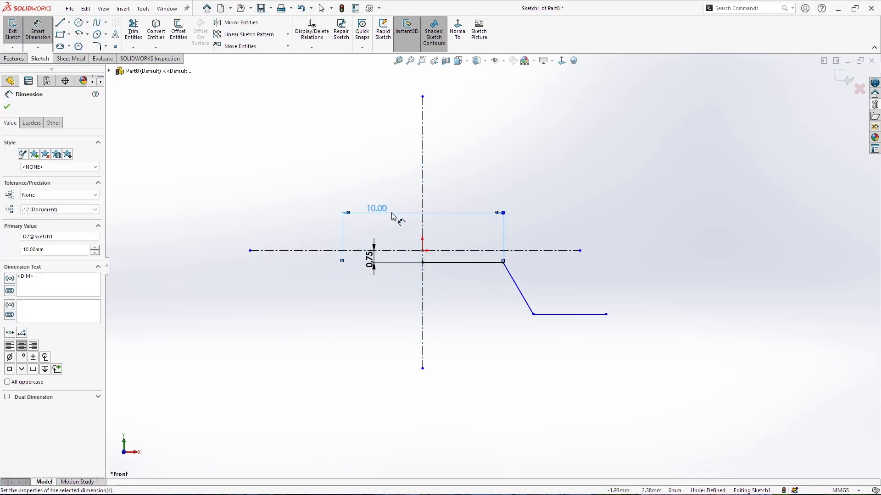
Step: Set the angle between the upper horizontal line and the slanted line to 120°
click(452, 263)
click(509, 272)
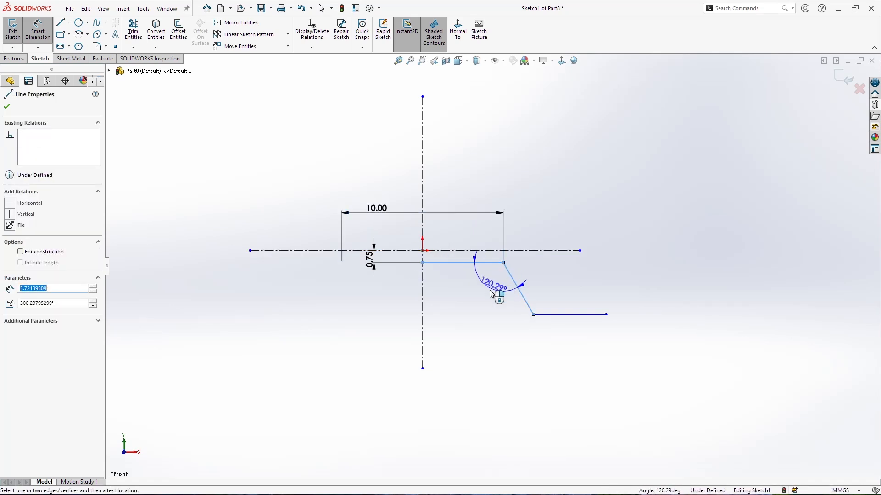
click(482, 297)
text(12)
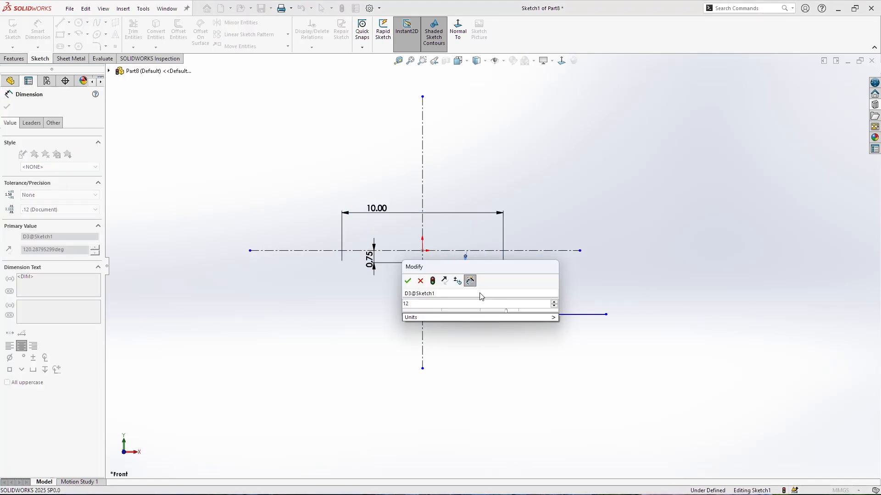
text(0)
key(Return)
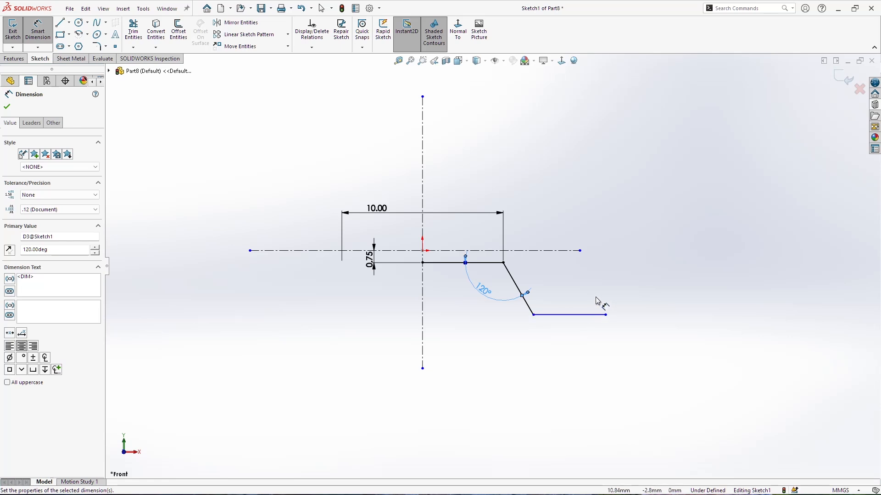
Step: Dimension the outer end of the lower horizontal line as a 26 mm doubled distance across the vertical centerline
click(607, 317)
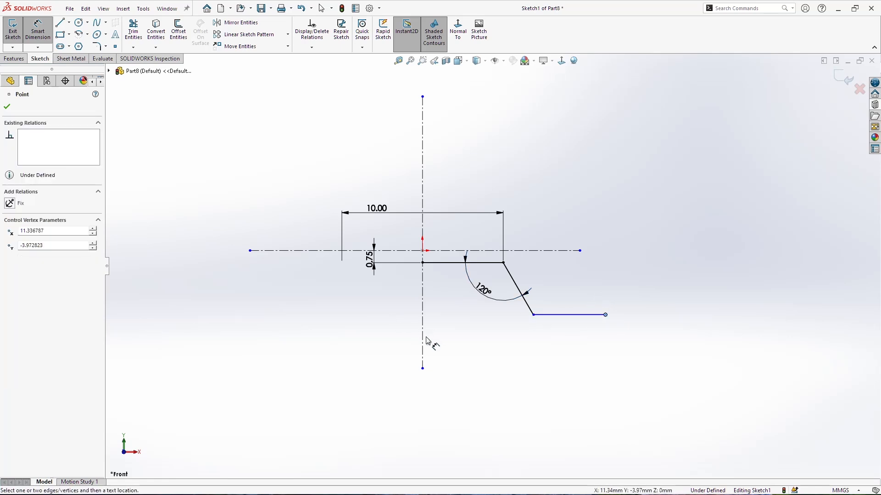
click(423, 342)
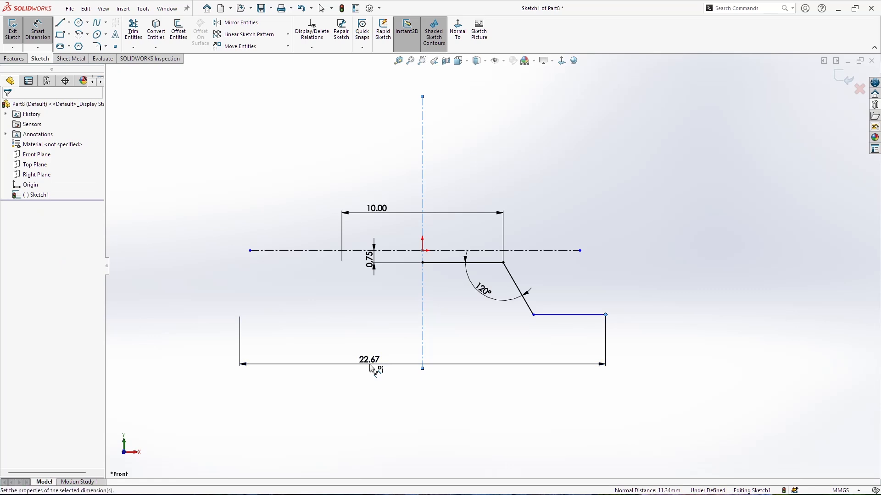
click(371, 365)
text(26)
key(Return)
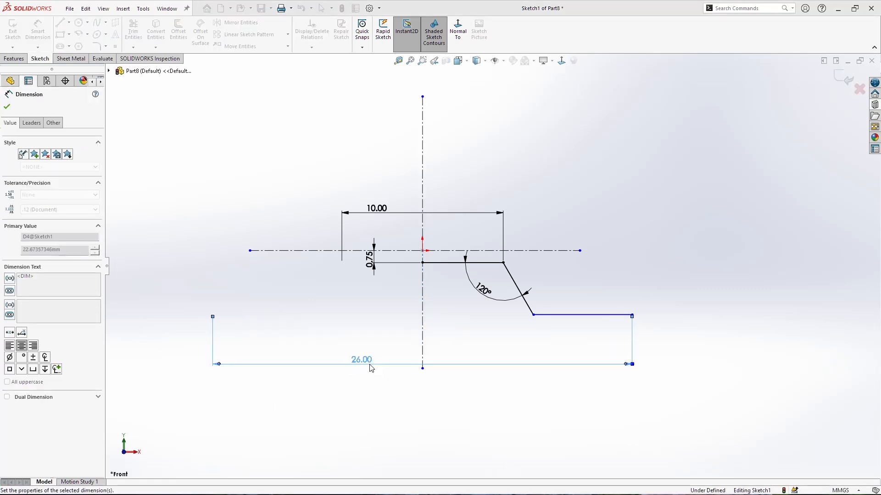
key(Escape)
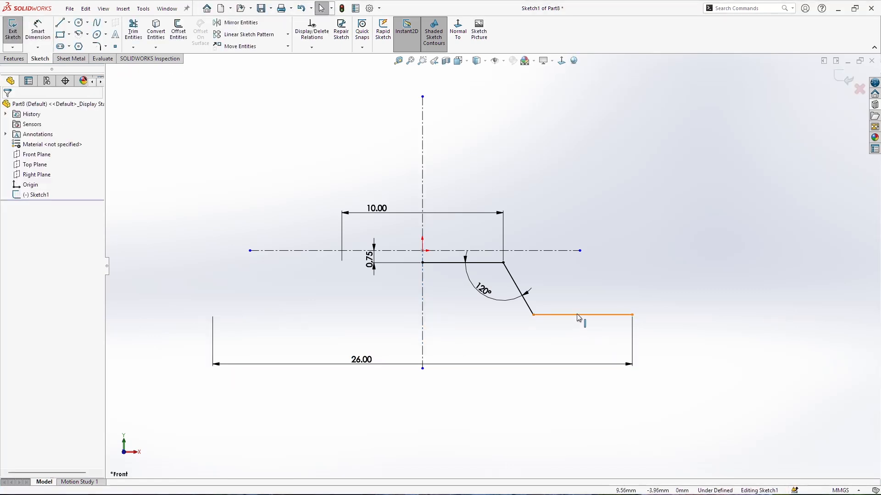
Step: Dimension the lower horizontal line 5.5 mm below the horizontal centerline
click(579, 316)
click(38, 30)
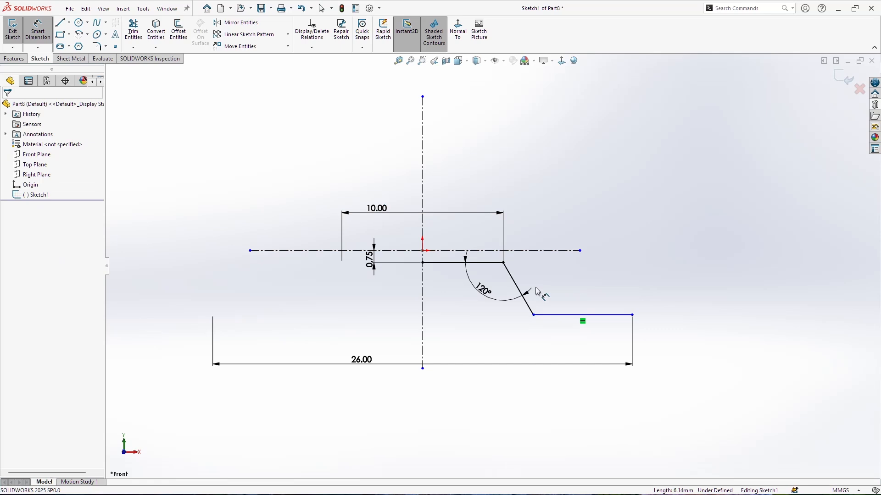
click(557, 321)
click(556, 251)
click(604, 286)
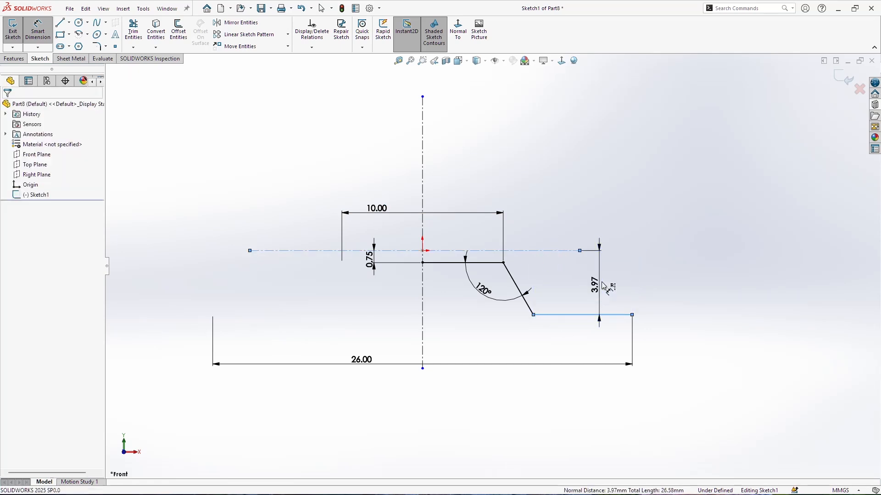
text(5.5)
key(Return)
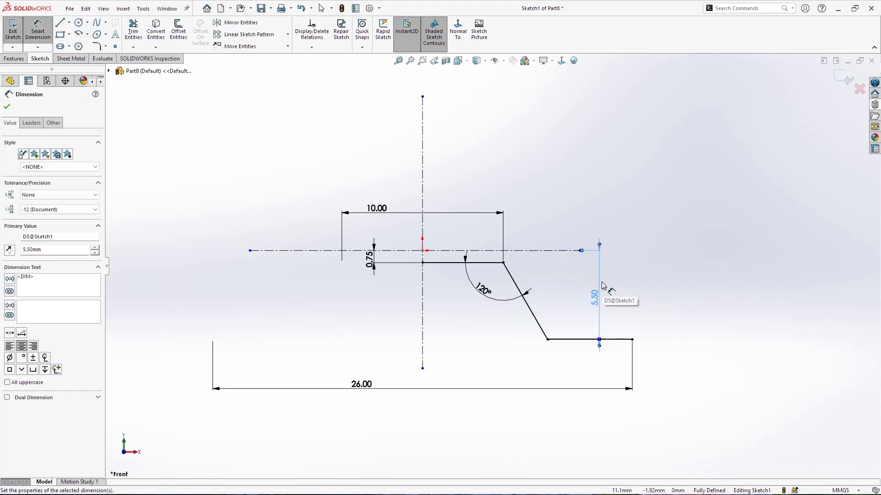
key(Escape)
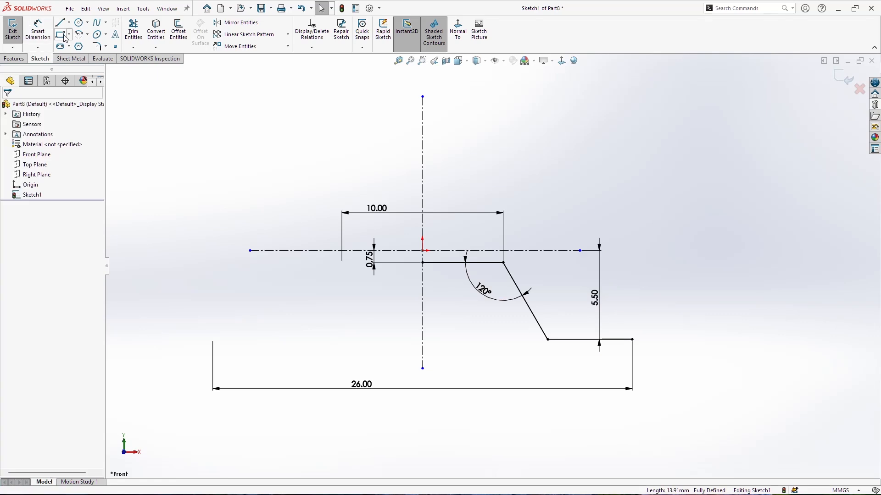
Step: Sketch an inward-bulging three-point arc from the lower horizontal line's outer end up to the level of the horizontal centerline
click(88, 36)
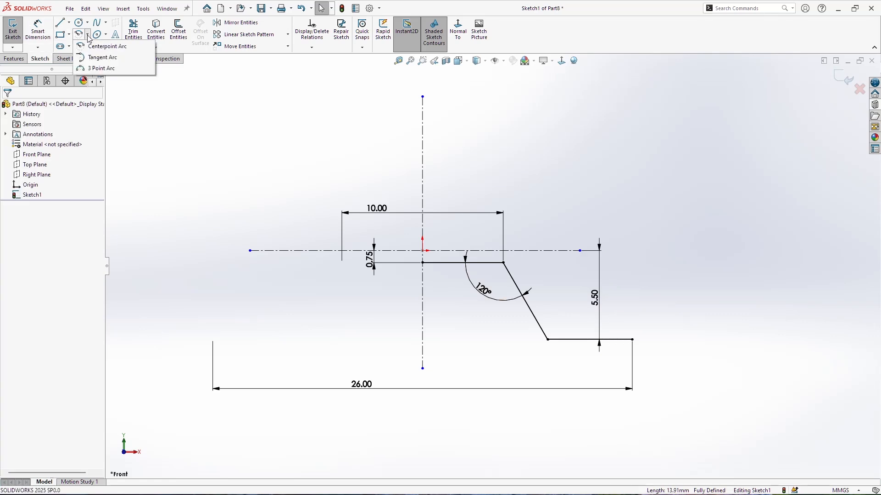
click(97, 68)
click(632, 340)
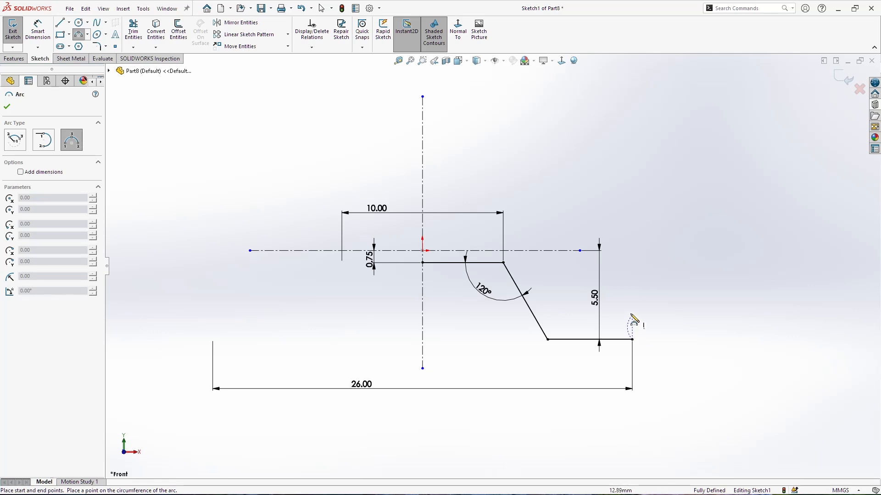
click(623, 287)
click(621, 291)
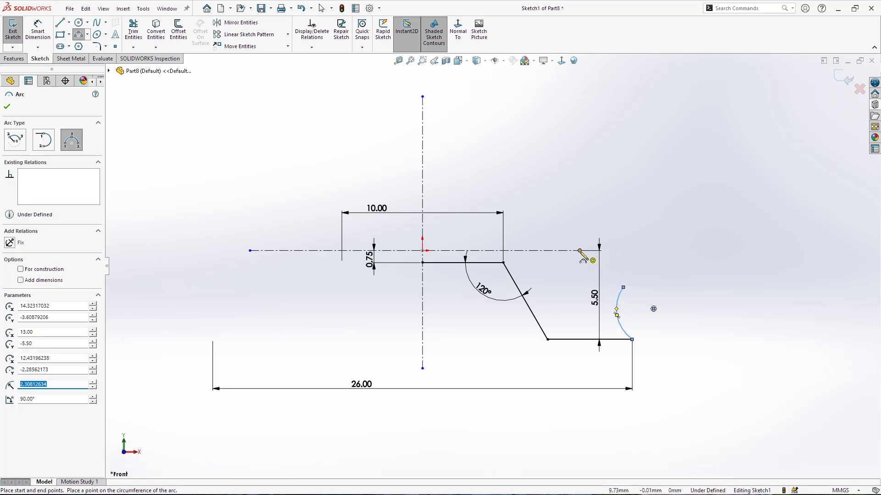
key(Escape)
drag(623, 288, 615, 250)
click(609, 291)
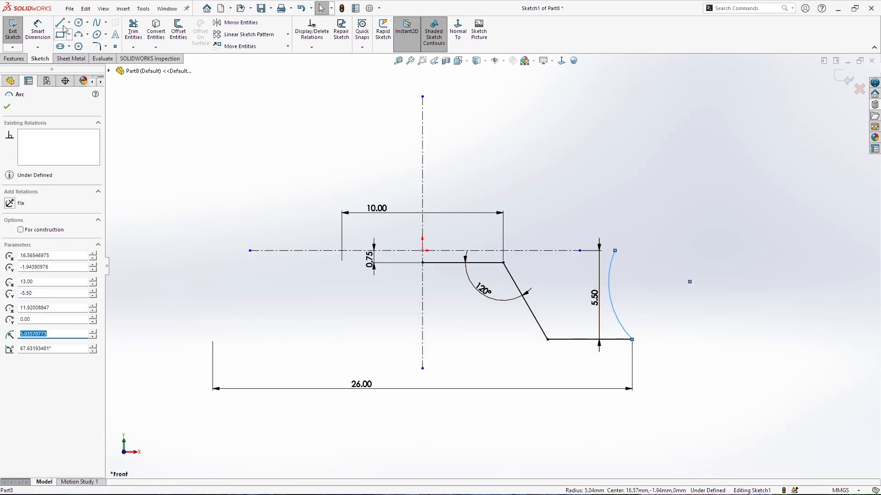
Step: Dimension the arc's radius as 4 mm
click(38, 30)
key(d)
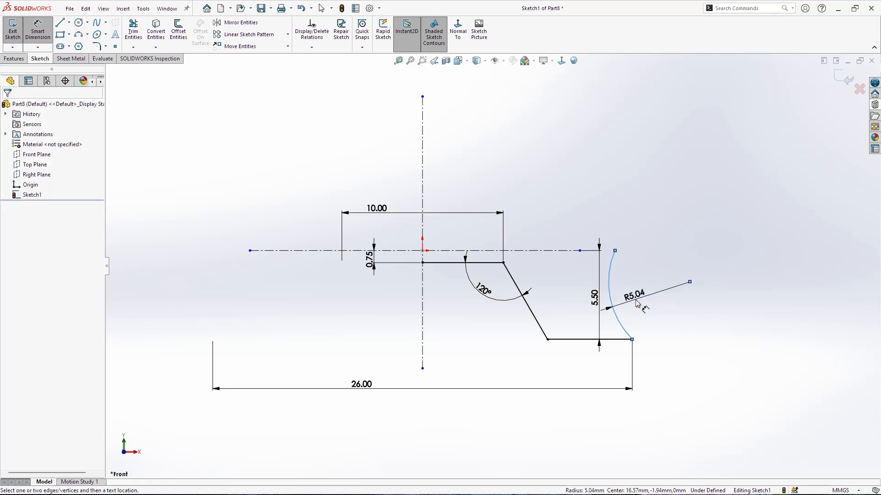
click(637, 303)
text(4)
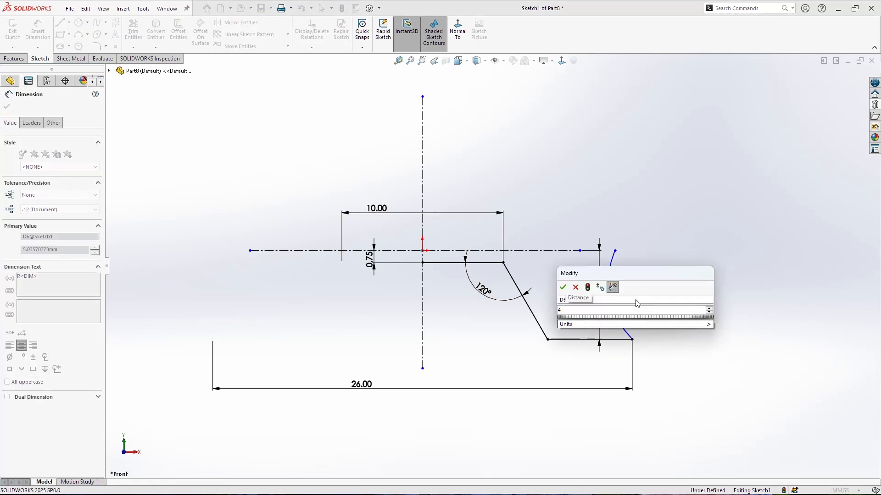
key(Return)
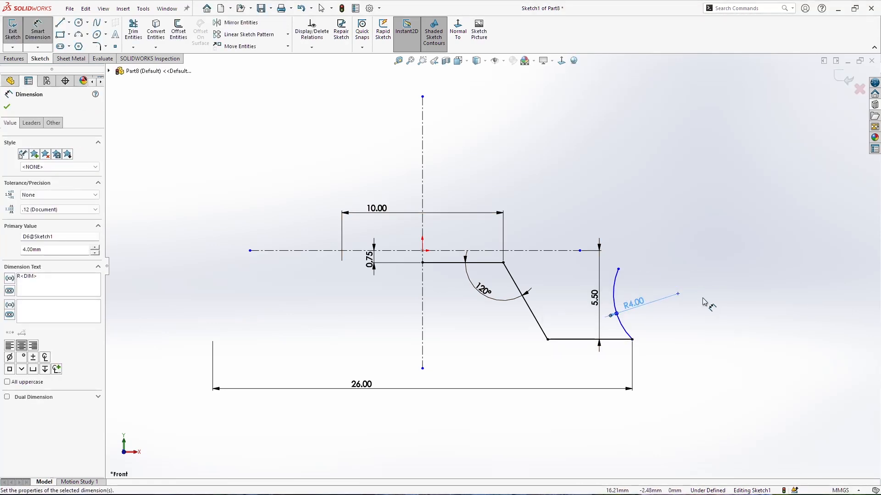
Step: Dimension the arc's center 2.7 mm below the horizontal centerline and stretch the arc's free end up past that centerline
click(678, 294)
click(579, 250)
click(726, 266)
text(2.7)
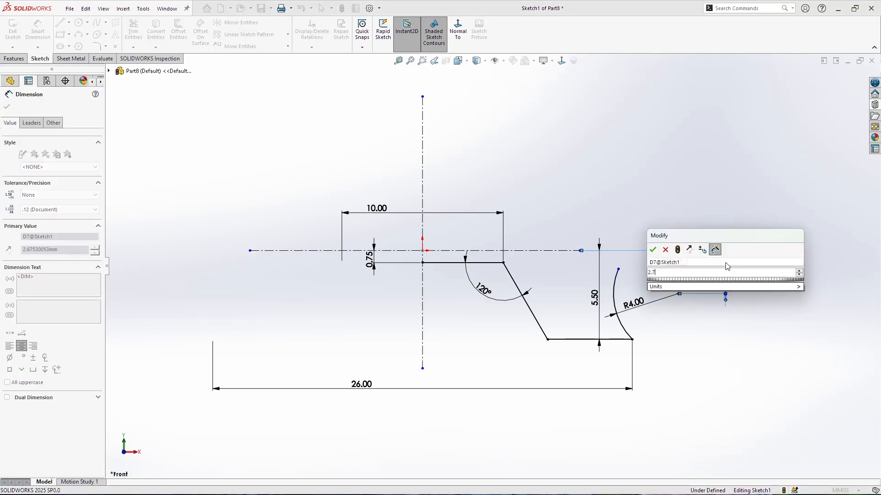
key(Return)
key(Escape)
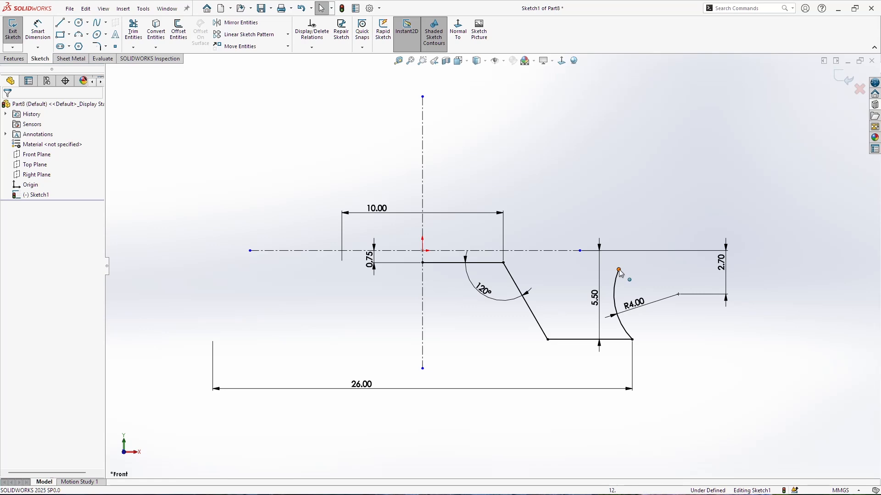
drag(622, 273, 632, 265)
key(Escape)
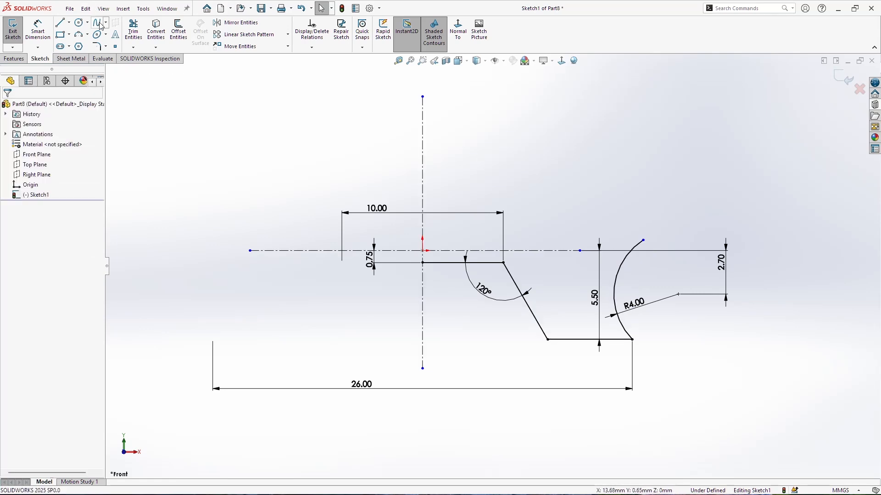
Step: Sketch an outward-bulging centerpoint arc of about 4.05 mm radius above the first arc, starting on that arc near its upper end
click(82, 36)
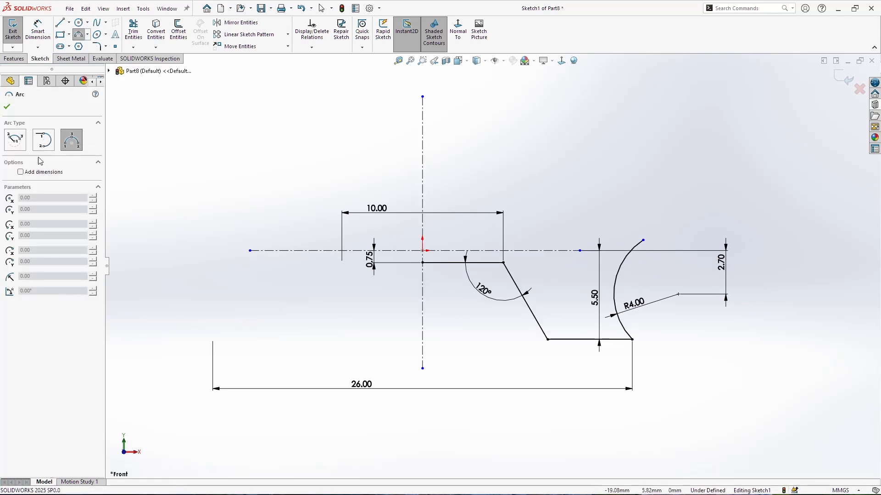
click(15, 142)
click(586, 206)
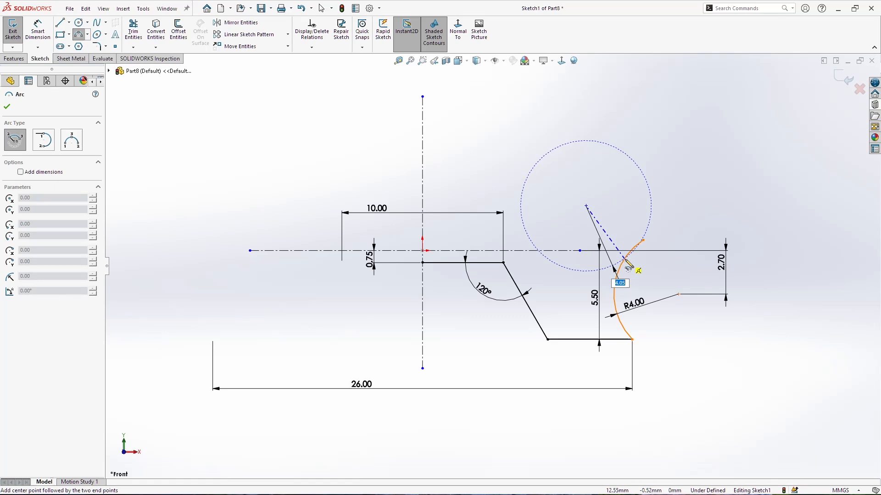
click(632, 159)
click(644, 240)
key(Escape)
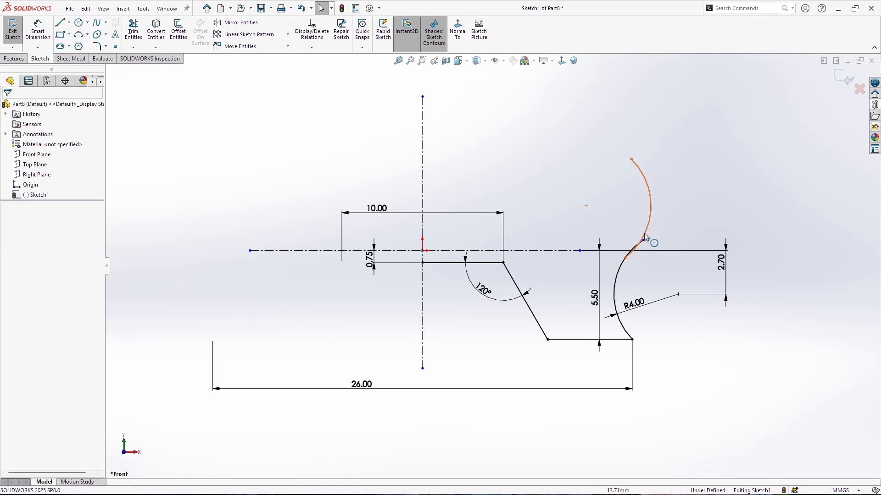
Step: Make the upper and lower arcs tangent to each other
click(646, 237)
ctrl+click(620, 270)
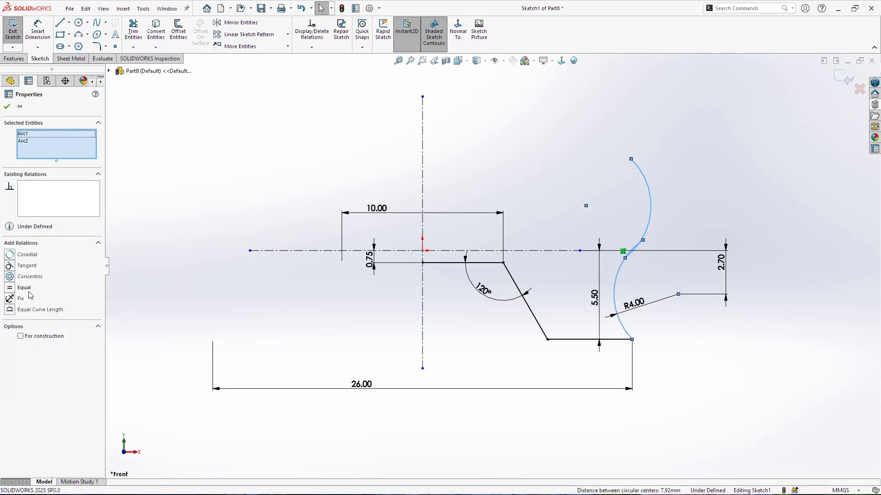
click(28, 268)
click(579, 236)
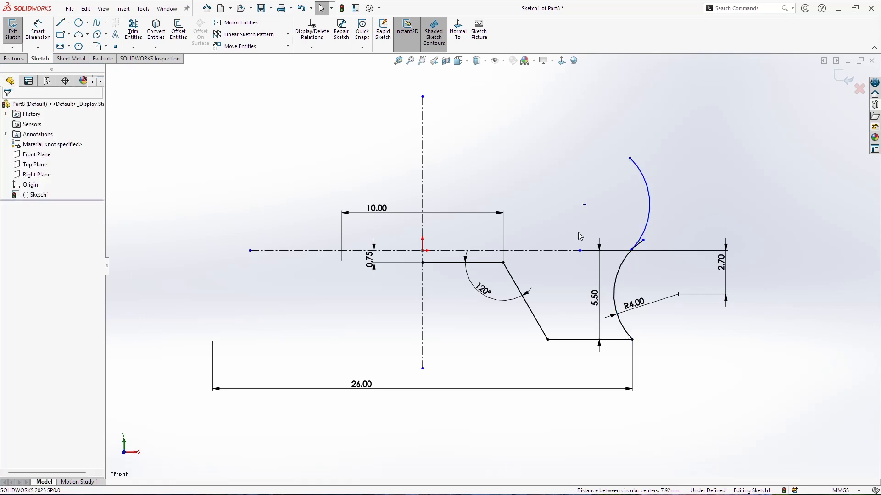
Step: Trim the short piece of the lower arc that extends past the junction with the upper arc
click(133, 30)
scroll(538, 243, down, 5)
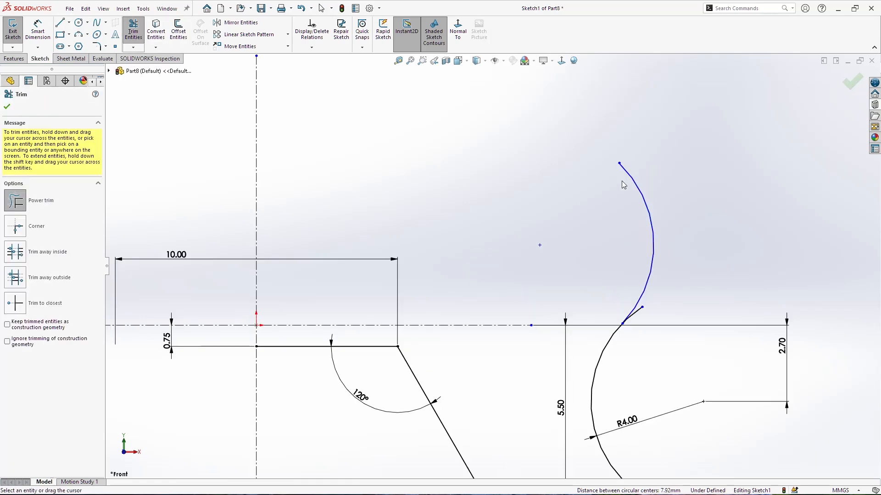
scroll(370, 326, up, 3)
scroll(443, 290, down, 3)
scroll(371, 160, down, 3)
drag(491, 226, 491, 183)
scroll(491, 264, up, 10)
key(Escape)
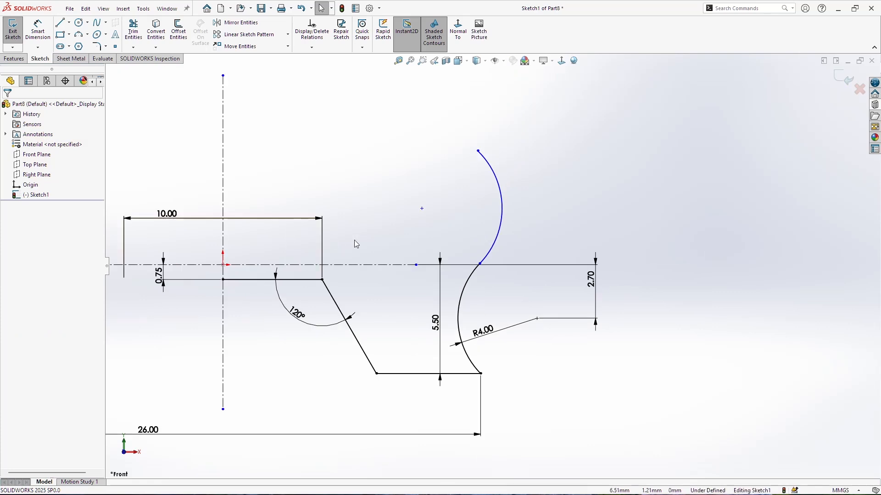
Step: Add an equal relation between the upper and lower arcs
click(471, 281)
ctrl+click(495, 248)
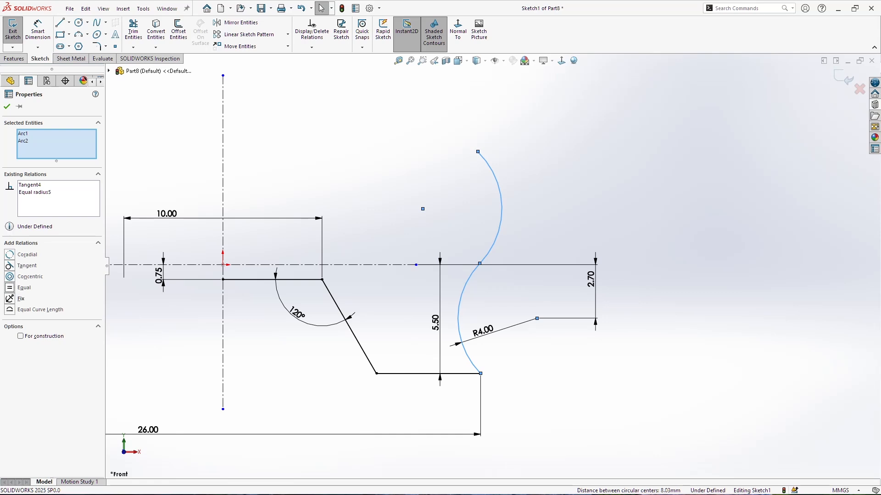
click(7, 106)
Step: Dimension the upper arc's free end 10 mm above the lower horizontal line
click(43, 29)
click(456, 379)
click(478, 151)
click(402, 188)
text(10)
key(Return)
key(Escape)
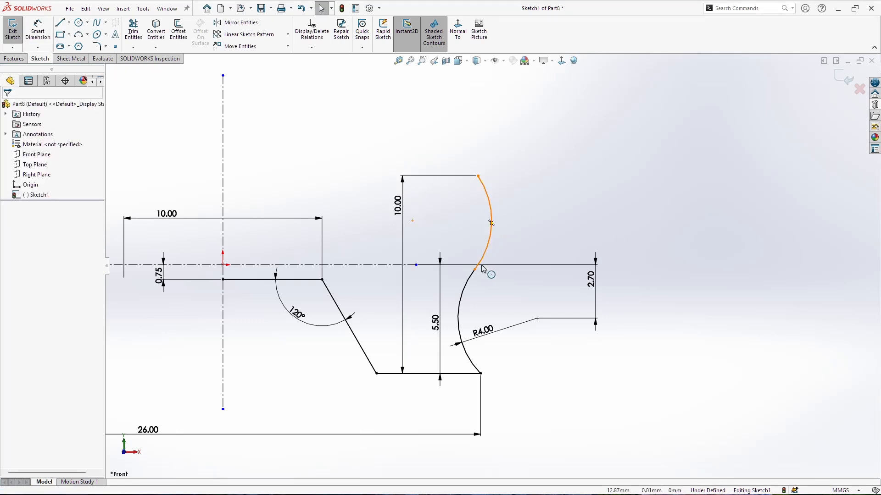
Step: Dimension the upper arc's center 1.2 mm above the horizontal centerline
click(38, 30)
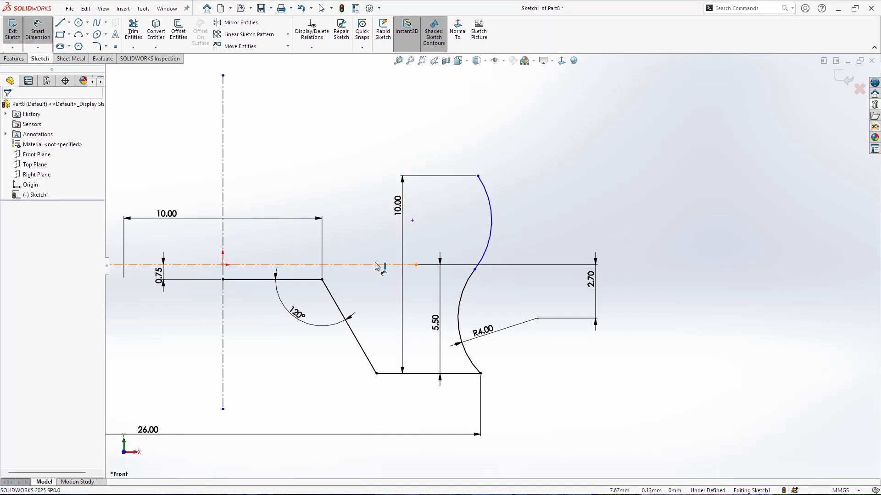
click(385, 265)
click(412, 221)
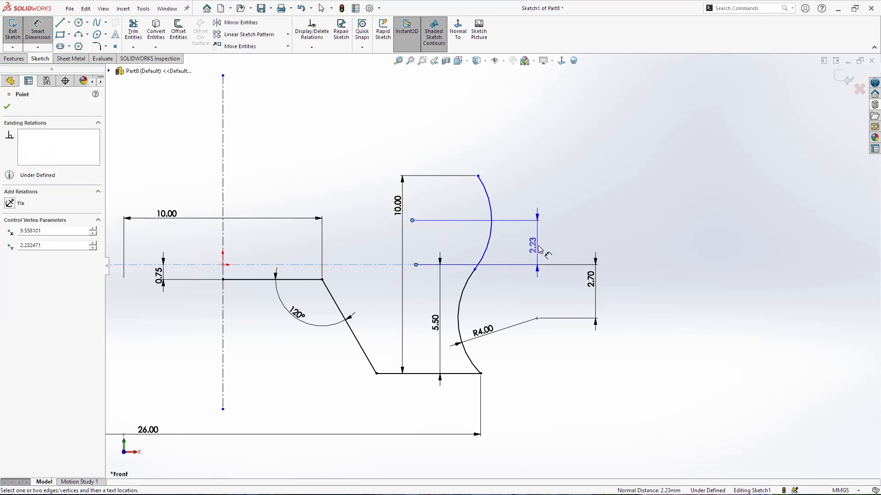
click(544, 247)
text(1.2)
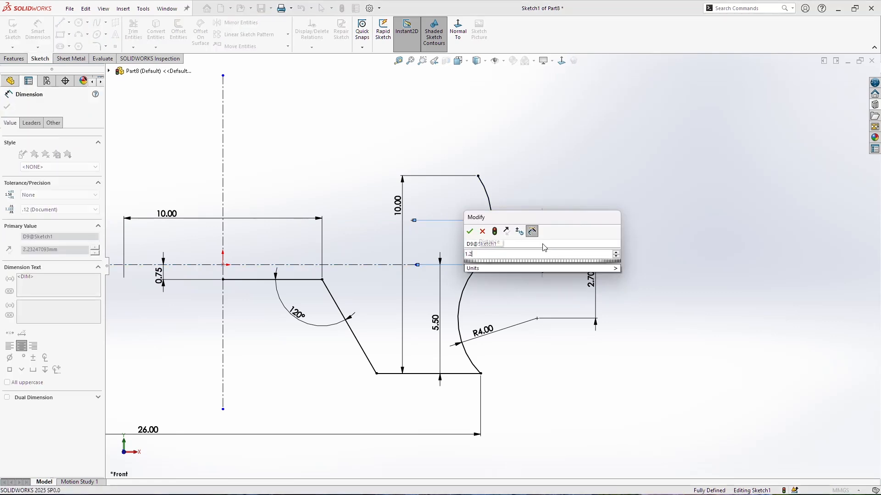
key(Return)
key(Escape)
Step: Mirror the half profile's three lines and two arcs about the vertical centerline, leaving both centerlines out of the mirrored entities
scroll(505, 305, up, 3)
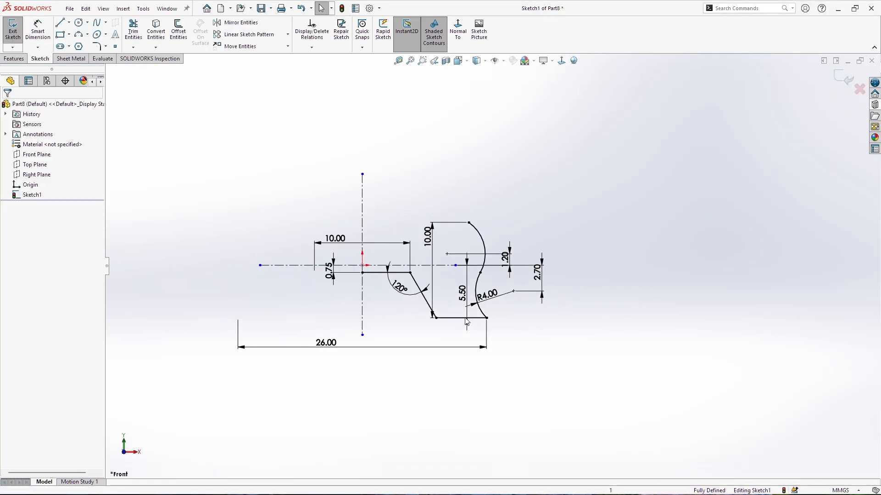
mouse_move(614, 365)
mouse_down()
mouse_move(225, 94)
mouse_move(164, 83)
mouse_up()
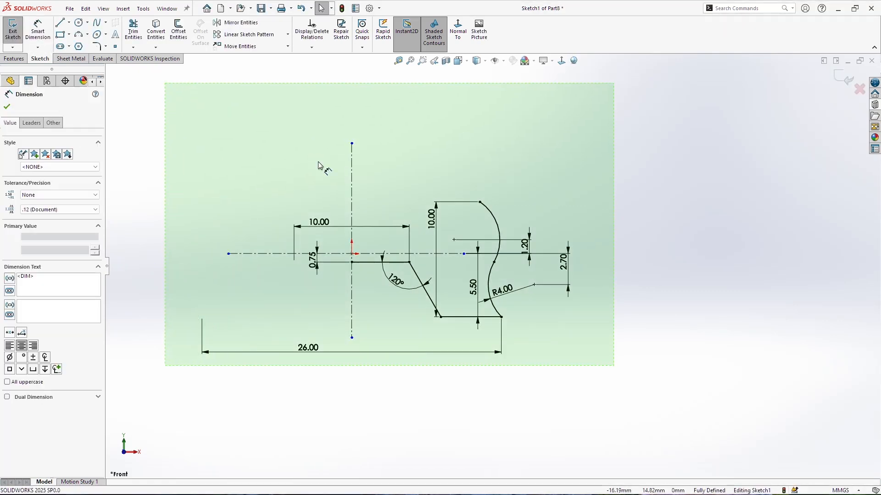
click(231, 24)
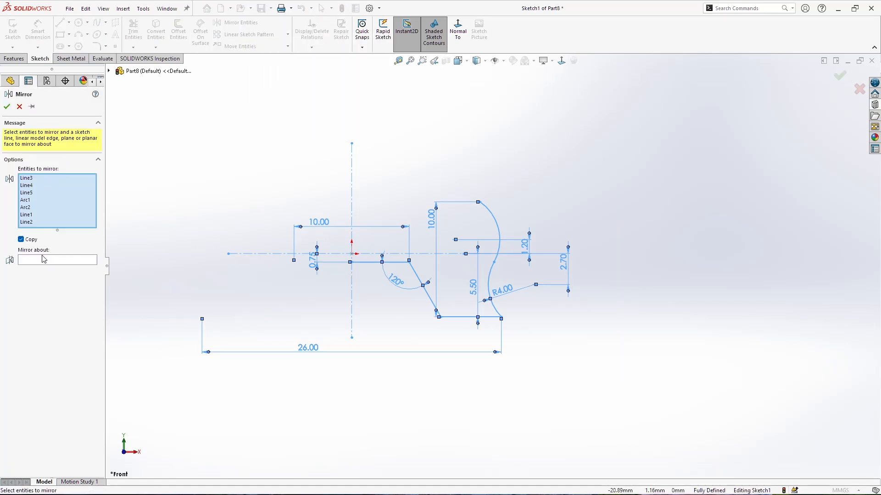
click(258, 253)
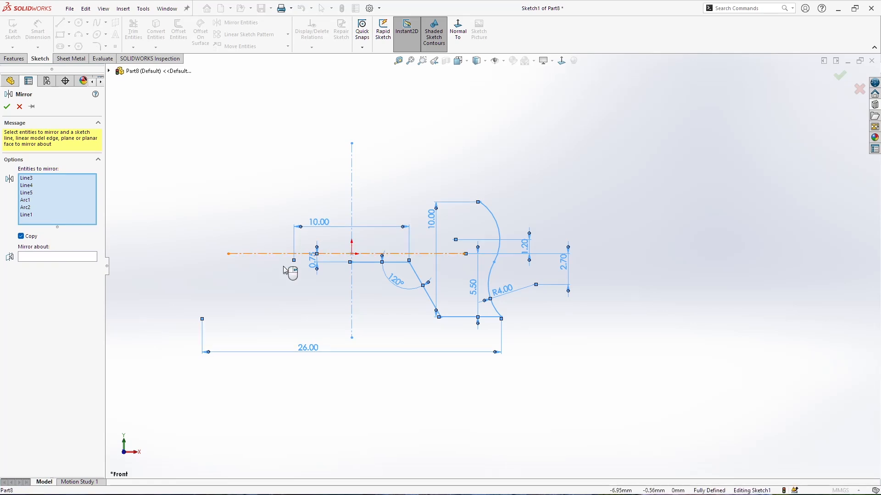
click(353, 302)
click(70, 252)
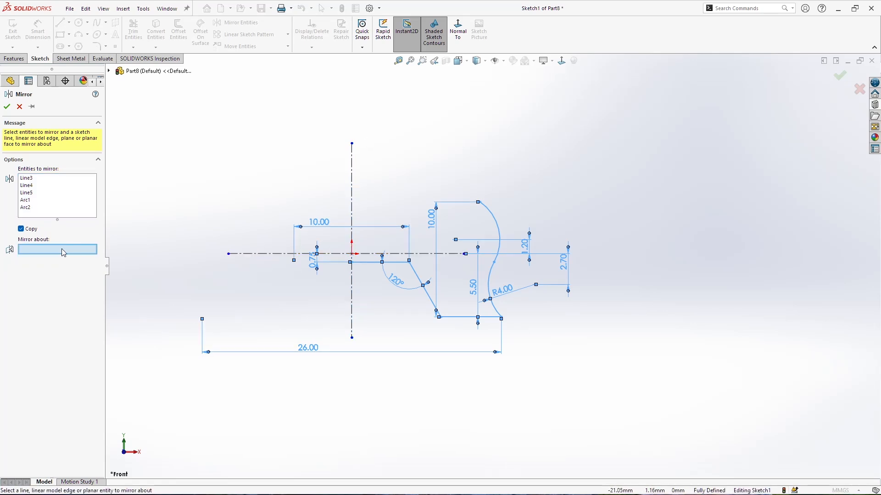
click(351, 187)
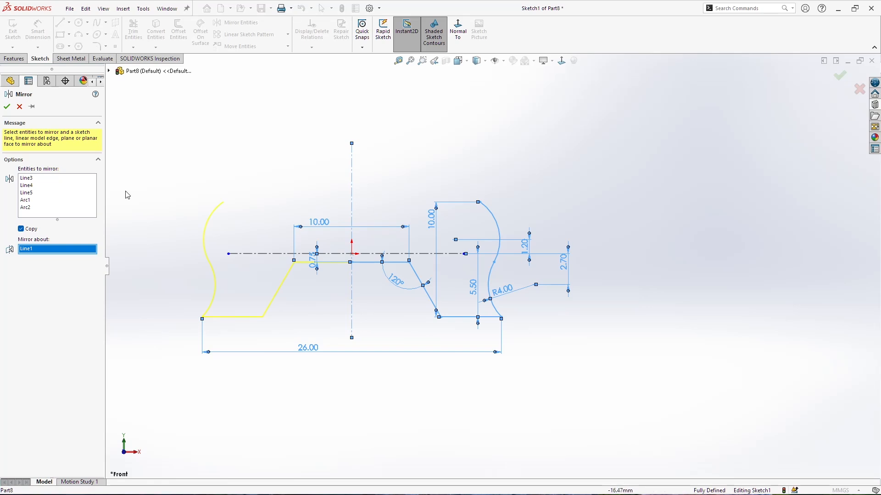
click(6, 107)
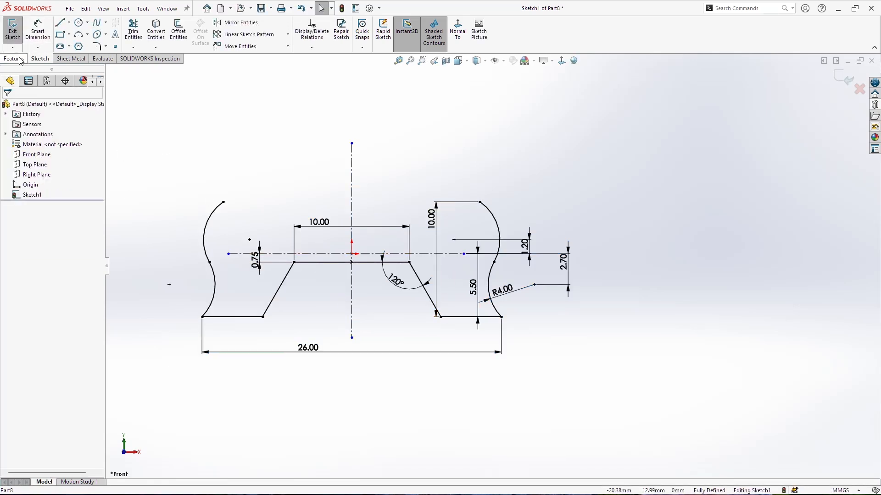
Step: Create a sheet metal base flange from the profile, extending 225 mm blind in both directions
click(73, 59)
click(18, 31)
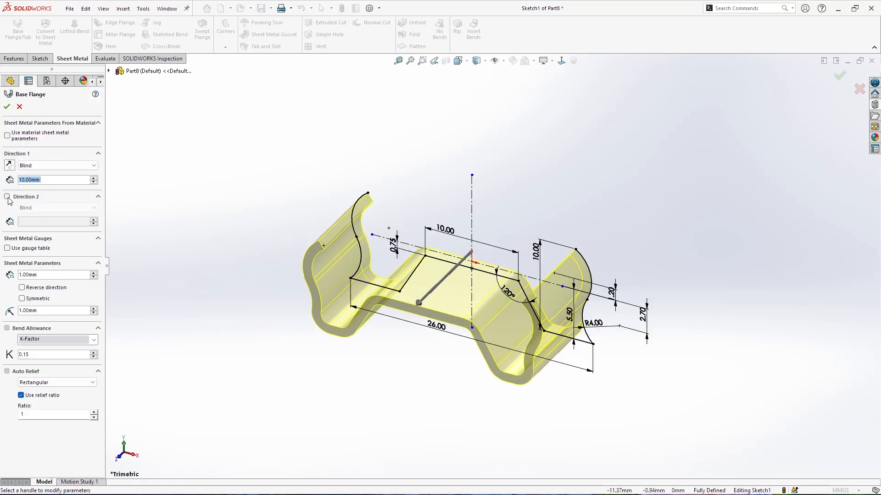
click(8, 196)
text(225)
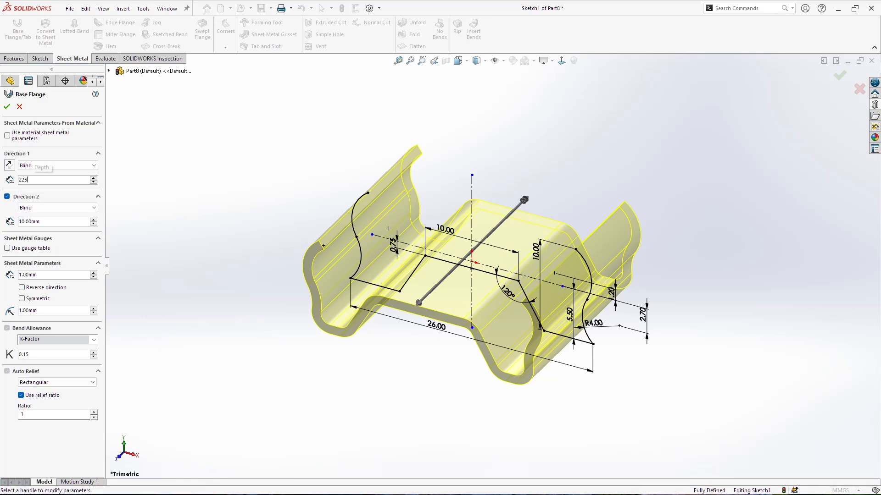
key(Return)
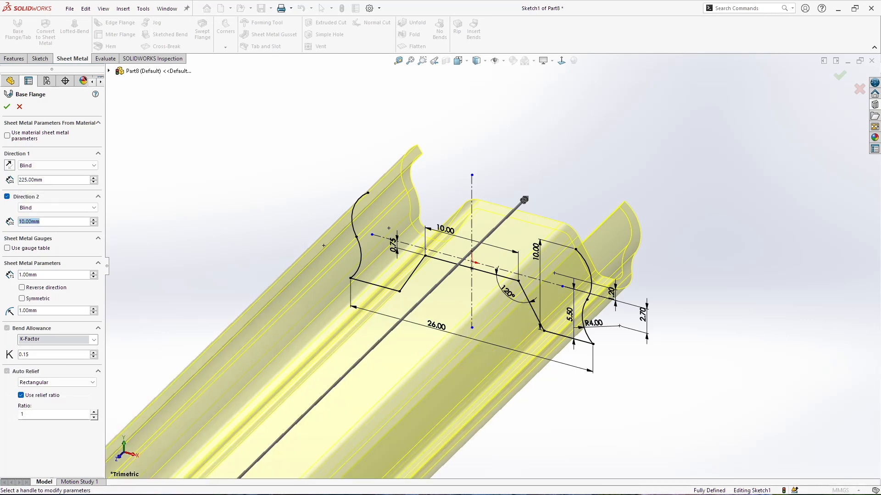
text(225)
key(Return)
scroll(561, 221, up, 10)
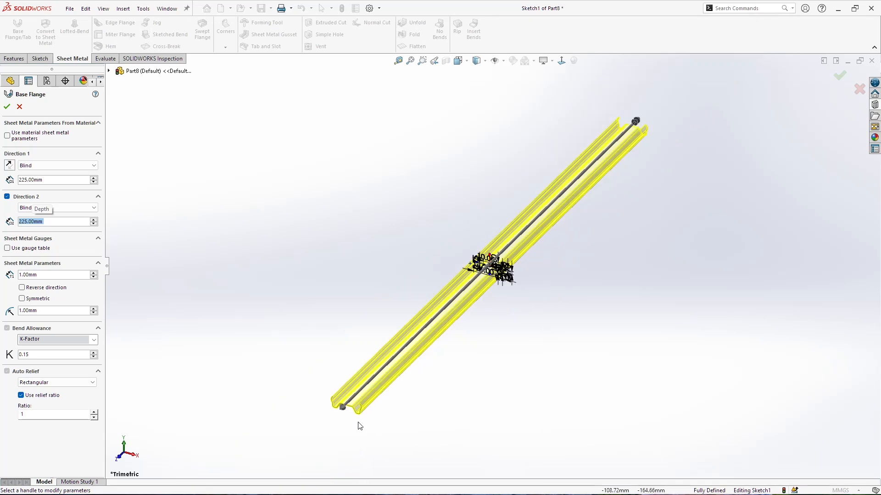
click(8, 109)
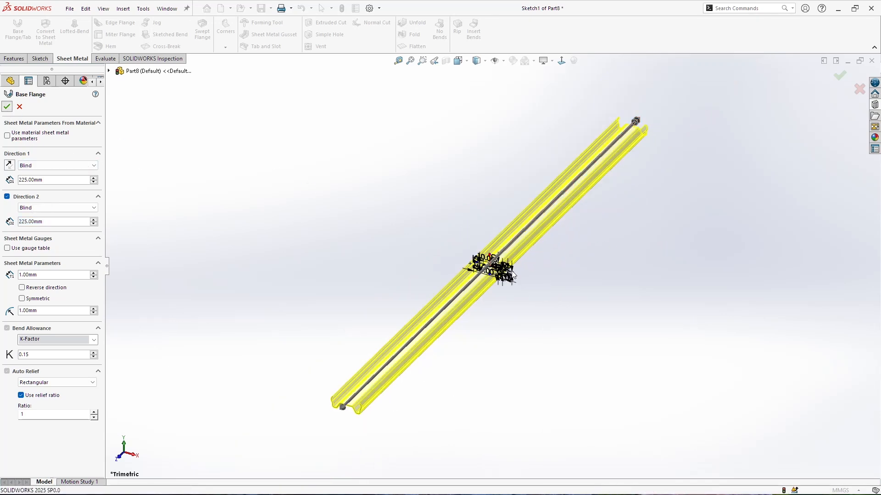
Step: Start a sketch on the flange's long flat central face, viewed normal to it
middle_drag(523, 323, 465, 292)
key(space)
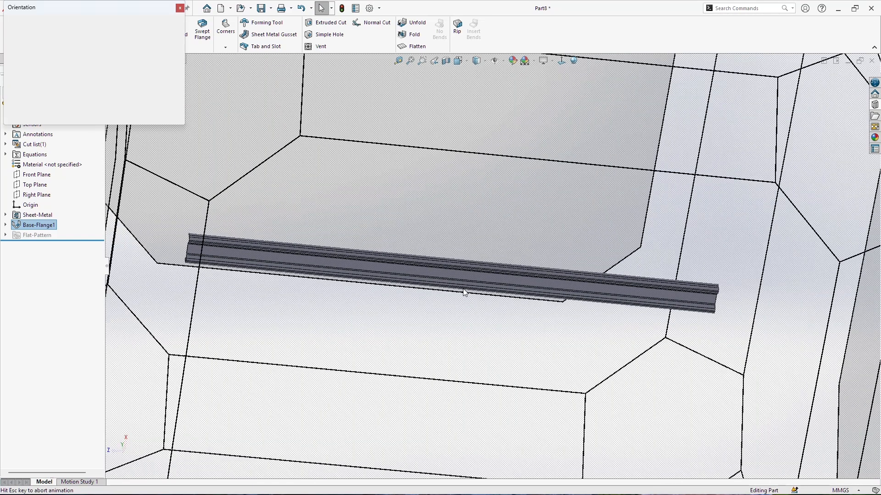
click(449, 311)
click(460, 266)
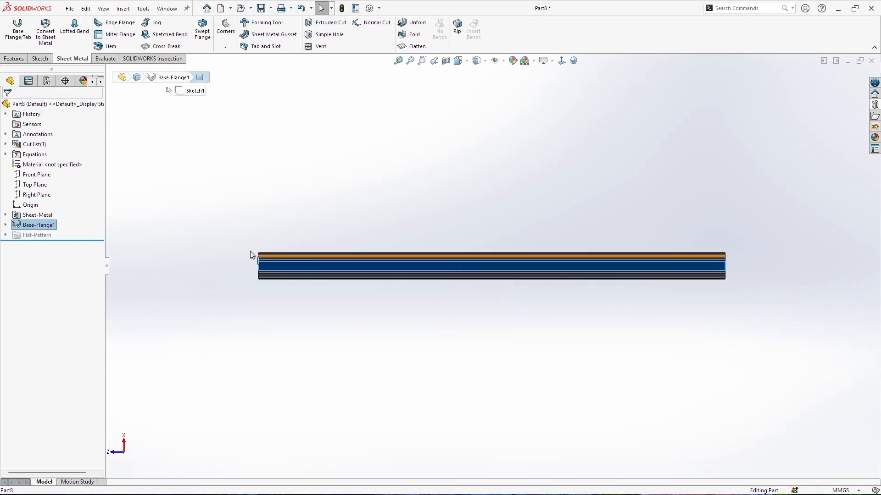
click(40, 58)
click(13, 29)
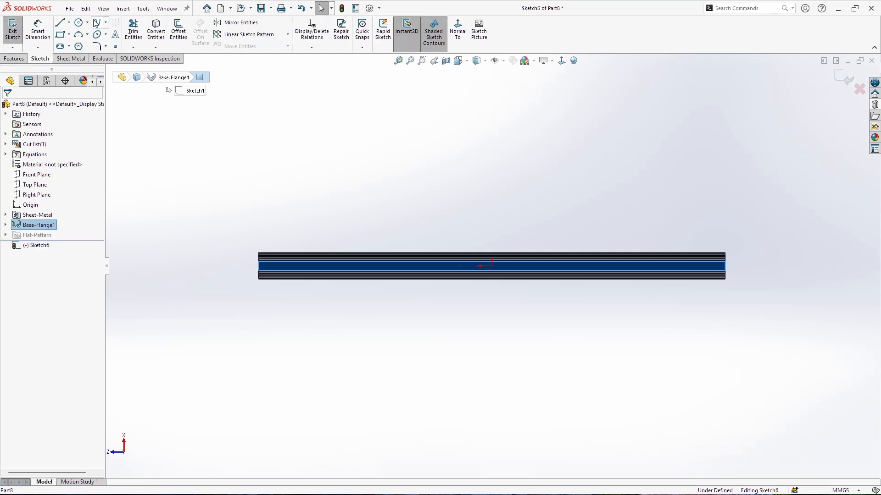
Step: Draw a vertical construction centerline from above the part down to the origin
click(68, 22)
click(72, 45)
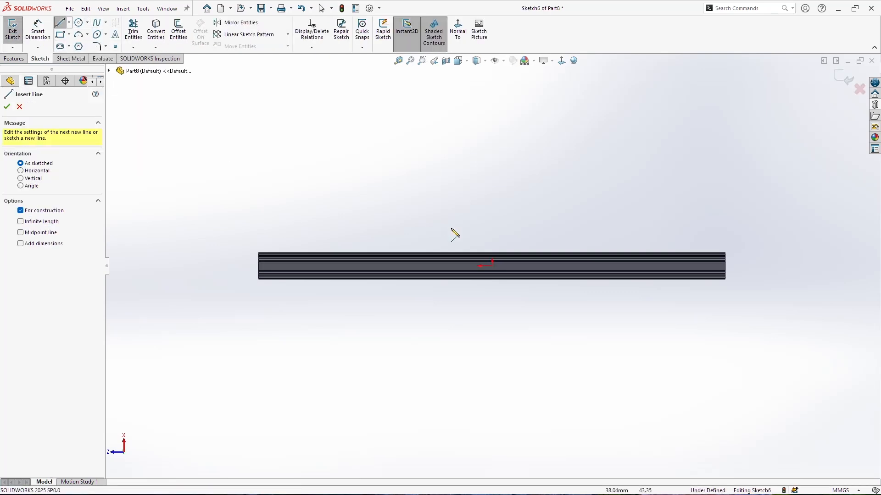
click(497, 240)
click(492, 262)
key(Escape)
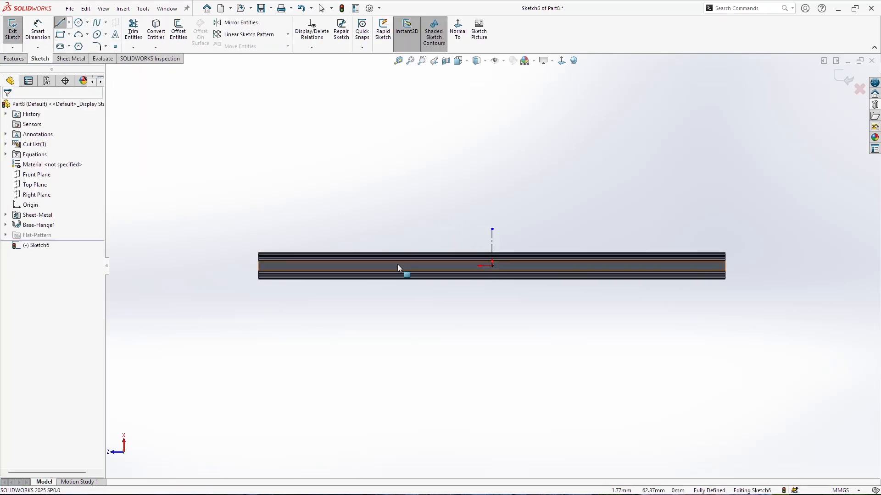
Step: Sketch a straight slot along the flange in line with the origin, about 8.8 mm between arc centers and 7.3 mm wide
scroll(386, 255, down, 4)
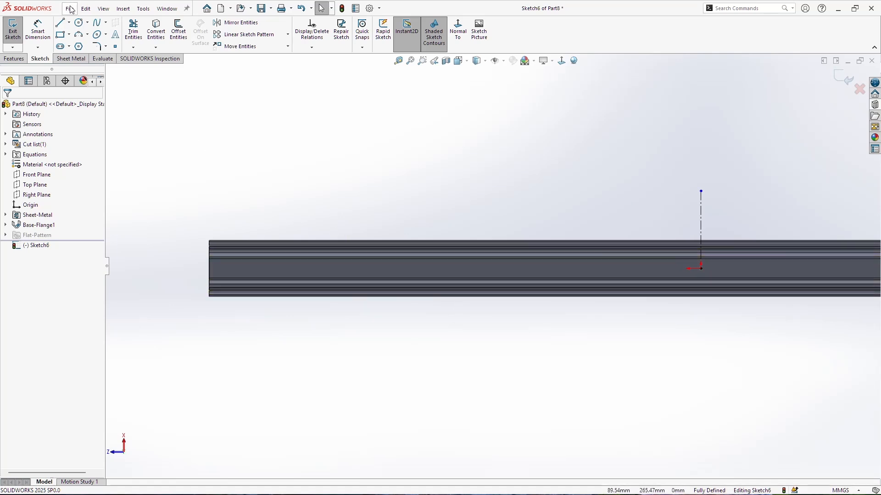
click(60, 47)
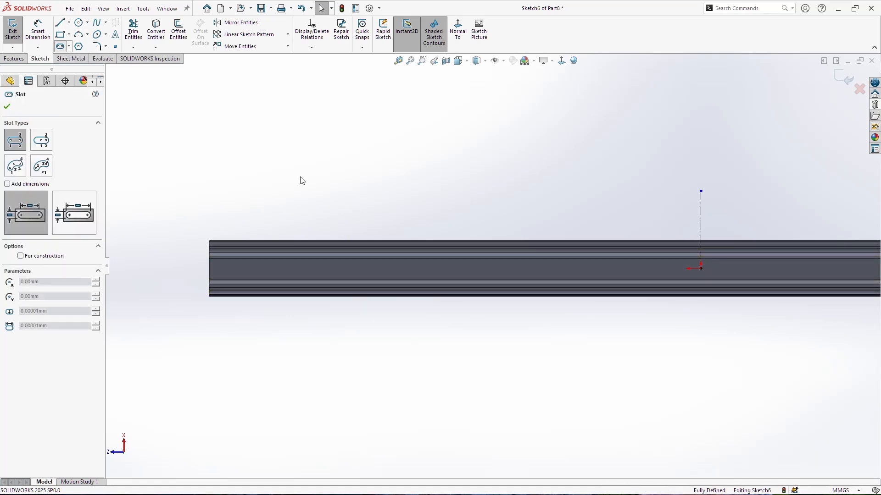
click(353, 270)
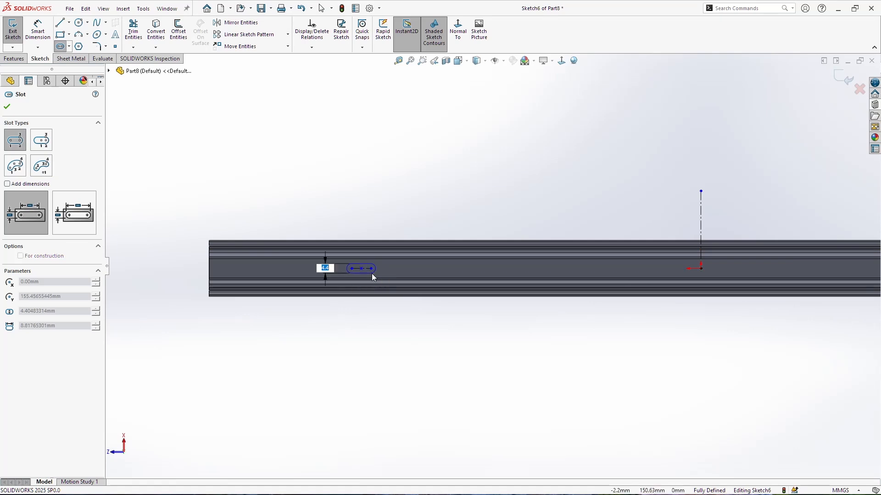
click(374, 276)
key(Escape)
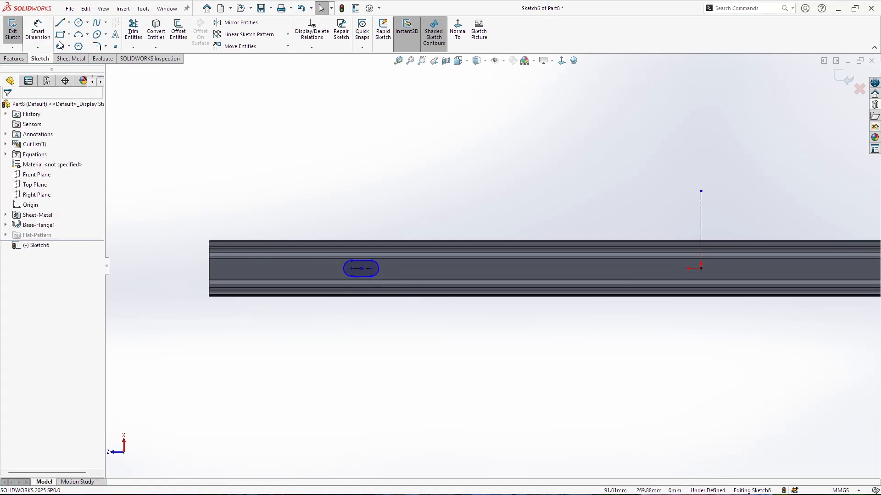
Step: Dimension the distance between the slot's two end arc centers at 10 mm
click(39, 34)
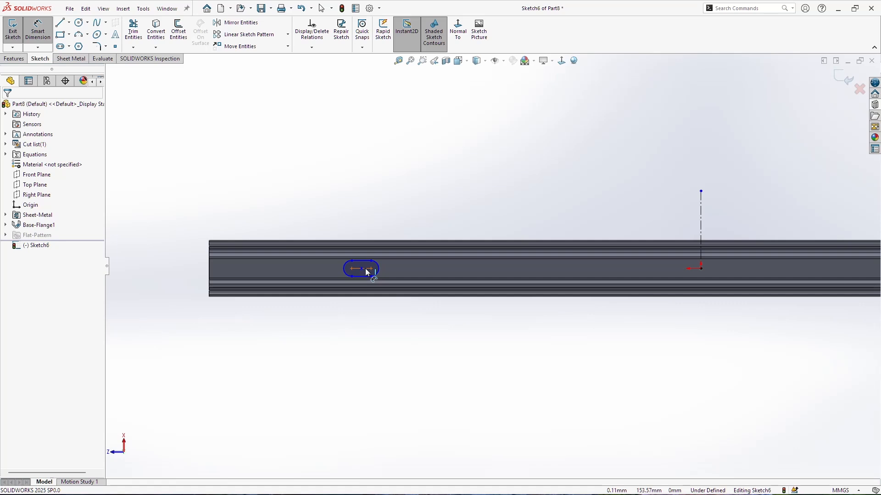
click(344, 269)
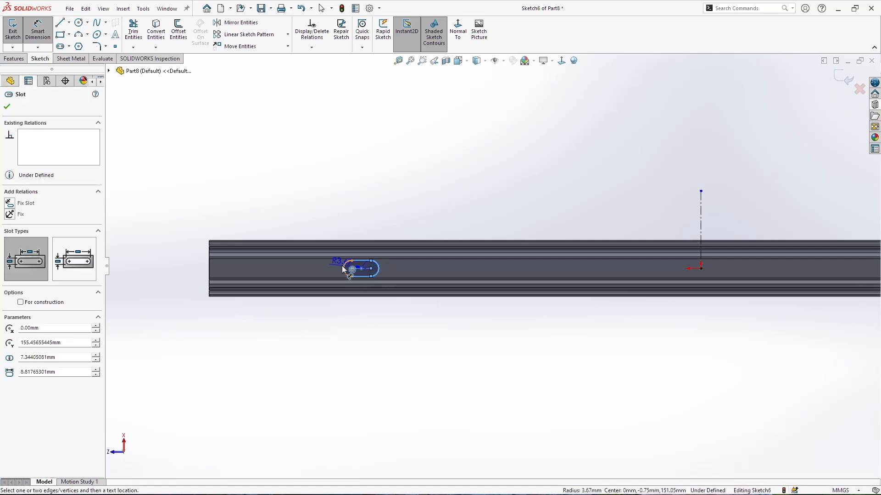
click(378, 269)
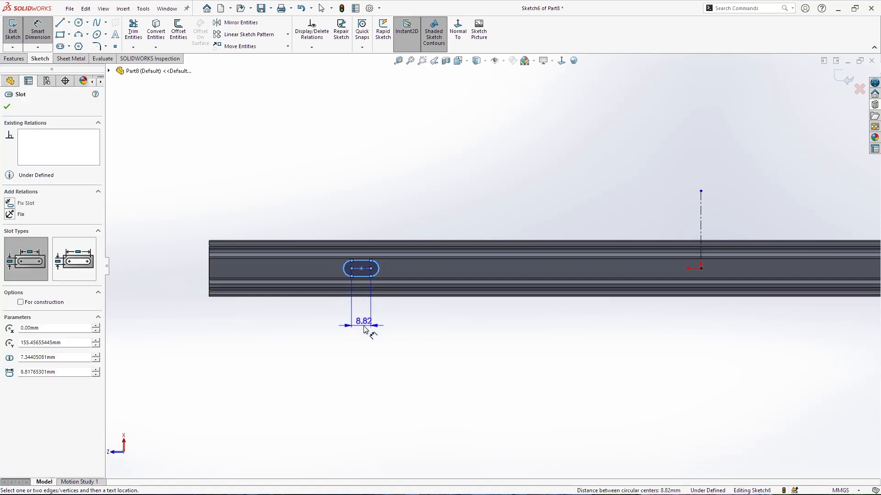
click(365, 327)
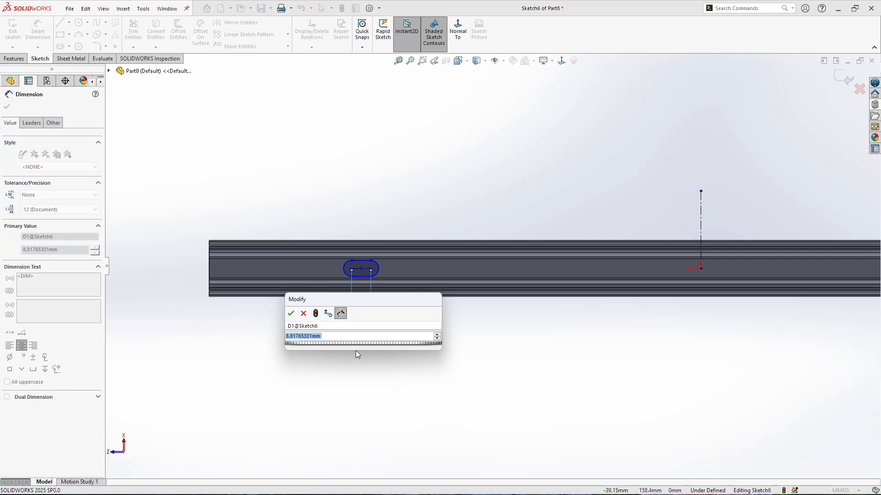
text(10)
key(Return)
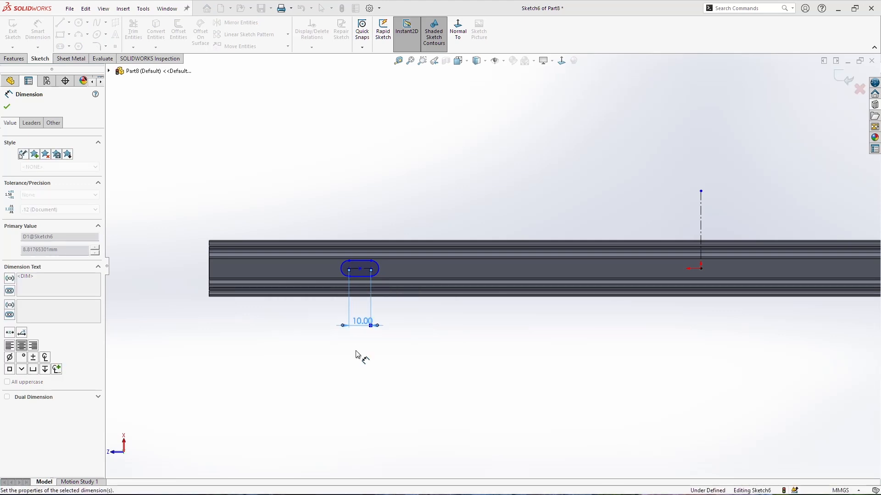
key(Escape)
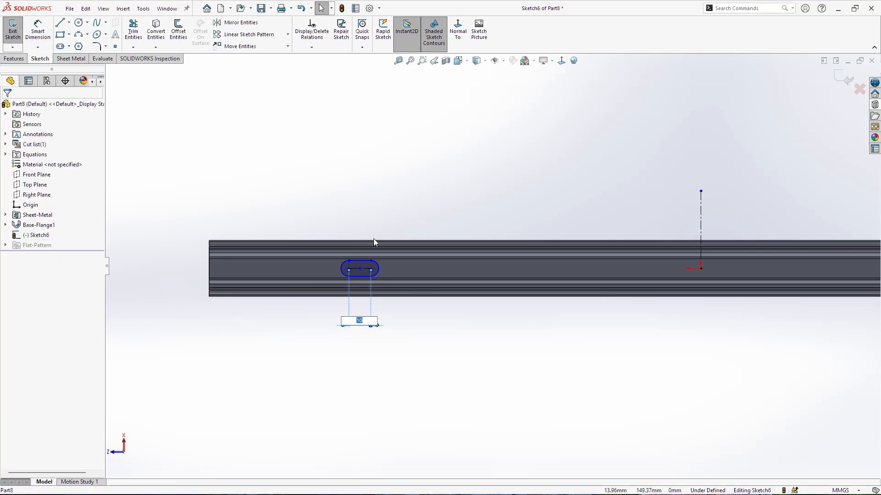
Step: Switch both arc conditions of the slot's length dimension to Max and set the overall length to 10 mm
click(362, 318)
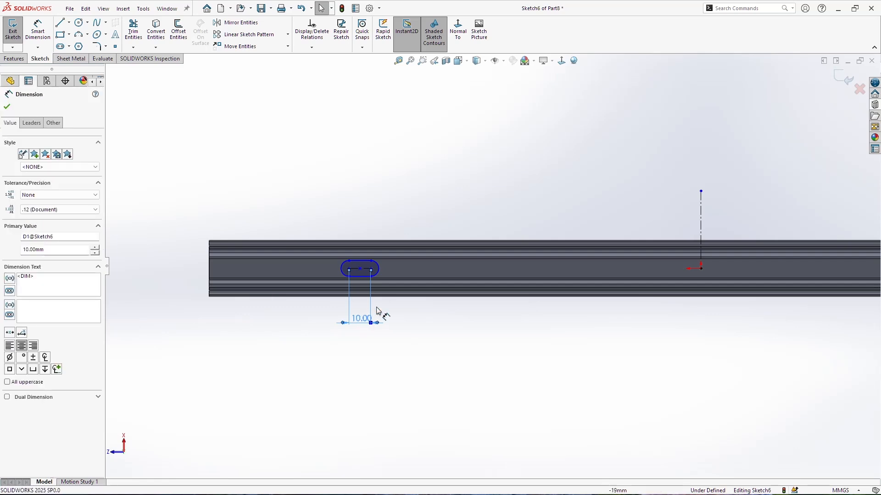
click(29, 122)
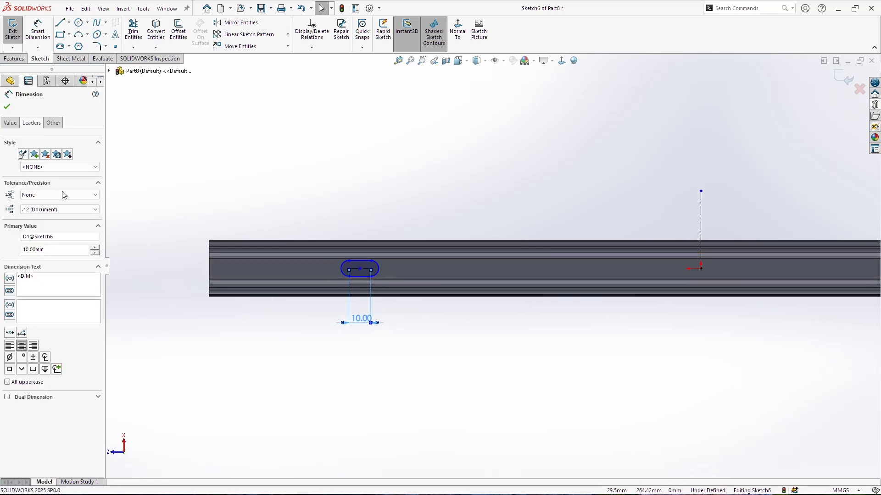
click(81, 392)
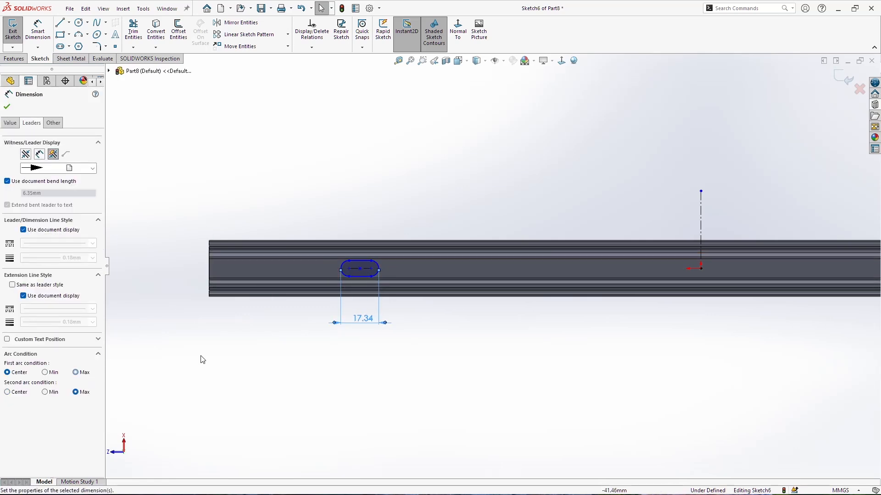
double_click(362, 318)
text(10)
key(Return)
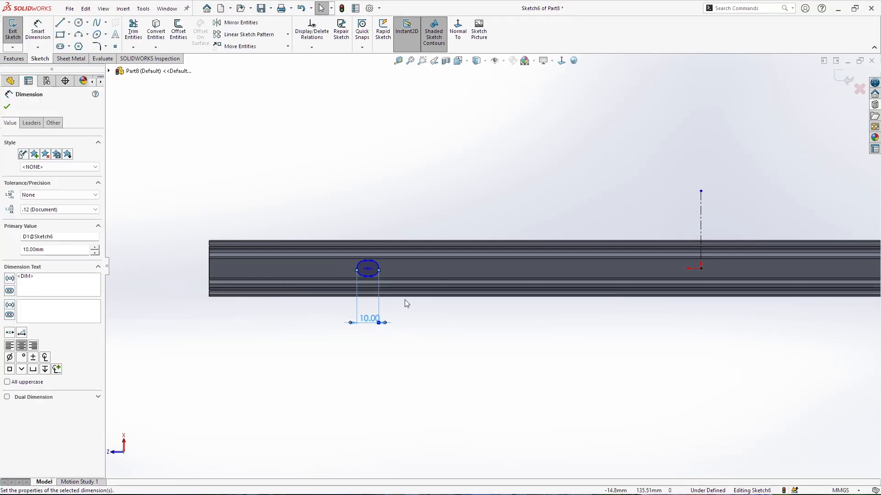
Step: Dimension the radius of the slot's end arc at 3 mm
click(35, 28)
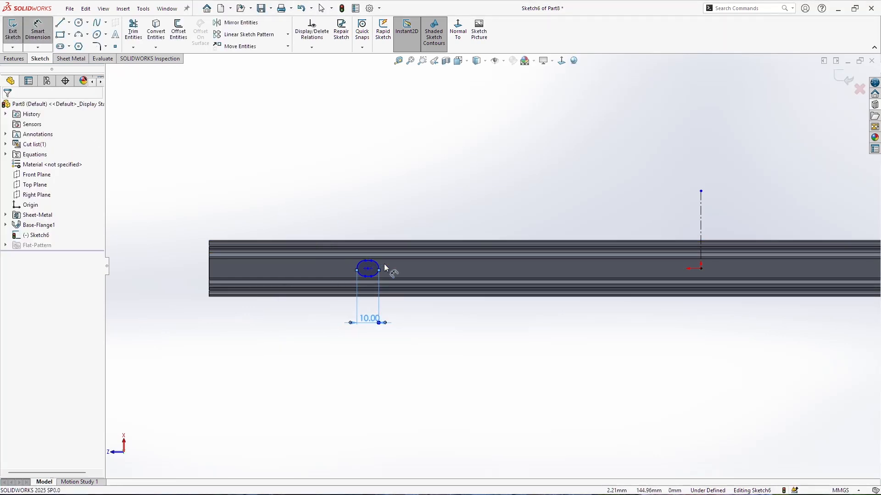
click(380, 268)
click(438, 215)
text(3.3)
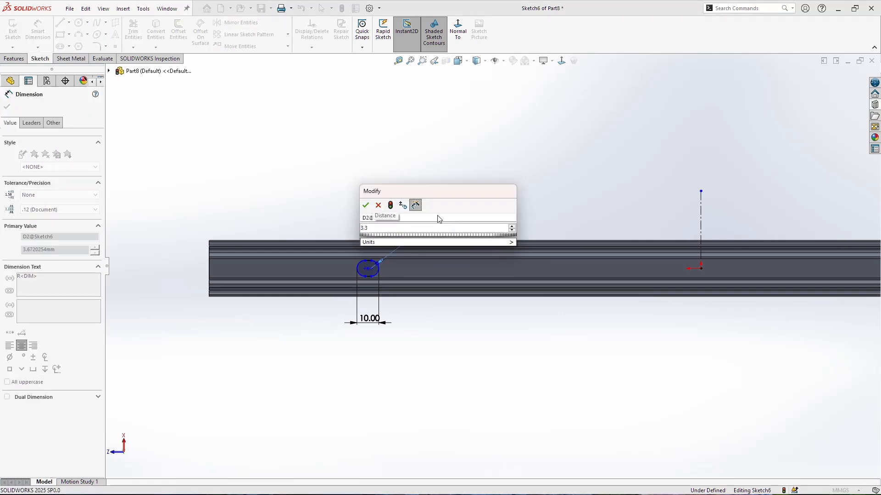
key(Return)
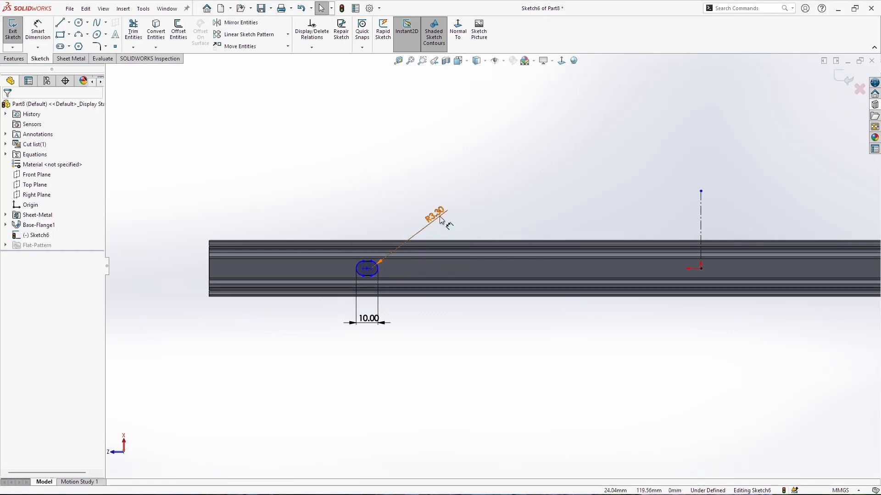
click(440, 215)
text(3)
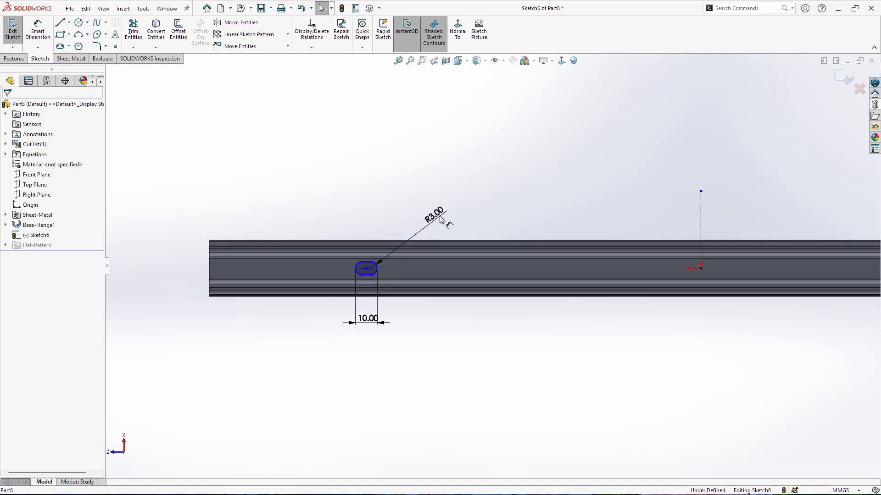
scroll(378, 279, down, 3)
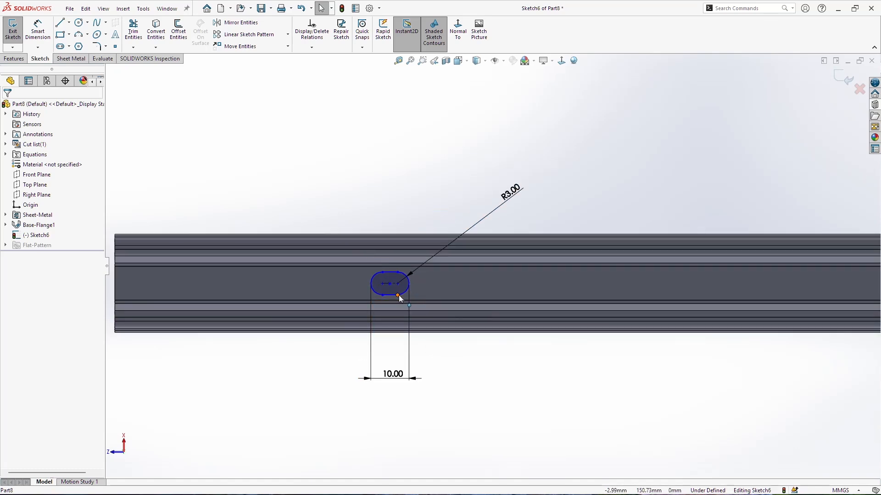
scroll(394, 282, down, 3)
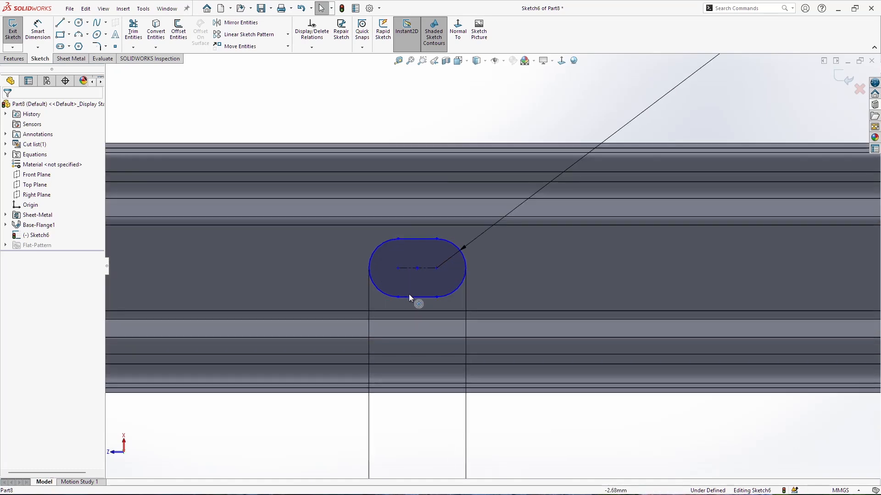
click(422, 273)
scroll(491, 307, up, 5)
scroll(614, 278, down, 3)
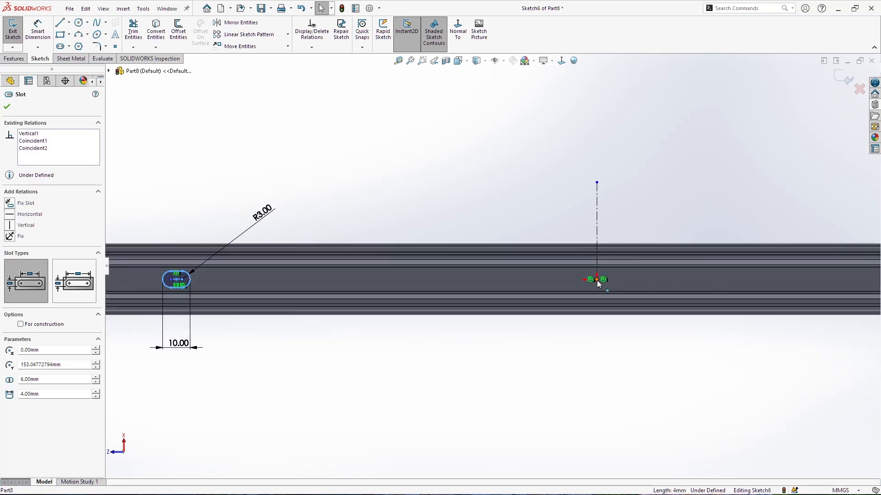
ctrl+click(597, 280)
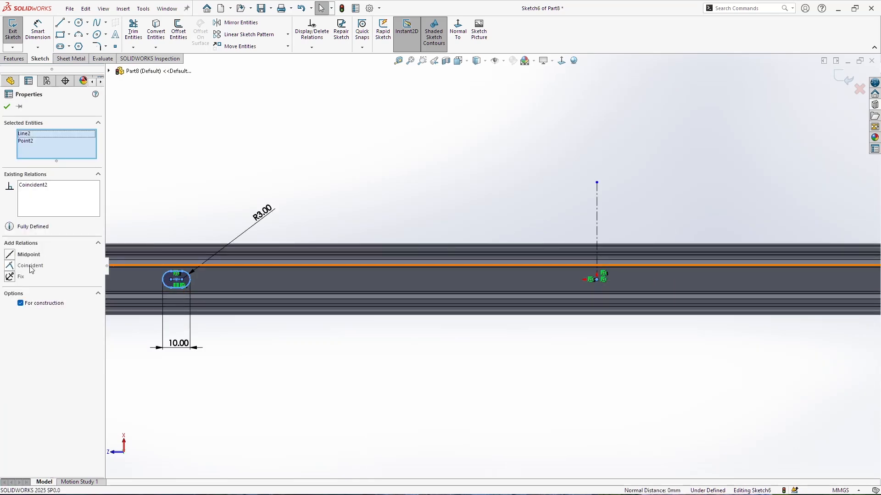
click(350, 345)
Step: Dimension the distance from the flange's end edge to the slot's nearest arc center at 67.5 mm
scroll(281, 281, down, 1)
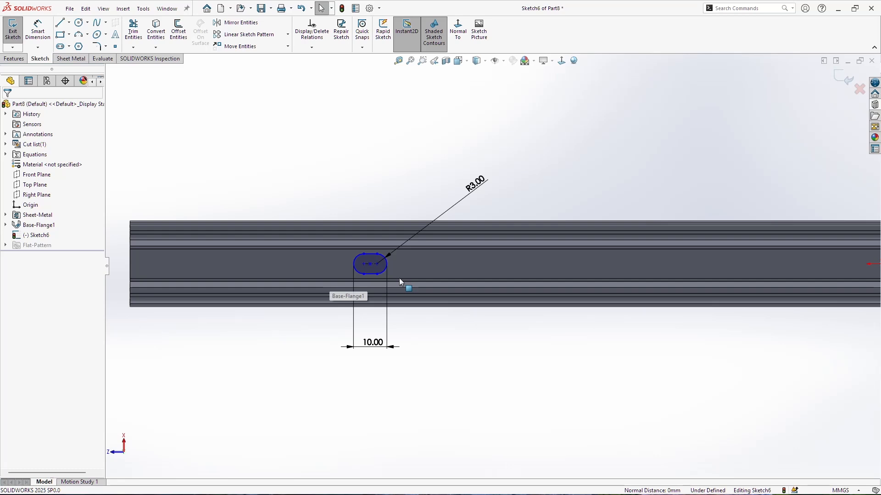
scroll(422, 305, up, 1)
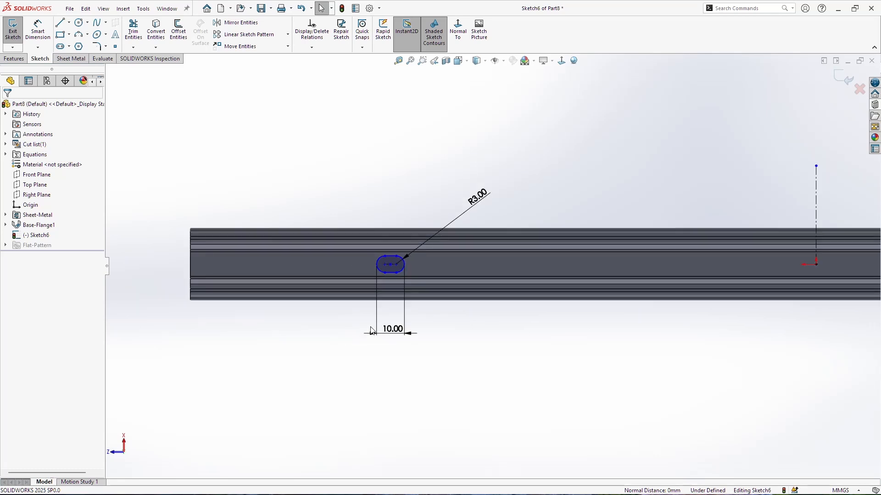
scroll(371, 331, down, 1)
click(37, 31)
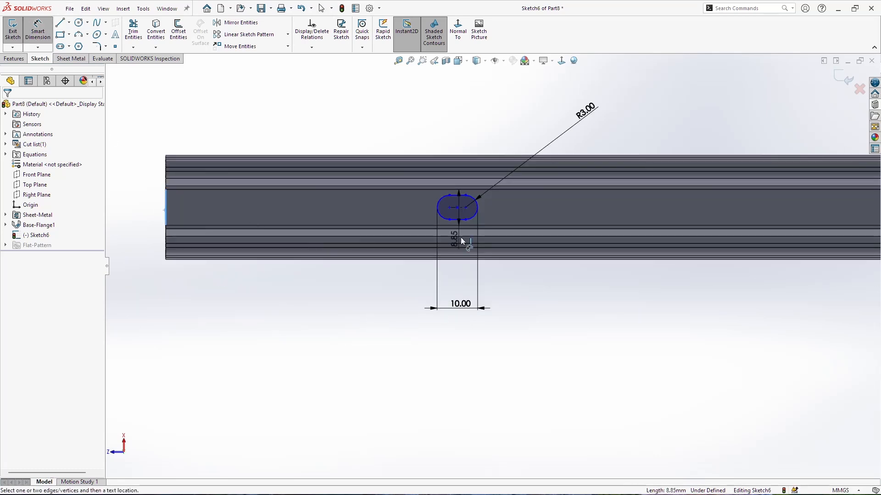
click(449, 207)
click(400, 111)
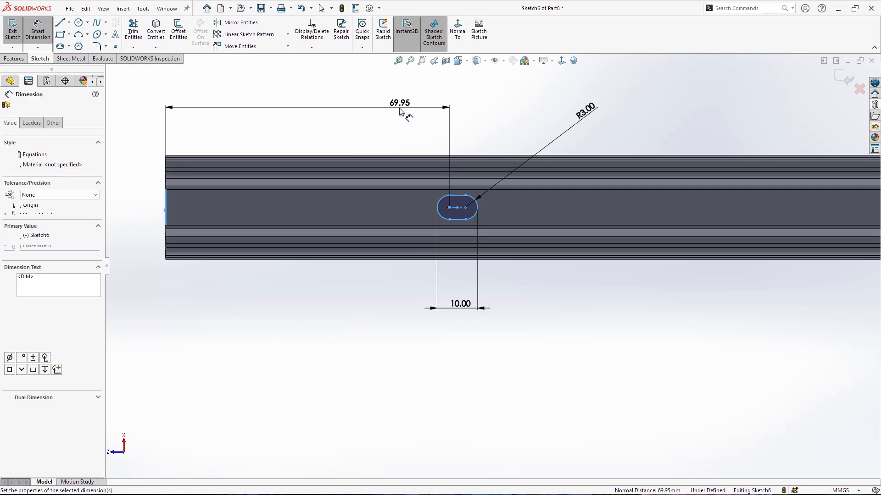
text(67.5)
key(Return)
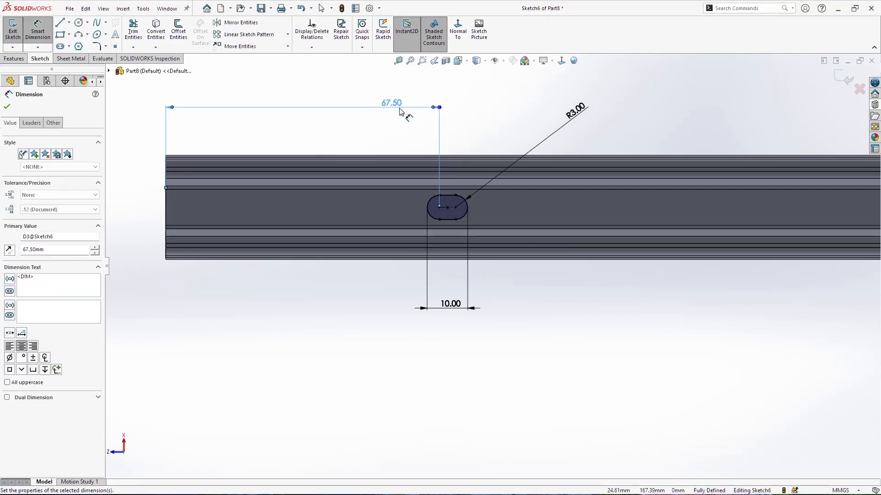
Step: Create a linear sketch pattern of the slot with 2 instances spaced 136 mm along the flange's long edge, towards the origin
scroll(473, 231, up, 4)
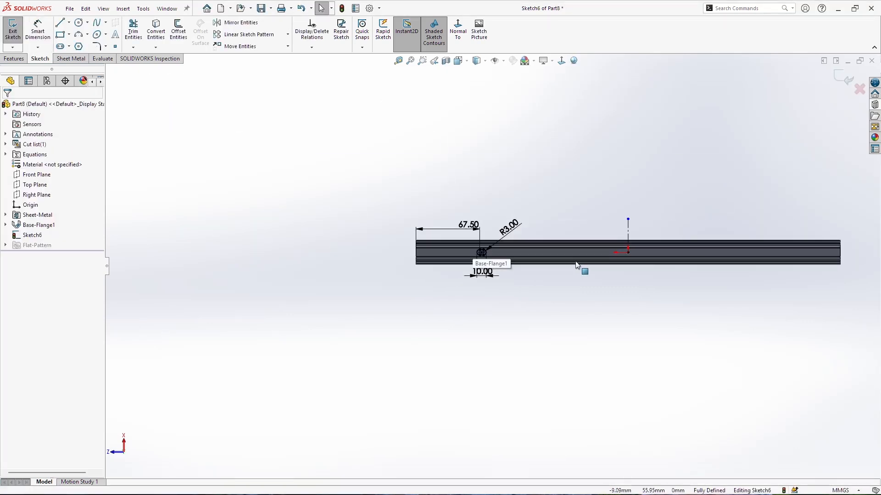
scroll(510, 248, down, 1)
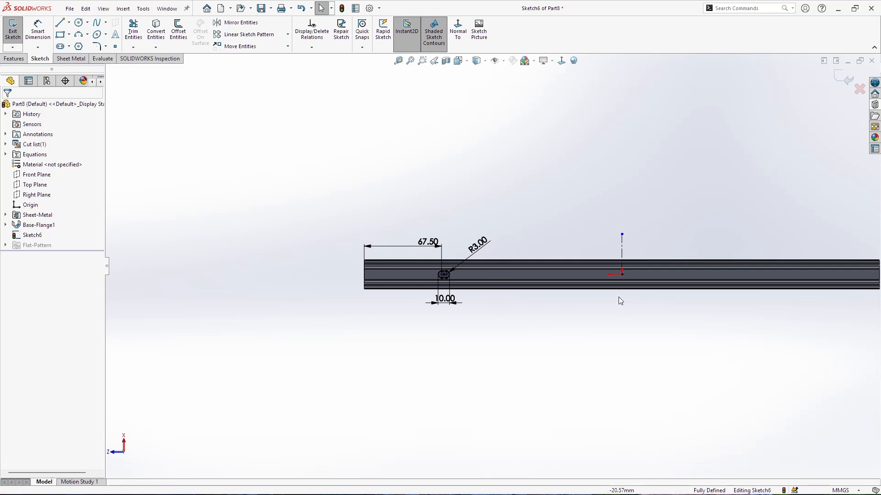
scroll(619, 298, down, 1)
drag(427, 277, 427, 277)
scroll(520, 288, down, 1)
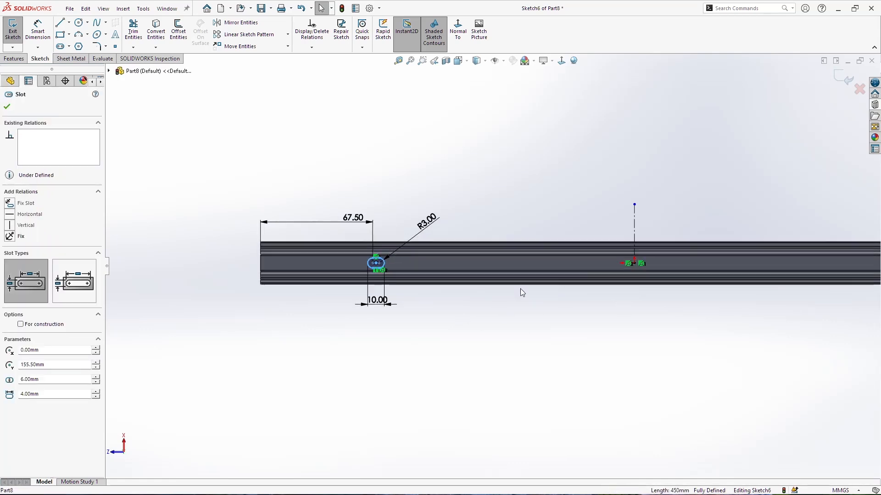
click(253, 36)
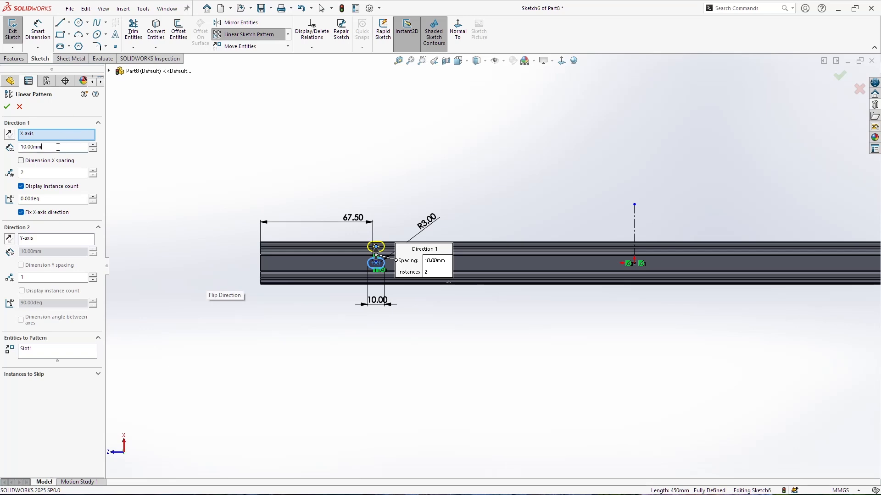
text(136)
click(66, 134)
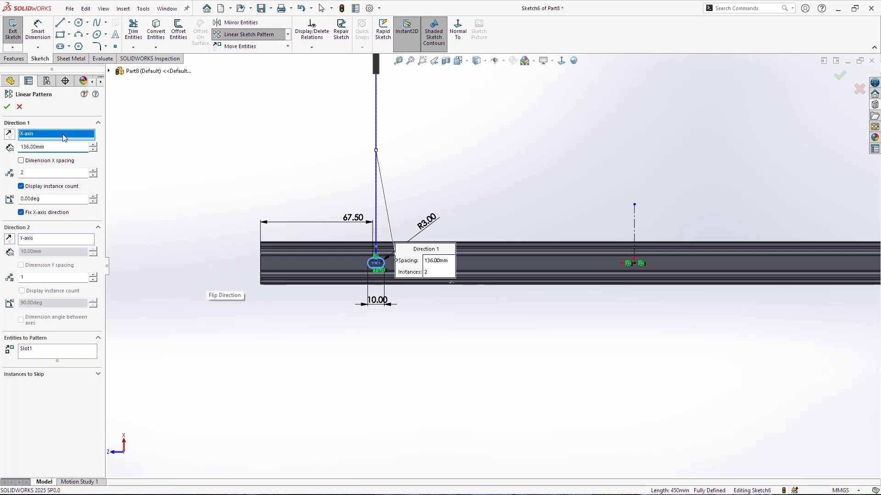
scroll(517, 298, down, 5)
click(383, 259)
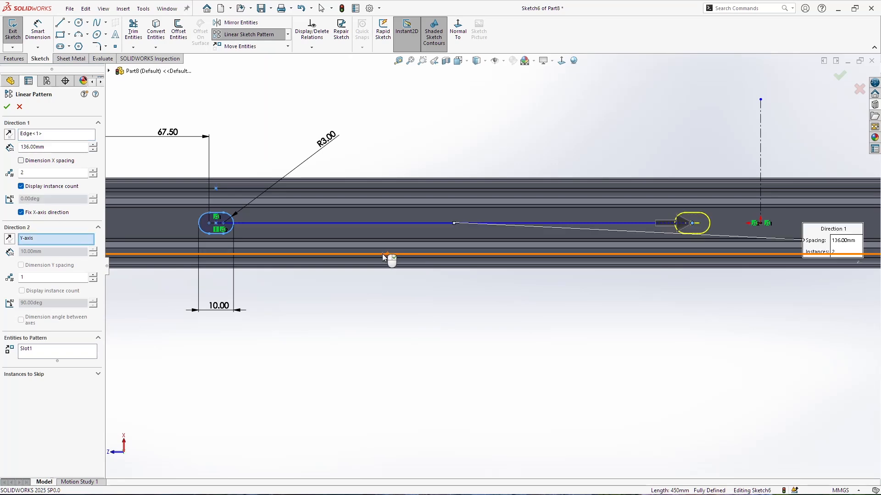
scroll(496, 268, up, 5)
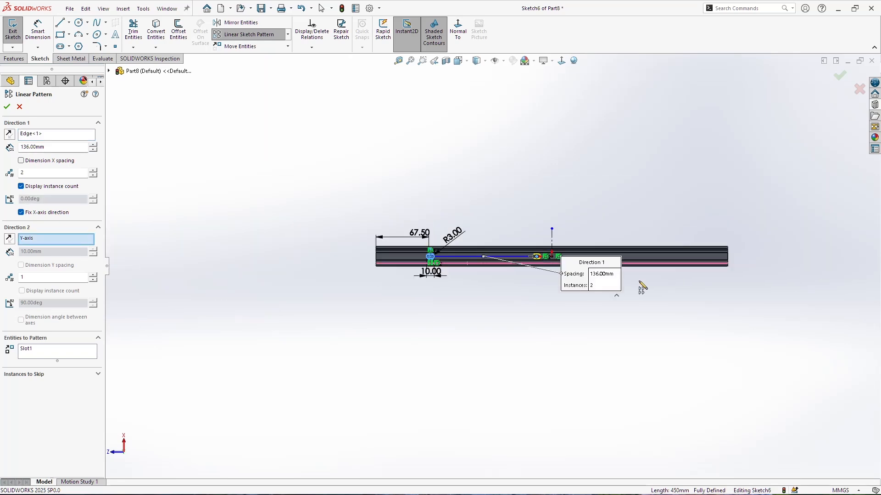
click(7, 107)
Step: Dimension the distance between the facing arc centers of the original and patterned slots, keeping the offered value
scroll(638, 267, down, 3)
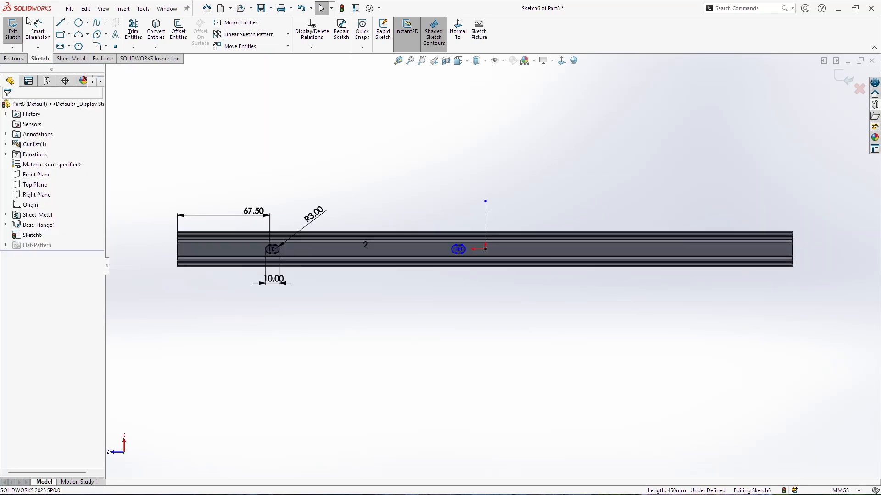
click(37, 31)
click(458, 250)
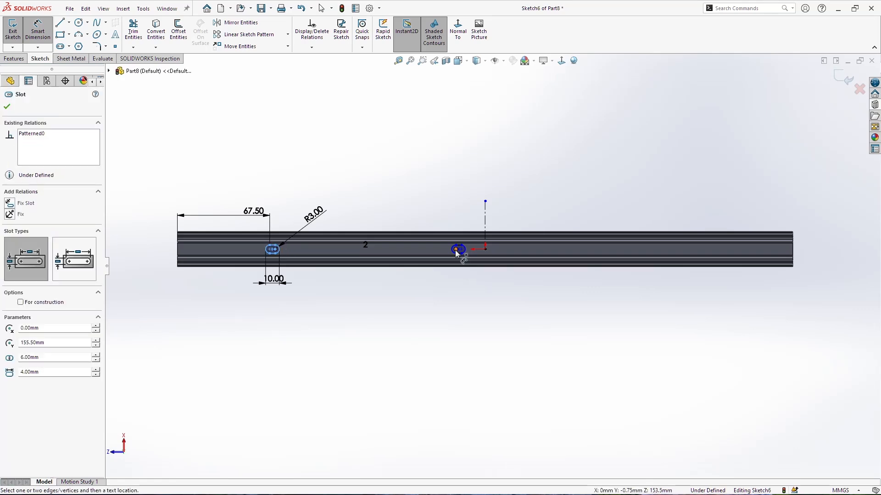
click(273, 249)
click(327, 321)
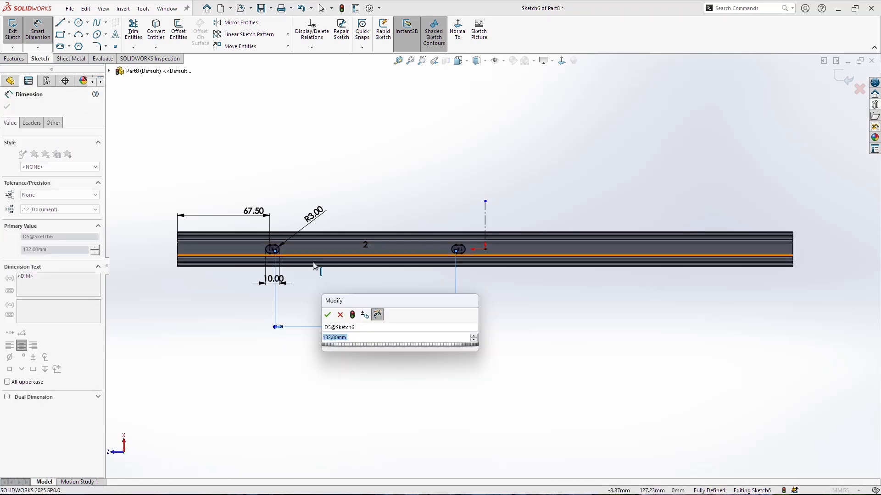
click(328, 314)
key(Escape)
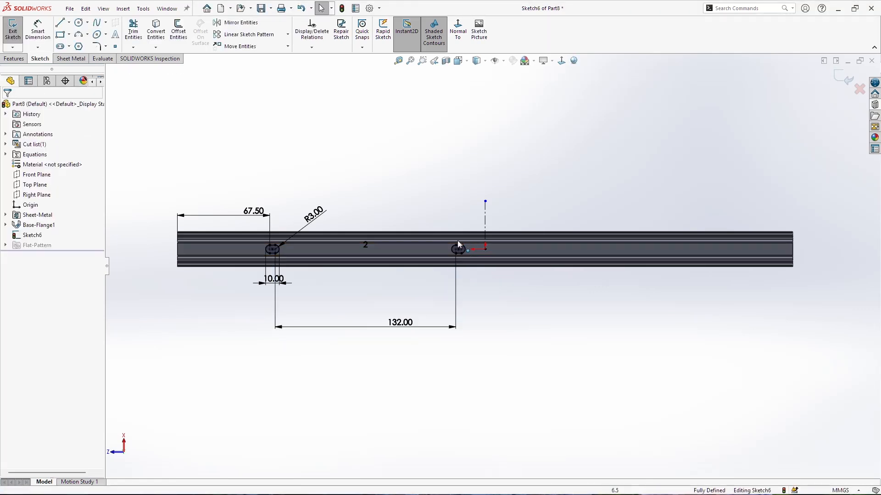
Step: Mirror both slots about the vertical centerline at the origin to the other half of the flange
drag(105, 119, 115, 252)
mouse_move(168, 136)
mouse_down()
mouse_move(601, 342)
mouse_move(598, 359)
mouse_up()
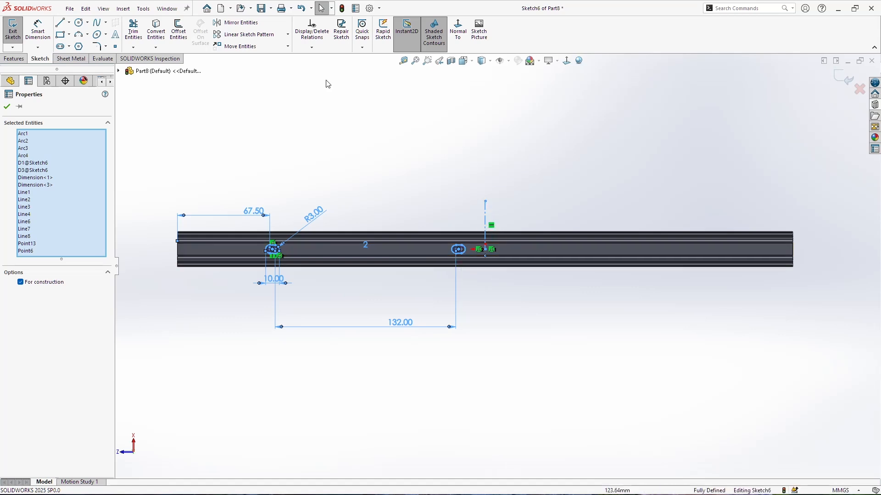
click(239, 24)
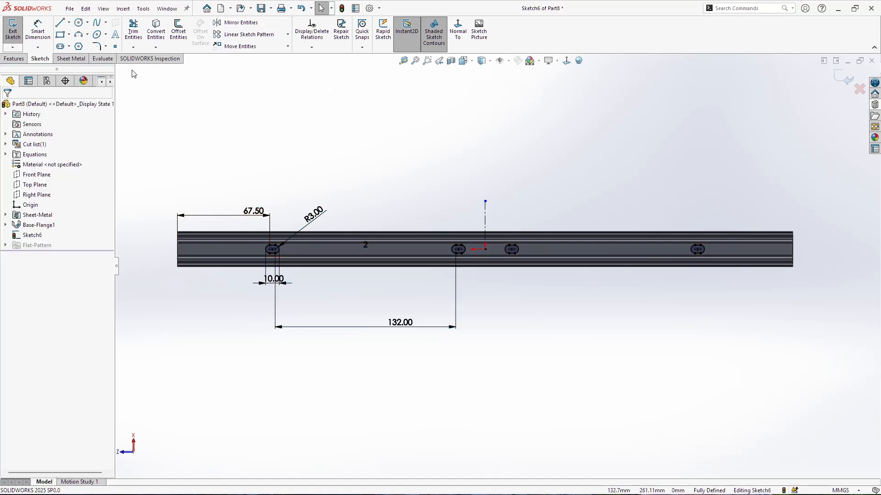
Step: Cut the four sketched slots out of the flange with an Extruded Cut set to Through All
click(14, 58)
click(136, 30)
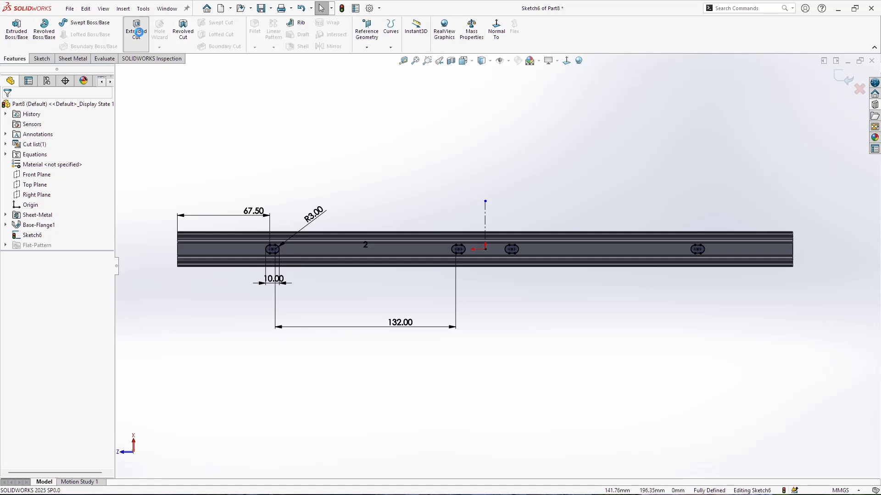
click(44, 162)
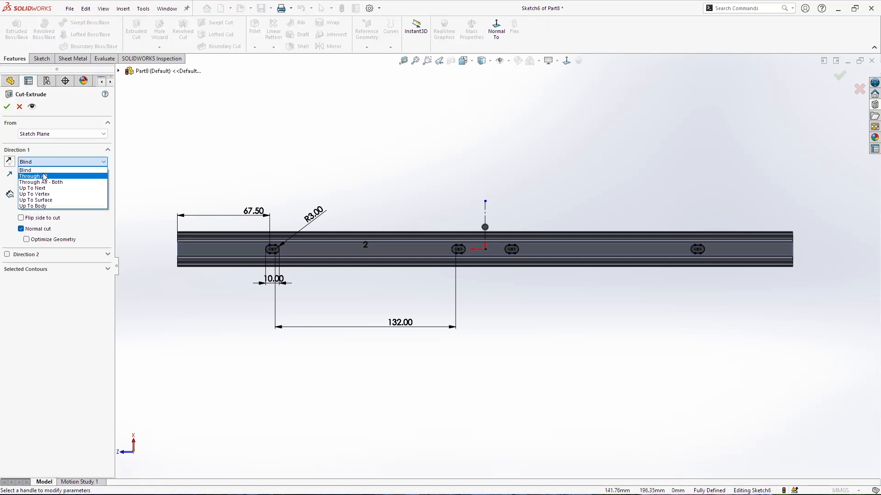
click(37, 175)
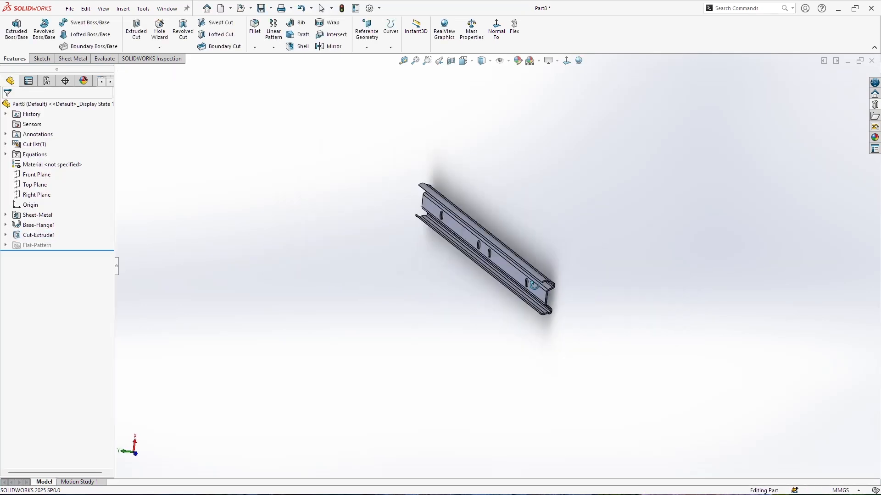
Step: Save the part as Rails Slider 2 in the Storage Cabinet folder and close it
key(ctrl+s)
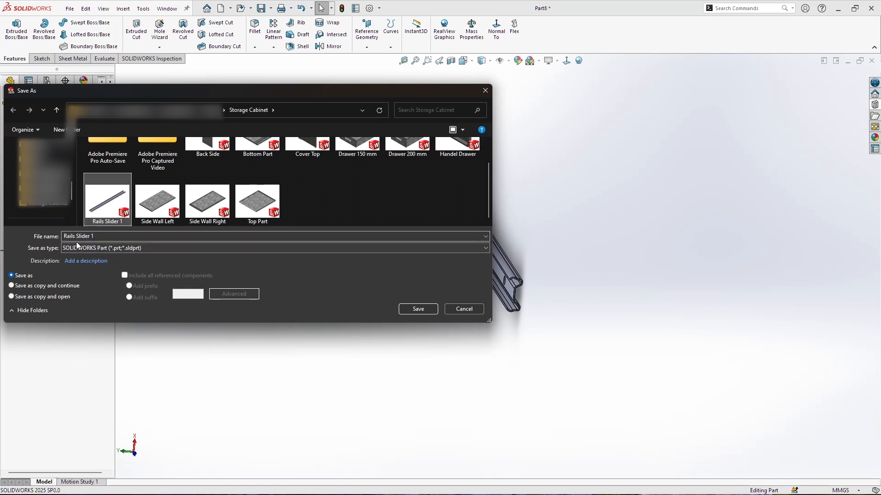
click(93, 238)
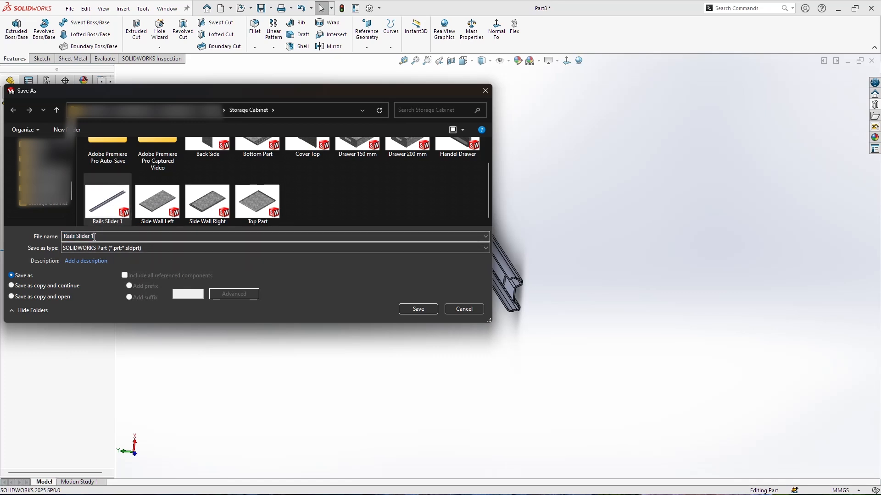
key(BackSpace)
text(2)
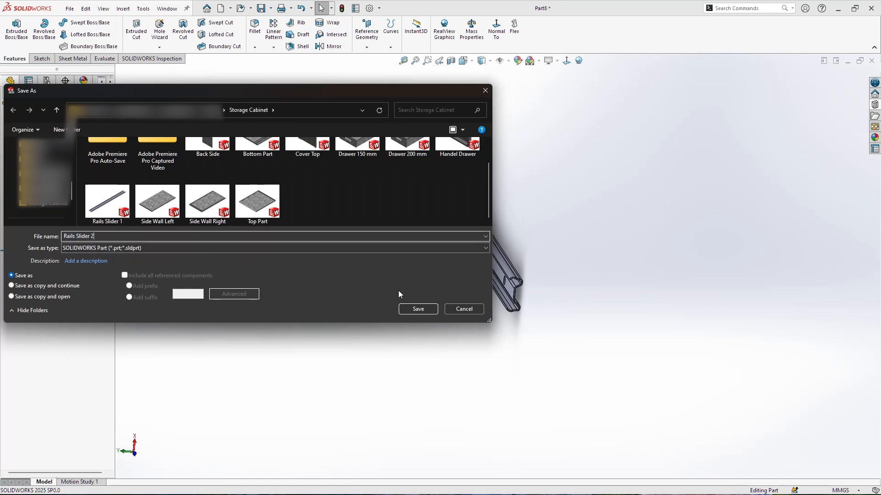
click(418, 308)
click(872, 61)
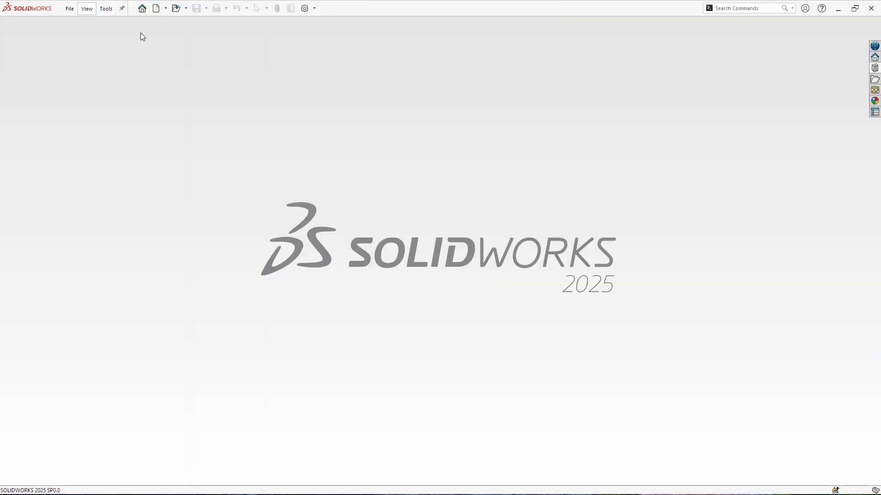
Step: Create a new part document and start a sketch on the Front Plane
click(157, 9)
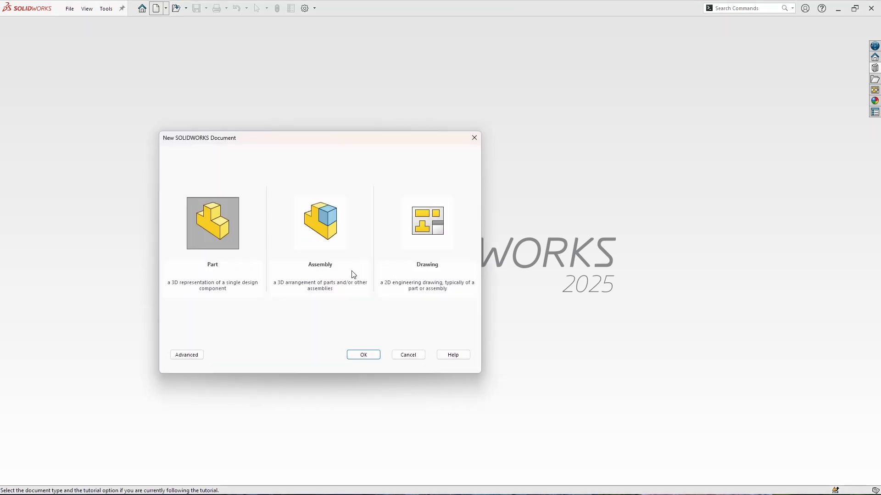
click(364, 355)
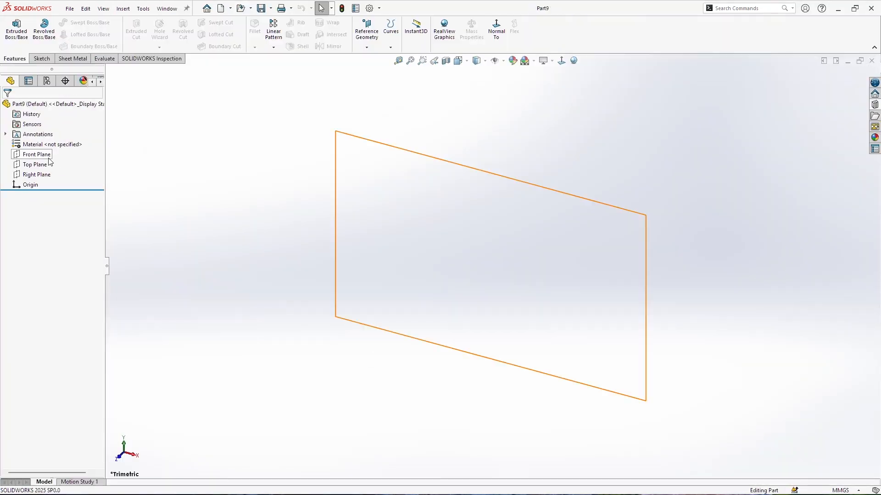
right_click(50, 156)
click(59, 146)
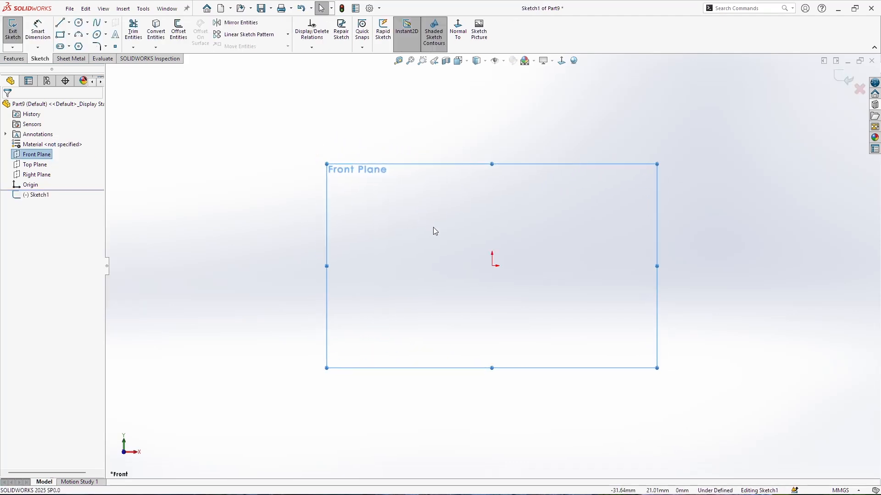
Step: Sketch a vertical centerline passing through the origin, extending equally above and below it
click(69, 22)
click(79, 45)
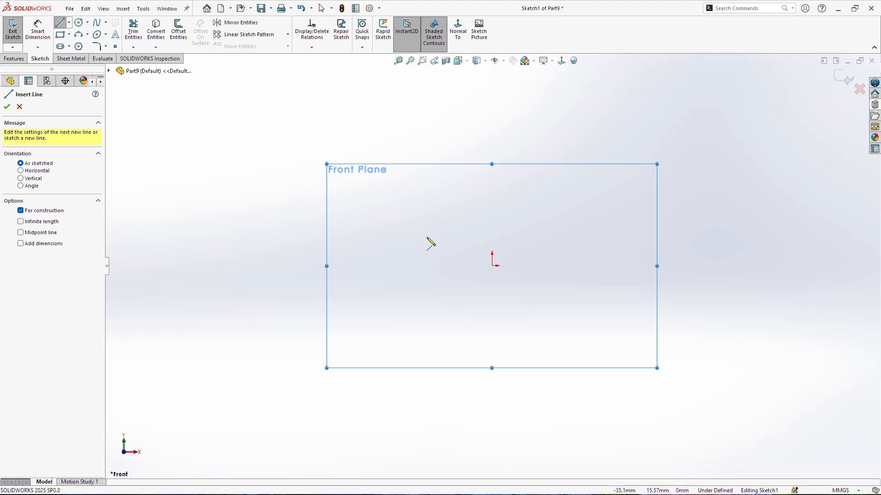
click(492, 218)
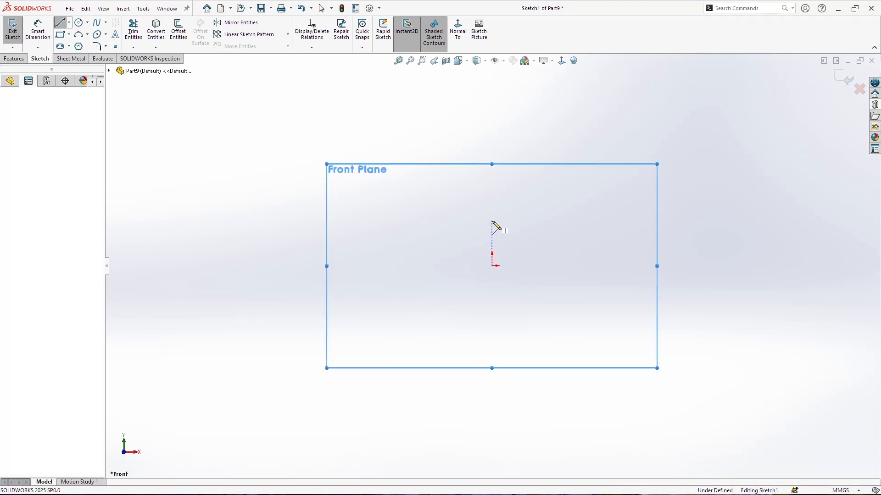
click(492, 312)
key(Escape)
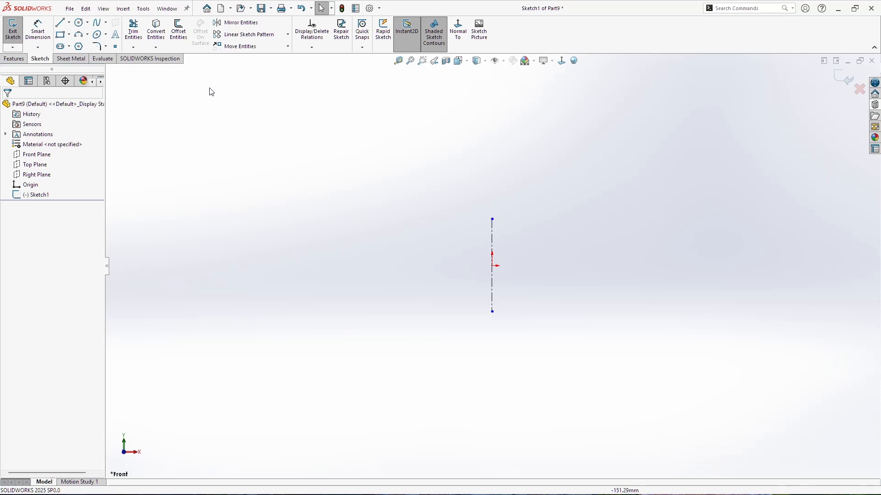
Step: Sketch an open half-profile from the origin: a horizontal base line, a slanted upright line, an outward-curving tangent arc and a short line returning inward
click(59, 23)
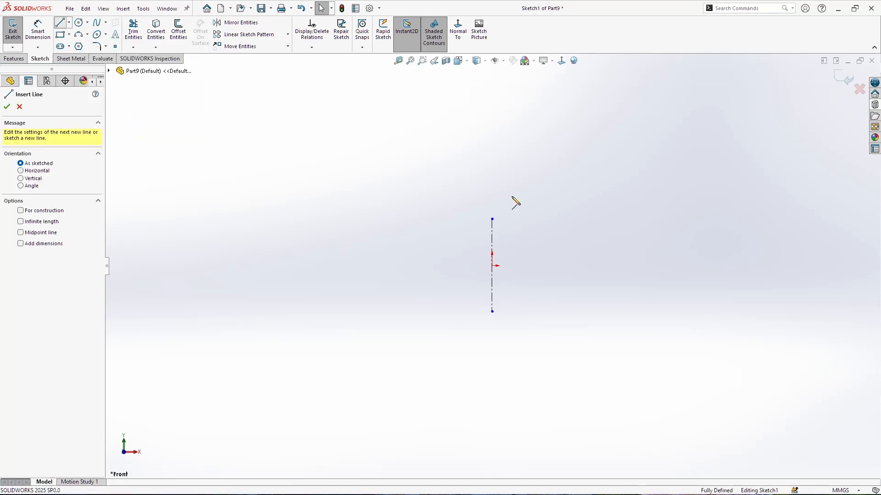
click(492, 266)
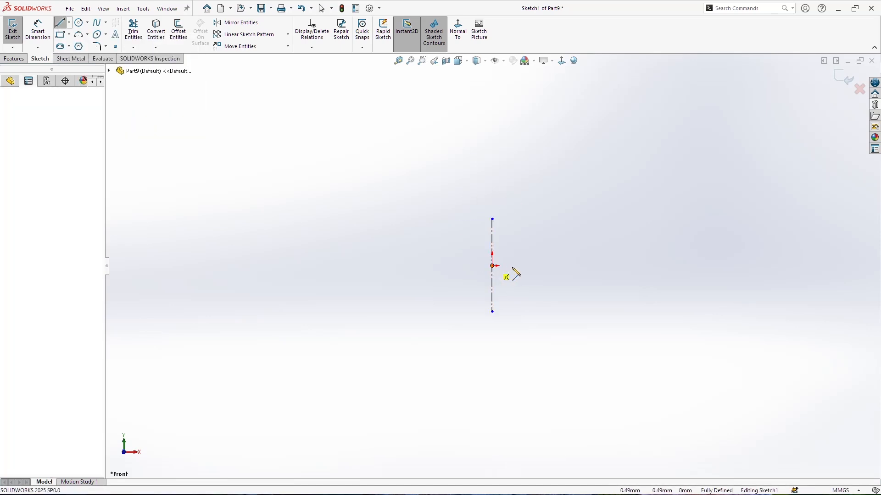
click(553, 265)
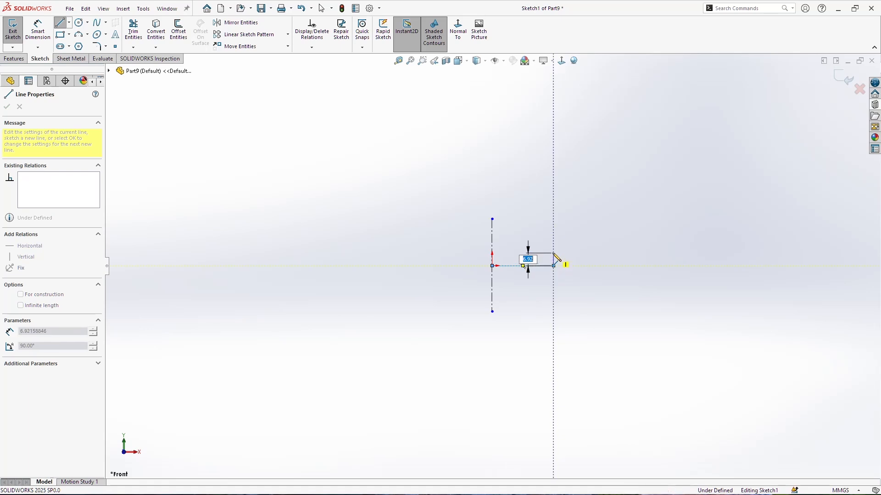
click(550, 242)
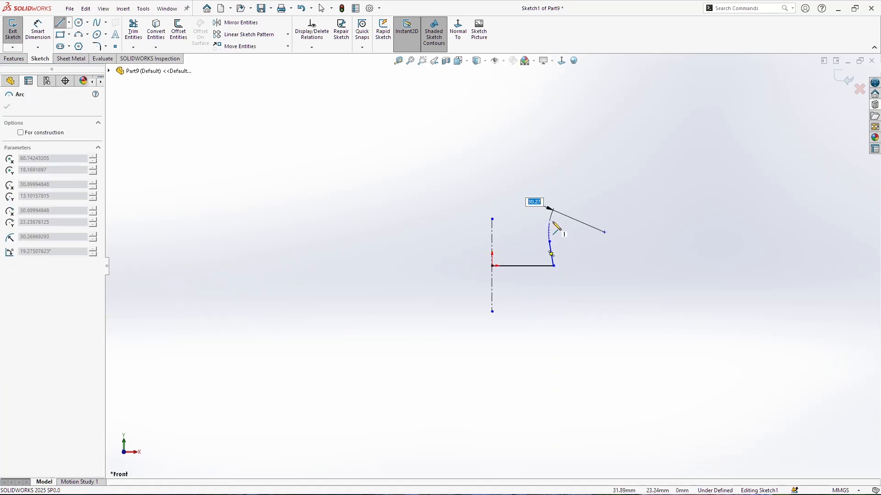
click(570, 213)
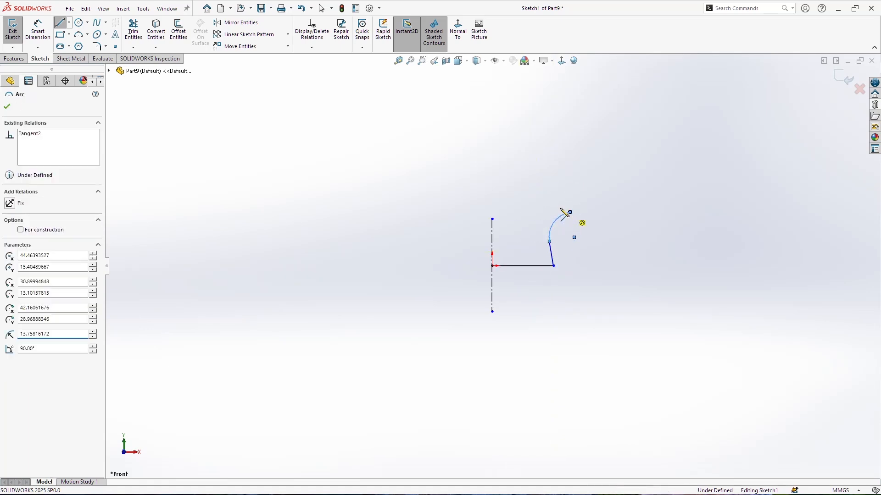
click(536, 205)
key(Escape)
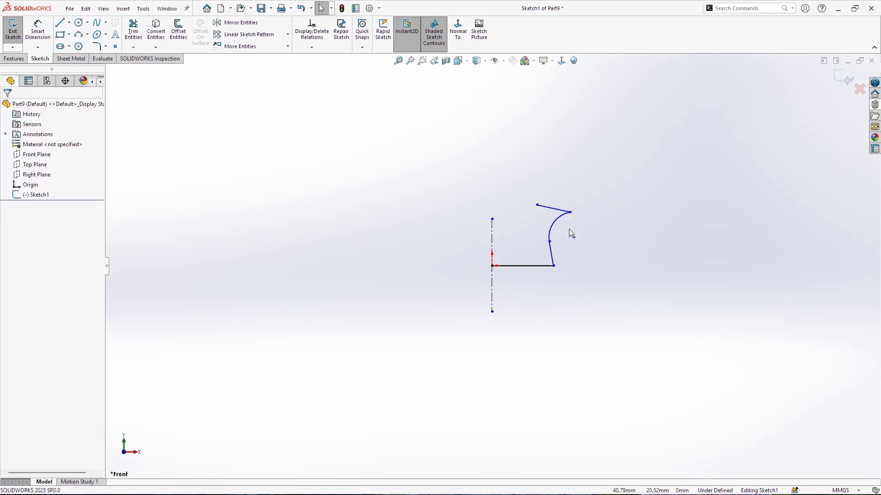
Step: Sketch a short horizontal centerline crossing the vertical centerline above the base line
scroll(590, 228, down, 5)
click(75, 24)
click(69, 22)
click(82, 45)
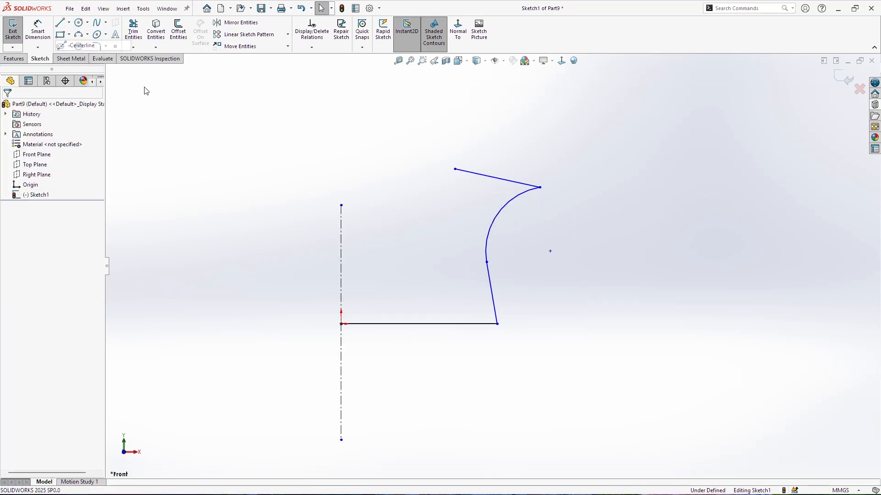
click(295, 224)
click(395, 223)
key(Escape)
Step: Dimension the base line to the horizontal centerline as a doubled distance of 10 mm
click(43, 24)
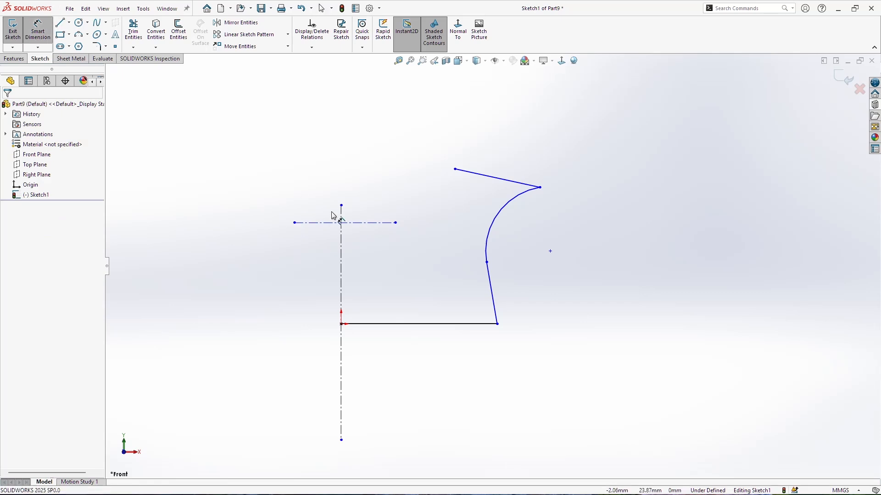
click(398, 324)
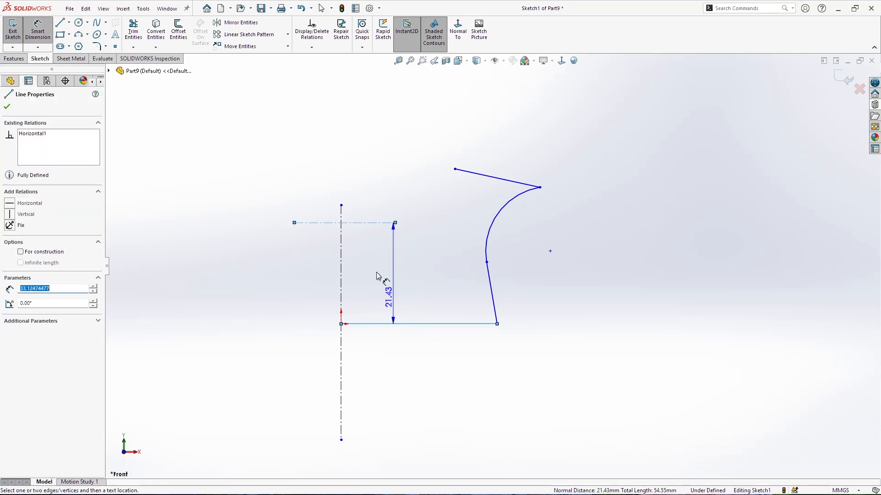
click(369, 177)
text(10)
key(Return)
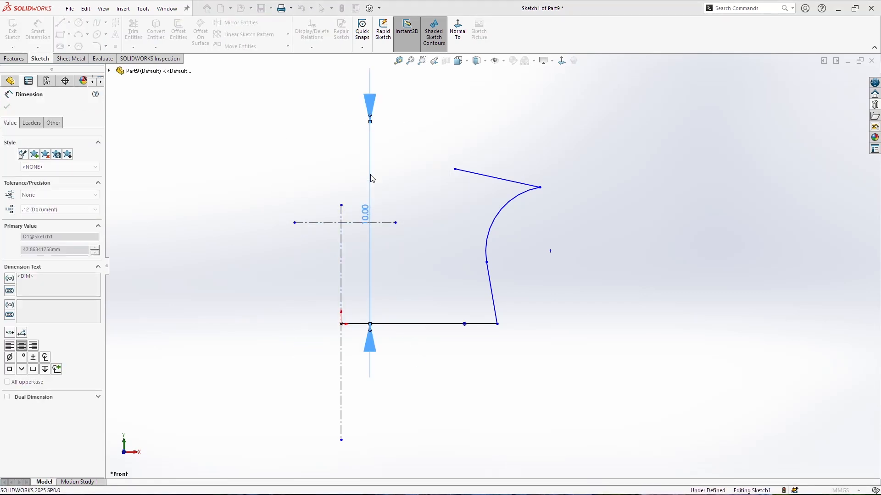
Step: Dimension the base line's outer endpoint about the vertical centerline as a doubled width of 20 mm
click(497, 324)
click(340, 350)
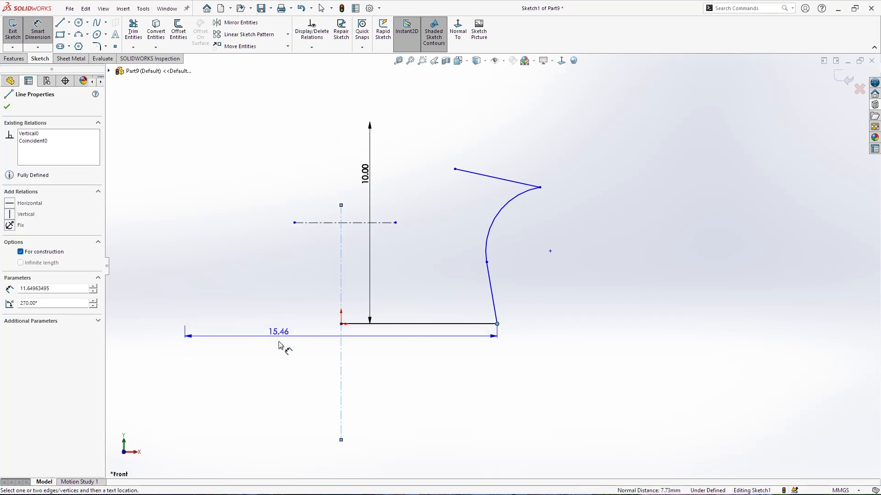
click(284, 349)
key(Return)
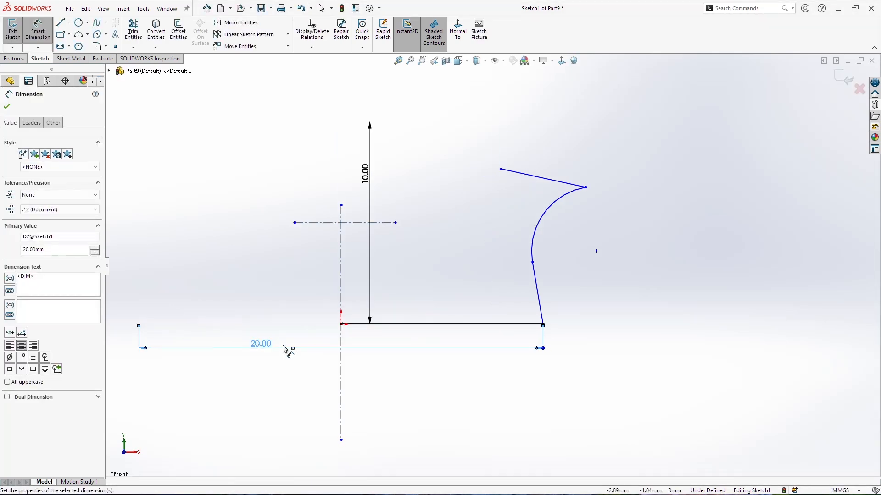
key(Escape)
Step: Check the relation between the slanted line and the arc, and move the arc's upper endpoint inward
click(534, 271)
ctrl+click(534, 250)
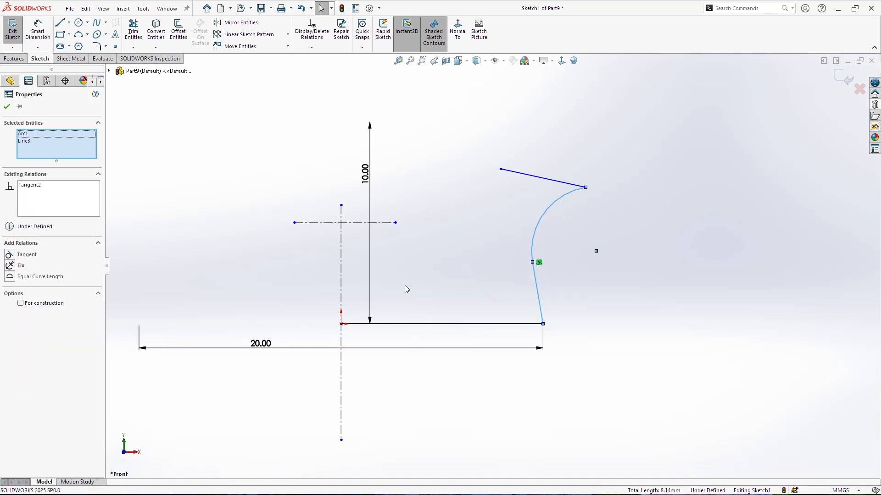
click(594, 252)
drag(585, 188, 555, 184)
Step: Dimension the arc's radius as 4 mm and the length of the short top line as 4 mm
click(37, 29)
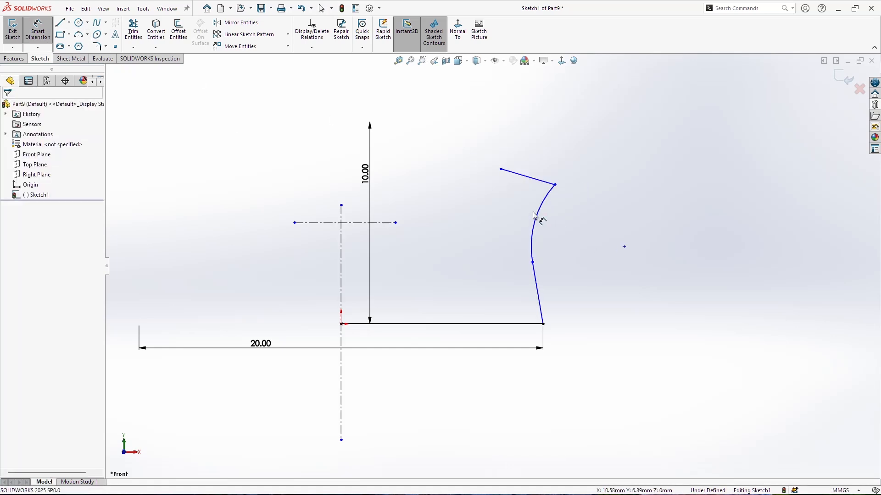
click(556, 229)
click(559, 231)
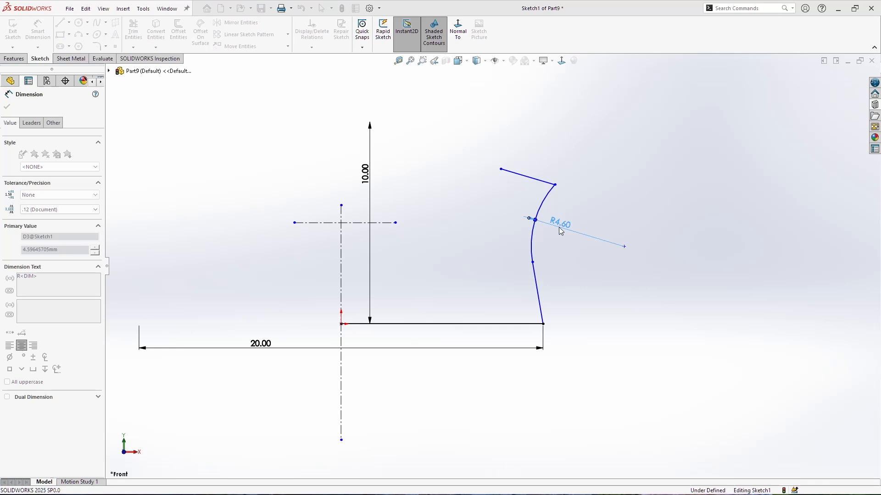
key(Return)
click(505, 198)
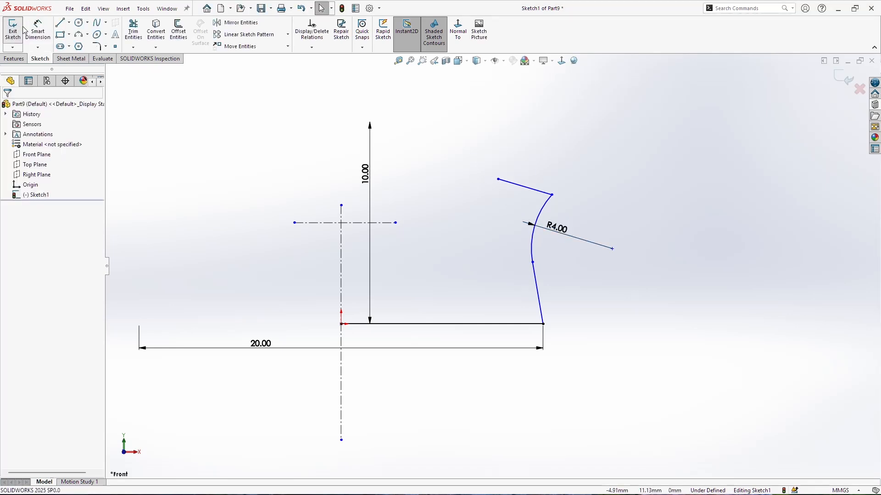
click(541, 191)
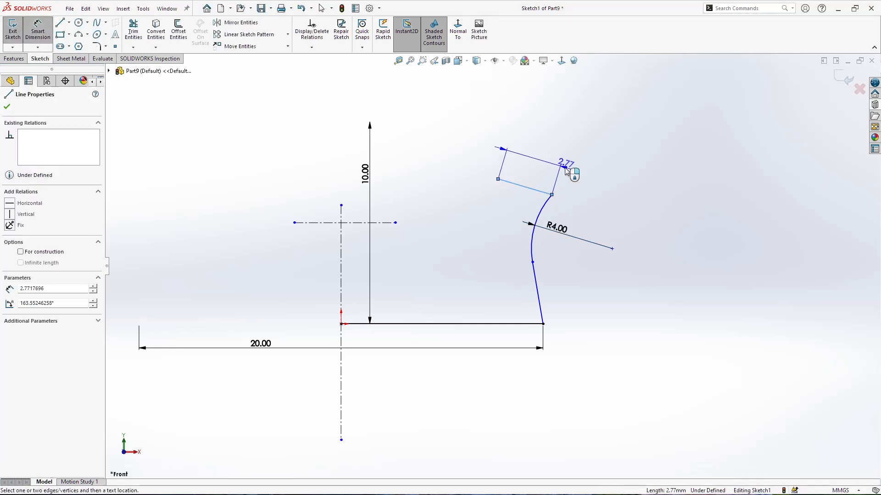
click(565, 171)
text(4)
key(Return)
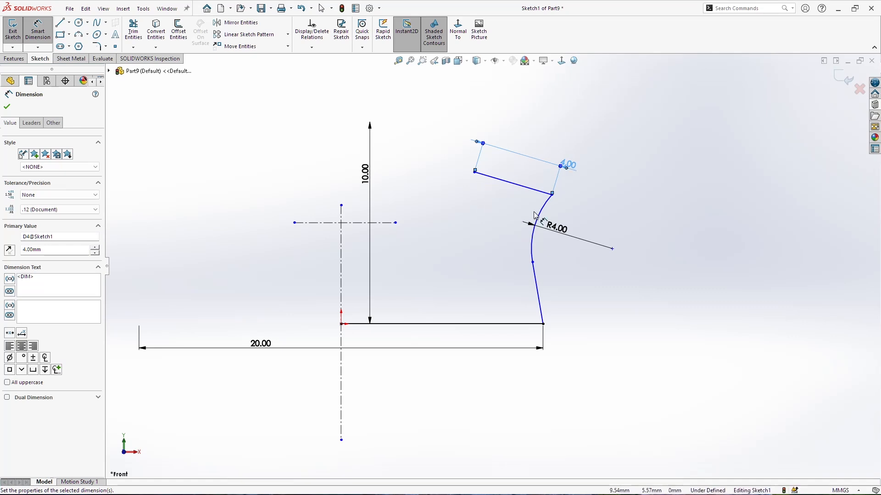
Step: Dimension the arc's lower endpoint 3.4 mm and its upper endpoint 8 mm above the base line
click(533, 324)
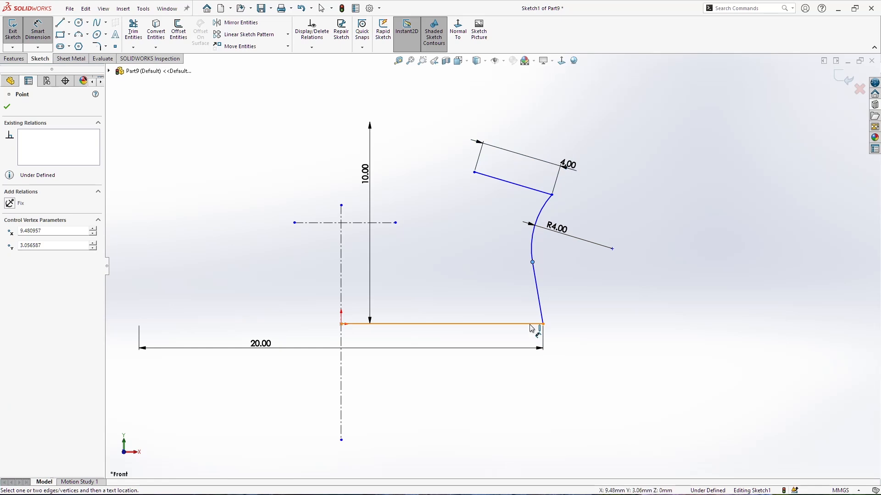
click(523, 299)
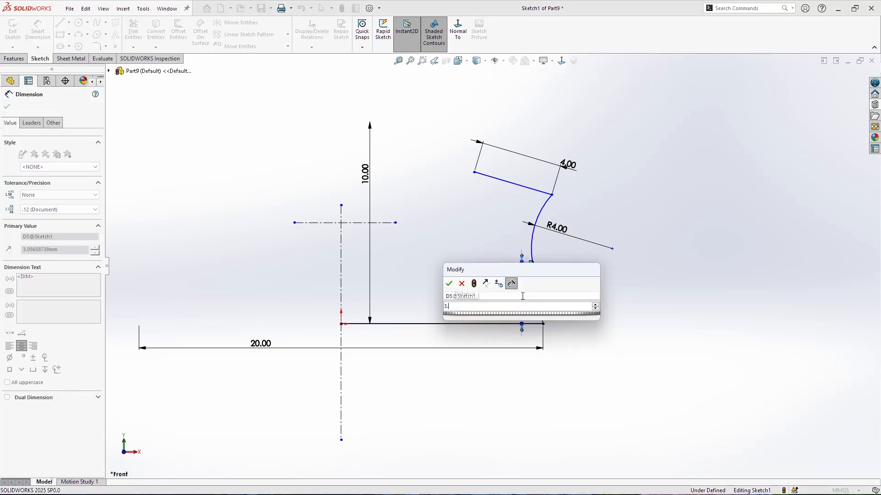
text(3.4)
key(Return)
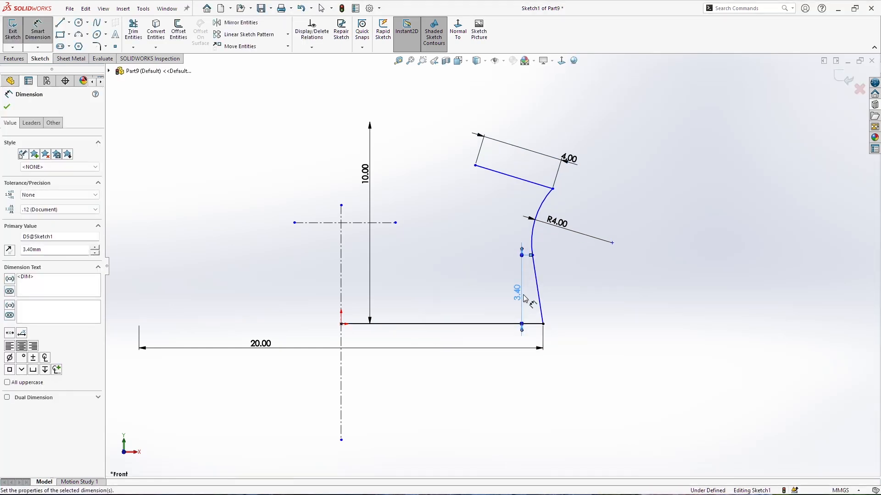
click(552, 189)
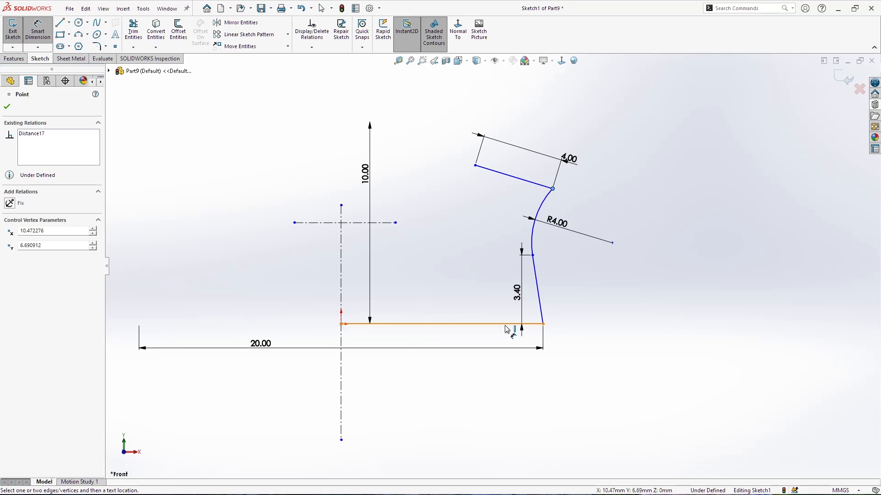
click(506, 326)
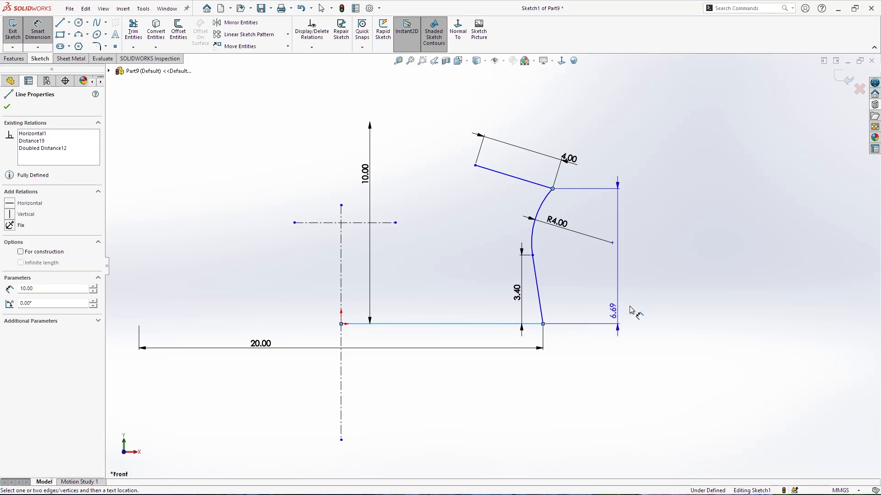
click(638, 289)
text(8)
key(Return)
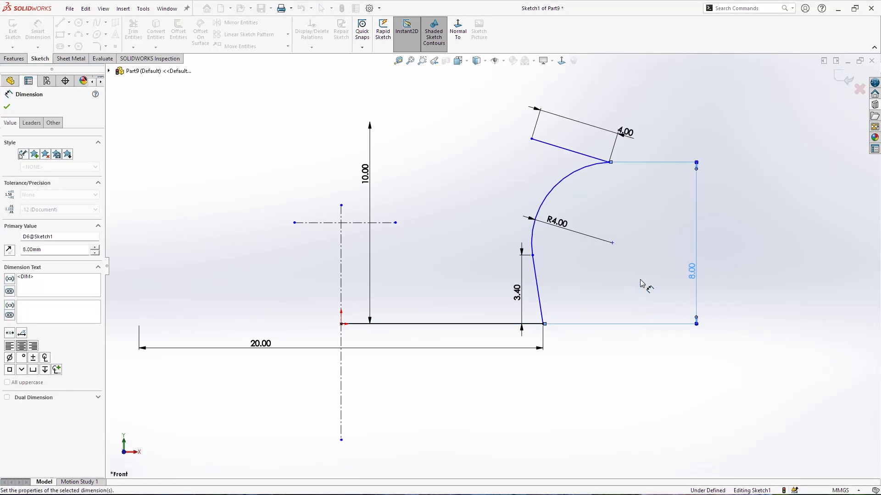
Step: Dimension the free end of the short top line 3.5 mm above the horizontal centerline
click(532, 139)
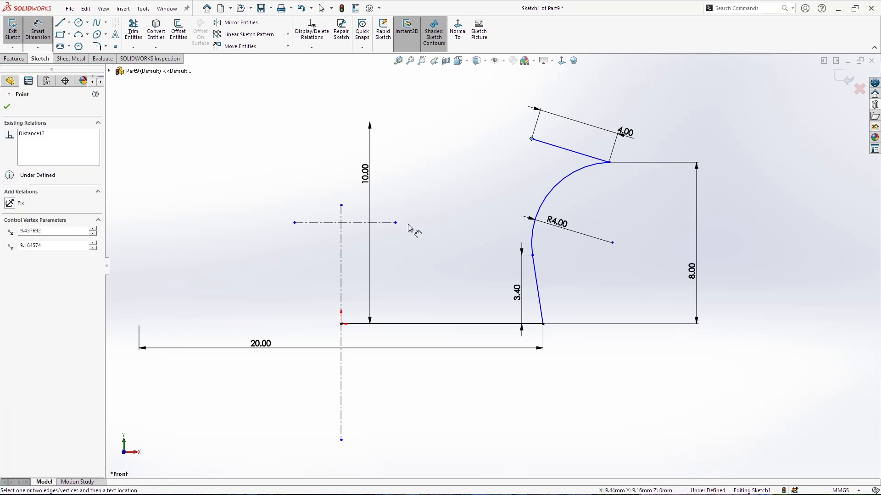
click(383, 224)
click(457, 184)
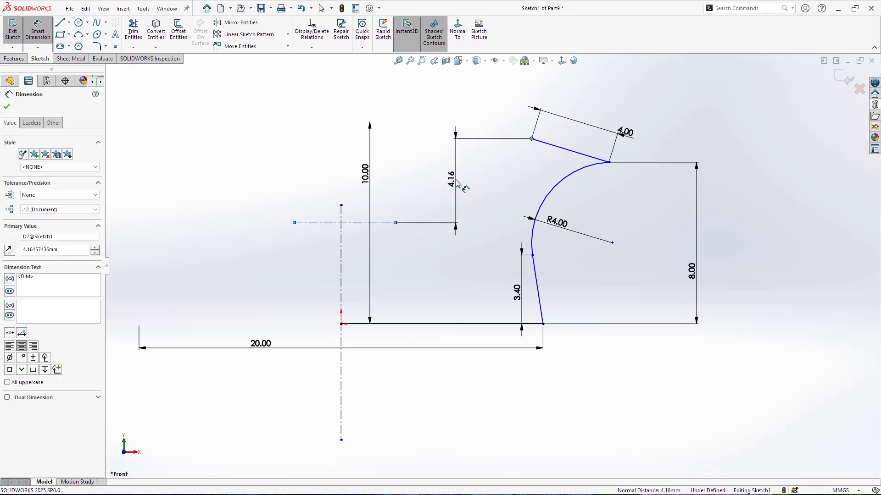
text(3.5)
key(Return)
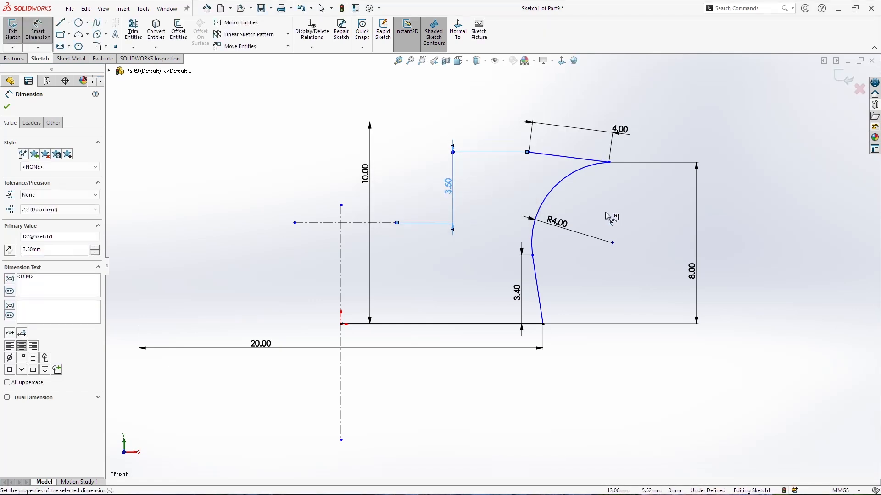
Step: Dimension the free end of the short top line about the vertical centerline as a doubled width of 17.2 mm
click(529, 152)
click(340, 243)
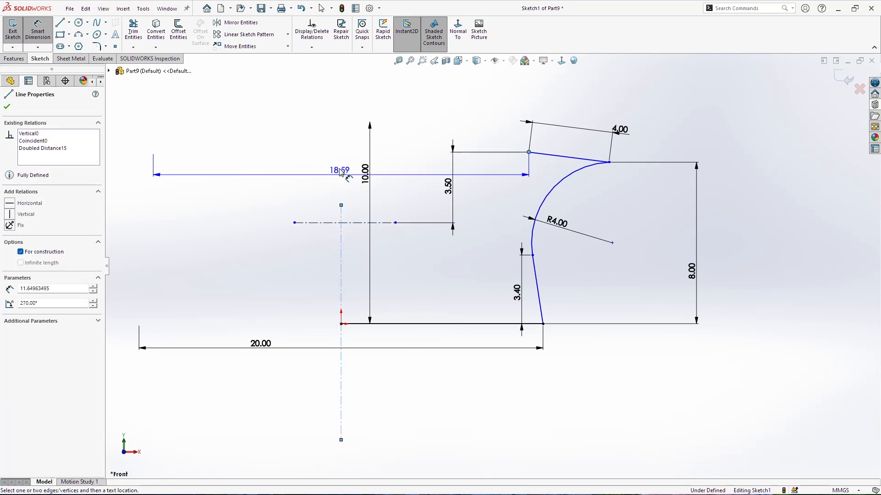
click(328, 139)
text(17.2)
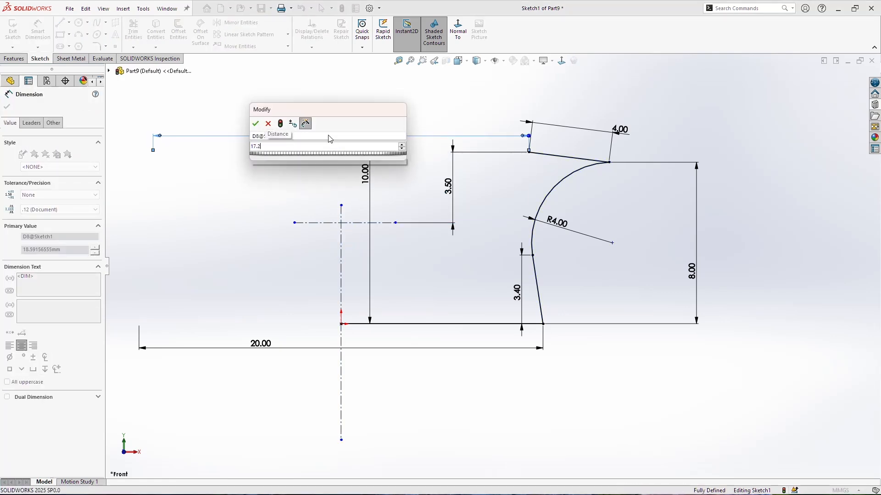
key(Return)
scroll(489, 295, up, 1)
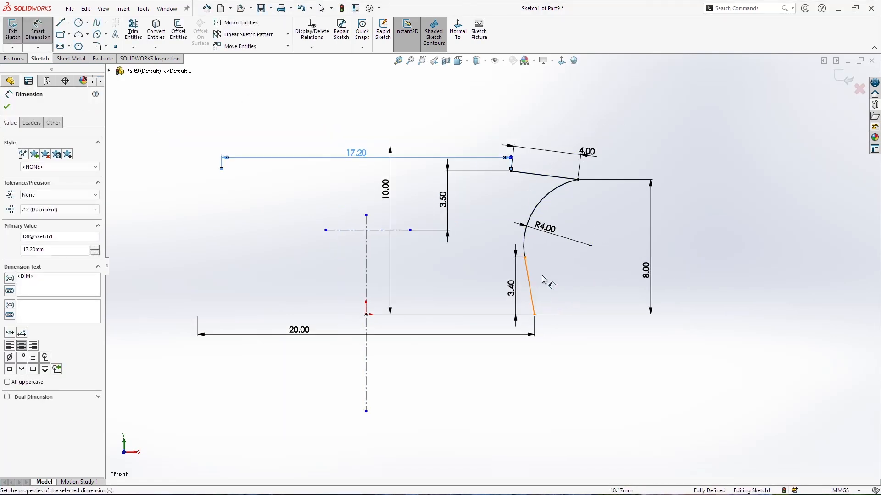
key(Escape)
Step: Mirror the slanted line, arc and short top line about the vertical centerline
click(367, 288)
ctrl+drag(658, 406, 458, 123)
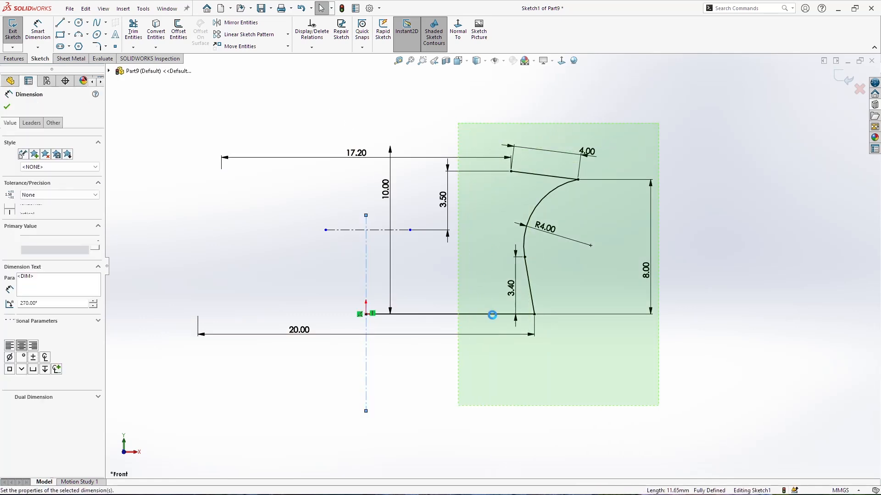
click(237, 23)
scroll(363, 235, up, 2)
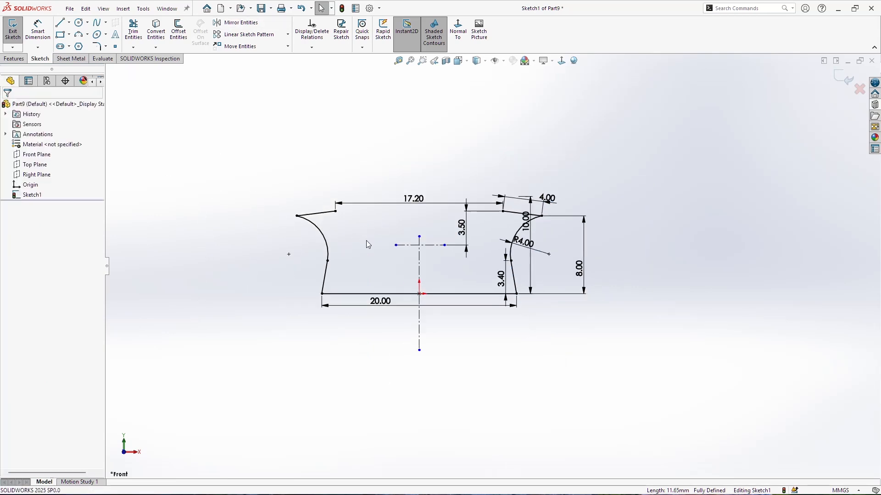
Step: Begin a sheet metal base flange from the mirrored profile and set its bend radius to 0.5 mm
key(f)
click(60, 57)
click(18, 27)
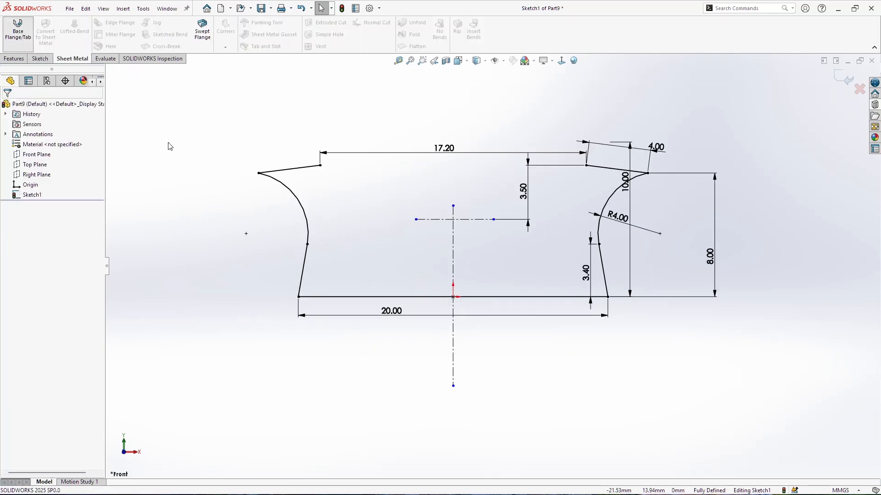
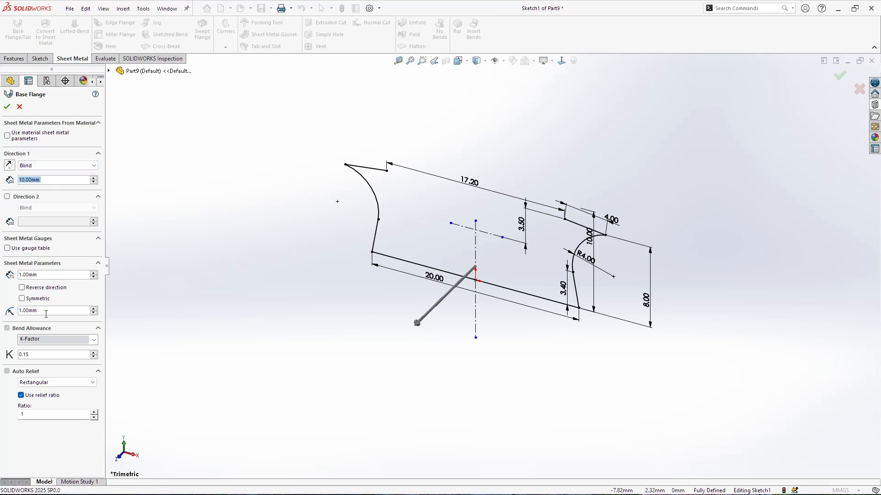
text(5)
key(Return)
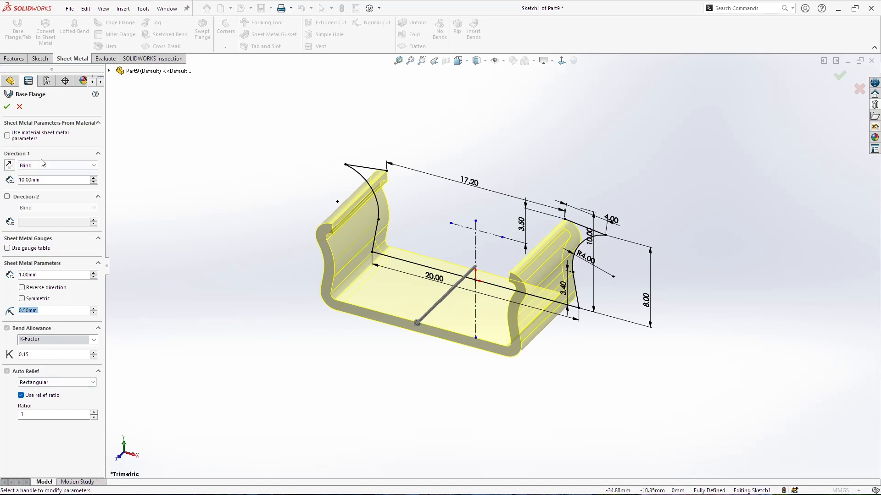
Step: Enable the flange's second direction, set both blind depths to 225 mm and create the base flange
click(7, 197)
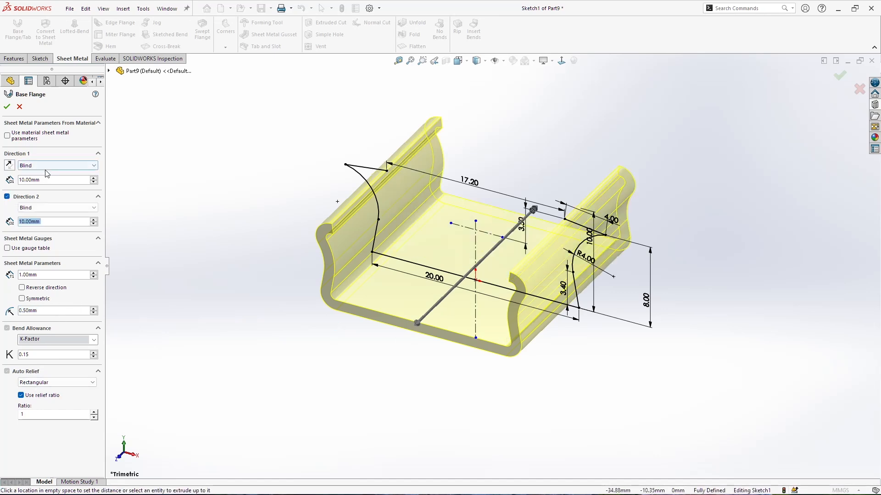
text(225)
key(Return)
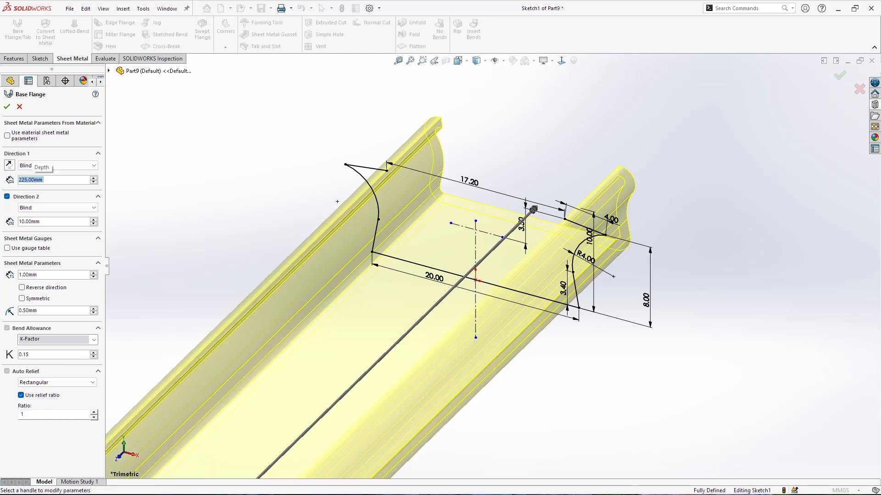
drag(51, 222, 17, 222)
text(225)
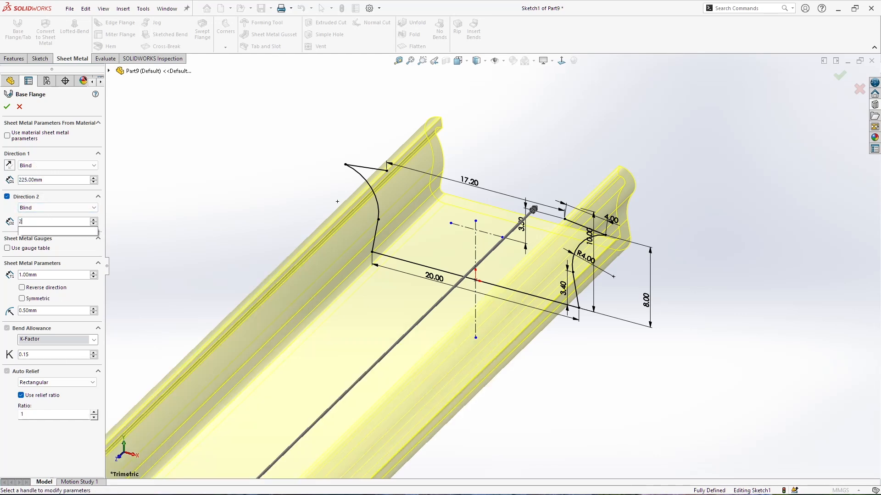
key(Return)
scroll(469, 200, up, 10)
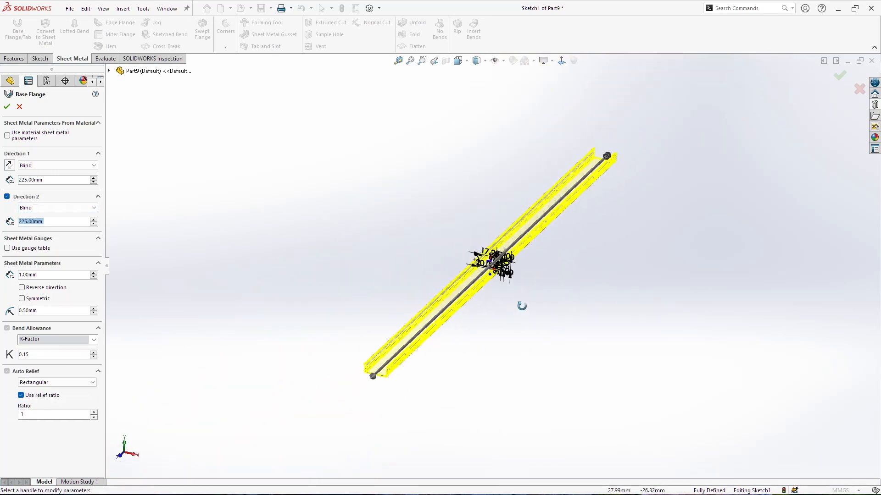
key(space)
click(391, 326)
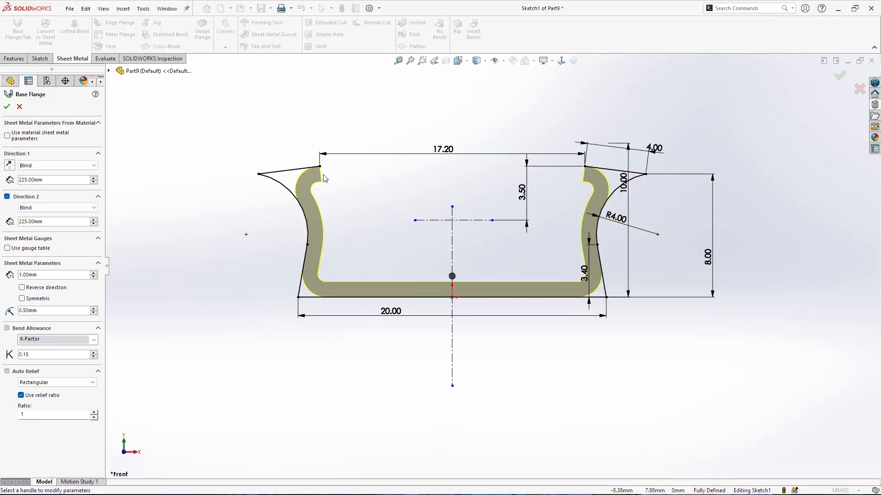
click(9, 104)
scroll(607, 254, up, 2)
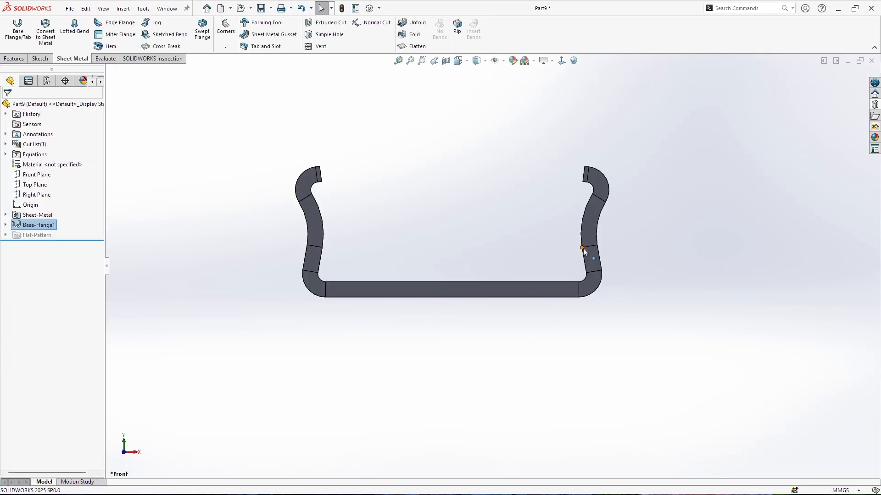
Step: Start a sketch on the outer flat face of the rail's base and view it straight on
middle_drag(607, 255, 523, 224)
scroll(560, 271, up, 8)
click(598, 318)
mouse_move(507, 311)
middle_down()
mouse_move(548, 159)
mouse_move(527, 225)
middle_up()
click(520, 297)
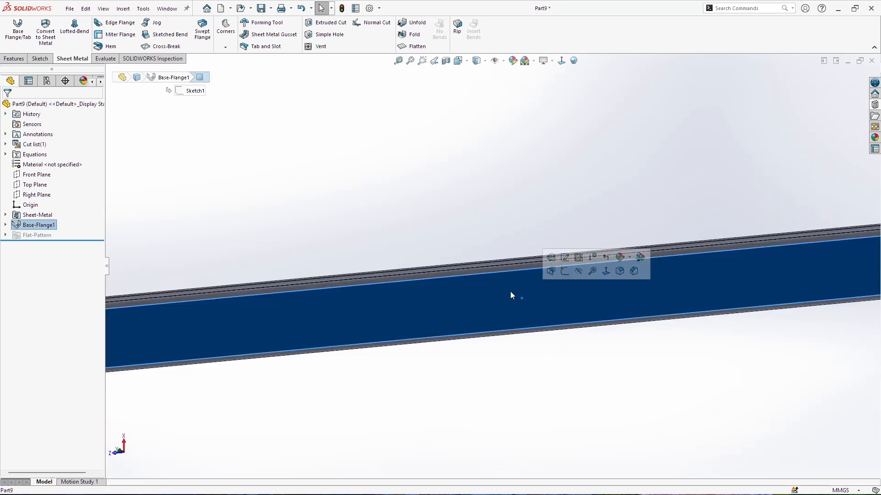
click(40, 58)
click(15, 36)
key(space)
click(408, 343)
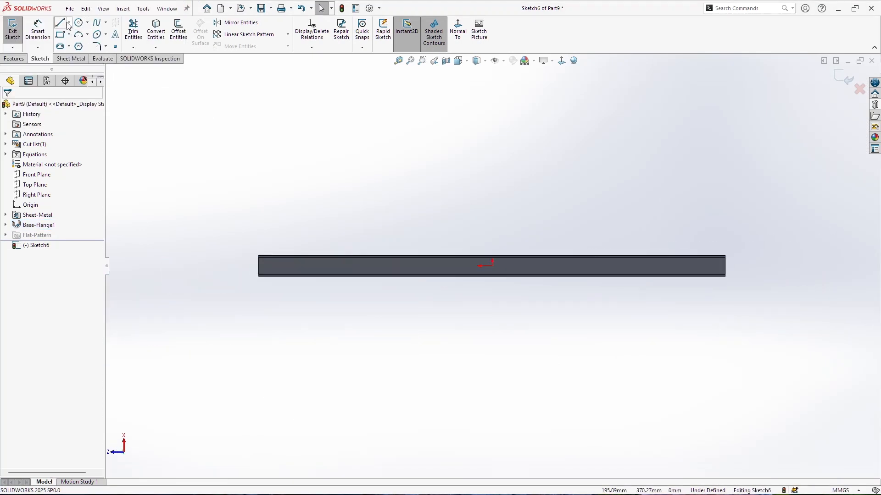
Step: Draw a circle about 12 mm in diameter near the rail end on the positive Z side
click(79, 23)
scroll(329, 285, down, 2)
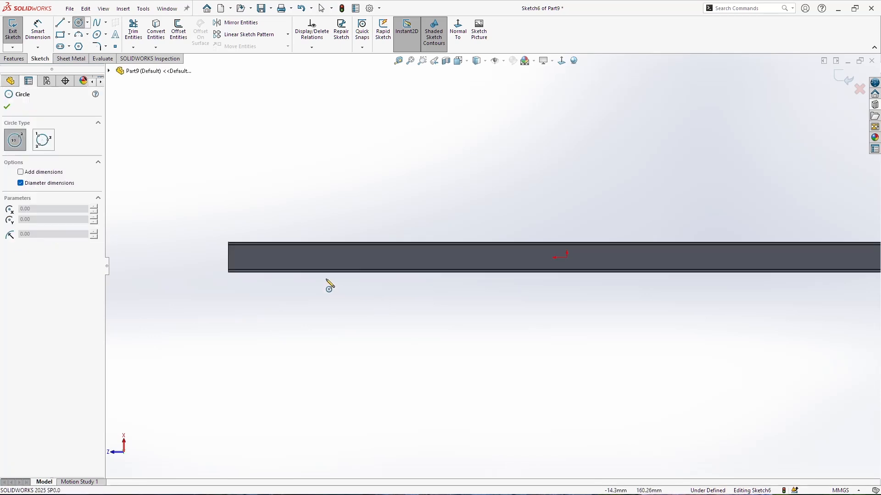
click(252, 257)
click(254, 266)
key(Escape)
Step: Dimension the circle's diameter and set it to 4.5 mm
click(39, 35)
click(245, 252)
click(257, 204)
text(4.2)
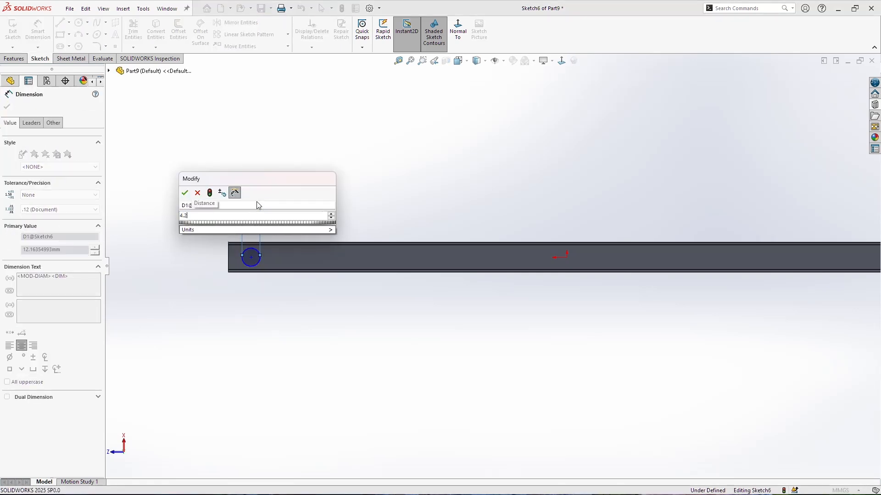
key(Return)
key(Escape)
click(256, 200)
text(4)
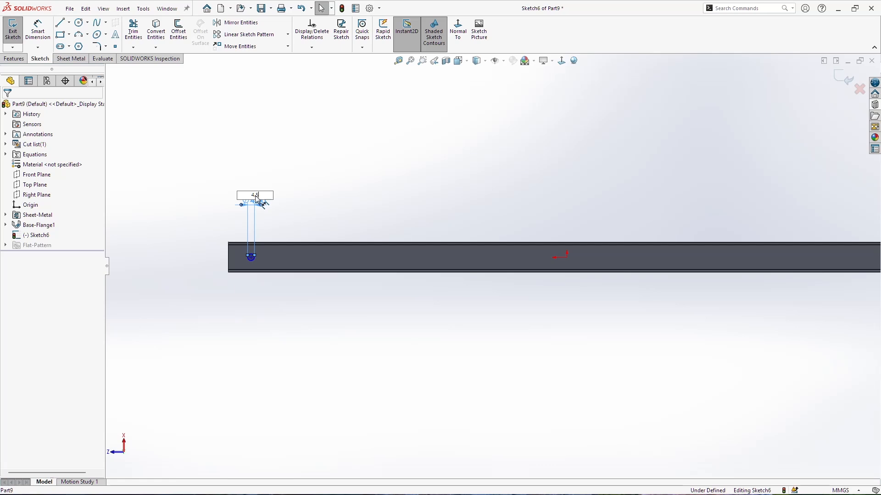
Step: Align the circle's center with the origin using a Vertical relation
click(251, 257)
ctrl+click(566, 257)
click(30, 269)
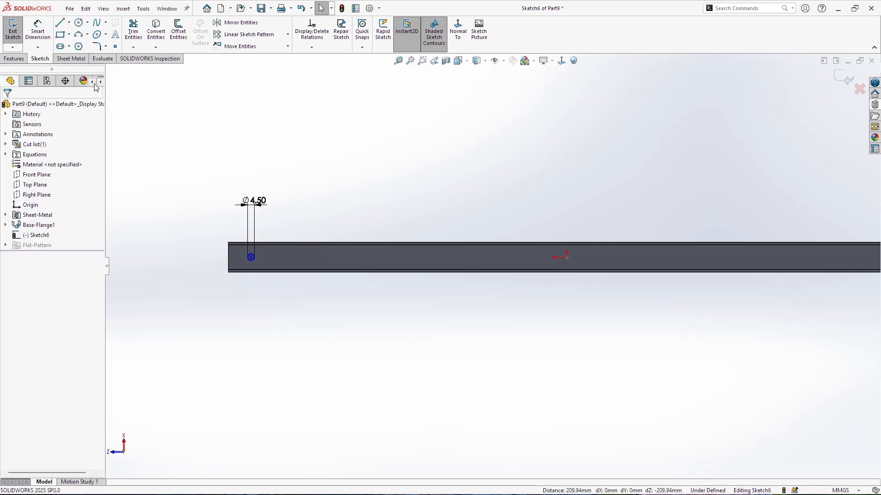
Step: Dimension the circle's center 21 mm from the nearest end edge of the rail
click(38, 32)
click(251, 258)
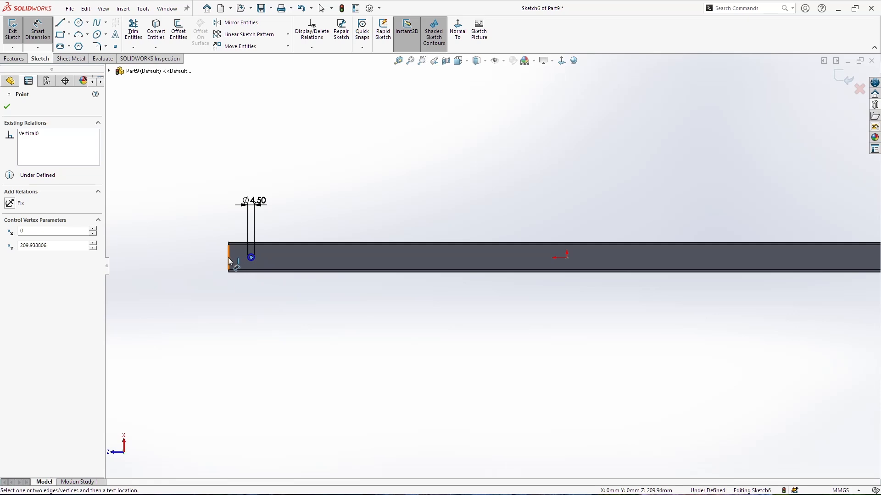
click(228, 258)
click(236, 301)
text(21)
key(Return)
key(Escape)
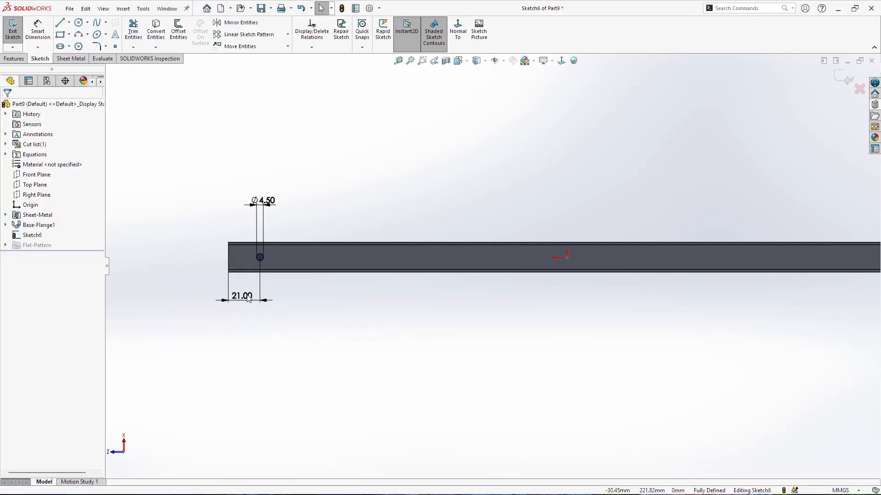
click(260, 258)
key(Escape)
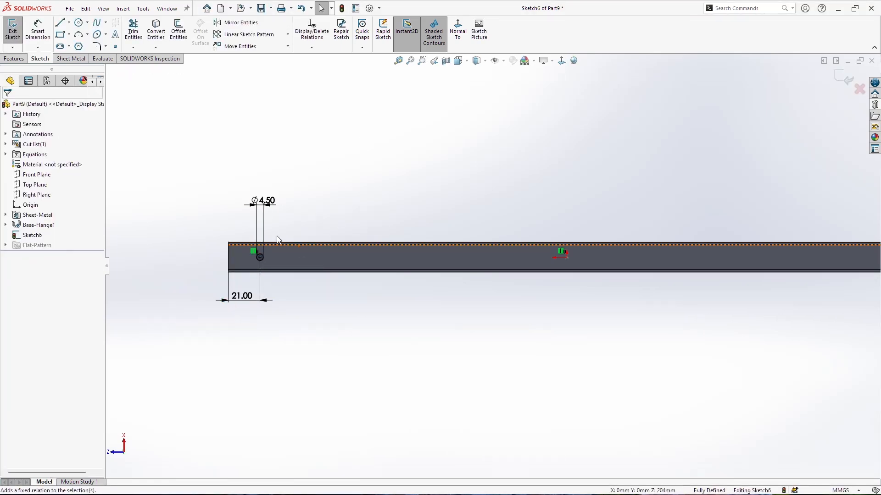
Step: Pattern the circle linearly along the rail's long edge with 4 instances spaced 136 mm apart
click(249, 35)
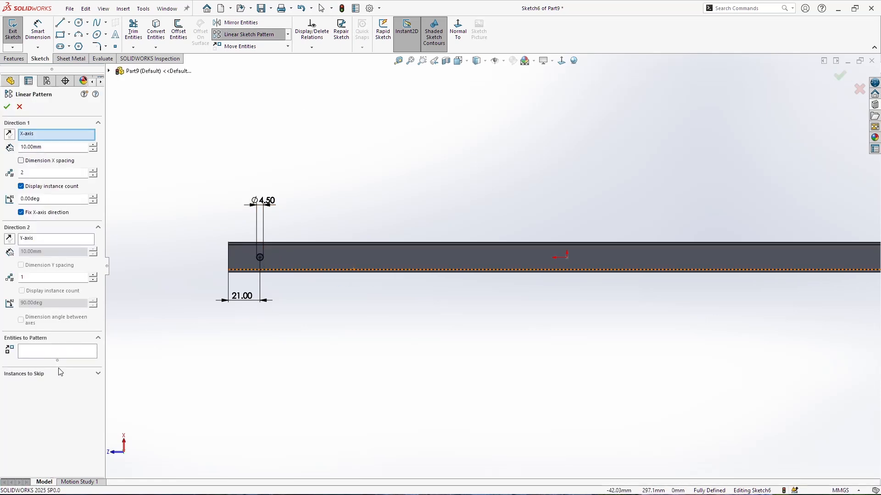
click(57, 351)
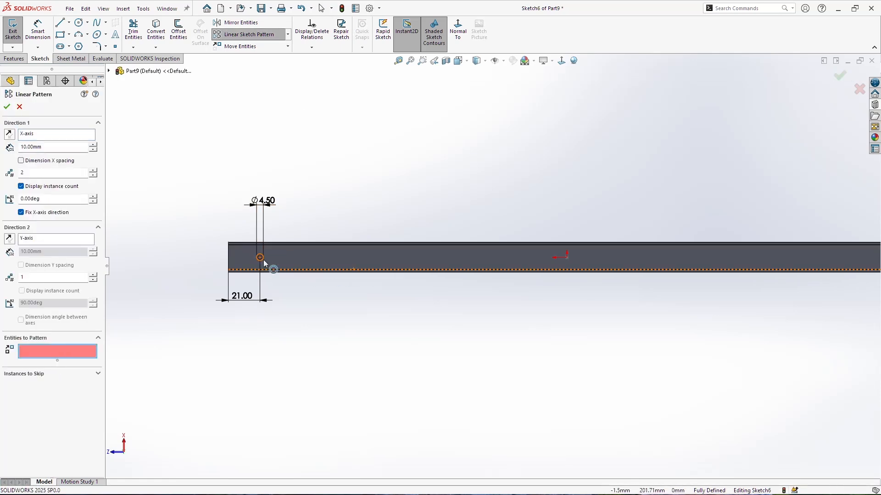
click(264, 261)
click(43, 125)
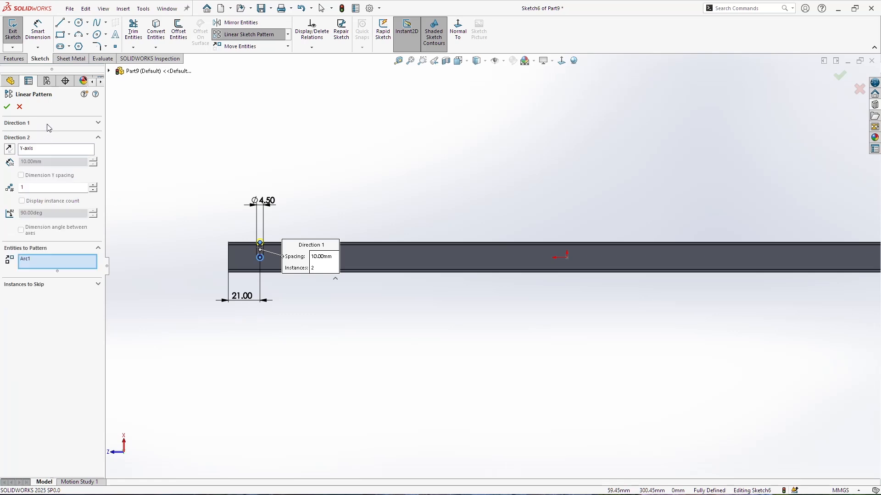
click(48, 126)
click(414, 246)
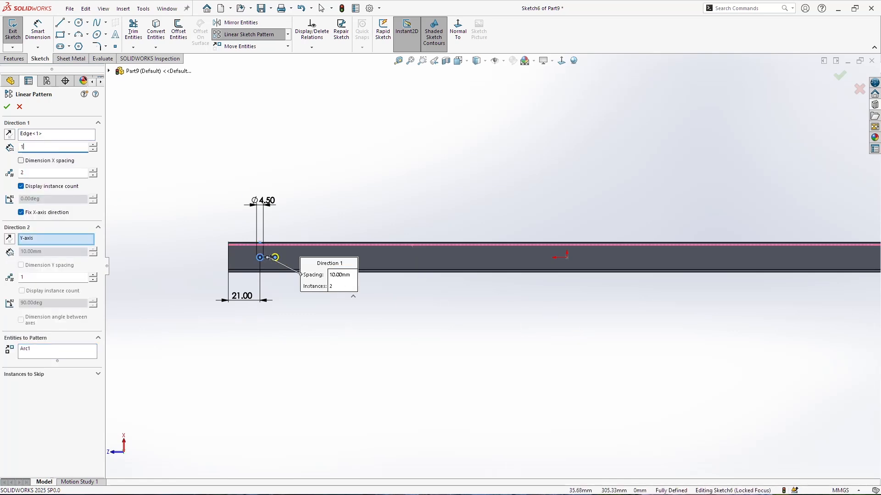
text(136)
key(Return)
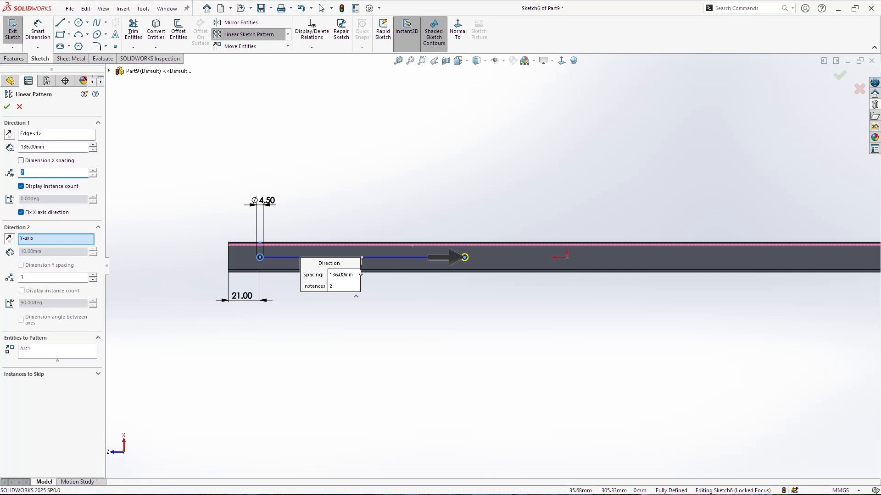
text(4)
click(8, 107)
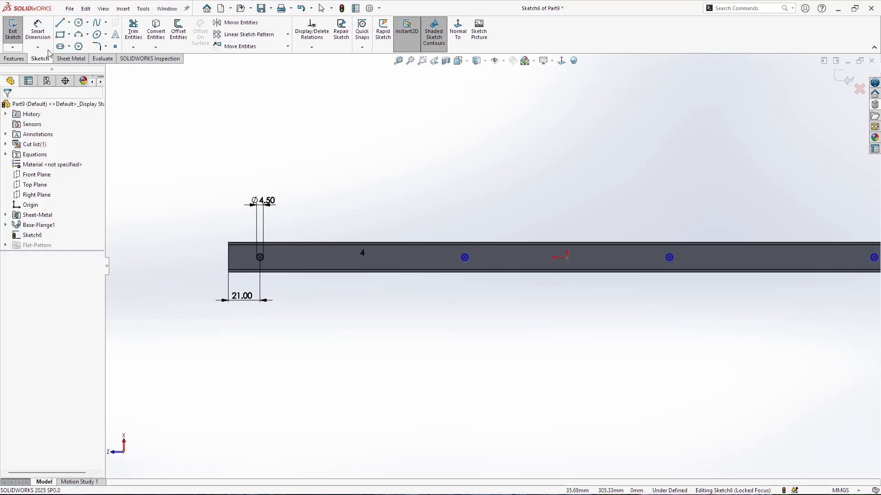
Step: Dimension the spacing between the first and second circle centers as 136 mm
click(260, 258)
click(314, 322)
key(Return)
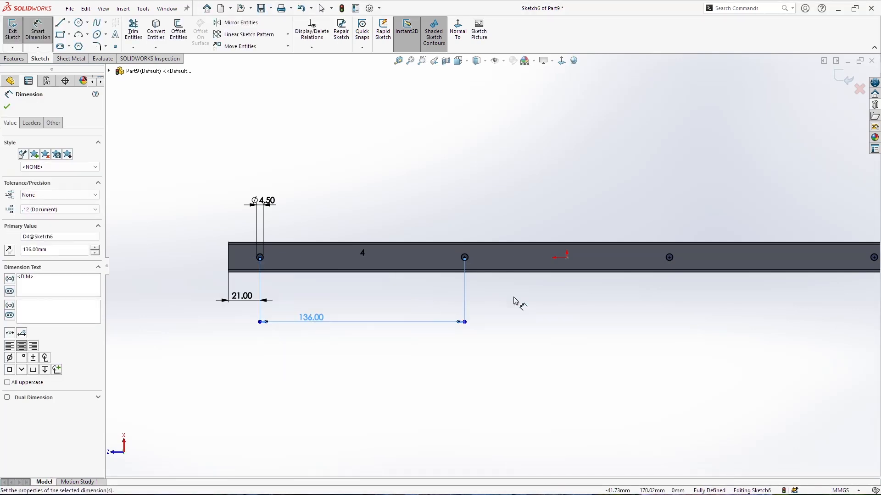
key(Escape)
scroll(513, 297, up, 4)
scroll(535, 255, down, 3)
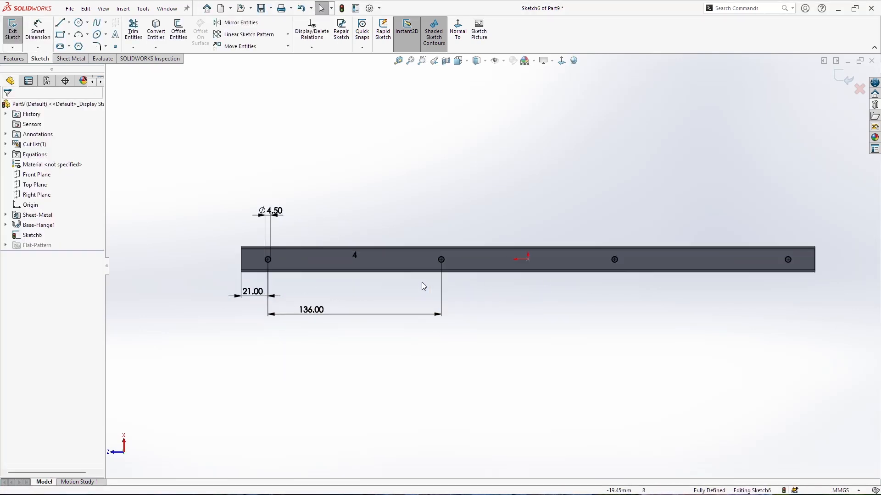
Step: Cut the four patterned circles through the rail's base with an Extruded Cut
click(13, 59)
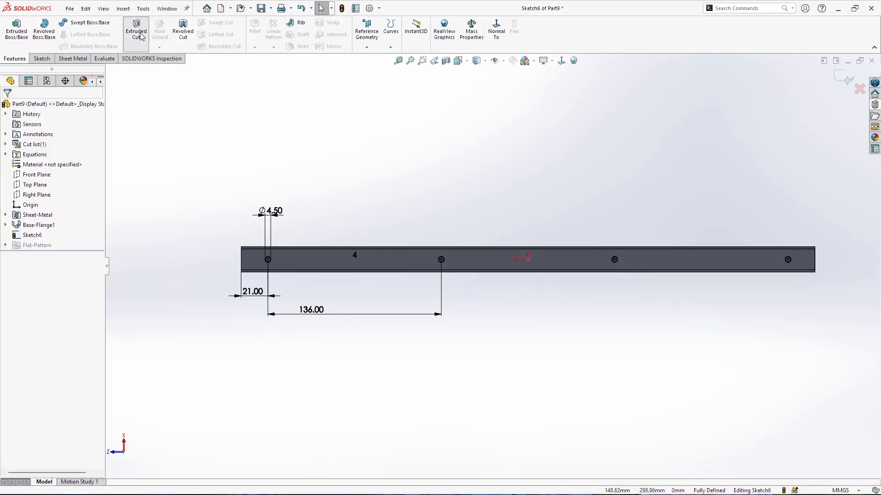
click(50, 163)
click(50, 163)
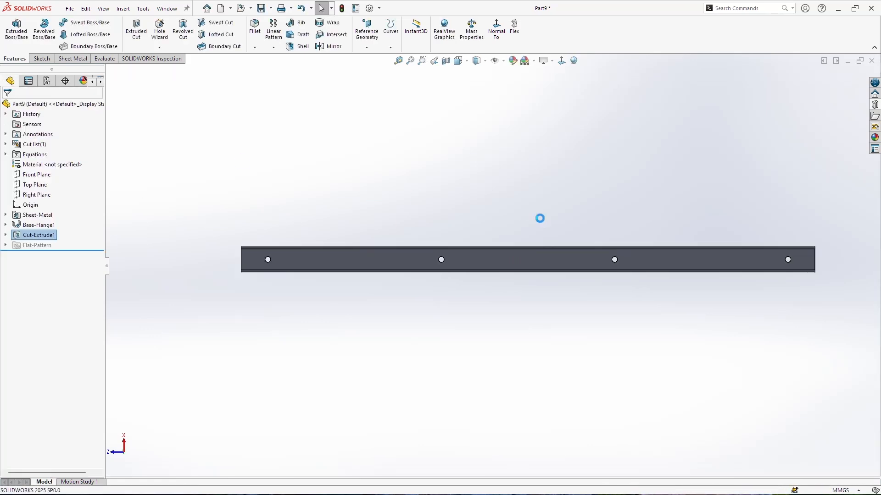
middle_drag(536, 239, 631, 348)
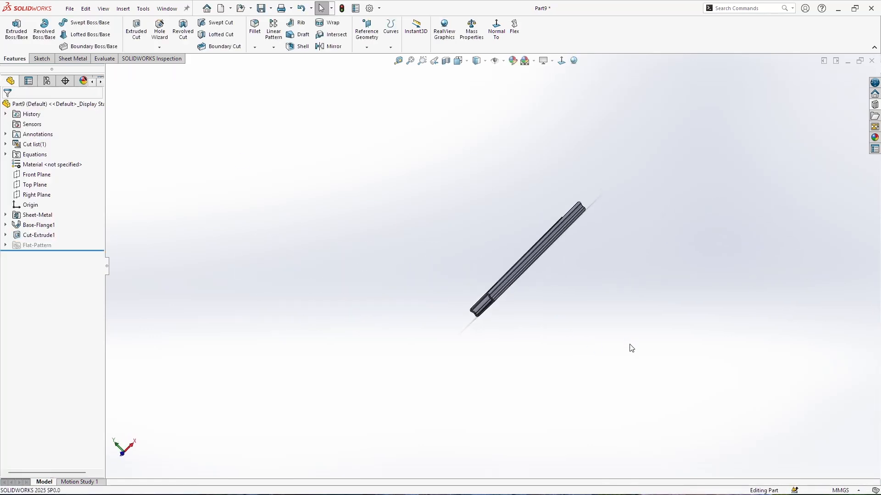
Step: Save the part as Rail Slider 3 in the Storage Cabinet folder
key(ctrl+s)
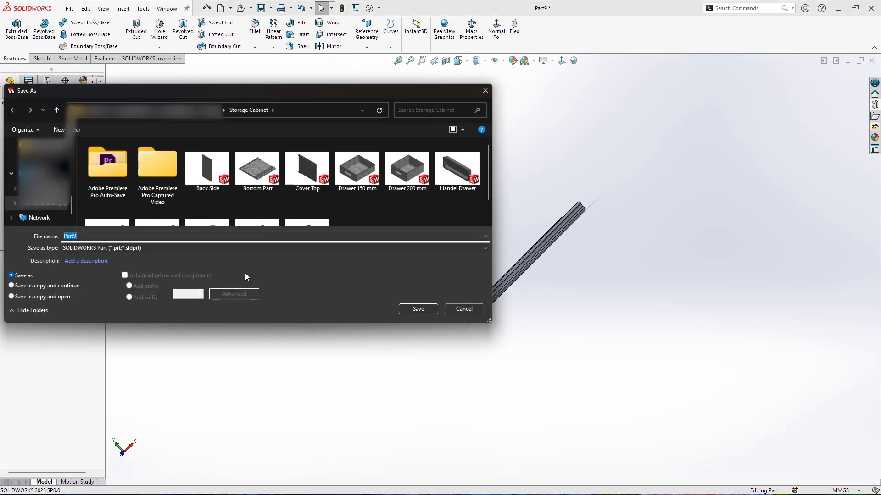
scroll(201, 227, down, 1)
click(157, 202)
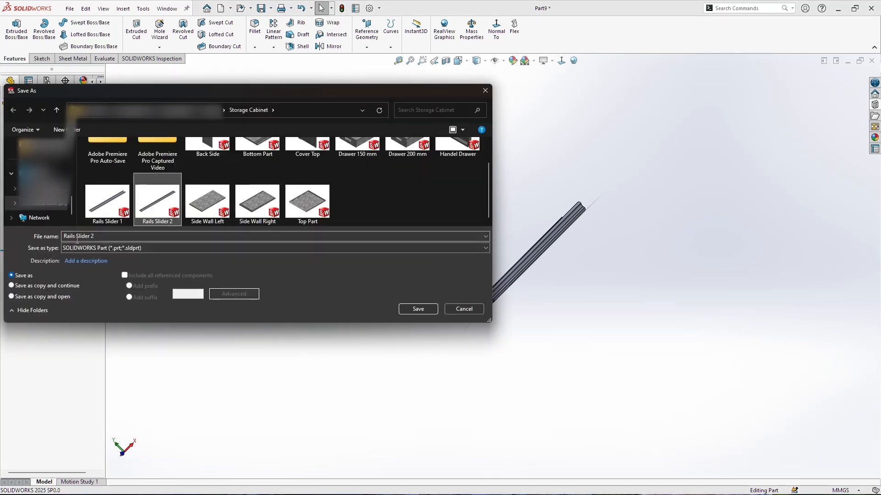
click(97, 236)
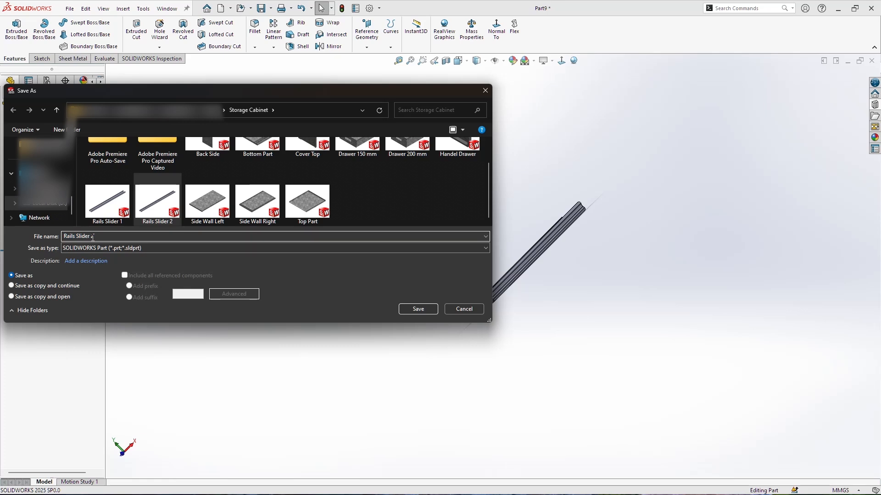
key(BackSpace)
text(3)
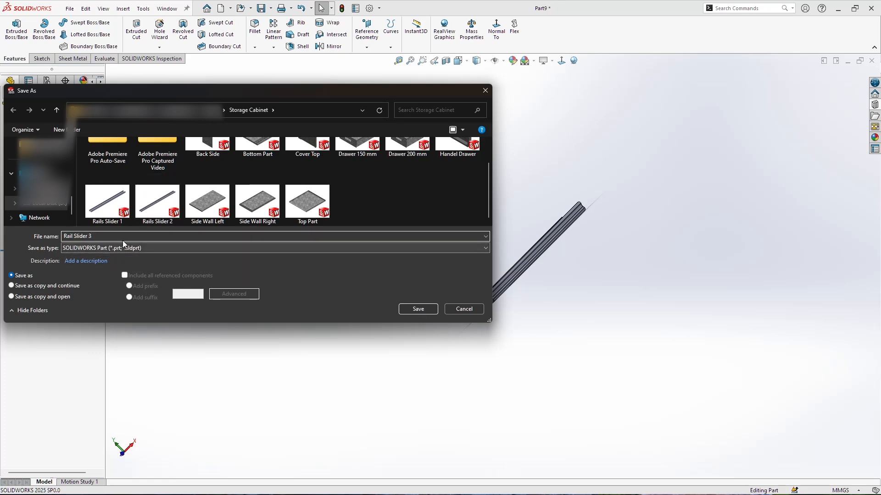
click(426, 309)
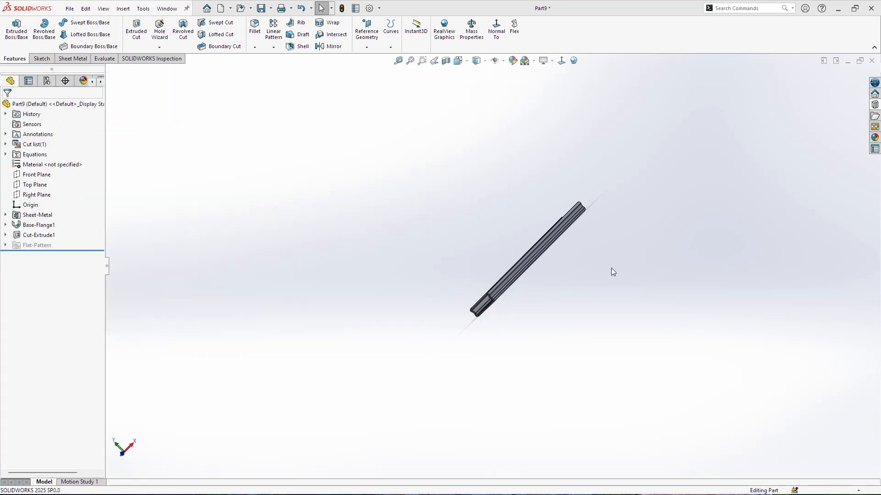
middle_drag(701, 225, 515, 252)
scroll(572, 287, down, 5)
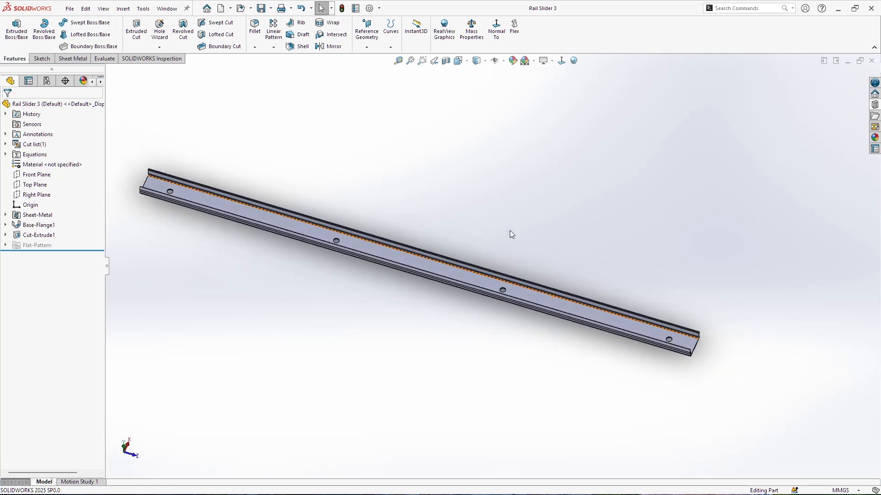
Step: Create a new assembly from the Rail Slider 3 part and place the rail as its first component
click(68, 8)
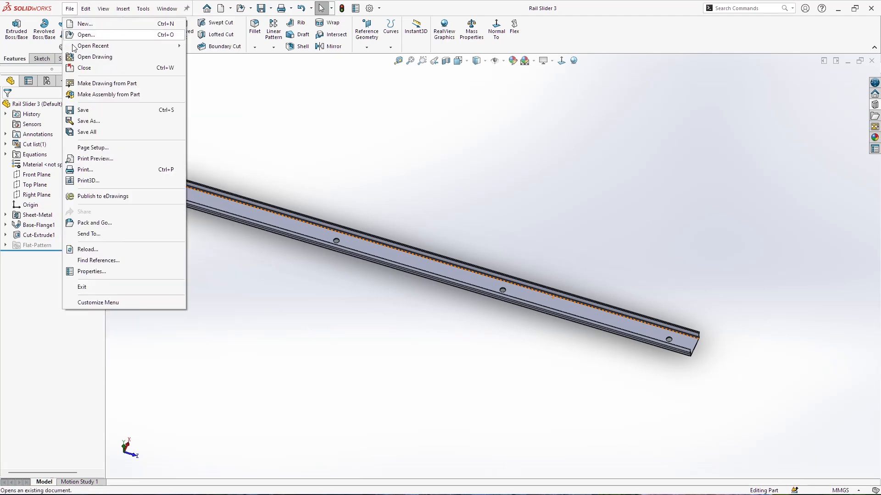
click(93, 94)
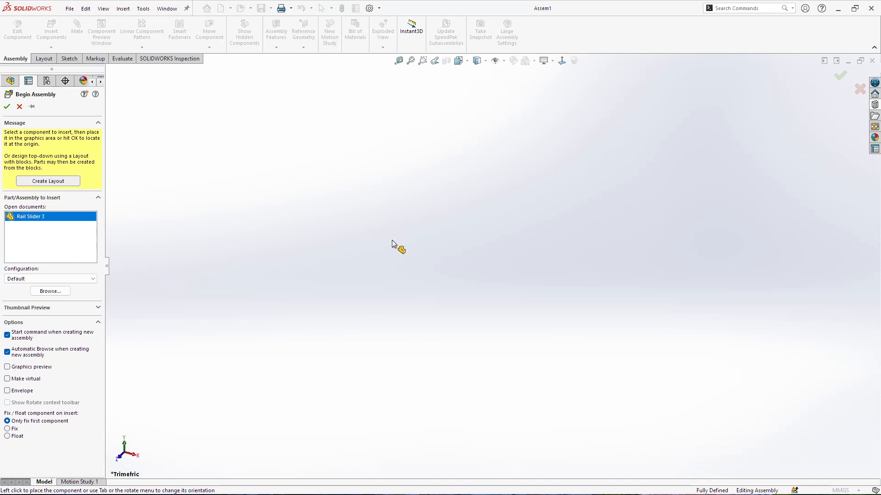
click(421, 241)
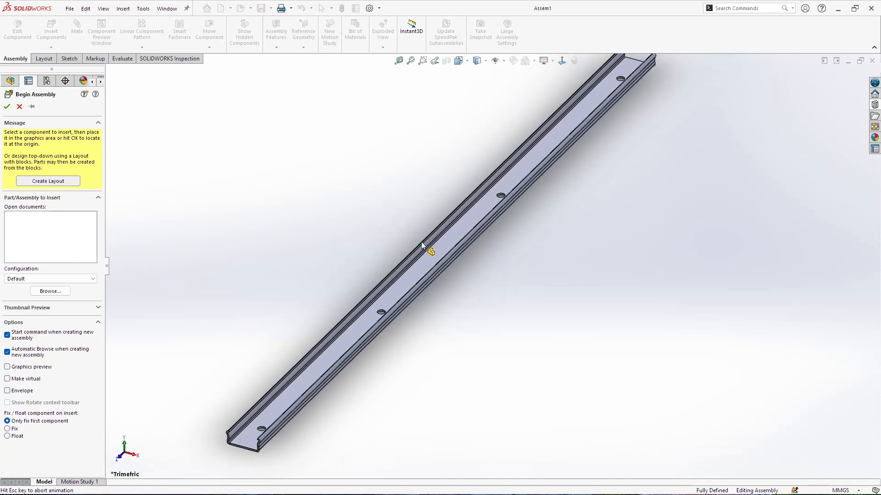
Step: Insert Rails Slider 1 and Rails Slider 2 from the Storage Cabinet folder and place them beside Rail Slider 3
click(50, 28)
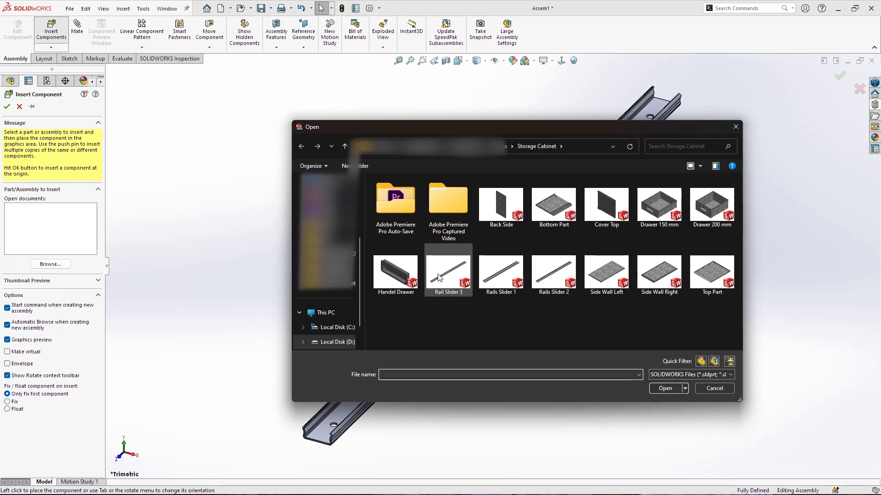
click(501, 273)
ctrl+click(554, 273)
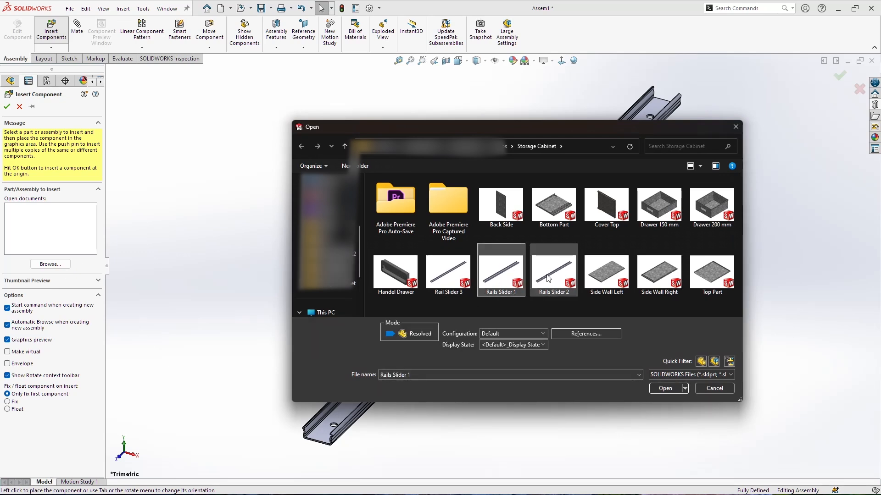
click(665, 388)
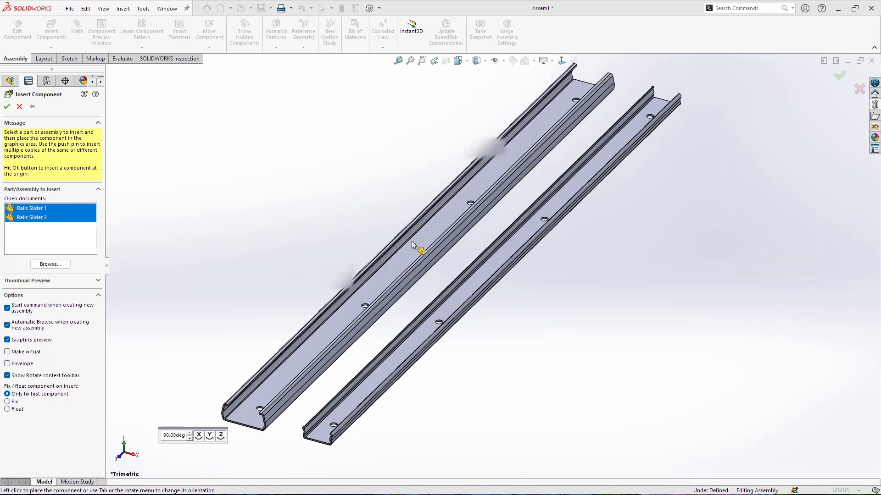
click(403, 231)
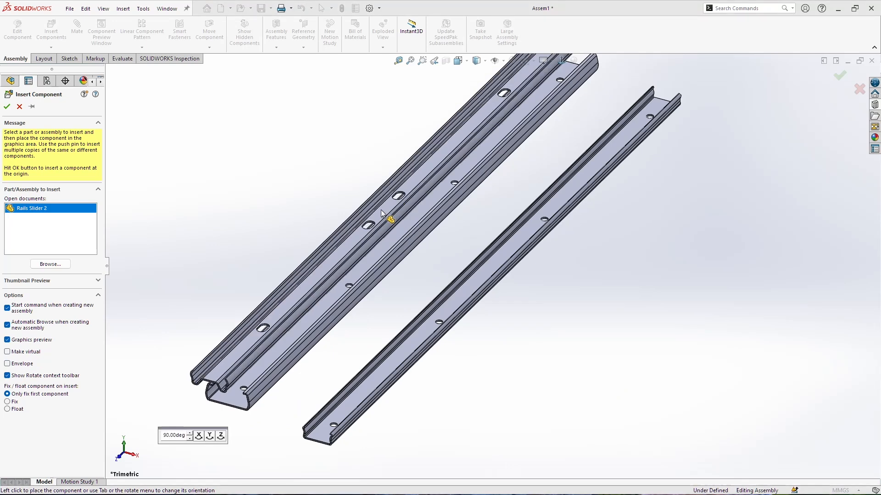
click(329, 184)
scroll(403, 268, up, 2)
middle_drag(389, 271, 447, 254)
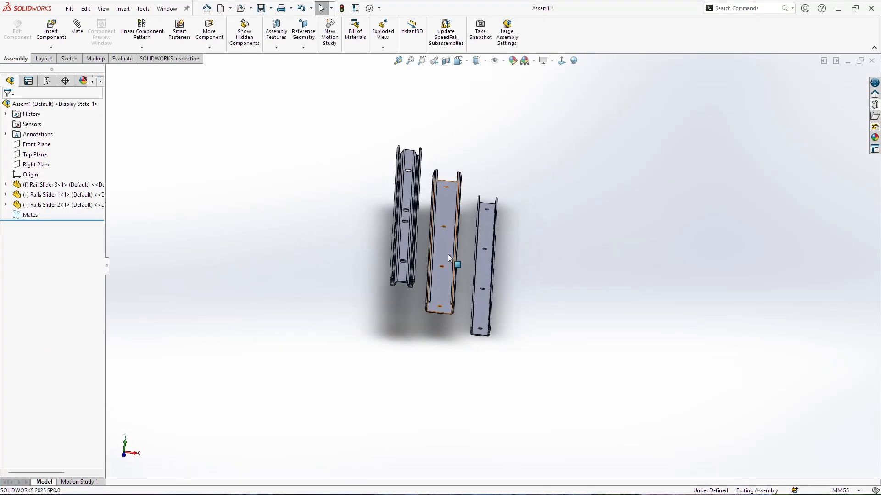
Step: Float the fixed Rail Slider 3 component so it can move freely
click(483, 289)
click(480, 283)
middle_drag(515, 340, 473, 284)
scroll(444, 290, down, 2)
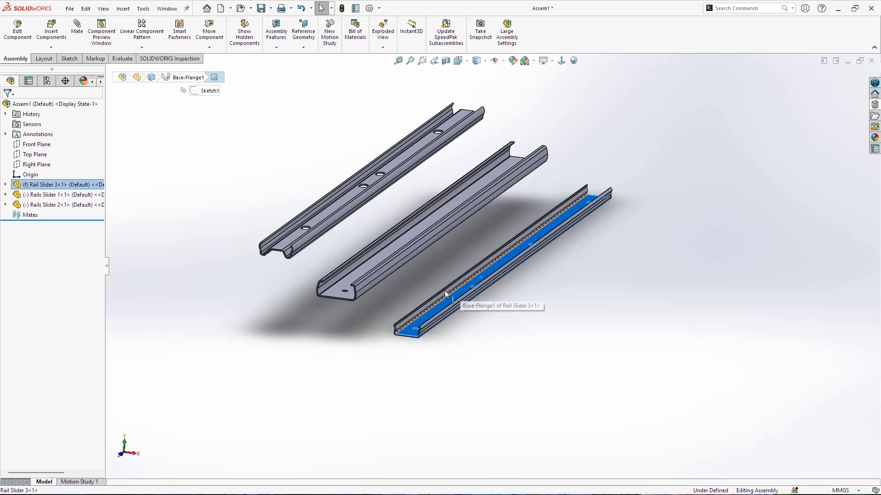
right_click(66, 182)
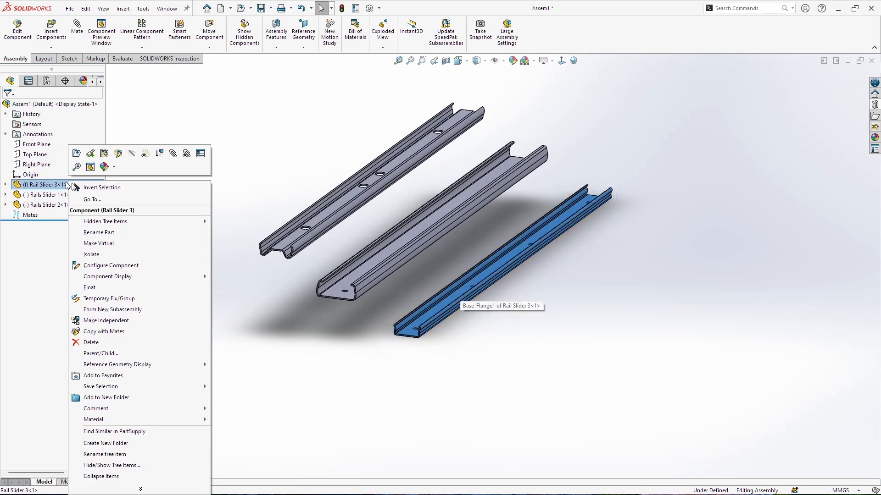
click(145, 287)
Step: Add a coincident mate between the flat outer base face of Rails Slider 1 and the assembly's Front Plane
middle_drag(418, 275, 412, 244)
click(427, 179)
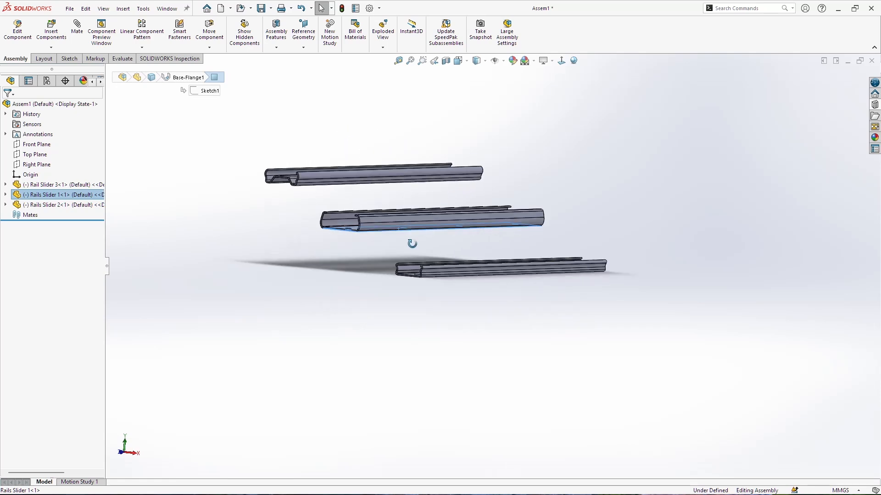
ctrl+click(33, 145)
click(77, 29)
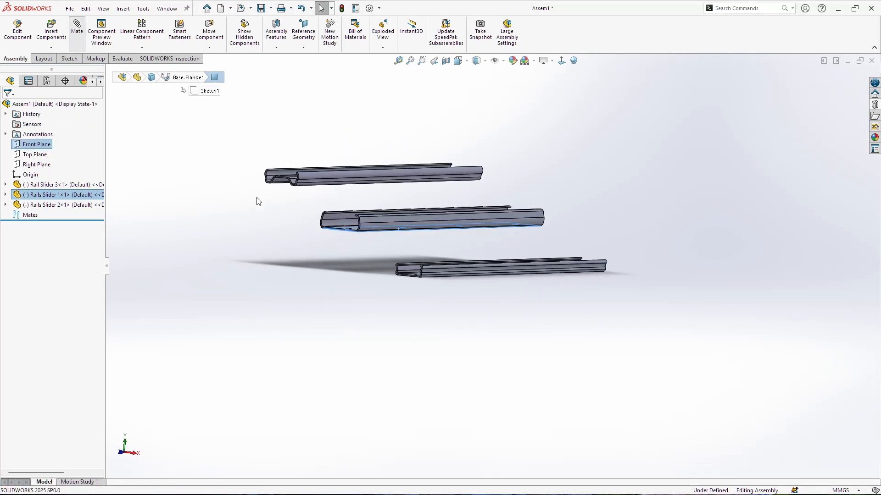
scroll(703, 277, up, 10)
scroll(538, 224, down, 5)
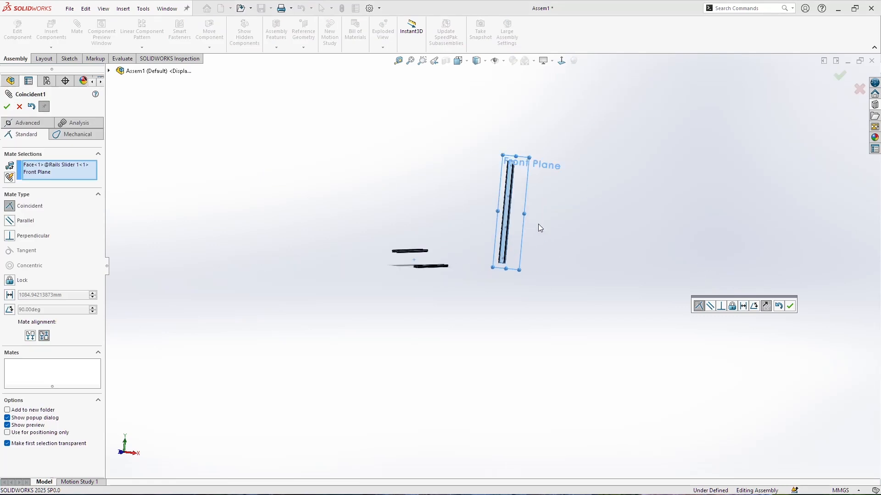
click(791, 306)
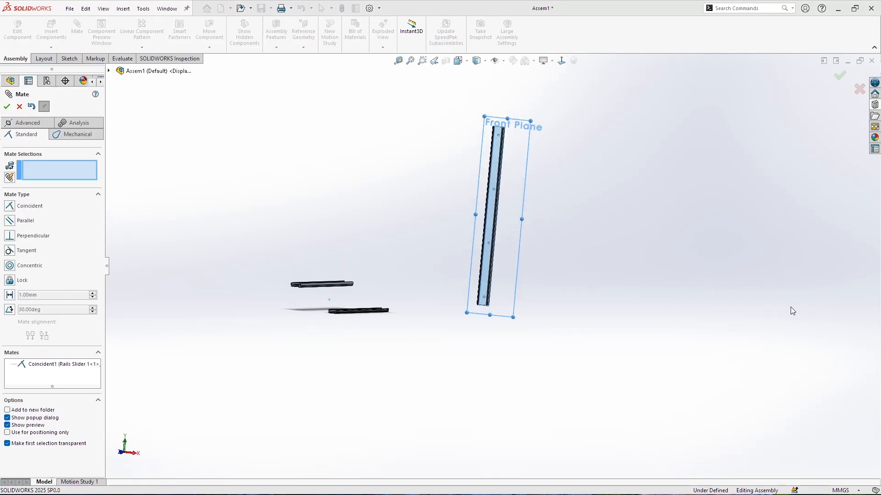
click(7, 107)
Step: Fix Rails Slider 1 in place
right_click(492, 172)
key(Escape)
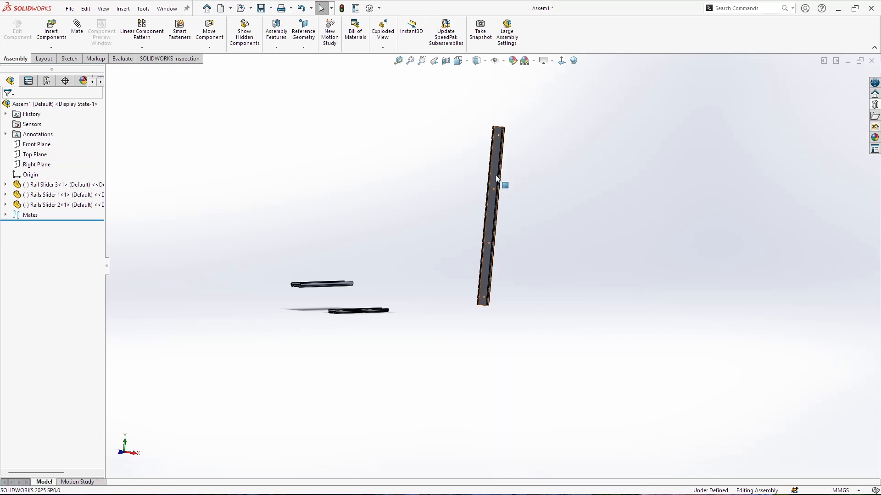
right_click(493, 175)
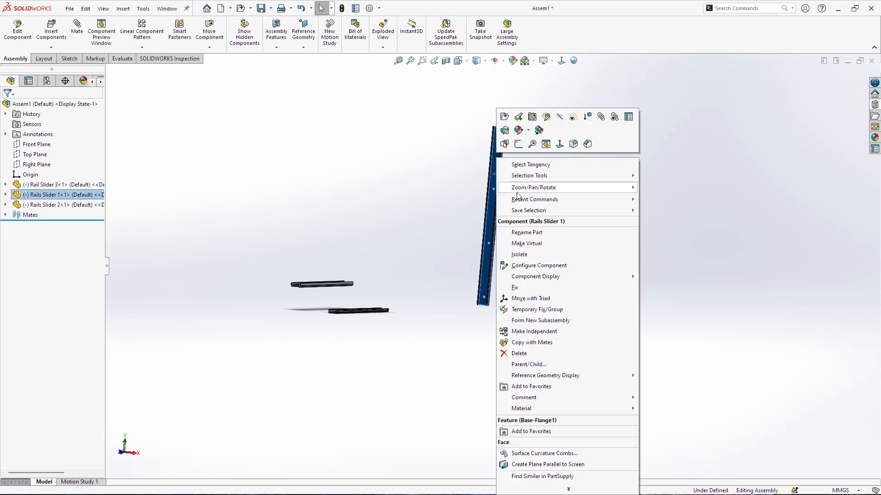
click(599, 288)
Step: Move the loose Rail Slider 3 and Rails Slider 2 closer to the fixed Rails Slider 1
scroll(461, 264, down, 3)
middle_drag(461, 262, 455, 306)
drag(411, 342, 452, 201)
drag(379, 314, 449, 166)
key(Escape)
scroll(474, 192, down, 10)
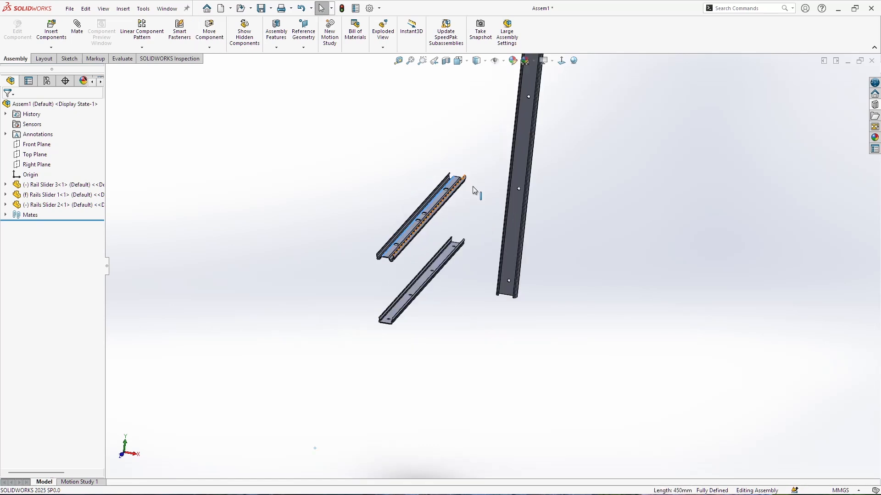
Step: Add a coincident mate between the narrow flat base face of Rails Slider 2 and the base face of Rails Slider 1
mouse_move(380, 323)
middle_down()
mouse_move(385, 291)
mouse_move(372, 331)
middle_up()
scroll(374, 328, down, 6)
click(393, 280)
scroll(486, 294, up, 10)
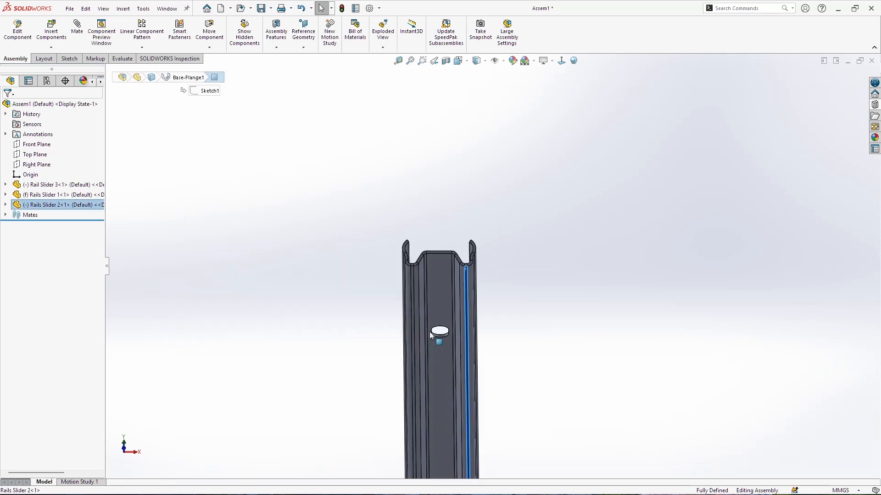
middle_drag(531, 368, 518, 428)
scroll(533, 306, down, 3)
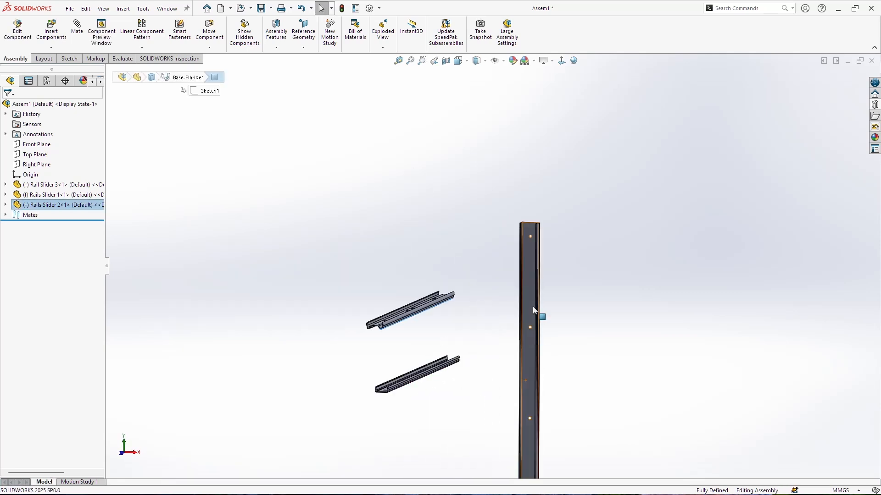
ctrl+click(527, 273)
click(78, 32)
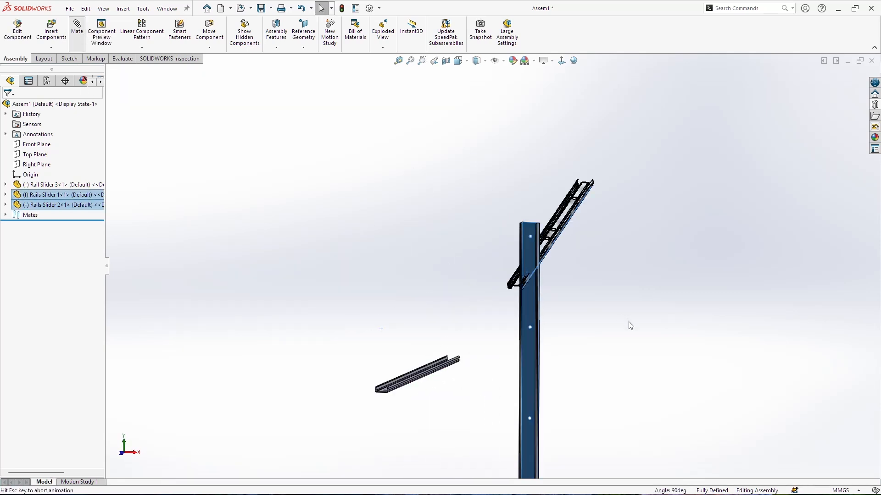
click(739, 342)
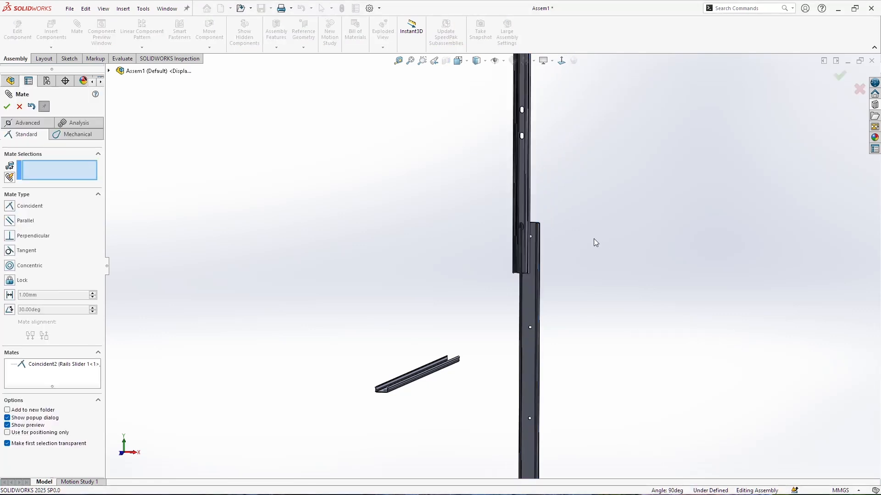
scroll(518, 238, up, 3)
scroll(521, 244, down, 6)
middle_drag(490, 263, 523, 317)
key(Escape)
Step: Add a centered Width mate between two opposite flat faces of a Rails Slider 2 slot and an M4 clearance hole in Rails Slider 1
scroll(527, 276, down, 4)
scroll(442, 274, down, 2)
scroll(442, 274, down, 3)
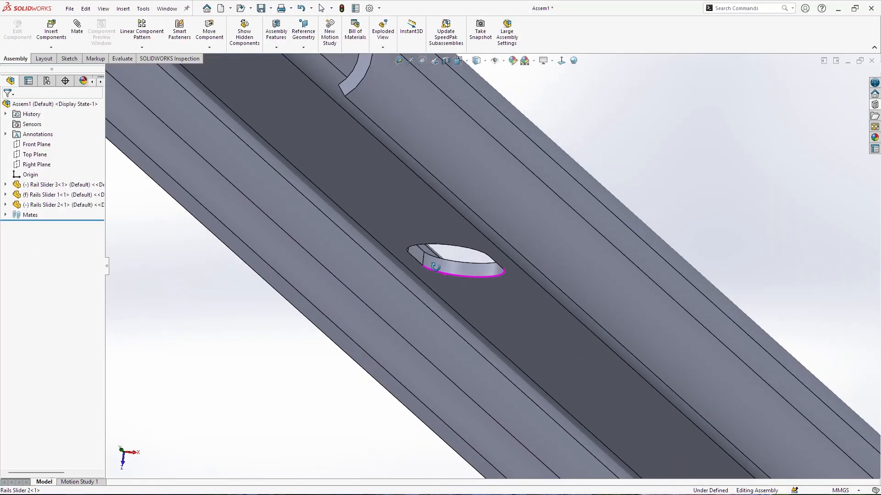
click(410, 255)
middle_drag(485, 266, 462, 255)
click(539, 258)
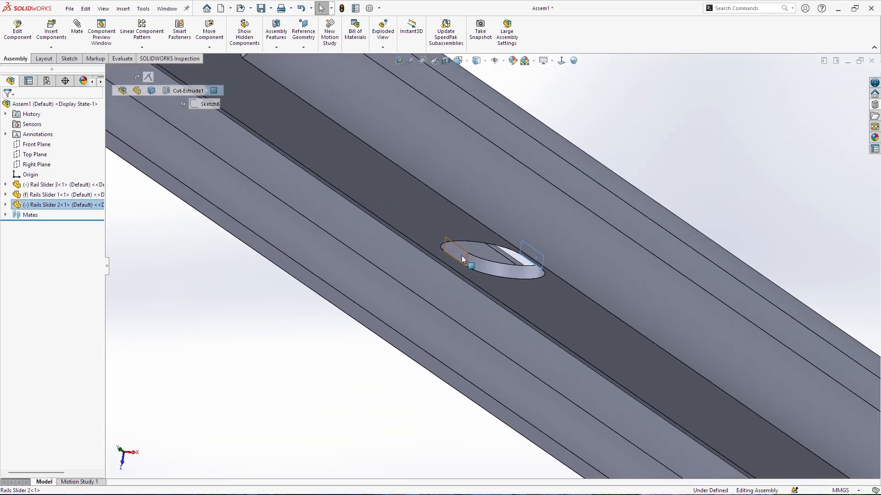
ctrl+click(461, 255)
scroll(476, 263, up, 6)
middle_drag(611, 344, 608, 364)
scroll(684, 331, down, 15)
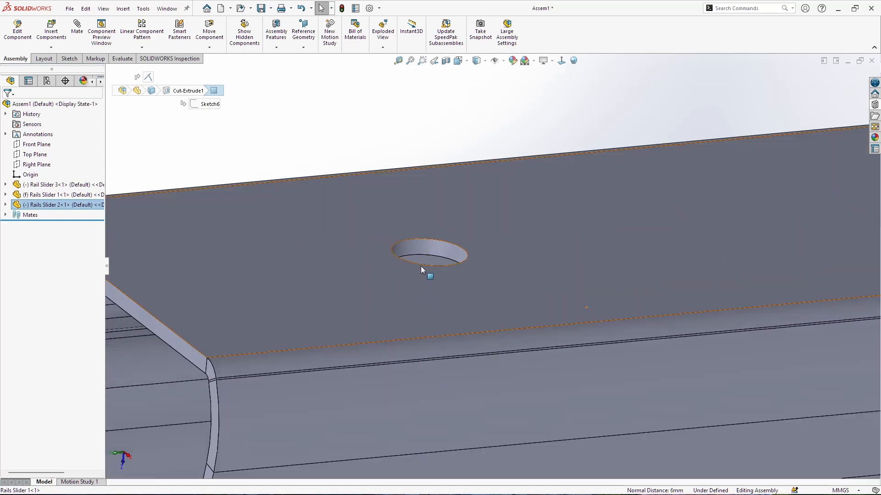
click(423, 244)
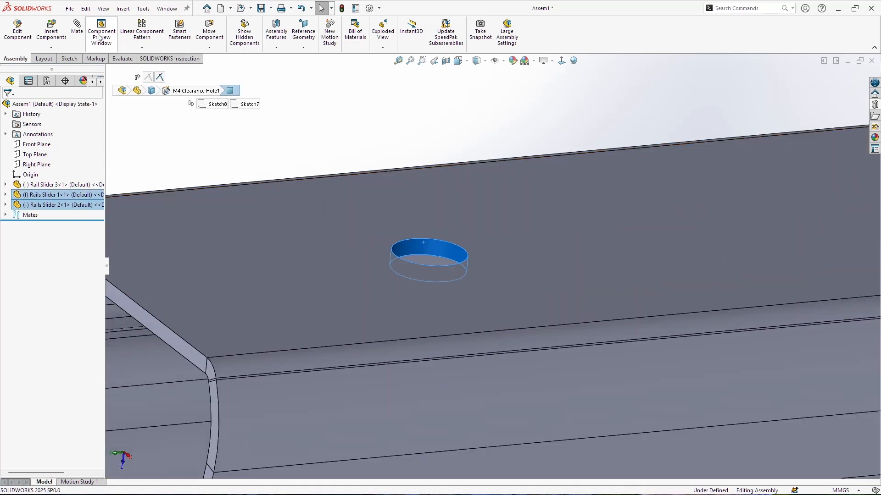
click(584, 280)
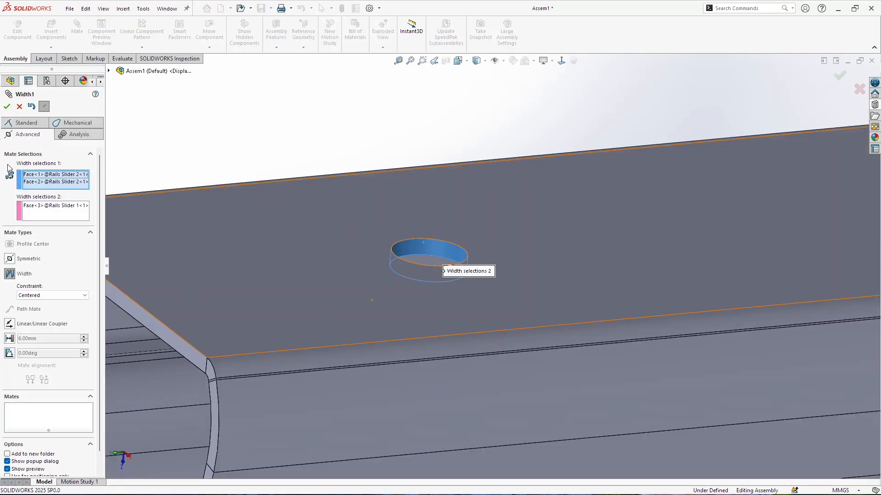
click(7, 107)
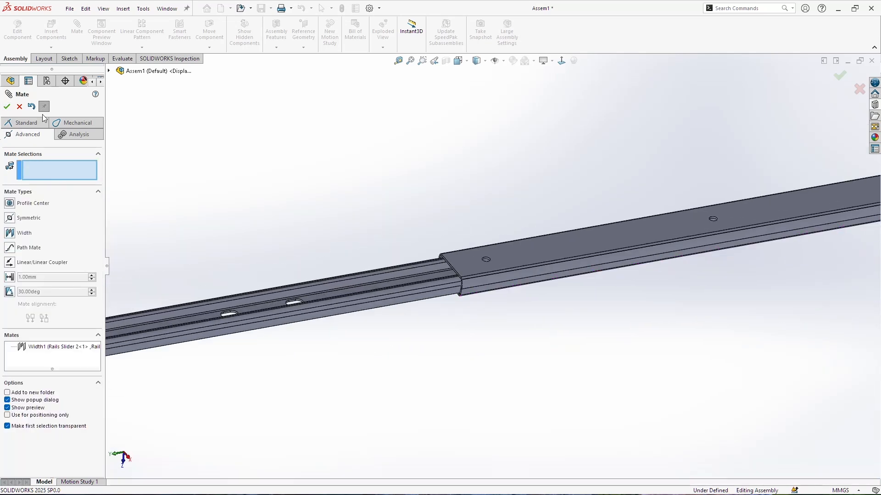
click(7, 106)
Step: Add a second centered Width mate between opposite faces of another Rails Slider 2 slot and a hole in Rails Slider 1
drag(405, 282, 337, 277)
scroll(402, 265, down, 5)
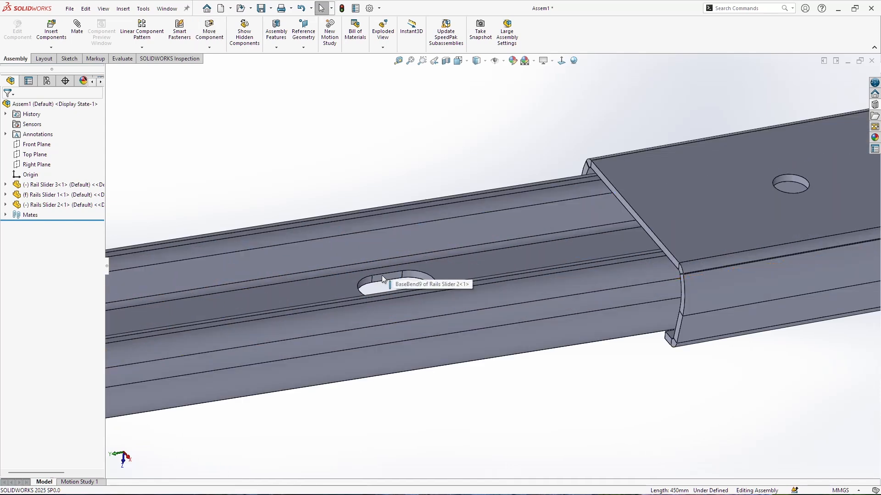
click(385, 274)
click(386, 277)
middle_drag(453, 288, 563, 355)
scroll(417, 292, down, 3)
ctrl+click(422, 289)
scroll(421, 287, up, 1)
scroll(472, 205, up, 8)
scroll(469, 192, down, 8)
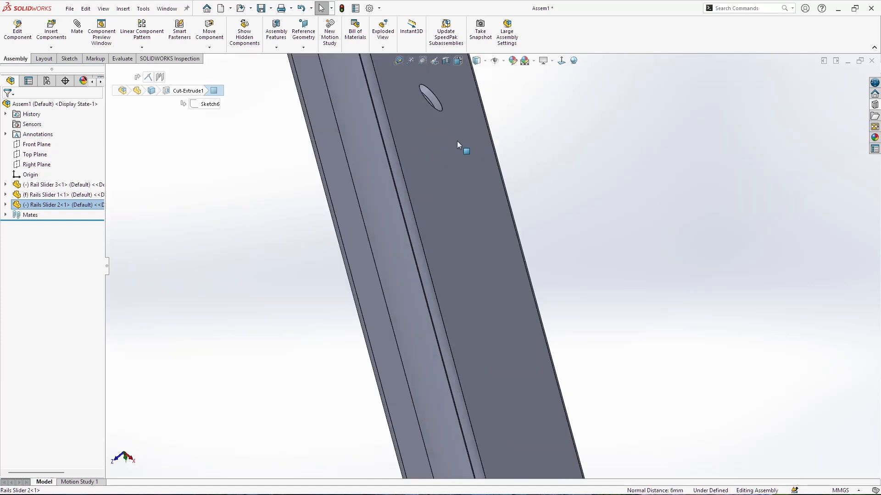
ctrl+click(433, 117)
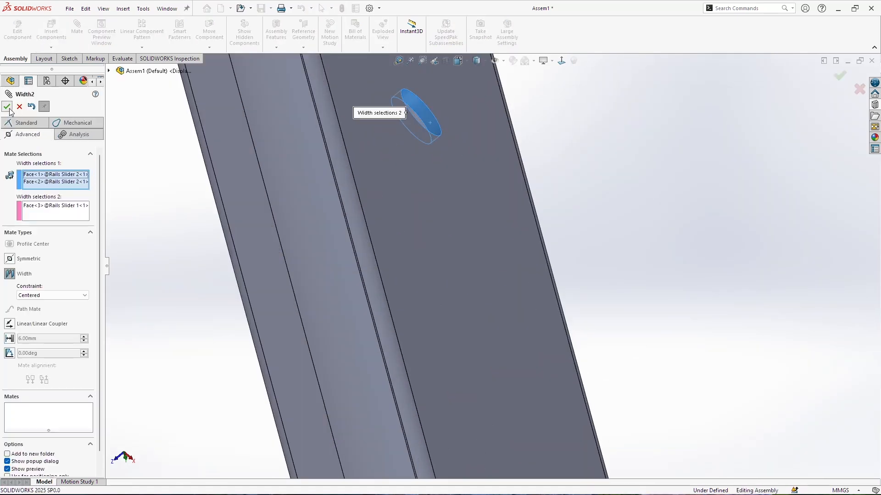
click(7, 107)
scroll(436, 261, up, 8)
scroll(475, 312, up, 4)
click(7, 106)
scroll(509, 345, up, 6)
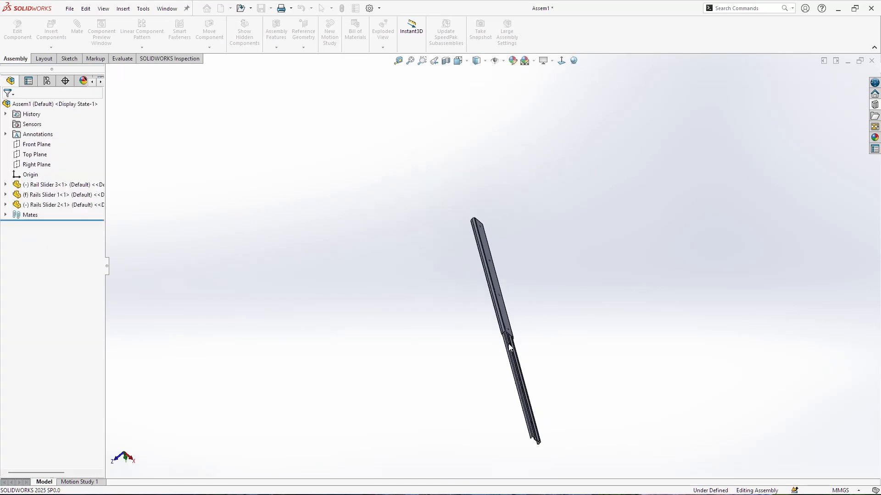
Step: Slide Rails Slider 2 lengthwise into Rails Slider 1, stopping just short of the hole at its end
scroll(519, 356, down, 4)
middle_drag(497, 271, 495, 248)
drag(494, 238, 527, 153)
key(Escape)
middle_drag(527, 153, 357, 254)
scroll(321, 250, up, 5)
scroll(363, 193, down, 5)
scroll(535, 331, down, 2)
scroll(493, 293, down, 4)
click(347, 236)
scroll(355, 234, up, 6)
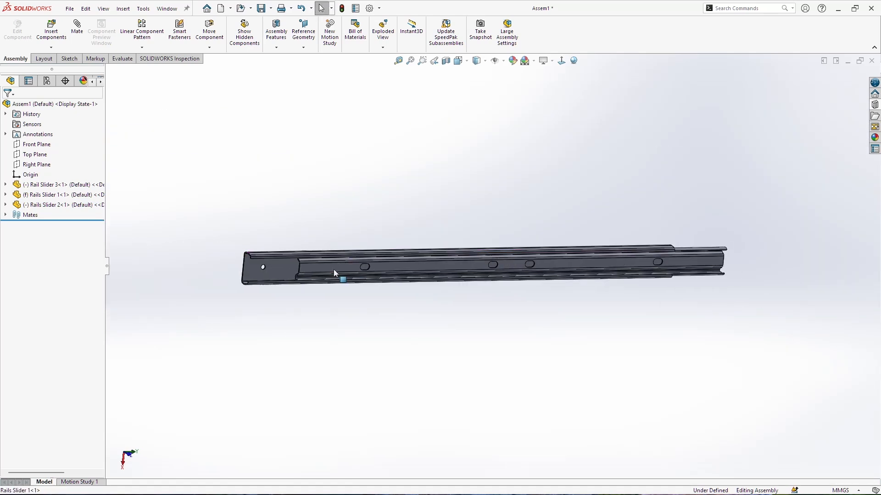
drag(322, 269, 296, 270)
click(294, 270)
Step: Start an advanced distance mate of 225 mm between the end face of Rails Slider 2 and the matching end face of Rails Slider 1
scroll(287, 271, down, 4)
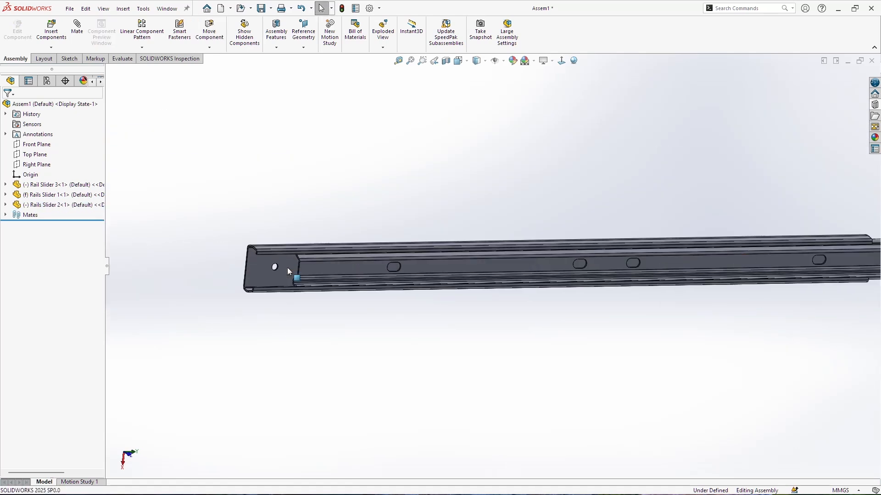
middle_drag(285, 275, 307, 274)
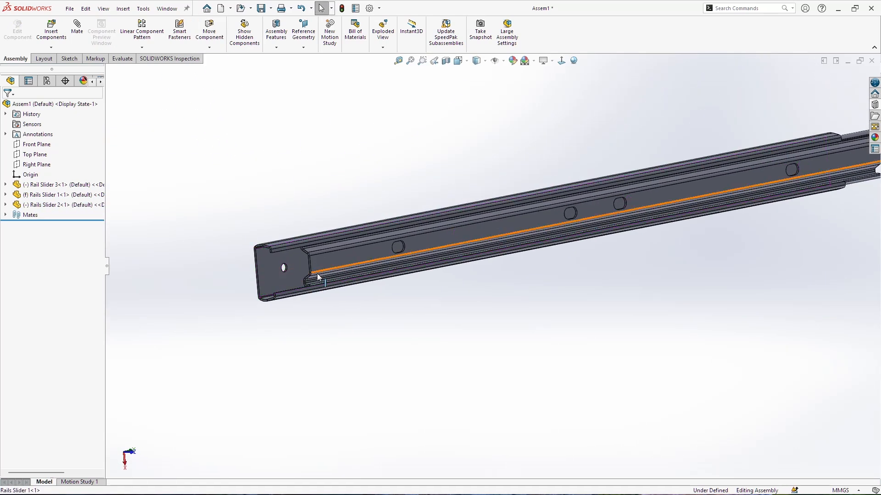
scroll(308, 275, up, 3)
scroll(393, 269, down, 3)
scroll(389, 267, down, 4)
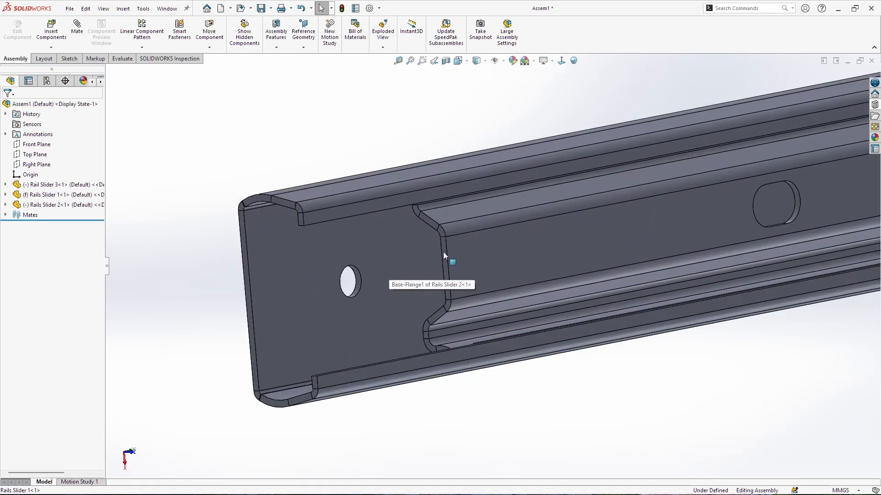
click(444, 257)
ctrl+click(246, 266)
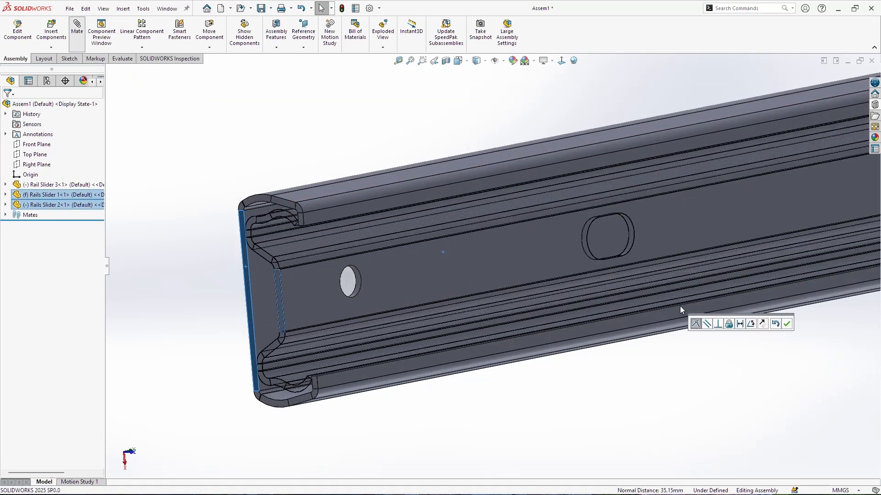
click(28, 123)
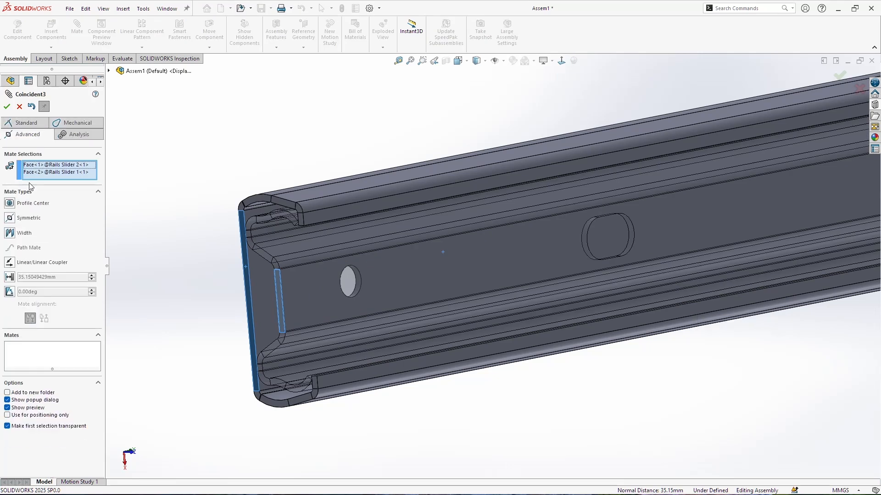
click(10, 278)
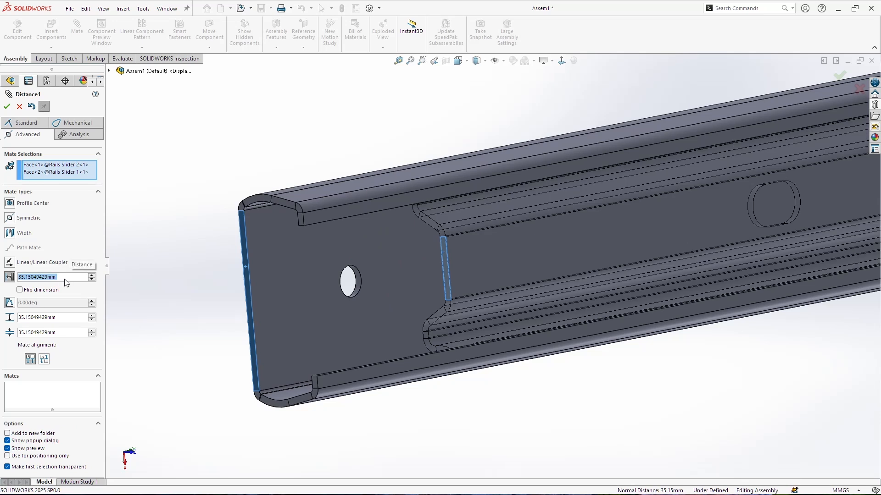
text(225)
key(Return)
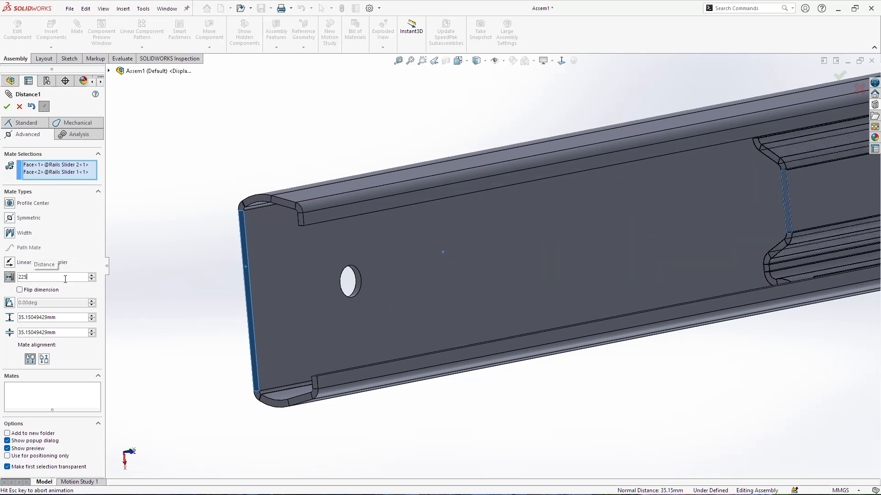
Step: Make the distance mate a limit mate with a minimum value of 0 mm and accept it
scroll(524, 304, up, 8)
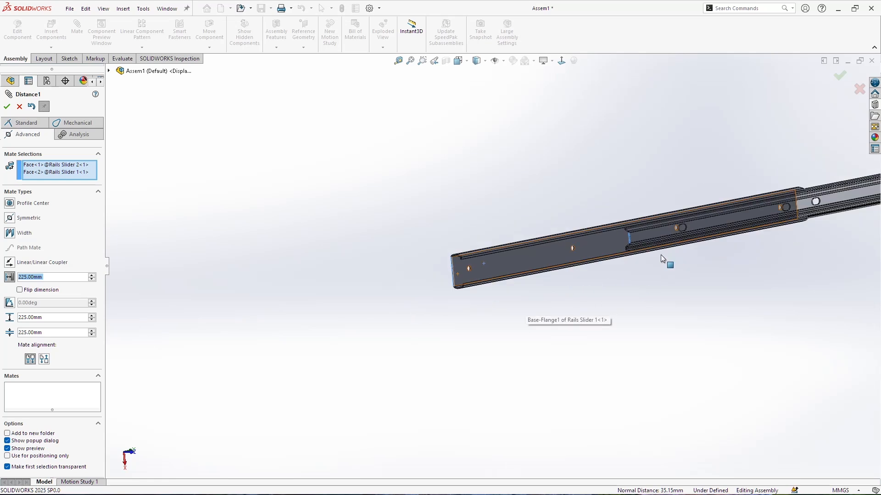
scroll(577, 254, down, 5)
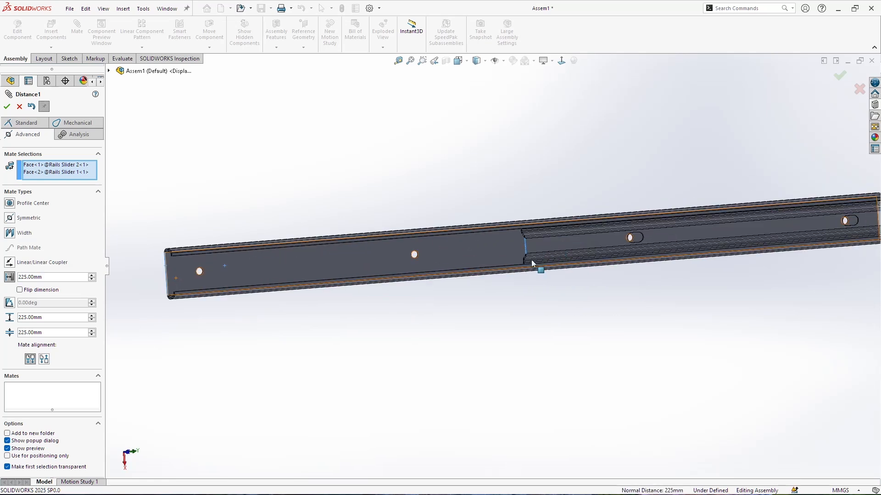
scroll(517, 280, up, 3)
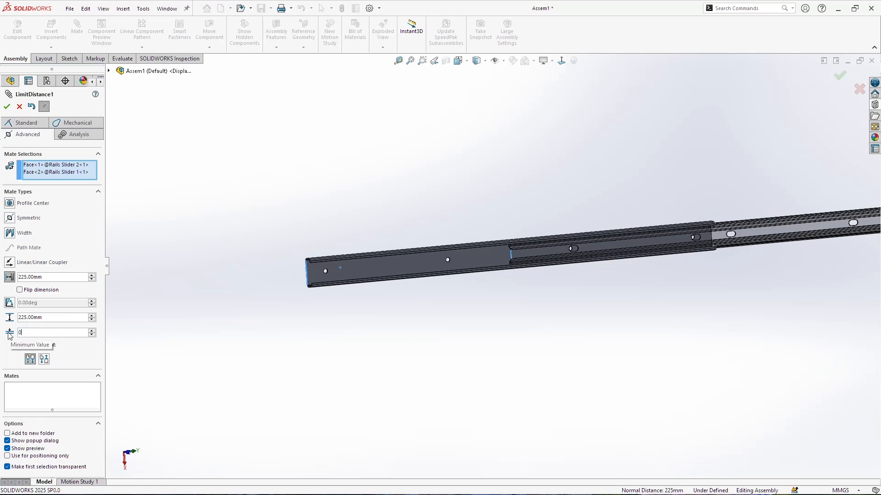
click(6, 107)
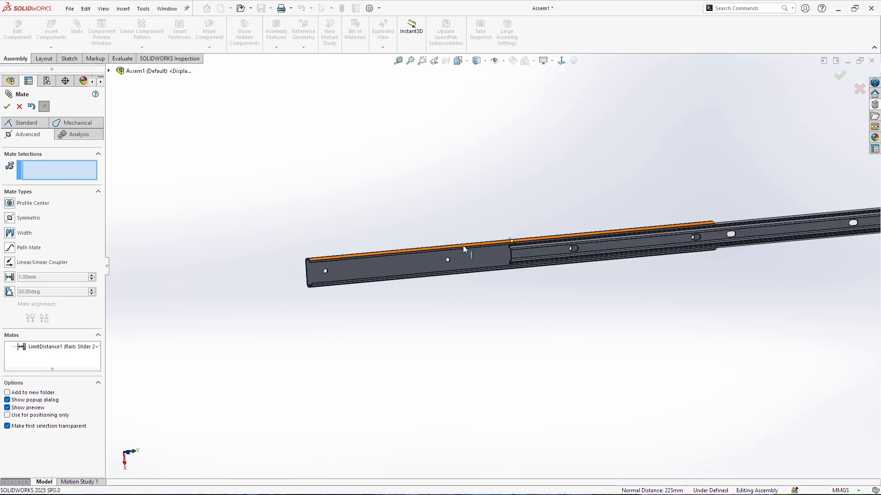
click(14, 109)
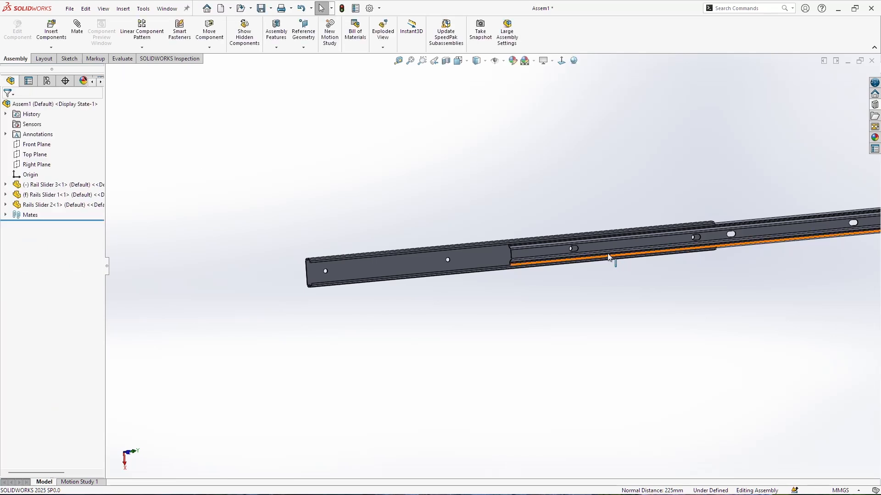
Step: Slide Rails Slider 2 along Rails Slider 1 to check its travel limits
drag(613, 249, 642, 260)
click(339, 266)
click(331, 306)
drag(712, 246, 714, 245)
click(740, 267)
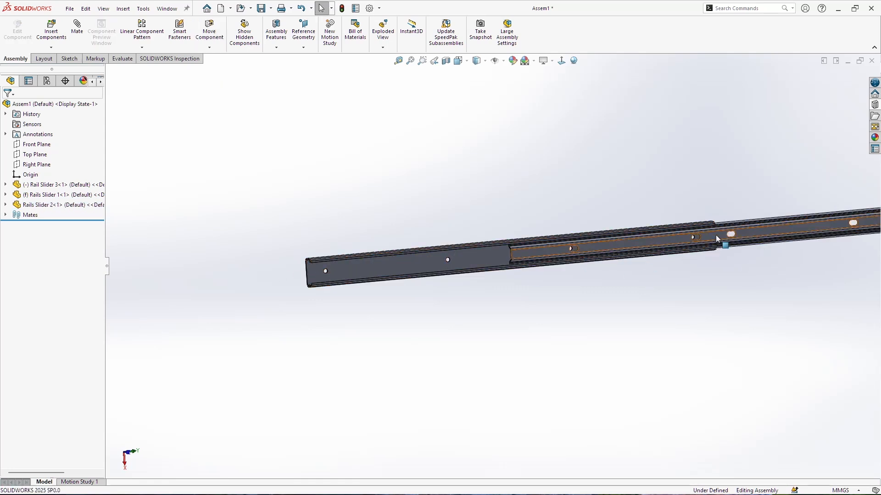
Step: Start a mate between the flat base face of Rail Slider 3 and the flat lip face along the edge of Rails Slider 1
scroll(499, 278, up, 6)
drag(212, 357, 375, 259)
scroll(372, 259, down, 7)
middle_drag(432, 266, 532, 289)
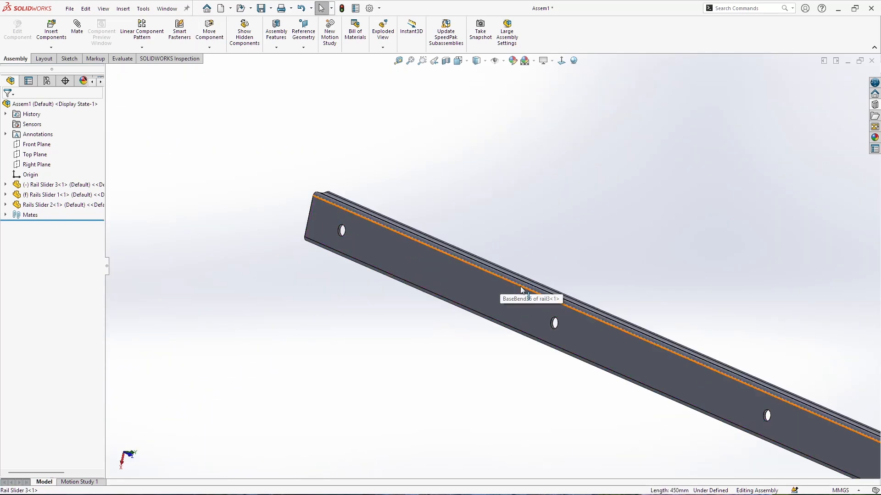
click(532, 290)
scroll(414, 278, up, 10)
mouse_move(363, 271)
middle_down()
mouse_move(290, 275)
mouse_move(349, 273)
middle_up()
scroll(416, 261, down, 4)
scroll(545, 267, down, 4)
middle_drag(539, 267, 581, 233)
scroll(554, 225, down, 5)
scroll(556, 266, up, 6)
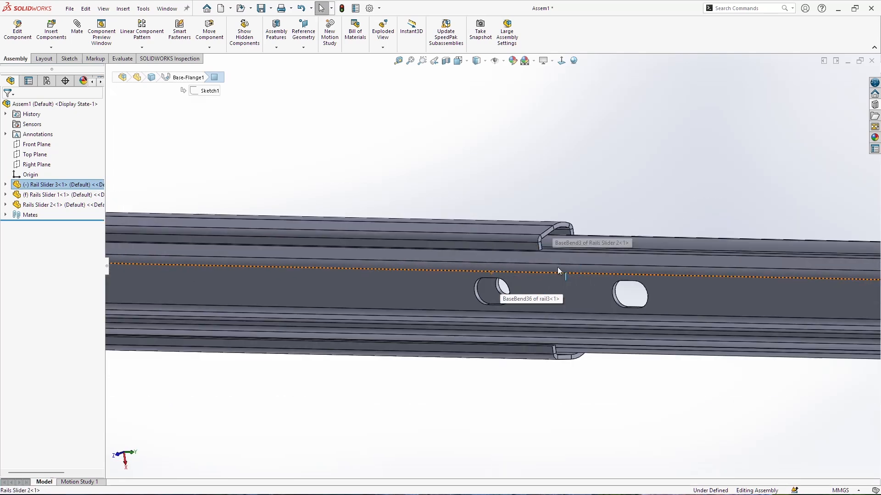
scroll(494, 257, down, 5)
scroll(521, 275, down, 5)
middle_drag(578, 240, 564, 228)
scroll(509, 209, up, 10)
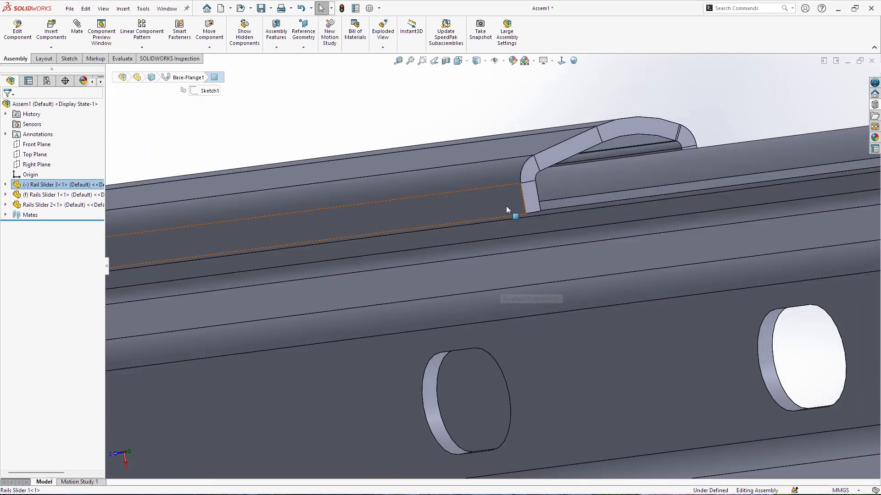
middle_drag(388, 315, 493, 313)
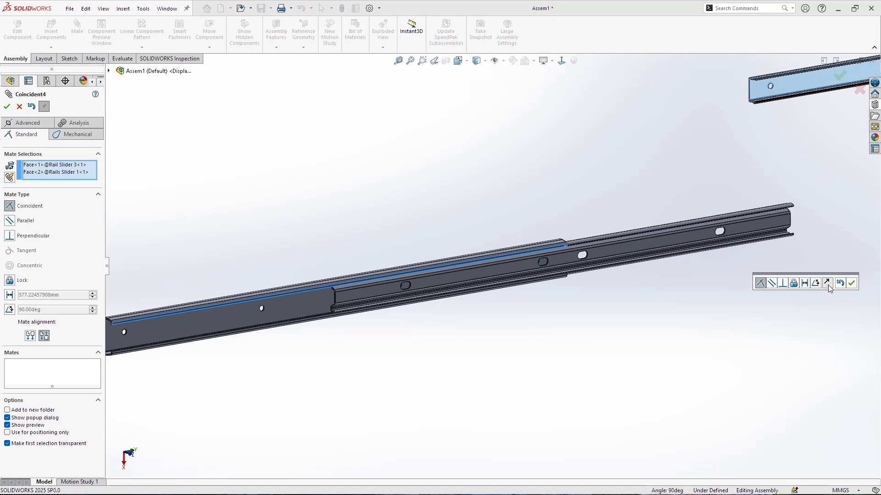
Step: Make the Rail Slider 3 mate a 0.5 mm distance mate, adjust its alignment and accept it
click(828, 283)
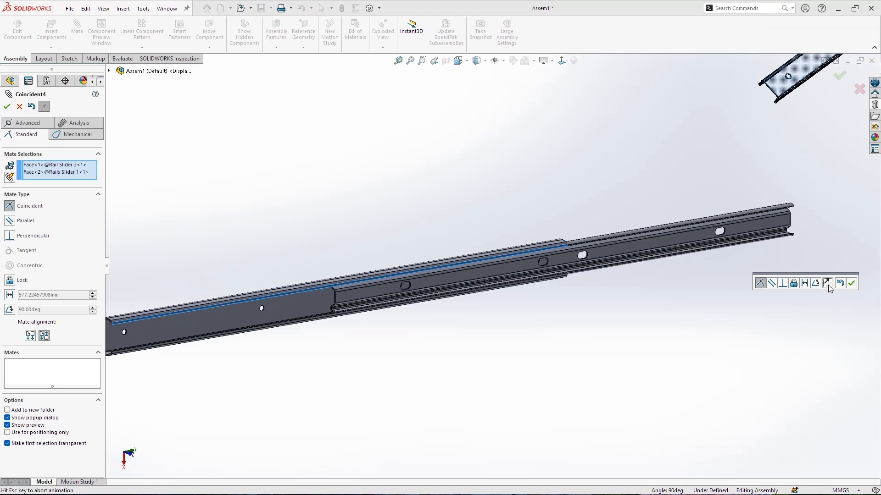
click(805, 283)
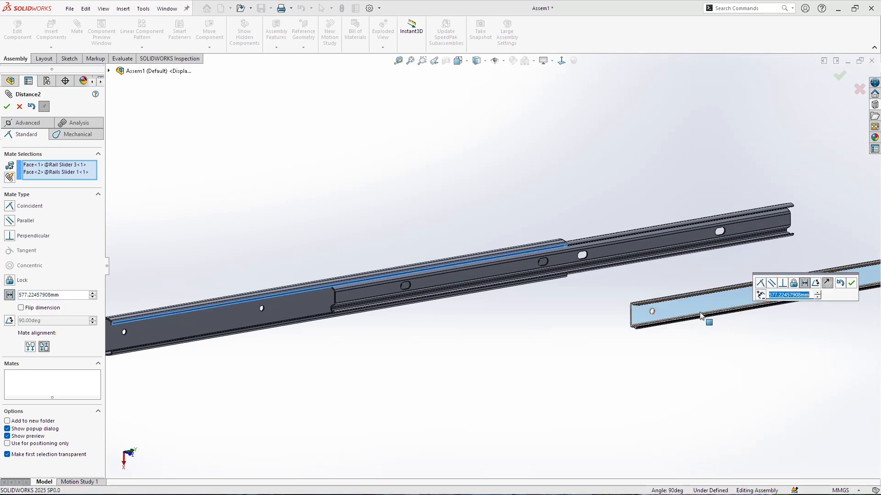
text(.5)
key(Return)
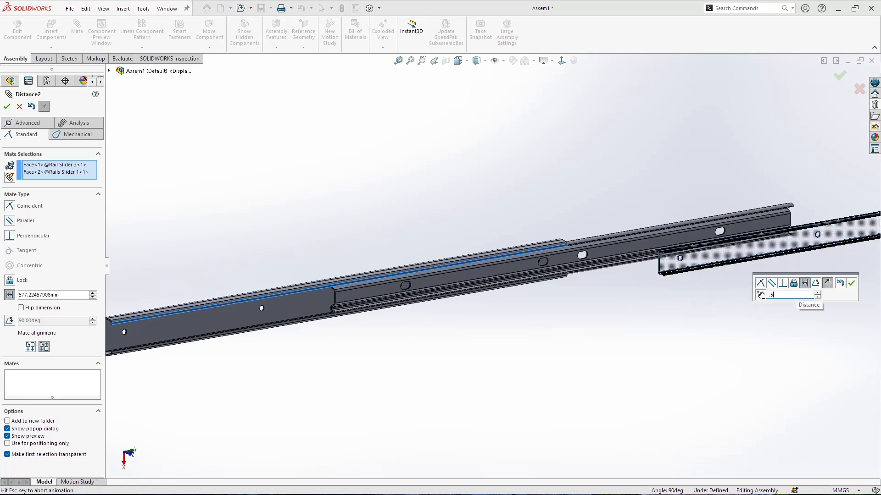
scroll(775, 108, down, 3)
middle_drag(774, 106, 798, 244)
click(827, 283)
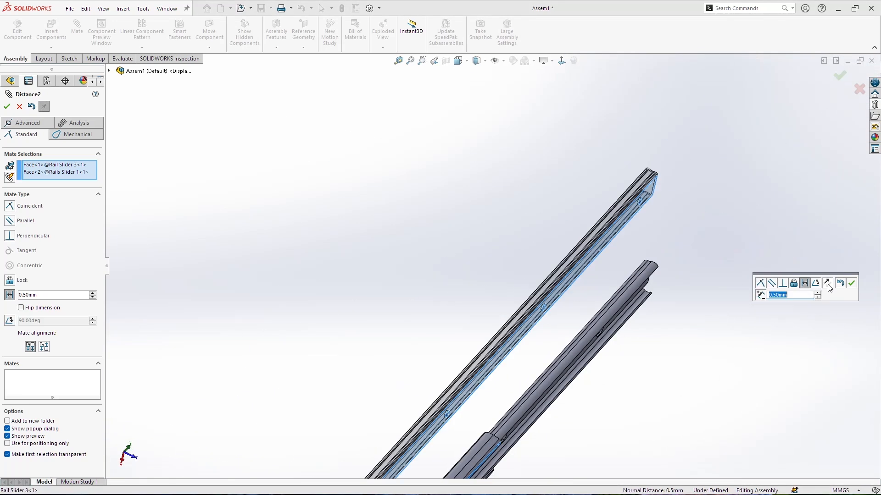
click(853, 283)
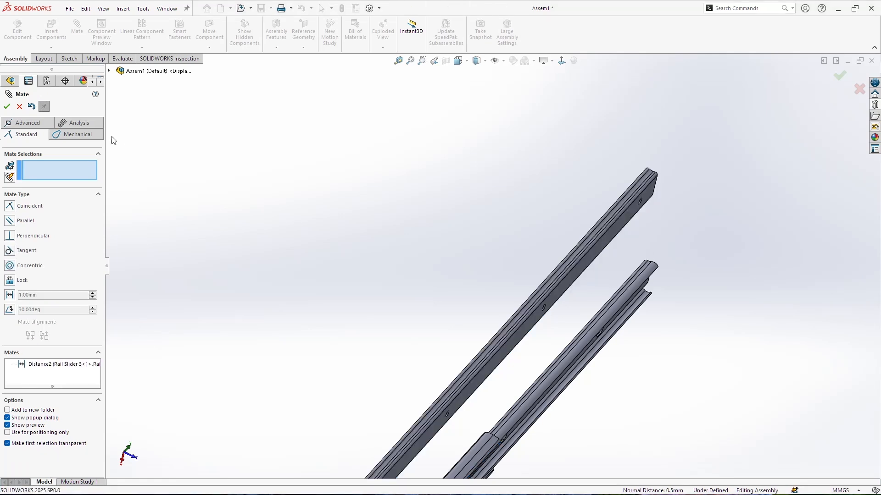
click(7, 107)
Step: Move Rail Slider 3 lengthwise to just beyond the open end of Rails Slider 2, roughly in line with it
middle_drag(509, 311, 465, 250)
scroll(464, 258, up, 4)
drag(480, 299, 784, 397)
scroll(784, 398, down, 3)
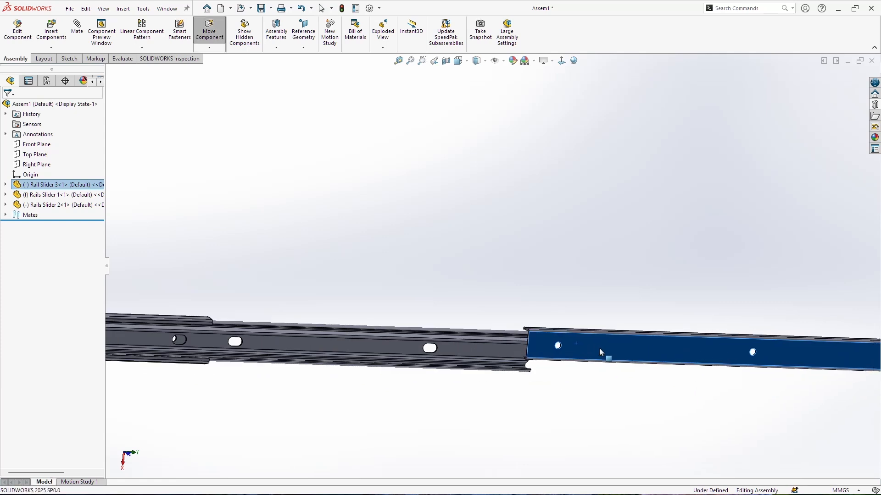
scroll(607, 354, down, 6)
key(Escape)
Step: Add a Width mate between the opposite flat faces of a Rails Slider 2 slot and the first hole of Rail Slider 3
middle_drag(560, 321, 590, 319)
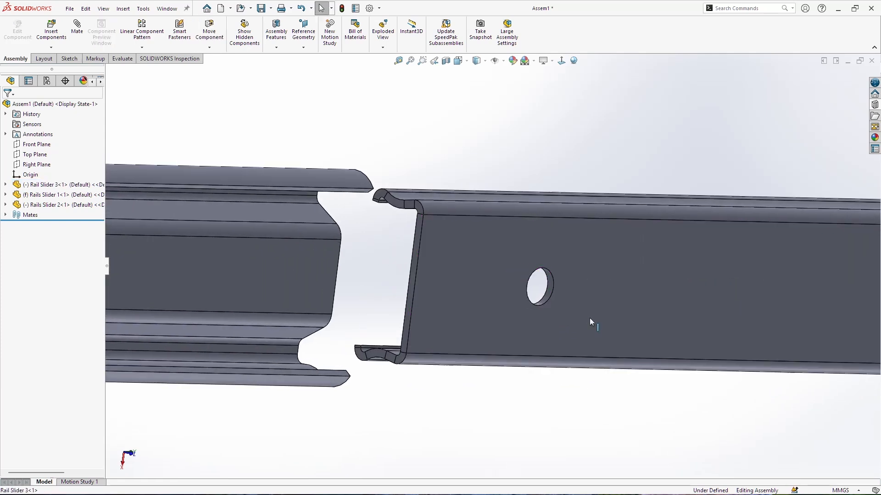
click(544, 301)
scroll(507, 301, up, 5)
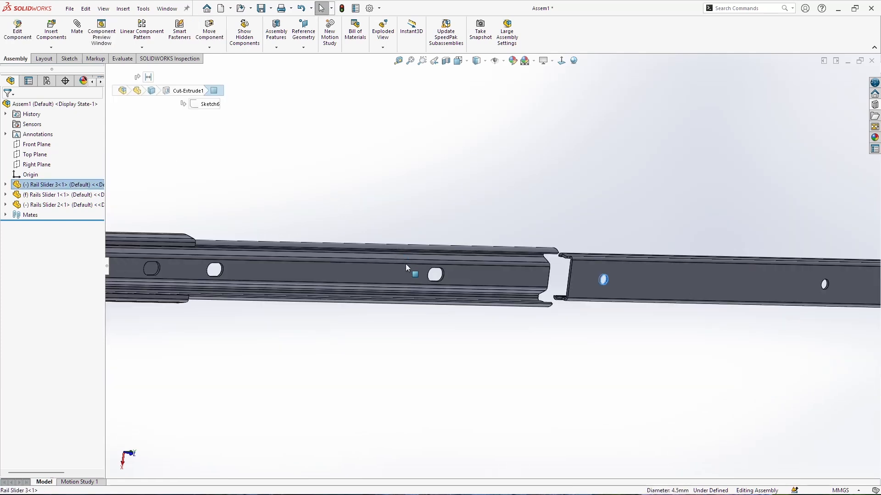
scroll(443, 276, down, 6)
middle_drag(446, 275, 456, 293)
scroll(464, 261, down, 4)
click(468, 233)
ctrl+click(456, 294)
scroll(457, 294, up, 3)
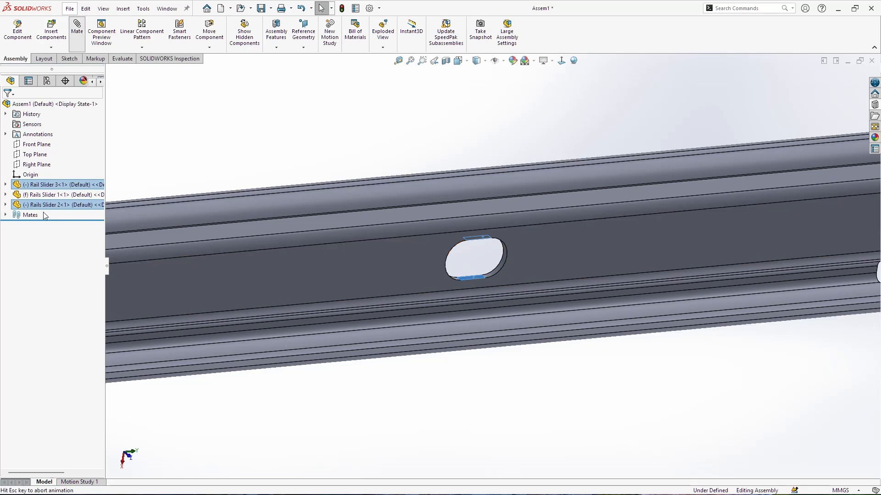
click(7, 106)
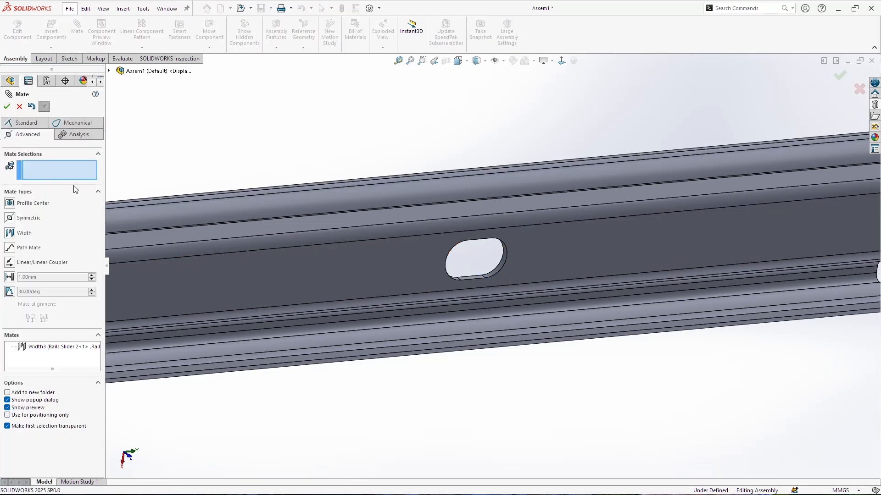
scroll(431, 265, up, 5)
scroll(460, 277, down, 6)
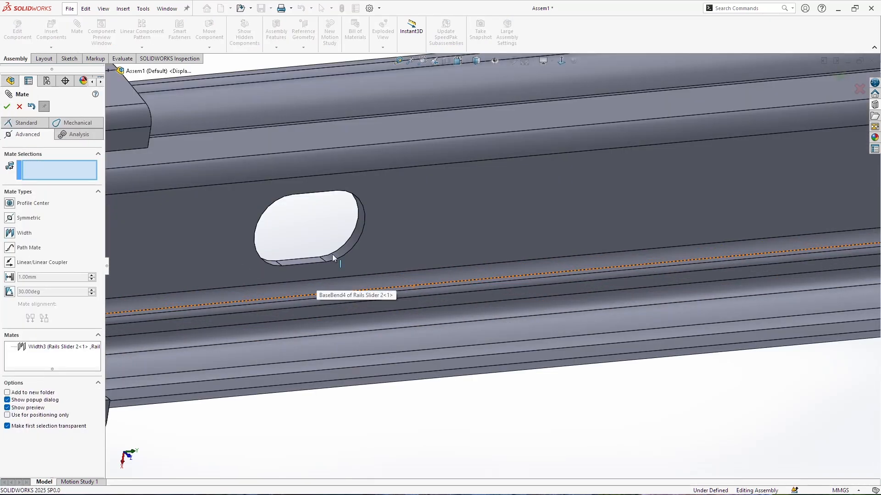
click(309, 258)
key(Escape)
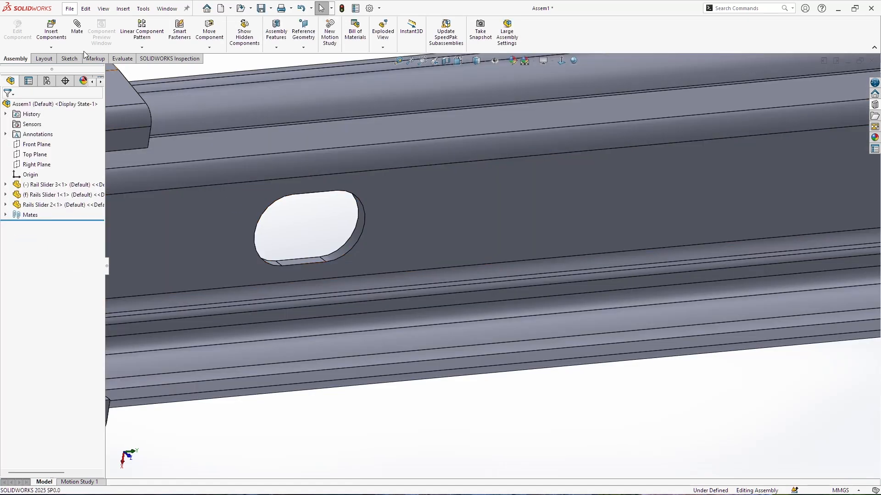
Step: Add a centered Width mate between the opposite flat faces of another Rails Slider 2 slot and another hole in Rail Slider 3
click(83, 35)
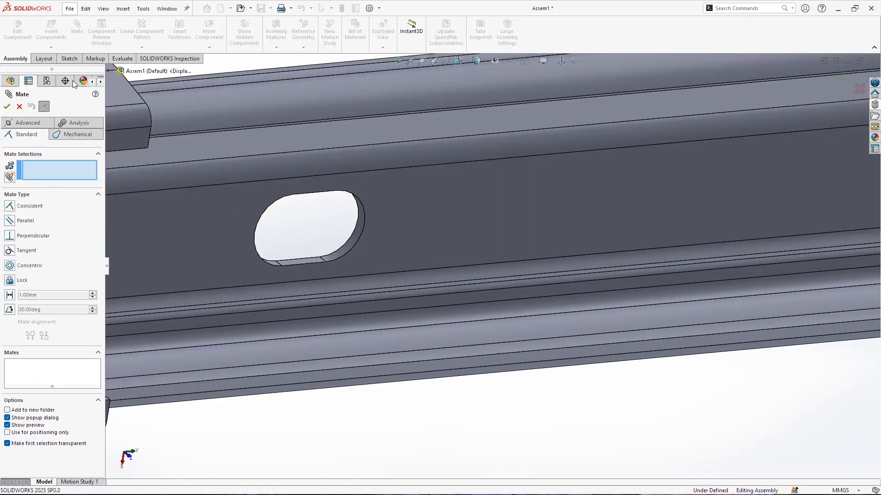
click(27, 123)
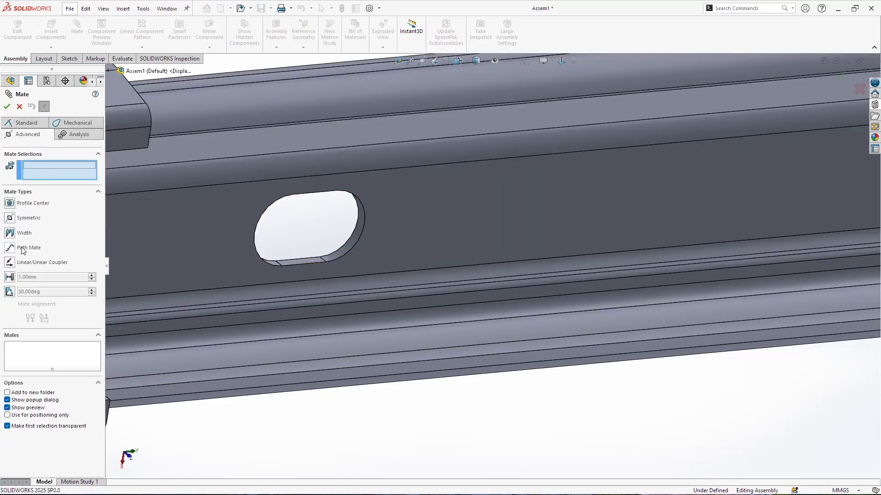
click(28, 232)
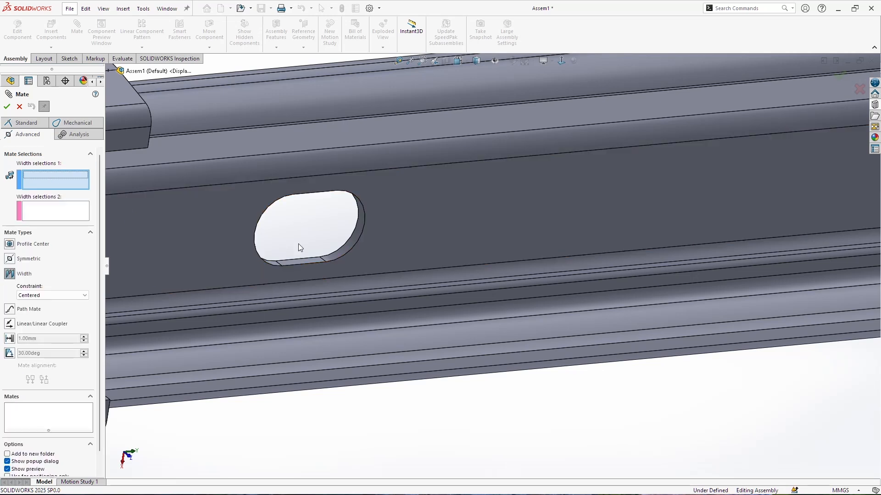
click(307, 261)
middle_drag(307, 261, 314, 156)
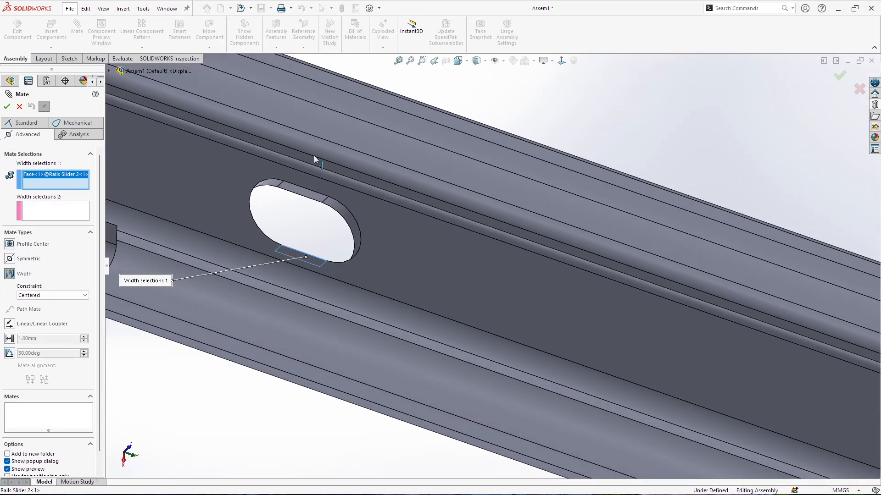
click(308, 197)
scroll(307, 202, down, 5)
scroll(662, 375, up, 5)
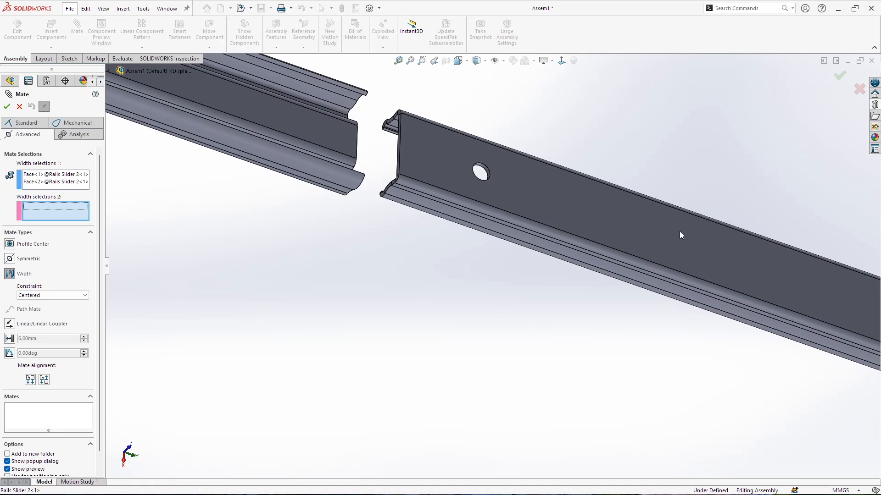
scroll(680, 235, up, 8)
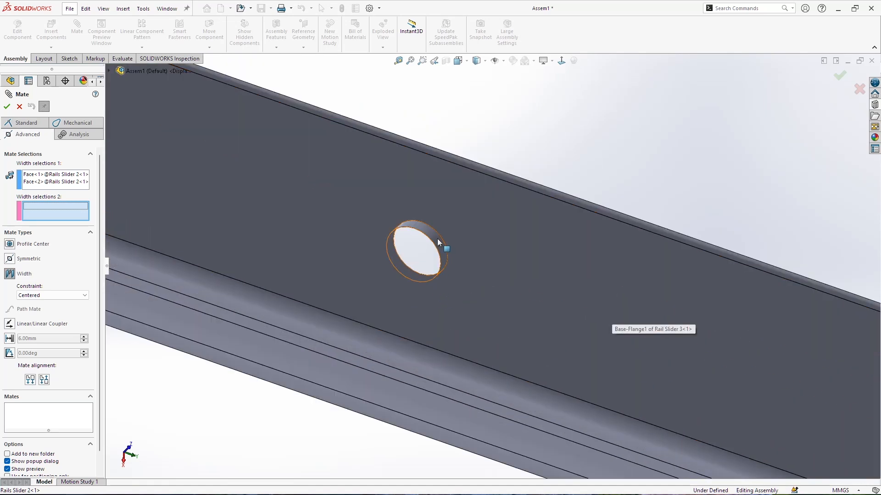
click(438, 242)
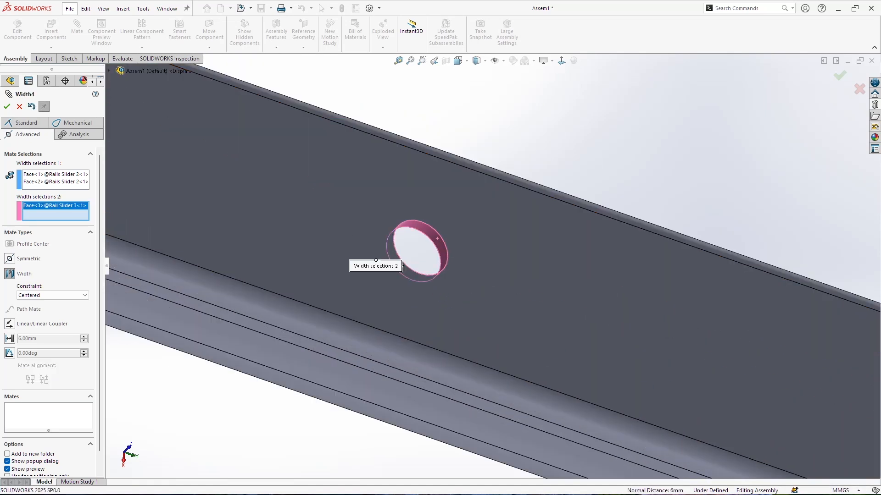
click(7, 107)
scroll(464, 354, down, 8)
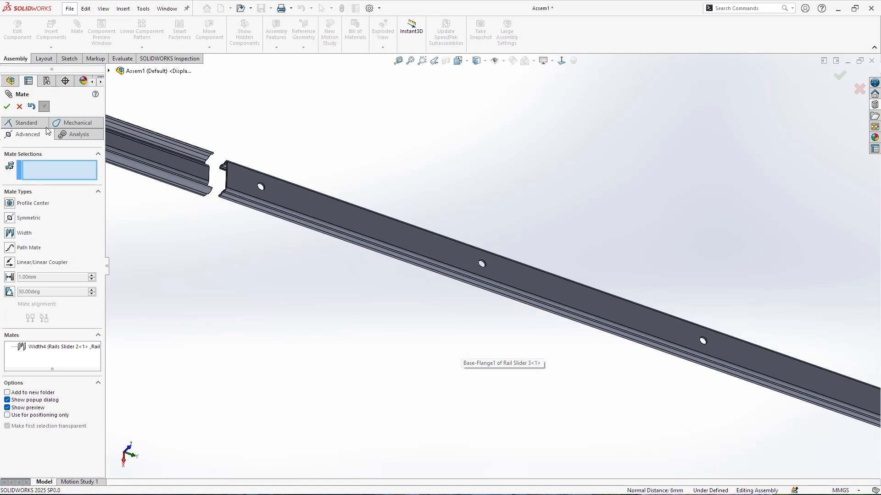
Step: Finish the mate command and slide Rail Slider 3 along the other rails to bring them together
click(7, 107)
middle_drag(345, 263, 333, 345)
click(402, 243)
drag(402, 243, 440, 263)
scroll(361, 258, down, 3)
middle_drag(361, 275, 420, 282)
scroll(378, 263, down, 10)
Step: Measure between the flat face of Rail Slider 3 and the neighbouring rail lip
key(m)
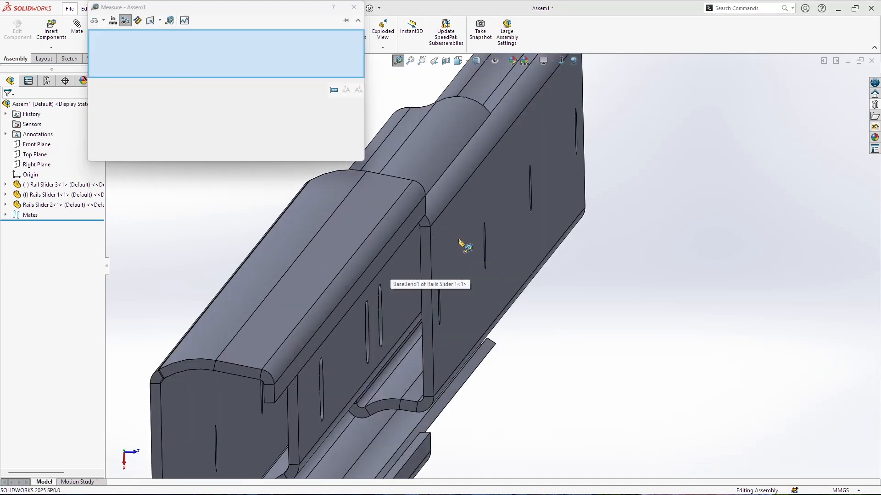
click(458, 239)
click(419, 220)
key(Escape)
Step: Start a mate between the end face of Rail Slider 3 and the end face of Rails Slider 2
click(458, 288)
scroll(429, 306, up, 3)
middle_drag(449, 310, 425, 317)
scroll(461, 315, up, 4)
scroll(460, 294, up, 4)
scroll(465, 280, down, 2)
middle_drag(465, 279, 523, 246)
scroll(525, 241, down, 3)
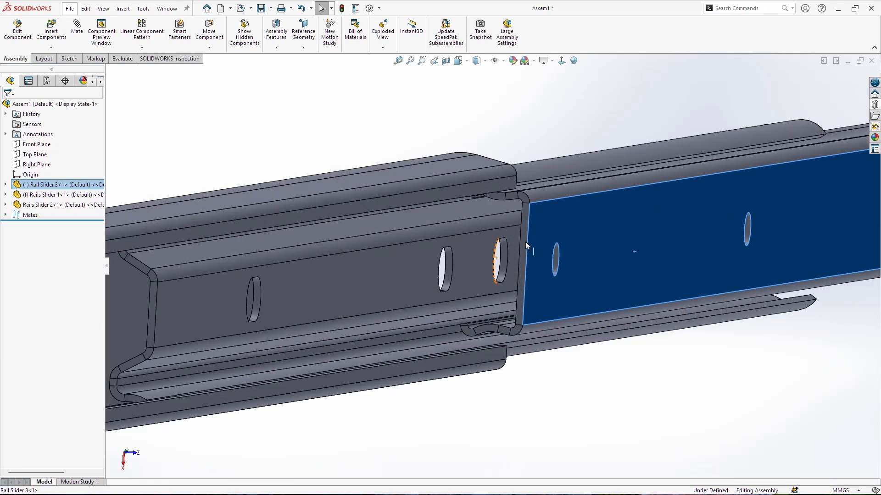
click(525, 242)
scroll(524, 240, up, 4)
scroll(367, 282, down, 3)
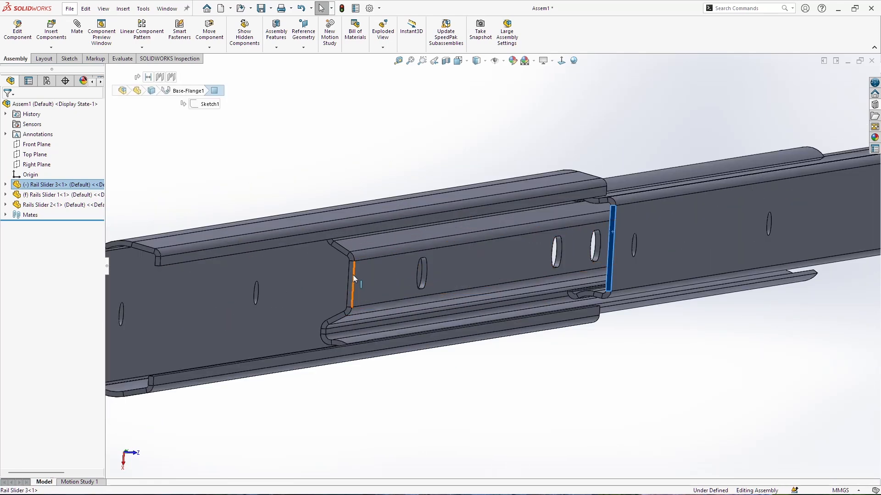
ctrl+click(351, 276)
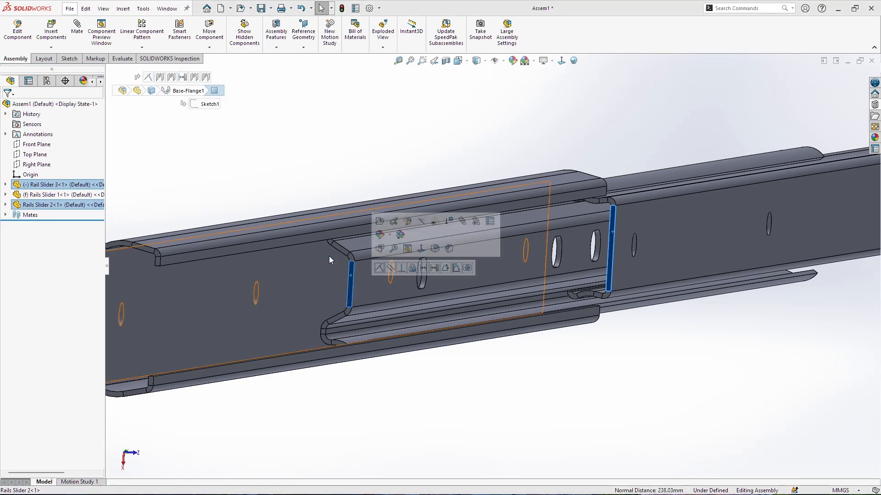
click(81, 35)
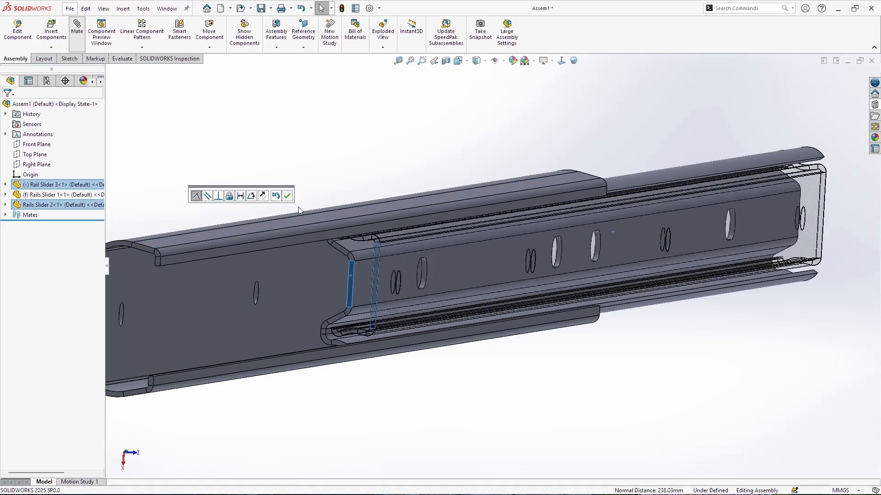
click(40, 123)
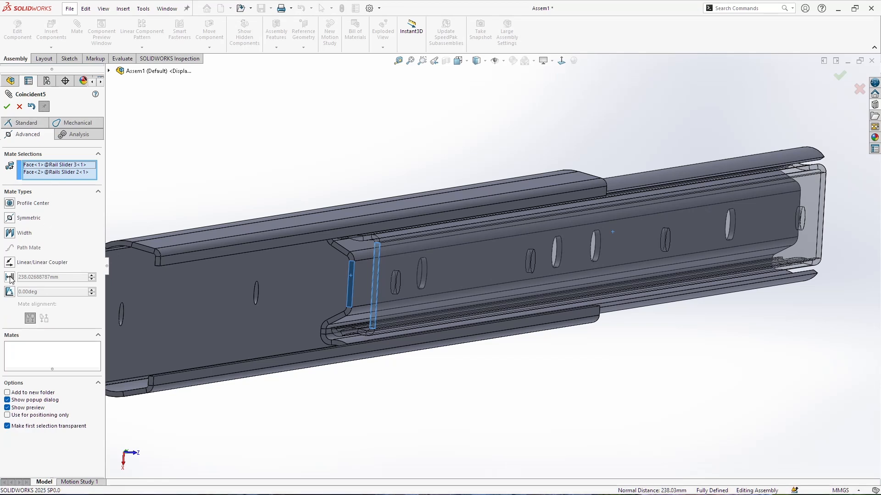
Step: Make it an advanced distance limit mate with a 225 mm maximum and a 0 mm minimum
click(10, 277)
text(225)
key(Return)
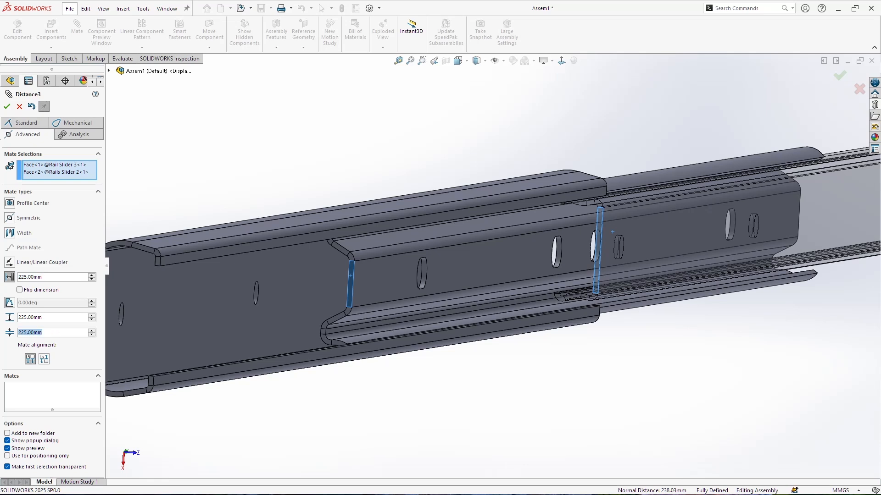
text(0)
key(Return)
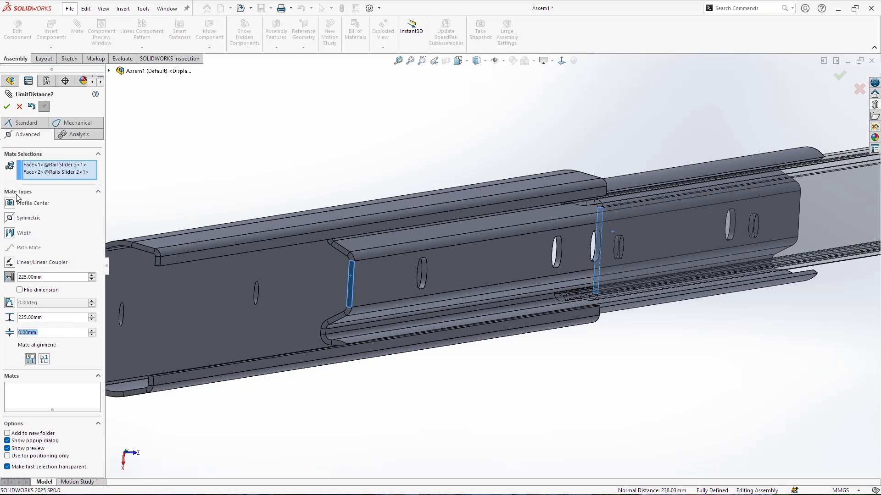
click(7, 109)
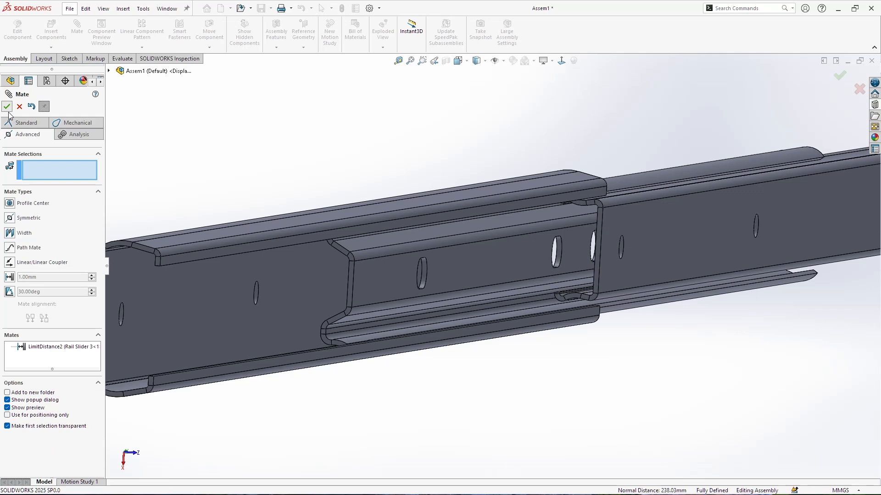
click(7, 108)
Step: Slide Rail Slider 3 along its travel and inspect how the rails move within the distance limits
click(558, 262)
middle_drag(557, 262, 348, 285)
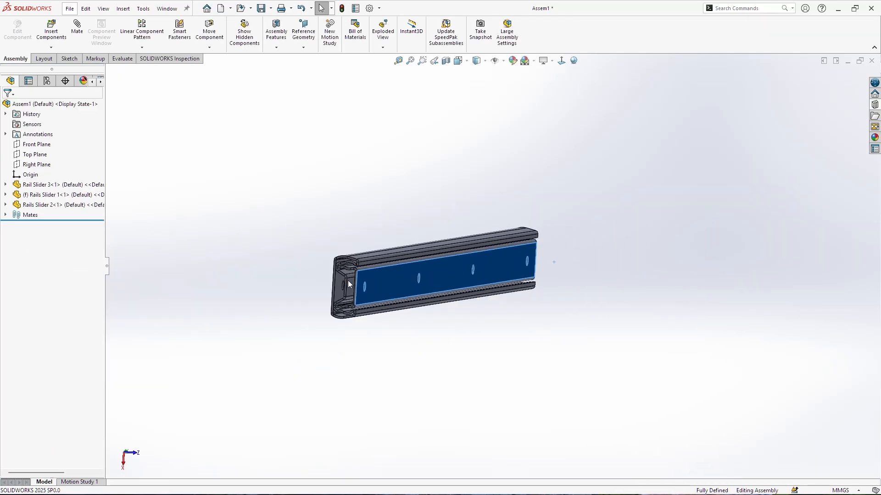
key(ctrl+8)
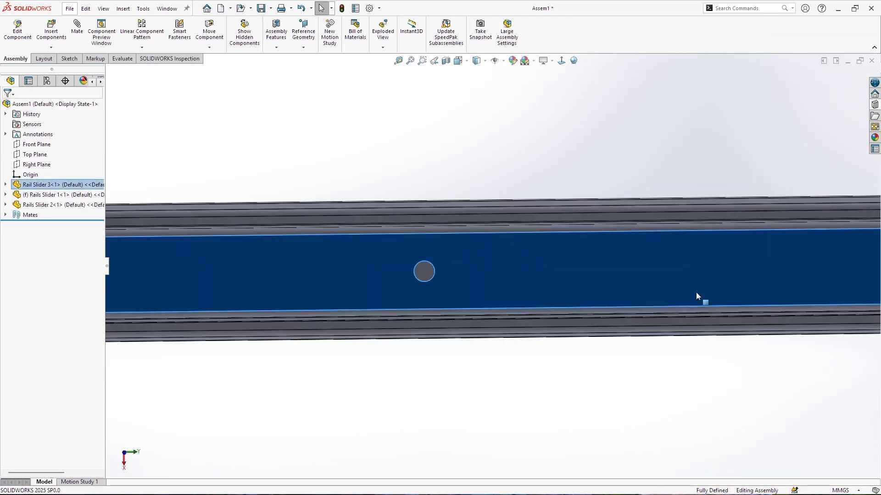
scroll(695, 294, up, 5)
scroll(724, 280, down, 7)
drag(626, 293, 657, 305)
middle_drag(658, 304, 579, 297)
scroll(579, 297, up, 5)
Step: View the rails end-on and measure between the outer edges of Rails Slider 1's lip and Rail Slider 3
key(space)
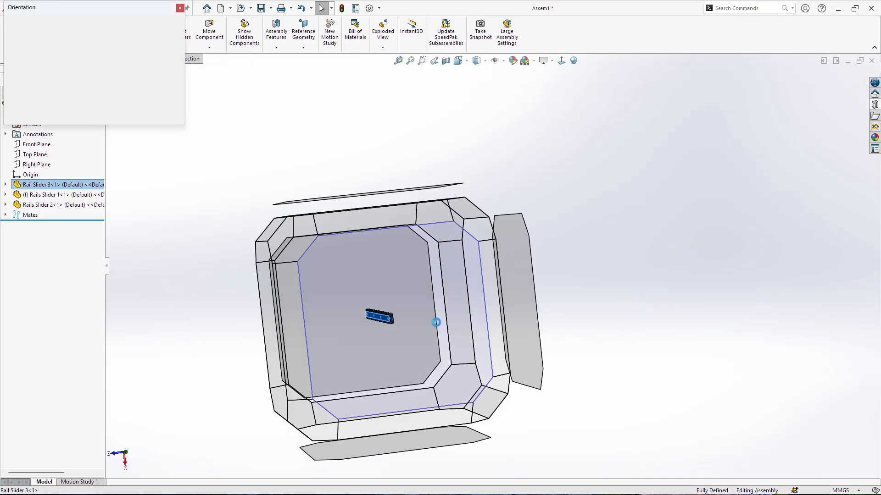
click(437, 323)
click(453, 182)
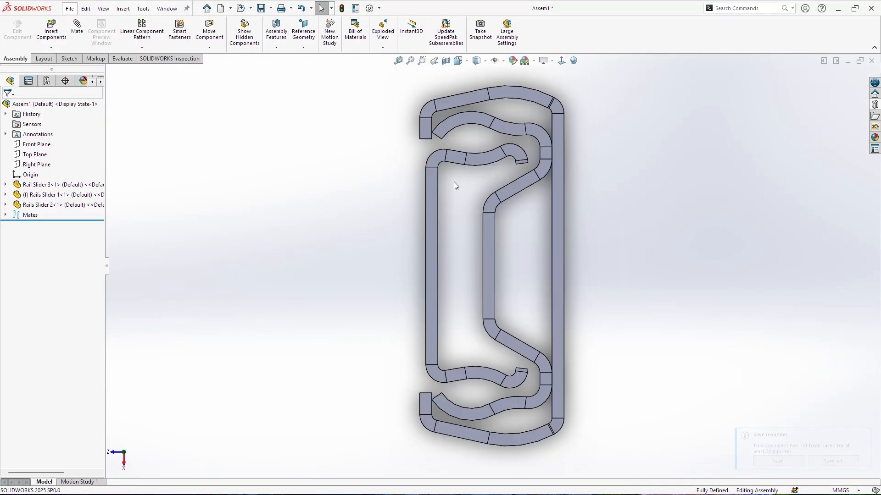
key(m)
click(420, 125)
click(425, 188)
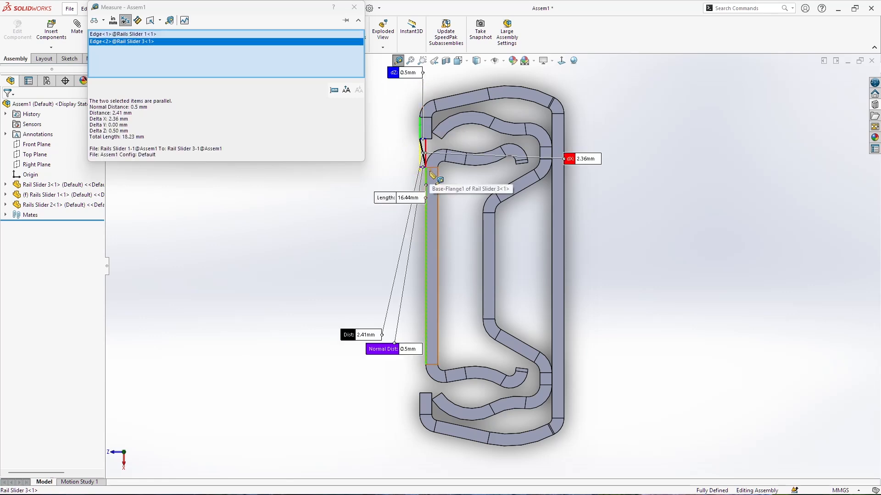
key(Escape)
Step: Edit the Distance2 mate between Rail Slider 3 and Rails Slider 1 and flip its dimension direction
click(6, 215)
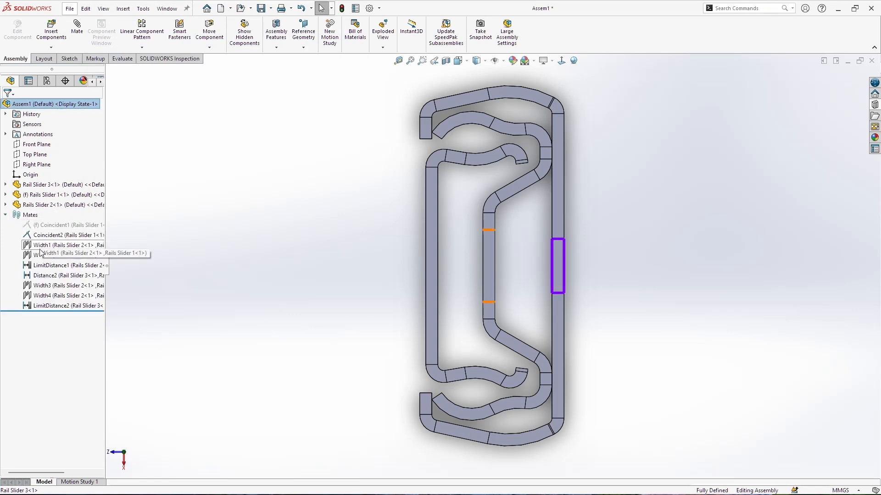
right_click(41, 277)
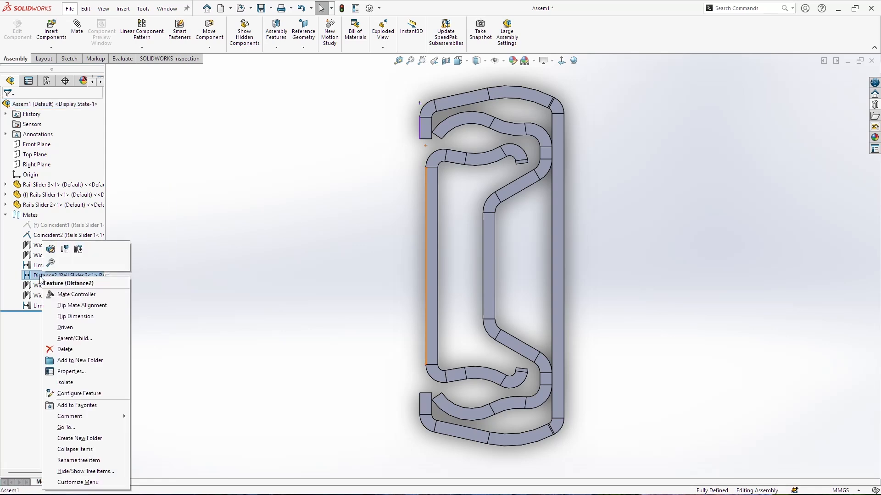
click(51, 252)
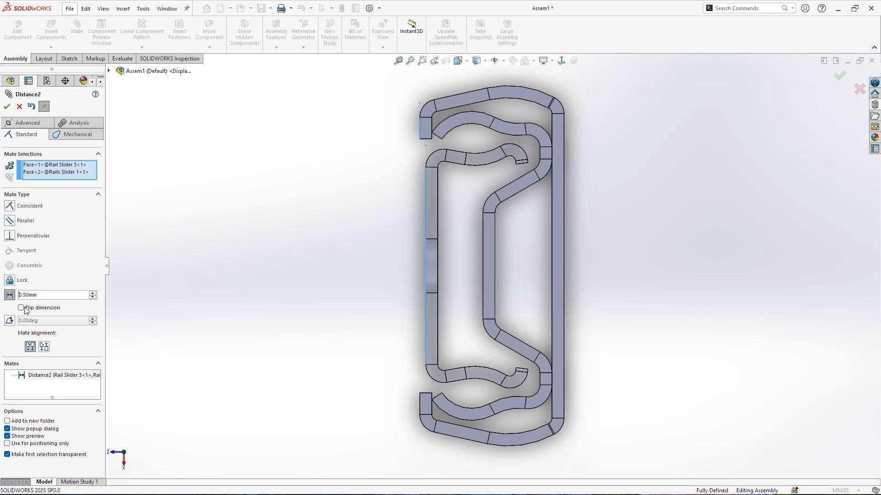
click(21, 308)
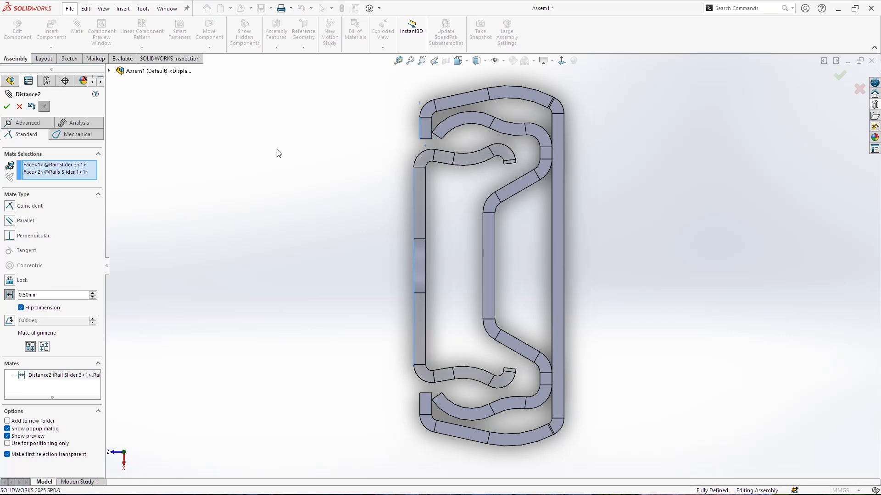
click(10, 111)
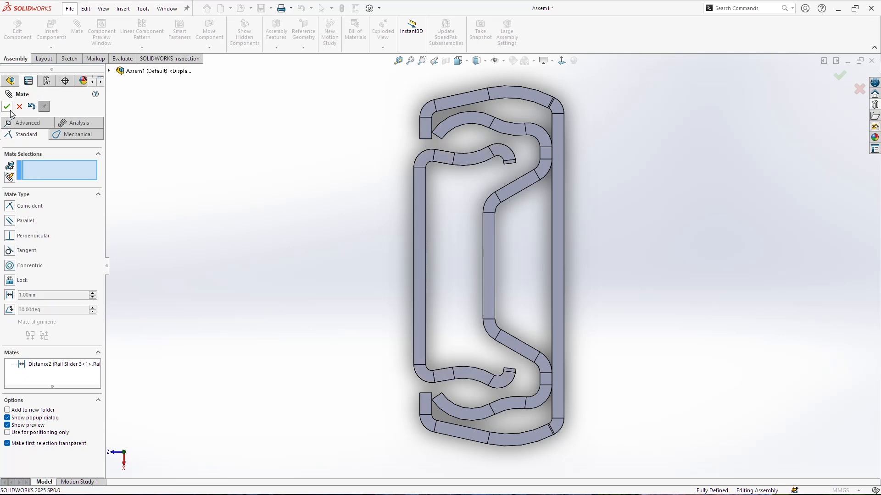
key(Escape)
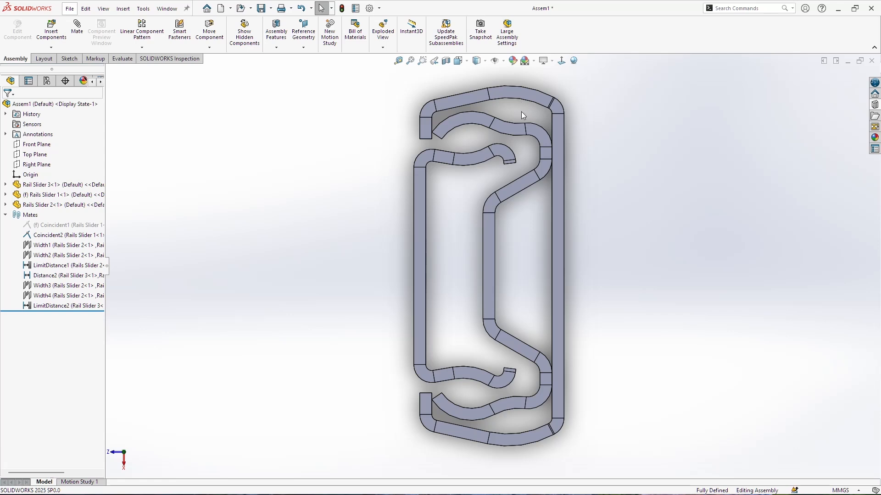
Step: Pull Rail Slider 3 outward to extend the rails and inspect the extended slide from both sides
scroll(569, 195, up, 4)
middle_drag(537, 245, 552, 252)
scroll(555, 253, up, 2)
drag(601, 263, 689, 280)
scroll(689, 280, up, 2)
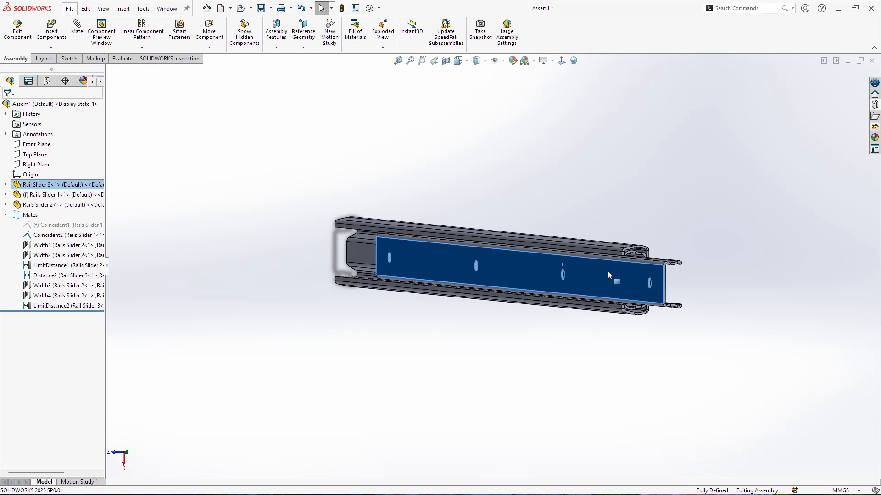
drag(607, 272, 804, 296)
scroll(616, 286, up, 2)
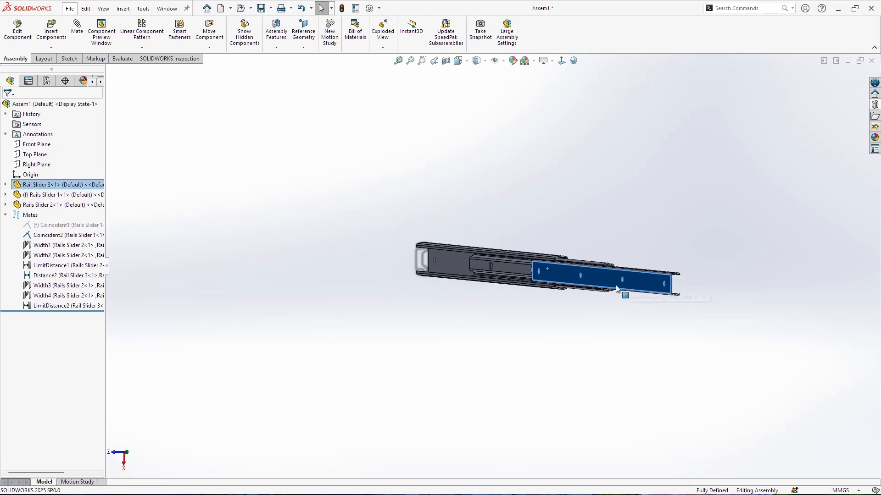
scroll(616, 285, down, 2)
middle_drag(616, 286, 595, 280)
drag(564, 269, 668, 272)
middle_drag(663, 277, 474, 284)
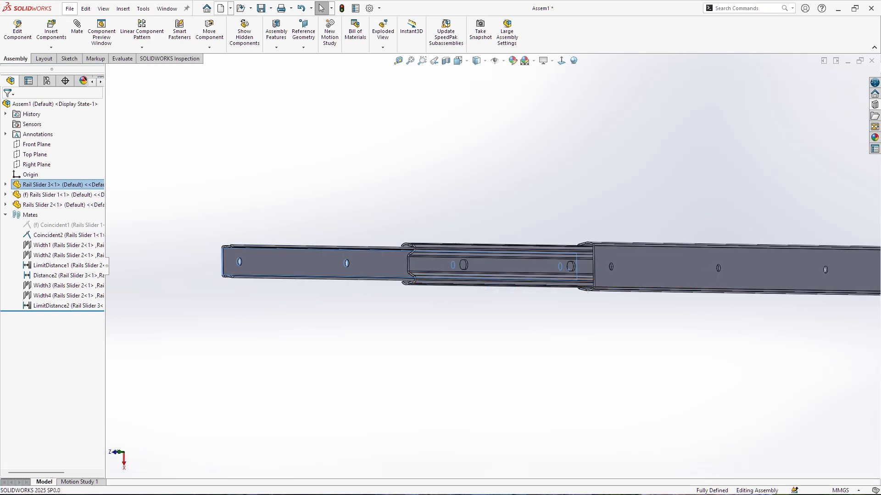
Step: Rebuild the assembly and save it in the Storage Cabinet folder as Rail Asemb
key(ctrl+s)
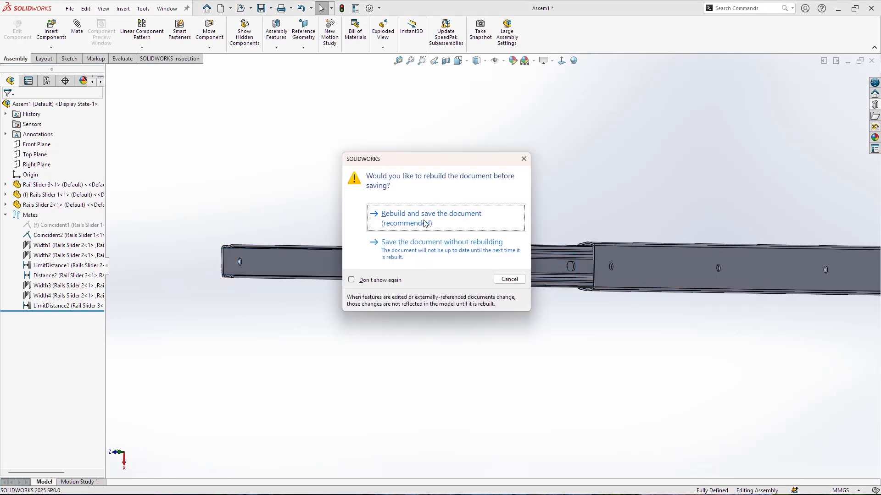
click(425, 224)
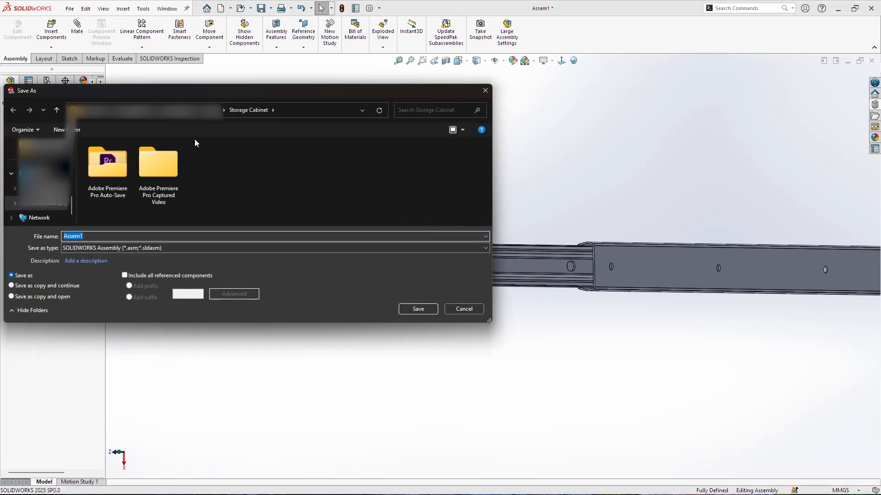
click(108, 169)
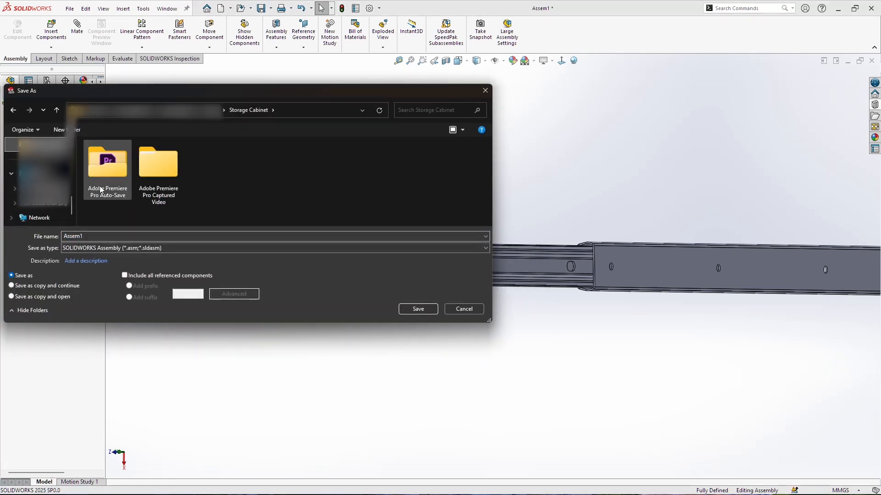
double_click(113, 235)
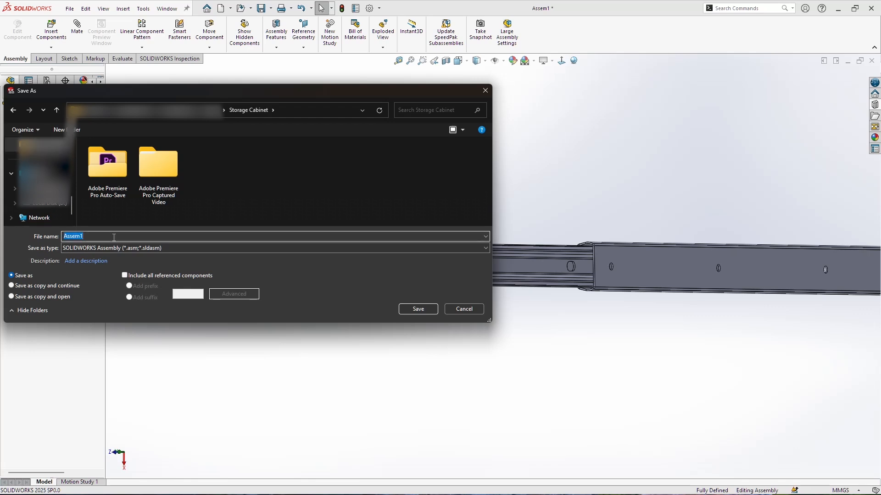
text(Rail A)
click(426, 310)
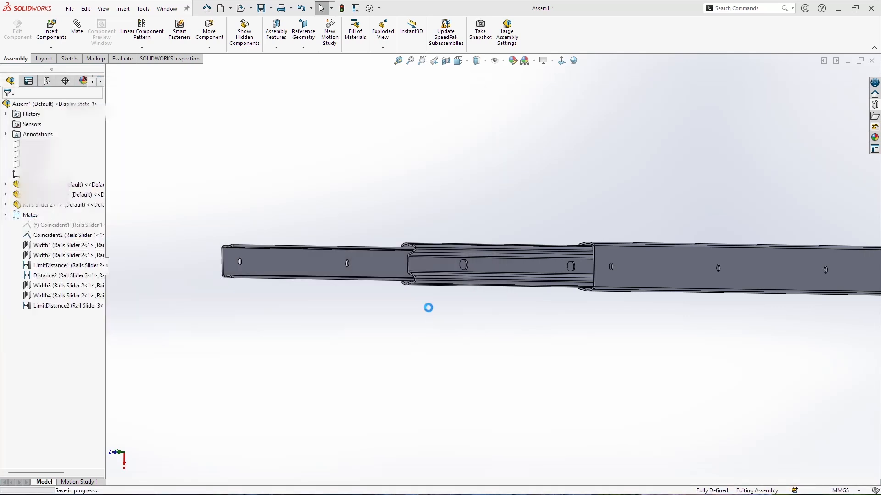
Step: Slide the extended rails back to the closed position and close the Rail Asemb document
scroll(589, 235, up, 2)
middle_drag(583, 263, 647, 276)
drag(659, 288, 229, 261)
middle_drag(436, 262, 408, 260)
scroll(400, 259, down, 3)
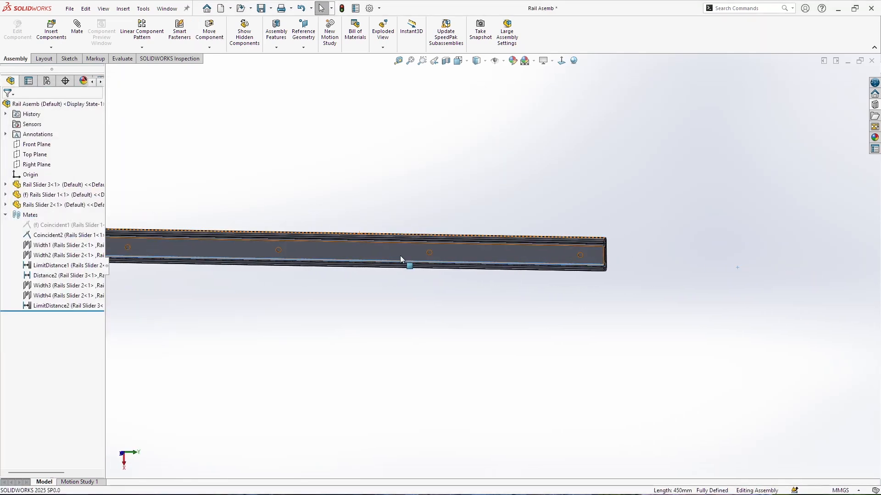
click(871, 61)
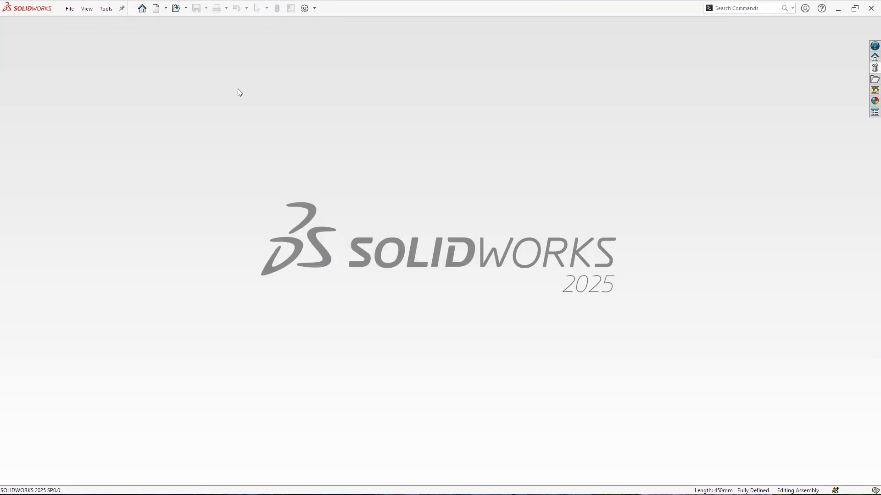
Step: Create a new assembly and open Drawer 150 mm, Handel Drawer and Rail Asemb as the components to insert
click(157, 8)
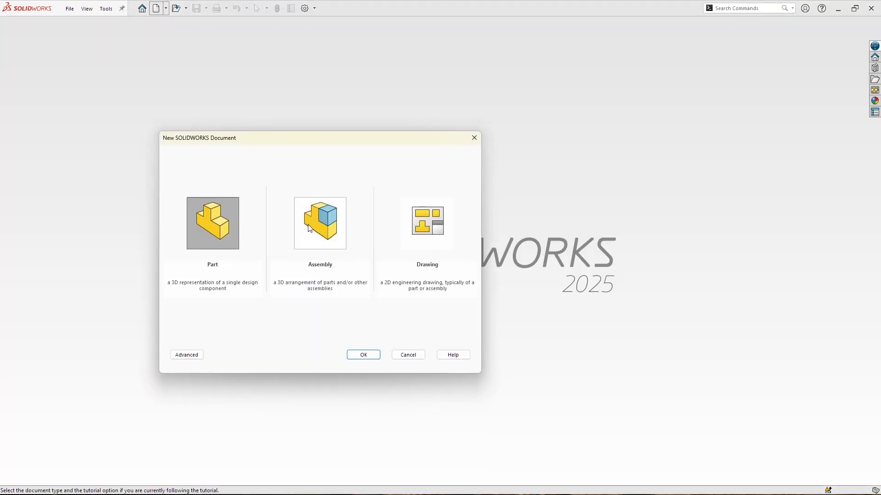
click(363, 356)
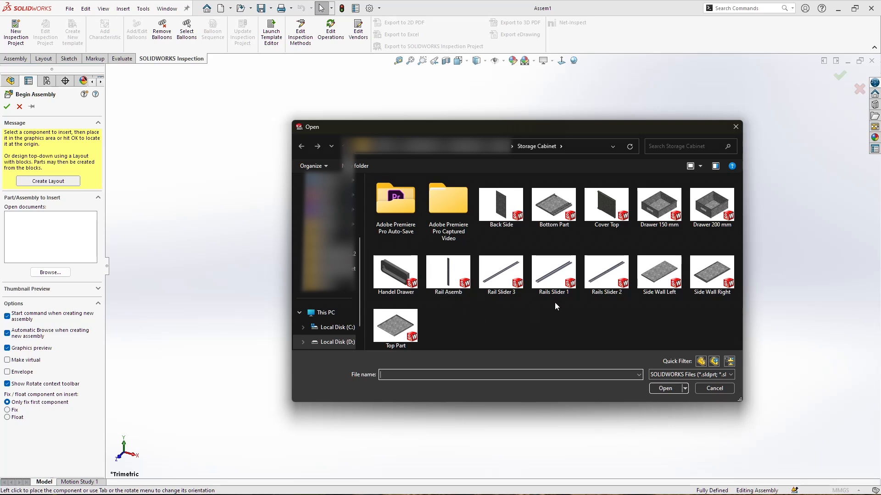
click(665, 223)
ctrl+click(395, 275)
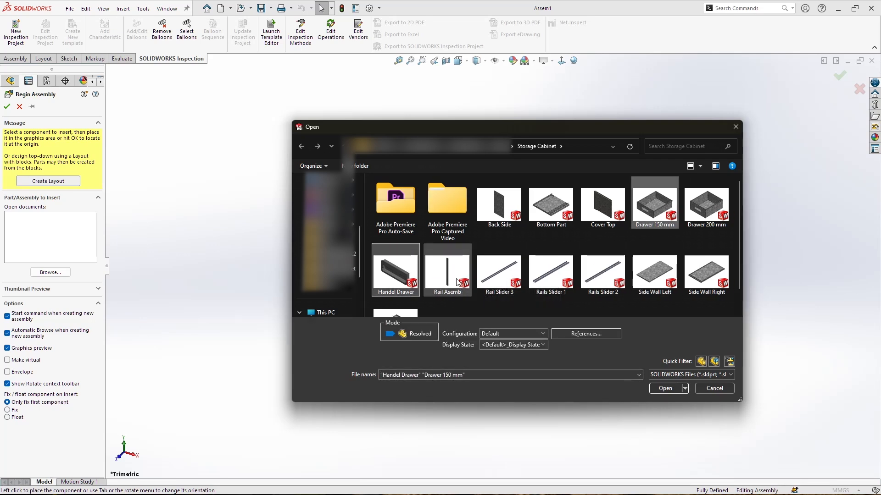
click(665, 388)
Step: Place the drawer in the assembly, the handle below its front panel, and the rail beside it
click(646, 380)
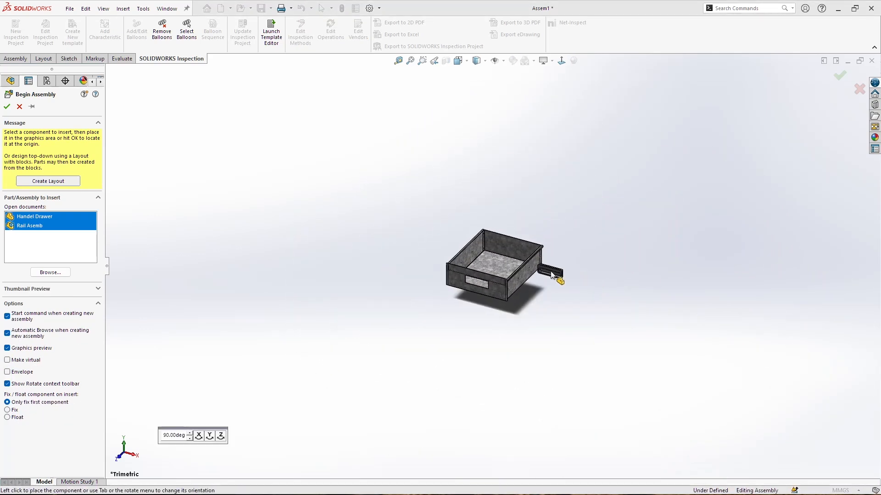
click(463, 303)
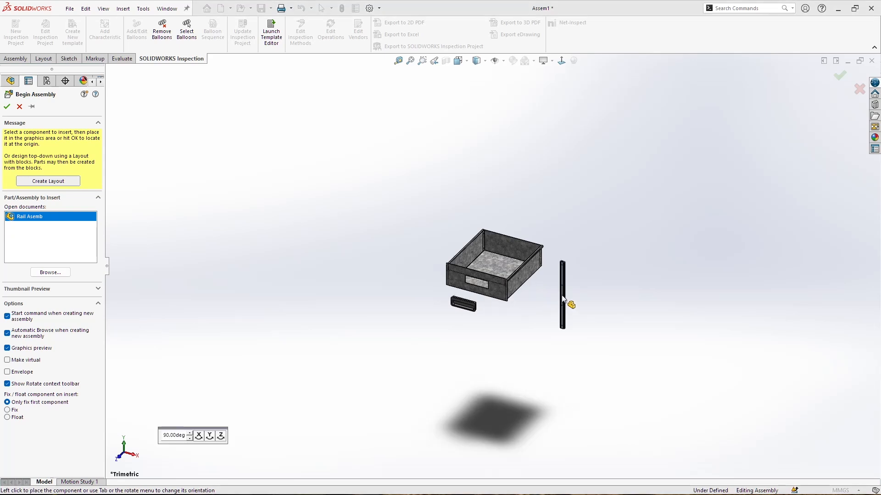
click(541, 289)
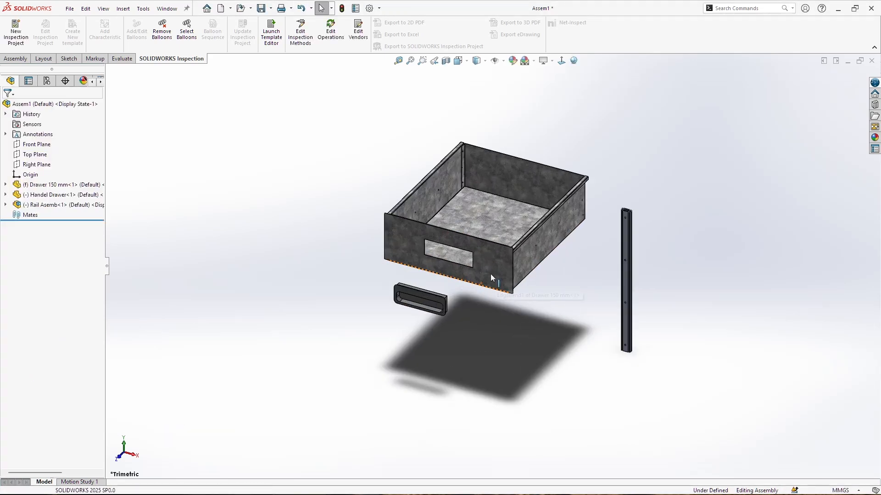
Step: Centre the handle sideways in the drawer front's cutout with a Width mate between the side faces of both
middle_drag(509, 227, 477, 271)
scroll(471, 274, up, 3)
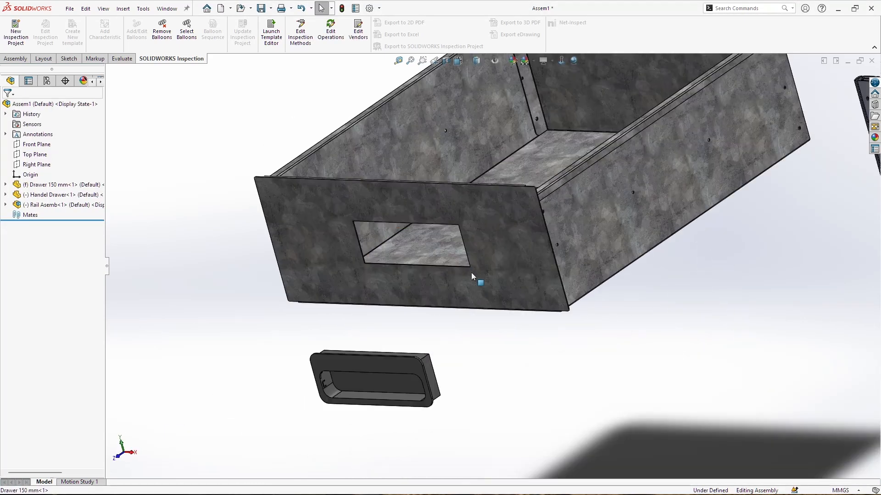
scroll(477, 289, down, 3)
click(430, 282)
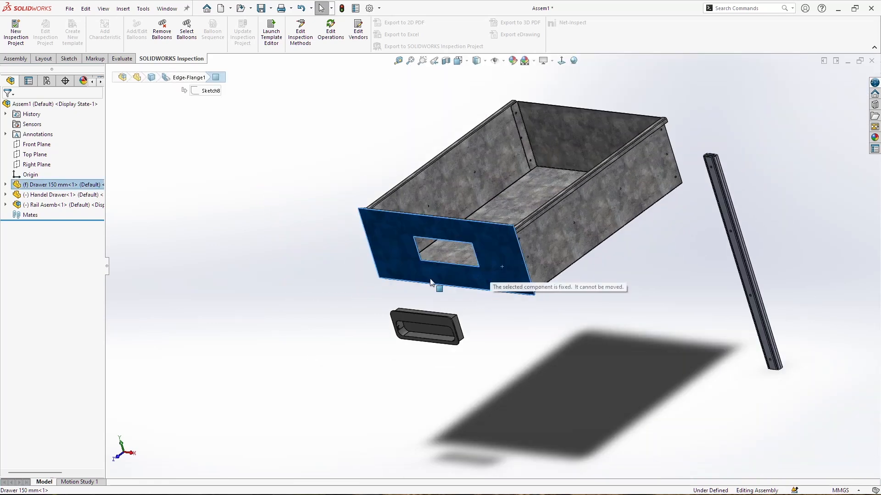
click(506, 346)
scroll(434, 306, up, 6)
click(530, 348)
middle_drag(529, 347, 597, 340)
click(367, 321)
scroll(615, 150, up, 8)
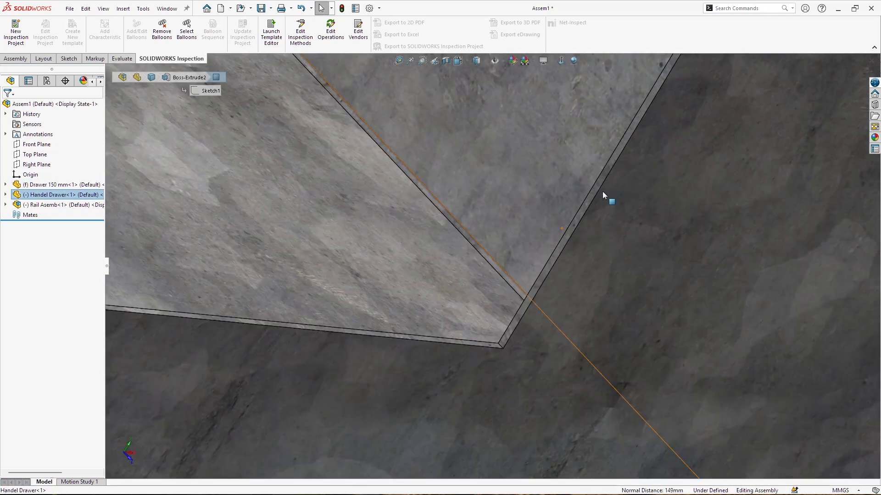
click(593, 197)
scroll(413, 222, down, 10)
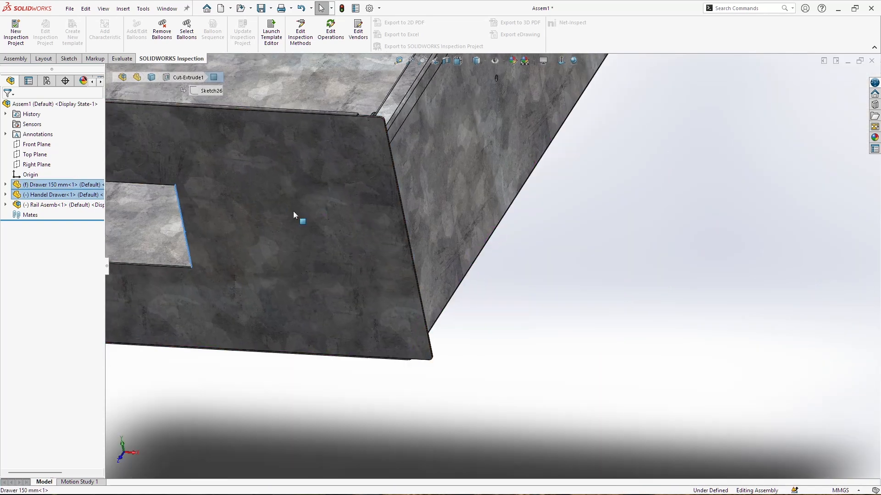
scroll(272, 221, up, 10)
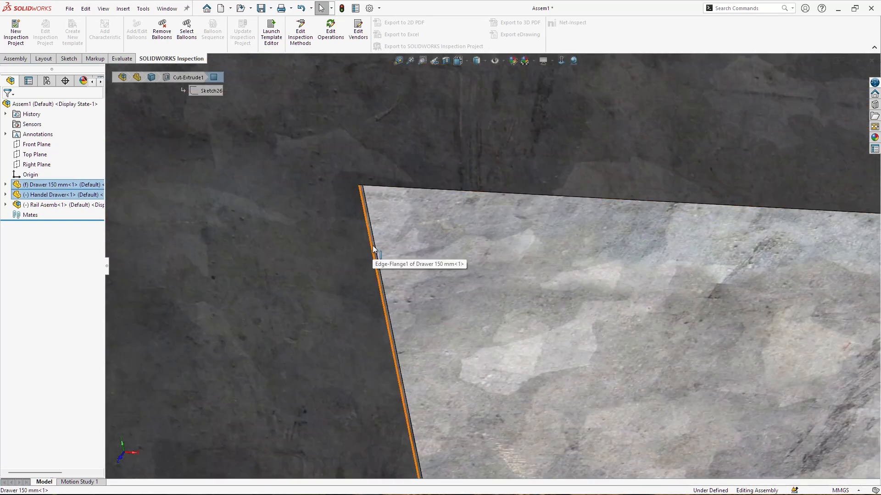
click(372, 246)
ctrl+click(373, 249)
ctrl+click(375, 249)
scroll(373, 248, down, 10)
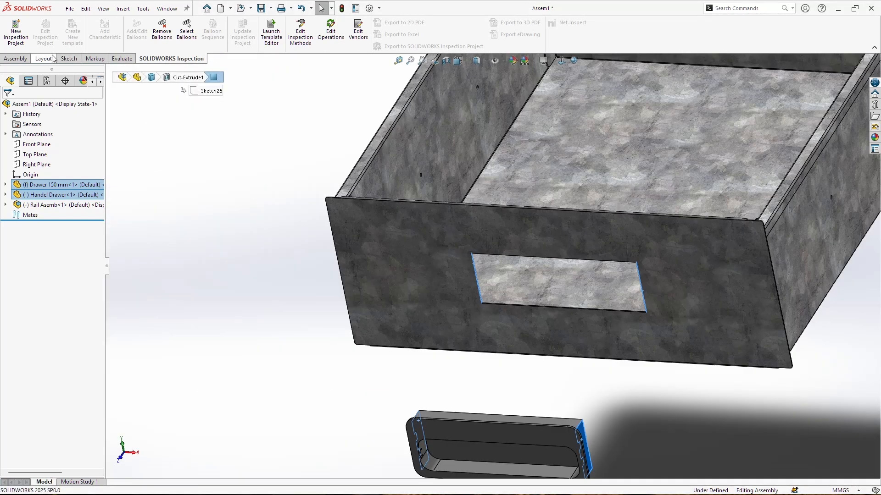
click(23, 60)
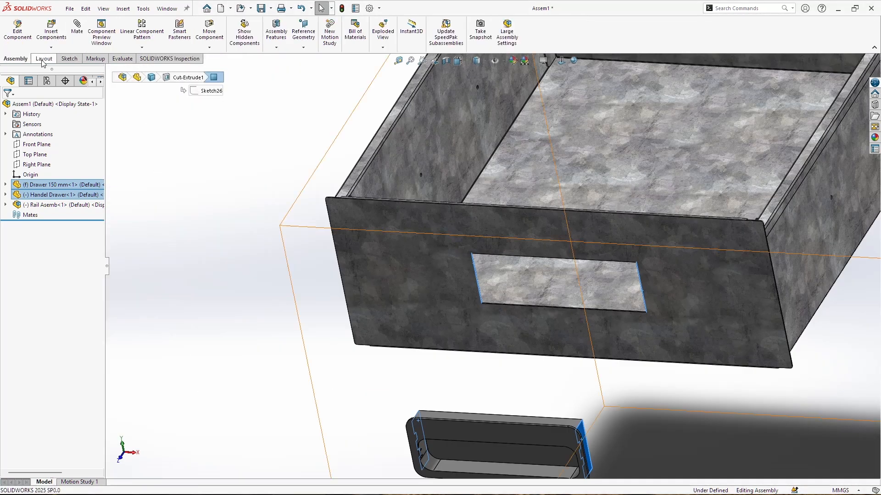
click(81, 39)
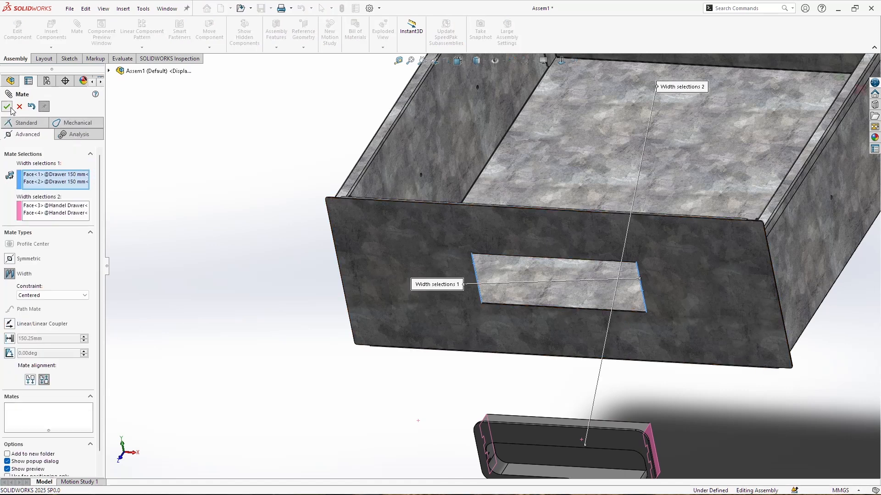
click(7, 107)
Step: Add a centered Width mate between the handle body's upper and lower faces and the cutout's upper and lower faces
click(24, 233)
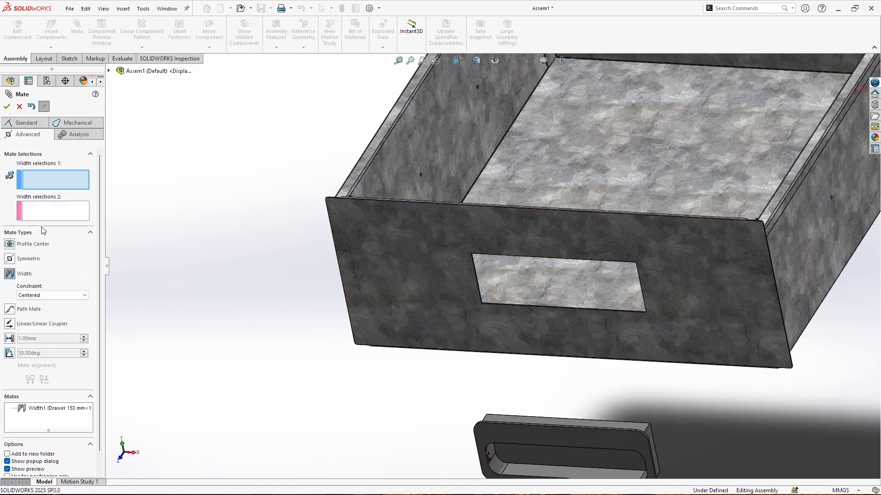
scroll(570, 452, down, 5)
click(495, 356)
scroll(541, 418, up, 4)
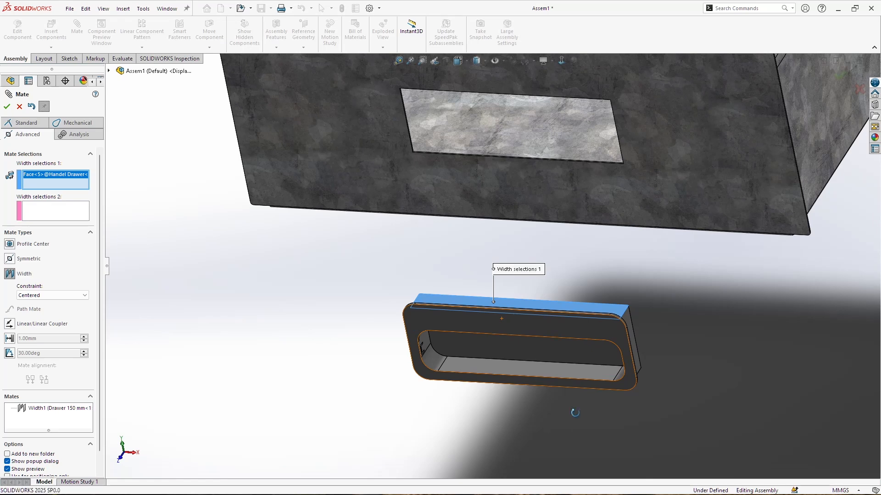
middle_drag(573, 413, 500, 381)
click(623, 421)
middle_drag(645, 331, 613, 350)
scroll(614, 350, down, 6)
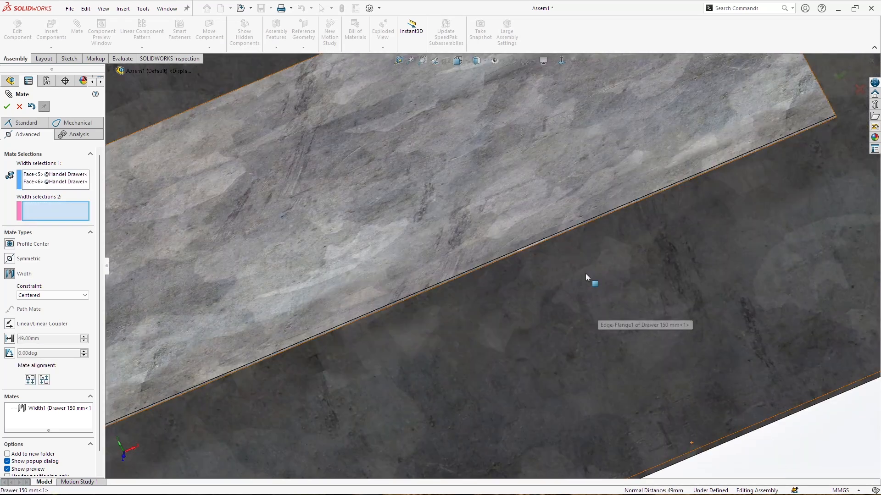
middle_drag(587, 279, 194, 213)
scroll(480, 282, down, 3)
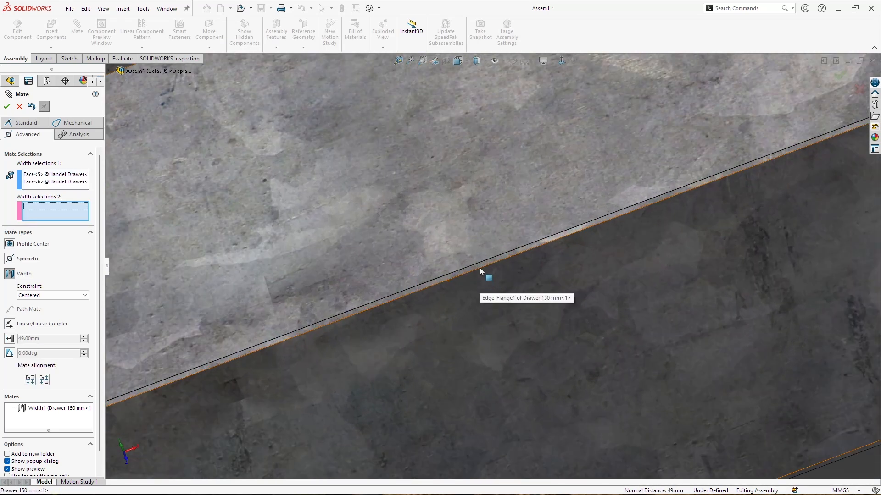
click(480, 269)
scroll(479, 267, up, 4)
middle_drag(494, 273, 435, 122)
scroll(453, 224, down, 5)
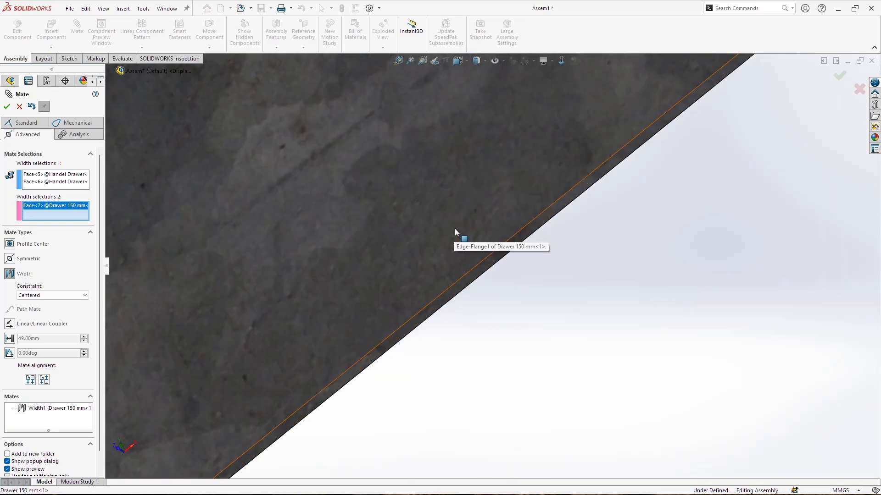
click(503, 282)
scroll(505, 290, up, 5)
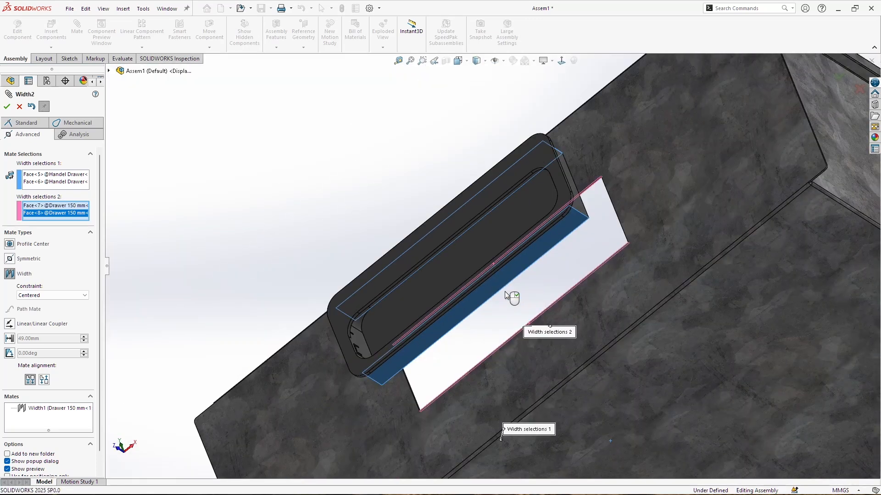
middle_drag(537, 311, 524, 303)
click(6, 106)
Step: Seat the handle against the drawer with a Coincident mate between the drawer's front face and the handle flange's rear face
click(630, 180)
middle_drag(630, 180, 517, 221)
scroll(517, 221, down, 5)
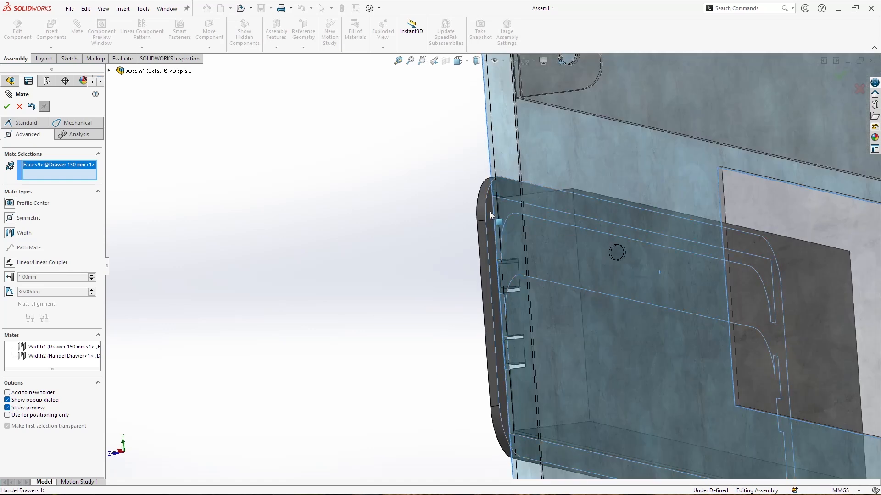
click(489, 211)
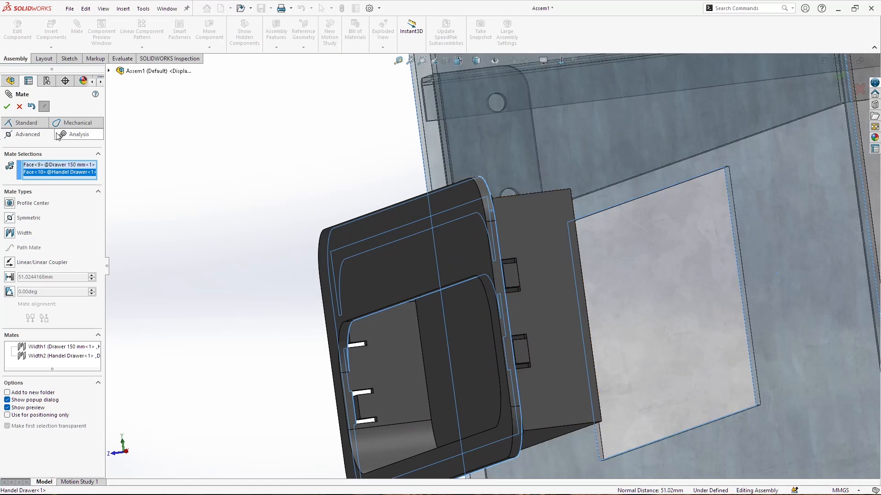
click(28, 125)
click(15, 209)
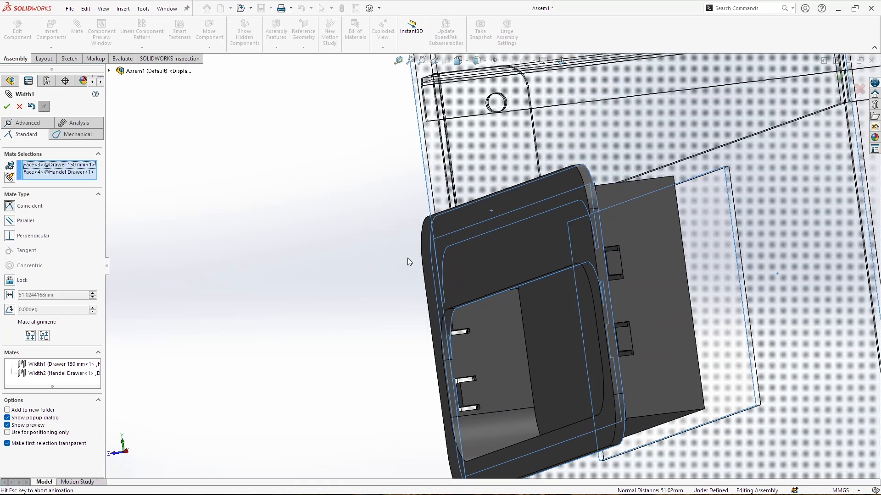
click(672, 249)
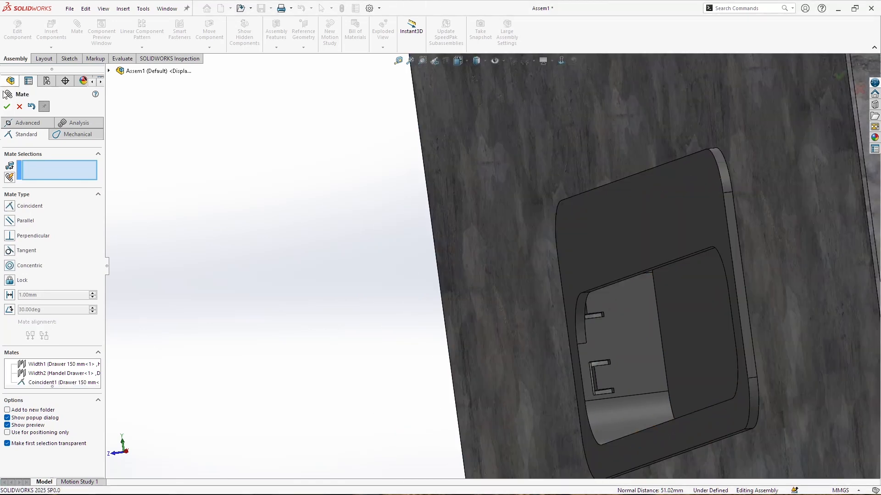
key(Escape)
Step: Examine the fitted handle from the front and its clips from inside the drawer
scroll(593, 219, up, 5)
click(546, 232)
middle_drag(632, 268, 606, 268)
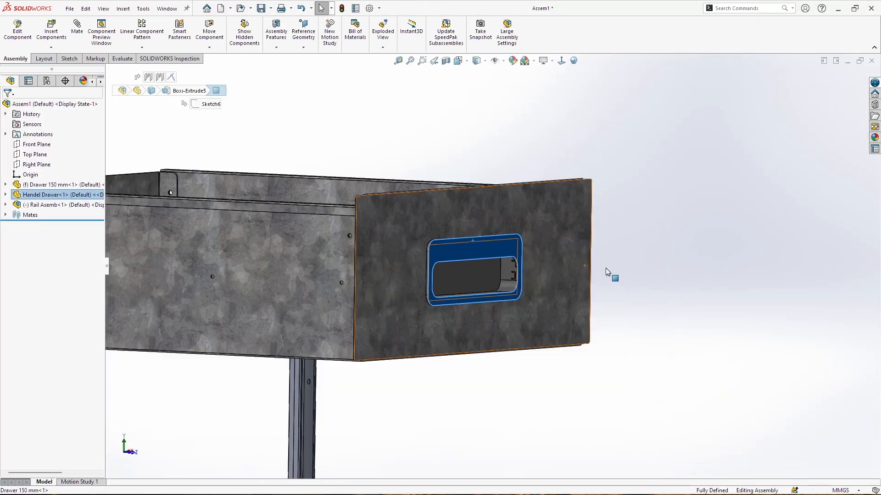
click(605, 268)
scroll(512, 260, down, 4)
middle_drag(513, 258, 669, 351)
scroll(555, 265, down, 6)
middle_drag(555, 266, 559, 272)
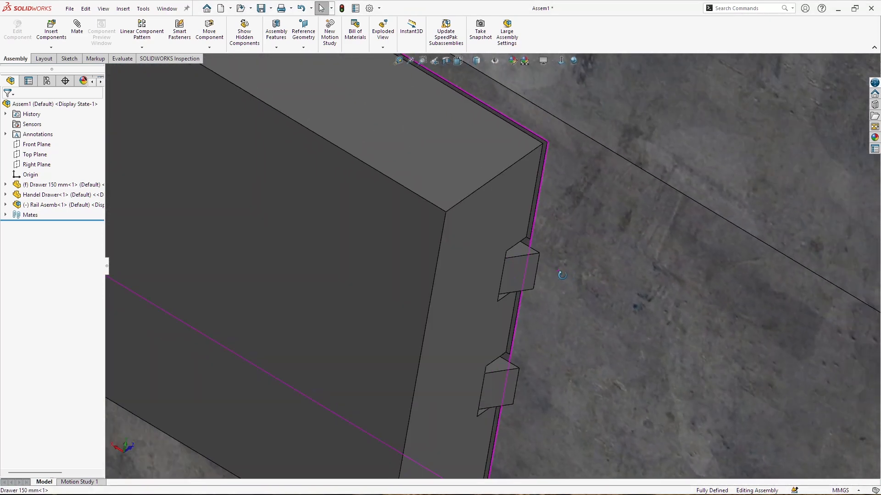
scroll(537, 241, down, 2)
middle_drag(538, 240, 303, 249)
scroll(532, 309, down, 4)
scroll(304, 248, up, 10)
middle_drag(590, 209, 654, 321)
scroll(596, 262, up, 2)
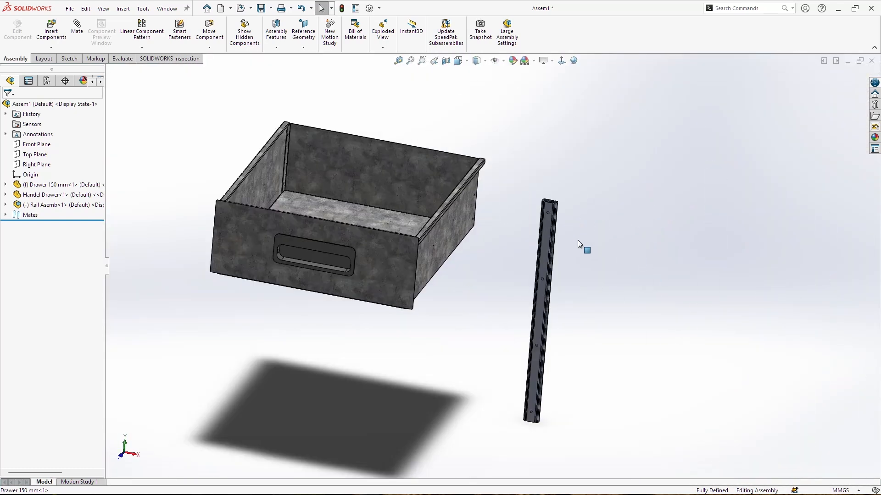
Step: Add a Coincident mate between the flat face of Rail Slider 3 and the drawer's outer side face
scroll(615, 235, down, 5)
drag(627, 249, 589, 261)
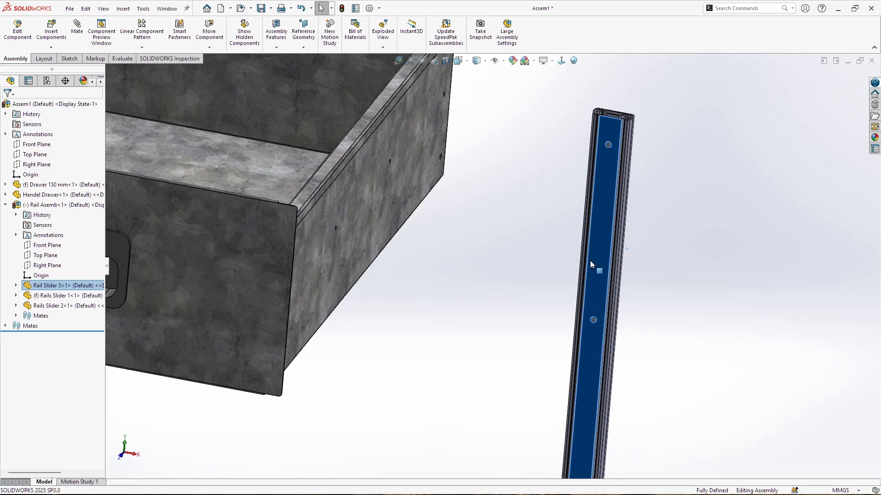
middle_drag(640, 287, 575, 180)
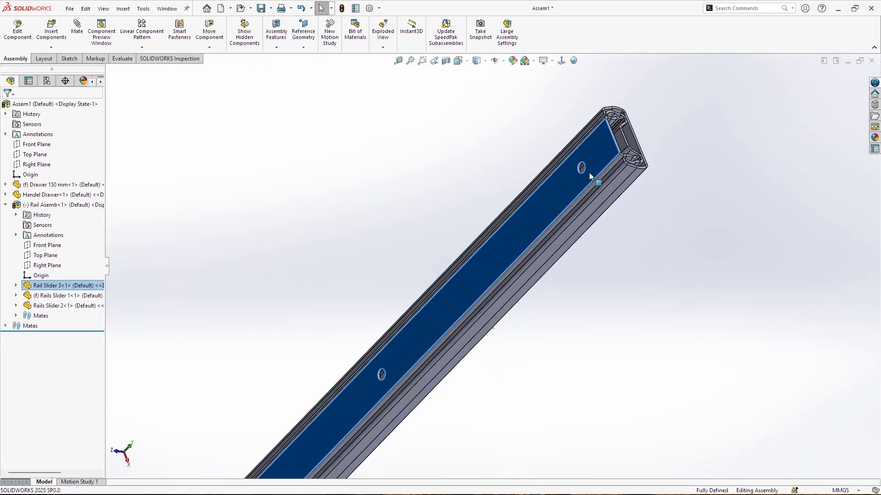
click(602, 156)
scroll(595, 188, up, 7)
middle_drag(552, 236, 532, 192)
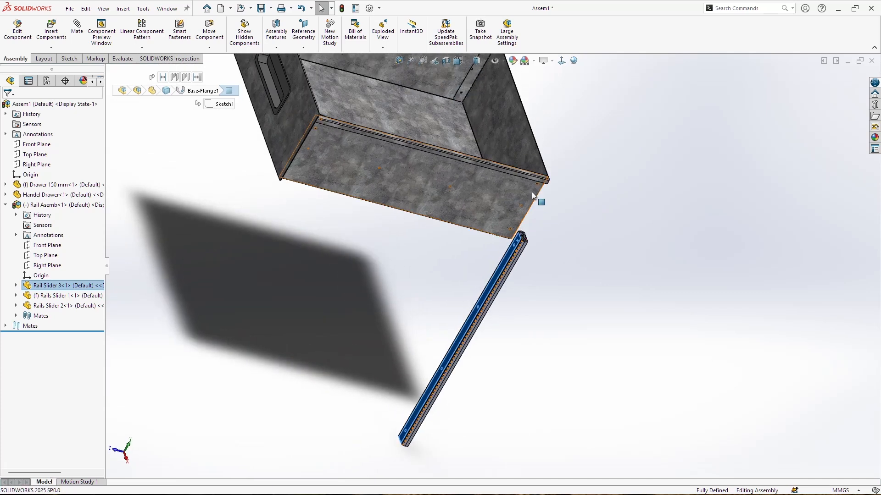
ctrl+click(461, 197)
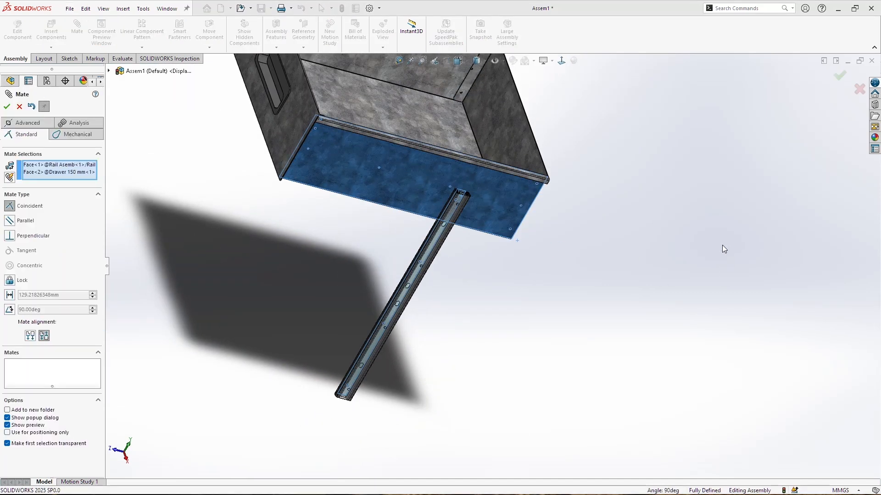
click(723, 244)
key(Escape)
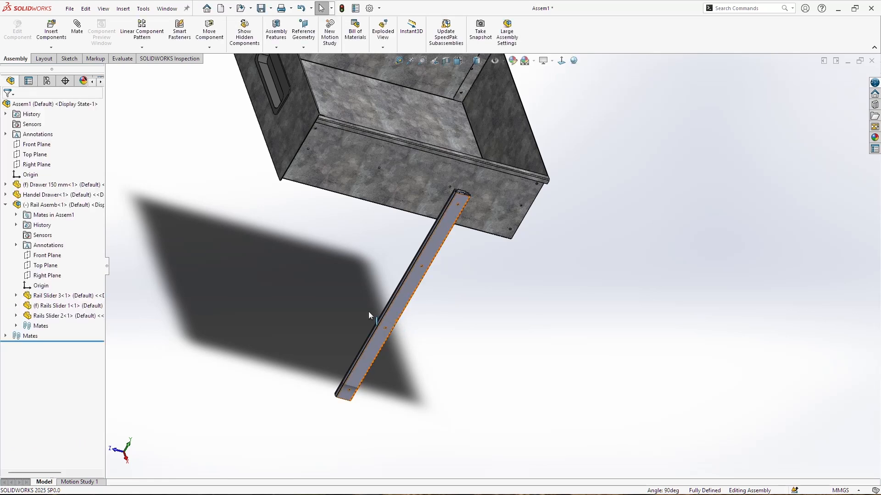
Step: Make the Rail Asemb subassembly flexible
right_click(49, 209)
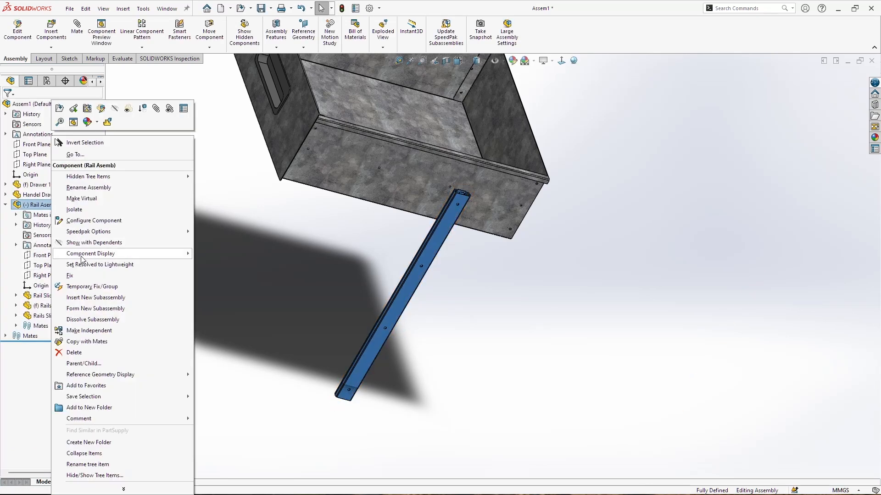
mouse_move(93, 260)
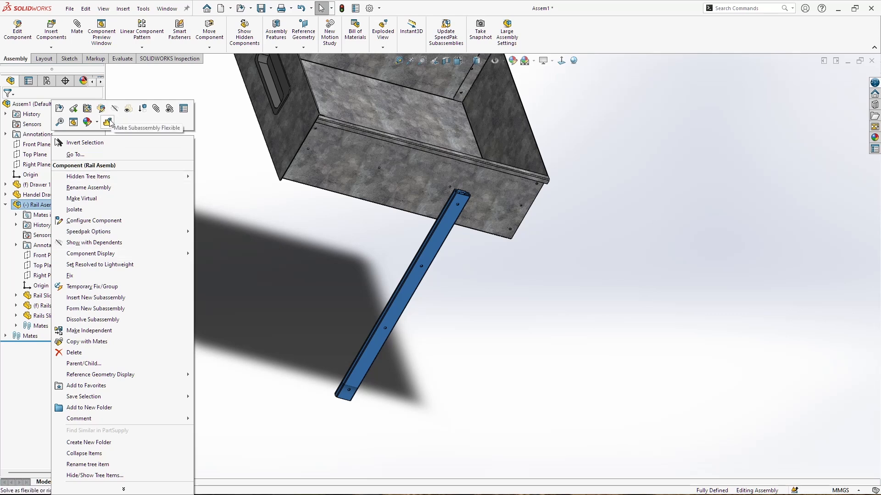
click(107, 122)
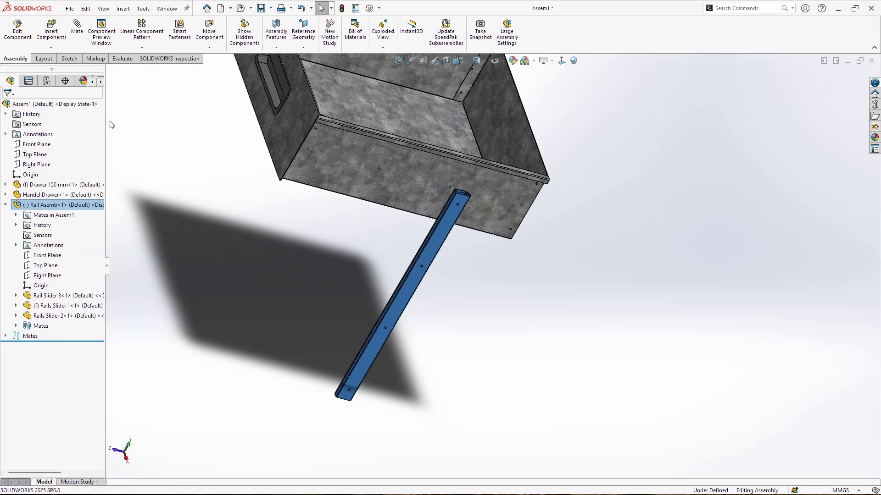
Step: Add a Concentric mate between Rail Slider 3's front end hole and the matching hole in the drawer's side
drag(354, 390, 344, 478)
scroll(482, 234, up, 10)
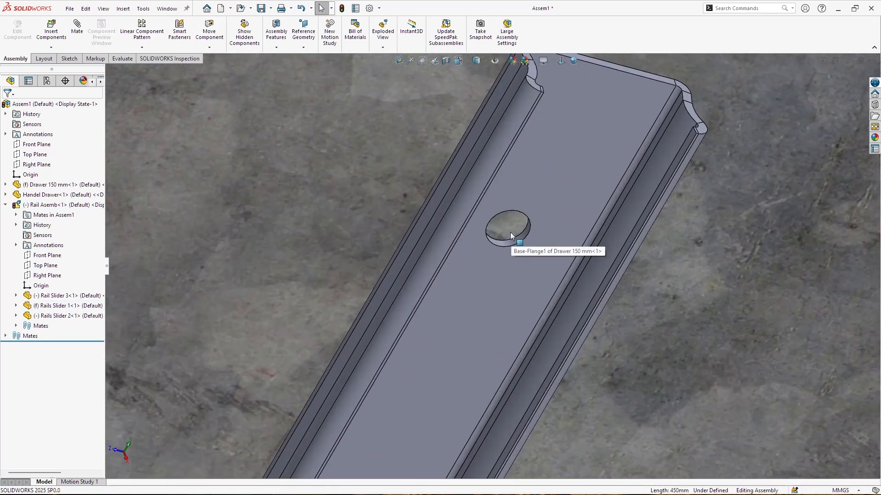
middle_drag(491, 230, 419, 266)
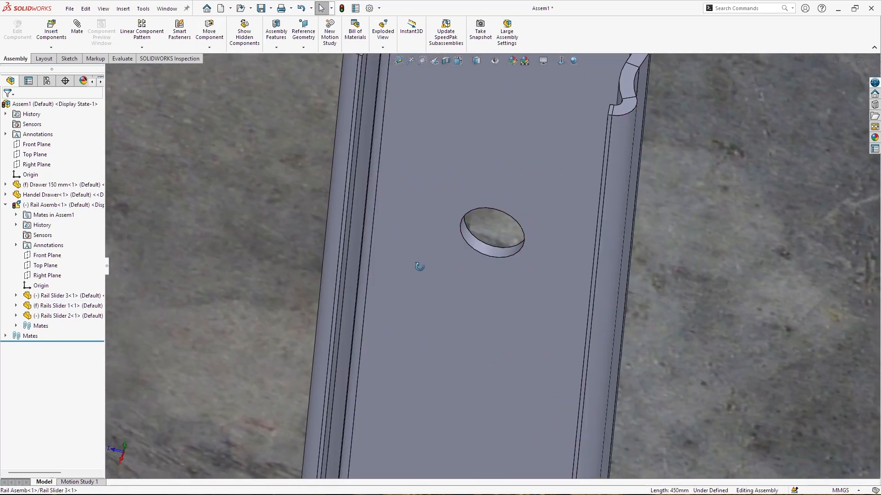
click(482, 249)
scroll(478, 249, up, 12)
scroll(342, 213, down, 10)
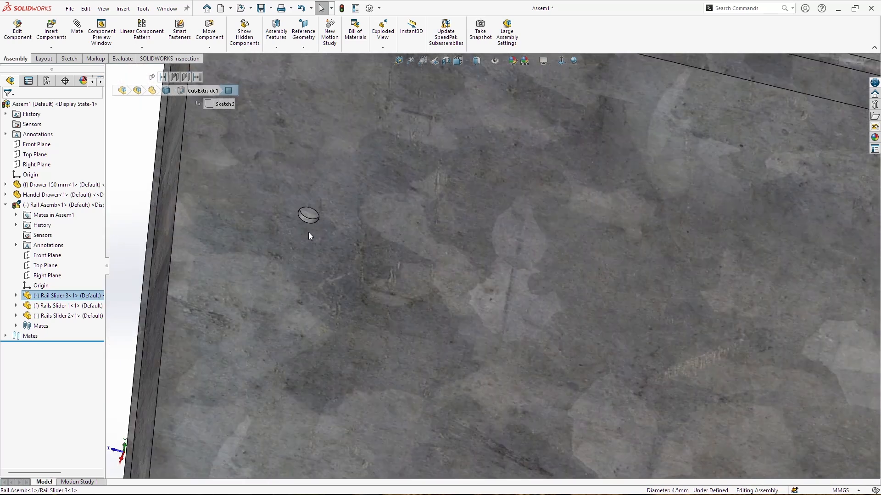
scroll(321, 225, down, 5)
click(332, 213)
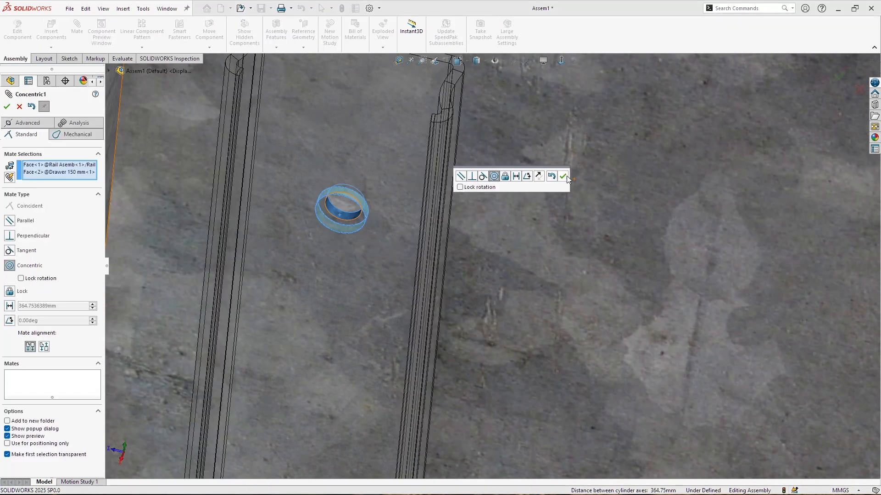
click(562, 177)
scroll(474, 289, up, 10)
scroll(487, 372, up, 5)
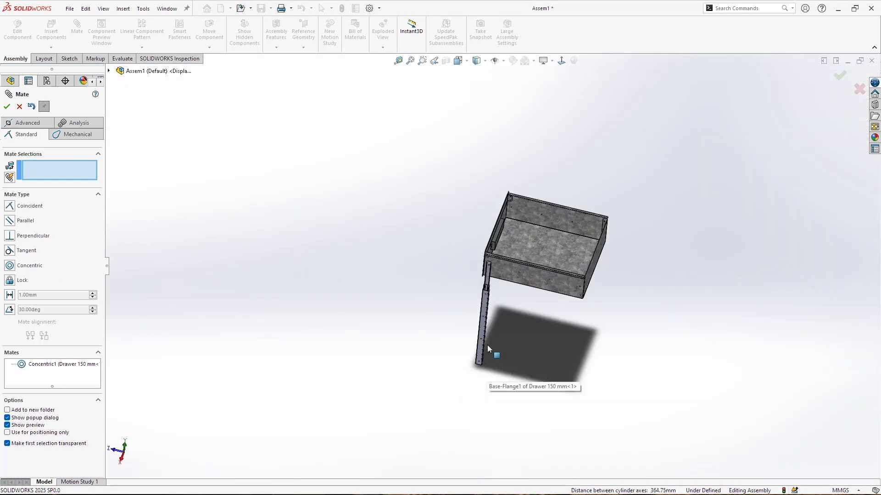
click(6, 106)
Step: Slide Rails Slider 1 and Rails Slider 2 outward to expose the holes of Rail Slider 3
scroll(494, 302, down, 10)
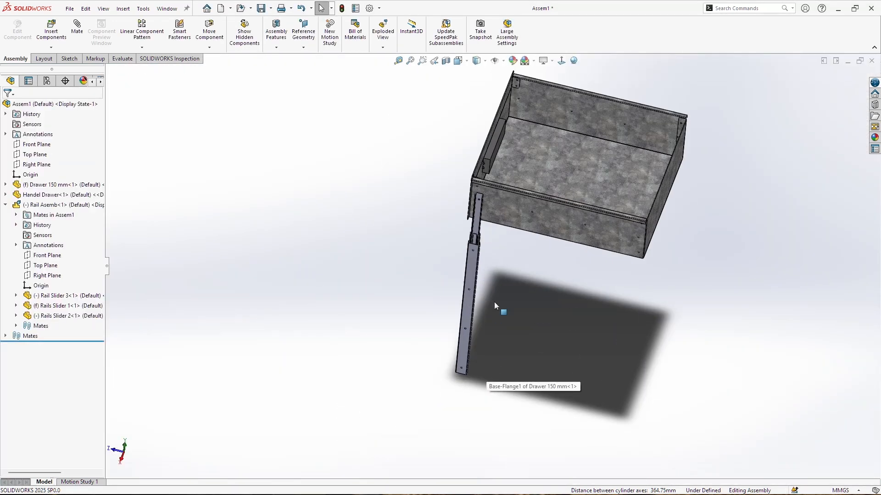
click(455, 232)
drag(456, 230, 456, 330)
click(450, 271)
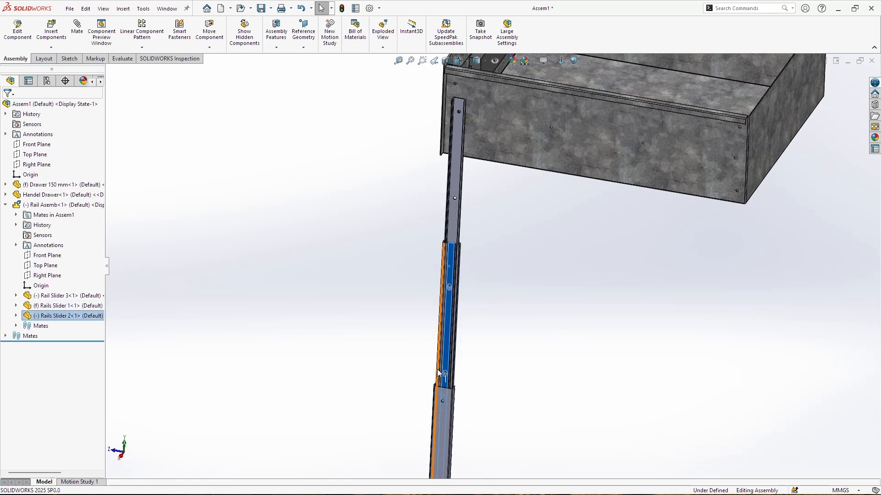
click(440, 415)
Step: Add a second Concentric mate between a rear hole of Rail Slider 3 and the drawer's matching side hole
scroll(459, 364, down, 10)
middle_drag(450, 252, 414, 301)
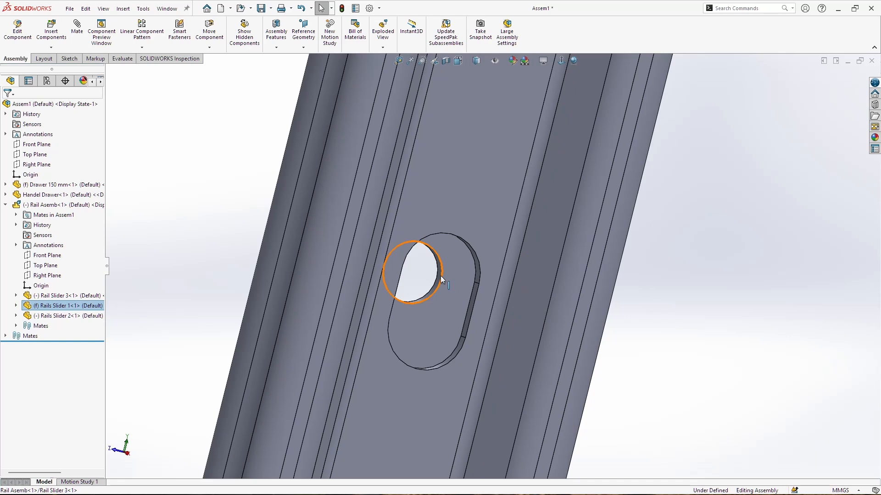
click(440, 276)
scroll(535, 259, up, 10)
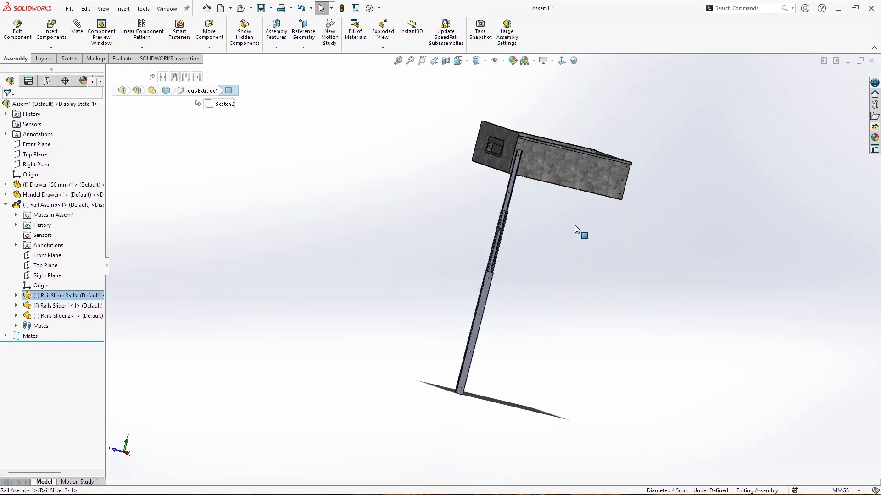
scroll(574, 225, down, 15)
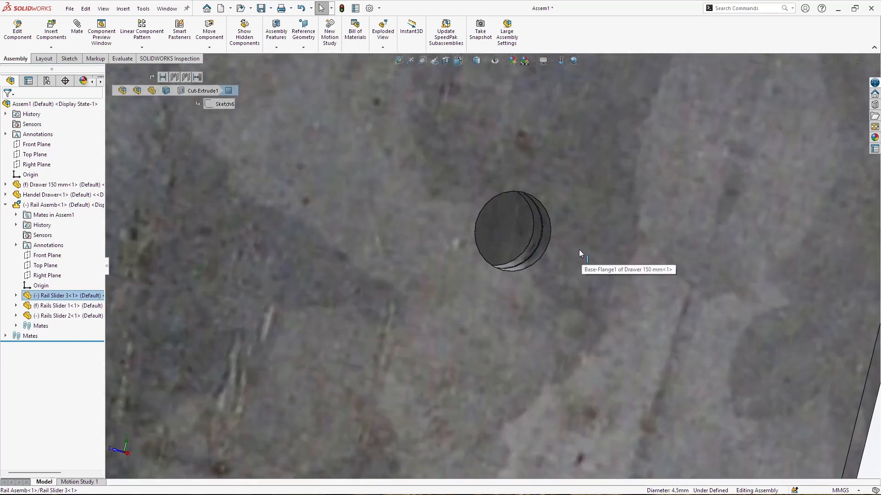
ctrl+click(543, 246)
click(77, 28)
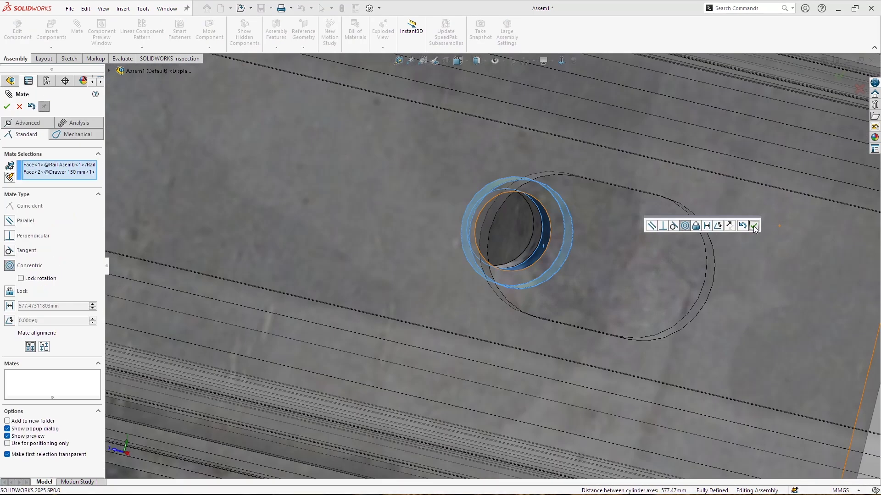
click(754, 227)
scroll(419, 271, up, 15)
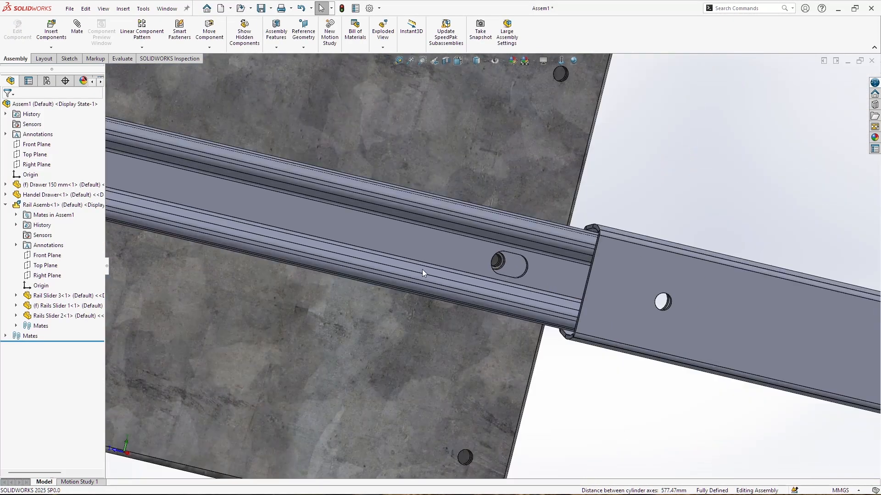
Step: Extend the mounted telescopic rail by sliding its members toward the rear of the drawer
middle_drag(452, 270, 455, 307)
drag(585, 277, 656, 309)
mouse_move(657, 309)
middle_down()
mouse_move(497, 305)
mouse_move(644, 299)
middle_up()
drag(437, 273, 630, 274)
Step: Create a second instance of the Rail Asemb subassembly and position it near the drawer's opposite side
click(5, 205)
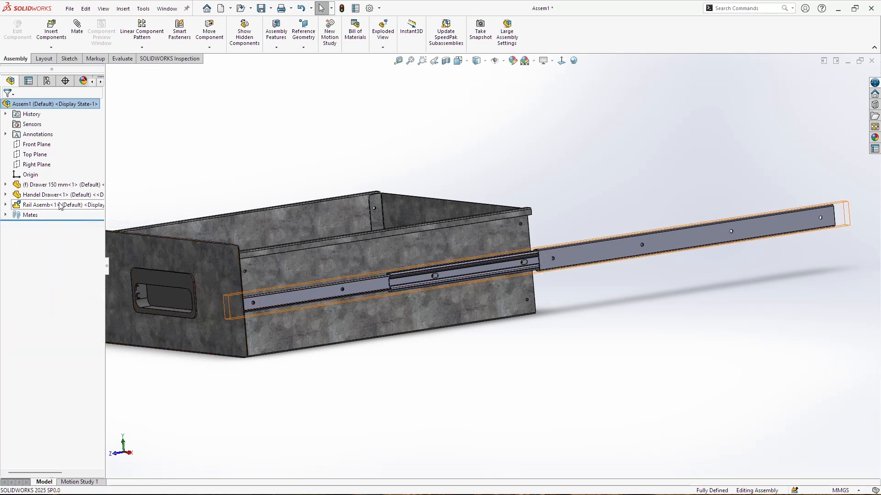
ctrl+drag(39, 207, 196, 161)
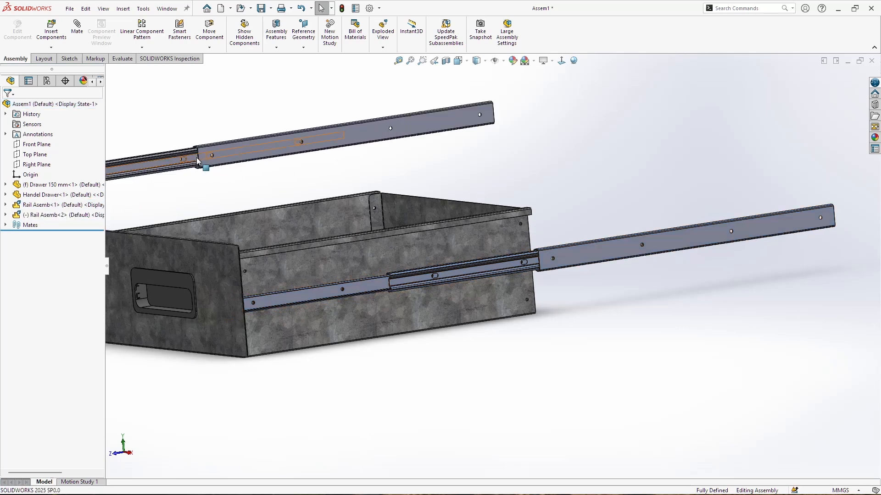
scroll(312, 217, up, 5)
middle_drag(352, 265, 450, 263)
drag(383, 220, 298, 242)
scroll(461, 279, down, 5)
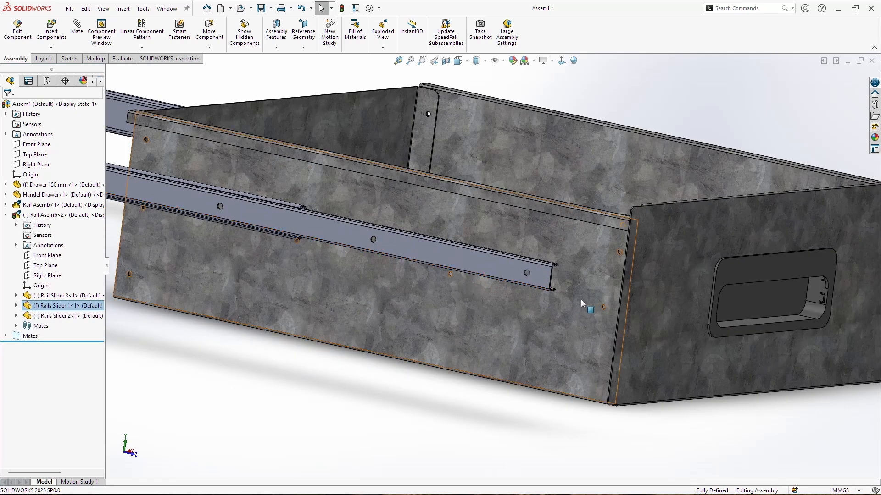
Step: Add a Coincident mate with flipped alignment between the second rail's Rail Slider 3 face and the drawer's outer side face
scroll(581, 299, up, 3)
scroll(538, 302, down, 2)
click(501, 268)
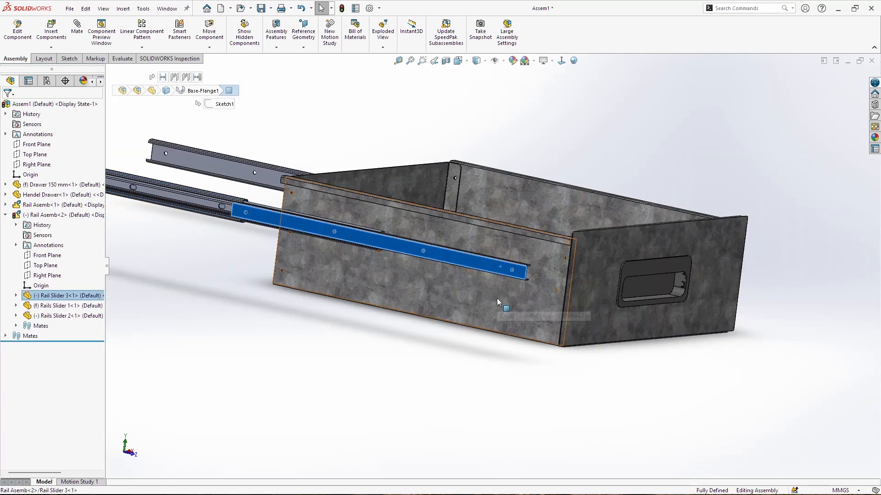
ctrl+click(497, 298)
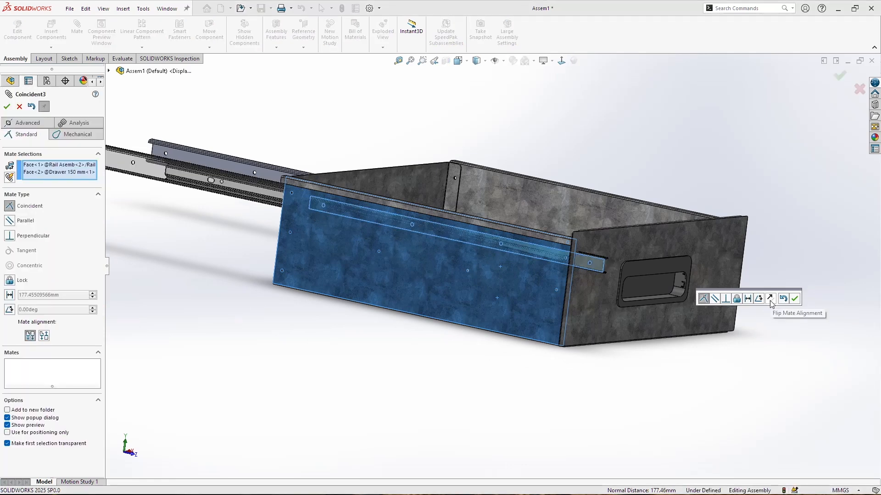
click(770, 299)
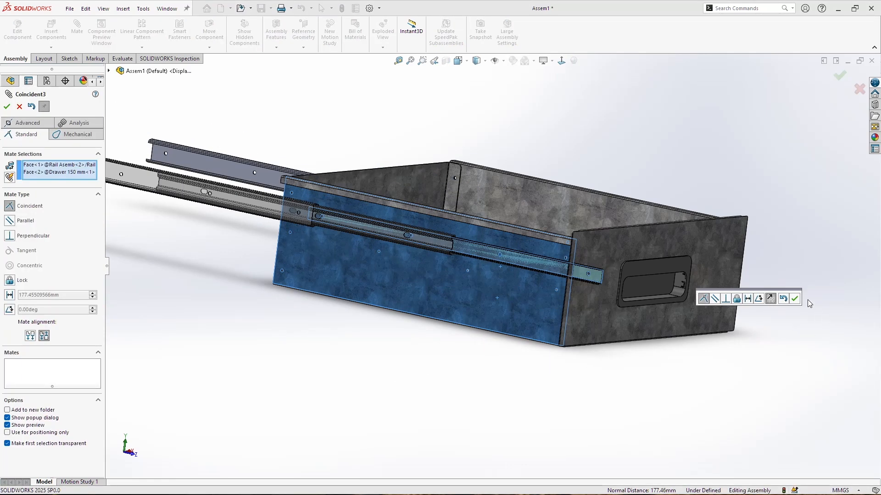
click(795, 299)
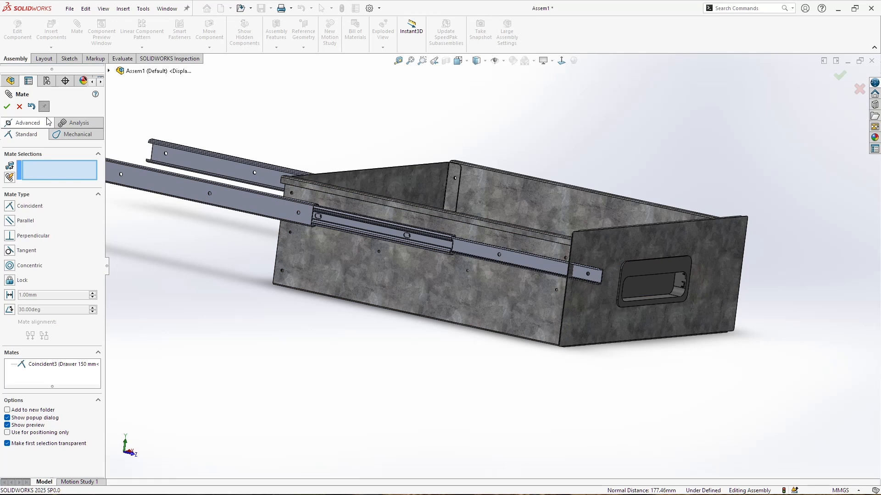
click(7, 106)
Step: Align the second rail with the drawer and mate Rail Slider 3's front end hole Concentric to the drawer's side hole
drag(330, 229, 237, 229)
scroll(647, 272, down, 5)
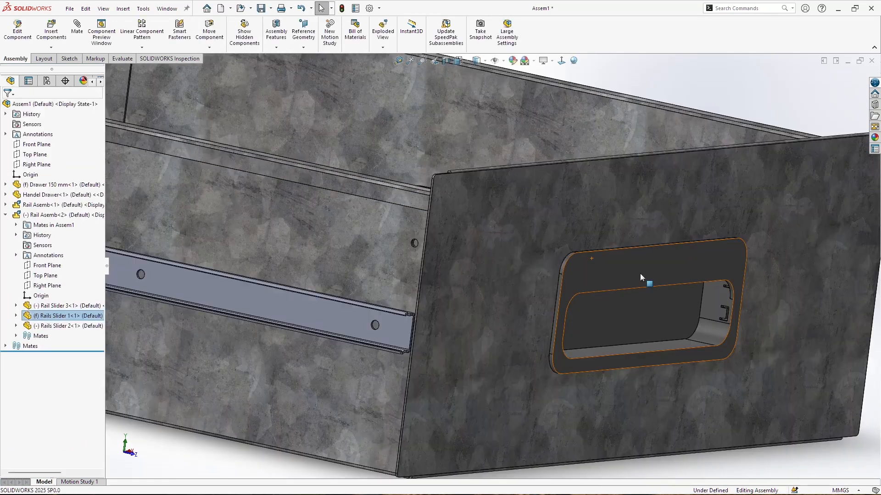
scroll(465, 291, down, 4)
middle_drag(364, 328, 345, 356)
mouse_move(385, 325)
mouse_down()
mouse_move(388, 365)
mouse_move(393, 322)
mouse_move(374, 313)
mouse_up()
scroll(373, 313, down, 10)
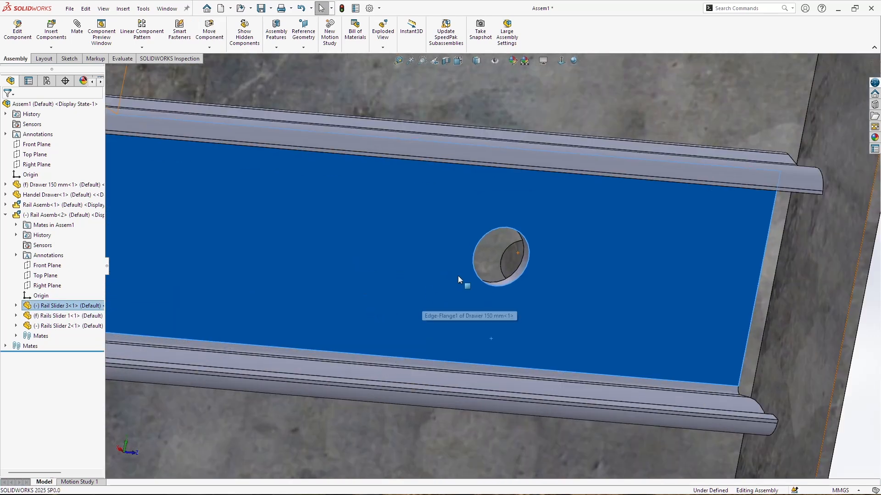
click(591, 268)
ctrl+click(603, 276)
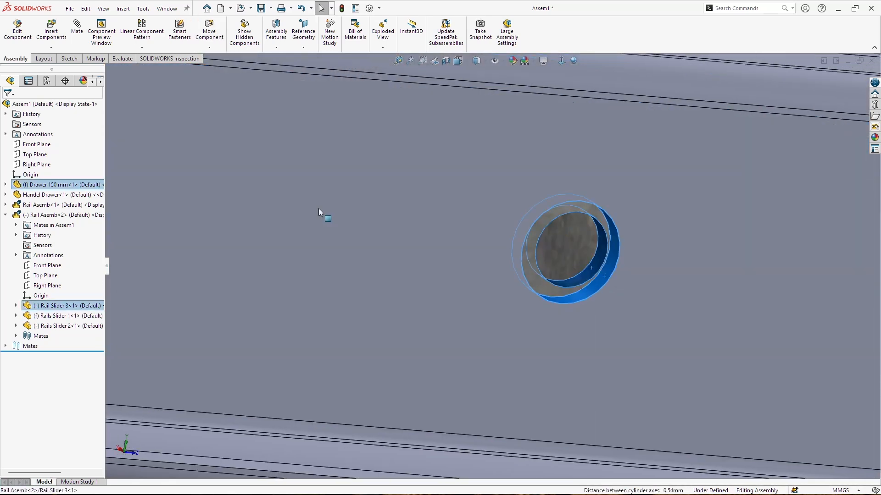
click(78, 26)
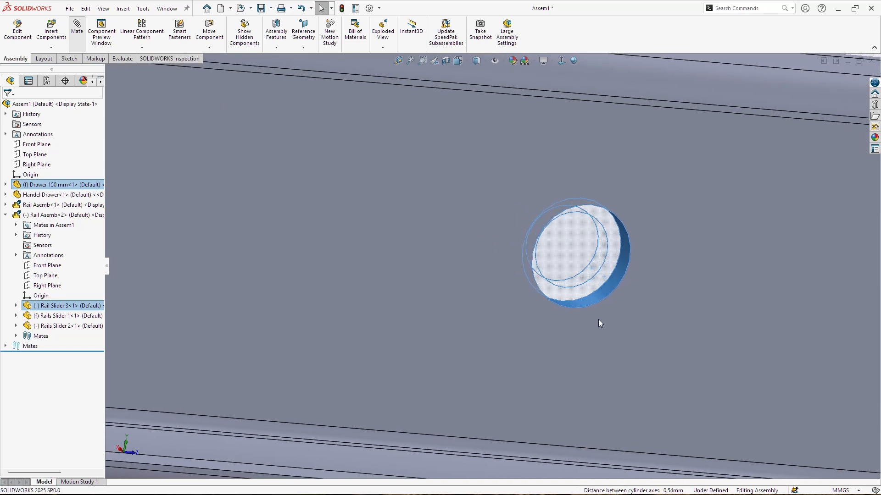
click(714, 338)
scroll(383, 294, up, 5)
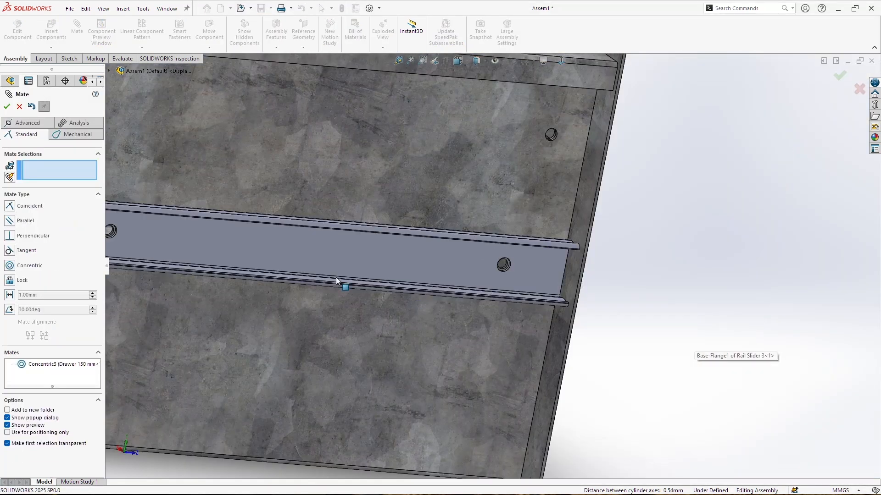
Step: Add another Concentric mate between the second rail's next Rail Slider 3 hole and the matching drawer hole
scroll(328, 246, down, 8)
scroll(486, 250, down, 5)
click(184, 181)
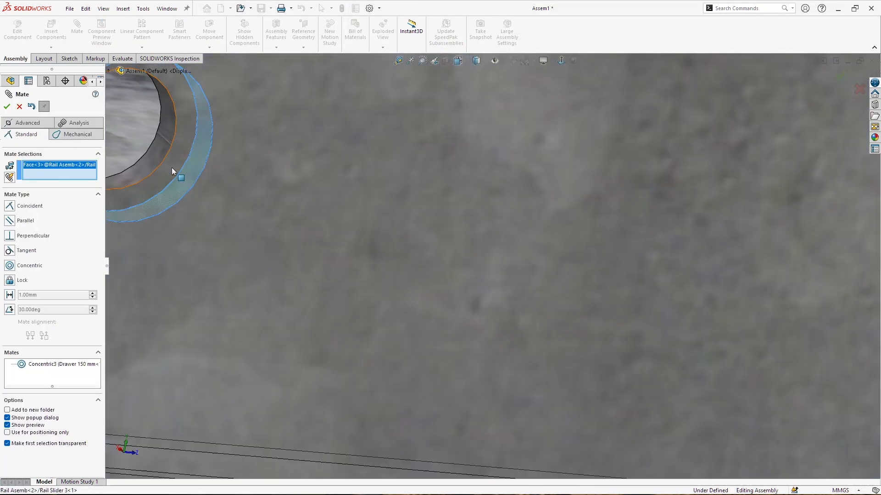
scroll(278, 215, up, 3)
click(143, 150)
click(7, 107)
scroll(392, 255, up, 3)
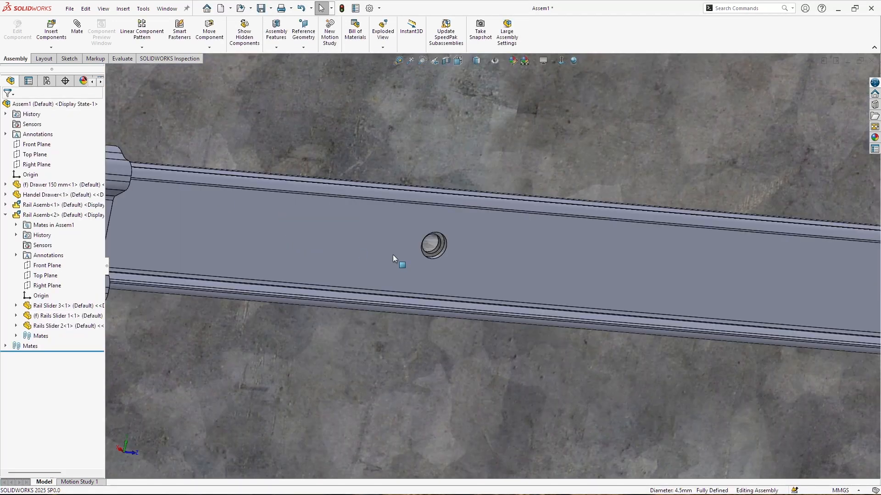
Step: Slide the telescopic rails closed along the drawer's sides and collapse both Rail Asemb entries in the assembly tree
scroll(394, 257, up, 6)
middle_drag(526, 277, 469, 257)
drag(394, 251, 186, 218)
middle_drag(387, 248, 351, 270)
click(5, 204)
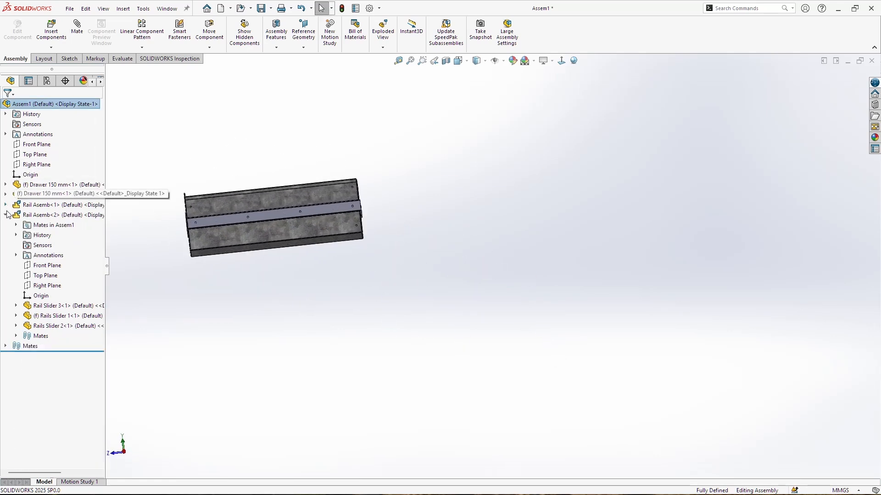
click(6, 216)
middle_drag(293, 275, 166, 323)
scroll(291, 243, up, 4)
middle_drag(292, 243, 346, 270)
scroll(416, 236, down, 5)
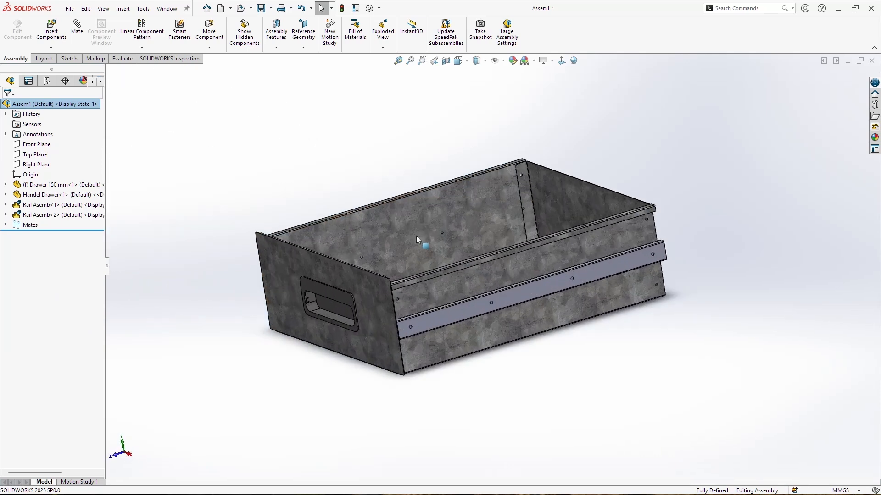
scroll(520, 236, down, 3)
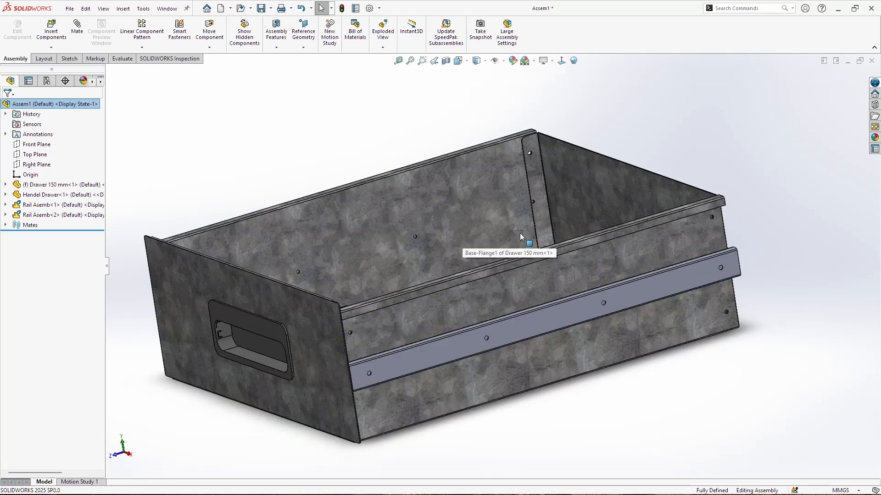
scroll(544, 181, down, 2)
Step: Open the Rivets category under the DIN Pins in the Toolbox library
click(875, 105)
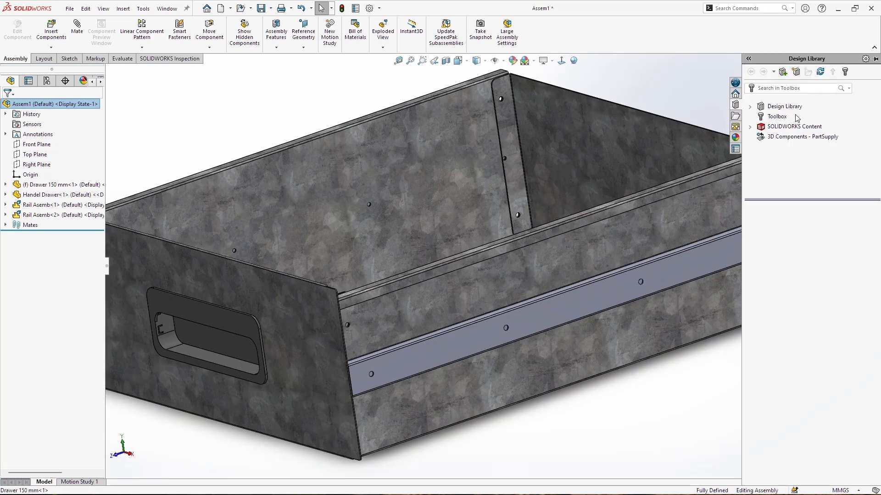
click(776, 116)
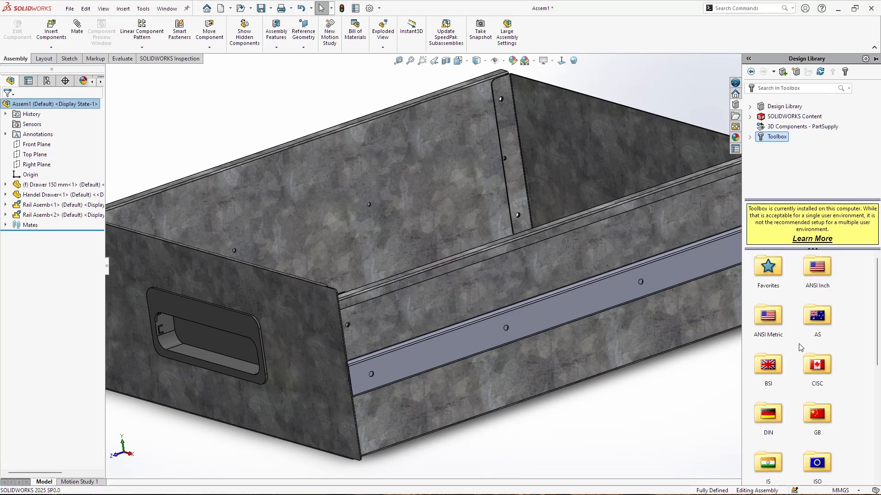
scroll(857, 343, down, 3)
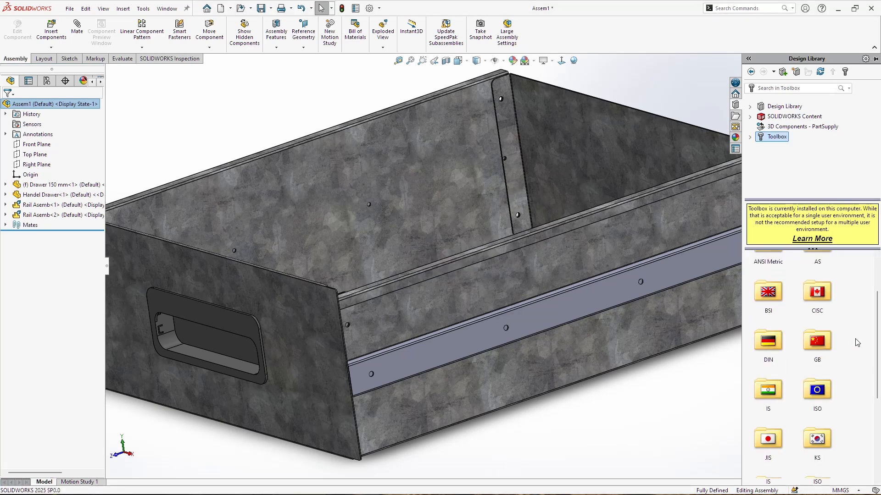
double_click(768, 342)
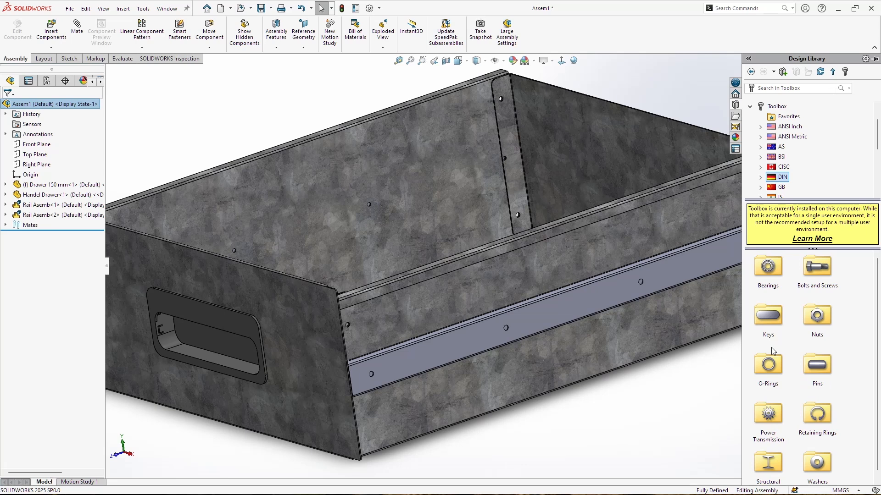
scroll(854, 361, down, 1)
double_click(822, 362)
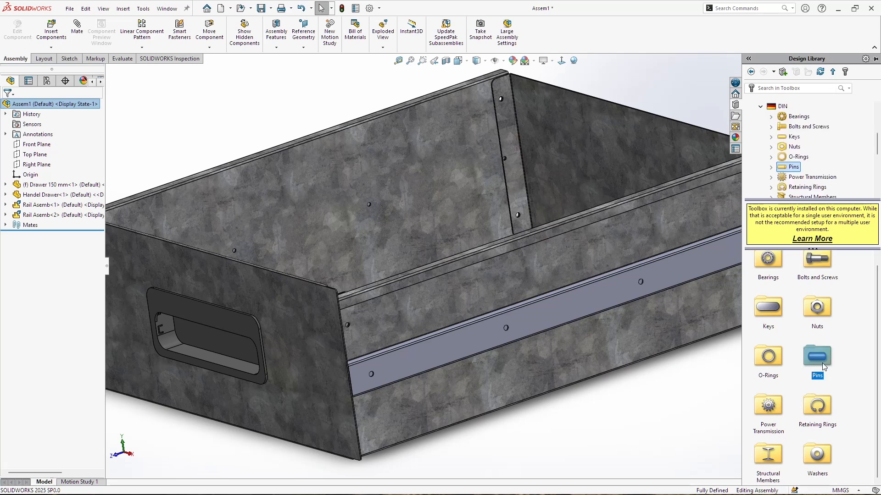
double_click(819, 336)
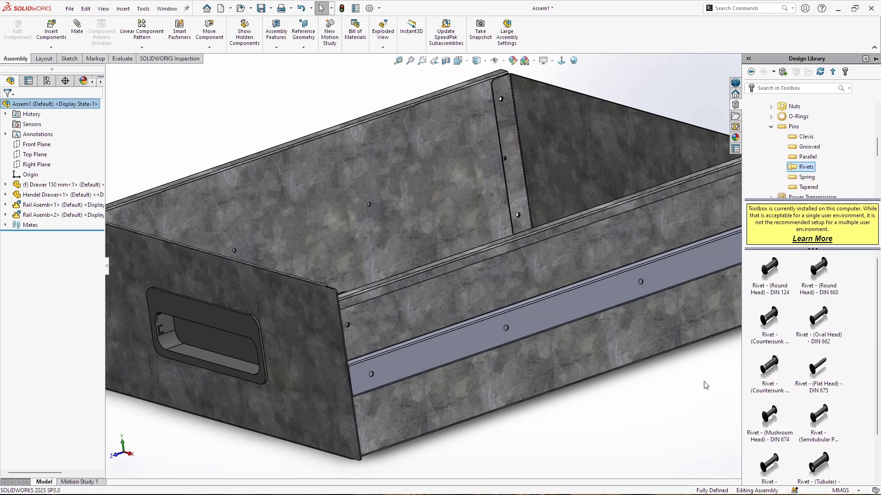
Step: Open the length configuration table of the Semitubular Pan Head rivet DIN 6791 in Toolbox
scroll(847, 399, down, 1)
scroll(684, 409, up, 5)
scroll(642, 275, down, 3)
middle_drag(630, 271, 643, 279)
scroll(643, 278, up, 2)
scroll(461, 253, down, 2)
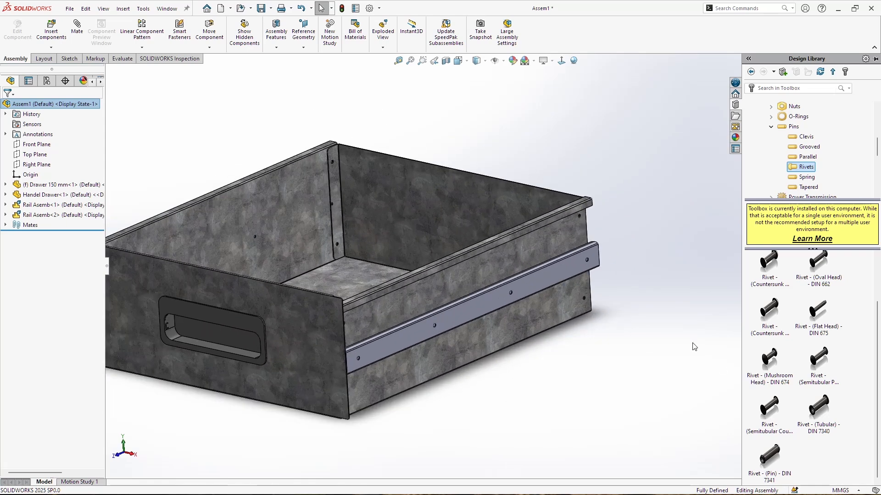
mouse_move(820, 393)
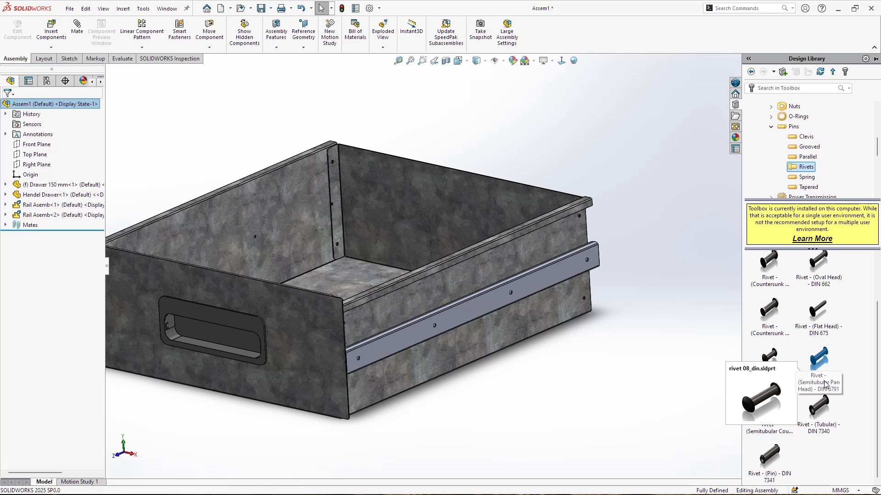
right_click(824, 378)
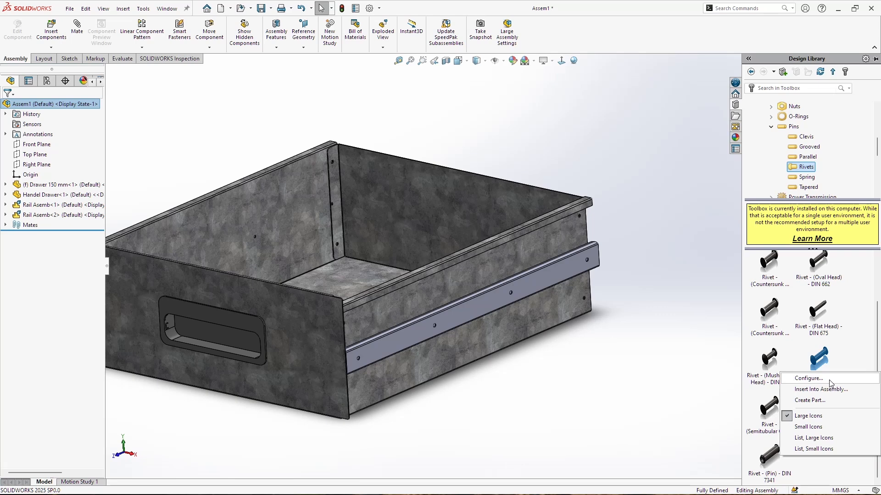
click(829, 379)
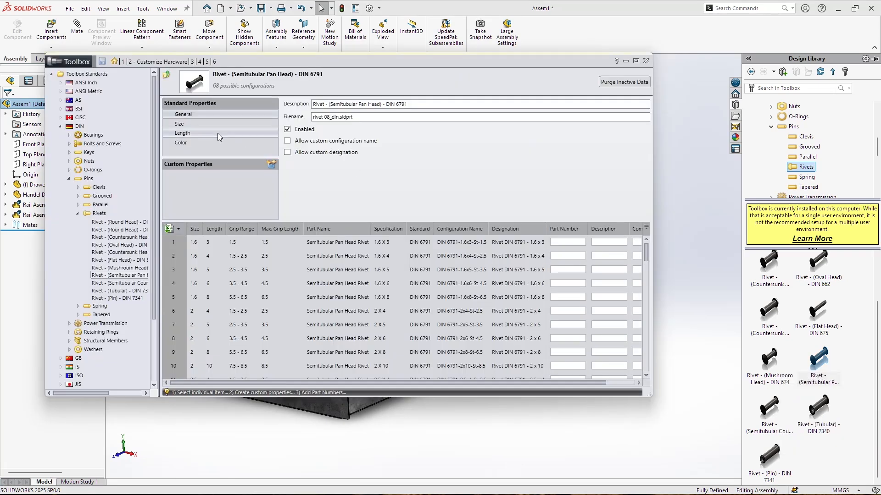
click(196, 135)
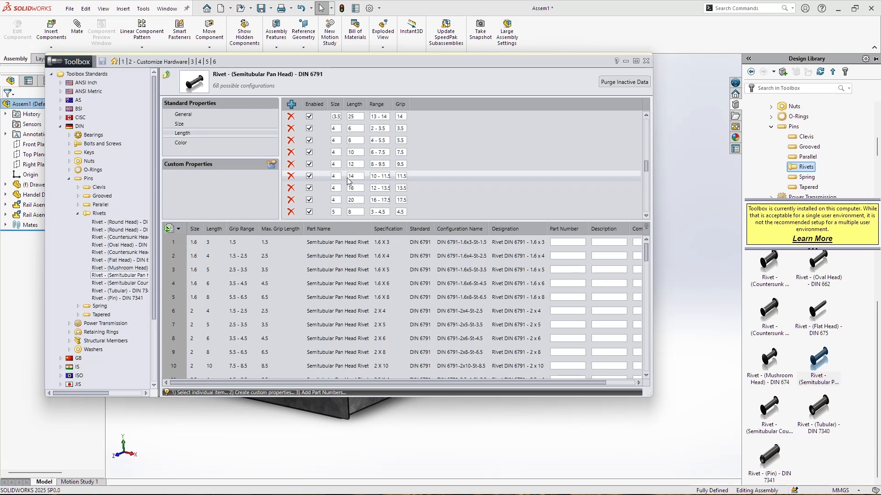
Step: Add a new rivet size entry with size 4, length 5, range 1-3 and grip 5
click(292, 105)
text(4)
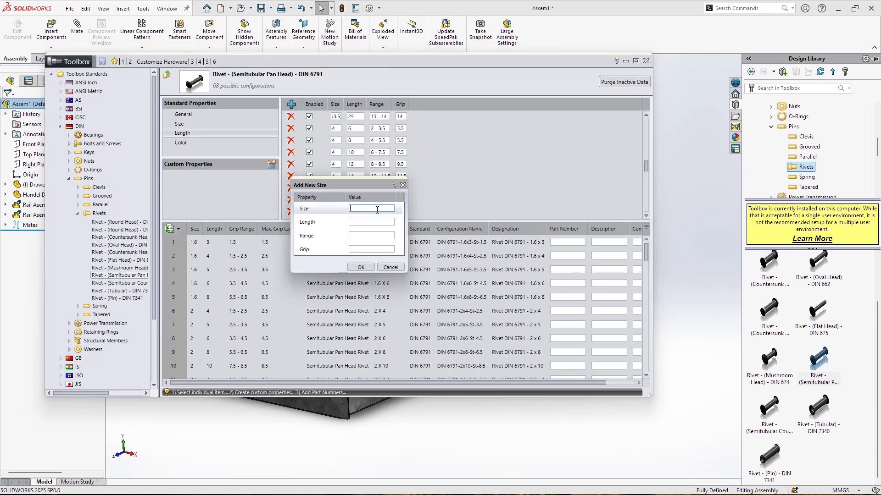
drag(360, 183, 359, 188)
click(376, 228)
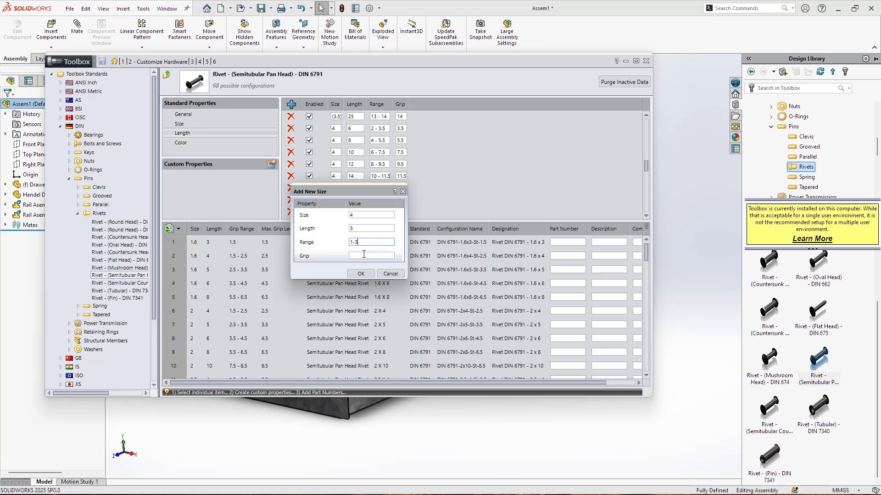
text(3)
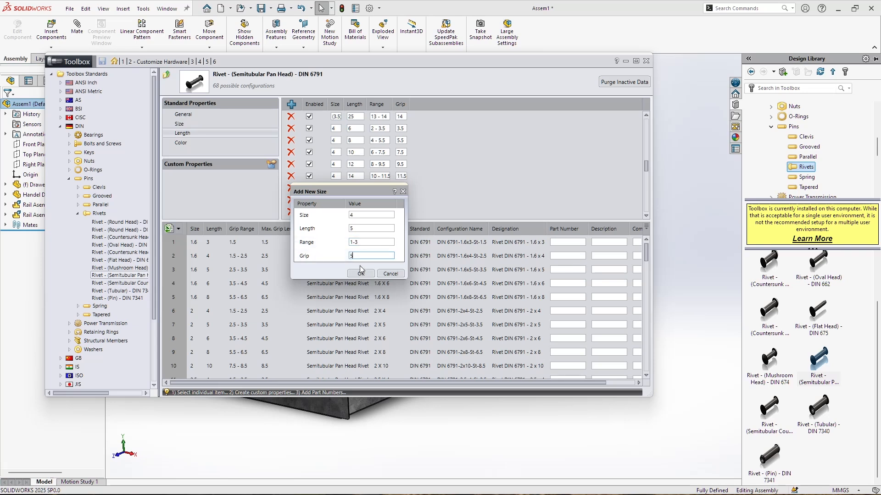
click(359, 274)
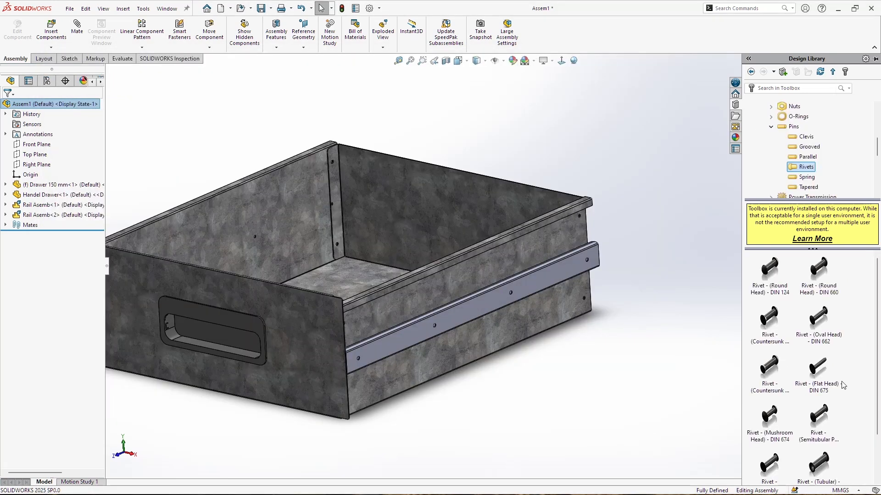
Step: Insert the Semitubular Pan Head rivet DIN 6791 into the assembly with size 4, length 5 and maximum grip length 2
scroll(804, 395, down, 2)
right_click(814, 362)
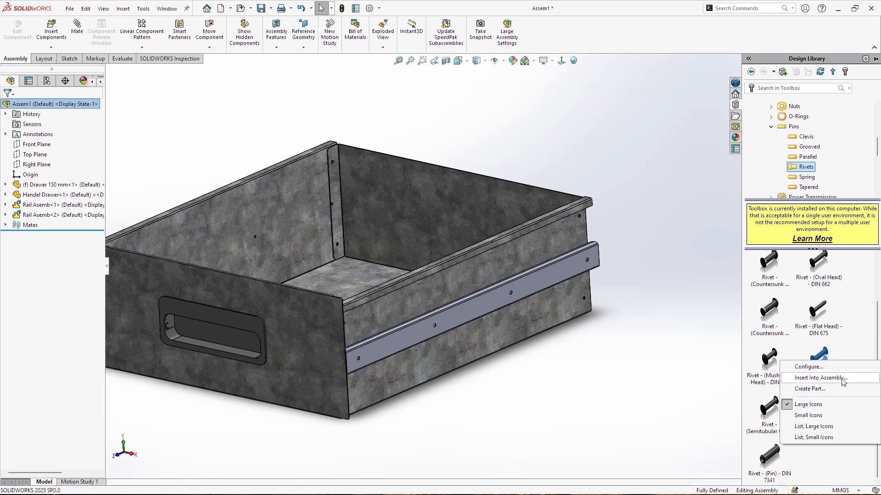
click(842, 378)
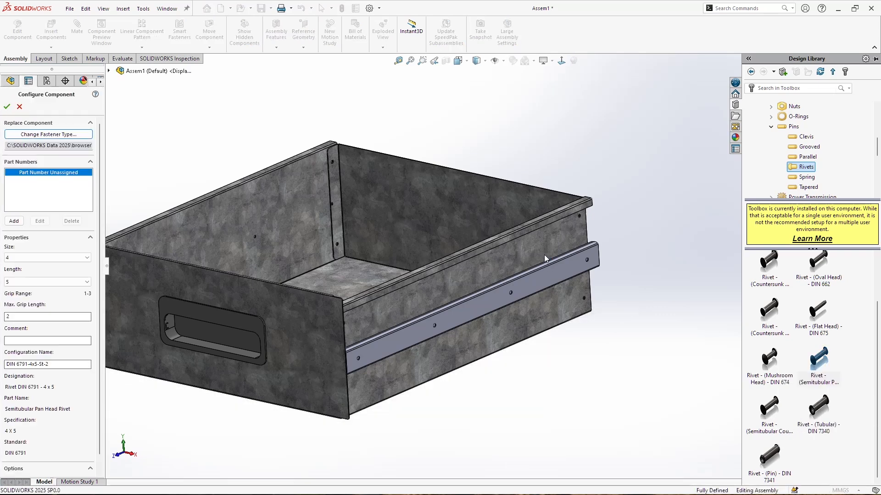
click(23, 259)
click(23, 259)
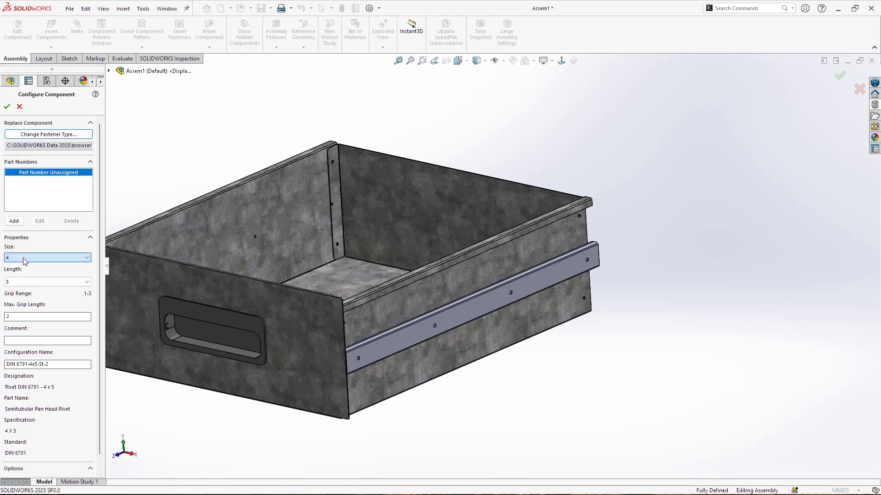
click(26, 285)
click(26, 289)
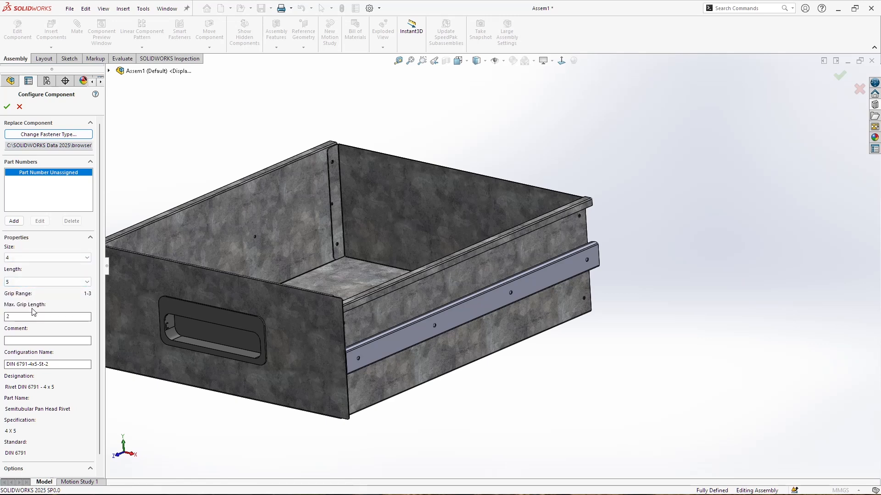
click(13, 106)
Step: Locate the inserted rivet below the drawer and move it up beside the rear end of the side rail
scroll(573, 218, down, 6)
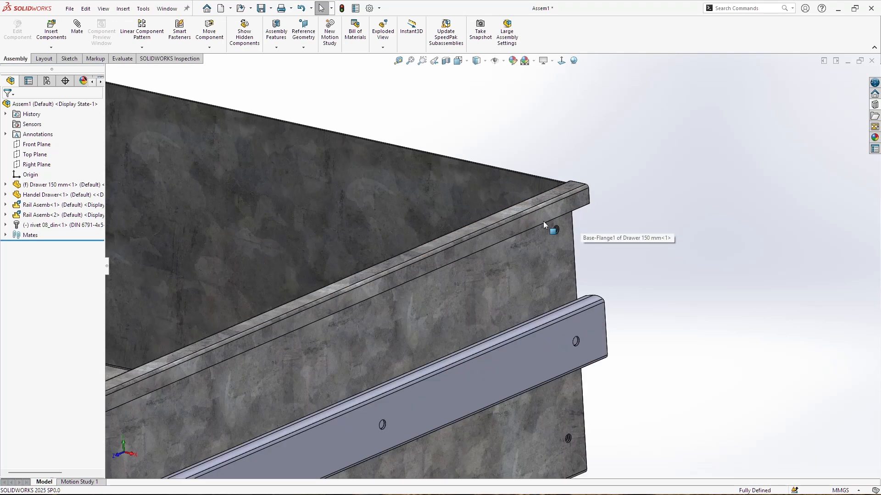
click(59, 225)
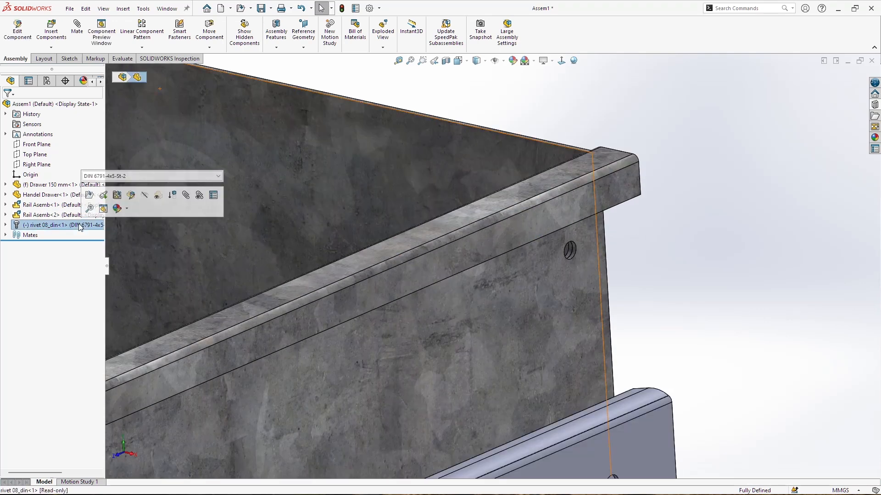
scroll(489, 333, up, 3)
scroll(489, 331, up, 4)
scroll(463, 327, up, 5)
scroll(390, 323, down, 4)
scroll(595, 390, up, 4)
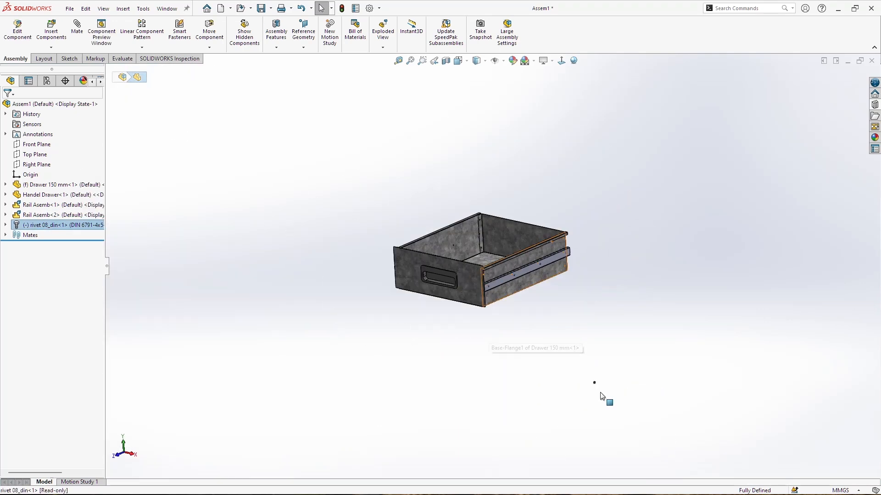
drag(594, 387, 585, 257)
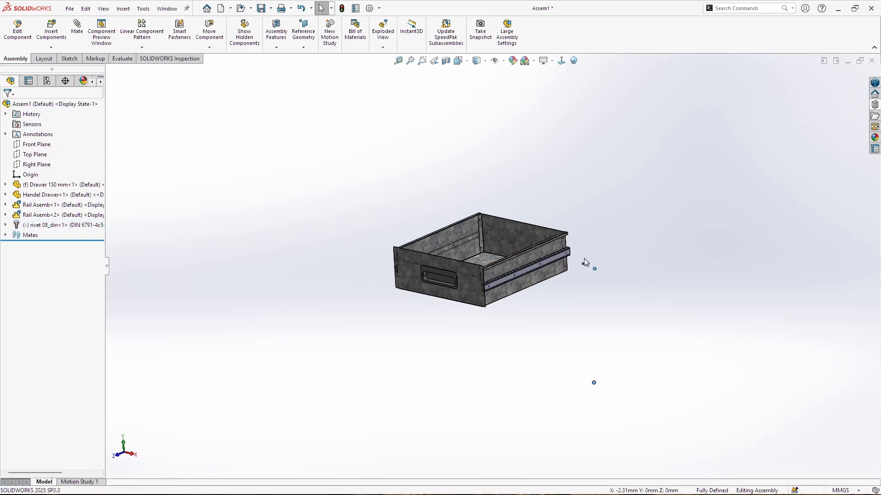
scroll(585, 244, down, 8)
scroll(495, 273, up, 4)
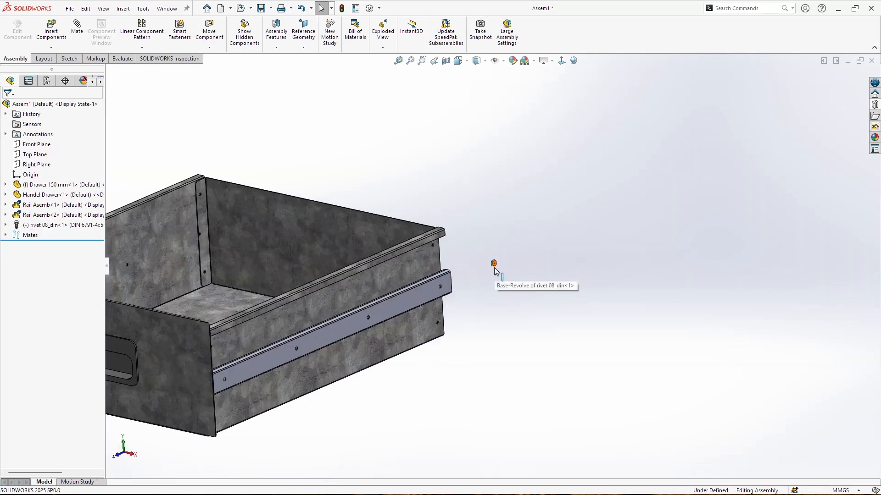
Step: Place a copy of the rivet in the upper hole of the drawer's rear corner flange and check its seating on both sides
scroll(514, 274, down, 3)
scroll(492, 263, down, 3)
scroll(490, 270, up, 4)
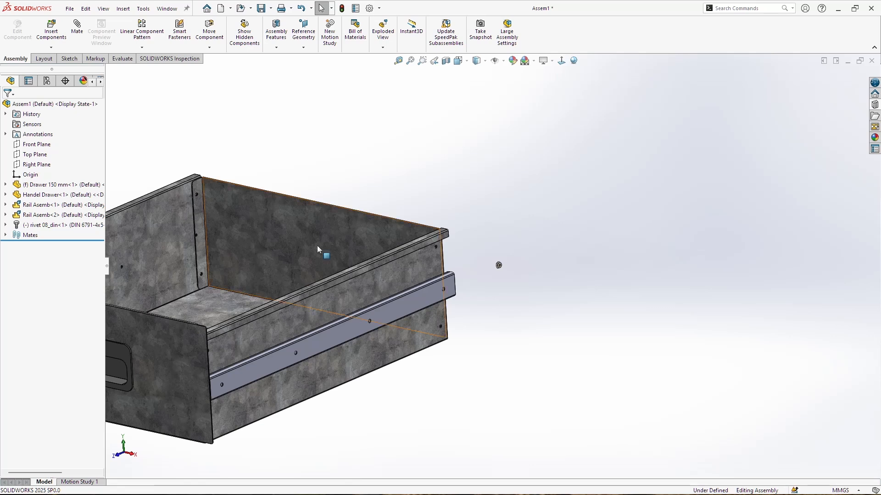
mouse_move(354, 291)
middle_down()
mouse_move(403, 299)
mouse_move(359, 299)
middle_up()
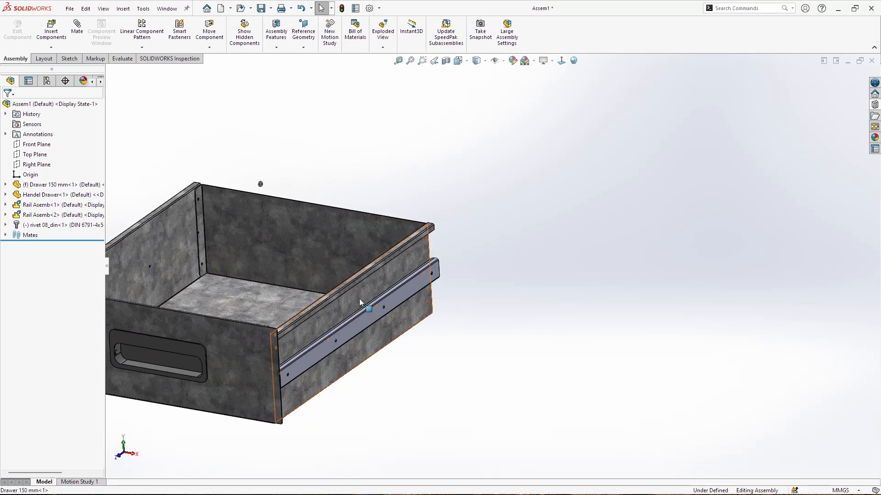
scroll(359, 298, up, 2)
scroll(283, 243, down, 6)
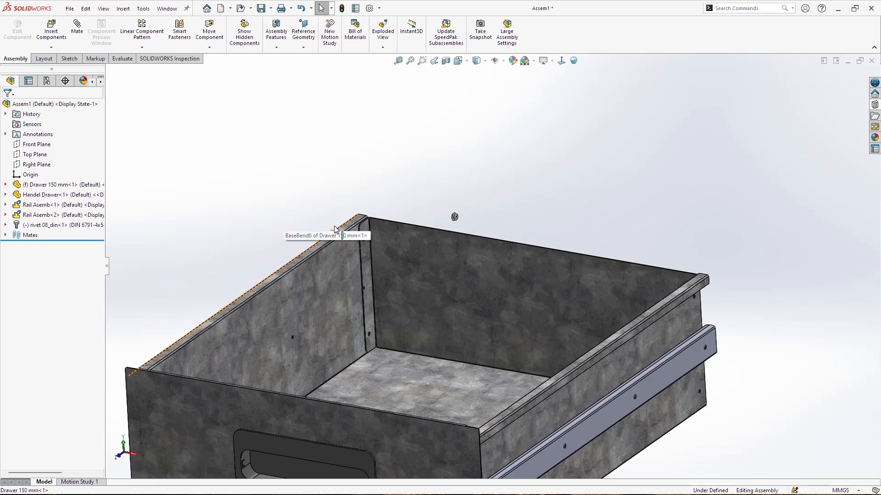
scroll(352, 233, down, 4)
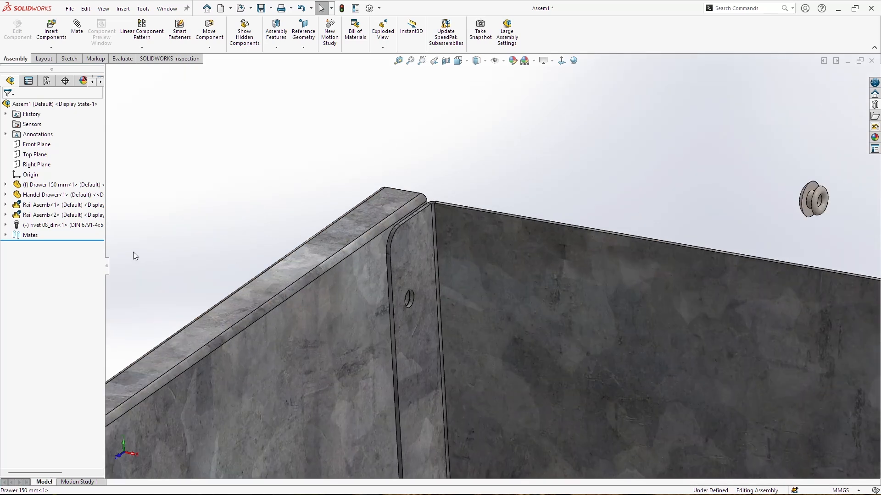
drag(26, 228, 414, 301)
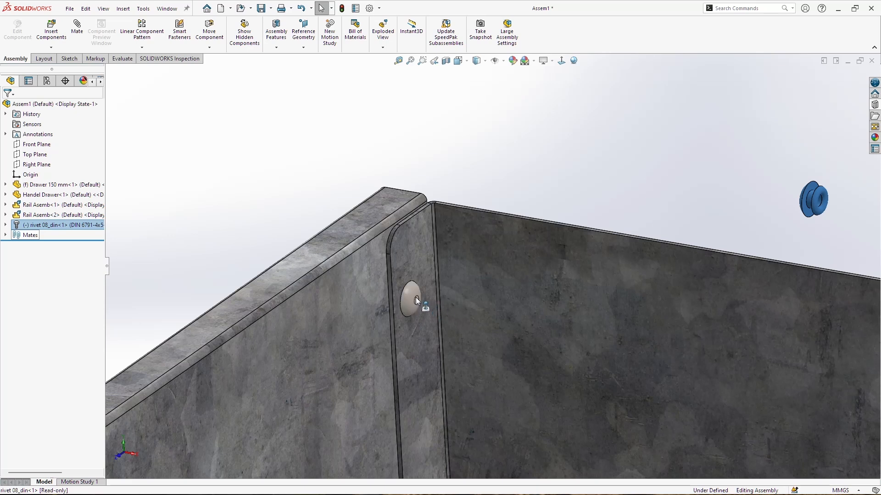
drag(415, 297, 416, 297)
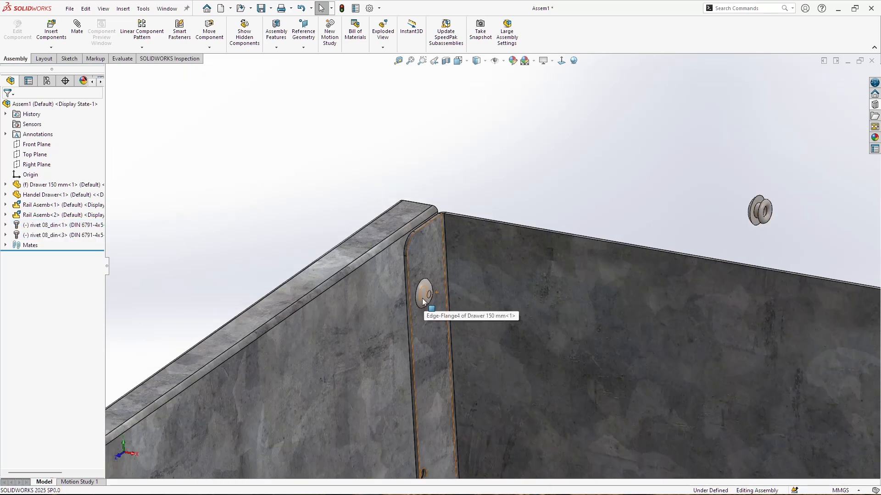
middle_drag(427, 295, 499, 292)
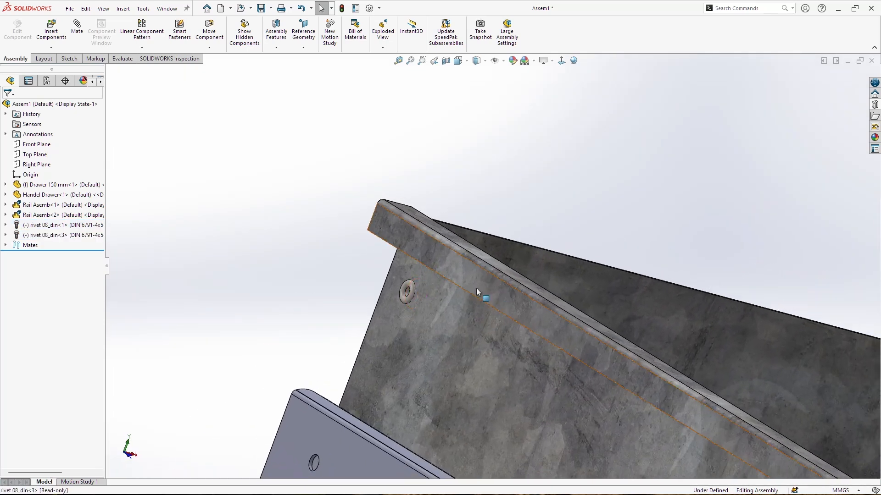
scroll(417, 292, down, 2)
middle_drag(418, 294, 470, 295)
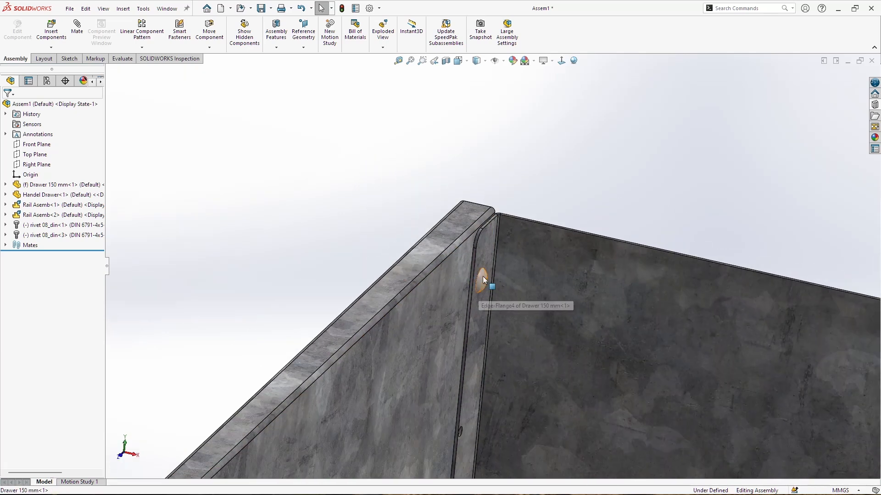
Step: Place another copy of the rivet in the lowest hole of the same rear corner flange
scroll(483, 282, up, 5)
scroll(504, 336, down, 6)
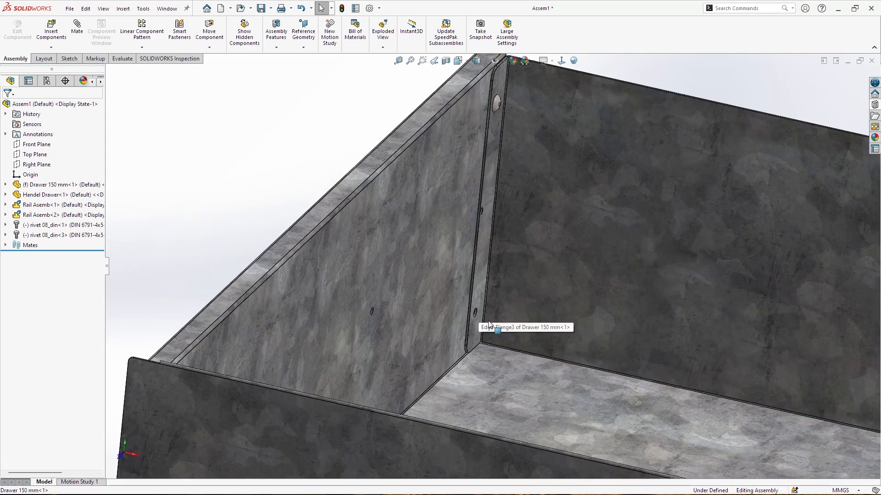
scroll(463, 330, down, 4)
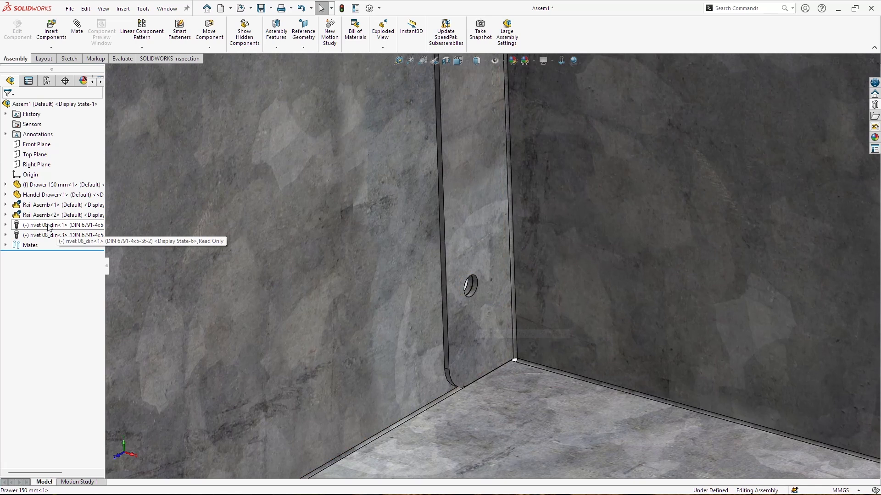
drag(50, 236, 478, 286)
scroll(486, 278, up, 4)
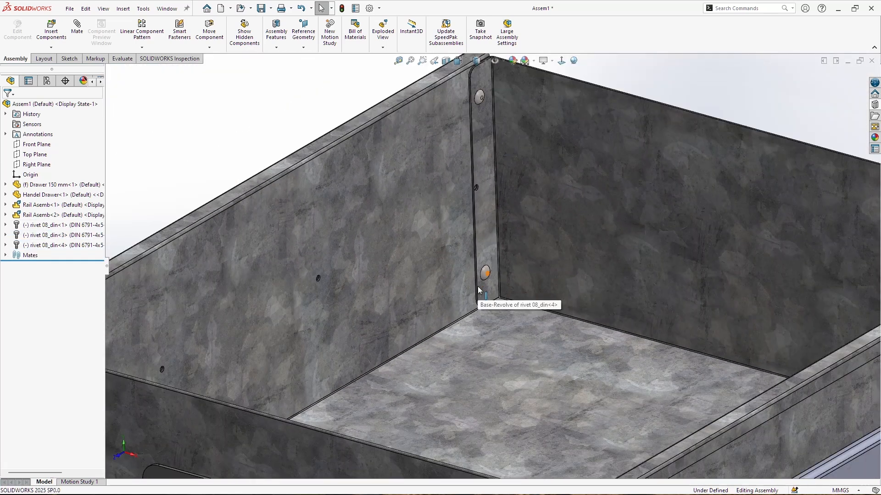
Step: Insert a Semitubular Pan Head rivet DIN 6791, size 4 and length 5, into the upper hole of the opposite rear corner flange
scroll(489, 278, up, 5)
middle_drag(488, 282, 596, 324)
scroll(596, 324, up, 5)
scroll(583, 193, down, 8)
middle_drag(566, 220, 559, 238)
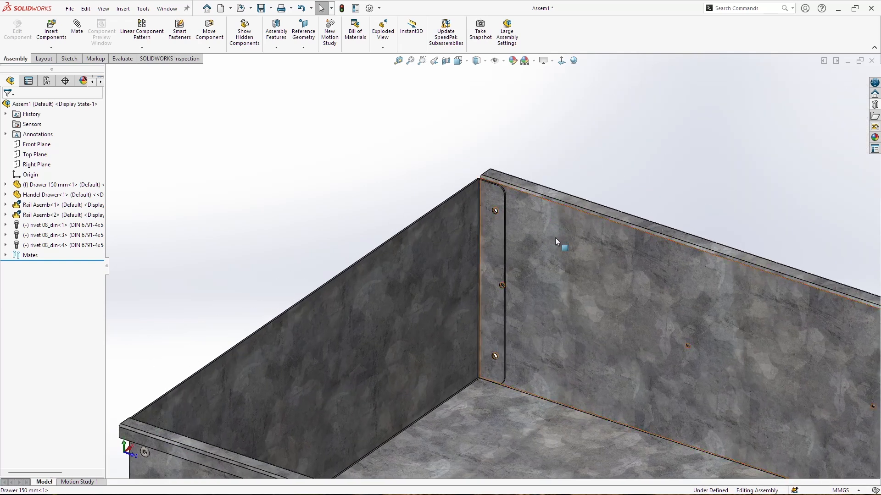
scroll(560, 237, down, 2)
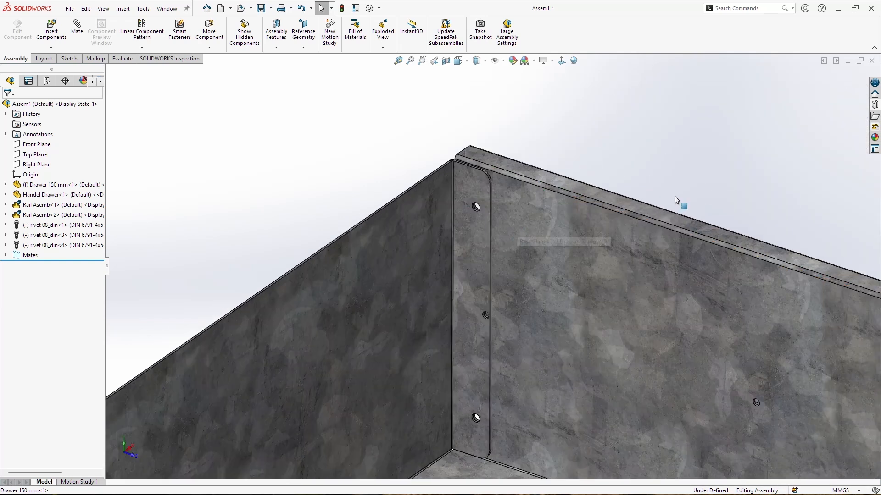
click(873, 109)
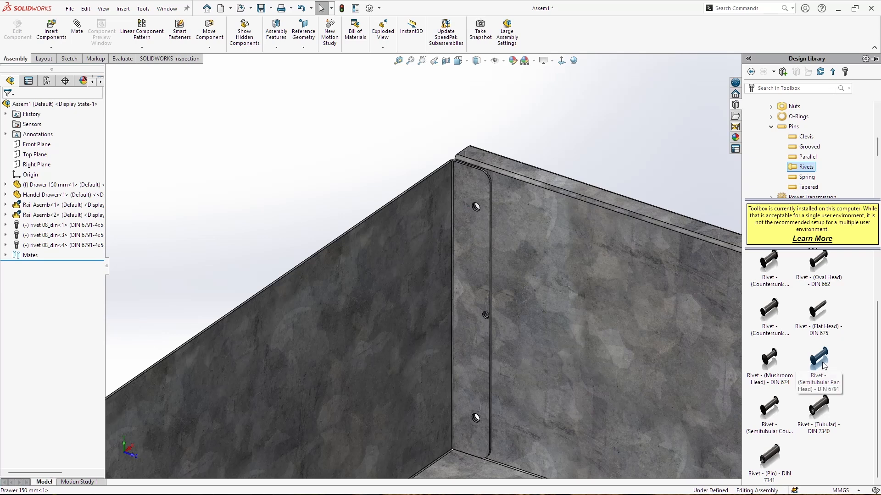
drag(823, 365, 474, 211)
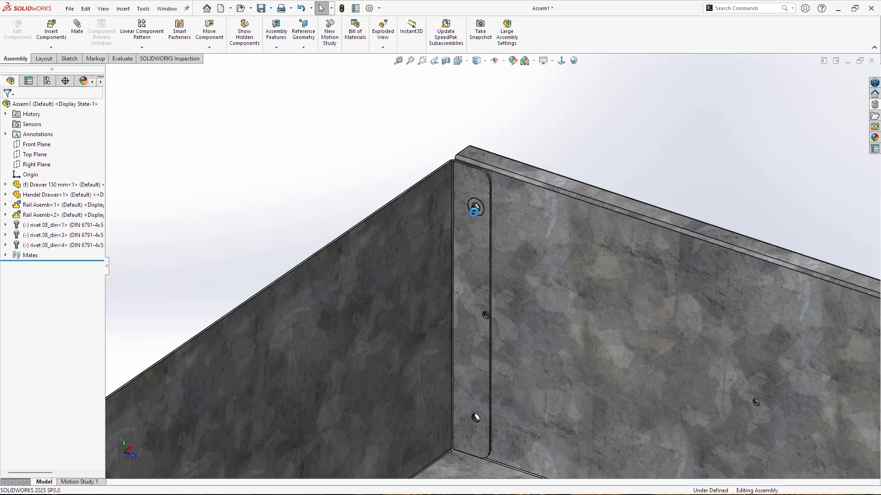
scroll(474, 419, down, 1)
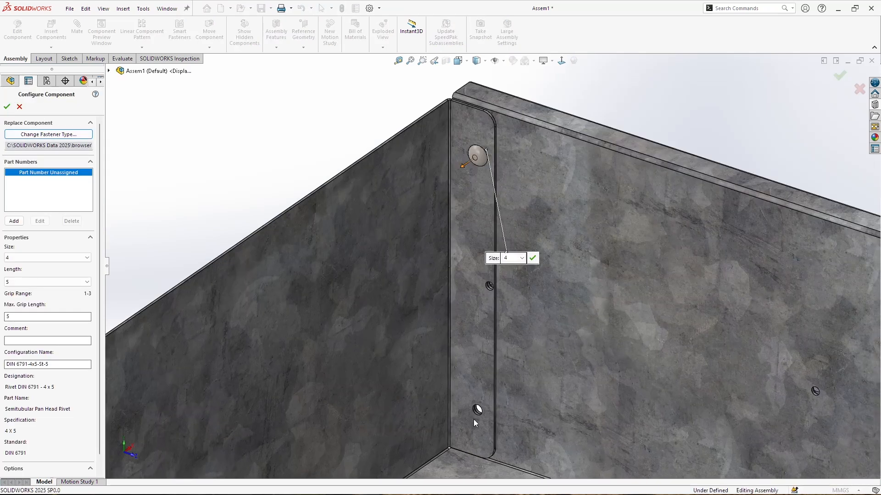
click(533, 259)
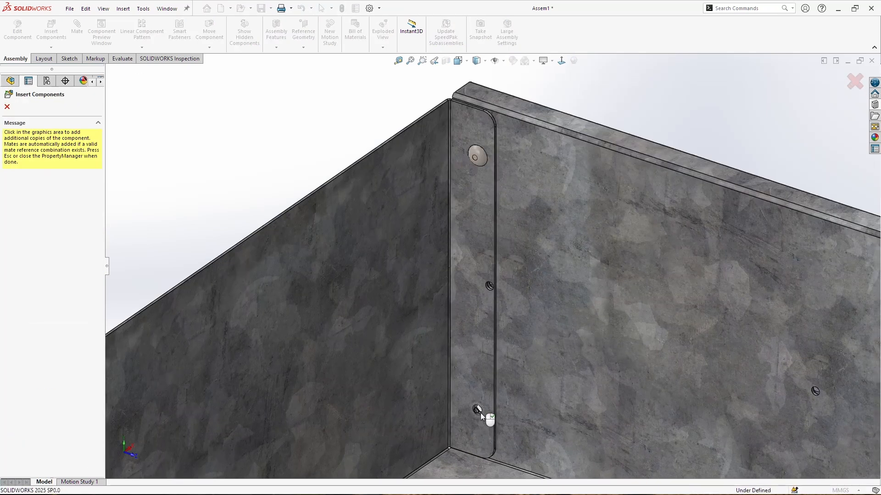
Step: Place rivet copies in the lower hole of the rear corner flange and both holes of the front corner flange on the same side
click(474, 417)
scroll(538, 414, up, 6)
middle_drag(540, 392, 594, 398)
scroll(656, 272, down, 5)
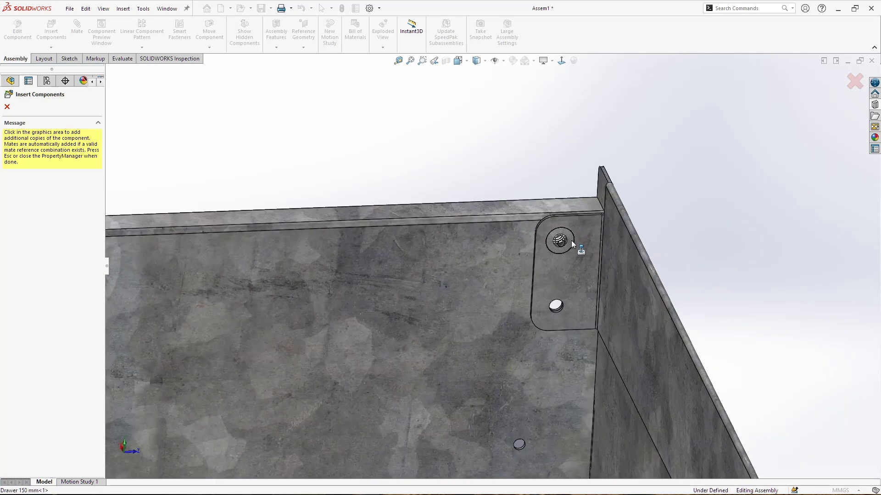
click(570, 240)
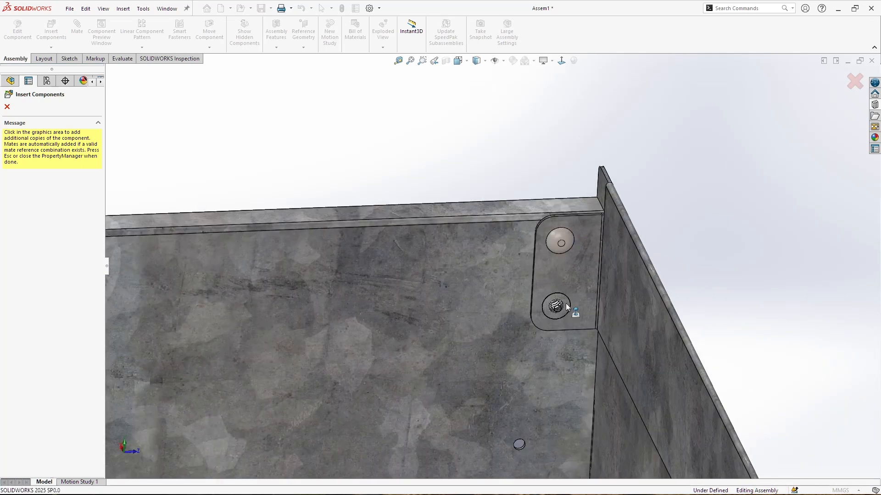
click(564, 333)
Step: Place rivet copies in the upper and lower holes of the other front corner flange and finish inserting rivets
scroll(562, 337, up, 6)
middle_drag(544, 367, 556, 393)
scroll(477, 356, down, 3)
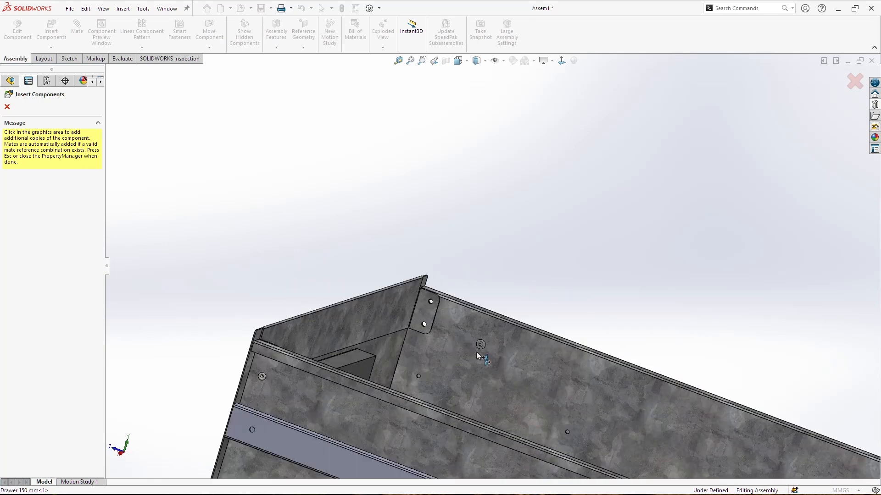
scroll(479, 348, down, 3)
click(479, 310)
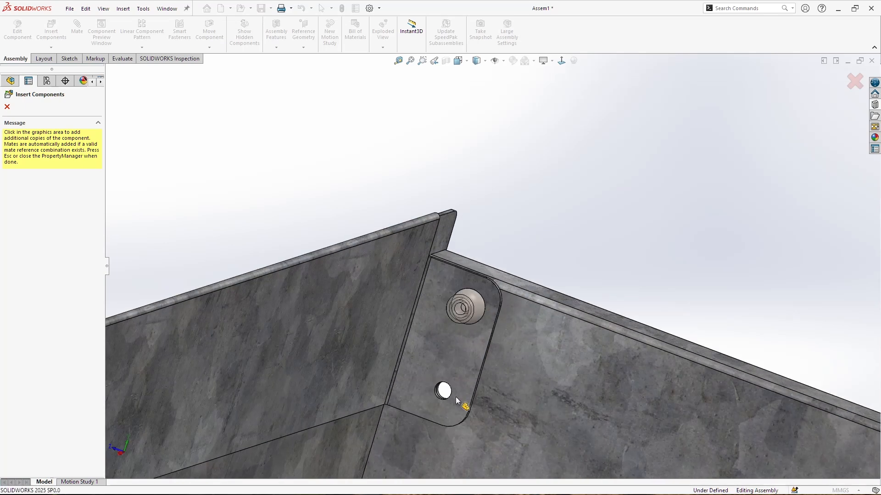
click(450, 387)
scroll(491, 390, up, 6)
middle_drag(595, 373, 612, 356)
scroll(607, 294, down, 3)
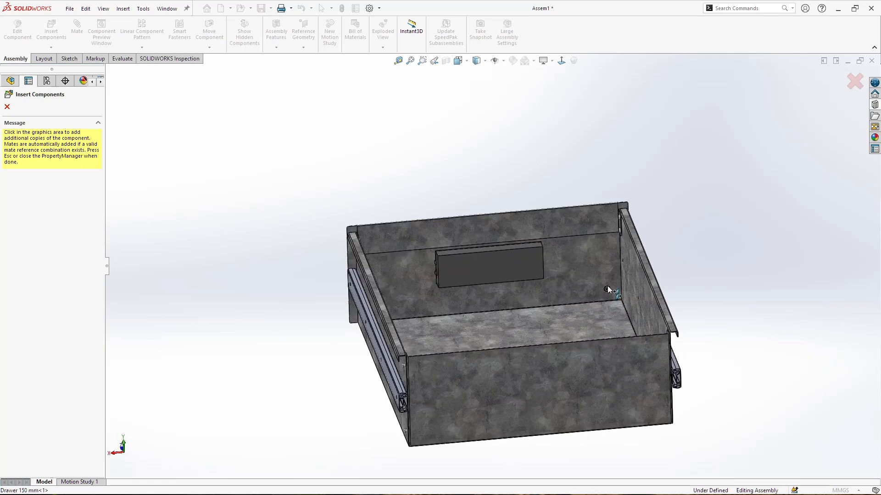
key(Escape)
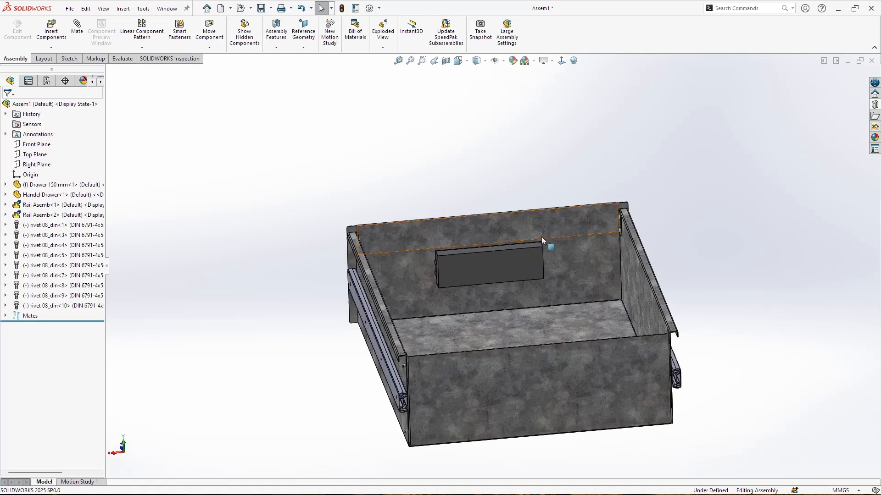
Step: Examine how the handle body and its side clips sit against the inside of the drawer's front panel
scroll(560, 260, down, 2)
scroll(543, 253, down, 4)
scroll(514, 271, up, 5)
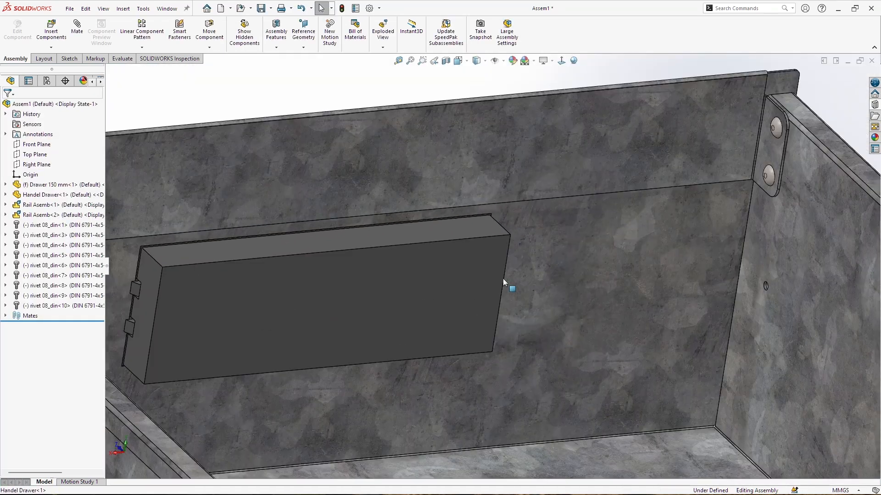
scroll(333, 289, down, 5)
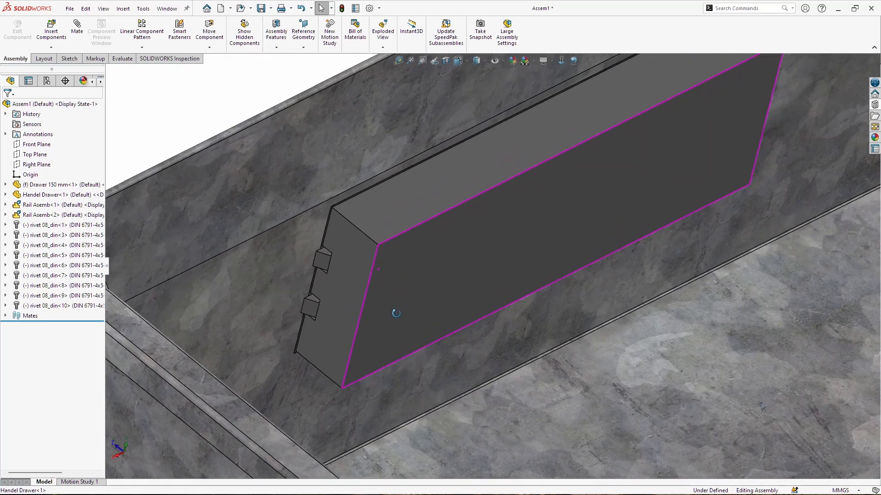
click(360, 258)
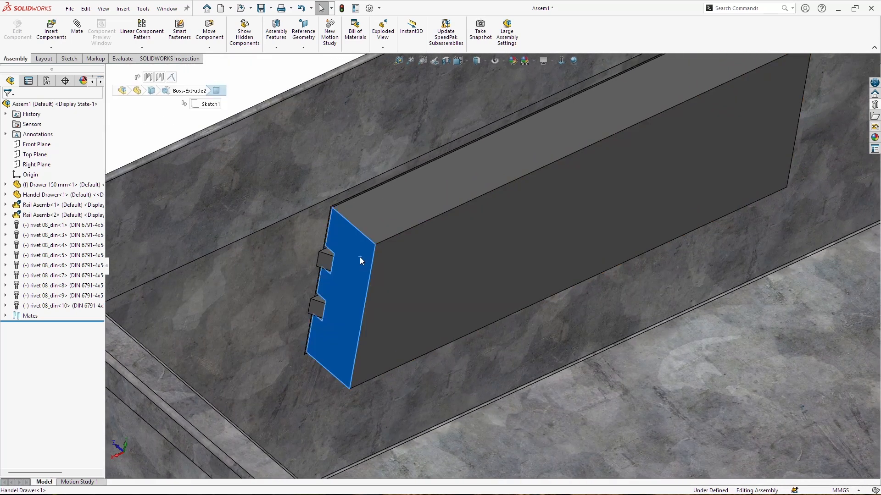
scroll(320, 260, down, 3)
middle_drag(352, 261, 377, 267)
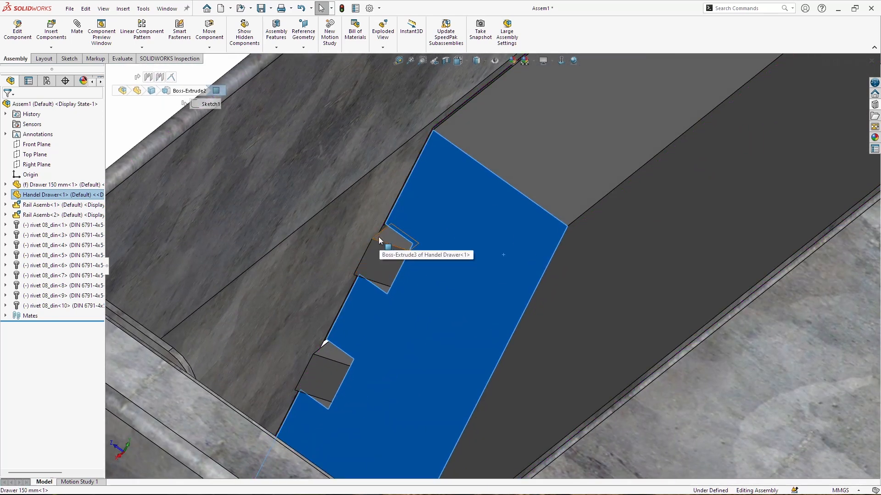
middle_drag(315, 362, 361, 298)
scroll(361, 297, up, 4)
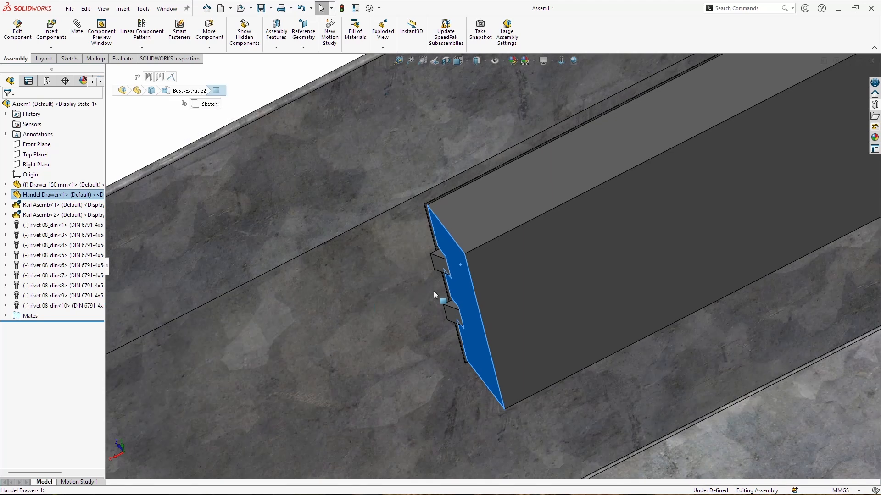
scroll(452, 295, up, 1)
middle_drag(452, 294, 486, 236)
Step: Slide the side rail out beyond the drawer's rear end to expose the mounting holes of the innermost slider
scroll(479, 284, up, 8)
middle_drag(480, 287, 585, 317)
scroll(485, 250, down, 3)
middle_drag(485, 251, 461, 298)
drag(461, 298, 745, 255)
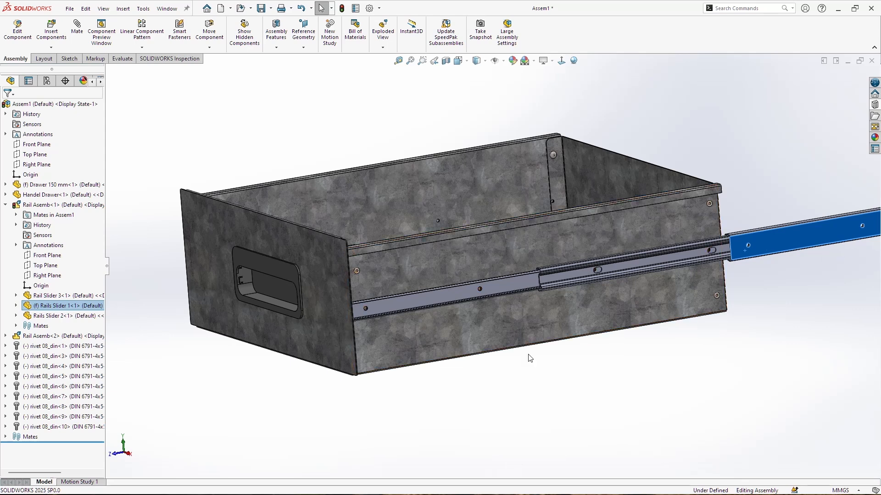
Step: Insert a Pan Head Cross Recess screw DIN EN ISO 7045 from Toolbox into the front hole of the extended rail
middle_drag(401, 330, 385, 333)
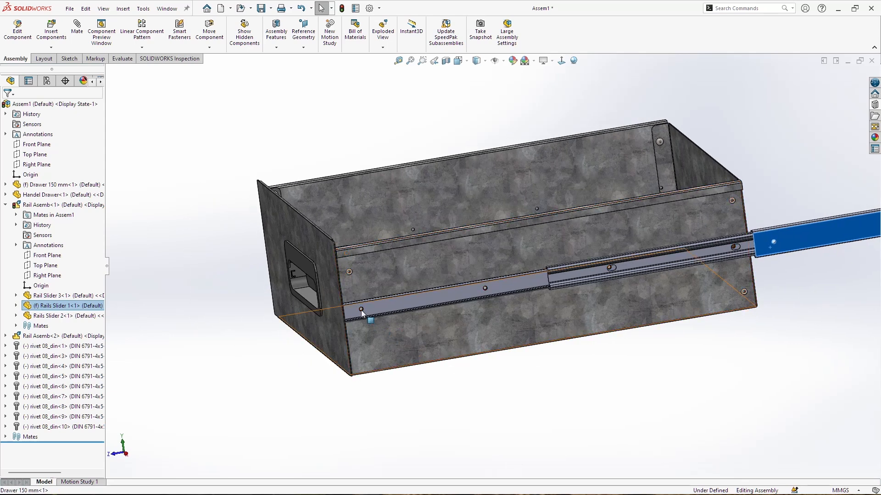
scroll(377, 300, down, 3)
scroll(377, 300, down, 5)
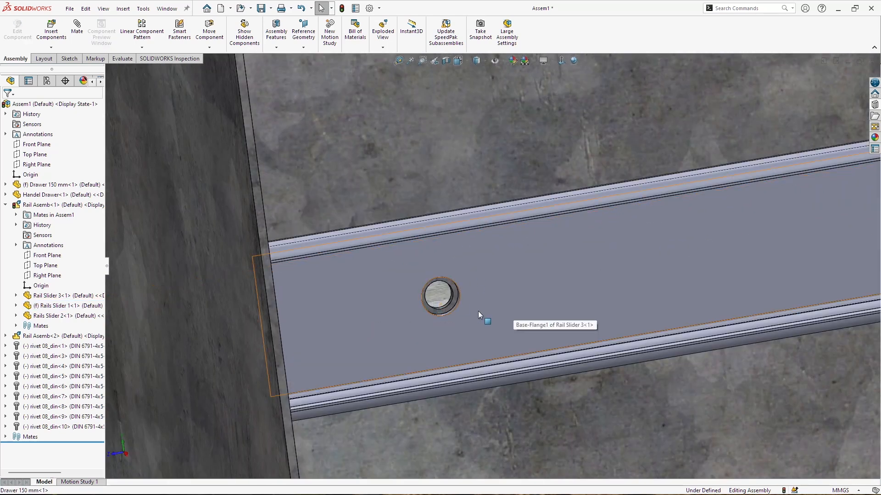
scroll(559, 305, up, 3)
middle_drag(568, 302, 829, 147)
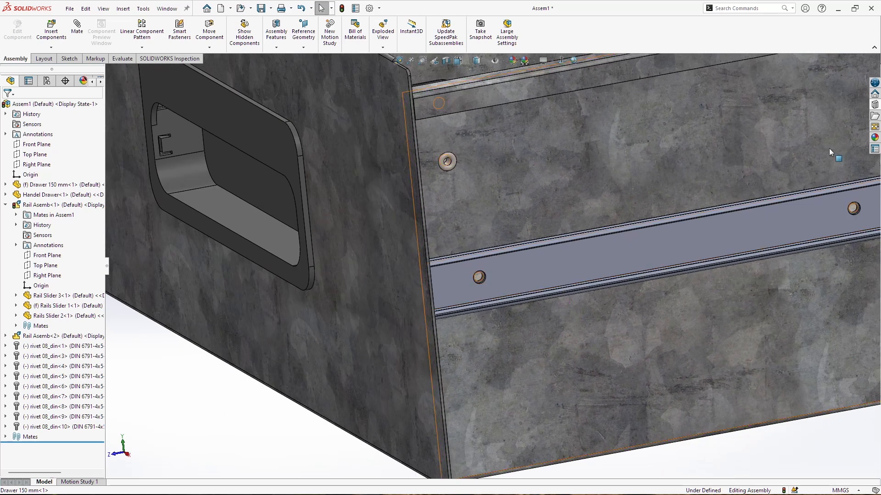
click(875, 106)
click(771, 127)
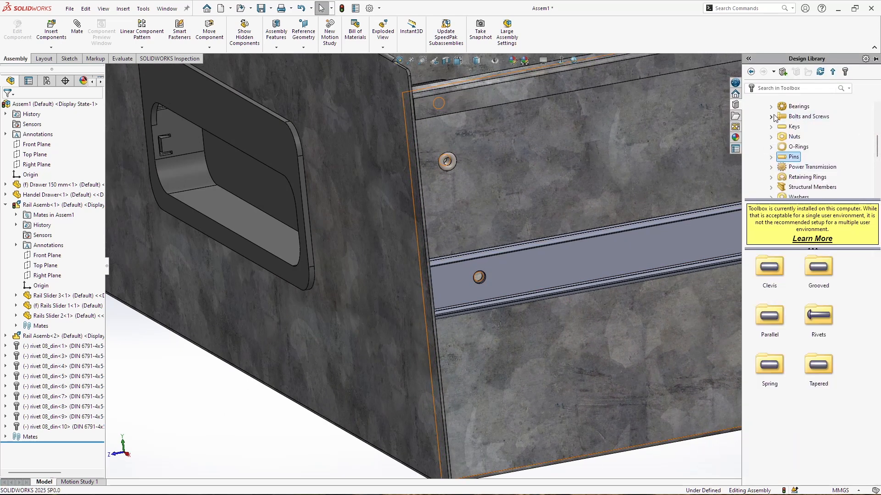
click(773, 117)
click(812, 118)
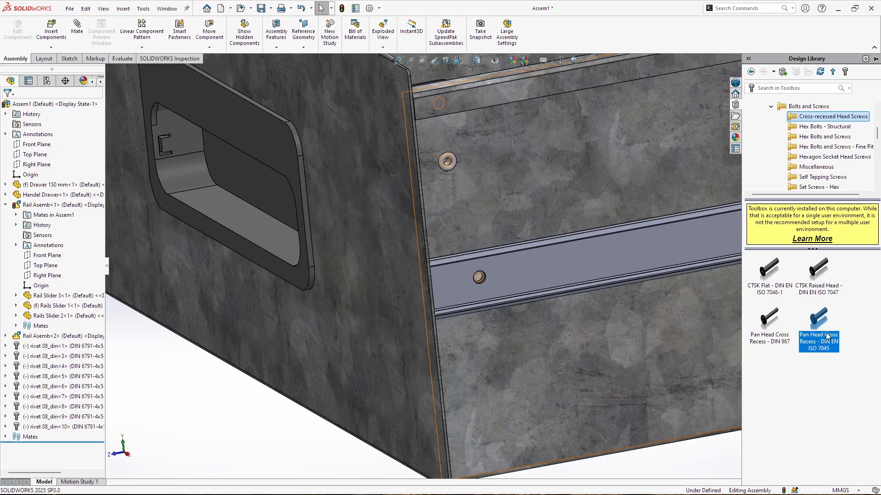
mouse_move(828, 336)
drag(824, 322, 485, 277)
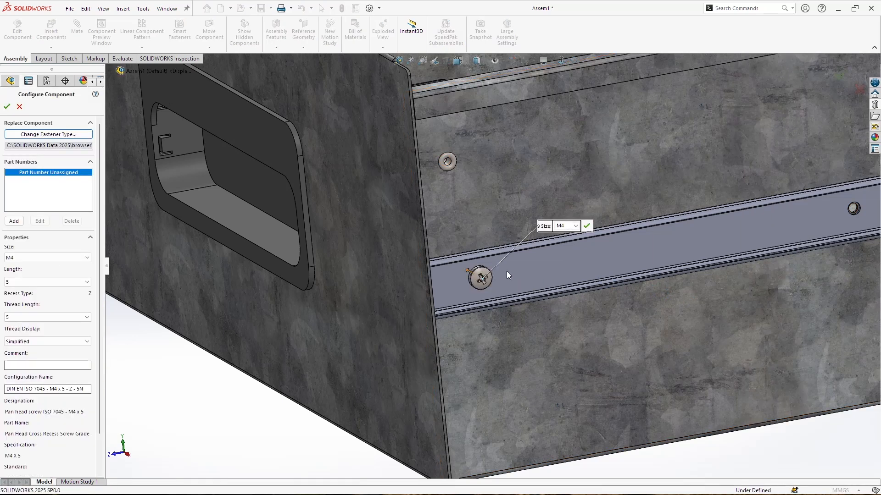
Step: Configure the rail screw as size M4, length 5 and thread length 5 with simplified thread display, and accept it
mouse_move(496, 279)
middle_down()
mouse_move(610, 299)
mouse_move(639, 362)
mouse_move(554, 298)
mouse_move(486, 283)
middle_up()
scroll(516, 289, down, 6)
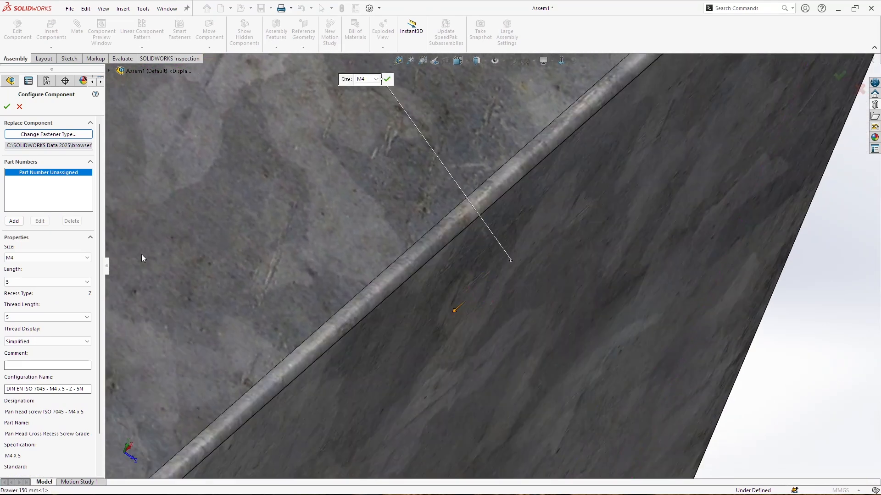
click(23, 257)
click(23, 257)
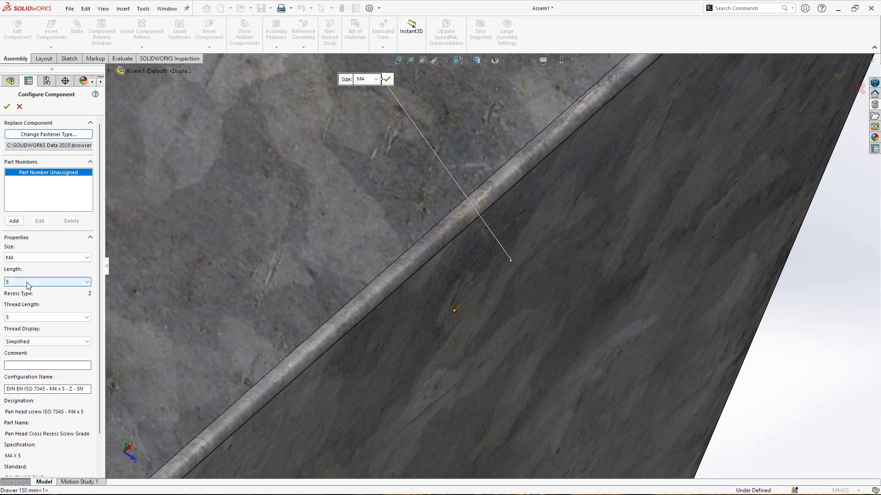
click(41, 317)
click(40, 317)
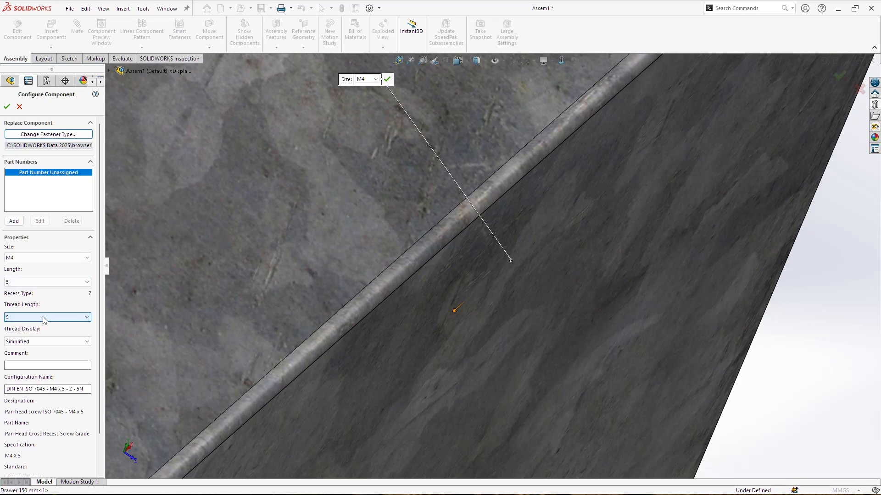
scroll(432, 251, up, 4)
middle_drag(434, 250, 604, 217)
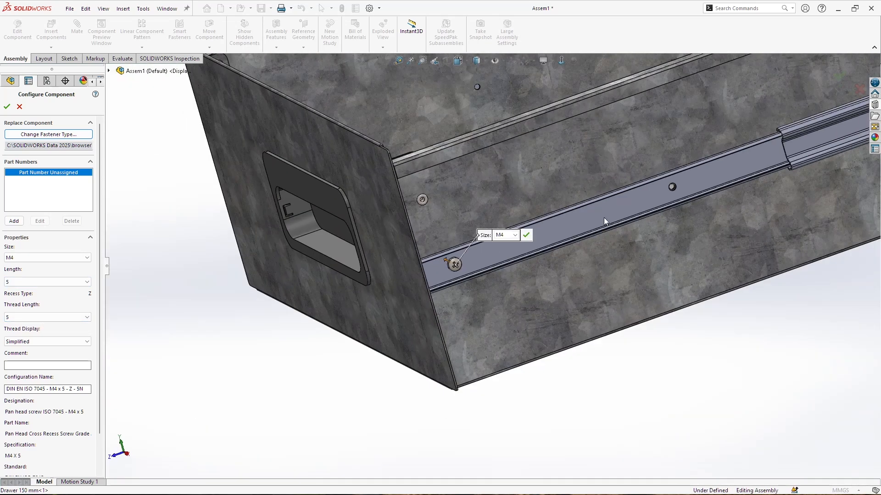
scroll(612, 264, down, 3)
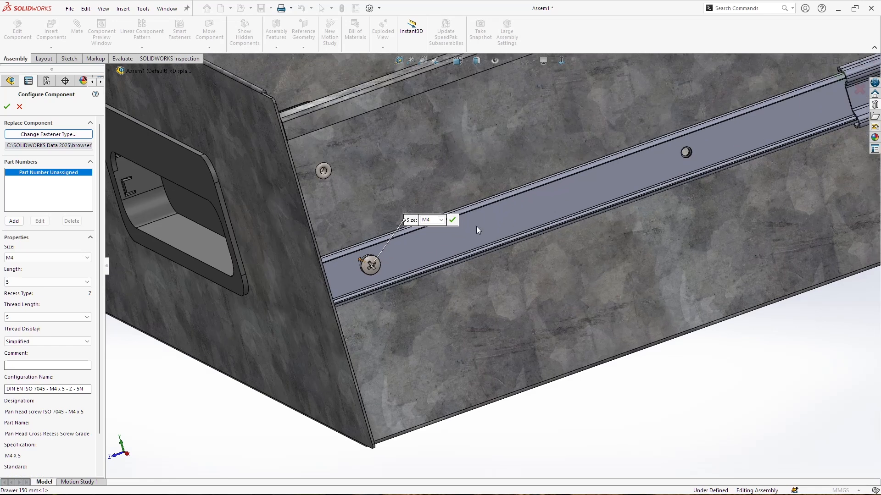
click(453, 220)
Step: Place copies of the M4 screw in the remaining three holes of the same rail, working through the middle slider's slots
scroll(746, 165, up, 5)
scroll(743, 169, down, 8)
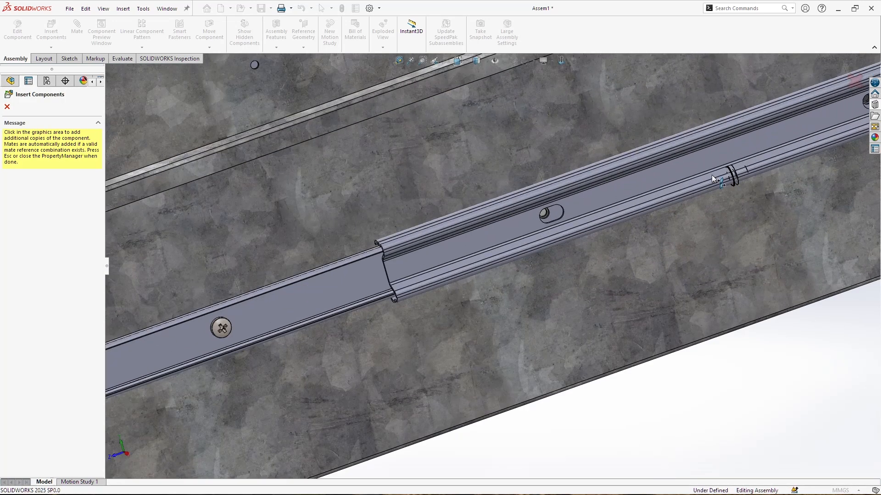
scroll(491, 237, down, 4)
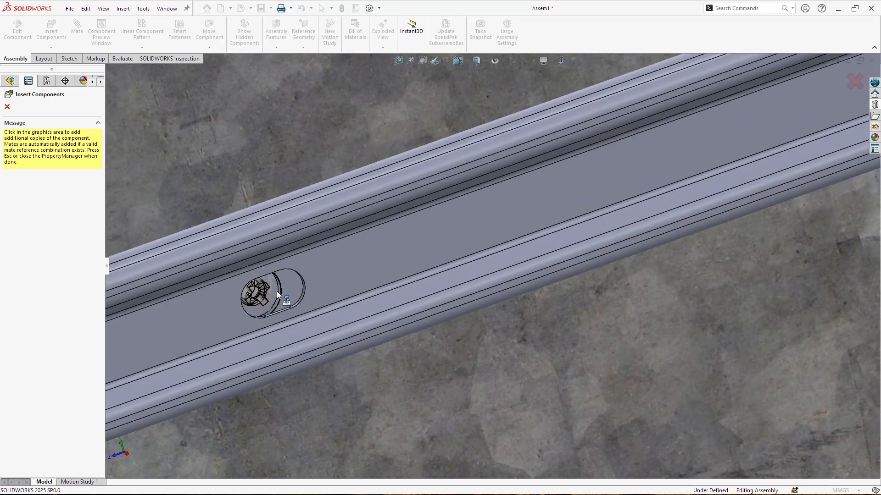
click(270, 295)
scroll(776, 196, up, 5)
scroll(560, 251, down, 5)
scroll(560, 252, down, 3)
click(547, 232)
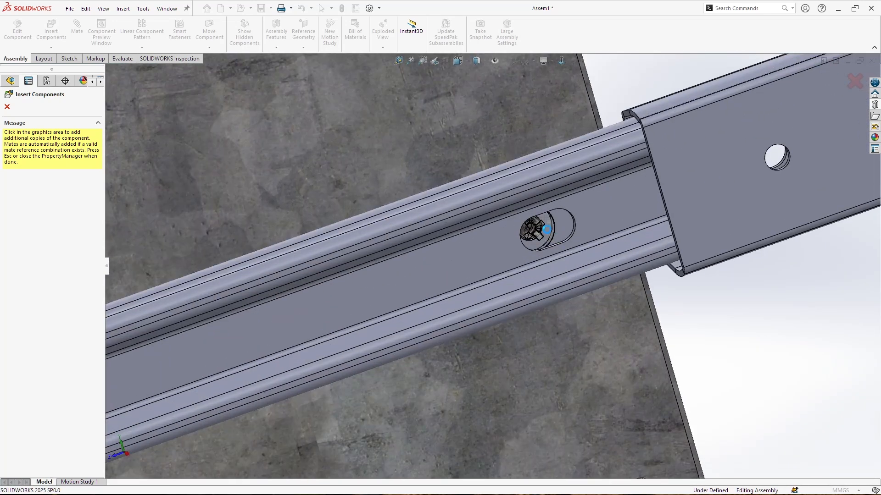
Step: Try to place another M4 screw in the front hole of the rail on the drawer's opposite side
scroll(555, 252, up, 6)
middle_drag(358, 301, 511, 303)
scroll(449, 376, up, 3)
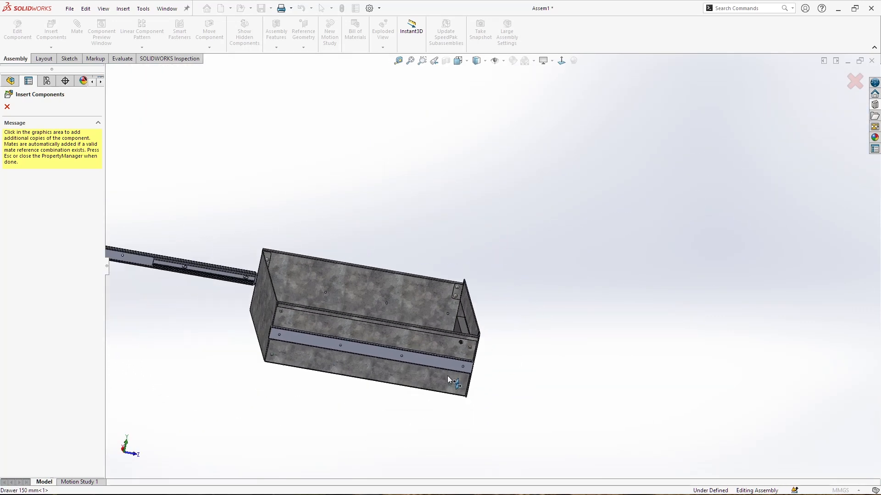
middle_drag(412, 313, 370, 298)
scroll(457, 313, down, 2)
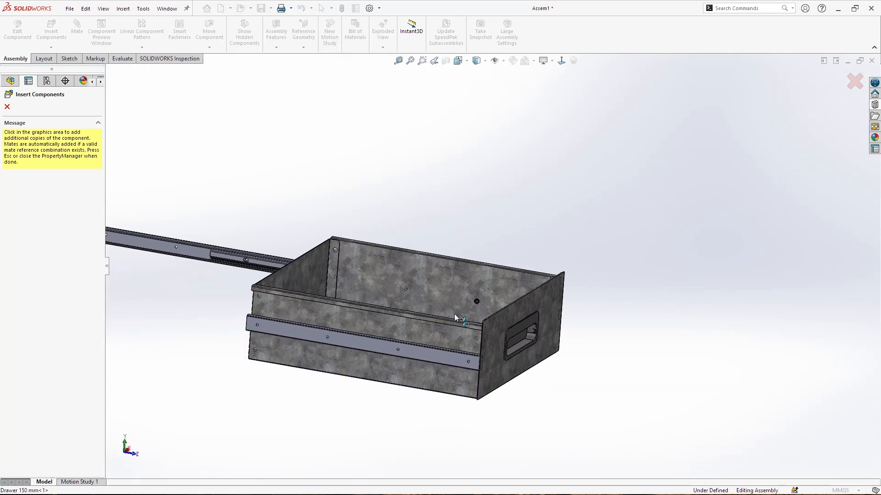
scroll(433, 333, down, 3)
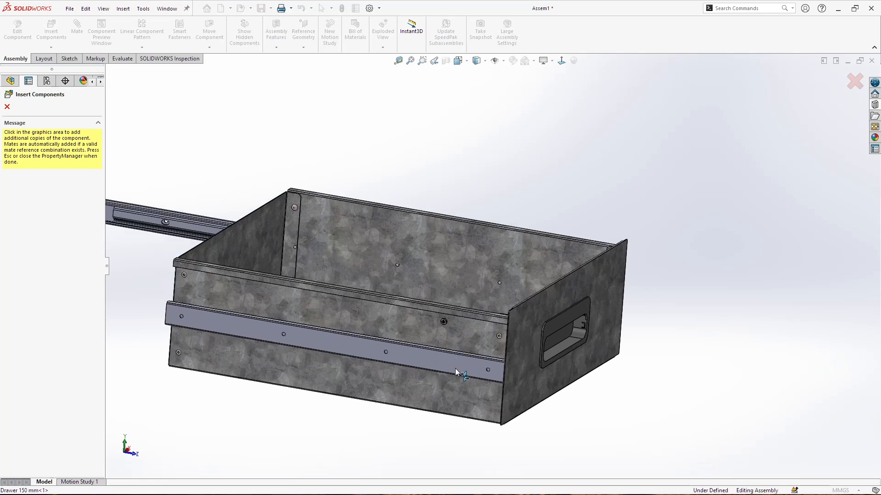
click(489, 373)
key(Escape)
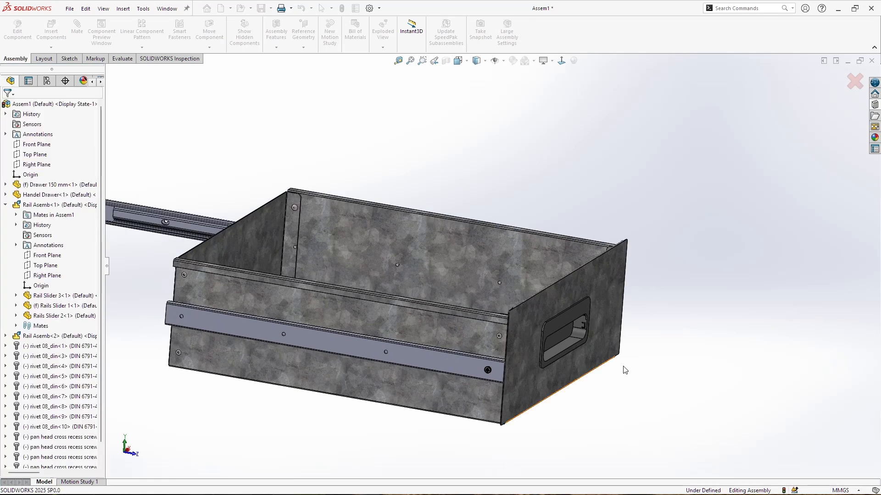
Step: Insert a Hexagon Domed Cap Nut DIN 1587 from Toolbox onto a middle rail screw protruding inside the drawer's side wall
middle_drag(577, 295, 563, 275)
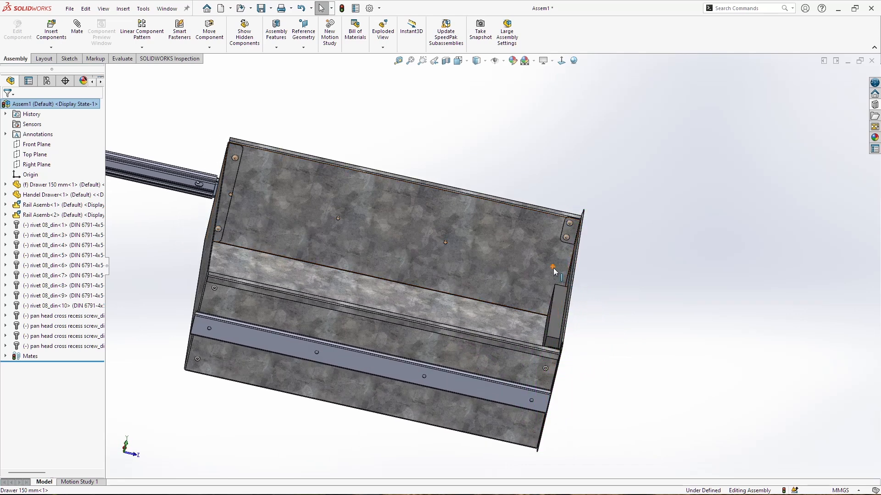
scroll(562, 402, up, 3)
middle_drag(524, 347, 717, 301)
scroll(503, 268, down, 2)
scroll(543, 295, down, 3)
click(874, 105)
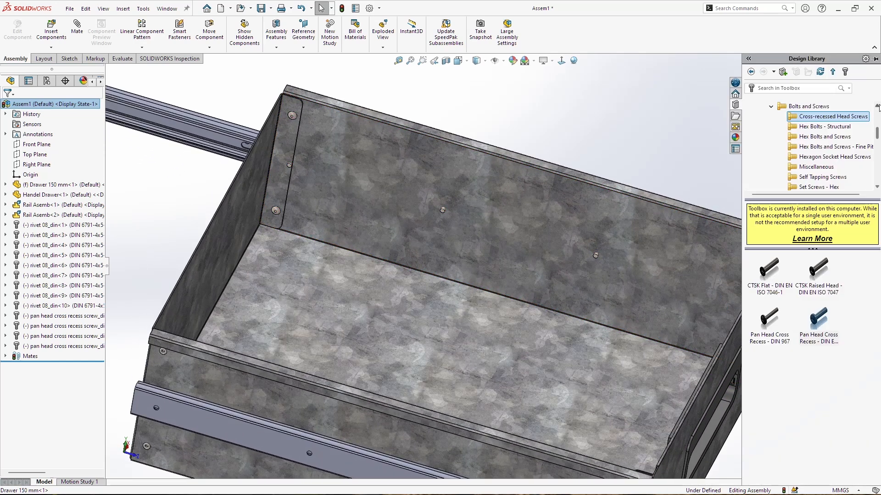
click(771, 106)
click(771, 127)
click(806, 118)
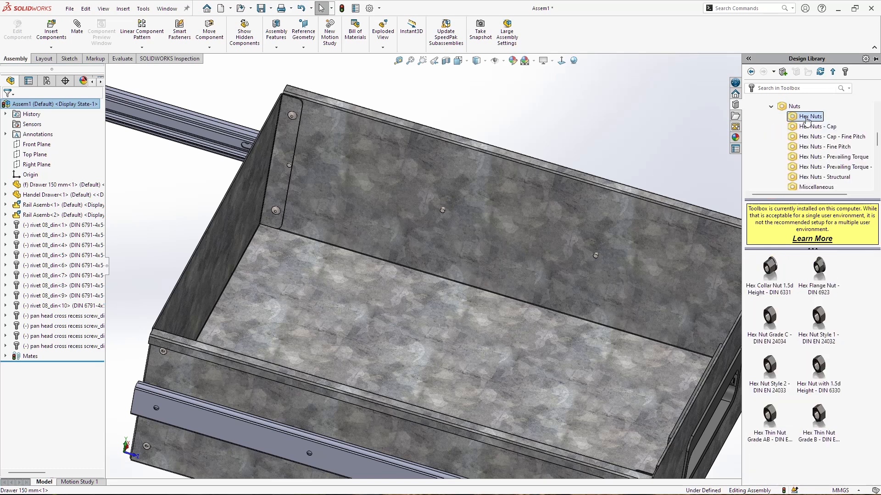
click(823, 127)
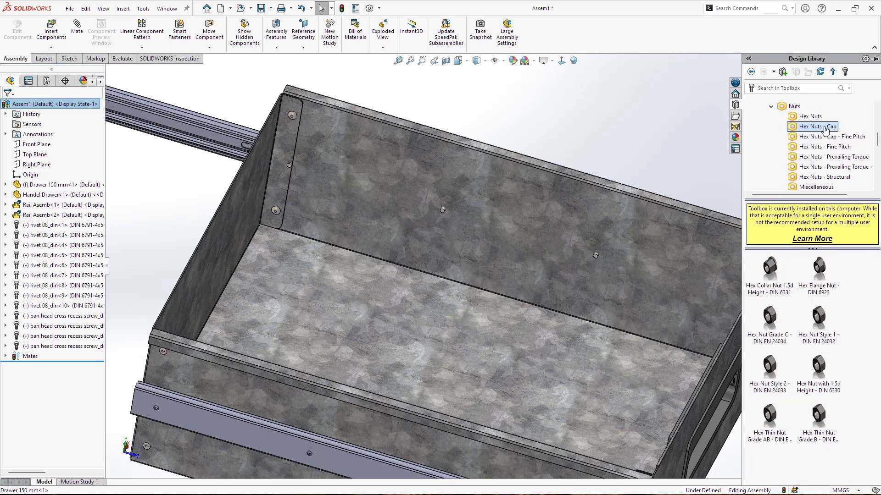
drag(776, 292, 281, 155)
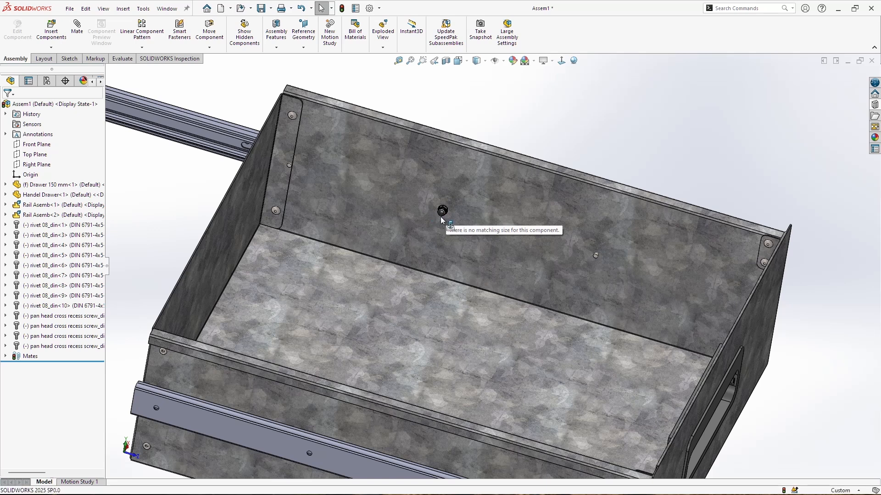
click(439, 223)
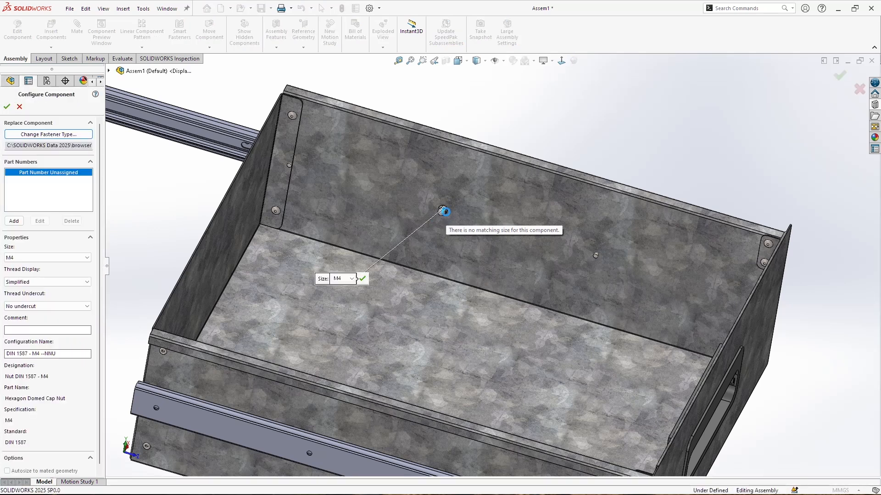
Step: Accept the domed cap nut as size M4 with simplified thread display and no undercut
scroll(439, 220, down, 5)
middle_drag(460, 231, 455, 226)
scroll(455, 226, up, 1)
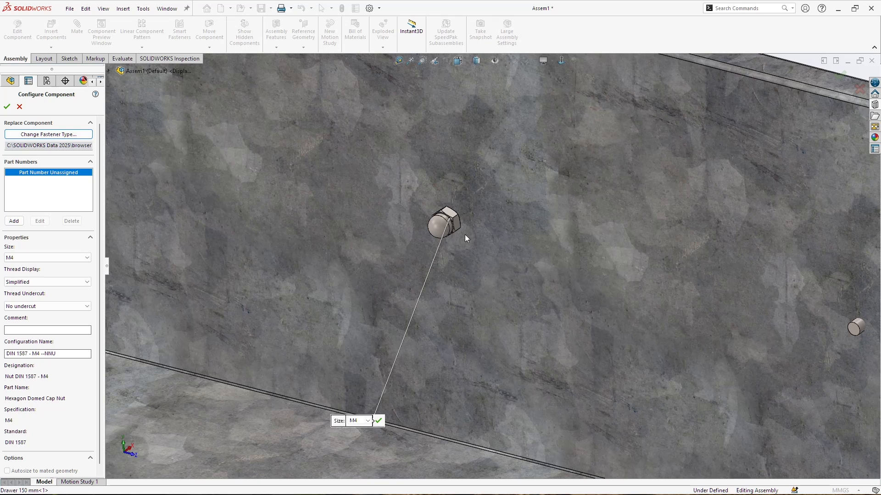
scroll(466, 236, up, 2)
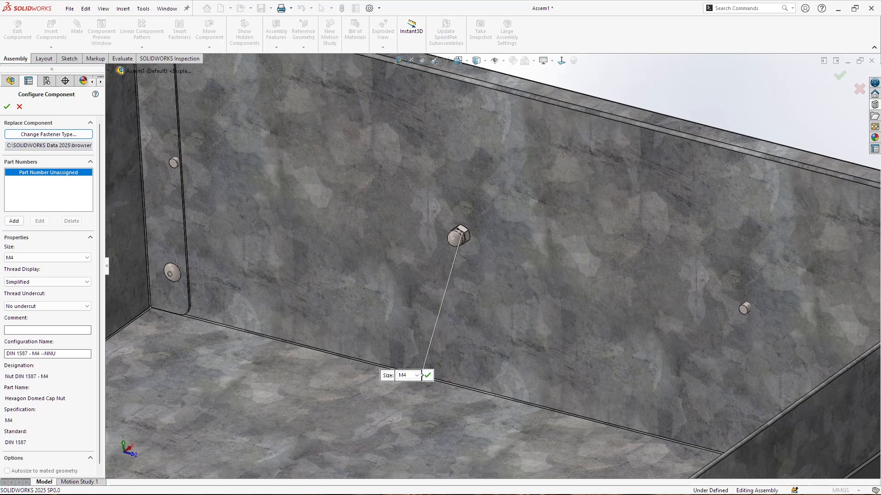
click(427, 376)
Step: Place copies of the M4 cap nut on the remaining three rail screws inside the same side wall
click(173, 170)
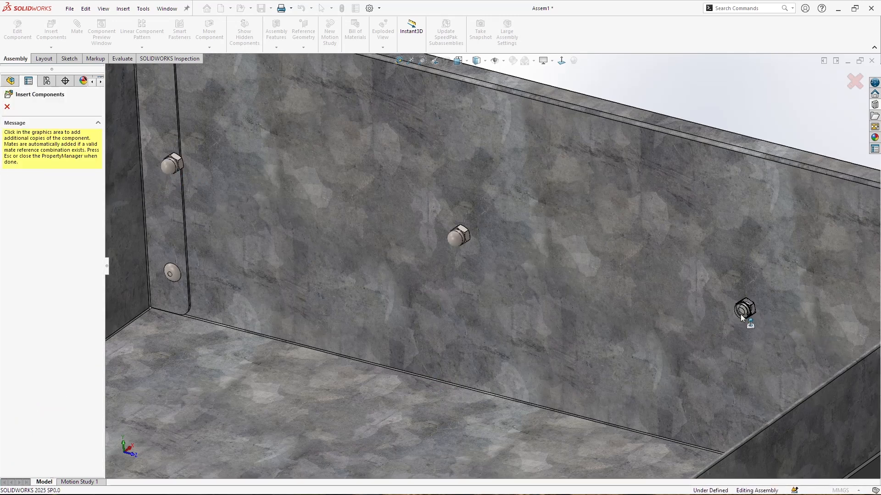
scroll(741, 317, up, 5)
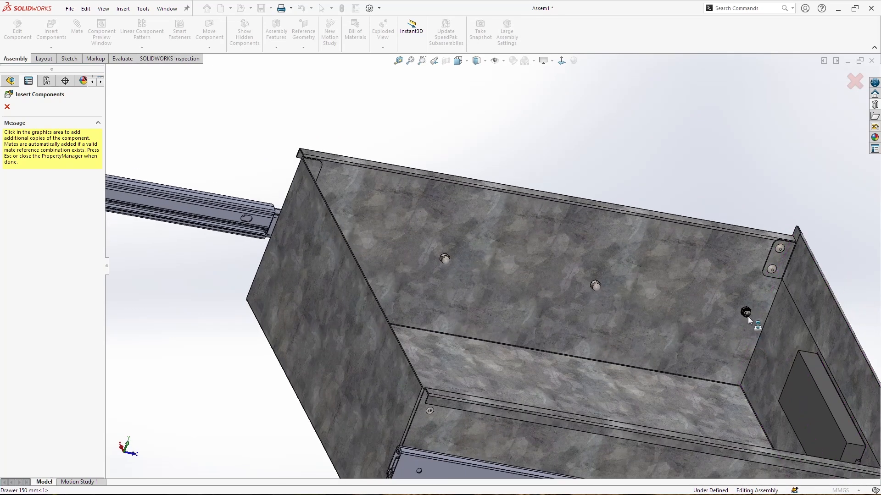
click(747, 318)
middle_drag(747, 318, 691, 328)
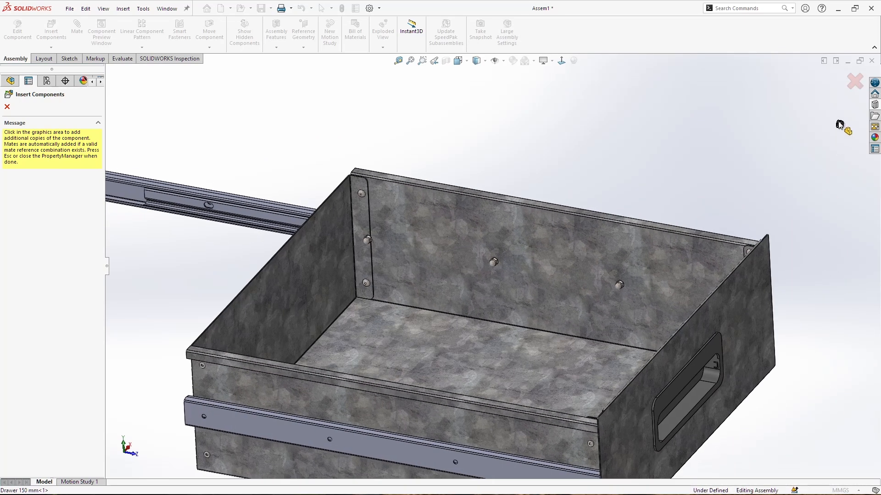
click(854, 87)
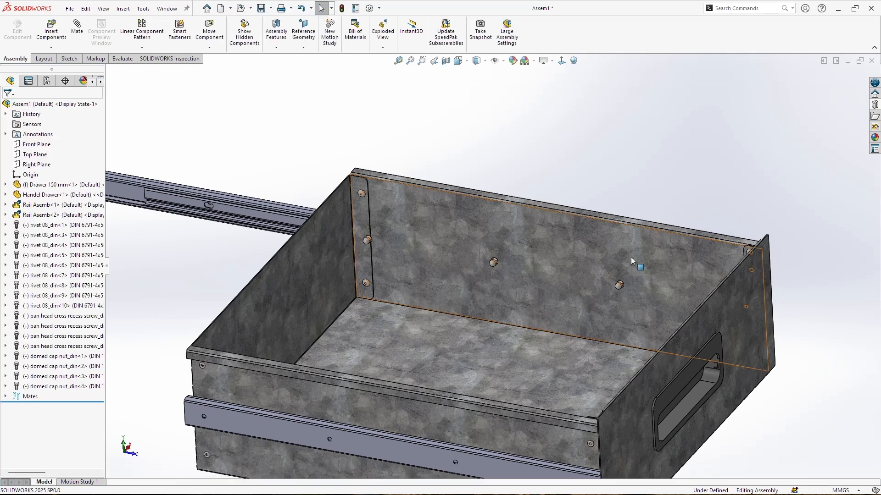
Step: Group all the rivet components in the assembly tree into a new folder named Rivets
scroll(631, 259, up, 3)
mouse_move(642, 272)
middle_down()
mouse_move(658, 252)
mouse_move(646, 257)
middle_up()
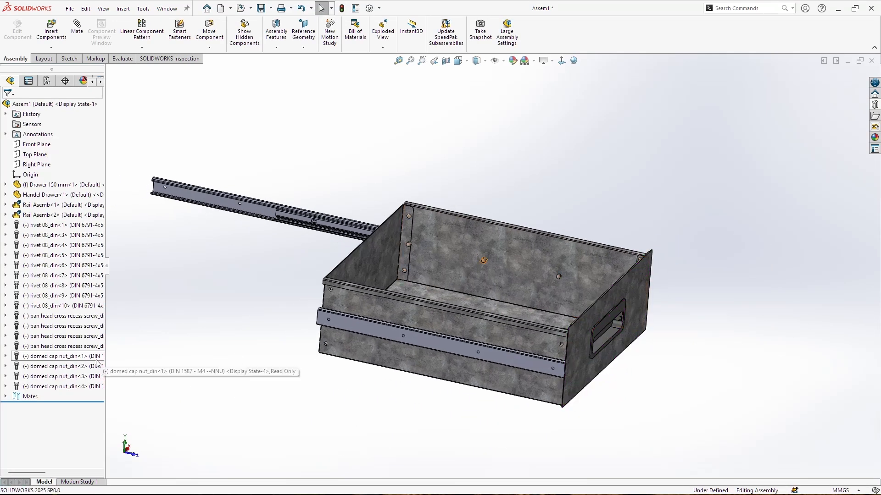
click(66, 307)
shift+click(44, 226)
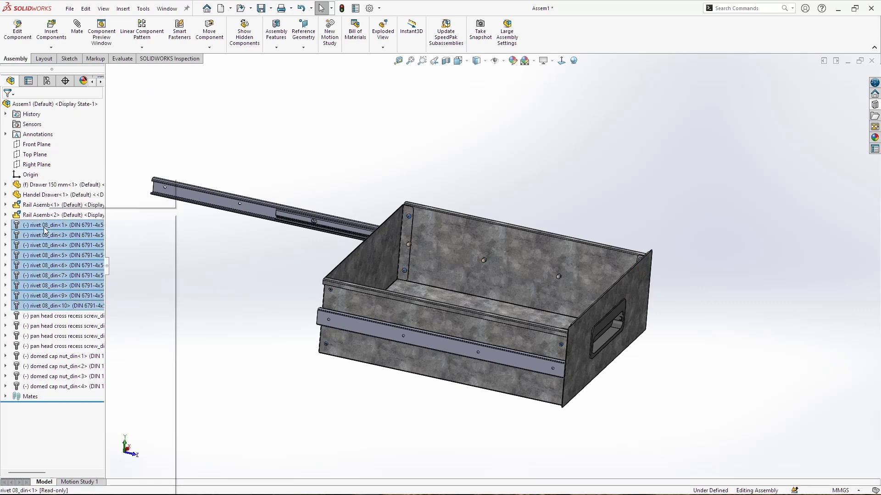
right_click(44, 230)
click(115, 411)
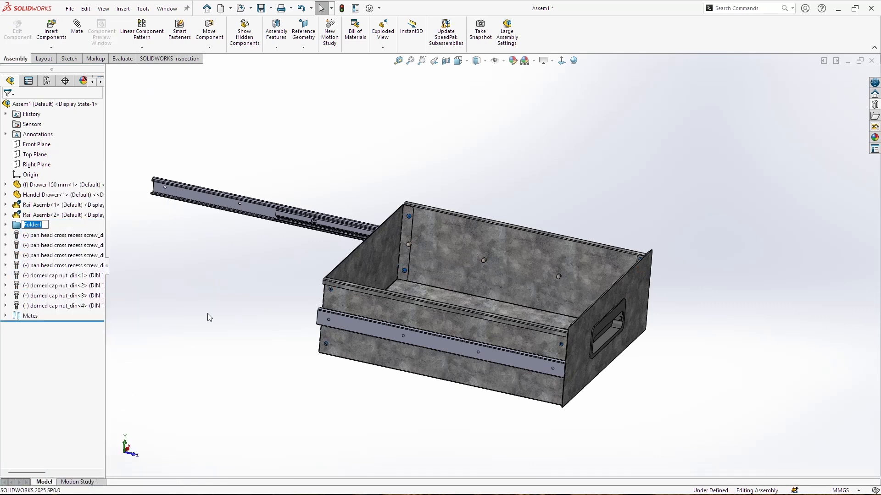
text(Rivets)
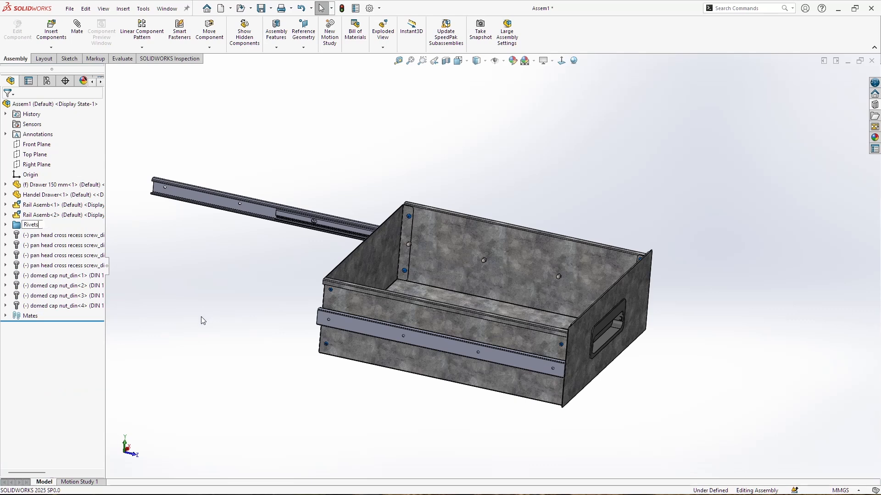
click(201, 320)
Step: Group the four pan head screws and four domed cap nuts into a new folder named Rail Screw and Nuts
click(80, 235)
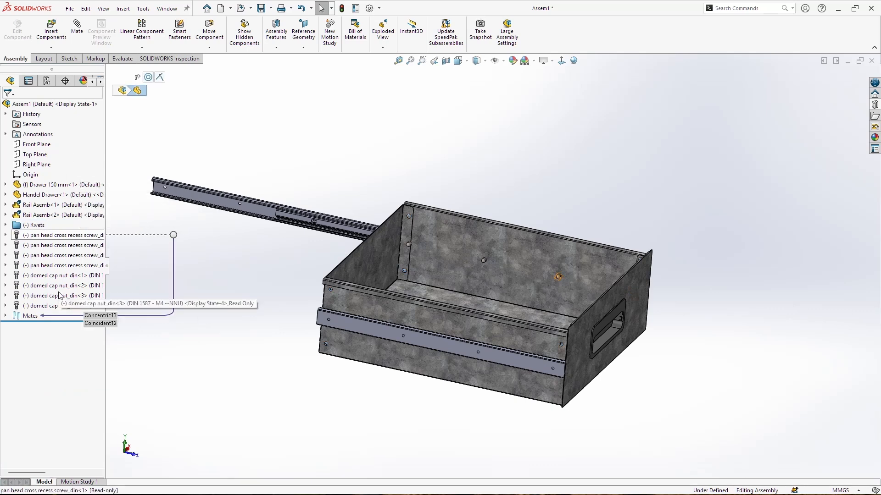
shift+click(59, 306)
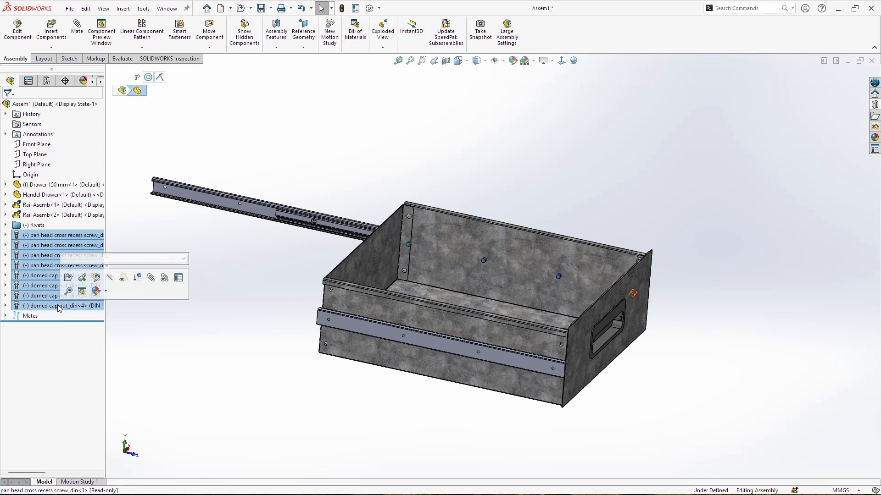
right_click(59, 306)
click(118, 350)
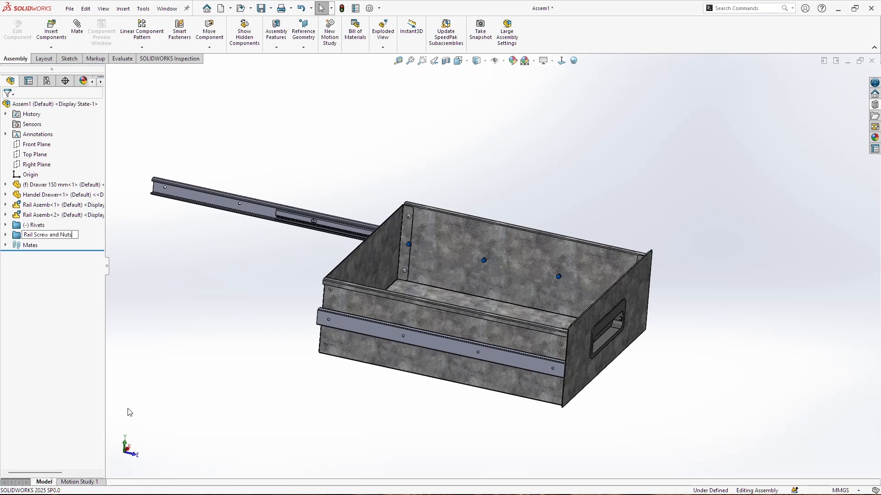
key(Return)
Step: Mirror the four pan head screws and four domed cap nuts about the Right Plane of the Drawer 150 mm part
click(5, 235)
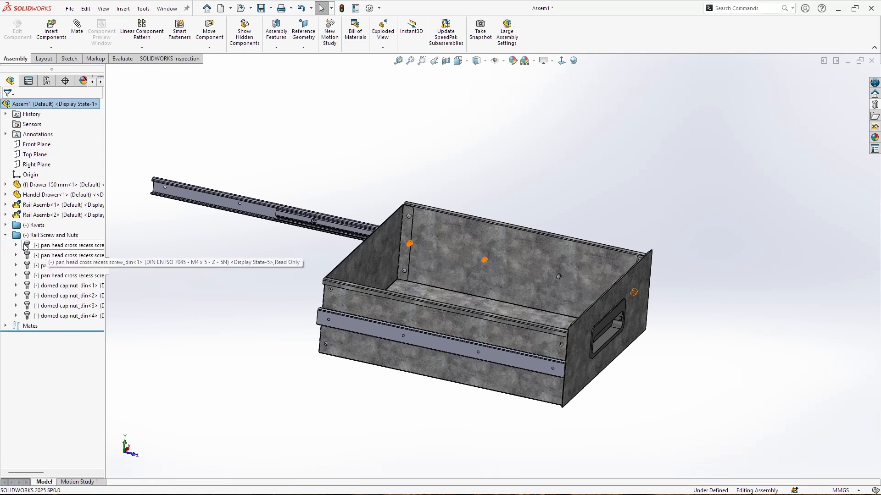
click(65, 246)
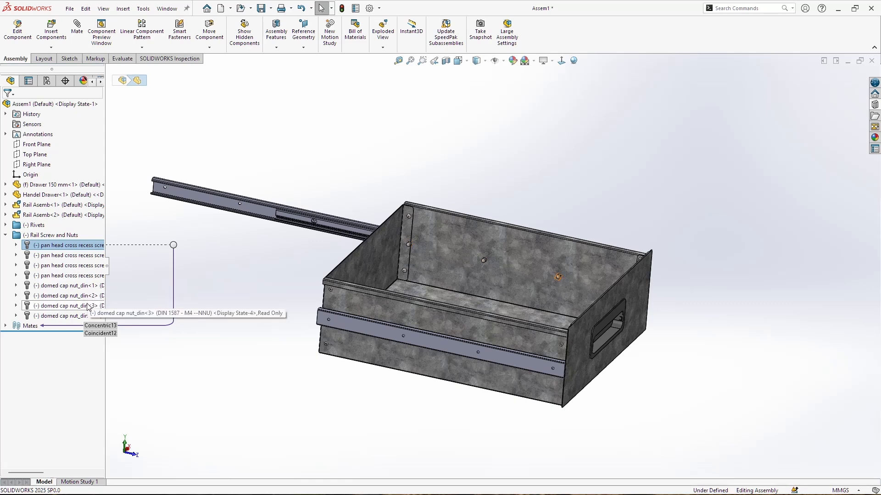
key(Escape)
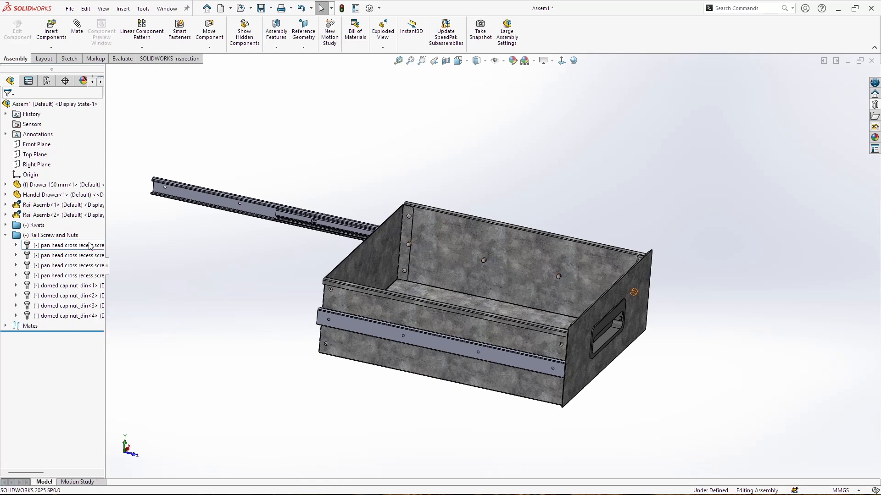
click(90, 246)
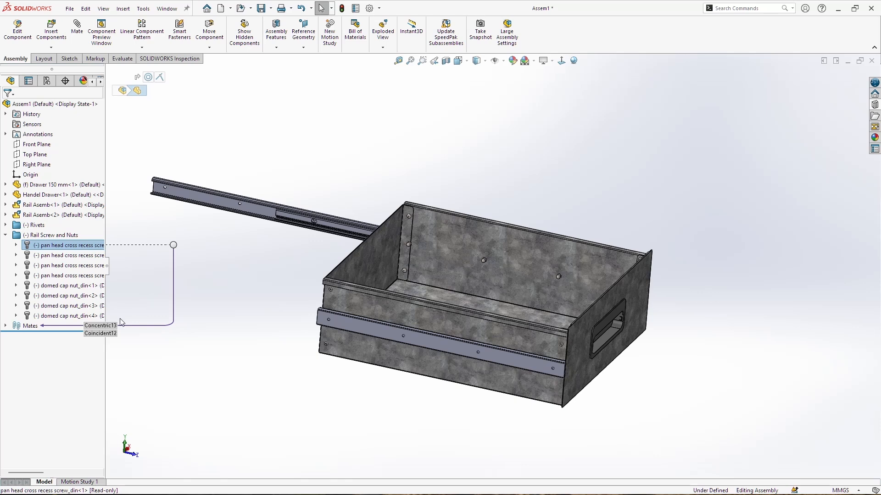
shift+click(81, 317)
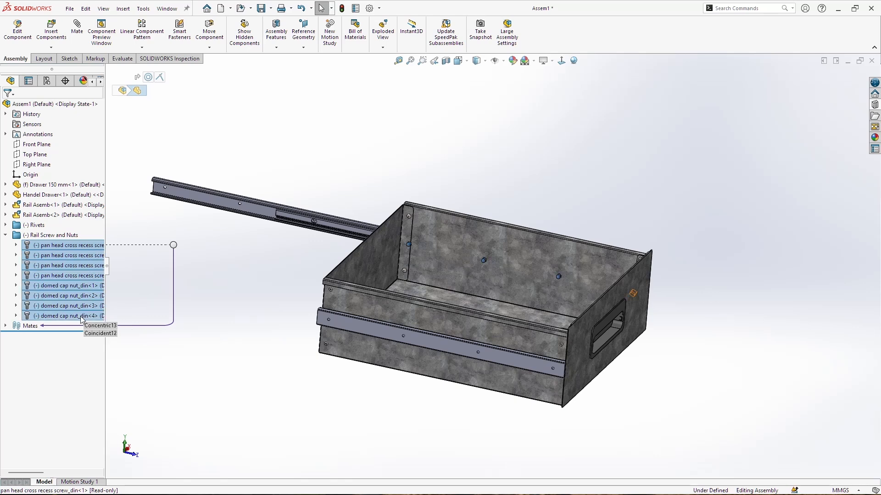
click(142, 47)
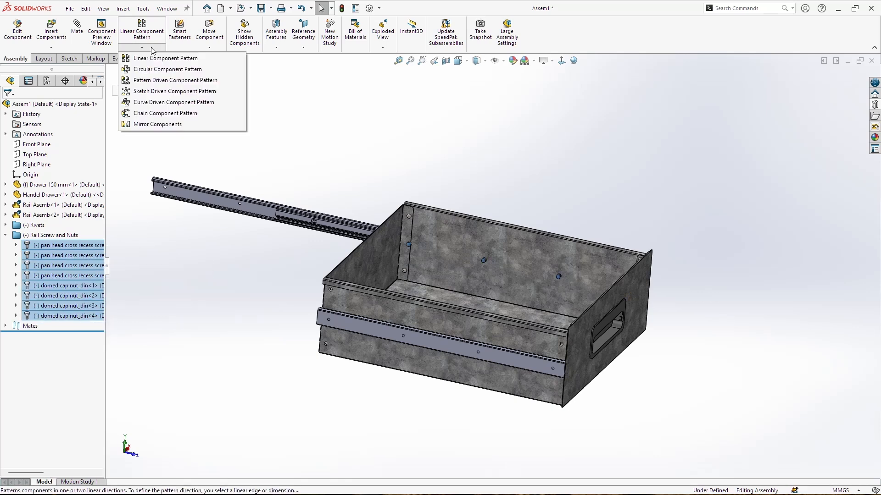
click(165, 128)
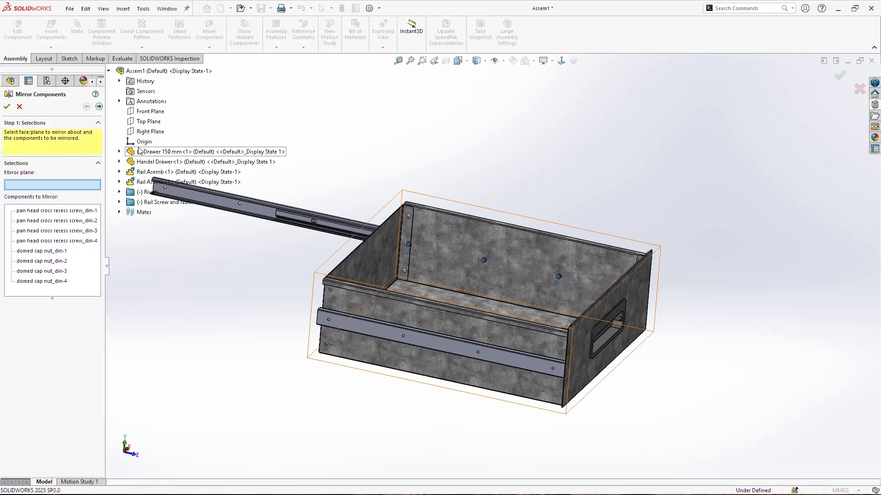
middle_drag(514, 331, 615, 385)
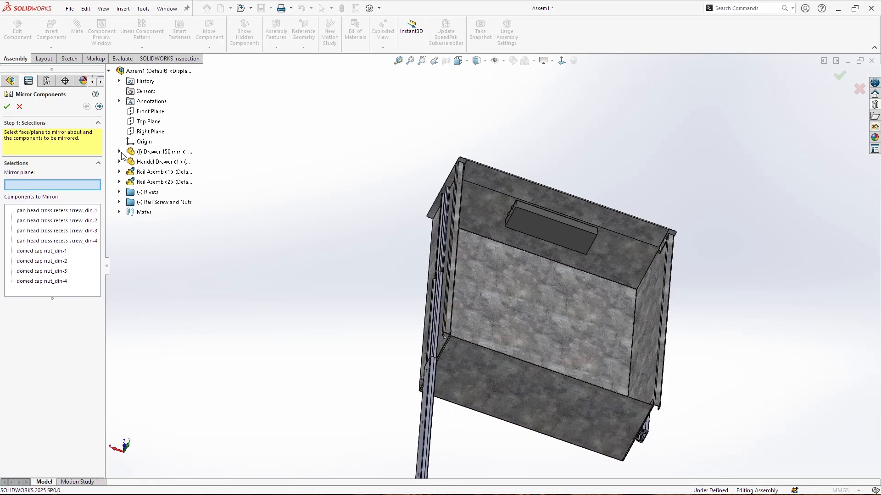
click(120, 152)
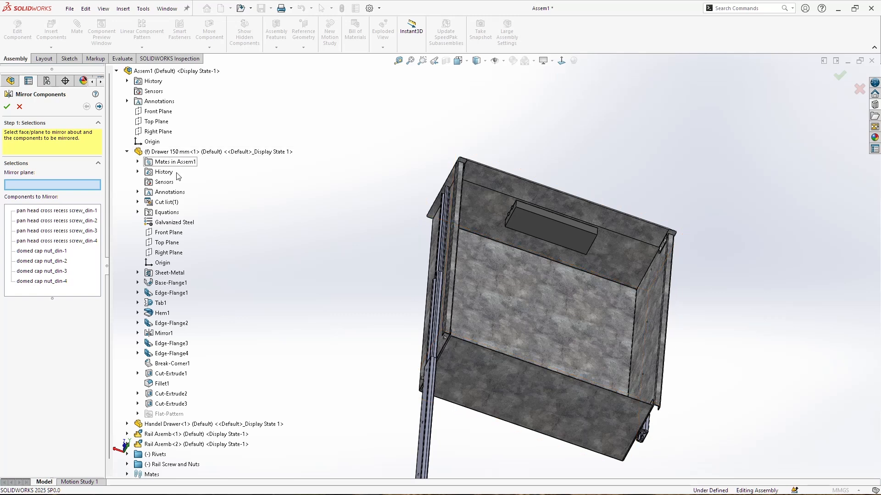
click(168, 253)
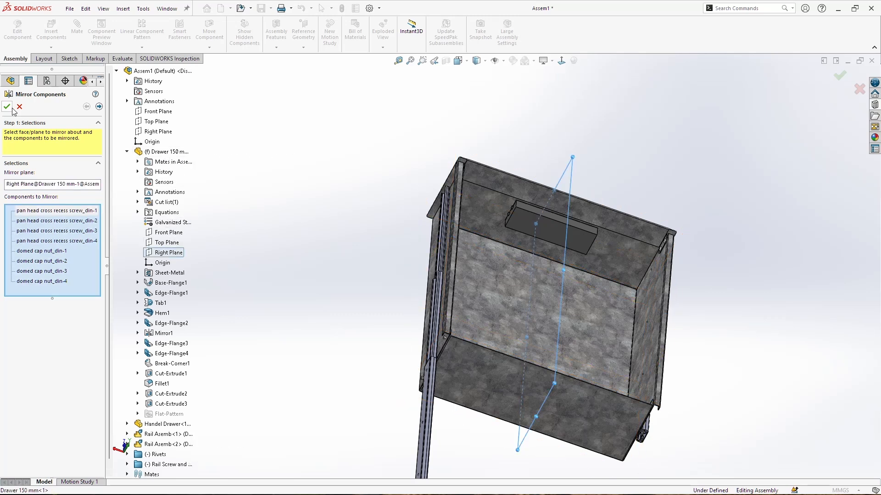
click(7, 106)
Step: Extend the telescopic rail on the mirrored side and examine the mirrored screws and nuts from inside and outside the drawer
scroll(638, 336, down, 5)
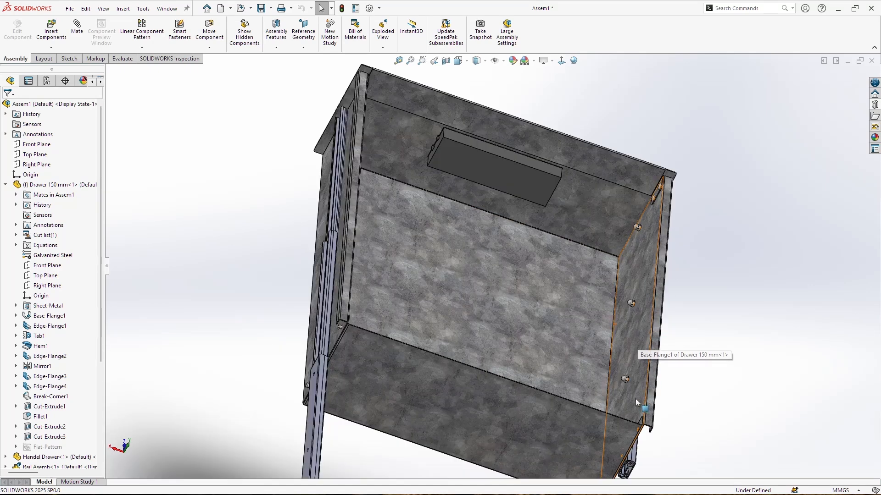
scroll(643, 420, up, 10)
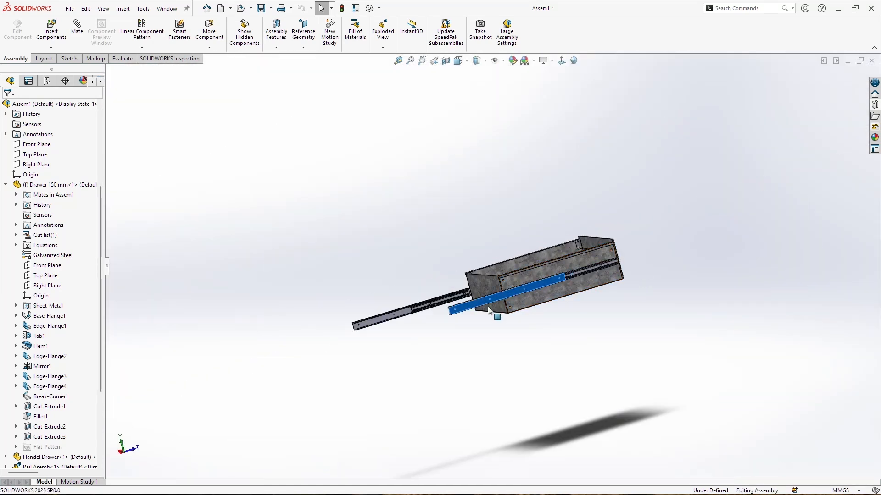
click(646, 296)
scroll(629, 280, down, 4)
middle_drag(569, 274, 588, 321)
scroll(486, 319, down, 4)
middle_drag(477, 321, 375, 317)
scroll(375, 317, up, 5)
middle_drag(725, 302, 645, 326)
scroll(486, 301, up, 3)
scroll(415, 255, down, 3)
middle_drag(486, 305, 496, 324)
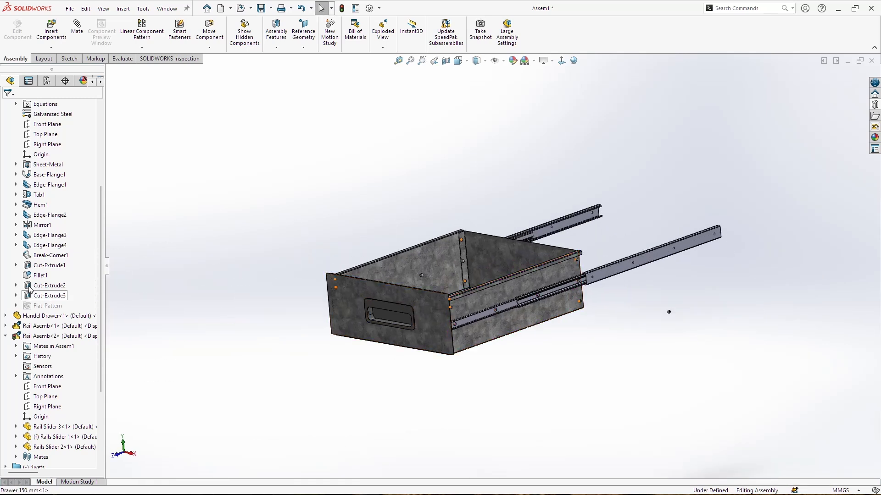
Step: Collapse the expanded tree items and delete the stray rivet floating beside the drawer
key(shift+c)
scroll(630, 331, down, 4)
click(704, 283)
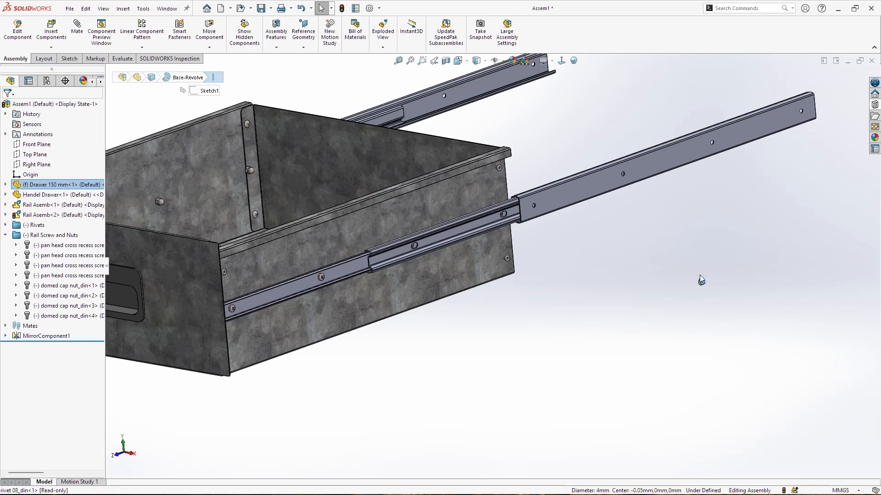
key(Delete)
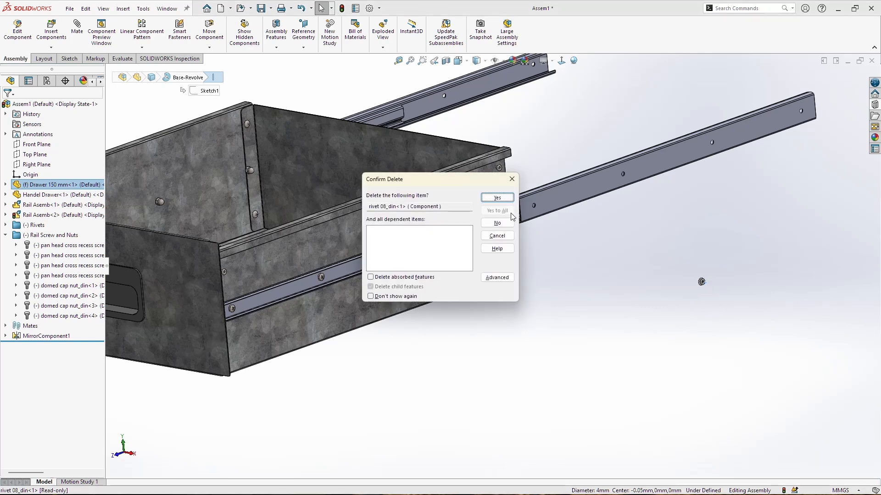
key(Return)
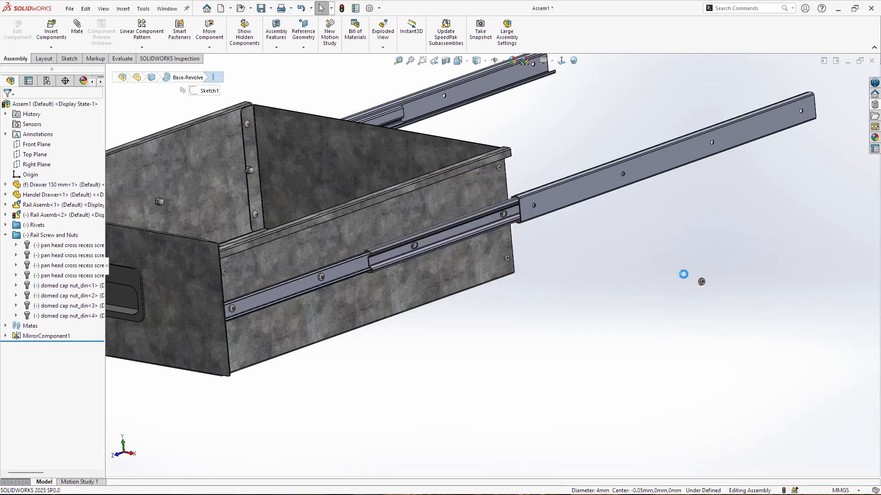
Step: Delete the loose rivet component rivet 08_din beside the drawer from the assembly
right_click(703, 282)
click(661, 285)
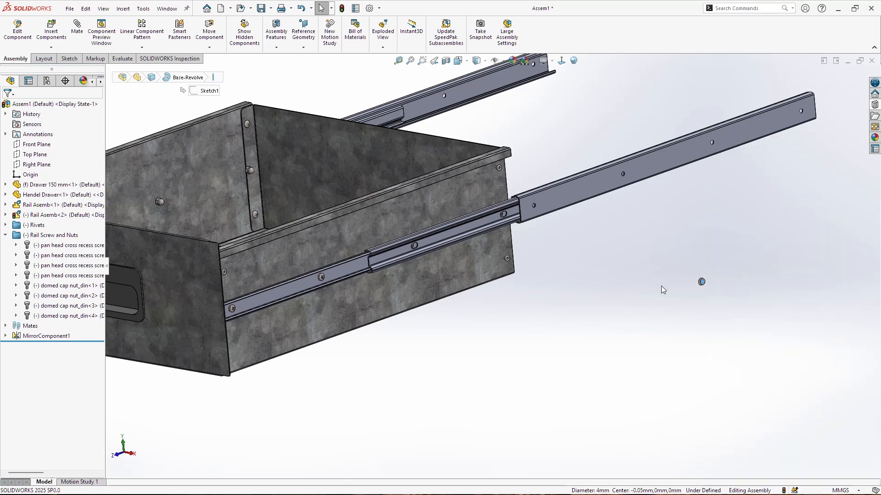
click(703, 282)
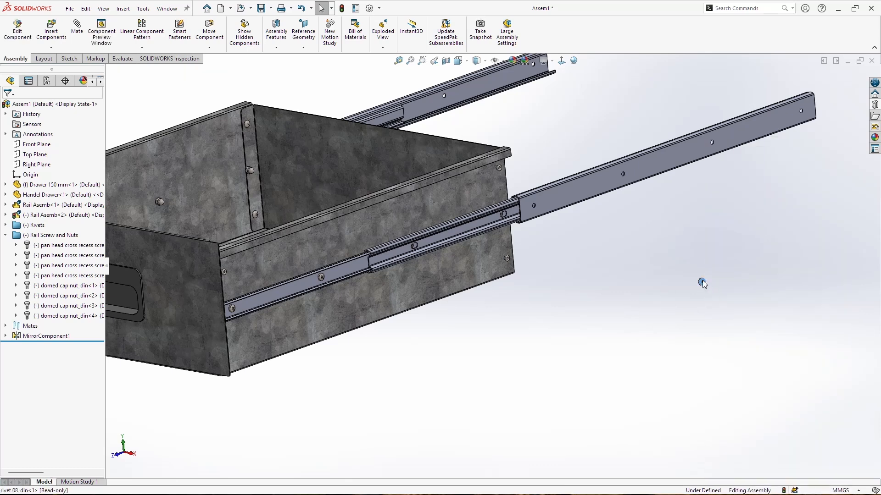
right_click(704, 282)
click(724, 388)
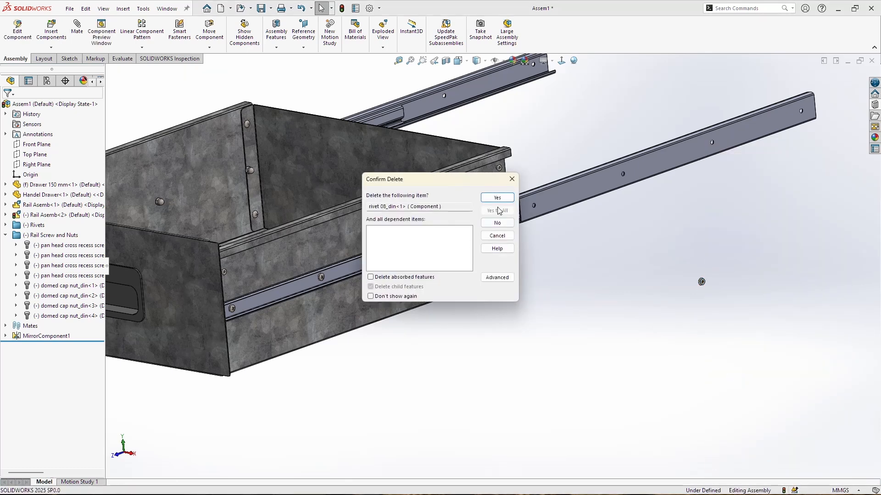
click(498, 199)
Step: Save the assembly as Drawer 150mm in the Storage Cabinet folder
scroll(484, 264, up, 2)
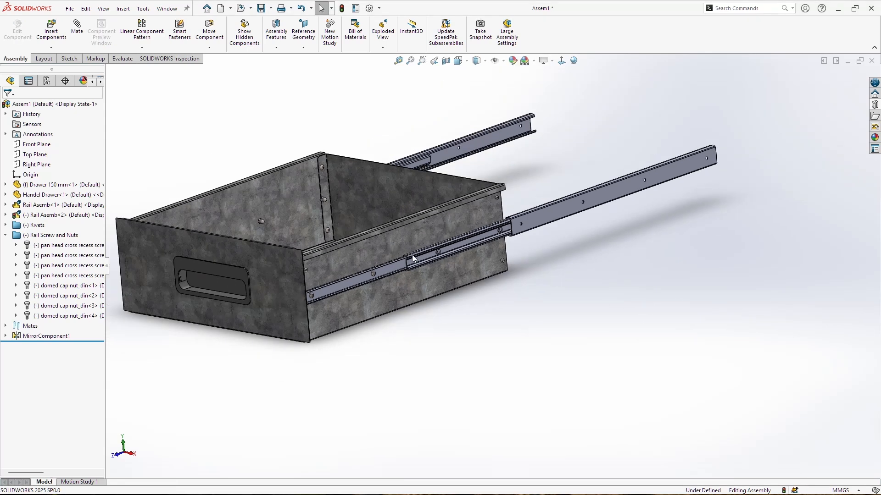
middle_drag(411, 255, 418, 260)
scroll(411, 256, up, 4)
scroll(346, 242, down, 4)
click(70, 8)
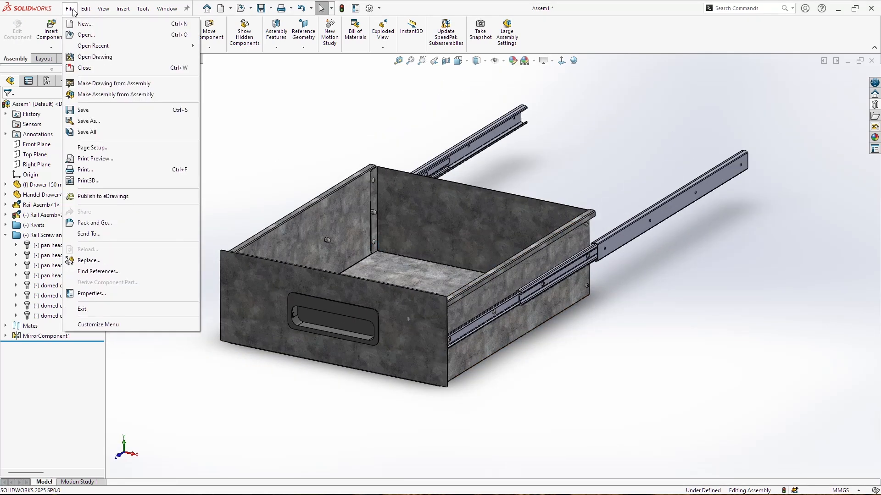
click(99, 121)
click(191, 143)
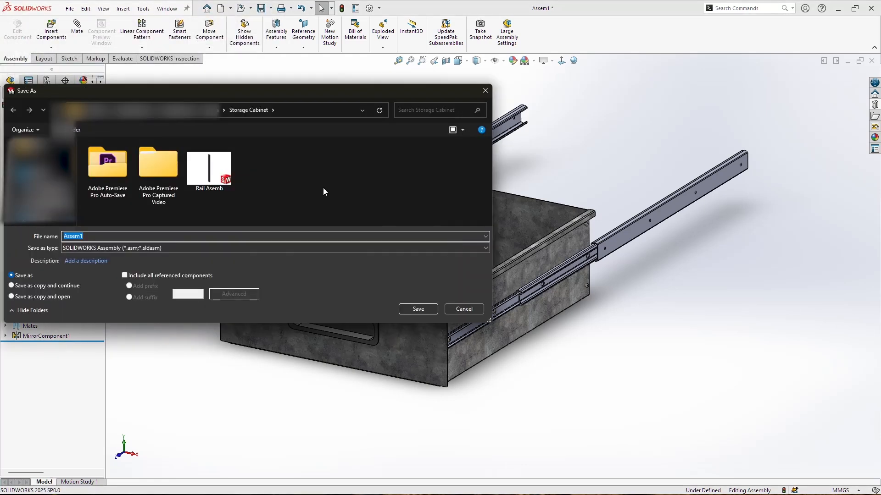
text(Dra)
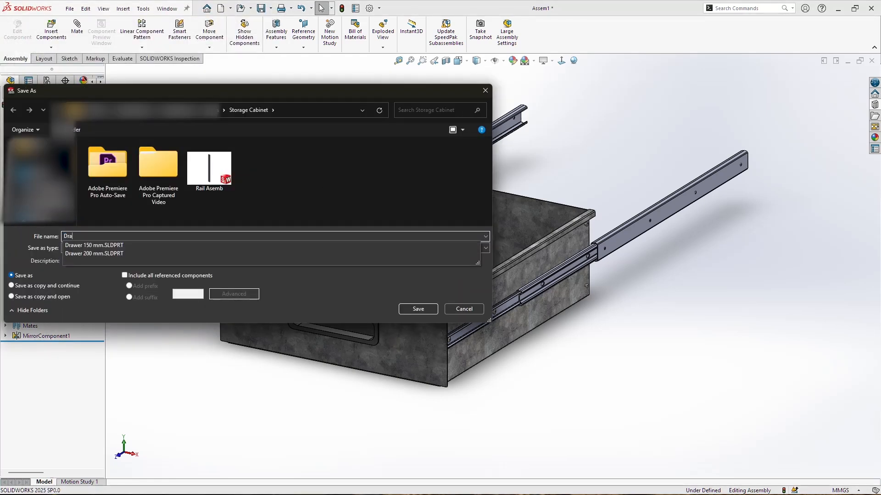
text(wer 15)
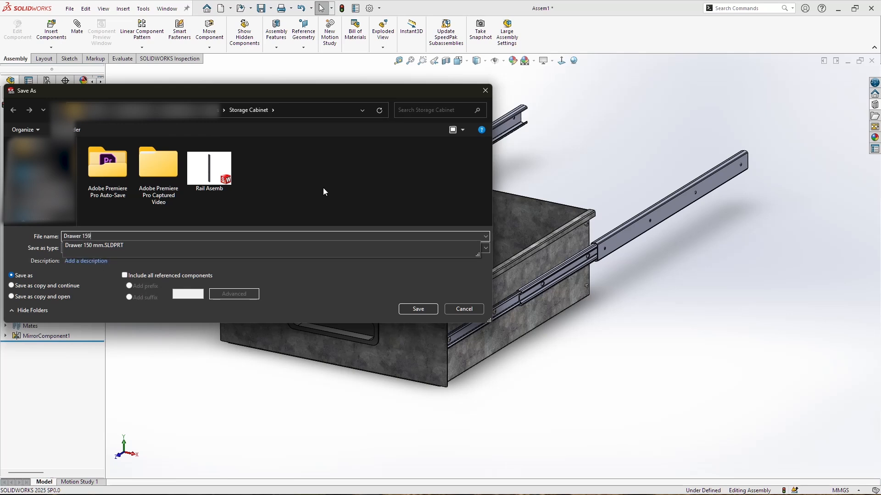
text(0mm)
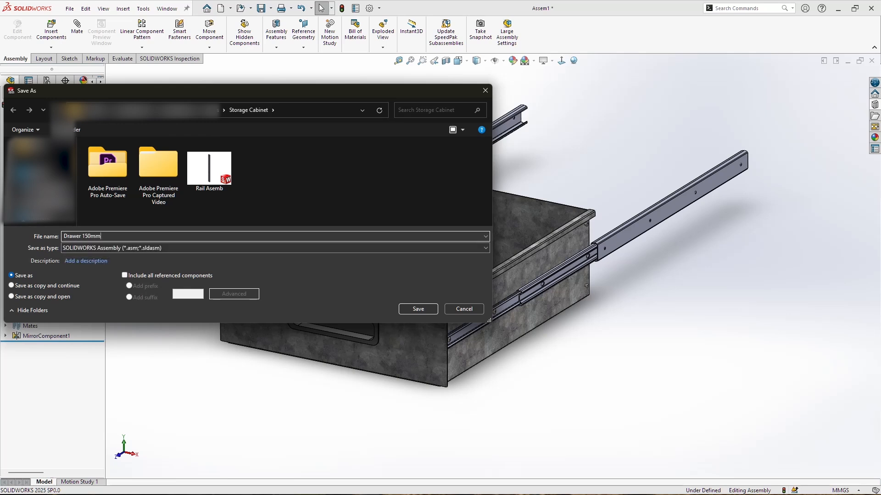
click(415, 307)
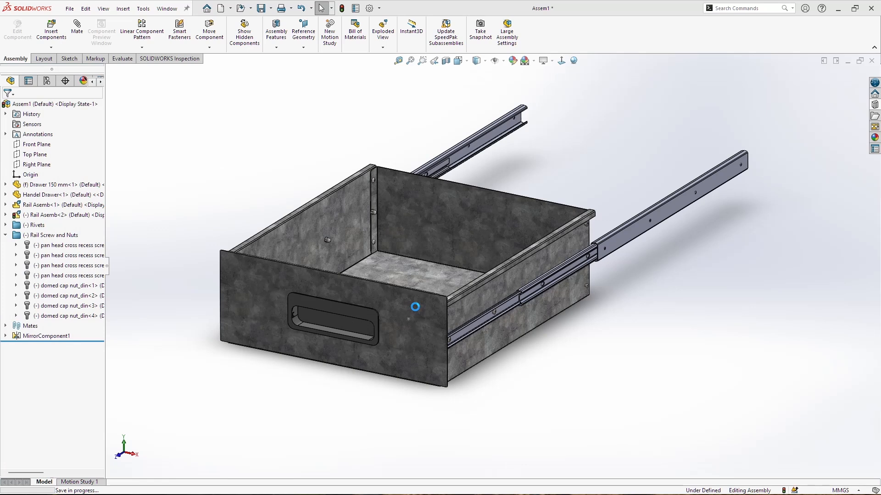
Step: Examine the saved 150 mm drawer assembly with its handle, fasteners and extended rails
click(518, 315)
click(632, 342)
middle_drag(532, 315, 500, 317)
scroll(379, 221, down, 3)
middle_drag(379, 221, 497, 222)
scroll(530, 271, up, 3)
scroll(627, 320, down, 4)
scroll(627, 319, up, 4)
scroll(504, 243, down, 3)
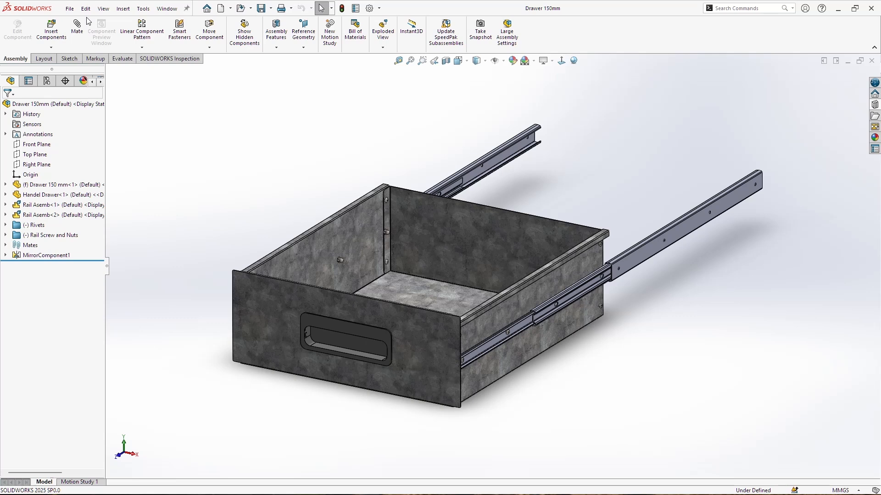
Step: Save the assembly under the new name Drawer 200mm in the same Storage Cabinet folder
click(70, 9)
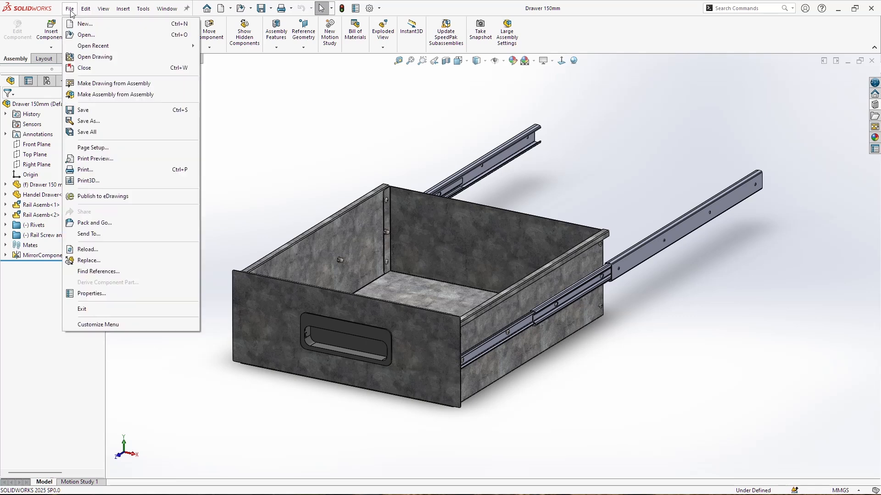
click(110, 121)
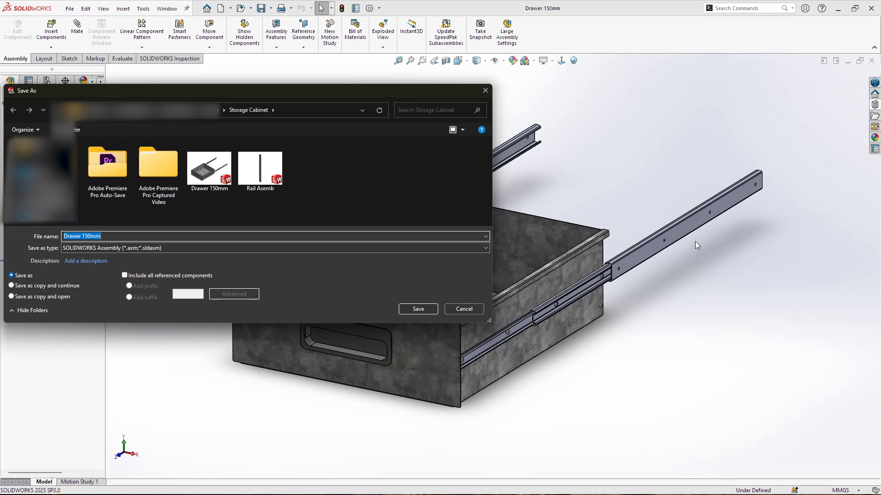
click(93, 236)
key(Tab)
key(Tab)
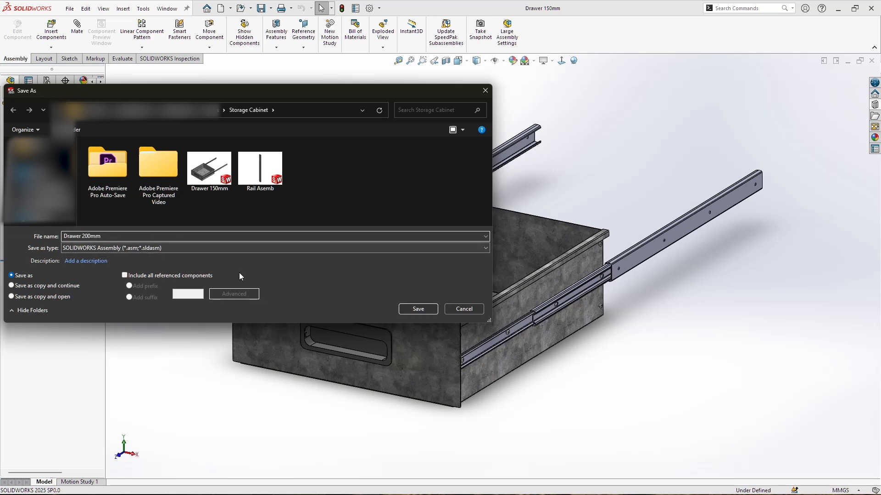
click(409, 310)
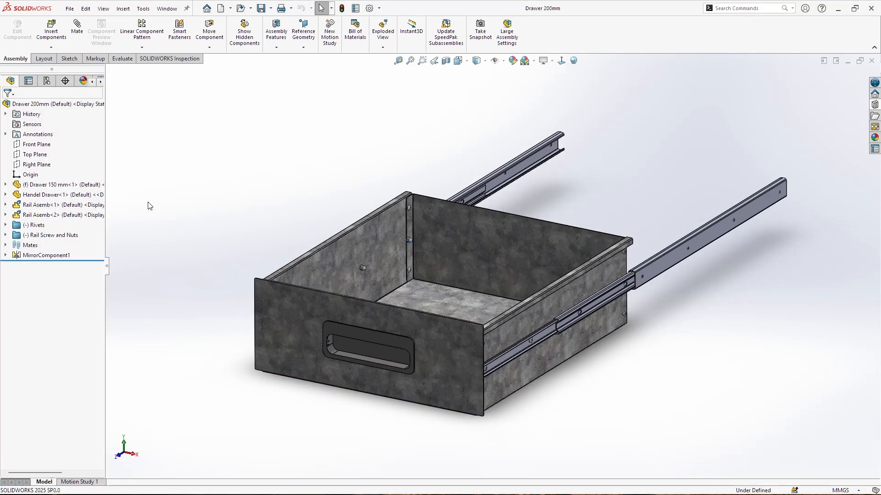
Step: Set up a Replace operation for the Drawer 150 mm component with the Drawer 200 mm part as its substitute
right_click(74, 187)
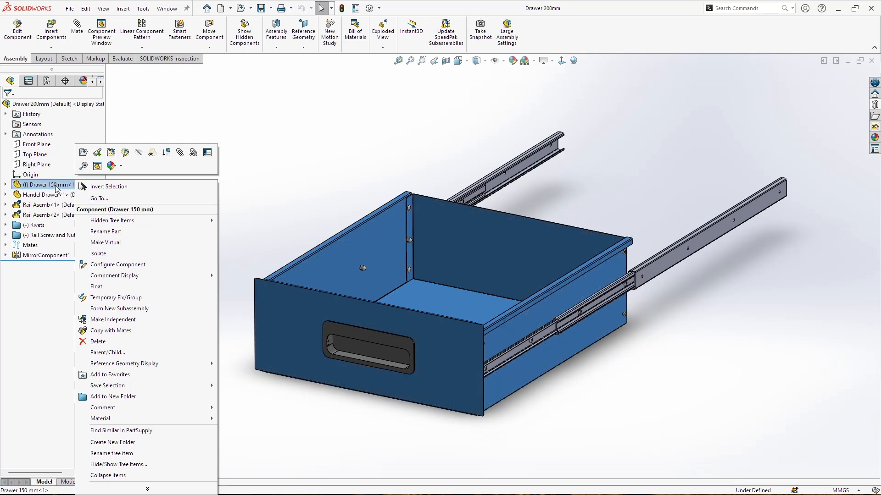
click(55, 189)
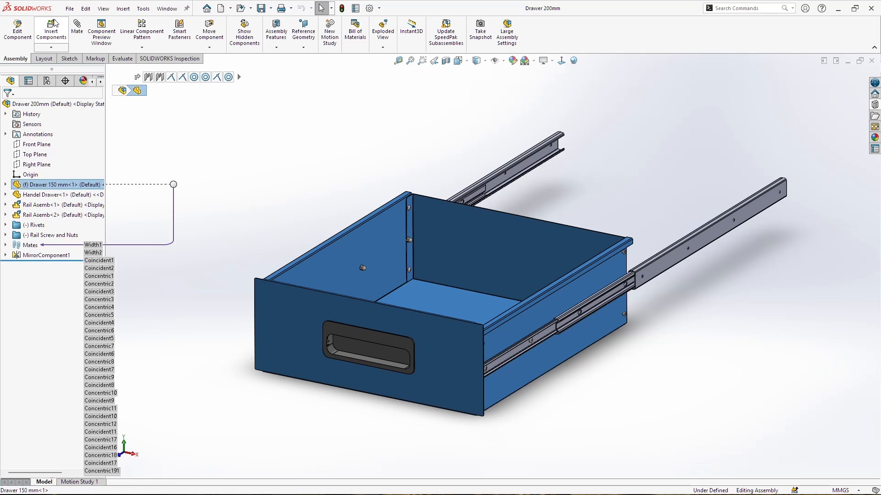
click(69, 9)
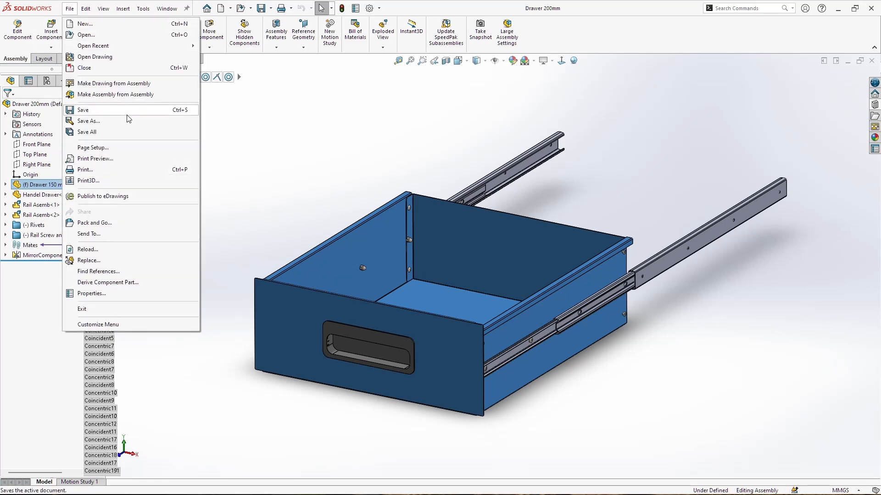
click(124, 261)
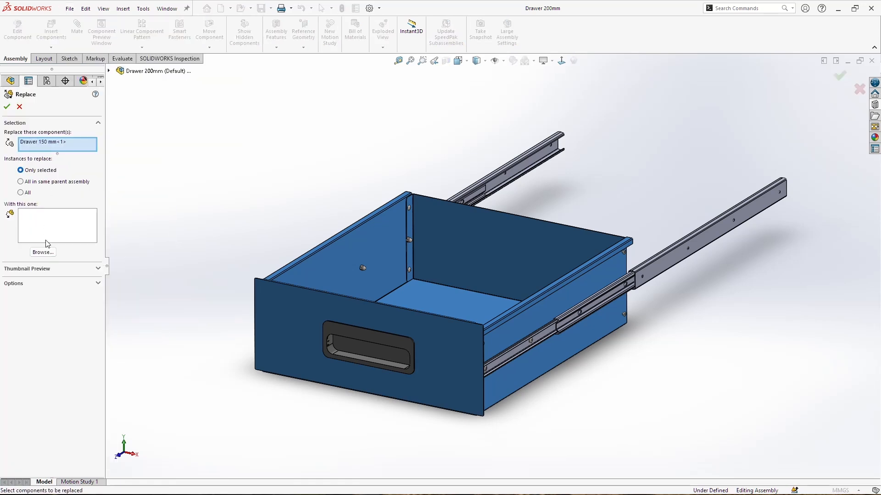
click(43, 252)
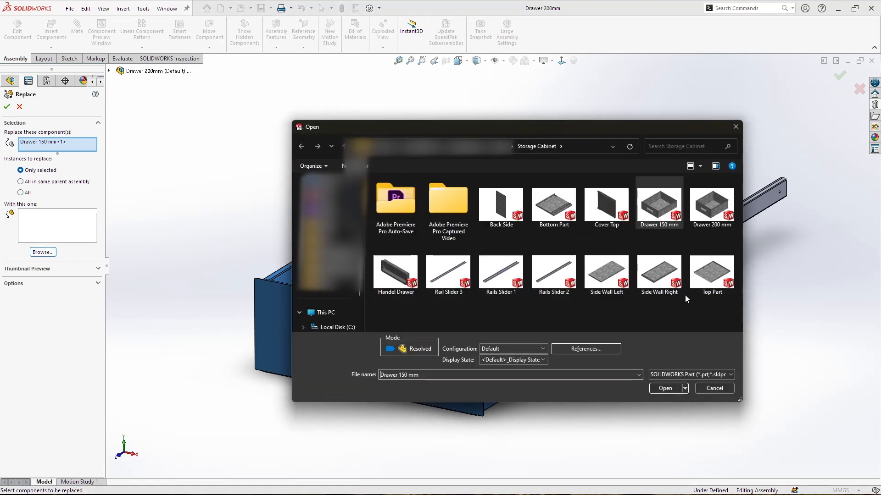
click(715, 221)
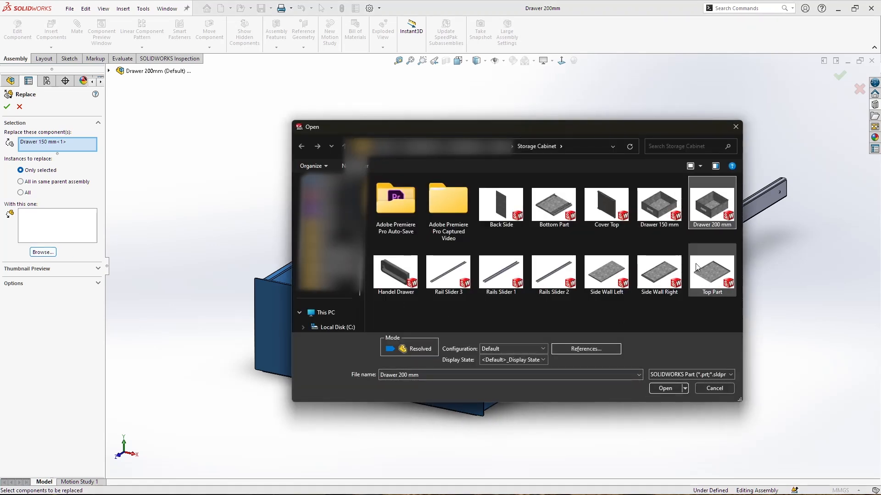
click(665, 389)
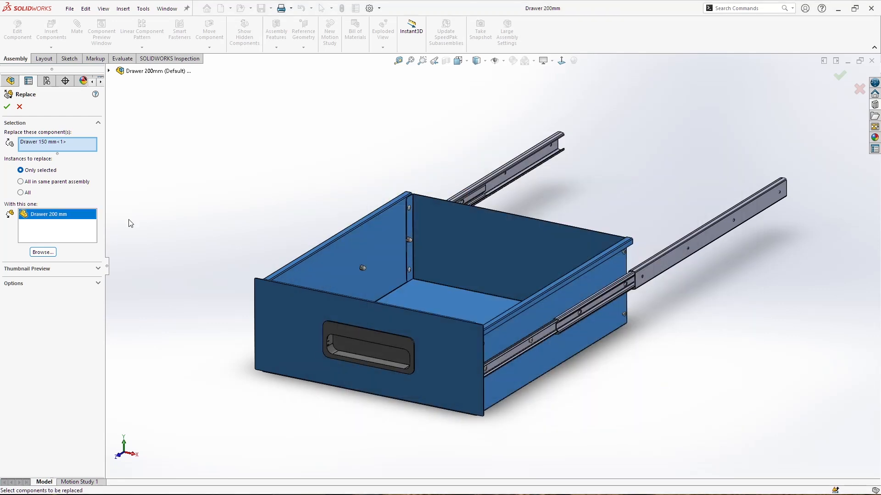
Step: Carry out the component replacement with matching configuration name and re-attached mates, and accept the listed mated entities
click(98, 268)
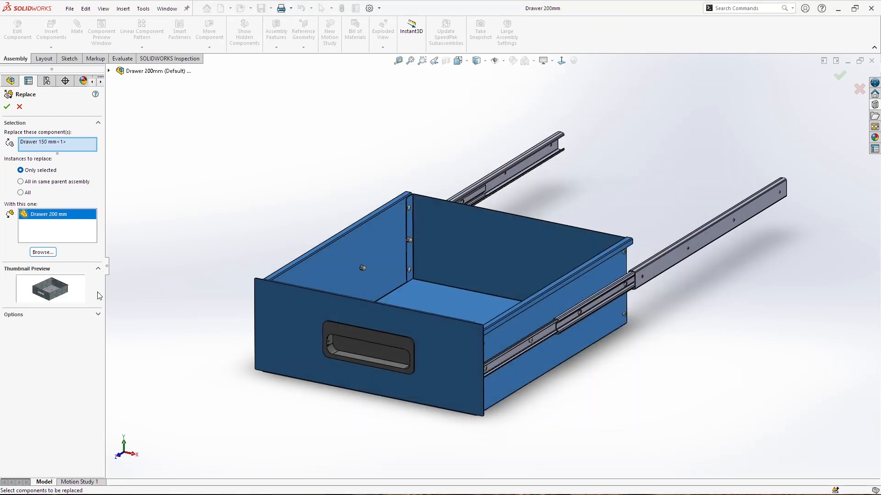
click(98, 314)
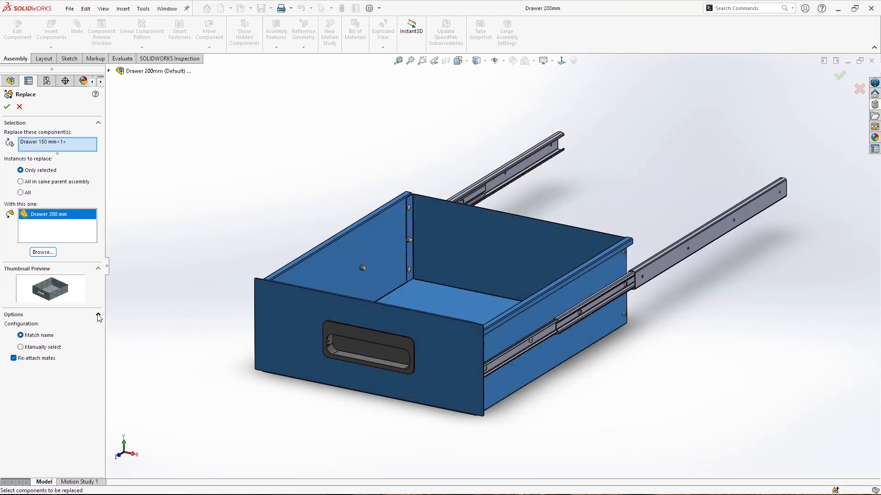
click(8, 107)
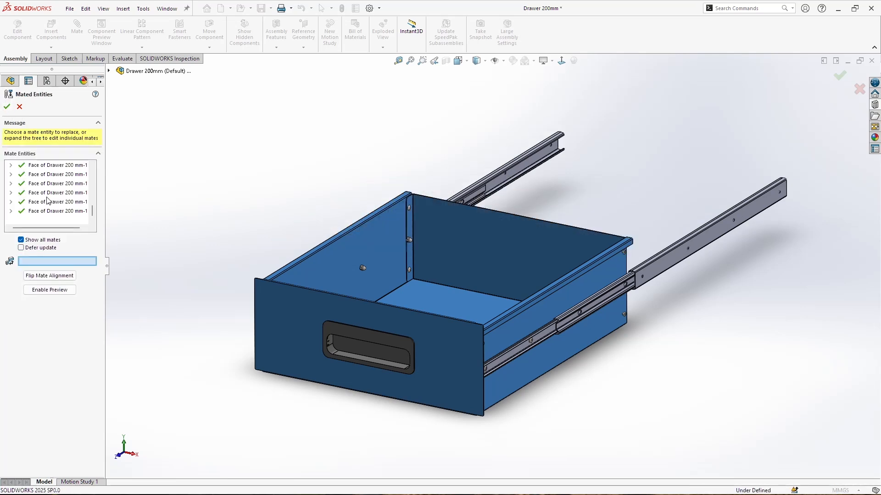
scroll(51, 206, up, 1)
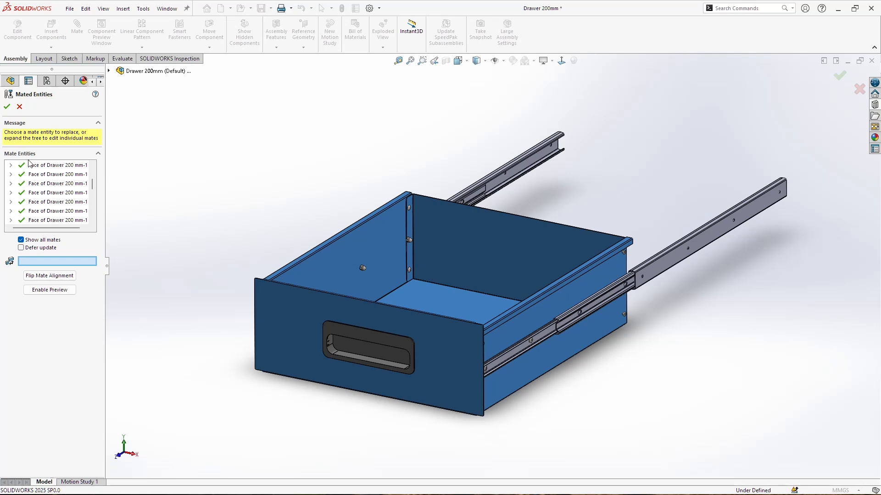
click(7, 109)
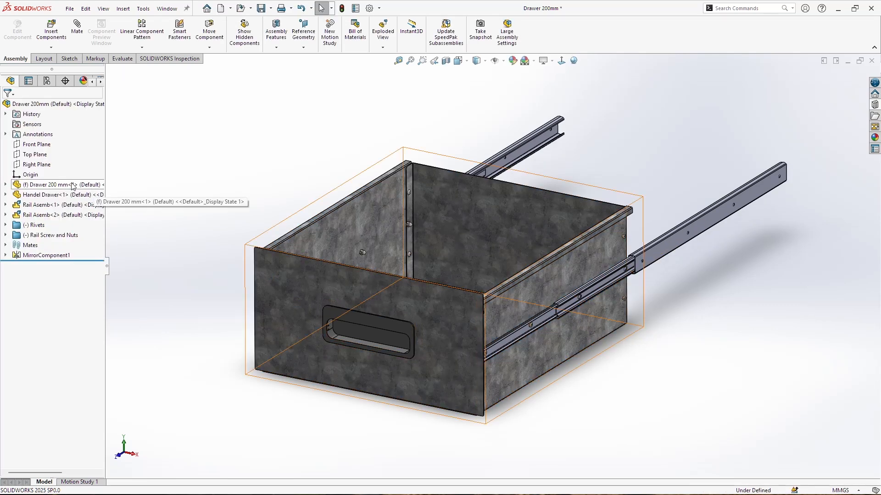
click(85, 186)
key(Escape)
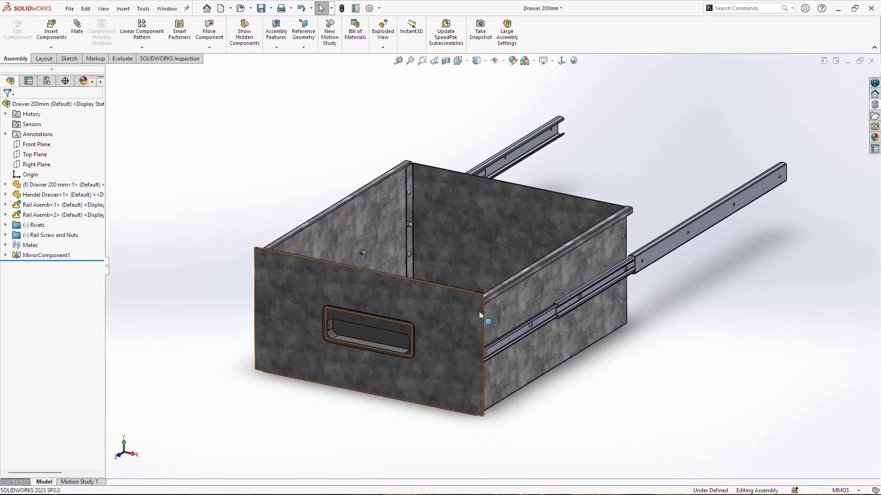
Step: Save the Drawer 200mm assembly, inspect it from the opposite side, and close it
scroll(509, 296, up, 2)
scroll(488, 255, down, 3)
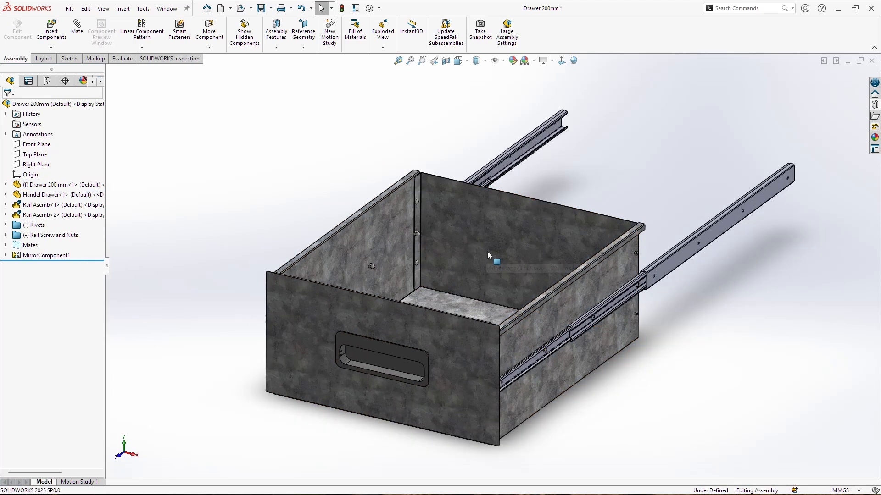
key(ctrl+s)
middle_drag(513, 268, 438, 372)
middle_drag(421, 234, 418, 226)
scroll(464, 230, down, 1)
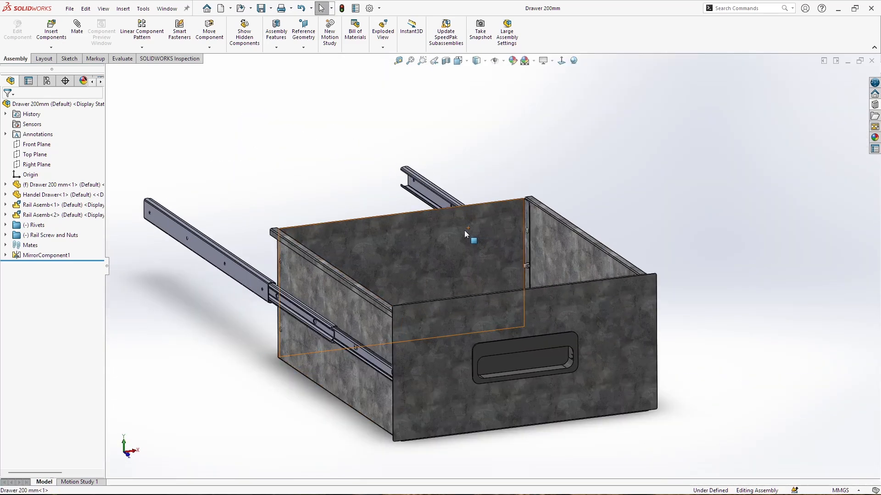
scroll(464, 231, up, 1)
scroll(449, 230, down, 2)
scroll(602, 298, up, 2)
scroll(473, 372, down, 1)
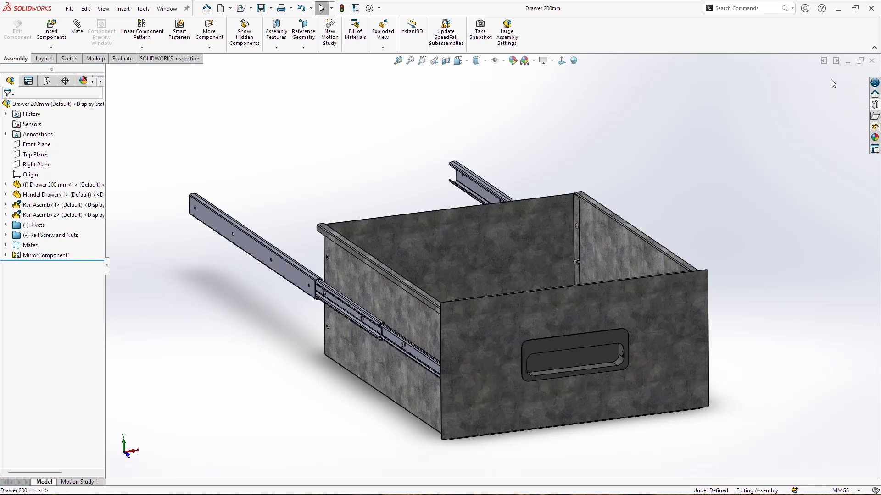
click(870, 62)
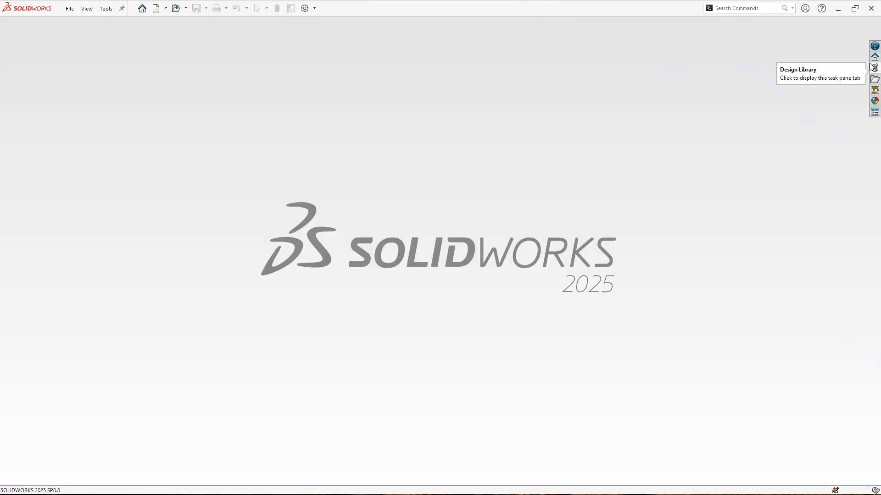
Step: Create a new part document and open a sketch on its Front Plane
click(156, 8)
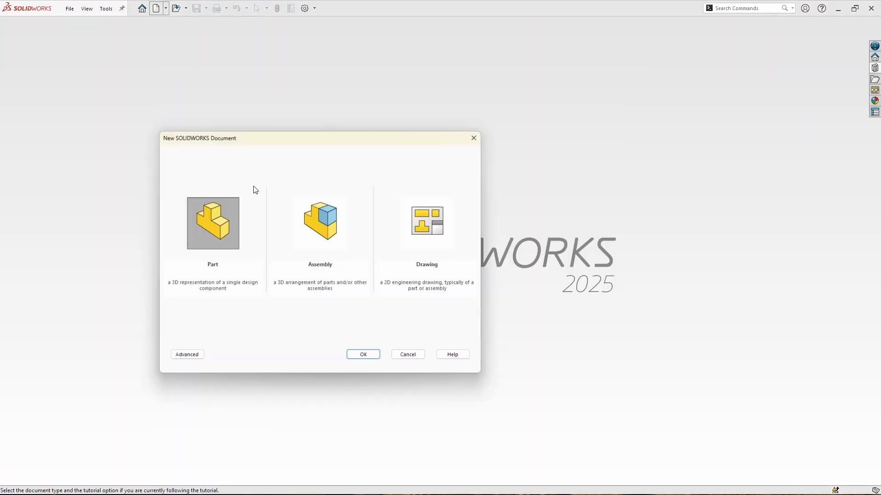
click(363, 354)
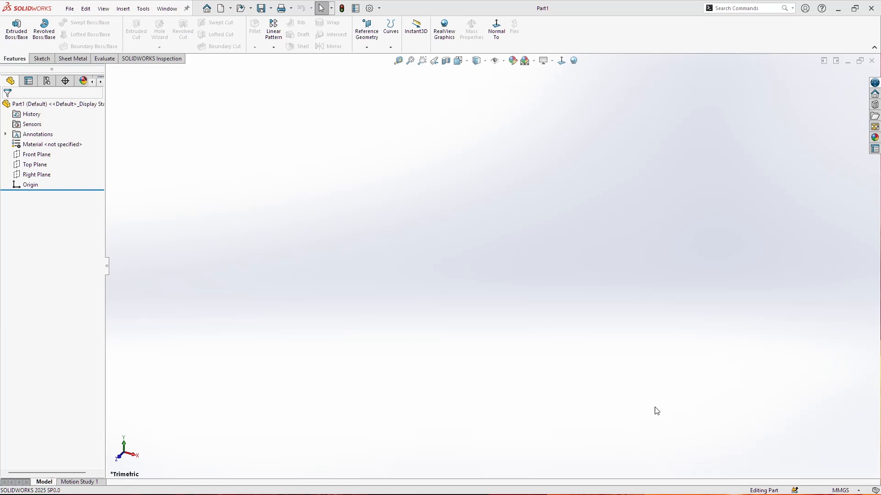
right_click(36, 155)
click(41, 147)
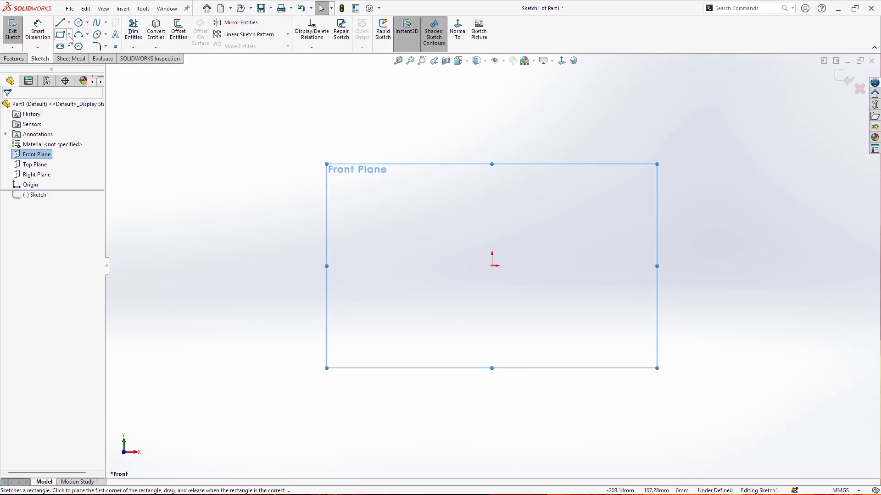
Step: Sketch a center rectangle about 40 mm wide and 82 mm high, centered on the origin
click(69, 35)
click(85, 56)
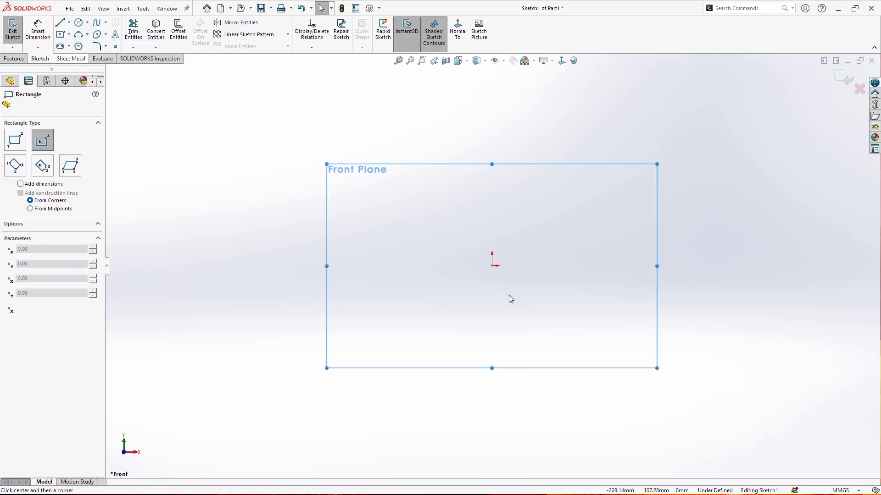
click(492, 266)
click(454, 342)
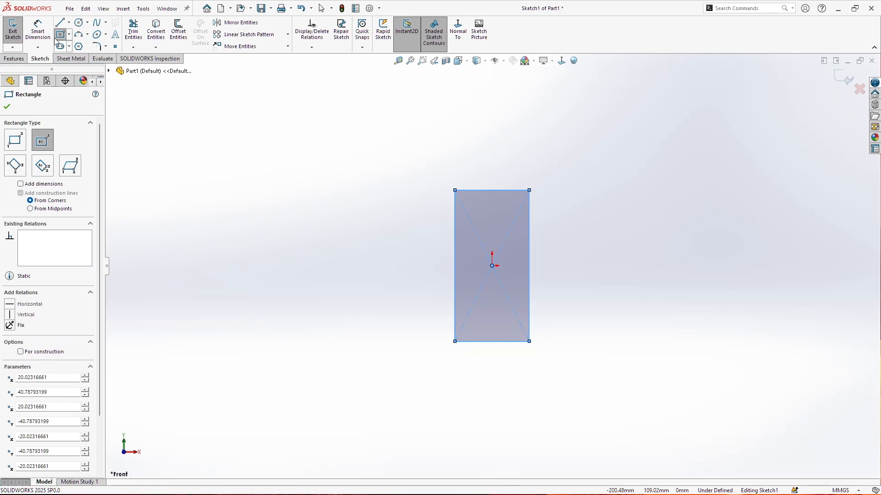
Step: Dimension the rectangle to 429 mm wide and 795.5 mm high
click(37, 30)
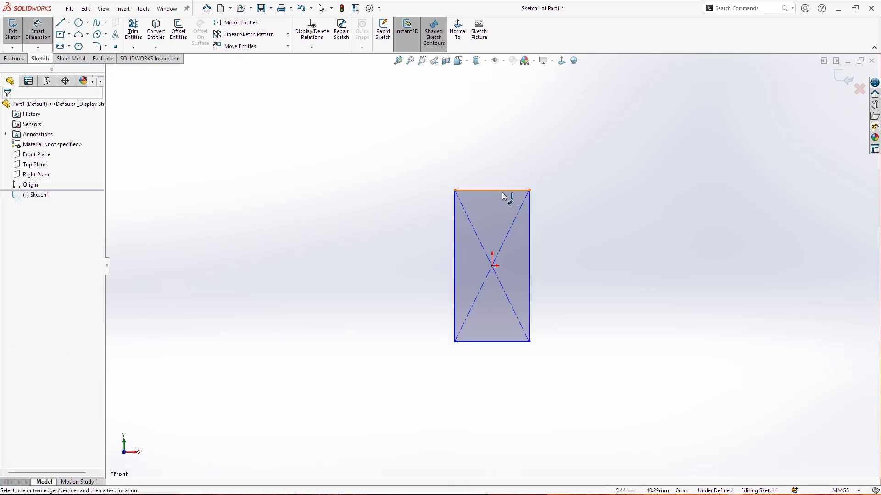
click(502, 190)
click(504, 164)
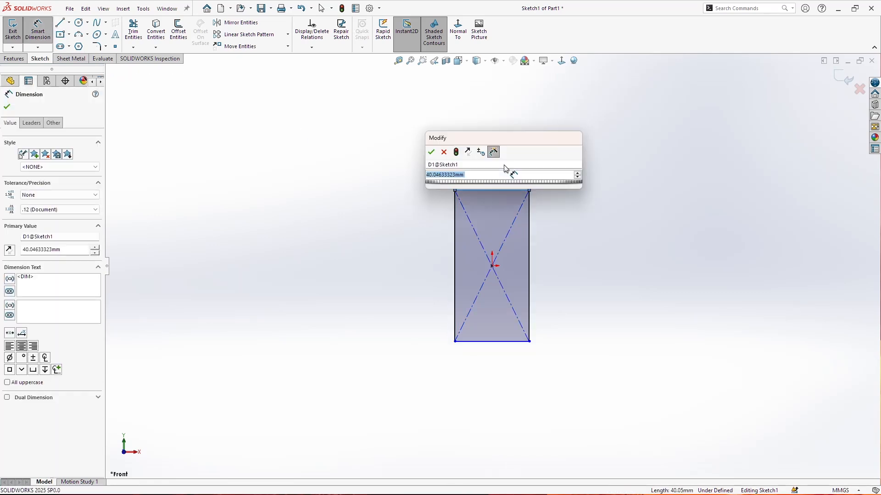
text(429)
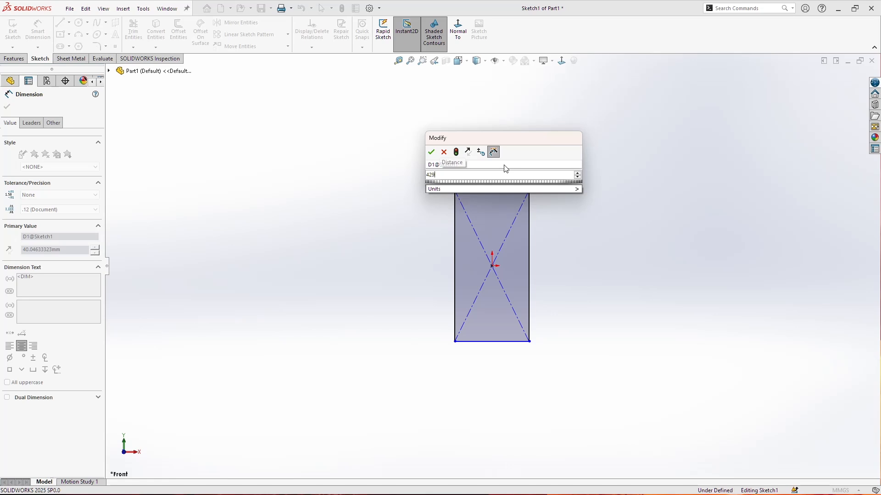
click(431, 152)
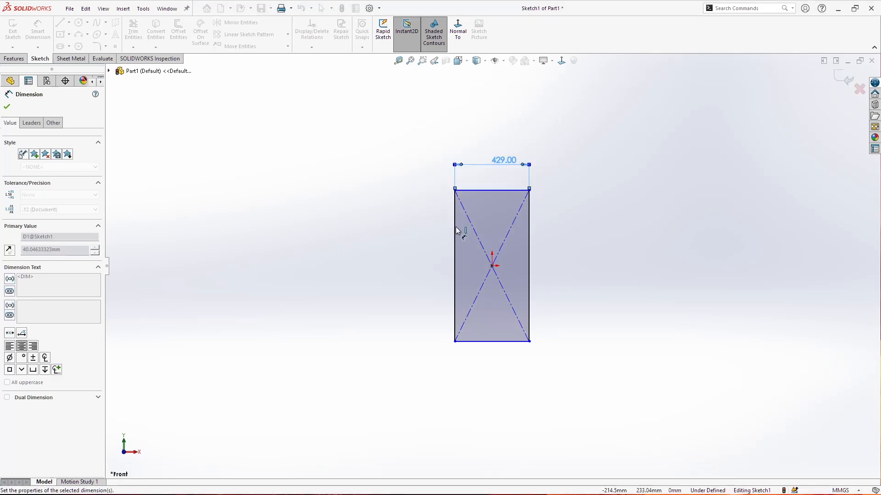
click(455, 238)
click(430, 233)
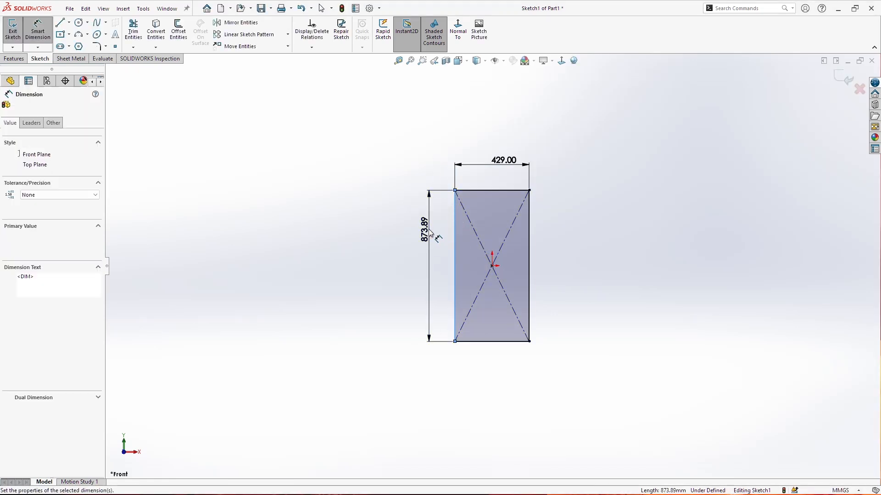
text(795.5)
key(Return)
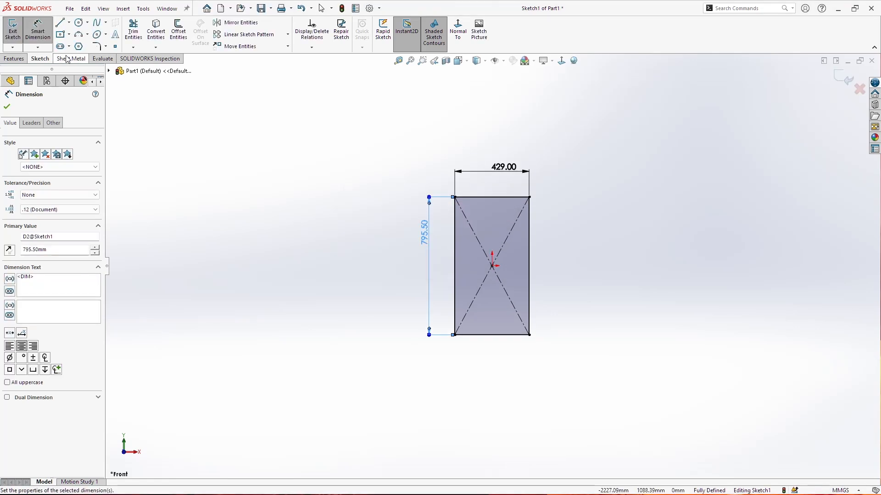
Step: Create a 1 mm thick Base Flange from the rectangle sketch
click(67, 58)
click(19, 32)
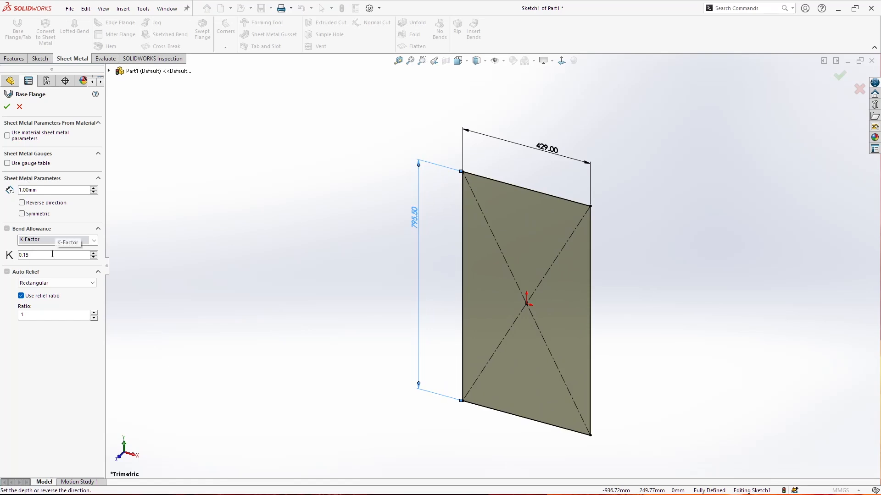
click(7, 106)
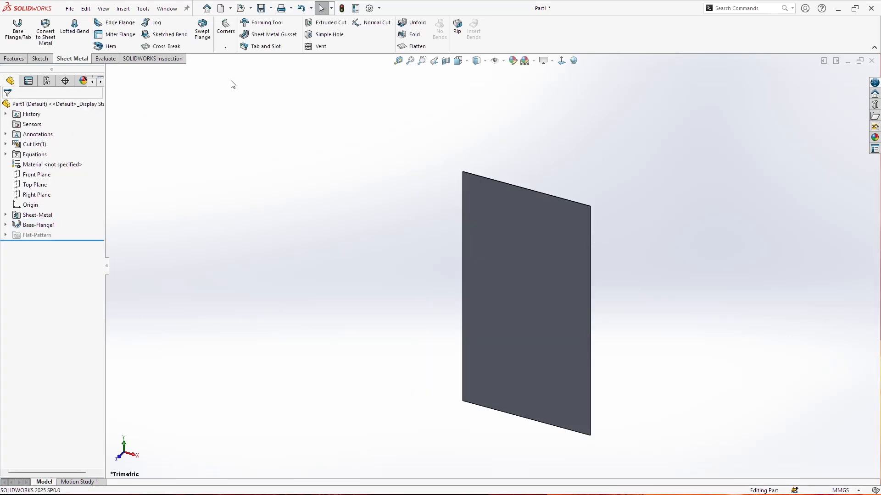
Step: Set up a closed Hem with a length of 15 mm and a custom K-Factor bend allowance of 0.50
click(110, 47)
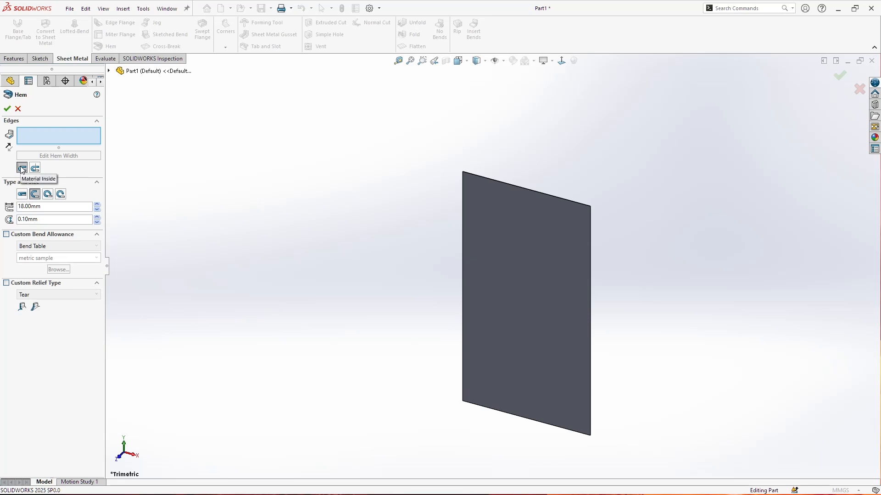
click(22, 195)
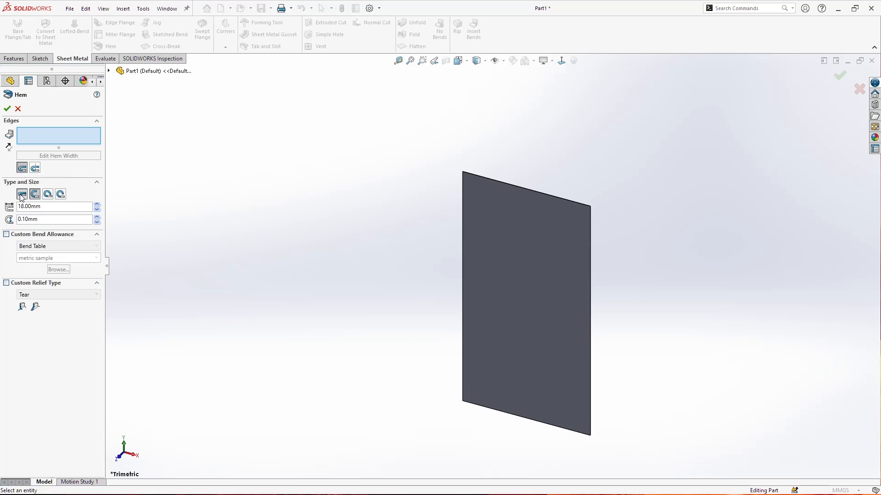
drag(48, 207, 10, 206)
text(15)
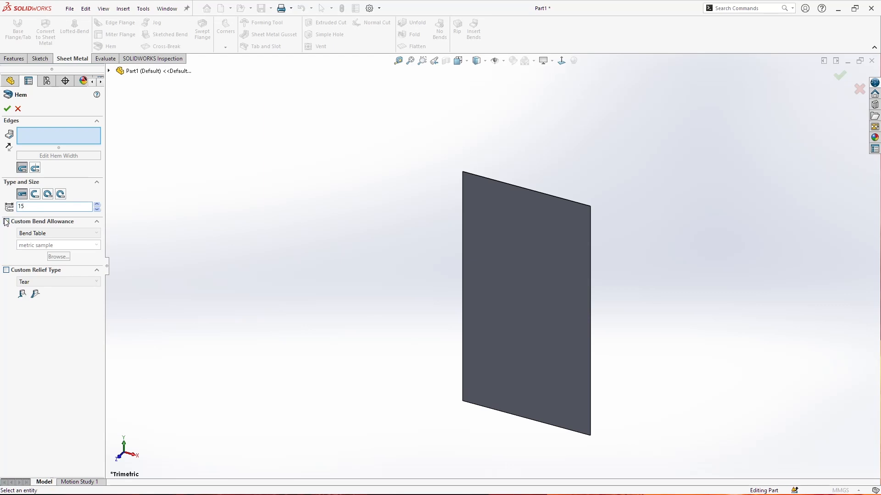
click(6, 222)
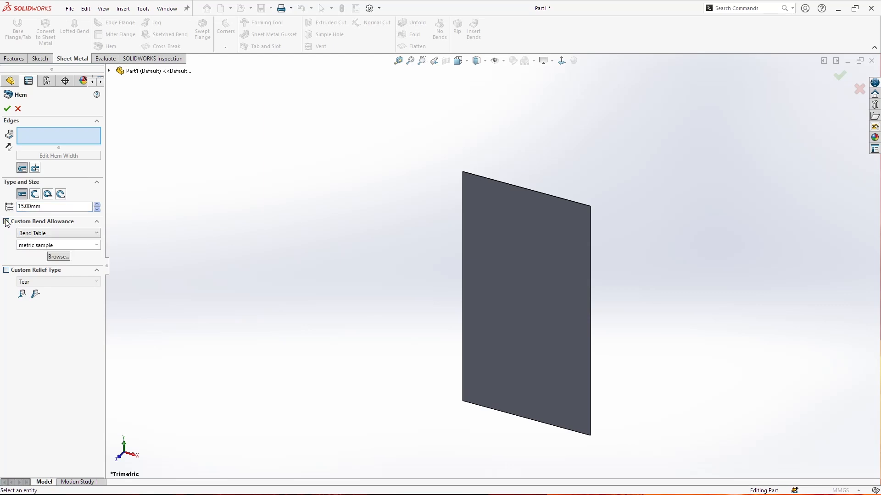
click(31, 234)
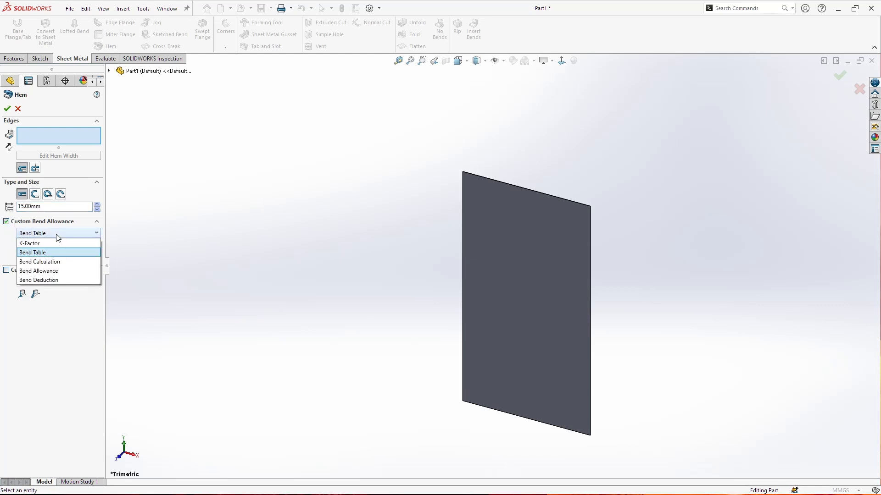
click(58, 243)
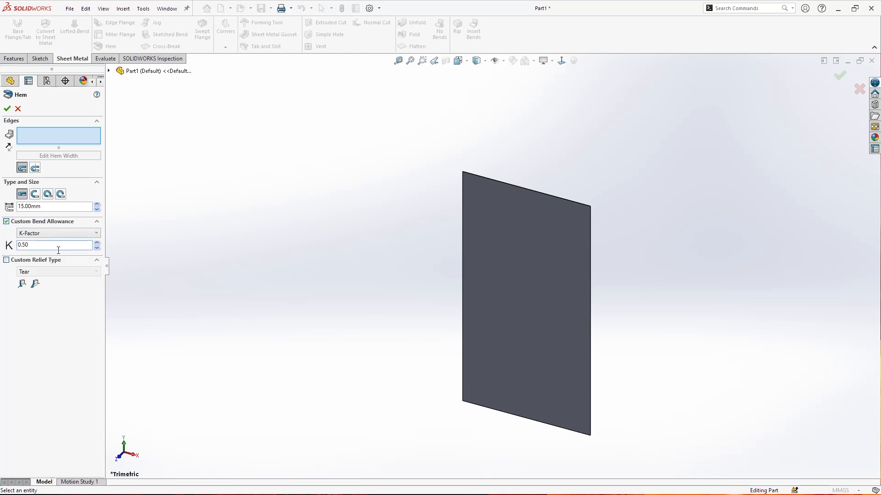
Step: Select all four outer edges of the panel for the hem
scroll(596, 225, down, 10)
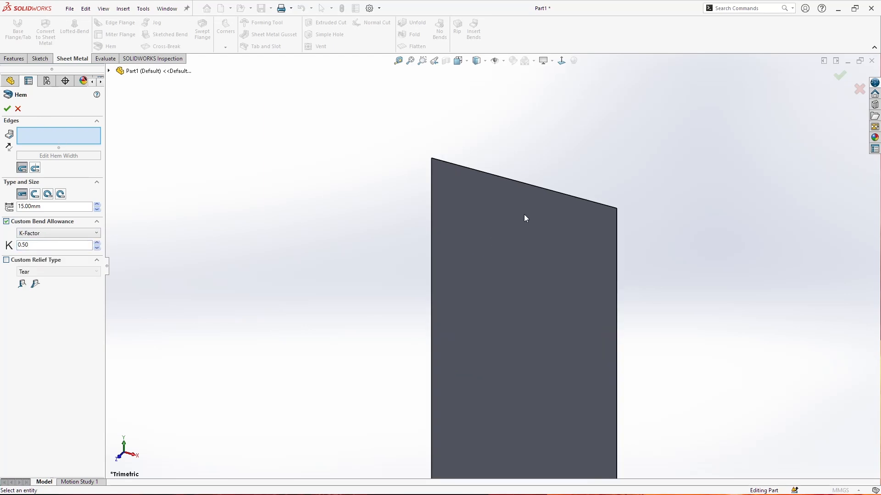
mouse_move(584, 251)
middle_down()
mouse_move(537, 281)
mouse_move(579, 256)
middle_up()
click(577, 264)
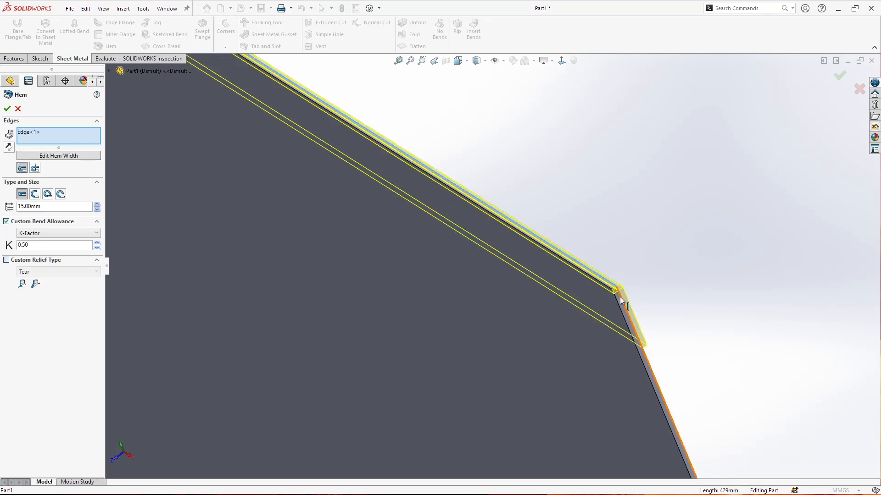
click(620, 299)
scroll(584, 324, up, 5)
scroll(561, 331, up, 5)
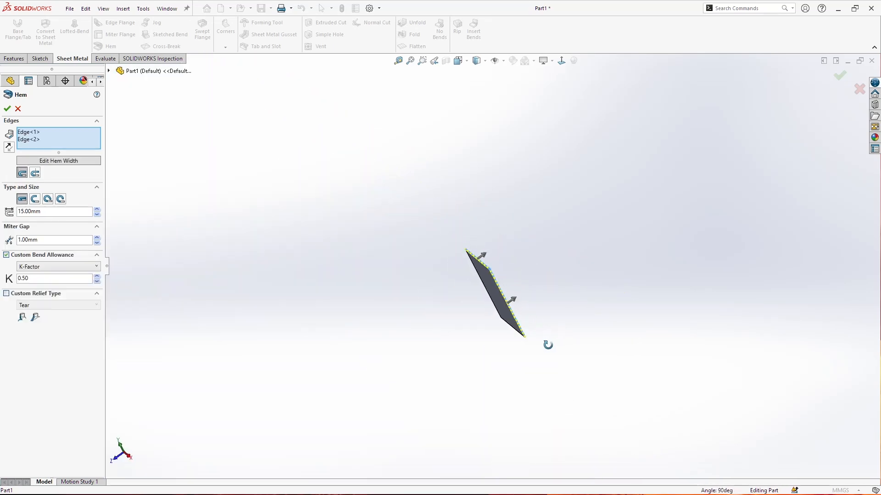
middle_drag(548, 342, 524, 346)
scroll(527, 324, down, 10)
scroll(450, 311, down, 5)
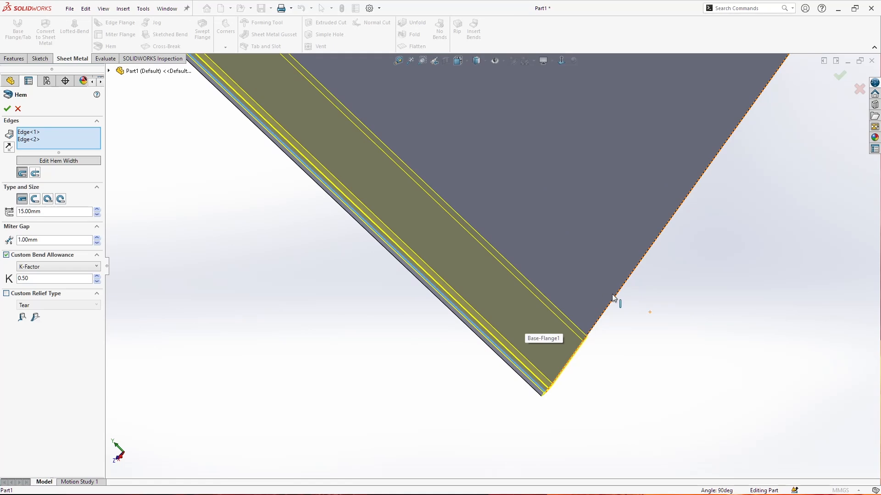
click(614, 300)
scroll(617, 298, up, 10)
scroll(598, 207, up, 5)
scroll(533, 148, down, 5)
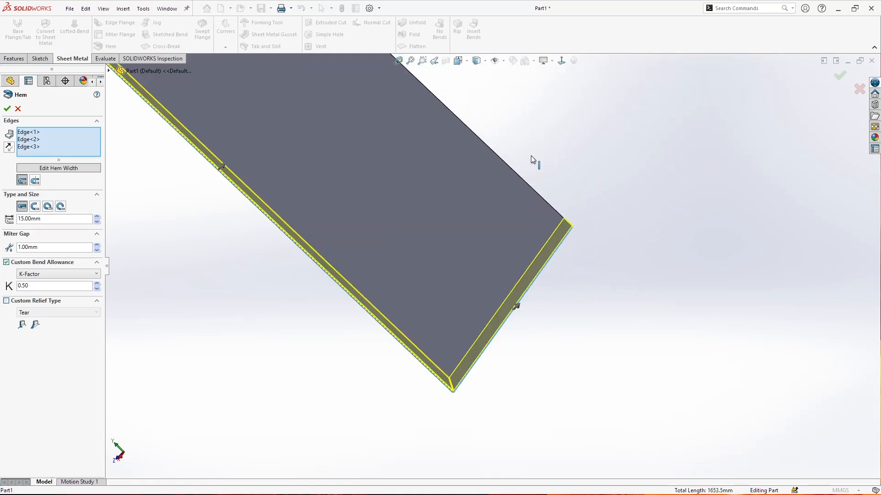
scroll(508, 222, down, 5)
click(508, 225)
scroll(507, 225, up, 5)
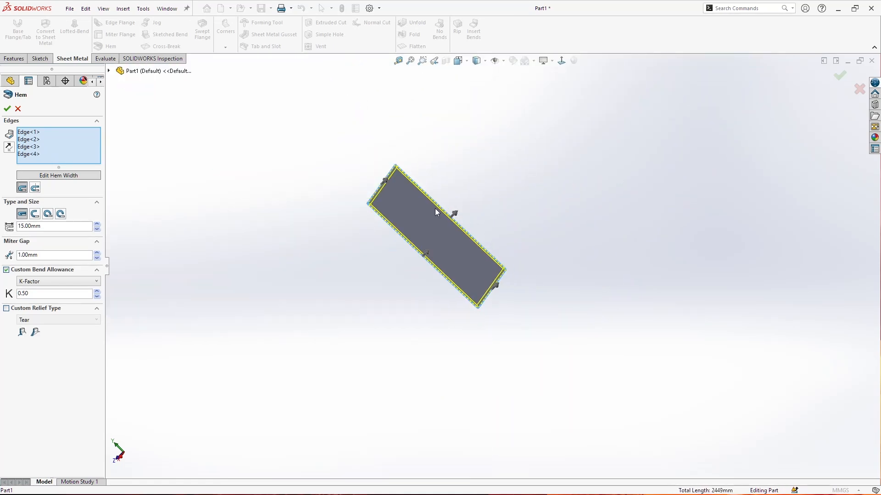
Step: Try a miter gap of 11 mm at the hem corners
middle_drag(472, 220, 479, 204)
scroll(443, 195, down, 8)
middle_drag(476, 306, 418, 313)
scroll(463, 283, up, 3)
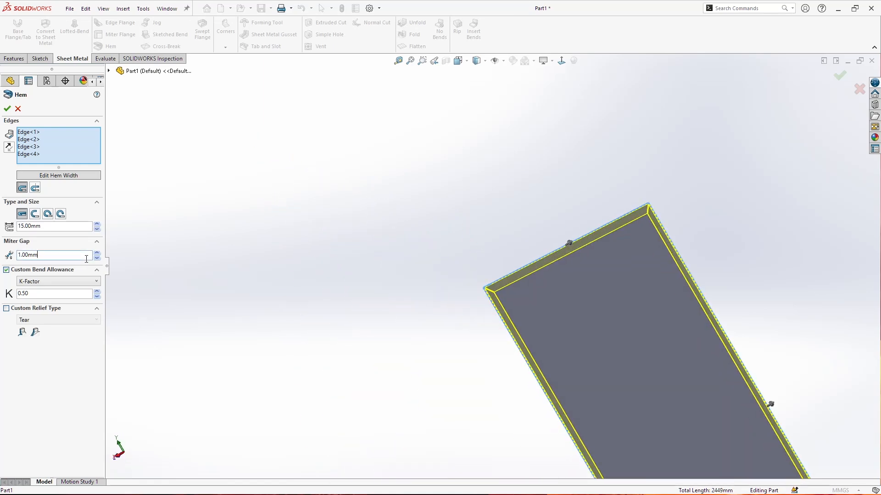
scroll(405, 279, down, 6)
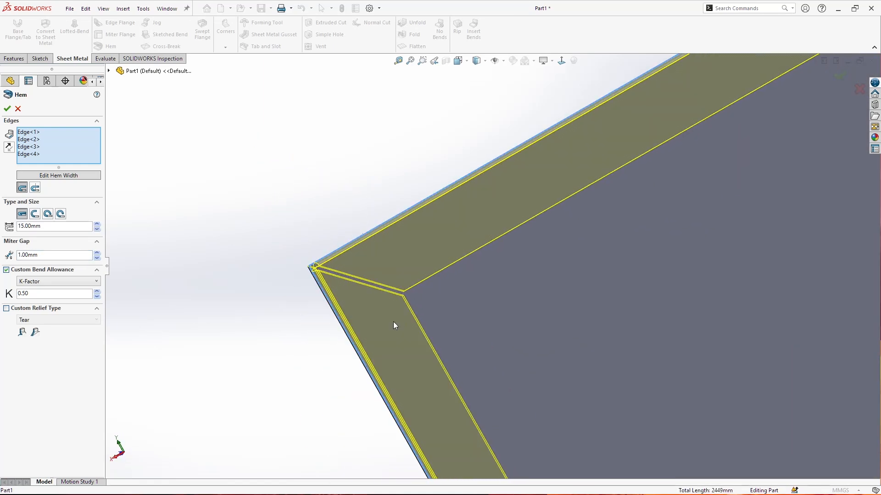
scroll(393, 326, down, 3)
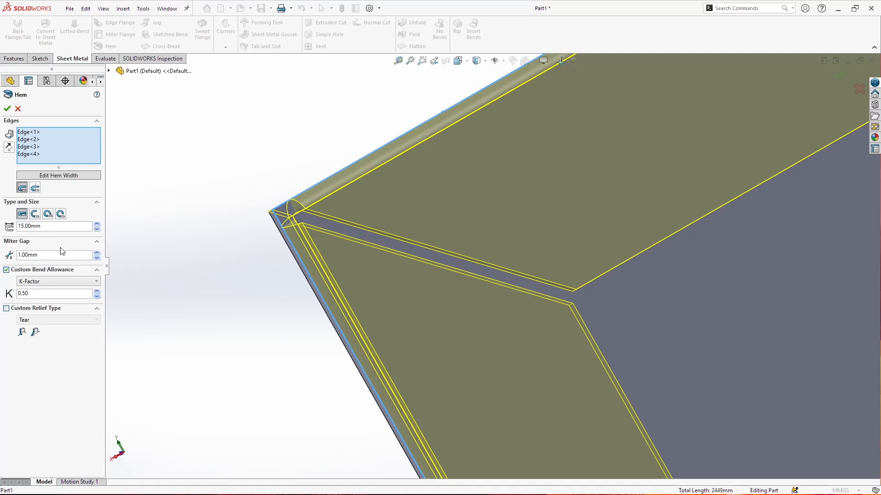
click(97, 252)
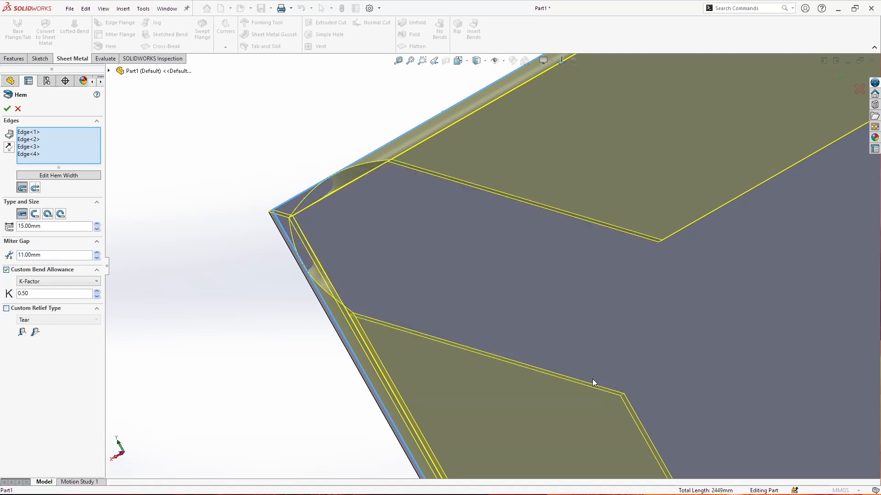
Step: Set the hem's miter gap to 1 mm and create the hem
double_click(57, 257)
text(1)
key(Return)
middle_drag(315, 287, 565, 236)
scroll(481, 271, up, 10)
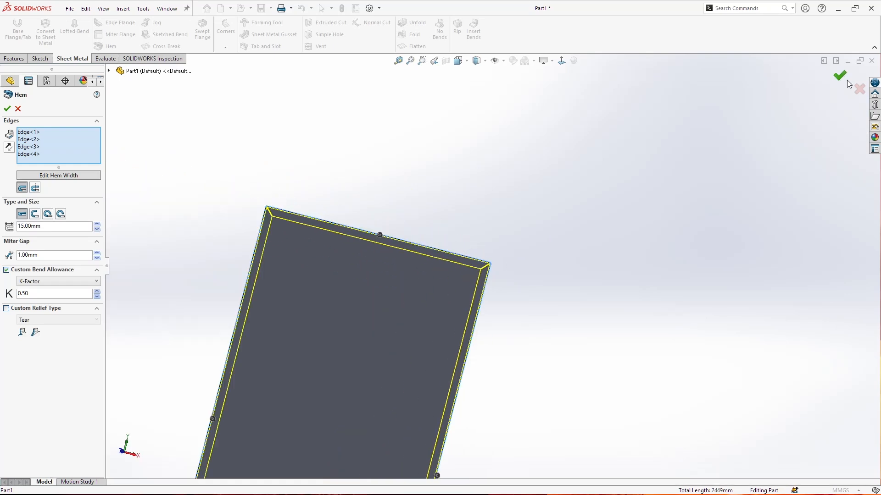
click(839, 78)
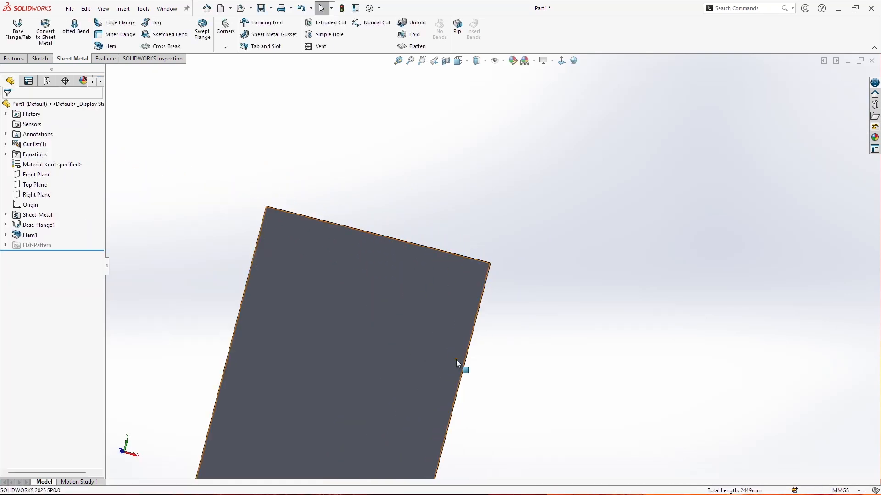
Step: Set up an M5 ISO screw clearance hole with Hole Wizard, with the panel in front view
scroll(485, 390, up, 5)
scroll(486, 390, up, 2)
mouse_move(478, 369)
middle_down()
mouse_move(474, 353)
mouse_move(477, 368)
middle_up()
key(space)
click(382, 342)
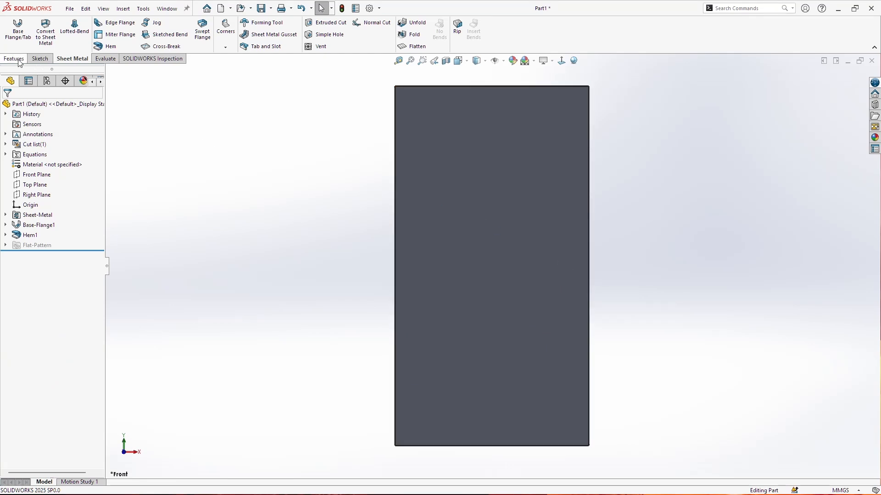
click(14, 59)
click(159, 28)
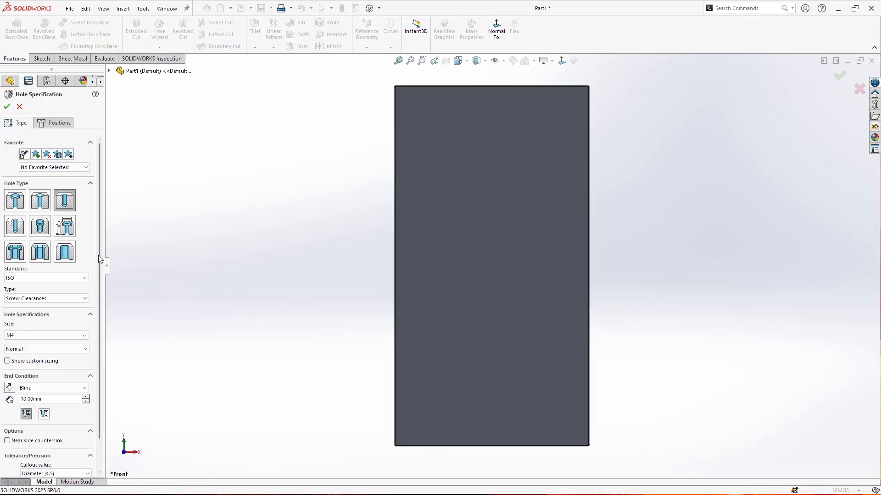
scroll(98, 272, down, 3)
click(77, 302)
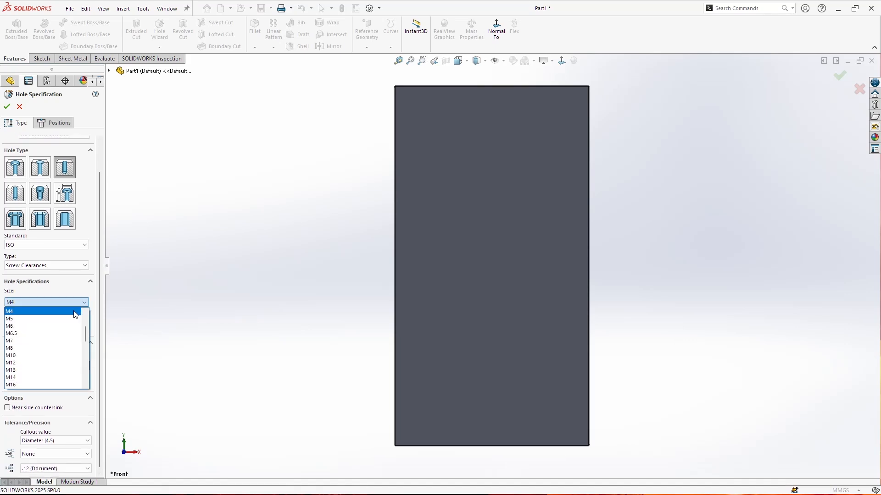
click(75, 318)
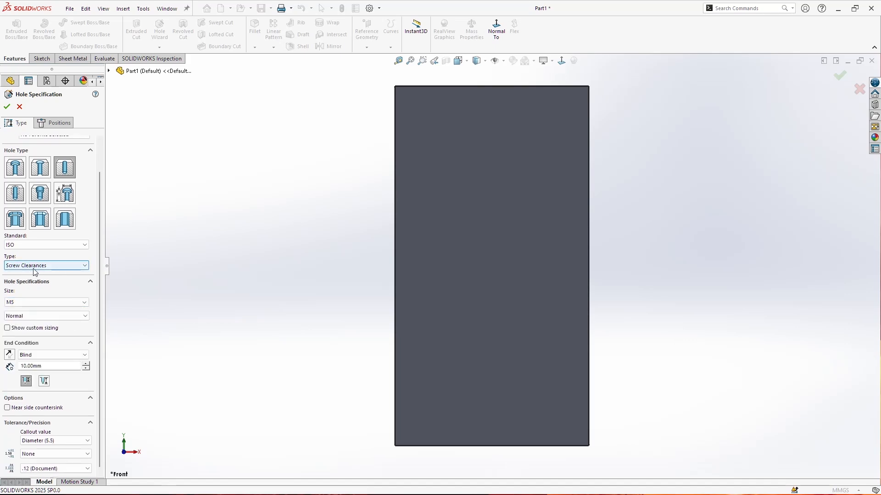
Step: Place one hole position point on the panel's front face near the upper-left corner
click(54, 123)
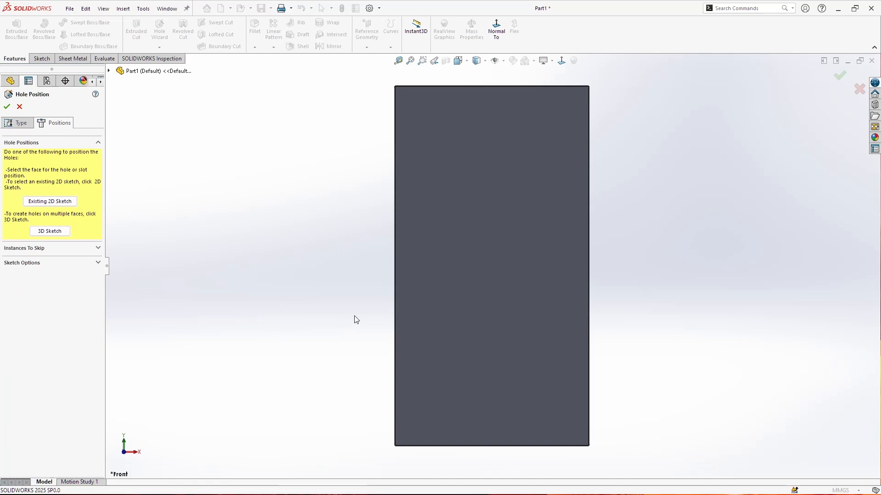
scroll(565, 408, down, 5)
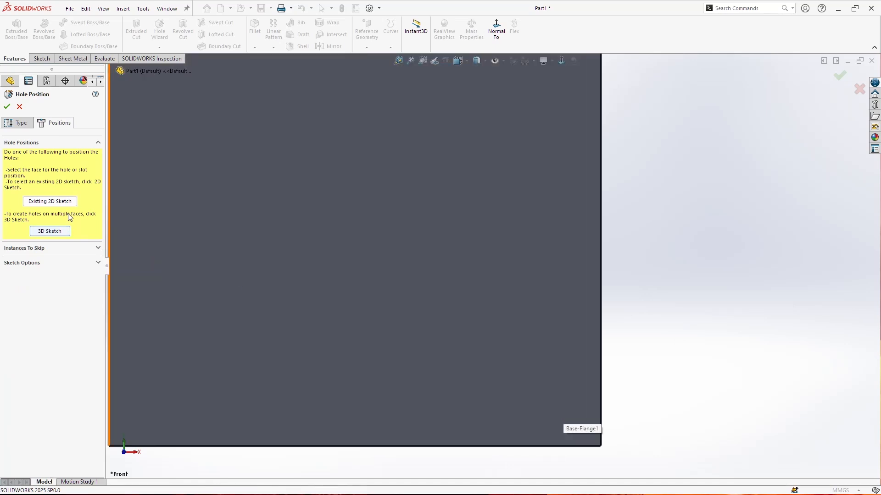
click(339, 243)
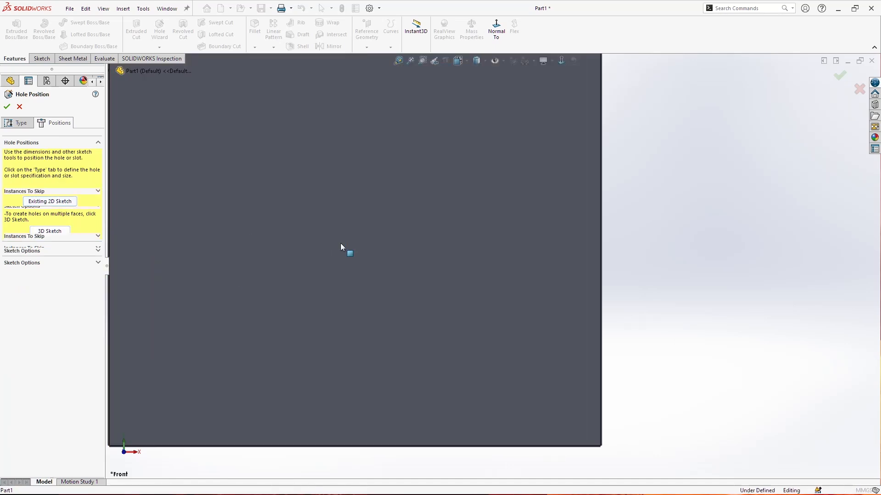
scroll(587, 385, up, 4)
scroll(557, 342, down, 2)
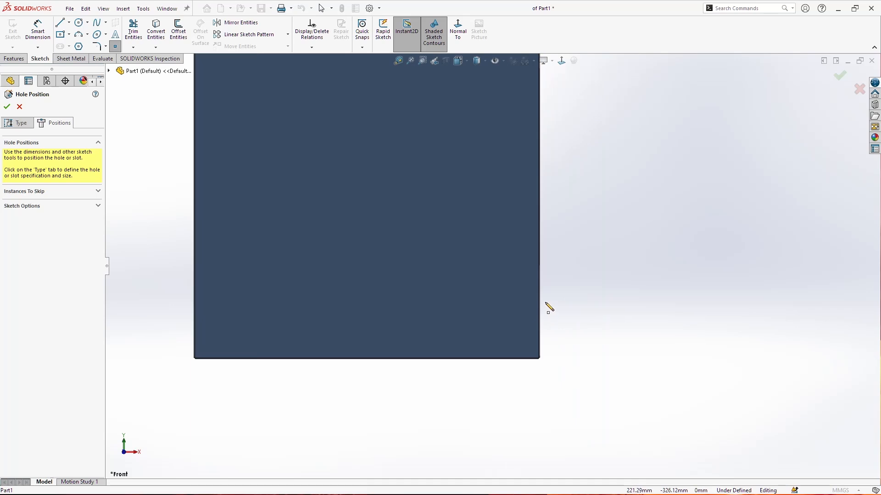
scroll(499, 281, up, 6)
scroll(500, 298, down, 4)
scroll(535, 213, up, 5)
scroll(438, 170, down, 3)
scroll(425, 188, down, 2)
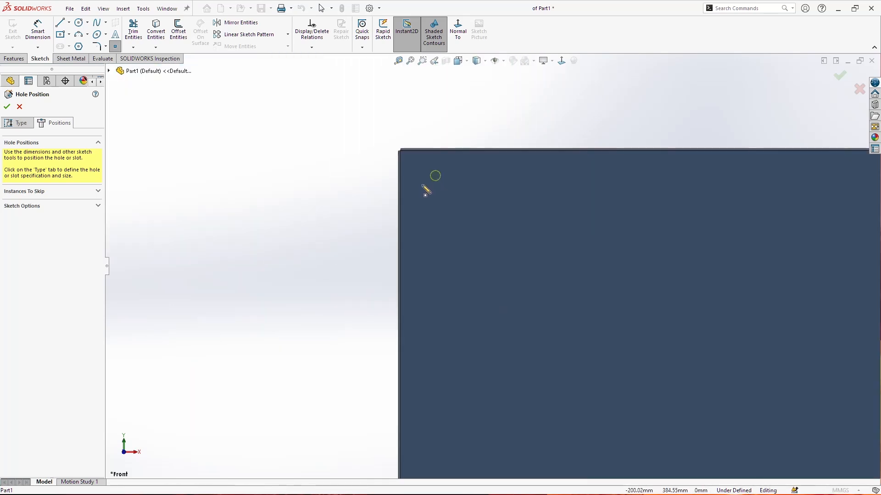
click(415, 189)
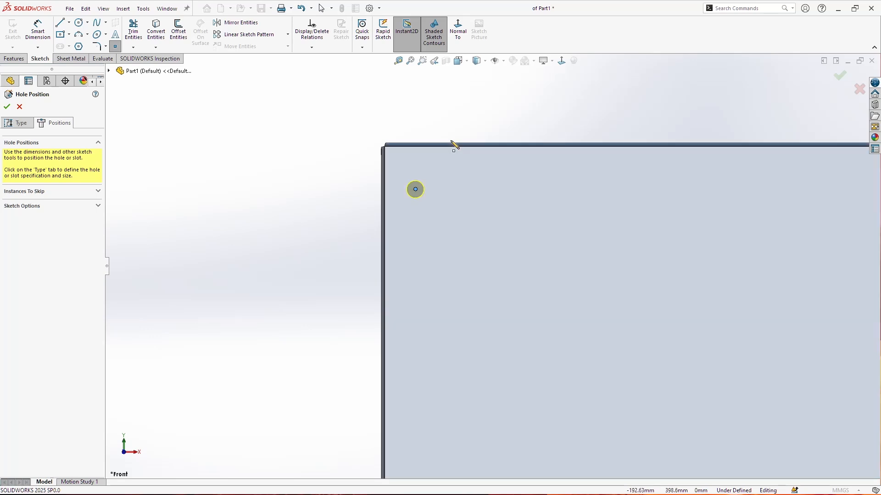
click(115, 47)
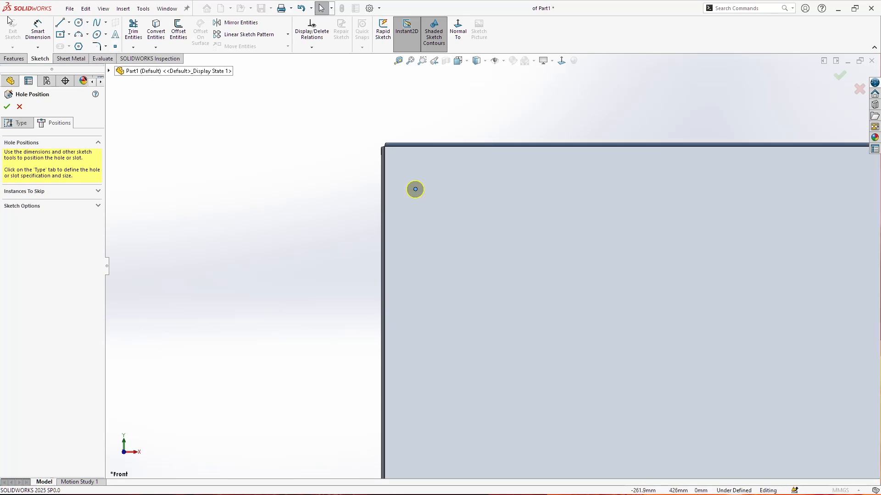
Step: Dimension the hole point 7.5 mm from the panel's left edge
click(44, 30)
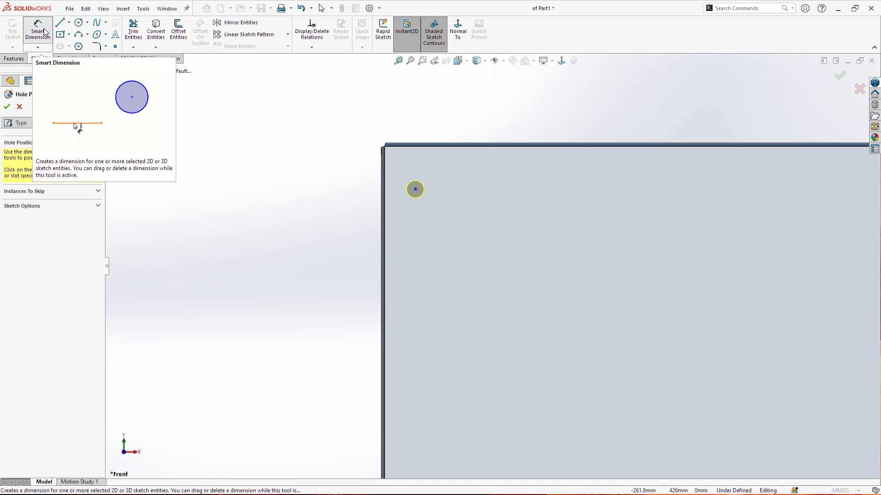
click(382, 196)
click(415, 189)
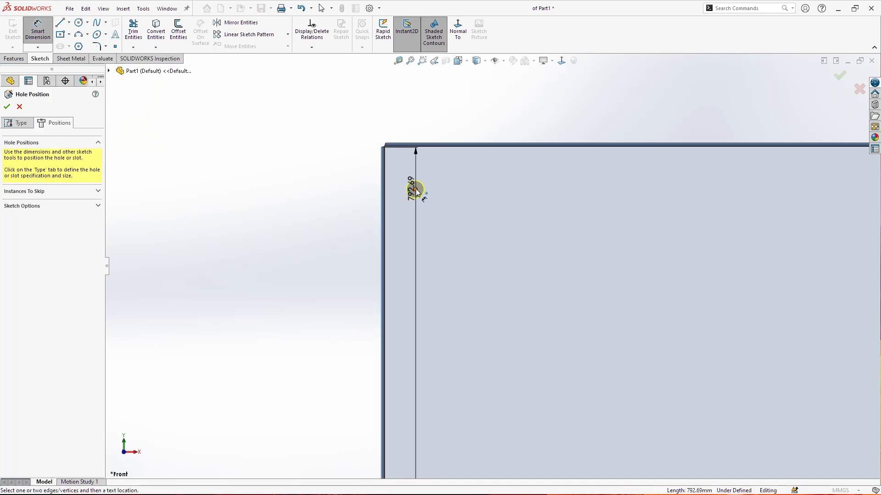
click(415, 107)
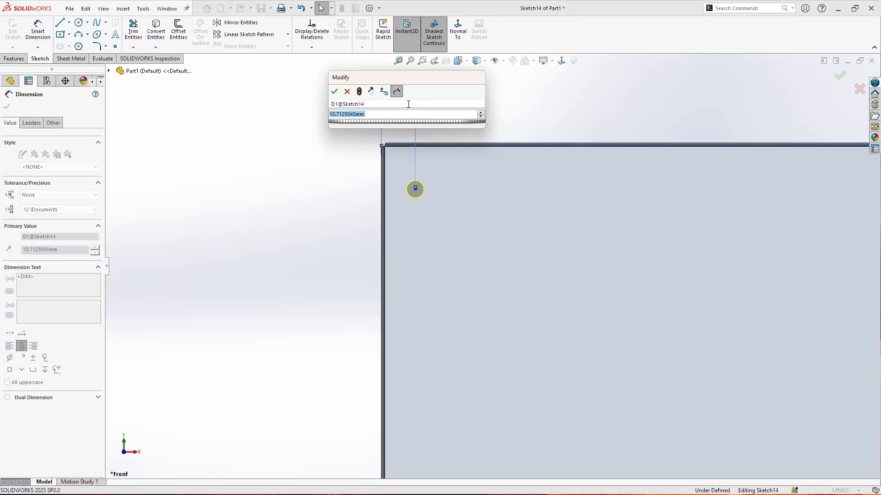
text(7.5)
key(Return)
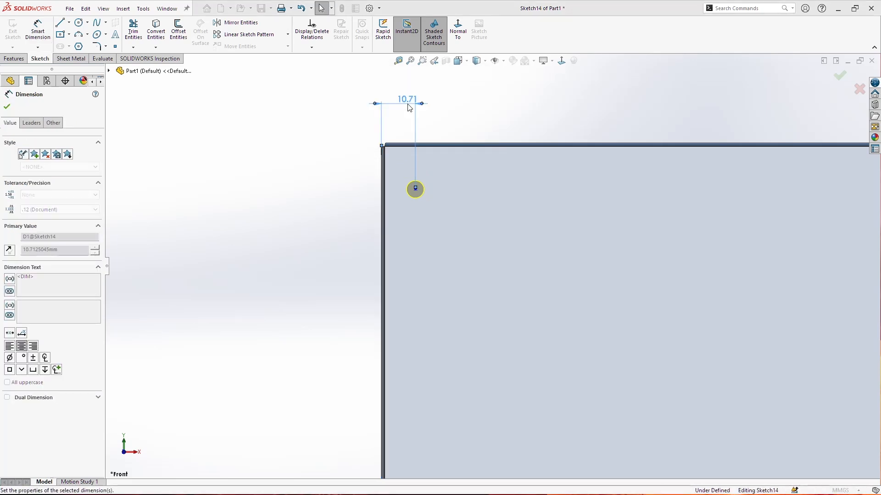
Step: Dimension the hole point 30 mm from the panel's top edge
click(446, 145)
click(405, 189)
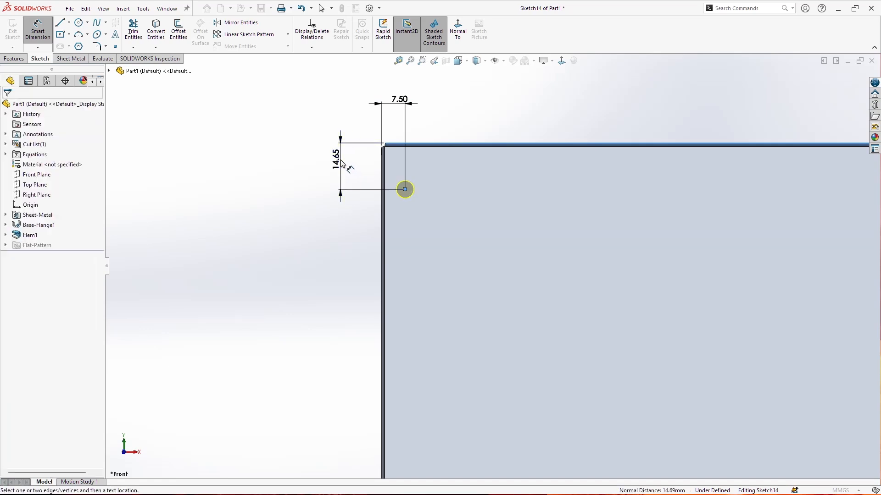
click(341, 163)
text(30)
key(Return)
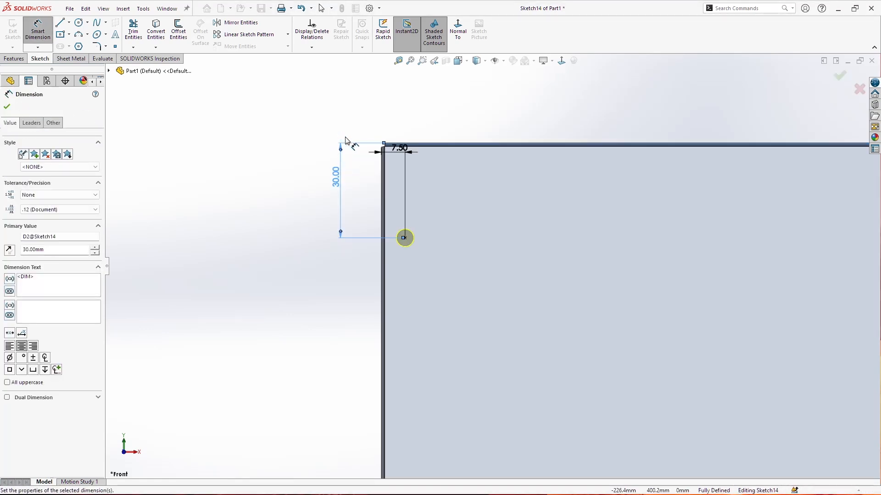
Step: Create a linear sketch pattern of the hole point down the panel's left edge with 9 instances at 120 mm spacing
click(250, 36)
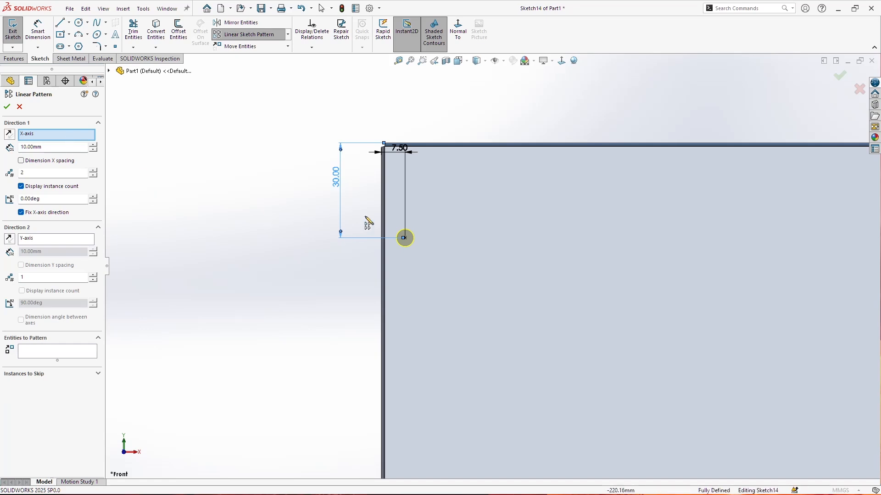
click(384, 185)
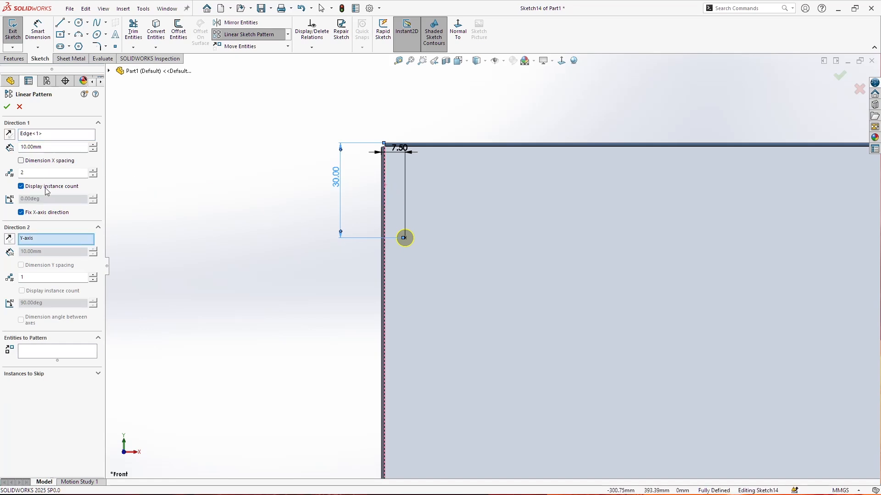
text(9)
key(BackSpace)
text(3)
click(69, 357)
click(405, 238)
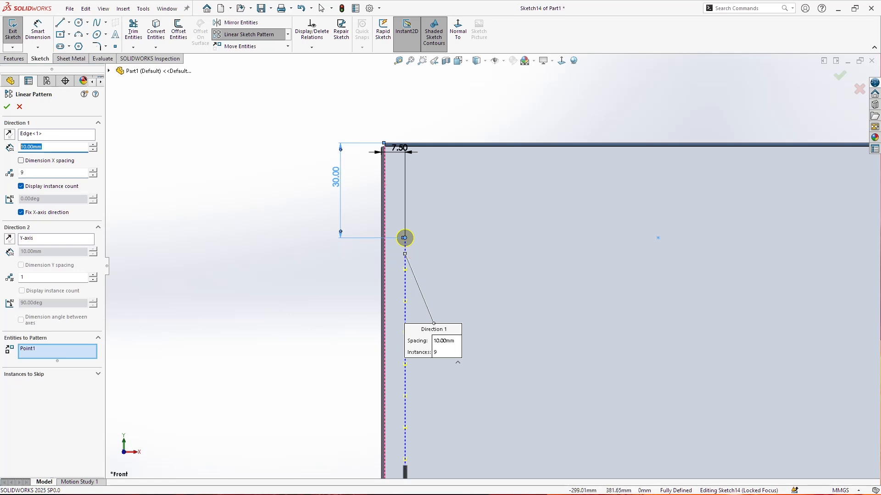
key(Return)
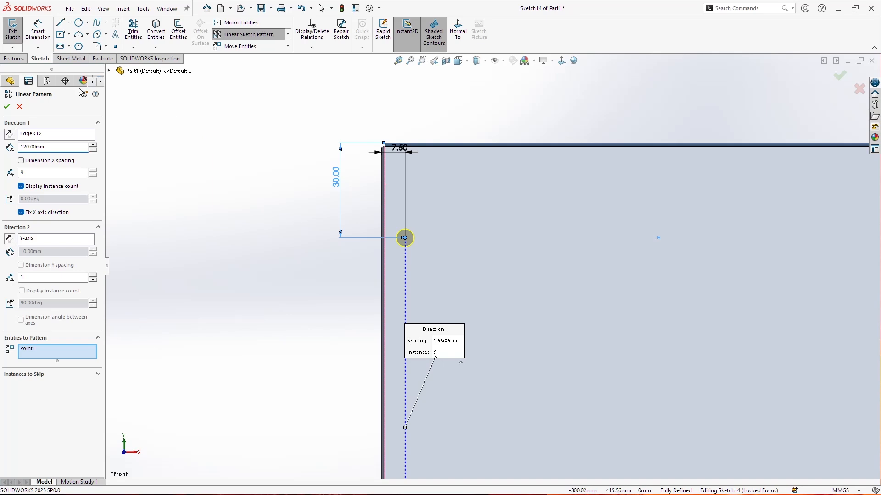
click(7, 106)
scroll(475, 391, up, 5)
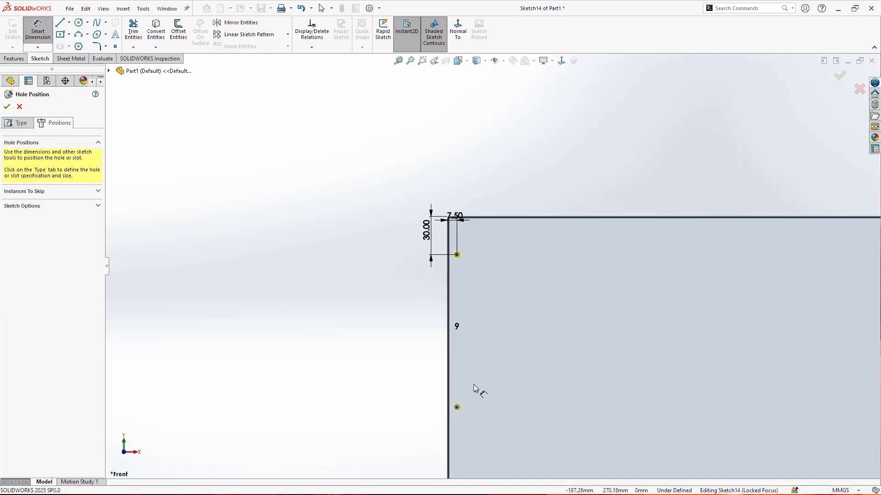
key(Escape)
Step: Pull the patterned points closer together so the last one lies inside the panel near its bottom edge
scroll(488, 440, down, 5)
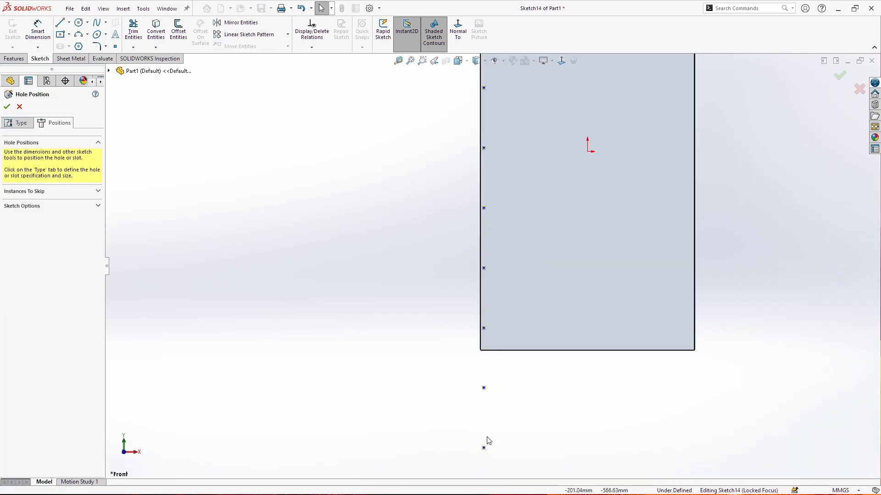
drag(485, 450, 488, 375)
drag(491, 334, 491, 335)
scroll(469, 346, up, 4)
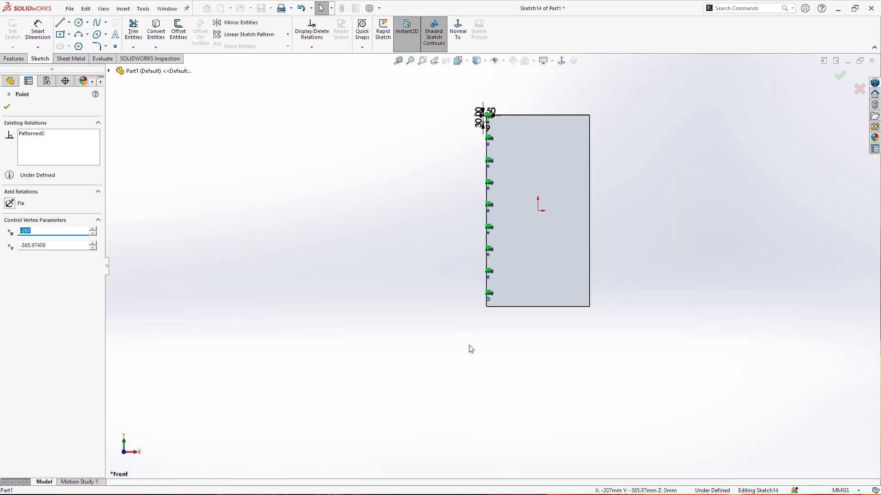
Step: Dimension the last patterned hole point 30 mm from the panel's bottom edge
scroll(529, 281, down, 7)
click(39, 36)
scroll(241, 262, down, 3)
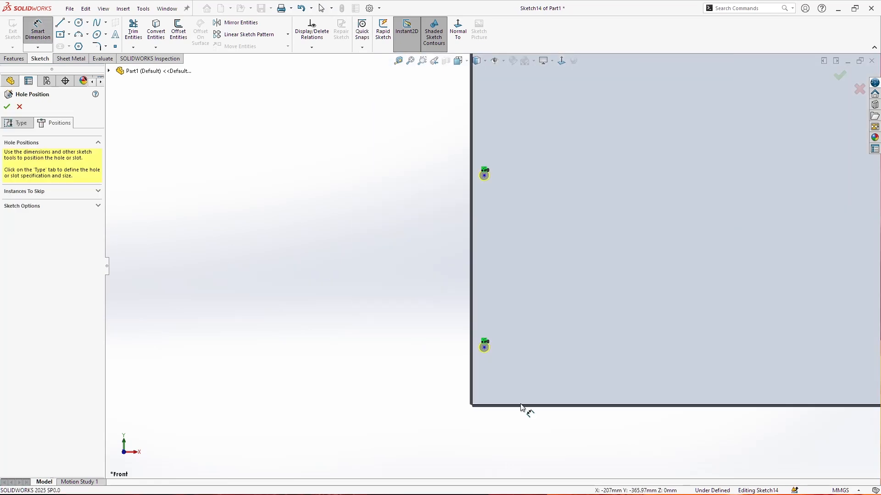
scroll(524, 409, down, 3)
click(454, 281)
click(465, 387)
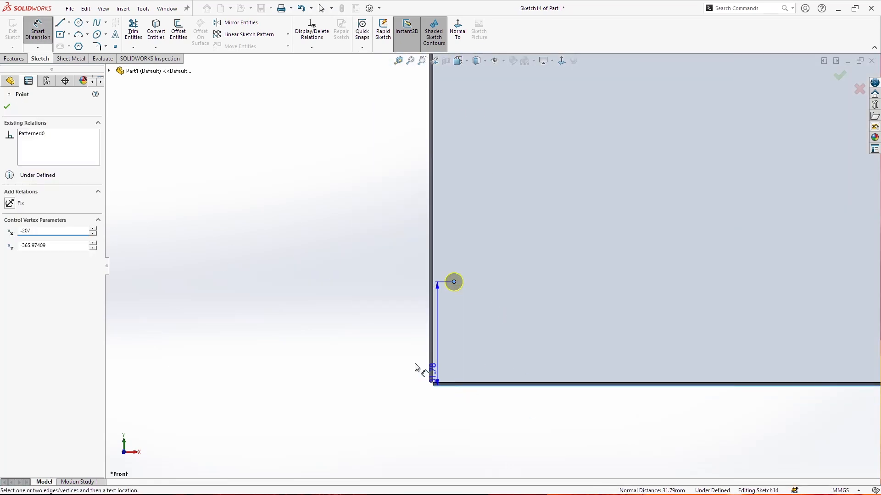
click(365, 349)
key(Escape)
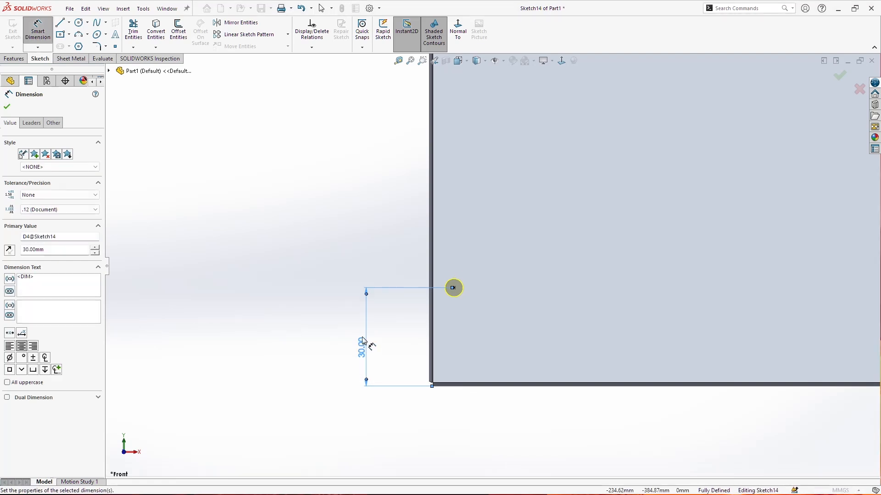
Step: Sketch a vertical construction centerline about 209 mm long upward from the origin
scroll(590, 344, up, 14)
scroll(593, 131, down, 3)
scroll(521, 216, down, 1)
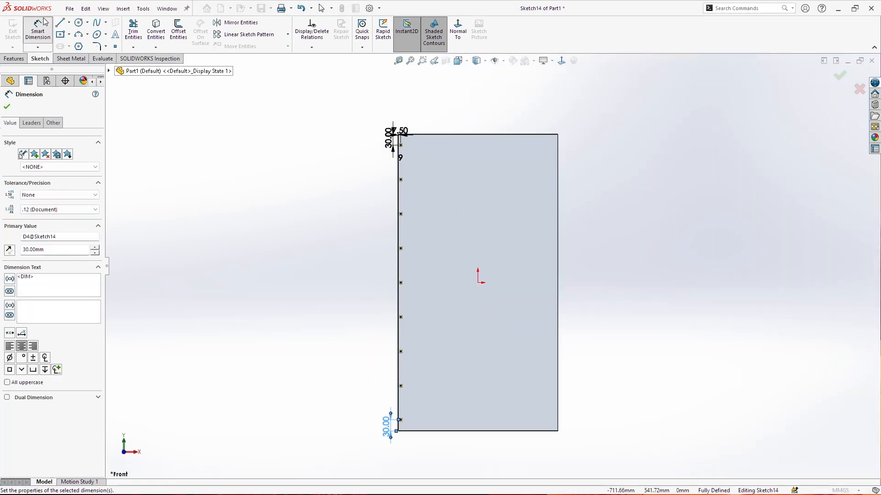
click(68, 22)
click(74, 39)
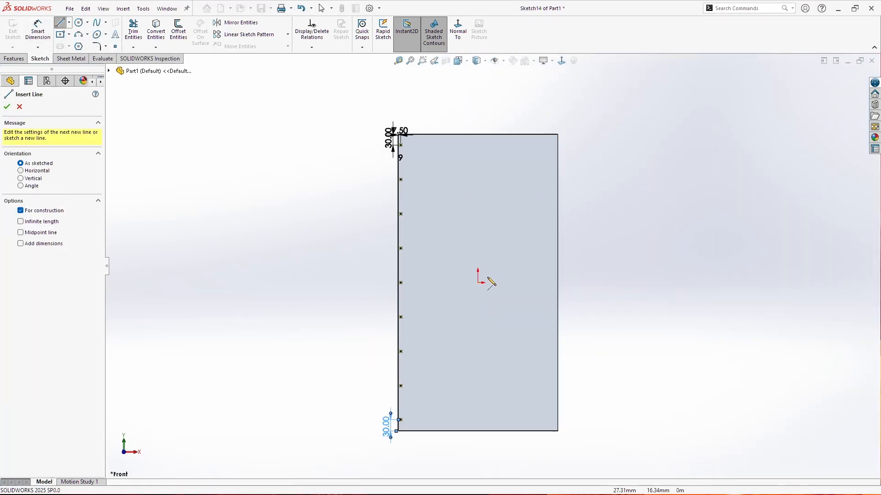
click(479, 282)
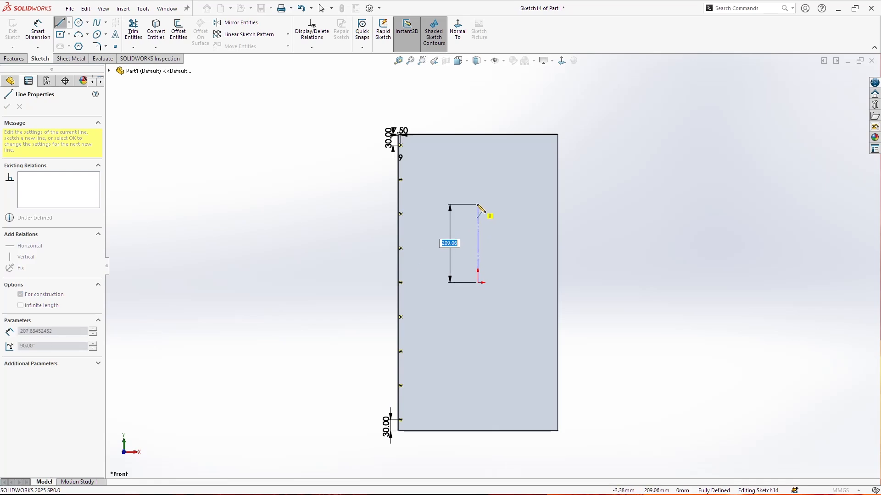
click(478, 203)
key(Escape)
Step: Mirror the column of hole points about the vertical centerline and create the M5 clearance holes
drag(335, 108, 490, 438)
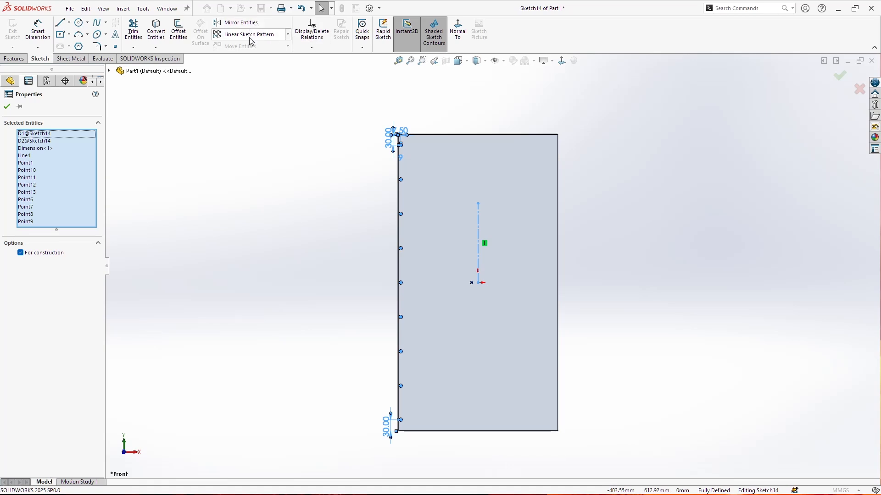
click(241, 23)
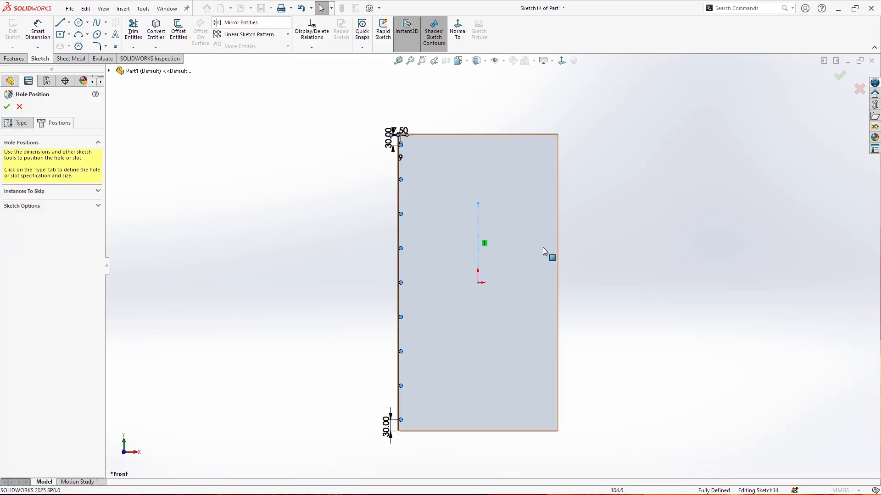
click(7, 107)
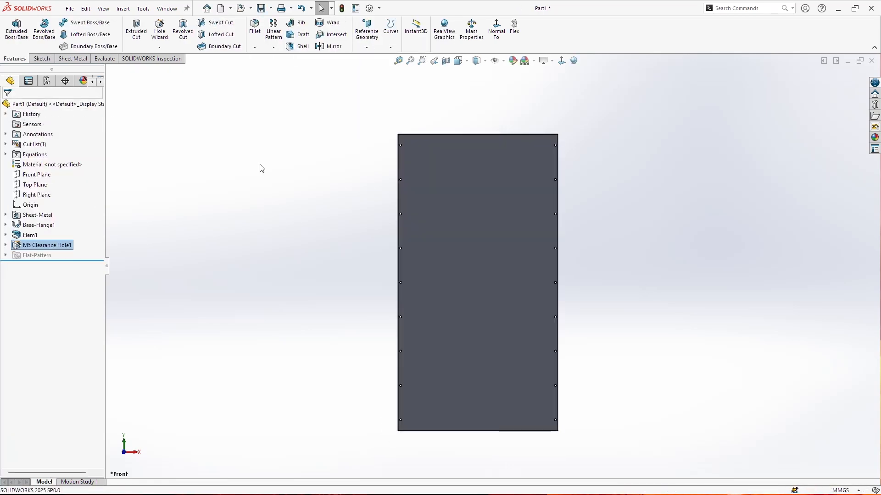
Step: Set up a new Hole Wizard hole as an ISO tap drill of size M4
click(168, 45)
click(69, 299)
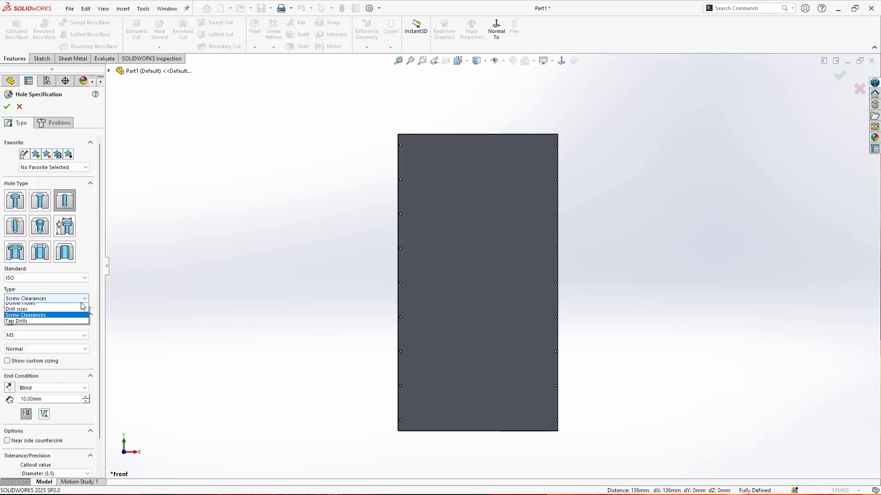
click(68, 325)
click(60, 336)
scroll(52, 363, up, 1)
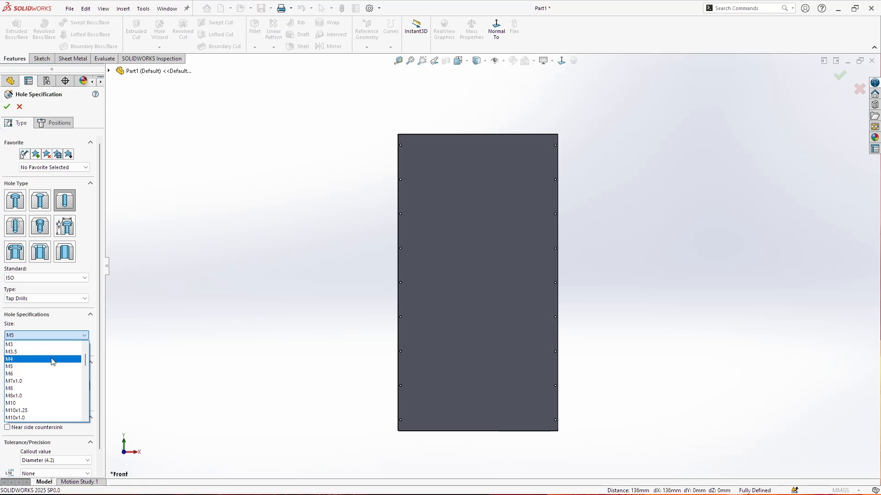
click(52, 360)
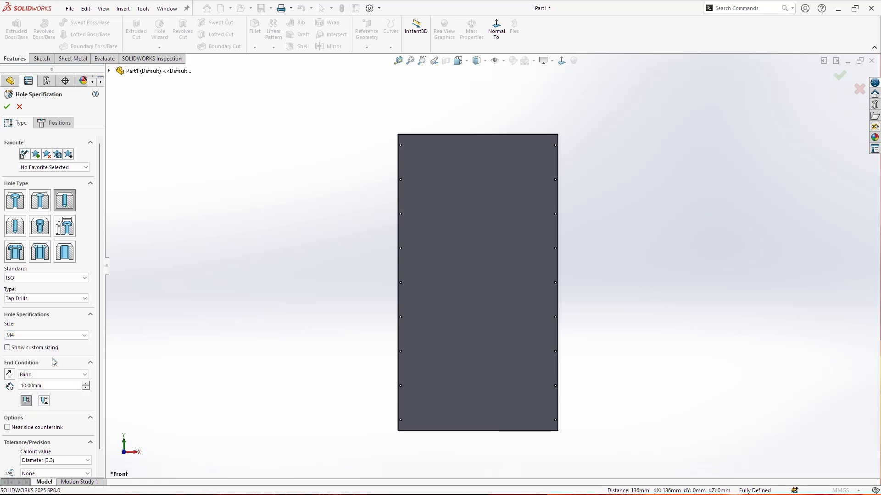
Step: Place an M4 tap drill hole point on the front face near the upper-left clearance hole
click(63, 124)
click(485, 246)
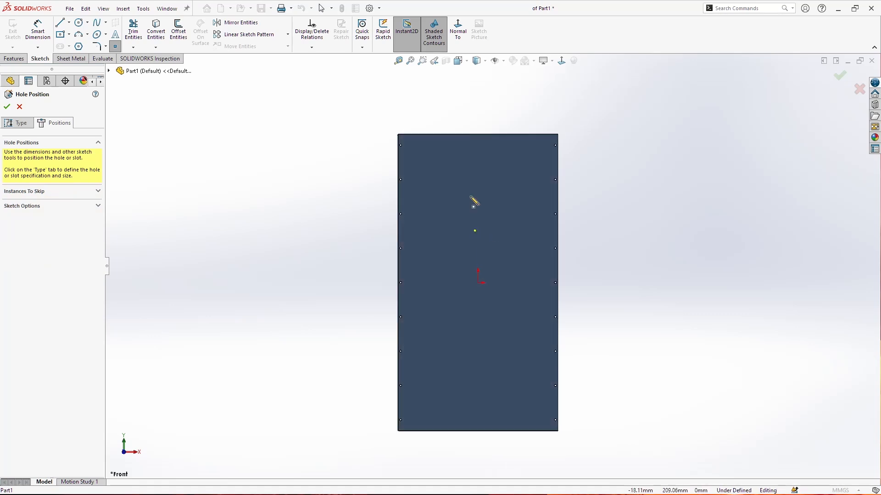
scroll(466, 180, down, 2)
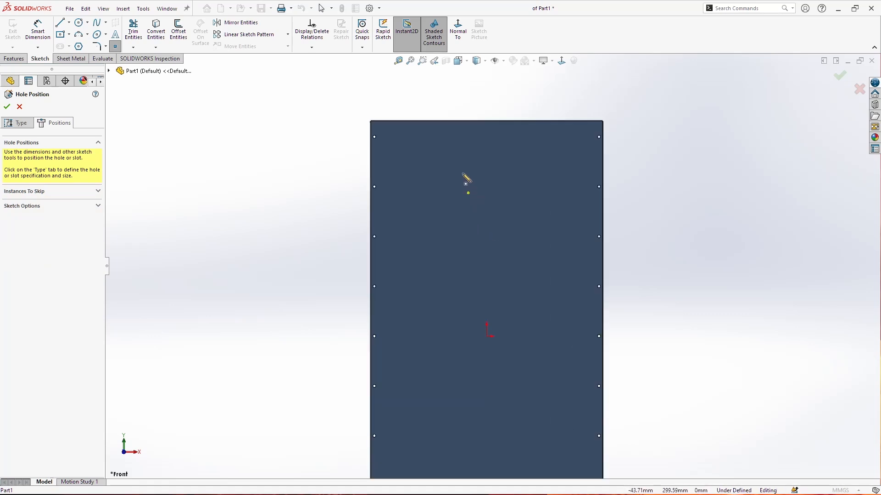
click(380, 152)
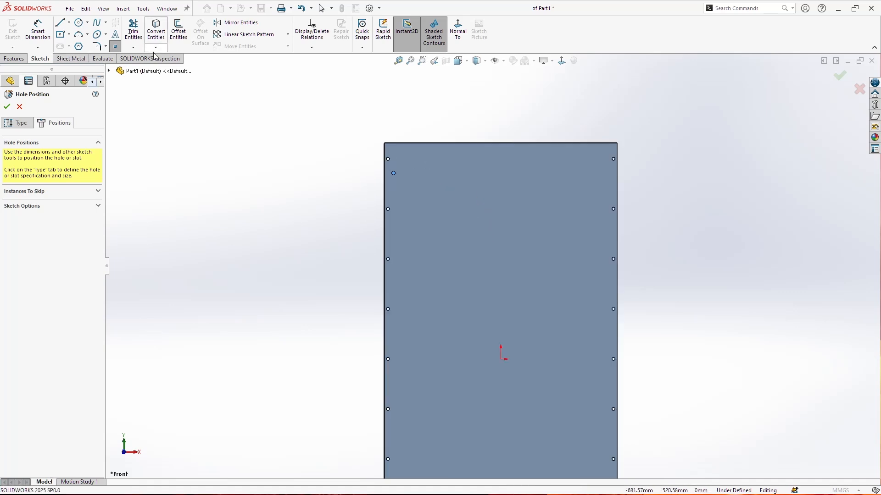
Step: Linear-pattern the M4 hole point horizontally along the X-axis with 4 instances spaced 136 mm apart
click(245, 35)
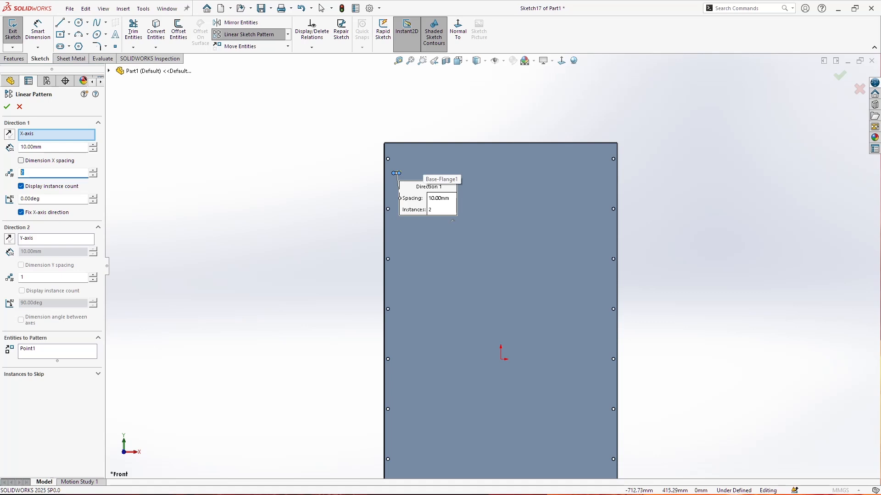
click(64, 145)
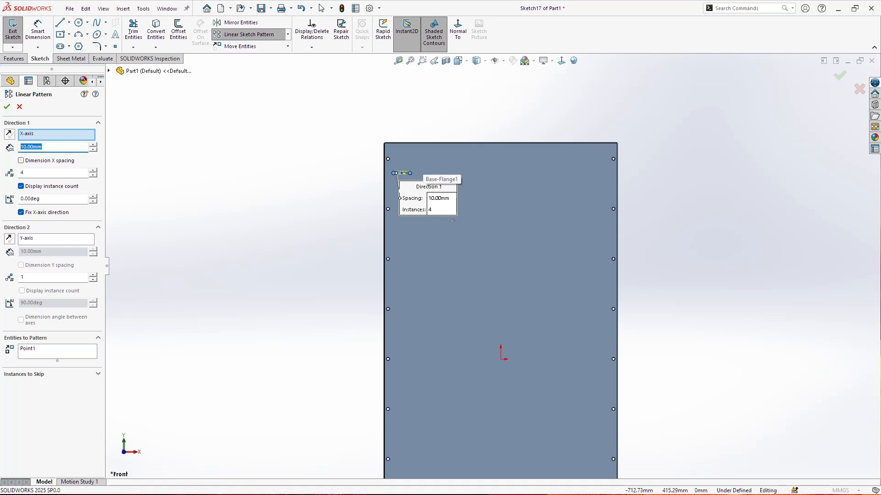
key(Return)
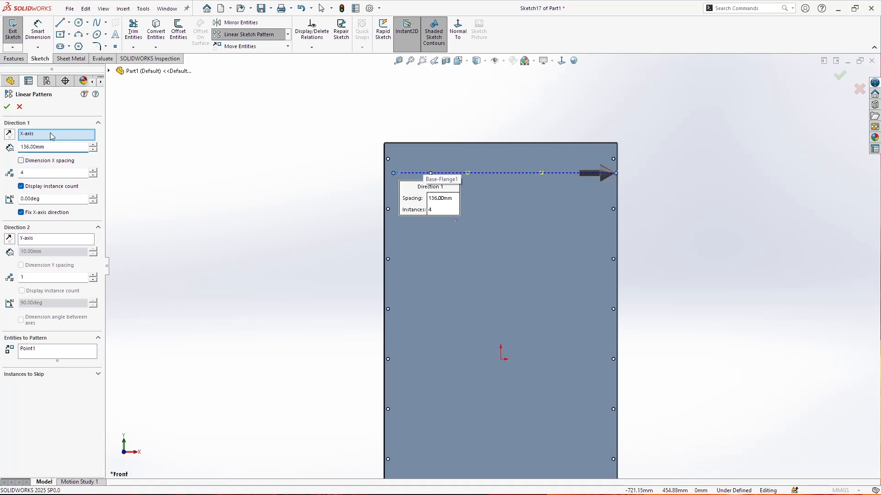
click(7, 107)
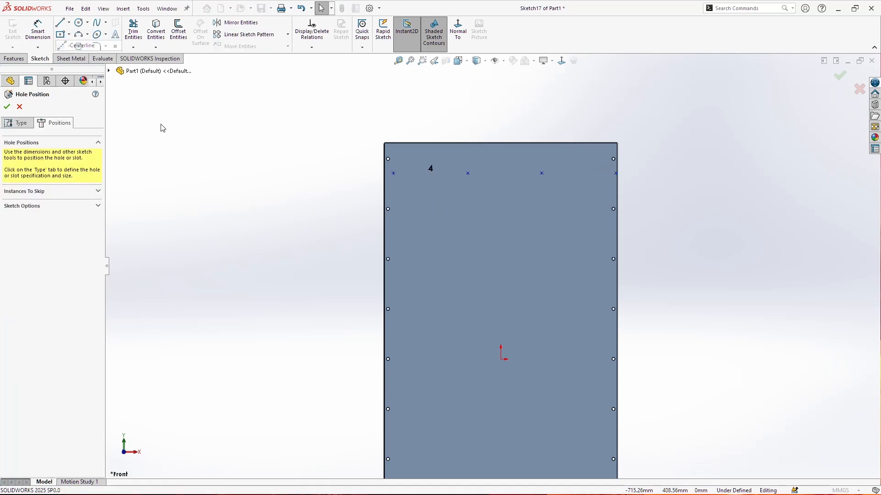
Step: Sketch a vertical construction centerline from the origin to just above the panel's upper edge
click(500, 359)
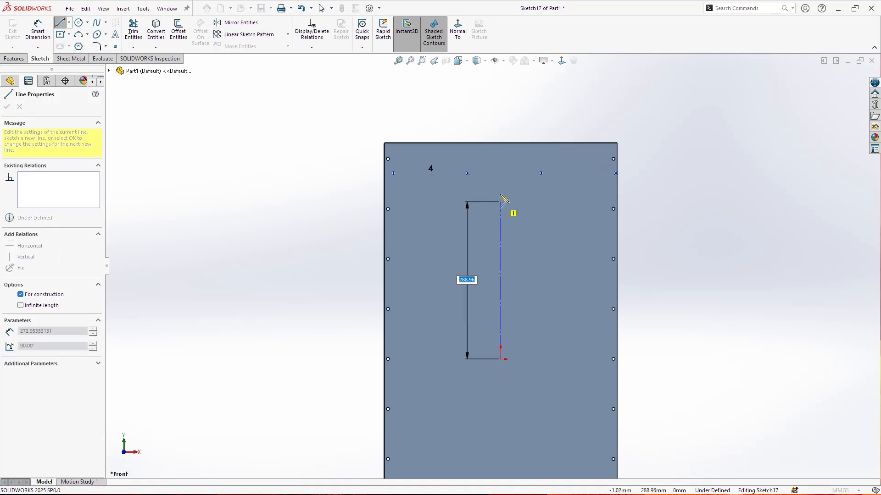
click(500, 123)
key(Escape)
Step: Make the two middle hole points of the row symmetric about the vertical centerline
click(500, 158)
ctrl+click(542, 173)
ctrl+click(467, 172)
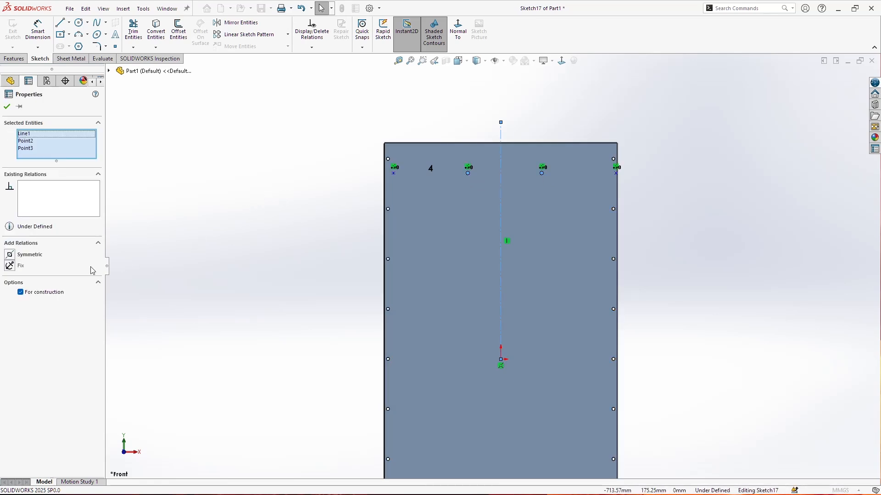
click(31, 255)
click(645, 238)
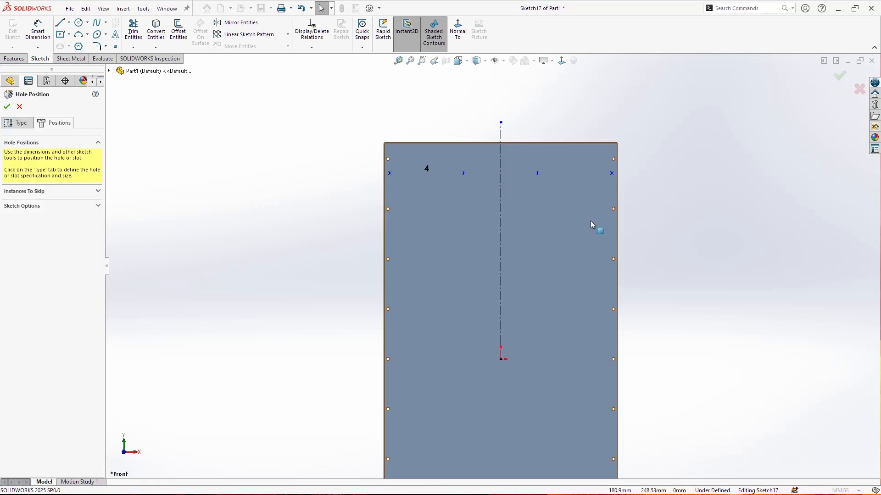
Step: Dimension the horizontal spacing between the first two hole points of the row as 136 mm
click(37, 30)
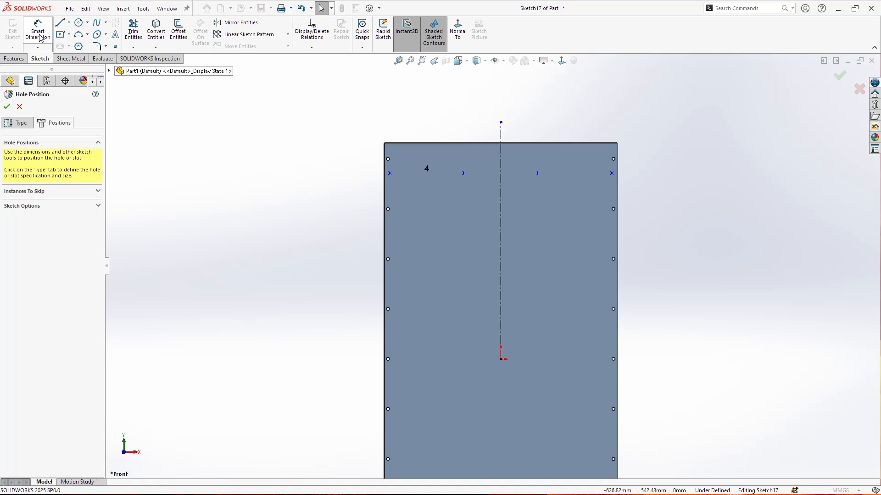
click(463, 173)
click(390, 173)
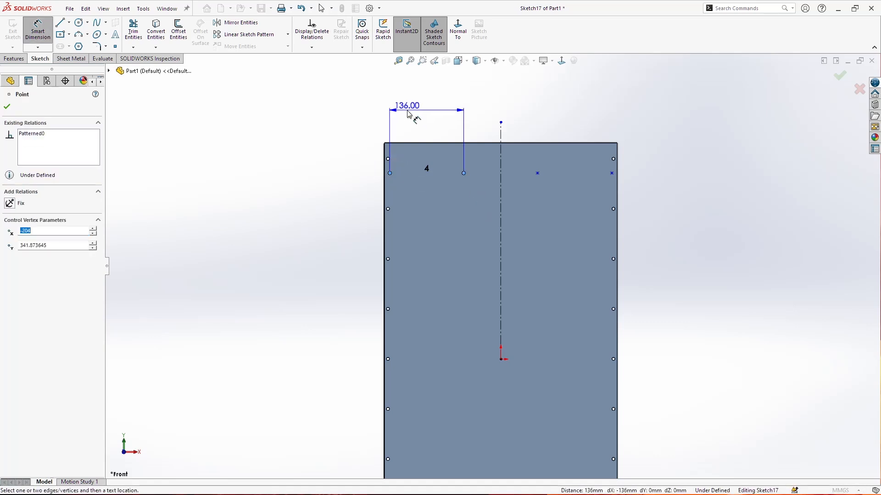
click(411, 112)
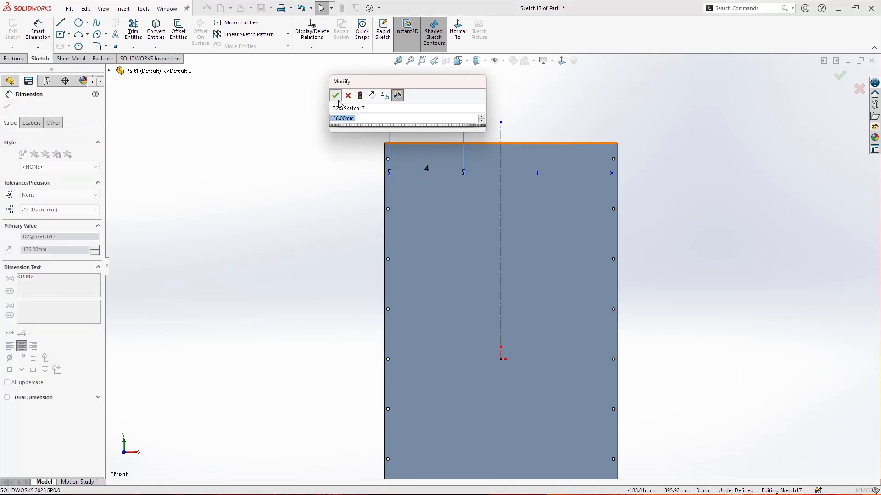
click(337, 94)
Step: Dimension the hole row's vertical distance from the panel's upper edge and set it to 82 mm
scroll(390, 133, down, 5)
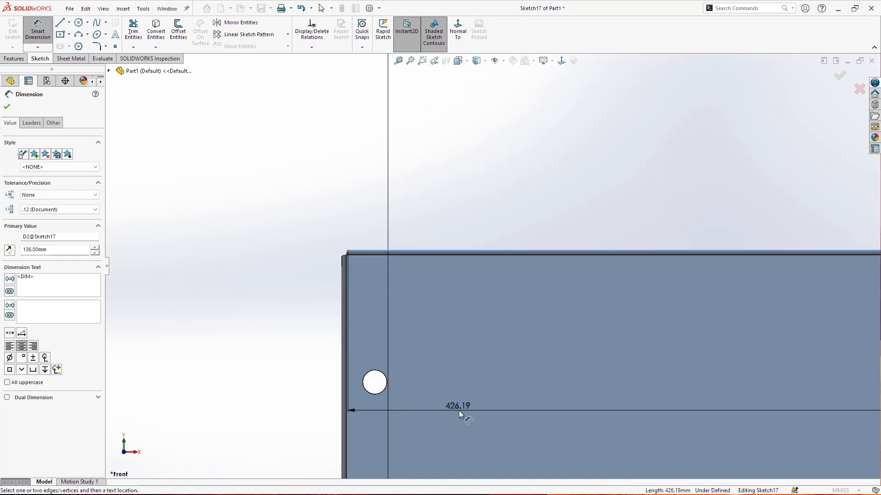
scroll(459, 409, up, 3)
click(451, 361)
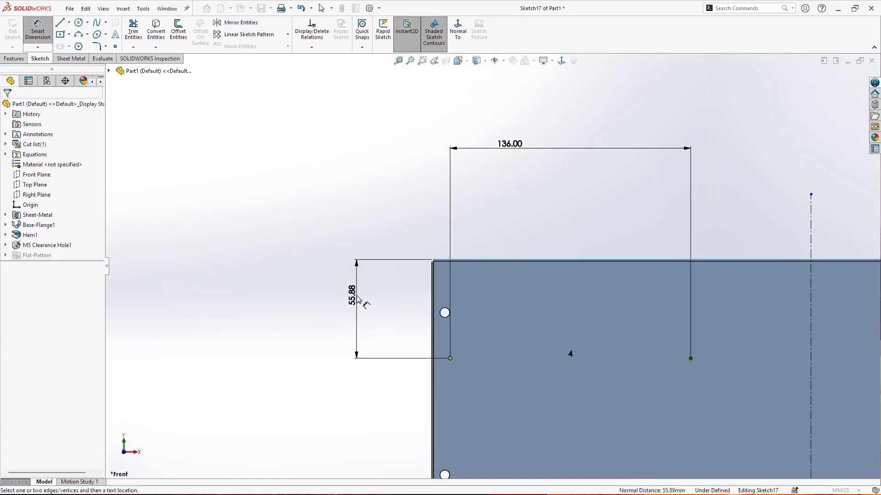
click(357, 296)
text(82)
key(Return)
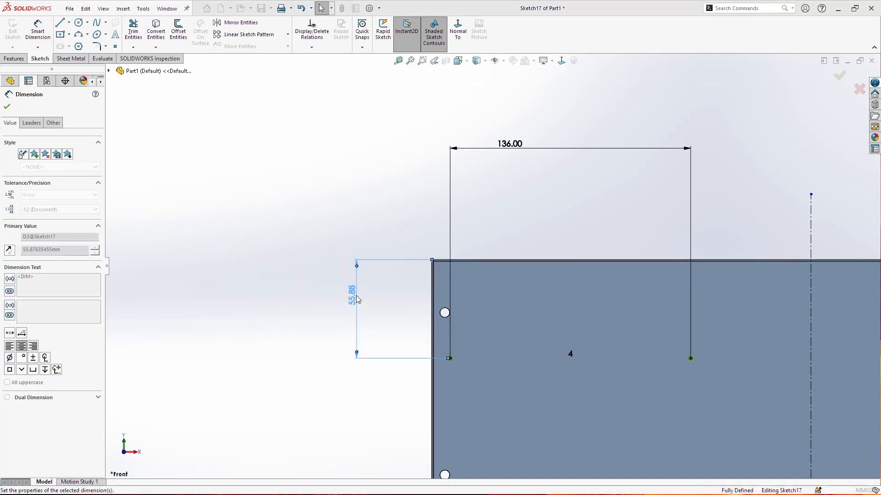
scroll(466, 376, up, 5)
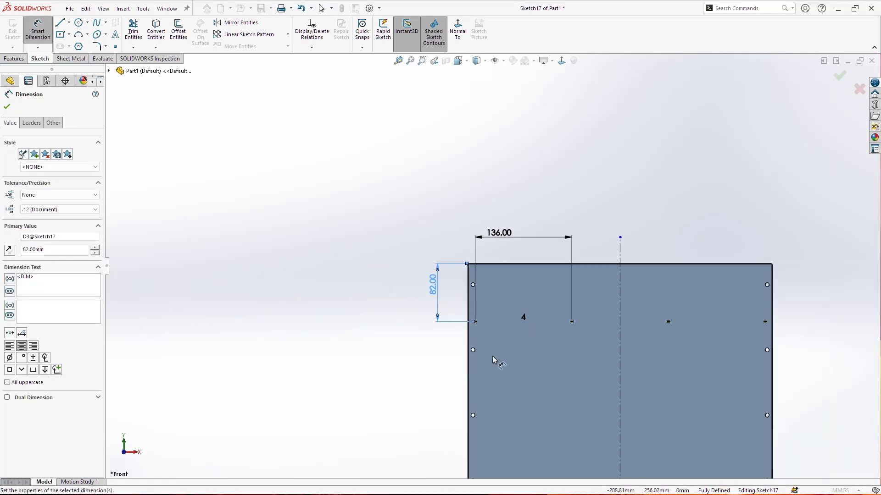
key(Escape)
Step: Linear-pattern the row of four hole points down along the panel's side edge with 4 instances spaced 154 mm apart
scroll(548, 354, up, 2)
scroll(598, 349, down, 3)
drag(320, 231, 740, 271)
scroll(695, 341, up, 1)
scroll(670, 371, up, 1)
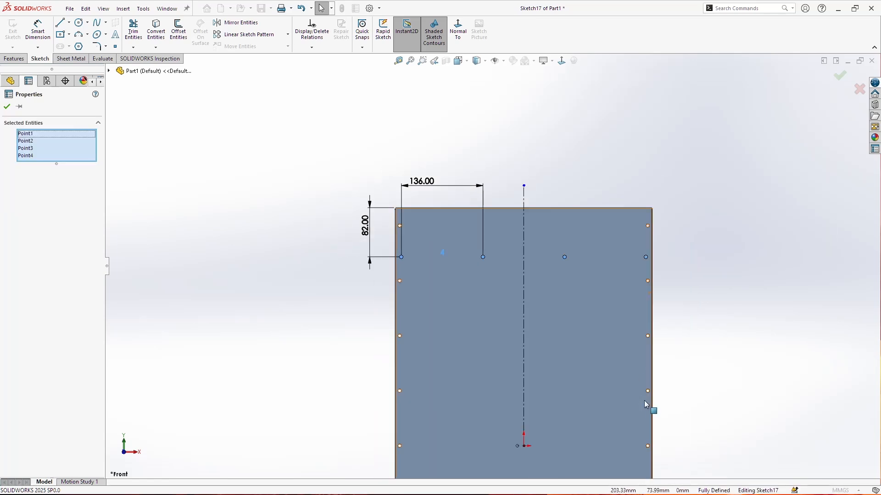
click(248, 35)
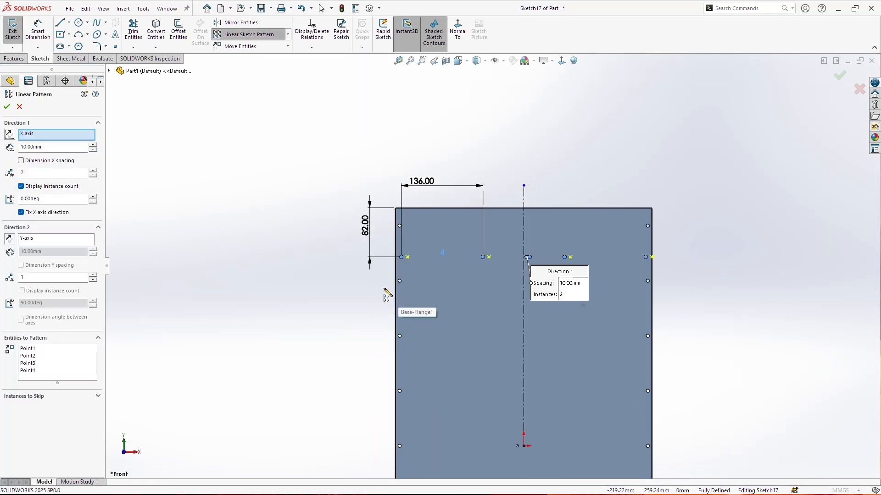
click(73, 134)
click(396, 292)
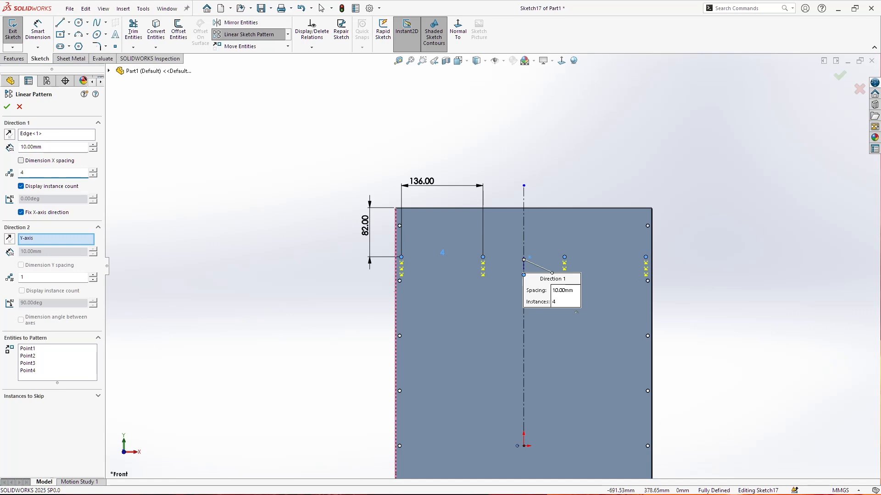
double_click(43, 147)
key(Return)
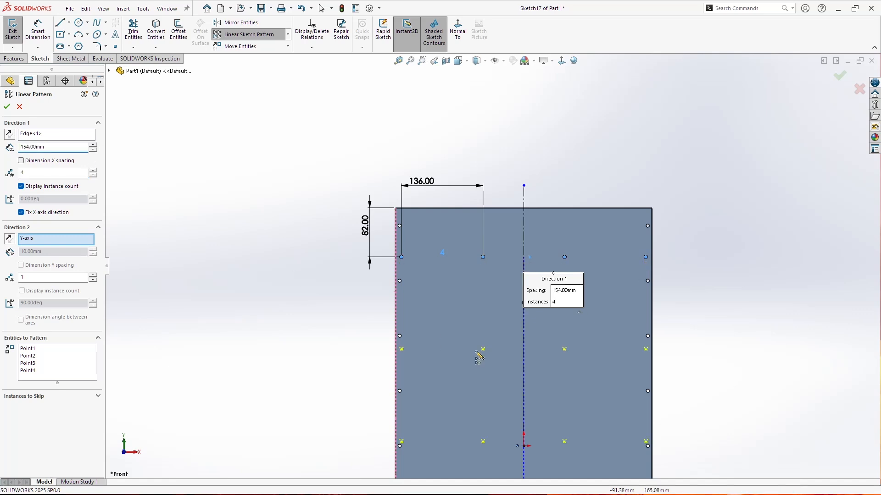
scroll(477, 356, up, 4)
scroll(551, 412, down, 2)
click(6, 106)
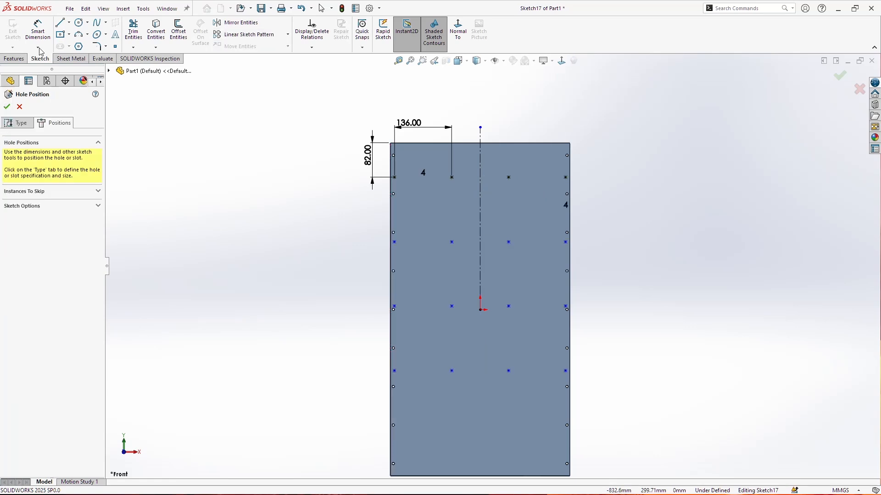
Step: Dimension the vertical spacing between the first and second hole rows as 154 mm
click(393, 241)
click(394, 177)
click(310, 206)
key(Return)
scroll(613, 368, up, 3)
scroll(572, 373, down, 2)
key(Escape)
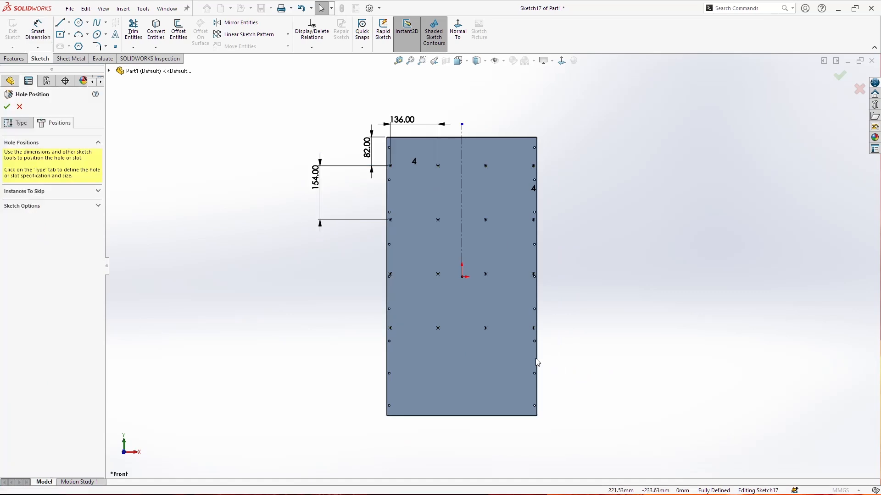
Step: Linear-pattern the fourth row of hole points down along the panel's side edge with 2 instances spaced 179 mm apart
scroll(513, 369, down, 2)
drag(401, 318, 558, 329)
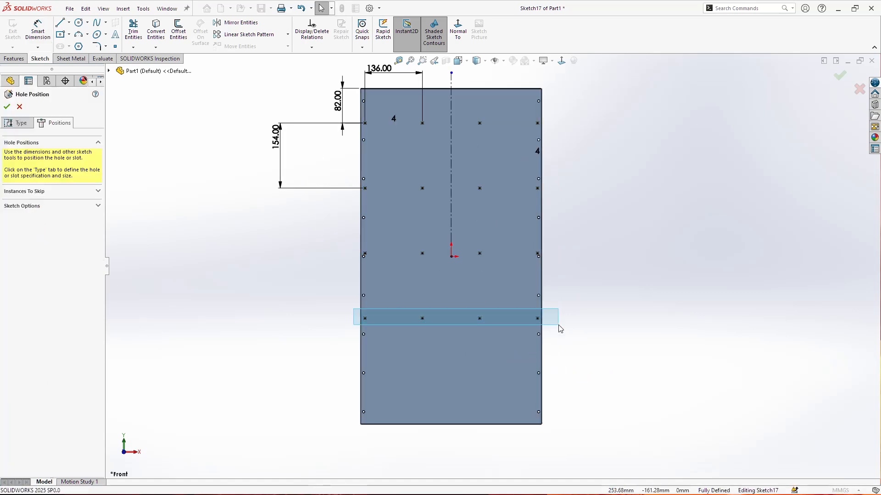
drag(559, 325, 560, 326)
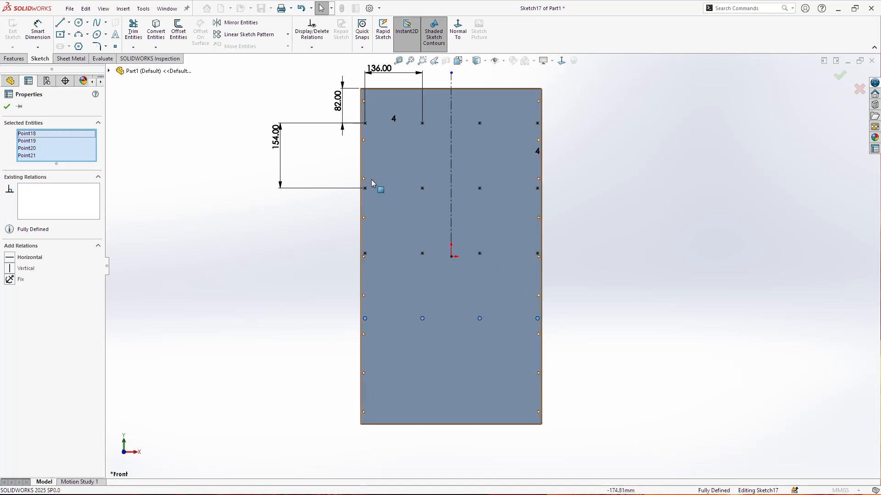
click(248, 34)
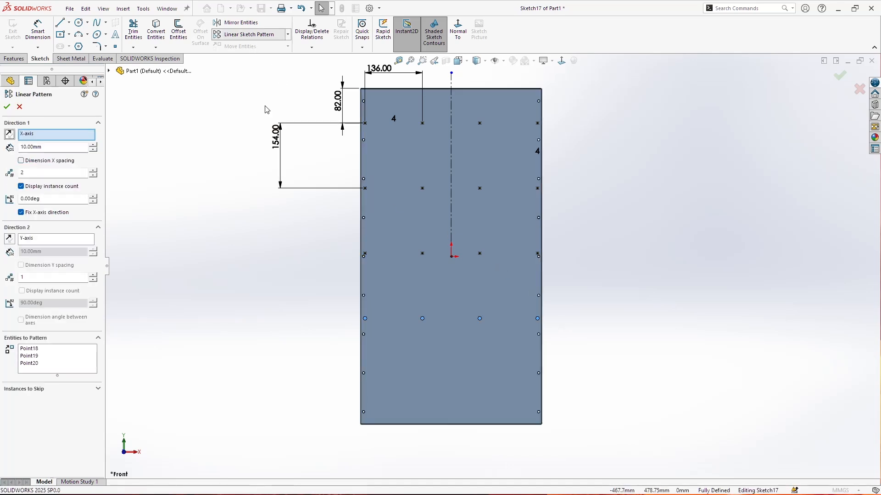
click(362, 304)
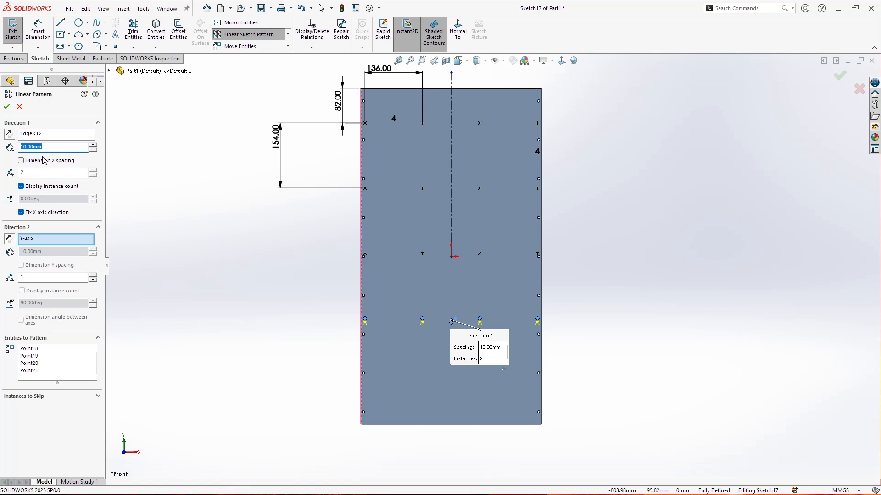
key(Return)
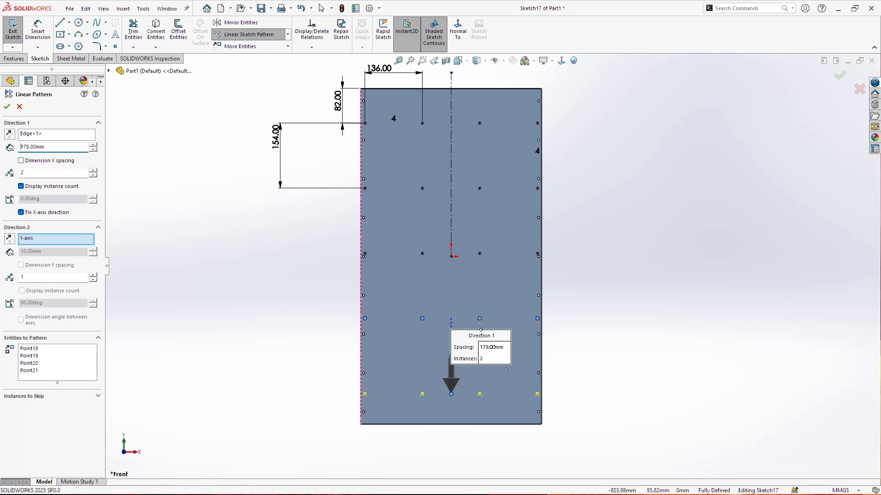
click(7, 106)
Step: Dimension the spacing between the two lowest hole rows as 179 mm and create the M4 tap drill holes
click(38, 30)
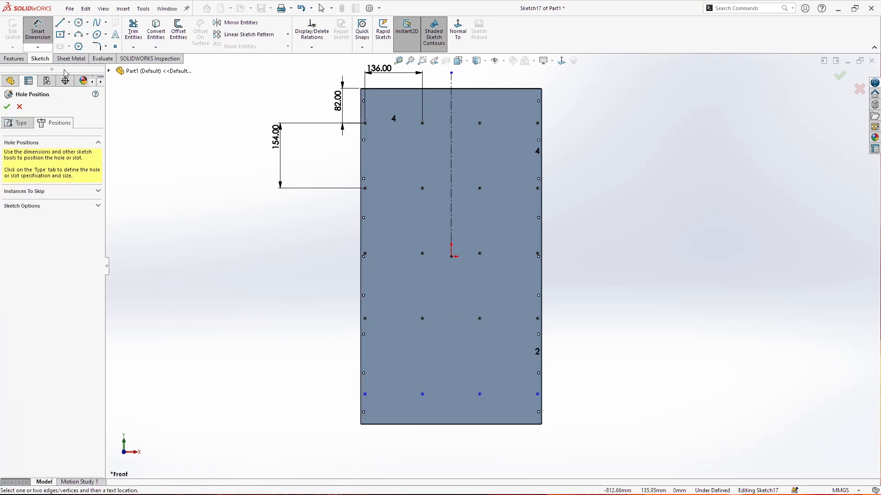
click(365, 319)
click(365, 394)
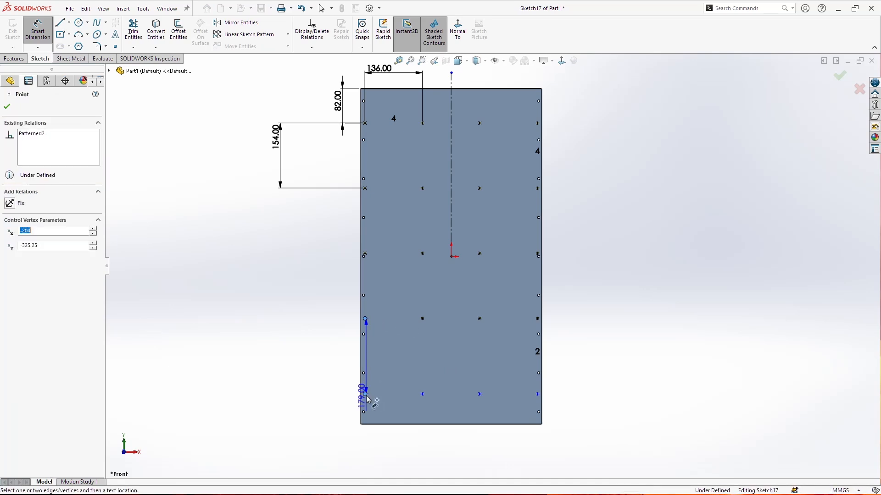
click(306, 356)
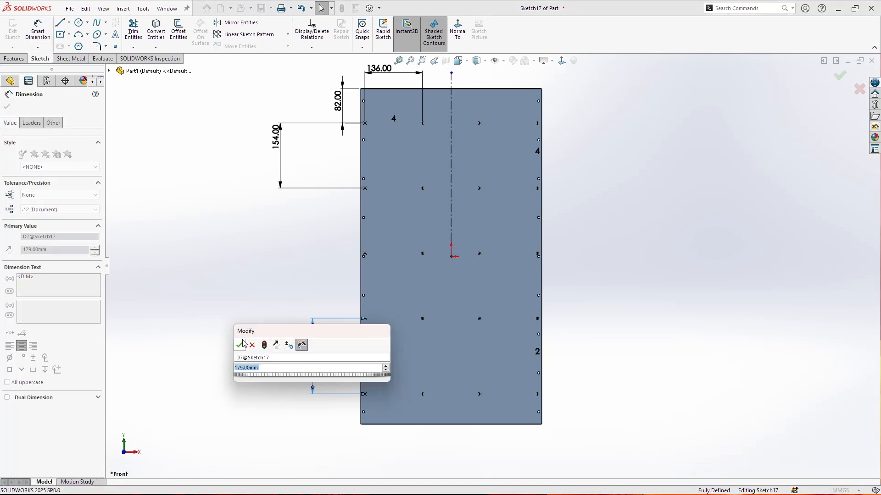
click(239, 344)
click(587, 318)
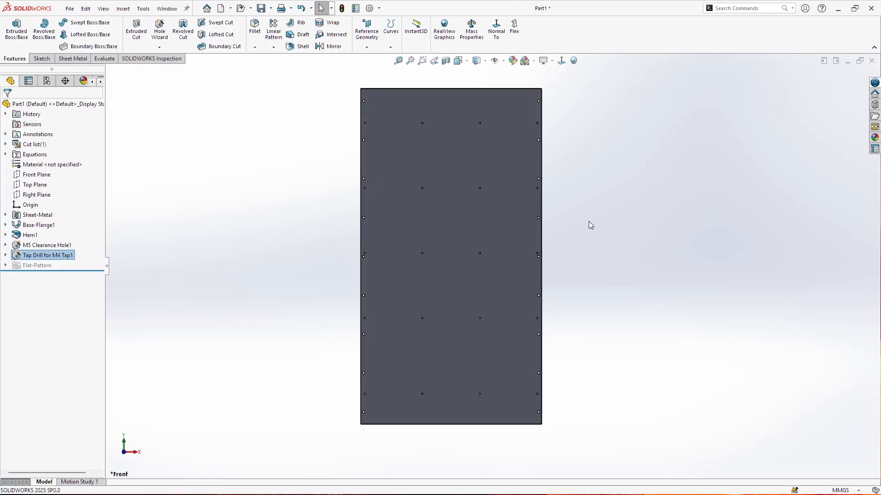
Step: Examine the finished panel's M4 and M5 holes and edges from several angles
scroll(570, 252, up, 1)
scroll(519, 359, down, 5)
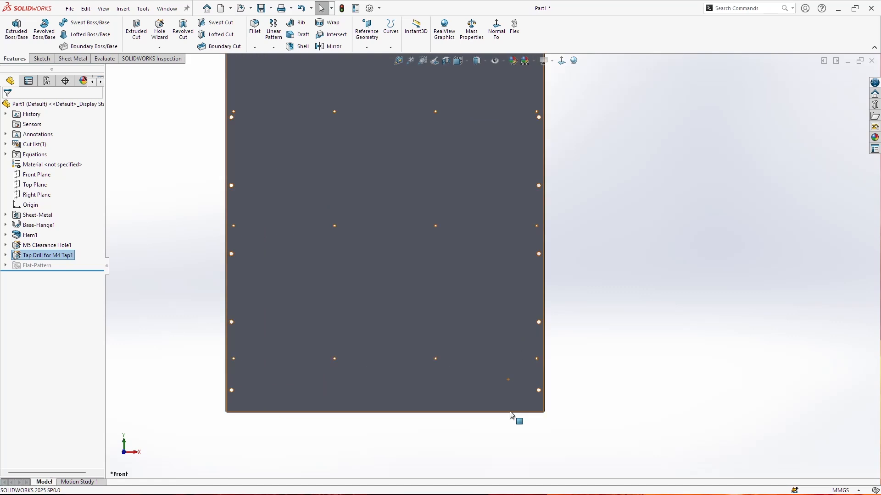
scroll(512, 415, down, 5)
middle_drag(517, 319, 389, 174)
scroll(398, 181, up, 2)
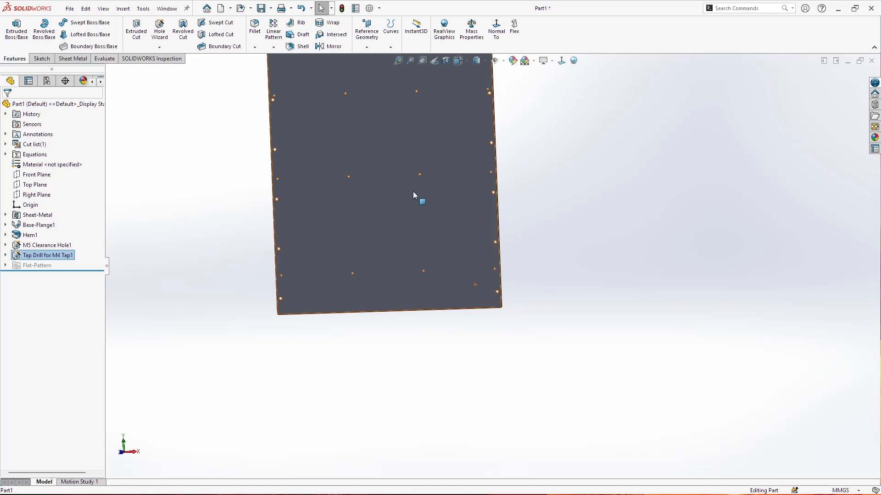
scroll(408, 186, down, 4)
scroll(438, 172, down, 2)
scroll(436, 172, up, 4)
scroll(446, 193, up, 4)
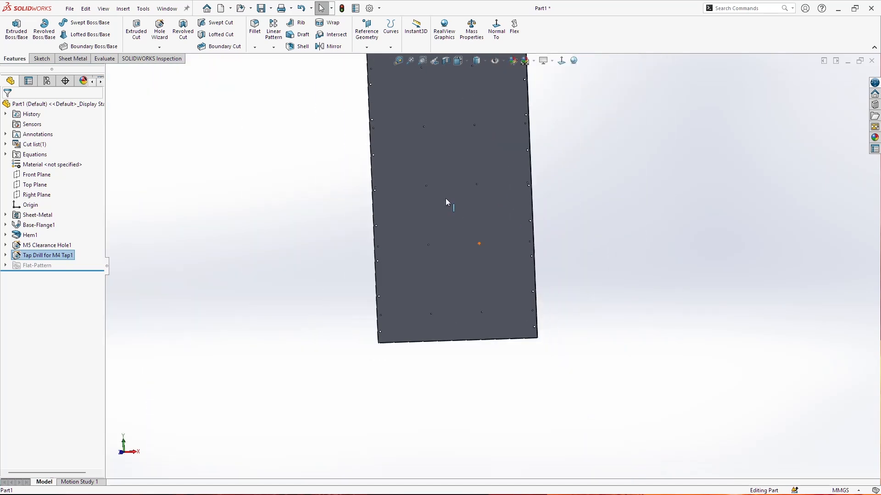
scroll(482, 162, down, 5)
middle_drag(548, 174, 573, 175)
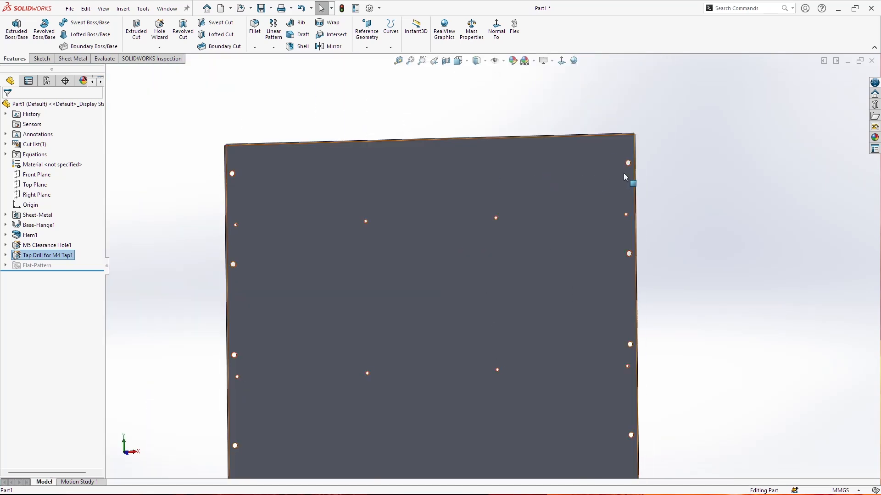
middle_drag(535, 249, 456, 258)
click(457, 258)
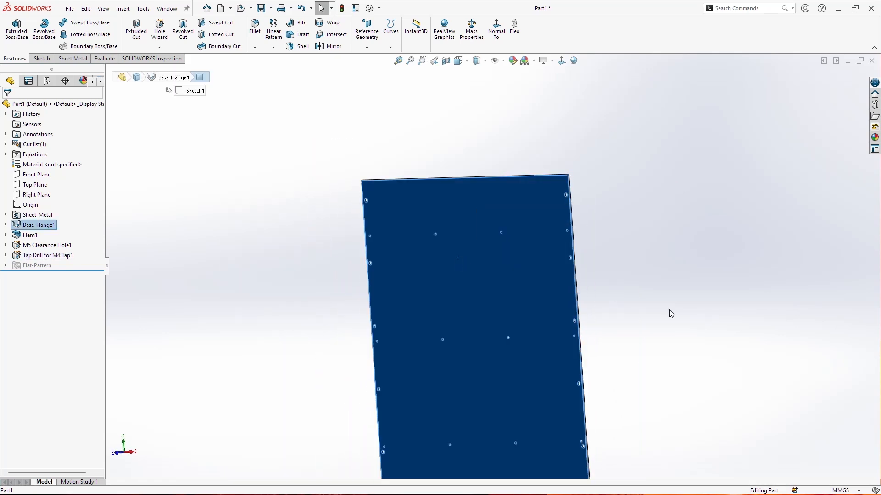
scroll(680, 310, up, 1)
scroll(527, 282, up, 4)
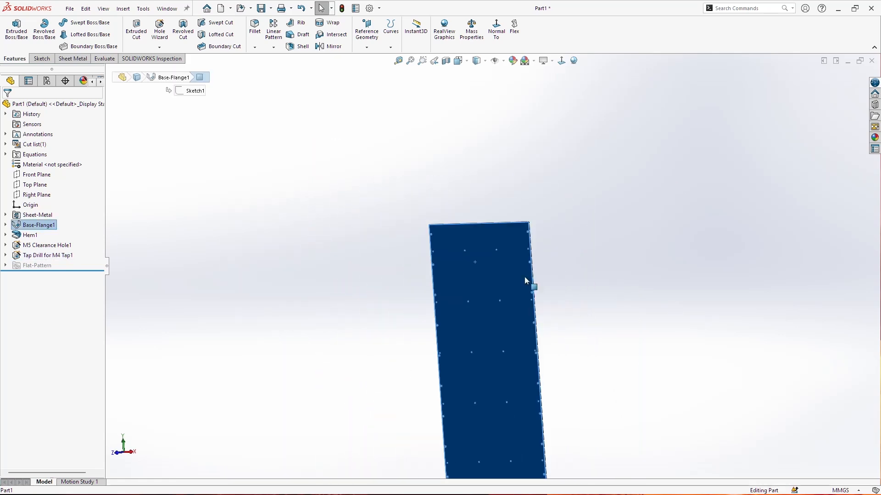
Step: Assign Galvanized Steel from the steel category as the panel's material
scroll(517, 379, down, 3)
click(564, 328)
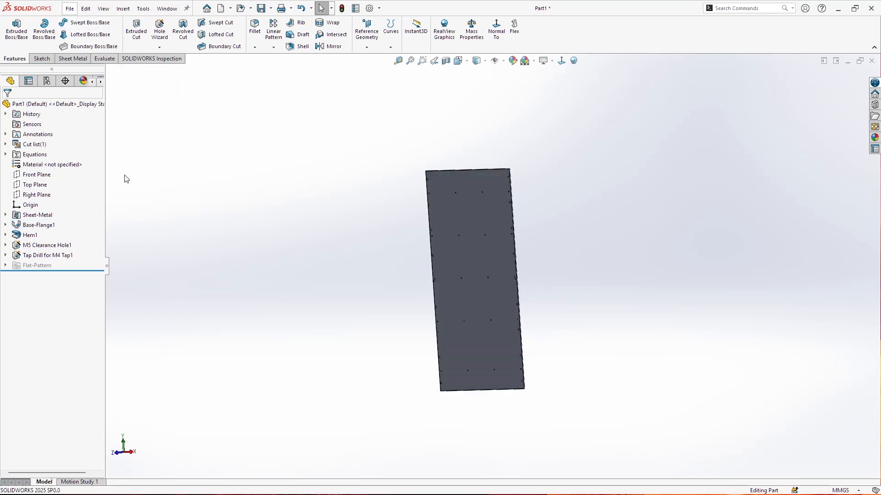
right_click(72, 170)
click(187, 222)
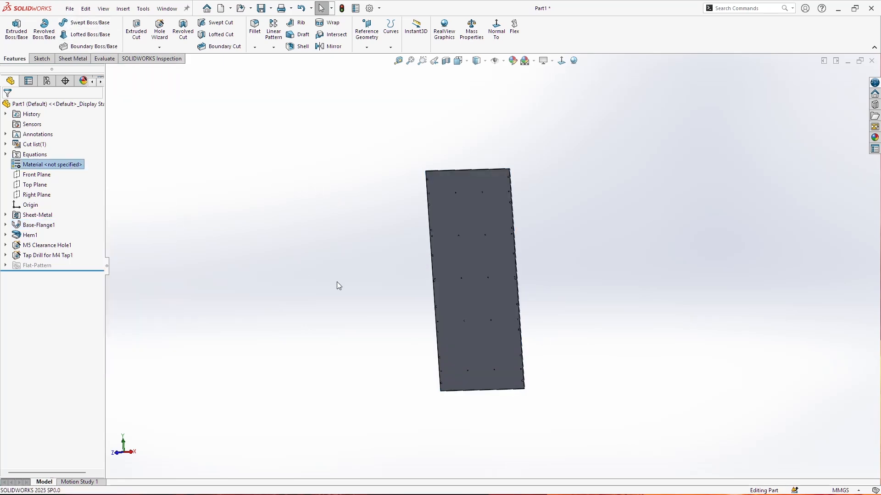
scroll(334, 283, down, 5)
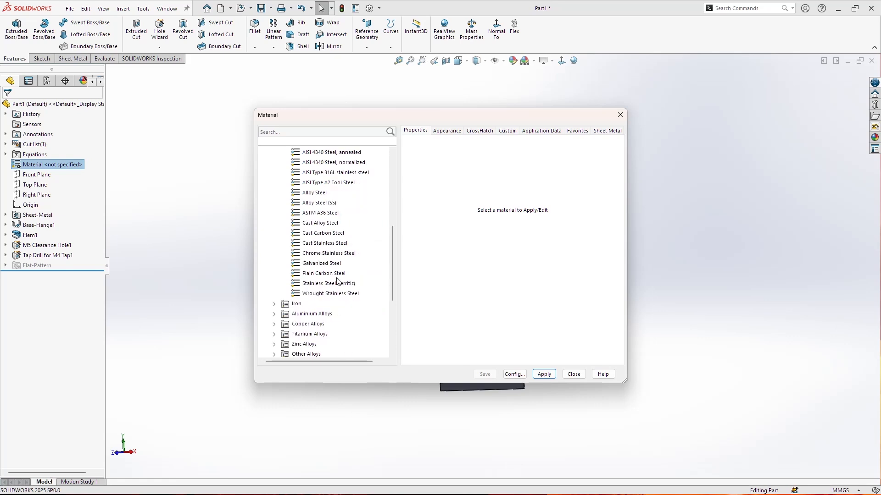
click(333, 265)
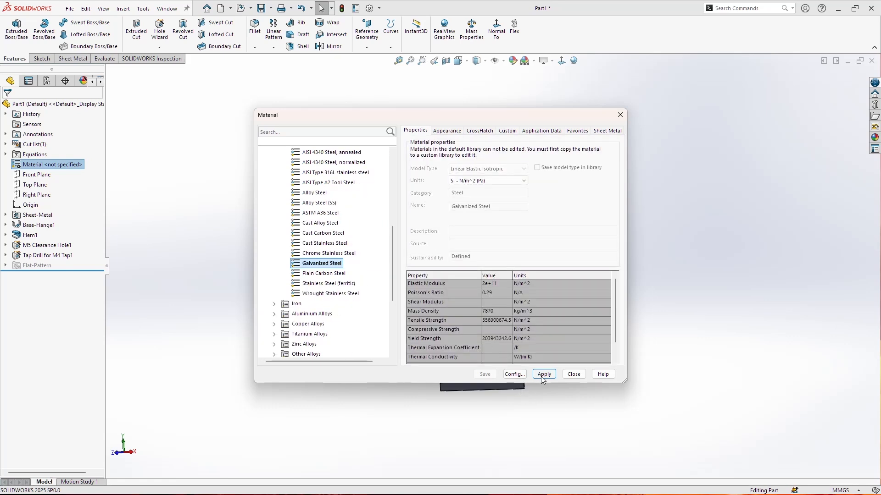
click(543, 375)
click(574, 374)
Step: Save the panel part as Inside Side Wall in the Storage Cabinet folder and close it
middle_drag(553, 270, 554, 268)
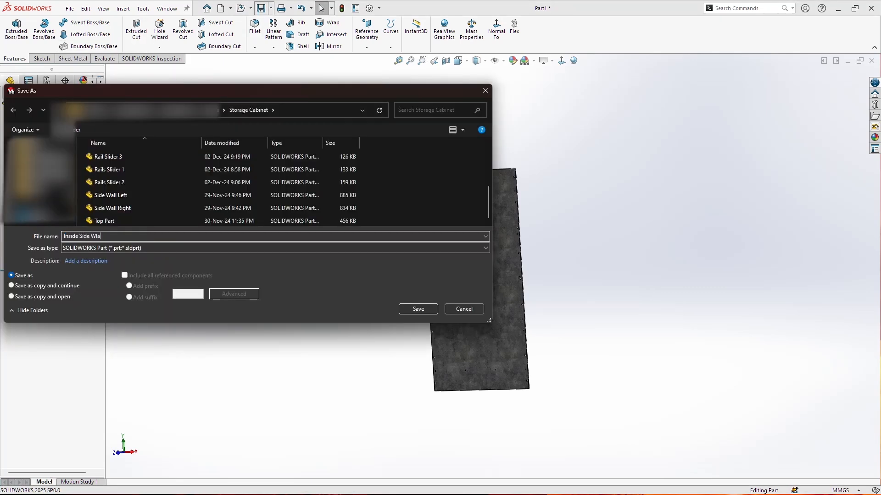
click(418, 309)
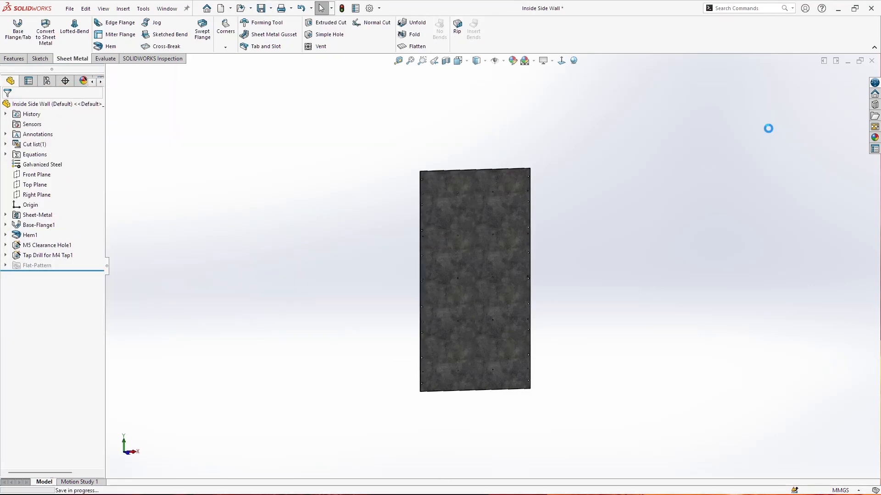
click(872, 62)
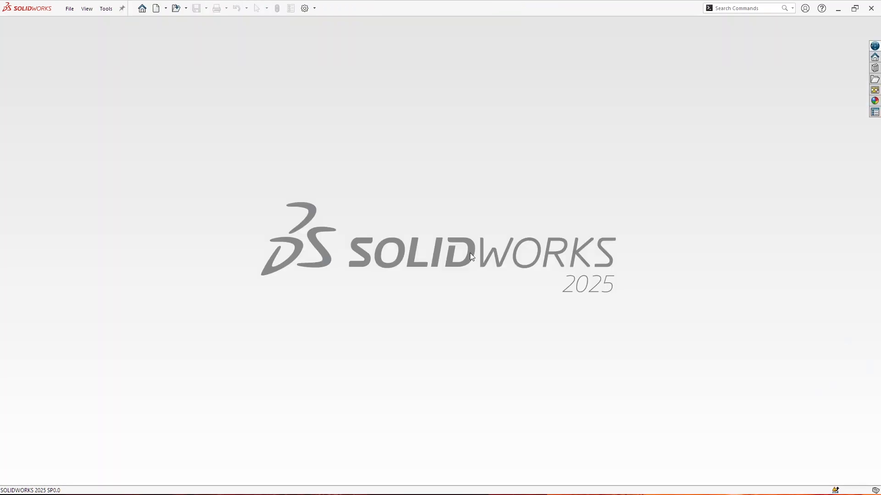
Step: Create a new part and start a sketch on the Front Plane
click(156, 9)
double_click(215, 231)
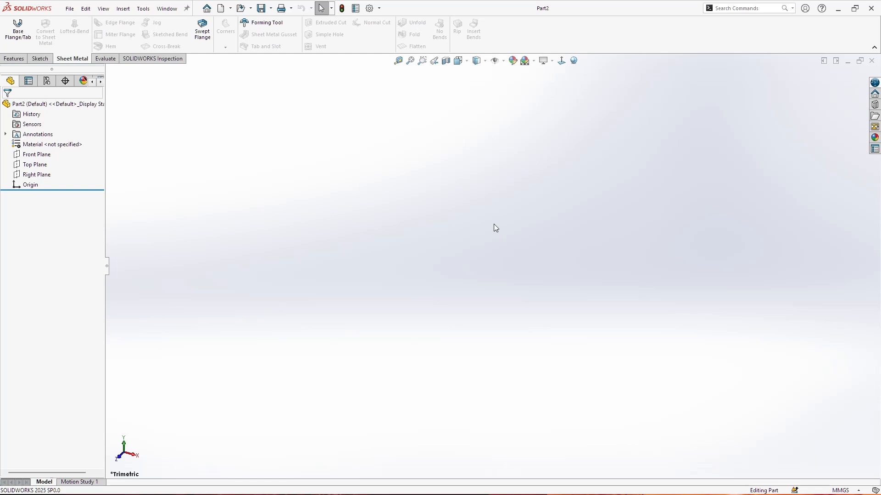
right_click(49, 154)
click(51, 144)
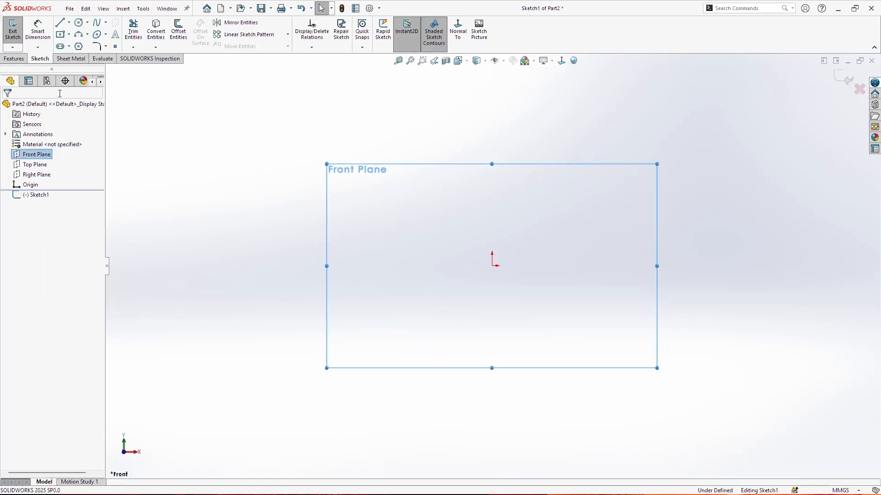
Step: Sketch a vertical centerline about 62 mm long through the origin and a horizontal centerline about 72 mm long crossing it
click(69, 23)
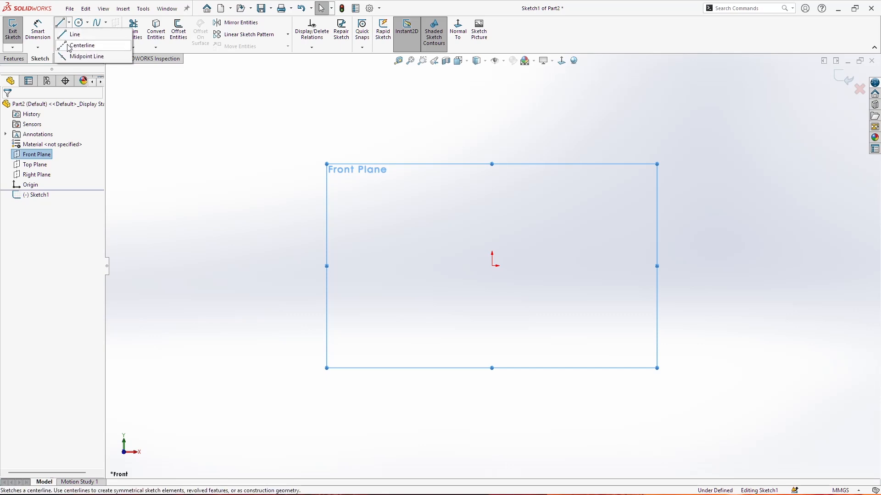
click(80, 43)
click(492, 210)
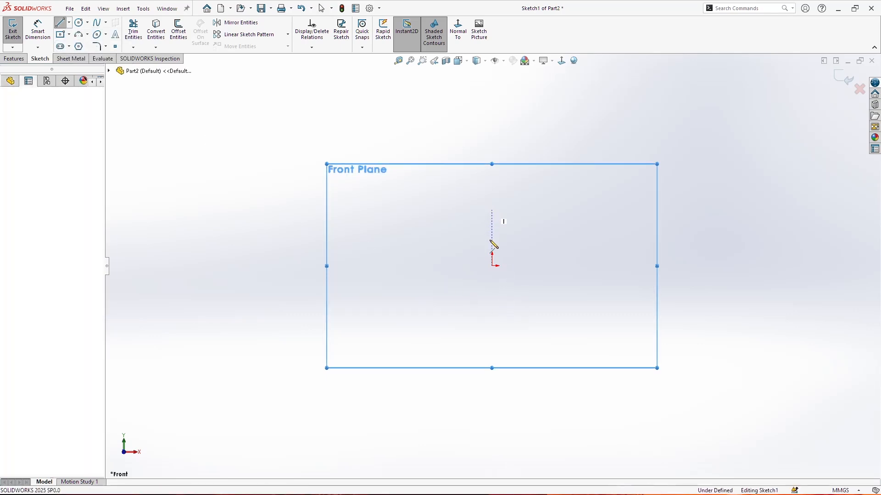
double_click(492, 325)
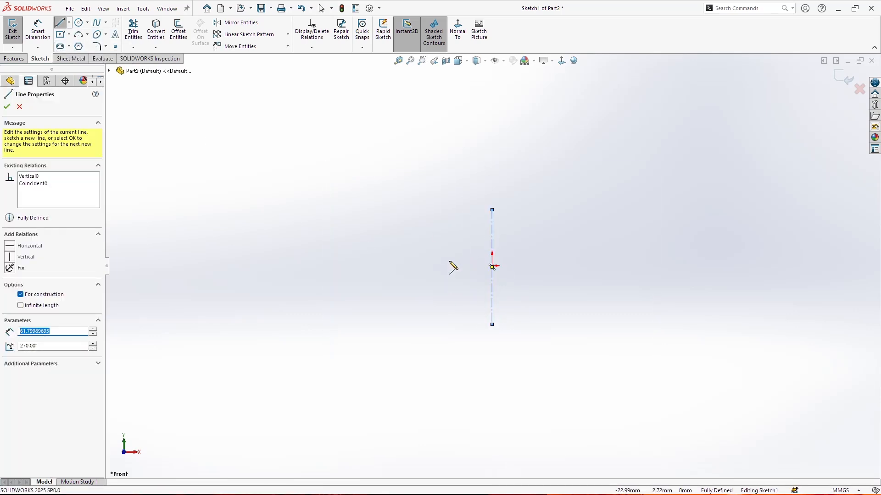
click(448, 261)
double_click(583, 261)
key(Escape)
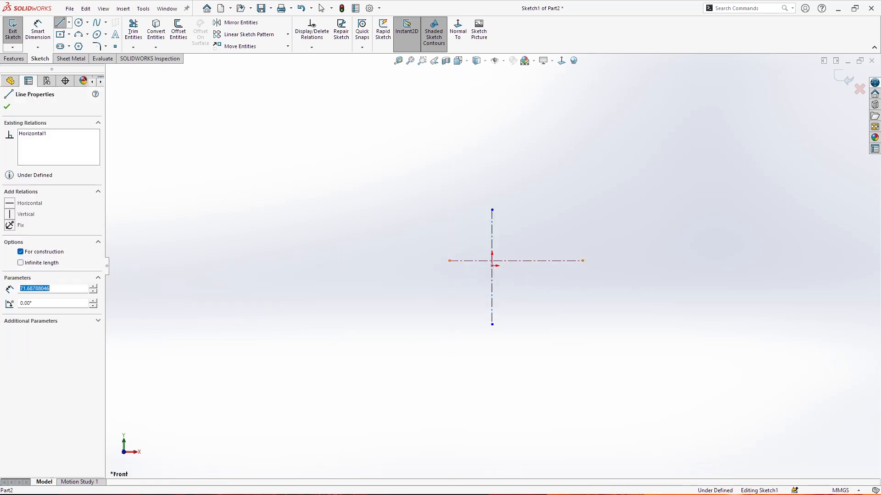
Step: Make the horizontal centerline coincident with the origin
ctrl+click(491, 271)
click(491, 266)
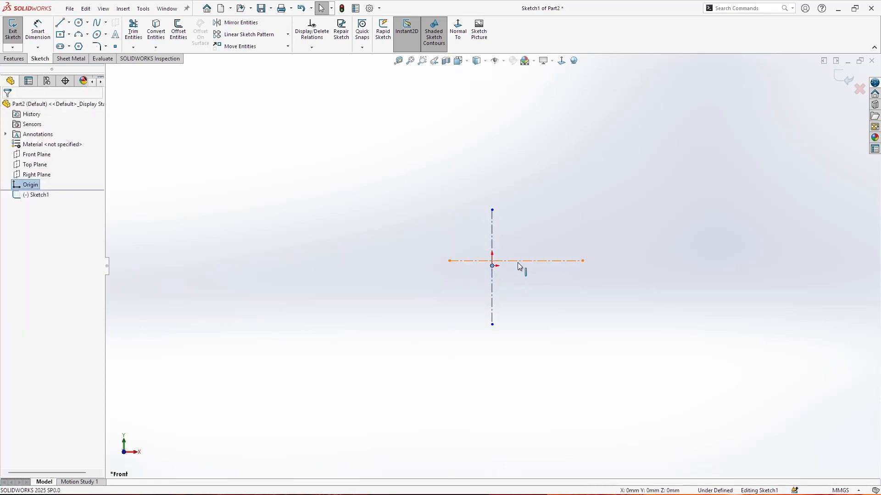
ctrl+click(517, 262)
click(11, 266)
key(Escape)
Step: Shorten both centerlines by pulling their four endpoints in close to the origin
drag(449, 265, 460, 266)
drag(582, 266, 511, 267)
drag(492, 210, 488, 240)
drag(492, 324, 492, 287)
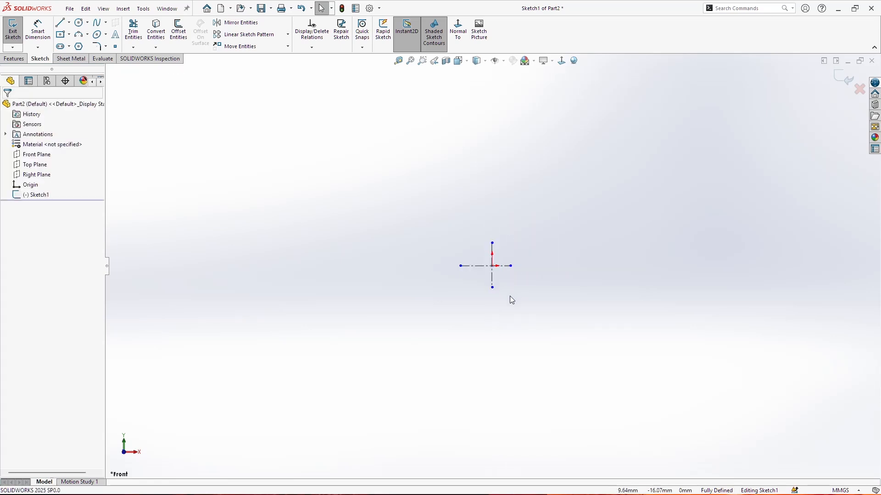
Step: Sketch a corner rectangle about 14 mm wide to the left of the vertical centerline
click(70, 35)
click(88, 55)
click(366, 189)
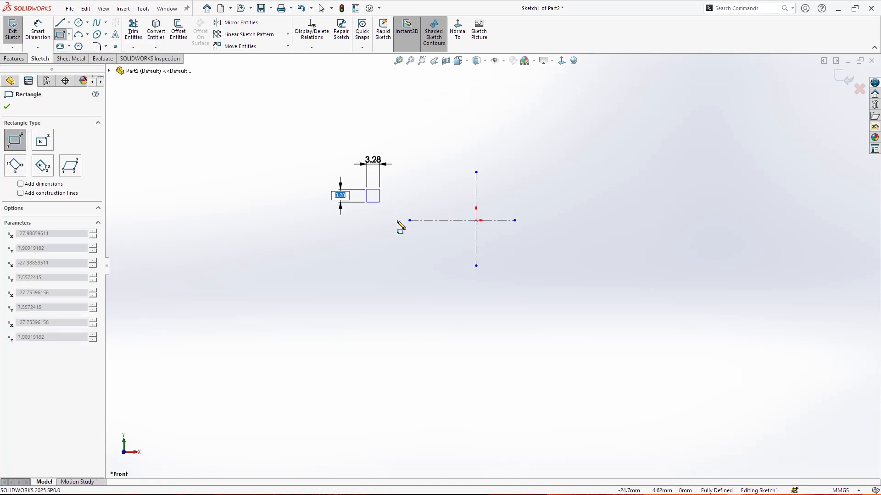
click(423, 266)
key(Escape)
Step: Make the rectangle's top and bottom edges symmetric about the horizontal centerline
click(404, 189)
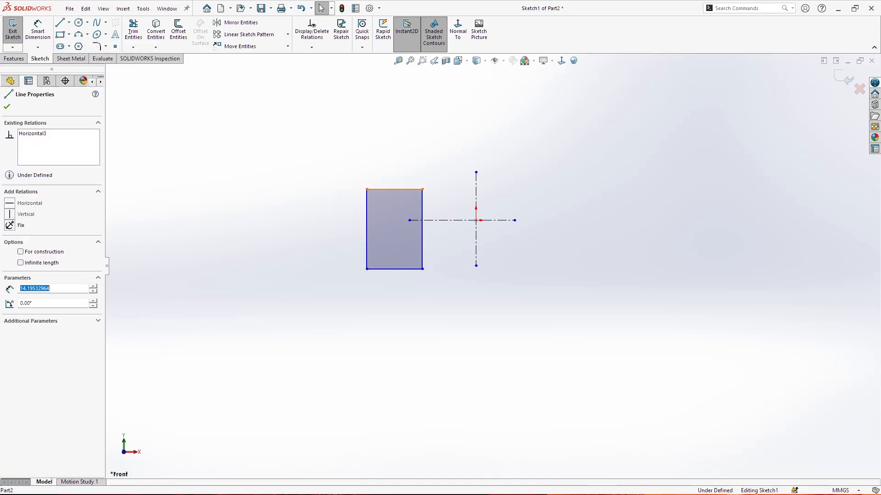
ctrl+click(451, 221)
ctrl+click(398, 269)
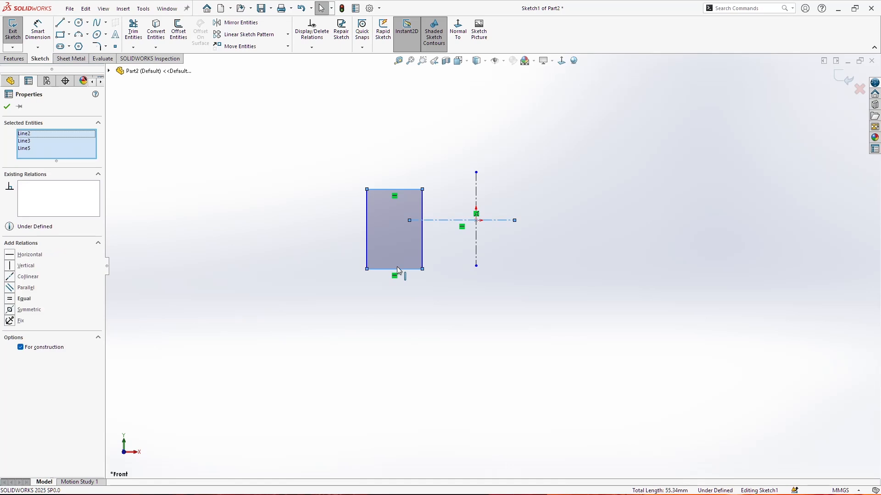
click(30, 311)
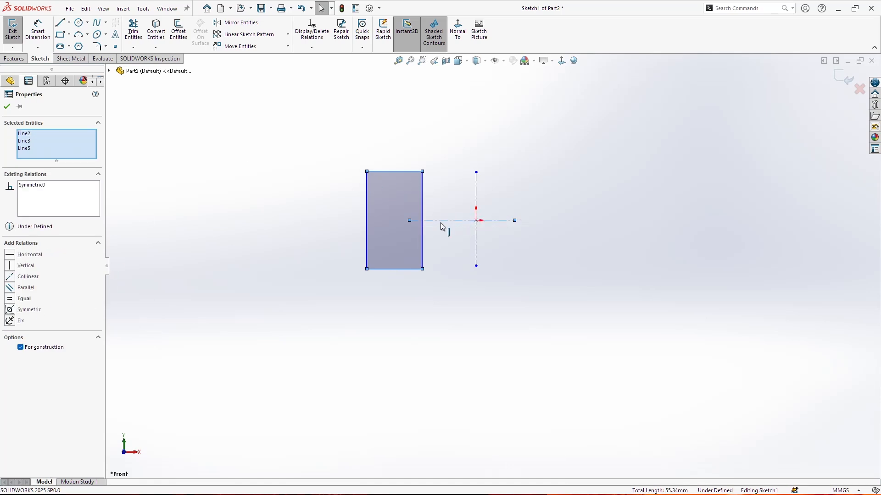
Step: Dimension the rectangle's height as 8.5 mm
click(40, 24)
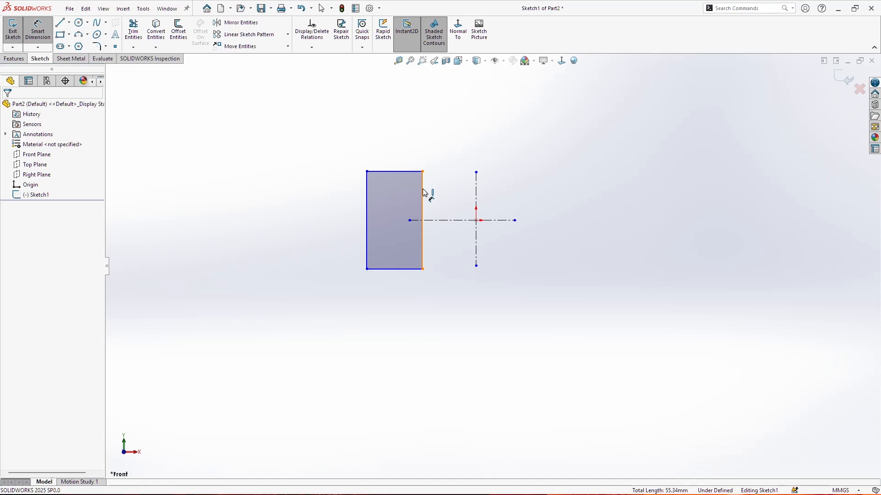
click(367, 199)
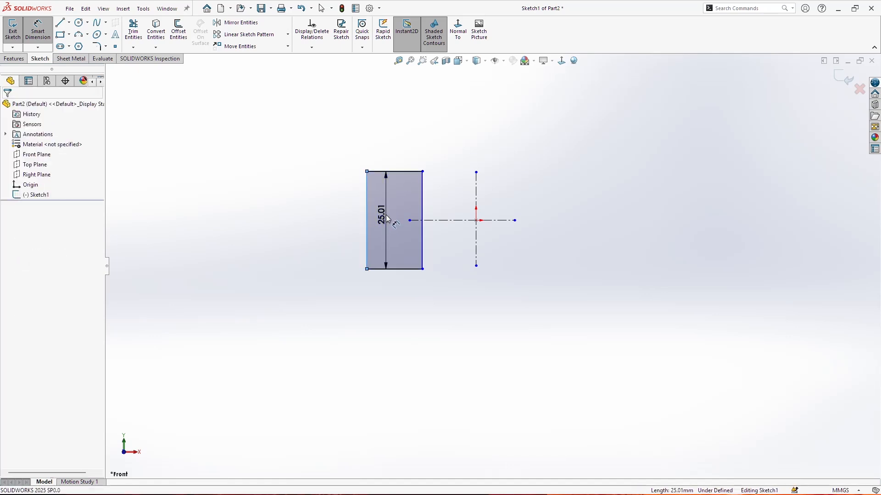
click(387, 215)
text(8.5)
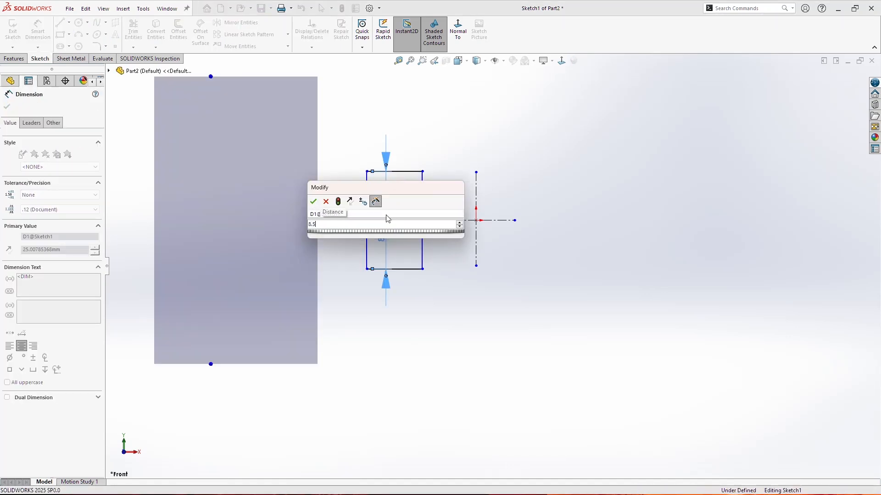
key(Return)
key(Escape)
key(Escape)
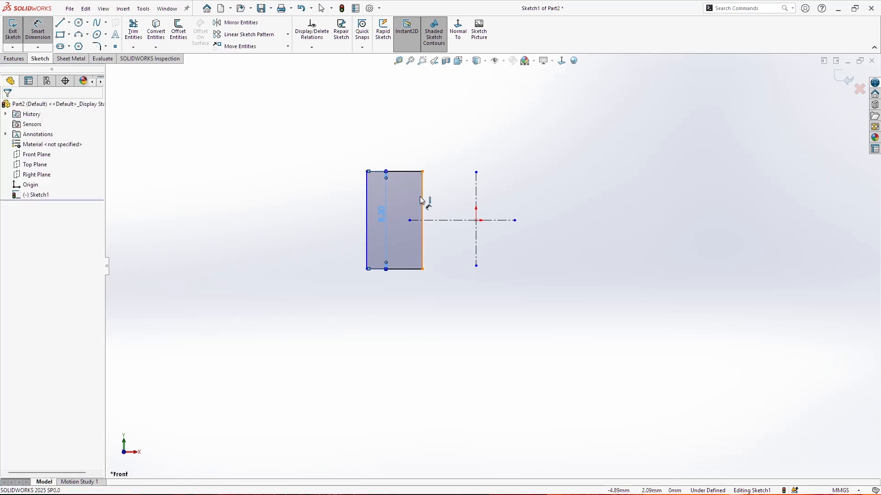
Step: Dimension the doubled distance from the rectangle's right edge across the vertical centerline as 13 mm
click(422, 198)
click(476, 185)
click(500, 158)
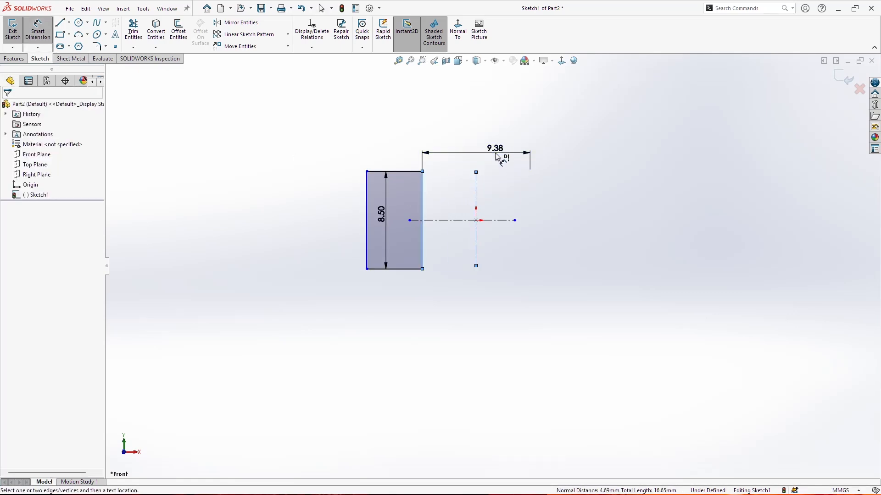
key(Return)
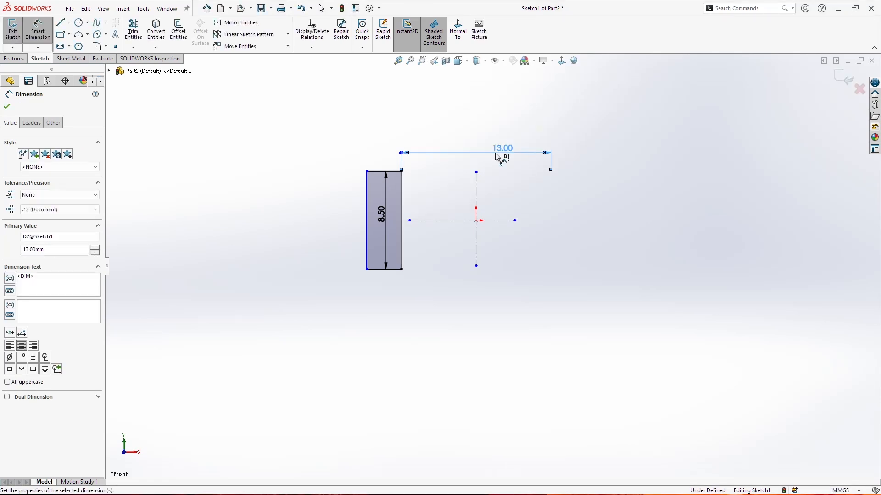
Step: Dimension the doubled distance from the rectangle's left edge across the vertical centerline as 27 mm
click(367, 191)
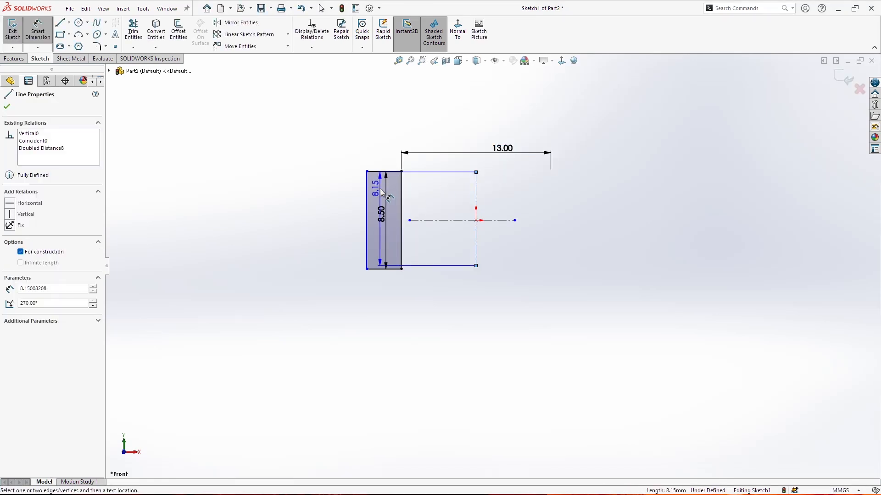
click(476, 179)
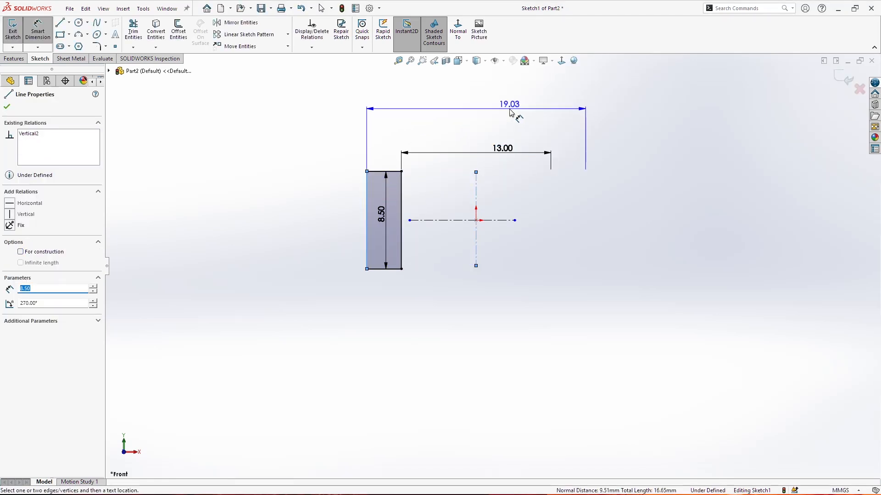
click(511, 113)
text(27)
key(Return)
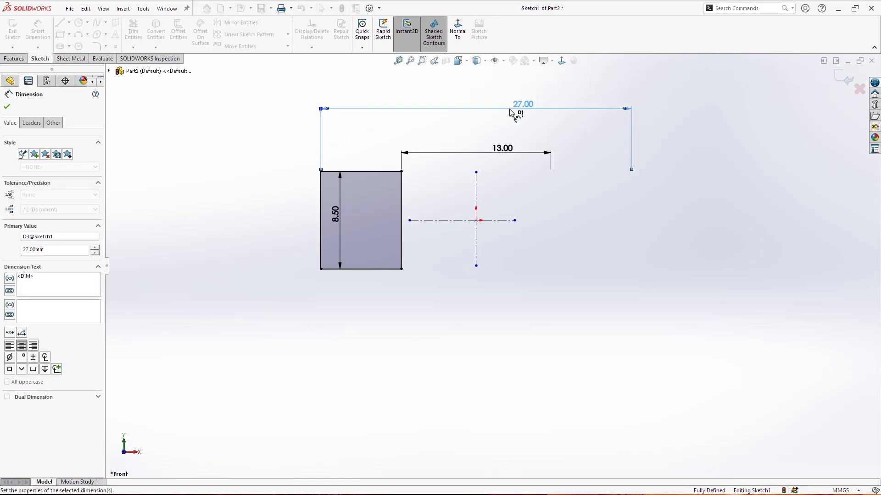
Step: Sketch a three-point arc of about 1.85 mm radius starting on the rectangle's left edge and bulging outward to the lower left
scroll(390, 225, up, 2)
scroll(360, 247, down, 1)
scroll(360, 247, down, 2)
scroll(391, 231, up, 4)
scroll(456, 211, down, 1)
scroll(390, 269, down, 1)
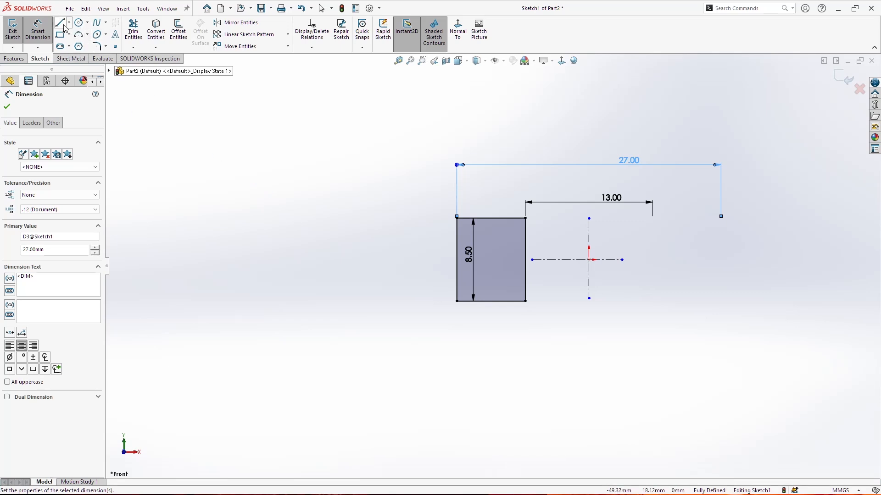
click(80, 36)
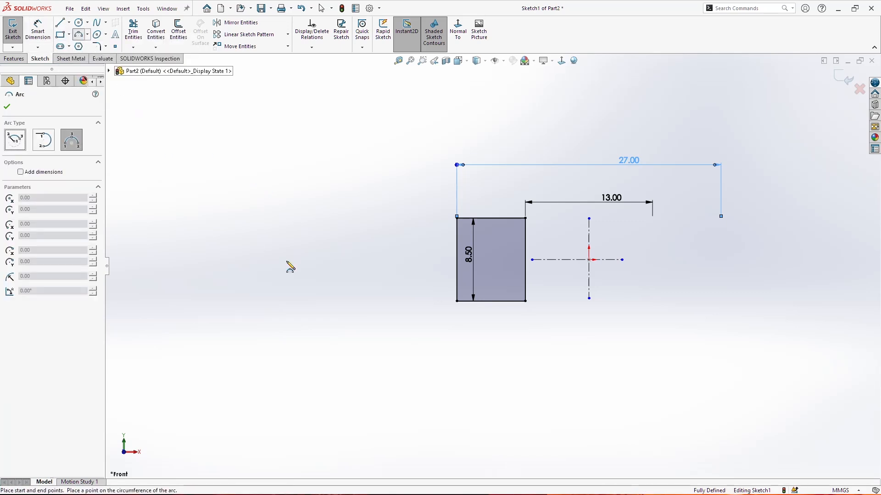
scroll(404, 275, down, 2)
click(489, 287)
click(454, 258)
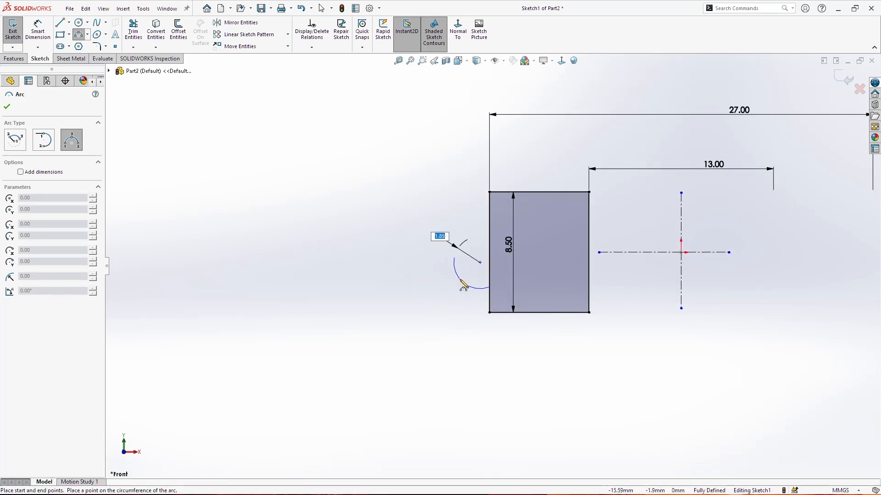
click(461, 281)
key(Escape)
Step: Make the arc's center point coincident with the rectangle's left edge
click(480, 263)
ctrl+click(490, 267)
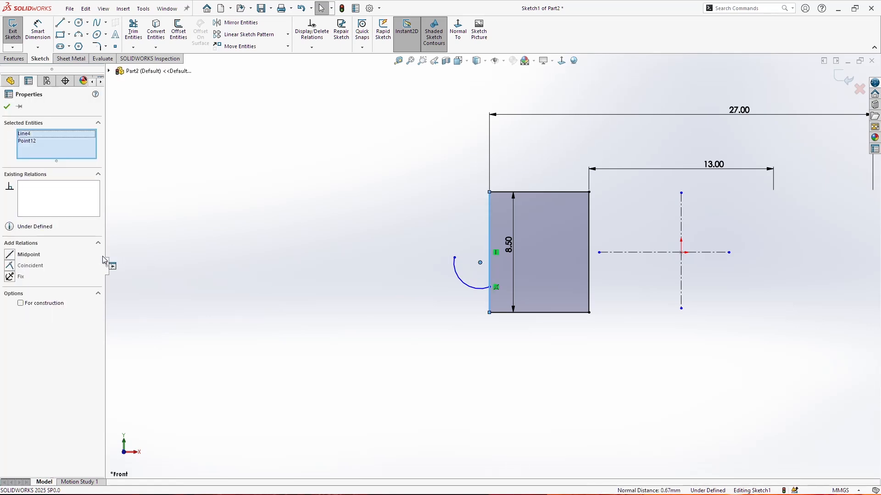
click(42, 266)
click(291, 272)
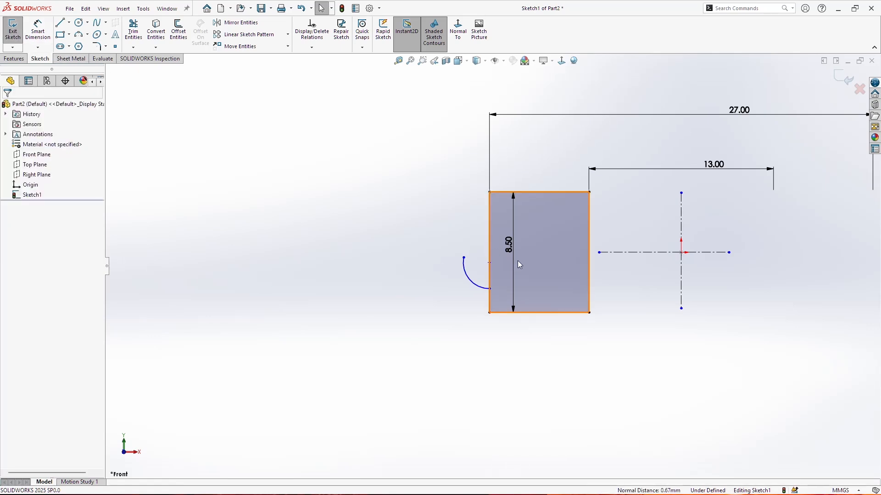
Step: Add a horizontal relation between the arc's free endpoint and its center point
click(463, 259)
ctrl+click(490, 264)
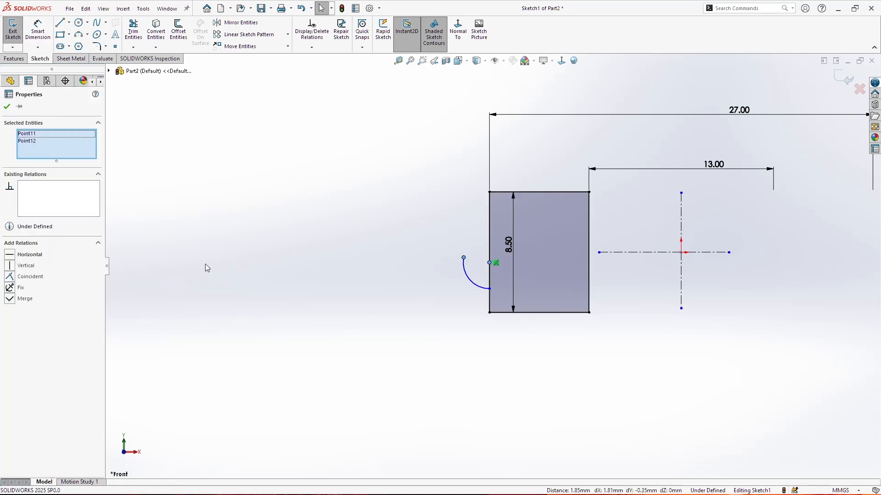
click(438, 304)
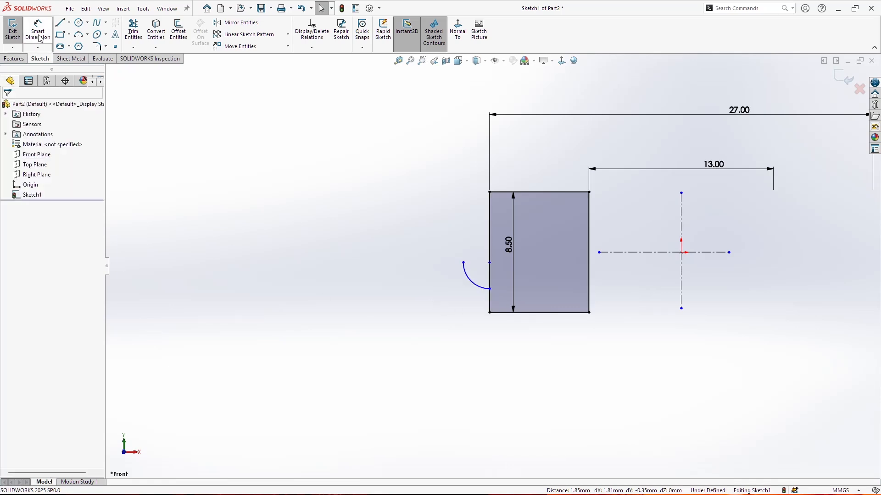
Step: Dimension the arc's lower endpoint 7.5 mm below the rectangle's top edge
click(38, 30)
click(526, 192)
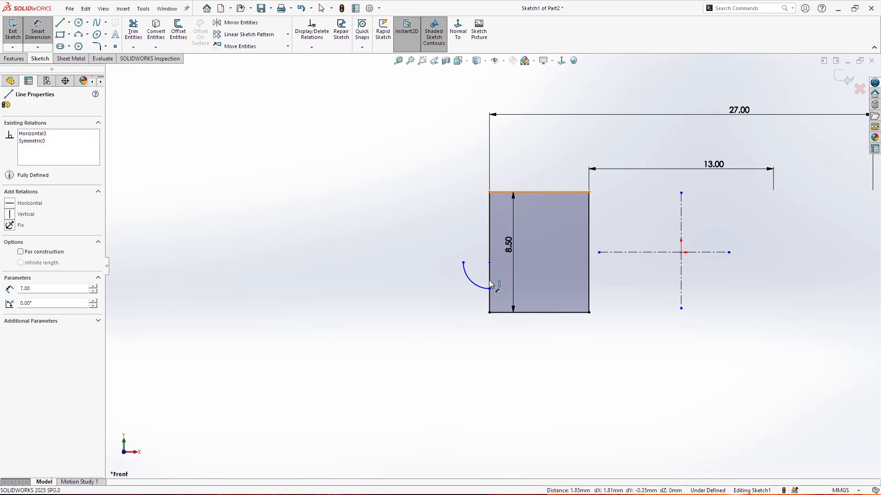
click(489, 289)
click(553, 253)
text(7.5)
key(Return)
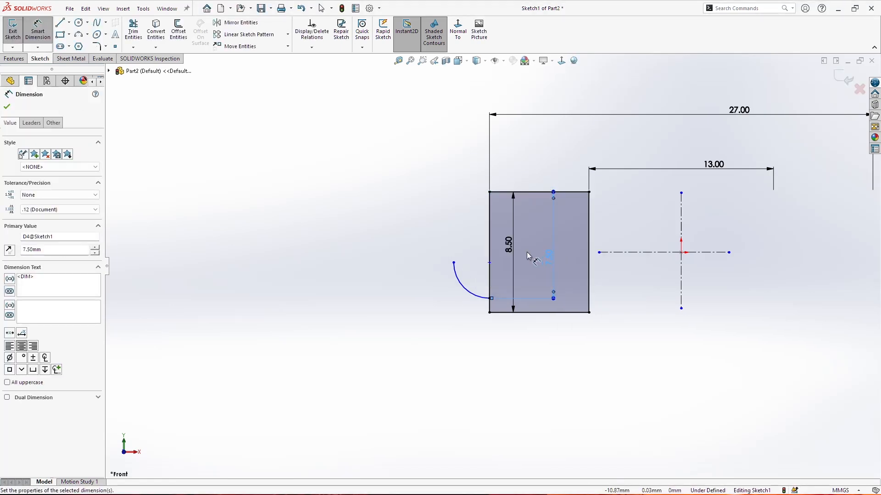
Step: Sketch a short vertical line up from the arc's free endpoint and dimension it 2.5 mm from the rectangle's left edge
click(59, 21)
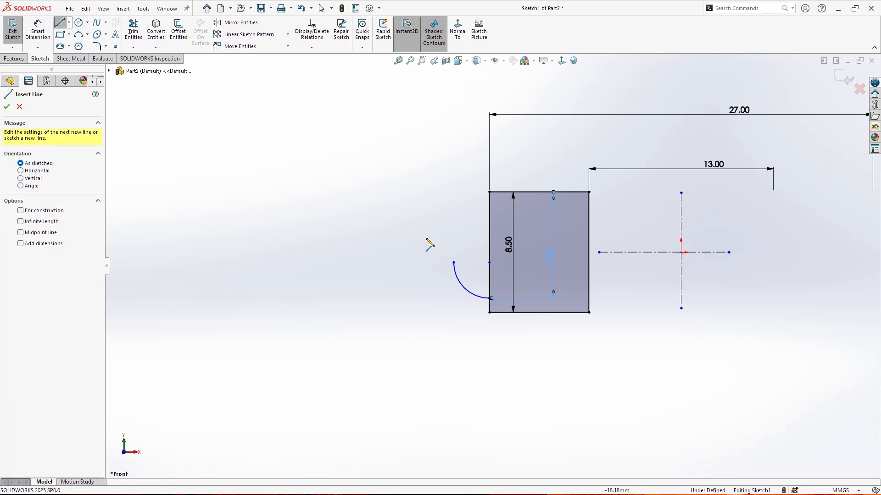
drag(453, 262, 453, 226)
click(37, 27)
click(453, 243)
click(489, 243)
click(477, 241)
text(2.5)
key(Return)
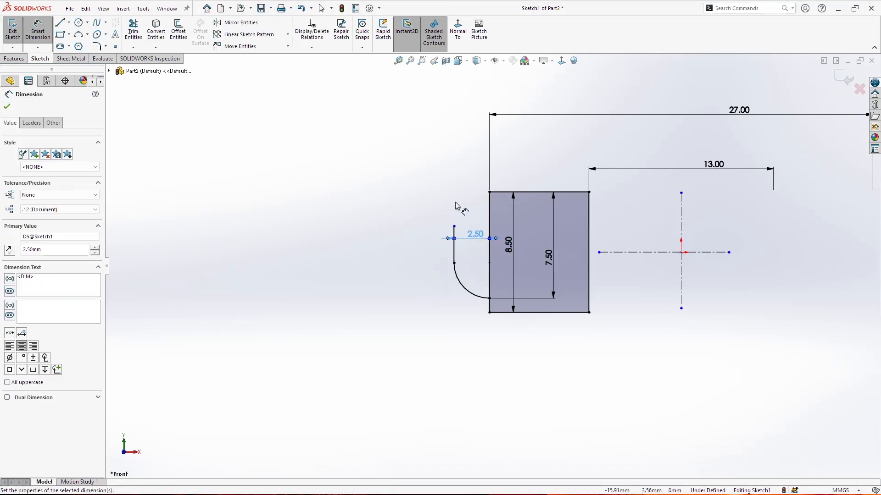
Step: Sketch six connected lines leftward from the short vertical line: a horizontal about 5.3 mm long, three zigzag slopes, another horizontal and a short vertical downward
key(l)
click(454, 226)
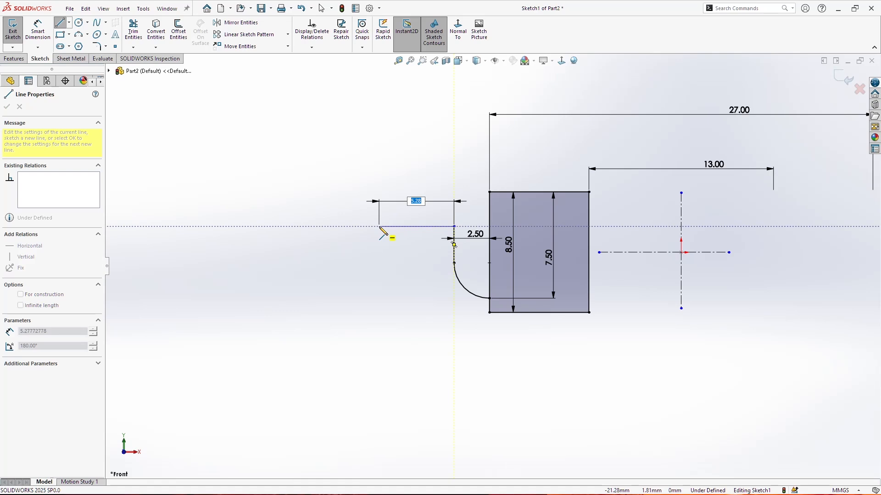
click(379, 227)
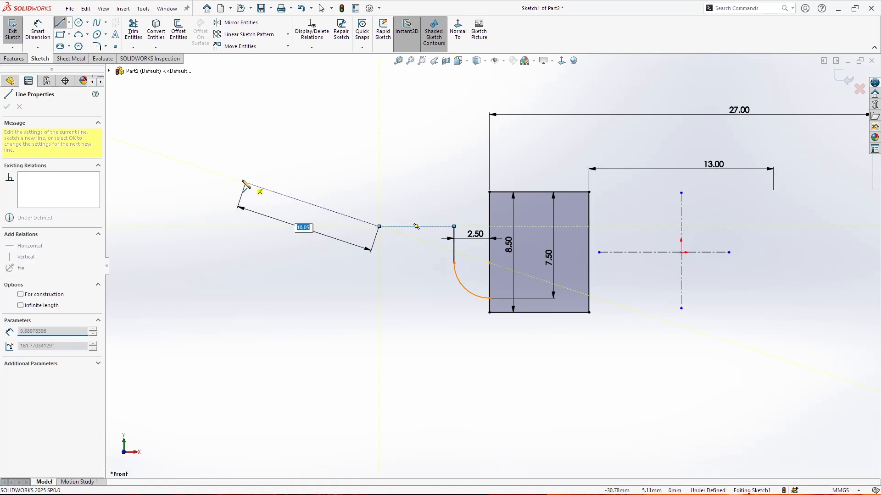
click(243, 181)
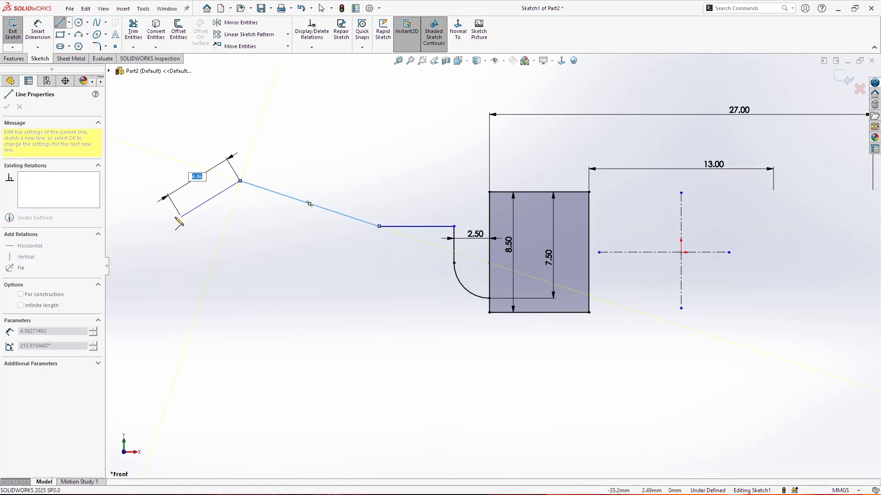
click(144, 209)
key(z)
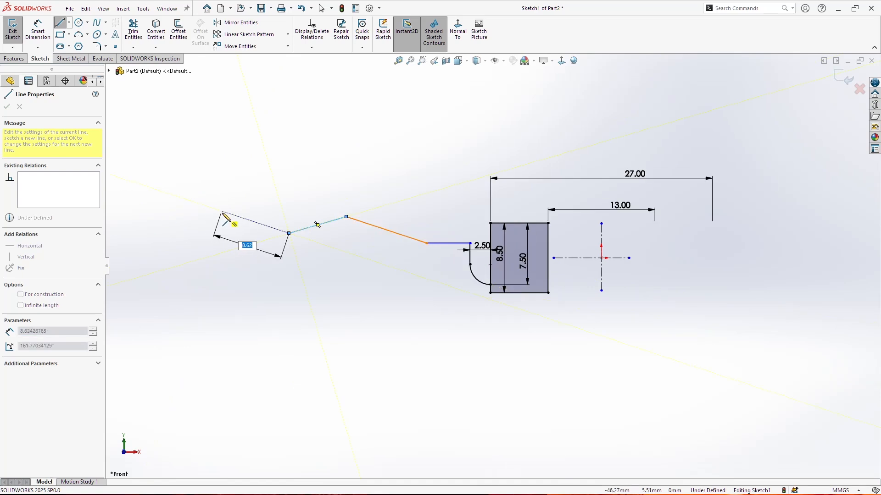
click(211, 202)
click(139, 202)
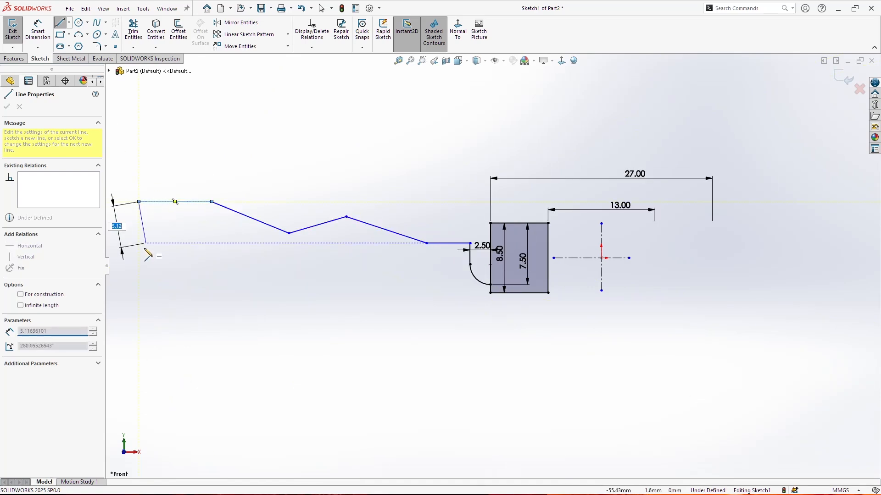
double_click(139, 230)
key(Escape)
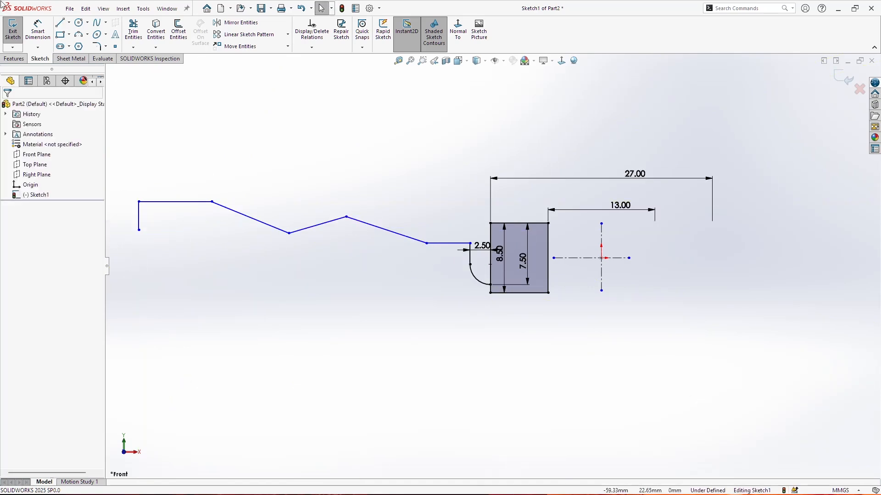
Step: Dimension the horizontal line beside the arc 2.5 mm below the rectangle's top edge
click(37, 27)
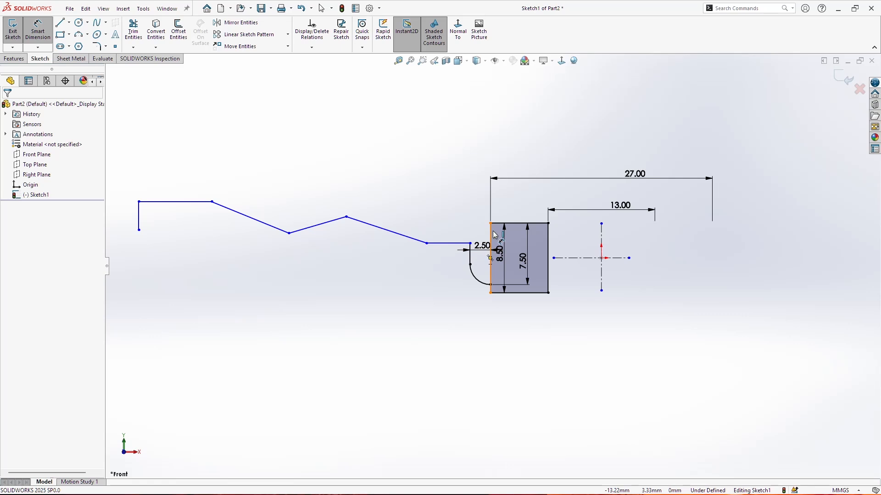
click(517, 224)
click(454, 243)
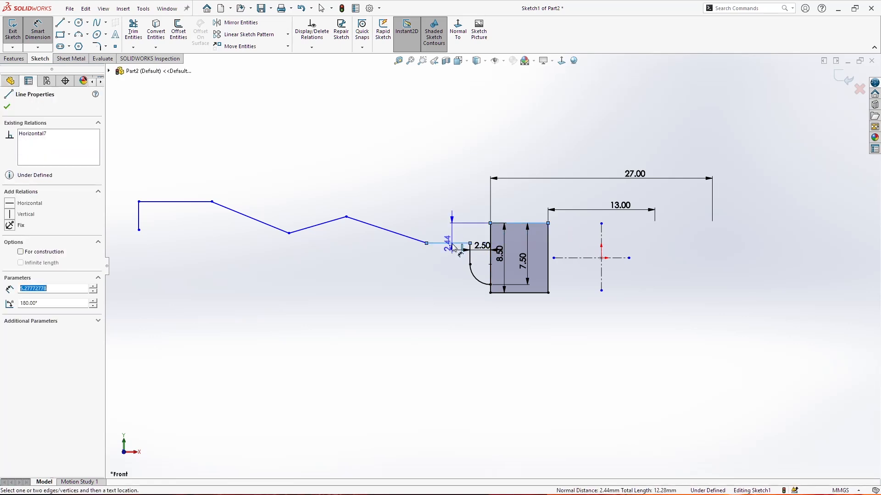
click(457, 226)
text(2.5)
key(Return)
scroll(436, 250, down, 2)
key(Escape)
Step: Lower the zigzag's peak vertex and dimension it 1 mm below the rectangle's top edge
drag(330, 213, 331, 223)
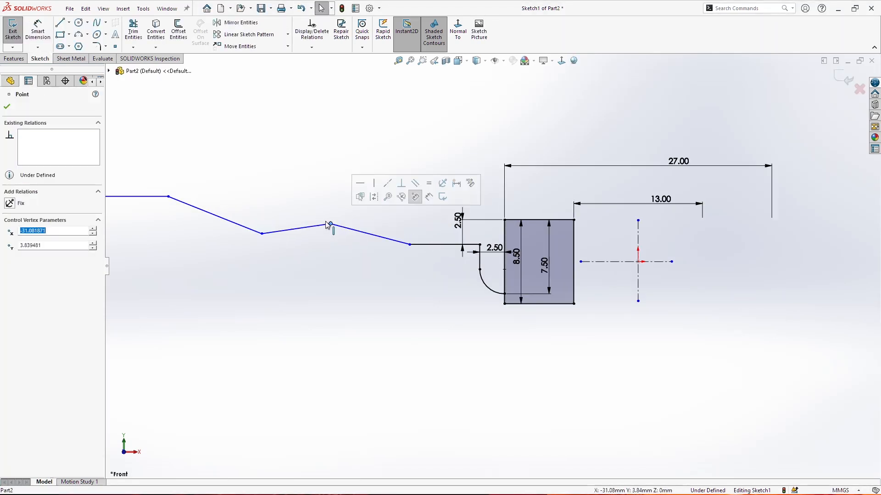
click(39, 30)
click(540, 219)
click(332, 224)
click(379, 221)
text(1)
key(Return)
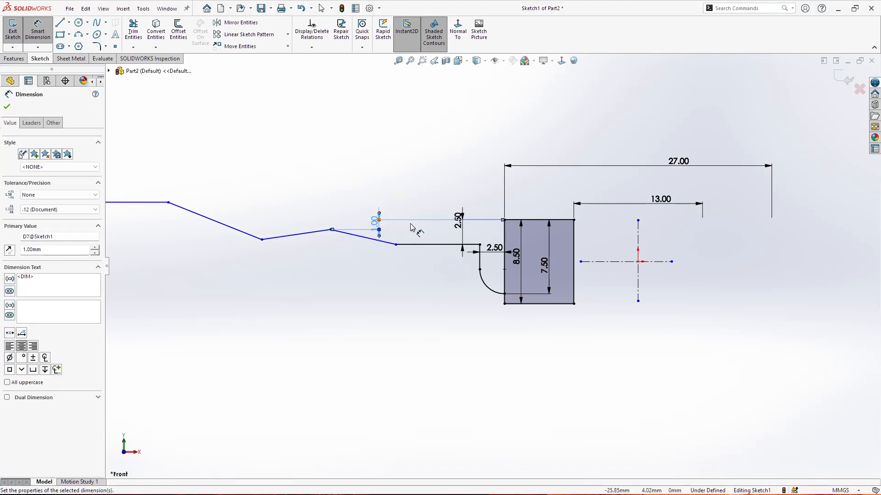
Step: Dimension the zigzag's valley vertex 2 mm below the rectangle's top edge
click(541, 220)
click(260, 239)
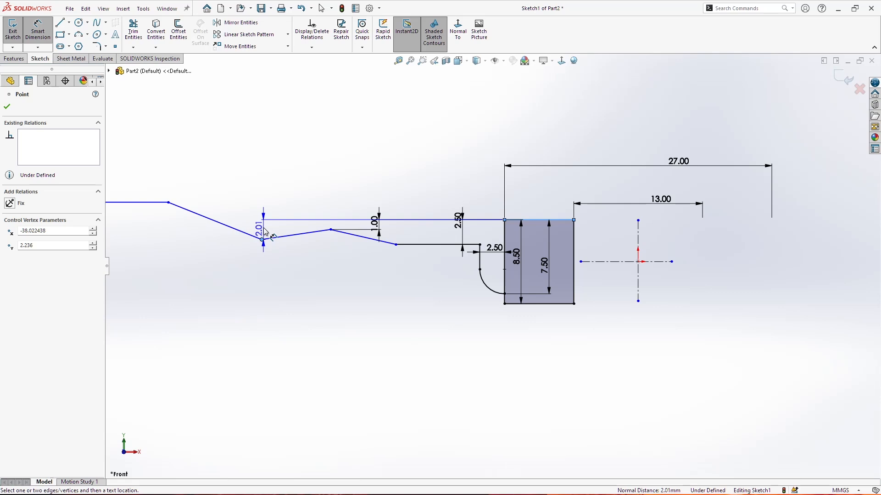
click(265, 231)
text(2.00mm)
key(Return)
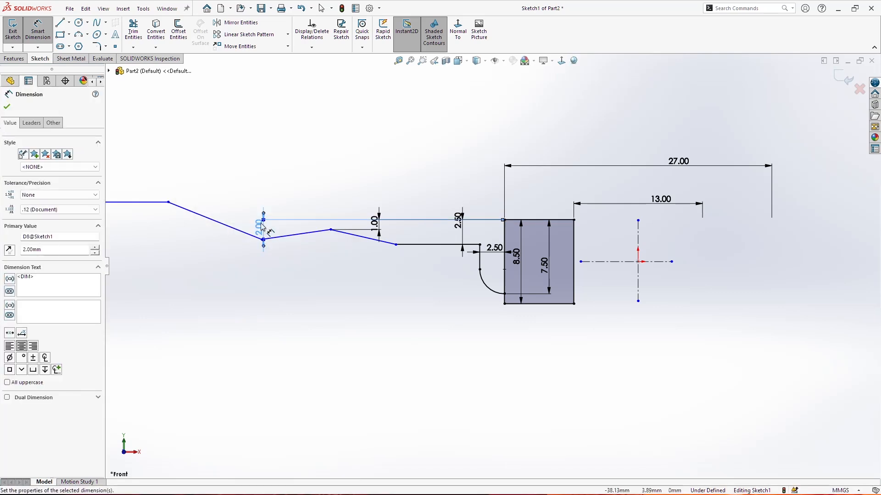
Step: Dimension the far-left horizontal line 1 mm above the rectangle's top edge
click(534, 220)
click(168, 202)
click(159, 209)
text(1.77462856)
key(Return)
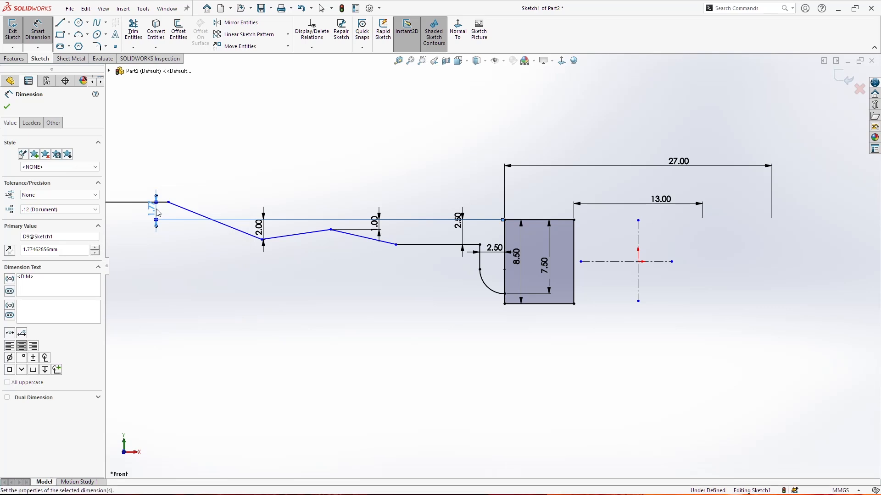
Step: Dimension the distance between the rectangle's left edge and the profile's far-left vertical line as 29 mm
scroll(214, 228, up, 3)
scroll(342, 238, down, 2)
scroll(431, 278, up, 1)
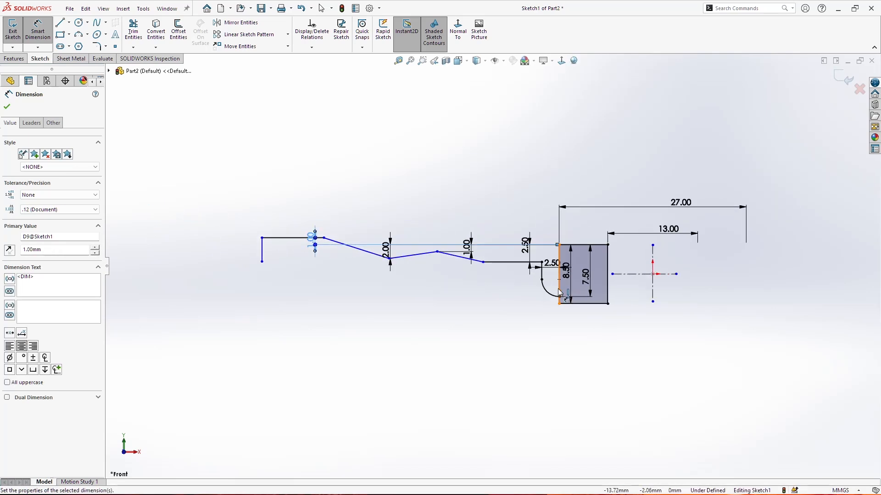
click(559, 289)
click(261, 247)
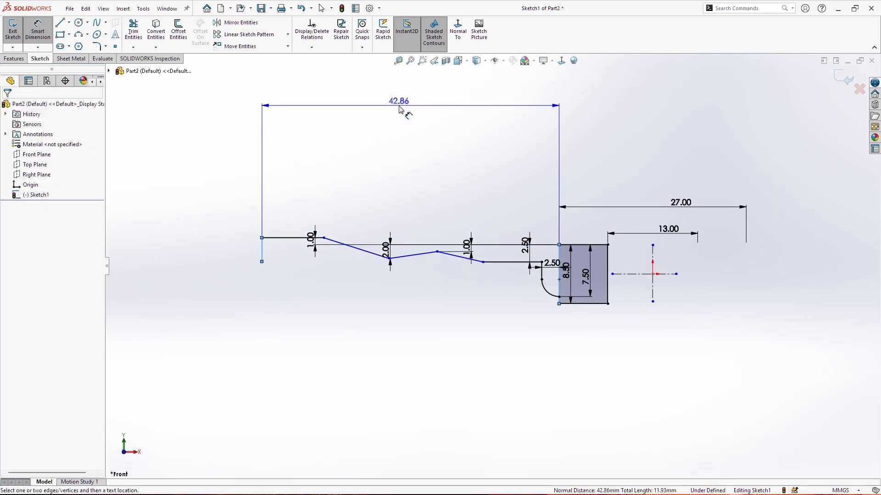
click(399, 109)
text(27)
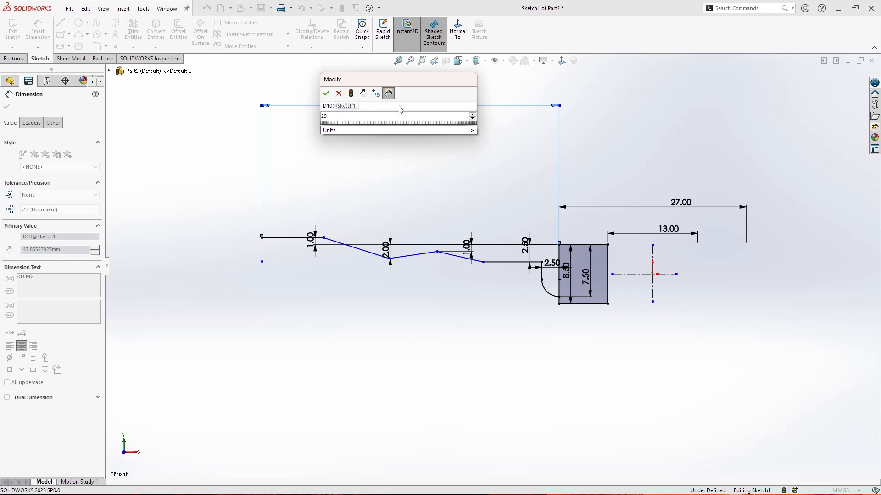
key(Return)
key(Escape)
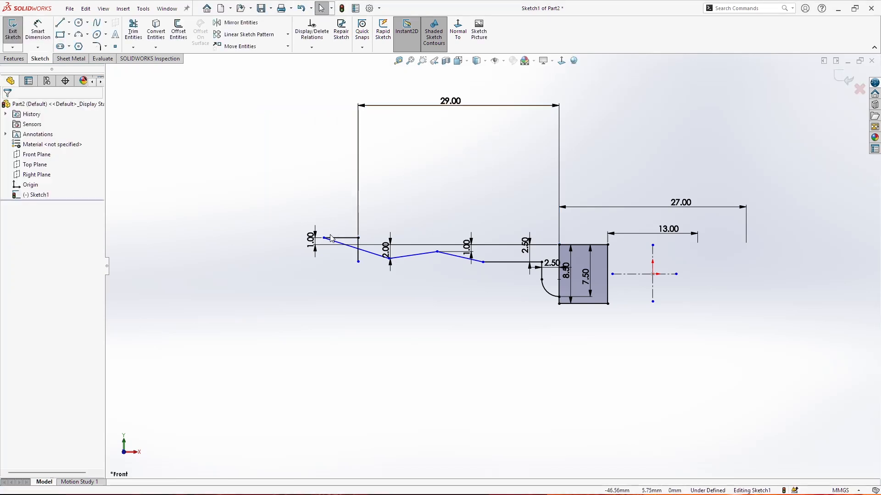
Step: Move the inner end of the far-left horizontal line to about X -41 mm and the valley vertex to about X -35.8 mm
drag(324, 237, 381, 260)
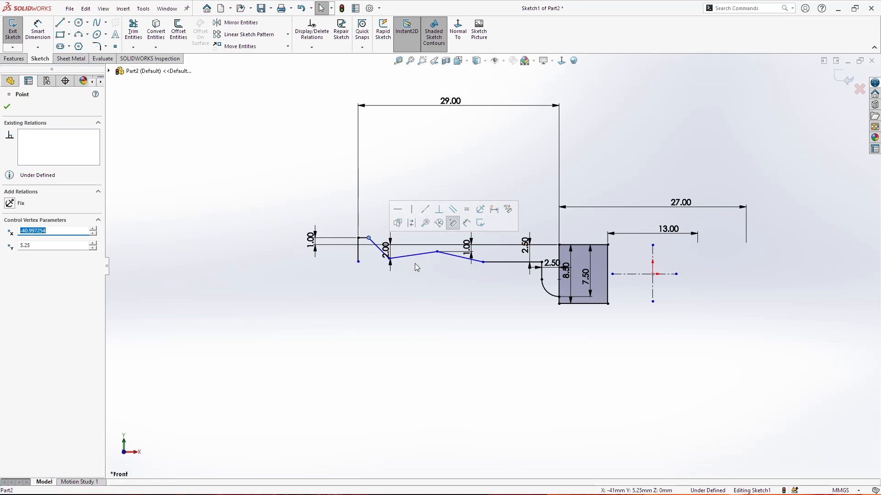
scroll(399, 265, down, 9)
drag(373, 232, 456, 232)
scroll(644, 220, up, 3)
scroll(503, 238, down, 2)
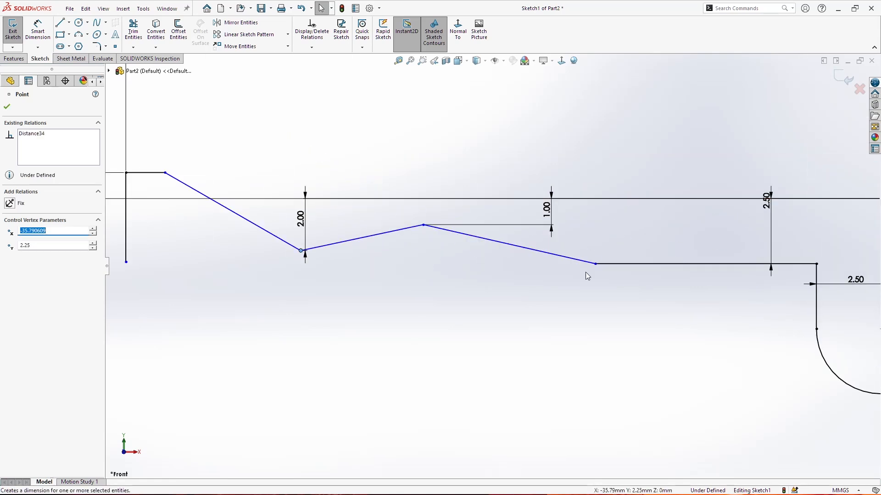
Step: Dimension the horizontal distance from the rectangle's left edge to the outer end of the horizontal line beside the arc
scroll(492, 266, up, 3)
click(37, 31)
click(641, 255)
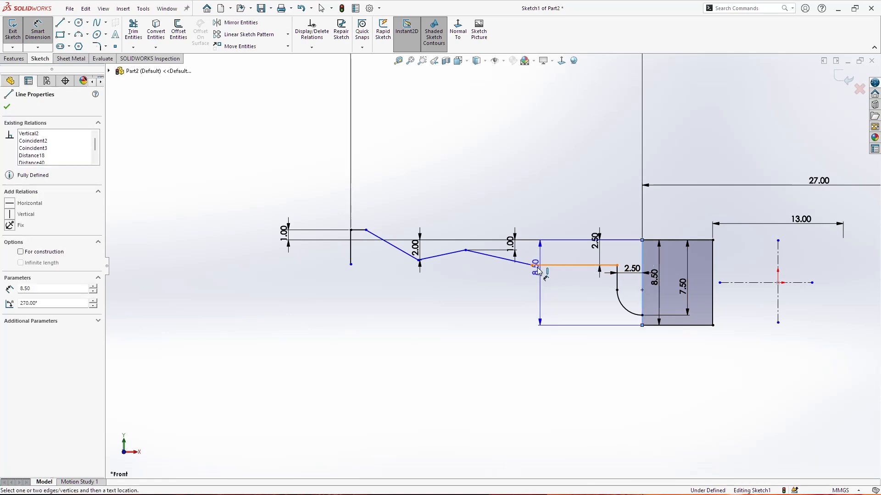
Step: Dimension the junction of the short sloped line and the horizontal segment 6 mm from the rectangle's left edge
click(531, 265)
click(559, 215)
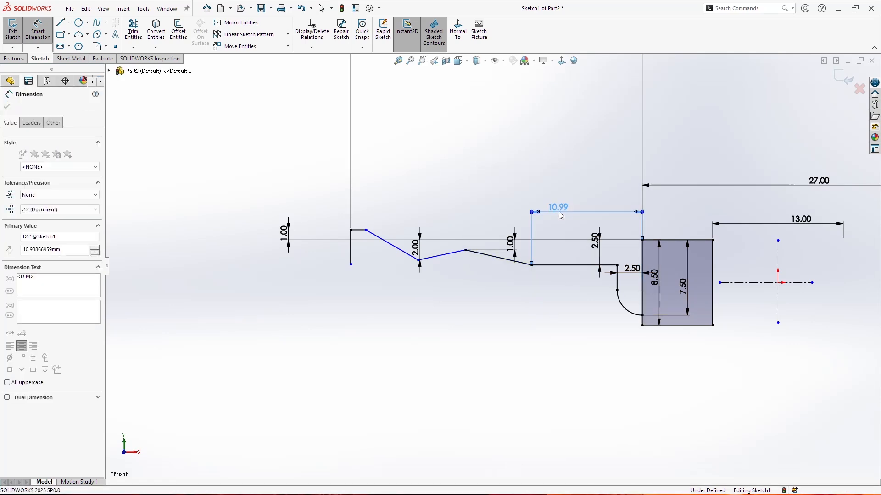
text(6)
key(Return)
Step: Dimension the upper profile's lowest valley vertex 19 mm from the rectangle's left edge
click(642, 259)
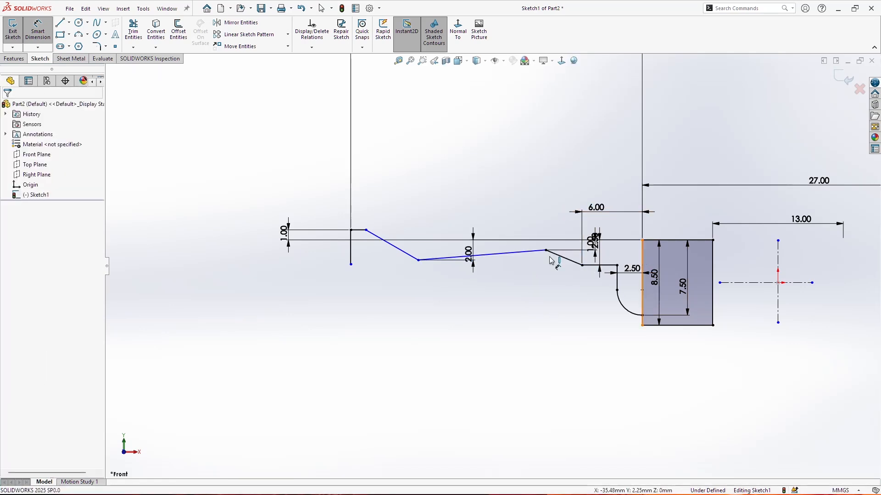
click(427, 251)
click(513, 195)
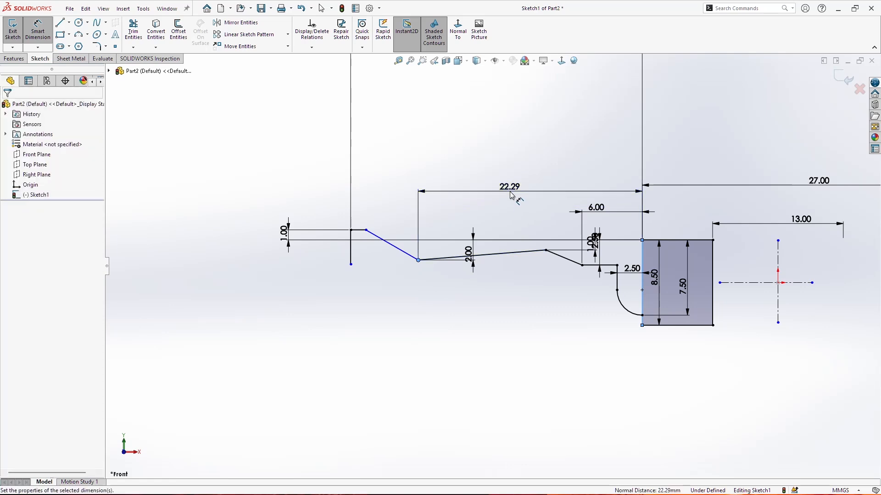
text(19)
key(Return)
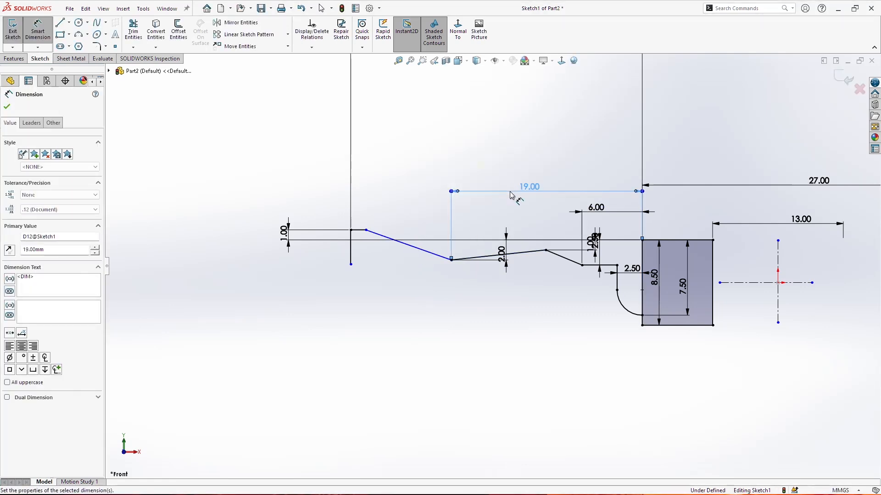
Step: Dimension the right end of the profile's top-left horizontal line 24 mm from the rectangle's left edge
click(643, 259)
click(366, 230)
click(503, 154)
text(24)
key(Return)
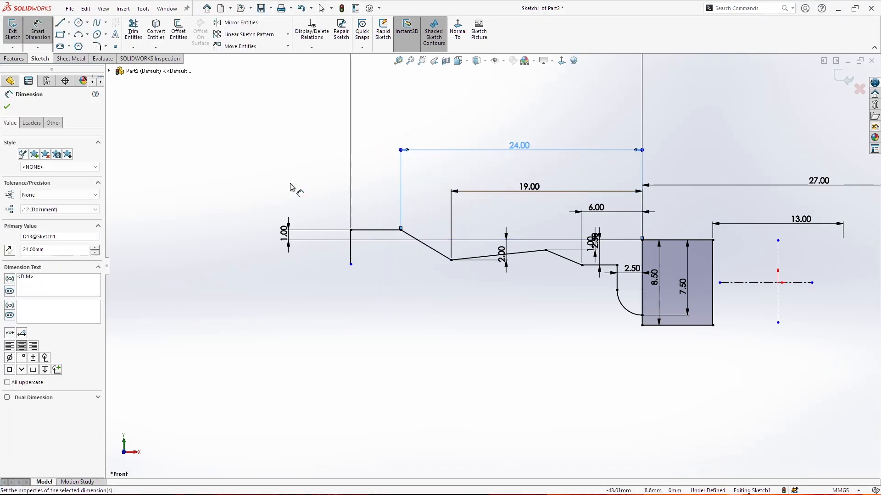
Step: Set the length of the profile's leftmost vertical line to 3 mm
click(350, 259)
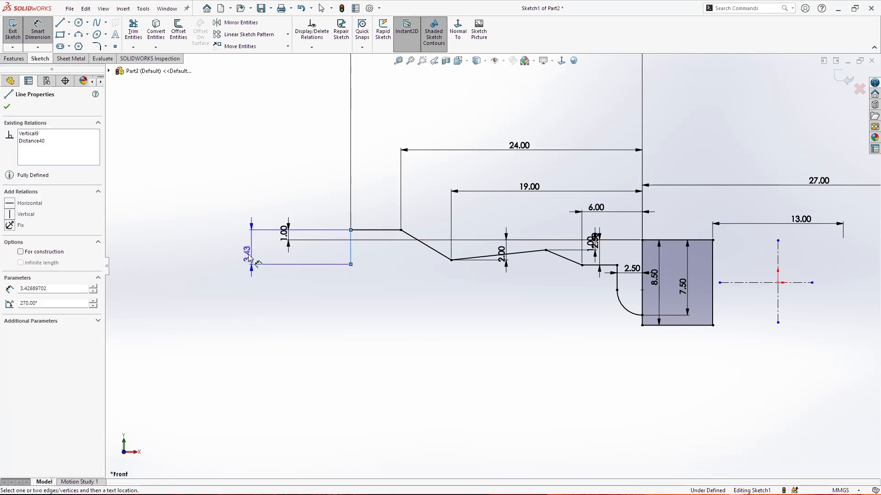
click(237, 253)
text(3)
key(Return)
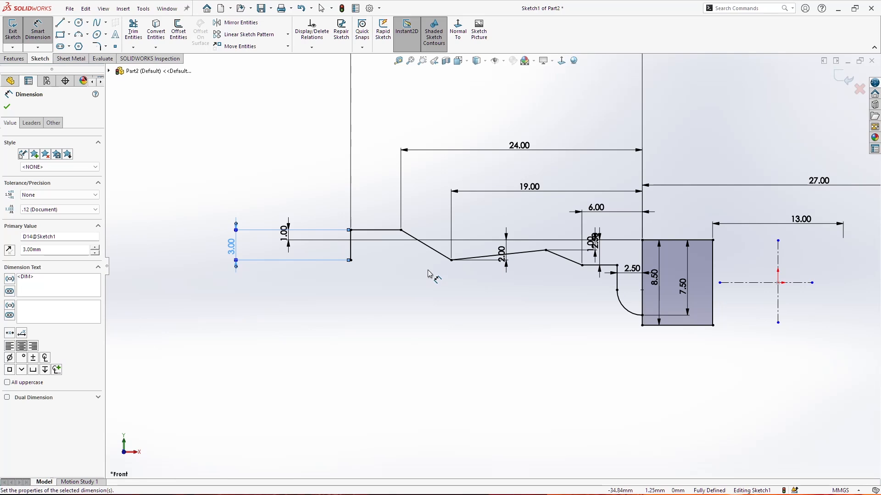
Step: Draw a line rightward from the leftmost vertical line's lower end and align its endpoint vertically with the corner above
click(62, 23)
click(351, 260)
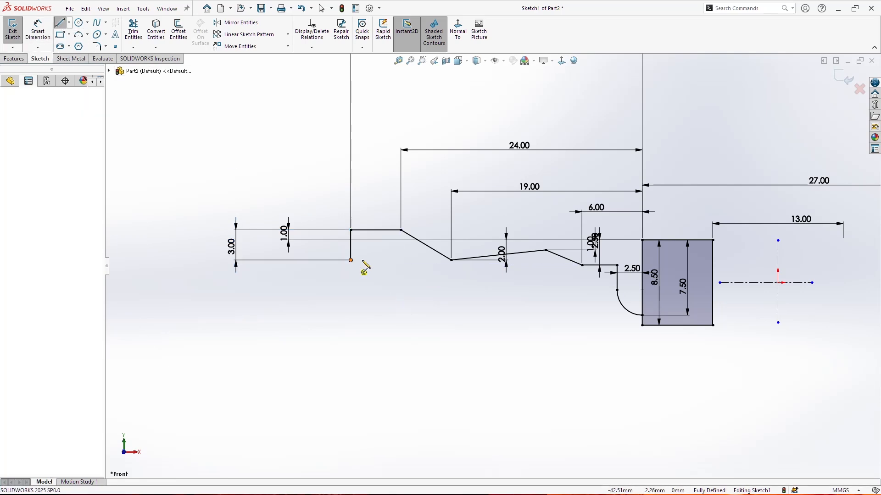
click(400, 260)
key(Escape)
click(400, 230)
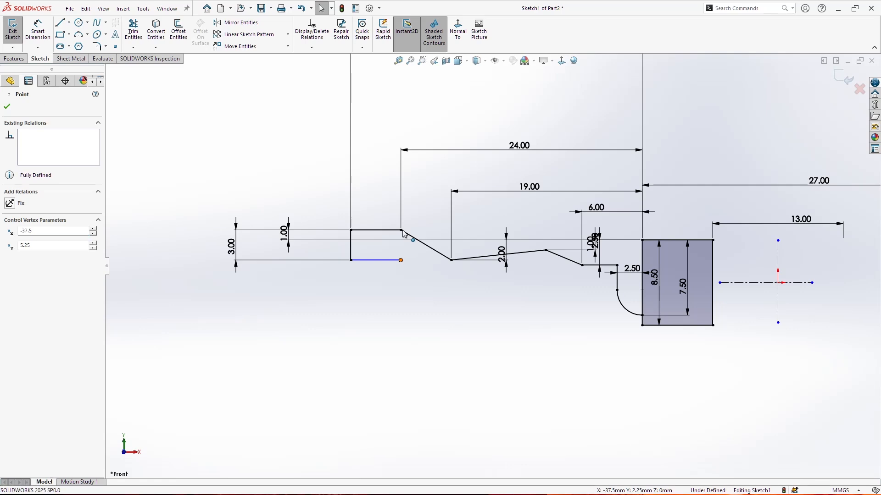
ctrl+click(401, 260)
click(28, 269)
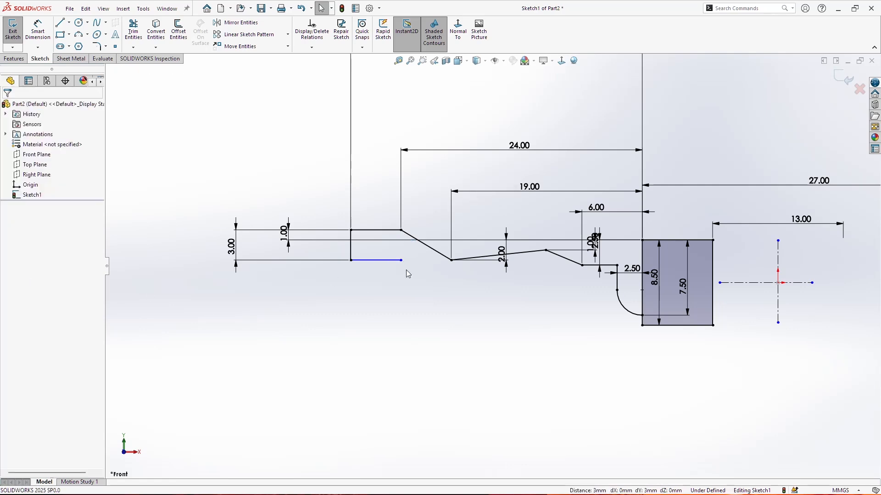
Step: Test the new lower line's freedom by moving its endpoint down, and constrain the line horizontal
drag(400, 260, 402, 283)
click(394, 280)
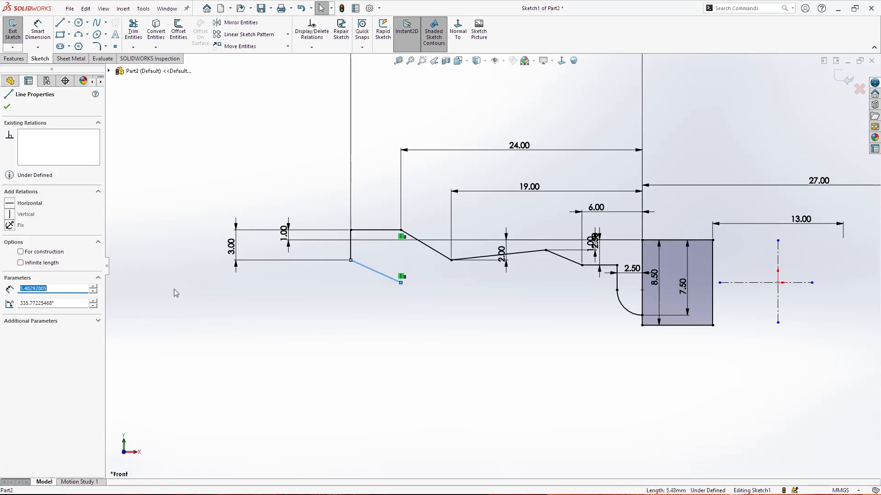
click(30, 204)
Step: Draw a line about 9 mm long sloping down to the right from the lower horizontal line's end
key(l)
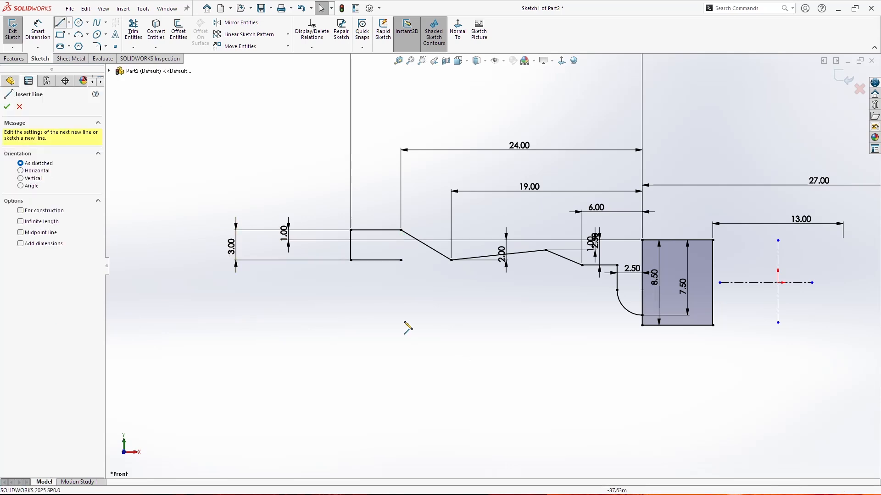
click(401, 260)
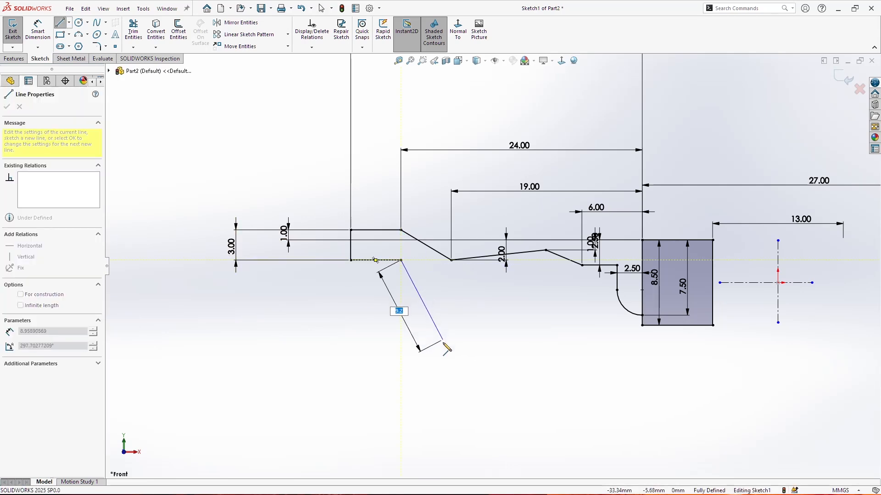
click(442, 343)
key(Escape)
Step: Dimension the sloped line's lower endpoint 0.5 mm below the rectangle's bottom edge
scroll(442, 343, up, 1)
click(37, 34)
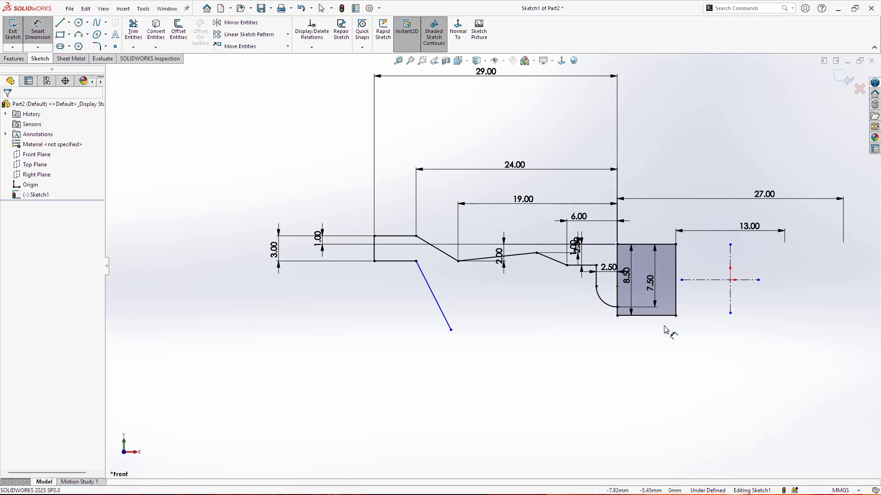
click(659, 318)
click(451, 329)
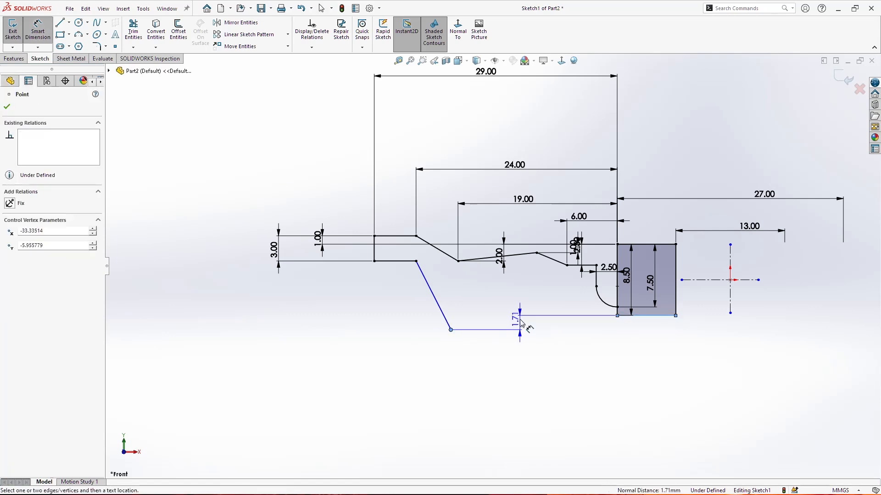
click(517, 318)
text(0.5)
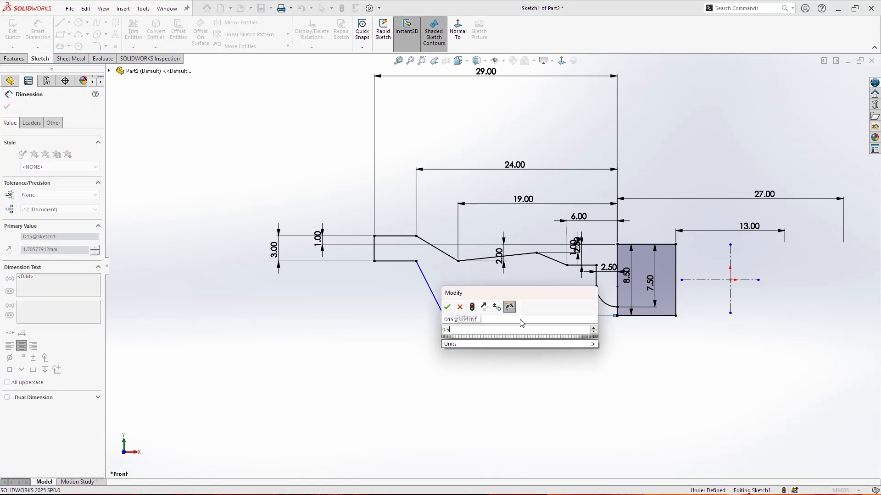
key(Return)
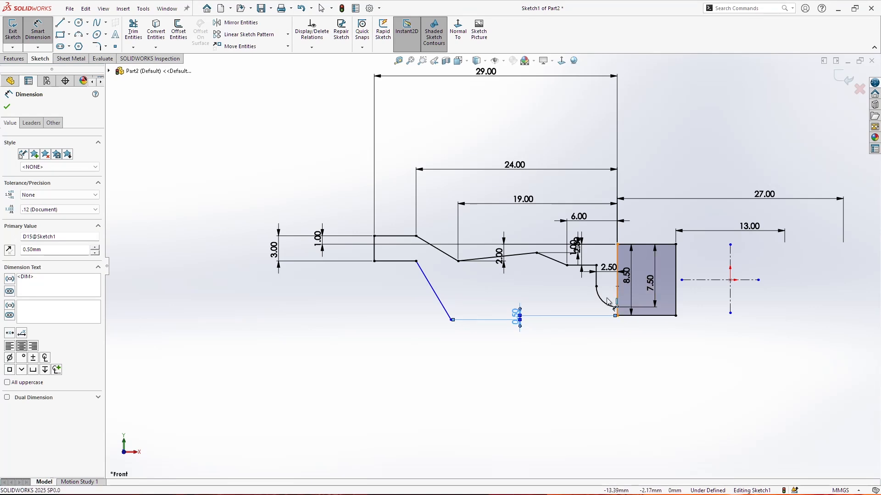
Step: Dimension the sloped line's lower endpoint 21 mm horizontally from the rectangle's left edge
click(615, 303)
click(450, 320)
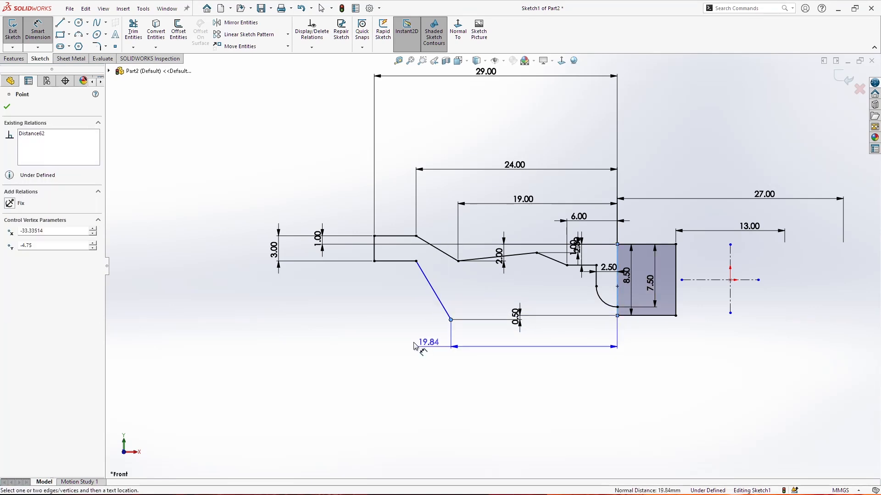
click(412, 344)
key(Return)
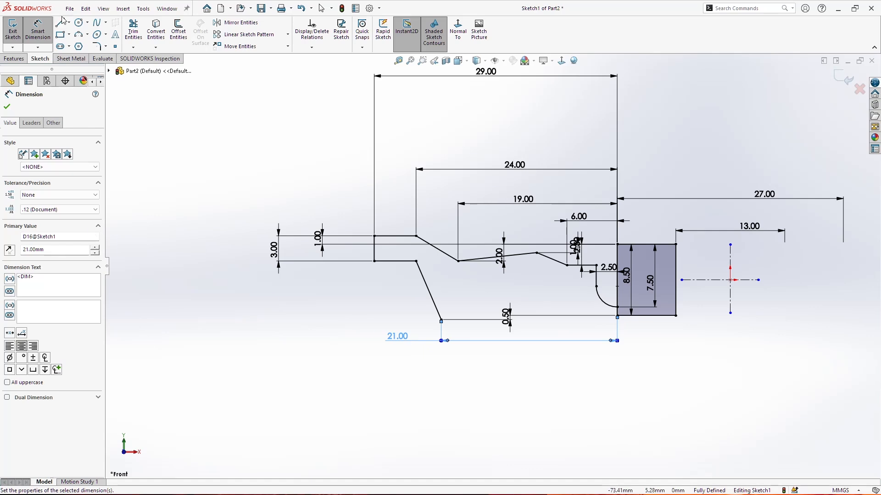
Step: Draw a second, steeper line down to the right from the sloped line's lower endpoint and adjust its free end
click(61, 22)
click(441, 321)
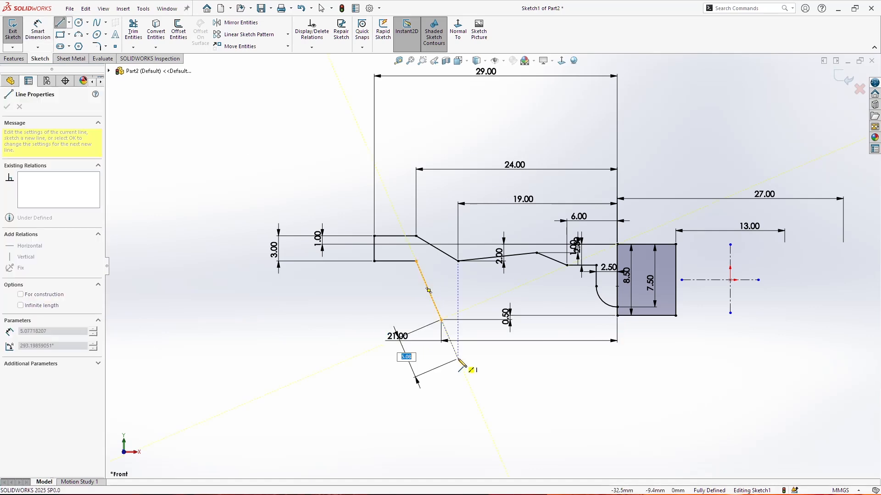
click(458, 379)
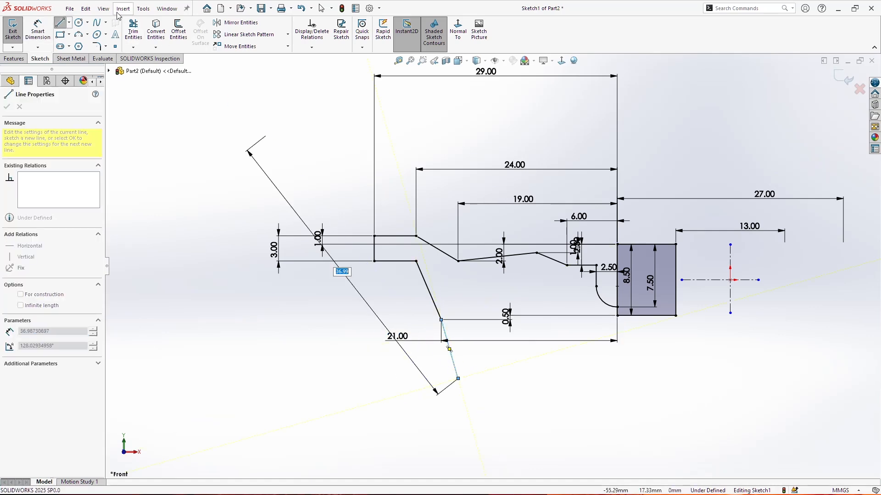
key(Escape)
mouse_move(459, 380)
mouse_down()
mouse_move(443, 385)
mouse_move(461, 384)
mouse_up()
key(Escape)
Step: Dimension the steeper line's free end 6.5 mm below the rectangle's bottom edge
click(38, 31)
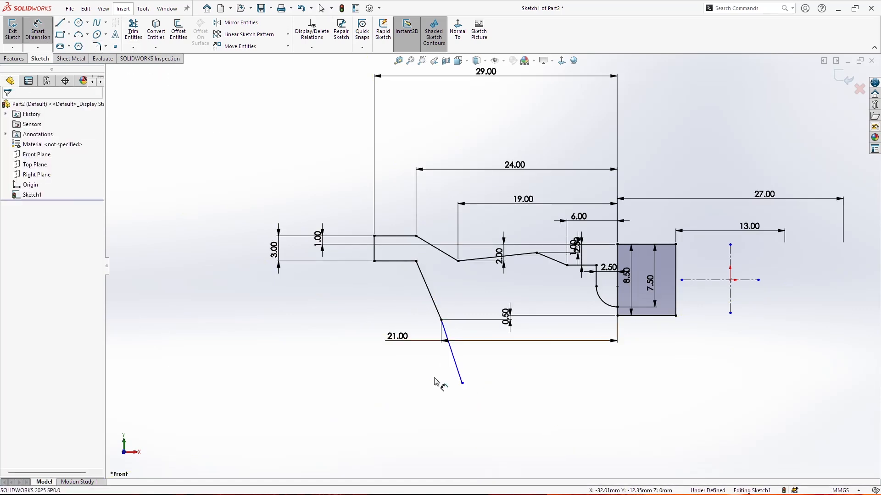
click(462, 384)
click(649, 321)
click(640, 349)
text(6.5)
key(Return)
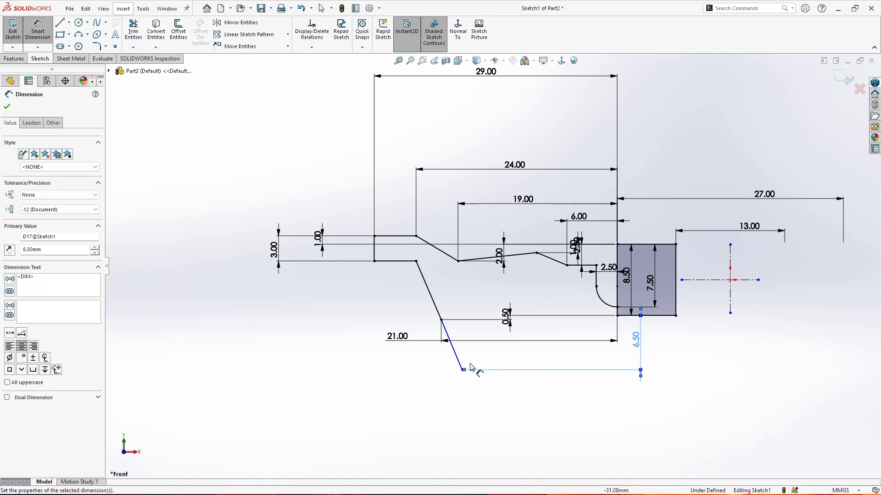
Step: Dimension the steeper line's free end 19 mm horizontally from the rectangle's left edge
click(618, 301)
click(463, 369)
click(549, 416)
text(19)
key(Return)
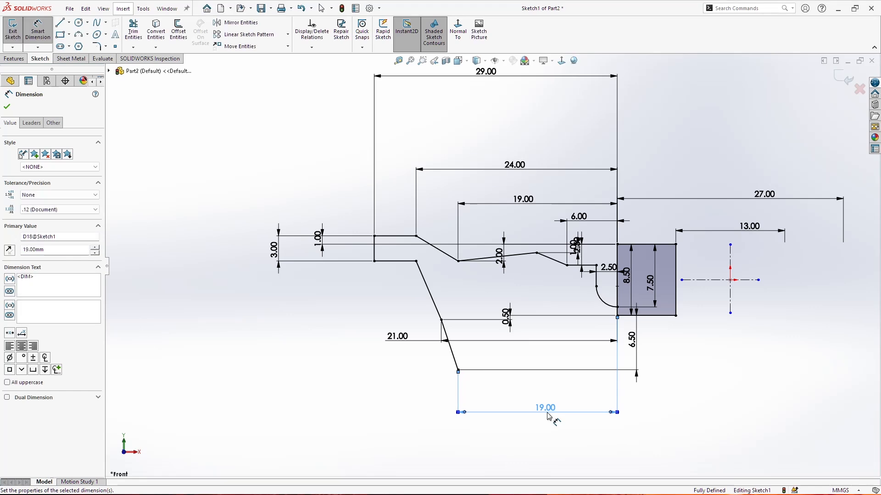
Step: Close the profile with a line from the rectangle's lower-left corner to the lowest profile vertex
key(l)
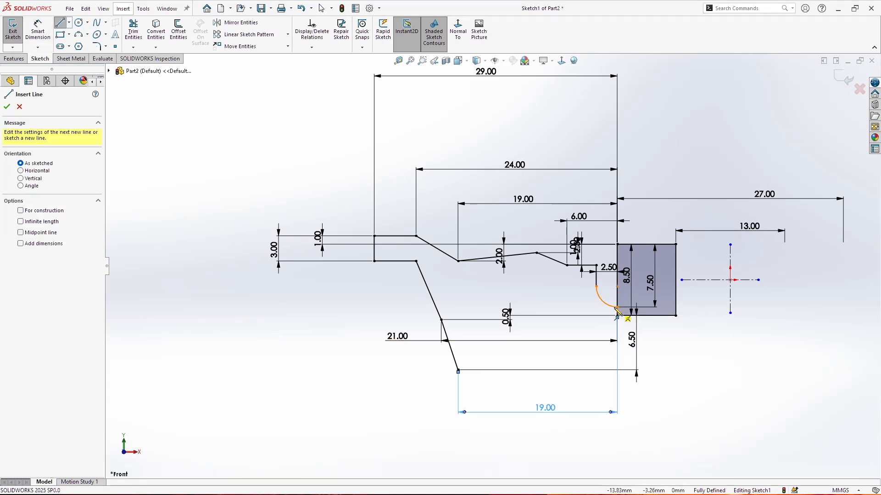
click(617, 316)
click(458, 371)
key(Escape)
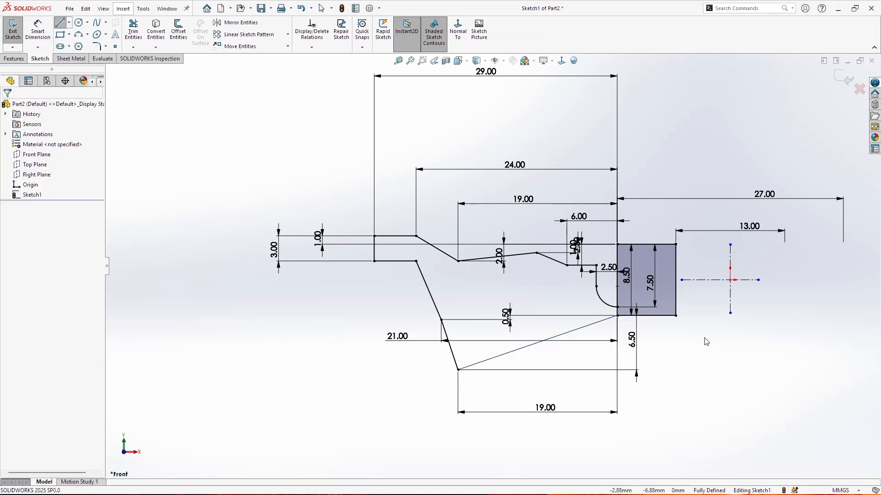
Step: Apply 2 mm sketch fillets to the profile's four upper sloped-line corners and three lower-left corners
click(99, 48)
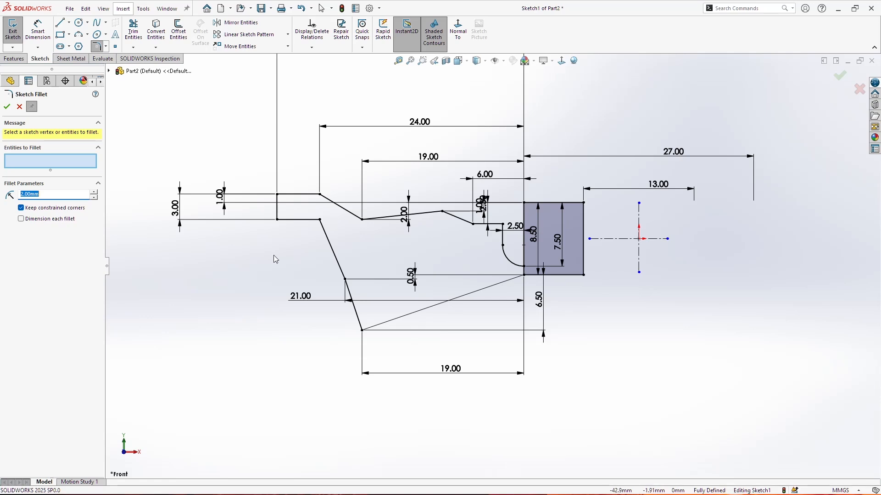
click(461, 222)
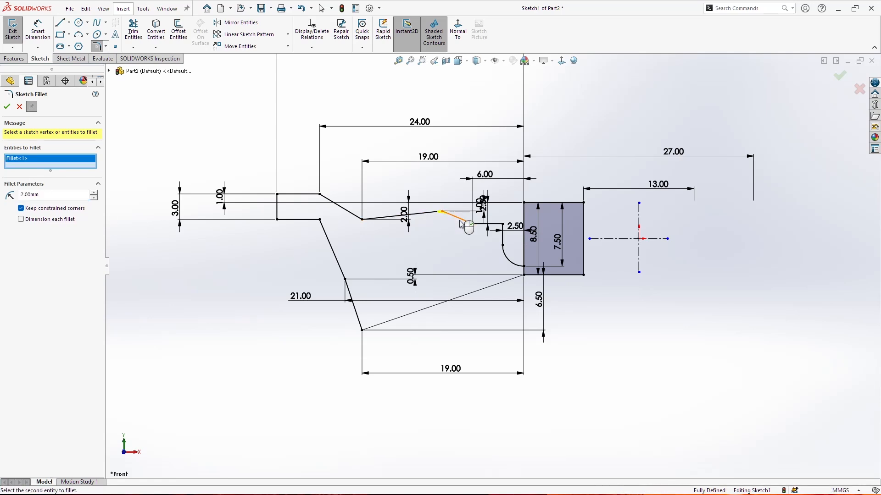
click(472, 225)
click(363, 220)
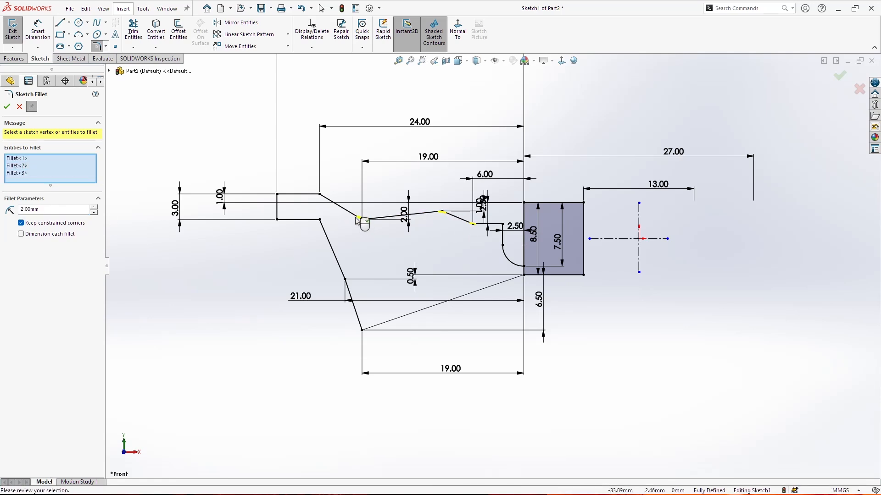
click(322, 198)
click(321, 222)
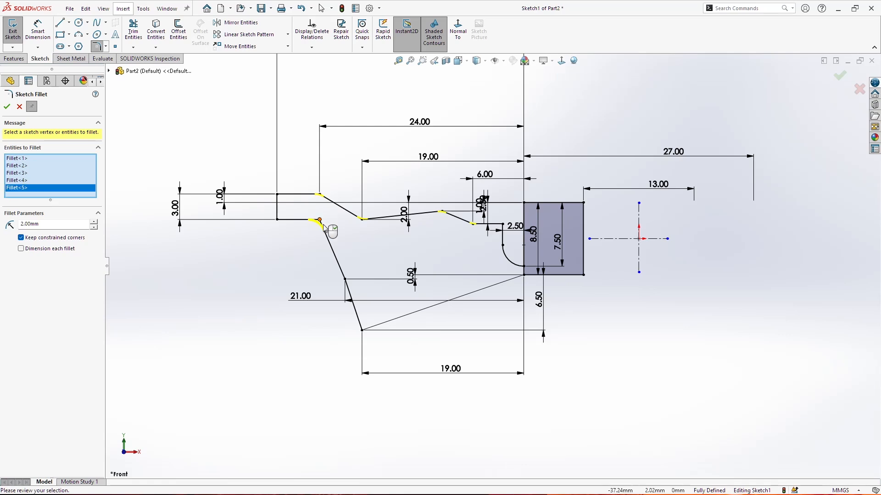
click(344, 279)
click(362, 331)
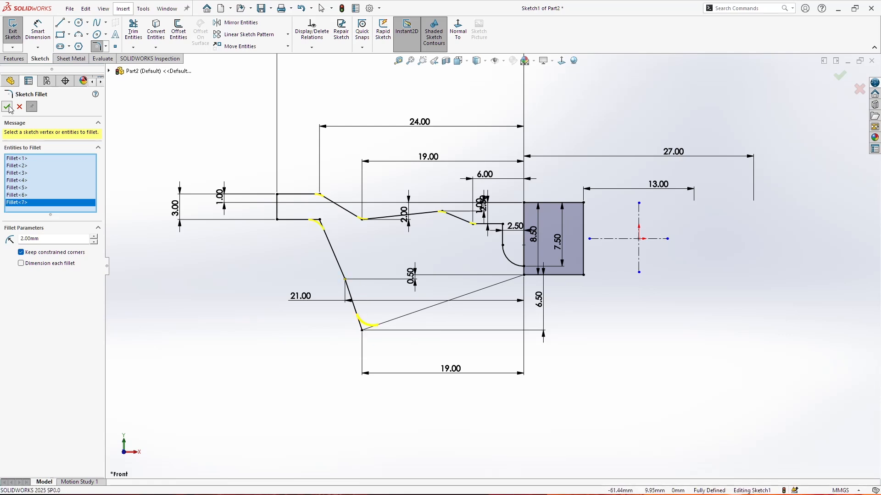
click(7, 107)
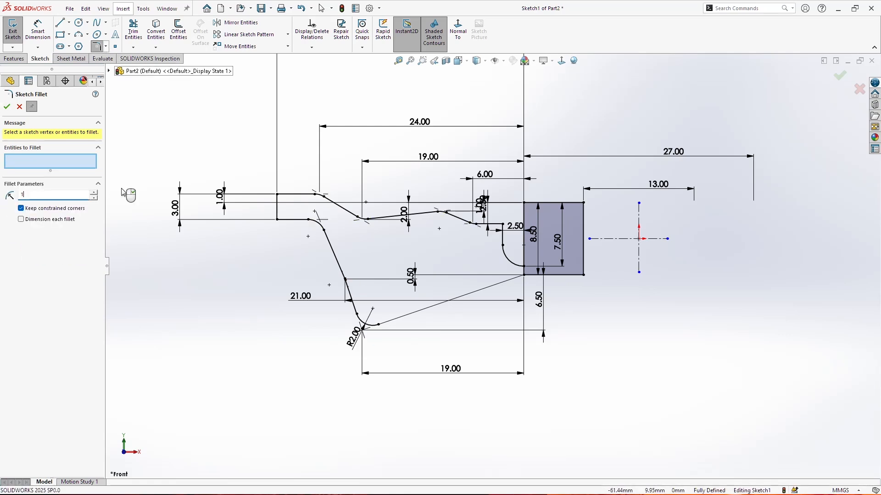
Step: Add a 1 mm sketch fillet where the upper horizontal segment meets the short vertical line above the arc
click(504, 226)
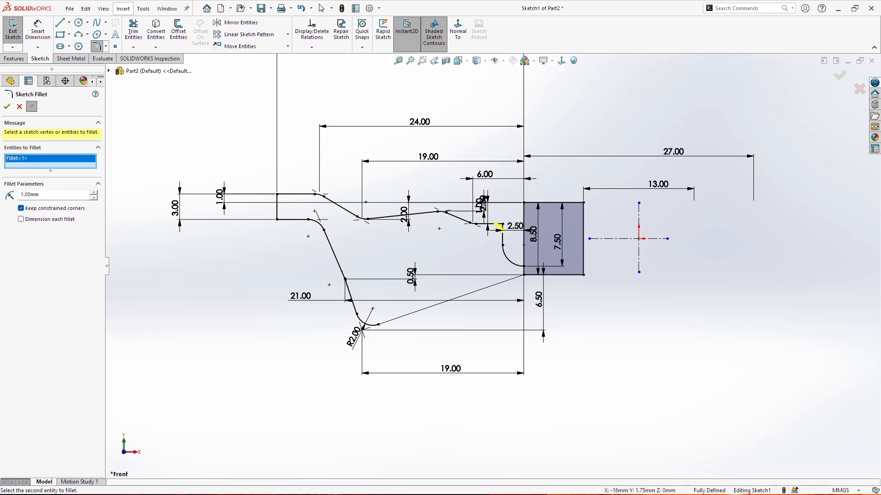
click(7, 107)
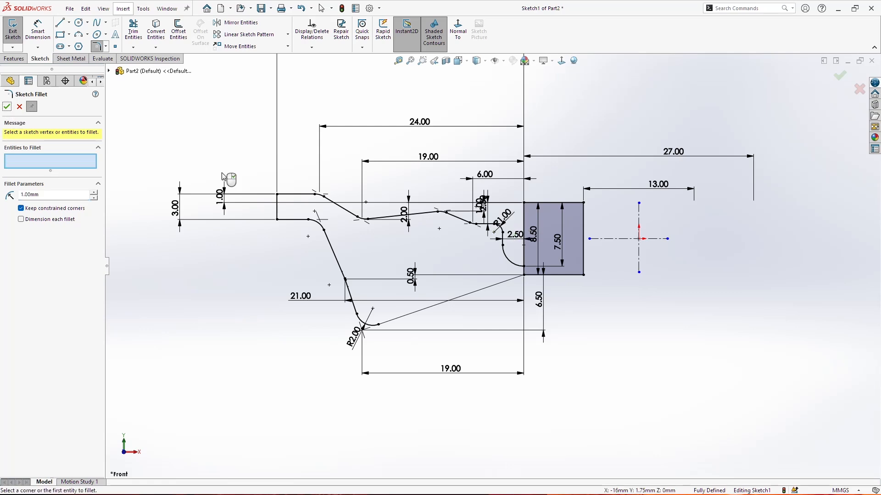
click(7, 107)
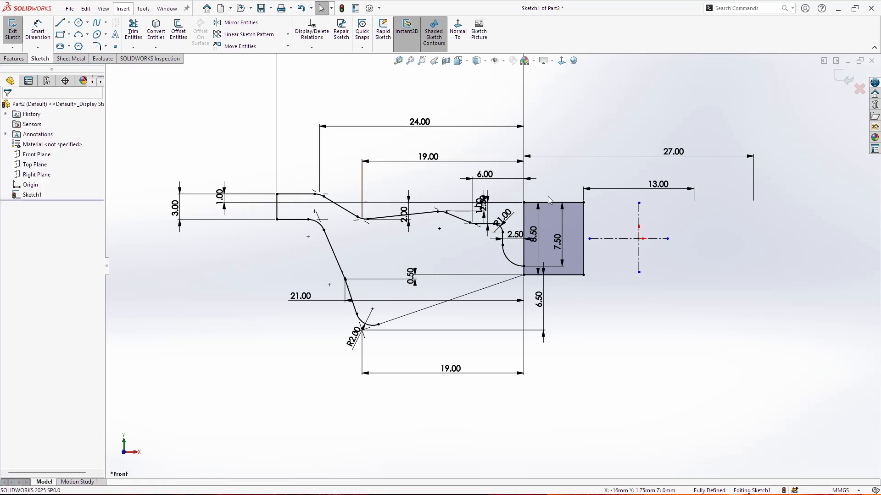
Step: Revolve the filleted profile and the rectangle regions 360 degrees about the vertical centerline
scroll(522, 265, up, 2)
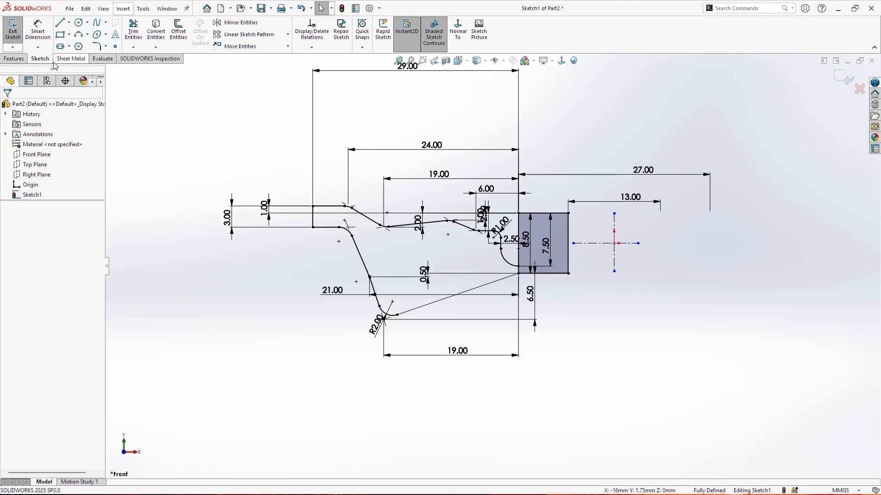
click(25, 61)
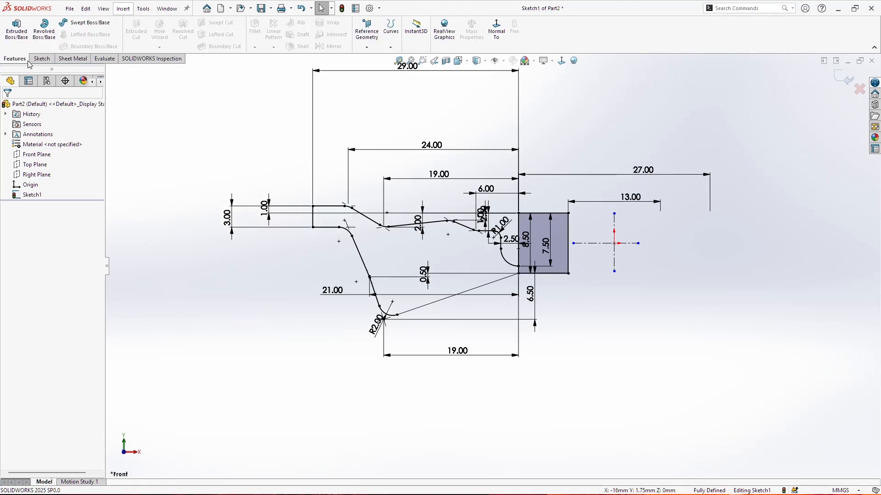
click(51, 42)
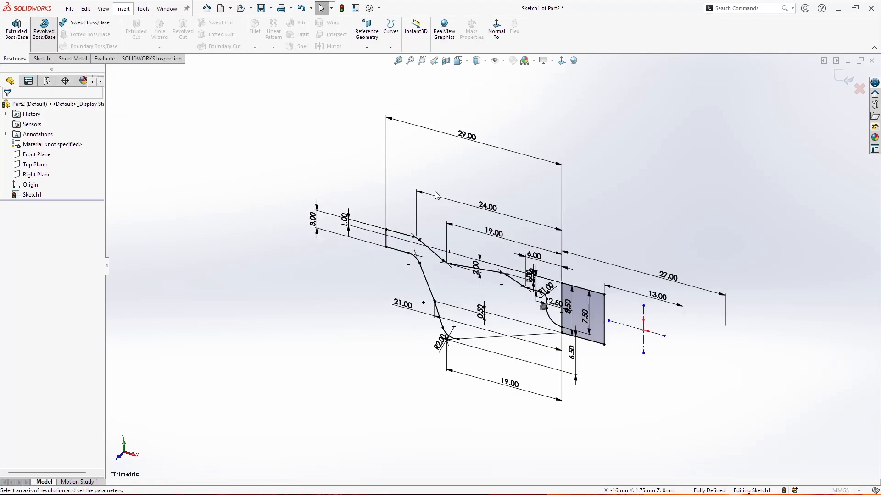
click(643, 316)
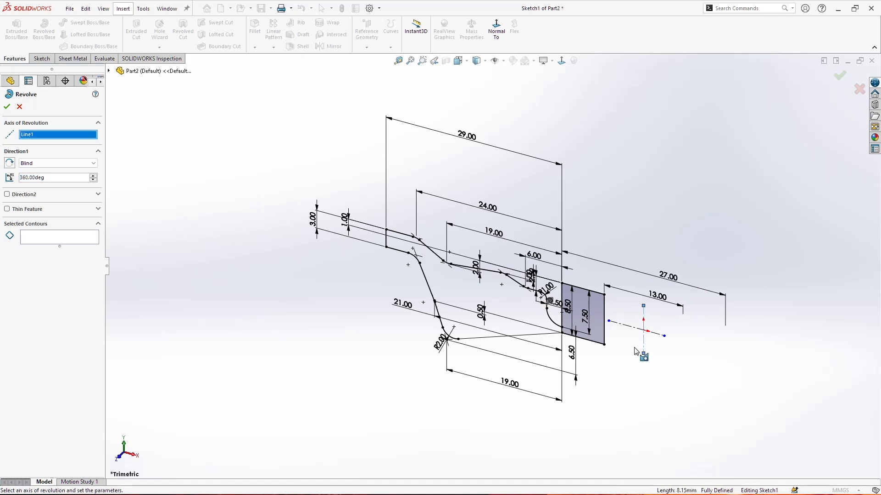
click(29, 244)
scroll(578, 311, down, 5)
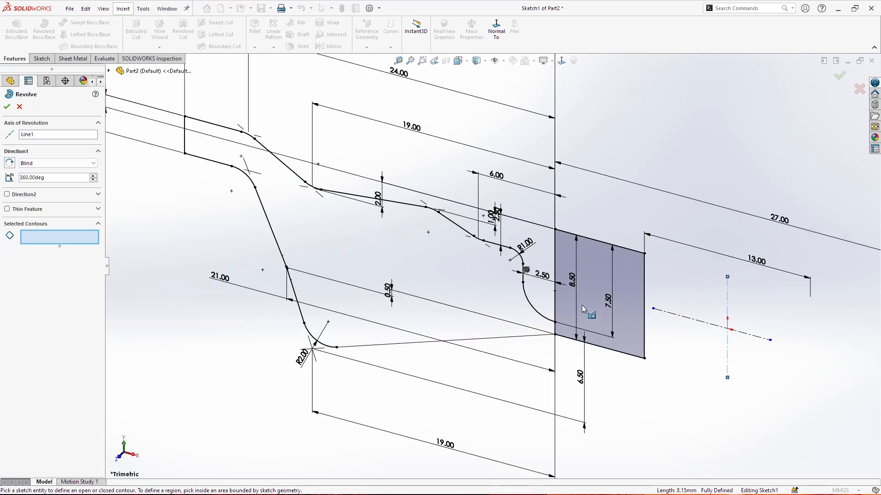
click(603, 272)
click(420, 290)
scroll(597, 325, up, 5)
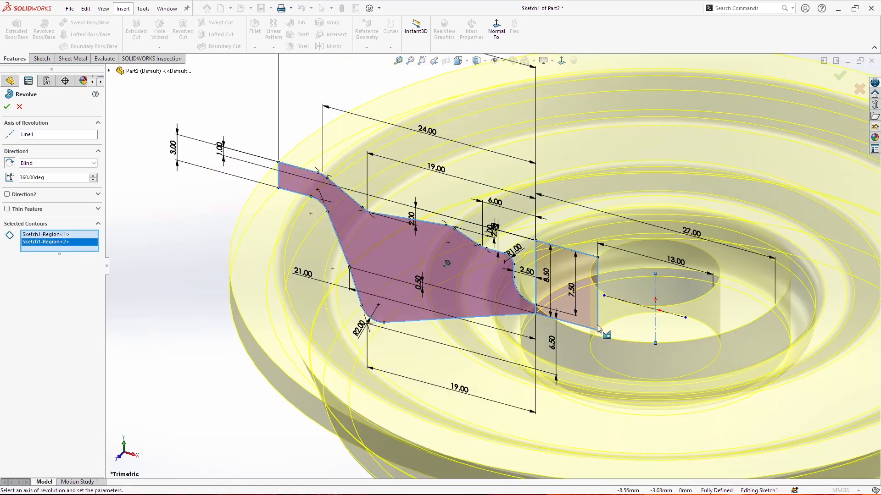
middle_drag(590, 311, 605, 283)
scroll(546, 276, down, 2)
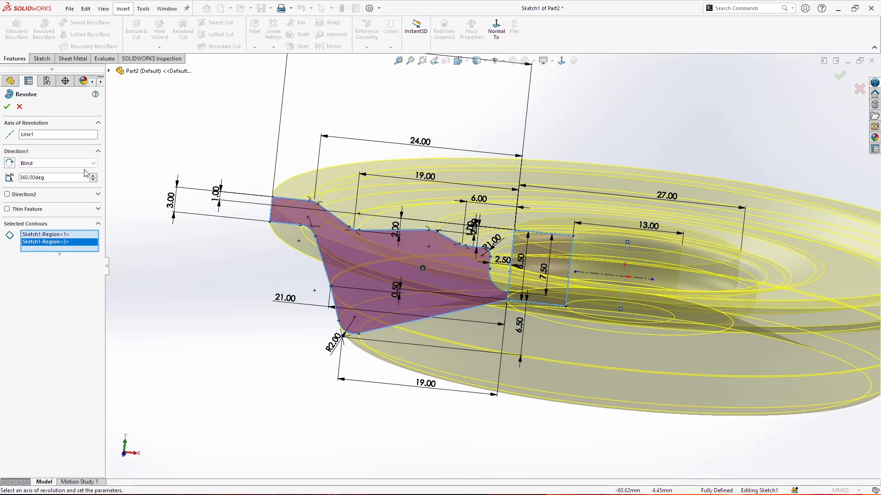
click(7, 107)
Step: Sketch a center rectangle about 97.5 by 121 mm on the revolved body's top rim face, centred on the origin
scroll(613, 263, up, 3)
middle_drag(613, 263, 580, 395)
click(700, 216)
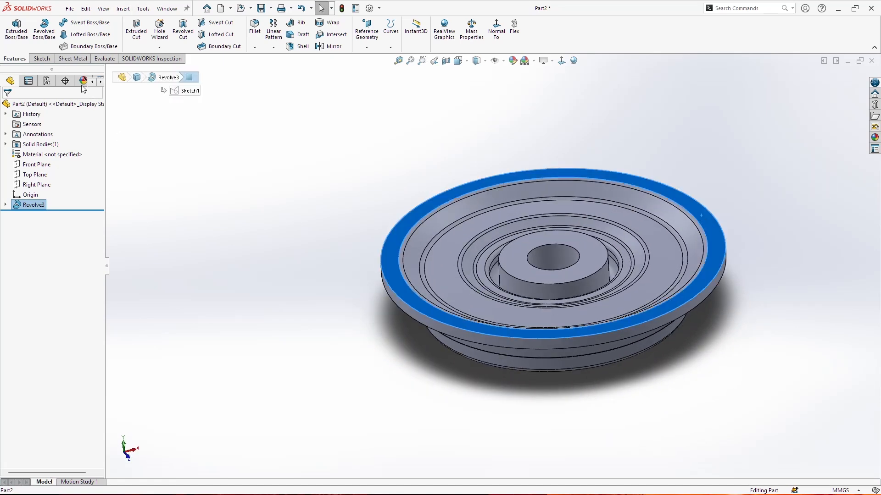
click(41, 58)
click(14, 28)
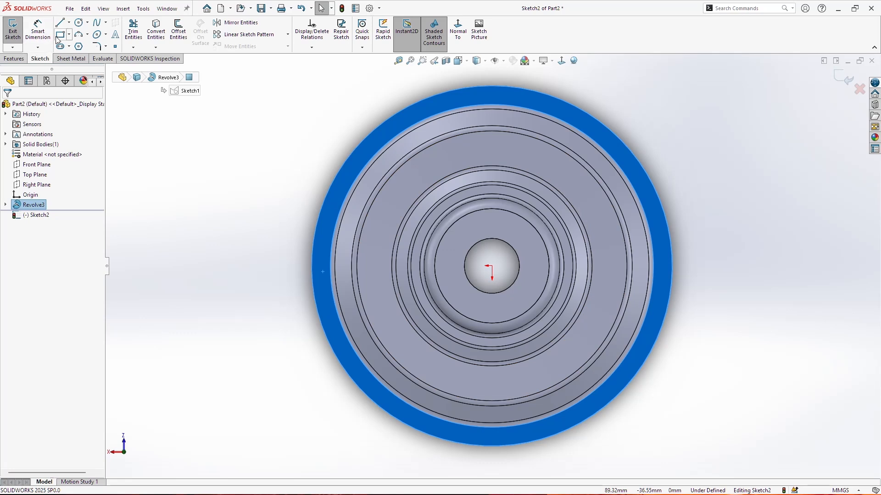
click(69, 35)
click(83, 55)
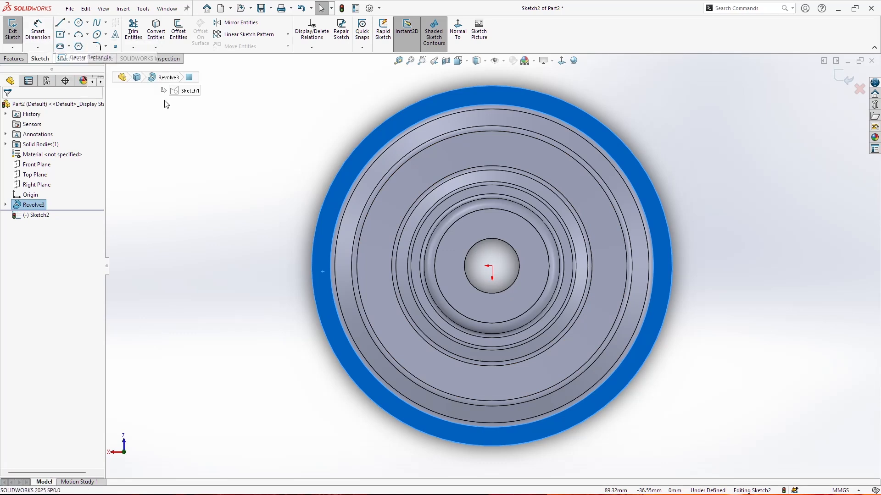
click(492, 266)
scroll(632, 140, up, 3)
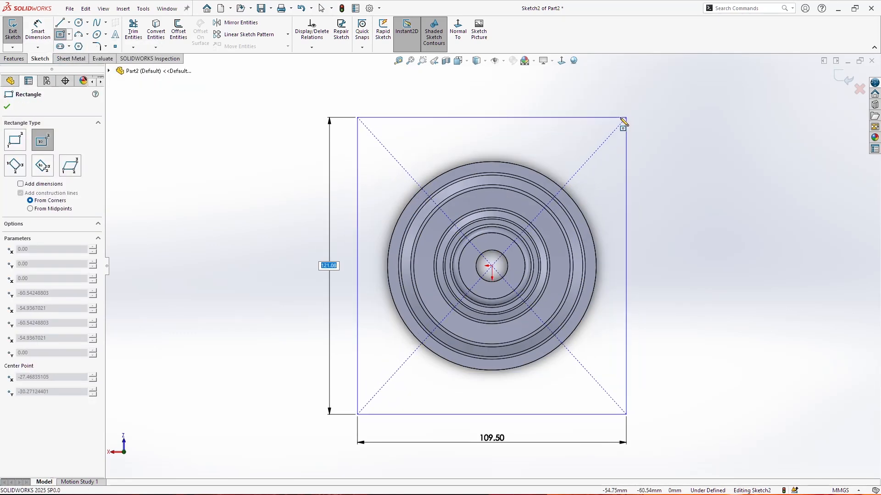
click(611, 117)
scroll(612, 204, down, 1)
Step: Dimension the distance between the rectangle's upper and lower sides as 100 mm
click(39, 30)
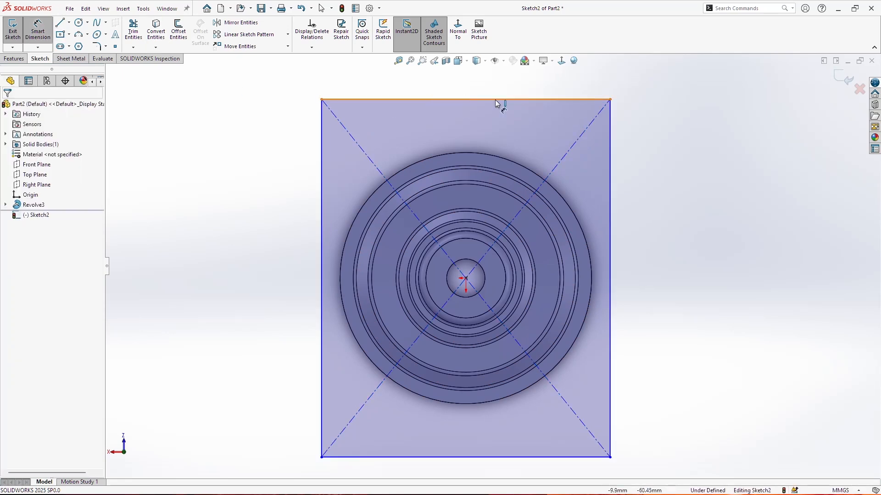
click(431, 101)
click(507, 456)
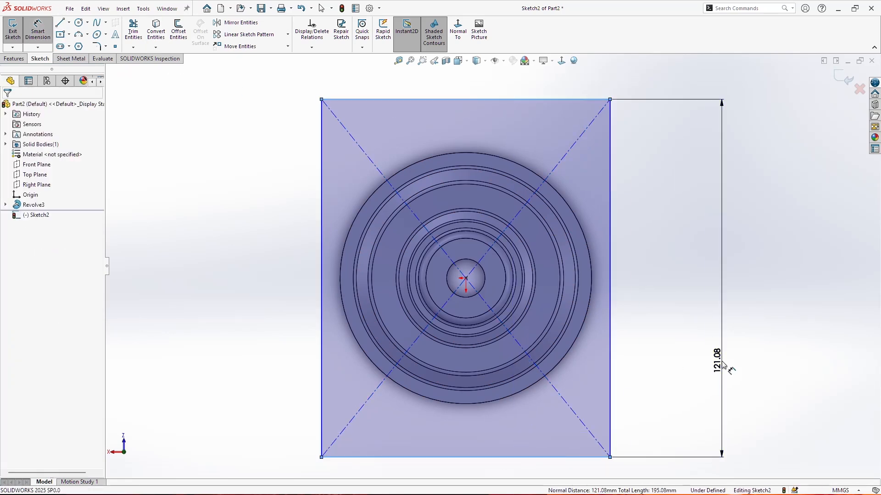
click(722, 363)
text(100)
key(Return)
key(Escape)
Step: Make the rectangle's vertical side tangent to the outer circular edge of the revolved body
drag(609, 275, 593, 273)
ctrl+click(591, 274)
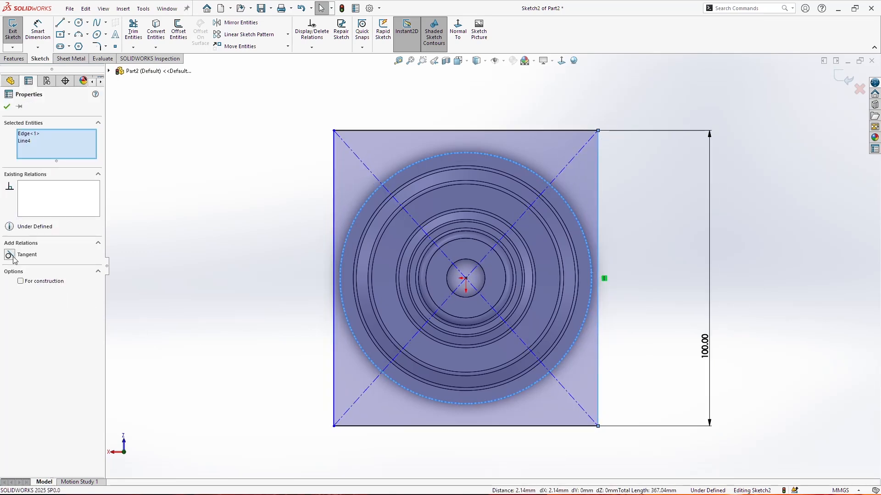
click(13, 257)
click(274, 204)
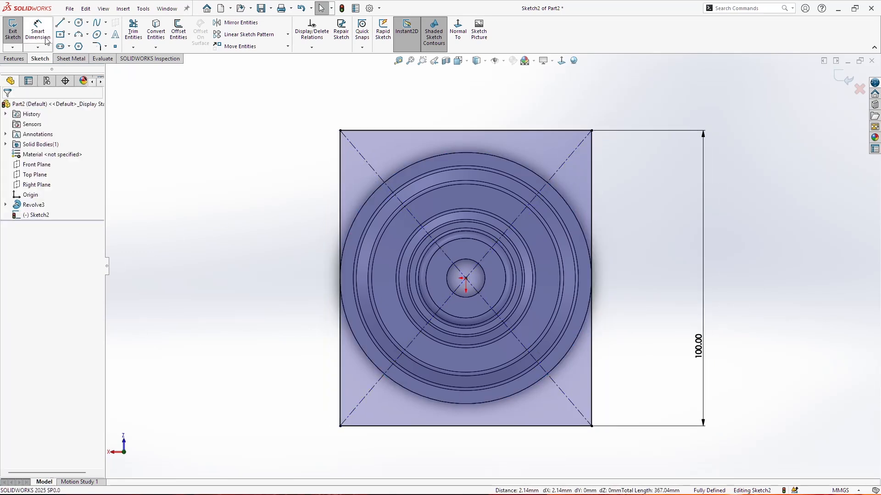
Step: Sketch a circle centred on the origin inside the rectangle and dimension its diameter as 80 mm
click(82, 24)
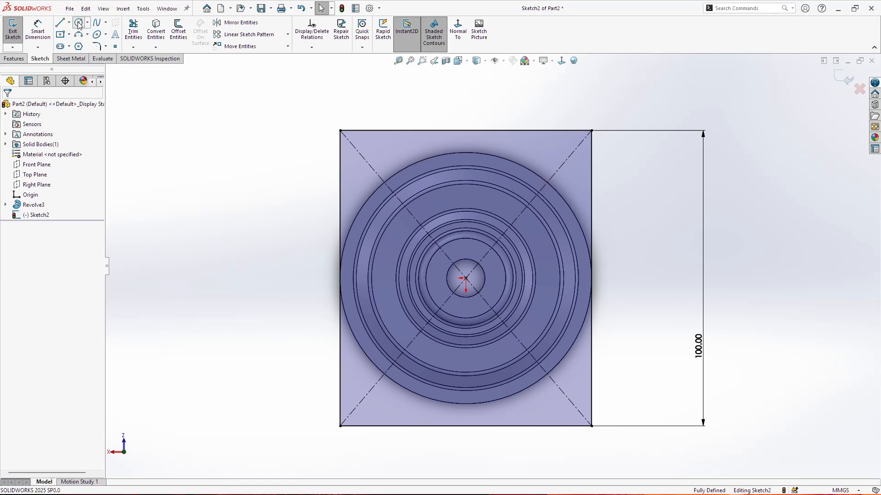
click(465, 279)
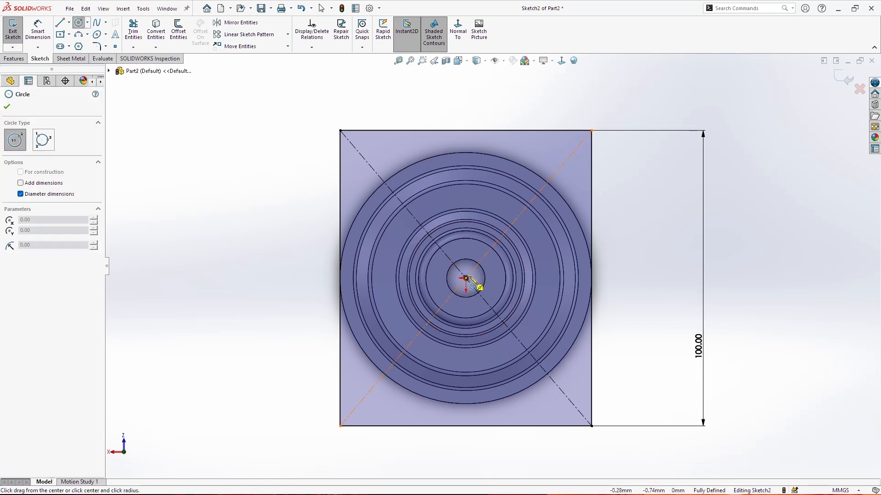
click(571, 241)
right_drag(608, 292, 604, 257)
click(568, 228)
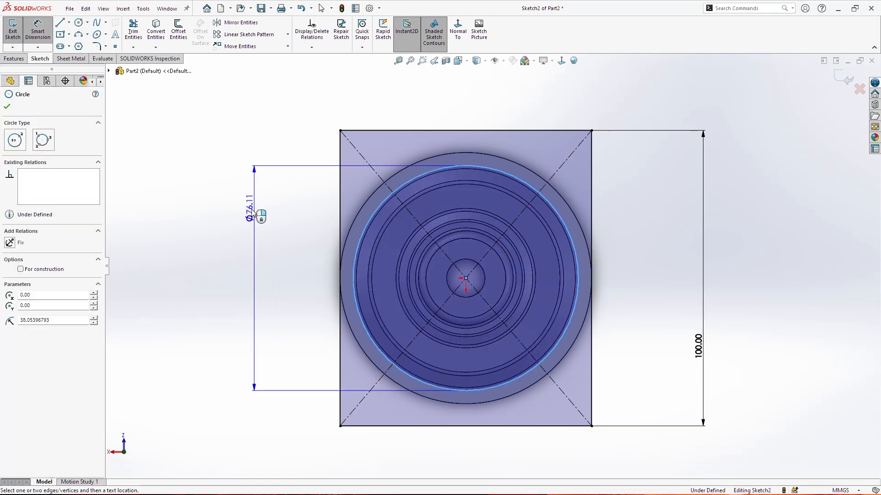
click(252, 210)
text(80)
key(Return)
key(Escape)
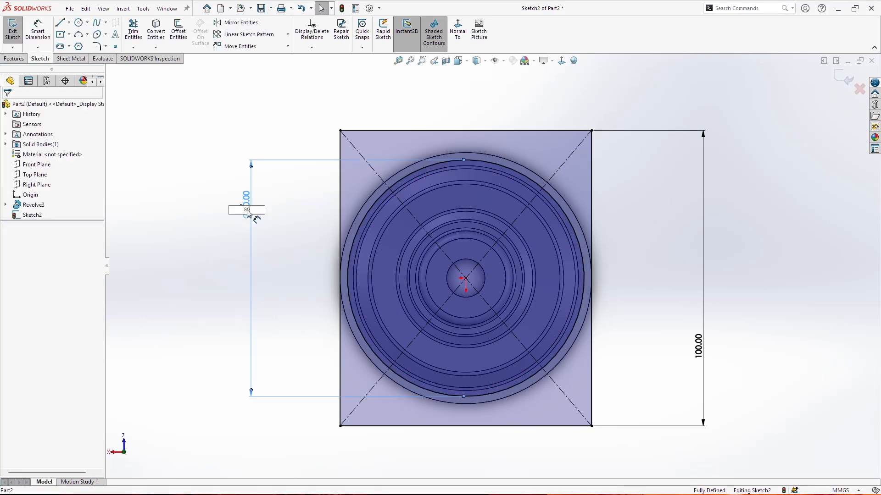
Step: Extrude the area between rectangle and circle 3 mm blind in the reversed direction, merged with the revolved body
click(14, 59)
click(16, 30)
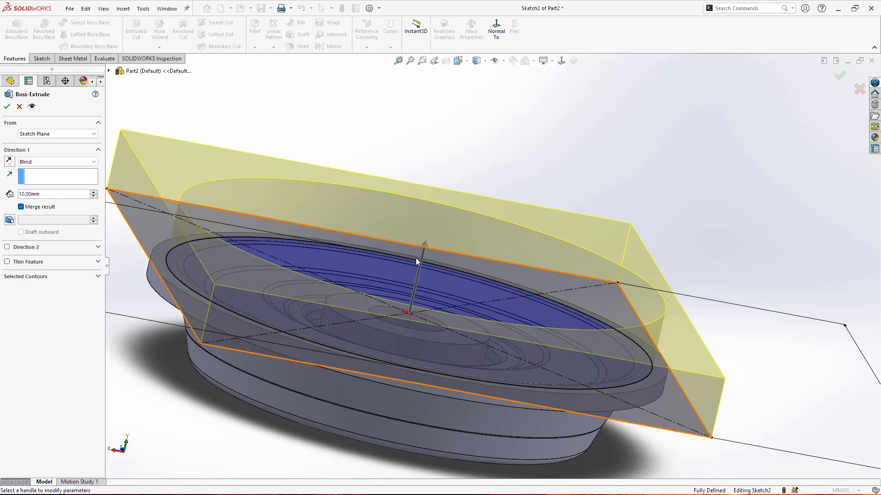
text(3)
key(Return)
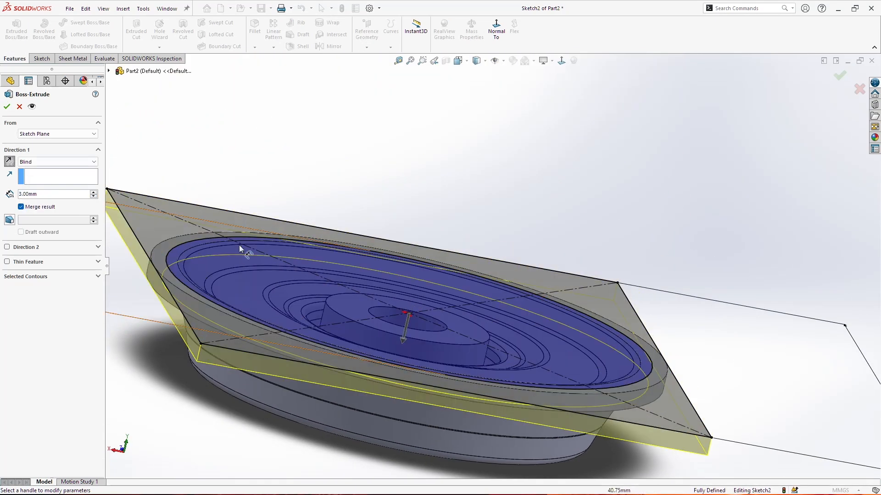
click(7, 107)
Step: Fillet the four short vertical corner edges of the plate with a 10 mm radius
middle_drag(502, 322, 494, 284)
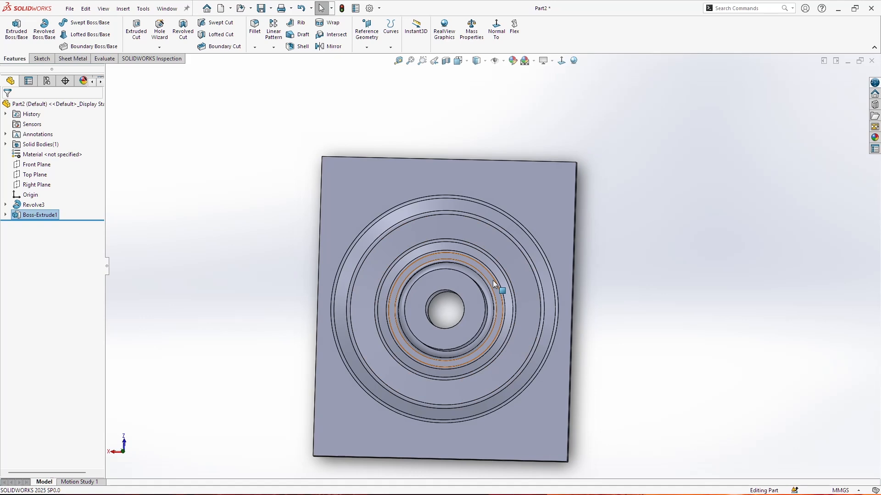
click(255, 28)
middle_drag(668, 145, 531, 248)
click(468, 210)
click(506, 237)
scroll(507, 243, up, 5)
middle_drag(515, 277, 508, 182)
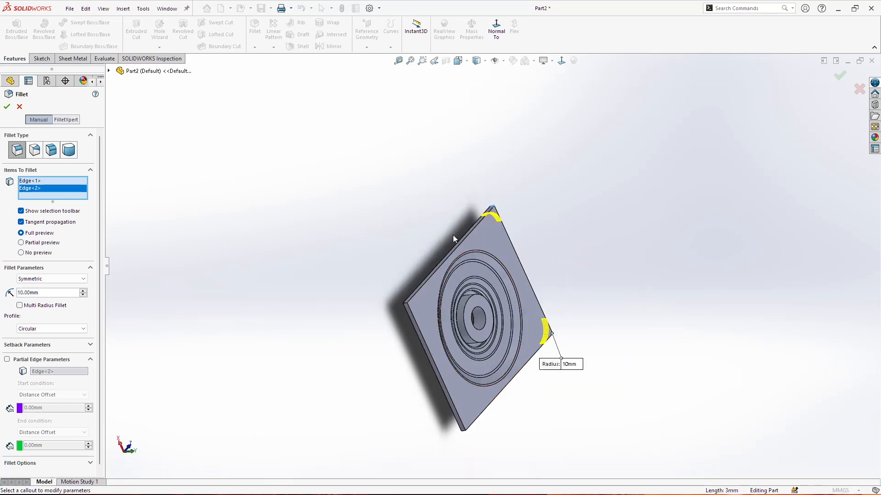
scroll(358, 330, down, 5)
scroll(610, 197, down, 3)
click(541, 233)
scroll(583, 290, up, 5)
middle_drag(583, 291, 651, 312)
scroll(502, 276, down, 5)
click(502, 276)
scroll(558, 259, up, 5)
click(840, 76)
Step: Sketch a diagonal straight slot about 8.1 mm between centres and 6.8 mm wide on the plate's top face near its upper-left corner
middle_drag(481, 275, 515, 273)
click(530, 187)
middle_drag(565, 248, 504, 238)
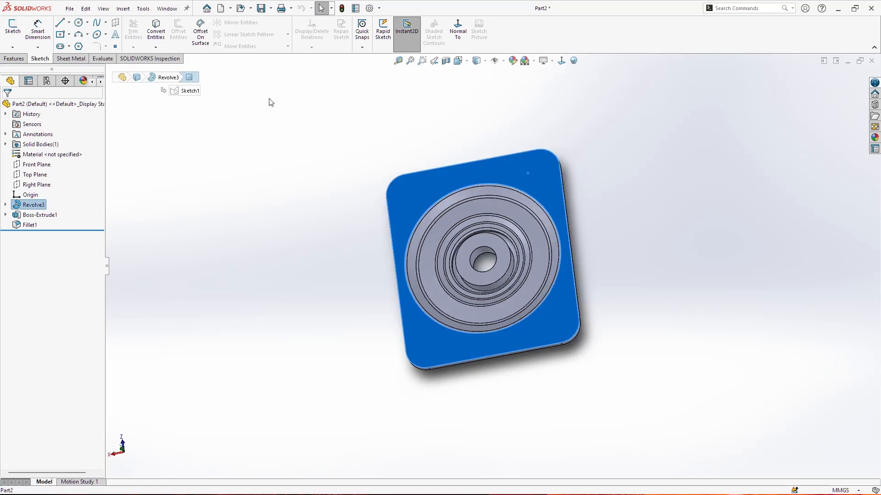
click(13, 27)
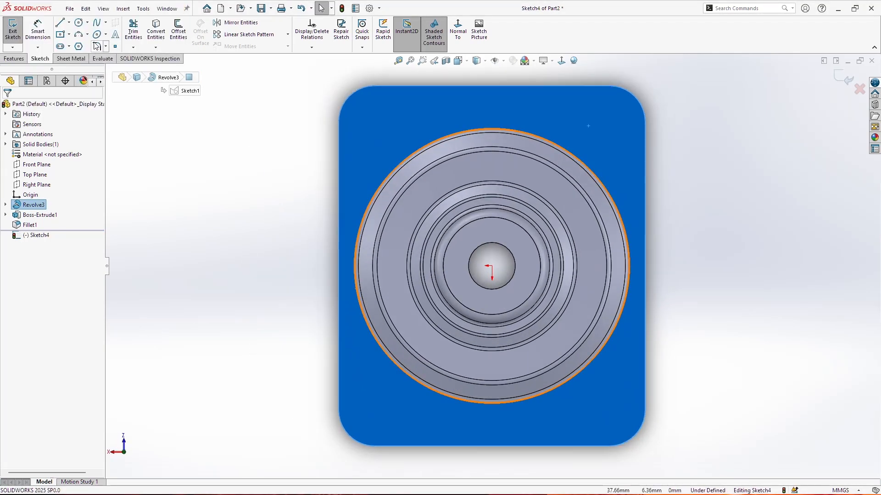
click(60, 46)
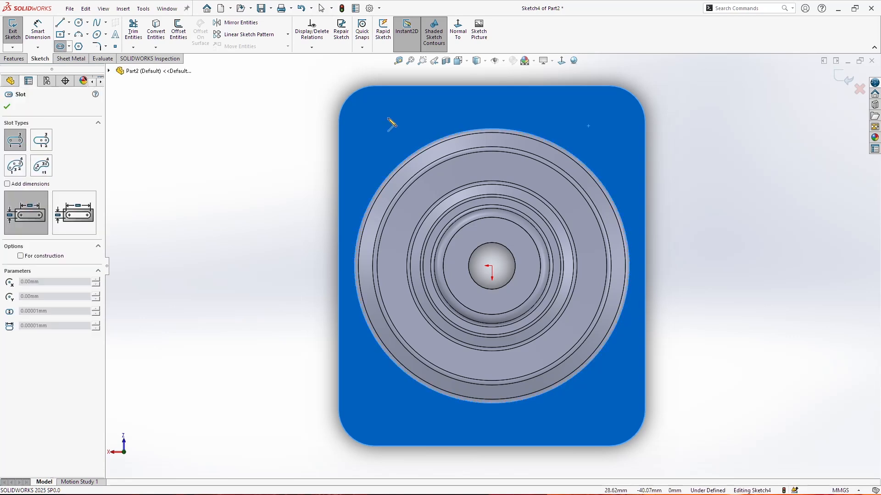
click(361, 112)
click(381, 132)
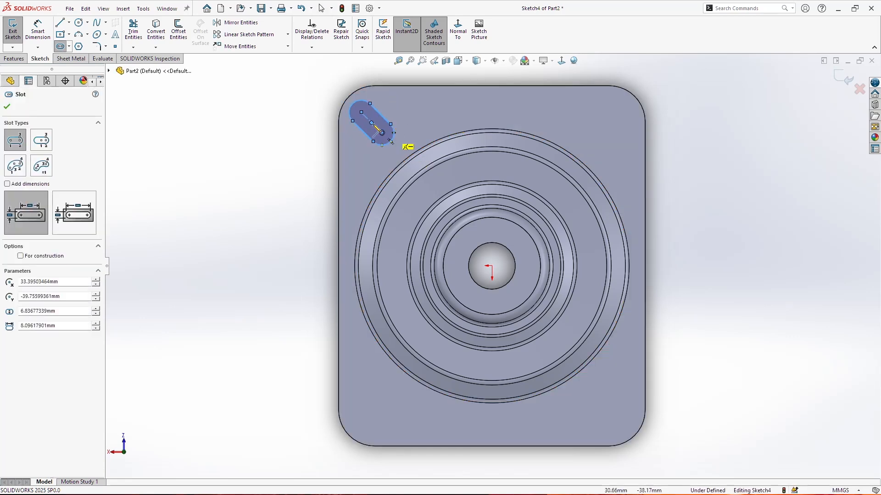
Step: Dimension the slot's straight side as 4 mm and its end radius as 4.25 mm
click(39, 31)
click(398, 113)
click(398, 97)
key(Return)
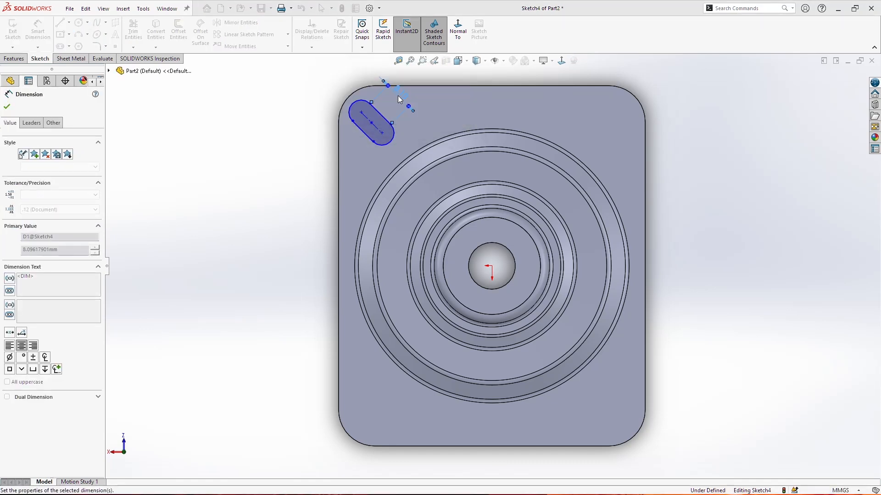
click(393, 138)
click(426, 137)
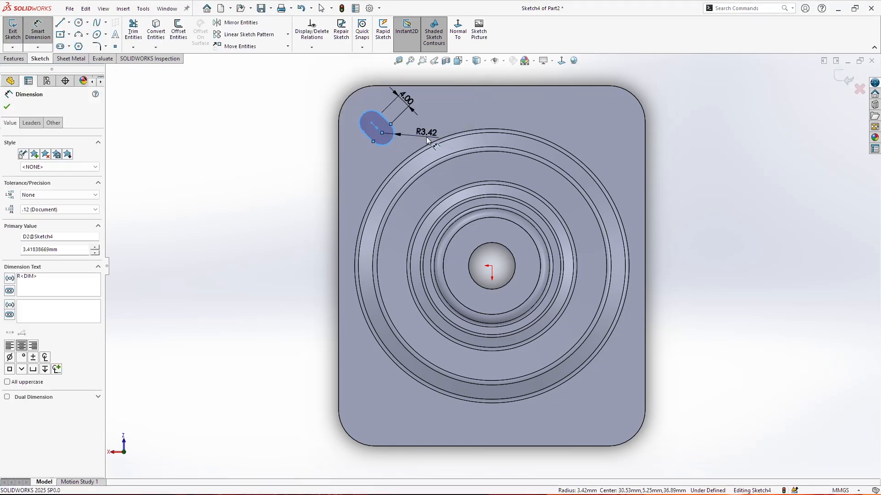
text(8.5/)
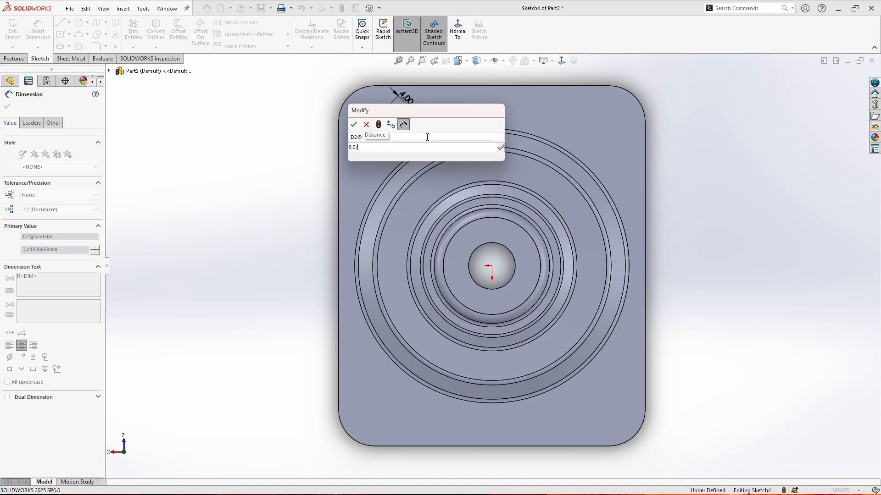
key(Return)
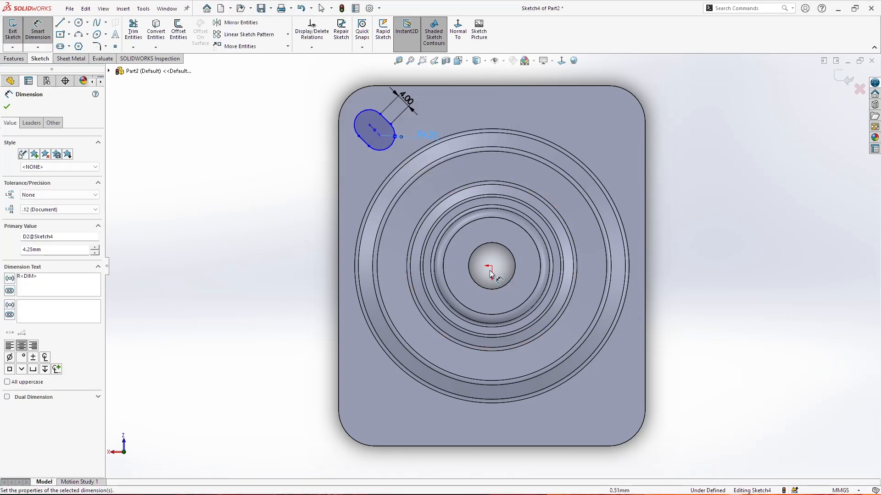
key(Escape)
Step: Make the slot's construction centerline coincident with the origin
scroll(389, 138, down, 4)
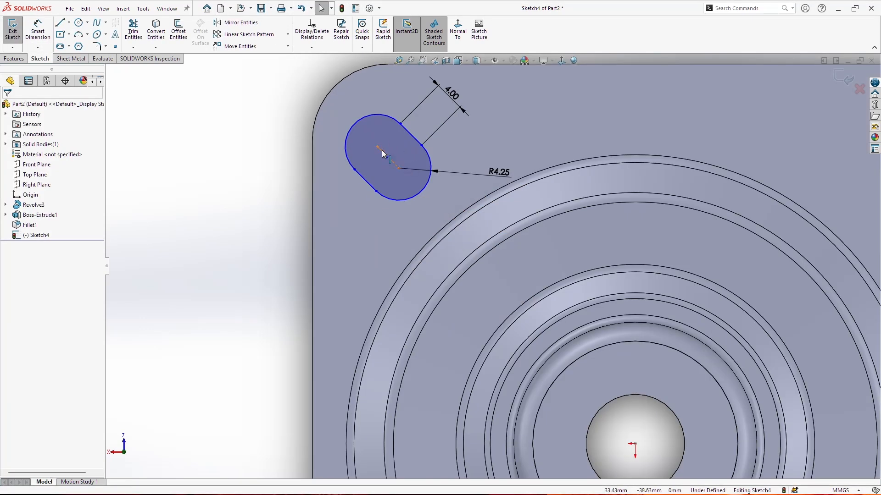
click(383, 153)
scroll(623, 387, up, 4)
scroll(560, 379, down, 2)
ctrl+click(559, 340)
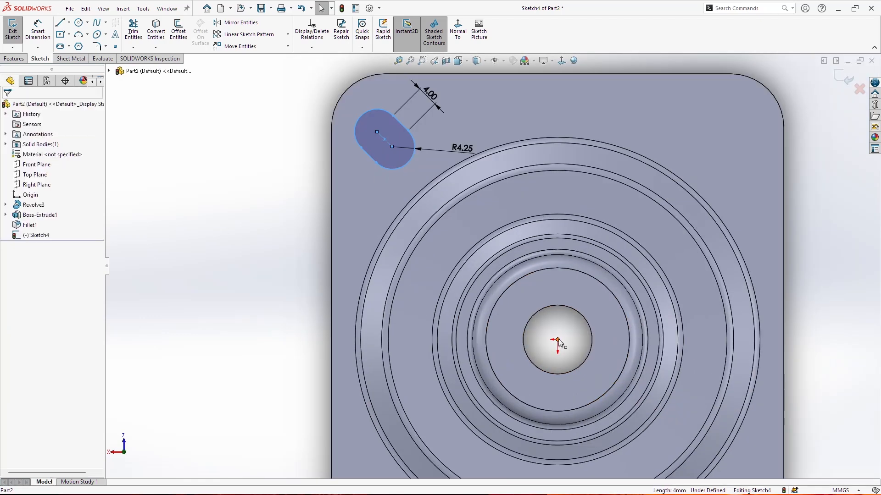
ctrl+click(558, 340)
click(21, 266)
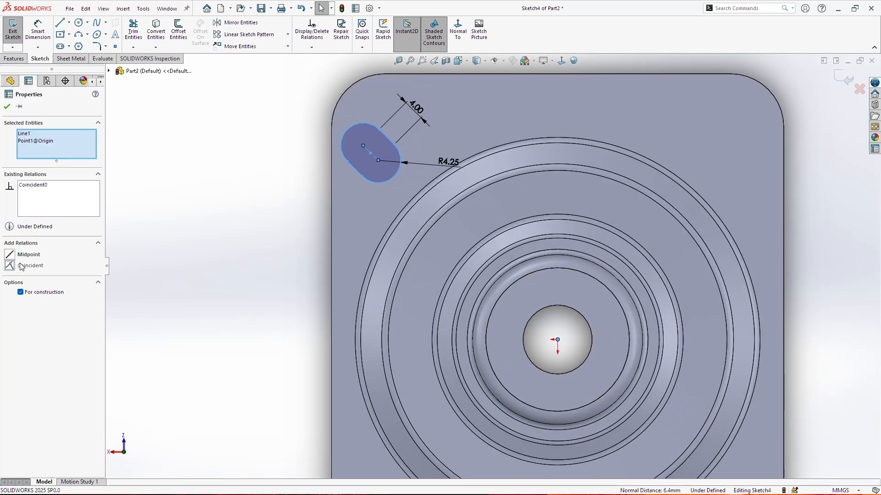
Step: Dimension the slot's midpoint 12 mm from the plate's left edge
click(38, 29)
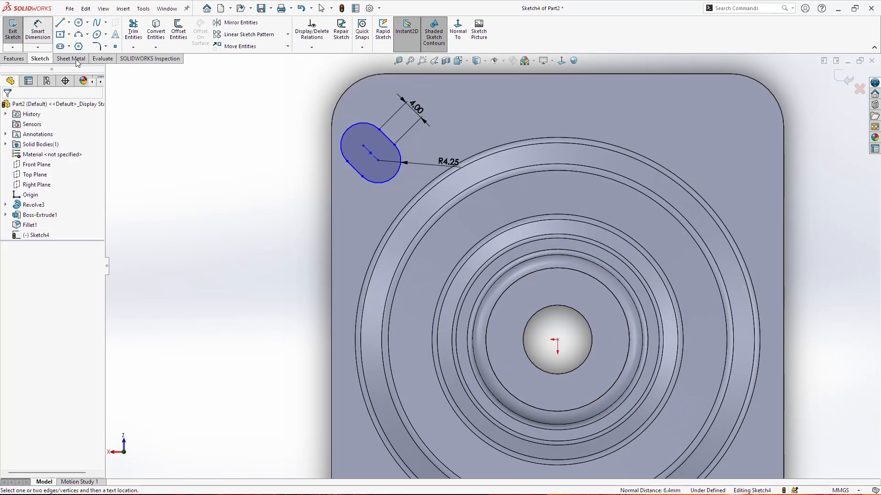
click(371, 156)
click(331, 207)
key(z)
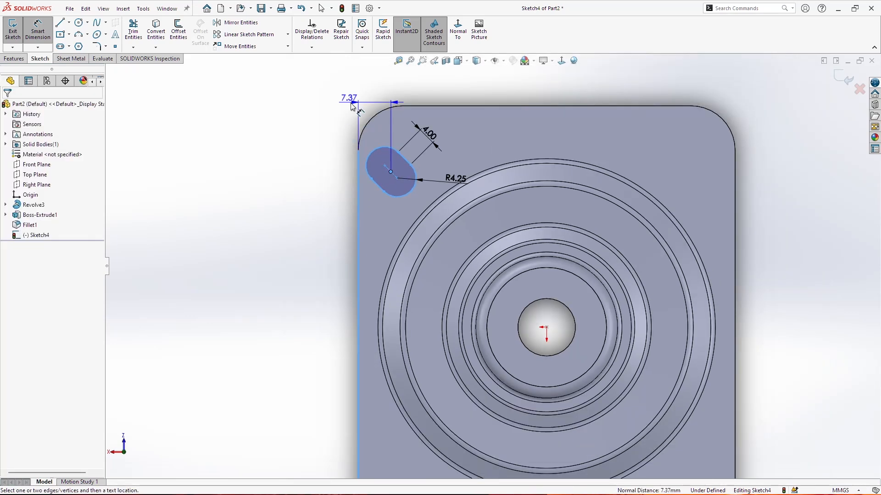
click(381, 82)
text(12)
key(Return)
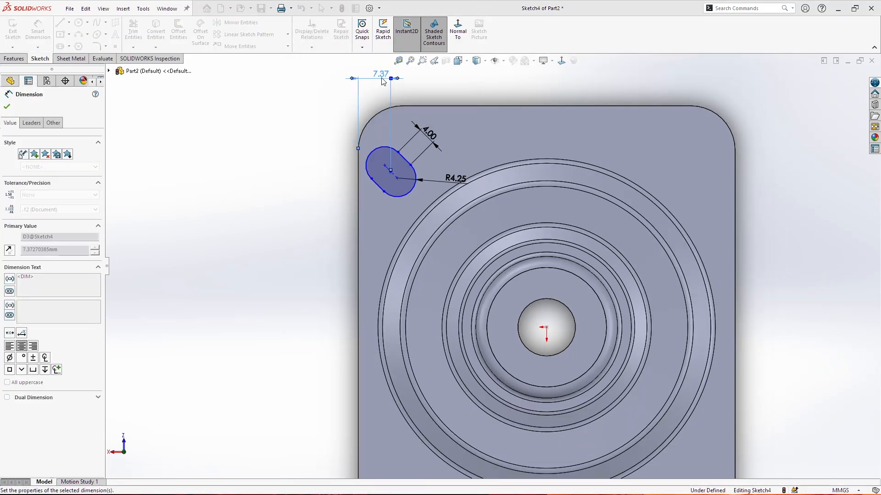
Step: Dimension the slot's midpoint 10.5 mm from the plate's upper edge
click(456, 106)
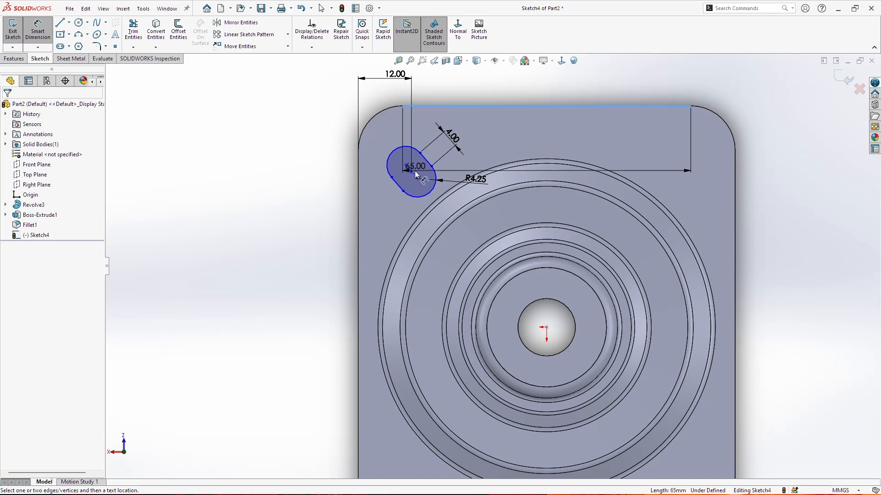
click(410, 172)
click(321, 156)
text(10.5)
key(Return)
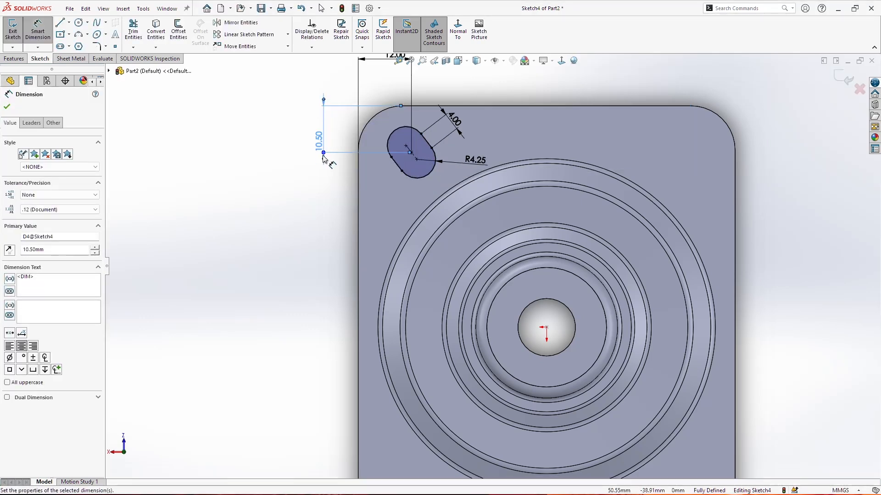
Step: Sketch a nearly horizontal construction centerline about 112 mm long across the plate's middle, extending past both side edges
key(f)
click(68, 22)
click(82, 45)
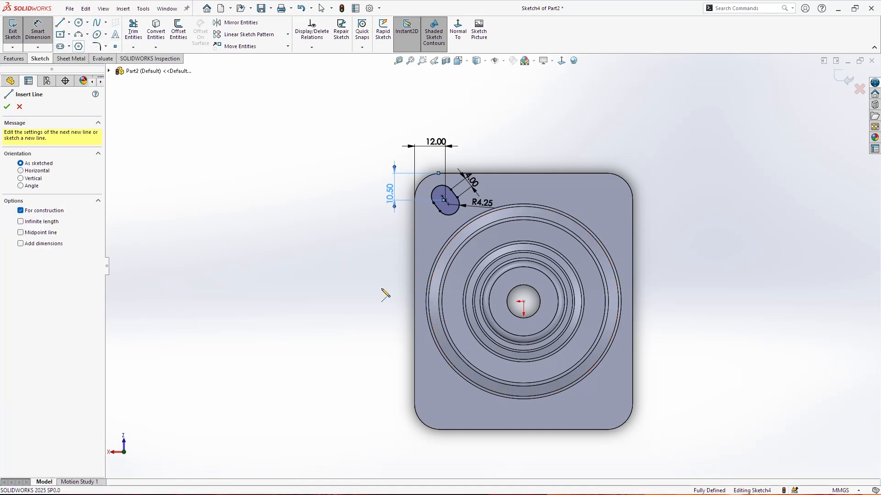
click(389, 302)
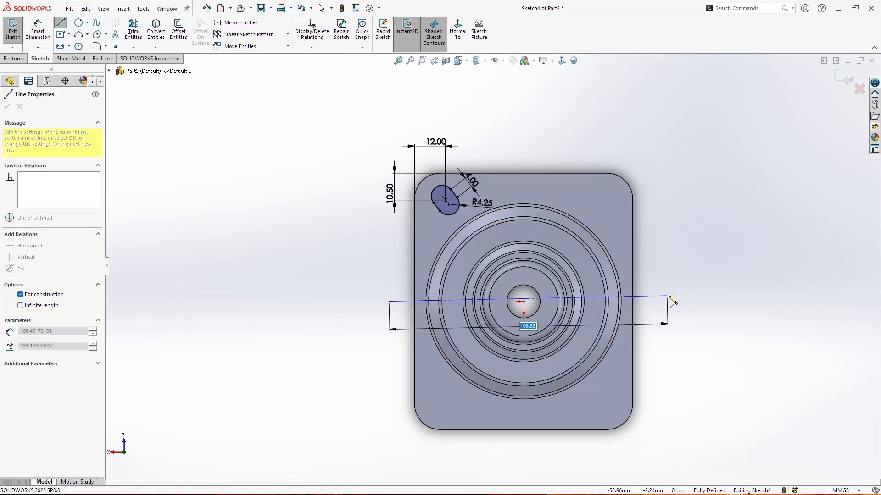
click(676, 305)
key(Escape)
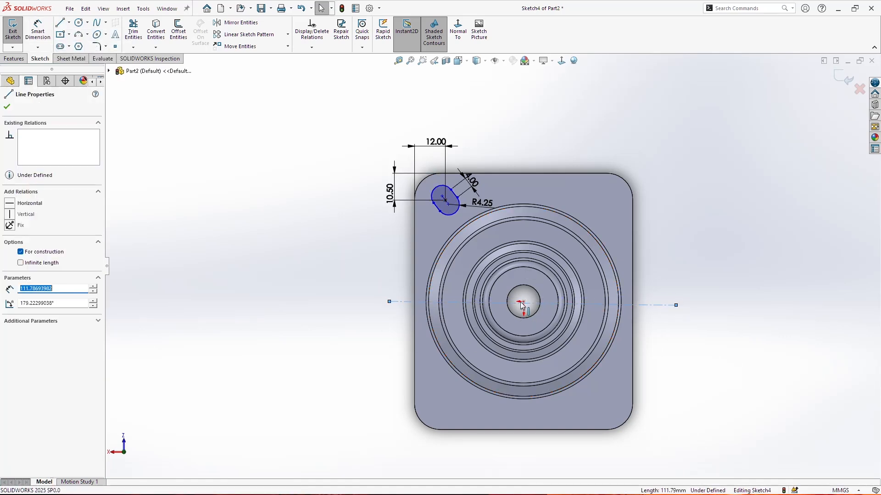
key(Escape)
Step: Make the new centerline coincident with the origin and horizontal
ctrl+click(534, 304)
click(31, 265)
key(Escape)
click(540, 303)
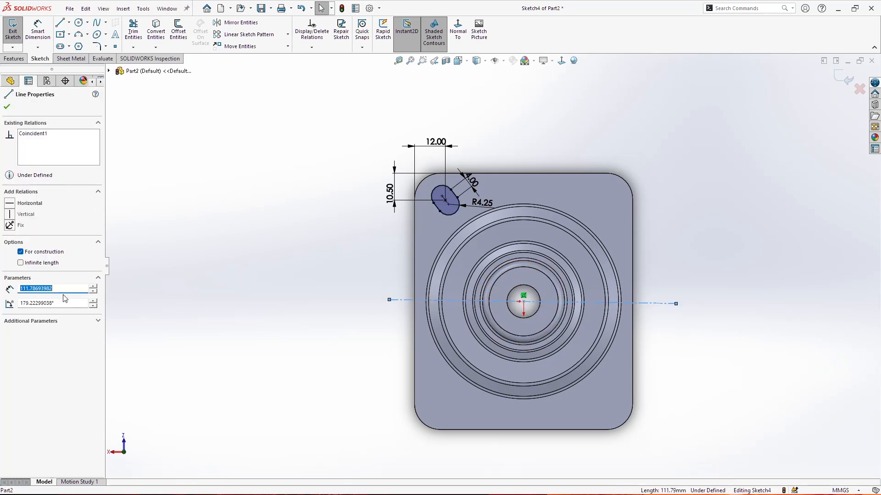
click(20, 205)
key(Escape)
Step: Mirror the corner slot about the horizontal centerline to the plate's lower-left corner
mouse_move(295, 123)
mouse_down()
mouse_move(399, 242)
mouse_move(798, 394)
mouse_up()
click(263, 26)
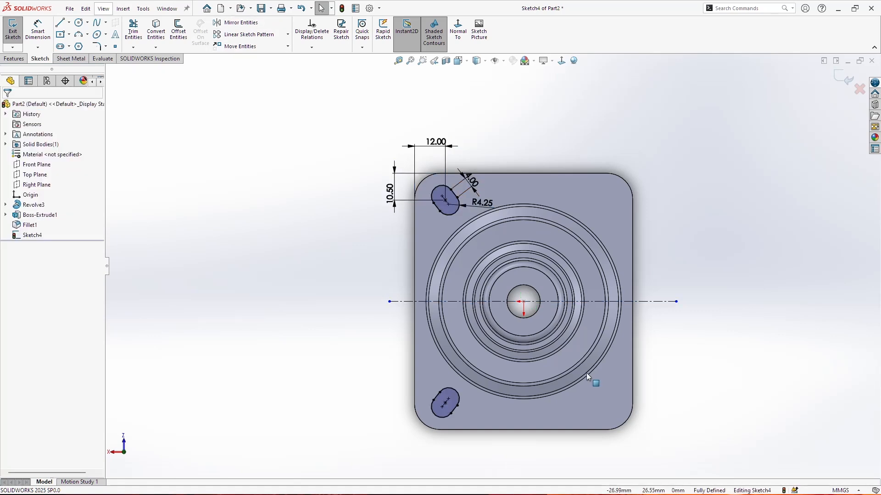
Step: Sketch a vertical construction centerline from the origin down past the plate's lower edge
scroll(543, 391, down, 2)
scroll(543, 391, up, 2)
scroll(665, 321, down, 4)
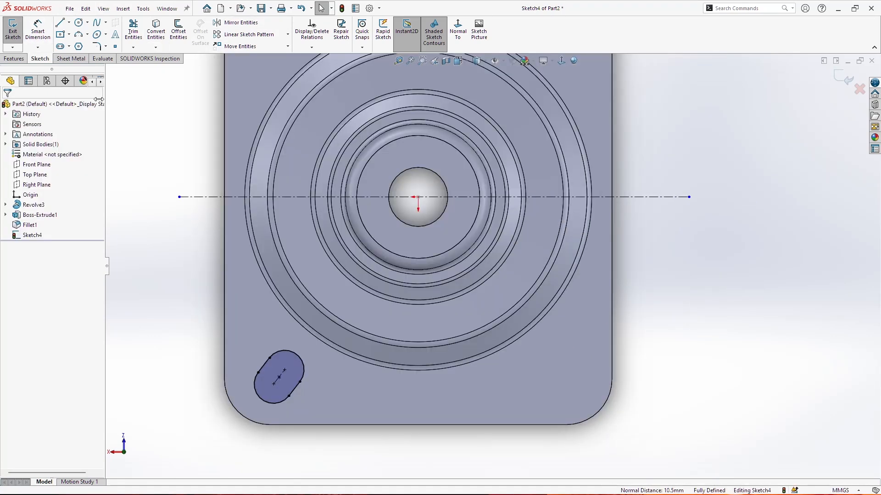
click(68, 22)
click(79, 45)
click(418, 197)
click(421, 448)
key(Escape)
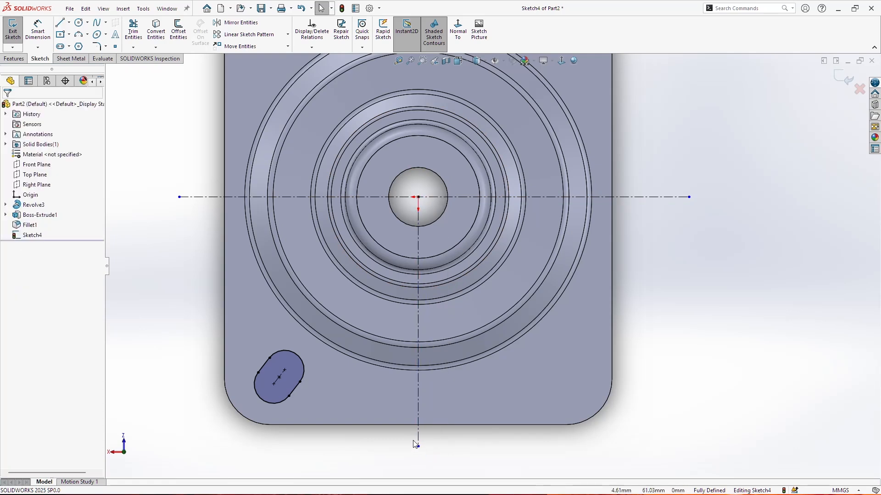
Step: Mirror both left-hand slots about the vertical centerline to the plate's right corners
key(z)
drag(311, 87, 440, 345)
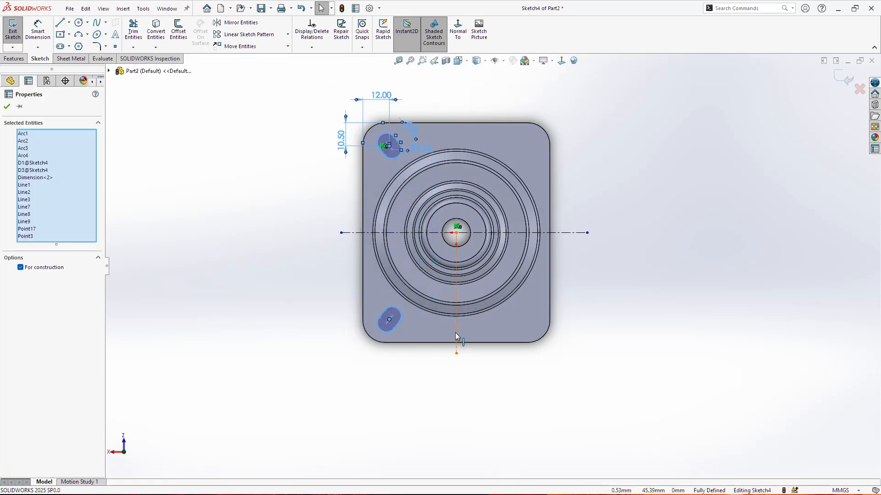
ctrl+click(455, 336)
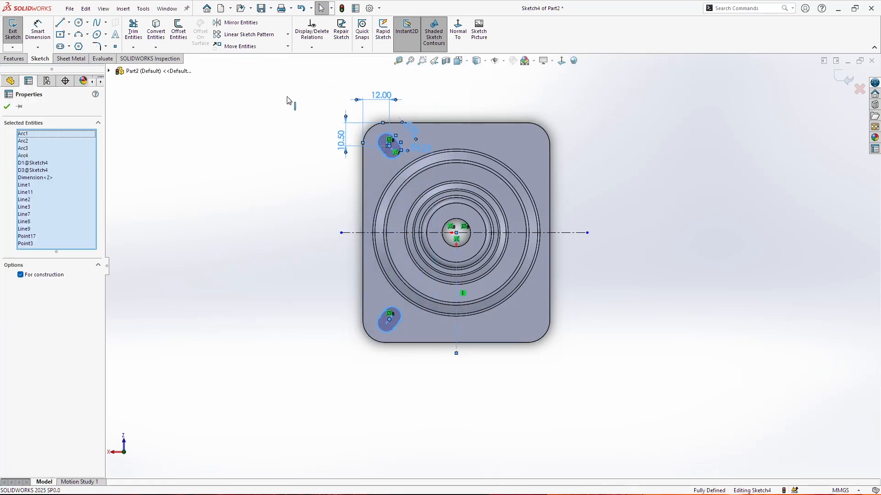
click(241, 25)
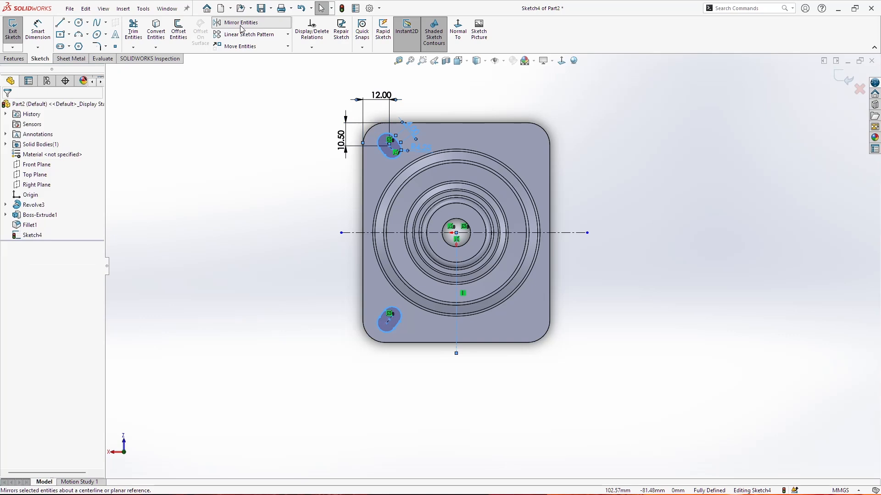
Step: Cut the four corner slots through the plate with Extruded Cut set to Through All
click(25, 59)
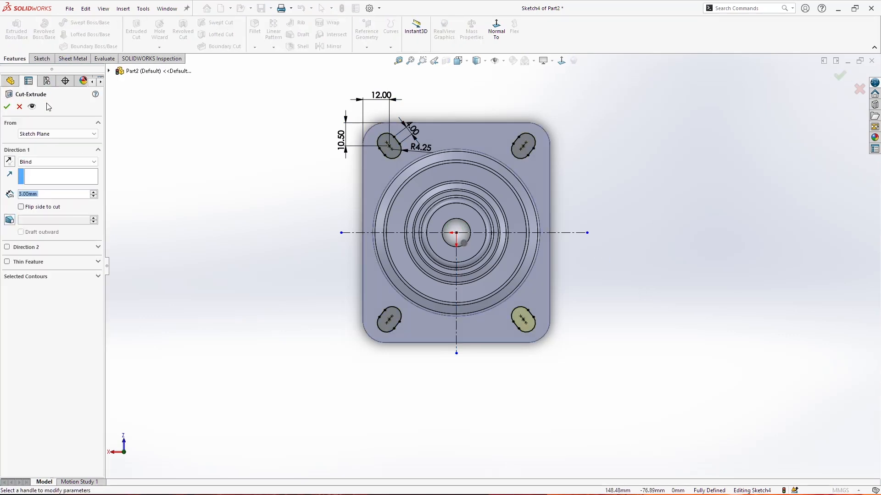
click(58, 161)
click(34, 170)
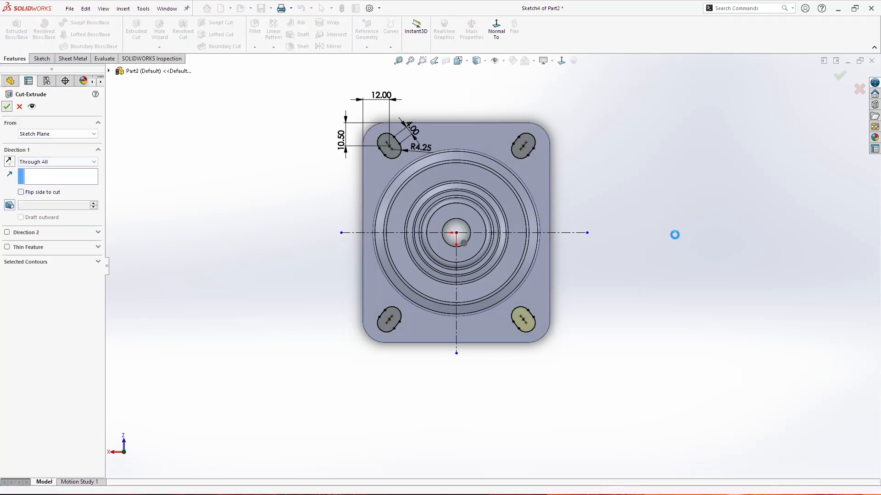
Step: Create a reference plane offset 12 mm from the plate's underside face
middle_drag(648, 130, 550, 177)
click(471, 143)
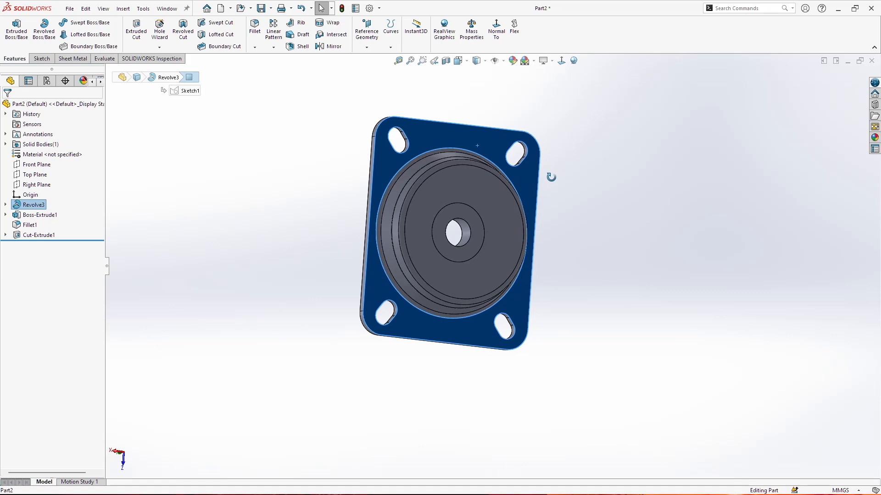
click(367, 47)
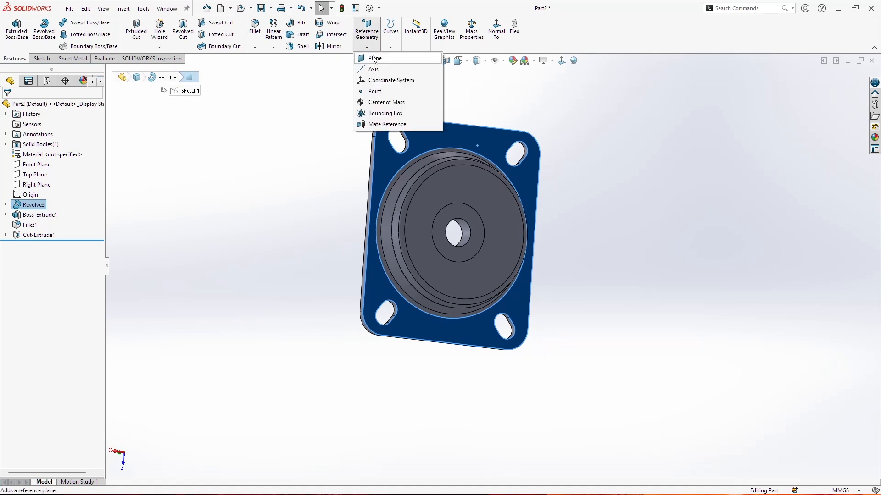
click(374, 59)
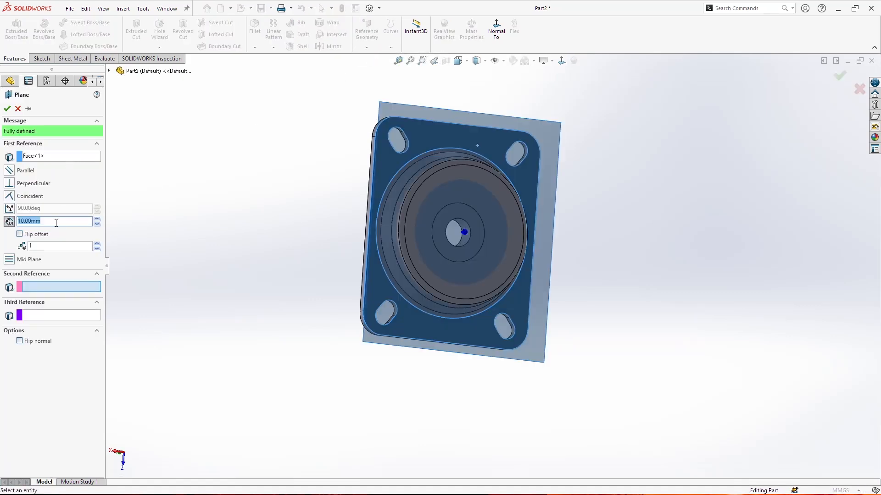
text(12)
key(Return)
scroll(422, 125, down, 3)
middle_drag(425, 177, 516, 189)
key(ctrl+8)
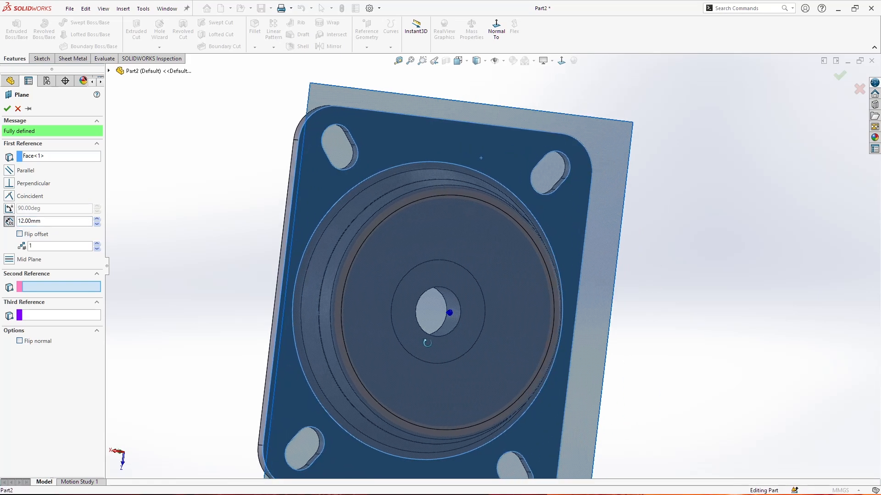
click(8, 109)
Step: On the new offset plane, sketch two circles centred on the origin, about 105 mm and 54 mm in diameter
key(space)
click(366, 347)
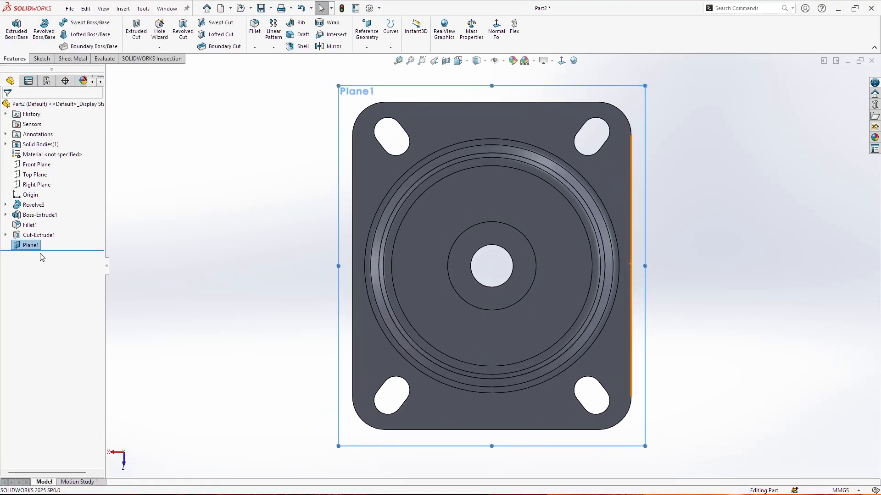
right_click(32, 246)
click(44, 234)
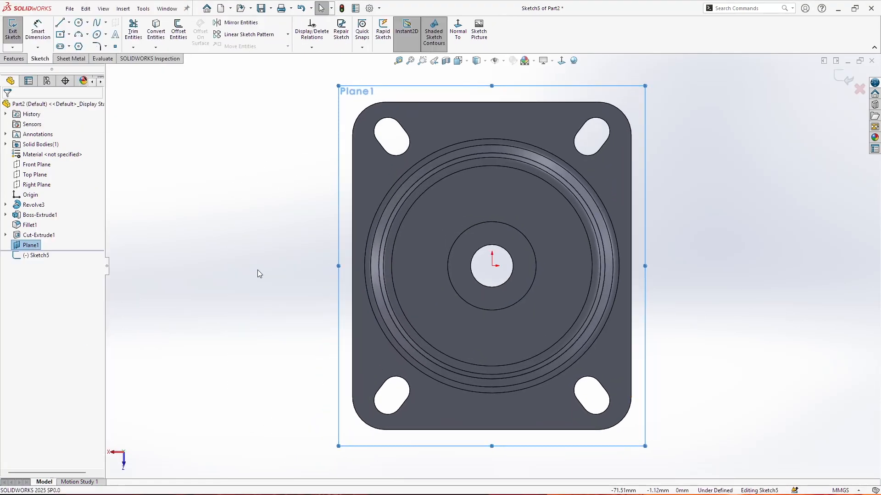
click(79, 22)
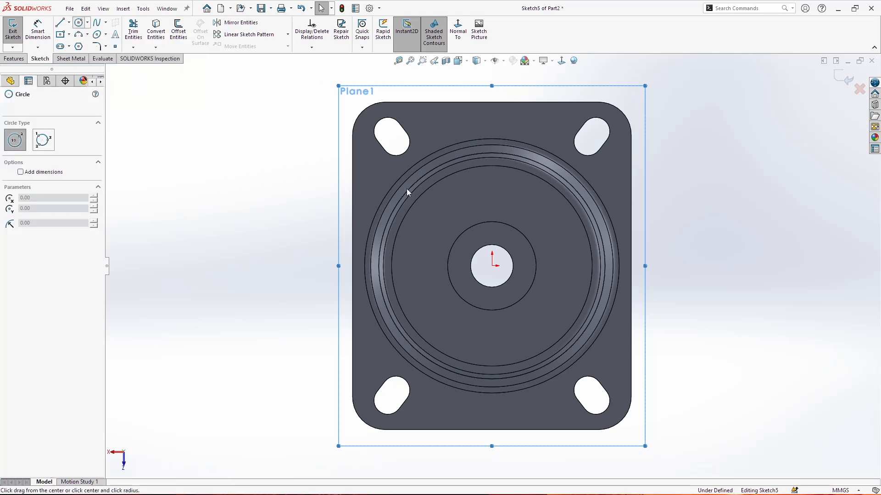
click(492, 266)
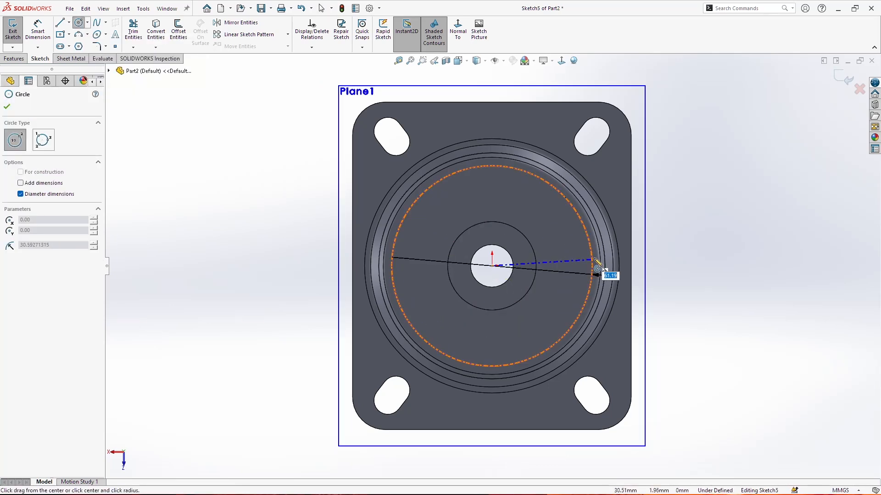
click(666, 259)
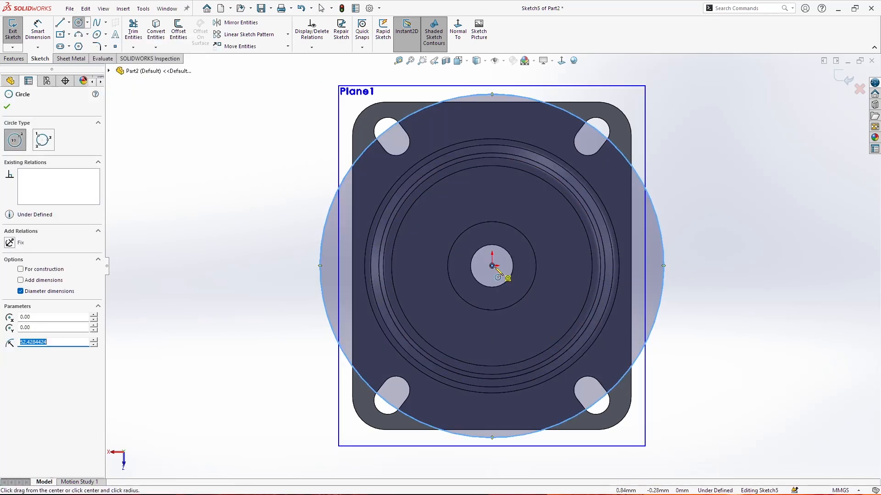
click(492, 266)
click(580, 266)
key(Escape)
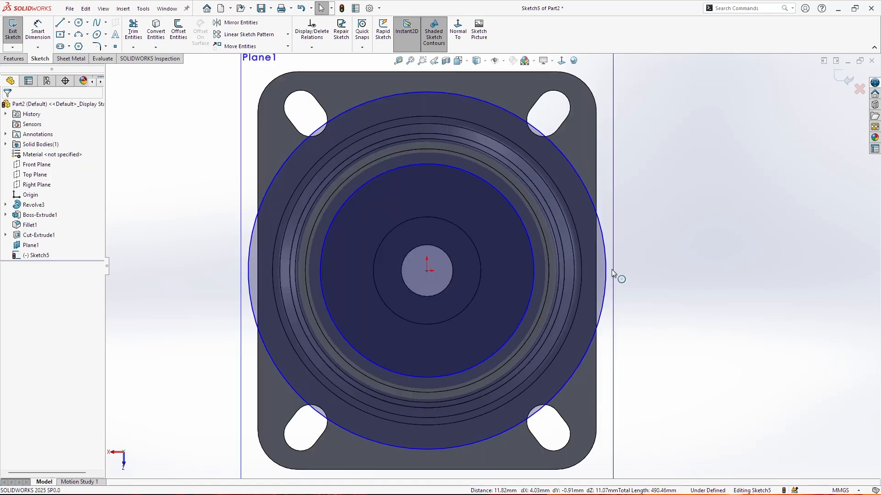
Step: Make the larger circle tangent to the outer edge of the round body's narrow ring and the smaller circle tangent to the ring's inner edge
click(606, 269)
ctrl+click(557, 269)
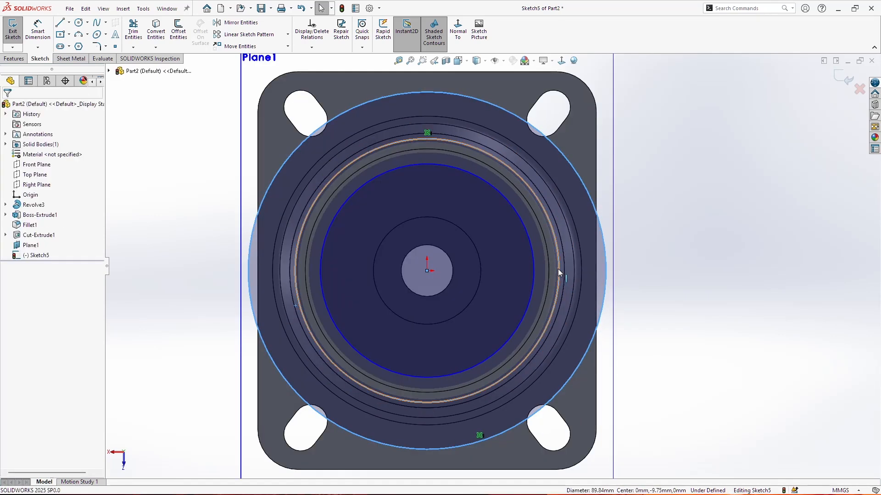
click(10, 266)
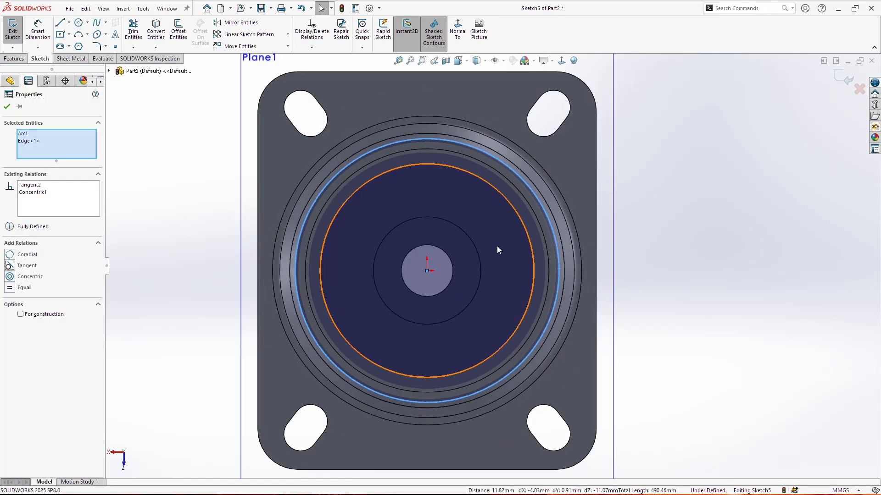
click(530, 242)
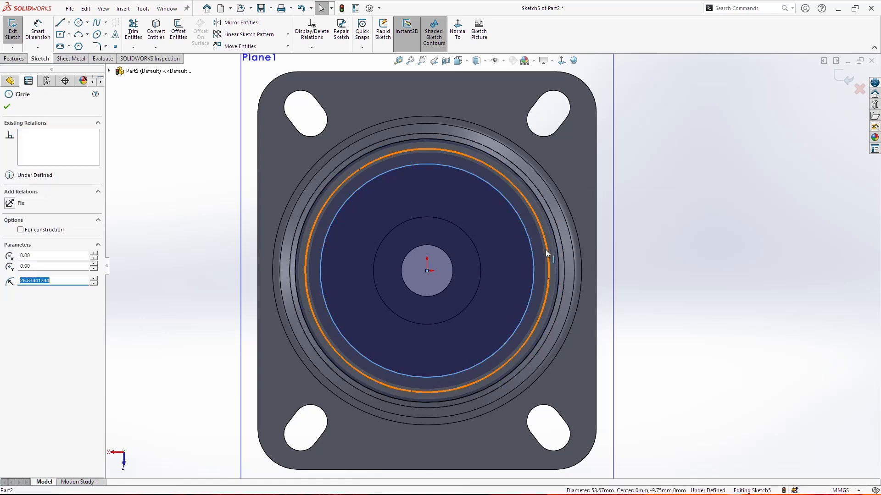
ctrl+click(546, 249)
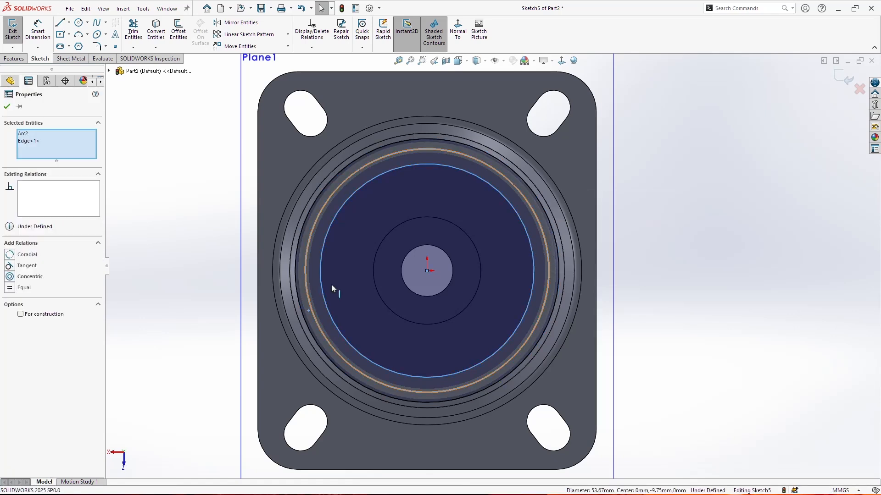
click(26, 267)
key(Escape)
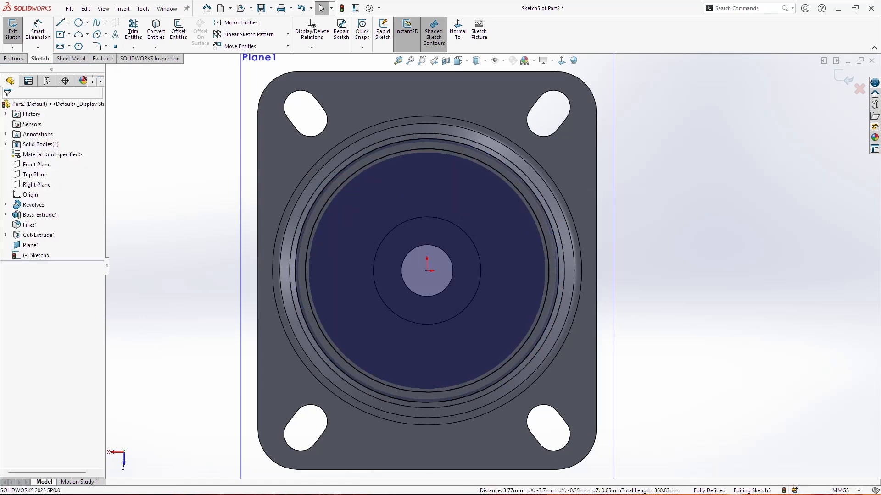
Step: Sketch two vertical lines, about 28.3 mm and 19.5 mm long, crossing the upper-left part of the two circles
click(60, 22)
drag(375, 192, 375, 80)
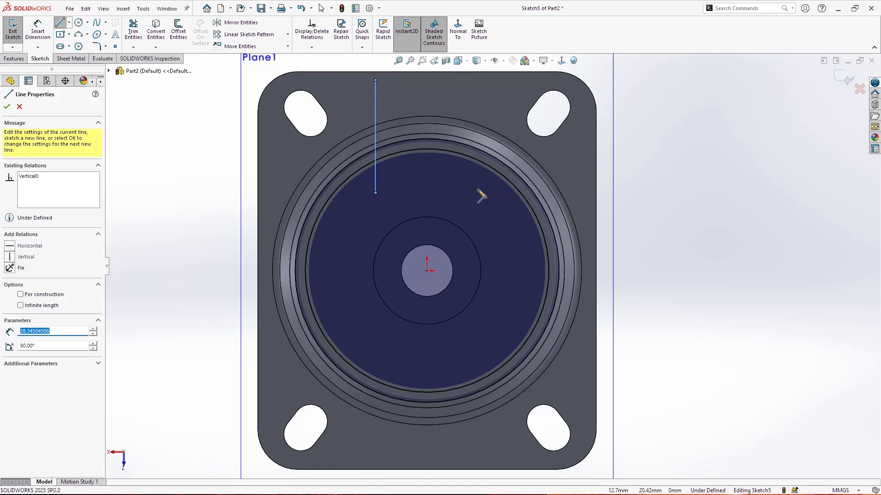
scroll(476, 188, up, 2)
scroll(408, 133, down, 2)
drag(386, 103, 386, 180)
key(Escape)
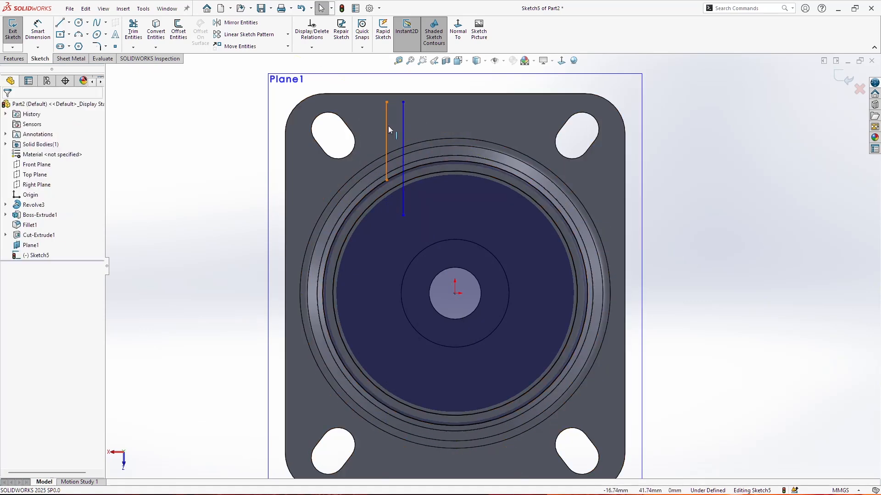
click(387, 134)
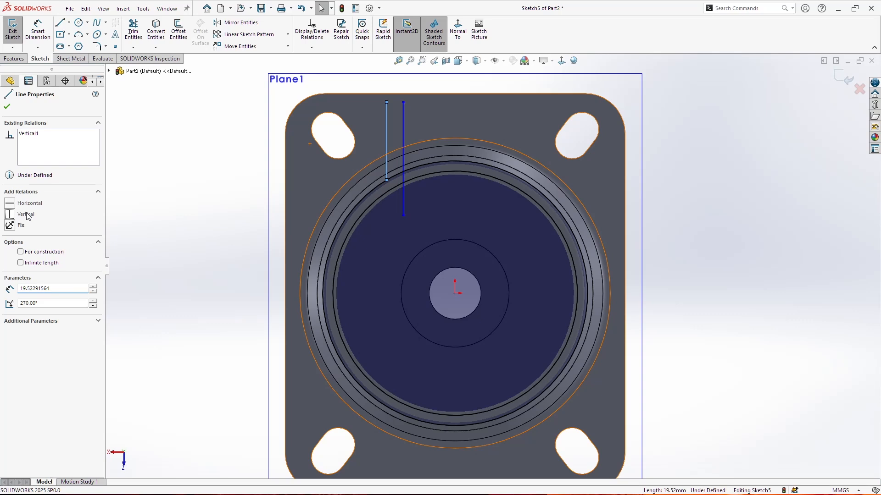
Step: Attach the lower end of the longer vertical line to the inner circle and the other line's to the outer circle, closing their gap slightly
drag(404, 215, 405, 181)
key(Escape)
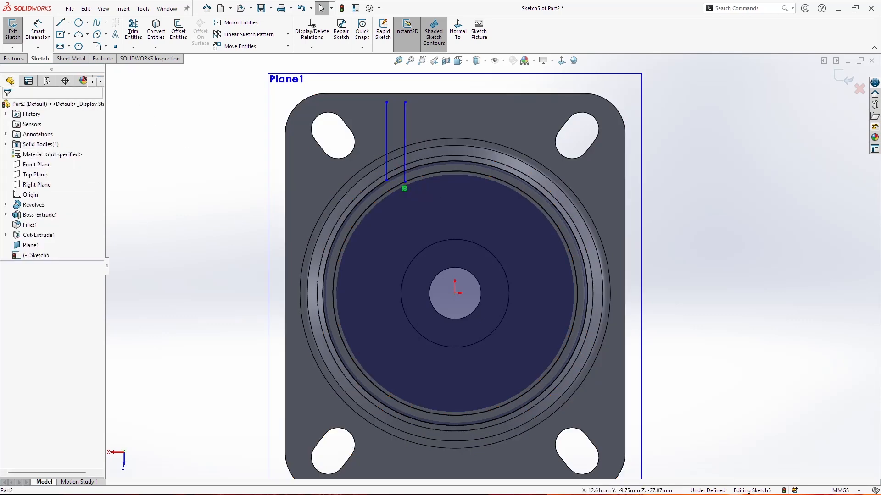
mouse_move(388, 178)
mouse_down()
mouse_move(391, 161)
mouse_move(384, 181)
mouse_up()
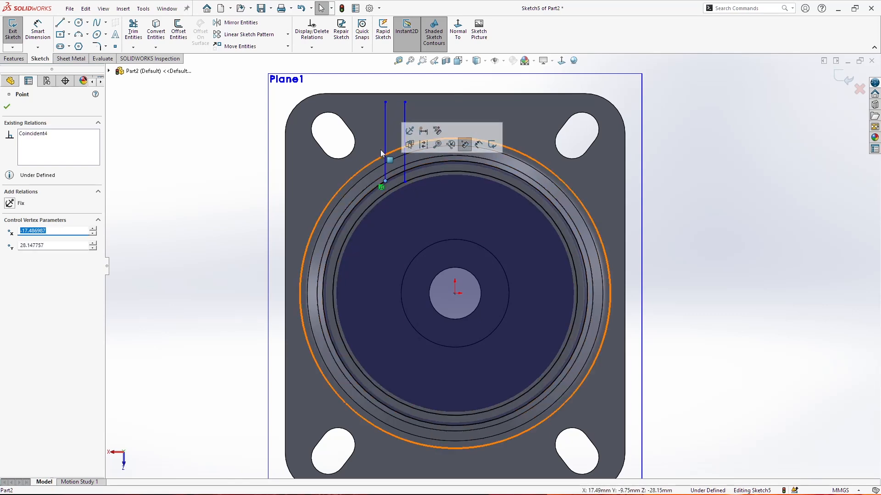
mouse_move(405, 102)
mouse_down()
mouse_move(412, 101)
mouse_move(400, 102)
mouse_up()
Step: Dimension the spacing between the two vertical lines to 2.5 mm
click(37, 32)
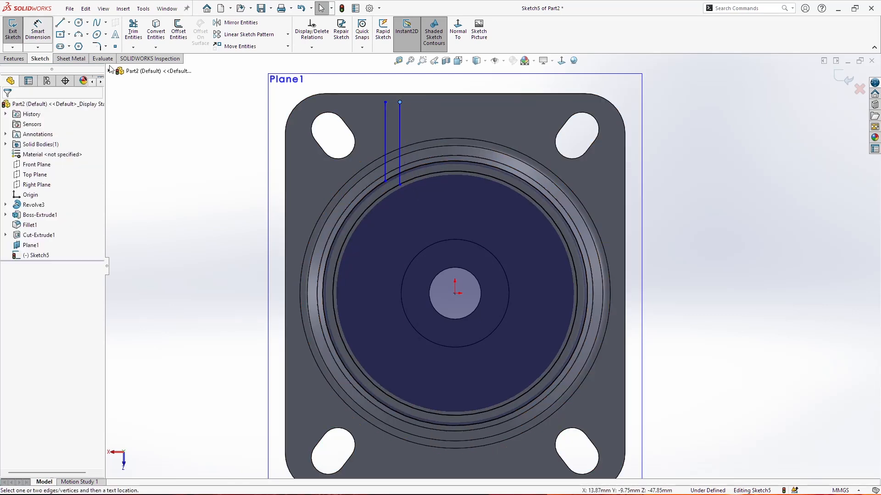
click(384, 134)
click(400, 133)
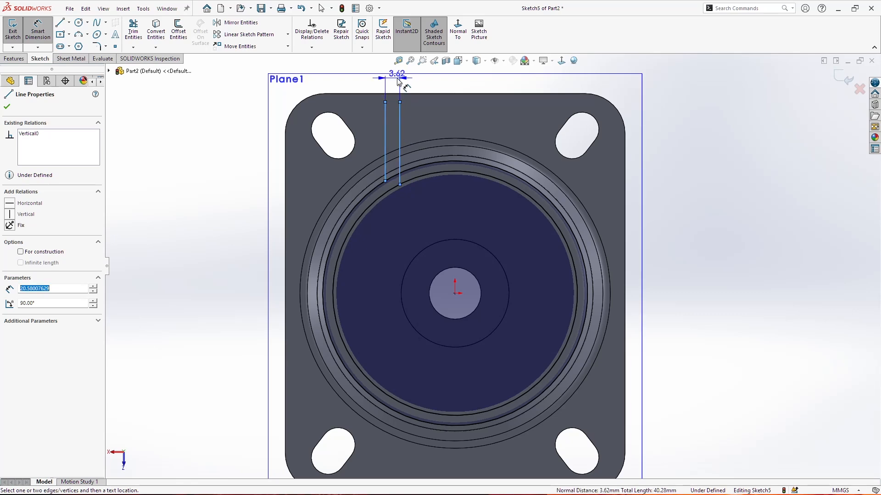
click(397, 86)
text(2.5)
key(Return)
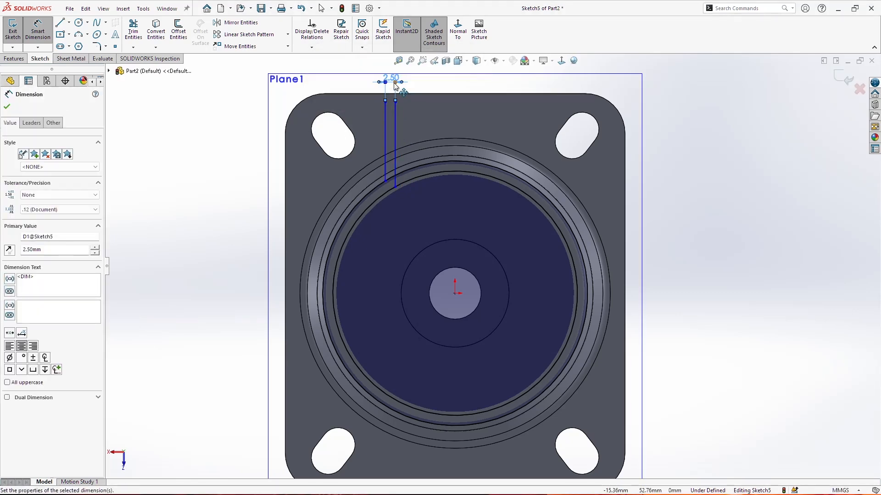
Step: Close the upper ends of the two vertical lines with a short horizontal line
click(63, 24)
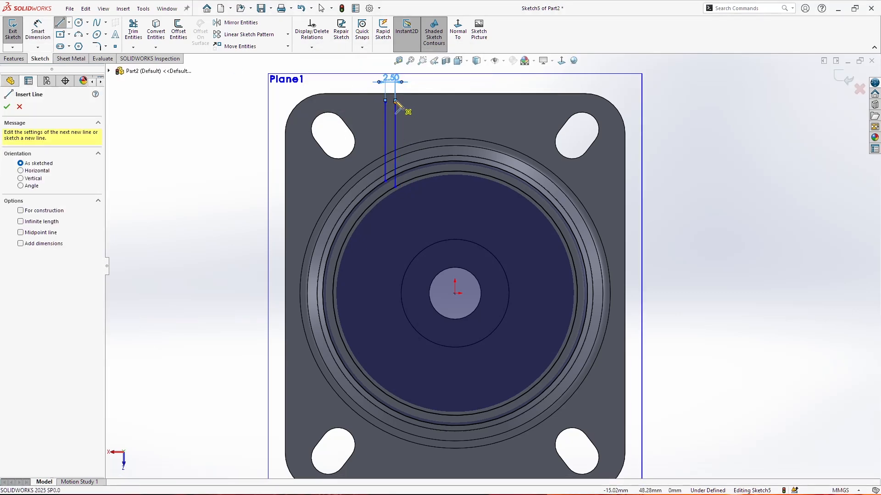
click(395, 102)
key(Escape)
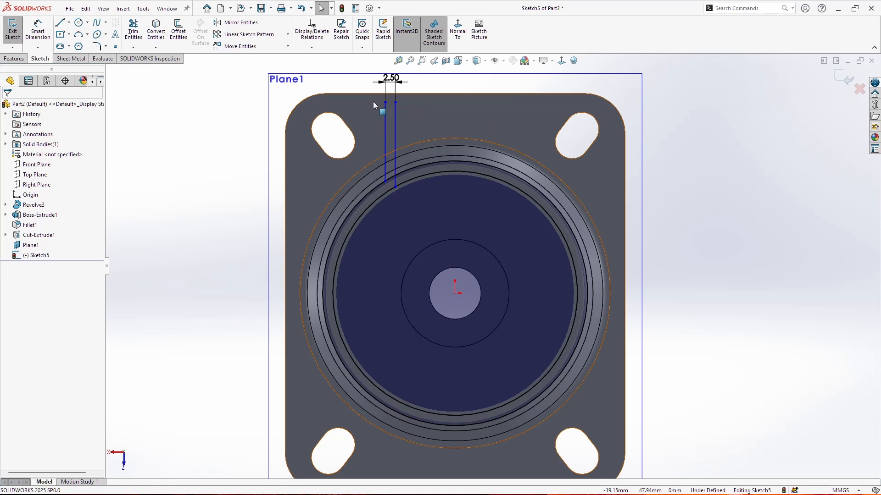
click(60, 22)
click(386, 102)
click(395, 102)
key(Escape)
Step: Sketch a centerline about 45.3 mm long upward from the origin and constrain it to be vertical
click(69, 23)
click(80, 44)
click(455, 292)
click(458, 113)
key(Escape)
click(456, 129)
click(39, 216)
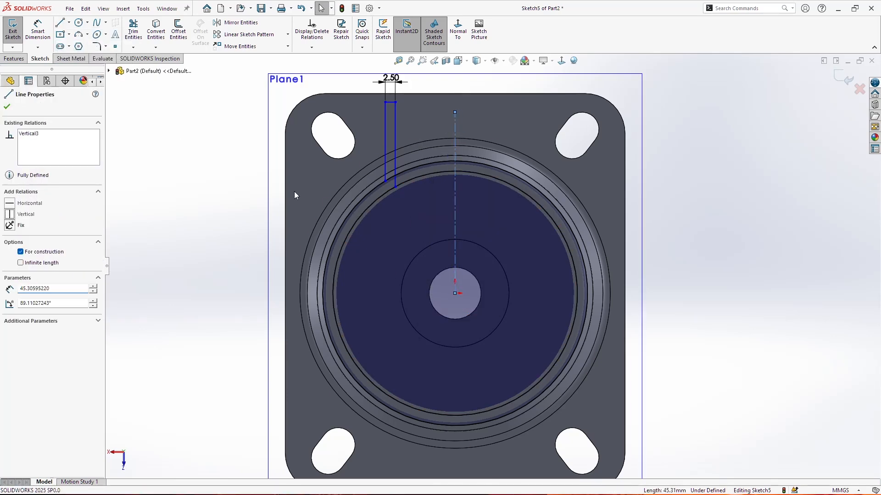
key(Escape)
Step: Mirror the two vertical lines and their short connecting line about the centerline
click(455, 126)
drag(360, 97, 419, 192)
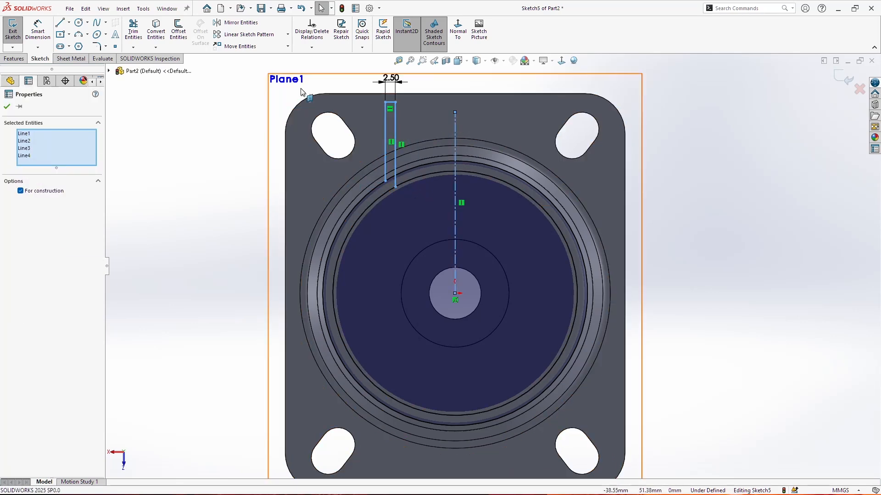
click(251, 27)
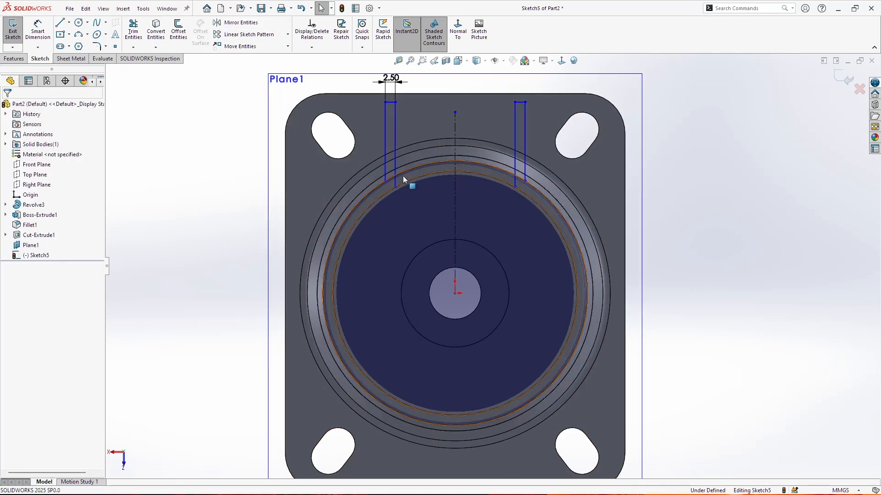
Step: Dimension the distance between the inner vertical lines of the two mirrored strips to 46 mm
click(38, 29)
click(395, 142)
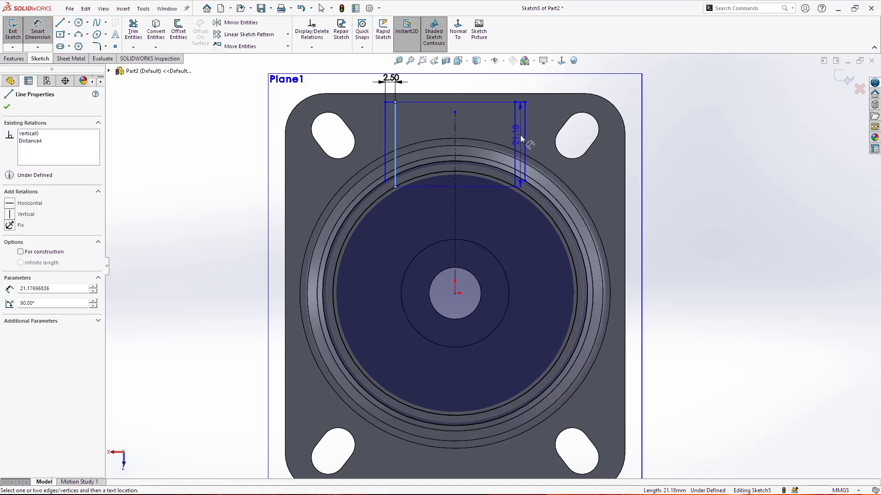
click(514, 136)
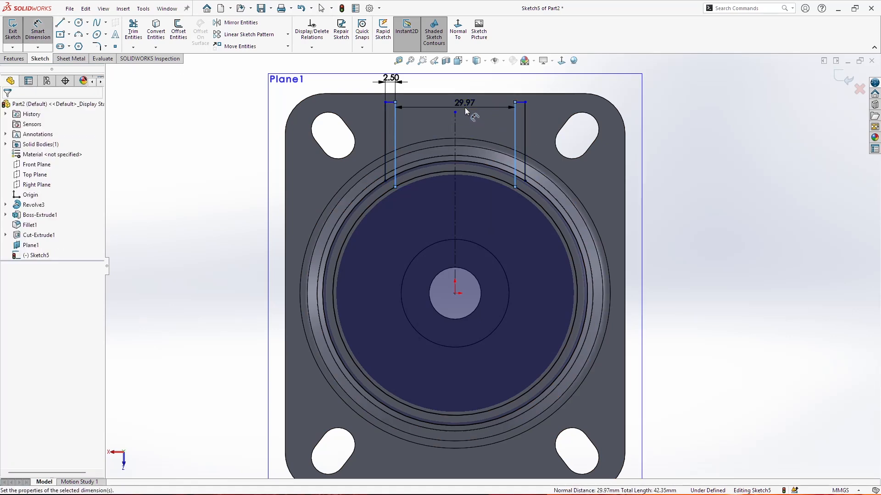
click(464, 107)
text(40)
key(Return)
key(Return)
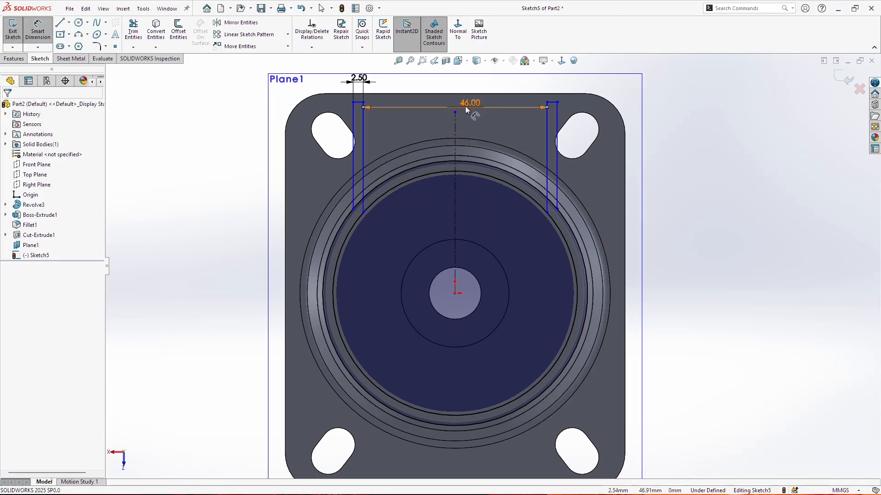
key(Escape)
click(547, 212)
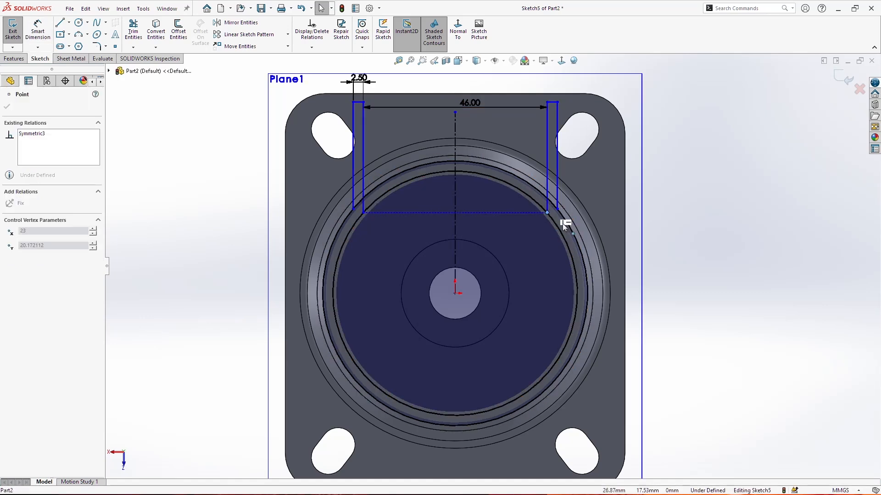
Step: Dimension the short closing line of the strip 1 mm from the plate's upper edge
right_drag(499, 136, 495, 110)
scroll(397, 102, down, 1)
click(400, 99)
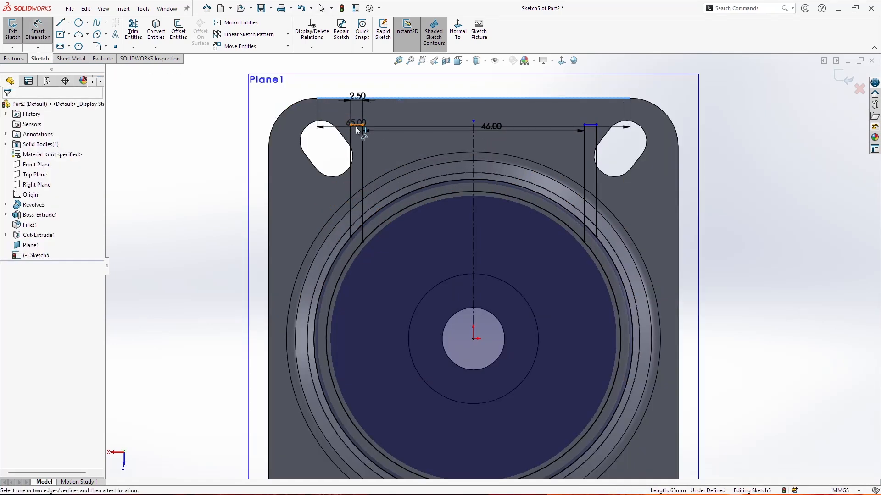
click(356, 125)
click(243, 114)
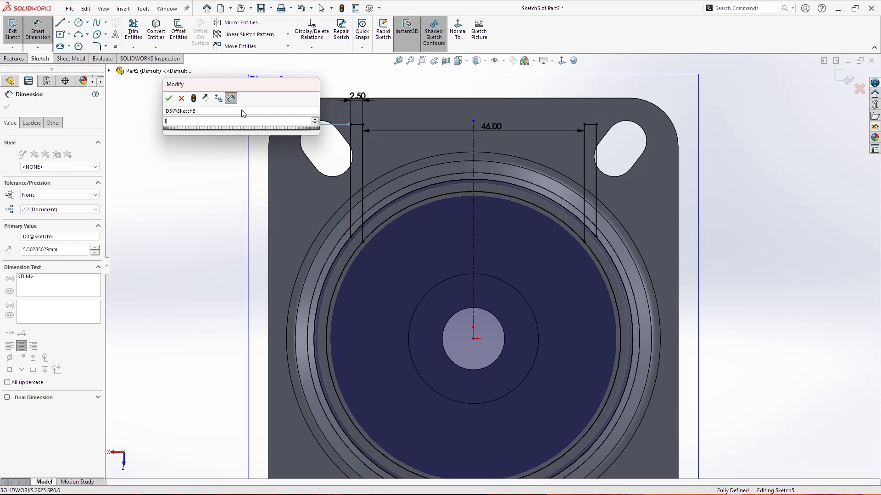
text(1)
key(Return)
key(Escape)
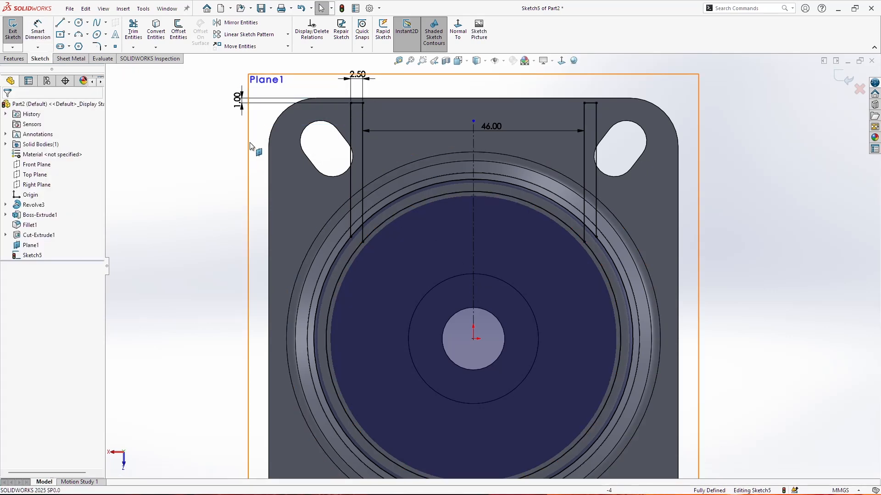
Step: Trim the circle arcs between and inside the two strips so strips and ring form one open clamp-shaped profile
click(130, 35)
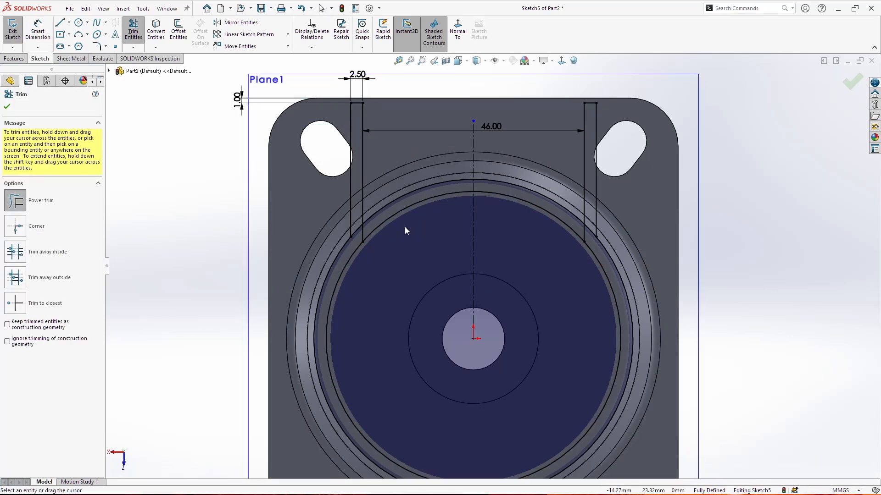
drag(404, 227, 398, 197)
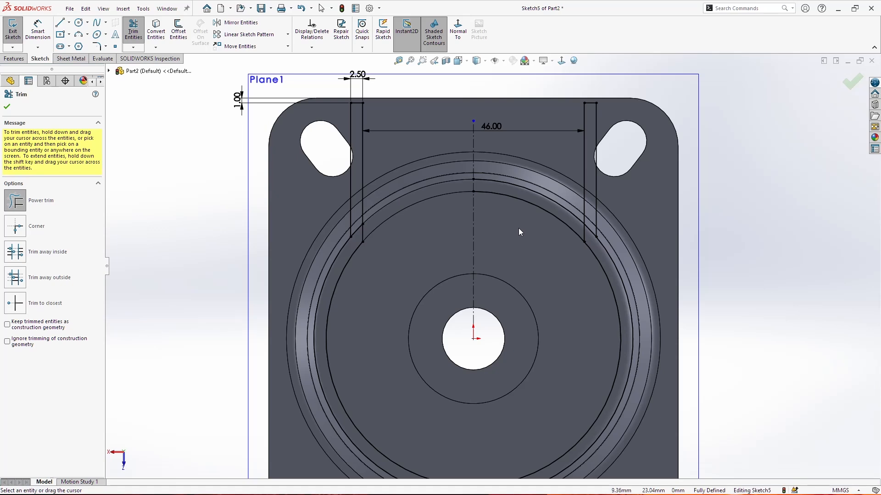
scroll(550, 220, down, 4)
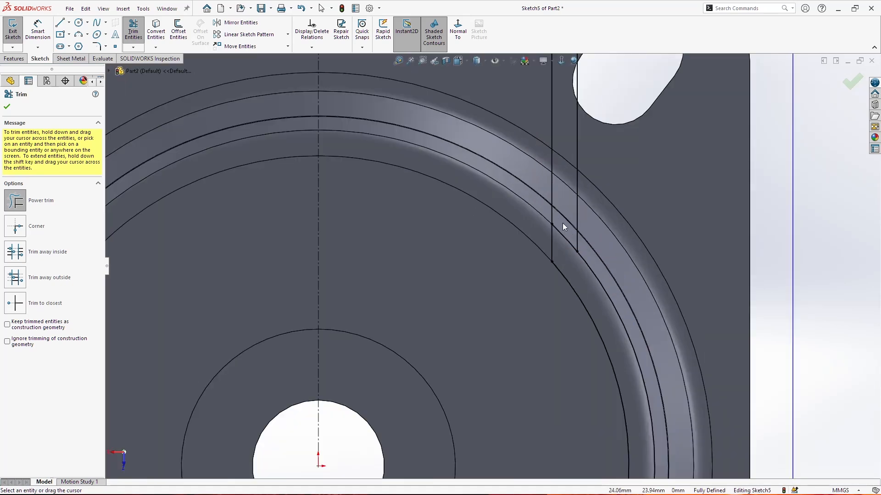
scroll(550, 250, up, 3)
scroll(374, 261, down, 4)
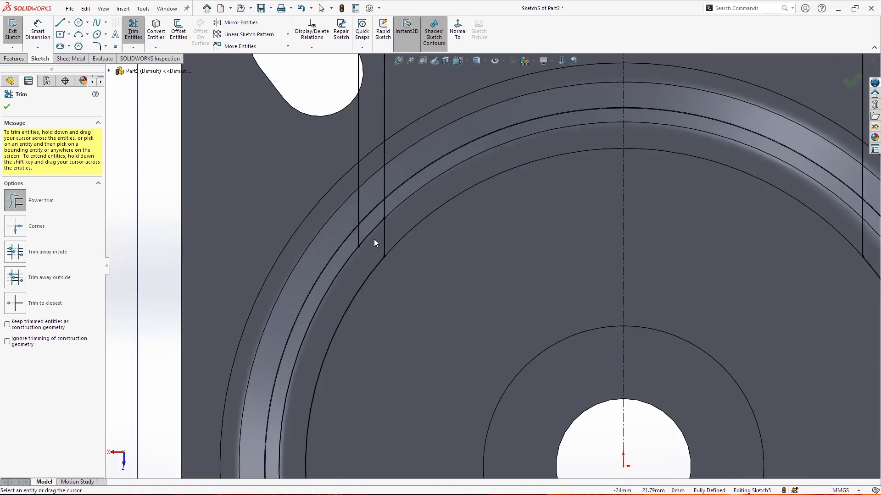
drag(373, 238, 376, 242)
scroll(402, 241, up, 6)
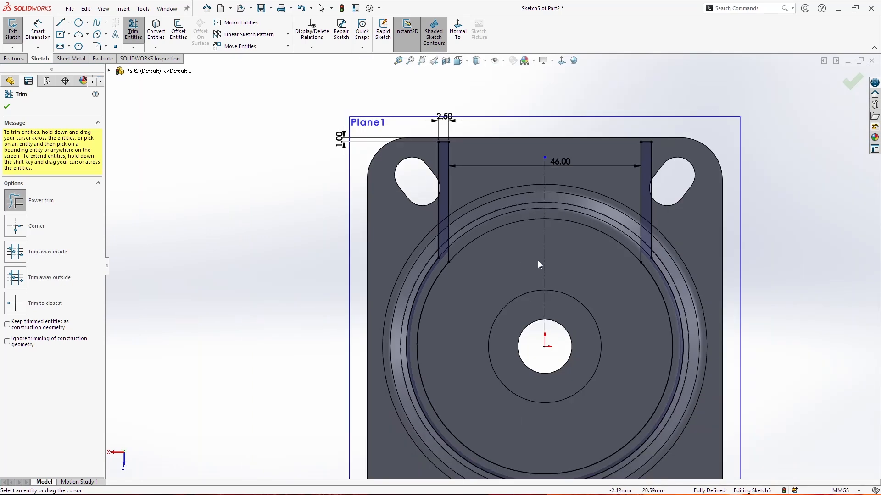
click(7, 107)
Step: Add 20 mm sketch fillets at the four corners where the strips' vertical lines meet the inner and outer arcs
click(96, 46)
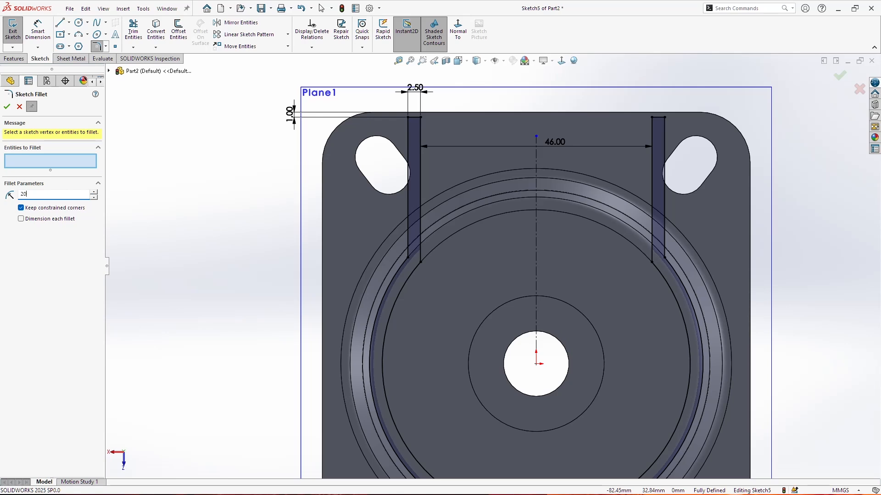
click(409, 258)
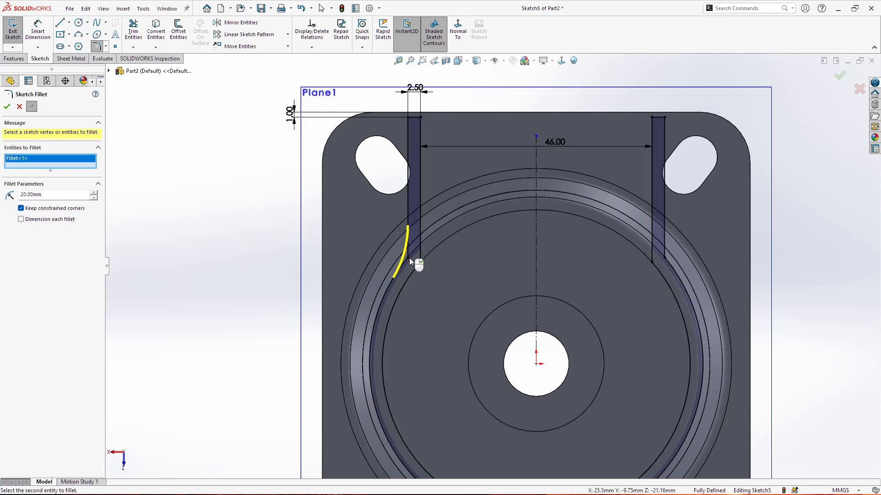
click(421, 263)
click(649, 261)
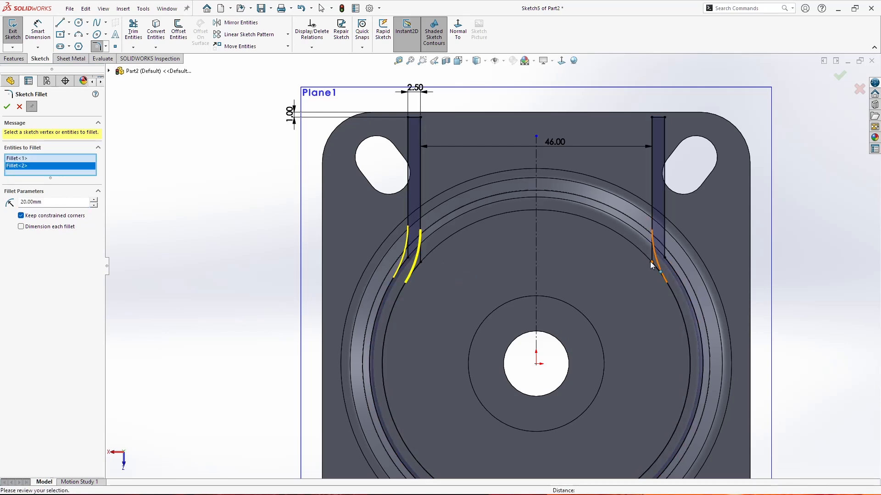
click(665, 257)
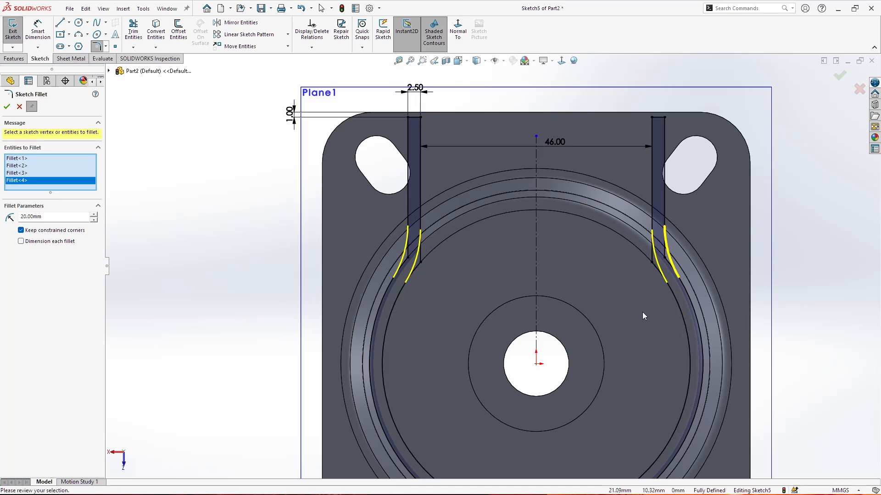
click(19, 108)
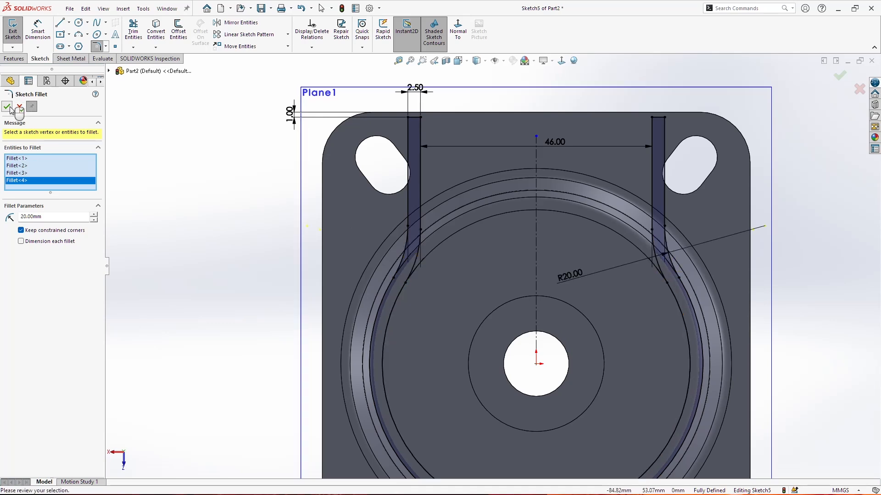
Step: Extrude the clamp-shaped profile as a blind boss with a depth of 74 mm
click(15, 59)
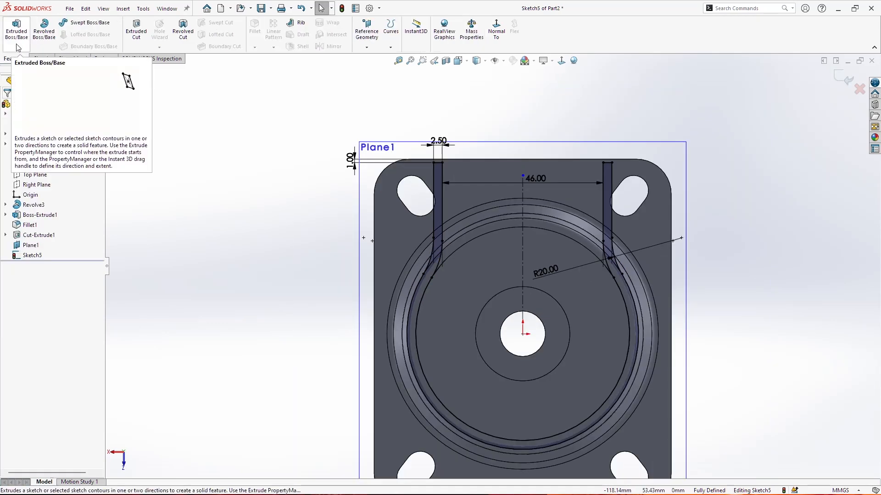
click(16, 47)
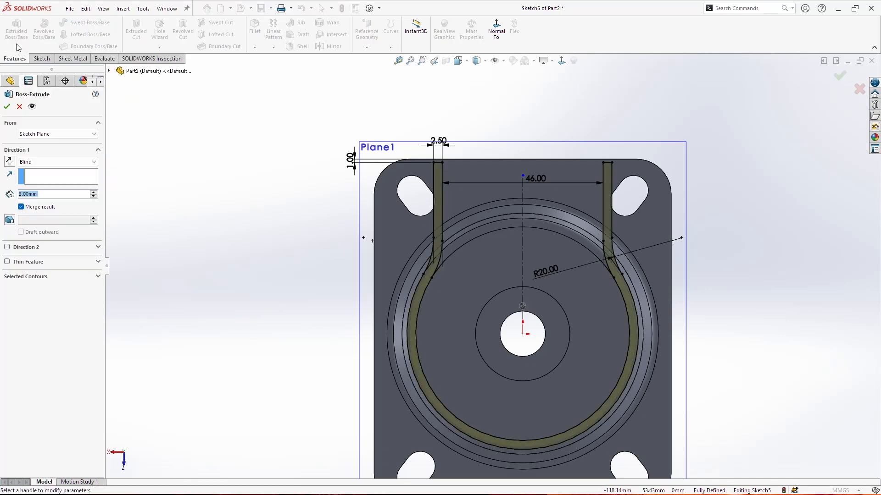
text(74)
key(Return)
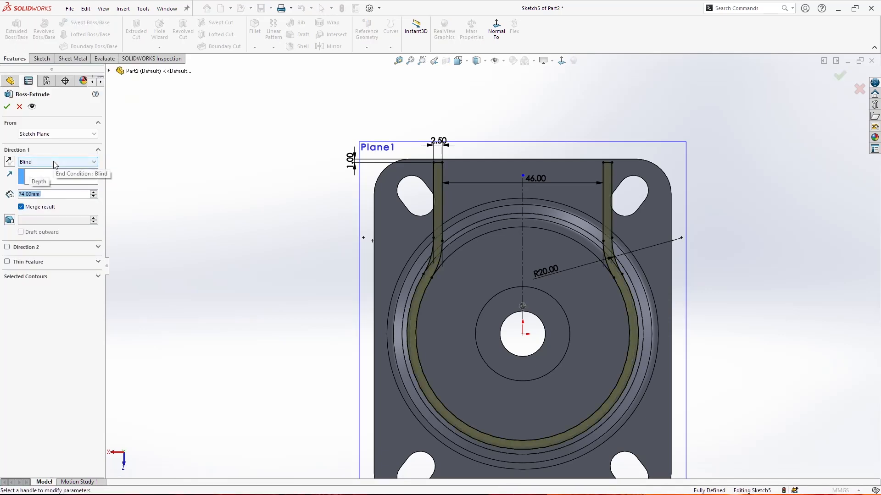
Step: Hide the offset reference plane in the model
mouse_move(340, 222)
middle_down()
mouse_move(399, 184)
mouse_move(460, 124)
mouse_move(401, 227)
mouse_move(468, 275)
mouse_move(515, 326)
mouse_move(542, 309)
mouse_move(527, 284)
middle_up()
scroll(404, 228, up, 4)
scroll(597, 323, down, 4)
middle_drag(583, 315, 537, 257)
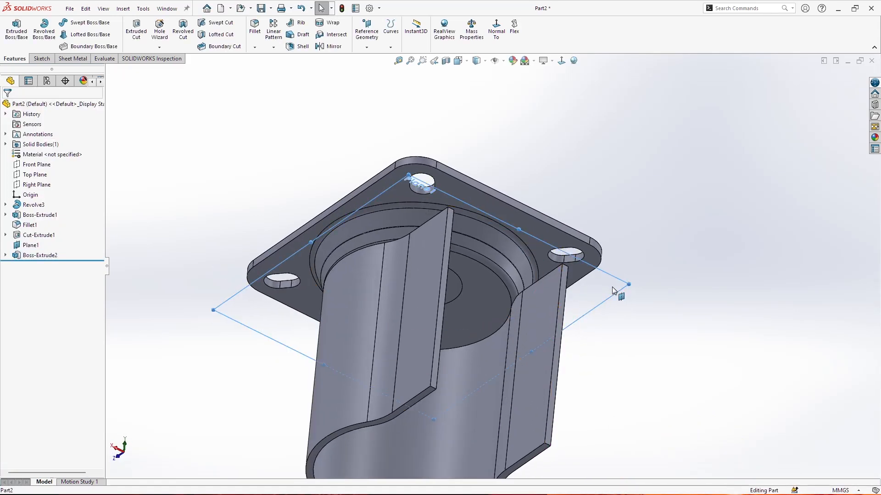
right_click(616, 289)
click(650, 274)
Step: Start a new sketch on the Right Plane and view the model from the right side
middle_drag(557, 374, 607, 280)
scroll(594, 343, up, 4)
middle_drag(541, 277, 591, 225)
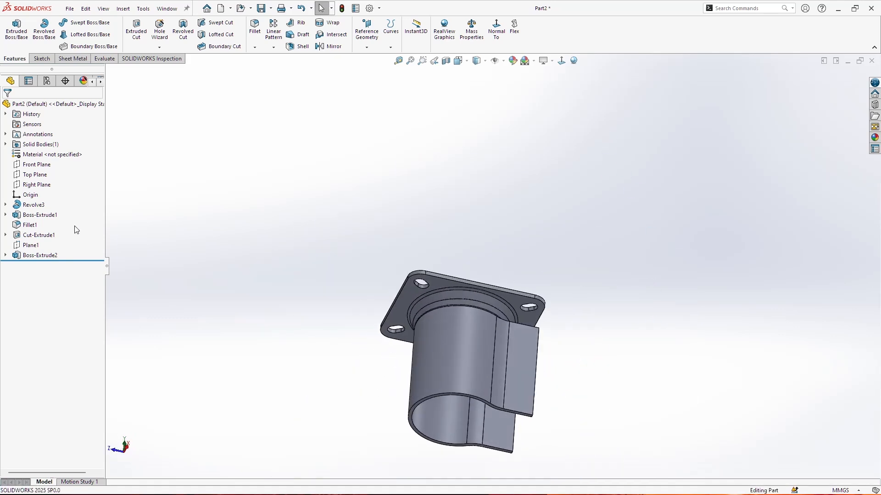
click(40, 186)
right_click(39, 186)
click(52, 169)
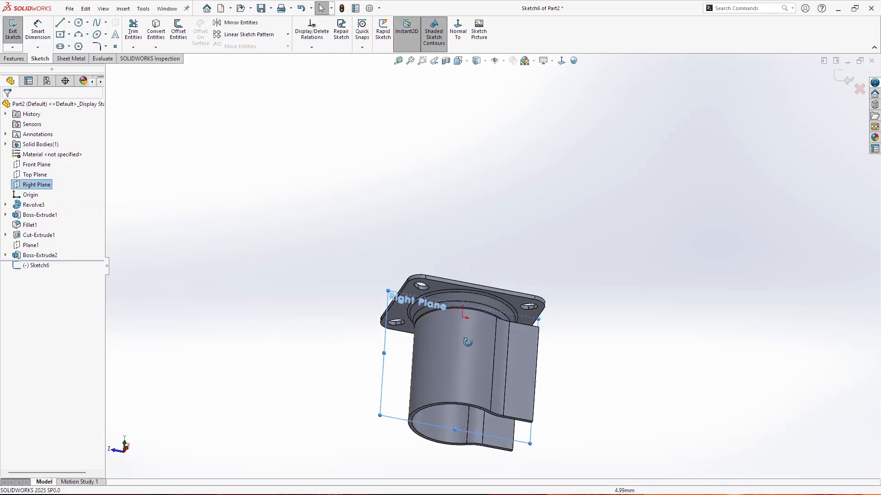
key(space)
click(389, 310)
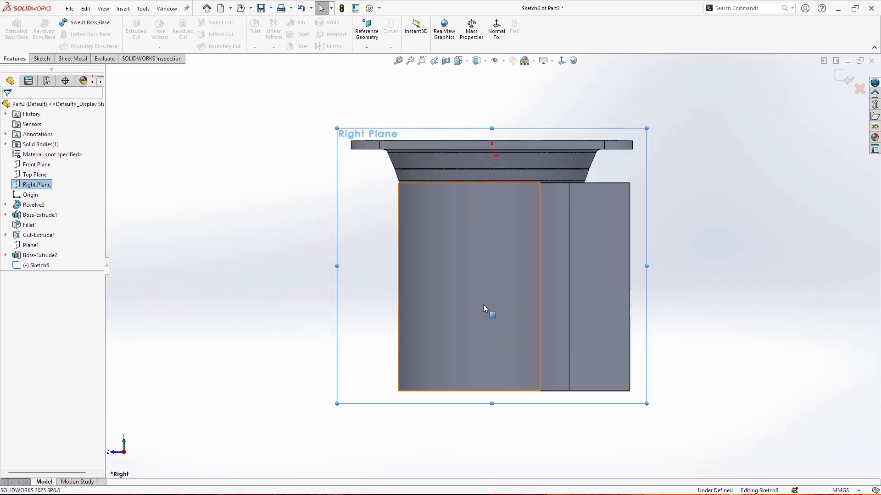
click(39, 58)
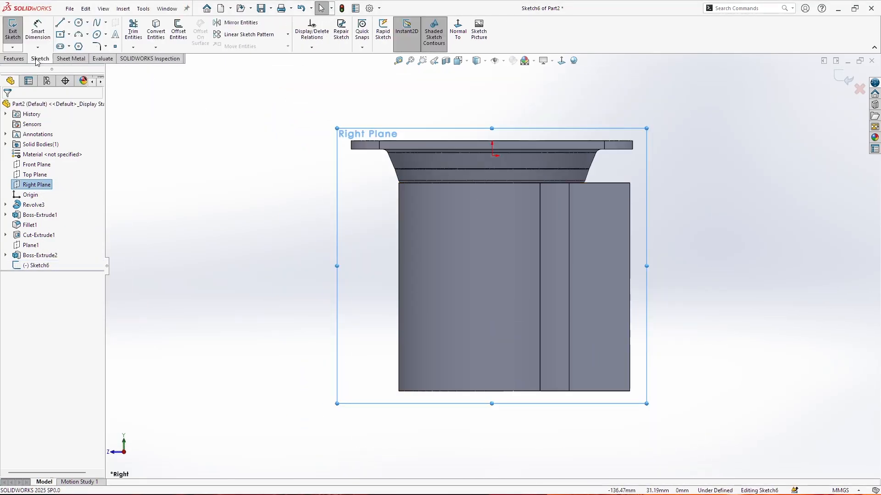
Step: Sketch a circle near the lower end of the clamp's flat strip and set its diameter to 15 mm
click(79, 22)
click(593, 352)
click(578, 337)
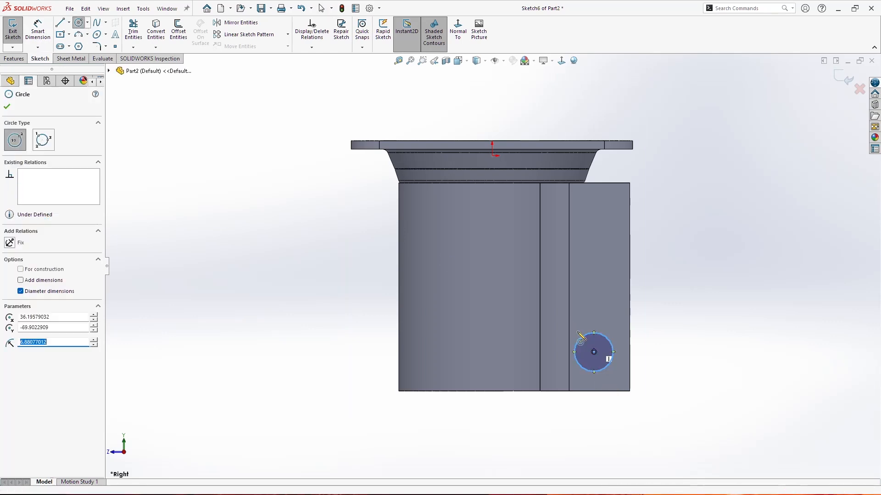
click(38, 30)
click(610, 340)
click(675, 338)
key(Return)
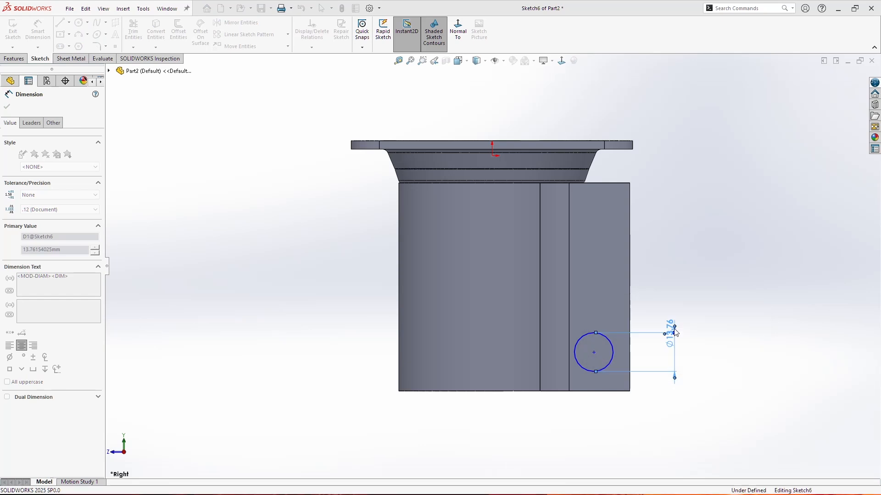
Step: Locate the circle's centre 14 mm above the sleeve's bottom edge and 35 mm horizontally from the origin
click(622, 393)
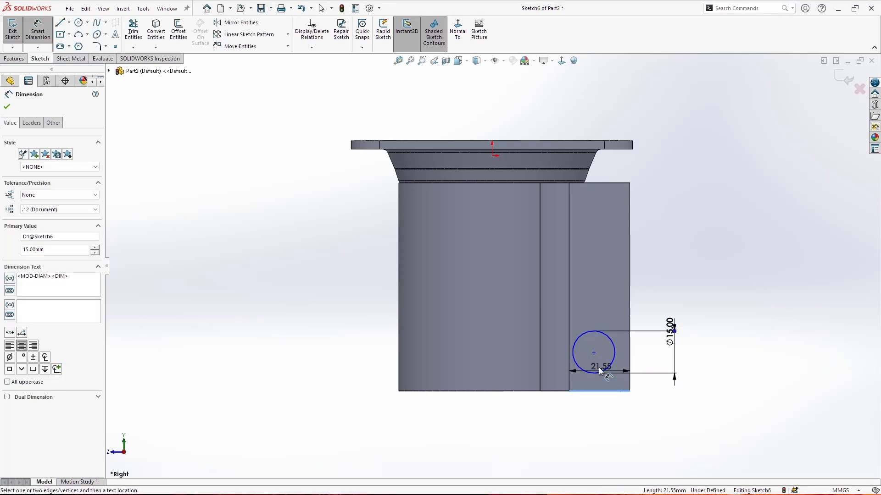
click(594, 352)
click(764, 381)
text(14)
key(Return)
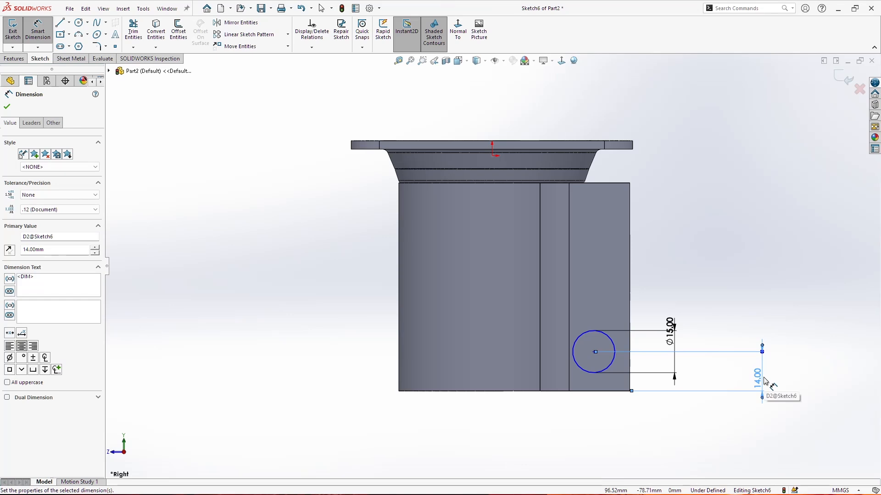
click(492, 156)
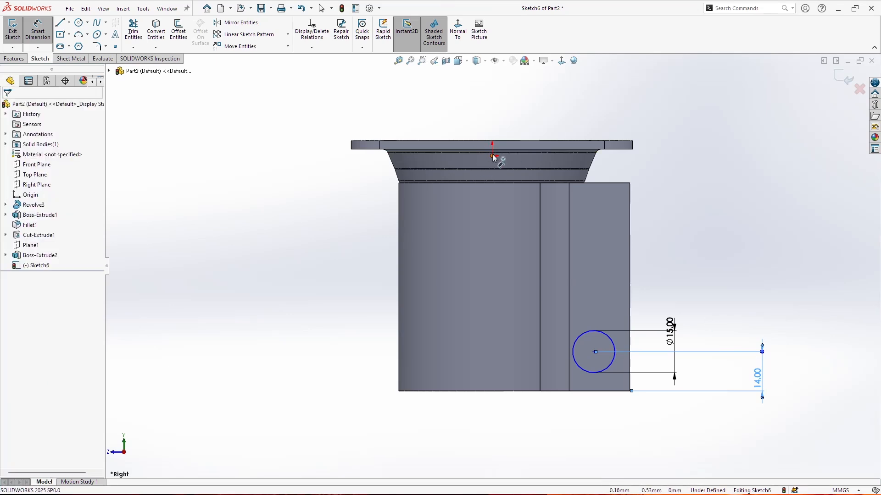
click(593, 352)
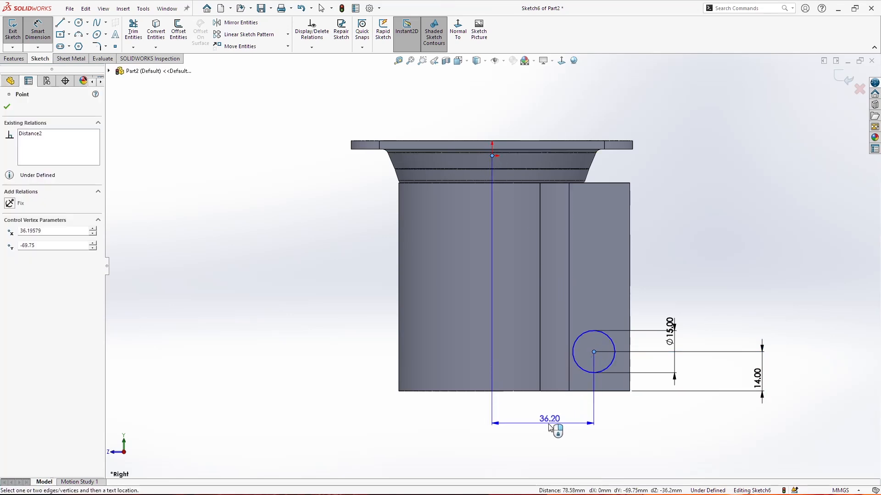
click(546, 412)
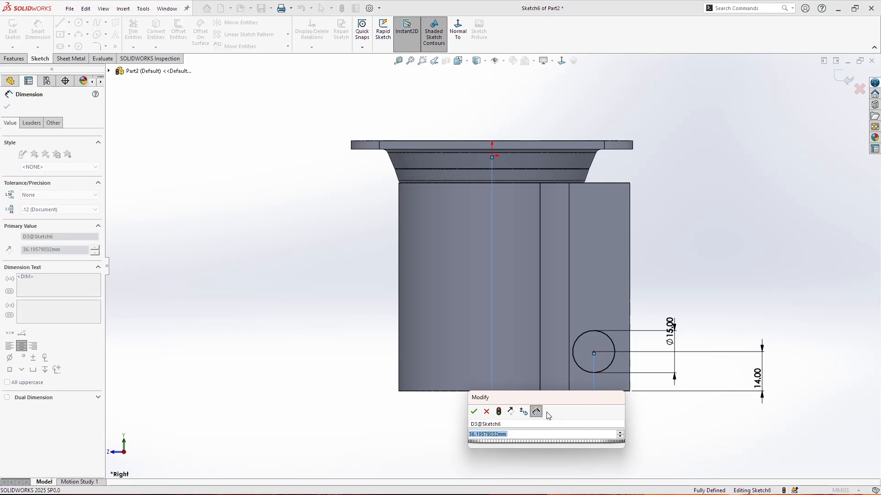
text(35)
key(Return)
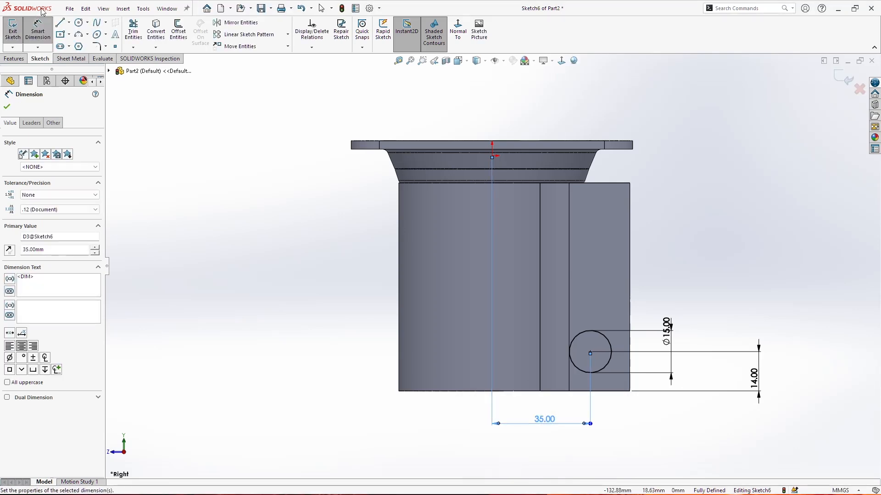
Step: Sketch a short vertical line about 3.6 mm long from the strip's top edge, a slanted line, an arc below the circle and a diagonal to the sleeve's far side edge
click(64, 26)
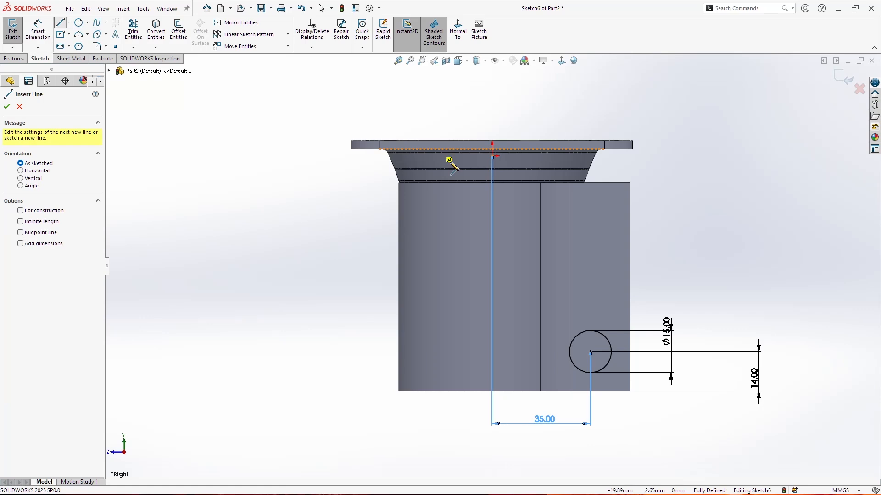
click(590, 183)
click(589, 193)
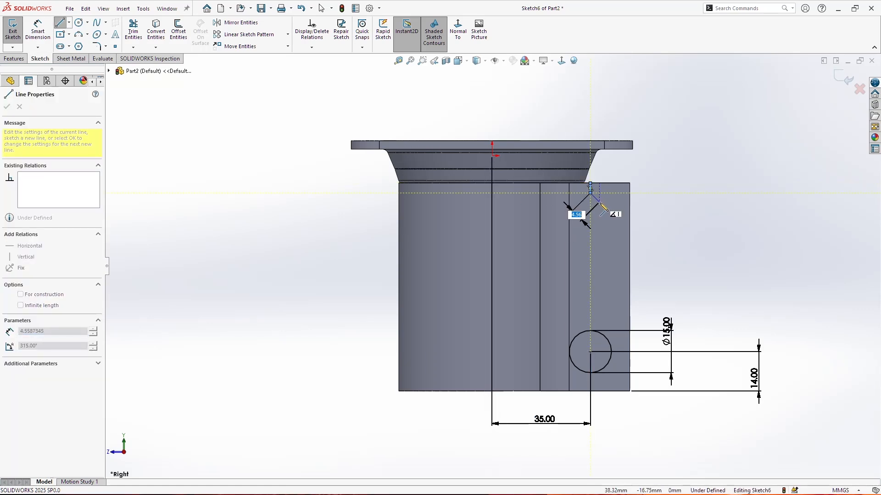
click(630, 352)
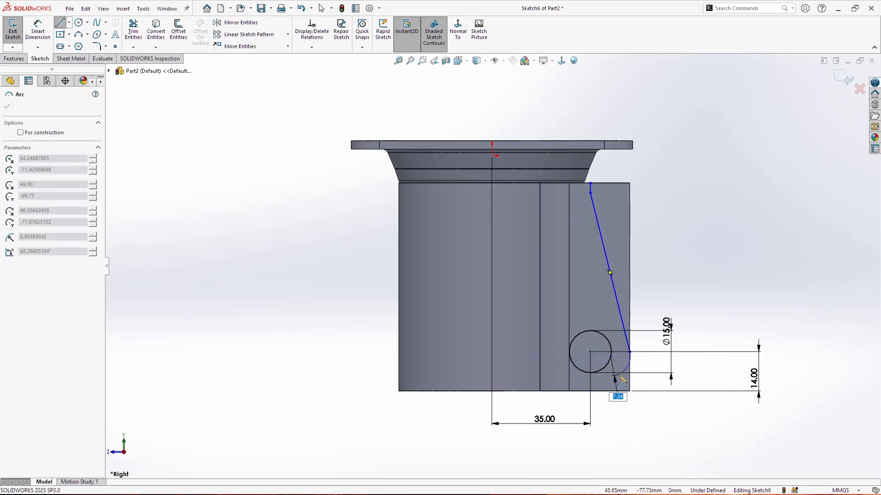
click(560, 382)
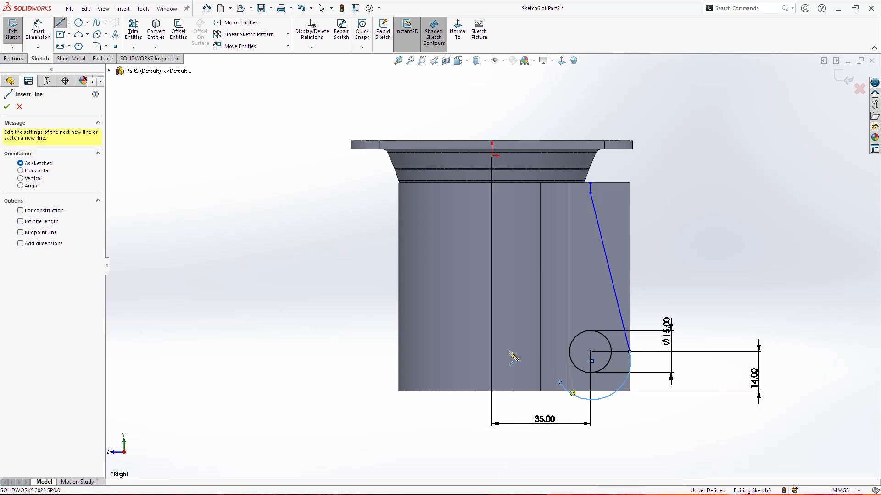
click(398, 200)
key(Escape)
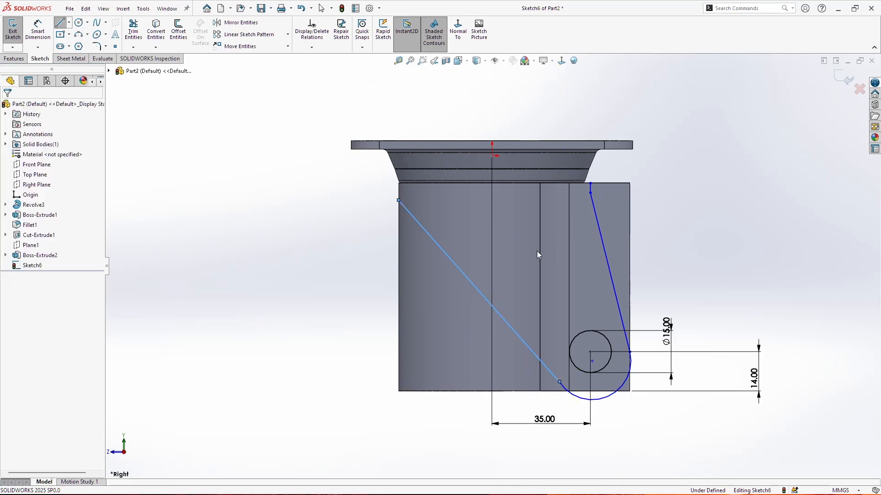
Step: Set the length of the short vertical line at the strip's upper edge to 2 mm
click(34, 27)
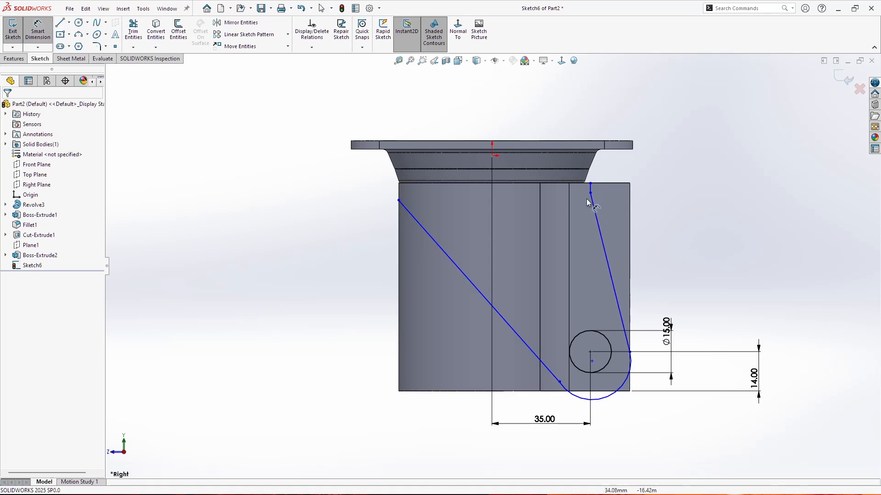
click(603, 196)
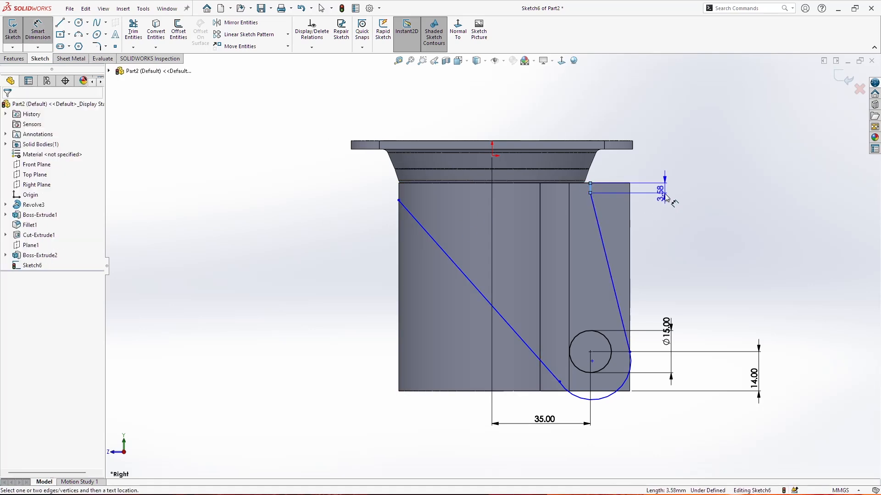
click(663, 196)
text(2)
key(Return)
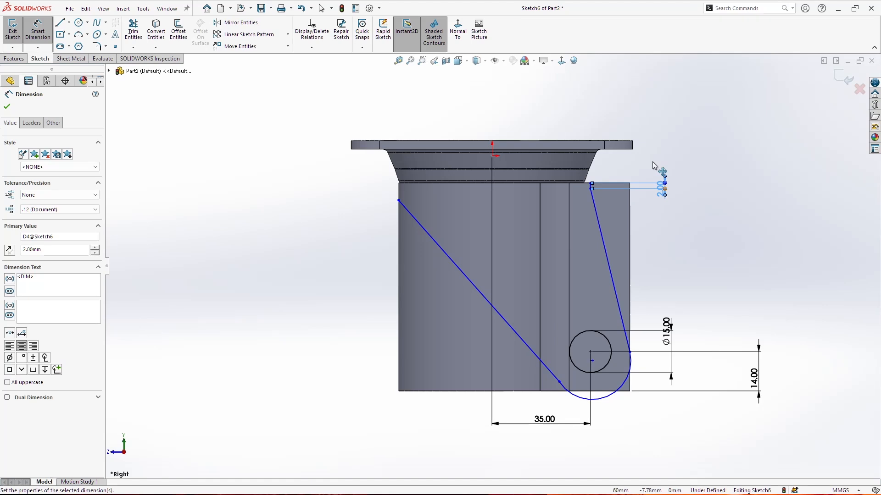
key(Escape)
key(Escape)
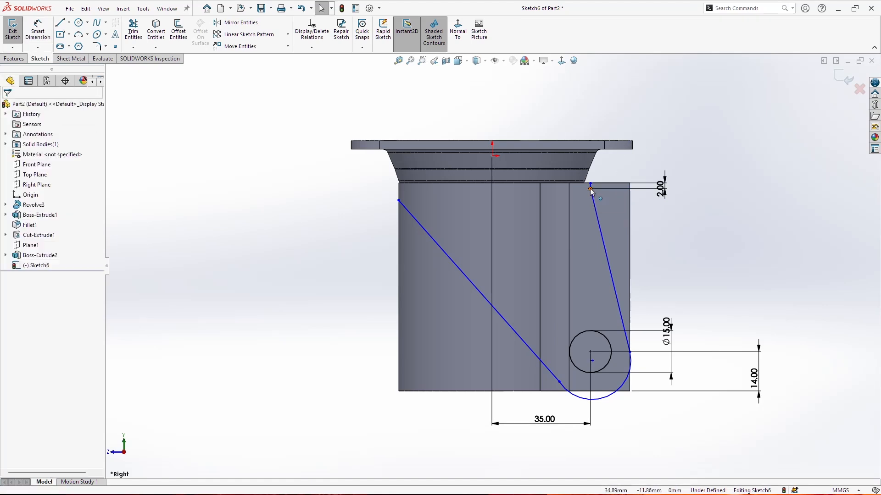
Step: Align the short line's lower endpoint vertically with the circle's centre
click(589, 188)
ctrl+click(589, 352)
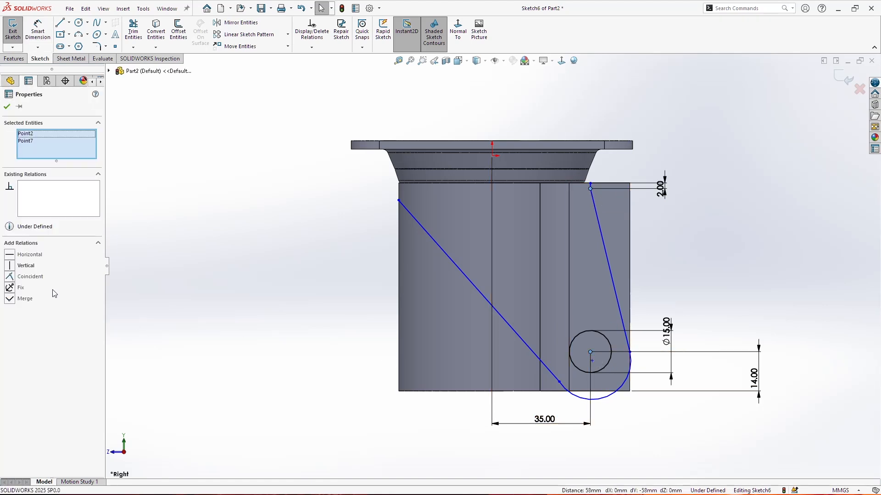
click(386, 285)
Step: Remove the coincident relation from the arc's upper endpoint and make the arc tangent to the strip's outer vertical edge
click(630, 353)
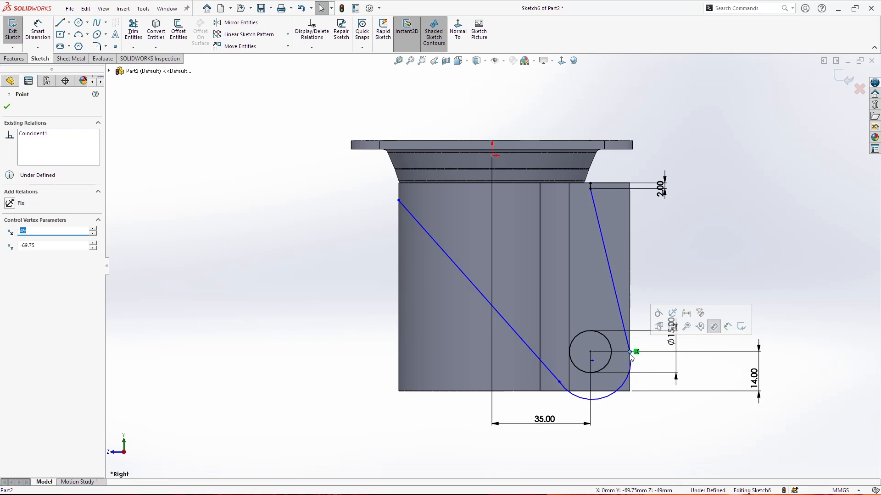
click(636, 352)
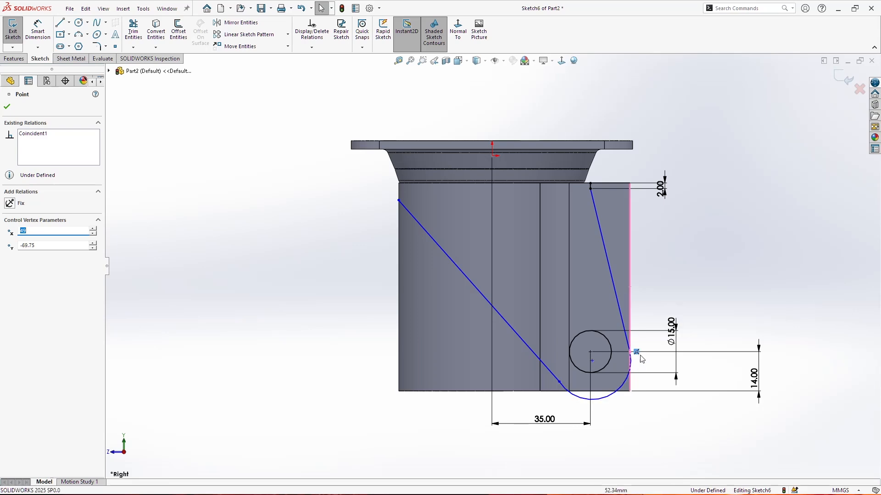
key(Delete)
click(631, 367)
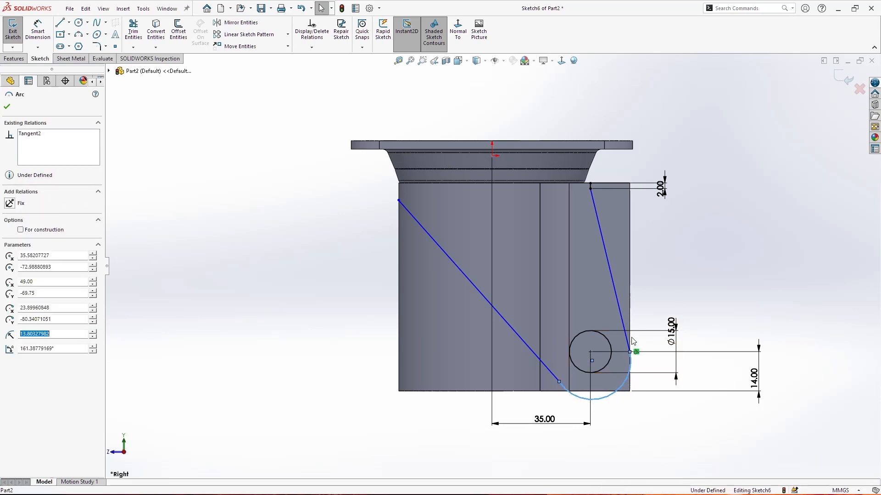
ctrl+click(630, 330)
click(23, 252)
key(Escape)
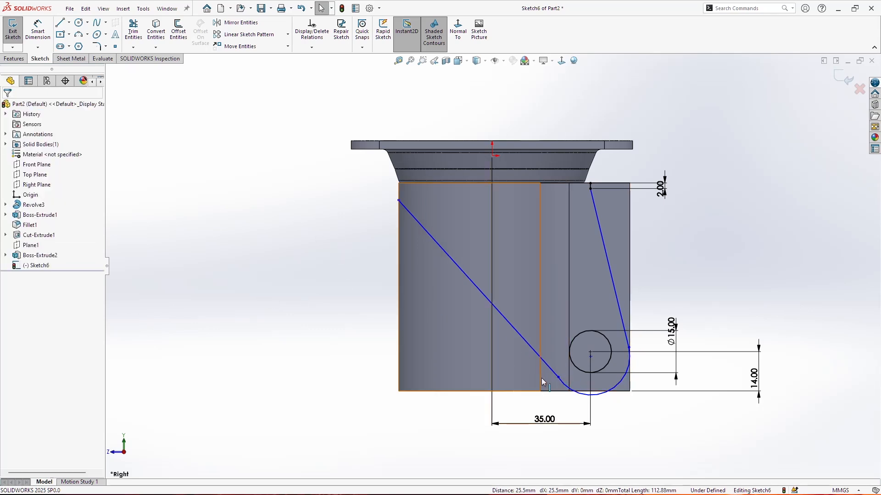
Step: Make the arc tangent to the long diagonal line and to the sleeve's bottom edge
click(568, 387)
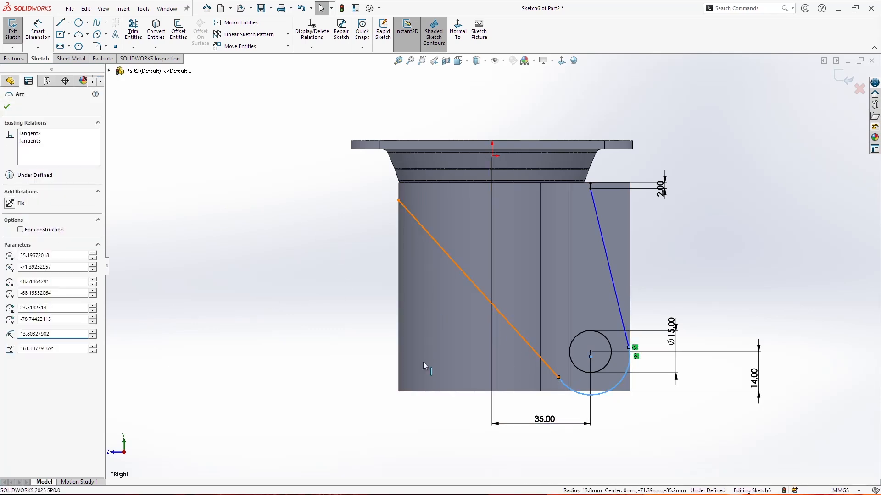
ctrl+click(552, 370)
click(26, 255)
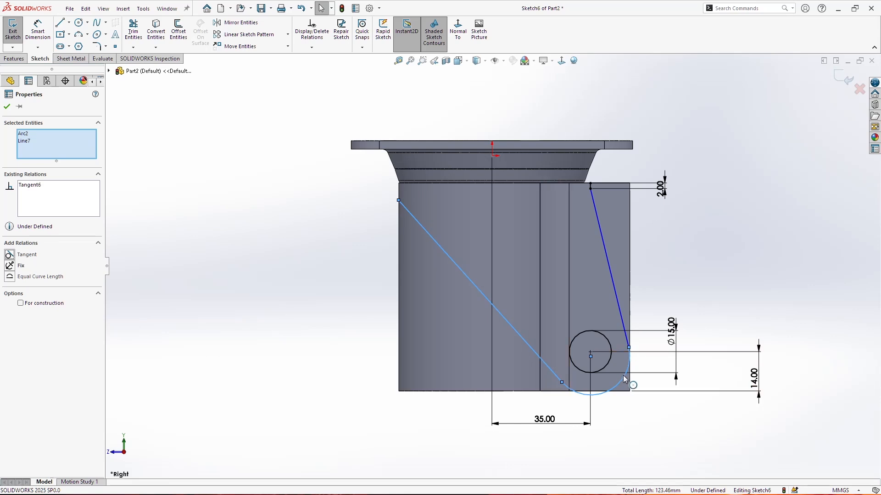
ctrl+click(625, 389)
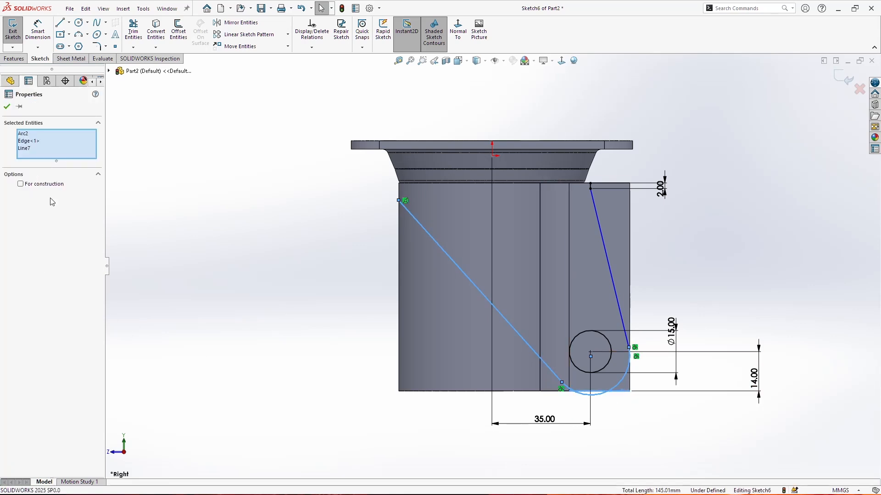
click(686, 375)
click(617, 383)
ctrl+click(625, 391)
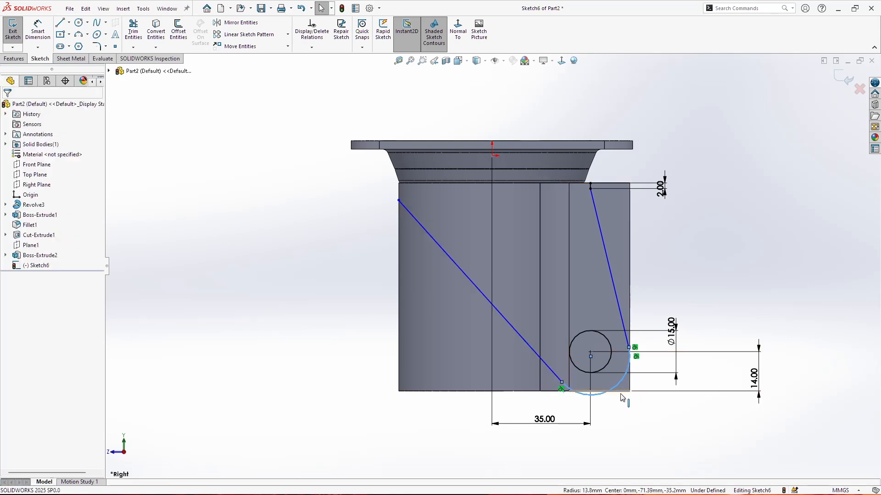
click(26, 255)
click(374, 342)
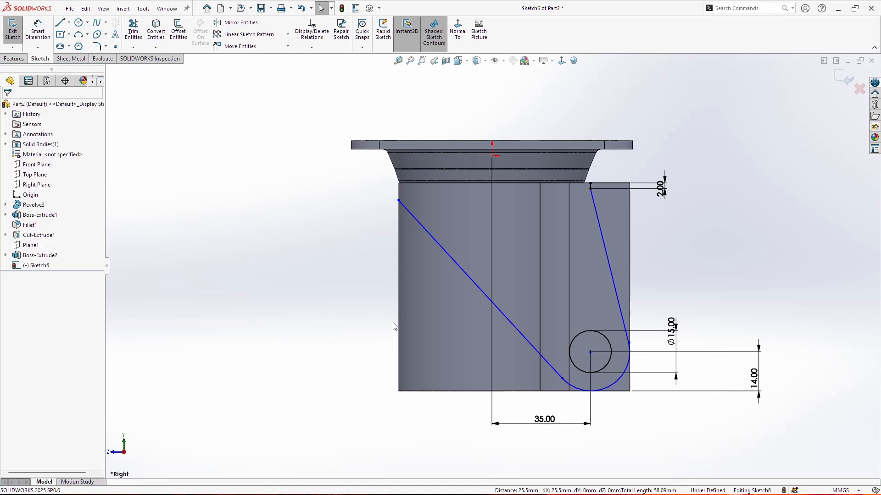
Step: Dimension the diagonal line's upper endpoint 20 mm below the flange's top edge
click(37, 29)
click(383, 146)
click(398, 201)
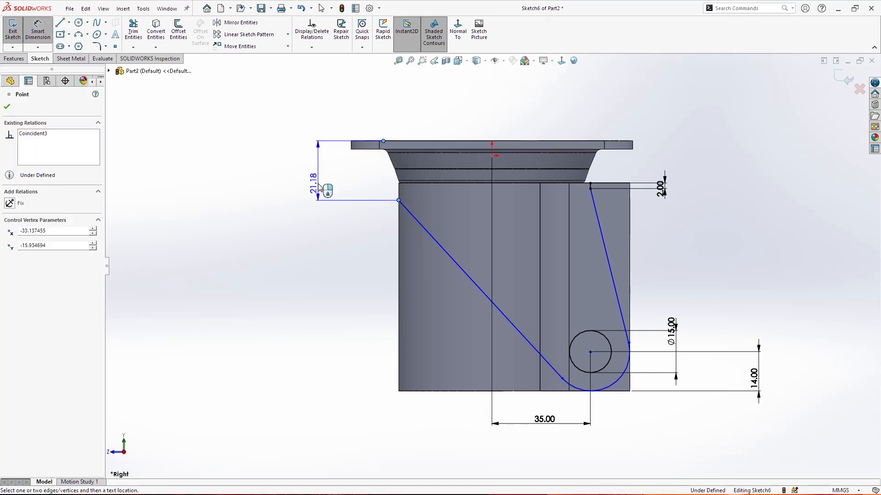
click(317, 186)
text(20)
key(Return)
key(Escape)
Step: Set the radius of the arc around the circle to 15 mm
click(45, 23)
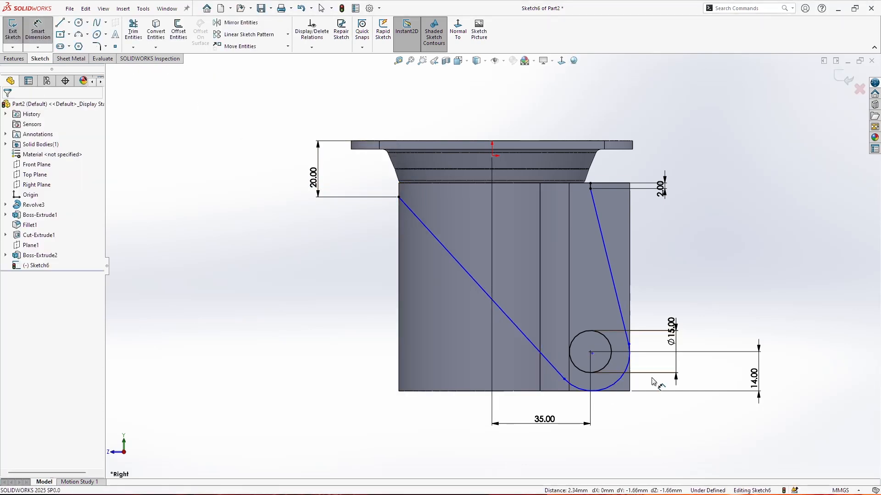
click(636, 398)
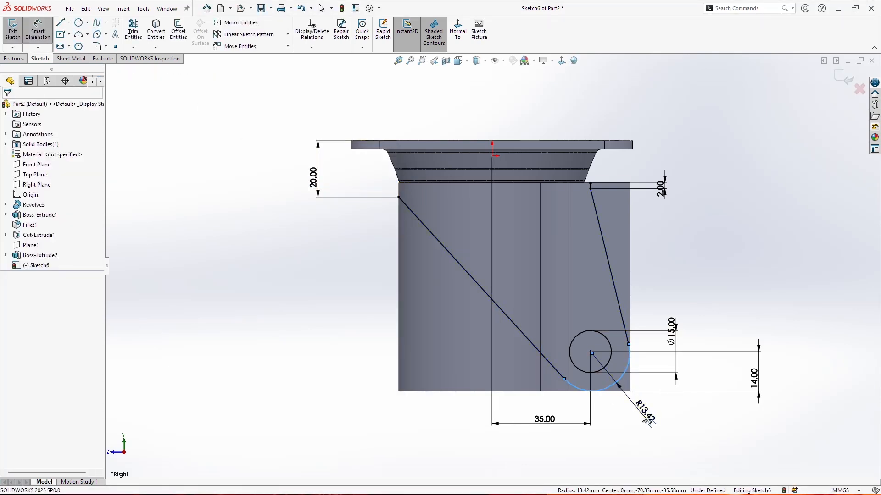
click(641, 412)
text(15)
key(Return)
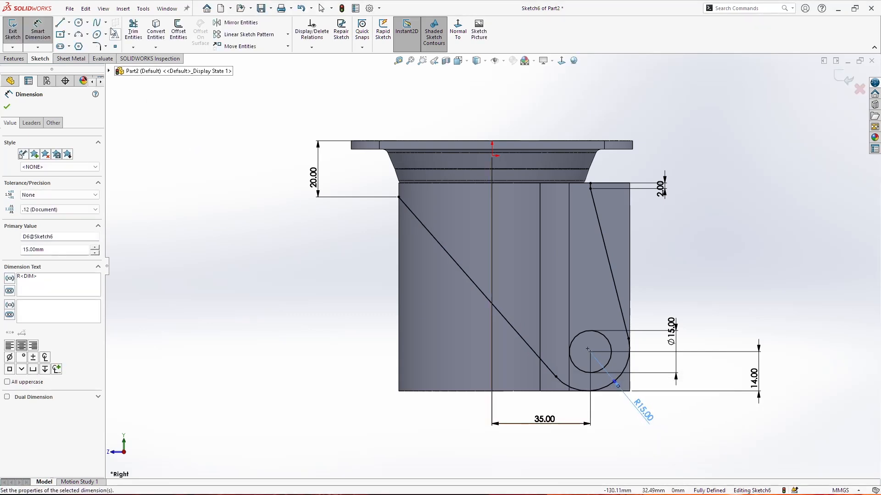
Step: Close the profile with a freehand chain of lines around the outside of the sleeve, from the diagonal's upper end to the short line's top
click(68, 23)
click(74, 34)
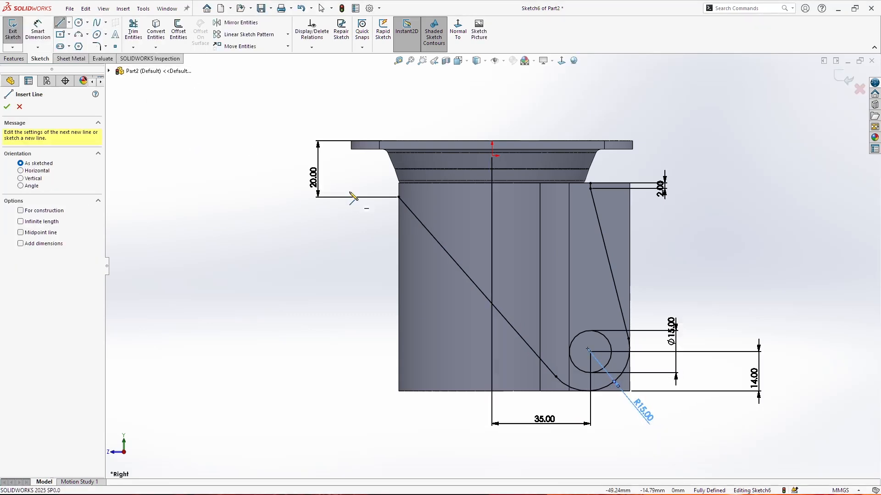
click(398, 198)
click(274, 322)
double_click(292, 461)
click(291, 461)
click(751, 444)
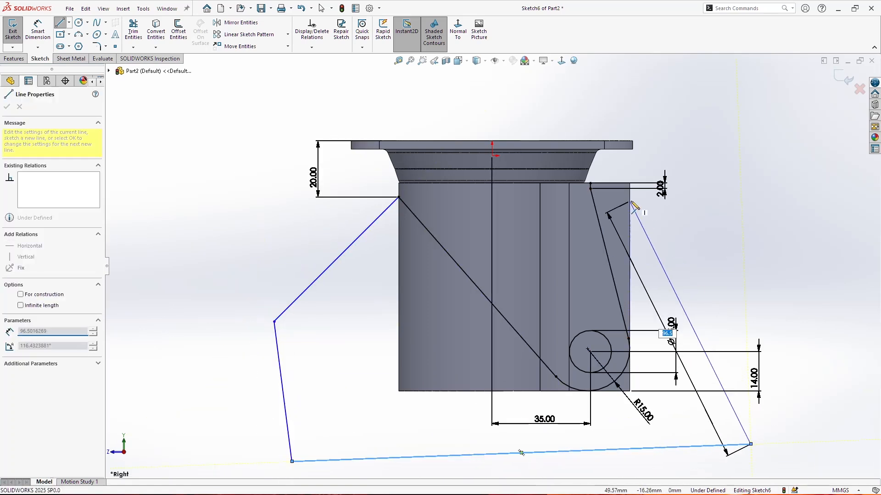
click(740, 168)
click(598, 173)
click(590, 183)
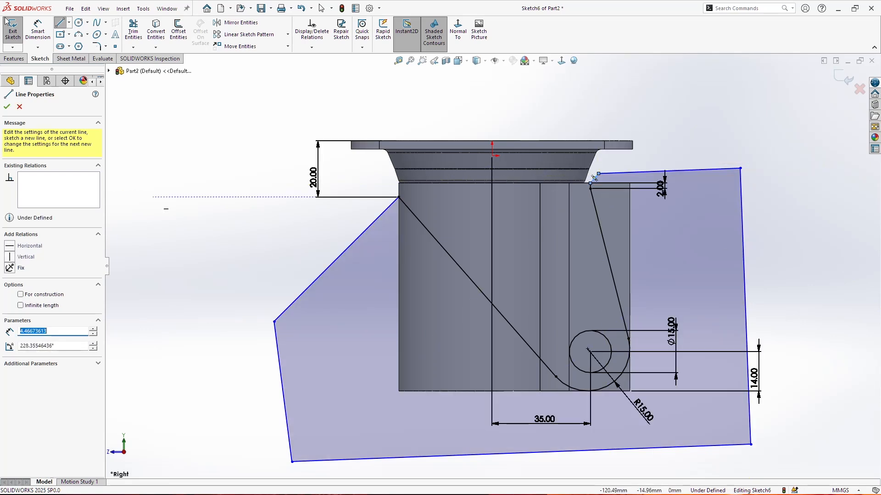
Step: Cut the closed profile through all in both directions to trim the sleeve to tapered lugs with 15 mm holes
click(18, 57)
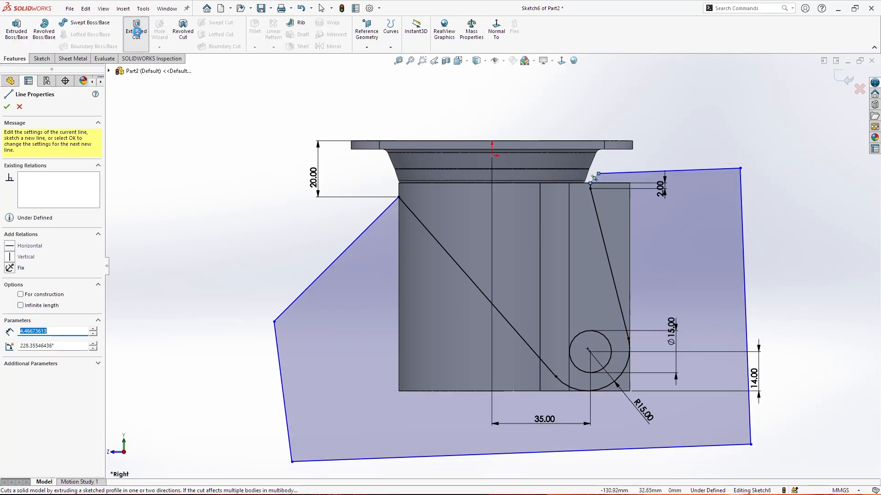
click(136, 31)
click(58, 162)
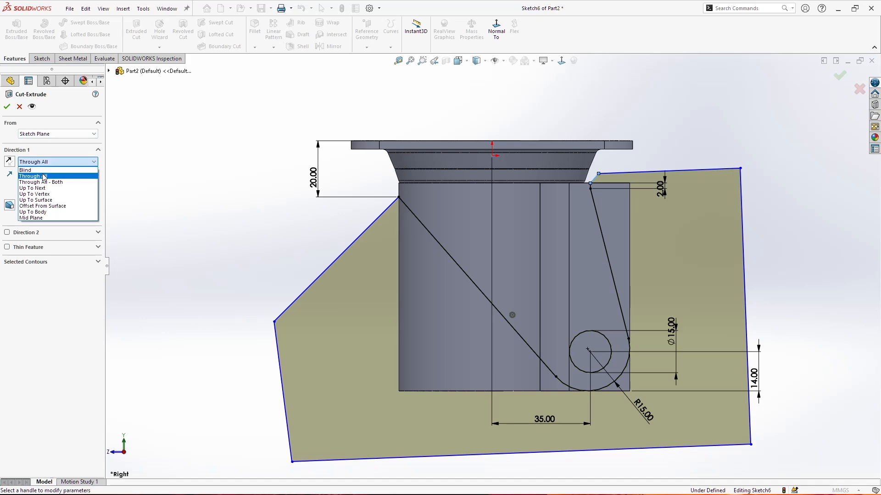
click(44, 178)
click(7, 232)
click(44, 245)
click(45, 244)
click(7, 107)
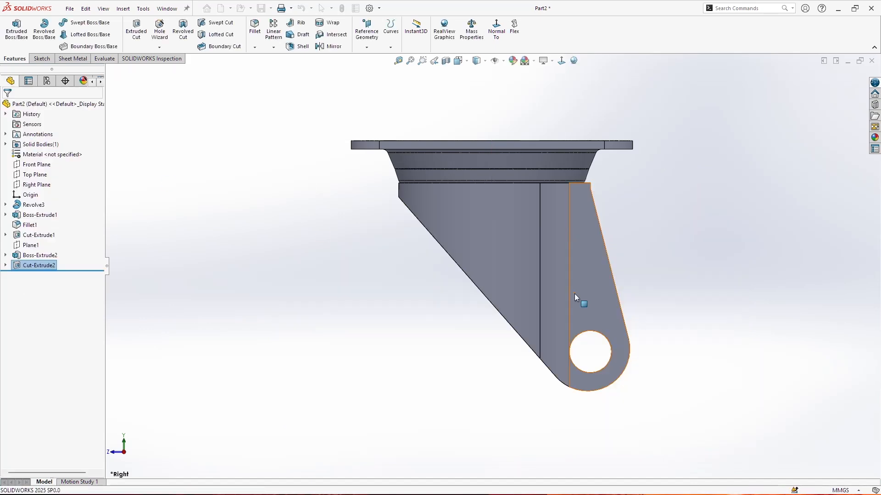
click(694, 299)
Step: Start a sketch on the narrow top end face of the sleeve, beside the flange's underside
middle_drag(695, 300, 590, 362)
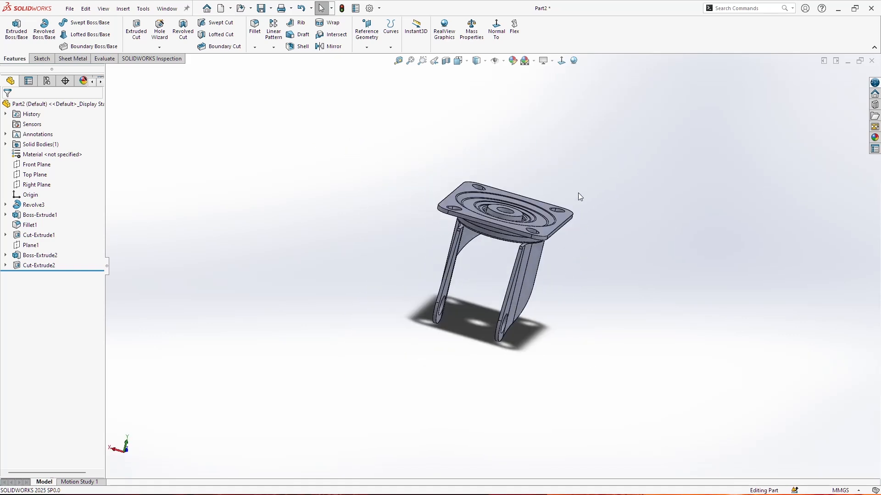
middle_drag(585, 194, 550, 247)
scroll(536, 249, down, 4)
scroll(522, 280, down, 4)
middle_drag(525, 294, 537, 272)
click(538, 278)
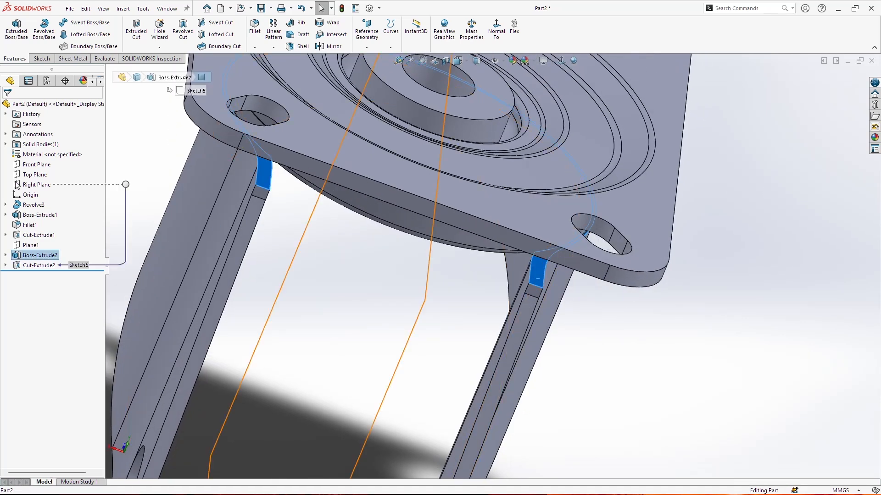
click(41, 58)
click(10, 27)
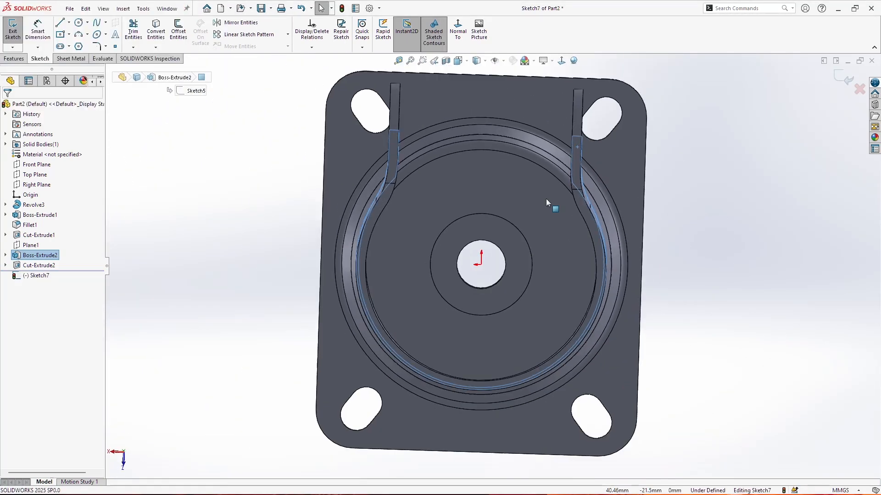
Step: Sketch a corner rectangle bridging the gap between the two lugs, from the outer corner of one top face to the opposite lug
scroll(528, 192, down, 3)
mouse_move(370, 164)
middle_down()
mouse_move(639, 62)
mouse_move(619, 222)
mouse_move(555, 131)
mouse_move(564, 128)
middle_up()
scroll(564, 129, down, 3)
click(60, 35)
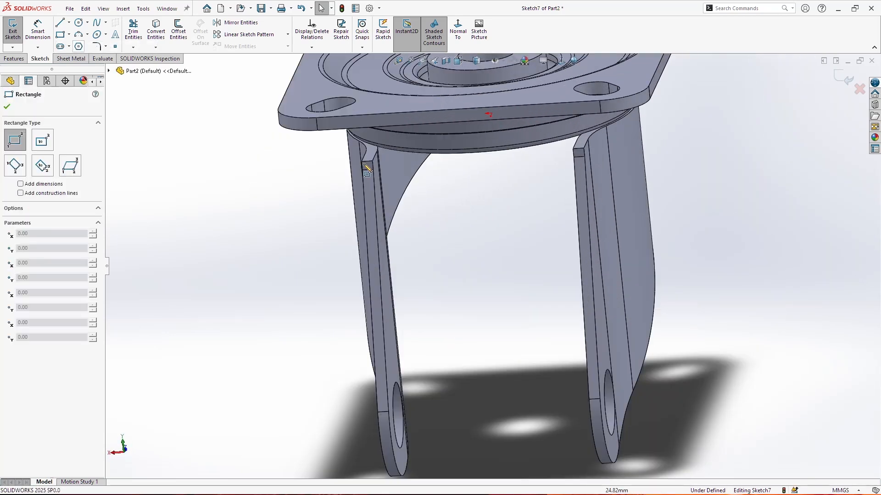
click(361, 161)
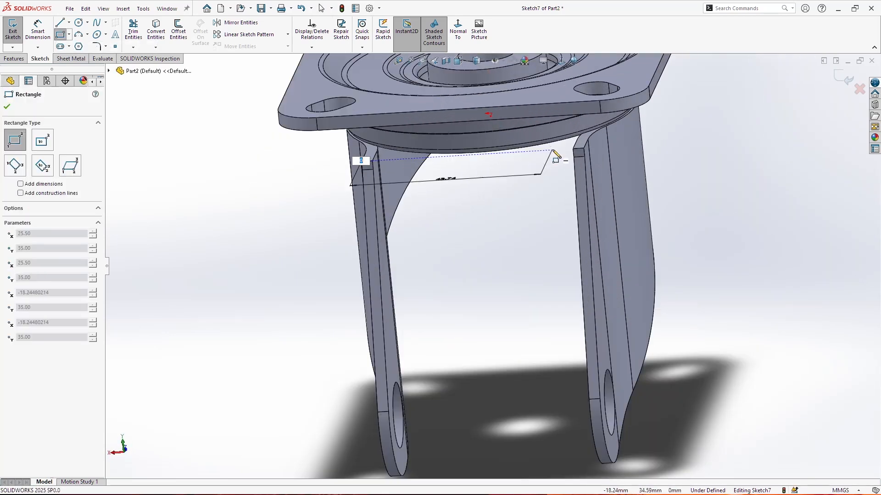
click(588, 140)
key(Escape)
middle_drag(521, 154, 536, 174)
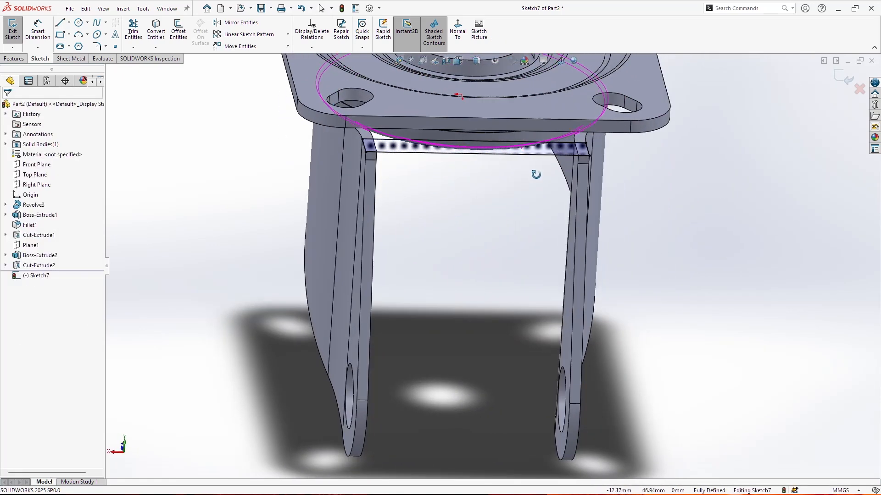
Step: Extrude the bridging rectangle 3 mm with merged result
click(13, 59)
click(30, 39)
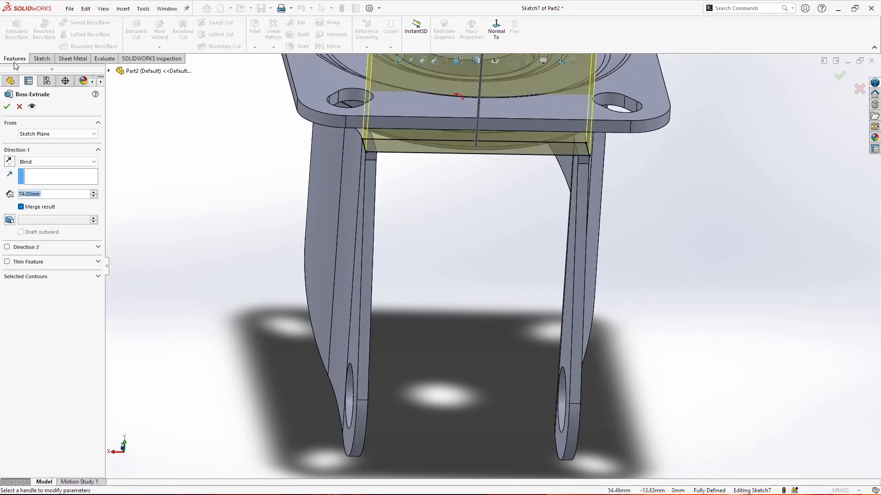
text(3)
key(Return)
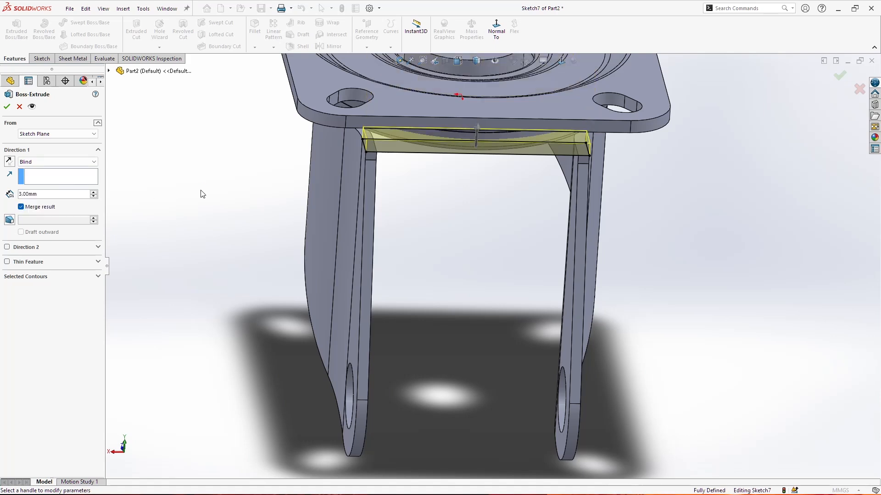
click(6, 108)
Step: Reverse the direction of the 3 mm bridge extrusion so that it runs down between the lugs
middle_drag(479, 189, 477, 144)
right_click(35, 276)
click(43, 247)
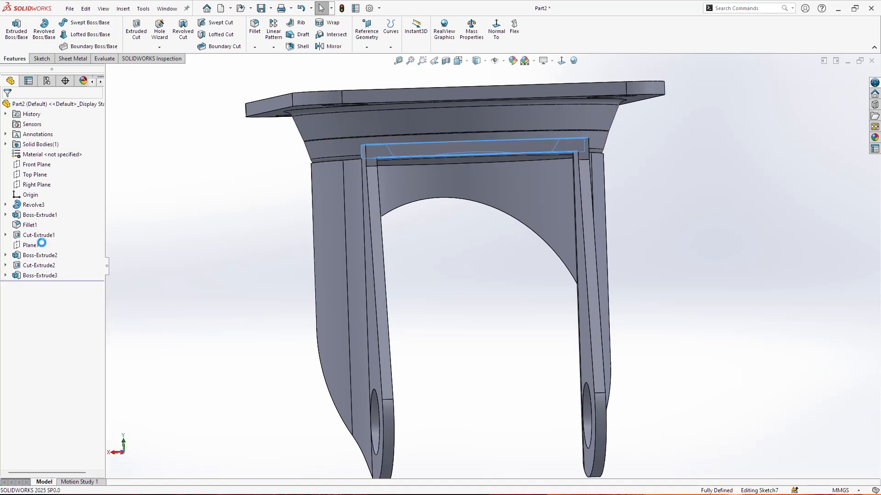
click(9, 162)
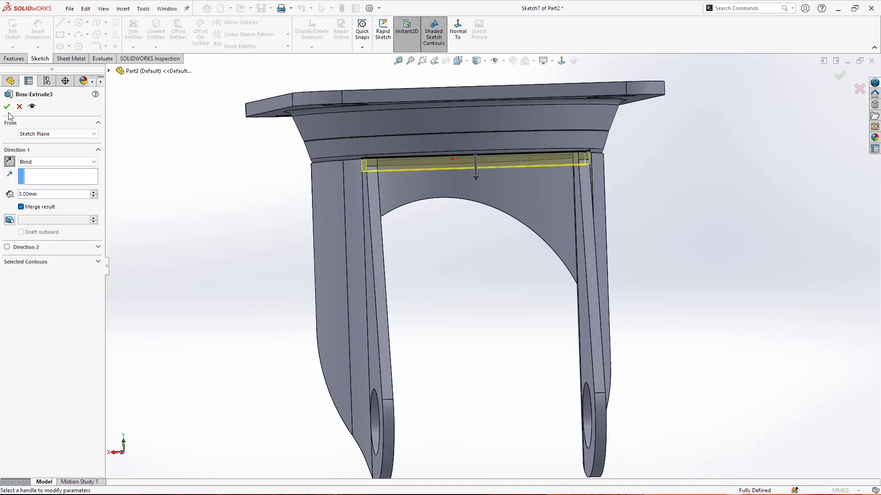
click(7, 107)
Step: Save the part as wheel base in the Storage Cabinet folder and close it
middle_drag(316, 181, 354, 255)
scroll(453, 269, up, 5)
middle_drag(462, 278, 134, 238)
key(ctrl+s)
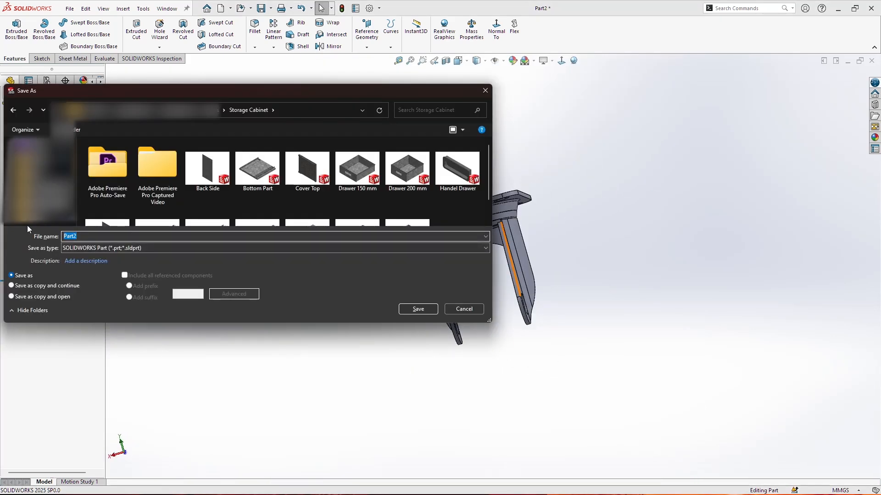
text(wheel)
click(418, 309)
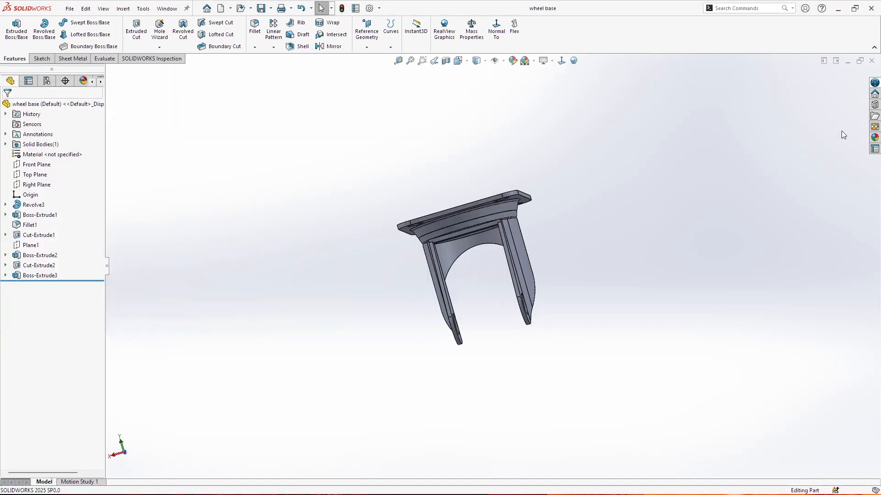
click(872, 62)
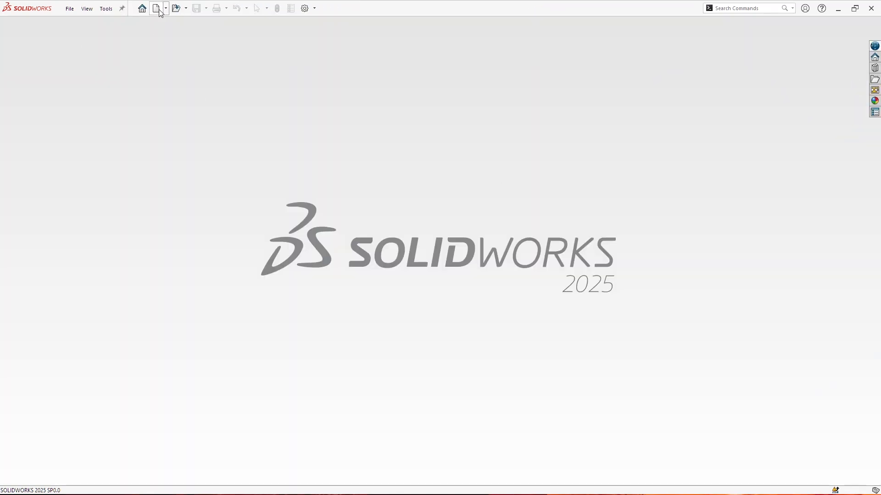
Step: Create a new part and start a sketch on its Front Plane
click(156, 9)
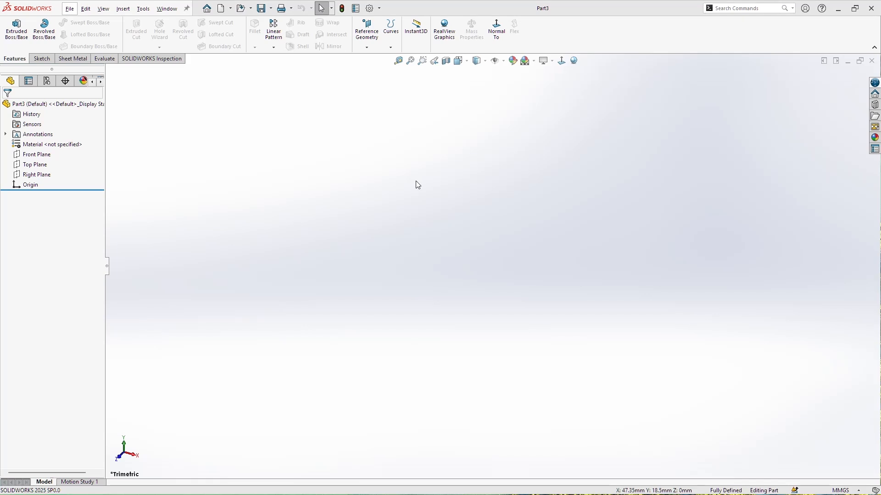
right_click(61, 156)
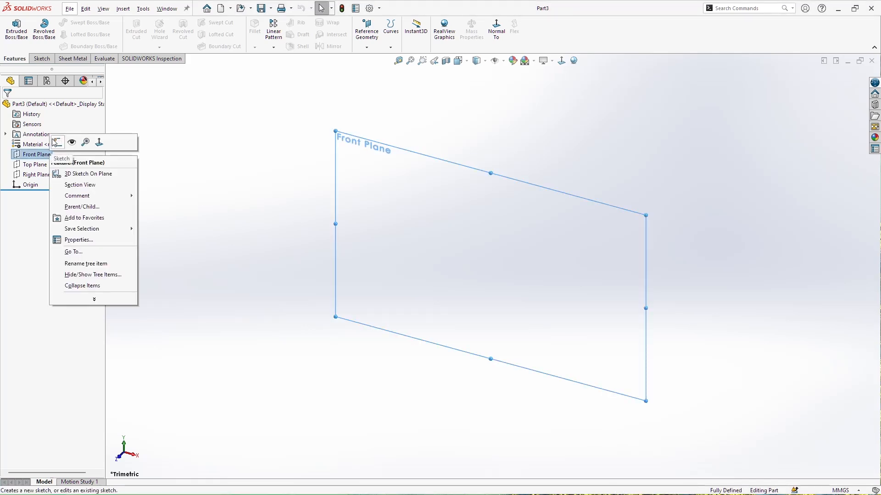
click(51, 140)
Step: Draw a horizontal centerline about 46 mm long and a vertical one about 57 mm long, crossing at the origin
click(68, 22)
click(79, 33)
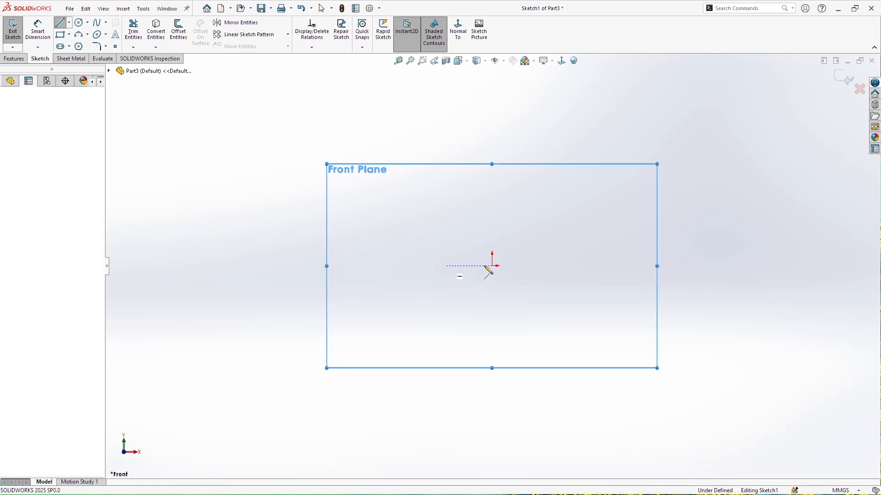
drag(487, 268, 532, 266)
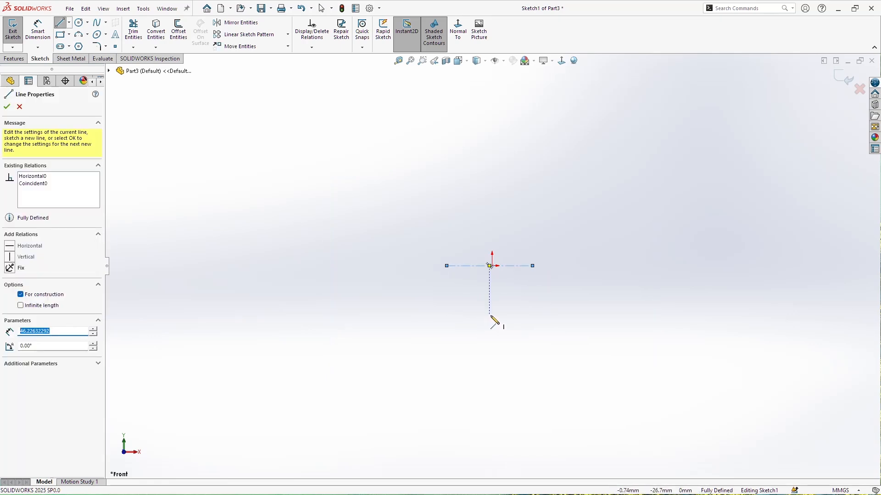
drag(492, 318, 491, 211)
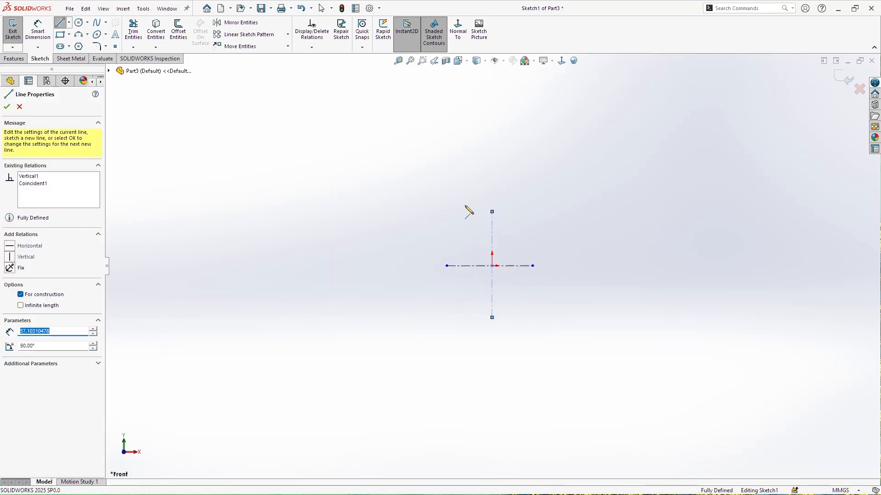
click(7, 108)
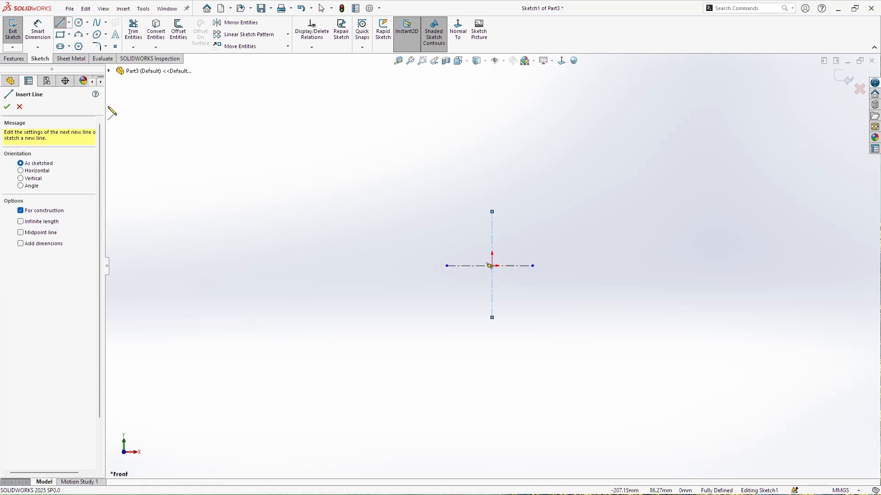
Step: Sketch an open six-line stepped profile left of the vertical centerline, with a horizontal floor about 28.5 mm long between two slanted lines
scroll(480, 266, down, 2)
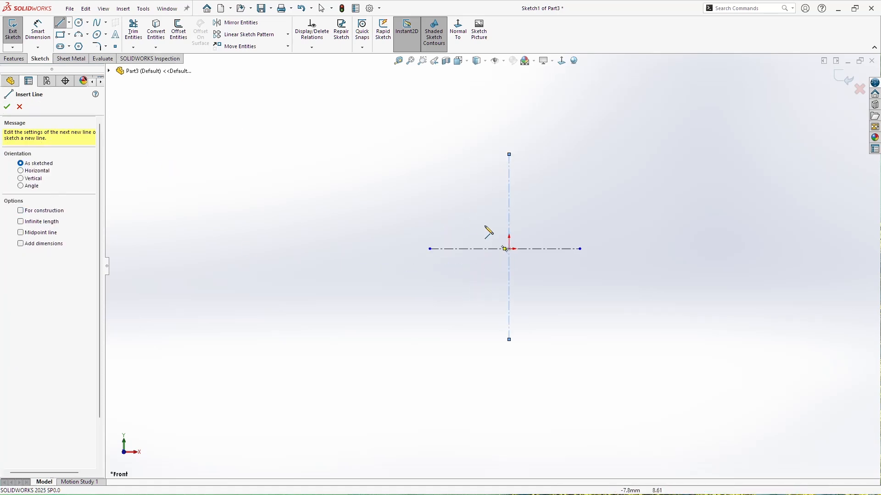
drag(488, 291, 488, 168)
click(468, 169)
click(440, 215)
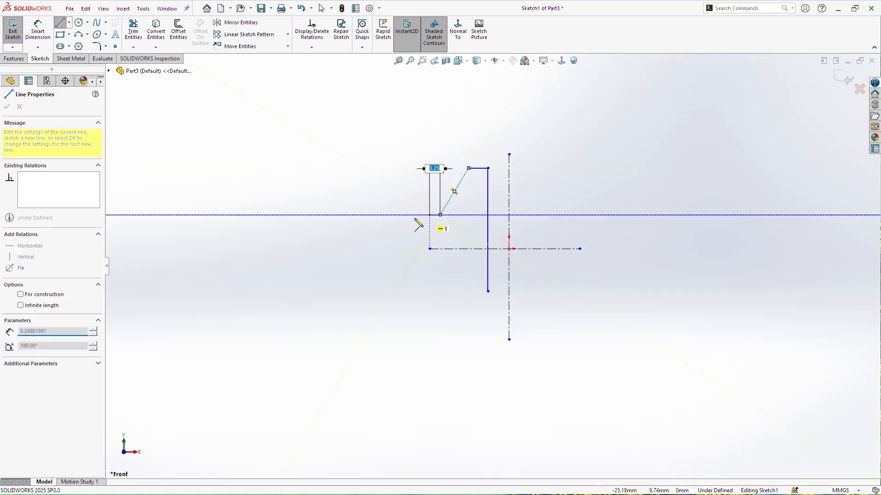
click(338, 215)
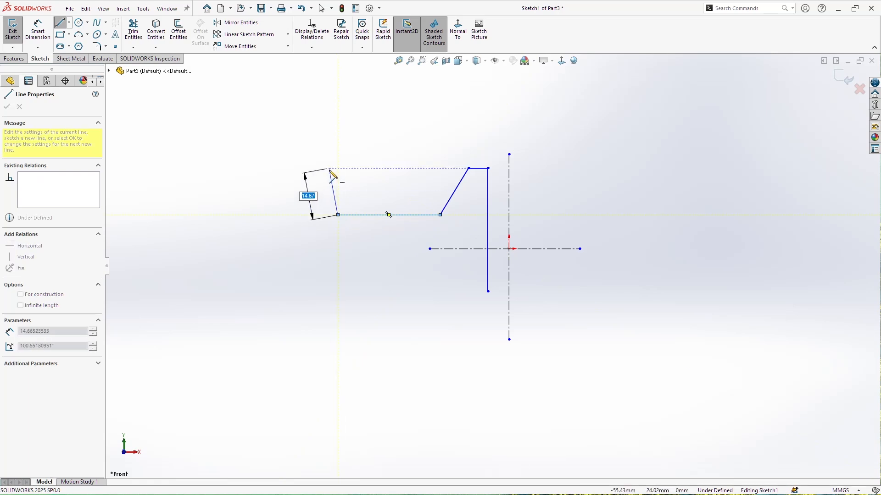
click(325, 154)
click(319, 154)
key(Escape)
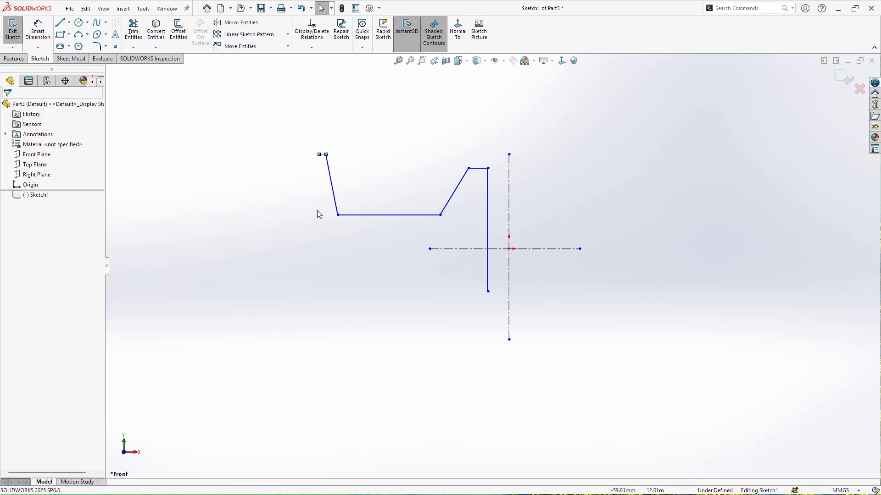
Step: Move the vertical profile line's lower endpoint up onto the horizontal centerline
drag(488, 292, 489, 250)
scroll(425, 251, up, 3)
scroll(424, 252, down, 2)
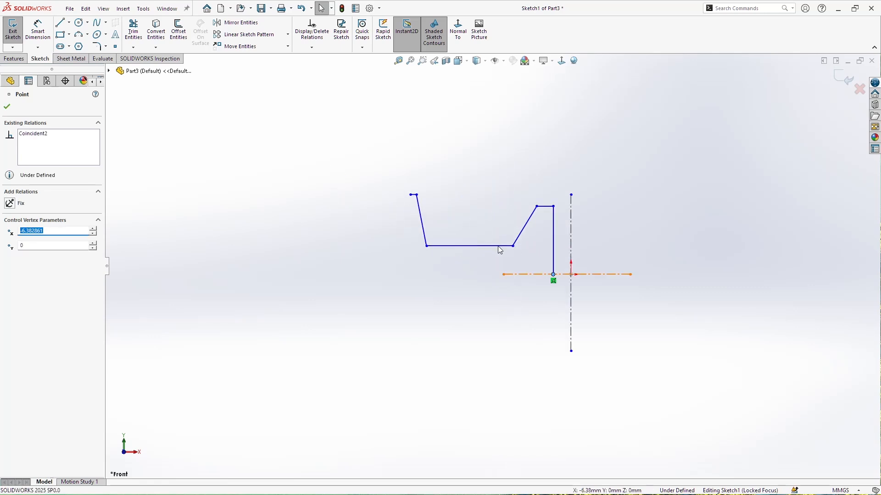
click(589, 231)
scroll(590, 232, up, 1)
scroll(589, 233, down, 1)
scroll(572, 270, down, 1)
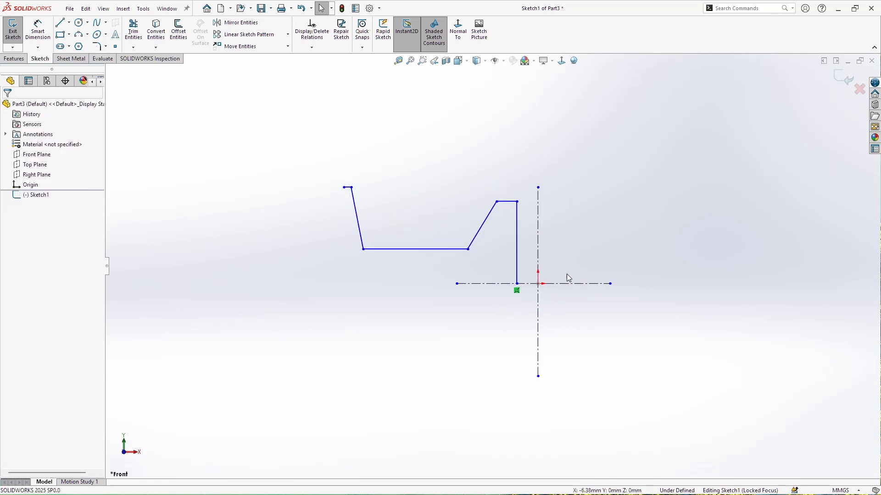
Step: Dimension the short horizontal line beside the vertical centerline as a 45 mm diameter about the horizontal centerline
key(d)
click(507, 201)
click(593, 285)
text(45)
key(Return)
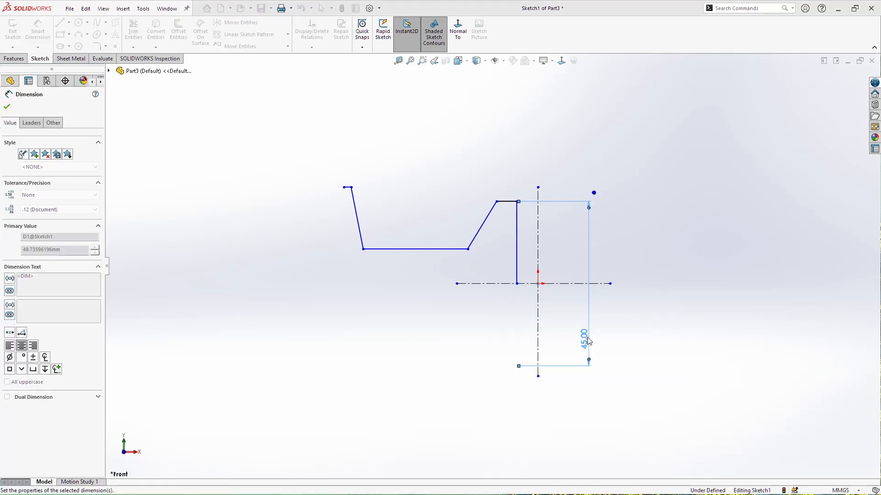
Step: Set a 15 mm doubled width between the vertical profile line and the vertical centerline
click(516, 243)
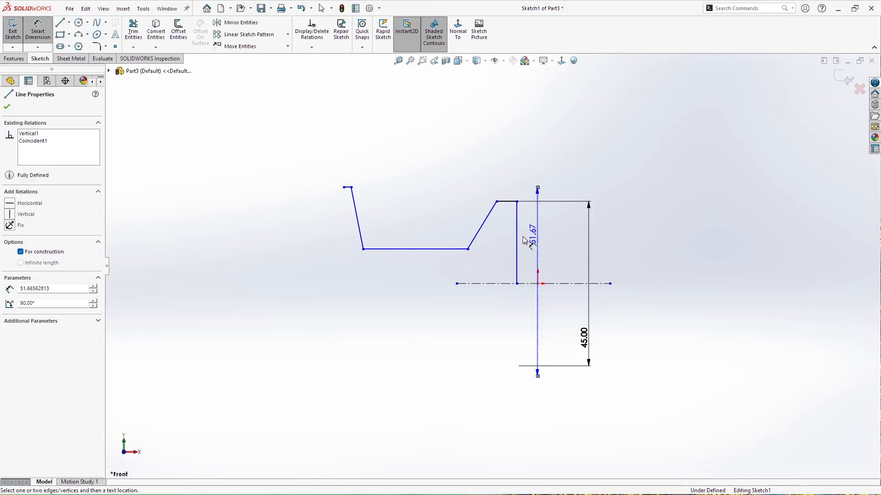
click(571, 172)
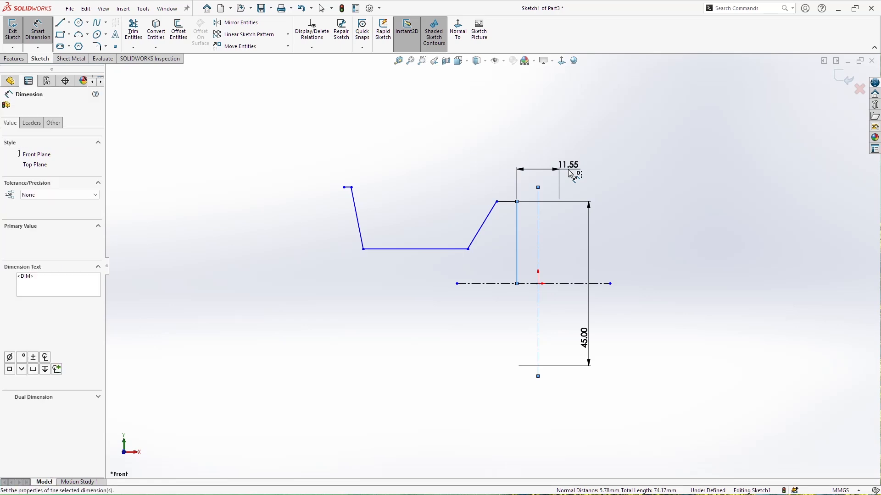
text(15)
key(Return)
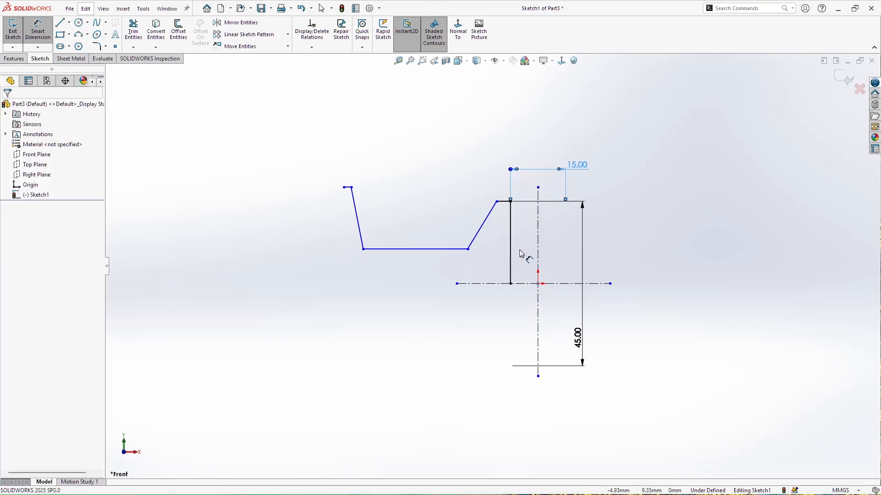
Step: Set the horizontal distance from the vertical profile line to the adjacent slanted line's lower end to 7.6 mm
click(510, 254)
click(468, 249)
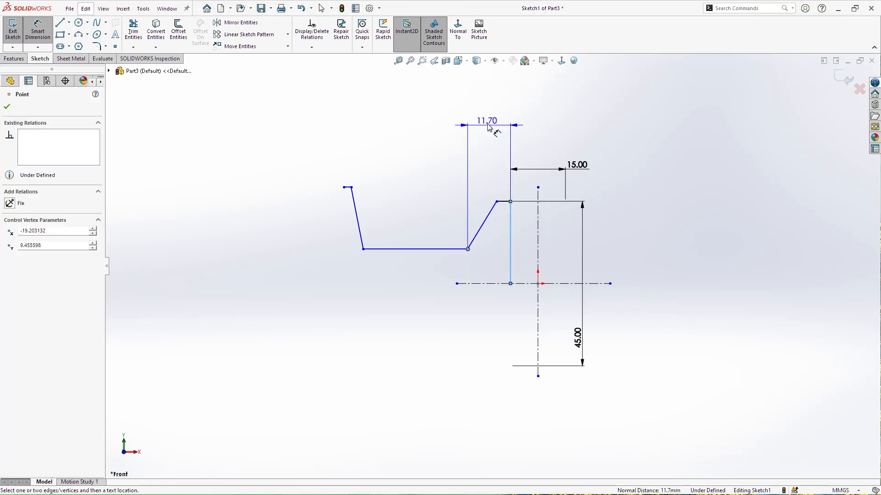
click(487, 123)
text(7,6)
key(Return)
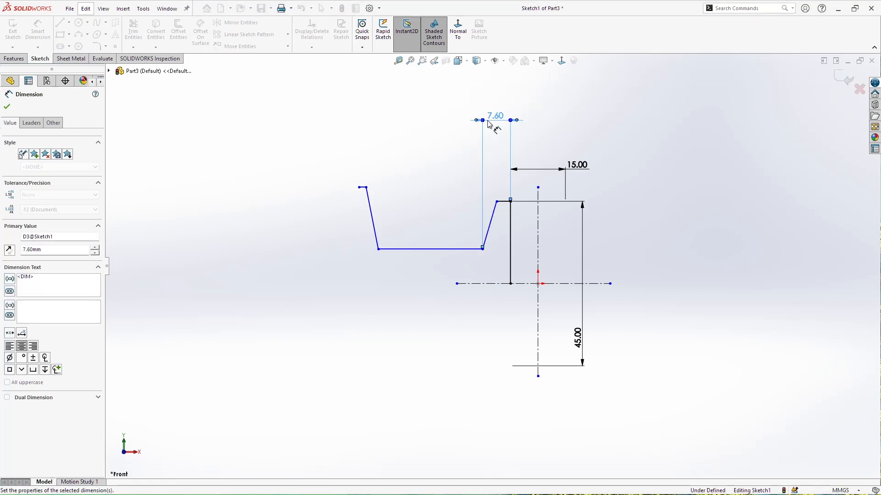
Step: Dimension the profile's long lower horizontal line as a 6 mm diameter about the horizontal centerline
click(447, 250)
click(444, 250)
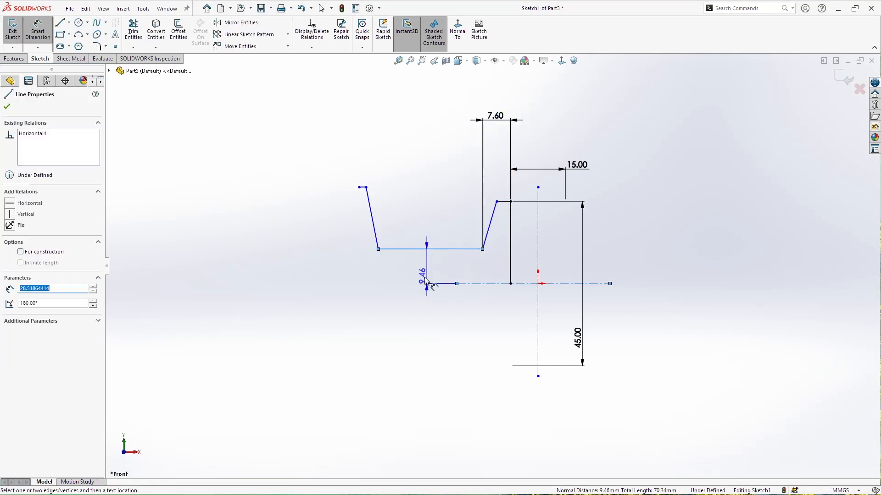
click(444, 299)
text(6)
key(Return)
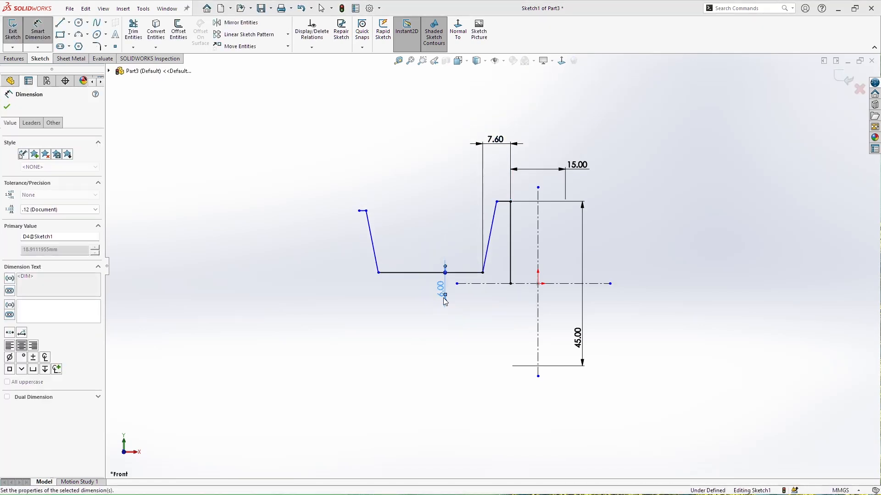
Step: Set the length of the short upper horizontal line nearest the vertical centerline to 5 mm
click(504, 202)
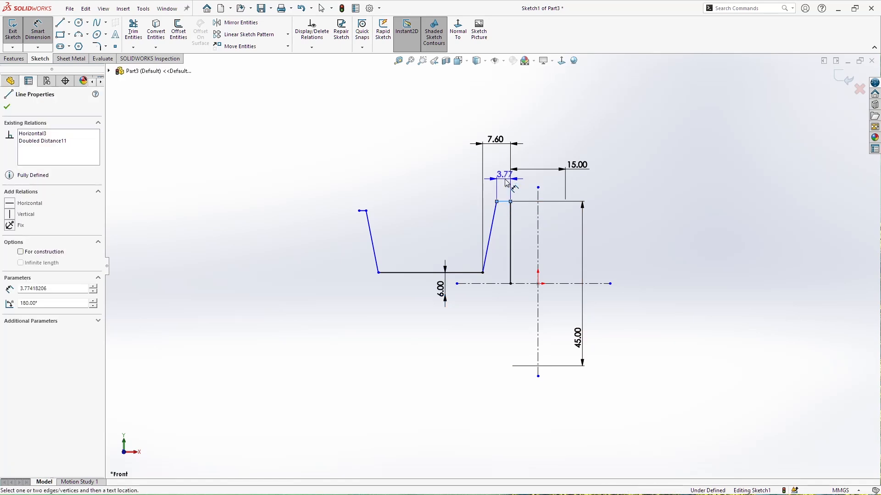
click(506, 181)
text(5)
key(Return)
key(Escape)
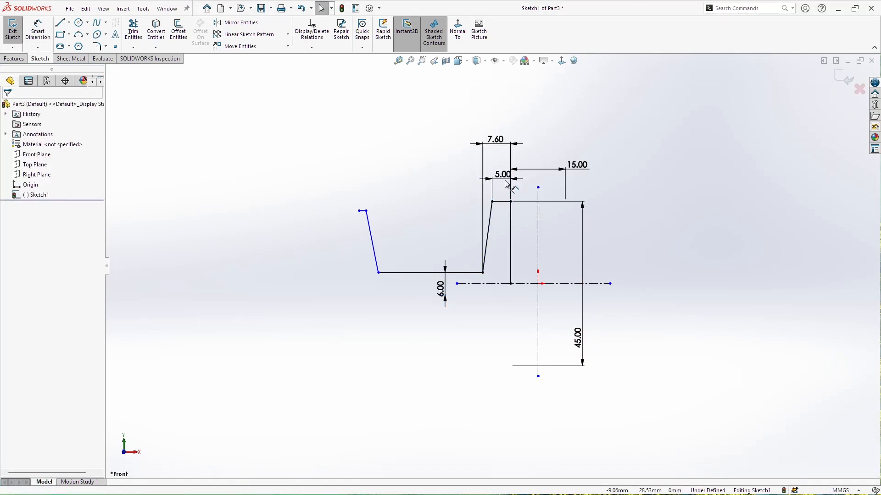
Step: Round both ends of the 5 mm horizontal line with 2 mm sketch fillets
click(98, 47)
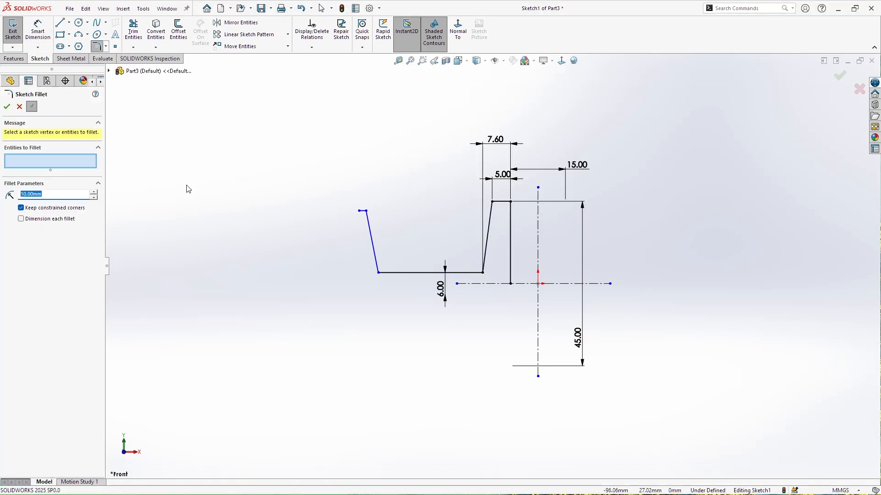
click(492, 201)
click(510, 201)
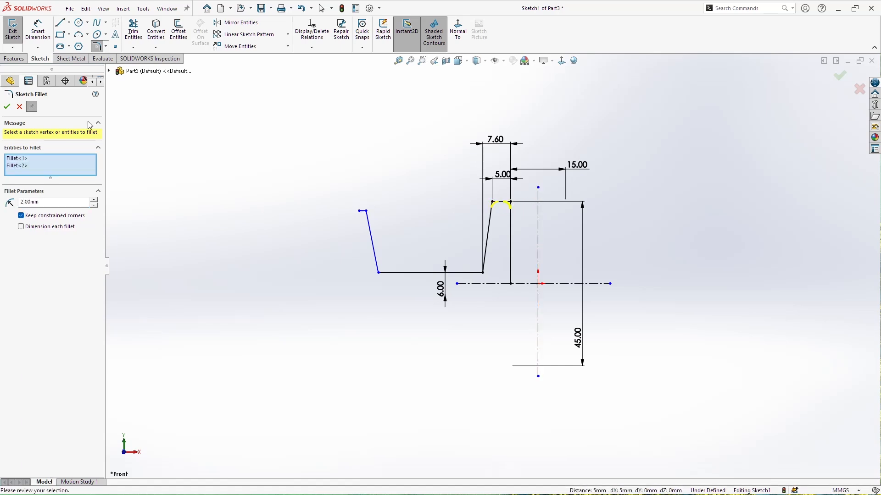
click(7, 107)
key(Escape)
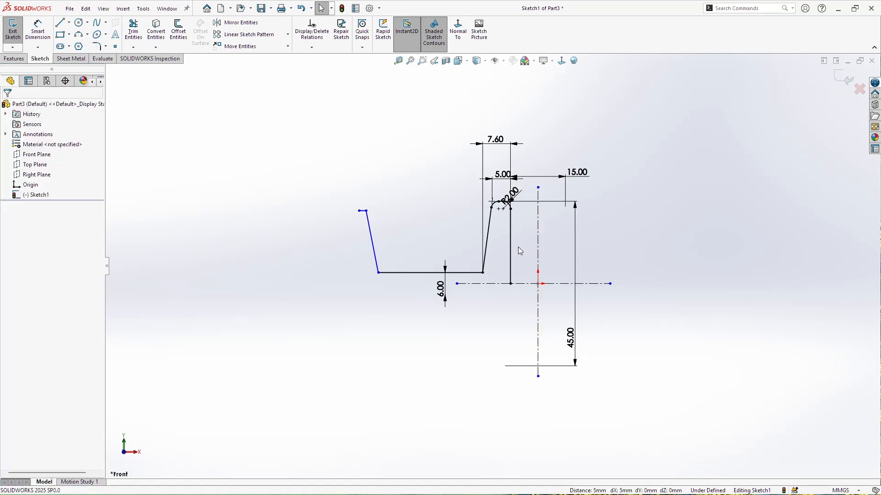
Step: Add a 5 mm sketch fillet where the inner slanted line meets the long lower horizontal line
click(96, 45)
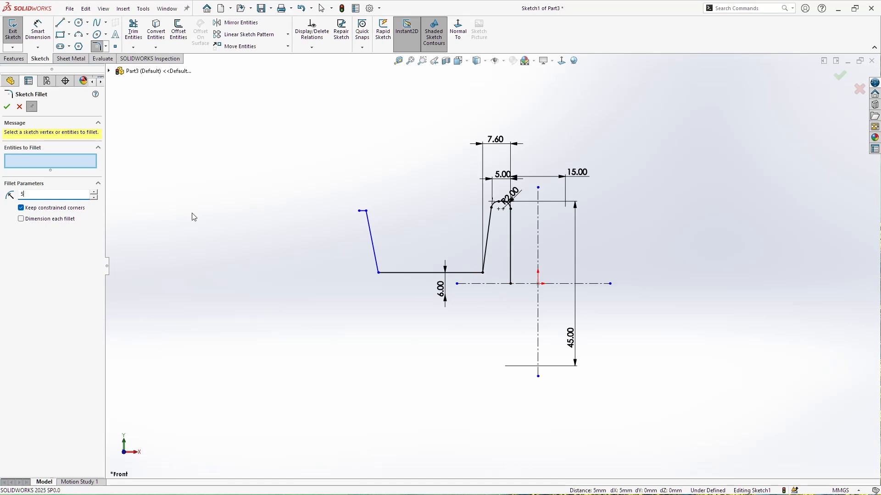
click(483, 273)
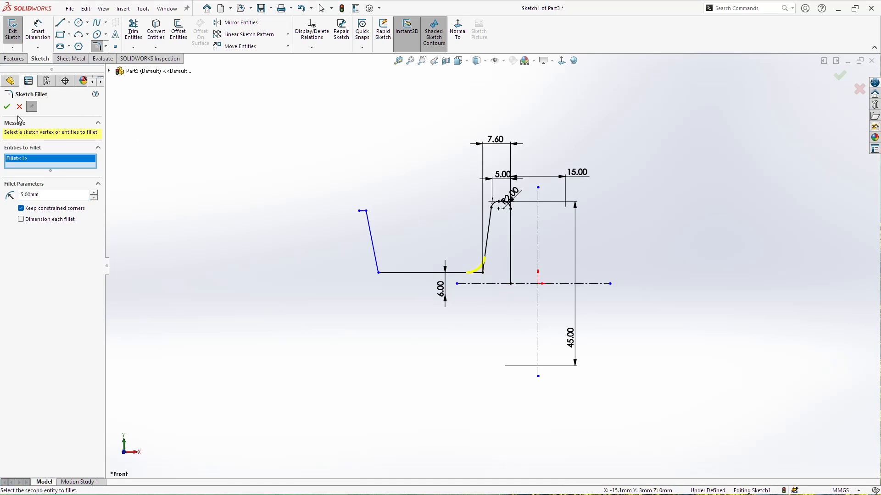
click(7, 106)
key(Escape)
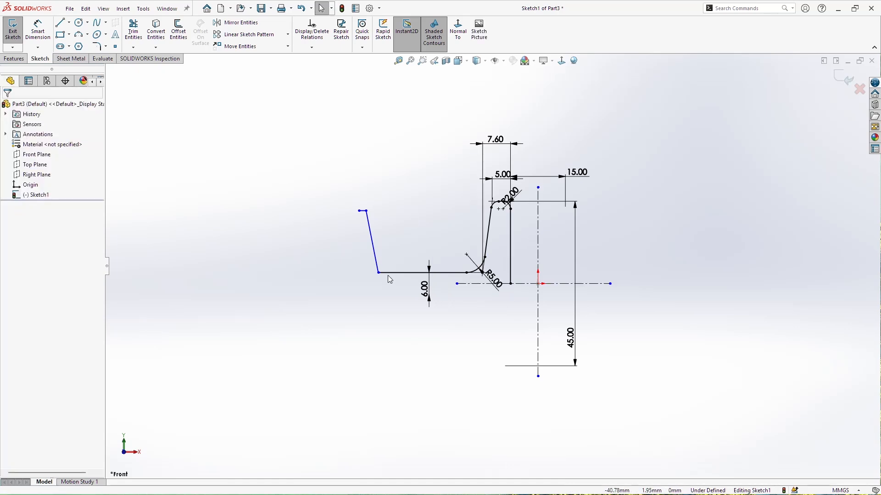
Step: Set the distance from the vertical centerline to the long horizontal line's outer end to 44.5 mm
click(34, 33)
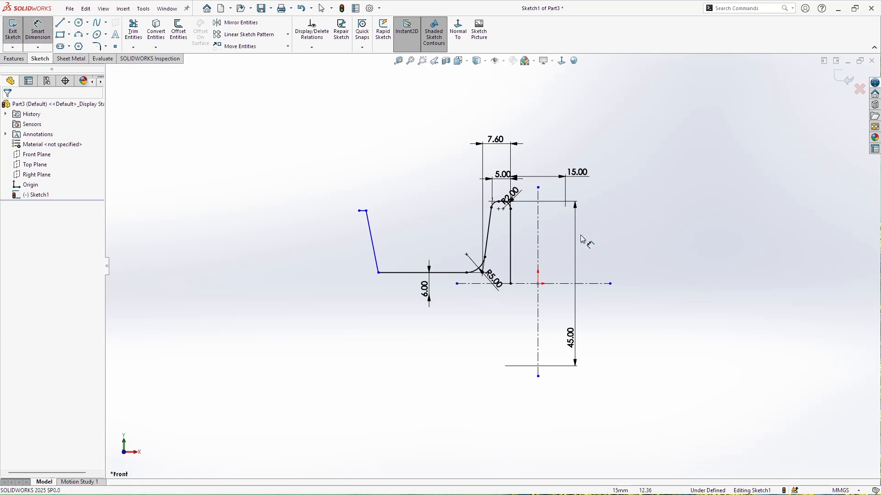
click(539, 258)
click(378, 273)
click(440, 122)
text(44.5)
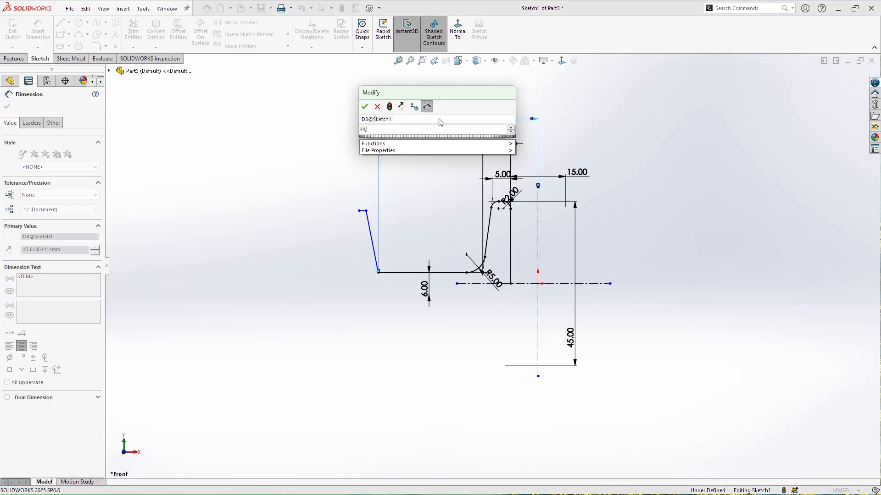
key(Return)
Step: Dimension the outer short horizontal line as a 35 mm diameter about the horizontal centerline and 3.5 mm long
scroll(374, 219, down, 3)
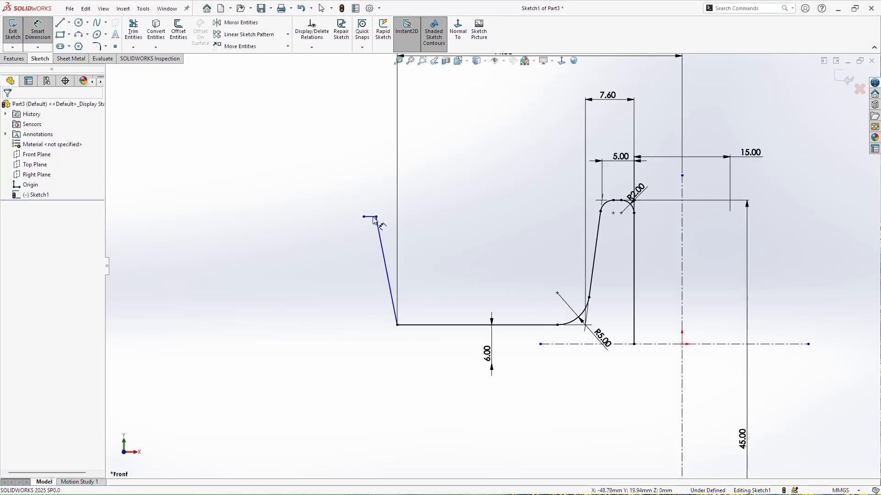
click(374, 217)
scroll(492, 266, up, 3)
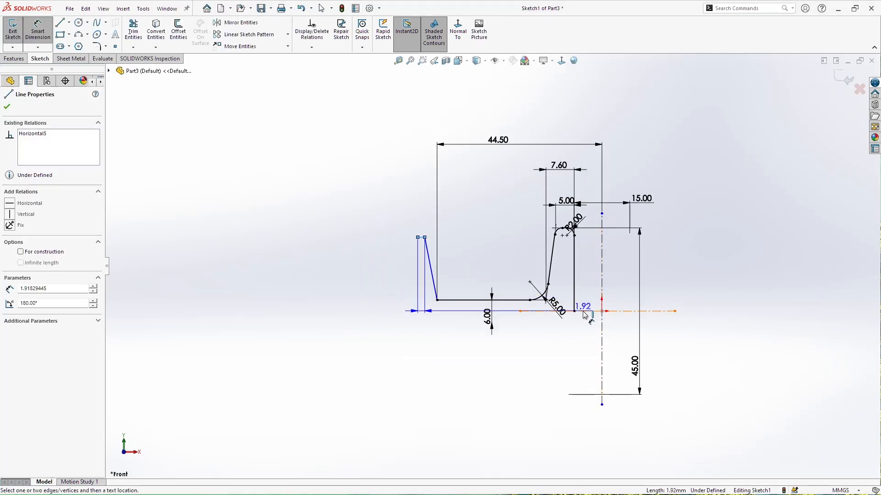
click(582, 311)
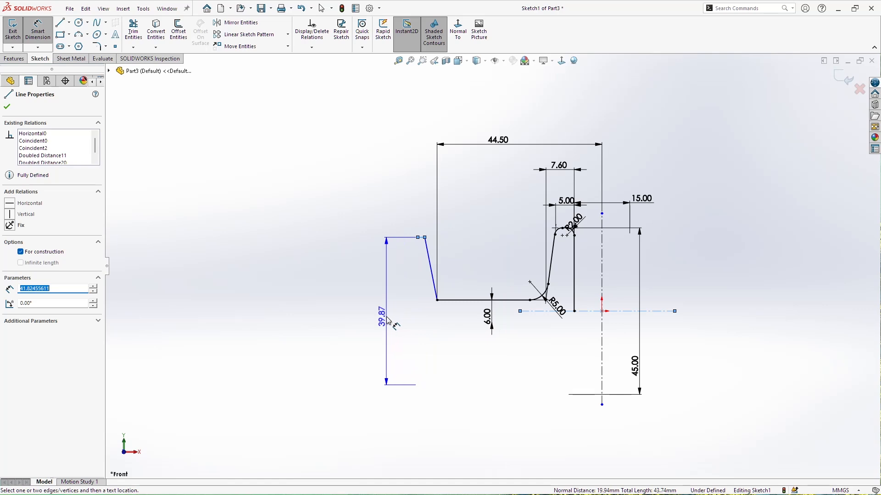
click(365, 322)
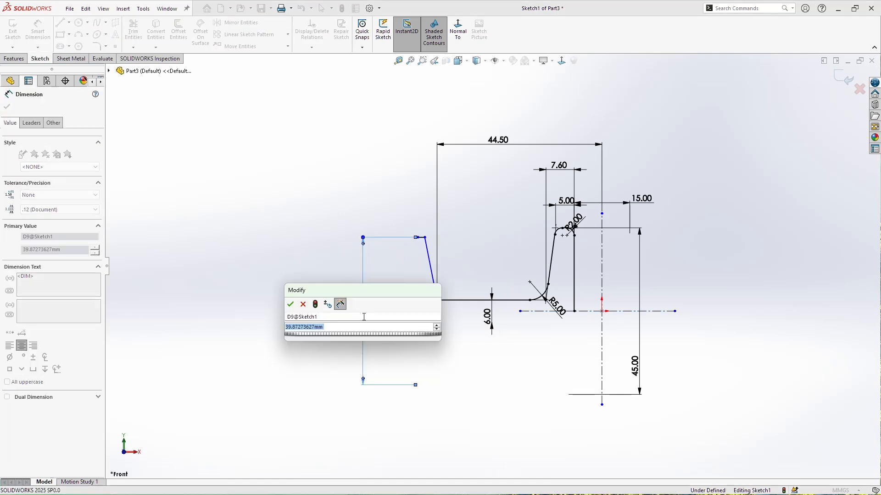
key(Return)
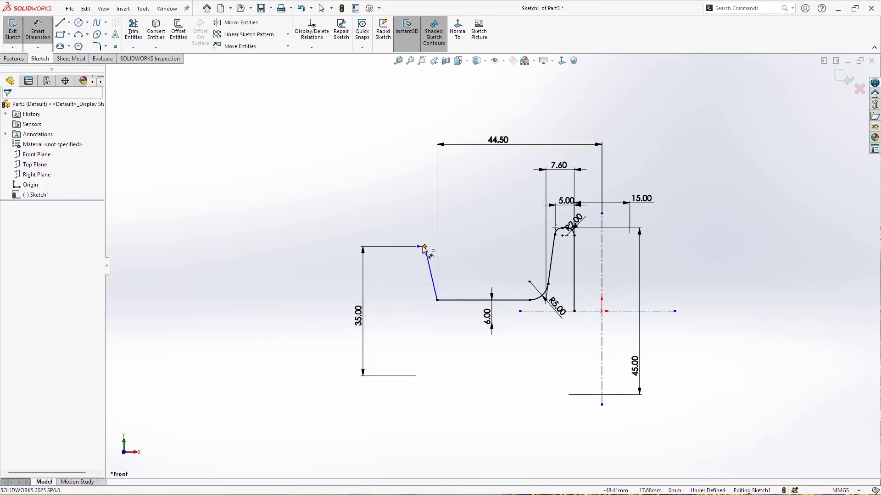
click(422, 250)
click(418, 220)
key(Return)
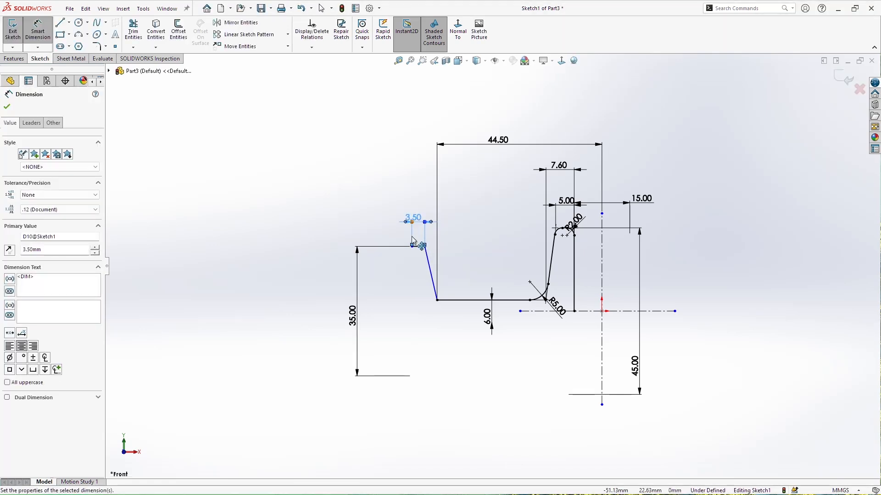
Step: Set the angle between the outer slanted line and the long lower horizontal line to 96°
click(452, 300)
click(430, 270)
click(464, 270)
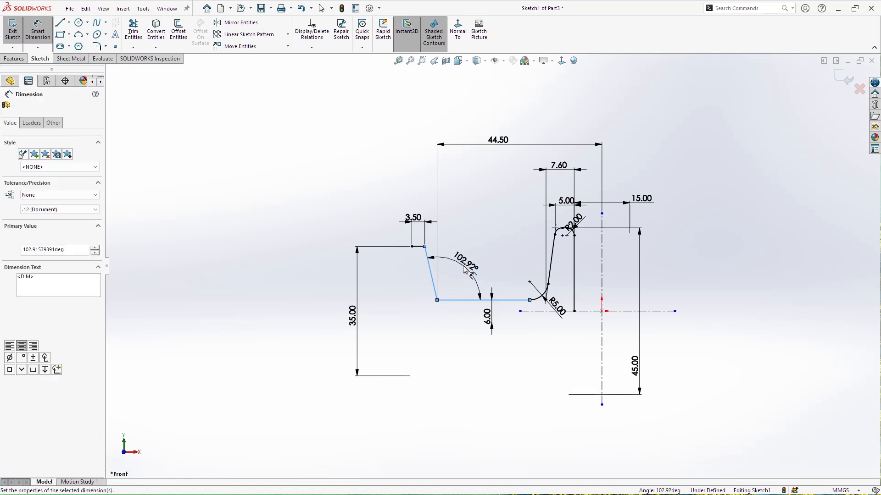
text(96)
key(Return)
key(Escape)
key(Escape)
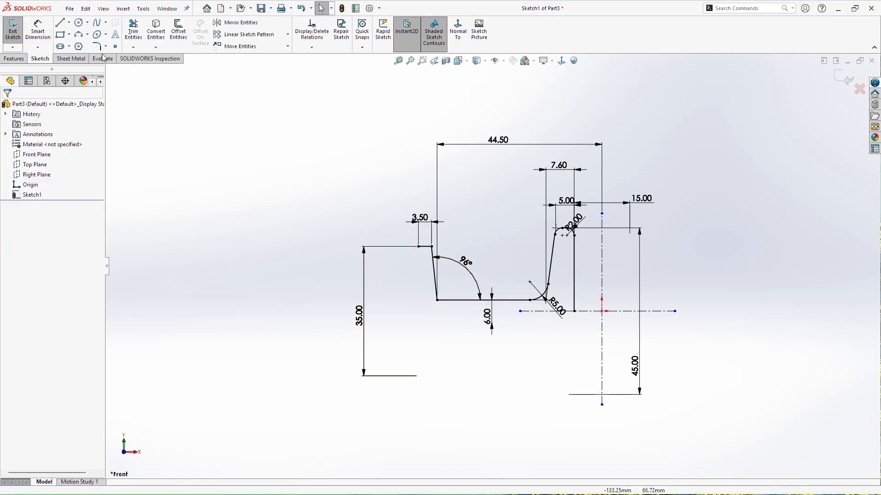
Step: Sketch a three-point arc of about 99 mm radius from the 3.5 mm line's outer end down to the horizontal centerline's level
click(80, 35)
click(418, 247)
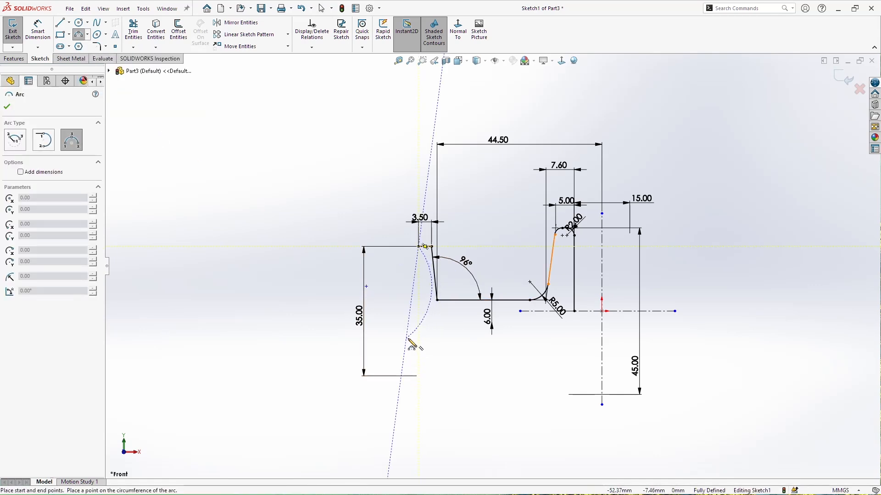
click(412, 314)
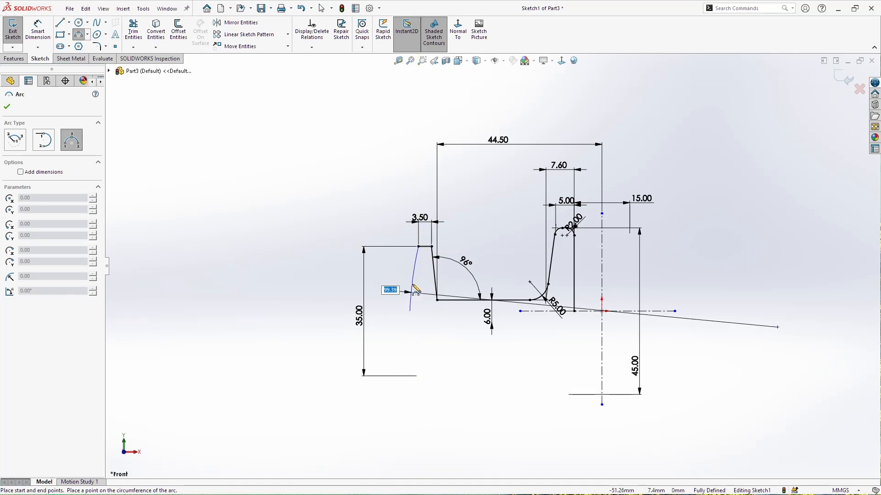
click(414, 289)
key(Escape)
Step: Set the outer arc's radius to 125 mm
click(38, 30)
click(416, 281)
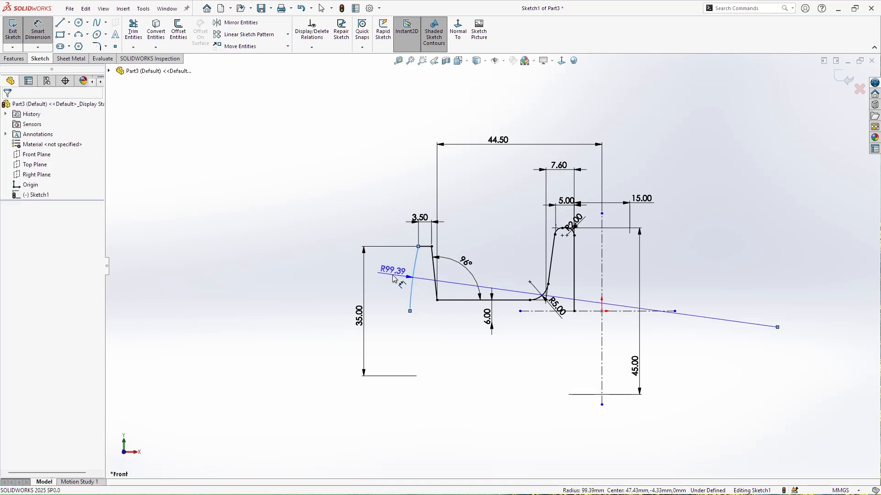
click(393, 274)
text(125)
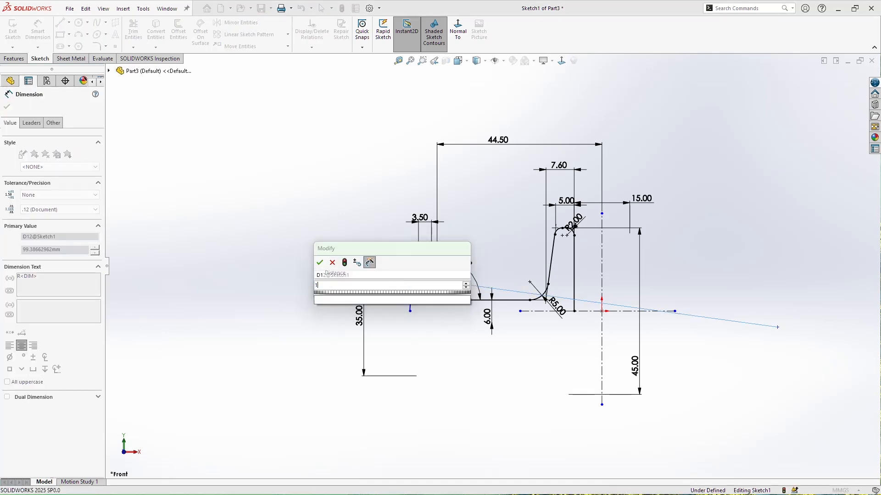
key(Return)
key(Escape)
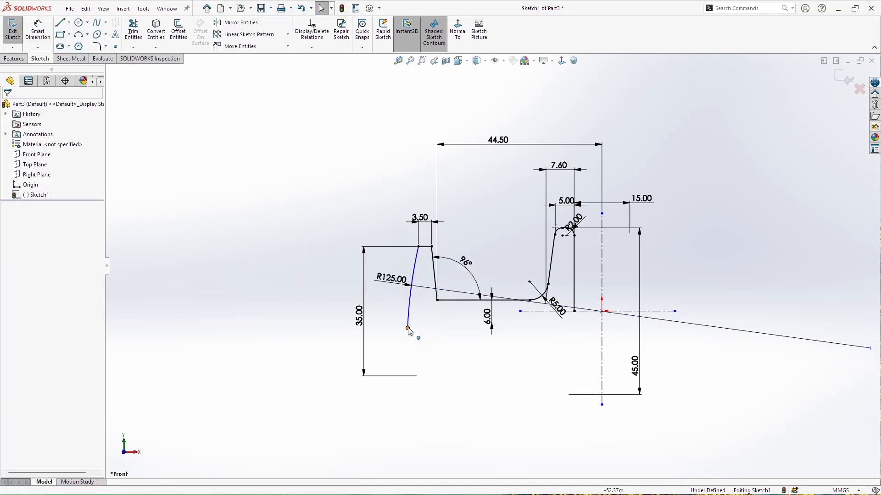
Step: Make the outer arc's lower endpoint coincident with the horizontal centerline
click(408, 328)
click(535, 312)
ctrl+click(407, 328)
click(26, 266)
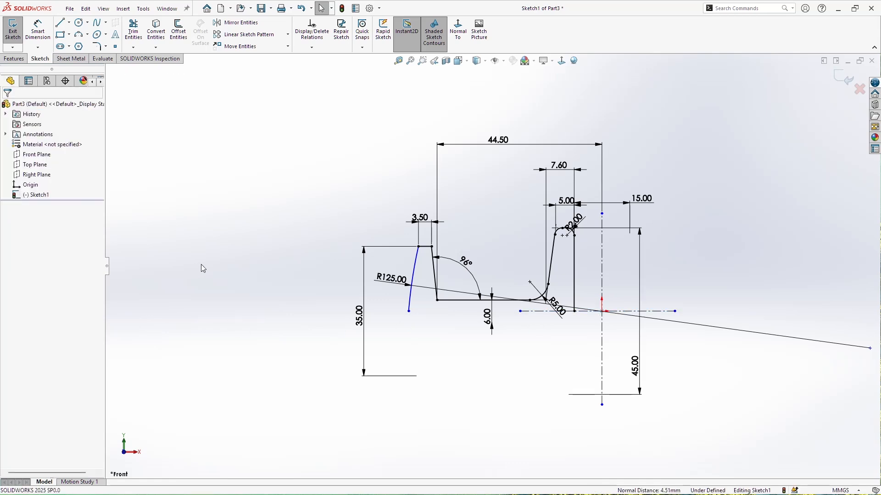
Step: Set the distance from the vertical centerline to the outer arc's lower endpoint to 50 mm
click(28, 26)
click(602, 285)
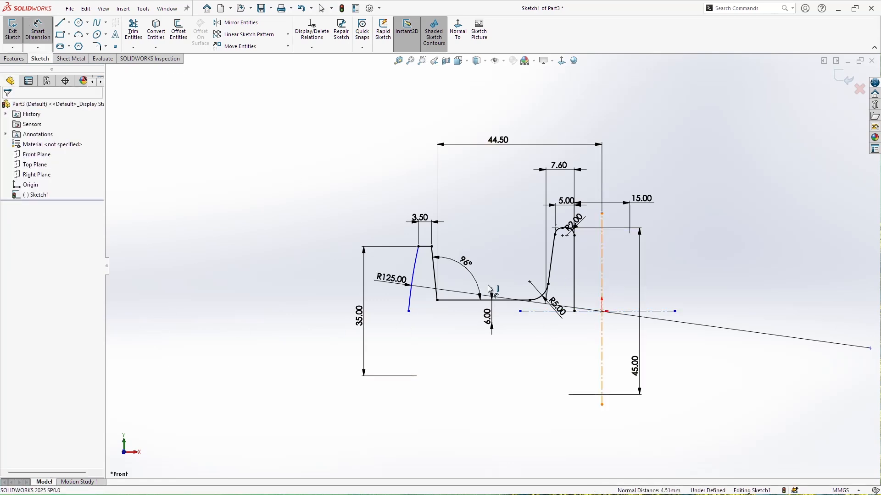
click(409, 311)
click(488, 356)
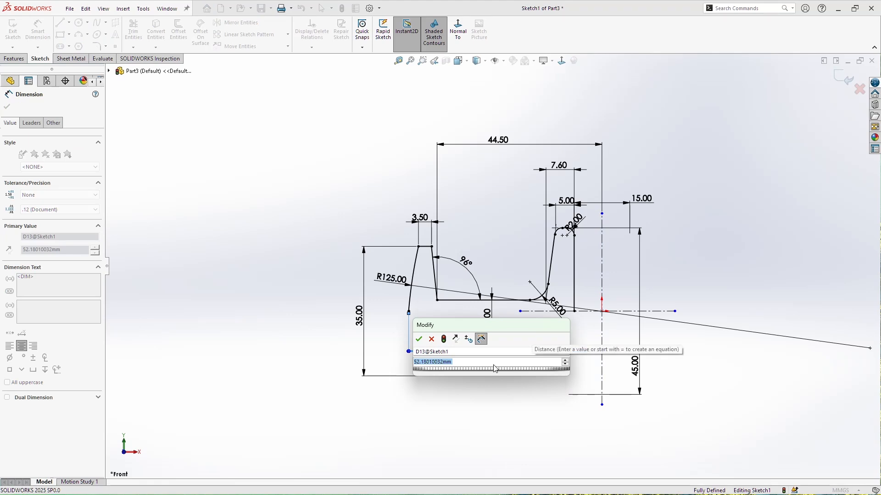
text(50)
key(Return)
key(Escape)
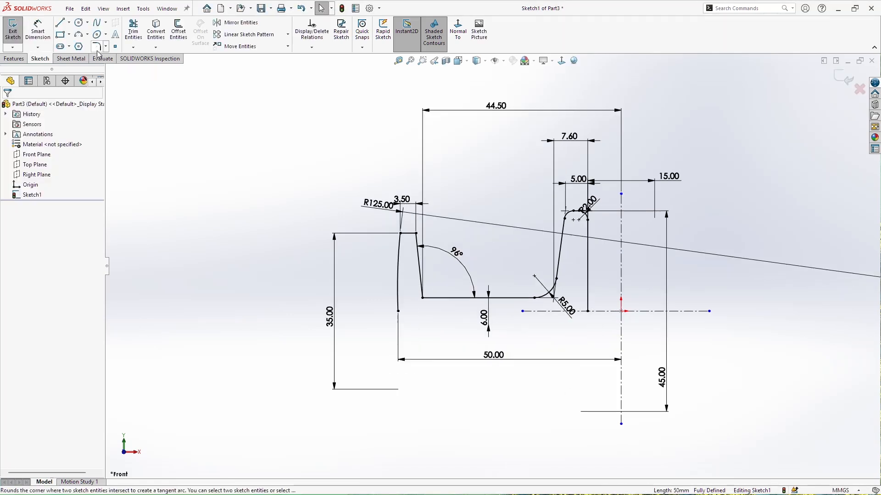
Step: Round both ends of the 3.5 mm horizontal line with 1.5 mm sketch fillets
click(97, 47)
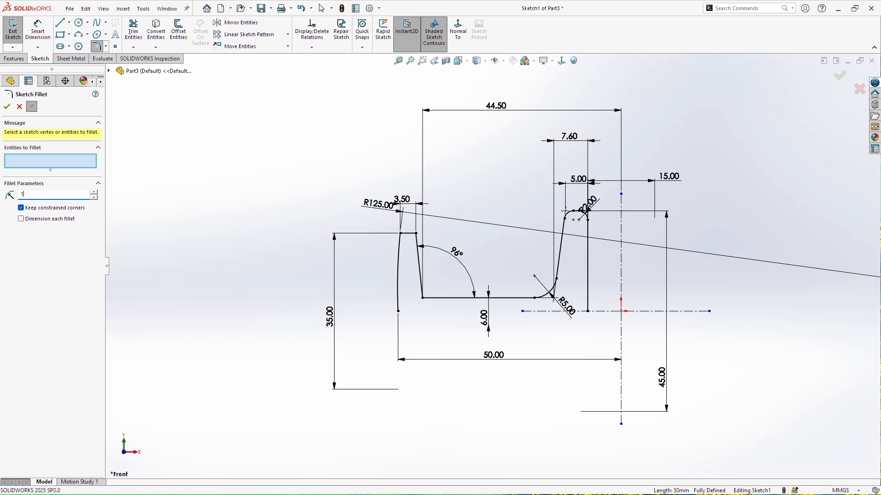
click(401, 234)
click(415, 234)
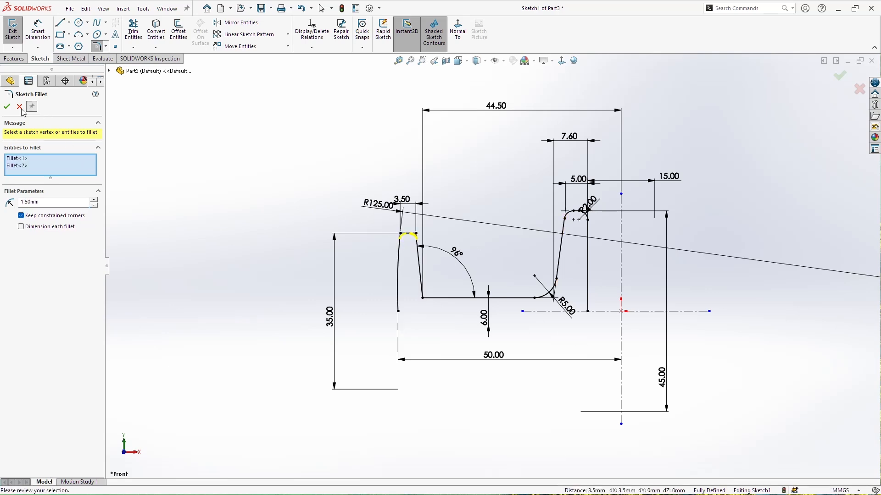
key(Return)
Step: Add a 5 mm sketch fillet where the outer slanted line meets the long lower horizontal line
click(45, 195)
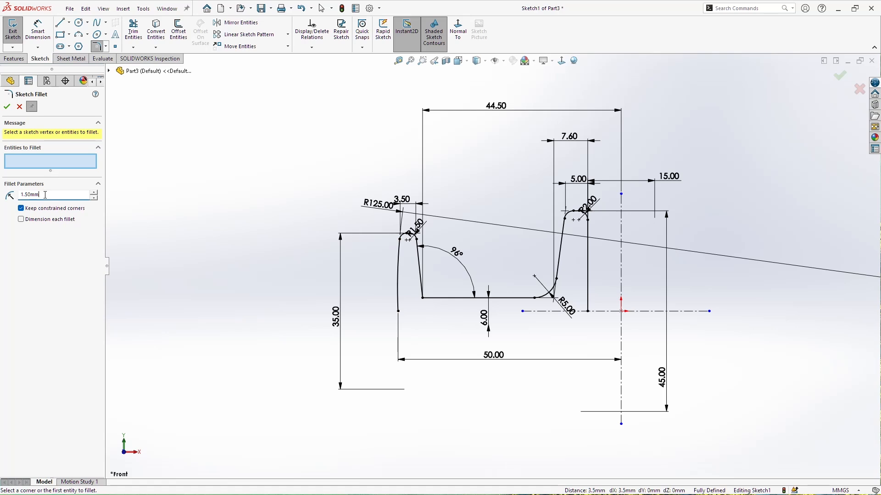
click(423, 298)
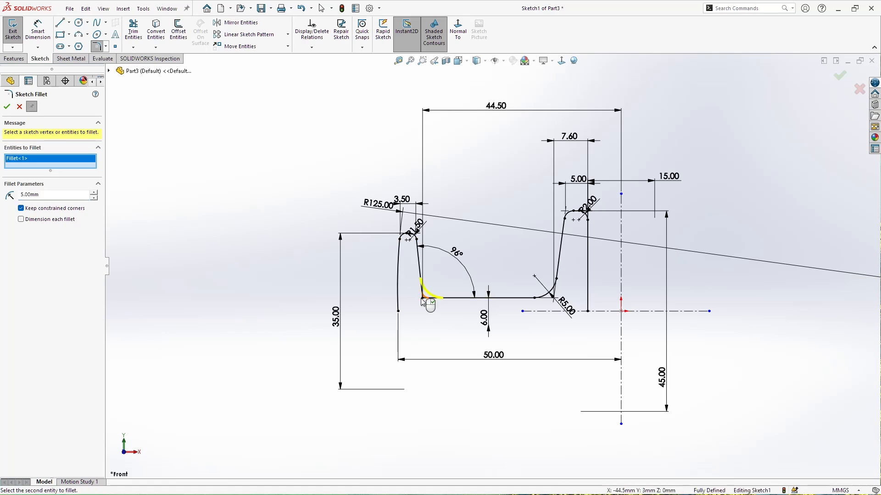
click(9, 110)
scroll(518, 323, up, 1)
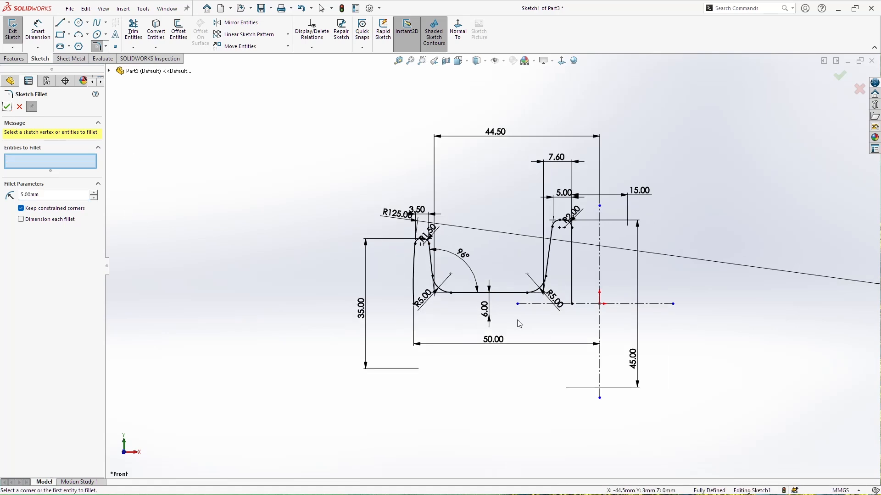
key(Escape)
Step: Mirror the whole filleted half profile about the horizontal centerline to close the wheel's cross-section
mouse_move(731, 331)
mouse_down()
mouse_move(419, 252)
mouse_move(324, 197)
mouse_up()
click(599, 259)
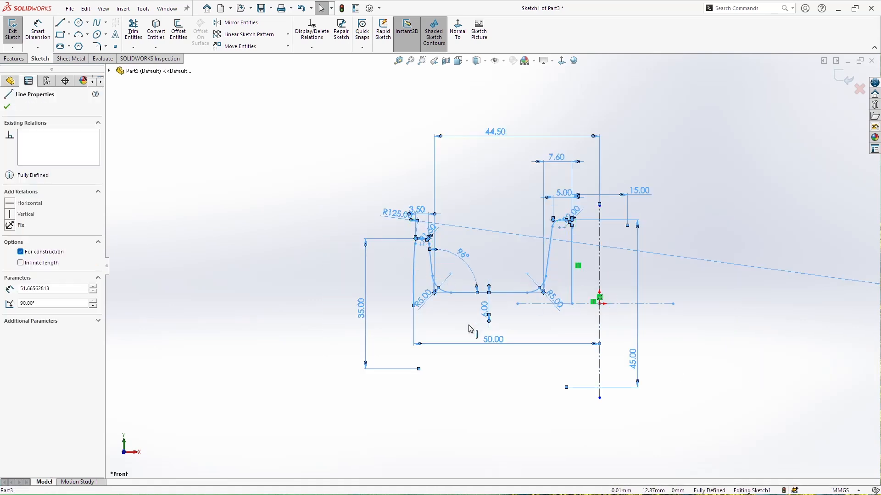
key(ctrl+a)
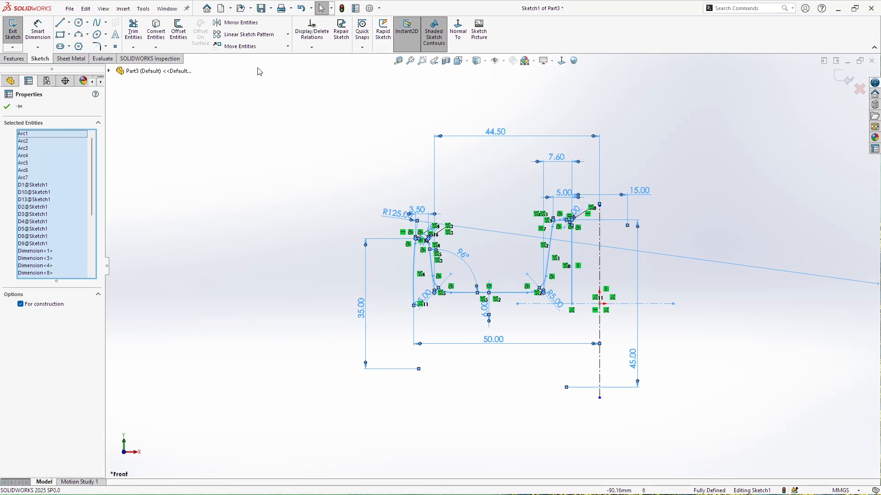
click(240, 22)
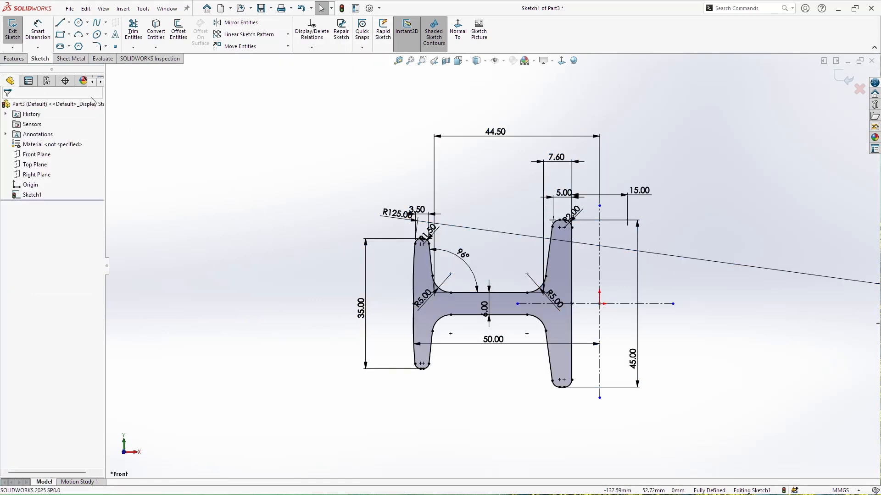
Step: Revolve the closed profile 360 degrees about the vertical centerline to form the wheel body
click(20, 59)
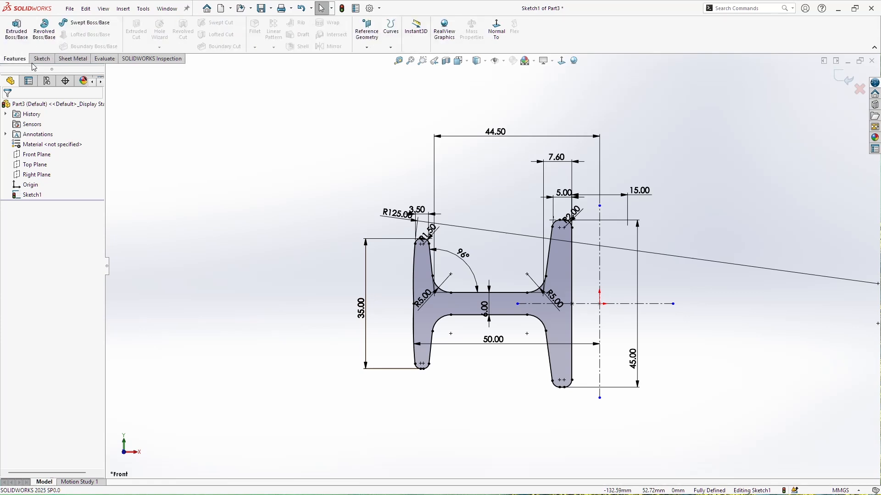
click(54, 42)
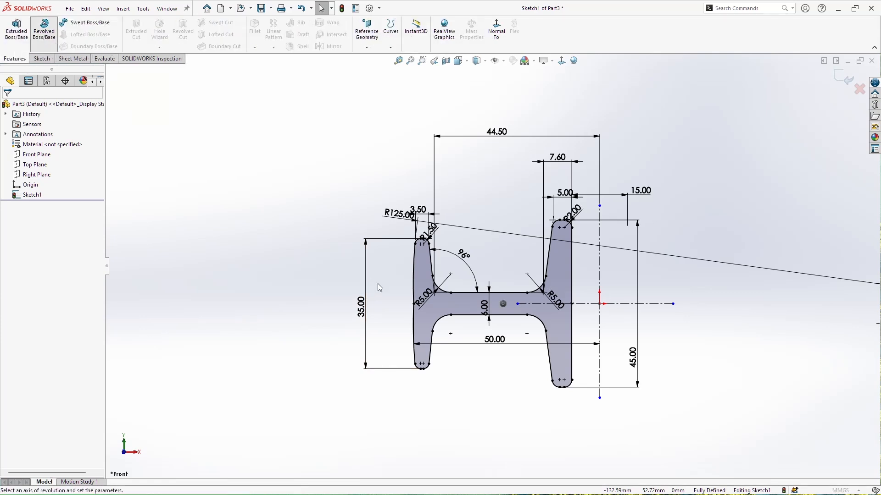
click(62, 137)
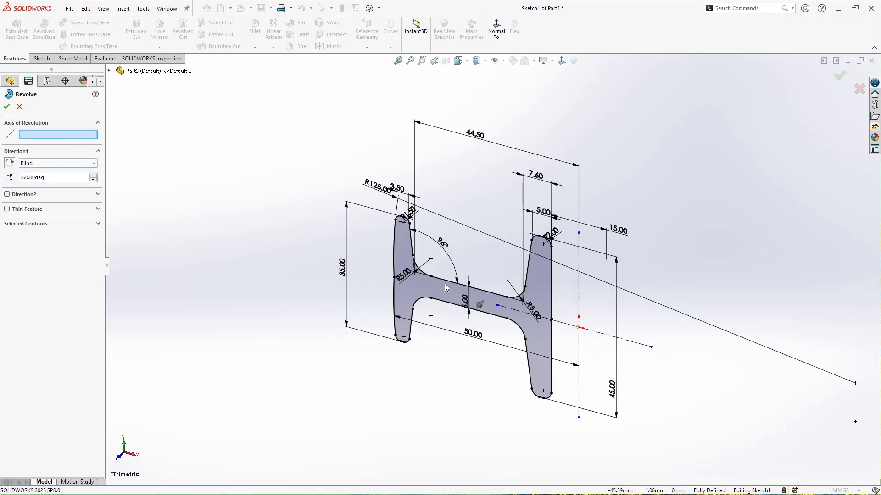
click(581, 263)
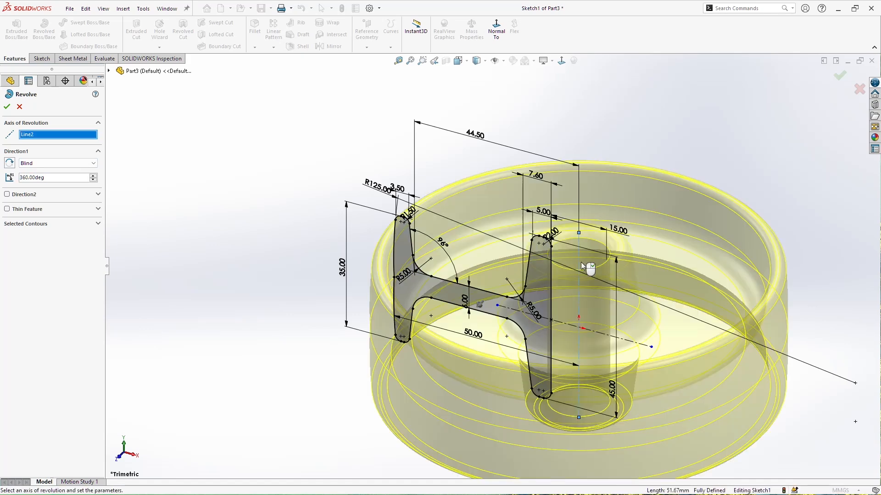
click(5, 107)
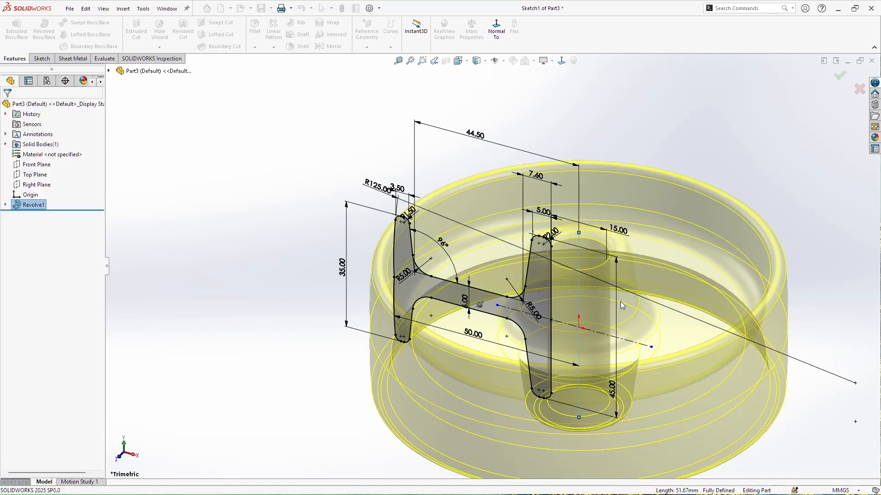
Step: Start a new sketch on the wheel's flat ring-shaped web face between the hub and the rim
scroll(610, 298, up, 2)
middle_drag(609, 298, 612, 311)
scroll(608, 303, up, 5)
middle_drag(585, 263, 594, 268)
scroll(550, 265, down, 5)
middle_drag(541, 268, 546, 368)
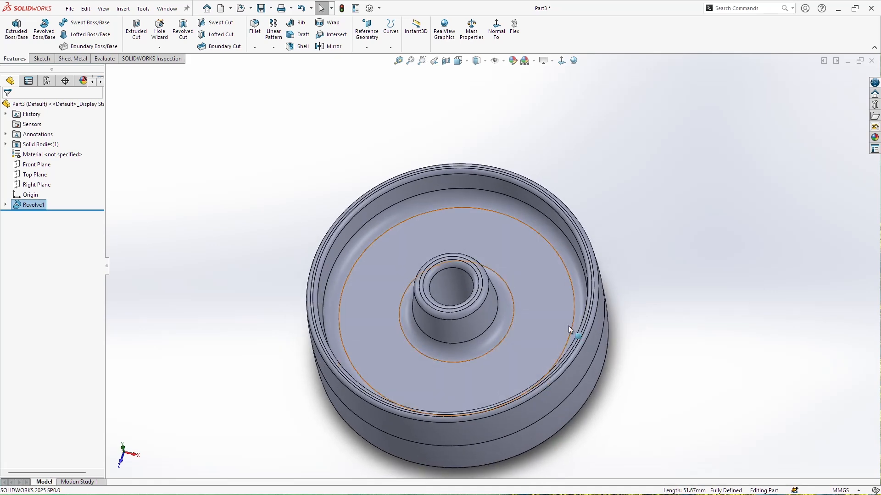
middle_drag(564, 329, 413, 247)
click(413, 247)
click(40, 58)
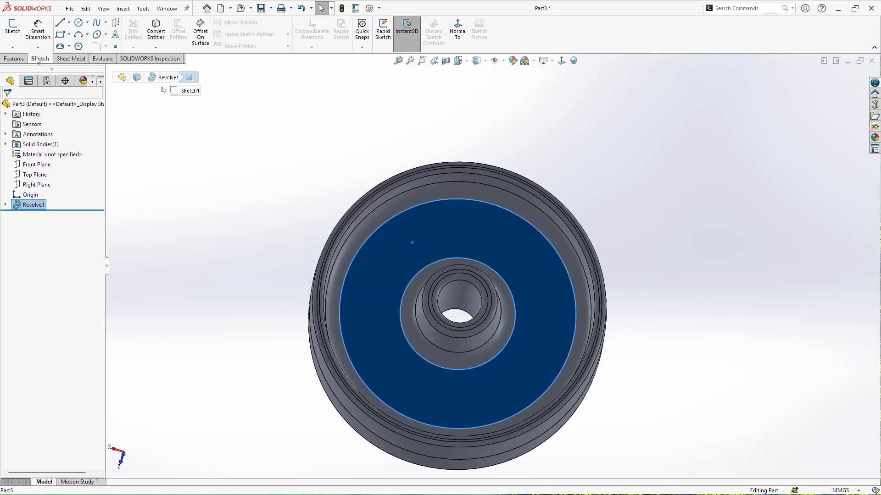
click(13, 28)
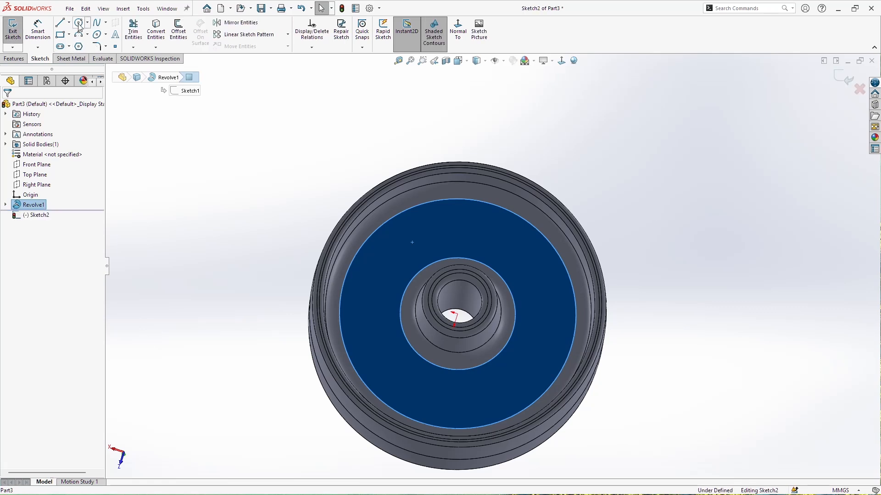
Step: Sketch a circle about 68.5 mm in diameter on the web face, centred on the origin
click(78, 23)
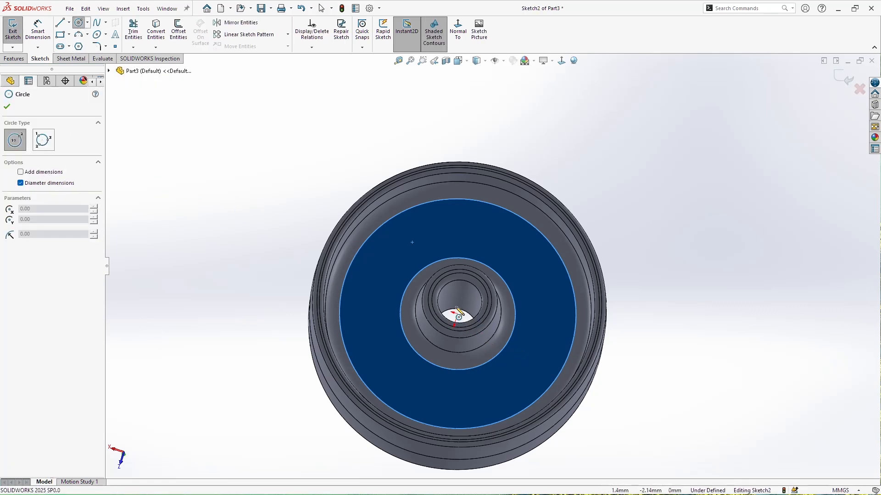
key(space)
click(392, 325)
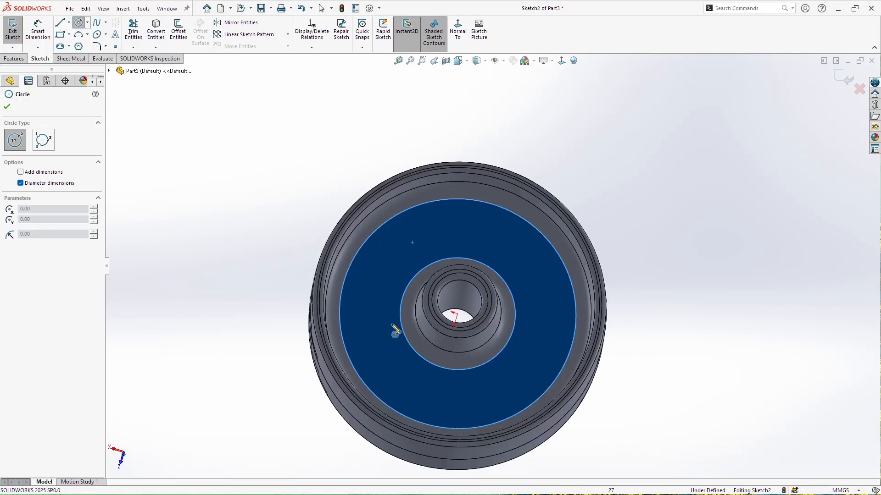
click(492, 266)
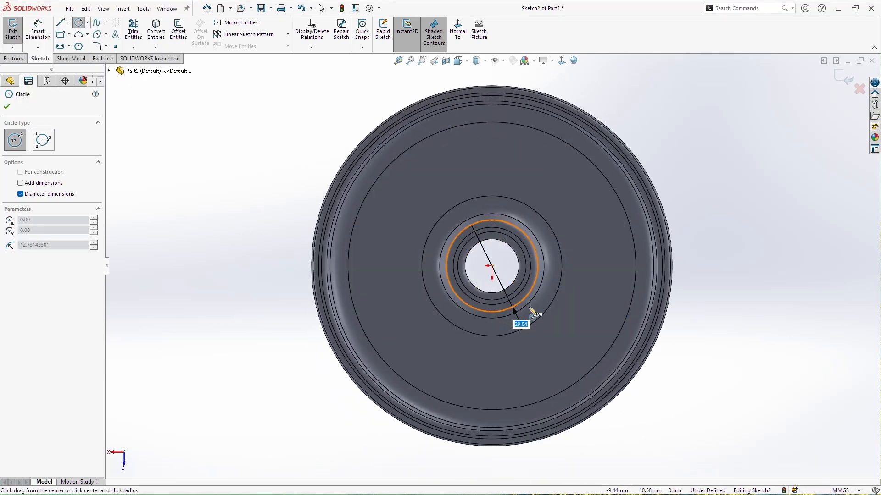
click(598, 329)
Step: Dimension the circle on the web face and set its diameter to 70 mm
click(38, 23)
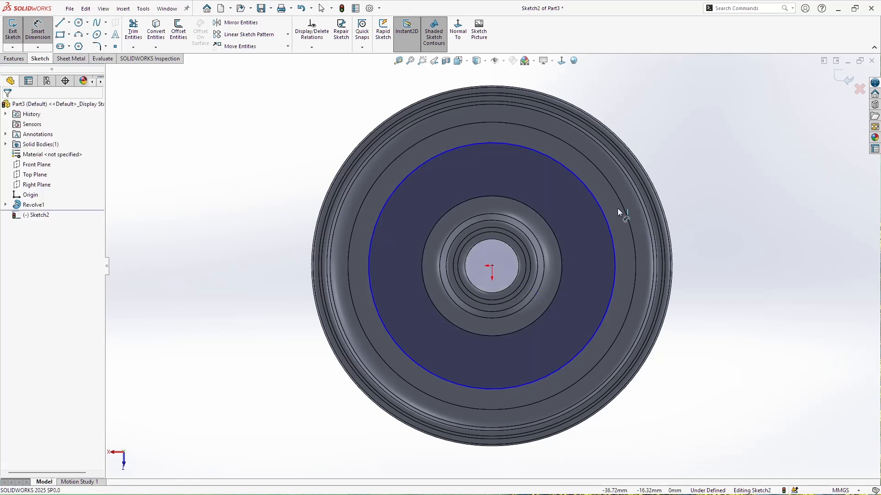
click(608, 218)
click(706, 221)
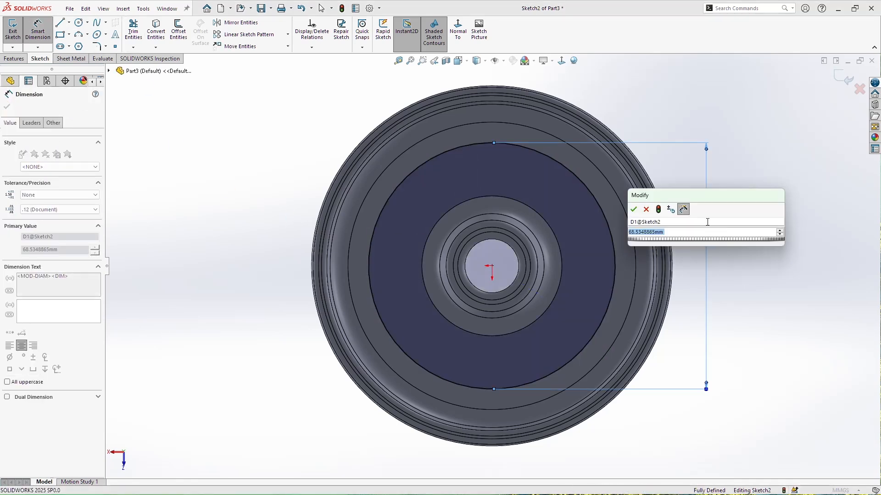
text(65)
key(Return)
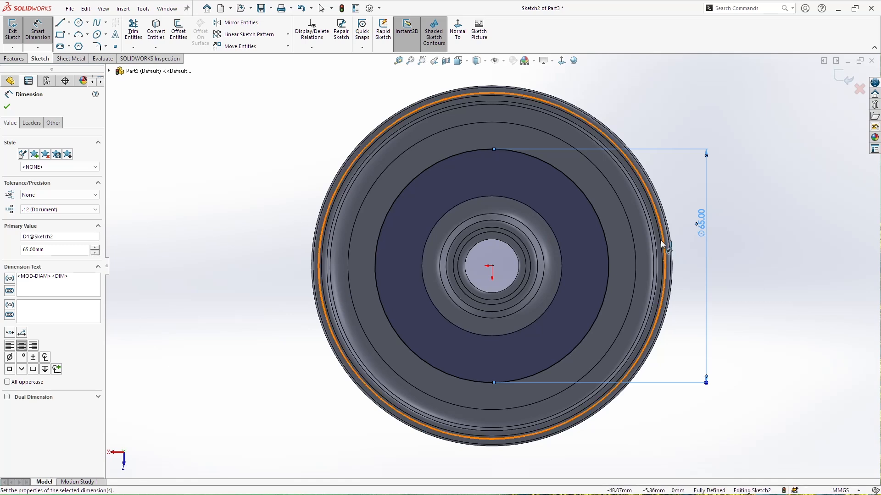
double_click(706, 231)
text(70)
key(Return)
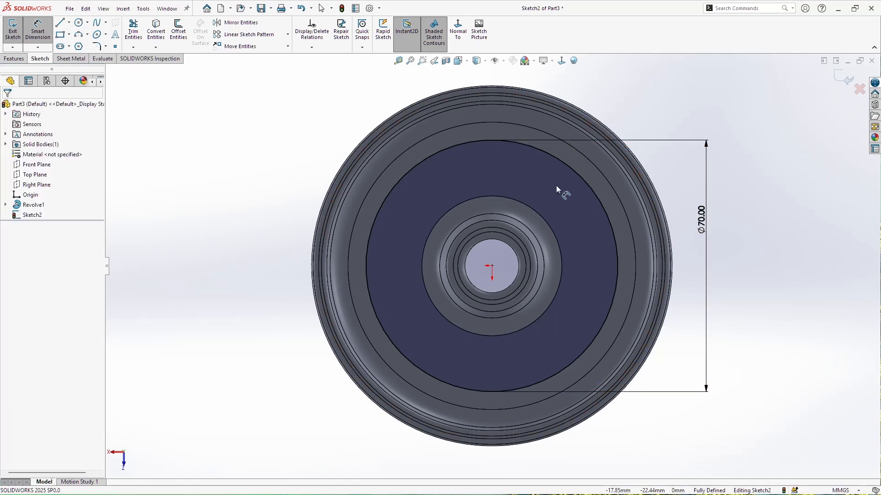
Step: Convert the 70 mm circle to construction geometry
click(618, 265)
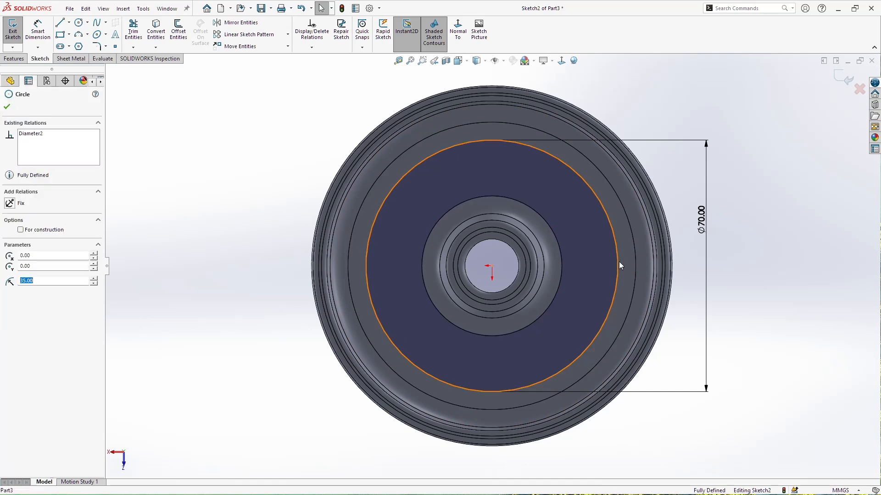
click(49, 229)
click(252, 257)
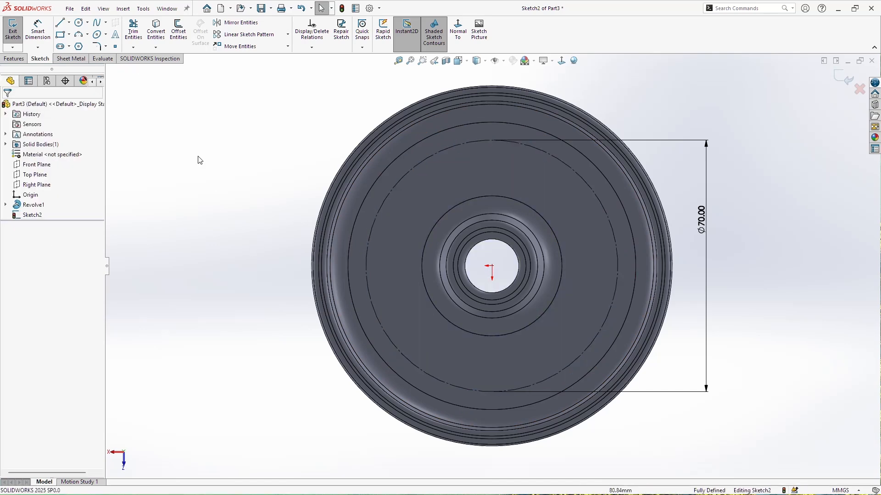
Step: Add the sketch text "Solidworks to YouTube" along the construction circle, overriding the document font with 120% width factor and 120% spacing
click(116, 37)
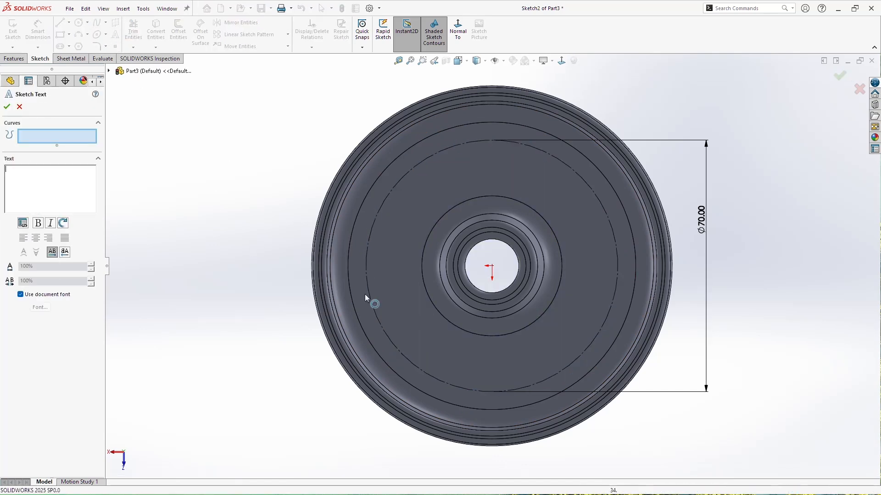
click(366, 273)
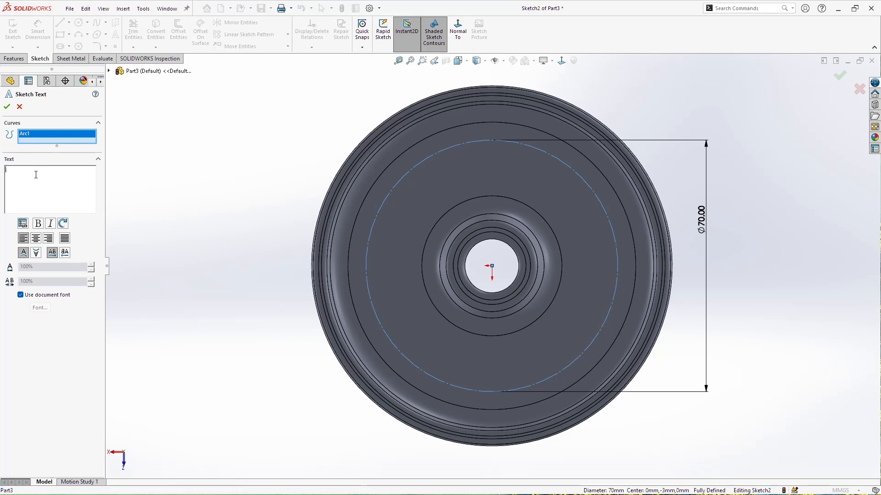
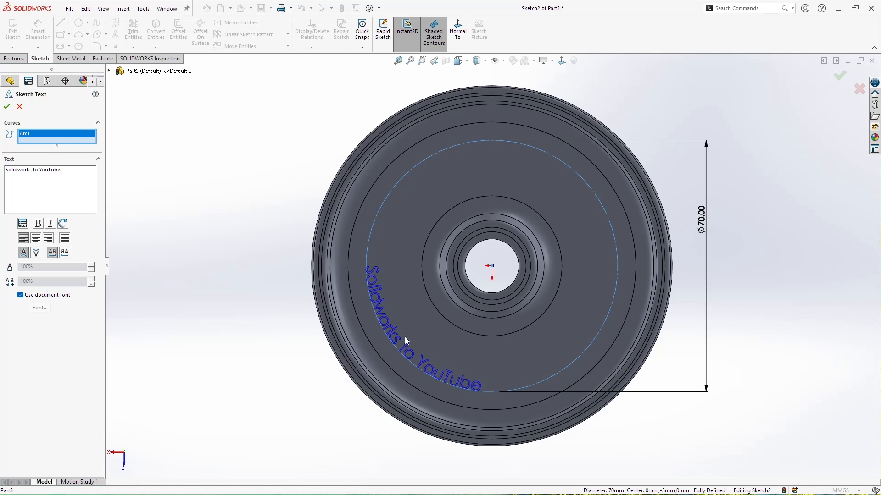
click(45, 295)
click(91, 265)
click(91, 265)
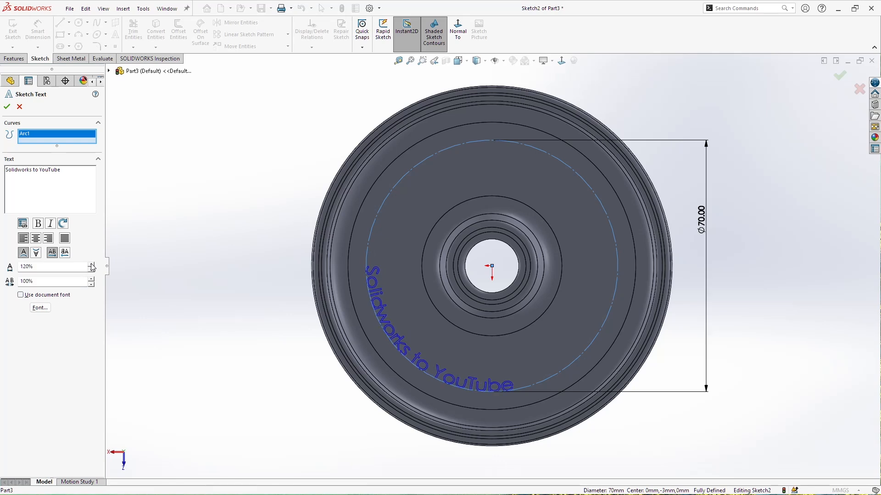
click(92, 279)
click(92, 279)
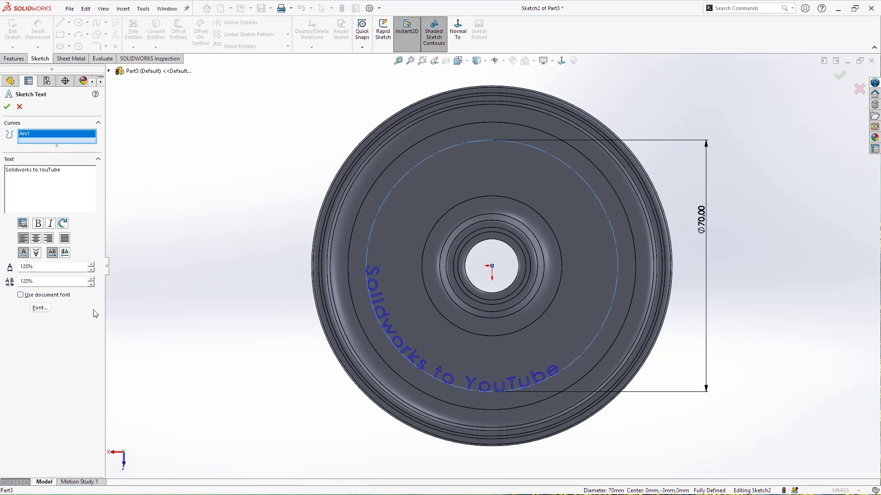
Step: Enlarge the sketch text's font height and accept the text
click(39, 307)
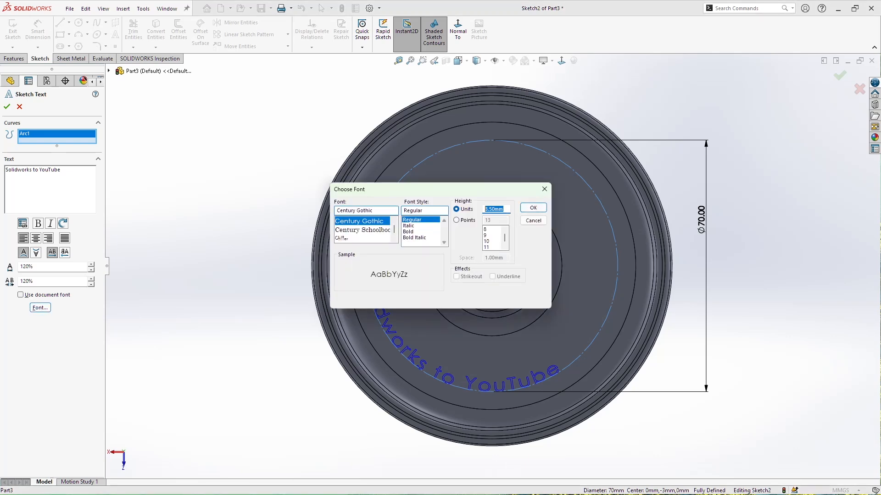
click(534, 210)
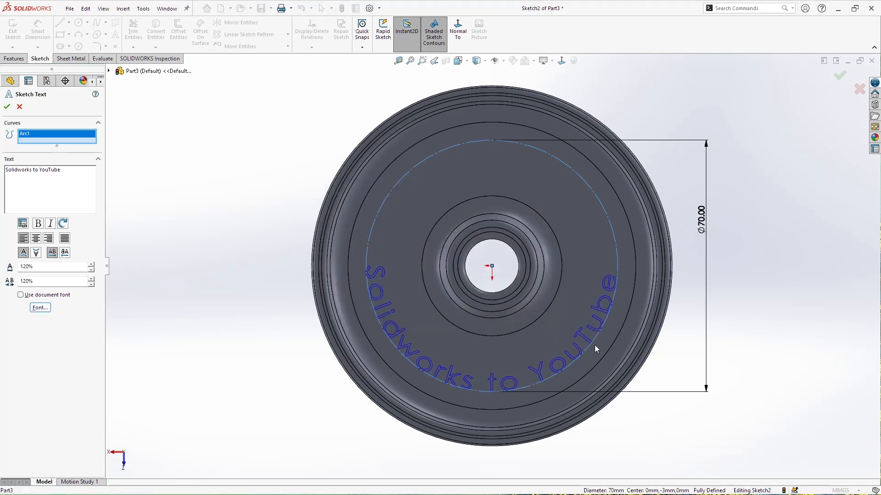
click(5, 109)
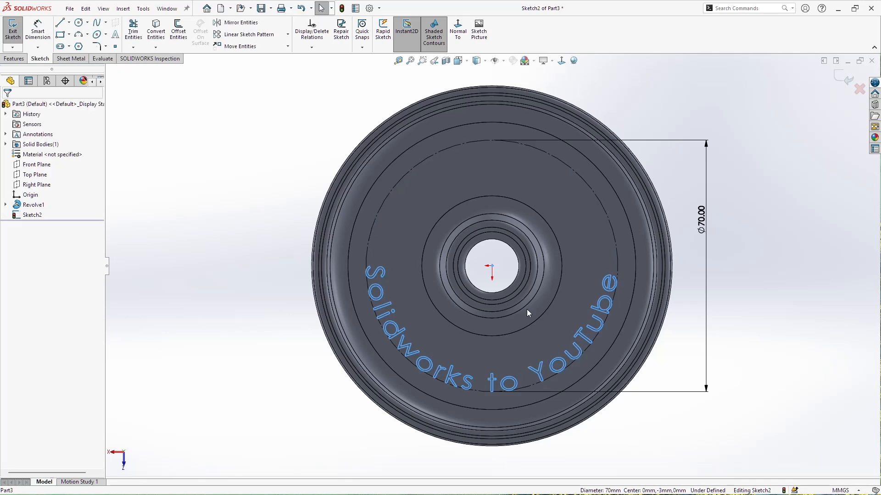
Step: Extrude the sketch text 0.5 mm as raised lettering on the wheel's web face
click(20, 59)
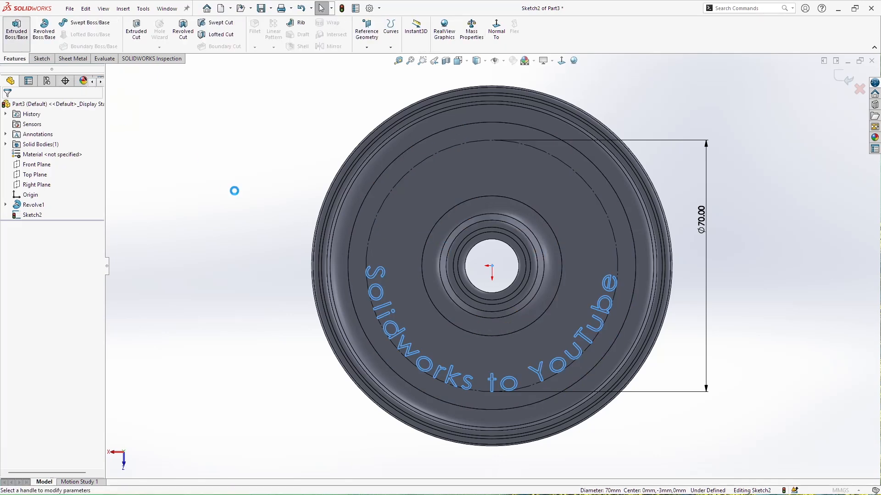
text(0.5)
click(7, 107)
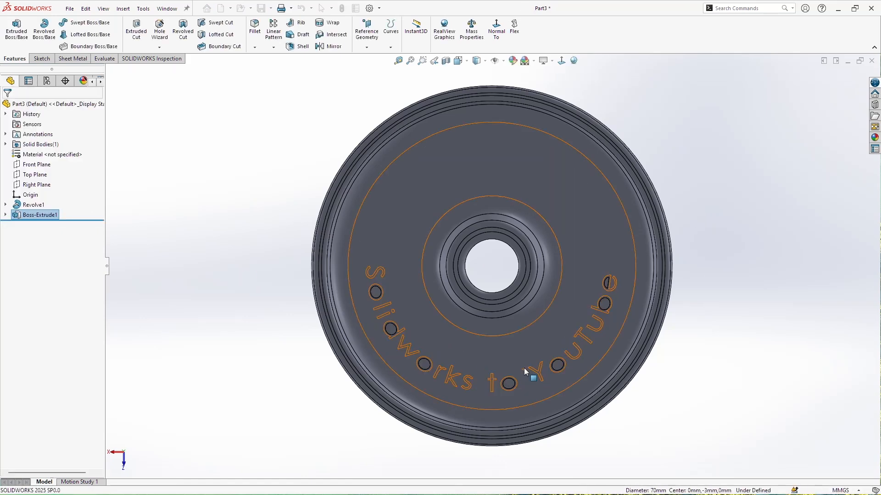
Step: Roll the feature history back to just before the text extrusion
scroll(524, 368, down, 4)
middle_drag(524, 363, 467, 377)
scroll(466, 378, up, 3)
scroll(373, 274, down, 2)
middle_drag(443, 299, 508, 290)
scroll(516, 274, up, 4)
key(Escape)
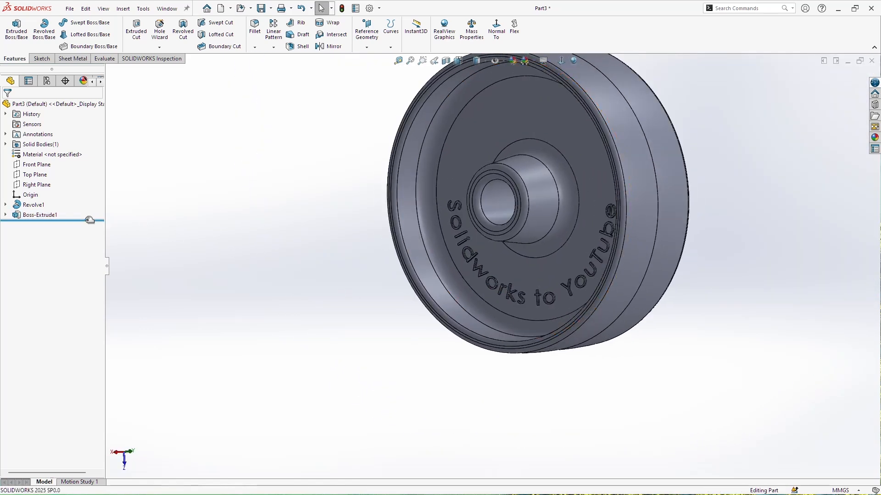
drag(89, 220, 89, 217)
Step: Apply a dark grey appearance (RGB 64, 64, 64) to the wheel's revolve feature
middle_drag(346, 249, 401, 249)
scroll(687, 192, up, 2)
scroll(687, 197, down, 1)
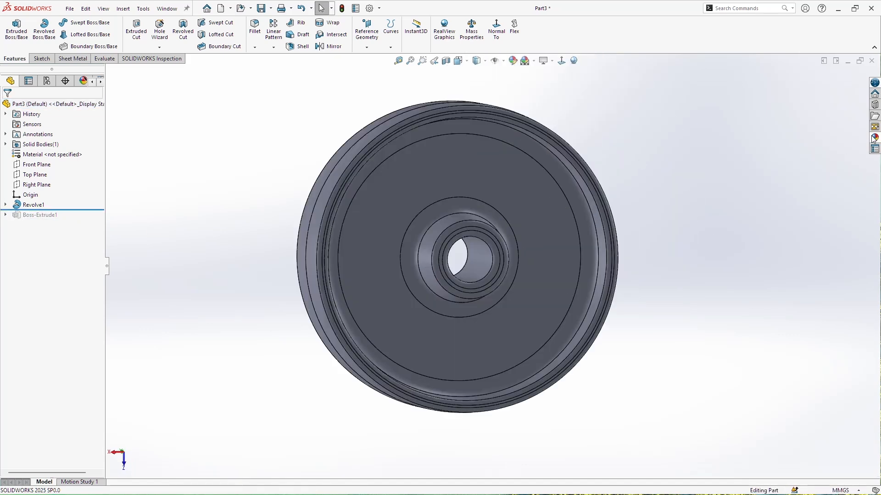
click(569, 204)
scroll(570, 271, down, 3)
middle_drag(571, 270, 447, 273)
scroll(446, 273, up, 4)
click(23, 204)
right_click(24, 207)
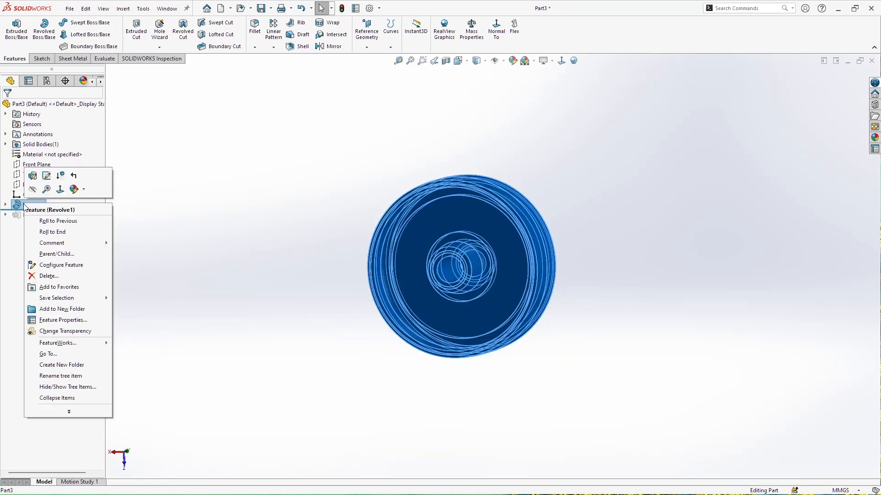
click(84, 192)
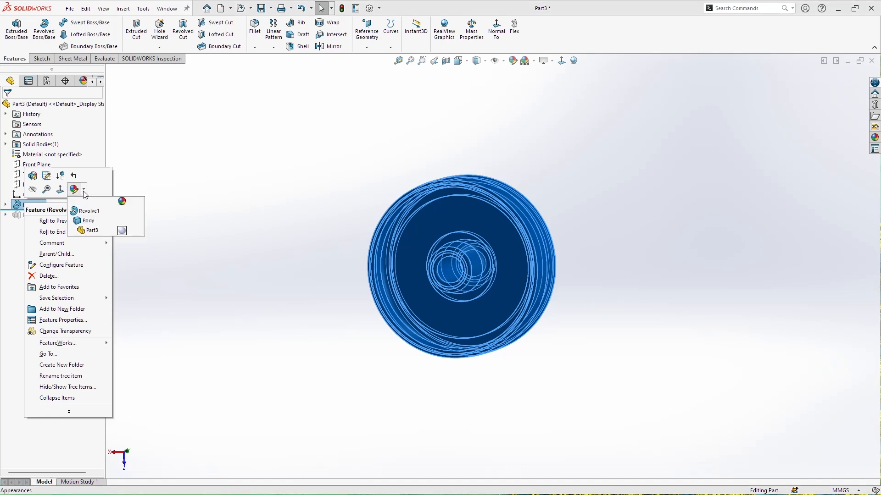
click(98, 213)
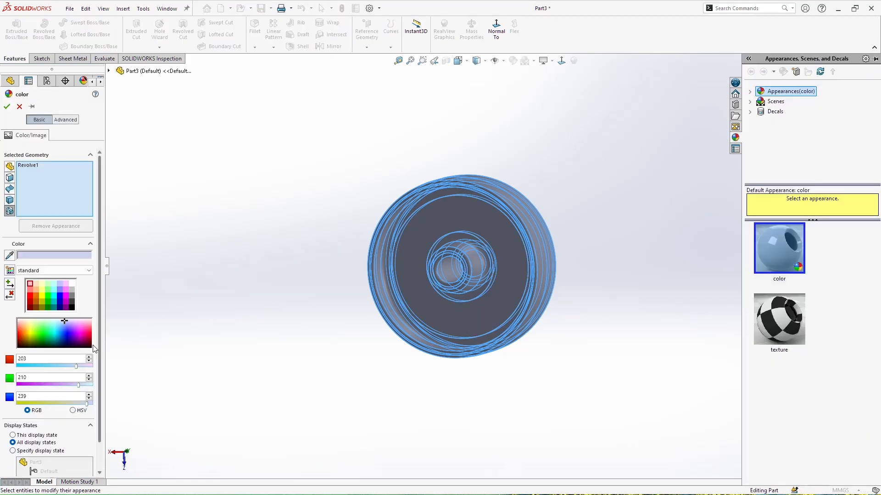
click(72, 303)
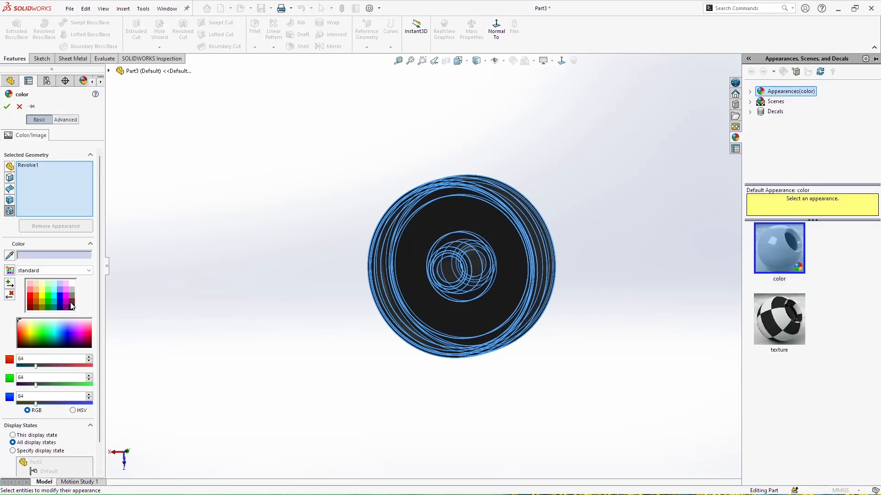
click(7, 107)
Step: Colour the two outer tread faces of the wheel light grey (RGB 192, 192, 192)
middle_drag(601, 285, 539, 282)
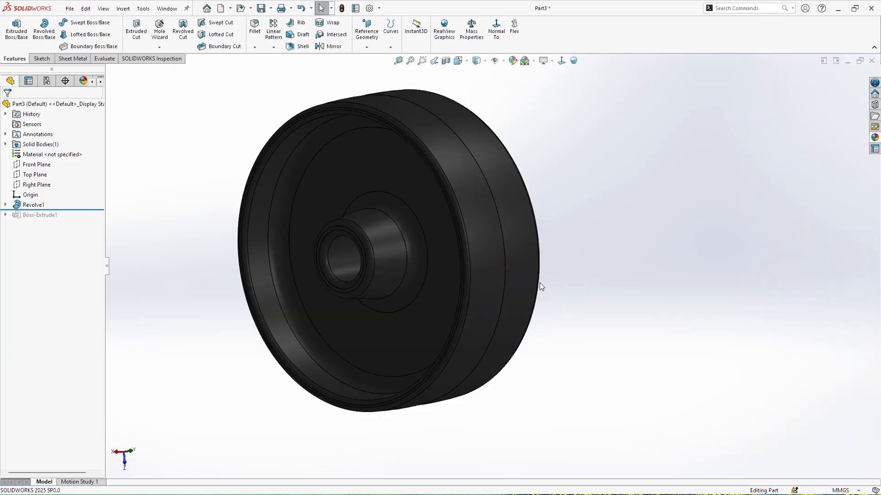
click(477, 251)
shift+click(516, 251)
middle_drag(518, 253, 487, 285)
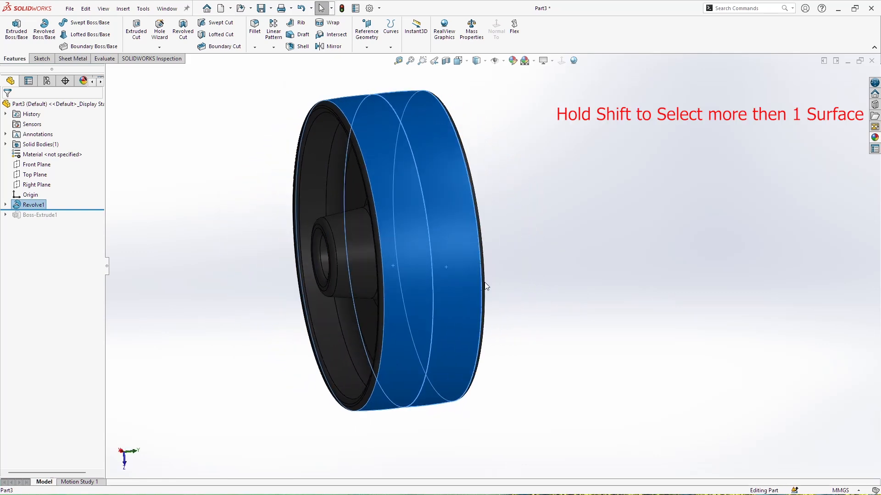
right_click(397, 212)
click(445, 186)
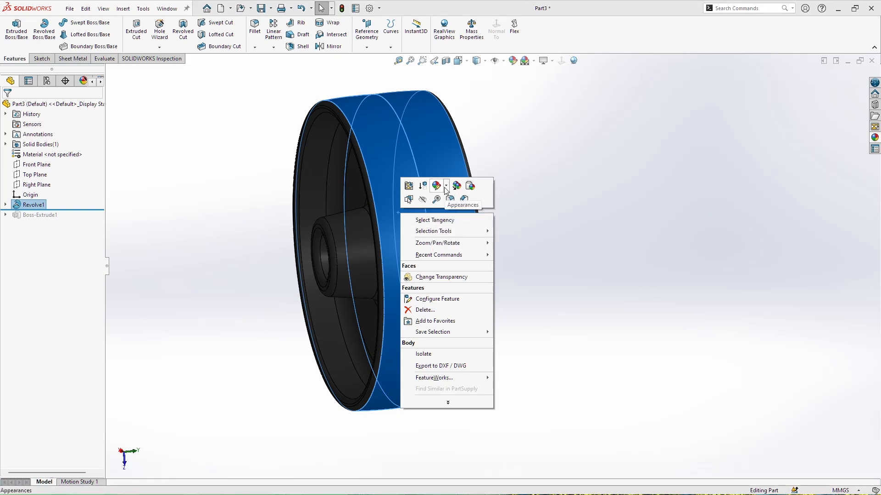
click(444, 188)
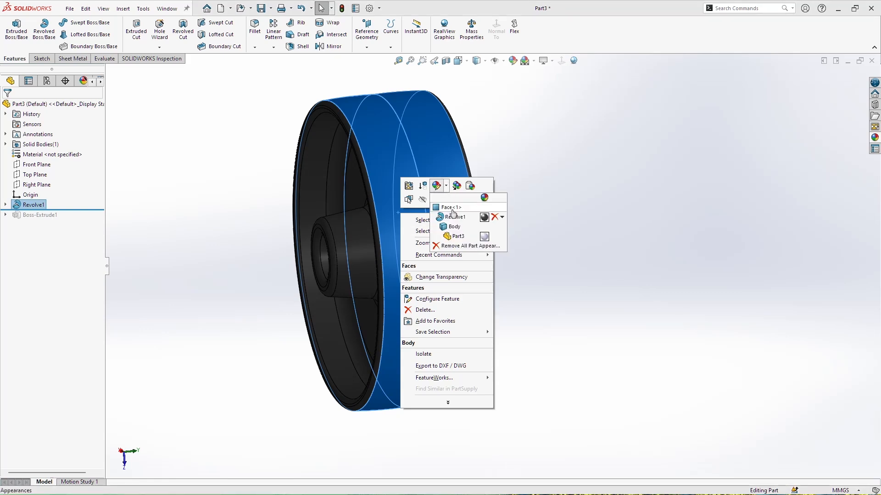
click(452, 209)
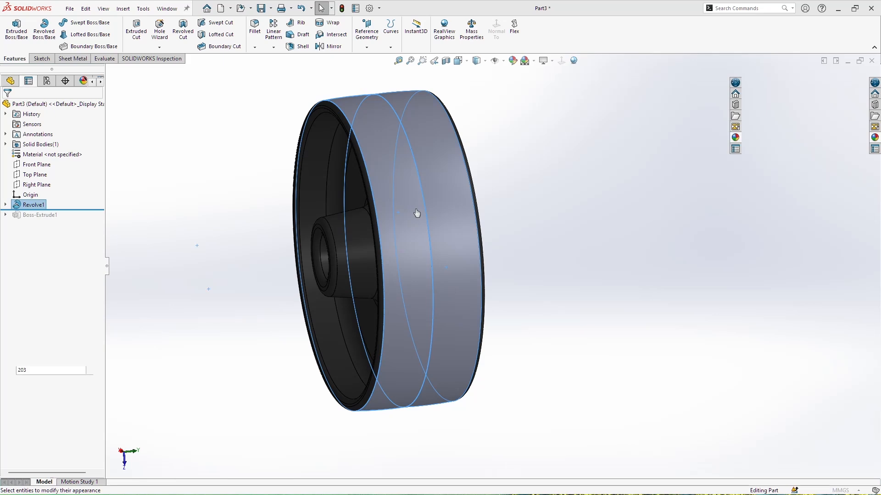
click(73, 289)
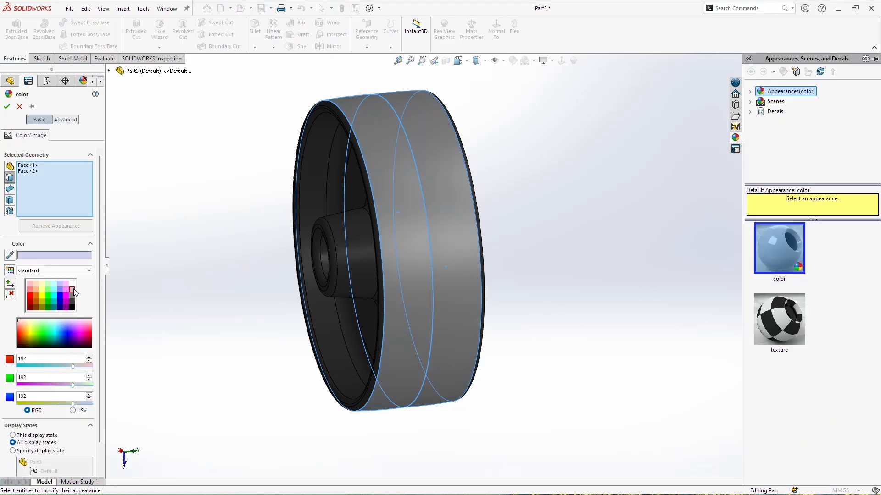
click(8, 108)
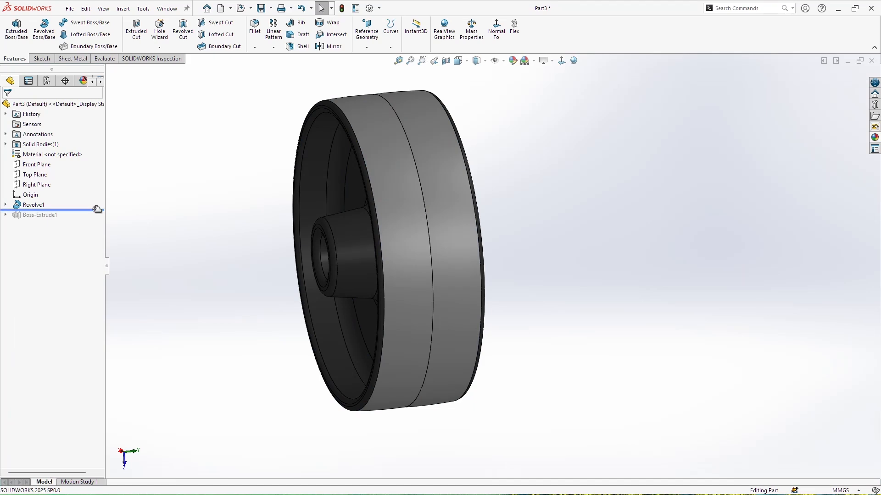
Step: Roll the feature history forward past the text extrusion and colour the raised lettering dark red (RGB 192, 0, 0)
drag(97, 209, 95, 218)
middle_drag(219, 237, 318, 239)
right_click(49, 218)
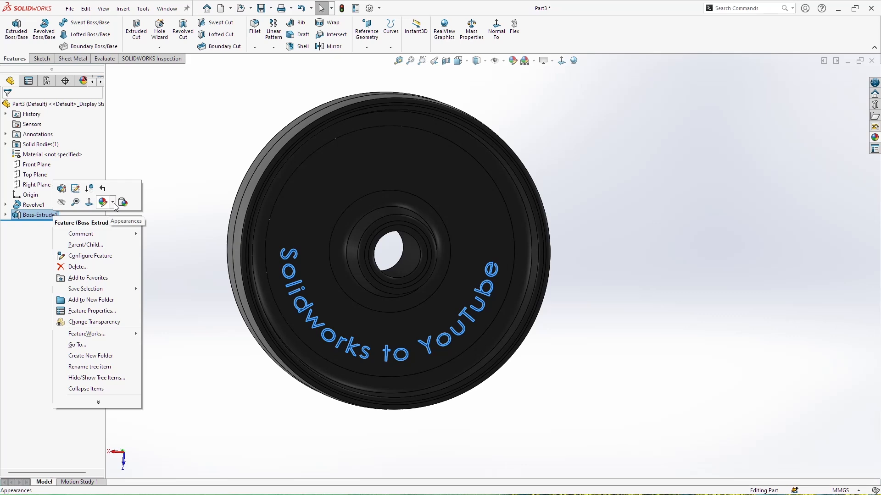
click(114, 204)
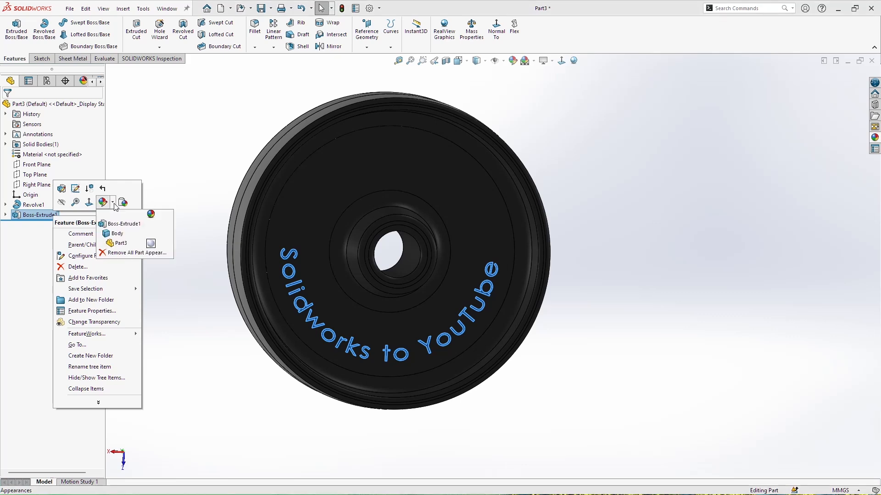
click(151, 232)
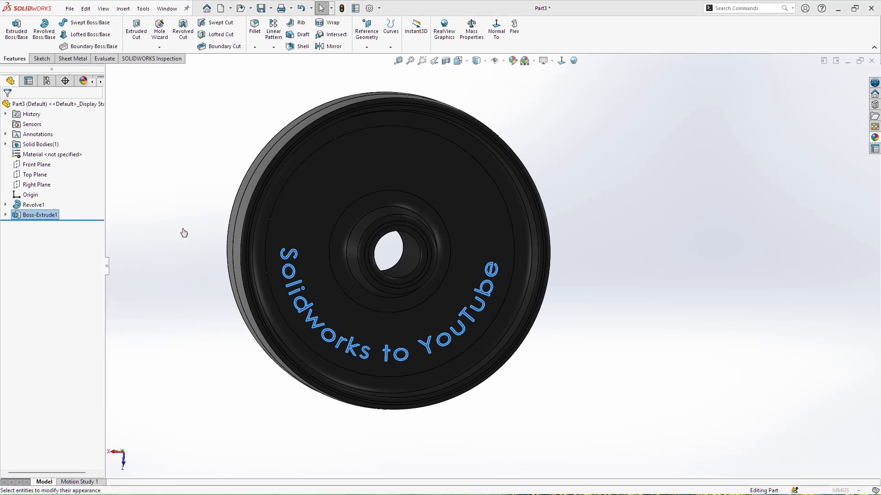
click(30, 302)
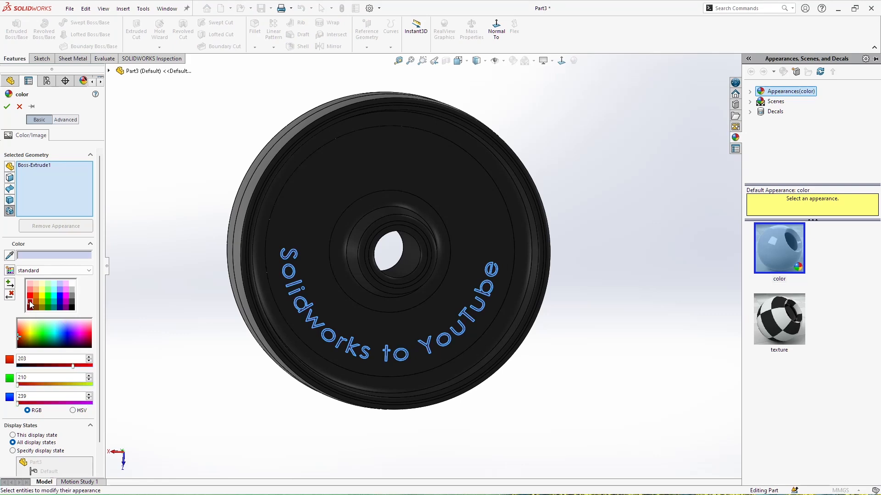
click(5, 110)
Step: Change the raised lettering's appearance to bright red (RGB 255, 0, 0)
middle_drag(564, 350, 584, 340)
right_click(50, 215)
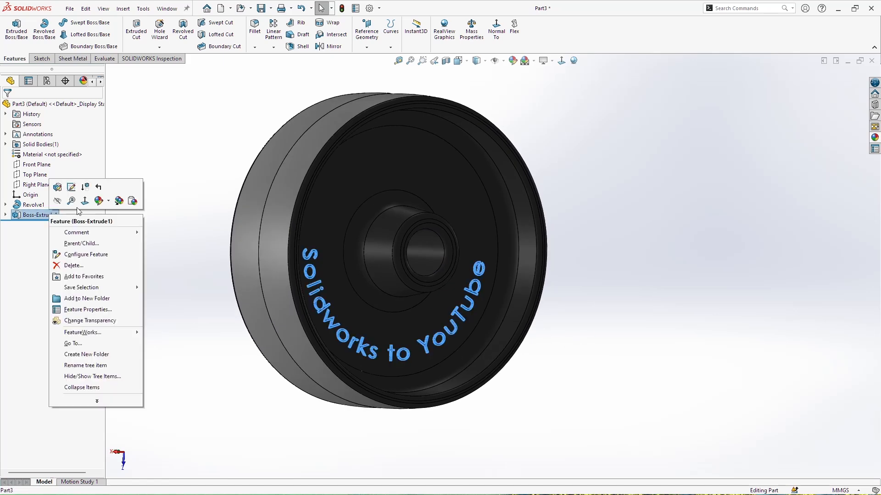
click(109, 202)
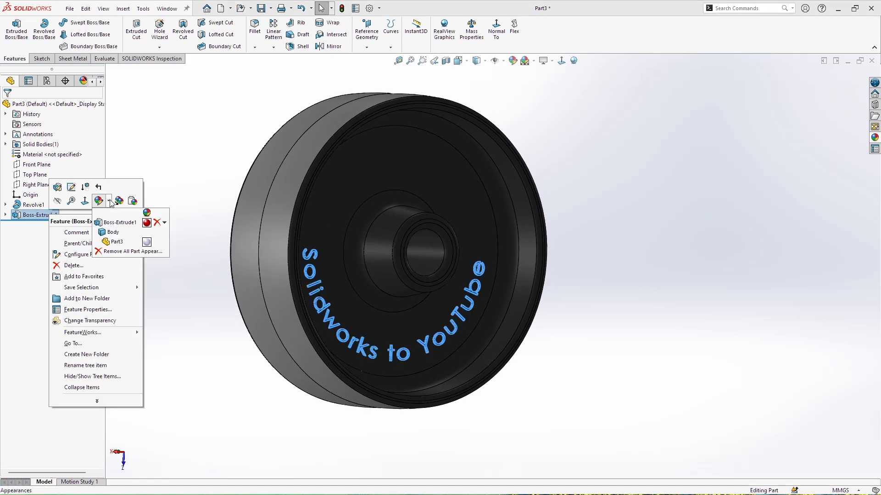
click(146, 223)
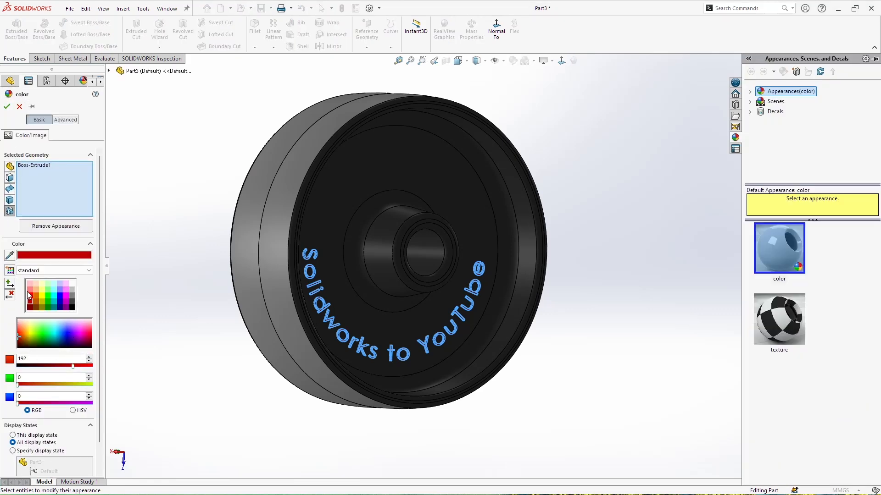
click(7, 106)
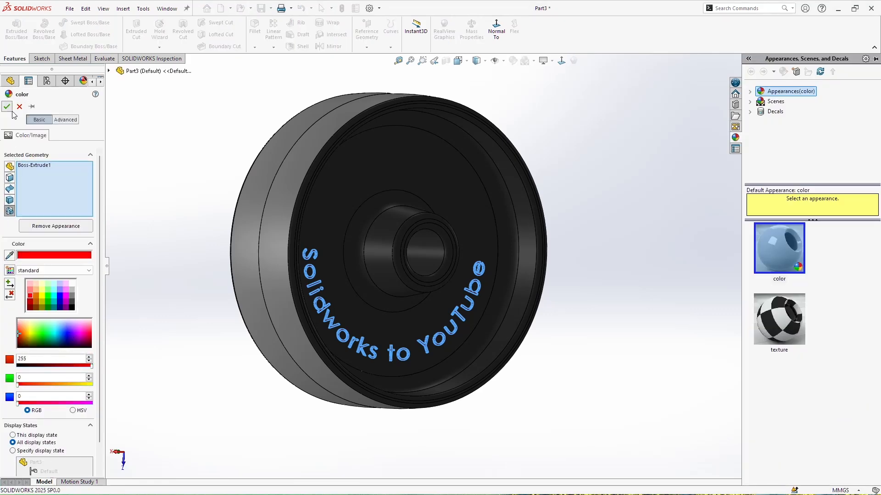
Step: Start a sketch on the wheel's opposite web face and draw a circle about 71 mm in diameter centred on the origin
middle_drag(172, 250, 365, 306)
middle_drag(365, 306, 371, 307)
scroll(432, 351, up, 1)
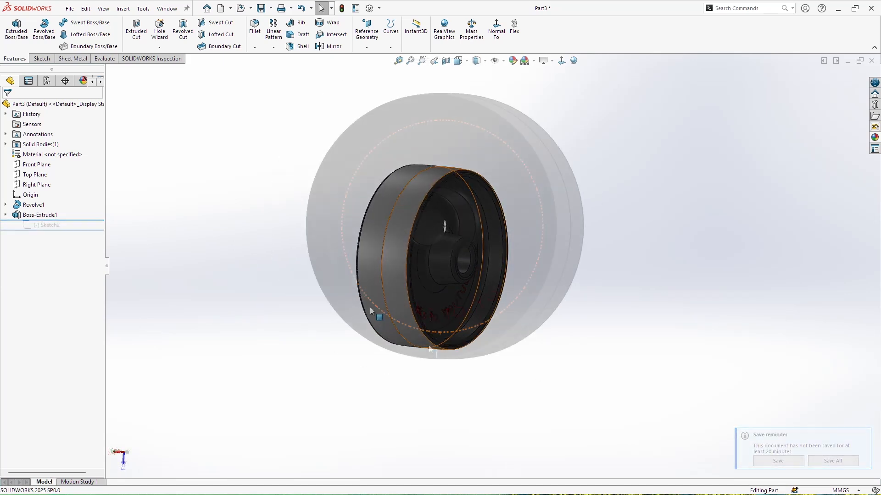
middle_drag(376, 303, 576, 304)
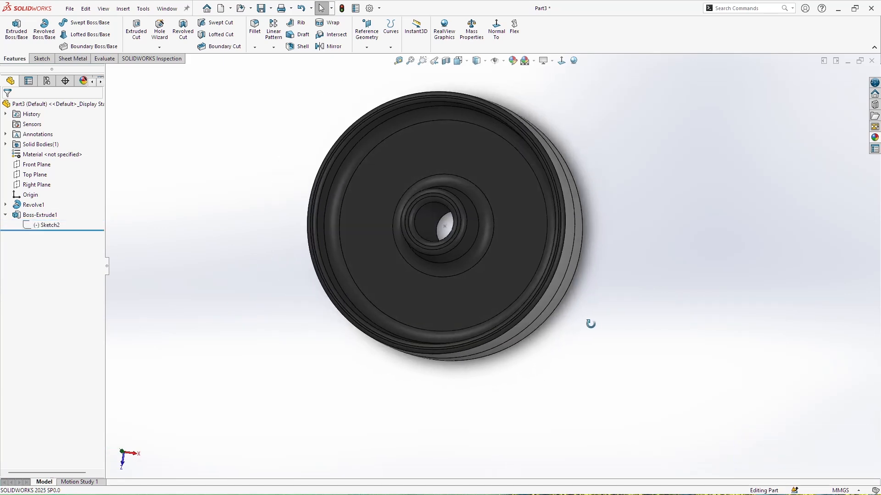
click(524, 271)
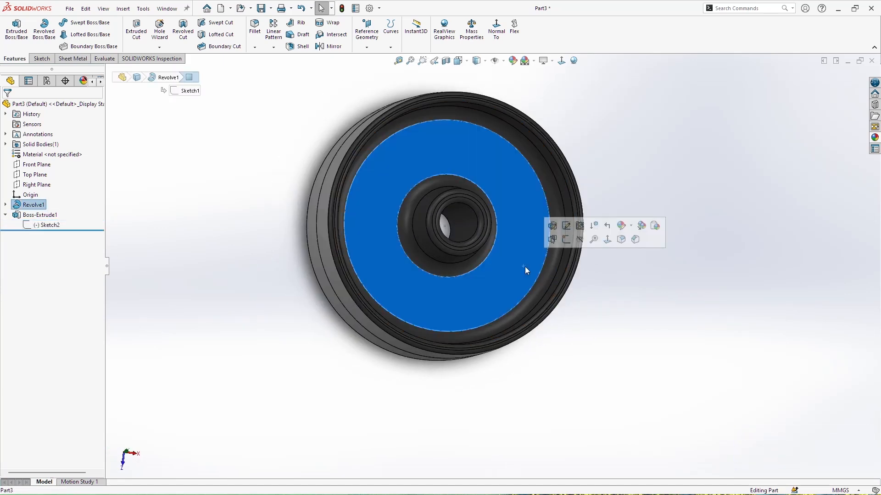
click(41, 58)
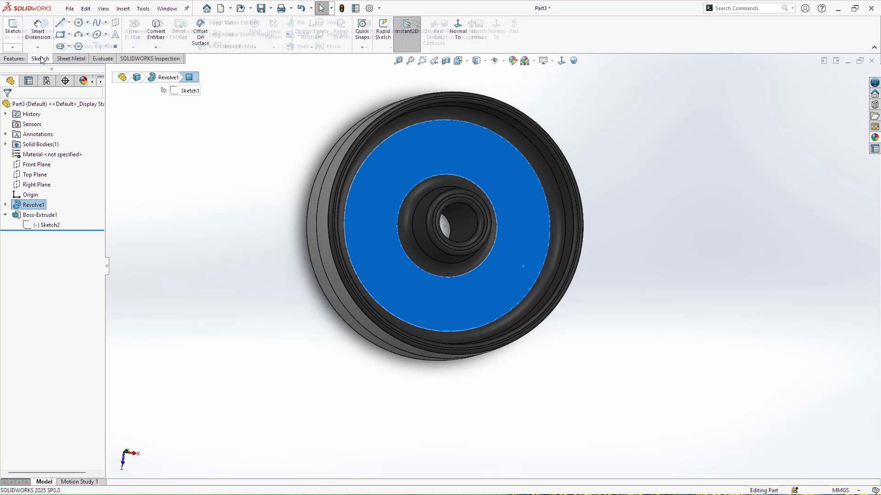
click(13, 33)
click(80, 23)
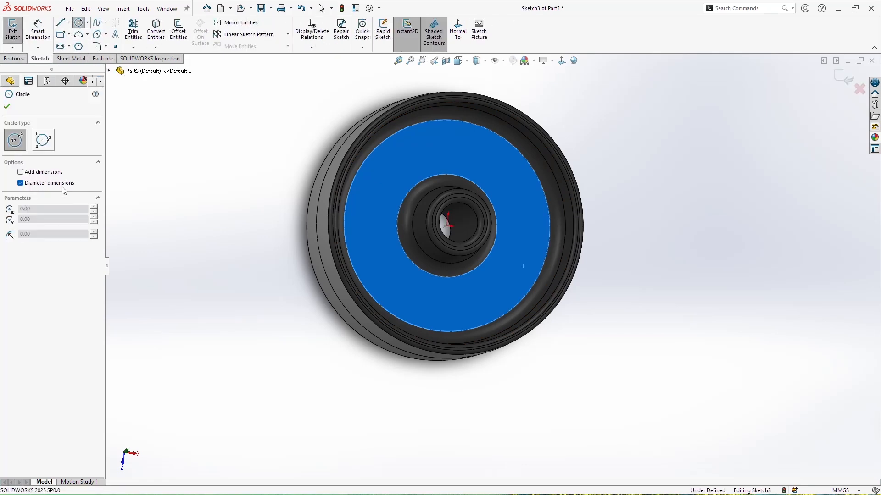
click(447, 226)
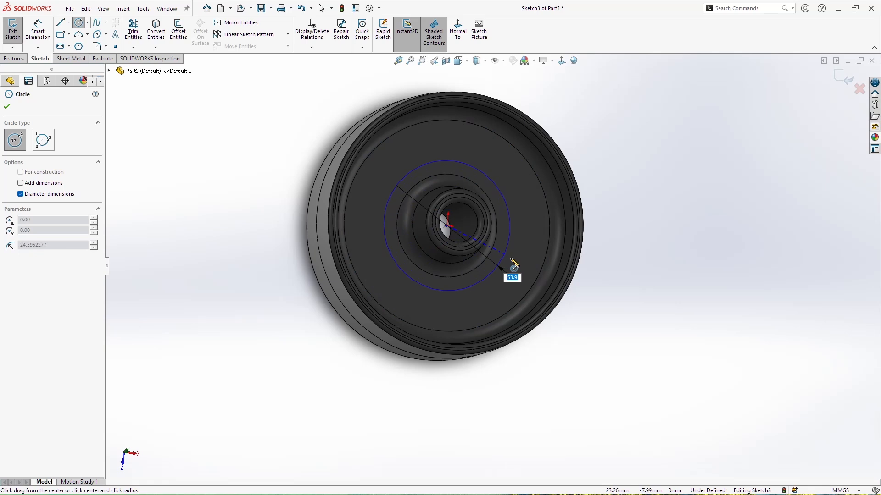
click(531, 270)
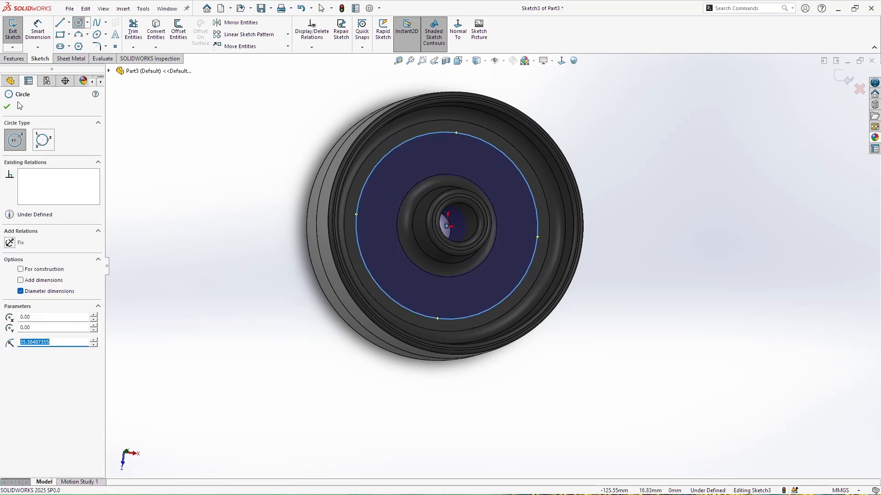
Step: Dimension the circle's diameter to 70 mm and turn it into construction geometry
click(37, 30)
click(511, 162)
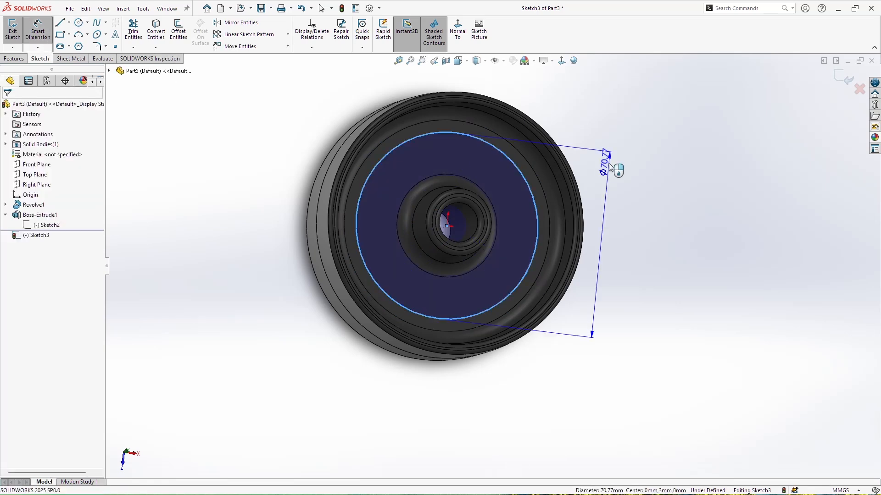
click(610, 168)
text(70.00mm)
key(Return)
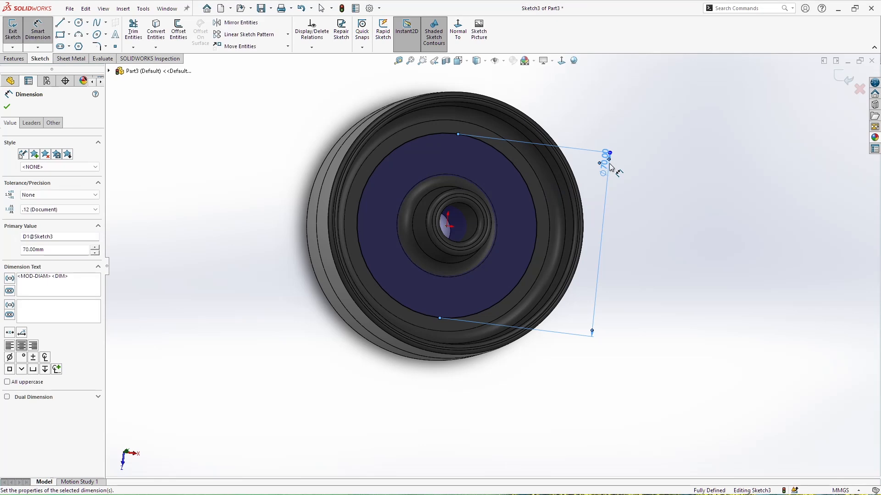
click(6, 105)
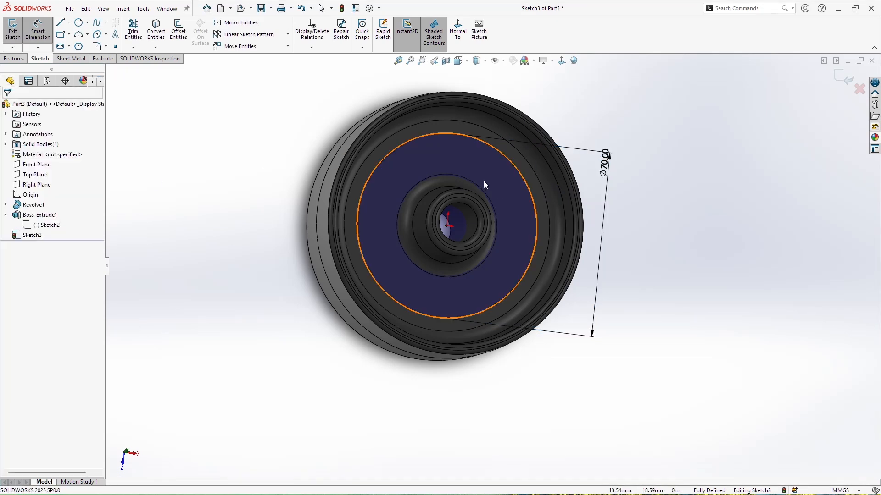
click(408, 139)
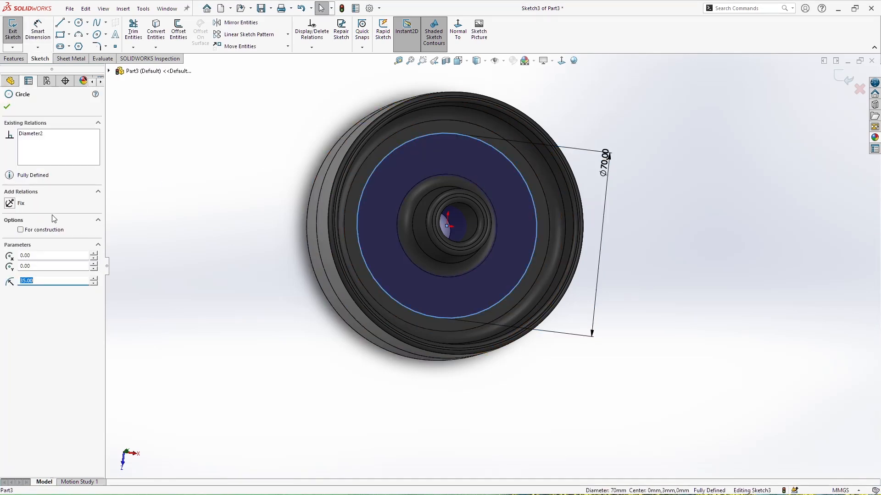
click(54, 232)
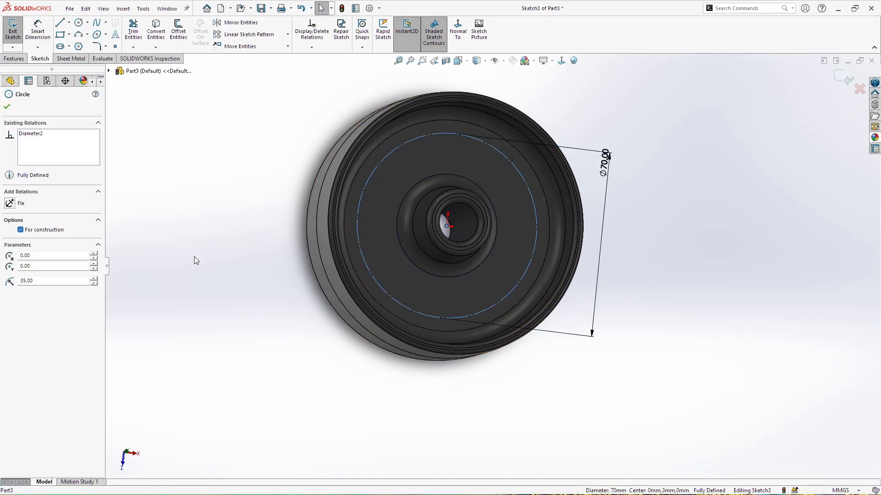
Step: Place the sketch text "Solidworks To Youtube" along the construction circle in bold 5 mm Century Gothic, with 120% width factor and 110% spacing
click(115, 35)
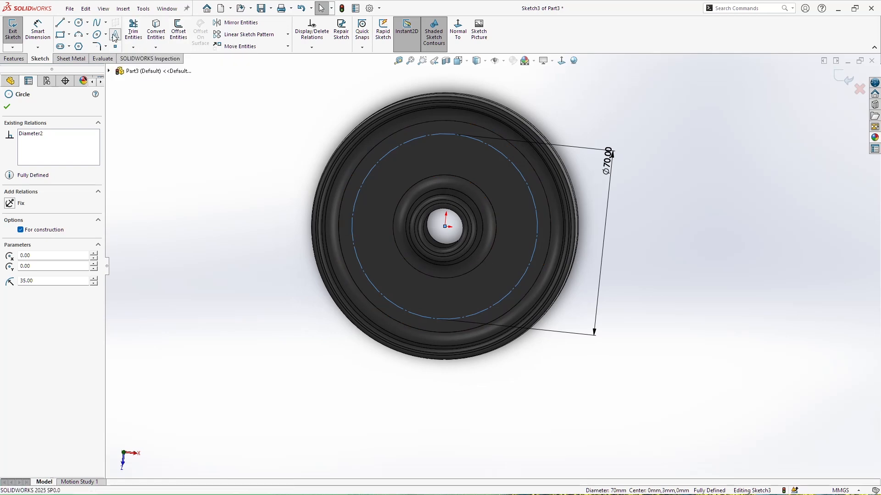
click(353, 224)
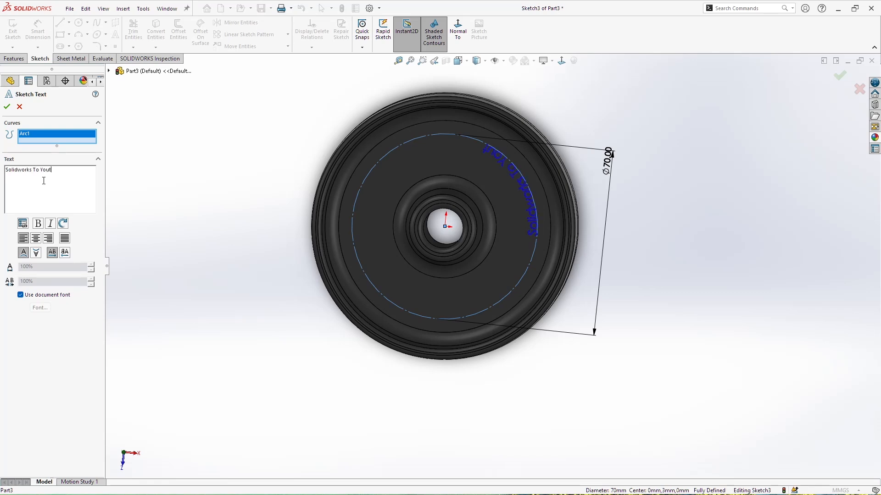
click(51, 297)
click(40, 307)
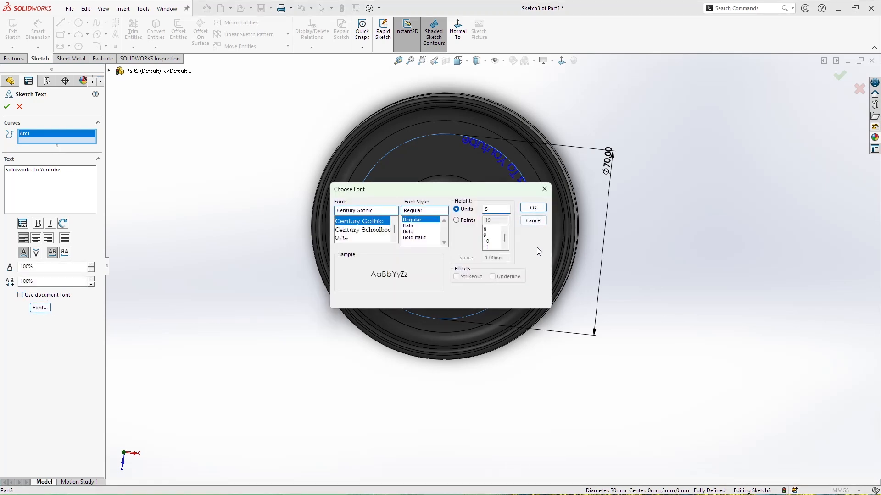
click(415, 232)
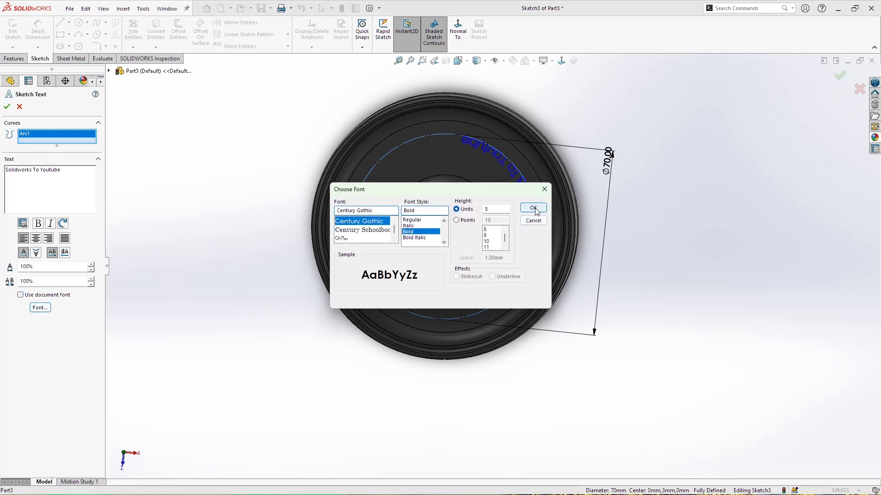
click(533, 209)
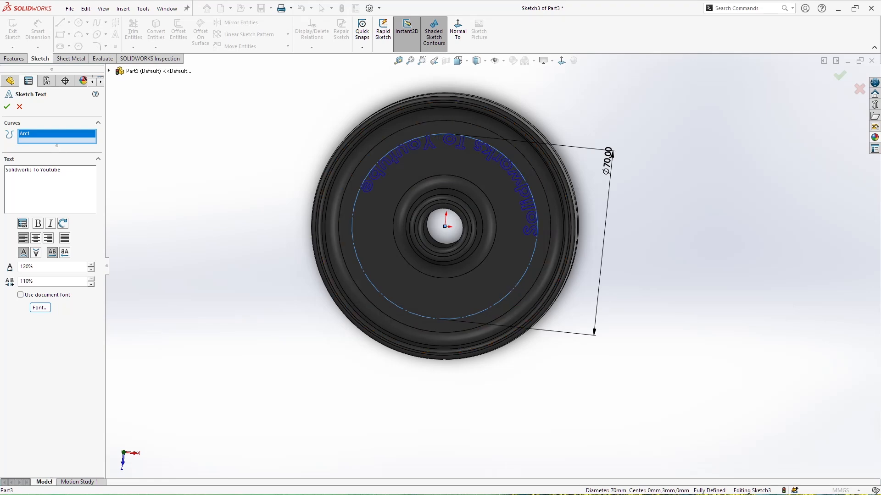
click(6, 106)
Step: Extrude the text sketch 0.50 mm as a blind boss merged with the wheel
mouse_move(626, 287)
middle_down()
mouse_move(634, 272)
mouse_move(663, 272)
mouse_move(645, 272)
middle_up()
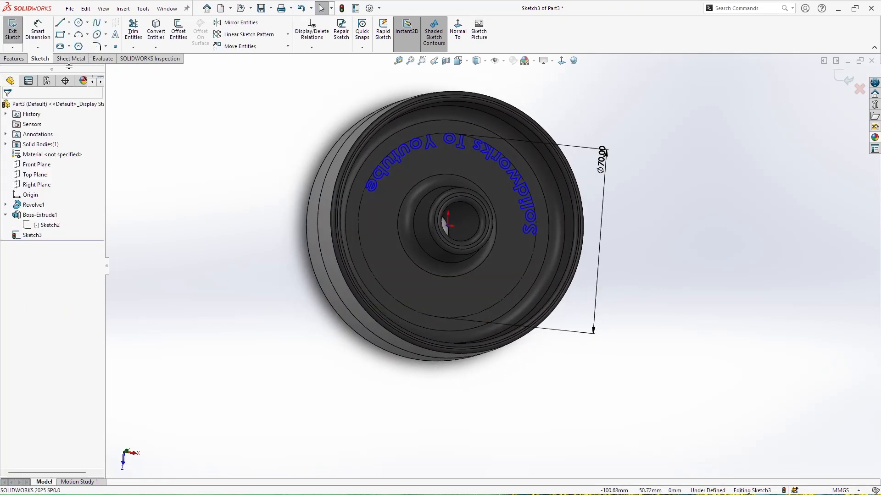
click(14, 58)
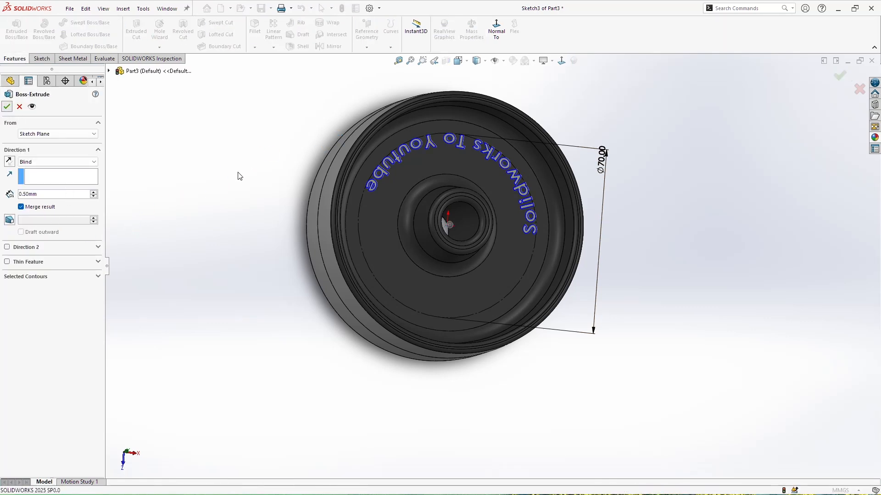
key(Return)
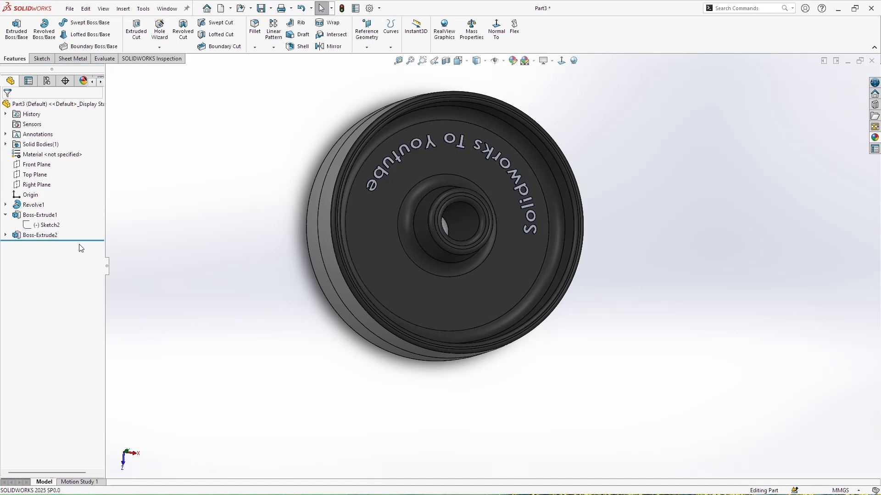
Step: Colour the newly extruded lettering feature yellow (RGB 255, 255, 0)
right_click(51, 235)
click(111, 221)
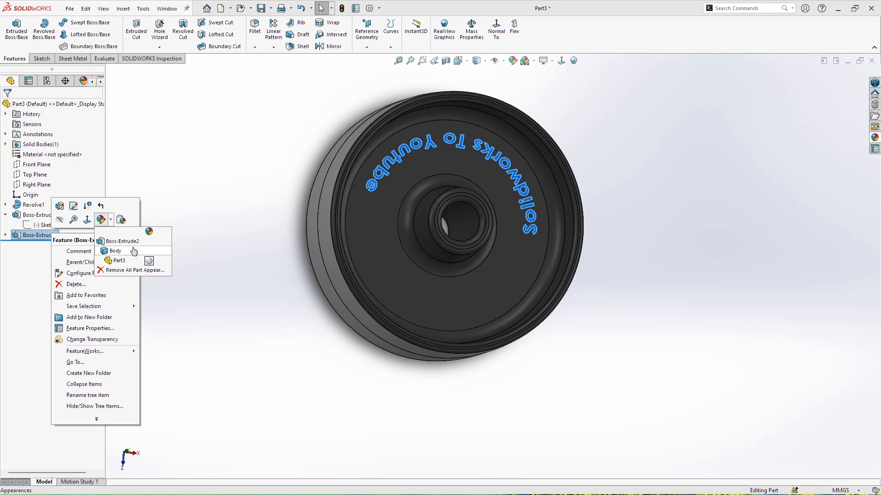
click(133, 243)
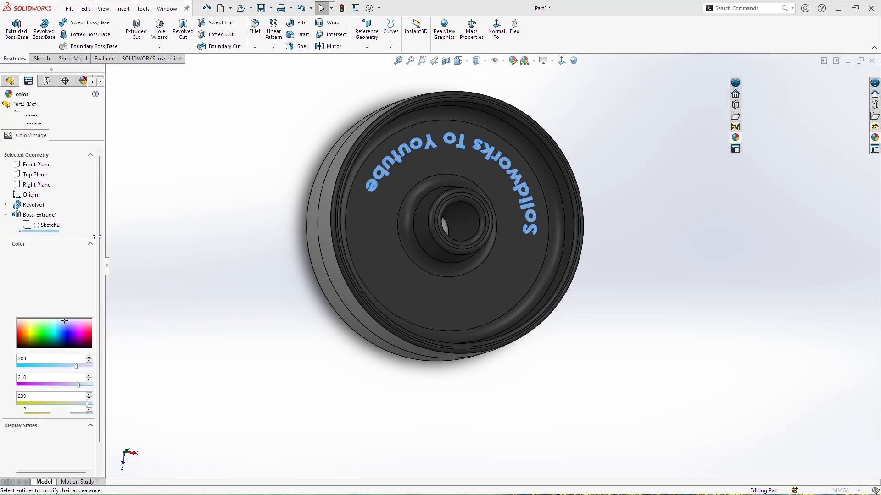
click(30, 289)
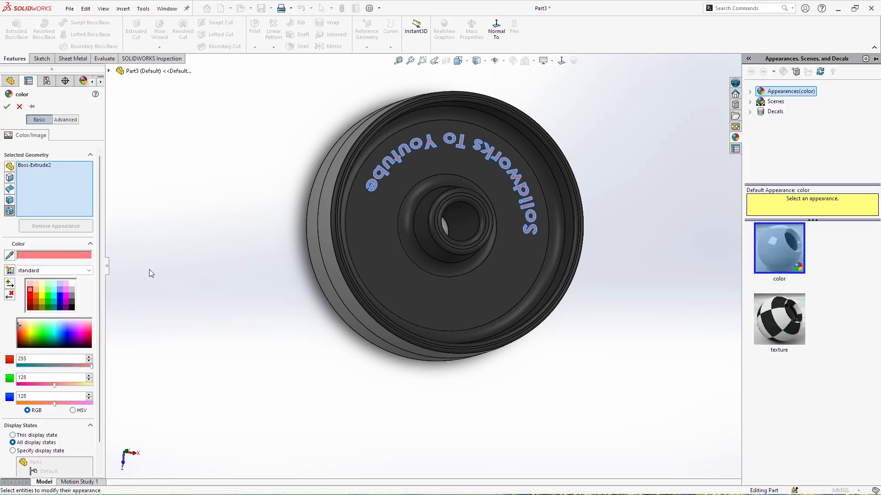
click(30, 295)
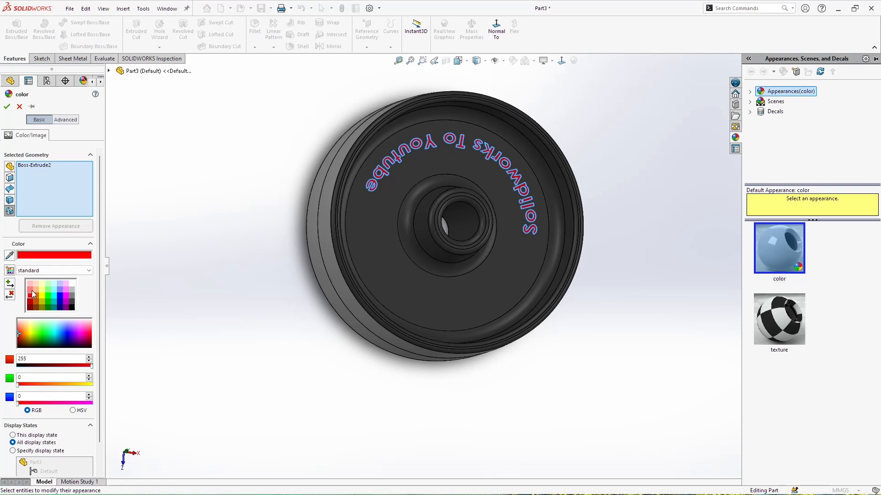
scroll(491, 192, down, 5)
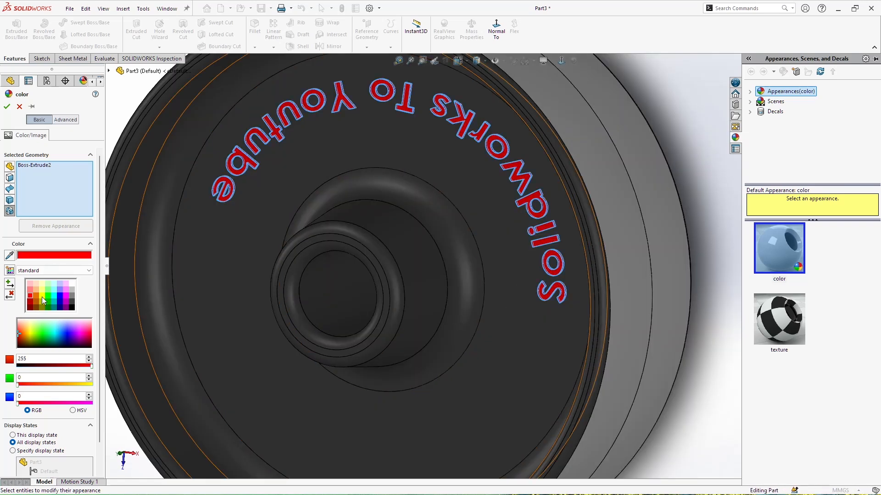
click(40, 293)
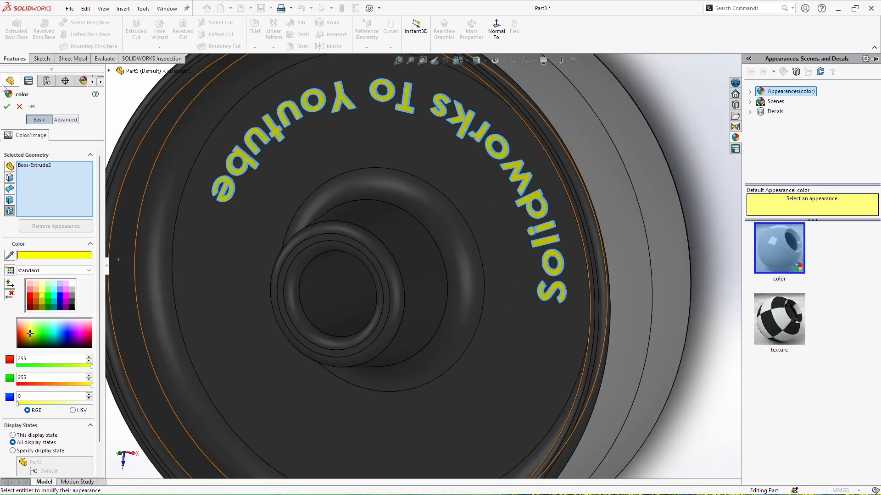
click(6, 106)
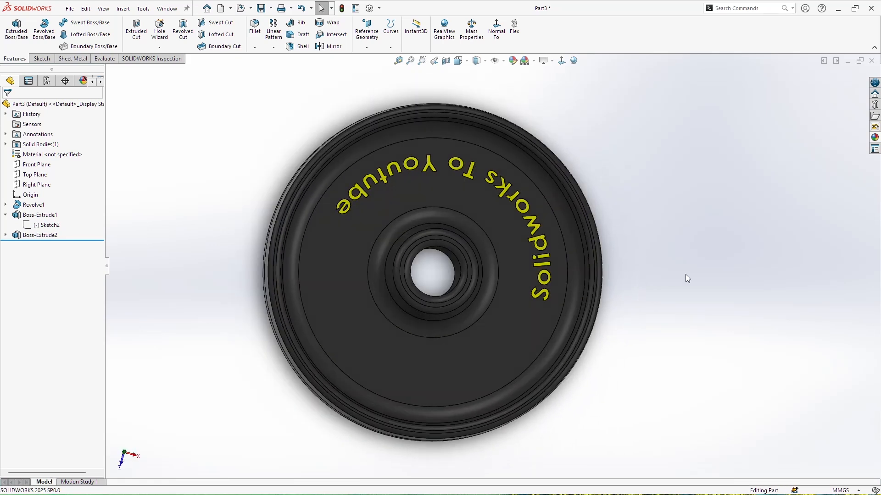
Step: Save the part as "wheel" in the Storage Cabinet folder
scroll(670, 276, up, 5)
middle_drag(664, 283, 614, 293)
scroll(576, 265, down, 3)
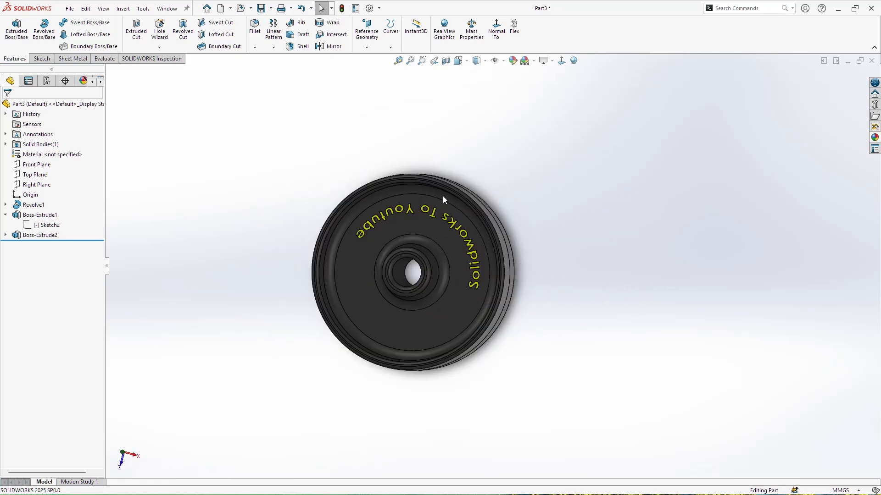
click(81, 8)
mouse_move(69, 9)
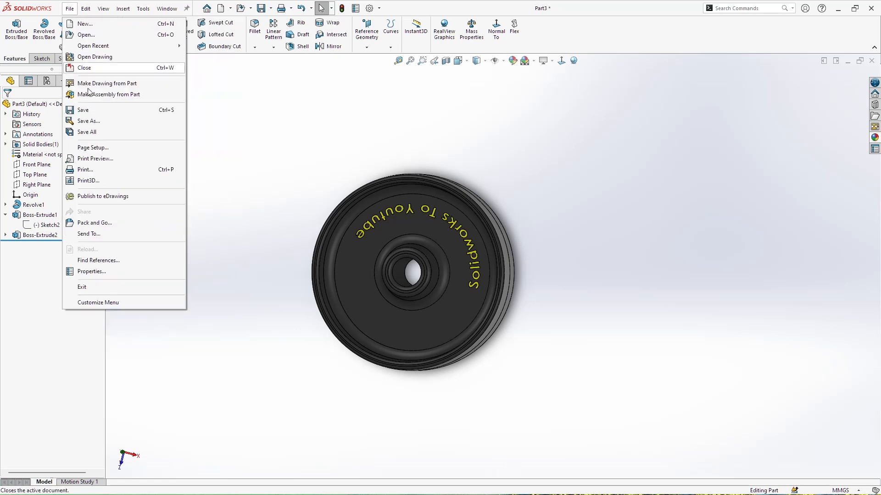
click(88, 121)
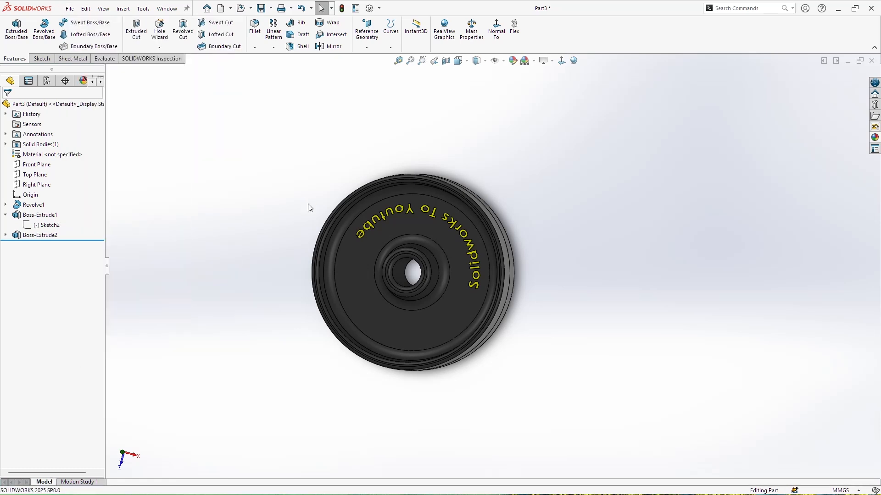
text(wheel)
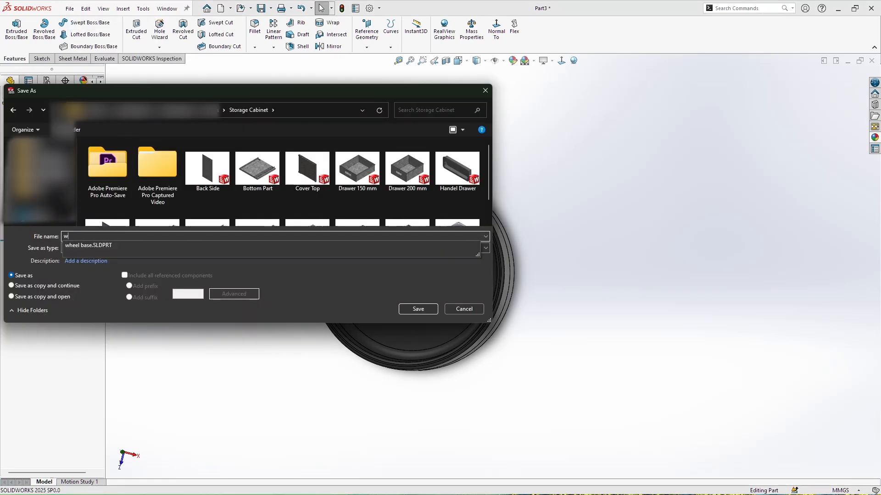
click(417, 309)
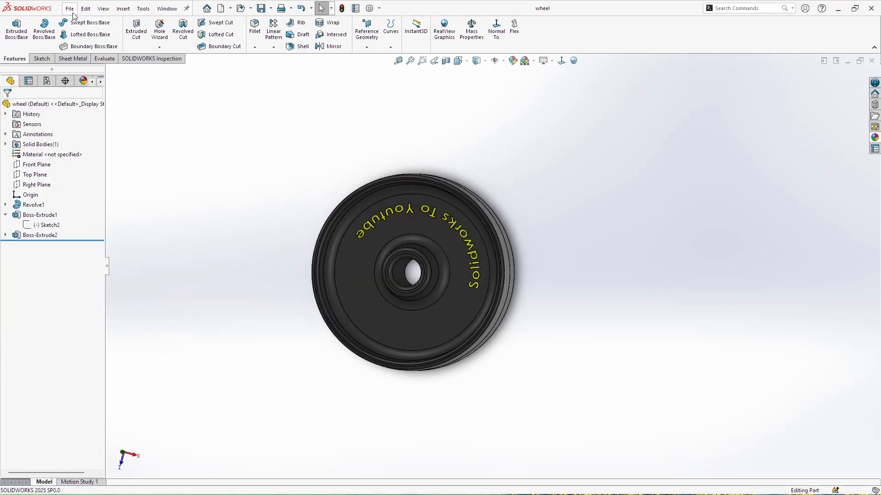
Step: Create a new assembly from the wheel part and place the wheel as its first component
click(70, 9)
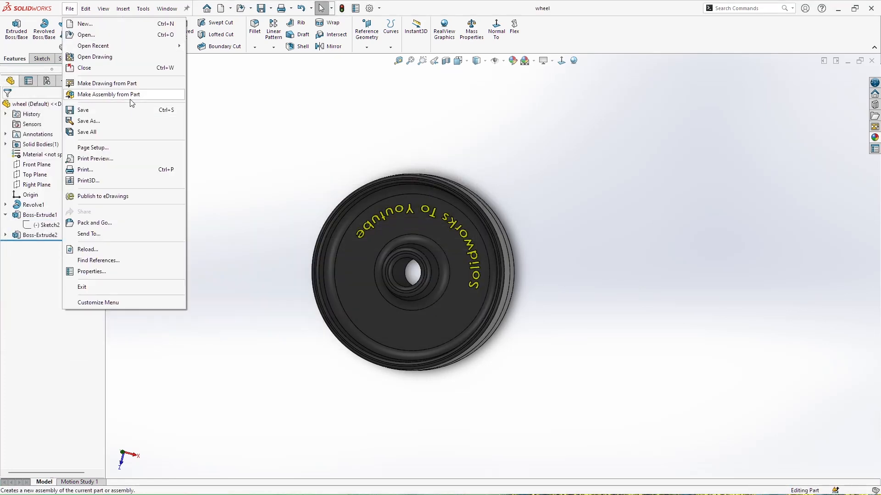
click(133, 95)
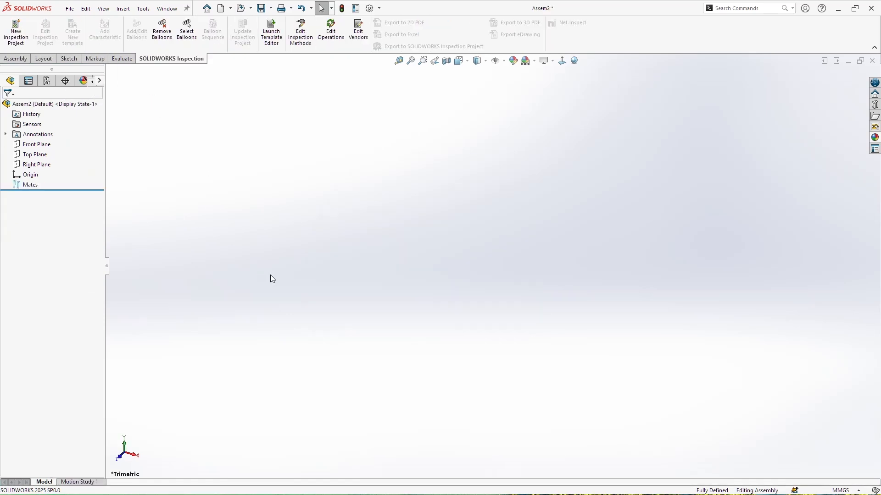
click(412, 250)
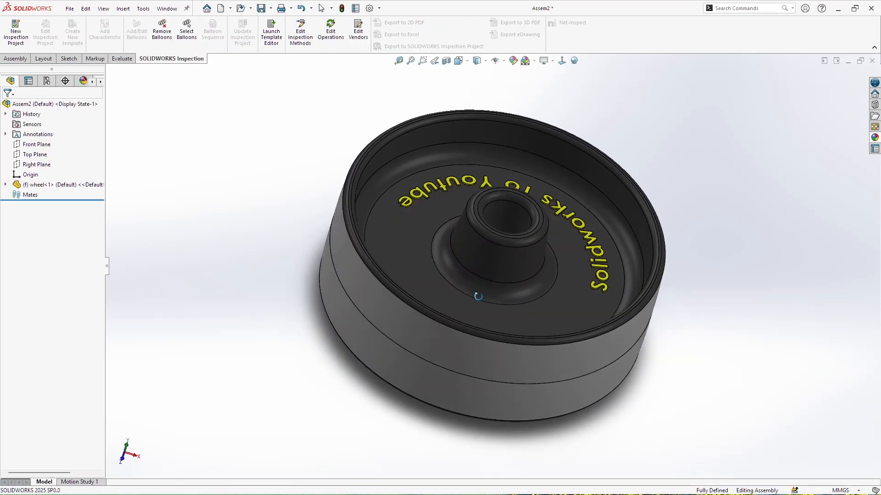
Step: Insert the "wheel base" part into the assembly and place it beside the wheel
click(22, 63)
click(52, 33)
click(56, 264)
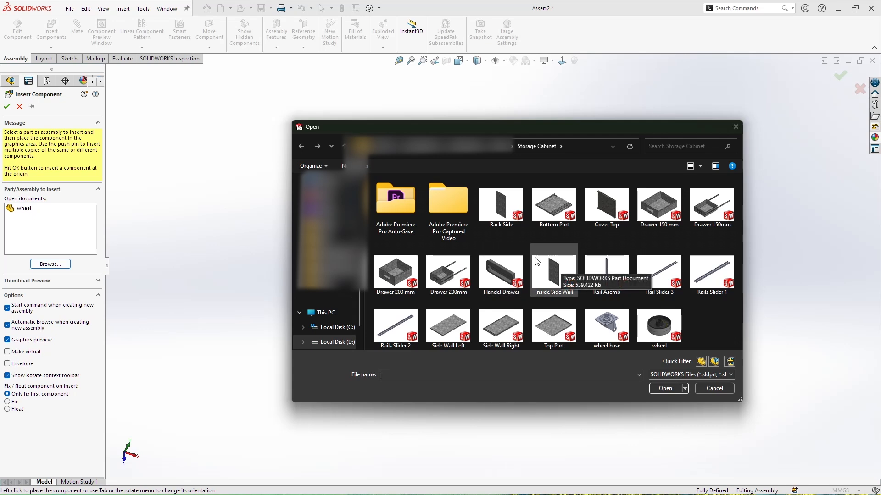
click(625, 331)
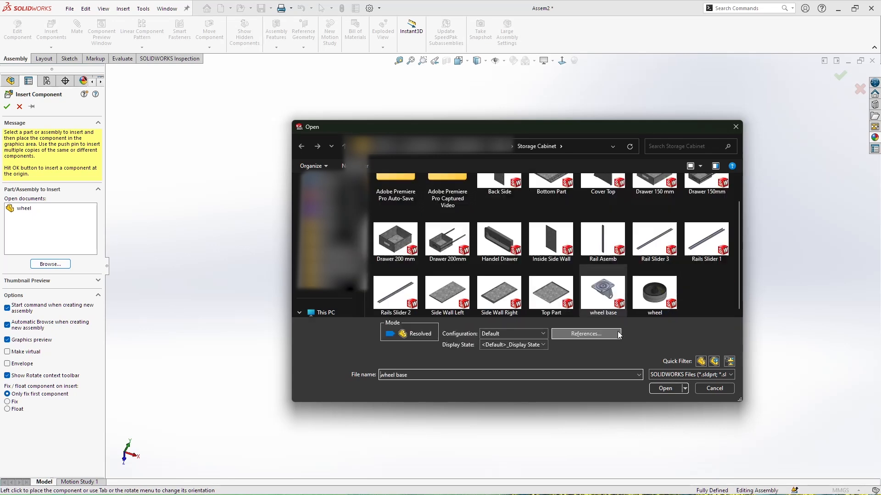
click(673, 389)
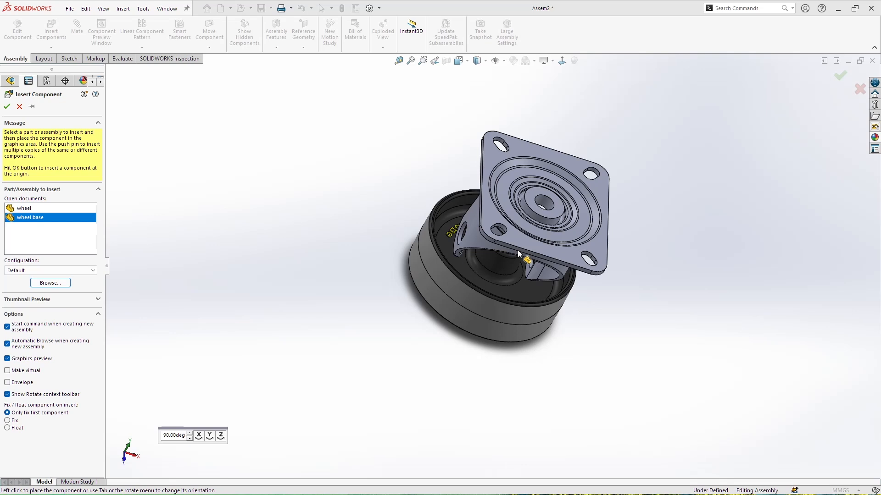
click(669, 233)
Step: Centre the wheel between the wheel base's two arms with a Width mate using the arm faces and the hub's end faces
middle_drag(670, 234, 641, 183)
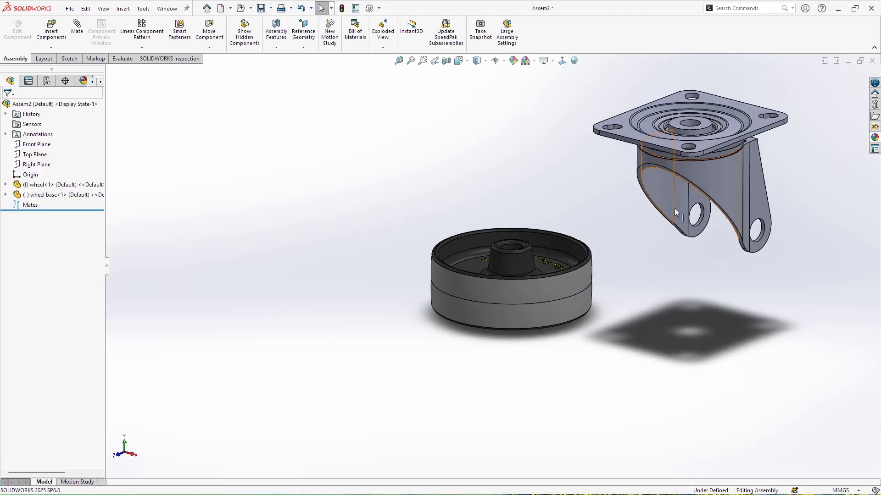
click(702, 221)
middle_drag(702, 221, 730, 230)
click(687, 205)
scroll(516, 254, down, 5)
middle_drag(528, 318, 533, 267)
scroll(531, 242, down, 4)
ctrl+click(532, 238)
scroll(523, 312, up, 5)
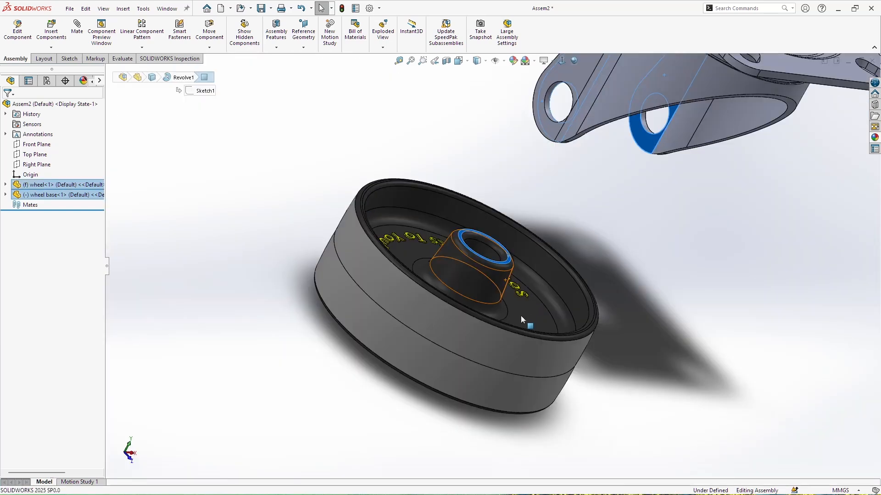
middle_drag(523, 311, 523, 186)
scroll(573, 122, down, 4)
scroll(459, 262, down, 3)
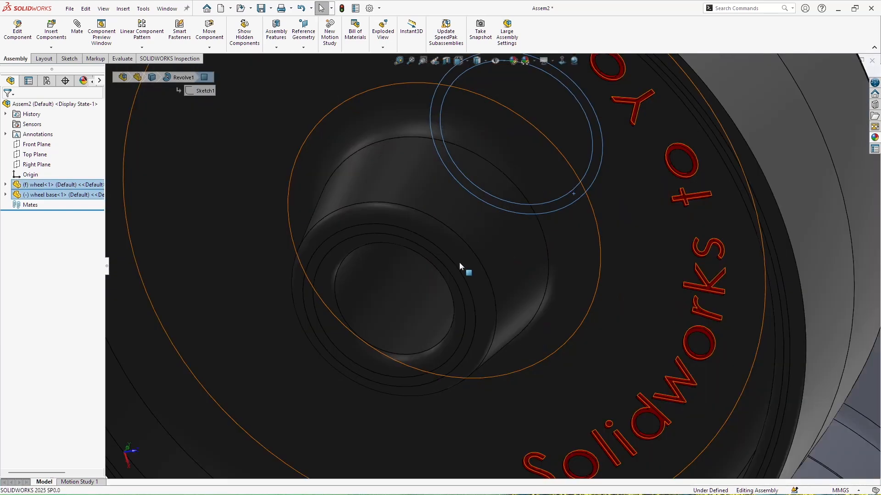
ctrl+click(459, 288)
scroll(455, 265, up, 6)
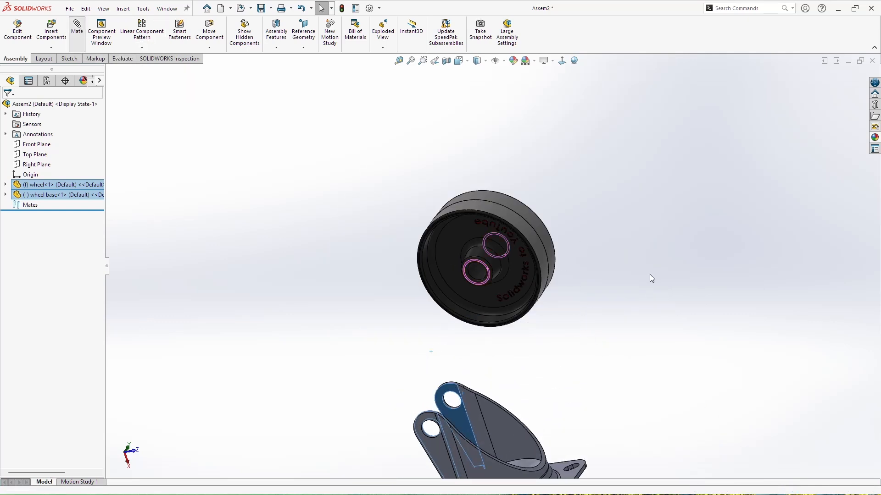
click(7, 107)
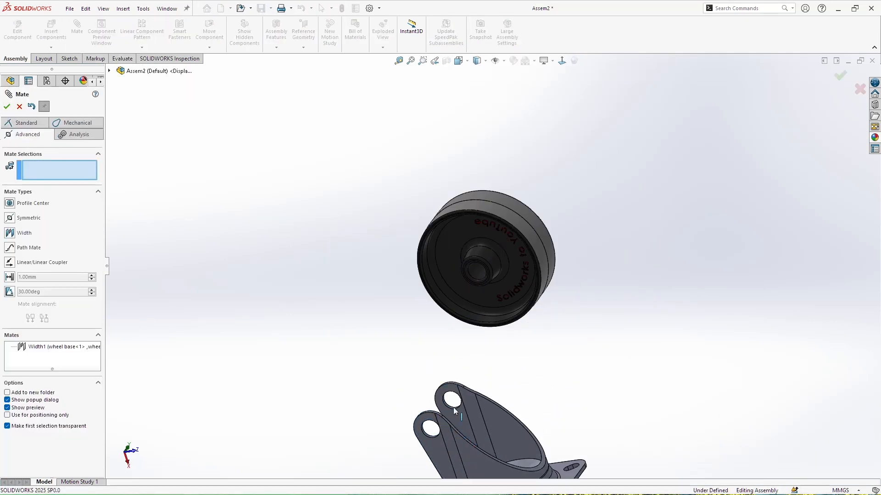
Step: Add a Concentric mate between the hole in the wheel base's arm and the wheel's hub bore
scroll(453, 408, down, 8)
click(499, 366)
scroll(499, 366, up, 5)
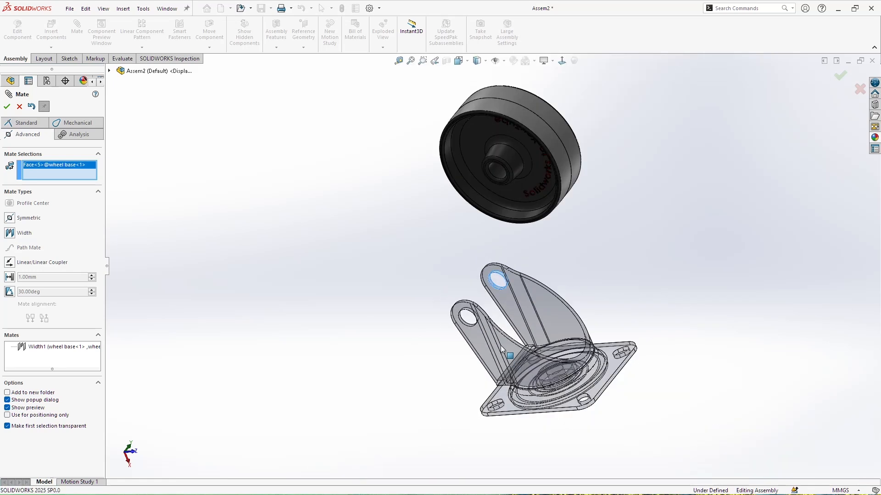
scroll(496, 195, down, 5)
click(497, 205)
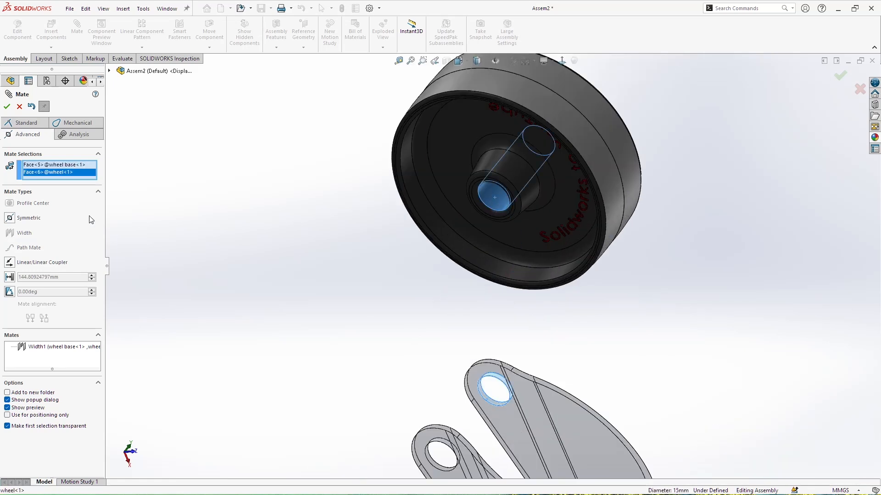
click(28, 124)
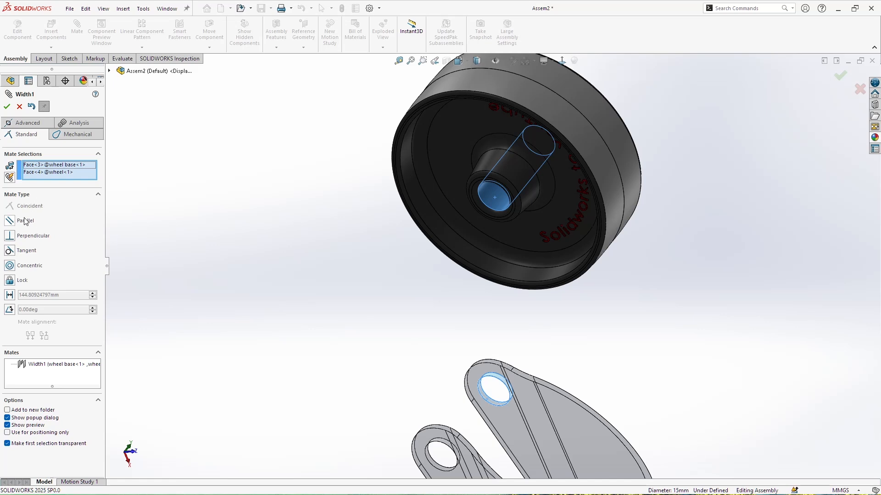
click(40, 271)
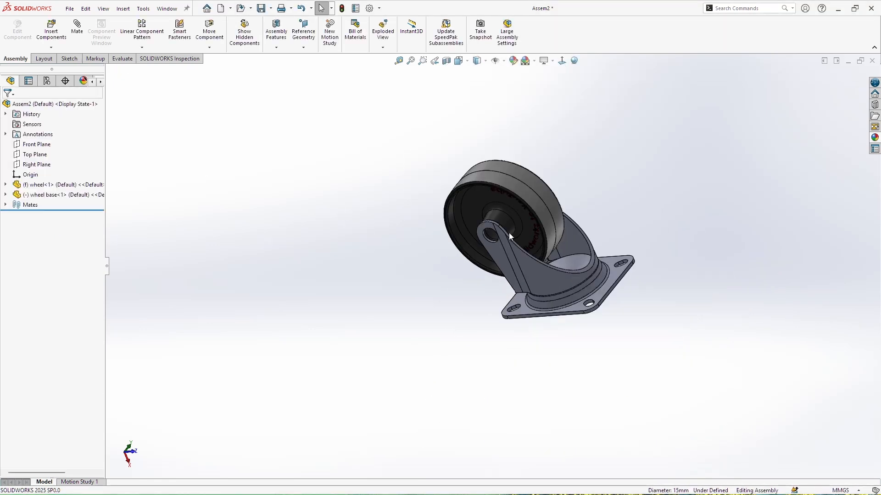
Step: Swing the wheel base around the wheel's axis to check how the mated parts move
click(508, 220)
click(519, 292)
middle_drag(701, 238, 639, 188)
drag(501, 205, 484, 198)
middle_drag(545, 201, 581, 214)
drag(580, 214, 458, 225)
Step: Fix the wheel base component in place and float the wheel
click(488, 236)
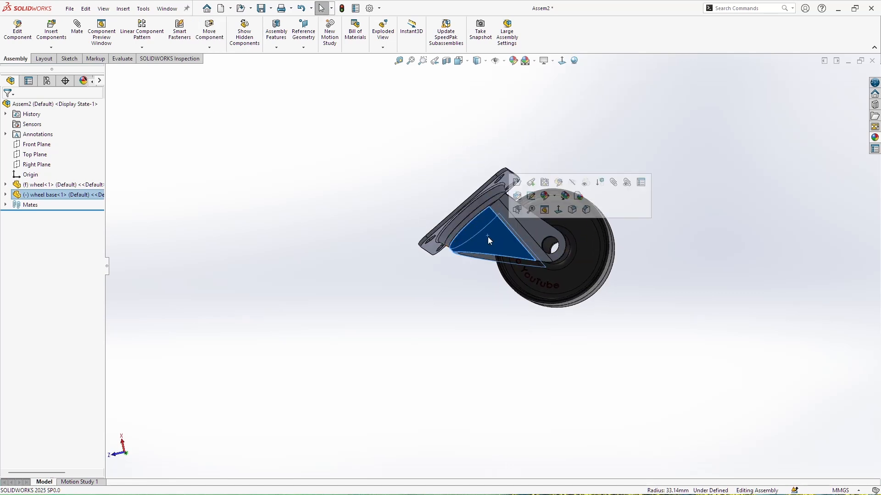
right_click(488, 237)
click(540, 285)
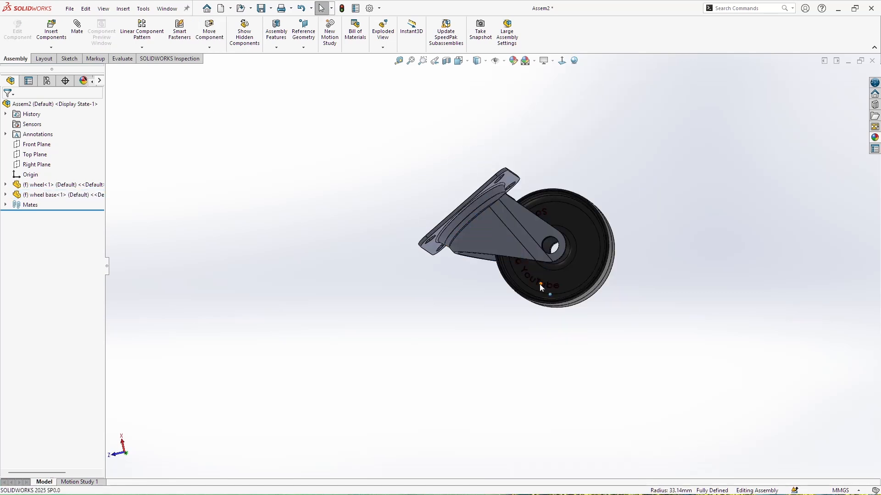
right_click(586, 227)
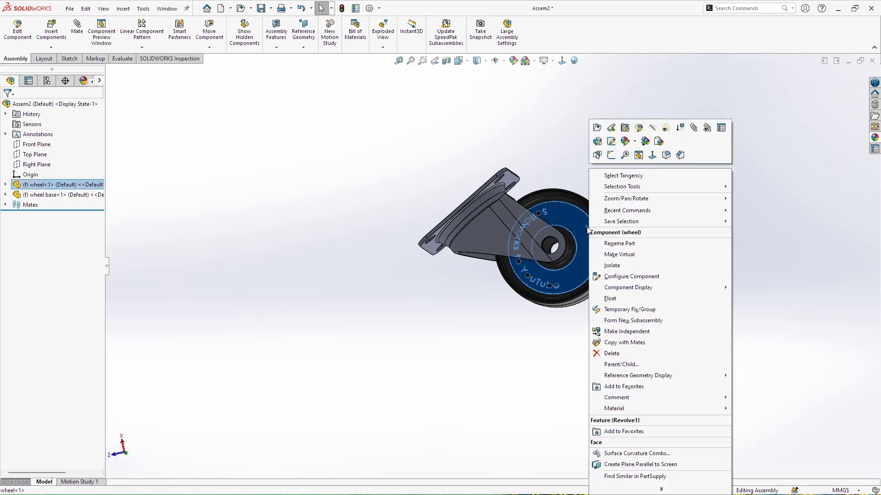
click(660, 299)
Step: Spin the wheel inside the fixed bracket to check its rotation
middle_drag(658, 210, 557, 246)
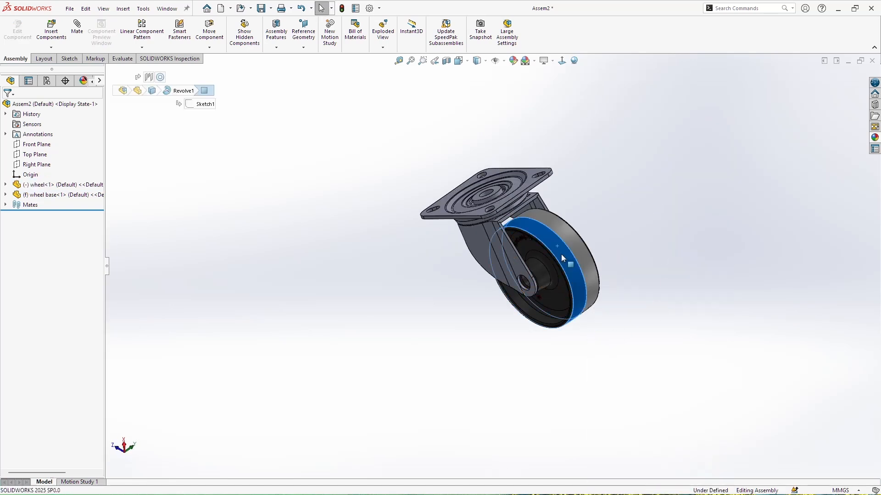
middle_drag(445, 267, 514, 285)
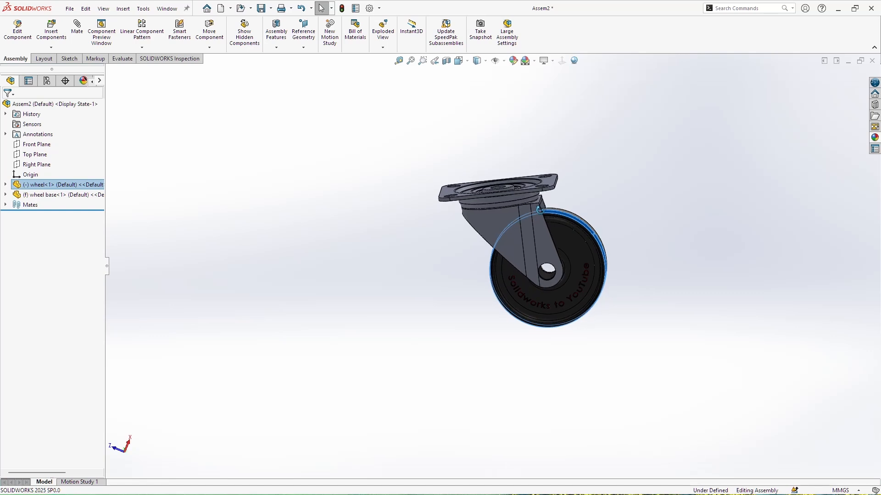
drag(565, 321, 618, 249)
middle_drag(618, 248, 489, 316)
drag(497, 311, 539, 211)
middle_drag(557, 291, 548, 309)
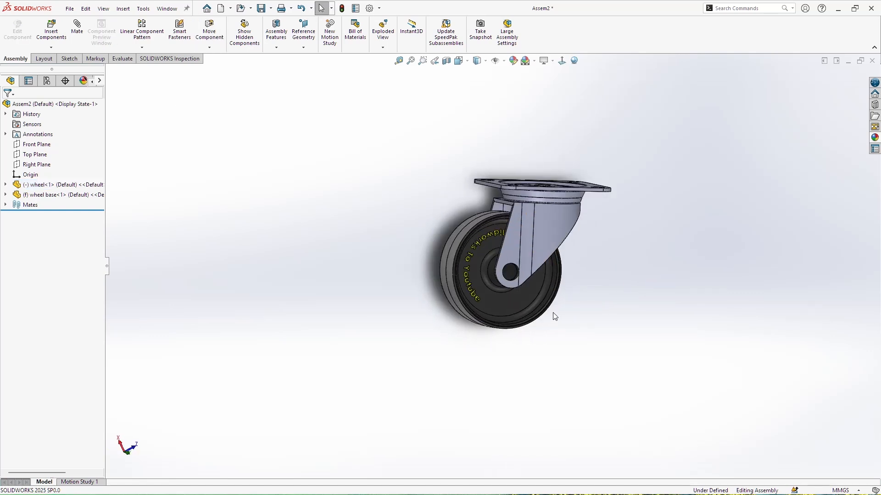
Step: Save the assembly as "Wheel" in the Storage Cabinet folder
key(ctrl+s)
click(489, 216)
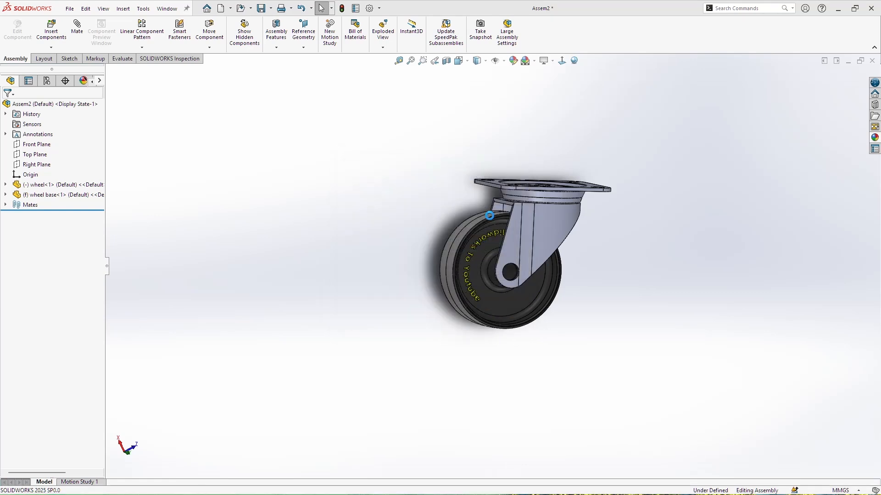
text(Wheel)
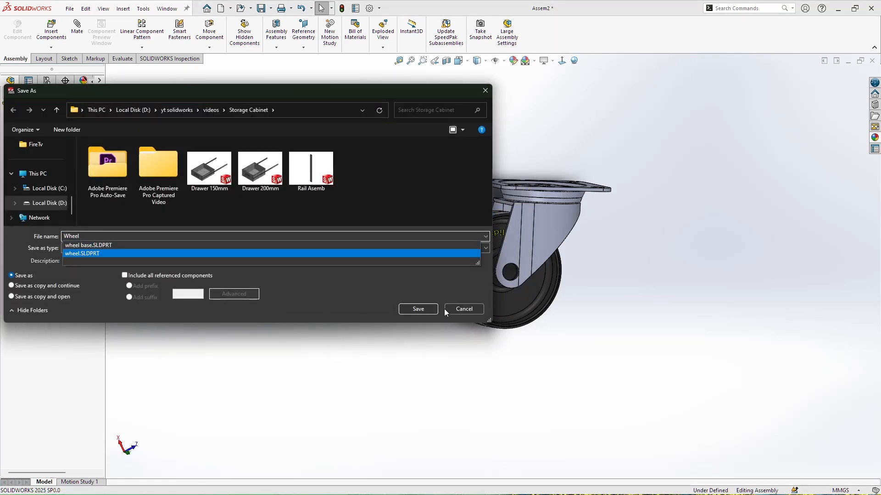
click(412, 310)
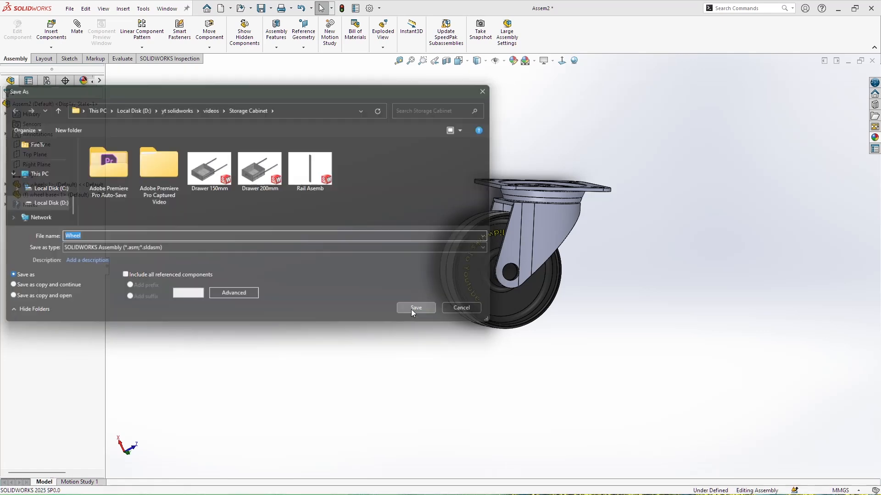
Step: Insert a Hex Flange Bolt - DIN 6921 from the Toolbox's DIN Hex Bolts and Screws into the hole in the wheel base's arm
click(875, 105)
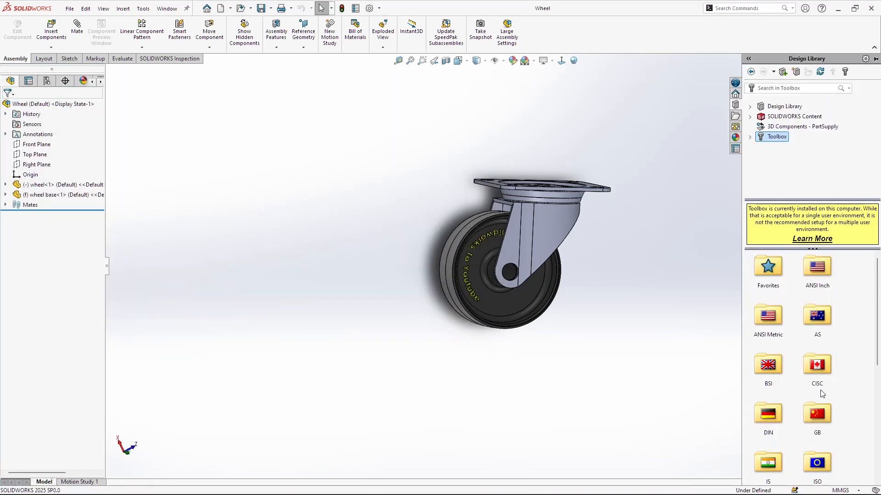
double_click(774, 421)
double_click(823, 269)
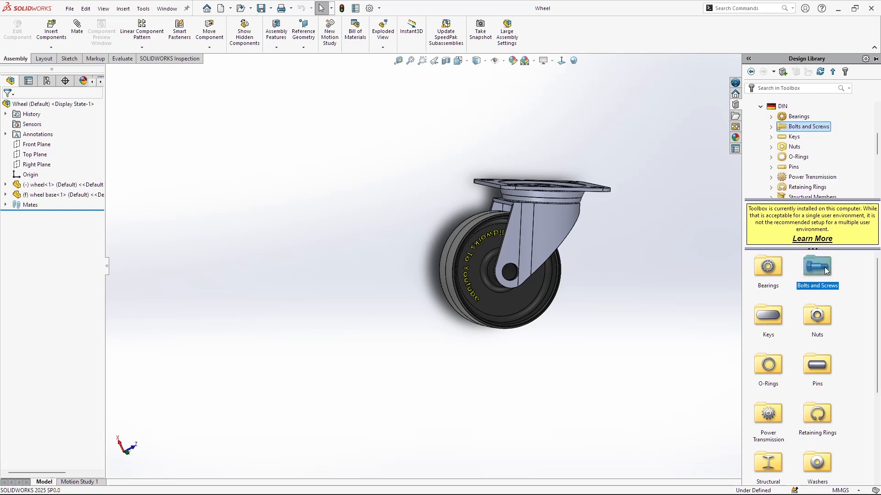
double_click(824, 269)
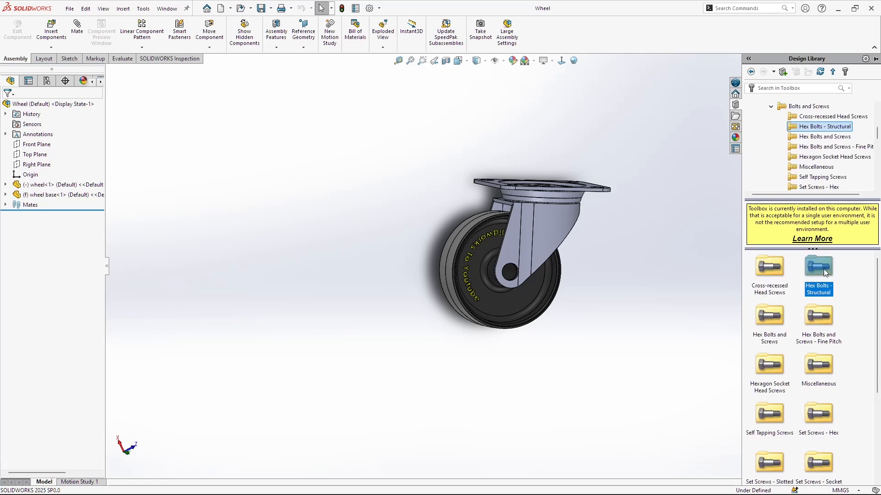
click(816, 136)
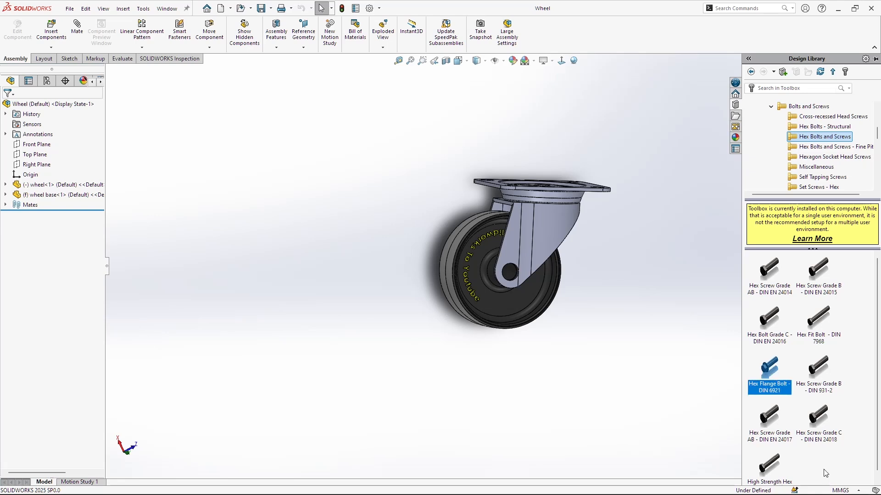
drag(765, 375, 511, 277)
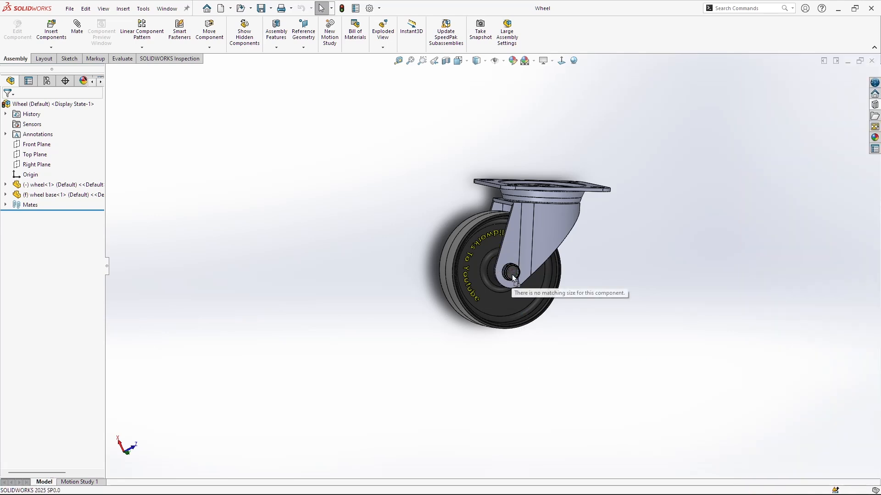
scroll(511, 275, down, 4)
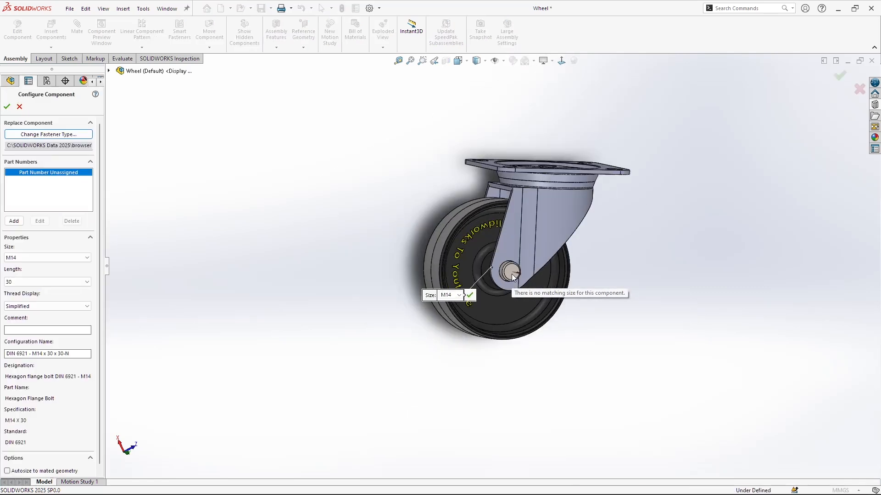
middle_drag(512, 274, 399, 313)
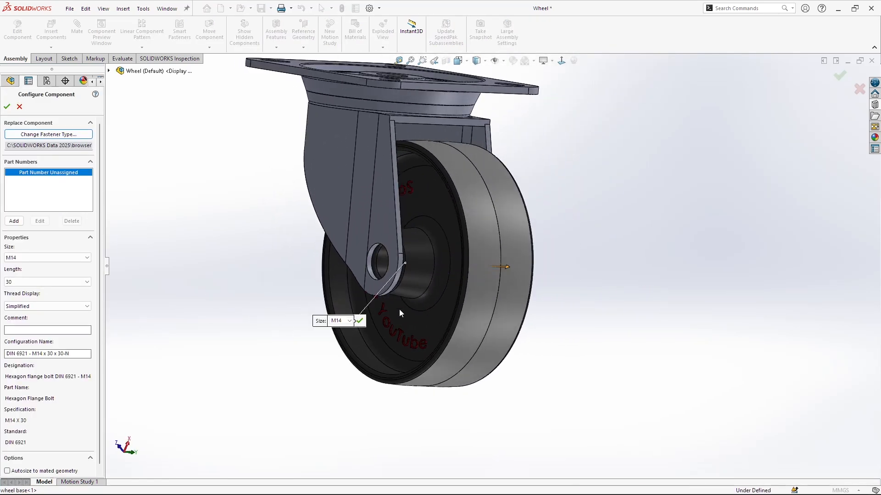
Step: Configure the hex flange bolt with size M14 and length 70
click(351, 321)
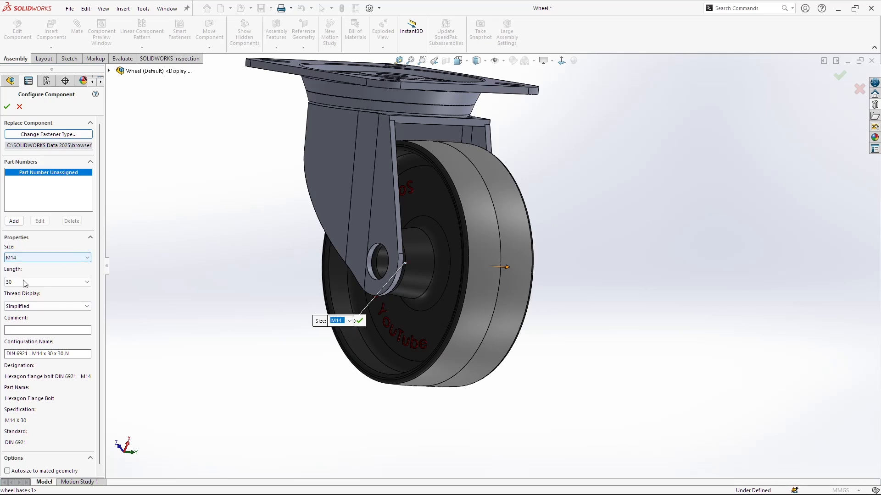
click(25, 283)
click(20, 337)
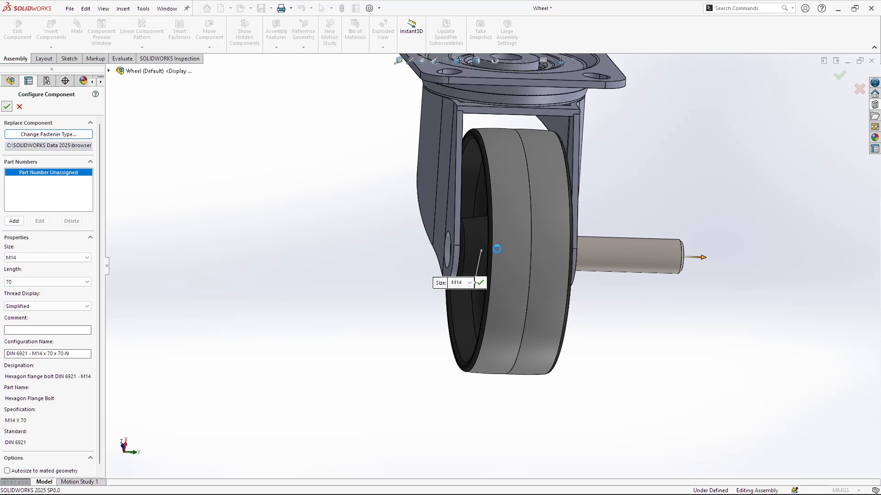
key(Return)
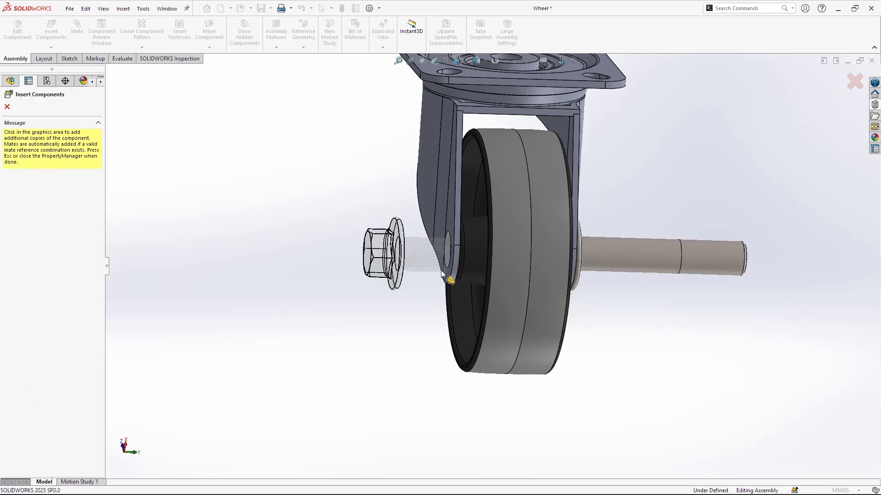
Step: Stop placing further bolts and delete the extra second copy of the hex flange bolt
key(Escape)
click(721, 259)
key(Delete)
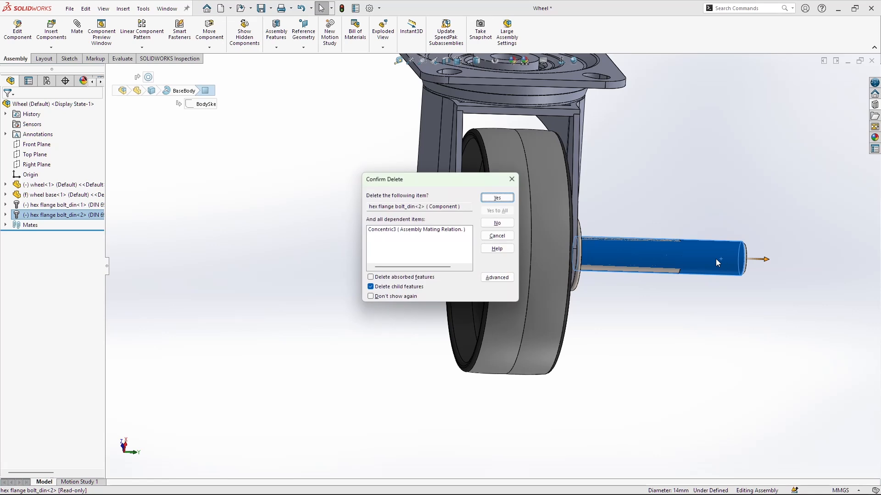
key(Return)
Step: Add a Coincident mate between the bolt's flange face and the outer face of the wheel base's arm
drag(641, 263, 448, 221)
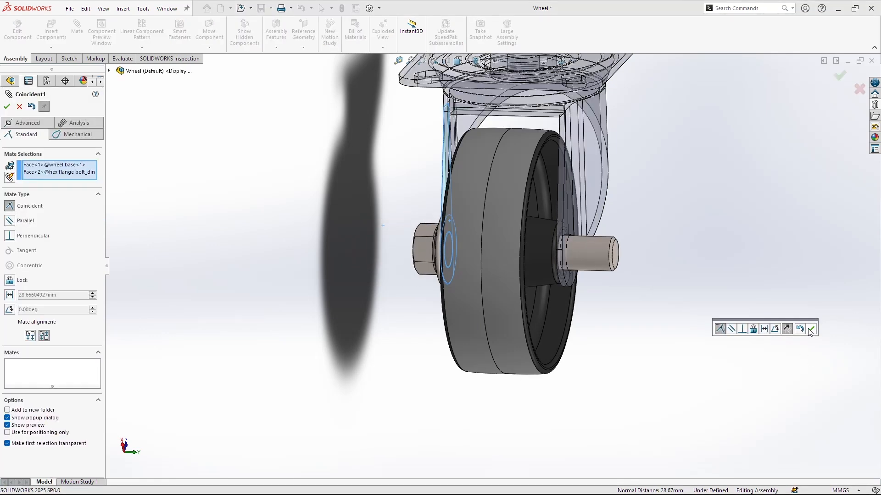
click(810, 329)
click(7, 106)
Step: Examine the seated bolt and its protruding end at the opposite arm of the wheel base
middle_drag(602, 252, 770, 321)
scroll(612, 276, down, 5)
middle_drag(612, 278, 527, 270)
scroll(527, 270, up, 8)
middle_drag(527, 269, 593, 285)
scroll(579, 277, down, 5)
scroll(592, 285, up, 3)
scroll(427, 254, down, 2)
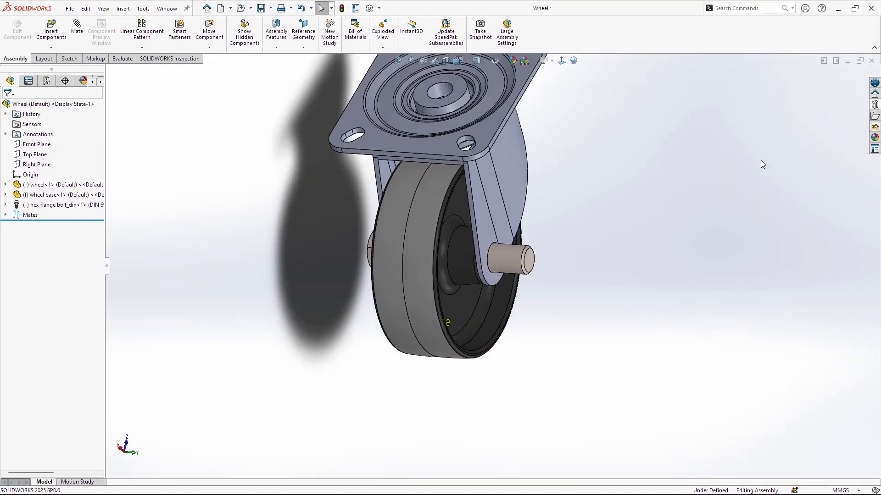
Step: Insert an M14 Hex Flange Nut - DIN 6923 from the Toolbox onto the bolt's protruding end against the wheel base's arm
click(875, 105)
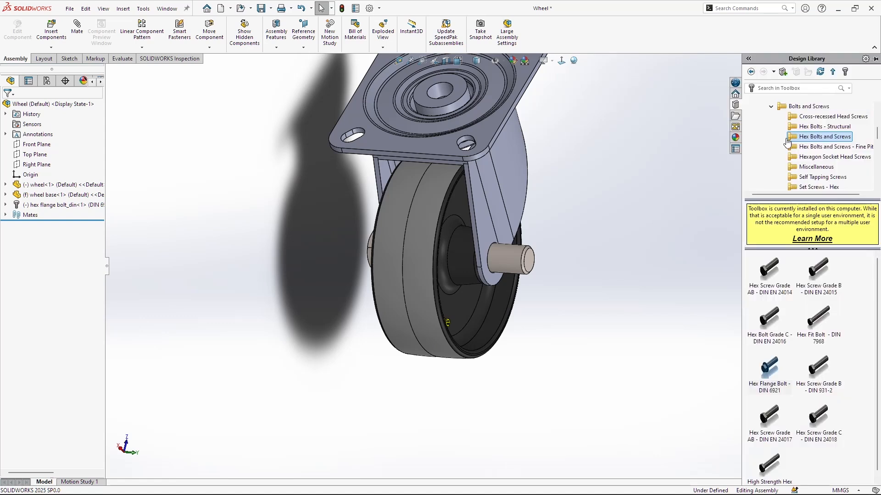
click(771, 106)
click(770, 127)
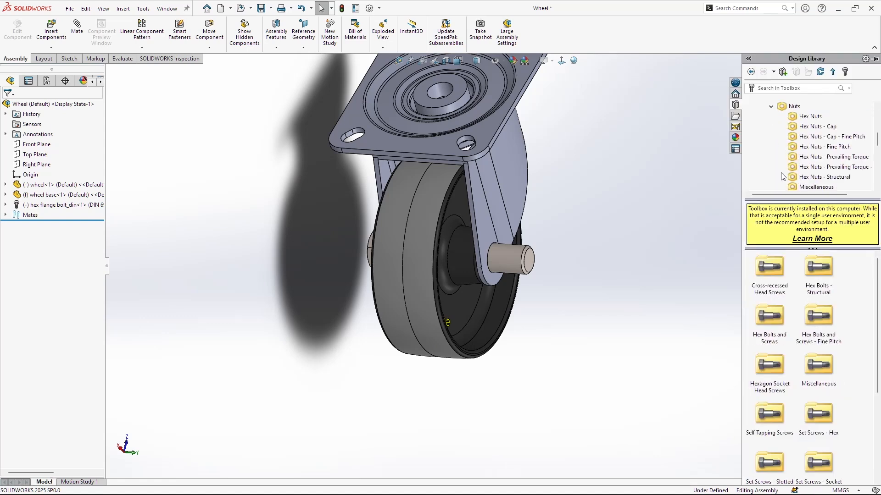
click(810, 118)
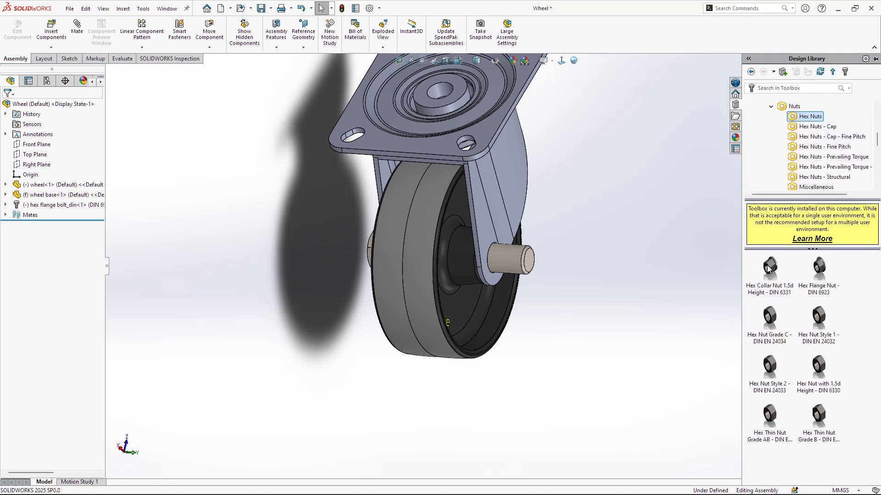
drag(824, 275, 490, 248)
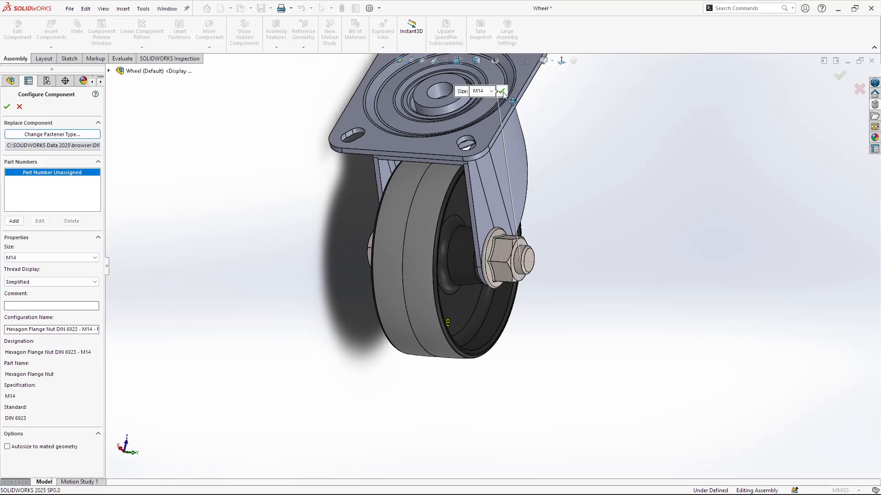
click(501, 91)
middle_drag(557, 275, 574, 267)
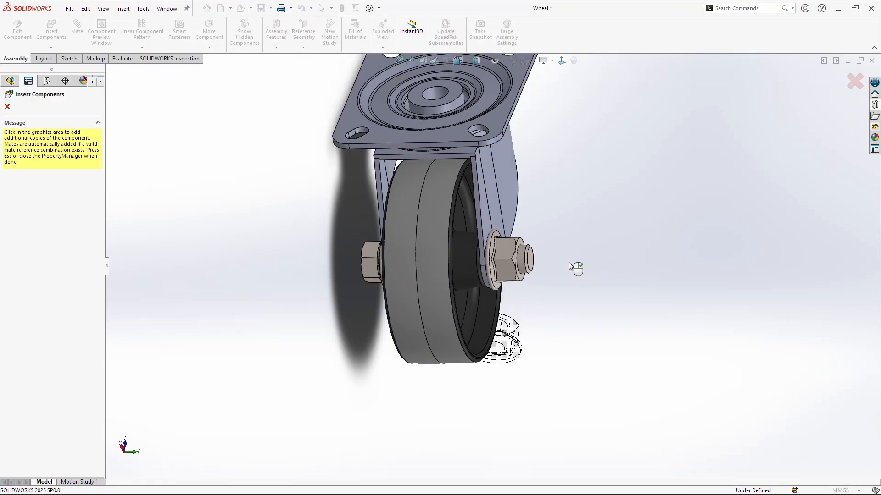
click(7, 108)
Step: Rebuild and save the Wheel assembly
scroll(497, 236, up, 3)
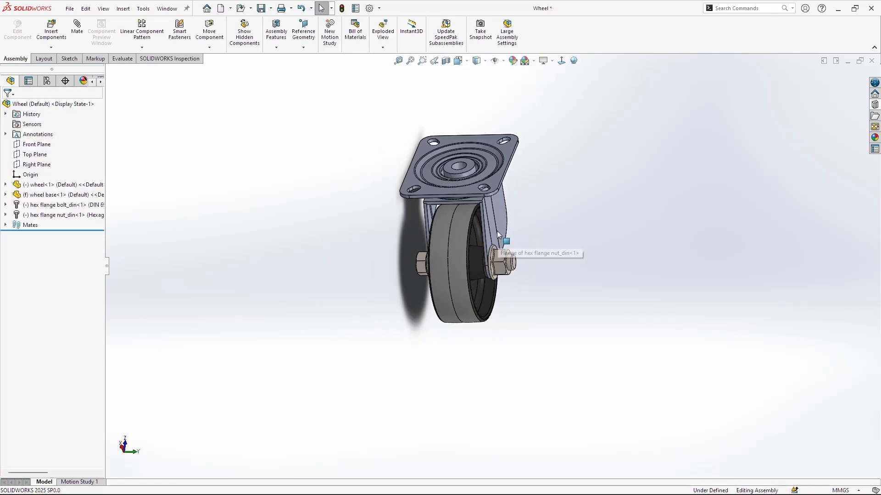
middle_drag(503, 247, 552, 219)
key(ctrl+s)
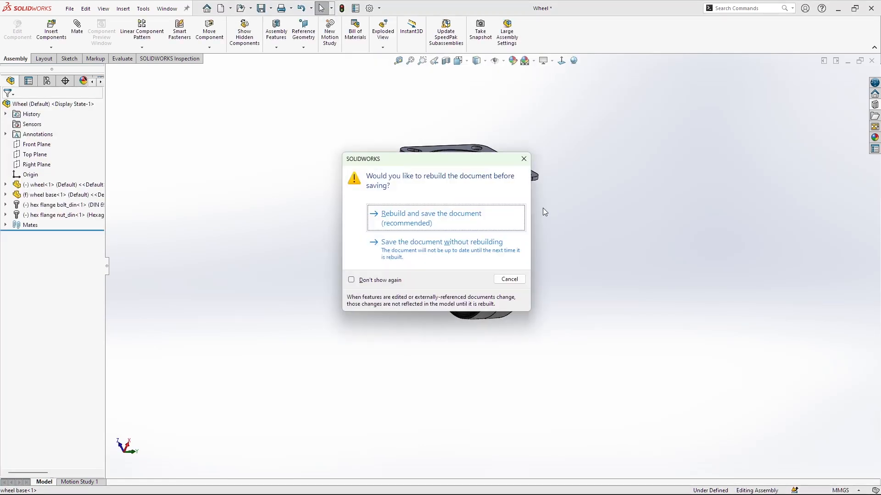
click(435, 224)
Step: Spin the wheel in the bolted caster and inspect the assembly from both sides
middle_drag(524, 249, 549, 240)
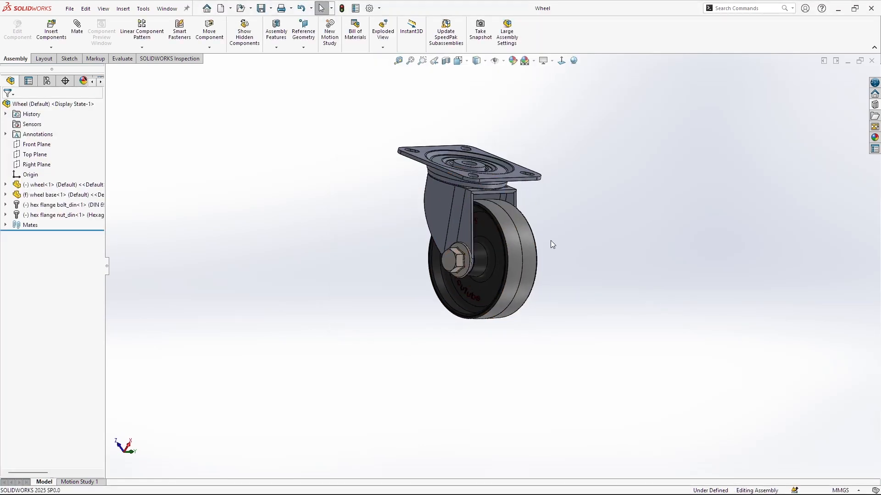
middle_drag(589, 273, 604, 241)
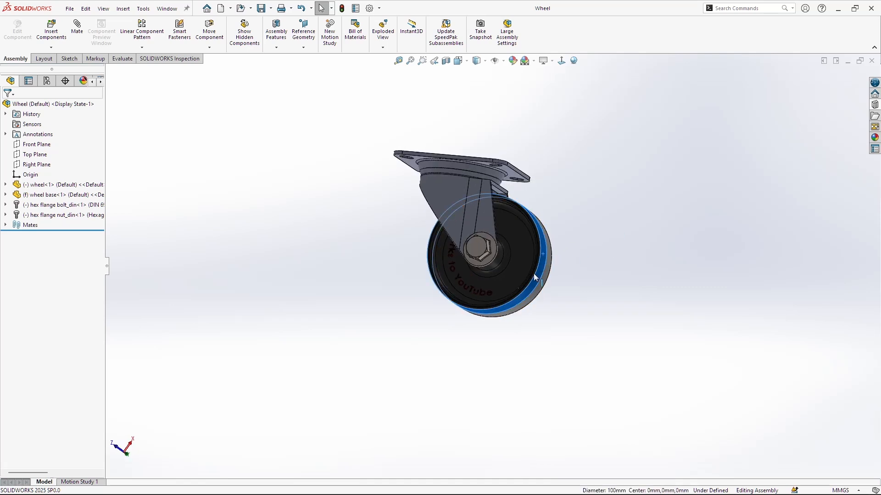
drag(403, 269, 523, 305)
middle_drag(524, 304, 532, 277)
drag(527, 278, 480, 171)
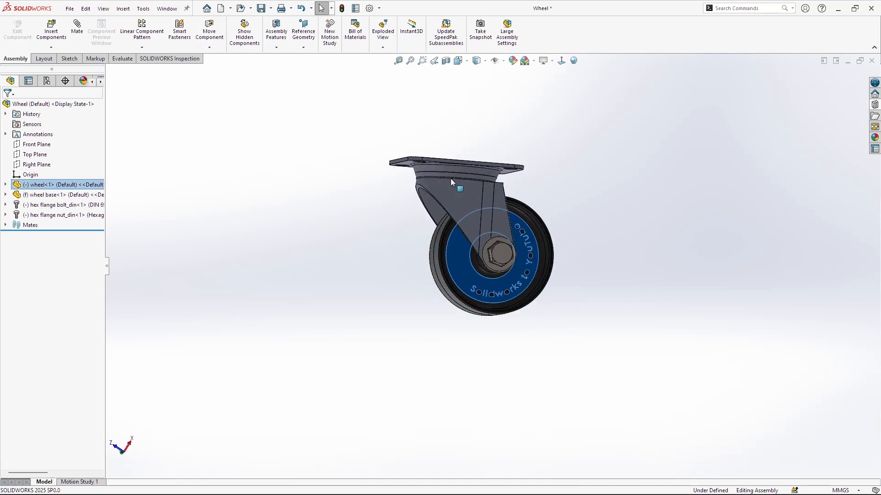
middle_drag(555, 218, 660, 261)
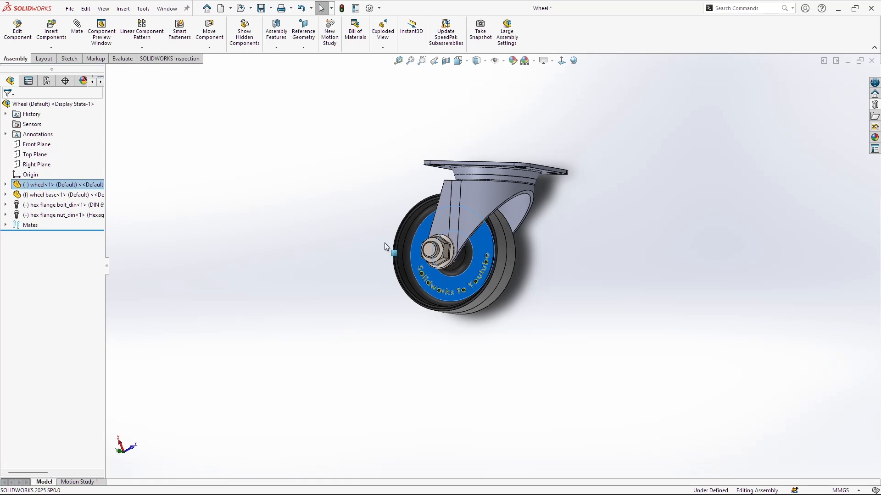
Step: Clear the selection and close the Wheel assembly
click(581, 296)
middle_drag(582, 301, 675, 261)
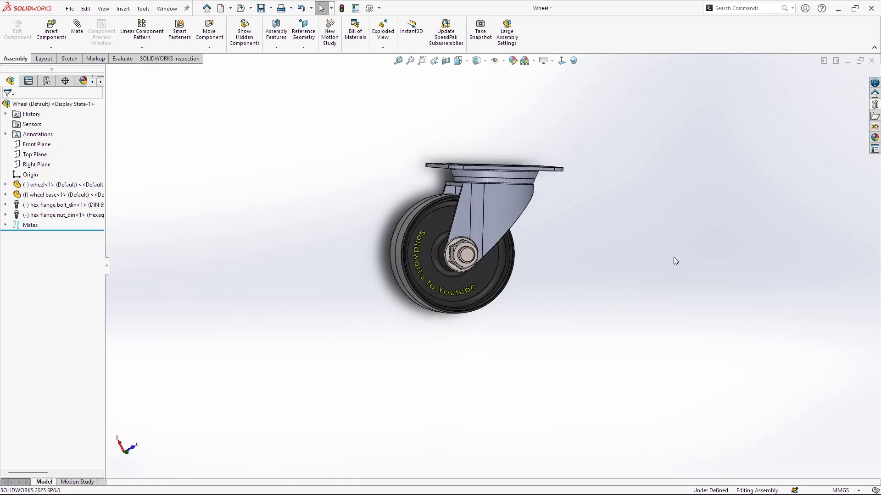
click(871, 60)
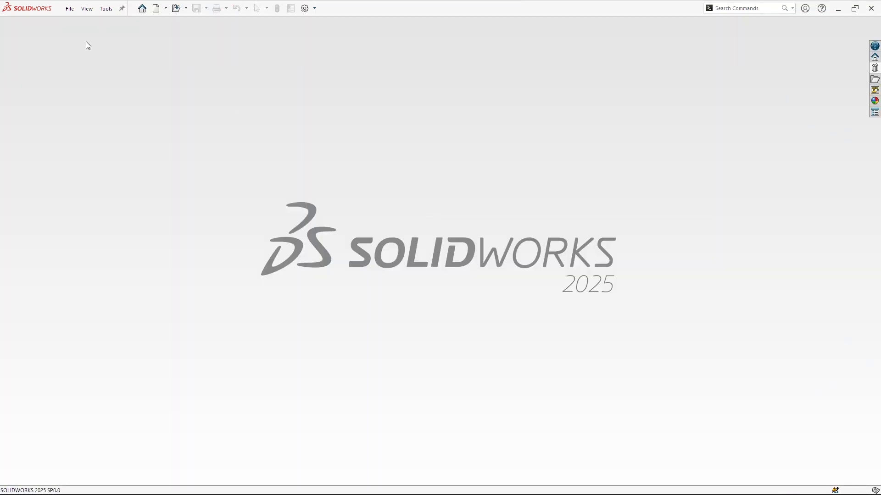
Step: Create a new assembly and place Bottom Part in it as the first, fixed component
click(160, 9)
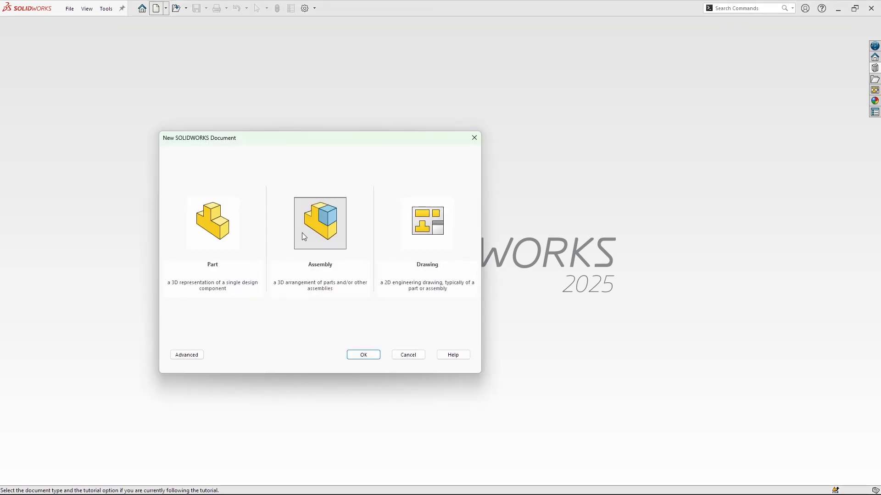
click(369, 357)
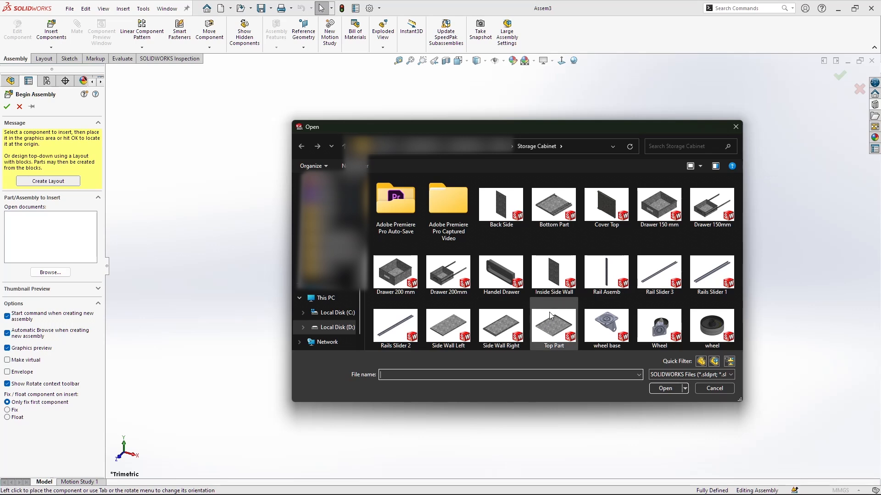
click(554, 204)
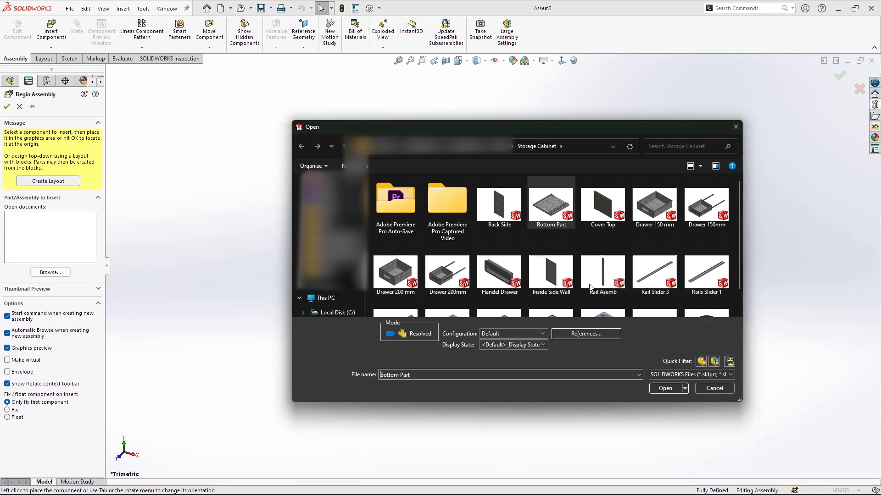
click(665, 390)
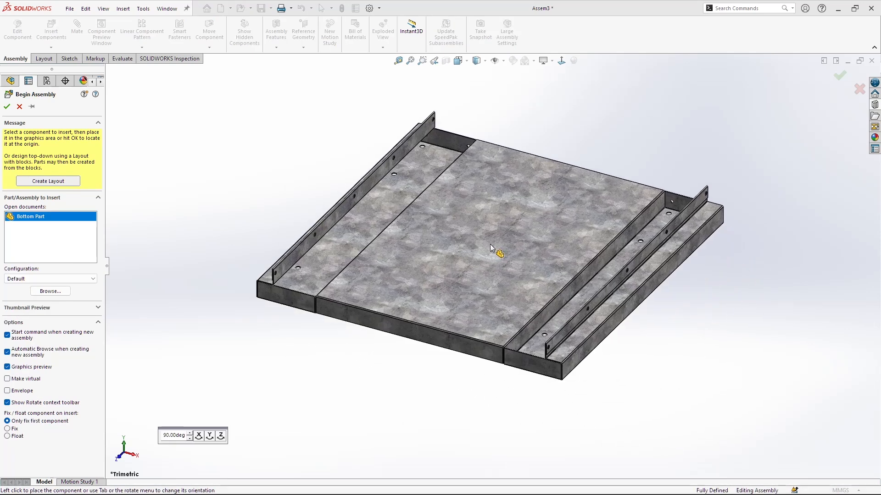
click(490, 244)
Step: Insert Side Wall Left and Side Wall Right, placing them loosely on either side of Bottom Part
click(51, 33)
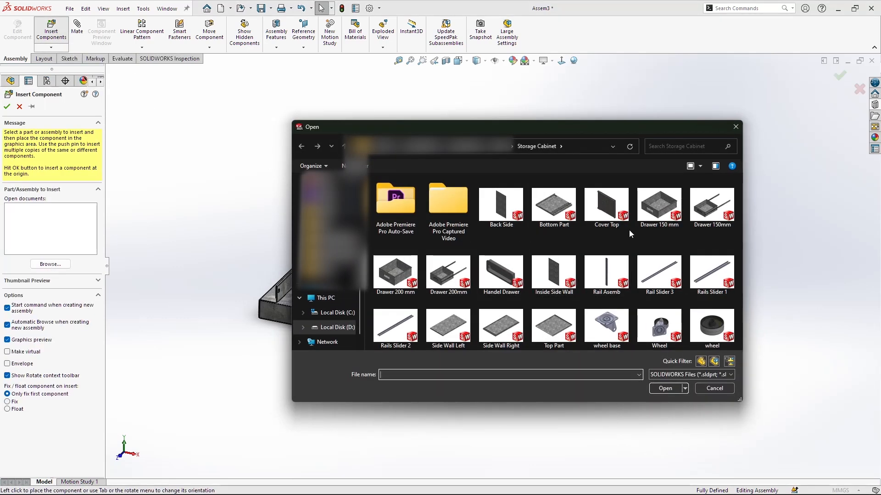
click(451, 327)
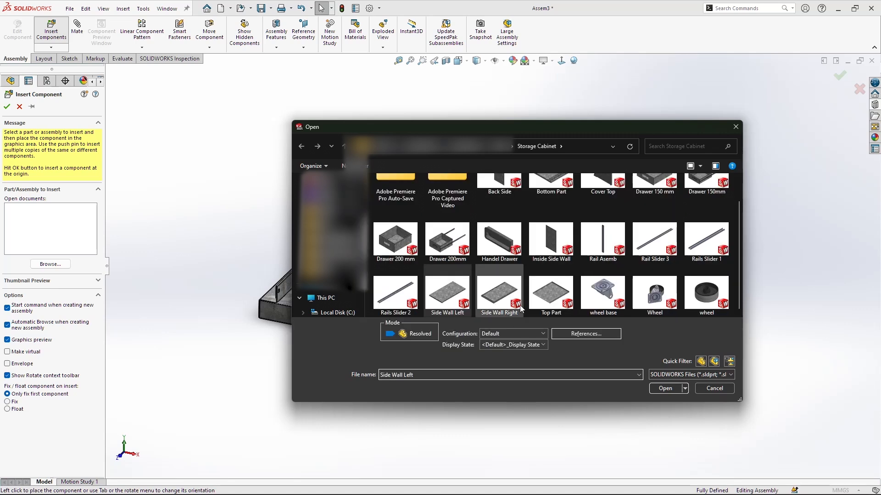
ctrl+click(509, 281)
click(665, 388)
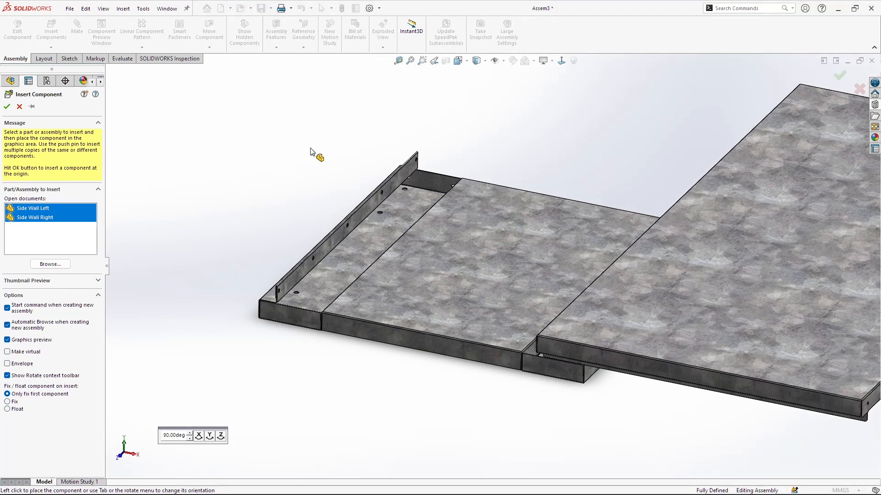
click(296, 155)
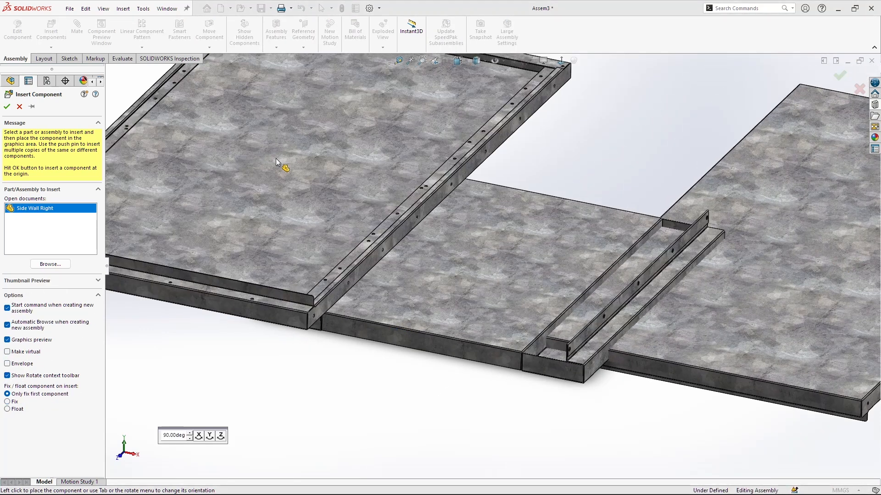
click(270, 159)
Step: Add a coincident mate between Side Wall Right's short-end flange face and the long upright flange face of Bottom Part
scroll(378, 221, up, 5)
middle_drag(526, 252, 526, 274)
scroll(436, 243, down, 4)
middle_drag(435, 244, 428, 268)
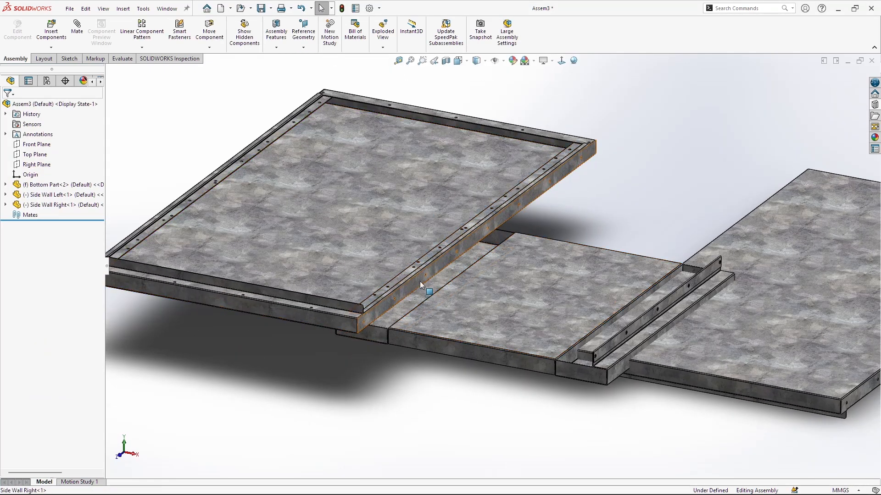
click(559, 137)
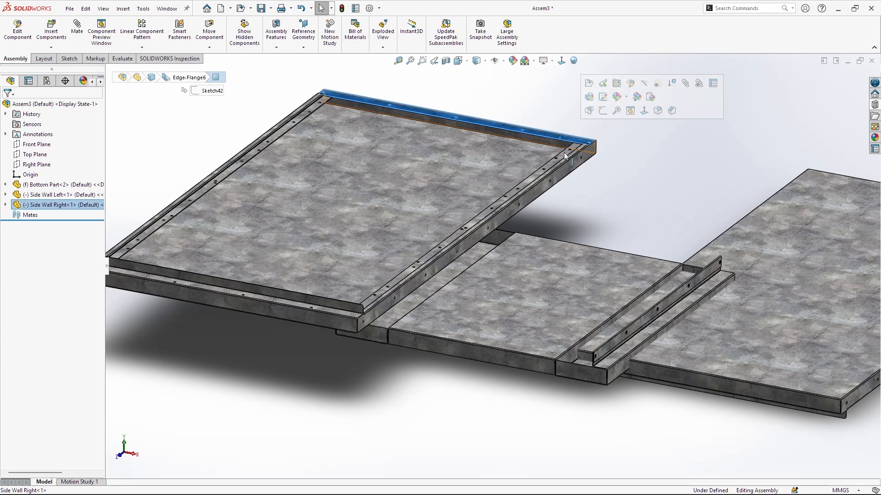
scroll(661, 317, down, 3)
scroll(571, 352, up, 3)
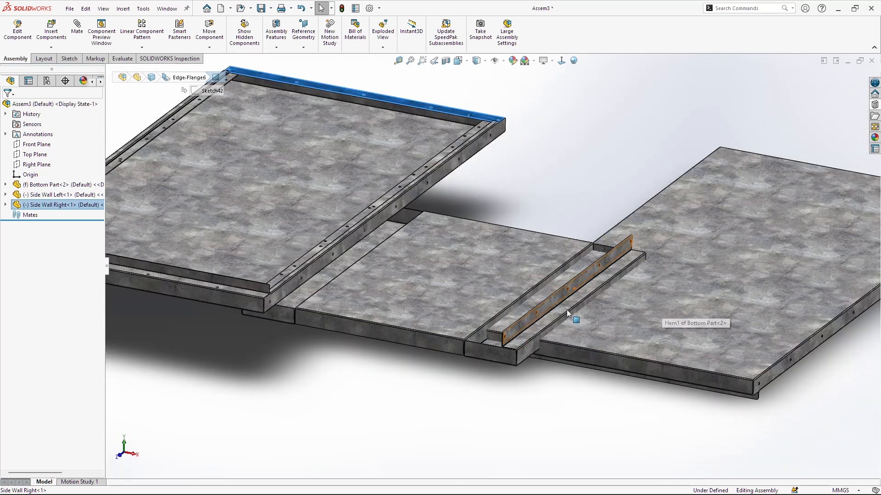
ctrl+click(554, 301)
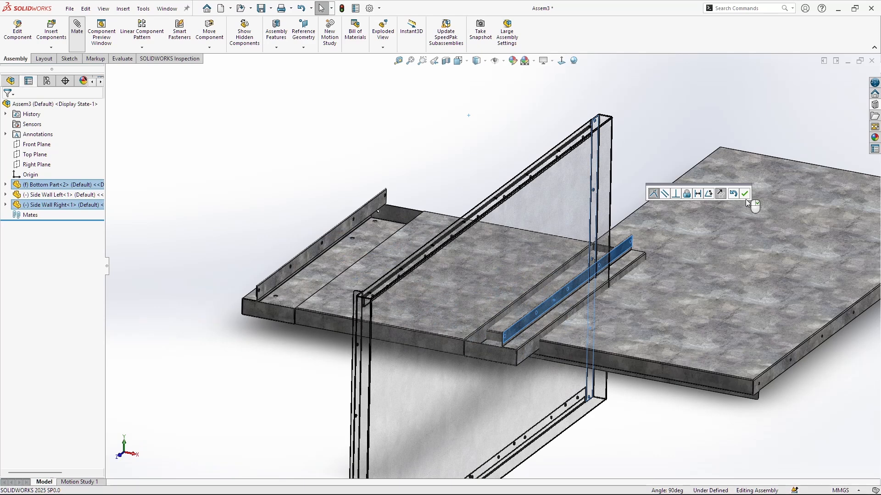
click(743, 195)
Step: Mate Side Wall Right's long flange face coincident with Bottom Part's end face, using flipped alignment, and finish mating
click(579, 137)
middle_drag(642, 151, 581, 205)
click(581, 206)
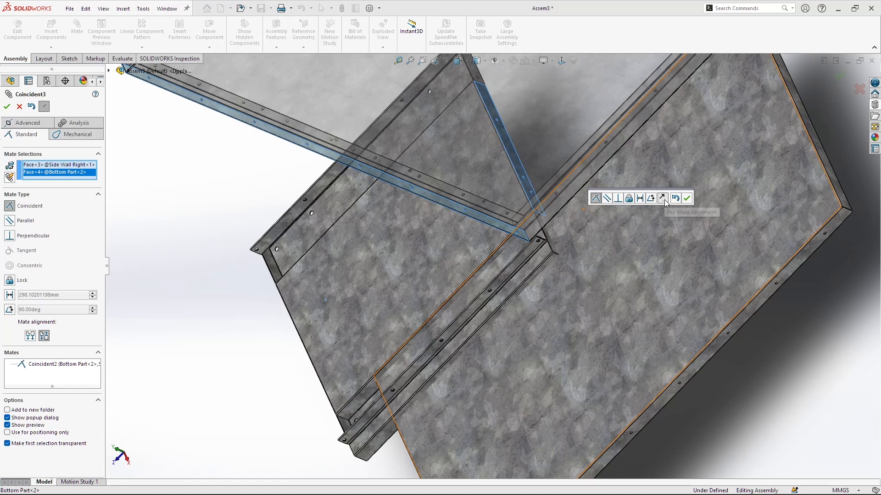
click(664, 199)
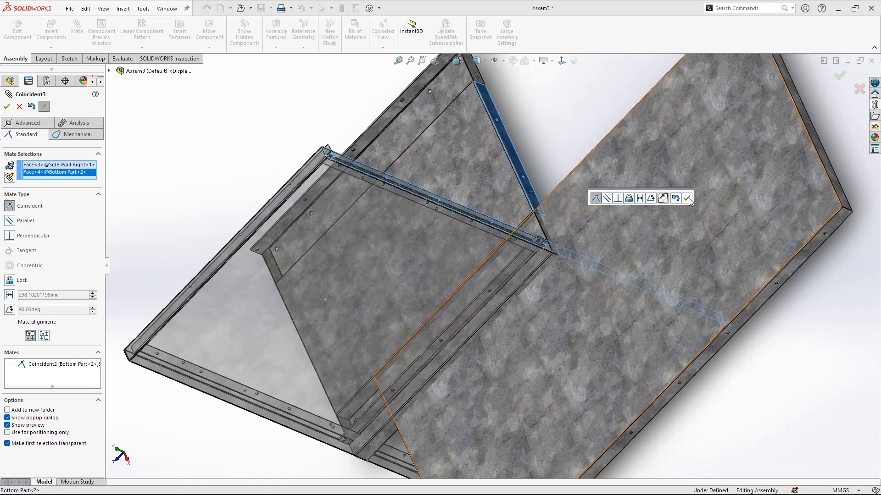
click(687, 199)
key(f)
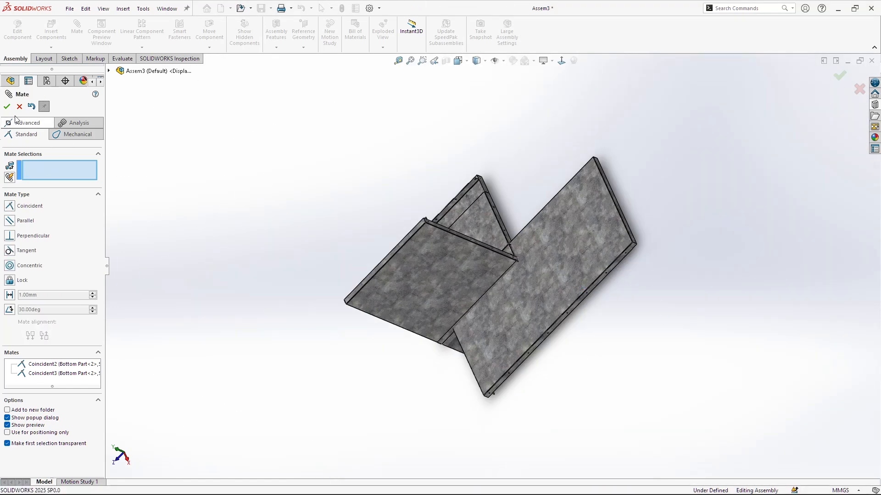
click(8, 108)
Step: Move Side Wall Right clear of Bottom Part and mate its lower flange face coincident with Bottom Part's matching side strip
drag(577, 244, 479, 83)
middle_drag(545, 219, 500, 239)
scroll(501, 248, down, 3)
drag(491, 304, 343, 265)
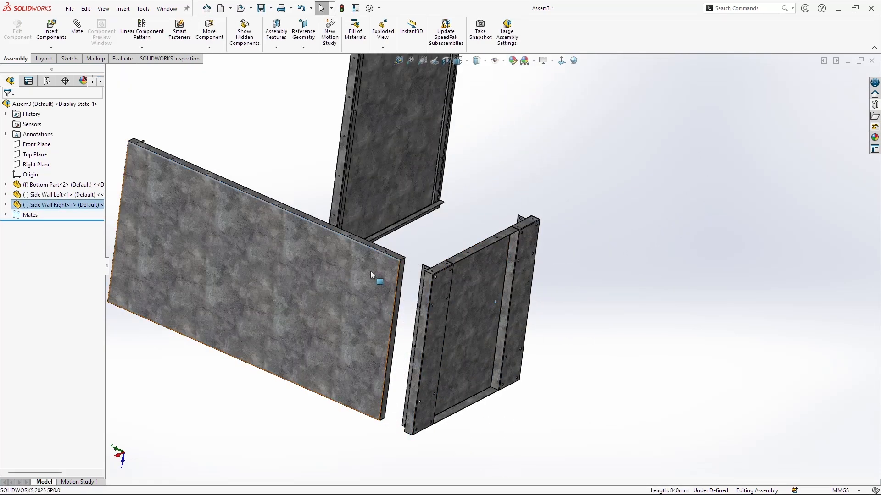
scroll(427, 279, down, 5)
click(399, 246)
middle_drag(456, 275, 485, 299)
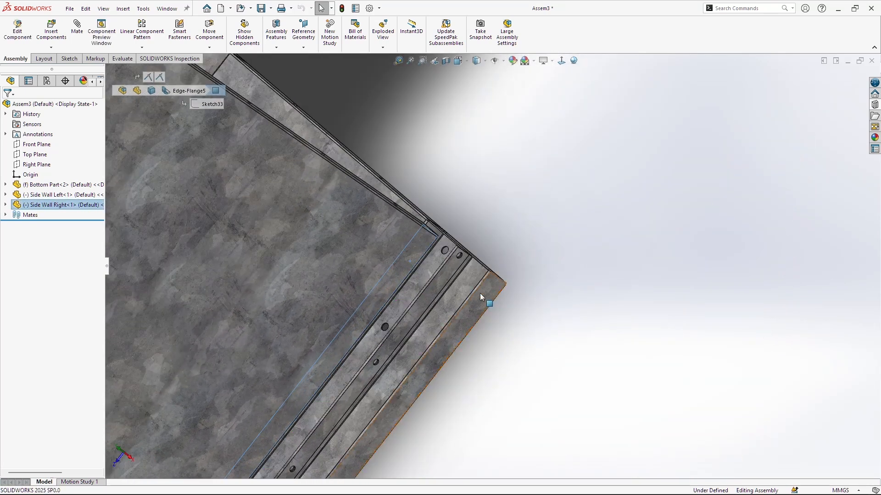
ctrl+click(467, 285)
click(77, 30)
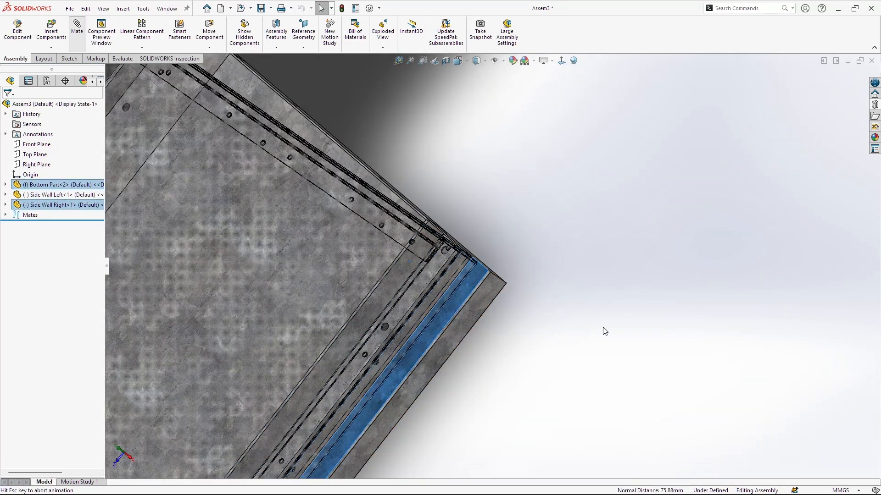
click(764, 352)
Step: Mate Side Wall Left's long flange face coincident with the matching long edge face of Side Wall Right, flipping the alignment
scroll(368, 289, up, 6)
middle_drag(370, 292, 363, 271)
scroll(438, 250, down, 4)
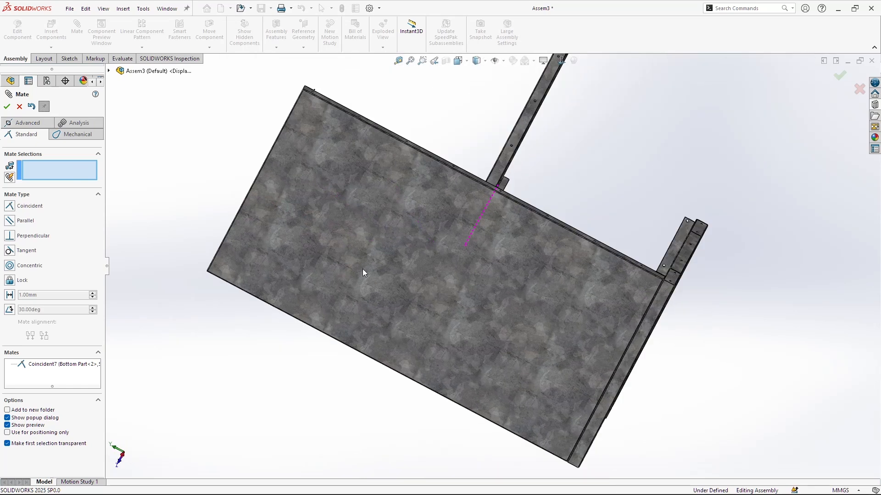
scroll(523, 150, up, 3)
scroll(537, 151, down, 3)
click(521, 162)
middle_drag(540, 216, 403, 390)
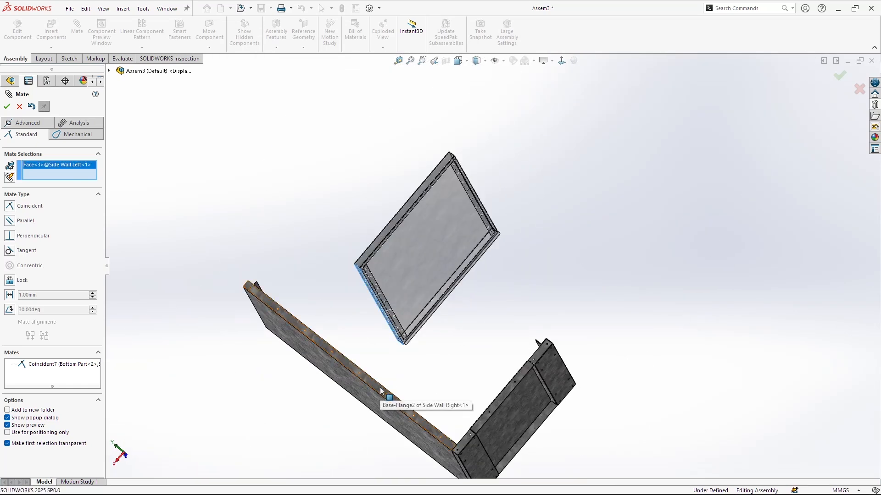
click(379, 388)
middle_drag(411, 387, 502, 412)
click(374, 402)
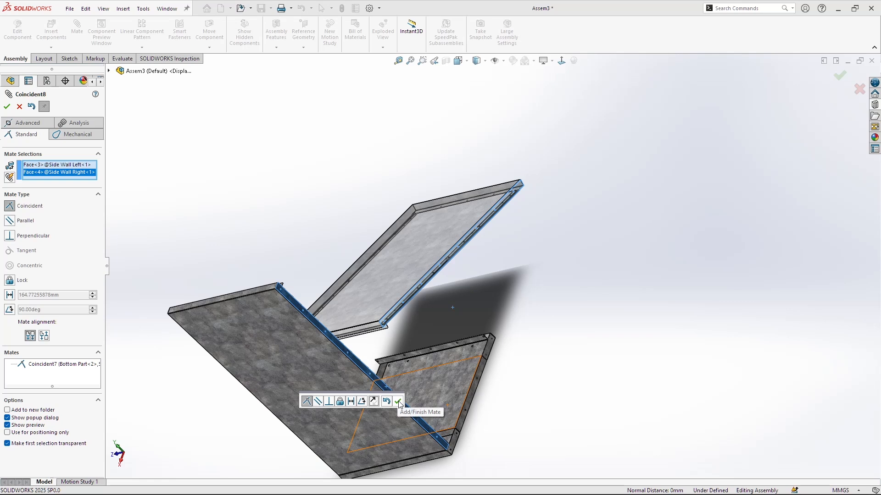
click(398, 403)
Step: Select Side Wall Left's flange face for a mate with the side of Bottom Part
middle_drag(459, 366, 377, 298)
scroll(378, 298, down, 3)
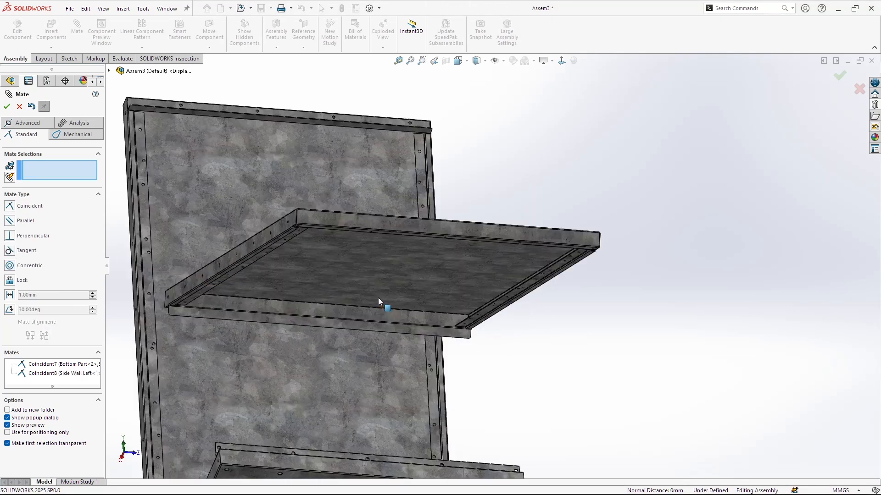
click(339, 231)
scroll(423, 379, up, 3)
scroll(437, 402, down, 5)
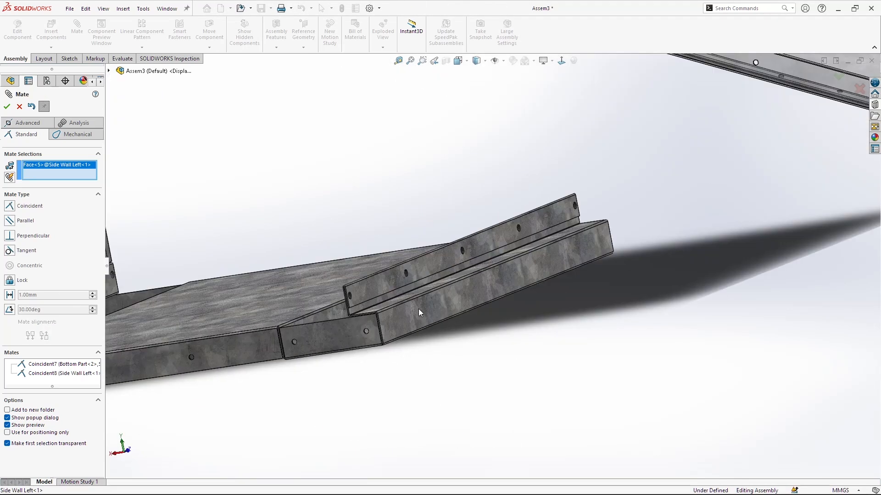
Step: Seat the left side wall on the bottom part with coincident mates to its ledge face and its upright flange
click(404, 296)
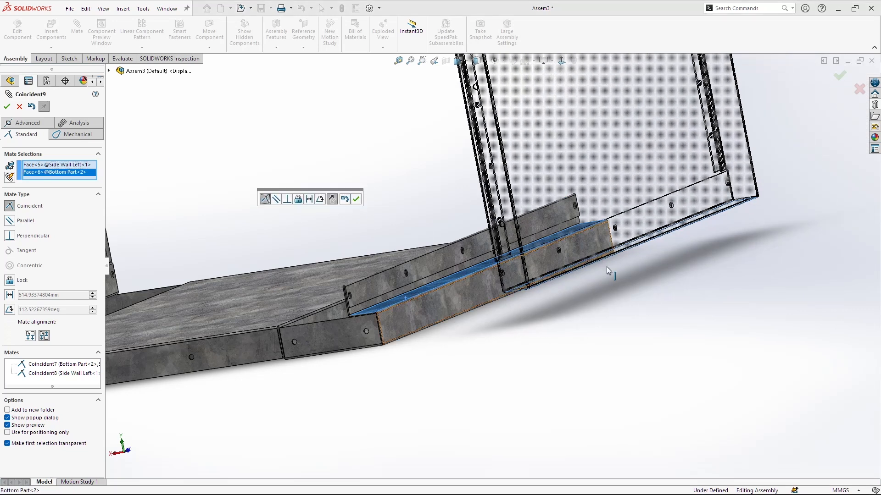
click(357, 199)
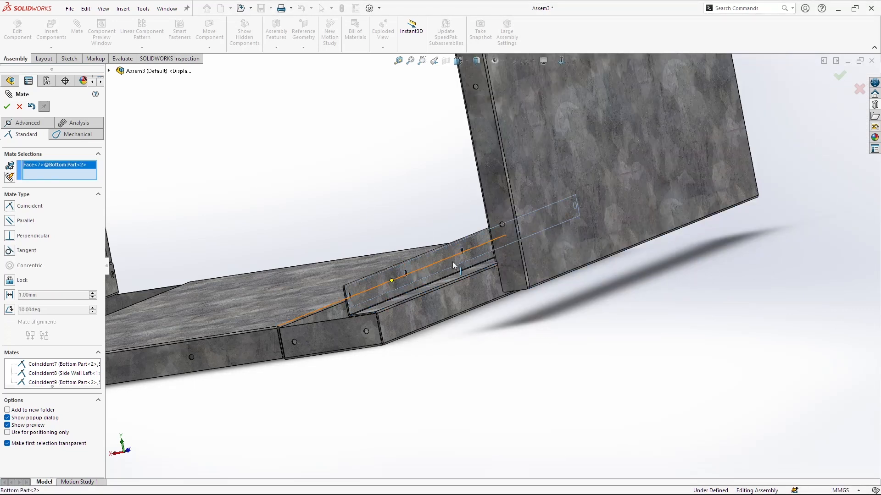
middle_drag(452, 262, 544, 249)
click(607, 234)
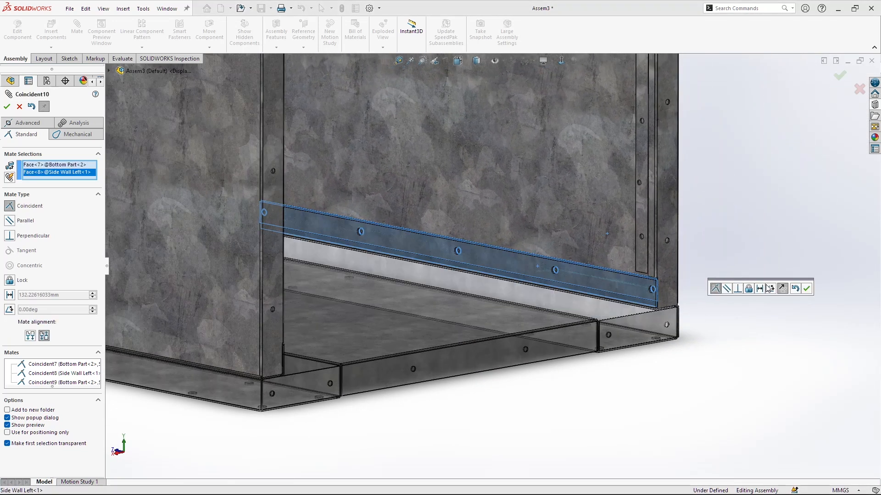
click(807, 290)
scroll(648, 305, down, 3)
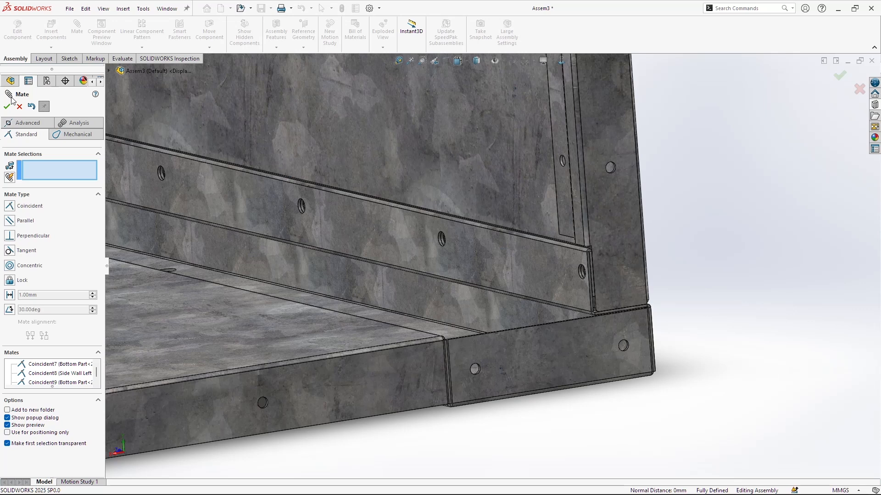
key(Escape)
Step: Examine how both side walls sit on the bottom part, checking the lower corners, flanges and upper edges from several angles
scroll(529, 261, down, 2)
middle_drag(608, 280, 646, 279)
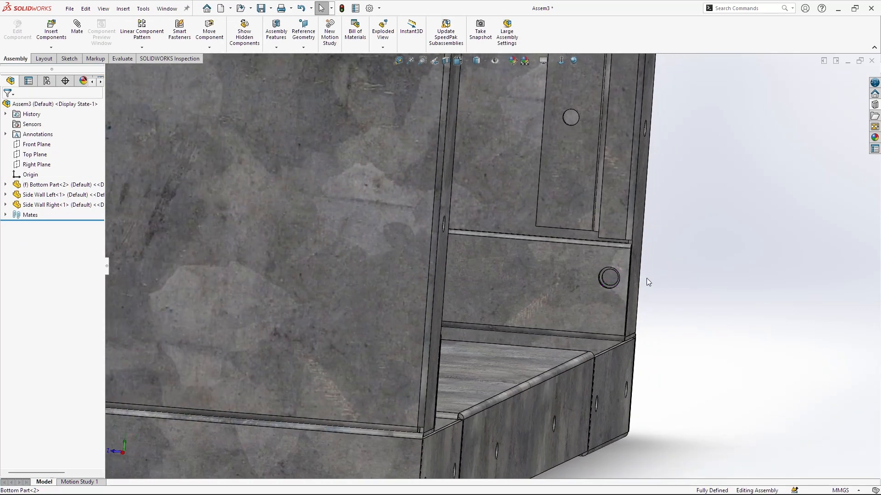
scroll(620, 281, down, 1)
click(565, 281)
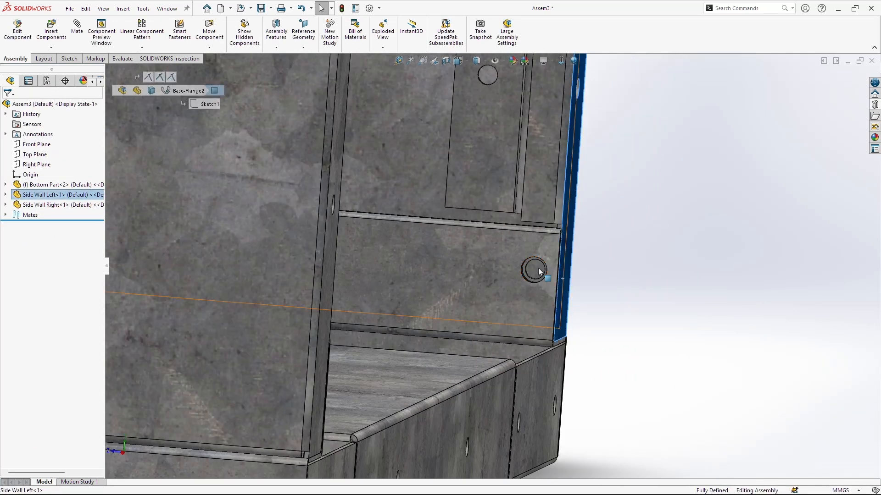
scroll(540, 278, up, 4)
scroll(540, 279, up, 4)
middle_drag(320, 271, 385, 278)
scroll(141, 219, down, 3)
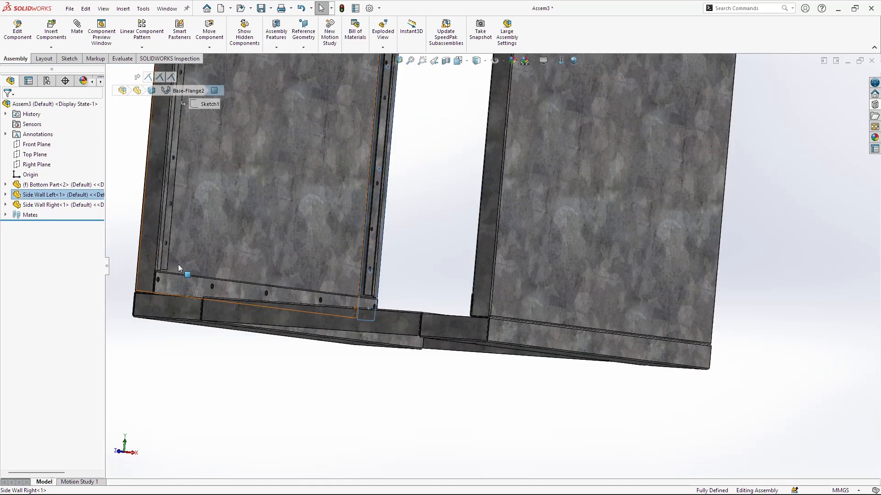
scroll(178, 264, down, 5)
middle_drag(233, 288, 222, 304)
scroll(222, 305, up, 6)
middle_drag(605, 324, 647, 306)
scroll(646, 304, down, 3)
scroll(647, 304, down, 2)
middle_drag(662, 276, 493, 320)
scroll(620, 280, up, 6)
scroll(449, 174, down, 2)
scroll(452, 172, up, 4)
middle_drag(463, 269, 472, 245)
scroll(468, 291, down, 2)
scroll(541, 221, up, 2)
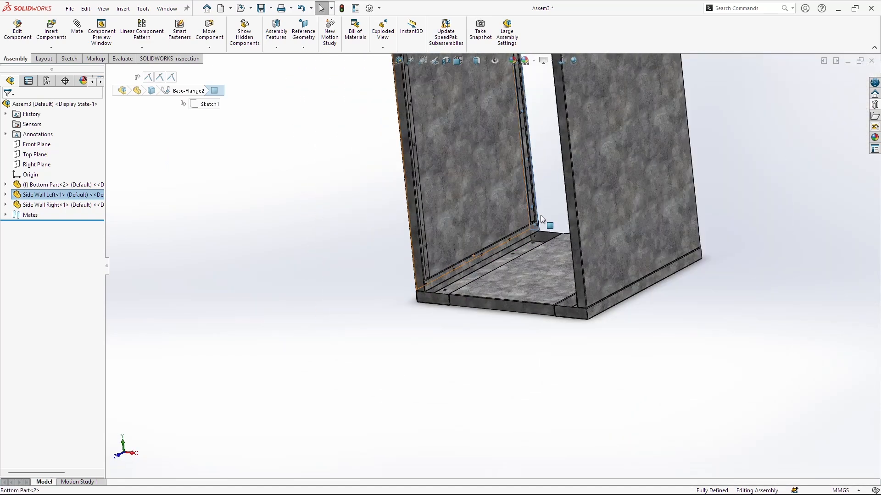
scroll(508, 191, up, 4)
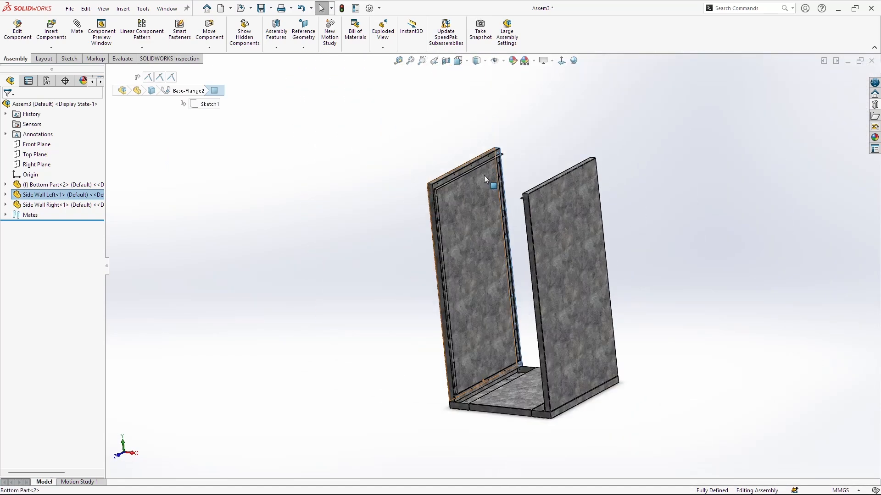
scroll(486, 184, down, 6)
scroll(460, 293, up, 4)
middle_drag(509, 274, 609, 298)
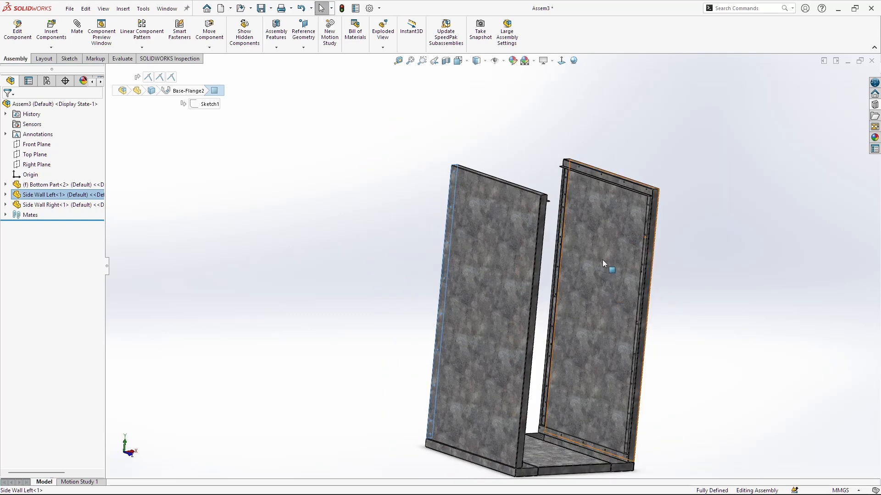
Step: Insert the Inside Side Wall part and place it beside the cabinet's side walls
ctrl+middle_drag(601, 246, 538, 214)
scroll(598, 326, down, 1)
click(52, 33)
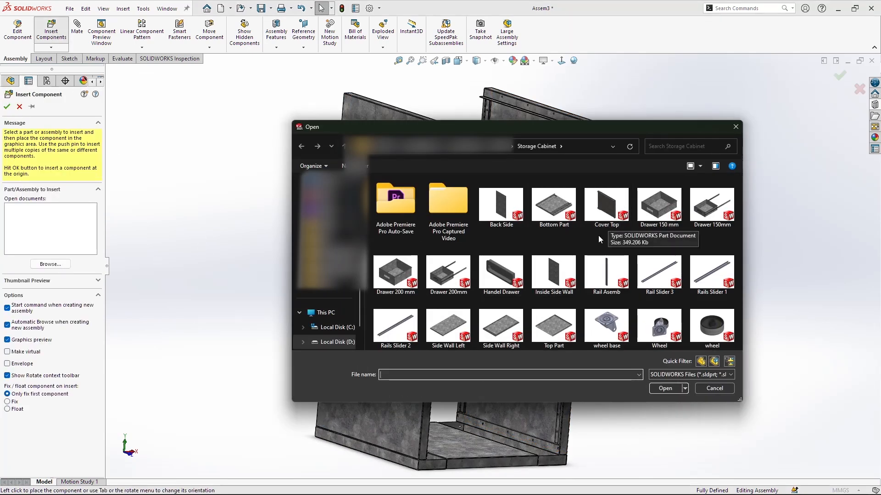
click(556, 277)
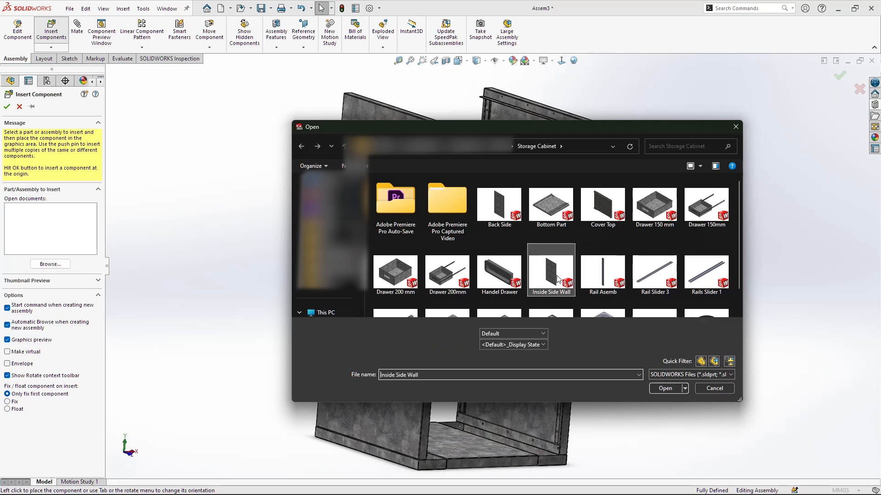
click(665, 388)
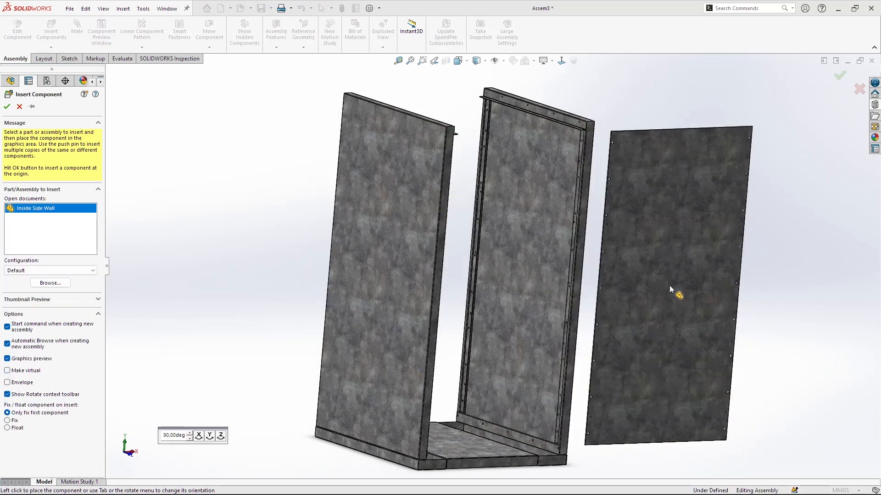
click(670, 285)
Step: Add a coincident mate between the hem face of the inside side wall and the inner vertical flange of the right side wall
middle_drag(670, 285, 545, 299)
click(285, 280)
scroll(546, 299, up, 3)
scroll(408, 277, down, 6)
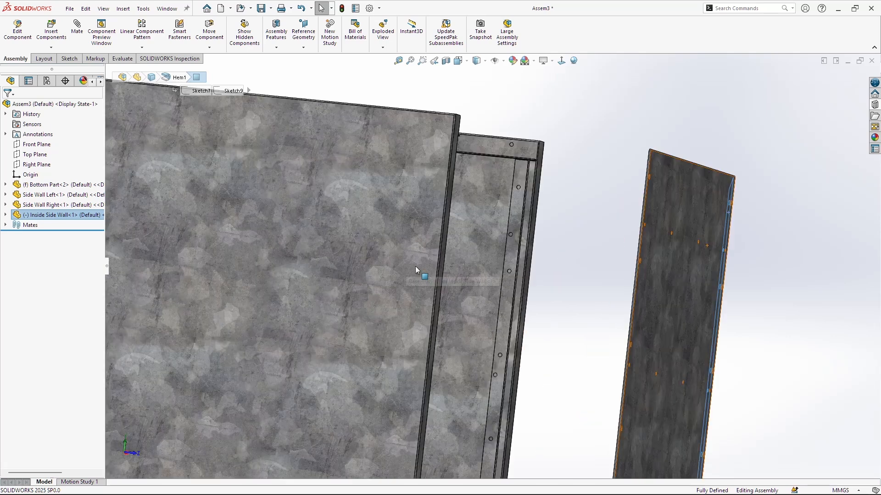
ctrl+click(540, 244)
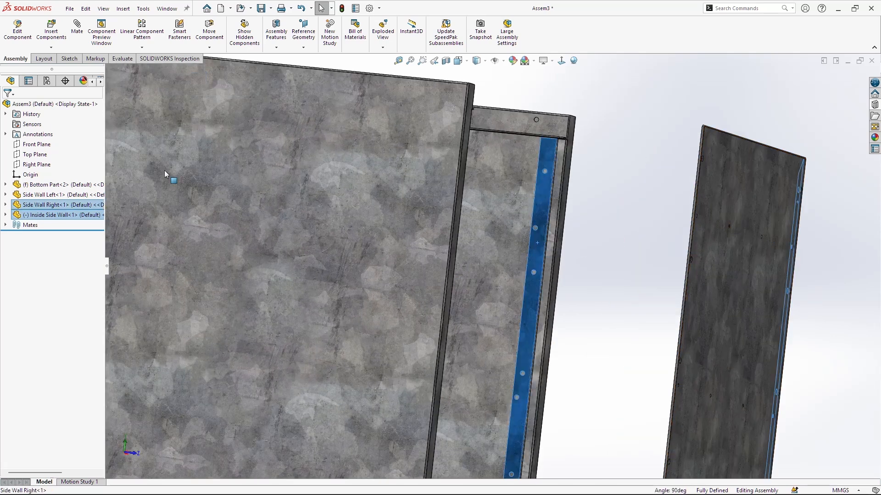
click(78, 37)
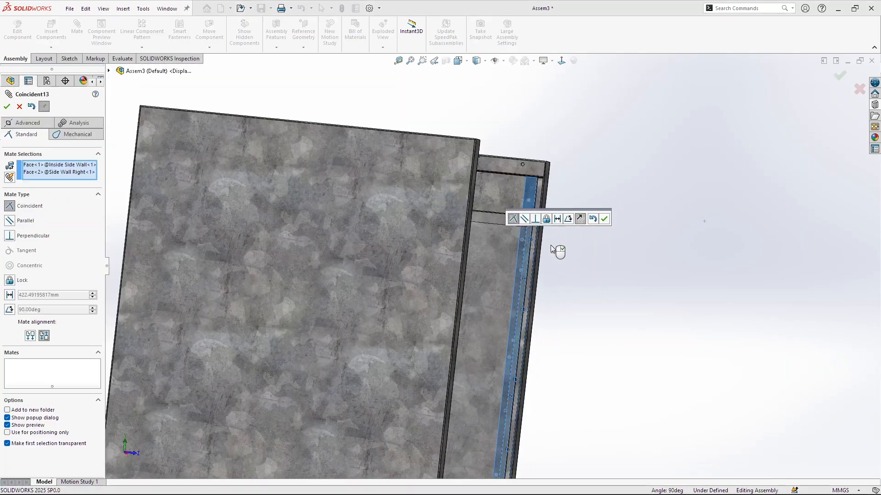
scroll(551, 245, up, 4)
middle_drag(551, 245, 486, 250)
scroll(522, 239, down, 5)
scroll(519, 244, up, 3)
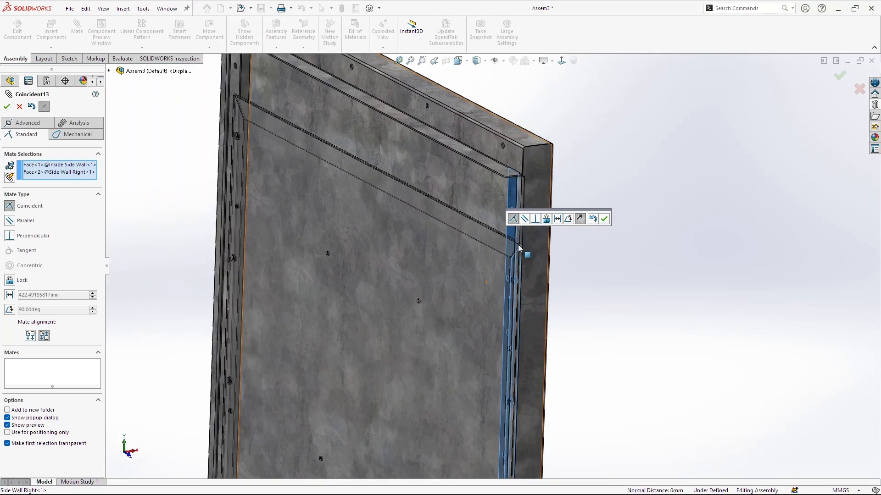
scroll(509, 257, down, 6)
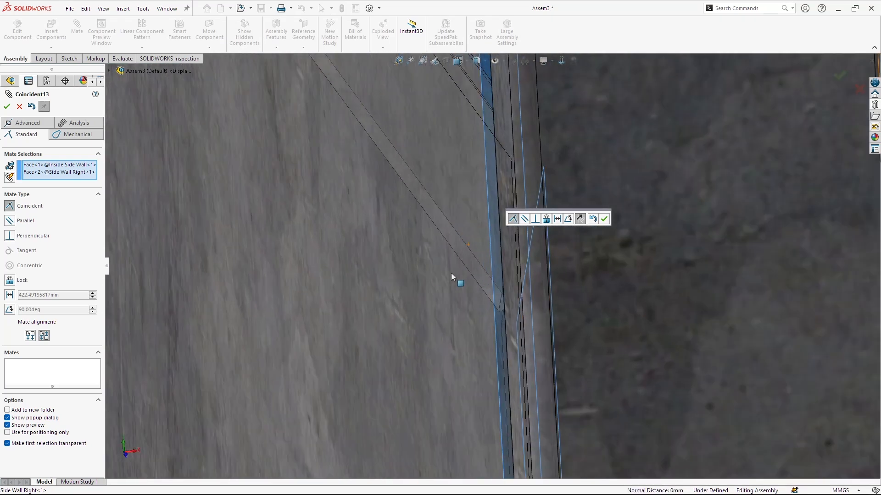
scroll(459, 264, up, 5)
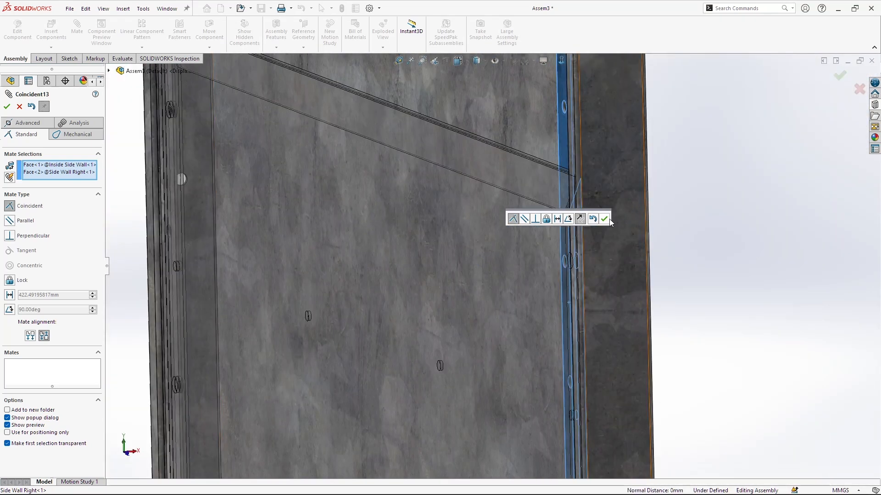
click(604, 219)
key(Escape)
Step: Move the inside side wall within the right side wall until their holes roughly line up
drag(417, 220, 432, 196)
scroll(434, 198, down, 4)
middle_drag(497, 245, 619, 241)
scroll(618, 240, up, 3)
drag(619, 242, 552, 197)
Step: Add a concentric mate between matching upper edge holes of the right side wall and the inside side wall
scroll(324, 257, up, 3)
scroll(383, 227, down, 8)
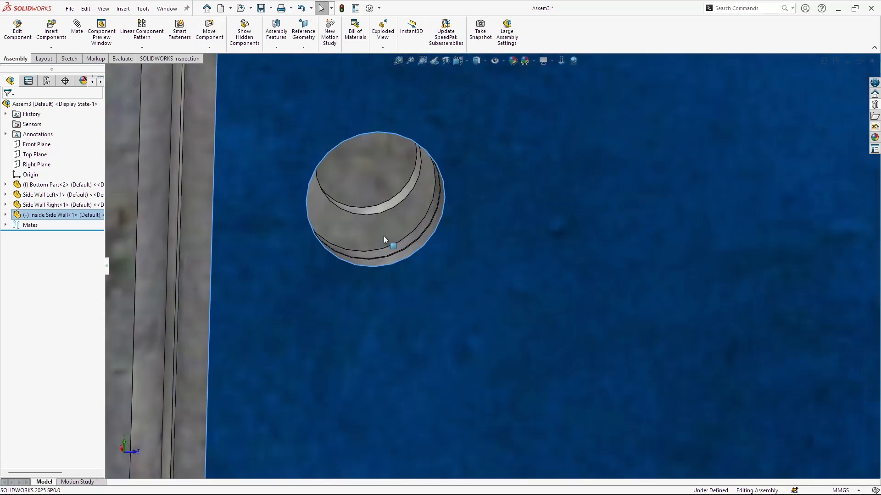
click(395, 202)
ctrl+click(421, 228)
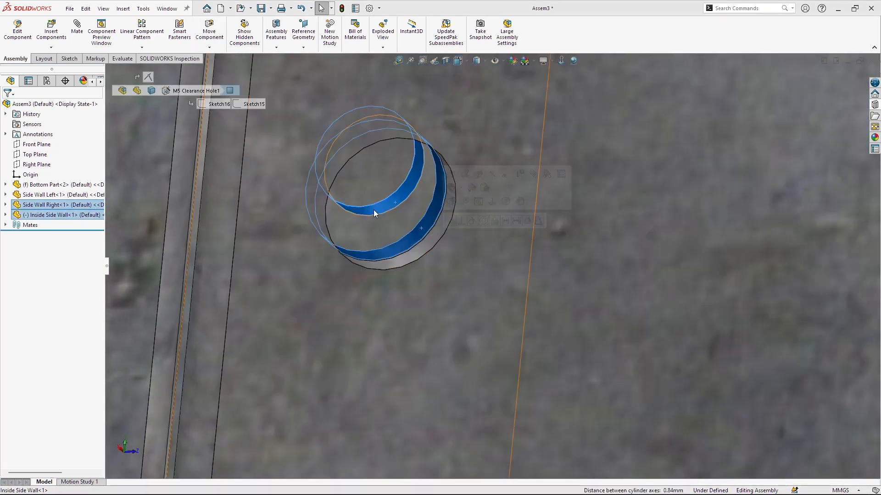
click(78, 29)
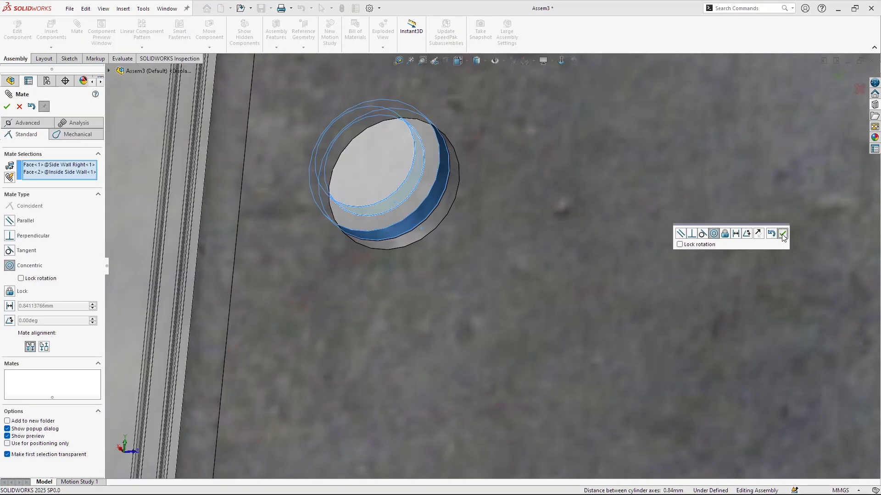
click(781, 234)
Step: Mate the upper hole near the inside side wall's opposite vertical edge concentric with the right side wall's matching hole
scroll(709, 252, up, 10)
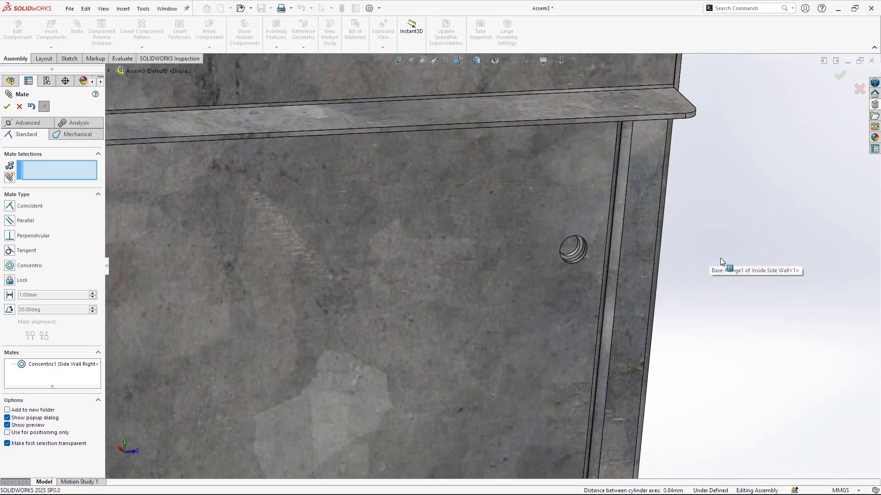
scroll(472, 259, down, 5)
click(426, 226)
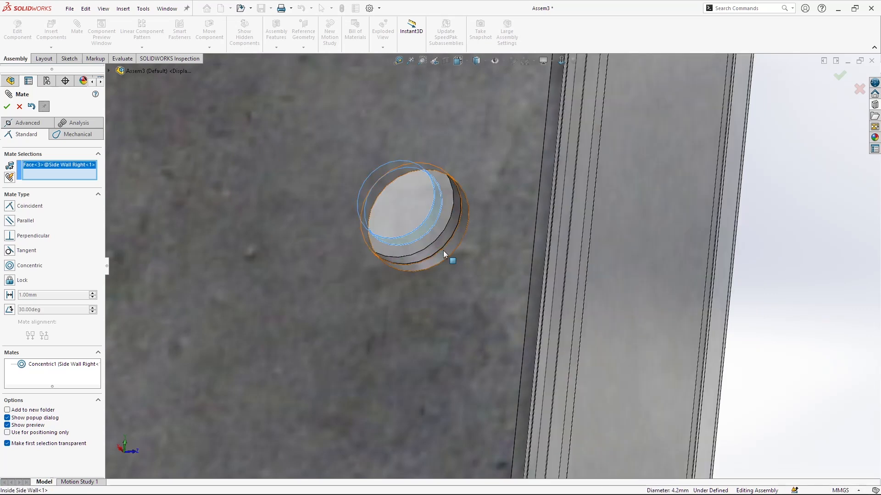
click(443, 250)
click(558, 239)
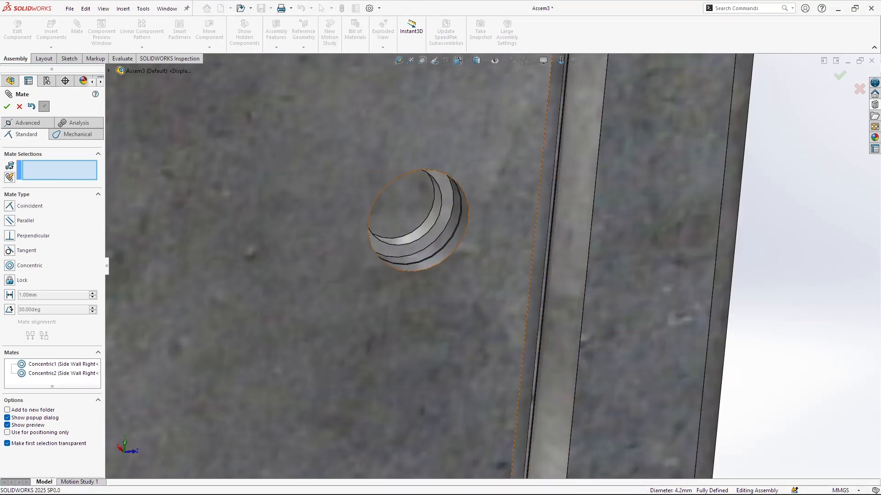
click(7, 106)
Step: Examine the inside side wall's fit in the right side wall, checking its edges, corners and mounting holes from several angles
scroll(500, 298, up, 5)
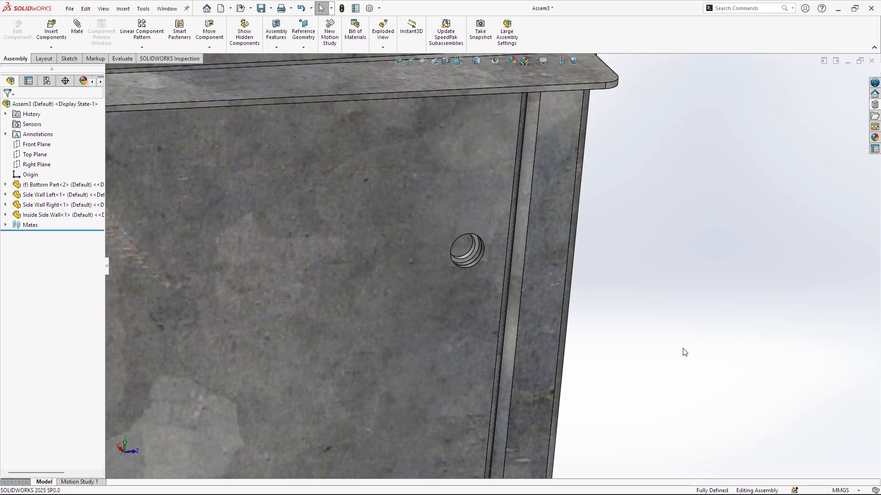
scroll(682, 352, up, 3)
middle_drag(683, 352, 663, 385)
scroll(595, 322, up, 4)
scroll(664, 386, up, 2)
scroll(660, 390, down, 4)
scroll(528, 383, down, 6)
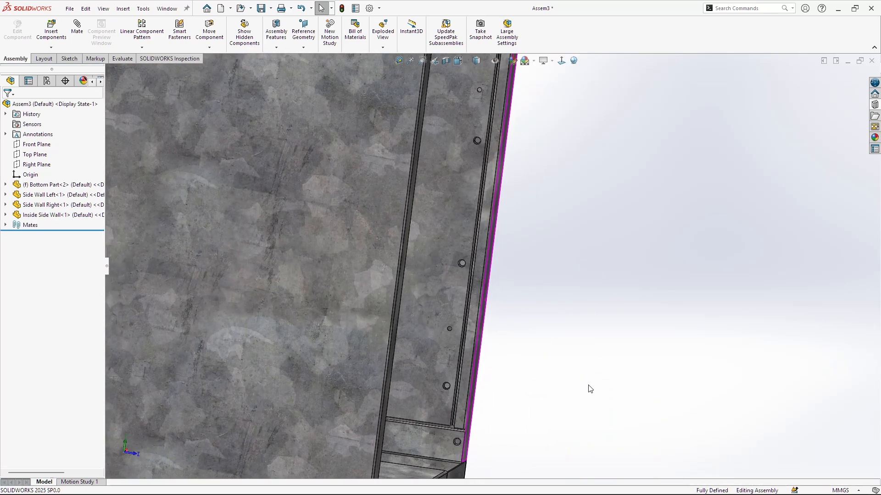
scroll(465, 174, up, 6)
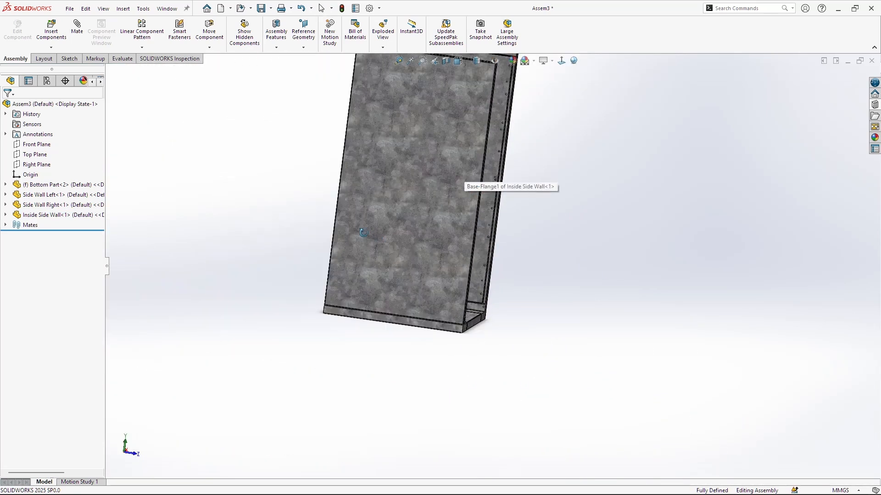
middle_drag(463, 176, 381, 197)
scroll(380, 271, down, 7)
scroll(505, 340, down, 2)
scroll(505, 340, up, 8)
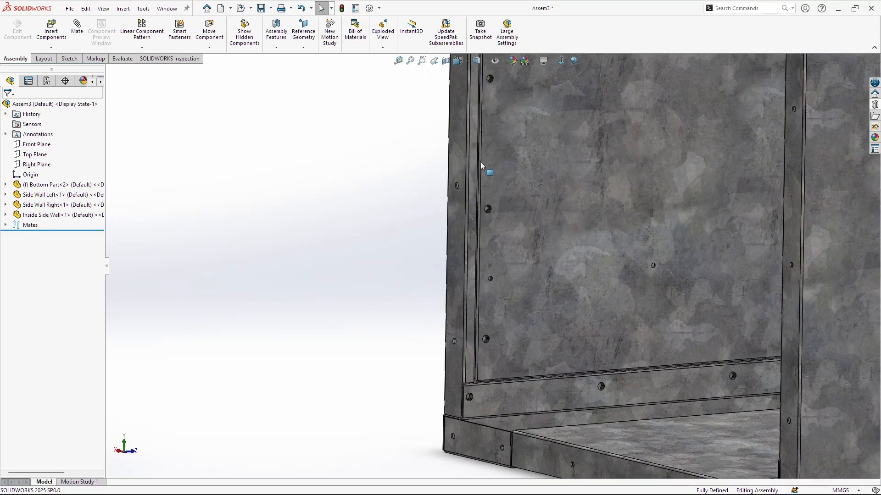
scroll(499, 128, down, 10)
scroll(487, 124, up, 8)
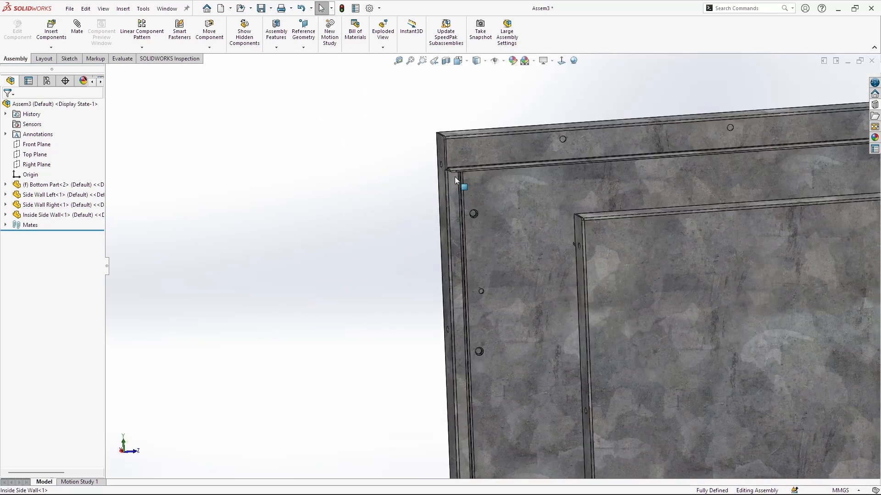
scroll(495, 297, down, 5)
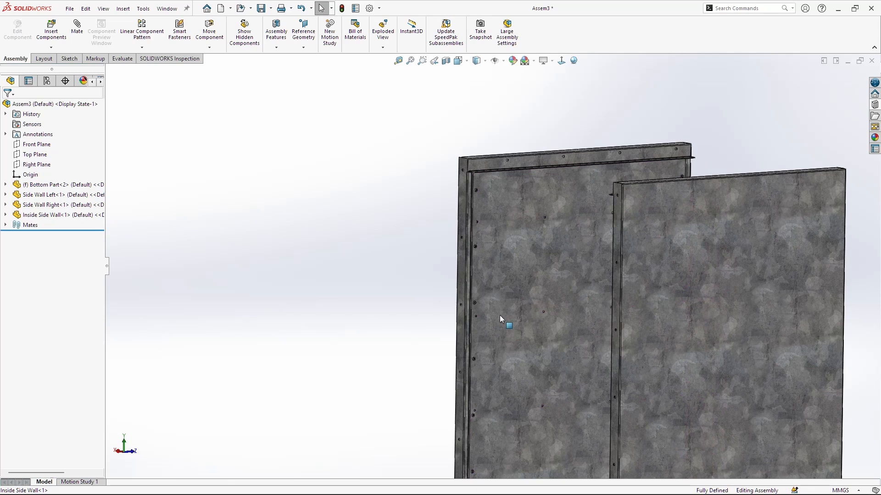
scroll(509, 238, up, 4)
scroll(466, 244, down, 6)
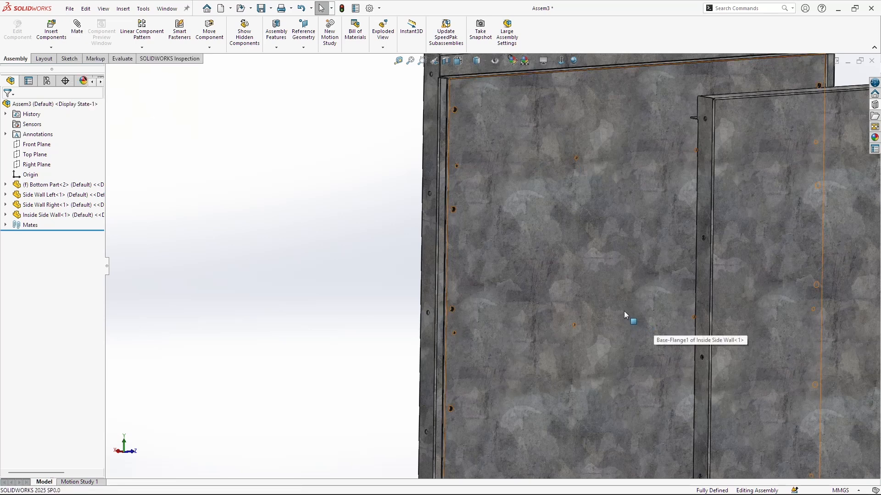
scroll(624, 311, up, 5)
scroll(469, 293, down, 6)
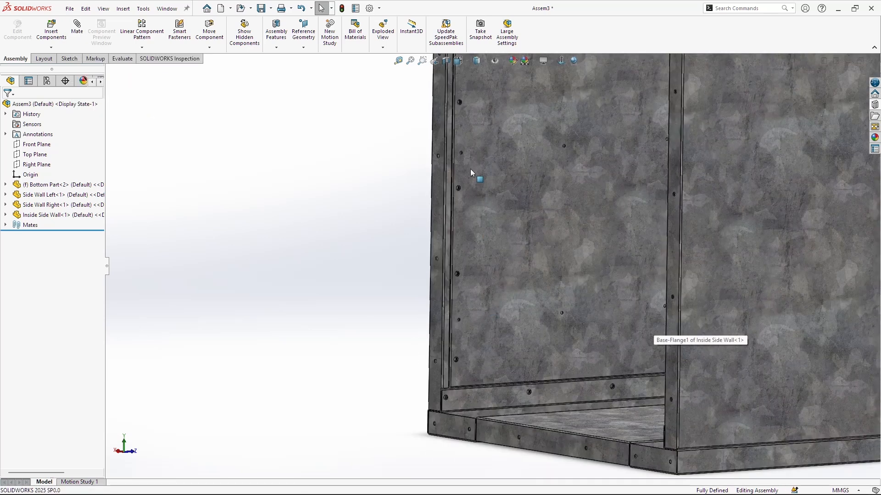
scroll(517, 199, up, 5)
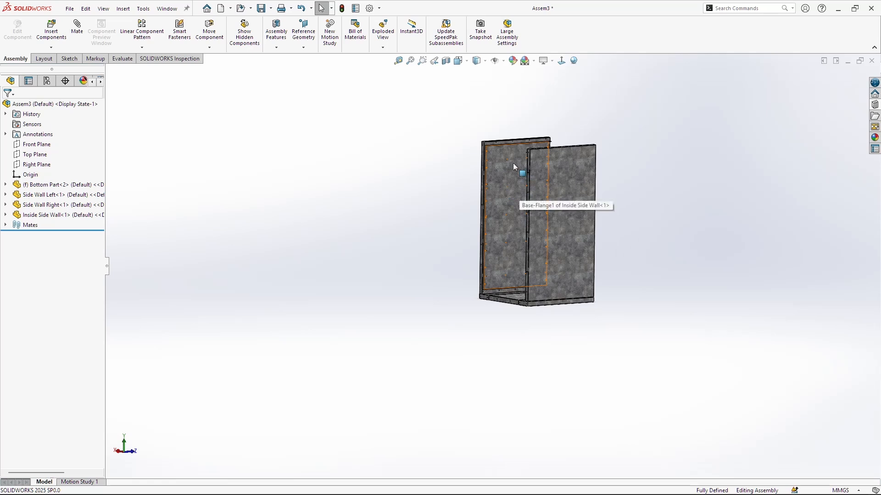
scroll(397, 167, down, 4)
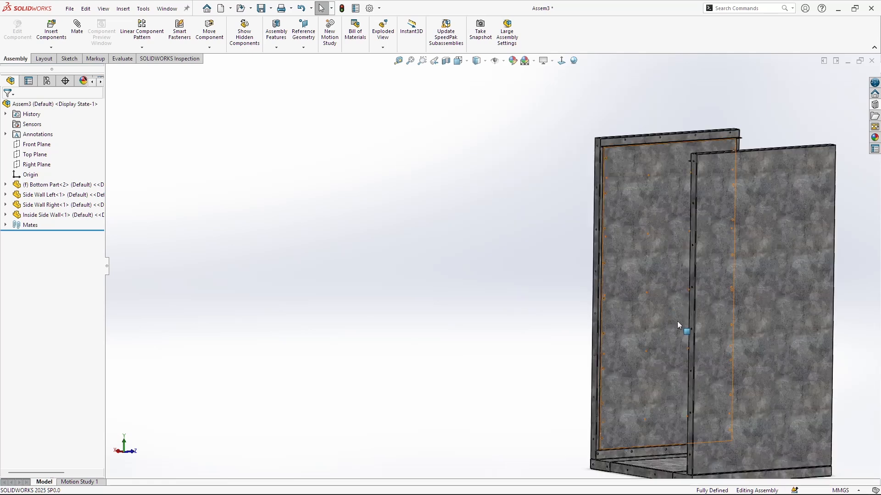
Step: Measure the centre distance between two vertically adjacent holes midway up the inside side wall
scroll(667, 373, down, 3)
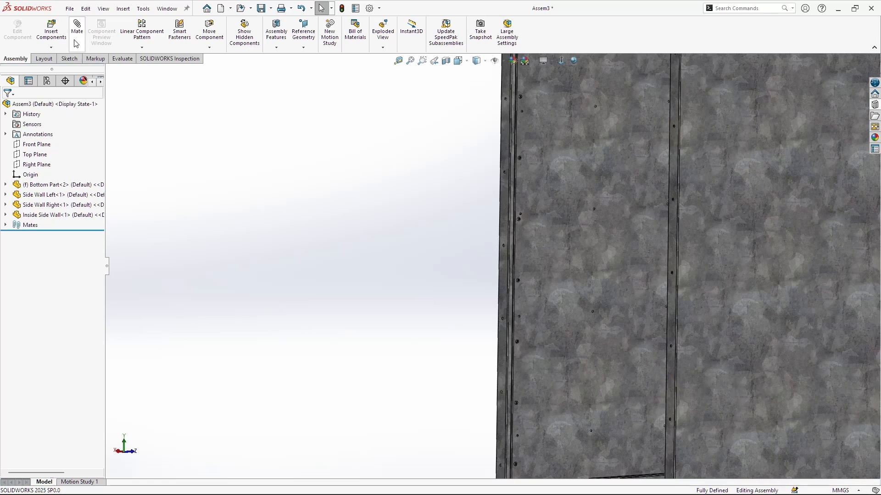
click(398, 62)
scroll(613, 364, up, 2)
scroll(576, 340, down, 4)
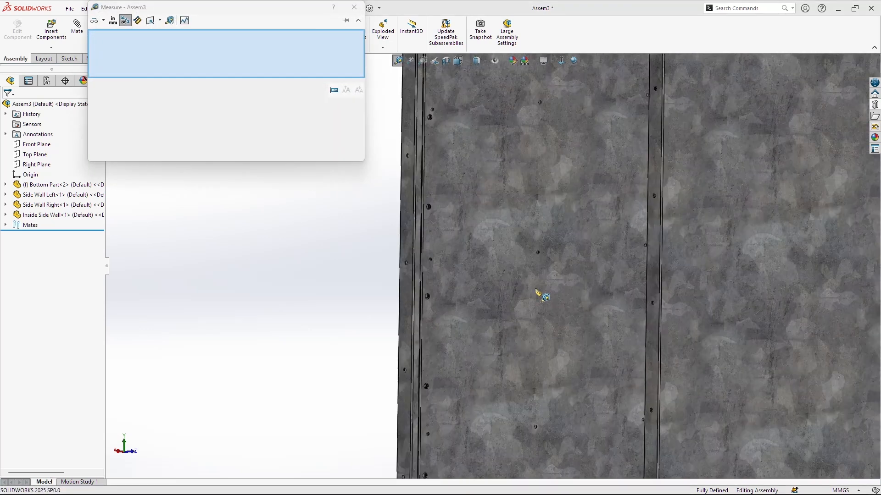
click(538, 253)
click(537, 427)
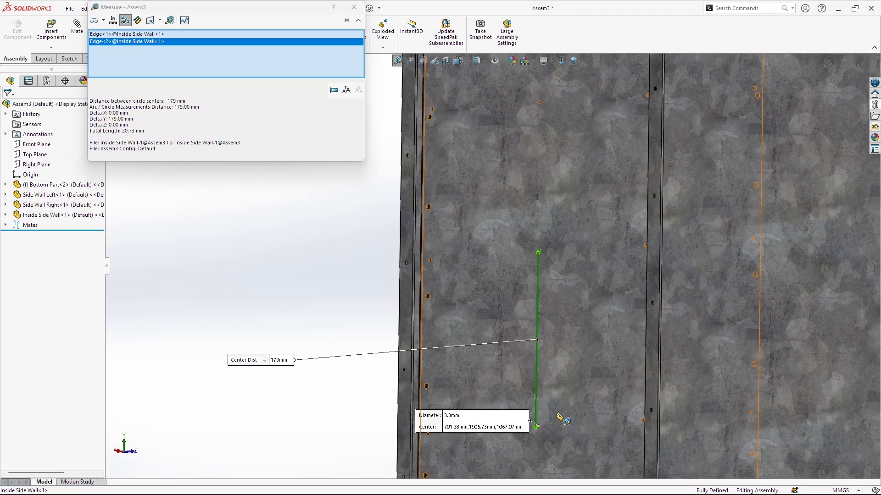
click(301, 272)
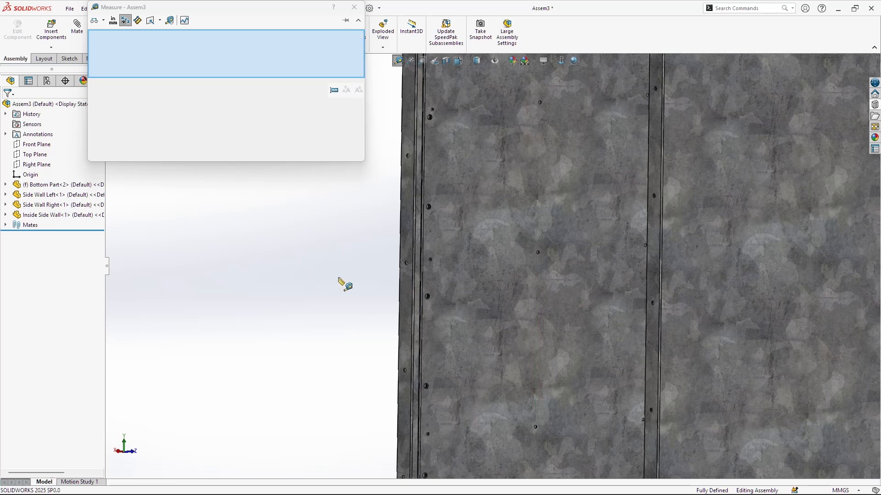
Step: Measure the centre distance between the two uppermost interior holes in one column of the inside side wall
scroll(508, 266, up, 7)
scroll(521, 191, down, 8)
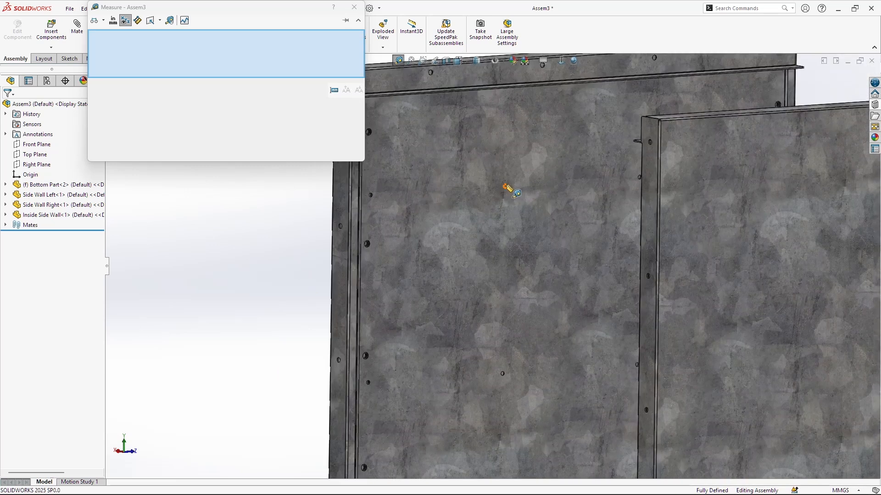
click(505, 187)
click(502, 373)
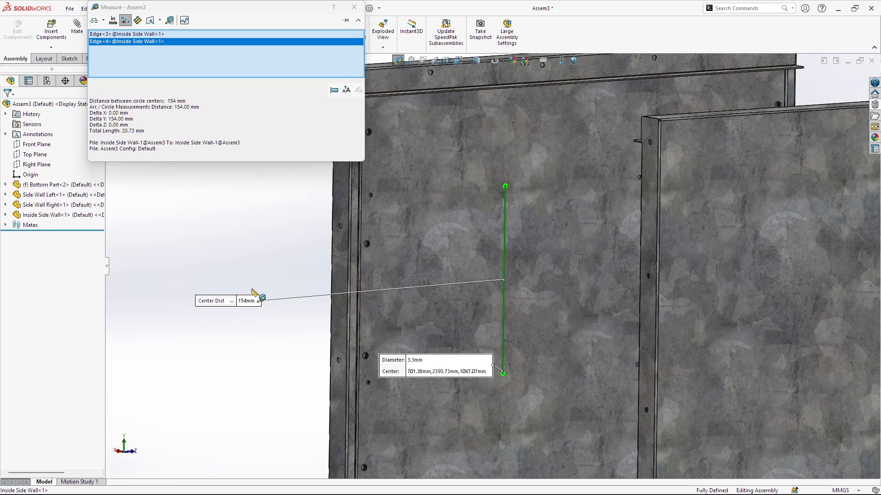
click(354, 7)
scroll(493, 295, up, 6)
middle_drag(492, 295, 529, 319)
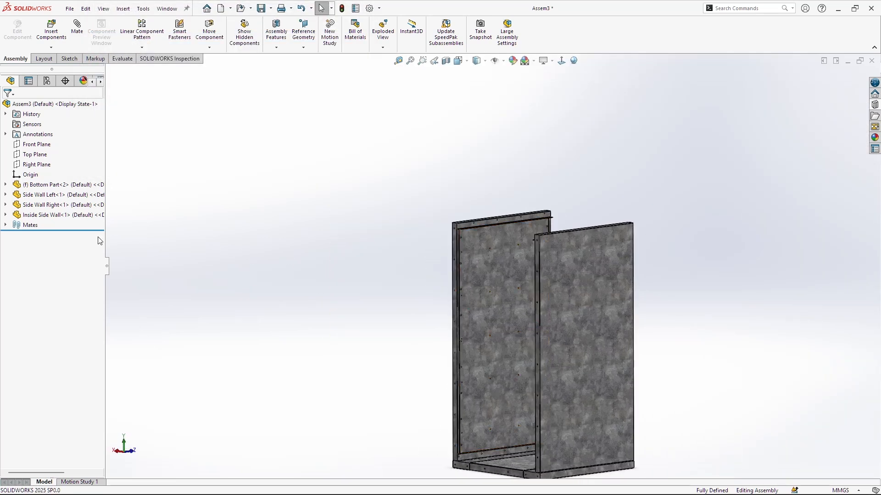
Step: Mirror the Inside Side Wall component about the Bottom Part's Right Plane
click(59, 216)
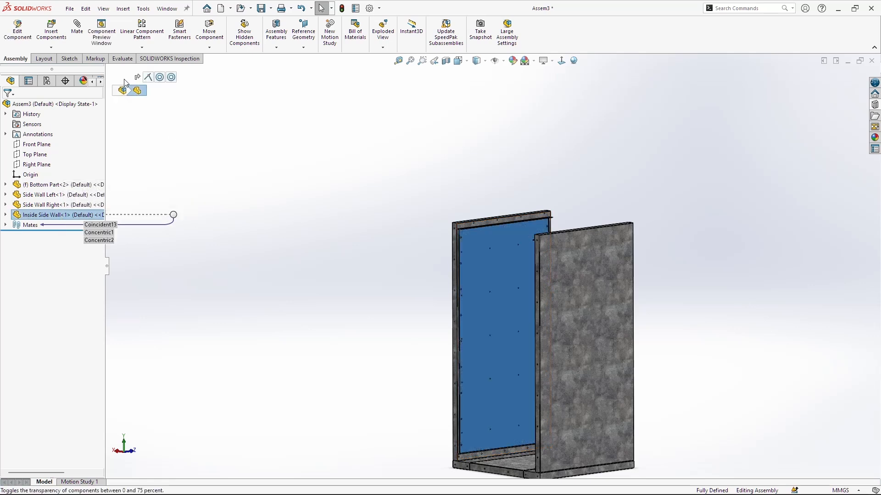
click(59, 48)
click(58, 48)
click(144, 49)
click(146, 49)
click(148, 48)
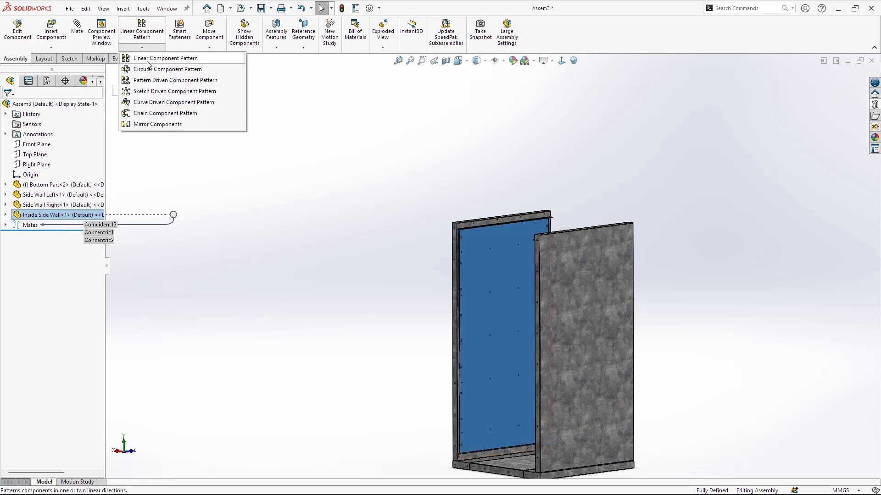
click(156, 124)
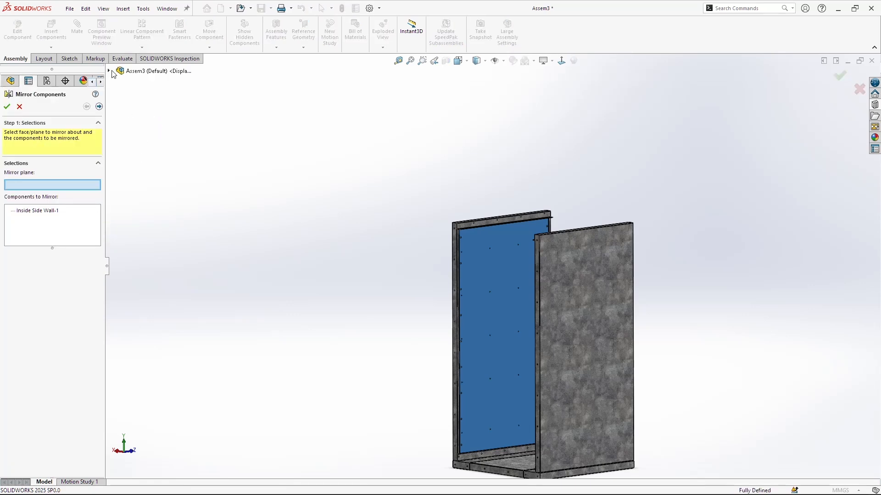
click(110, 71)
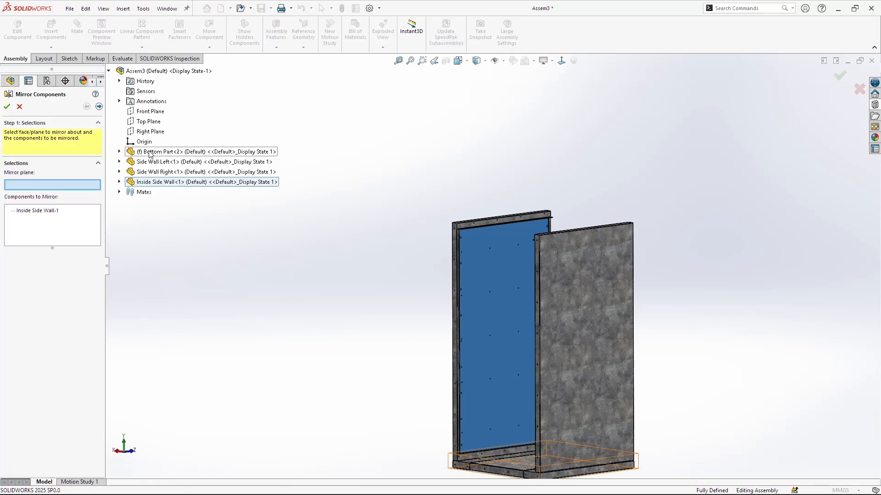
click(119, 152)
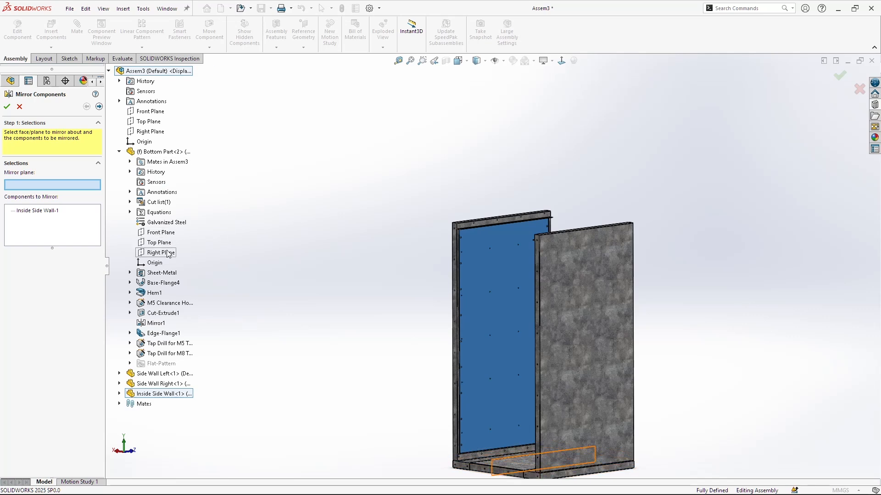
click(160, 252)
scroll(335, 294, up, 3)
middle_drag(660, 331, 515, 360)
scroll(519, 362, down, 5)
middle_drag(582, 308, 571, 319)
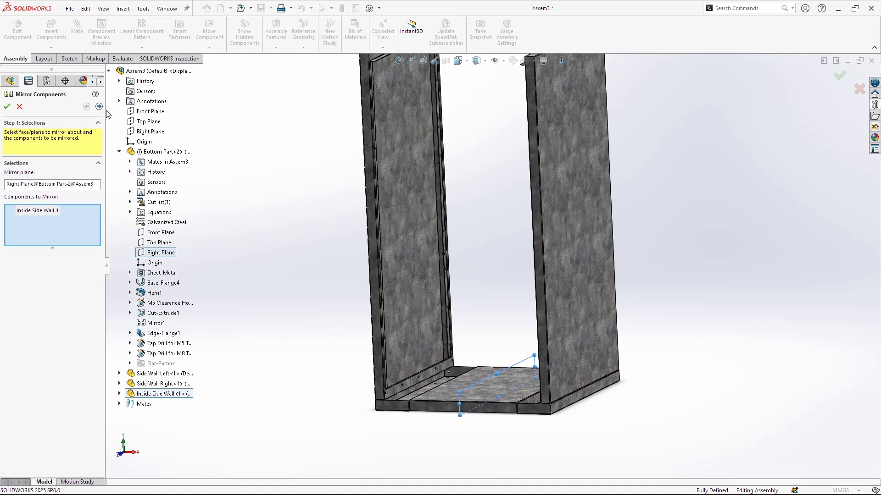
click(7, 109)
Step: Examine the mirrored inside side wall in the opposite side wall, checking its edges and mounting holes
scroll(504, 266, up, 2)
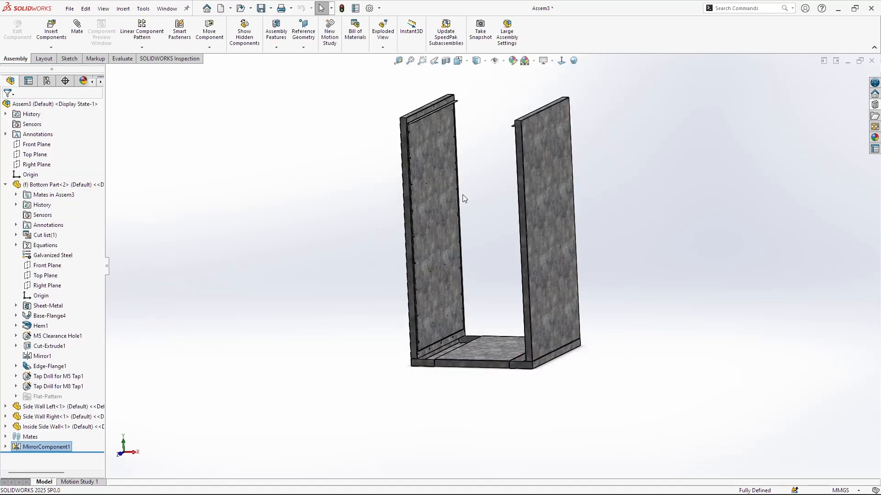
scroll(459, 193, down, 8)
scroll(340, 237, up, 3)
scroll(347, 224, down, 8)
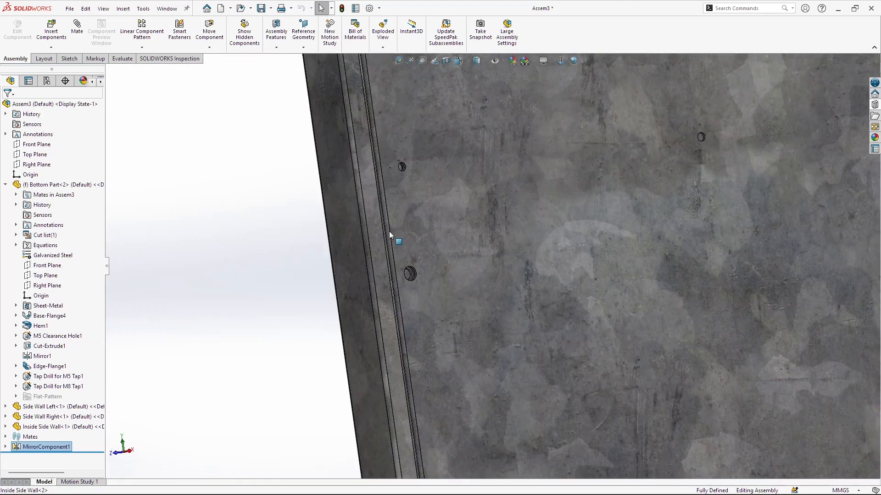
scroll(389, 232, up, 6)
middle_drag(466, 209, 590, 201)
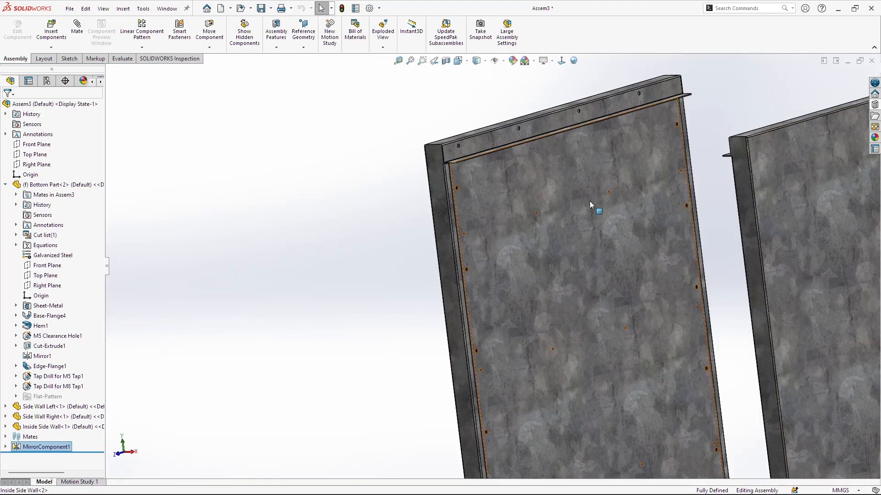
scroll(674, 195, down, 4)
scroll(674, 194, up, 4)
scroll(385, 239, up, 3)
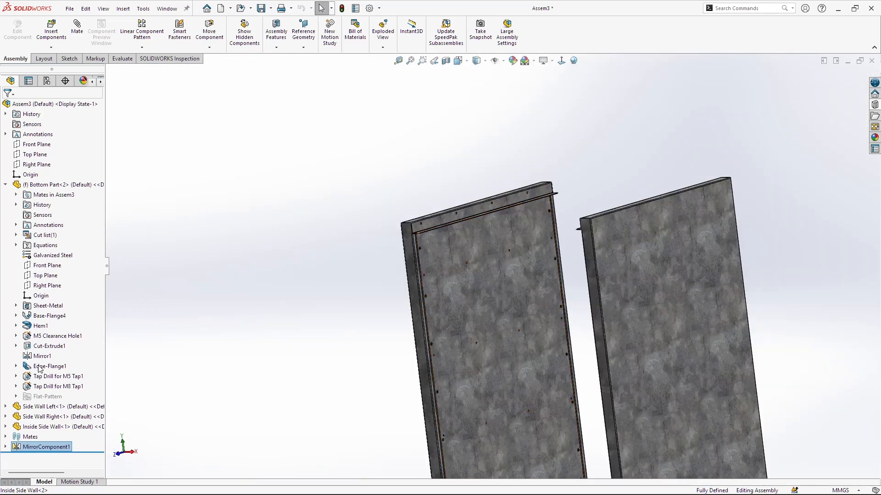
click(6, 184)
middle_drag(481, 390, 679, 183)
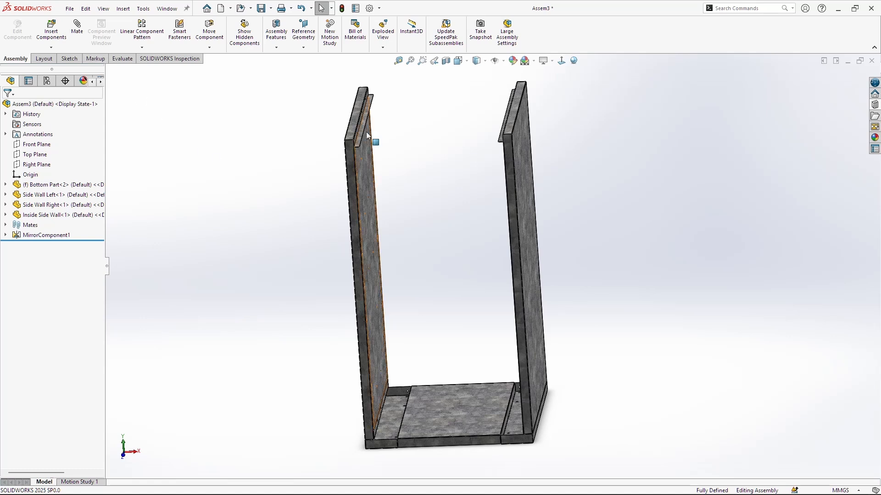
Step: Insert the Top Part from the Storage Cabinet folder and place it beside the upper end of the side walls
click(61, 42)
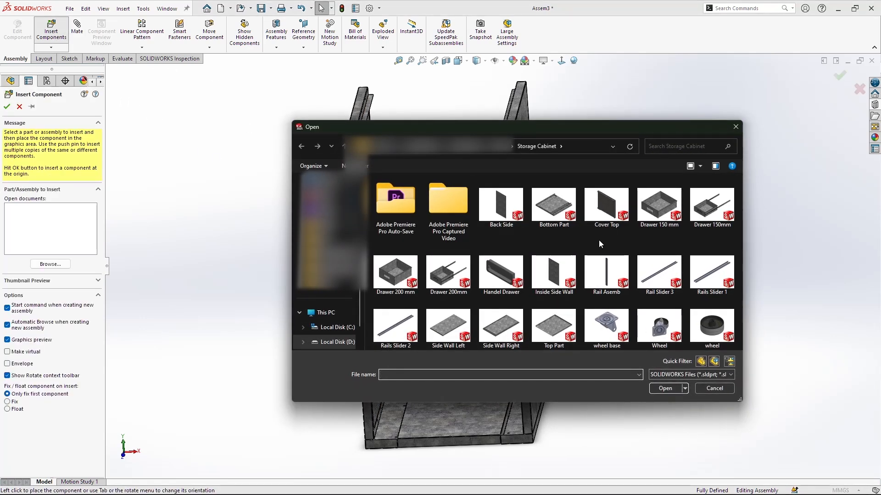
click(560, 321)
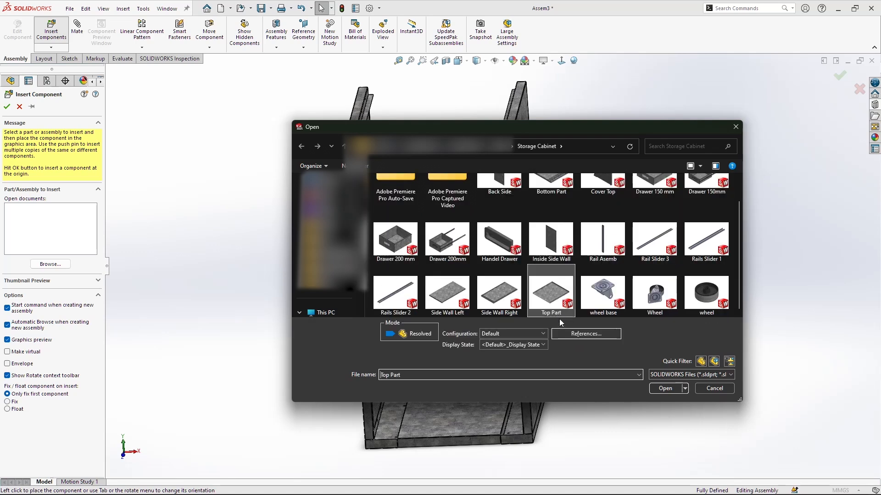
click(666, 388)
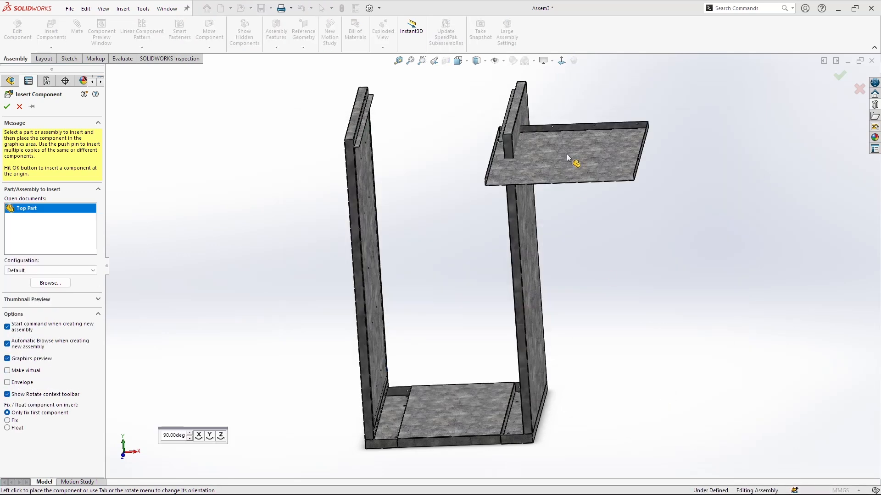
click(610, 126)
Step: Add a coincident mate between the Top Part's large flat face and the right side wall's upper inward flange
scroll(642, 151, down, 3)
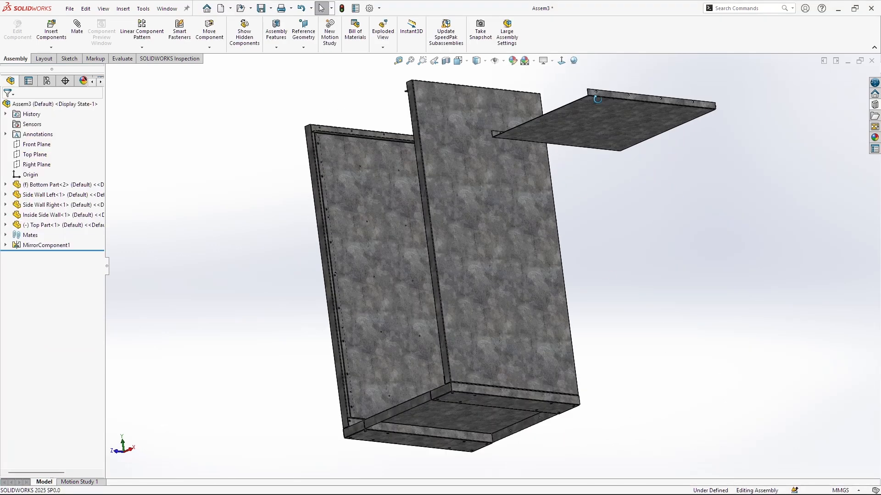
click(623, 127)
scroll(532, 150, down, 3)
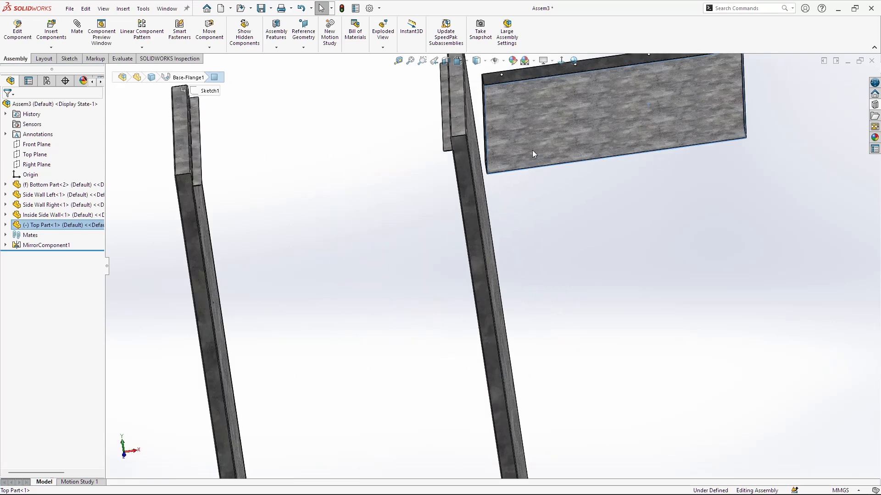
ctrl+click(447, 139)
click(77, 30)
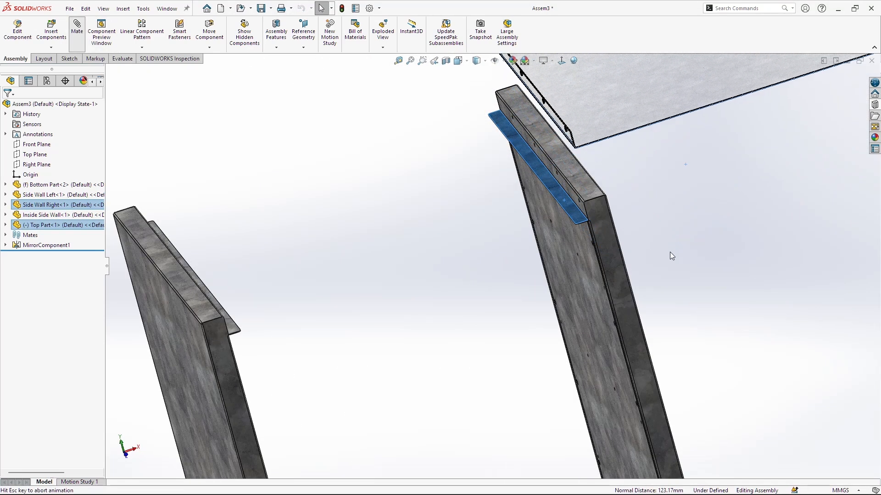
click(844, 244)
click(7, 109)
Step: Mate the outer face of the Top Part's edge flange coincident with the right side wall's vertical flange face
middle_drag(509, 133, 637, 153)
click(465, 136)
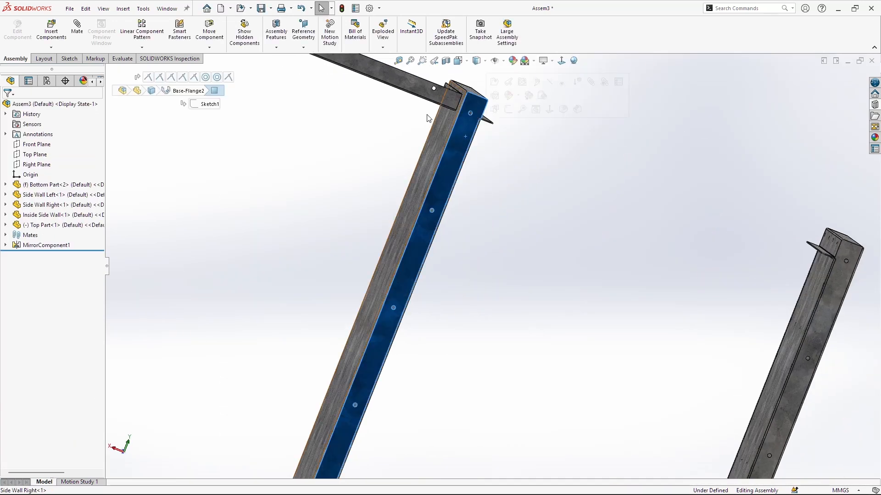
click(409, 94)
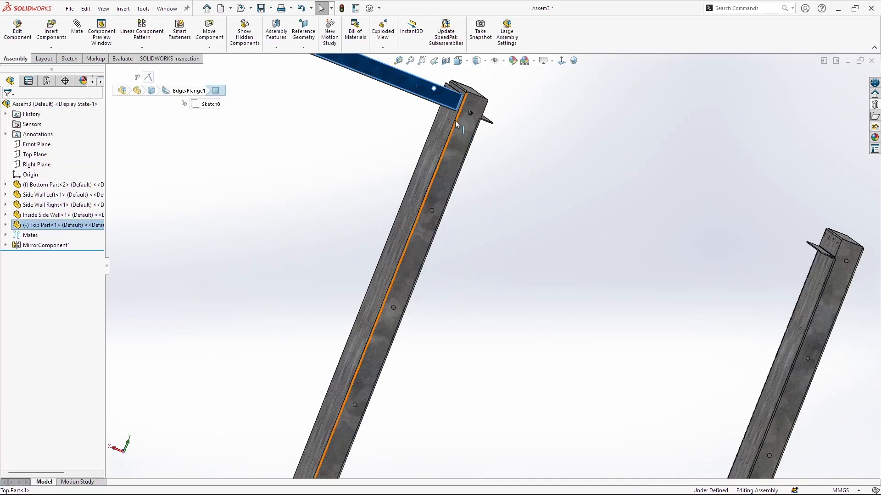
click(466, 131)
click(415, 77)
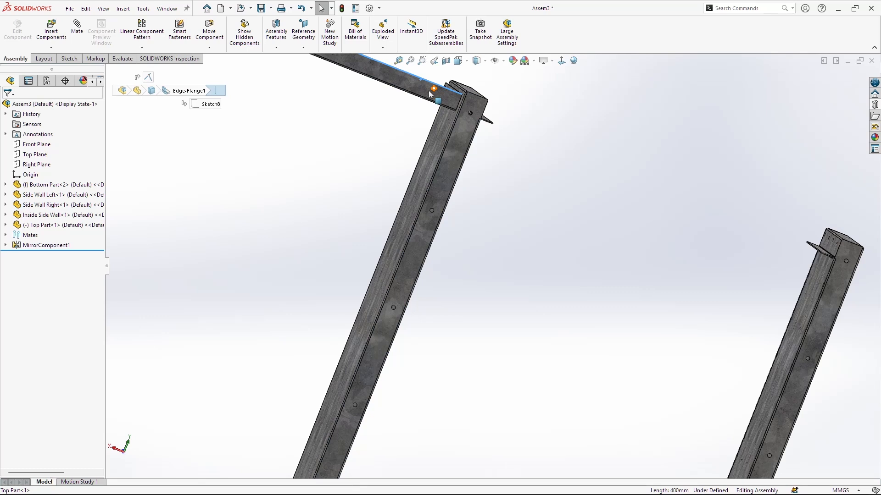
click(415, 88)
ctrl+click(465, 123)
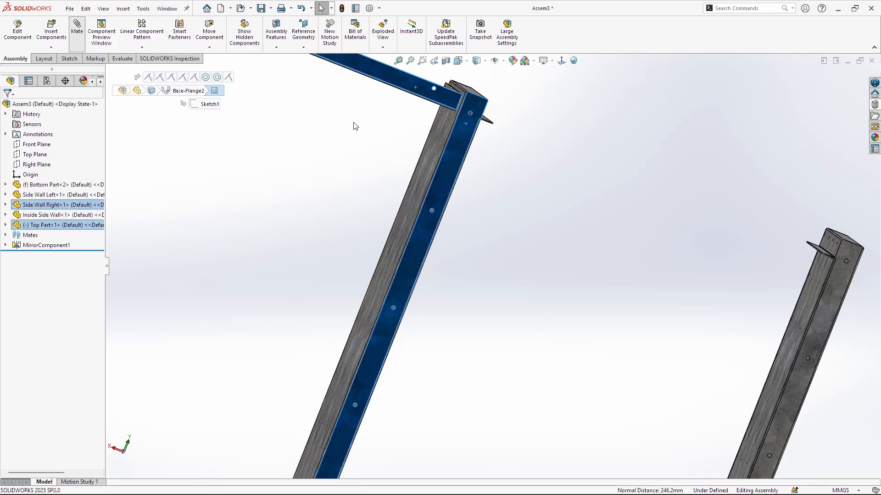
click(684, 200)
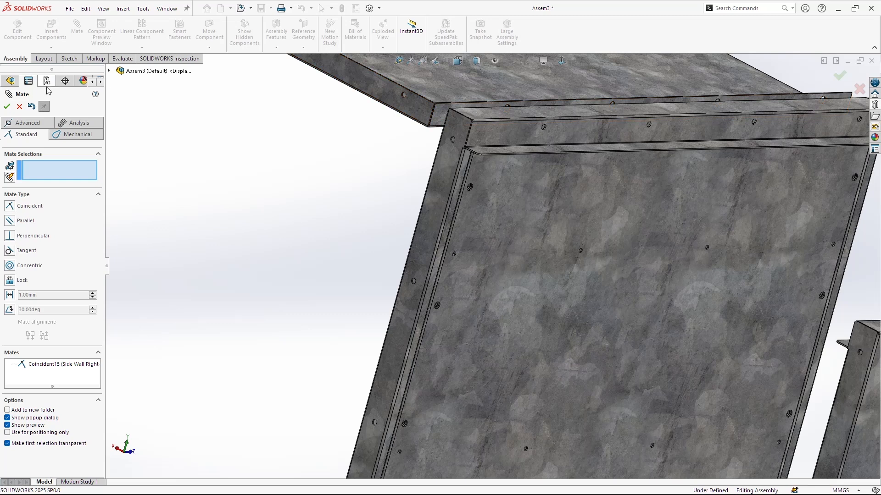
Step: Centre the Top Part between the left and right side walls with a Width mate using its two side flange faces
click(38, 134)
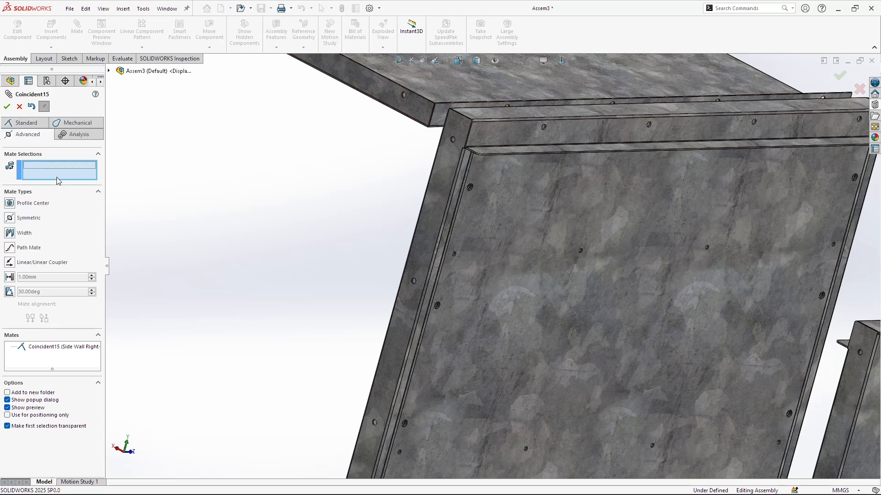
click(24, 233)
scroll(459, 207, up, 3)
click(445, 229)
middle_drag(445, 230, 332, 177)
click(357, 169)
click(77, 212)
middle_drag(750, 352, 664, 357)
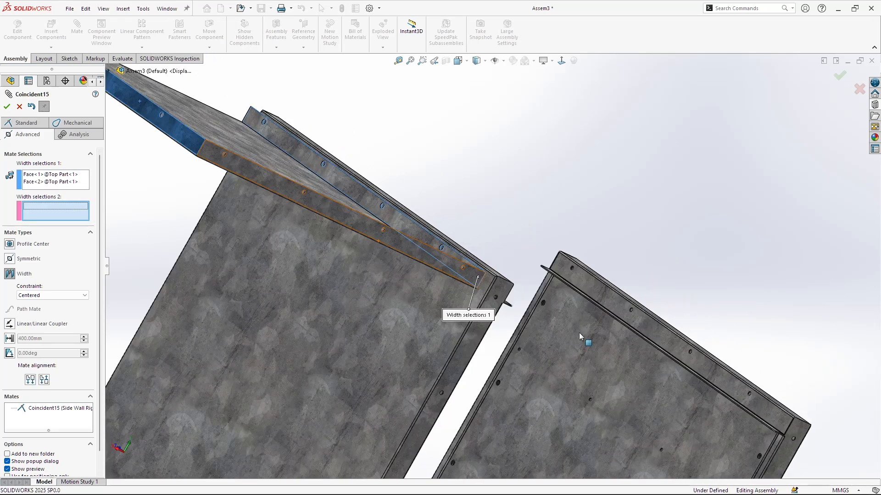
click(542, 321)
middle_drag(542, 320, 430, 293)
scroll(505, 271, up, 6)
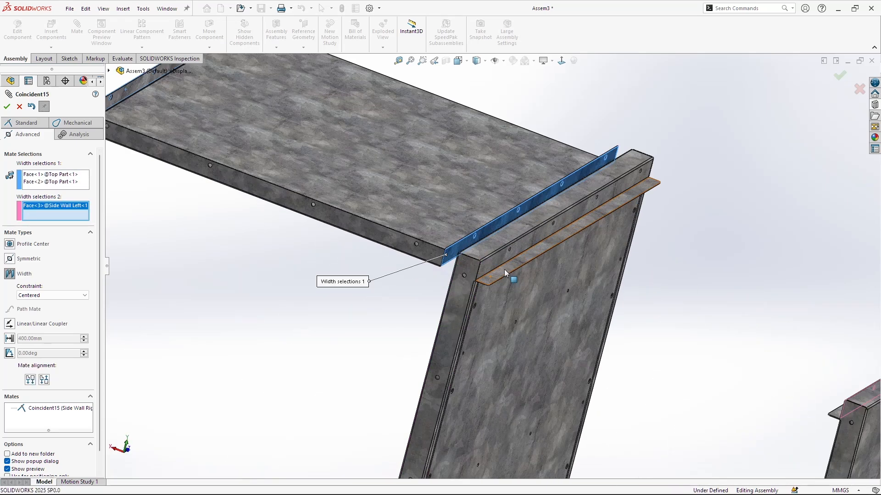
middle_drag(481, 253, 596, 298)
click(668, 321)
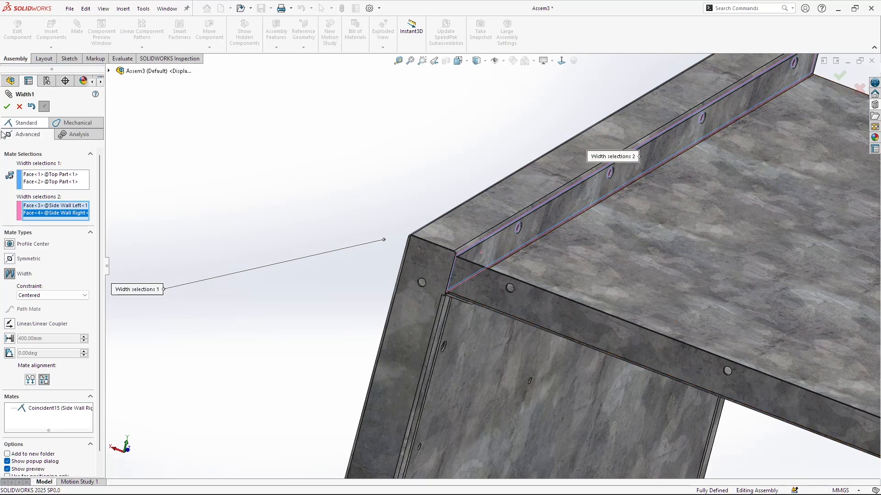
click(7, 107)
click(7, 107)
Step: Examine the cabinet with the fitted Top Part, checking the walls and inside panels from several angles
middle_drag(576, 269, 460, 191)
scroll(398, 297, down, 3)
scroll(398, 297, up, 6)
scroll(460, 191, up, 3)
scroll(471, 182, down, 3)
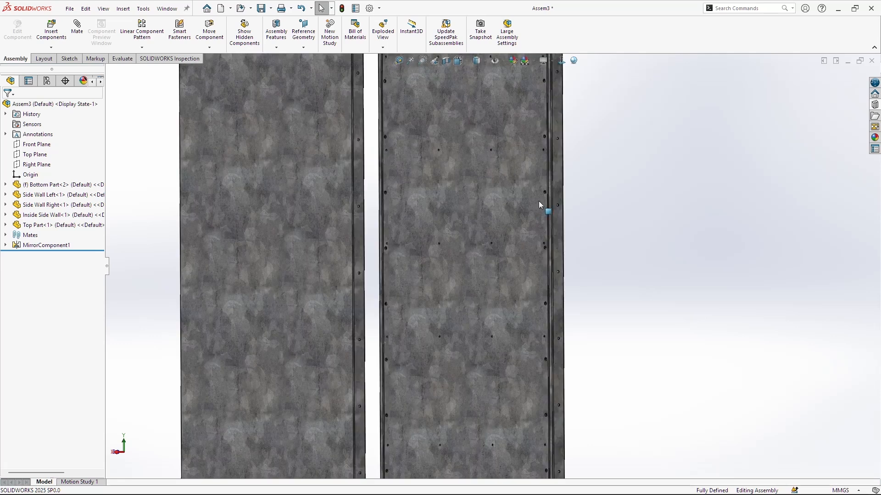
scroll(539, 201, up, 3)
middle_drag(541, 222, 494, 232)
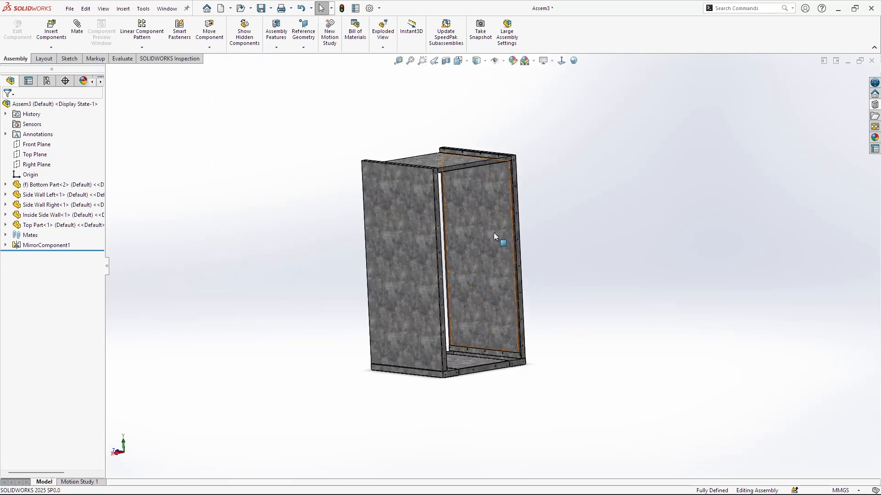
Step: Insert the Back Side part from the Storage Cabinet folder and place it beside the cabinet
click(67, 26)
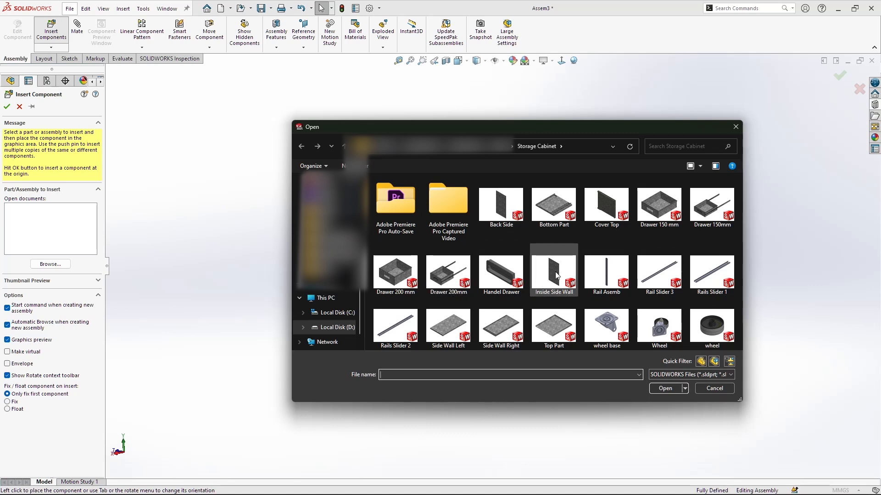
click(500, 206)
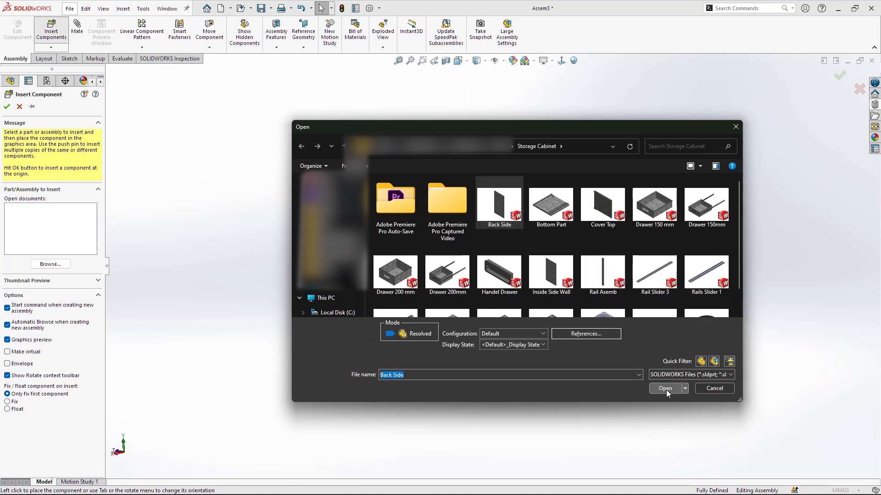
click(665, 389)
click(543, 280)
Step: Mate the Back Side panel's large flat face coincident with the outer face of the Top Part's rear edge flange
scroll(546, 279, down, 5)
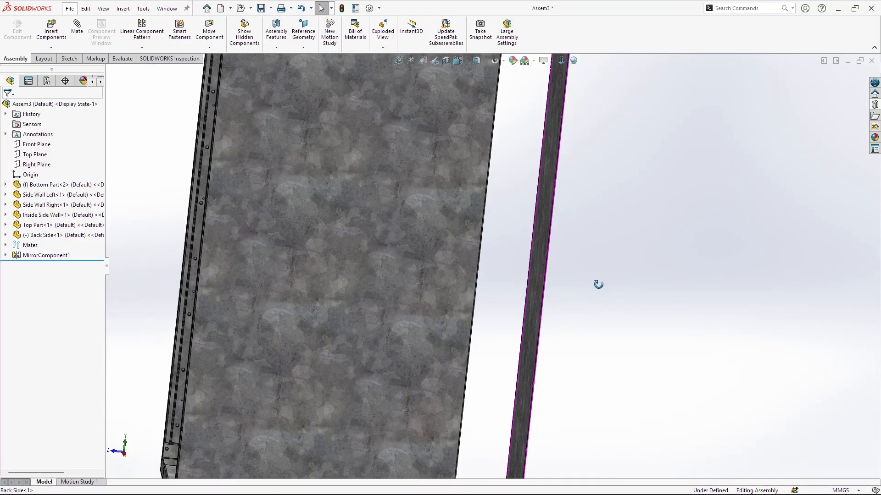
middle_drag(598, 284, 582, 279)
scroll(582, 279, up, 5)
scroll(529, 236, down, 5)
middle_drag(533, 215, 563, 301)
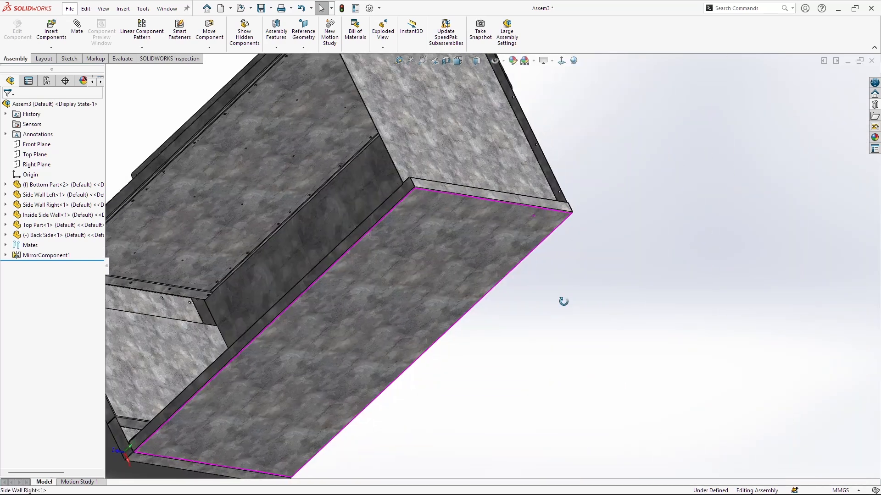
scroll(490, 257, up, 5)
click(460, 180)
middle_drag(624, 285, 510, 186)
scroll(383, 162, down, 8)
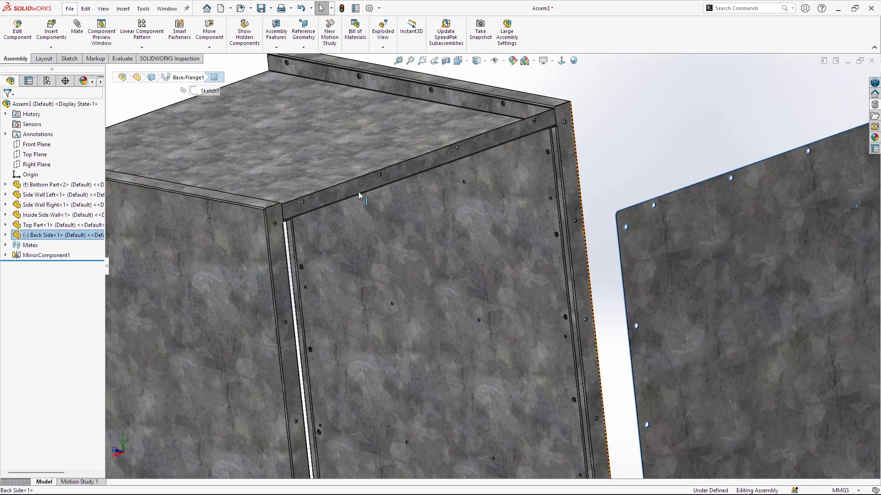
ctrl+click(359, 194)
click(83, 32)
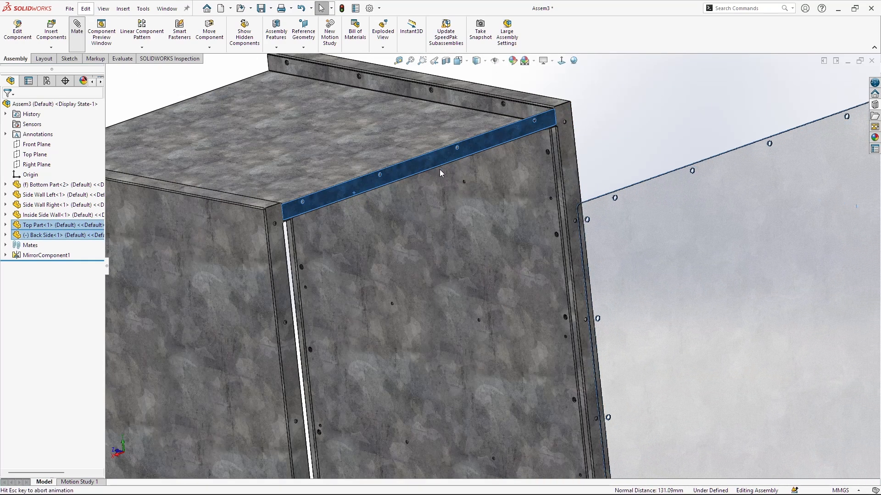
click(801, 247)
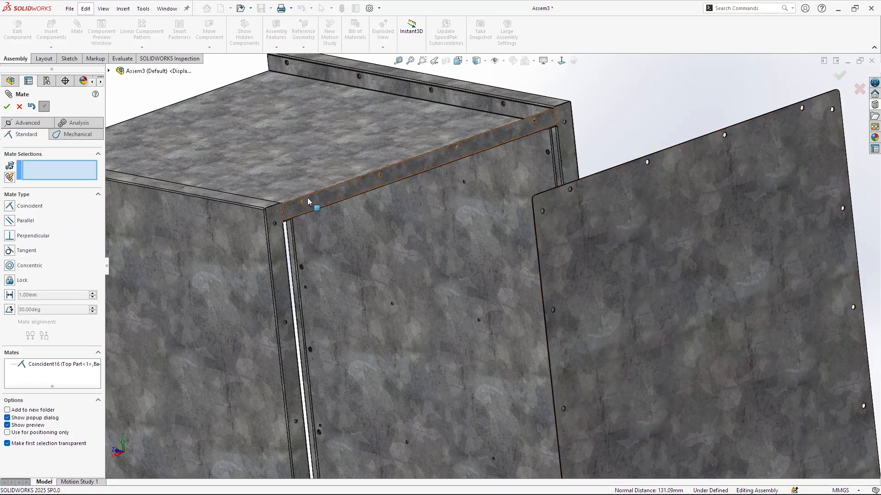
Step: Add a concentric mate between the end hole in the Top Part's rear flange and the matching upper-edge hole of the Back Side panel
scroll(348, 221, down, 10)
click(454, 264)
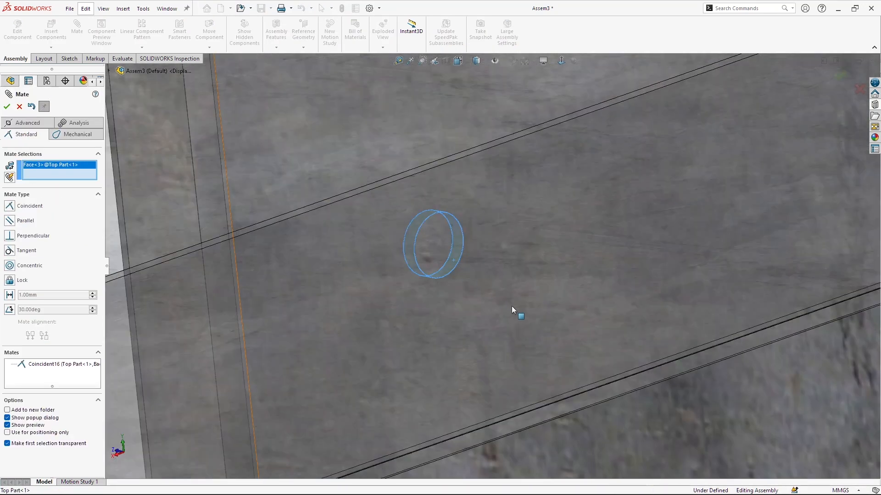
scroll(511, 307, up, 12)
scroll(506, 262, down, 5)
scroll(506, 260, down, 6)
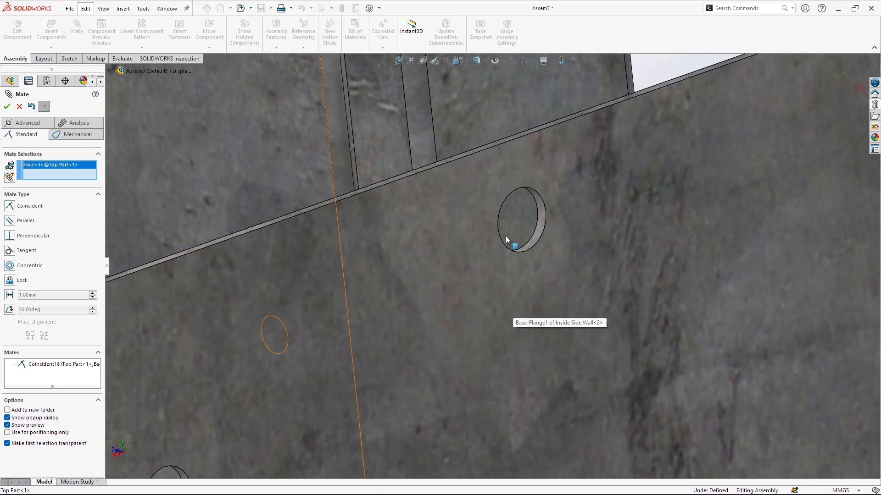
click(553, 235)
scroll(504, 308, up, 5)
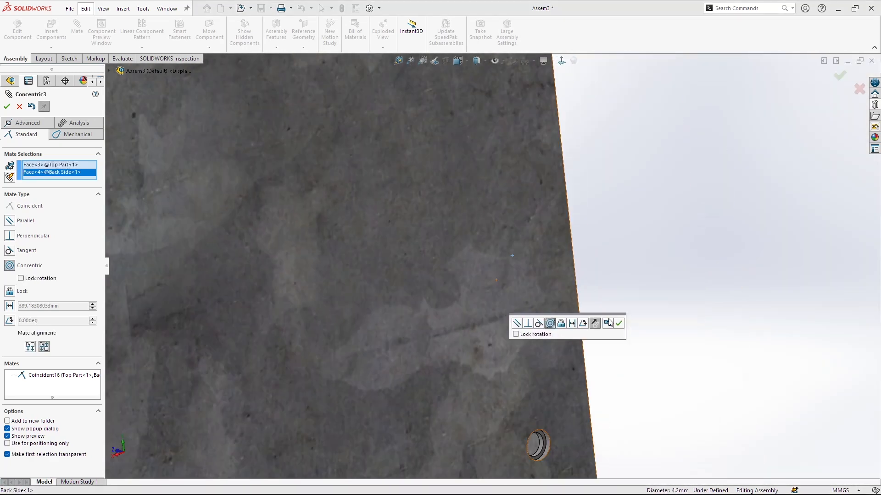
click(618, 323)
Step: Align the Back Side panel's side-edge hole concentric with the hole in the Side Wall Left flange and finish mating
scroll(538, 393, up, 2)
scroll(482, 246, down, 10)
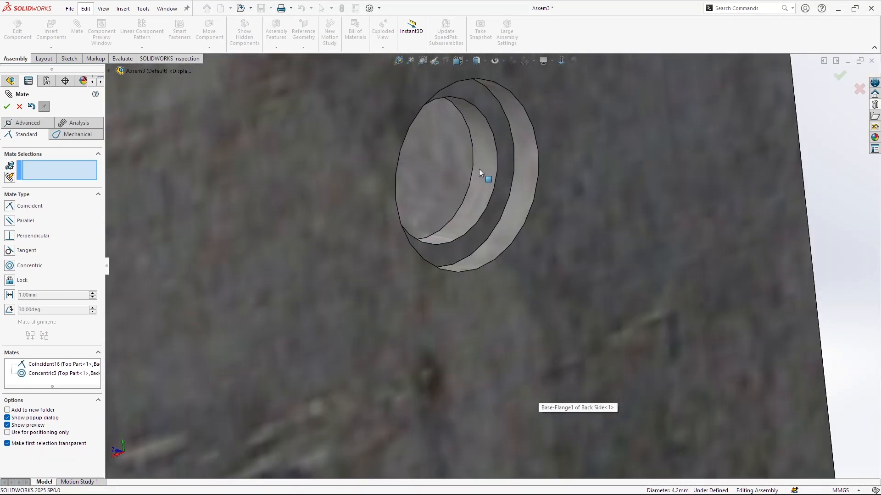
click(478, 169)
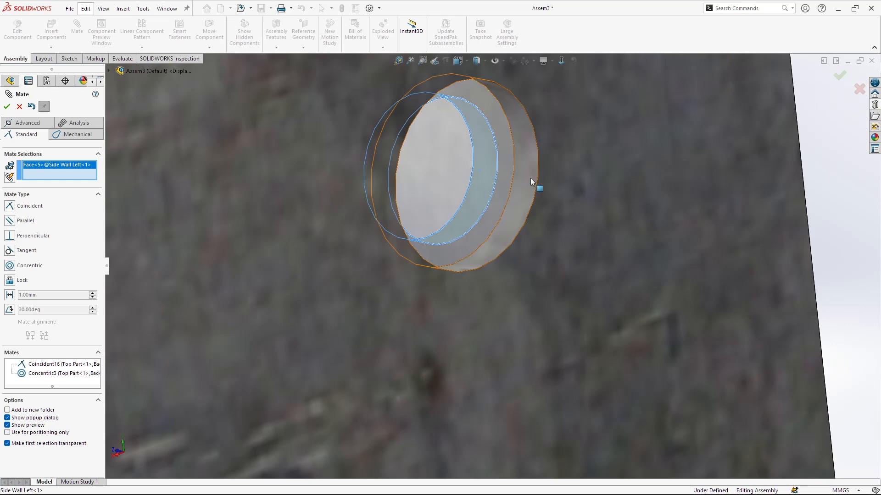
click(530, 178)
click(645, 167)
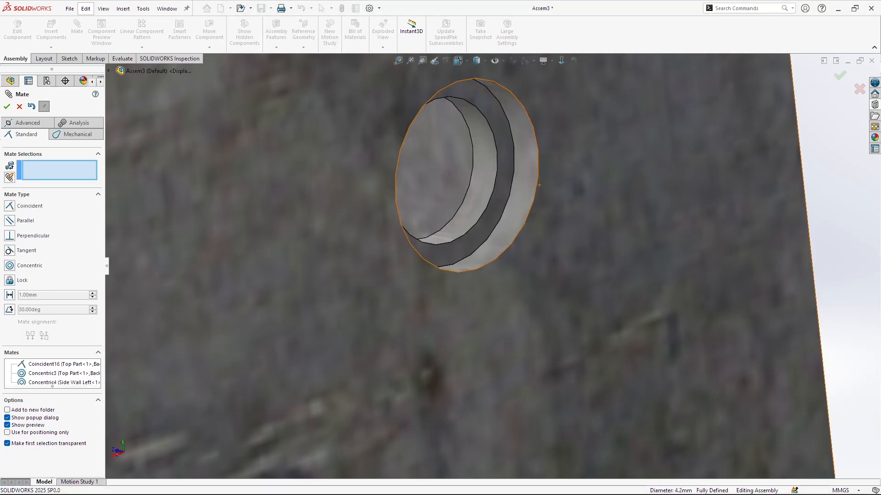
click(9, 107)
Step: Insert the Wheel assembly and place it below the front of the cabinet
scroll(472, 319, up, 10)
middle_drag(509, 197, 528, 352)
click(51, 26)
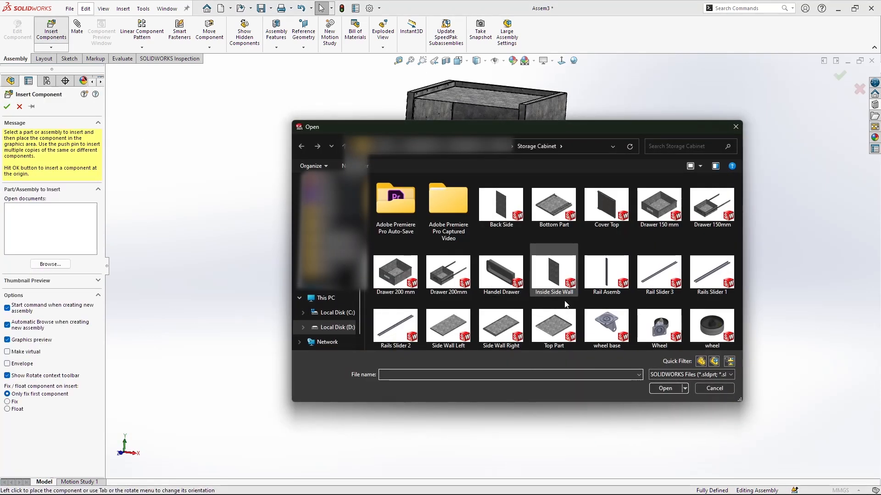
click(660, 345)
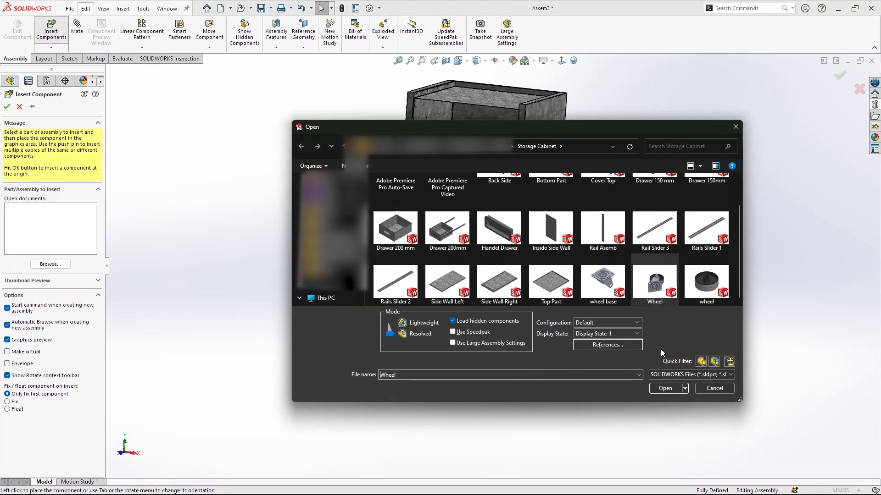
click(663, 389)
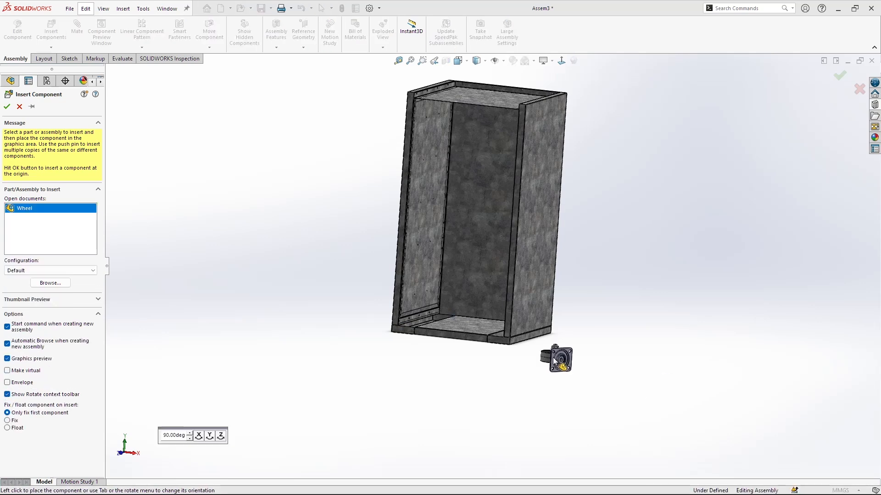
click(520, 370)
Step: Mate the wheel base's mounting plate coincident with the underside strip of the Bottom Part, and move the wheel over that strip
scroll(512, 365, up, 5)
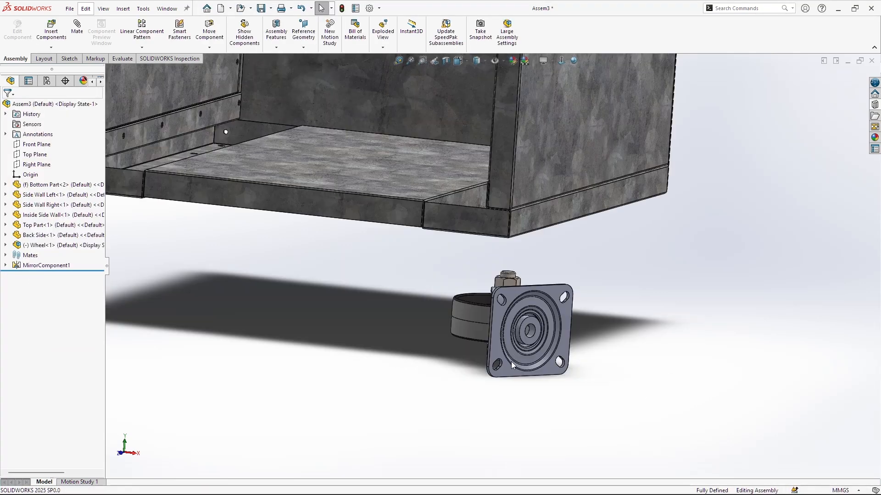
click(511, 290)
middle_drag(511, 290, 491, 223)
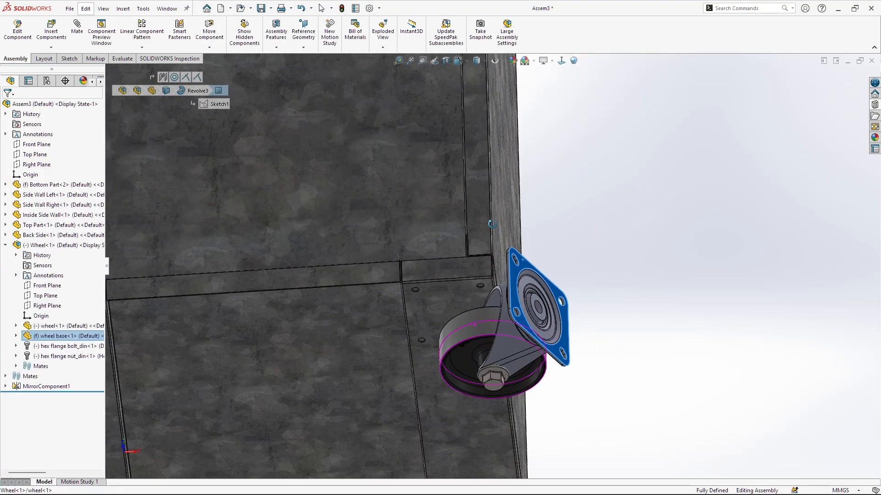
ctrl+click(452, 296)
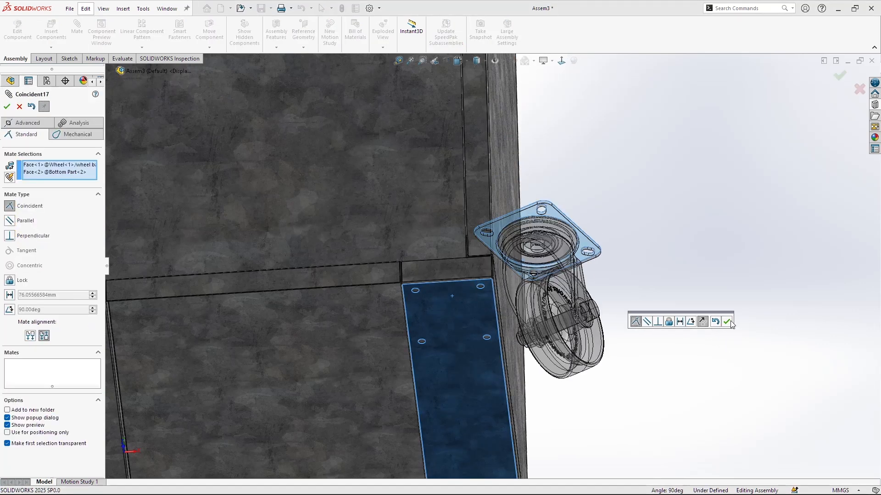
click(730, 322)
drag(532, 323, 474, 385)
Step: Add a centered Width mate between a Bottom Part corner hole and the two straight side faces of the wheel base's slot
middle_drag(525, 380, 498, 355)
scroll(436, 316, down, 4)
middle_drag(438, 278, 460, 244)
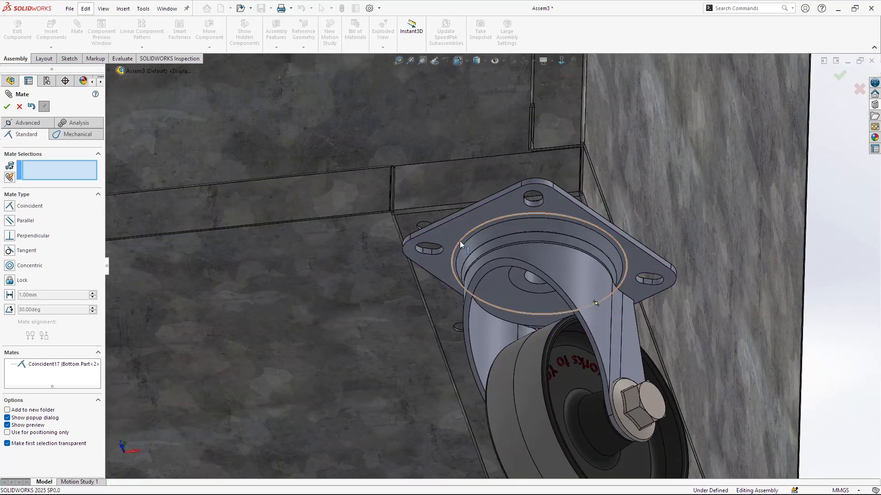
scroll(460, 244, down, 6)
click(28, 122)
click(27, 233)
scroll(387, 280, down, 3)
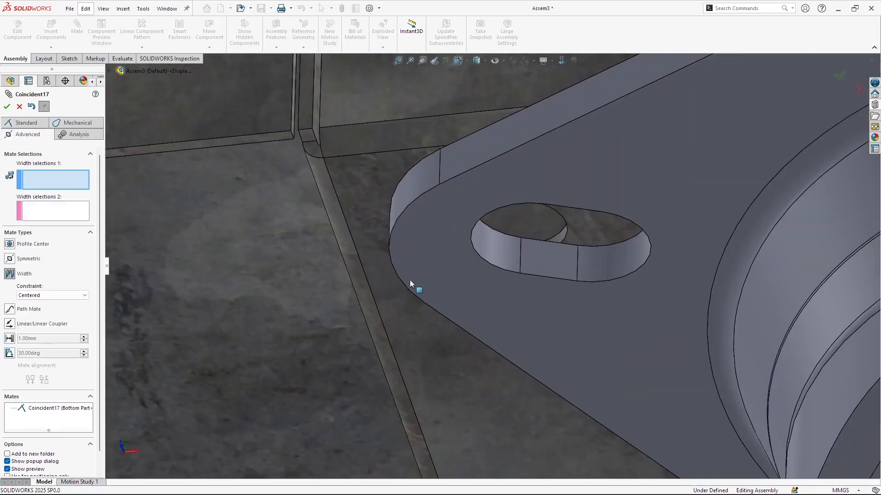
middle_drag(491, 290, 489, 283)
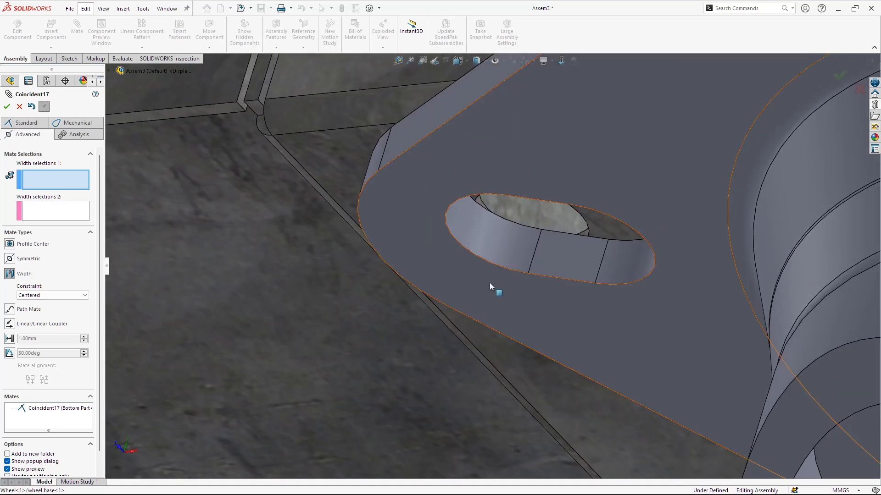
click(584, 235)
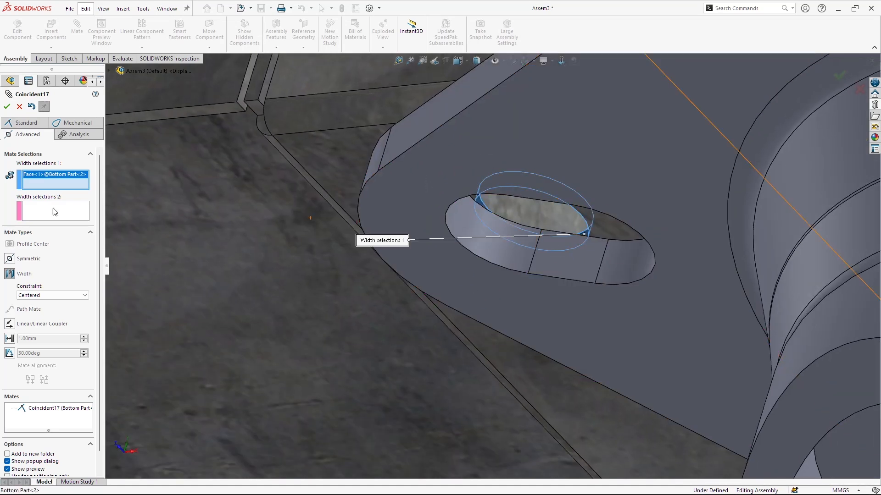
click(587, 262)
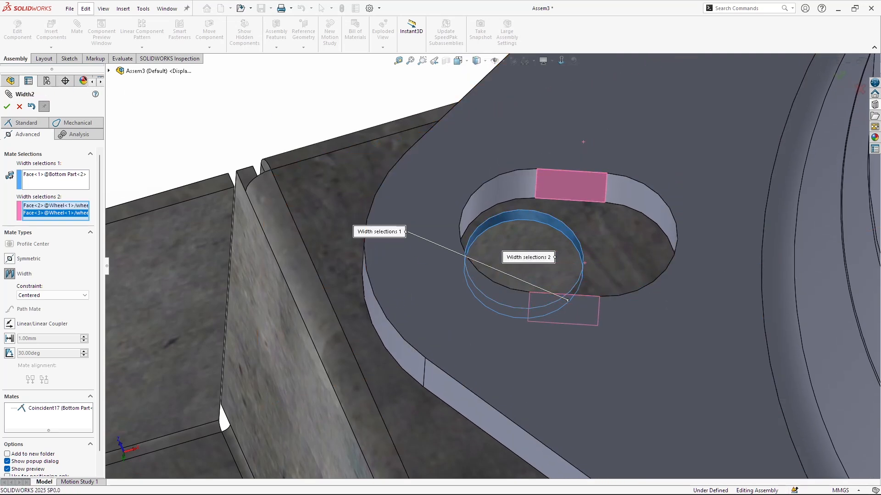
click(5, 109)
Step: Add a second centered Width mate between another Bottom Part mounting hole and the straight side faces of the wheel base's adjacent slot
scroll(544, 312, up, 9)
ctrl+middle_drag(604, 330, 377, 201)
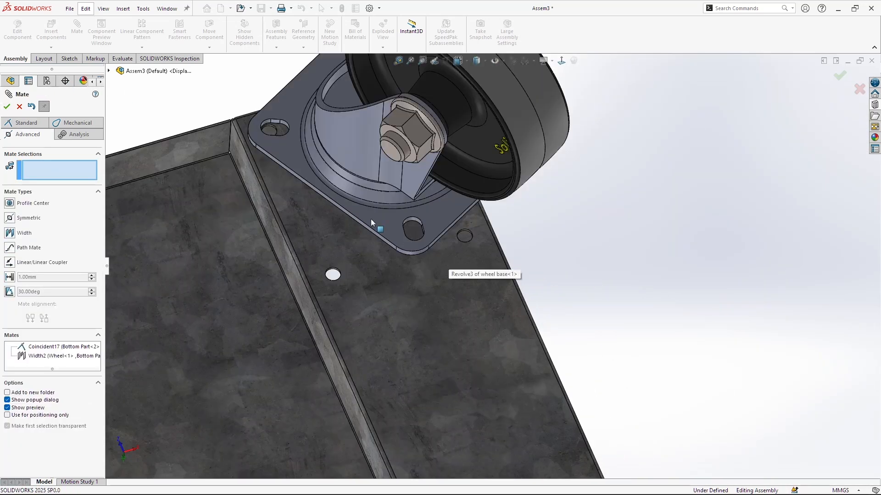
scroll(328, 244, down, 7)
scroll(354, 344, down, 5)
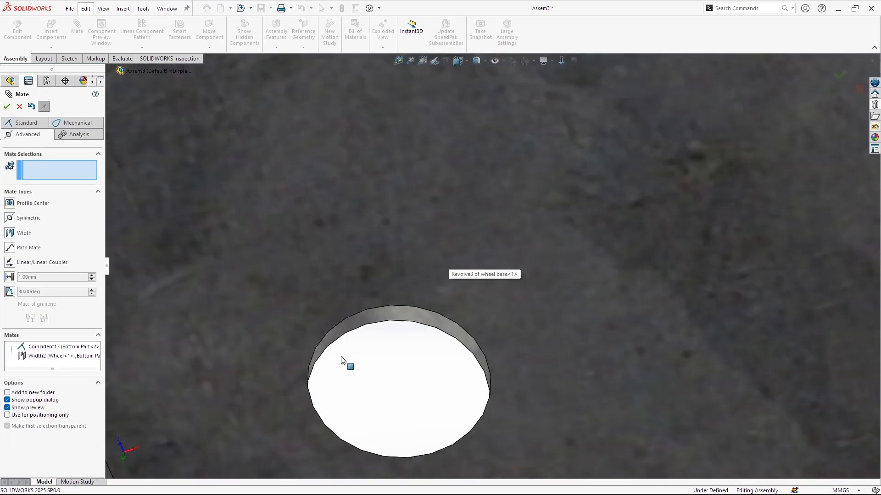
click(24, 234)
click(437, 325)
scroll(438, 325, up, 7)
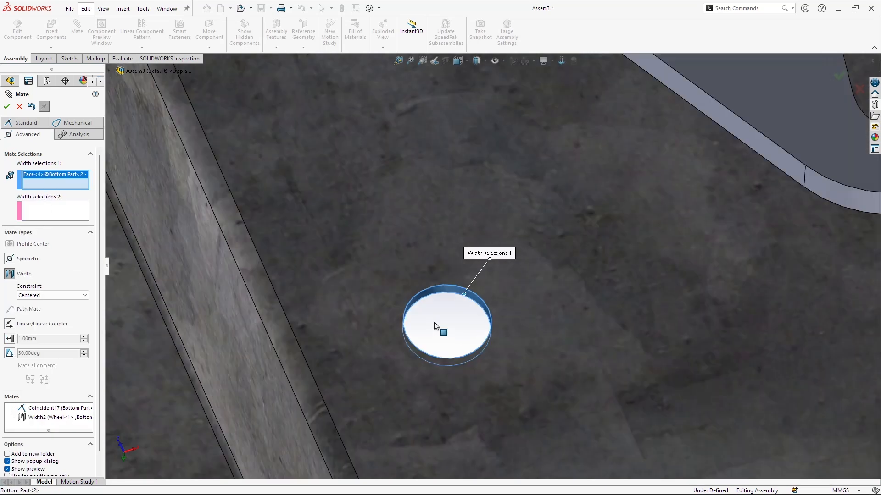
scroll(780, 200, up, 1)
scroll(564, 252, down, 5)
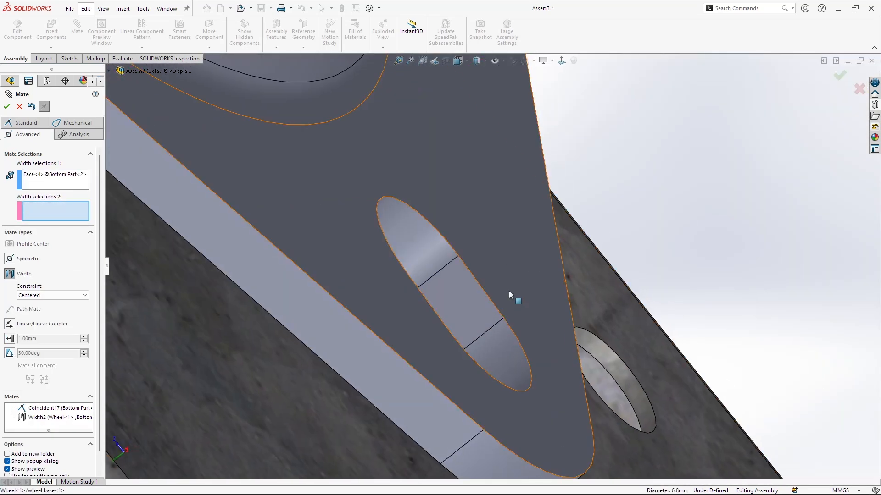
scroll(477, 305, down, 3)
click(477, 307)
middle_drag(356, 325, 379, 323)
click(379, 323)
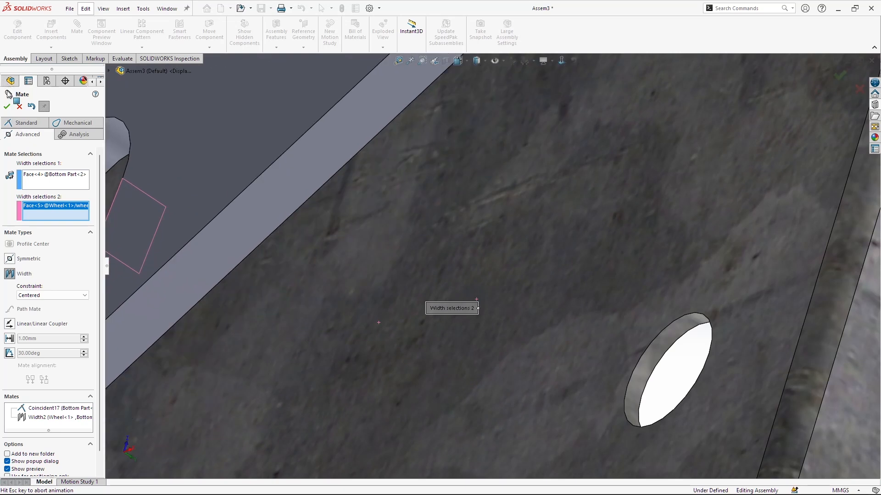
click(7, 107)
Step: Finish mating and move the wheel so its mounting slots sit over the four corner holes of the Bottom Part
scroll(373, 182, up, 5)
scroll(372, 182, up, 6)
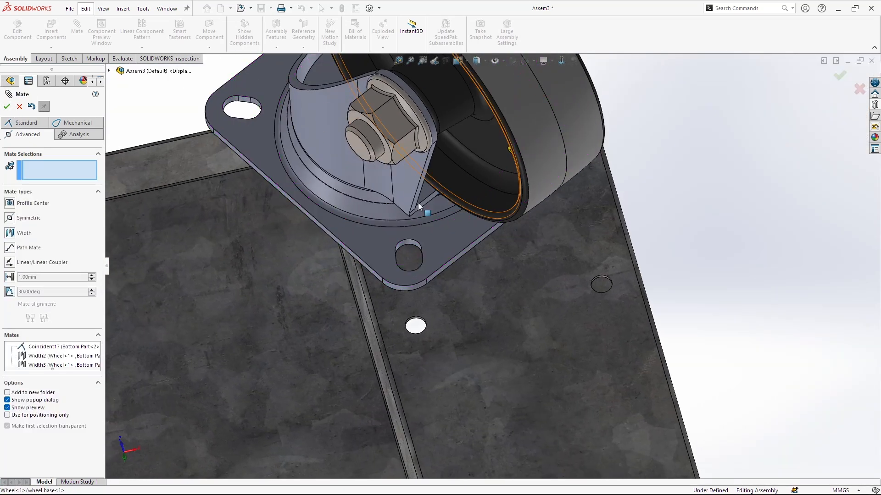
key(Escape)
drag(551, 172, 546, 341)
scroll(590, 291, up, 6)
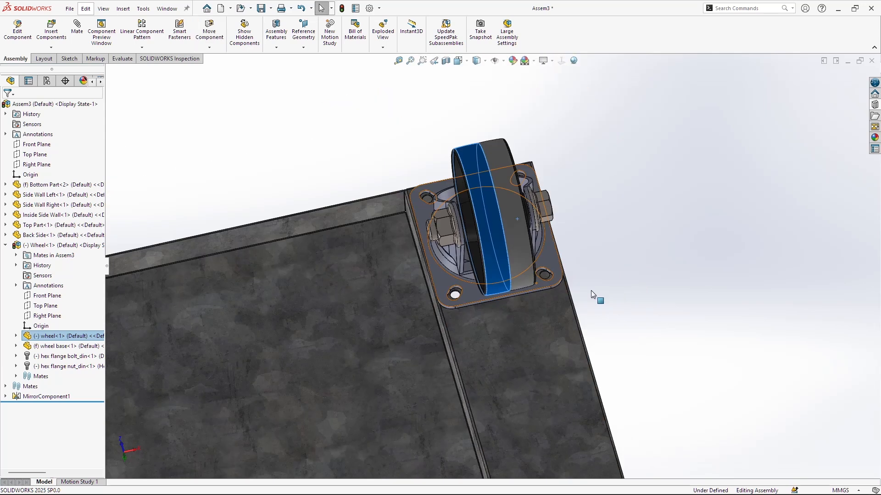
Step: Start another Width mate using a remaining corner mounting hole of the Bottom Part as the first width selection
scroll(565, 225, down, 4)
scroll(461, 219, up, 2)
scroll(461, 219, down, 15)
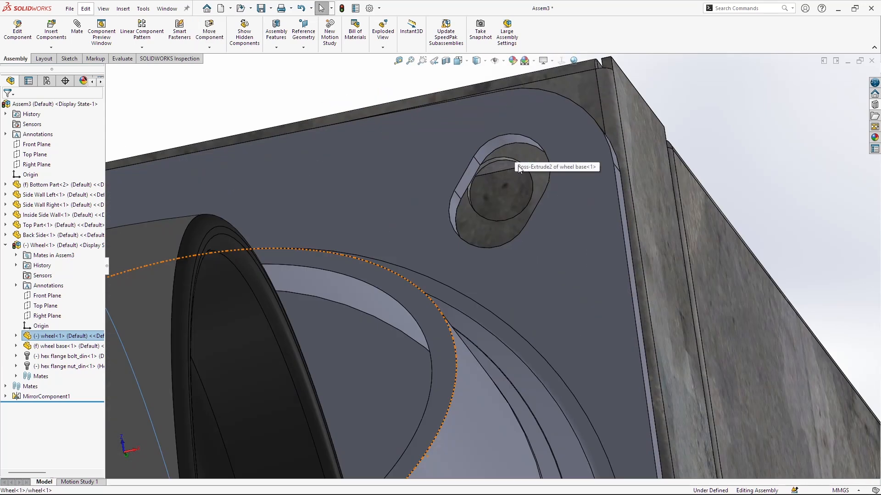
scroll(464, 200, up, 6)
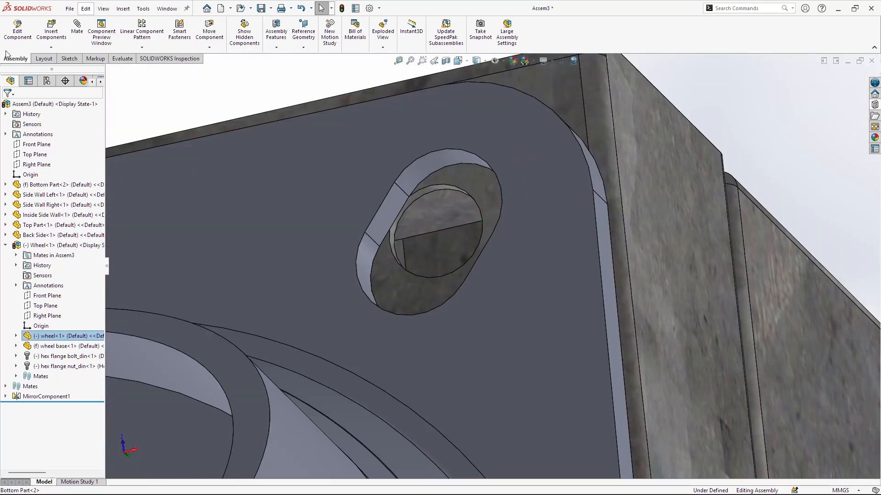
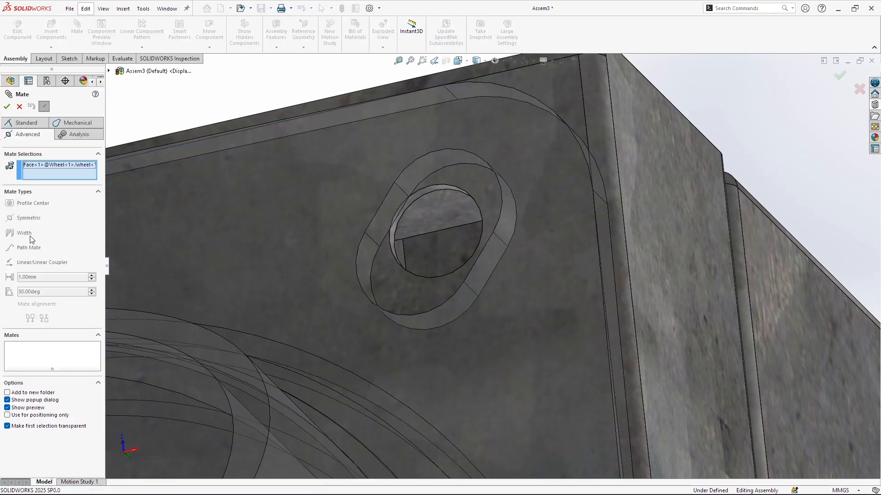
key(Delete)
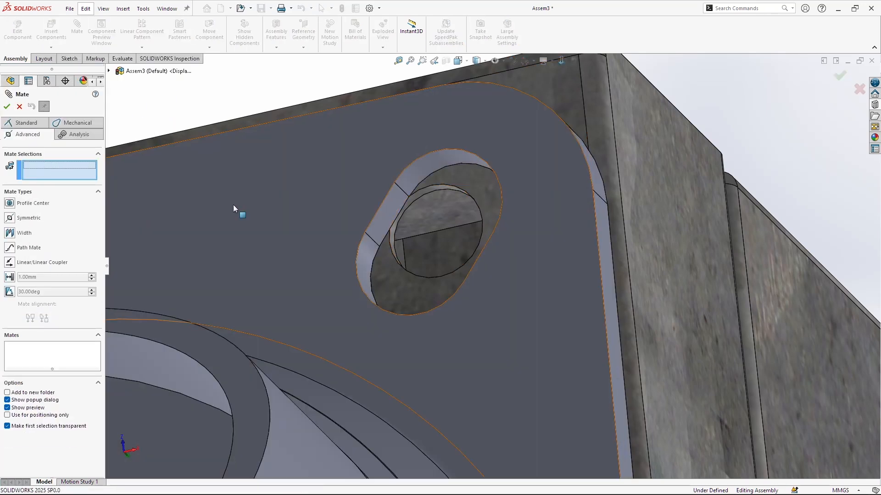
scroll(411, 210, down, 5)
click(442, 209)
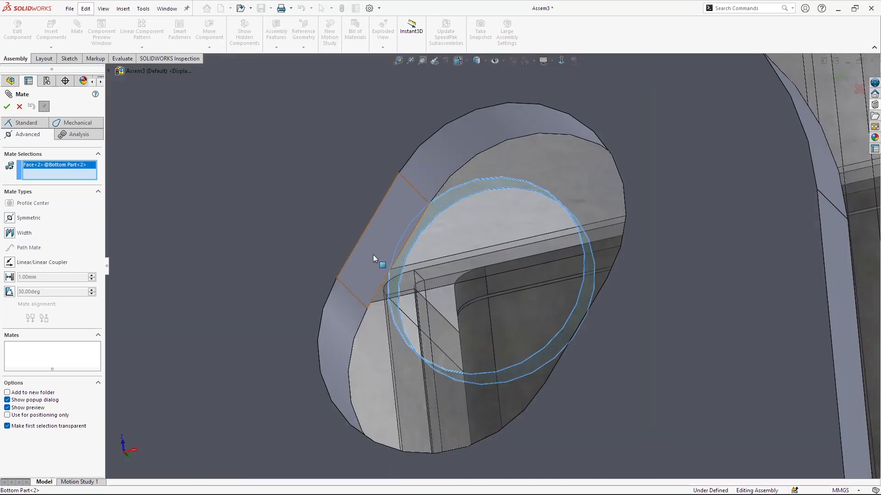
scroll(375, 257, up, 3)
click(29, 233)
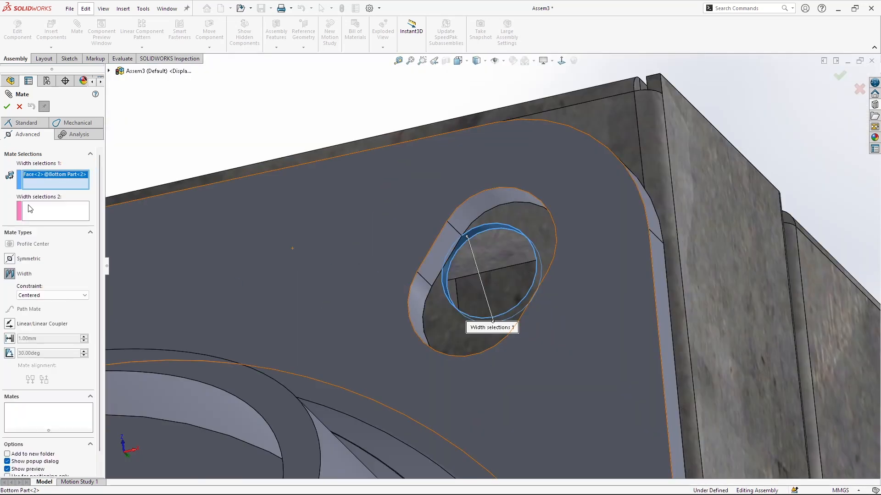
Step: Take the two straight side faces of the wheel base's slot as the second width selections and accept the centered mate
click(41, 212)
click(440, 256)
middle_drag(444, 257, 624, 301)
scroll(624, 301, up, 5)
scroll(610, 298, down, 3)
click(593, 300)
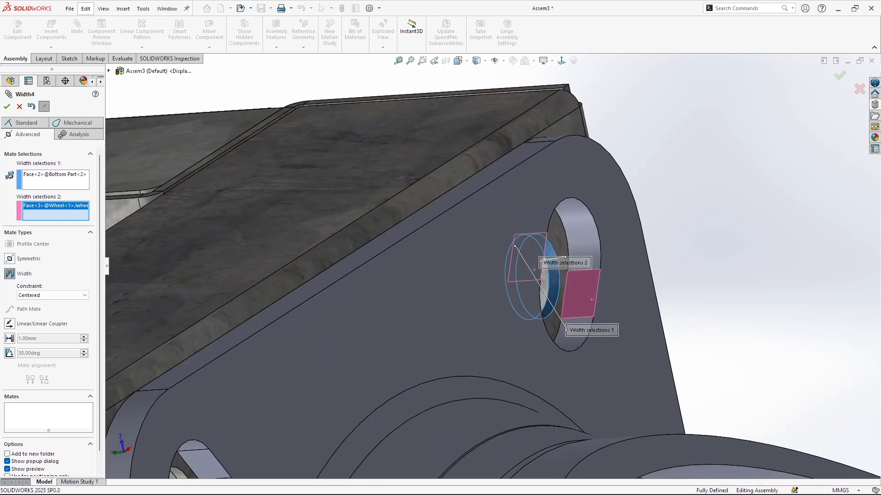
click(7, 106)
click(7, 106)
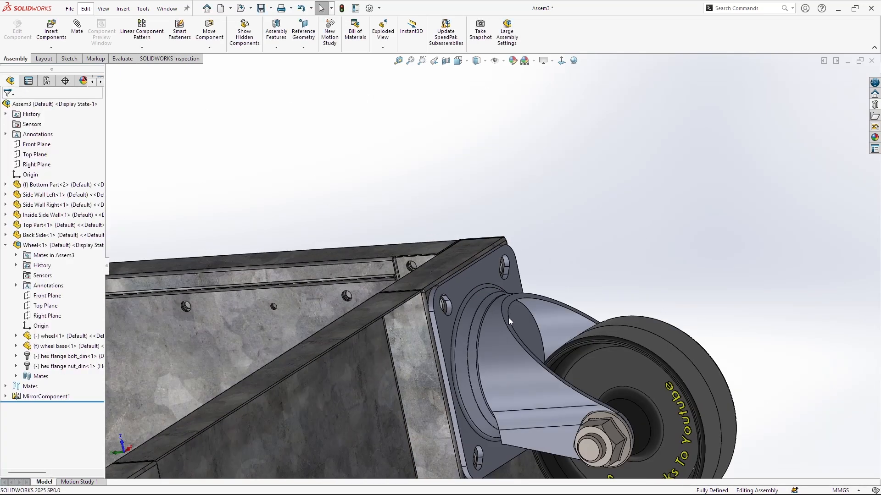
Step: Test the mounted wheel for remaining movement and examine how its base sits on the Bottom Part
click(509, 288)
scroll(509, 286, up, 3)
drag(468, 279, 508, 270)
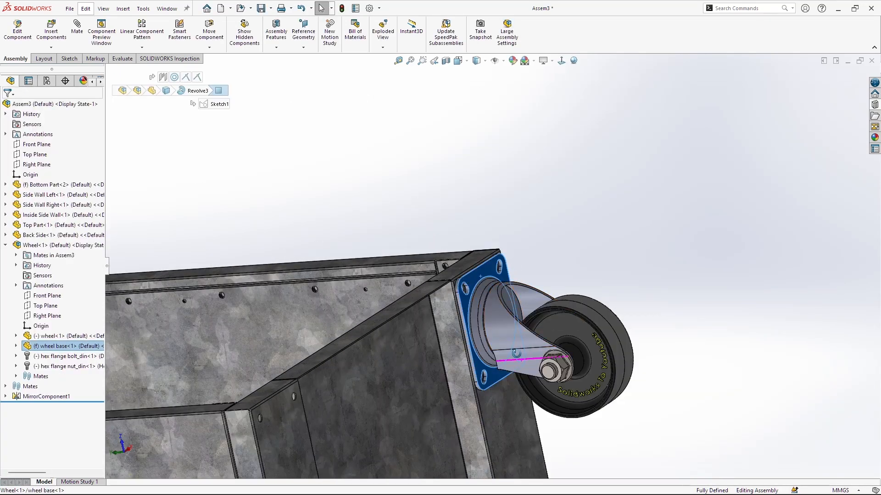
middle_drag(512, 354, 449, 360)
drag(547, 321, 560, 362)
middle_drag(560, 363, 516, 296)
click(521, 224)
middle_drag(521, 225, 655, 323)
click(628, 243)
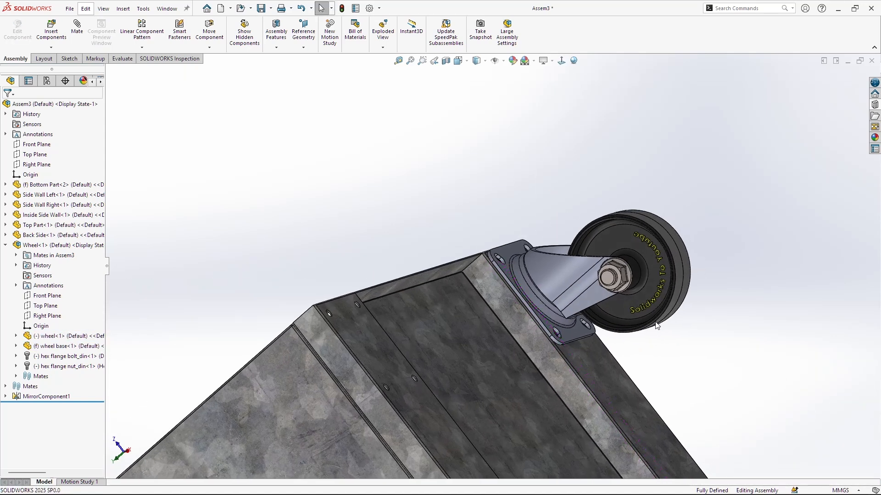
click(678, 266)
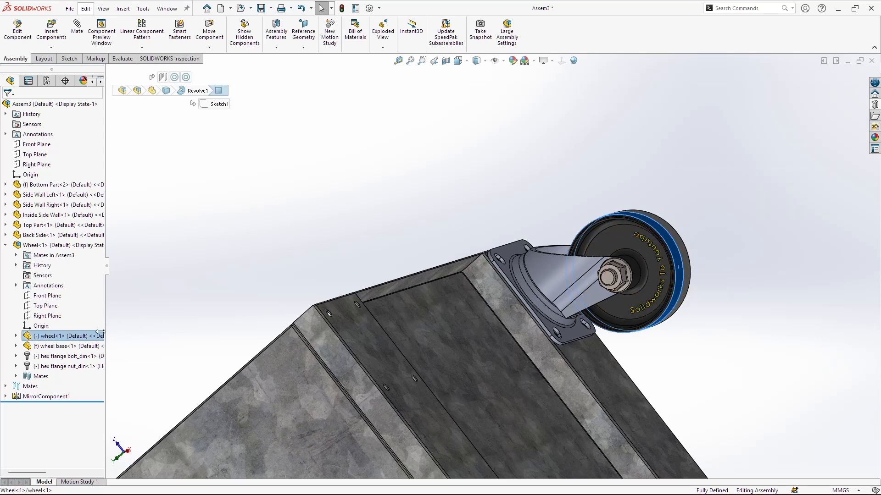
Step: Make the Wheel subassembly flexible, spin the wheel about its bolt, and collapse the subassembly in the tree
right_click(57, 247)
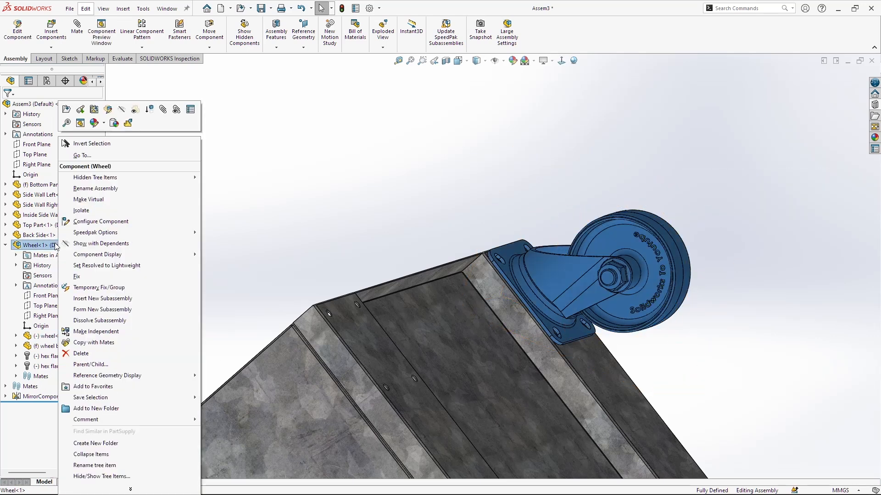
click(127, 124)
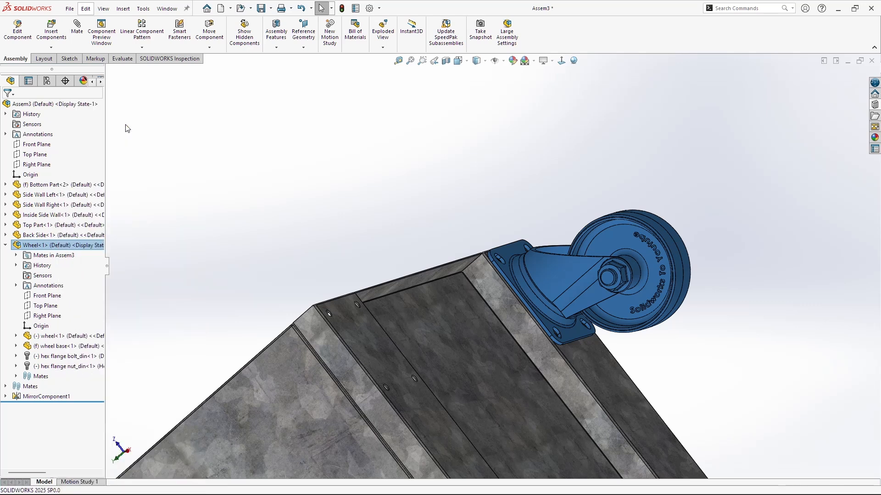
click(723, 266)
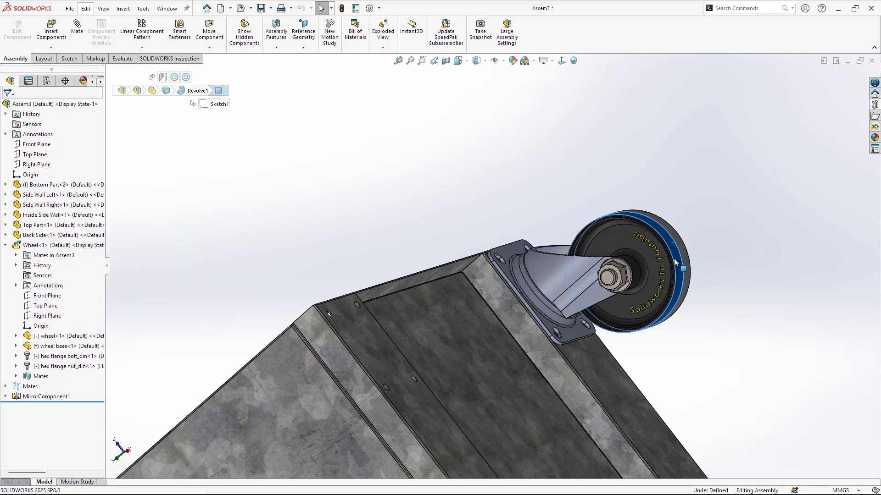
drag(631, 314, 625, 180)
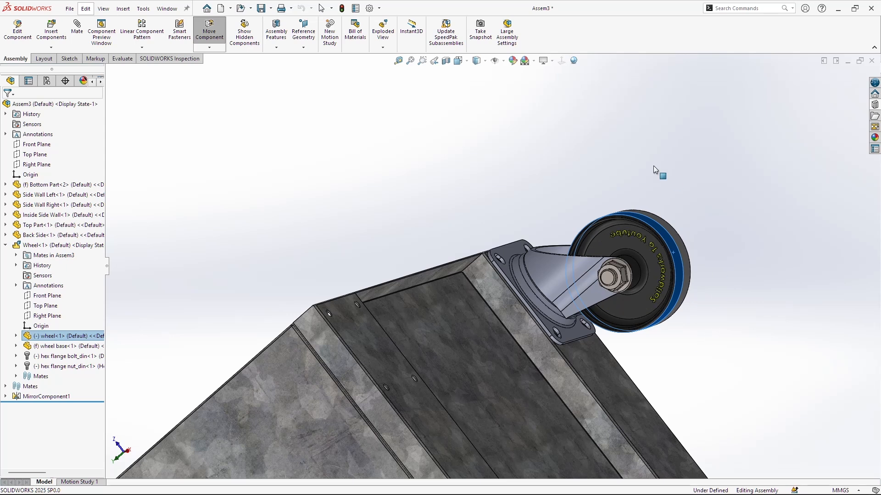
click(736, 292)
middle_drag(735, 294, 669, 370)
click(5, 245)
scroll(686, 260, up, 3)
middle_drag(688, 264, 724, 241)
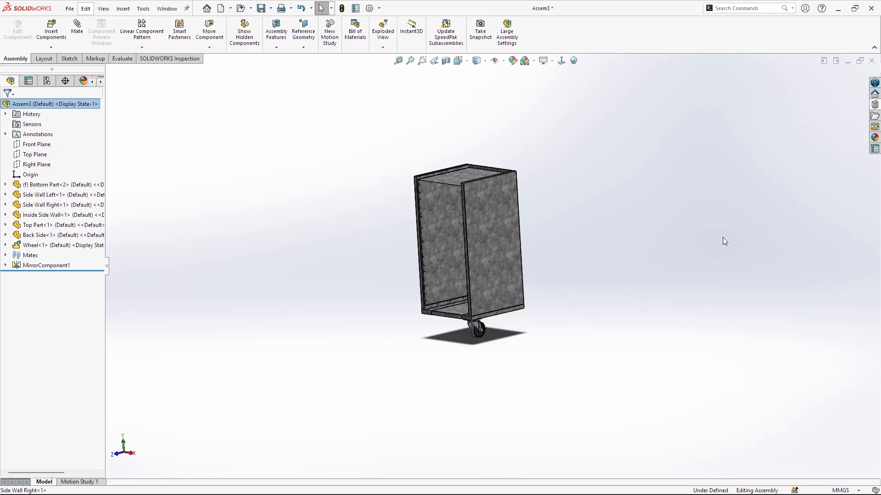
Step: Find the DIN cross-recessed head screw Pan Head Cross Recess - DIN EN ISO 7045 in the Toolbox library
click(874, 105)
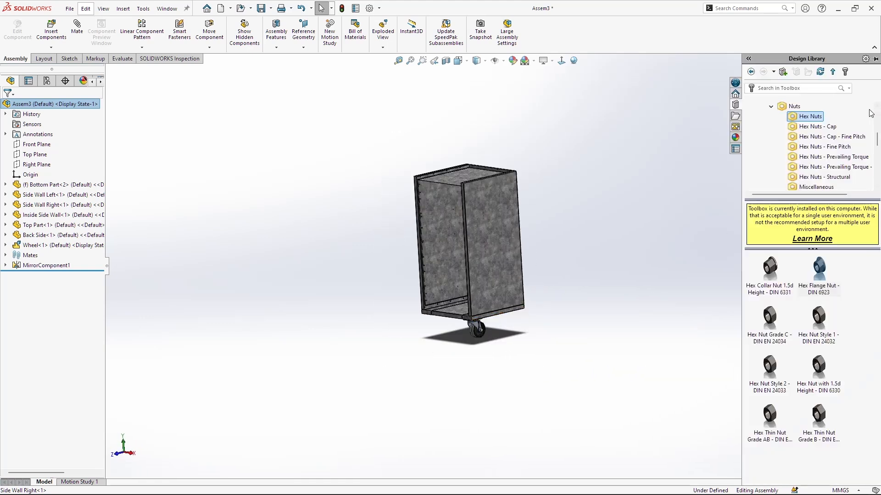
double_click(779, 107)
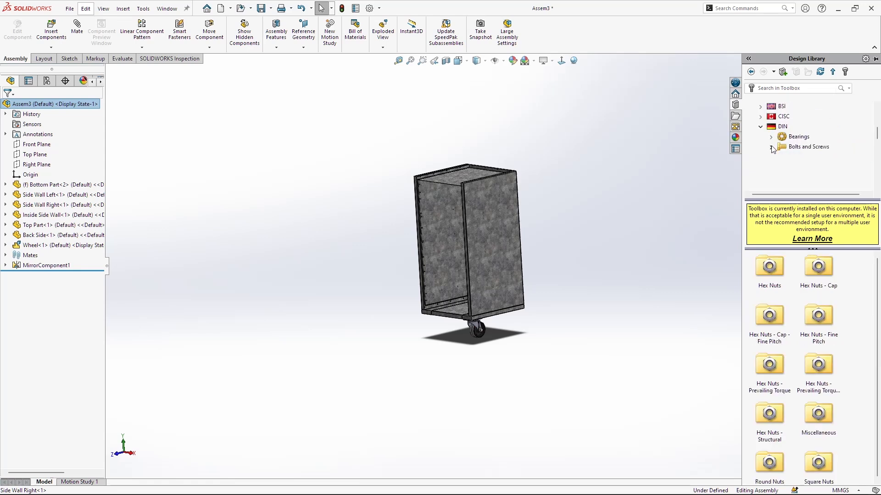
click(771, 147)
click(822, 117)
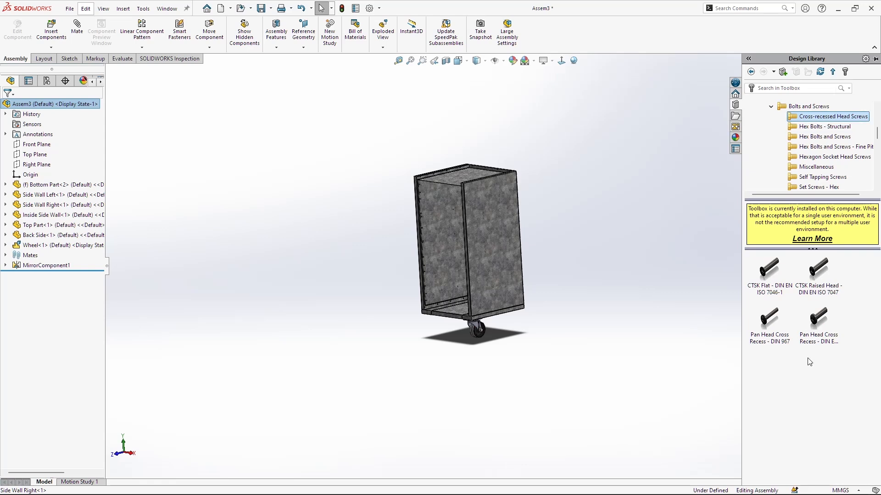
click(819, 319)
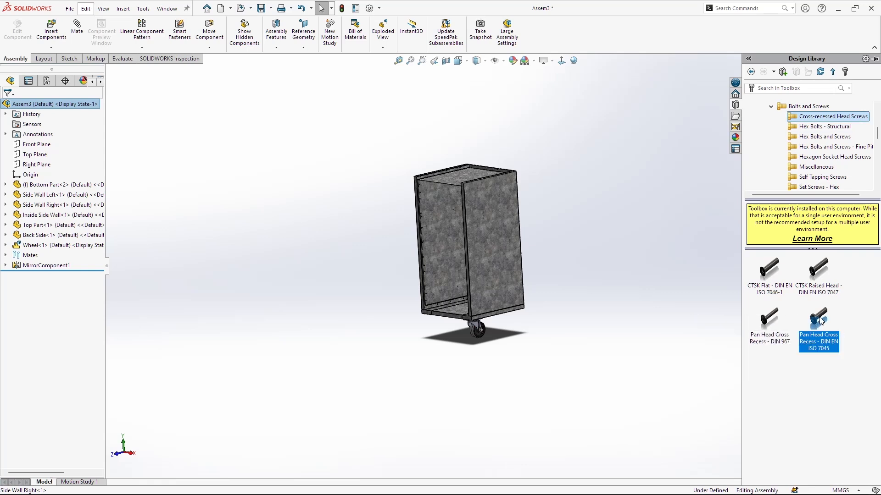
Step: Insert the pan head screw into a hole in the side rim above the top panel, using size M5
scroll(513, 228, down, 10)
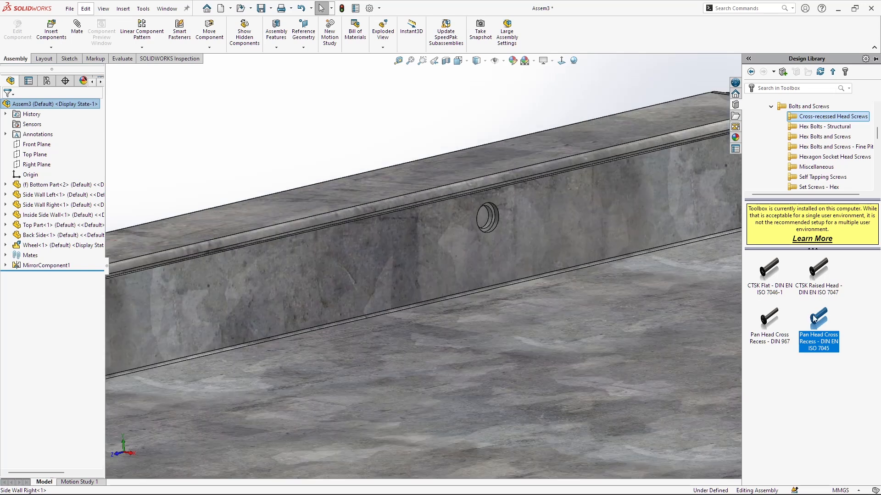
drag(813, 317, 554, 232)
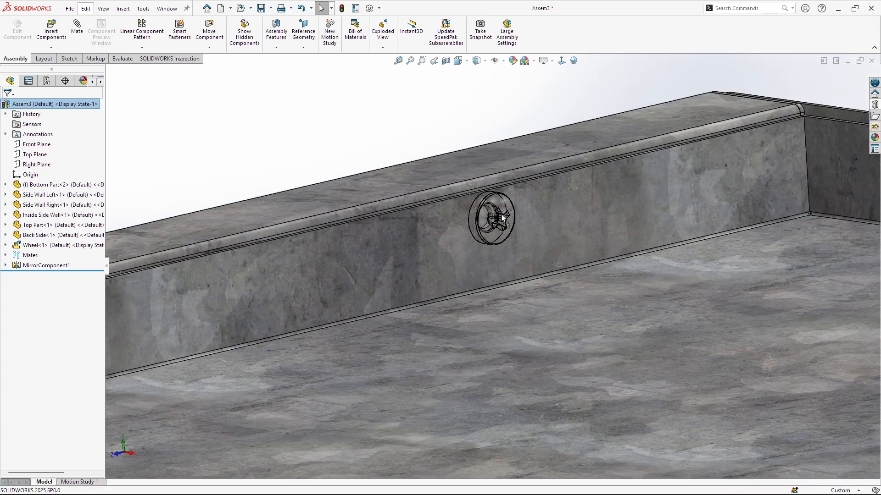
drag(502, 213, 503, 213)
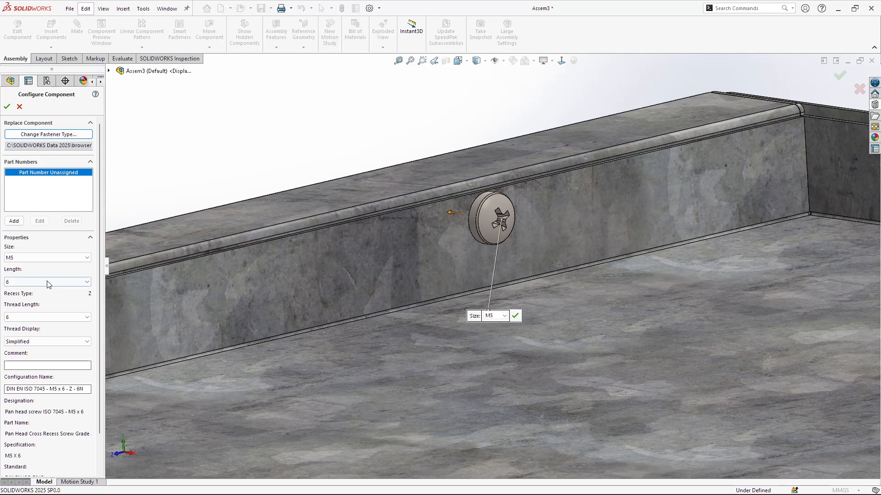
click(41, 295)
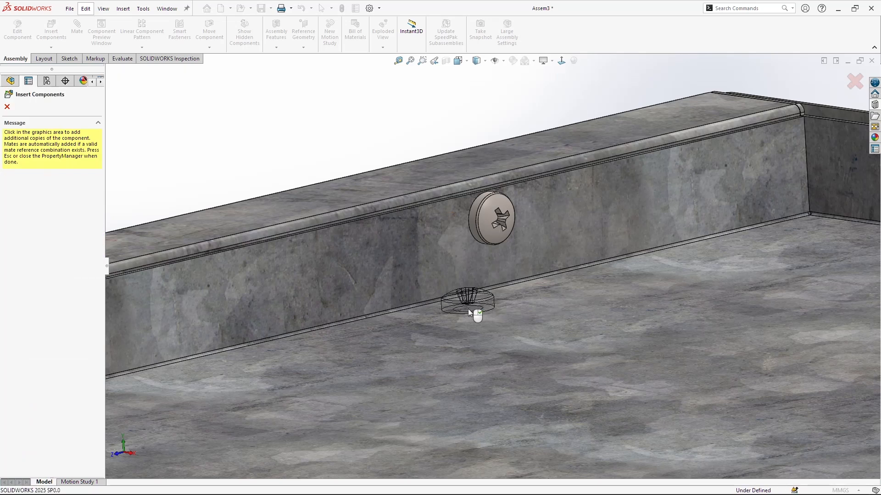
Step: Place copies of the pan head screw in the remaining holes along the same side rim above the top panel
scroll(398, 292, up, 7)
scroll(420, 270, down, 6)
click(526, 230)
scroll(256, 321, up, 5)
scroll(403, 277, down, 4)
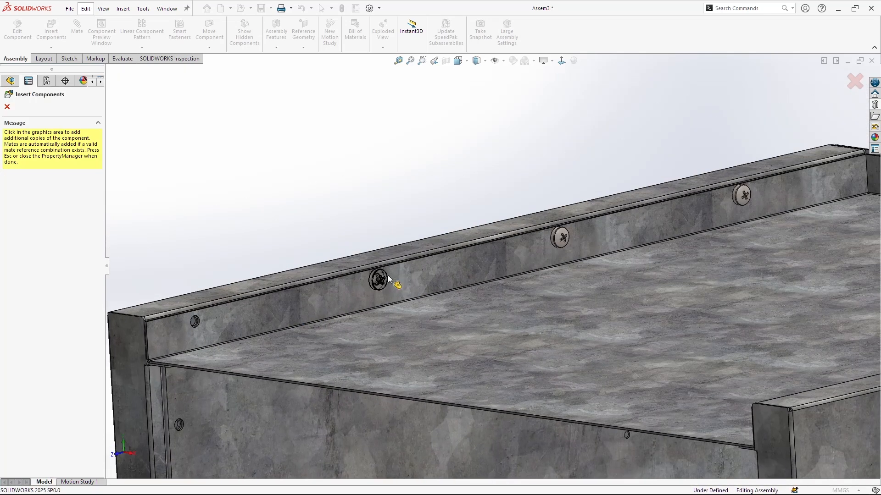
click(206, 318)
Step: Place pan head screws in the holes along the back panel's upper edge and in the adjacent upper corner hole
middle_drag(205, 318, 507, 228)
click(504, 229)
click(329, 210)
click(157, 189)
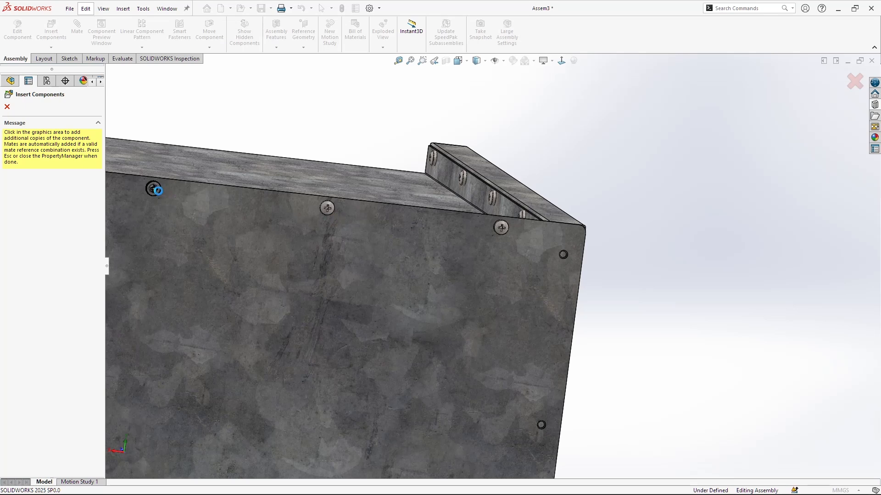
scroll(250, 234, up, 4)
scroll(250, 234, down, 5)
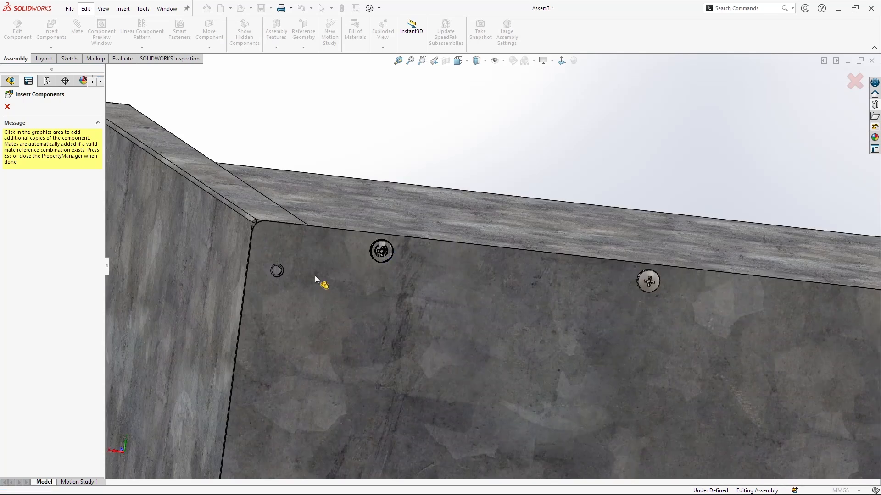
click(288, 270)
Step: Place pan head screws in the holes down the back panel's vertical edge on the wheel side
scroll(303, 280, up, 6)
scroll(439, 367, down, 5)
scroll(485, 175, down, 4)
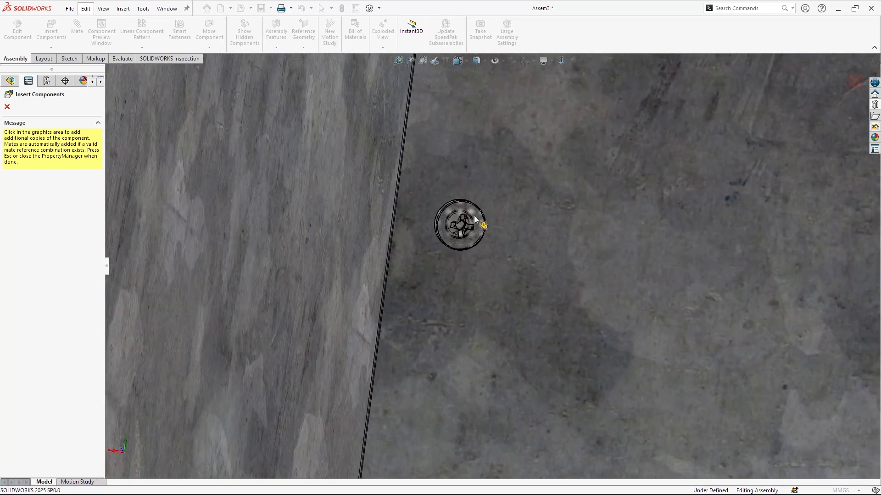
click(475, 223)
scroll(486, 256, up, 4)
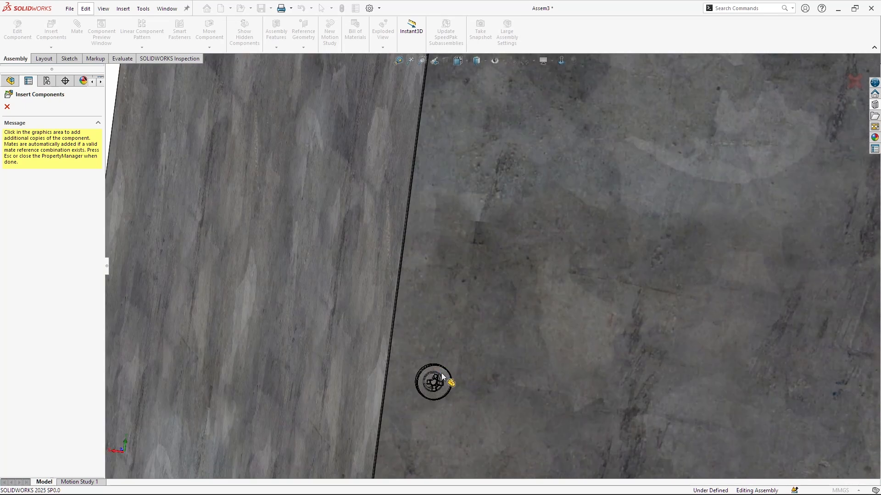
scroll(447, 376, up, 2)
scroll(457, 376, up, 5)
scroll(481, 298, down, 4)
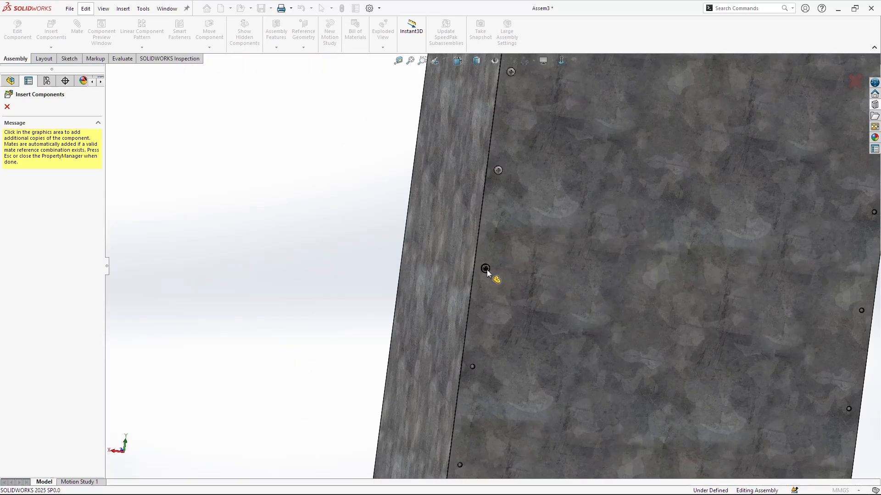
click(486, 268)
click(474, 366)
scroll(461, 463, up, 4)
scroll(500, 321, down, 3)
scroll(500, 271, down, 3)
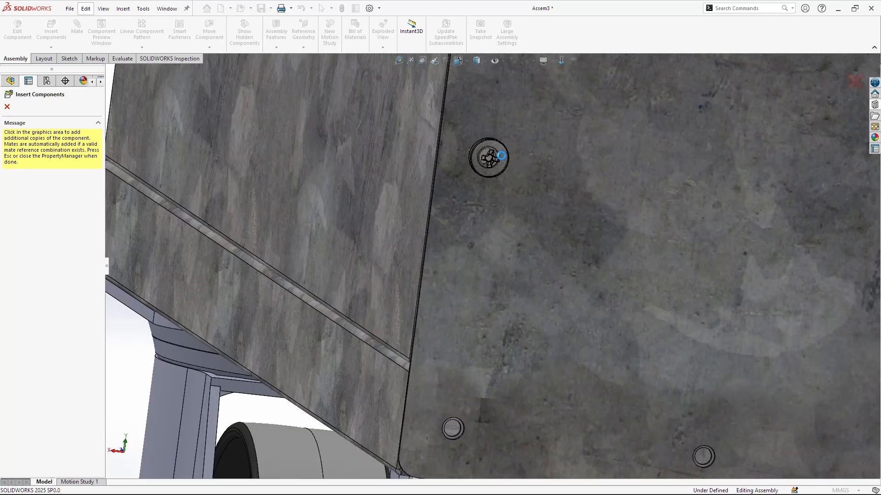
click(500, 156)
Step: Place pan head screws in the holes along the back panel's lower edge, from the wheel-side corner to the opposite corner
click(472, 423)
click(709, 442)
scroll(688, 419, up, 5)
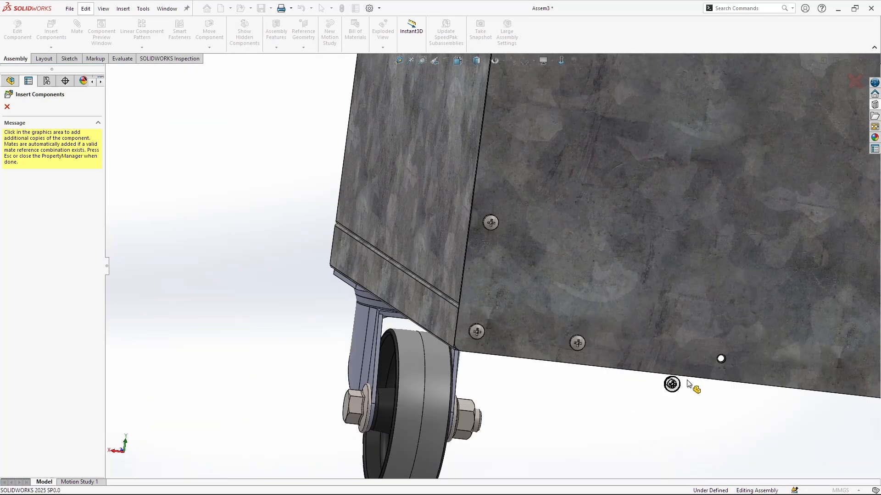
scroll(764, 386, down, 5)
click(562, 278)
scroll(560, 281, up, 4)
scroll(616, 283, down, 4)
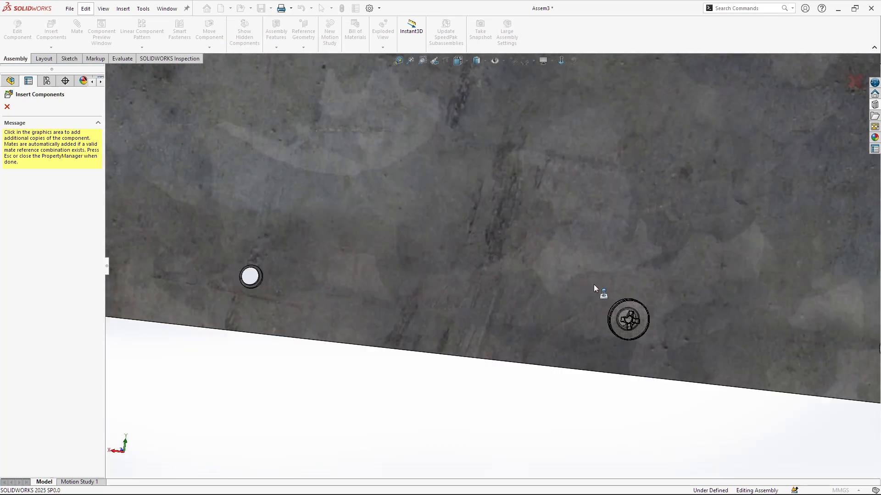
click(637, 304)
scroll(568, 264, up, 4)
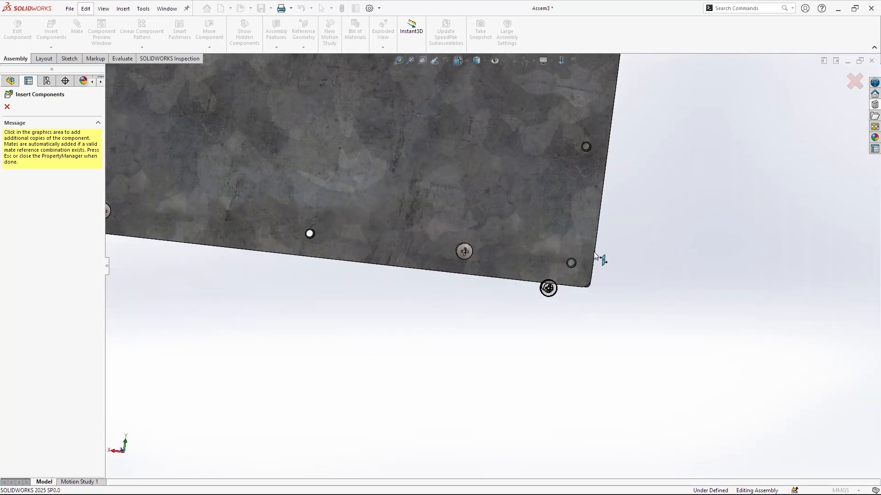
click(576, 261)
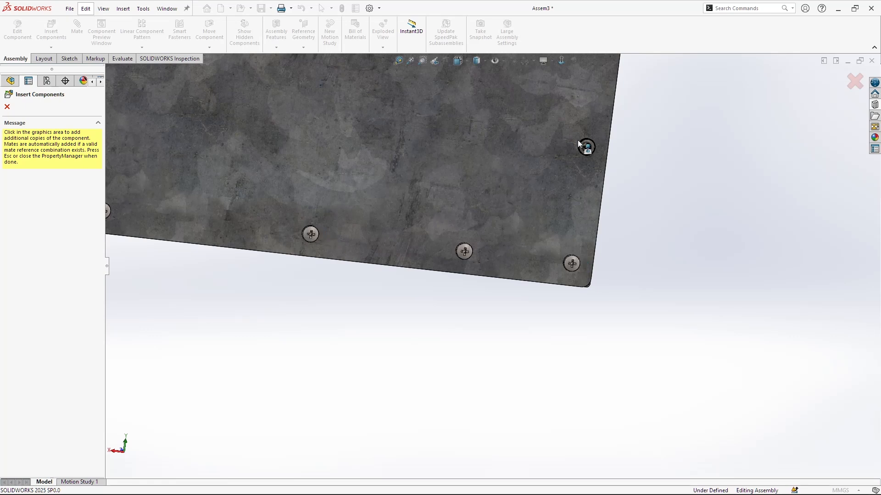
Step: Place pan head screws in the holes up the back panel's remaining vertical edge, from the lower corner to the top
scroll(534, 146, up, 4)
scroll(550, 178, down, 4)
scroll(552, 165, up, 4)
scroll(509, 230, down, 5)
scroll(509, 234, down, 1)
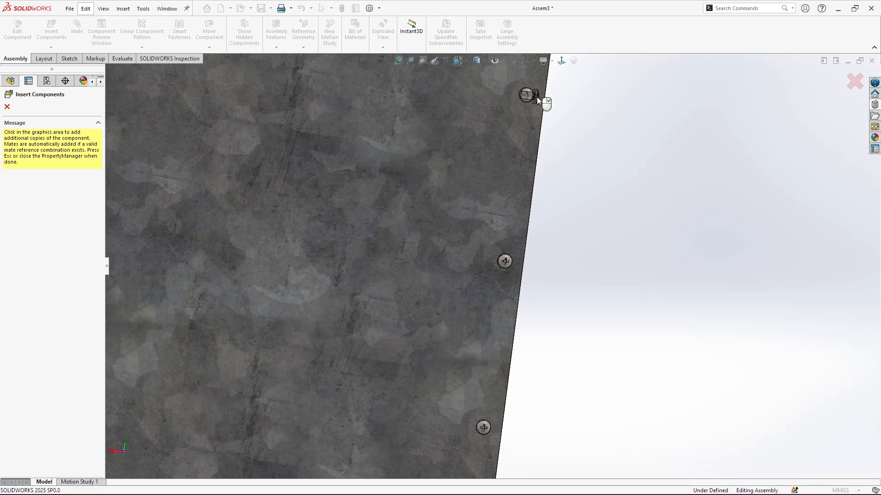
scroll(523, 110, up, 3)
scroll(509, 194, down, 3)
scroll(518, 133, down, 1)
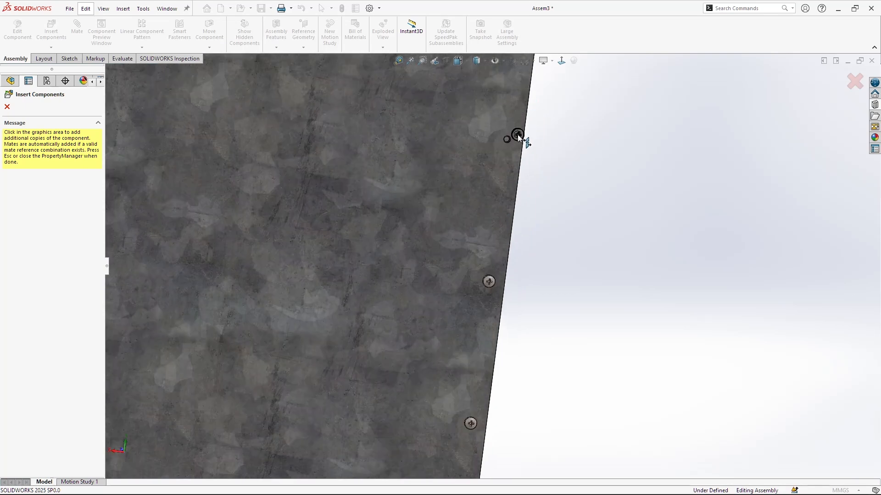
scroll(513, 142, up, 2)
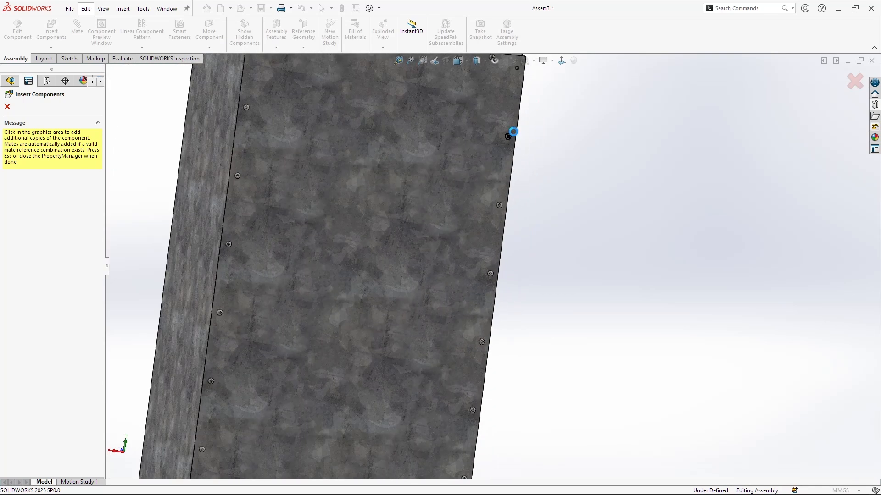
scroll(516, 114, down, 4)
Step: Place pan head screws in the holes down the inside side wall's vertical edge next to the back panel
scroll(519, 87, up, 6)
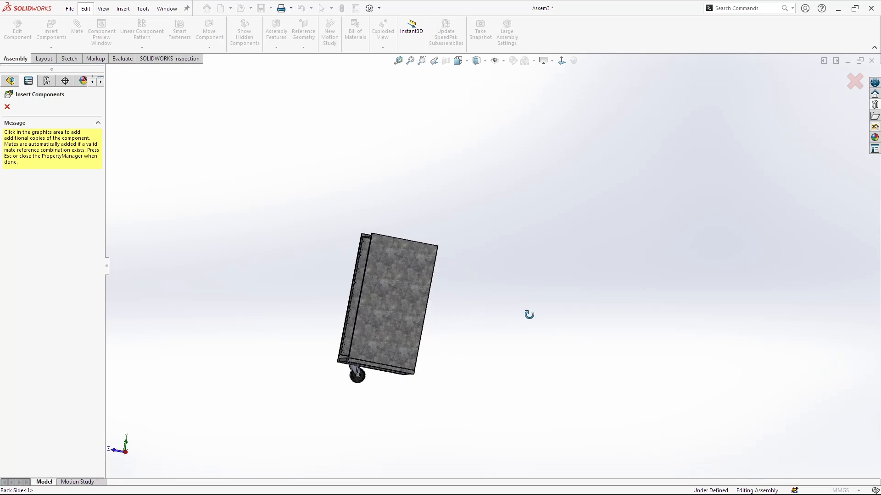
scroll(489, 254, down, 8)
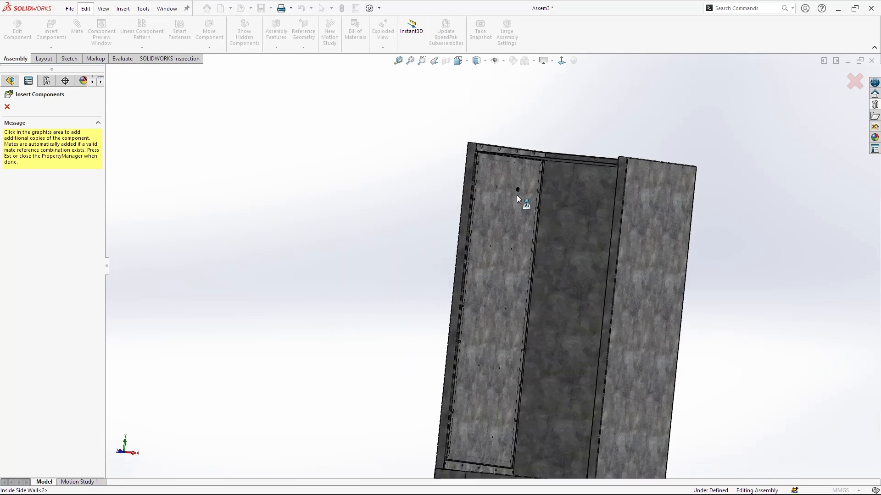
scroll(549, 165, down, 2)
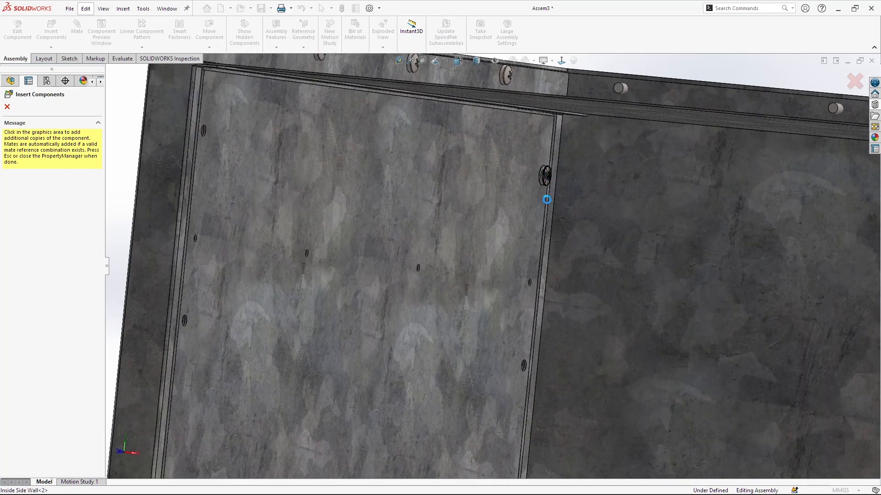
scroll(505, 386, up, 2)
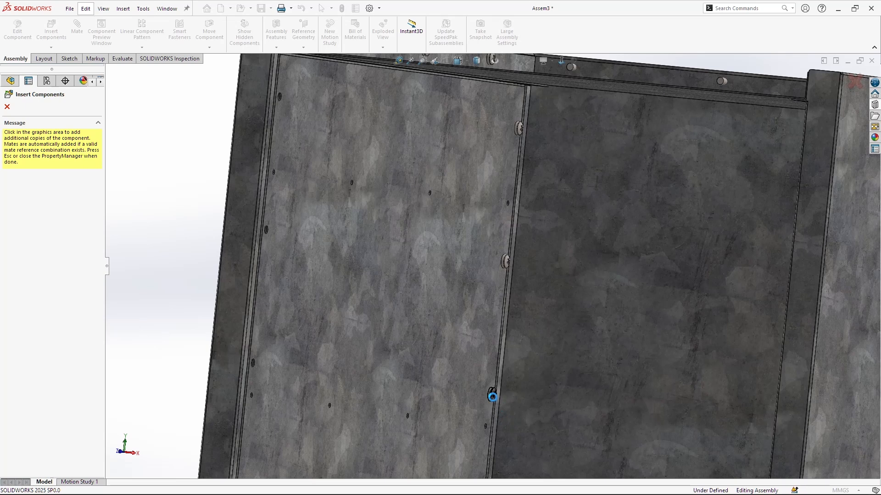
scroll(492, 397, up, 6)
scroll(422, 291, down, 6)
scroll(431, 203, down, 2)
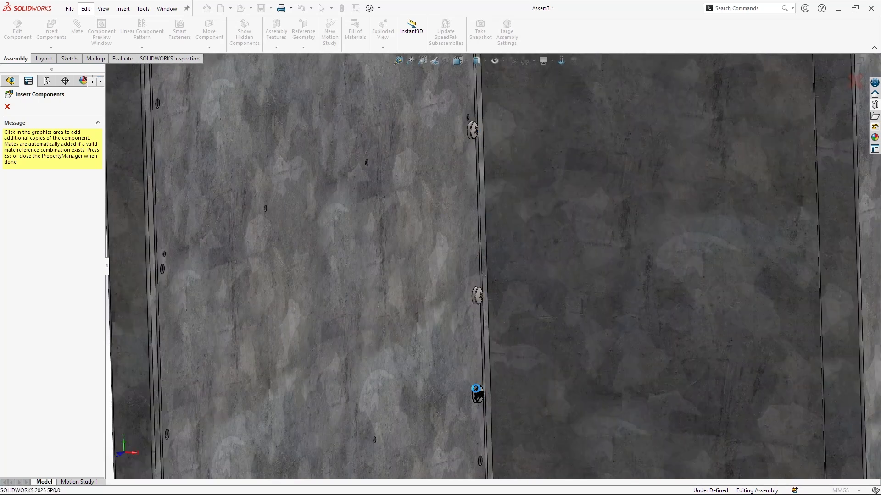
click(475, 388)
scroll(479, 422, up, 2)
scroll(480, 436, up, 2)
scroll(503, 334, down, 3)
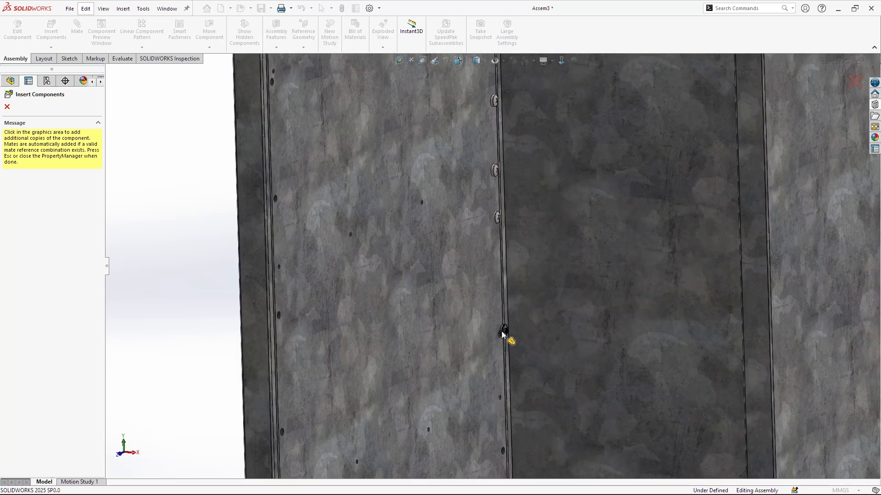
Step: Place pan head screws in the lowest rear-edge holes and along the lower flange of the inside side wall, from back to front
scroll(504, 454, up, 3)
scroll(496, 380, down, 5)
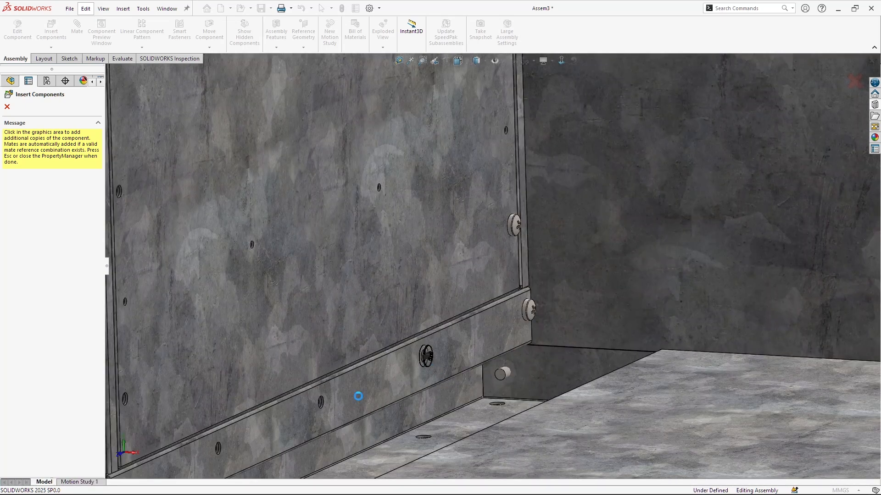
scroll(239, 440, up, 3)
scroll(378, 345, down, 4)
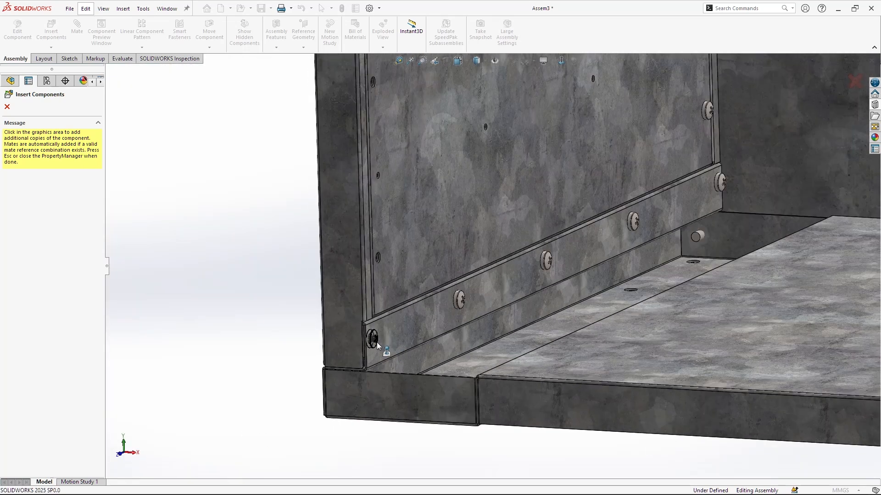
Step: Place pan head screws in the holes up the inside side wall's front vertical edge and finish inserting screw copies
click(387, 264)
click(378, 96)
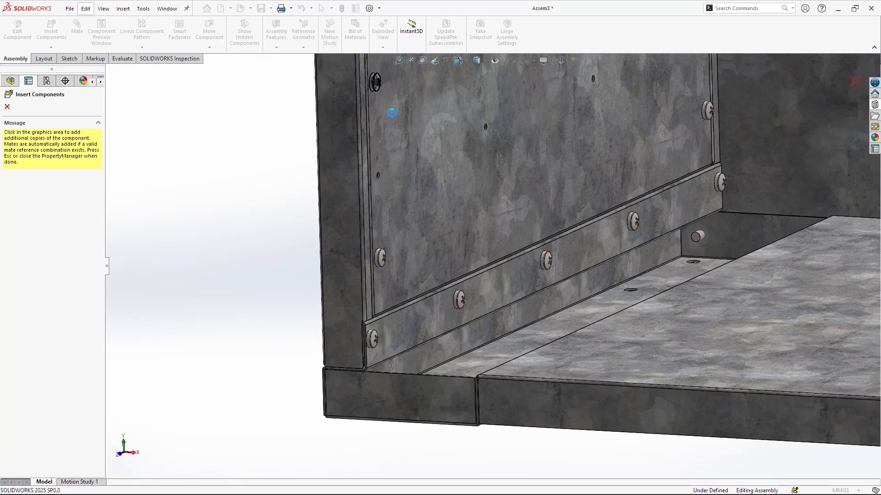
scroll(429, 149, up, 4)
scroll(476, 180, down, 3)
scroll(509, 321, down, 4)
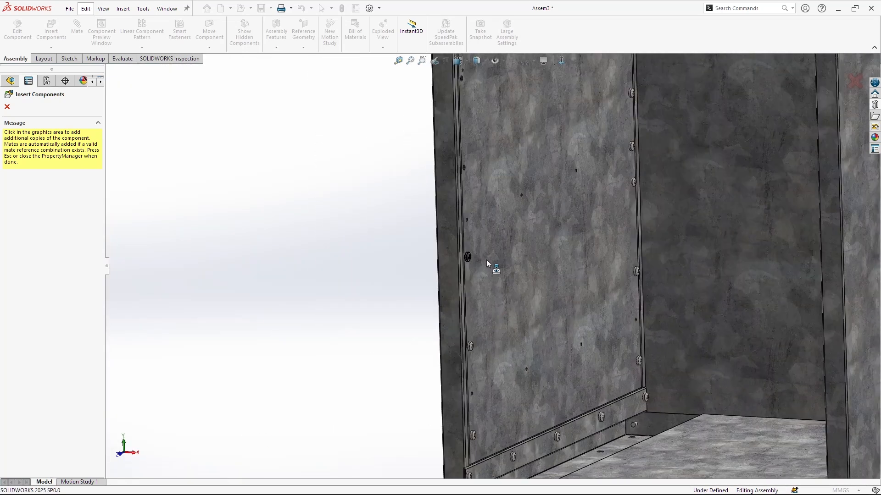
scroll(466, 169, up, 4)
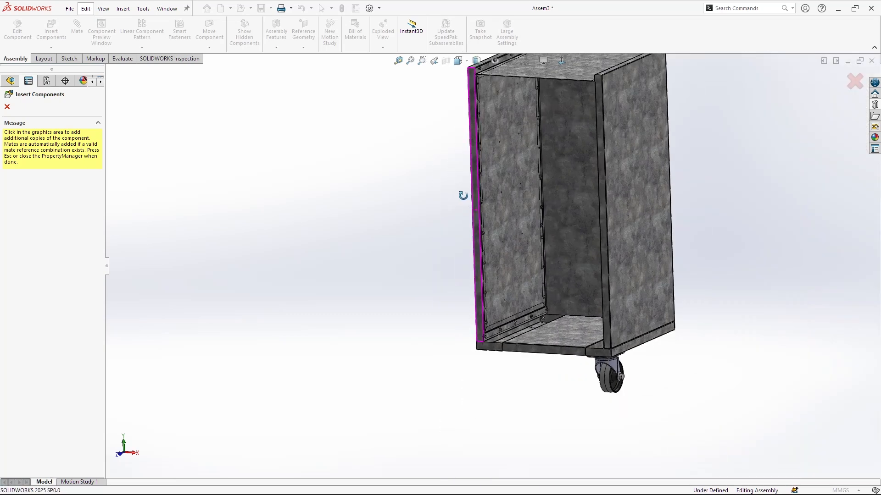
scroll(470, 197, down, 6)
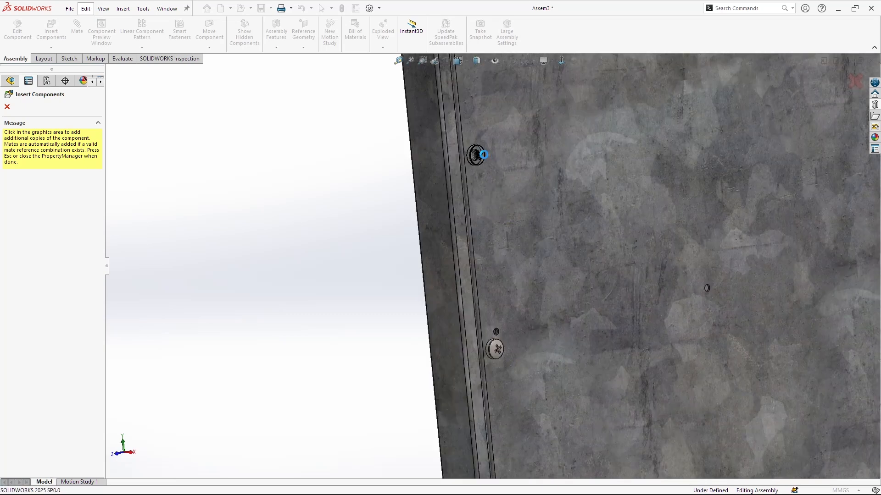
scroll(481, 155, down, 3)
scroll(491, 206, up, 4)
scroll(478, 122, up, 5)
scroll(556, 262, up, 2)
middle_drag(556, 263, 553, 233)
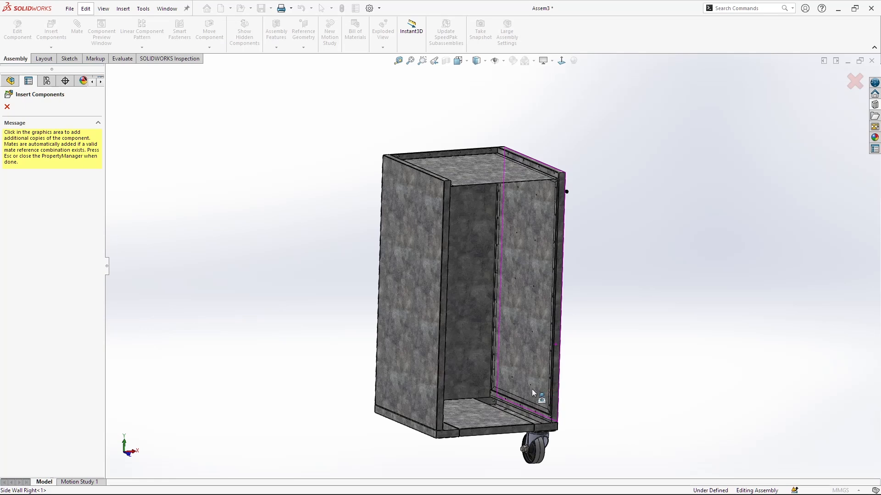
middle_drag(510, 254, 458, 178)
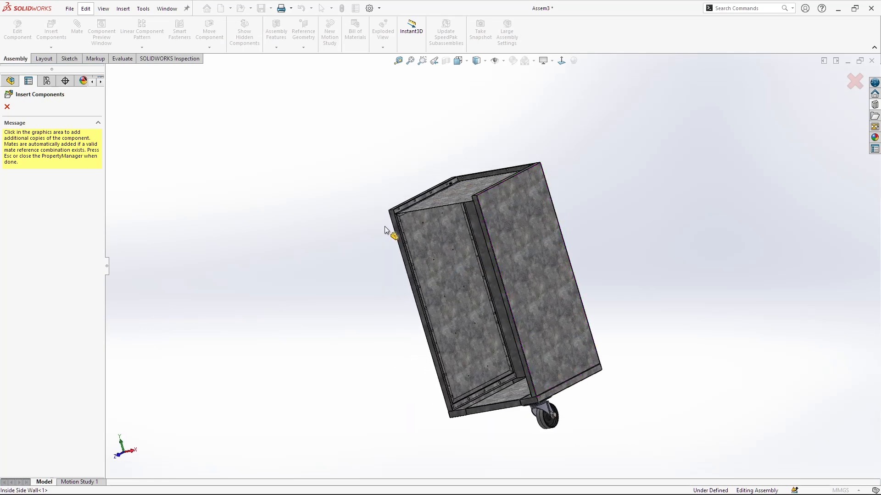
key(Escape)
Step: Mirror the first four pan head screws about the Right Plane of Bottom Part
click(73, 256)
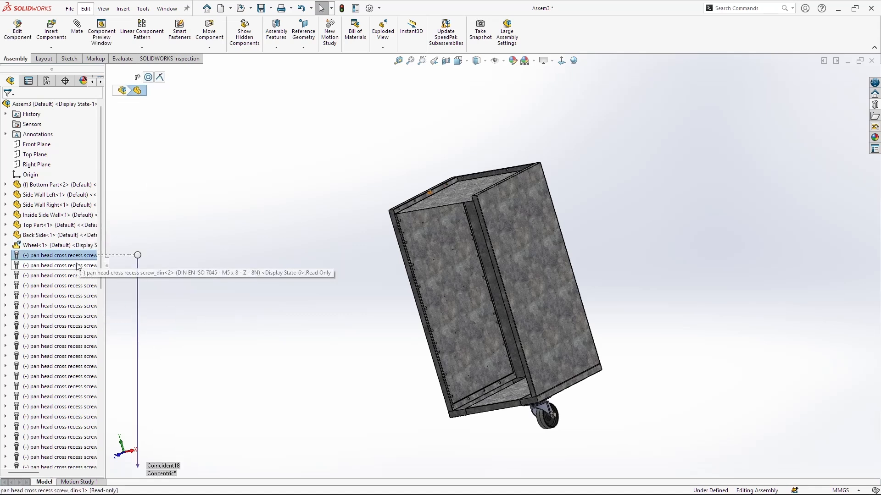
shift+click(76, 286)
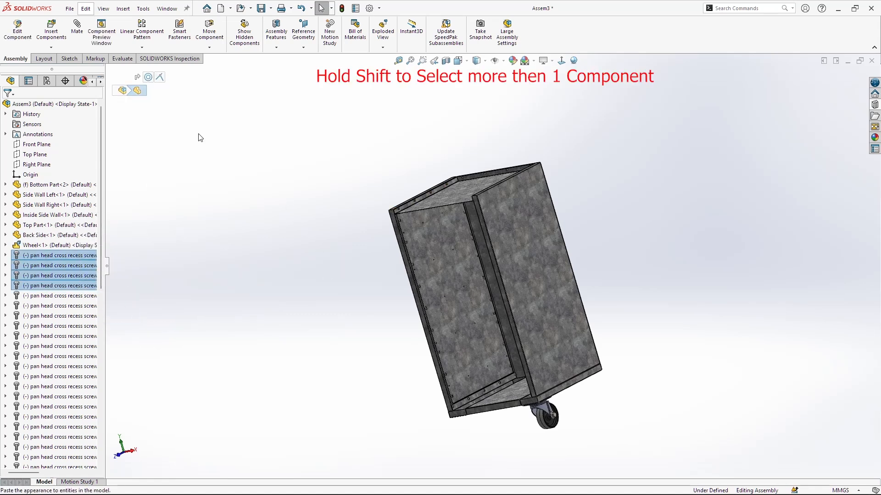
click(141, 47)
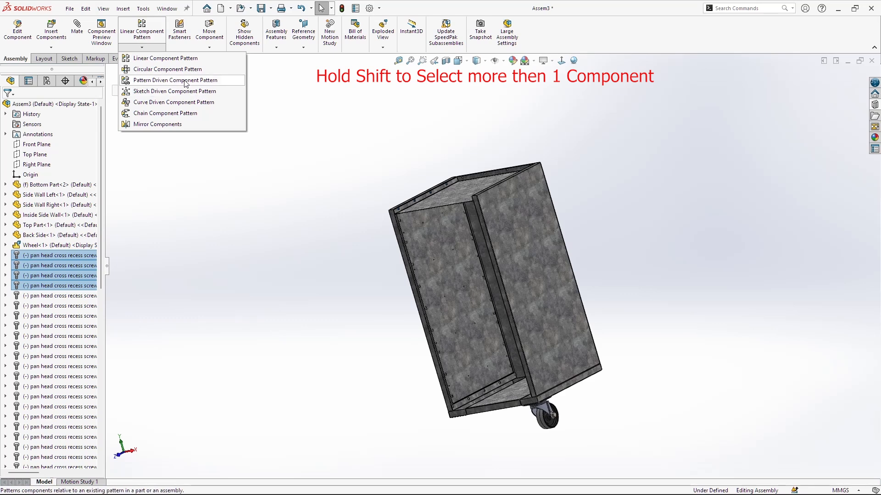
click(182, 124)
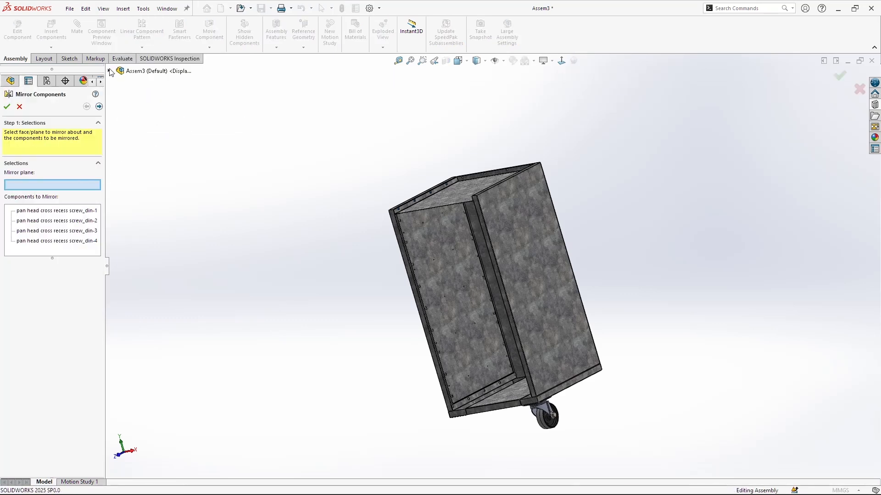
click(109, 70)
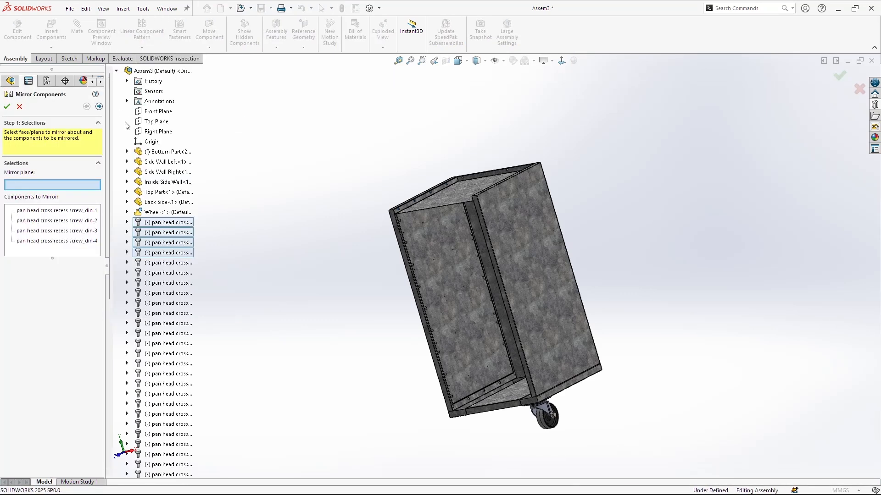
click(127, 152)
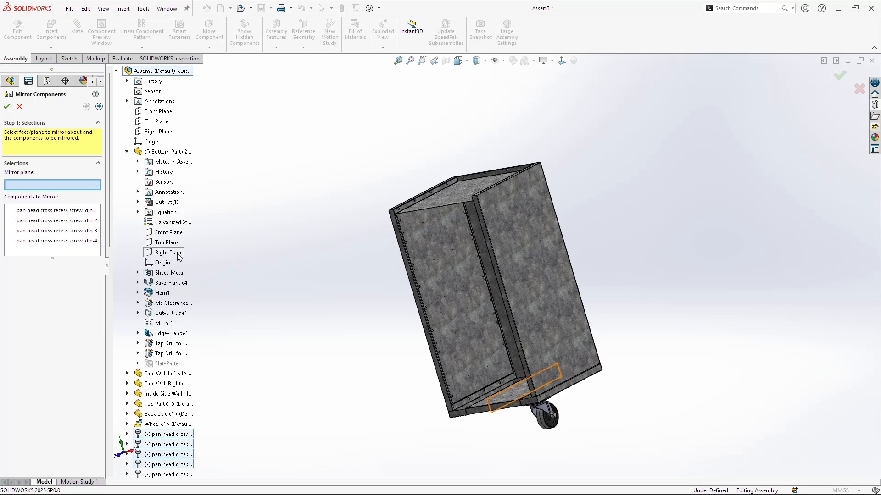
click(178, 253)
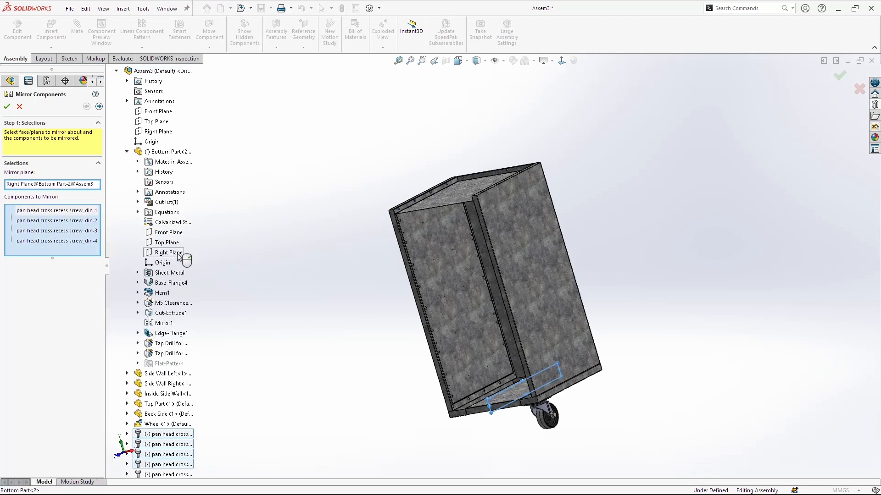
click(10, 106)
Step: Examine the mirrored screws along the opposite side wall's rim above the top panel
scroll(487, 179, down, 5)
middle_drag(453, 304, 558, 285)
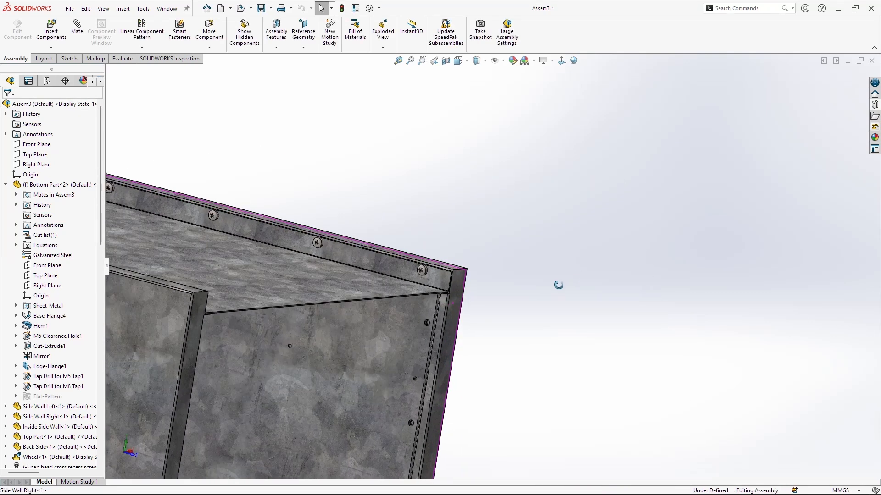
scroll(276, 227, up, 2)
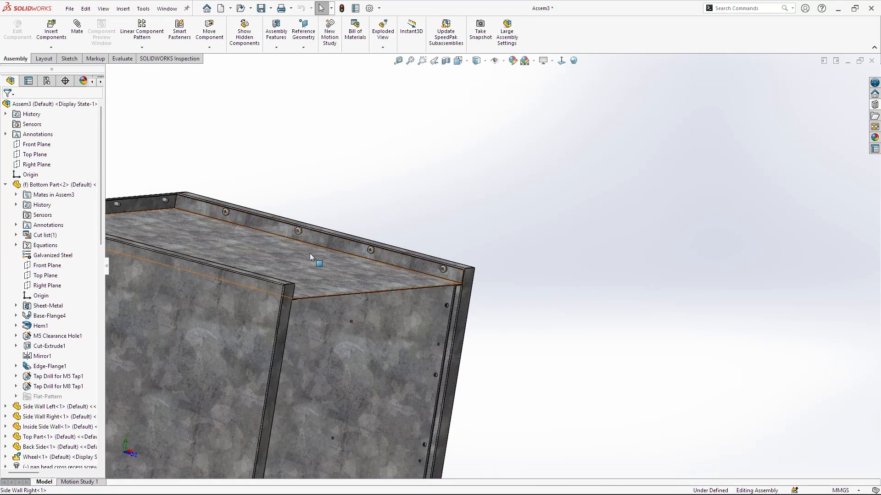
scroll(307, 252, up, 4)
middle_drag(537, 353, 393, 337)
scroll(504, 354, up, 2)
scroll(467, 350, down, 3)
scroll(393, 337, up, 2)
scroll(427, 378, down, 2)
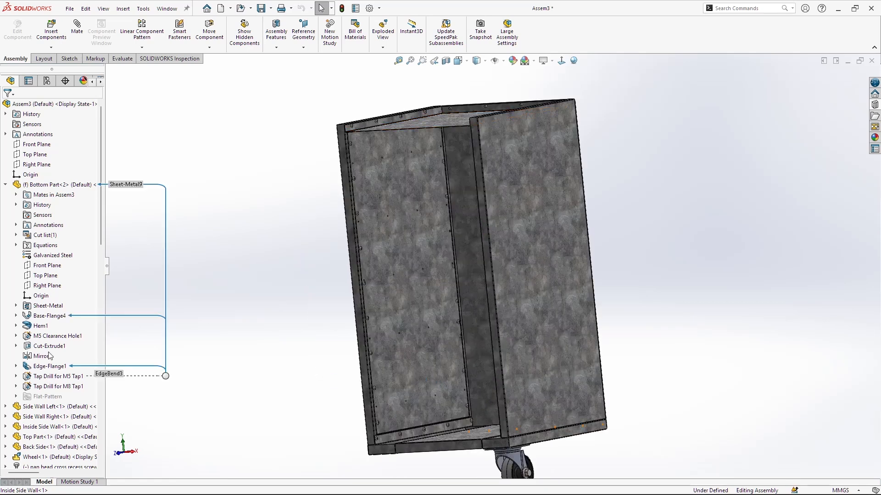
Step: Mirror the last 23 listed pan head screws, those on the inside side wall, about the Right Plane of Bottom Part
click(7, 186)
middle_drag(433, 266, 435, 224)
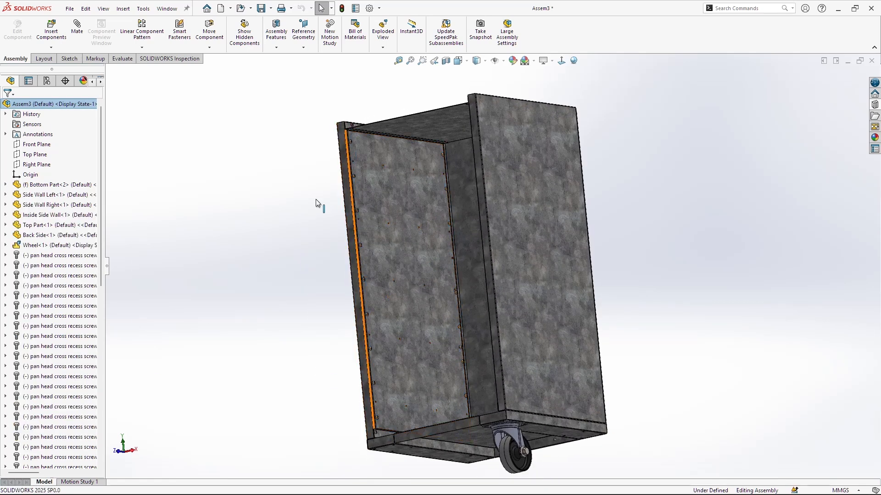
scroll(89, 410, down, 4)
scroll(90, 409, down, 2)
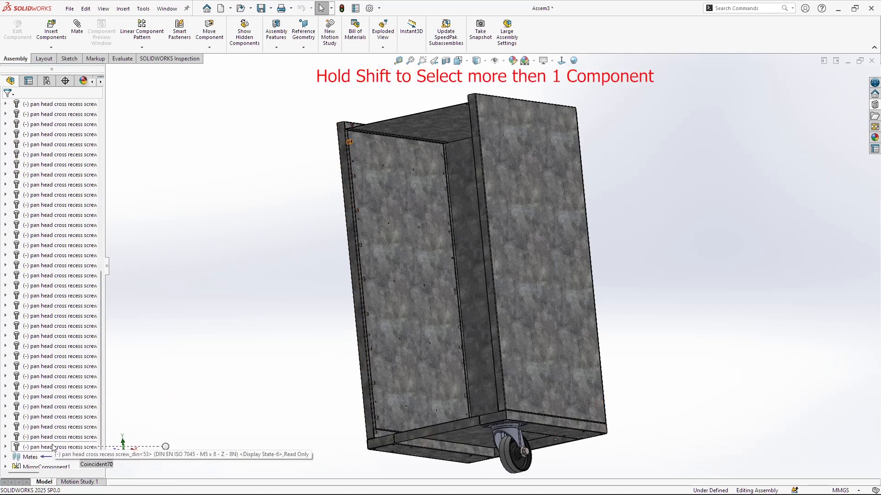
click(53, 448)
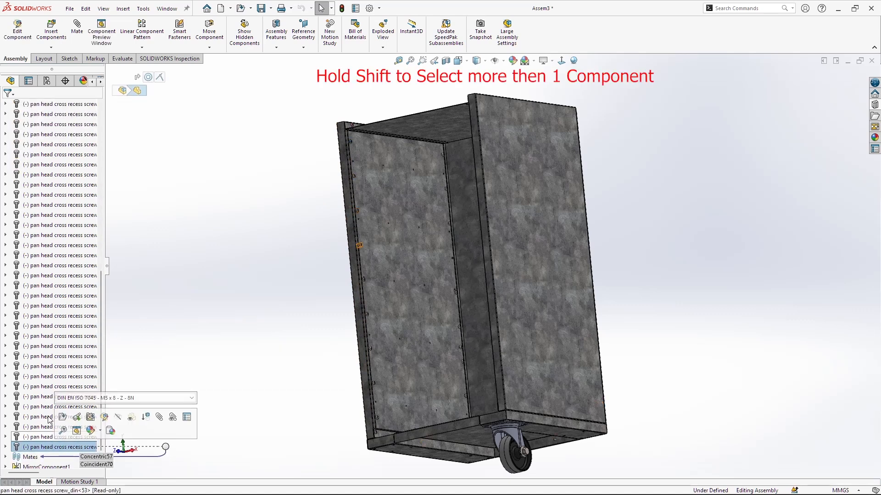
shift+click(64, 225)
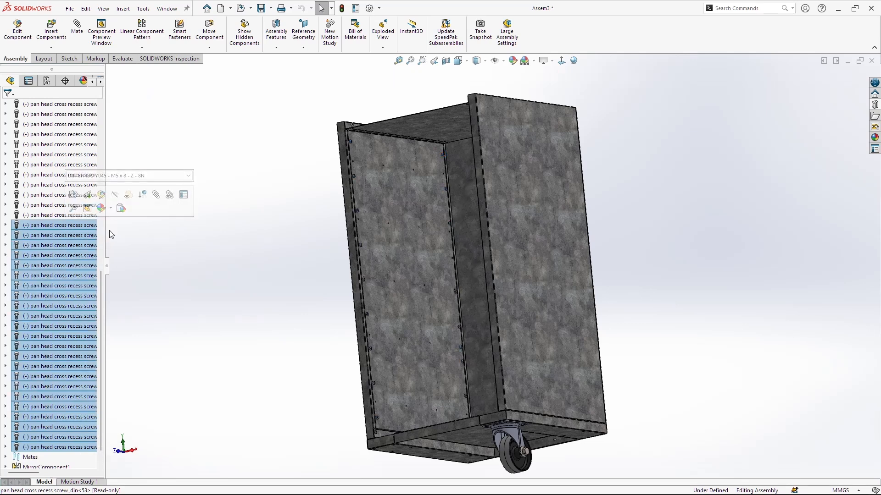
click(154, 49)
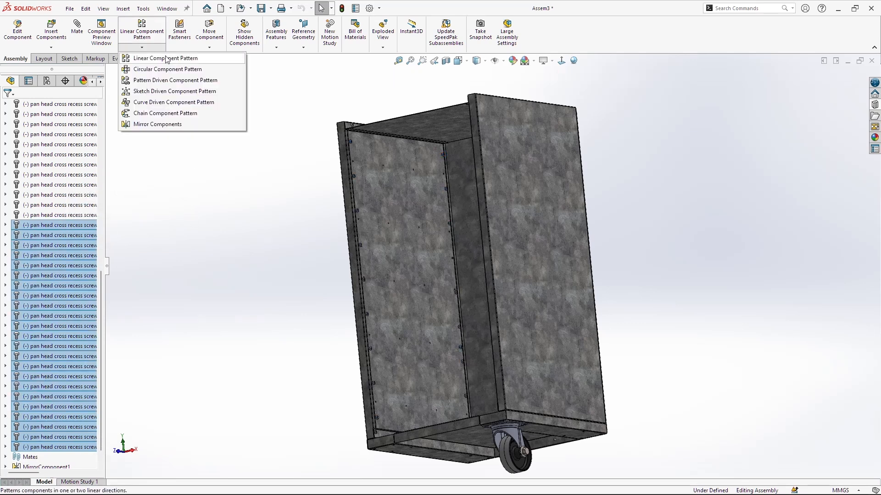
click(158, 124)
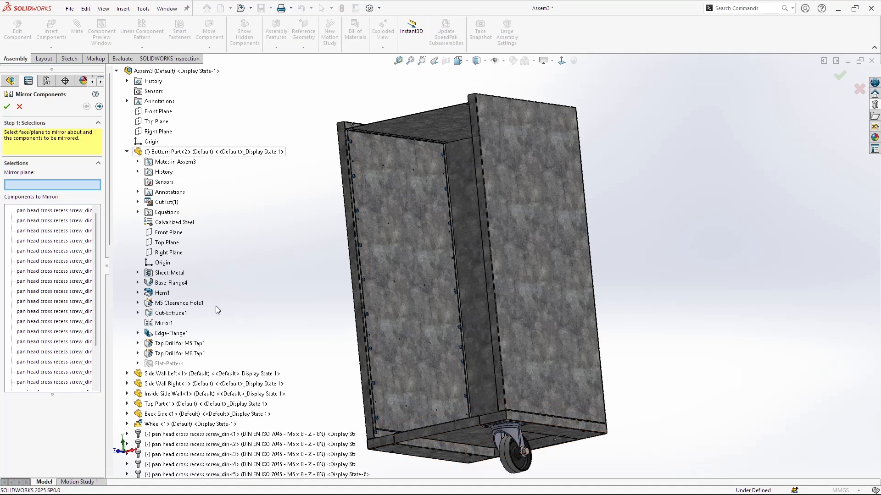
click(181, 253)
scroll(518, 372, up, 1)
middle_drag(518, 372, 604, 350)
scroll(560, 292, down, 4)
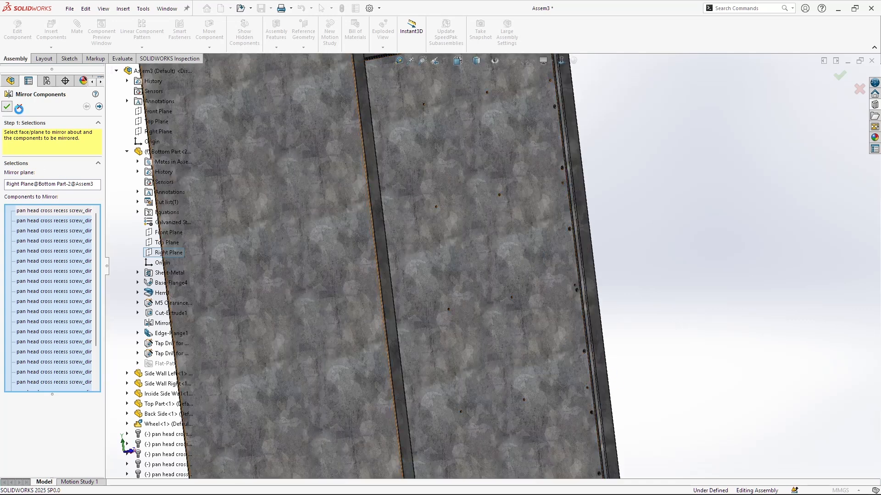
scroll(548, 206, up, 5)
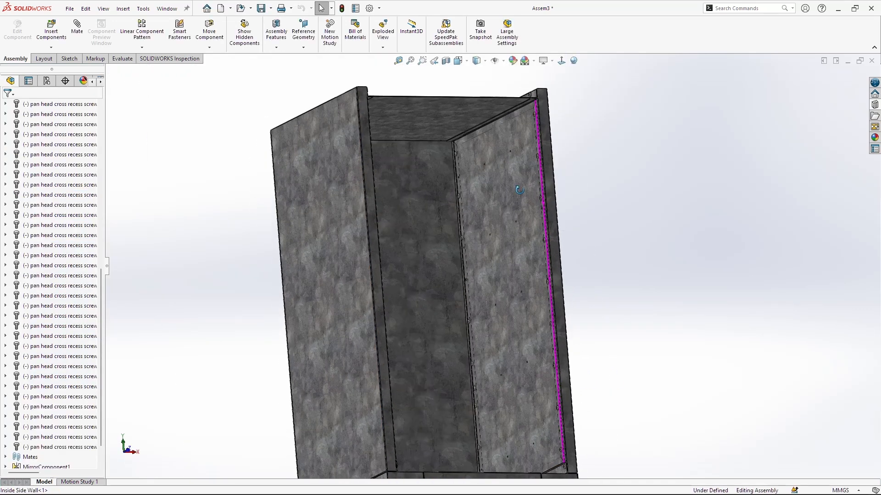
Step: Examine the screws along both inside side walls and the top panel of the cabinet
scroll(530, 351, up, 3)
scroll(534, 390, down, 4)
middle_drag(534, 391, 472, 449)
scroll(528, 436, up, 3)
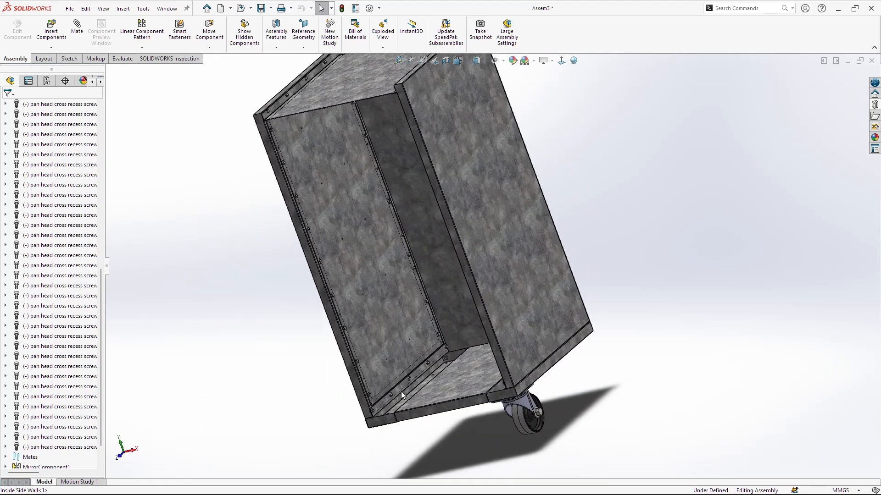
scroll(491, 264, up, 3)
scroll(440, 189, down, 5)
middle_drag(469, 285, 533, 296)
scroll(533, 296, up, 2)
scroll(533, 296, up, 4)
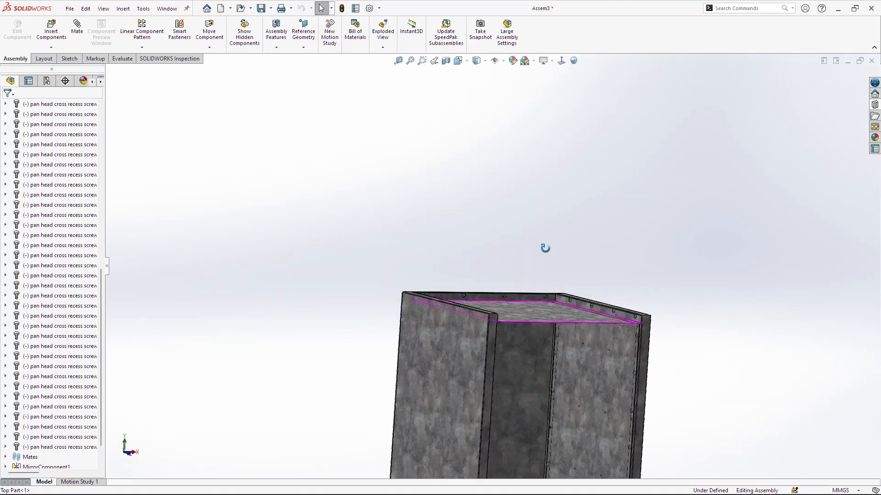
Step: Group all the pan head cross recess screws in the component tree into a new folder named M5x8
scroll(16, 174, up, 5)
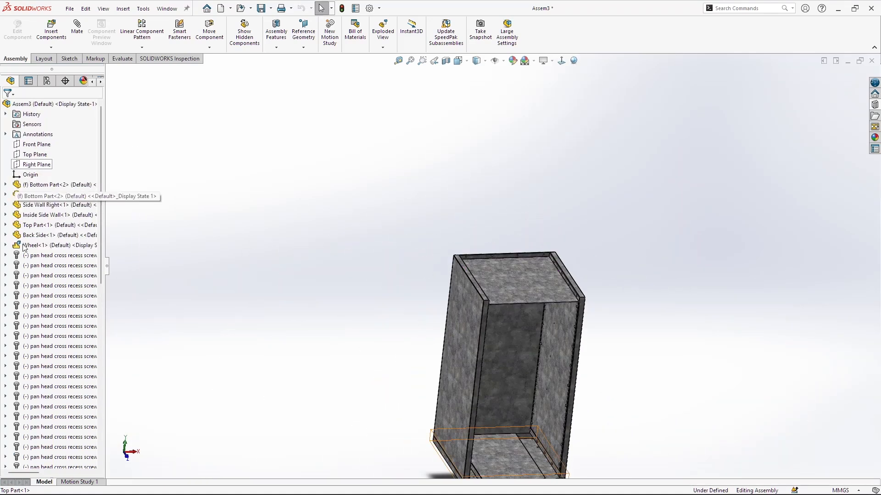
click(48, 256)
scroll(44, 267, down, 10)
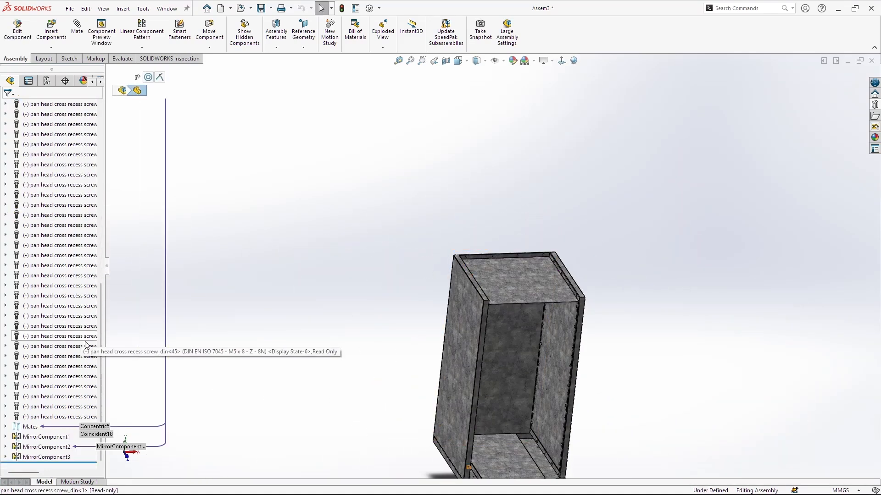
shift+click(70, 417)
right_click(71, 417)
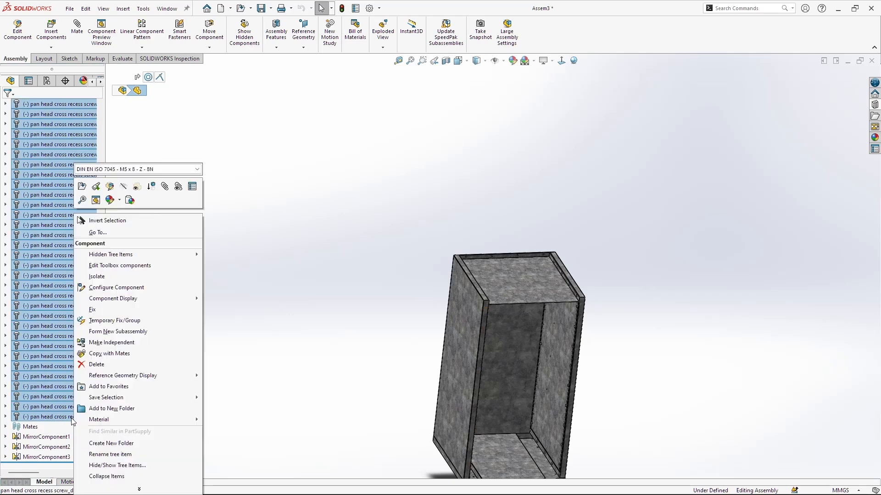
click(112, 409)
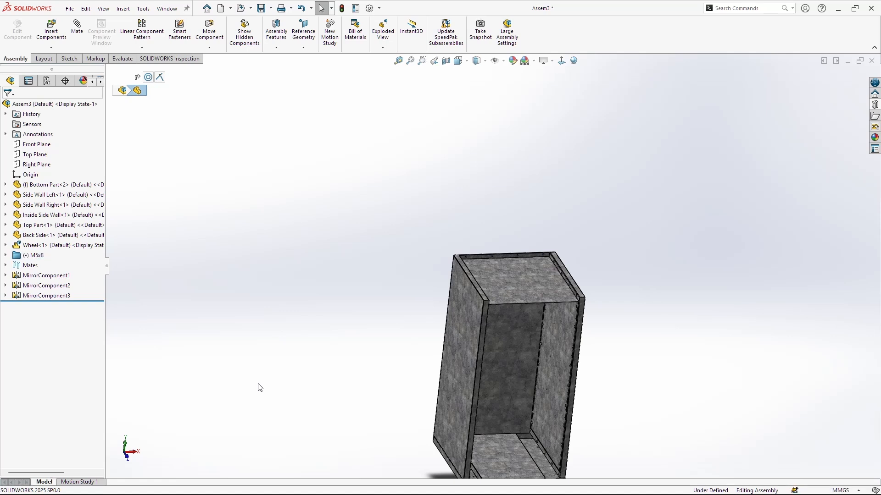
Step: Inspect the cabinet from its upper rim and inside side wall down to the wheel's mounting plate under the bottom panel
scroll(440, 389, up, 1)
middle_drag(546, 391, 543, 364)
scroll(543, 364, down, 3)
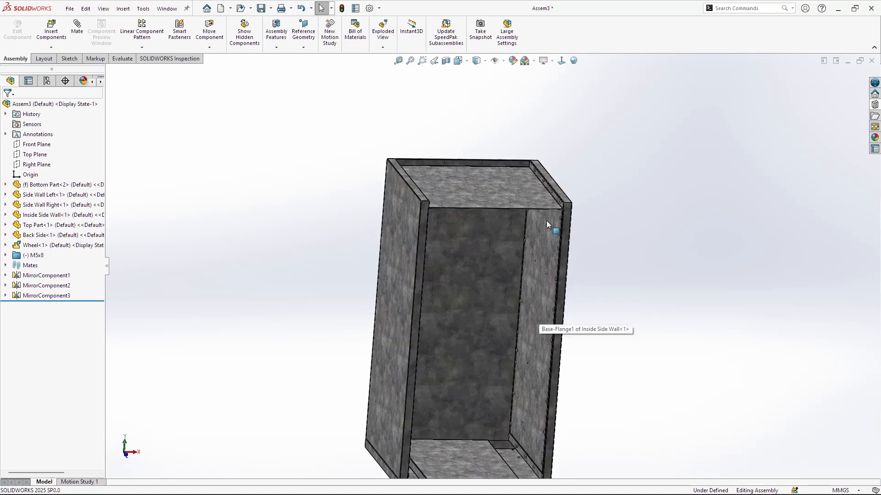
middle_drag(543, 197, 615, 199)
scroll(501, 194, down, 3)
middle_drag(500, 195, 481, 239)
scroll(483, 242, up, 3)
middle_drag(556, 287, 540, 280)
scroll(539, 280, up, 2)
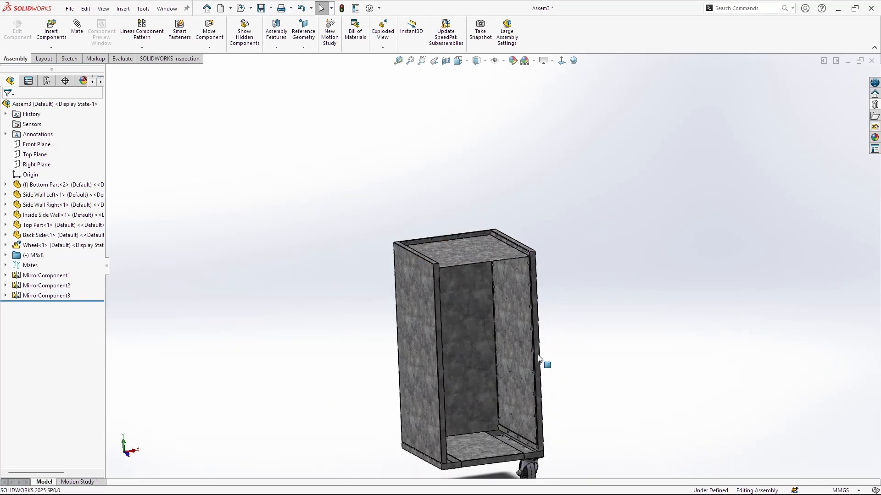
middle_drag(530, 442, 509, 360)
scroll(509, 357, up, 1)
scroll(510, 356, down, 6)
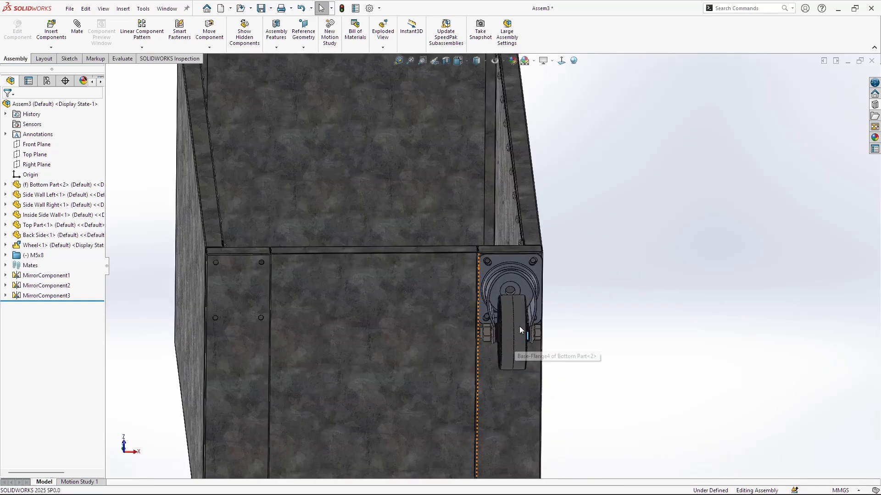
middle_drag(520, 326, 520, 304)
scroll(523, 308, down, 4)
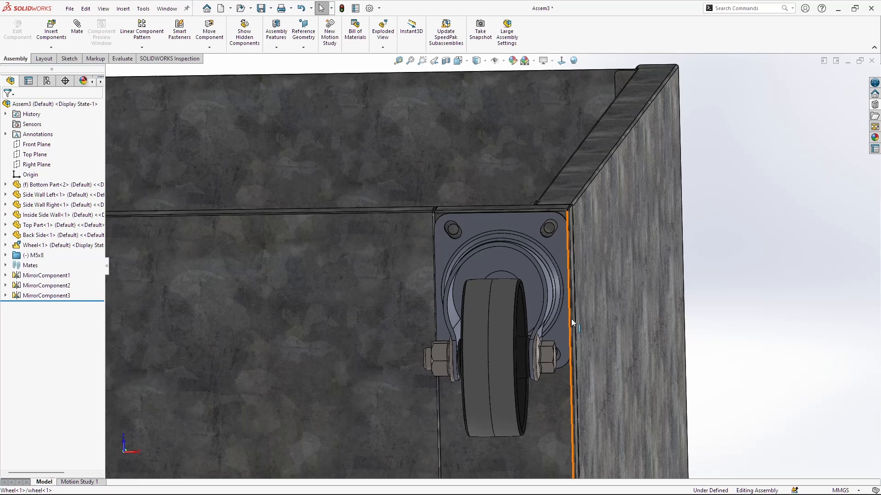
Step: Browse the Toolbox bolt and screw categories and insert a Hex Socket Head Cap EN ISO 4762 screw beside the cabinet
click(875, 105)
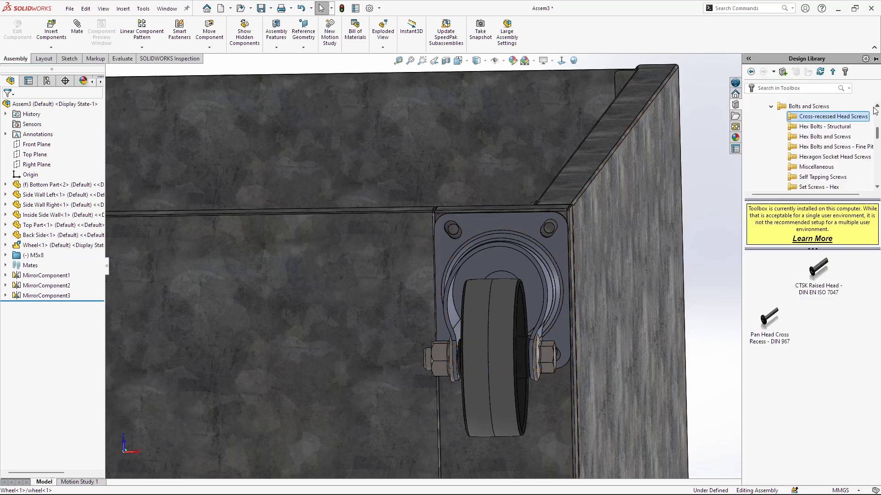
click(818, 128)
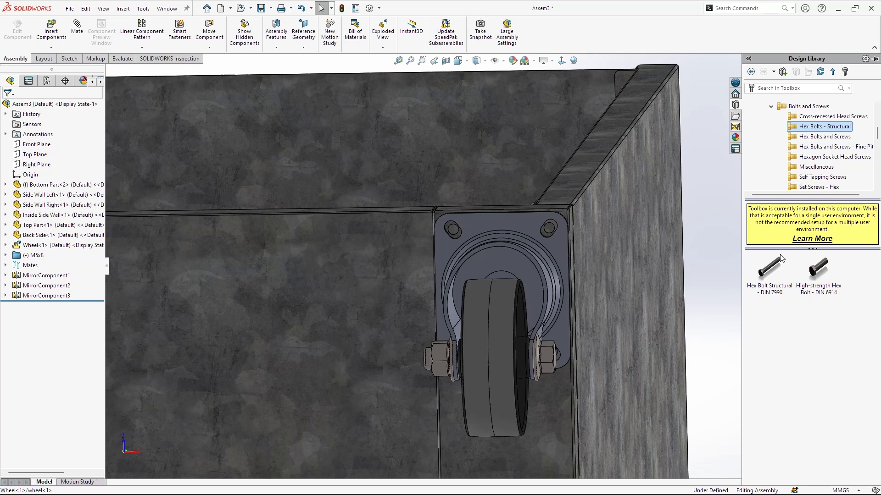
click(819, 270)
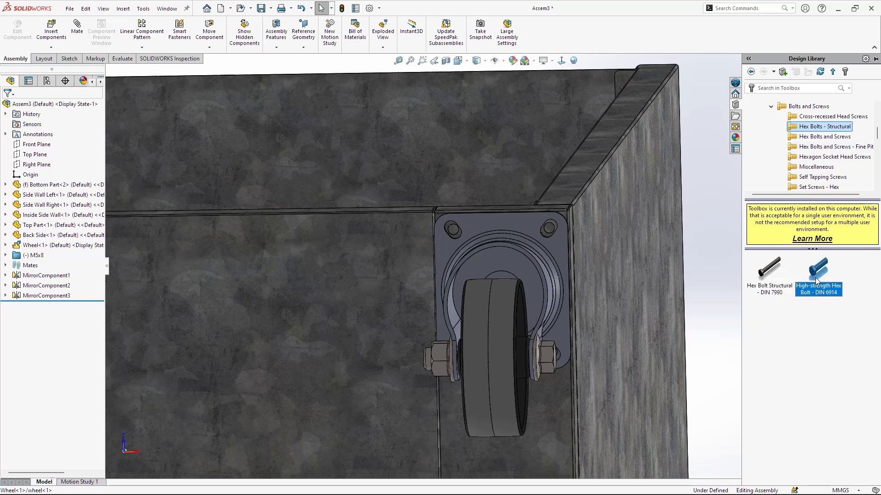
click(824, 137)
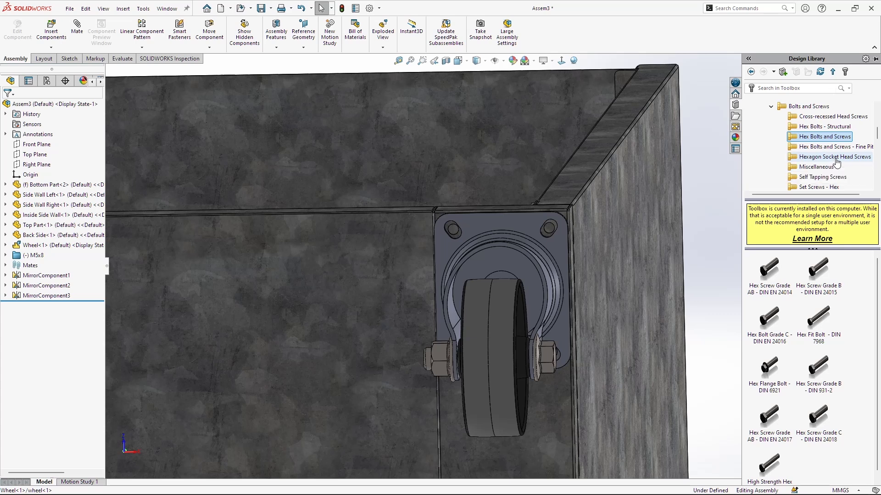
click(834, 157)
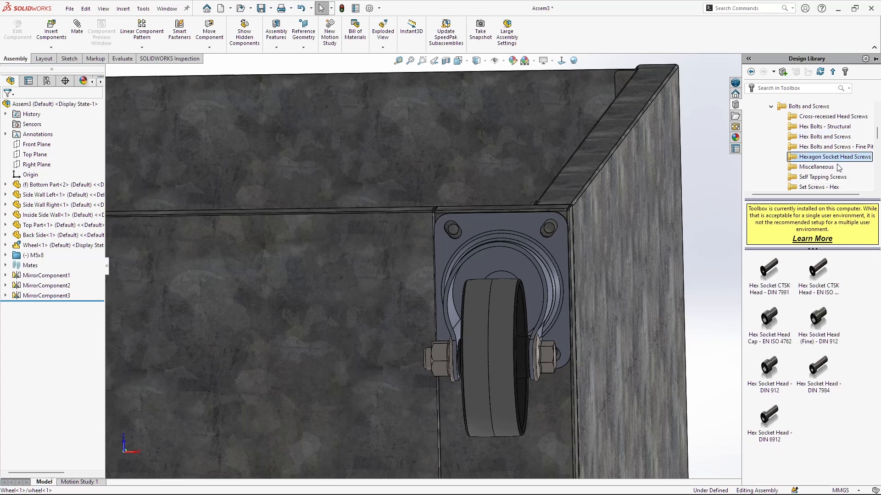
click(776, 333)
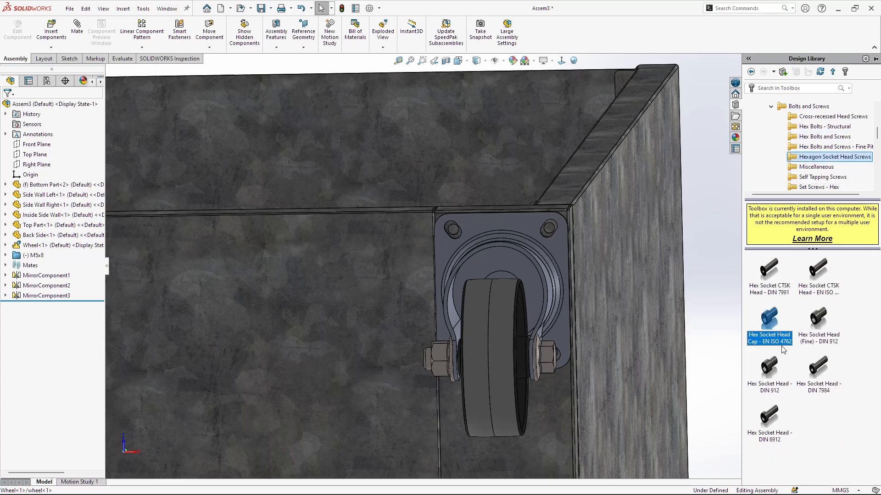
drag(774, 321, 769, 256)
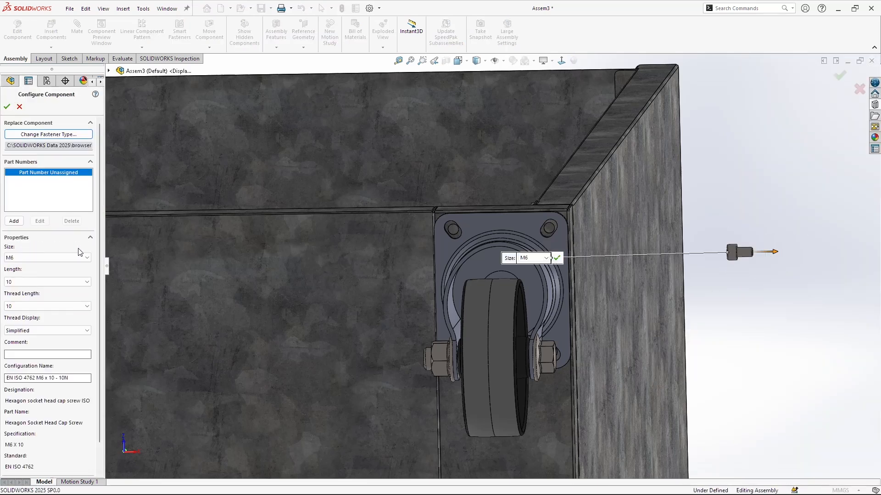
Step: Configure the socket head cap screw as size M8 with length 12 and accept it
click(78, 257)
click(42, 310)
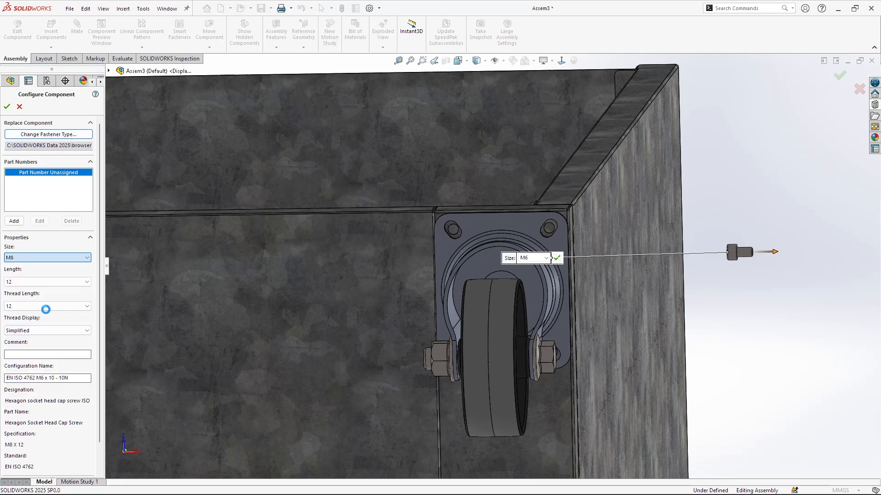
click(29, 281)
click(28, 281)
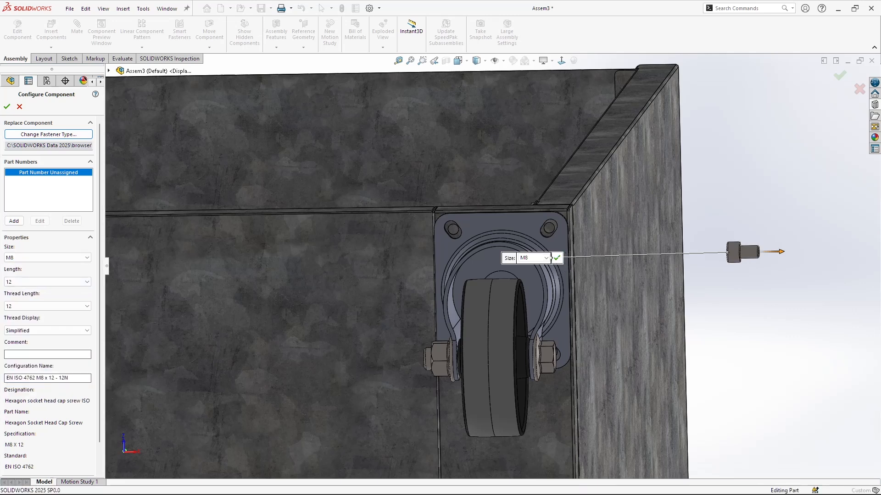
click(556, 258)
Step: Place socket head cap screws in the two wheel plate holes nearest the cabinet's front edge
scroll(547, 234, down, 5)
middle_drag(527, 241, 456, 259)
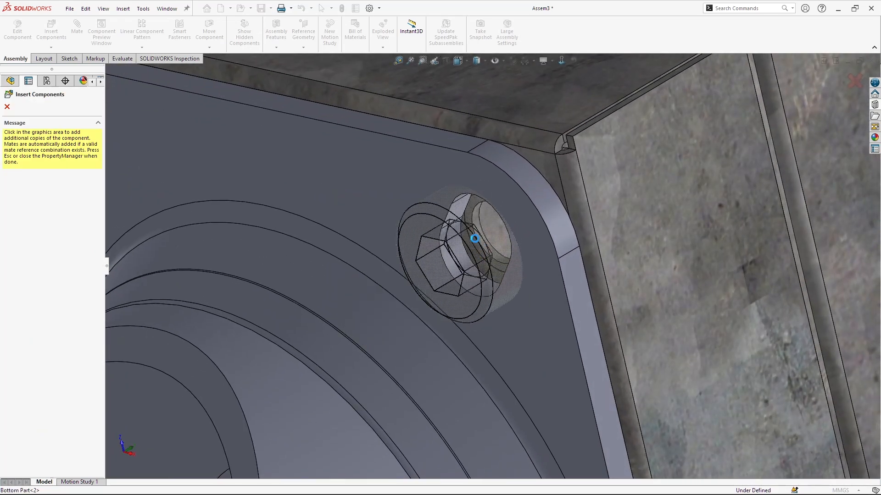
click(475, 238)
scroll(379, 246, up, 5)
middle_drag(377, 246, 367, 232)
scroll(367, 232, down, 4)
click(367, 232)
Step: Place socket head cap screws in the remaining two wheel plate holes and finish inserting copies
scroll(450, 287, up, 5)
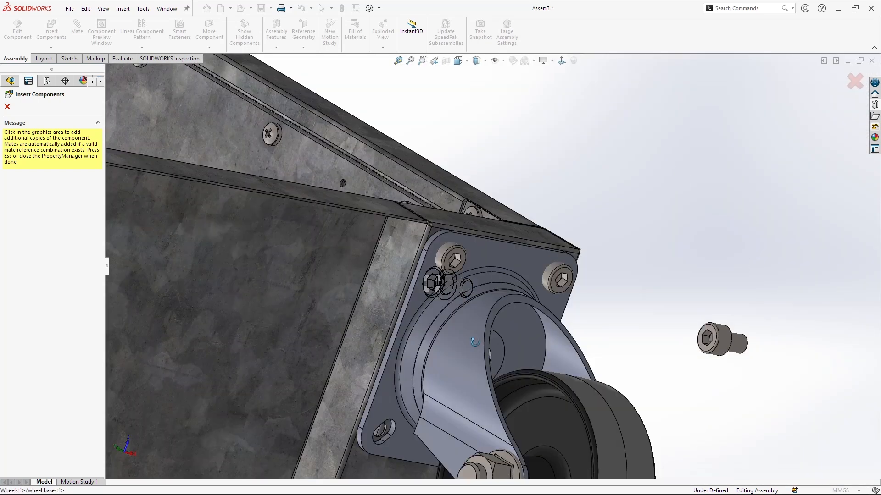
middle_drag(475, 342, 453, 338)
scroll(453, 338, up, 3)
scroll(476, 332, down, 7)
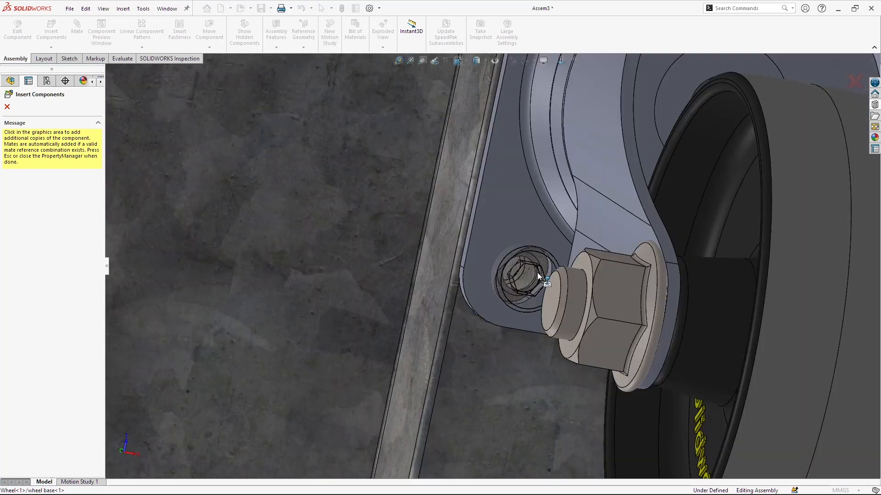
click(531, 277)
scroll(532, 277, up, 6)
middle_drag(591, 292, 536, 278)
scroll(507, 266, down, 2)
scroll(463, 270, down, 5)
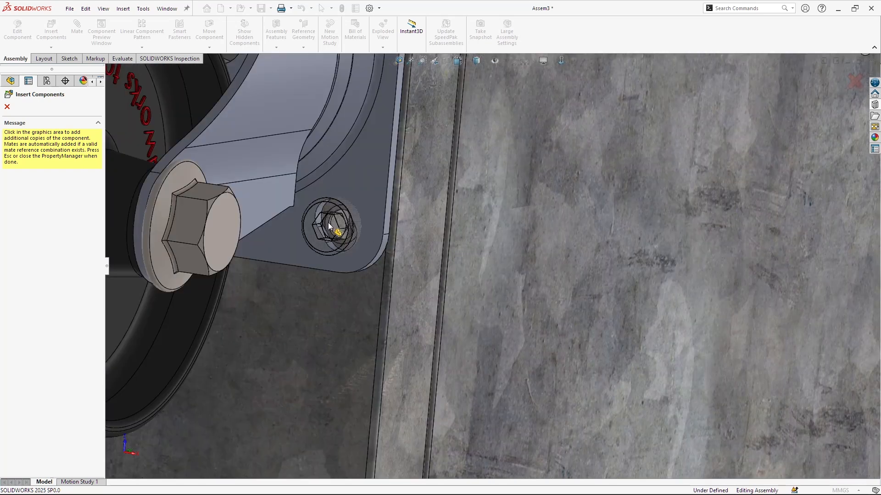
scroll(412, 235, up, 5)
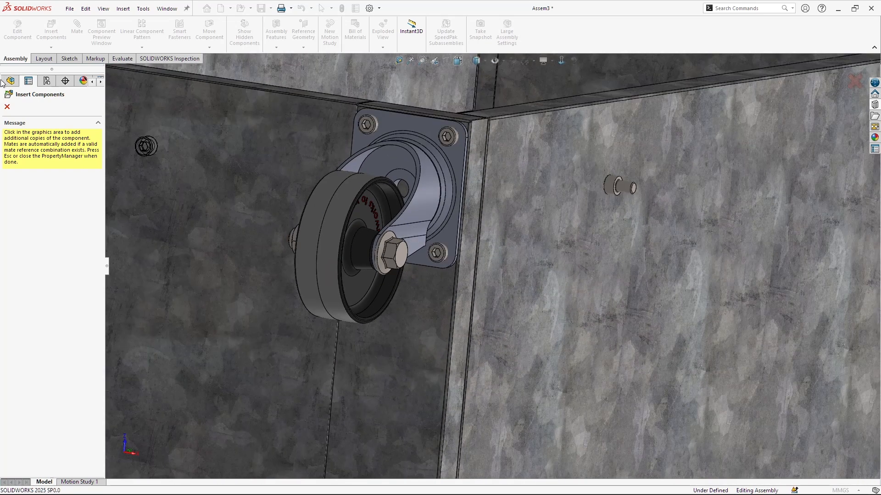
key(Escape)
Step: Examine the cabinet interior, the underside and the screws fastening the wheel plate
scroll(538, 355, up, 10)
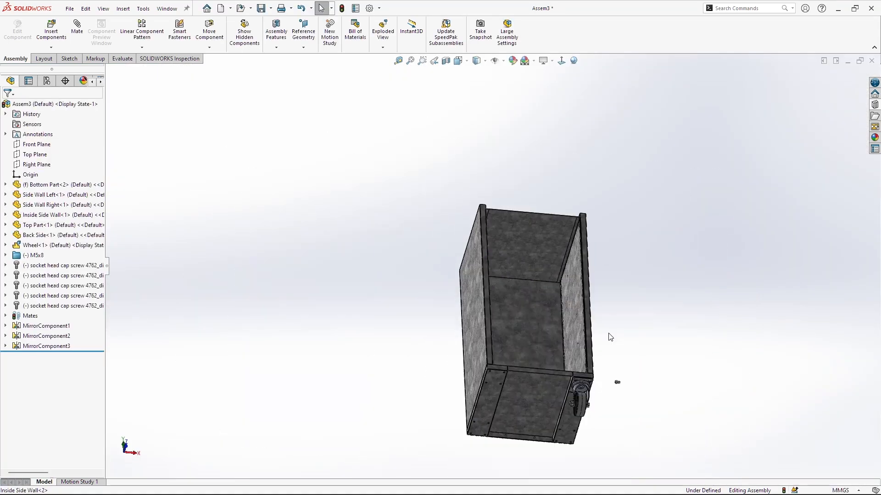
scroll(503, 331, down, 7)
middle_drag(452, 253, 465, 343)
scroll(477, 337, up, 3)
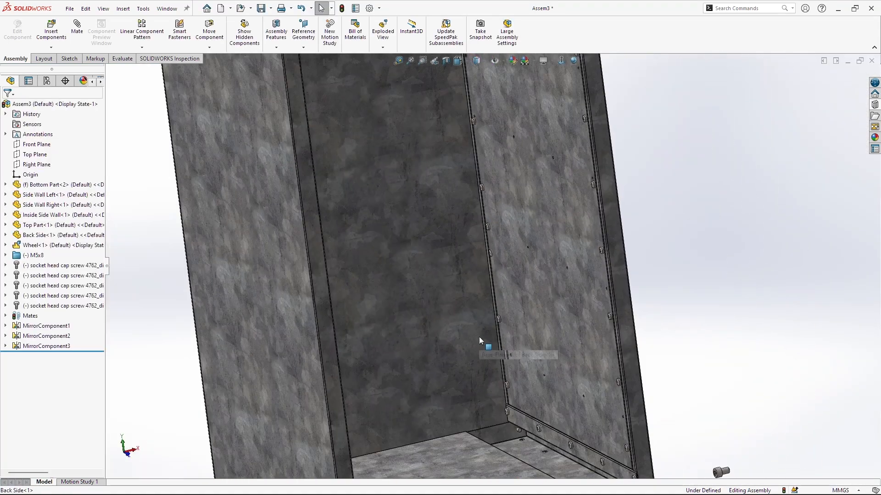
scroll(480, 336, up, 3)
scroll(580, 402, down, 8)
middle_drag(512, 326, 485, 293)
scroll(485, 293, up, 2)
scroll(484, 293, up, 3)
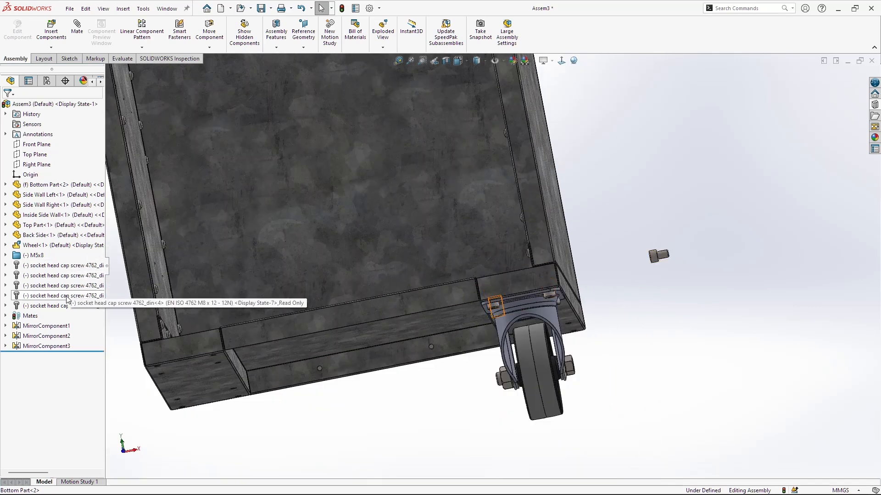
scroll(505, 301, up, 3)
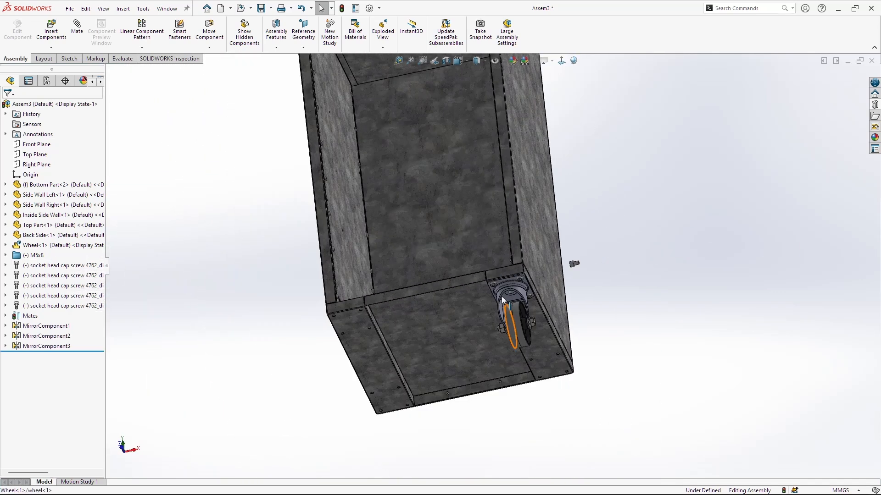
Step: Delete the stray socket head cap screw floating beside the cabinet
click(577, 263)
scroll(577, 265, down, 3)
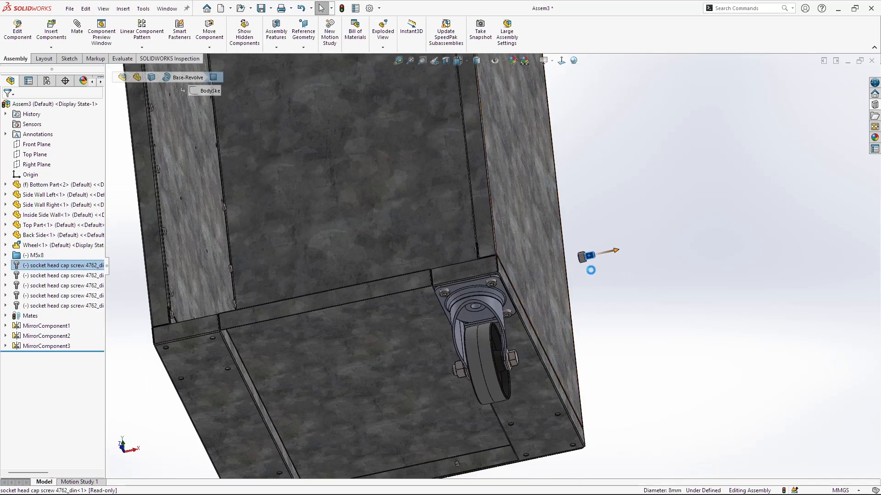
key(Delete)
key(Return)
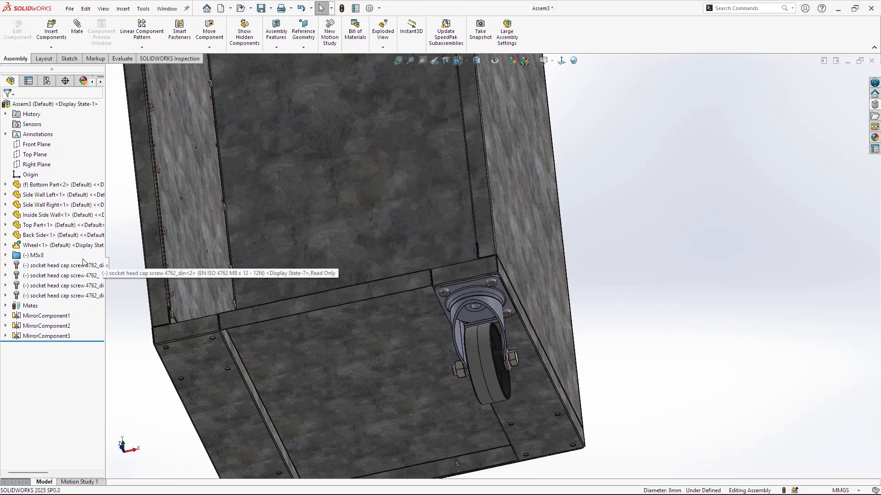
Step: Start a linear component pattern of the wheel and its four socket head cap screws
click(67, 247)
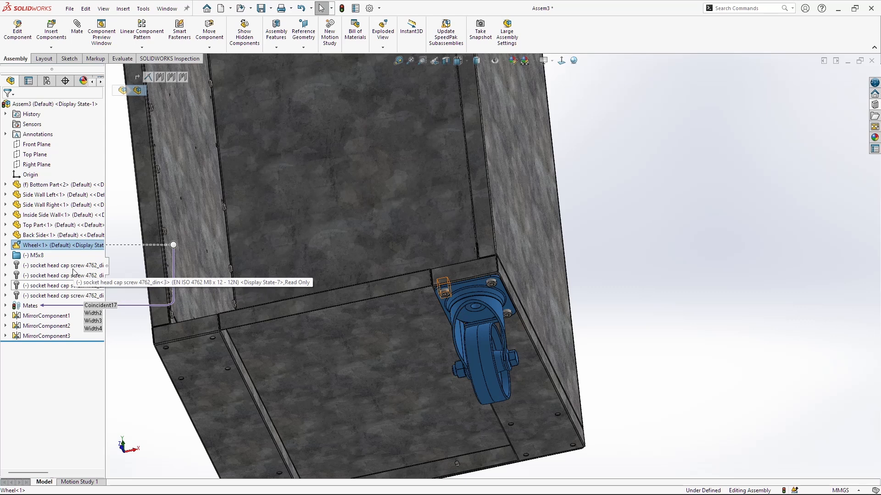
ctrl+click(72, 268)
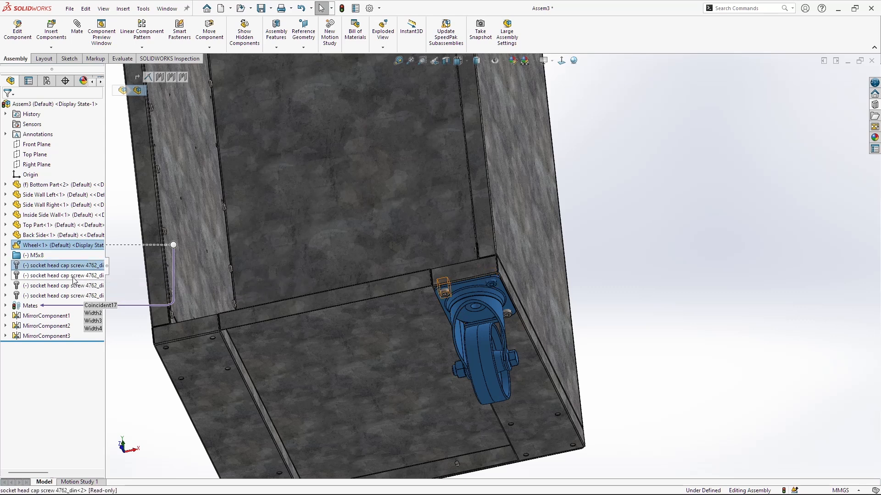
ctrl+click(74, 277)
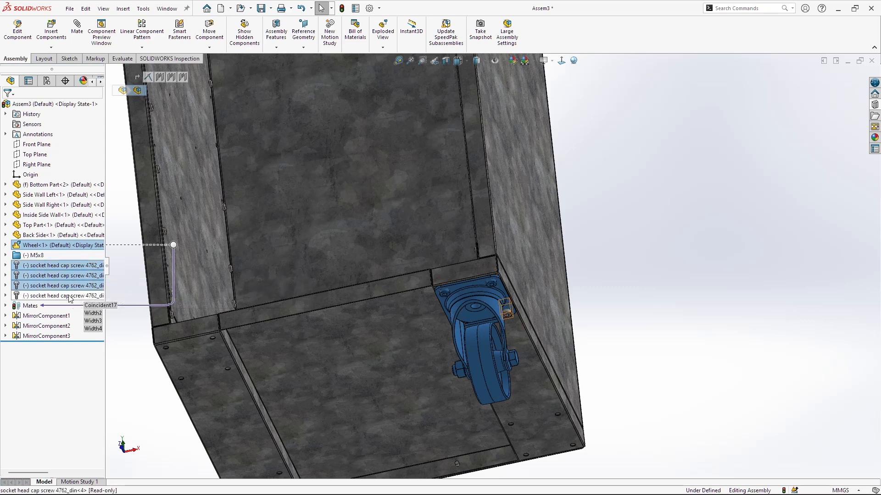
ctrl+click(70, 296)
middle_drag(321, 294, 388, 243)
scroll(389, 294, up, 3)
scroll(397, 297, down, 2)
middle_drag(434, 373, 448, 346)
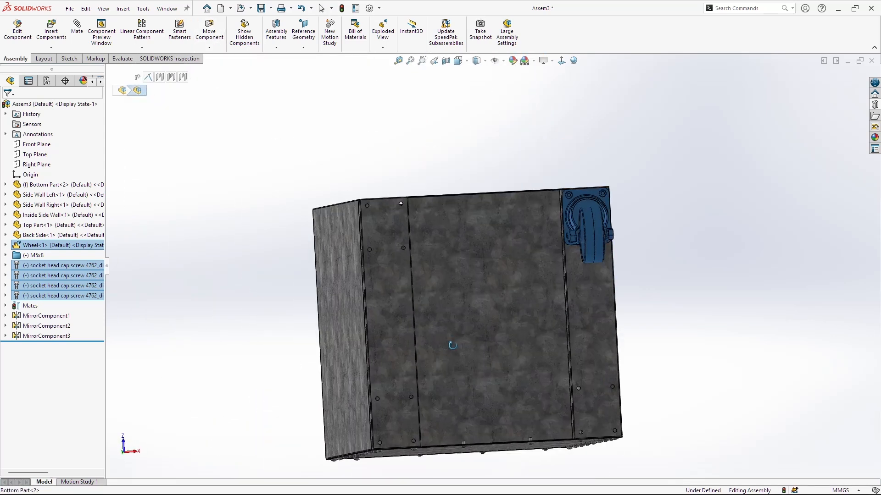
click(145, 48)
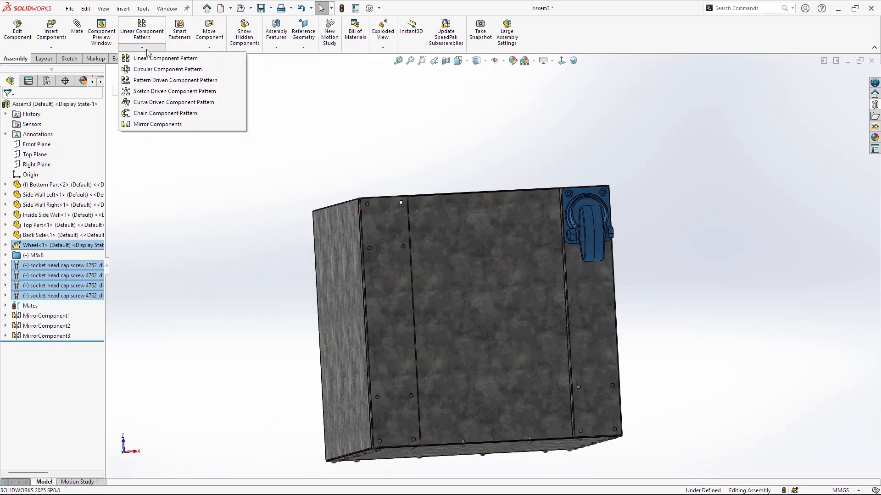
click(145, 37)
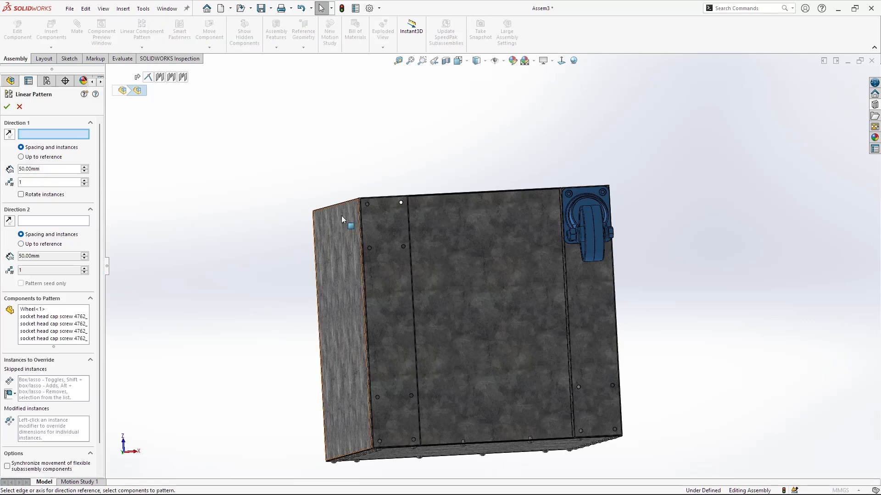
Step: Set the pattern's first direction along the bottom part's side edge and the second along the back panel's lower edge
middle_drag(647, 322, 564, 295)
scroll(563, 294, down, 3)
click(516, 235)
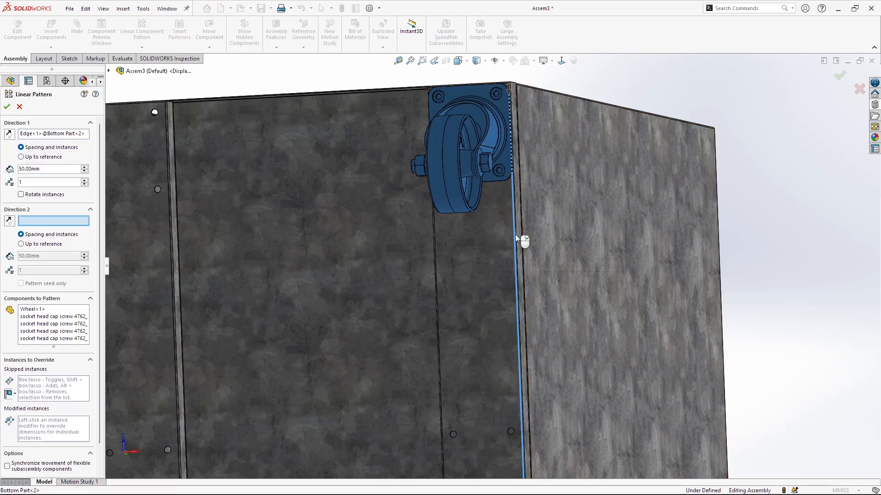
scroll(515, 235, up, 4)
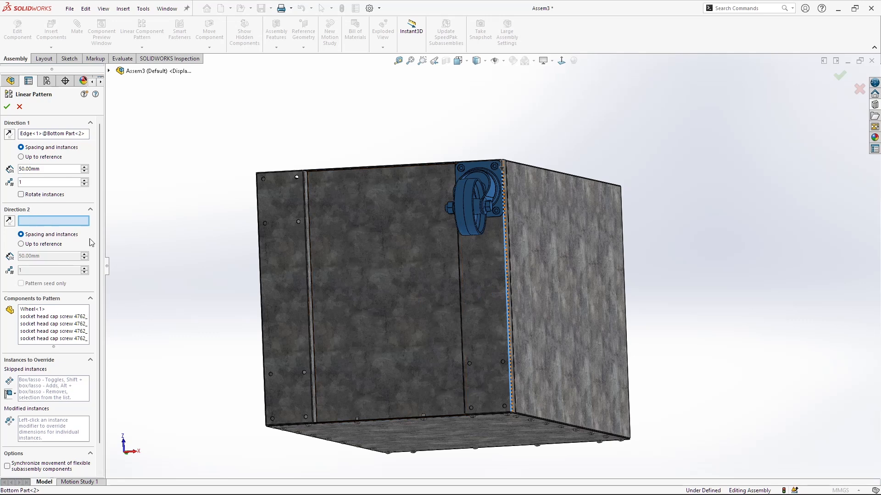
scroll(472, 383, down, 6)
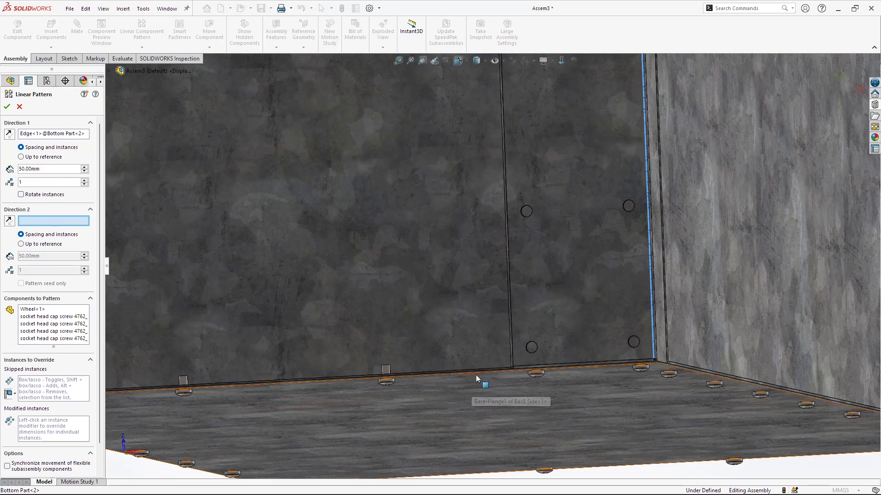
click(476, 373)
Step: Set two instances in both pattern directions and reverse the second direction so the copies stay under the cabinet
scroll(461, 399, up, 5)
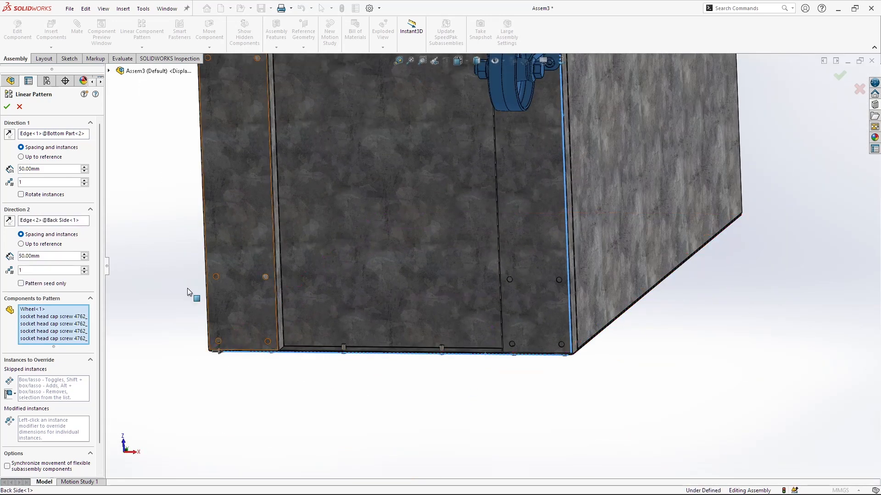
click(85, 269)
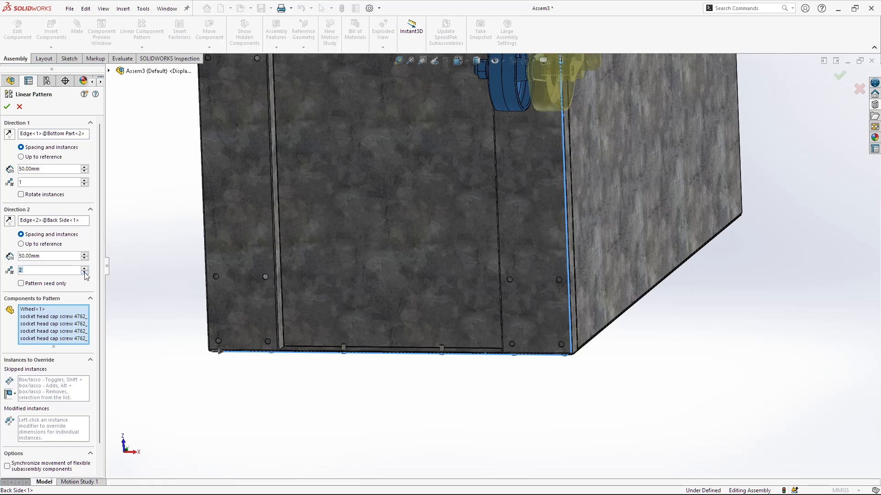
click(85, 181)
scroll(398, 250, up, 3)
middle_drag(403, 255, 523, 243)
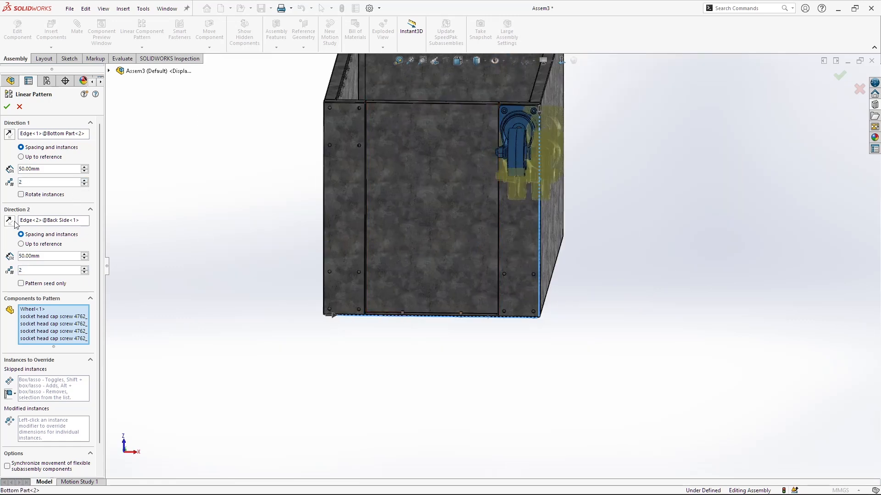
key(ctrl+6)
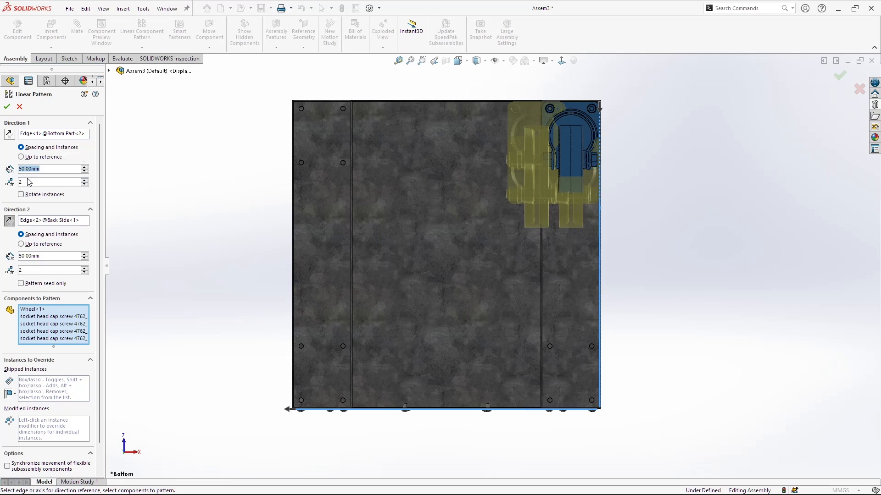
Step: Set the pattern spacing to 347 mm in the first direction and 363 mm in the second
text(3)
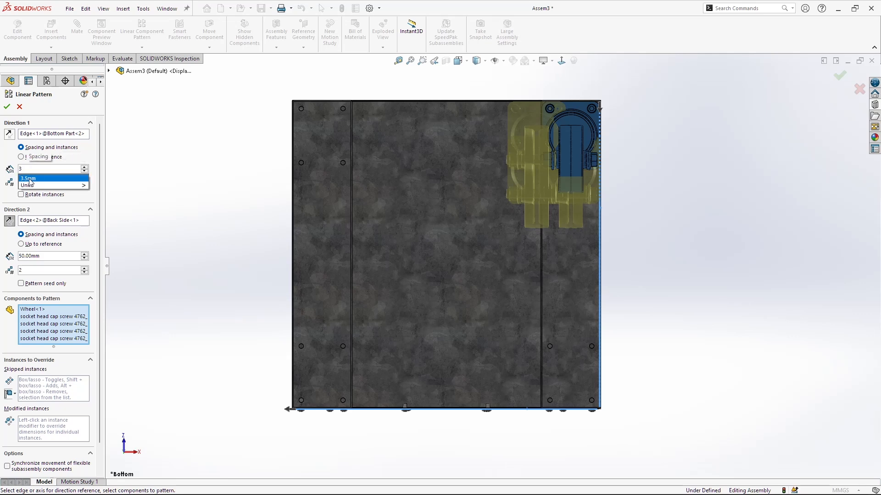
text(47)
key(Return)
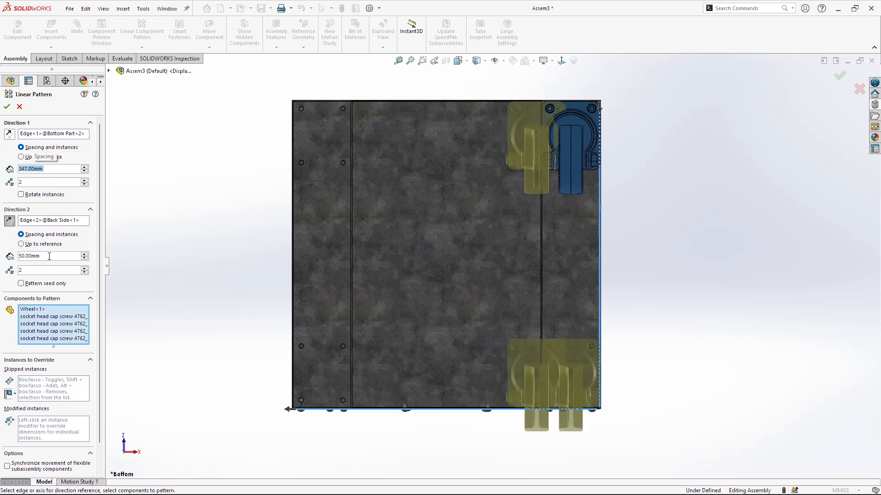
text(3)
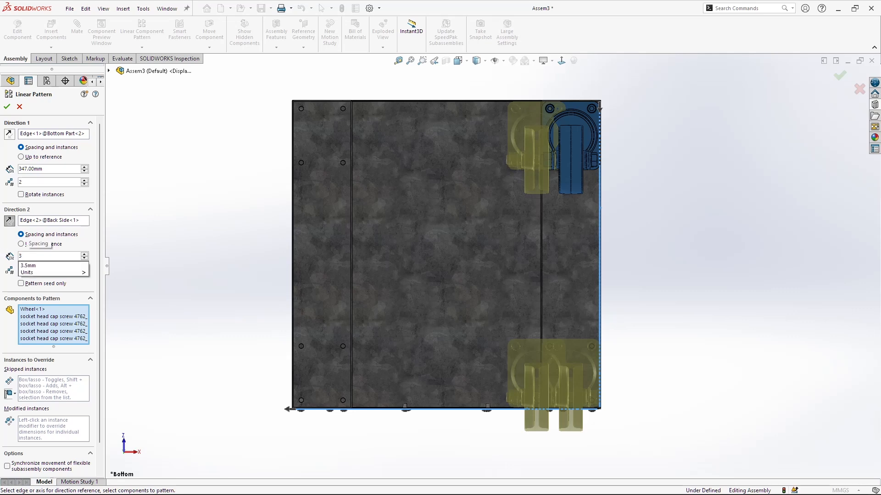
text(63)
key(Return)
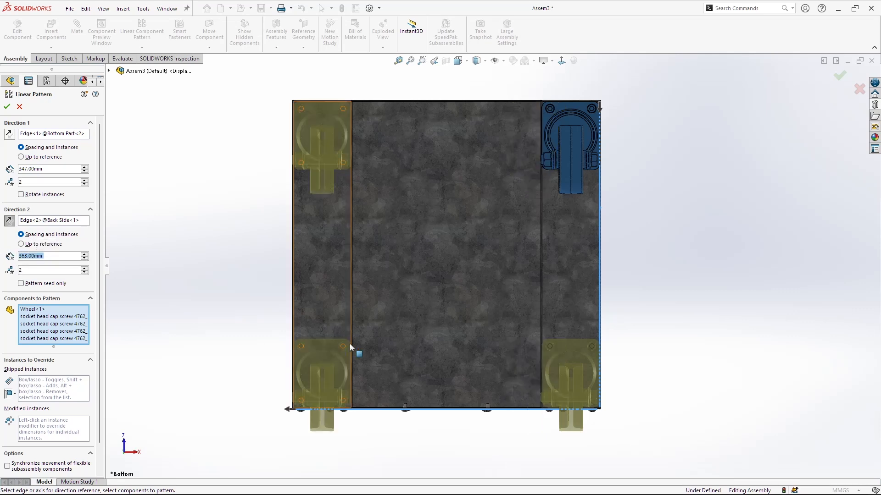
Step: Check the previewed wheels against the bottom plate's holes and corners and accept the linear pattern
scroll(349, 343, down, 5)
scroll(394, 302, up, 3)
scroll(419, 284, up, 5)
scroll(652, 259, down, 8)
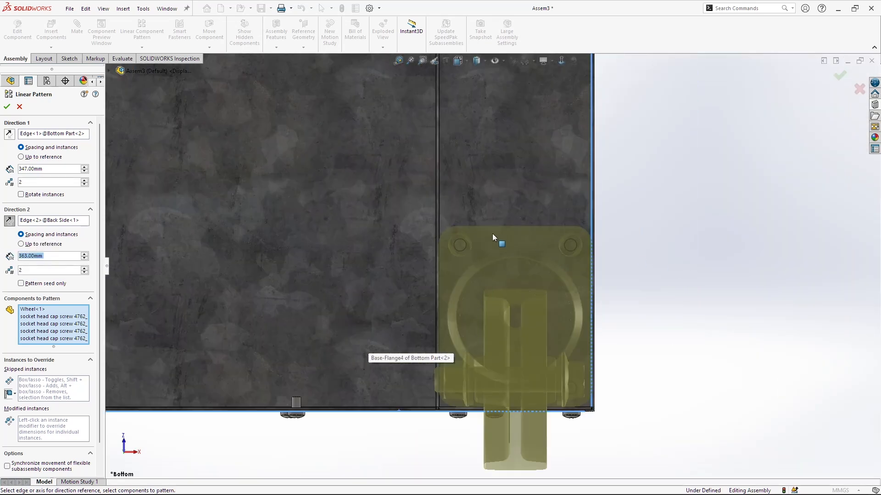
scroll(492, 233, up, 7)
scroll(423, 176, down, 2)
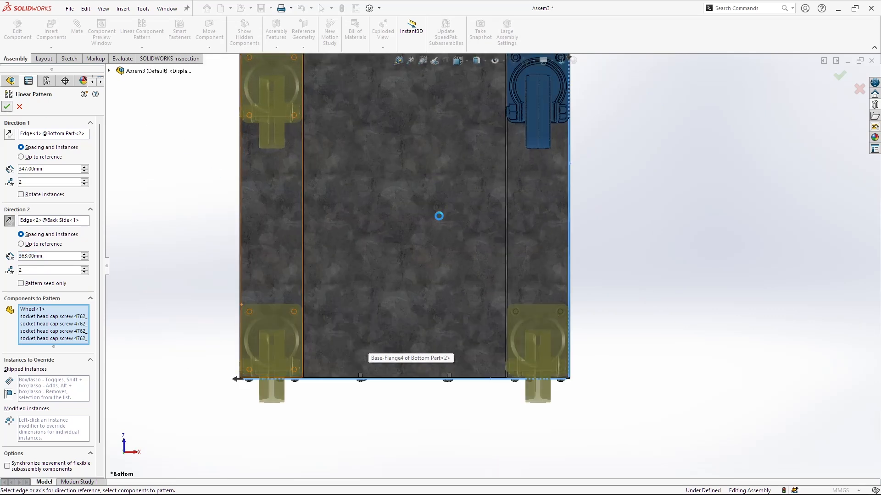
scroll(439, 219, up, 3)
middle_drag(466, 162, 449, 359)
scroll(439, 354, up, 3)
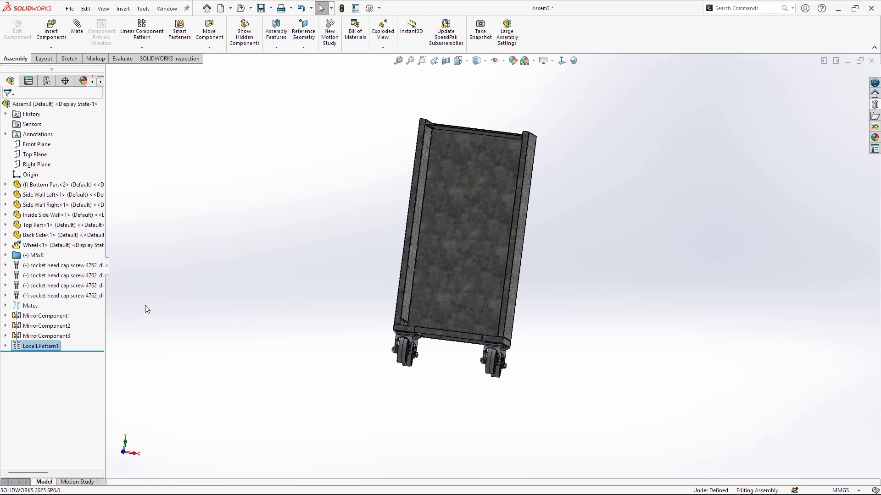
Step: Group the four socket head cap screws in a new folder named M8
click(71, 267)
shift+click(73, 296)
right_click(76, 298)
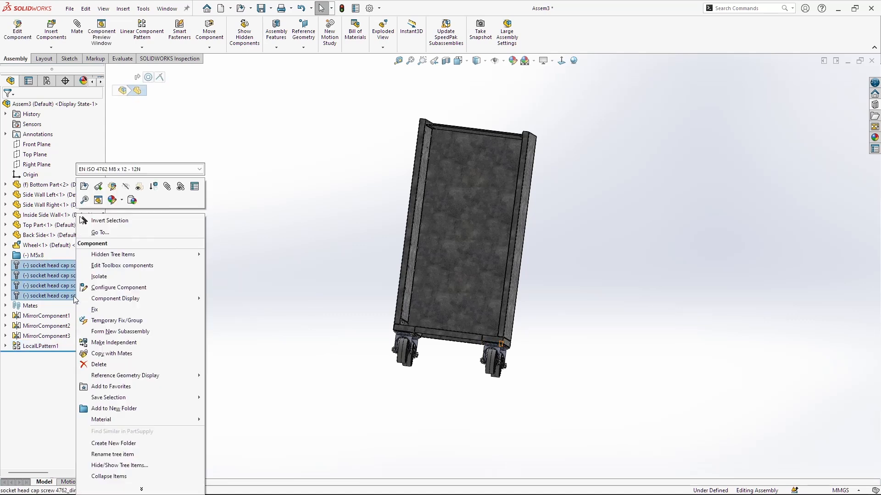
click(137, 408)
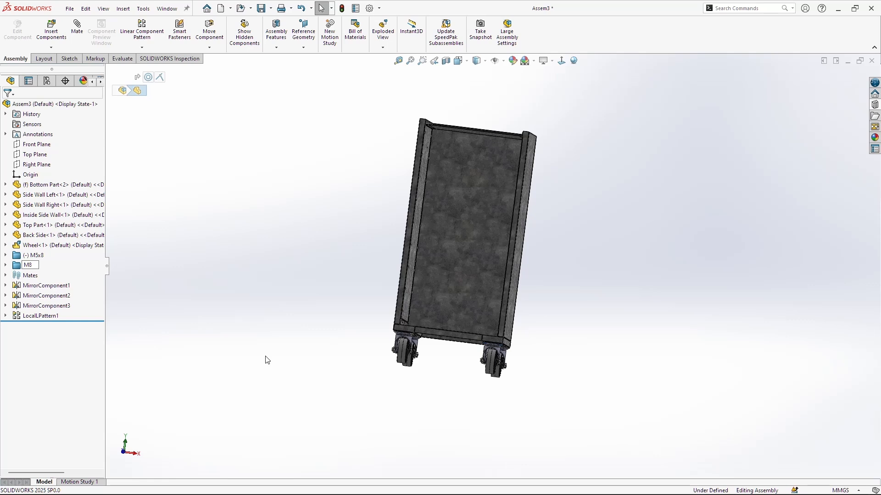
text(M8)
key(Return)
Step: Insert the Cover Top part and place it beside the cabinet's upper end
scroll(508, 359, down, 5)
middle_drag(507, 359, 502, 204)
scroll(433, 237, up, 4)
scroll(439, 167, down, 4)
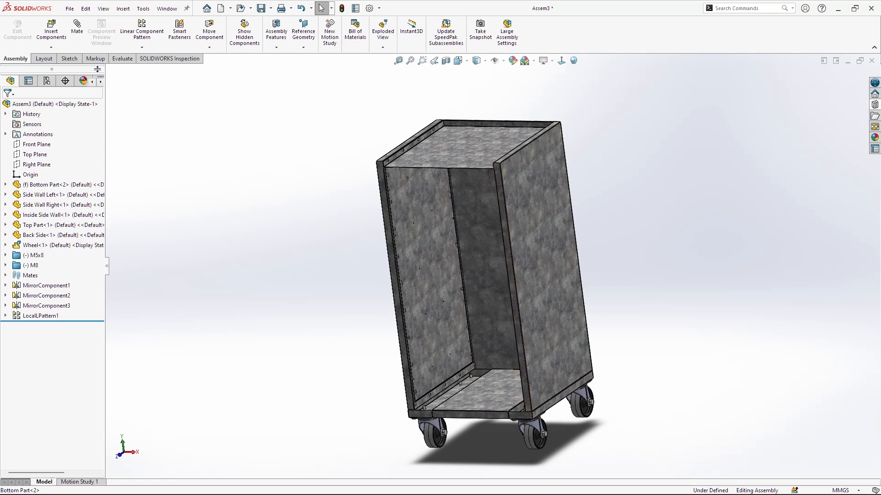
click(42, 40)
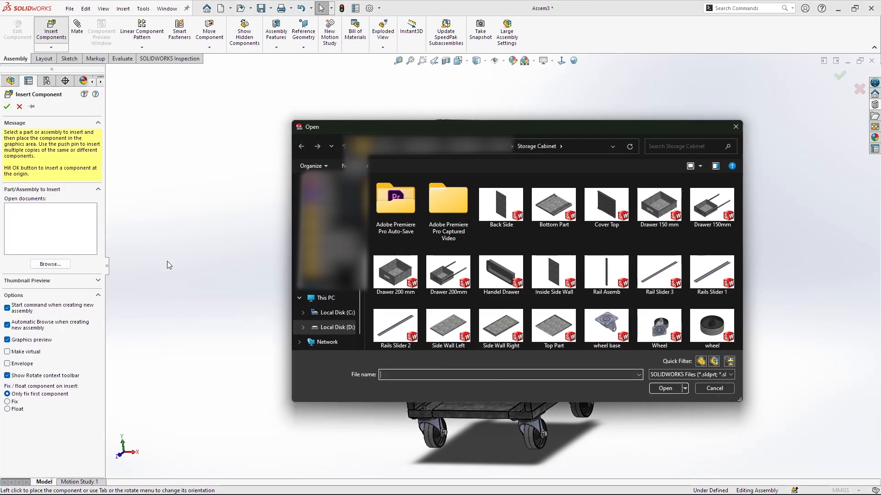
click(605, 207)
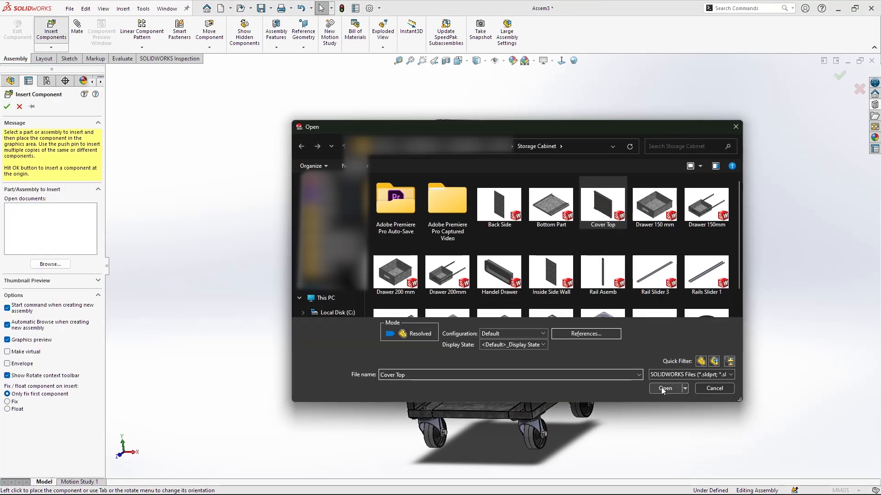
click(663, 388)
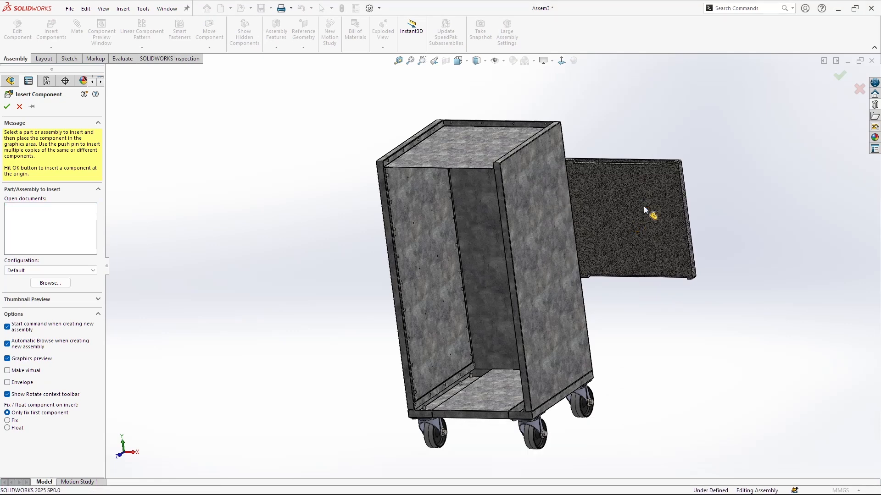
click(644, 210)
Step: Add a coincident mate between the cover's large face and the top part's upper face
click(642, 209)
ctrl+click(480, 158)
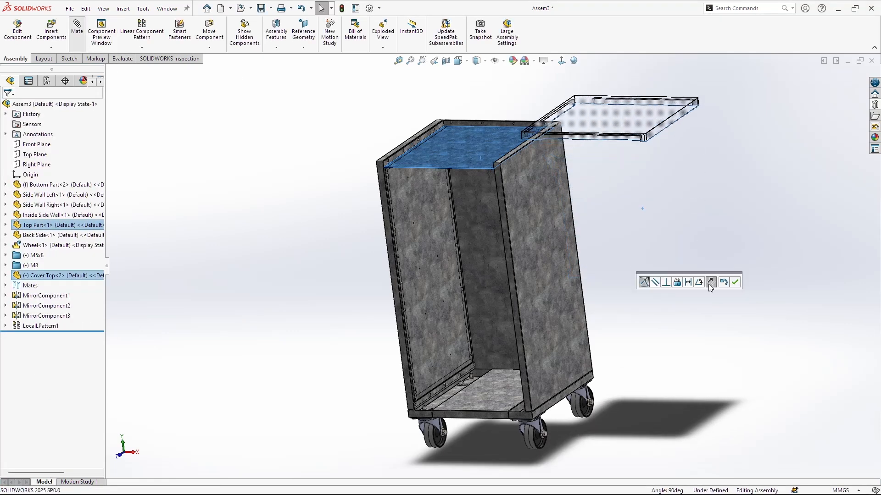
click(739, 282)
scroll(653, 180, down, 10)
key(Escape)
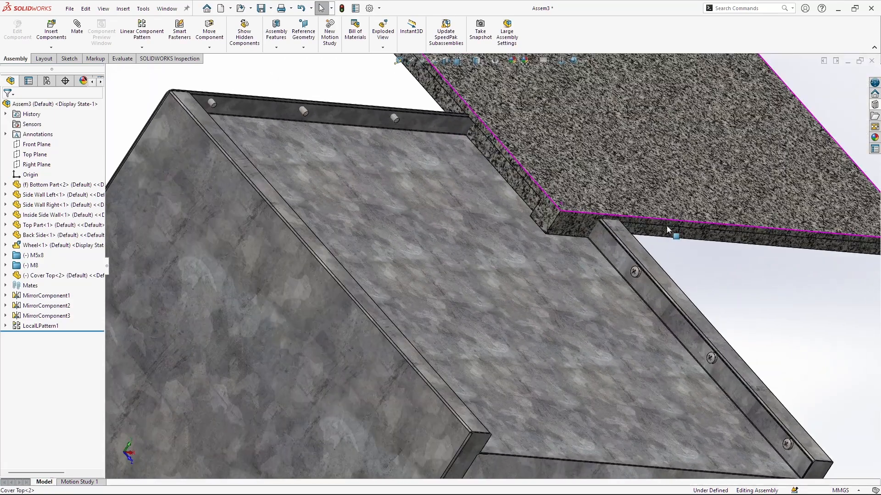
Step: Add a coincident mate between the cover's rear face and the top part's back flange
click(553, 216)
scroll(548, 229, up, 3)
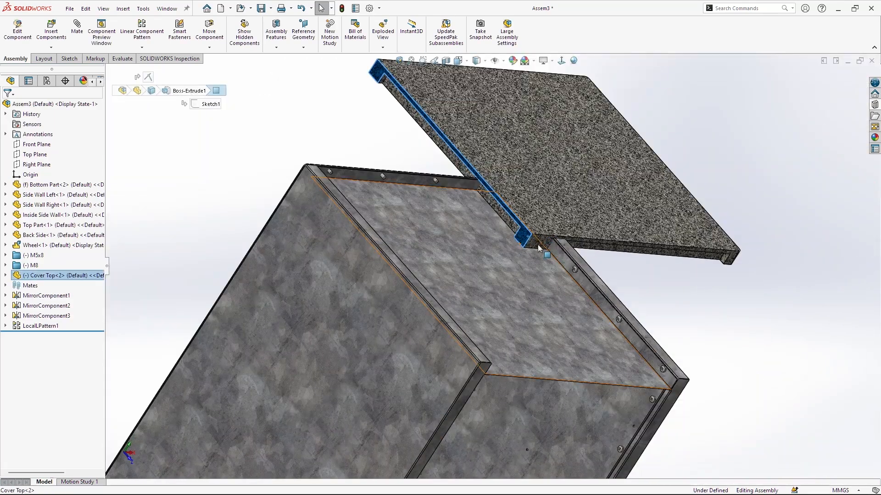
middle_drag(542, 245, 516, 220)
ctrl+click(496, 201)
click(77, 30)
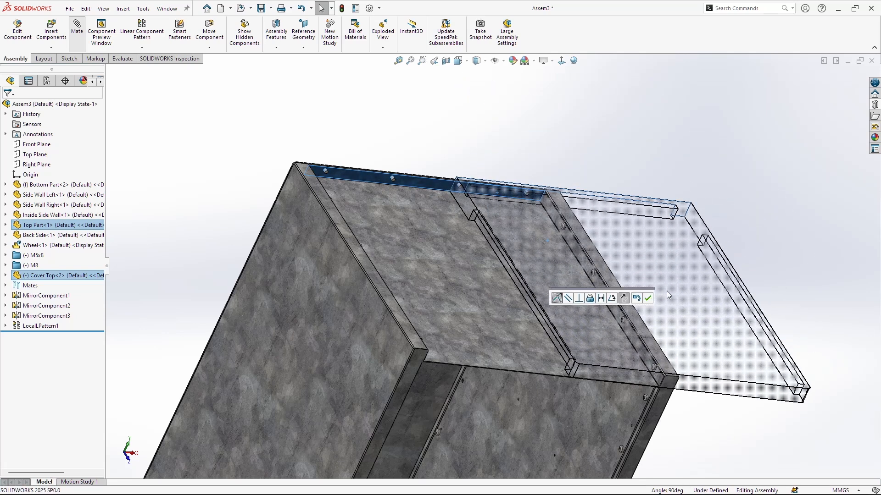
click(647, 298)
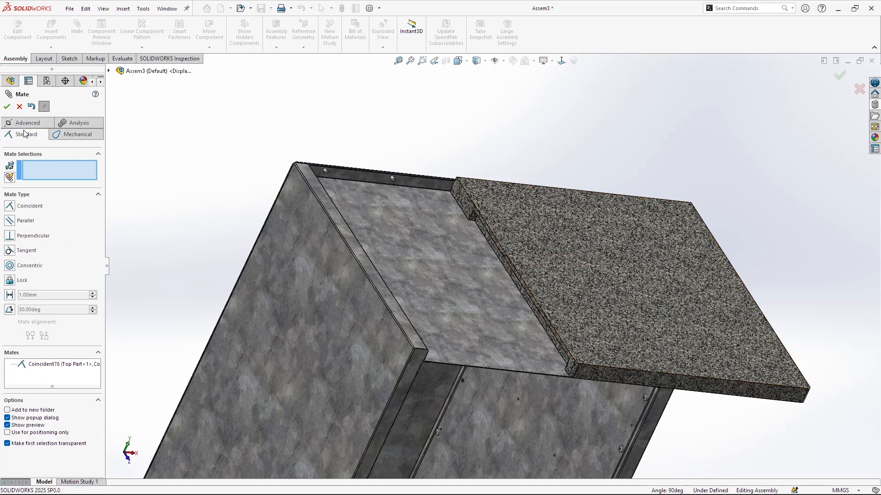
click(11, 105)
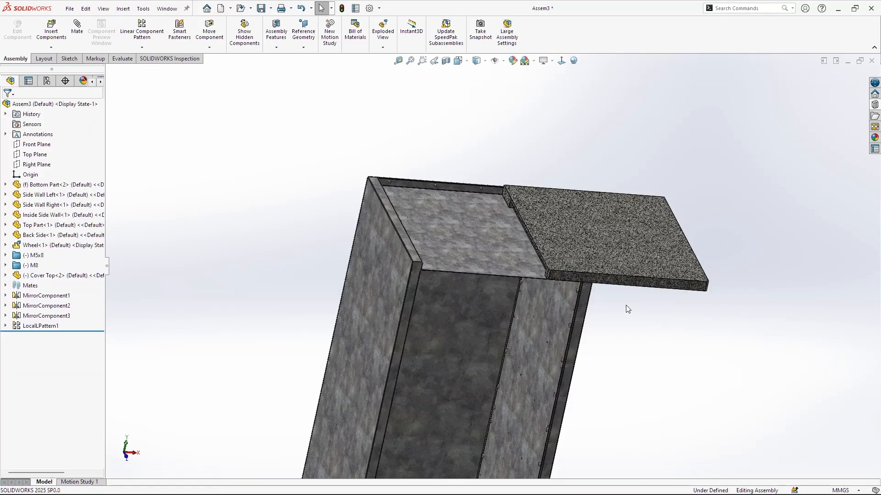
Step: Move the cover away from the cabinet and add a coincident mate between its side face and the top part's side flange
drag(564, 251, 680, 253)
click(652, 304)
scroll(651, 303, down, 10)
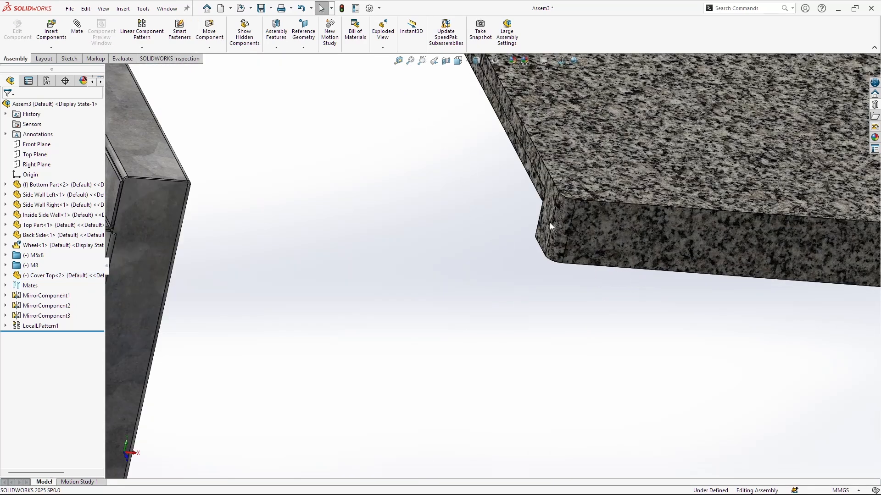
scroll(551, 224, up, 5)
click(572, 250)
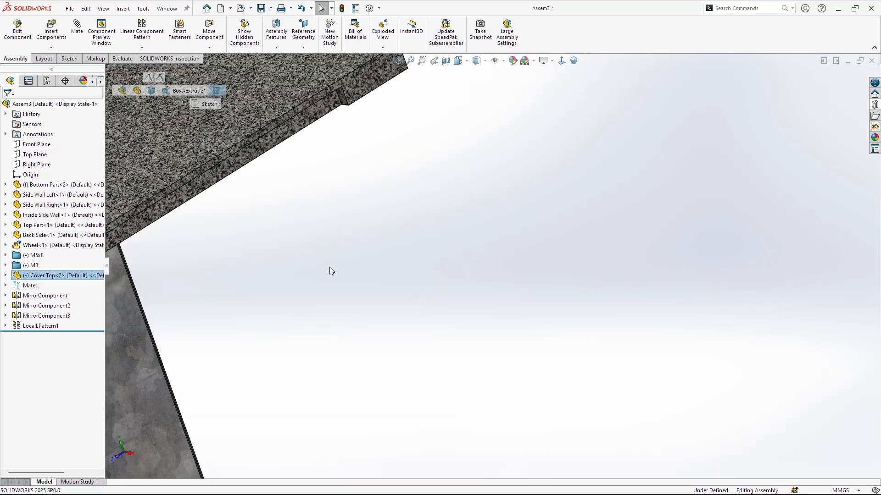
scroll(191, 277, up, 5)
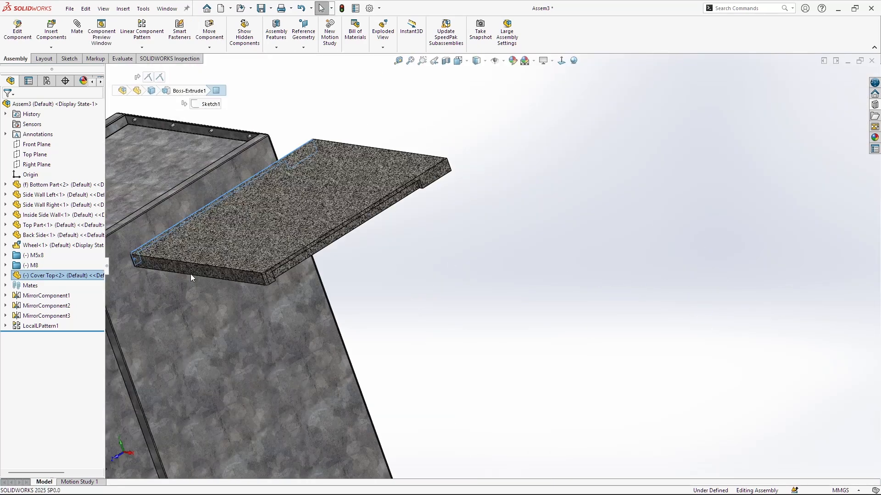
scroll(191, 273, down, 5)
scroll(392, 278, up, 8)
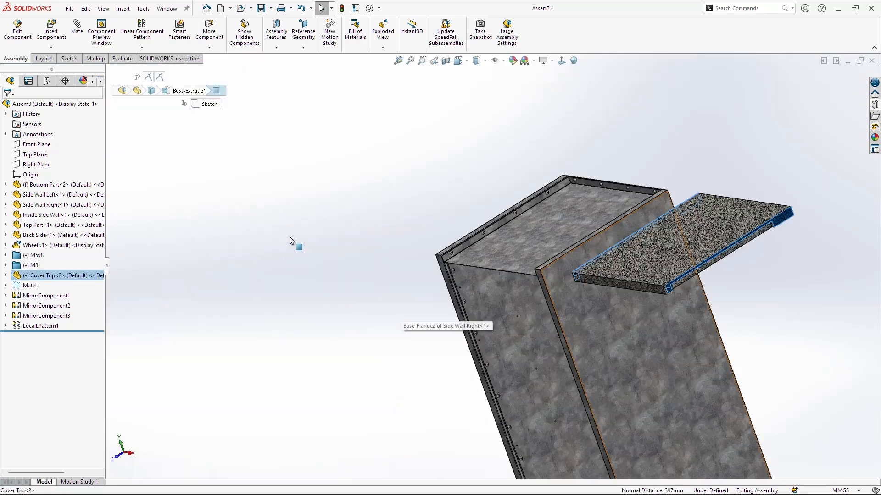
scroll(594, 252, down, 6)
ctrl+click(476, 219)
middle_drag(476, 219, 692, 264)
ctrl+click(692, 264)
scroll(230, 117, up, 3)
click(78, 31)
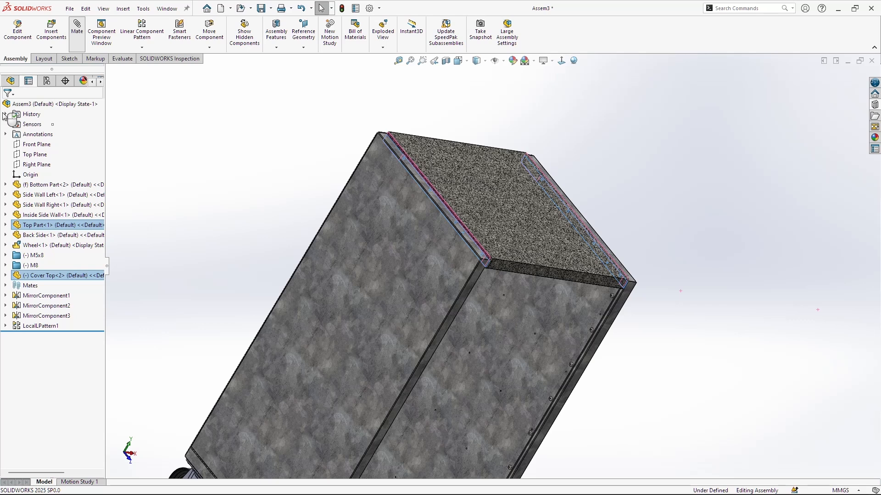
click(7, 107)
key(Escape)
Step: Make the top cover transparent and inspect how it fits around the screws in the top part's flanges
middle_drag(561, 227, 497, 223)
right_click(555, 224)
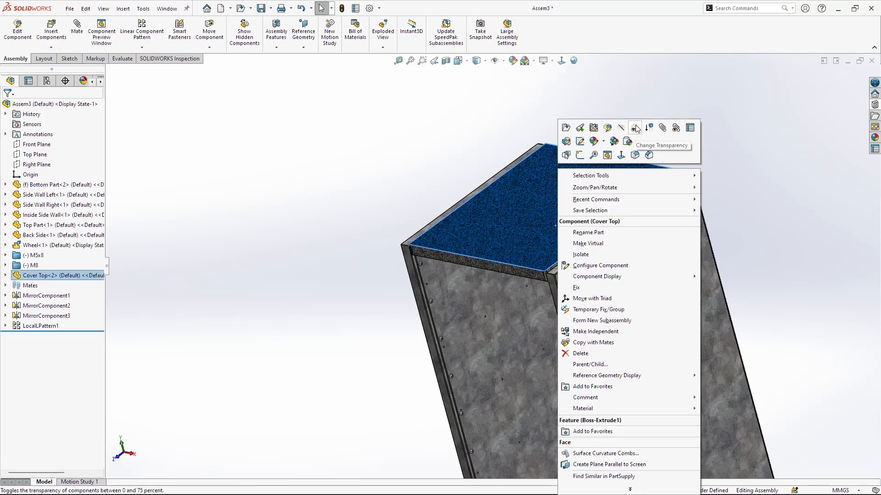
click(636, 128)
scroll(590, 217, down, 5)
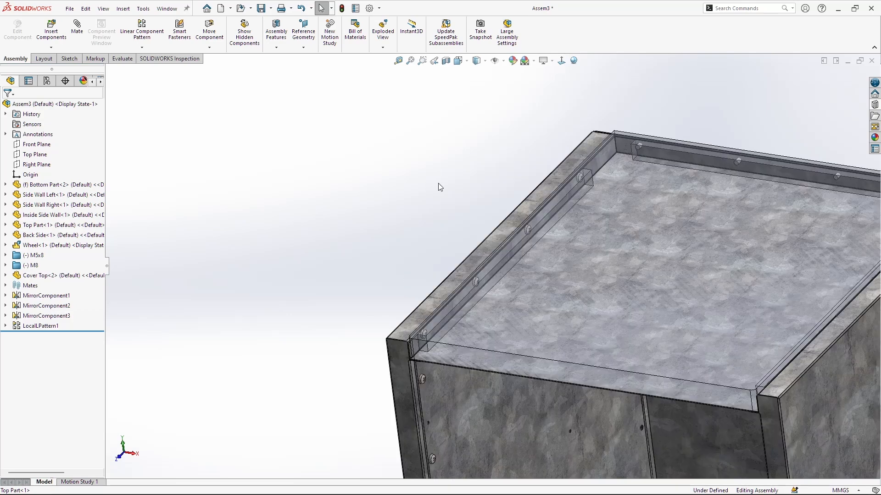
scroll(603, 178, down, 3)
middle_drag(600, 180, 550, 377)
scroll(497, 238, up, 6)
scroll(567, 225, down, 4)
scroll(570, 391, up, 4)
scroll(422, 370, down, 4)
middle_drag(422, 371, 452, 405)
scroll(599, 383, up, 6)
middle_drag(601, 387, 436, 220)
scroll(419, 189, down, 5)
Step: Turn off the top cover's transparency
right_click(424, 189)
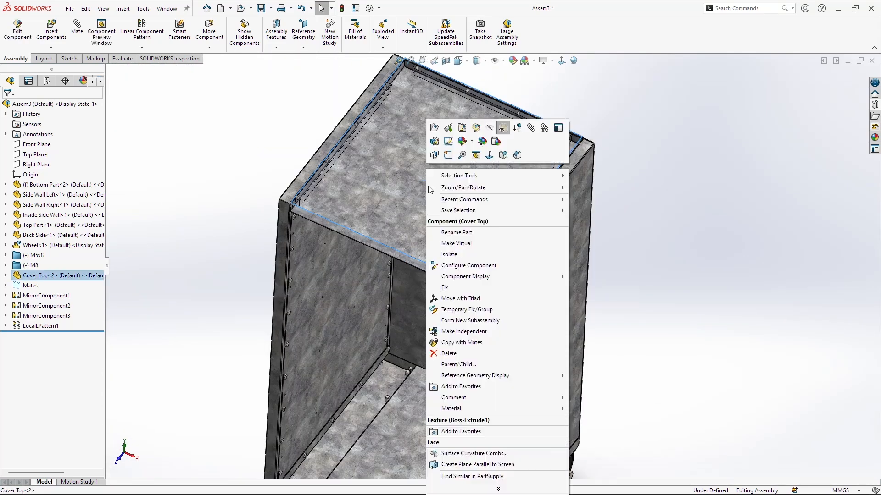
click(502, 128)
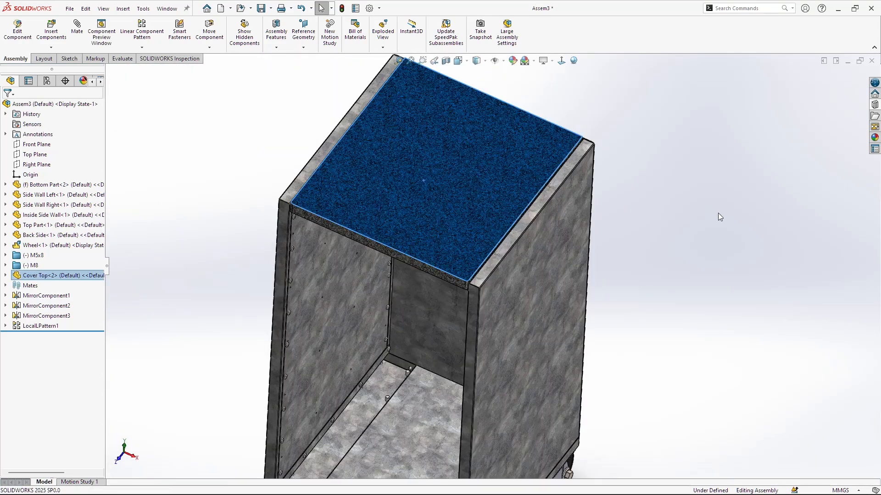
click(718, 213)
scroll(554, 332, up, 4)
middle_drag(554, 332, 594, 293)
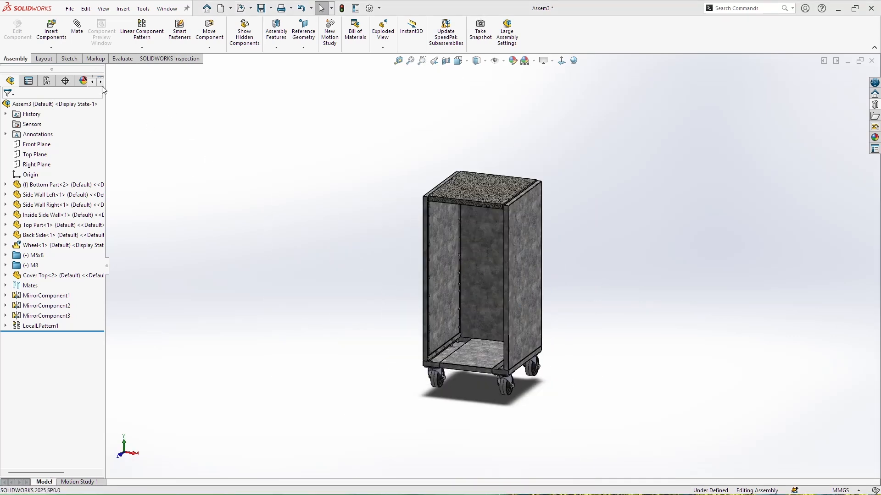
Step: Insert the Drawer 150mm assembly, place it in front of the cabinet's upper half, and rebuild the document
click(49, 40)
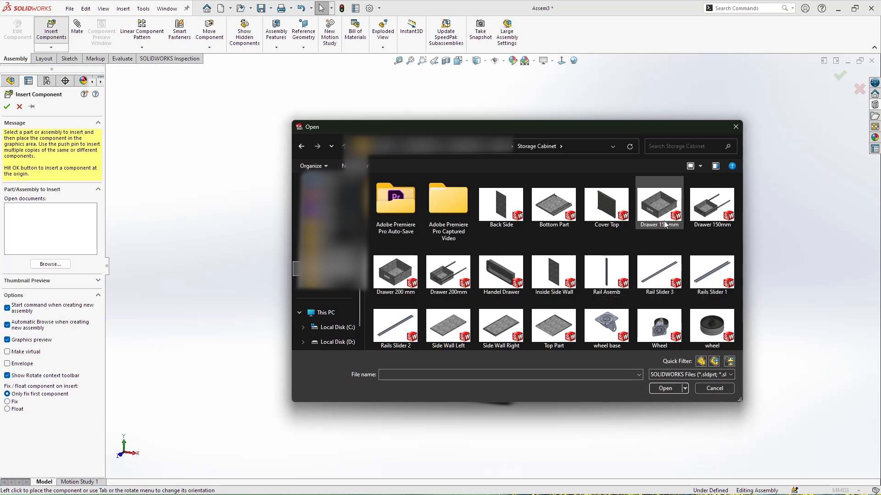
click(711, 206)
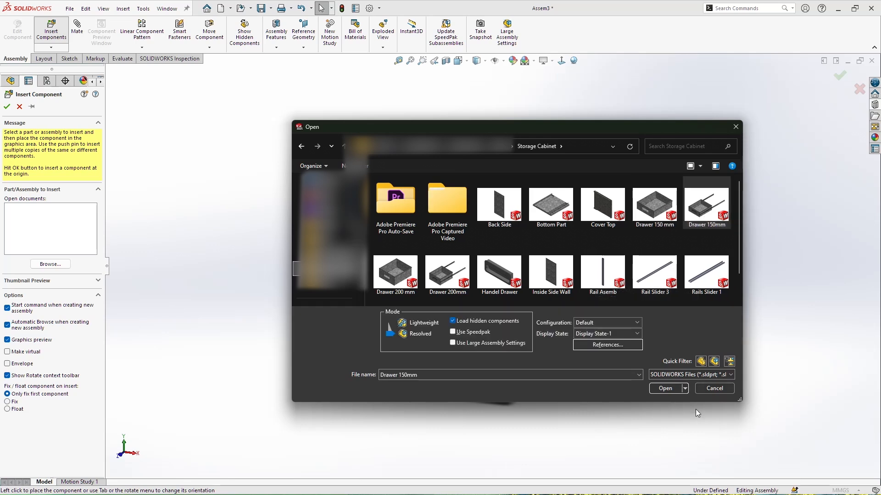
click(668, 390)
click(394, 255)
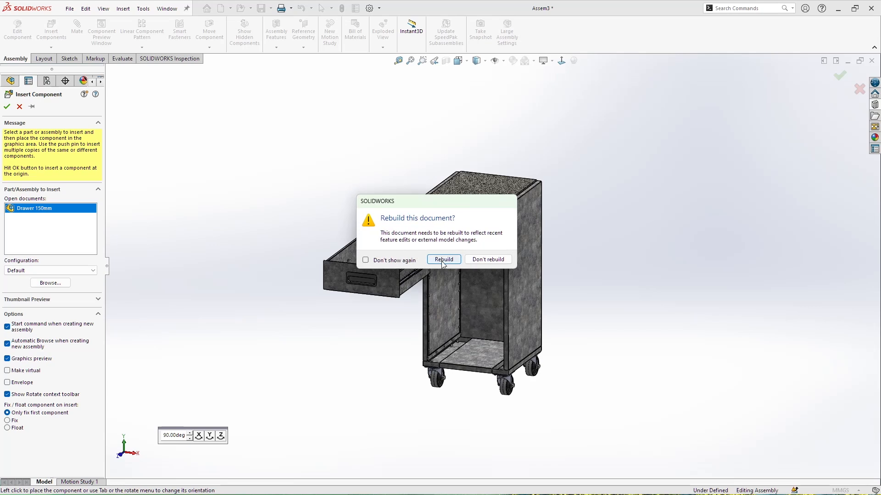
click(443, 259)
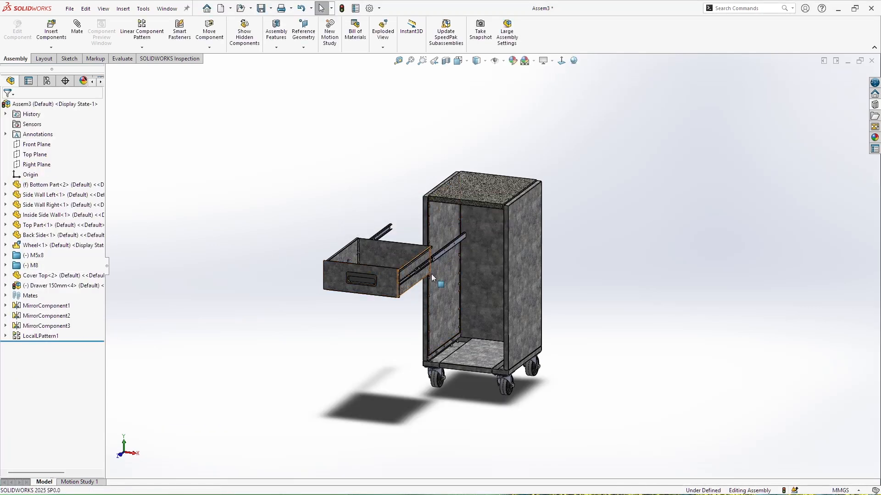
Step: Add a coincident mate between the outer face of the drawer's Rails Slider 1 and the Inside Side Wall
scroll(413, 263, up, 3)
click(456, 239)
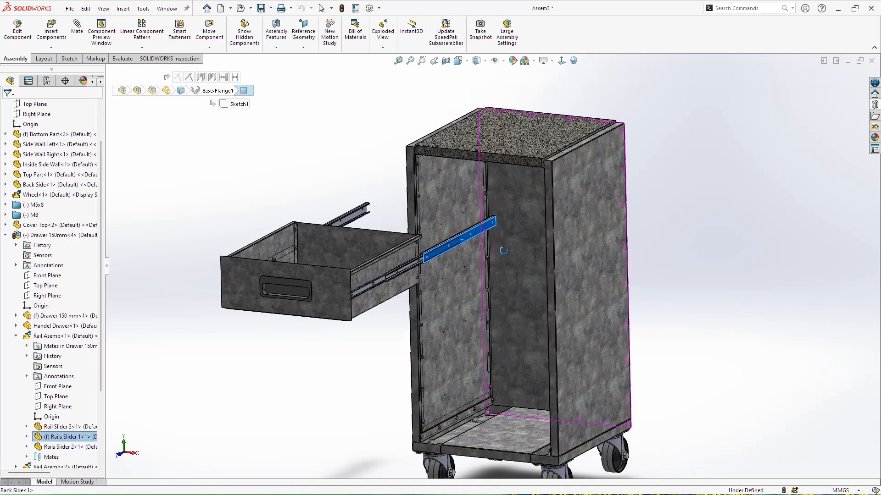
middle_drag(457, 238, 654, 211)
click(653, 211)
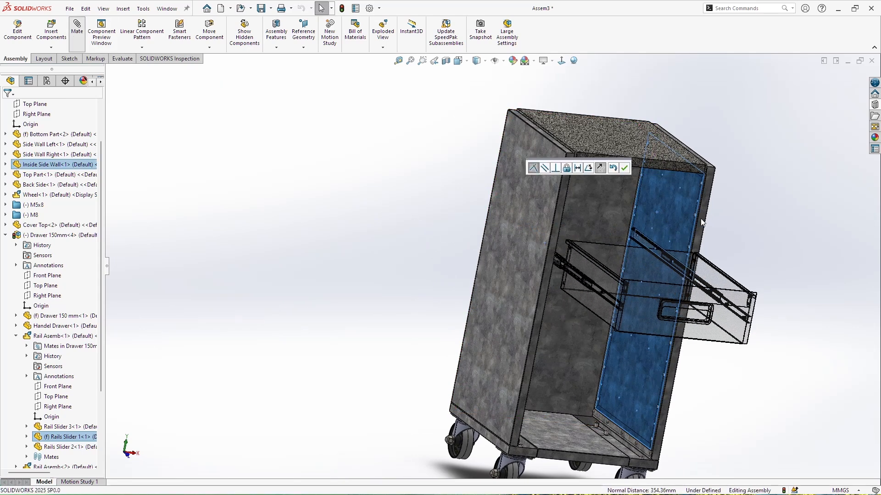
click(624, 169)
Step: Add a concentric mate between the upper rear mounting hole of the Inside Side Wall and the end hole of Rails Slider 1
scroll(636, 211, down, 10)
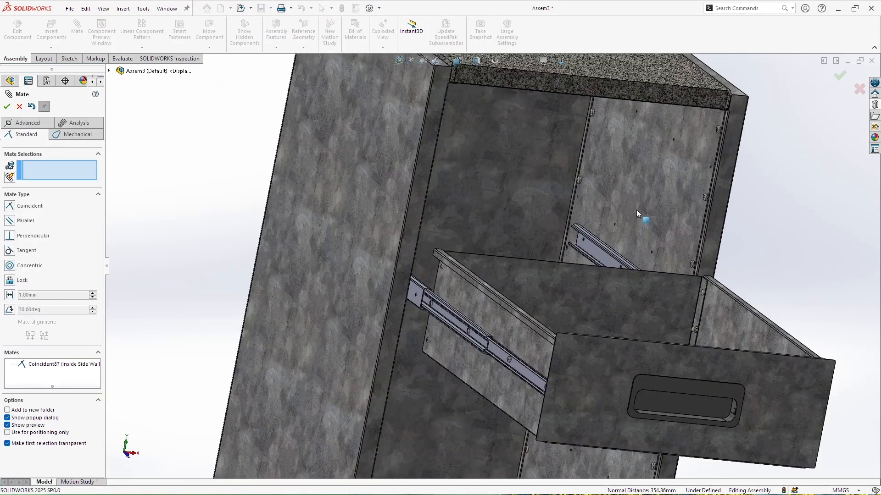
scroll(545, 142, down, 10)
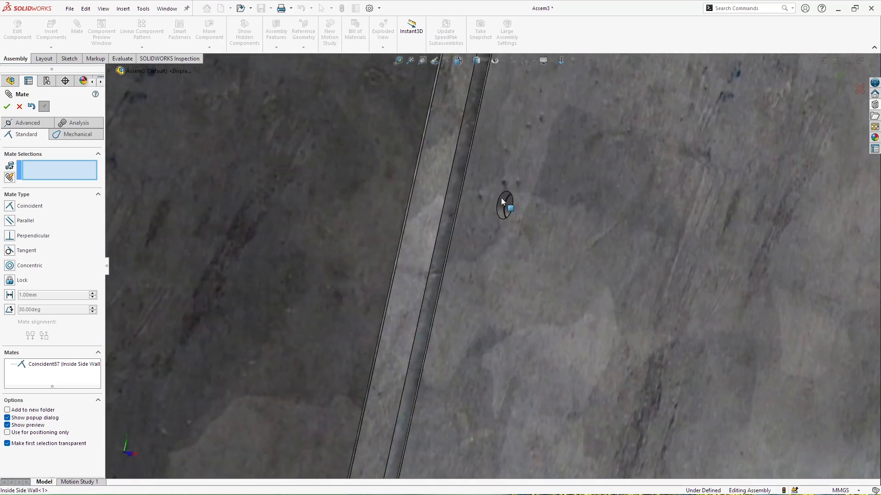
click(508, 204)
scroll(533, 365, up, 8)
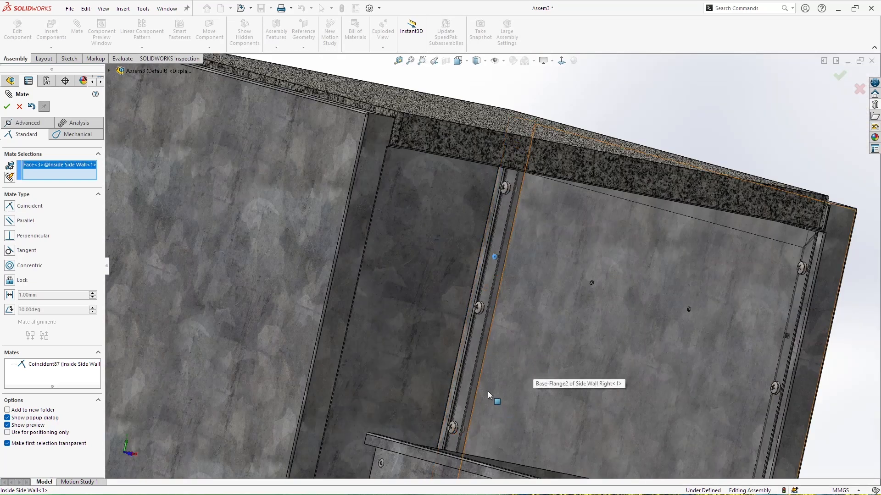
scroll(486, 403, up, 8)
scroll(484, 418, down, 10)
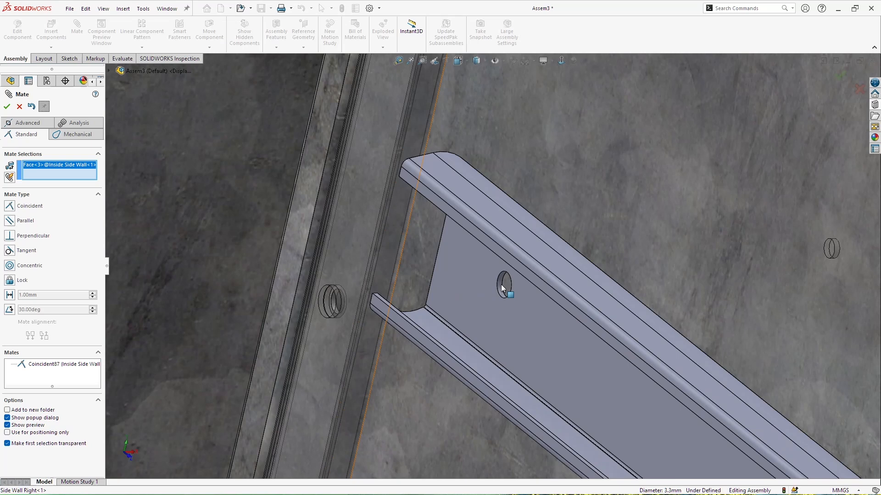
click(499, 288)
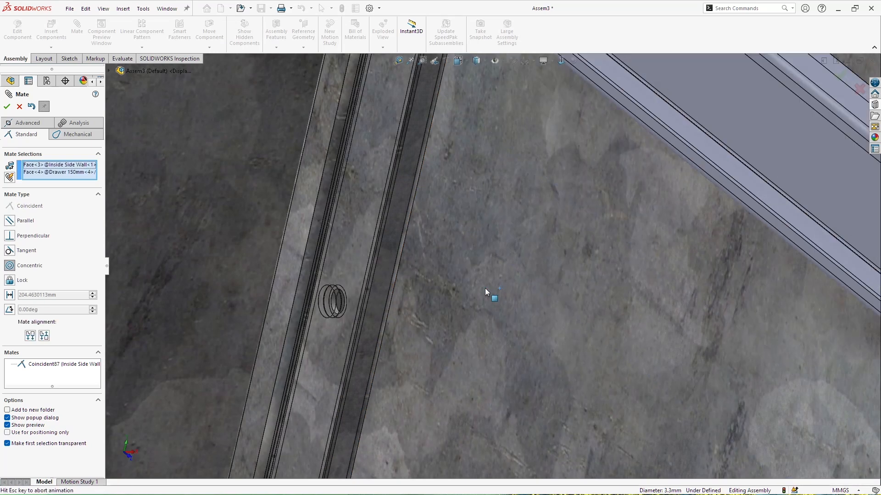
scroll(637, 231, up, 12)
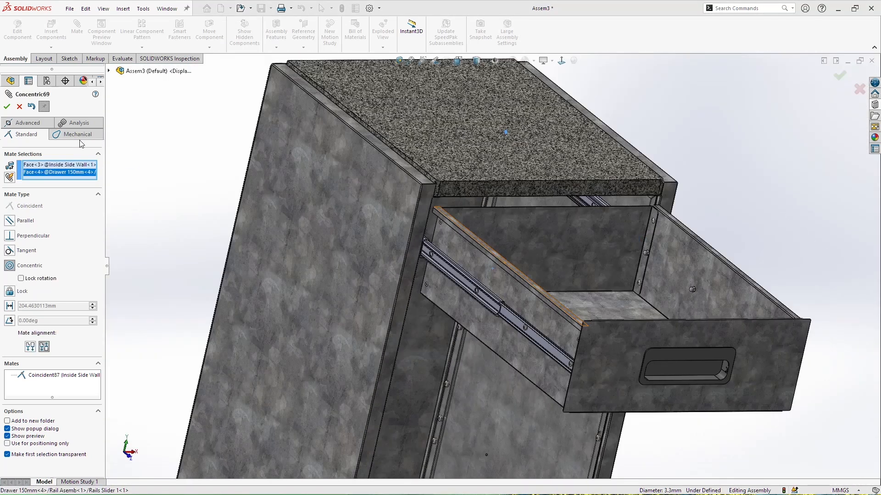
click(7, 106)
Step: Add a second concentric mate between another Rails Slider 1 hole and its matching Inside Side Wall hole
middle_drag(633, 210, 641, 124)
scroll(552, 248, down, 15)
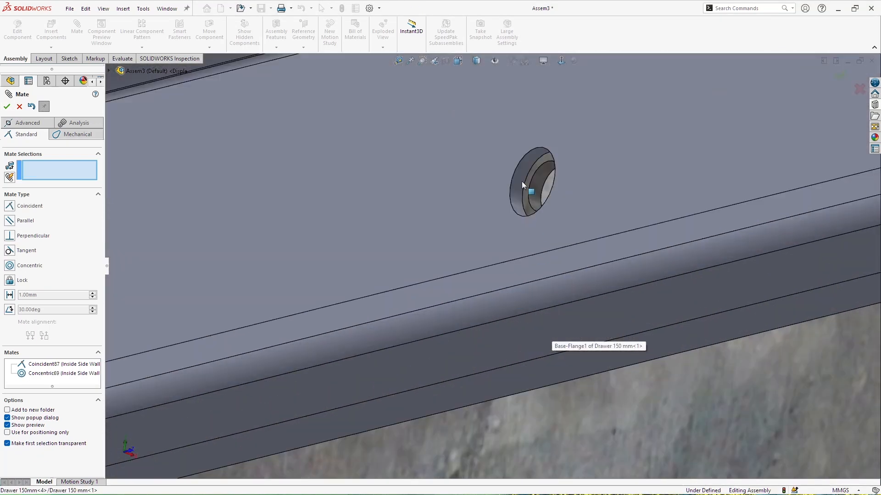
click(534, 185)
click(521, 177)
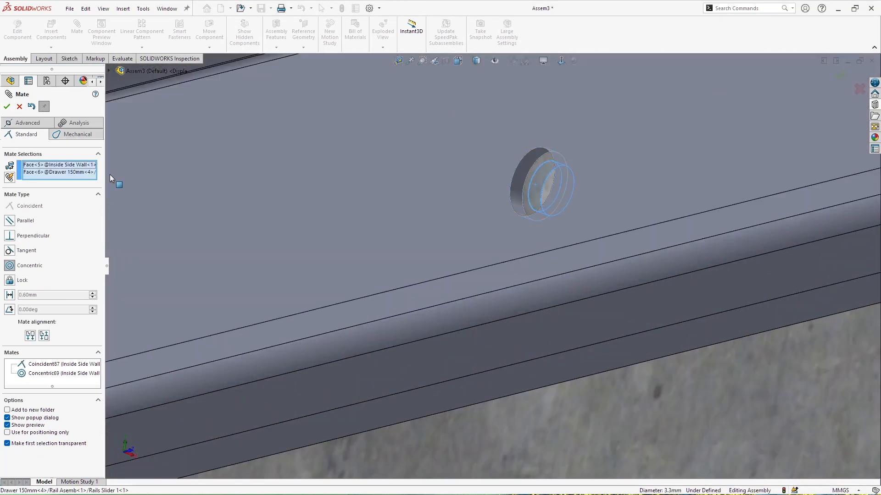
click(7, 107)
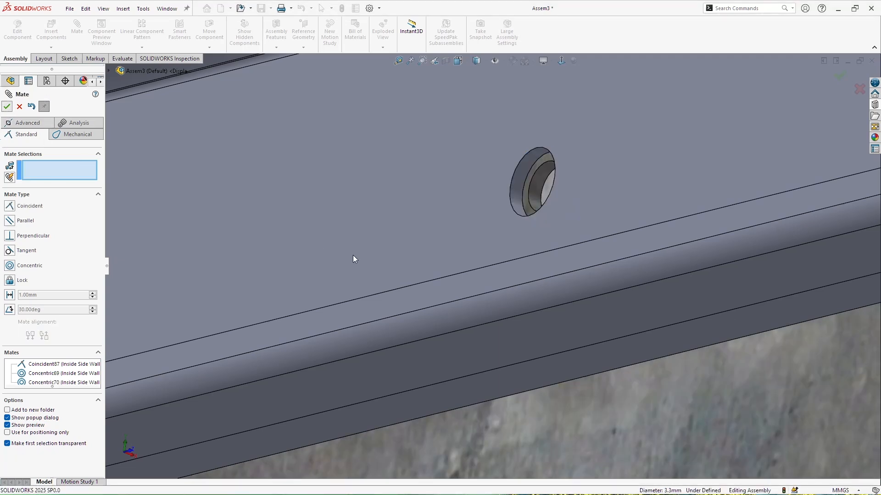
key(Escape)
Step: Make the Drawer 150mm subassembly flexible
scroll(395, 265, up, 16)
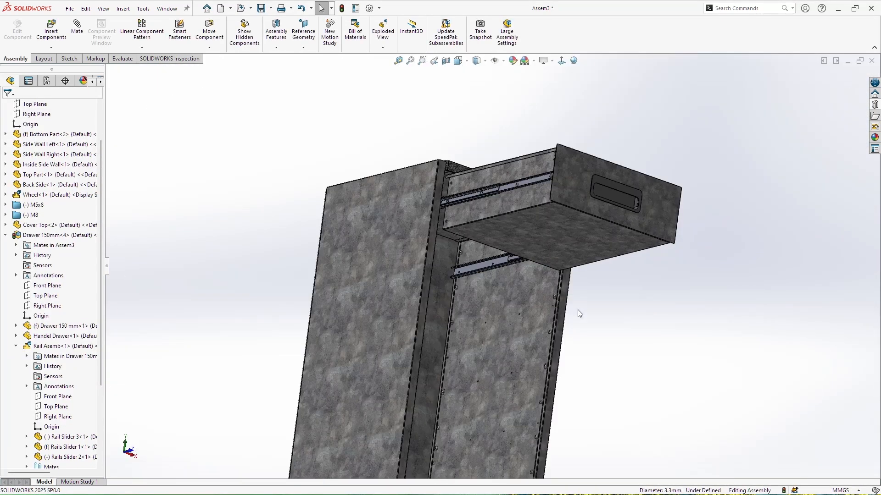
middle_drag(577, 311, 566, 387)
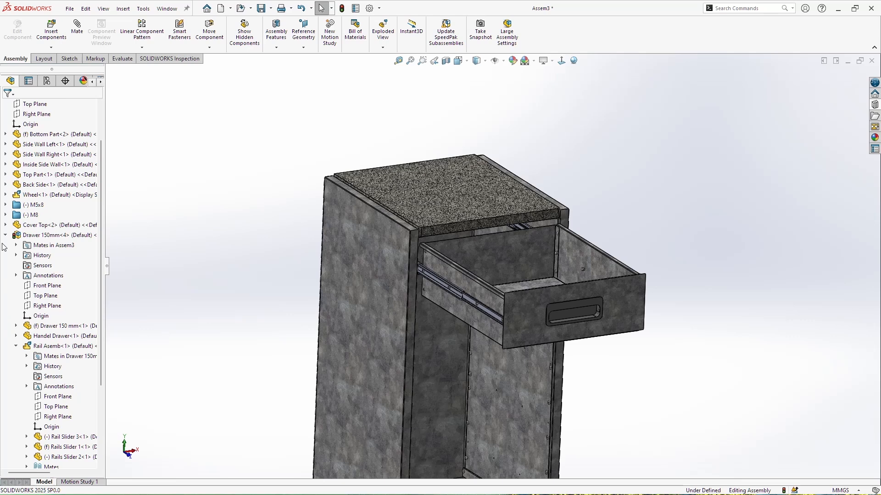
click(5, 236)
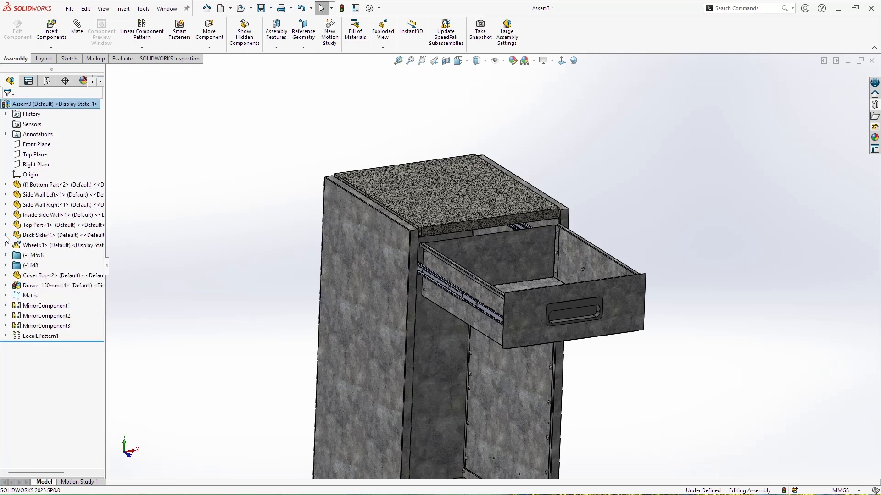
right_click(84, 286)
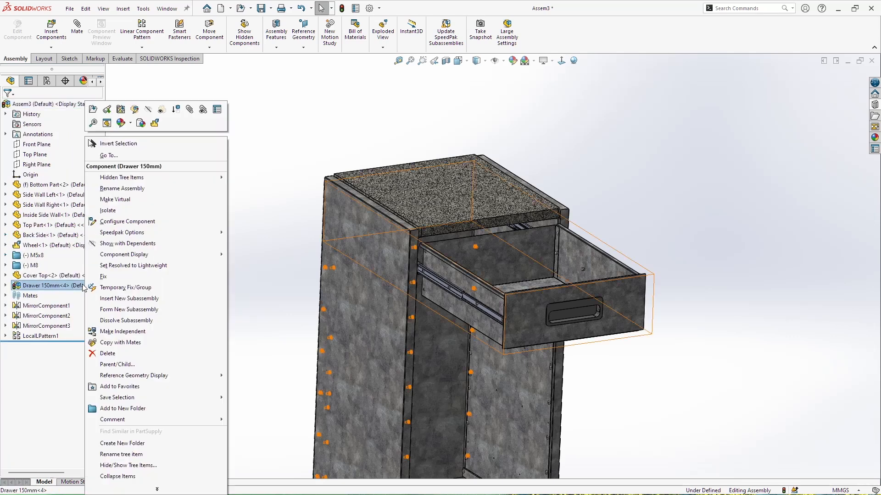
click(155, 123)
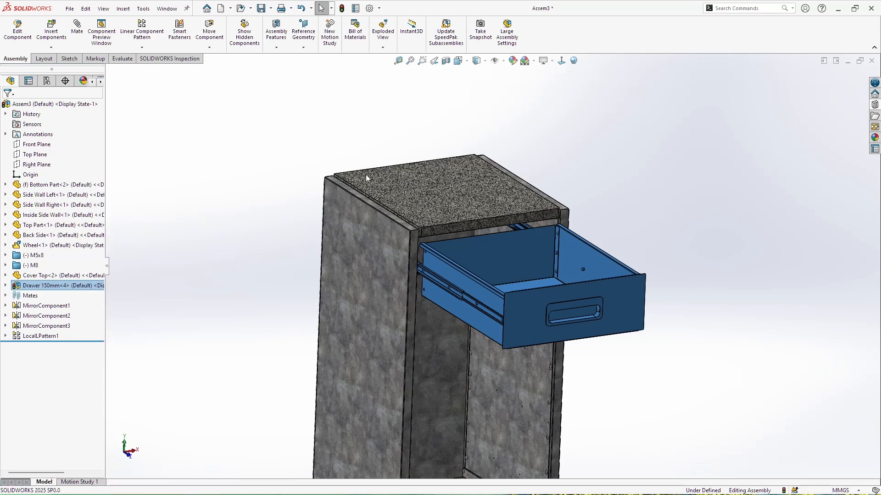
click(655, 230)
Step: Slide the drawer along its rails into the cabinet until its front sits beneath the top cover
middle_drag(648, 336, 657, 338)
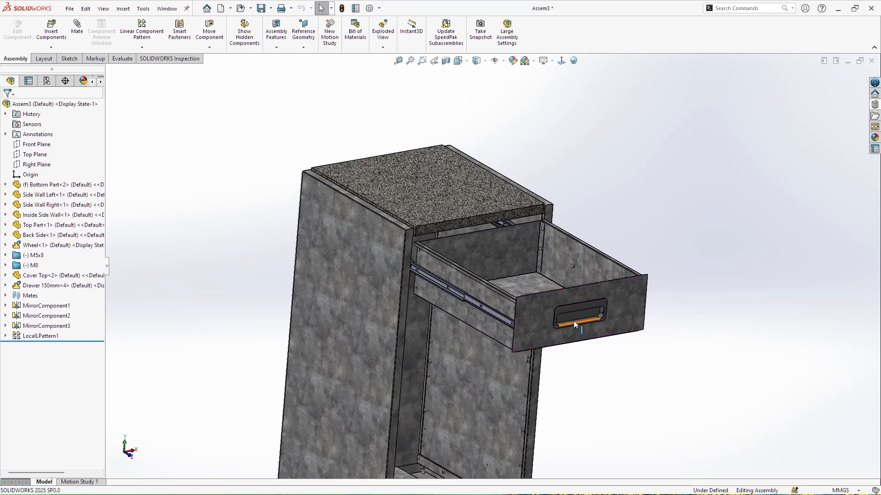
click(541, 304)
drag(542, 304, 374, 197)
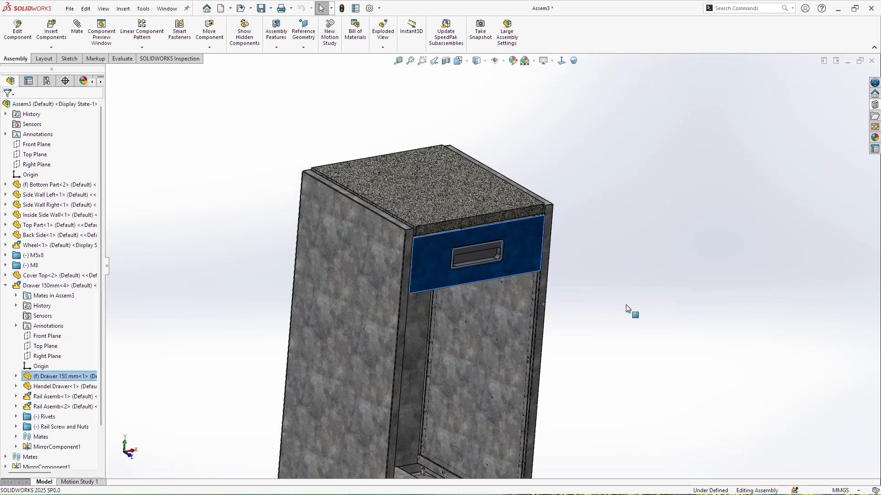
click(613, 330)
middle_drag(601, 329, 508, 305)
click(540, 231)
click(764, 220)
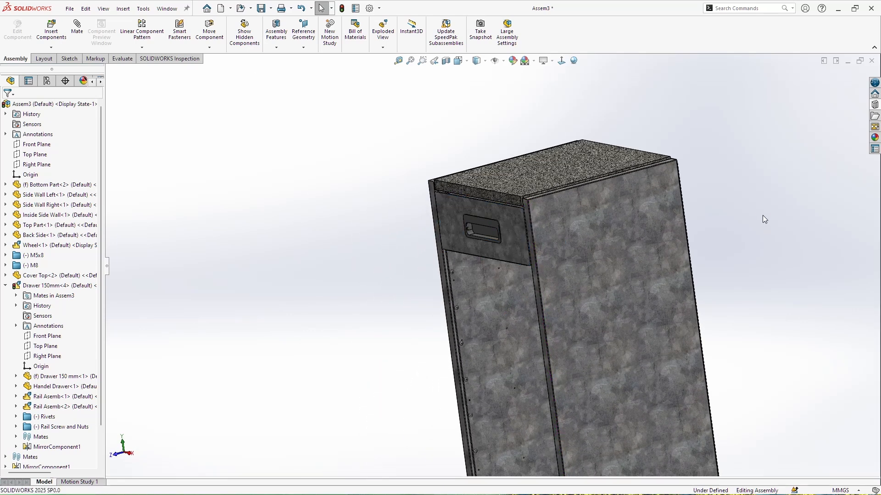
click(6, 286)
middle_drag(355, 338, 435, 310)
scroll(533, 310, up, 2)
scroll(533, 310, down, 2)
middle_drag(495, 280, 459, 296)
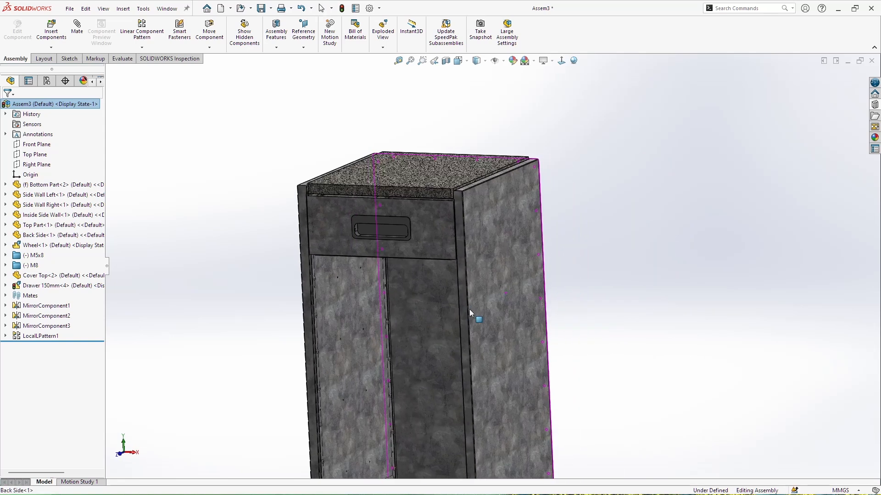
scroll(458, 296, up, 1)
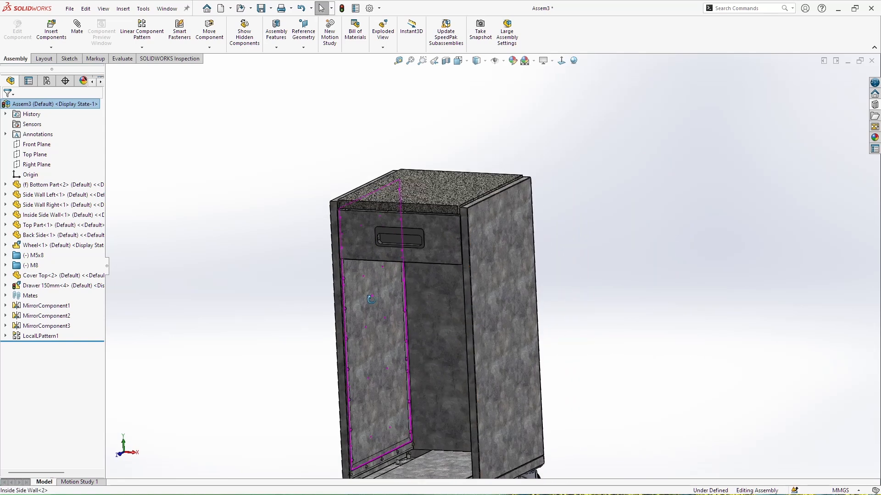
Step: Add another copy of the Drawer 150mm subassembly and mate its Rails Slider 1 mounting face coincident with the mirrored Inside Side Wall
click(66, 286)
drag(133, 285, 253, 294)
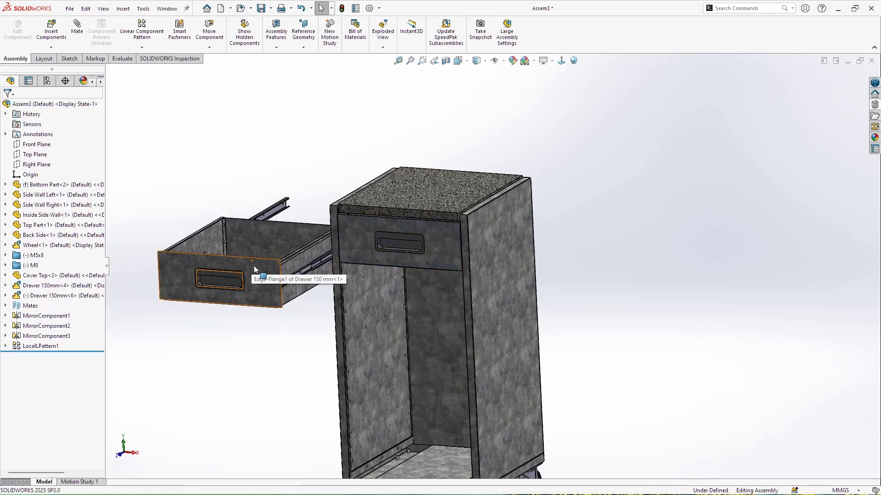
scroll(254, 266, up, 3)
middle_drag(254, 266, 339, 282)
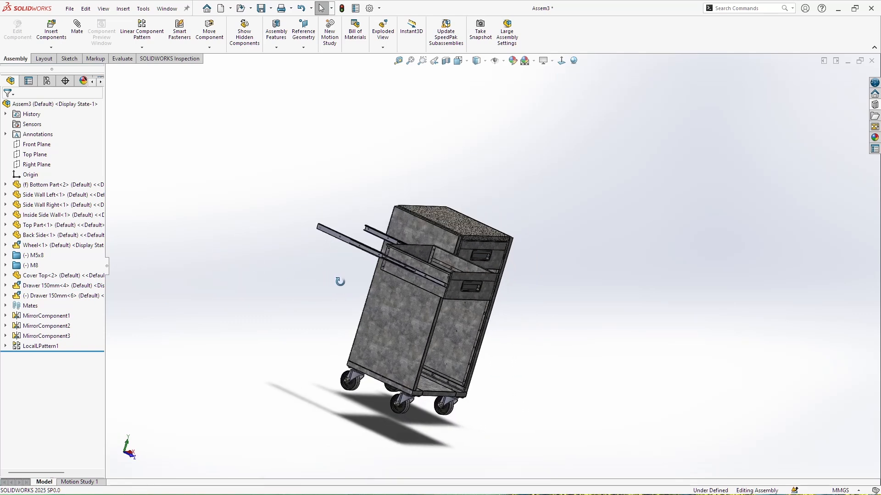
click(344, 243)
middle_drag(345, 244, 375, 272)
ctrl+click(424, 287)
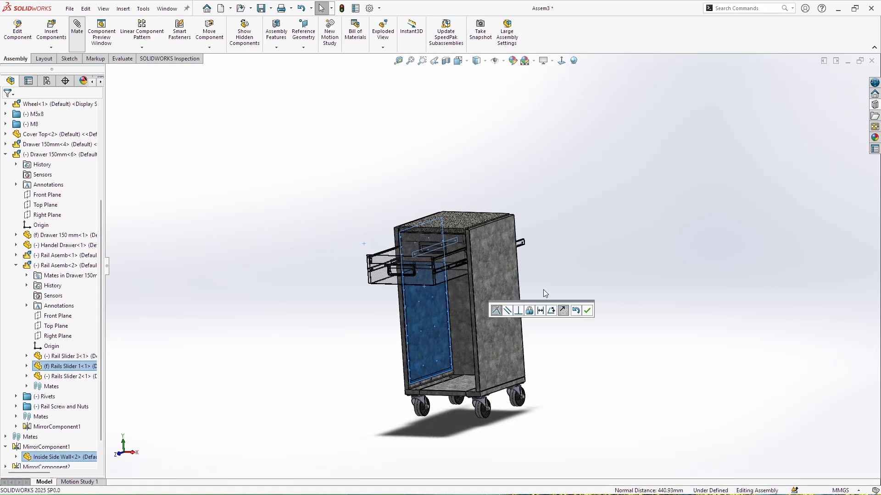
click(587, 310)
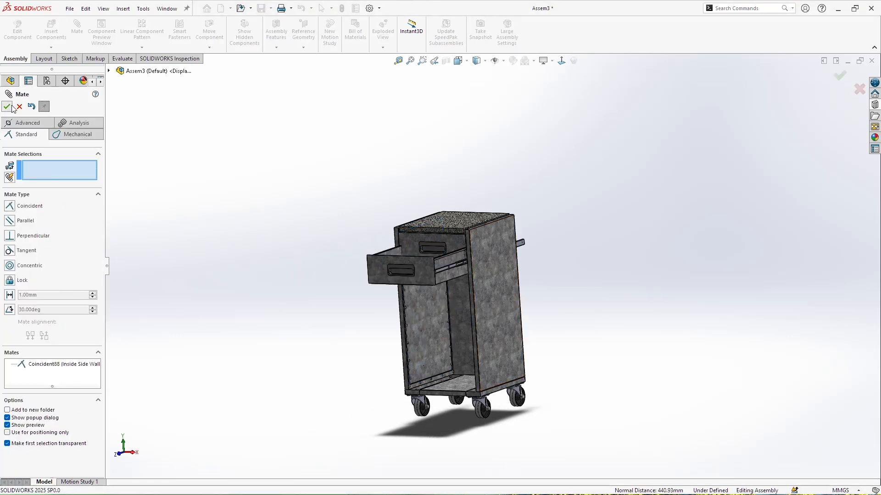
click(7, 107)
Step: Lower the copied drawer below the top drawer and add a concentric mate between a Rails Slider 1 hole and an Inside Side Wall mounting hole
drag(433, 271, 436, 320)
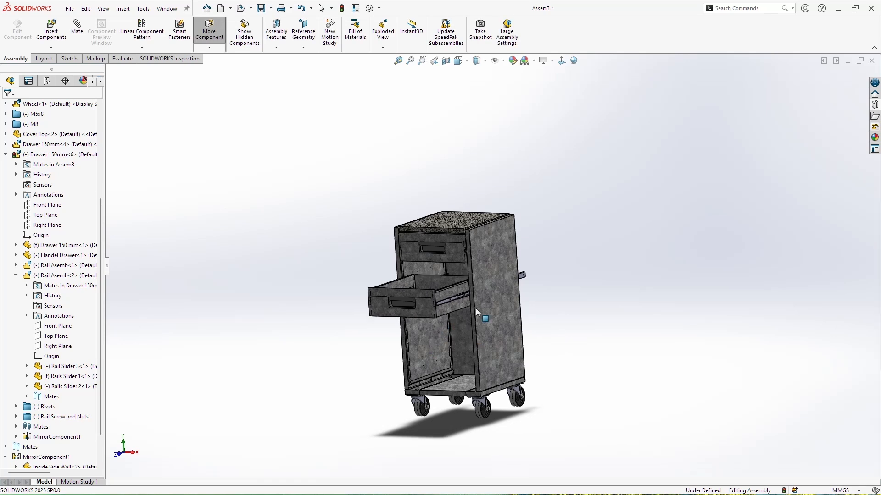
click(448, 312)
scroll(444, 293, down, 10)
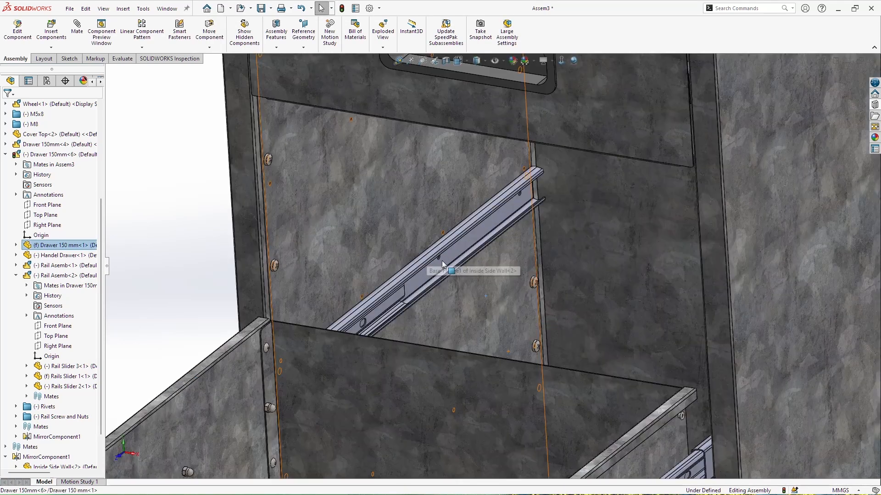
scroll(443, 264, down, 8)
click(476, 284)
scroll(479, 273, up, 10)
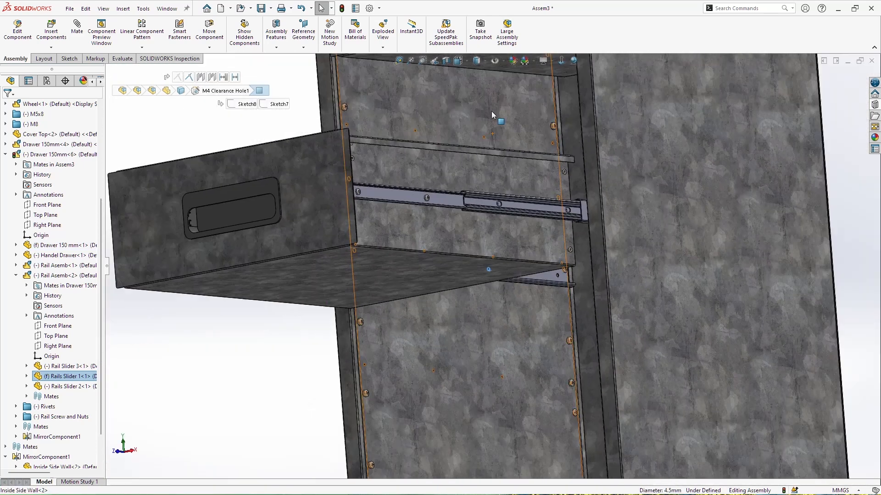
scroll(486, 220, down, 15)
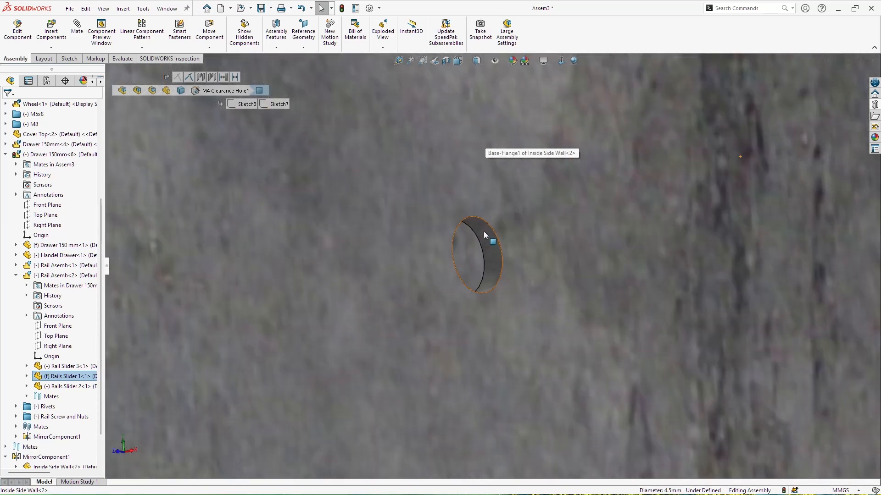
ctrl+click(487, 235)
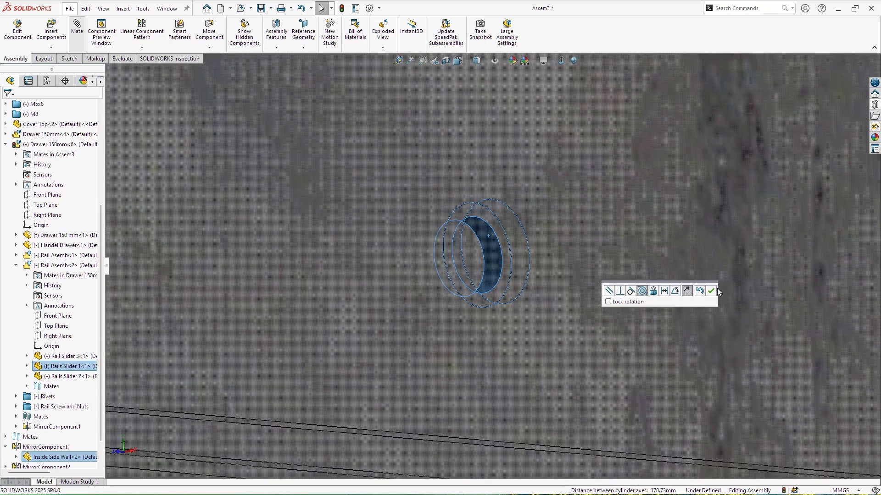
click(711, 291)
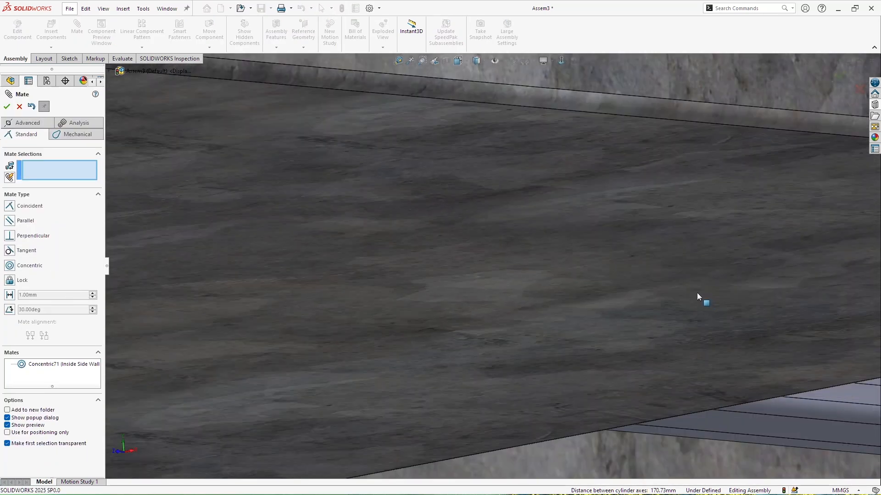
Step: Add a second concentric mate between the Inside Side Wall hole and the hole near the end of the second drawer's Rails Slider 1
scroll(700, 294, up, 5)
scroll(685, 286, down, 10)
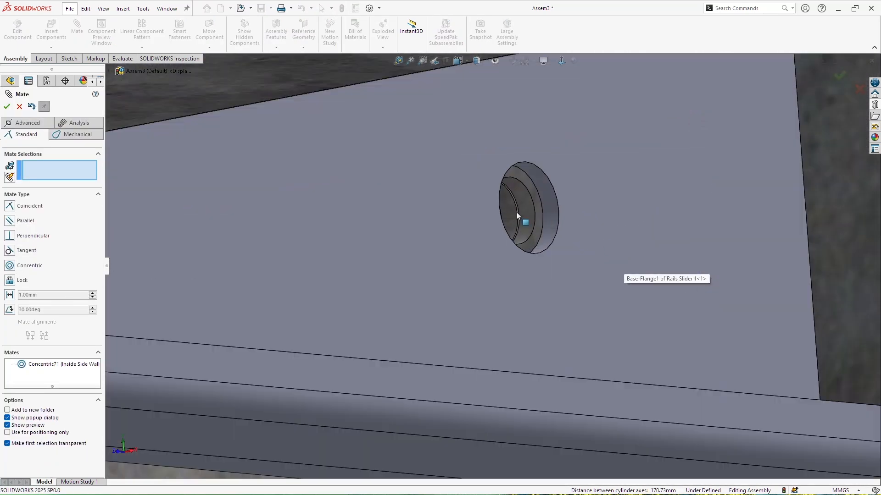
click(527, 216)
click(554, 211)
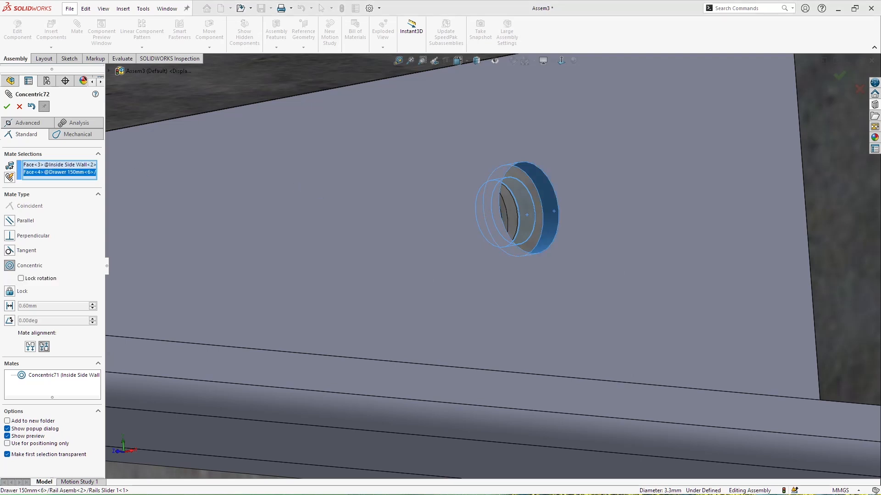
click(8, 107)
click(7, 107)
scroll(500, 257, up, 15)
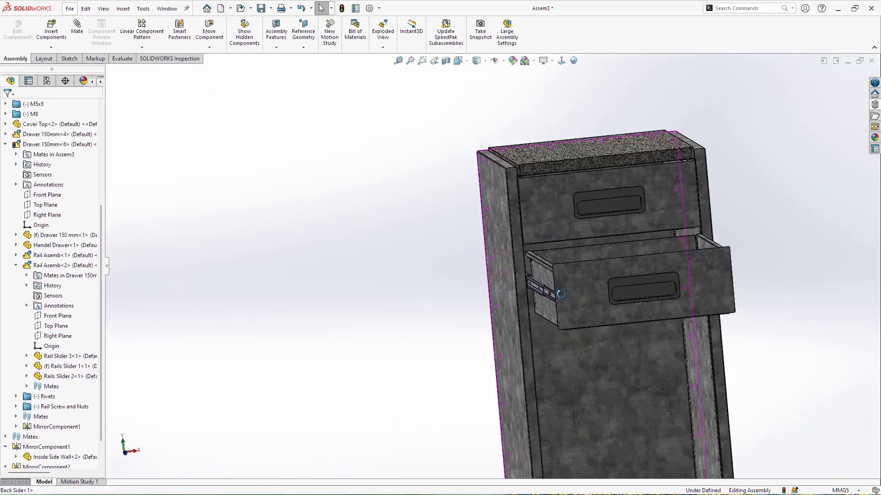
Step: Slide the second drawer along its rails into the cabinet until its front is flush beneath the first drawer
middle_drag(560, 293, 578, 300)
scroll(579, 300, up, 3)
middle_drag(692, 354, 711, 348)
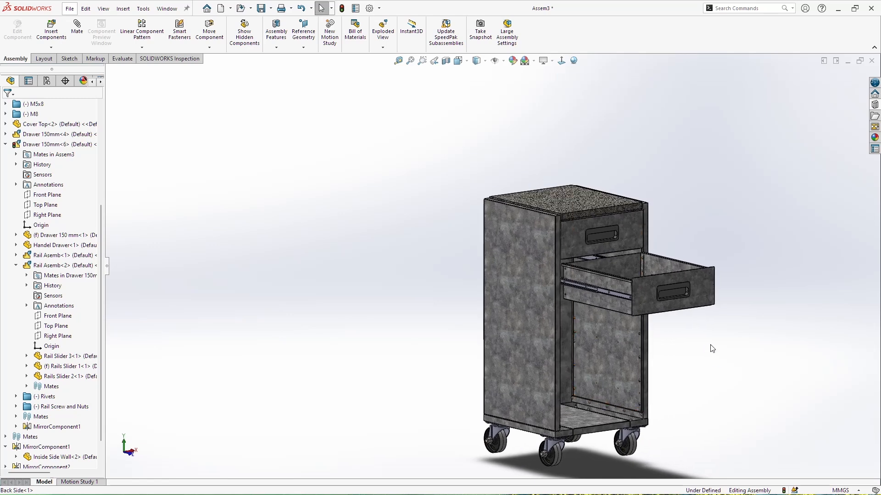
scroll(711, 348, down, 2)
drag(600, 253, 453, 214)
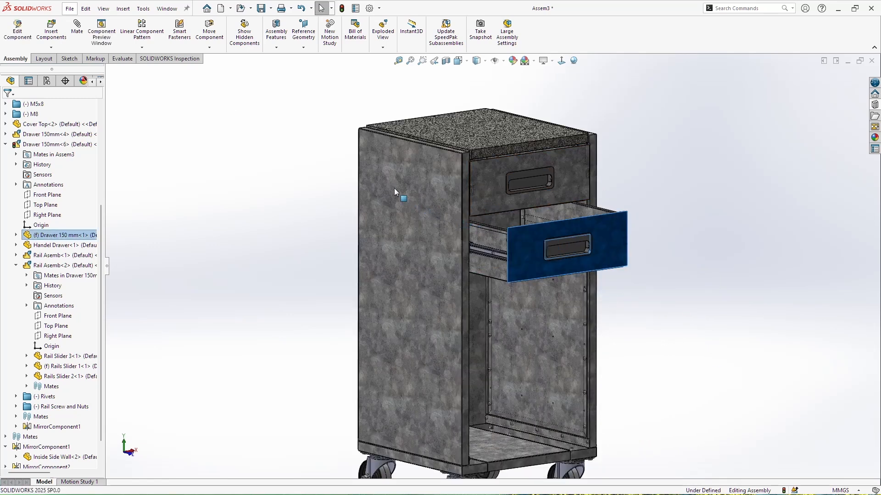
drag(403, 194, 353, 177)
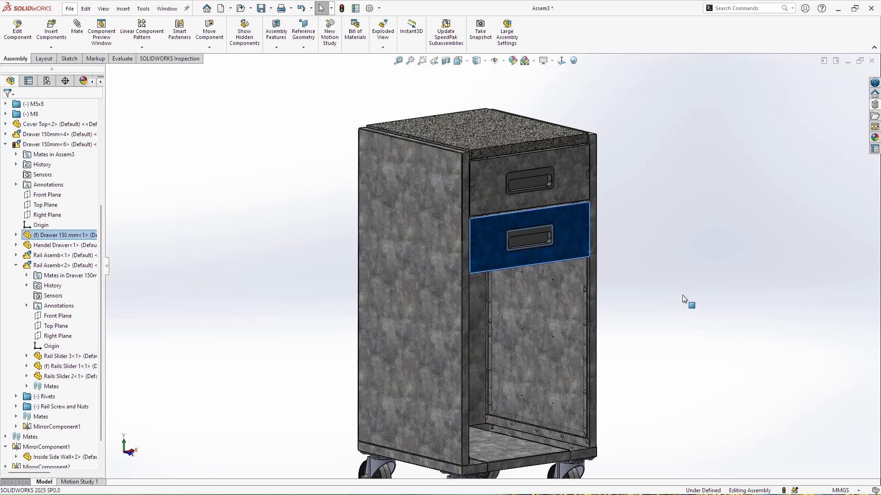
click(642, 293)
Step: Collapse the expanded drawer components in the tree and add a third copy of the Drawer 150mm subassembly beside the cabinet
middle_drag(638, 293, 549, 289)
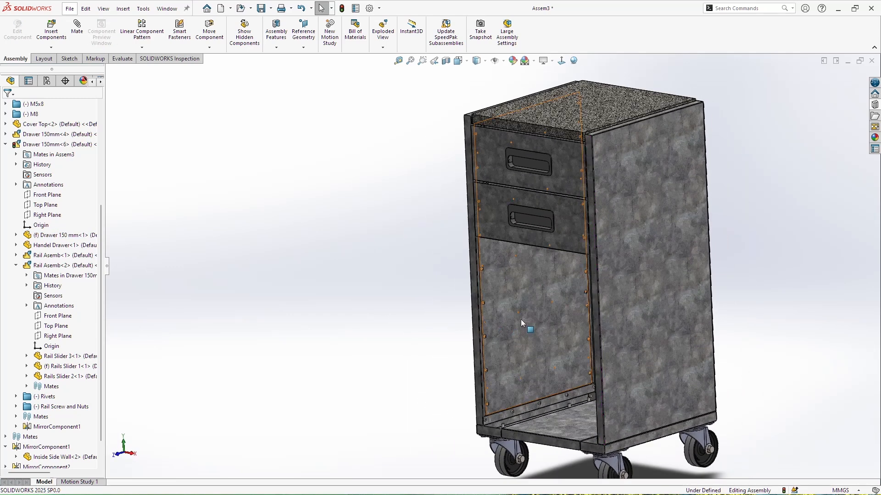
middle_drag(571, 260, 548, 256)
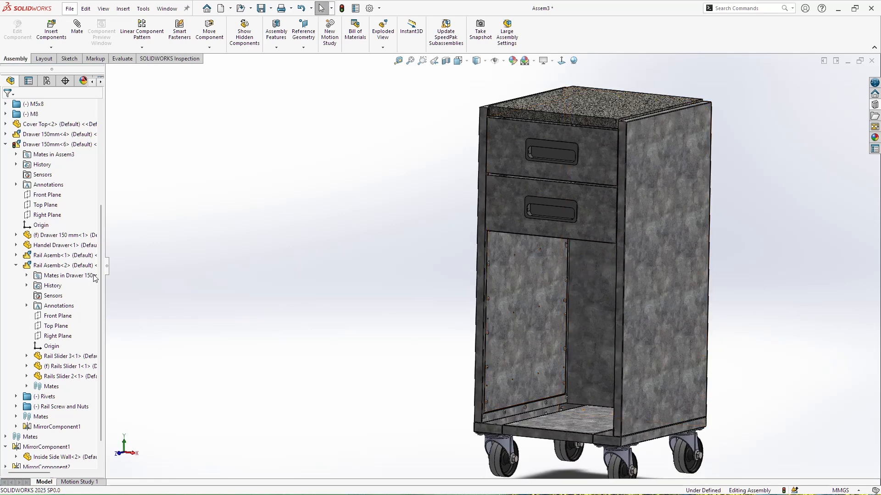
click(16, 265)
click(6, 236)
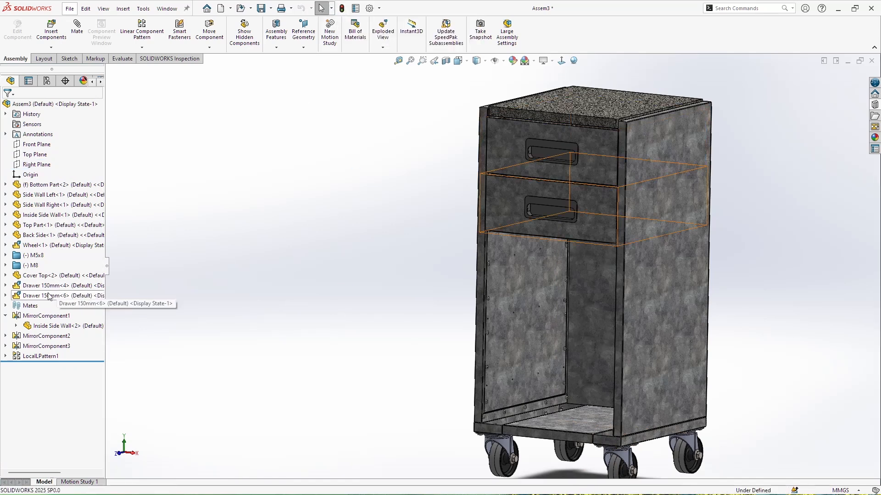
drag(49, 296, 338, 282)
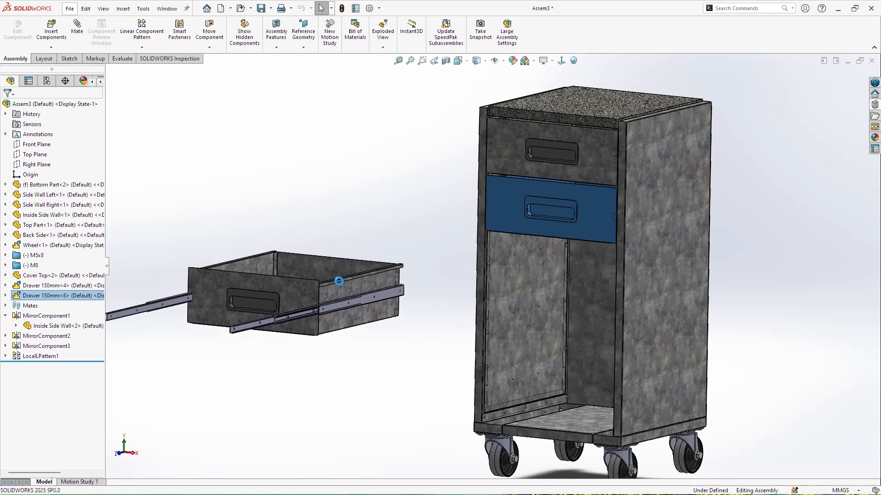
Step: Add a coincident mate between the third drawer's Rails Slider 1 mounting face and the Inside Side Wall face
click(463, 281)
middle_drag(464, 282, 558, 299)
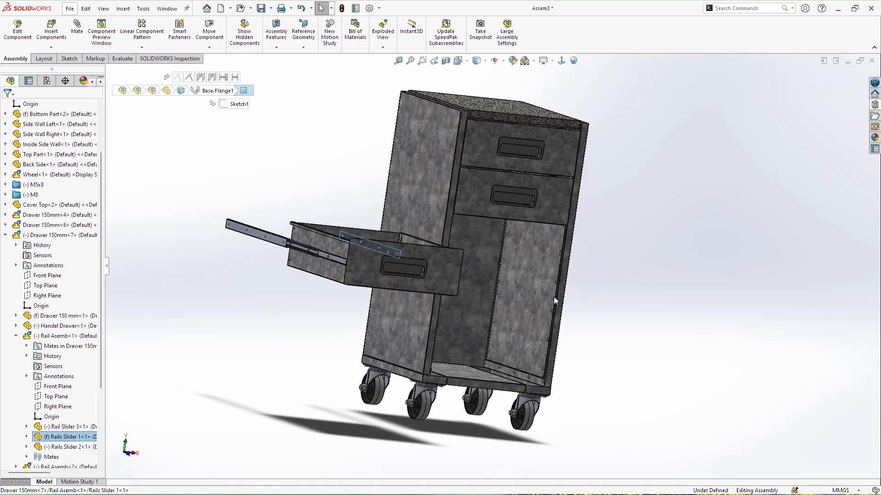
click(529, 278)
click(76, 32)
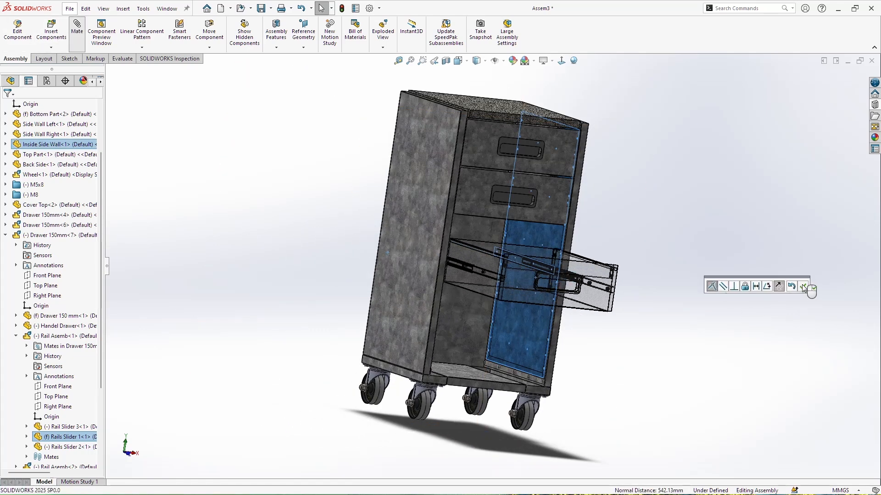
click(802, 286)
Step: Add a concentric mate between an Inside Side Wall mounting hole below the second drawer and the matching hole of the third drawer's Rails Slider 1
scroll(527, 240, down, 6)
scroll(532, 250, down, 3)
middle_drag(532, 250, 574, 254)
scroll(573, 254, up, 3)
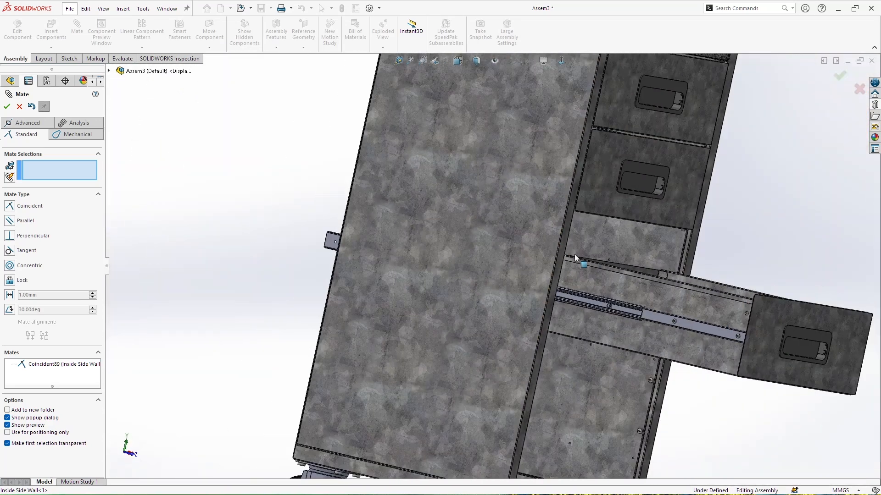
scroll(574, 254, up, 6)
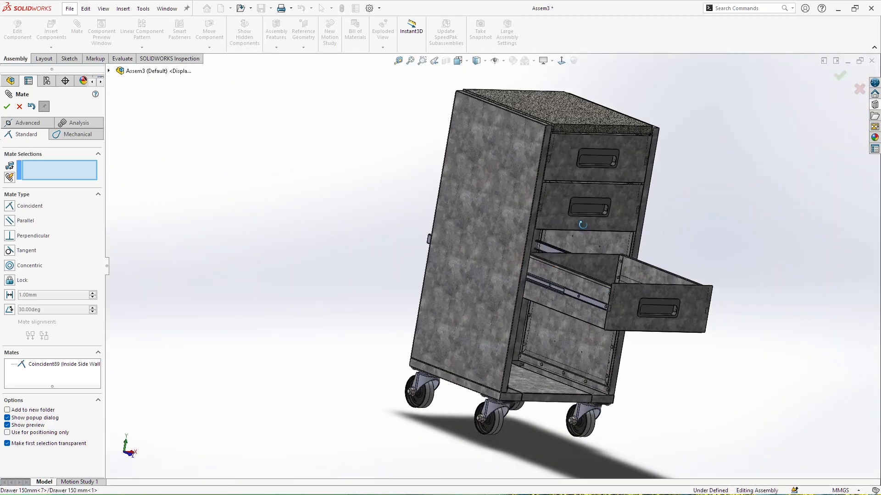
scroll(572, 249, down, 6)
scroll(572, 249, down, 8)
click(435, 205)
scroll(447, 310, up, 10)
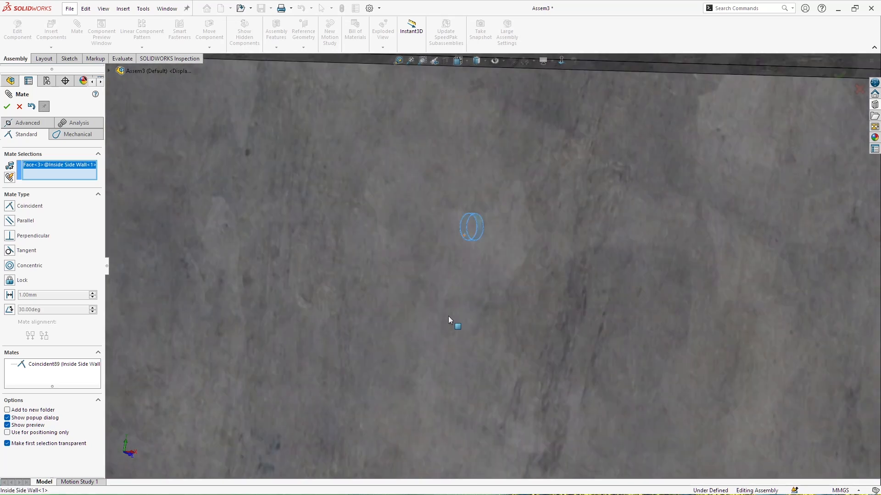
scroll(475, 241, down, 5)
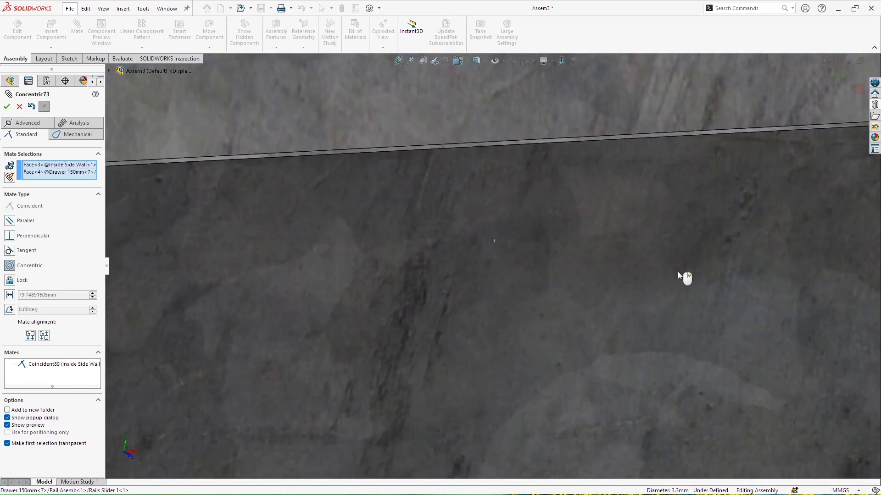
click(781, 288)
Step: Add a second concentric mate between the Inside Side Wall hole and the end hole of the third drawer's Rails Slider 1
scroll(711, 263, up, 8)
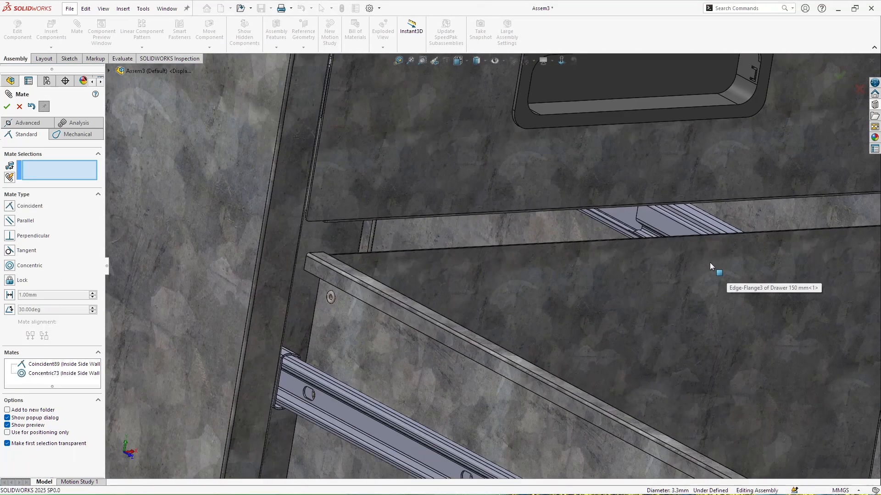
scroll(604, 305, up, 10)
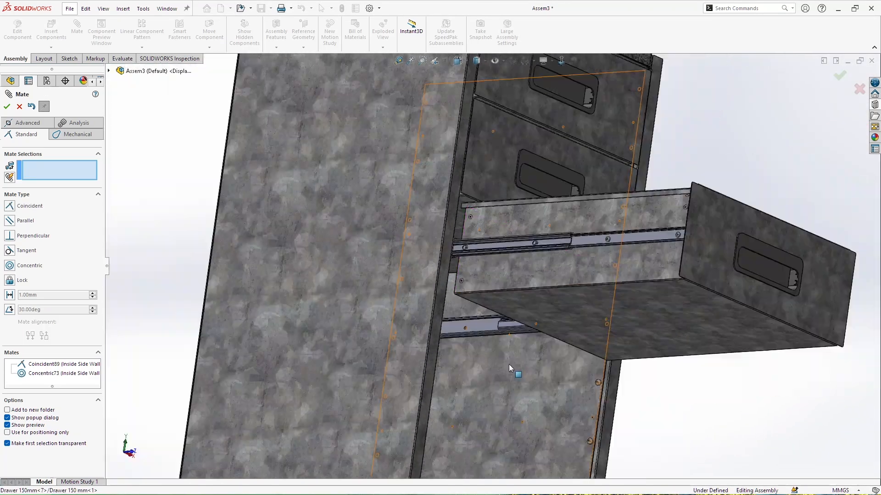
scroll(472, 317, down, 12)
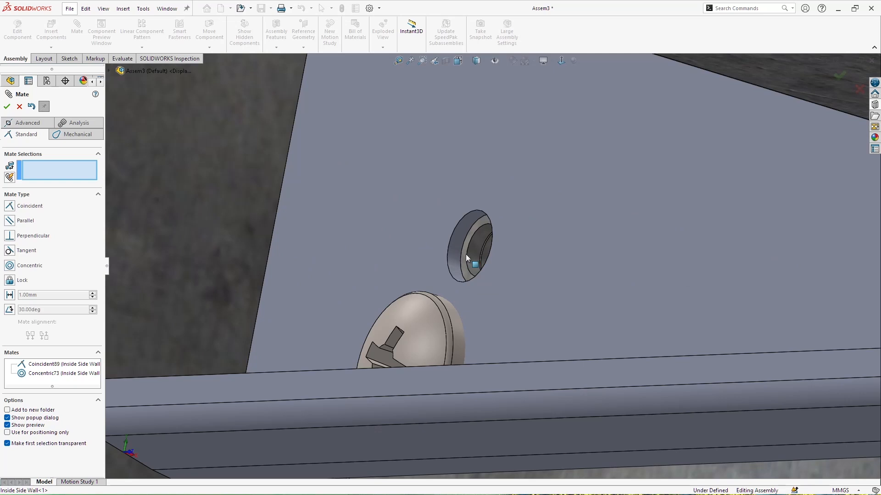
click(476, 248)
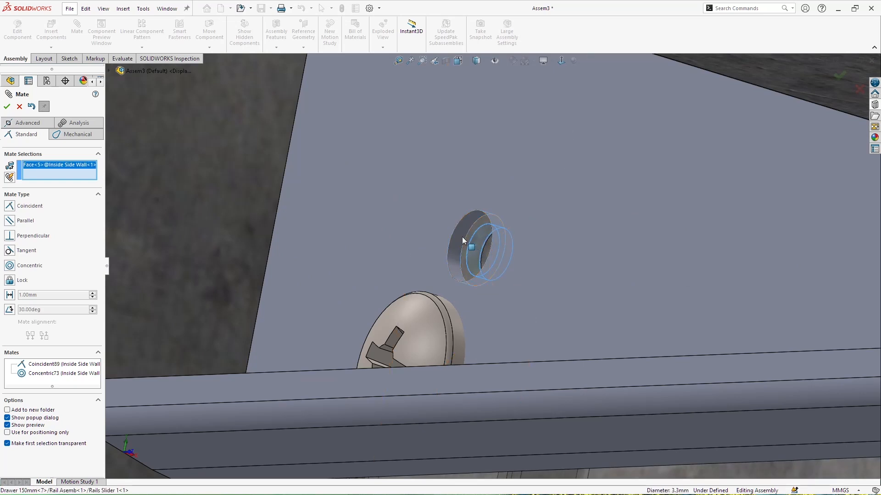
click(461, 237)
click(7, 106)
click(7, 106)
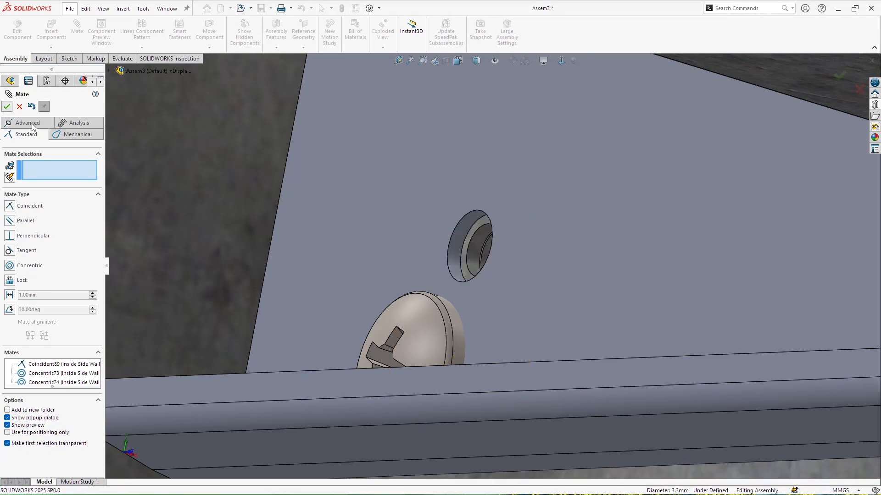
Step: Delete the mirrored M5 x 8 pan head screw that sits in the way of the third drawer's rail
scroll(350, 271, up, 6)
middle_drag(393, 246, 396, 255)
click(396, 255)
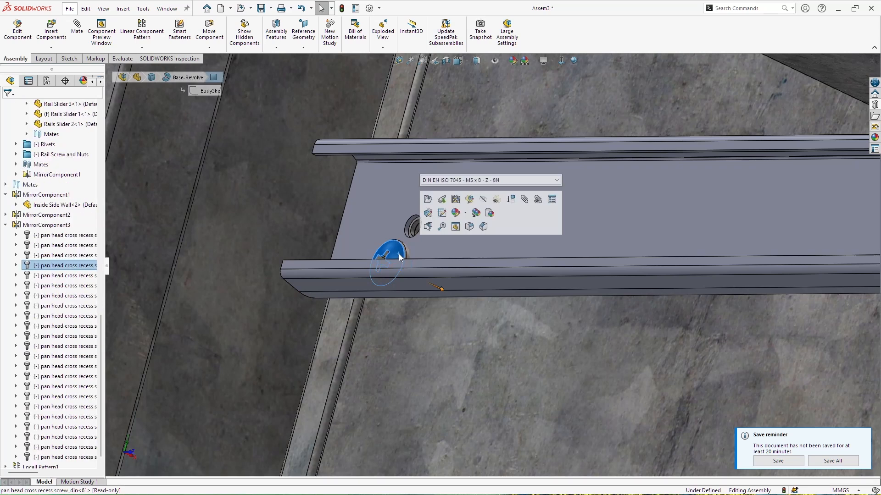
right_click(396, 255)
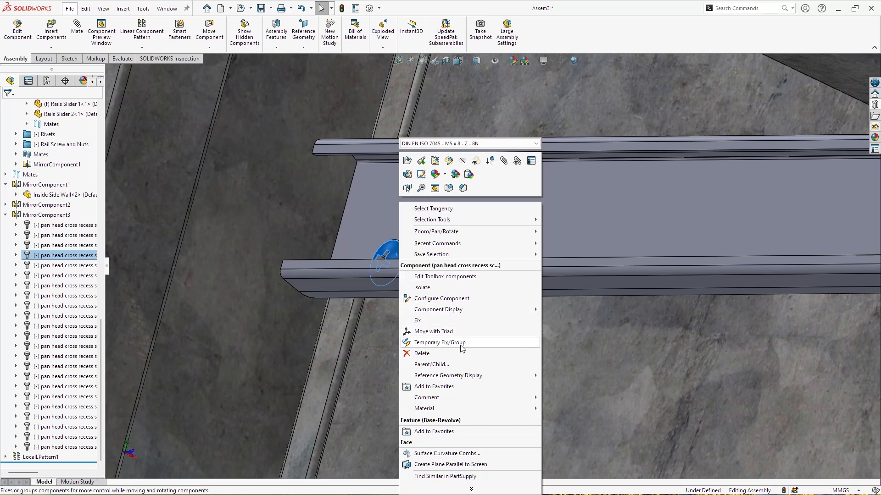
click(440, 354)
click(498, 197)
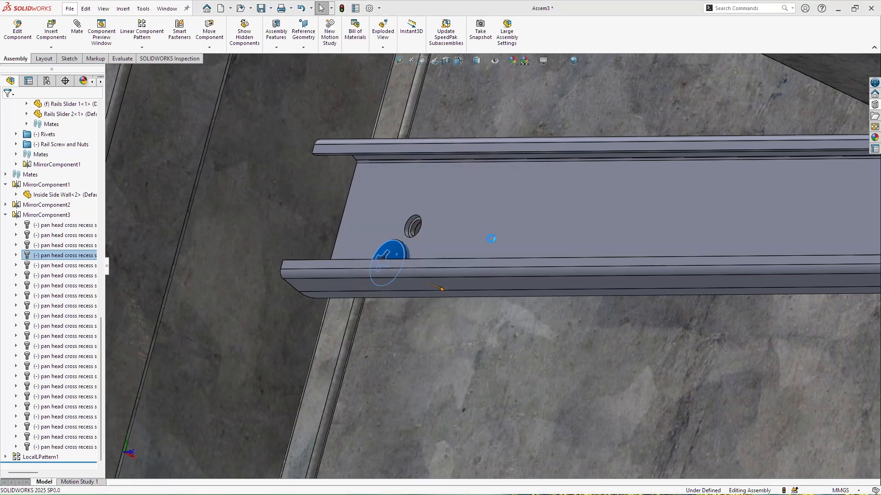
scroll(491, 238, up, 10)
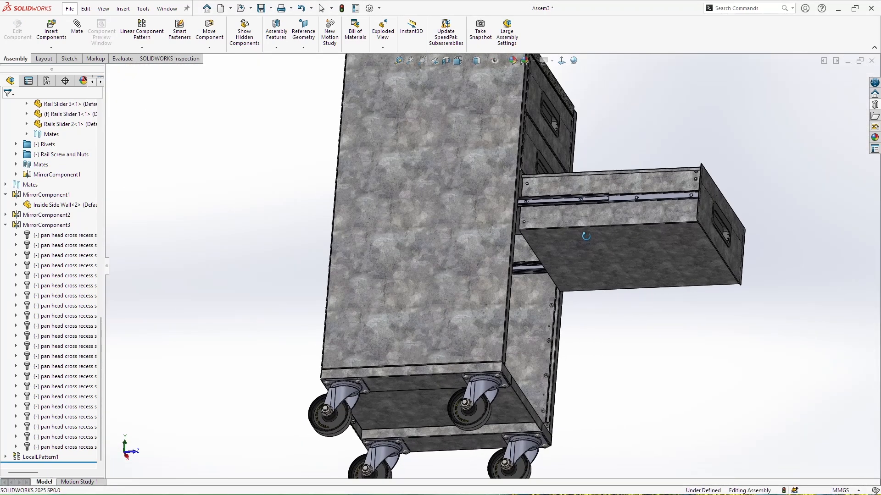
Step: Delete the mirrored M5 x 8 pan head screw that overlaps the front end of the third drawer's rail
scroll(554, 244, down, 10)
scroll(533, 278, up, 3)
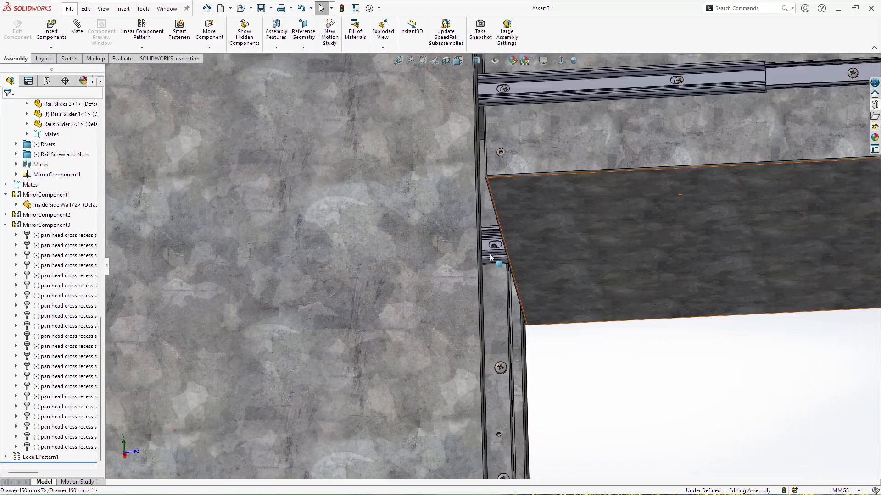
scroll(491, 254, down, 5)
middle_drag(500, 249, 516, 275)
right_click(536, 279)
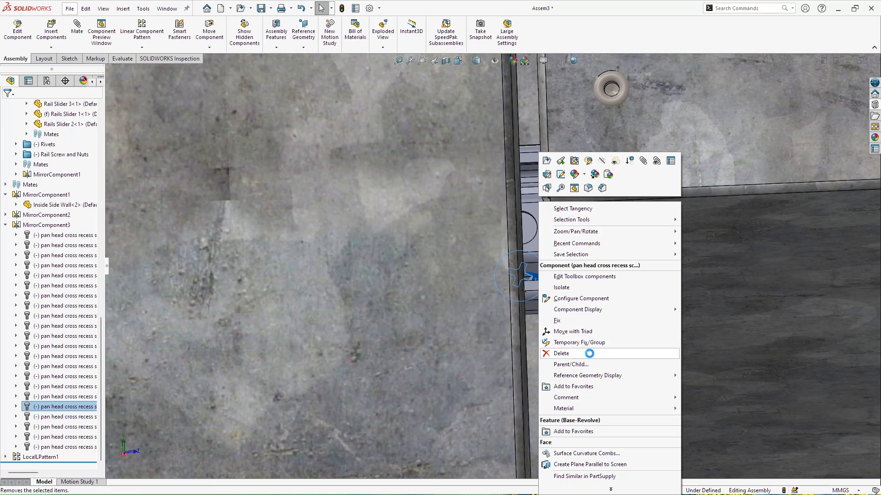
click(591, 356)
click(509, 201)
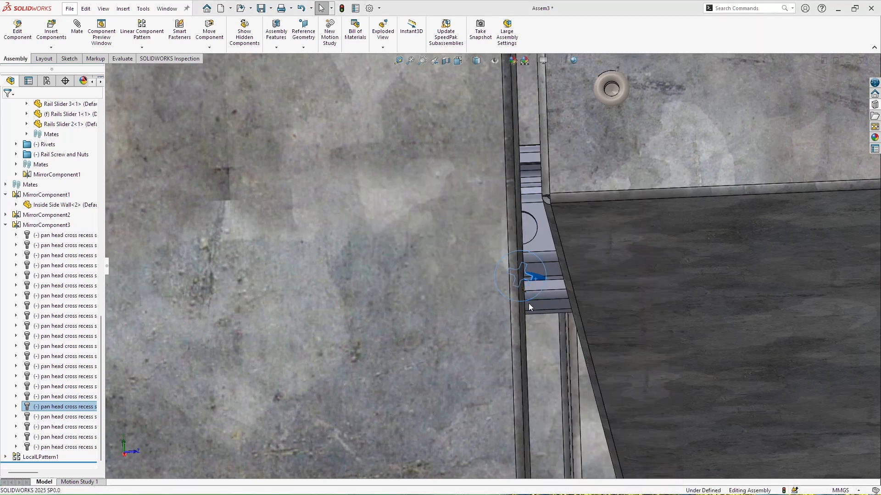
Step: Make the Side Wall Right and Inside Side Wall panels transparent so the rails behind them can be reached
scroll(528, 302, up, 14)
middle_drag(526, 294, 359, 260)
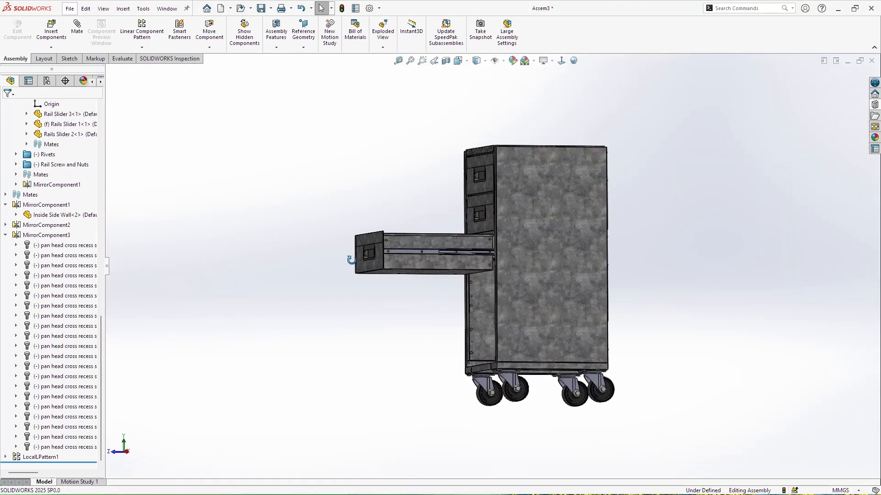
right_click(517, 269)
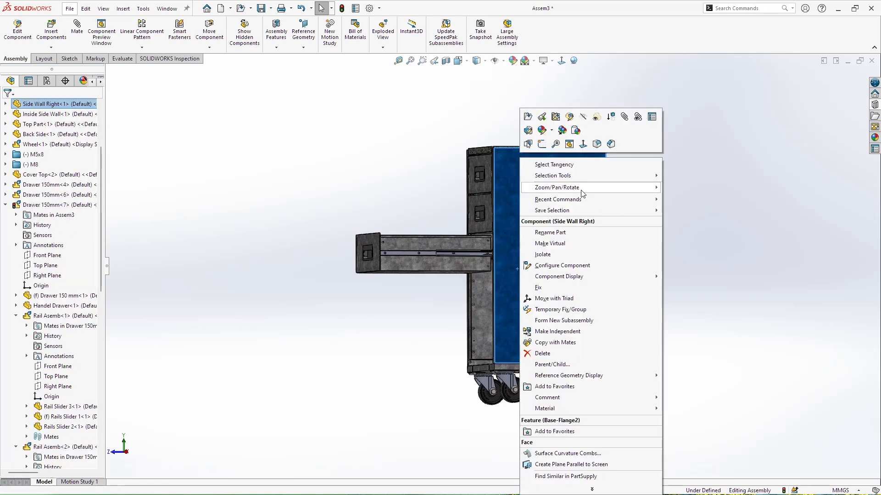
click(597, 118)
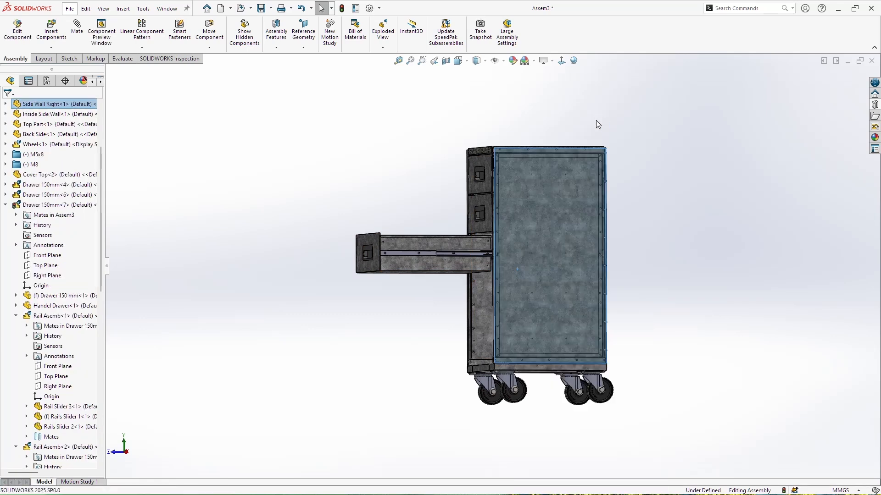
scroll(507, 293, down, 5)
right_click(530, 281)
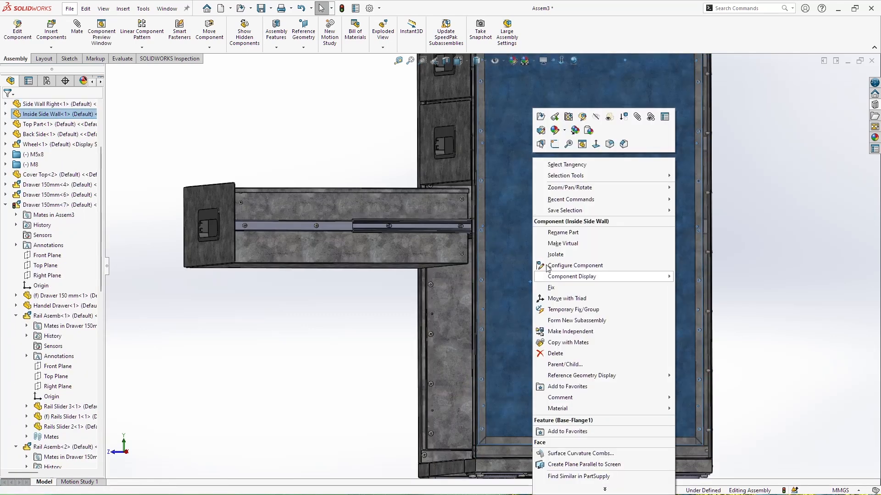
click(609, 118)
Step: Delete the M5 x 8 pan head screw overlapping the front slotted hole of the third drawer's other rail
scroll(454, 252, down, 5)
scroll(431, 229, down, 8)
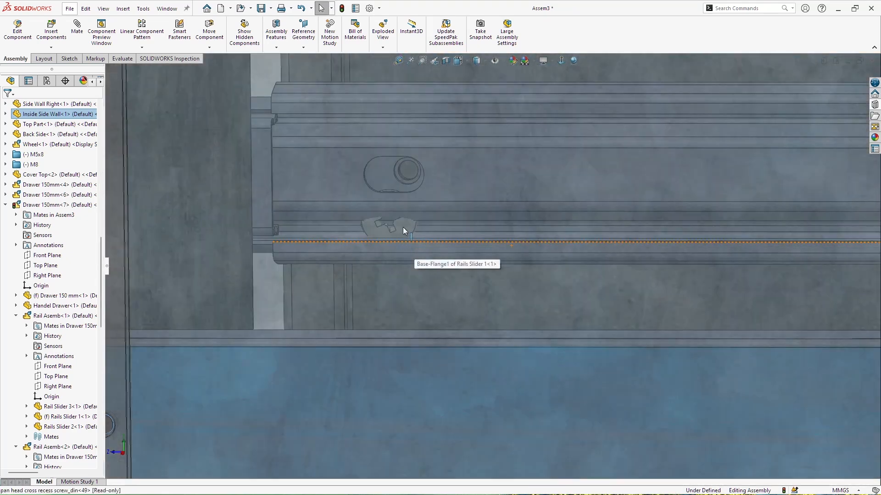
click(403, 229)
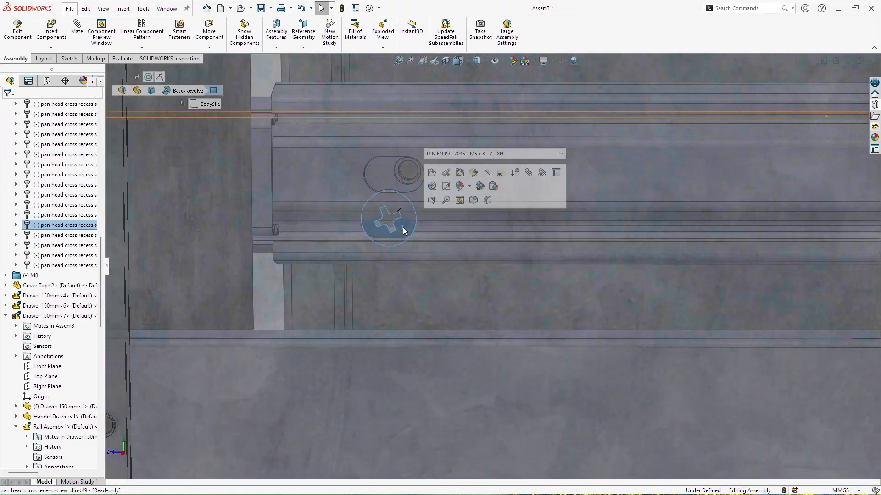
right_click(402, 228)
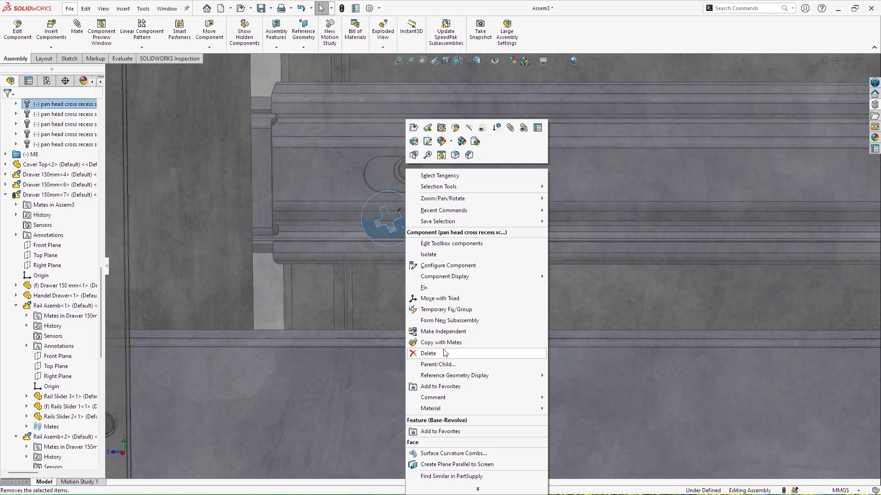
click(429, 354)
click(497, 197)
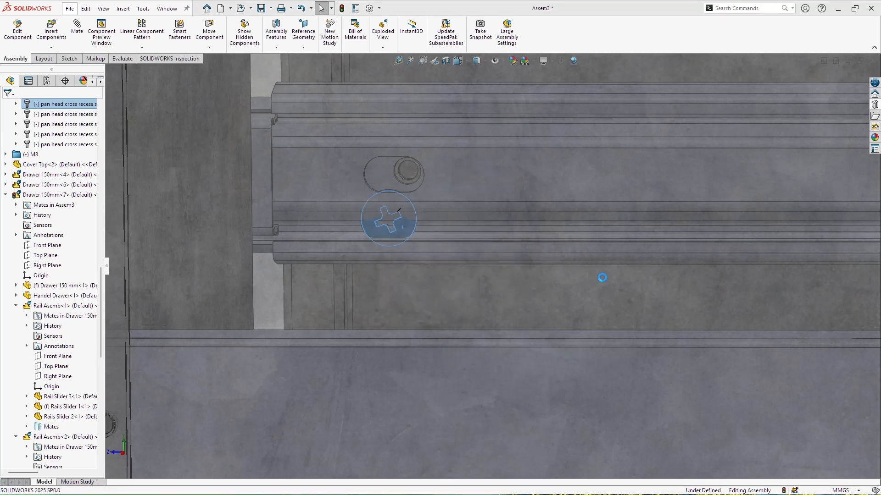
Step: Delete the M5 x 8 pan head screw and its mates at the rear end hole of the same rail
scroll(730, 243, up, 9)
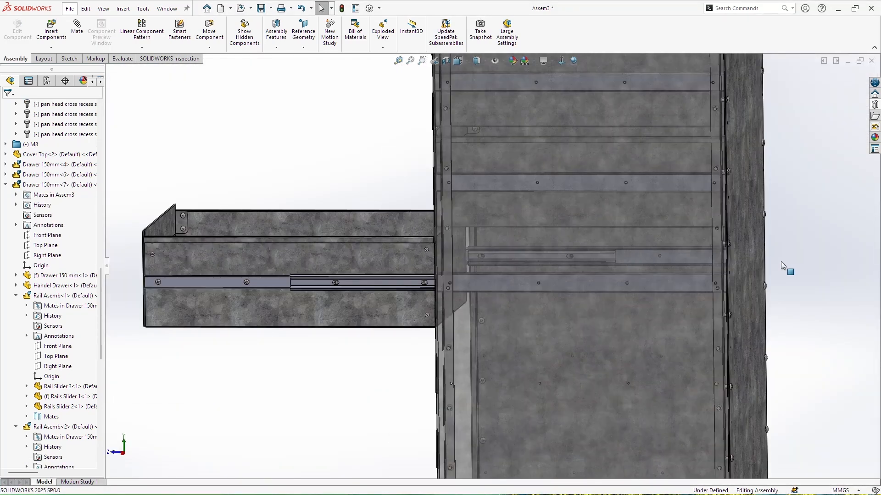
scroll(743, 261, down, 5)
middle_drag(700, 260, 741, 263)
scroll(741, 262, down, 8)
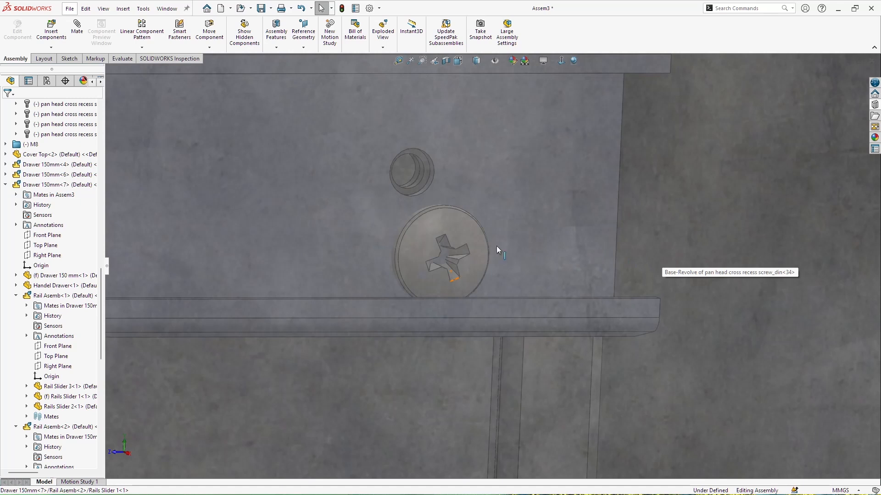
right_click(463, 230)
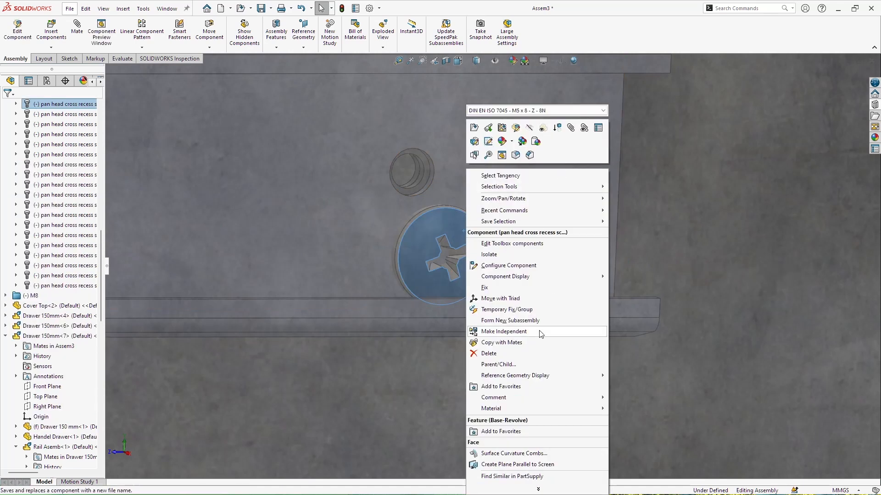
click(491, 353)
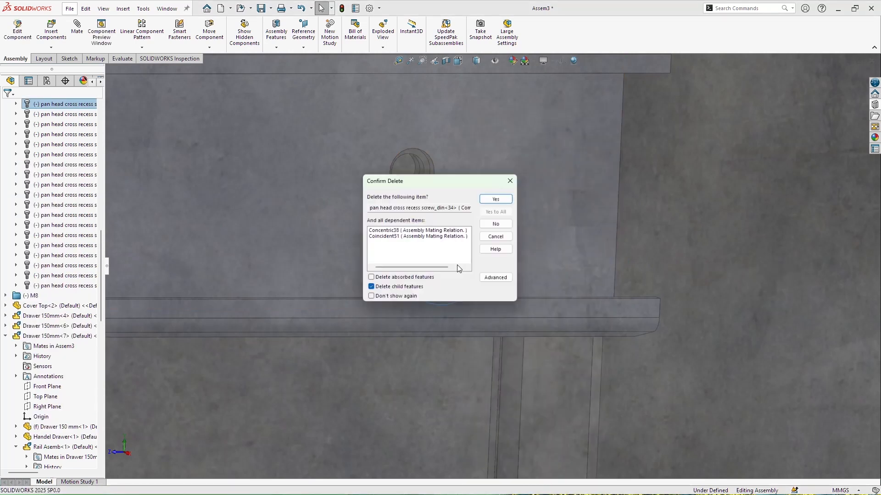
click(504, 198)
Step: Collapse the M5x8 folder, the third Drawer 150mm subassembly and the expanded mirror features in the feature tree
scroll(489, 323, up, 12)
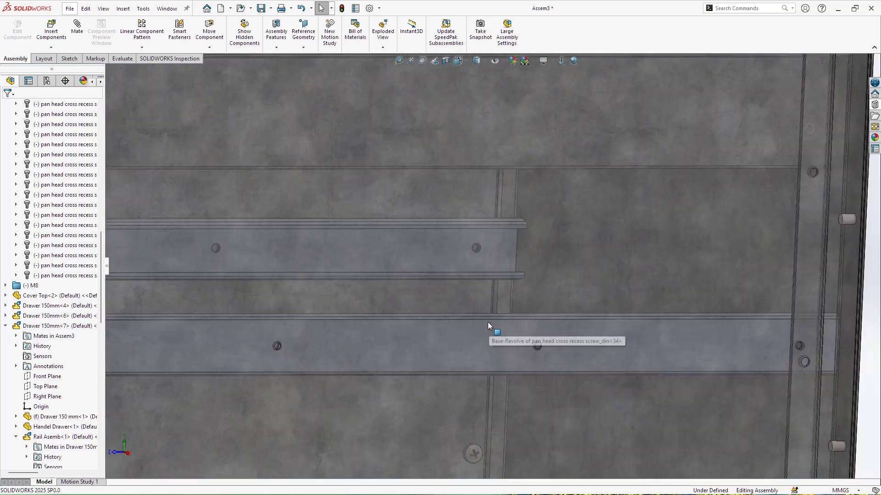
scroll(486, 317, up, 2)
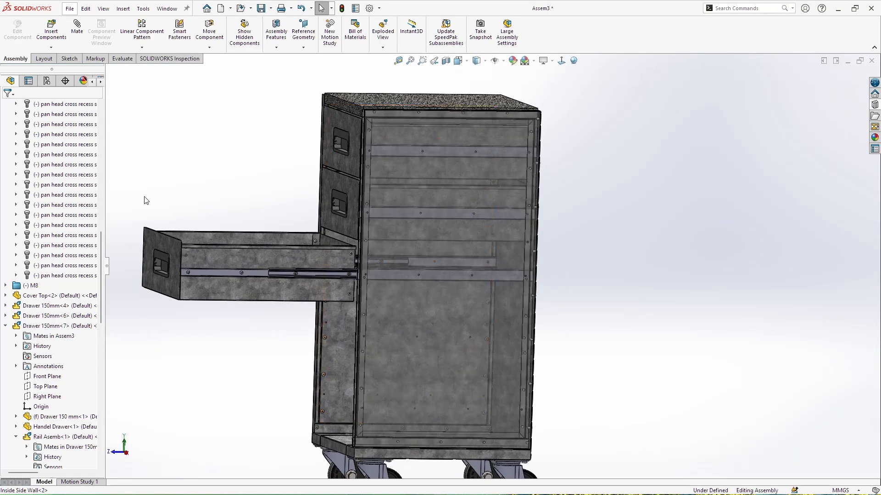
scroll(6, 307, up, 5)
scroll(19, 295, up, 5)
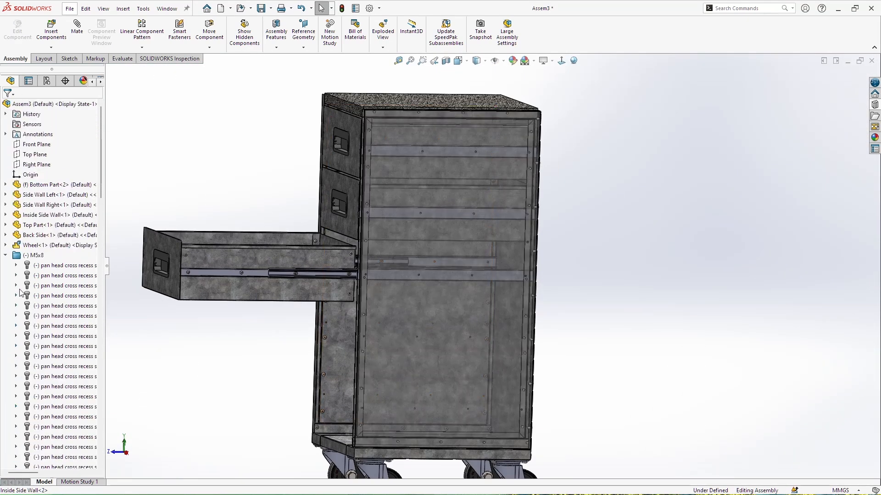
click(5, 255)
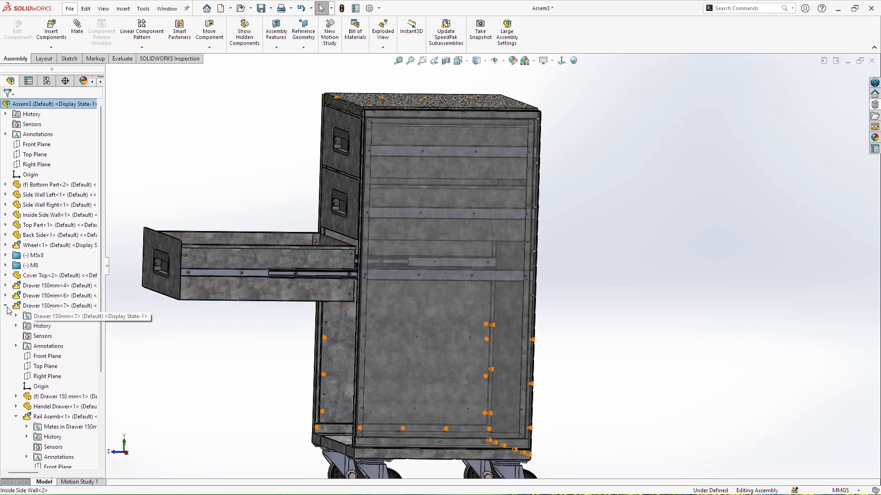
click(5, 346)
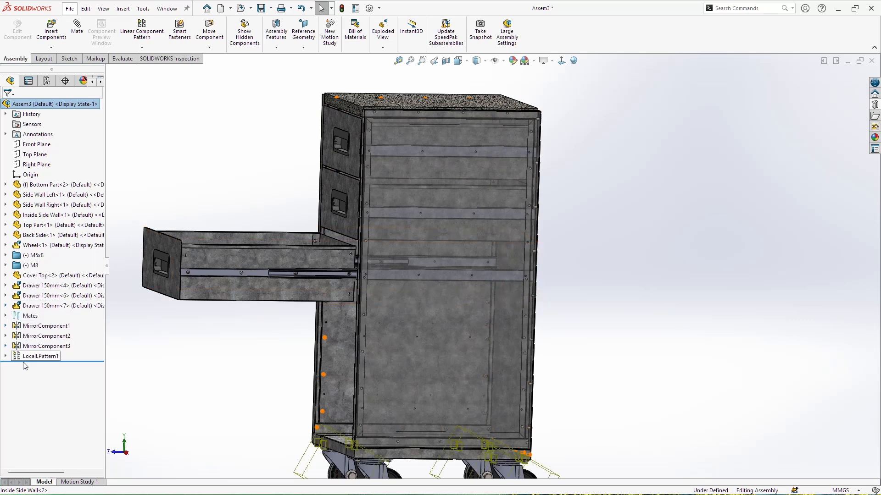
Step: Turn off the transparency of the Inside Side Wall and Side Wall Right panels
middle_drag(306, 342, 319, 330)
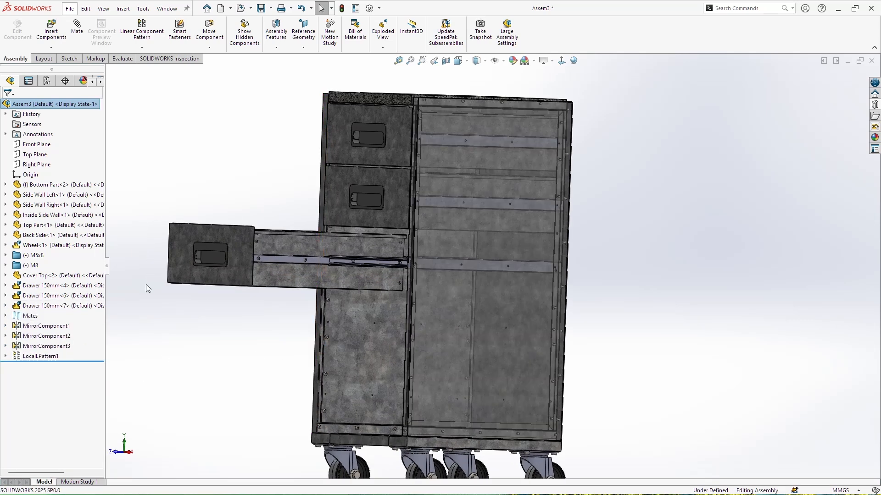
right_click(66, 218)
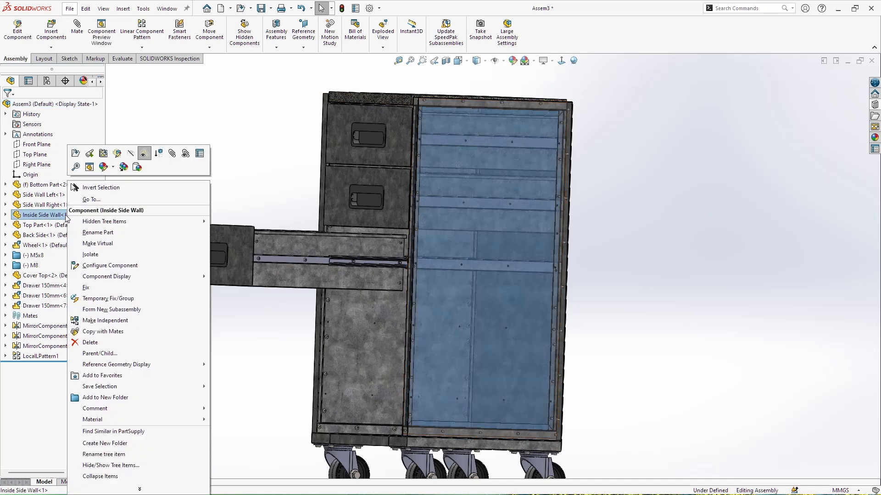
click(151, 157)
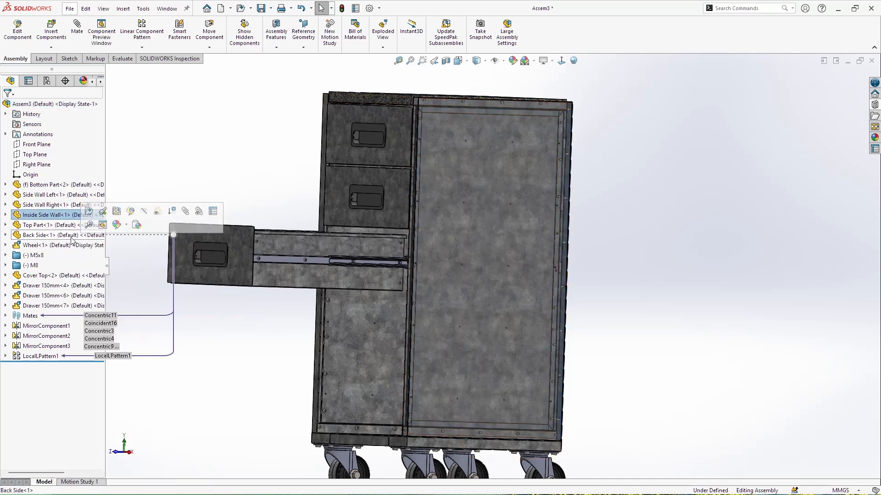
click(55, 205)
click(135, 156)
click(208, 143)
Step: Slide the third drawer along its rails until it is closed inside the cabinet
scroll(435, 315, up, 2)
middle_drag(435, 315, 527, 300)
click(527, 297)
drag(486, 282, 271, 214)
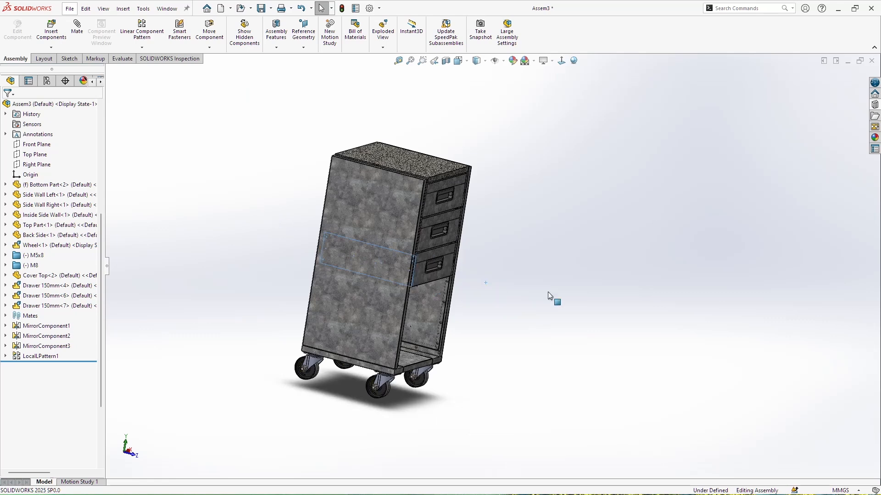
middle_drag(489, 296, 367, 330)
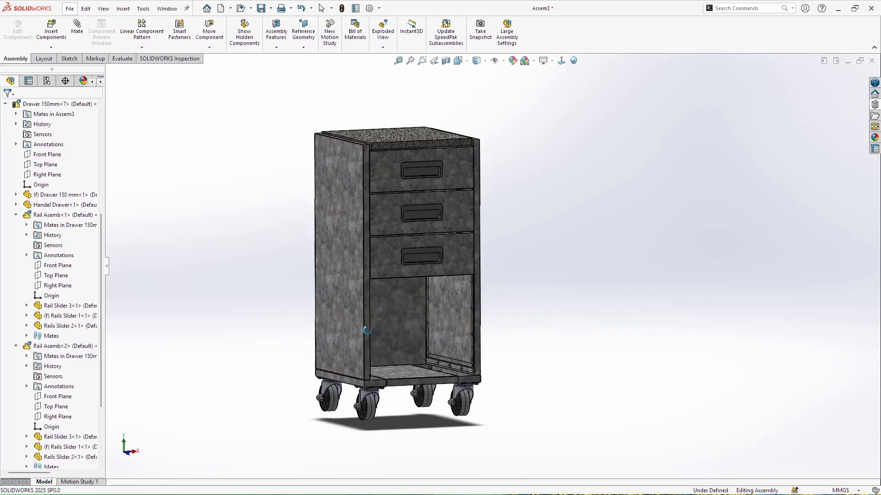
Step: Collapse both Rail Asemb subassemblies and their Drawer 150mm parent in the feature tree
click(16, 215)
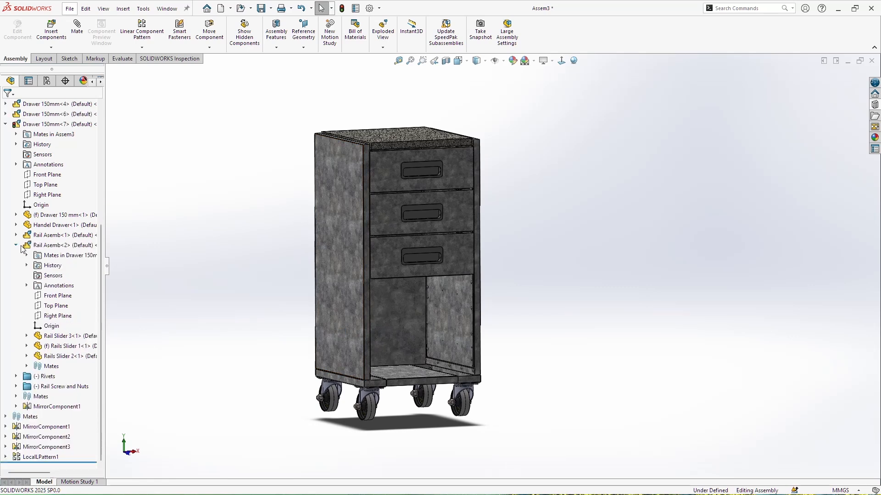
click(16, 245)
click(5, 245)
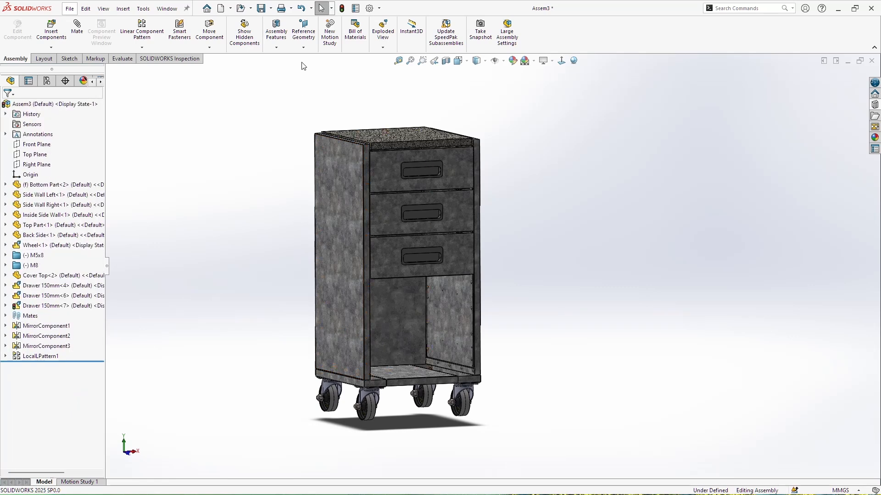
Step: Place another copy of the Drawer 150mm subassembly beside the cabinet as the fourth drawer
click(55, 306)
drag(172, 304, 180, 271)
key(z)
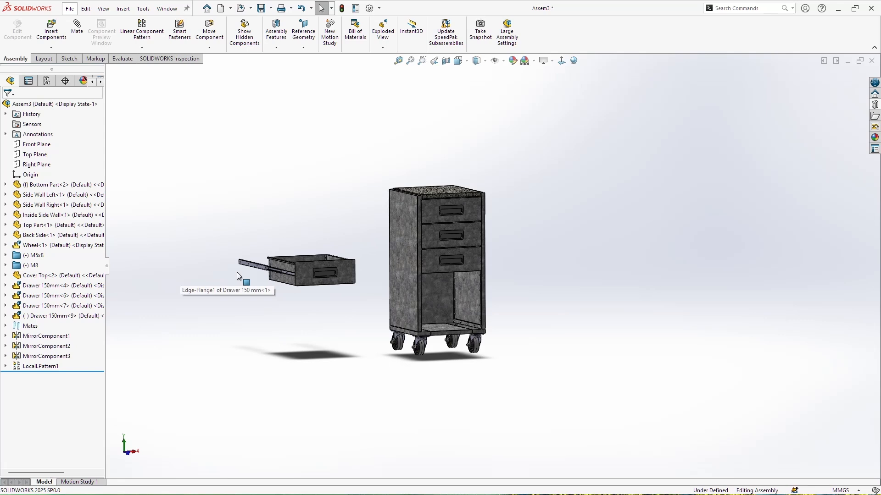
Step: Add a coincident mate between the fourth drawer's Rails Slider 1 mounting face and the Inside Side Wall face
scroll(284, 273, down, 3)
click(327, 261)
scroll(486, 294, up, 2)
middle_drag(531, 311, 454, 300)
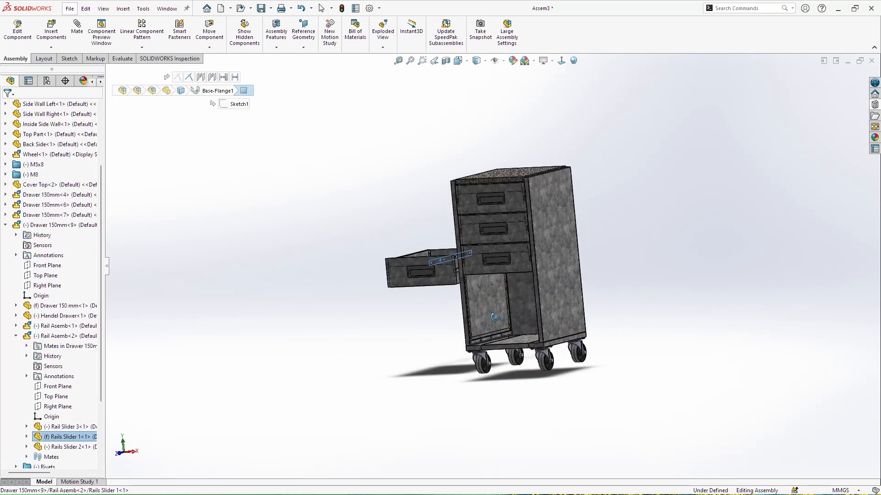
ctrl+click(491, 299)
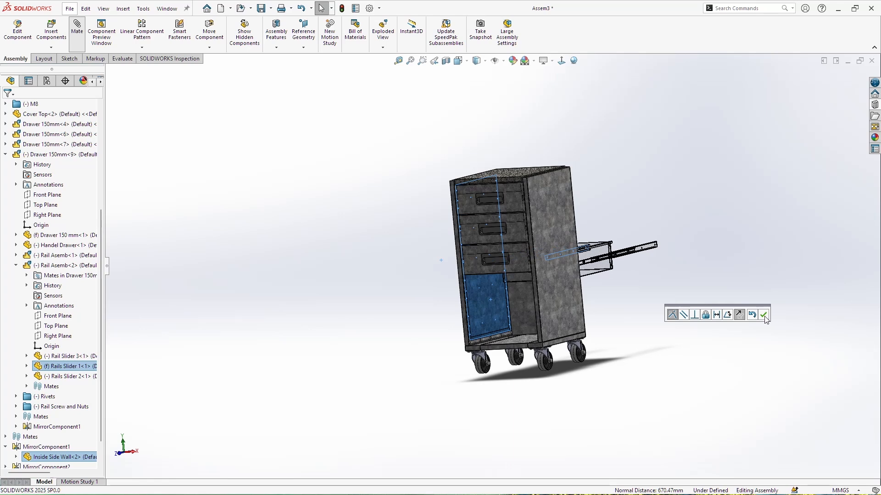
click(764, 316)
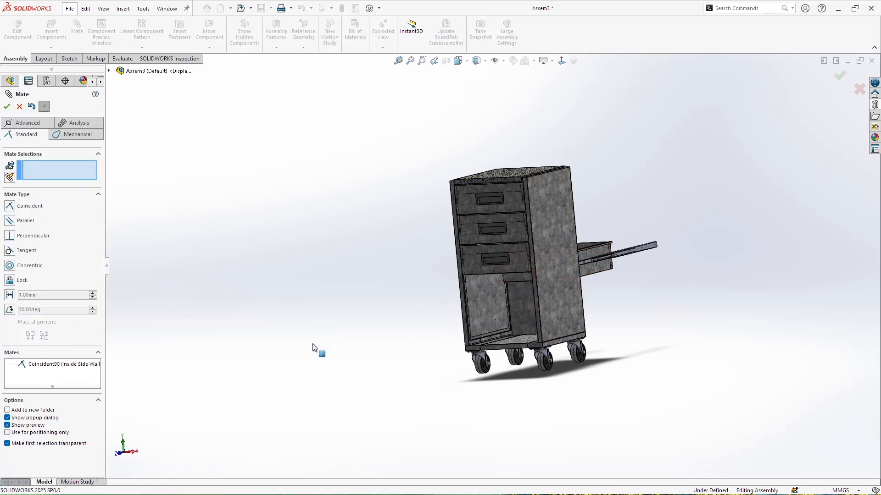
Step: Move the fourth drawer out to the open front of the cabinet, level with the empty bay
drag(315, 343, 657, 278)
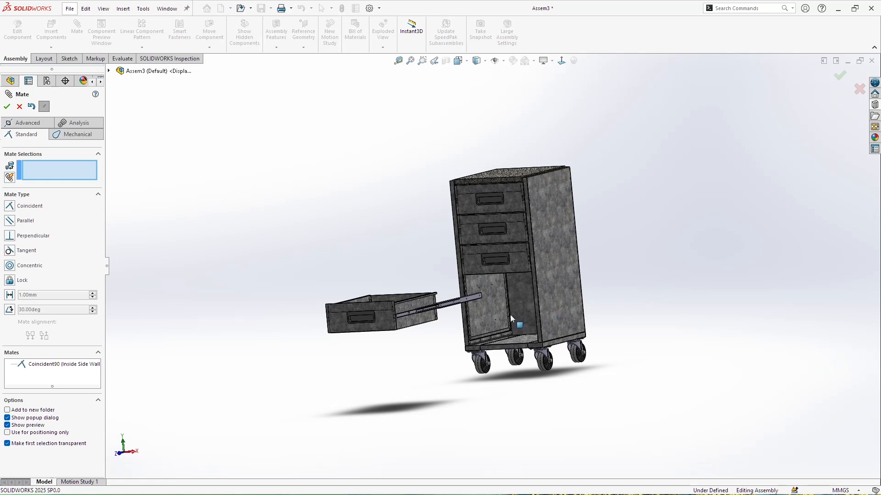
scroll(492, 286, down, 3)
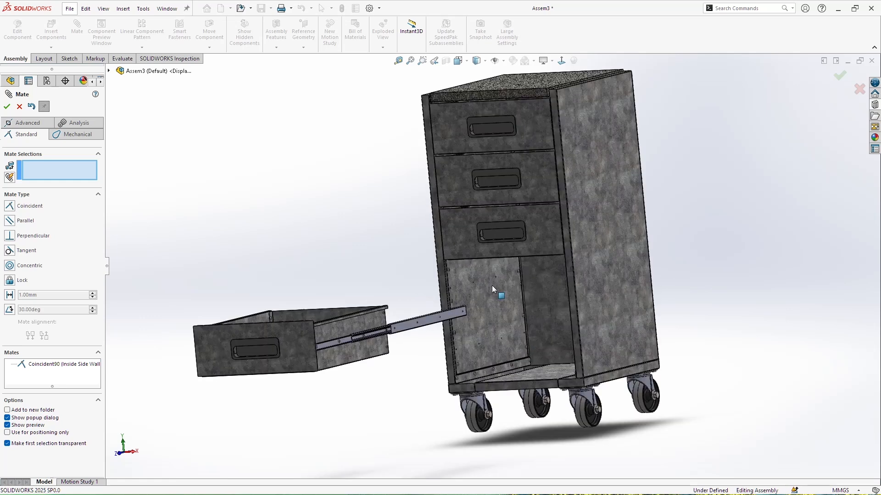
scroll(352, 332, down, 3)
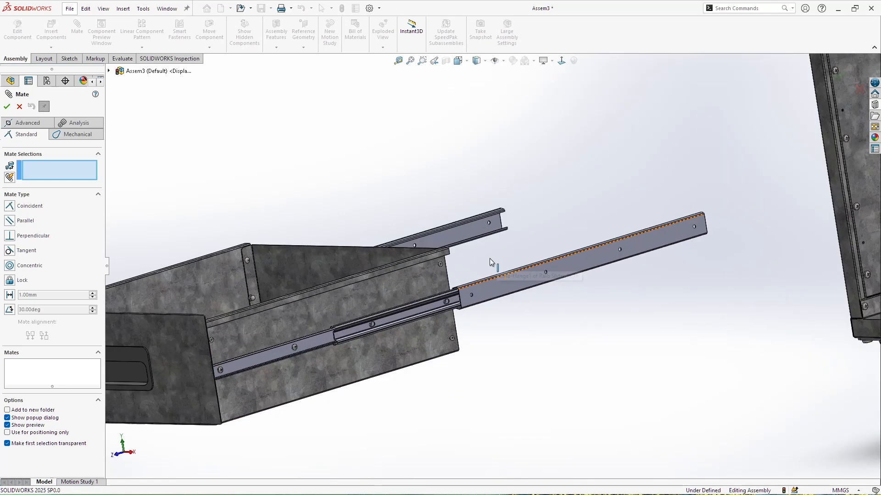
Step: Add a concentric mate between a mounting hole in the fourth drawer's Rails Slider 1 and its matching Inside Side Wall hole
scroll(489, 257, down, 8)
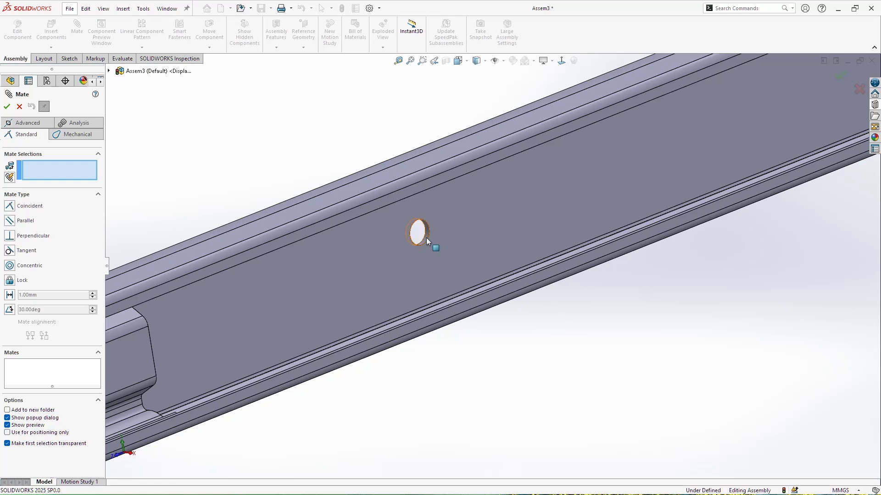
click(426, 238)
scroll(631, 260, up, 10)
scroll(778, 231, down, 4)
scroll(779, 183, down, 8)
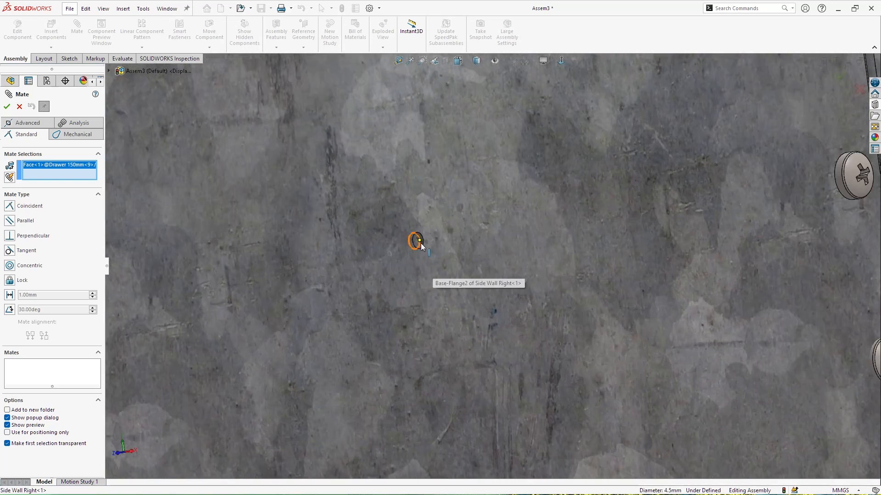
click(419, 241)
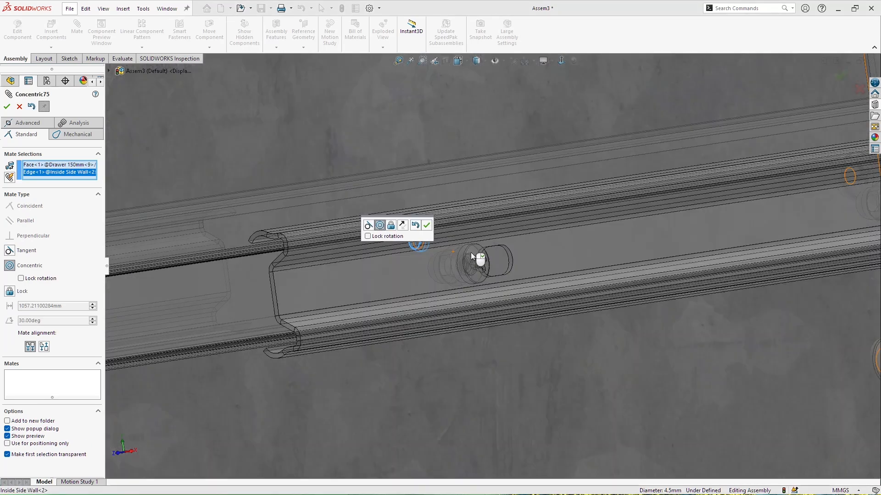
click(426, 225)
scroll(572, 243, up, 8)
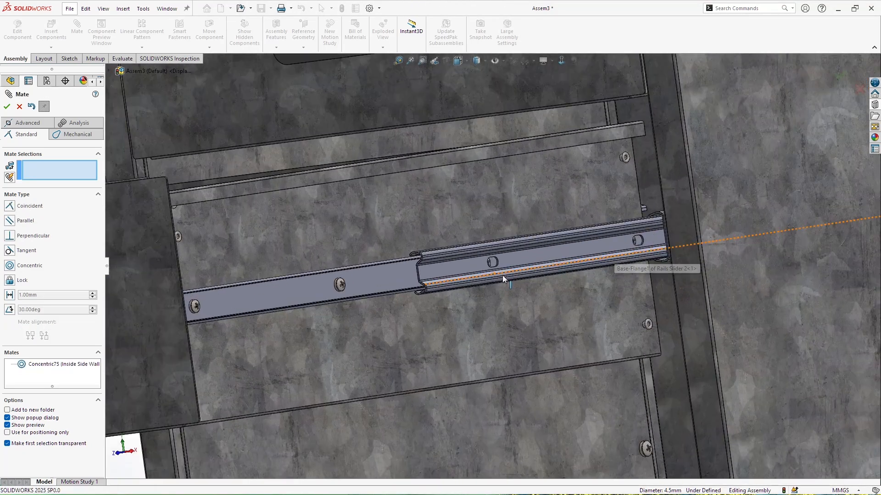
Step: Delete the M5 x 8 pan head screw covering the end hole of the fourth drawer's Rails Slider 1
mouse_move(608, 291)
middle_down()
mouse_move(628, 297)
mouse_move(559, 281)
mouse_move(609, 289)
middle_up()
scroll(559, 281, up, 4)
scroll(558, 199, down, 5)
scroll(558, 200, down, 4)
middle_drag(556, 220, 549, 219)
right_click(550, 221)
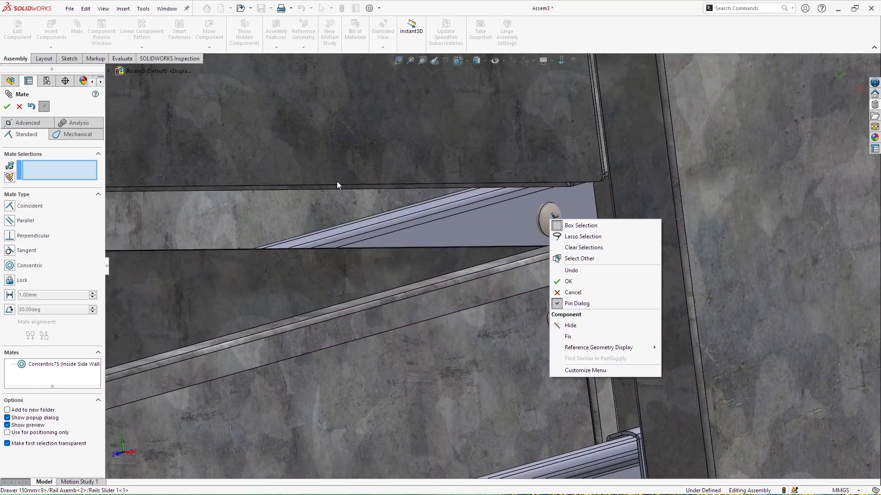
click(16, 107)
click(18, 107)
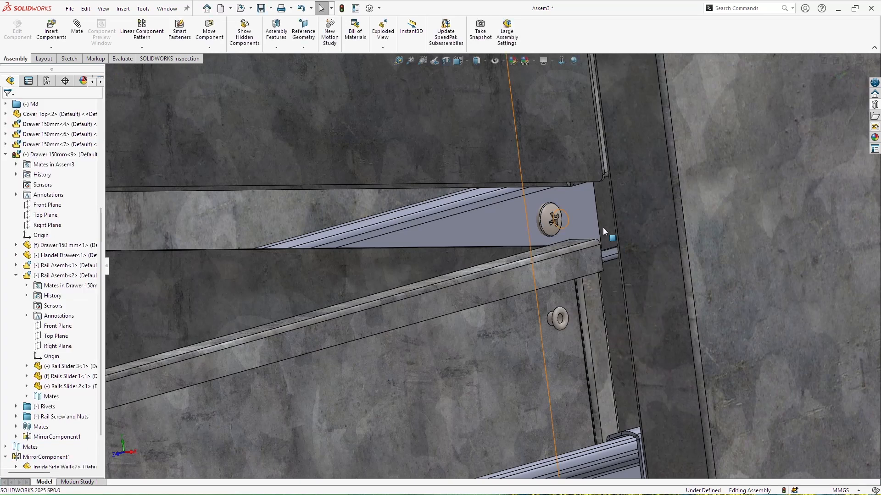
right_click(549, 210)
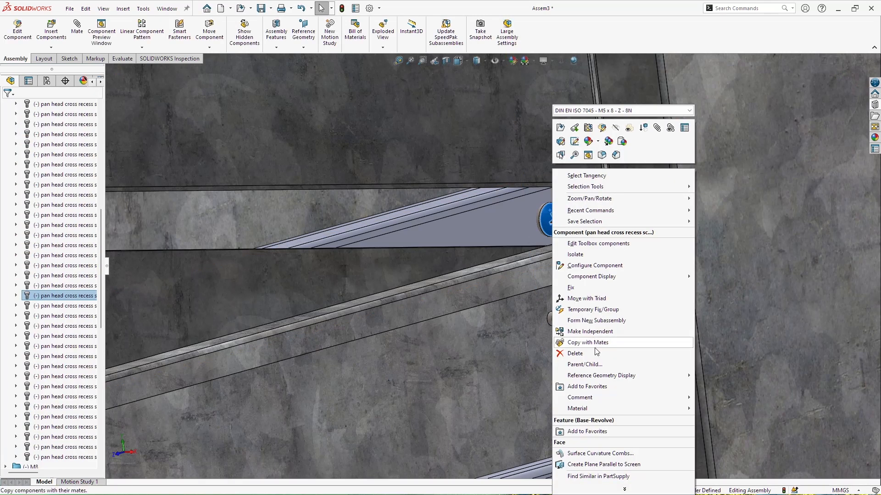
click(575, 353)
click(491, 203)
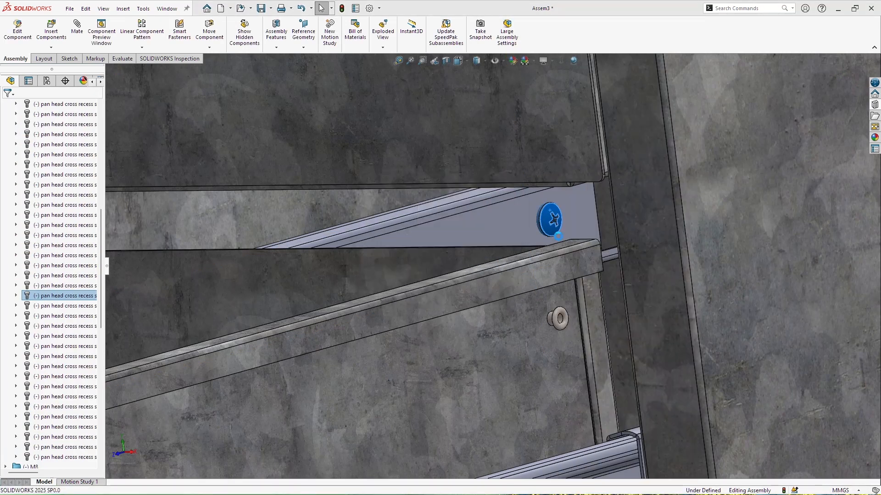
Step: Make the uncovered end hole of Rails Slider 1 concentric with the Inside Side Wall hole behind it
scroll(546, 229, down, 8)
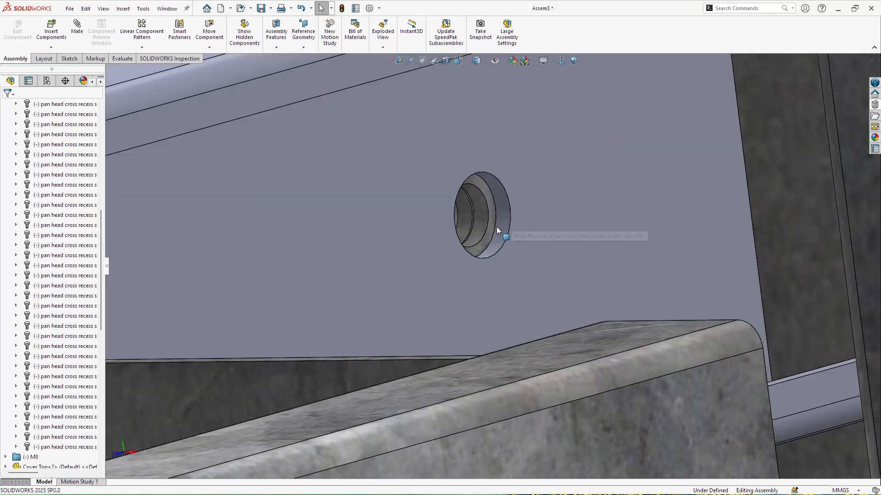
click(482, 228)
ctrl+click(509, 223)
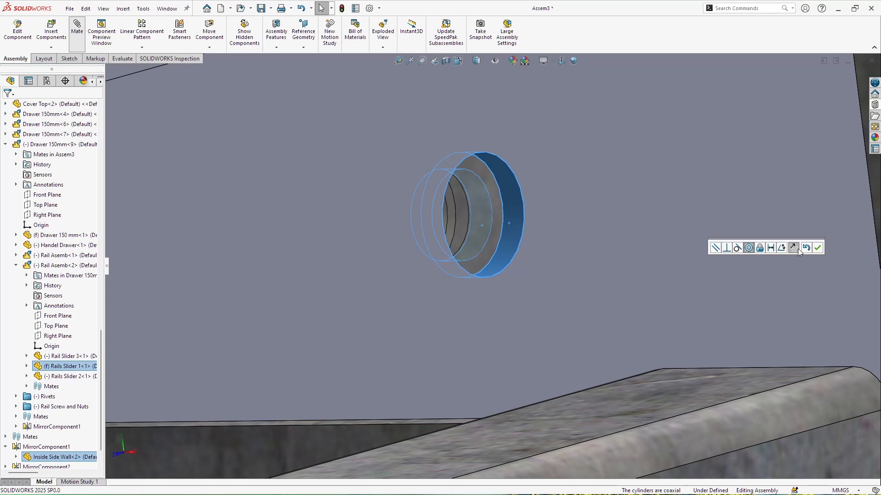
click(818, 248)
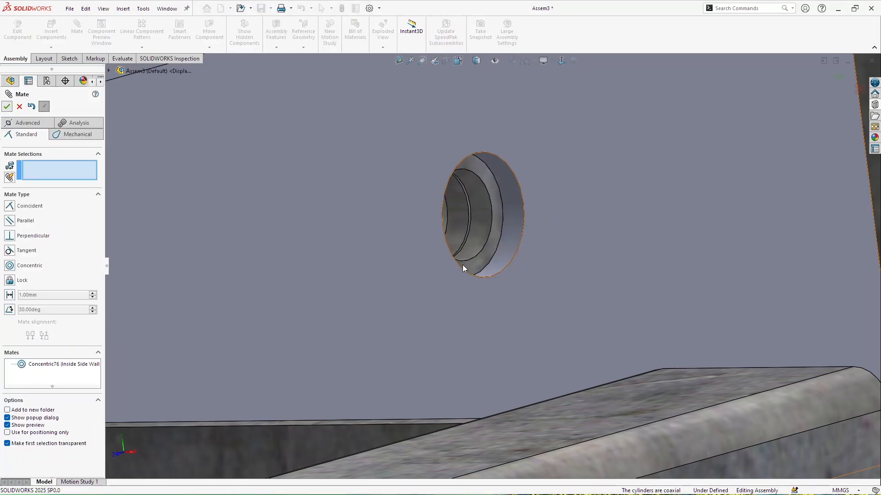
key(Escape)
Step: Slide the fourth drawer along its rails until it is closed inside the cabinet
scroll(472, 268, up, 10)
scroll(477, 266, up, 2)
middle_drag(384, 319, 489, 318)
click(406, 326)
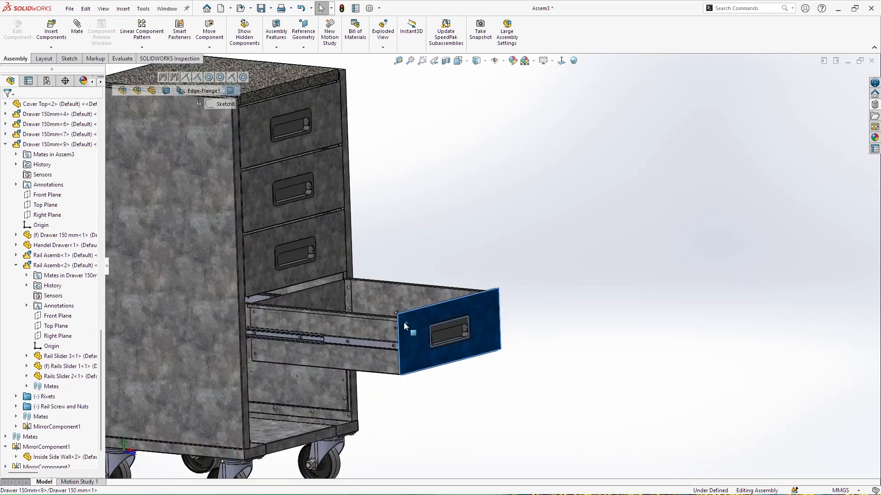
drag(268, 298, 172, 288)
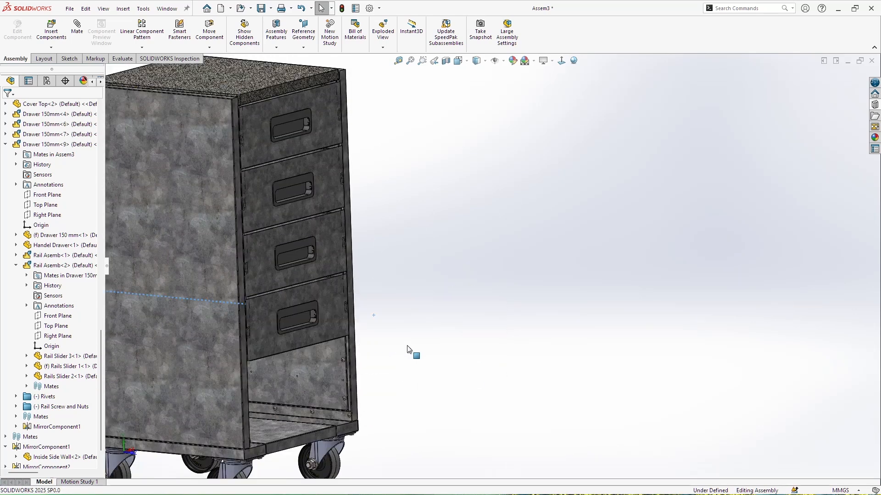
Step: Insert the Drawer 200mm subassembly beside the cabinet, rebuilding the document when asked
scroll(447, 362, up, 4)
middle_drag(453, 359, 377, 345)
scroll(375, 345, up, 1)
scroll(390, 326, down, 3)
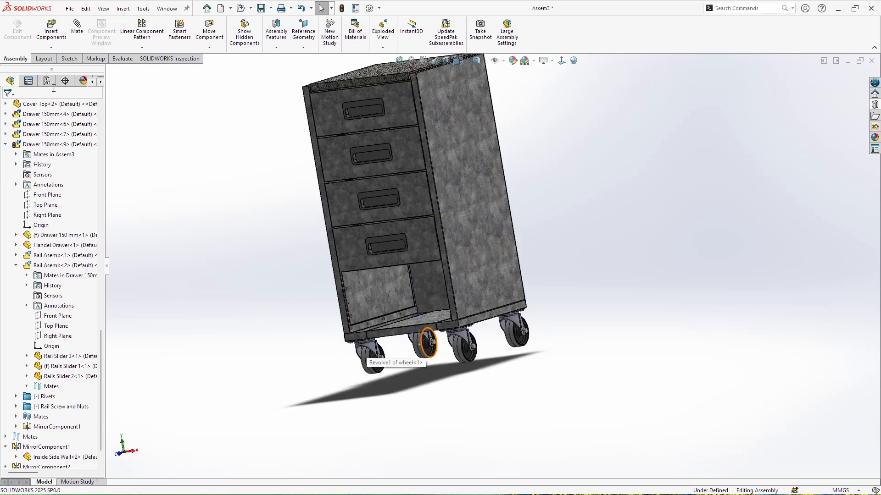
scroll(458, 345, down, 3)
middle_drag(402, 299, 470, 293)
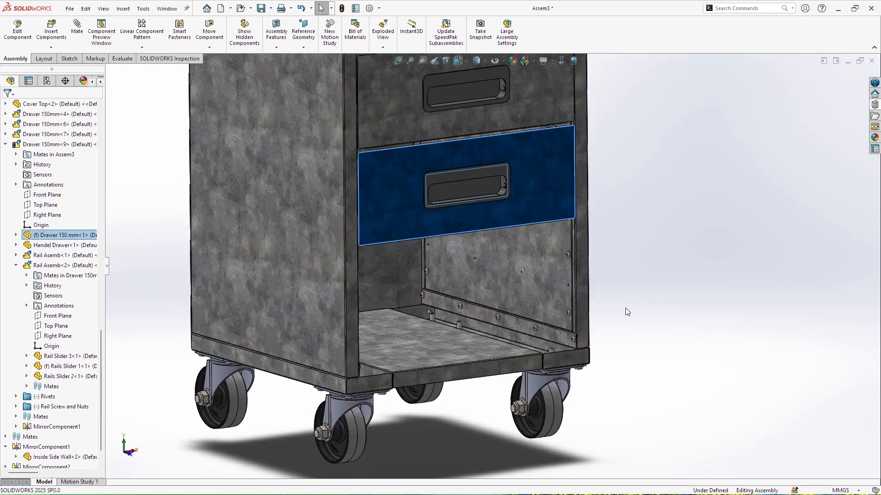
scroll(625, 307, up, 1)
click(47, 41)
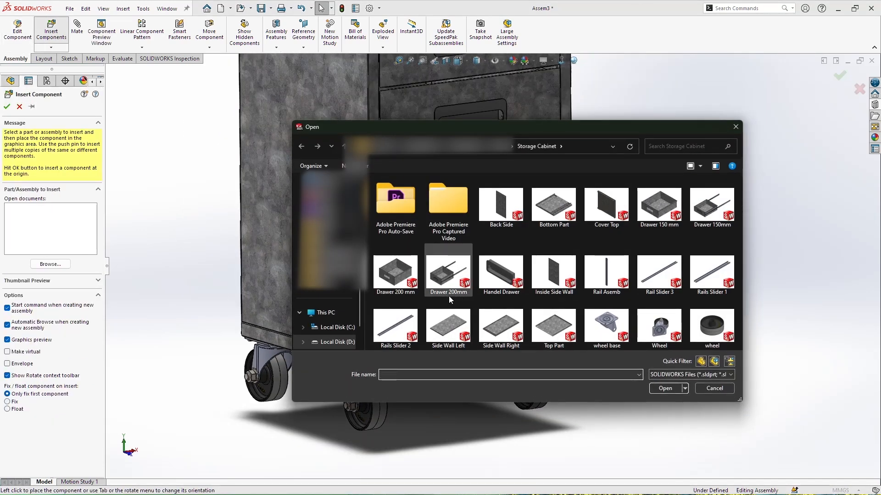
click(395, 274)
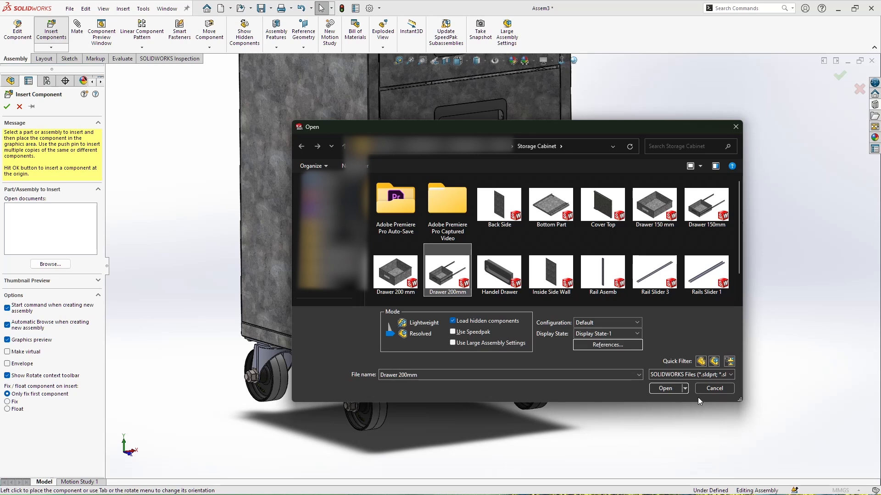
click(665, 389)
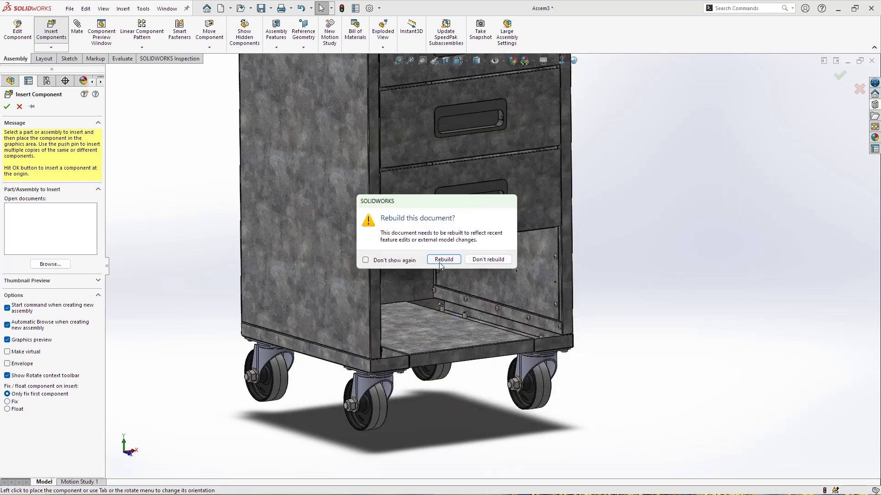
click(442, 260)
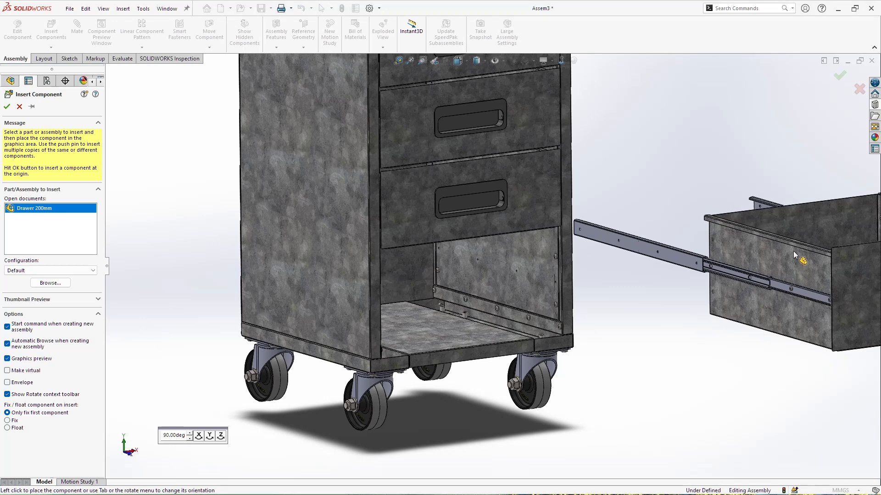
click(748, 266)
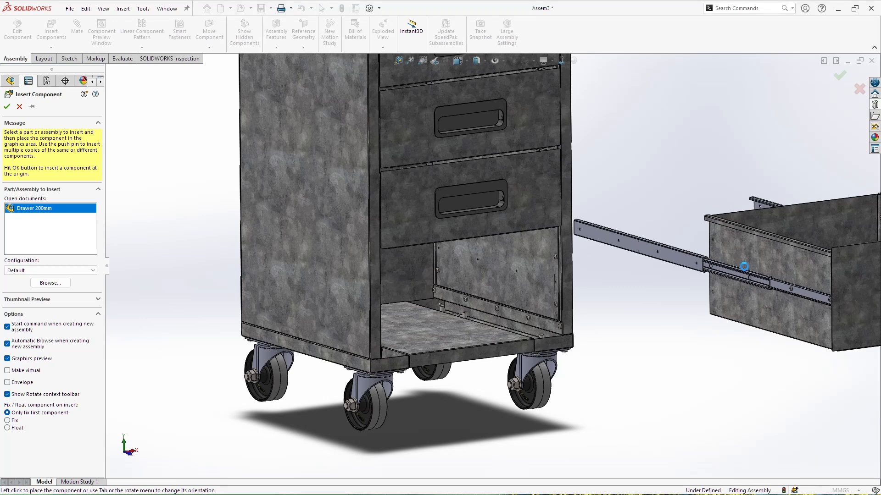
Step: Add a coincident mate between the Drawer 200mm's Rails Slider 1 mounting face and the Inside Side Wall face
click(676, 255)
middle_drag(518, 276, 315, 278)
click(281, 257)
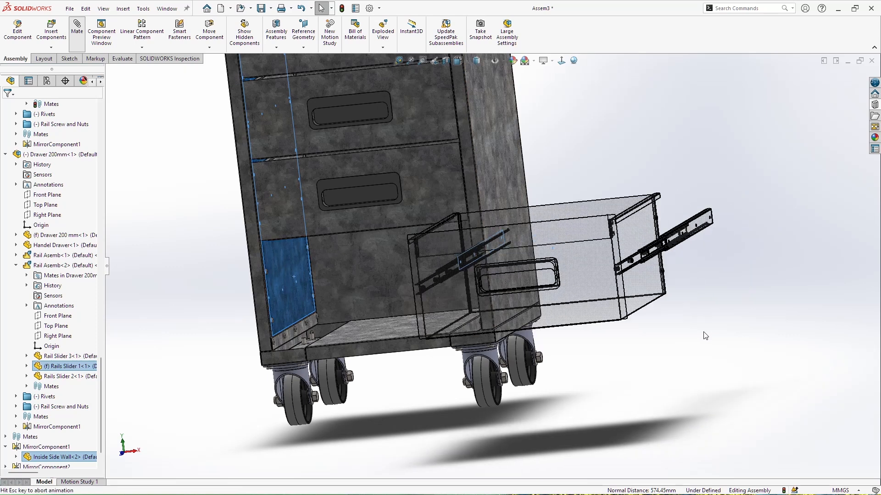
click(816, 343)
middle_drag(403, 296, 360, 309)
middle_drag(561, 294, 575, 251)
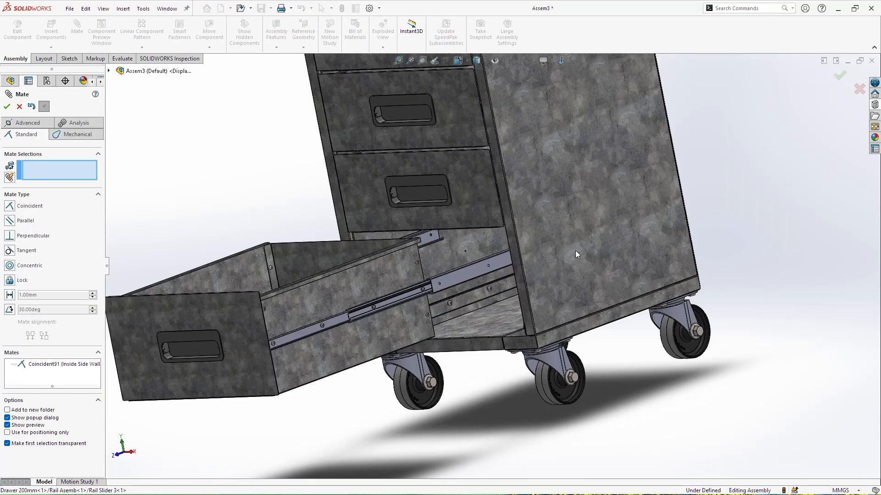
right_click(575, 251)
click(751, 209)
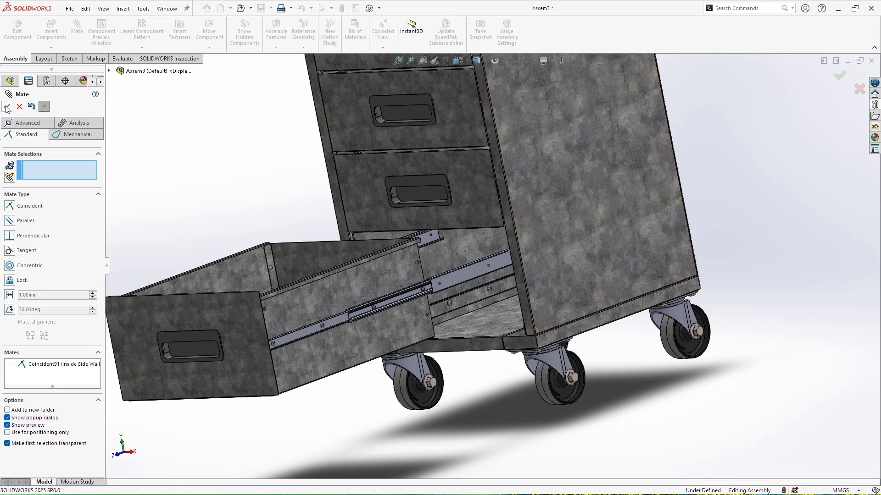
key(Escape)
Step: Make the Side Wall Right and Inside Side Wall components transparent
scroll(66, 177, up, 8)
scroll(46, 211, up, 20)
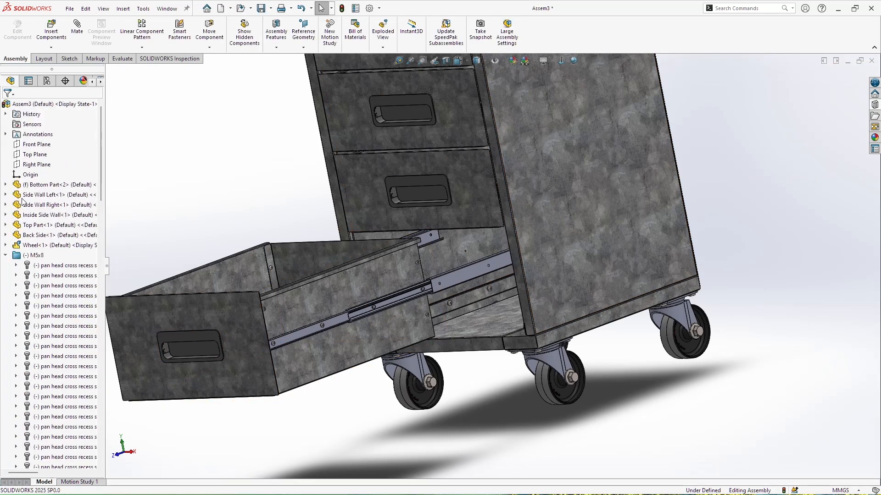
click(55, 204)
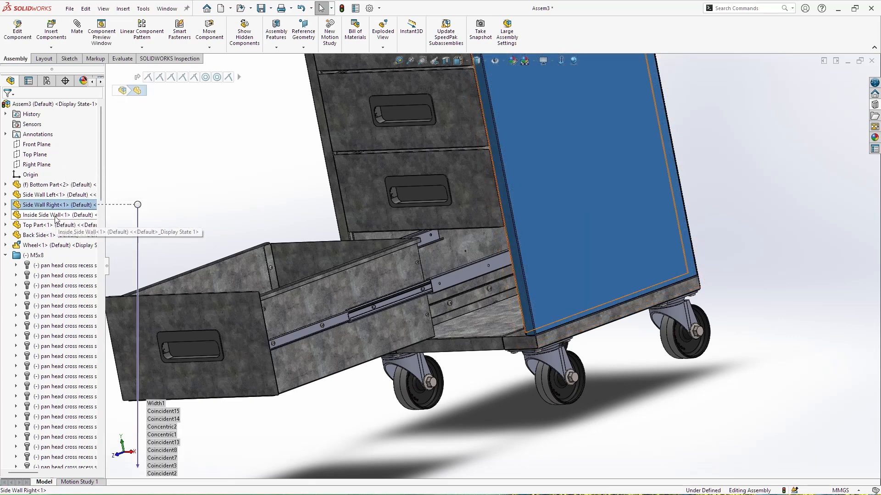
right_click(55, 219)
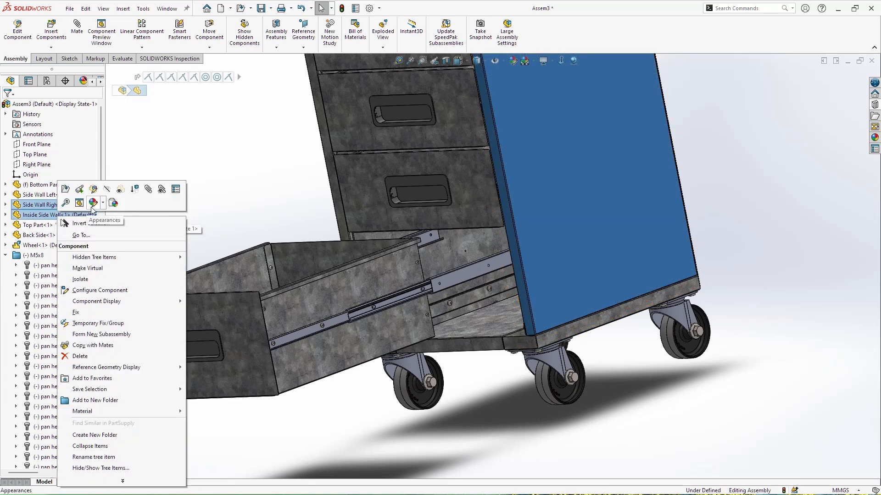
click(120, 189)
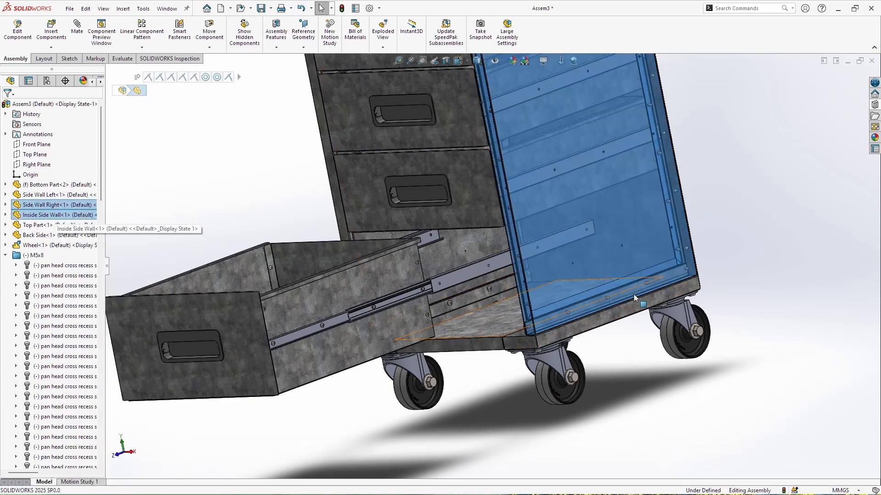
Step: Add a concentric mate between the Inside Side Wall's rear M4 tap-drill hole and the end hole of the Drawer 200mm's Rails Slider 1
scroll(562, 255, down, 10)
scroll(412, 228, down, 10)
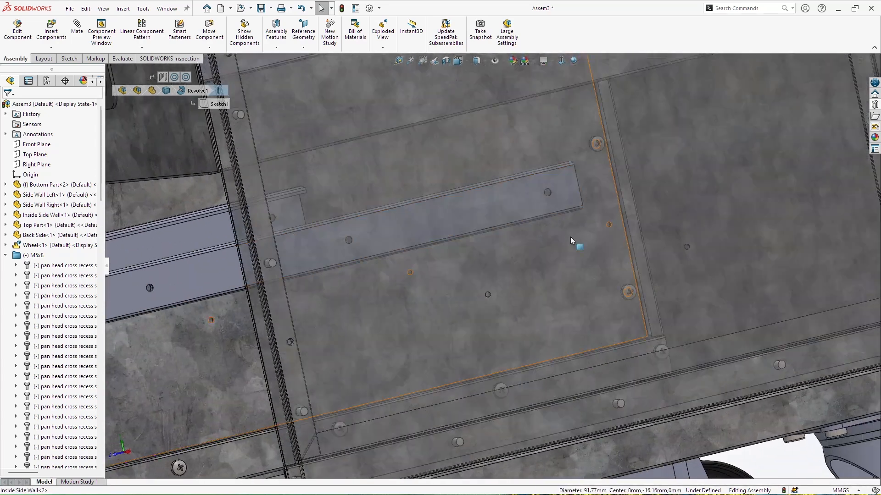
click(546, 242)
scroll(541, 243, up, 15)
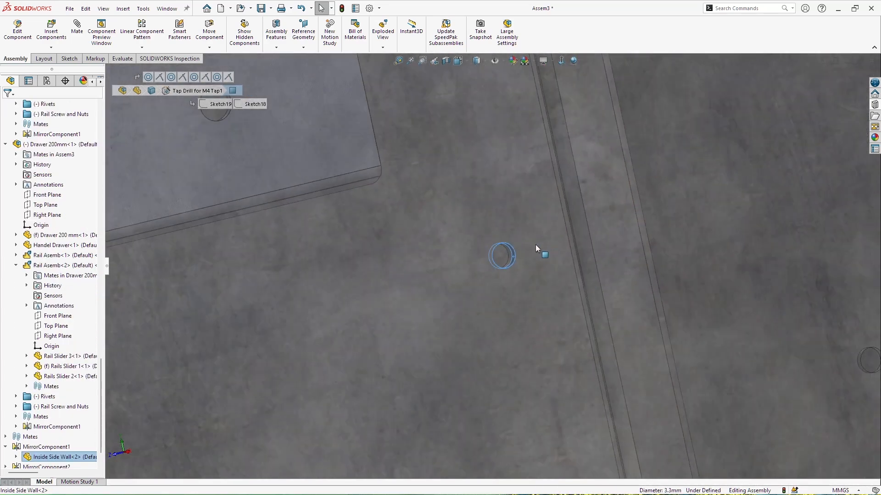
scroll(423, 265, down, 10)
scroll(294, 279, up, 5)
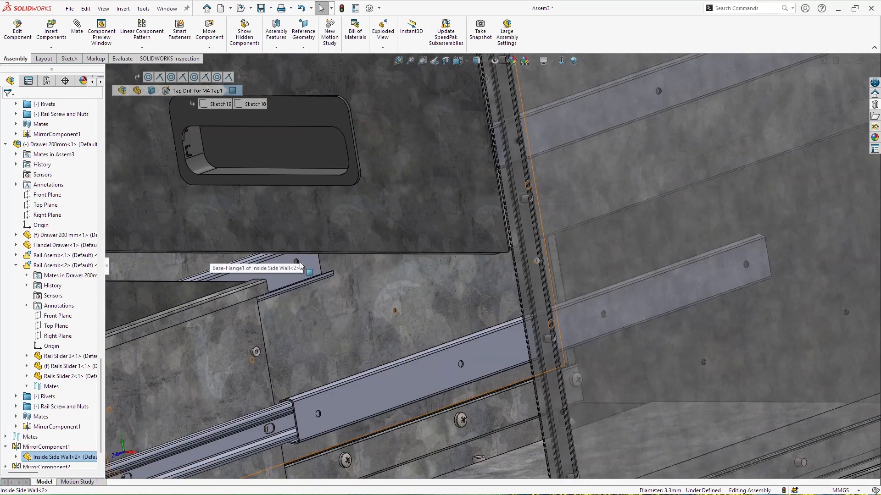
scroll(486, 228, down, 8)
ctrl+click(493, 227)
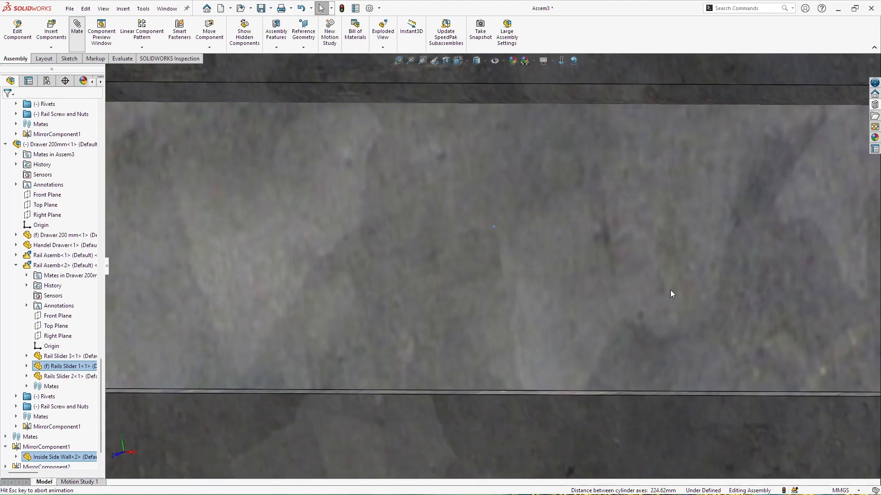
click(786, 306)
scroll(778, 307, up, 6)
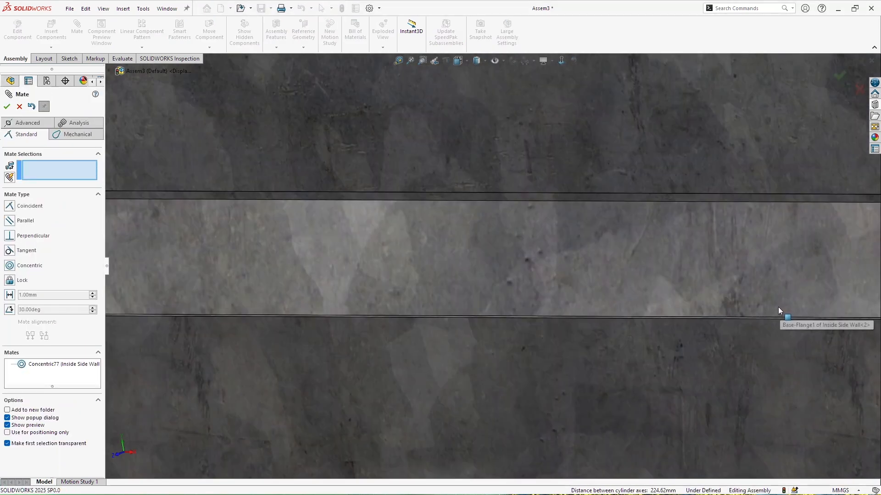
Step: Add a second concentric mate between another M4 tap-drill hole of the Inside Side Wall and the matching Drawer 200mm Rails Slider 1 hole
scroll(702, 259, down, 10)
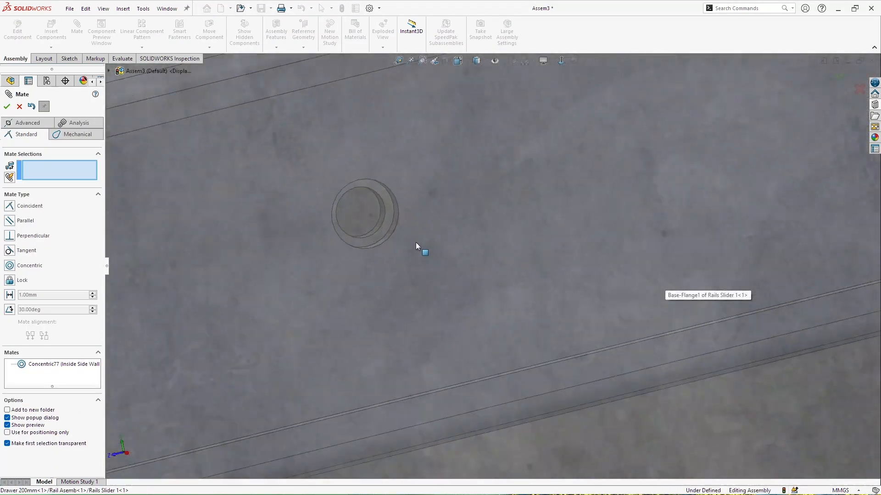
scroll(415, 243, down, 2)
click(371, 216)
click(393, 220)
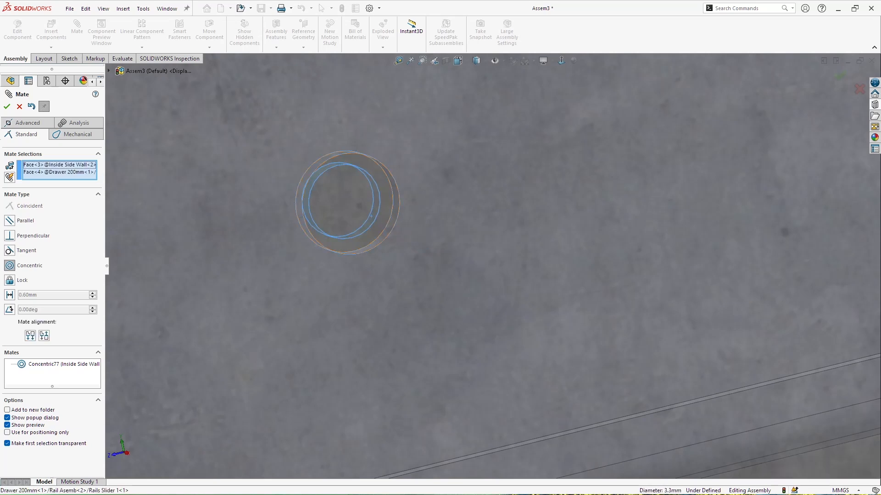
click(7, 109)
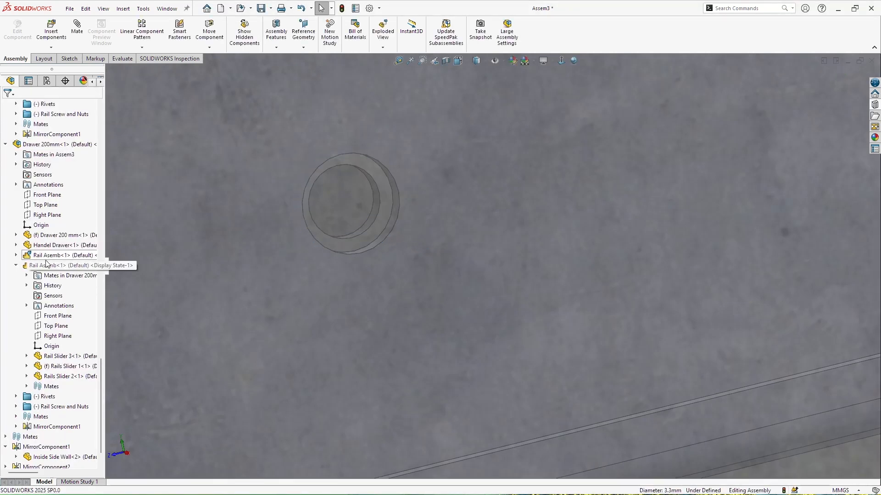
Step: Collapse the expanded drawer subassembly and screw folder branches in the assembly tree
click(5, 145)
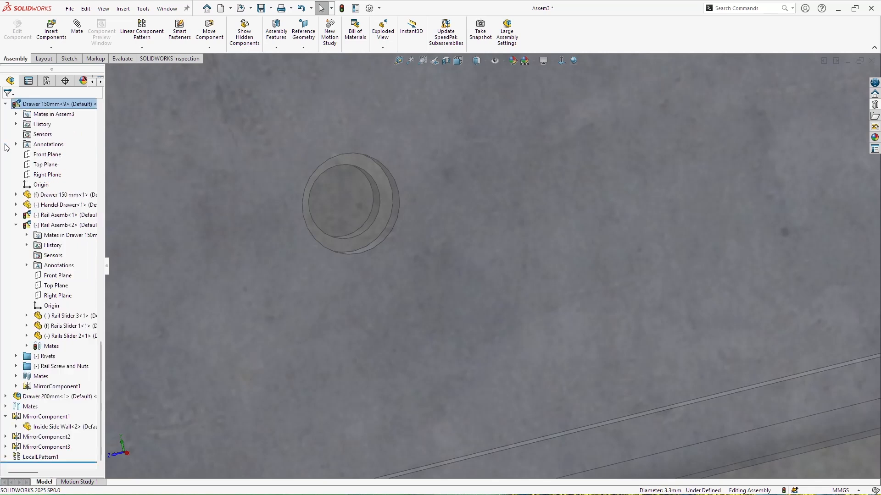
click(5, 104)
scroll(19, 348, up, 8)
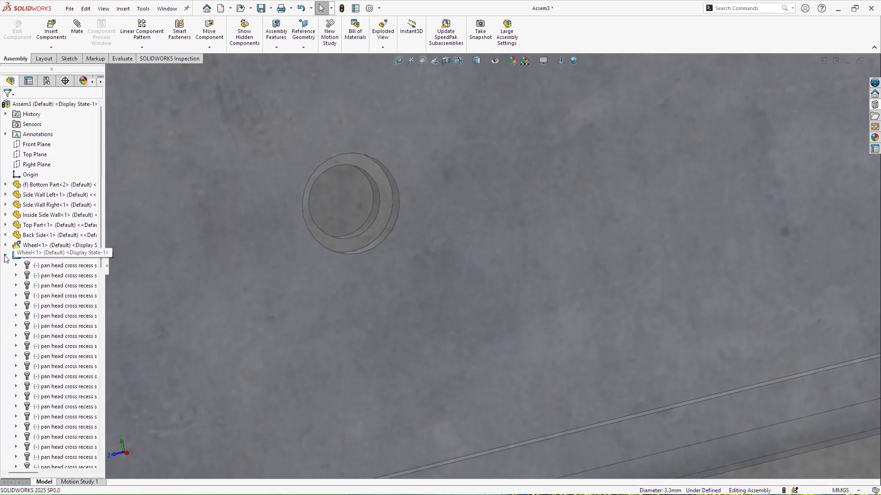
click(5, 257)
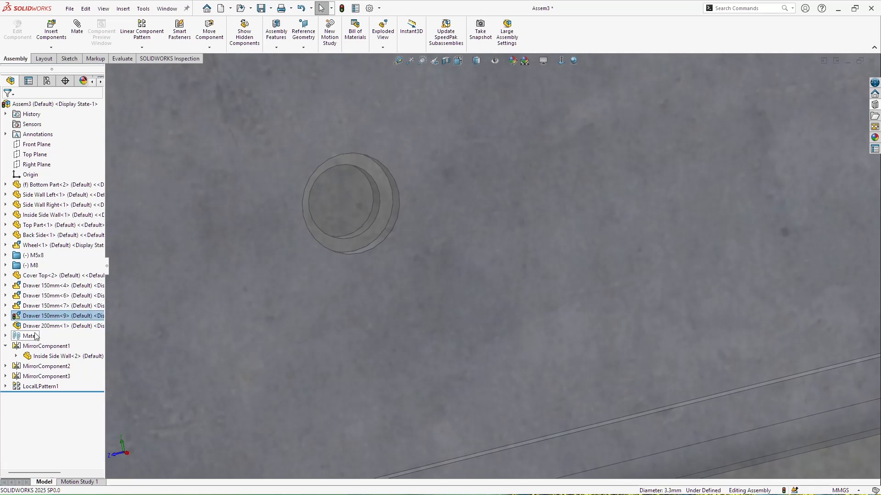
Step: Restore the Side Wall Right and Inside Side Wall components to opaque display
scroll(467, 307, up, 10)
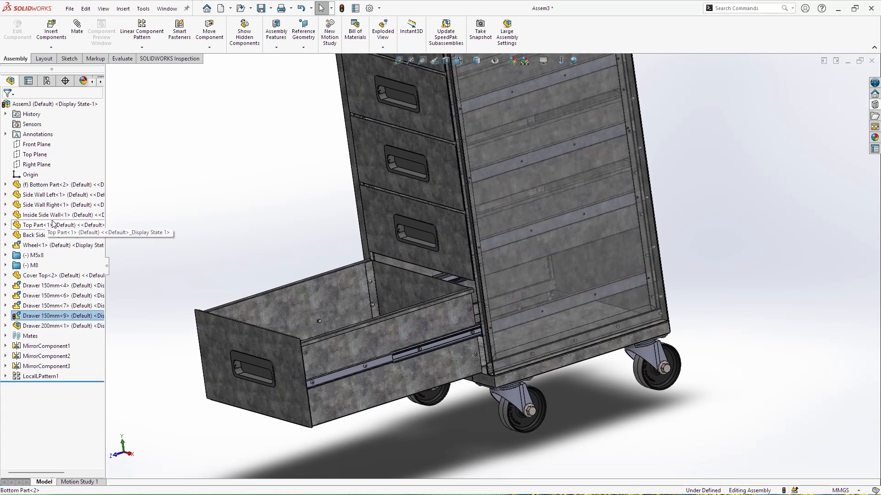
click(43, 216)
ctrl+click(27, 206)
right_click(25, 206)
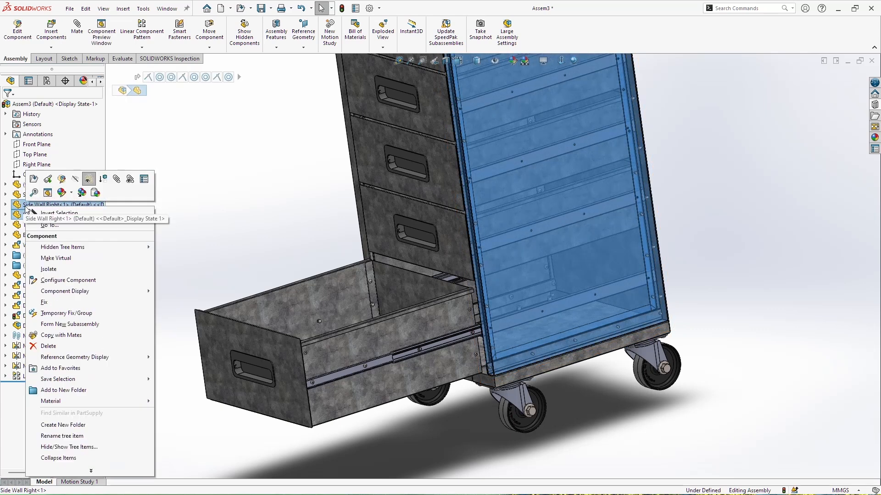
click(88, 179)
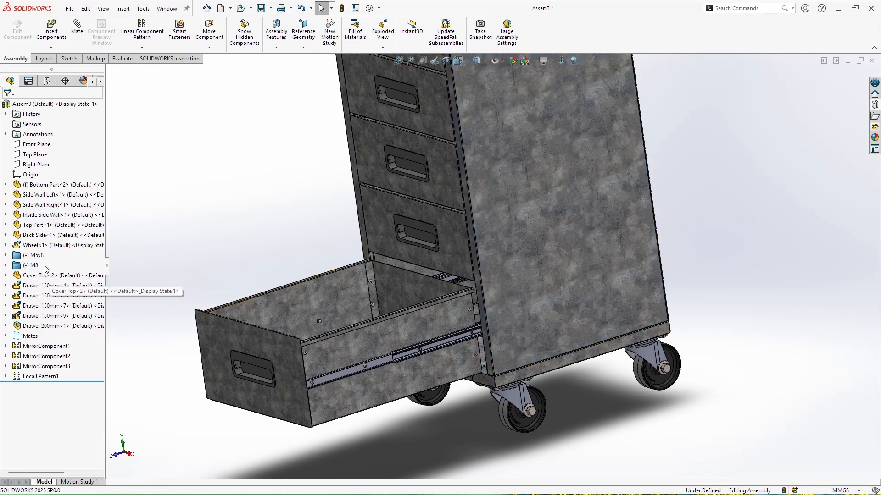
Step: Make the Drawer 200mm subassembly flexible and slide its drawer fully into the cabinet
right_click(52, 325)
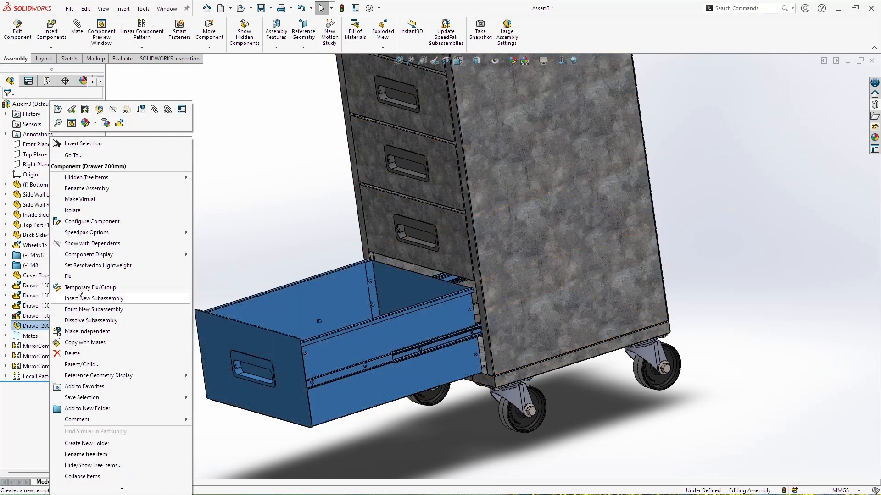
click(121, 126)
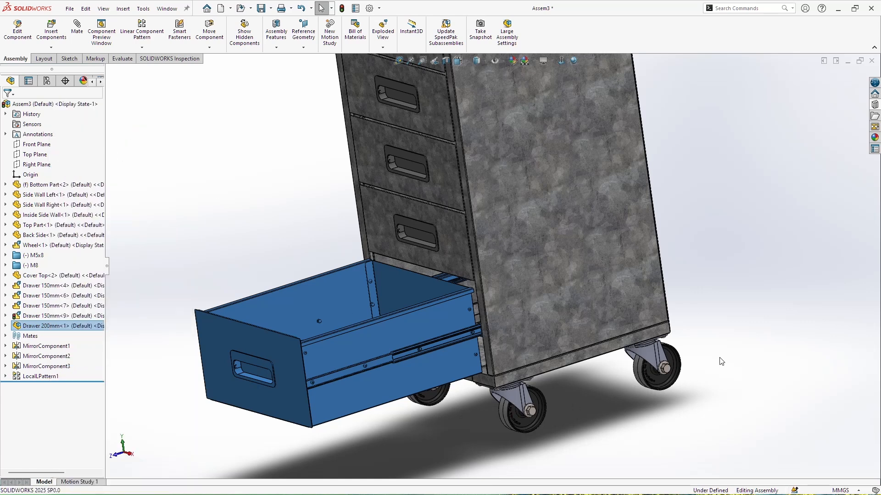
click(727, 343)
middle_drag(433, 389, 556, 380)
click(632, 344)
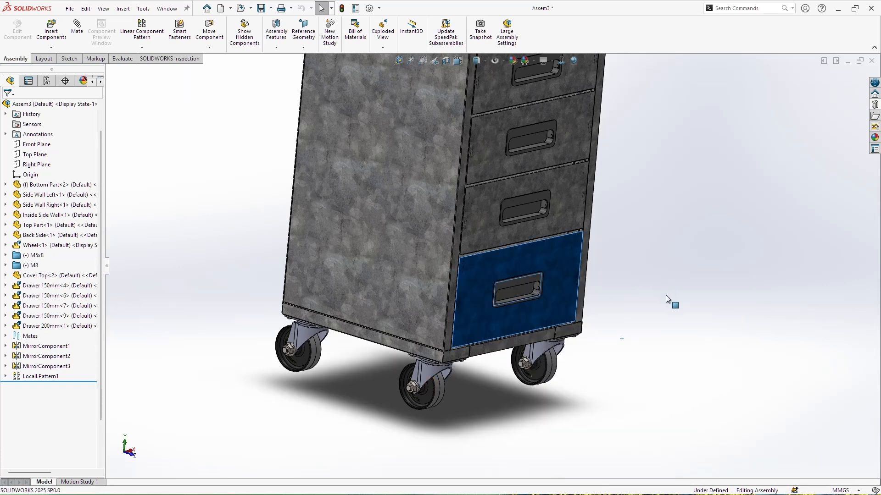
scroll(632, 304, up, 5)
middle_drag(587, 288, 497, 265)
click(5, 296)
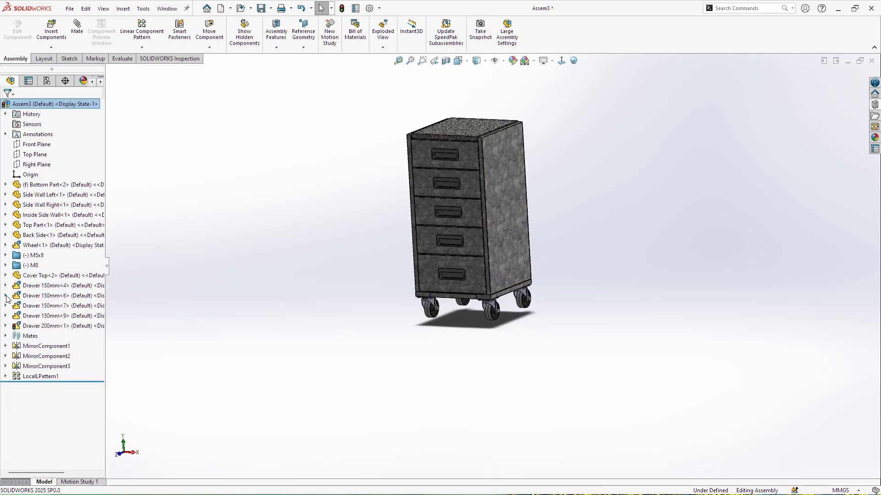
middle_drag(572, 363, 573, 279)
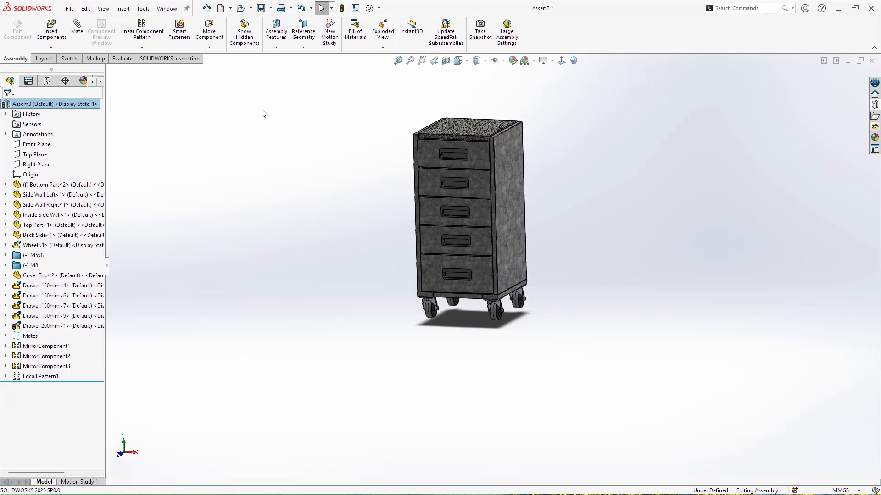
Step: Rebuild the assembly and save it as Storage Archive Cabinet in the Storage Cabinet folder
click(70, 9)
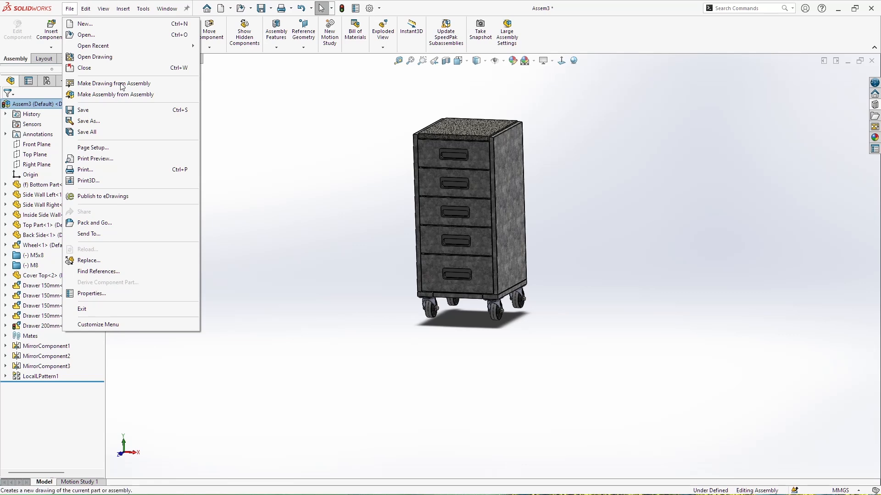
click(130, 122)
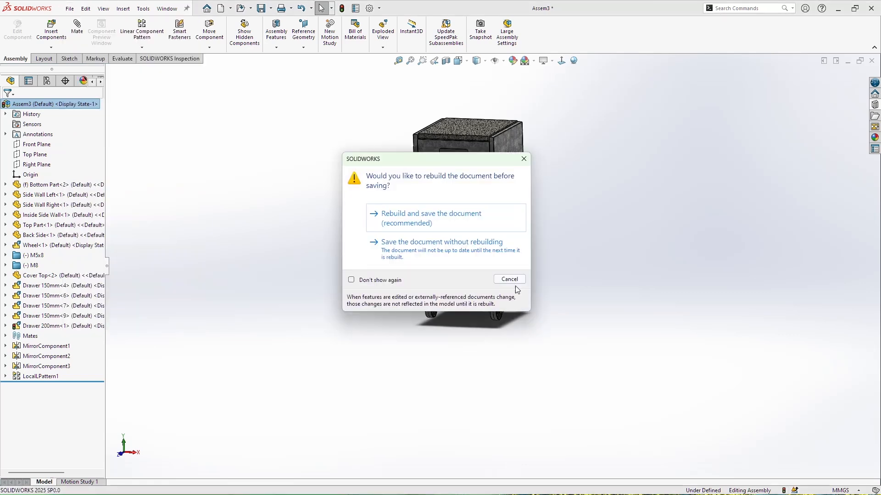
click(423, 222)
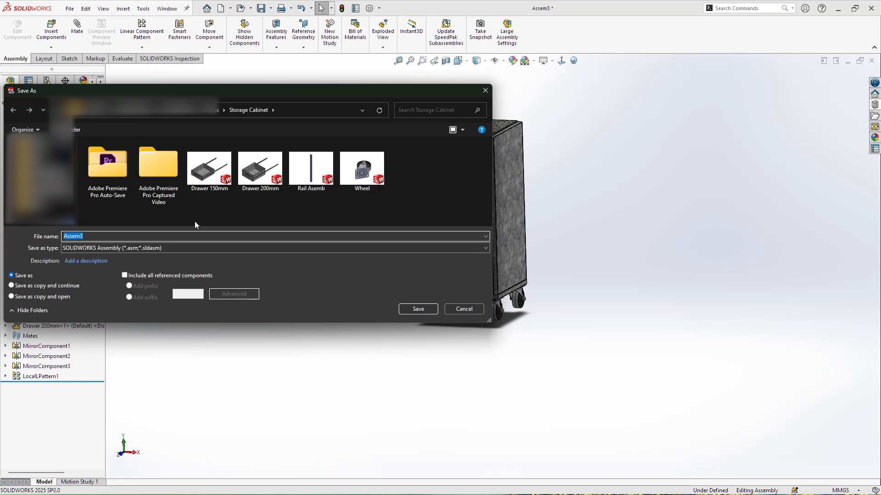
text(Stora)
text(ge Archive Cabinet)
click(416, 309)
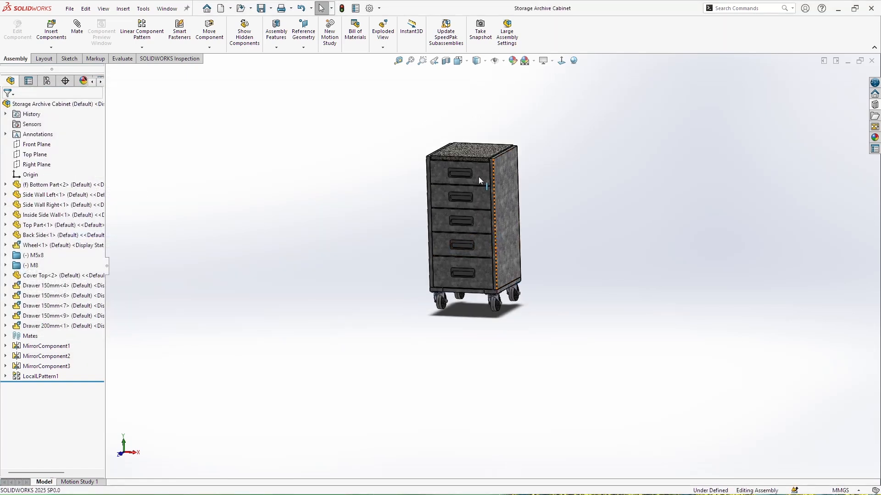
Step: Turn on RealView graphics for the cabinet and inspect the rendered model from both sides
click(574, 60)
middle_drag(497, 228, 557, 257)
scroll(556, 255, down, 2)
scroll(463, 220, up, 4)
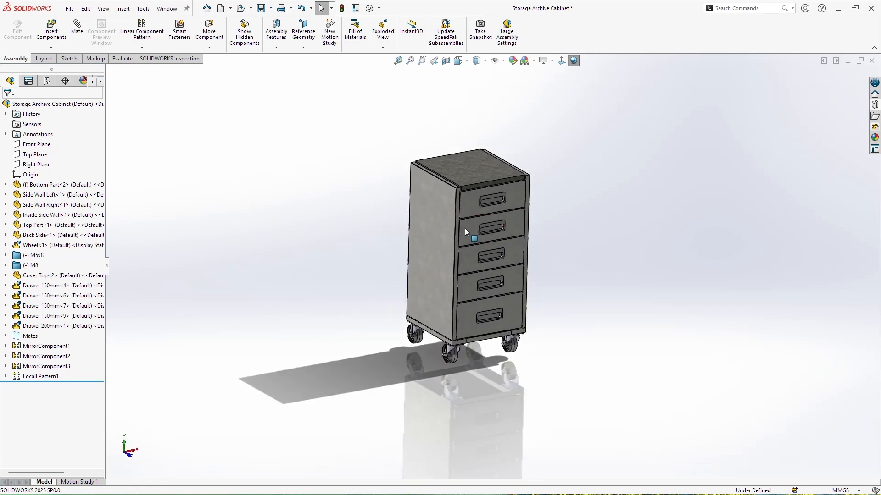
mouse_move(465, 239)
middle_down()
mouse_move(433, 222)
mouse_move(387, 241)
mouse_move(439, 244)
middle_up()
scroll(438, 244, down, 2)
Step: Slide the second drawer from the top and the bottom 200 mm drawer out of the cabinet
click(489, 216)
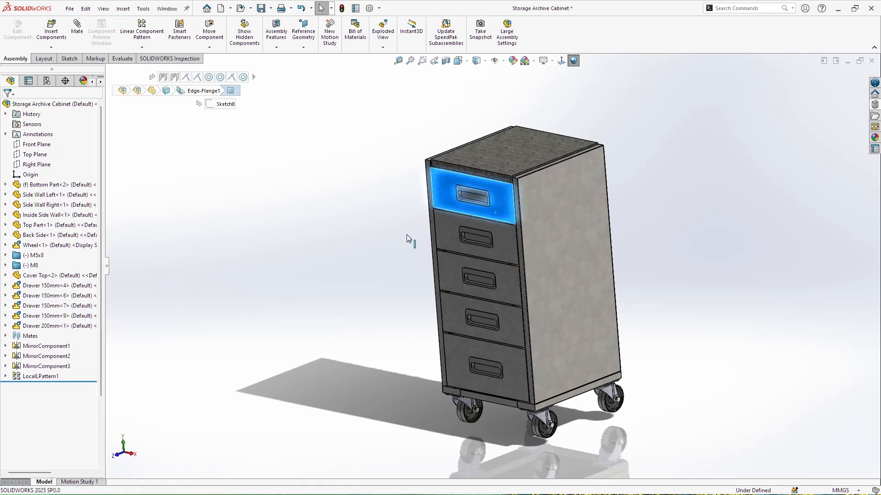
click(368, 268)
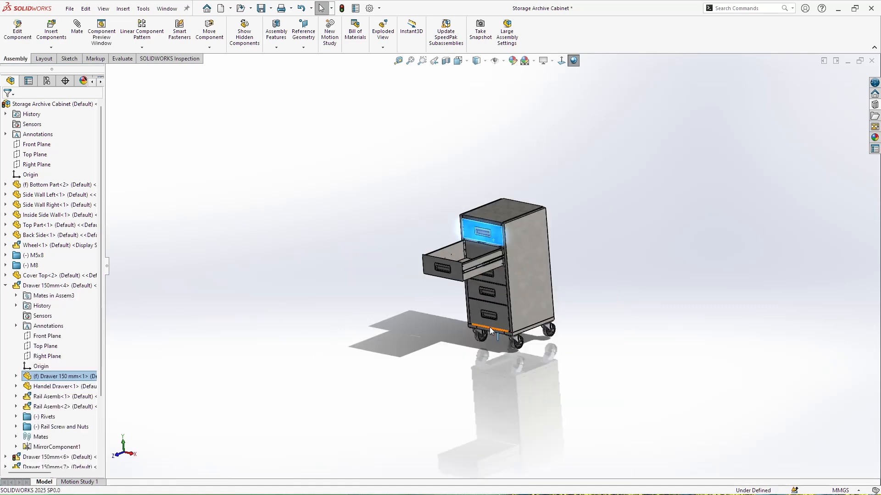
click(589, 315)
scroll(567, 307, down, 3)
middle_drag(532, 296, 477, 317)
click(445, 328)
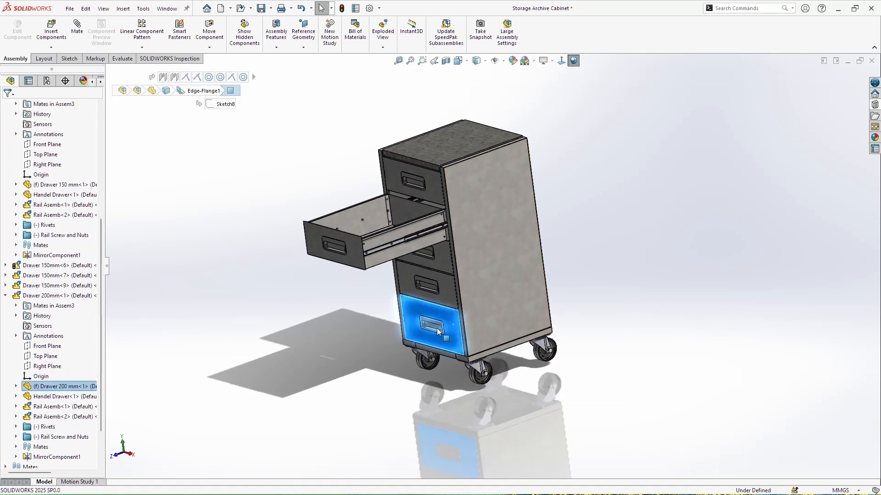
click(308, 385)
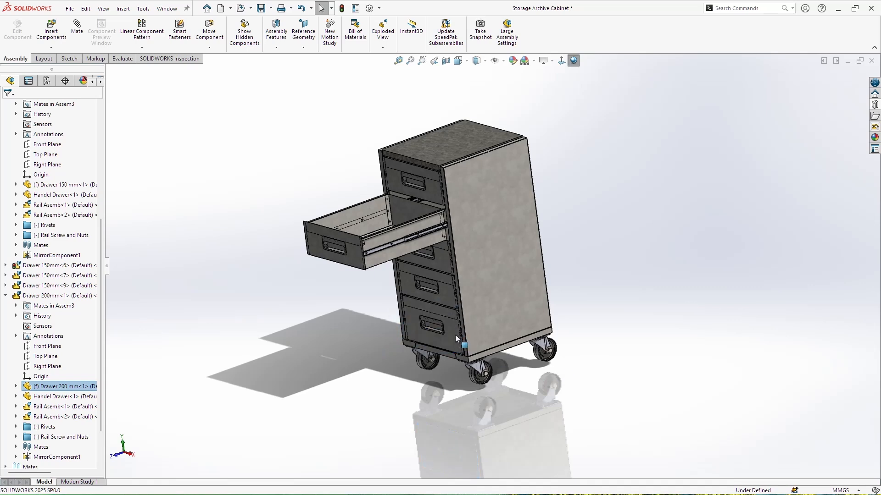
drag(455, 336, 373, 367)
click(575, 379)
Step: Examine the finished cabinet from several angles, including the open drawers, rails, top cover and wheels
middle_drag(493, 360, 546, 357)
scroll(470, 341, down, 3)
middle_drag(470, 341, 472, 279)
scroll(478, 320, down, 3)
scroll(472, 319, down, 3)
scroll(495, 275, up, 4)
middle_drag(569, 271, 465, 272)
scroll(541, 196, down, 4)
middle_drag(544, 197, 529, 258)
scroll(545, 211, up, 3)
scroll(504, 208, down, 5)
middle_drag(489, 236, 500, 199)
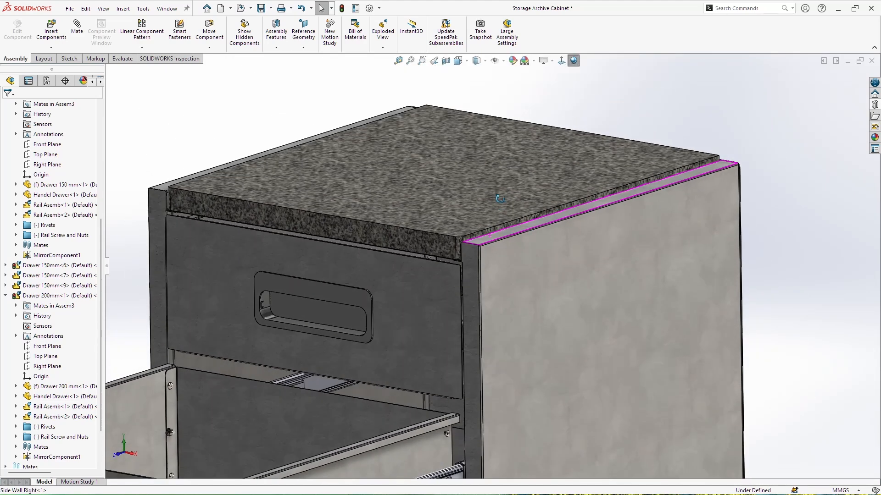
scroll(503, 263, up, 6)
middle_drag(514, 300, 517, 312)
scroll(476, 272, down, 5)
middle_drag(570, 308, 640, 314)
scroll(487, 407, down, 6)
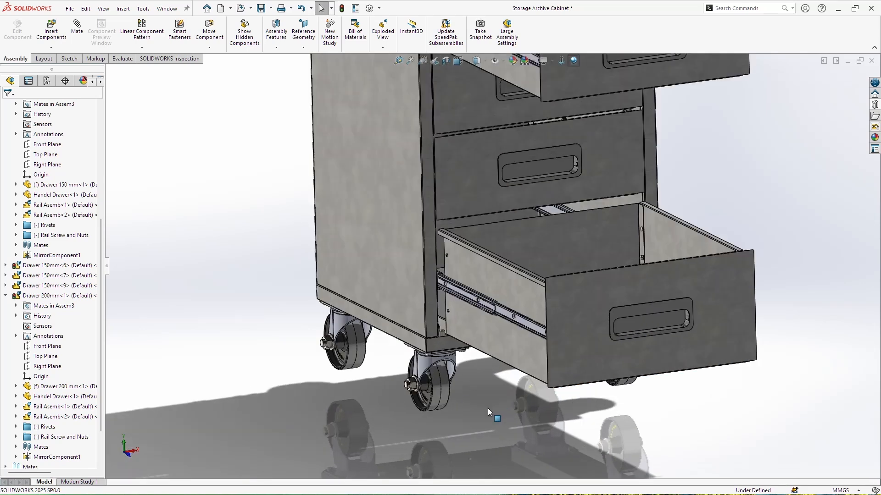
middle_drag(470, 397, 494, 402)
scroll(482, 397, up, 5)
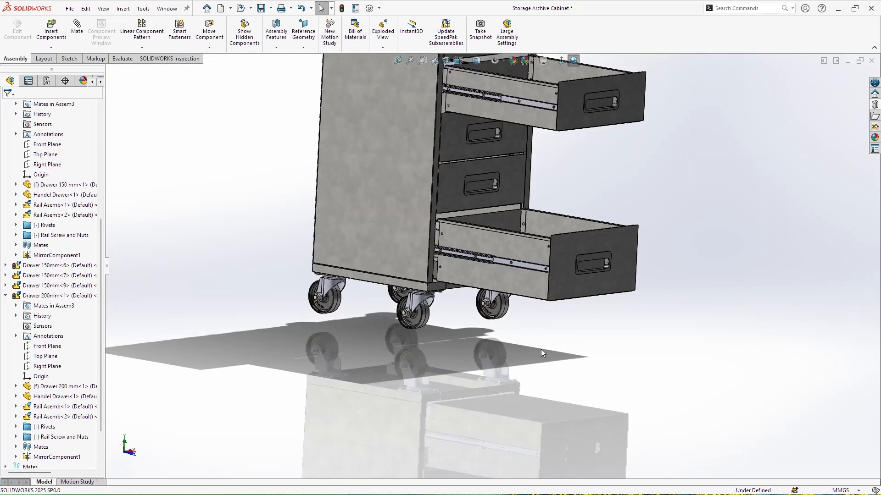
scroll(541, 349, up, 6)
scroll(487, 233, down, 2)
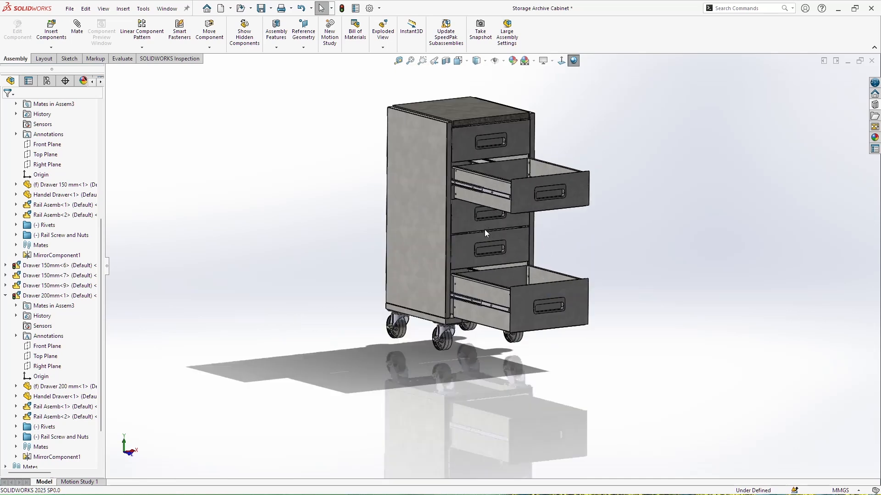